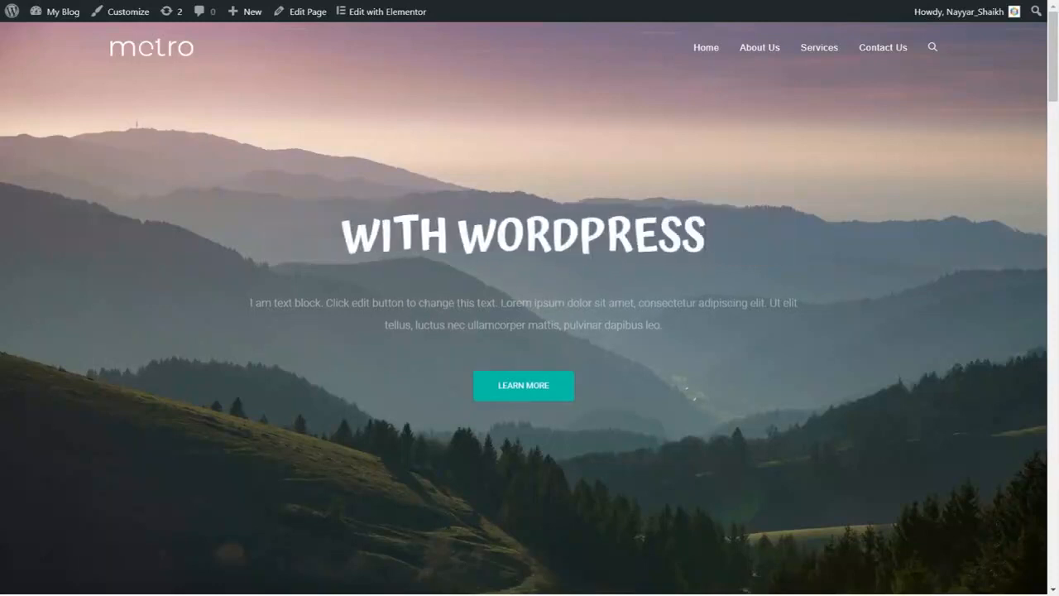
- Open the home page in Elementor and select the animated headline
left_click_drag(243, 304, 663, 327)
left_click(704, 335)
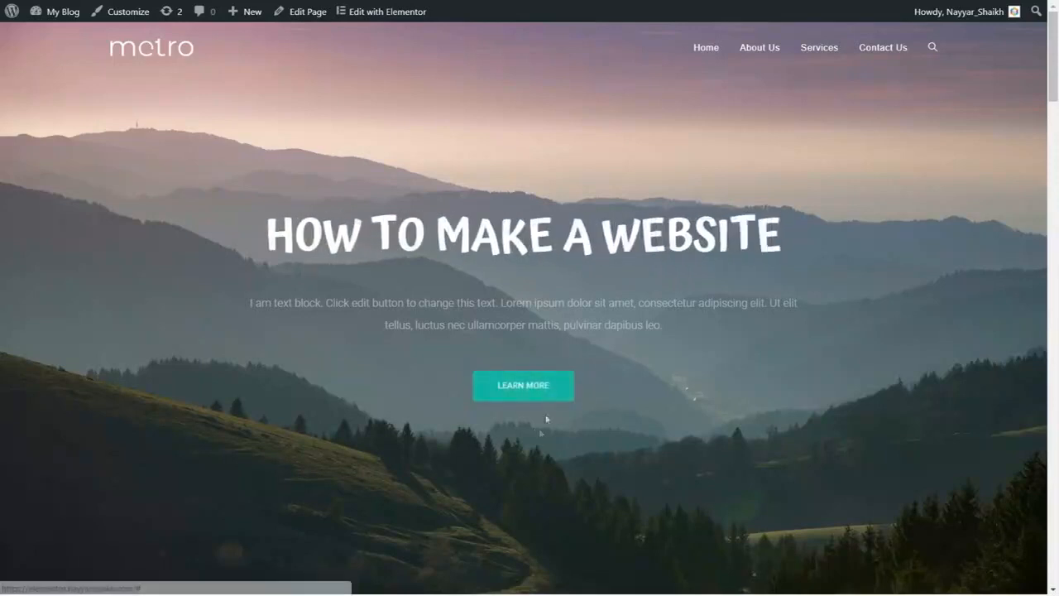
left_click(392, 17)
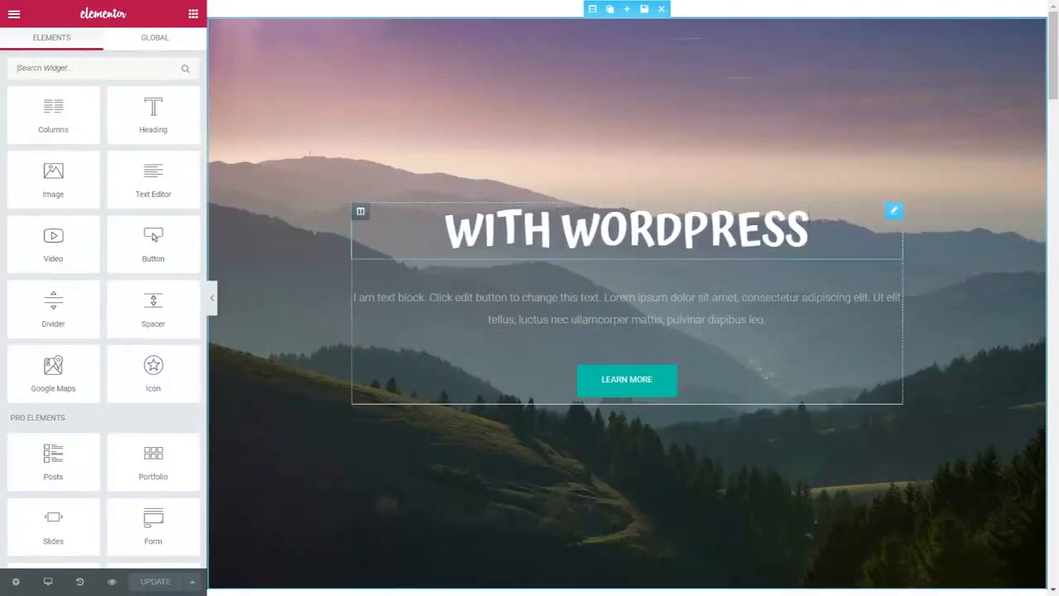
left_click(894, 210)
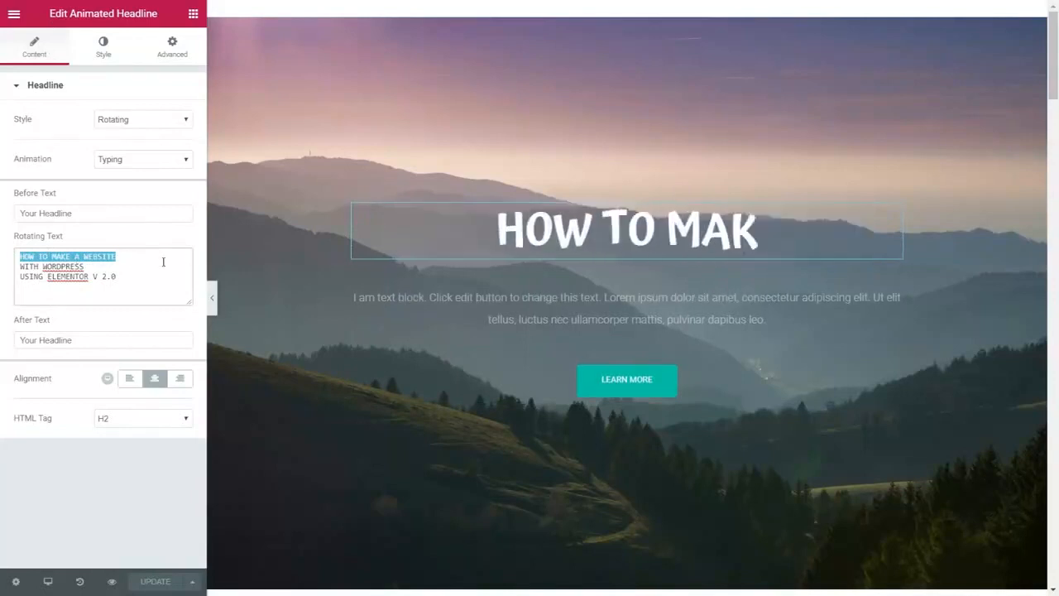
- Replace the first Rotating Text line with the author's full name
type("Nayyar")
type(" /s")
key("BackSpace")
key("BackSpace")
type("Shaikh")
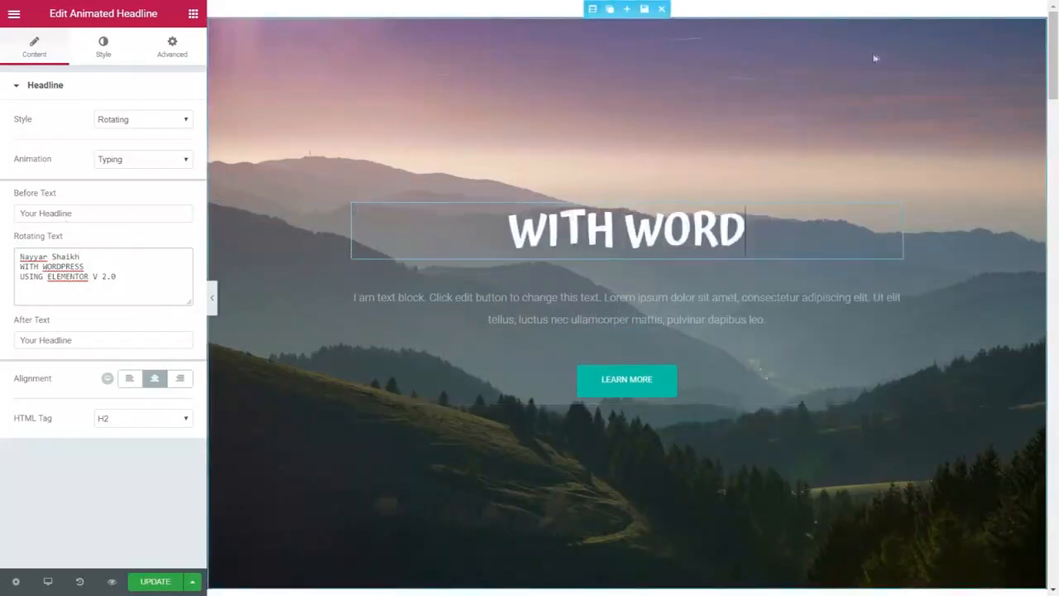
- Select the hero section holding the headline and show its Style settings
left_click(592, 9)
left_click(95, 62)
mouse_move(85, 307)
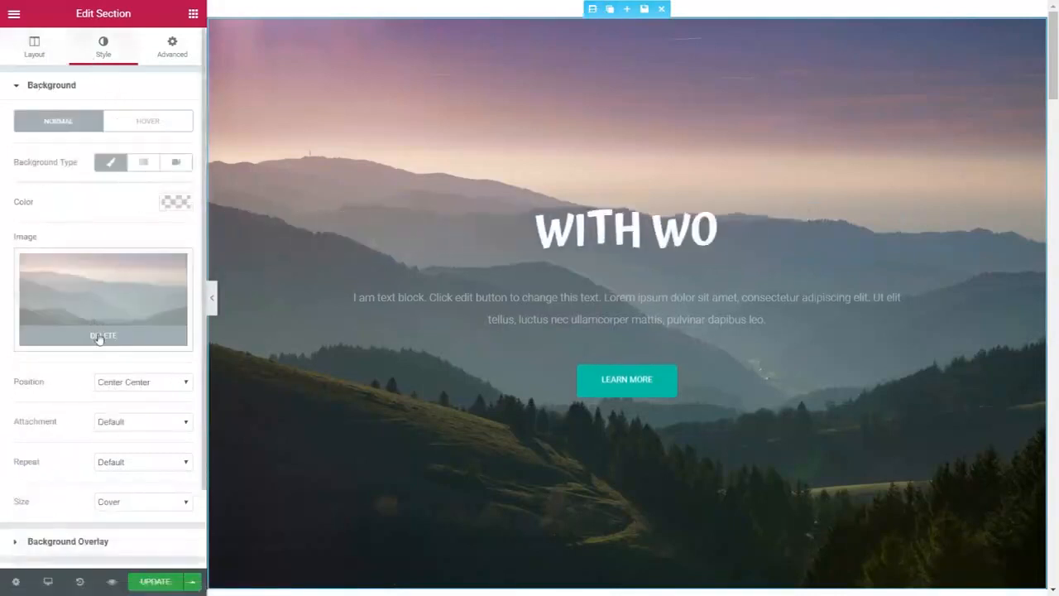
- Swap the section's mountain background for the orange-and-teal sunset sky image from the Media Library
left_click(99, 337)
left_click(115, 304)
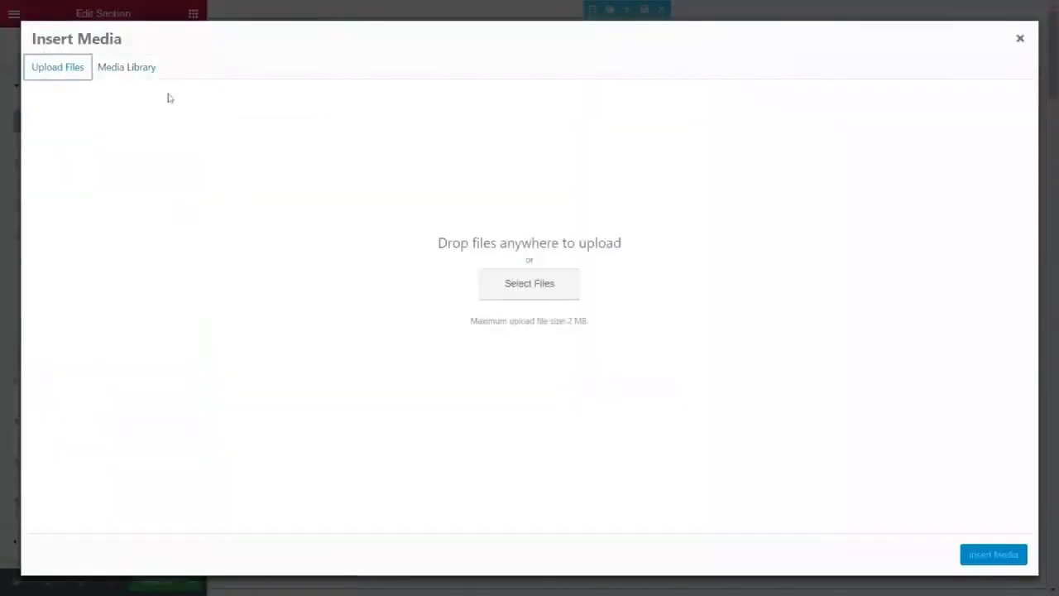
left_click(131, 68)
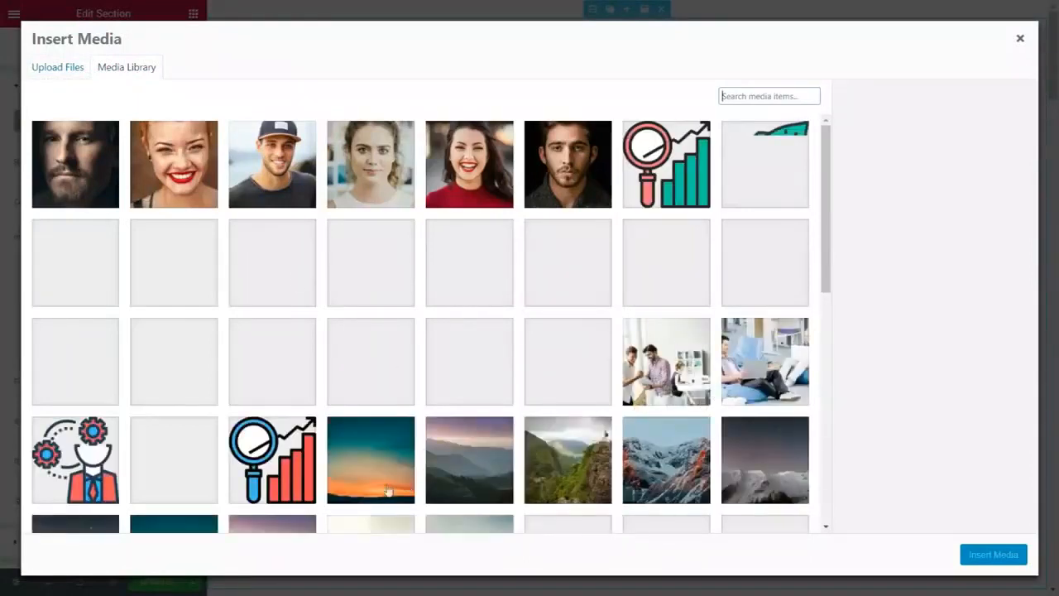
left_click(397, 449)
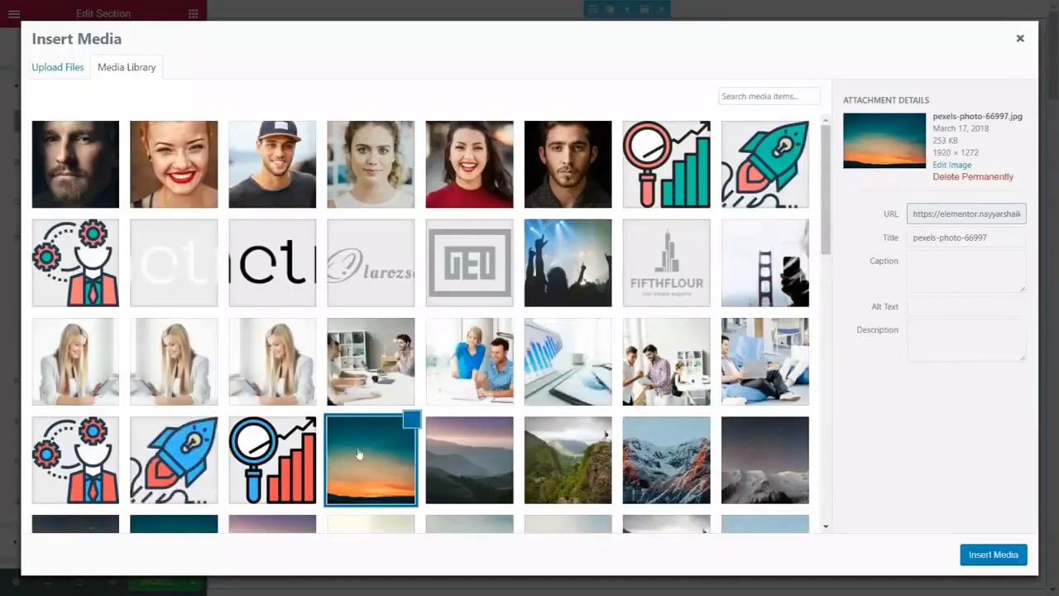
left_click(1003, 561)
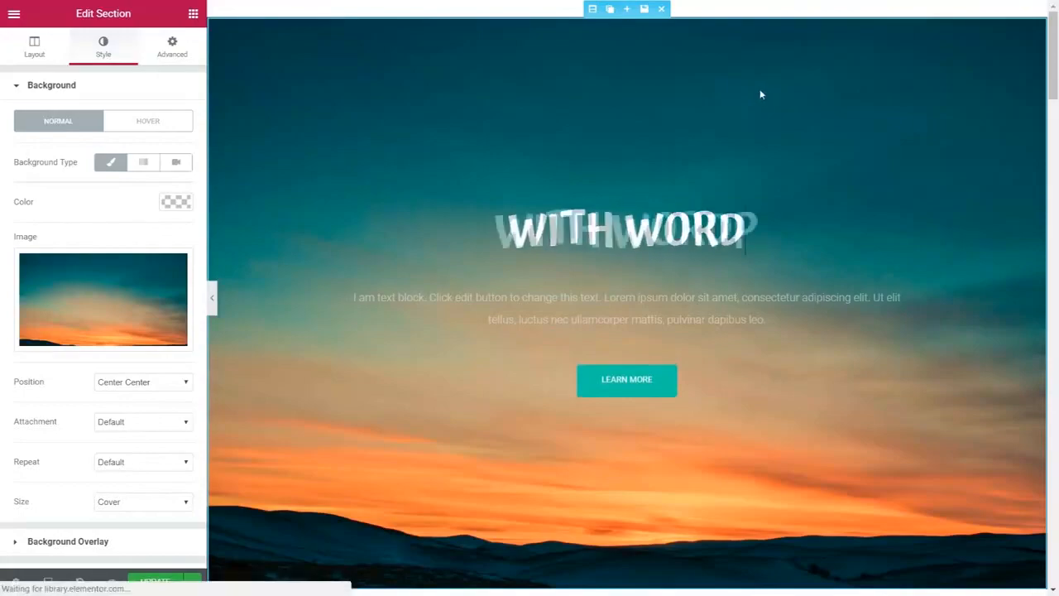
- Scroll the live home page down to the Marketing, Graphic Design and Management service cards
scroll(832, 303, "down", 8)
scroll(832, 348, "down", 10)
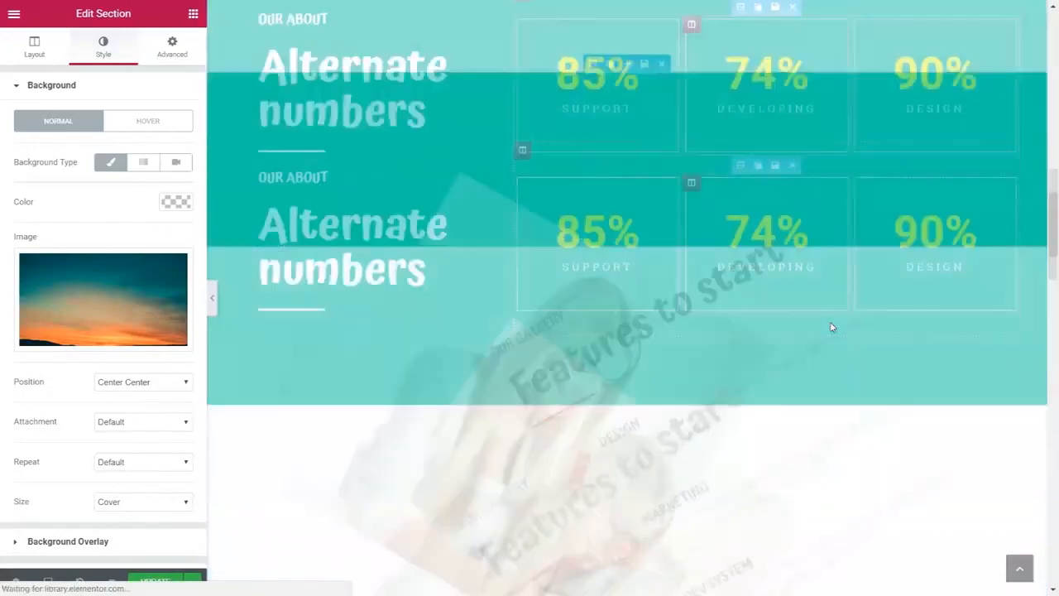
scroll(831, 360, "up", 9)
scroll(833, 369, "up", 10)
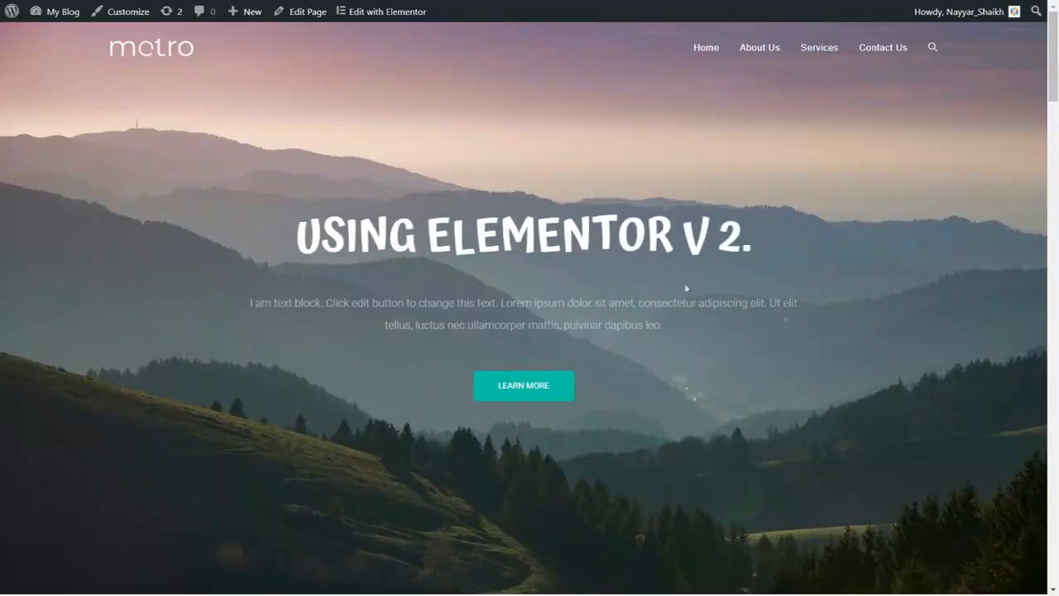
scroll(959, 332, "down", 7)
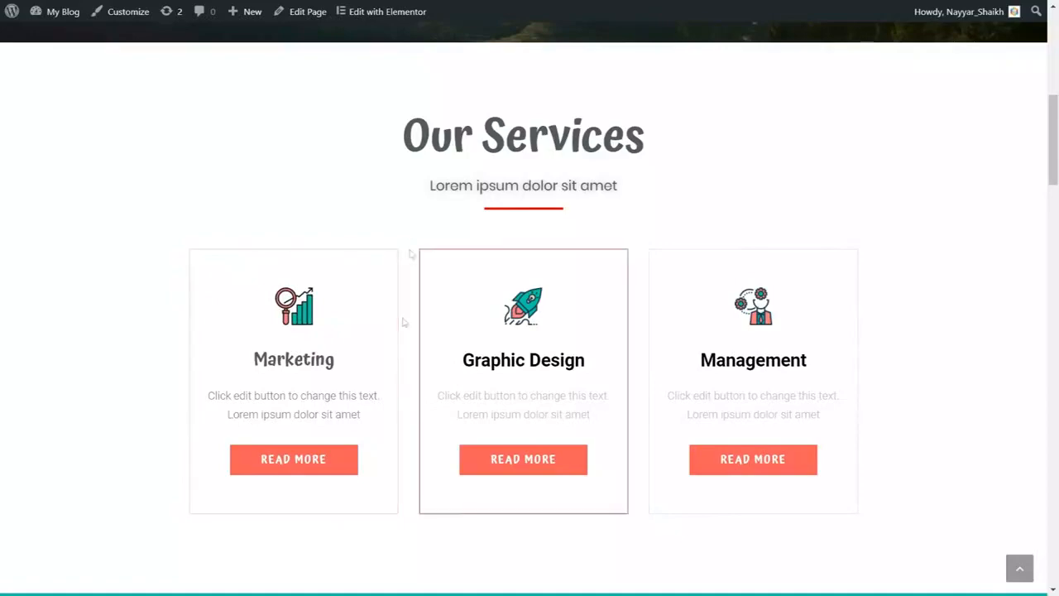
left_click(303, 464)
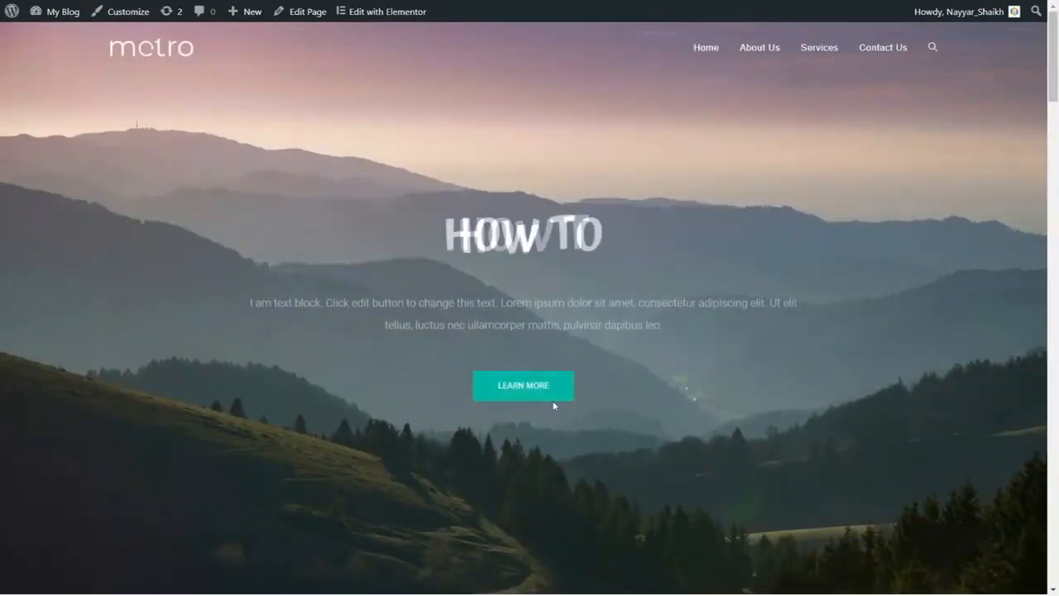
scroll(570, 406, "down", 6)
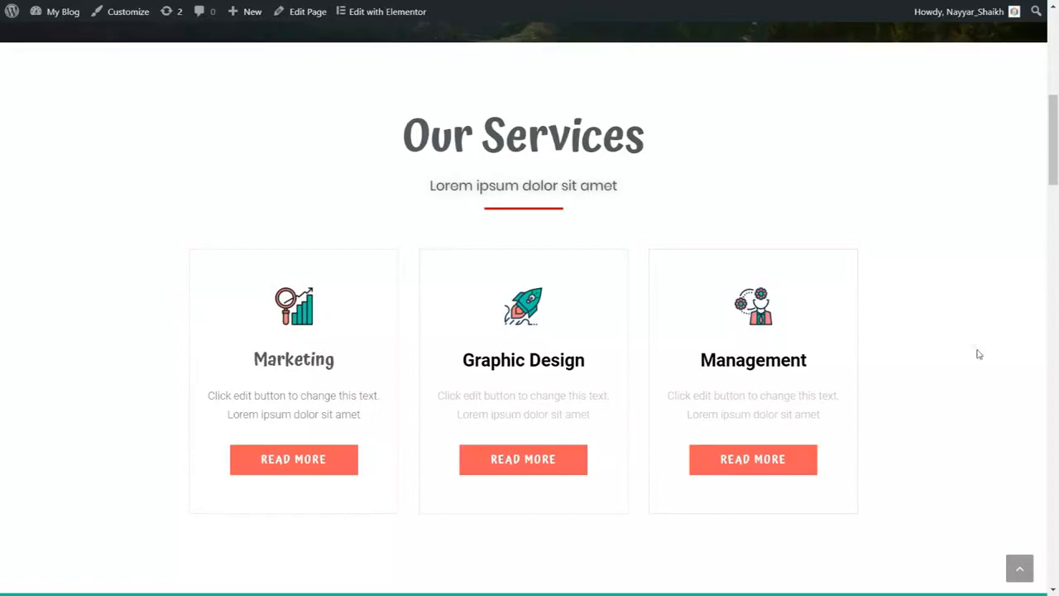
scroll(978, 354, "down", 5)
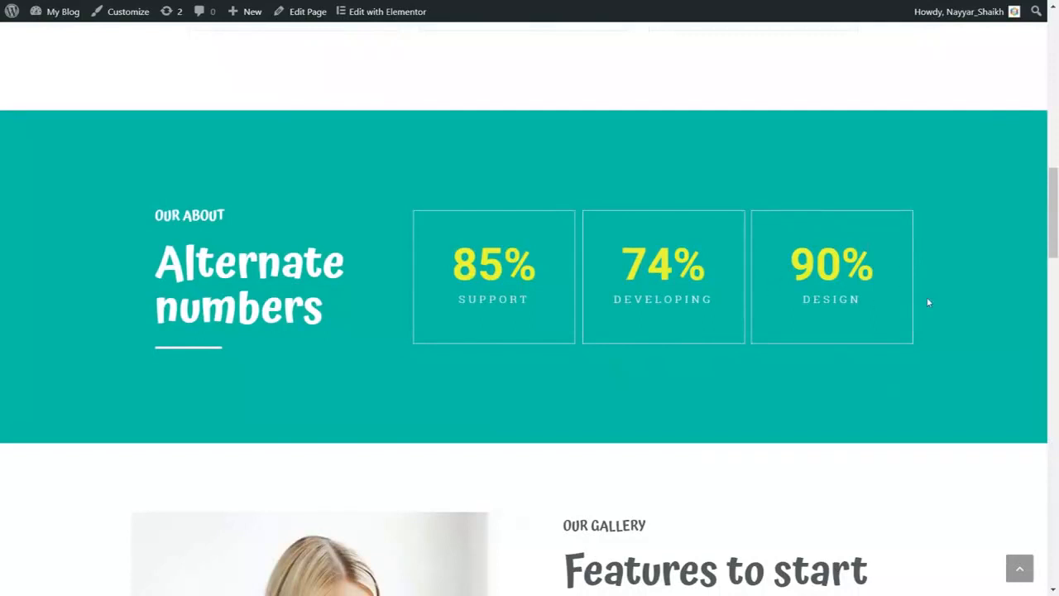
scroll(933, 326, "up", 1)
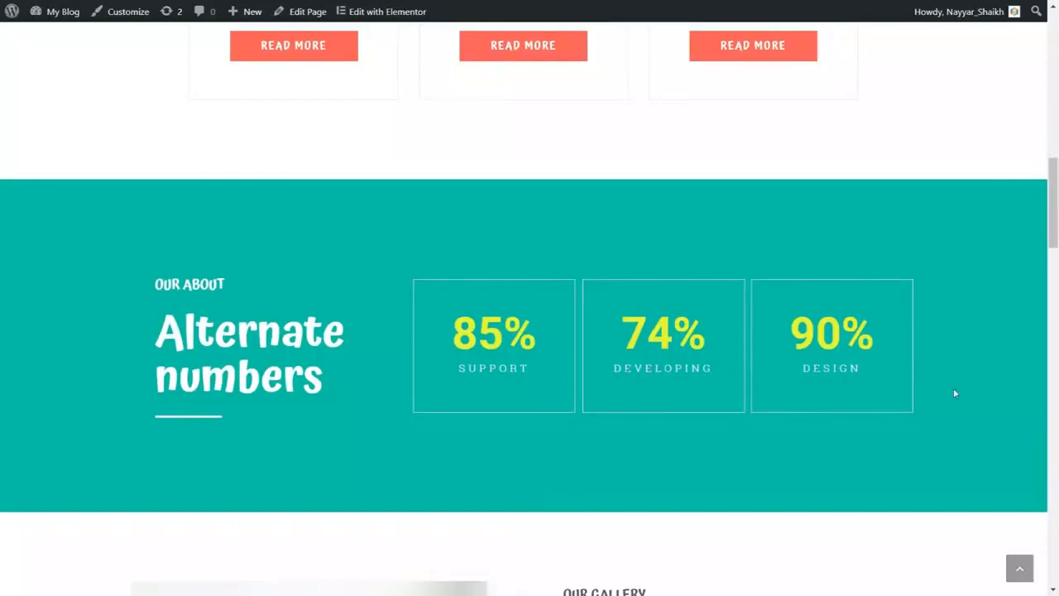
scroll(953, 390, "down", 6)
scroll(882, 315, "up", 1)
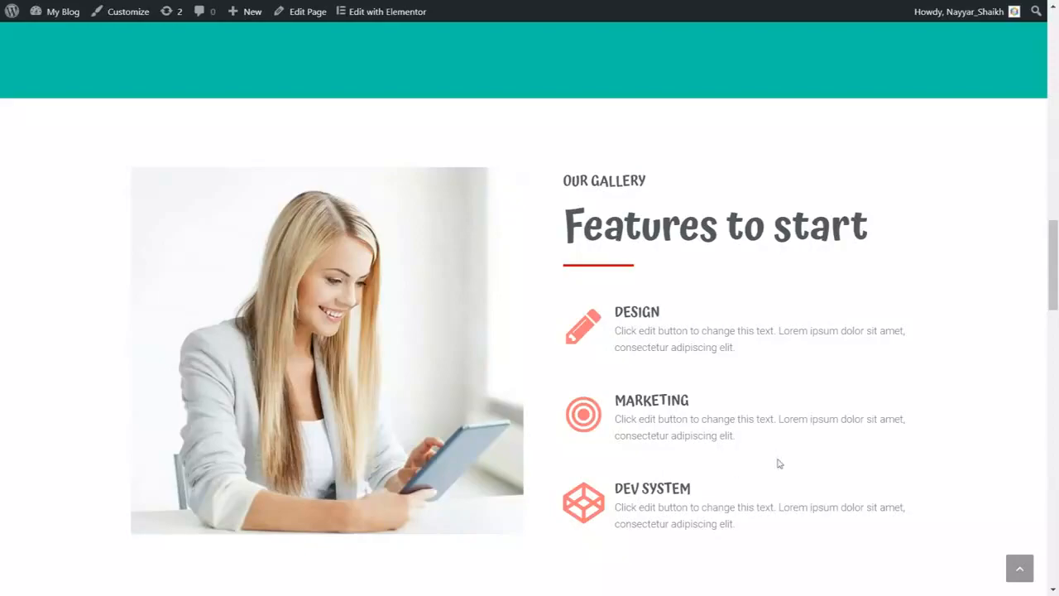
scroll(778, 463, "down", 3)
scroll(778, 464, "down", 5)
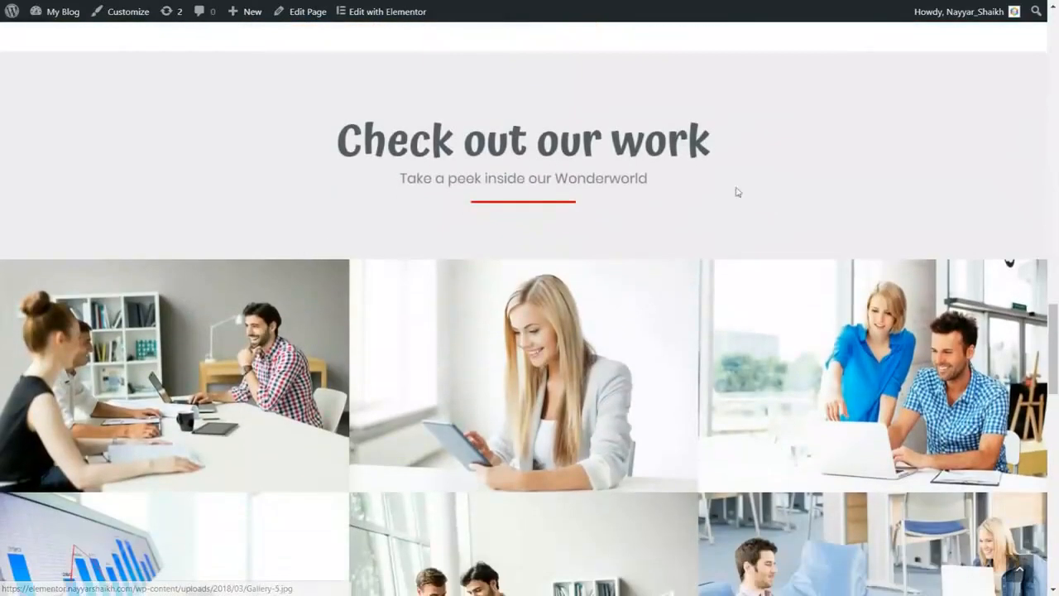
scroll(627, 371, "down", 8)
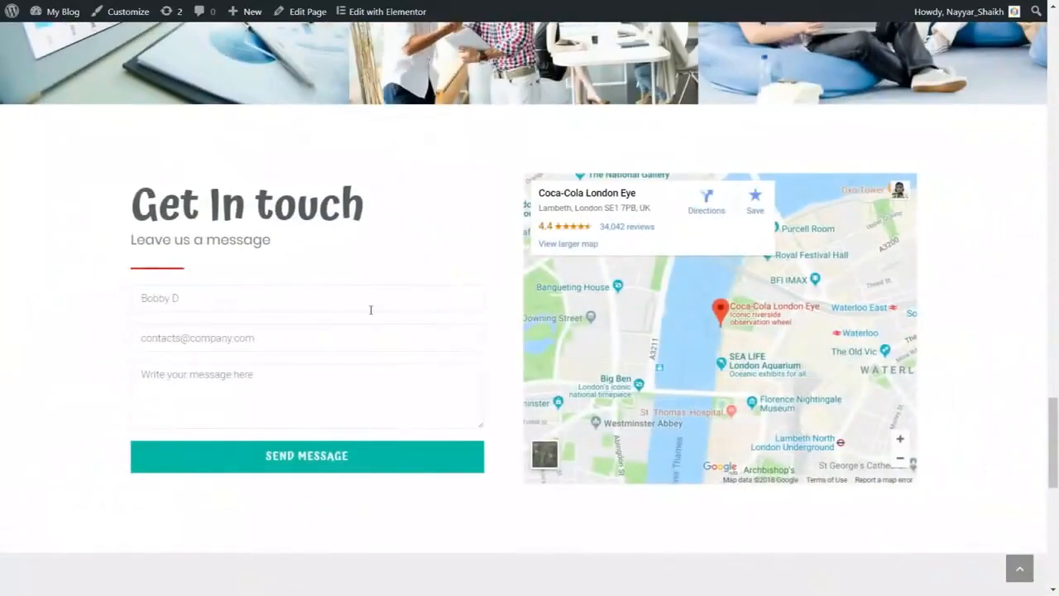
scroll(940, 372, "down", 5)
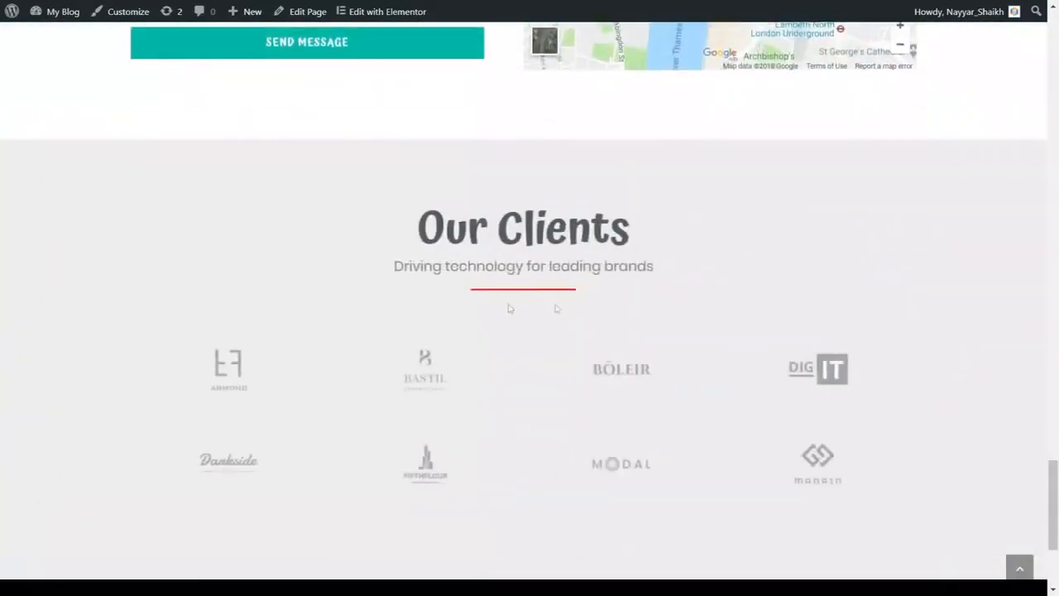
scroll(640, 300, "down", 3)
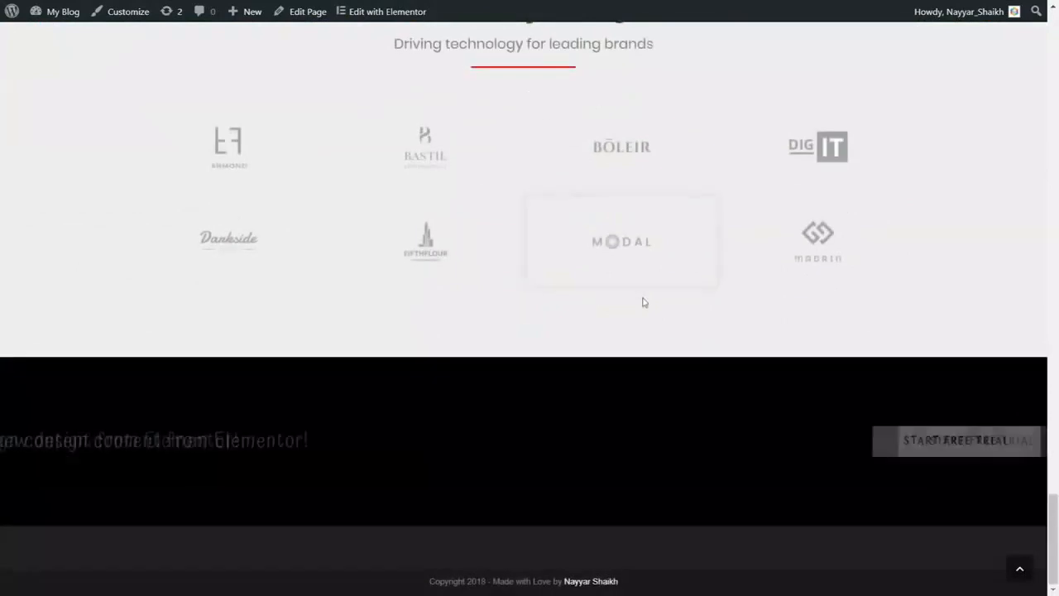
scroll(648, 309, "up", 5)
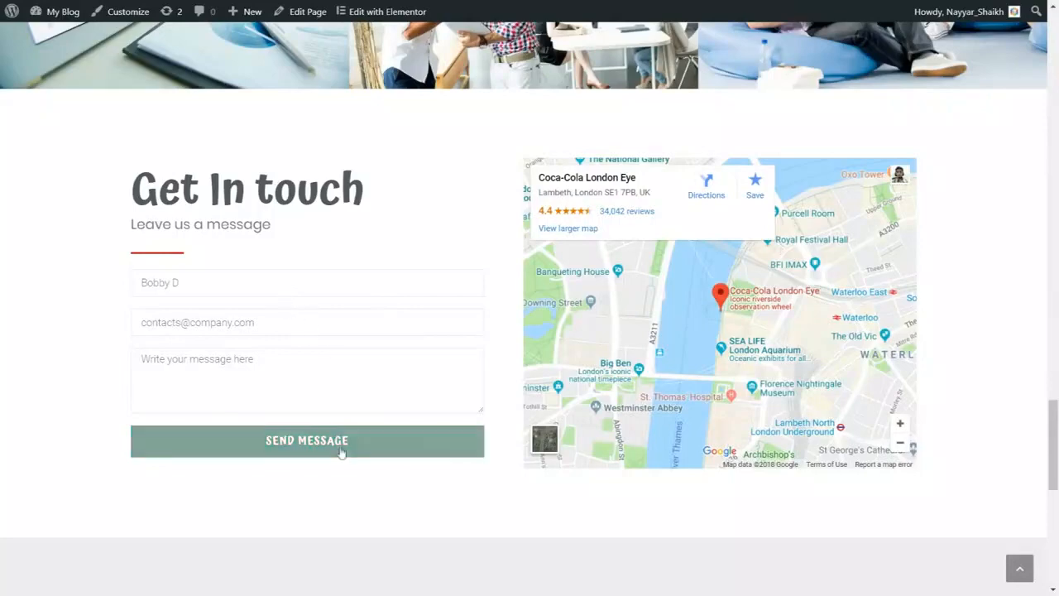
scroll(342, 452, "down", 5)
scroll(690, 328, "down", 2)
scroll(570, 268, "up", 1)
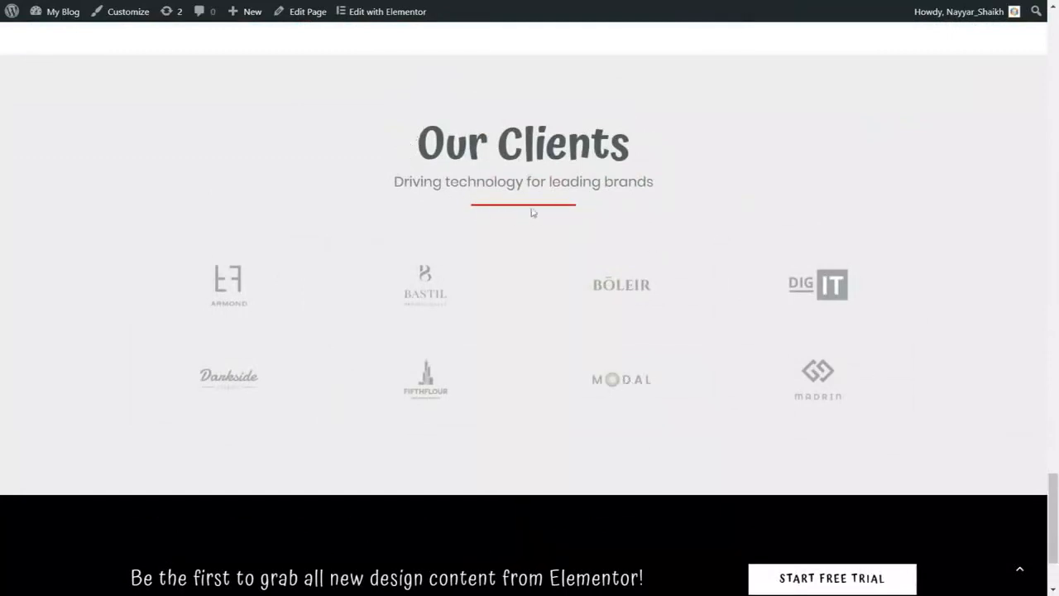
scroll(570, 241, "down", 2)
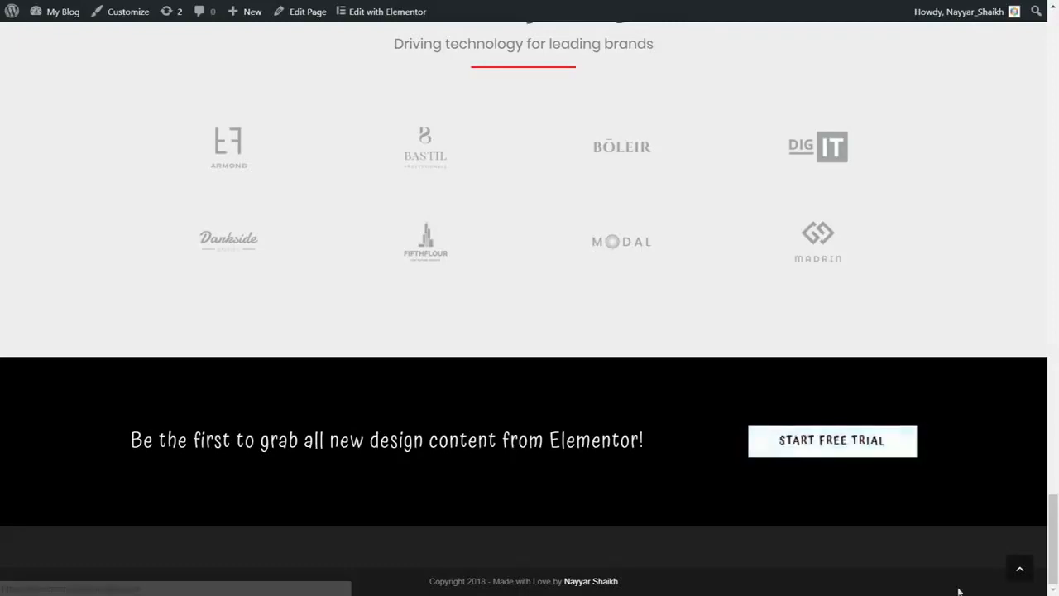
- Return to the top and read the History and Our Story sections of the About Us page
left_click(1021, 570)
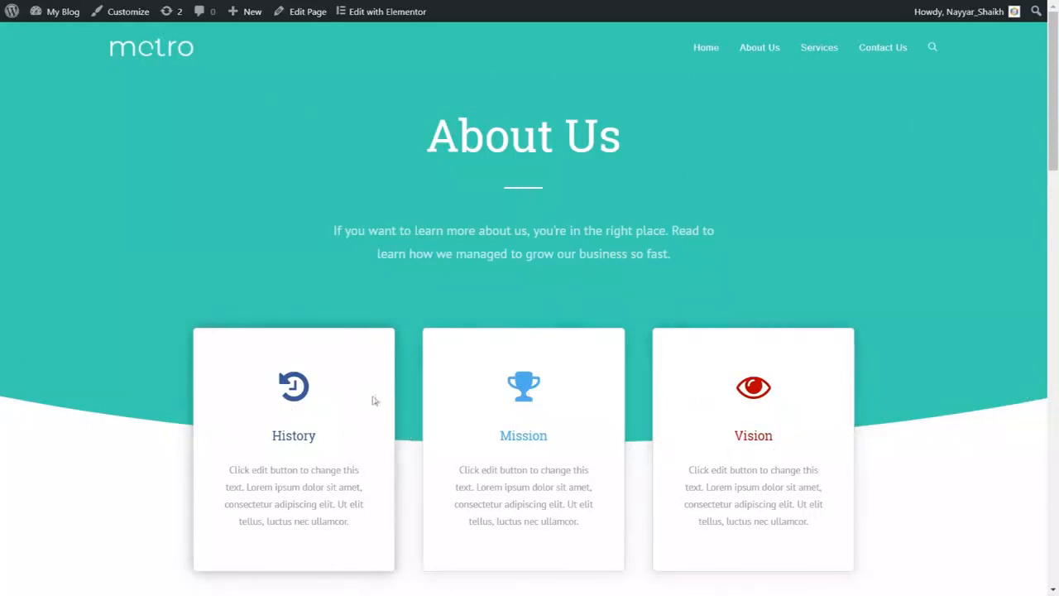
left_click_drag(274, 436, 332, 438)
left_click(533, 430)
scroll(1008, 290, "down", 1)
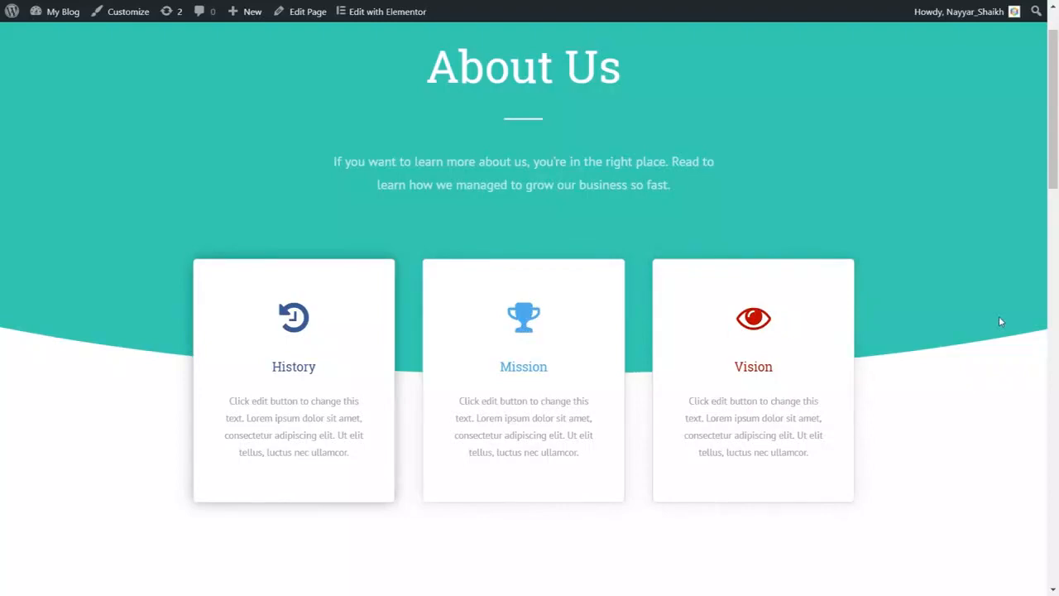
scroll(995, 359, "down", 5)
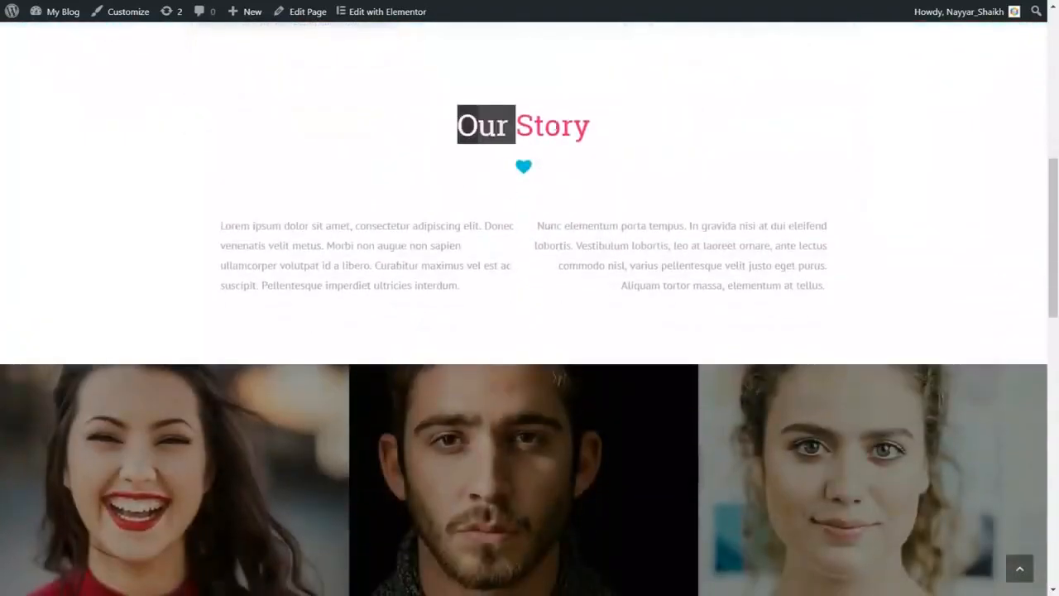
left_click_drag(509, 125, 610, 129)
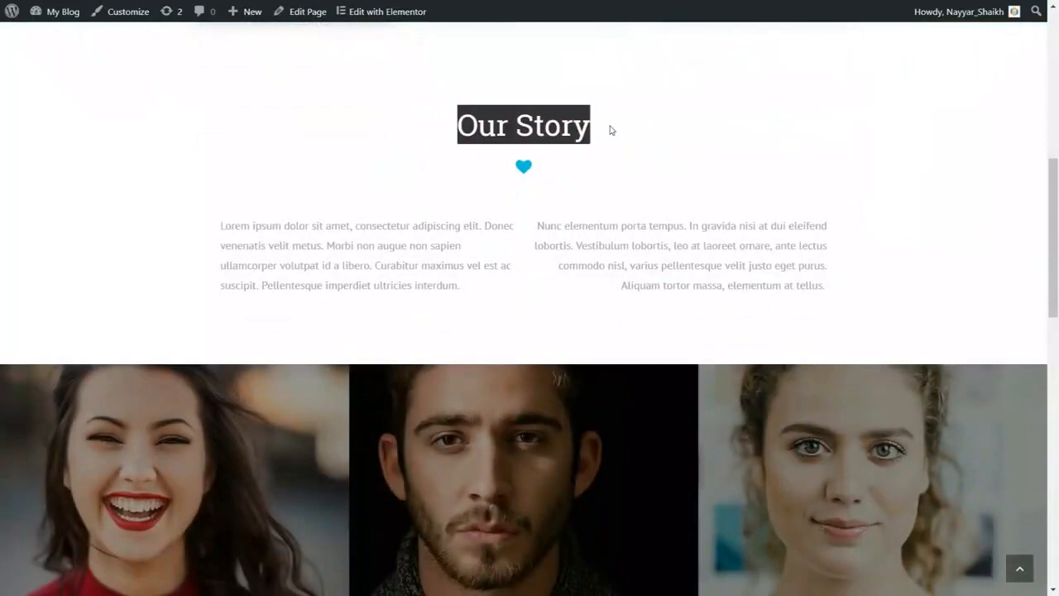
left_click(611, 129)
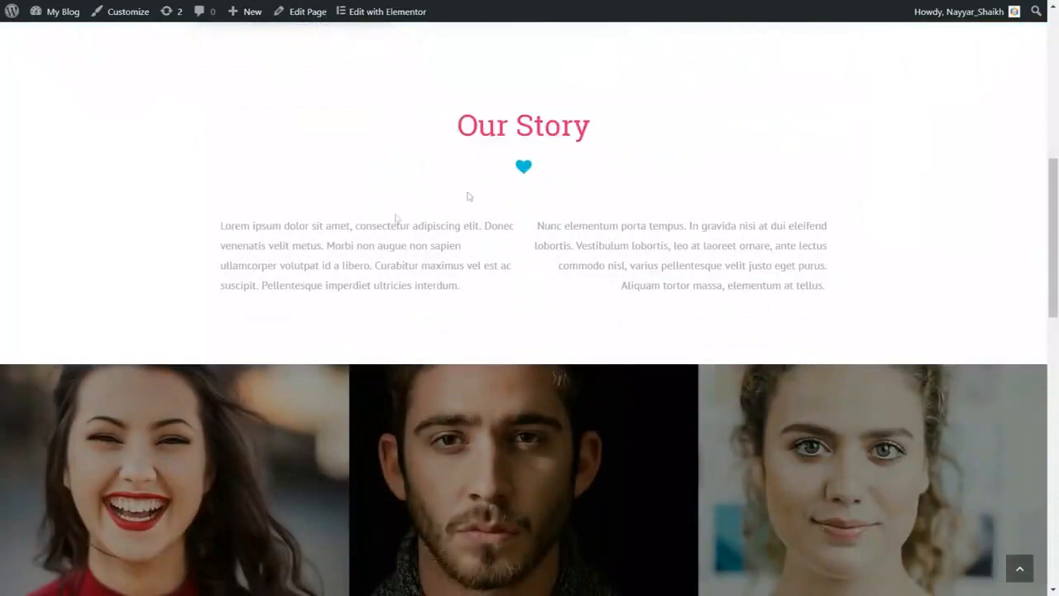
- Scroll through the rest of the page to the footer and jump back to the top
scroll(977, 275, "down", 3)
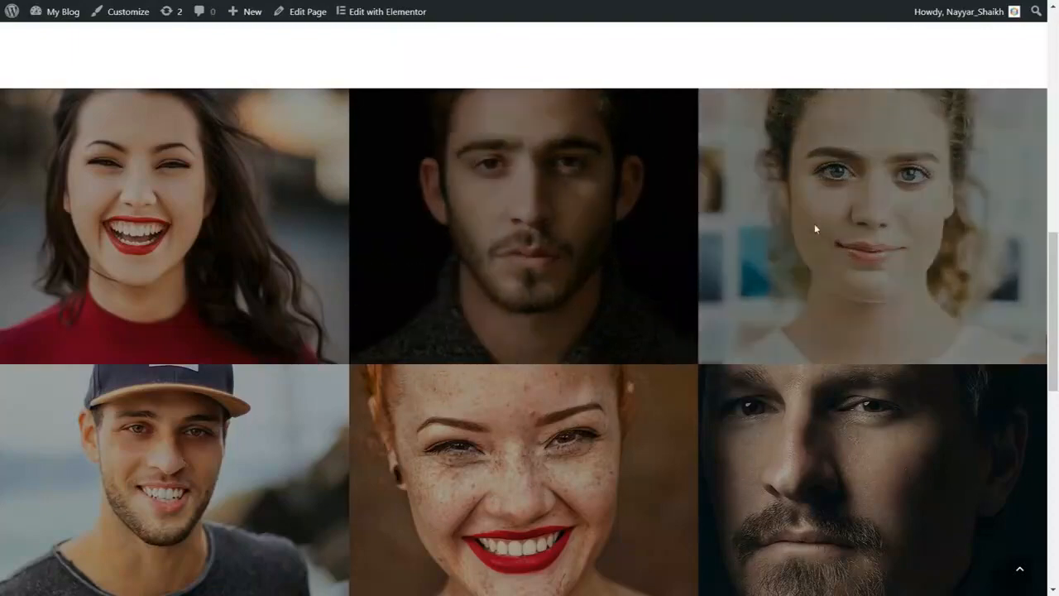
scroll(708, 267, "down", 3)
scroll(892, 297, "up", 2)
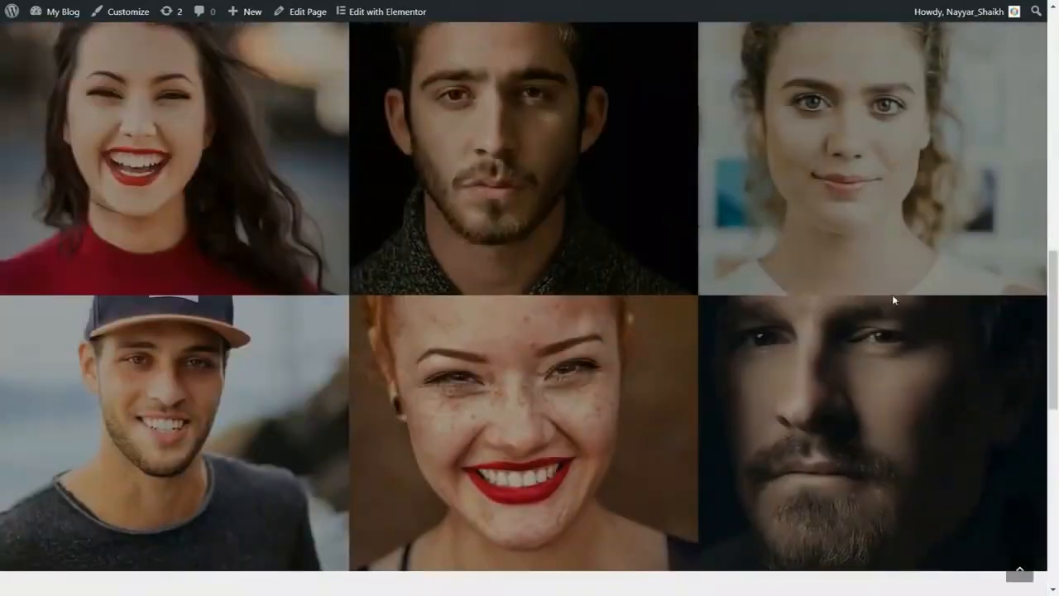
scroll(891, 298, "down", 6)
scroll(538, 293, "down", 1)
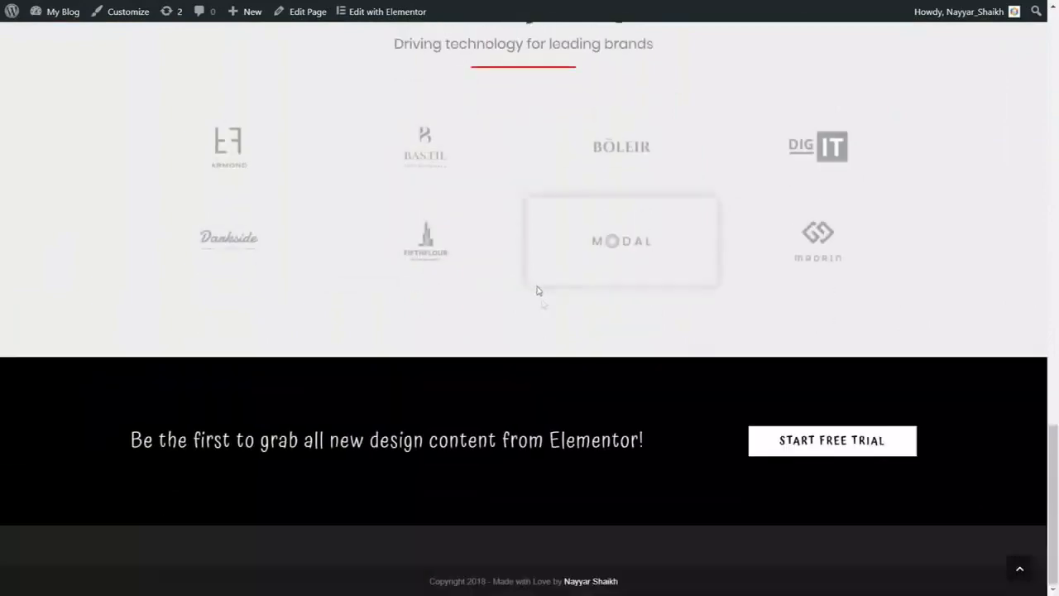
scroll(540, 298, "up", 2)
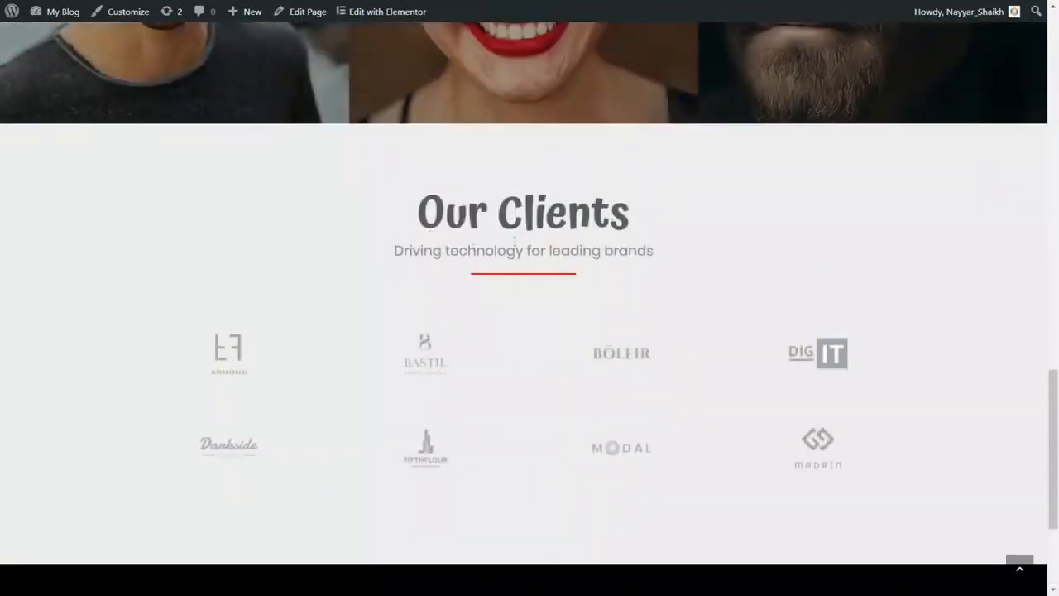
scroll(524, 298, "down", 2)
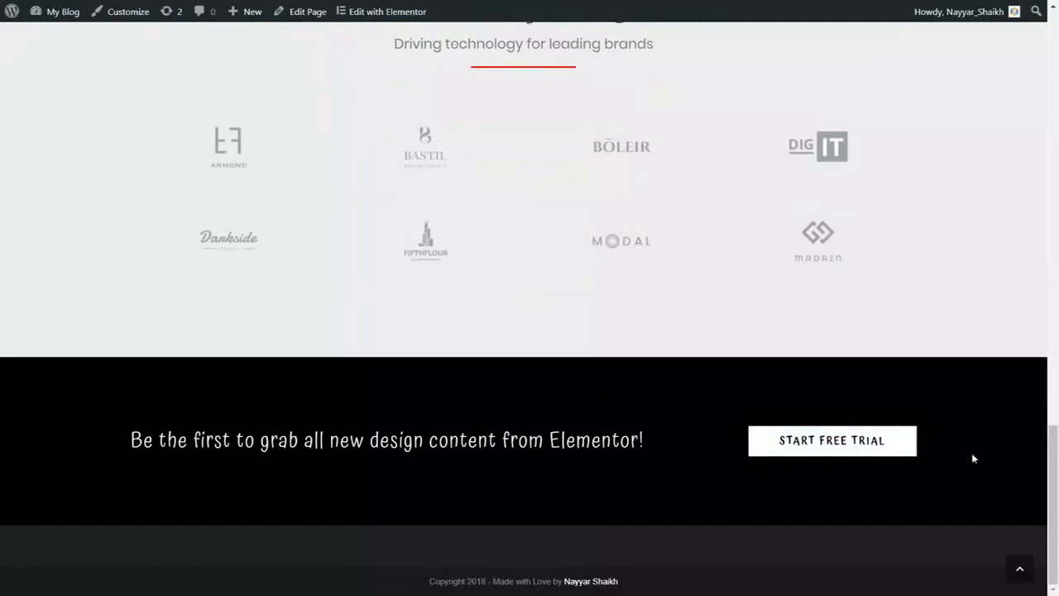
scroll(972, 455, "up", 1)
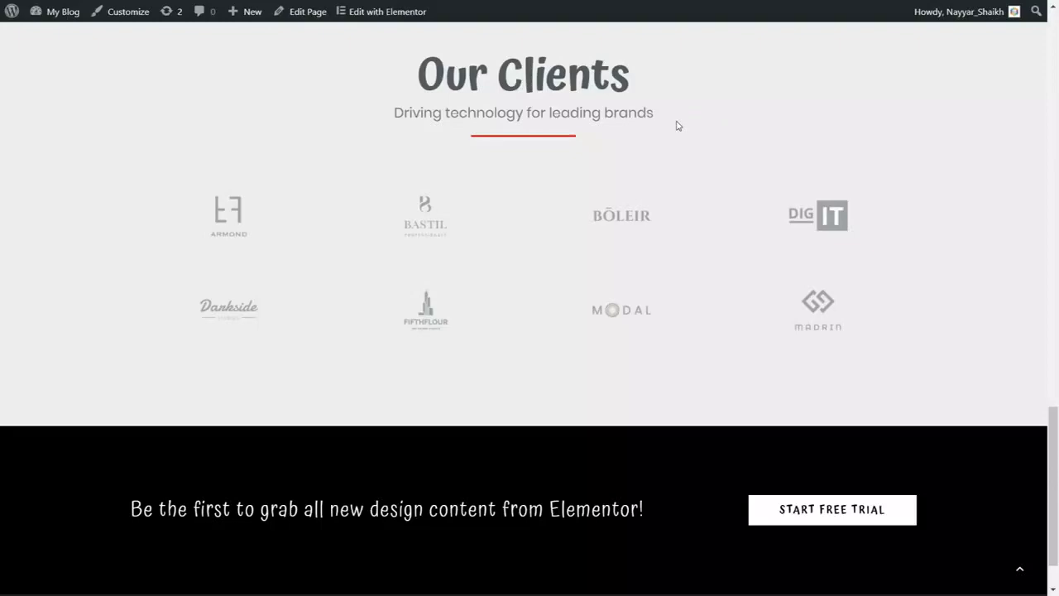
left_click(1020, 569)
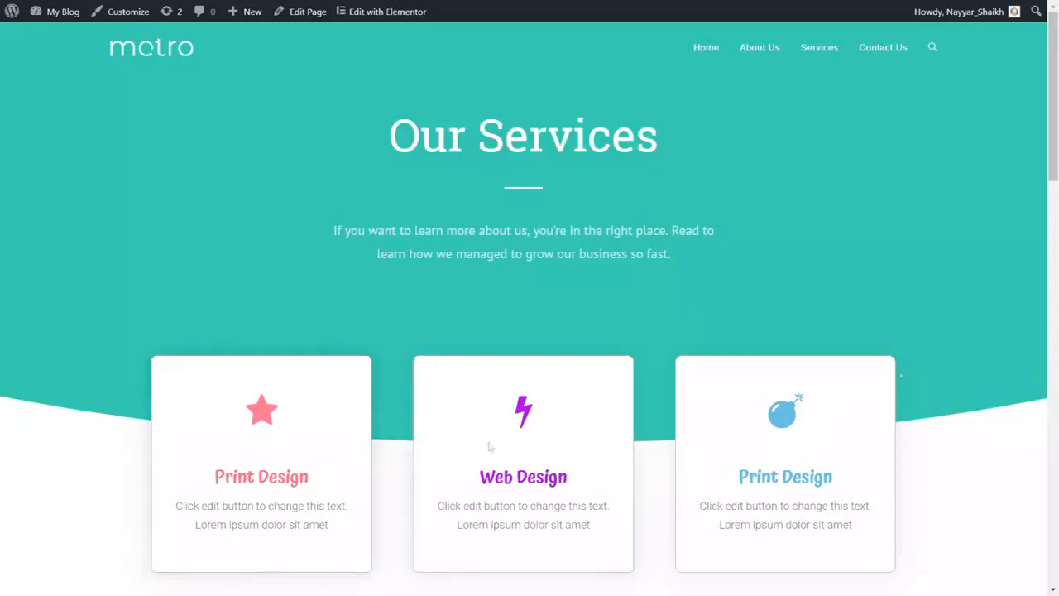
- Scroll the Services page down to Our Clients and back up again
scroll(1057, 355, "down", 1)
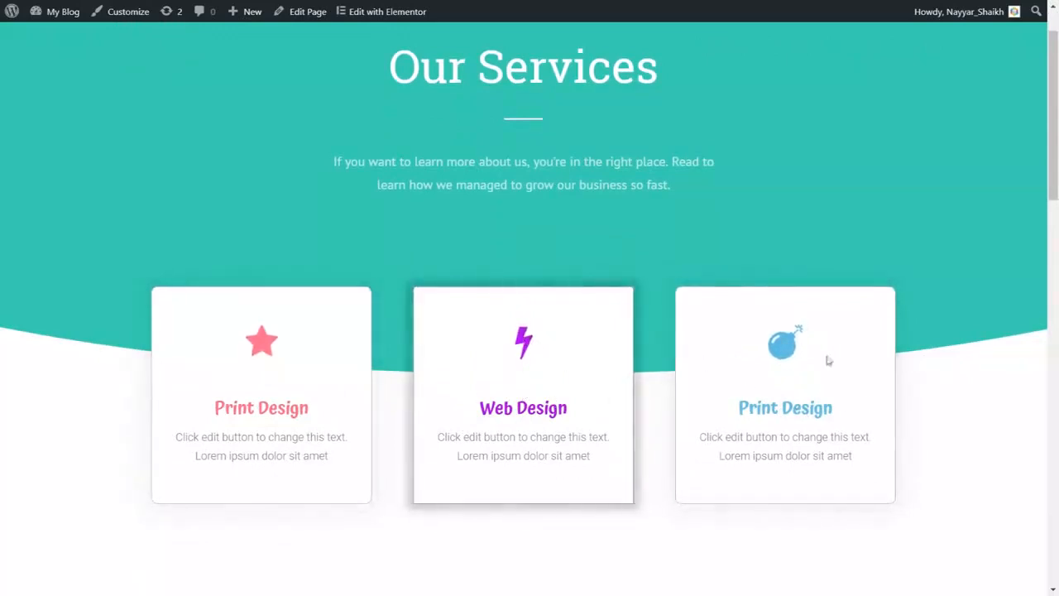
scroll(1023, 383, "down", 7)
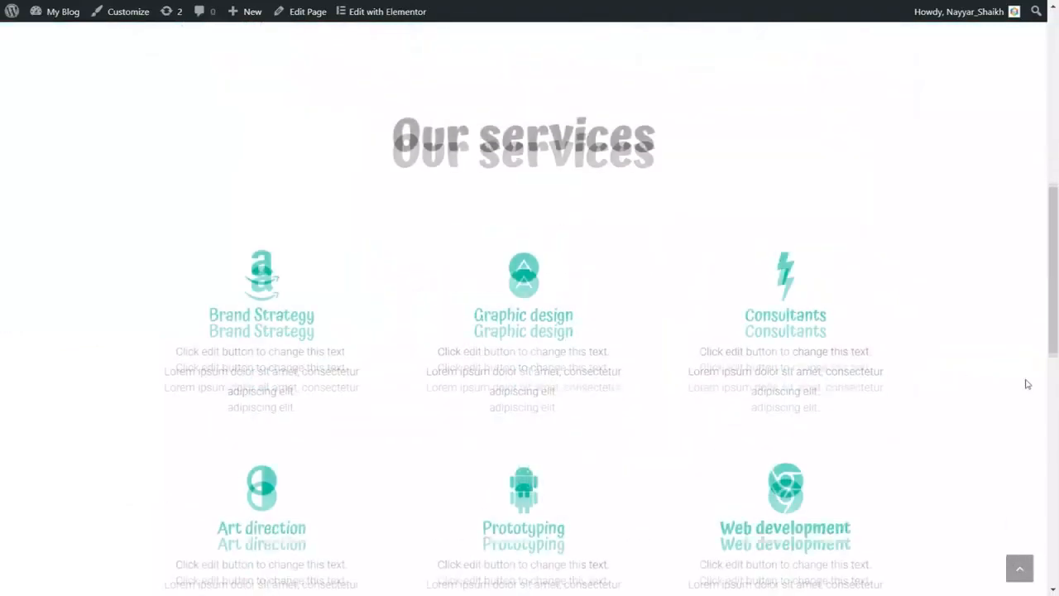
scroll(1028, 383, "up", 1)
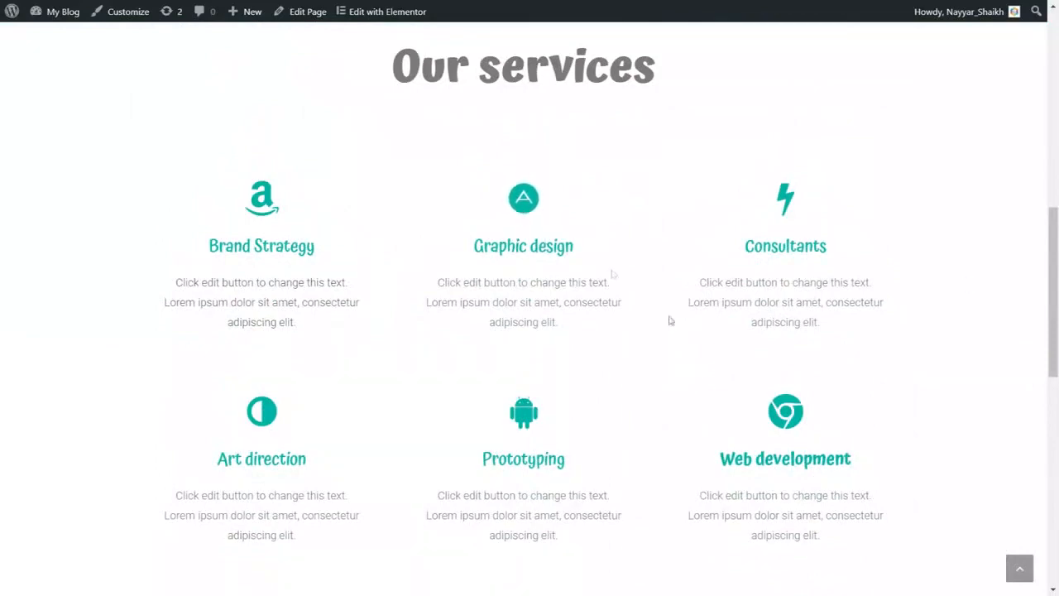
scroll(719, 359, "up", 8)
scroll(719, 359, "down", 8)
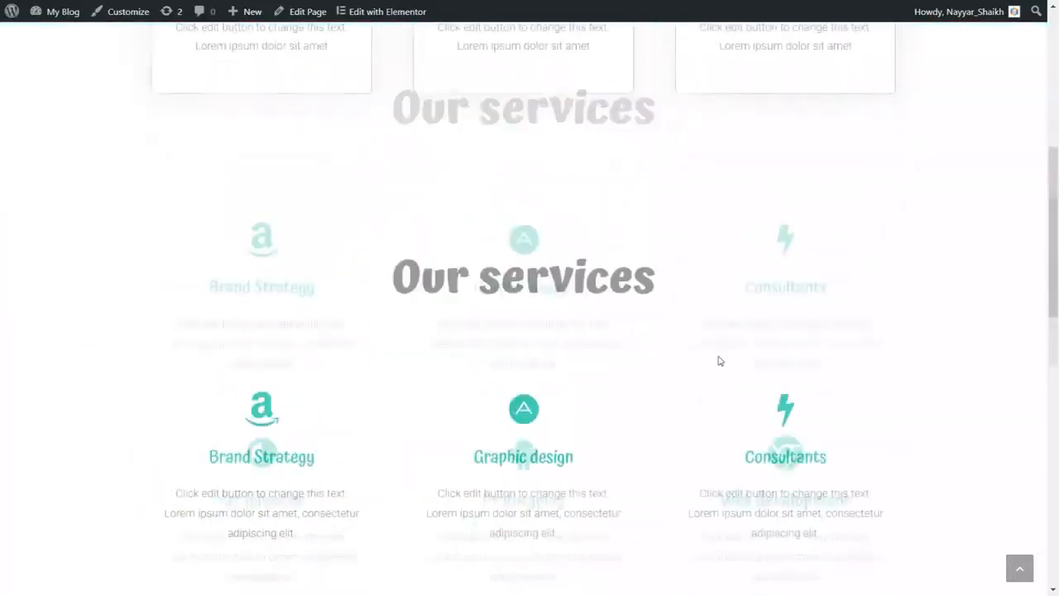
scroll(718, 359, "up", 1)
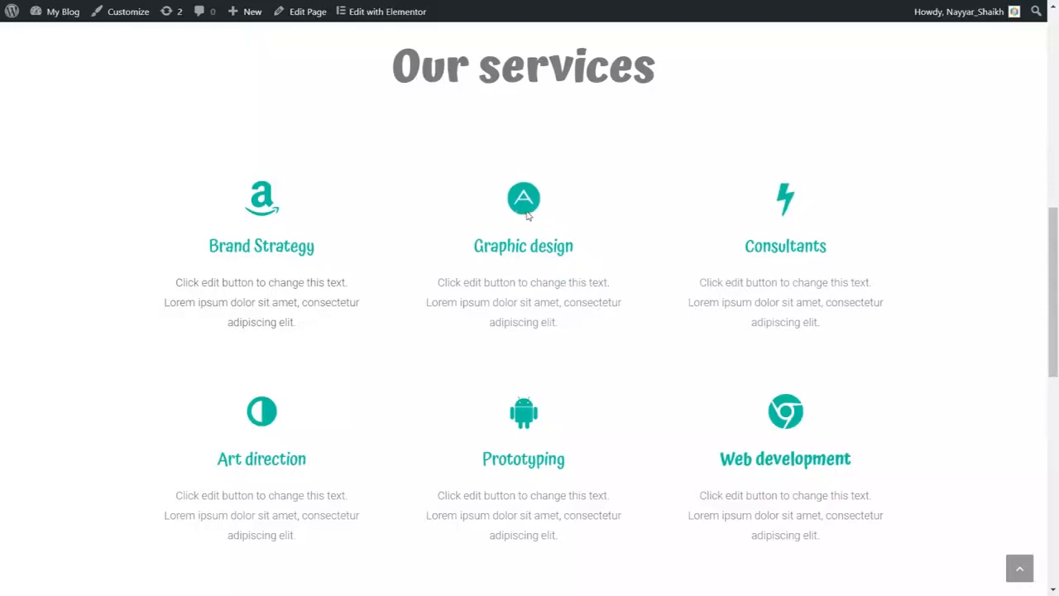
scroll(939, 314, "down", 6)
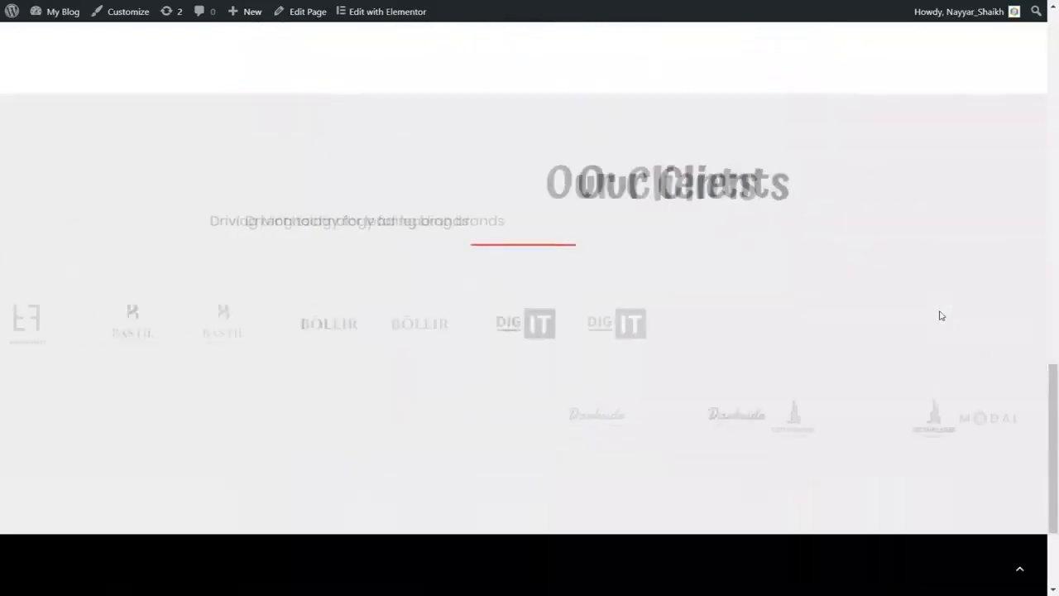
scroll(521, 190, "down", 2)
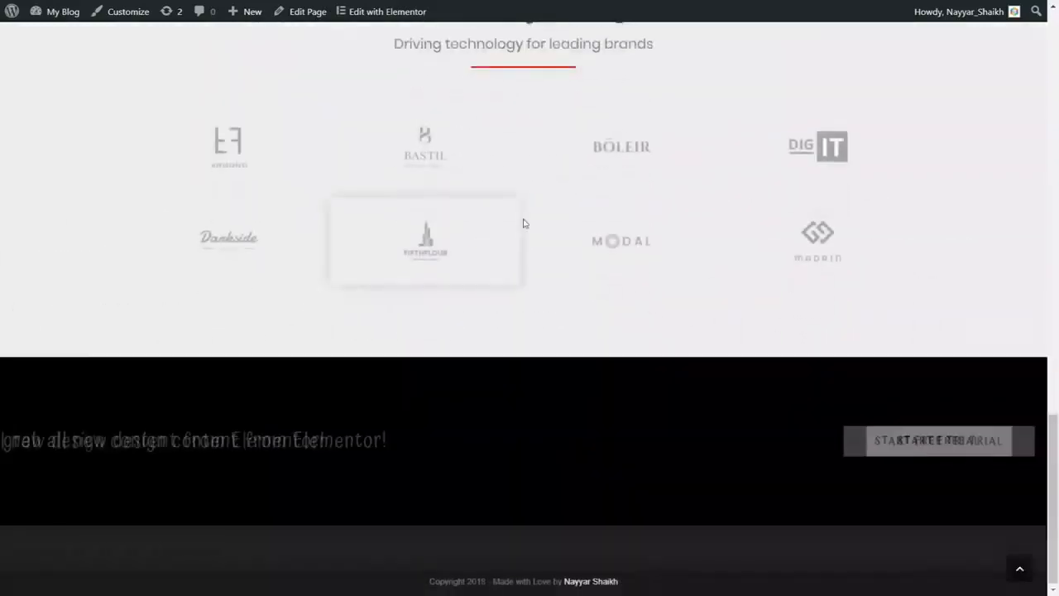
scroll(991, 457, "up", 8)
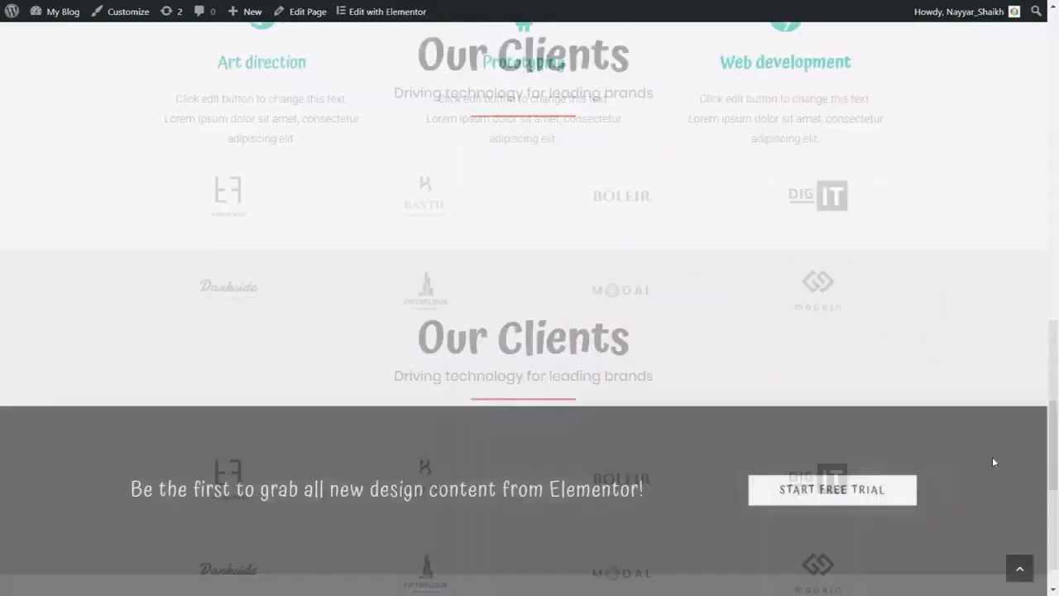
scroll(994, 462, "up", 5)
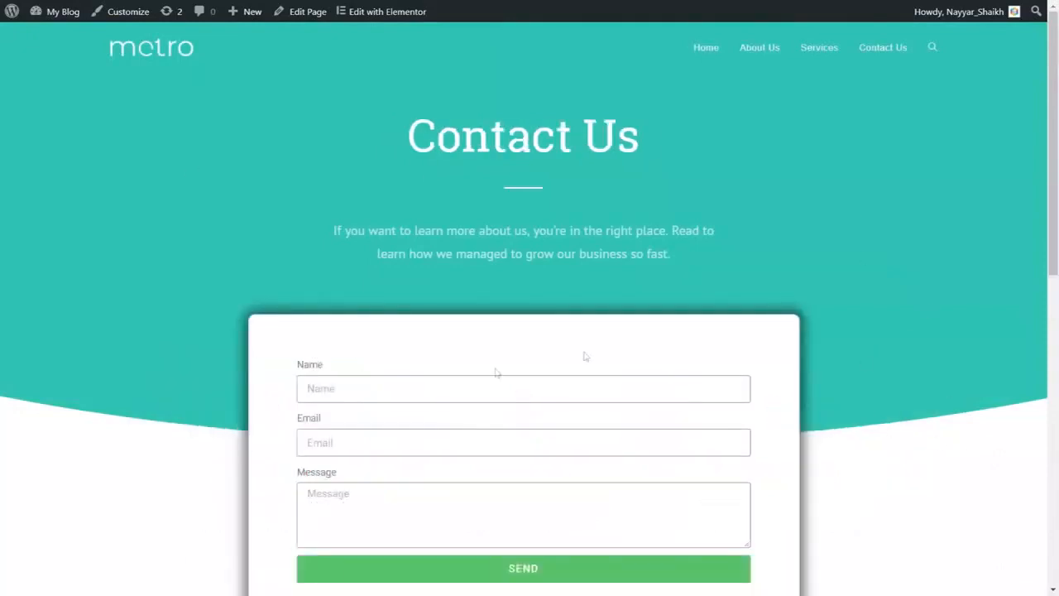
- Scroll Contact Us down to the Contact Details and map, then return to the top
scroll(495, 372, "down", 3)
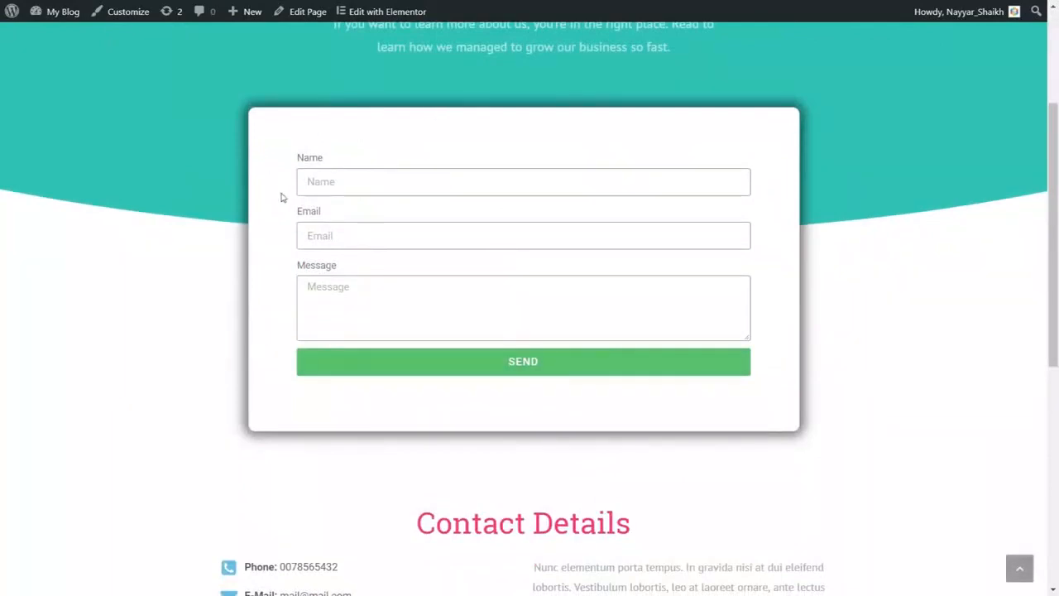
scroll(806, 335, "up", 3)
scroll(808, 338, "down", 1)
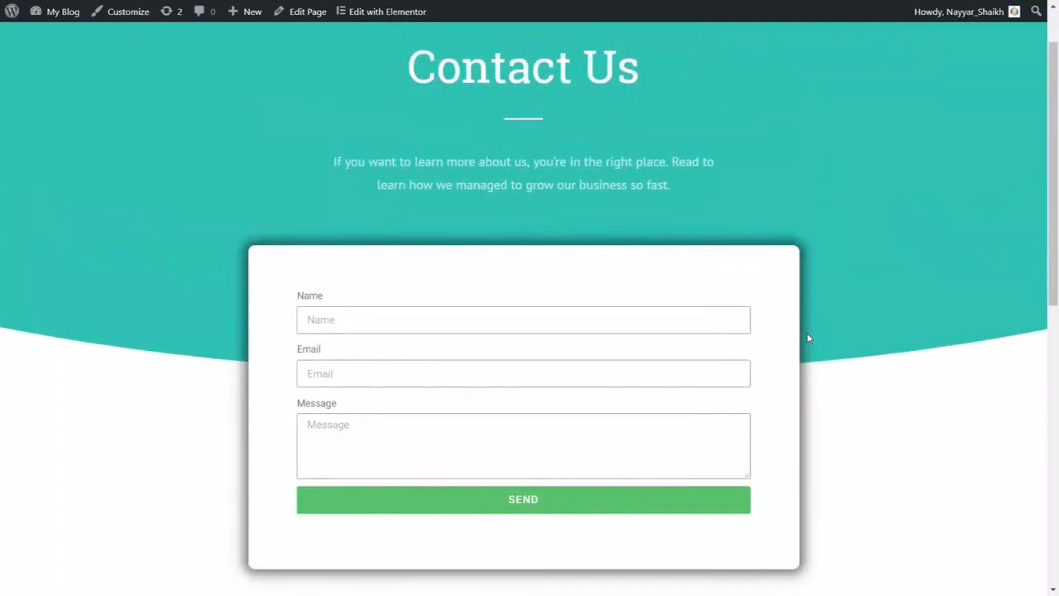
scroll(808, 337, "down", 6)
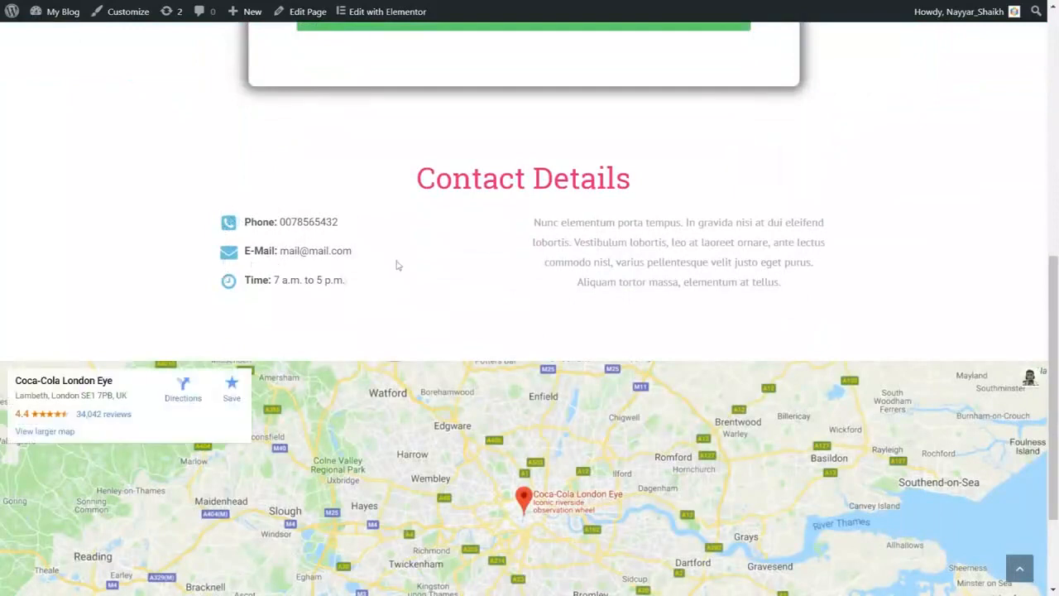
left_click_drag(533, 223, 824, 292)
left_click(815, 290)
scroll(686, 279, "down", 2)
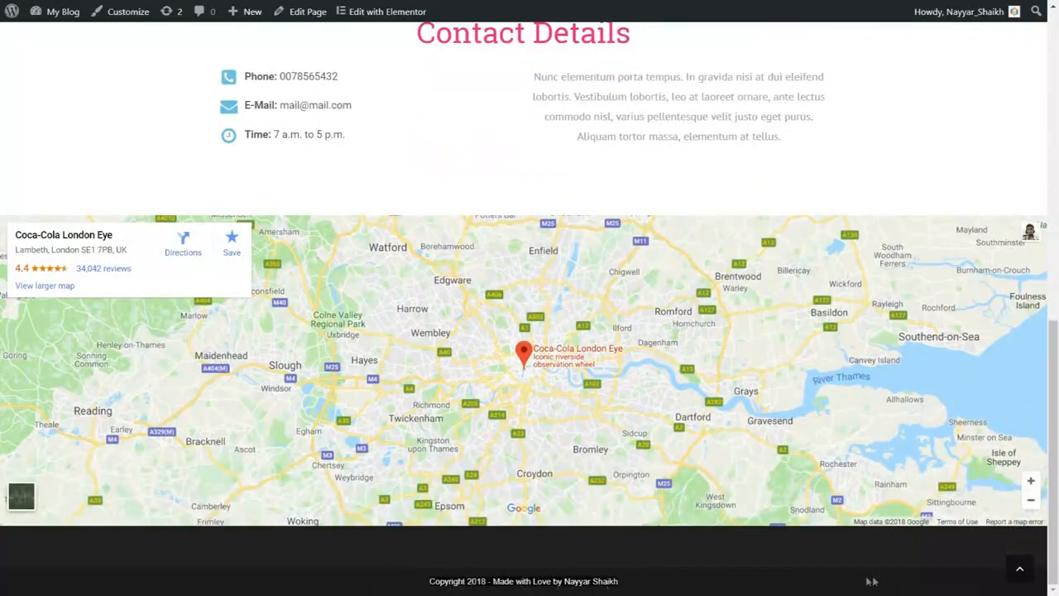
left_click(1019, 568)
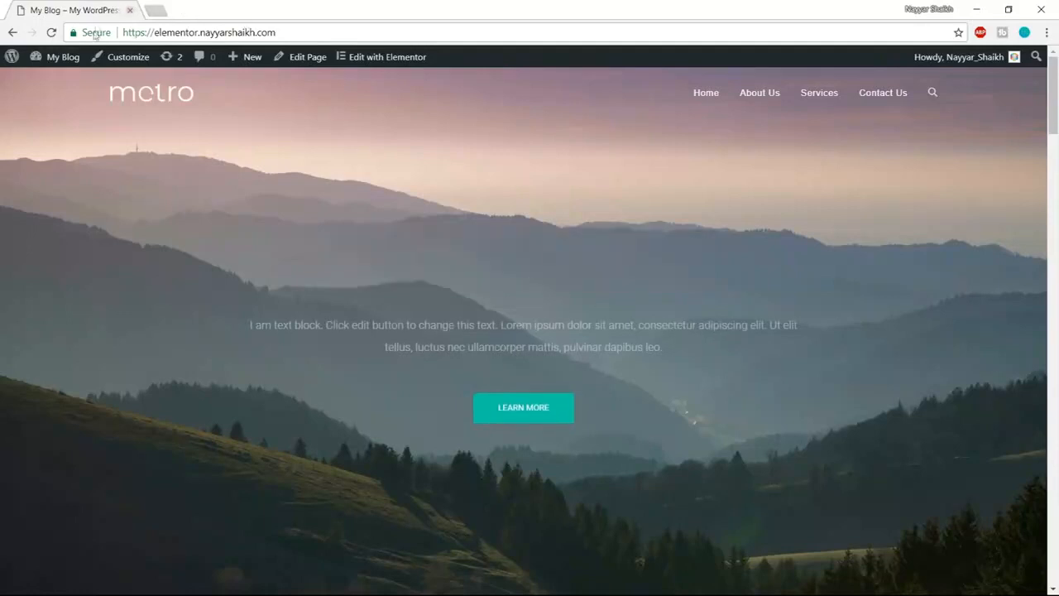
- Check the site's secure connection details, then open a new browser tab
left_click(91, 34)
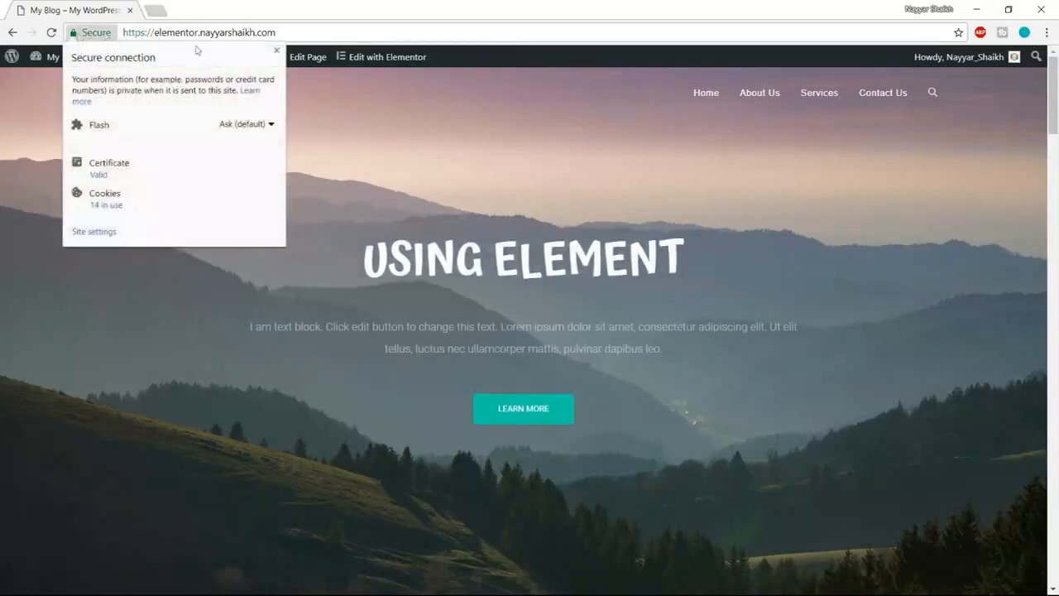
left_click(277, 53)
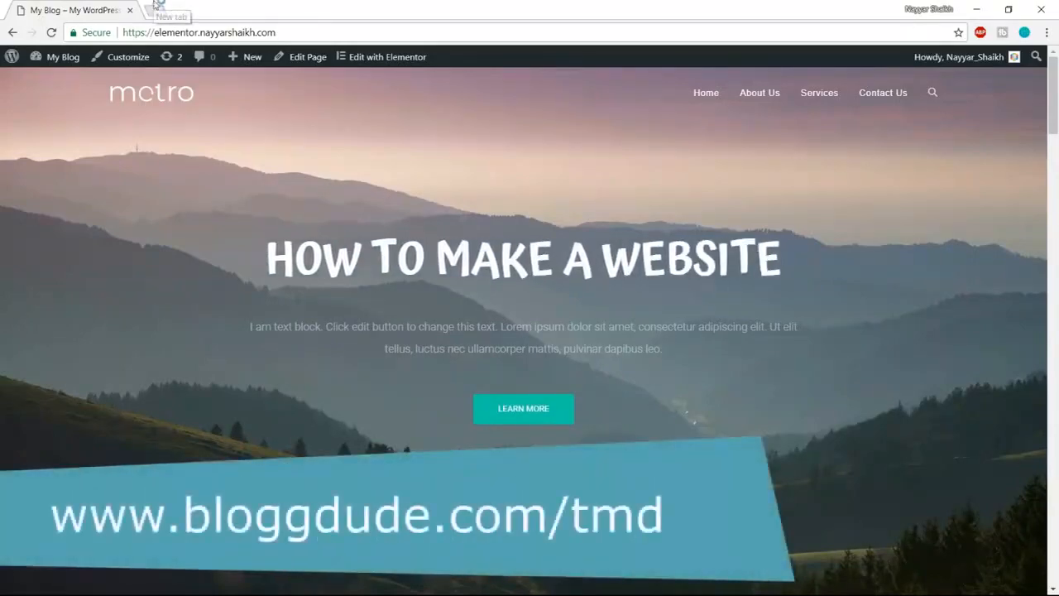
left_click(155, 8)
- Go to bloggdude.com/tmd and open TMDHosting's cloud hosting plans page
type("bloggdude.com/tmd")
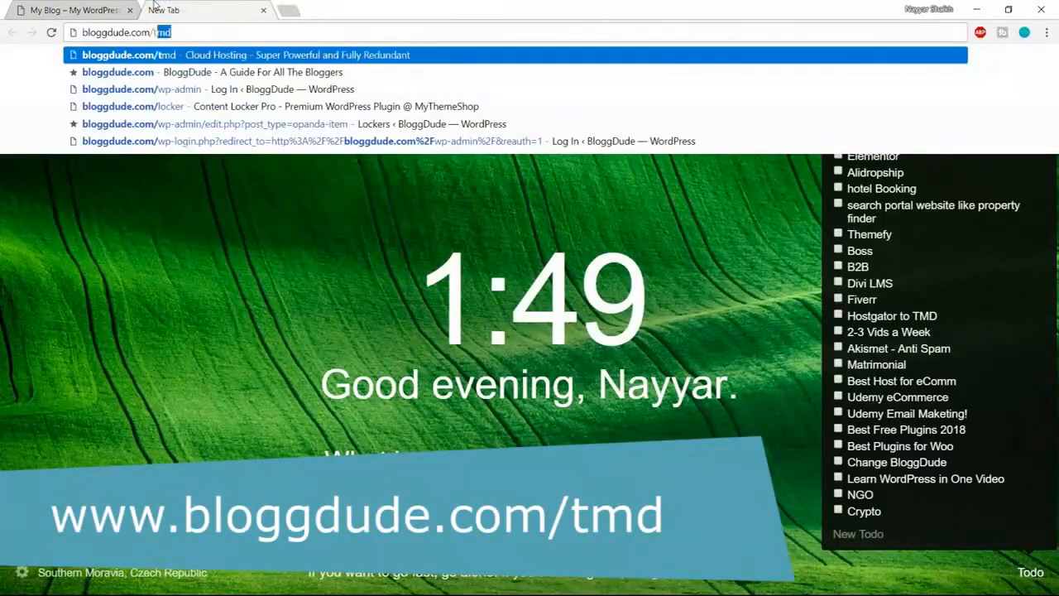
key("Return")
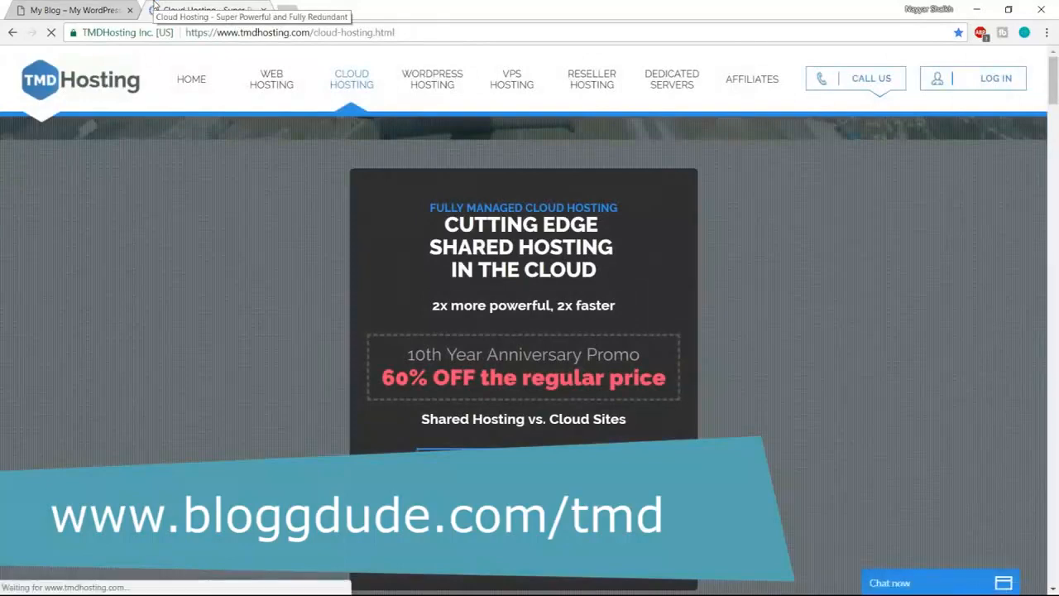
left_click_drag(430, 248, 671, 259)
left_click(640, 258)
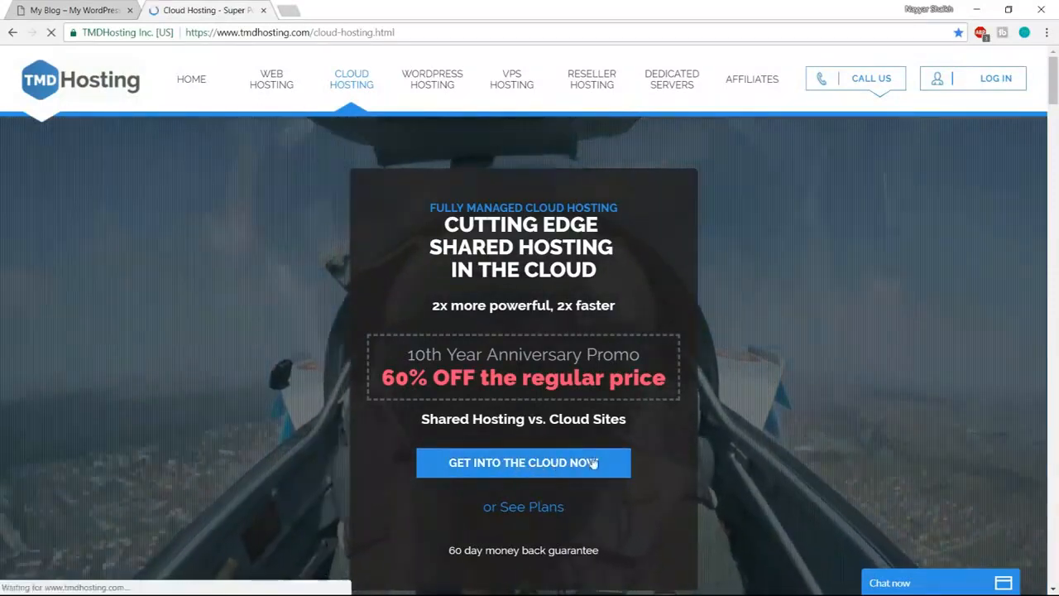
left_click(526, 465)
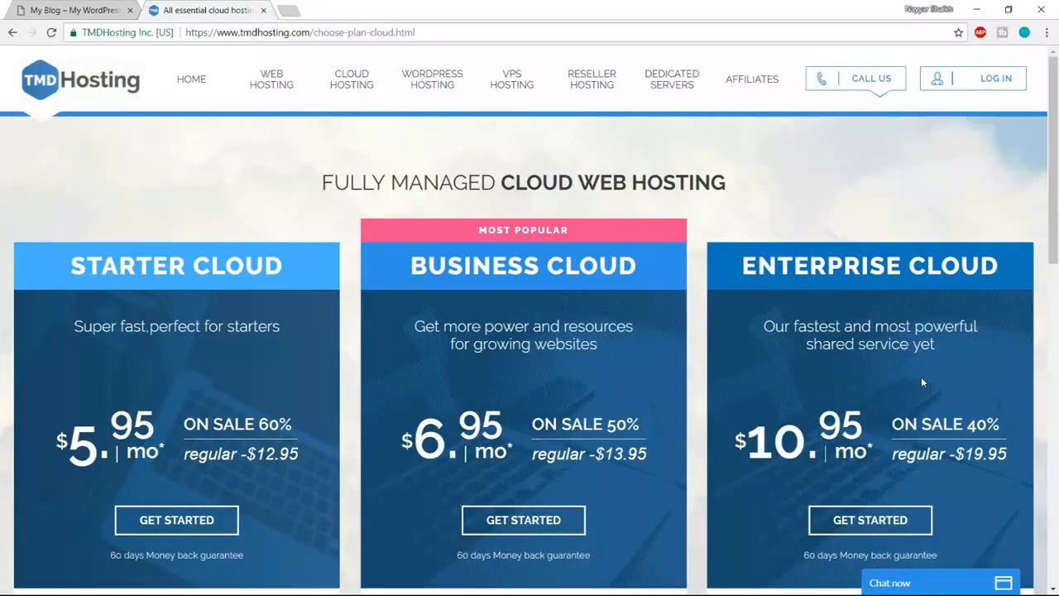
- Review the Enterprise plan's 6 CPU cores, 6GB DDR4 RAM and unlimited SSD space, dismissing the chat popup
scroll(922, 381, "down", 5)
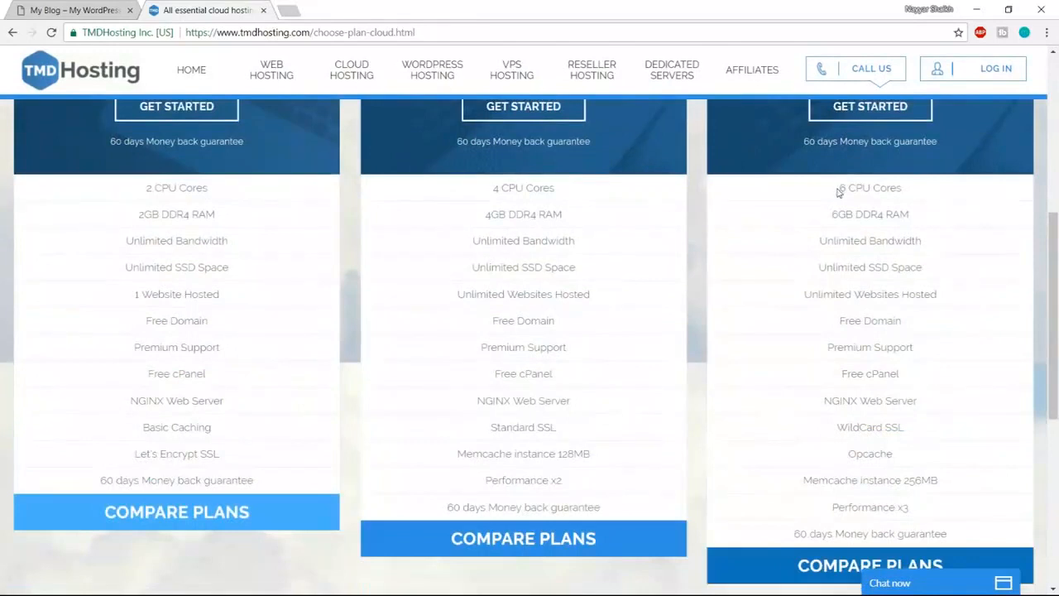
left_click_drag(863, 188, 910, 194)
left_click_drag(835, 213, 912, 216)
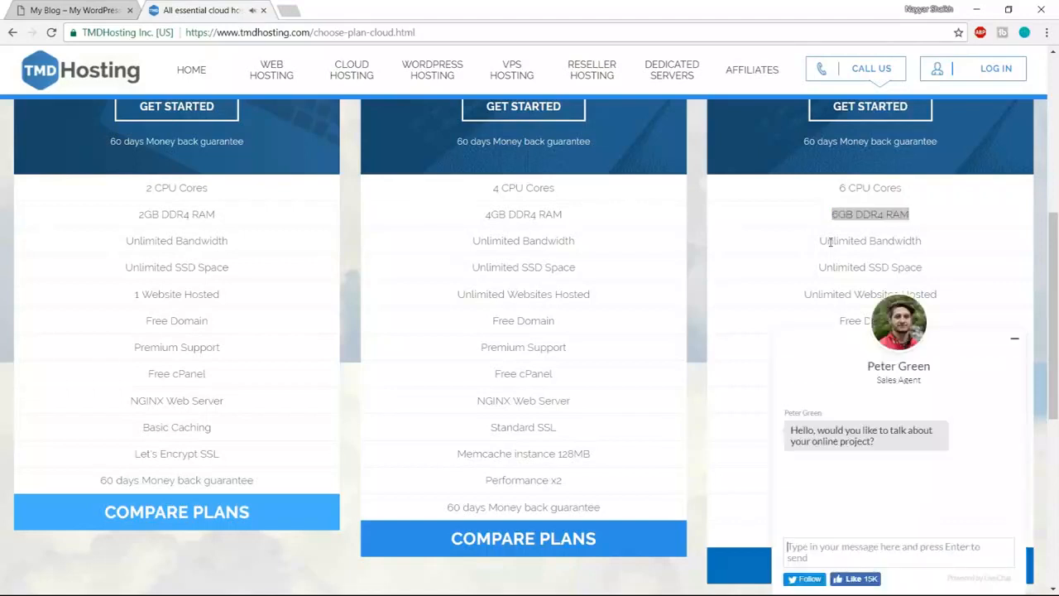
left_click(1015, 337)
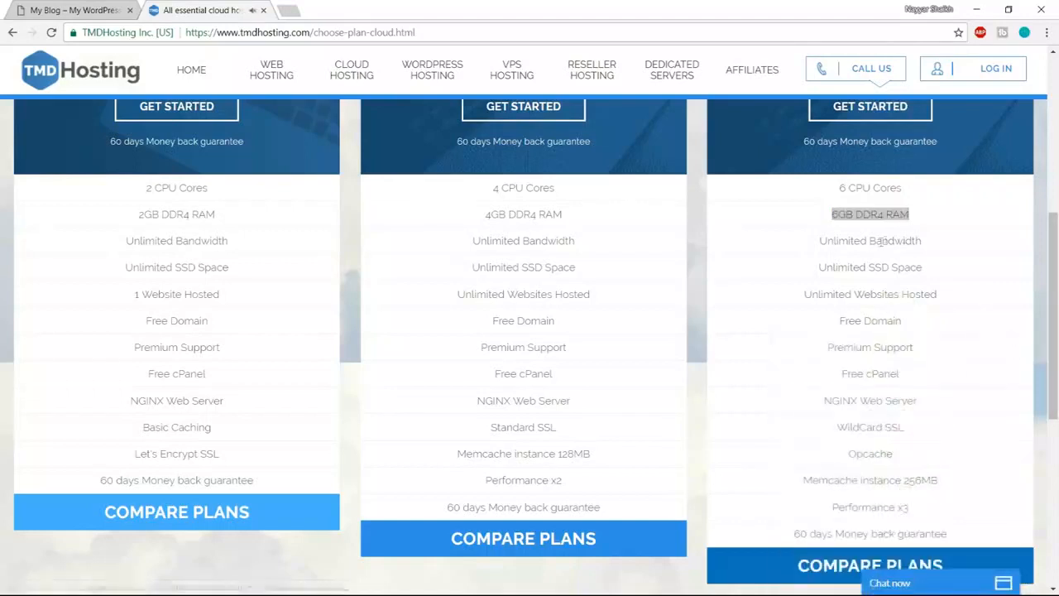
left_click_drag(823, 267, 936, 269)
left_click(933, 270)
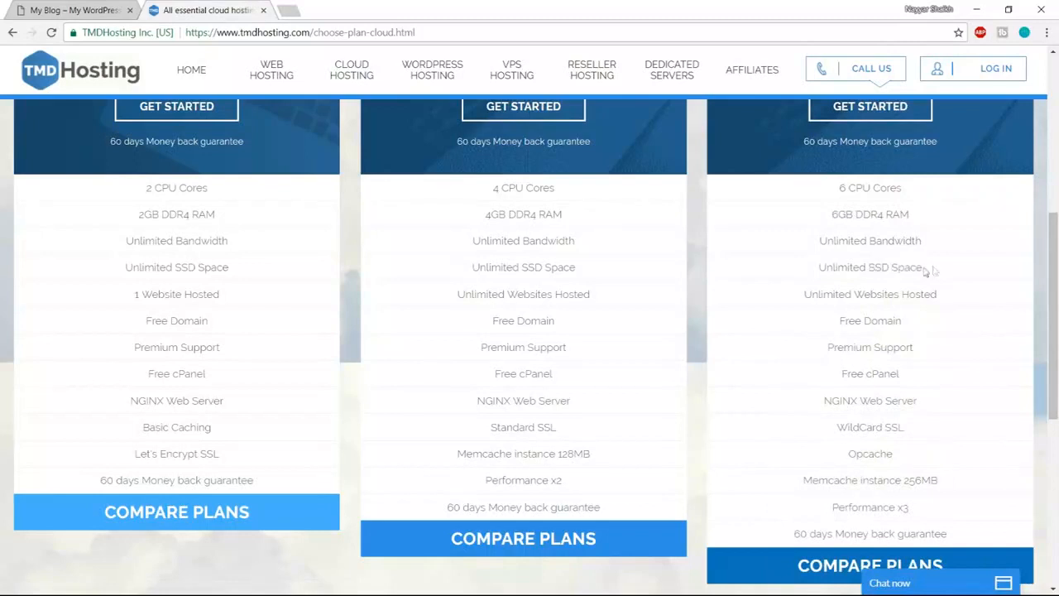
left_click_drag(867, 266, 930, 273)
left_click(934, 274)
- Search Google for 'ssd vs hdd web hosting' in a new tab
left_click(289, 10)
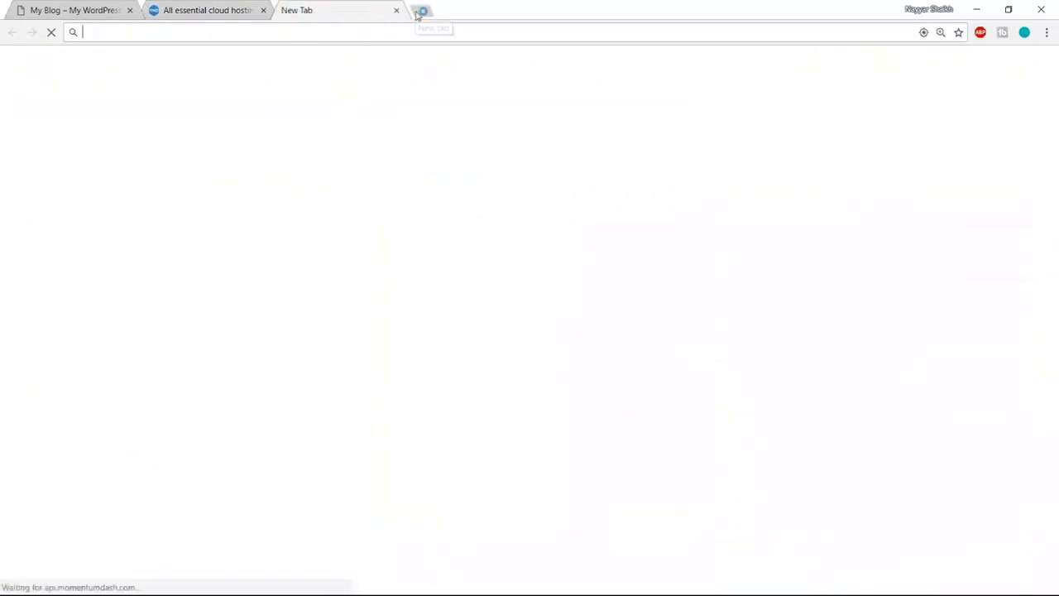
type("ssf")
key("BackSpace")
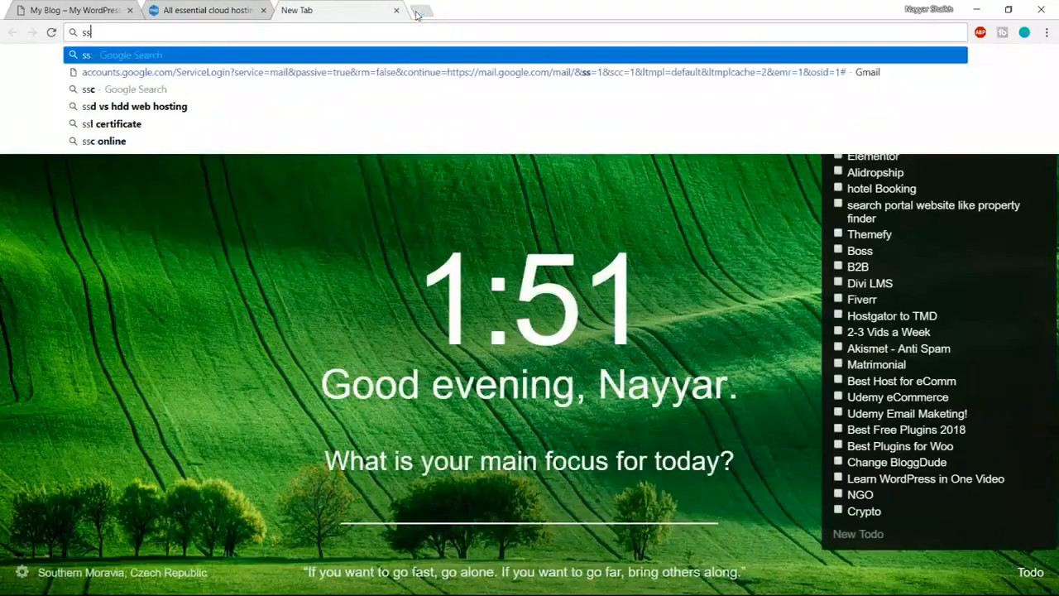
type("d v")
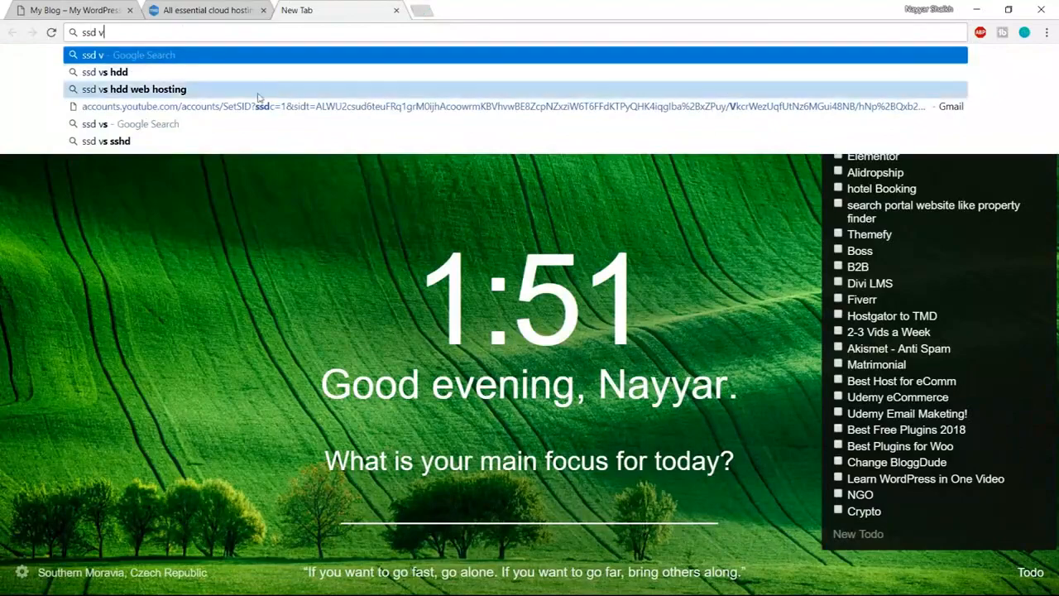
left_click(257, 89)
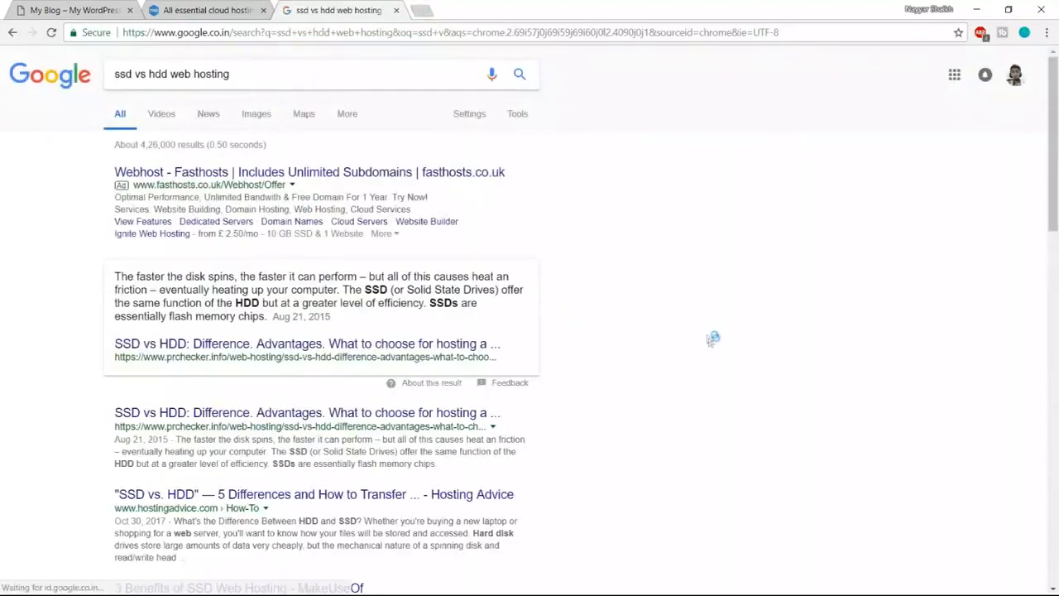
scroll(711, 348, "down", 4)
scroll(712, 348, "down", 4)
scroll(711, 347, "up", 8)
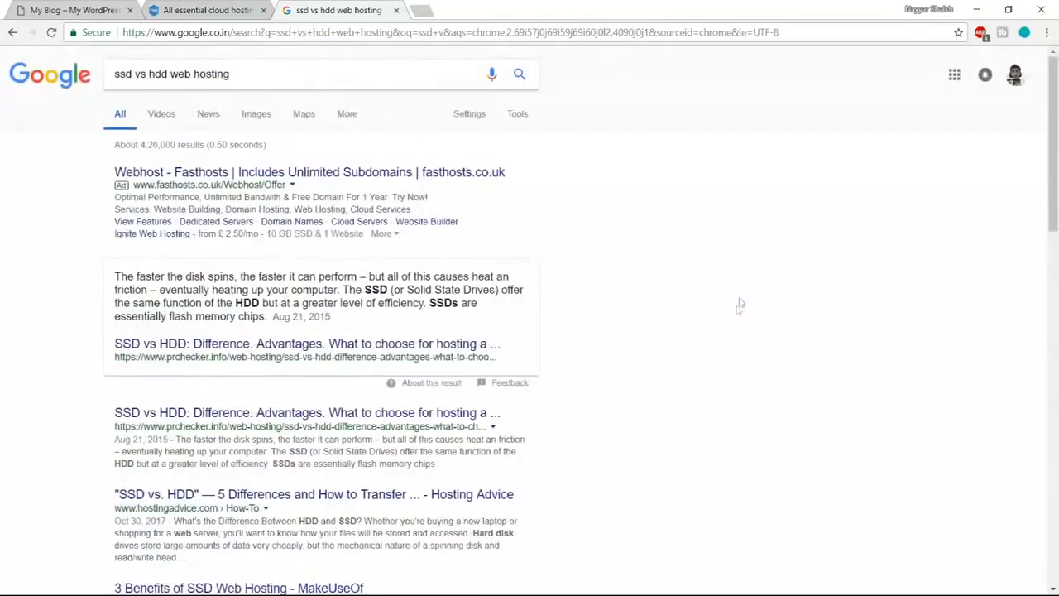
- Show image results and enlarge the first SSD vs HDD speed, IOPS and latency chart
left_click(263, 117)
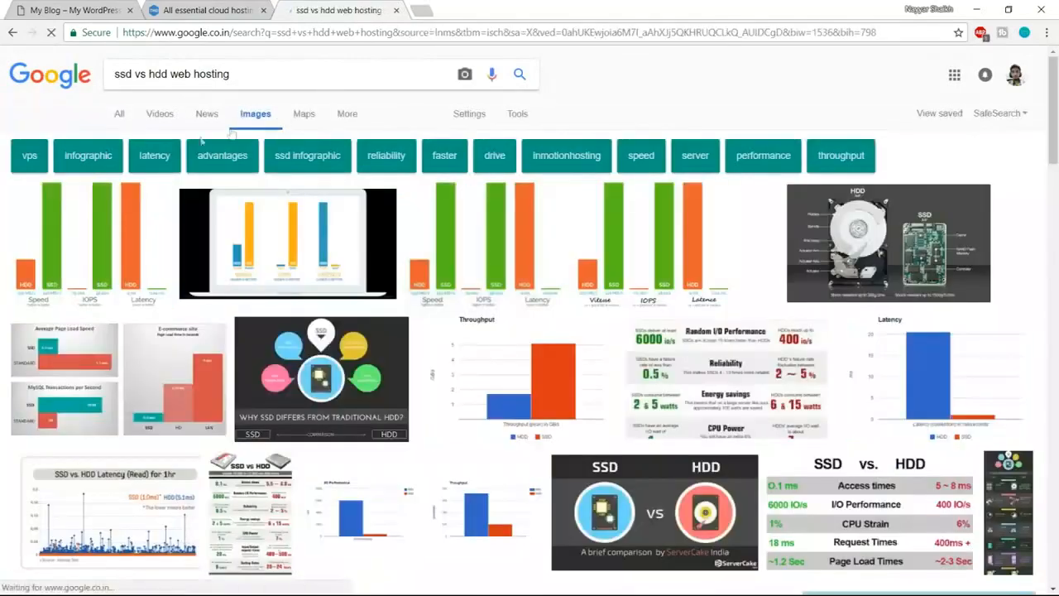
left_click(124, 221)
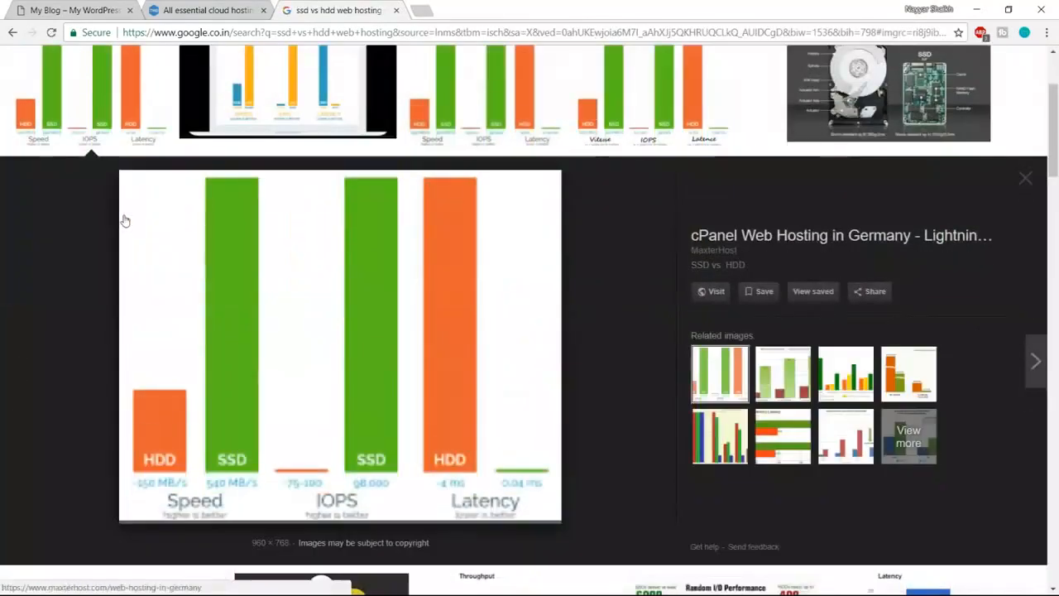
scroll(213, 314, "up", 2)
scroll(204, 376, "down", 3)
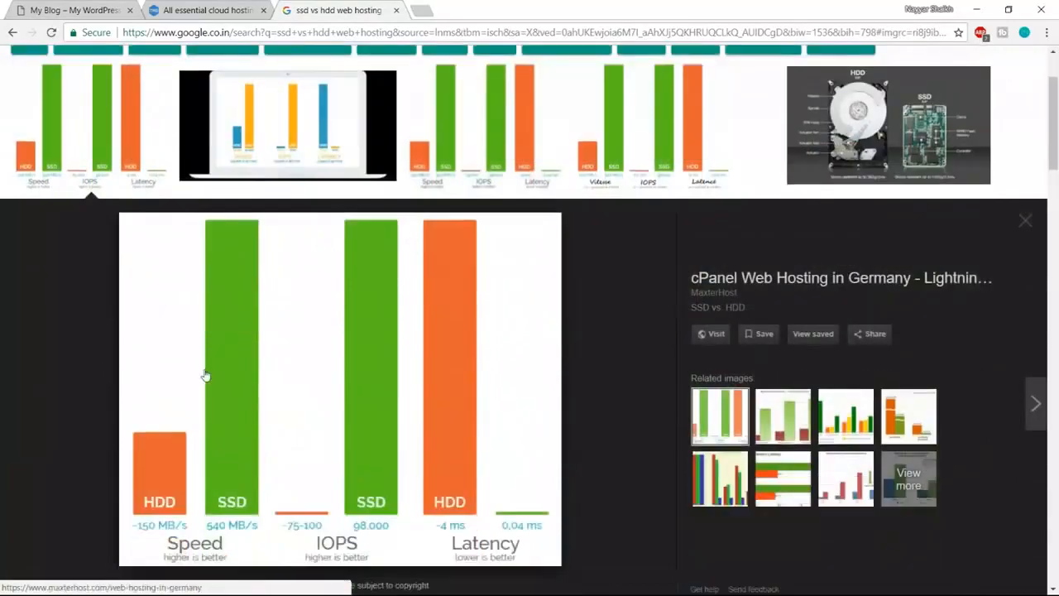
scroll(328, 381, "up", 1)
scroll(325, 383, "down", 2)
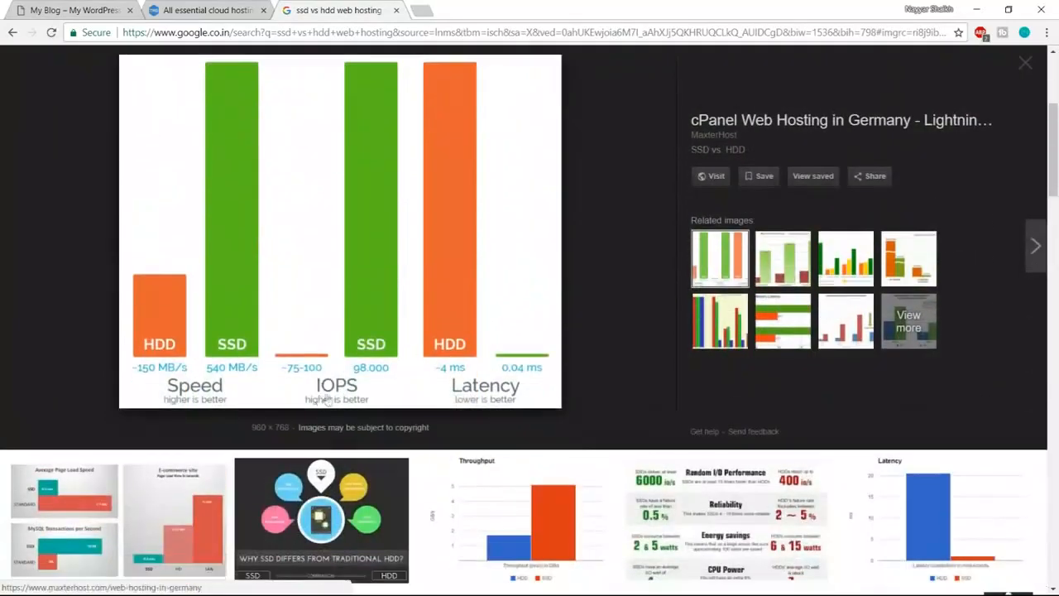
scroll(365, 382, "up", 1)
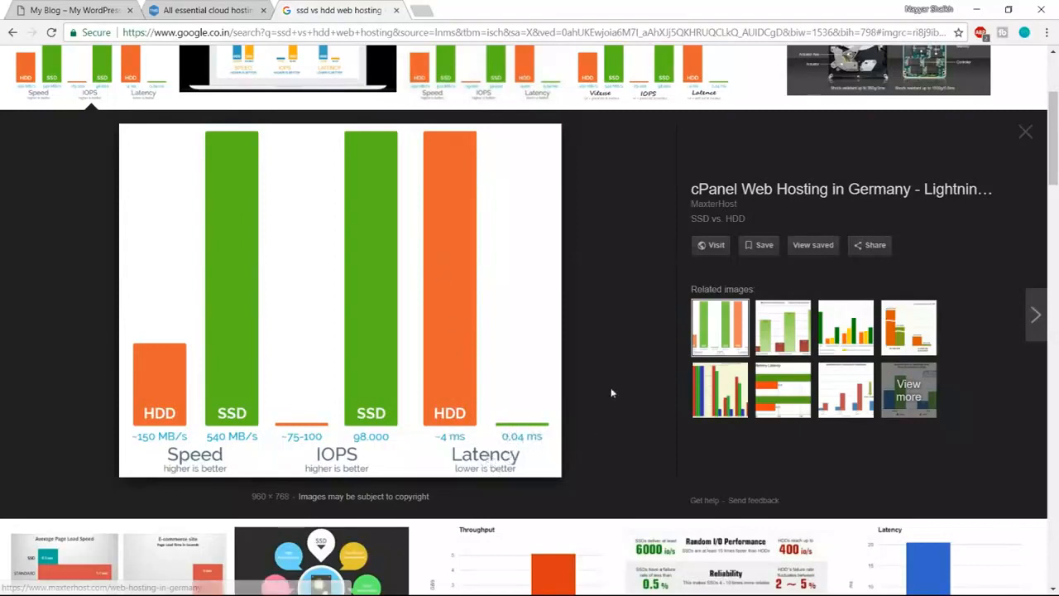
scroll(614, 430, "up", 2)
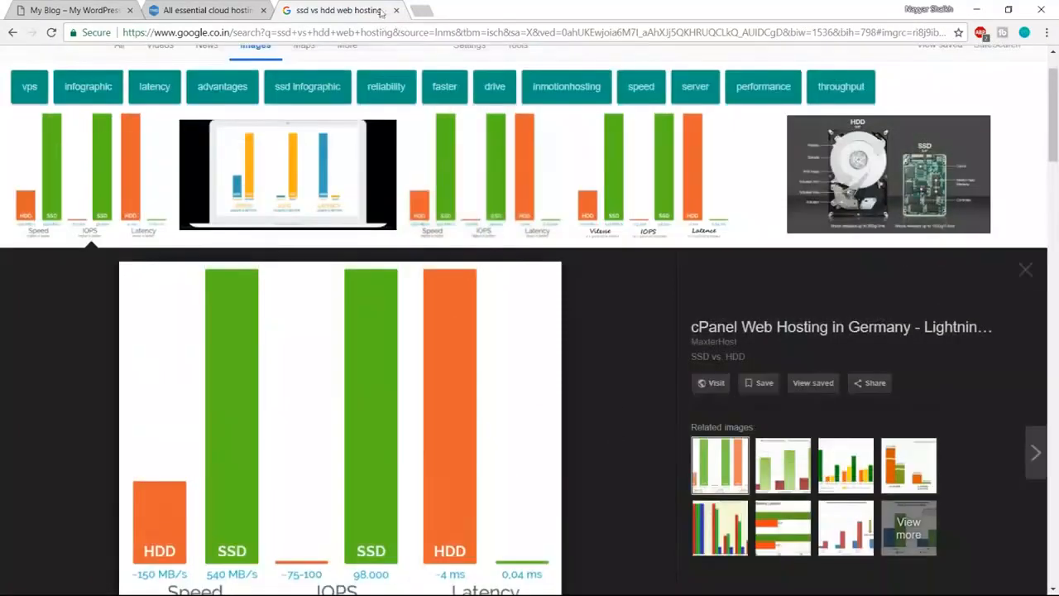
- Close the search tab and review the Enterprise plan's Unlimited SSD Space and Free Domain features
left_click(396, 11)
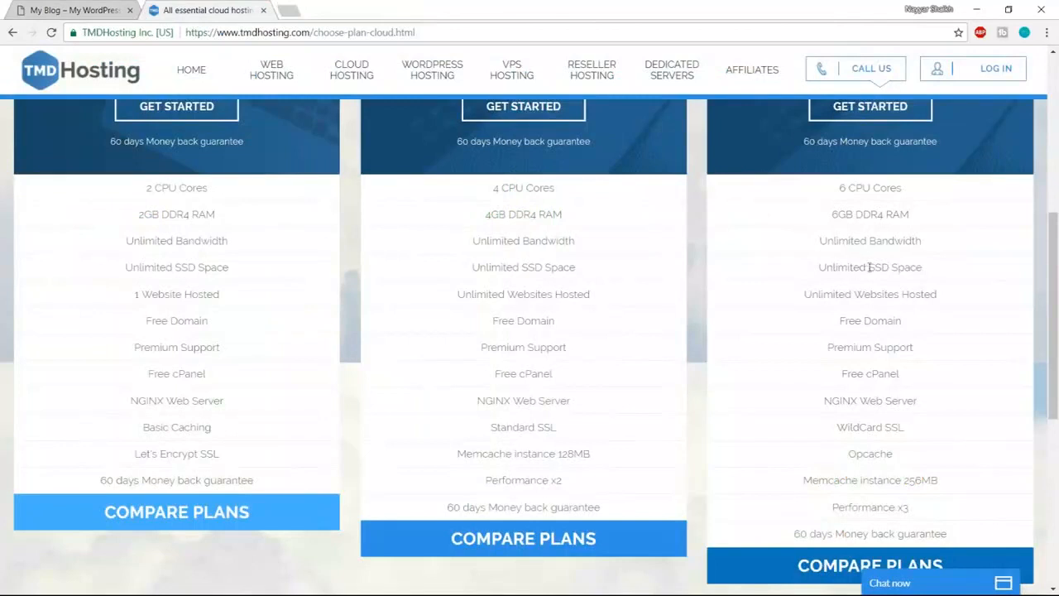
left_click_drag(869, 266, 927, 267)
left_click_drag(819, 267, 927, 267)
left_click(926, 268)
left_click_drag(840, 319, 917, 319)
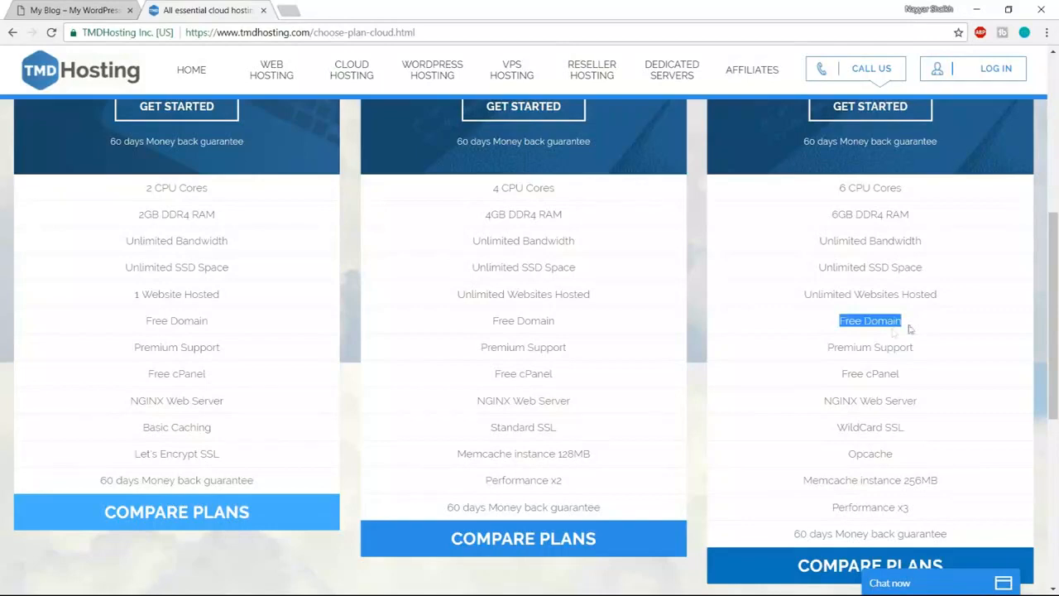
left_click(878, 344)
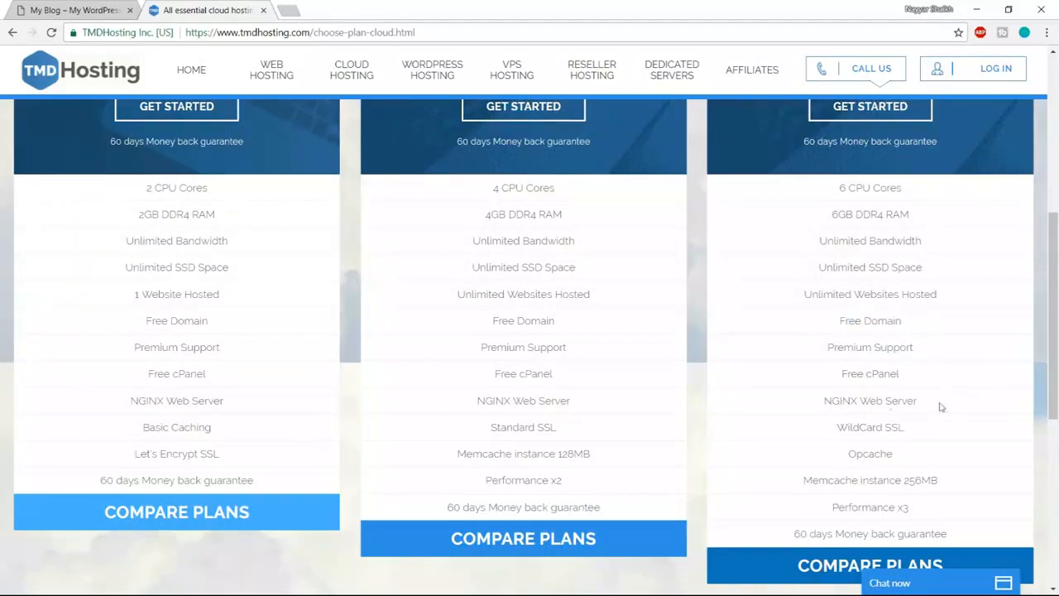
scroll(972, 405, "down", 3)
scroll(956, 350, "up", 1)
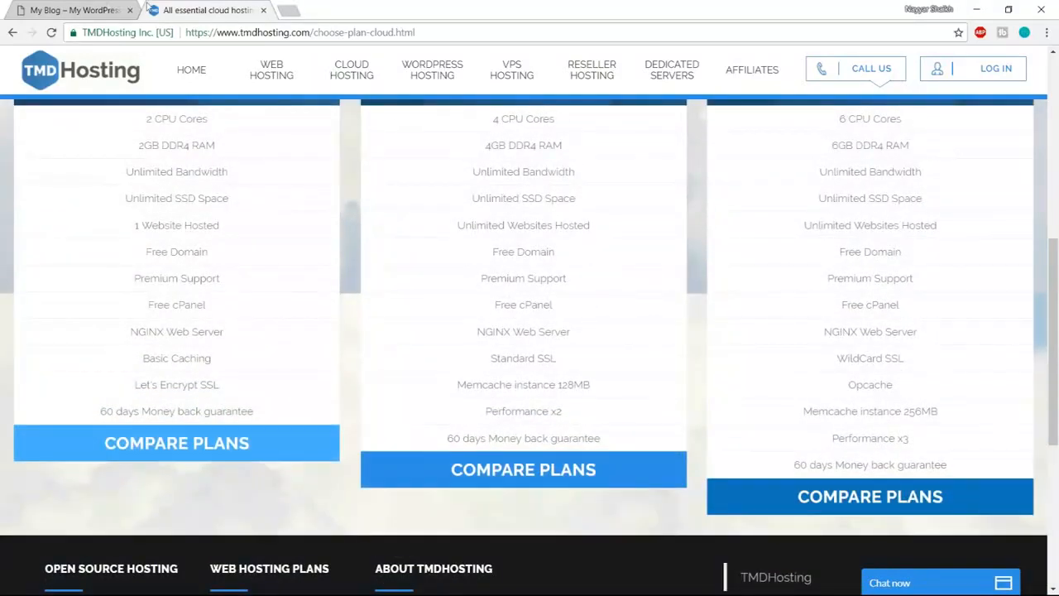
left_click(96, 7)
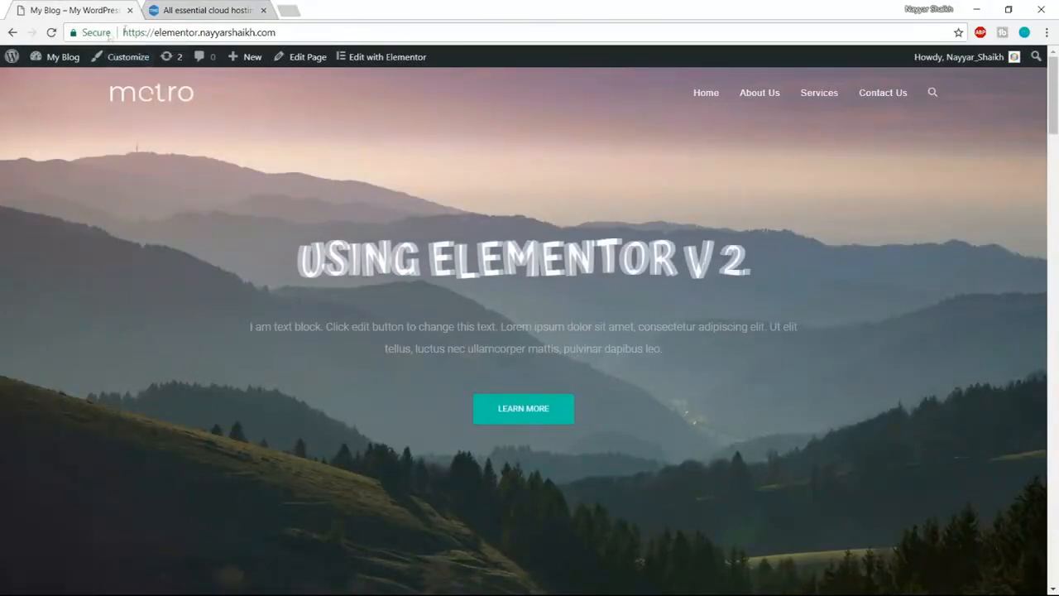
left_click(198, 11)
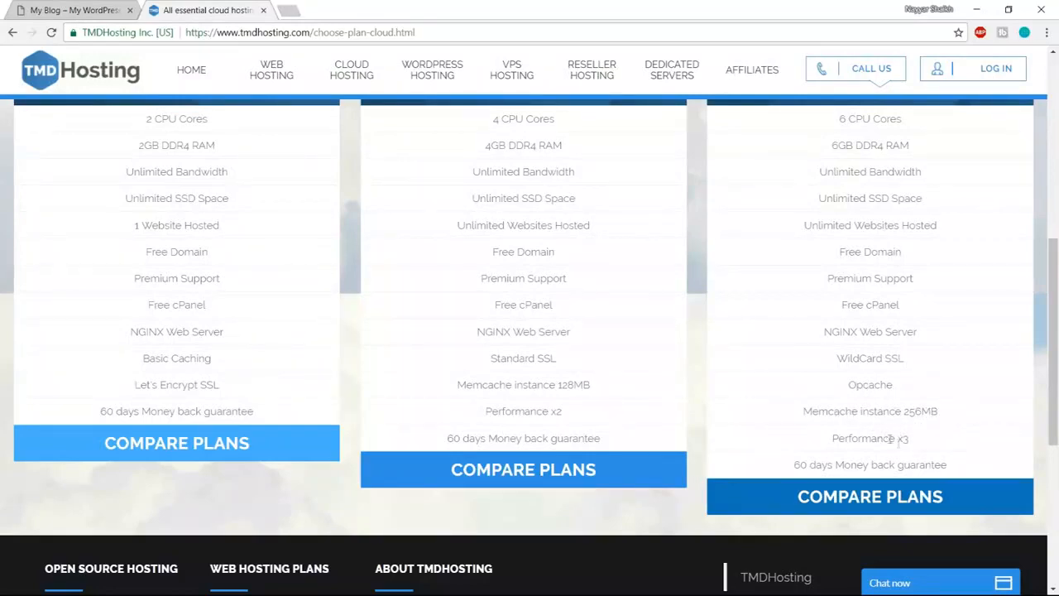
- Compare the cloud hosting plans and order the Enterprise Cloud plan
scroll(922, 461, "up", 3)
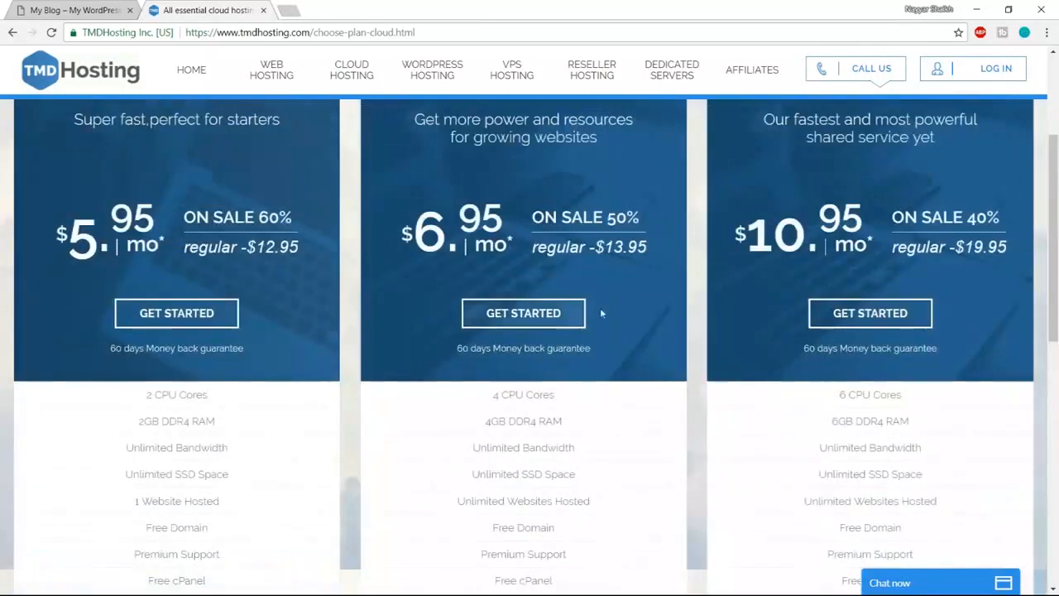
scroll(902, 418, "down", 3)
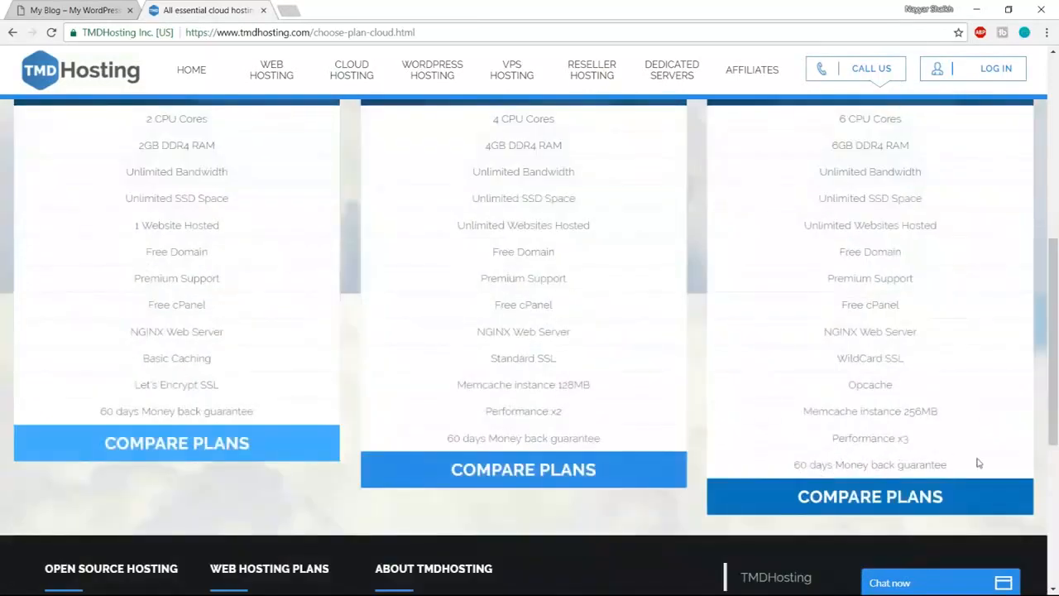
scroll(980, 472, "up", 5)
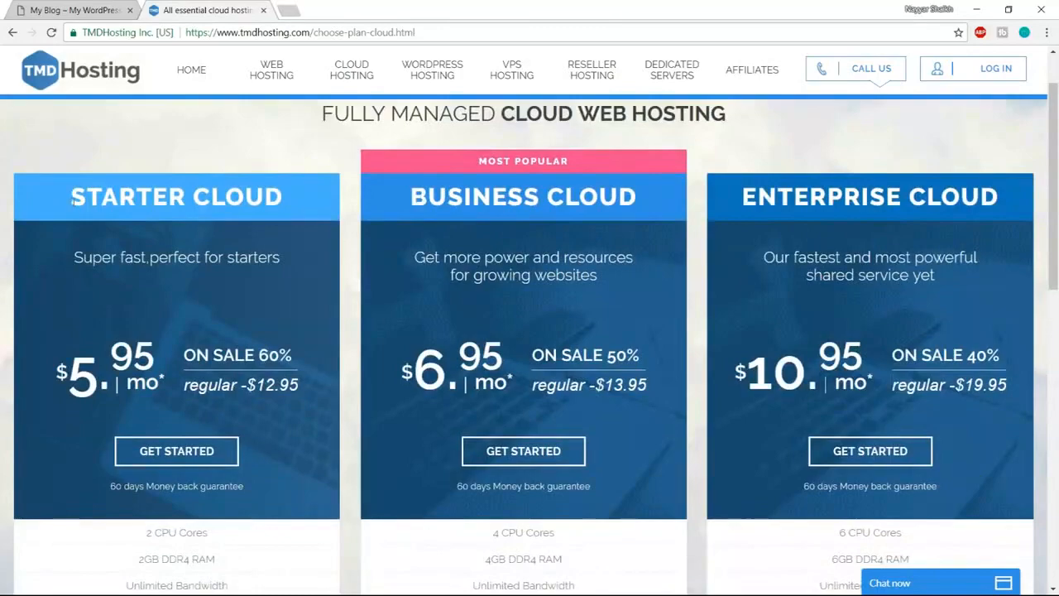
scroll(275, 354, "down", 2)
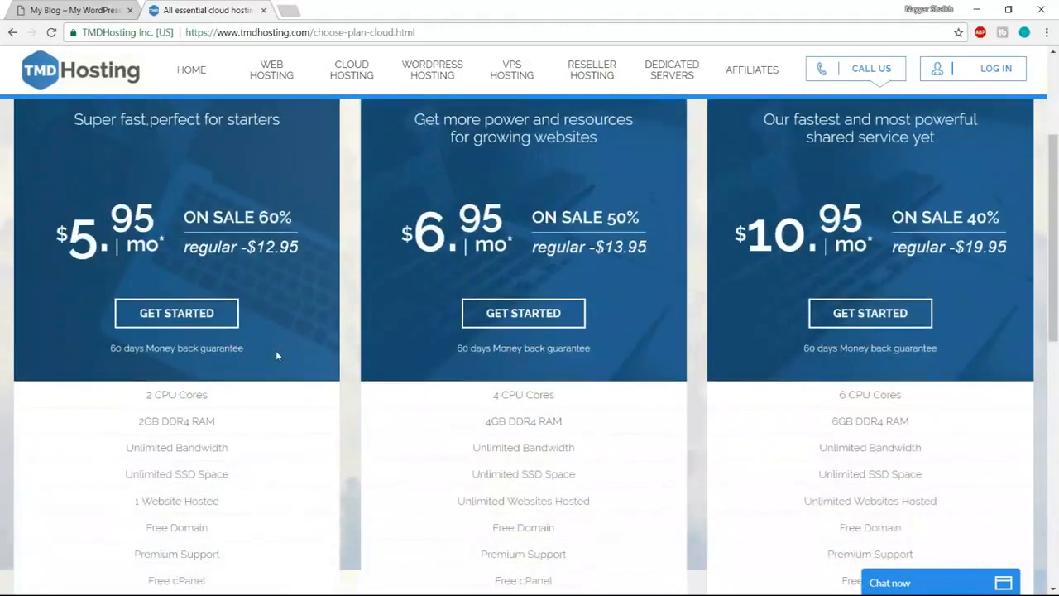
scroll(285, 403, "down", 1)
scroll(285, 404, "down", 1)
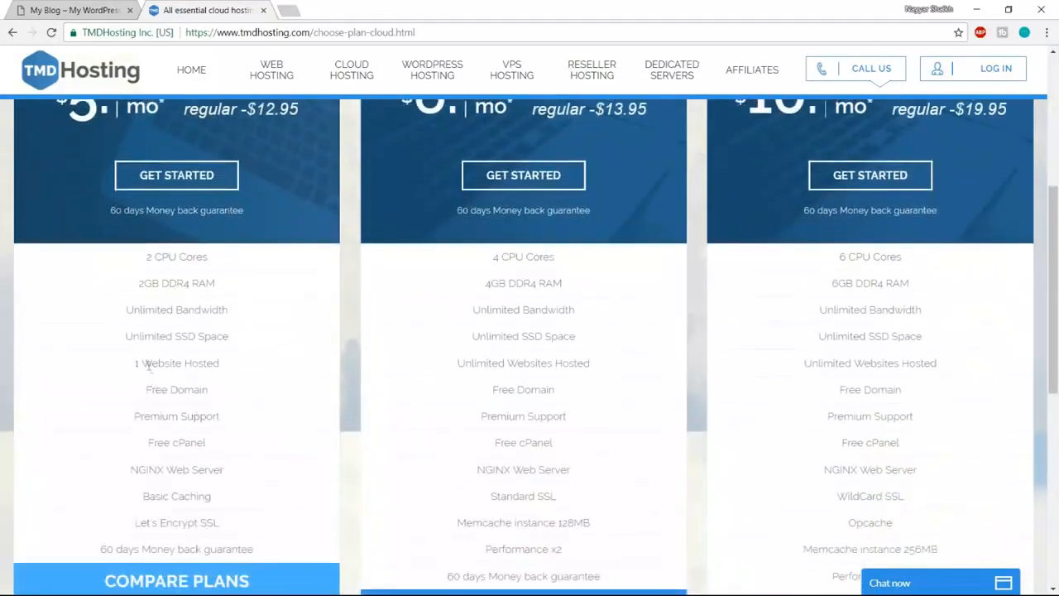
scroll(273, 406, "up", 4)
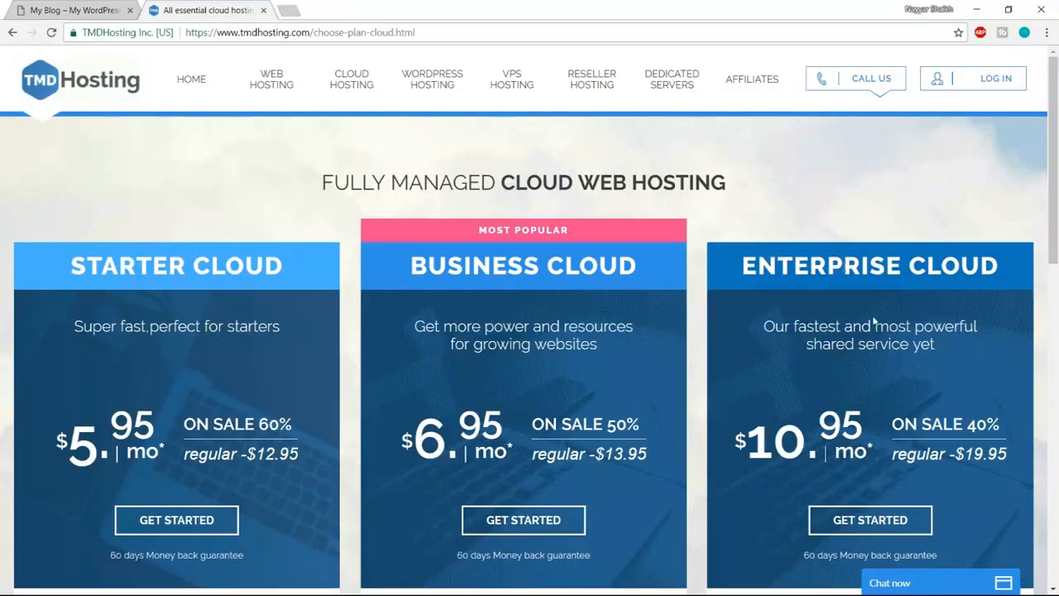
scroll(885, 331, "down", 2)
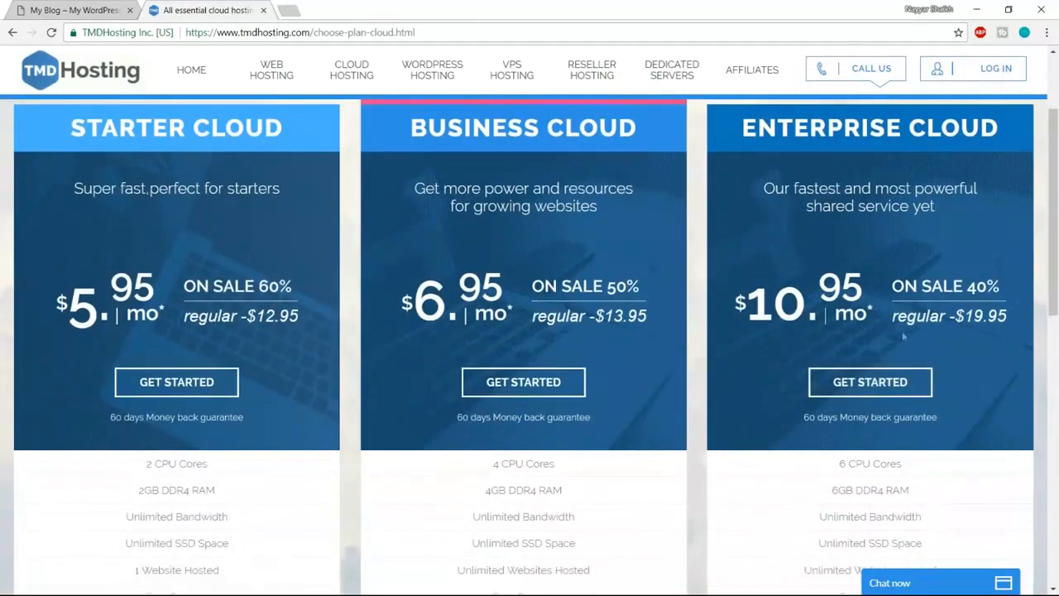
left_click(882, 396)
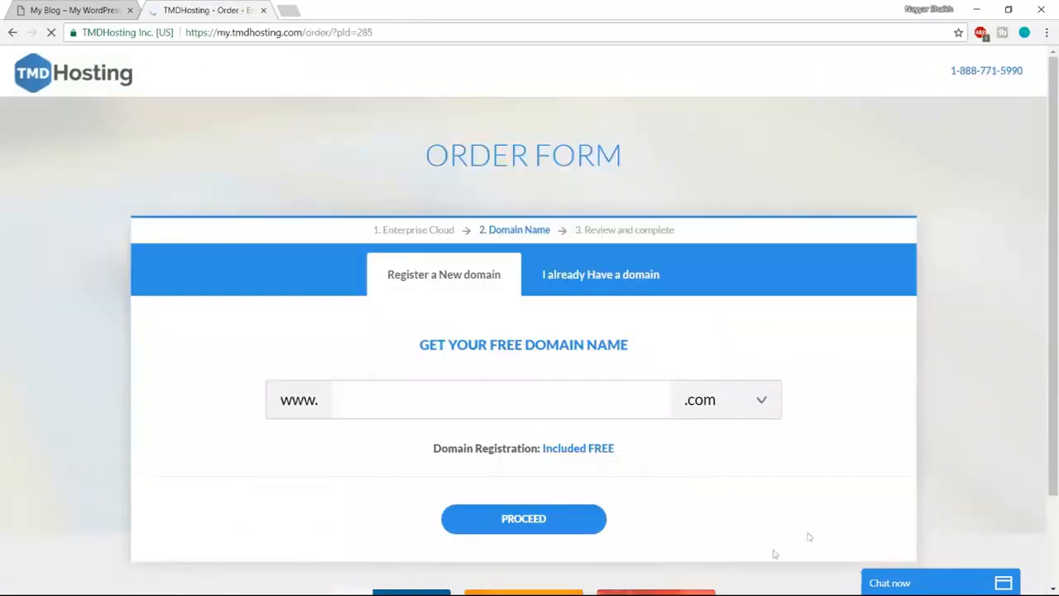
- Enter the chosen domain name with the .com extension and check it is free to register
left_click(438, 401)
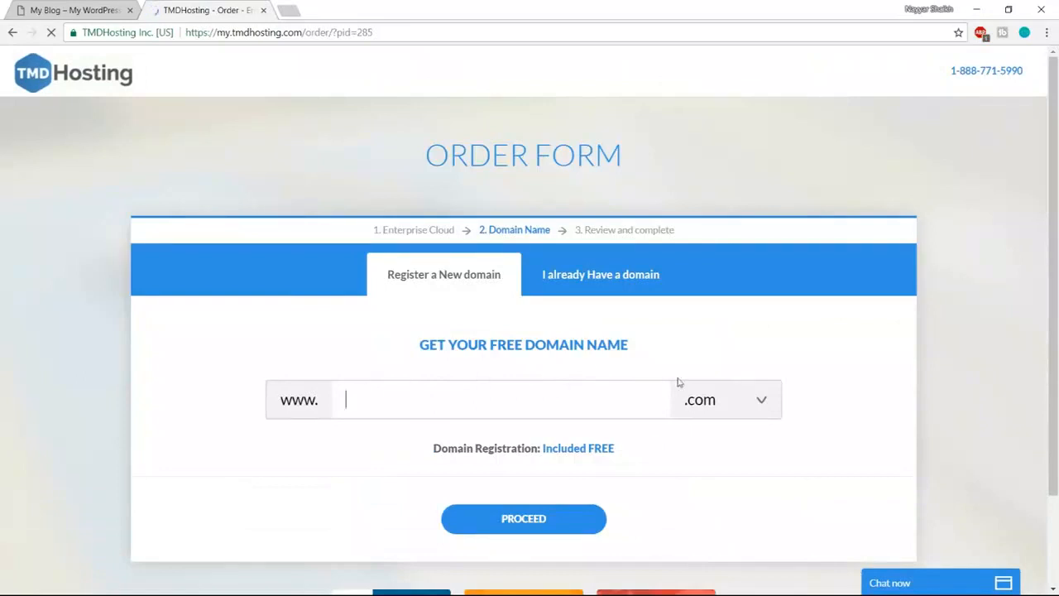
type("nayyarshaikh1")
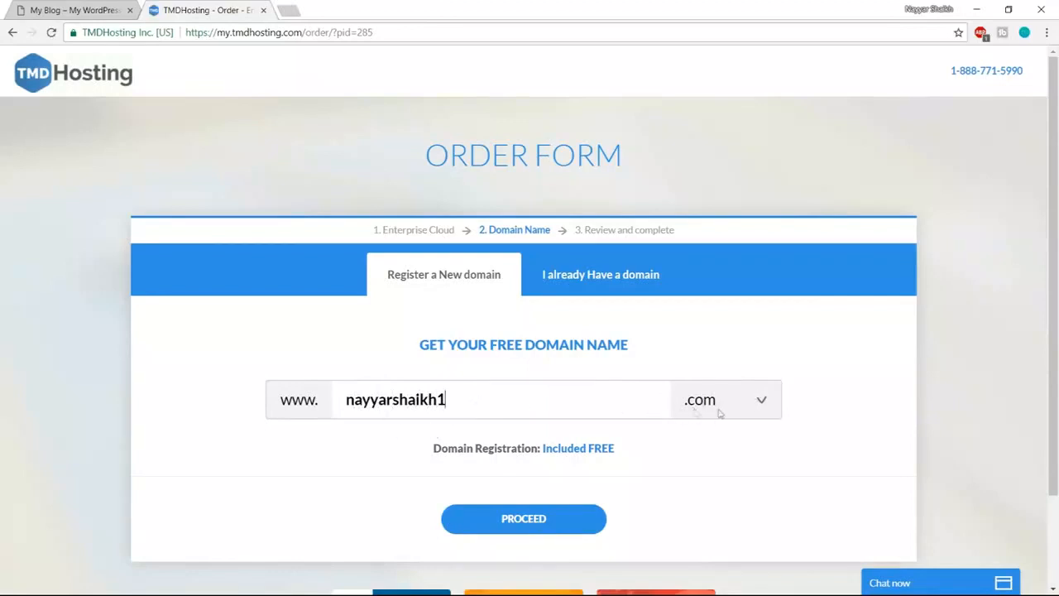
left_click(693, 410)
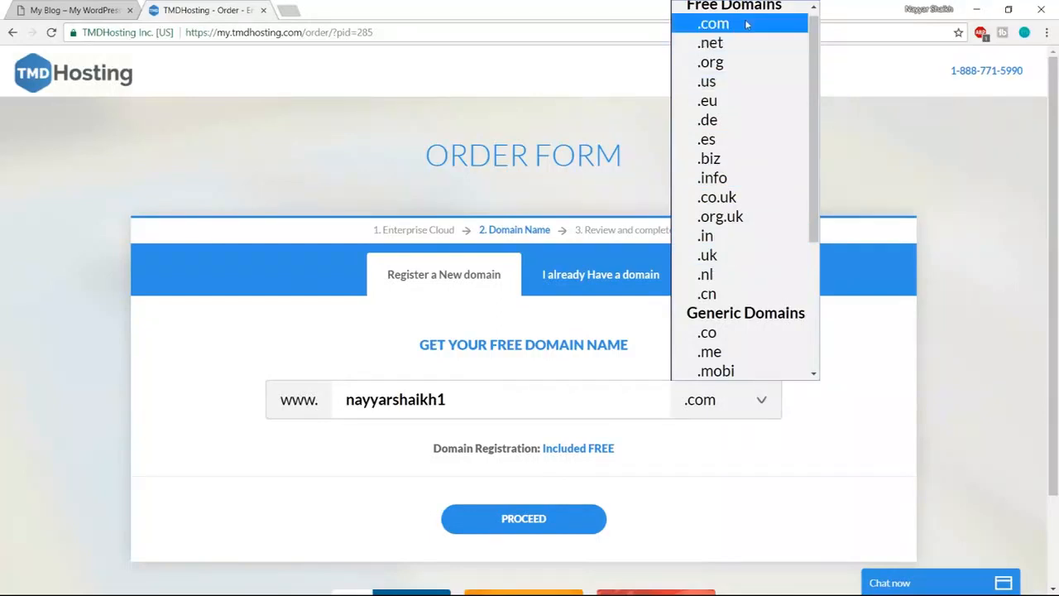
left_click(711, 23)
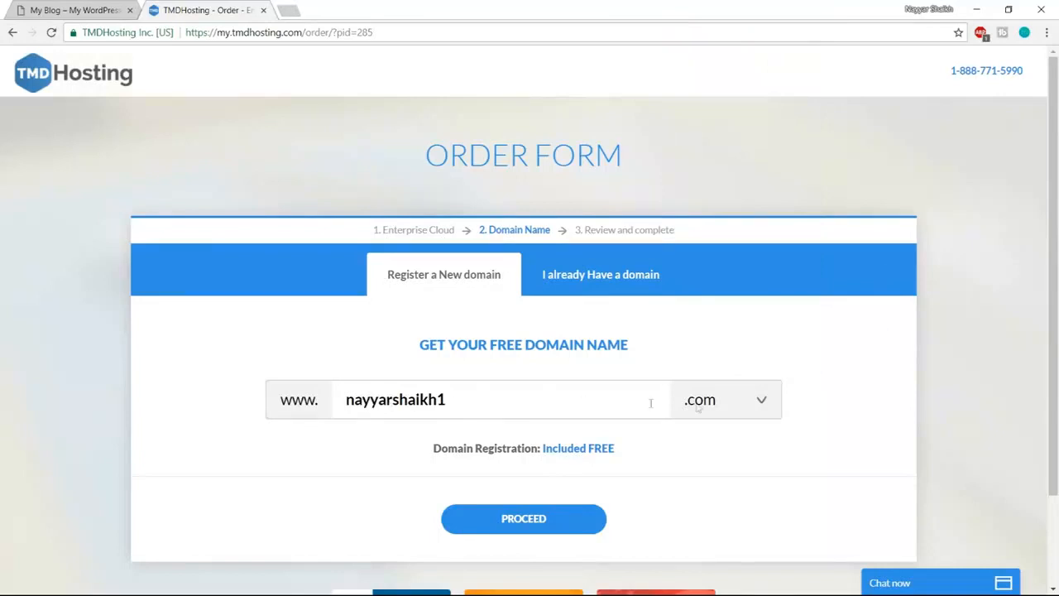
left_click(543, 521)
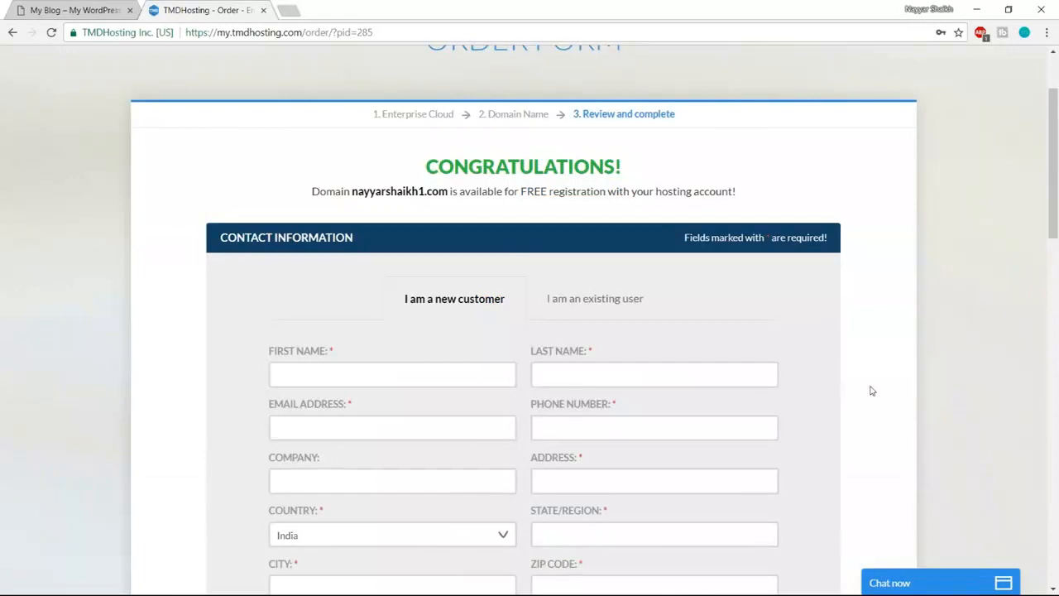
scroll(871, 390, "down", 2)
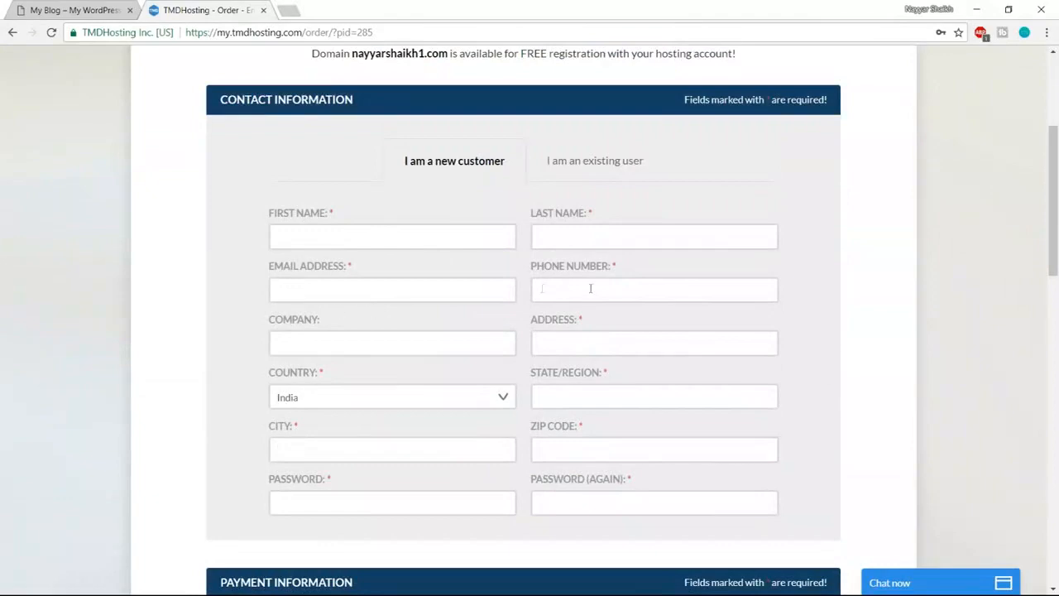
scroll(765, 414, "down", 5)
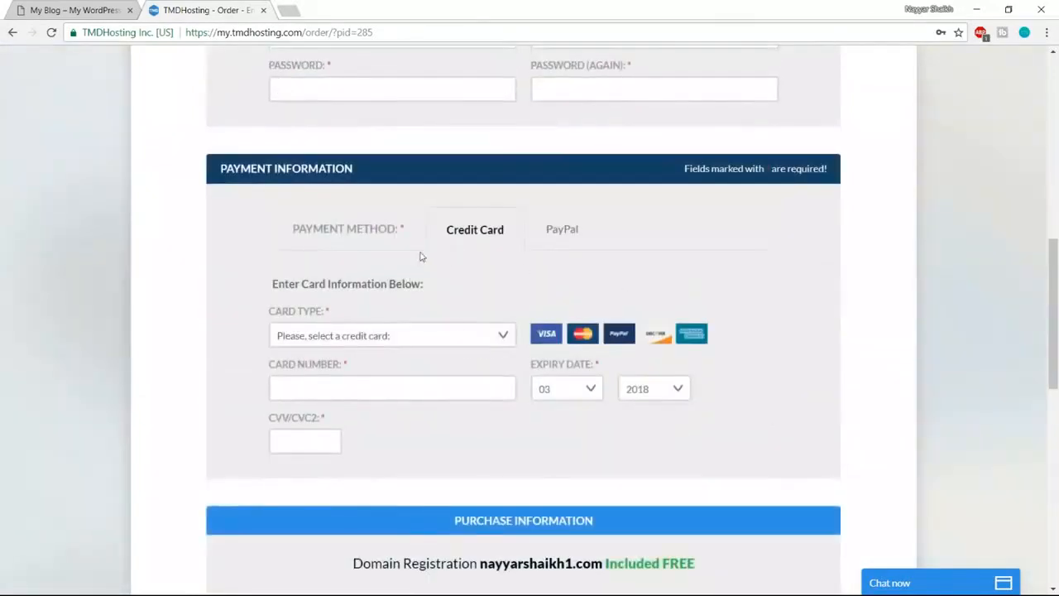
left_click(456, 337)
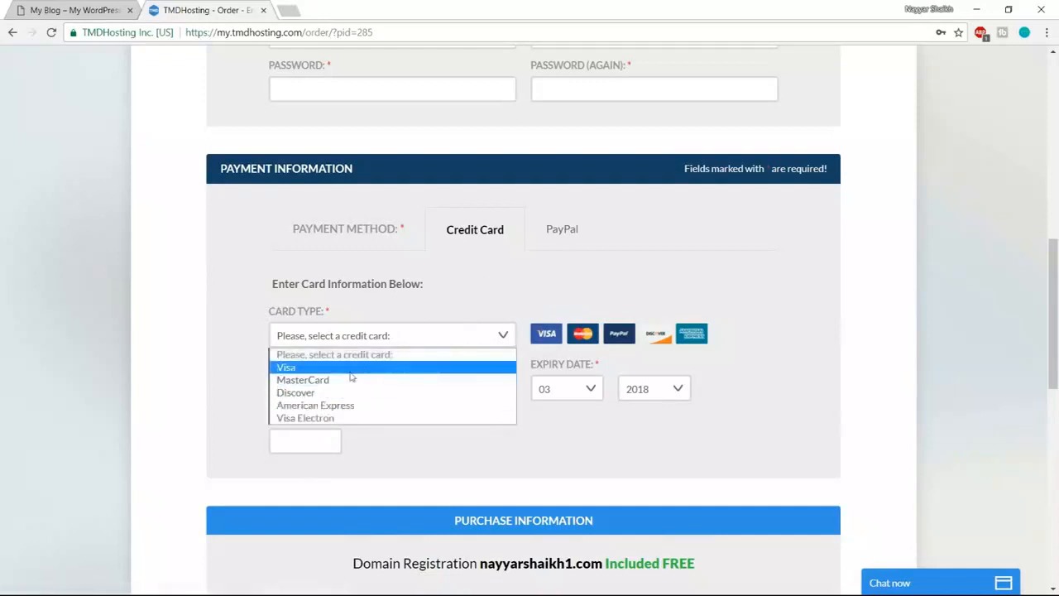
left_click(489, 300)
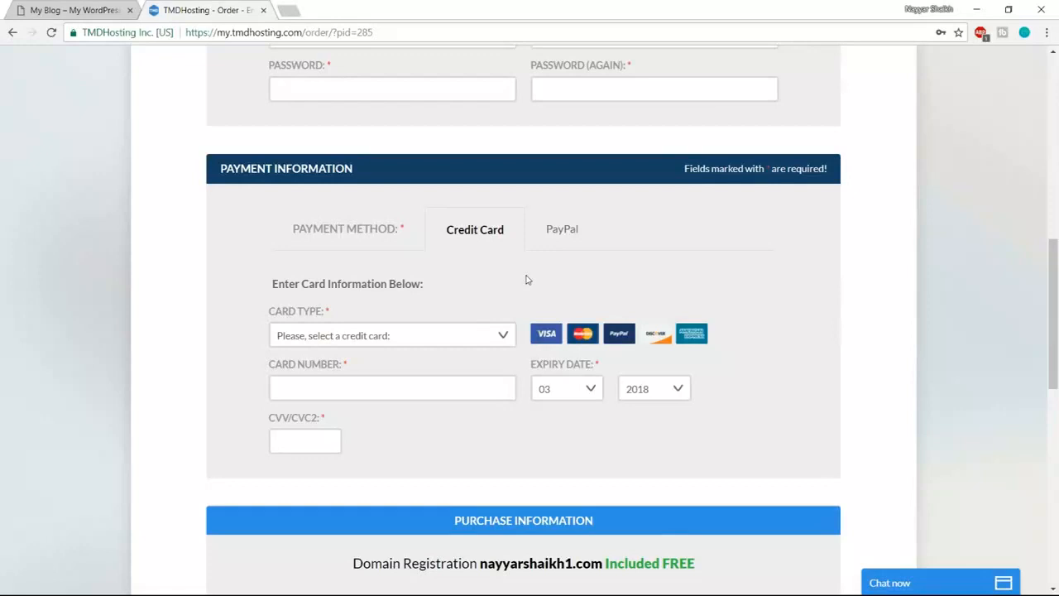
left_click(498, 331)
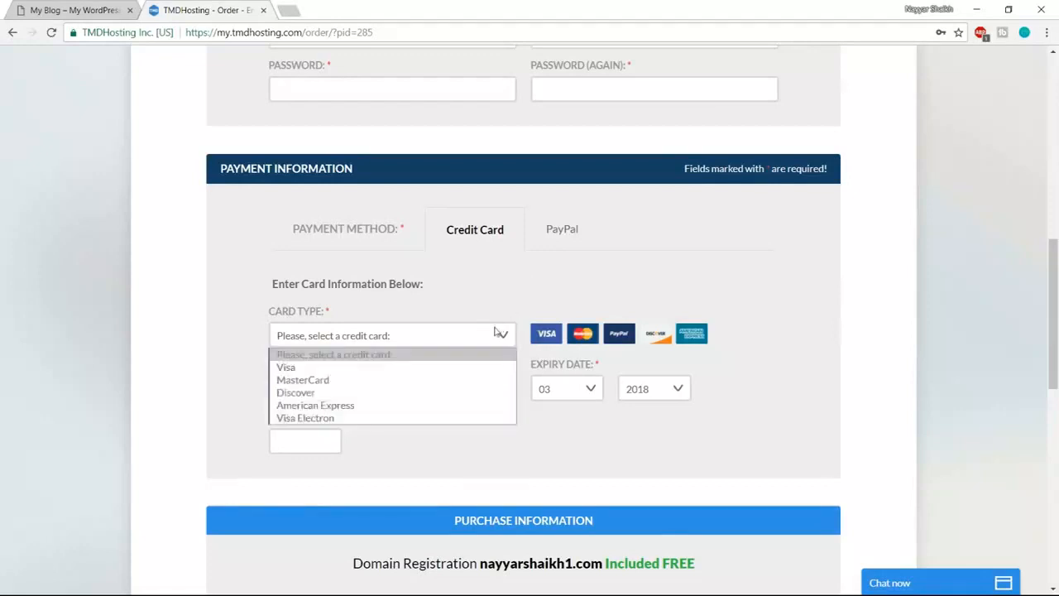
left_click(511, 286)
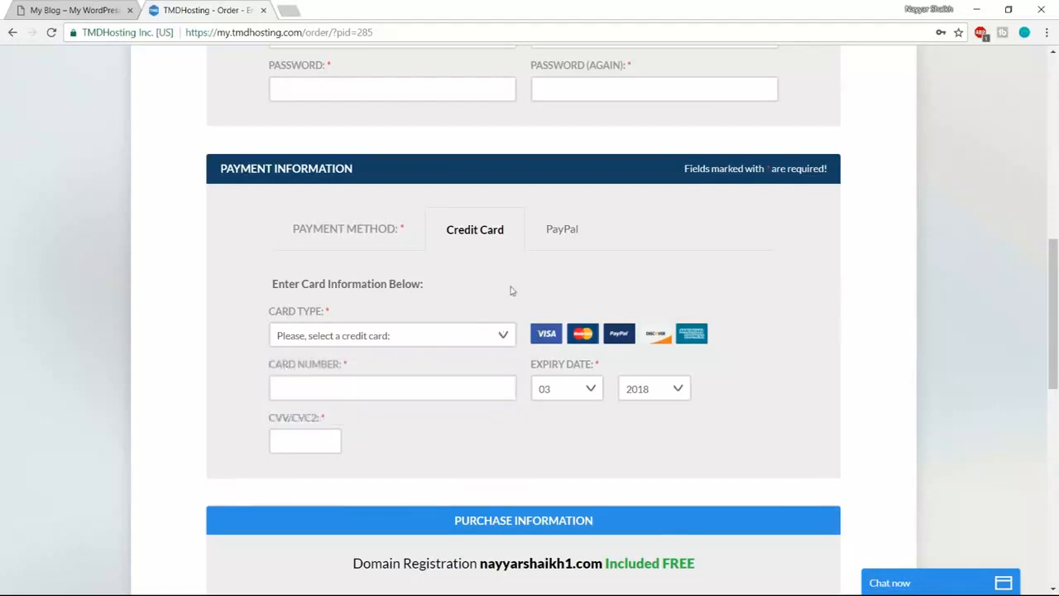
left_click(446, 333)
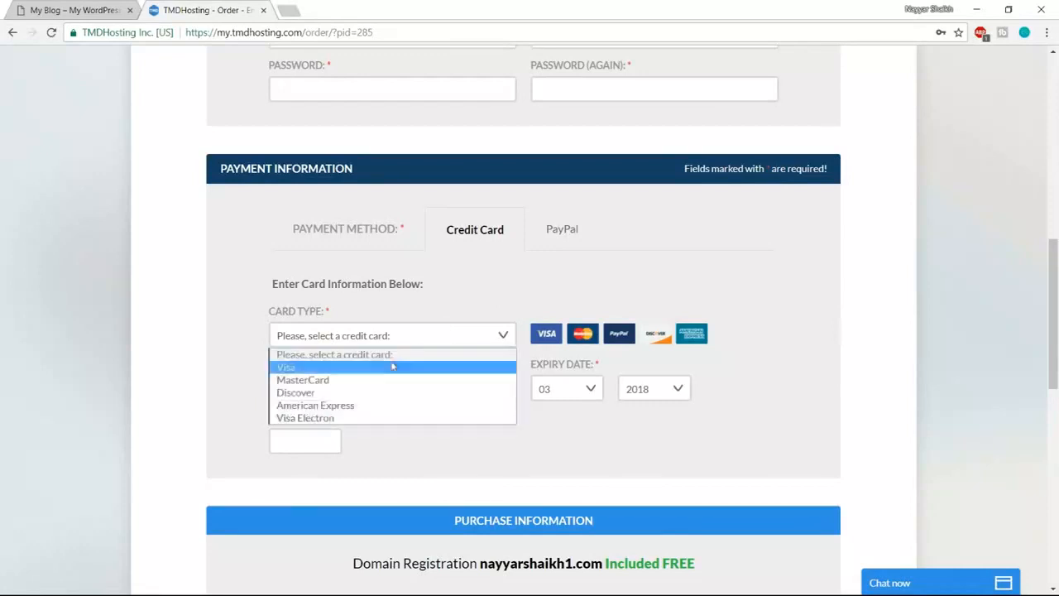
left_click(430, 319)
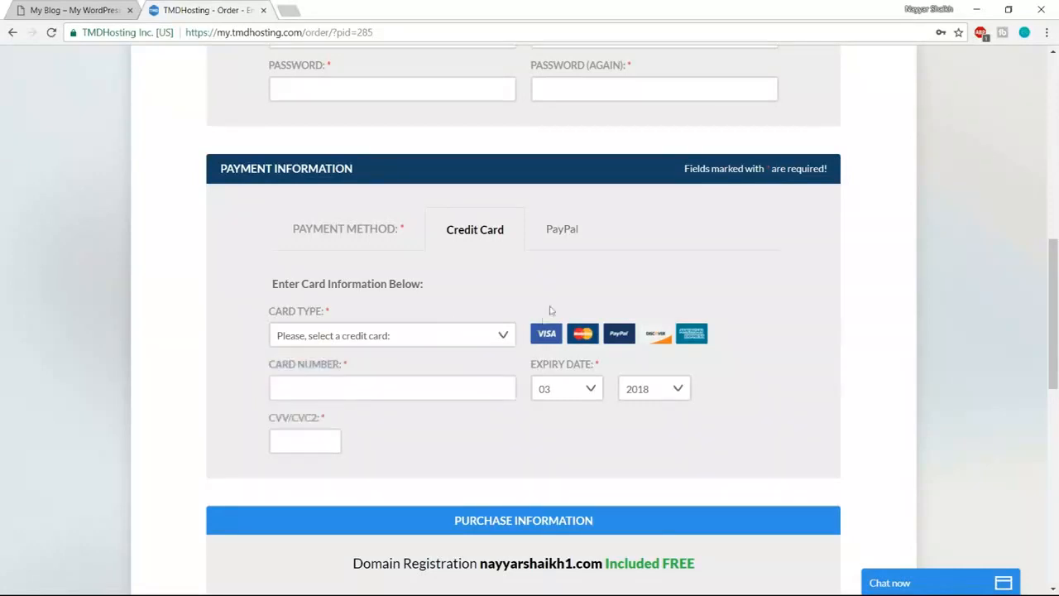
- Pay with PayPal, keeping the Singapore data center and 12-month period for a $165.39 total
left_click(562, 235)
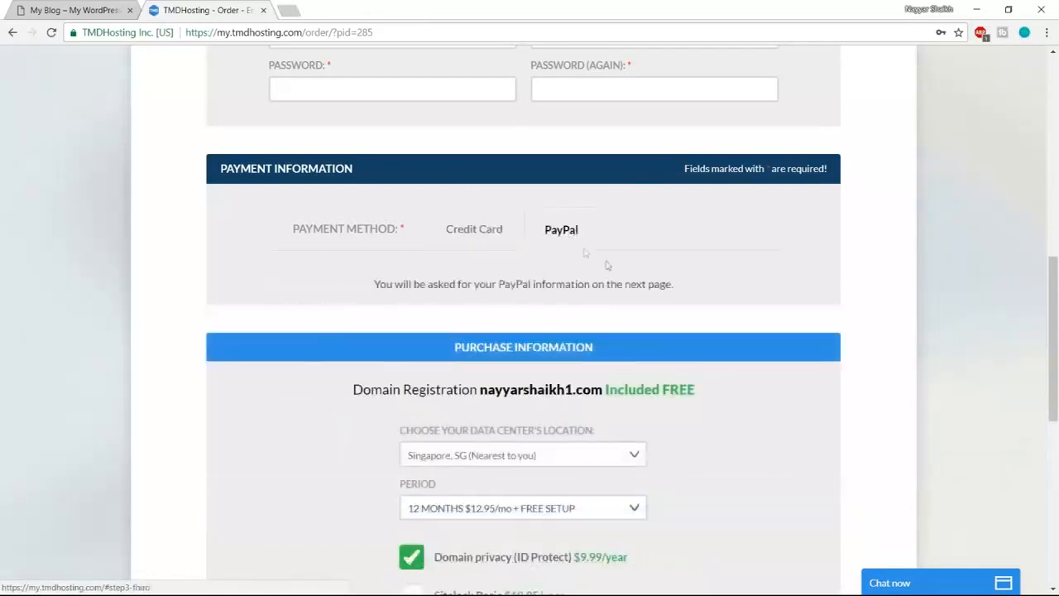
scroll(951, 319, "down", 3)
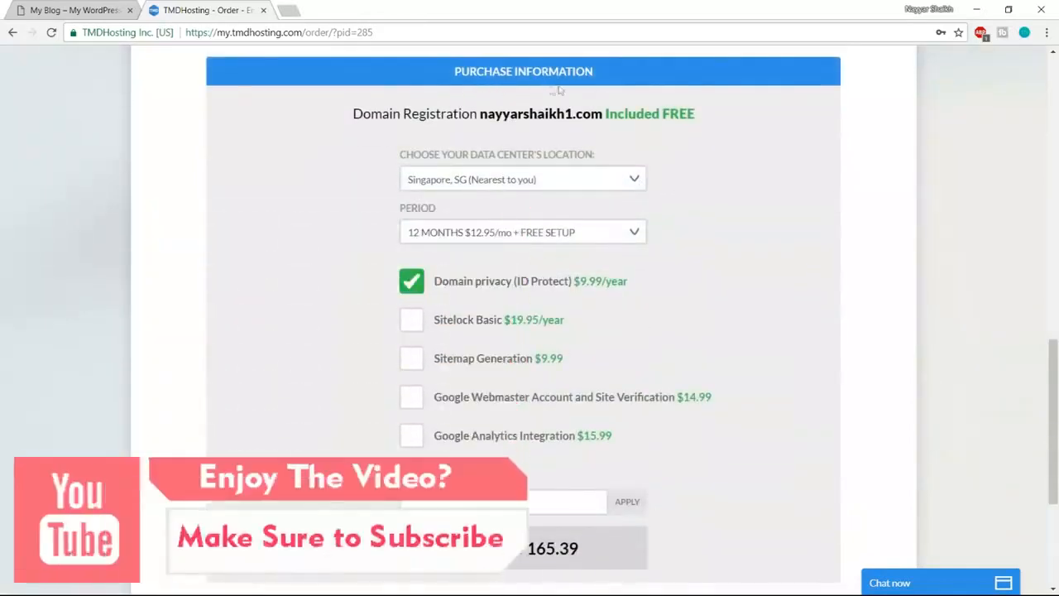
left_click(581, 186)
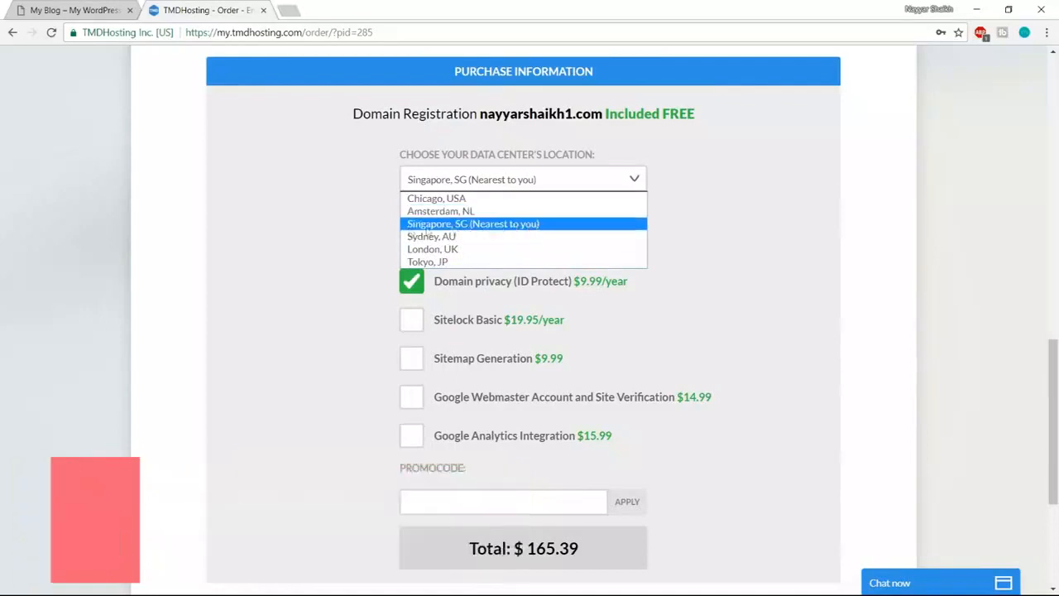
left_click(455, 227)
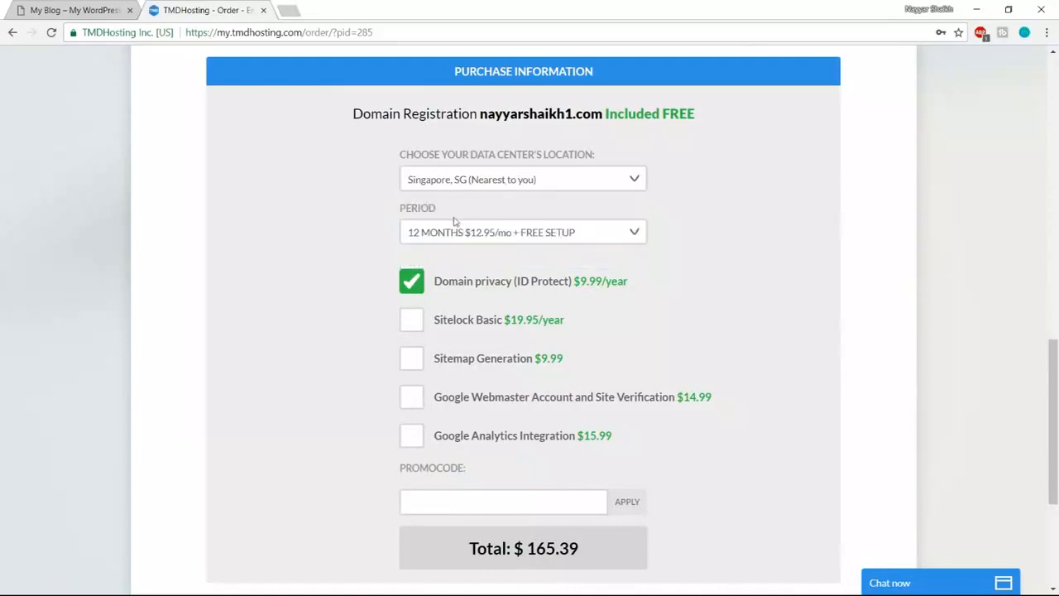
left_click(491, 235)
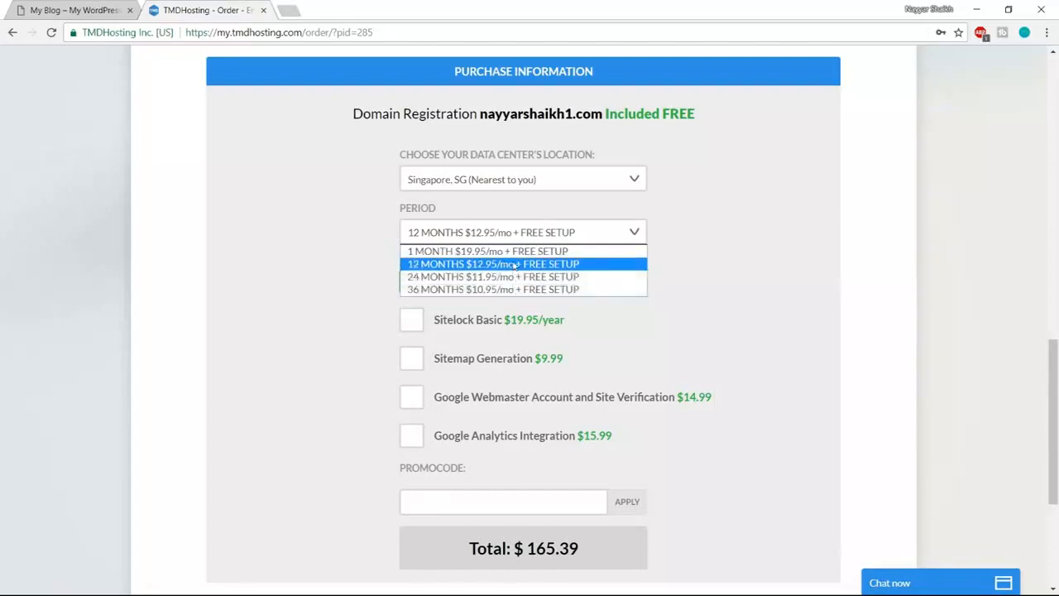
left_click(515, 265)
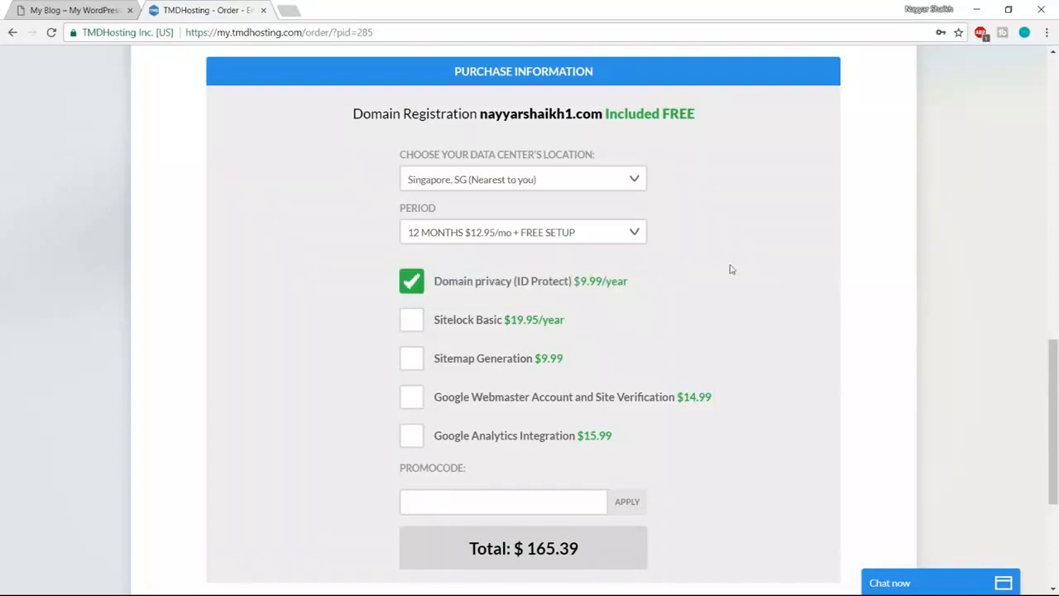
scroll(731, 269, "down", 1)
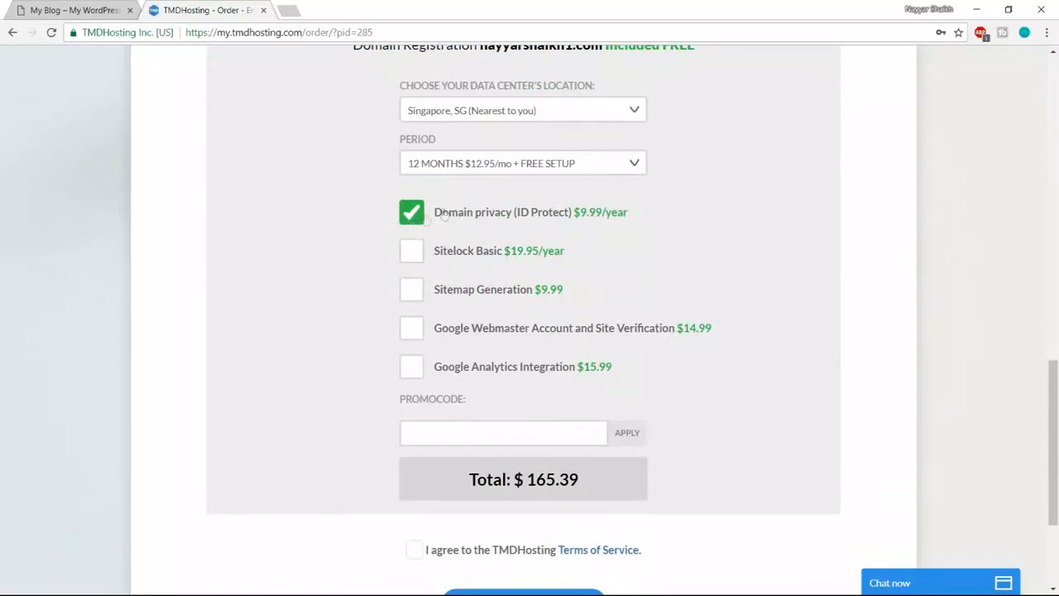
scroll(753, 289, "up", 1)
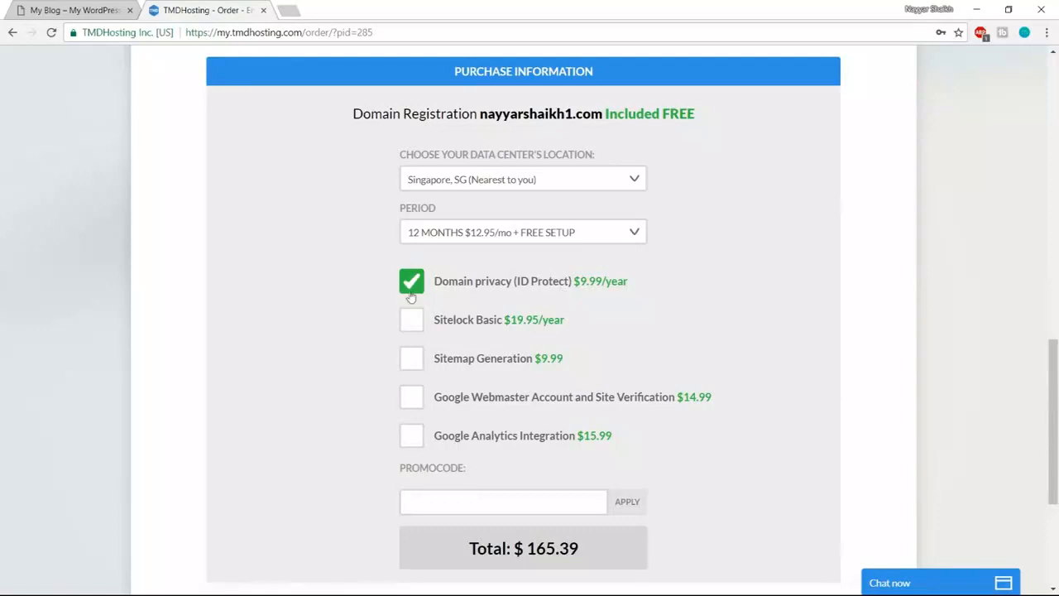
- Apply the 7% promo code to drop the total to $154.51, and accept the Terms of Service
scroll(856, 276, "down", 3)
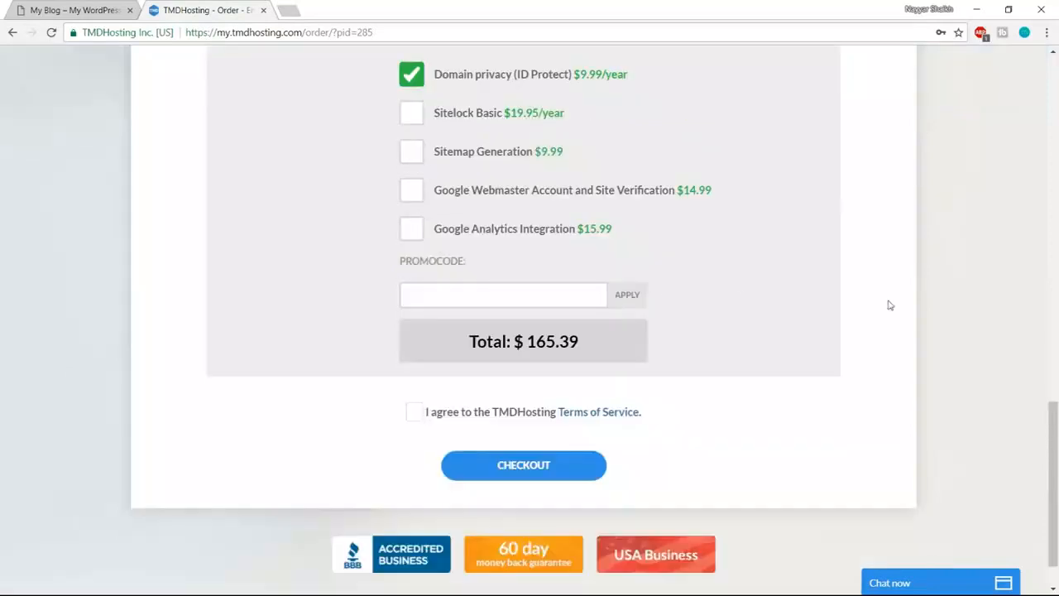
left_click(476, 294)
scroll(800, 264, "down", 1)
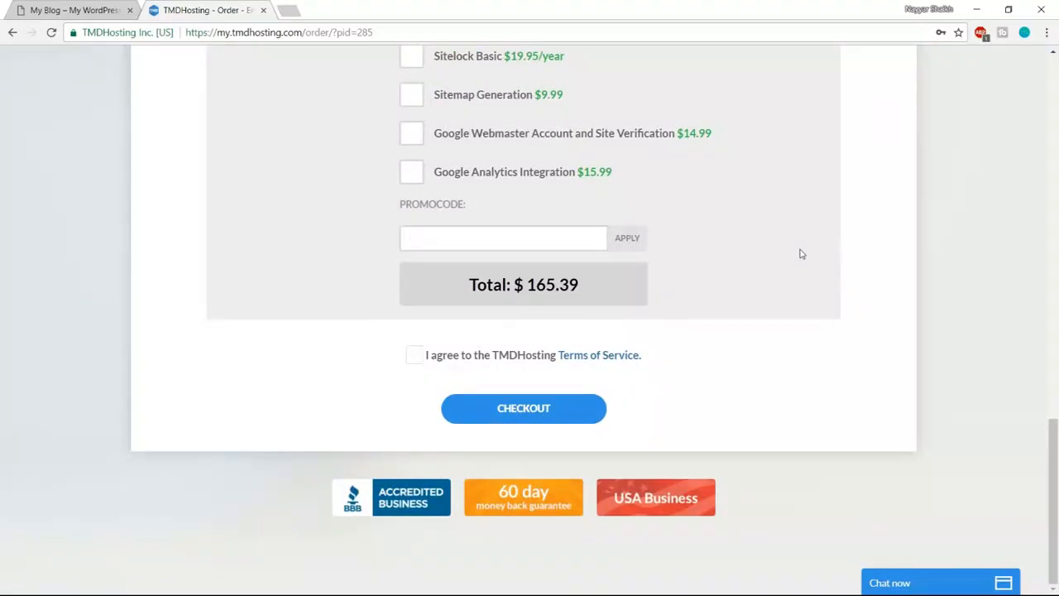
type("NAYYAR7")
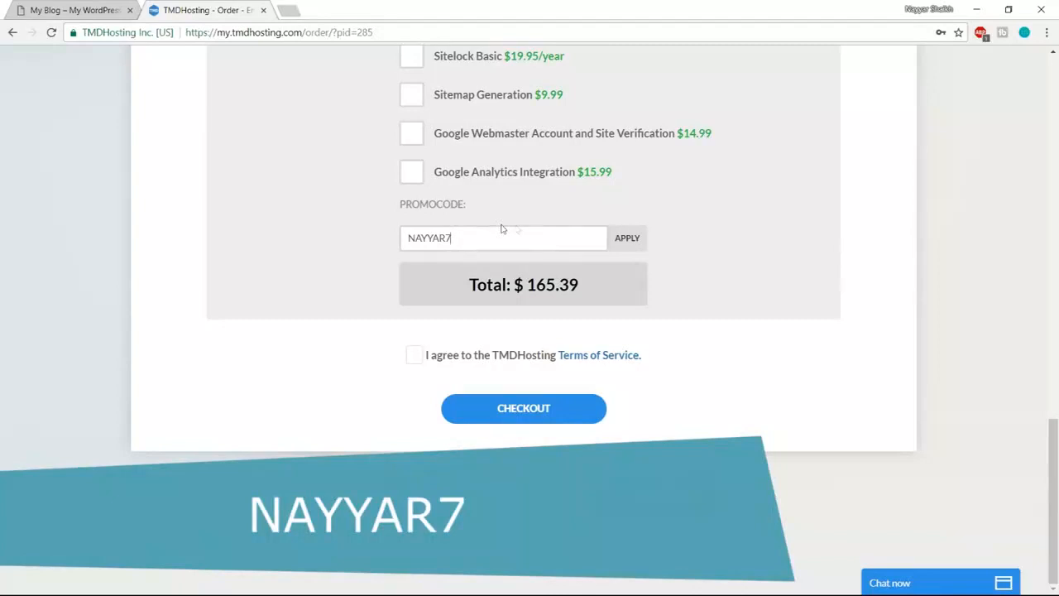
left_click(642, 250)
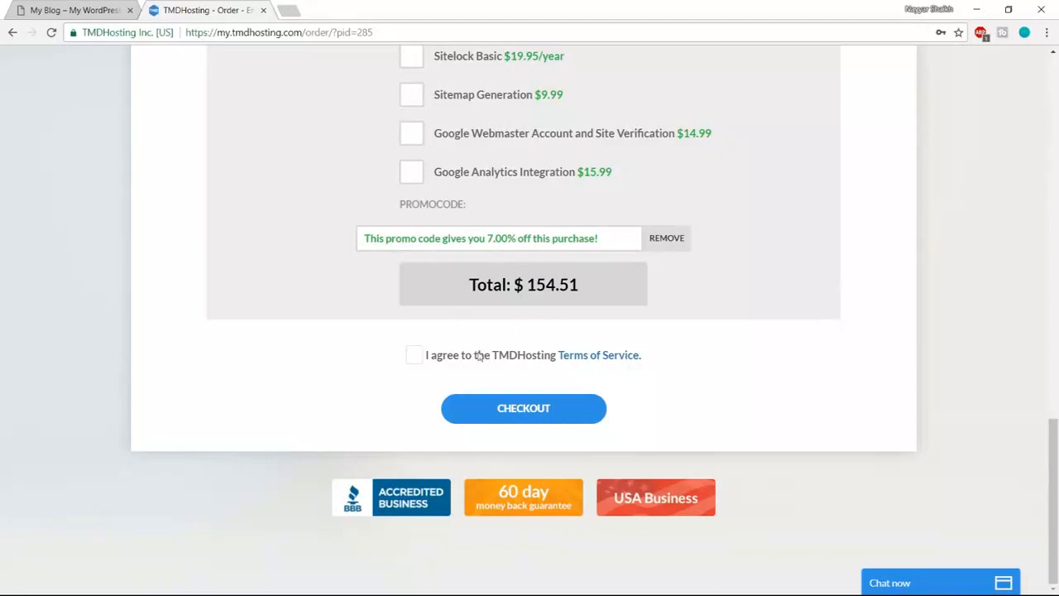
left_click(413, 356)
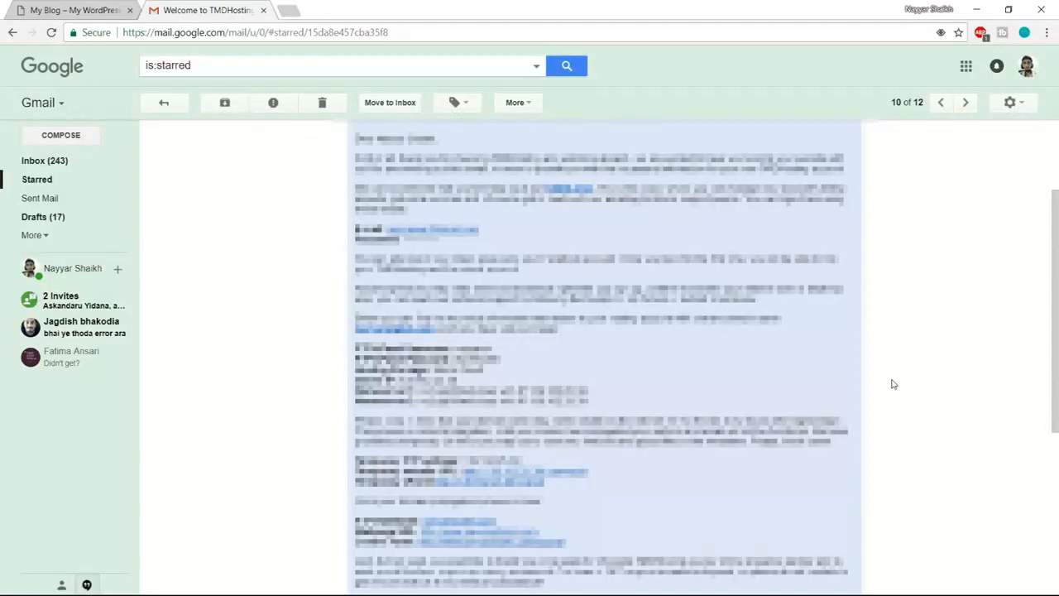
- Open the welcome email's cPanel login link in a new tab and switch to it
right_click(511, 546)
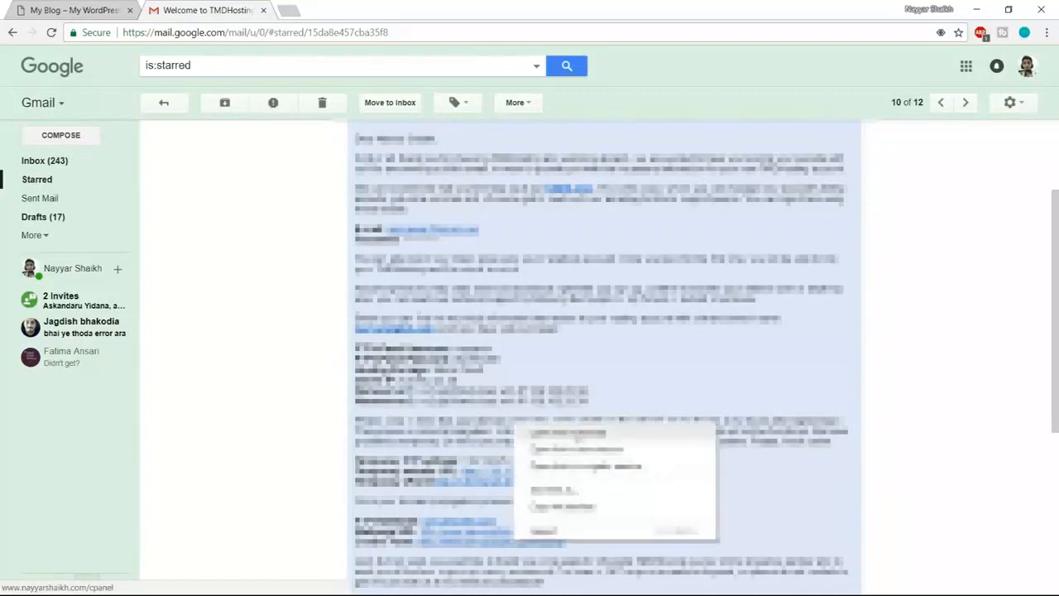
left_click(579, 436)
left_click(291, 13)
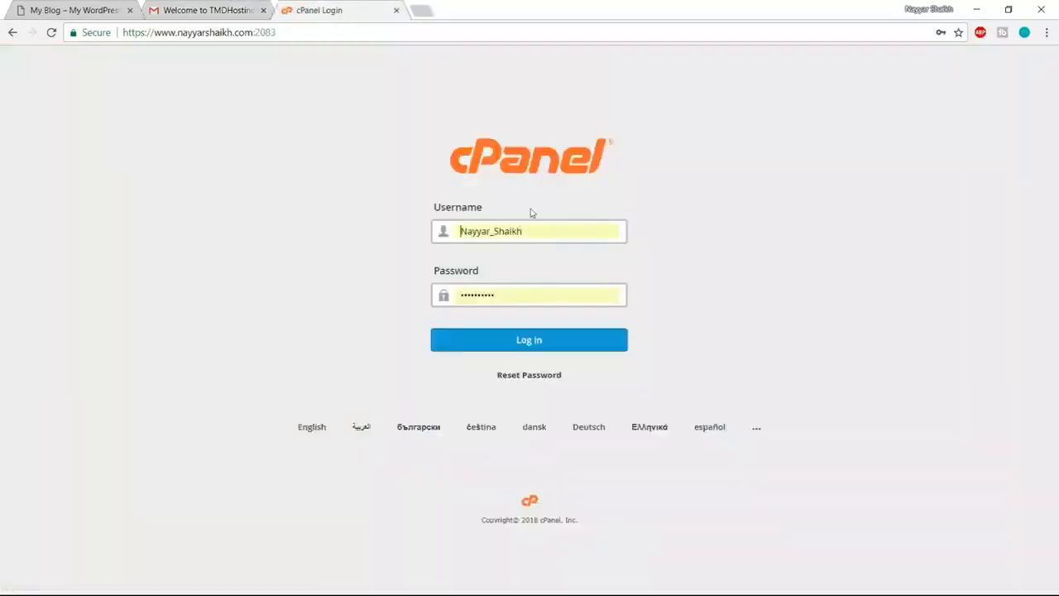
- Log in to cPanel and start a new WordPress install through Softaculous
left_click(547, 347)
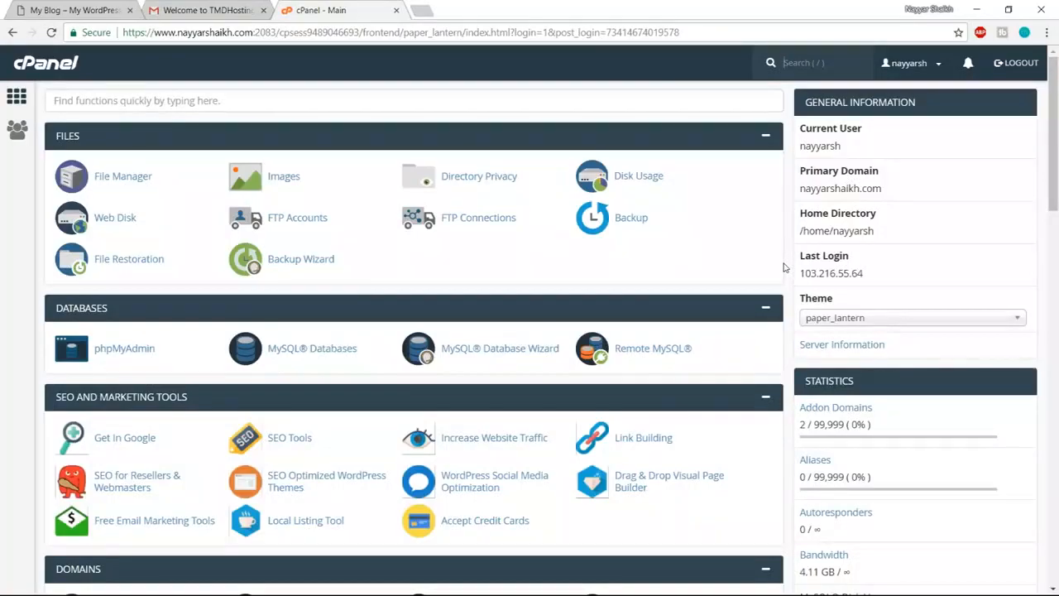
scroll(785, 267, "down", 20)
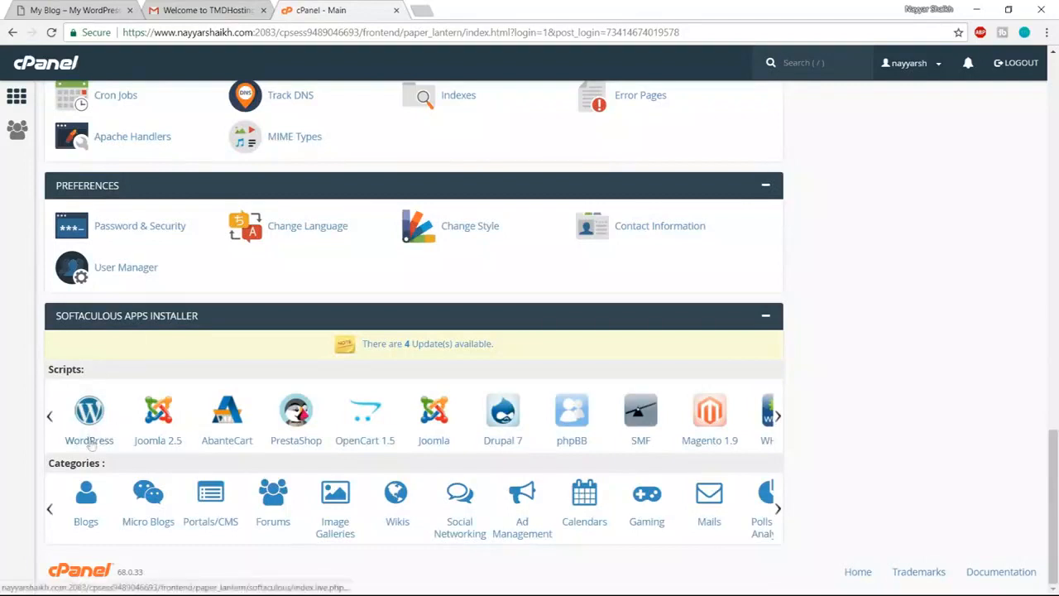
left_click(94, 415)
left_click(720, 436)
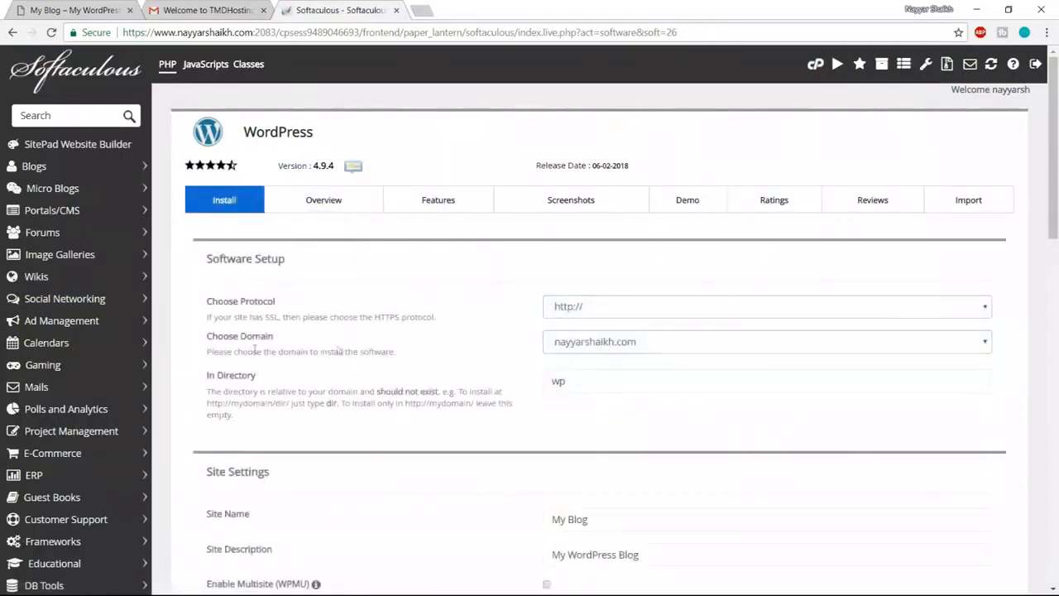
left_click(580, 348)
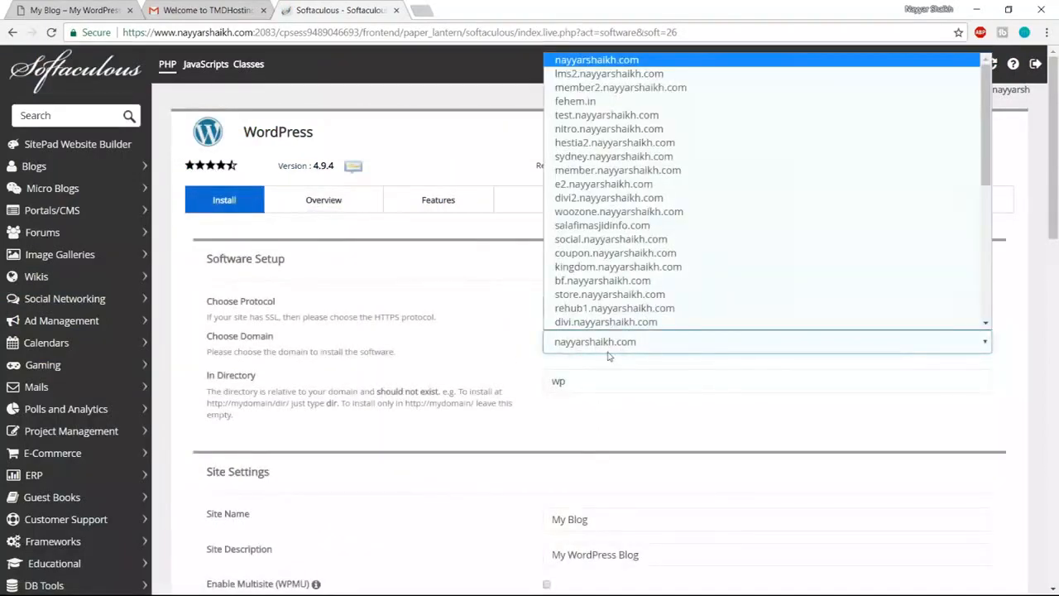
key("e")
key("Return")
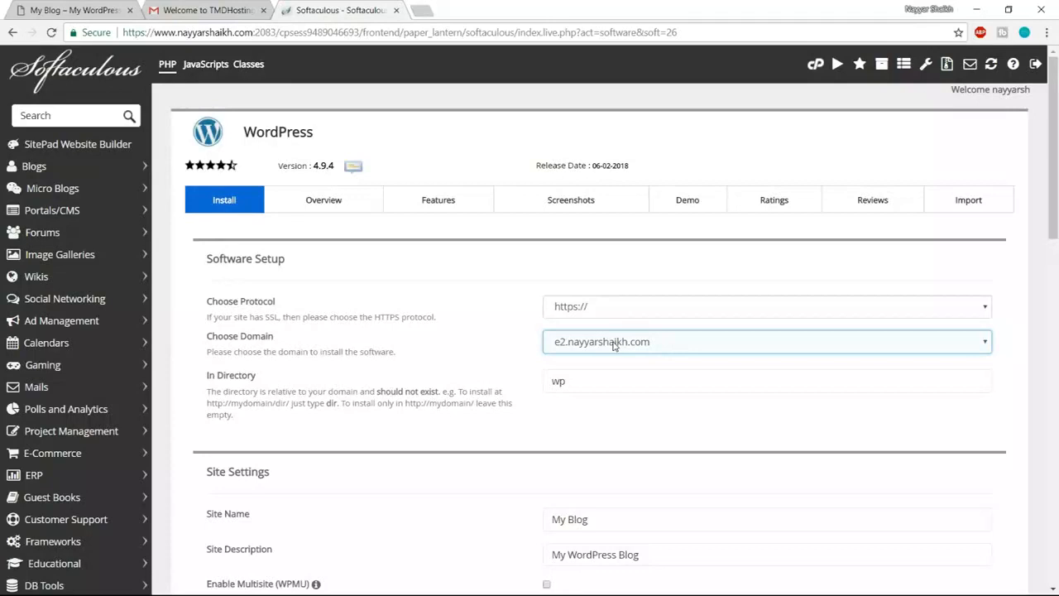
left_click(608, 307)
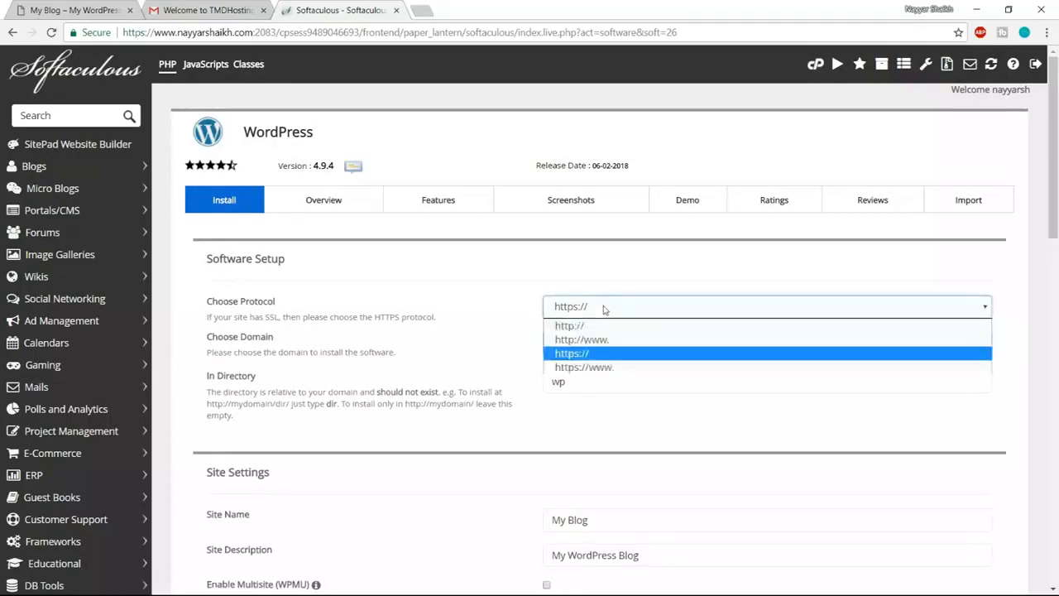
left_click(593, 367)
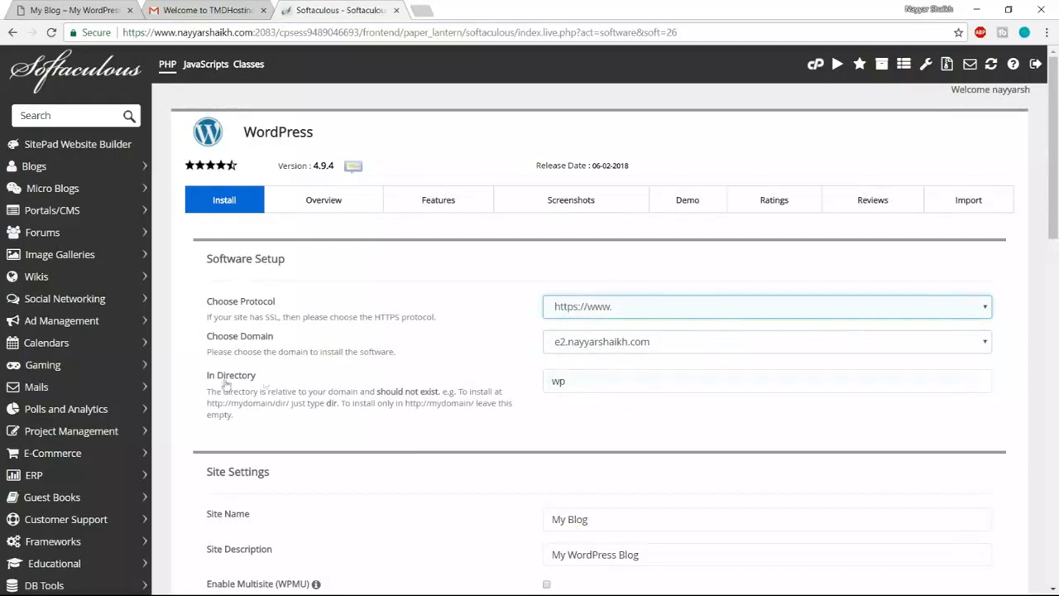
double_click(598, 383)
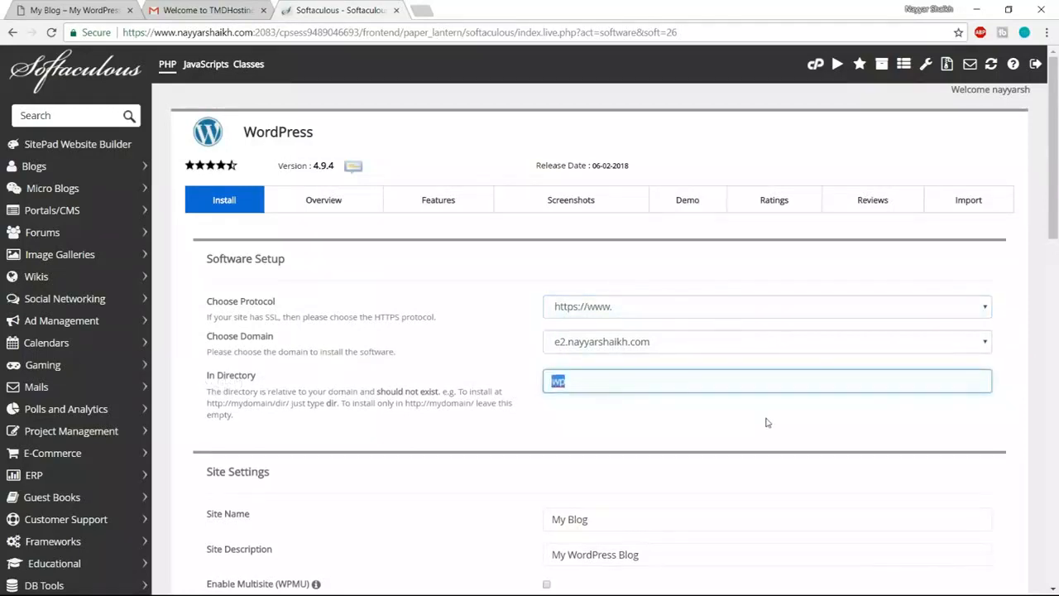
key("BackSpace")
- Review the site name and description, then fill the admin username from a saved suggestion
scroll(835, 419, "down", 3)
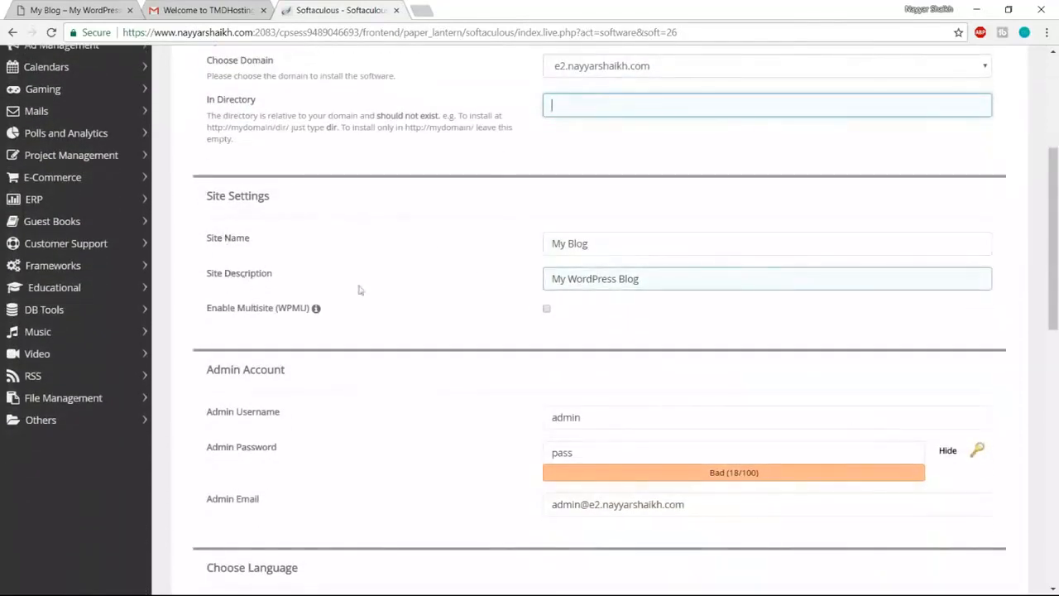
left_click_drag(621, 240, 502, 242)
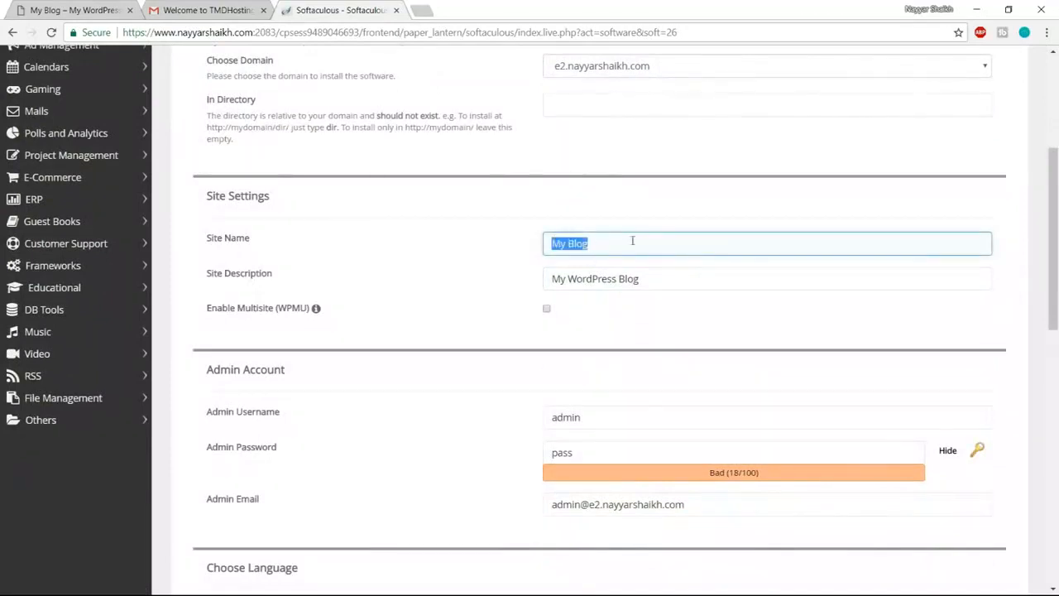
left_click_drag(651, 272, 494, 284)
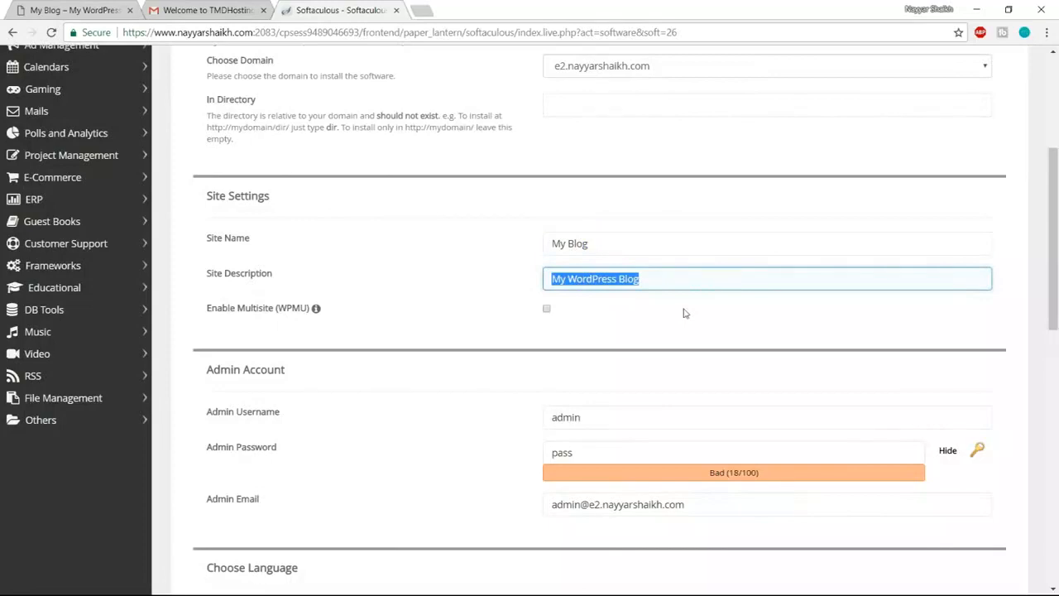
scroll(756, 311, "down", 2)
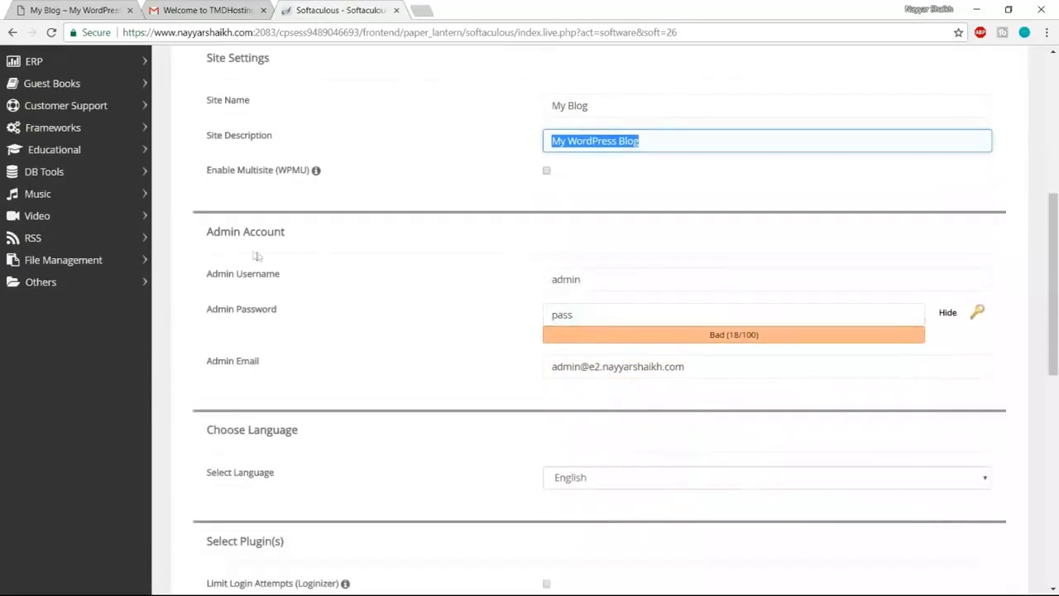
left_click_drag(609, 279, 504, 285)
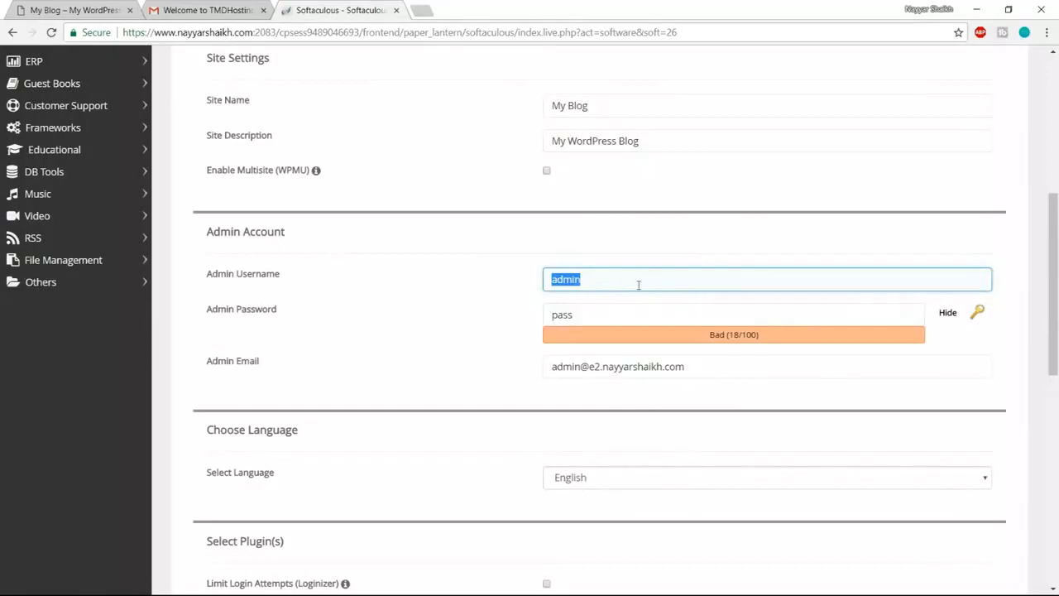
type("Nayyar_Shaikh")
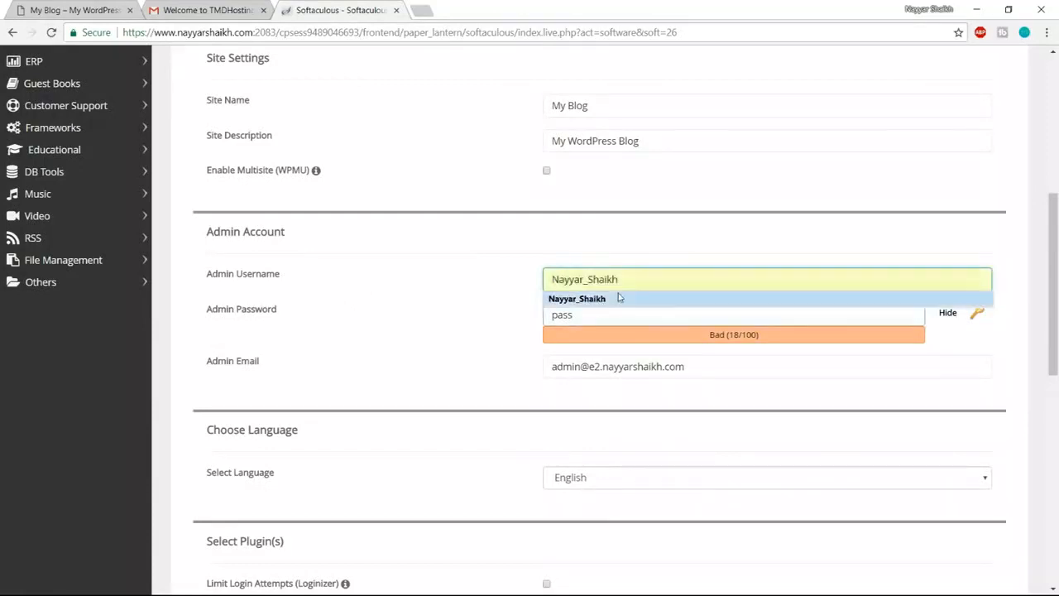
left_click(589, 298)
- Paste a longer admin password and fill the admin email from a saved suggestion
double_click(600, 317)
left_click(947, 312)
left_click(690, 315)
key("ctrl+v")
left_click(733, 366)
left_click_drag(733, 372, 534, 369)
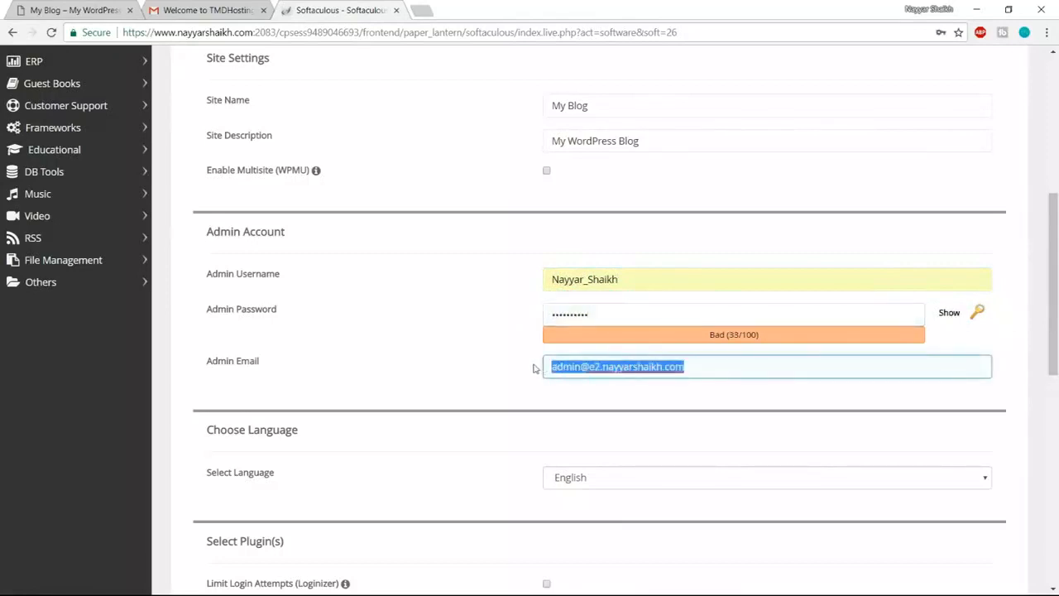
left_click(602, 384)
scroll(756, 431, "down", 8)
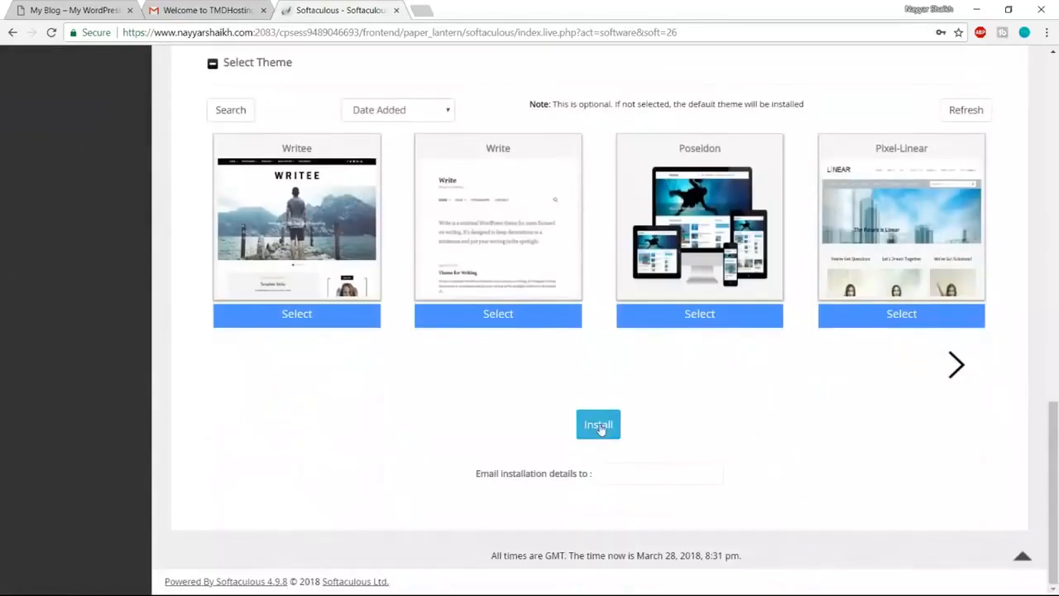
- Install WordPress on the e2 subdomain and open its Administrative URL
left_click(599, 425)
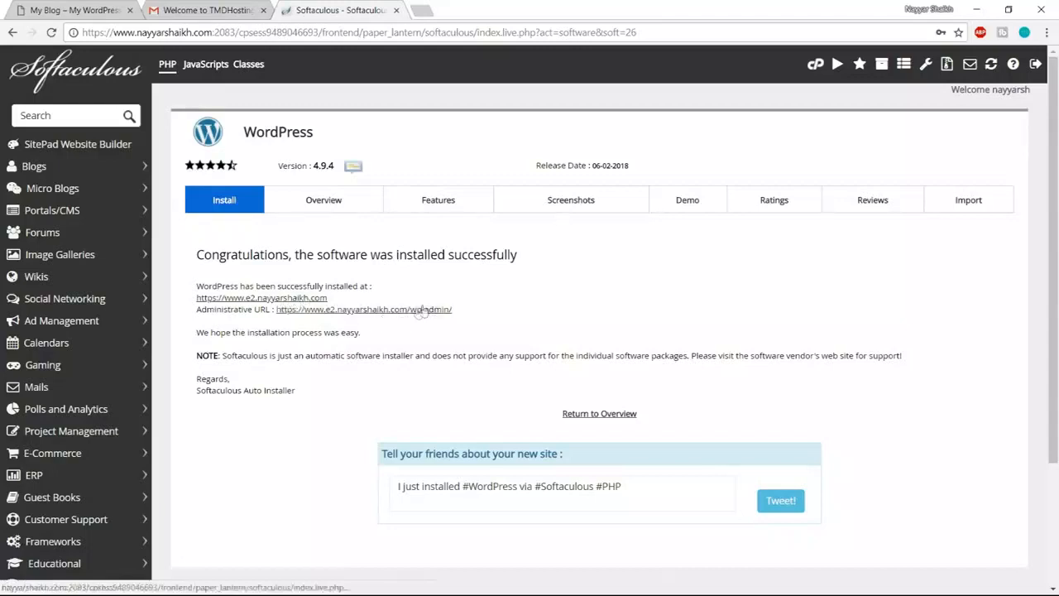
left_click(375, 313)
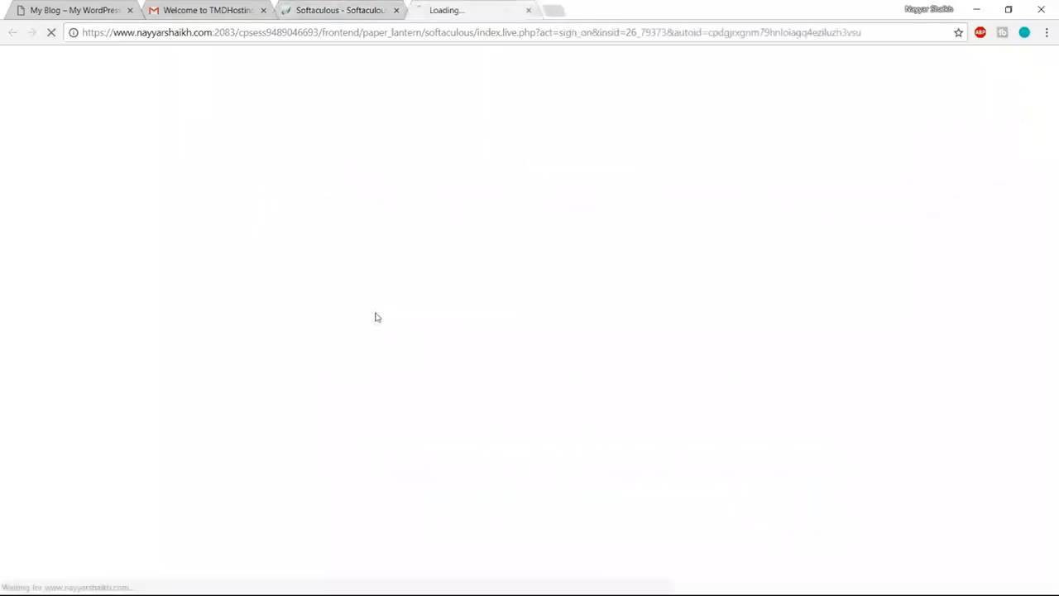
- Close the Gmail and Softaculous tabs while the WordPress 4.9.4 Dashboard loads
left_click(263, 10)
left_click(264, 10)
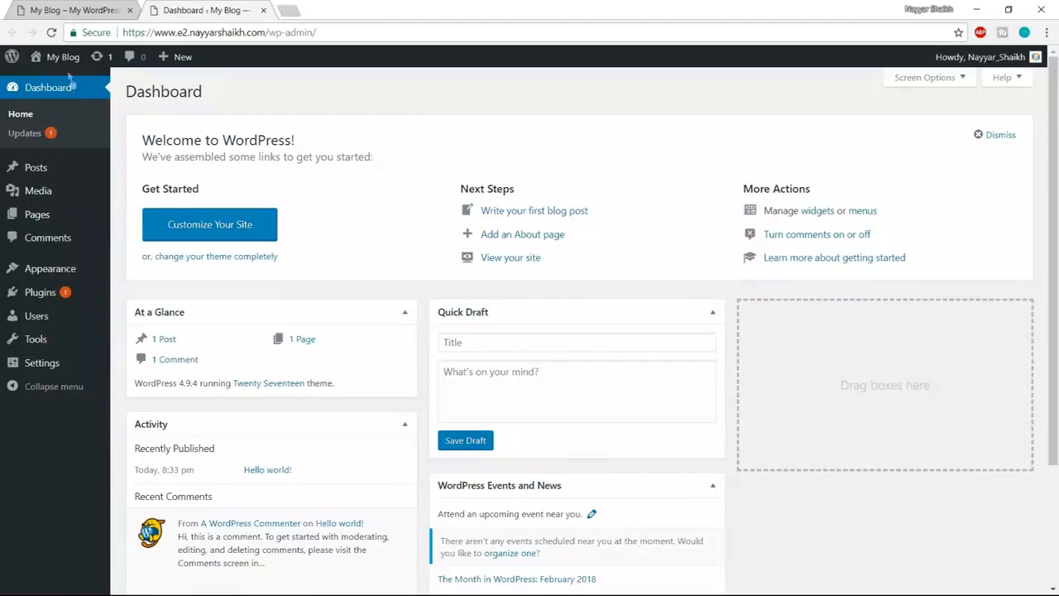
mouse_move(56, 58)
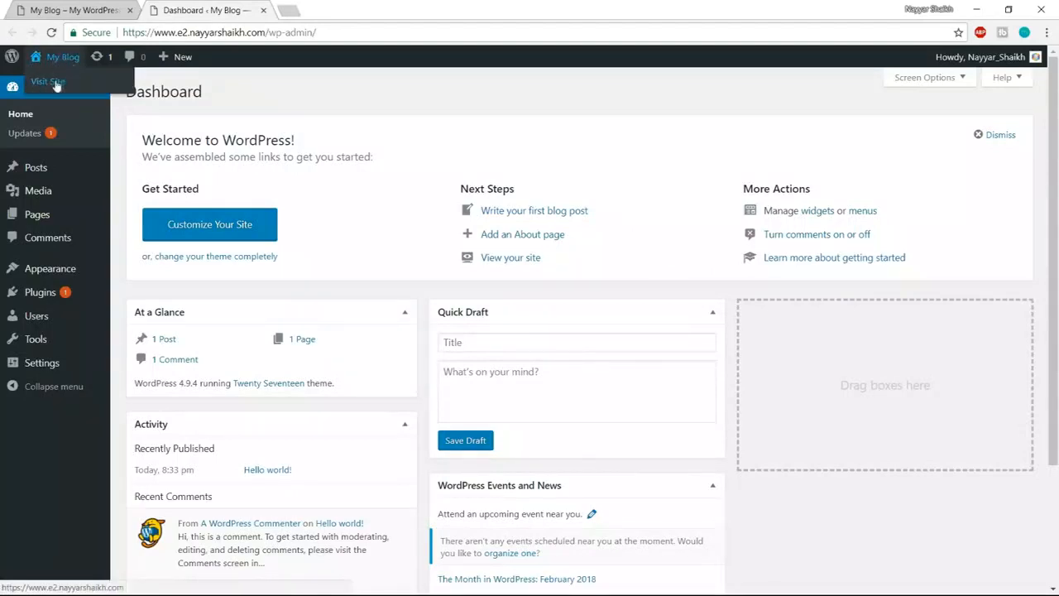
- Open the live My Blog site in a new tab and scroll through it
right_click(55, 85)
left_click(79, 87)
left_click(360, 10)
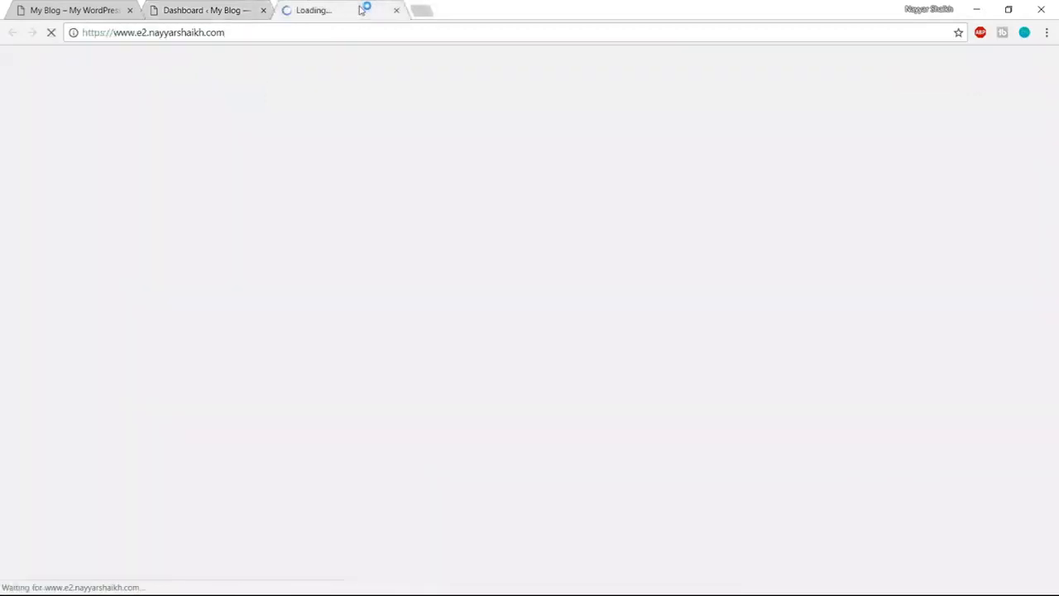
scroll(395, 427, "down", 10)
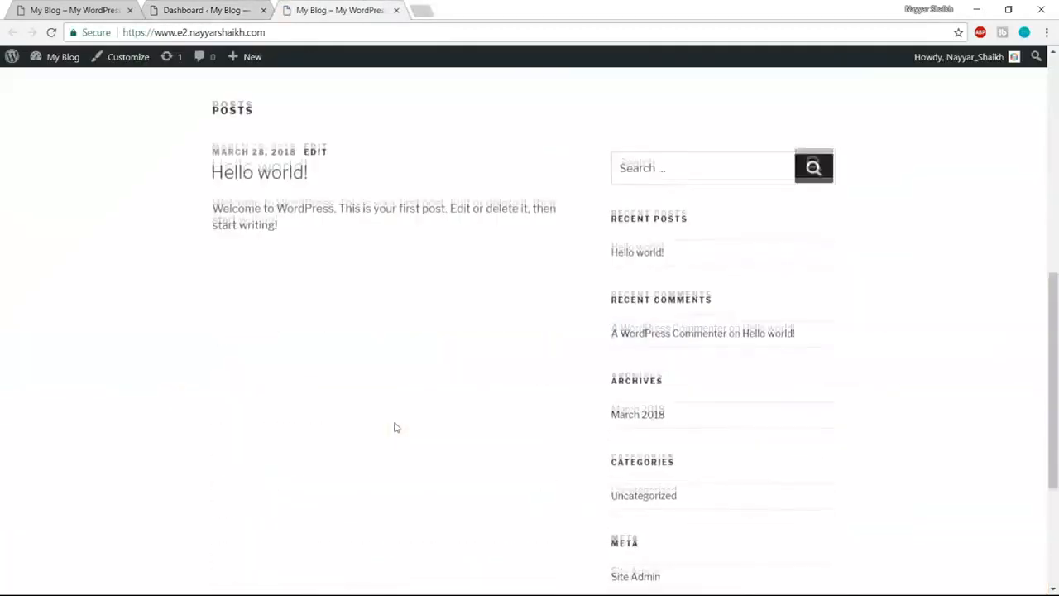
scroll(394, 441, "up", 10)
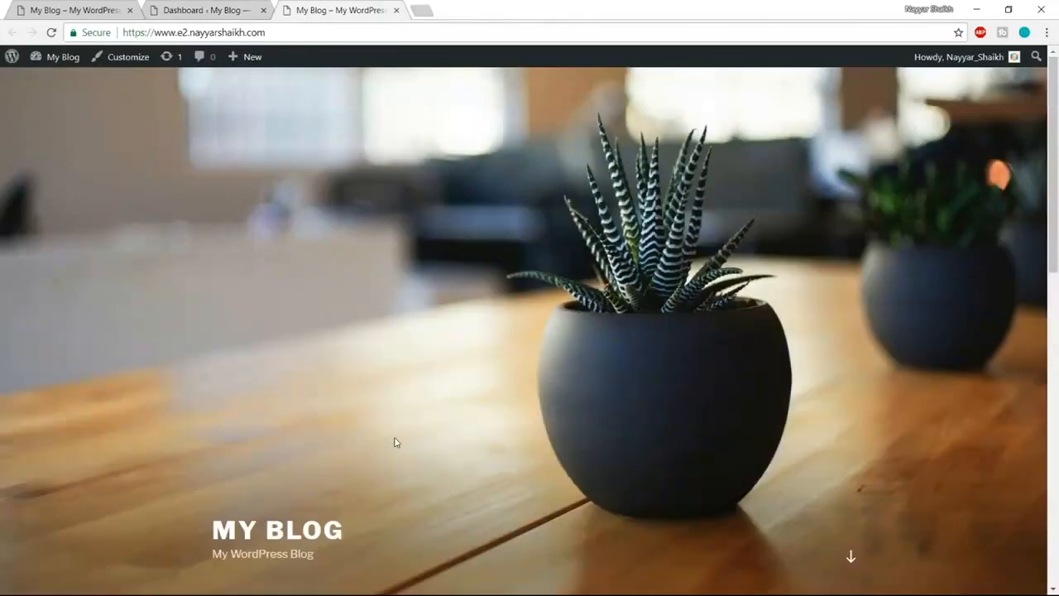
scroll(395, 441, "down", 10)
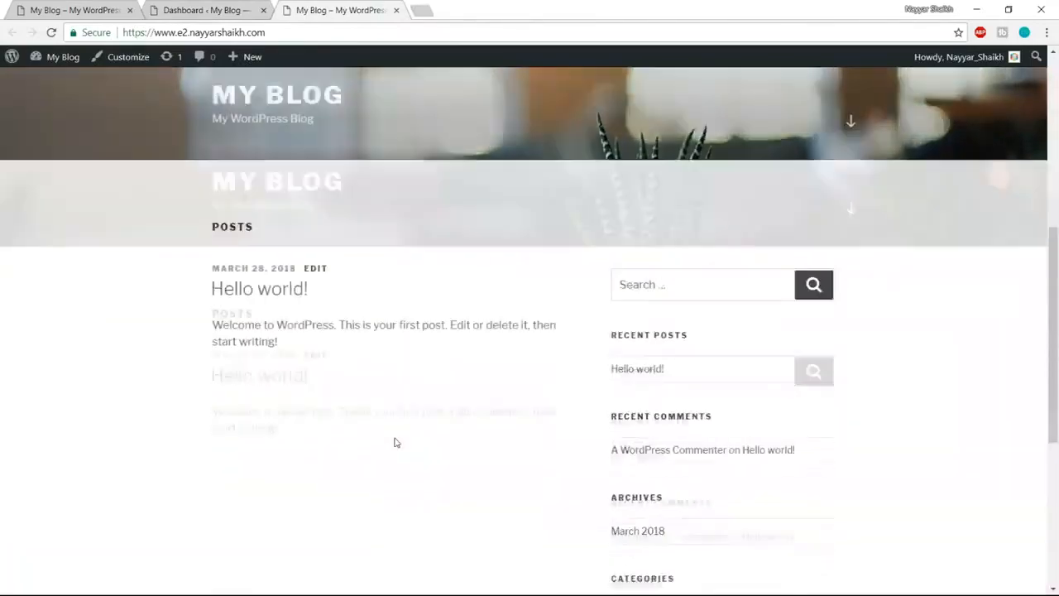
scroll(394, 441, "up", 10)
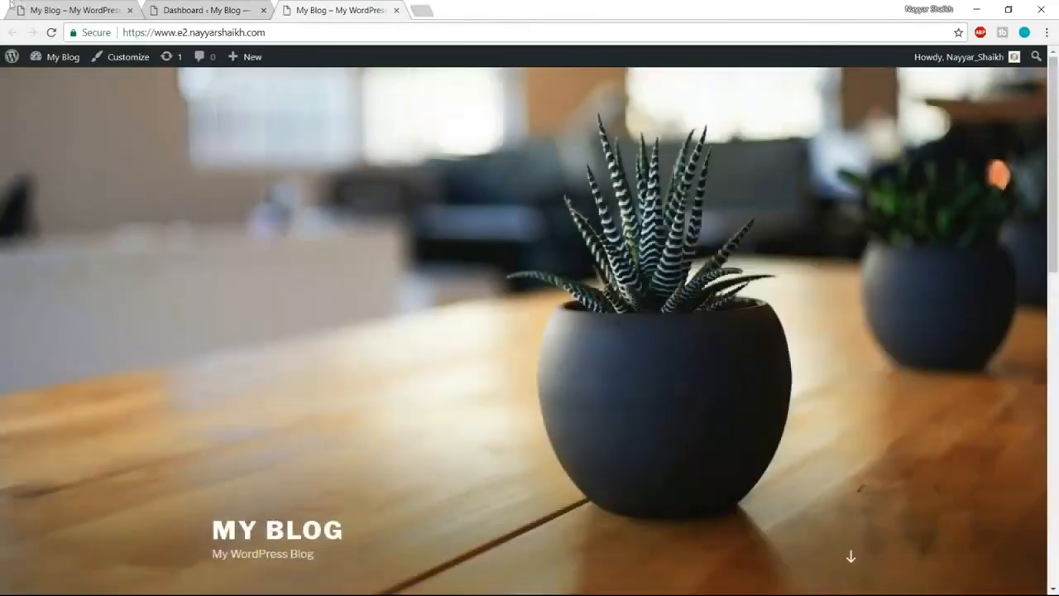
- Switch back and forth between the metro Elementor site and My Blog to compare them
left_click(59, 9)
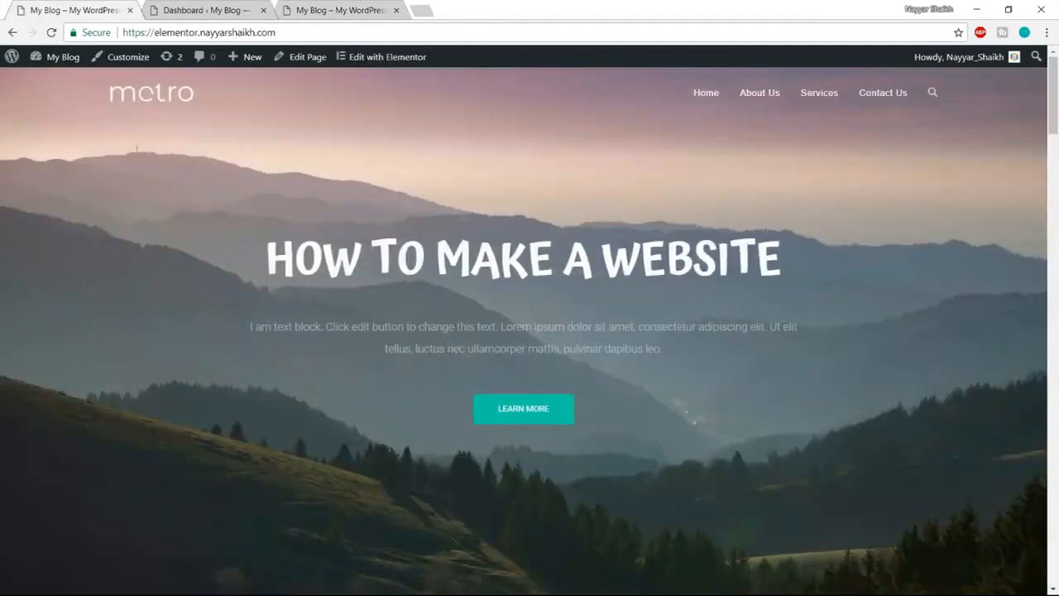
scroll(510, 367, "down", 7)
scroll(509, 367, "up", 4)
scroll(509, 364, "up", 4)
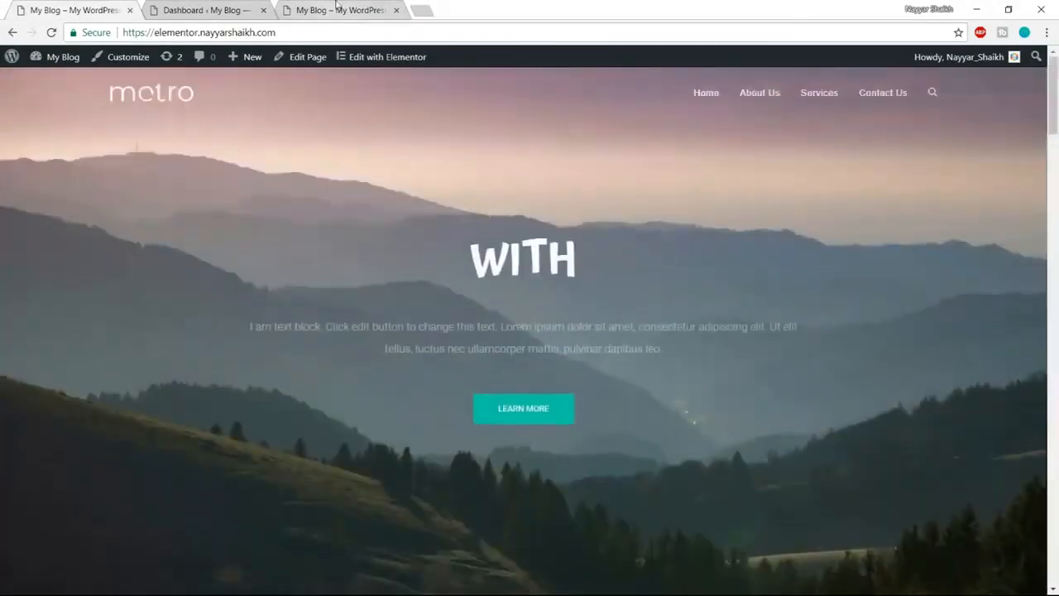
left_click(341, 10)
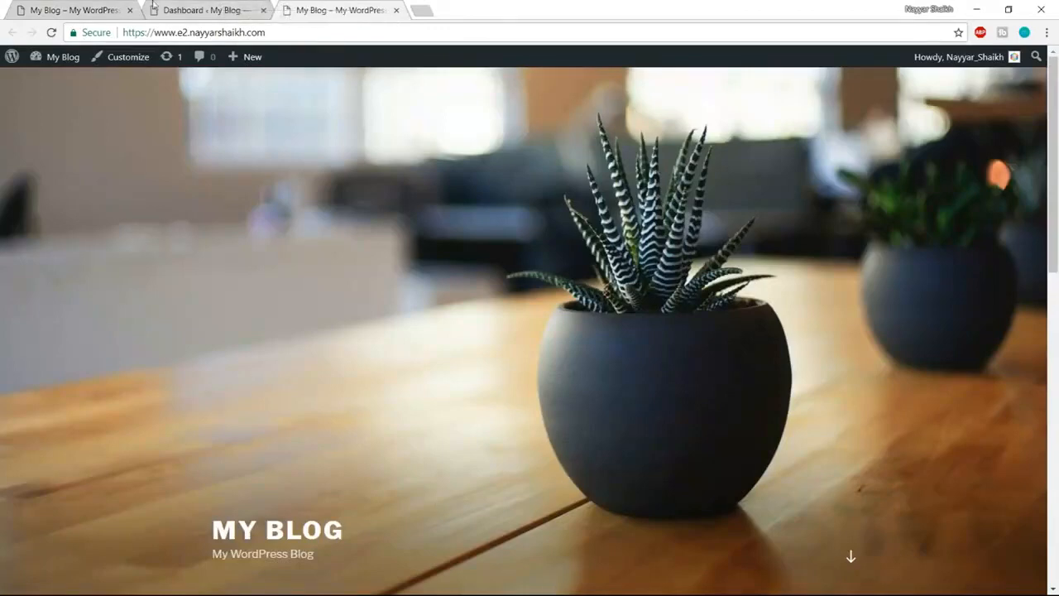
left_click(99, 6)
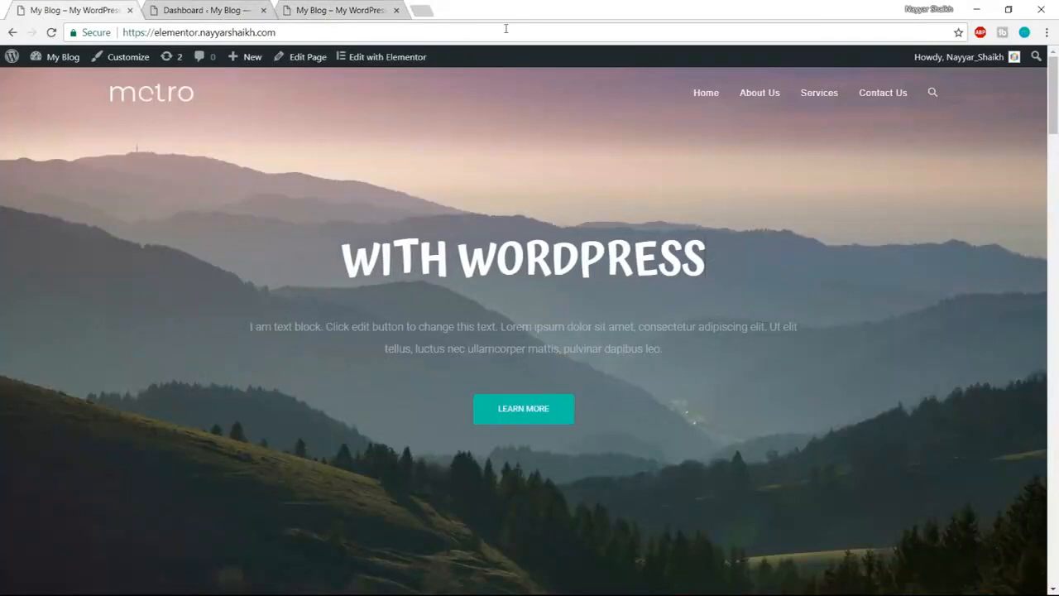
left_click(366, 9)
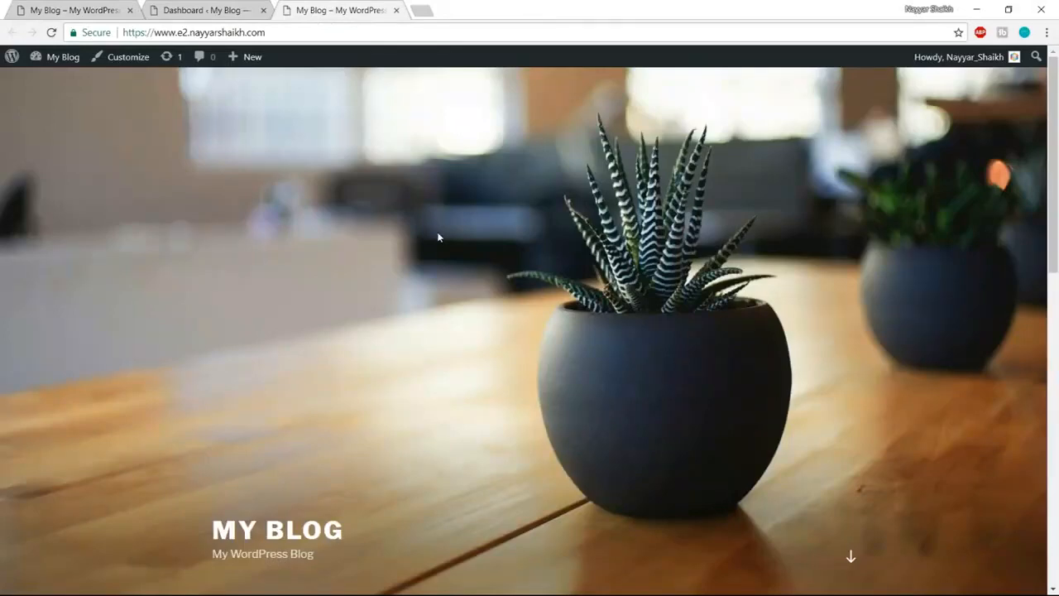
- Scroll through My Blog once more, recheck the metro site, then return to the My Blog Dashboard
scroll(790, 461, "down", 4)
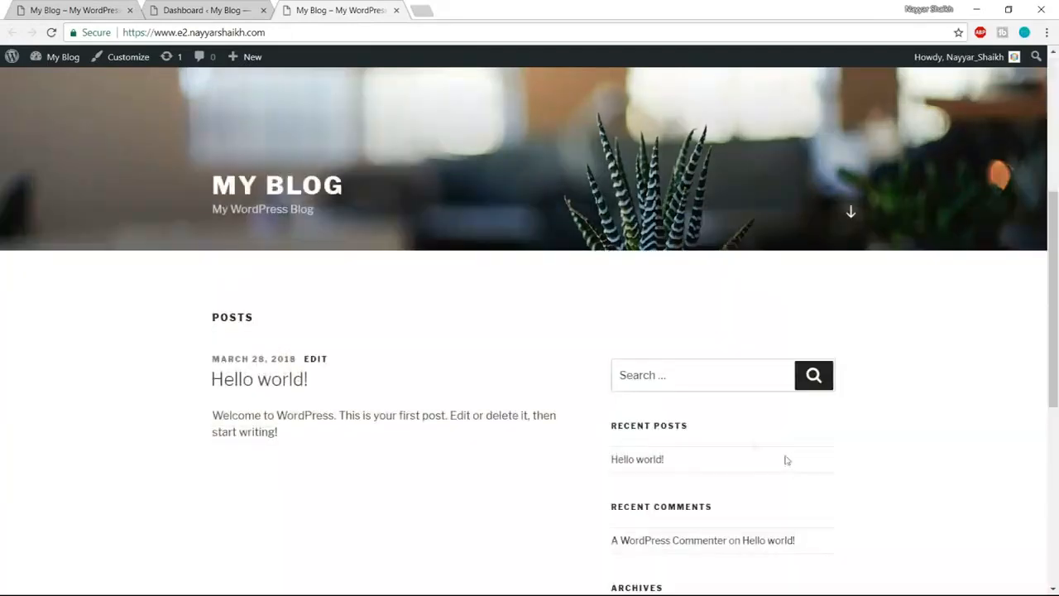
scroll(677, 491, "up", 5)
scroll(675, 497, "down", 4)
scroll(656, 497, "up", 4)
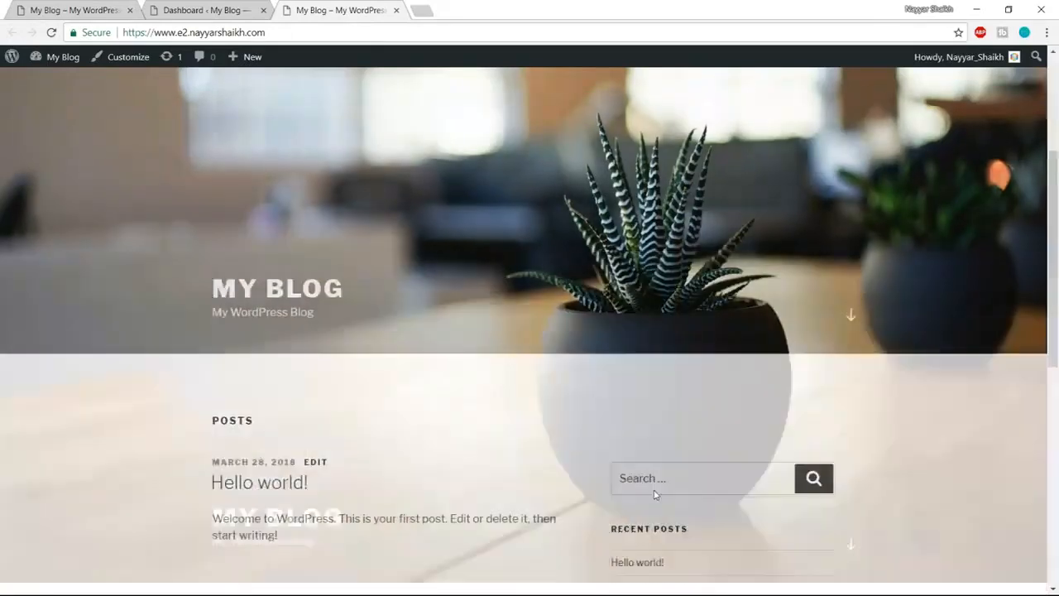
scroll(590, 380, "down", 3)
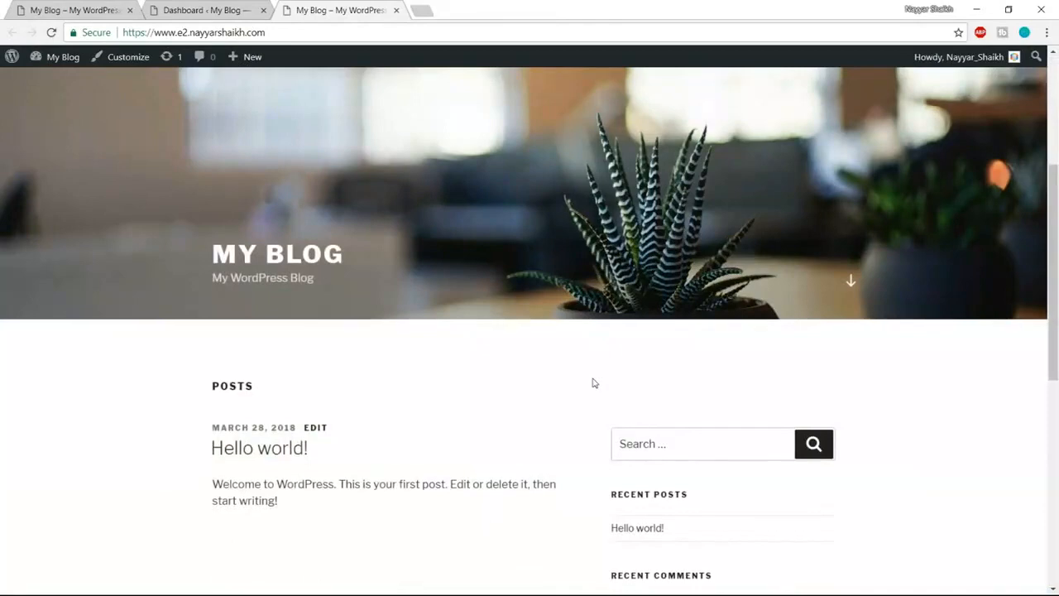
scroll(591, 381, "down", 3)
scroll(891, 471, "down", 2)
scroll(891, 470, "up", 4)
scroll(893, 471, "up", 5)
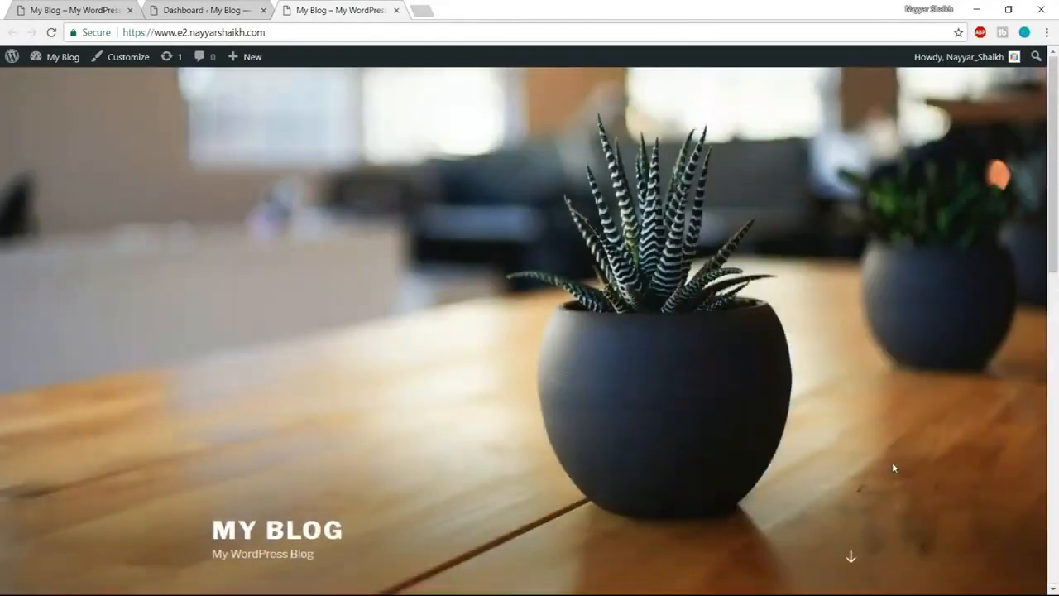
scroll(892, 466, "down", 5)
scroll(898, 472, "up", 5)
left_click(97, 15)
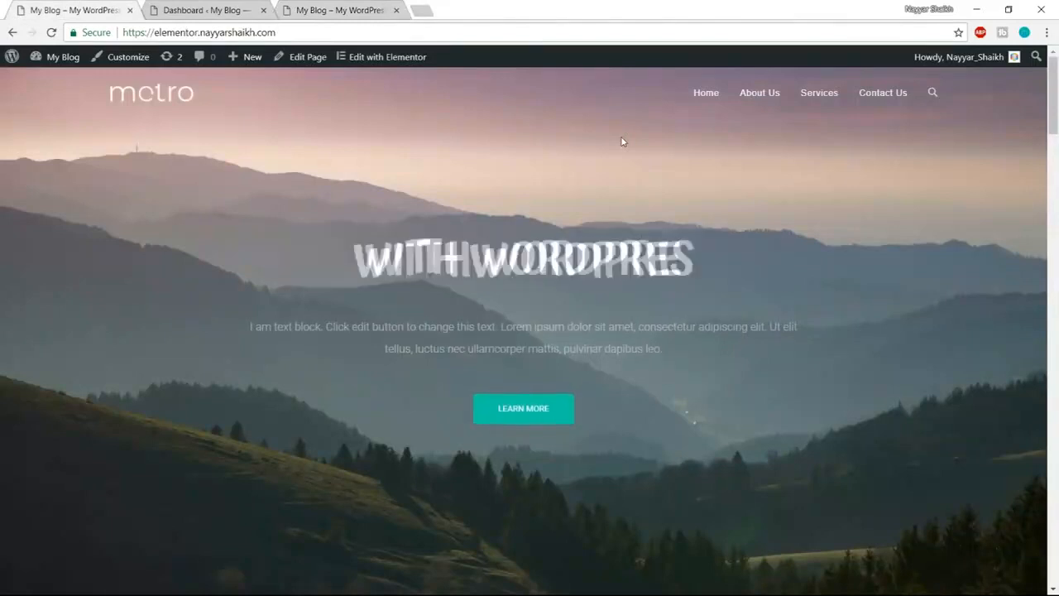
left_click(217, 9)
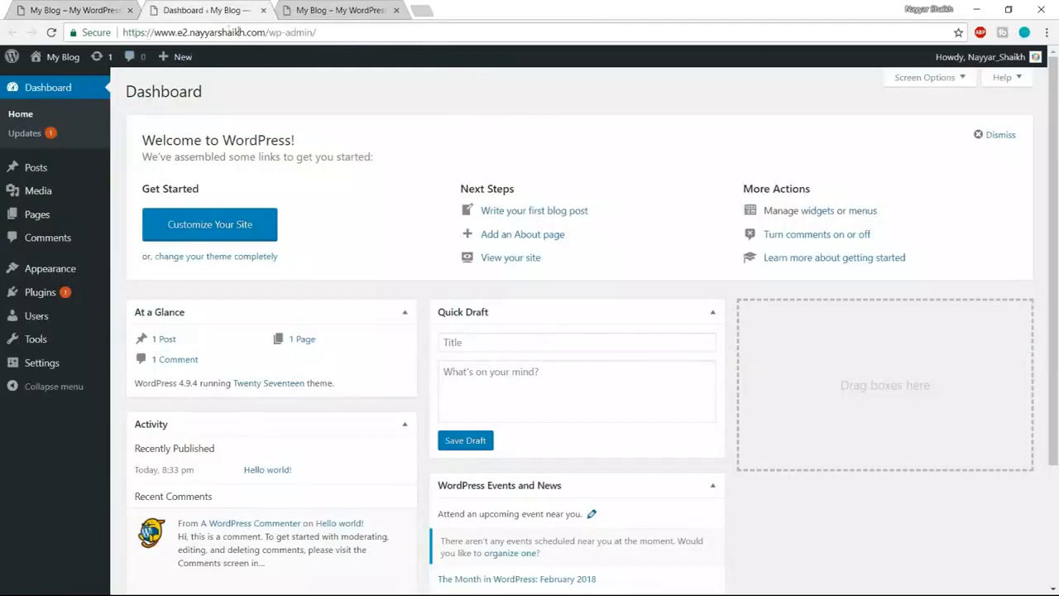
left_click_drag(265, 32, 282, 32)
left_click(717, 289)
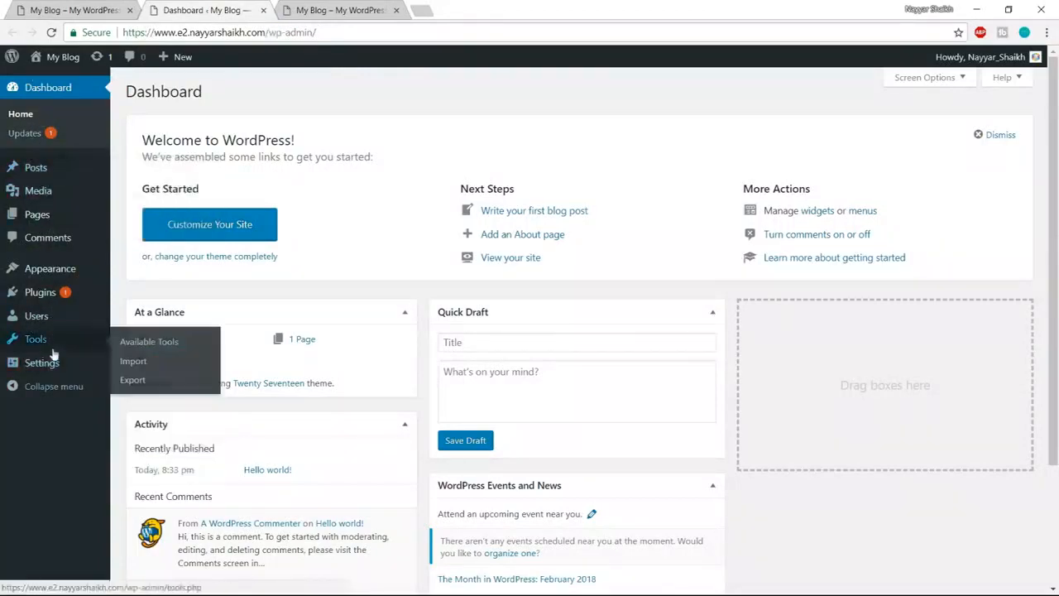
mouse_move(51, 270)
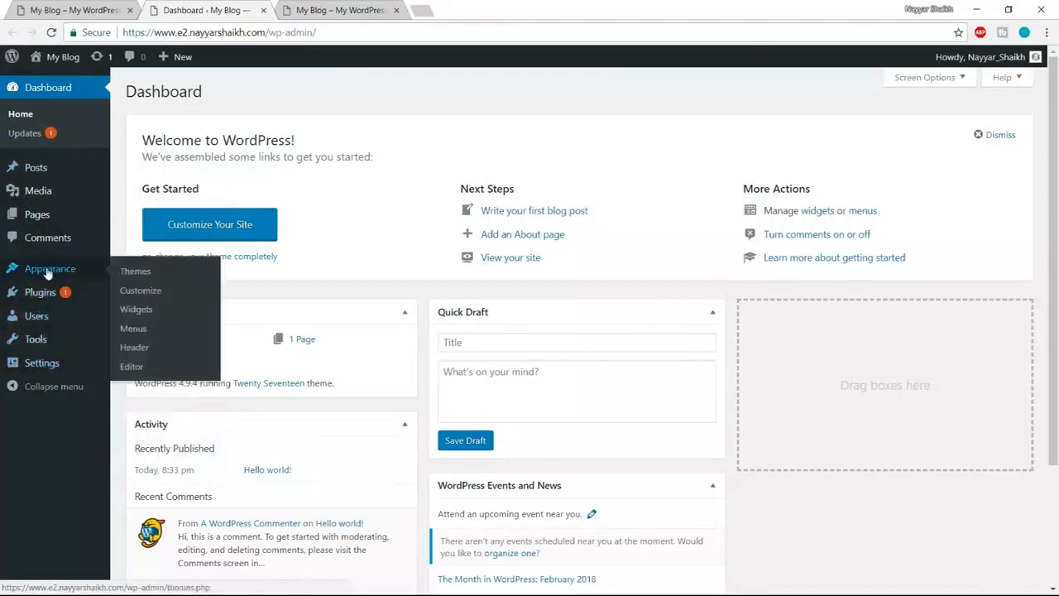
- Delete the Twenty Fifteen and Twenty Sixteen themes, keeping only Twenty Seventeen installed
left_click(49, 273)
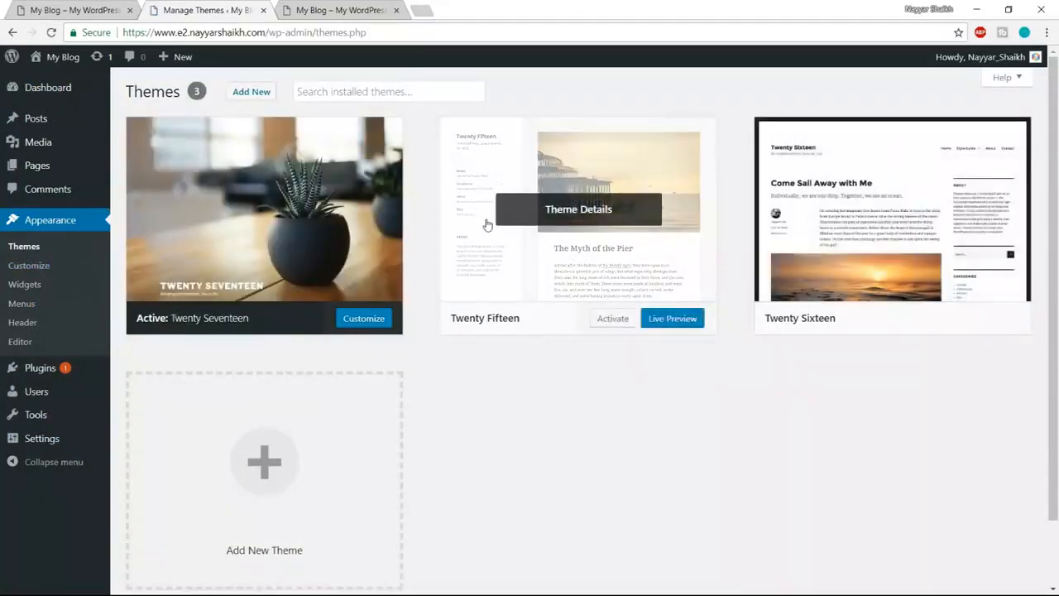
left_click(594, 224)
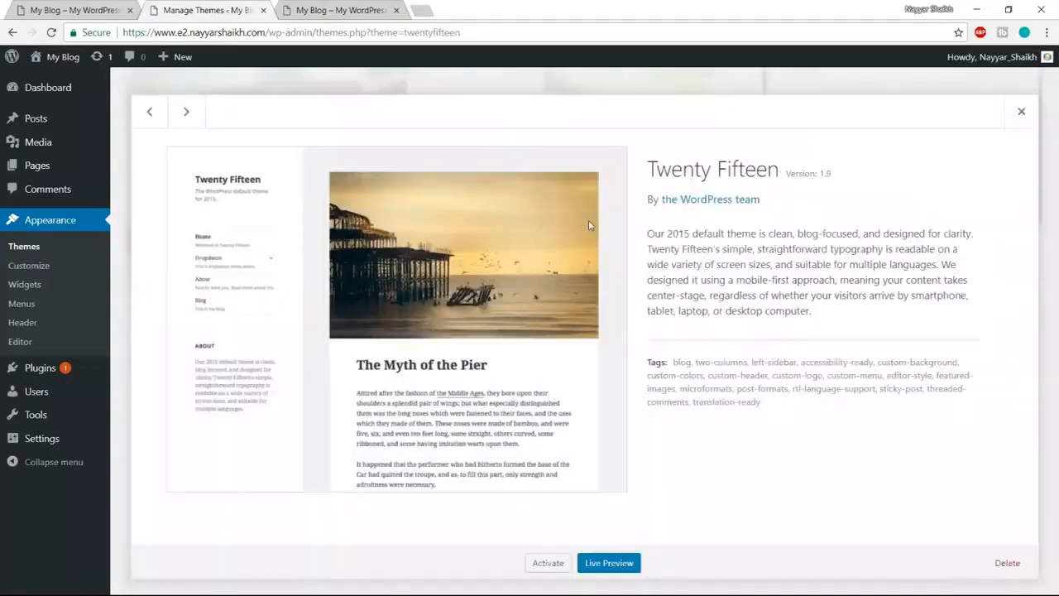
left_click(1007, 563)
left_click(591, 134)
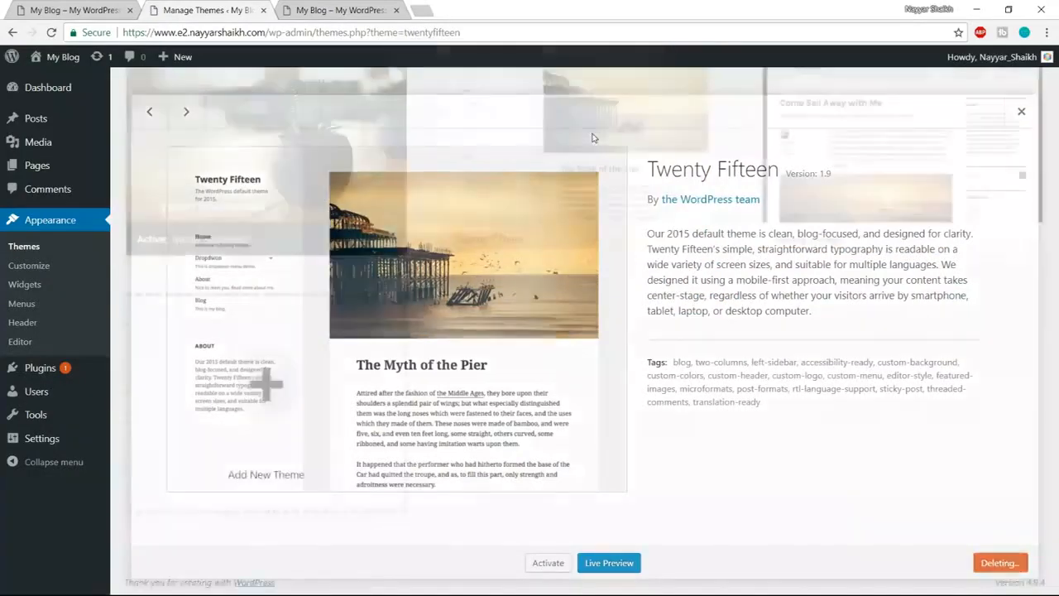
left_click(583, 211)
left_click(1009, 563)
left_click(572, 129)
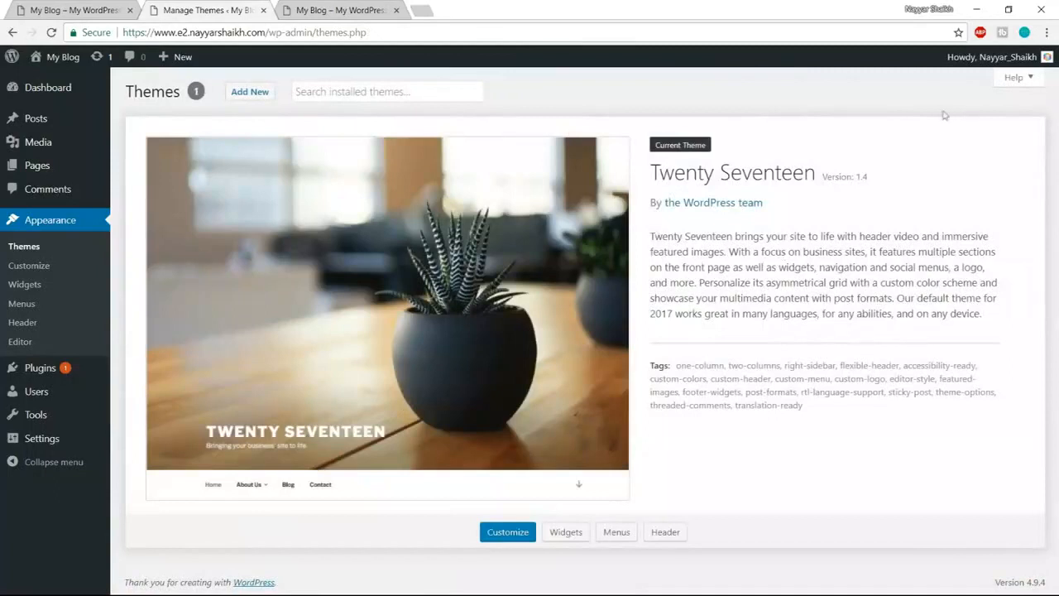
- Search the Add Themes library for 'oceanwp' to list the OceanWP theme
left_click(255, 104)
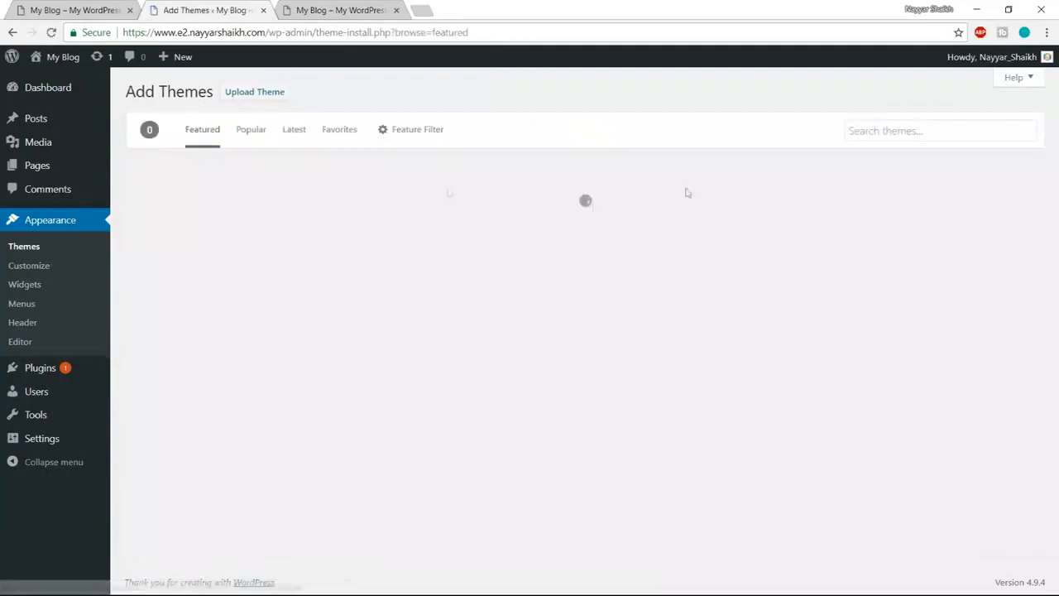
left_click(890, 135)
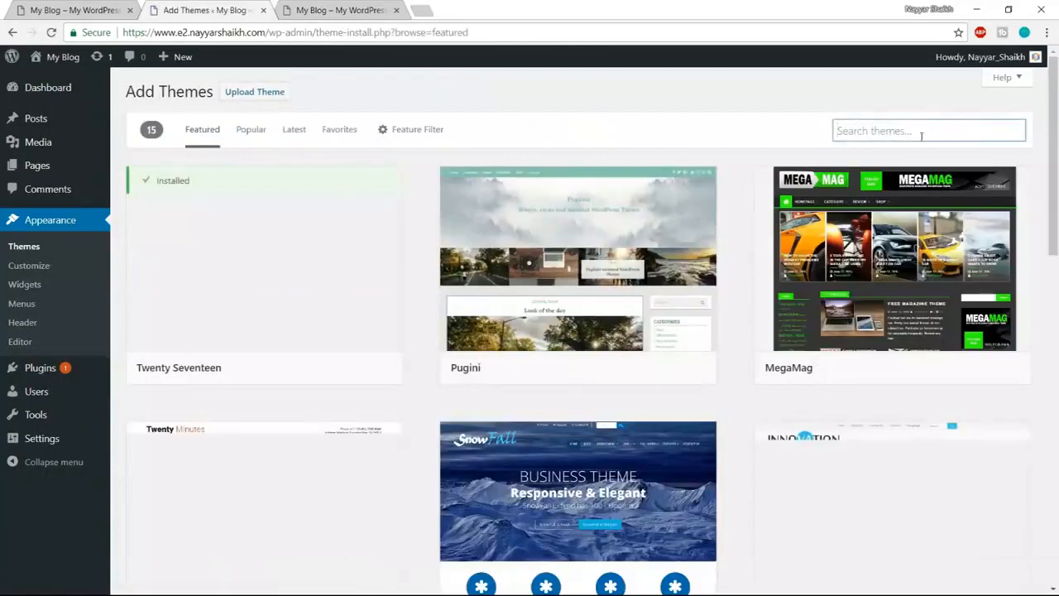
type("oce")
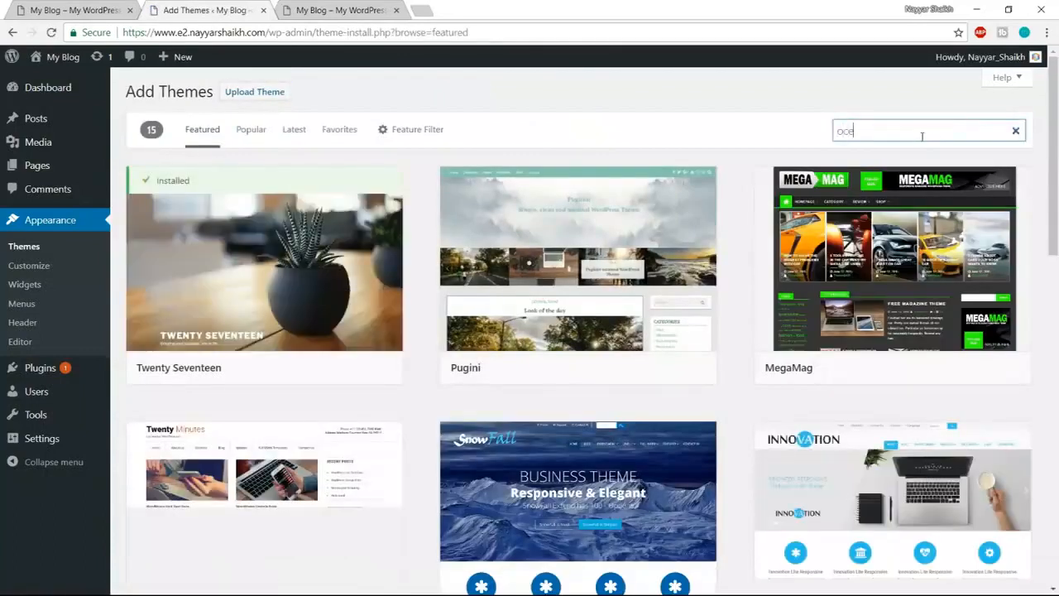
type("anwp")
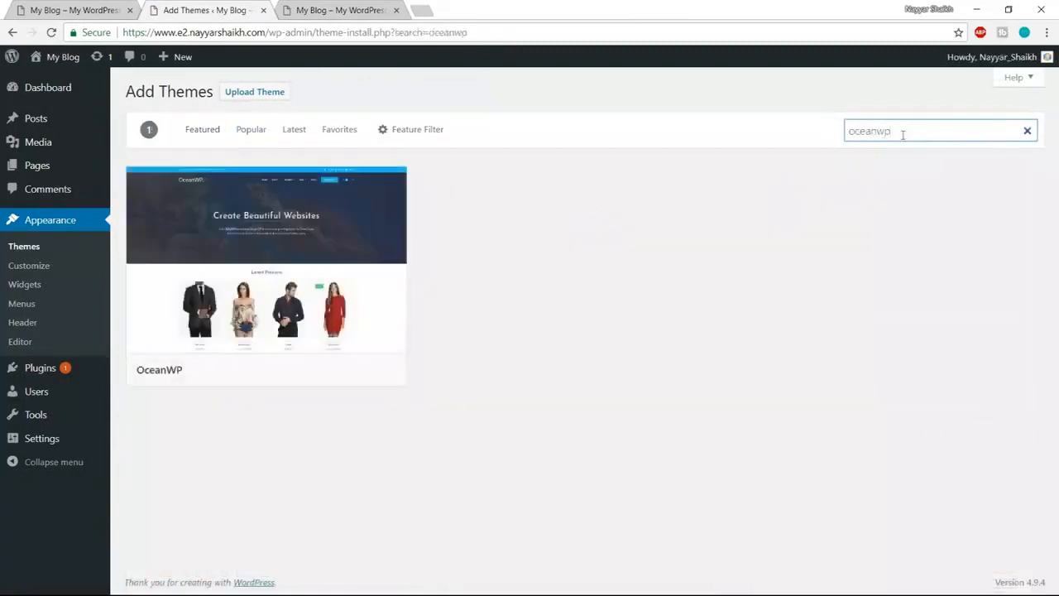
mouse_move(133, 369)
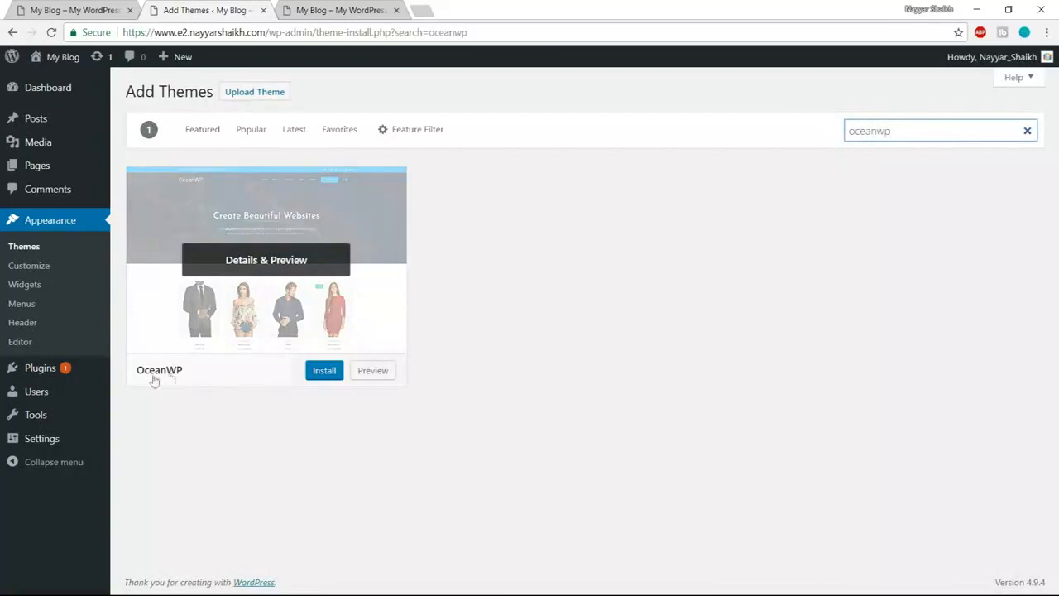
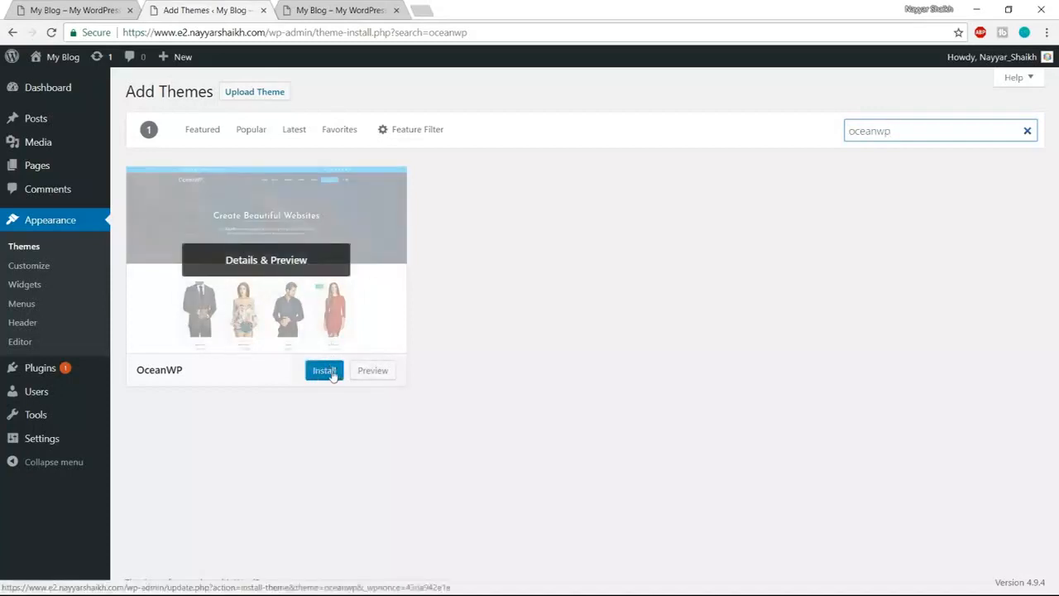
- Install and activate OceanWP, then begin installing its recommended plugins from the notice
left_click(325, 371)
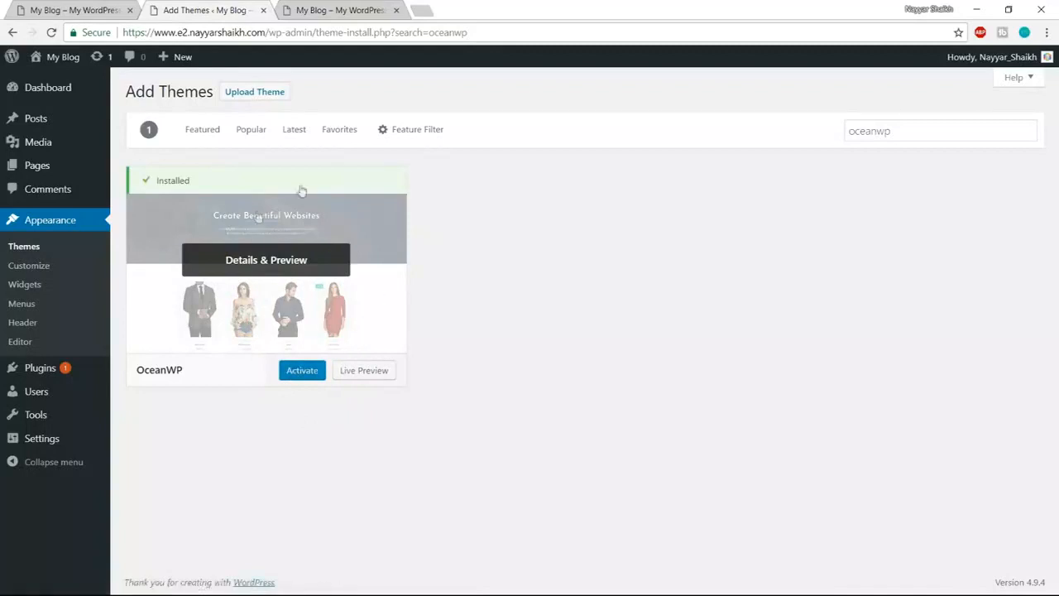
left_click(303, 374)
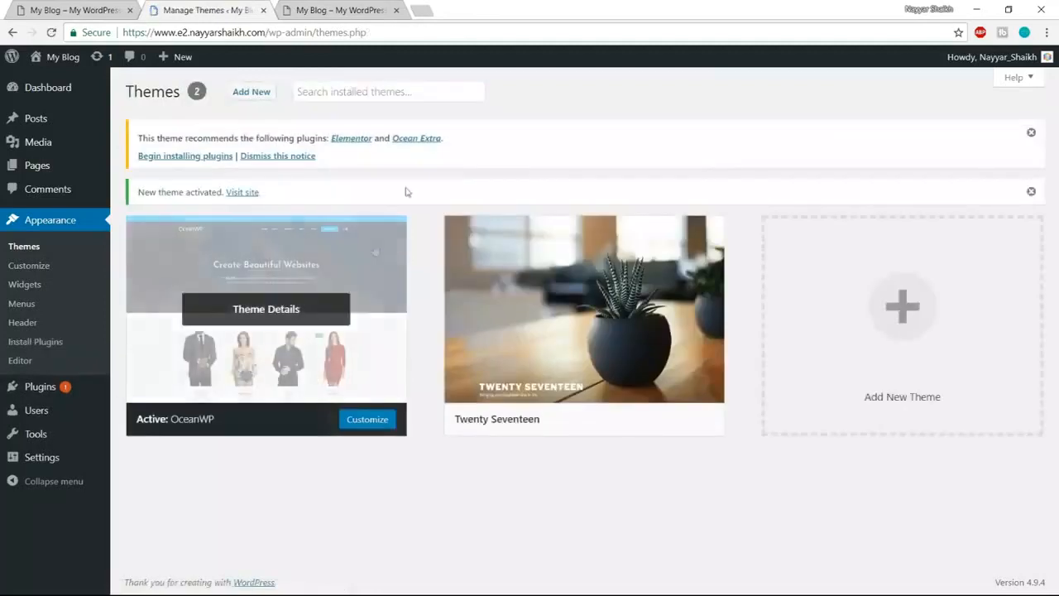
left_click_drag(137, 138, 324, 138)
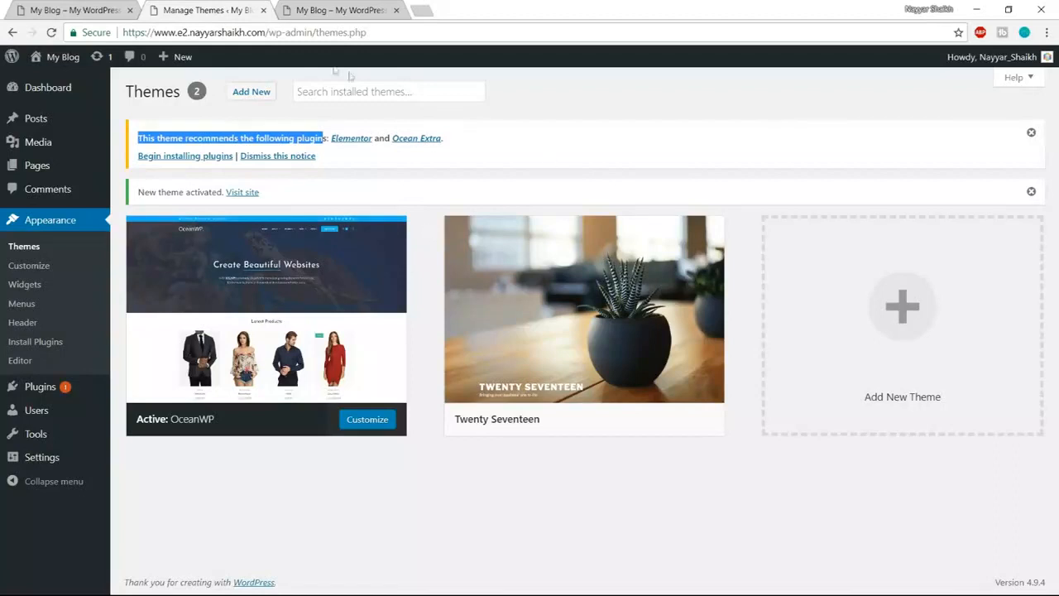
left_click(480, 138)
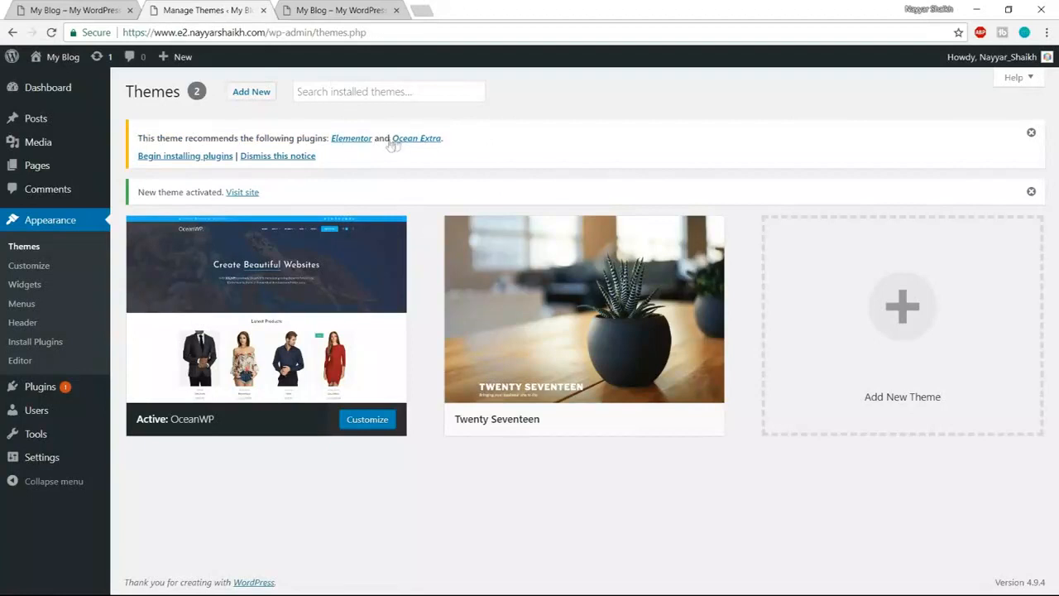
left_click(178, 162)
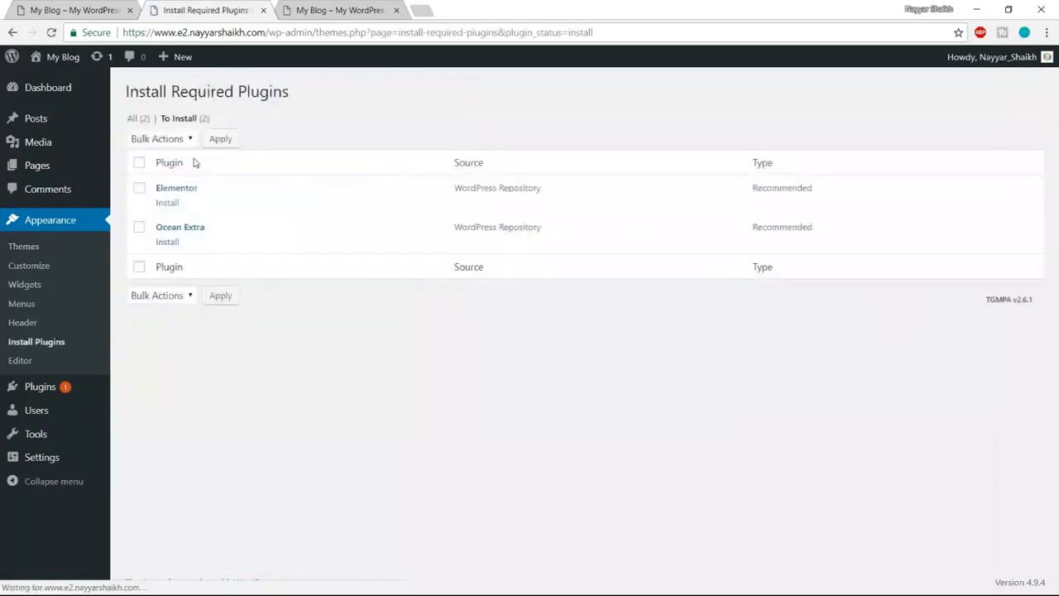
- Bulk-install both recommended plugins, Elementor and Ocean Extra, then go back to the Dashboard
left_click(139, 164)
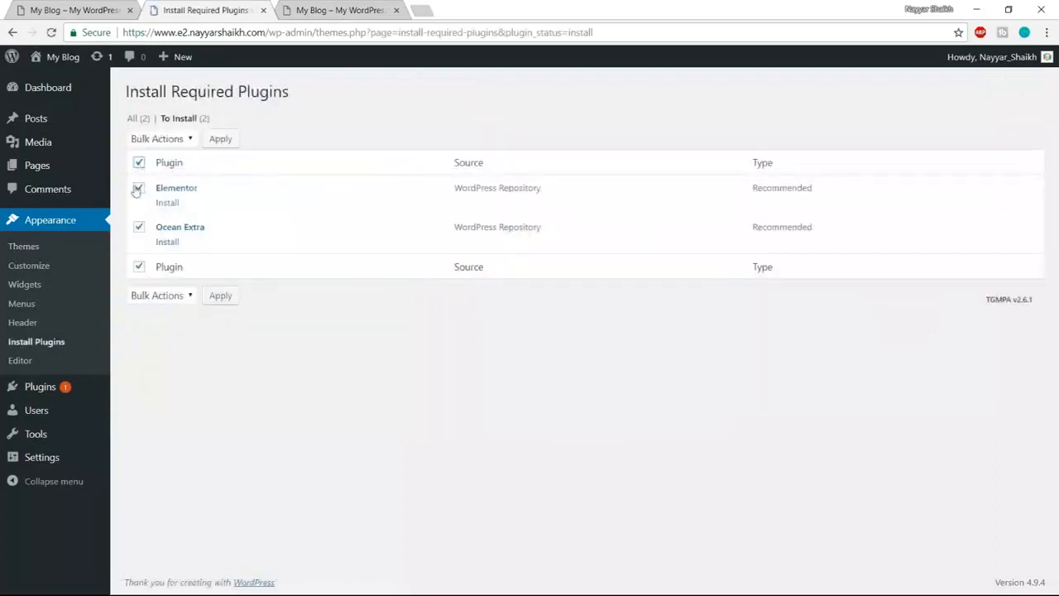
left_click(176, 140)
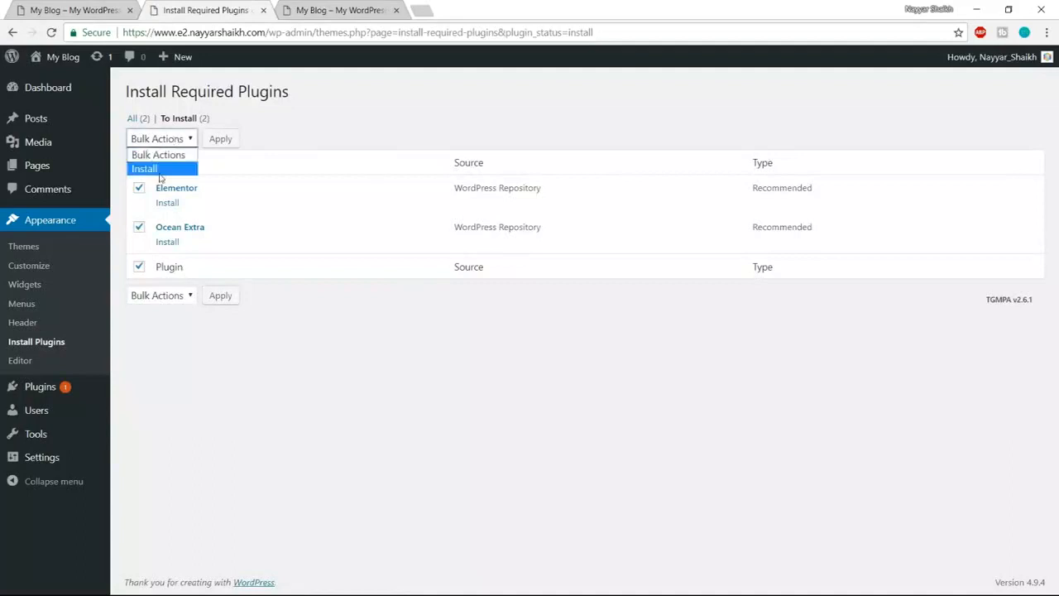
left_click(161, 170)
left_click(222, 144)
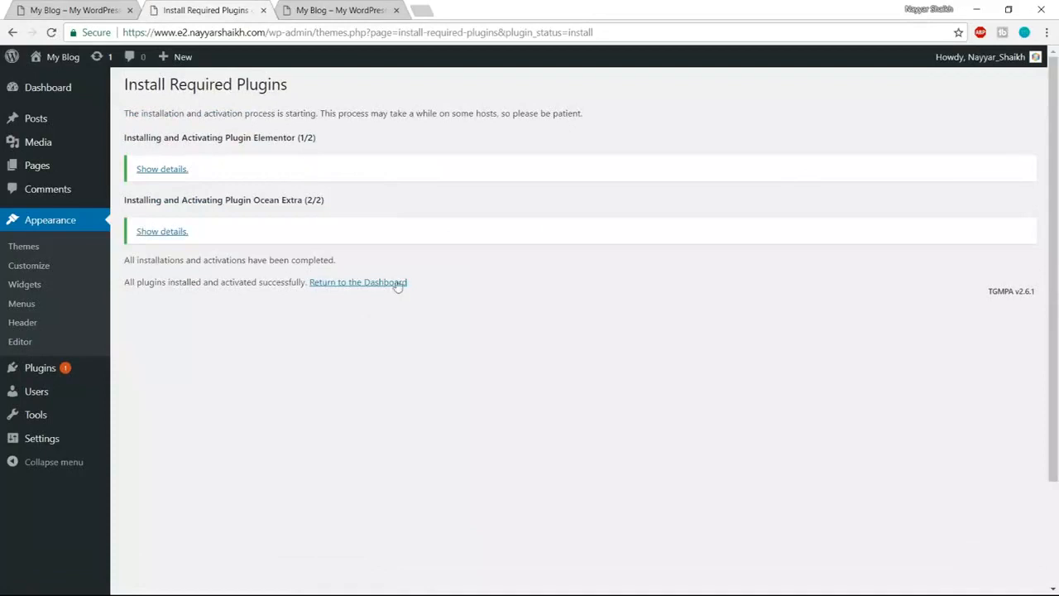
left_click(360, 286)
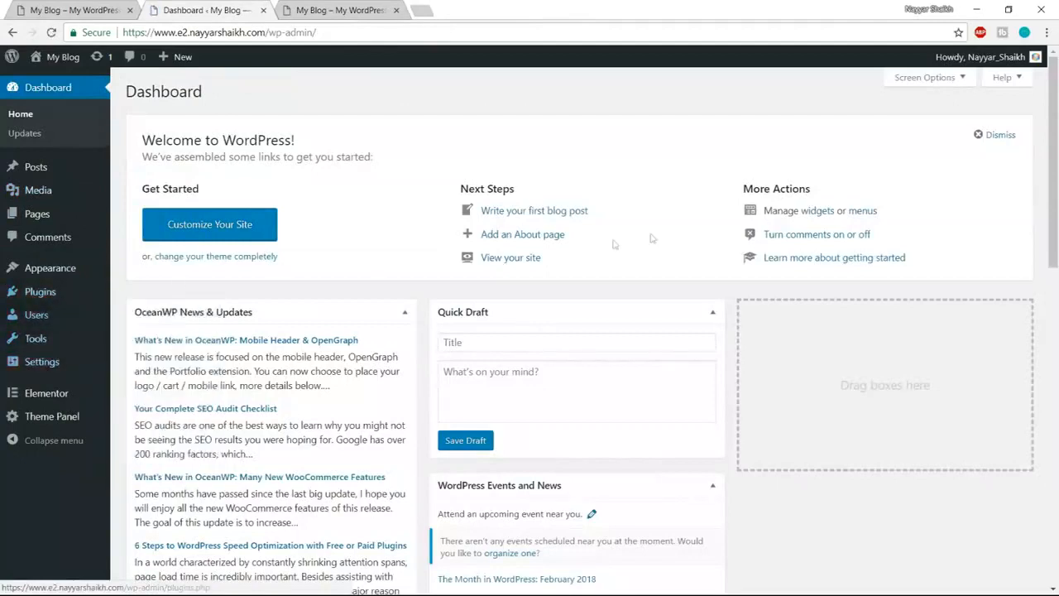
- Bulk-delete Akismet Anti-Spam and Hello Dolly from Installed Plugins and confirm
mouse_move(50, 295)
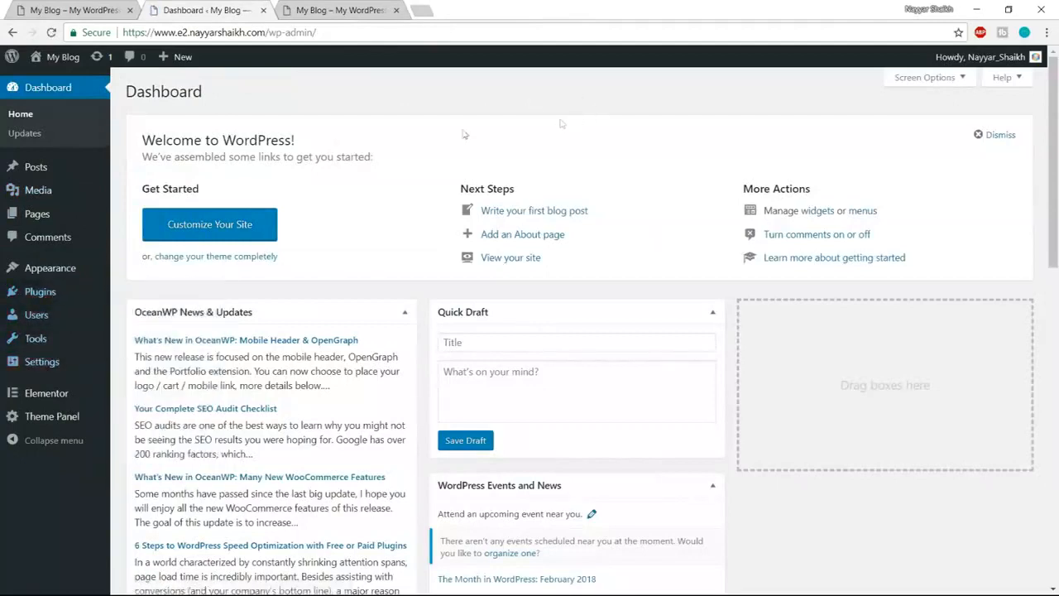
left_click(45, 294)
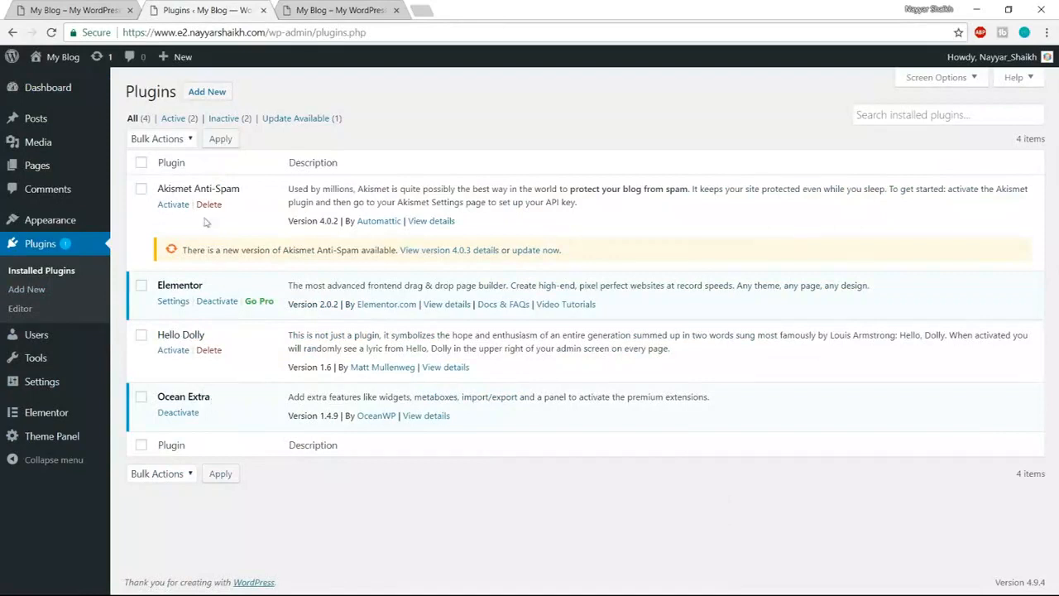
left_click(142, 190)
left_click(141, 336)
left_click(166, 139)
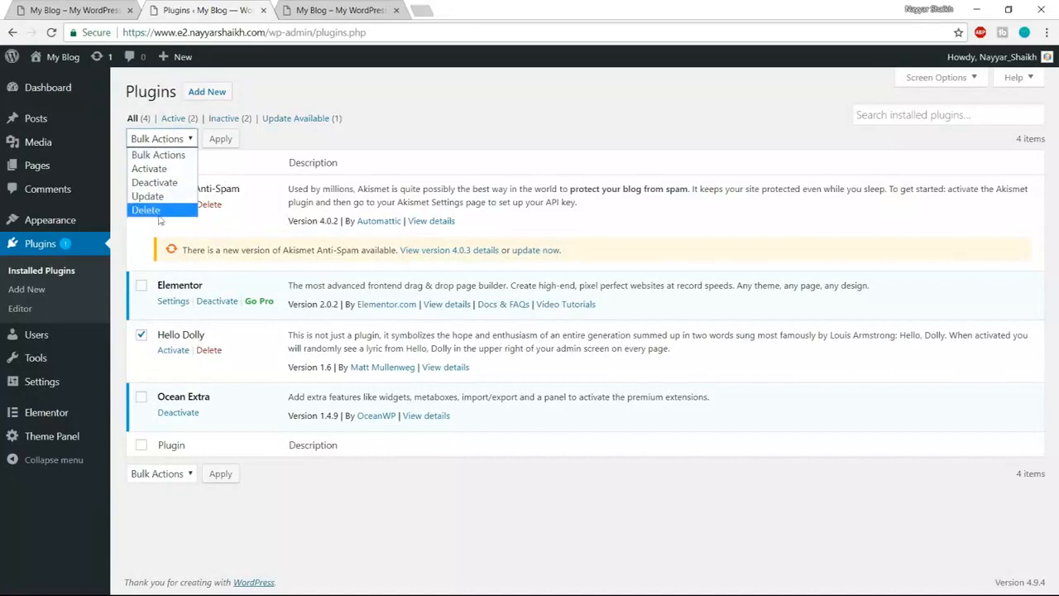
left_click(165, 210)
left_click(223, 140)
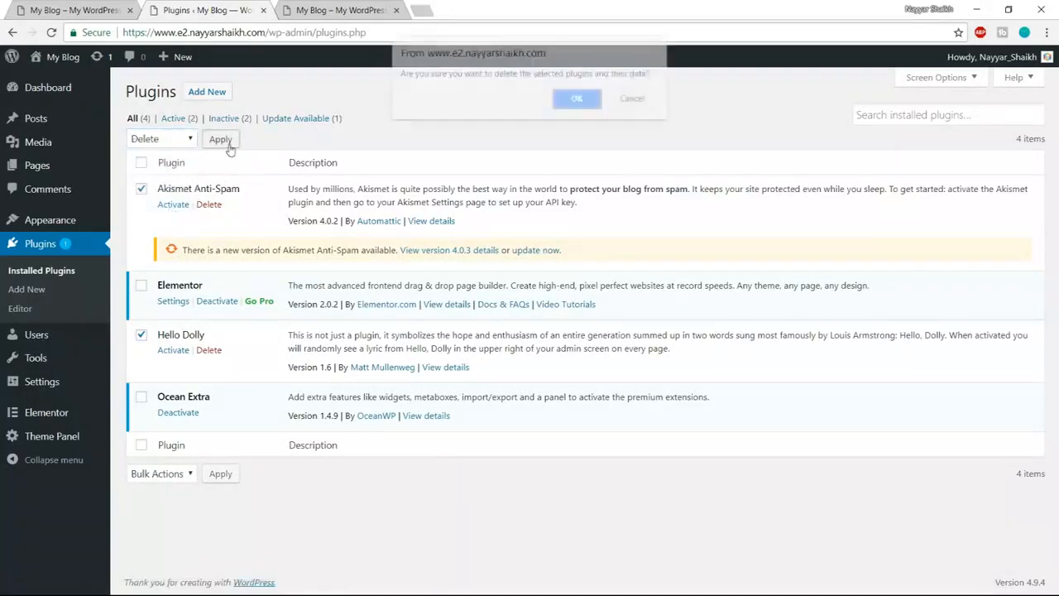
left_click(572, 109)
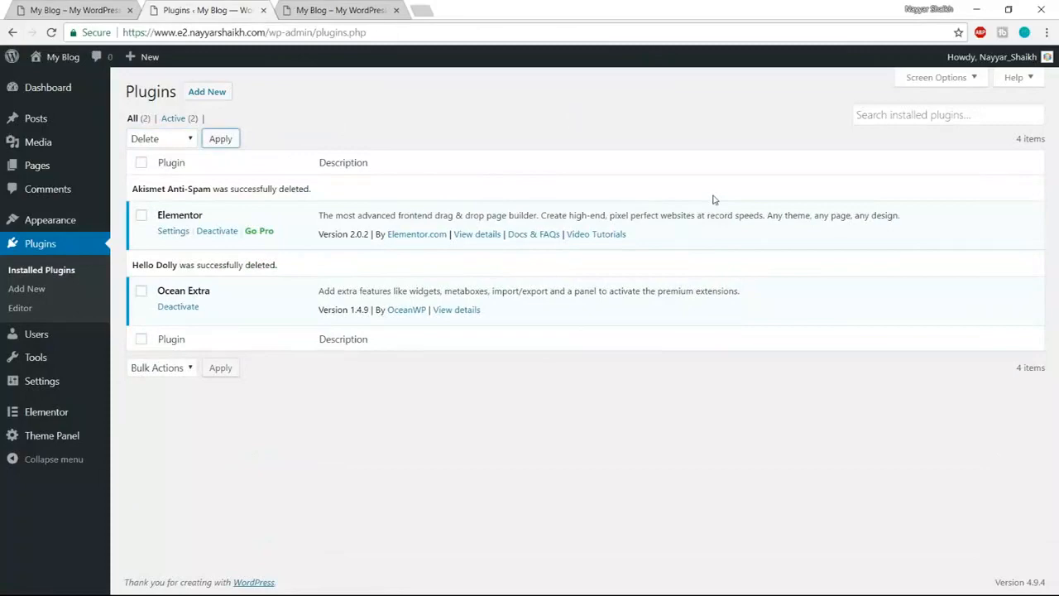
left_click(354, 10)
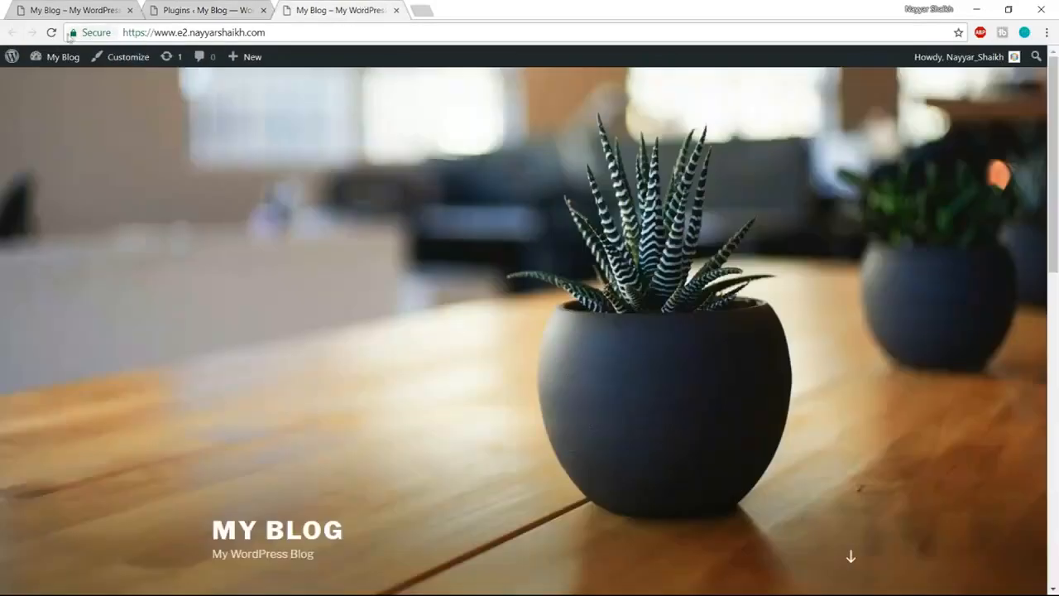
left_click(52, 32)
scroll(579, 409, "down", 3)
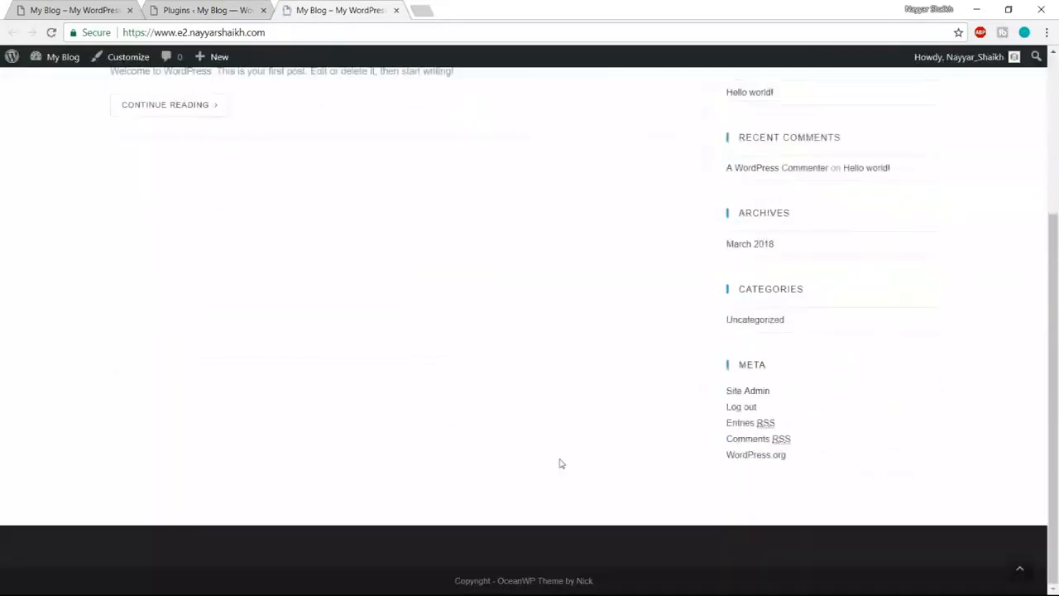
scroll(561, 472, "up", 3)
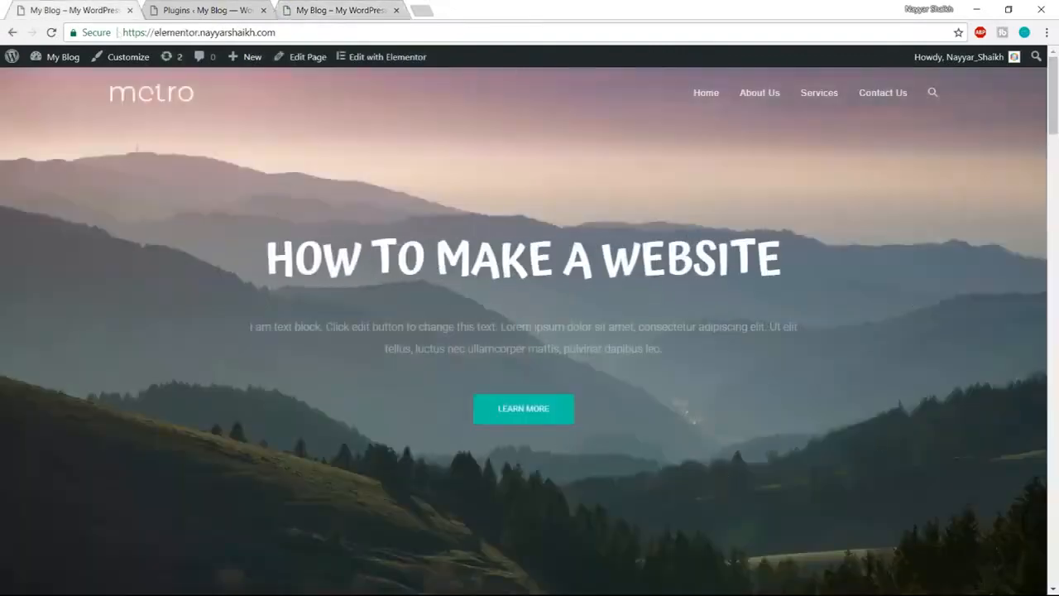
left_click(205, 9)
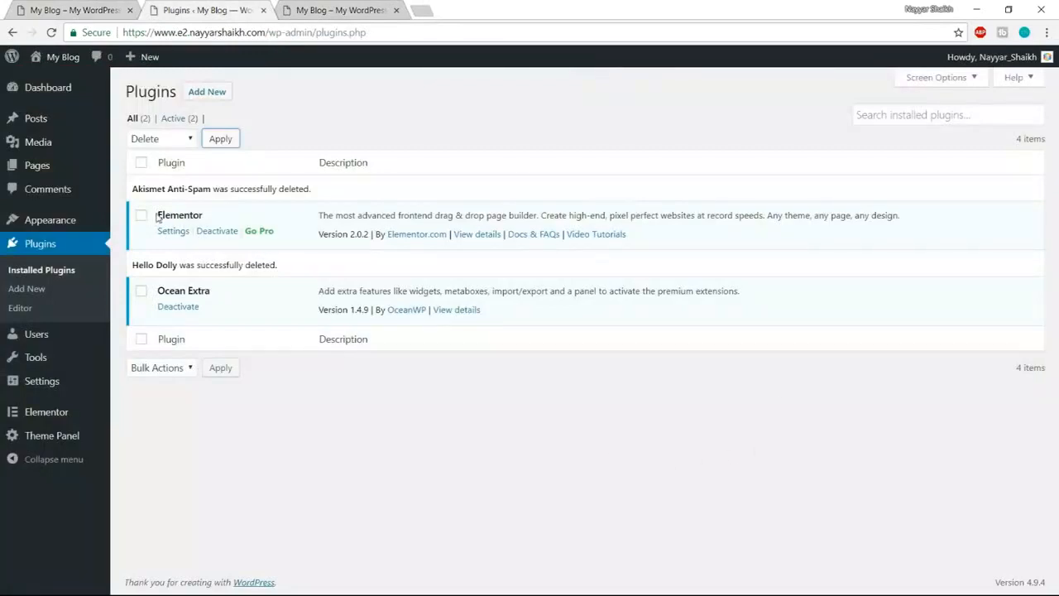
left_click_drag(157, 214, 206, 216)
left_click(208, 217)
left_click_drag(319, 233, 371, 234)
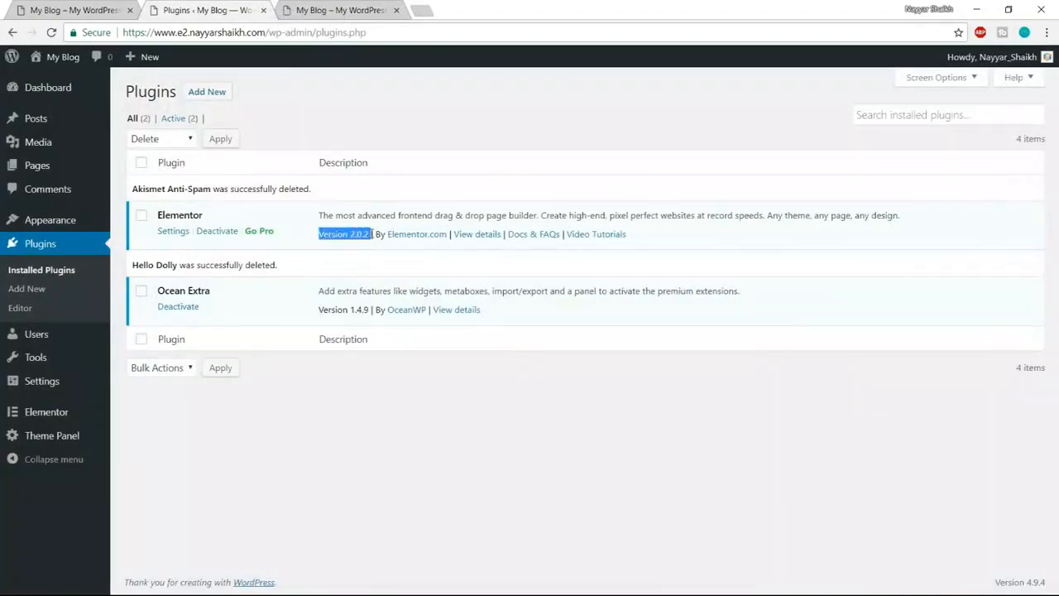
left_click(376, 262)
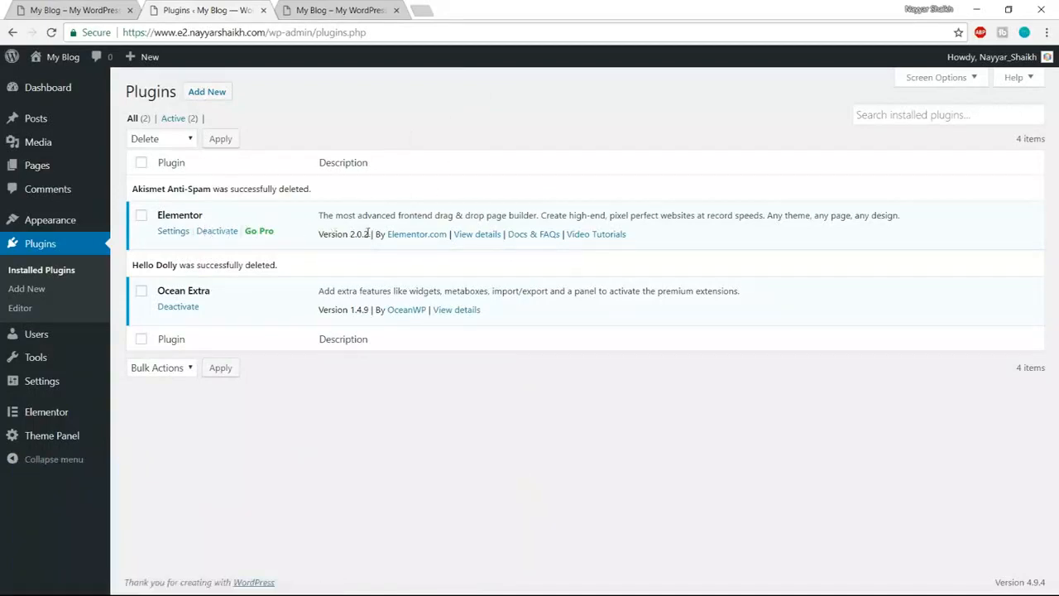
- Load bloggdude.com/elementor in a new tab and dismiss the chat popup
left_click(429, 11)
type("bloggdude.com/eleme")
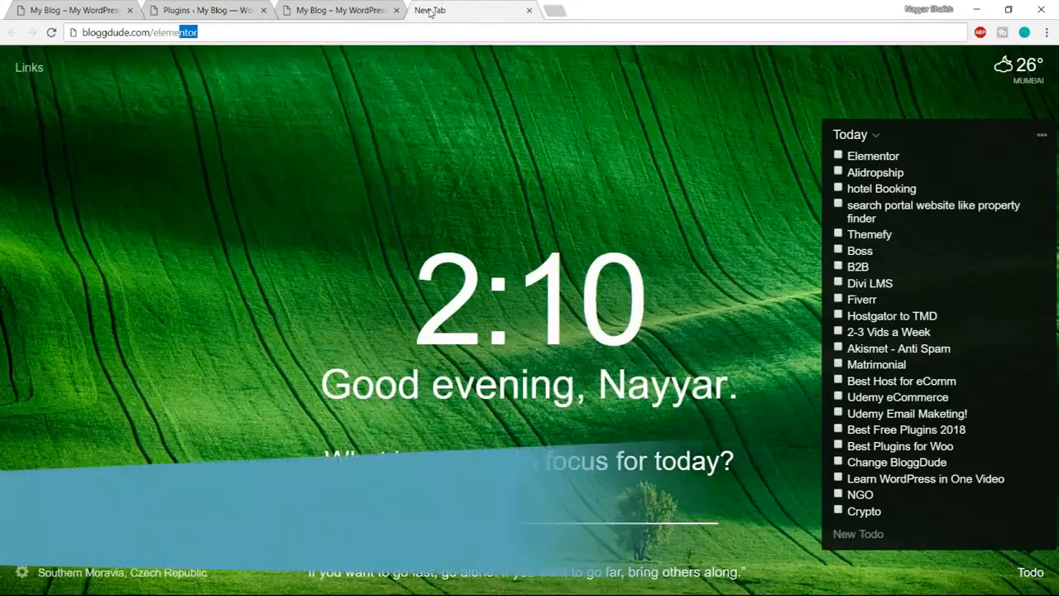
key("Return")
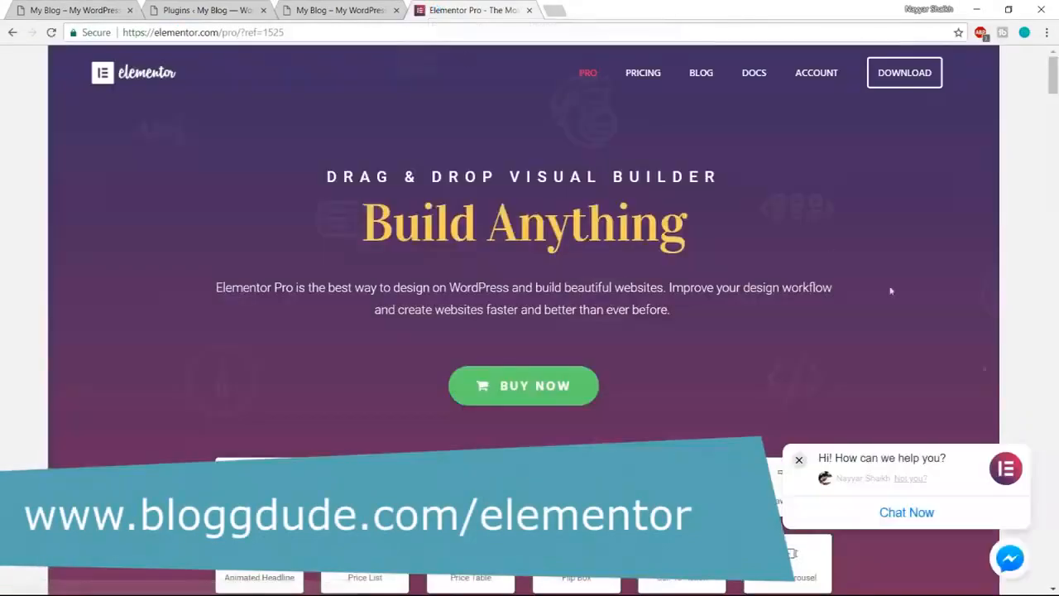
scroll(992, 380, "down", 5)
scroll(640, 229, "up", 2)
scroll(639, 229, "down", 1)
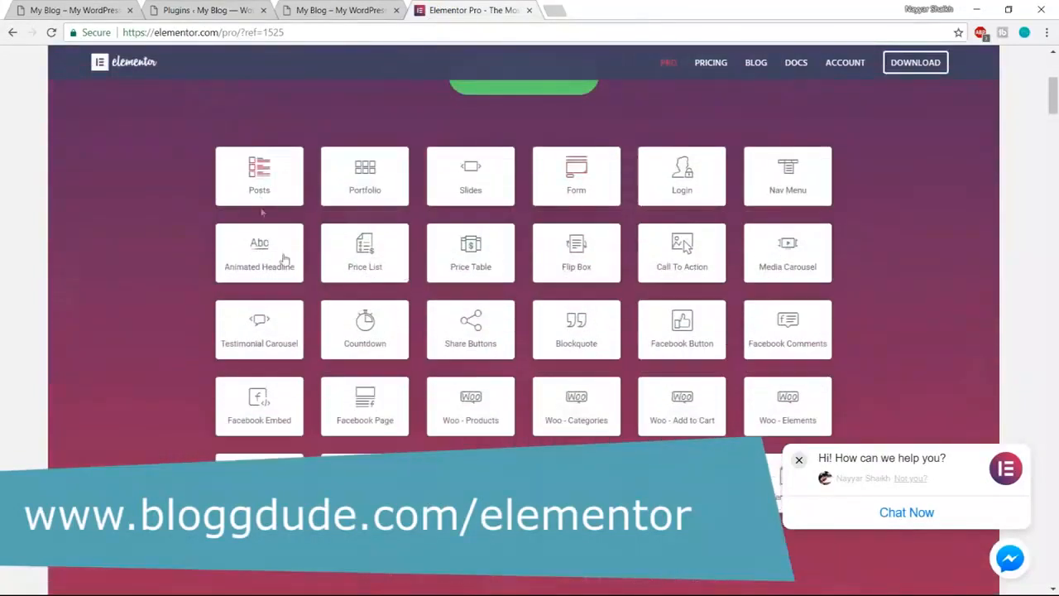
left_click(799, 460)
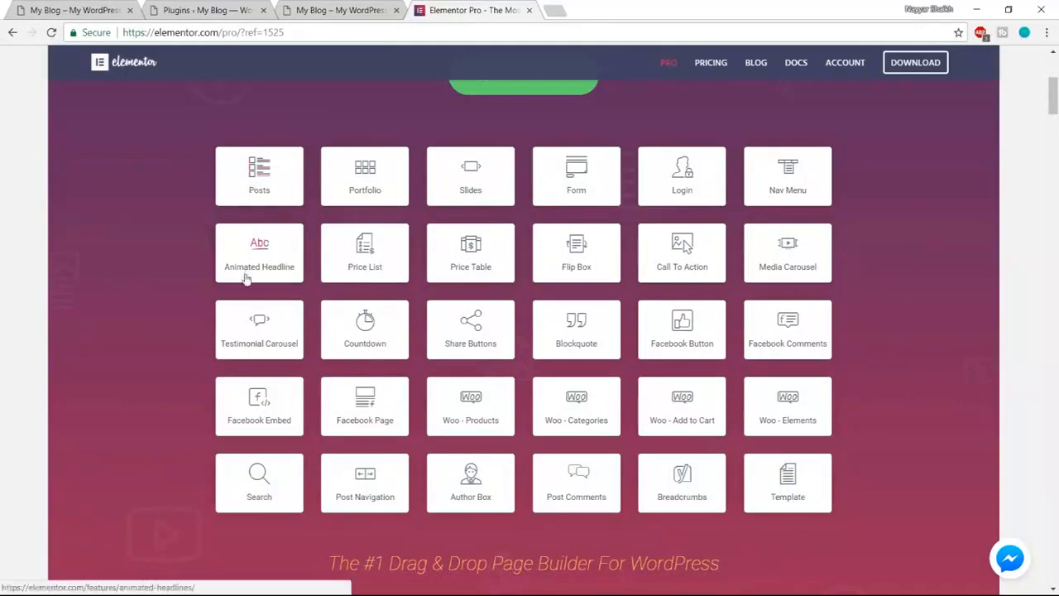
- Glance at the My Blog mountain hero, then scroll Elementor Pro to its widgets grid
key("ctrl+1")
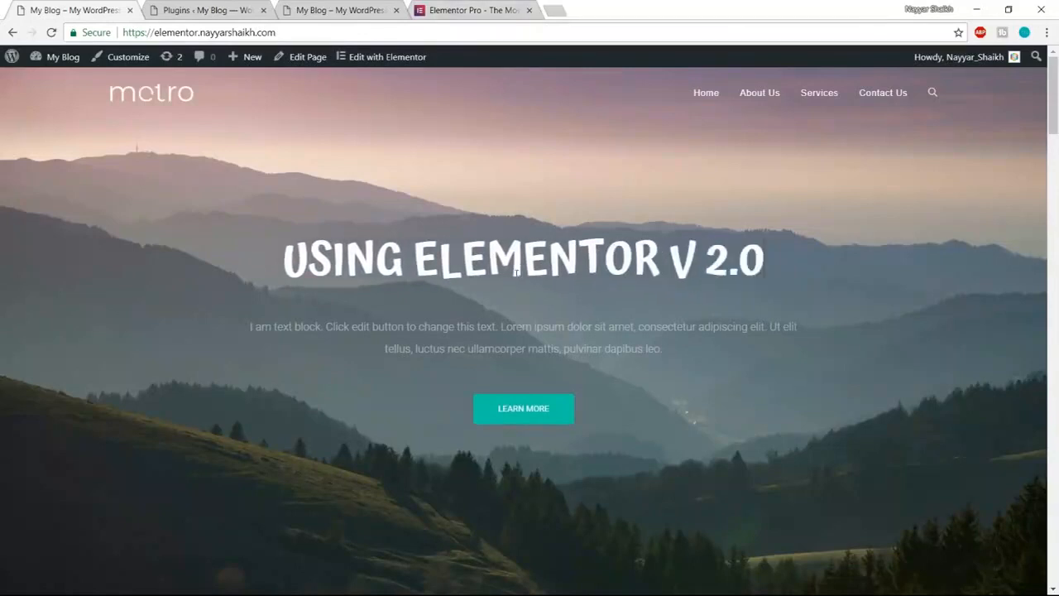
left_click(455, 12)
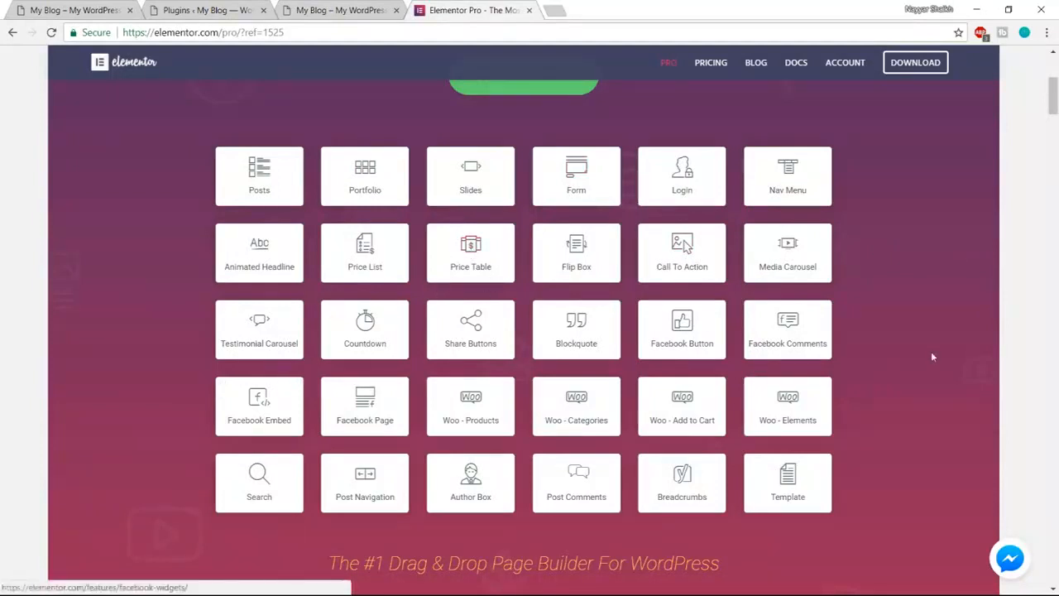
scroll(1020, 400, "down", 8)
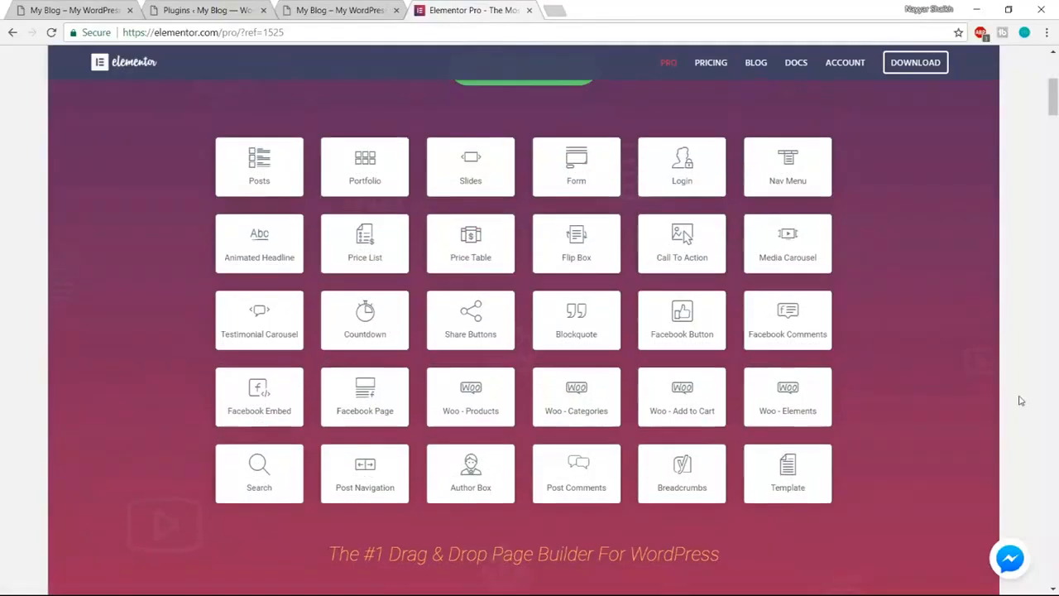
scroll(1020, 400, "down", 15)
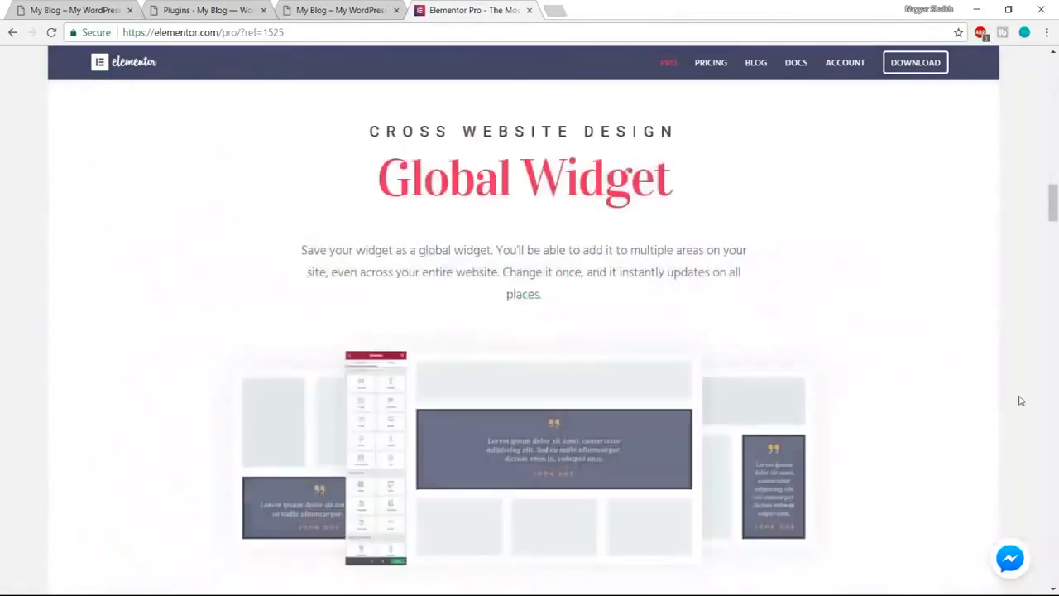
scroll(1020, 400, "down", 15)
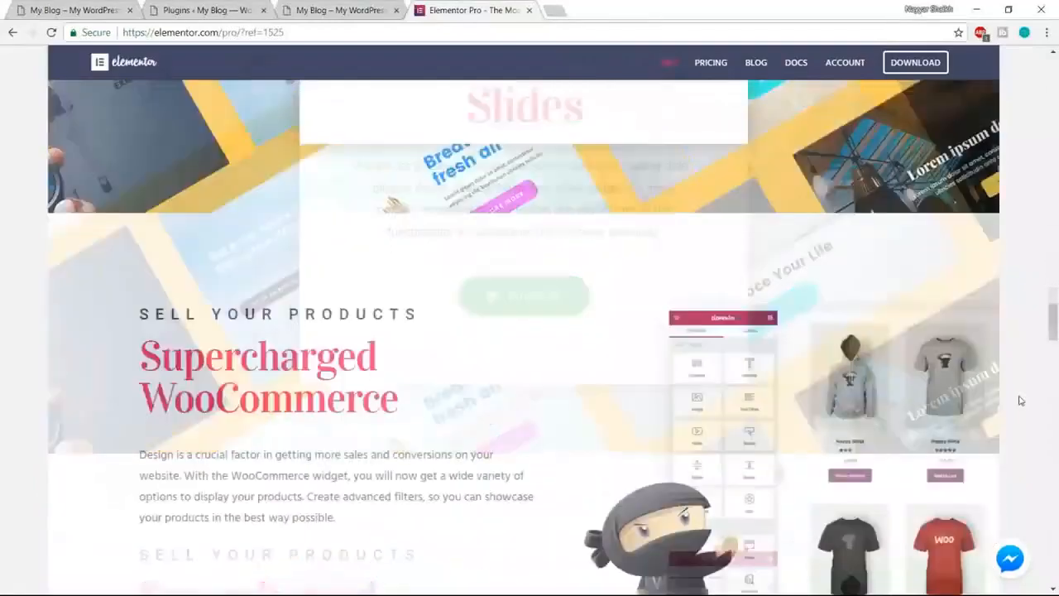
scroll(1020, 401, "down", 15)
scroll(1020, 400, "up", 2)
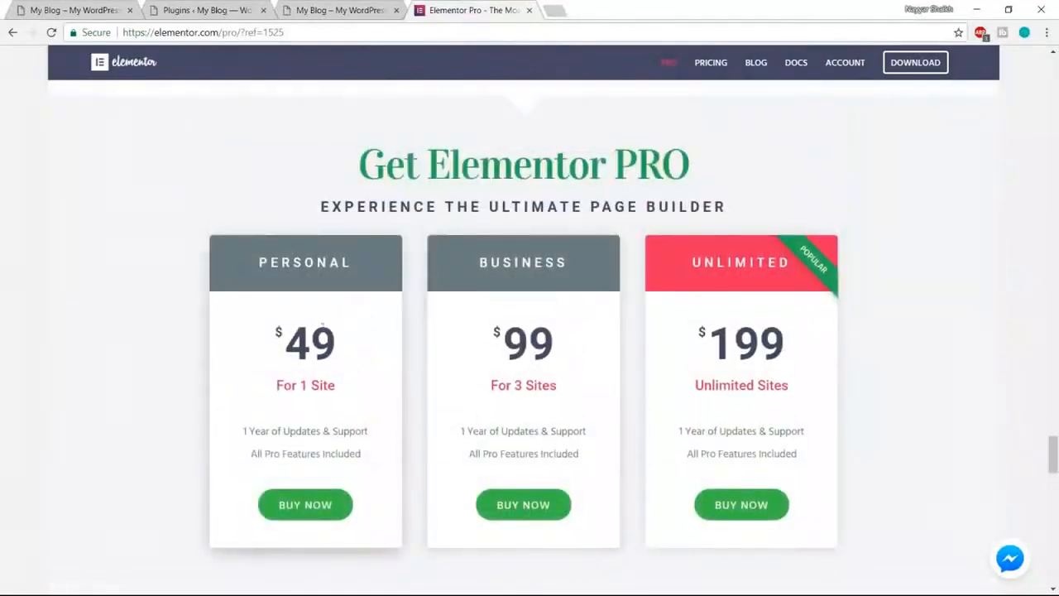
left_click_drag(277, 337, 356, 340)
left_click(335, 340)
double_click(335, 340)
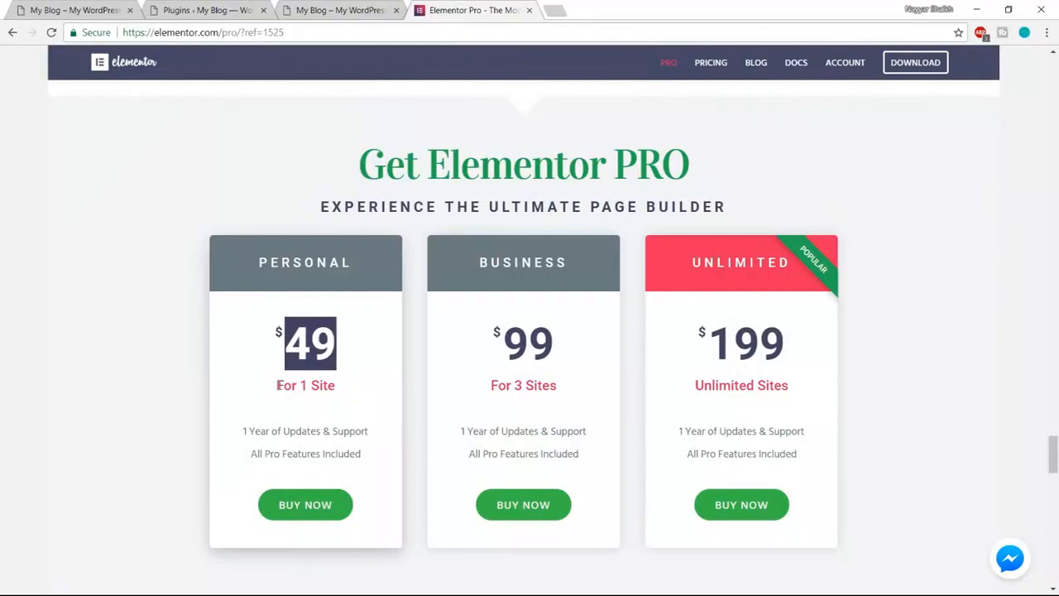
left_click(311, 337)
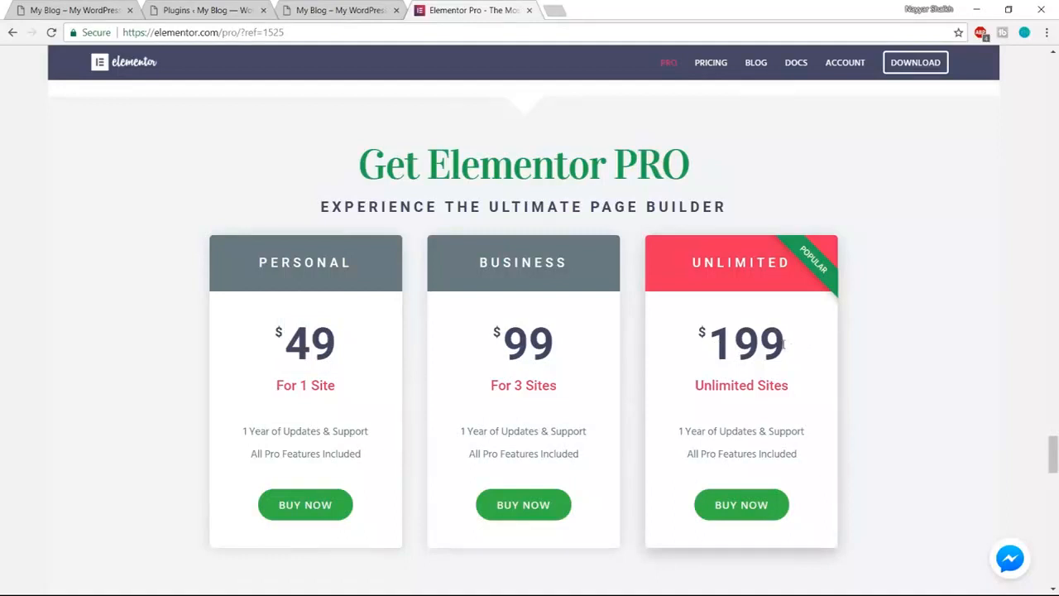
left_click_drag(786, 344, 702, 339)
left_click(723, 346)
left_click_drag(260, 263, 360, 263)
left_click(350, 316)
mouse_move(350, 341)
left_mouse_down()
mouse_move(283, 341)
mouse_move(364, 333)
left_mouse_up()
left_click(264, 334)
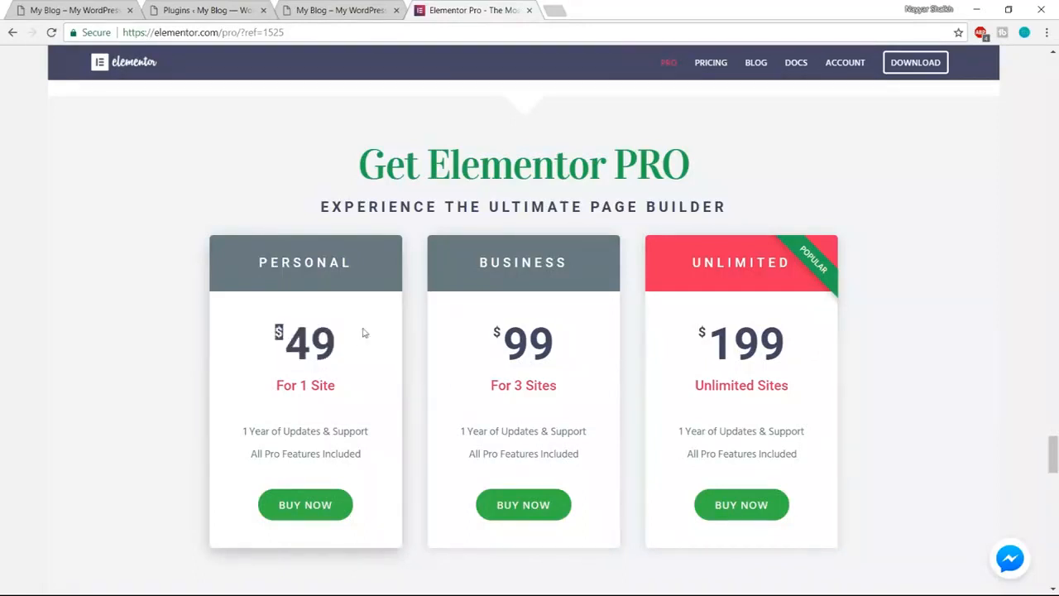
left_click(307, 336)
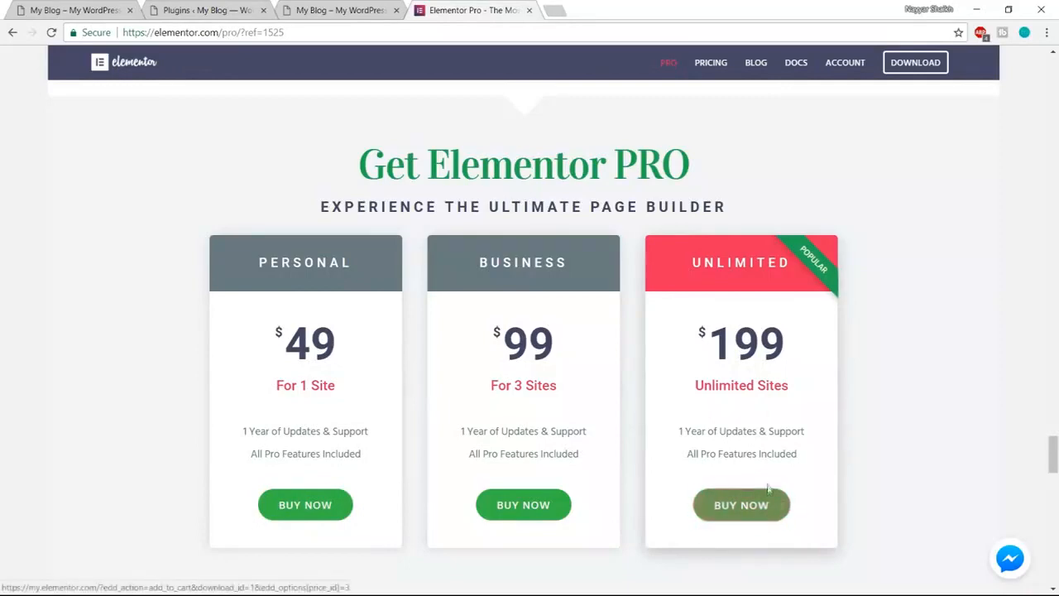
scroll(767, 509, "down", 1)
scroll(984, 432, "up", 1)
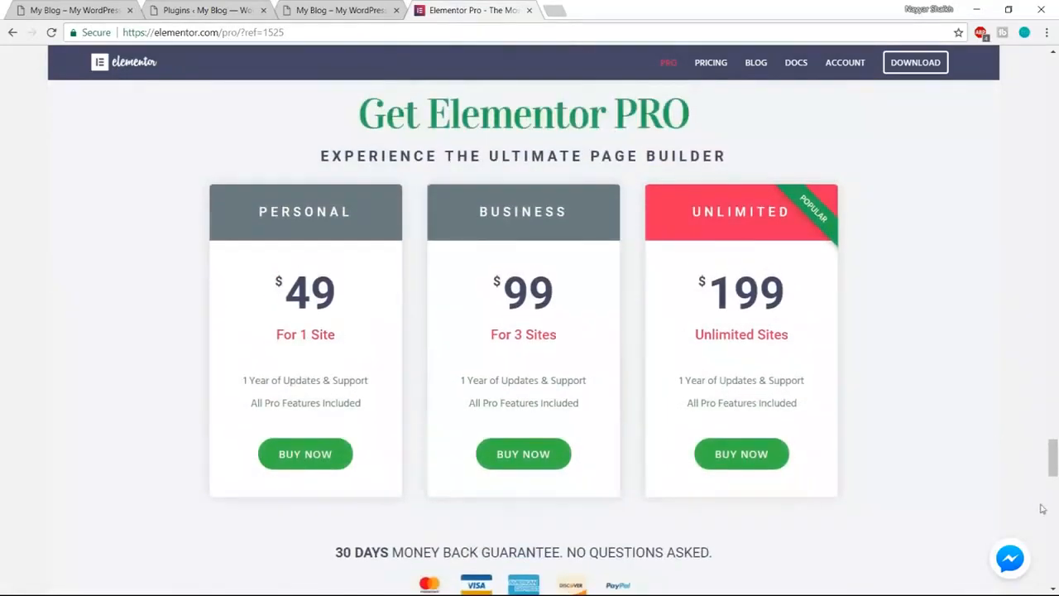
left_click_drag(1054, 462, 1054, 79)
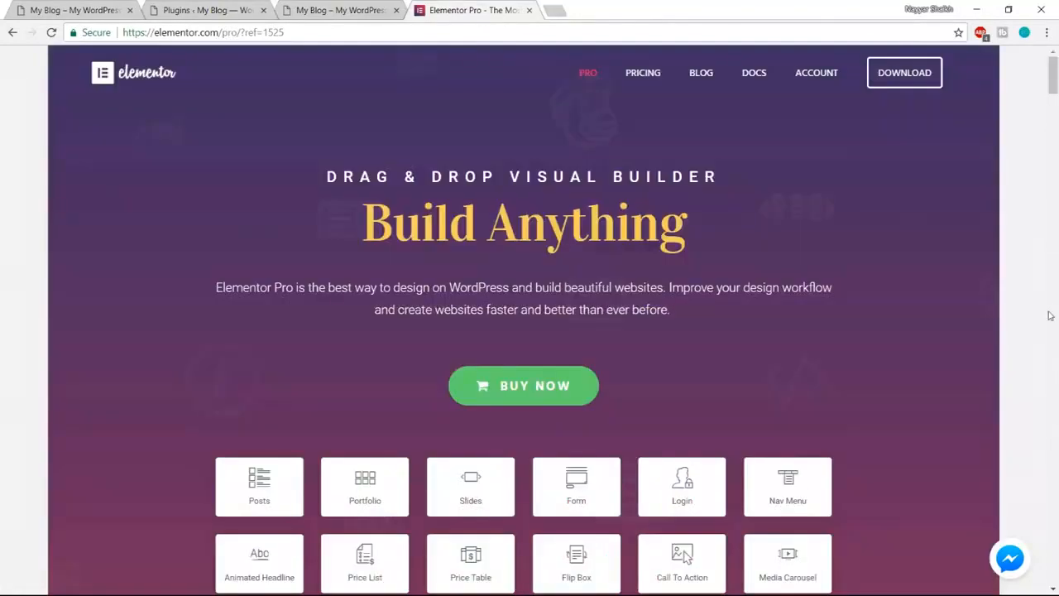
- Review the Elementor account's license key, its 1 active install and linked websites
left_click(816, 80)
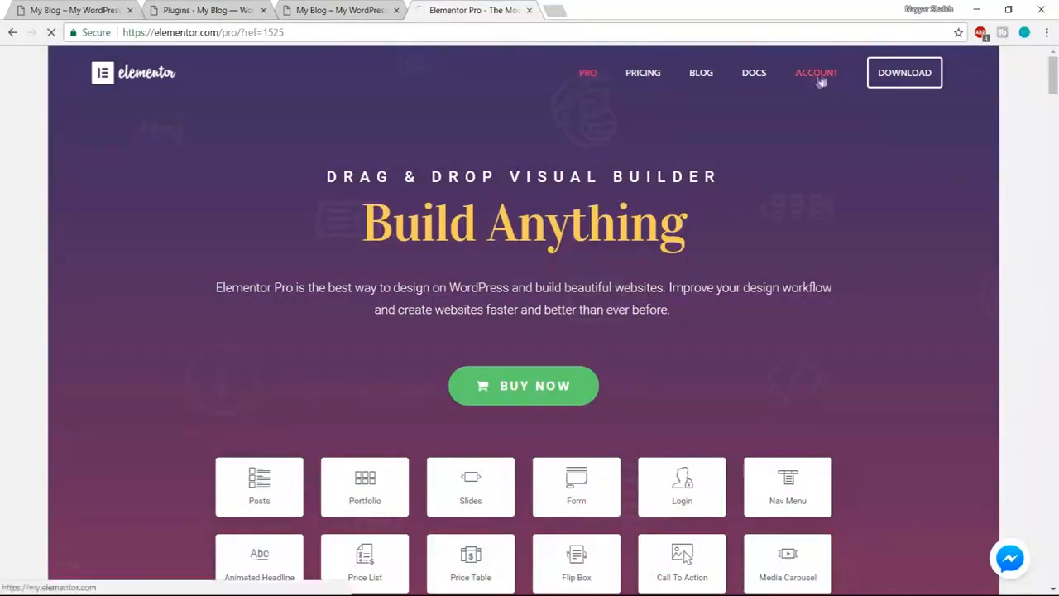
scroll(993, 315, "down", 3)
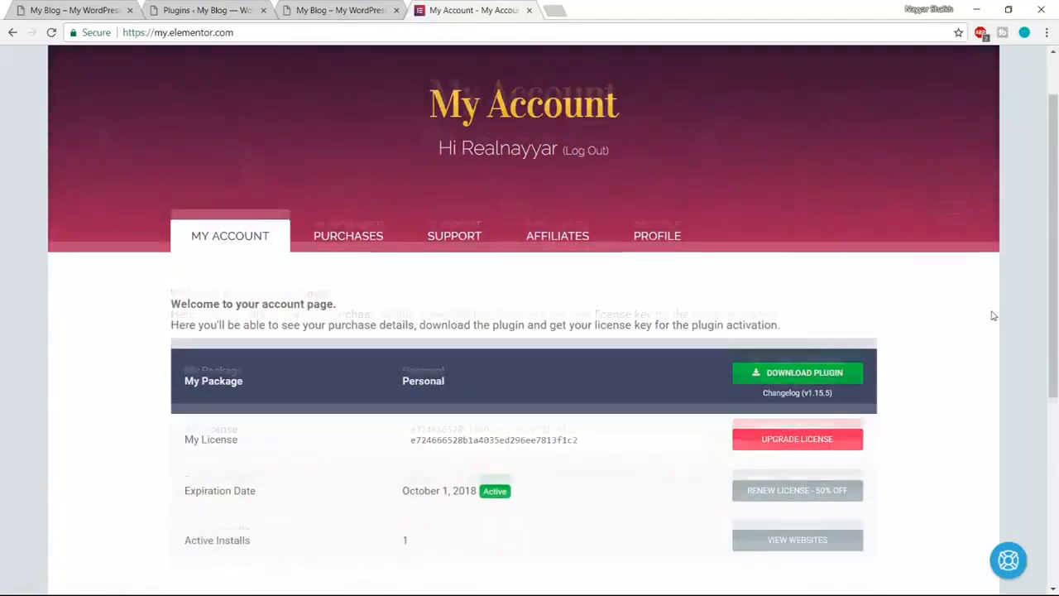
scroll(993, 315, "down", 1)
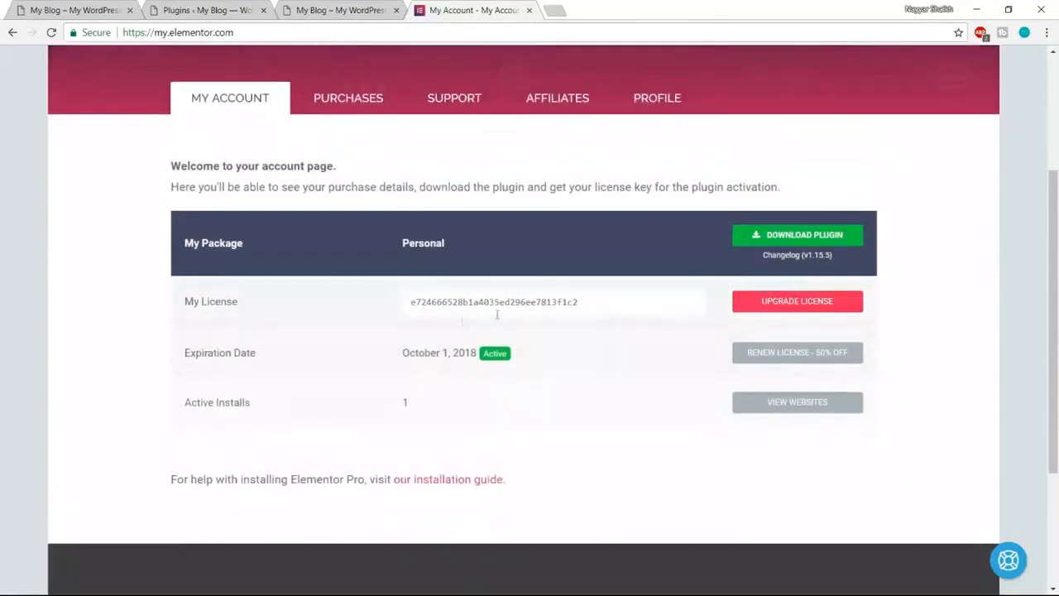
left_click_drag(407, 301, 598, 292)
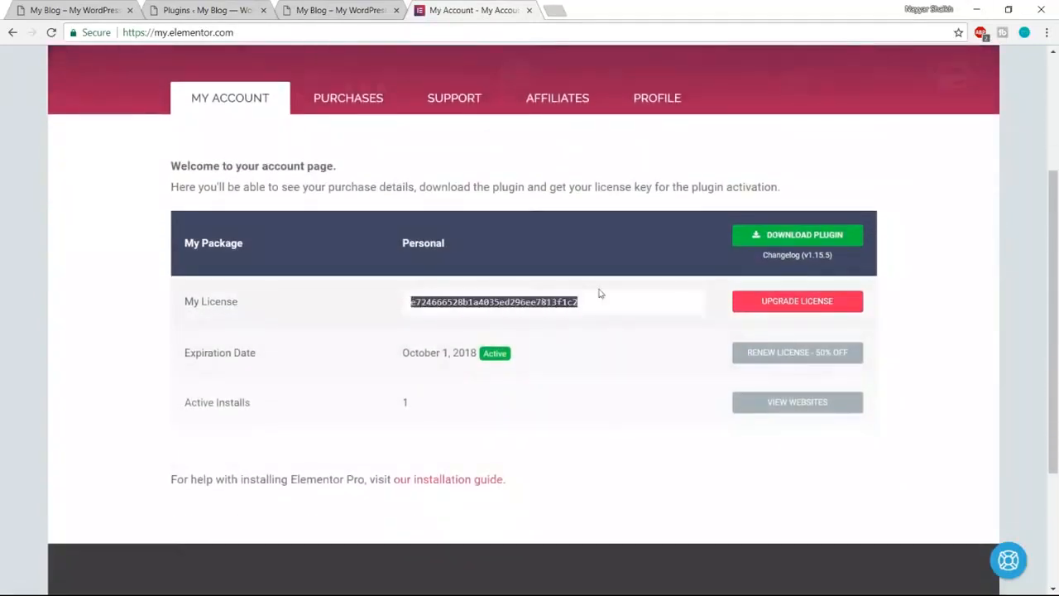
left_click(563, 333)
left_click_drag(186, 402, 276, 407)
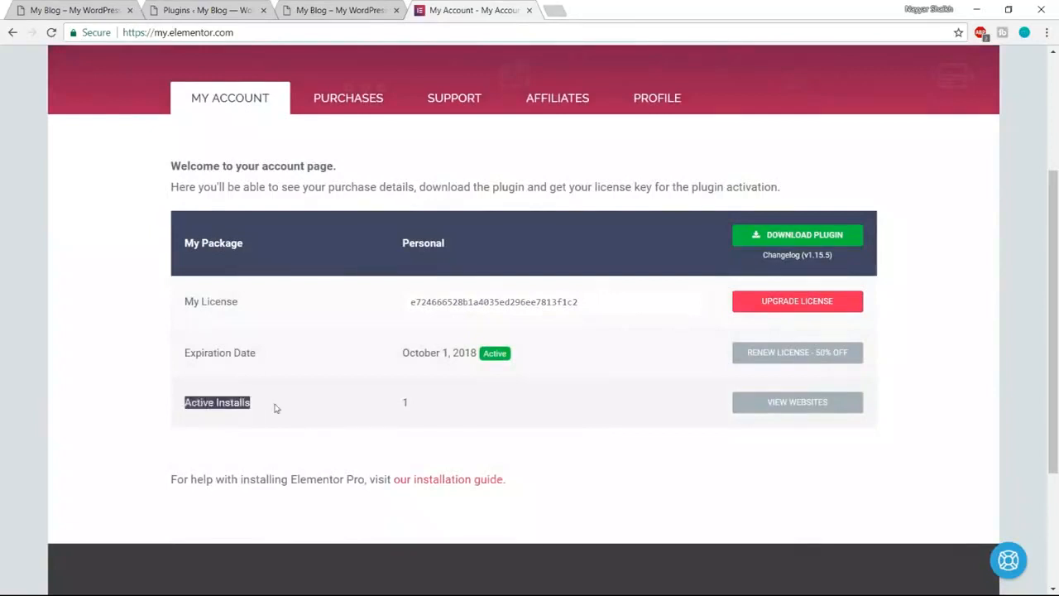
left_click_drag(400, 402, 412, 405)
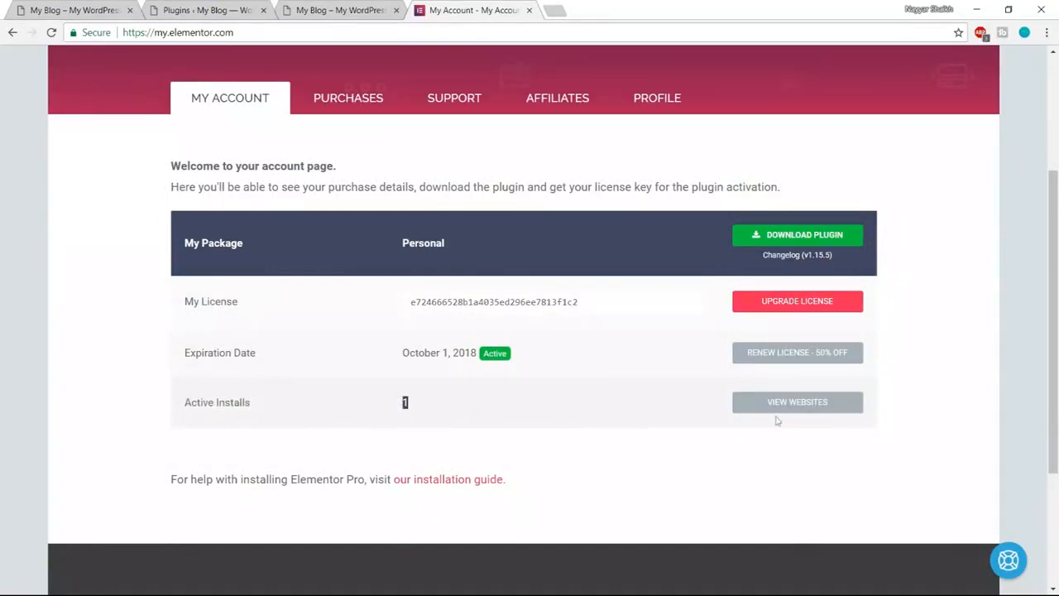
left_click(803, 406)
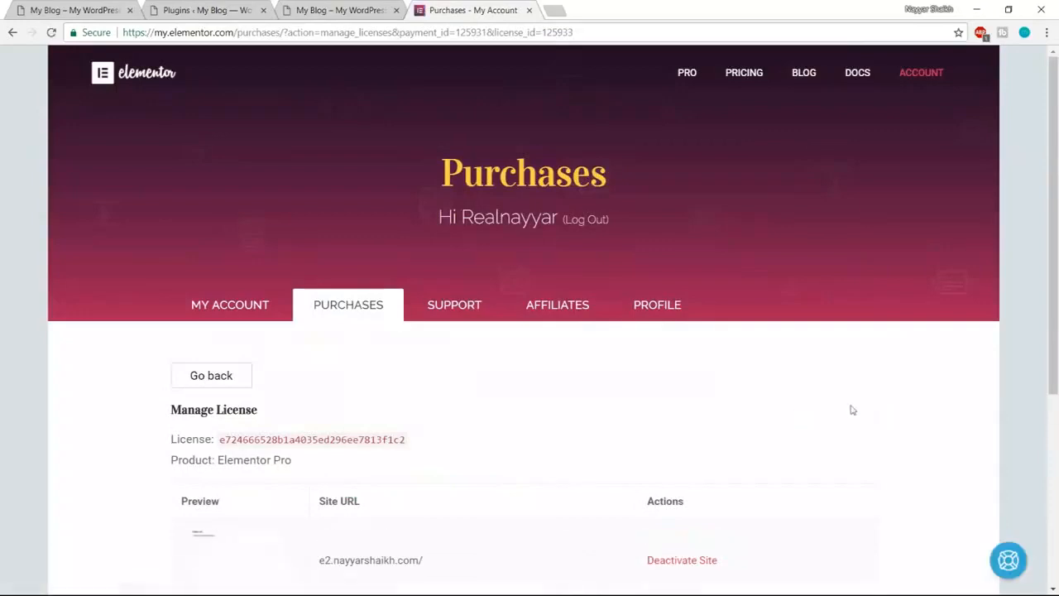
scroll(849, 409, "down", 2)
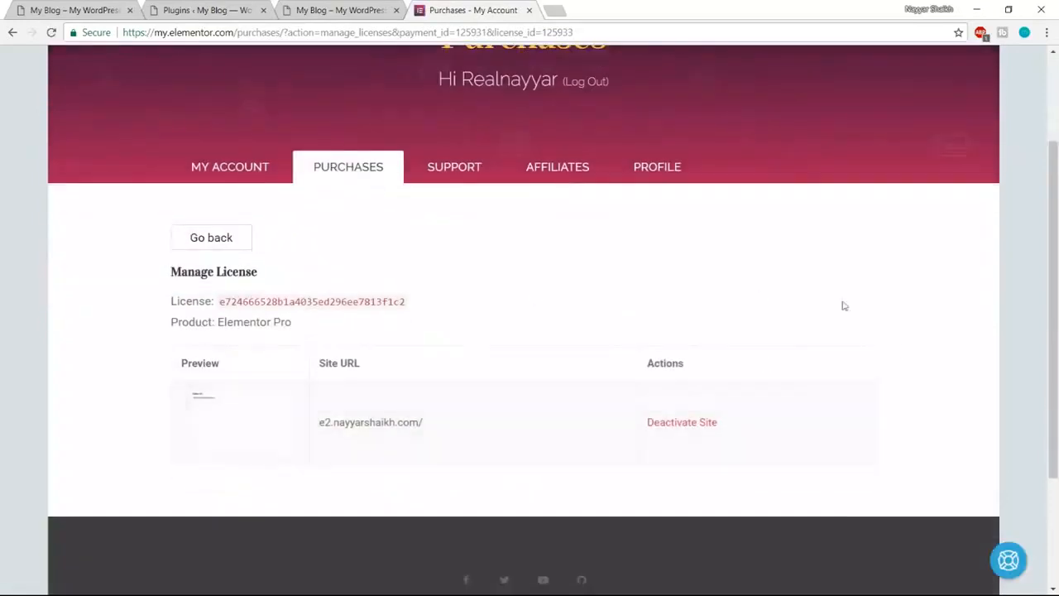
left_click(12, 33)
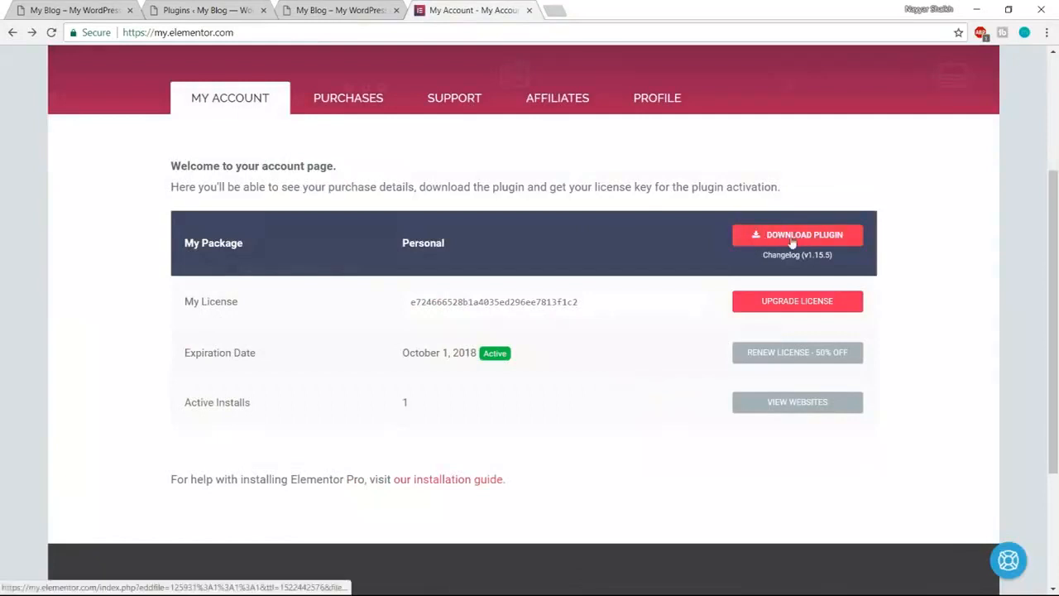
- Download the Elementor Pro plugin zip from the account page
left_click(768, 240)
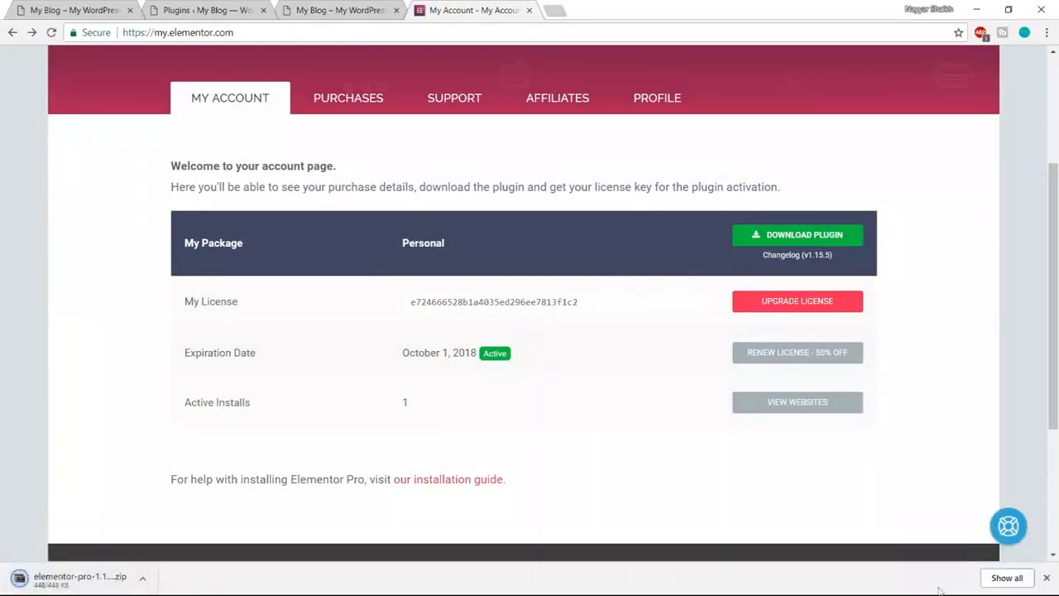
left_click(1047, 577)
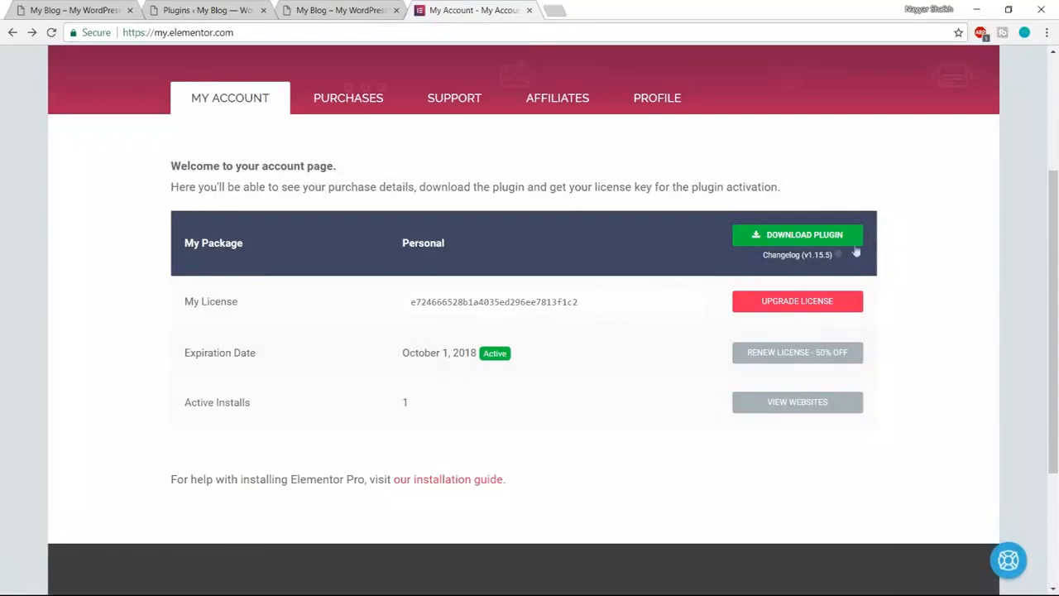
left_click(815, 238)
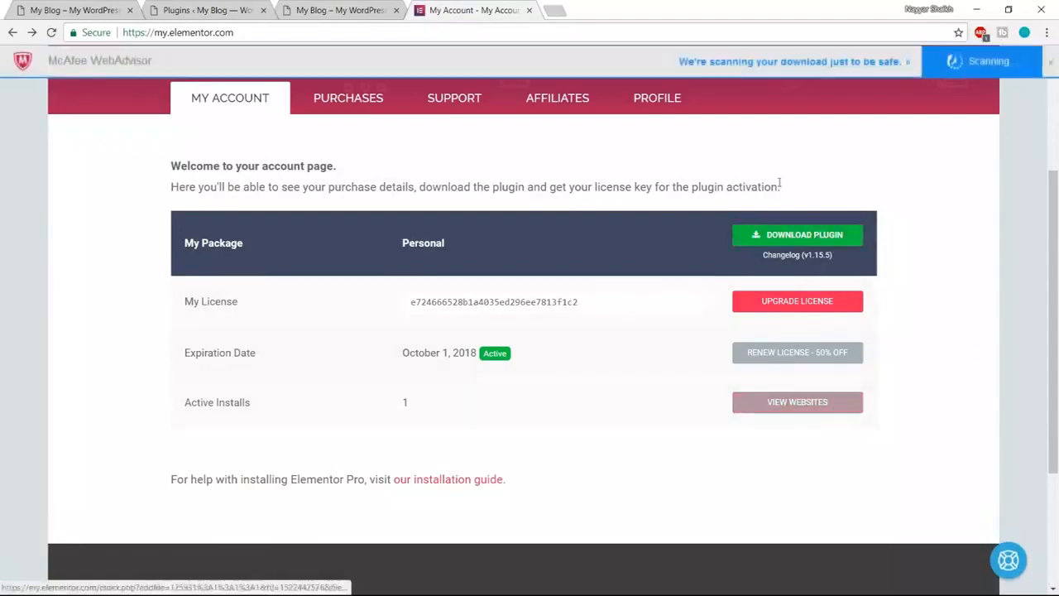
- Check the licensed site's URL and the license key, then return to the blog homepage
left_click(798, 409)
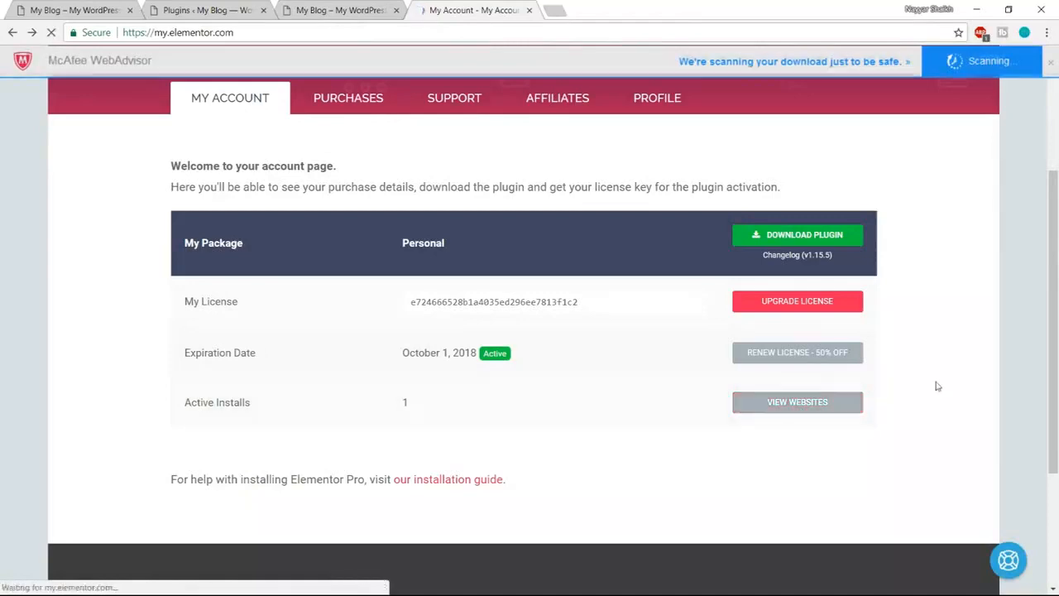
scroll(938, 387, "down", 3)
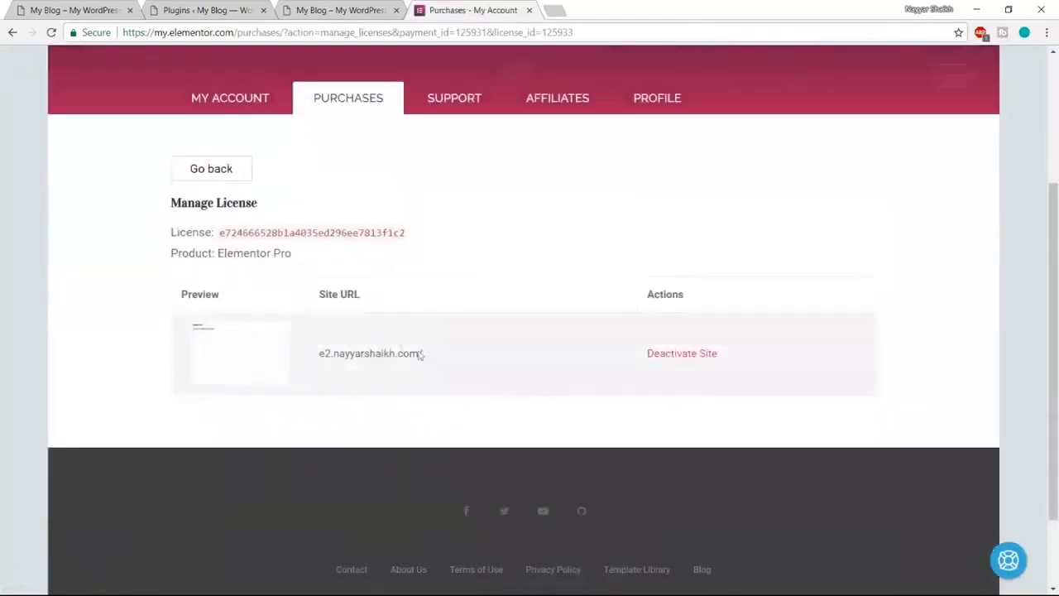
left_click_drag(433, 354, 318, 353)
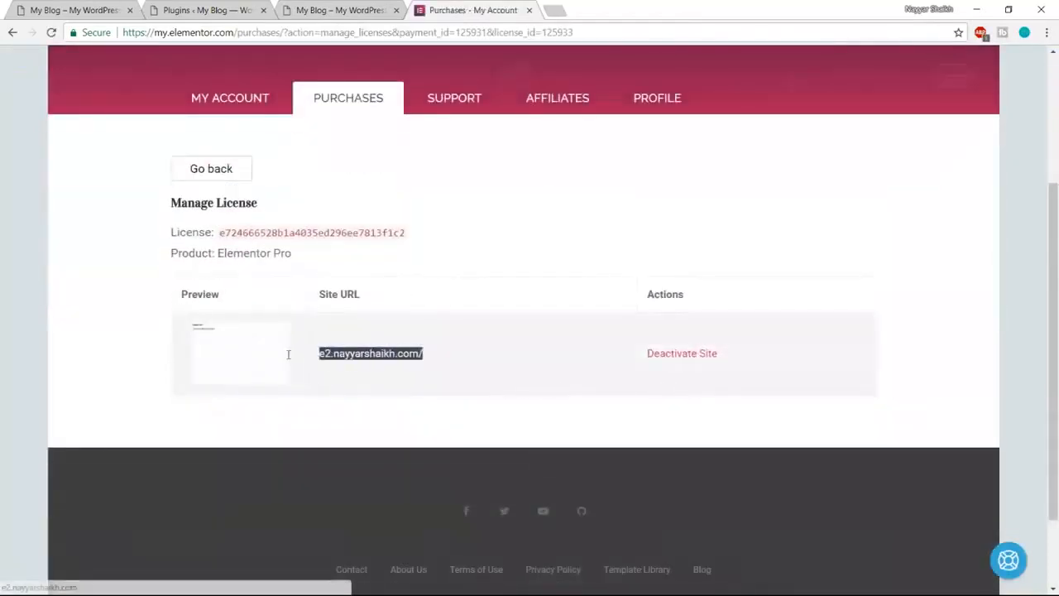
left_click(393, 353)
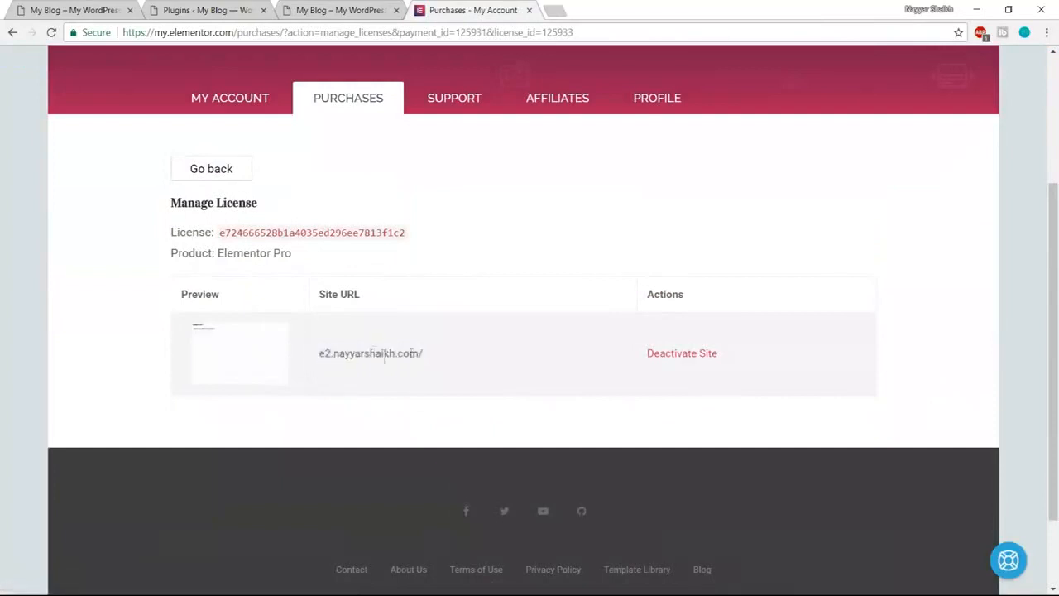
left_click_drag(322, 354, 433, 354)
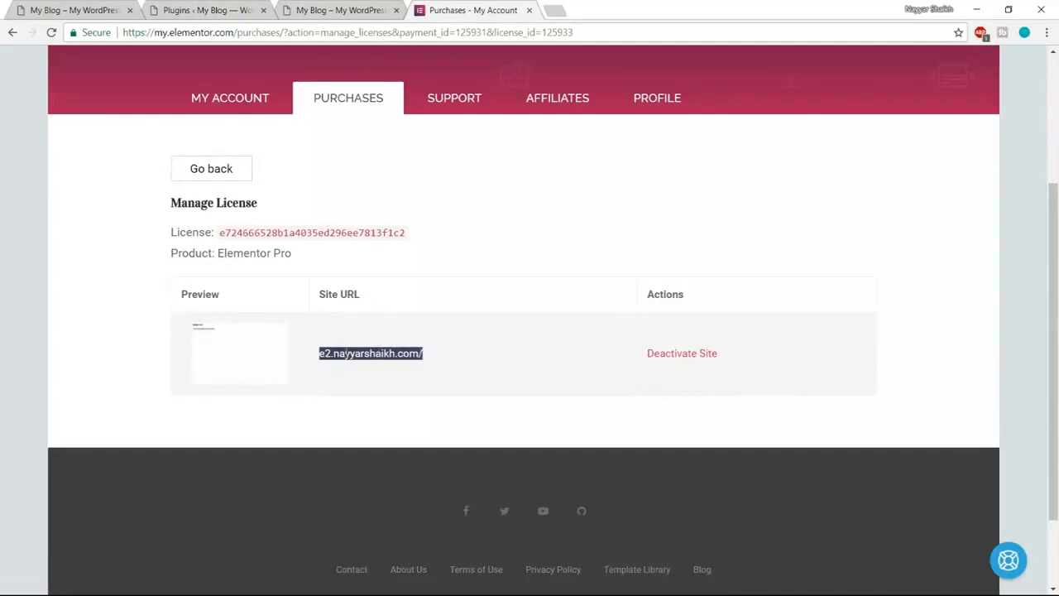
left_click(387, 354)
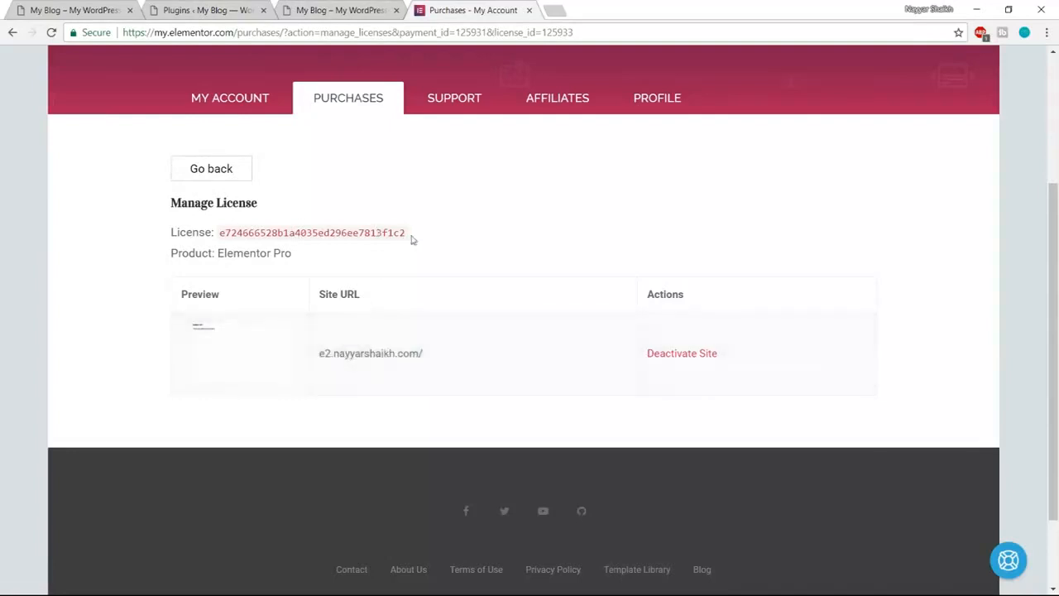
left_click_drag(413, 237, 214, 232)
key("ctrl+c")
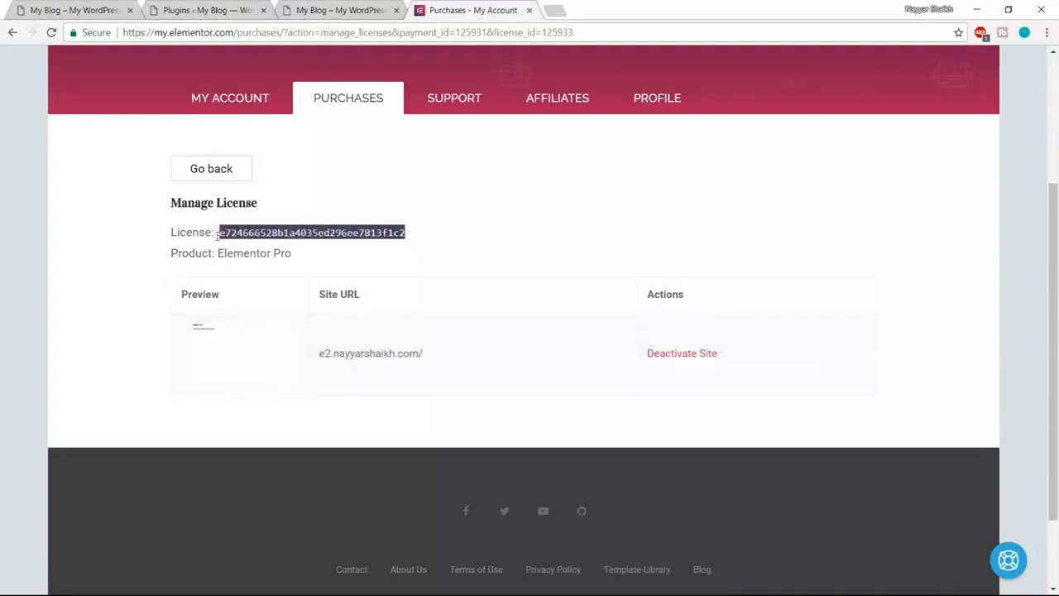
left_click(327, 8)
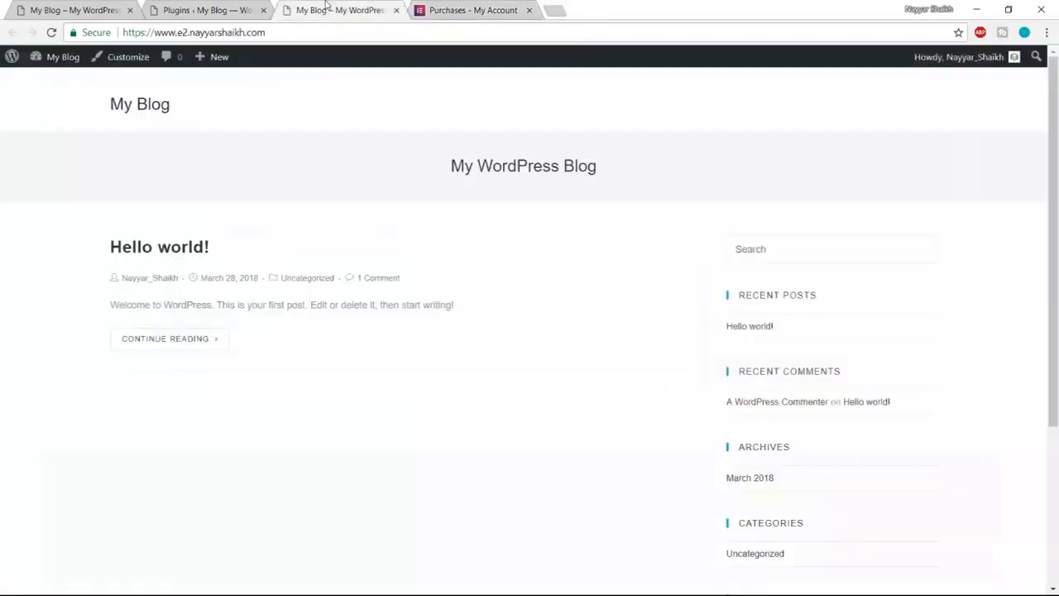
- Upload elementor-pro-1.15.5.zip as a new plugin, install it and activate it
left_click(191, 6)
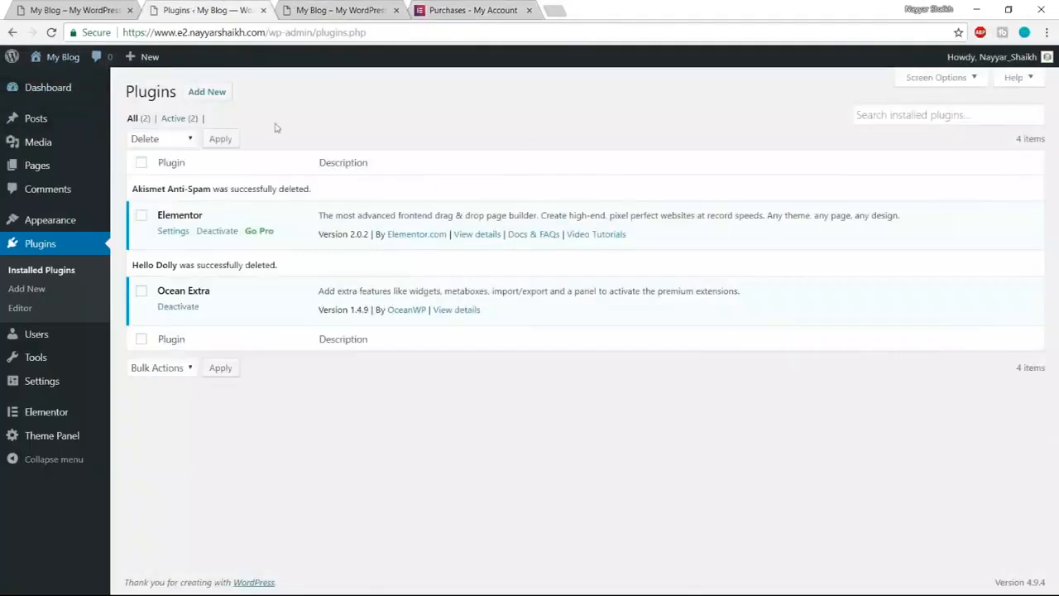
left_click(208, 93)
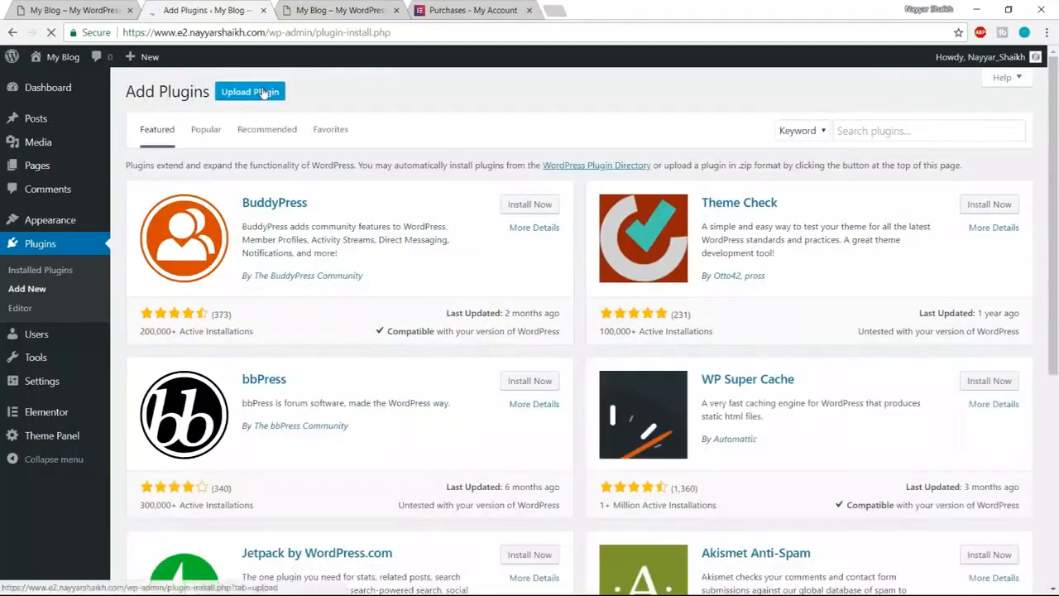
left_click(245, 94)
left_click(485, 215)
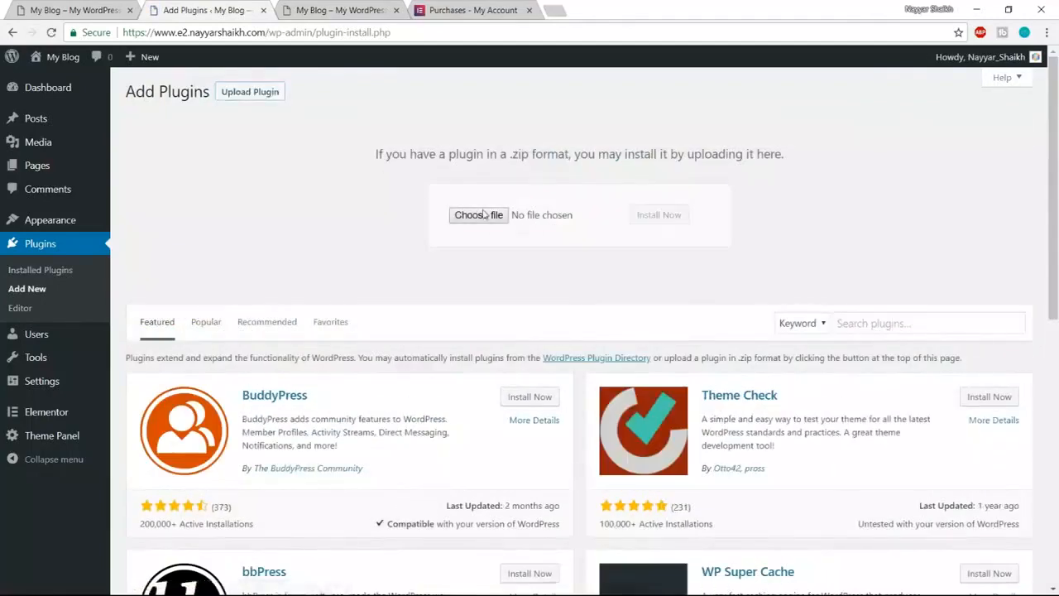
left_click(405, 230)
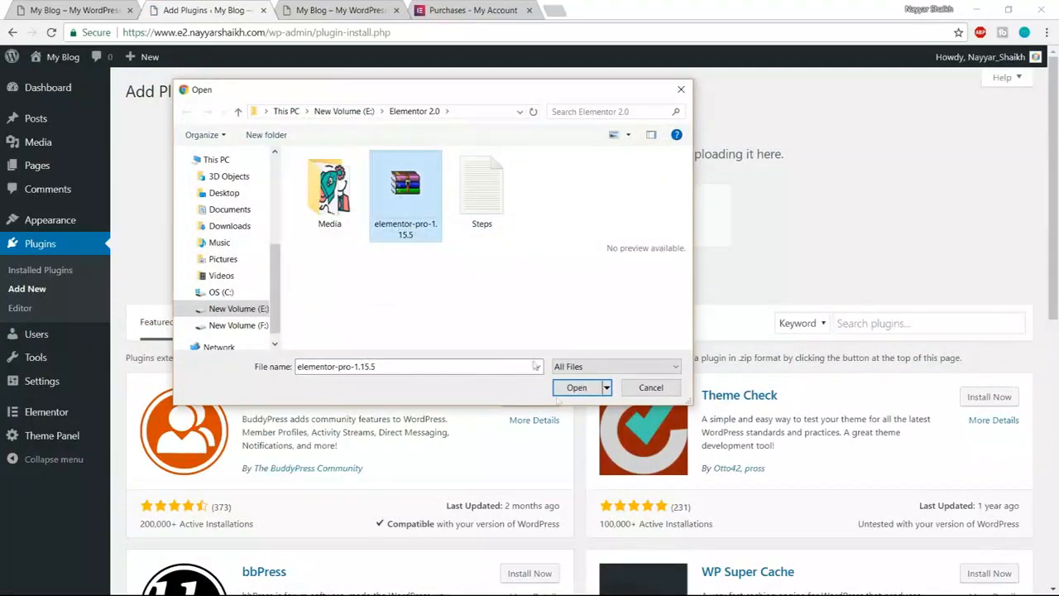
left_click(579, 388)
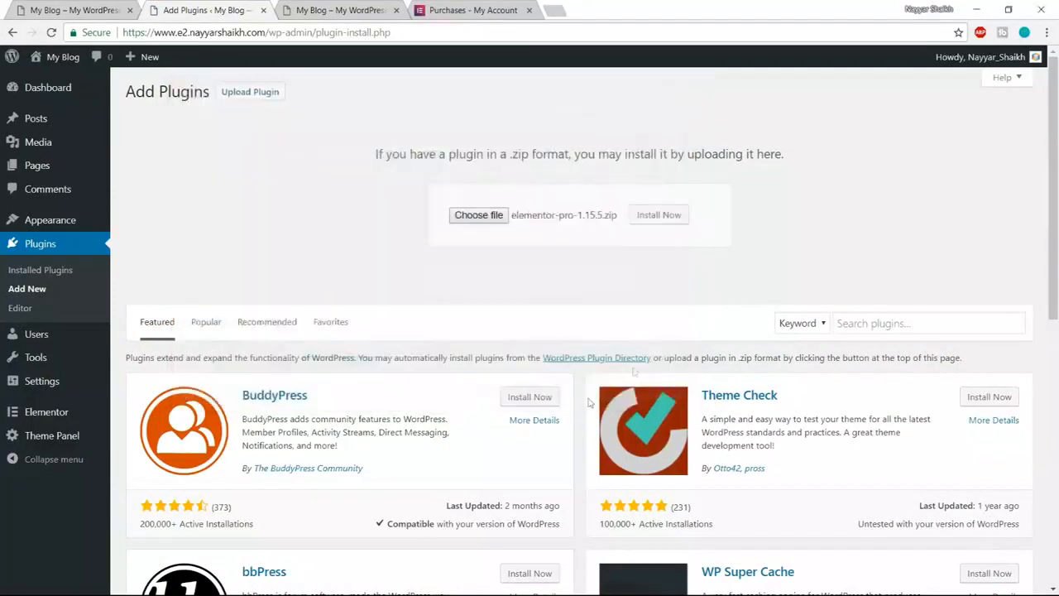
left_click(661, 215)
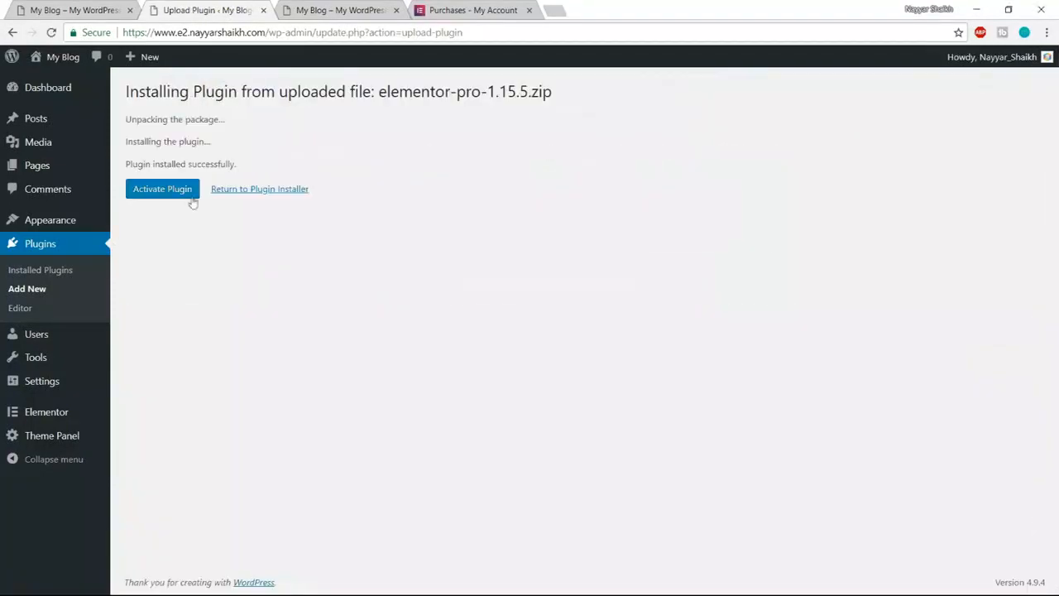
left_click(178, 198)
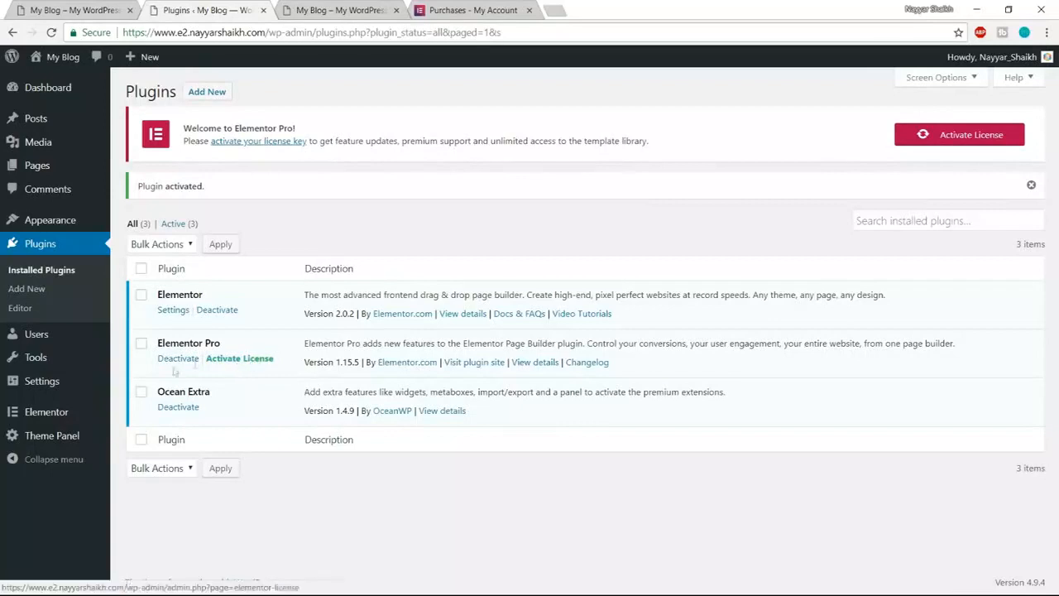
- Paste the license key into Elementor Pro's License Settings and activate it, confirming status Active
left_click(959, 143)
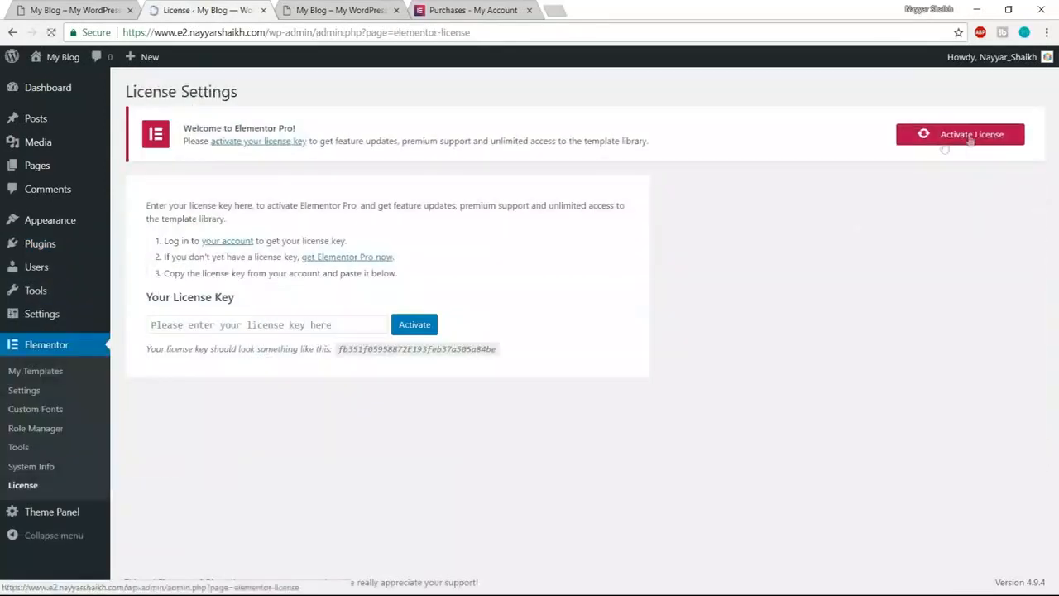
left_click(340, 323)
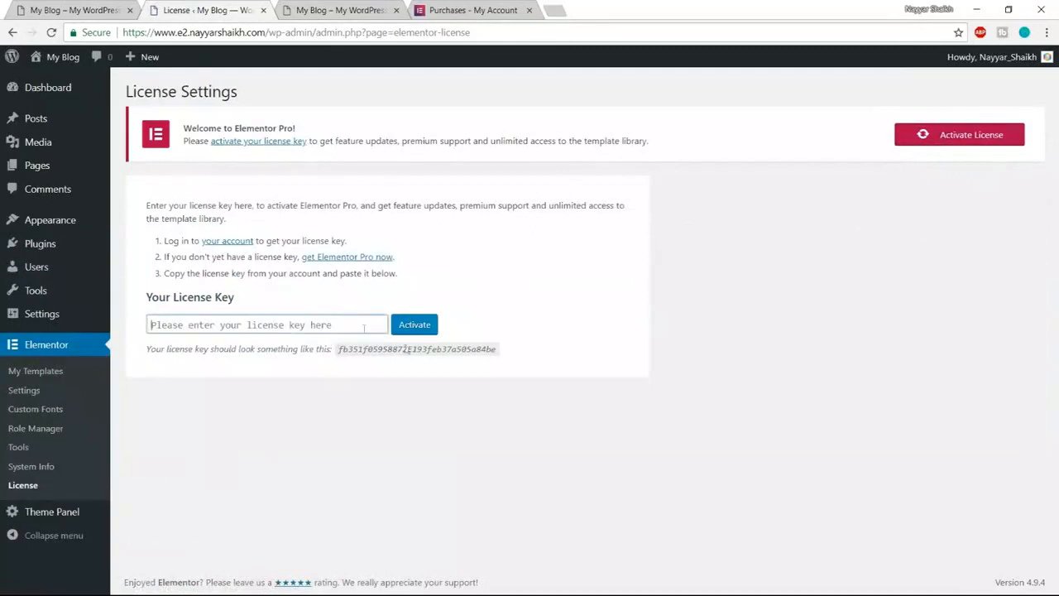
key("ctrl+v")
left_click(420, 329)
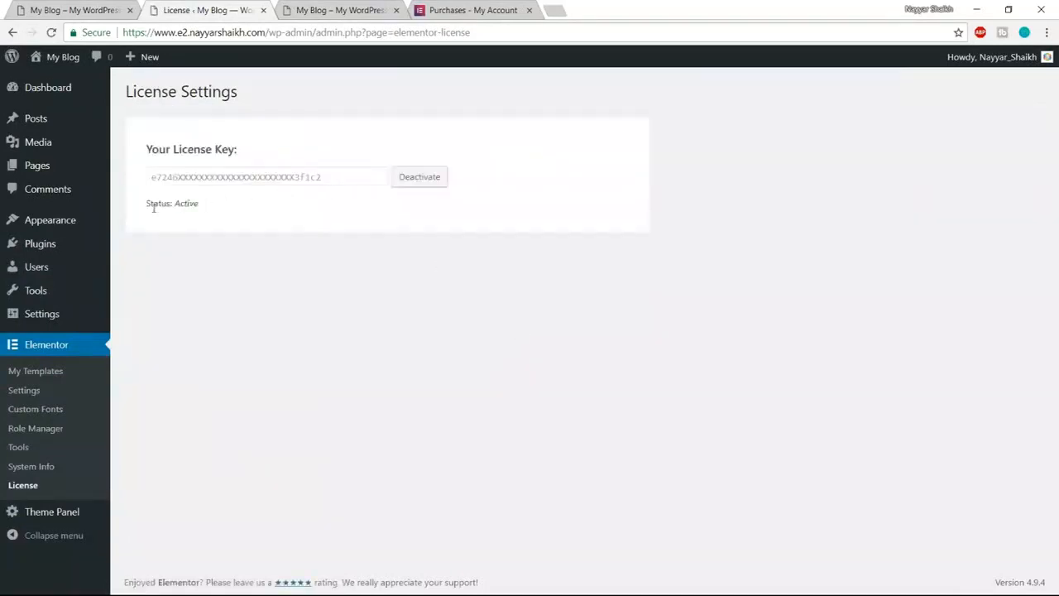
left_click_drag(149, 203, 185, 204)
left_click(211, 208)
left_click(194, 218)
- Close the account Purchases tab, view the metro demo site, then return to WordPress admin
left_click(460, 17)
left_click(529, 10)
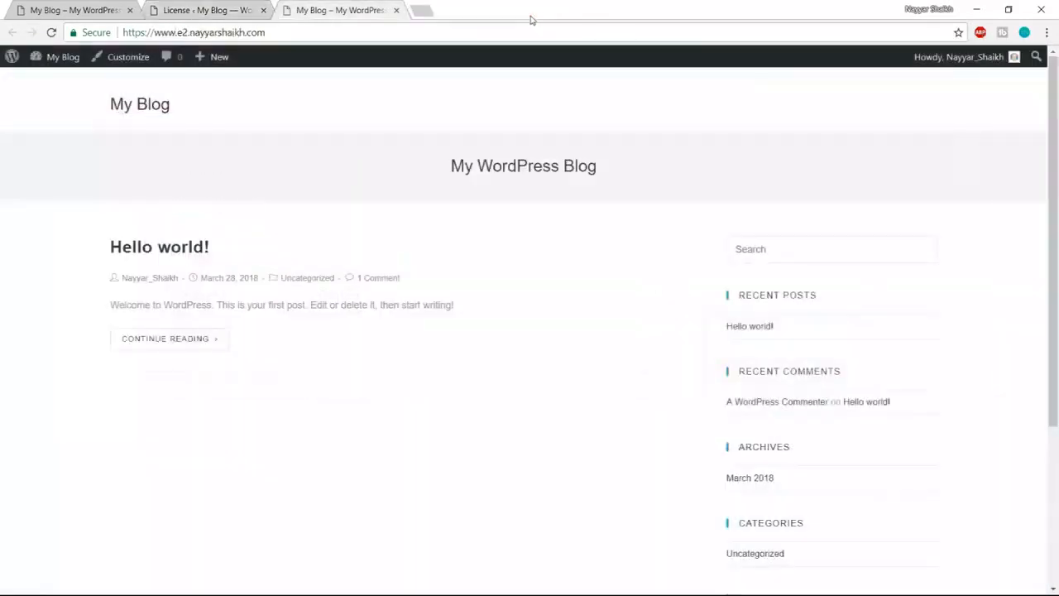
left_click(209, 12)
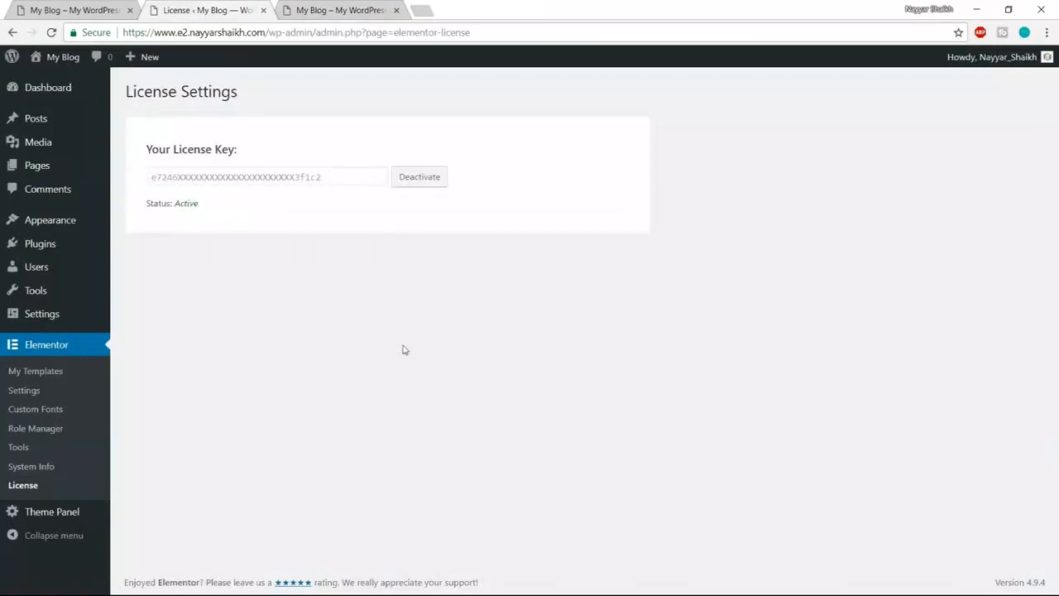
left_click(96, 10)
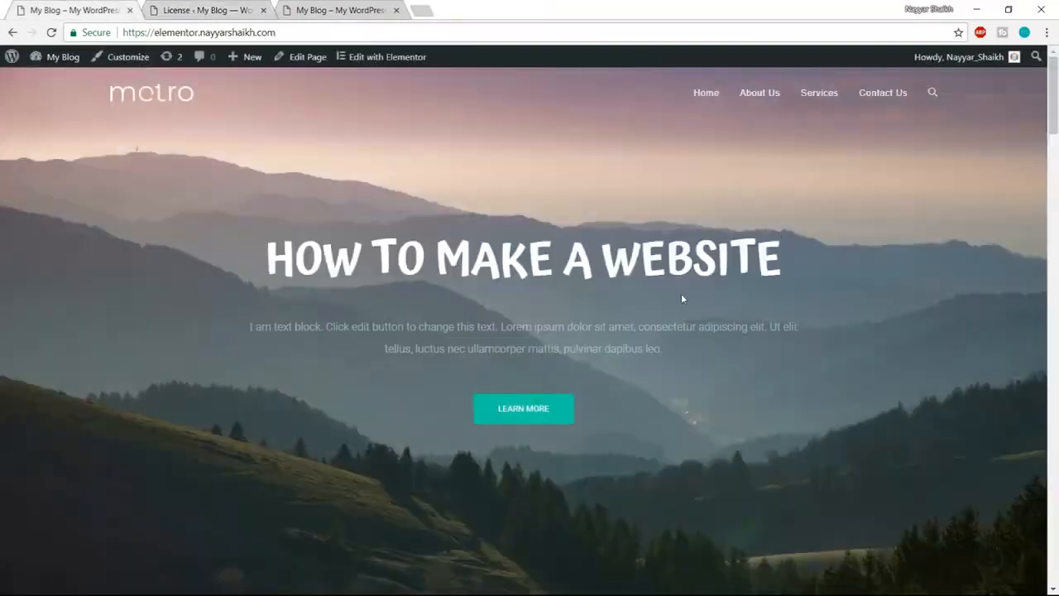
mouse_move(1057, 81)
left_mouse_down()
mouse_move(1056, 514)
mouse_move(1056, 87)
left_mouse_up()
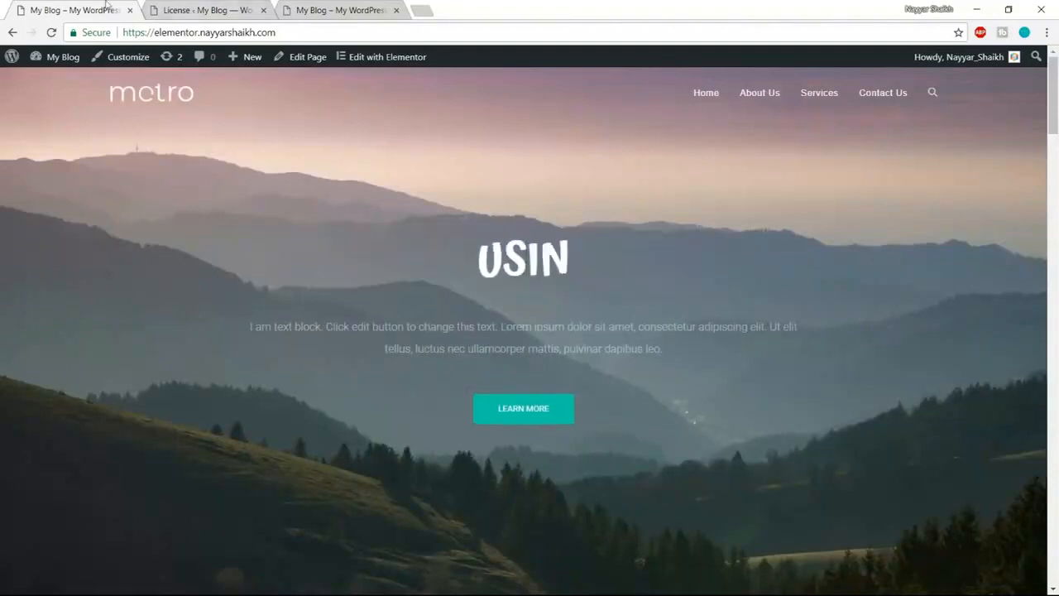
left_click(195, 10)
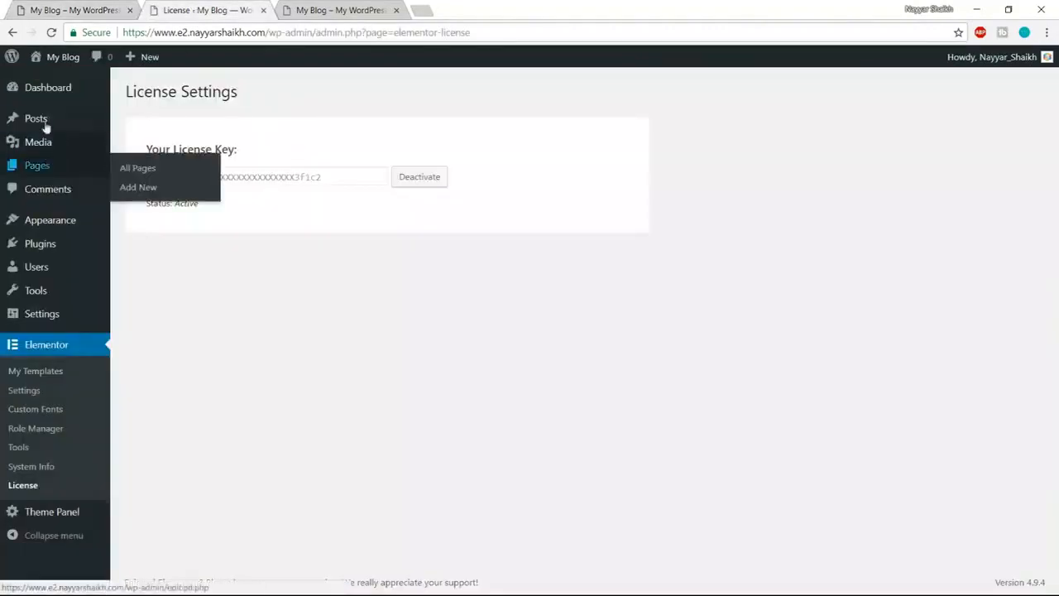
- Create a new page titled 'Home Page' and publish it
mouse_move(63, 164)
left_click(155, 194)
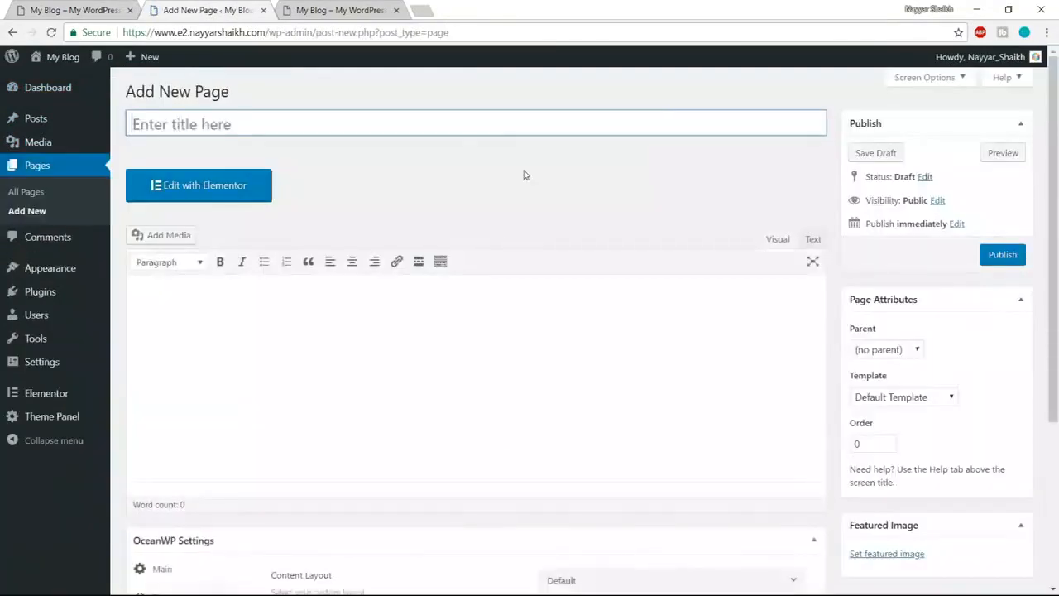
type("Home Page")
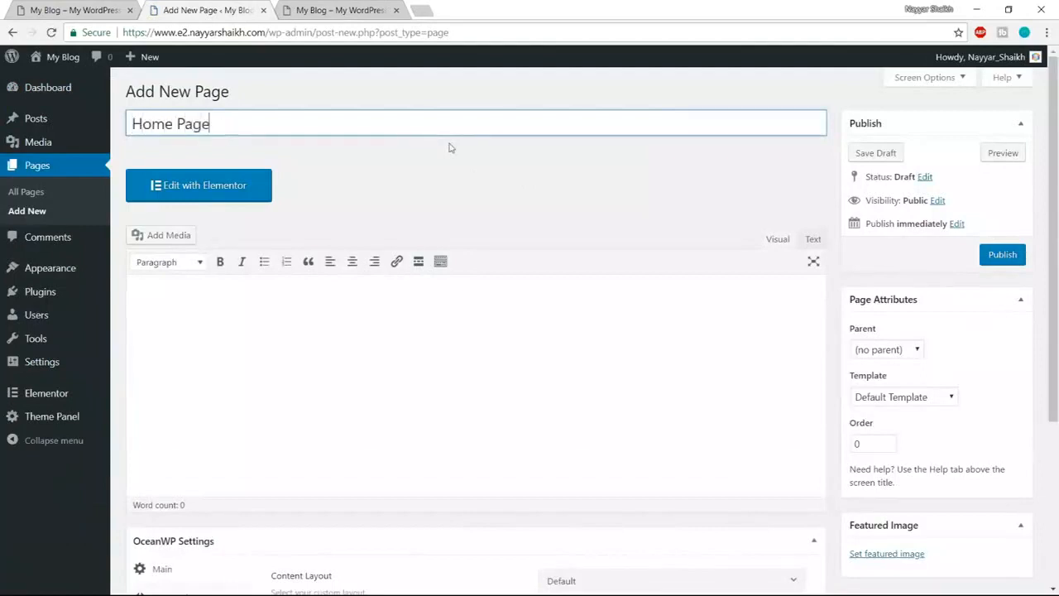
left_click(1018, 258)
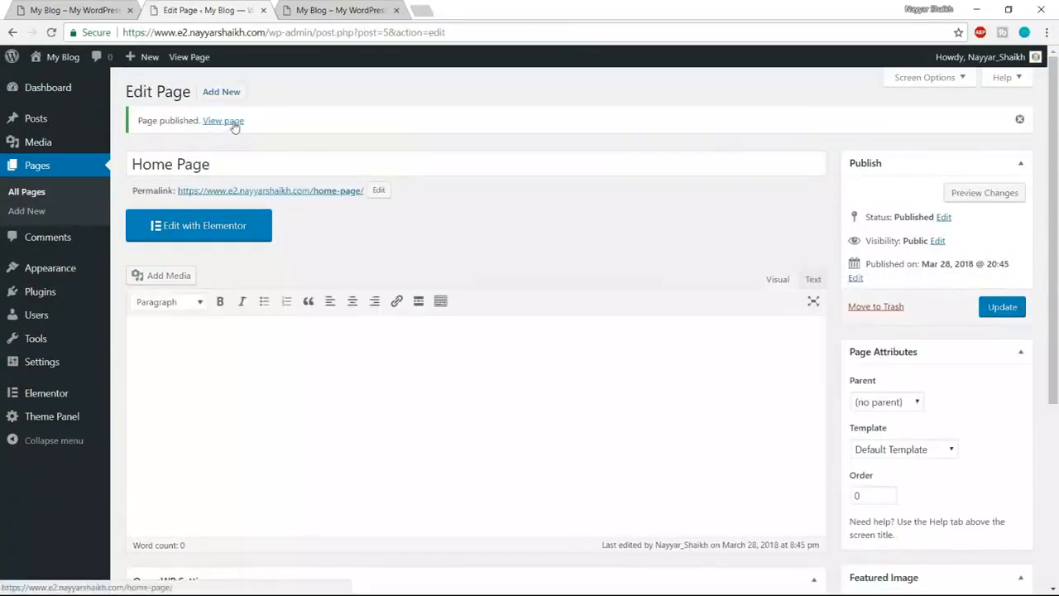
- Open the published Home Page in a new tab and close the extra blog tab
right_click(232, 124)
left_click(248, 131)
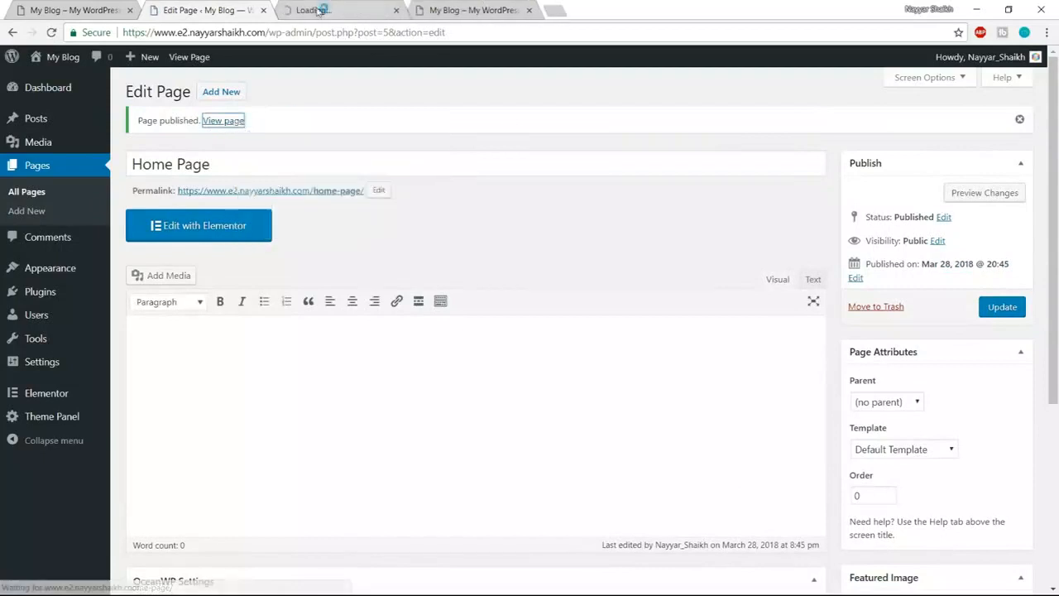
left_click(352, 10)
left_click(529, 10)
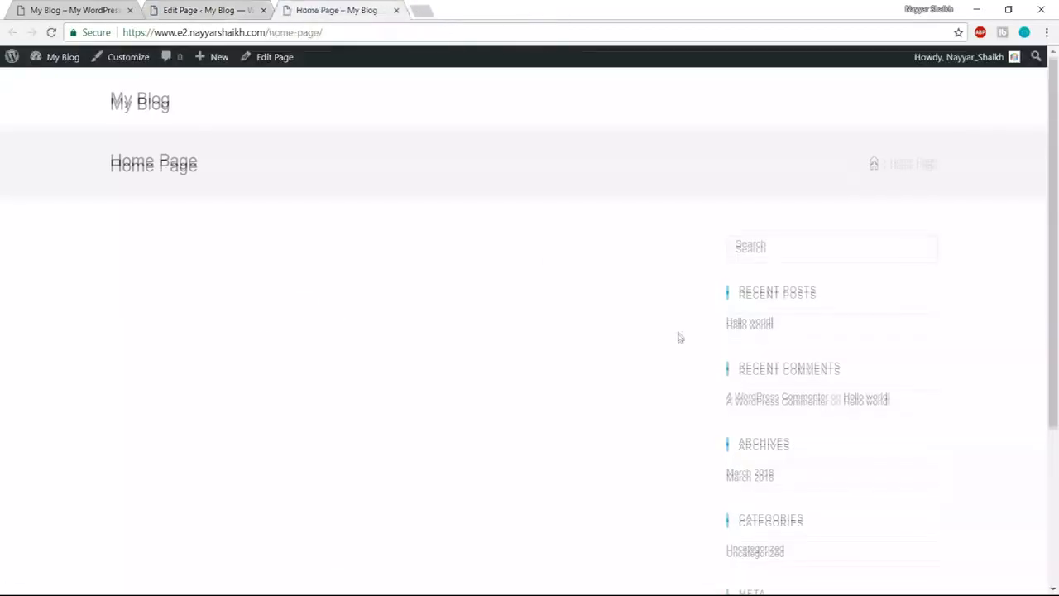
scroll(674, 347, "down", 3)
scroll(657, 403, "up", 3)
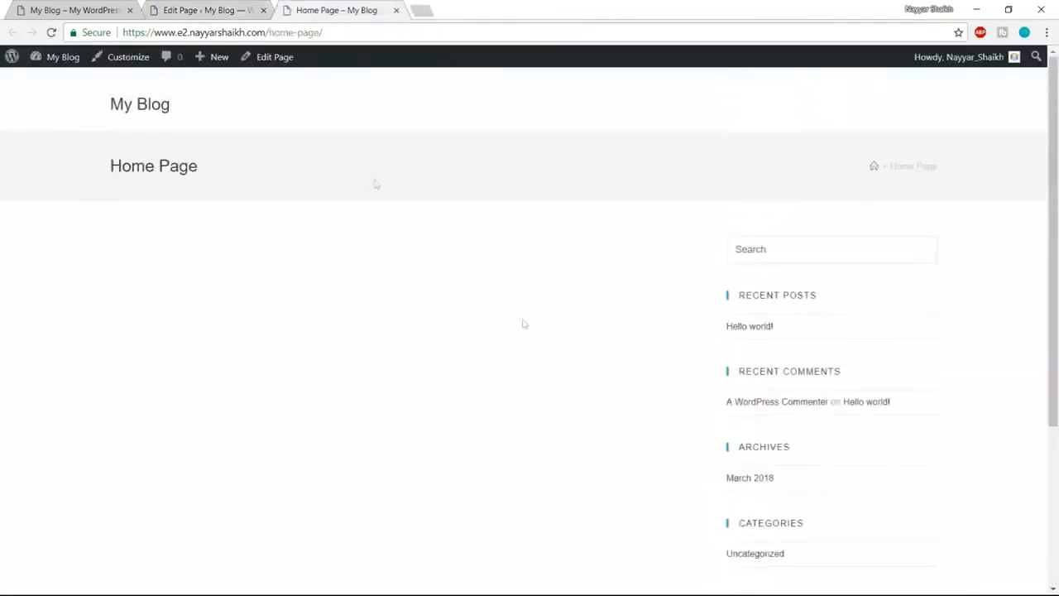
- Compare the empty Home Page with the demo site, then return to its edit screen
left_click(58, 10)
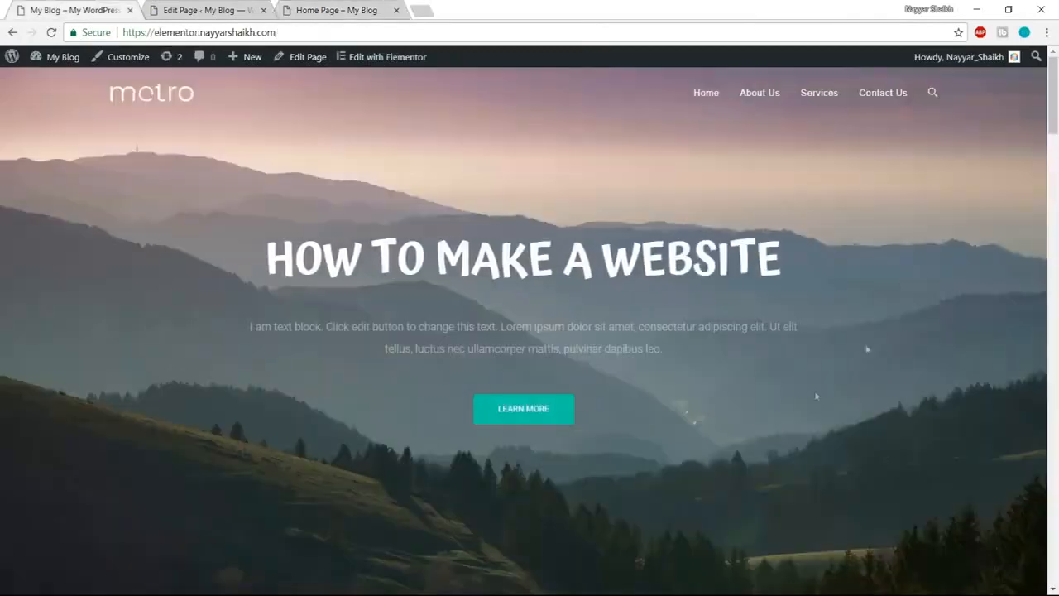
left_click(331, 10)
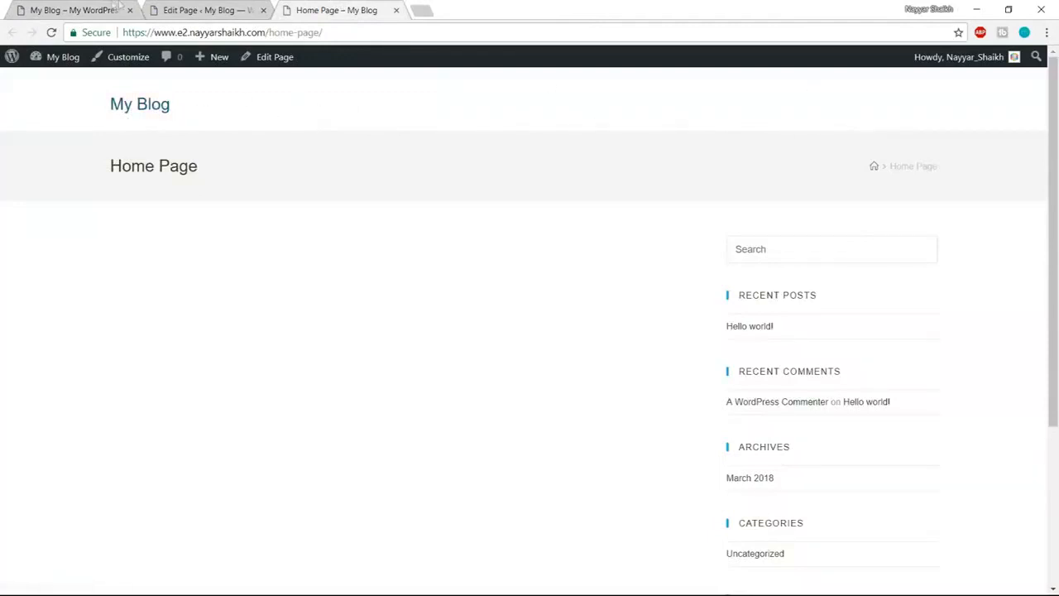
left_click(91, 10)
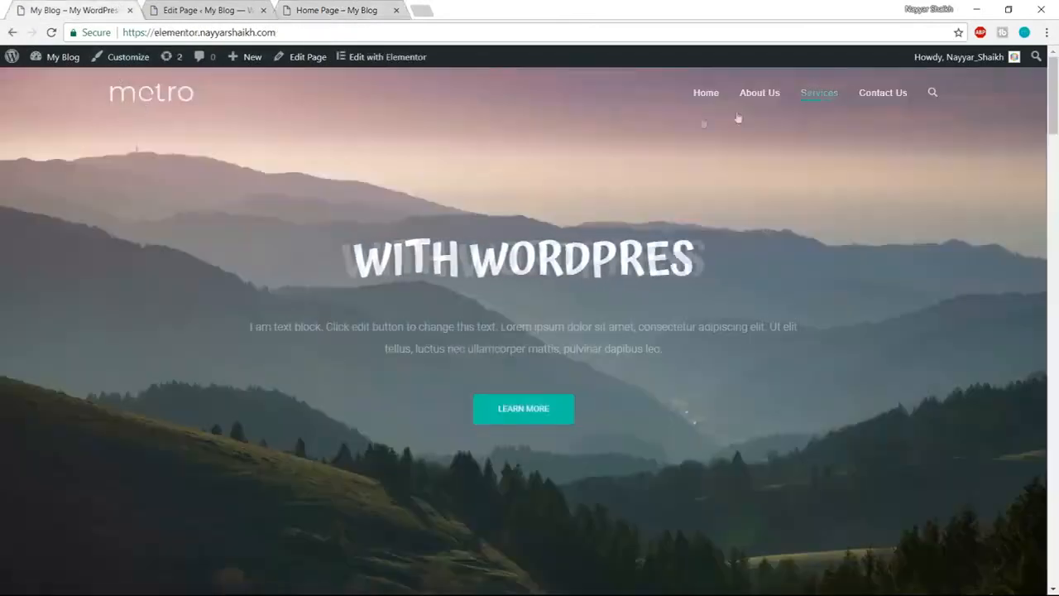
left_click(339, 8)
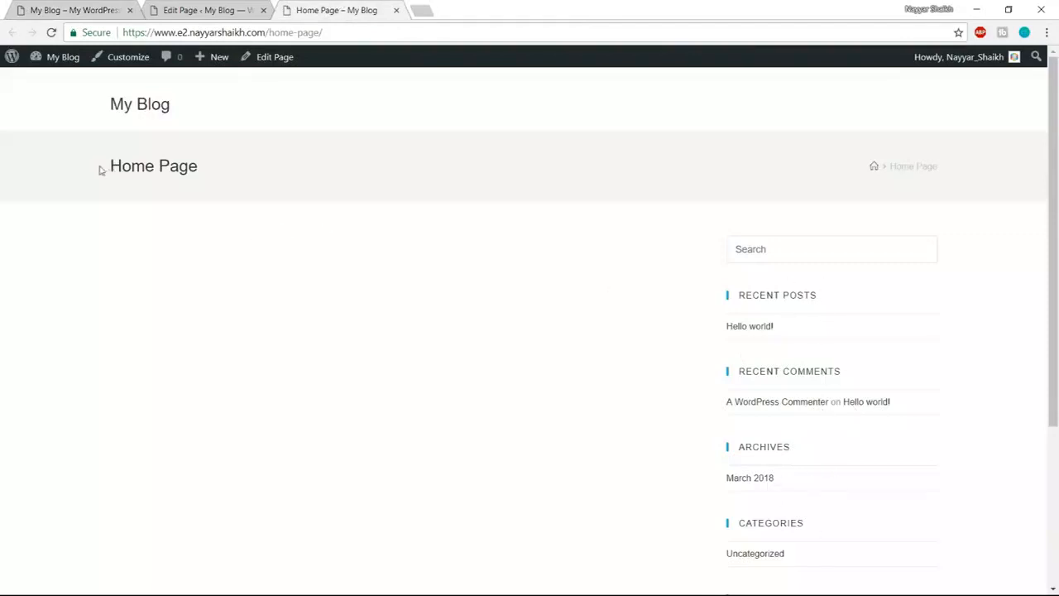
left_click_drag(100, 169, 210, 170)
left_click(328, 172)
left_click(233, 6)
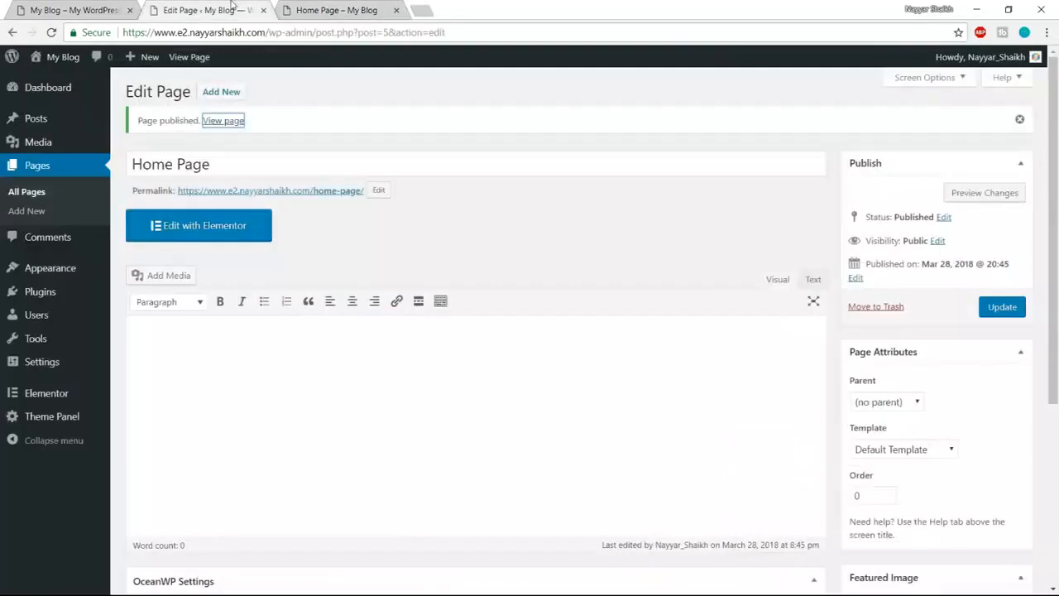
left_click(319, 7)
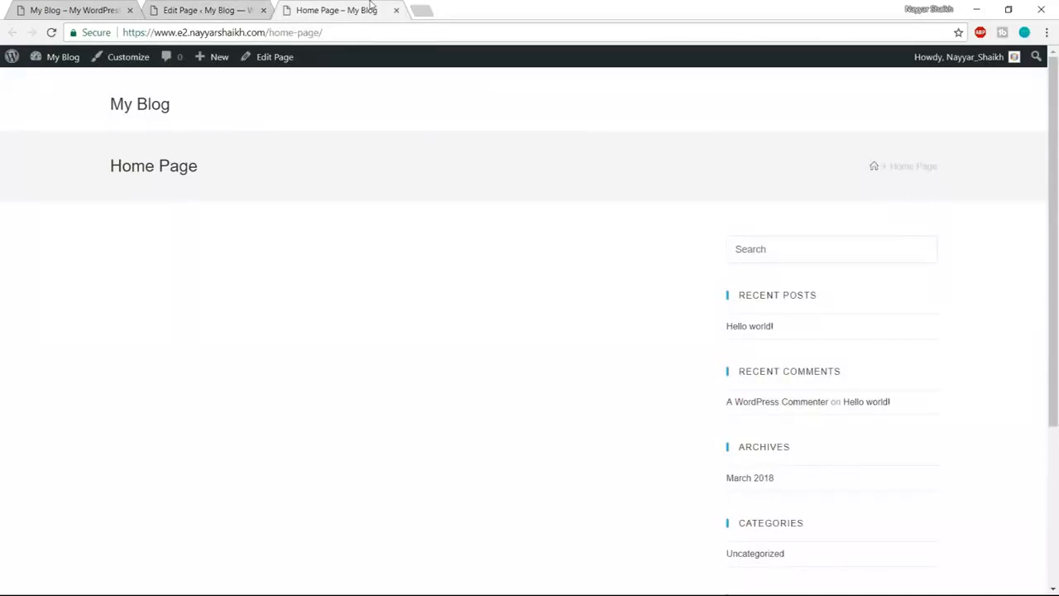
left_click(203, 10)
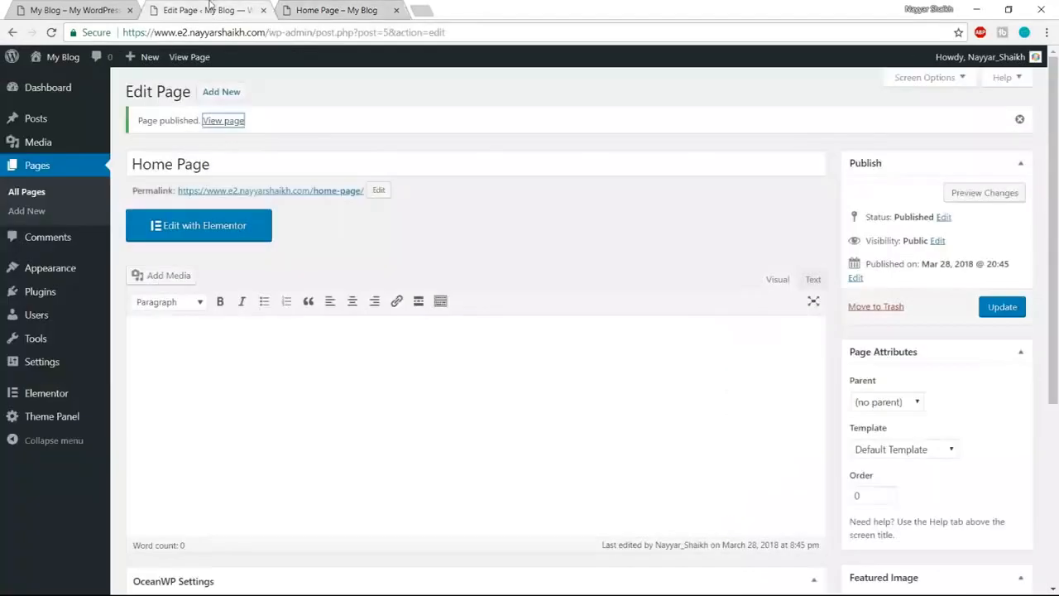
left_click(530, 171)
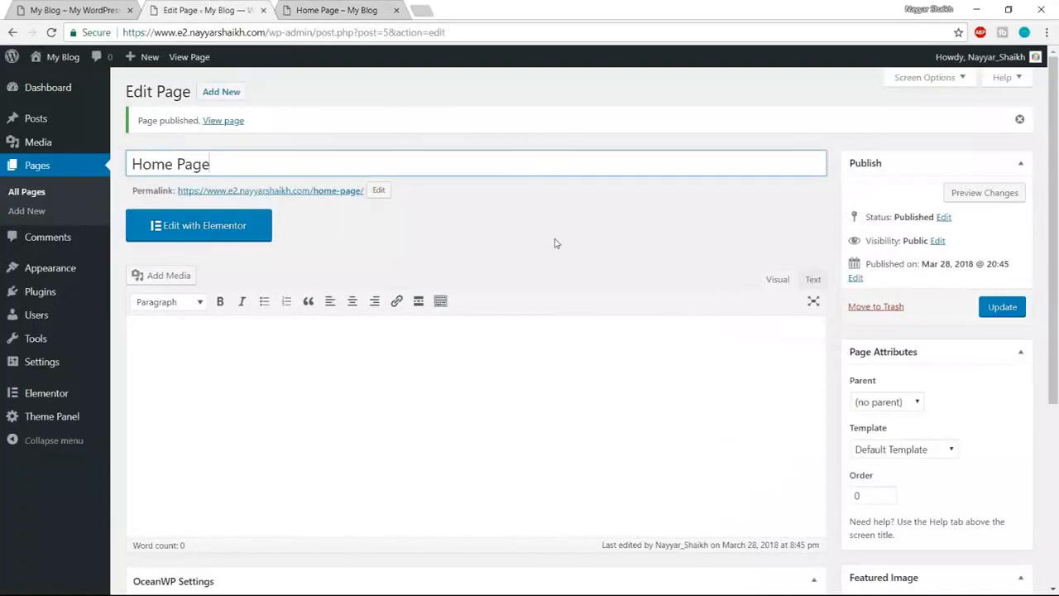
- Set the Home Page content layout to Full Width with top and bottom margins disabled
scroll(556, 243, "down", 3)
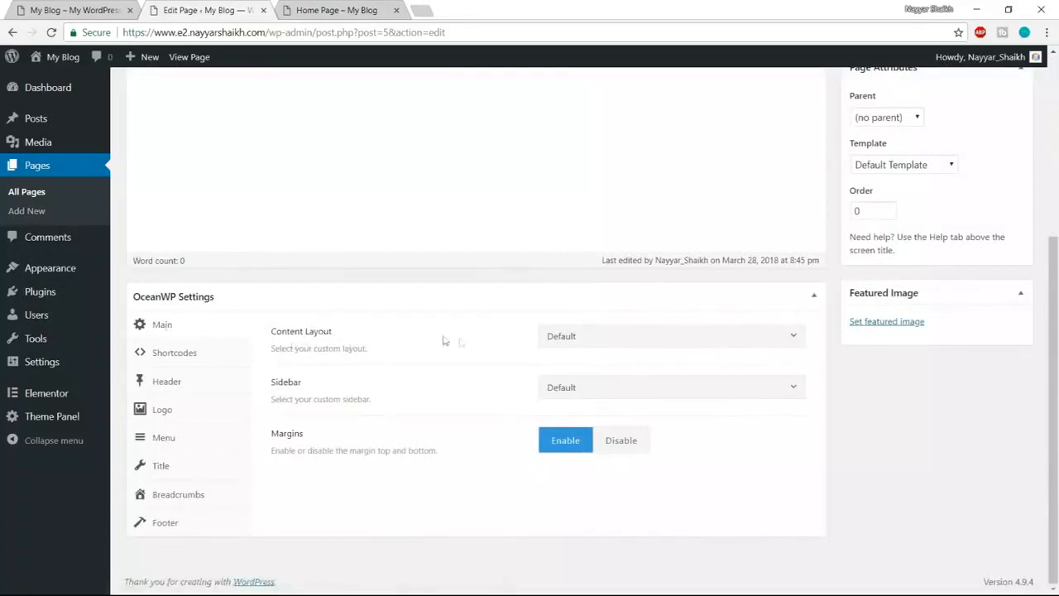
left_click(645, 343)
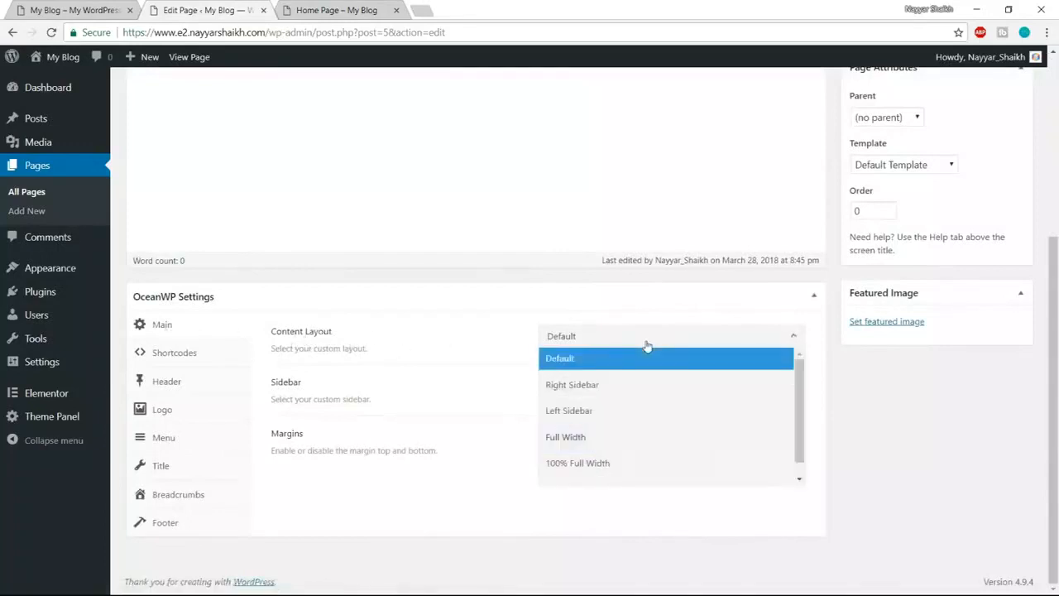
left_click(616, 439)
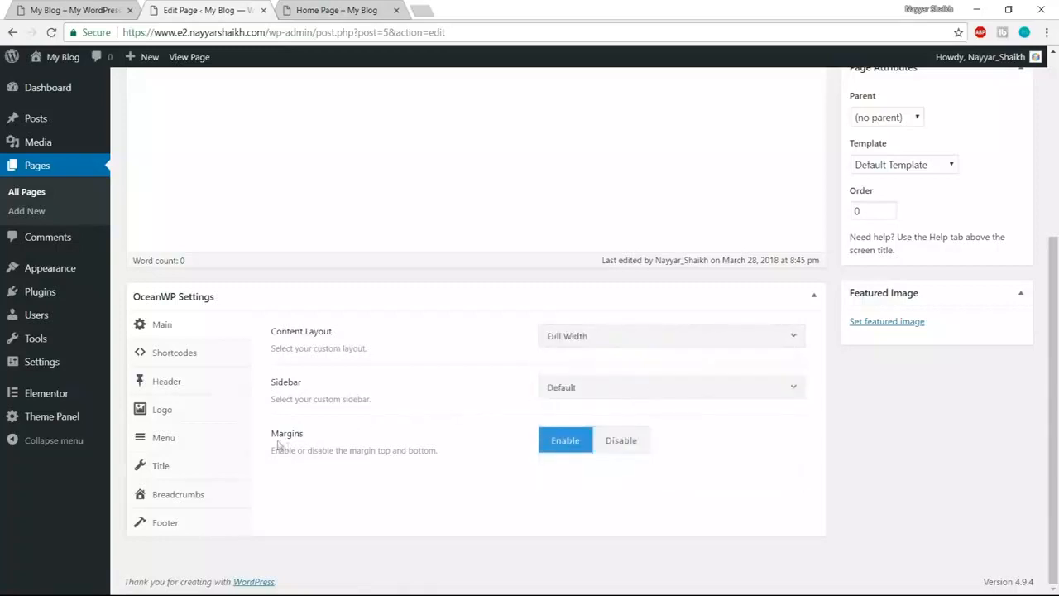
left_click(641, 449)
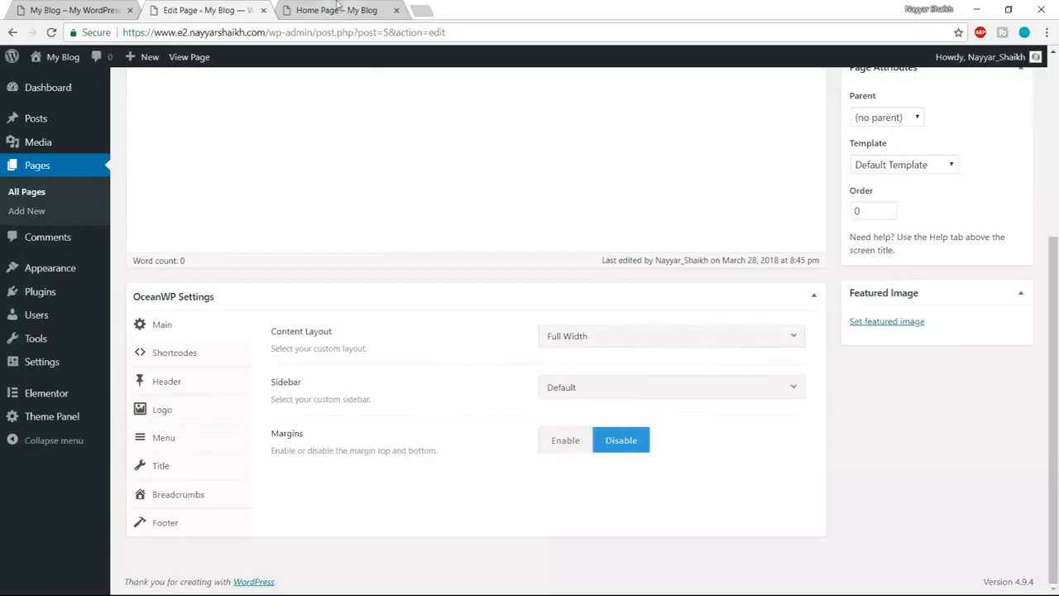
left_click(336, 8)
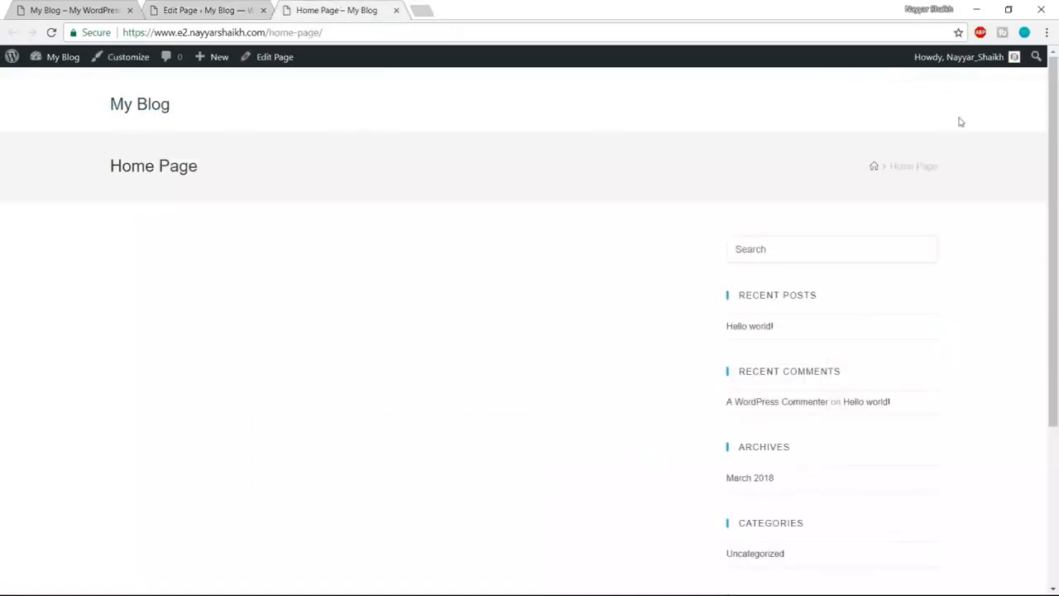
left_click_drag(98, 169, 169, 169)
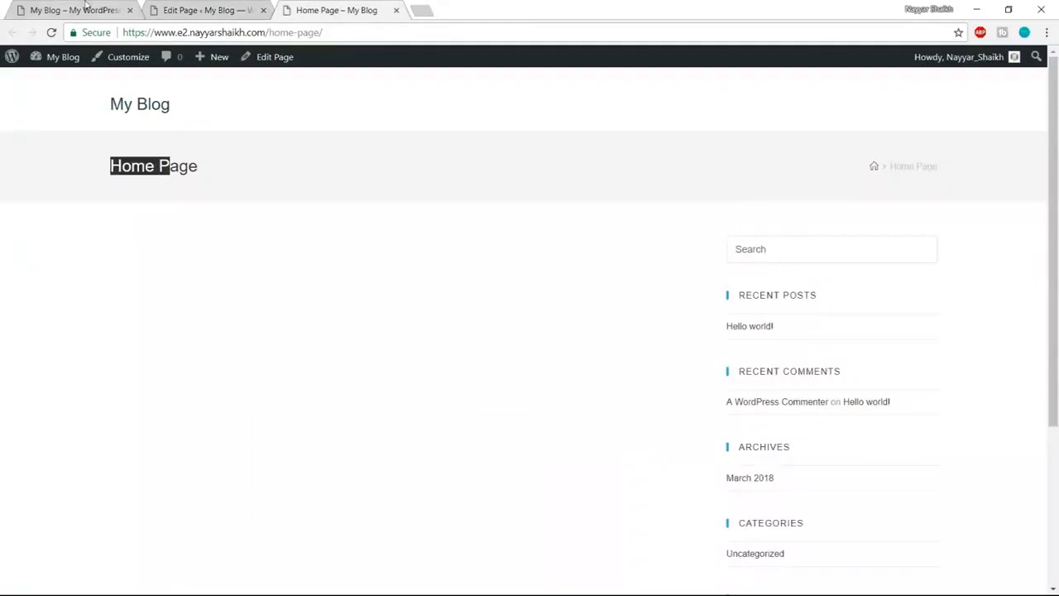
left_click(202, 10)
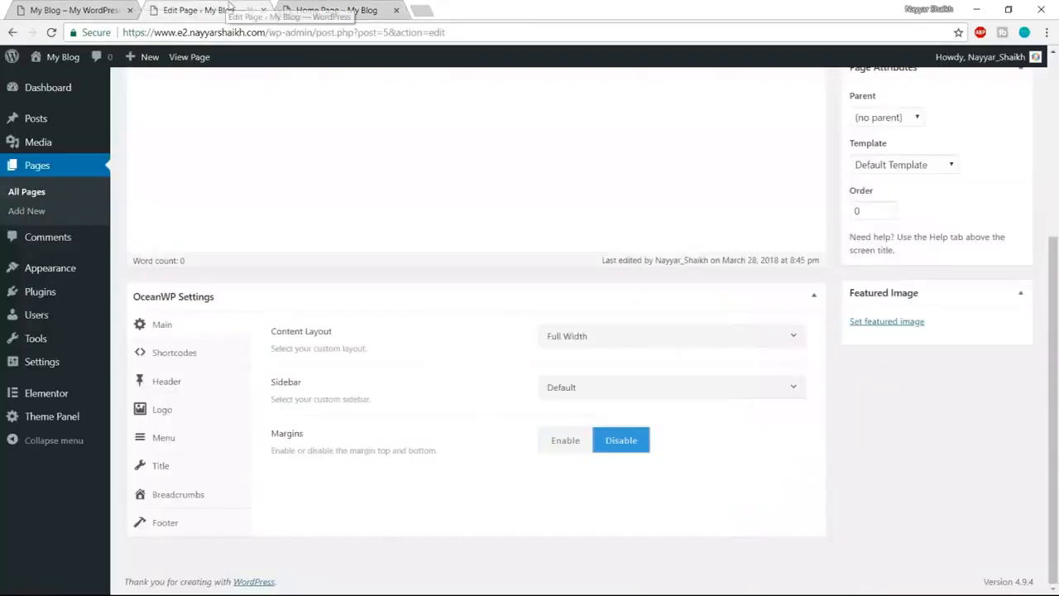
- Disable the top bar and set the header style to Transparent
left_click(176, 386)
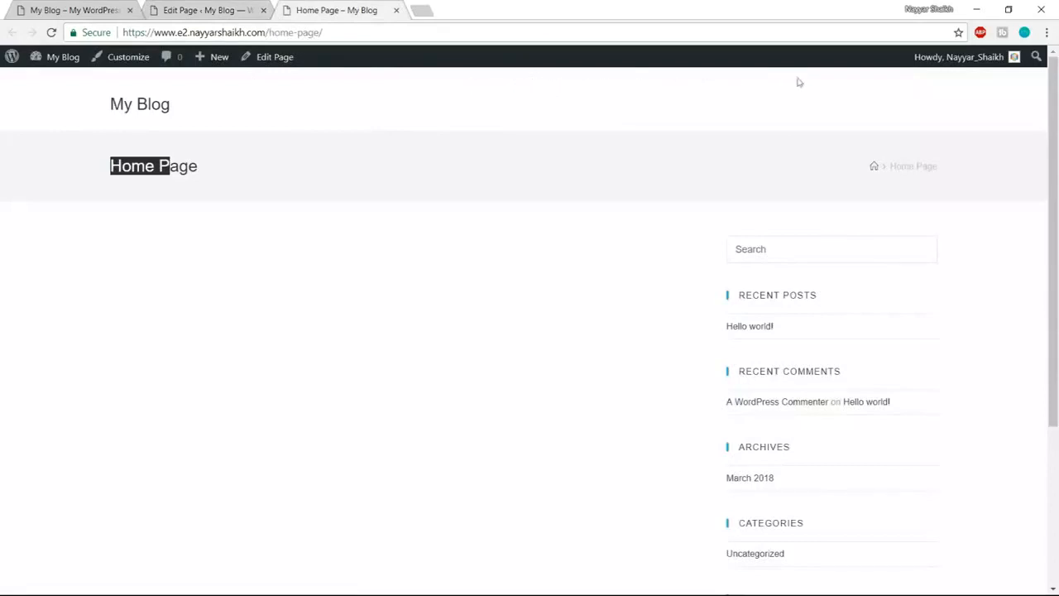
left_click(238, 8)
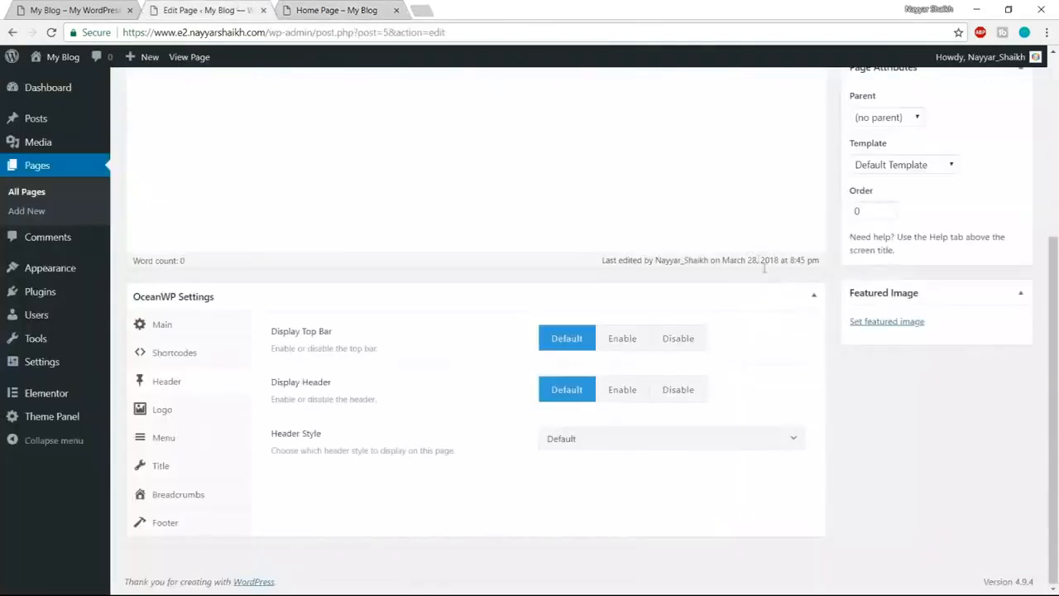
left_click(694, 340)
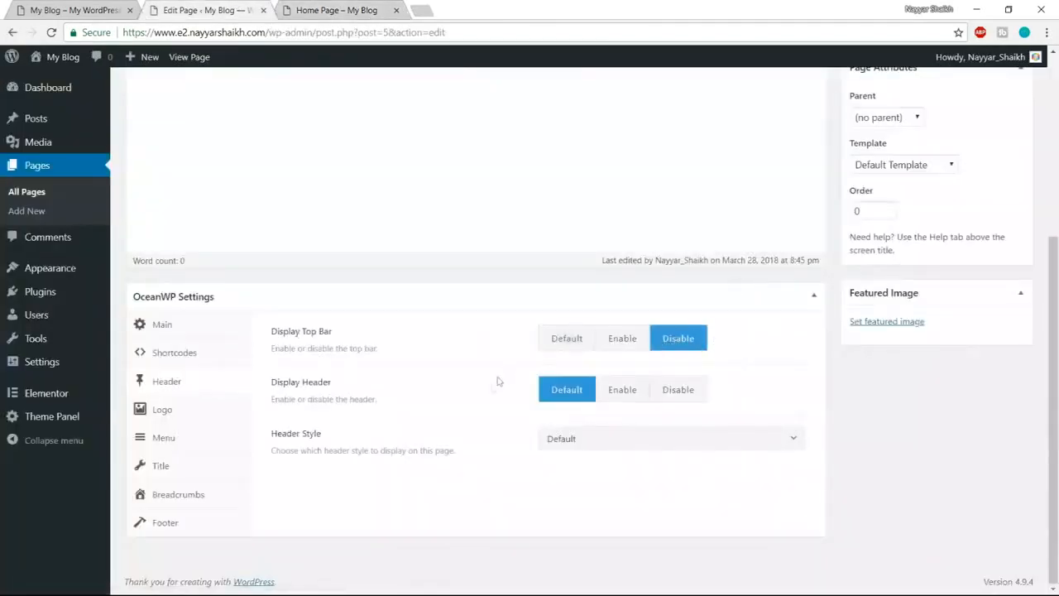
left_click(604, 440)
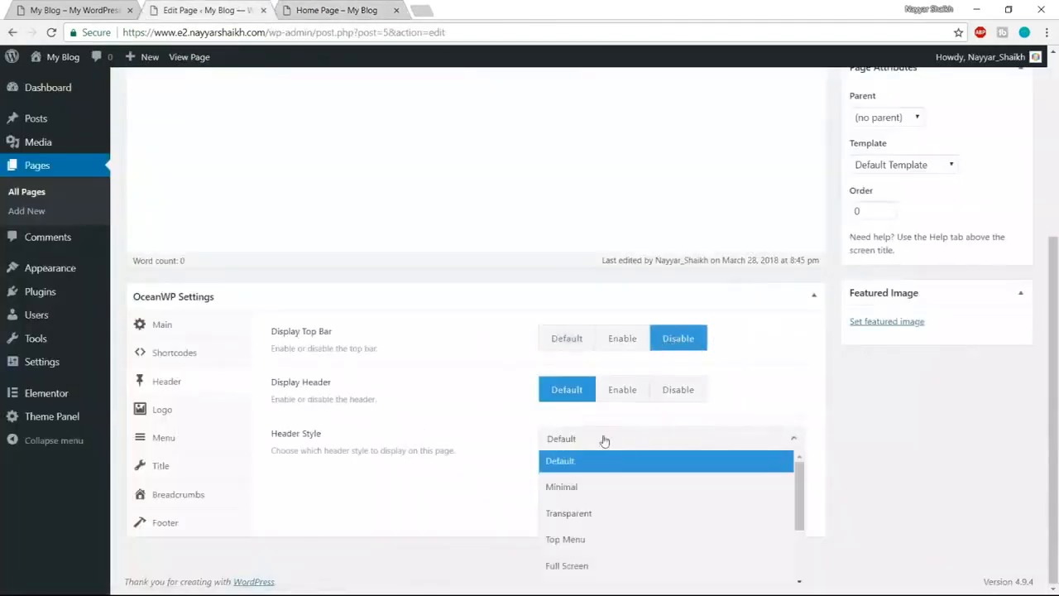
left_click(634, 514)
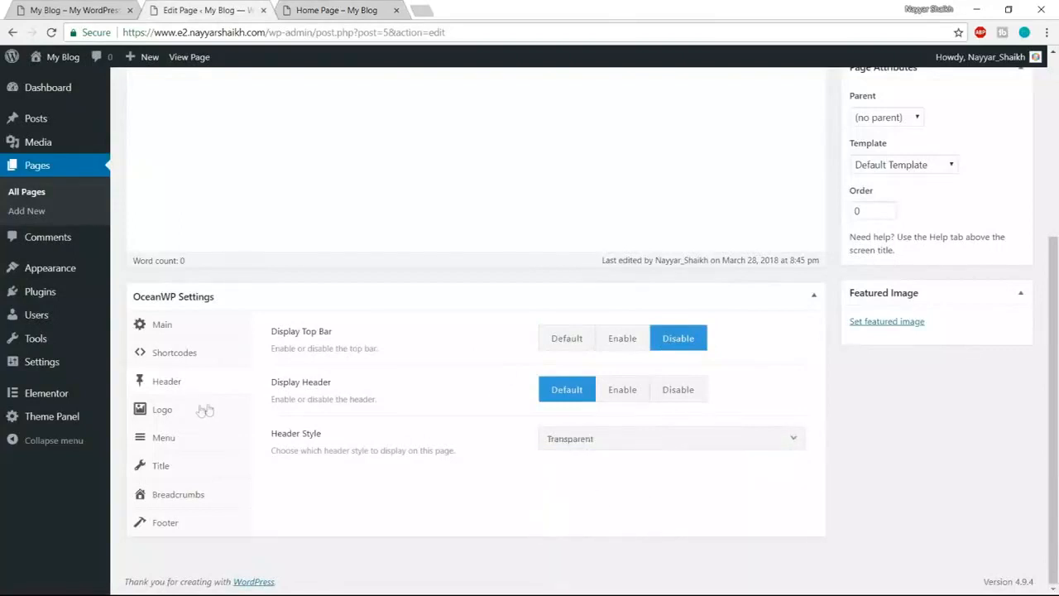
- Disable the page title and the breadcrumbs for the Home Page
left_click(189, 468)
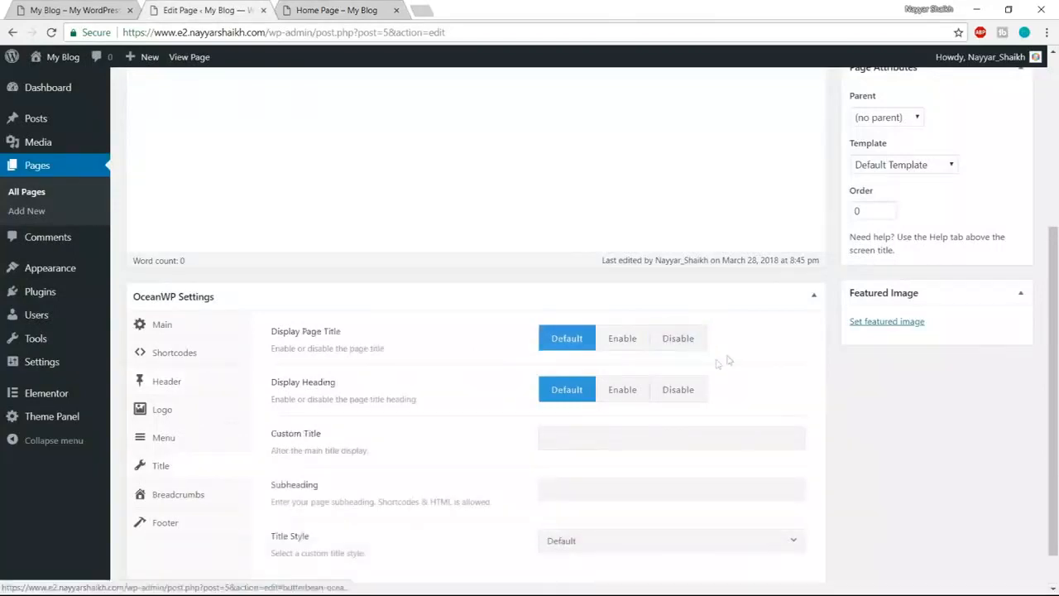
left_click(697, 344)
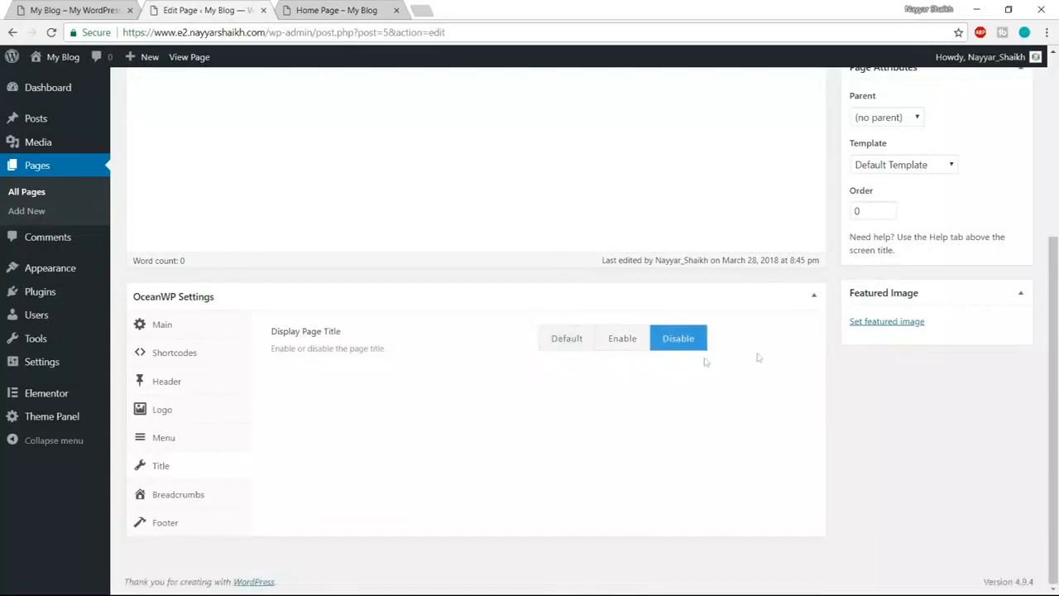
left_click(196, 494)
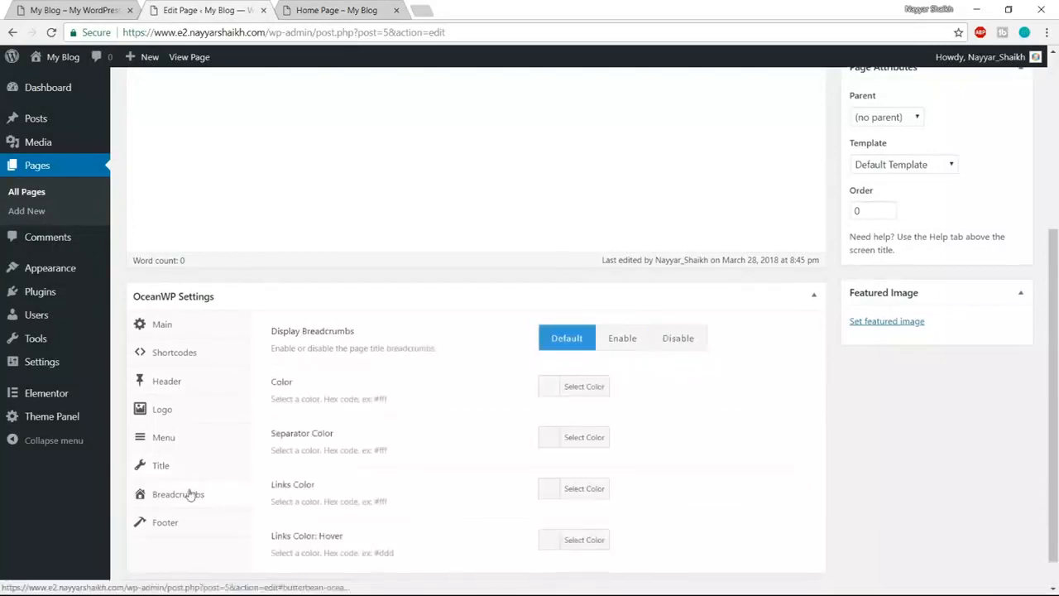
scroll(189, 494, "down", 1)
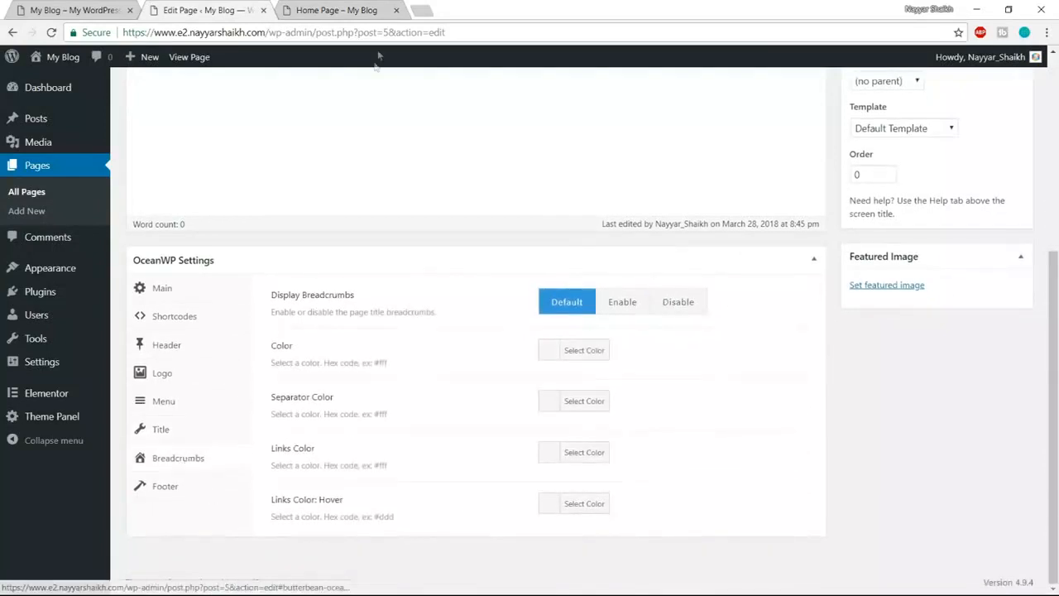
left_click(686, 308)
- Update the Home Page with the new OceanWP settings and view it live
left_click(380, 7)
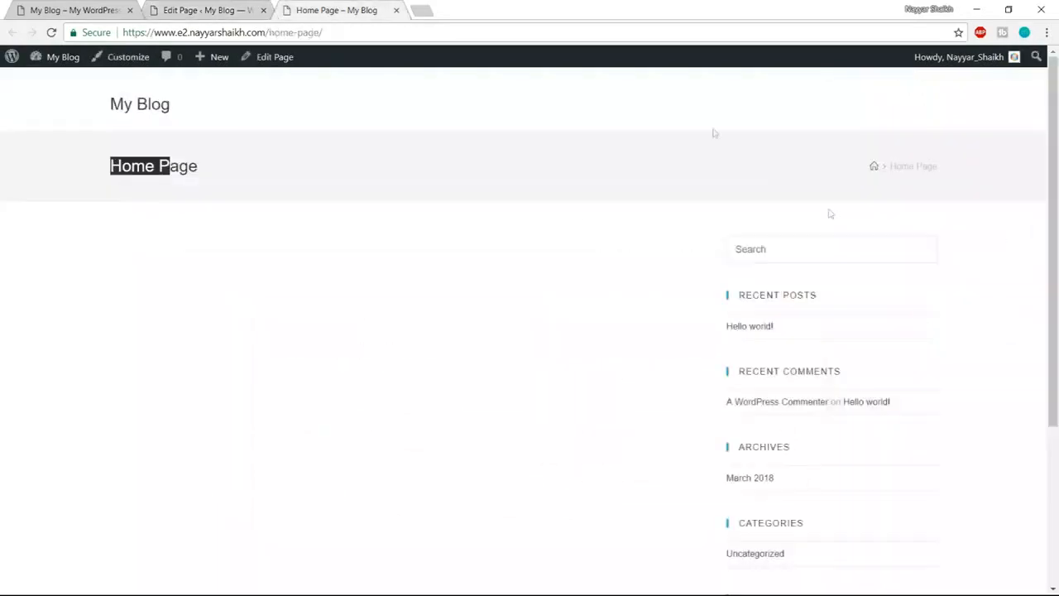
left_click(968, 166)
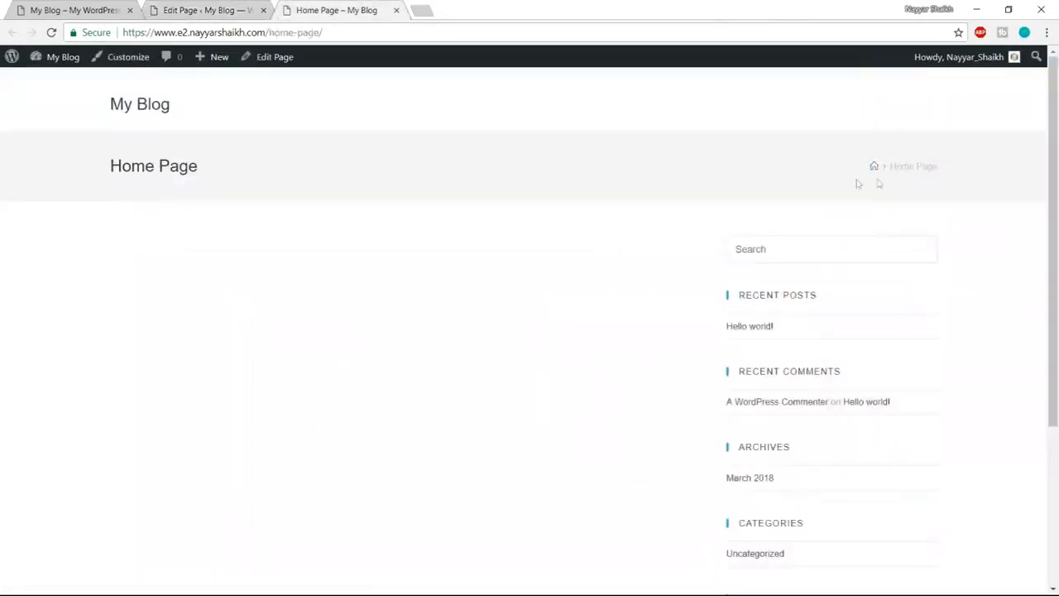
left_click(221, 5)
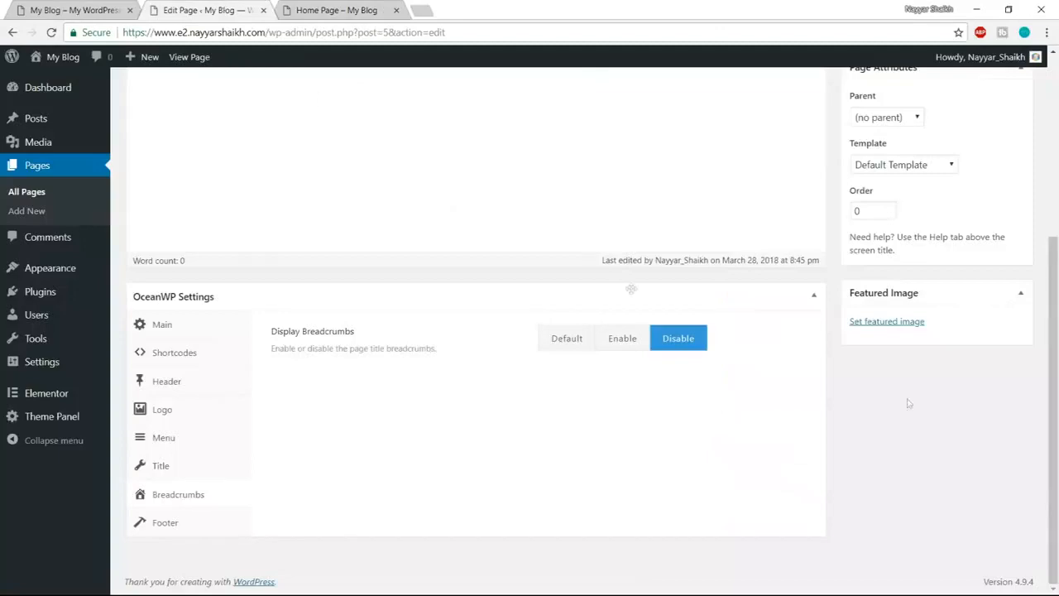
scroll(1041, 502, "up", 4)
left_click(1001, 308)
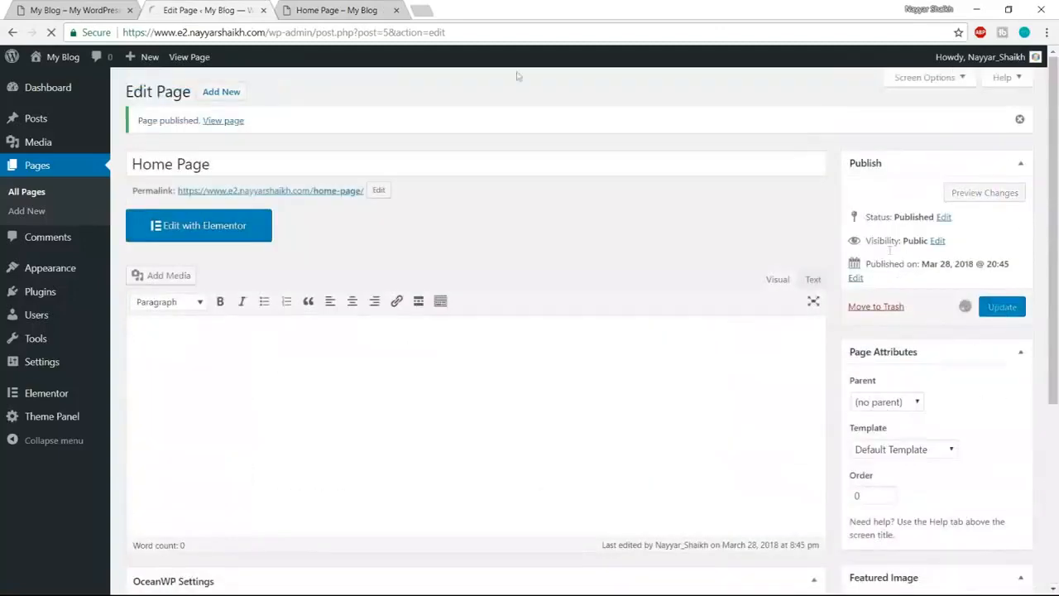
left_click(368, 8)
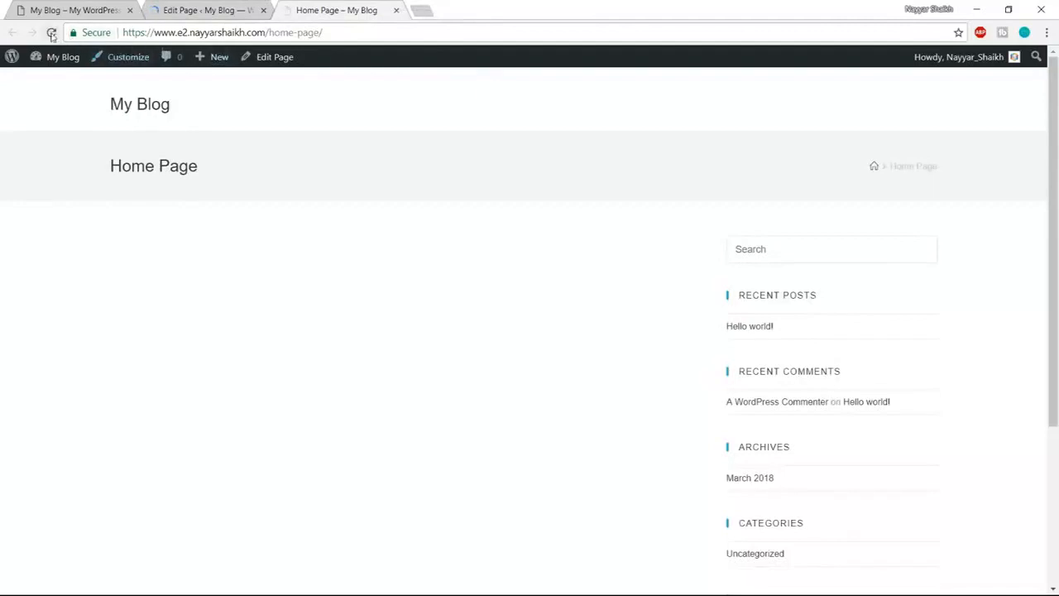
- Reload the live Home Page, then edit it with Elementor and open the template library
left_click(50, 32)
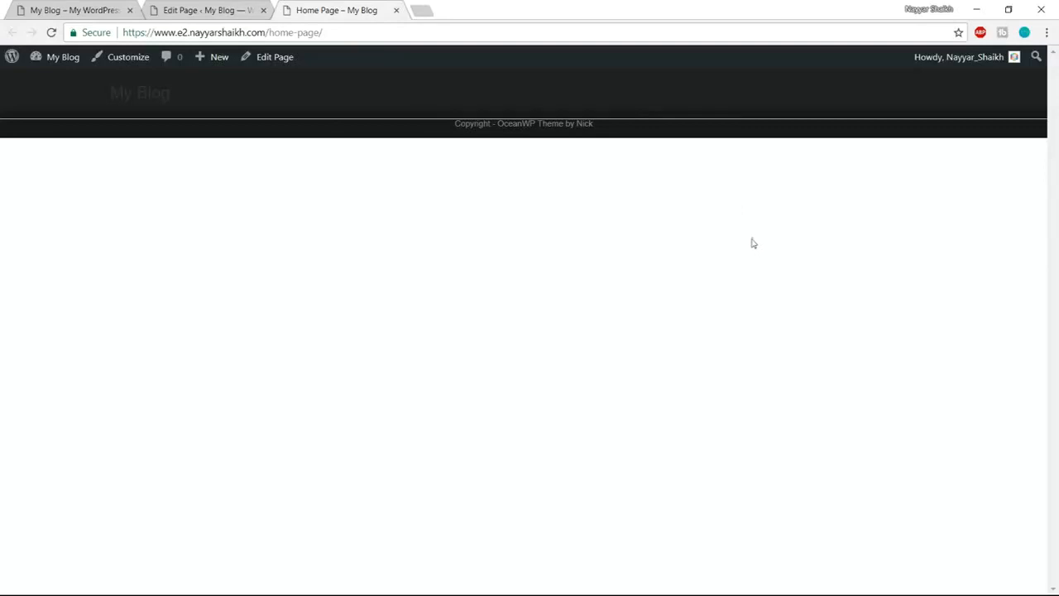
left_click(43, 10)
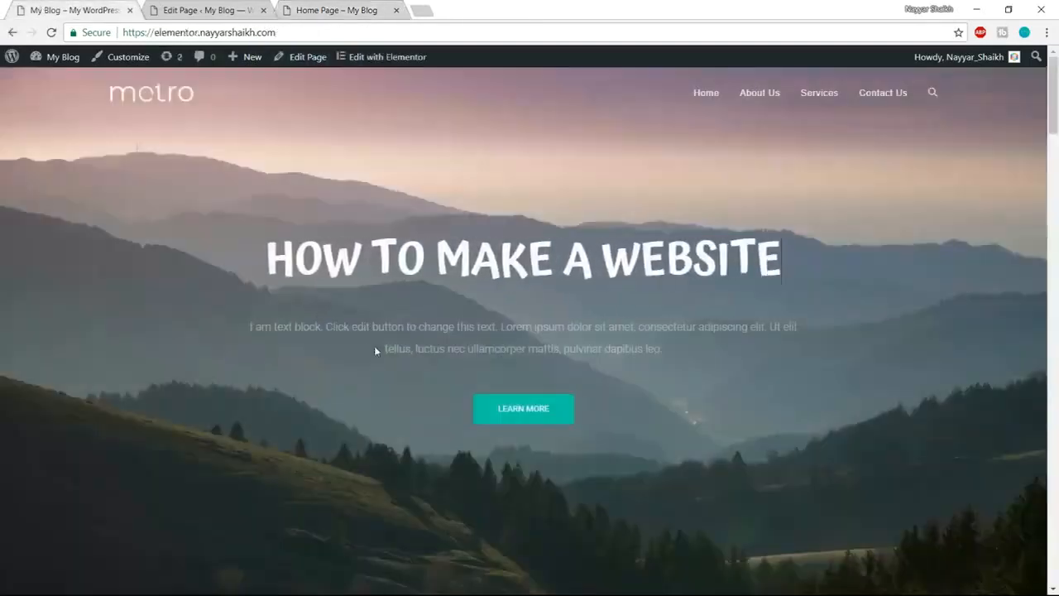
left_click(207, 10)
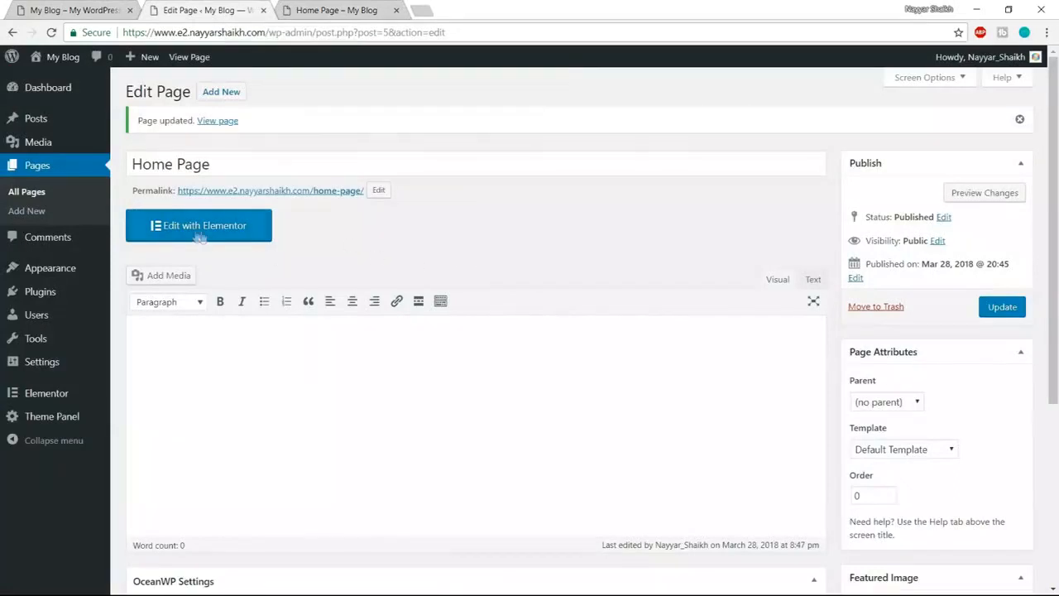
left_click(238, 237)
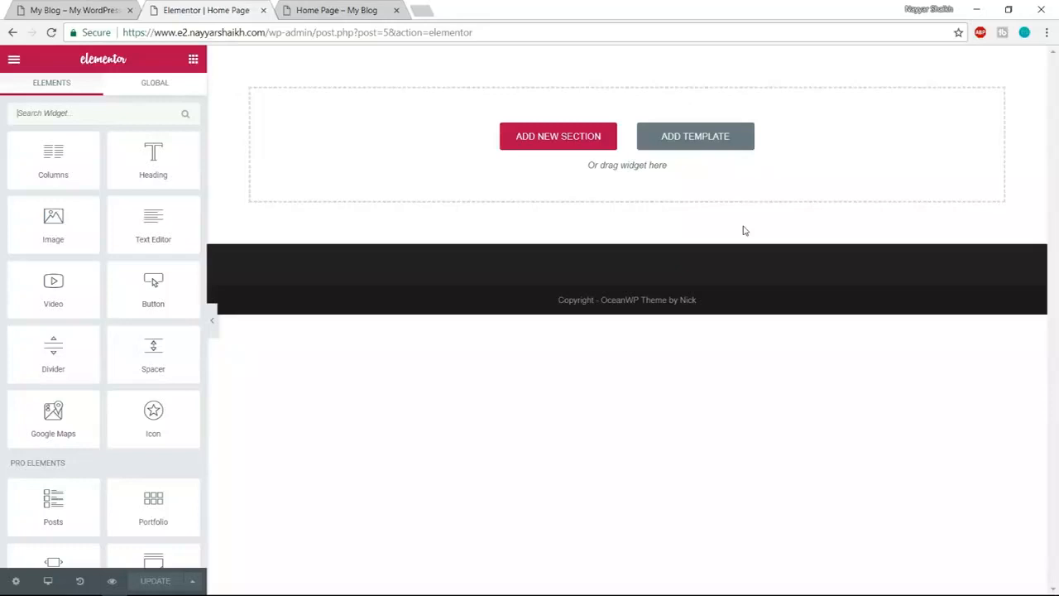
left_click(718, 144)
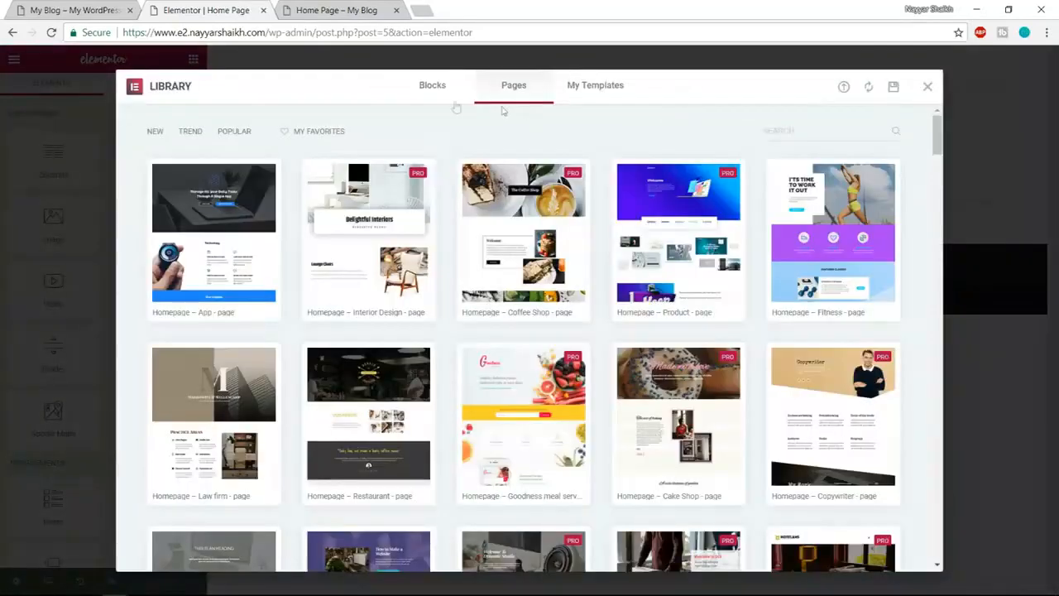
- Browse the ready-made section blocks in the template library's Blocks tab
left_click(432, 91)
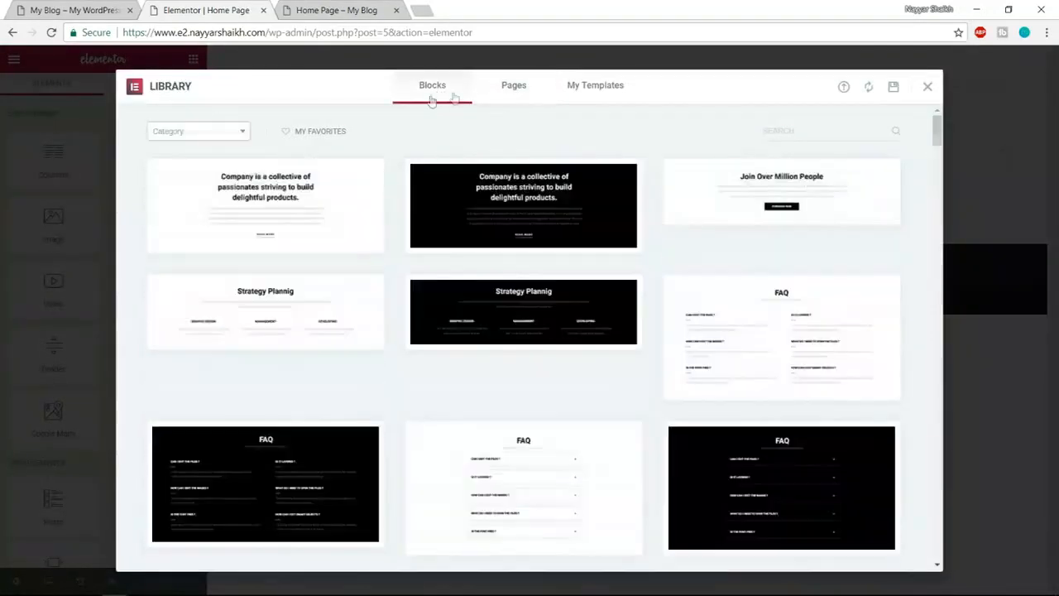
scroll(364, 364, "down", 8)
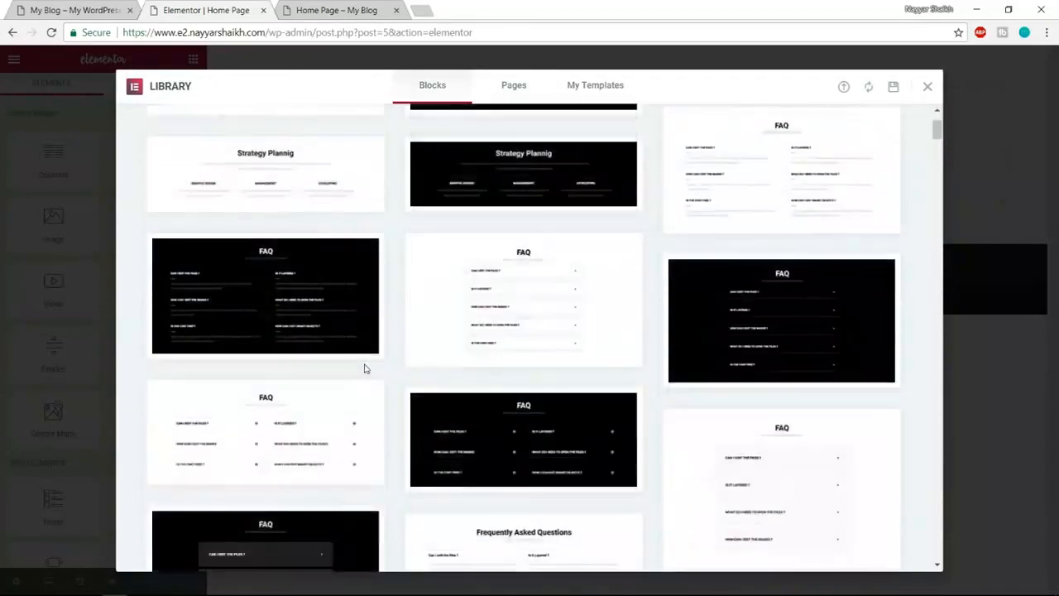
scroll(580, 380, "down", 2)
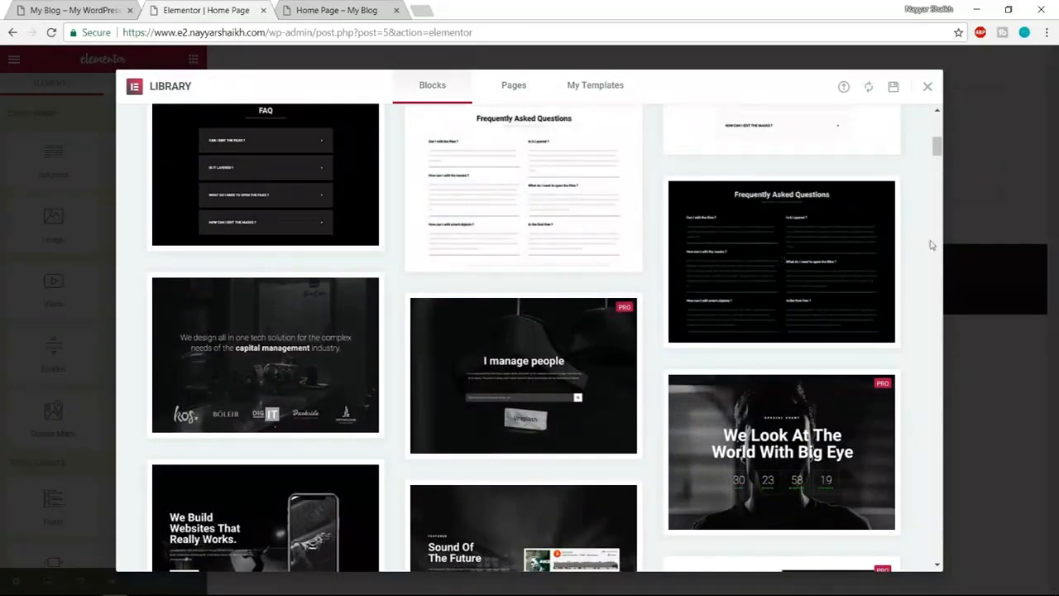
scroll(927, 242, "down", 2)
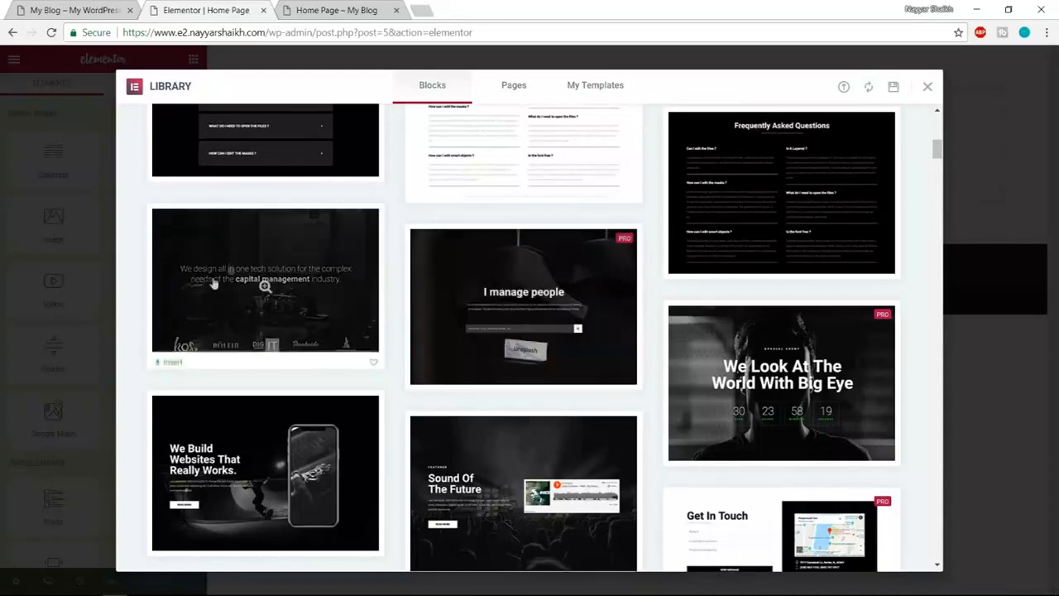
scroll(281, 355, "down", 1)
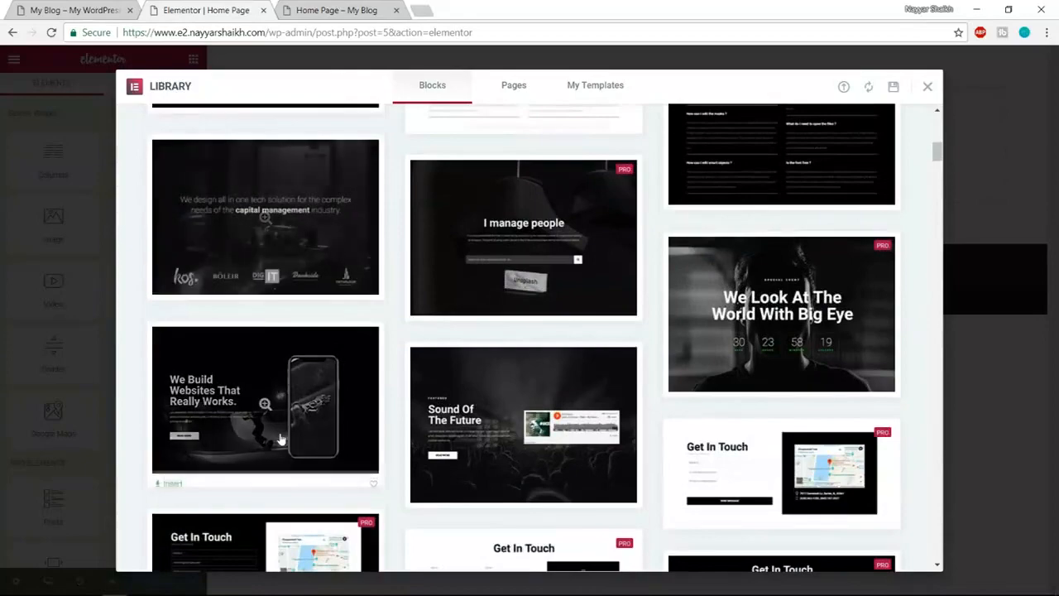
scroll(281, 438, "up", 3)
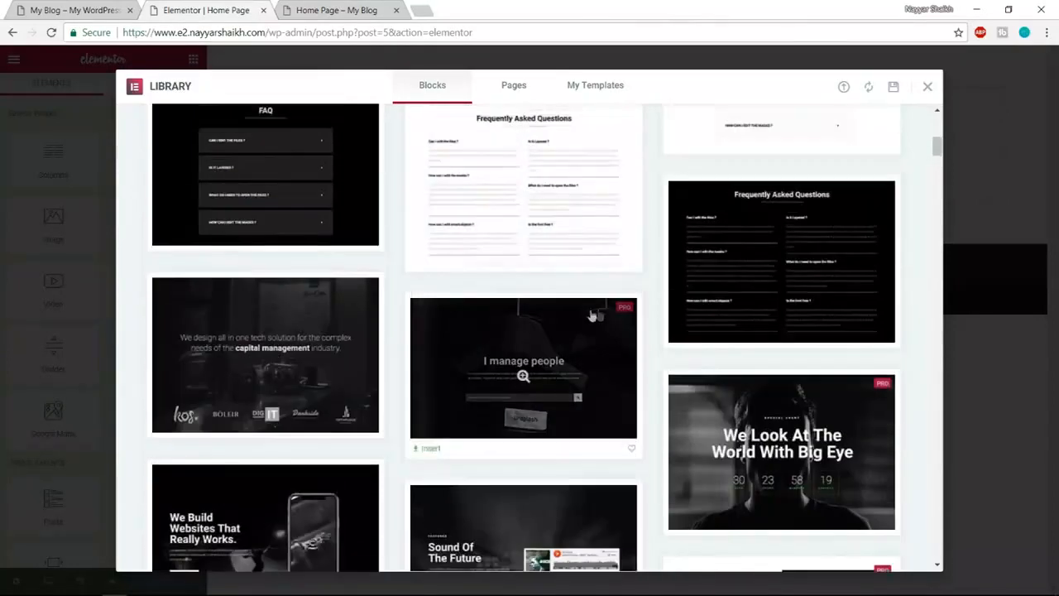
scroll(923, 430, "down", 1)
scroll(919, 447, "up", 3)
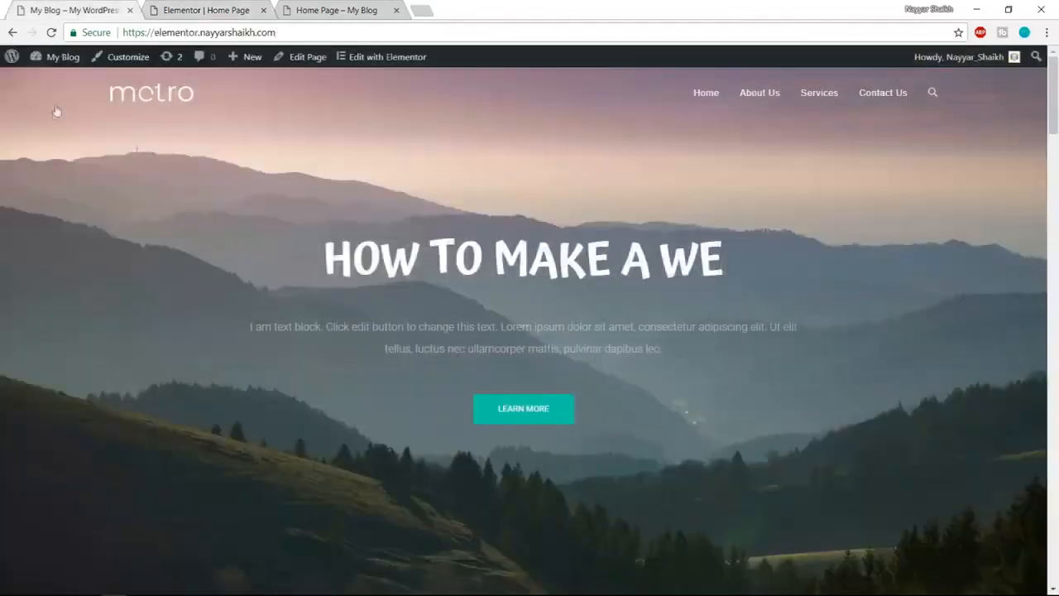
- Filter the library to Hero blocks after checking the reference site's hero, and locate the Realism block
left_click(48, 9)
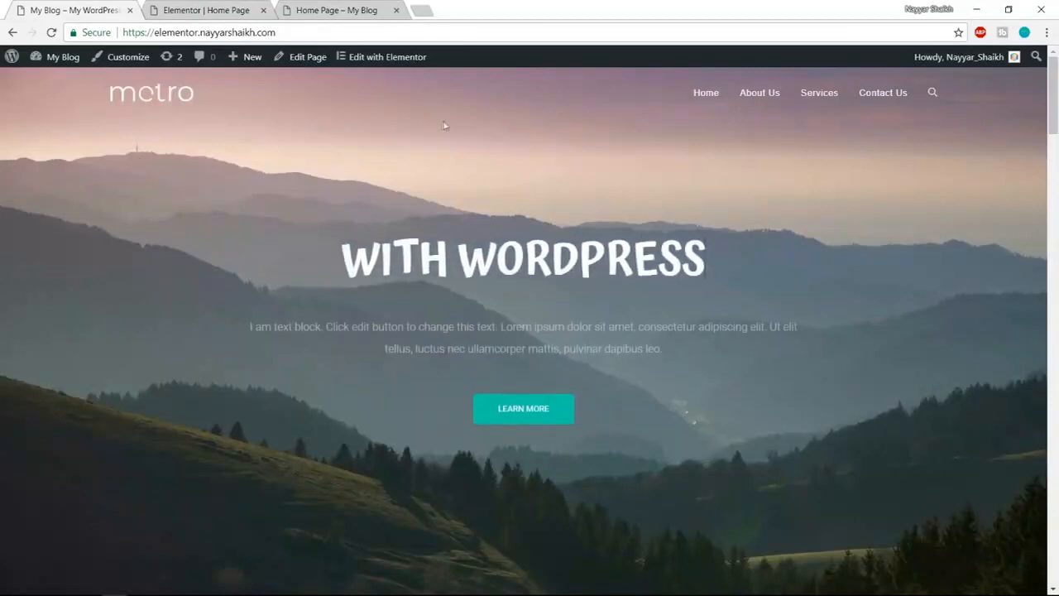
left_click(228, 10)
left_click(181, 136)
scroll(190, 278, "down", 1)
left_click(182, 255)
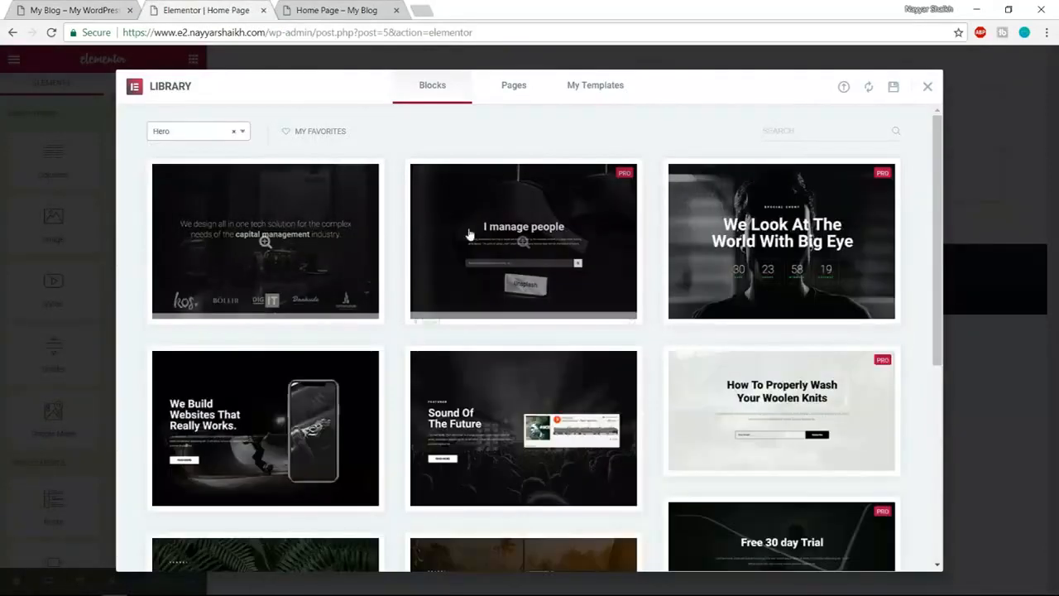
left_click(62, 10)
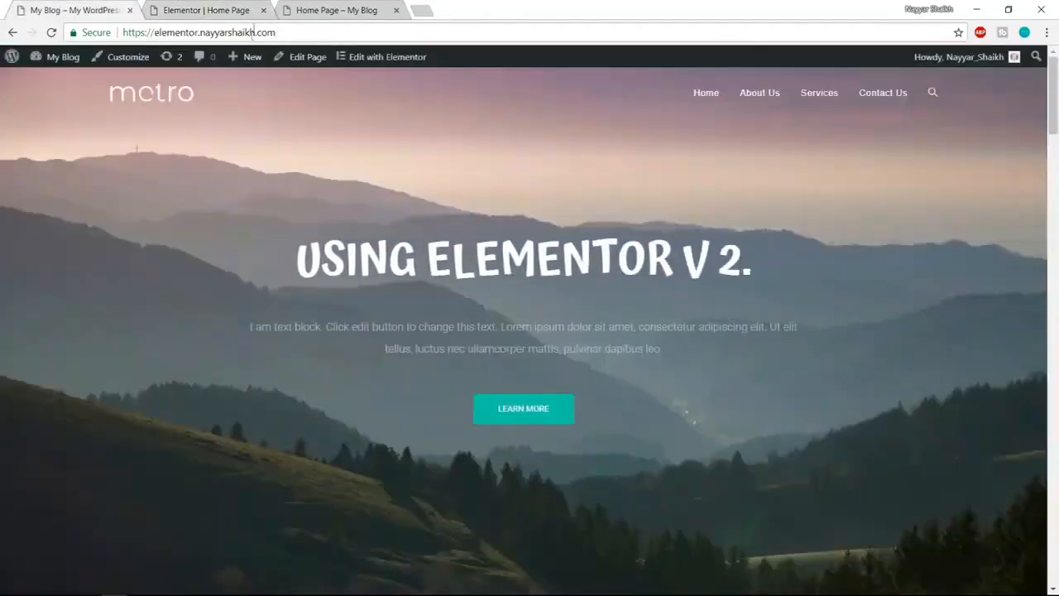
left_click(244, 10)
scroll(593, 295, "down", 5)
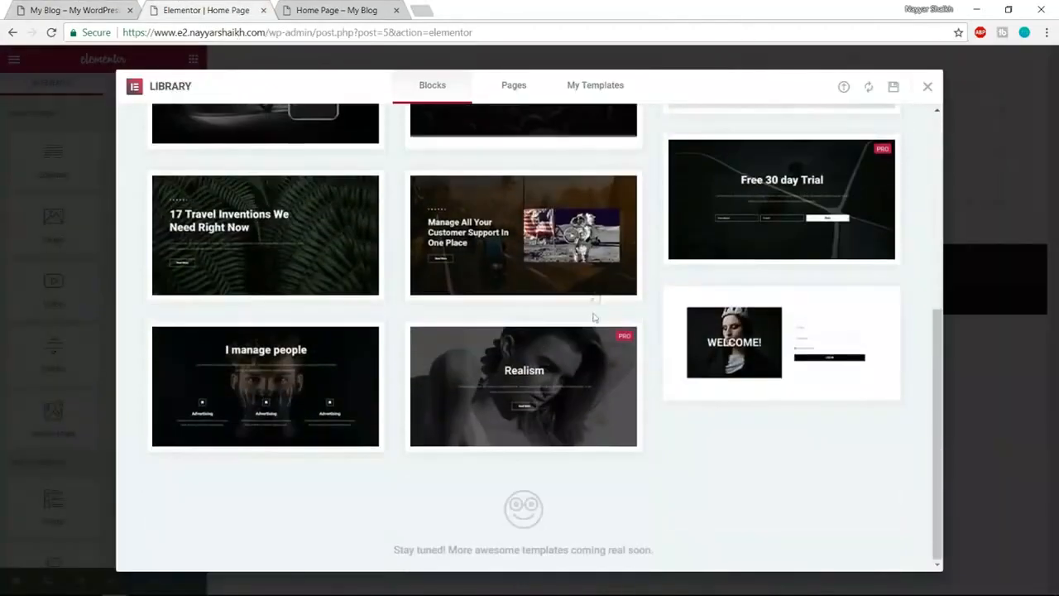
mouse_move(596, 366)
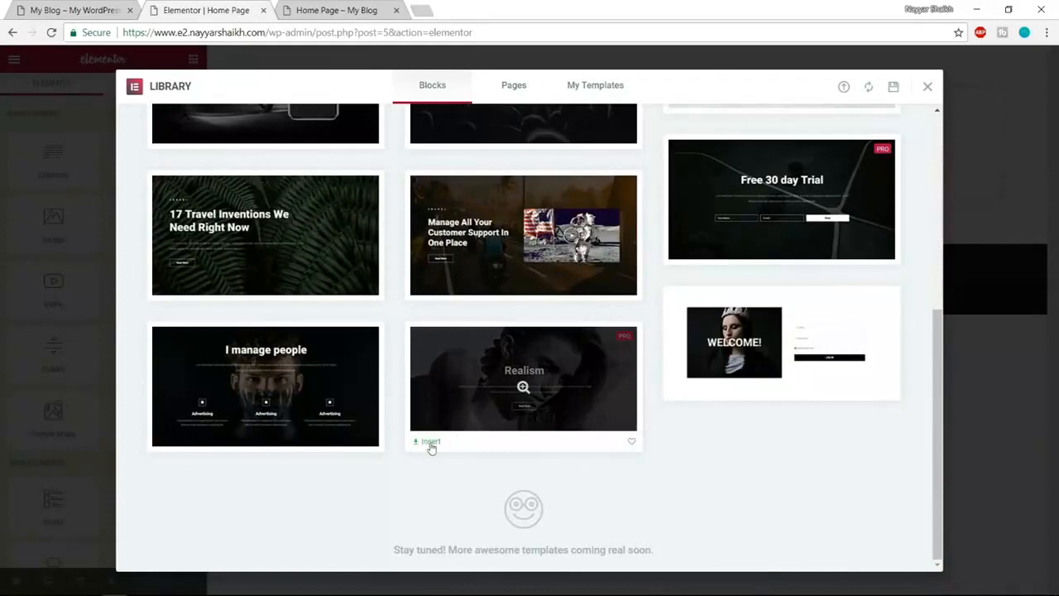
mouse_move(499, 383)
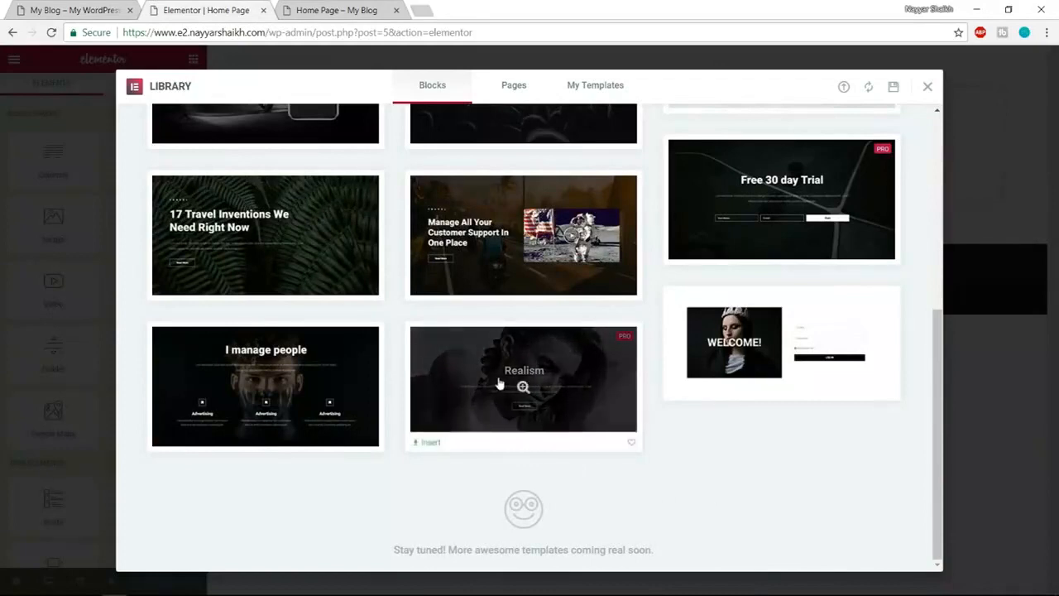
- Insert the Realism hero block and compare it with the live site's mountain hero
left_click(428, 445)
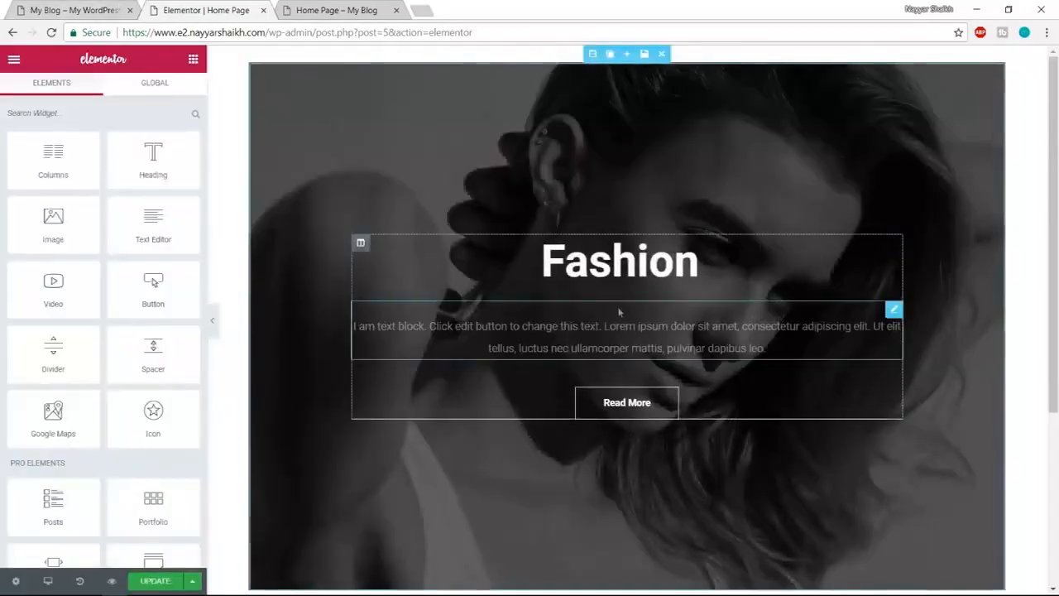
left_click(71, 5)
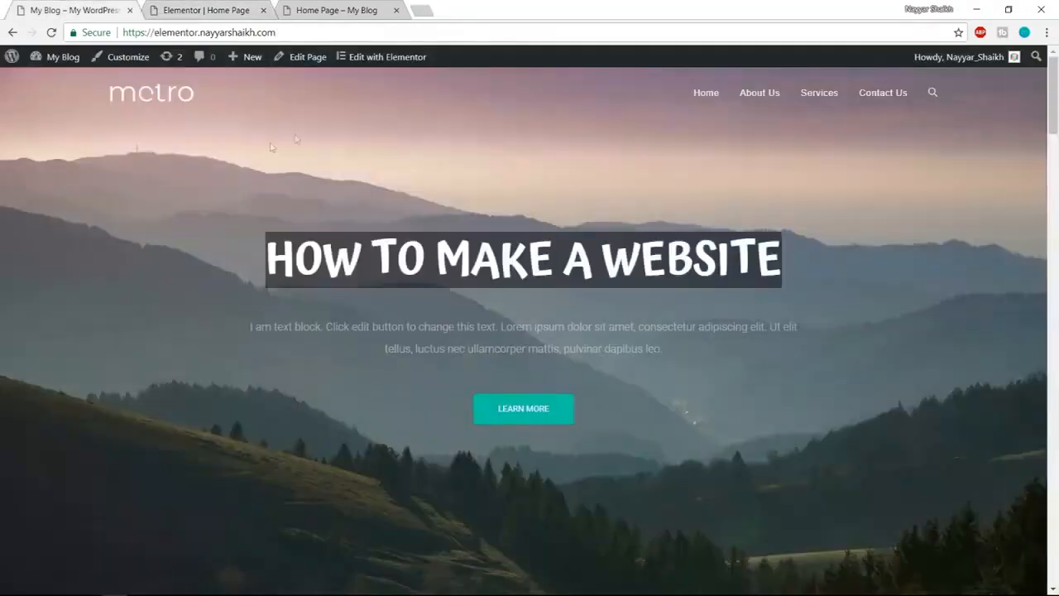
left_click(206, 10)
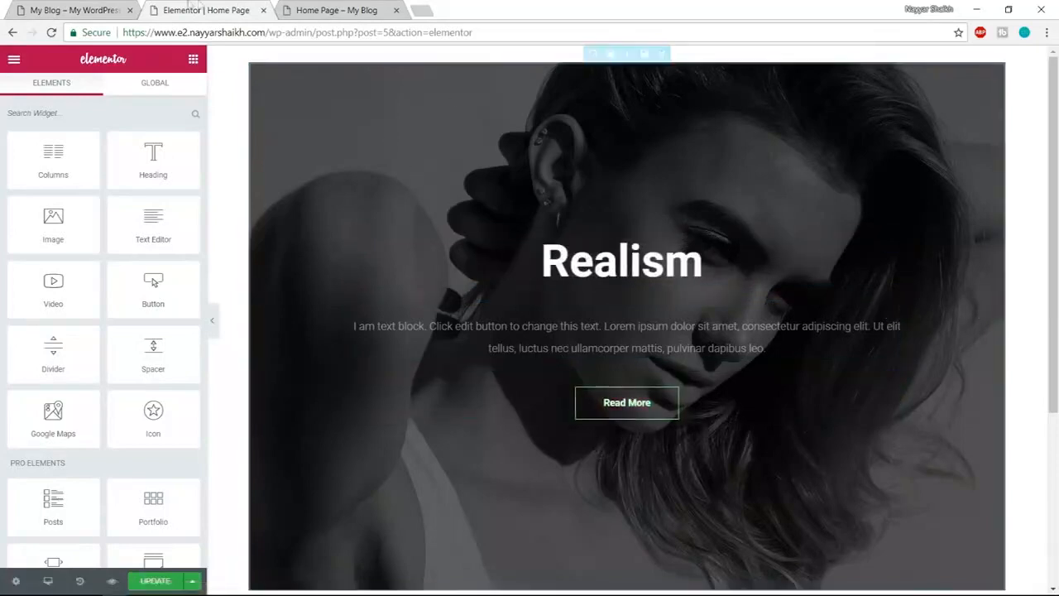
left_click(109, 10)
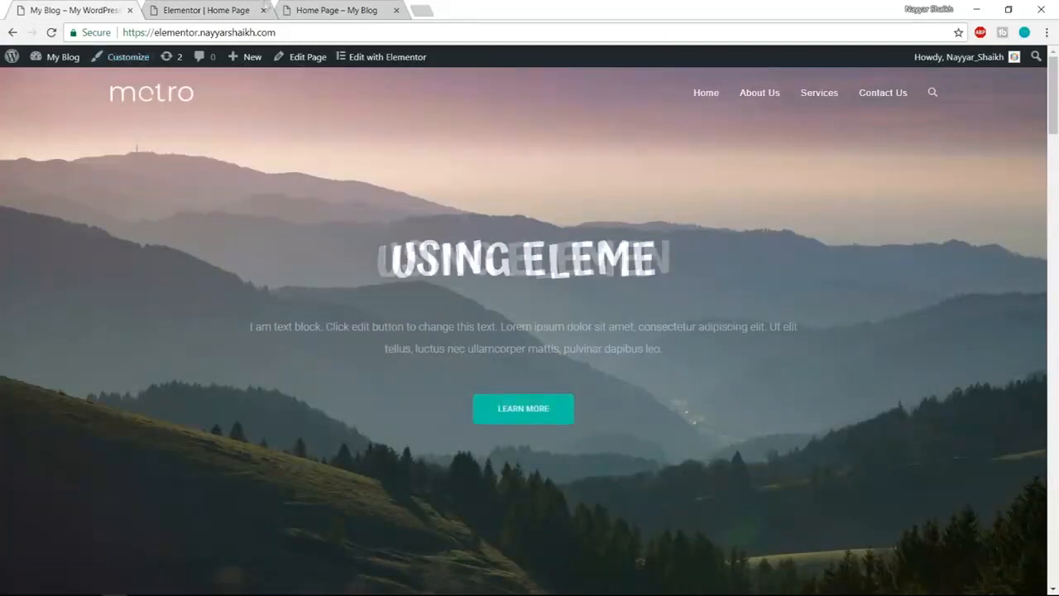
left_click(225, 7)
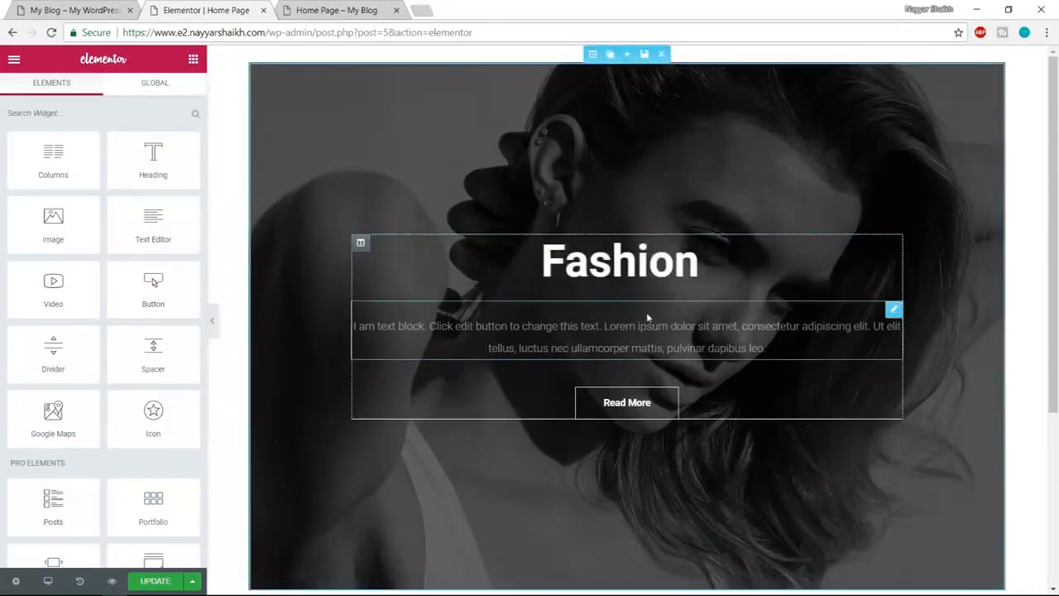
- Hide the editing panel to preview the cycling hero headline, then restore the panel
left_click(212, 325)
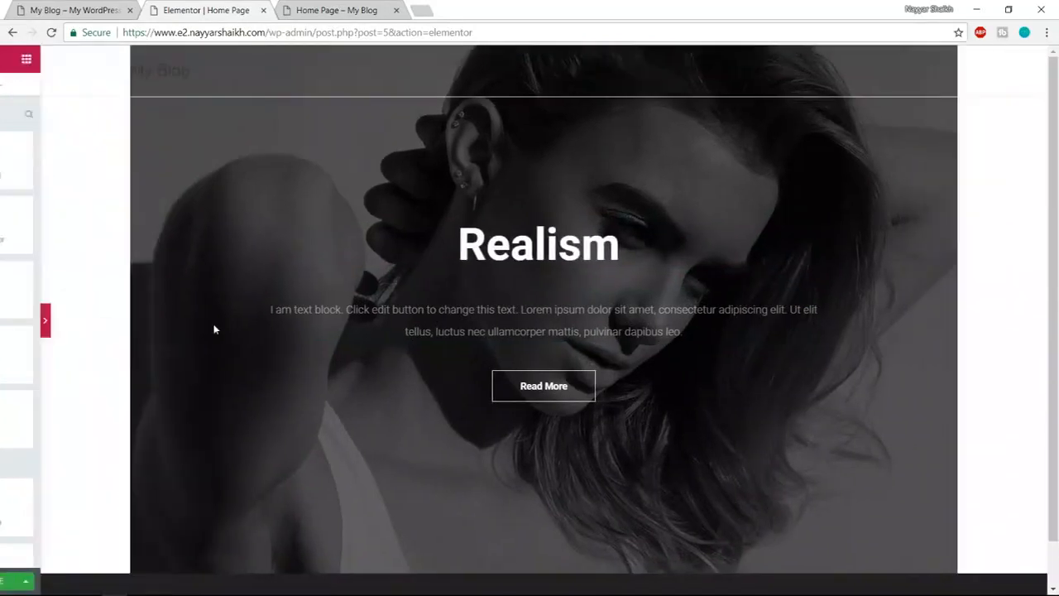
scroll(1003, 470, "down", 2)
scroll(1009, 508, "up", 2)
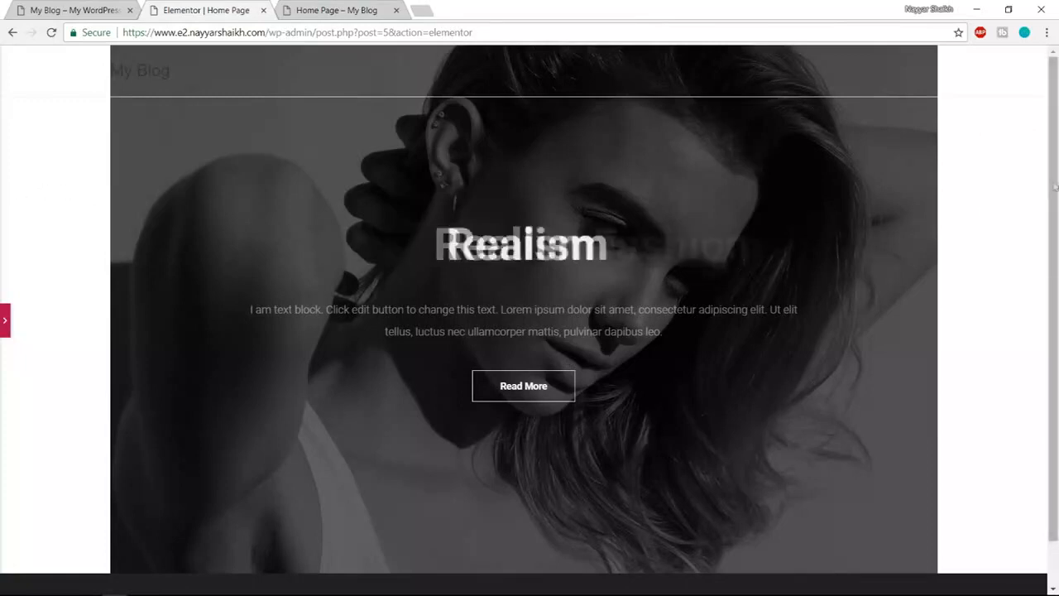
left_click(113, 8)
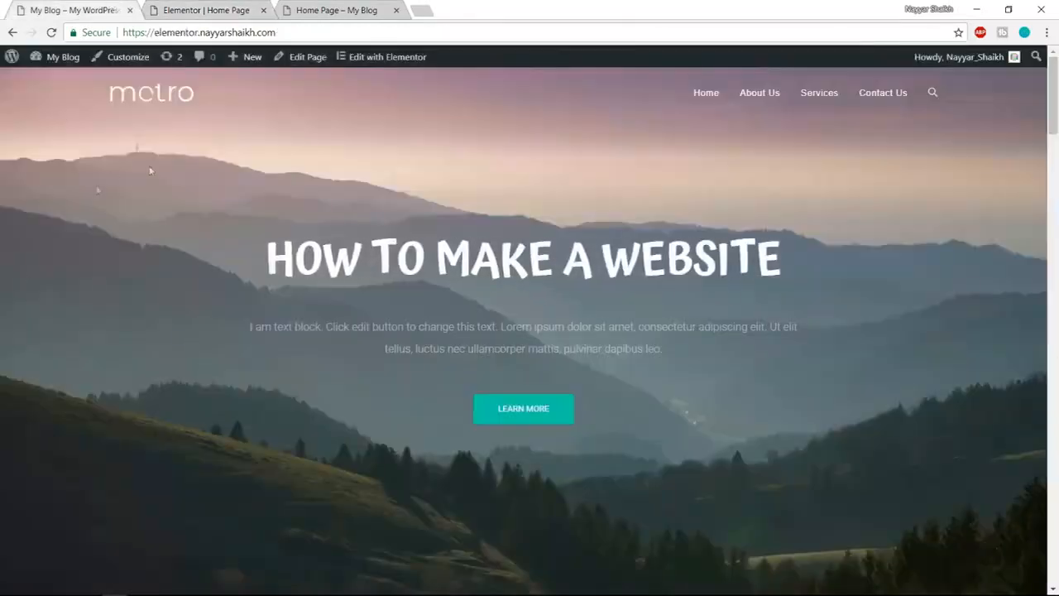
left_click(211, 10)
left_click(5, 327)
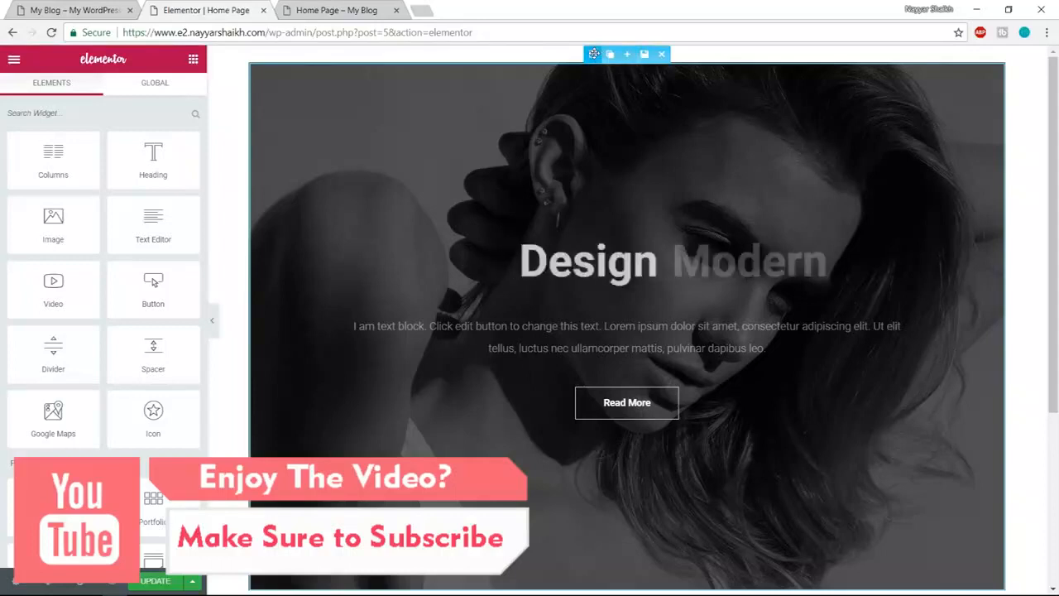
- Turn on Stretch Section for the hero section and preview the full-width result
left_click(593, 55)
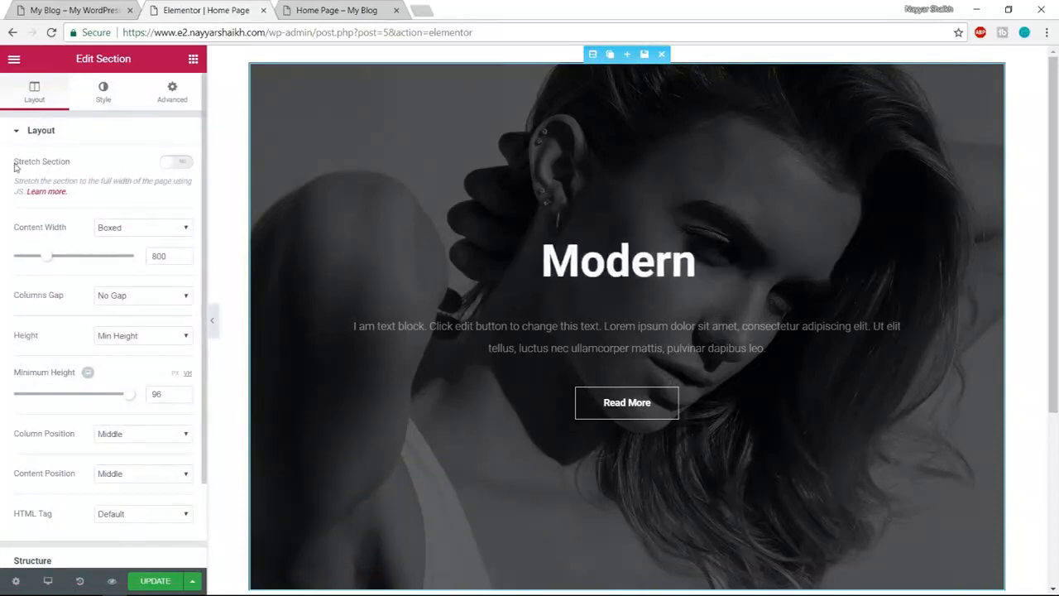
left_click(176, 162)
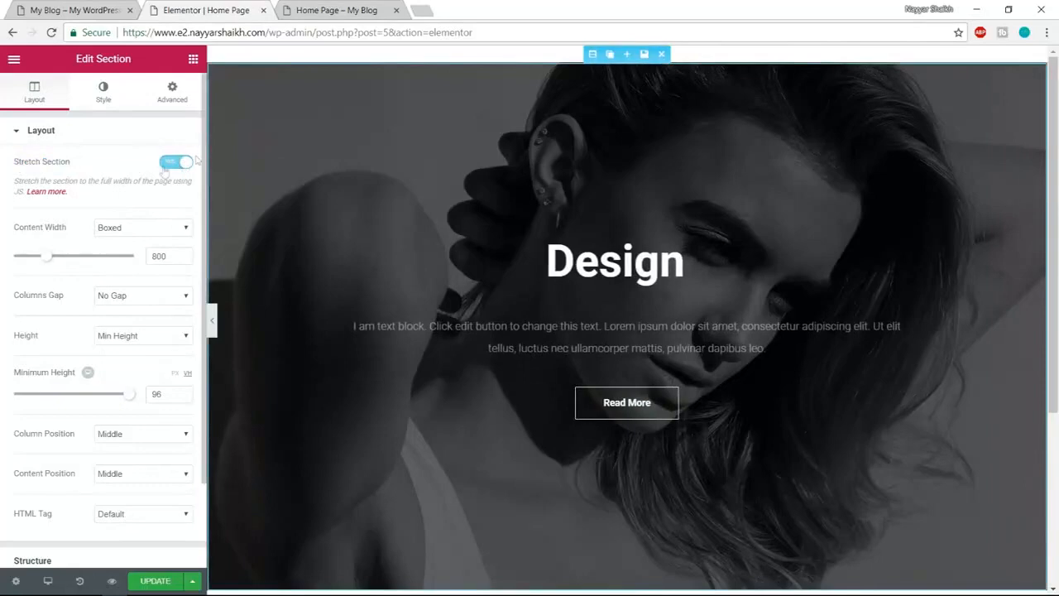
left_click(212, 320)
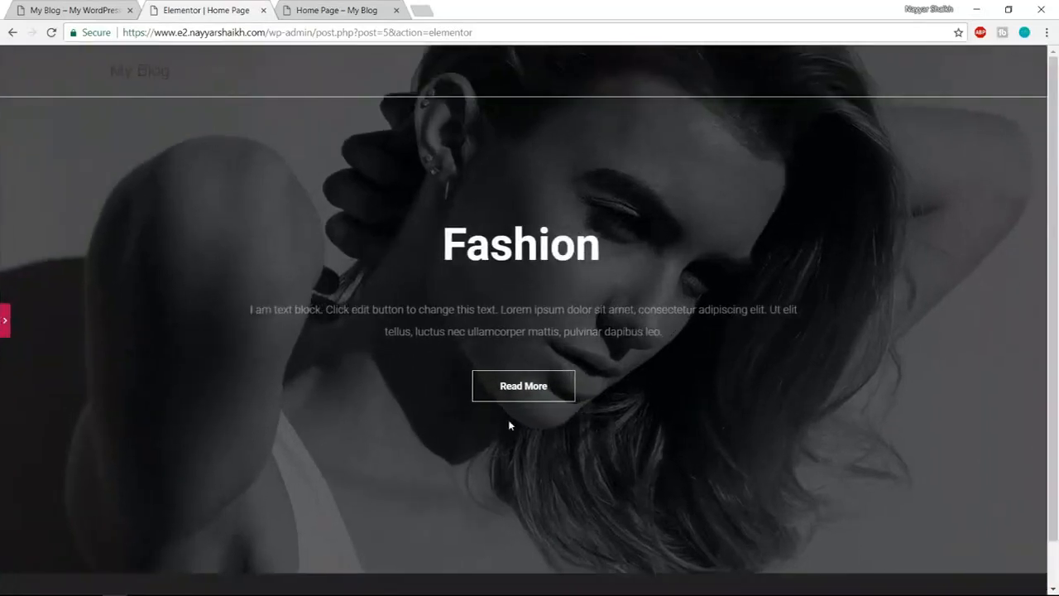
left_click(6, 327)
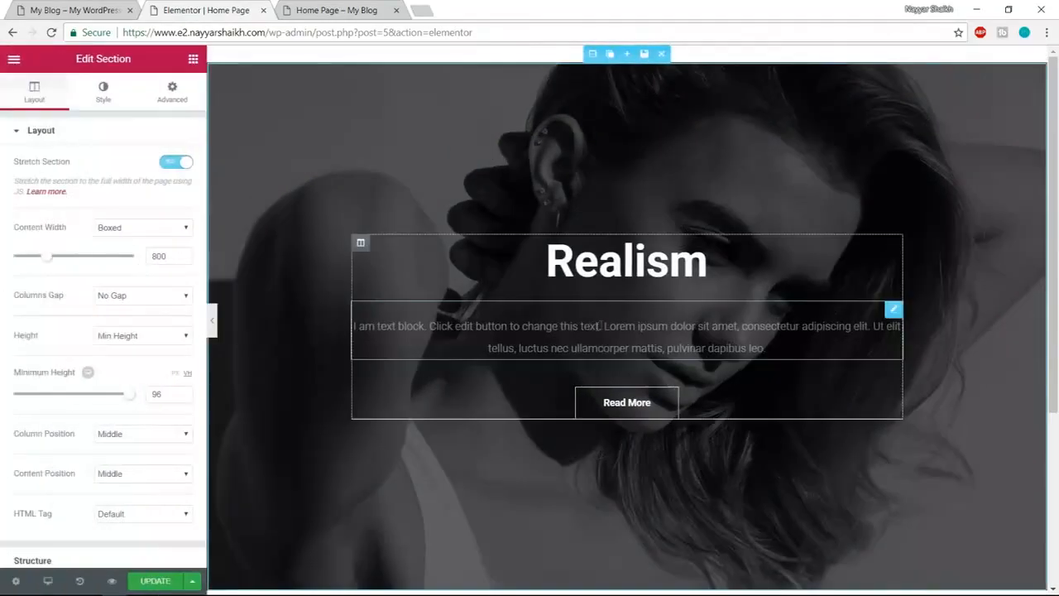
- Review the live site's Our Services section, then return to the Home Page editor
scroll(955, 381, "down", 1)
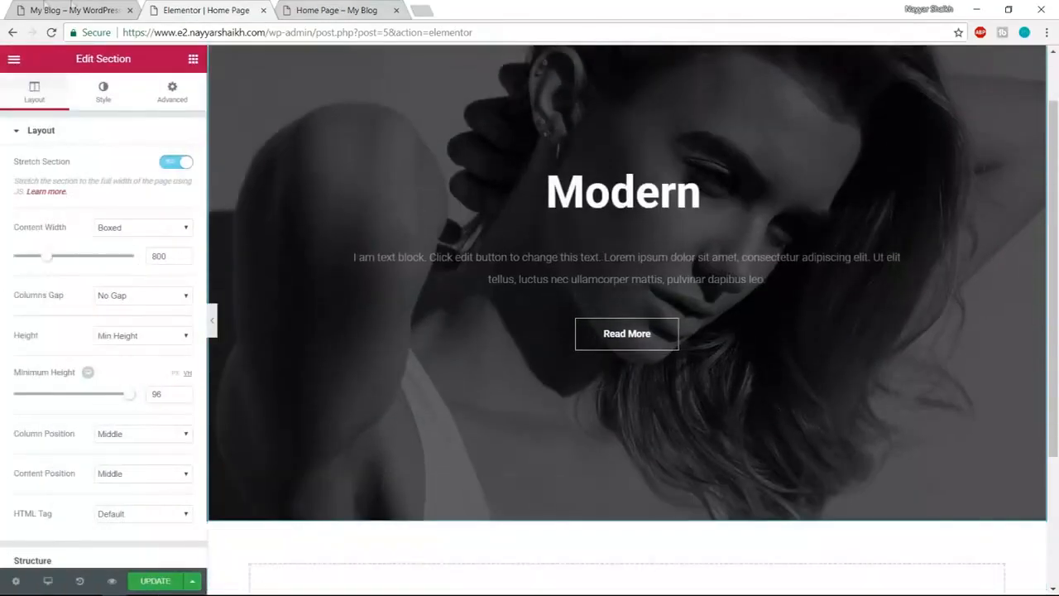
left_click(72, 5)
scroll(675, 393, "down", 5)
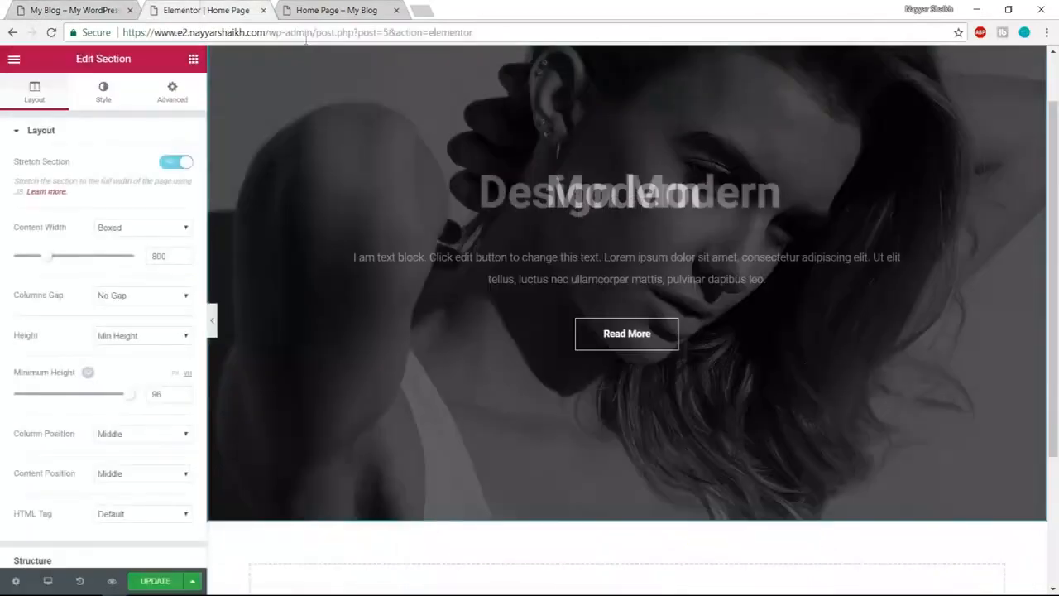
left_click(206, 10)
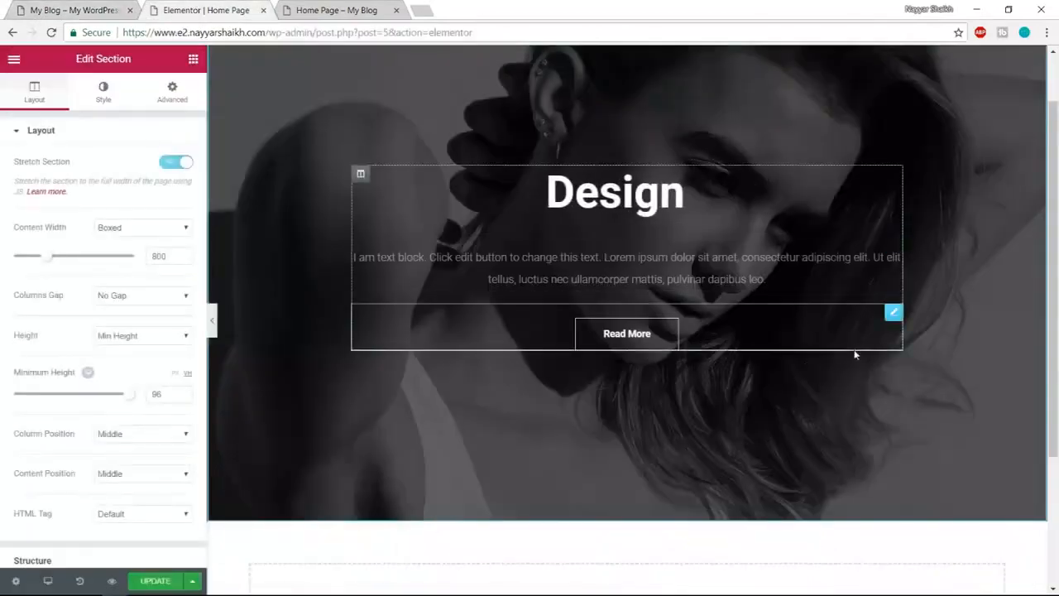
scroll(739, 523, "down", 3)
- Insert the Image Services block from the Services category below the hero
left_click(710, 422)
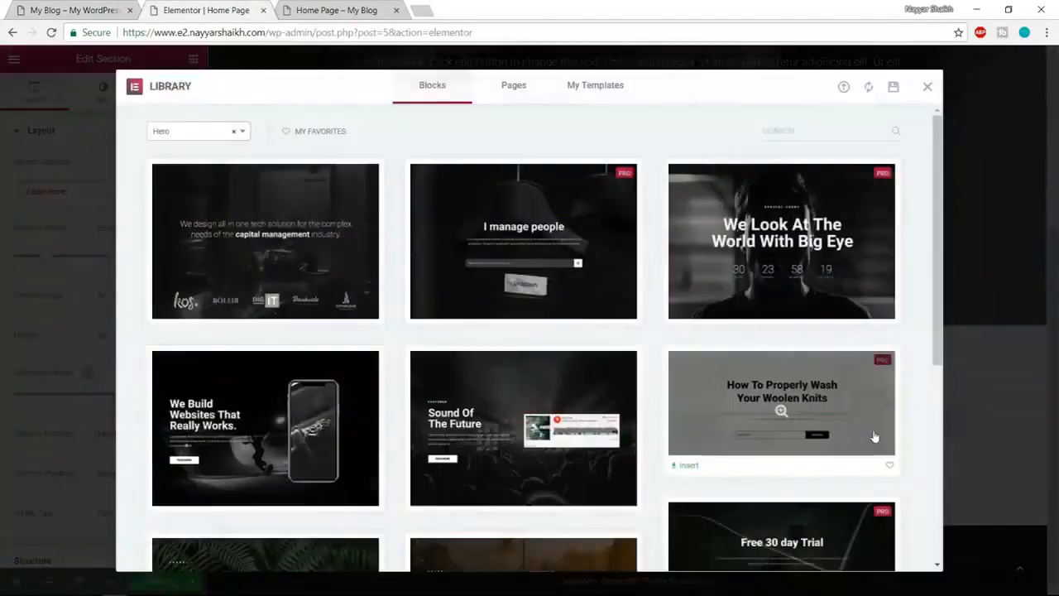
left_click(168, 134)
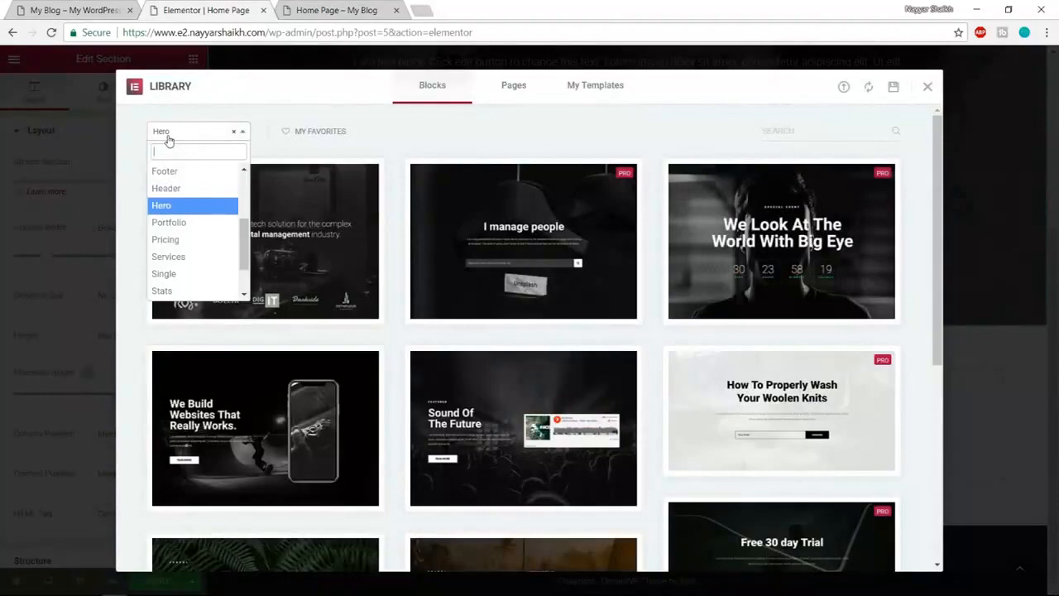
left_click(183, 257)
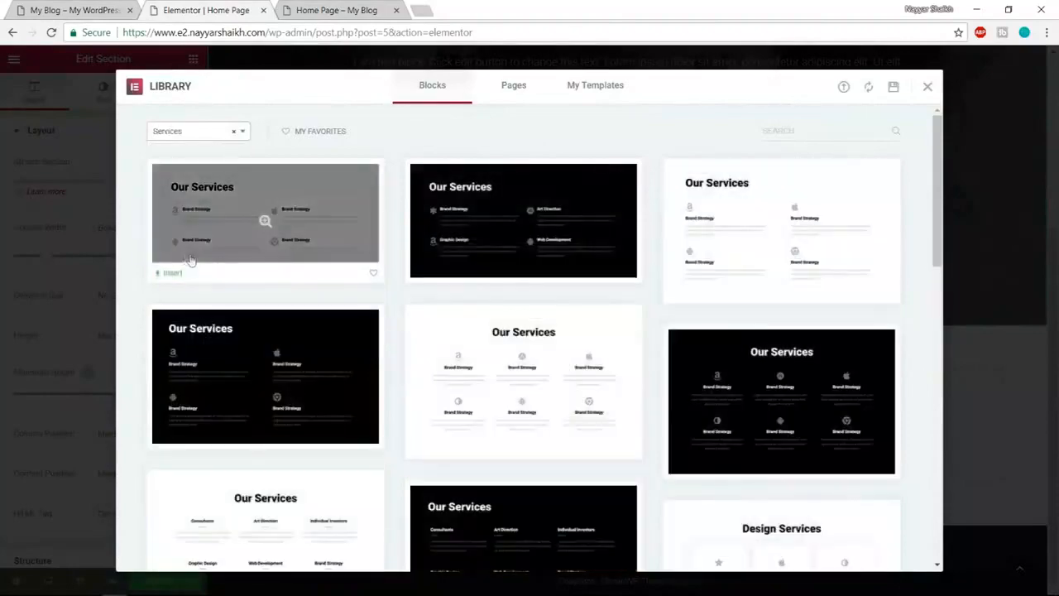
scroll(839, 258, "down", 3)
scroll(840, 269, "down", 10)
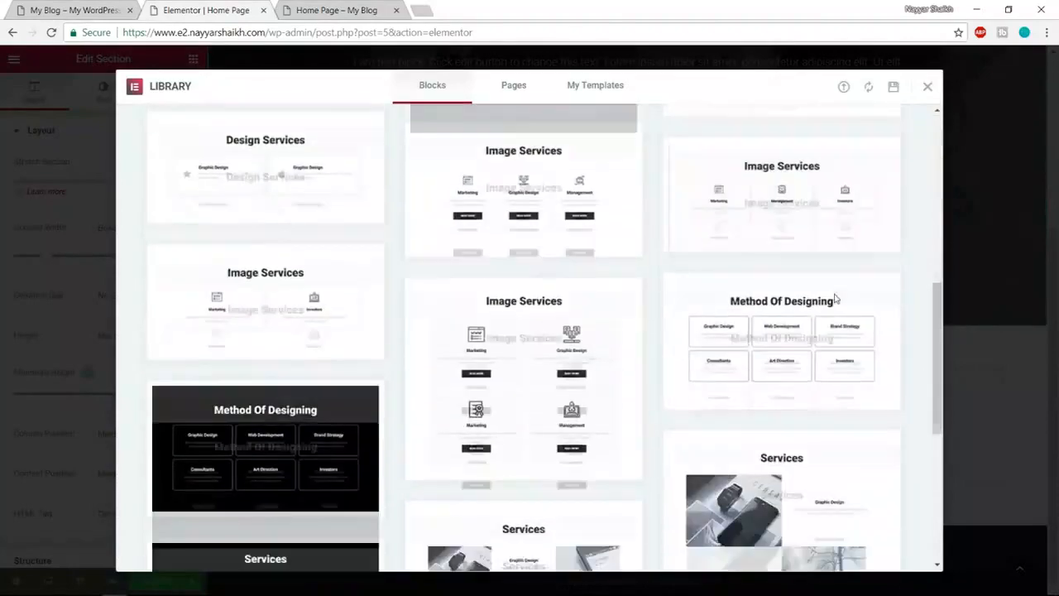
scroll(756, 376, "up", 8)
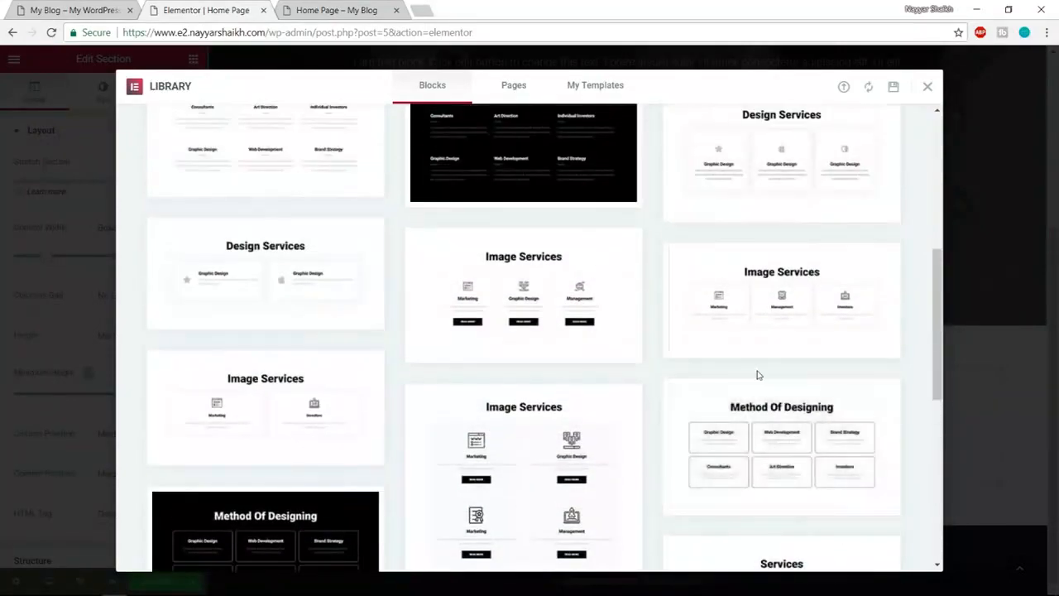
mouse_move(554, 287)
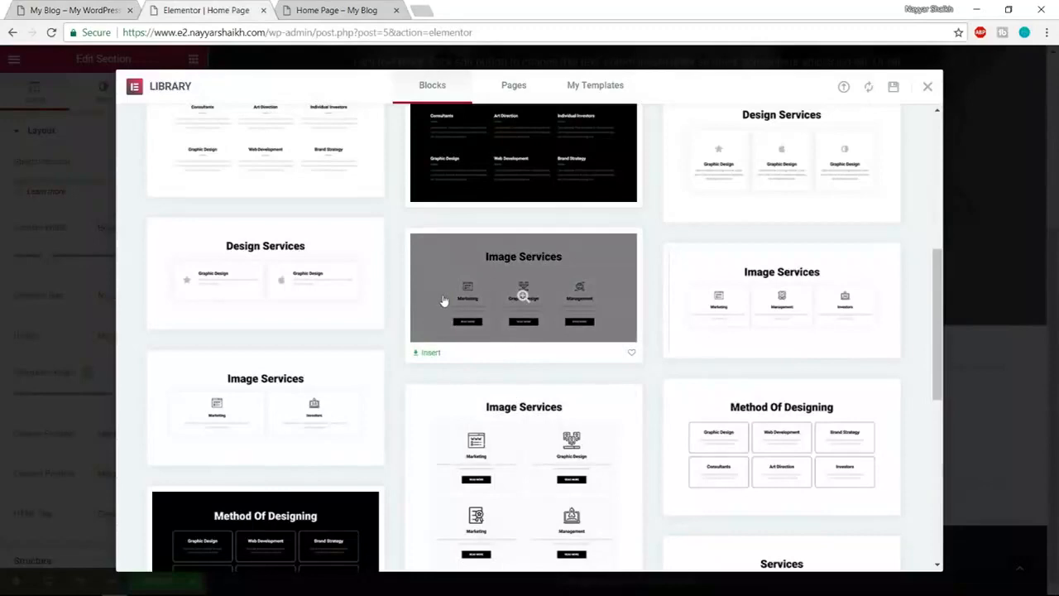
left_click(429, 354)
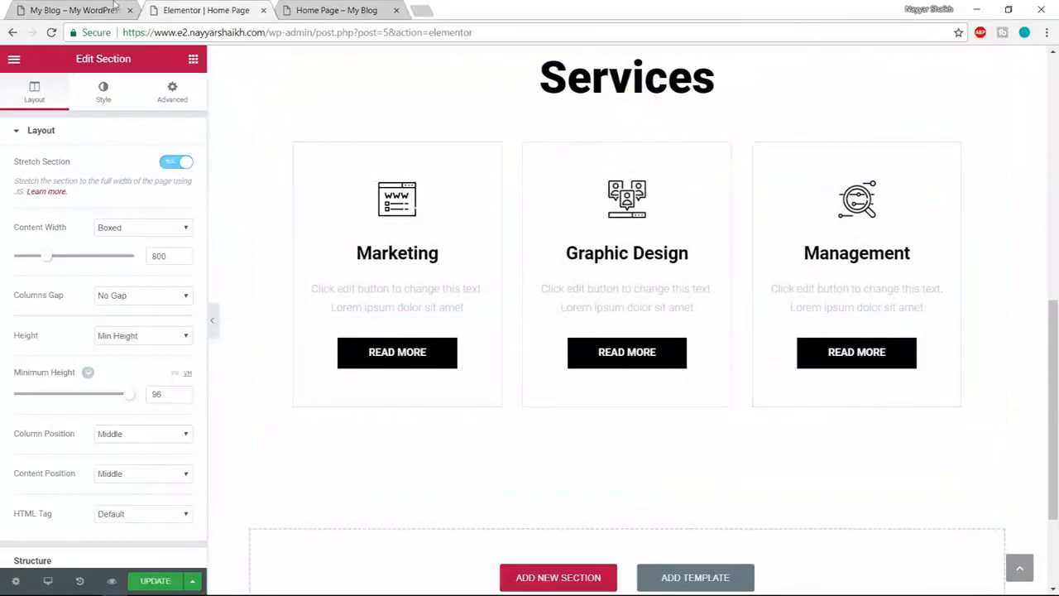
left_click(66, 6)
- Return to the Home Page editor and bring the Services section into view
scroll(355, 341, "down", 2)
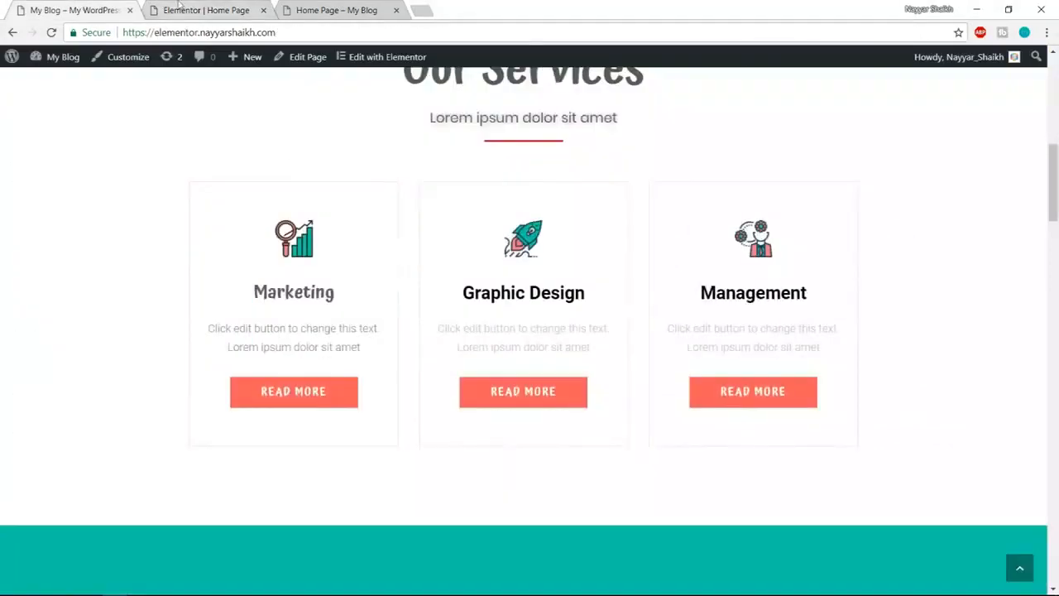
left_click(179, 7)
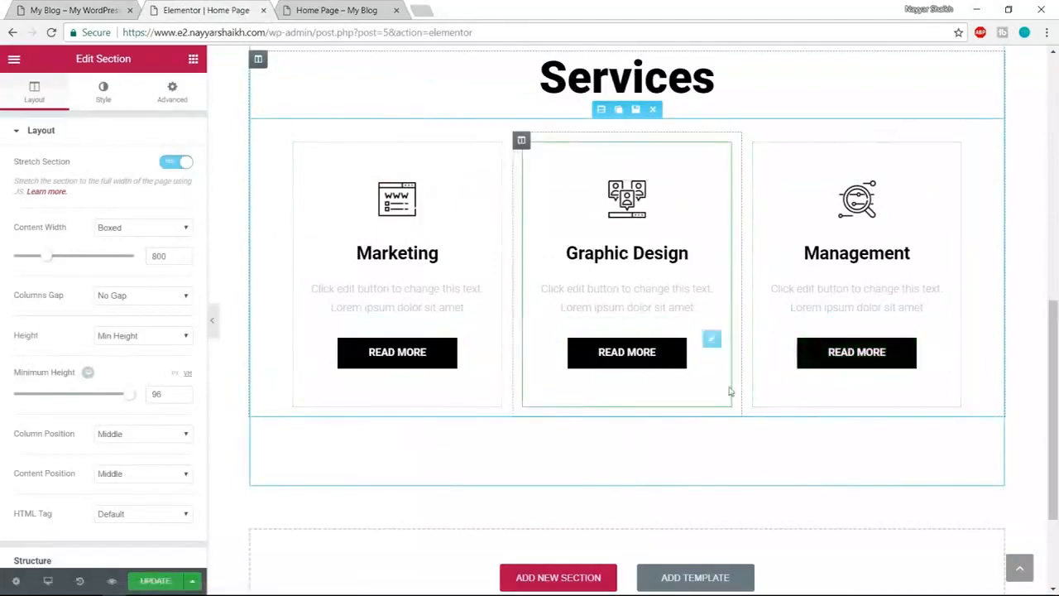
scroll(728, 389, "up", 1)
scroll(730, 391, "up", 1)
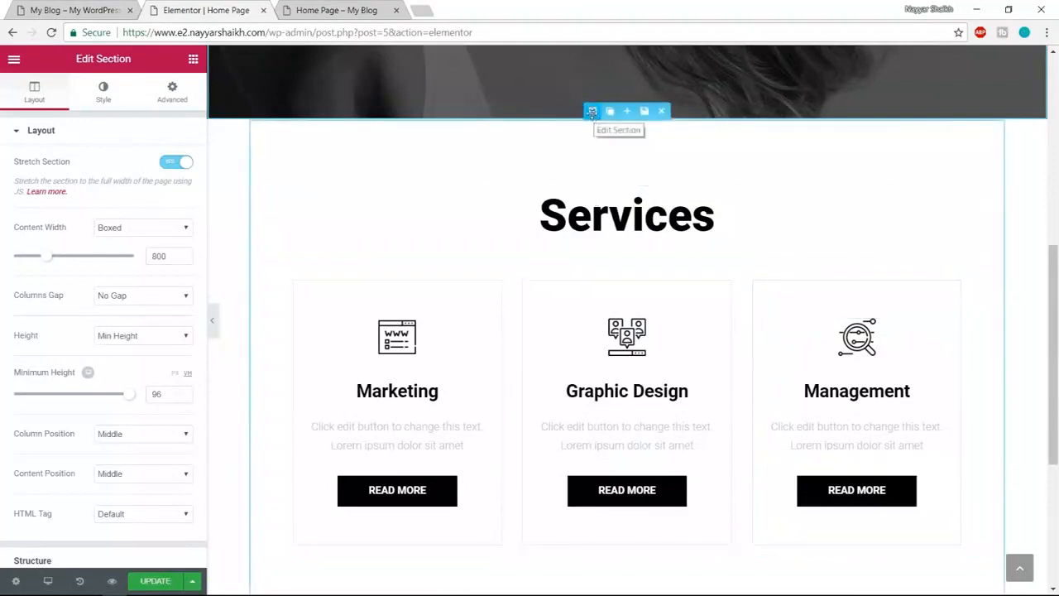
- Enable Stretch Section on the Services section and compare it with the live site
left_click(593, 111)
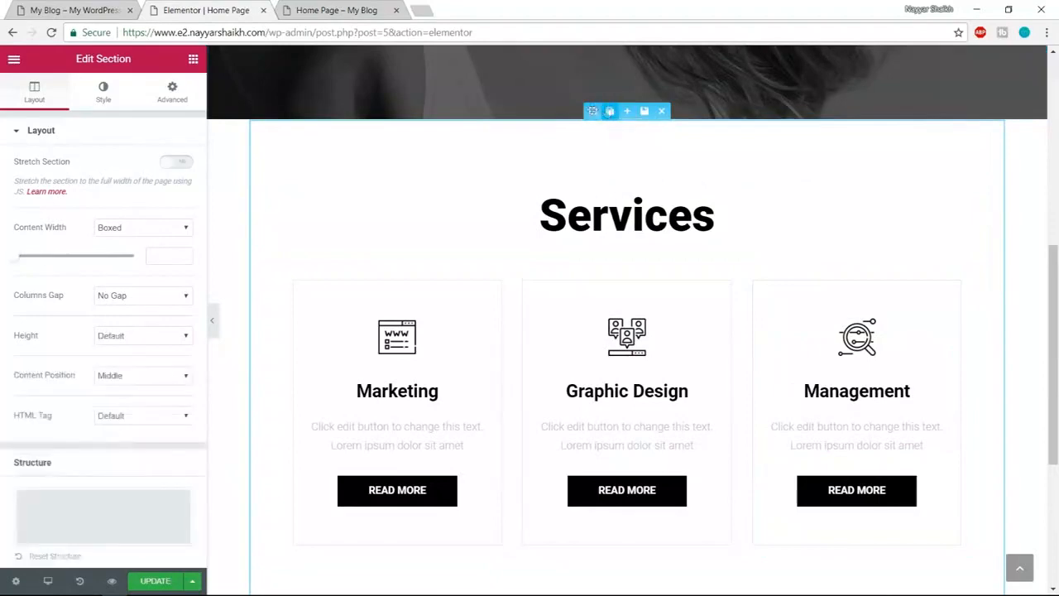
left_click(180, 162)
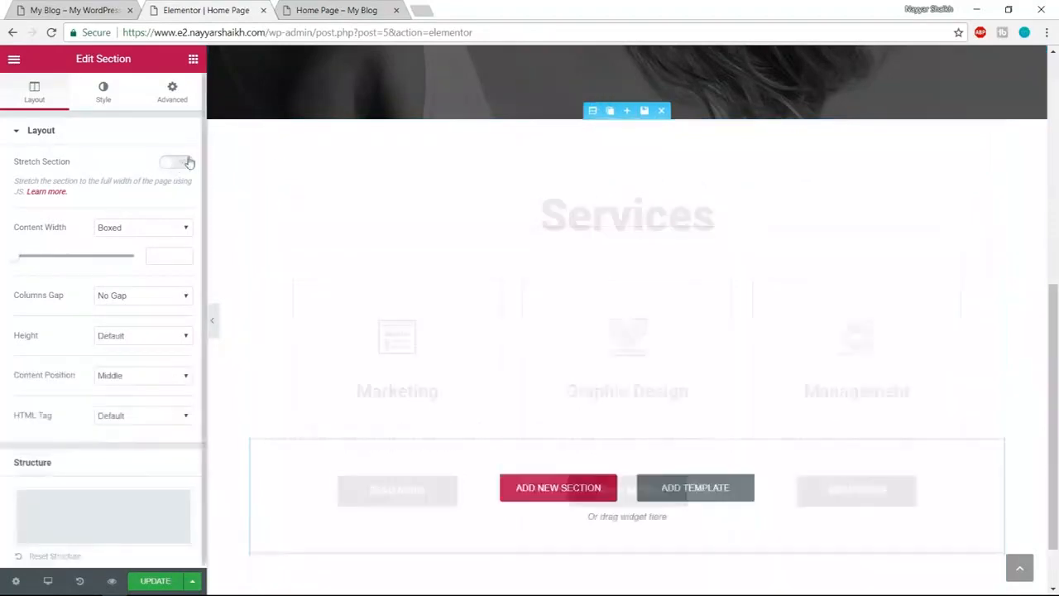
key("ctrl+1")
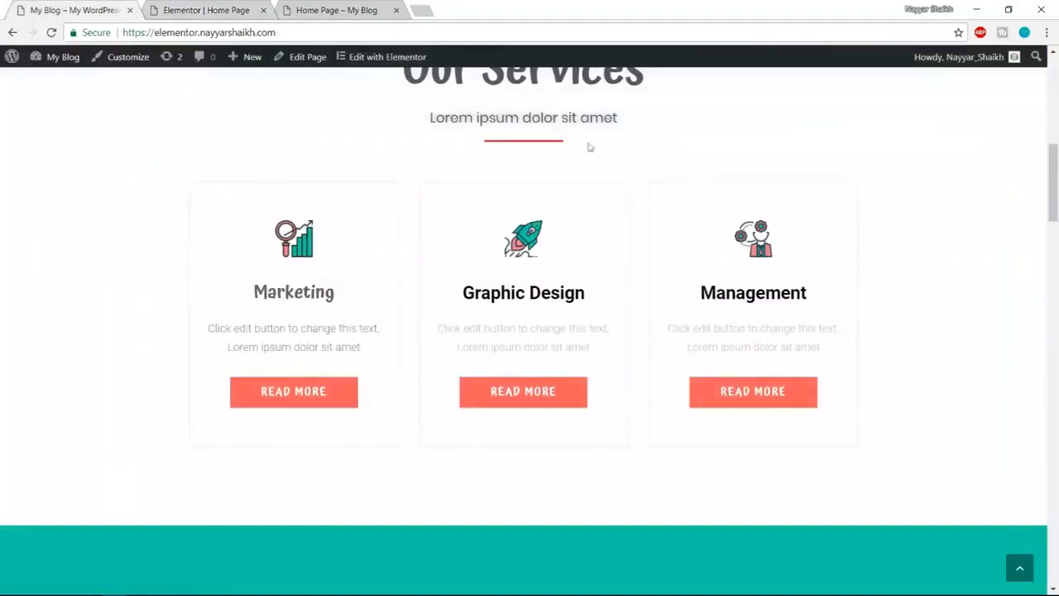
scroll(707, 288, "down", 5)
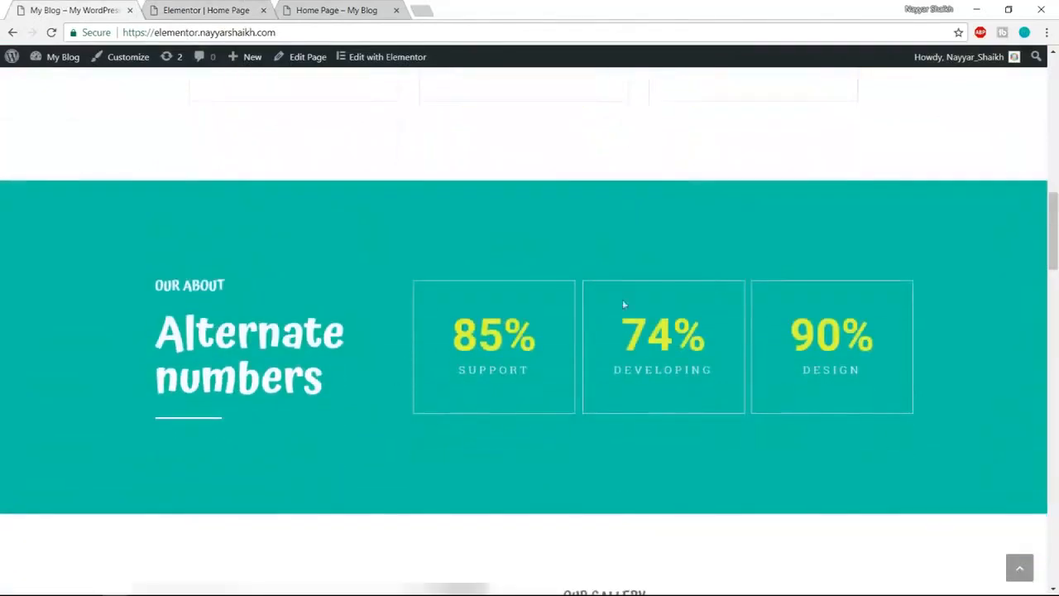
left_click(222, 8)
scroll(662, 290, "down", 3)
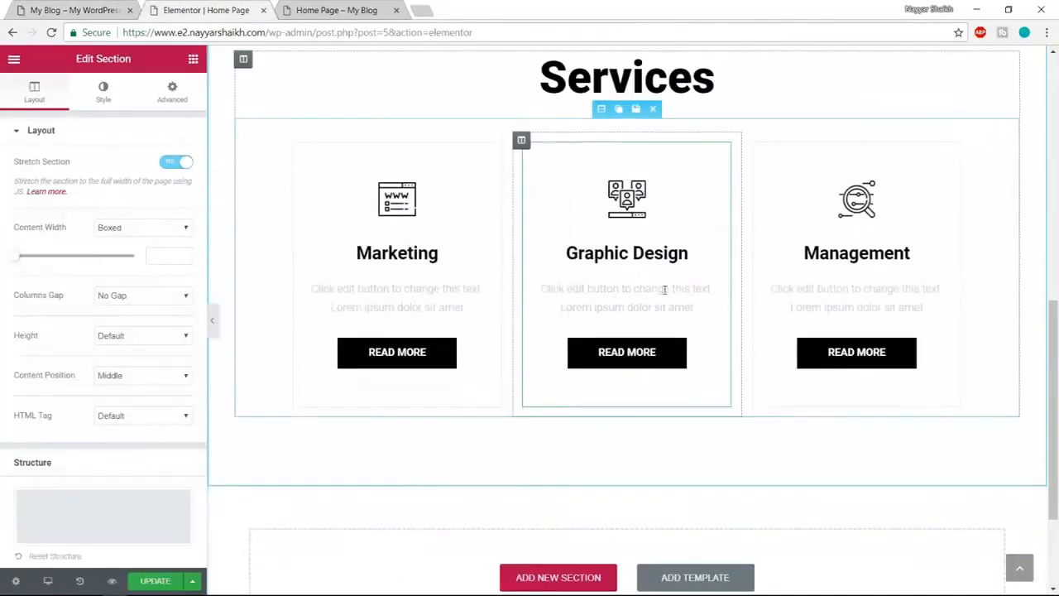
- Insert the Alternate Numbers block from the Stats category below Services
left_click(699, 443)
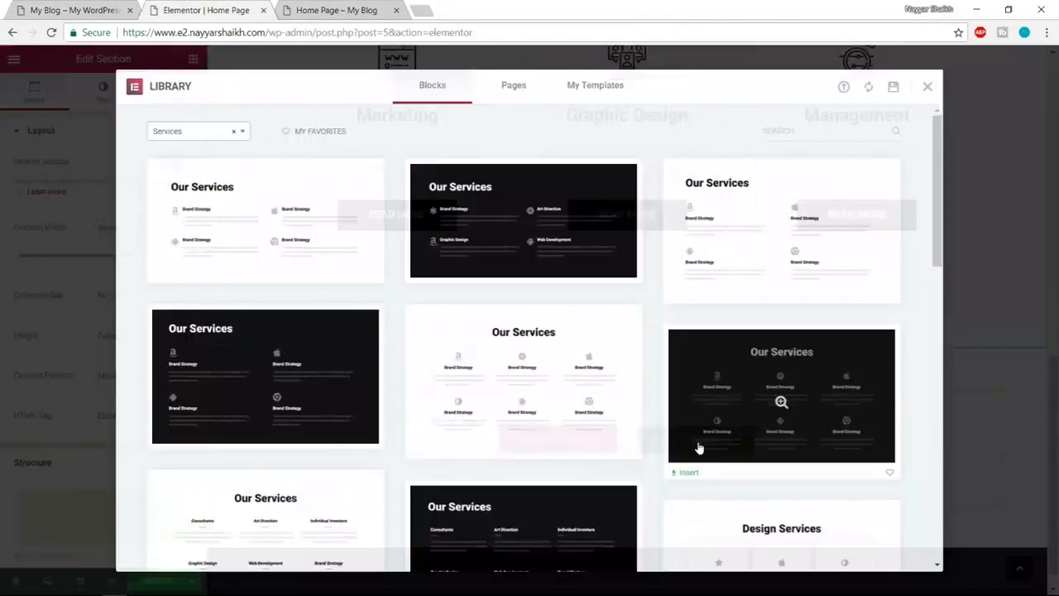
left_click(181, 138)
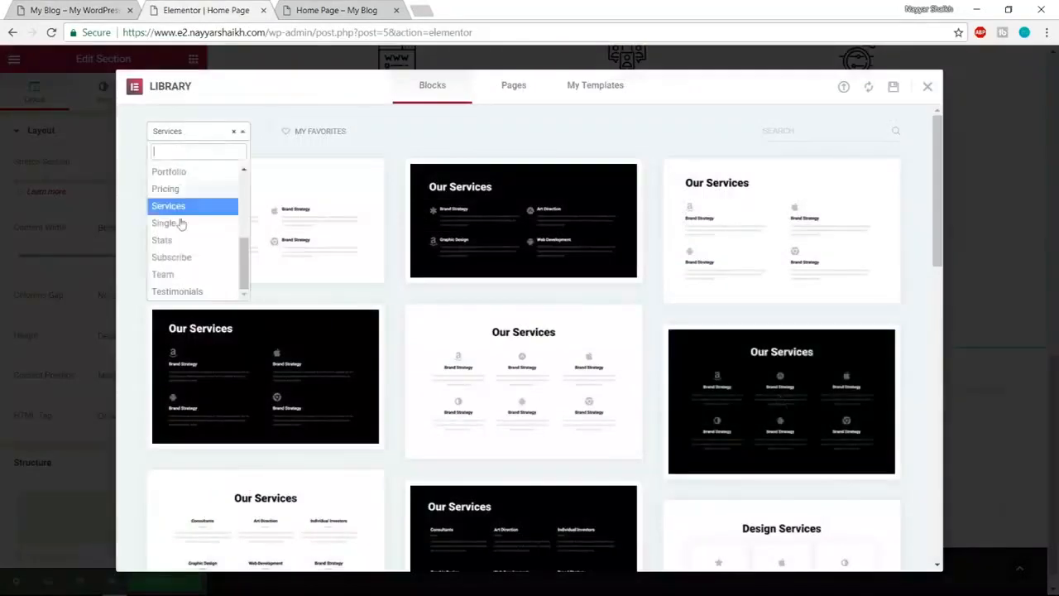
left_click(198, 240)
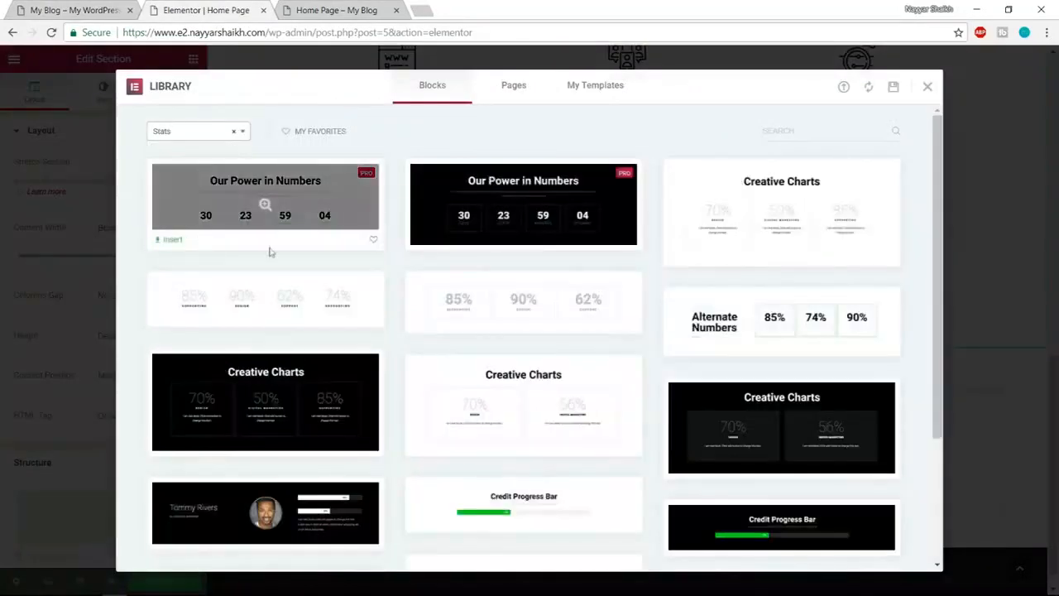
scroll(850, 244, "down", 1)
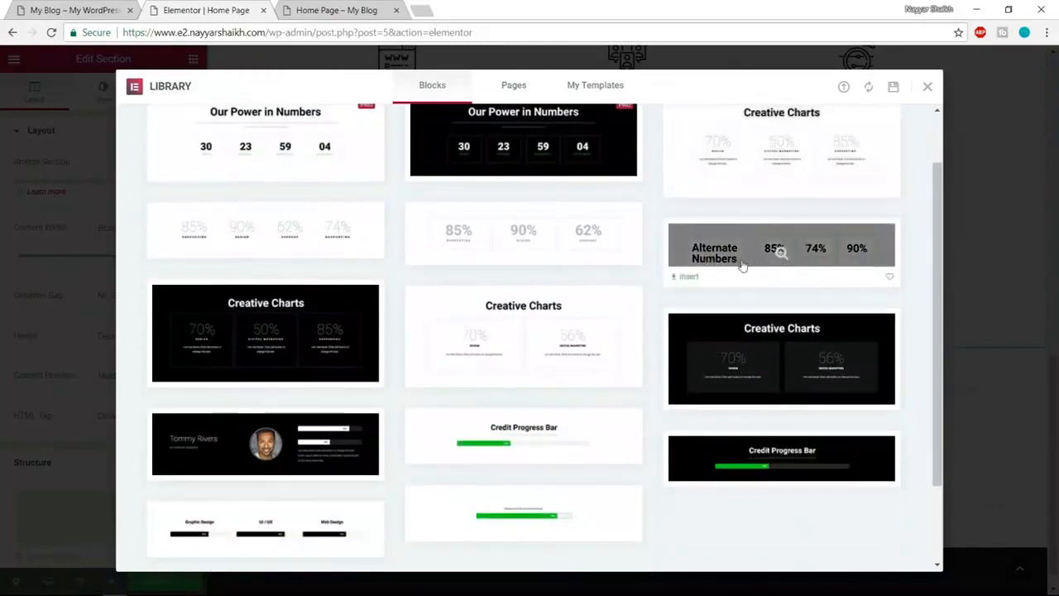
left_click(689, 278)
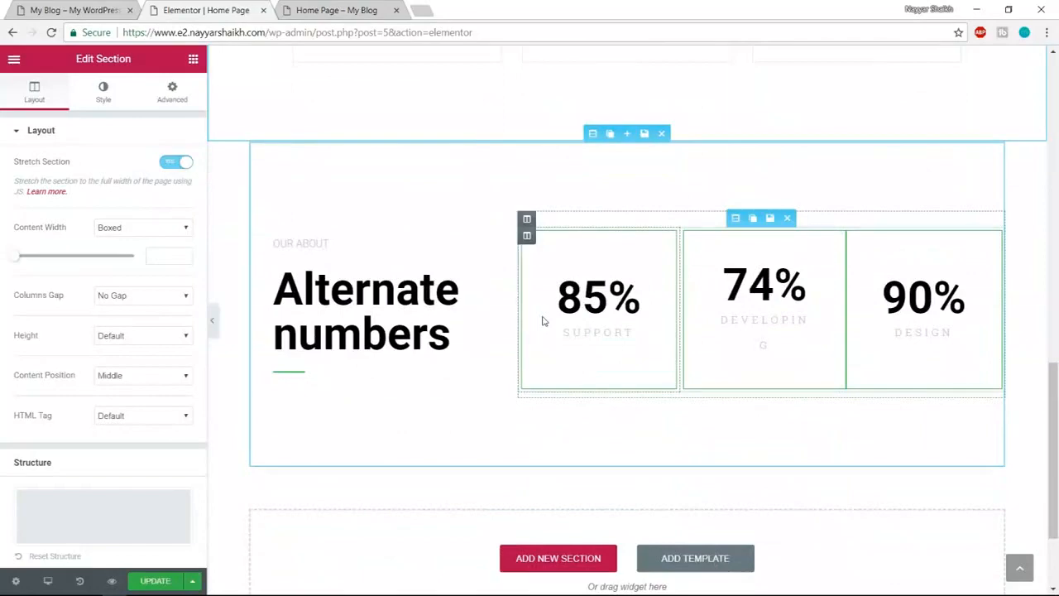
- Stretch the new numbers section to the full page width
left_click(592, 137)
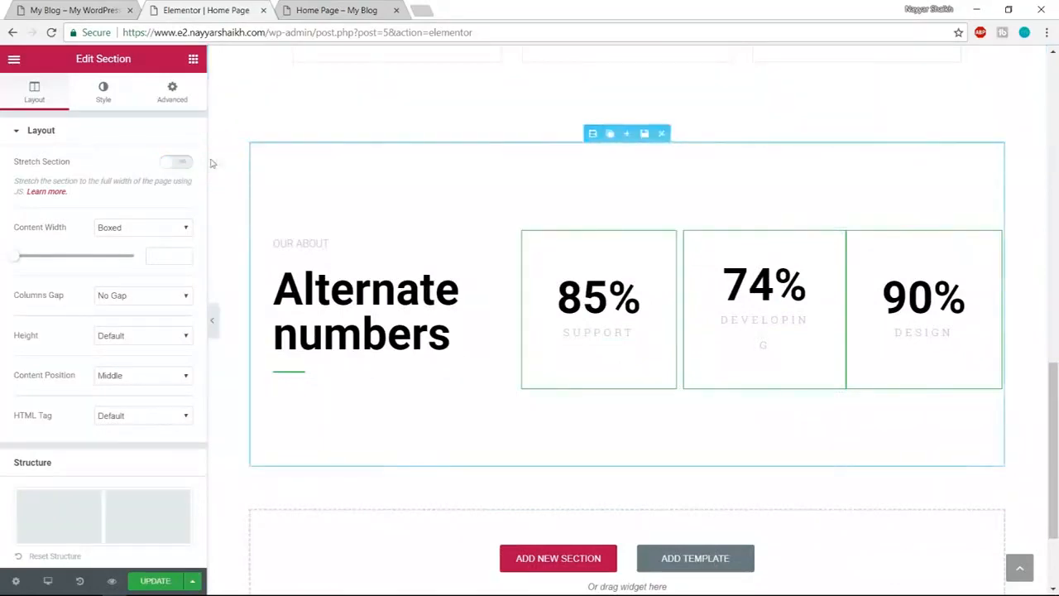
left_click(180, 165)
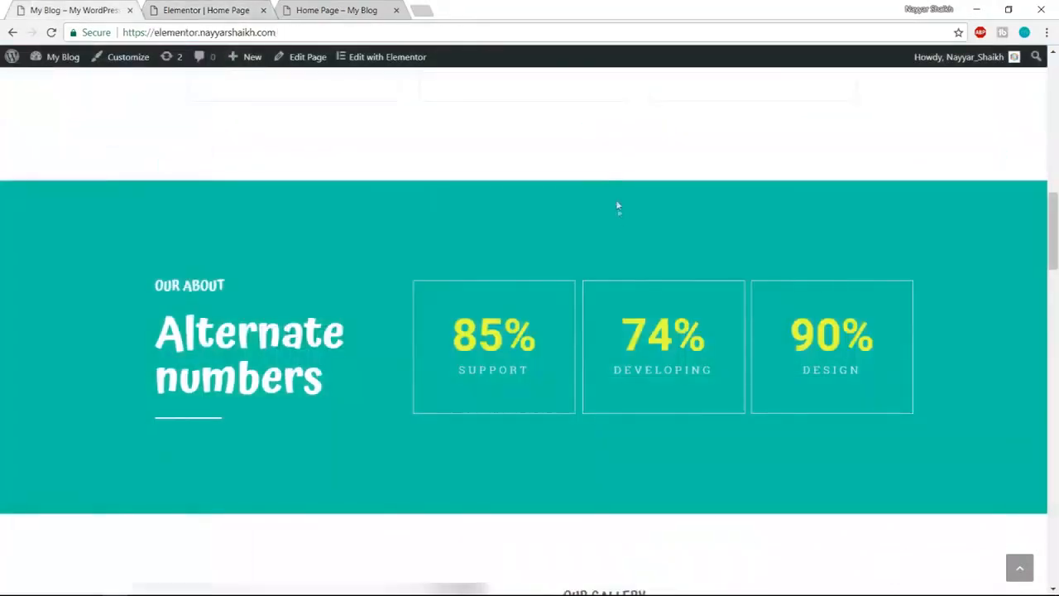
scroll(622, 237, "down", 3)
scroll(622, 237, "down", 2)
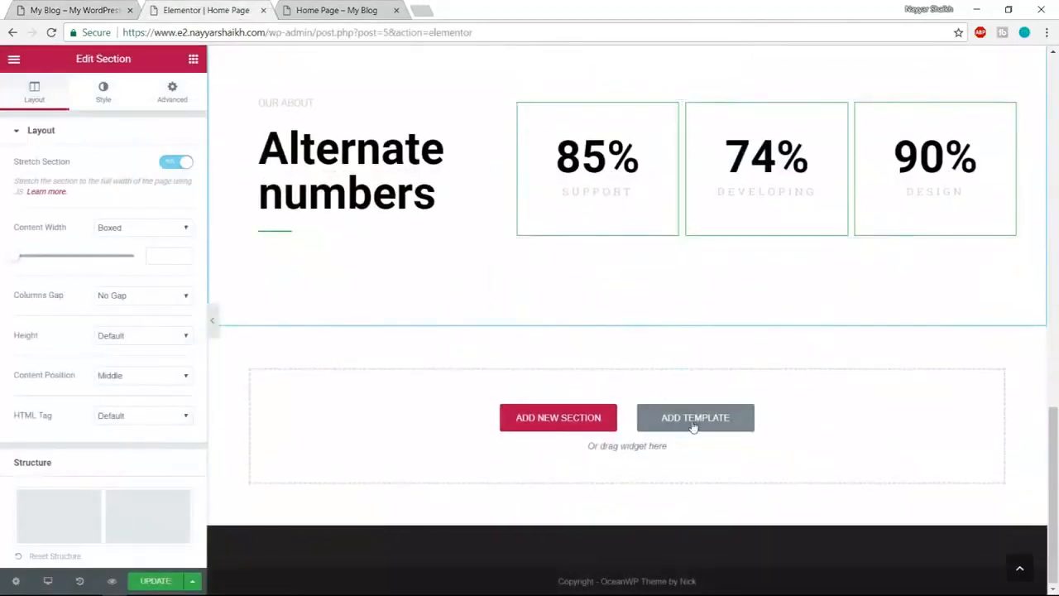
- Insert the Features to start block from the Features category below the numbers section
left_click(693, 418)
left_click(187, 137)
scroll(193, 240, "up", 5)
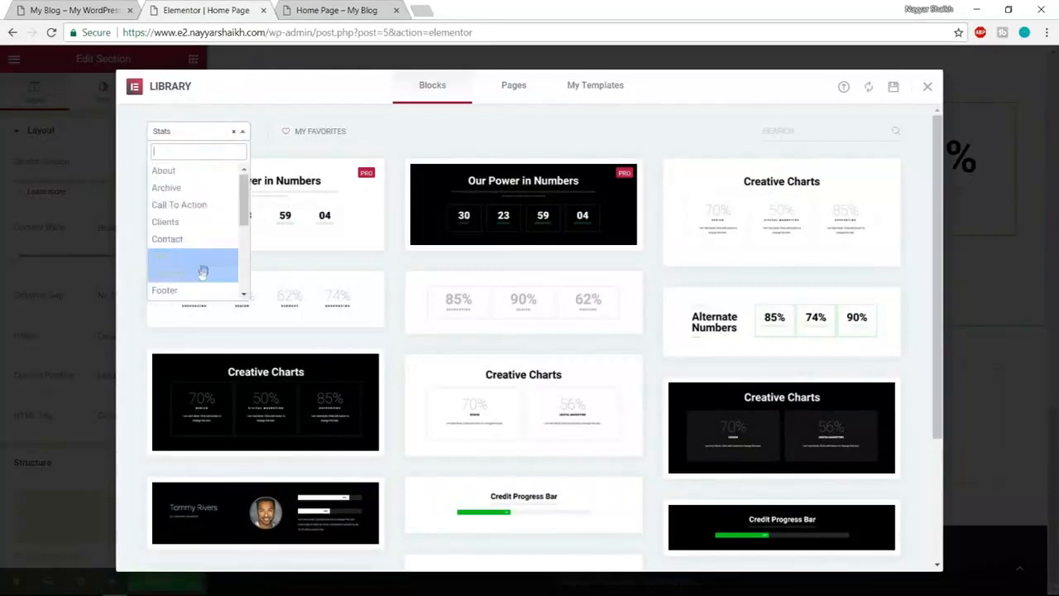
left_click(189, 274)
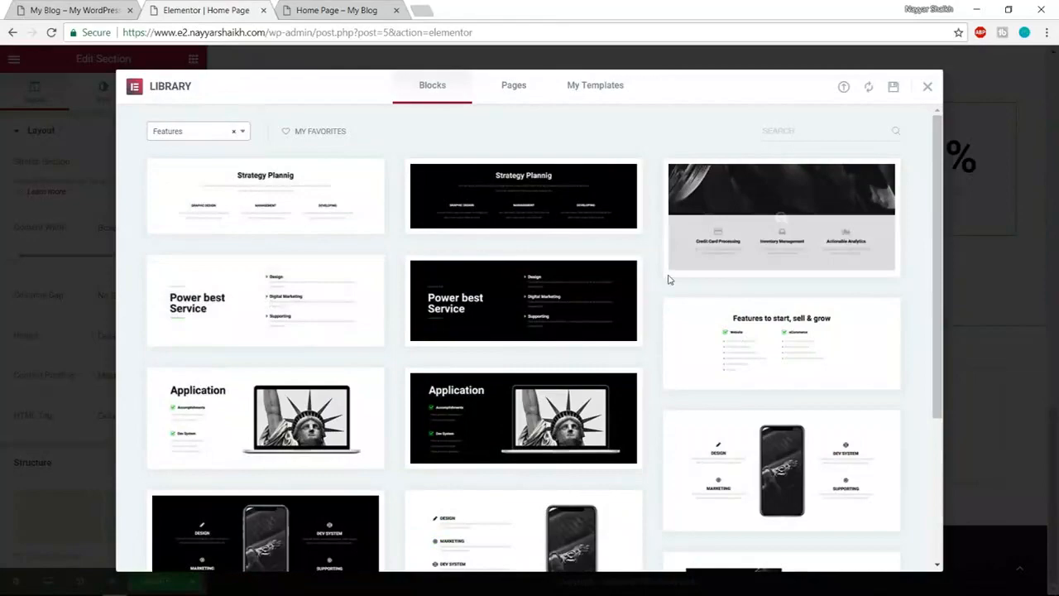
scroll(669, 280, "down", 5)
scroll(250, 278, "up", 1)
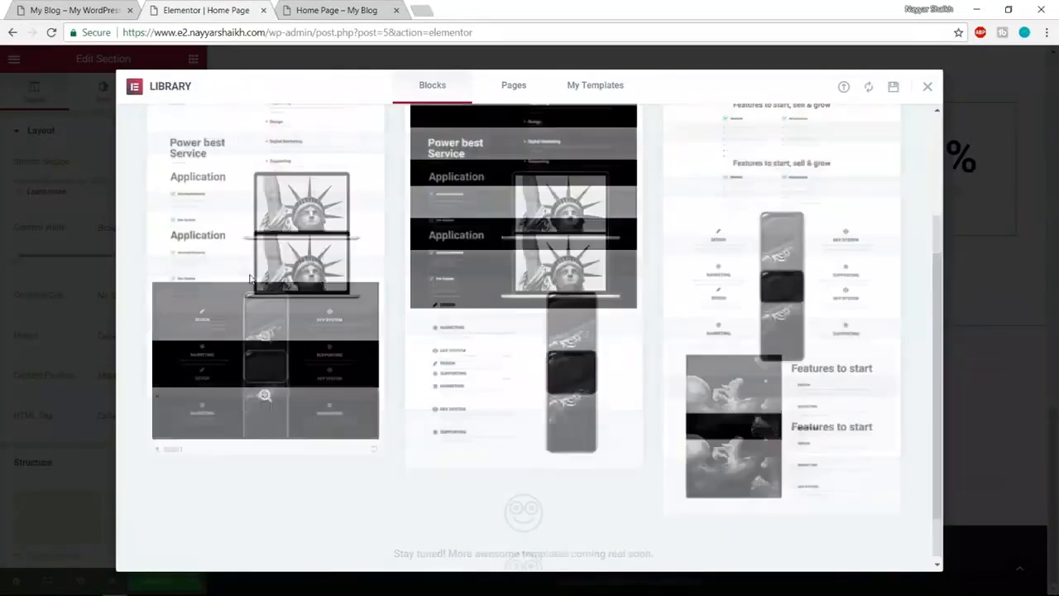
scroll(250, 278, "up", 2)
scroll(245, 277, "down", 4)
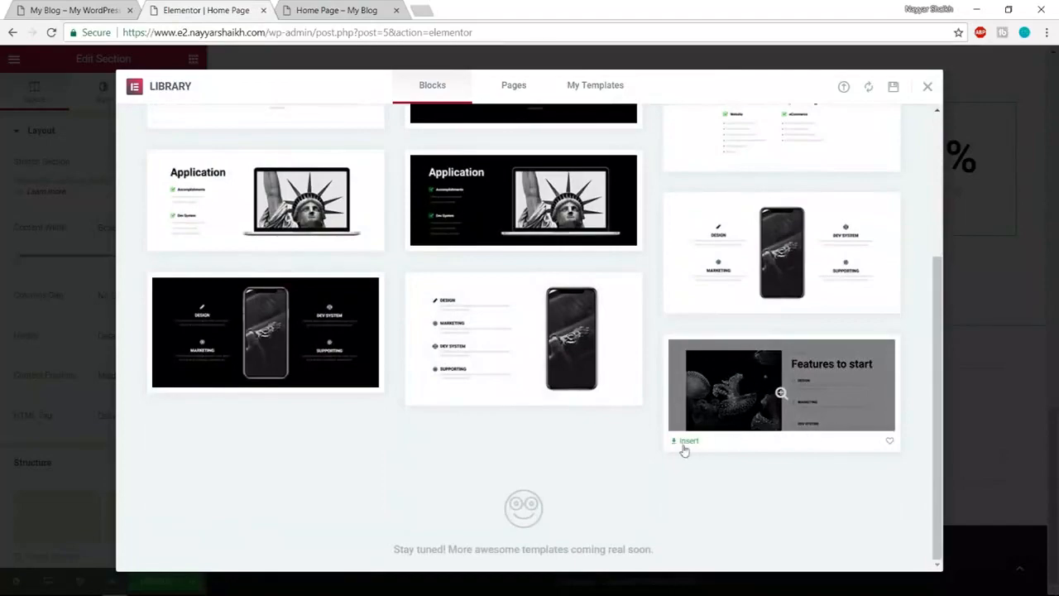
left_click(685, 443)
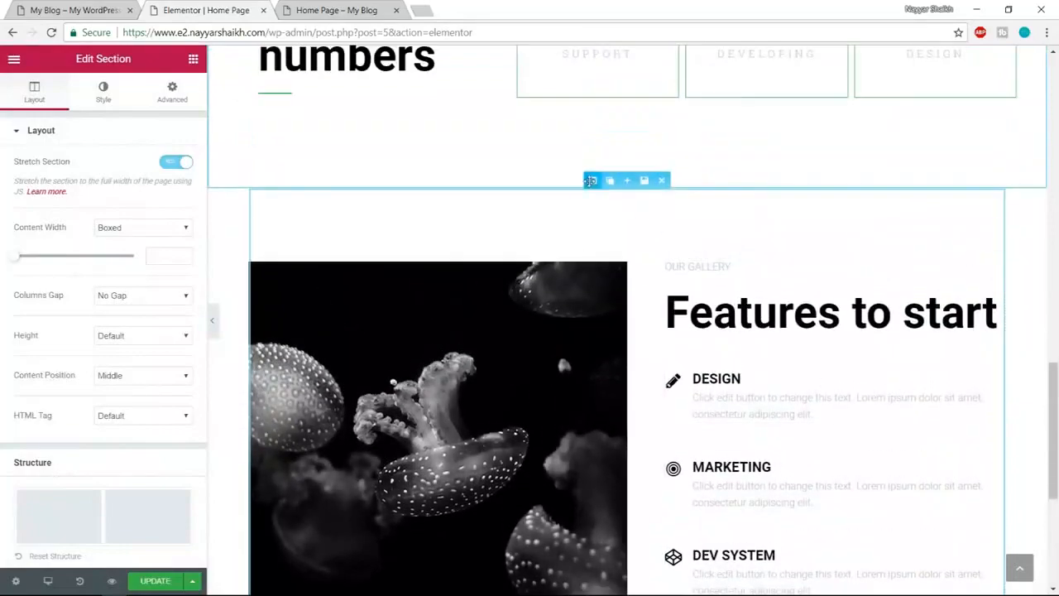
- Turn on Stretch Section for the Features to start section
left_click(590, 180)
left_click(182, 165)
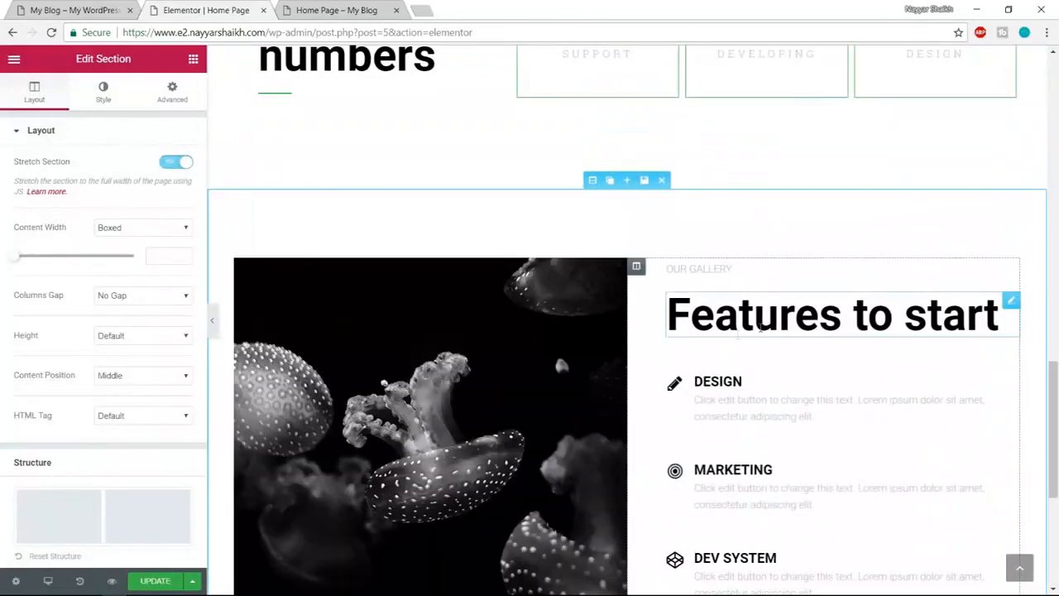
scroll(879, 353, "down", 2)
scroll(879, 354, "up", 15)
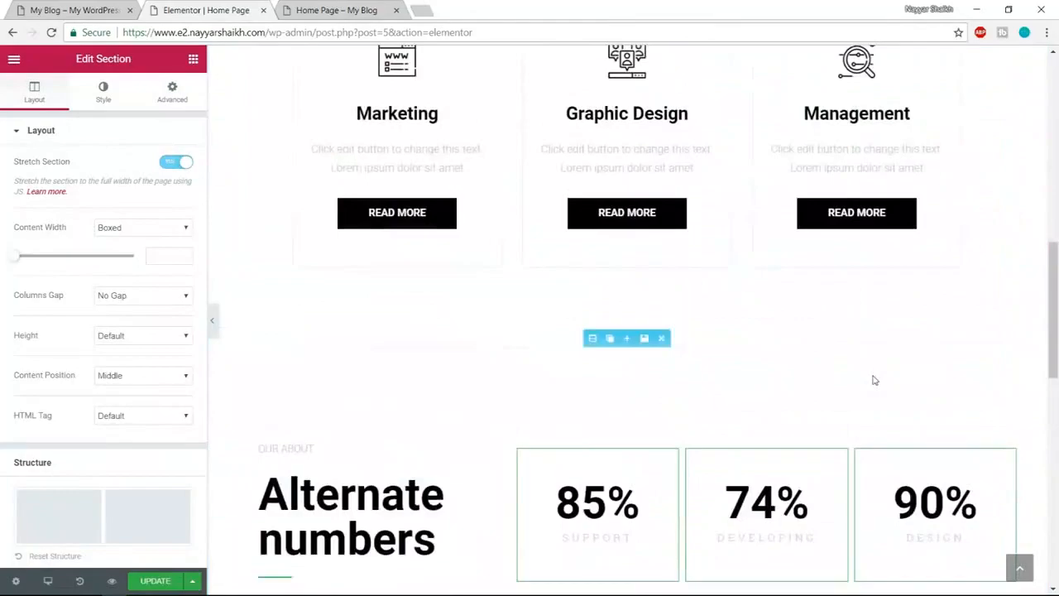
scroll(873, 379, "down", 10)
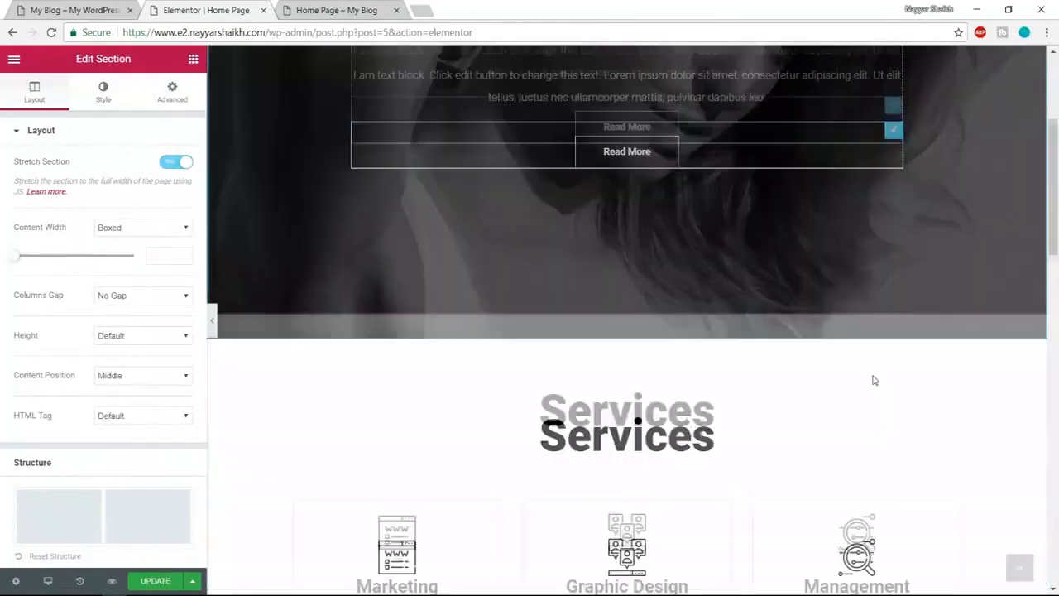
scroll(873, 380, "down", 5)
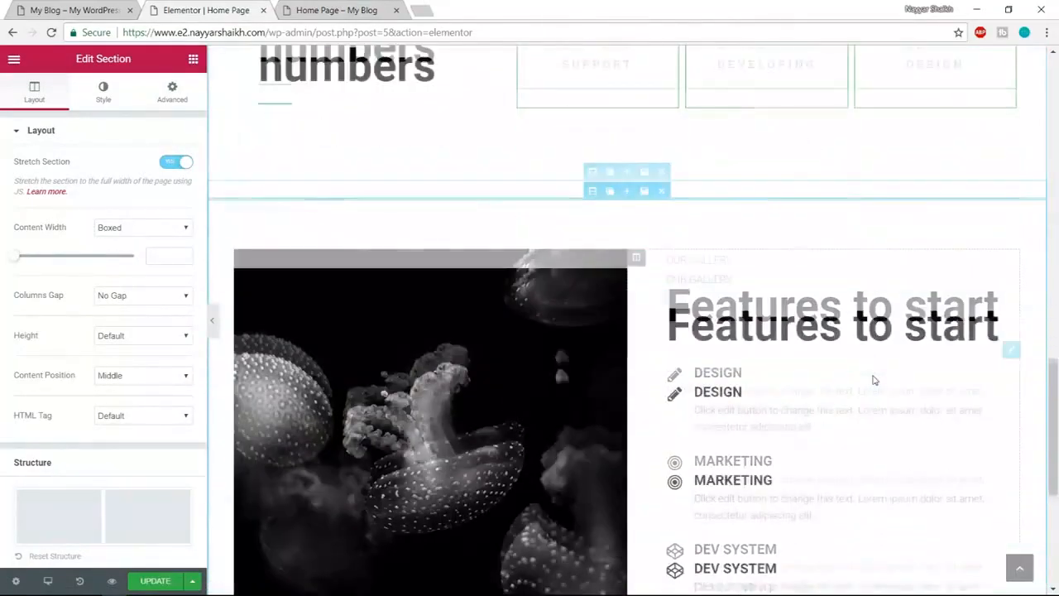
scroll(872, 380, "down", 4)
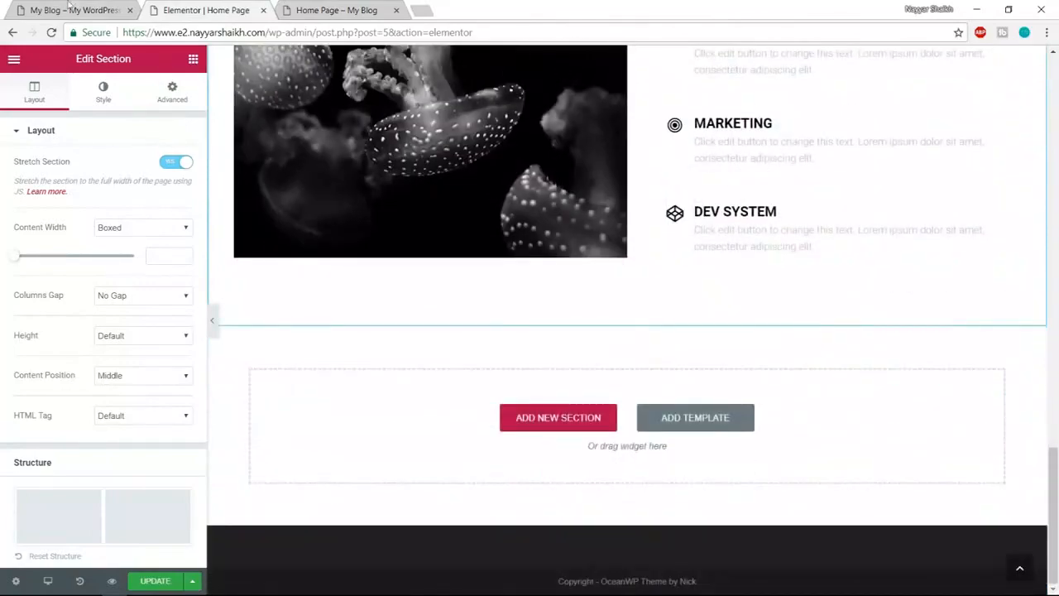
- Compare the Features section with the live site's version, then return to the editor
left_click(70, 9)
scroll(414, 110, "down", 7)
scroll(665, 282, "up", 2)
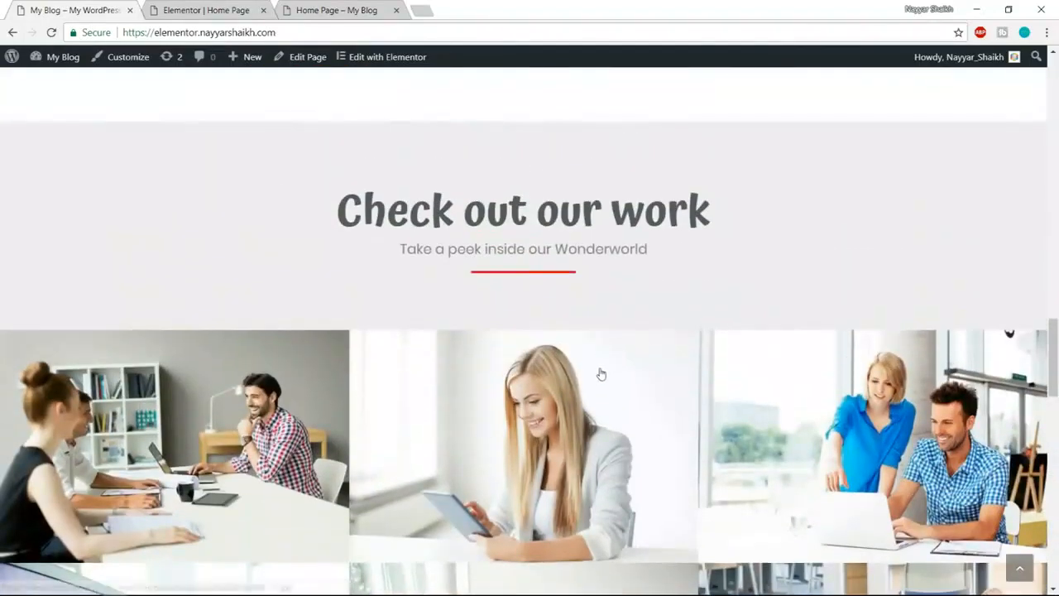
left_click(208, 6)
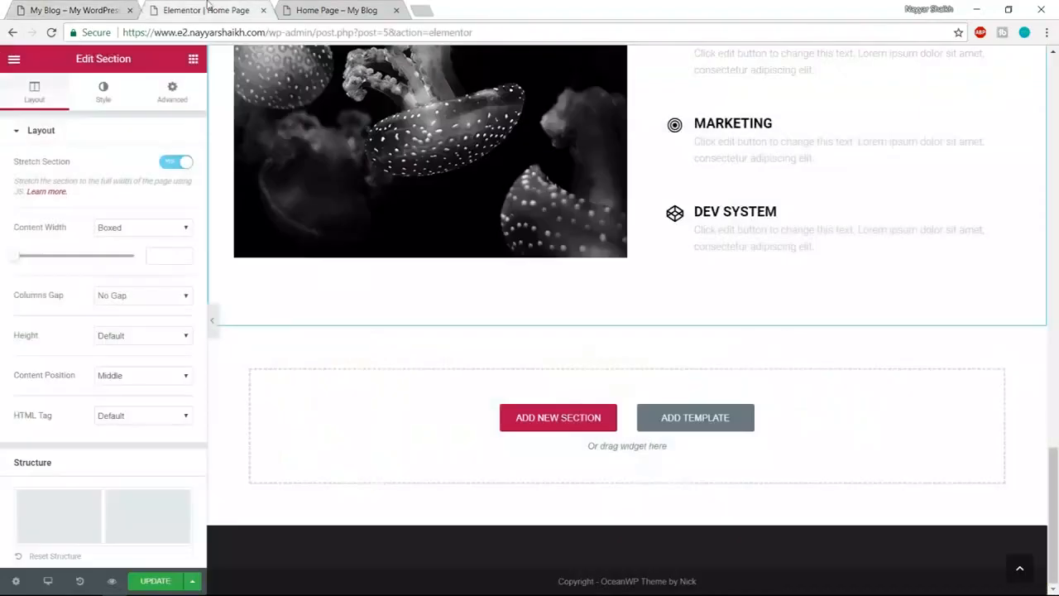
- Insert the Check Out Our Work gallery block from the Portfolio category
left_click(697, 419)
left_click(204, 132)
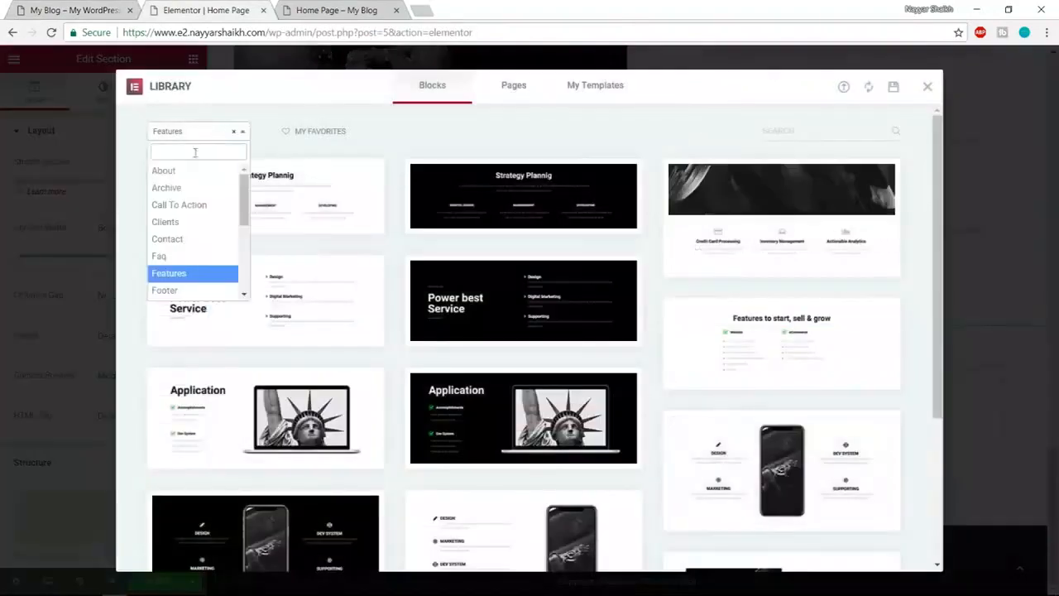
scroll(202, 232, "down", 4)
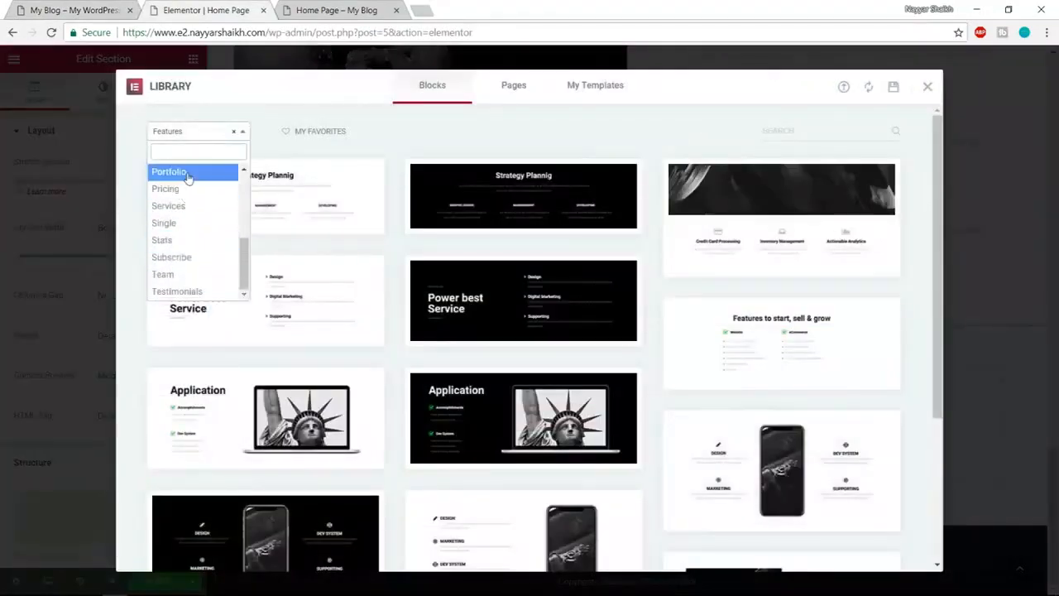
left_click(187, 174)
scroll(761, 229, "down", 5)
scroll(767, 226, "down", 5)
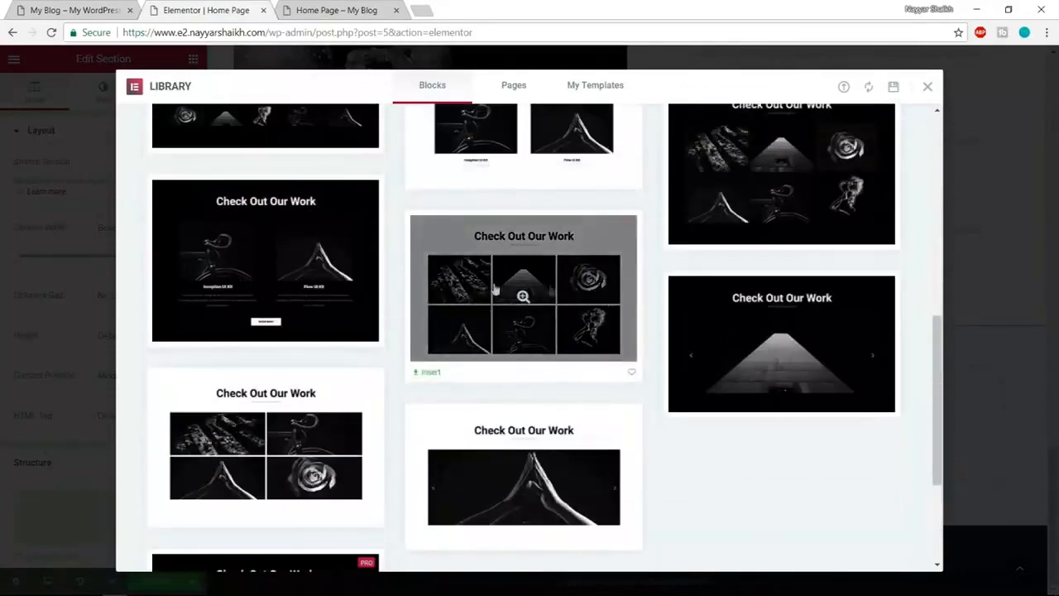
left_click(430, 373)
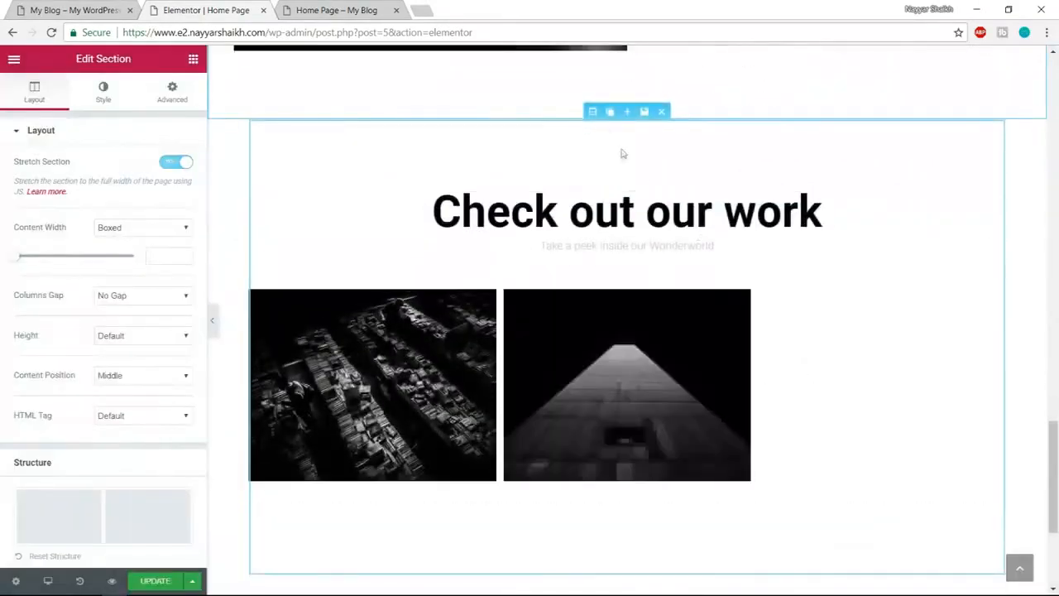
- Stretch the gallery section to full page width and compare it with the live site
left_click(592, 110)
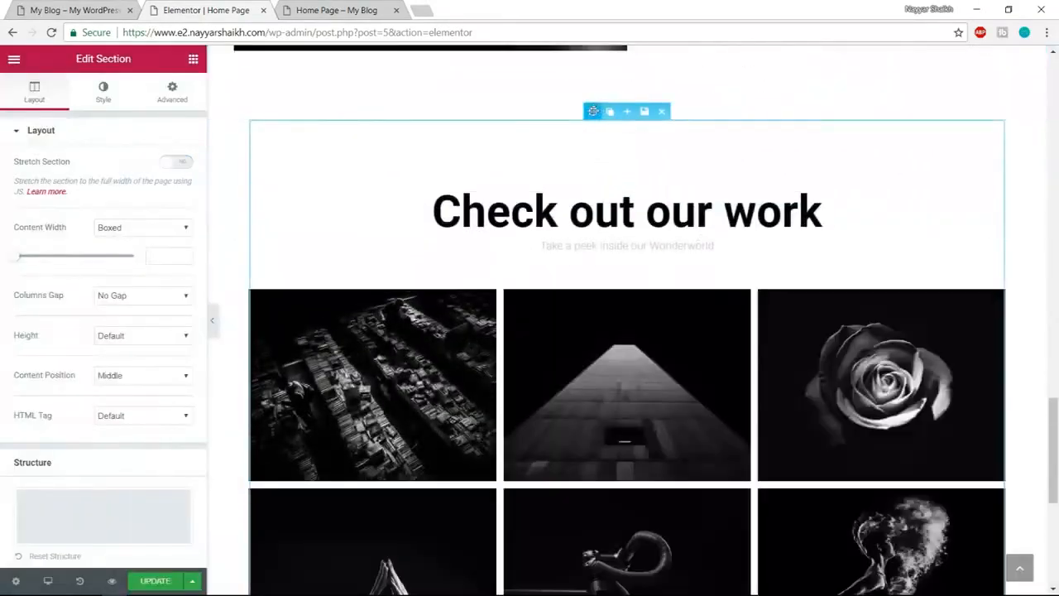
left_click(180, 161)
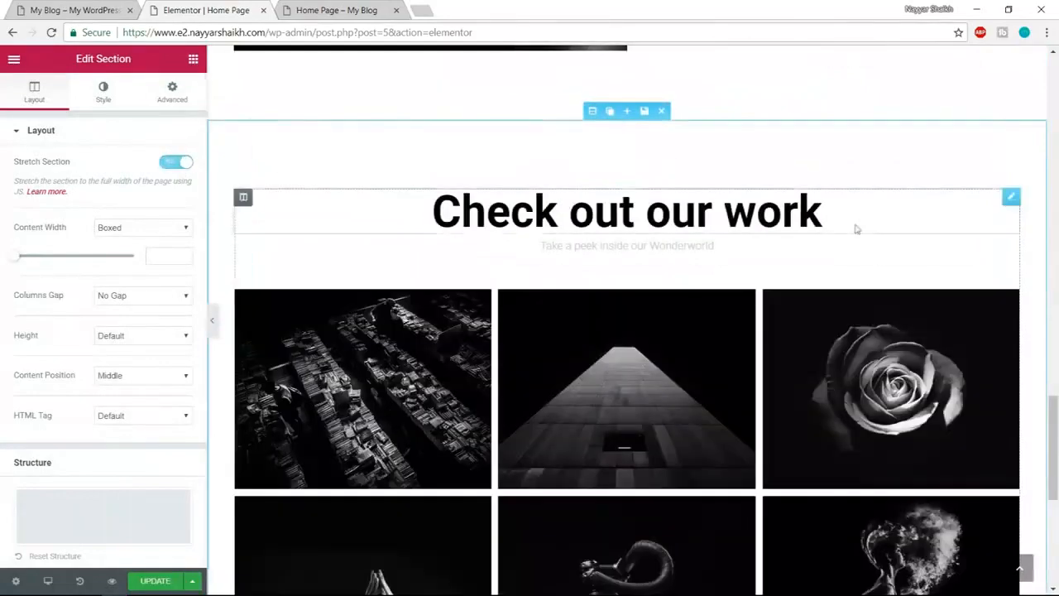
scroll(881, 270, "down", 2)
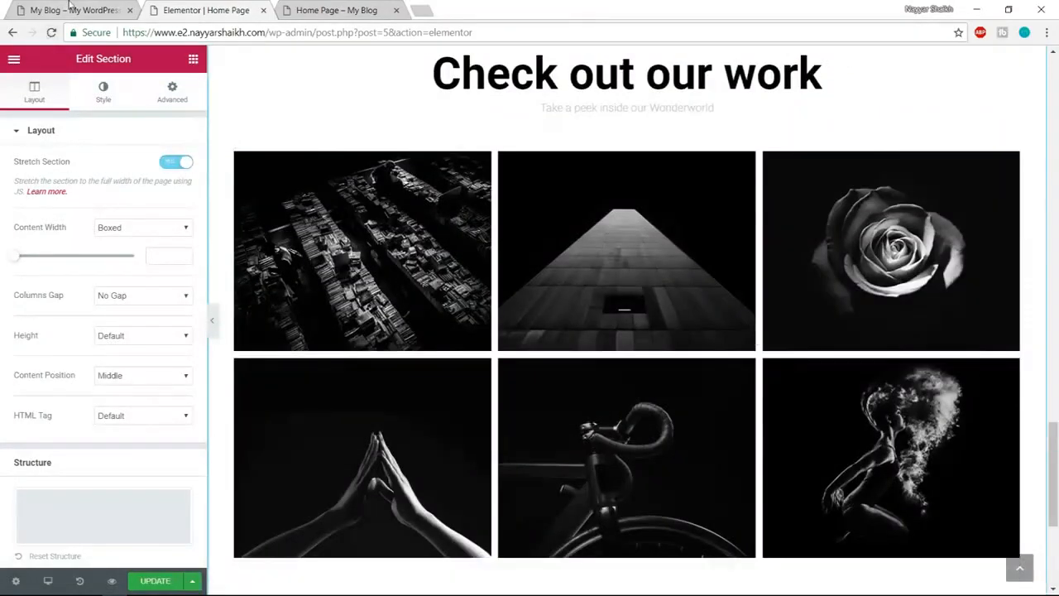
key("ctrl+shift+Tab")
scroll(492, 447, "down", 3)
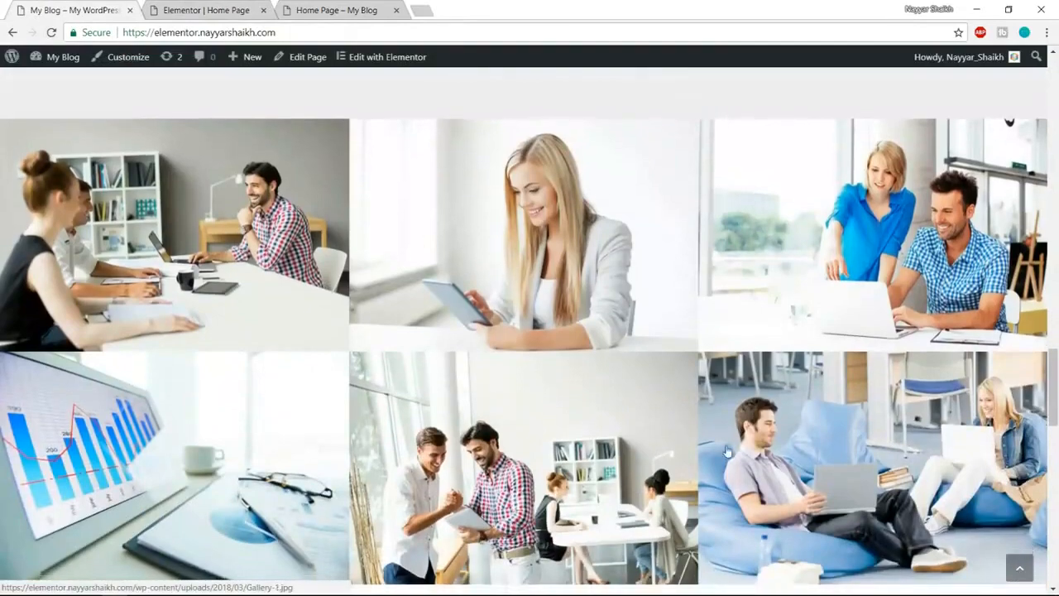
- Compare the gallery area with the live site and scroll to the editor's empty area below it
scroll(160, 312, "down", 1)
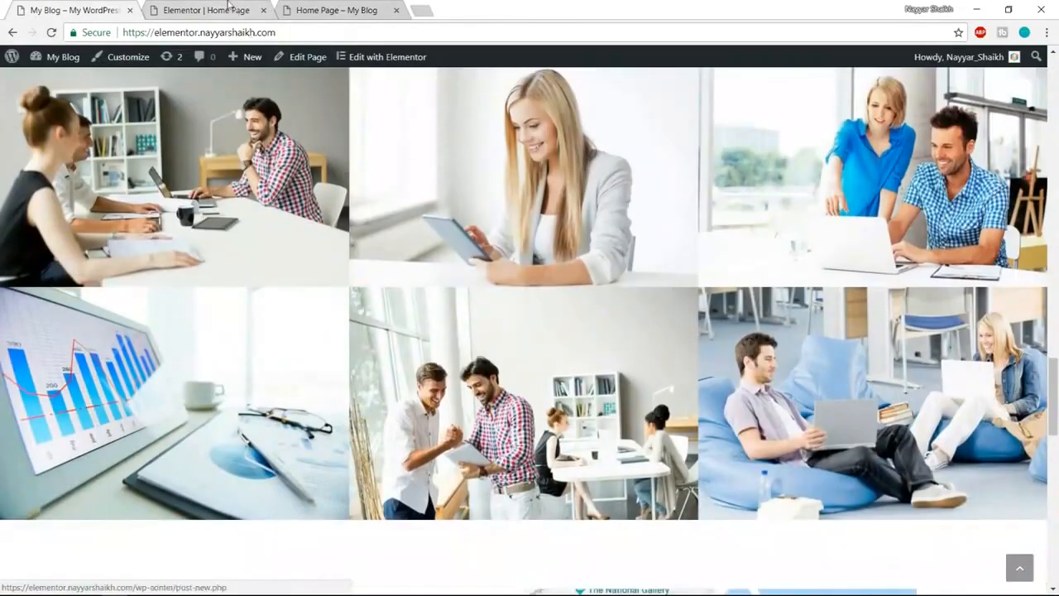
left_click(228, 9)
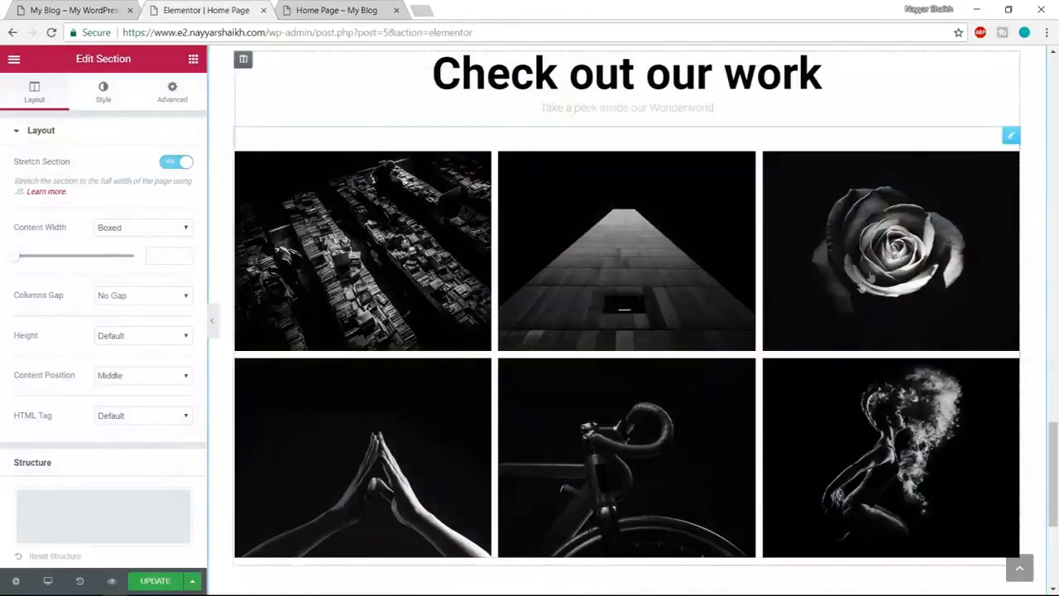
scroll(859, 354, "up", 2)
scroll(859, 355, "down", 2)
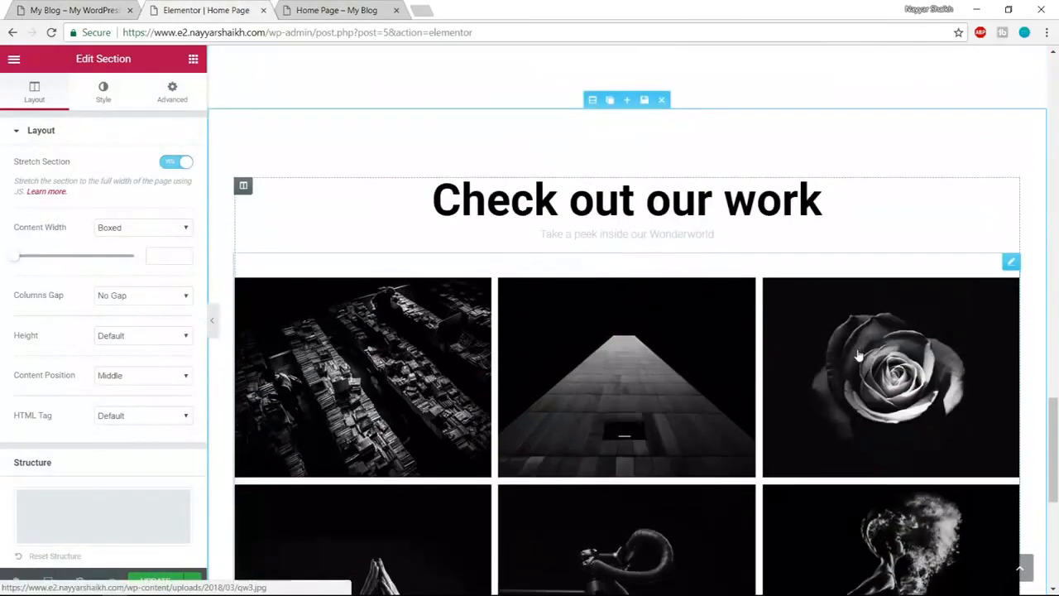
left_click(49, 10)
scroll(731, 269, "down", 1)
scroll(732, 269, "down", 4)
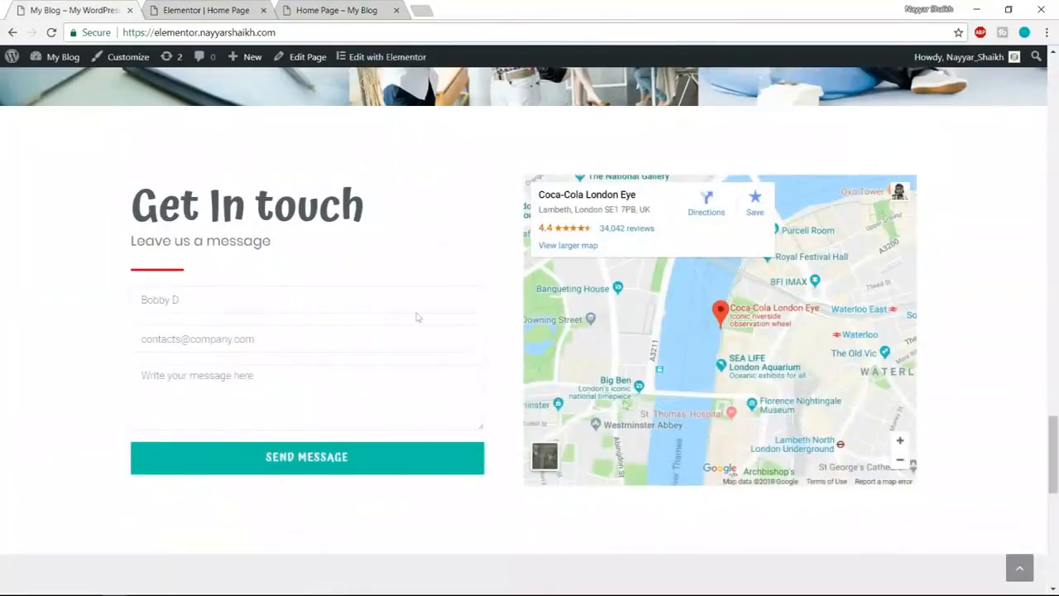
left_click(234, 10)
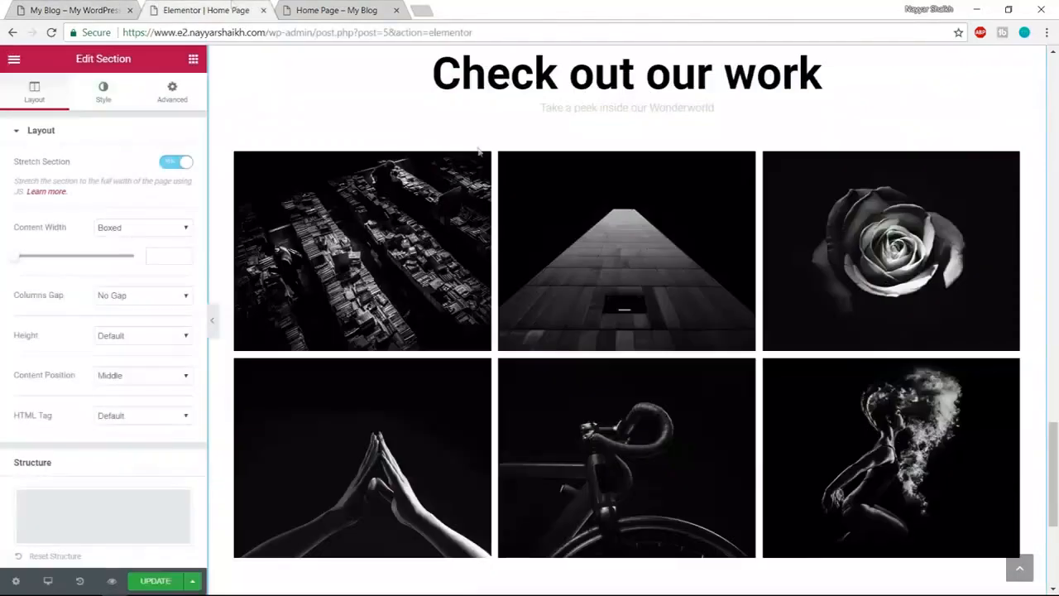
scroll(728, 446, "down", 4)
- Insert the first Get In Touch block from the Contact category below the gallery
left_click(695, 417)
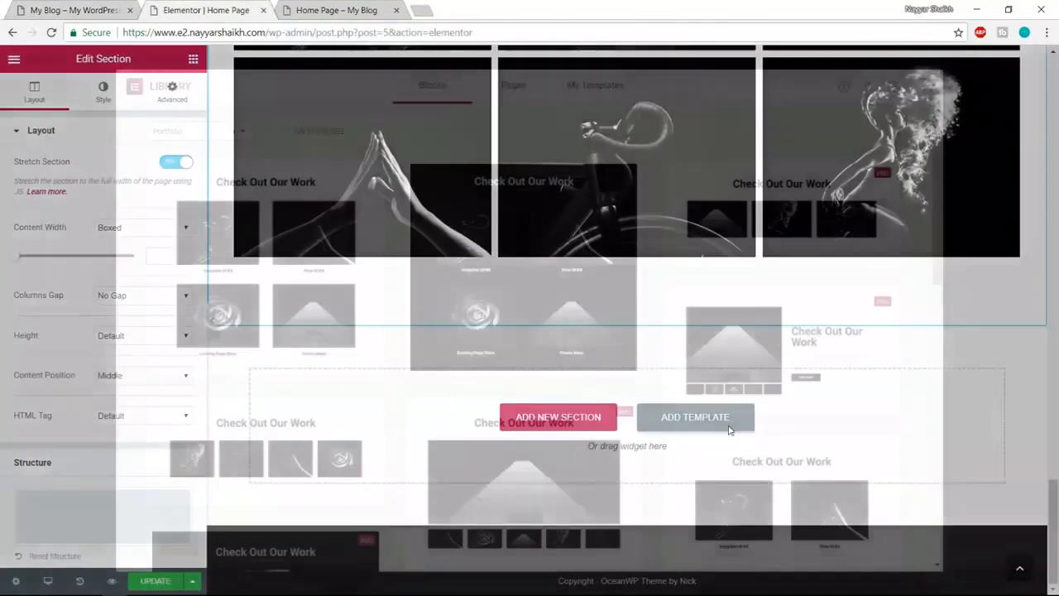
left_click(187, 132)
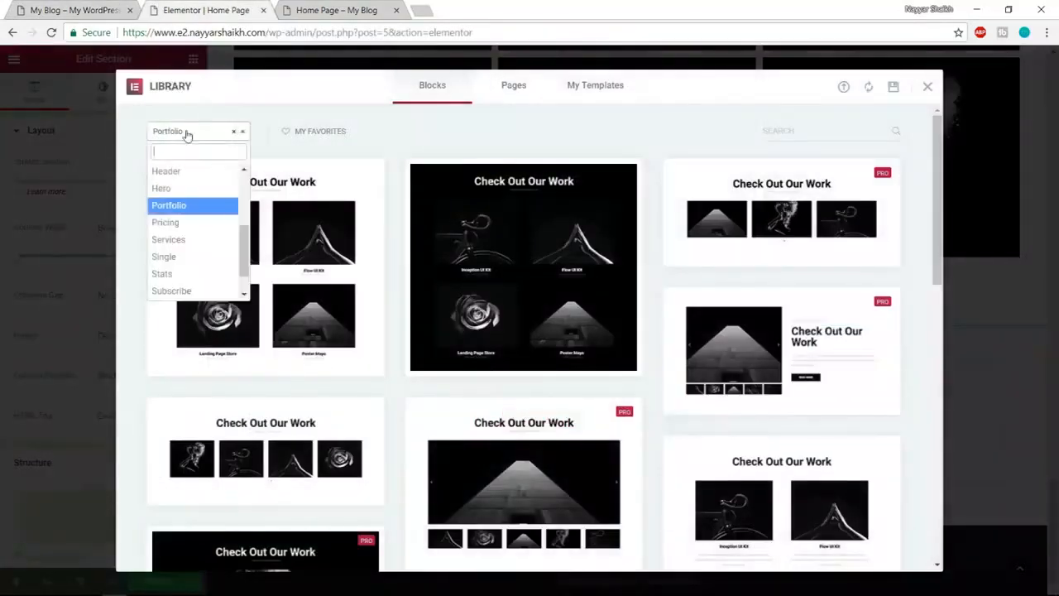
scroll(201, 241, "up", 3)
left_click(200, 239)
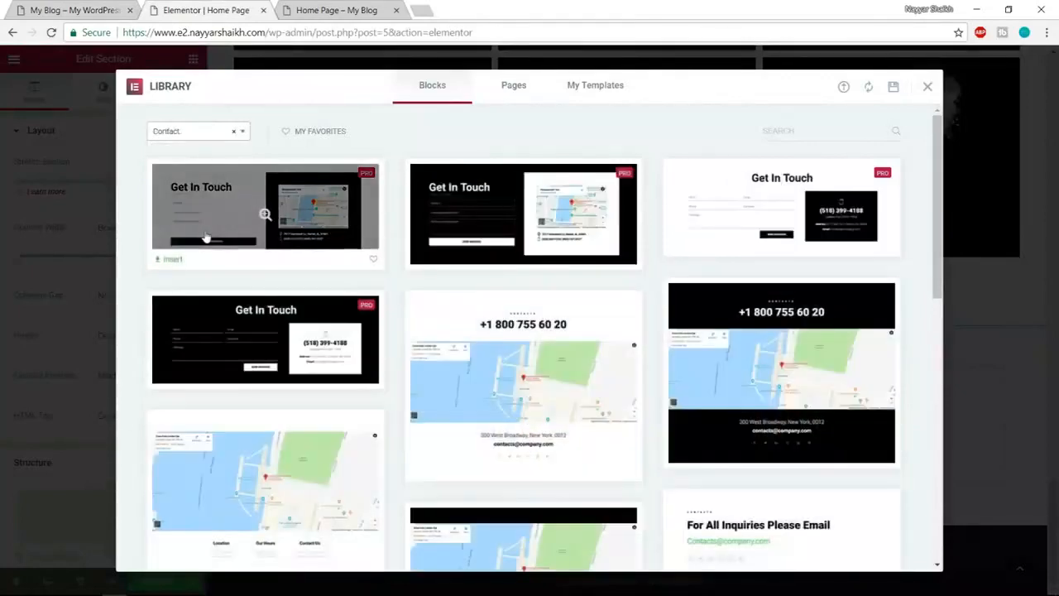
left_click(49, 10)
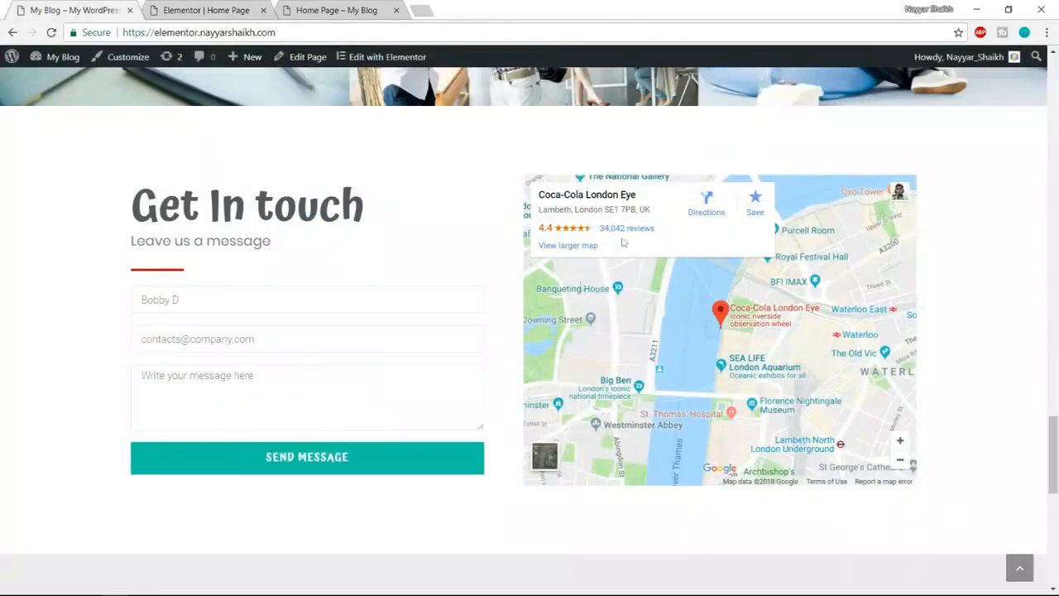
left_click(199, 6)
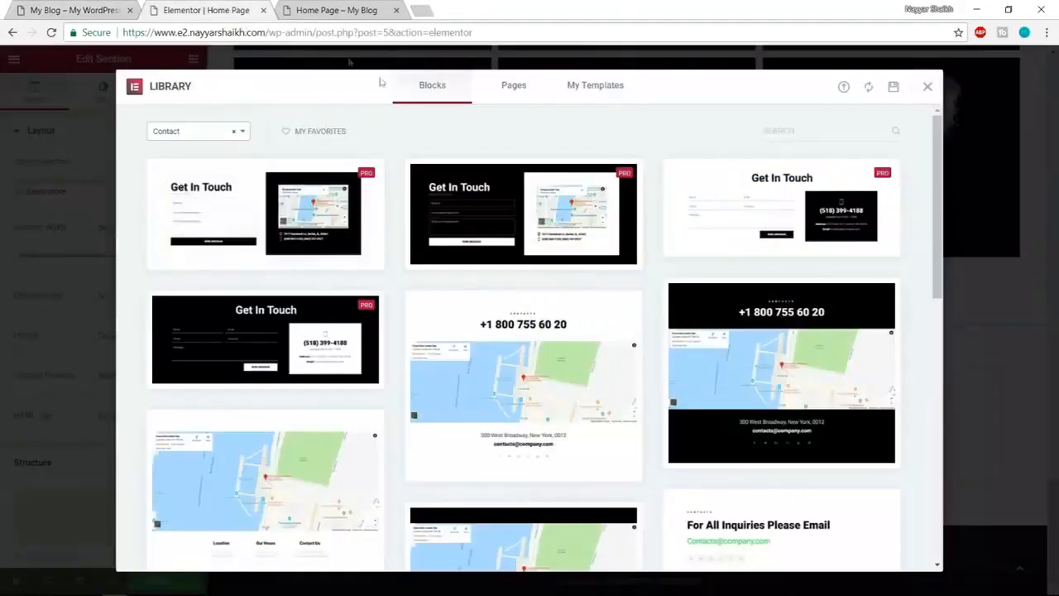
mouse_move(206, 219)
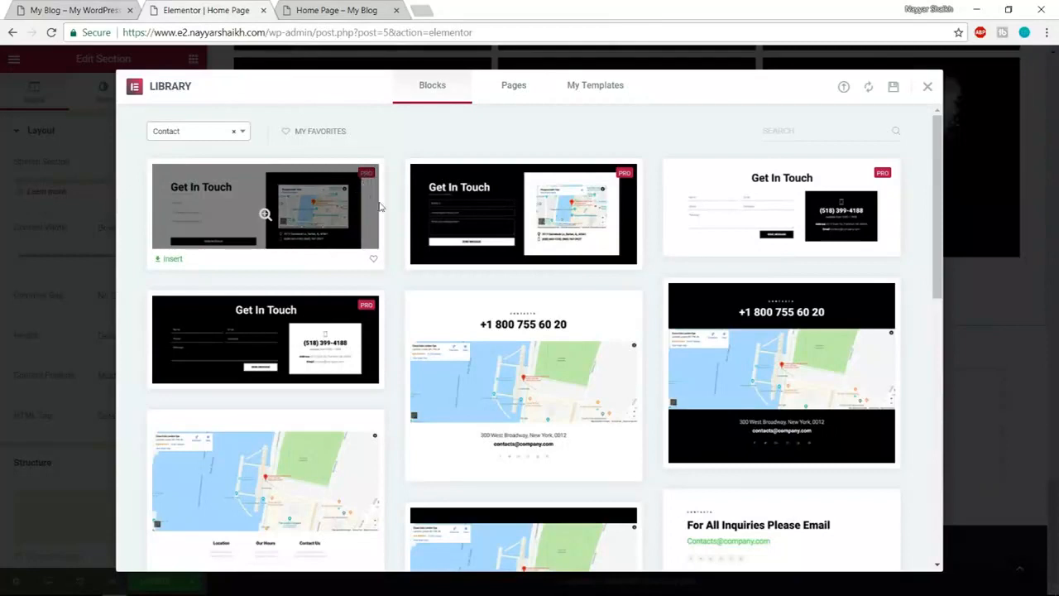
left_click(170, 260)
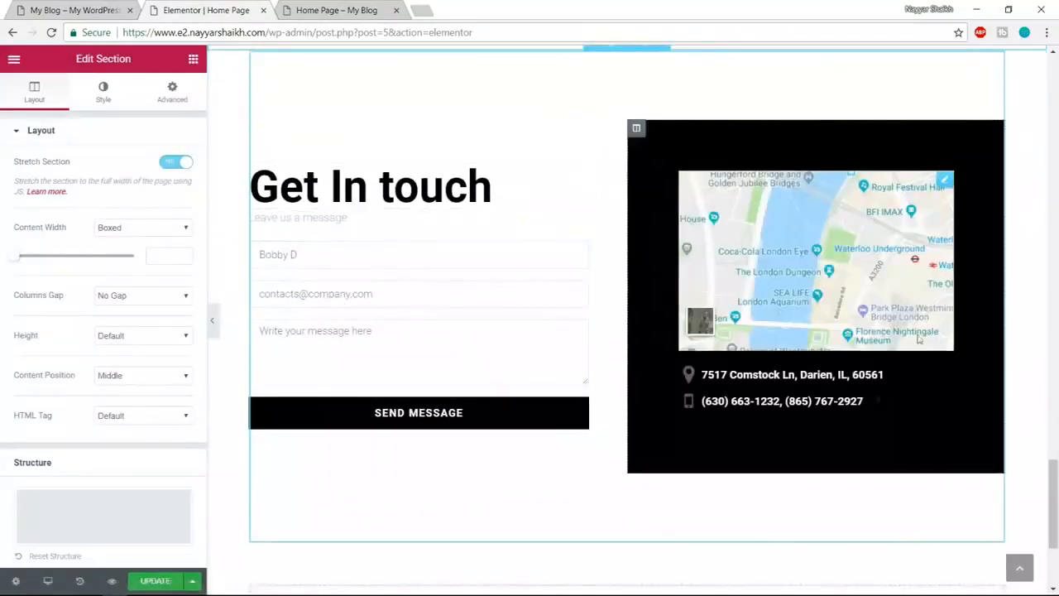
- Turn on Stretch Section for the Get In Touch contact section
scroll(685, 300, "up", 2)
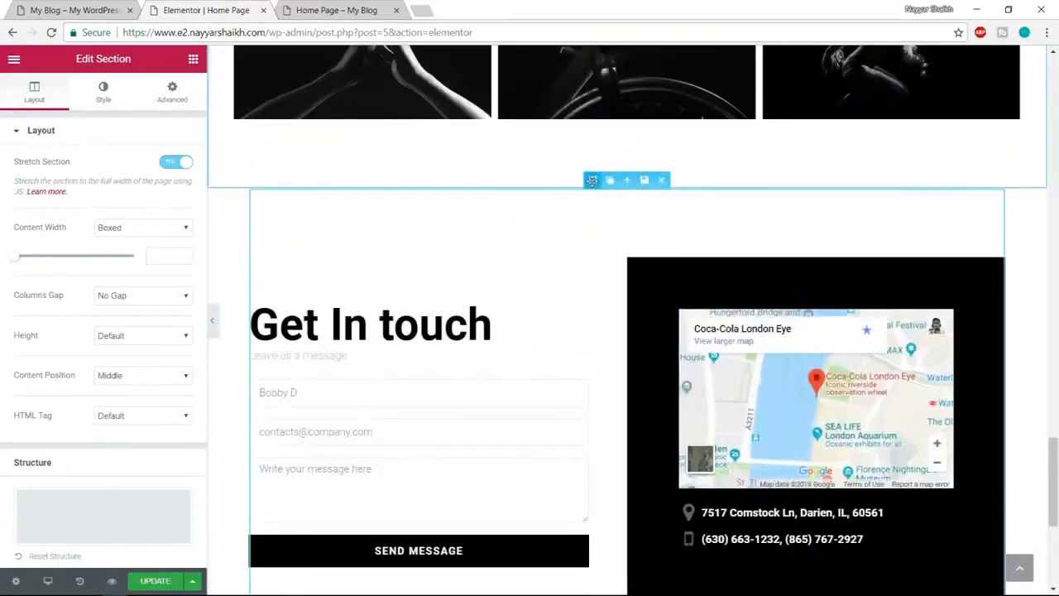
left_click(176, 161)
left_click(175, 161)
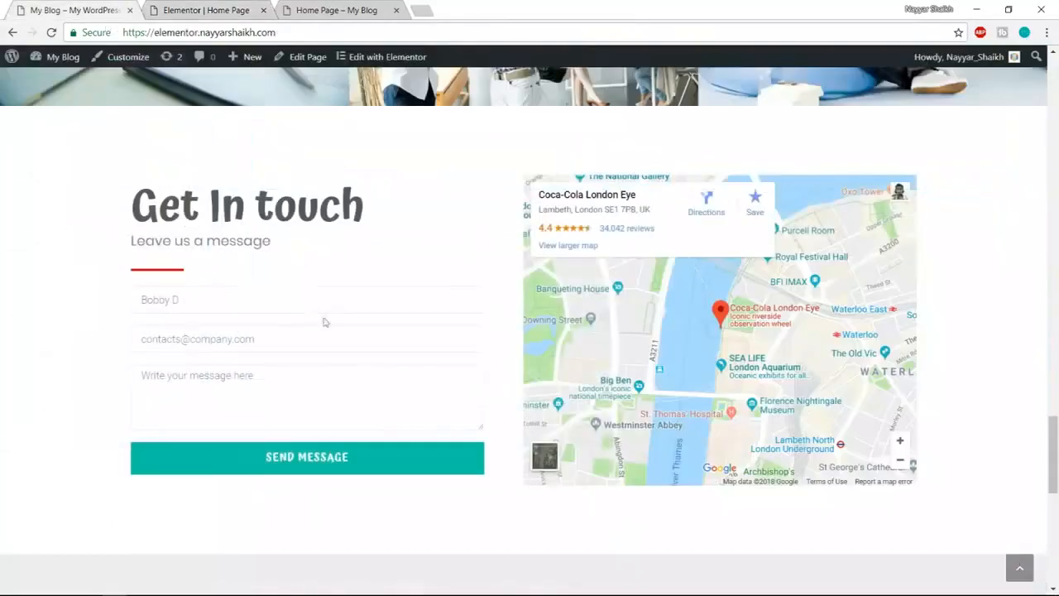
- Insert the Our Clients logo block from the Clients library category below Get In touch
scroll(327, 327, "down", 5)
scroll(482, 242, "up", 2)
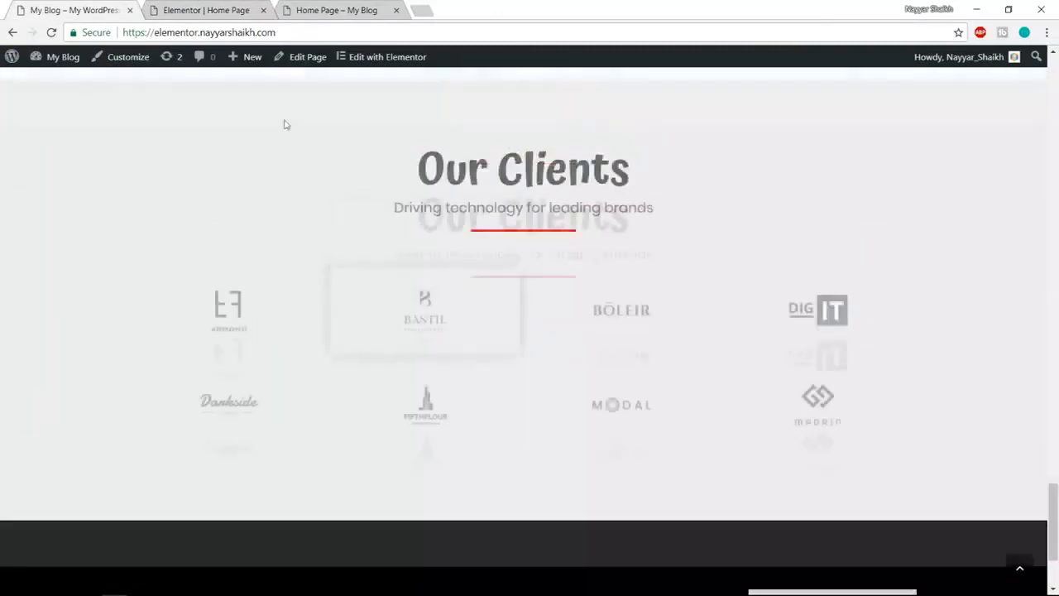
left_click(202, 10)
scroll(609, 295, "down", 3)
scroll(608, 295, "down", 2)
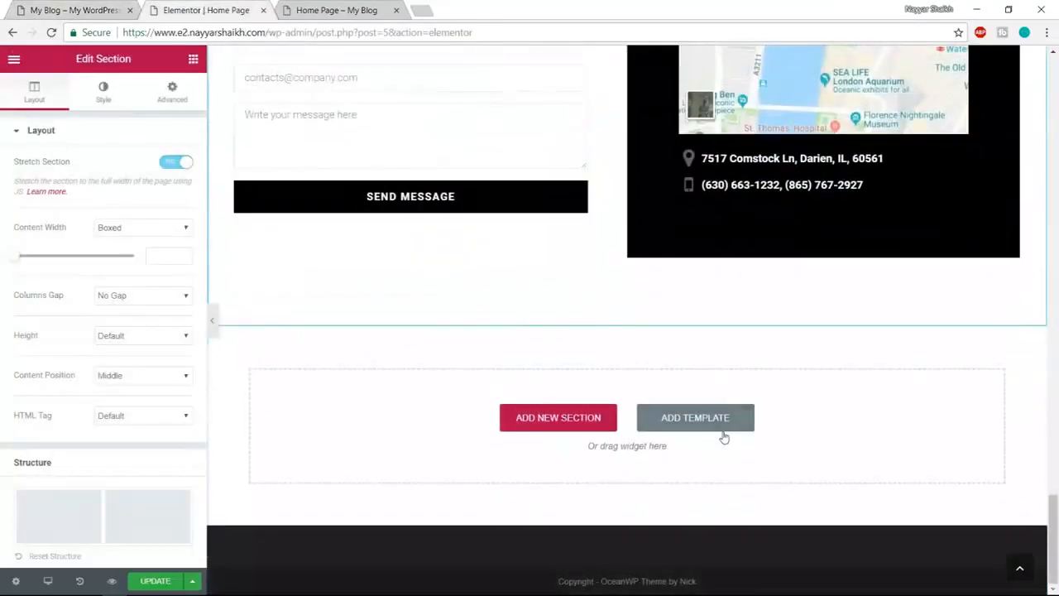
left_click(709, 418)
left_click(207, 141)
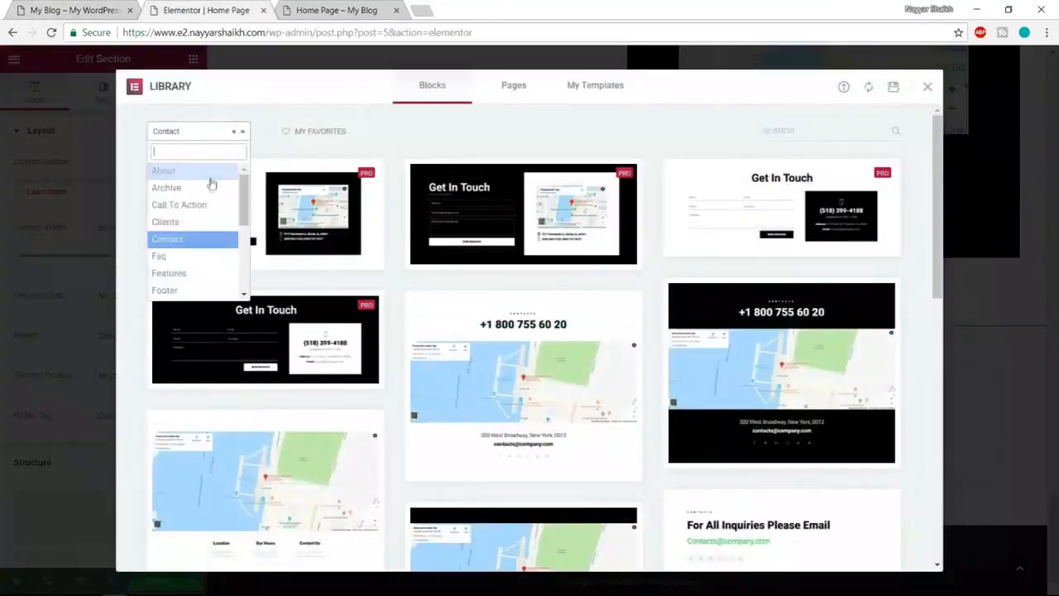
left_click(197, 221)
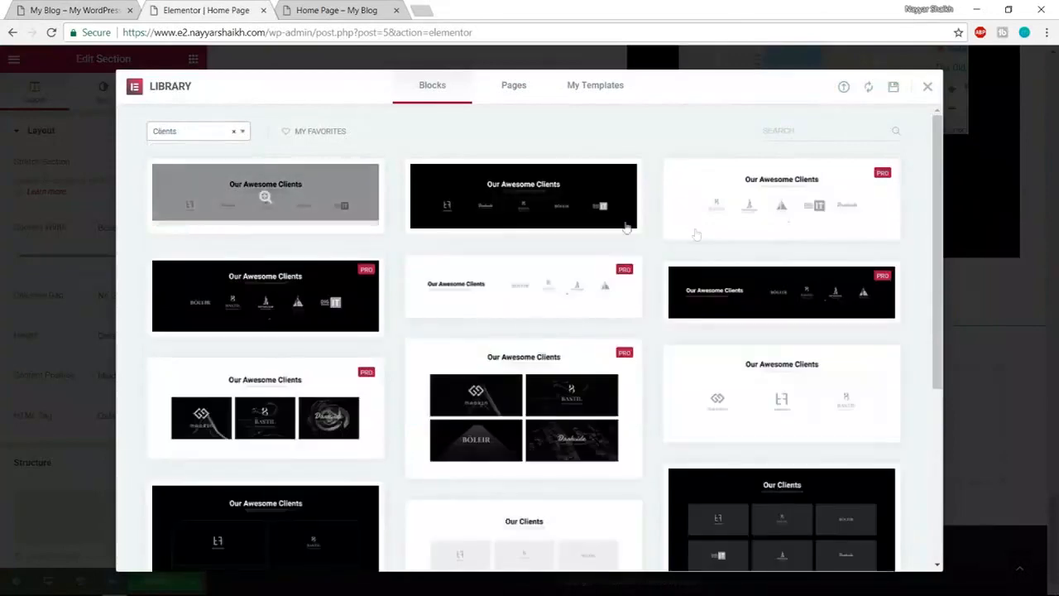
scroll(785, 226, "down", 4)
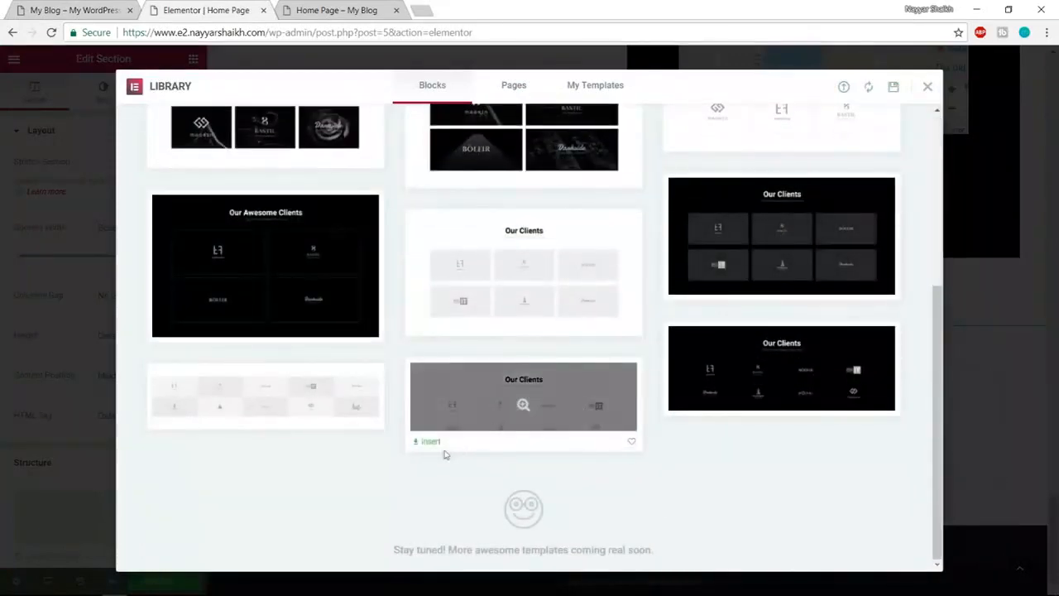
left_click(428, 441)
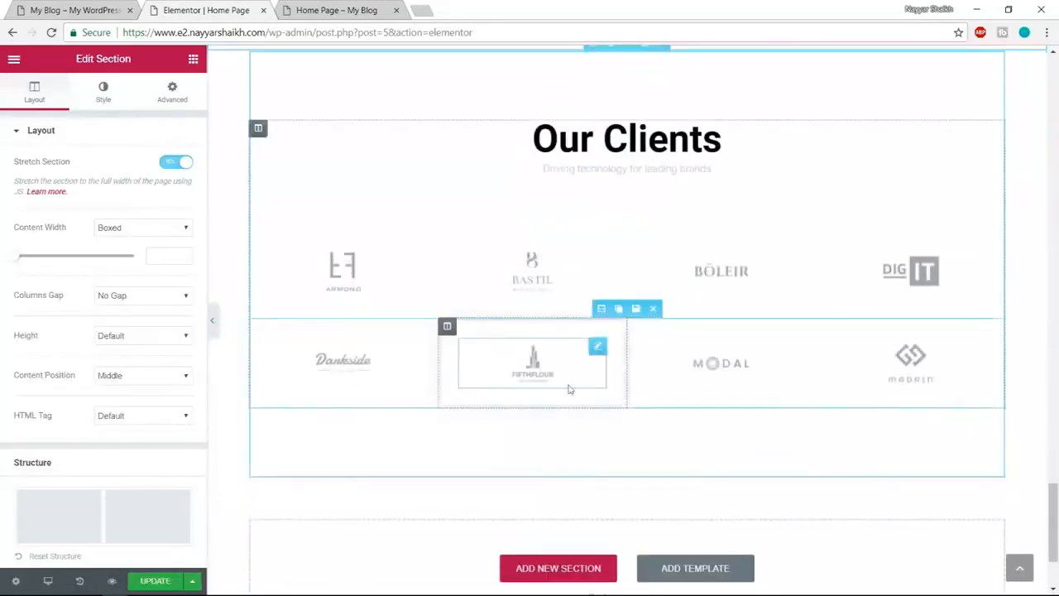
- Stretch the Our Clients section to full width, then compare it with the live site
left_click(179, 165)
left_click(53, 8)
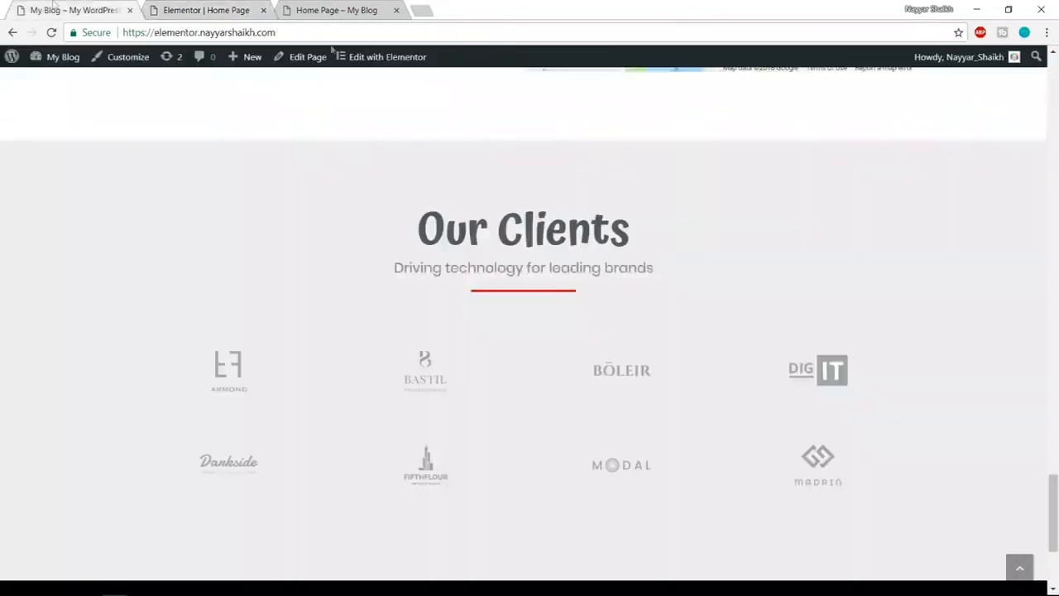
scroll(562, 365, "down", 3)
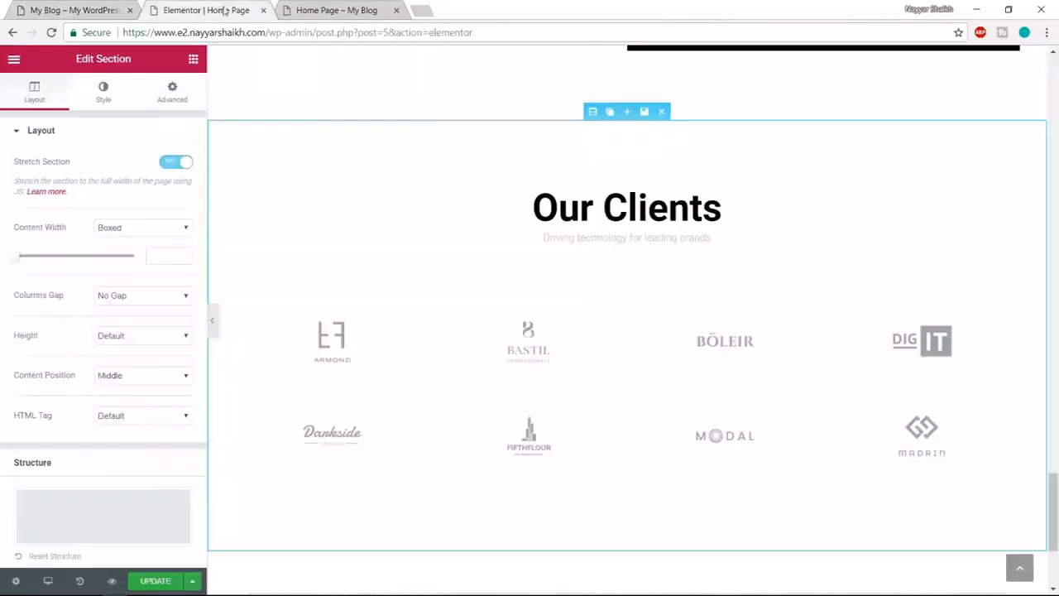
- Insert the Call To Action short stories block below Our Clients and stretch it to full width
key("ctrl+Tab")
scroll(574, 506, "down", 3)
left_click(695, 416)
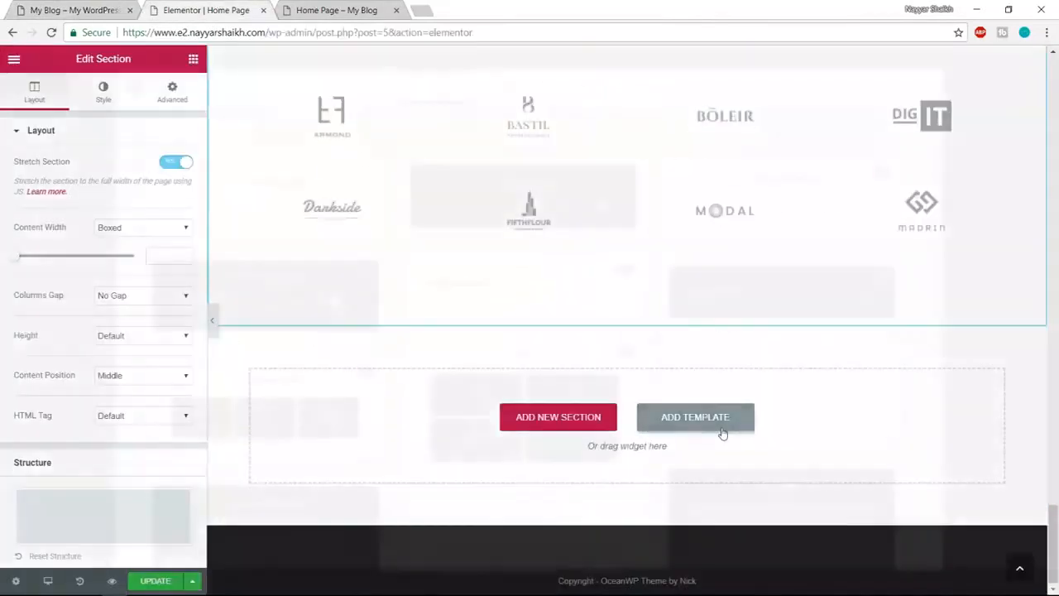
left_click(196, 131)
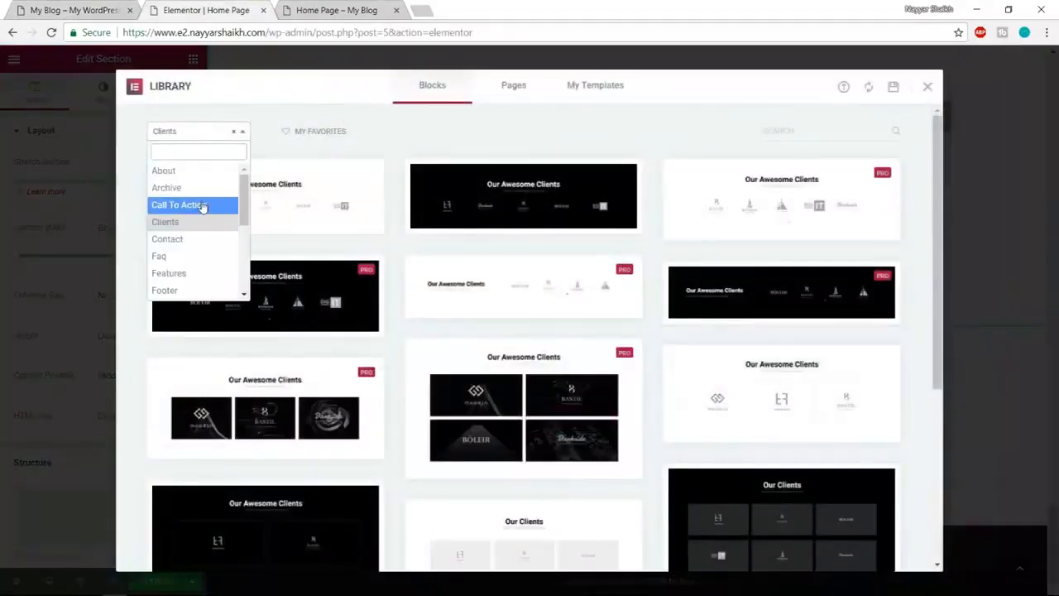
left_click(203, 205)
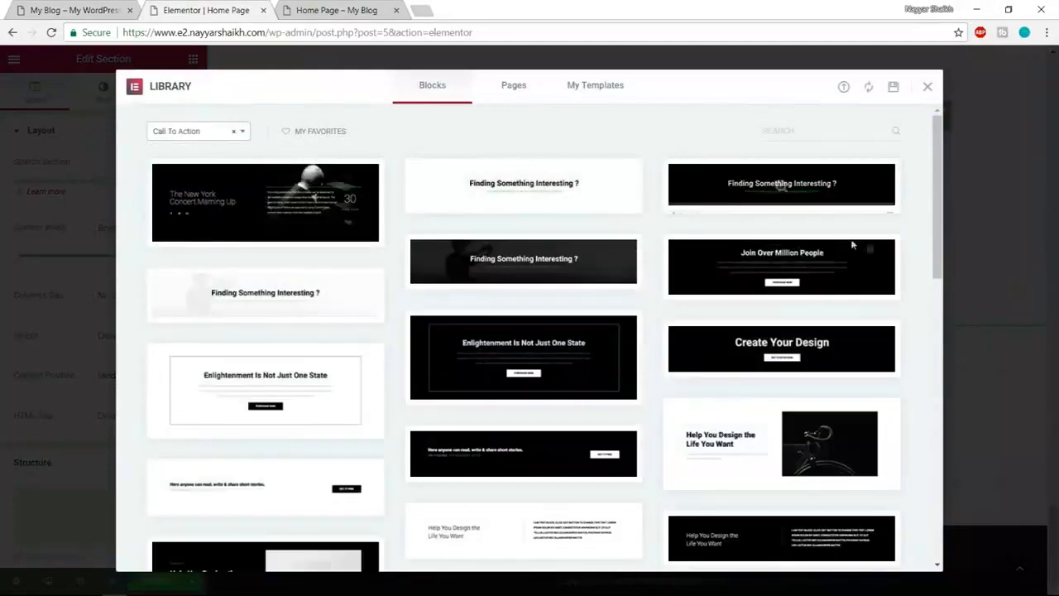
scroll(868, 243, "down", 3)
scroll(868, 244, "down", 2)
scroll(868, 243, "up", 3)
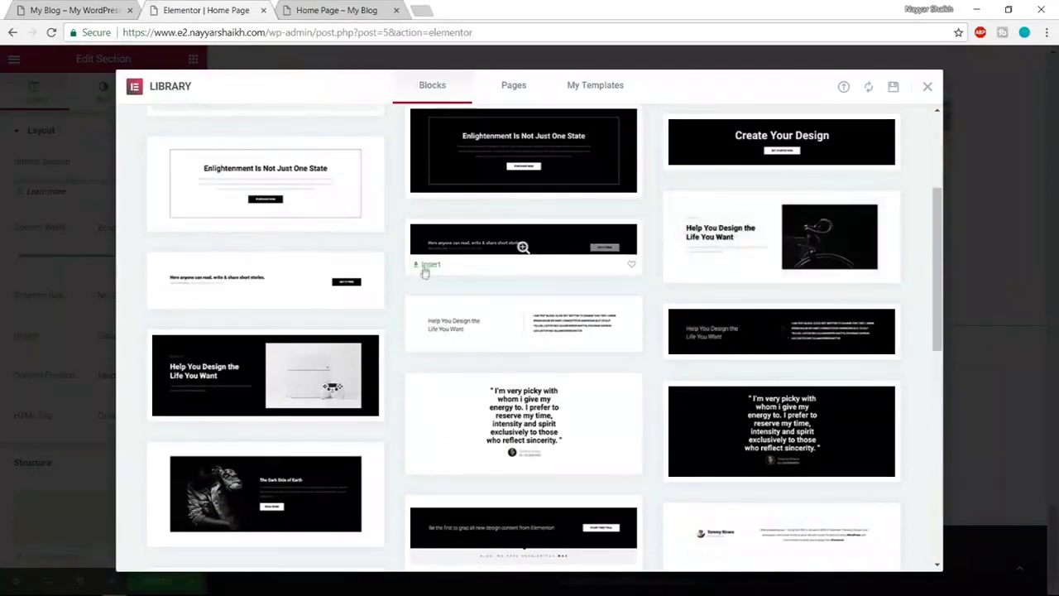
left_click(426, 265)
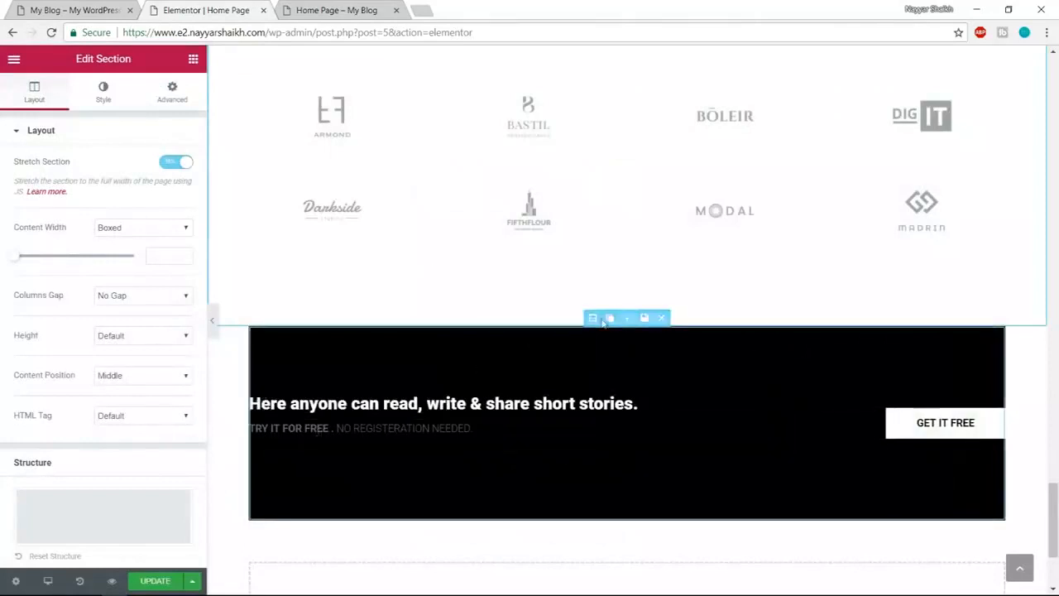
left_click(592, 318)
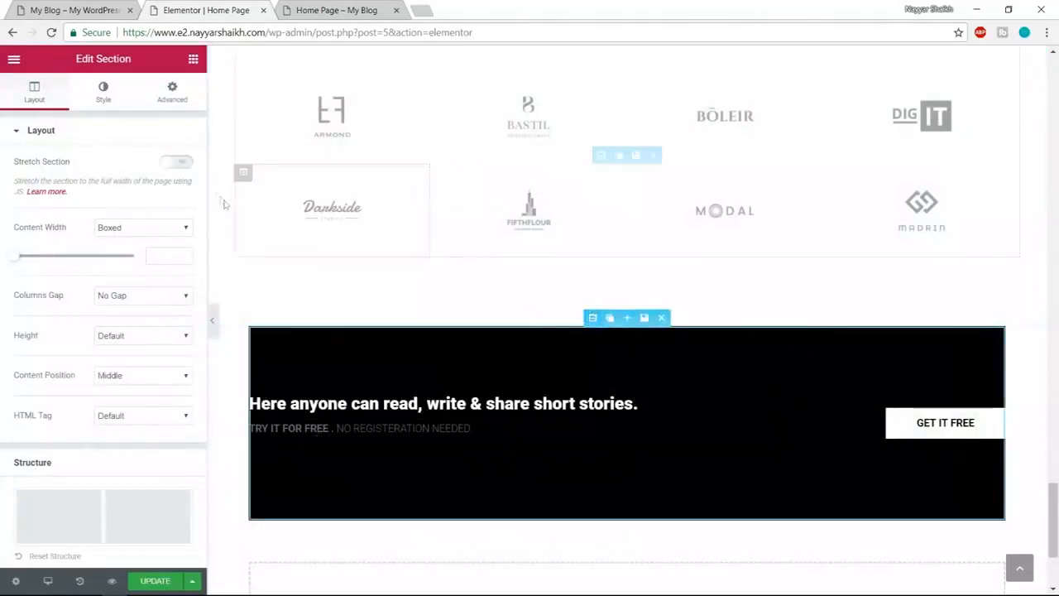
left_click(180, 161)
scroll(591, 327, "up", 20)
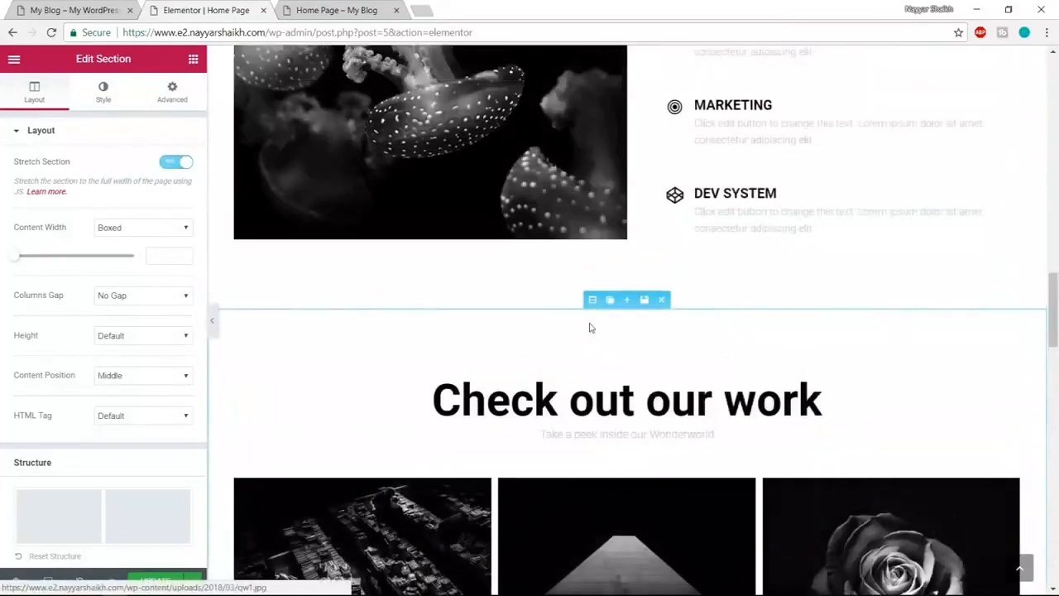
scroll(590, 328, "up", 15)
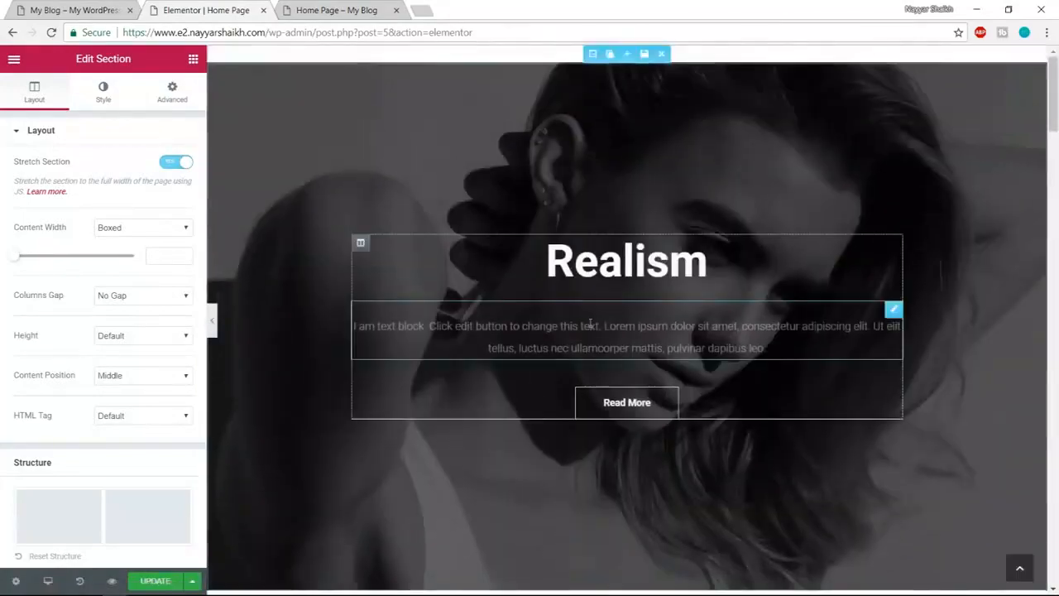
scroll(1057, 151, "down", 1)
left_click_drag(1056, 152, 1054, 91)
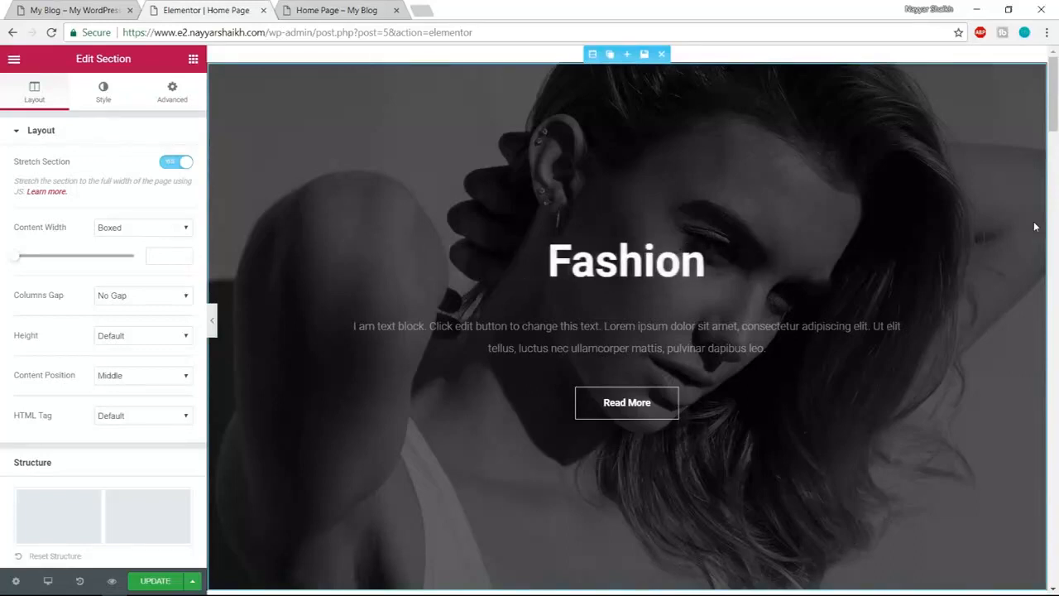
scroll(1034, 236, "down", 10)
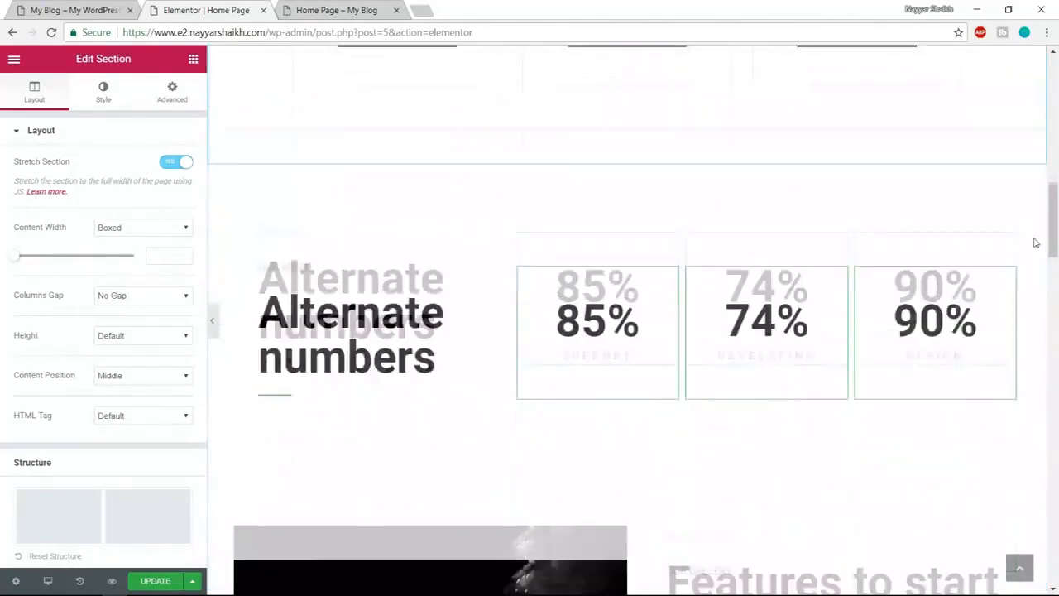
scroll(1004, 279, "up", 6)
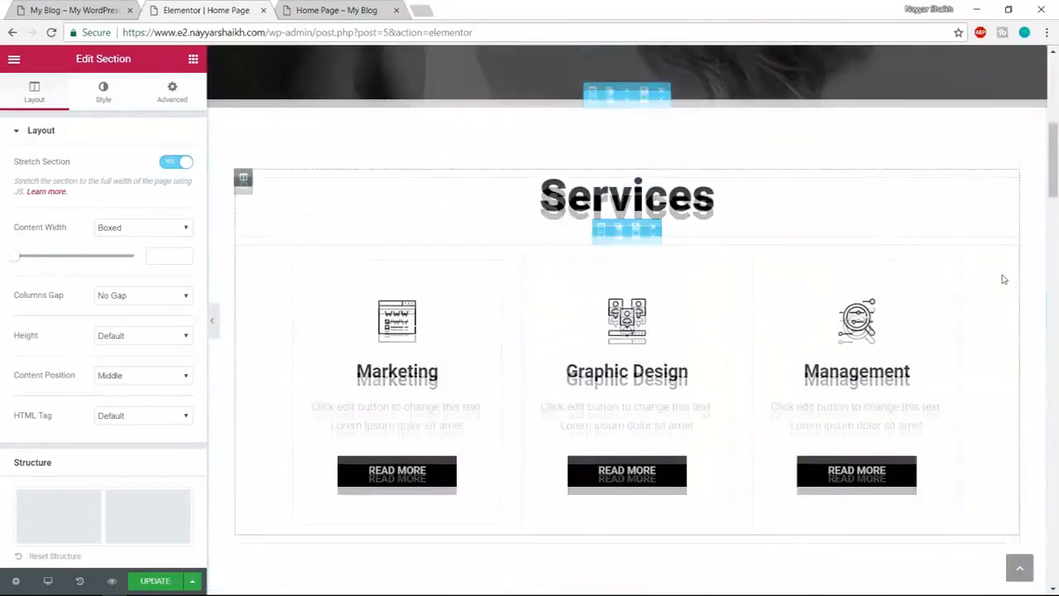
scroll(1003, 279, "up", 4)
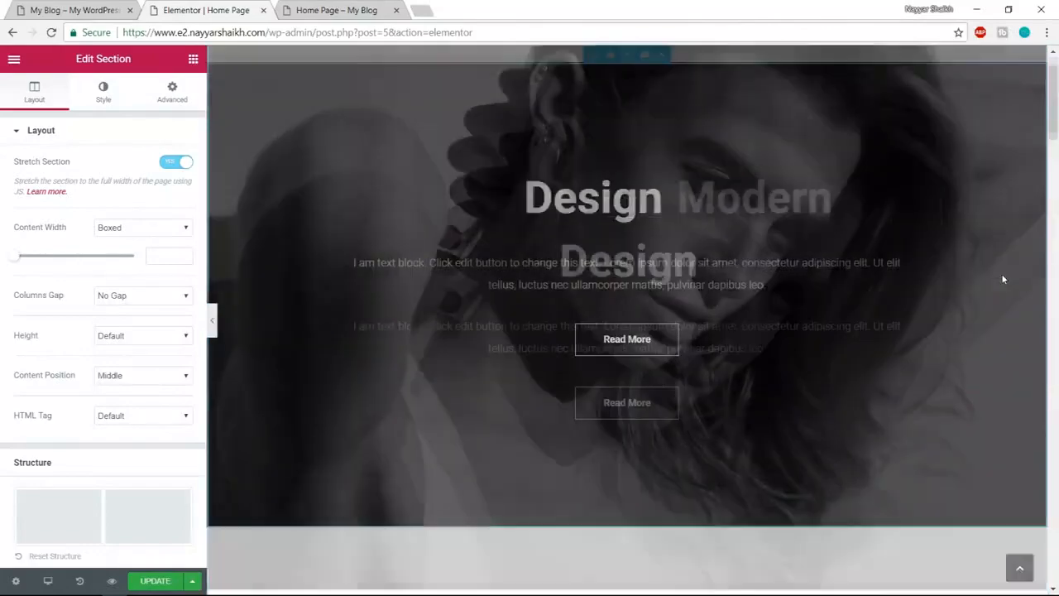
scroll(1003, 279, "down", 5)
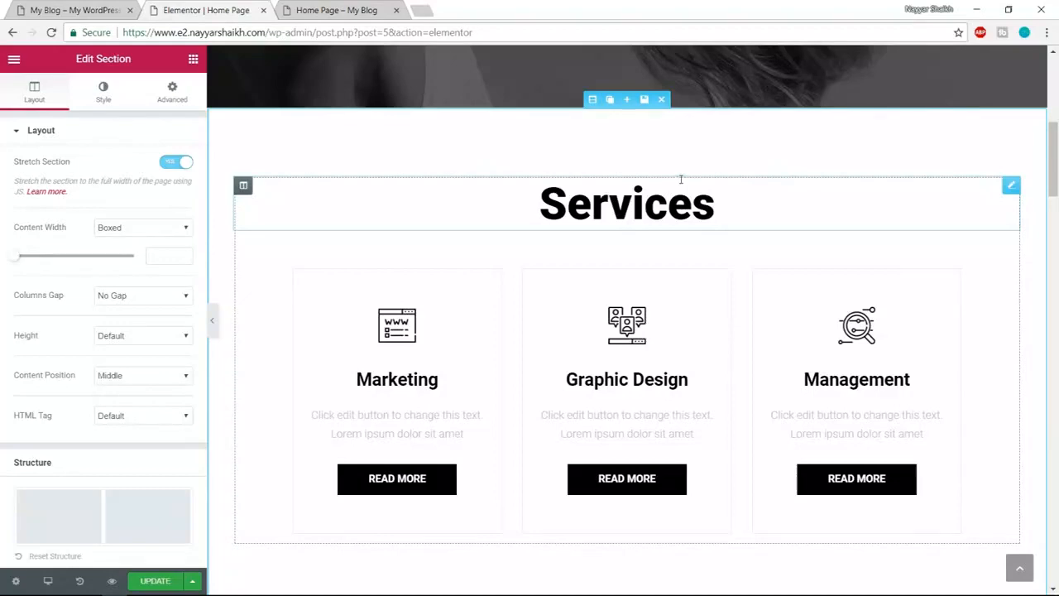
- Scroll through the edited Home Page to review it, then return to the top
scroll(744, 237, "down", 3)
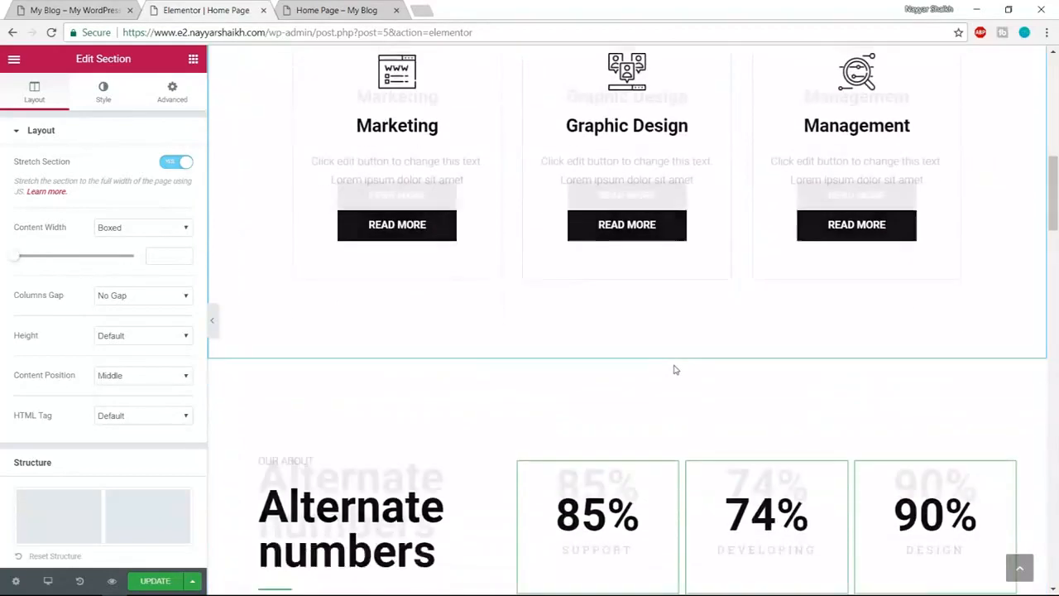
scroll(674, 370, "down", 1)
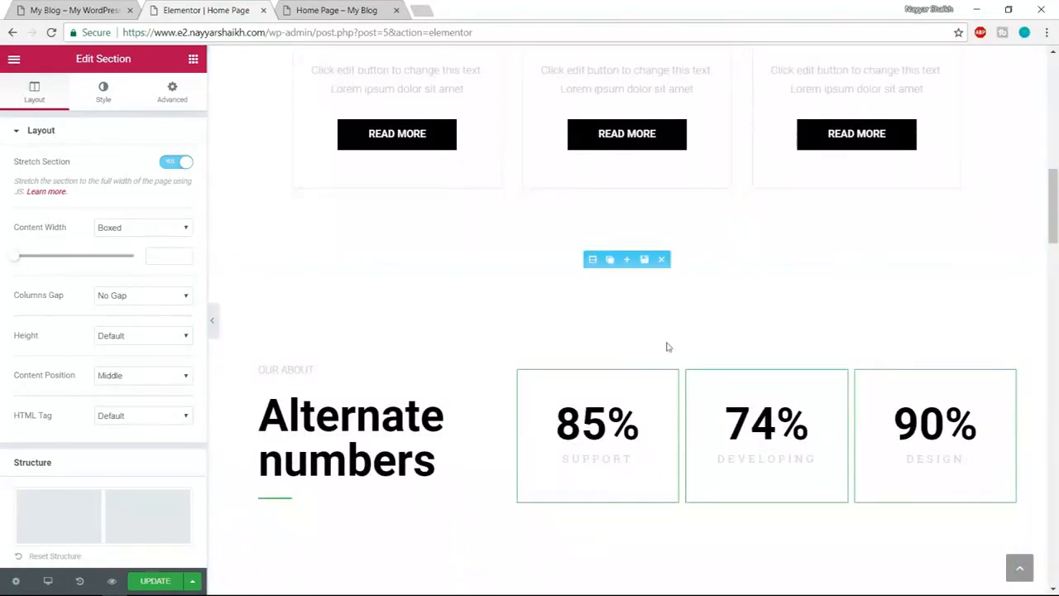
scroll(780, 308, "down", 2)
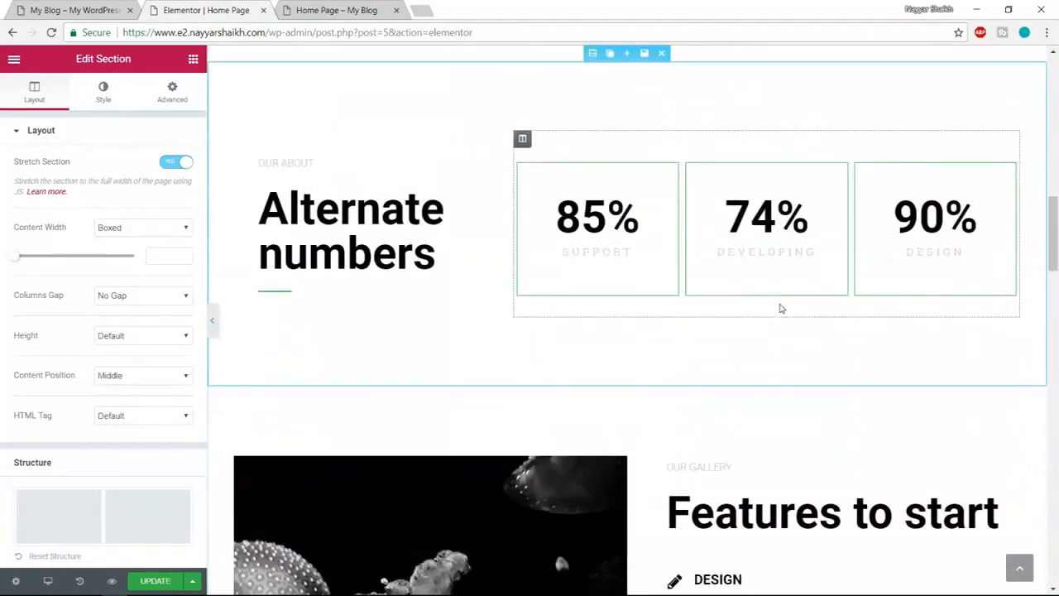
scroll(777, 314, "down", 4)
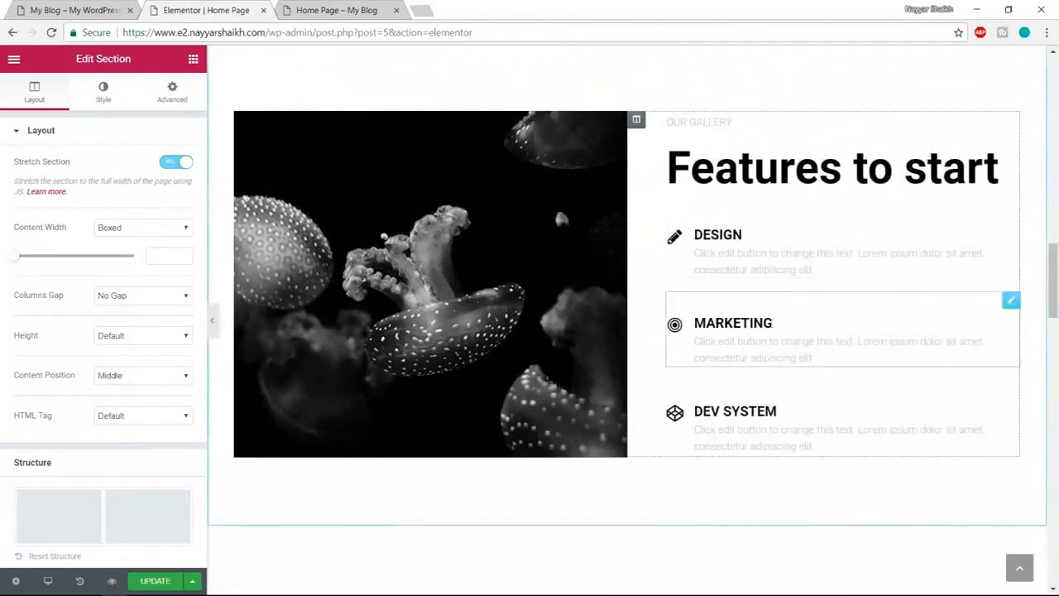
scroll(771, 336, "down", 2)
scroll(770, 340, "down", 7)
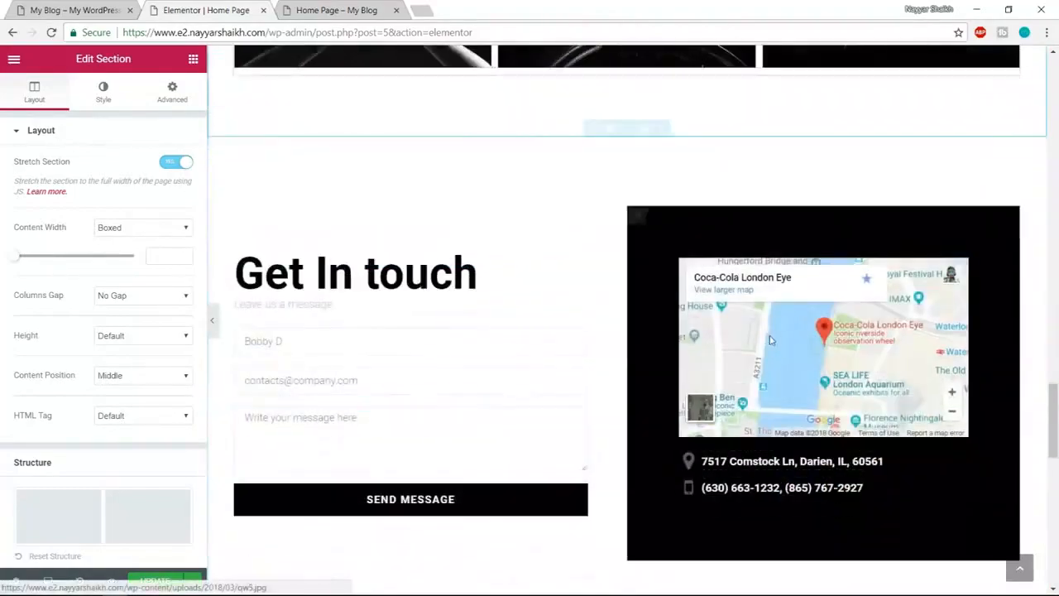
scroll(770, 339, "down", 8)
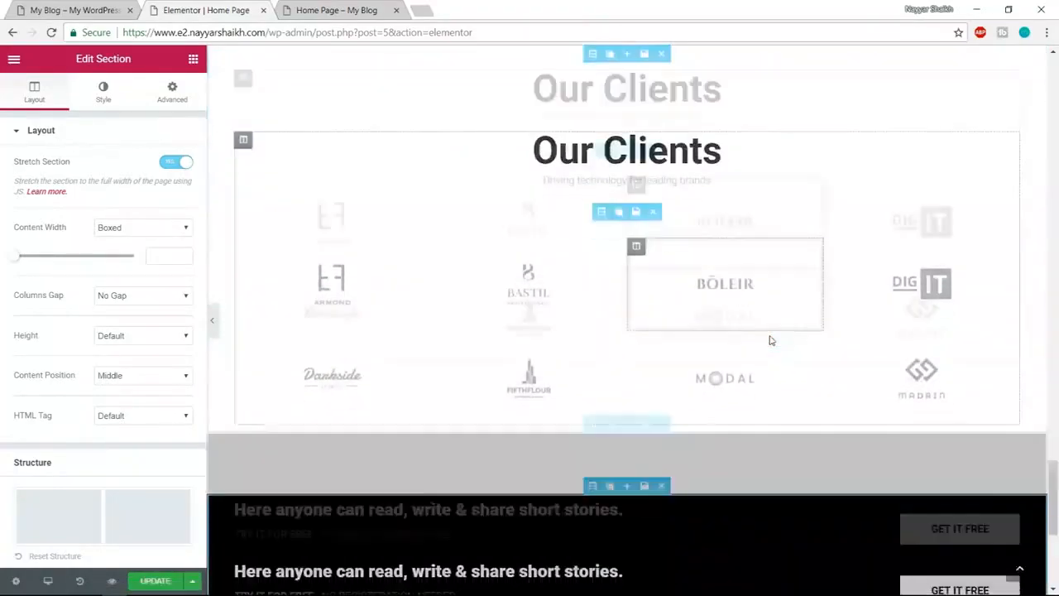
scroll(770, 339, "down", 1)
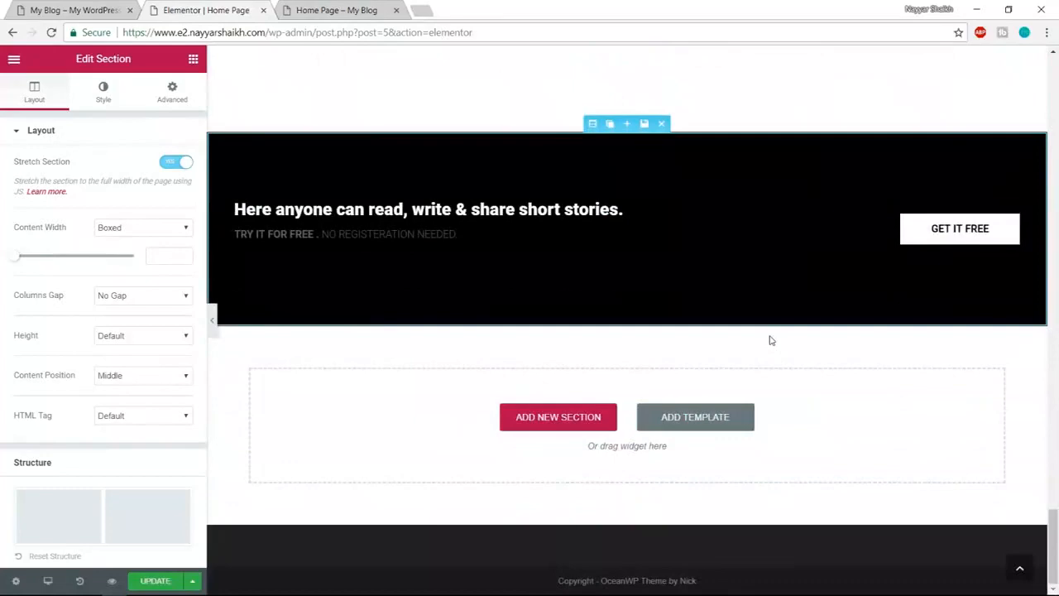
left_click(1020, 569)
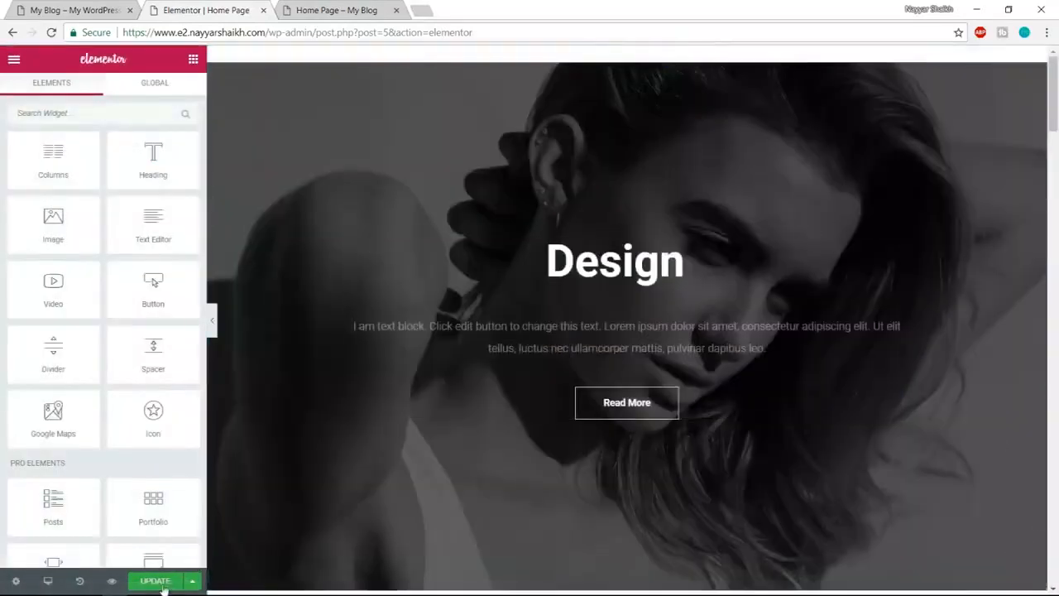
- Update the home page, review it in a preview tab, then close that tab
left_click(165, 585)
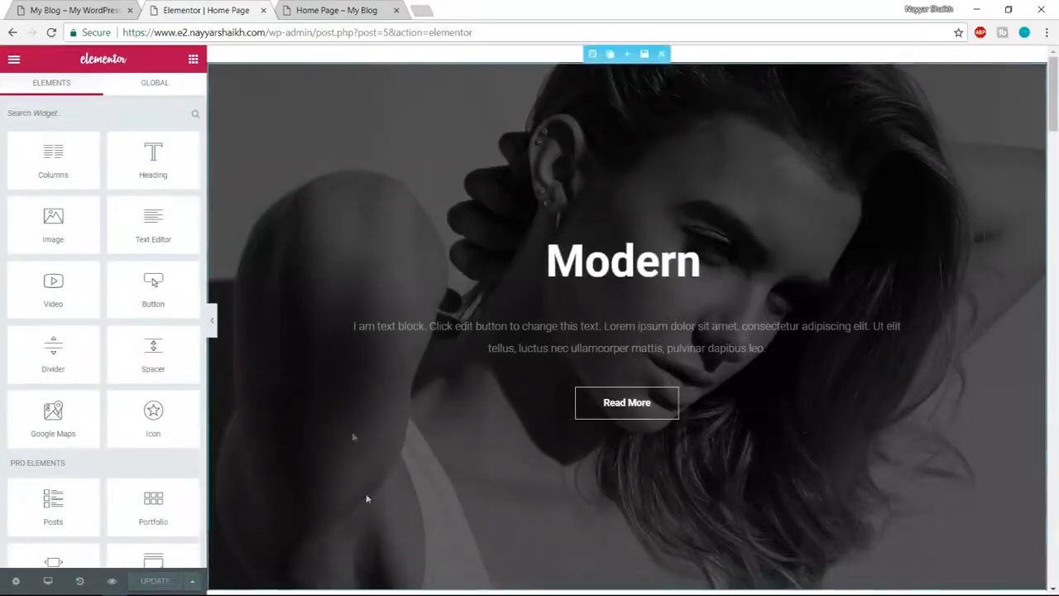
left_click(112, 582)
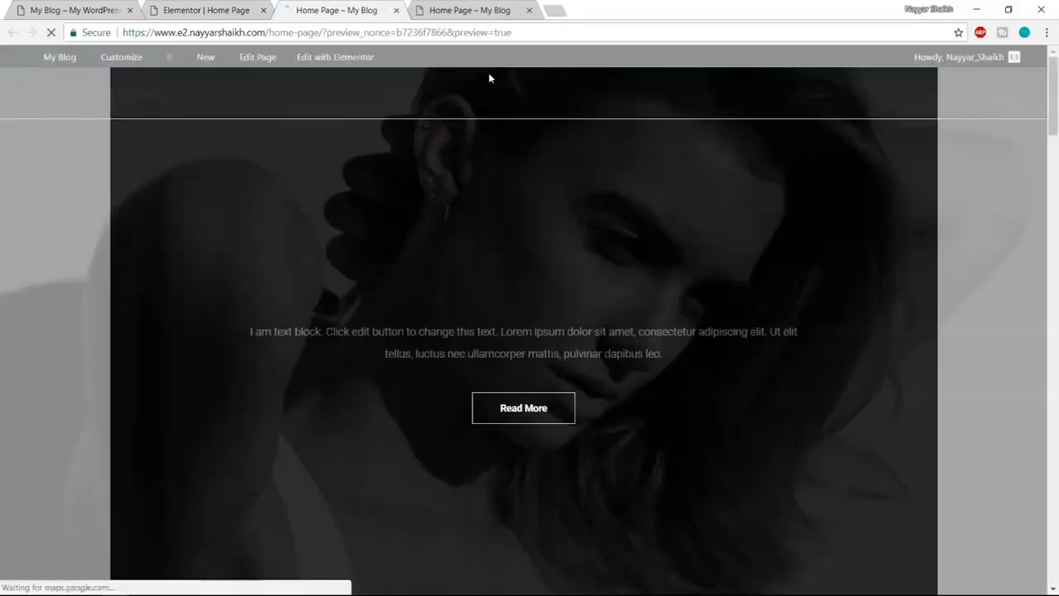
scroll(535, 267, "down", 5)
scroll(536, 266, "down", 15)
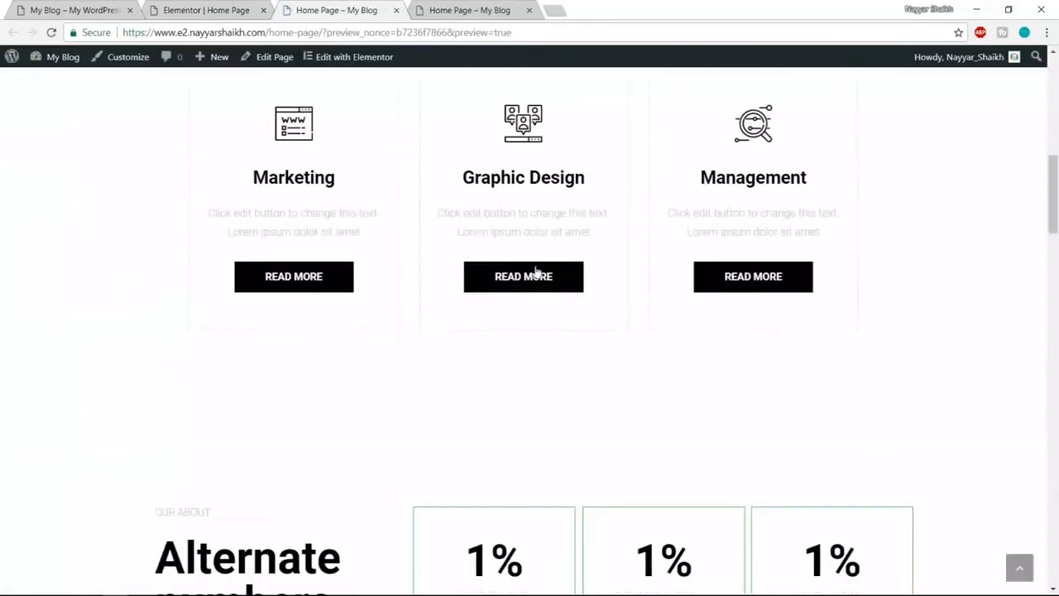
scroll(535, 266, "down", 12)
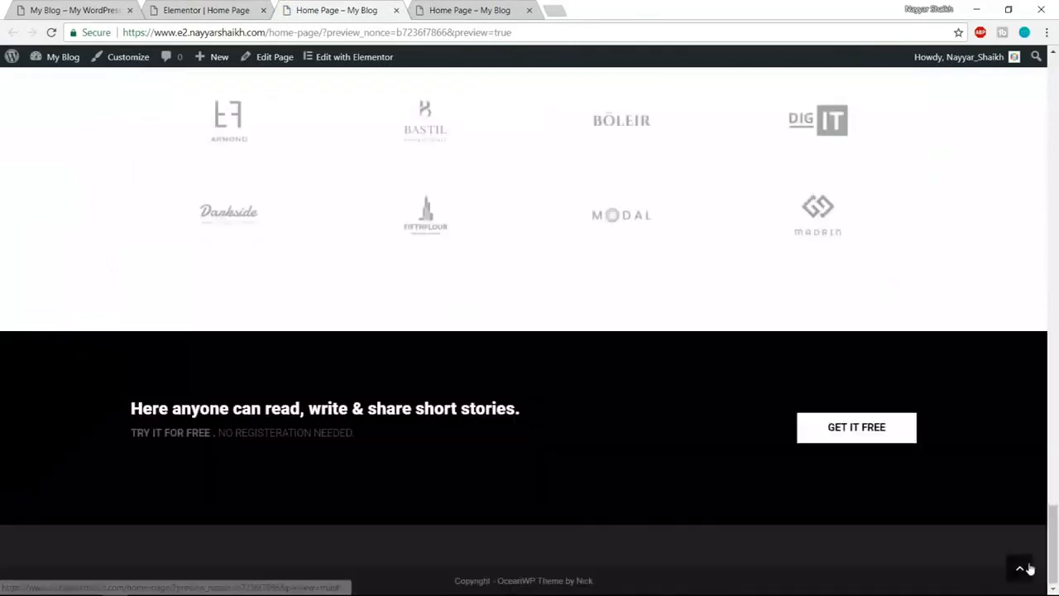
left_click(1028, 567)
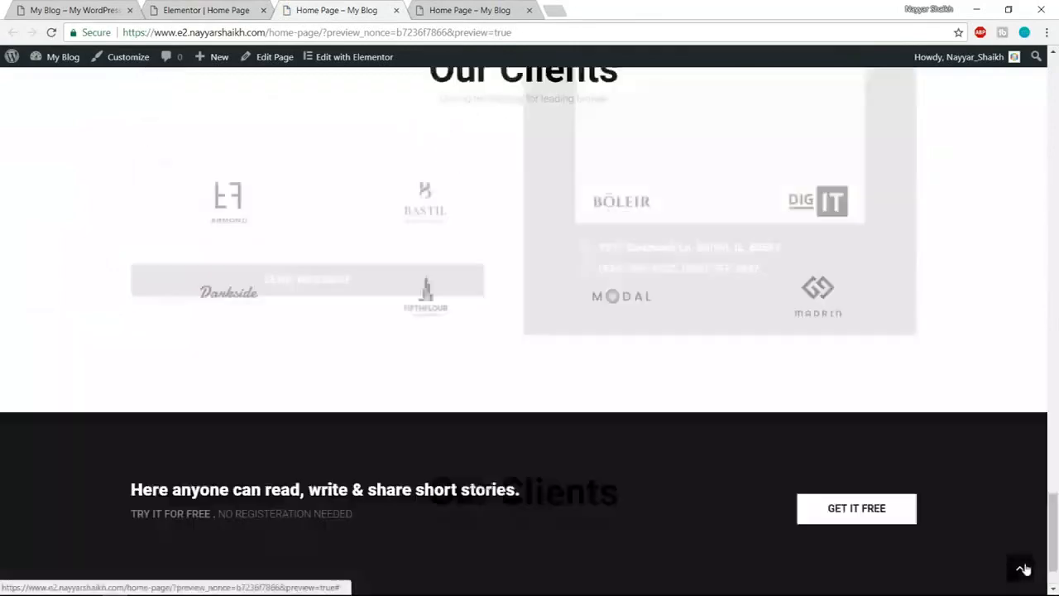
left_click(530, 11)
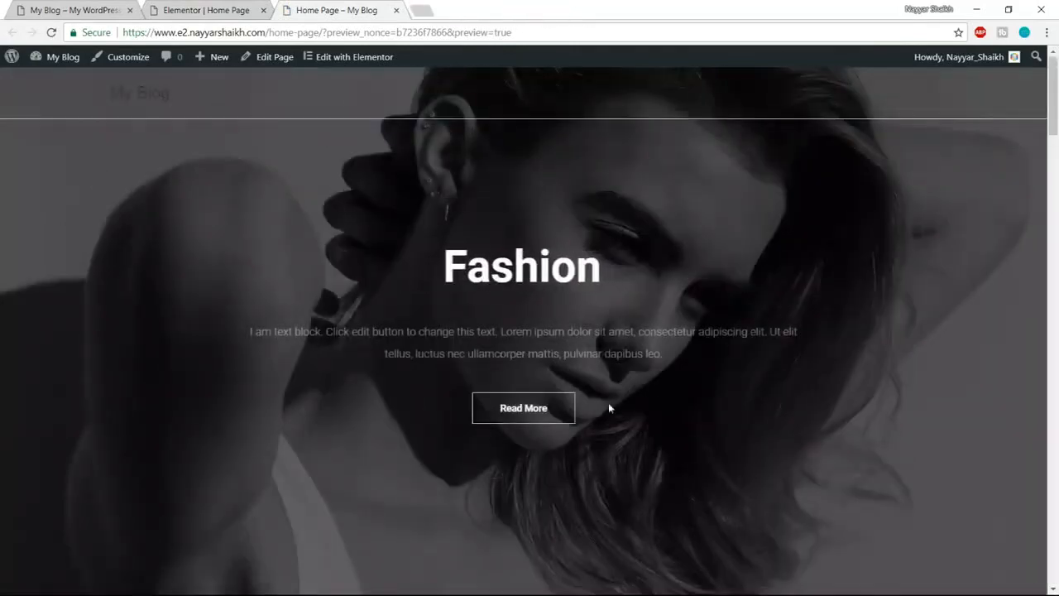
left_click(194, 9)
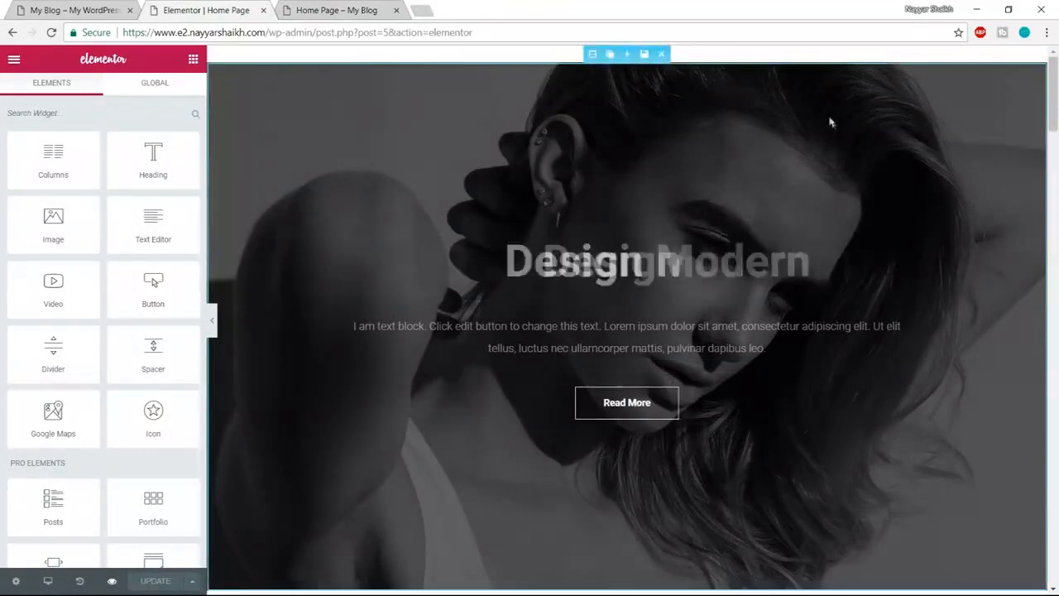
- Clear the hero section's black background colour to transparent, keeping content width Boxed
left_click(593, 54)
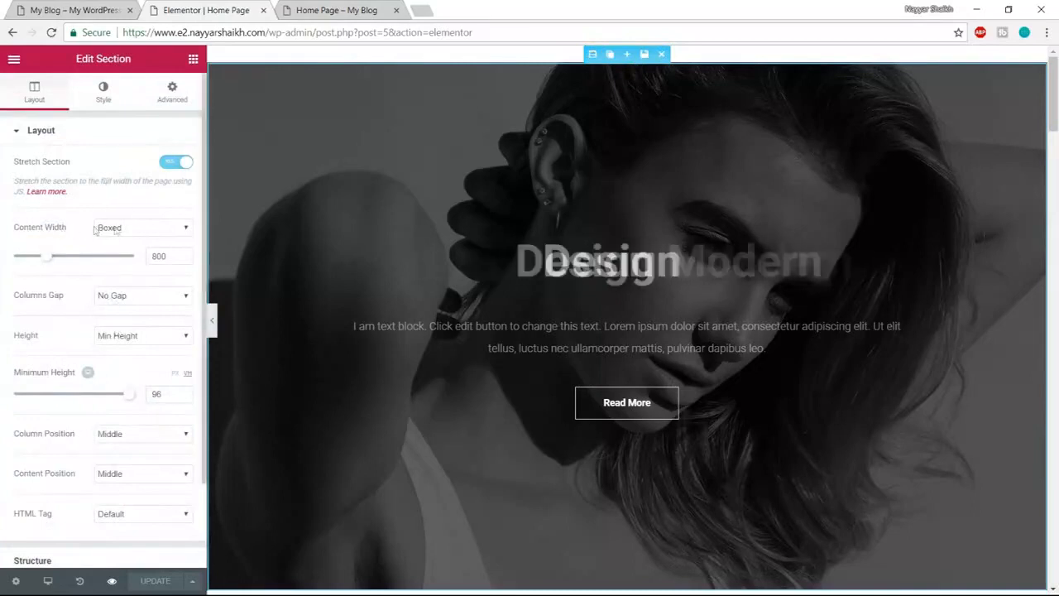
left_click(130, 241)
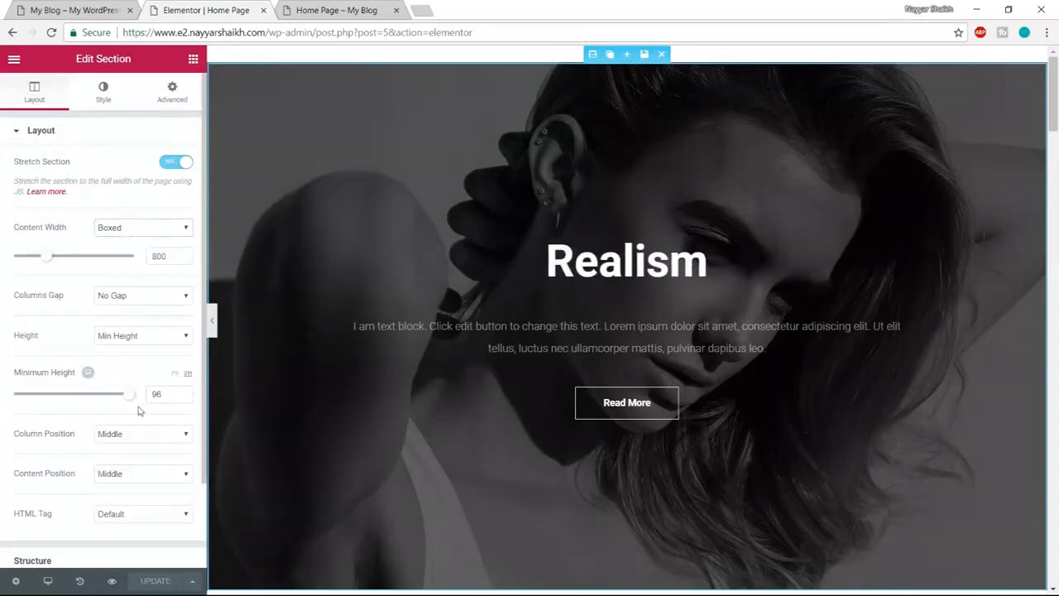
scroll(137, 430, "down", 2)
scroll(130, 504, "up", 3)
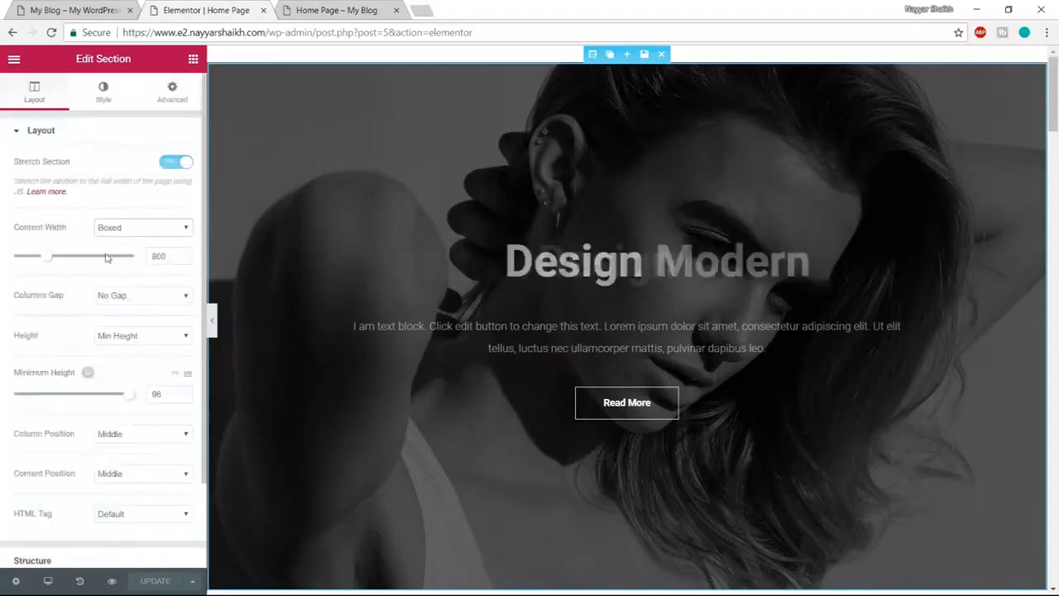
left_click(108, 100)
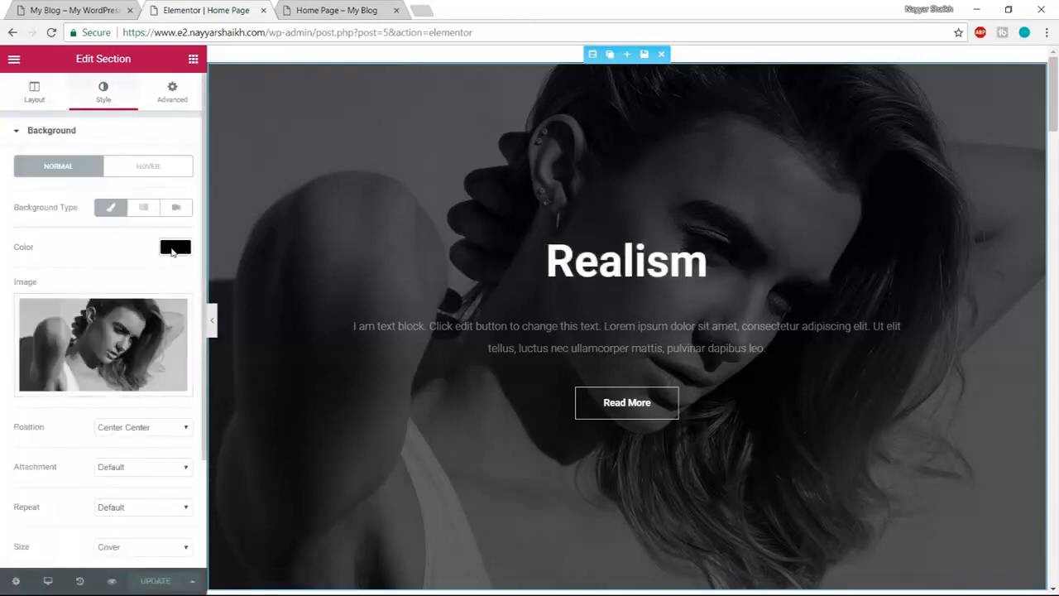
left_click(172, 249)
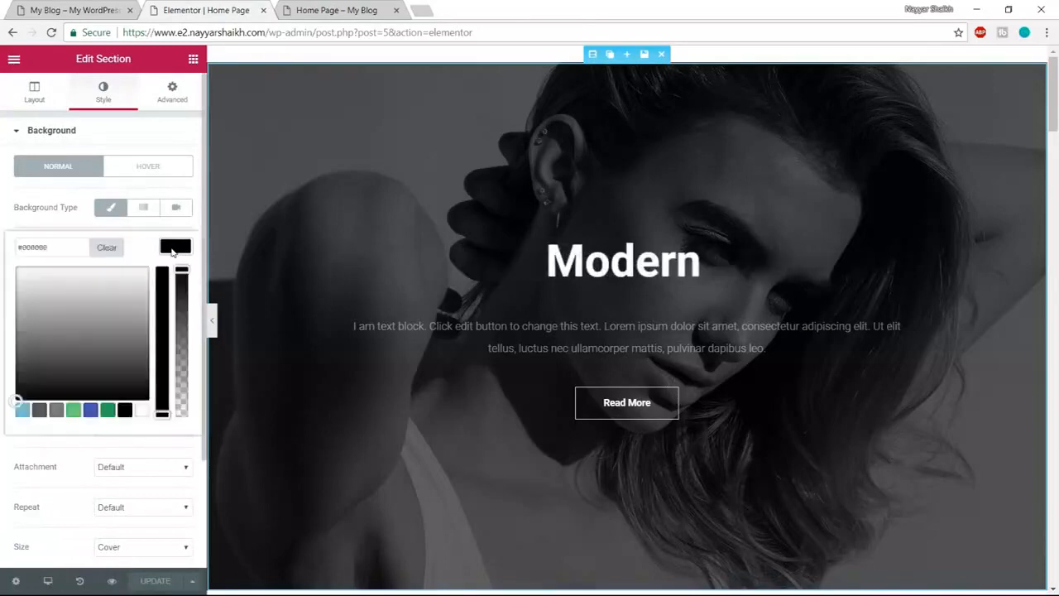
left_click(120, 248)
left_click(142, 251)
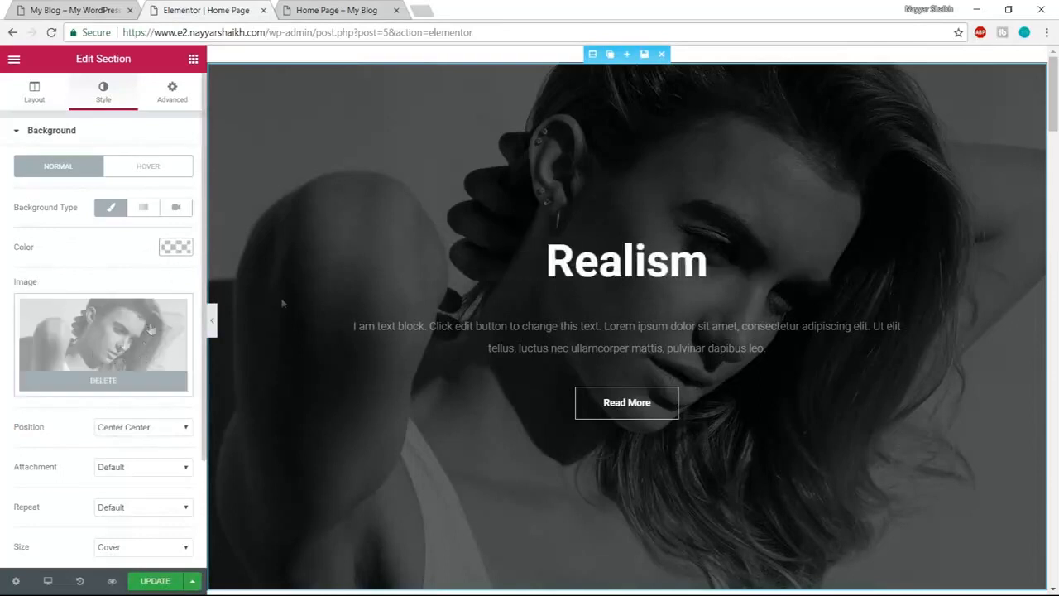
- Scroll the reference site and return to its mountain-landscape hero at the top
left_click(77, 10)
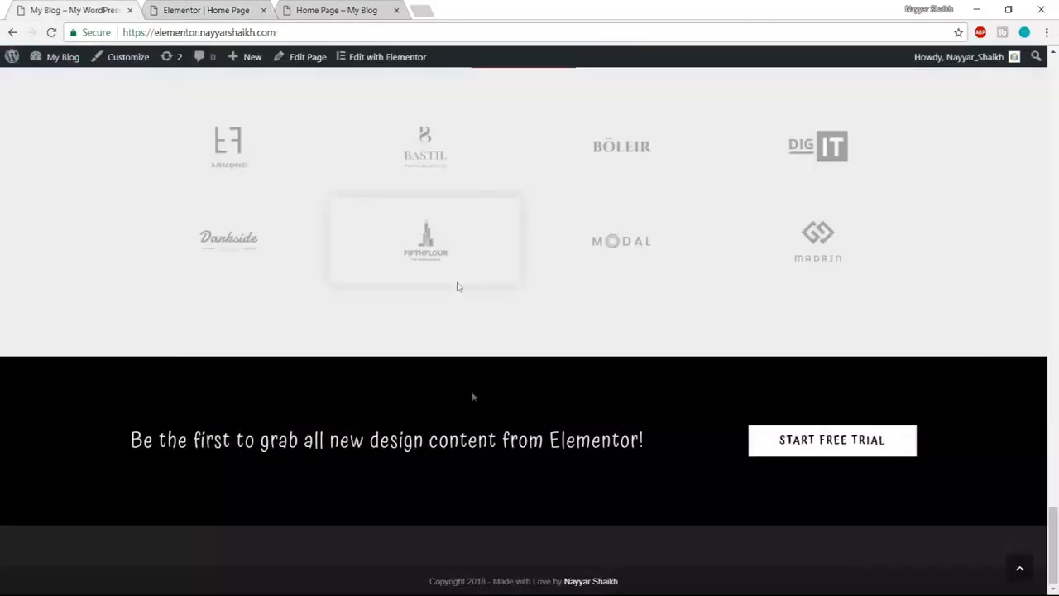
left_click_drag(1055, 525, 1058, 422)
left_click(1020, 563)
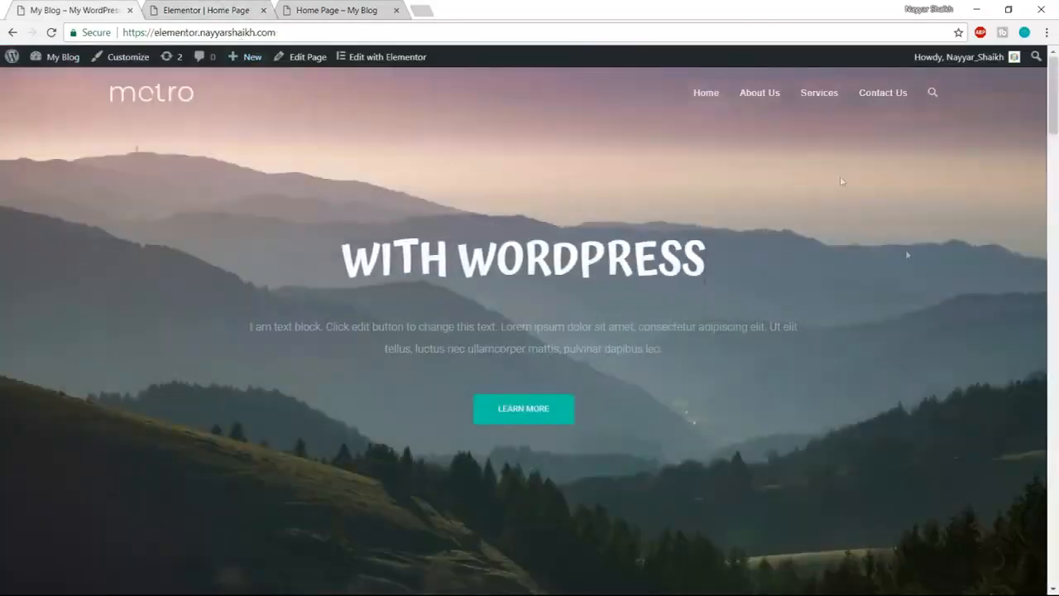
scroll(483, 480, "down", 7)
scroll(480, 477, "up", 5)
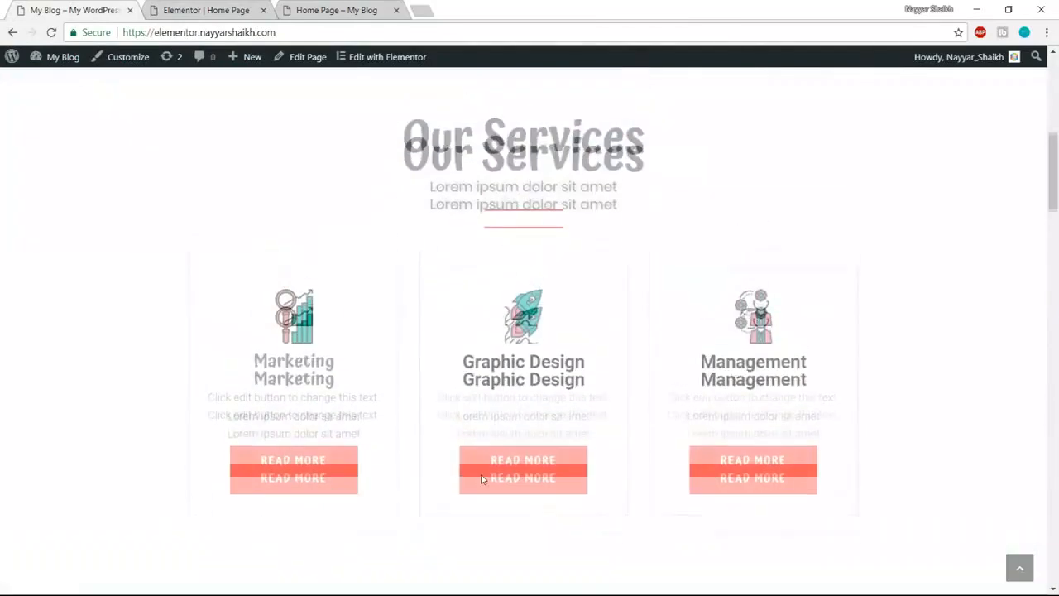
scroll(482, 477, "up", 5)
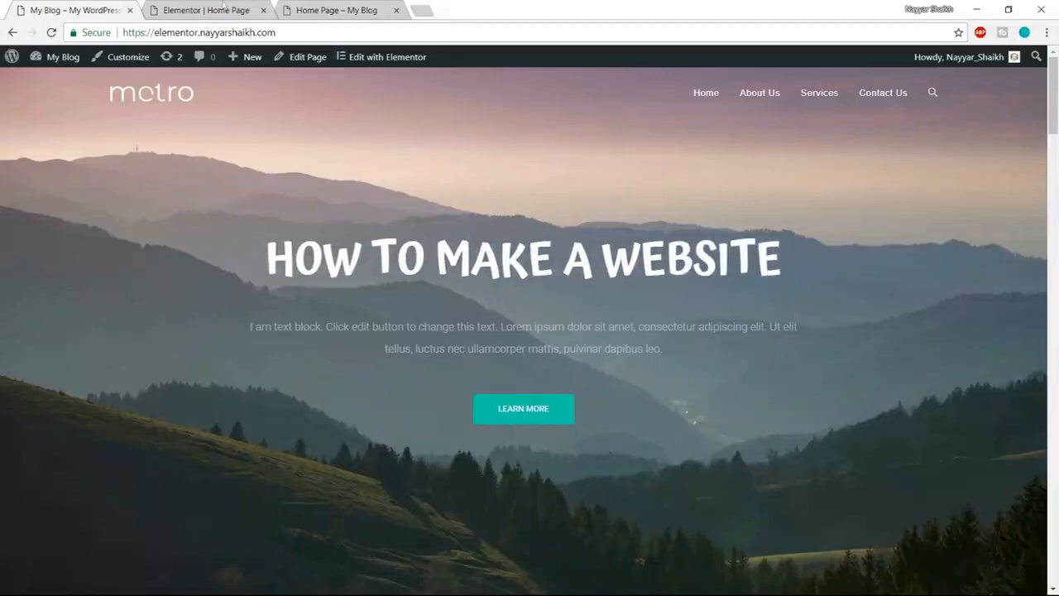
- Remove the hero section's current background image and start choosing a new one
left_click(223, 7)
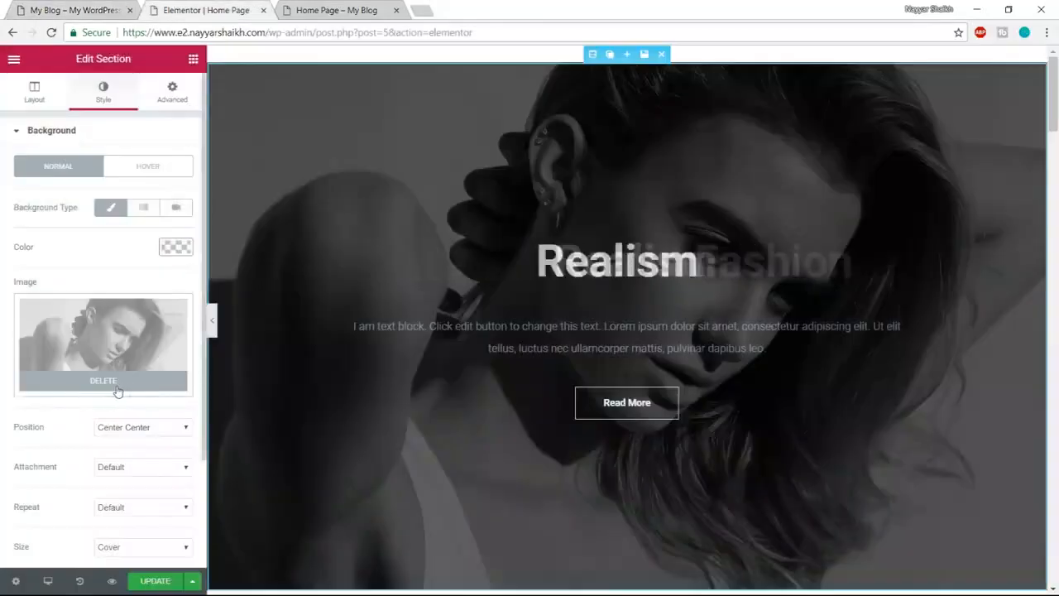
left_click(104, 381)
left_click(110, 349)
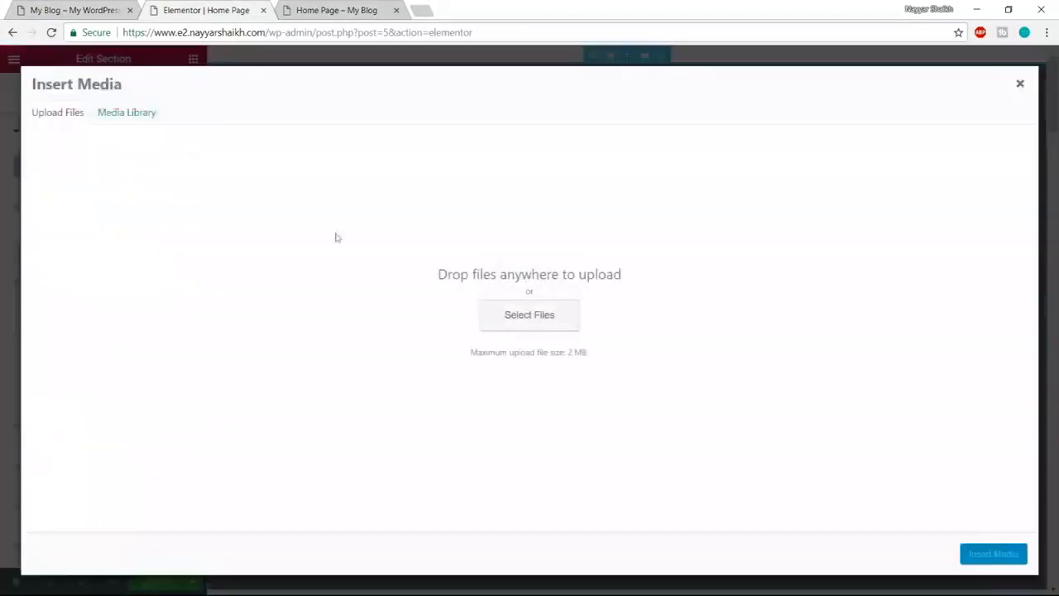
left_click(550, 322)
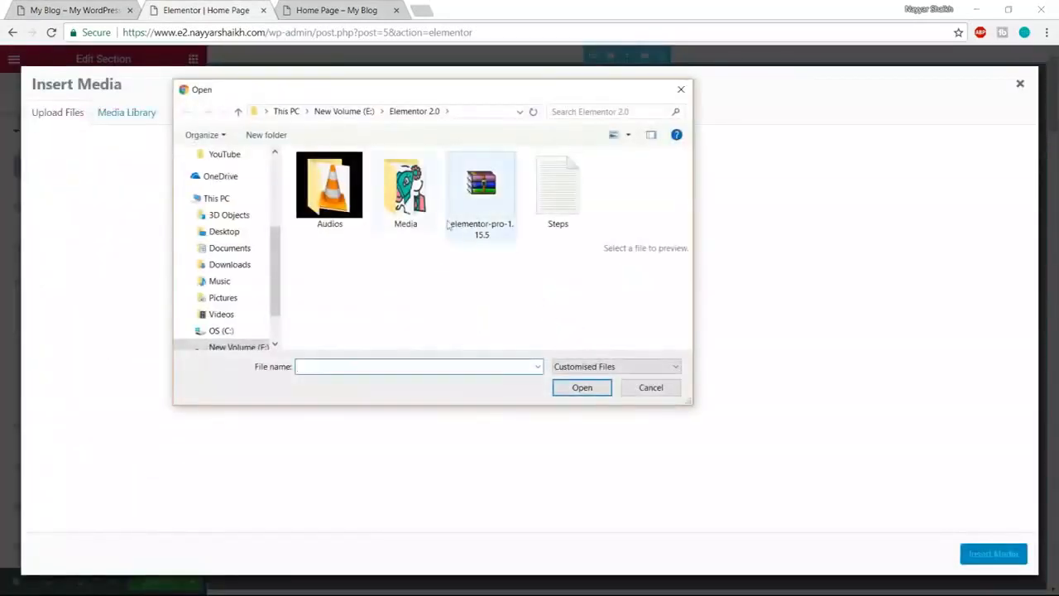
- Upload pexels-photo-45987 from the Media folder and insert it as the section background
double_click(405, 186)
scroll(447, 315, "down", 3)
scroll(447, 315, "up", 3)
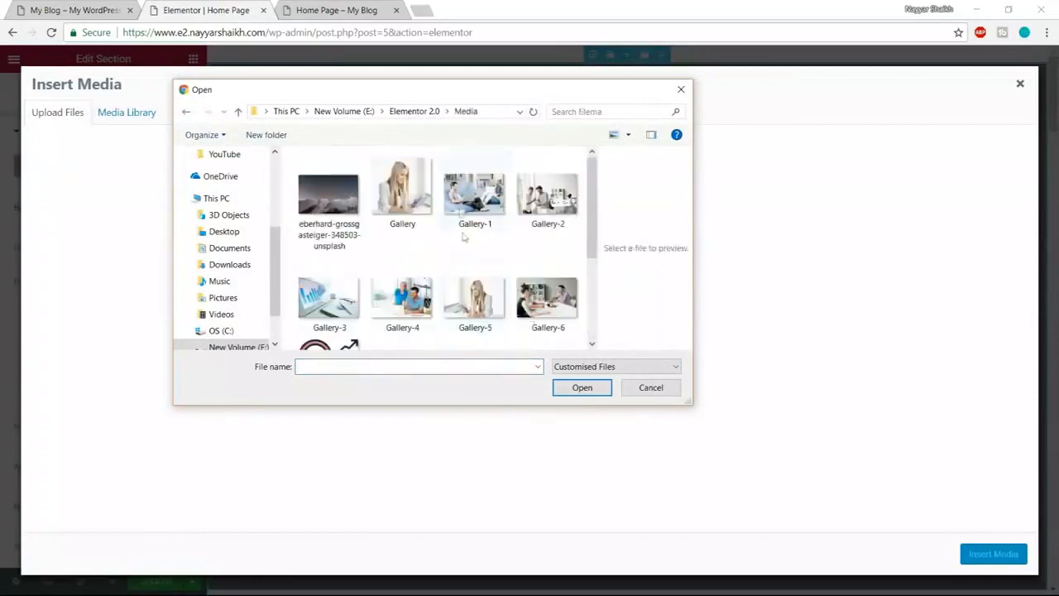
scroll(530, 298, "down", 2)
scroll(529, 298, "up", 2)
scroll(529, 298, "down", 2)
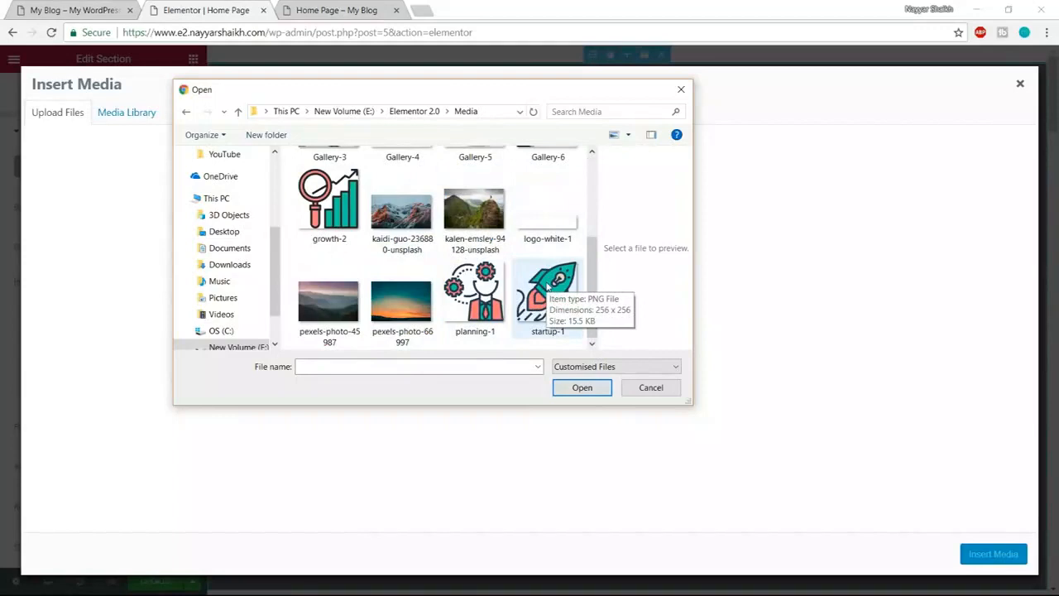
scroll(548, 285, "up", 2)
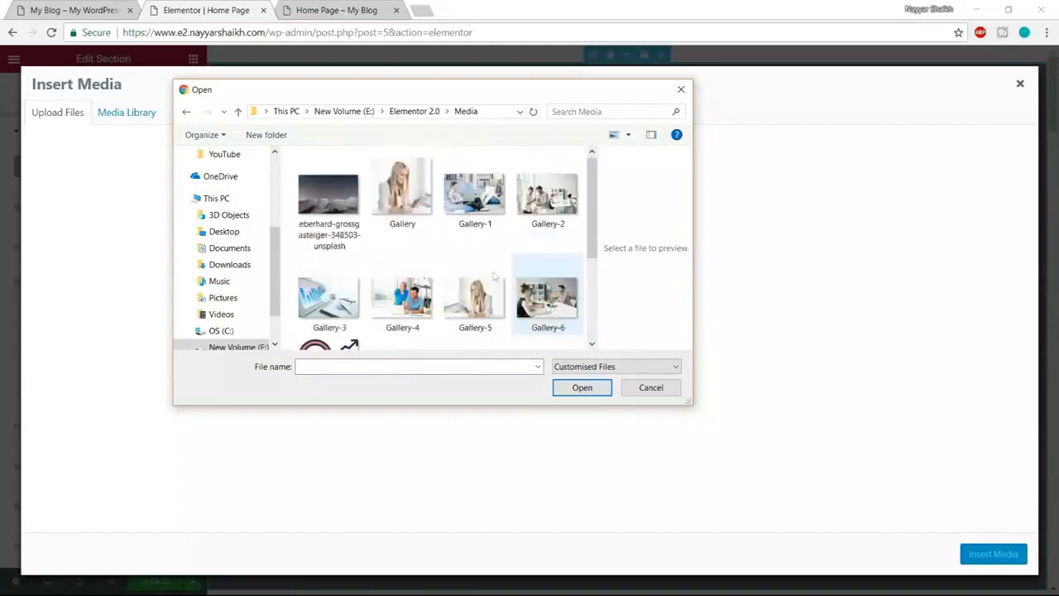
scroll(461, 250, "down", 2)
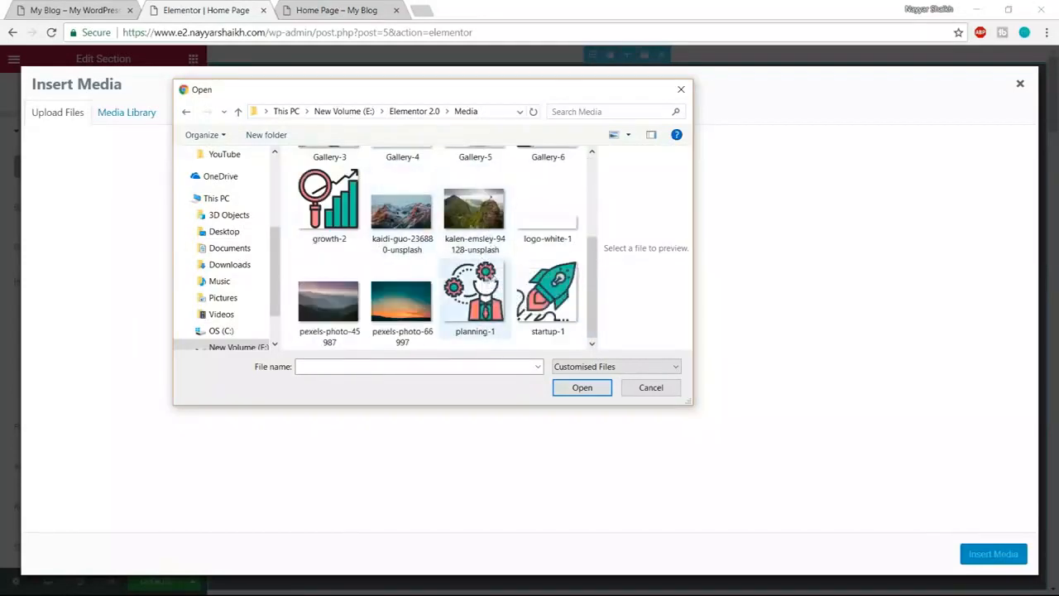
left_click(335, 311)
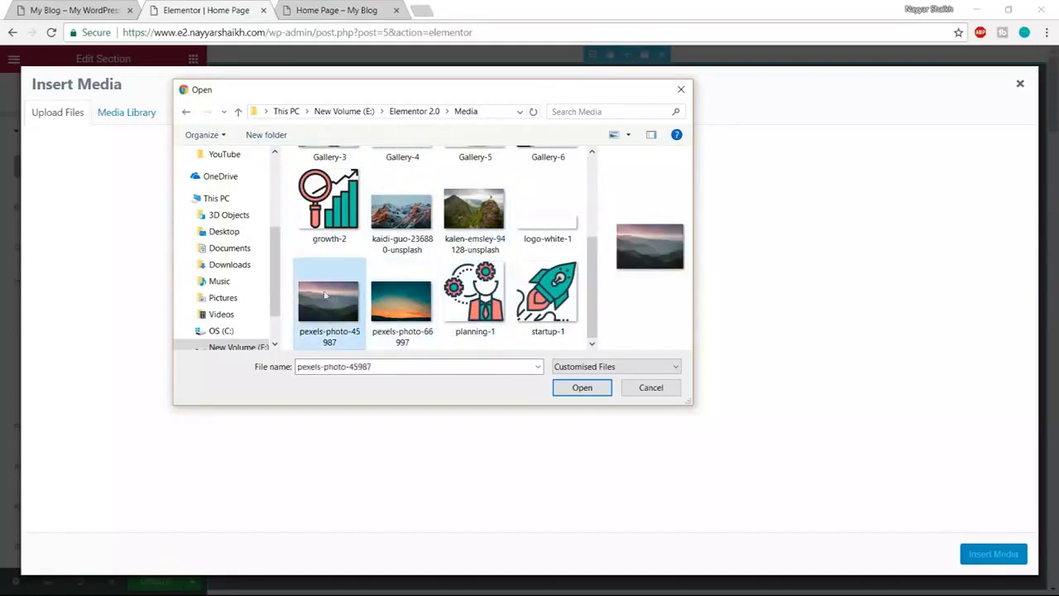
left_click(581, 388)
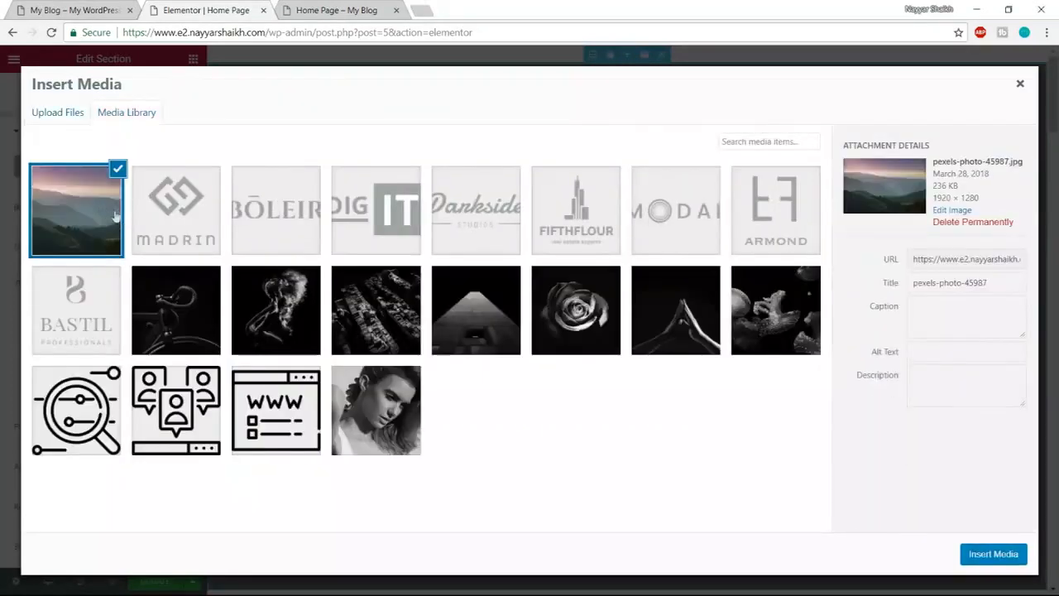
left_click(977, 554)
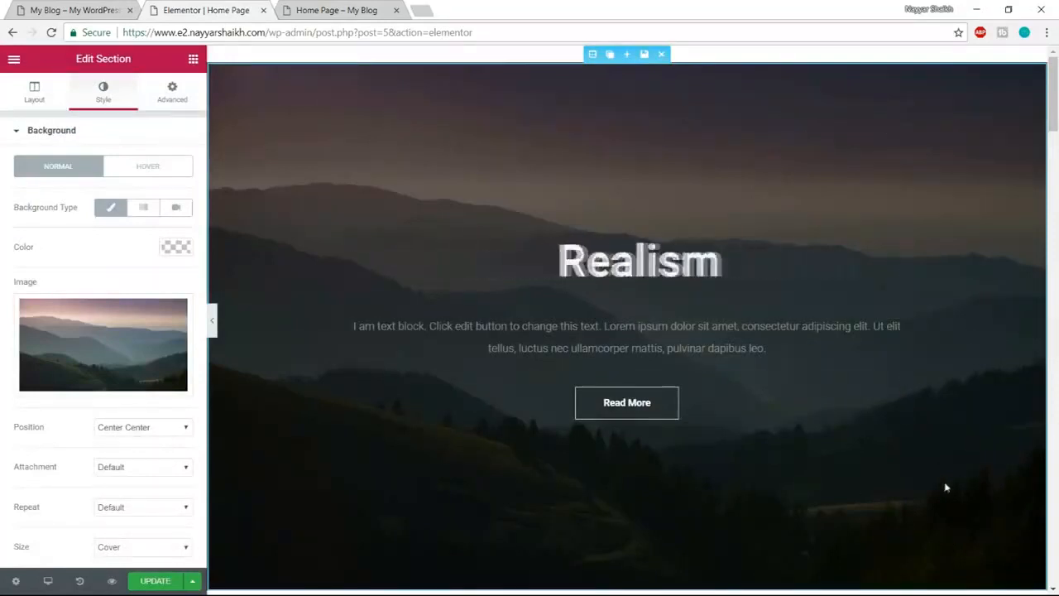
- Keep background Center Center, Default attachment and repeat, Cover size, then expand Background Overlay
left_click(62, 8)
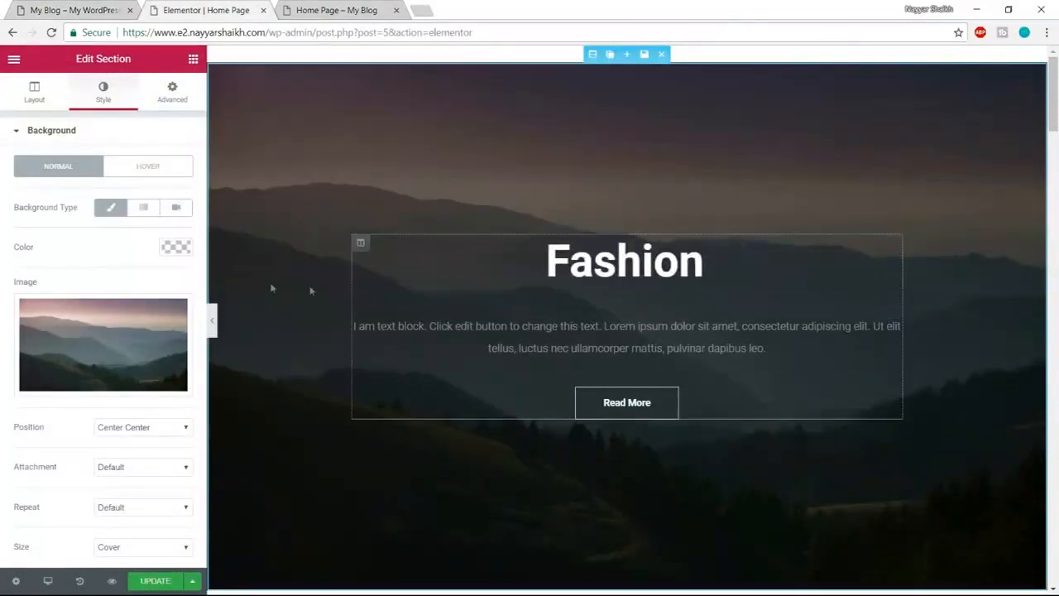
scroll(187, 323, "down", 1)
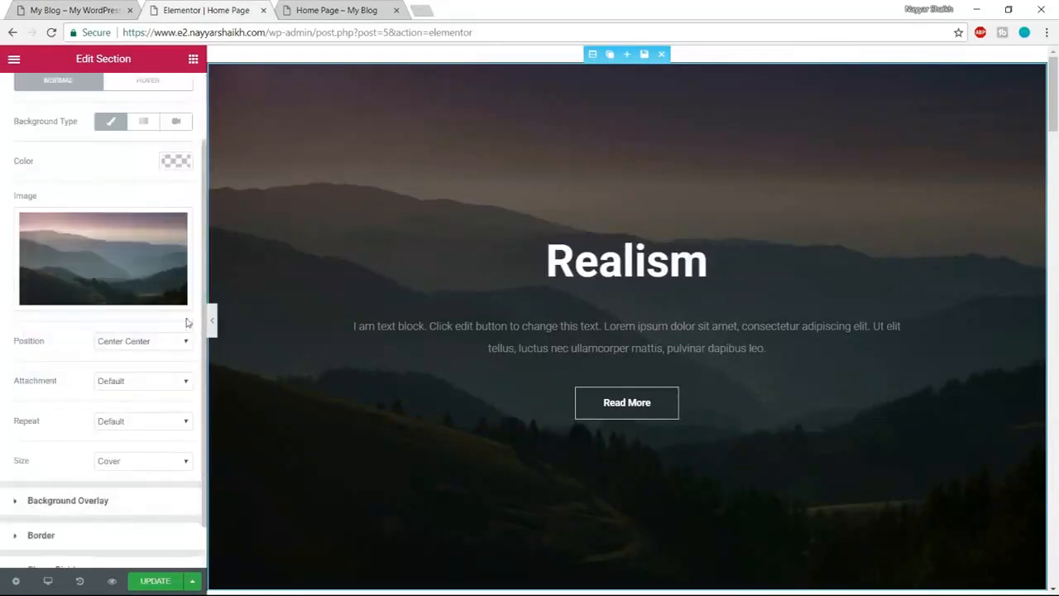
left_click(133, 342)
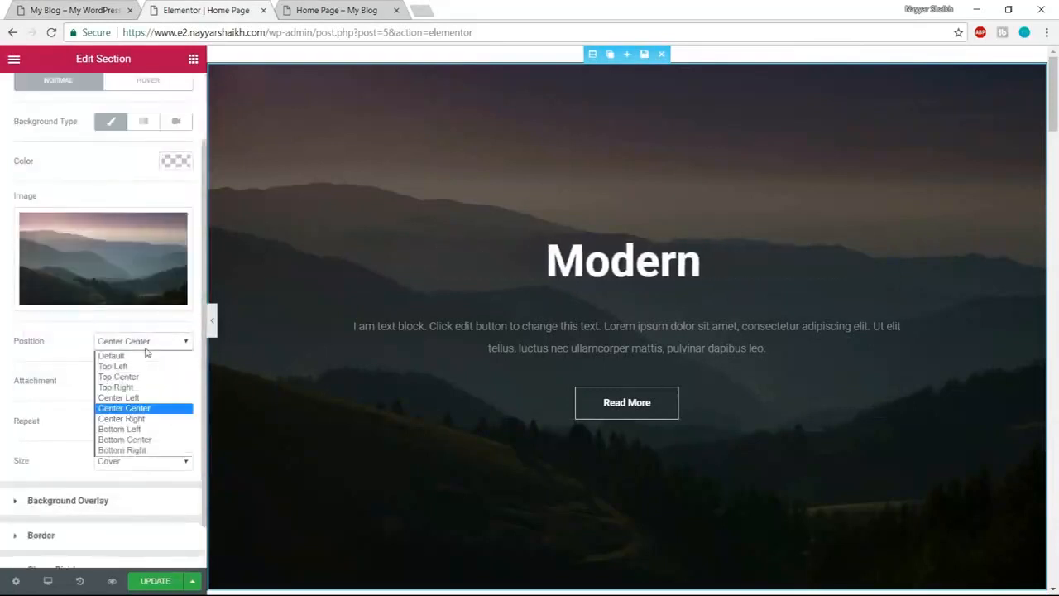
left_click(146, 352)
left_click(96, 383)
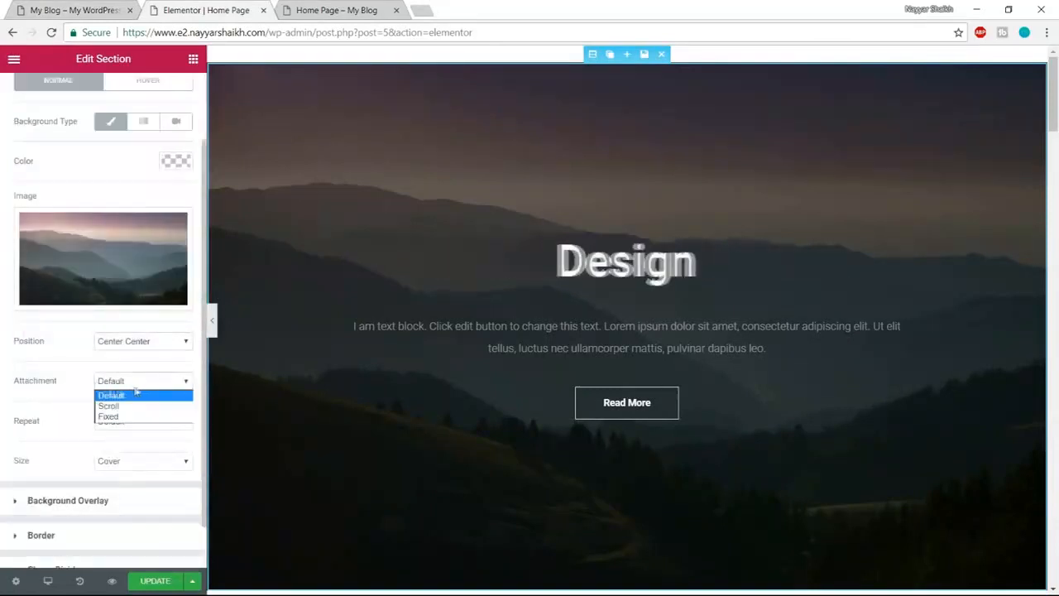
left_click(132, 397)
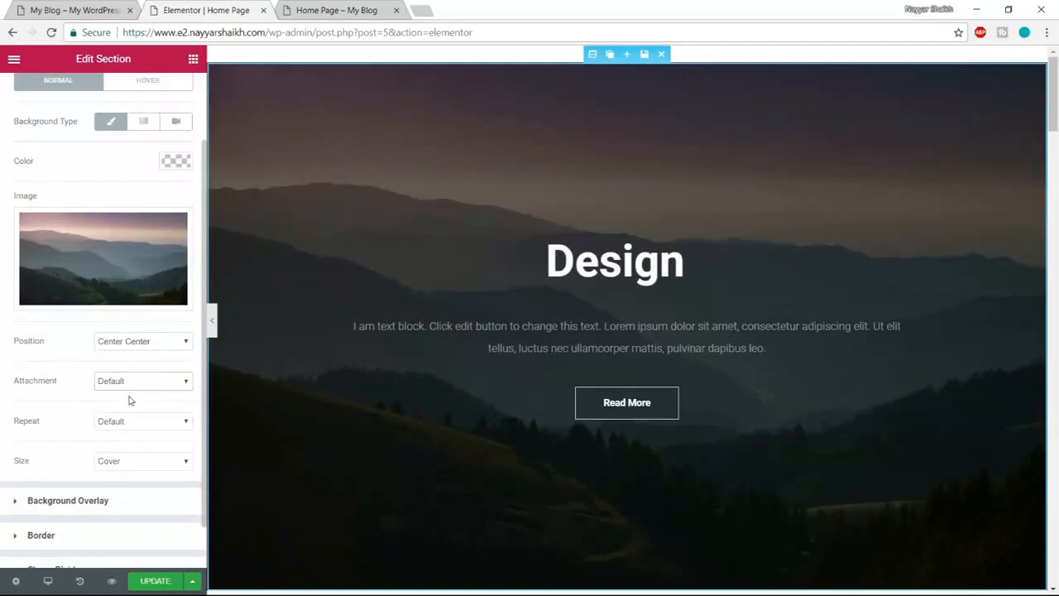
left_click(150, 421)
left_click(153, 435)
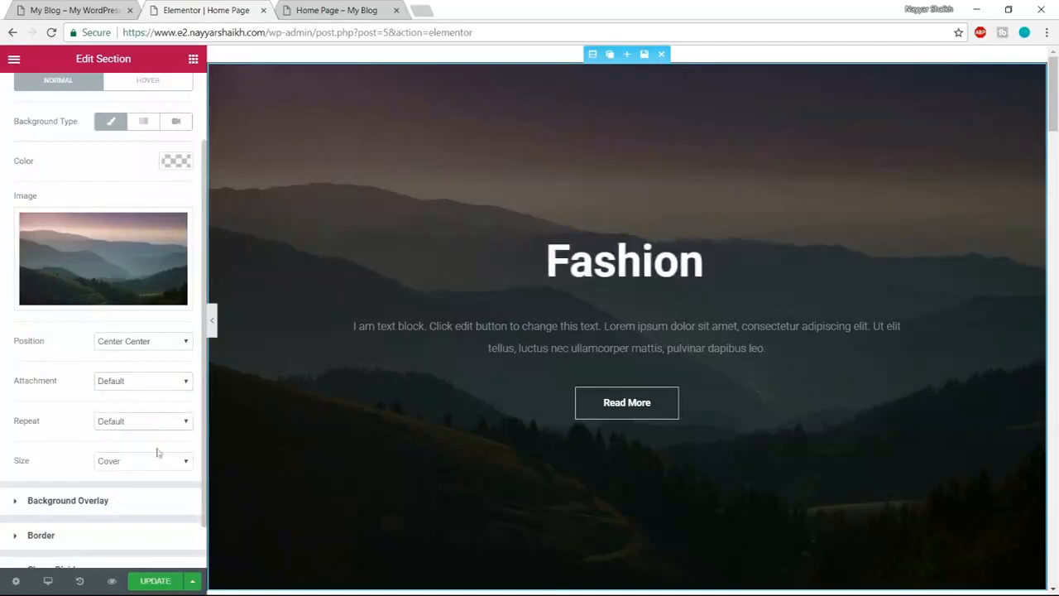
left_click(126, 470)
left_click(128, 466)
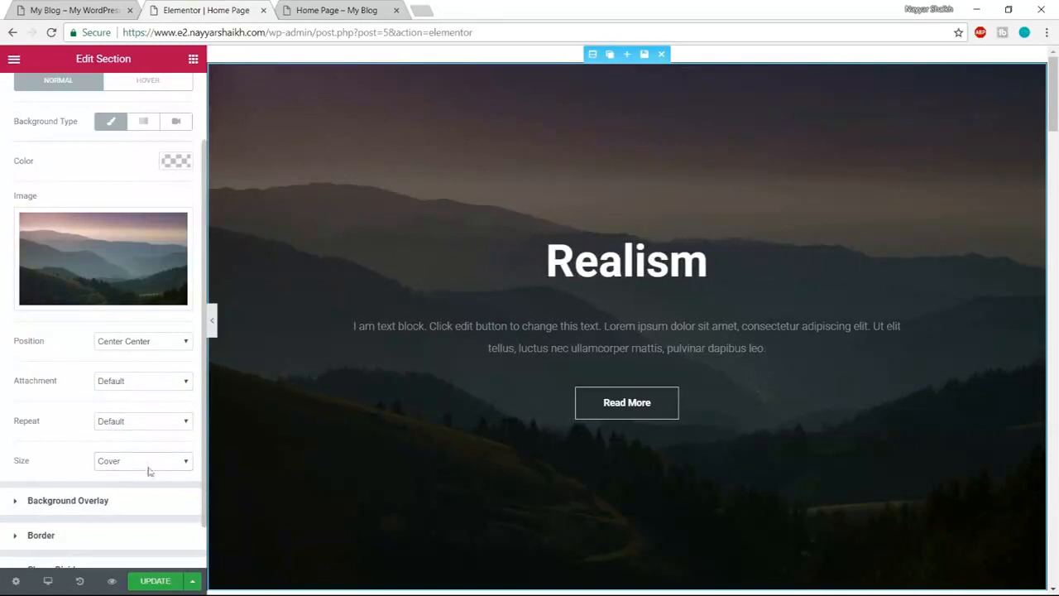
scroll(149, 471, "down", 1)
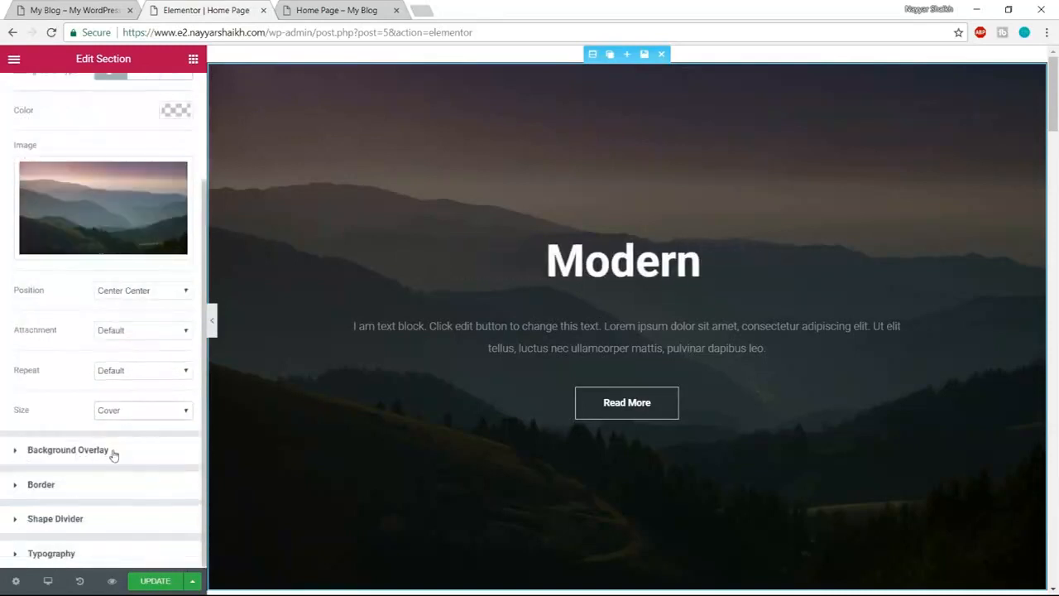
left_click(113, 455)
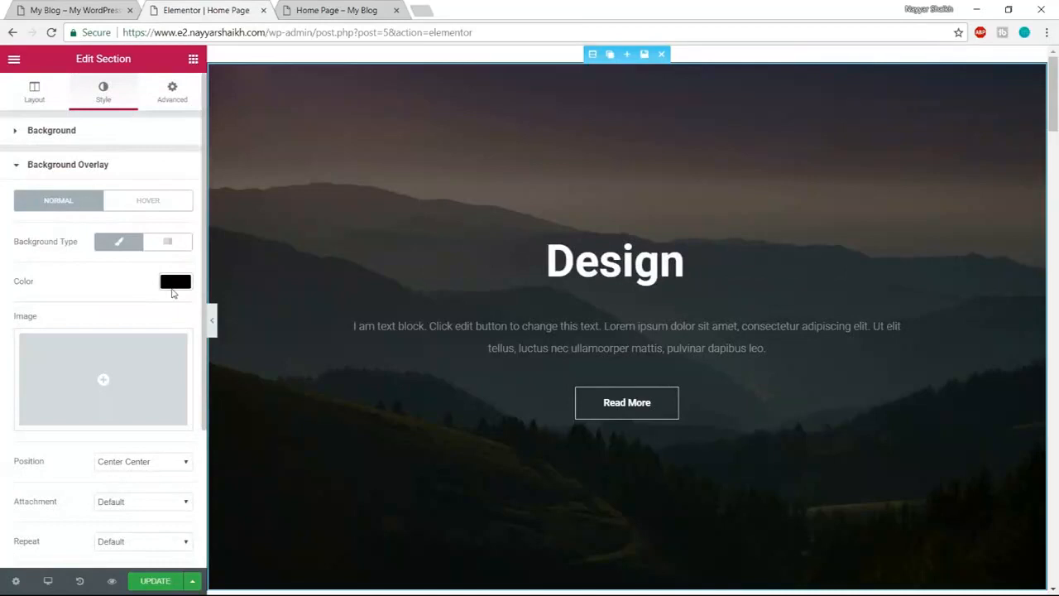
- Try a light blue overlay with lower alpha, shift it to green, and compare the preview
left_click(175, 283)
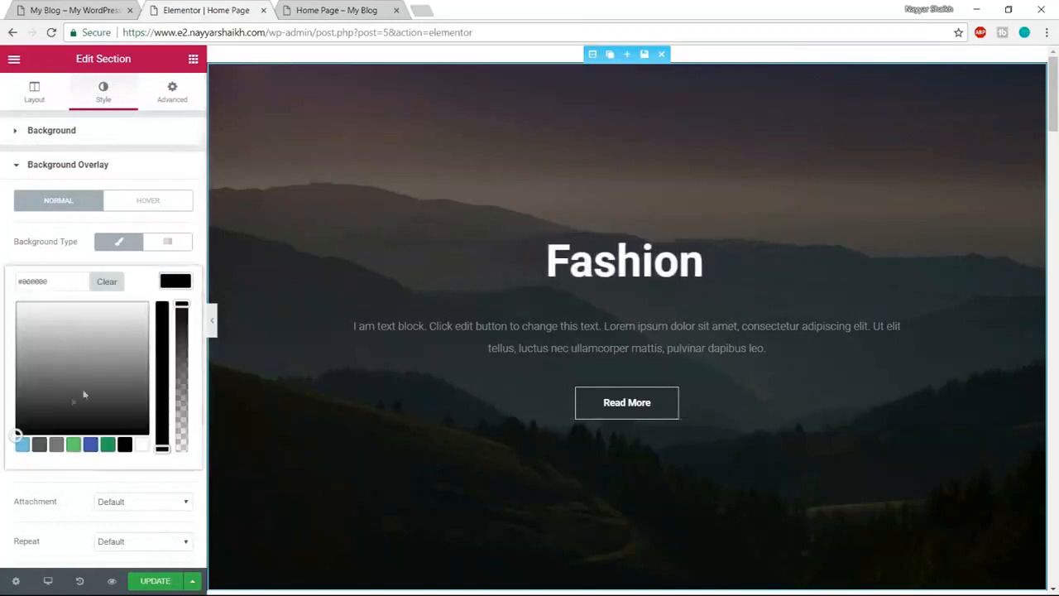
left_click(22, 444)
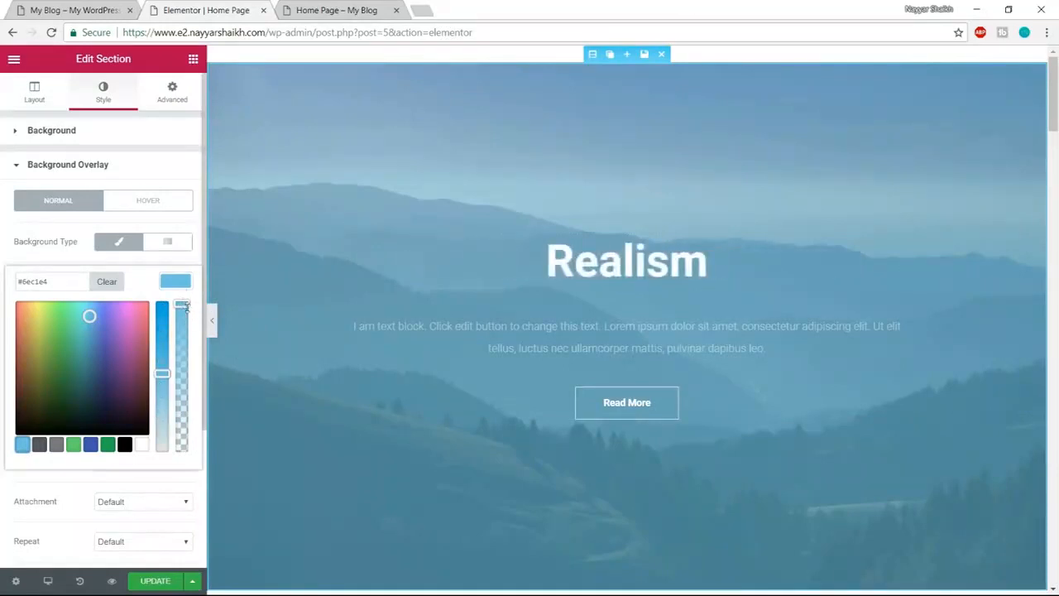
left_click_drag(182, 304, 175, 421)
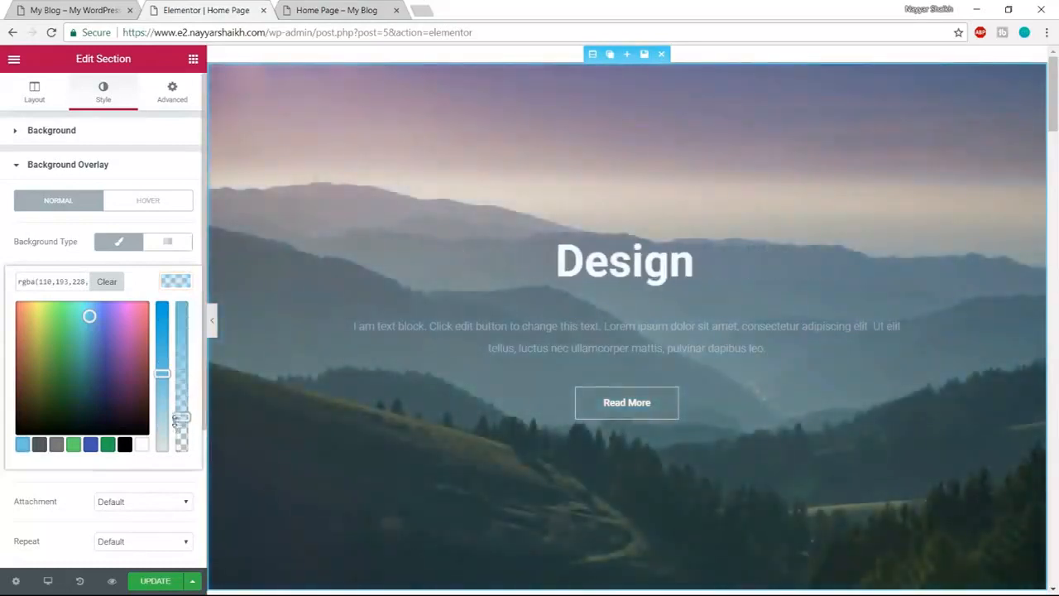
left_click_drag(118, 368, 75, 300)
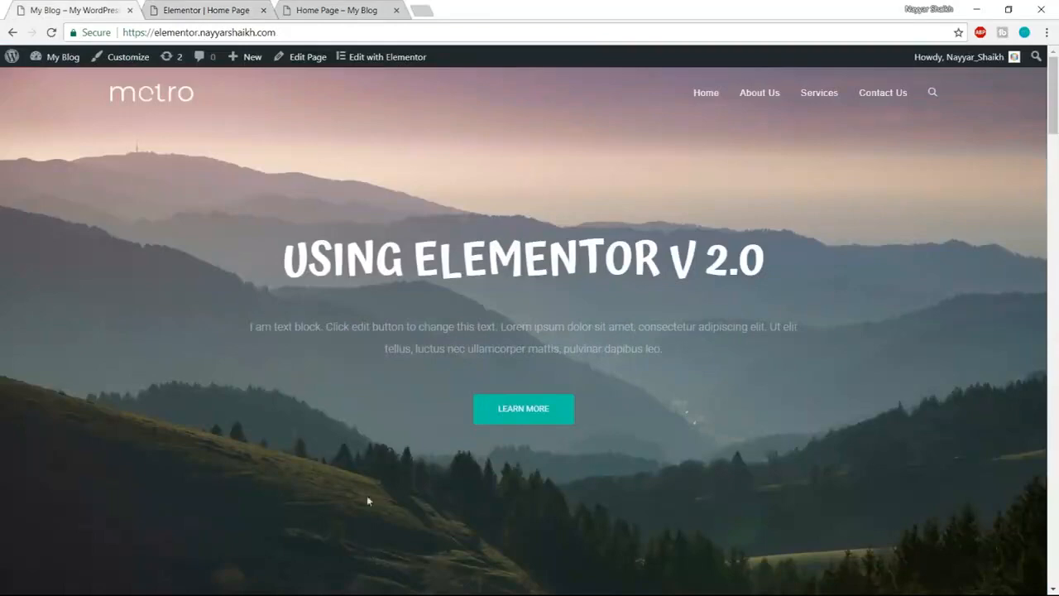
left_click(341, 9)
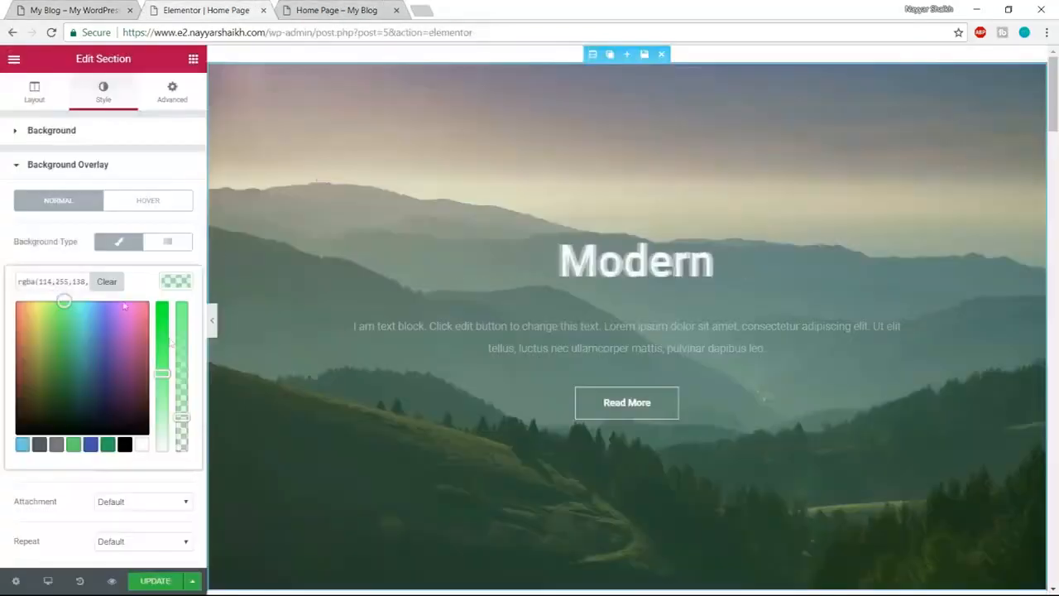
left_click(232, 8)
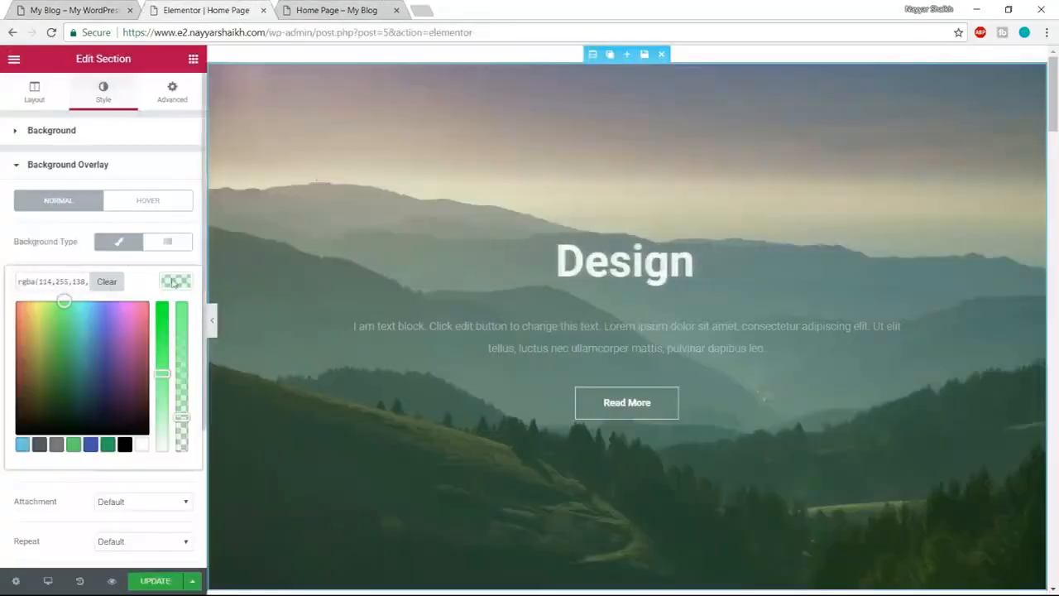
- Clear the overlay colour to transparent and close the colour picker
left_click(117, 284)
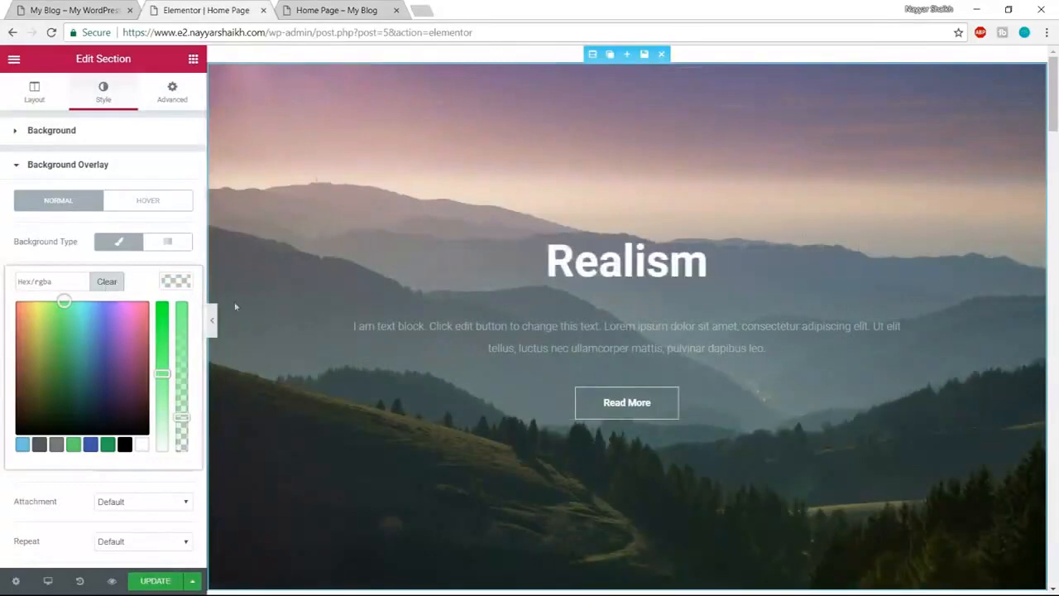
left_click(177, 282)
scroll(189, 366, "down", 2)
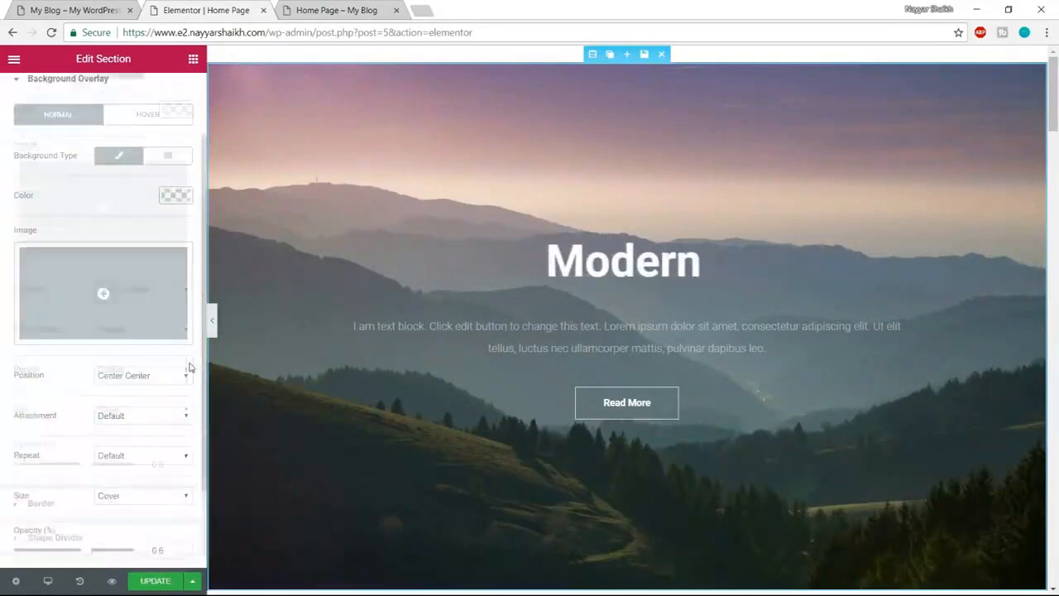
scroll(189, 366, "down", 2)
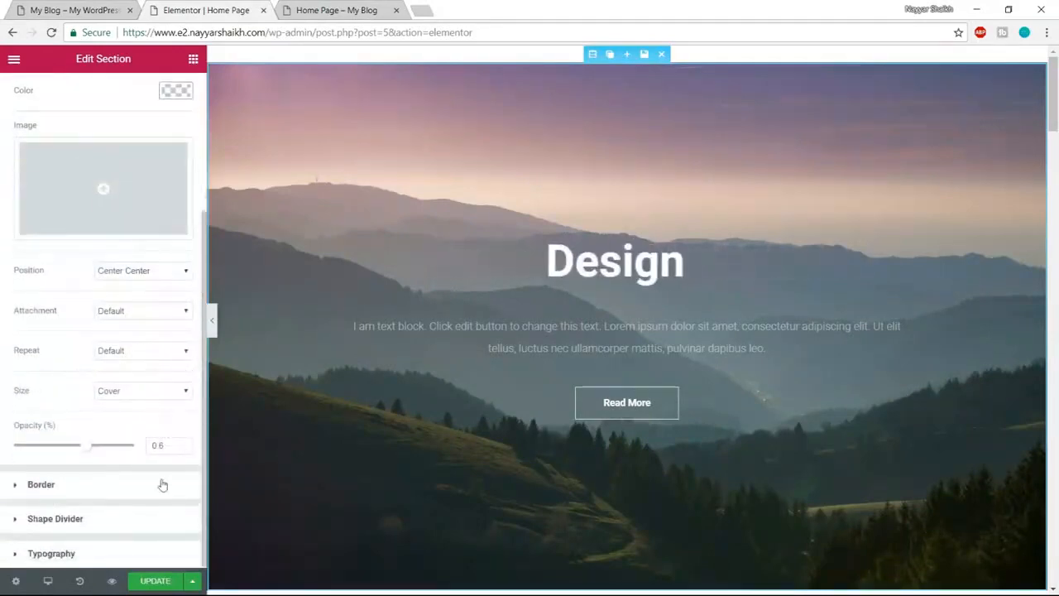
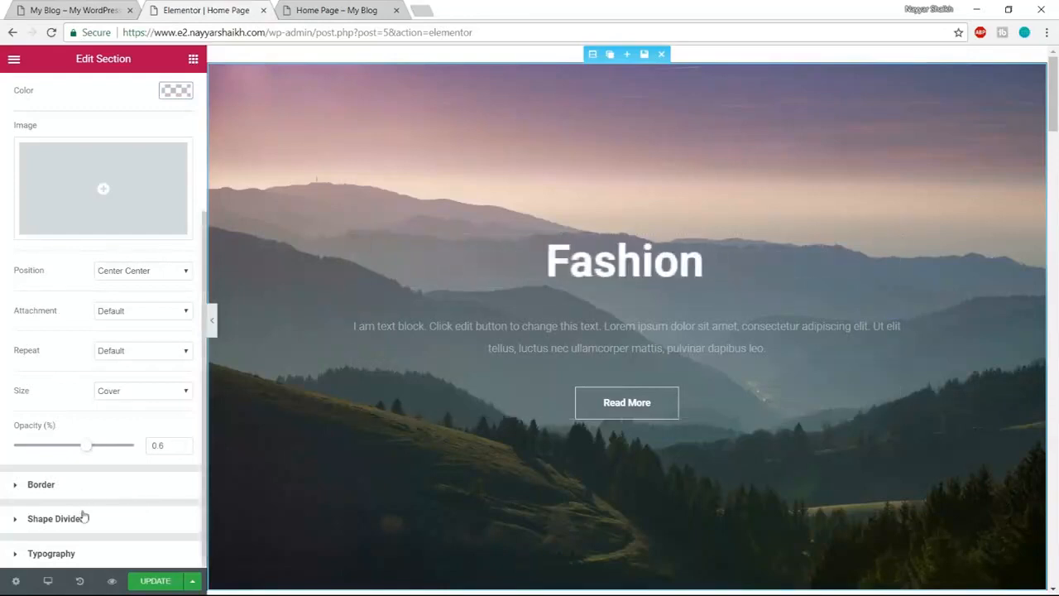
- Open the animated headline, compare it with the live site, and select its rotating words Design, Fashion, Realism, Modern
scroll(83, 517, "up", 3)
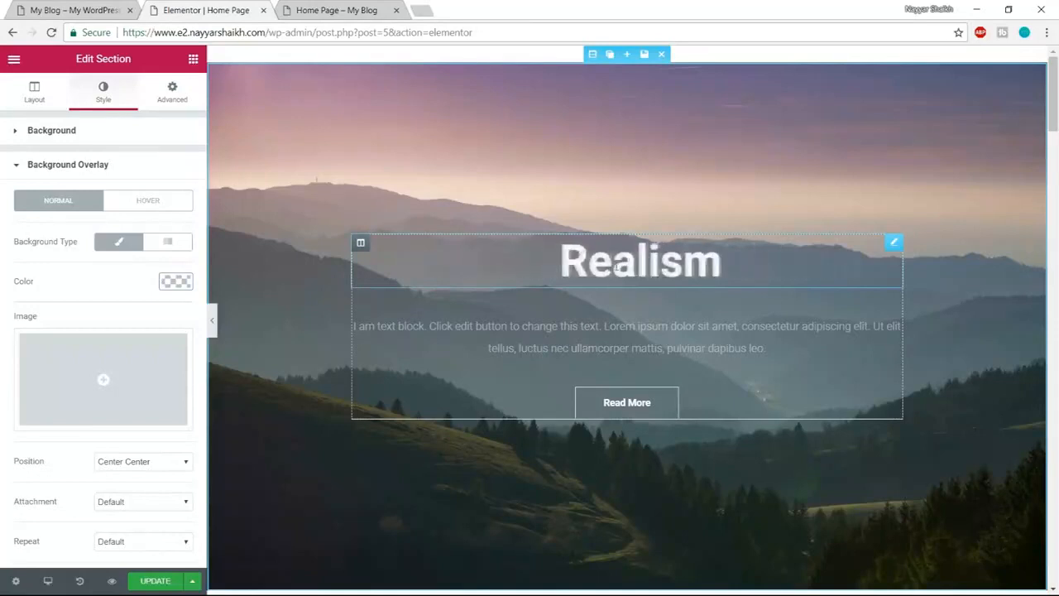
left_click(607, 266)
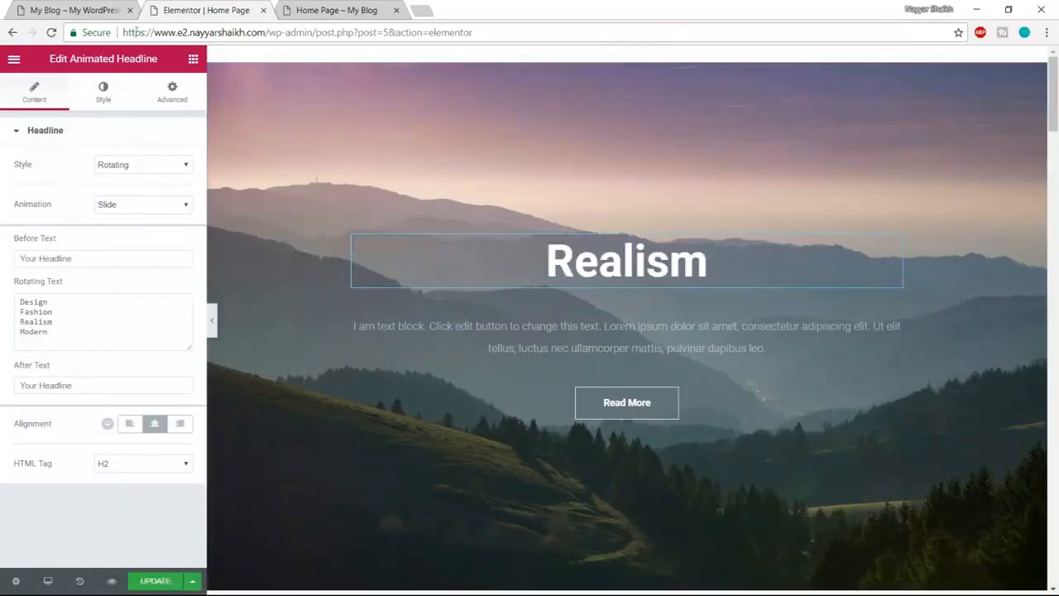
left_click(78, 6)
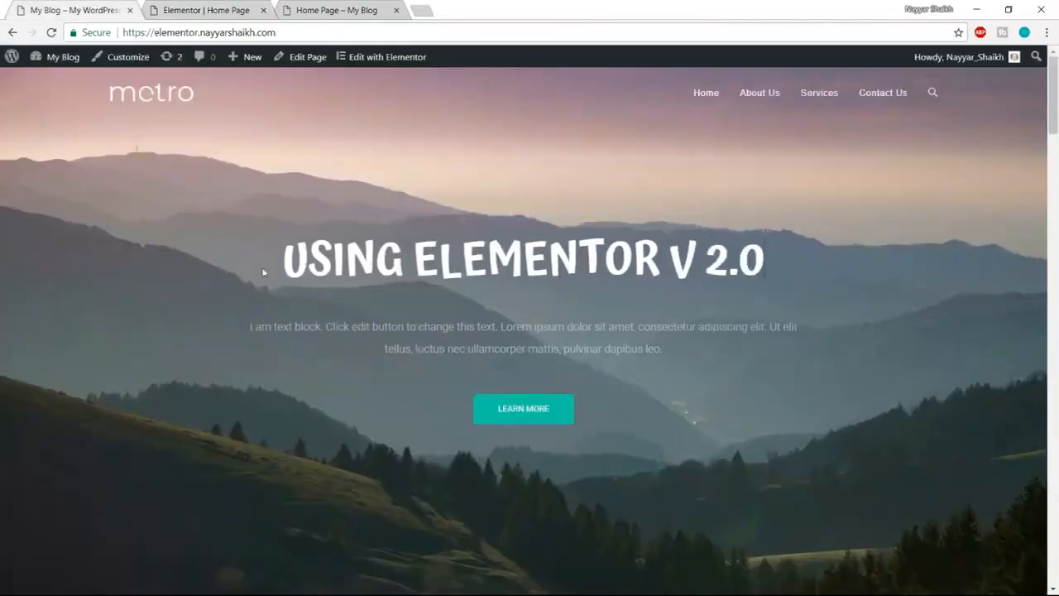
left_click(380, 7)
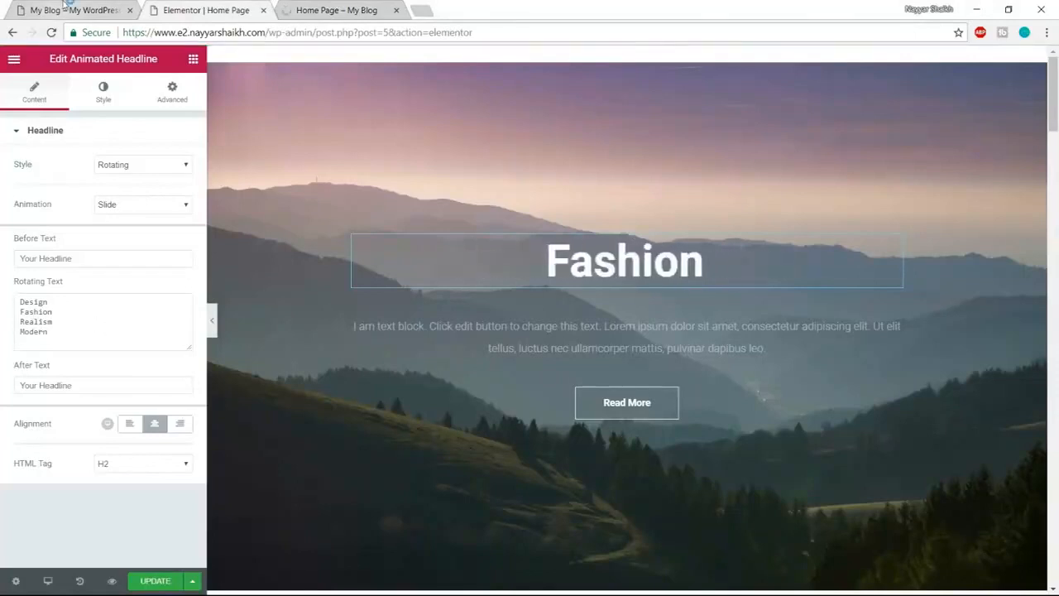
left_click(66, 9)
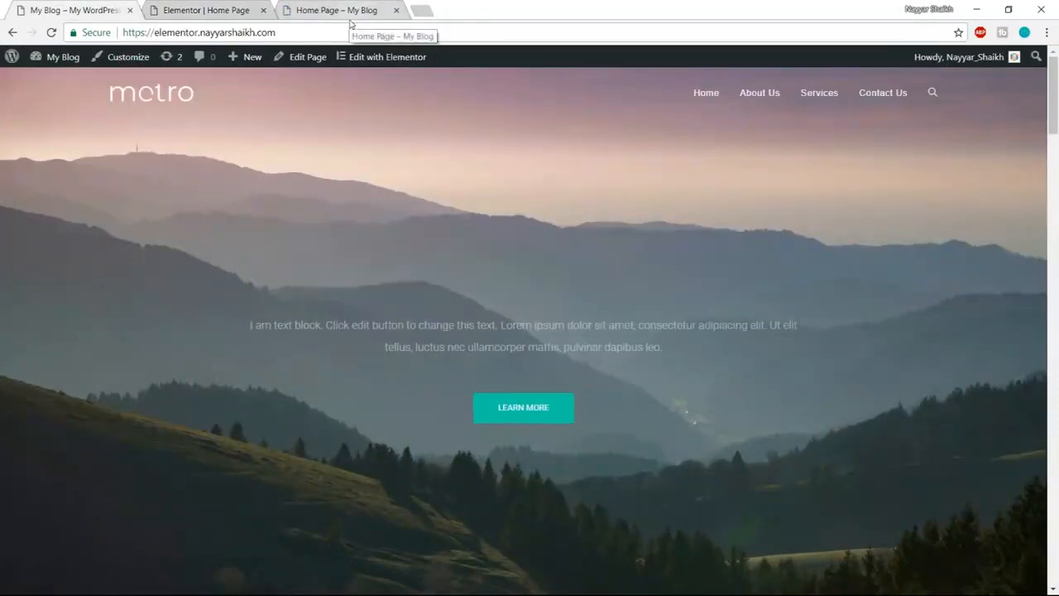
left_click(225, 9)
left_click_drag(59, 331, 4, 298)
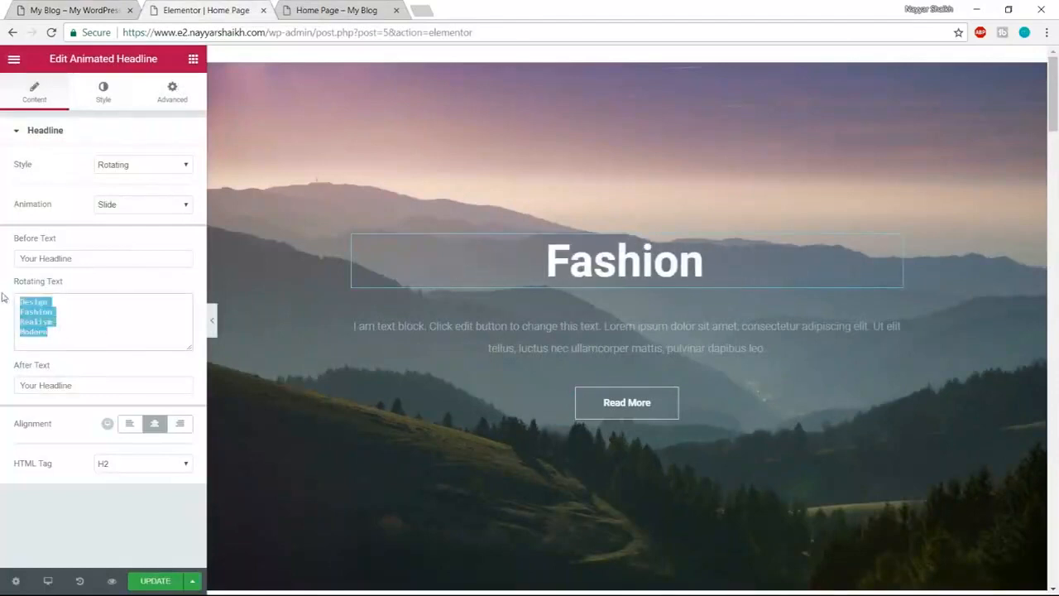
- Replace the rotating words with 'How to Make a Website', 'Using WordPress' and 'With Elementor V 2.0'
key("BackSpace")
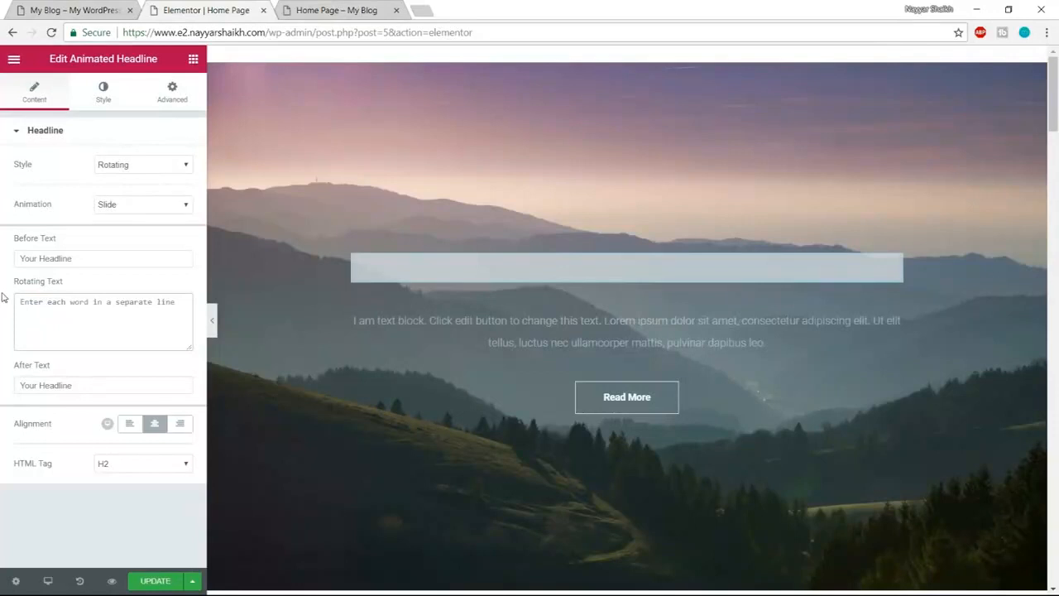
type("How t")
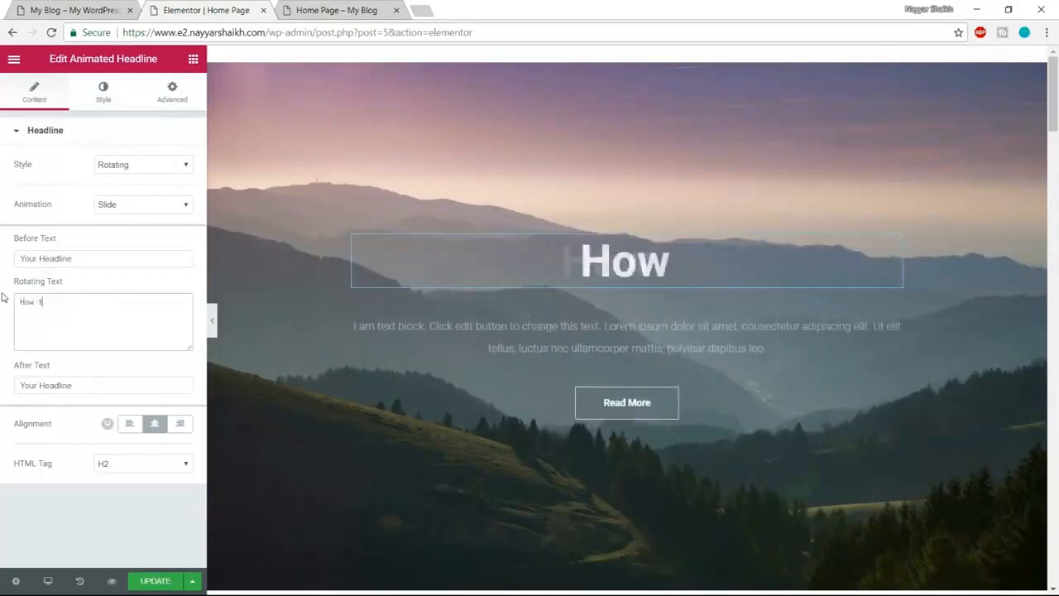
type("o Make a Website")
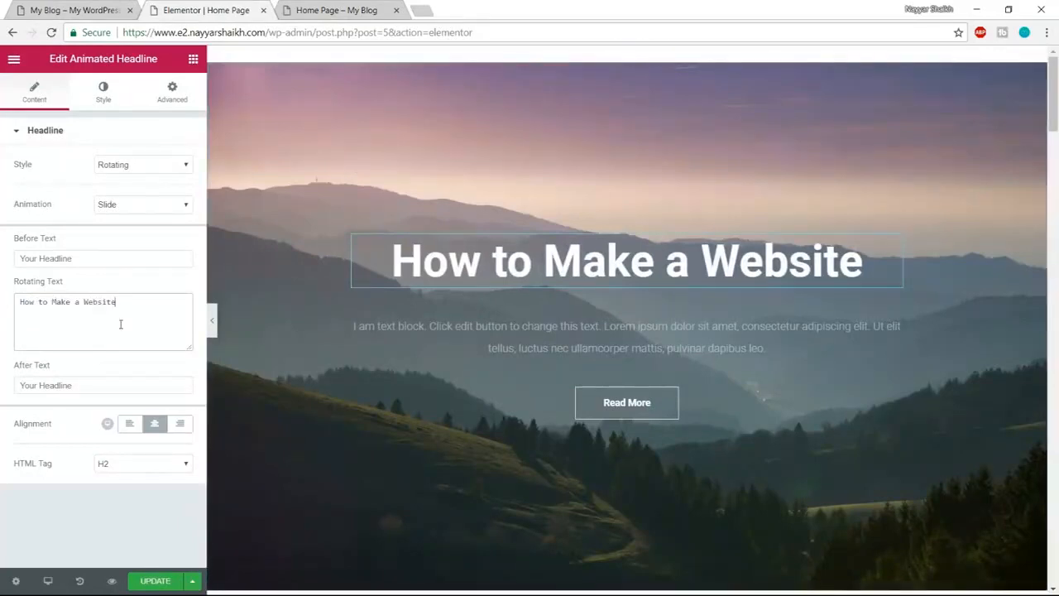
key("Return")
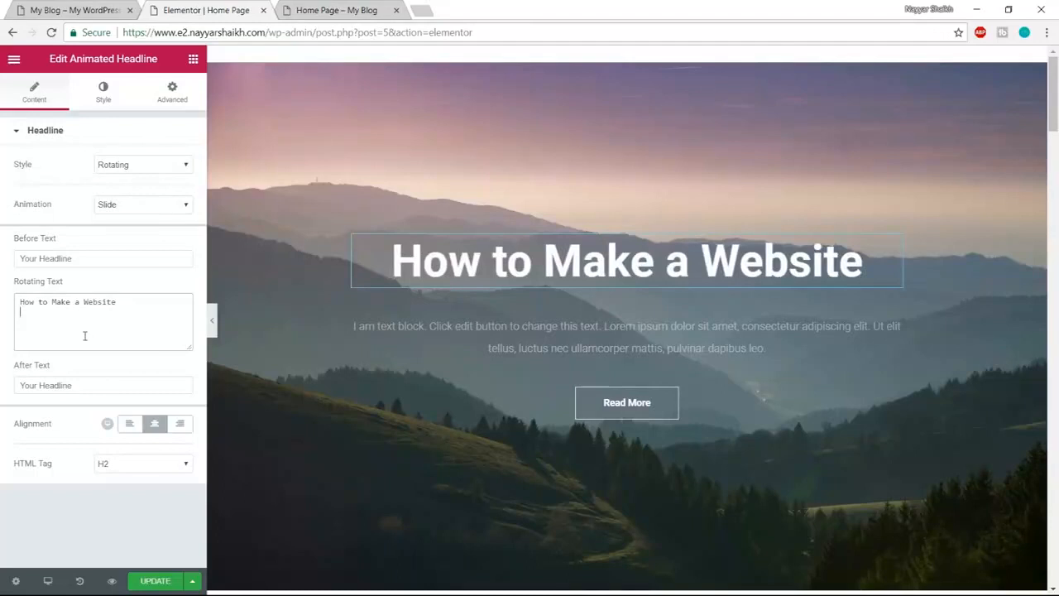
type("Using WordPress")
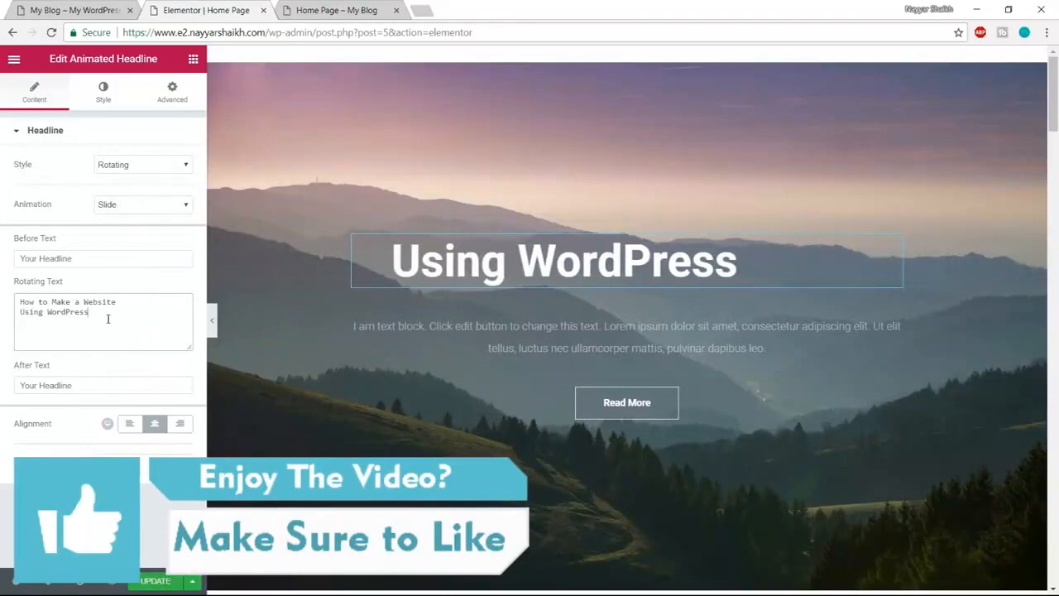
key("Return")
type("U")
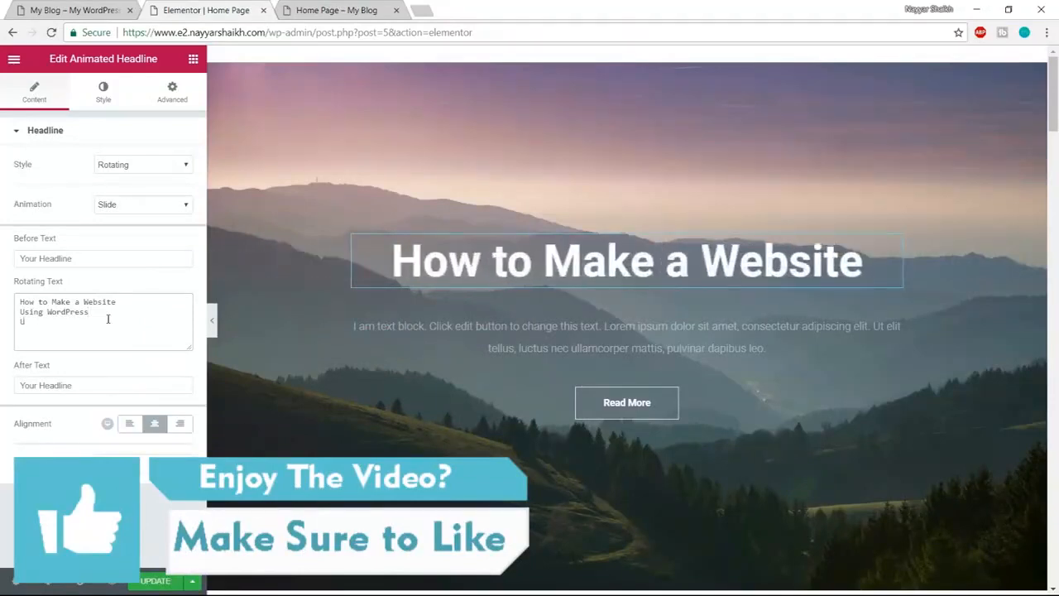
type("sing WordPress With El")
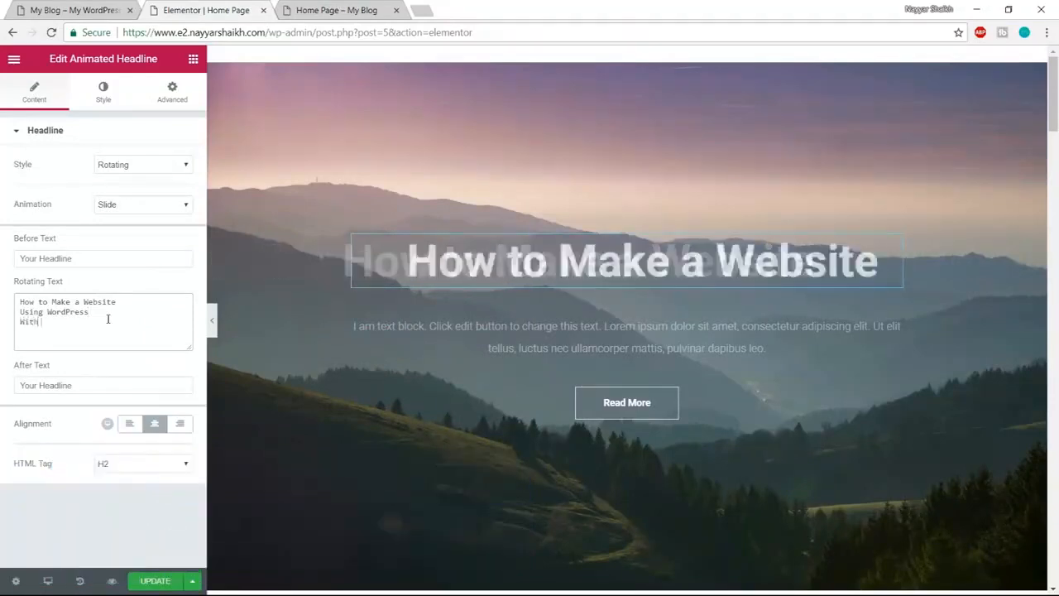
type("ementor V")
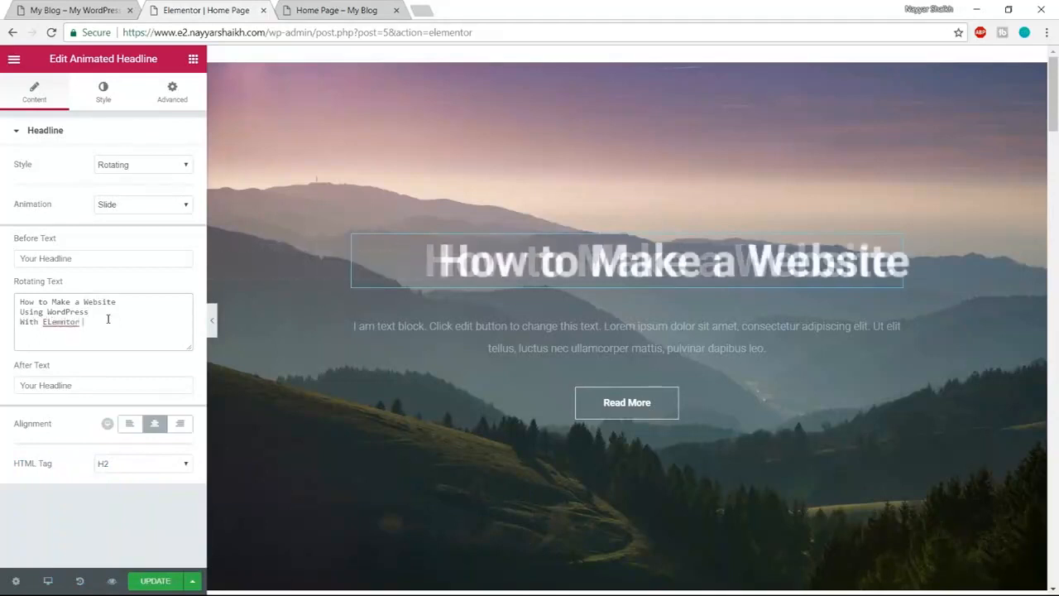
type(" 2.0")
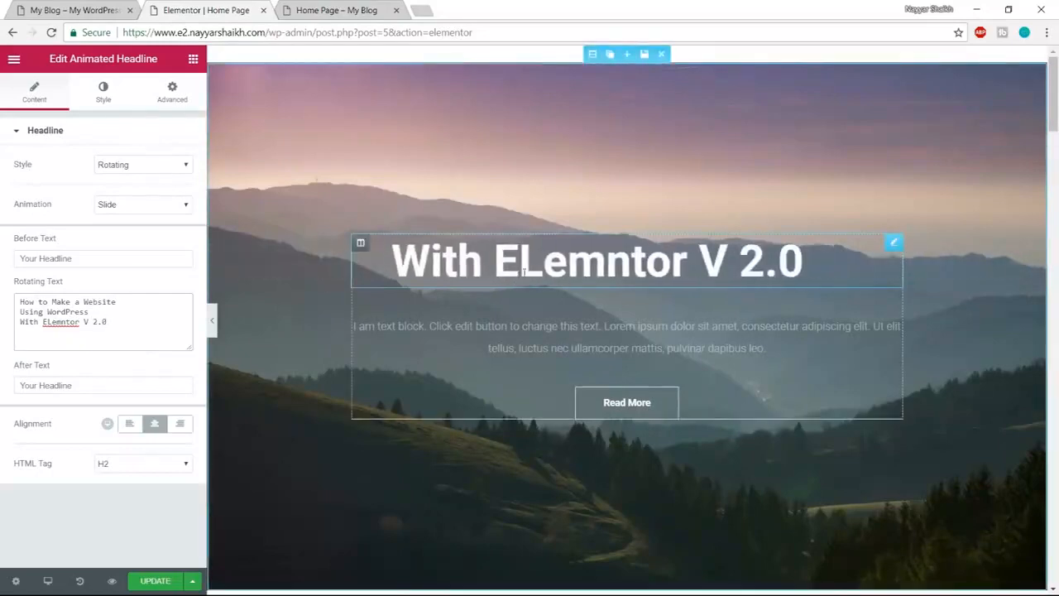
- Check the live site's headline, then set the headline animation to Typing
left_click(73, 10)
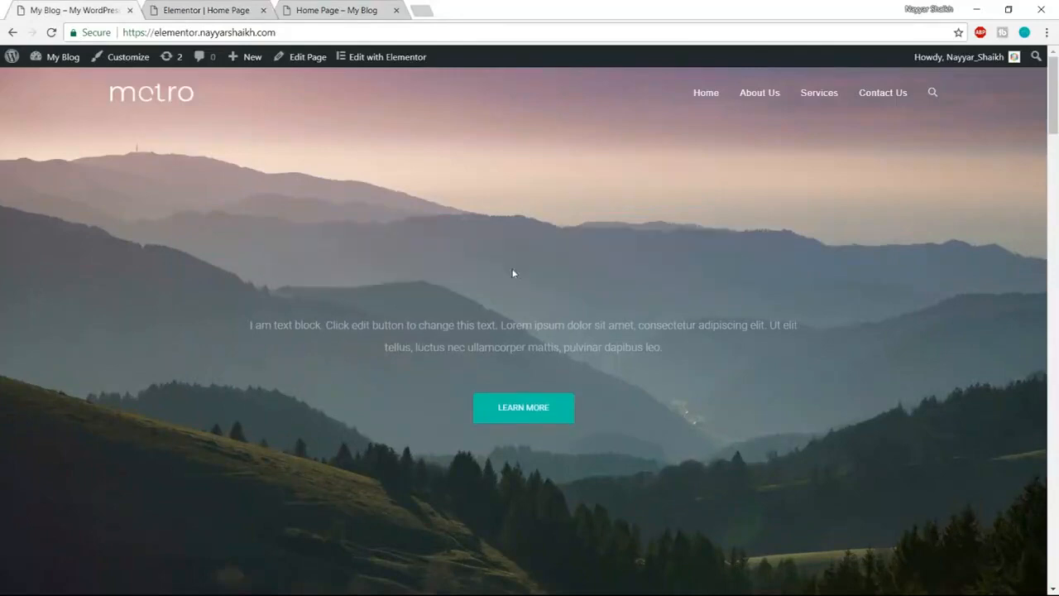
left_click(207, 11)
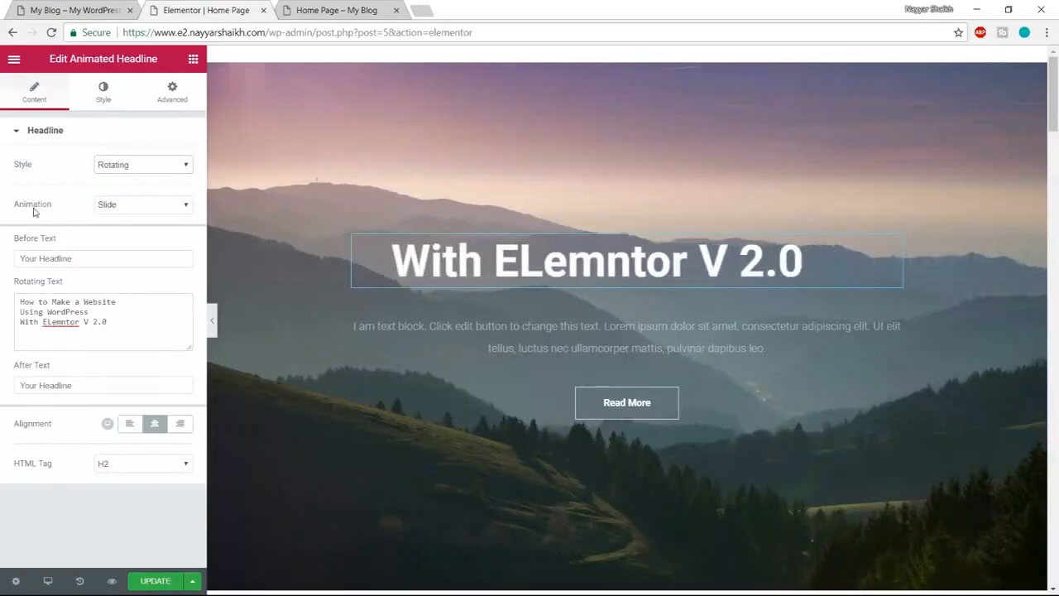
left_click(114, 204)
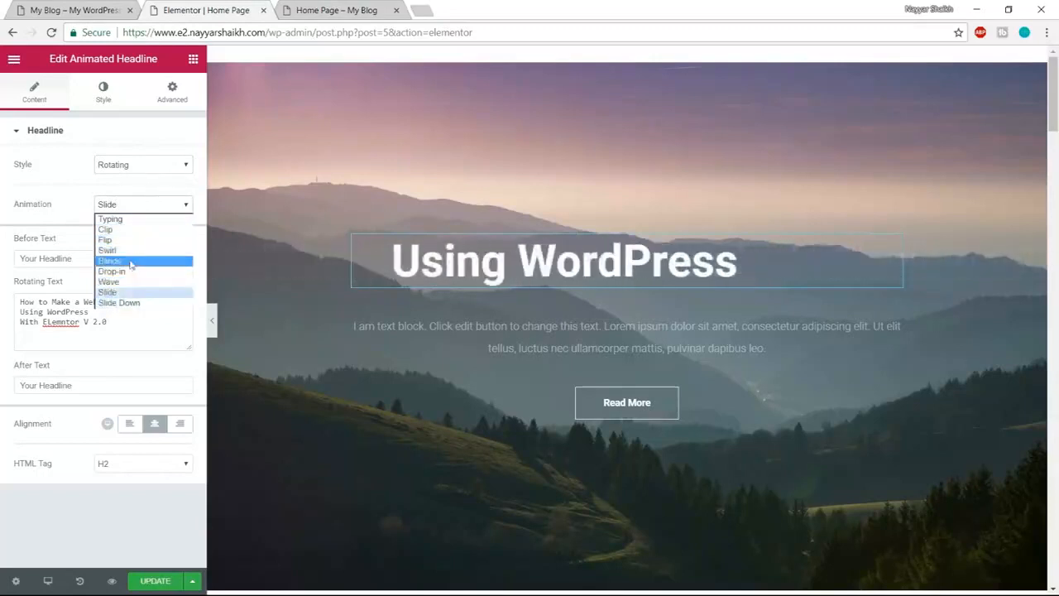
left_click(116, 219)
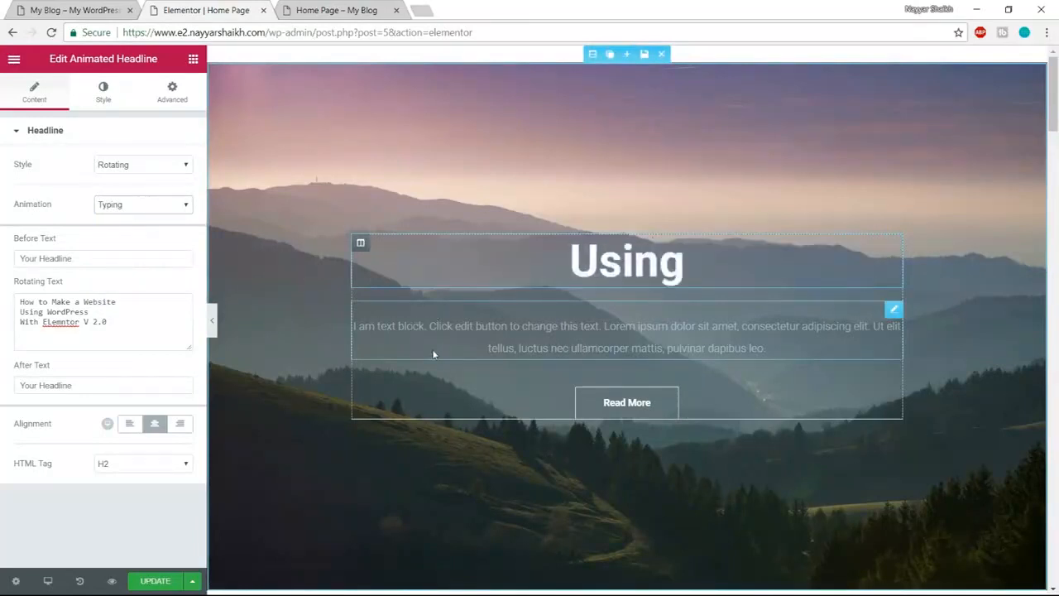
- Try the Blinds and Wave animations, then settle back on Typing
left_click(137, 205)
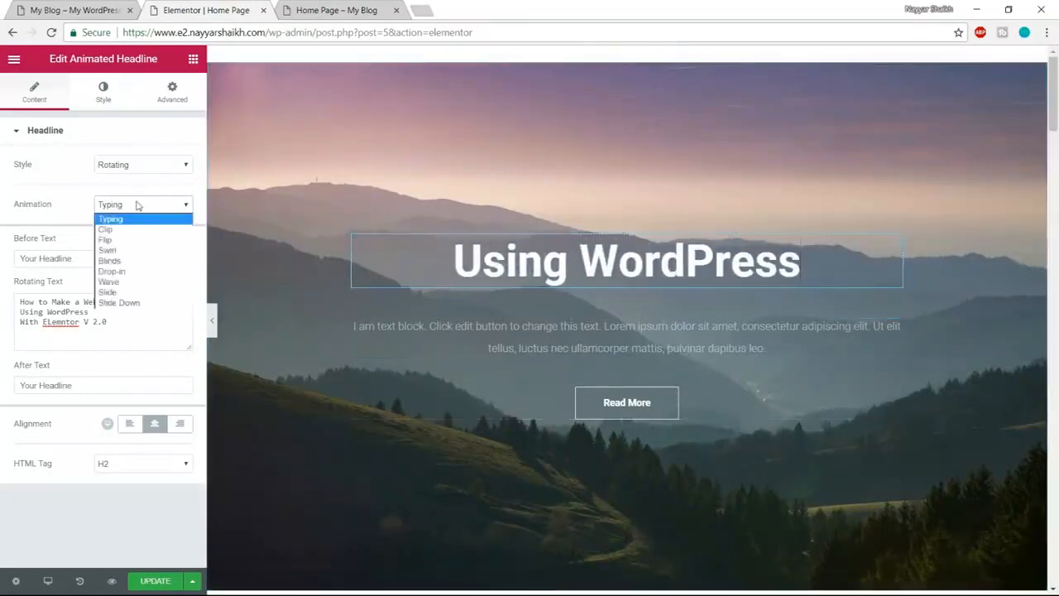
left_click(142, 261)
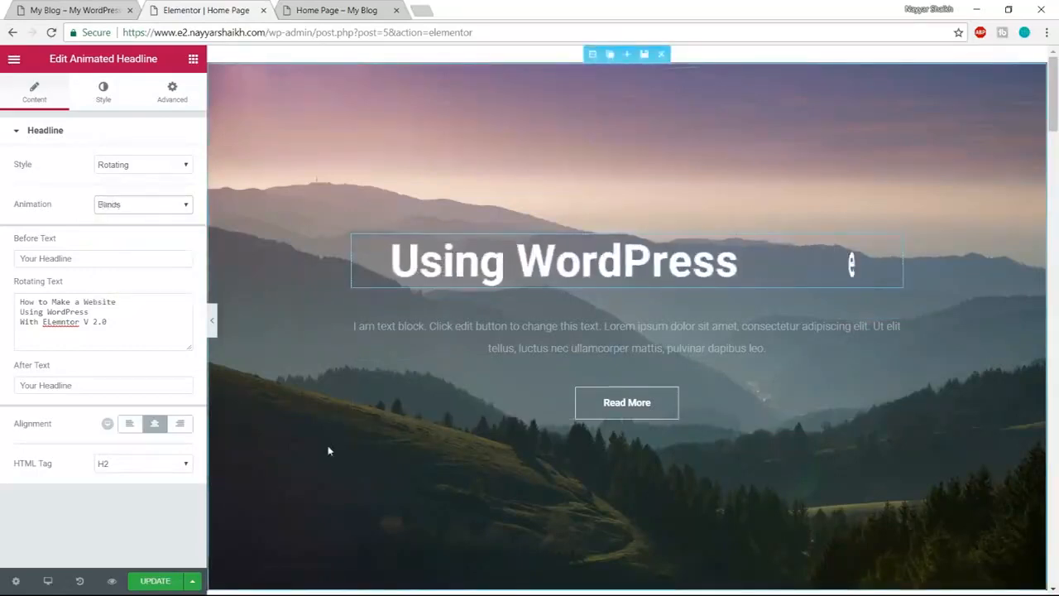
left_click(141, 204)
left_click(131, 283)
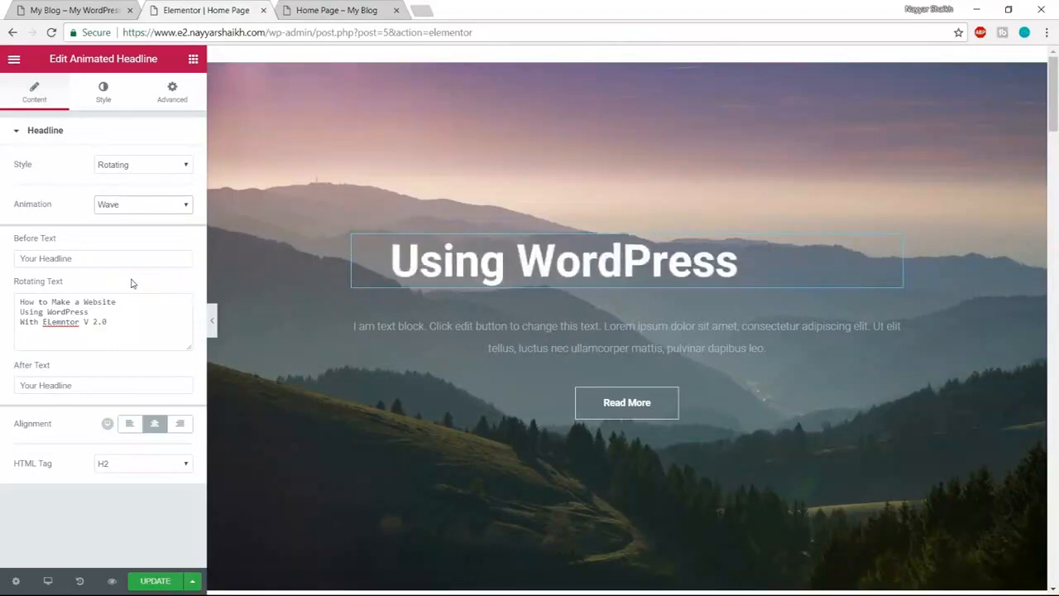
left_click(110, 209)
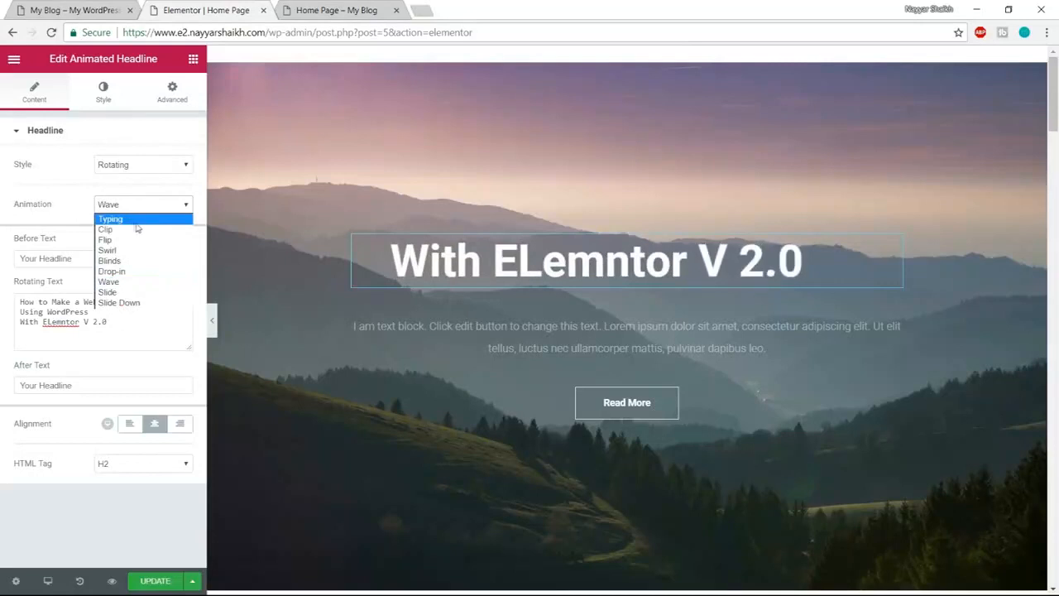
left_click(143, 220)
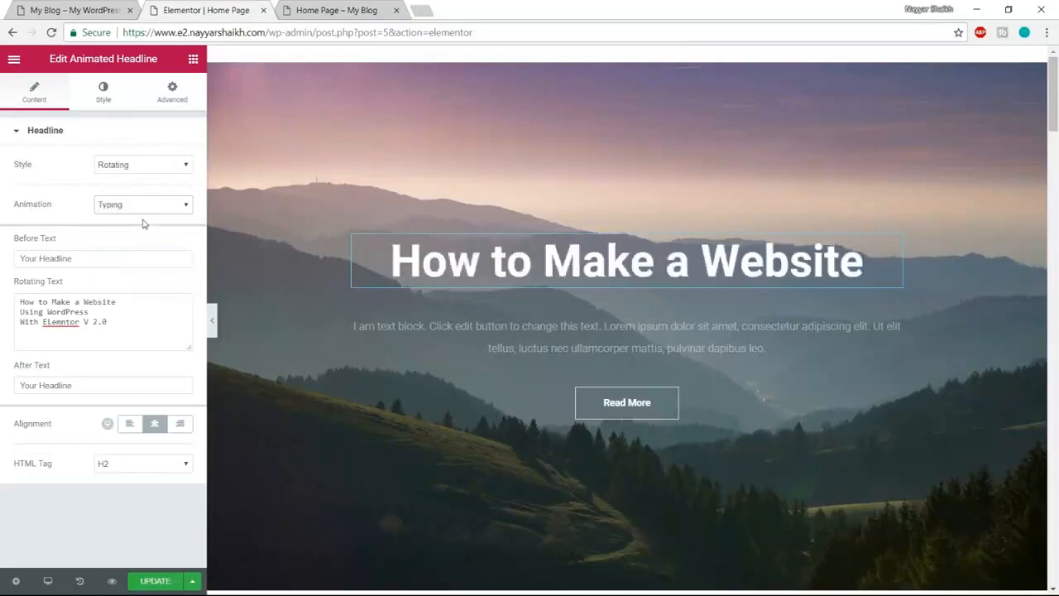
- Open the animated headline's Style settings and compare them against the live site's headline
left_click(103, 92)
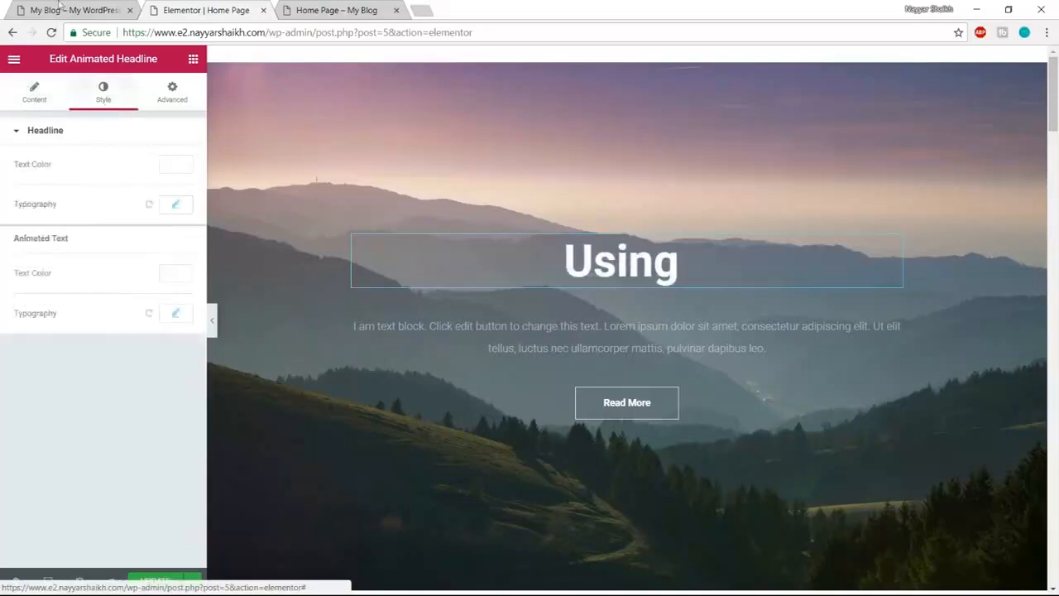
left_click(62, 10)
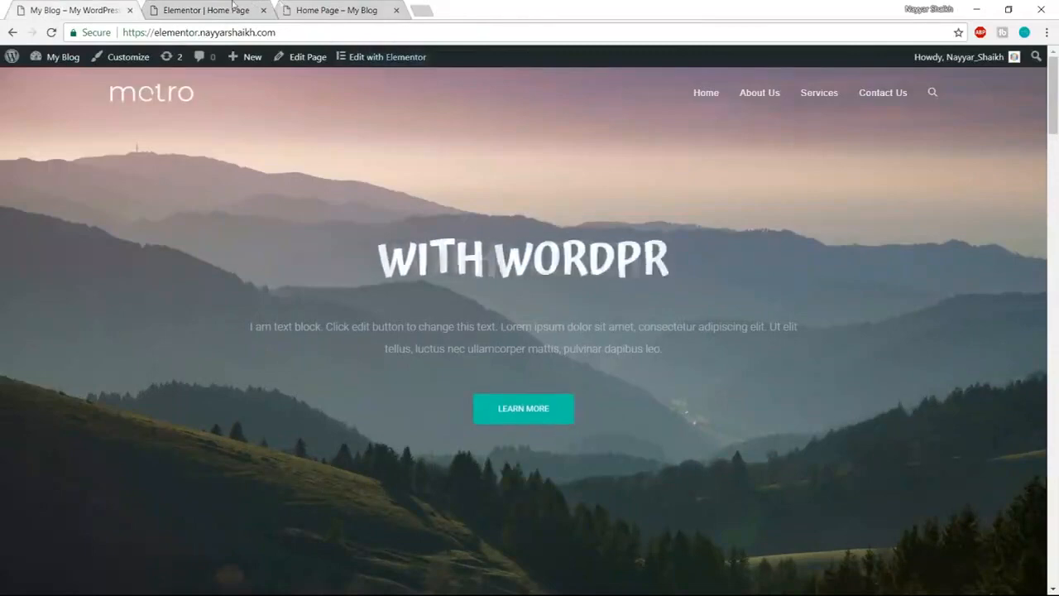
left_click(206, 10)
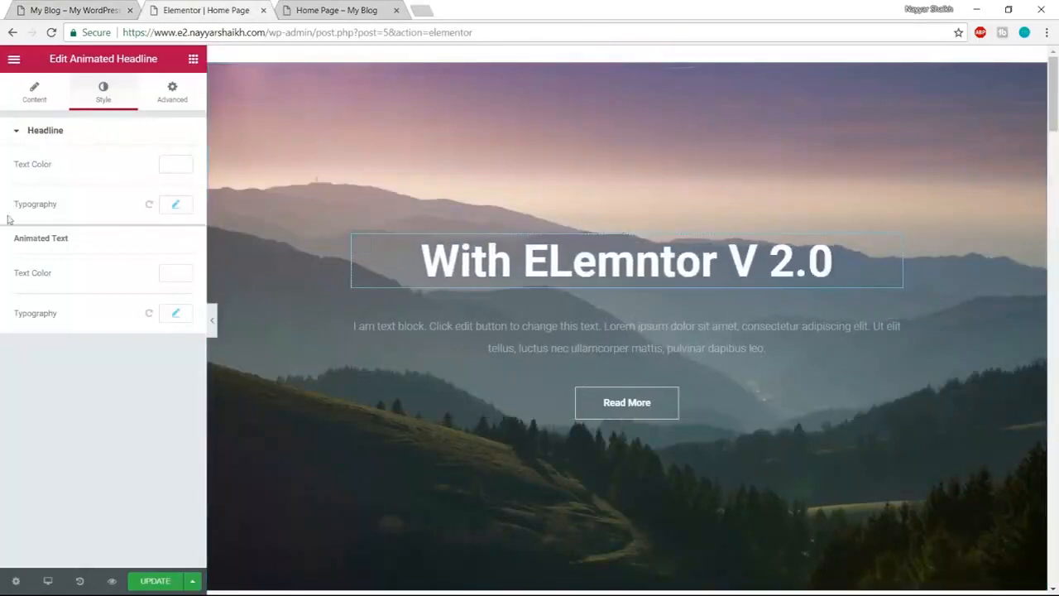
- Set the headline's typography font family to Atma
left_click(177, 205)
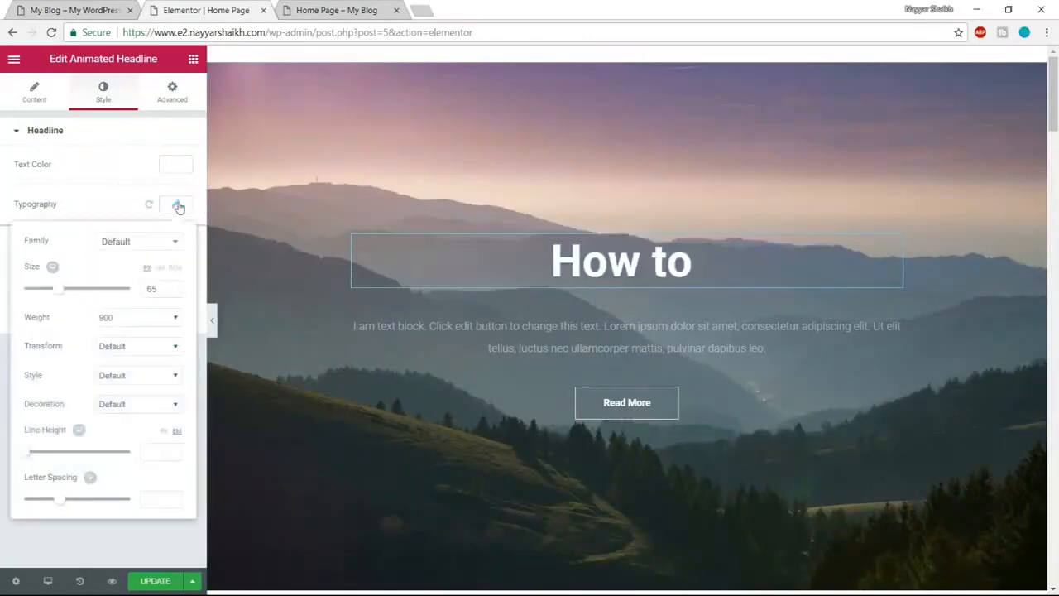
left_click(130, 242)
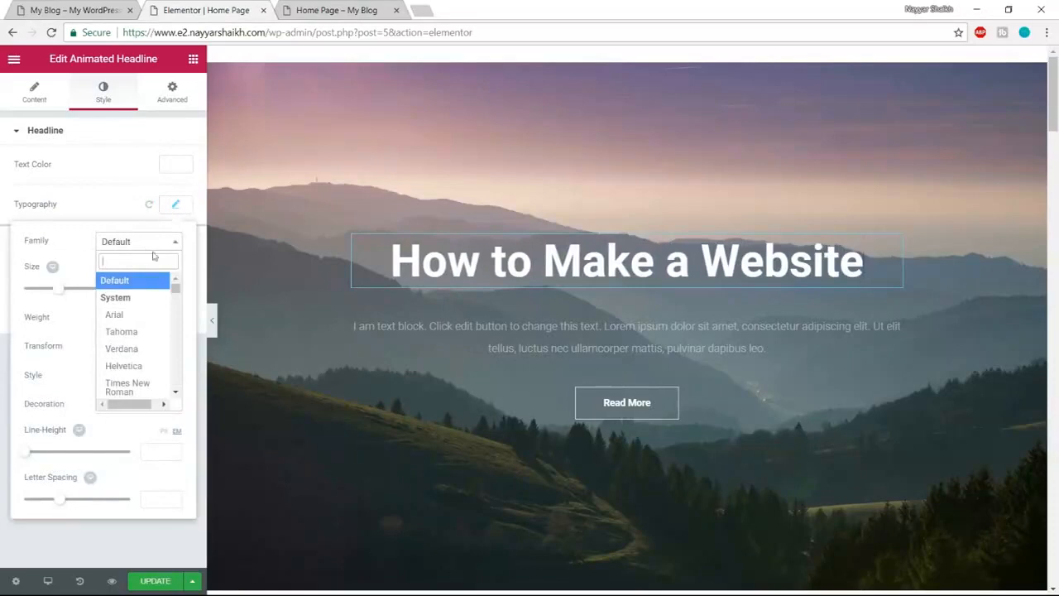
type("a")
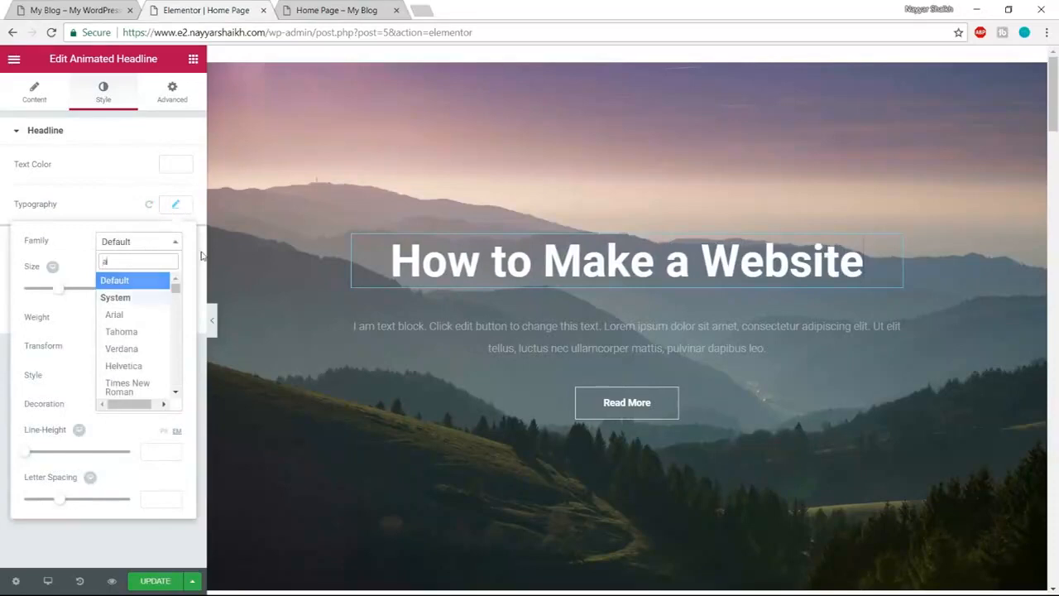
type("rma")
key("BackSpace")
key("BackSpace")
key("BackSpace")
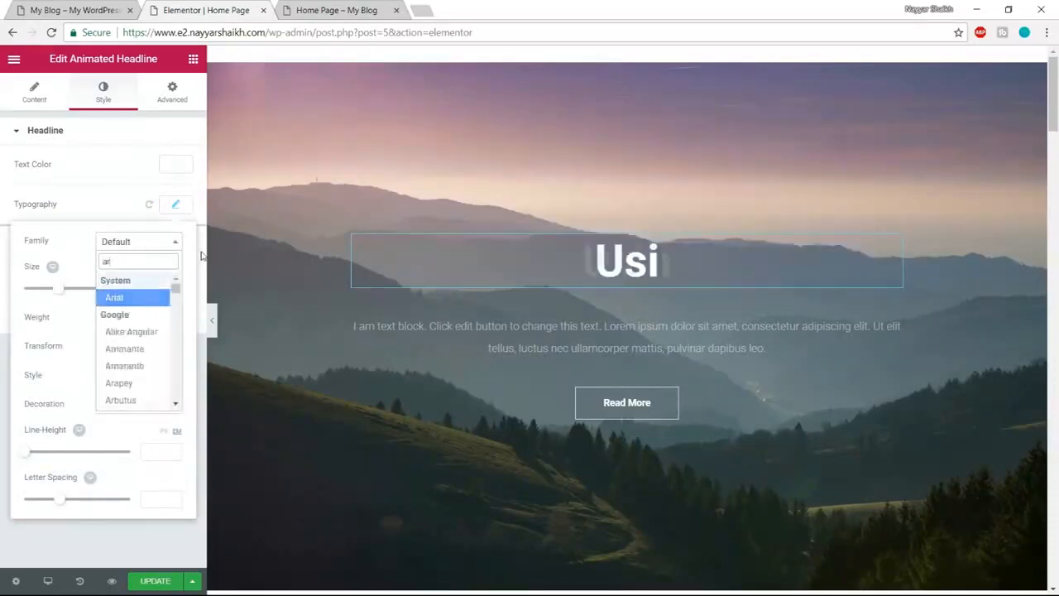
type("tma")
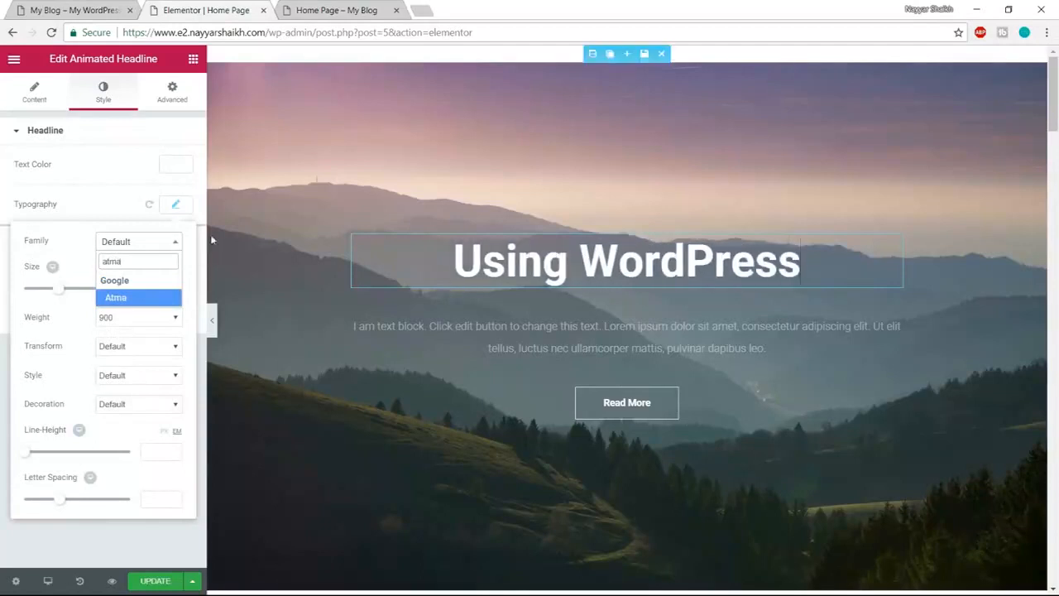
left_click(137, 306)
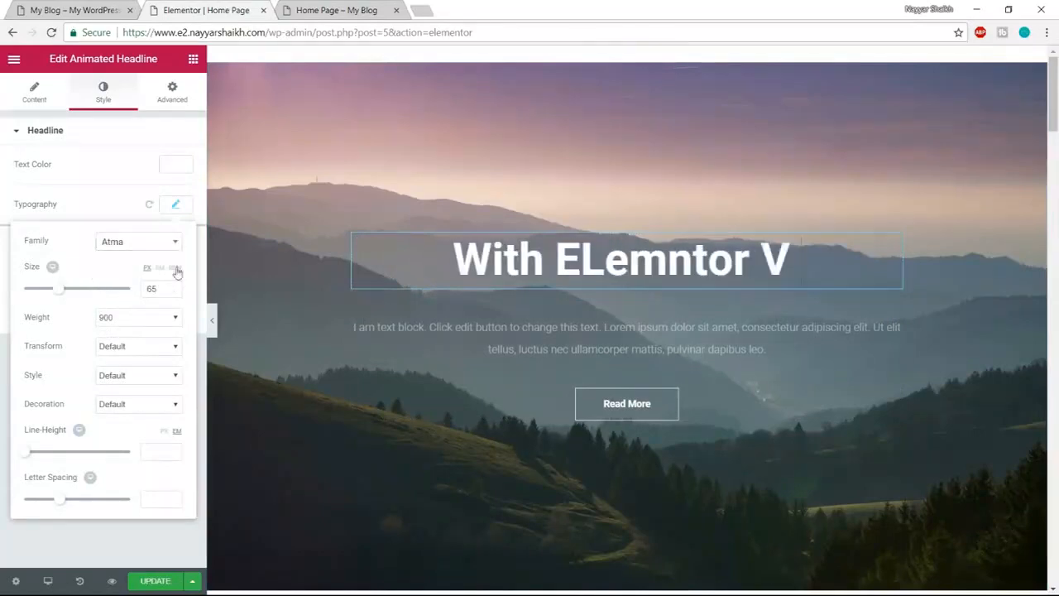
- Enlarge the headline's font size to 66
left_click(175, 206)
left_click(176, 207)
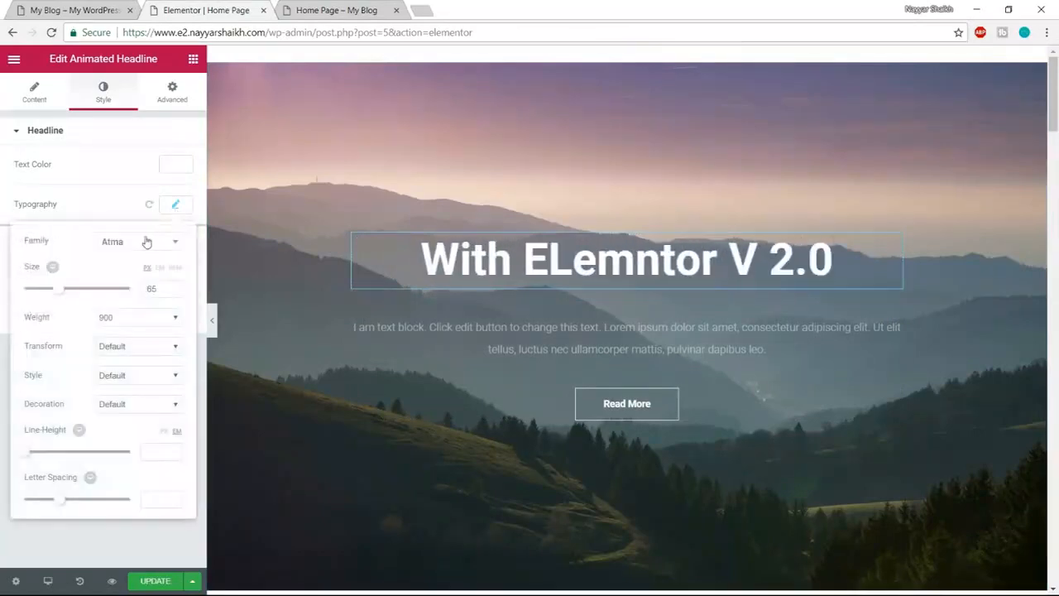
left_click(167, 221)
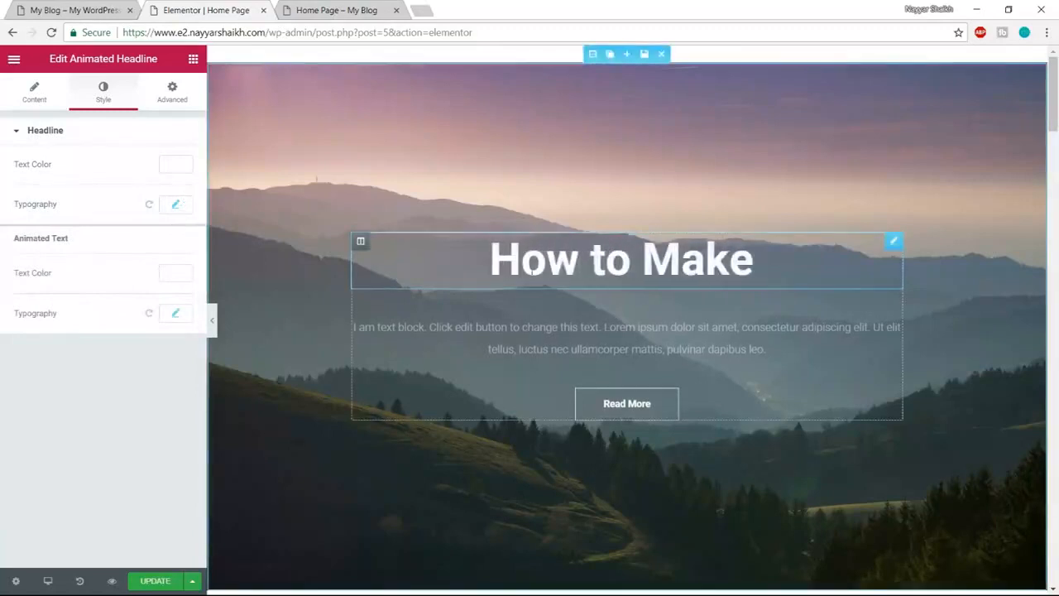
left_click(176, 205)
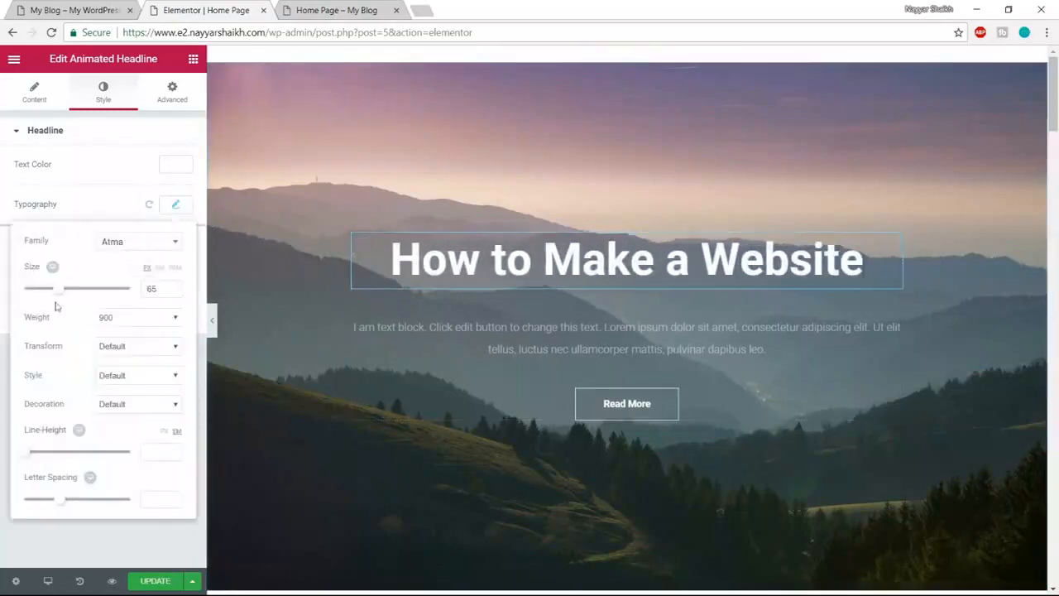
left_click_drag(60, 295, 67, 294)
- Try the Baloo font on the headline, then switch back to Atma
left_click(129, 241)
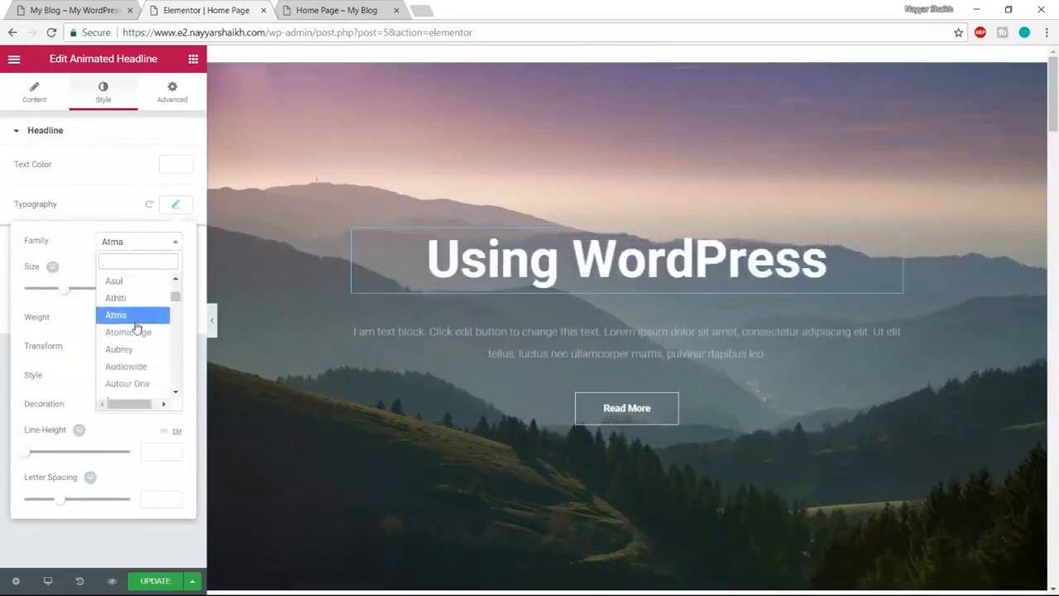
left_click(135, 321)
left_click(148, 241)
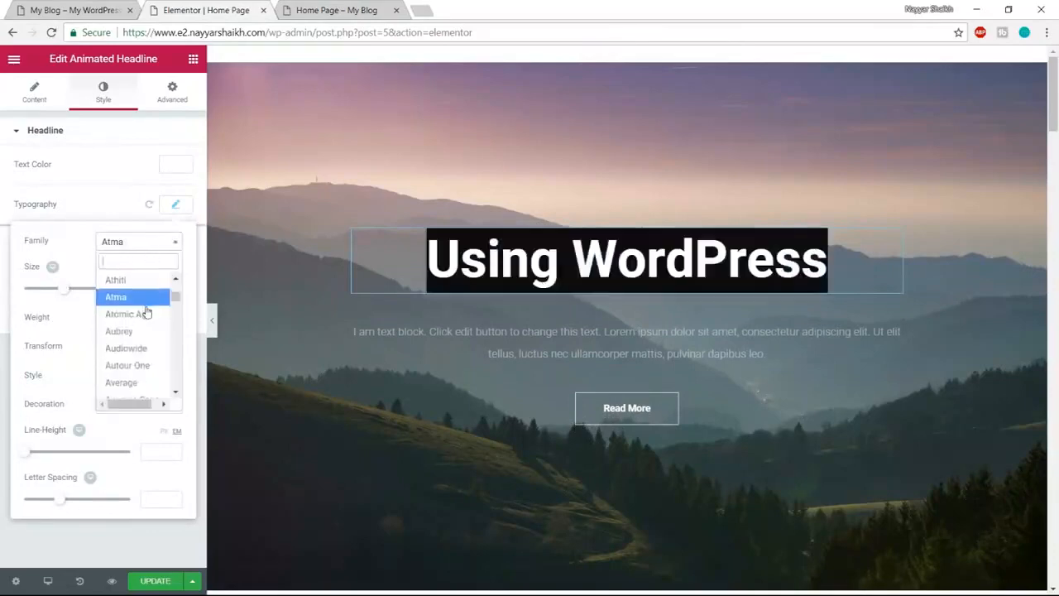
scroll(146, 329, "down", 10)
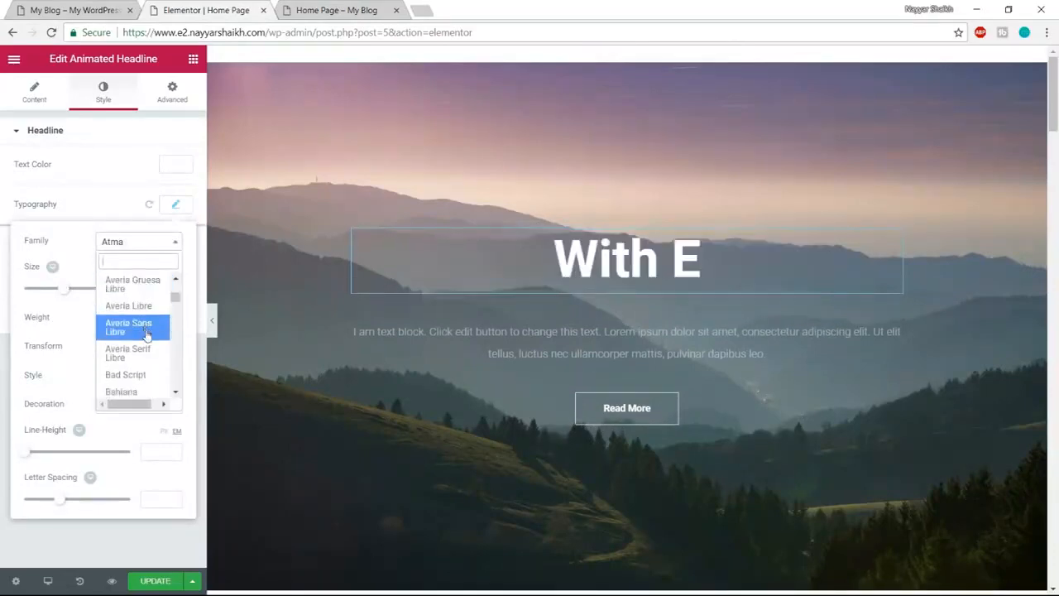
scroll(146, 335, "down", 1)
left_click(145, 340)
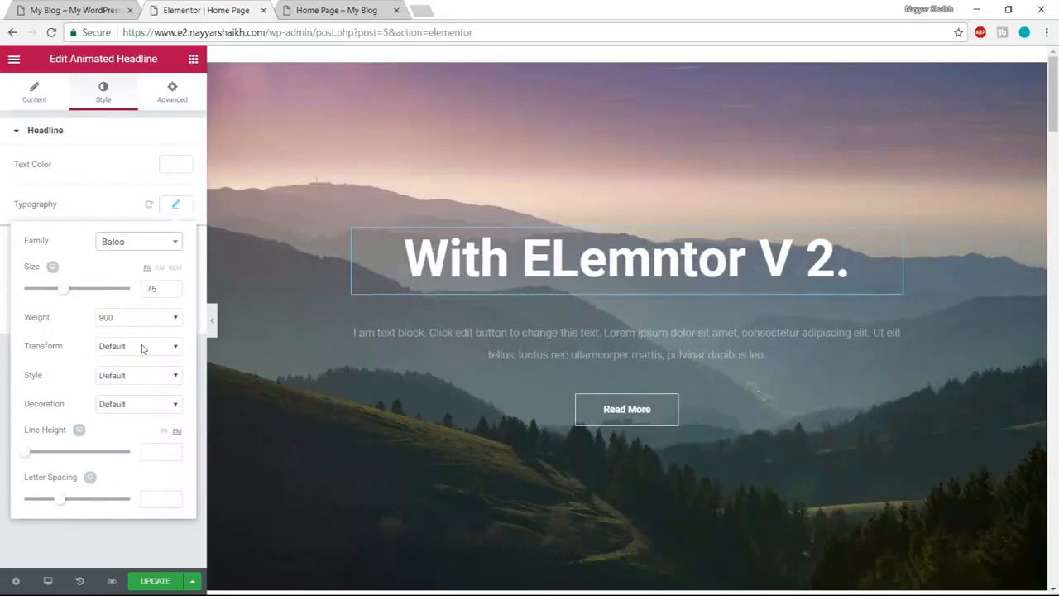
left_click(134, 242)
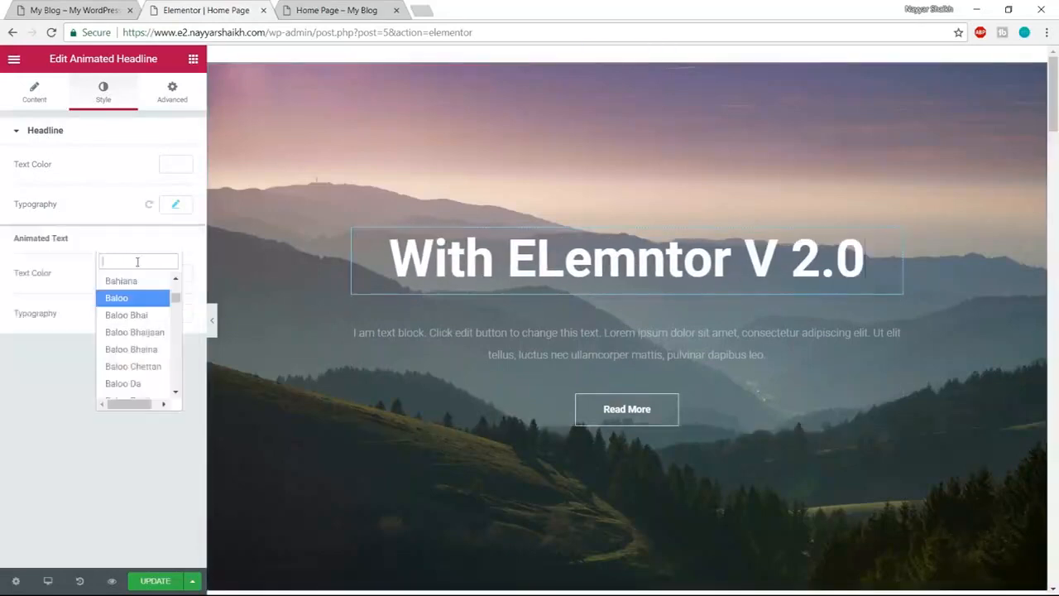
left_click(175, 204)
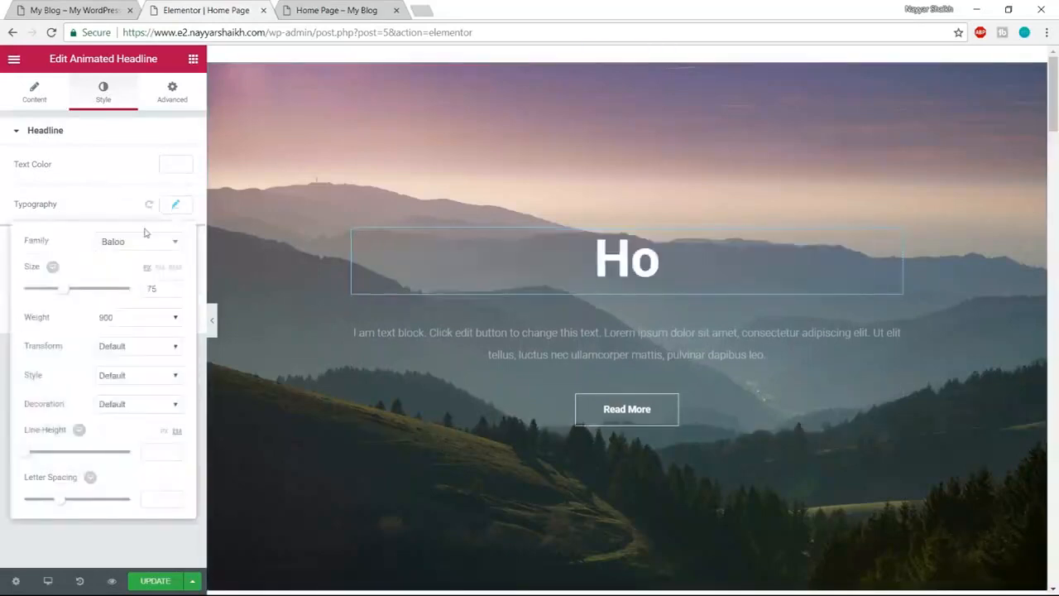
left_click(146, 242)
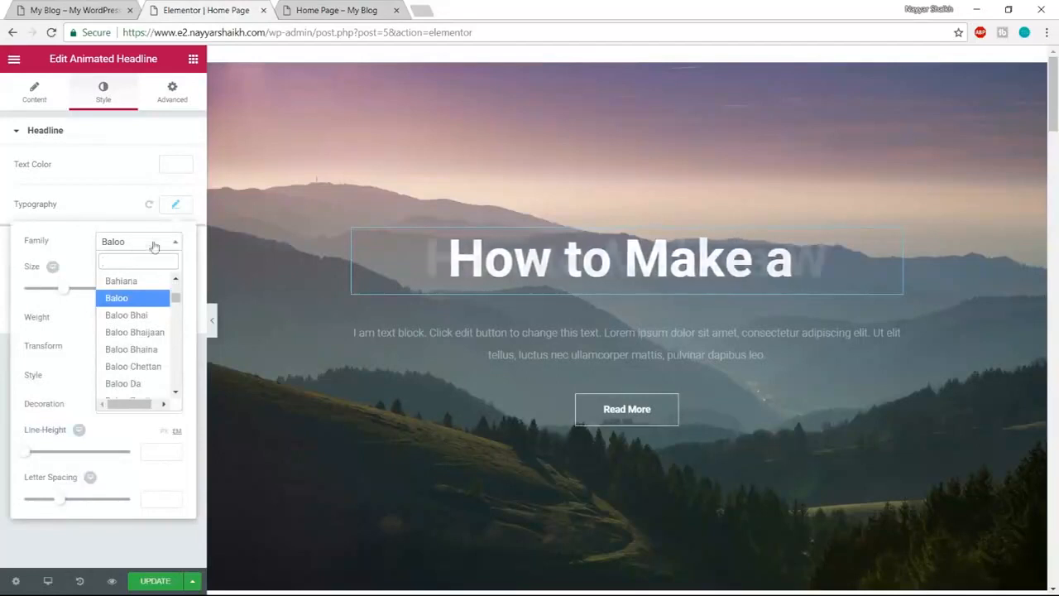
type("atma")
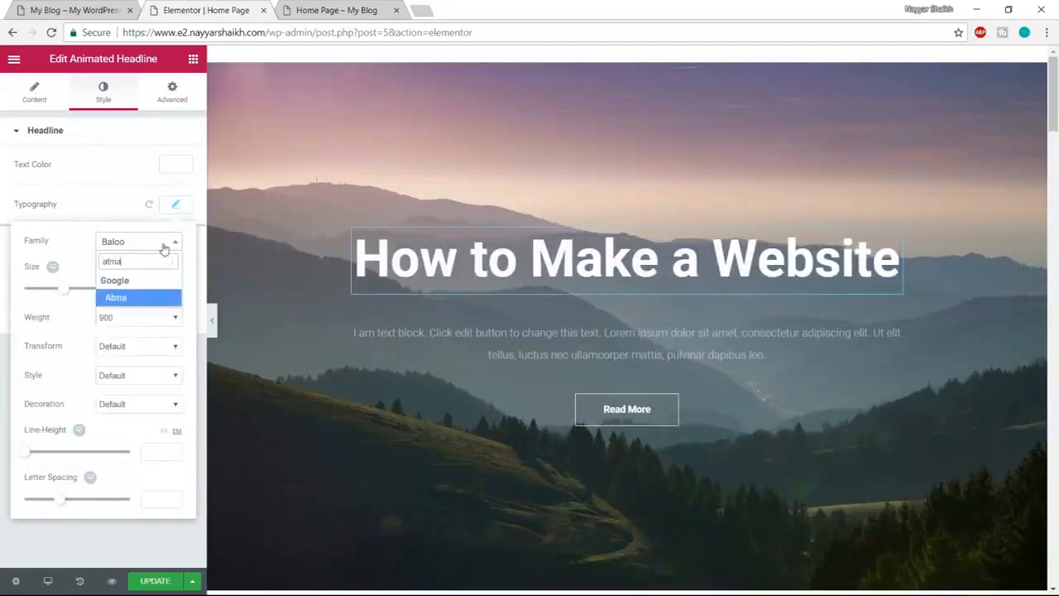
left_click(143, 298)
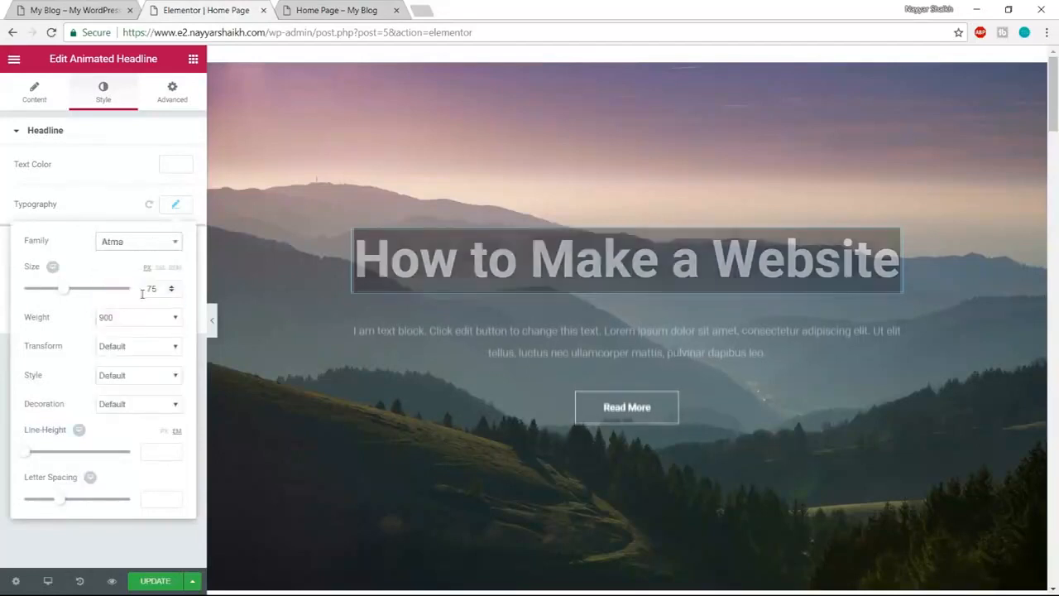
- Try the Bentham font on the headline
left_click(126, 252)
scroll(136, 378, "down", 10)
left_click(147, 379)
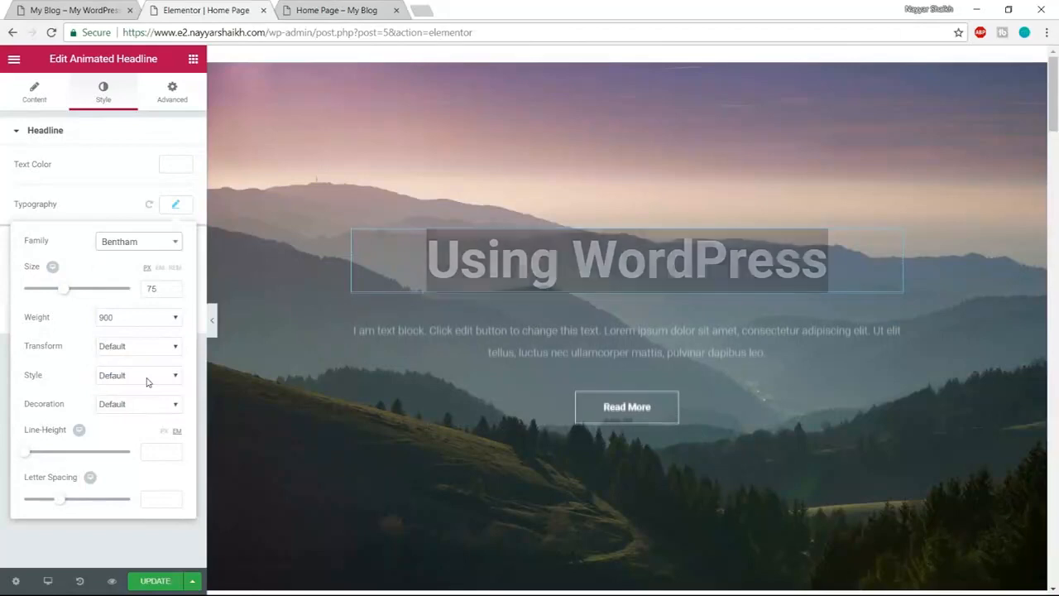
left_click(180, 212)
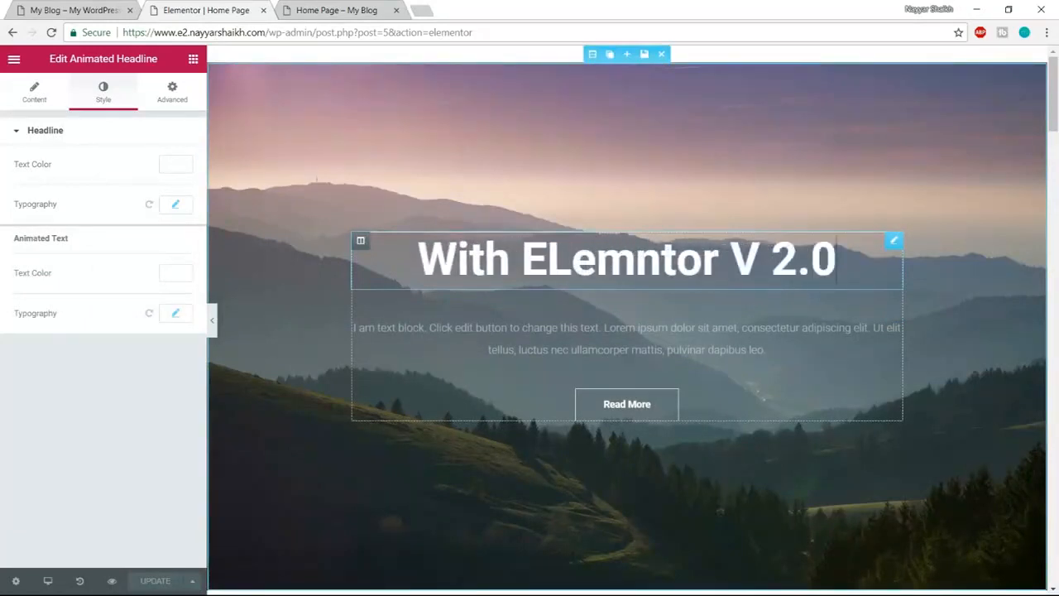
- Preview Aubrey, Belleza, Bowlby One SC and Cagliostro fonts on the headline
left_click(176, 205)
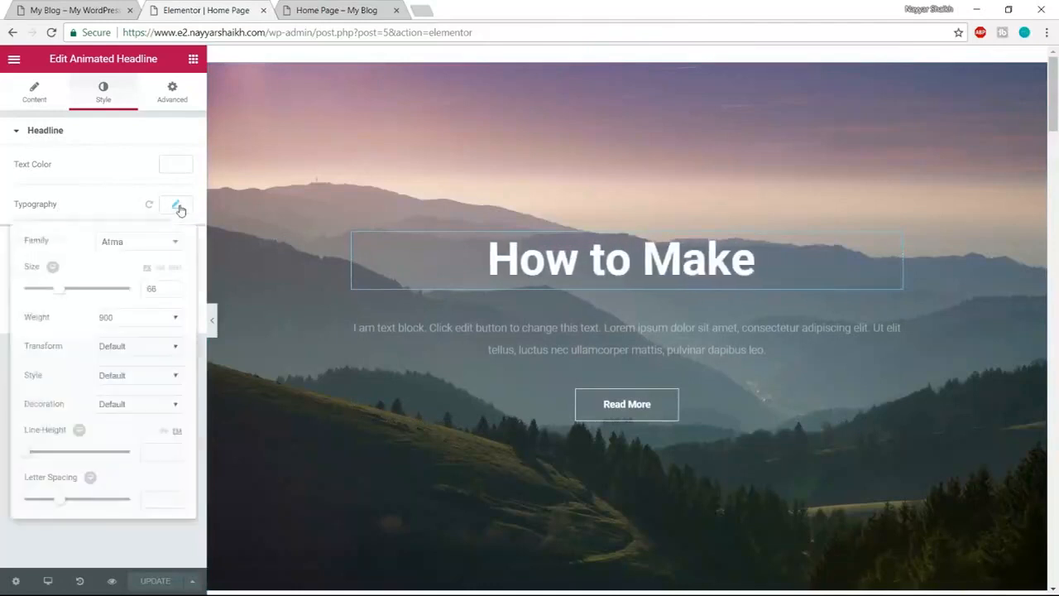
left_click(136, 241)
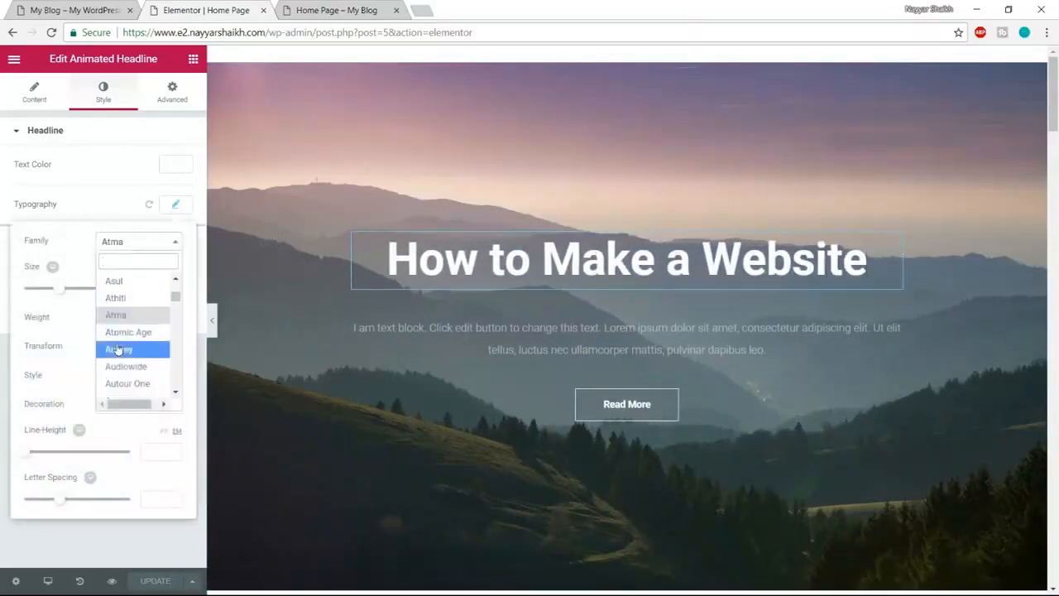
left_click(118, 349)
left_click(165, 241)
scroll(145, 331, "down", 6)
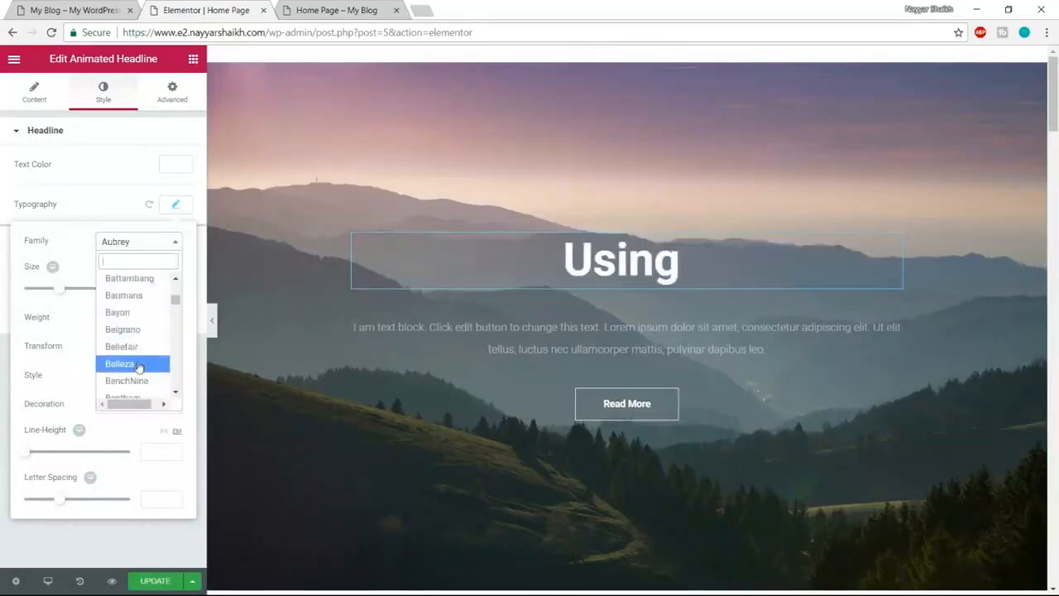
left_click(138, 365)
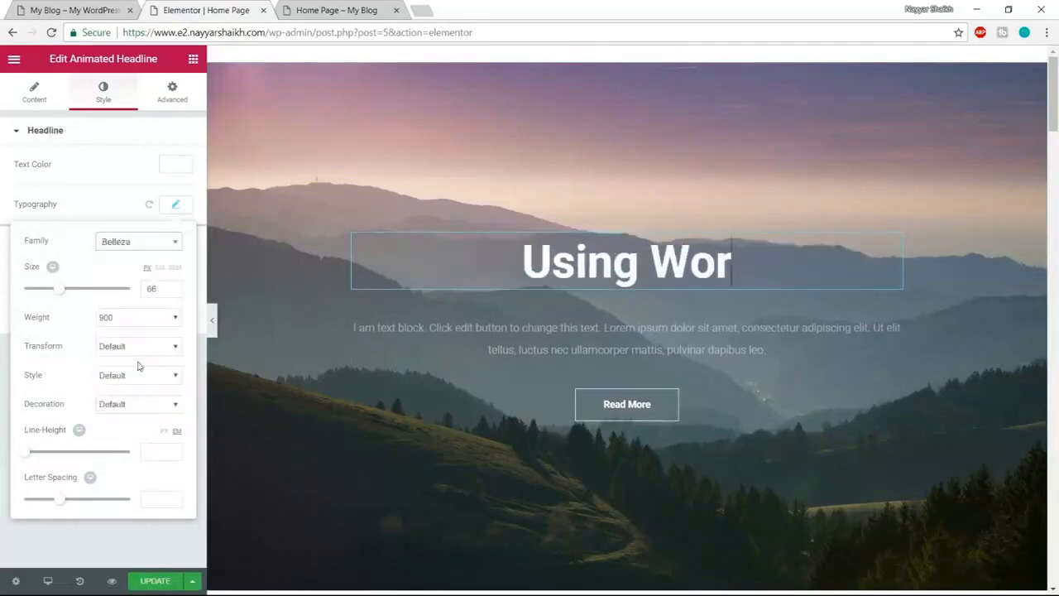
left_click(171, 241)
scroll(141, 352, "down", 5)
left_click(141, 355)
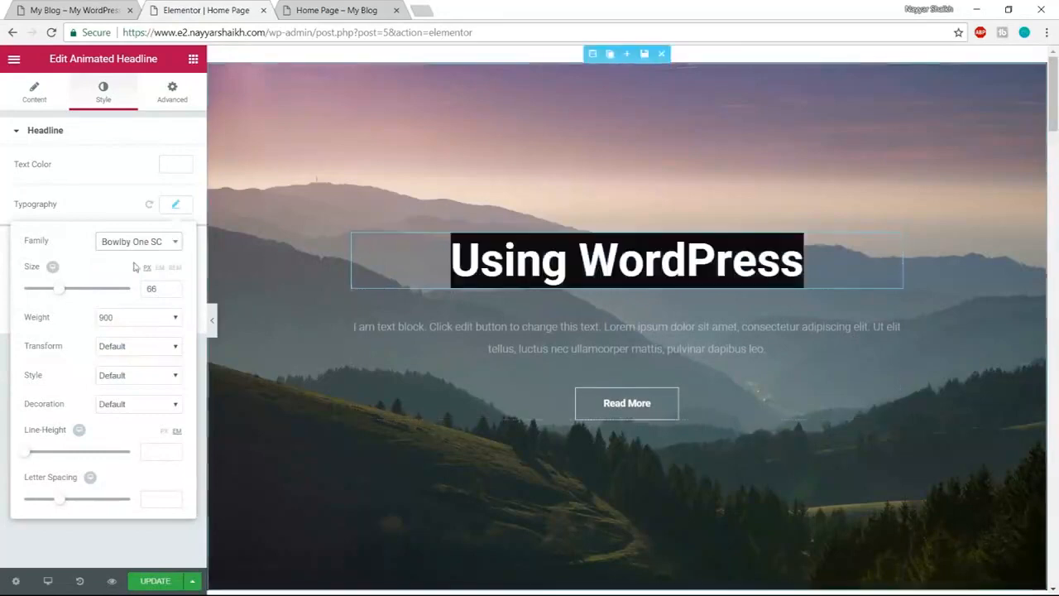
left_click(172, 241)
scroll(137, 355, "down", 5)
left_click(134, 365)
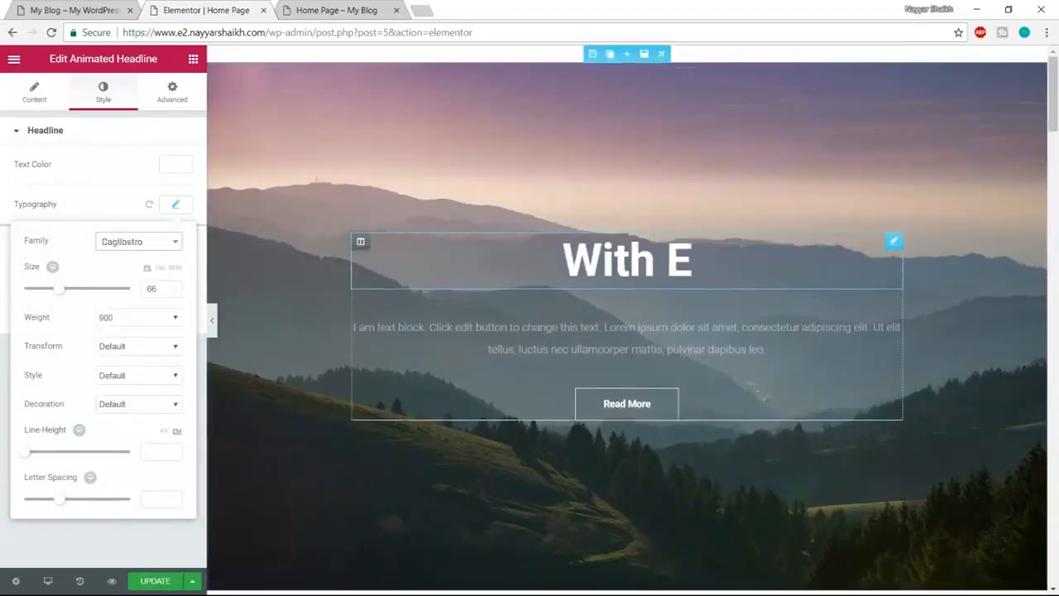
- Restore Atma as the headline font and close the typography settings
left_click(140, 241)
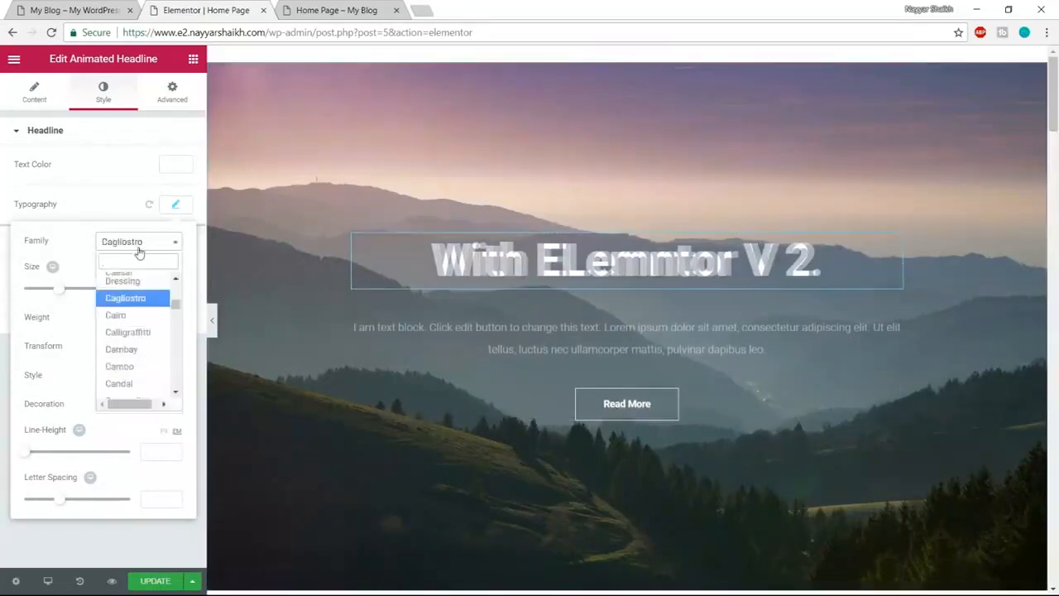
type("atma")
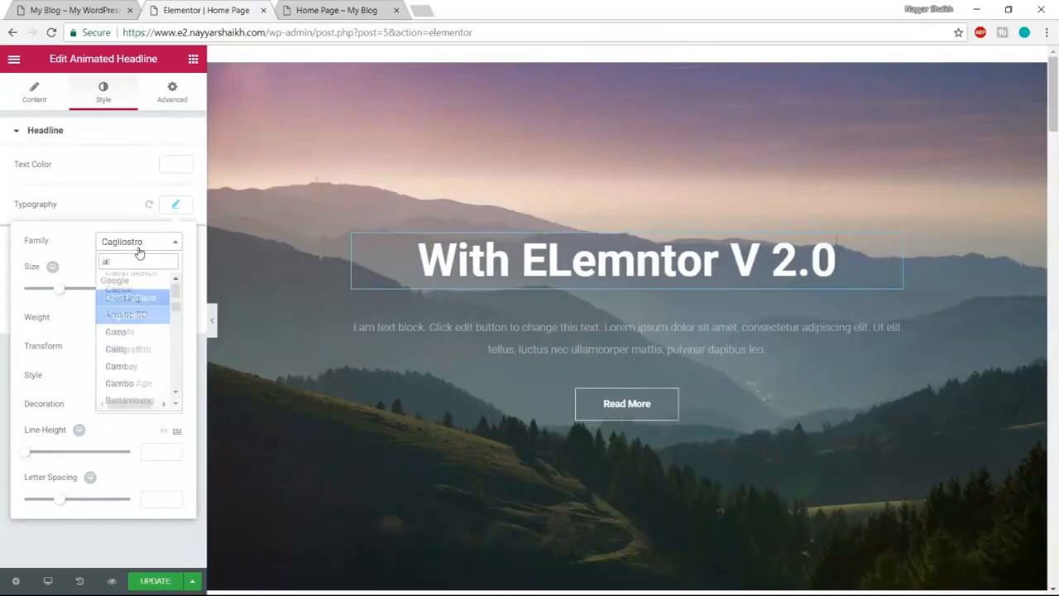
key("Return")
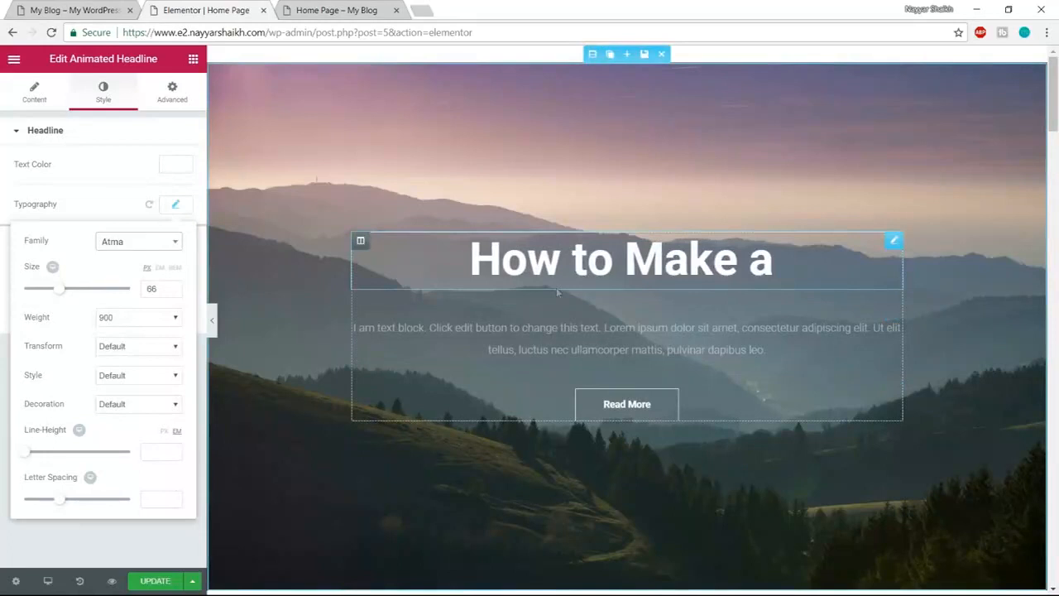
left_click(177, 208)
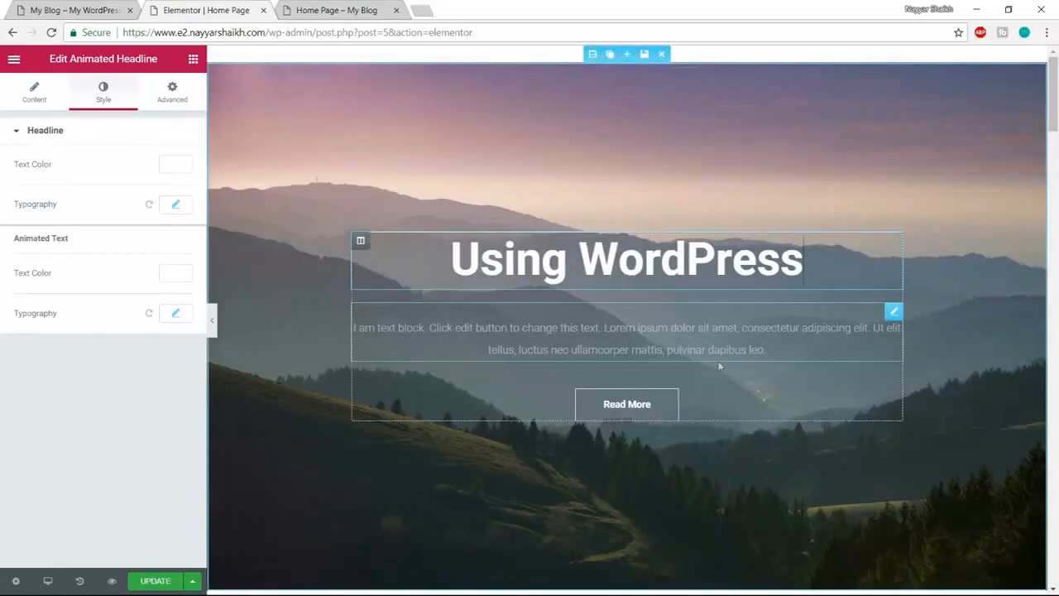
- Set the site's Default Fonts Primary Headline family to Atma
scroll(723, 387, "down", 10)
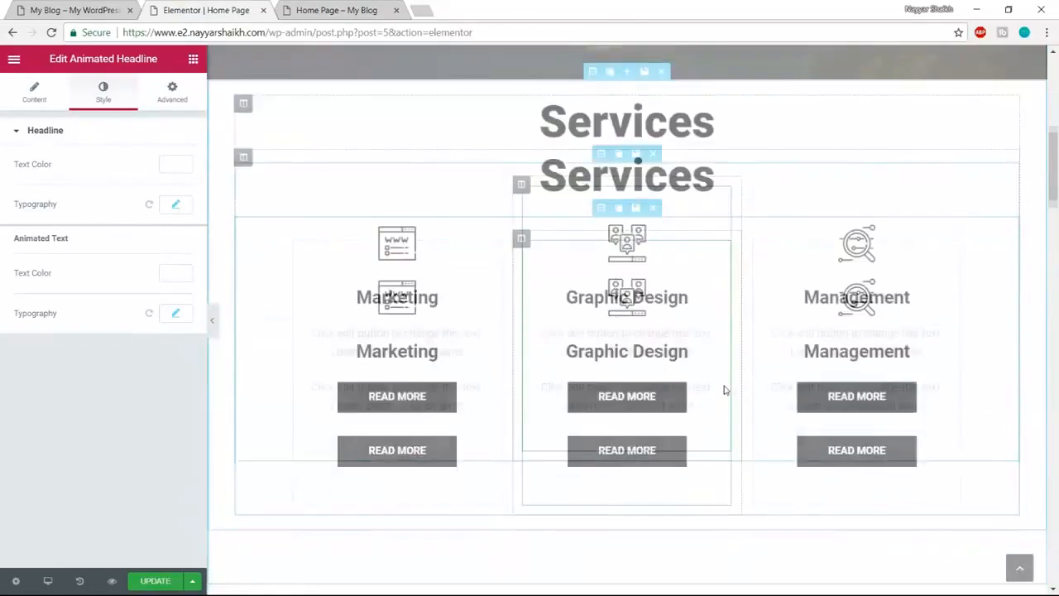
scroll(723, 389, "down", 5)
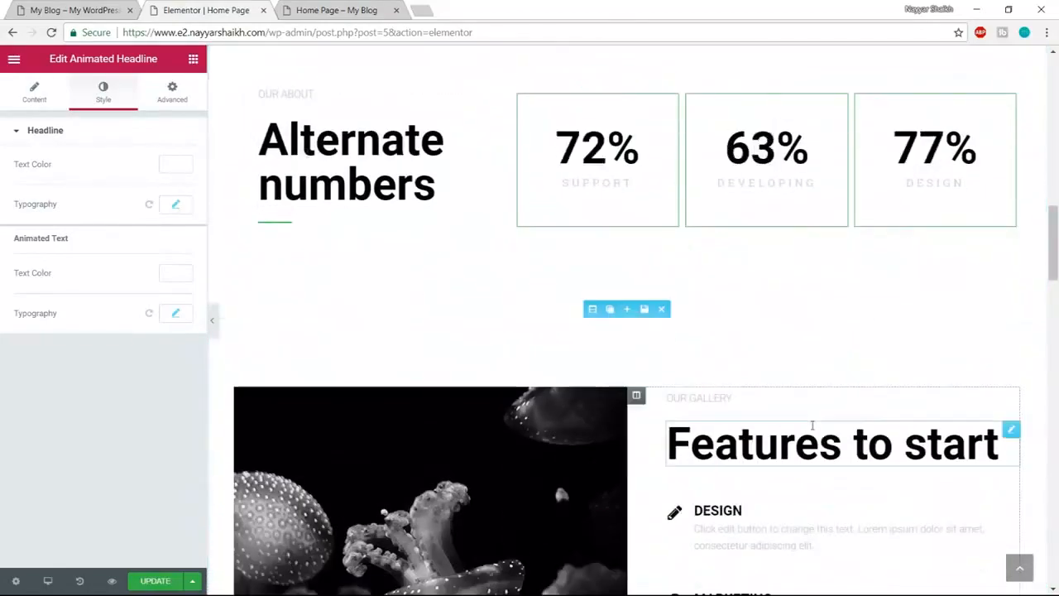
scroll(815, 422, "down", 4)
scroll(832, 463, "up", 18)
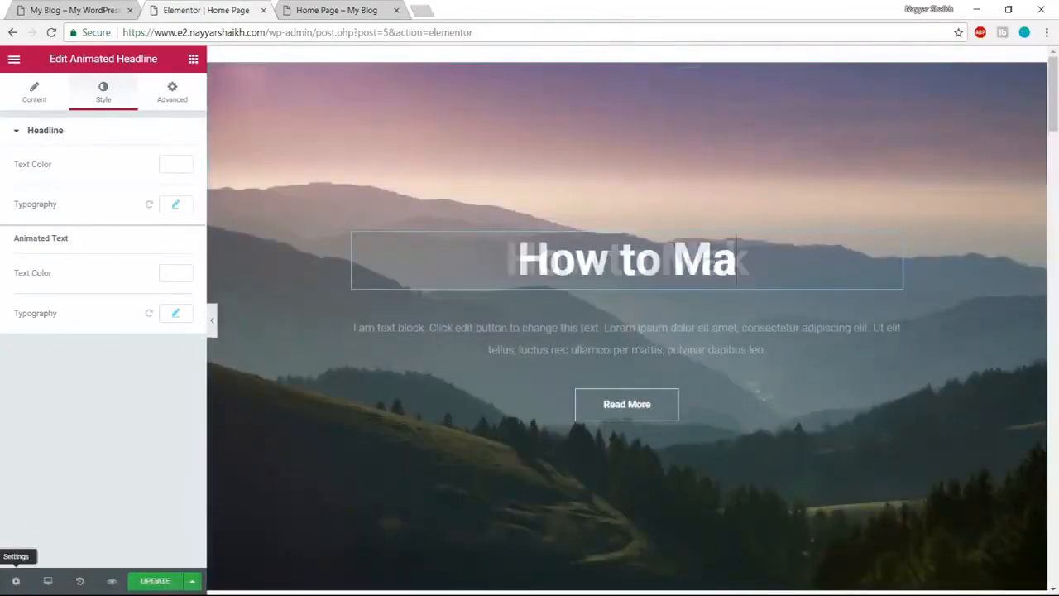
left_click(14, 61)
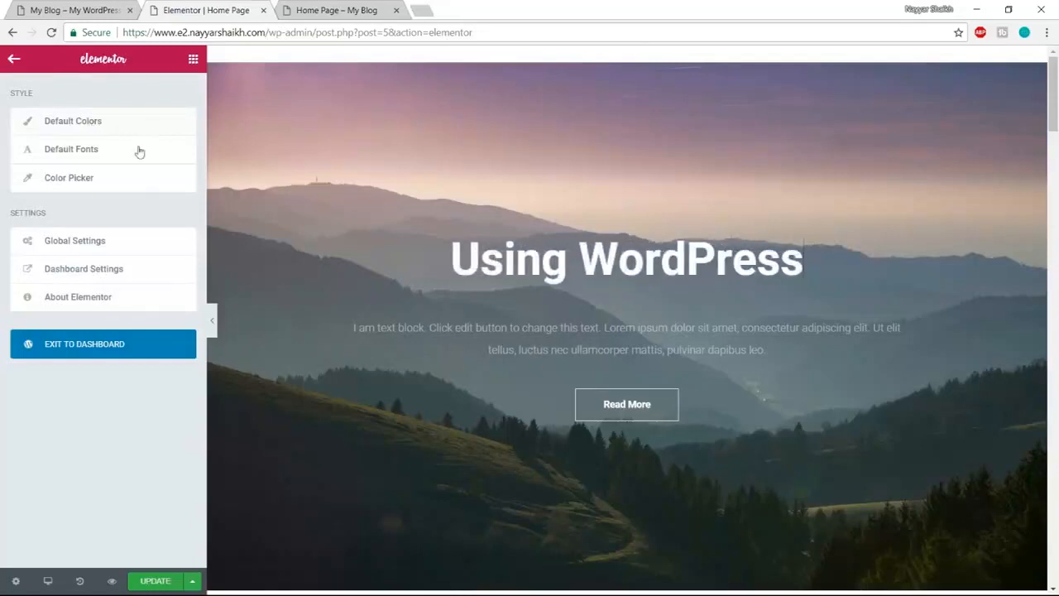
left_click(103, 151)
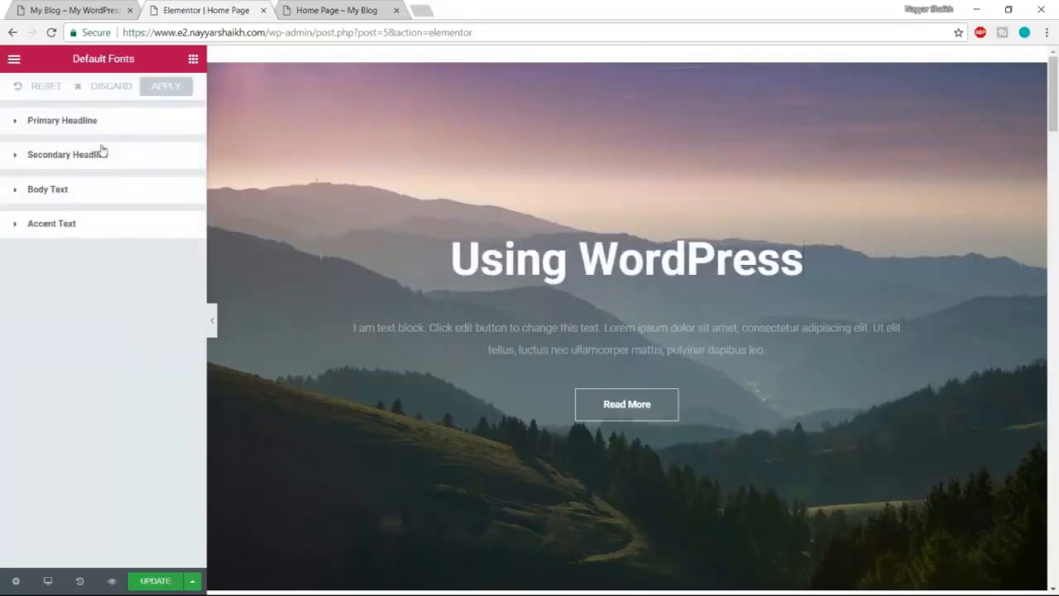
left_click(79, 125)
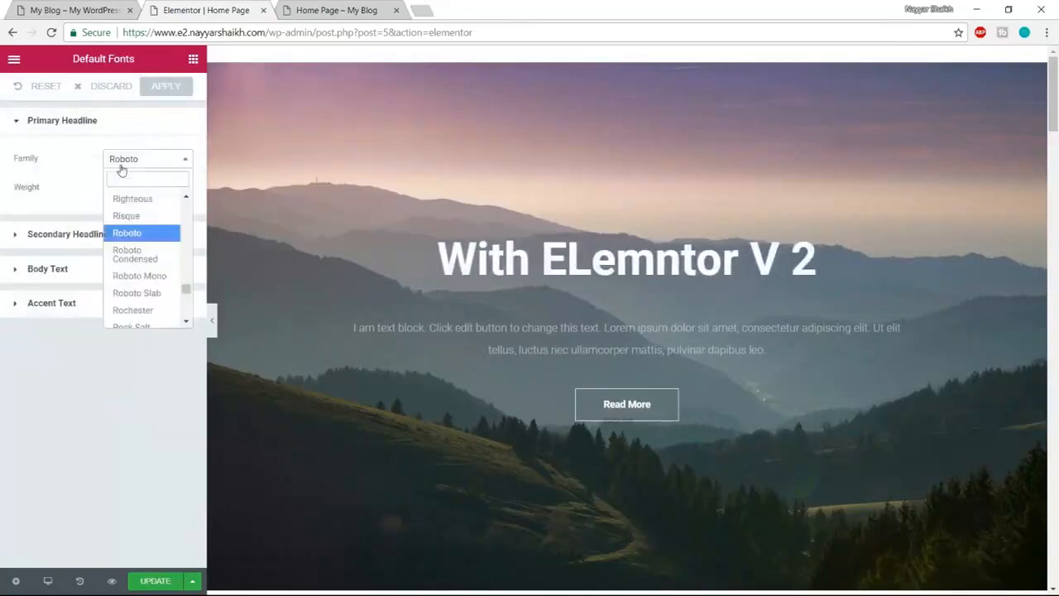
type("atma")
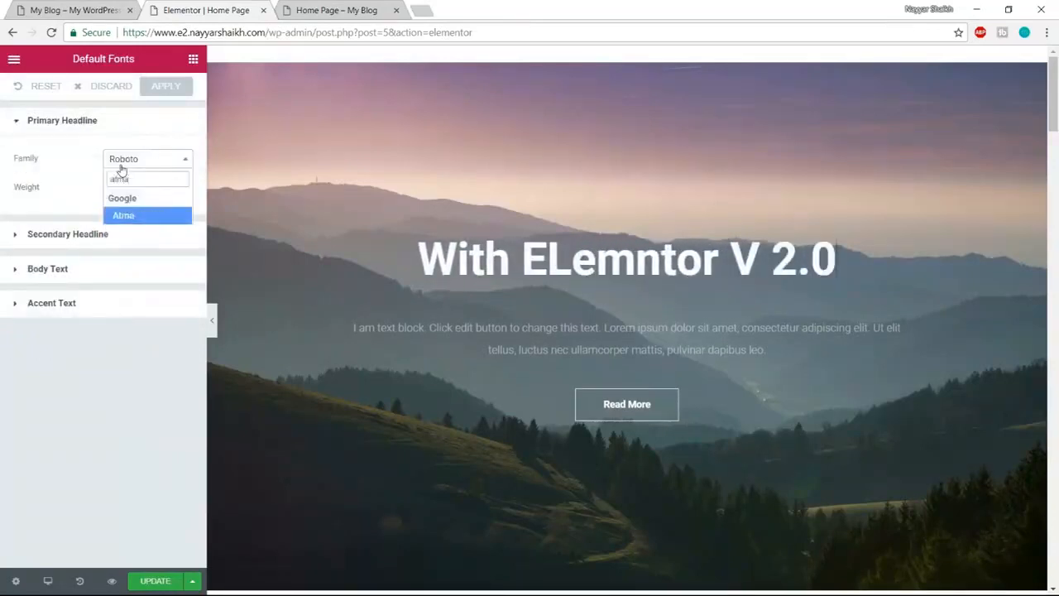
key("Return")
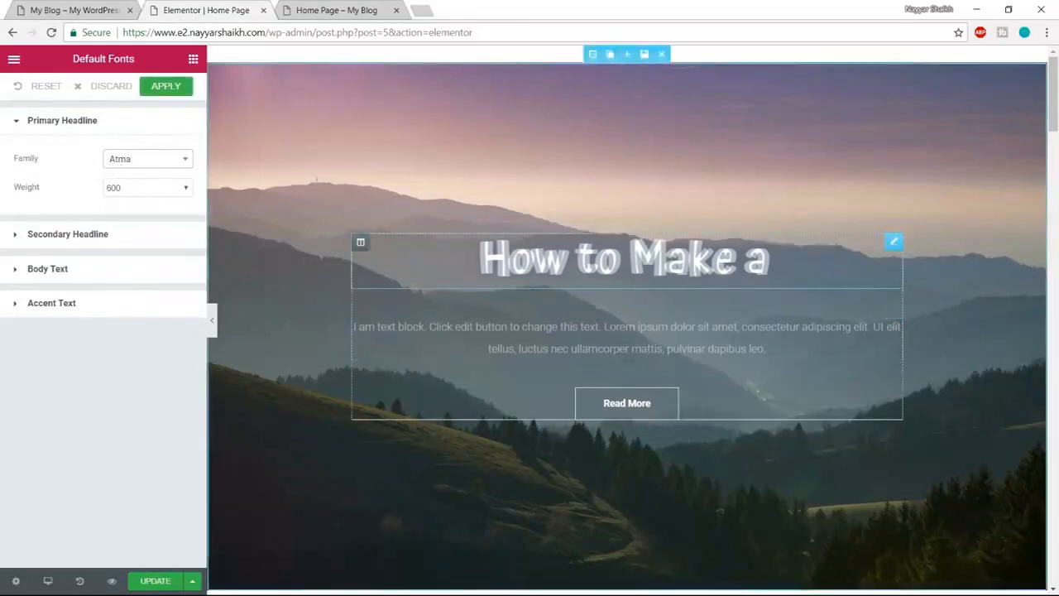
- Review the page headings in Atma and apply the default font change
scroll(790, 356, "down", 3)
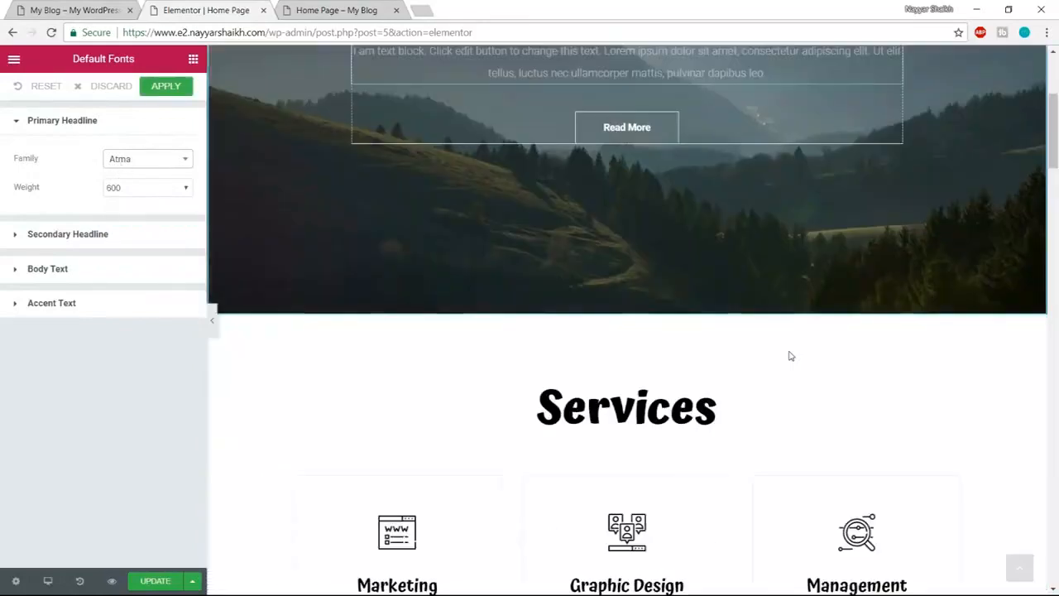
scroll(789, 355, "down", 2)
scroll(588, 212, "down", 6)
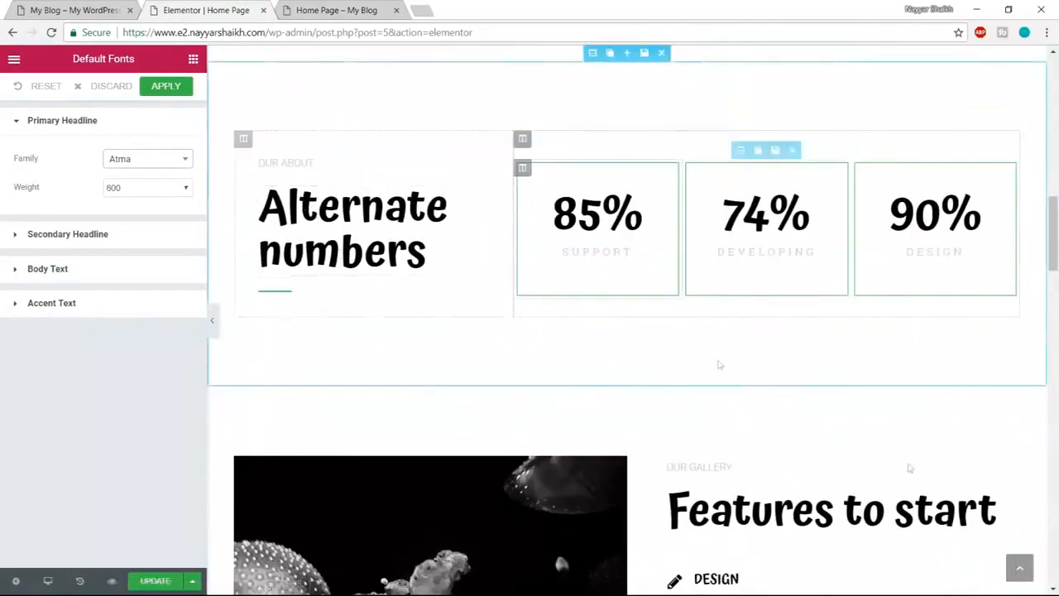
scroll(719, 365, "down", 10)
scroll(863, 445, "down", 15)
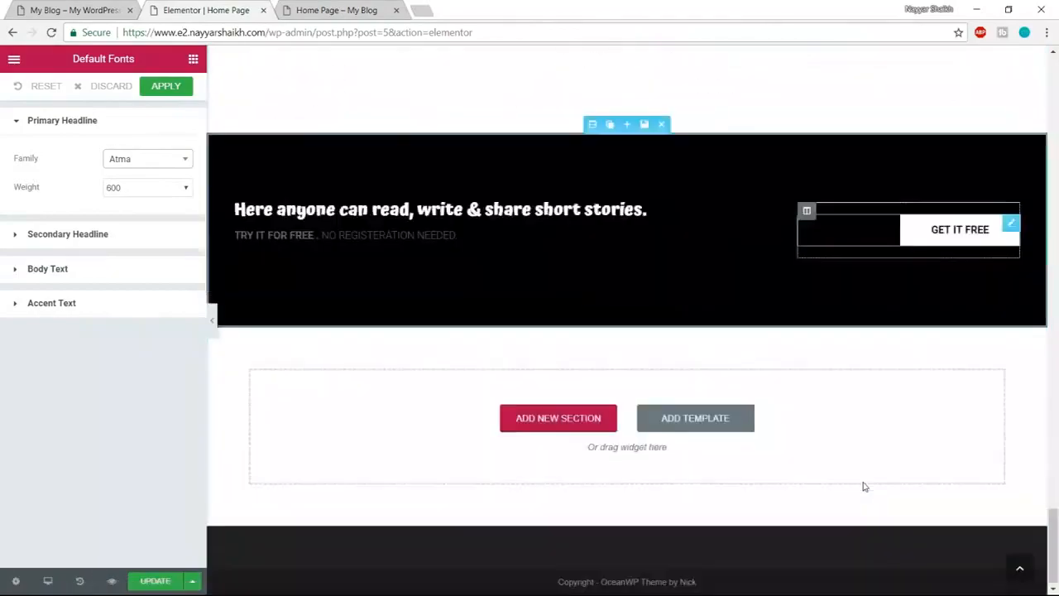
scroll(863, 486, "up", 20)
scroll(862, 487, "up", 15)
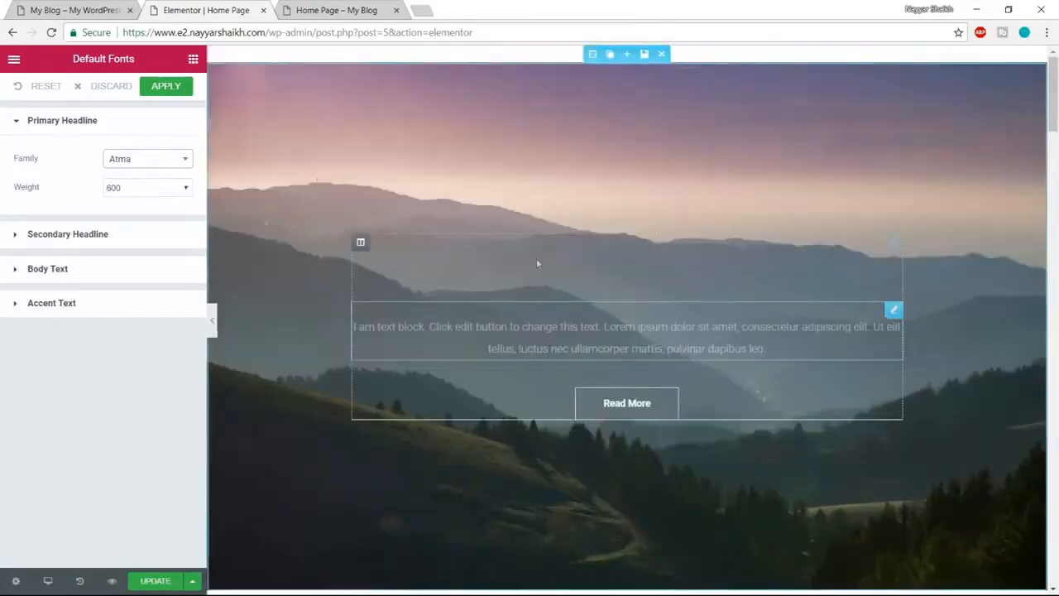
left_click(166, 88)
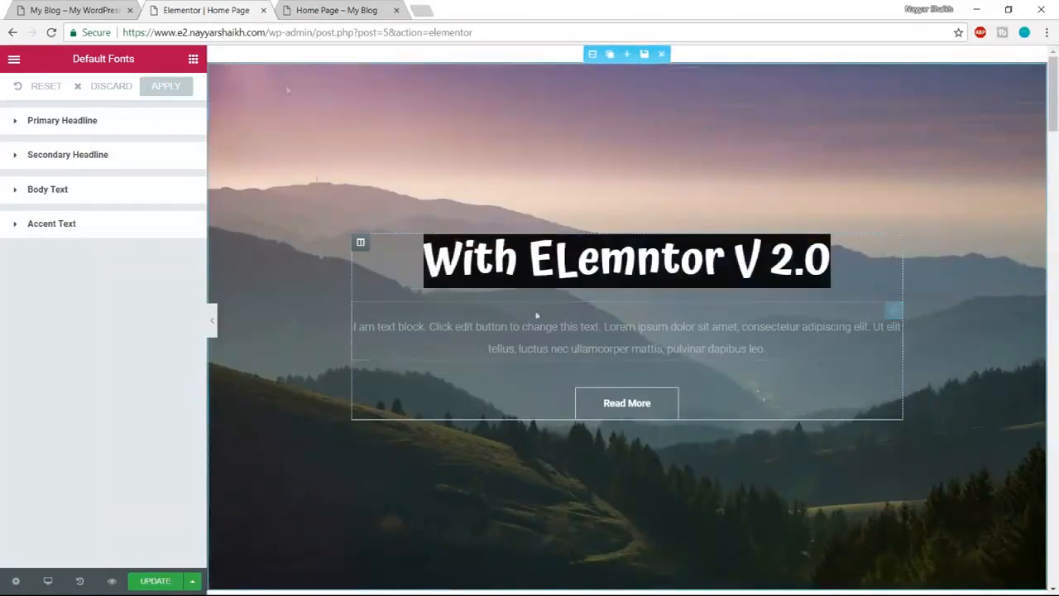
- After comparing with the live site's hero, open the Read More button's settings
left_click(60, 10)
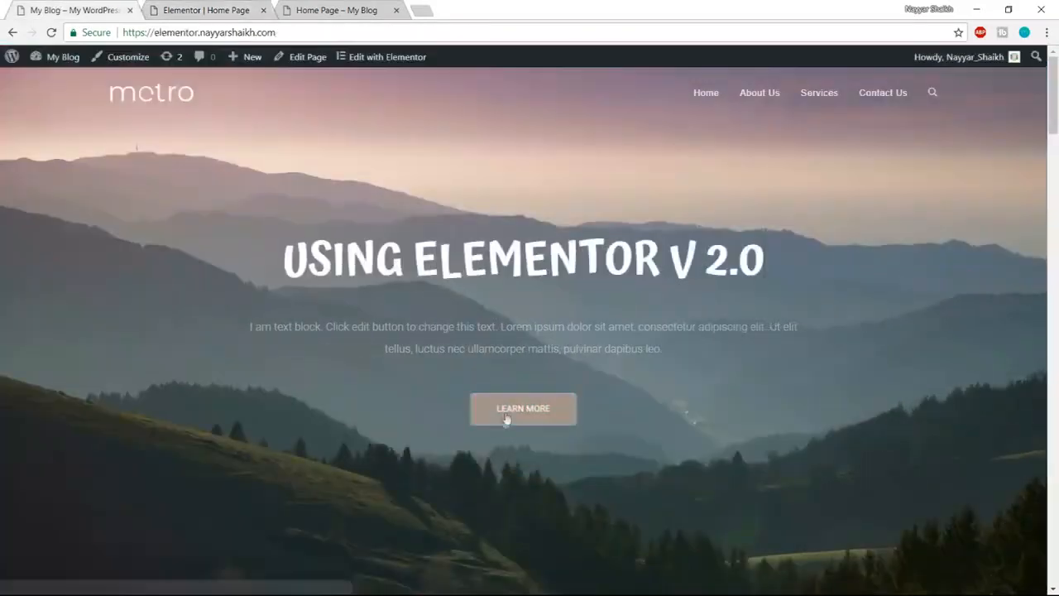
left_click(209, 10)
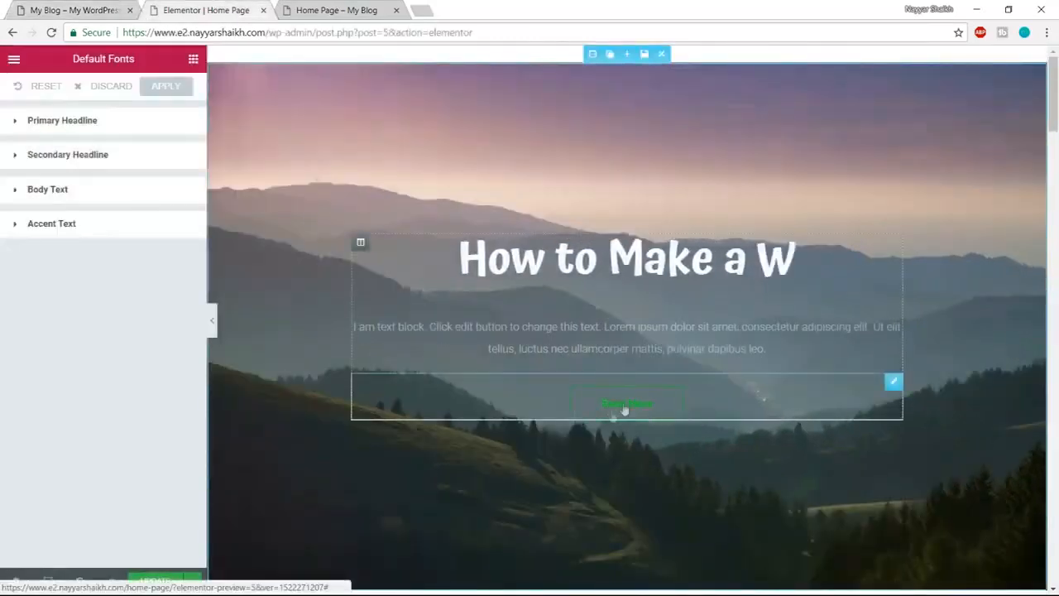
left_click(60, 10)
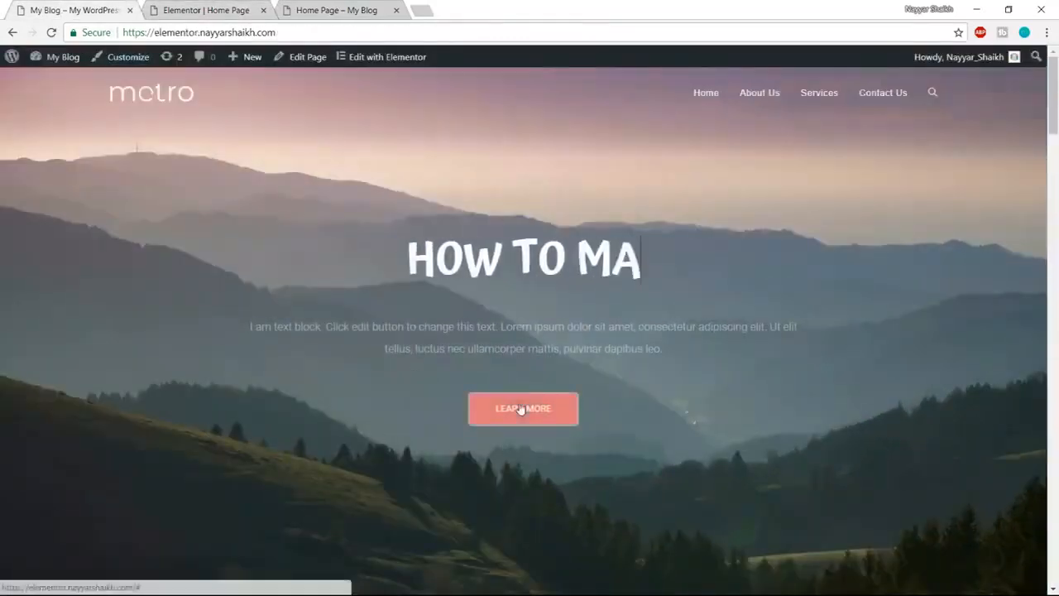
left_click(206, 10)
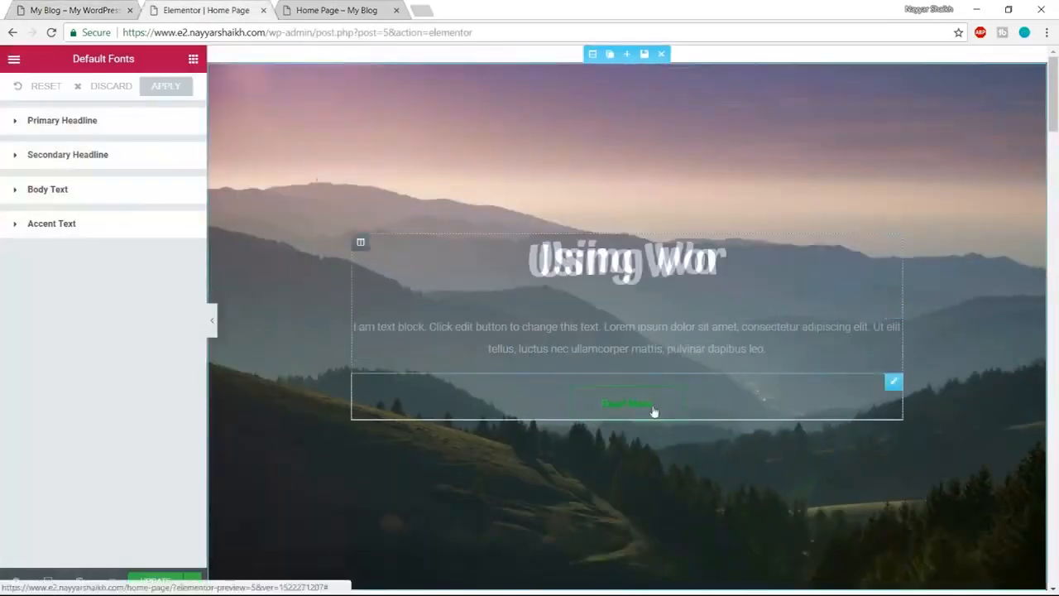
left_click(622, 408)
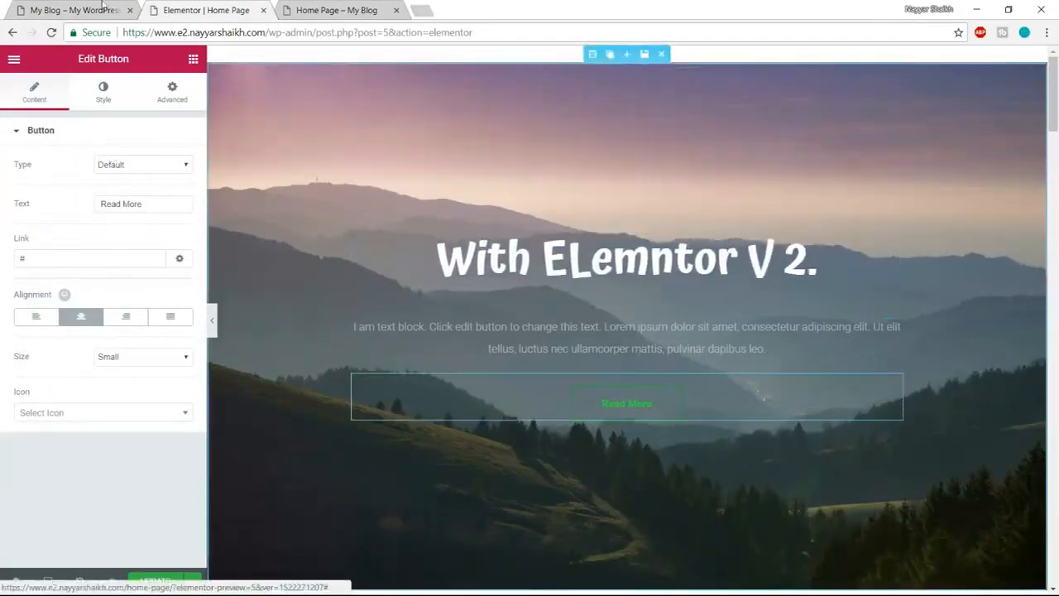
- Relabel the hero button 'Learn More' and bring up its style settings
left_click(82, 7)
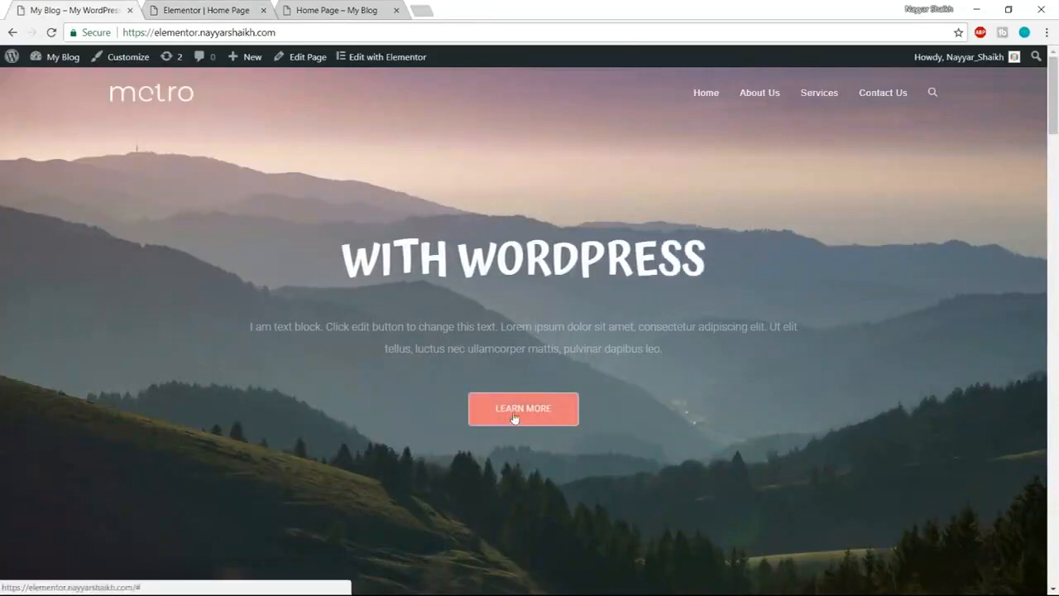
left_click(209, 10)
left_click_drag(146, 203, 83, 209)
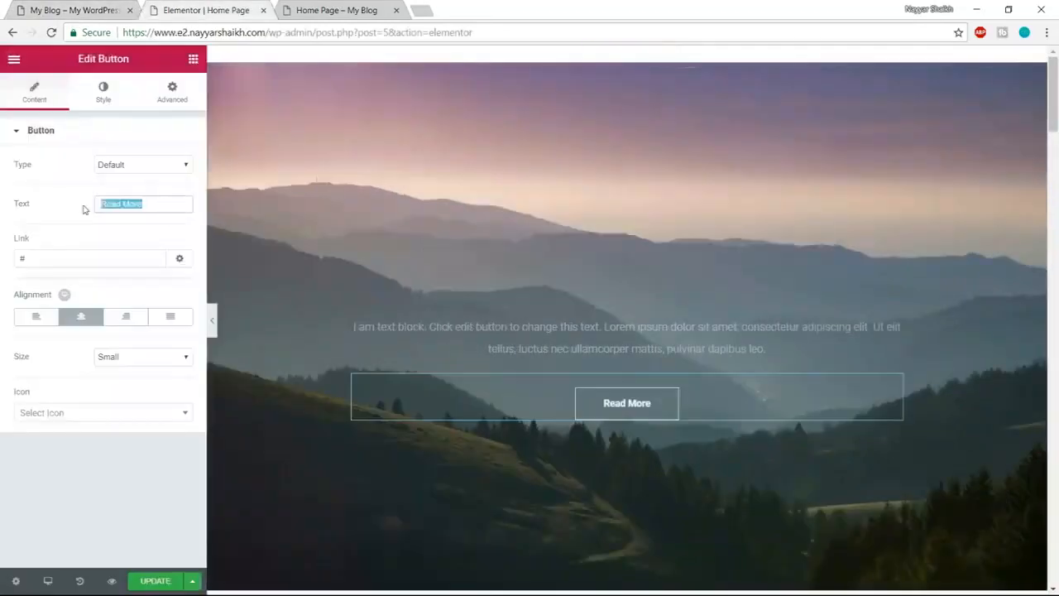
type("Learn More")
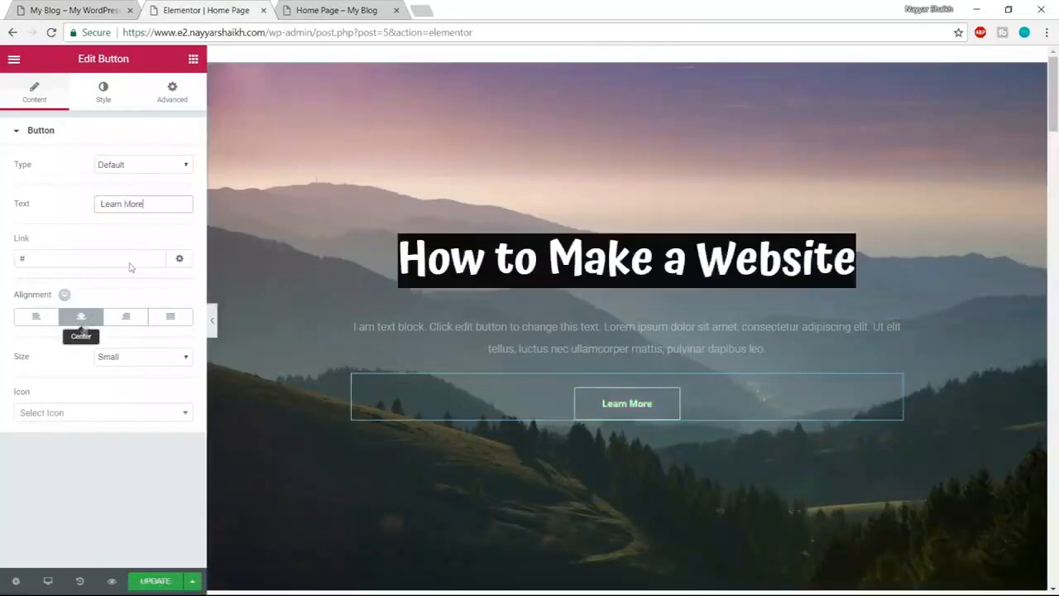
left_click(103, 89)
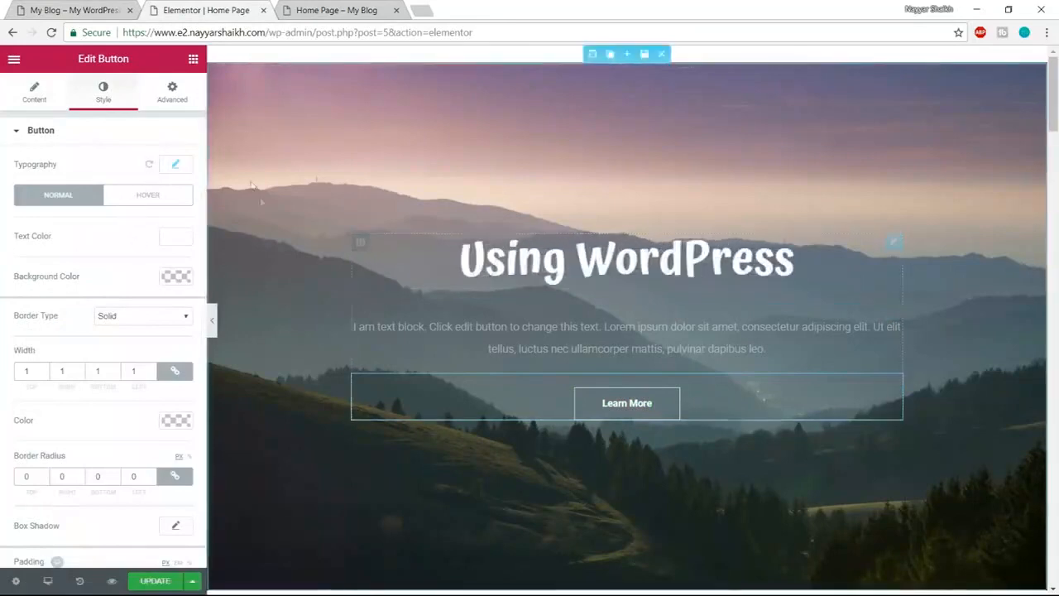
- Set the button's typography font family to Poppins
left_click(178, 165)
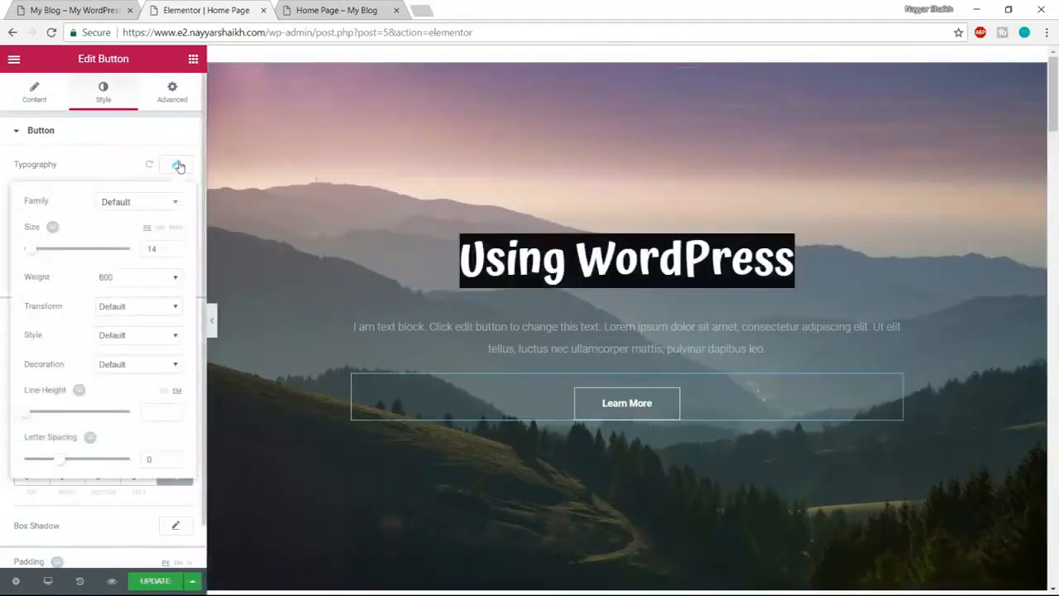
left_click(137, 203)
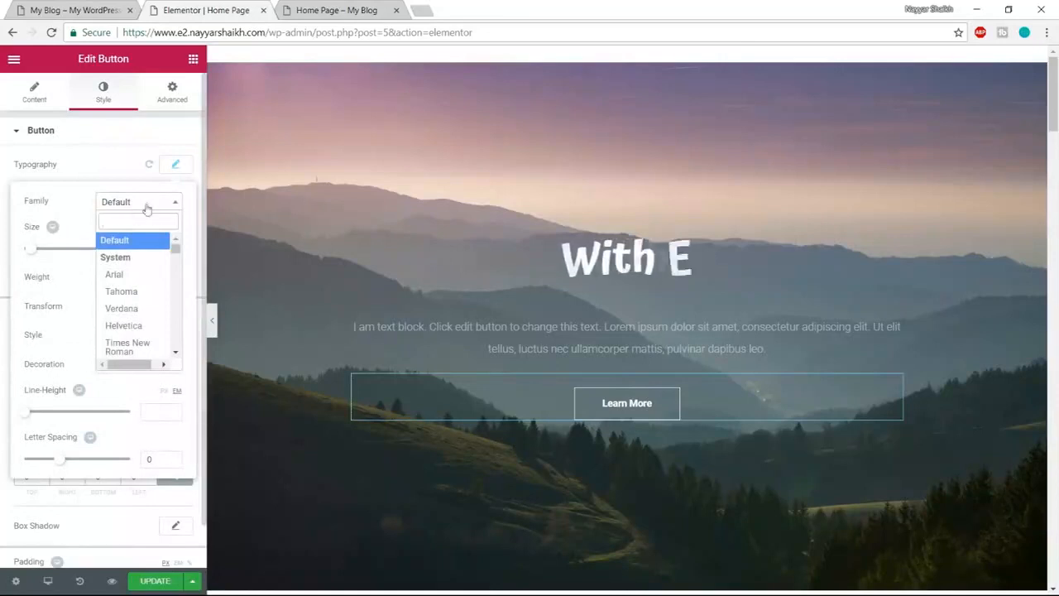
type("a")
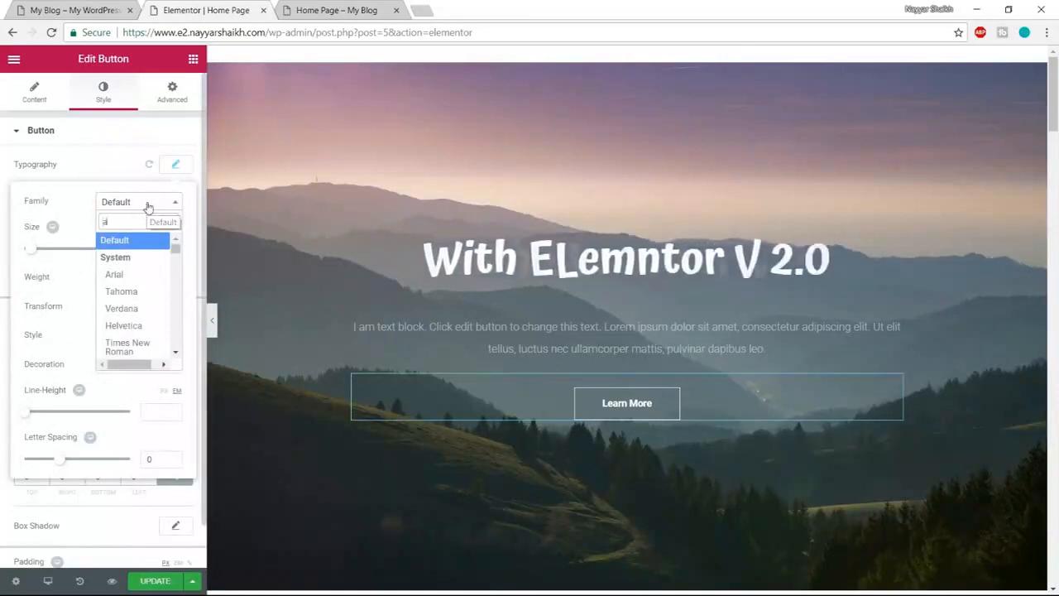
type("tm")
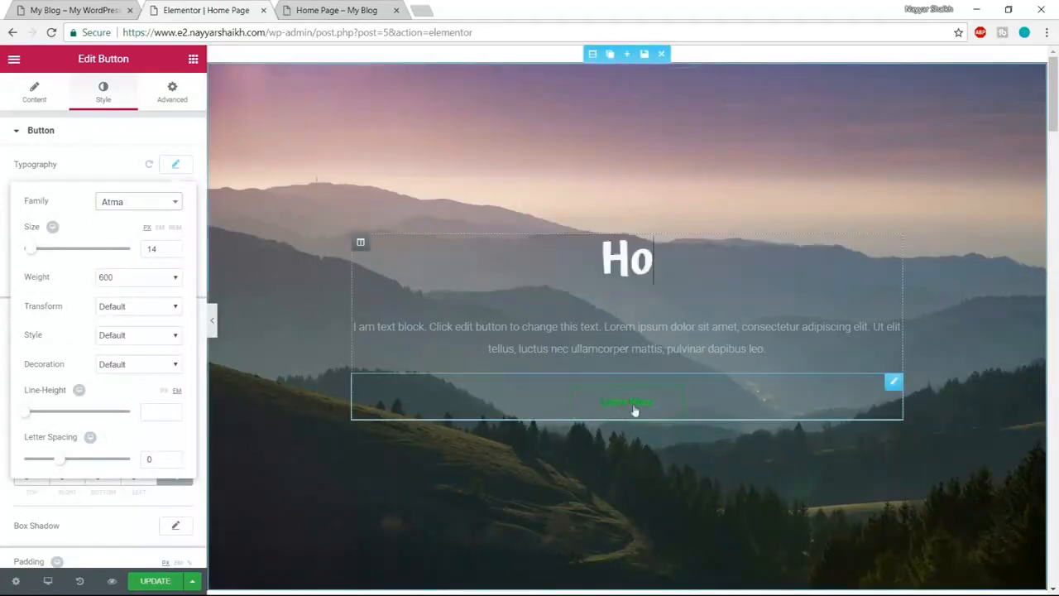
left_click(141, 205)
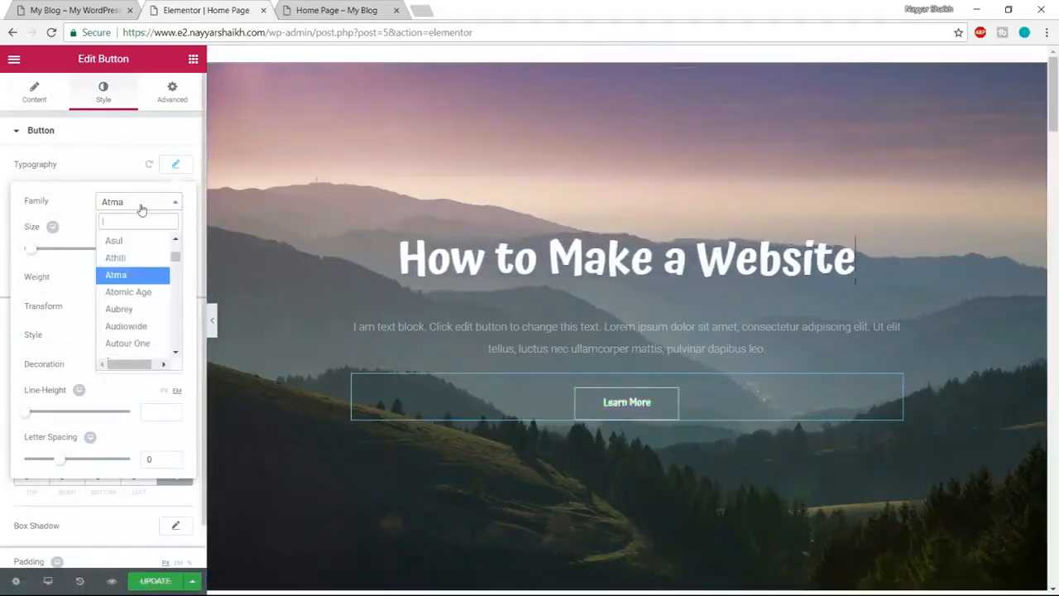
type("p")
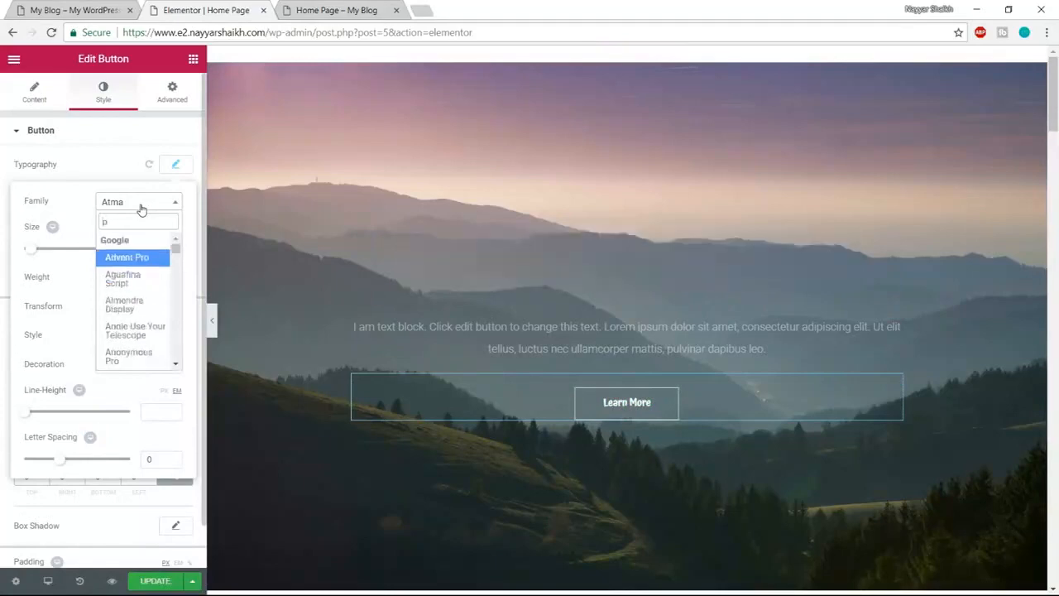
type("op")
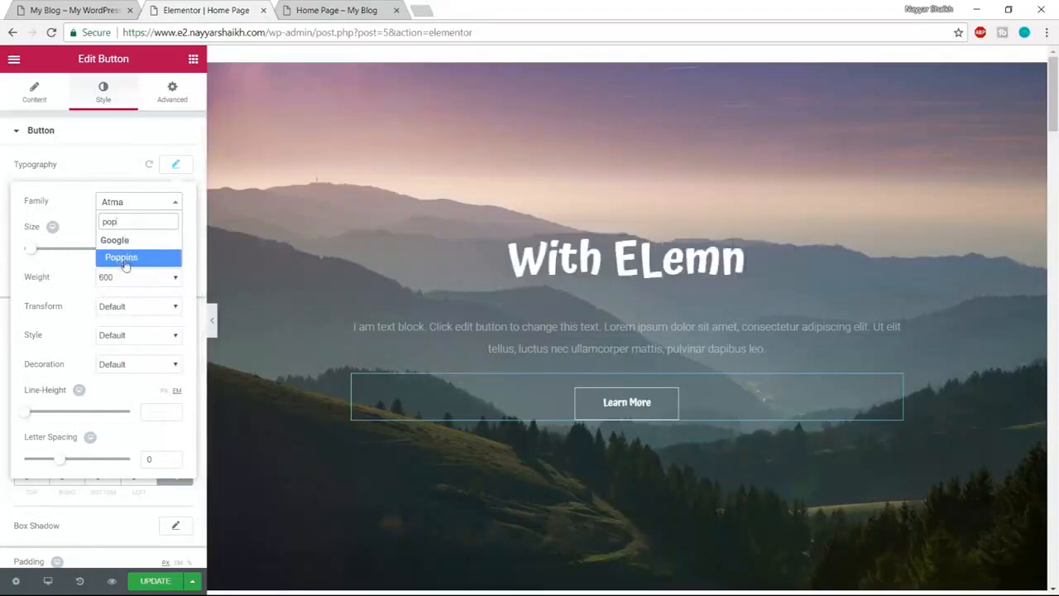
left_click(127, 258)
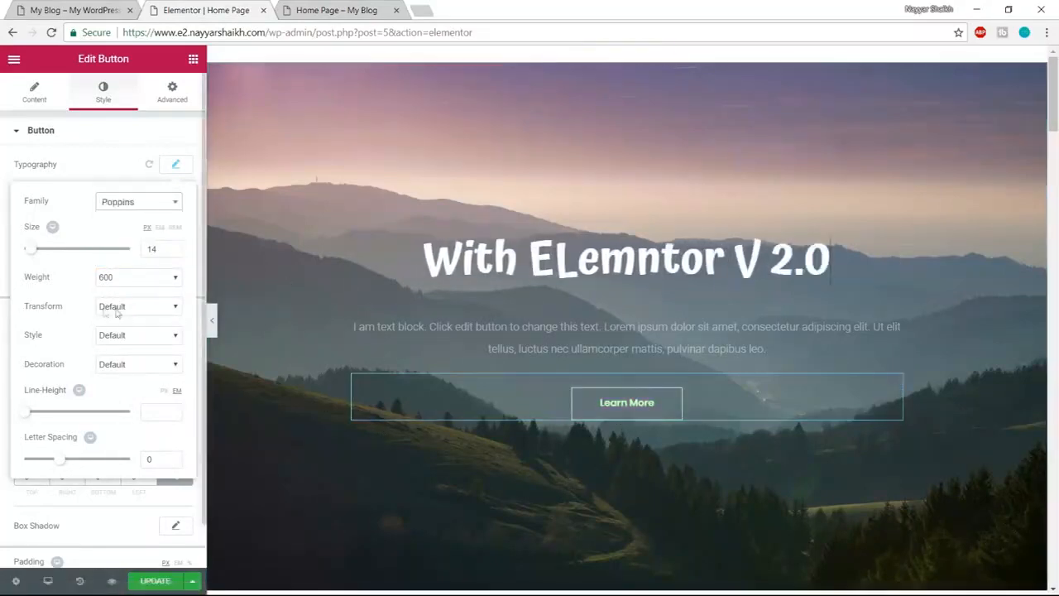
- Compare with the live button, then set the button font weight to 400
left_click(116, 6)
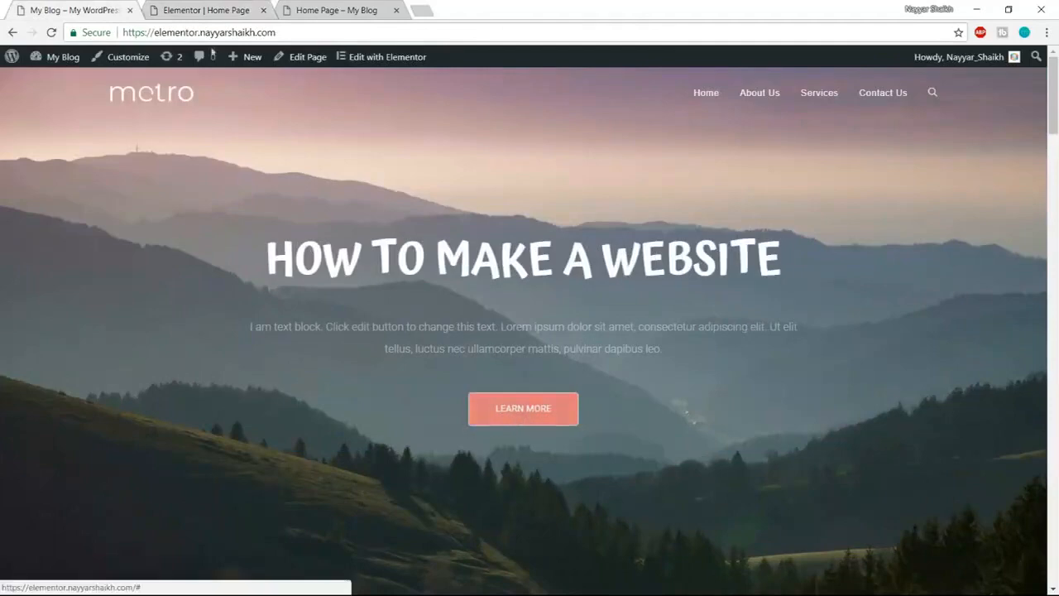
left_click(206, 10)
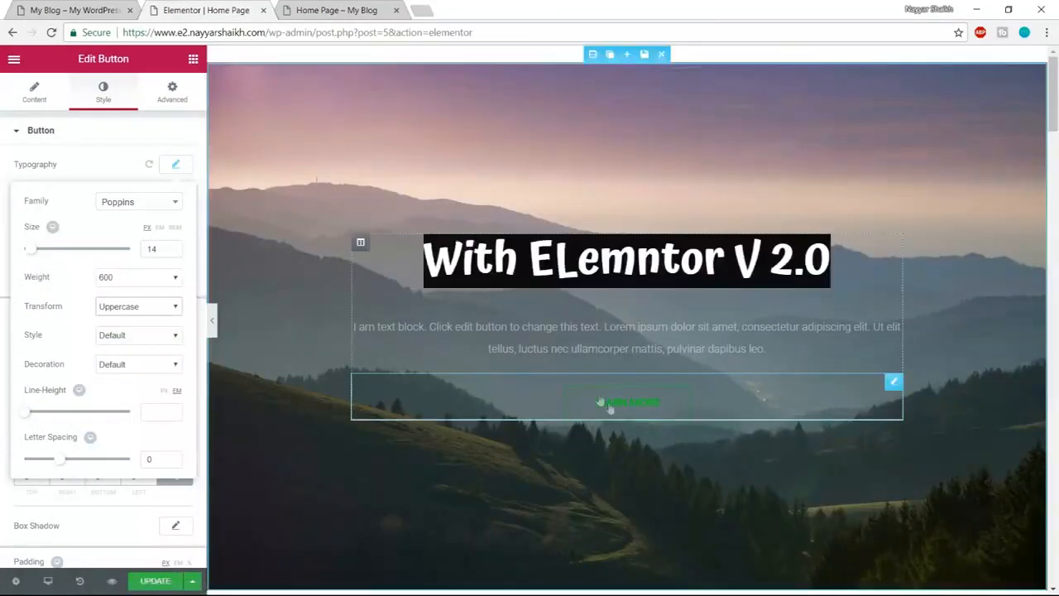
left_click(155, 276)
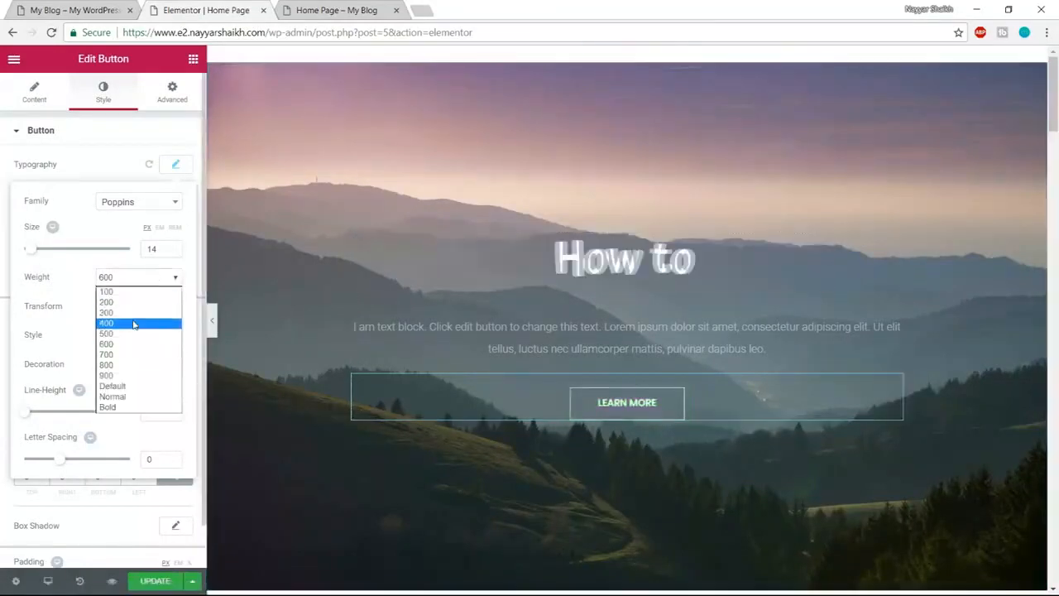
left_click(133, 323)
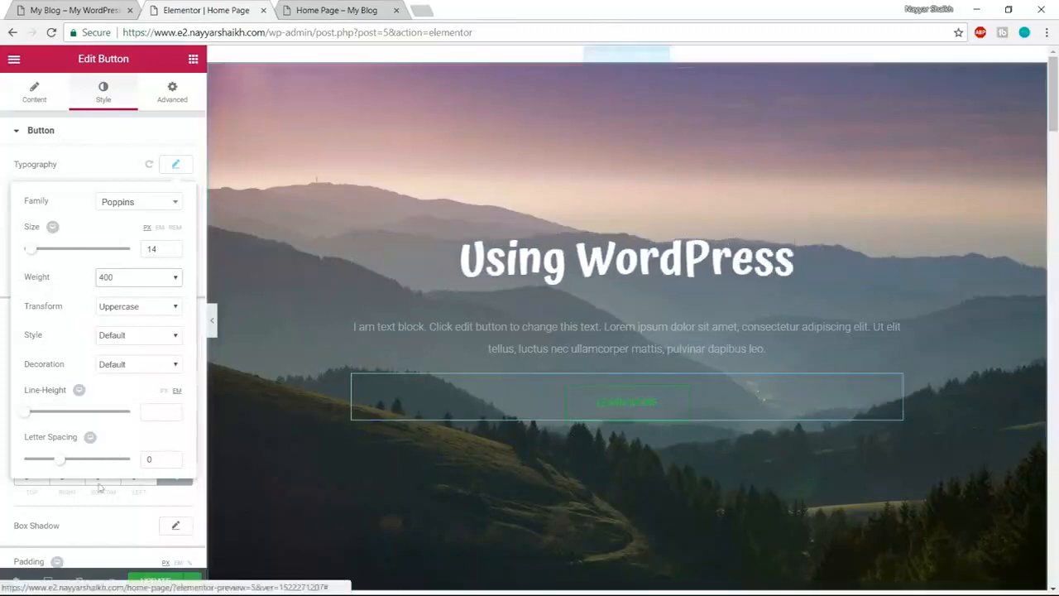
- Set the button's letter spacing to 1.5 and switch to the live site
left_click_drag(59, 463, 61, 464)
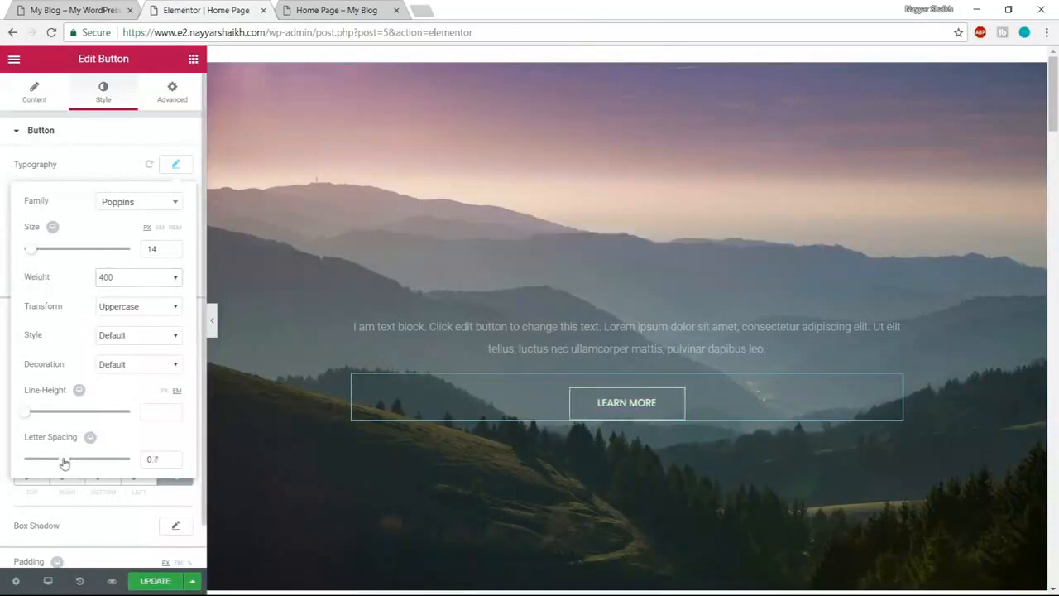
left_click_drag(141, 459, 114, 461)
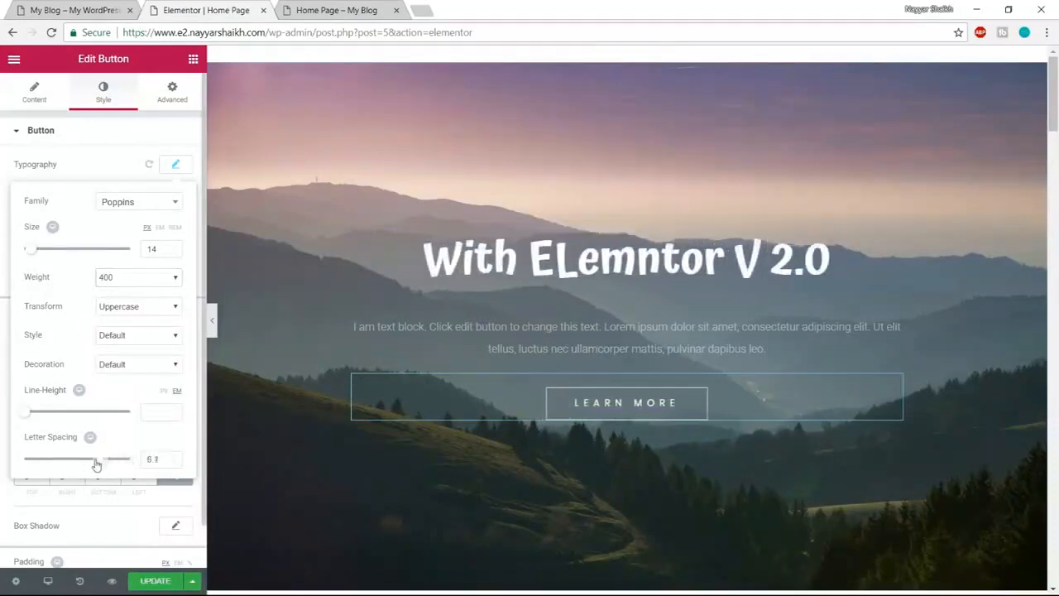
left_click_drag(82, 465, 70, 464)
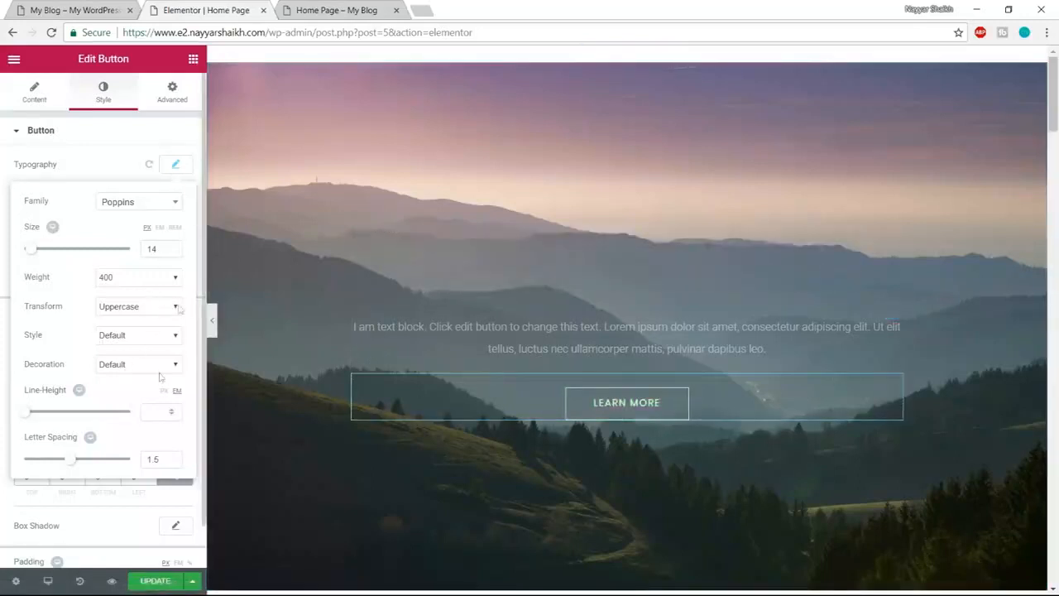
left_click(176, 166)
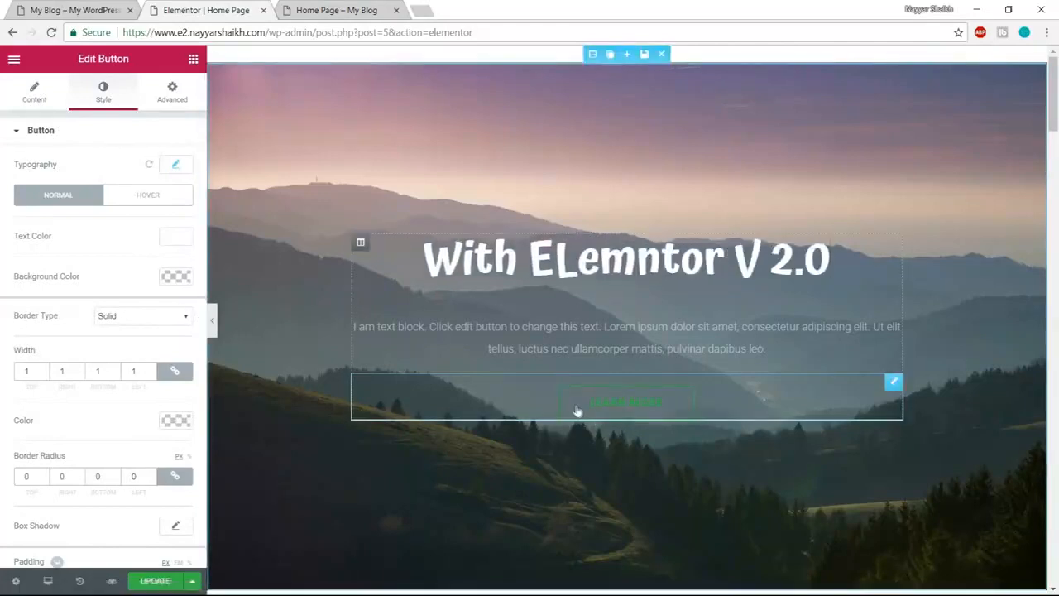
left_click(93, 11)
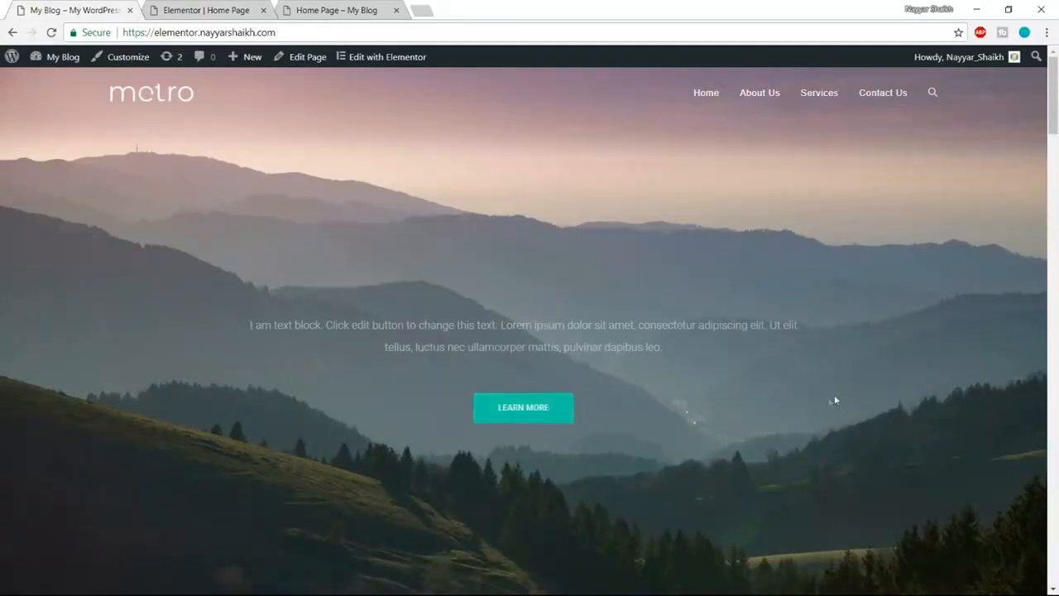
- Inspect the live Learn More button and find its background colour #10c5a7 in DevTools
right_click(560, 415)
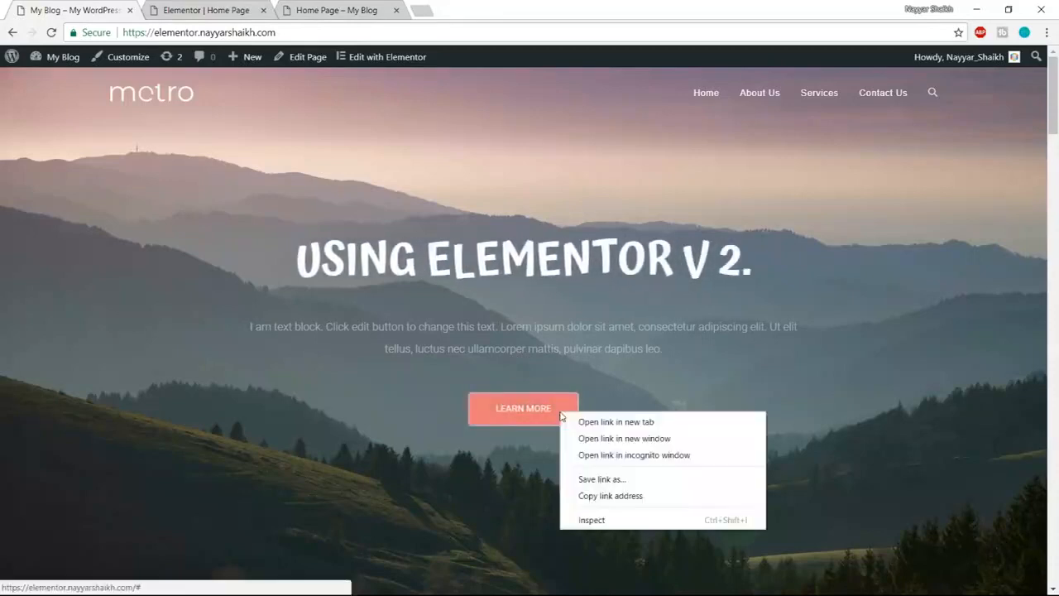
left_click(616, 516)
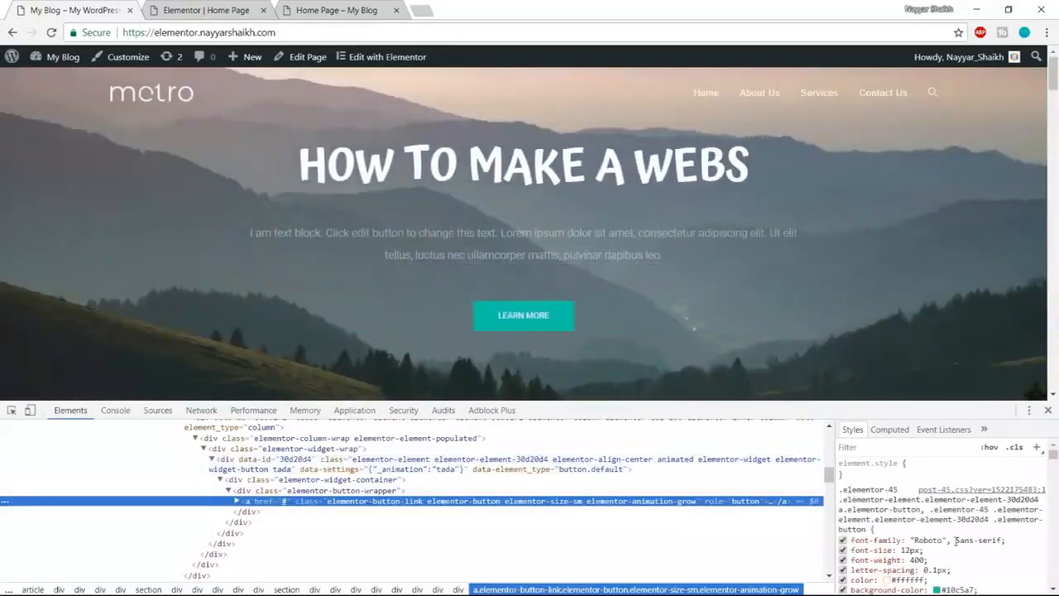
scroll(955, 553, "down", 2)
left_click(954, 521)
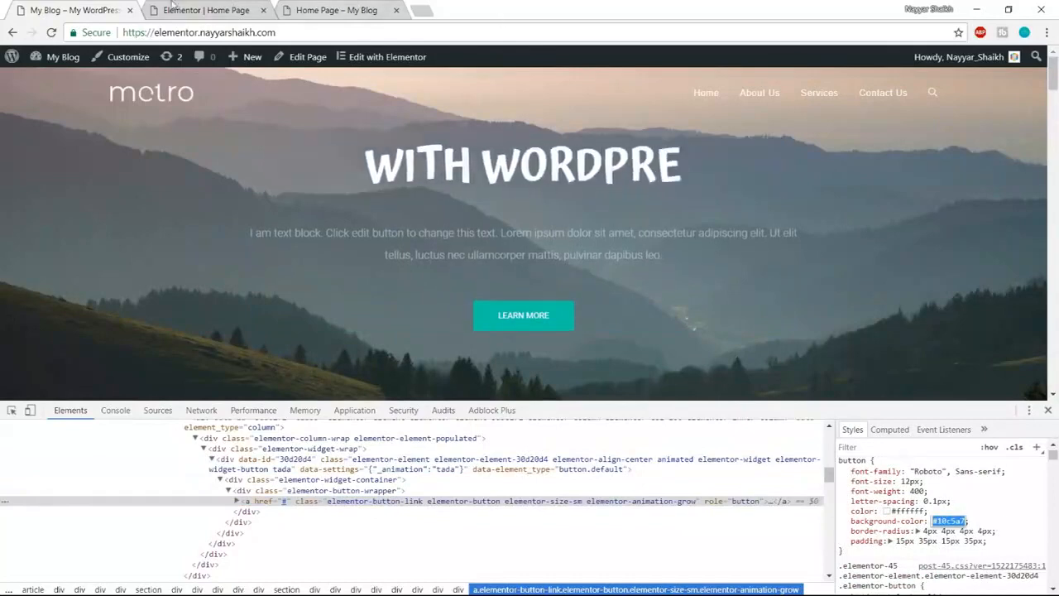
left_click(1047, 411)
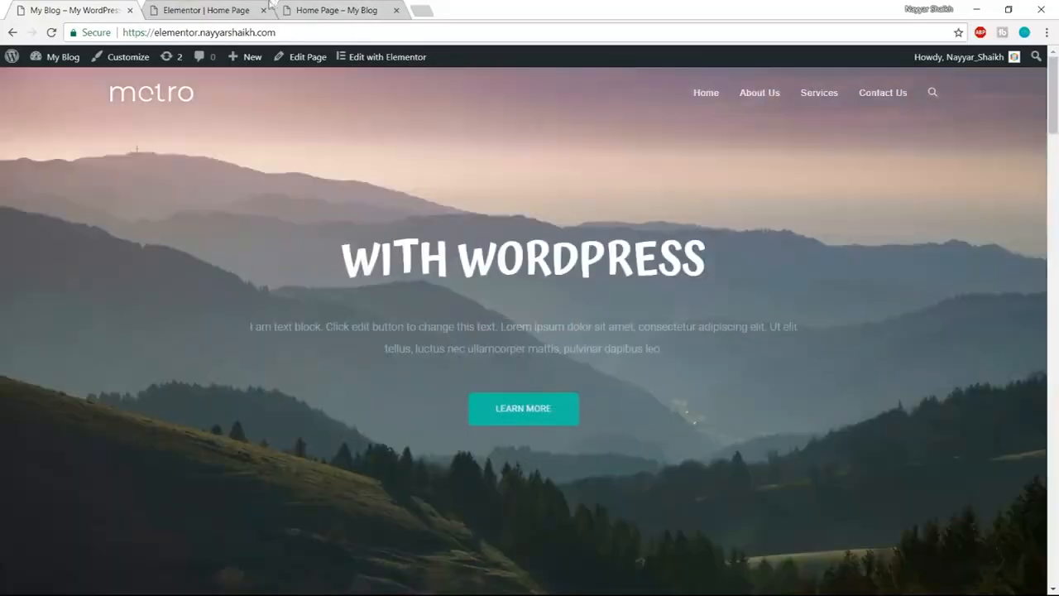
left_click(211, 10)
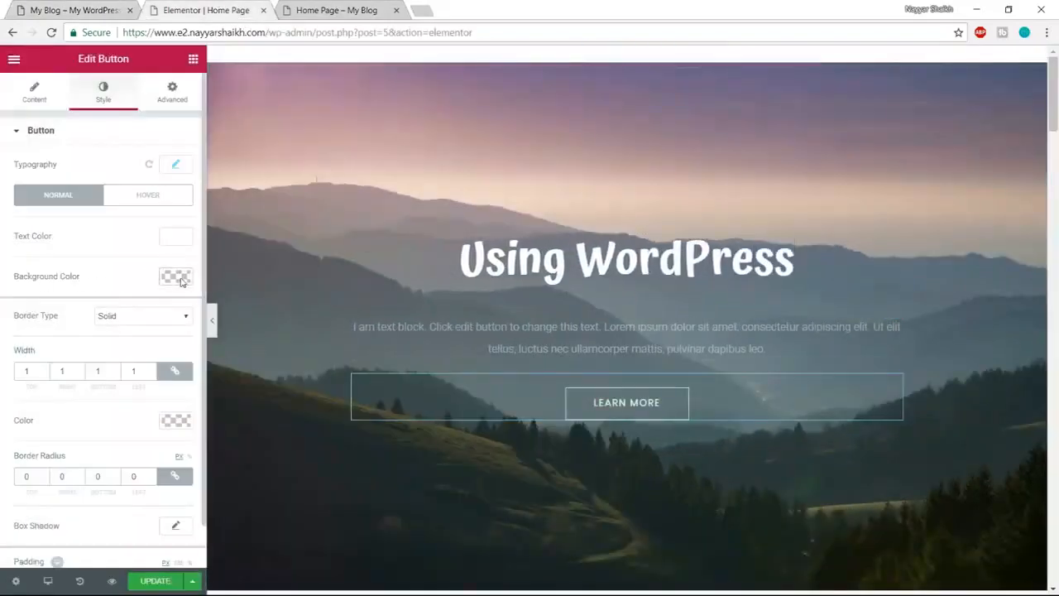
- Give the Learn More button a teal #10c5a7 background, then bring up the live site to compare
left_click(175, 276)
type("#10c5a7")
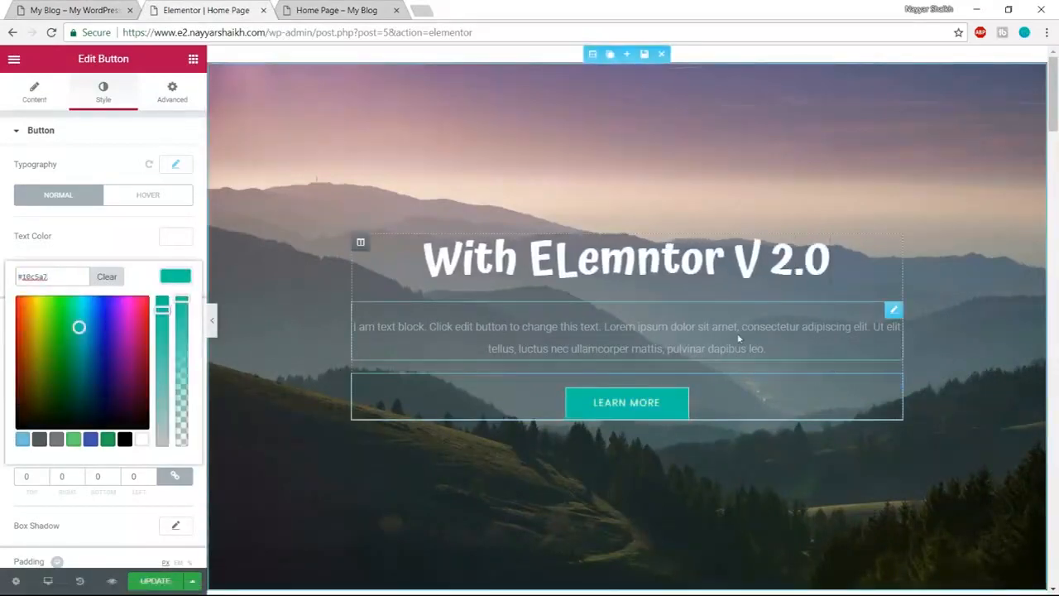
left_click(188, 269)
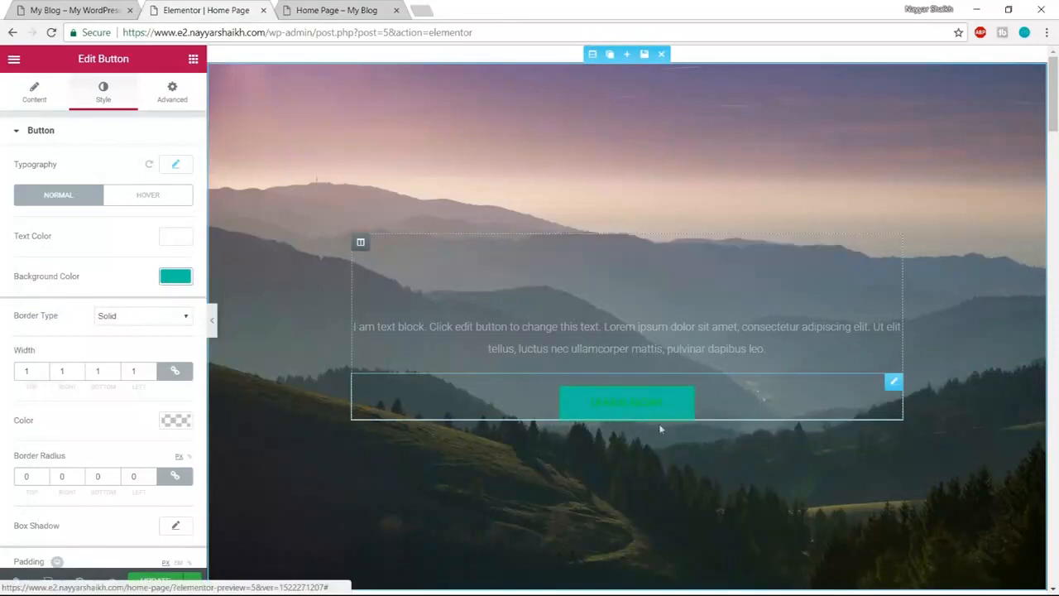
left_click(67, 11)
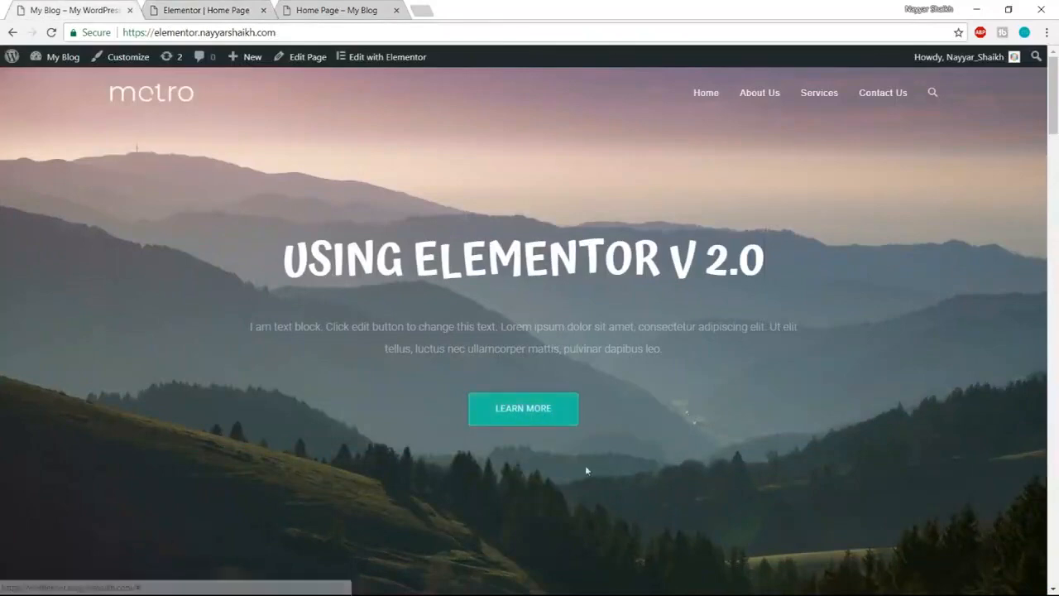
- Inspect the live Learn More button in DevTools to read its hover background #ff7a7a
right_click(566, 416)
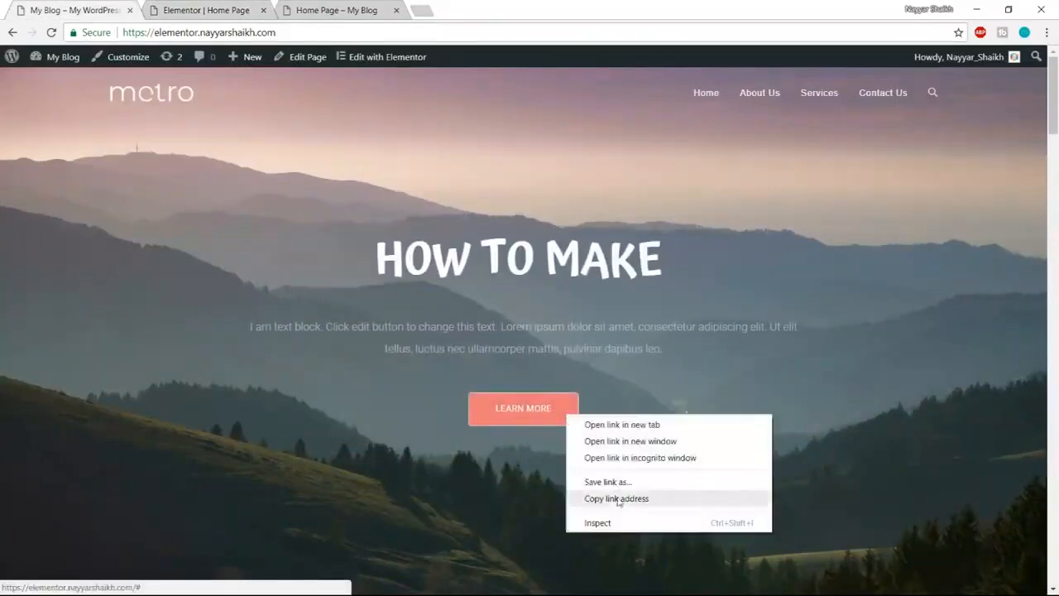
left_click(623, 523)
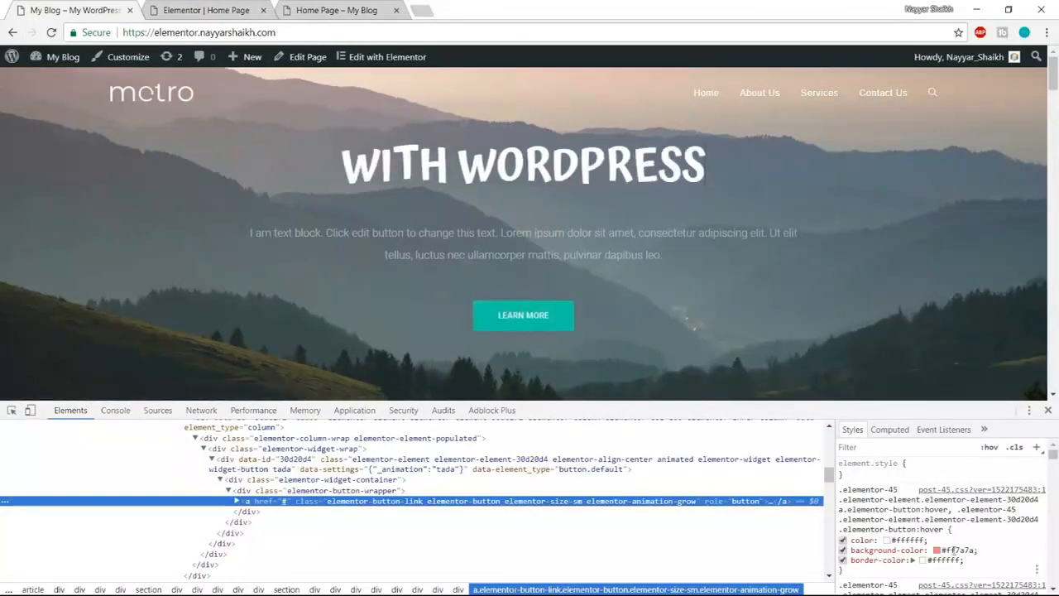
left_click(953, 550)
key("ctrl+c")
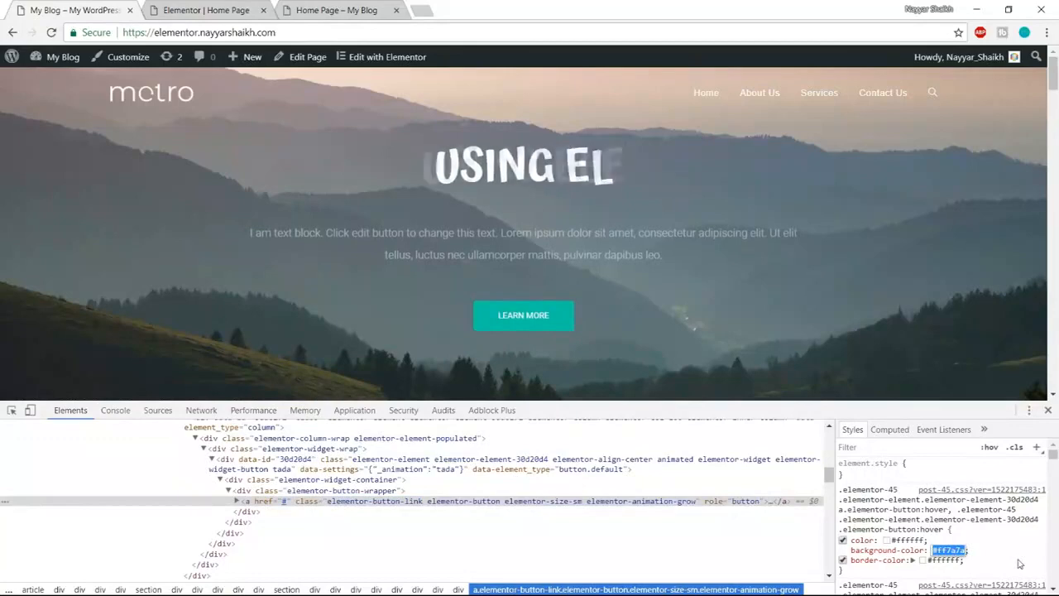
left_click(1051, 412)
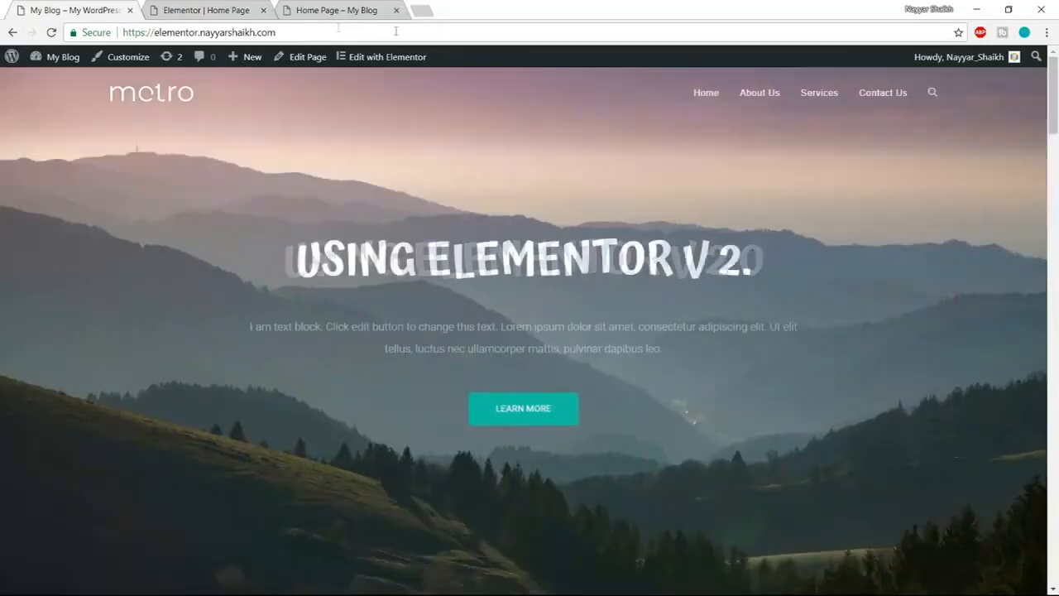
left_click(199, 10)
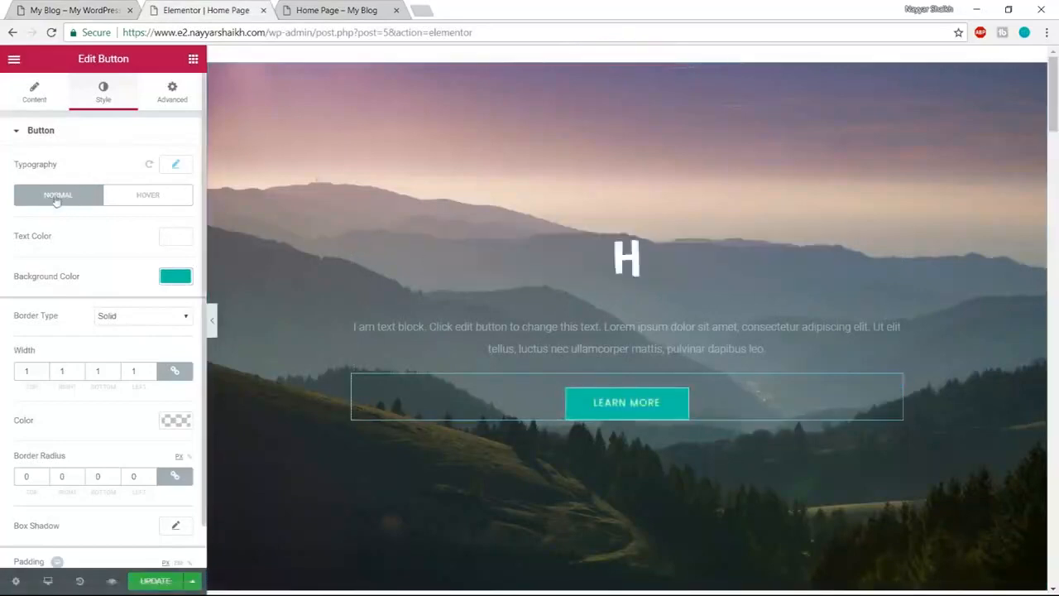
- Make the button's hover text colour and hover border colour white
left_click(157, 199)
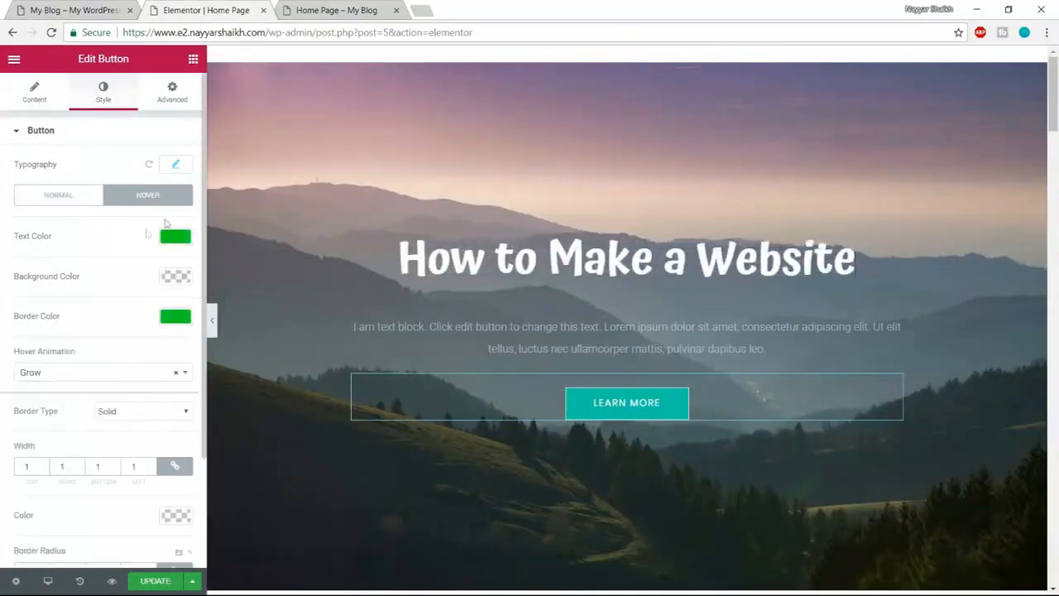
left_click(172, 237)
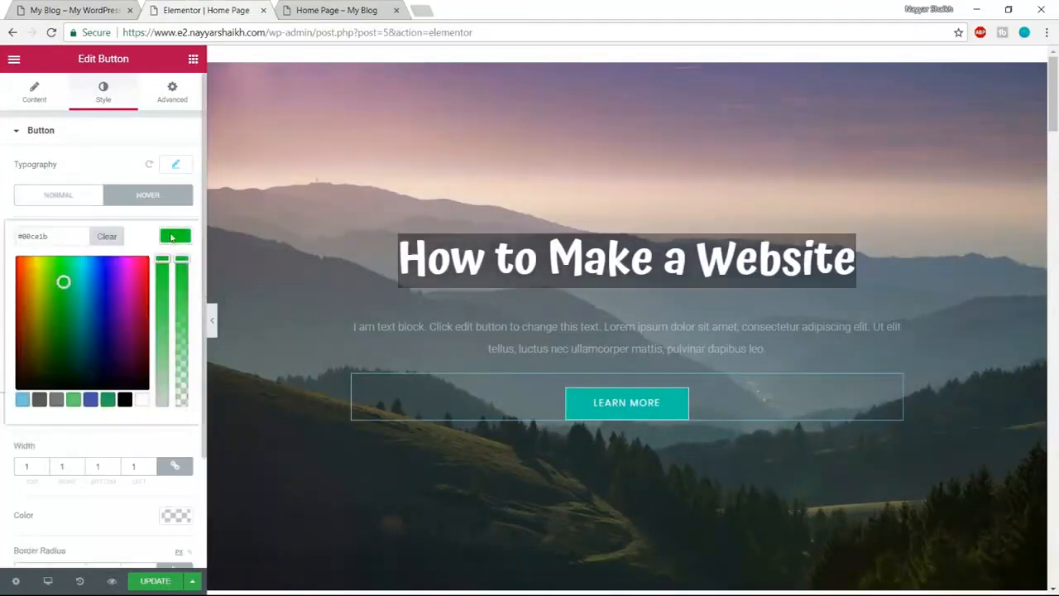
left_click(140, 403)
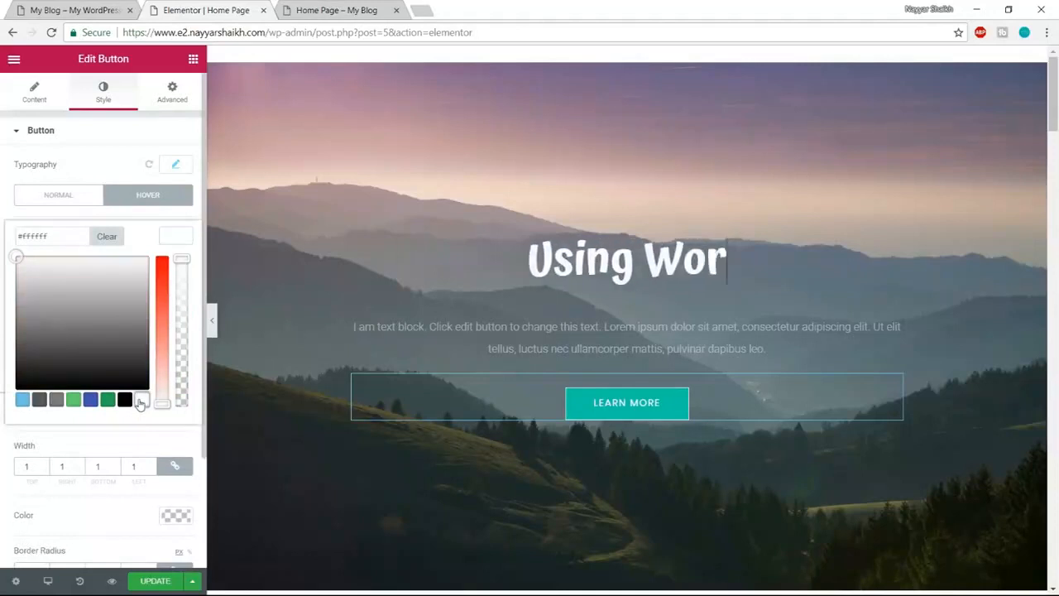
left_click(171, 237)
left_click(182, 323)
left_click(182, 322)
left_click(181, 321)
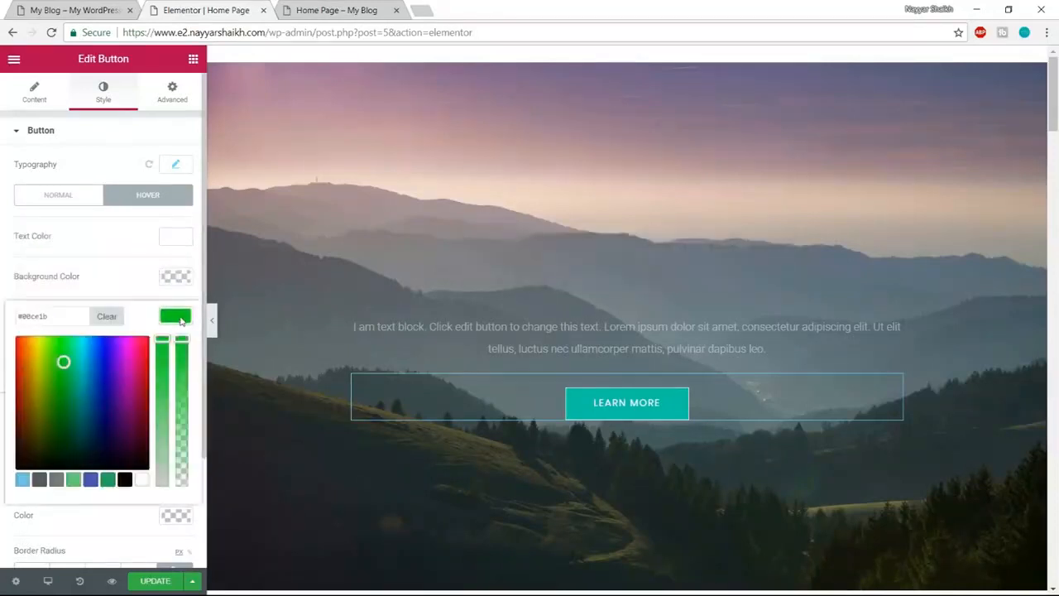
left_click(142, 479)
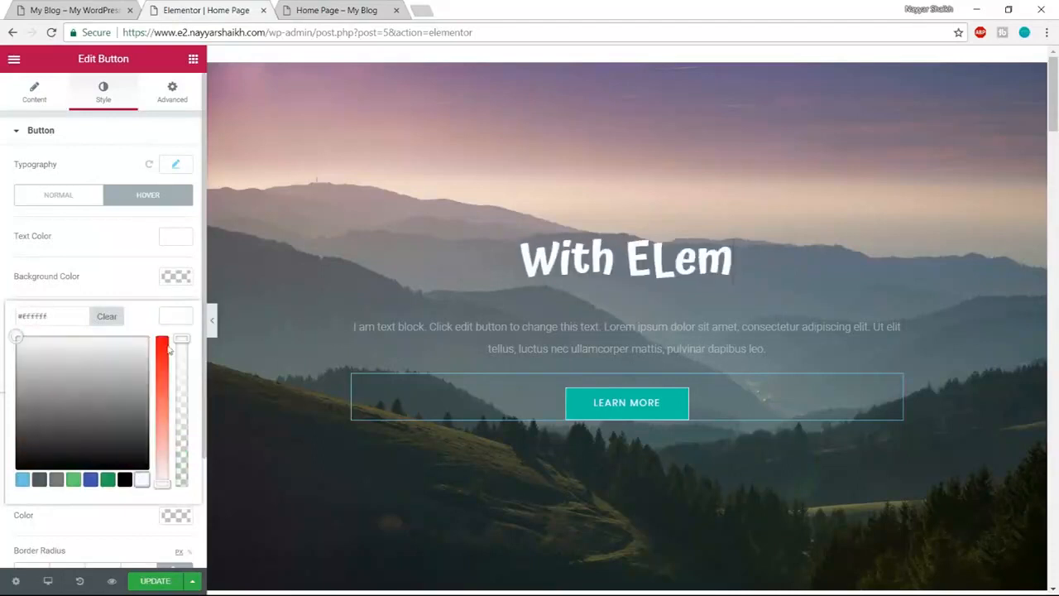
left_click(177, 312)
- Set the button's hover background colour to #ff7a7a
left_click(175, 276)
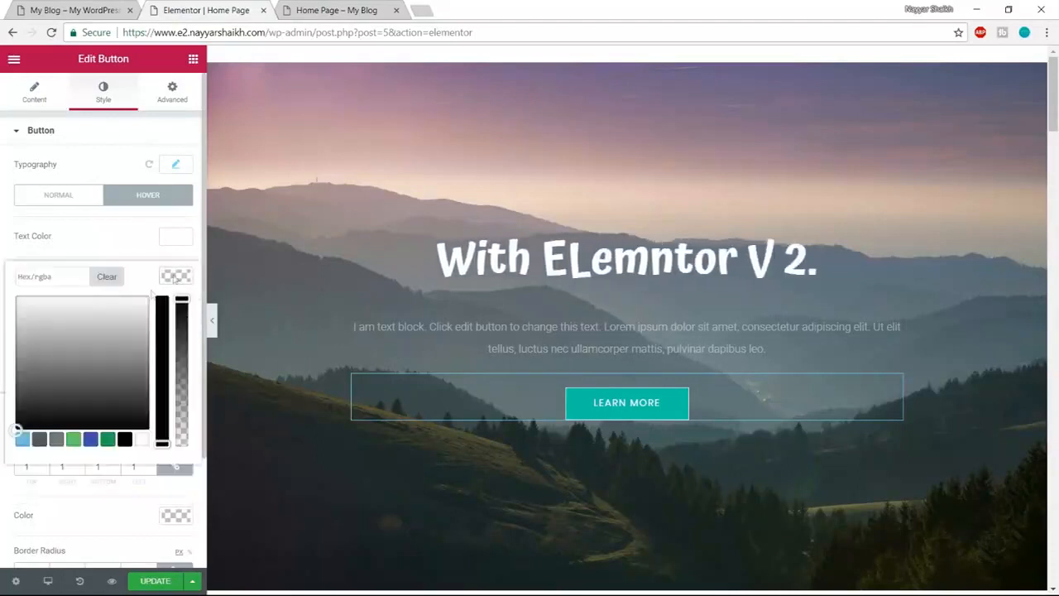
left_click(69, 276)
key("ctrl+v")
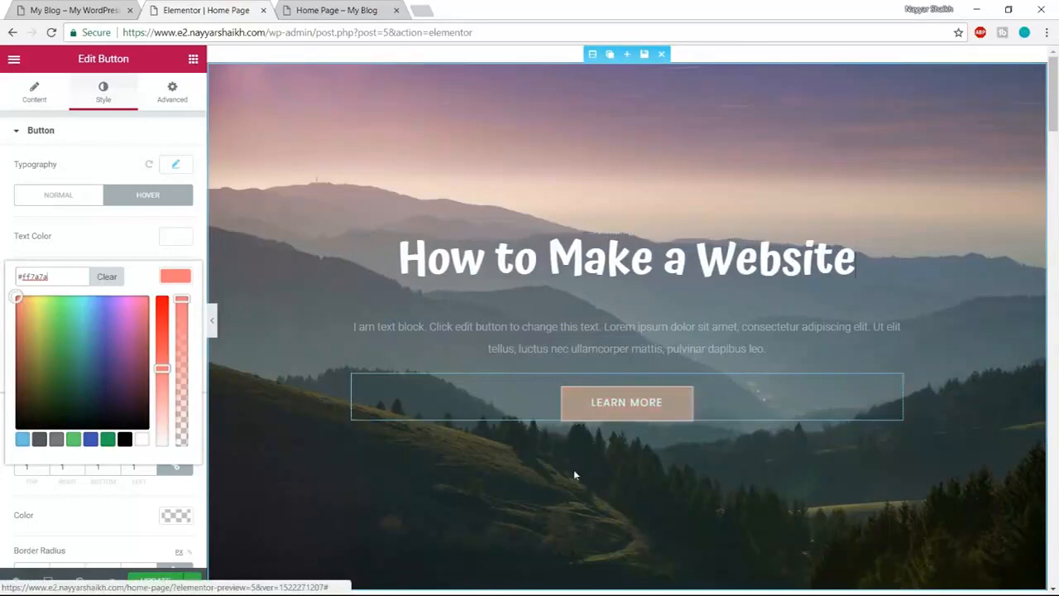
left_click(171, 276)
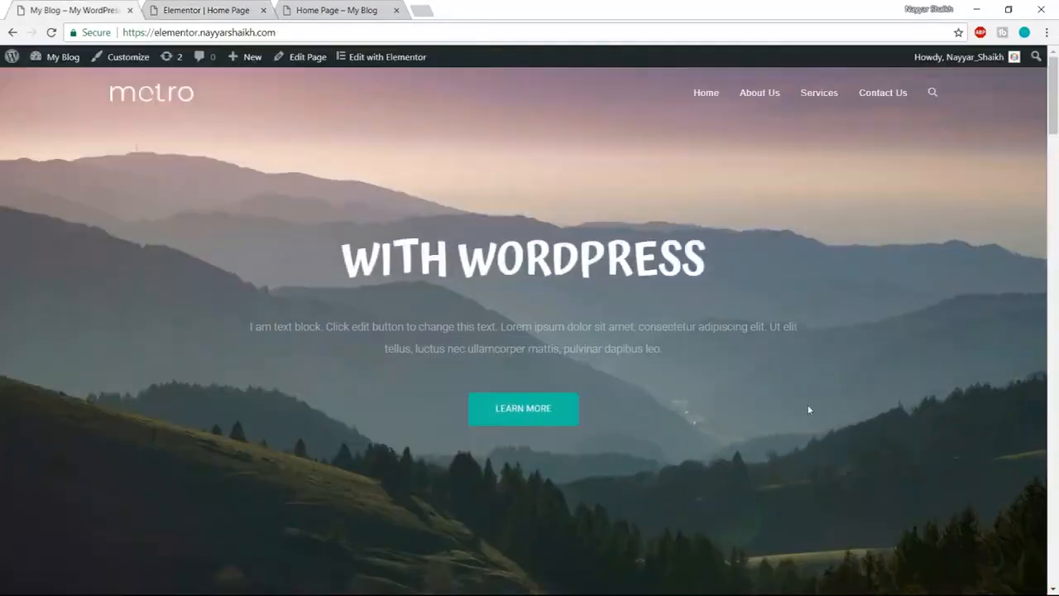
scroll(808, 404, "down", 1)
scroll(800, 432, "up", 1)
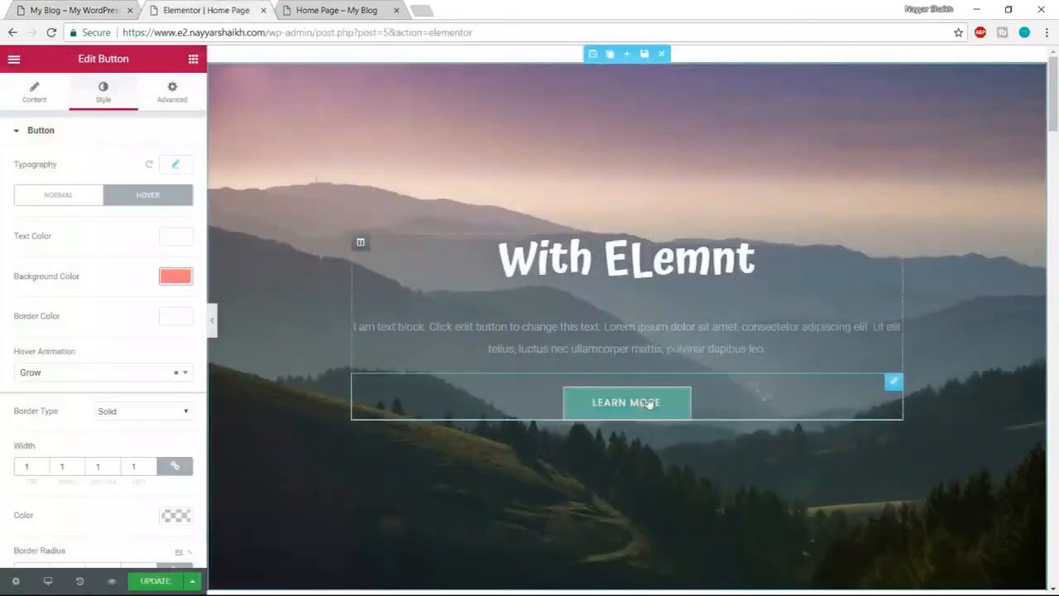
- Round the Learn More button's corners to 5 on all sides, checking the reference site
scroll(169, 419, "down", 2)
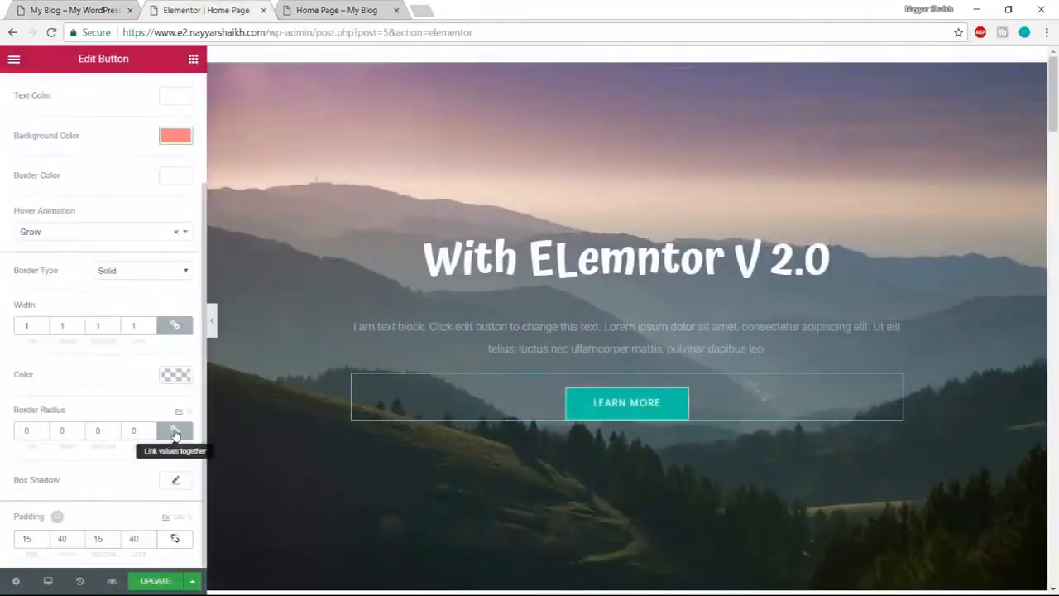
left_click(25, 430)
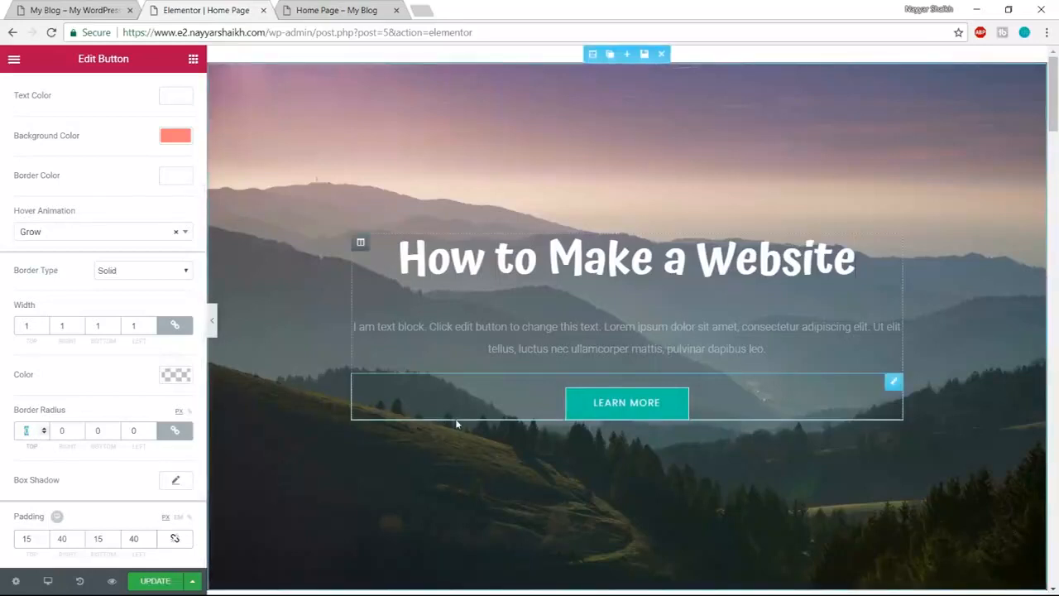
type("100")
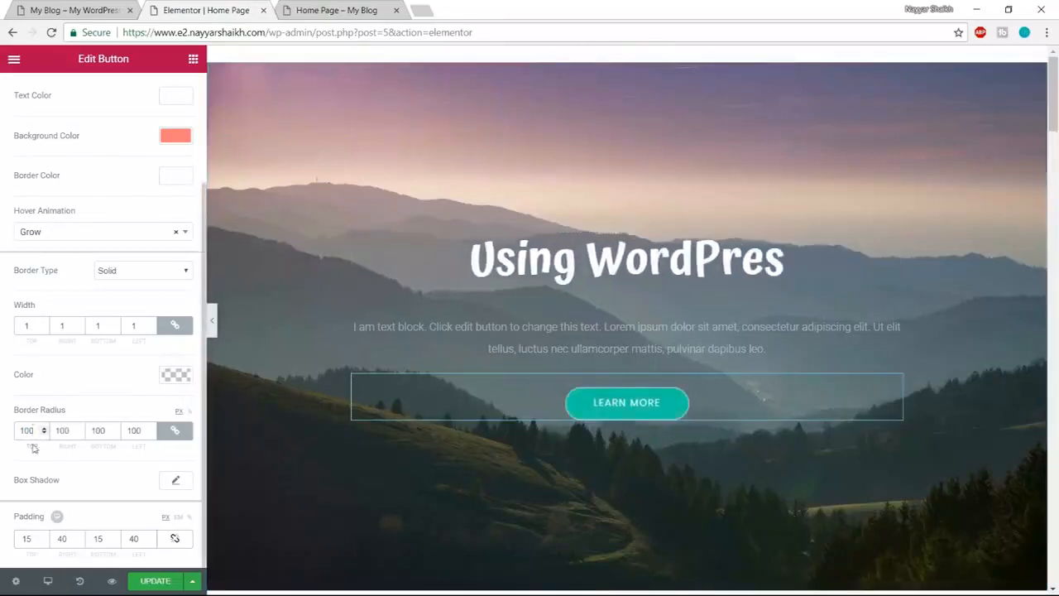
left_click(65, 11)
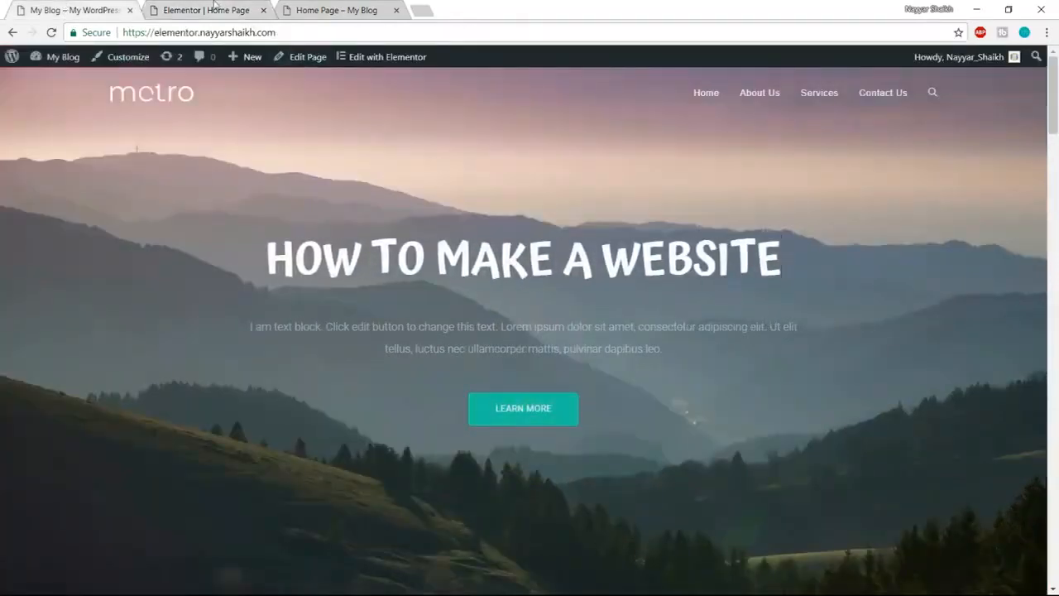
left_click(214, 9)
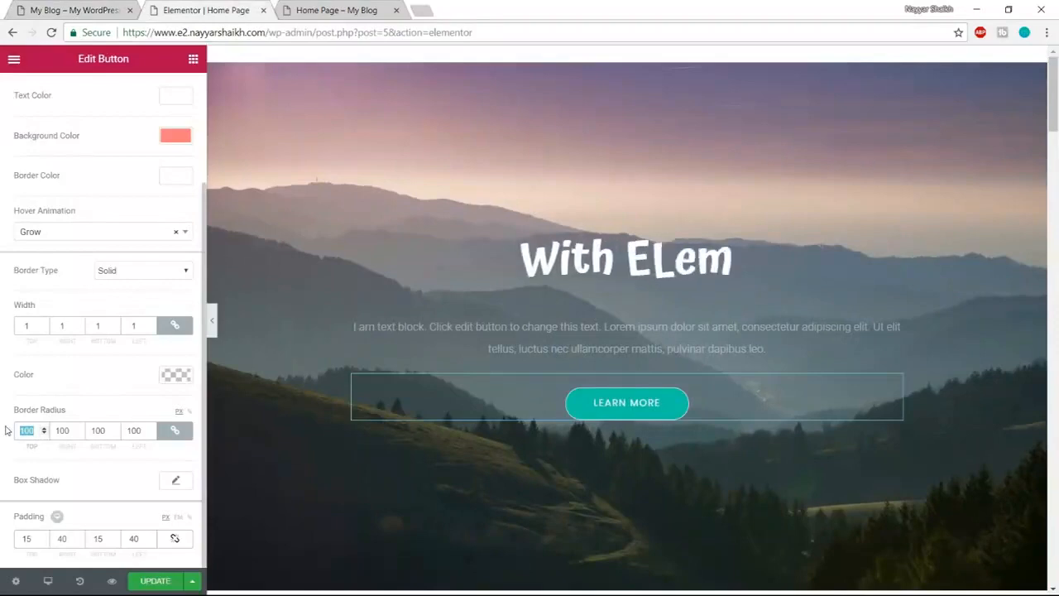
type("20")
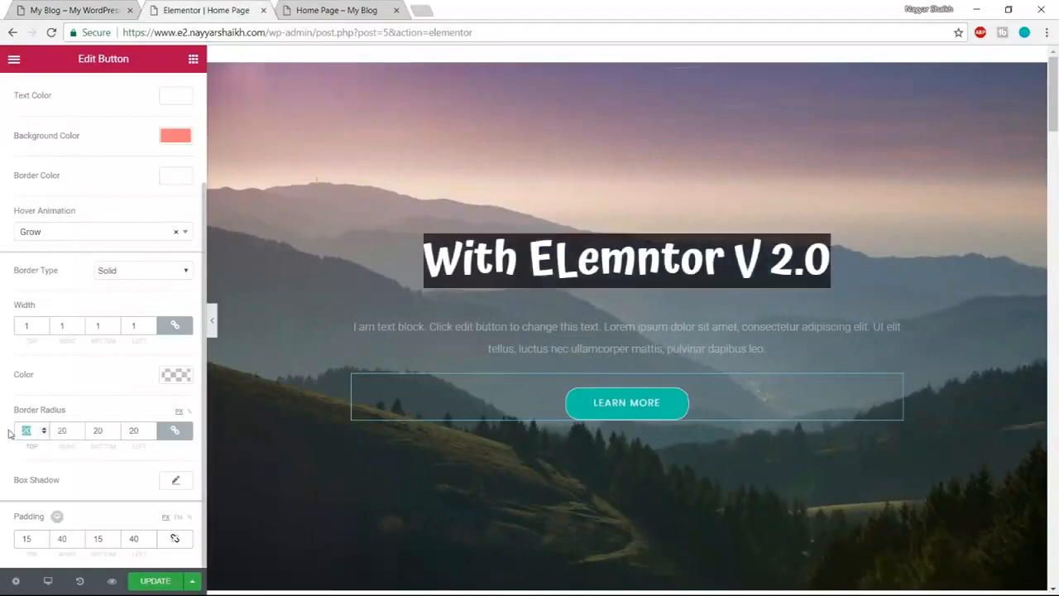
left_click_drag(30, 430, 13, 436)
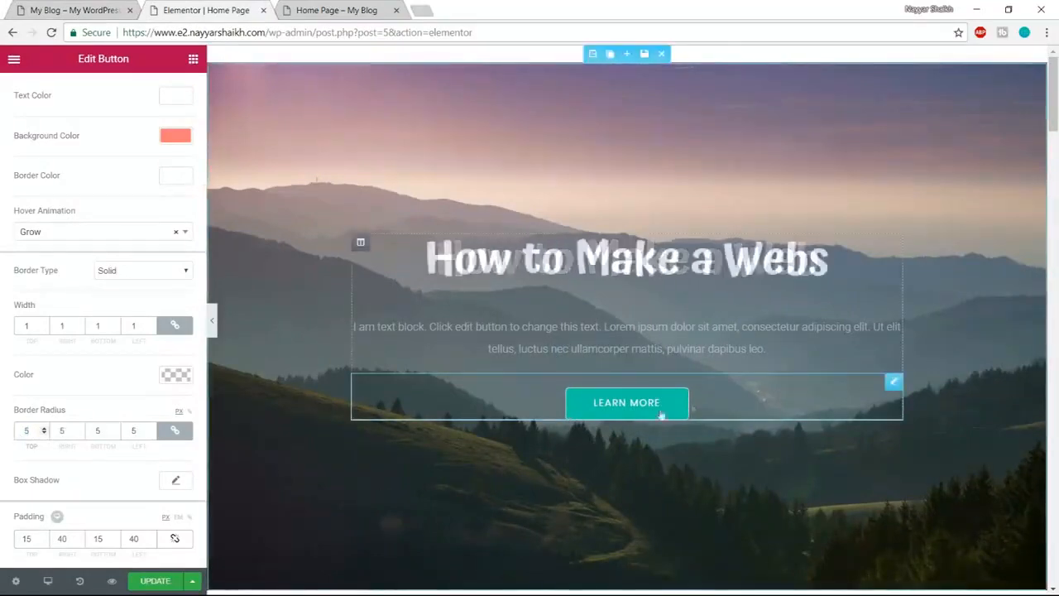
left_click(75, 11)
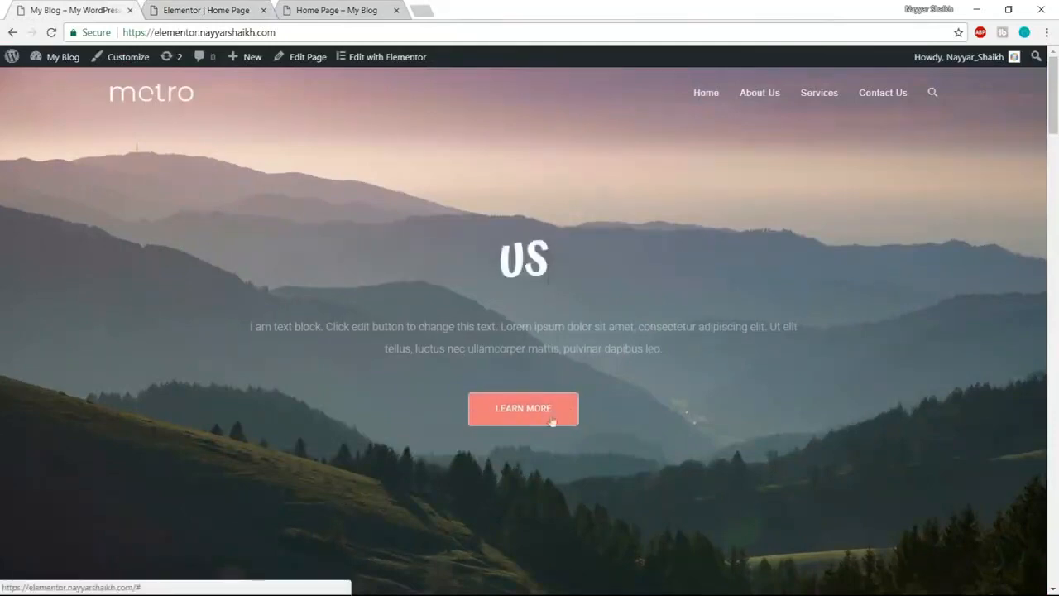
- Change the button's left and right padding to 35, then select the hero paragraph's text
key("ctrl+Tab")
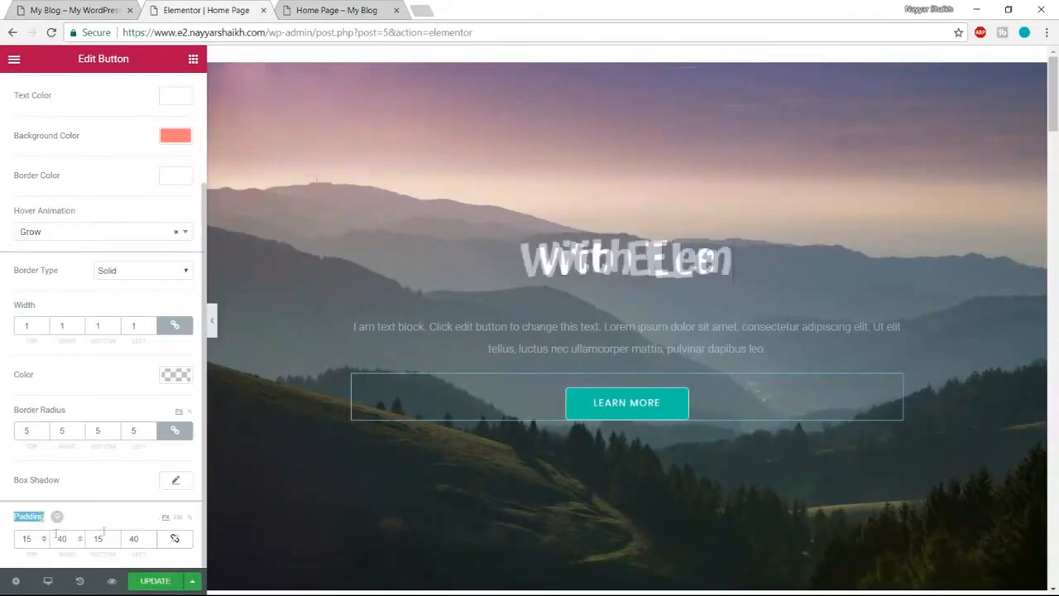
left_click(66, 538)
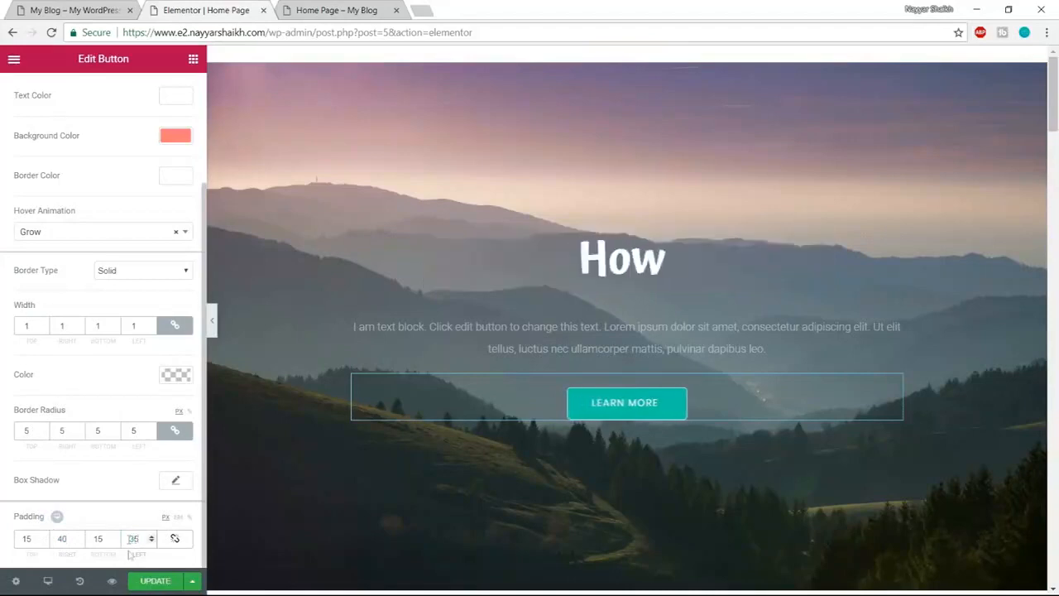
left_click_drag(70, 538, 39, 538)
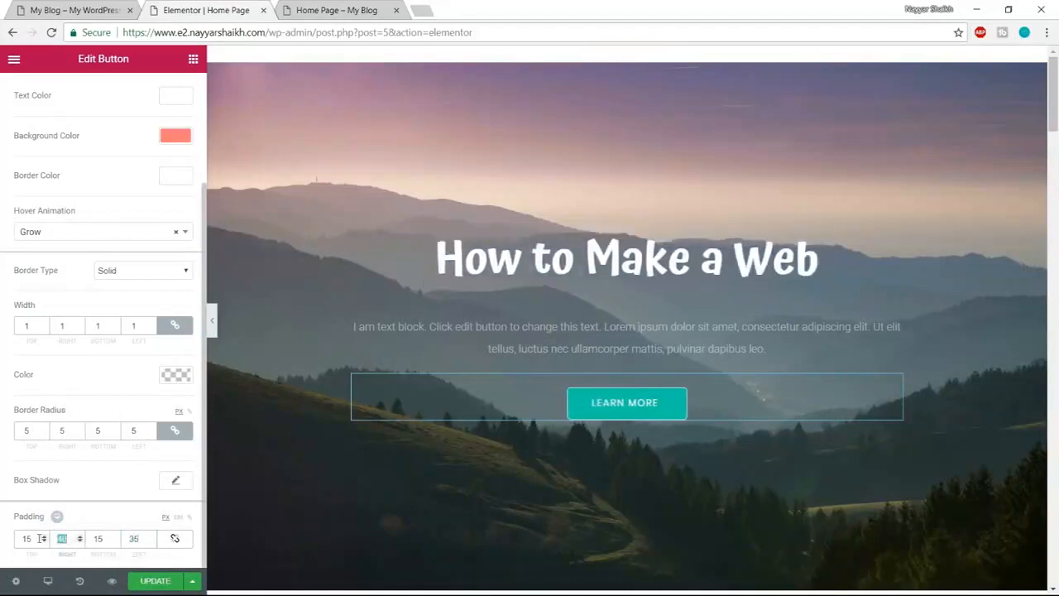
type("35")
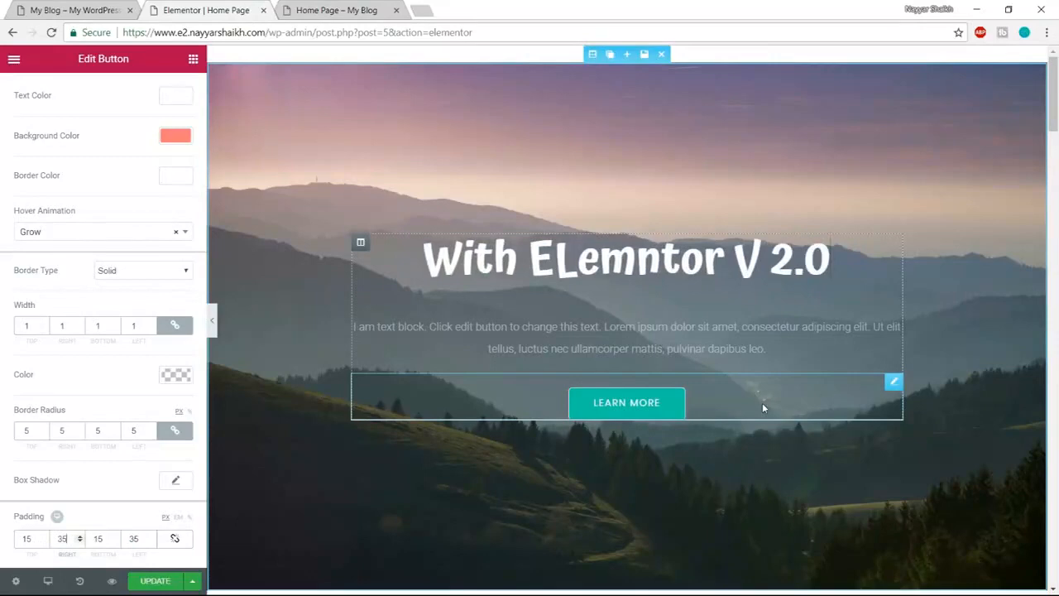
left_click(629, 333)
left_click_drag(184, 352, 2, 225)
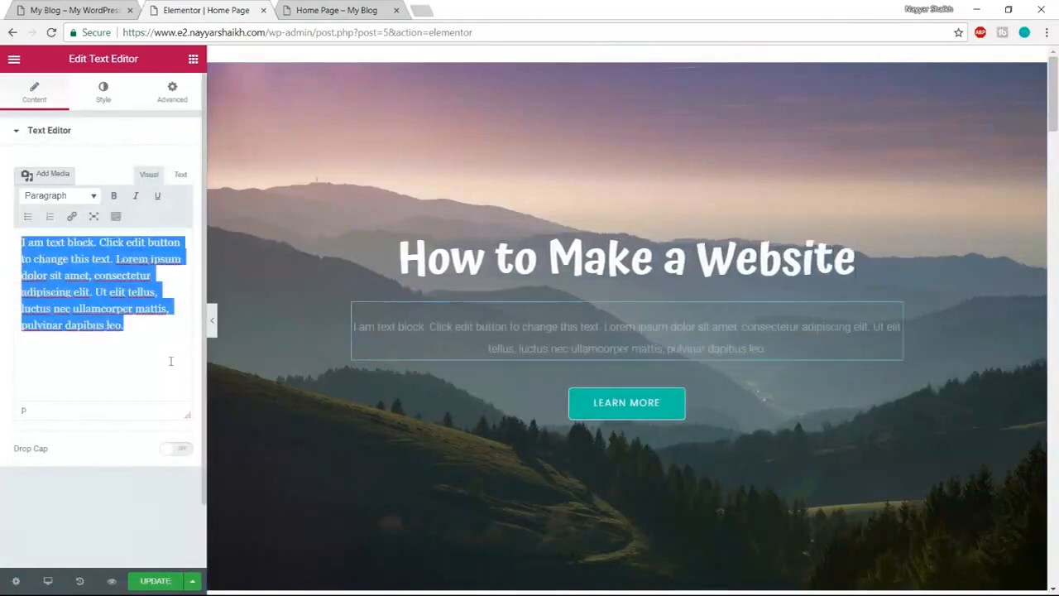
- Save the page with UPDATE and reload the preview to check the changes
left_click(149, 583)
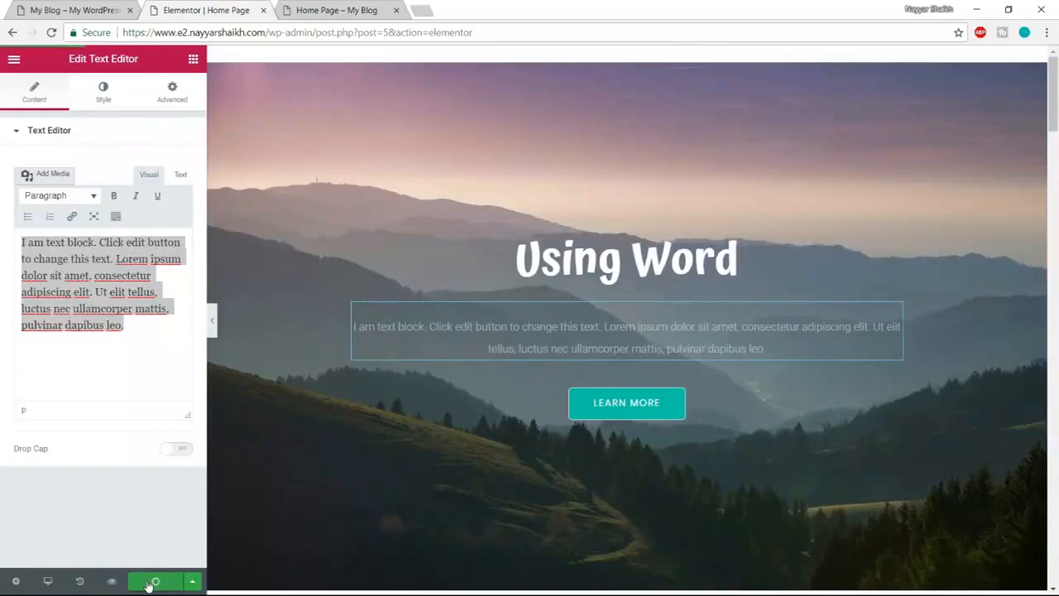
left_click(335, 10)
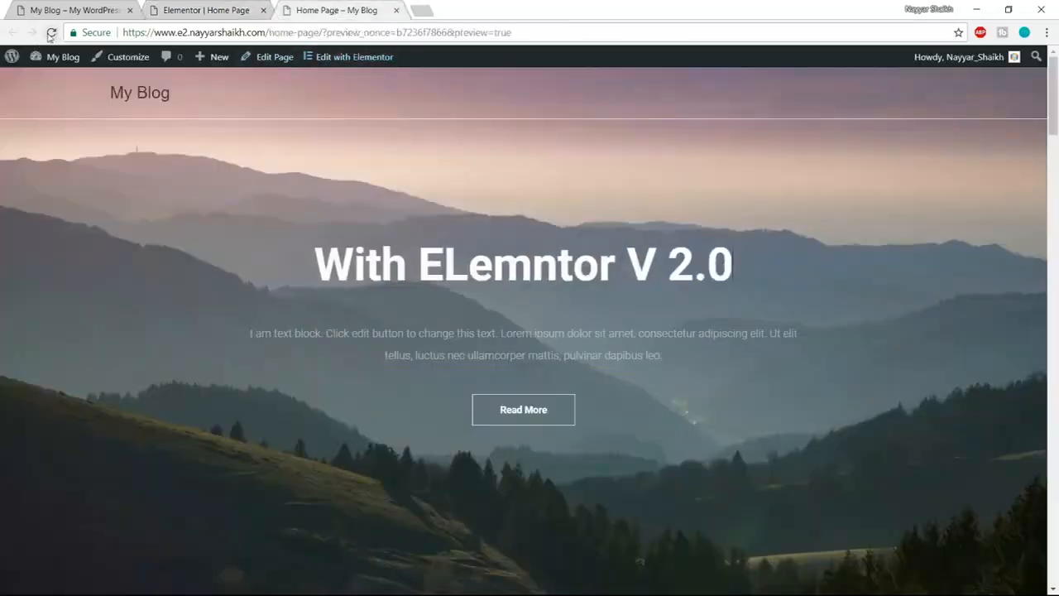
left_click(51, 32)
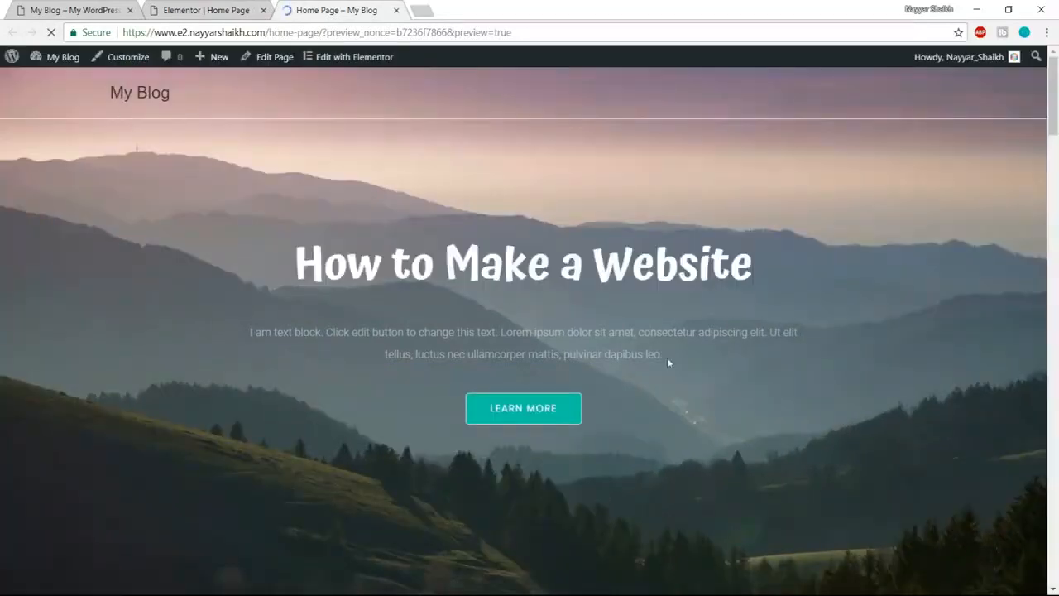
scroll(431, 321, "down", 4)
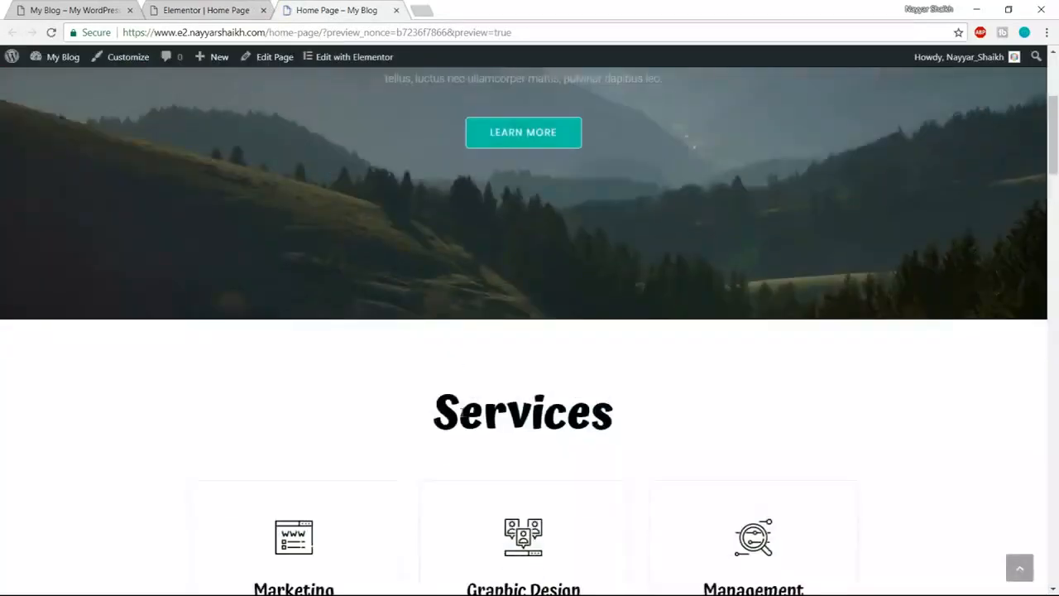
scroll(462, 413, "up", 4)
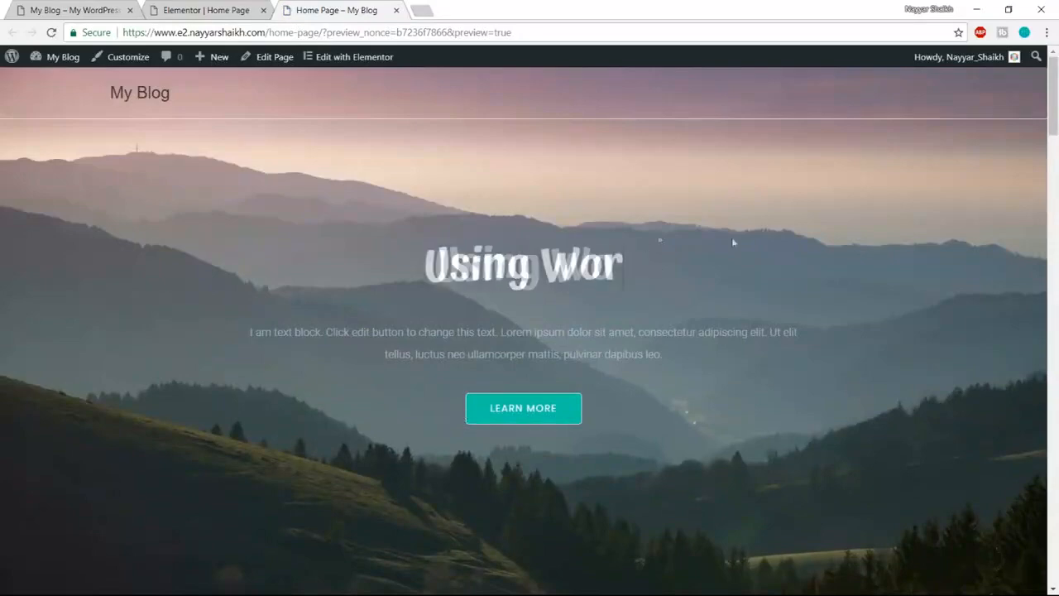
scroll(692, 372, "down", 5)
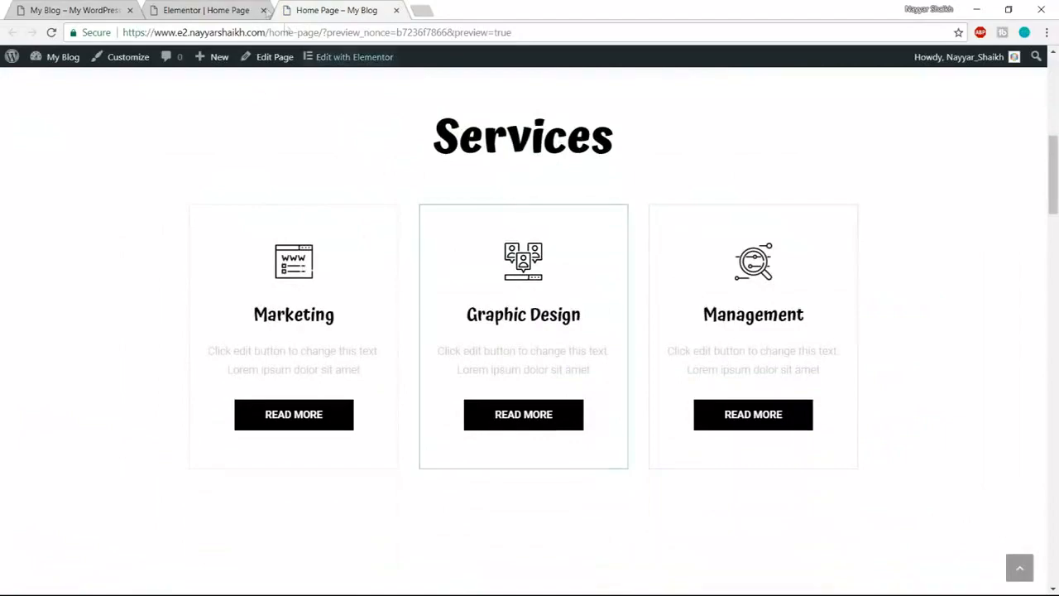
- Compare the editor's Services cards with the reference site's Our Services section
left_click(205, 10)
scroll(707, 331, "down", 5)
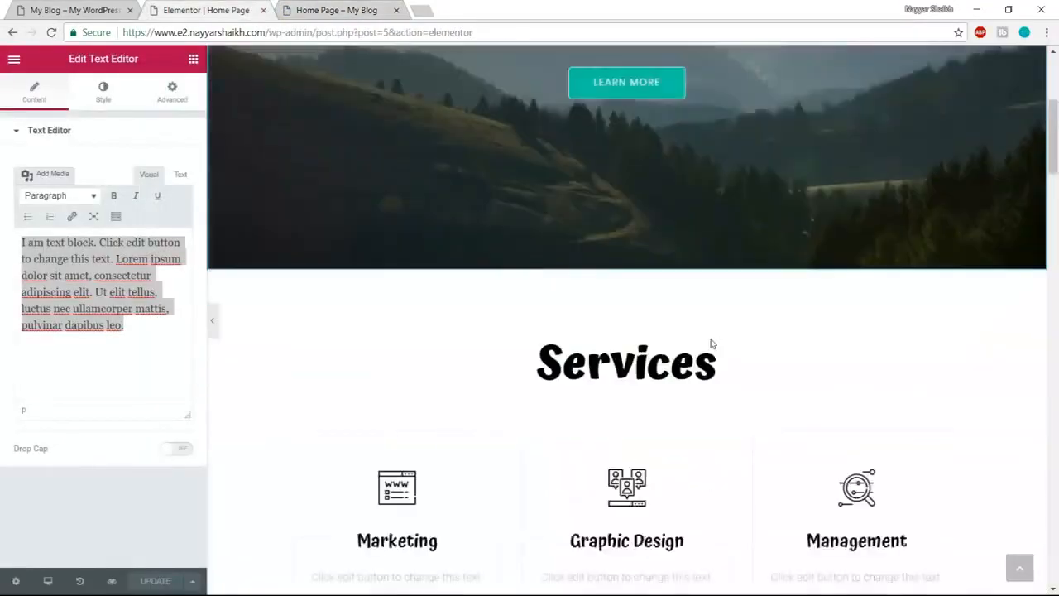
left_click(79, 10)
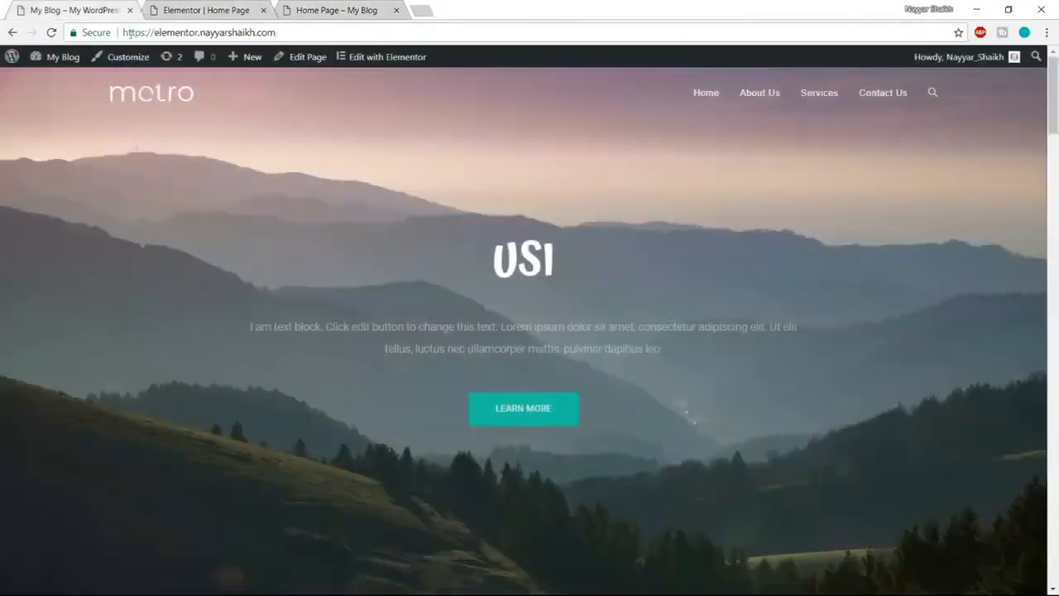
scroll(614, 342, "down", 5)
scroll(614, 342, "up", 1)
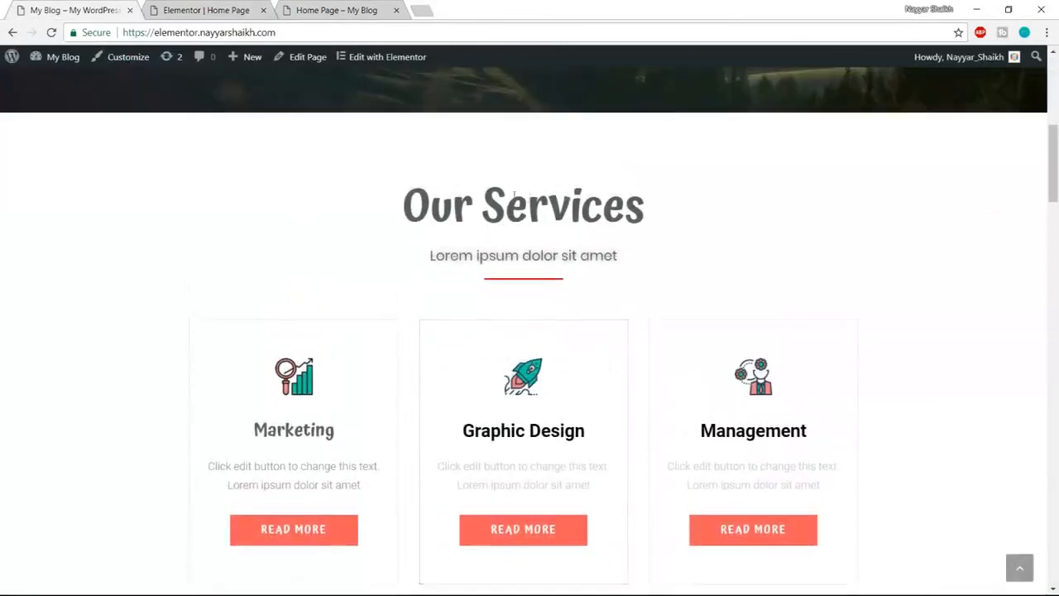
left_click(228, 9)
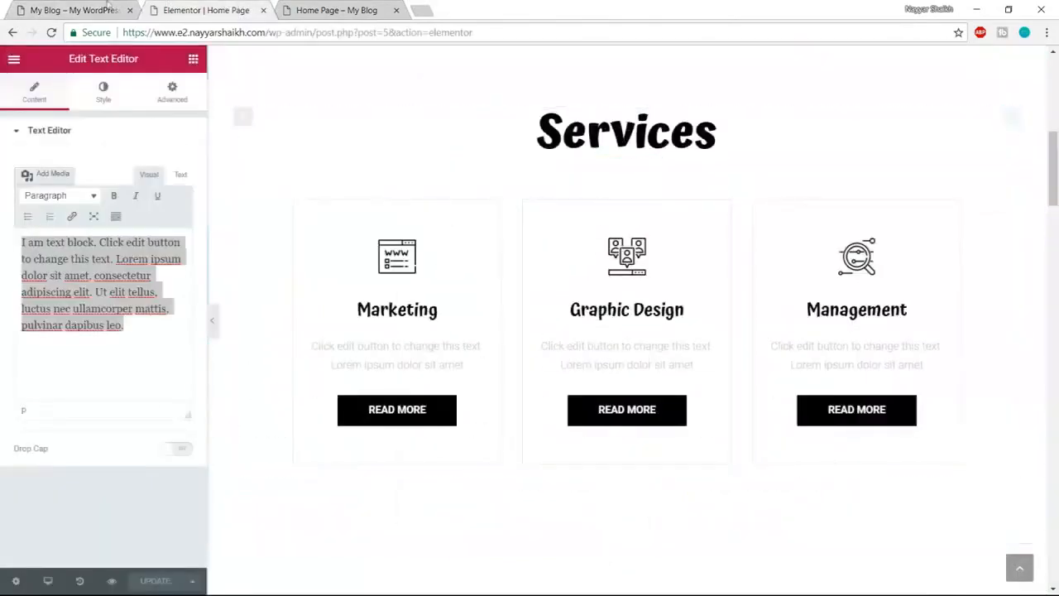
left_click(43, 7)
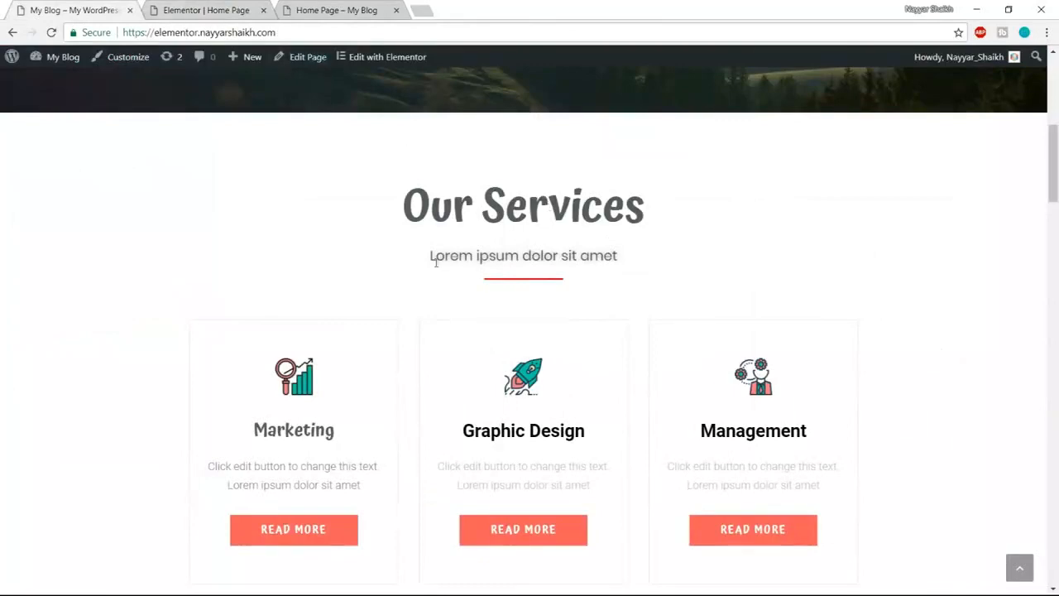
left_click(217, 4)
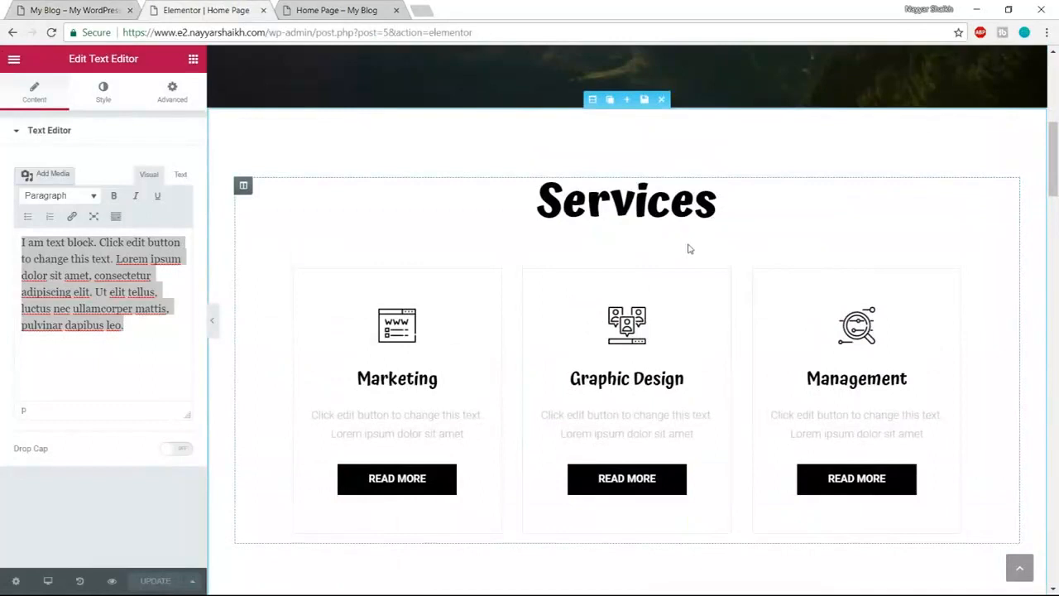
- Retitle the section heading 'Our Services' and colour it dark grey #54595f
left_click(548, 197)
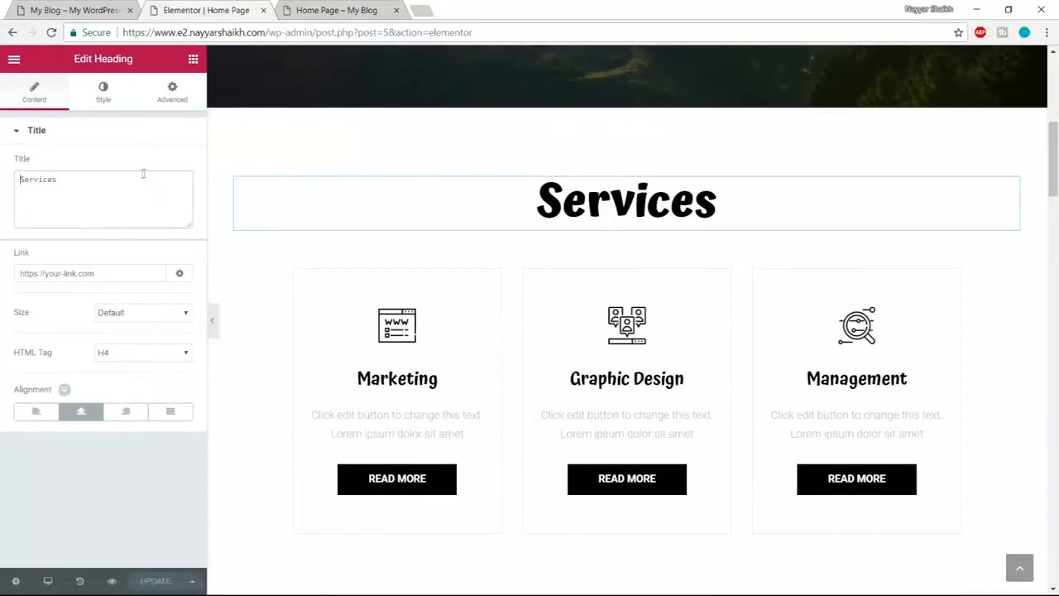
type("Our")
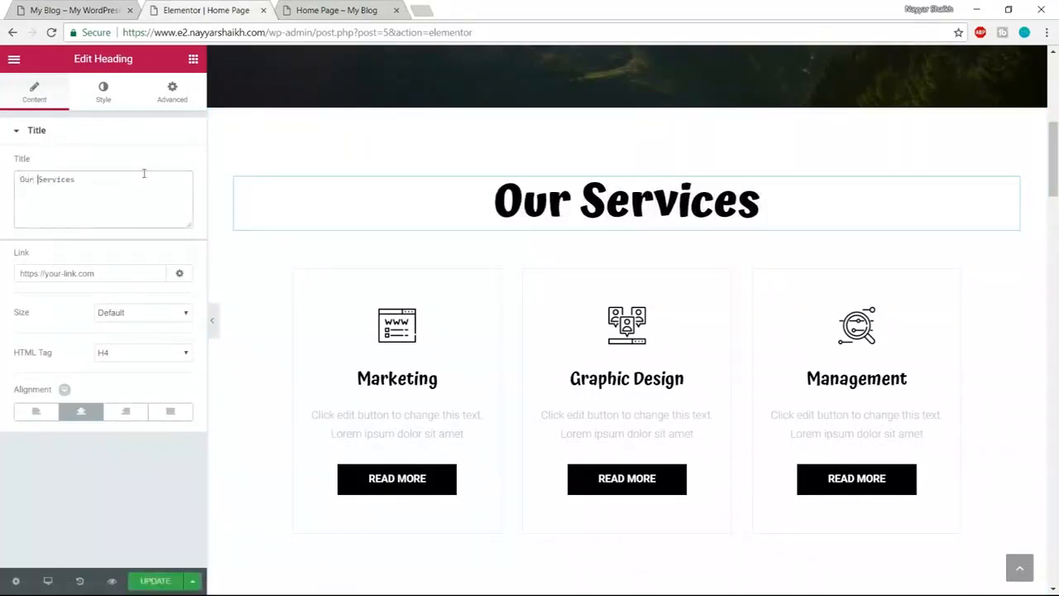
left_click(103, 88)
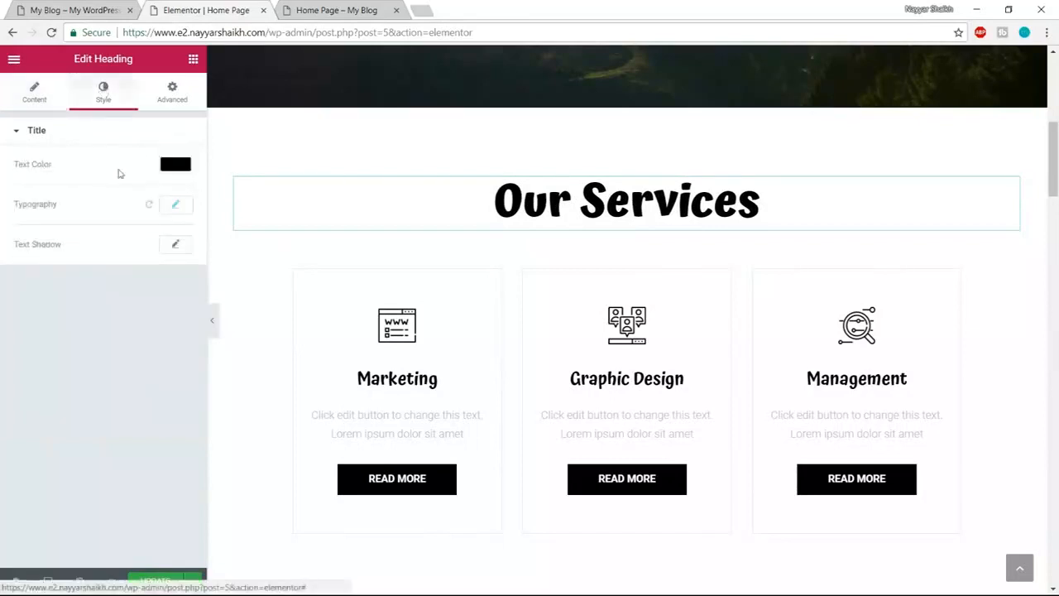
left_click(165, 168)
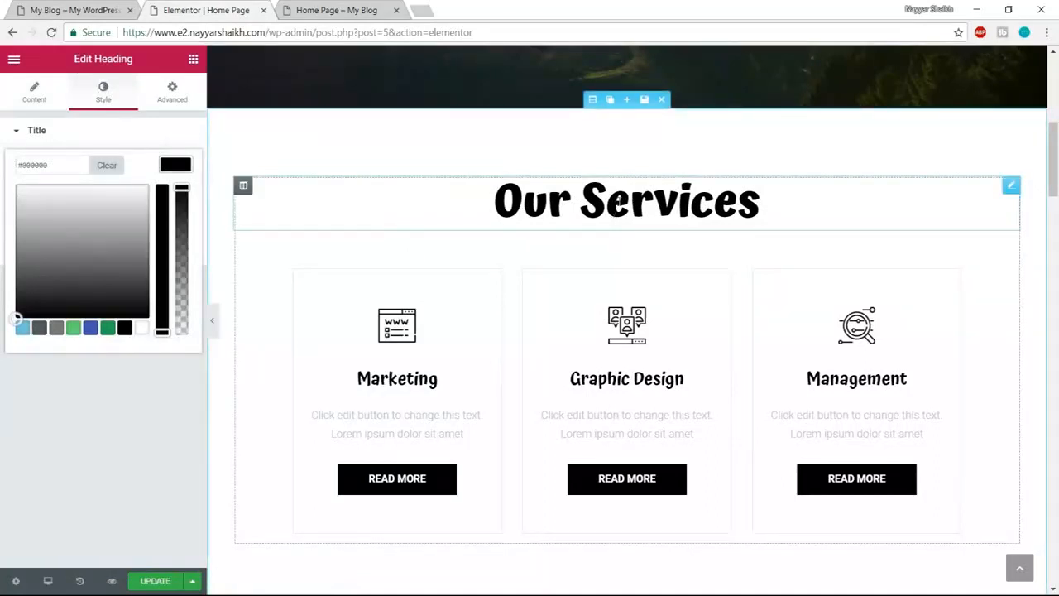
left_click(40, 328)
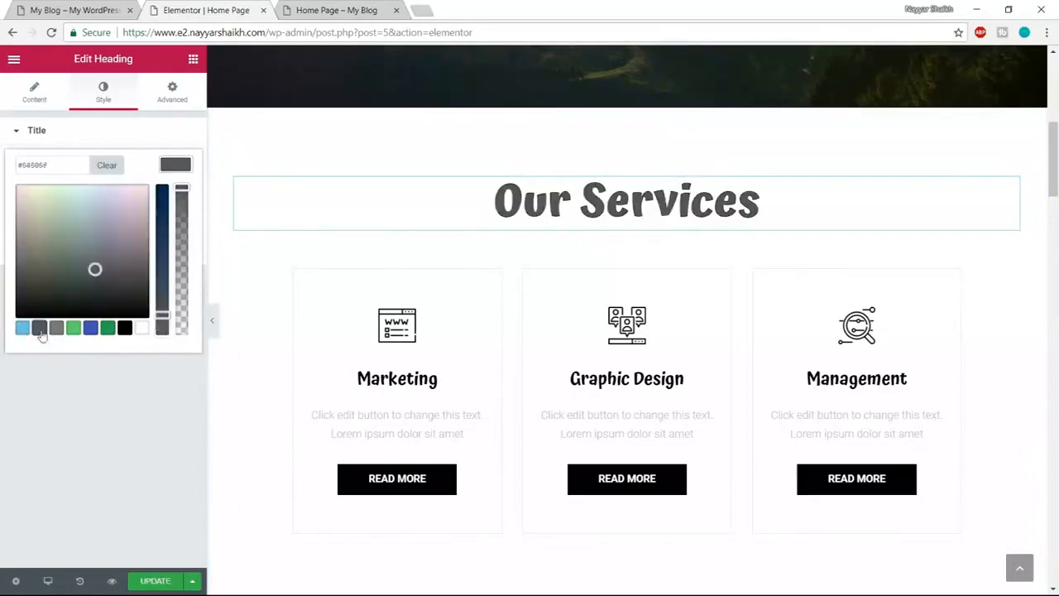
left_click(176, 163)
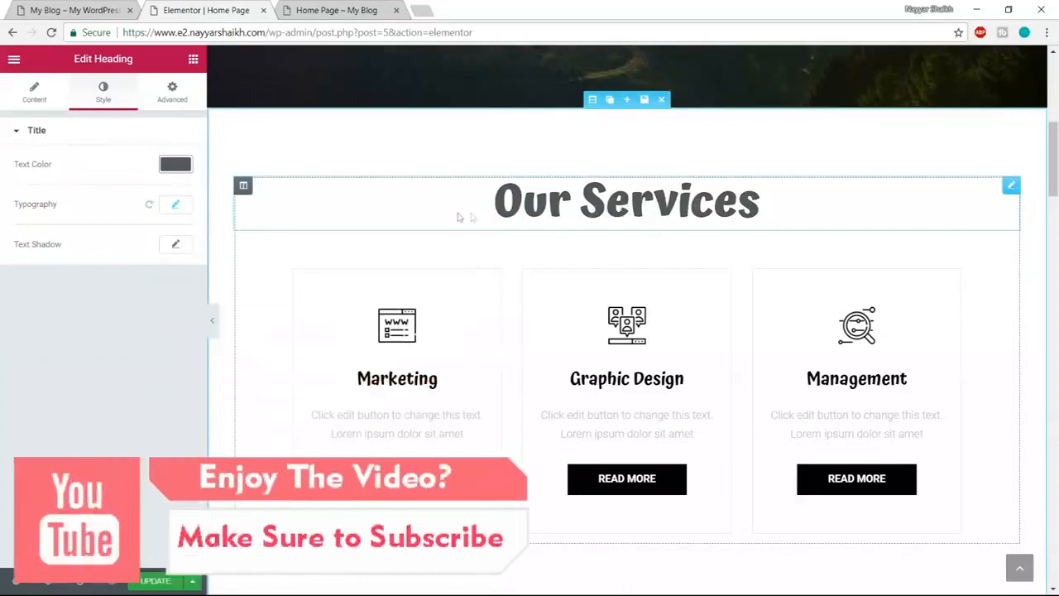
- Match the reference heading by setting the Our Services font weight to 600
left_click(48, 10)
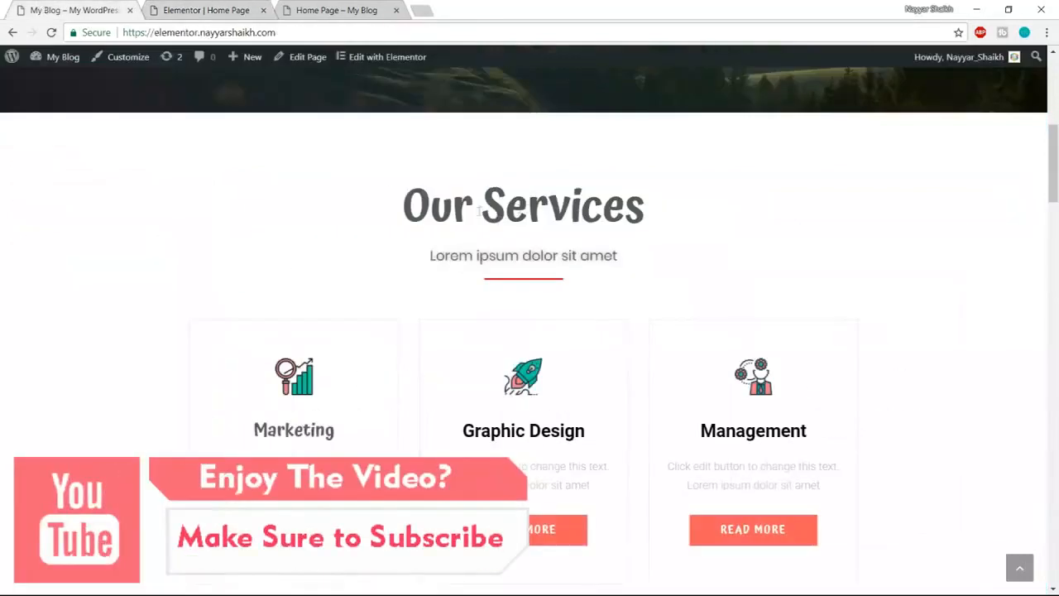
left_click_drag(404, 207, 608, 217)
left_click(192, 10)
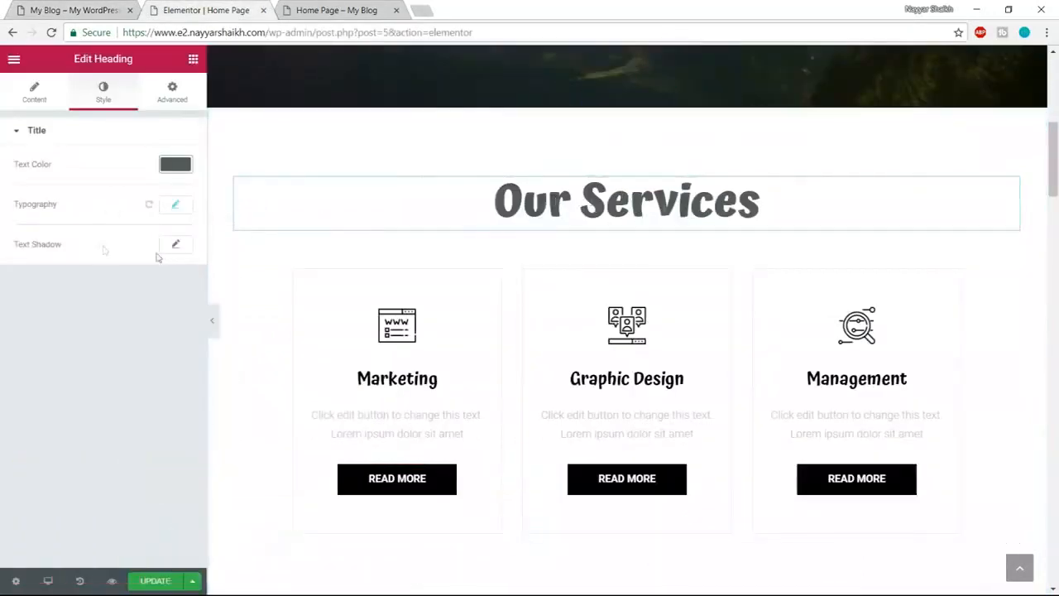
left_click(177, 206)
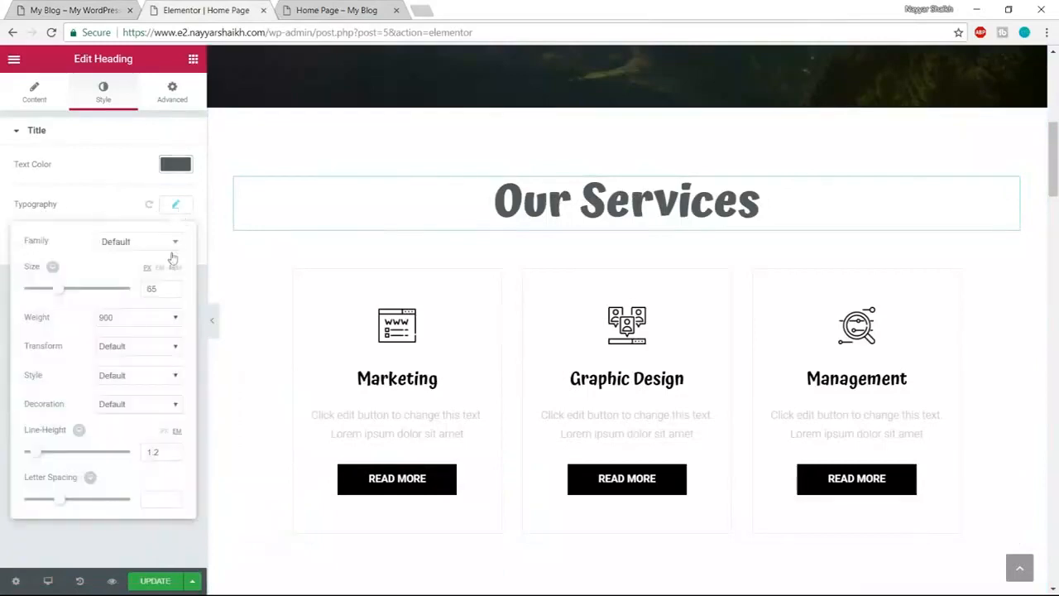
left_click(125, 325)
left_click(115, 387)
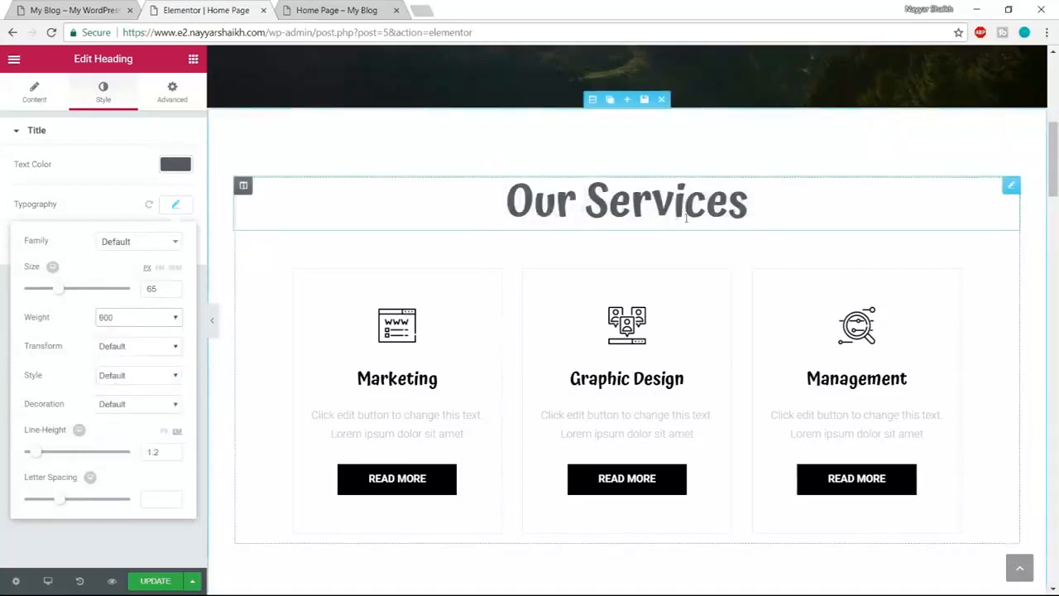
left_click(175, 208)
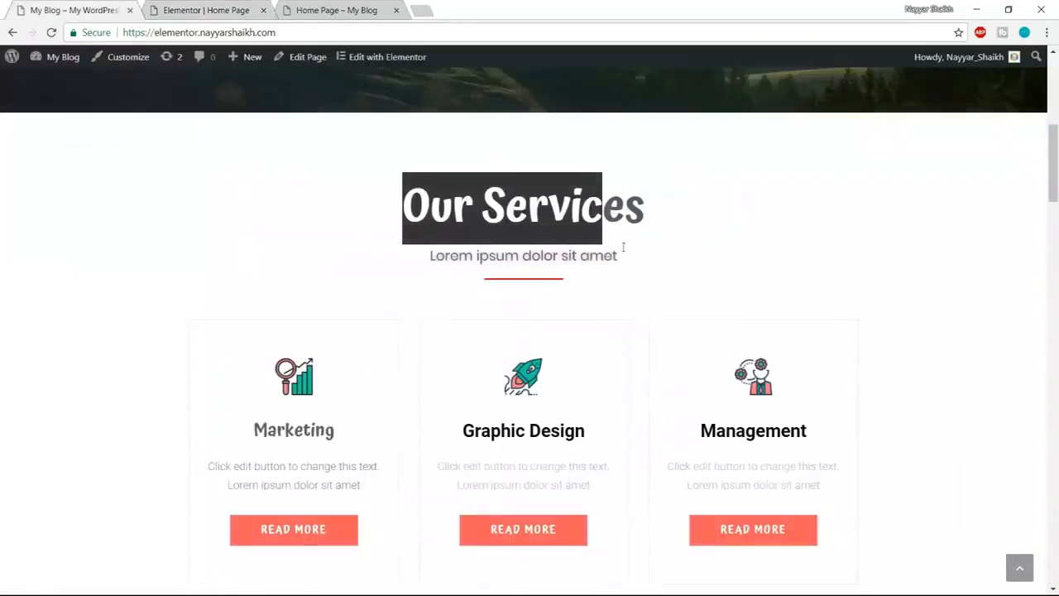
left_click(653, 254)
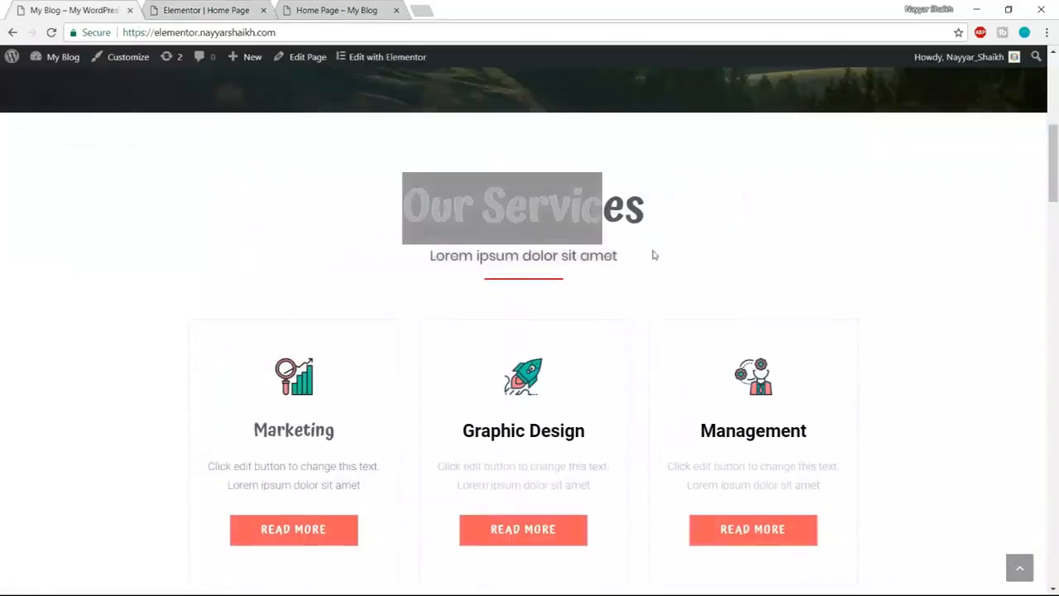
left_click(214, 8)
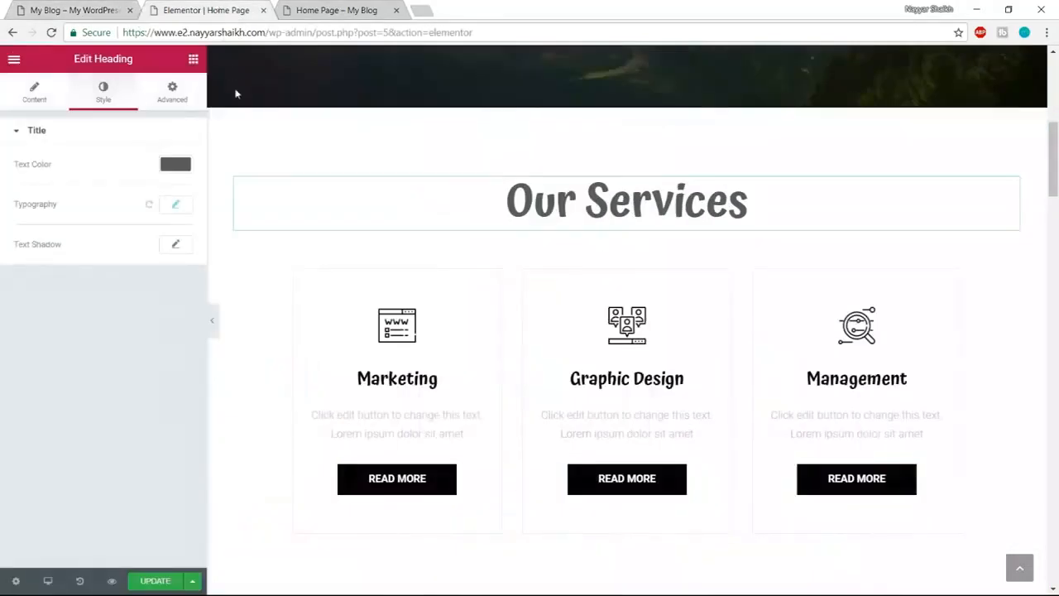
- Add a centred heading below Our Services reading 'Lorem ipsum dolor sit amet'
left_click(193, 60)
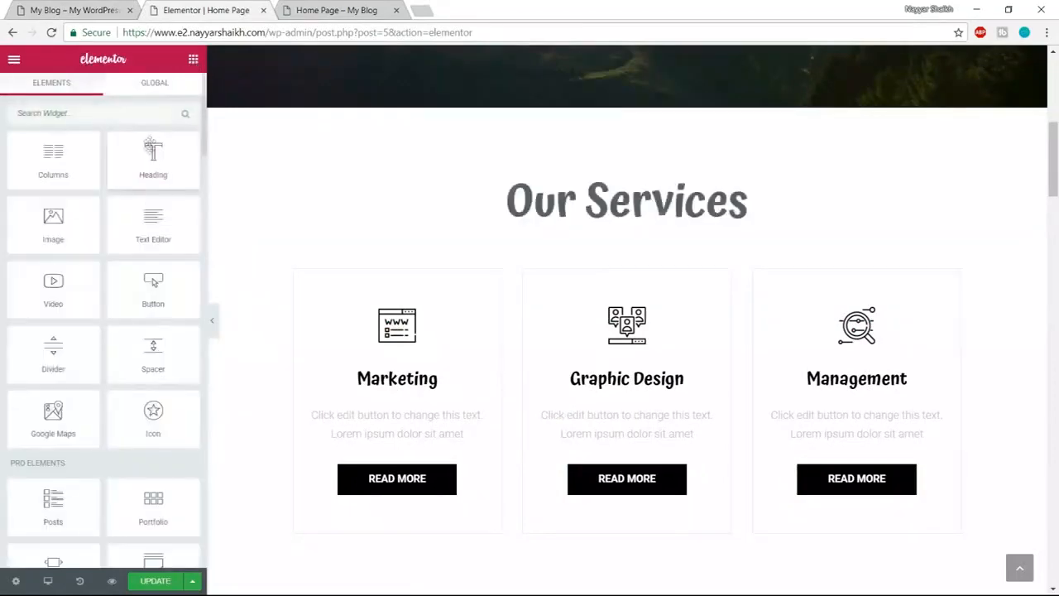
left_click_drag(140, 164, 610, 233)
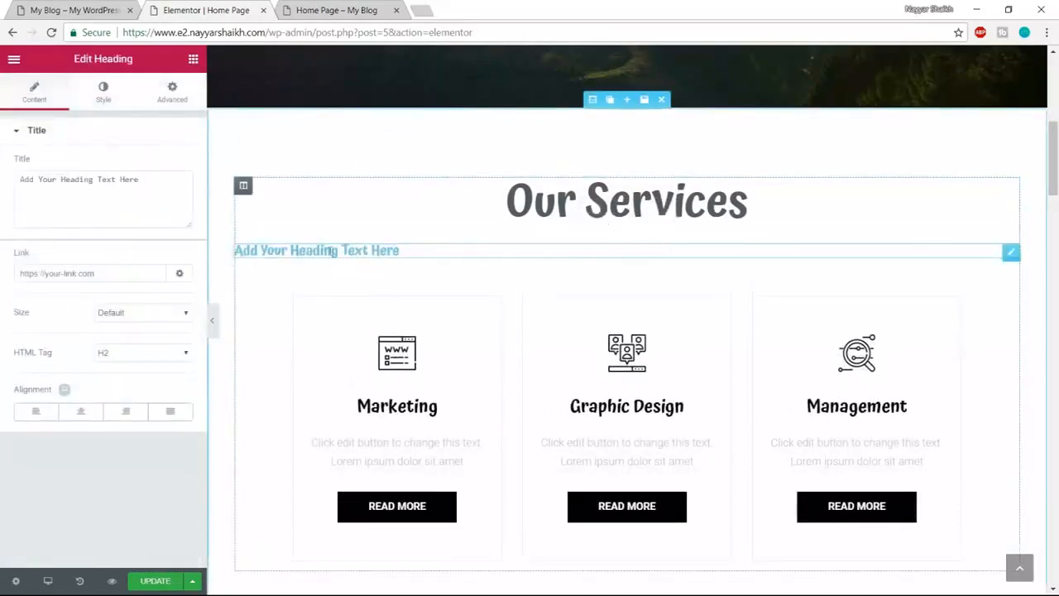
left_click(34, 9)
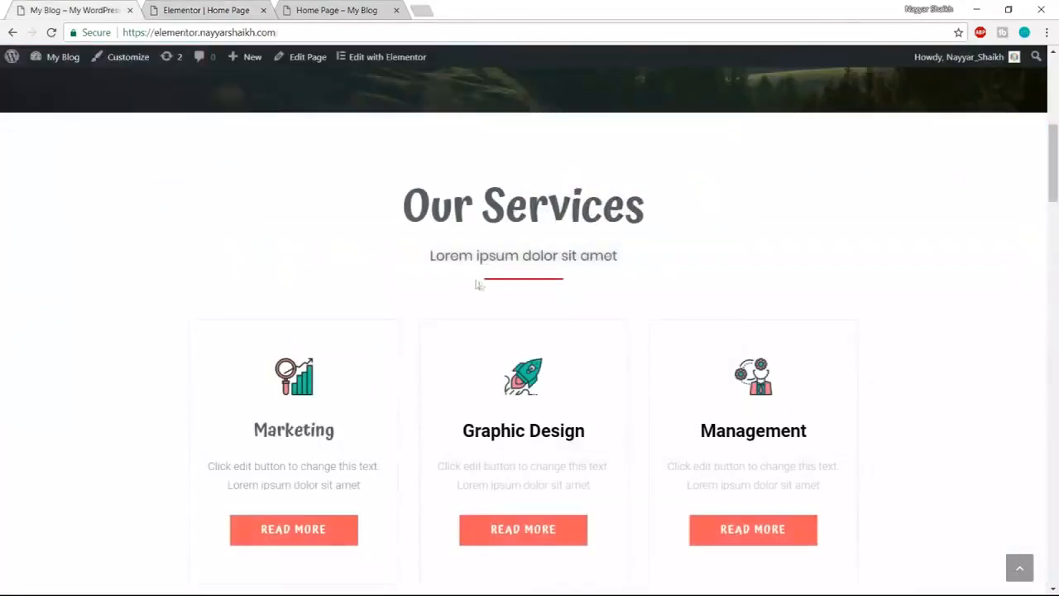
left_click_drag(432, 258, 631, 250)
key("ctrl+c")
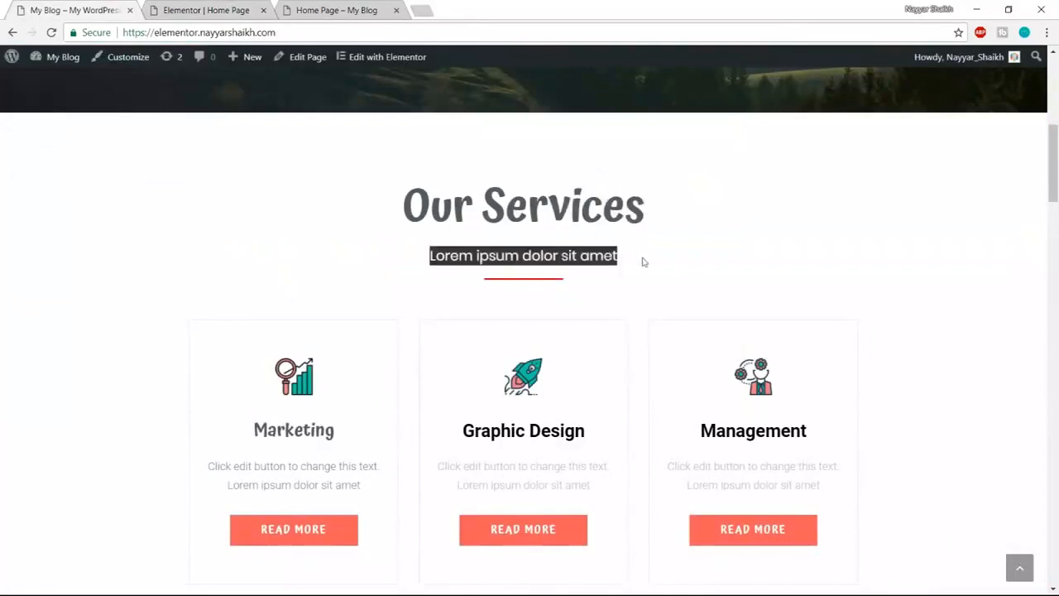
left_click(174, 9)
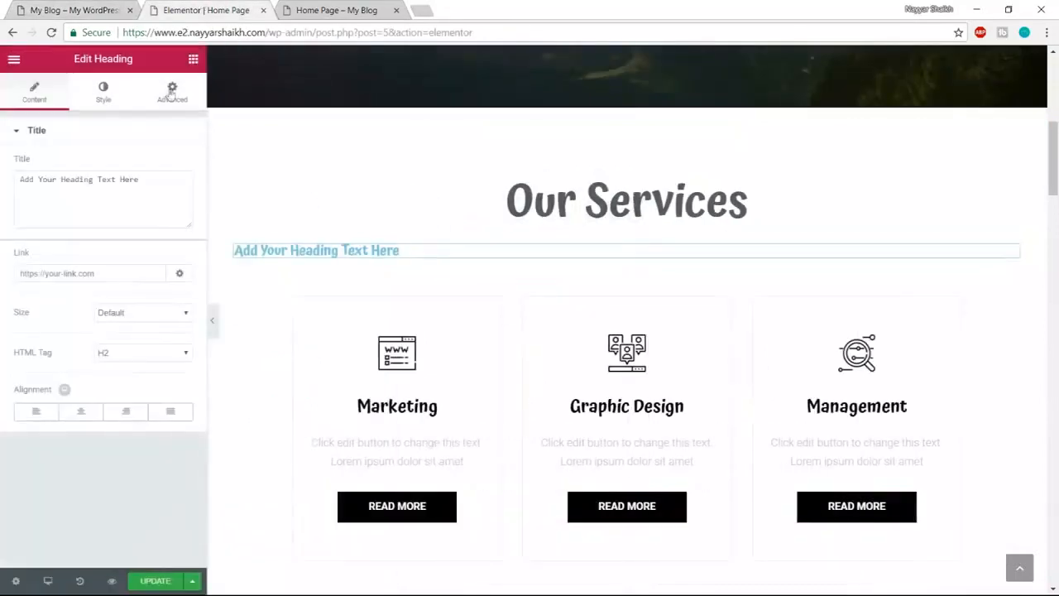
left_click(154, 195)
key("ctrl+a")
key("ctrl+v")
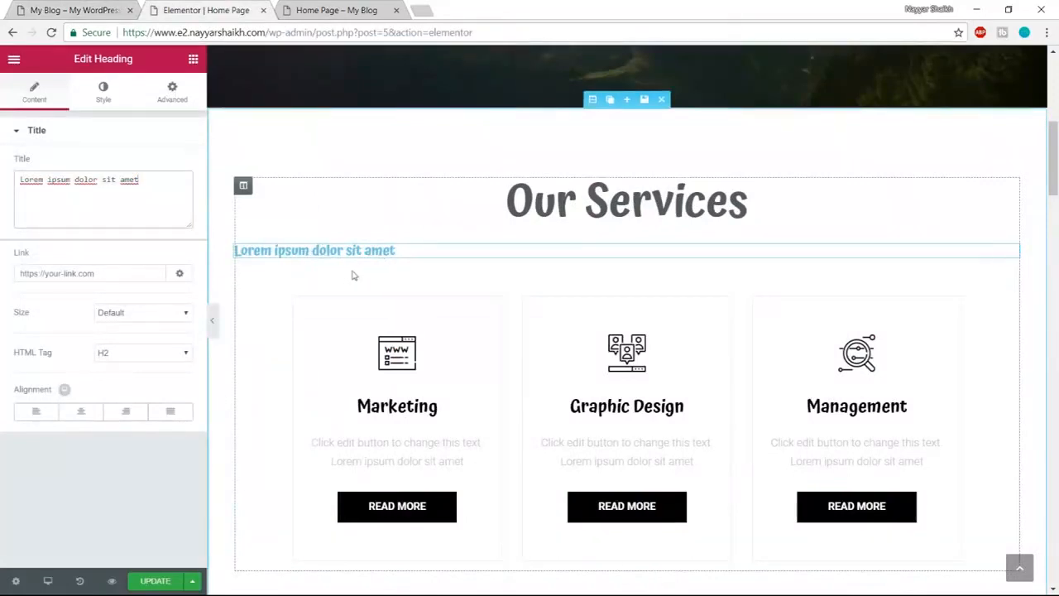
left_click(84, 413)
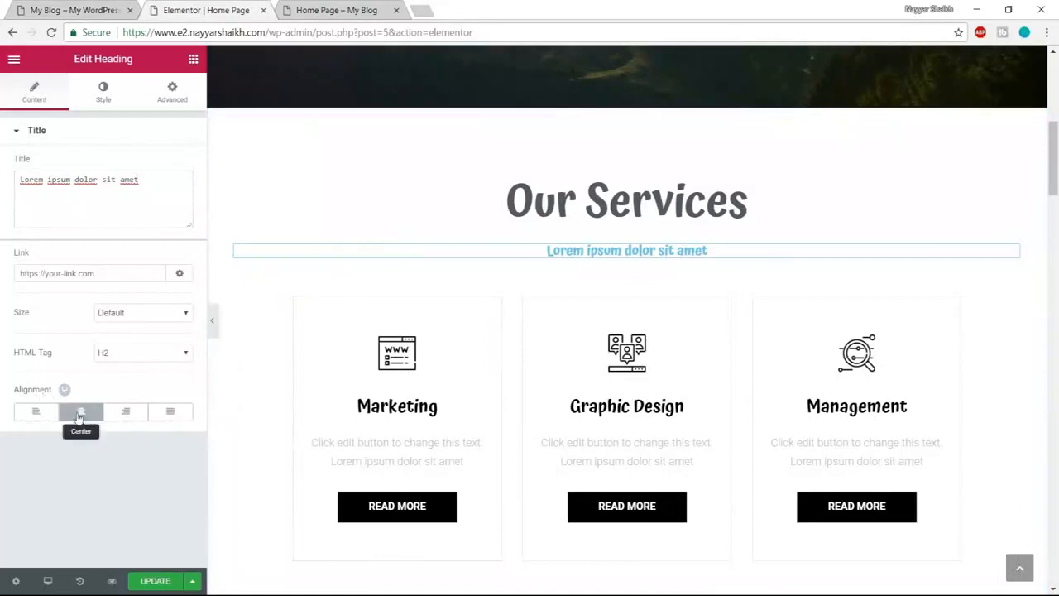
- Colour the subtitle text dark grey #54595f
left_click(105, 97)
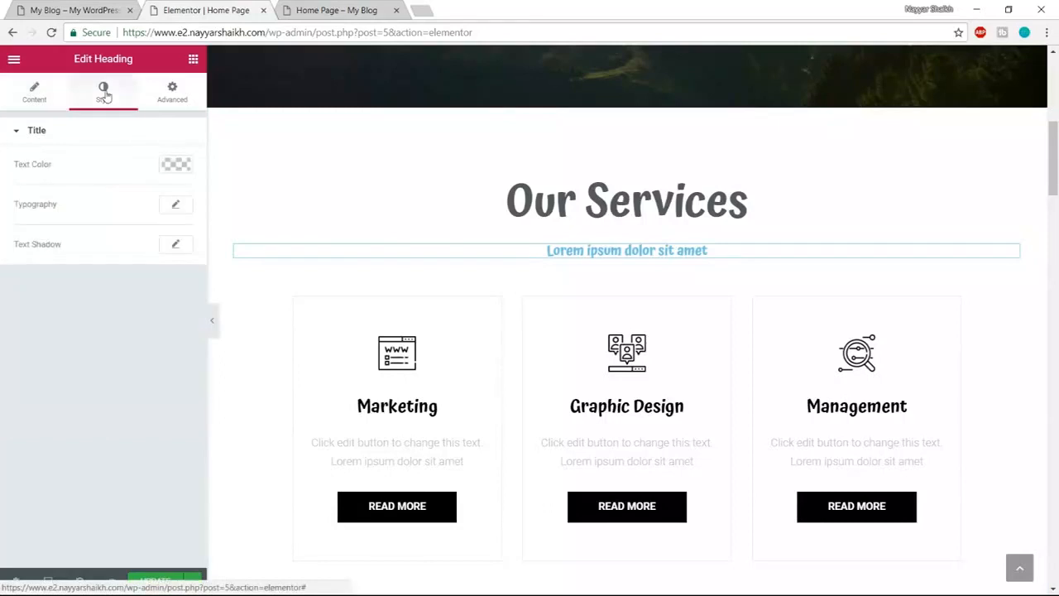
left_click(176, 164)
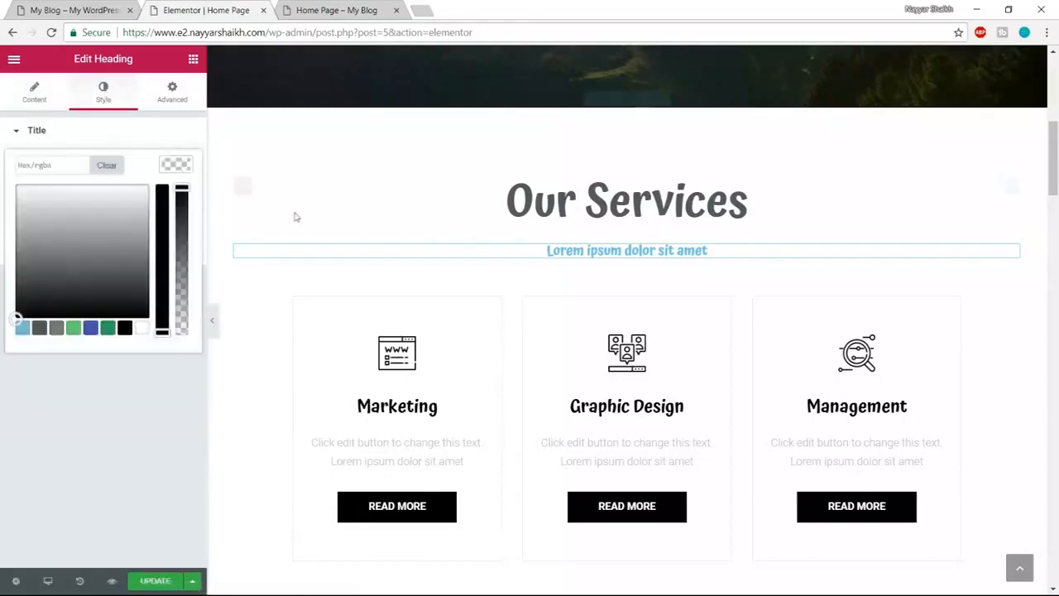
left_click(38, 327)
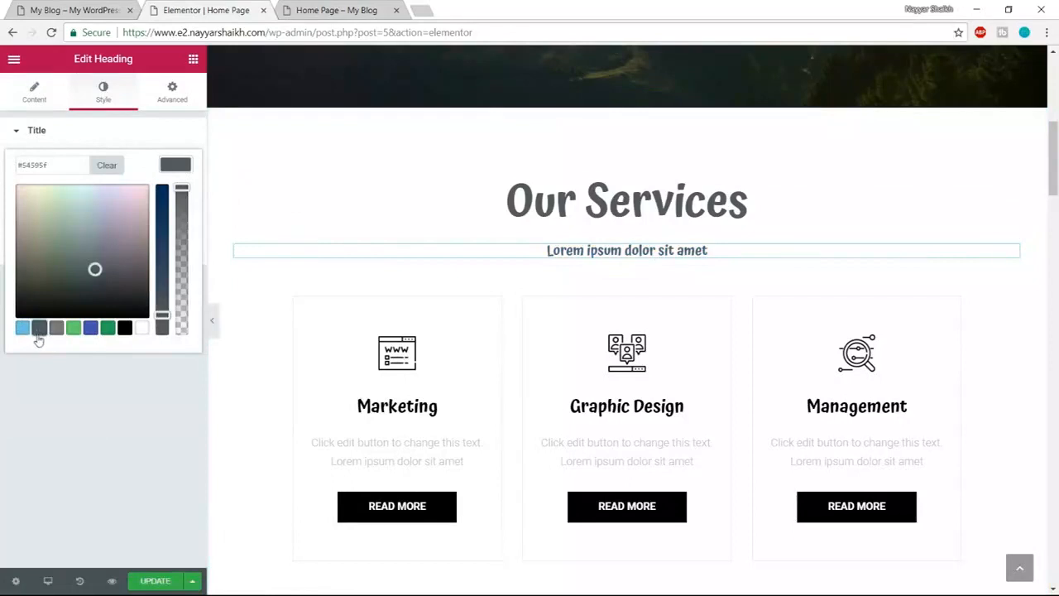
left_click(176, 167)
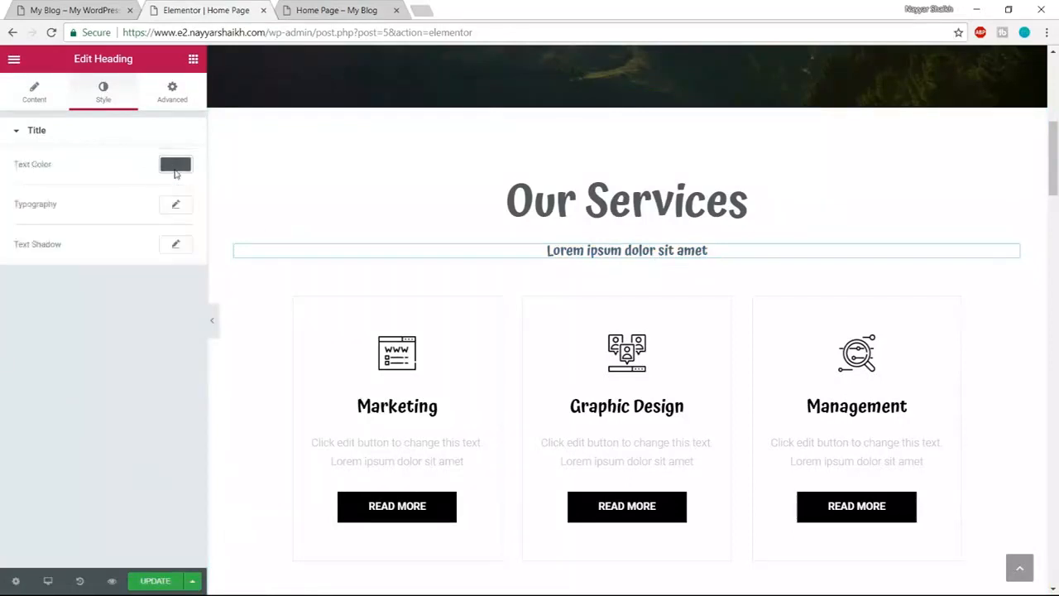
key("ctrl+shift+Tab")
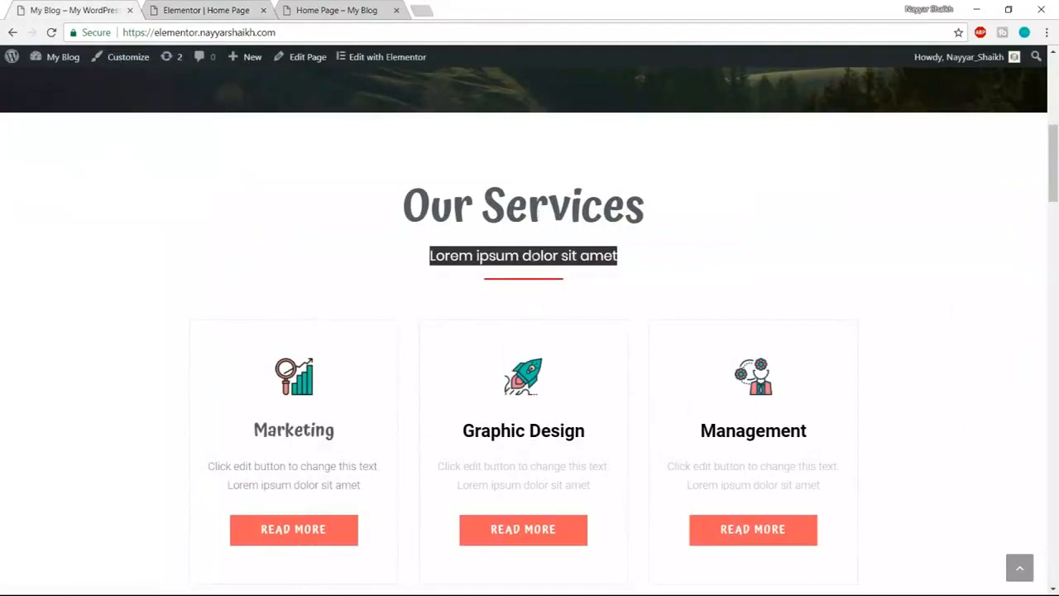
left_click(537, 216)
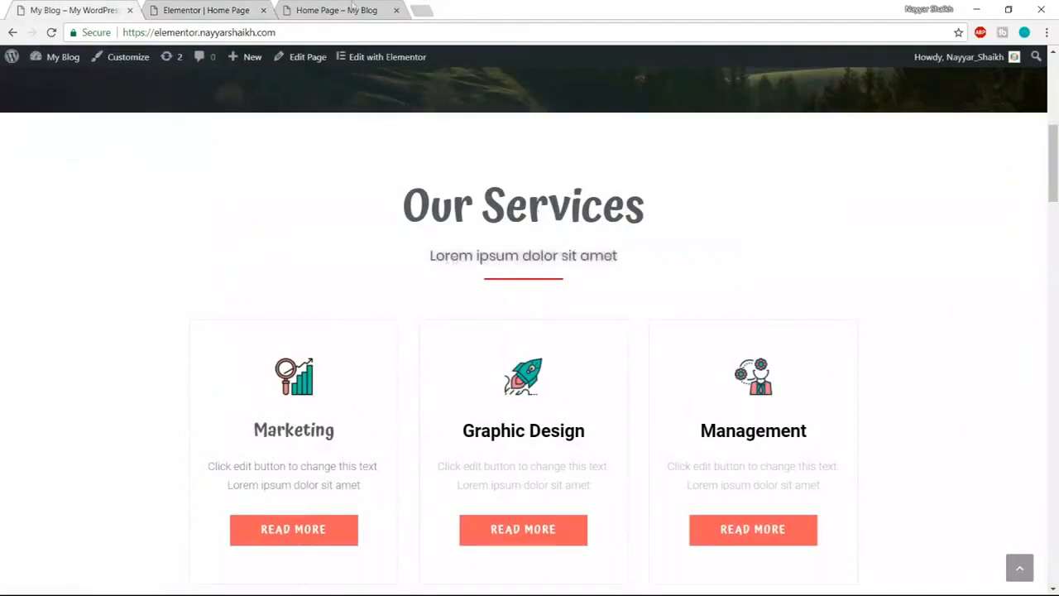
left_click(207, 10)
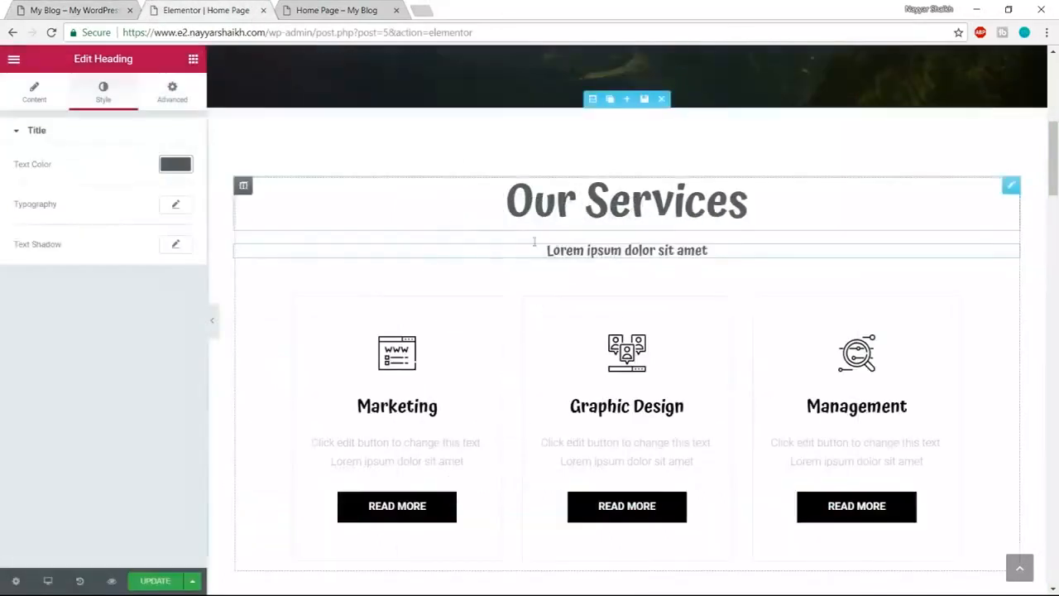
- Set the subtitle typography to Poppins, weight 400, and compare with the live site
left_click(179, 214)
left_click(149, 242)
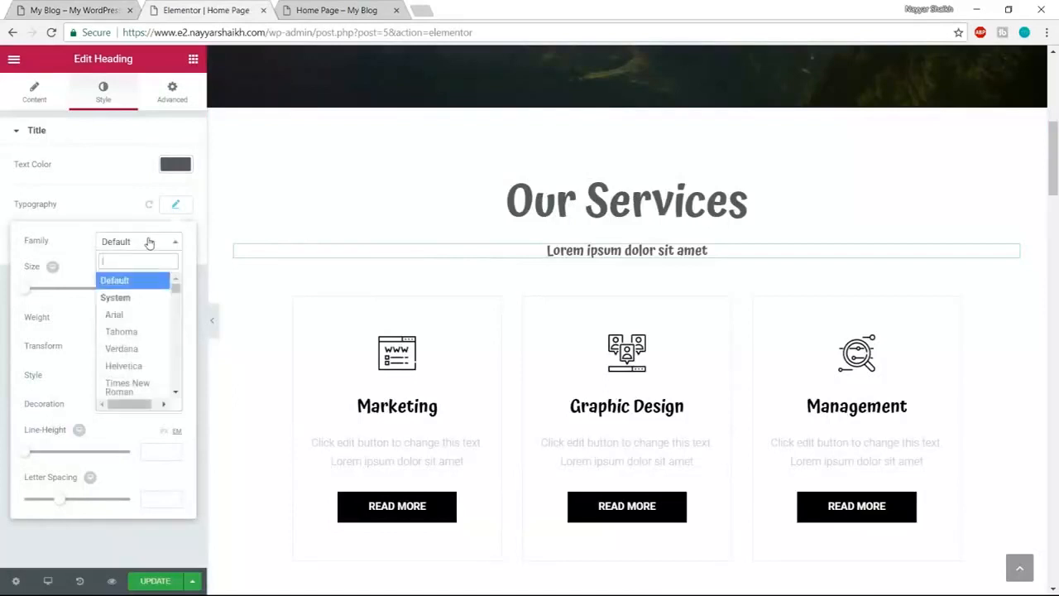
type("popp")
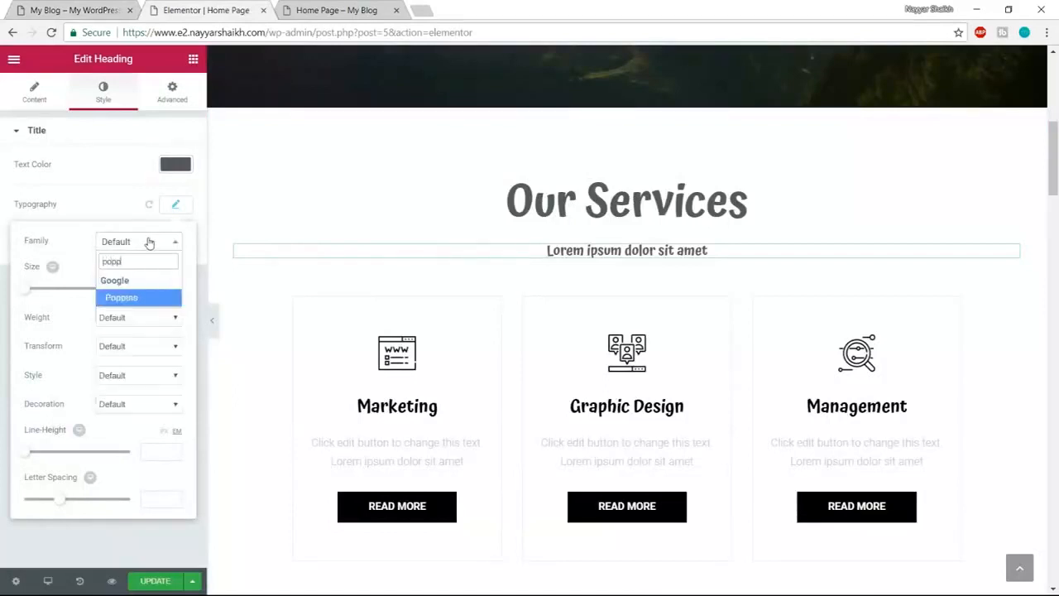
key("Return")
left_click(149, 318)
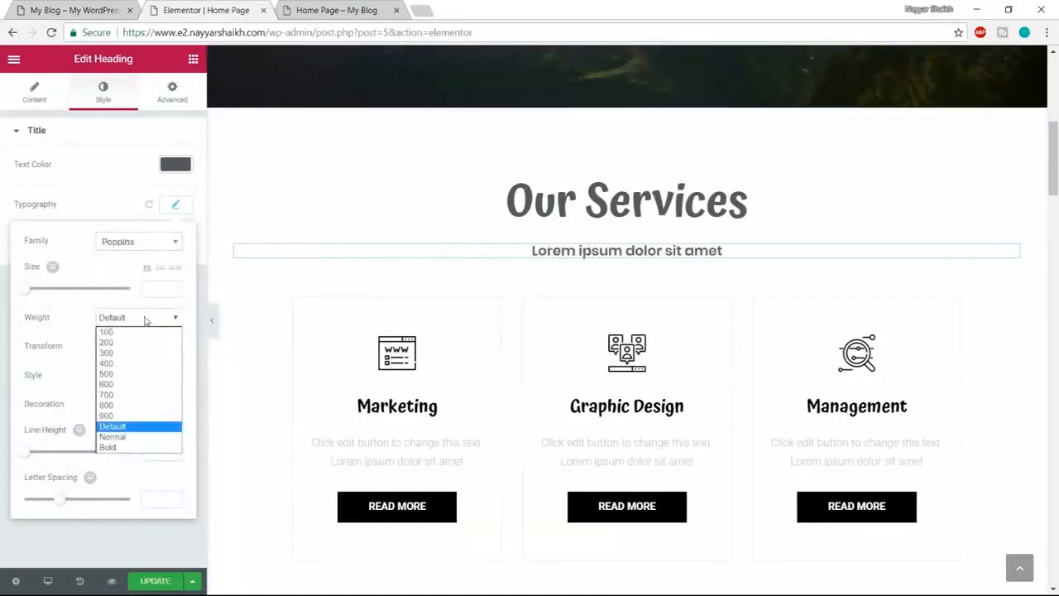
left_click(126, 385)
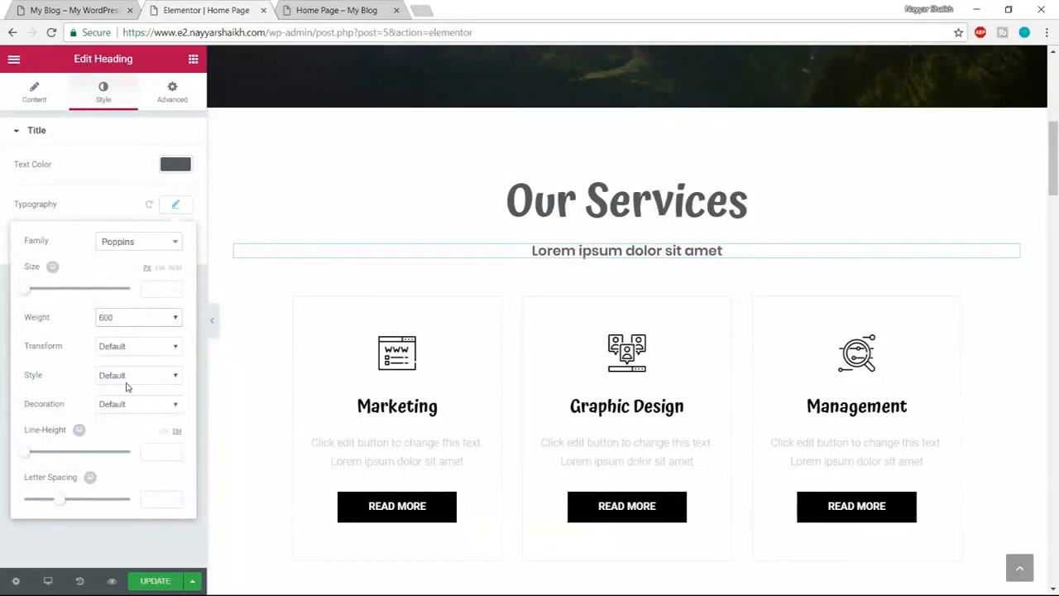
left_click(132, 319)
left_click(132, 366)
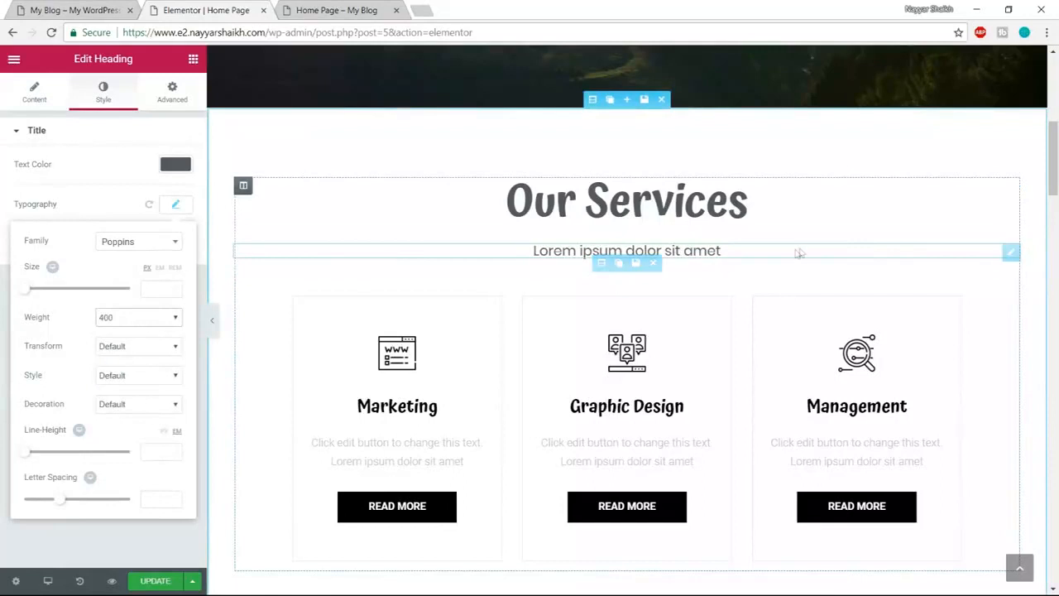
left_click(176, 204)
left_click(75, 10)
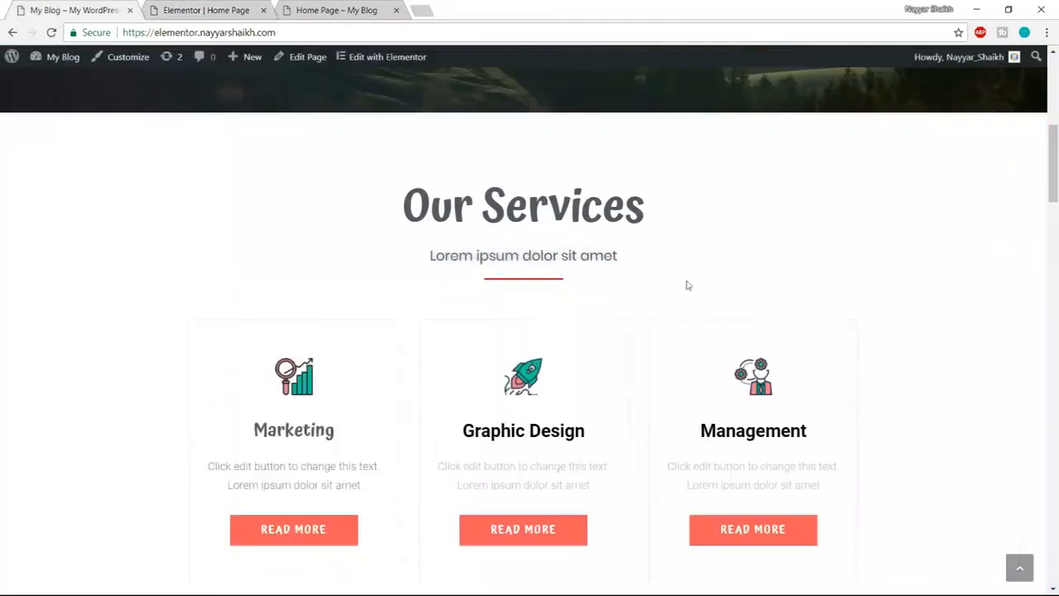
left_click(183, 10)
left_click(73, 10)
left_click(235, 10)
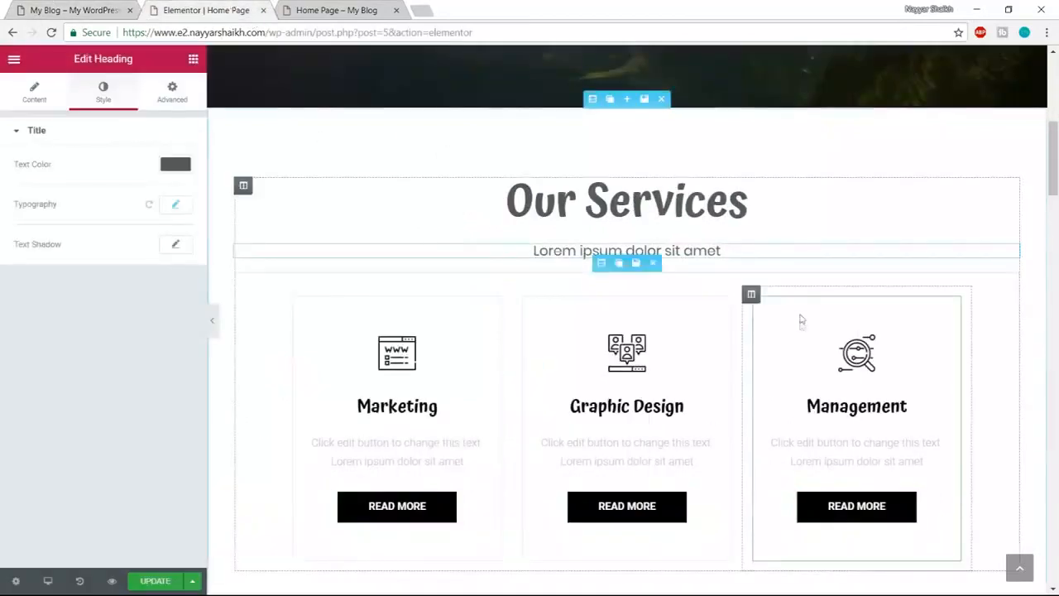
left_click(192, 62)
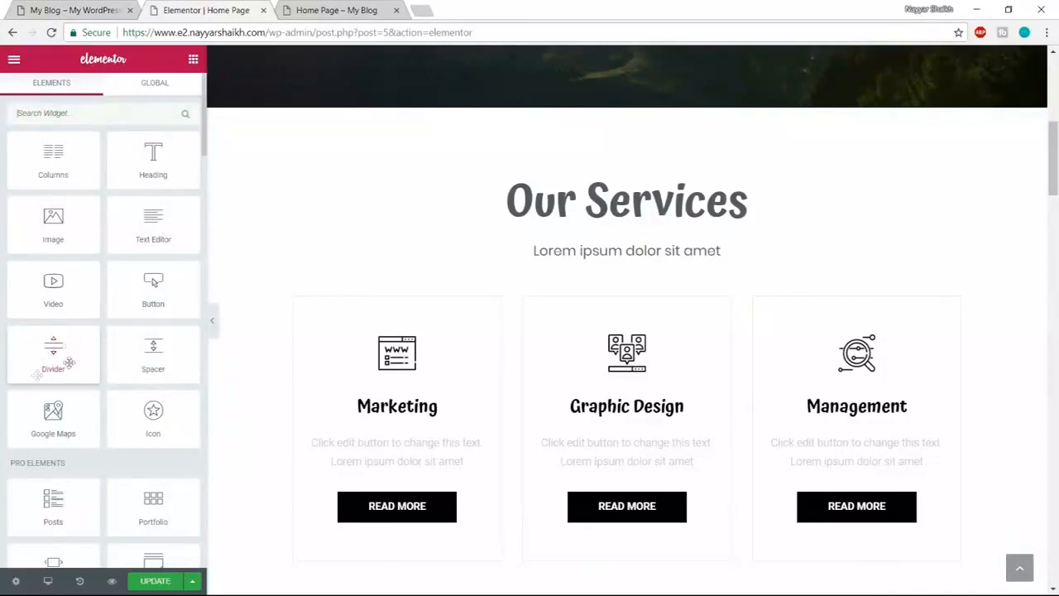
- Add a red Divider below the subtitle with weight 3
left_click_drag(81, 332, 627, 286)
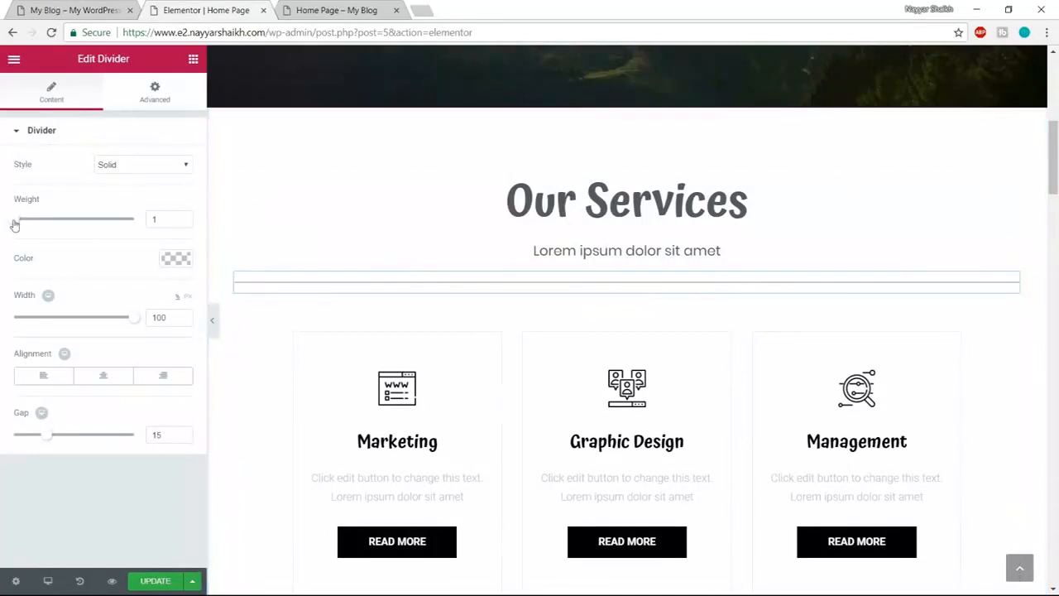
left_click_drag(17, 225, 48, 222)
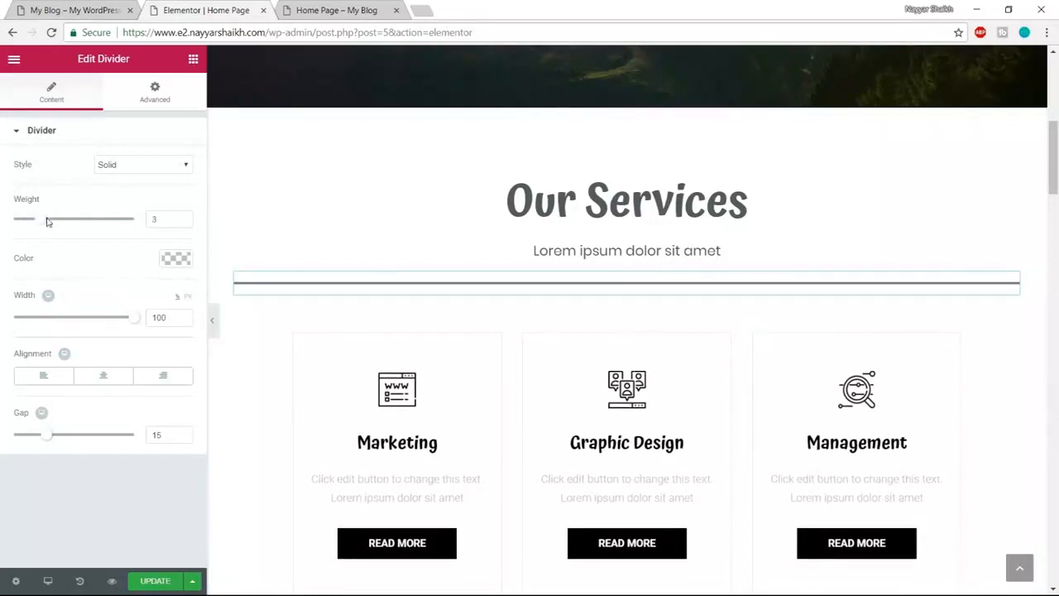
left_click(183, 266)
left_click(18, 371)
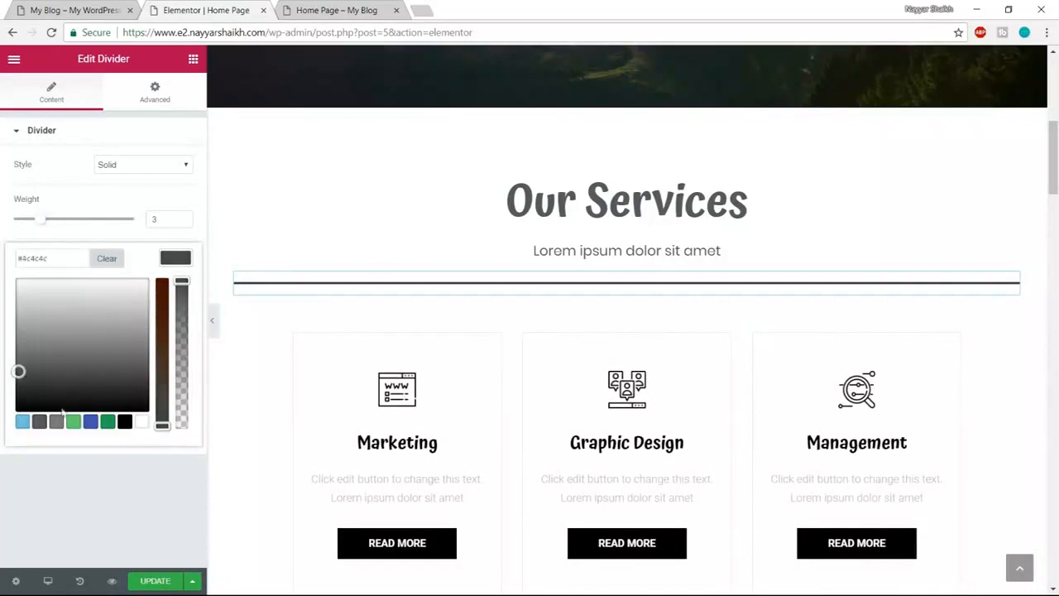
left_click(22, 427)
left_click_drag(55, 390, 2, 242)
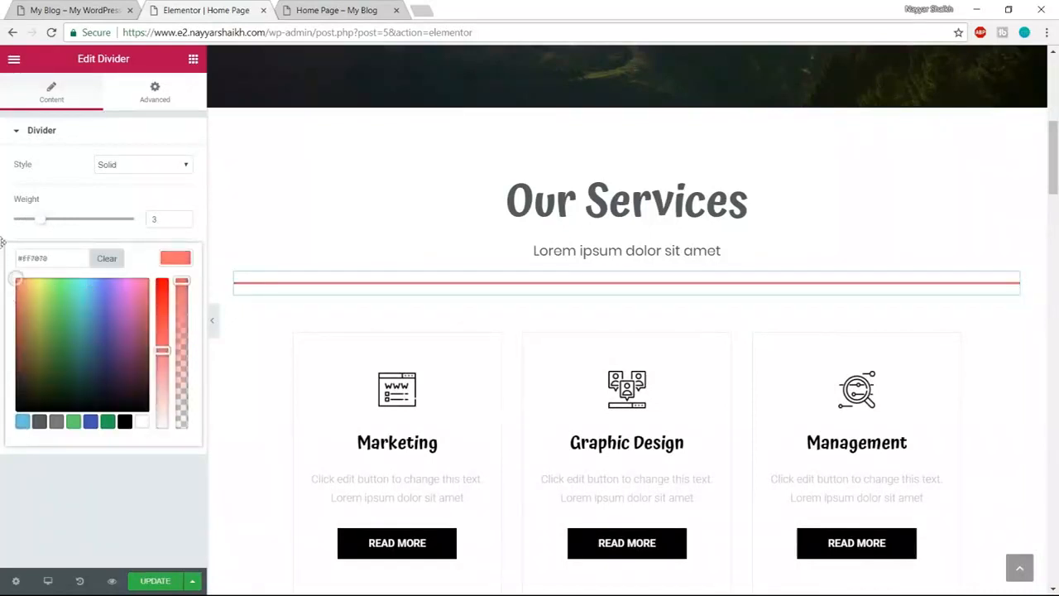
left_click(2, 242)
left_click(174, 258)
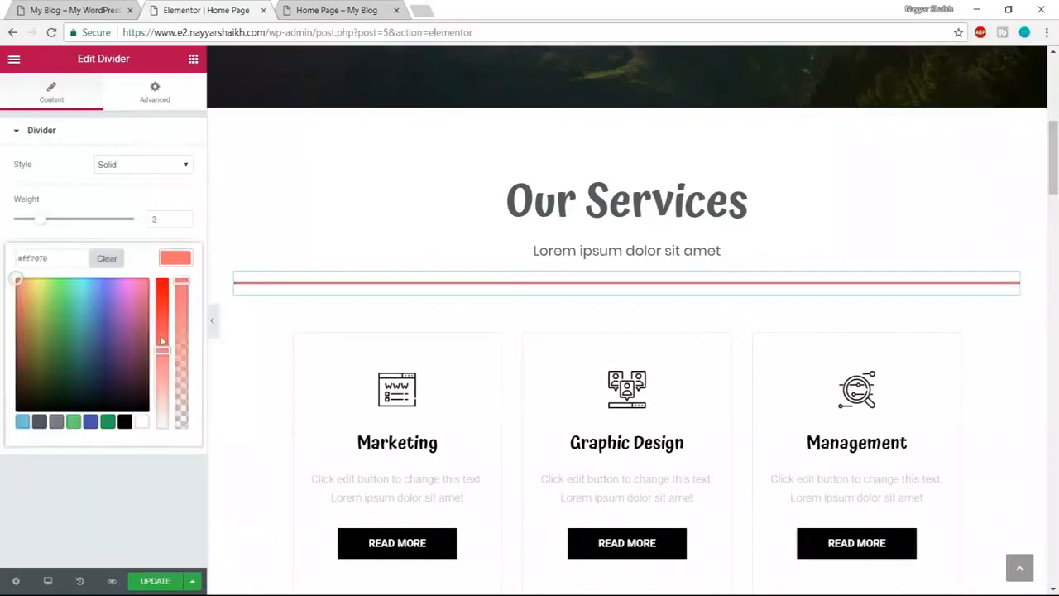
left_click_drag(162, 349, 159, 311)
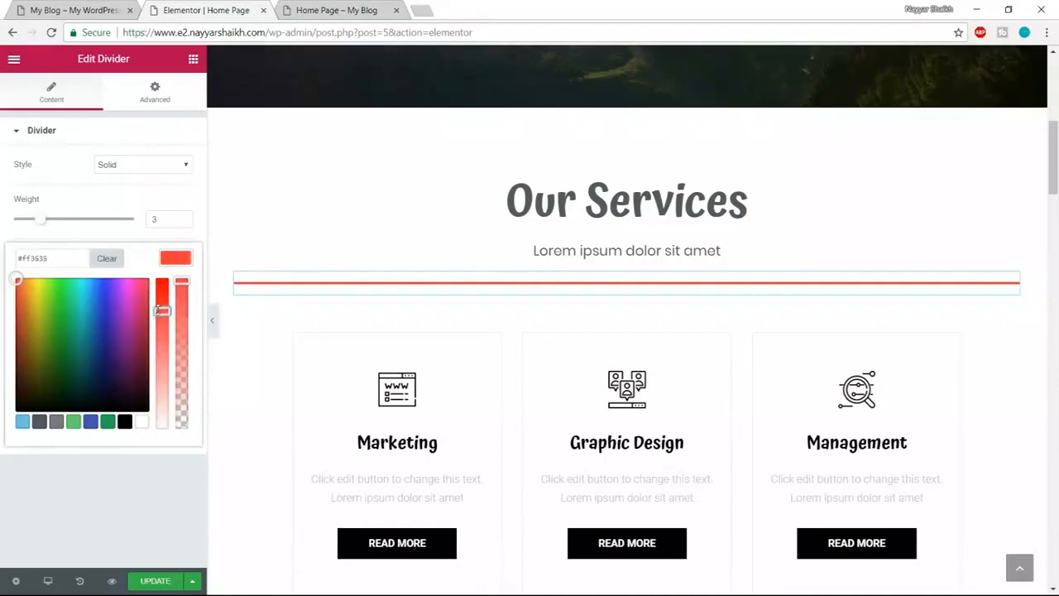
left_click(186, 259)
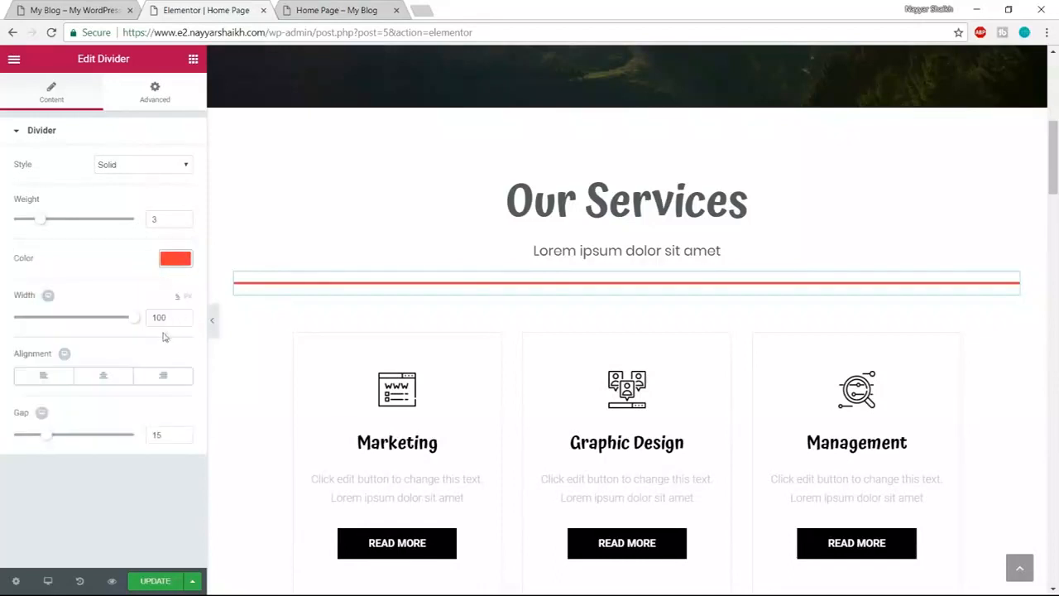
- Set the divider width to 15, centre it, update the page and view the live site
left_click_drag(133, 326, 45, 325)
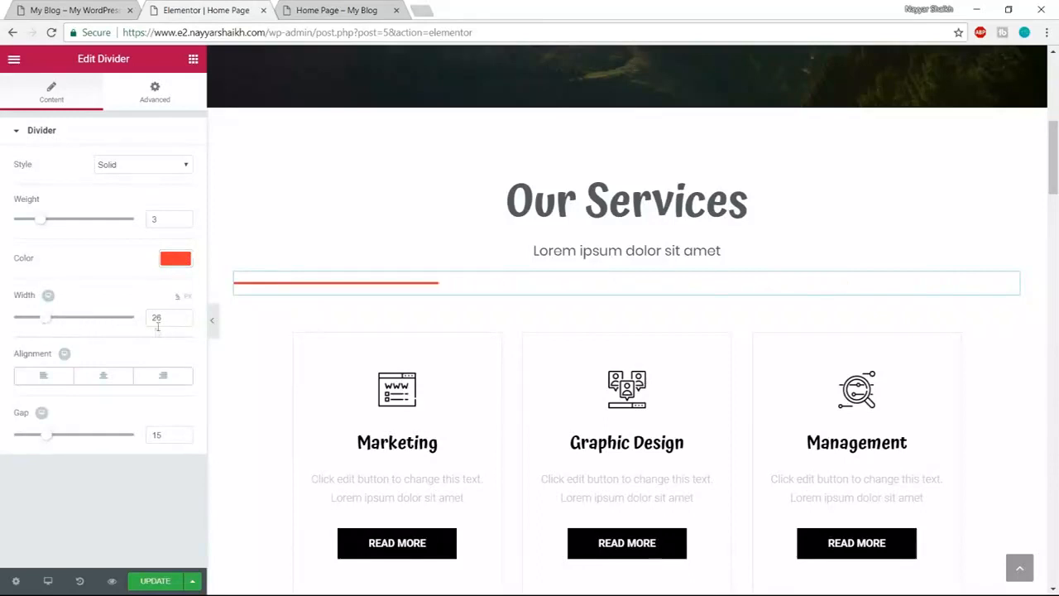
type("15")
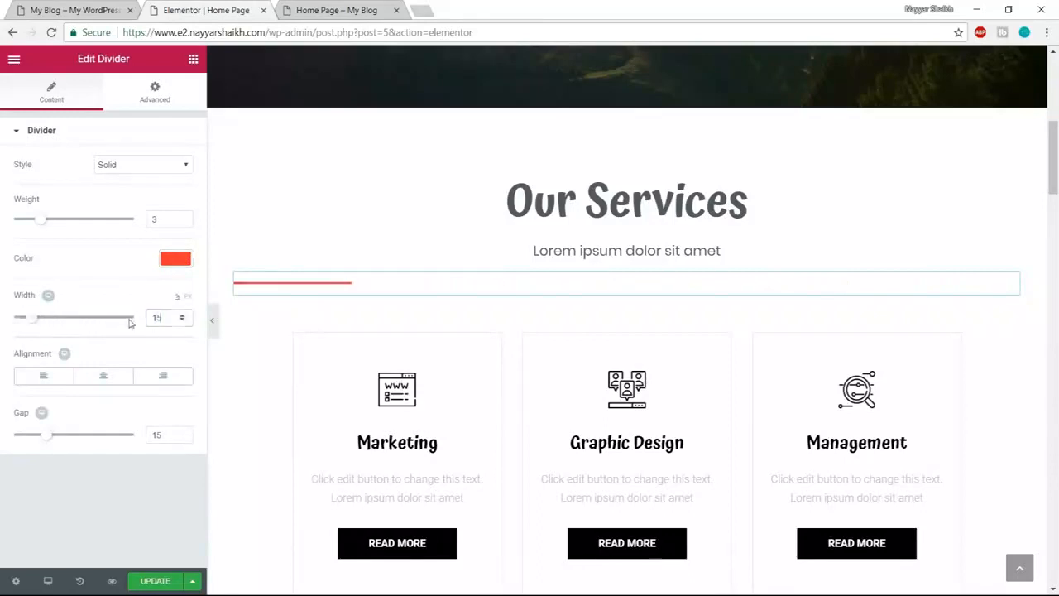
left_click(103, 377)
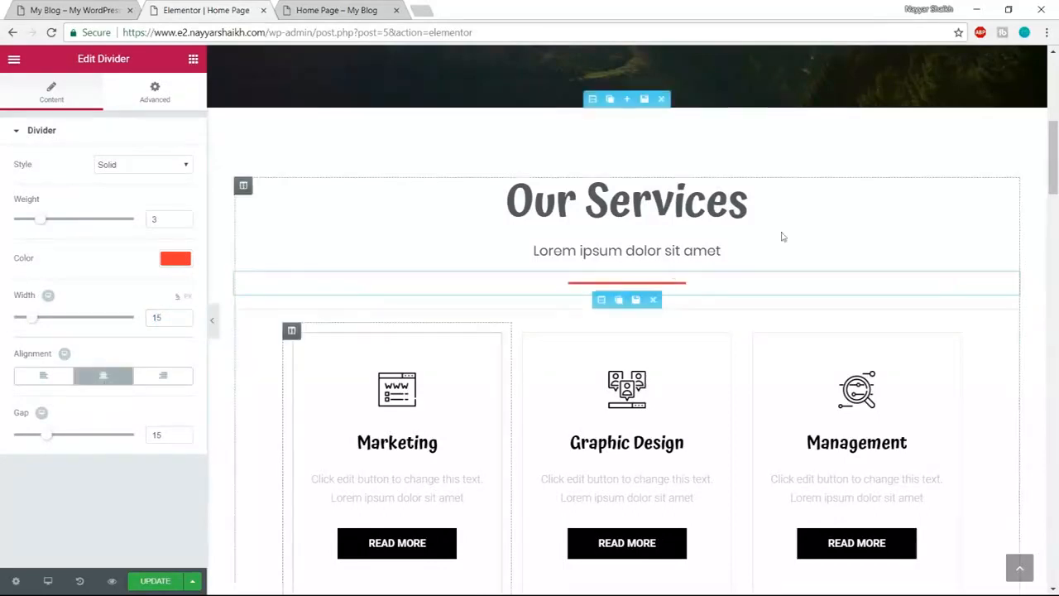
left_click(155, 581)
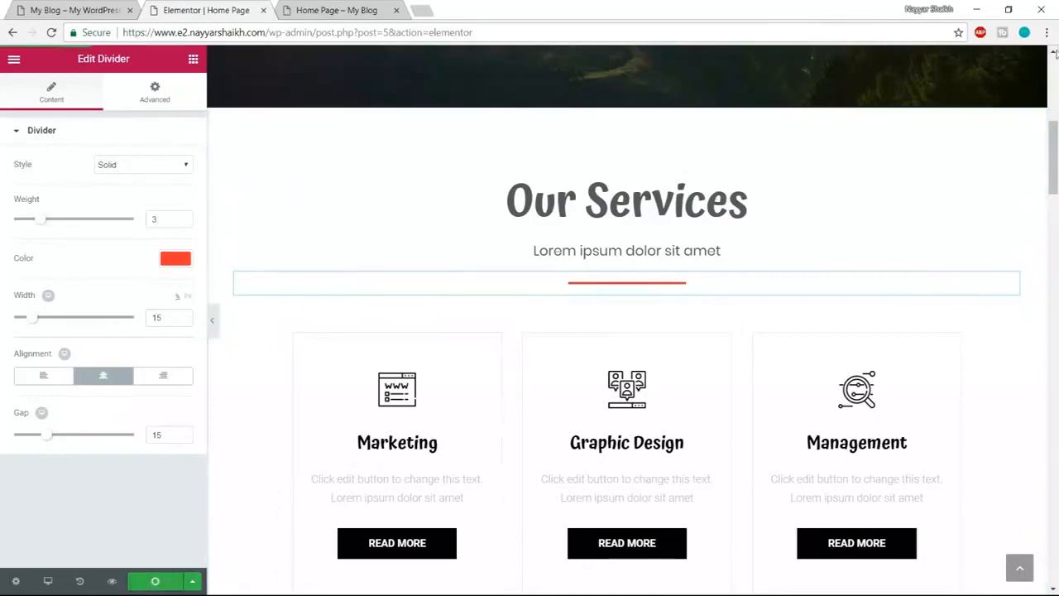
scroll(970, 312, "up", 2)
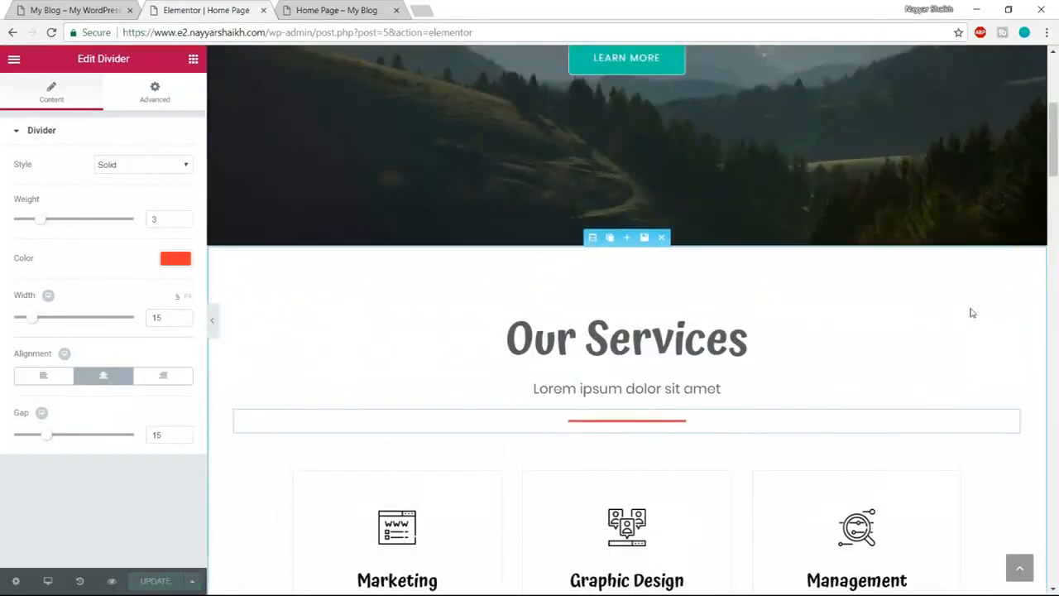
scroll(966, 307, "down", 5)
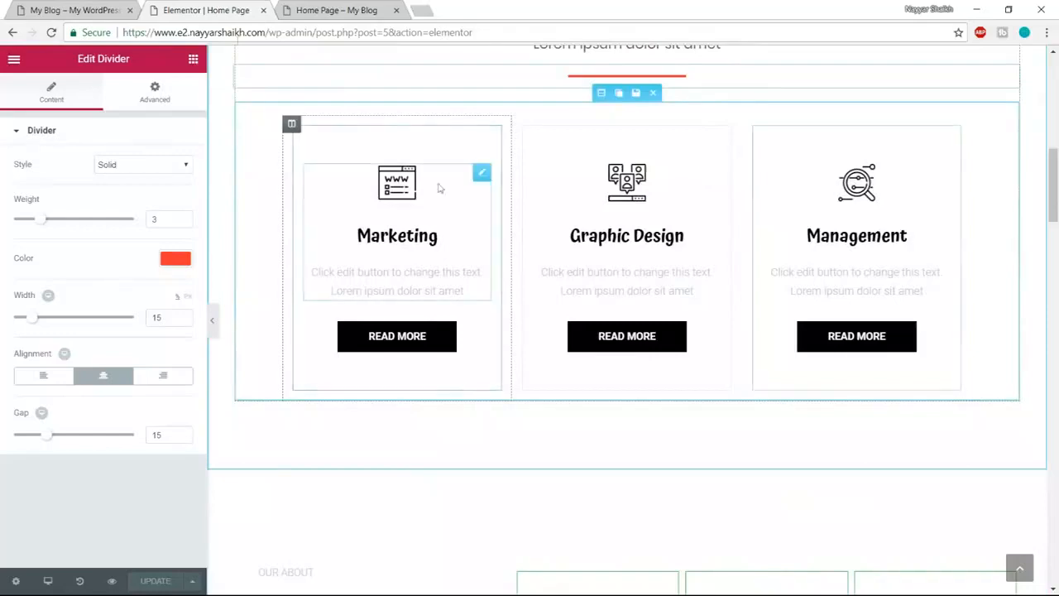
left_click(29, 9)
scroll(383, 373, "down", 2)
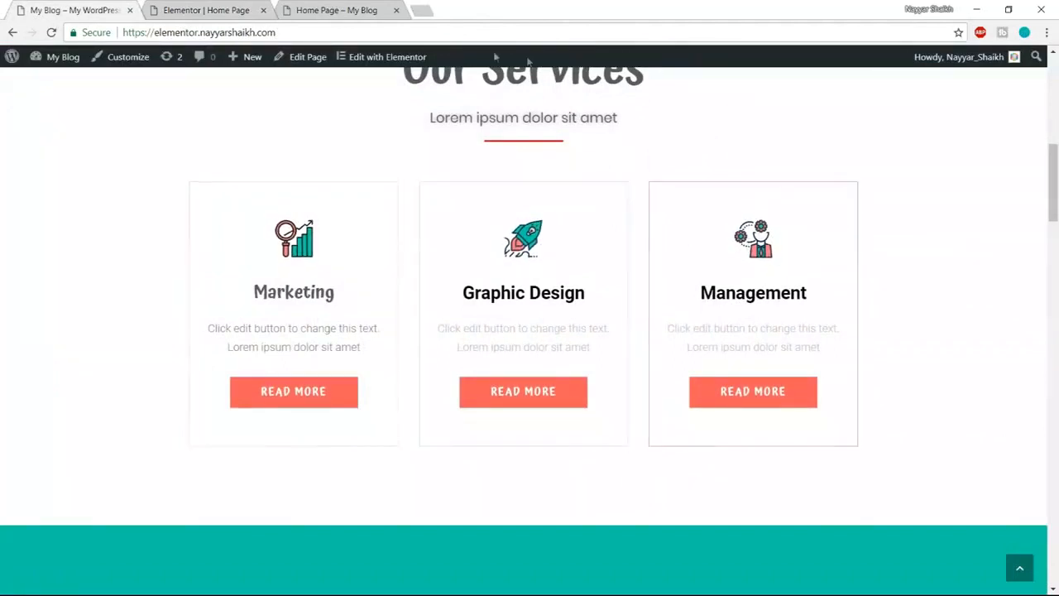
- Open flaticon.com in a new tab, browse the packs and open the Business icon pack
left_click(423, 9)
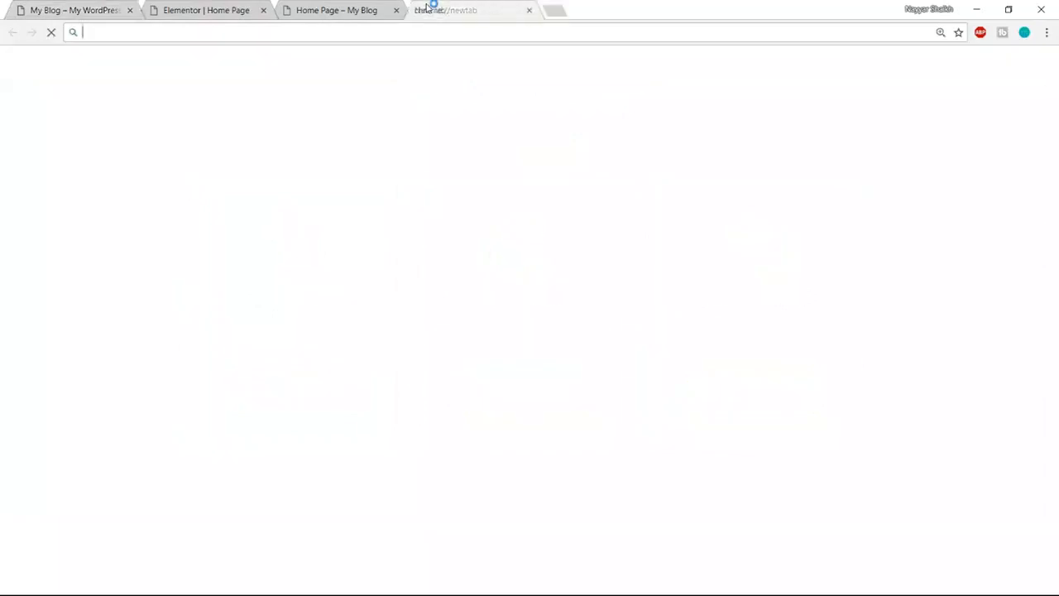
type("flaticon.com")
key("Return")
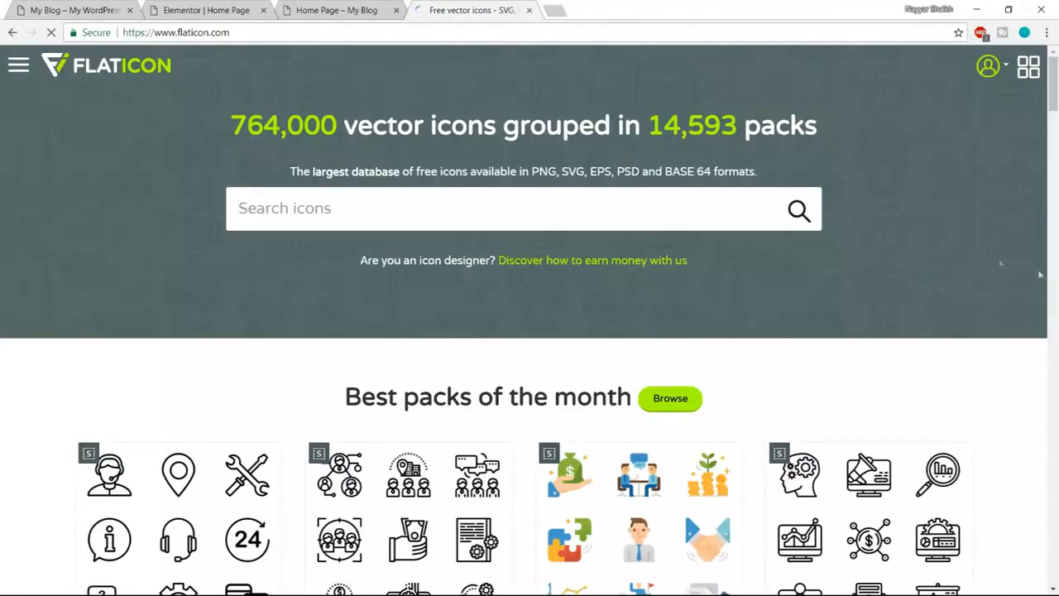
scroll(1053, 280, "down", 6)
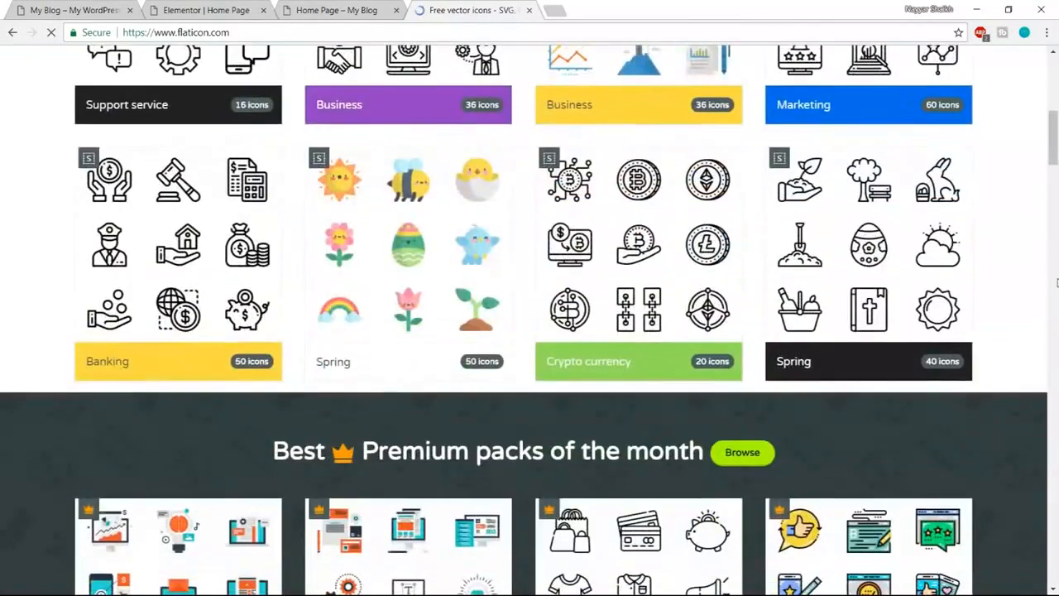
scroll(1056, 283, "down", 3)
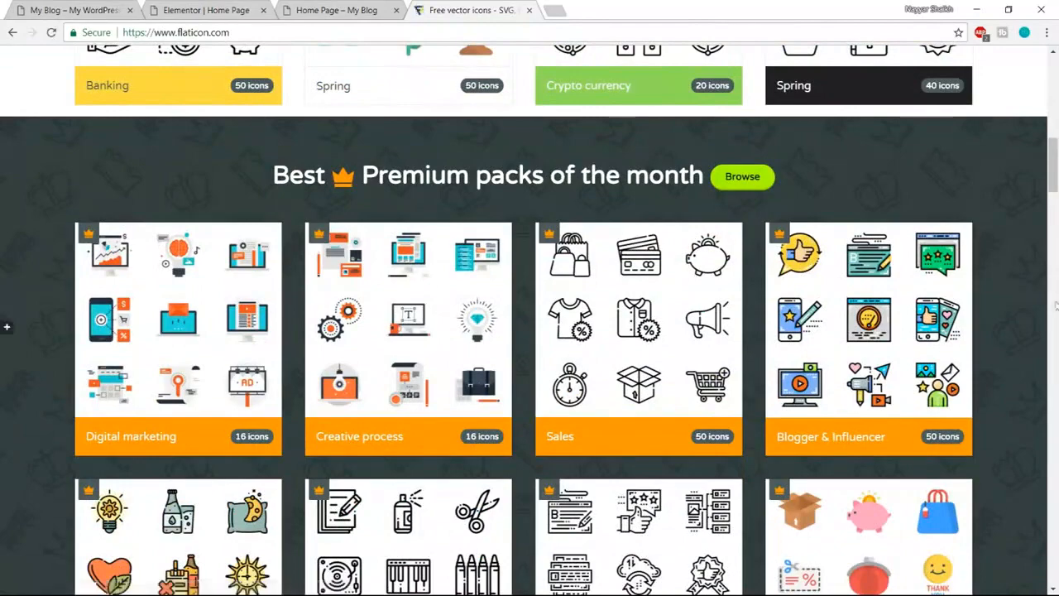
scroll(1057, 283, "up", 3)
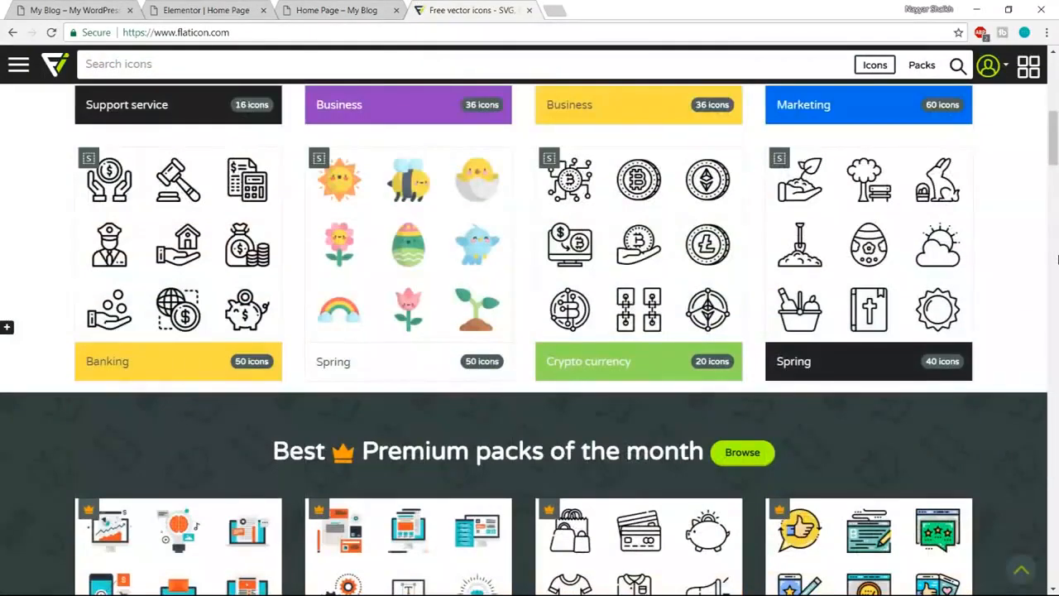
scroll(1057, 259, "up", 5)
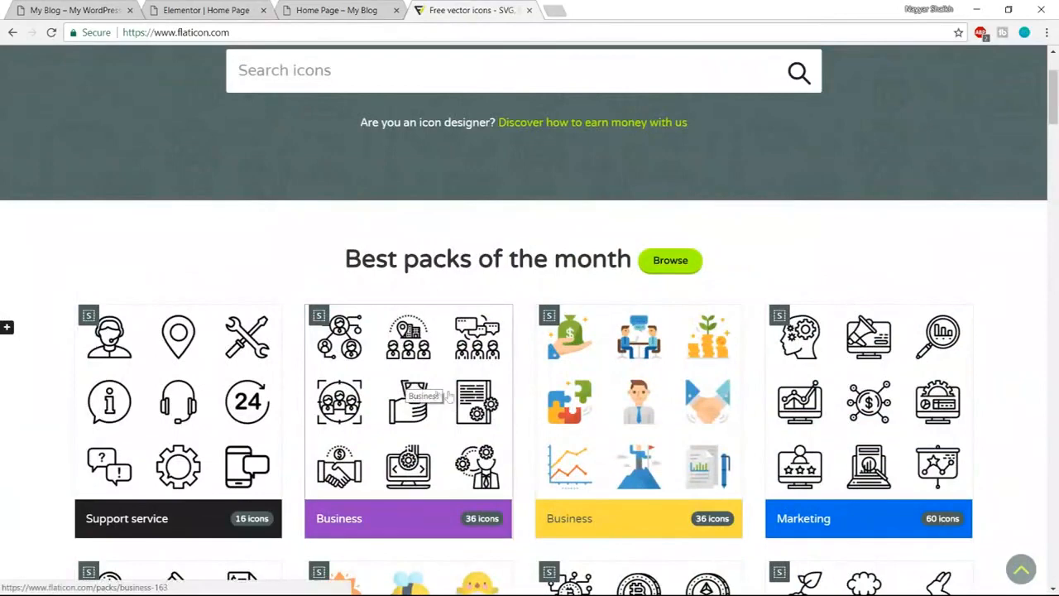
left_click(427, 392)
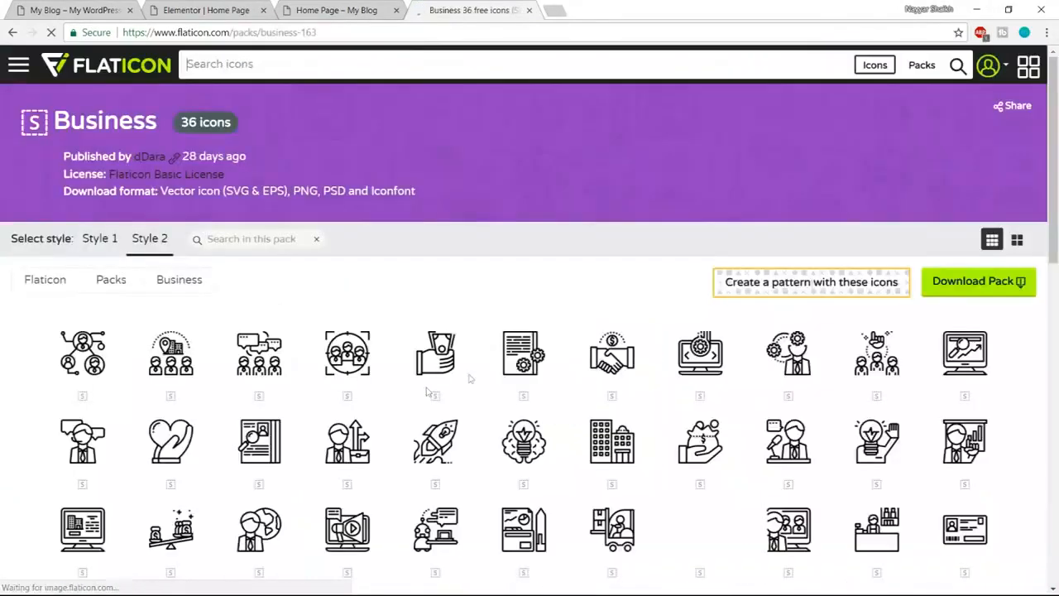
- Compare the Flaticon Business icon pack with the live site's service cards
scroll(951, 356, "down", 4)
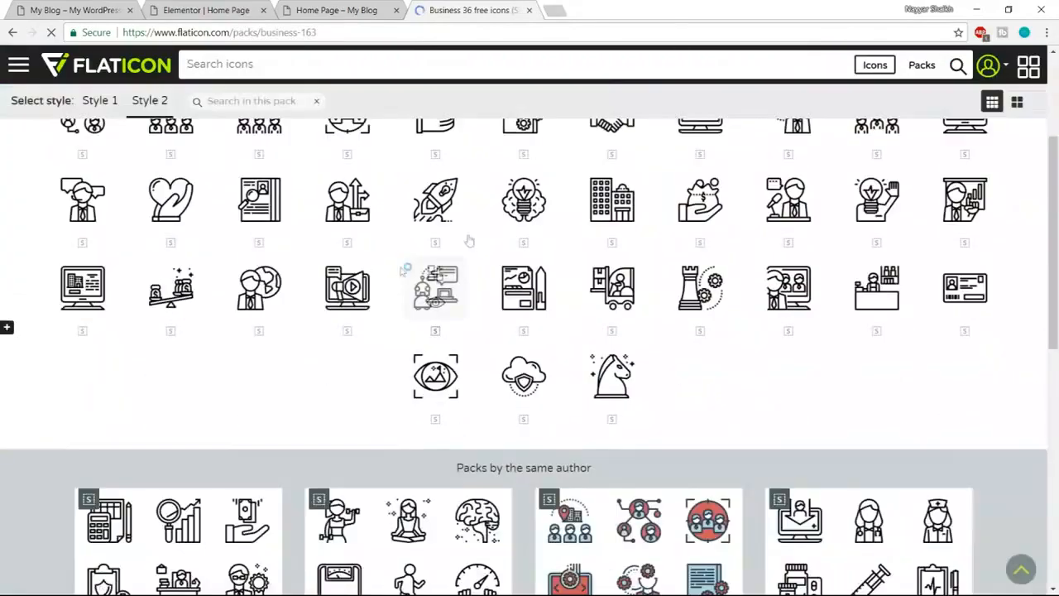
scroll(874, 298, "up", 3)
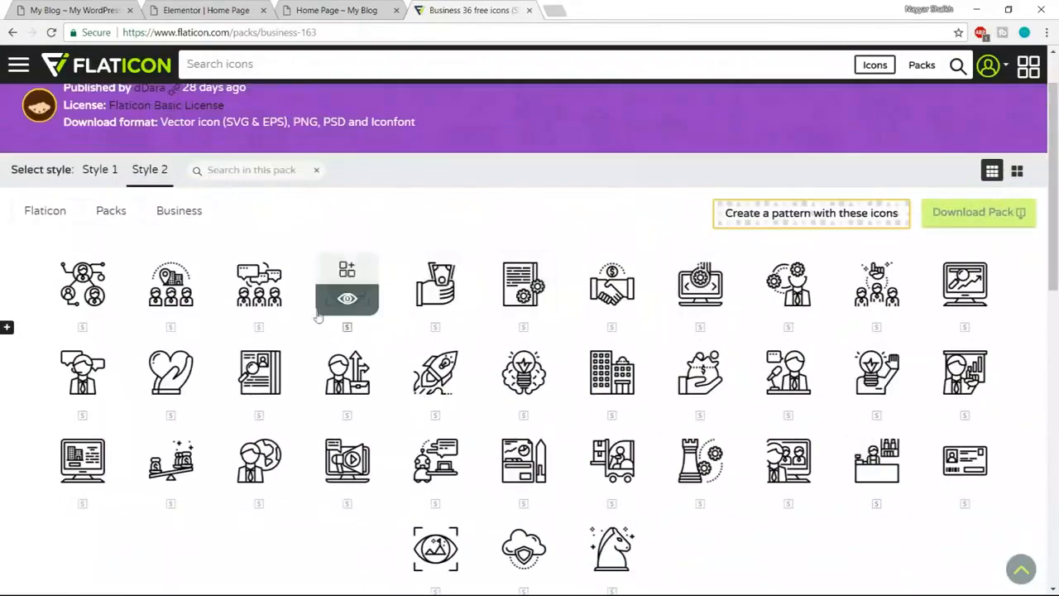
left_click(212, 10)
left_click(347, 10)
left_click(81, 10)
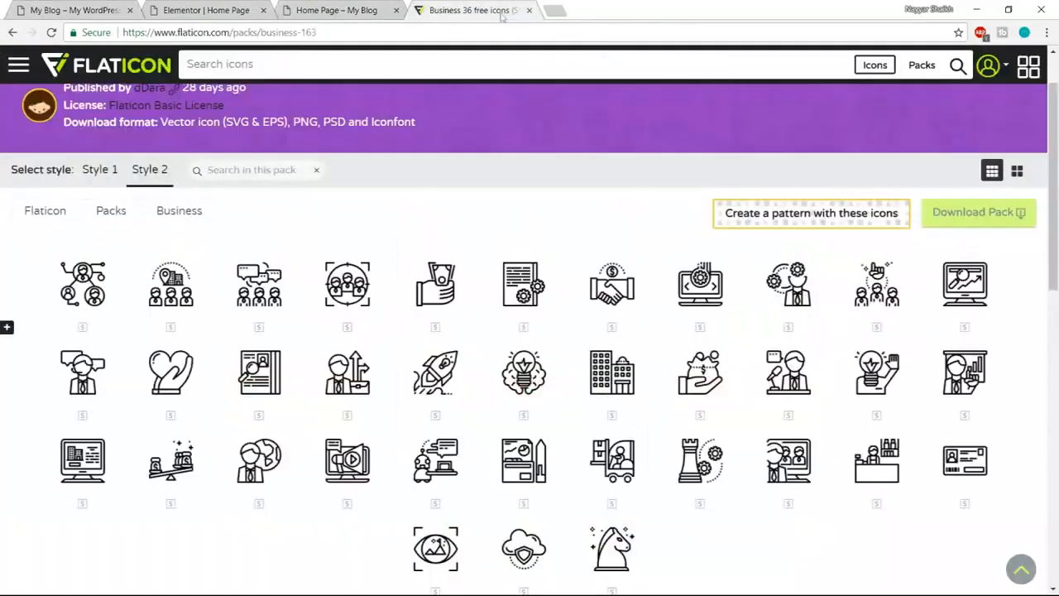
left_click(474, 10)
scroll(790, 380, "down", 4)
scroll(785, 382, "down", 2)
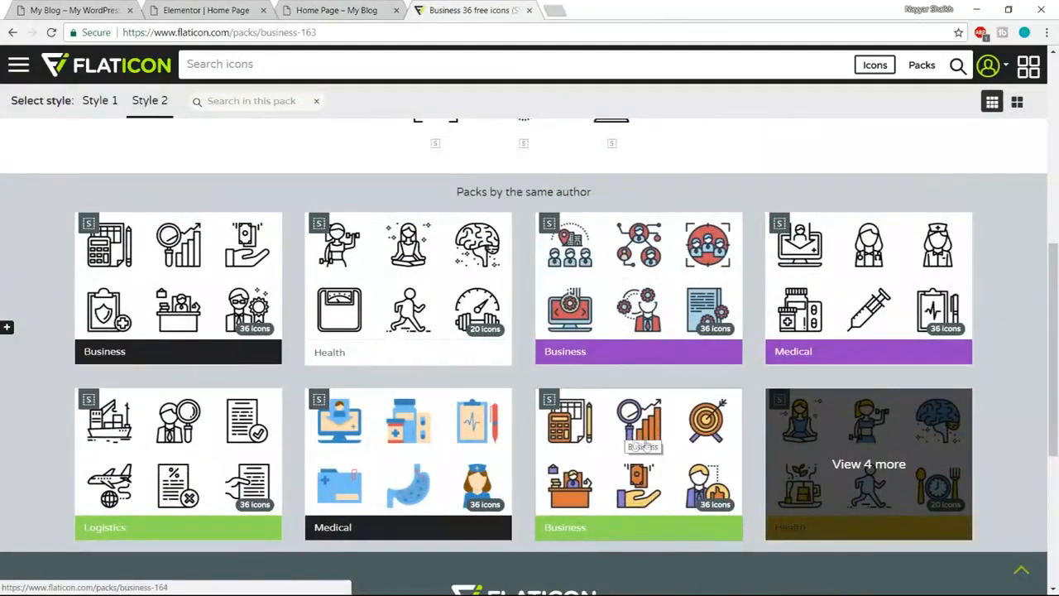
- Open the coloured Business pack and view the Growth icon's details page
left_click(629, 430)
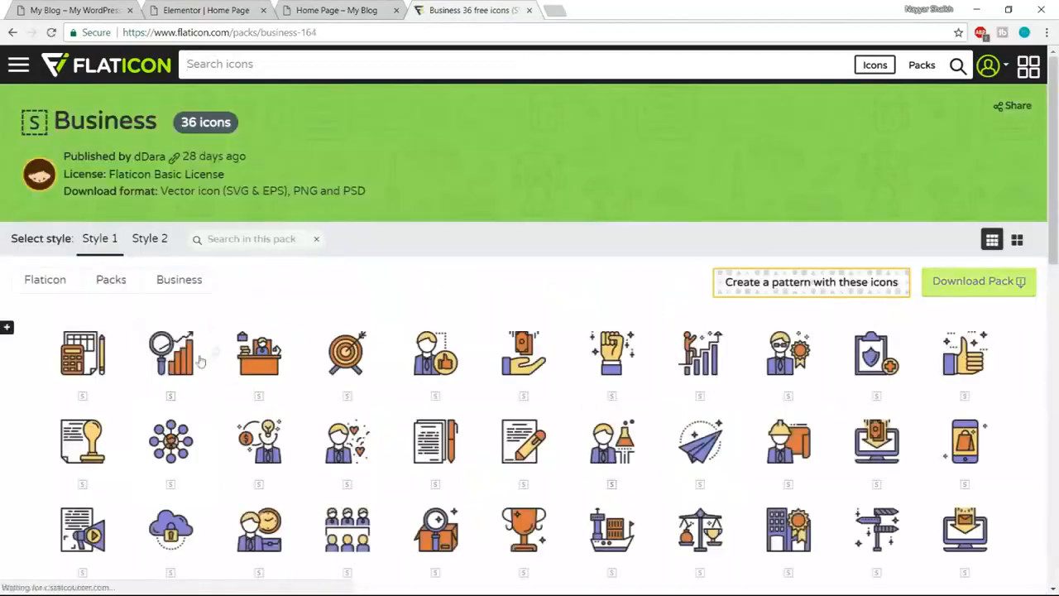
left_click(89, 9)
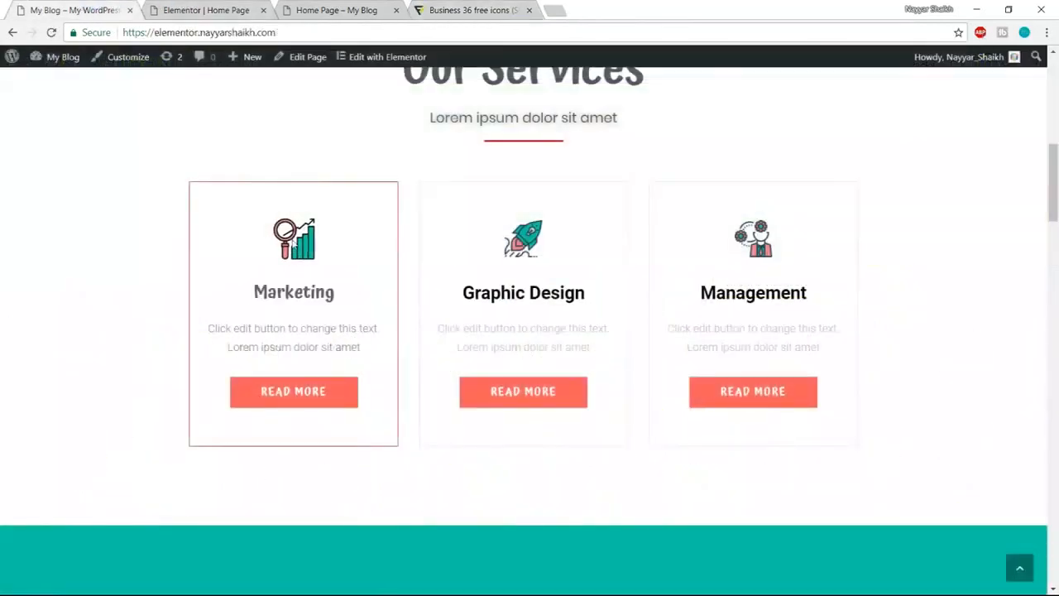
left_click(472, 8)
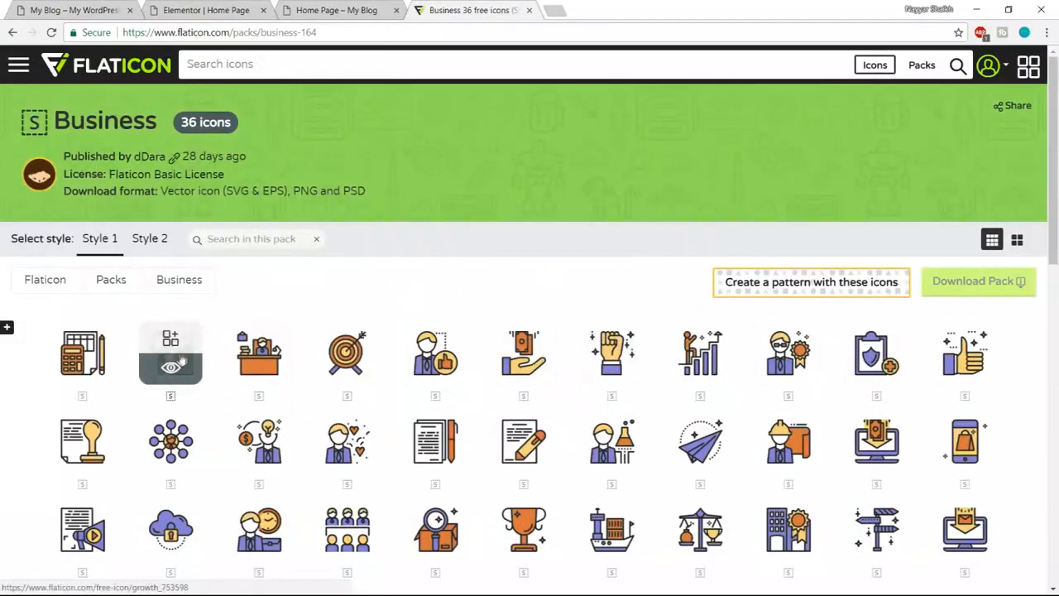
mouse_move(168, 374)
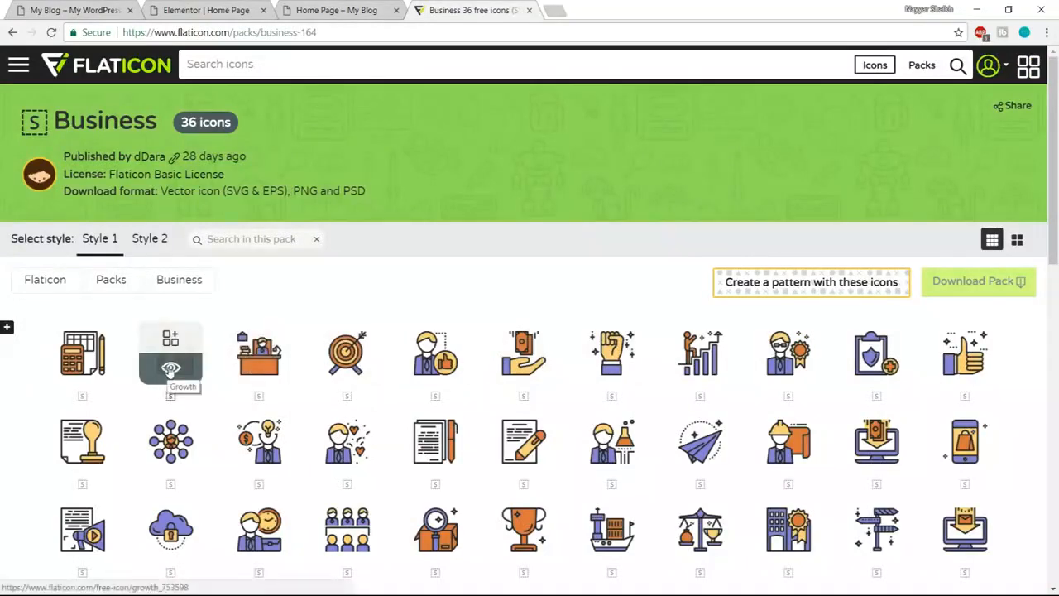
left_click(171, 368)
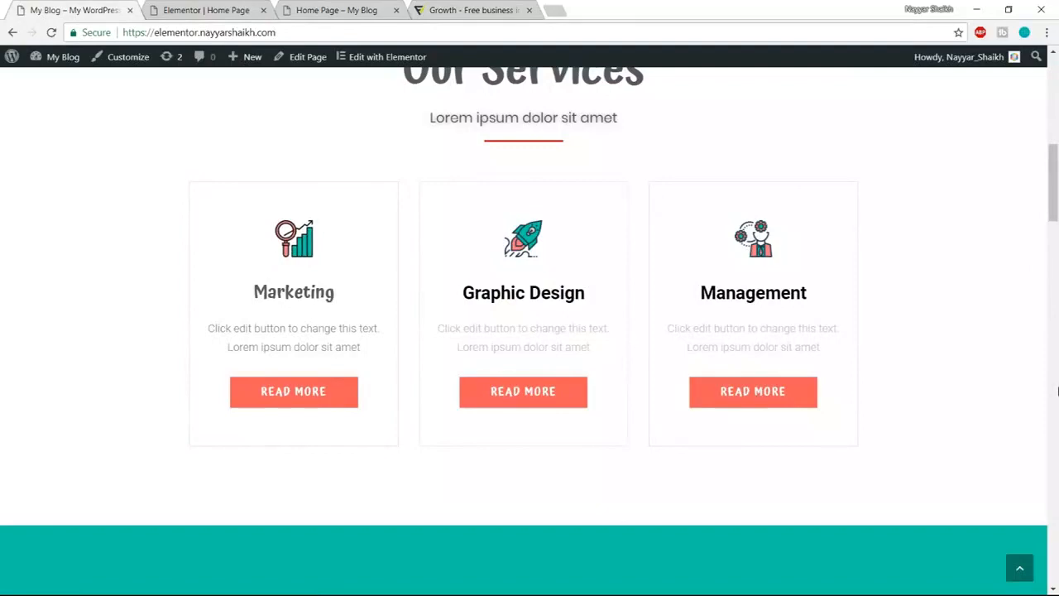
scroll(1057, 393, "up", 9)
scroll(1053, 455, "down", 8)
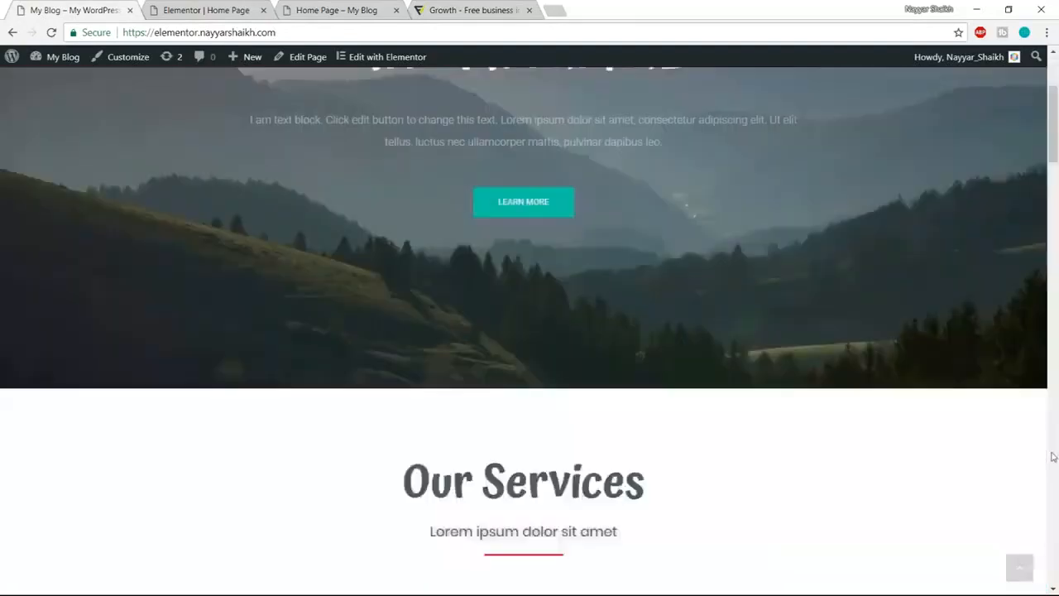
scroll(389, 558, "down", 2)
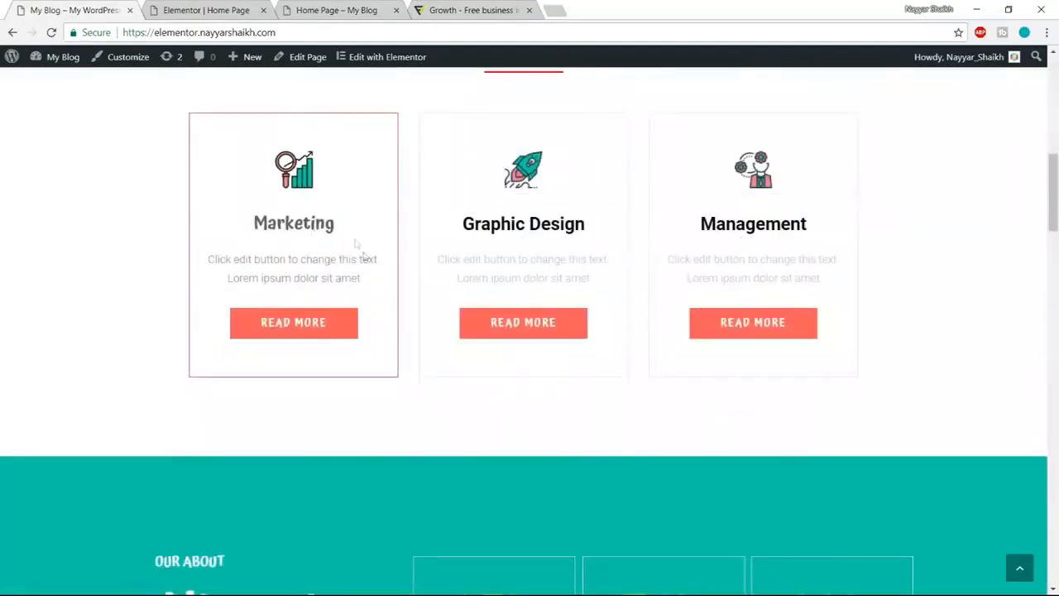
left_click(474, 7)
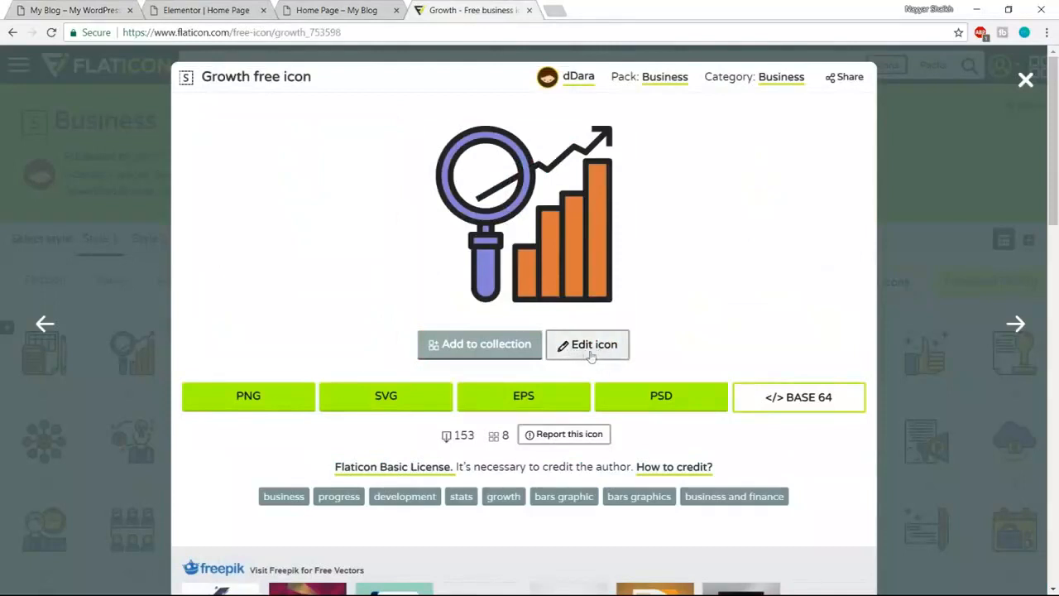
- Try to edit the Growth icon, start a Google sign-in, and reopen its editor
left_click(589, 355)
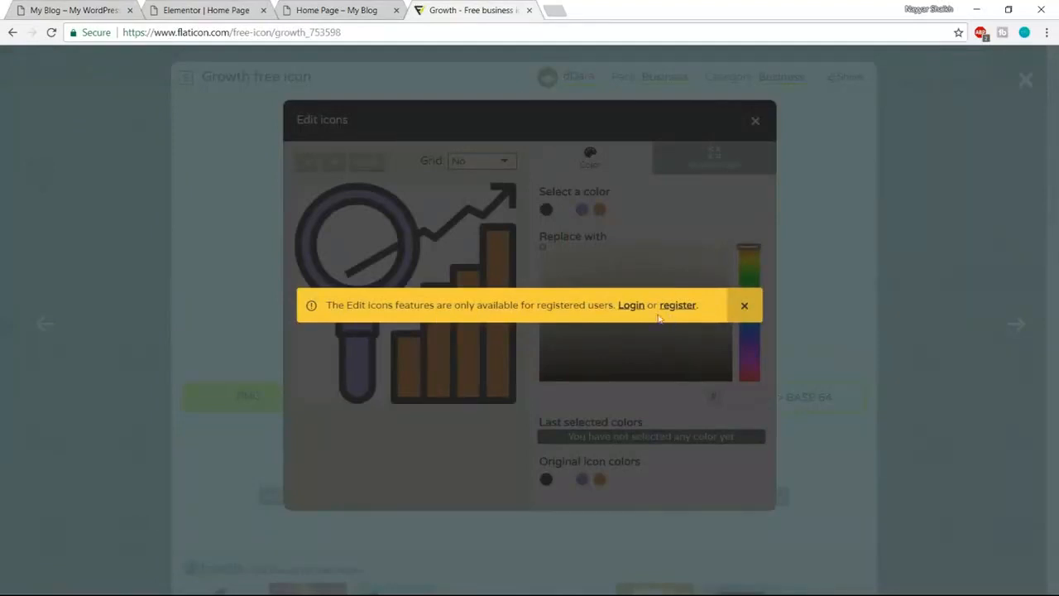
left_click(630, 309)
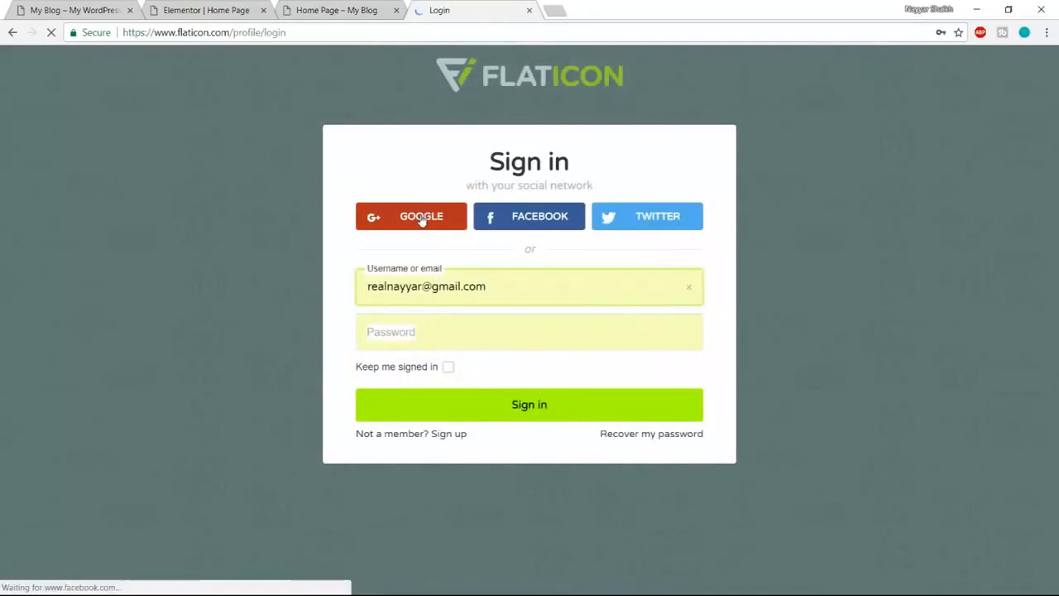
left_click(422, 218)
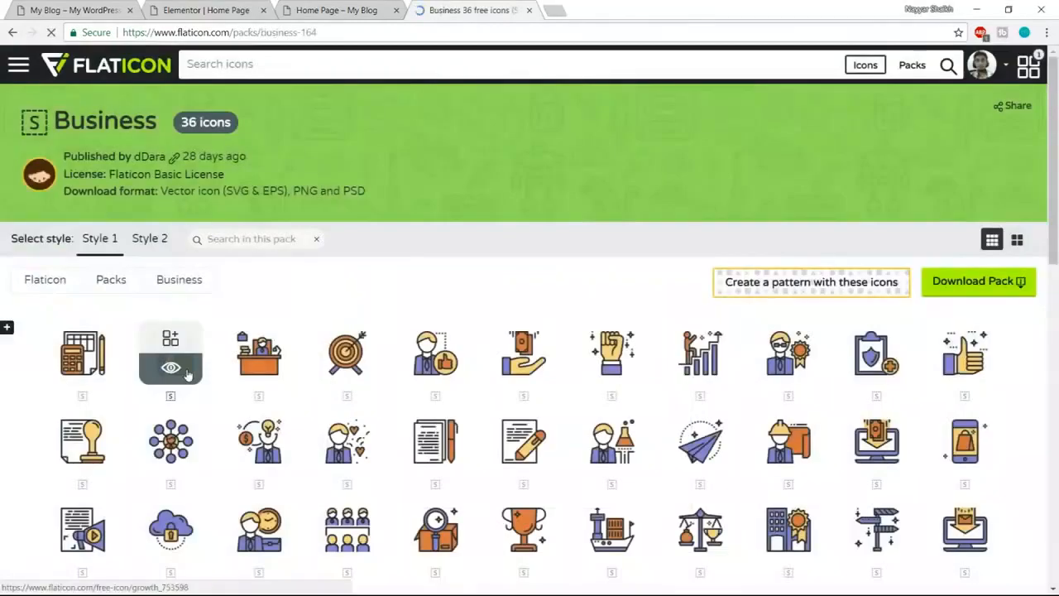
left_click(170, 352)
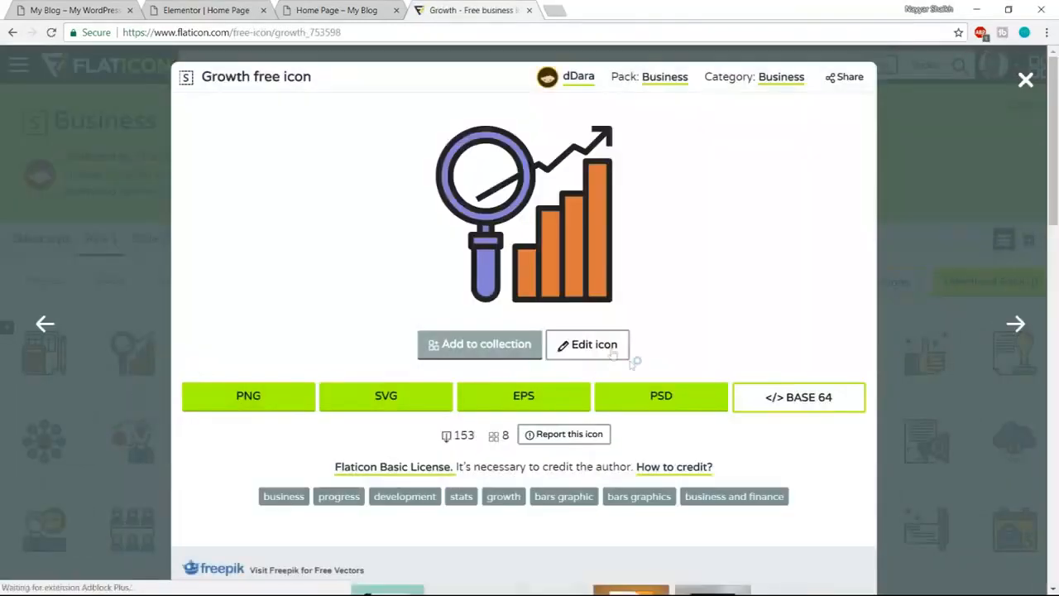
left_click(609, 352)
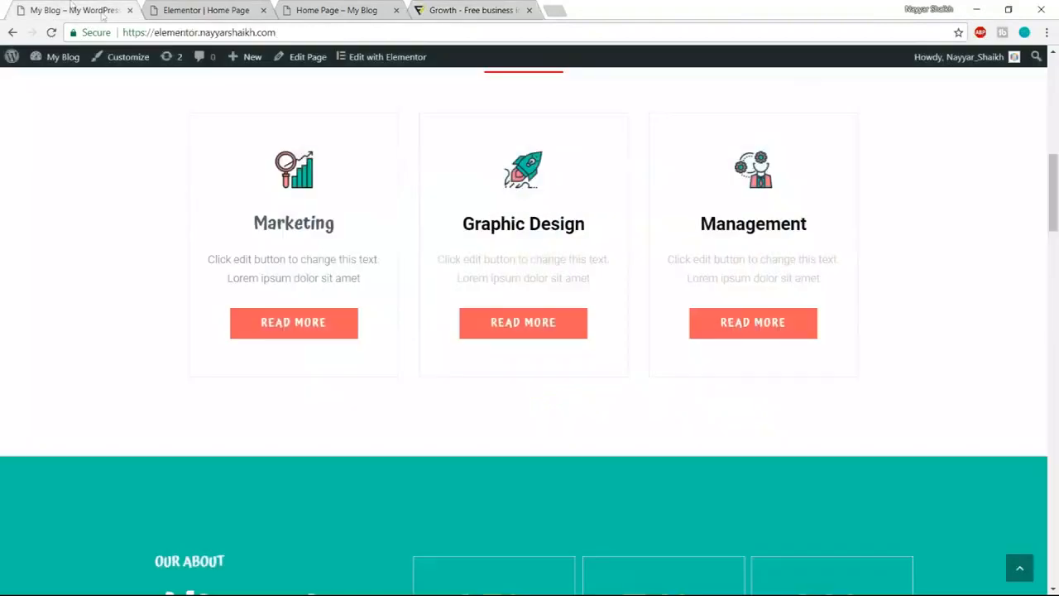
- Inspect the Marketing card's READ MORE button and search Google for its background colour #f75b5b
right_click(342, 330)
left_click(403, 436)
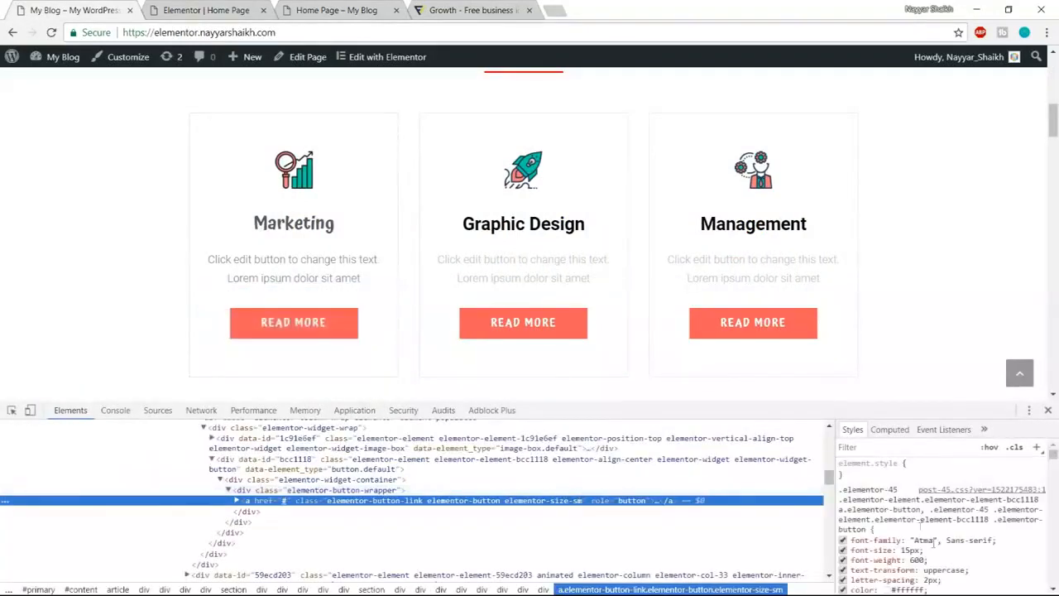
scroll(969, 548, "down", 2)
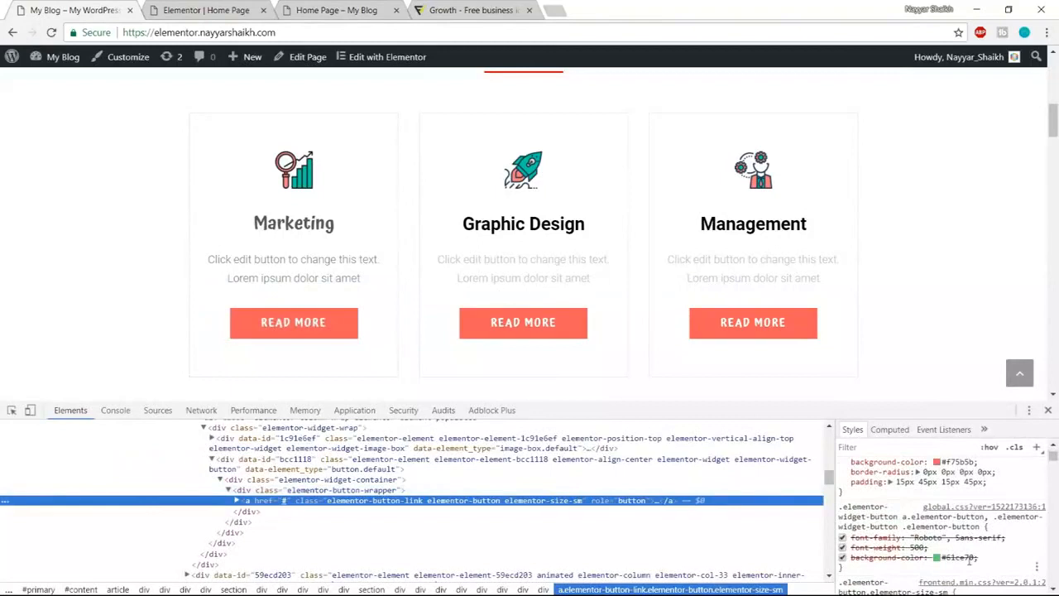
scroll(1018, 554, "up", 2)
left_click(960, 530)
key("ctrl+c")
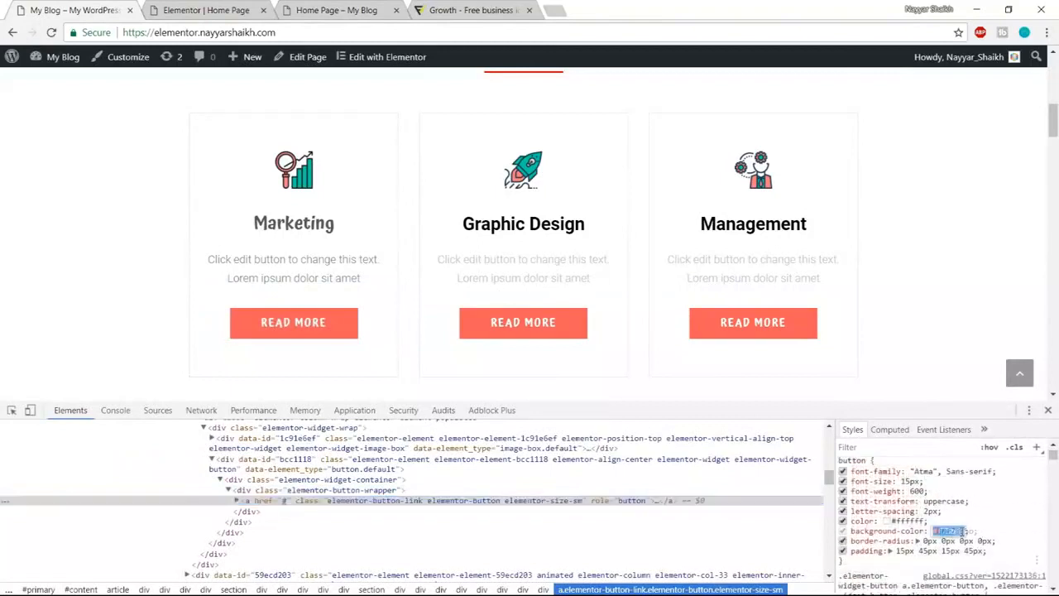
left_click(550, 9)
key("ctrl+v")
key("Return")
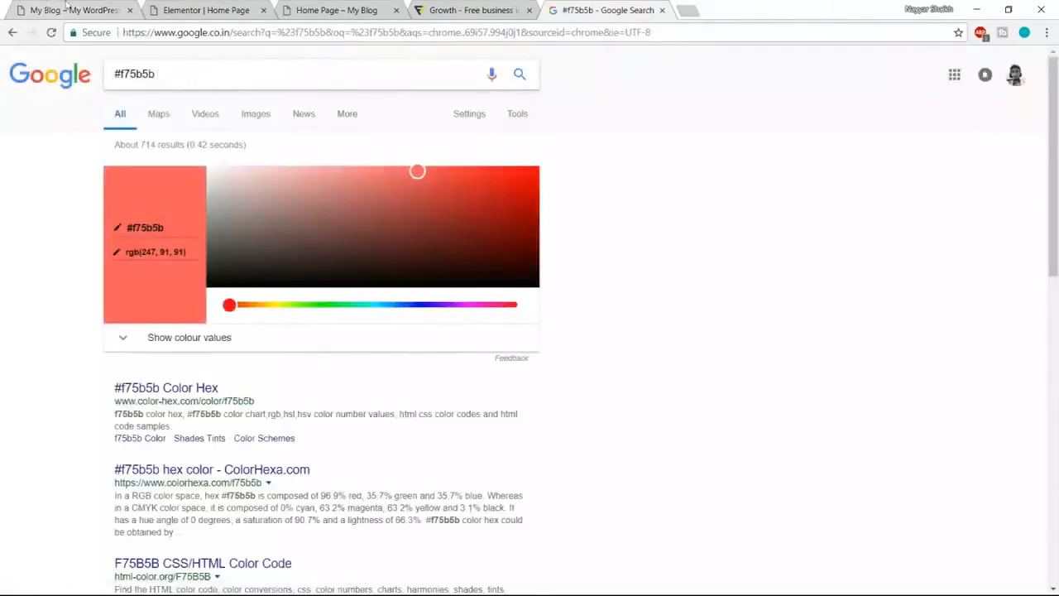
- Inspect the Learn More button and copy its border colour #10c5a7
left_click(66, 6)
scroll(972, 536, "down", 10)
scroll(972, 536, "up", 5)
scroll(744, 331, "up", 6)
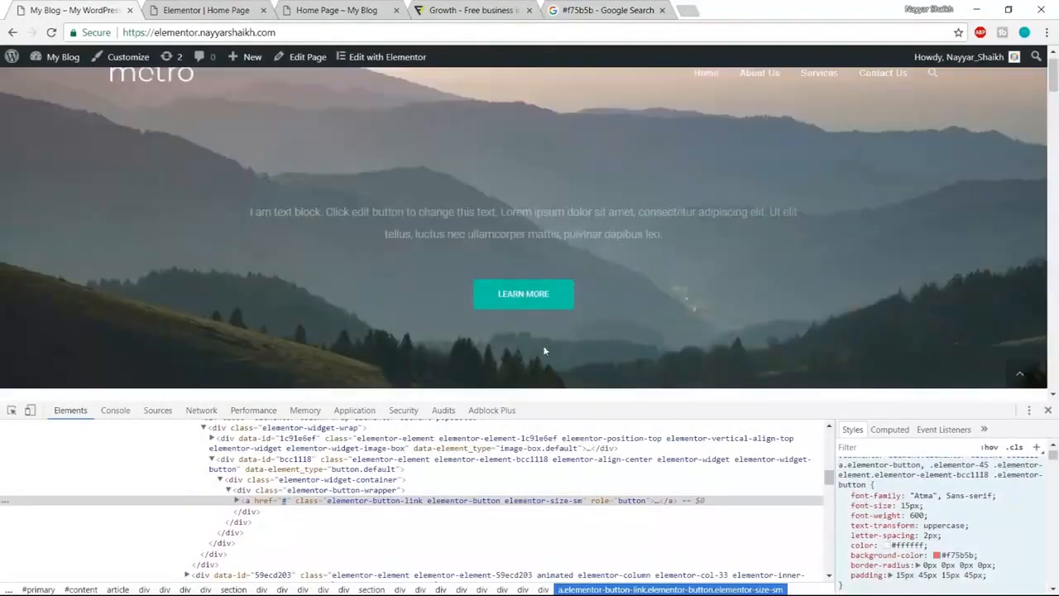
right_click(572, 299)
left_click(672, 402)
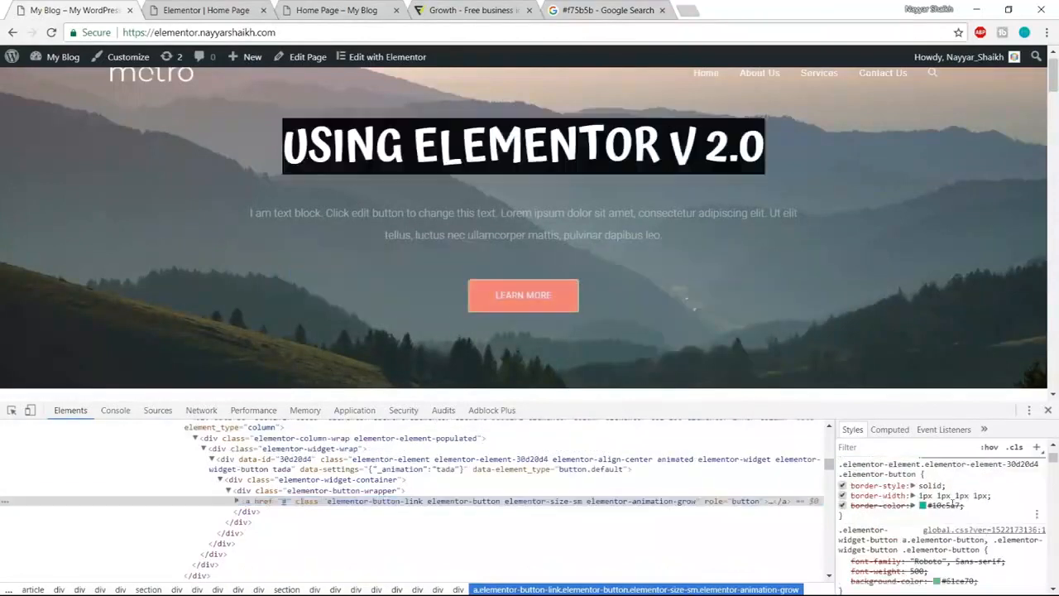
left_click(930, 505)
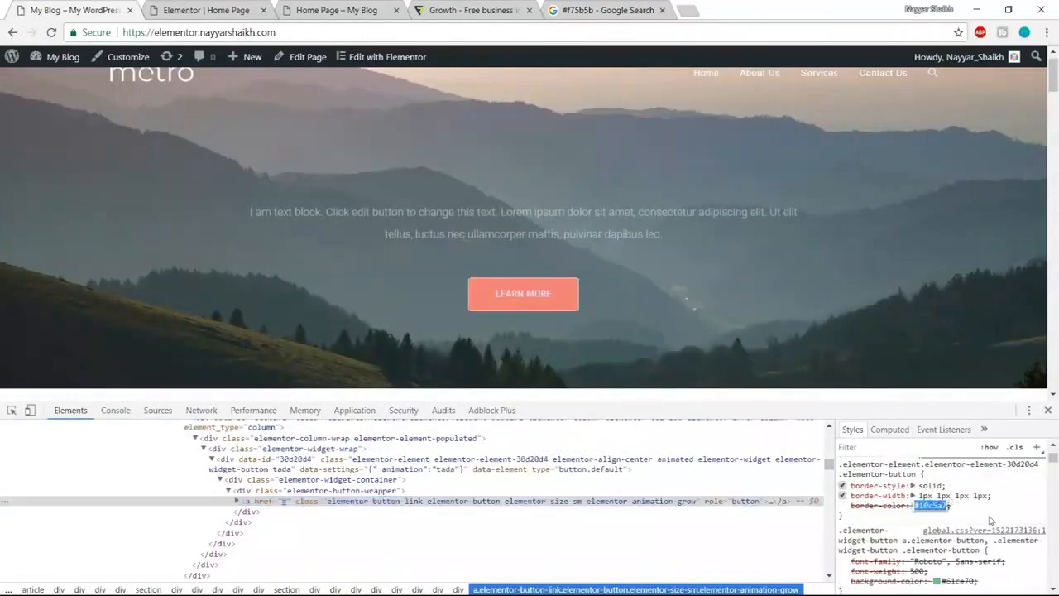
key("ctrl+c")
- Add #10c5a7 after #f75b5b in the Google search box
left_click(604, 10)
left_click(263, 75)
key("ctrl+v")
left_click_drag(263, 75, 142, 74)
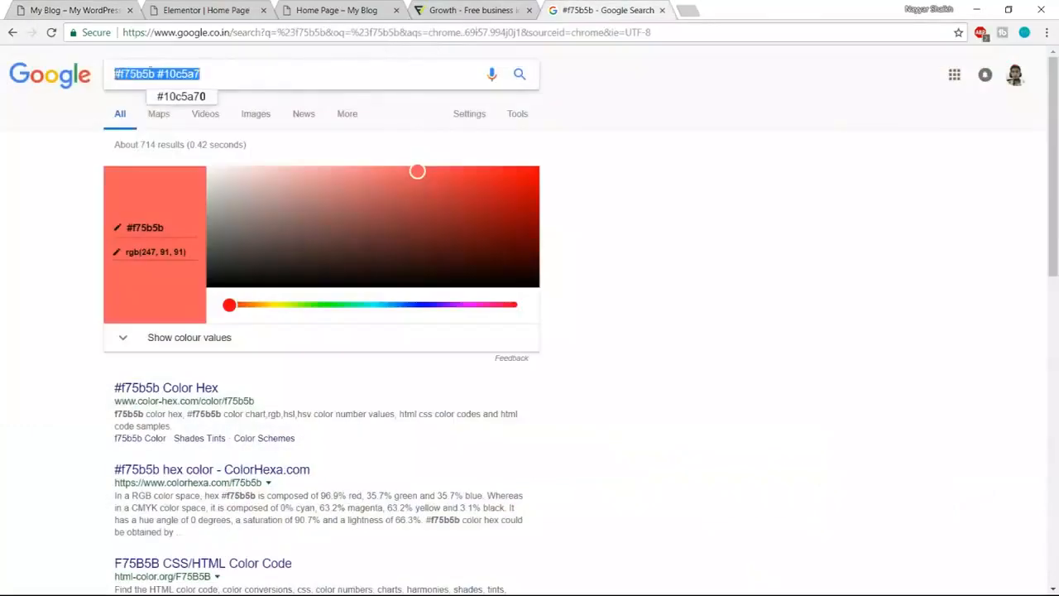
left_click(165, 73)
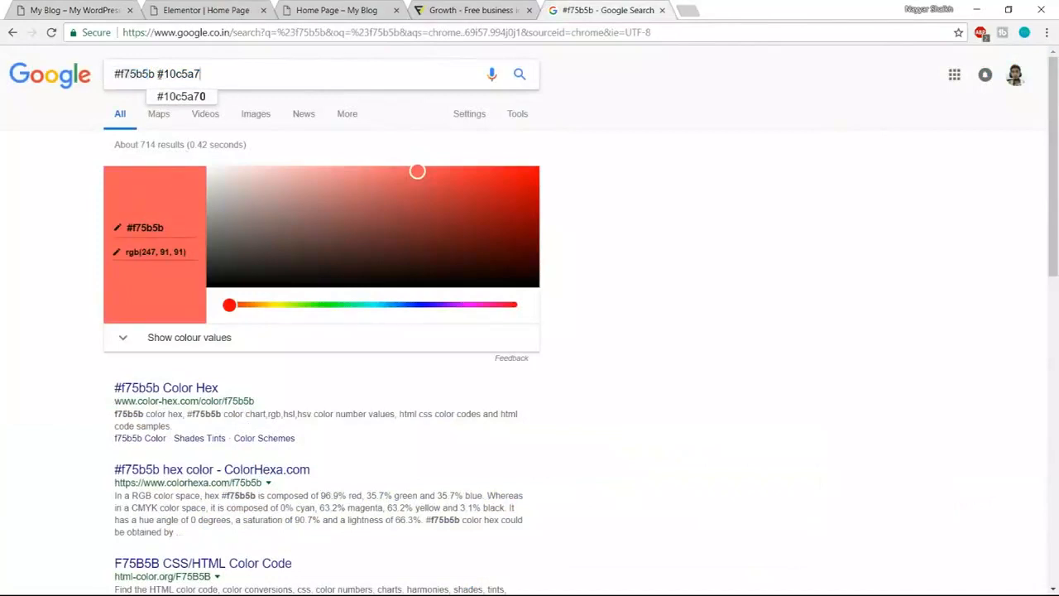
left_click(746, 161)
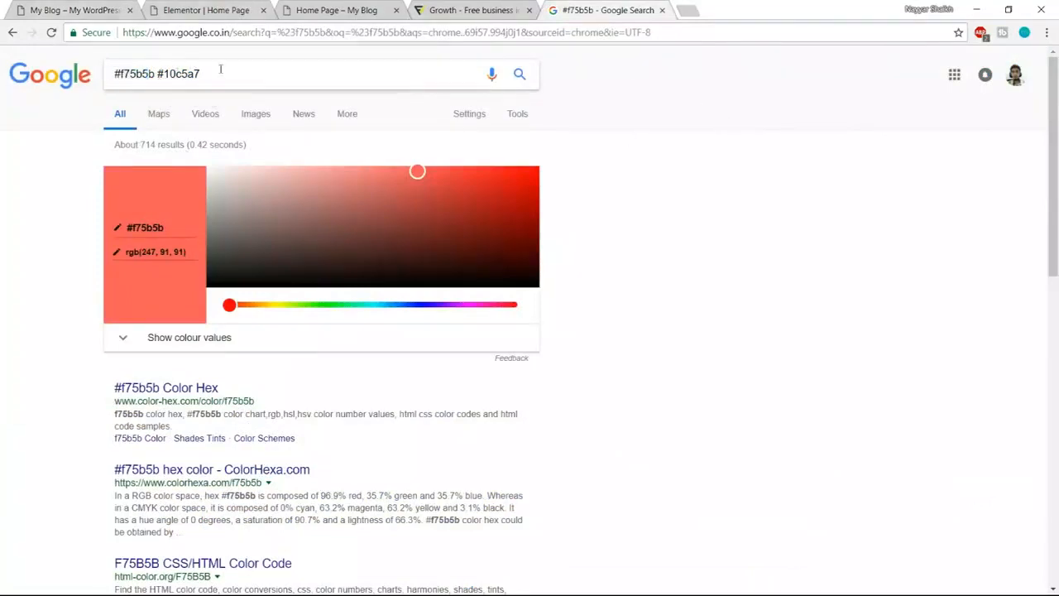
- Close DevTools on the blog page and return to the Flaticon Growth icon editor
left_click(63, 8)
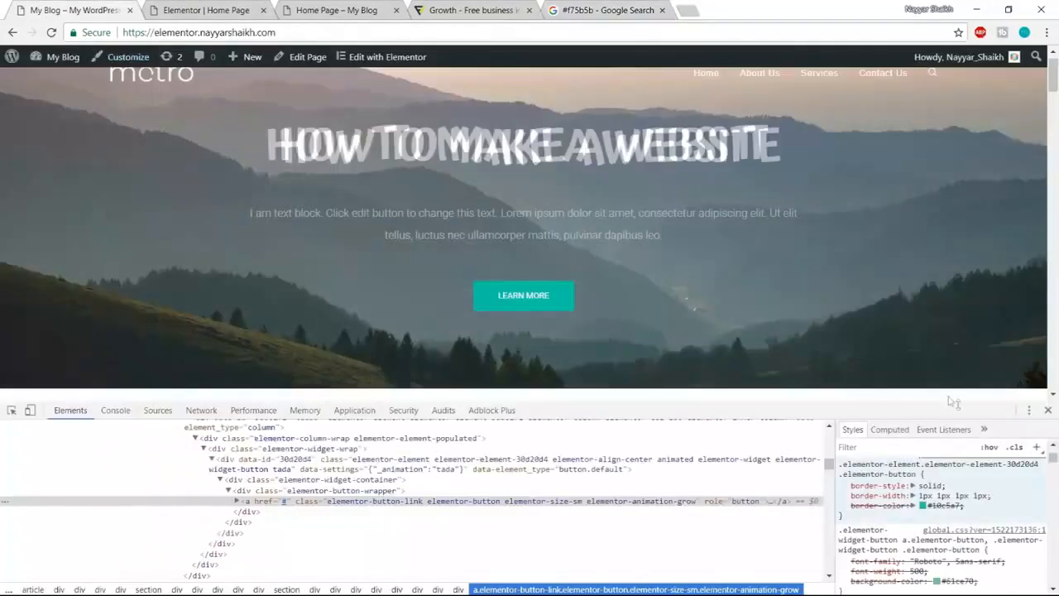
left_click(1048, 410)
left_click(421, 31)
left_click(468, 9)
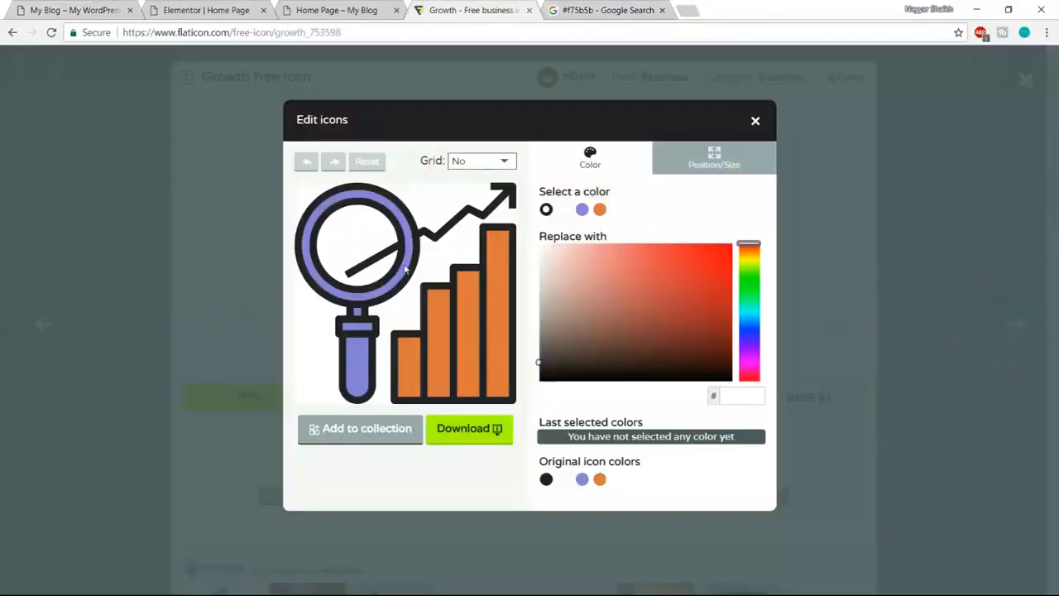
- Recolour the Growth icon's purple magnifier from 827ED9 to coral f75b5b
left_click(359, 366)
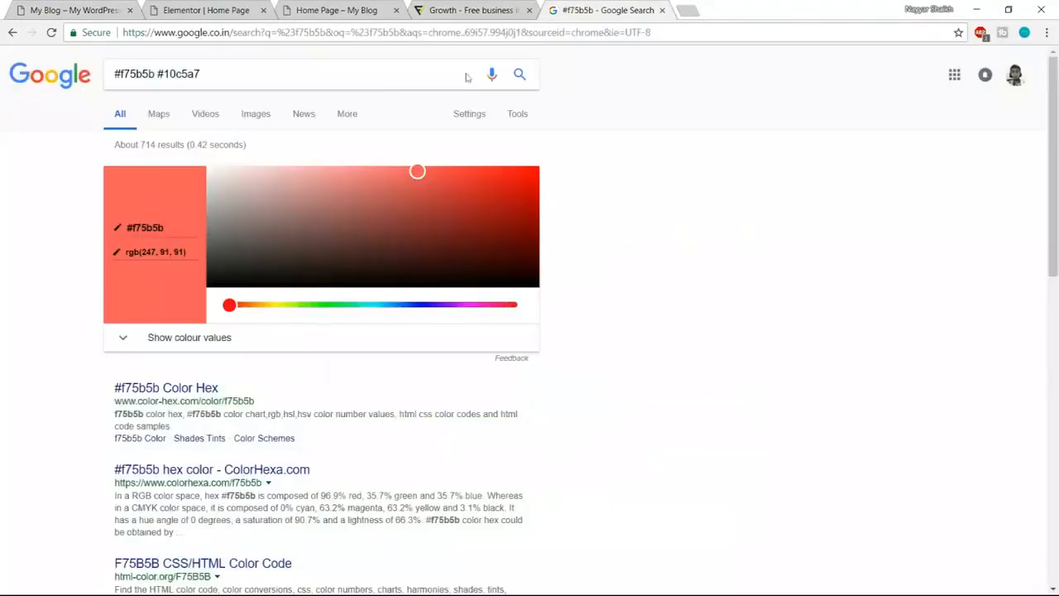
left_click(595, 10)
left_click(207, 10)
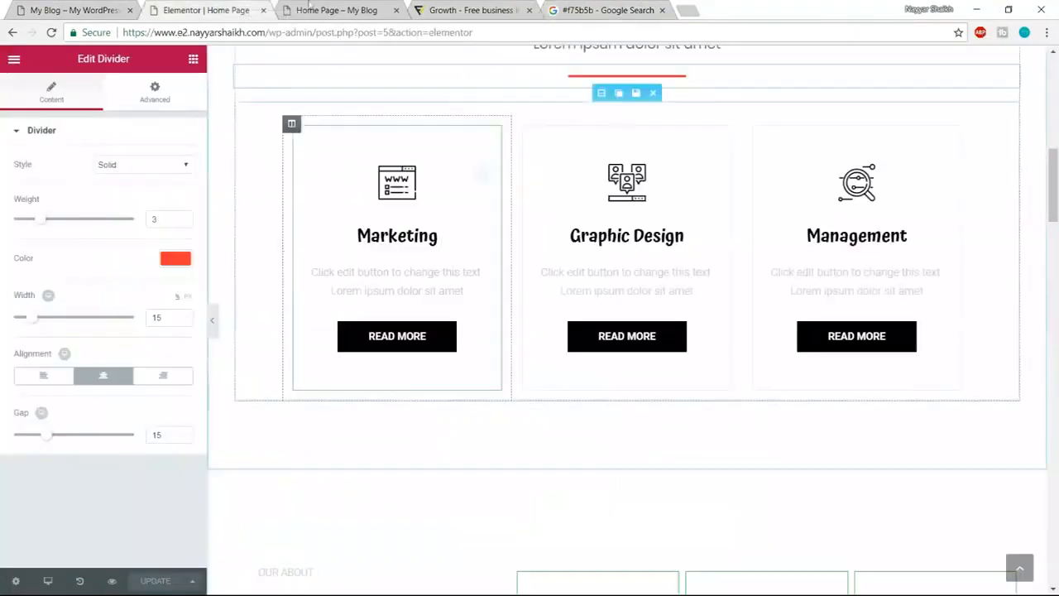
left_click(34, 10)
scroll(416, 356, "down", 5)
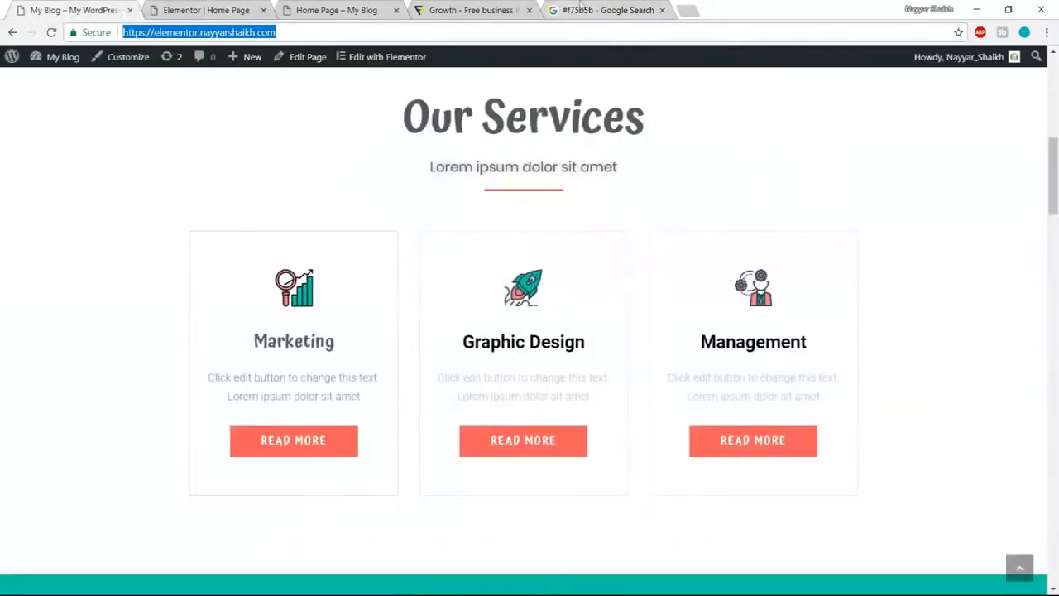
left_click(579, 10)
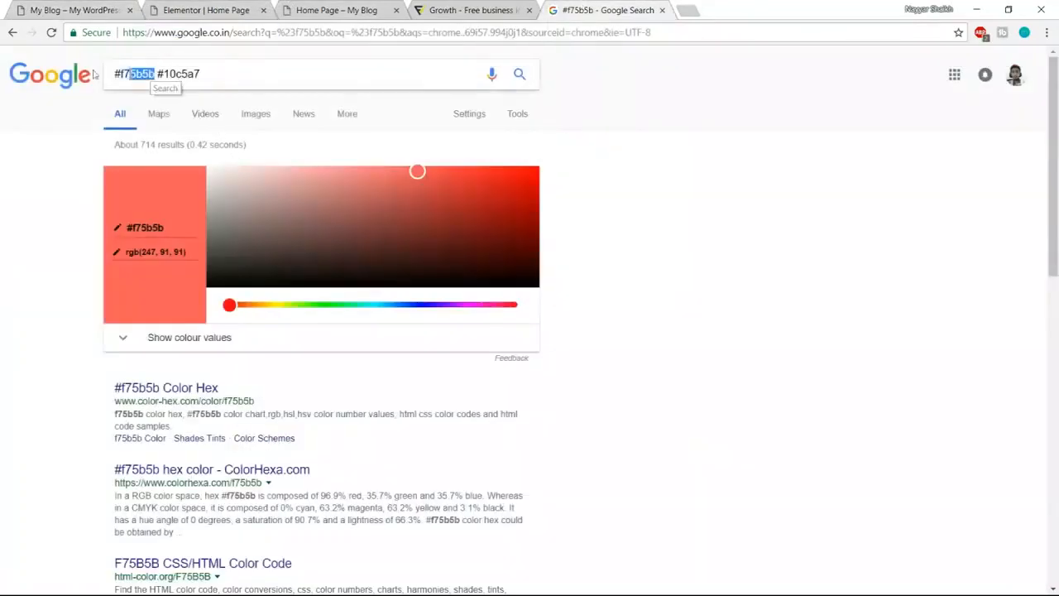
left_click_drag(94, 73, 86, 75)
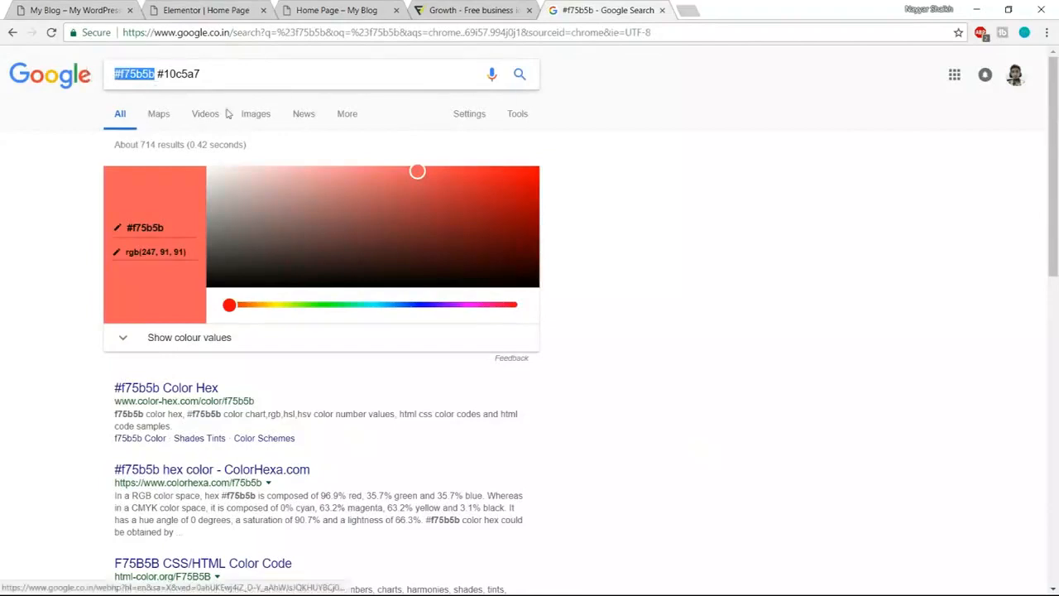
left_click(465, 10)
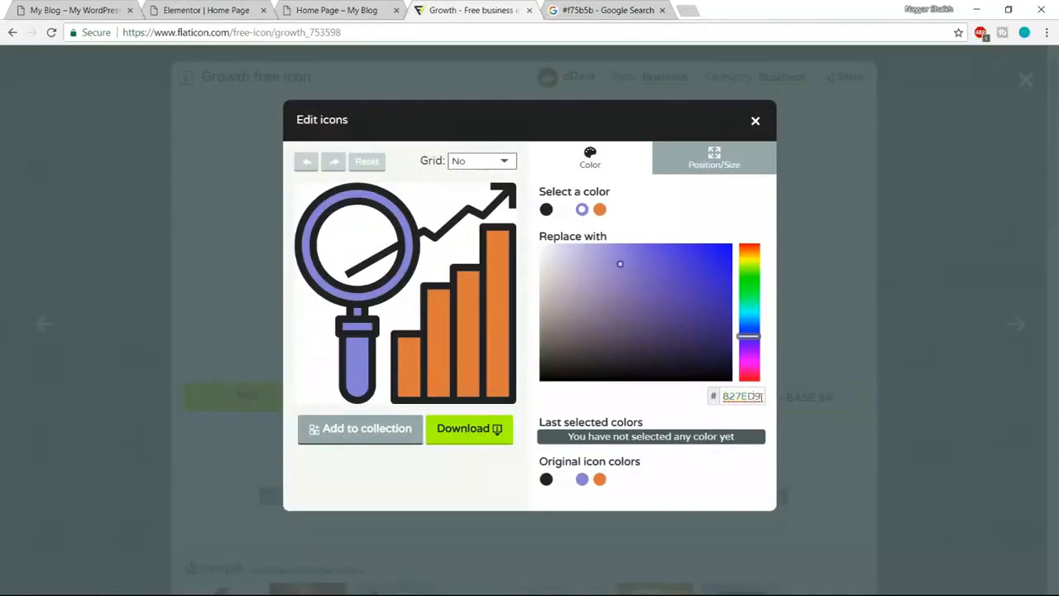
left_click(615, 26)
left_click(601, 10)
left_click(123, 74)
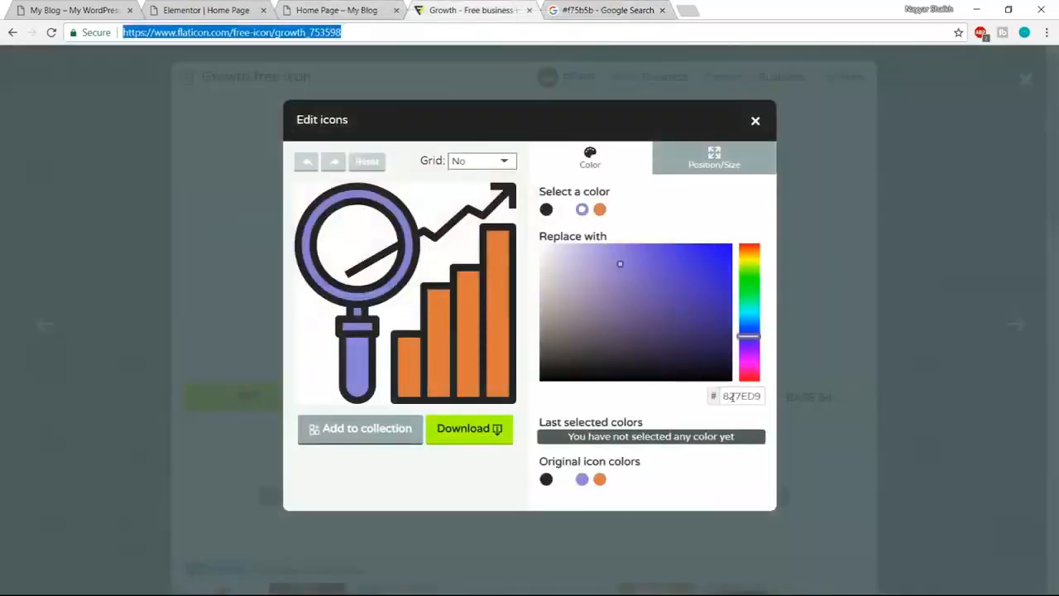
left_click_drag(724, 396, 764, 397)
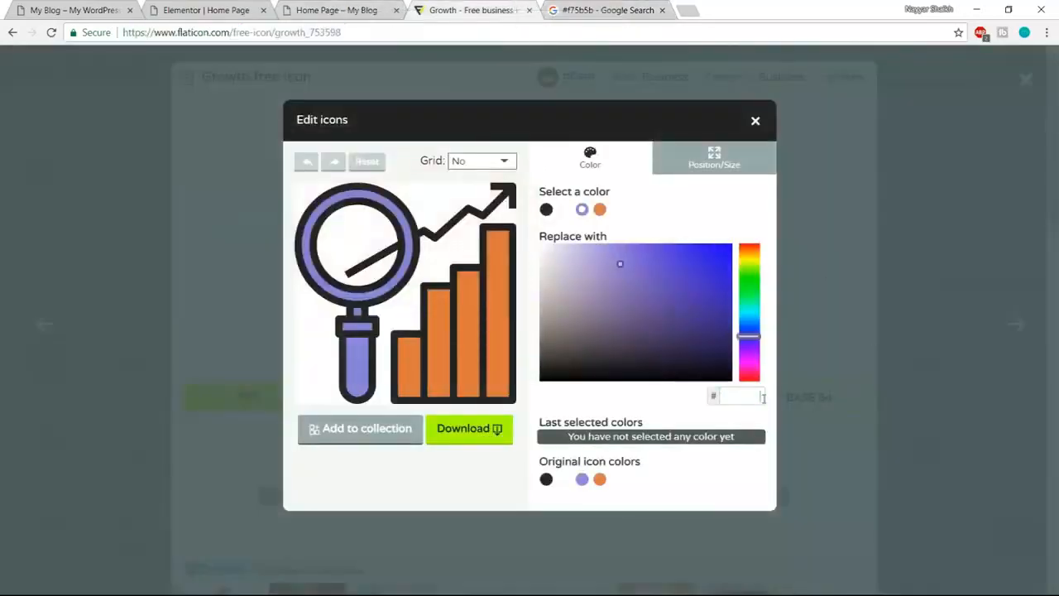
key("ctrl+v")
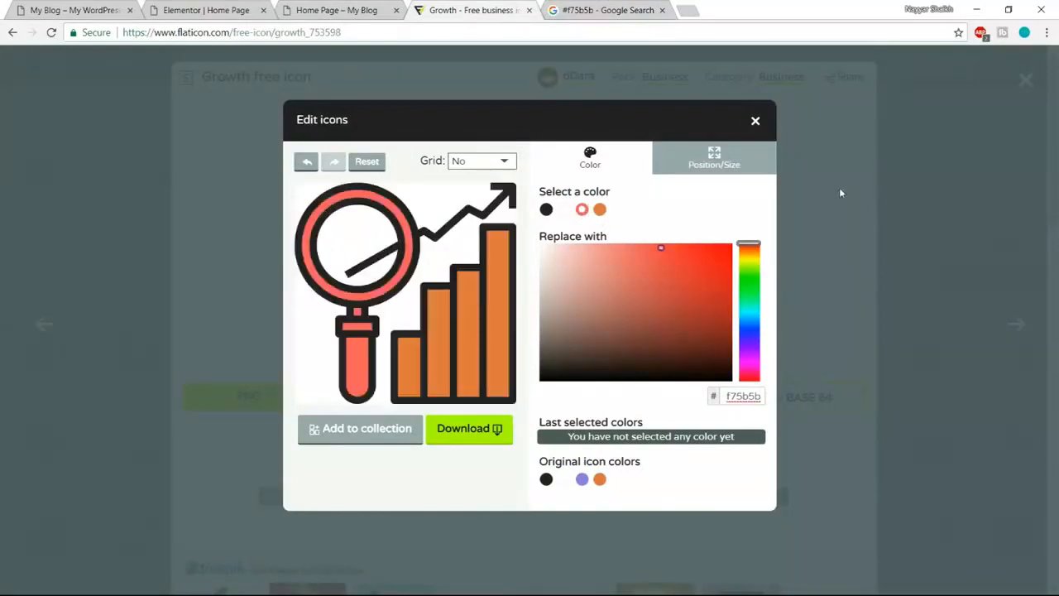
- Recolour the orange bar chart to teal 10c5a7 and compare with the live site
left_click(501, 284)
key("ctrl+Tab")
left_click(228, 71)
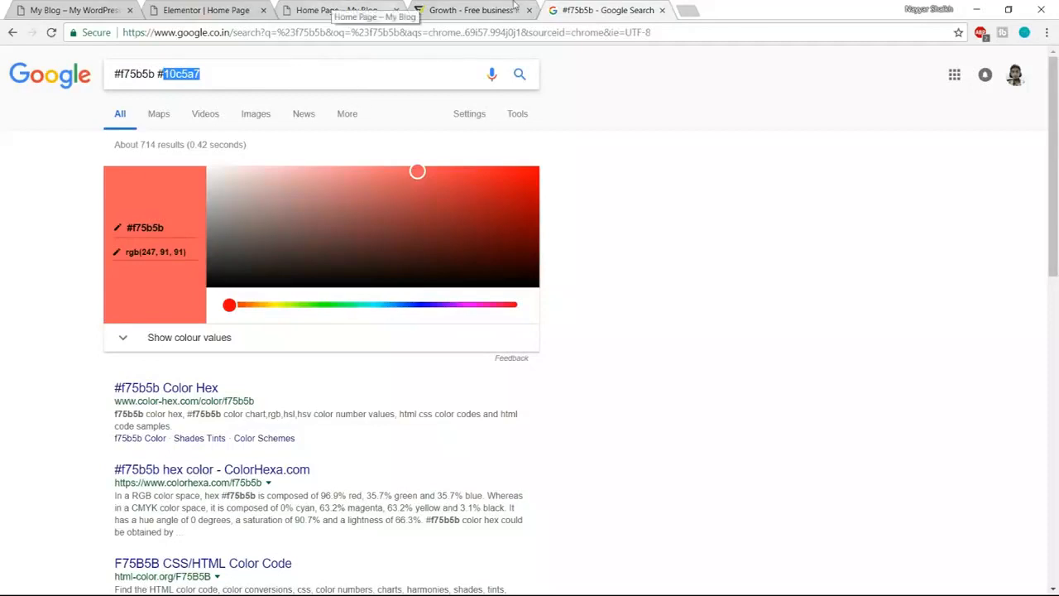
left_click(473, 10)
key("ctrl+v")
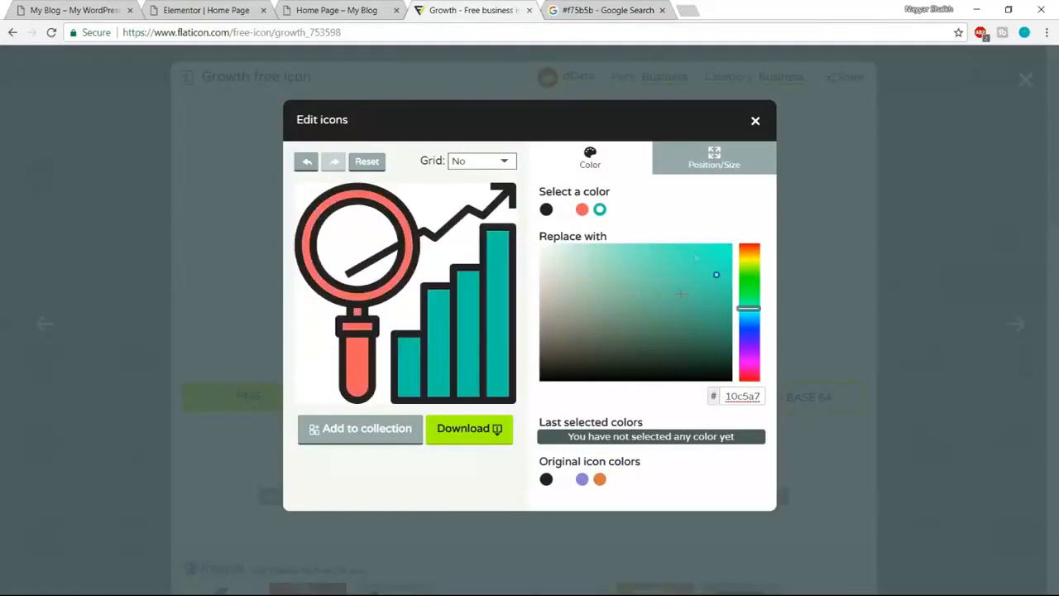
left_click(106, 7)
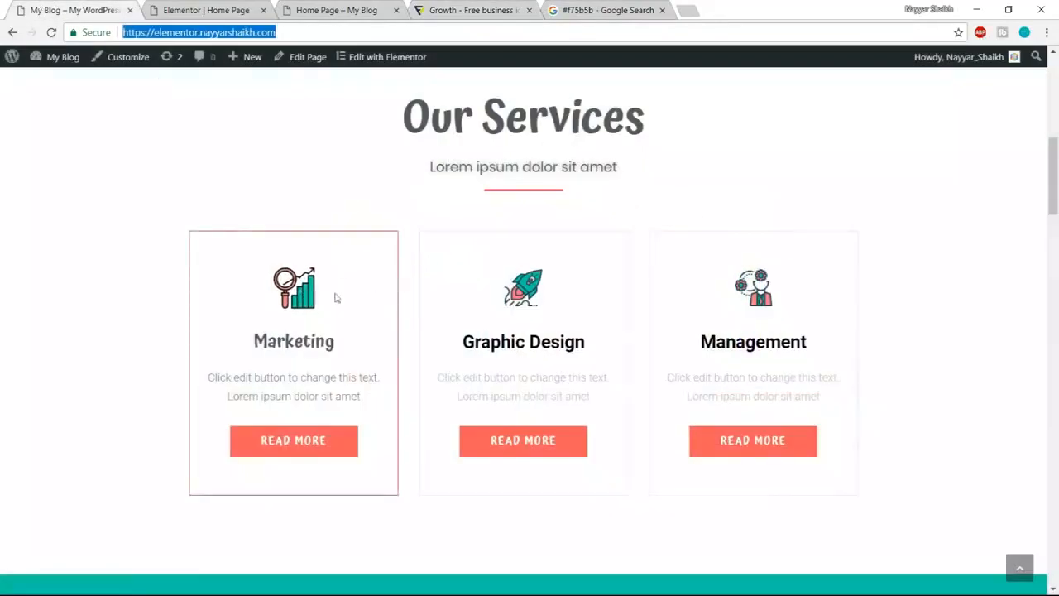
left_click(500, 6)
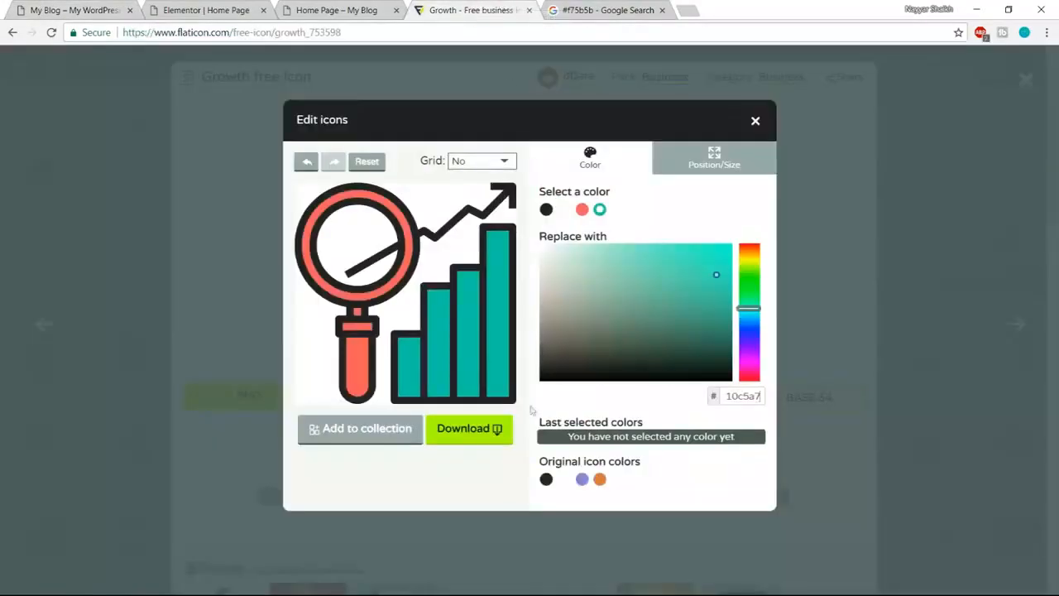
- Download the recoloured Growth icon as a 256 px PNG, growth (3).png, then close its tab
left_click(473, 441)
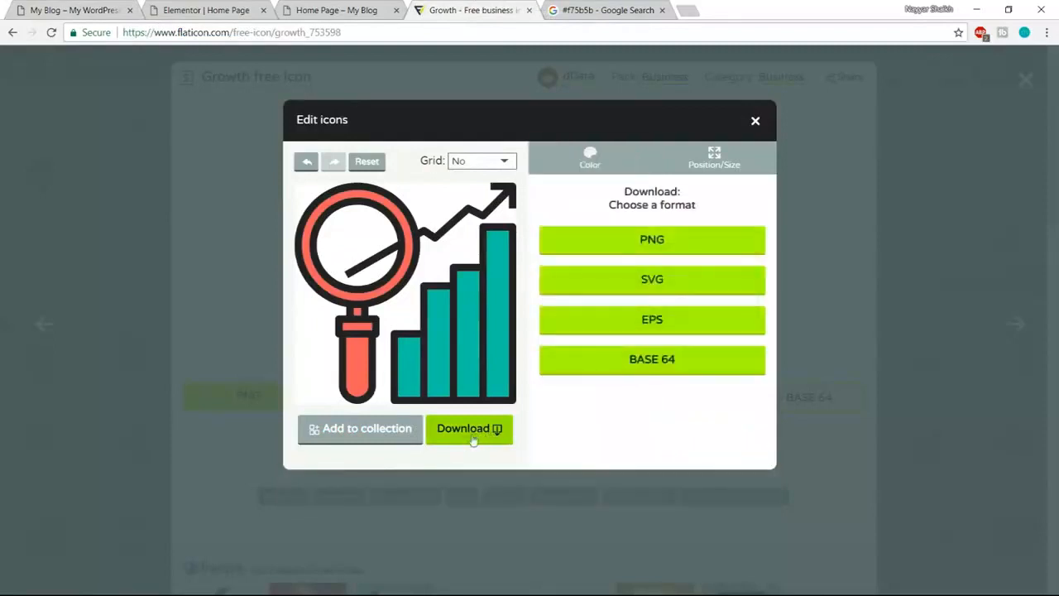
left_click(681, 246)
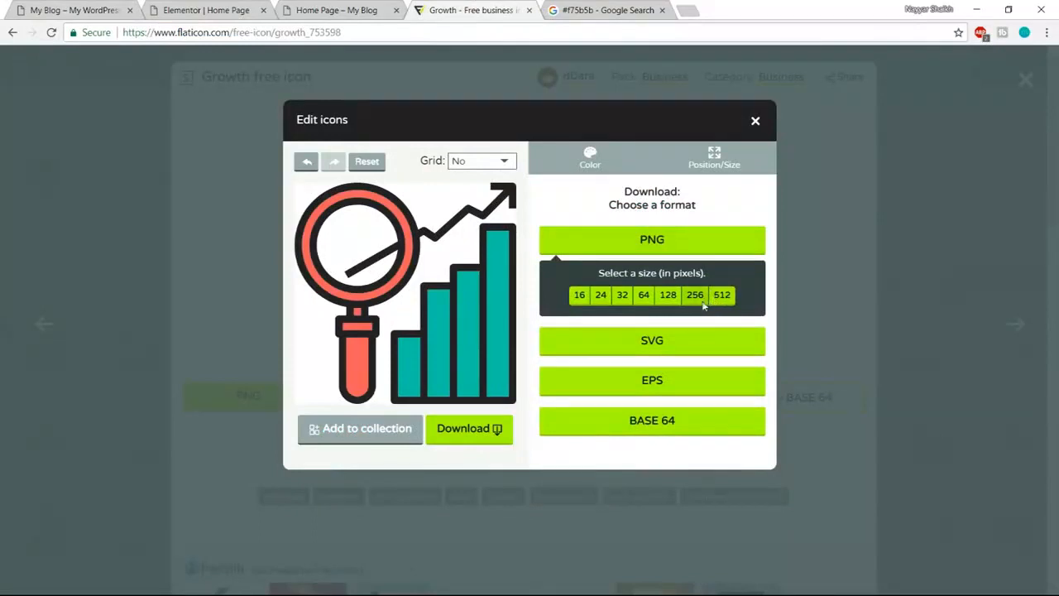
left_click(699, 302)
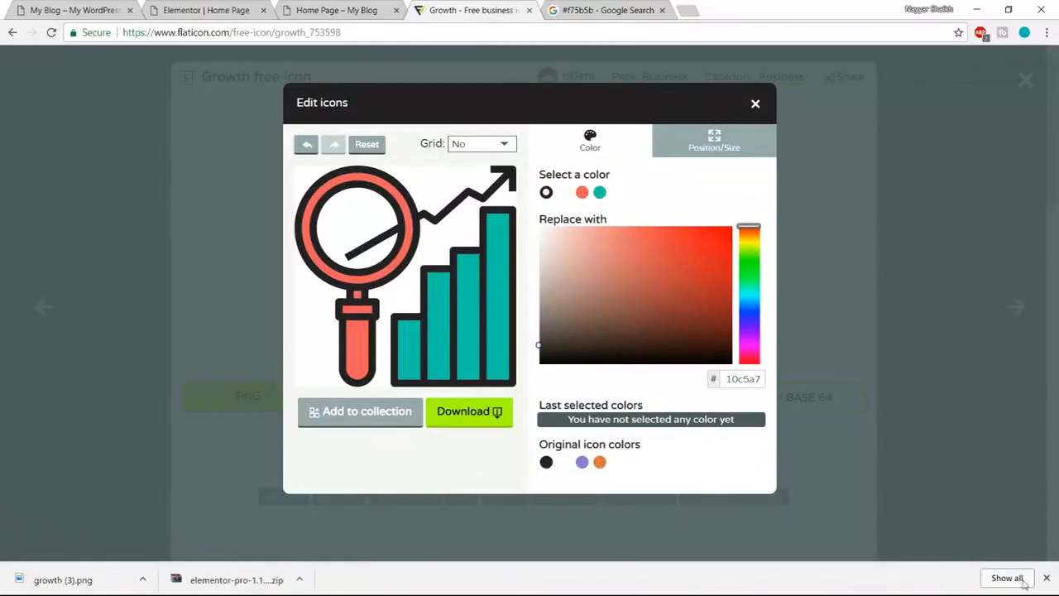
left_click(1047, 578)
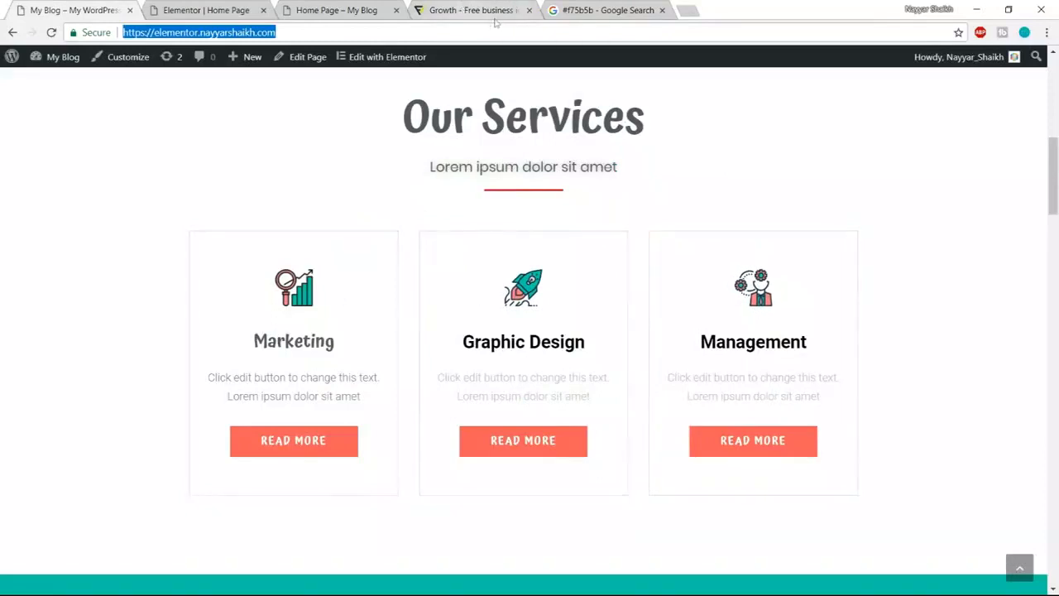
left_click(526, 13)
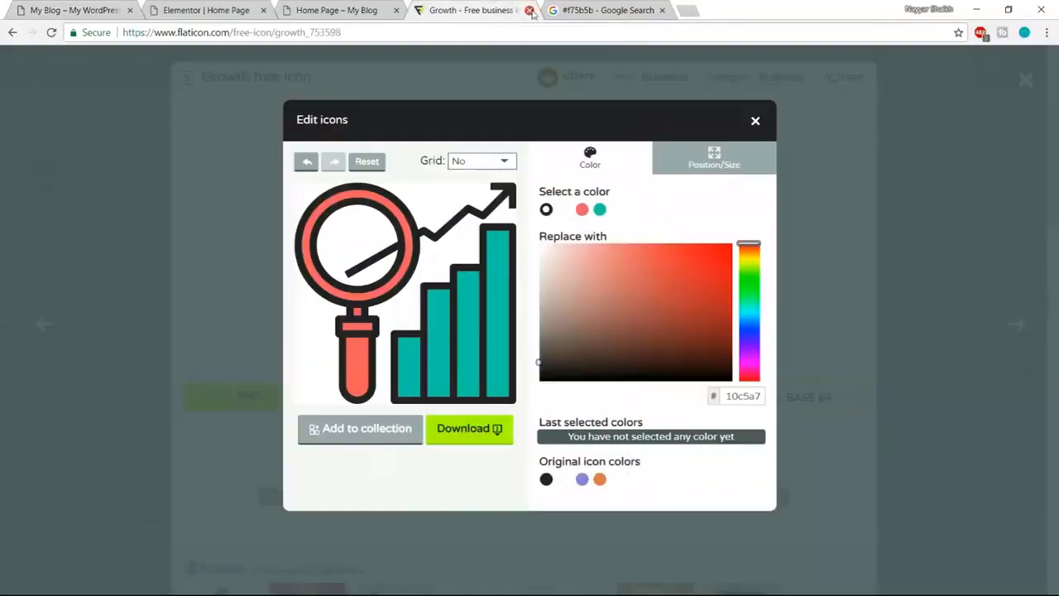
left_click(530, 11)
left_click(211, 10)
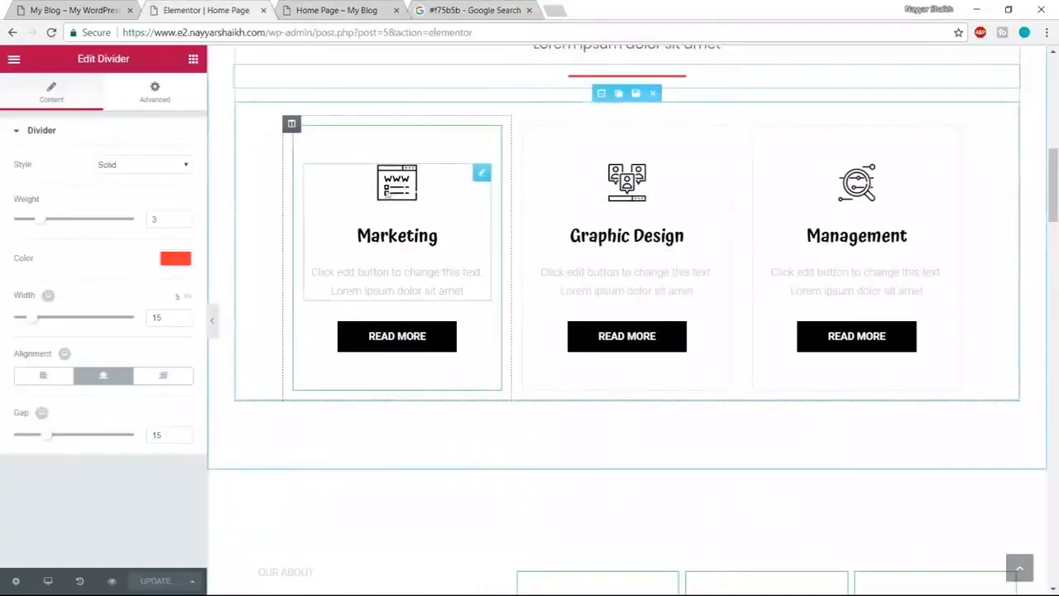
- Upload growth-2, planning-1 and startup-1, and set growth-2 as the Marketing card image
left_click(400, 188)
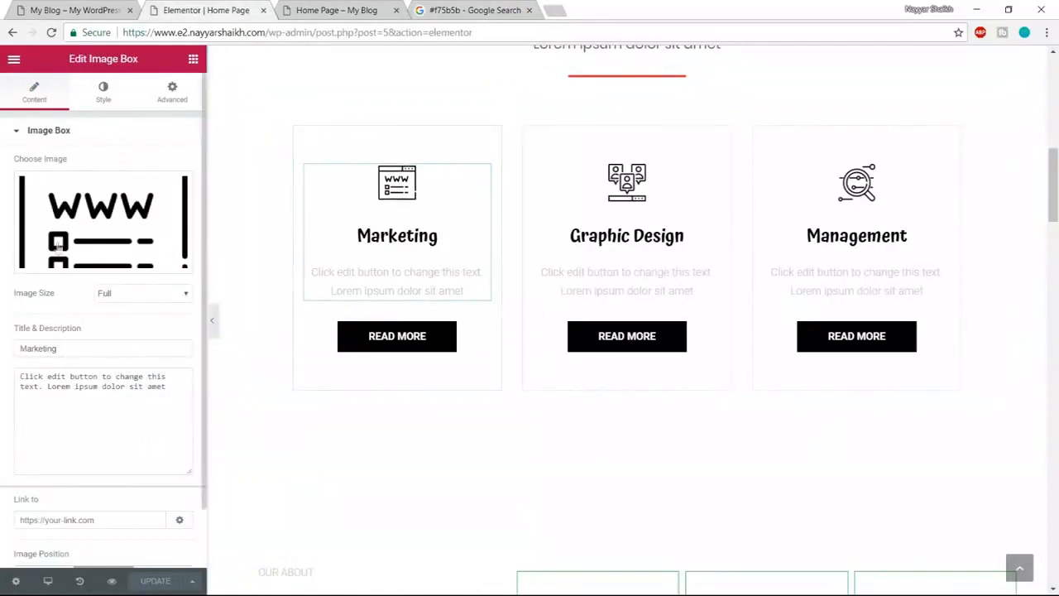
left_click(102, 258)
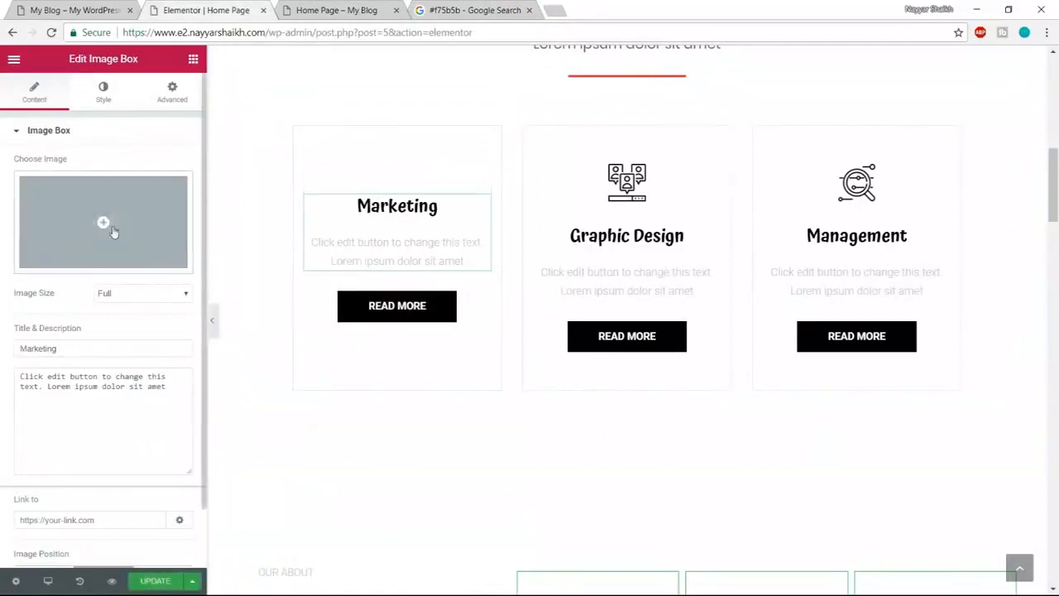
left_click(113, 233)
left_click(51, 118)
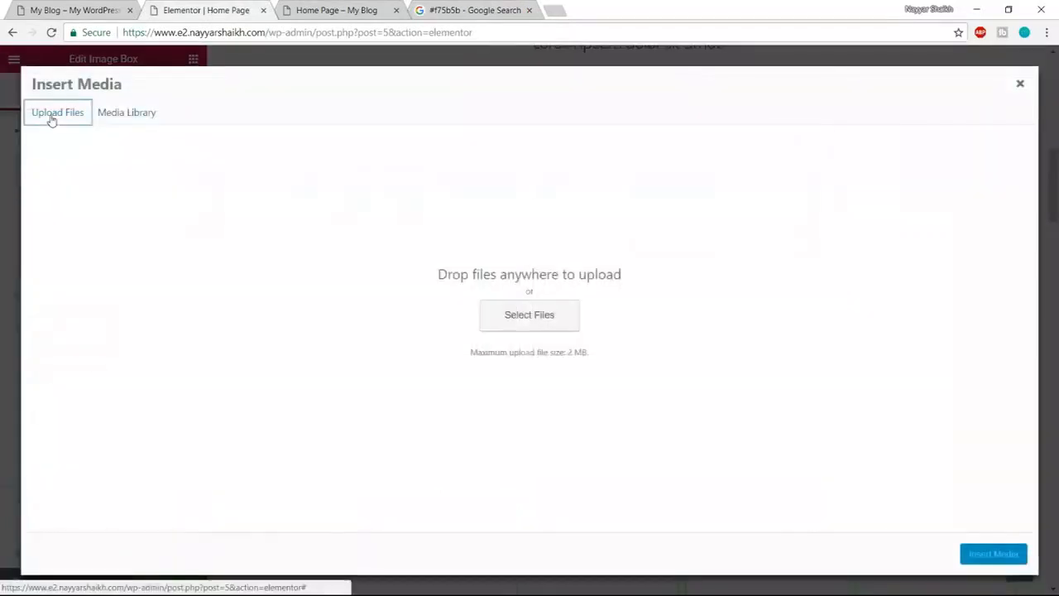
left_click(491, 315)
scroll(388, 285, "down", 3)
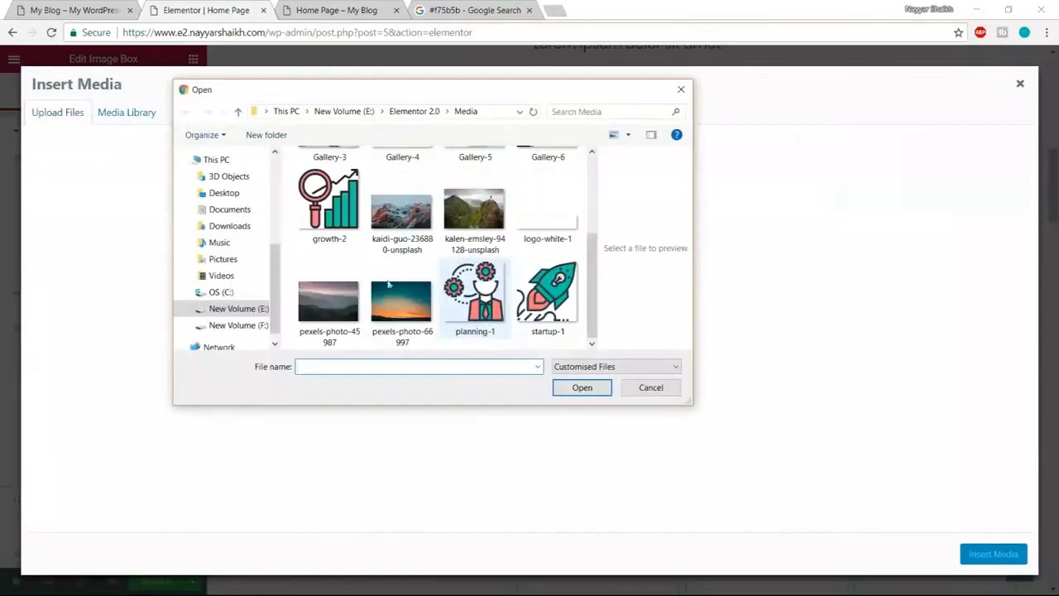
left_click(328, 202)
left_click(474, 296, "ctrl")
left_click(547, 293, "ctrl")
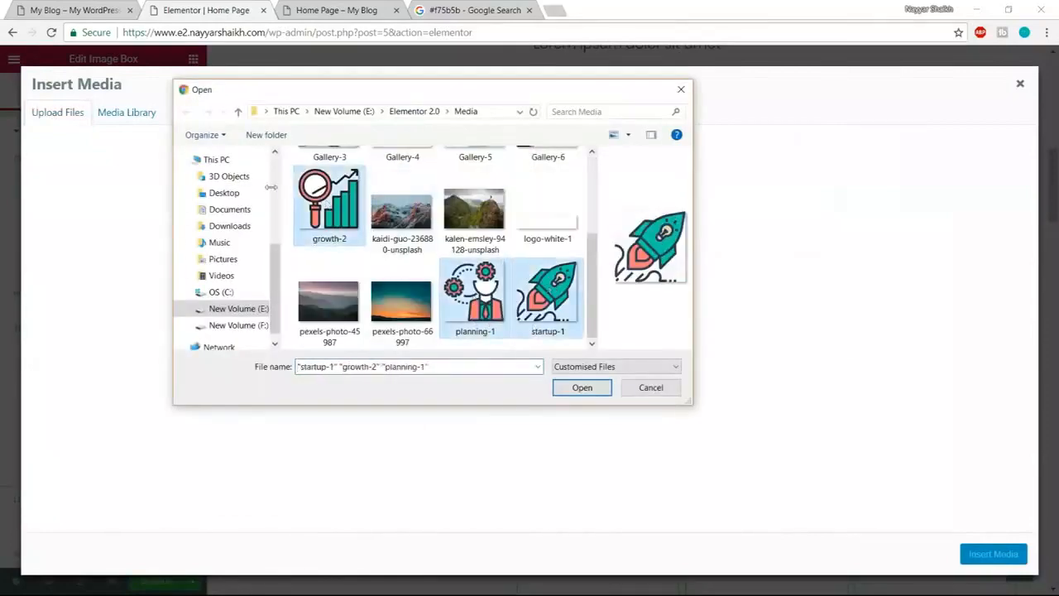
left_click(592, 388)
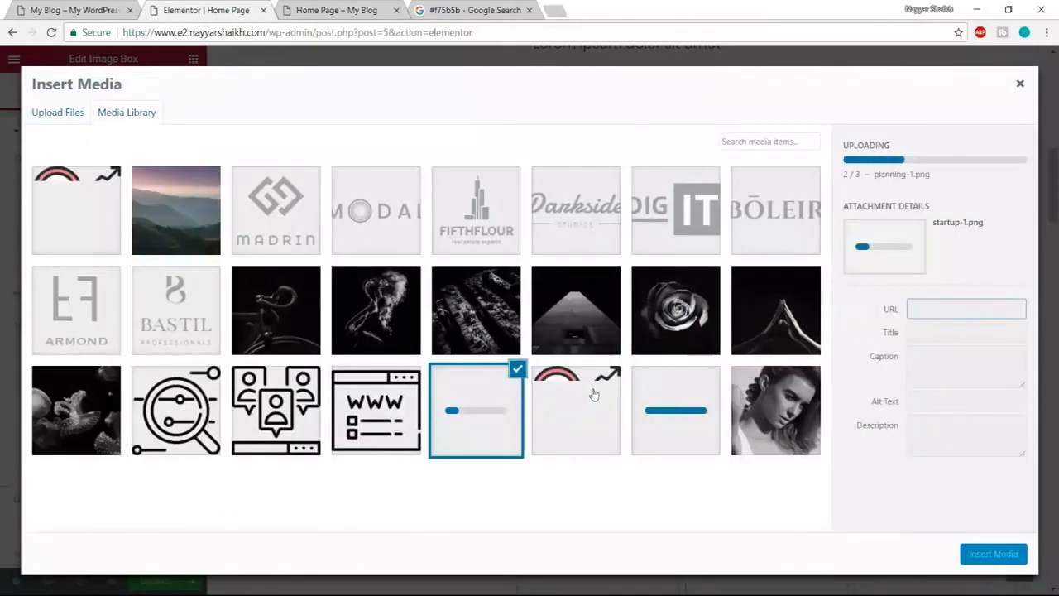
left_click(281, 217)
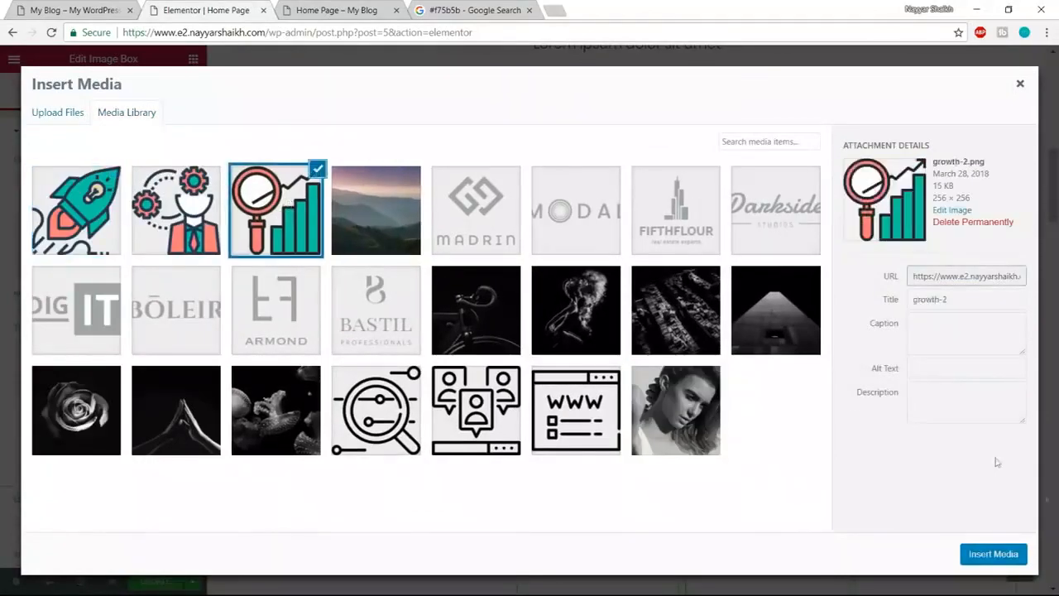
left_click(1009, 562)
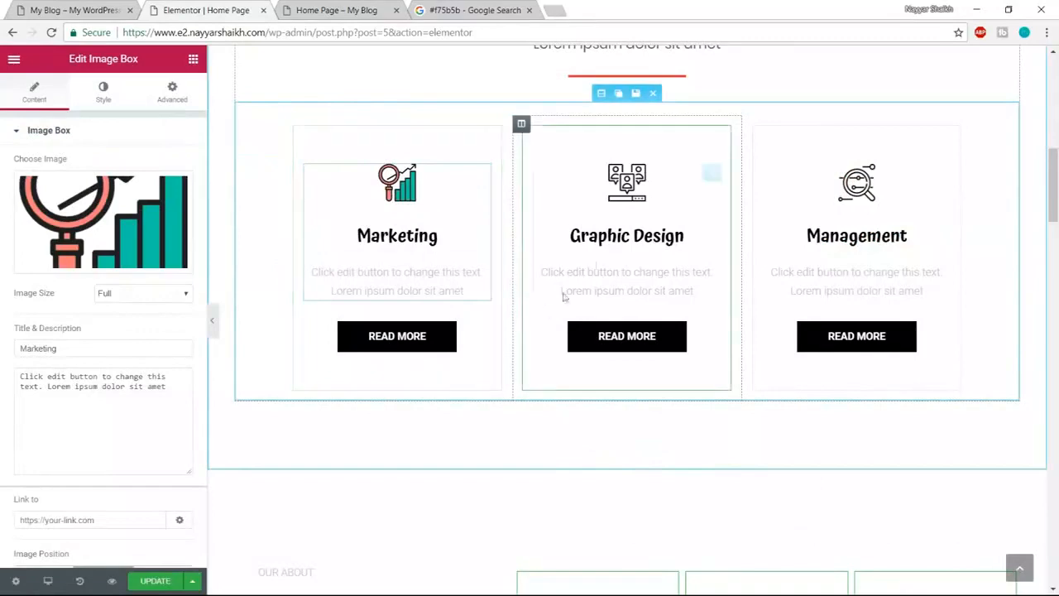
- Replace the Graphic Design card's image with the startup-1 rocket icon
left_click(640, 197)
left_click(120, 264)
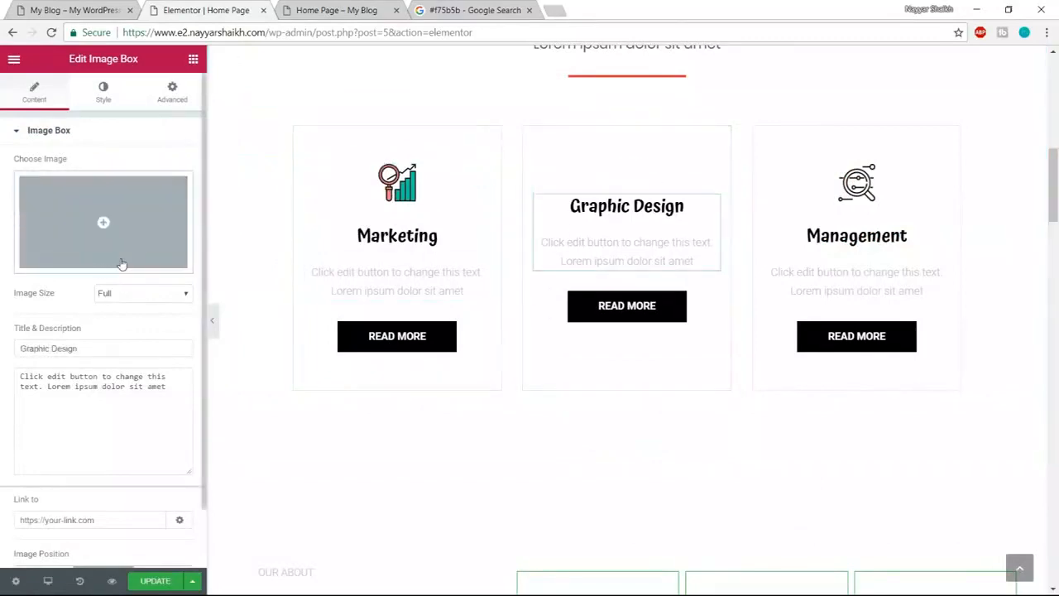
left_click(88, 215)
left_click(119, 209)
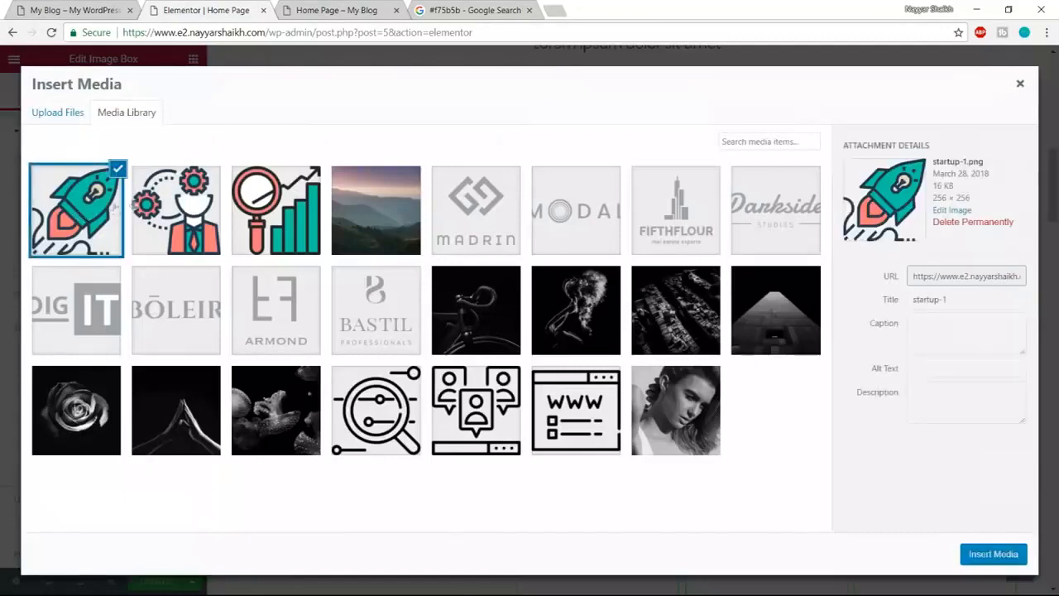
left_click(991, 560)
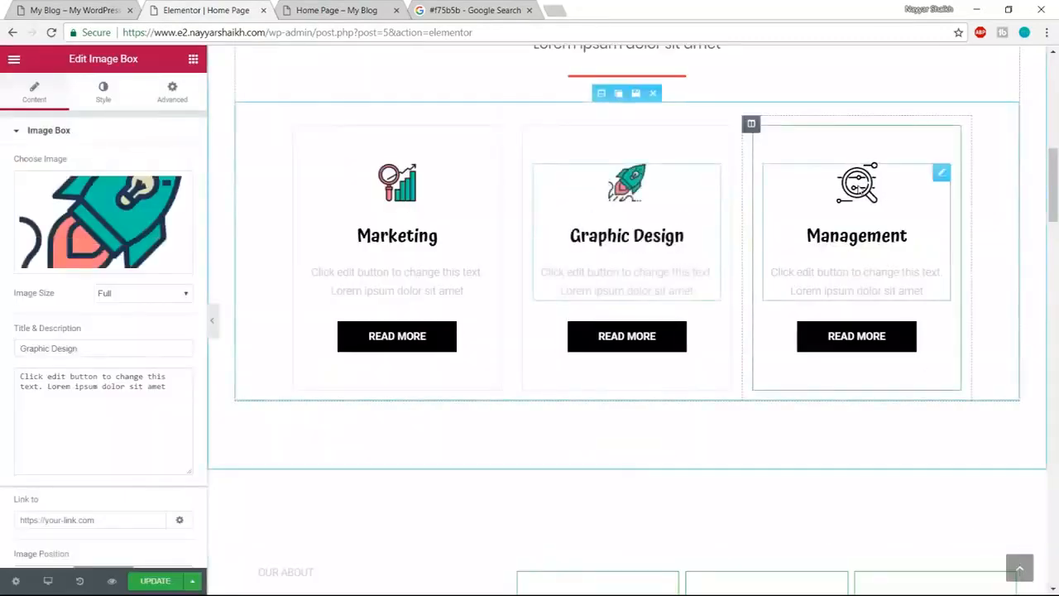
- Set the Management card's image to the planning-1 icon
left_click(941, 172)
left_click(139, 255)
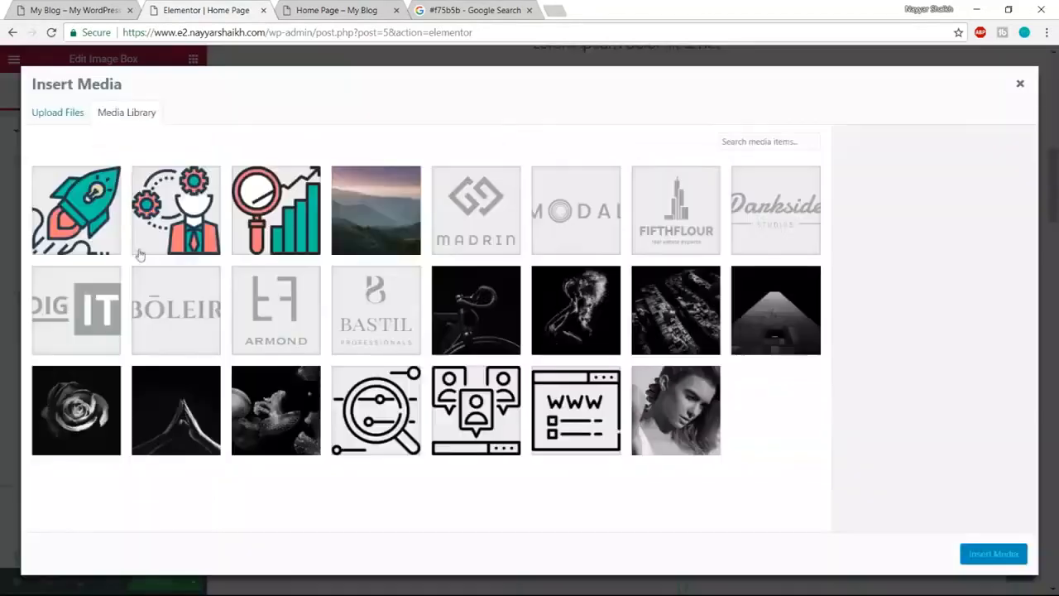
left_click(211, 210)
left_click(991, 553)
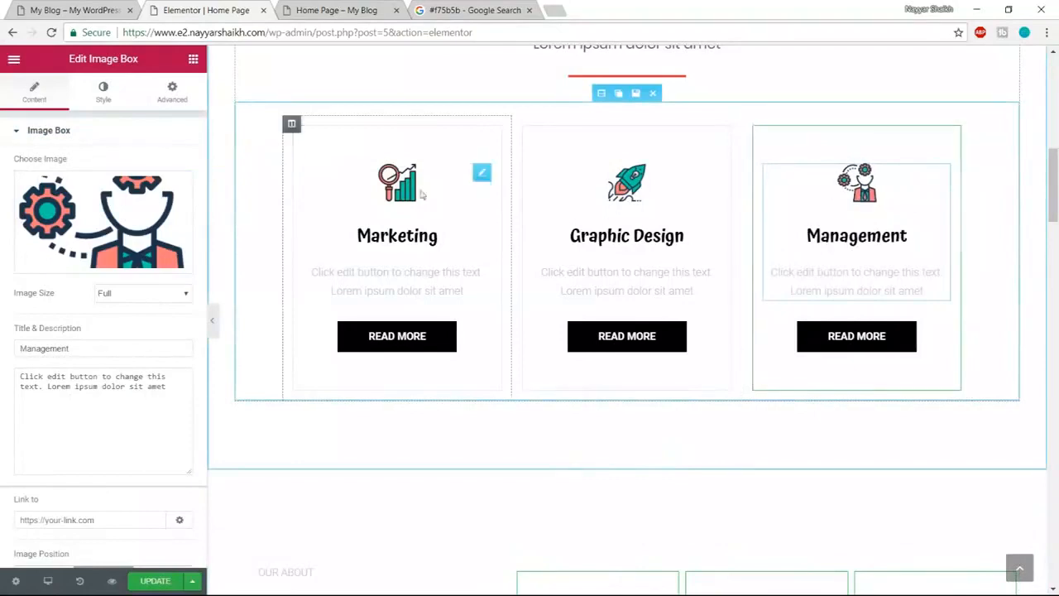
- Check the new icons on the live page, then retitle the Marketing card 'Technology'
left_click(56, 7)
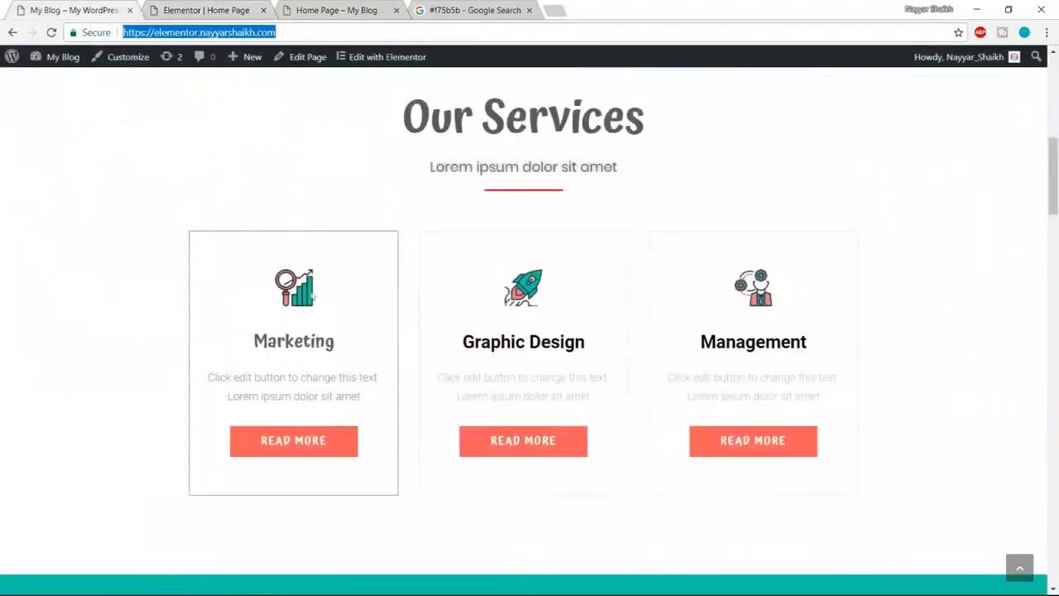
left_click(291, 8)
left_click(206, 10)
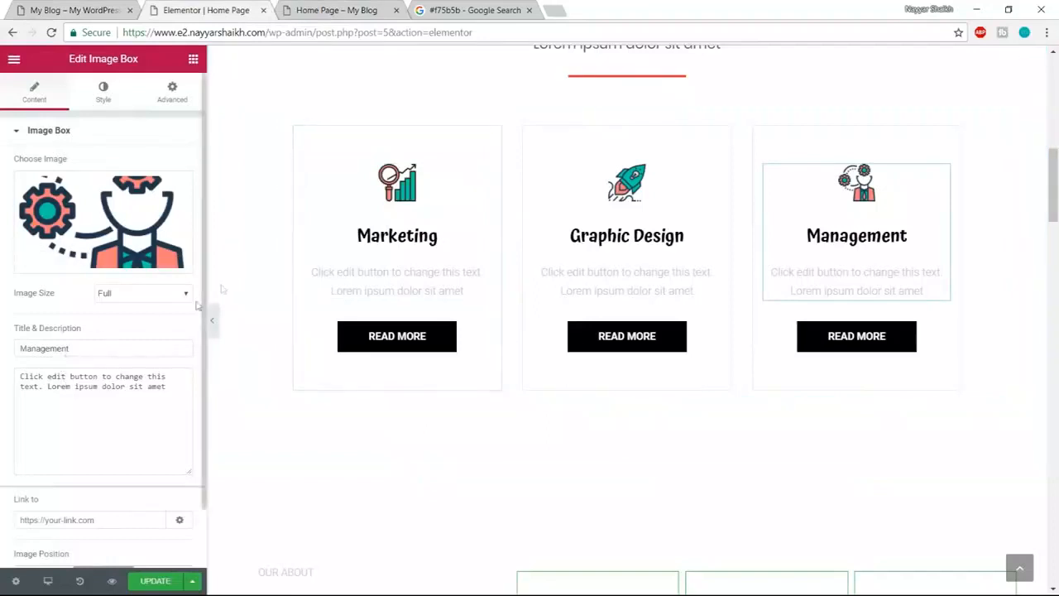
left_click(427, 196)
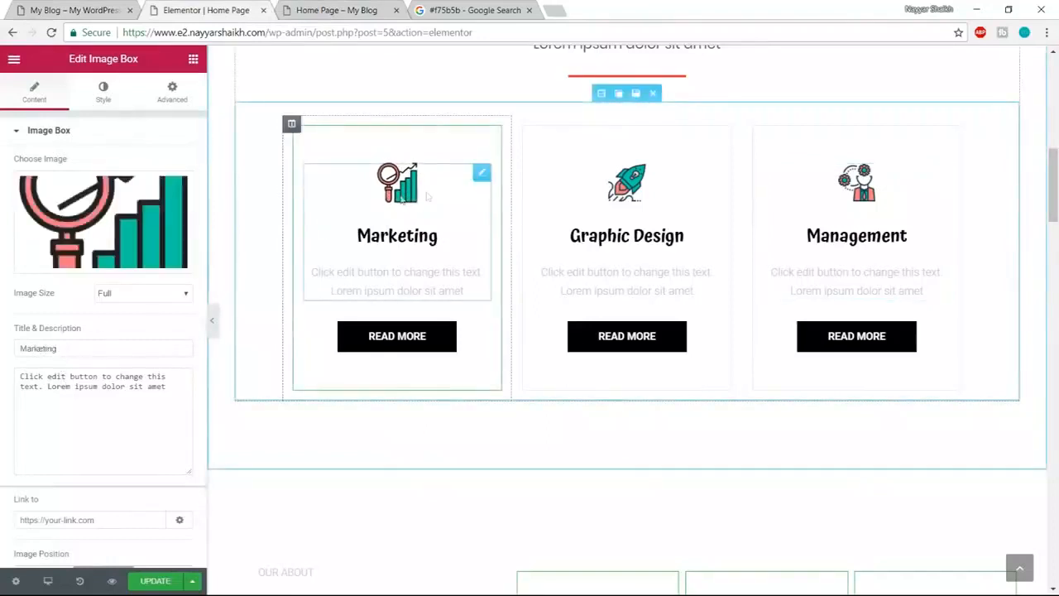
mouse_move(103, 247)
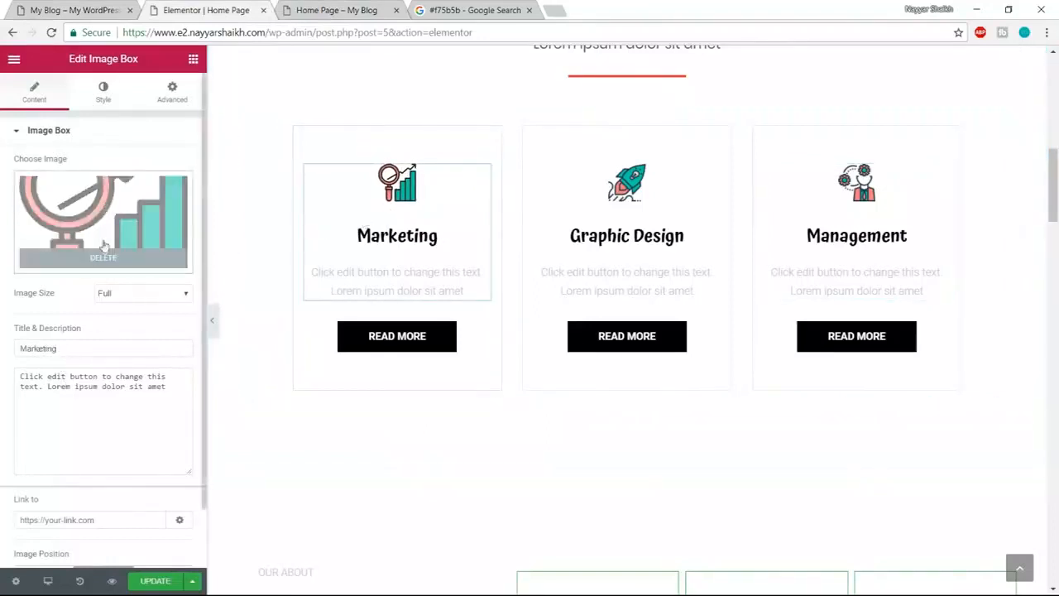
scroll(59, 281, "down", 1)
left_click_drag(78, 287, 19, 284)
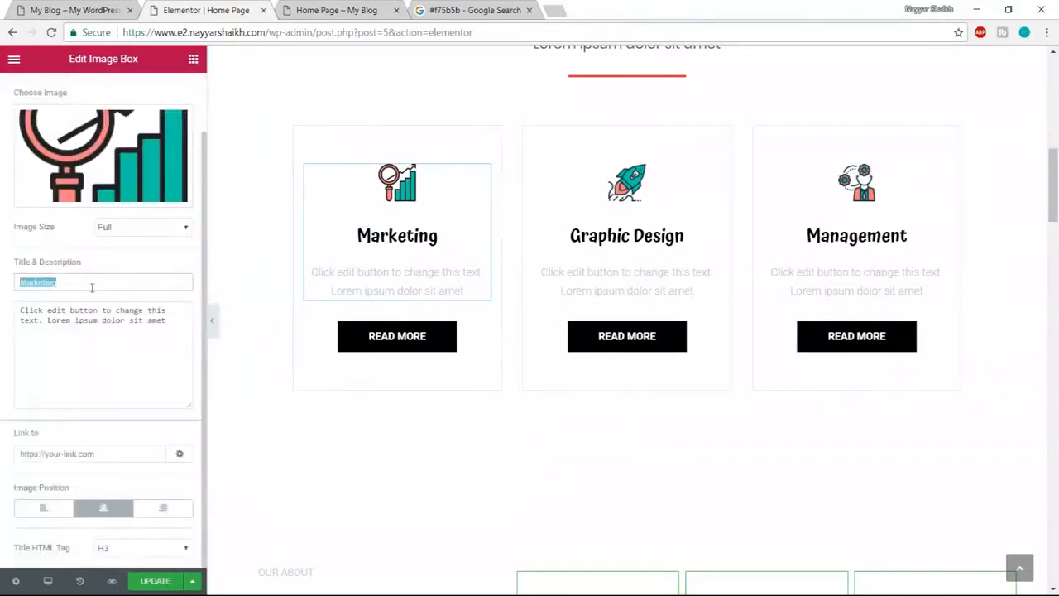
key("BackSpace")
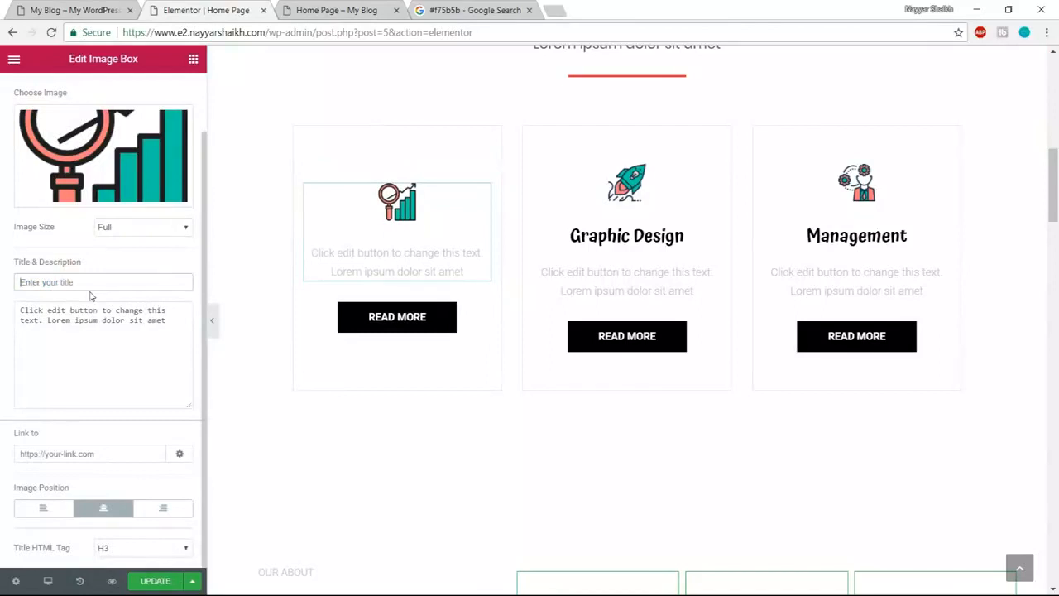
type("Technology")
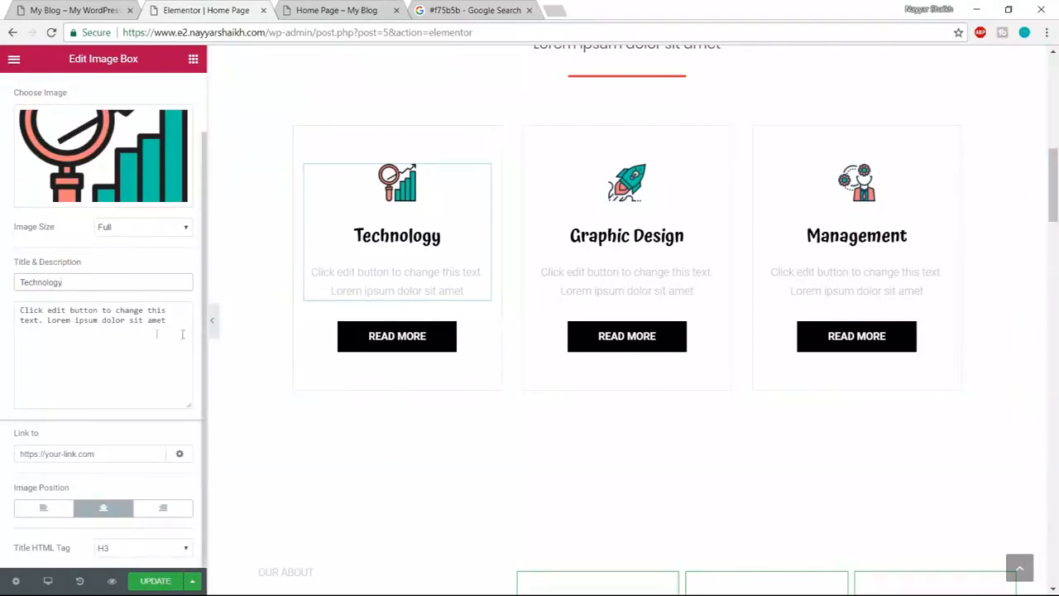
- Change the description to 'Lorem ipsum dolor sit amet, Lorem ipsum dolor sit amet'
left_click_drag(174, 334, 3, 308)
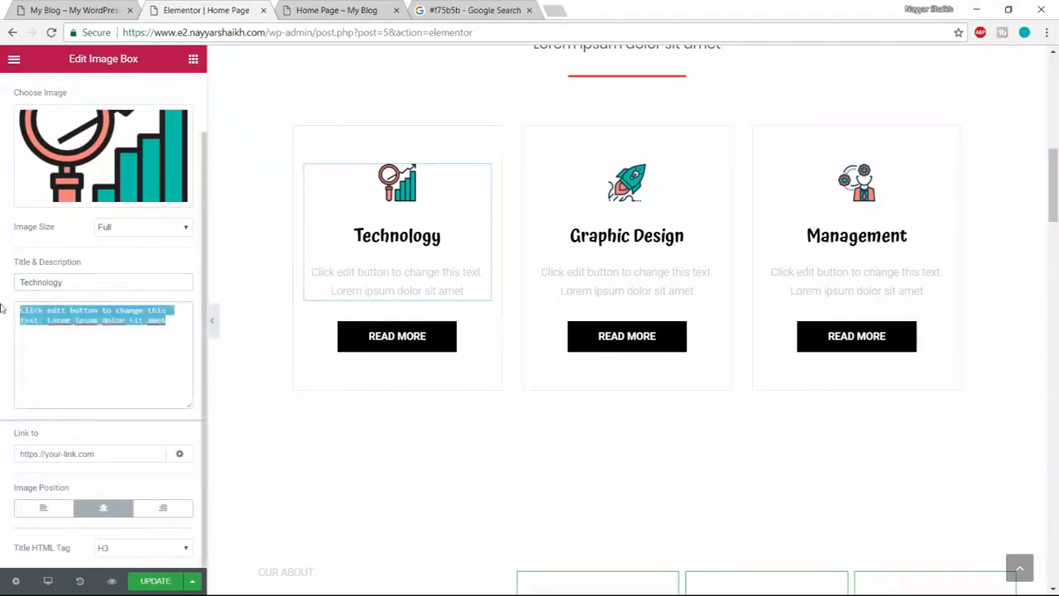
left_click(40, 322)
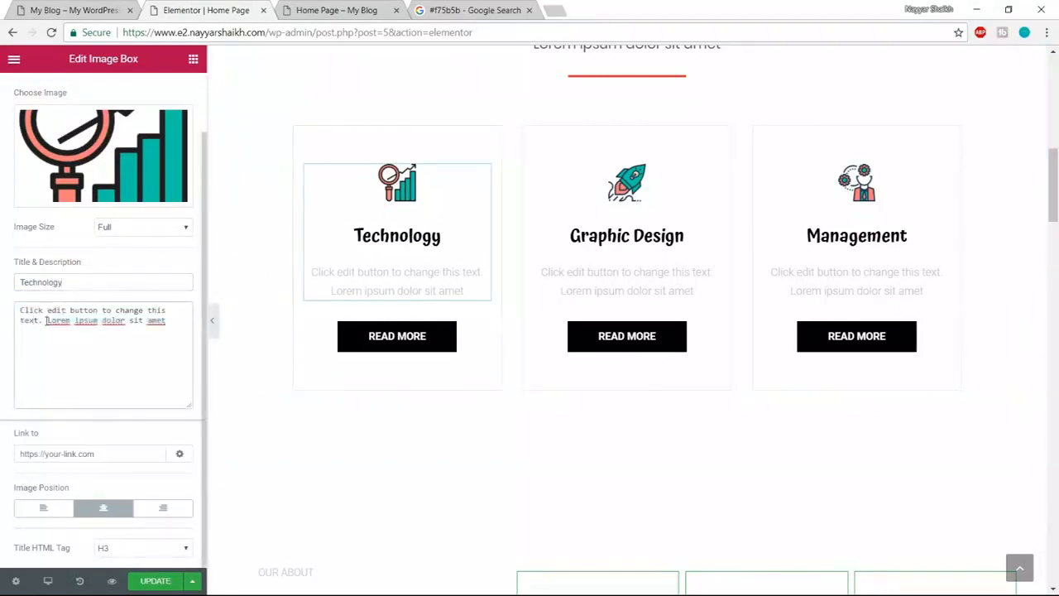
left_click_drag(46, 320, 2, 307)
key("BackSpace")
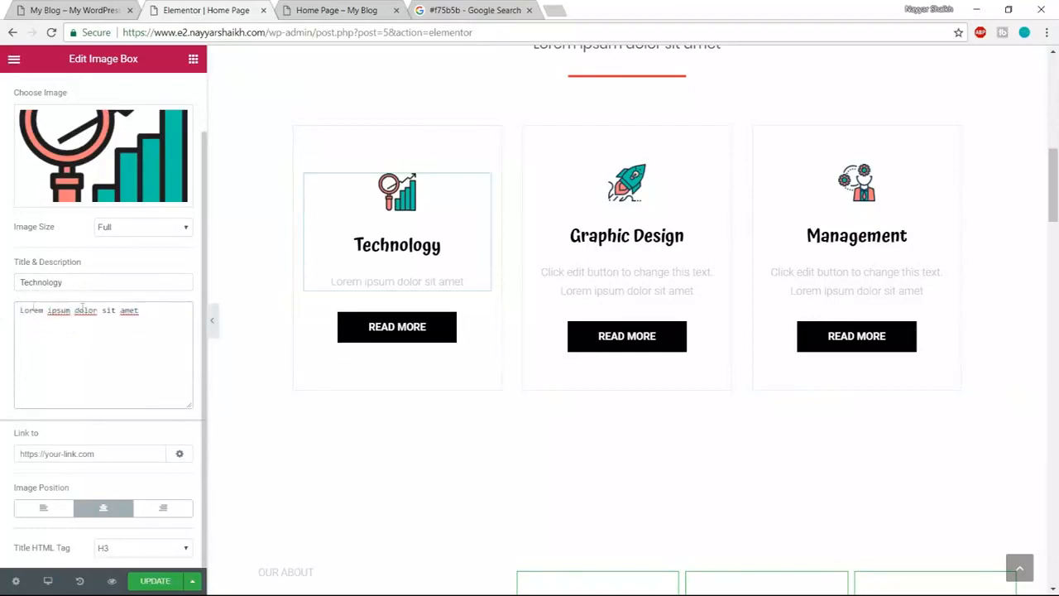
left_click_drag(139, 310, 2, 310)
key("ctrl+c")
left_click(148, 315)
type(",")
key("ctrl+v")
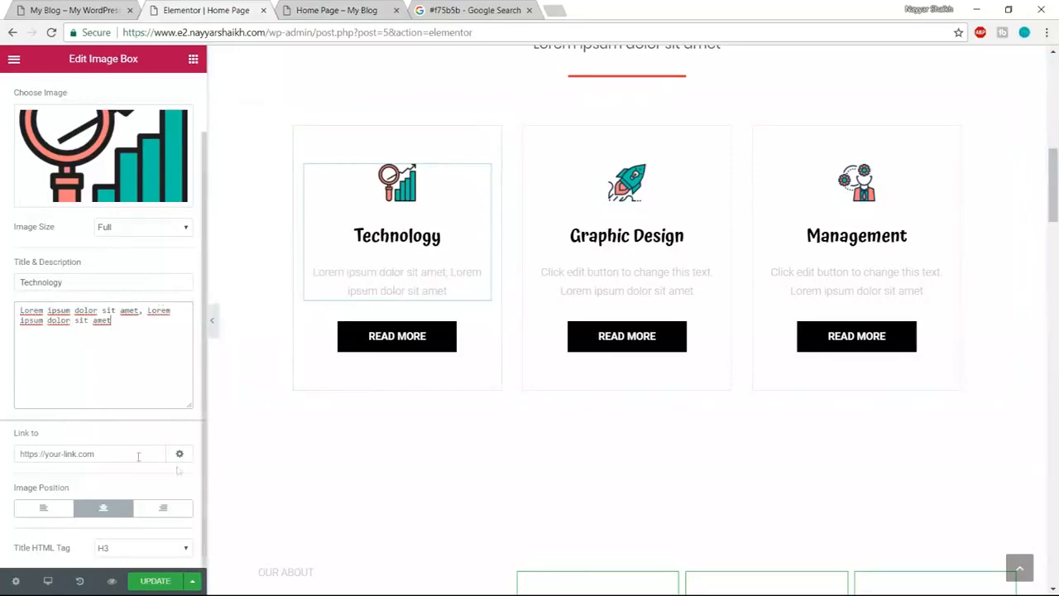
scroll(156, 428, "up", 1)
scroll(159, 430, "down", 1)
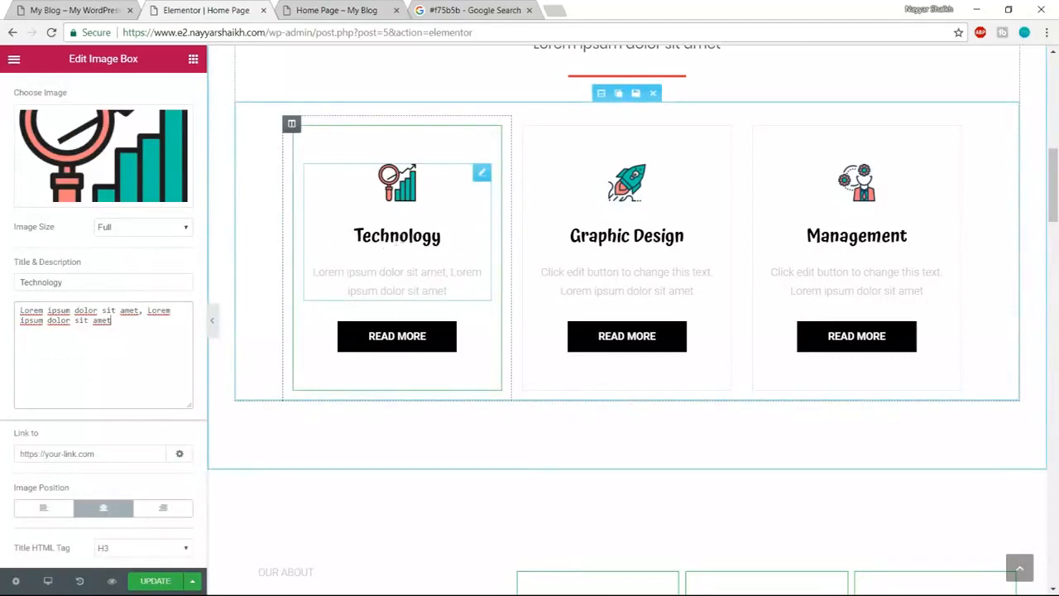
left_click(53, 11)
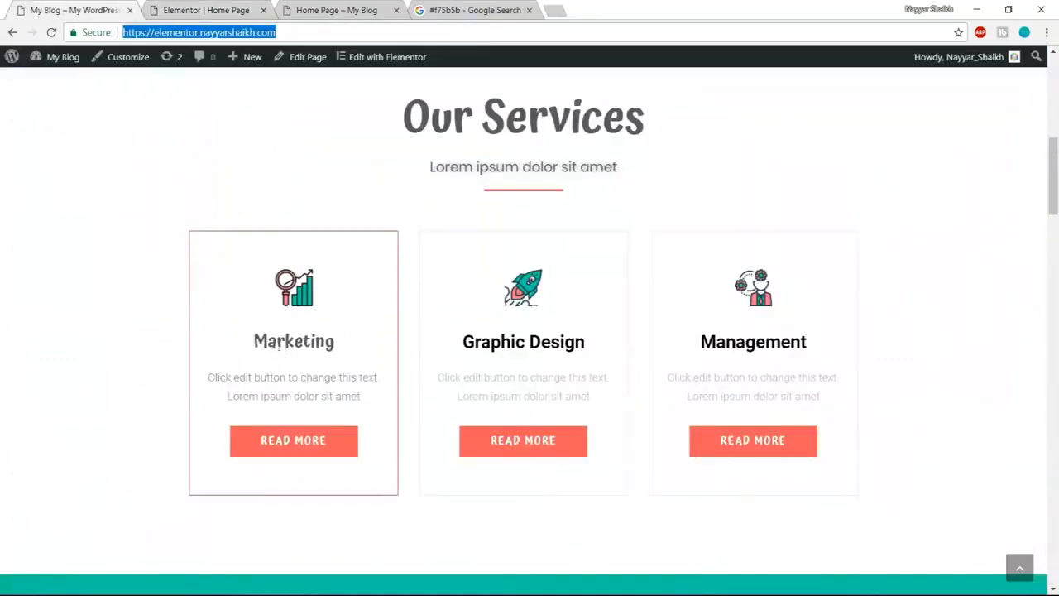
key("ctrl+Tab")
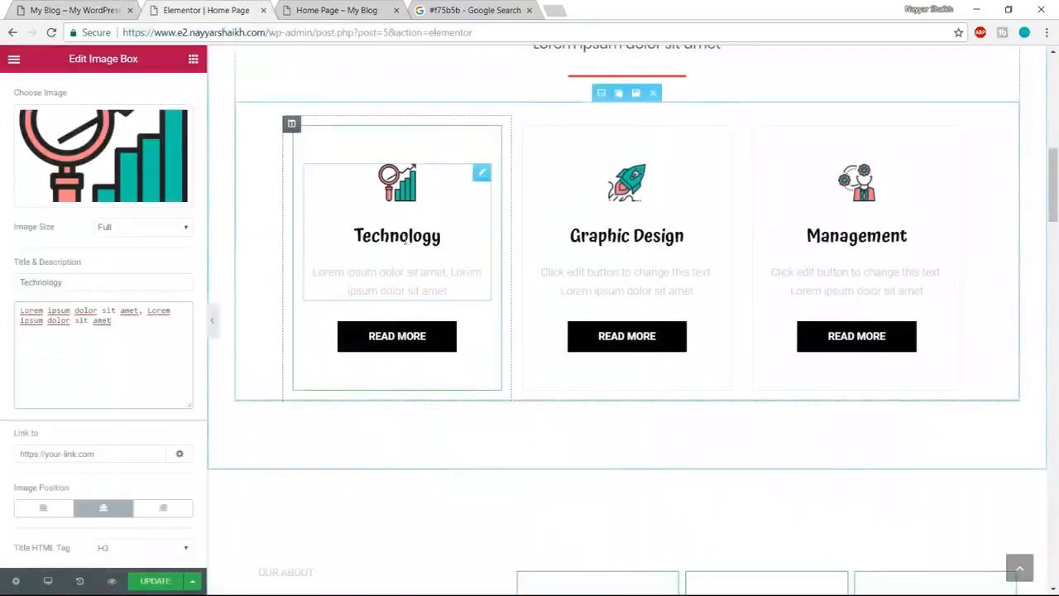
scroll(331, 273, "up", 3)
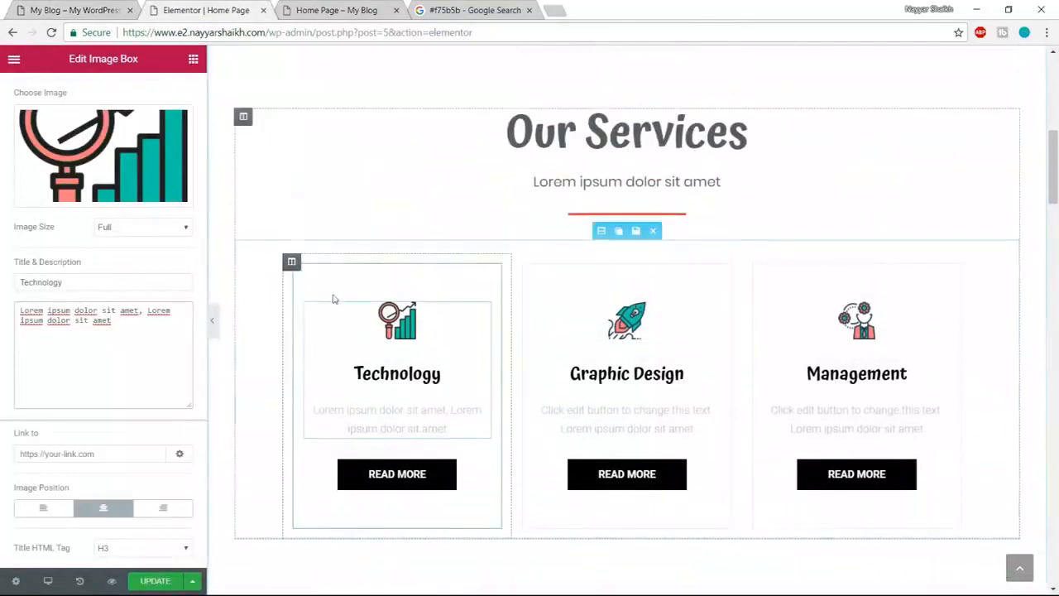
scroll(116, 297, "up", 1)
- Test sizes for the Technology icon in its image style settings, settling on 20
left_click(102, 96)
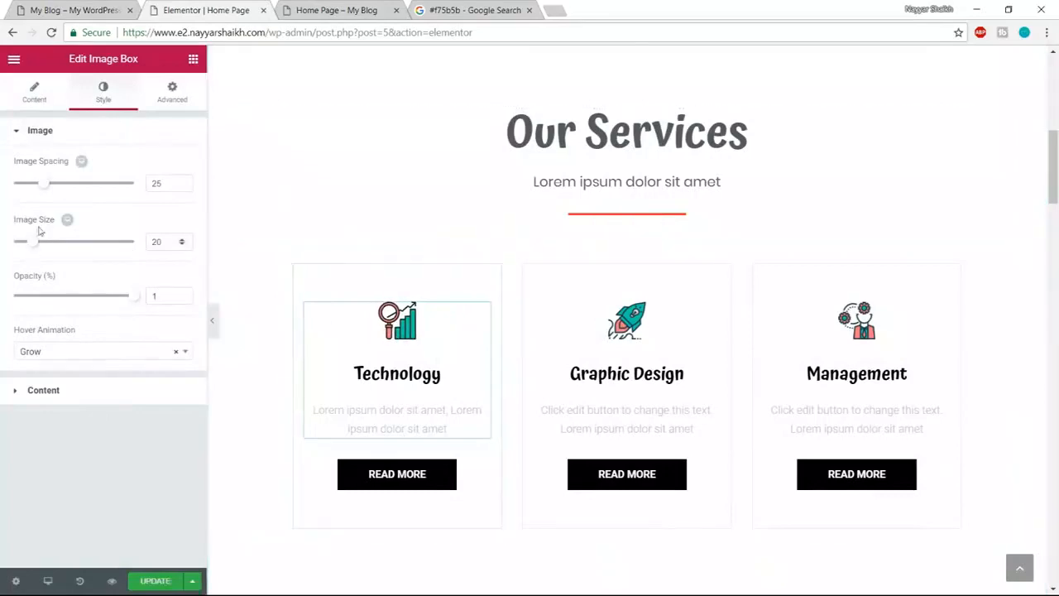
left_click_drag(35, 243, 97, 246)
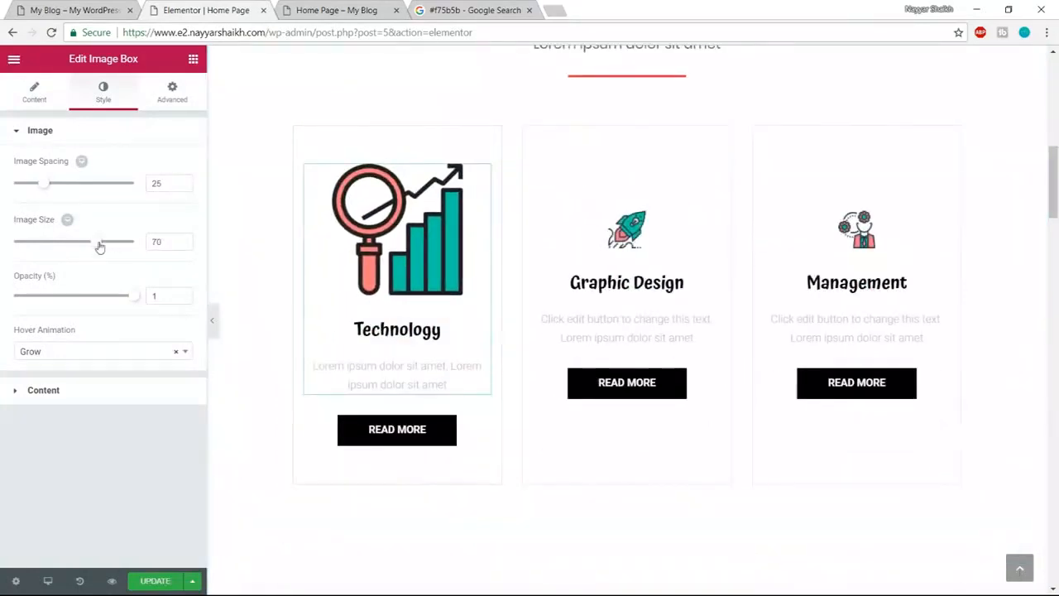
left_click_drag(58, 246, 22, 245)
left_click(168, 248)
key("BackSpace")
type("20")
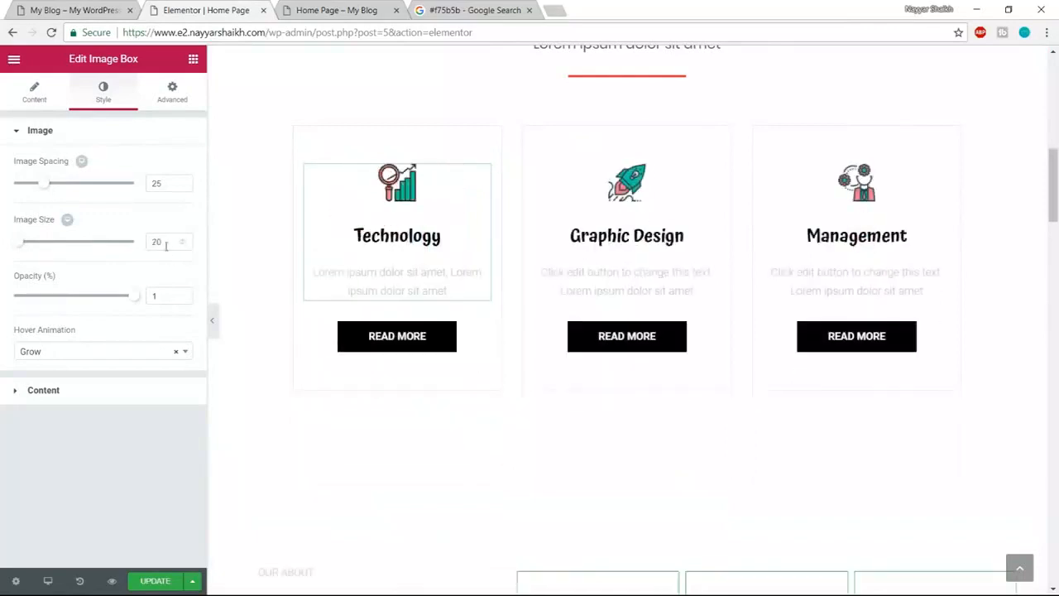
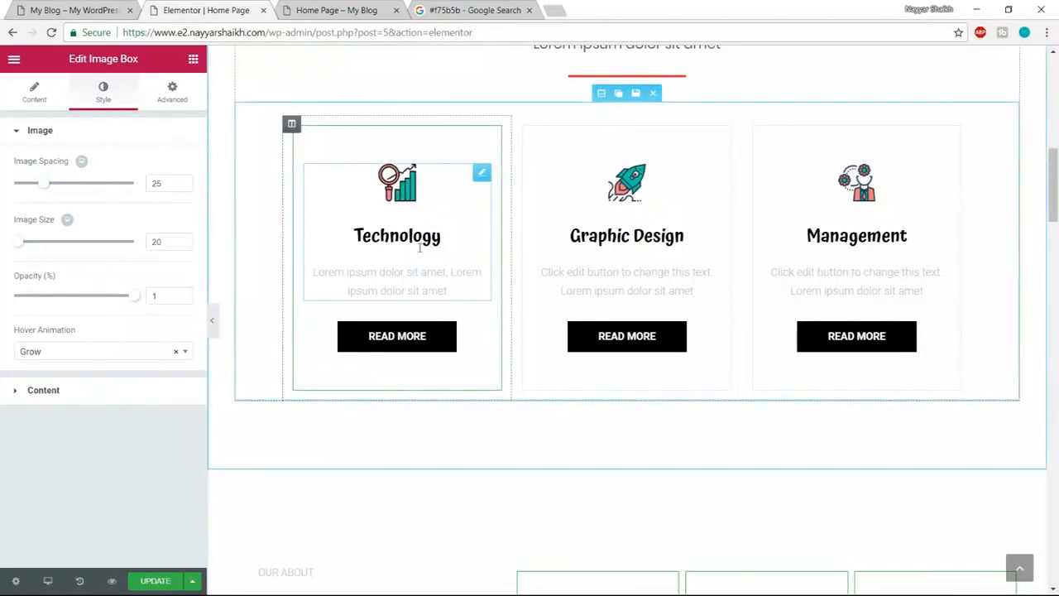
- Try the Pop, Float and Buzz hover animations on the Technology image
left_click(94, 354)
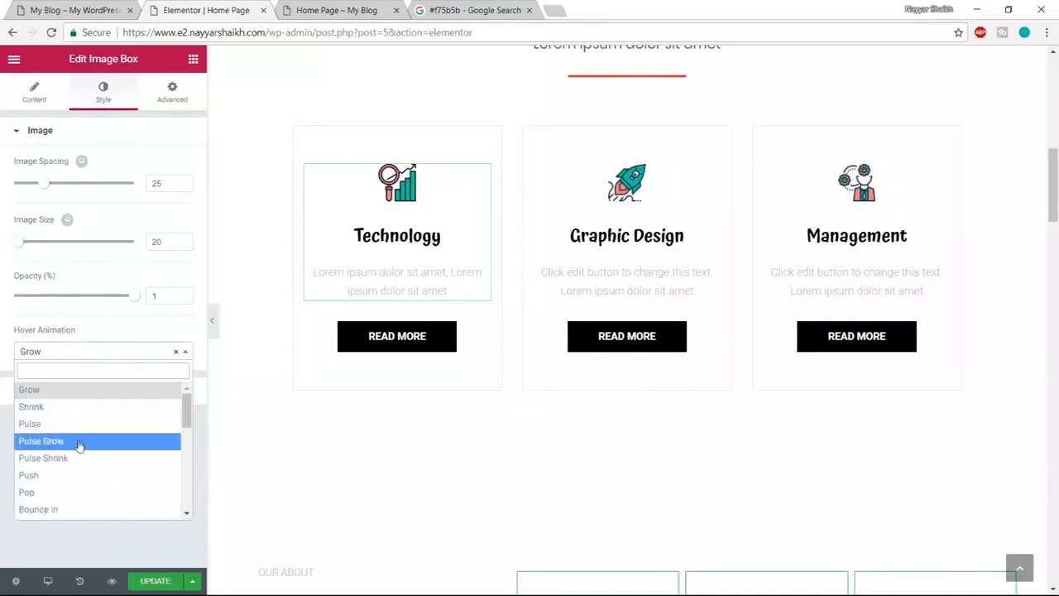
left_click(61, 494)
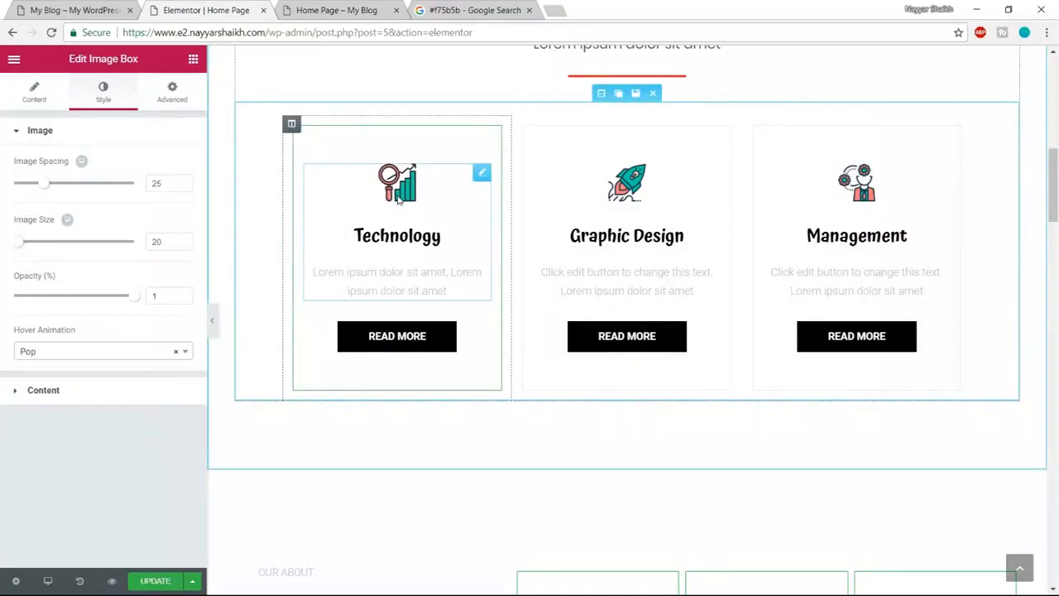
left_click(77, 355)
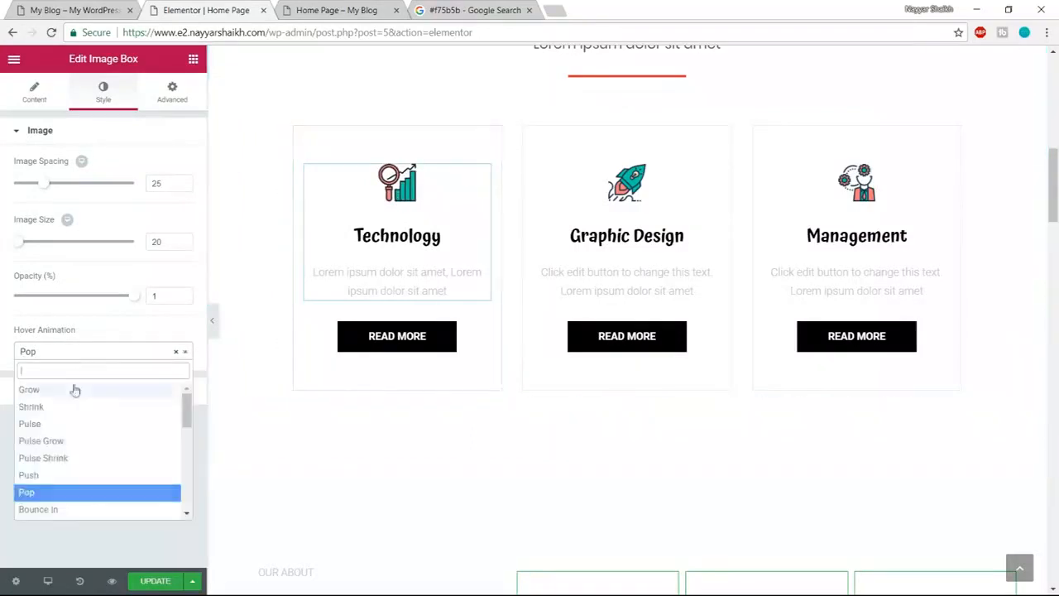
scroll(86, 476, "down", 3)
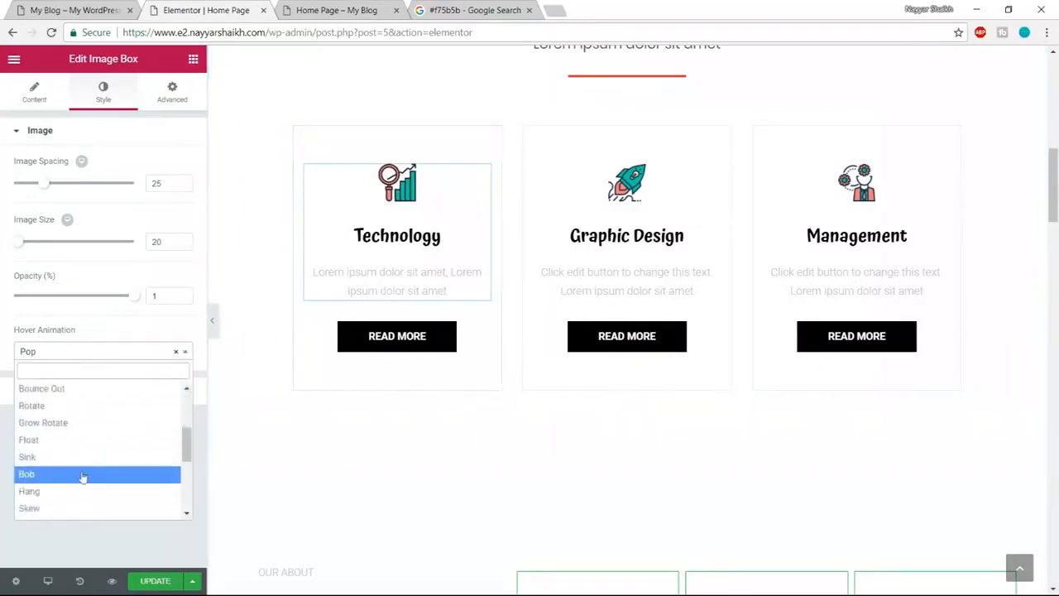
left_click(72, 440)
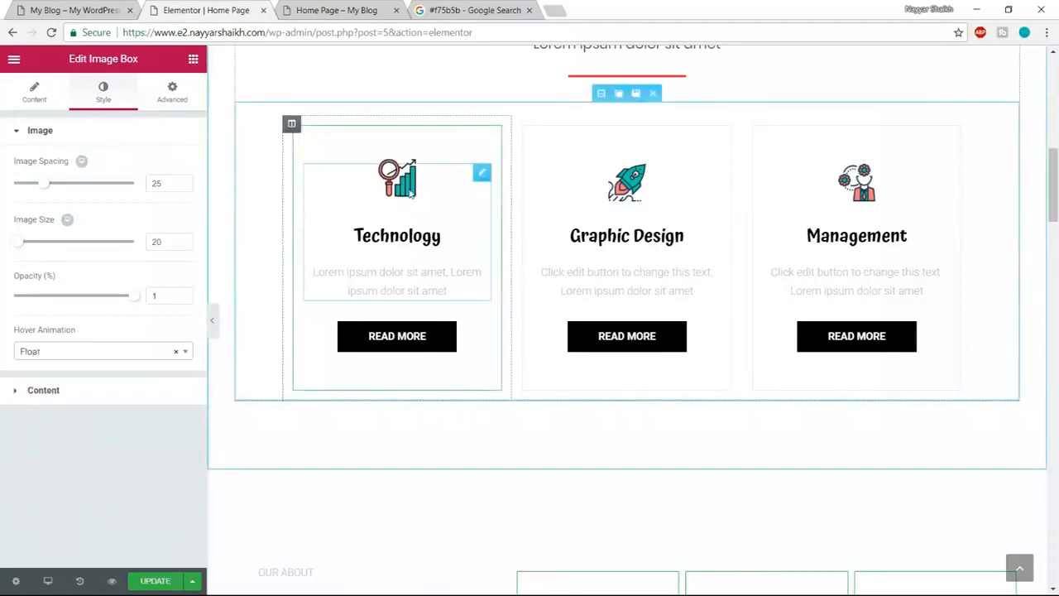
left_click(92, 352)
scroll(82, 478, "down", 5)
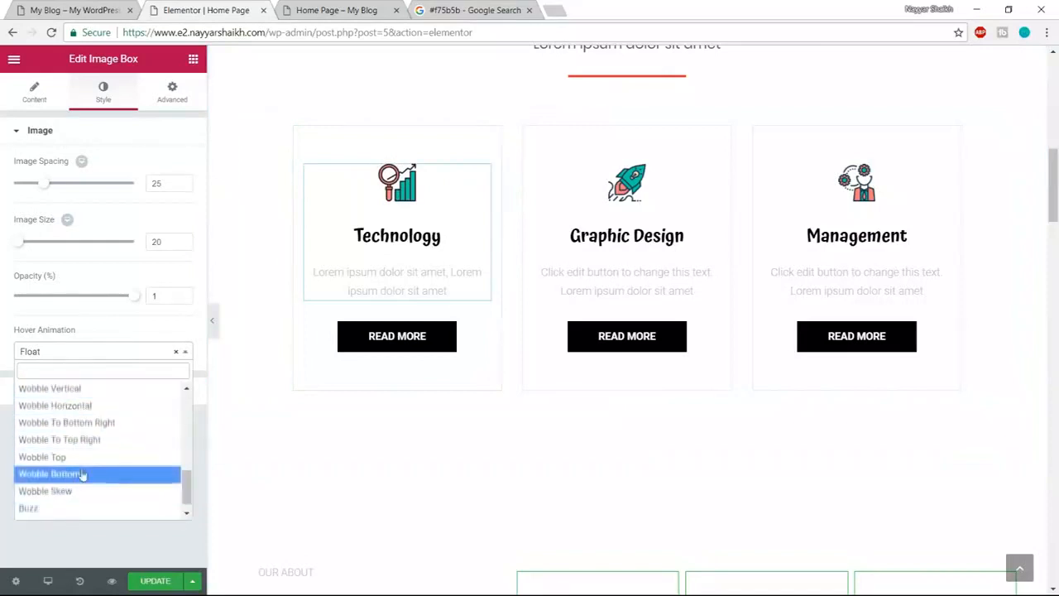
scroll(82, 474, "down", 1)
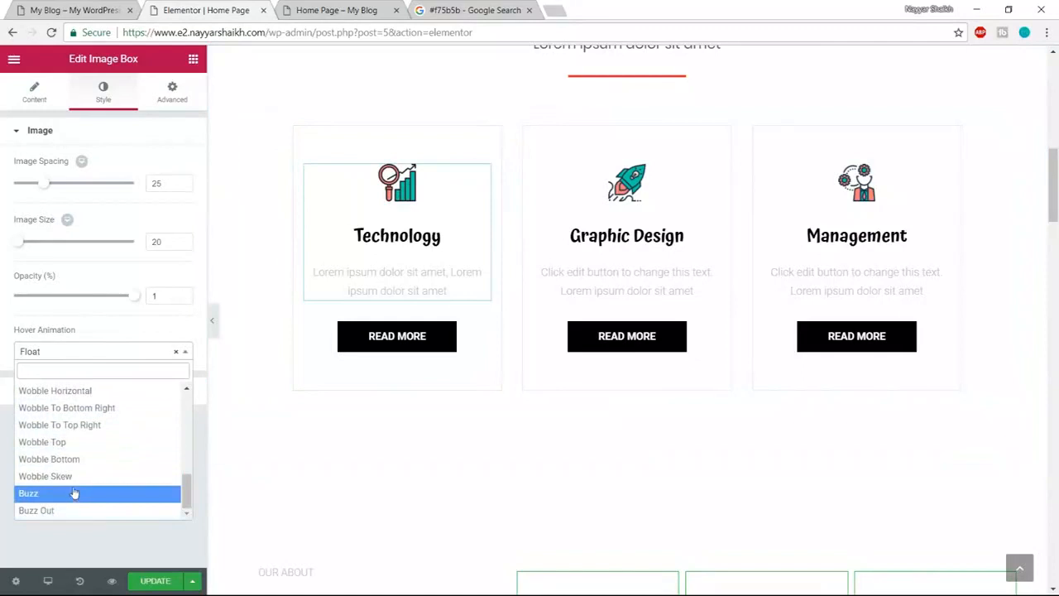
left_click(74, 493)
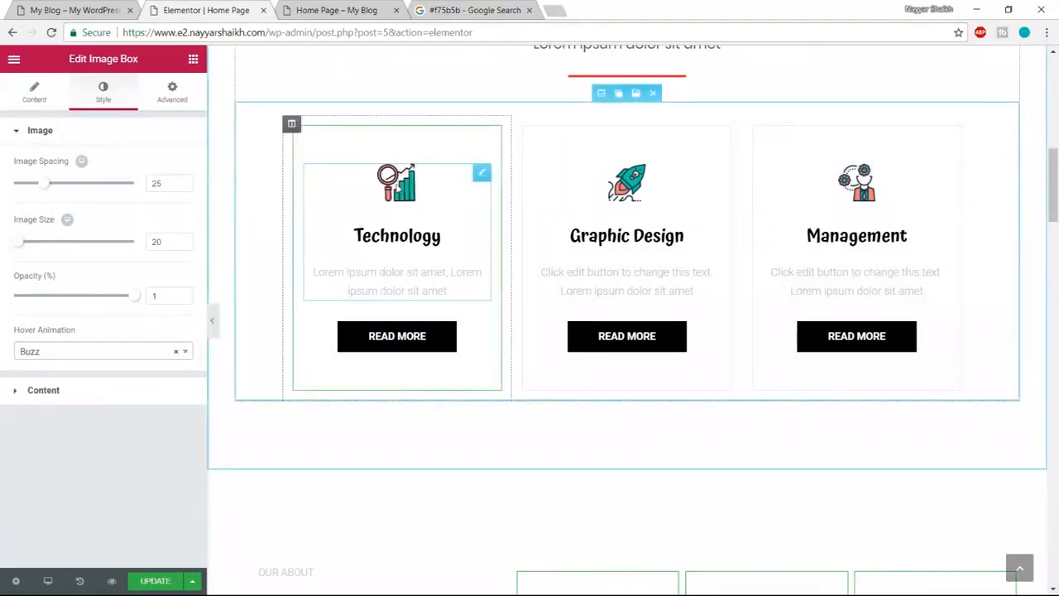
- Return the hover animation to Grow and expand the Content styling section
left_click(68, 352)
scroll(79, 438, "up", 3)
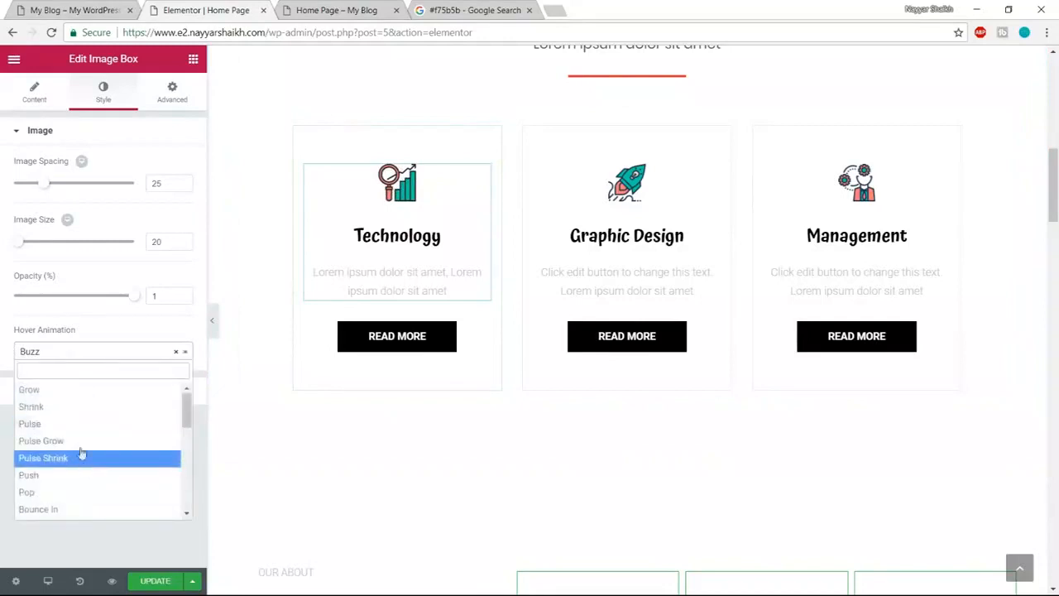
left_click(74, 390)
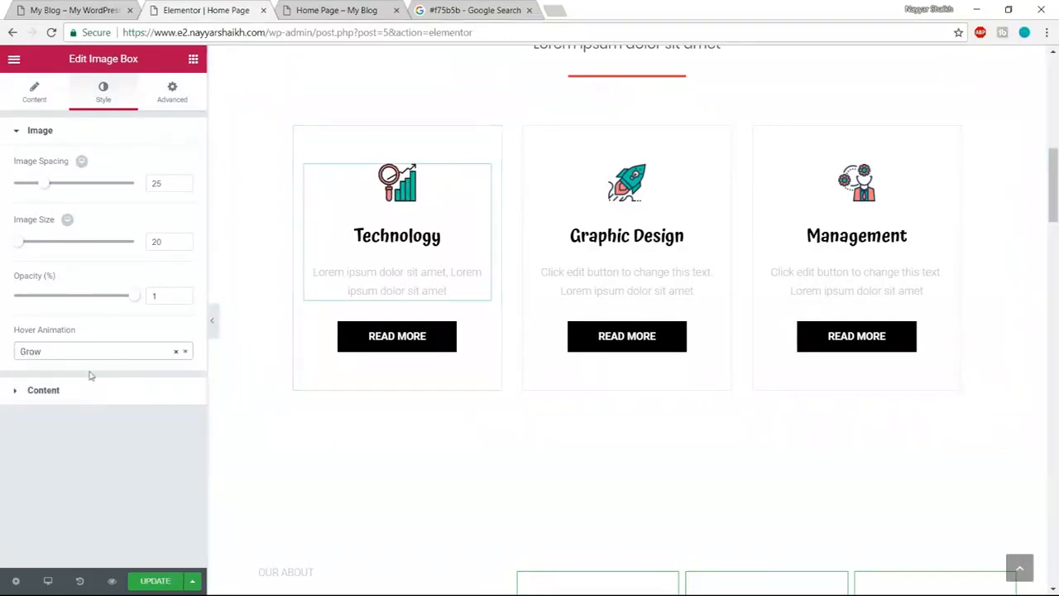
left_click(89, 400)
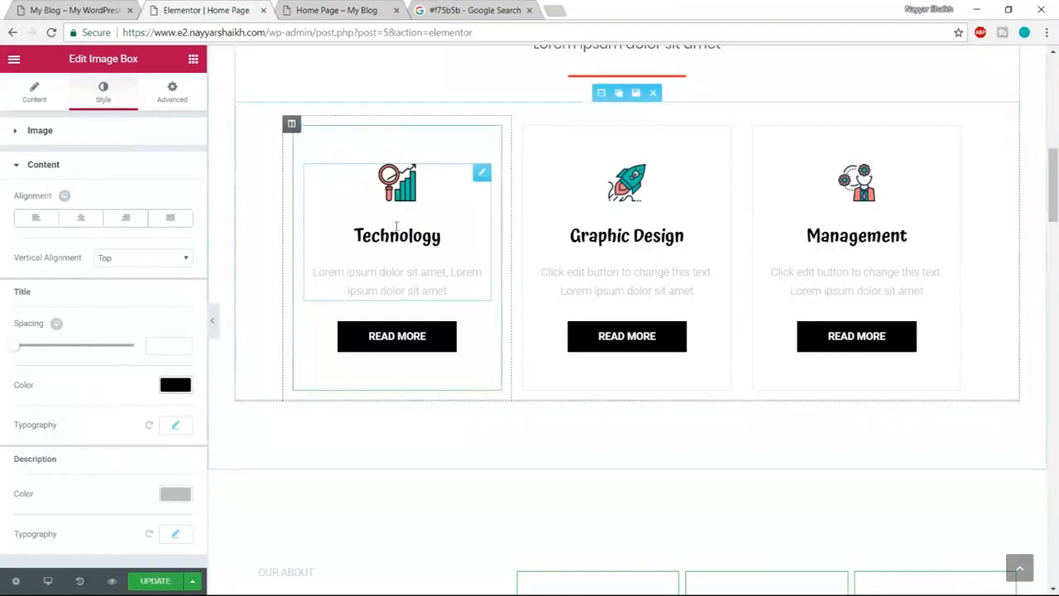
- Set the Technology title and description colours to the dark grey #54595f preset
left_click(175, 384)
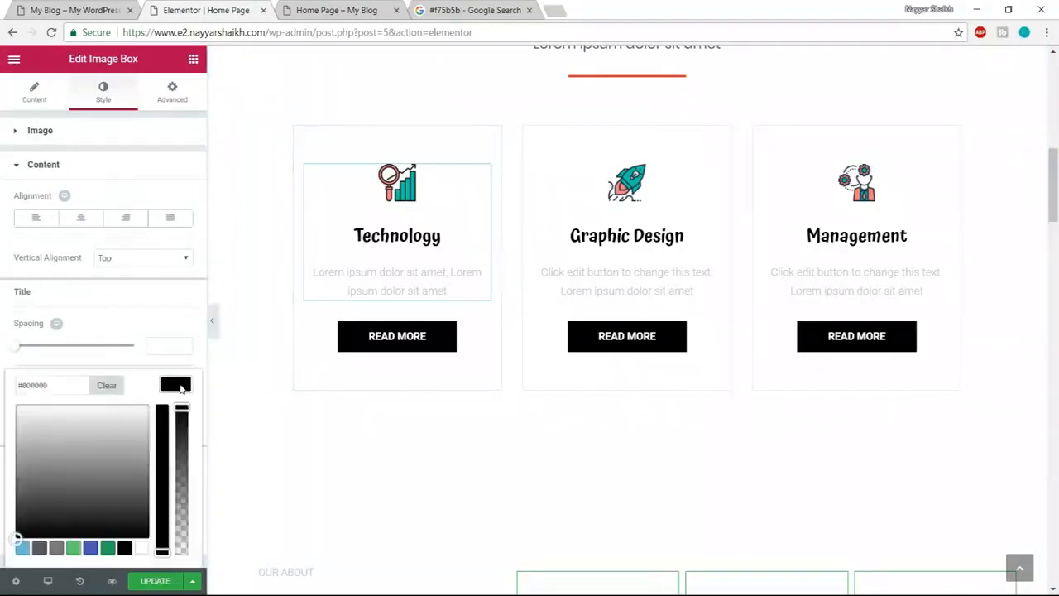
left_click(41, 543)
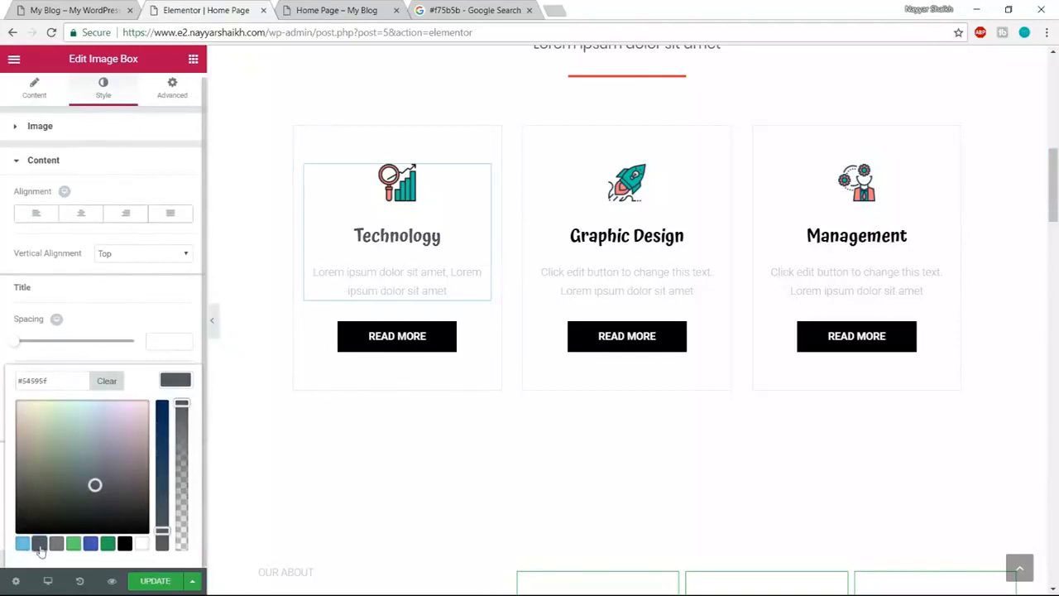
left_click(176, 385)
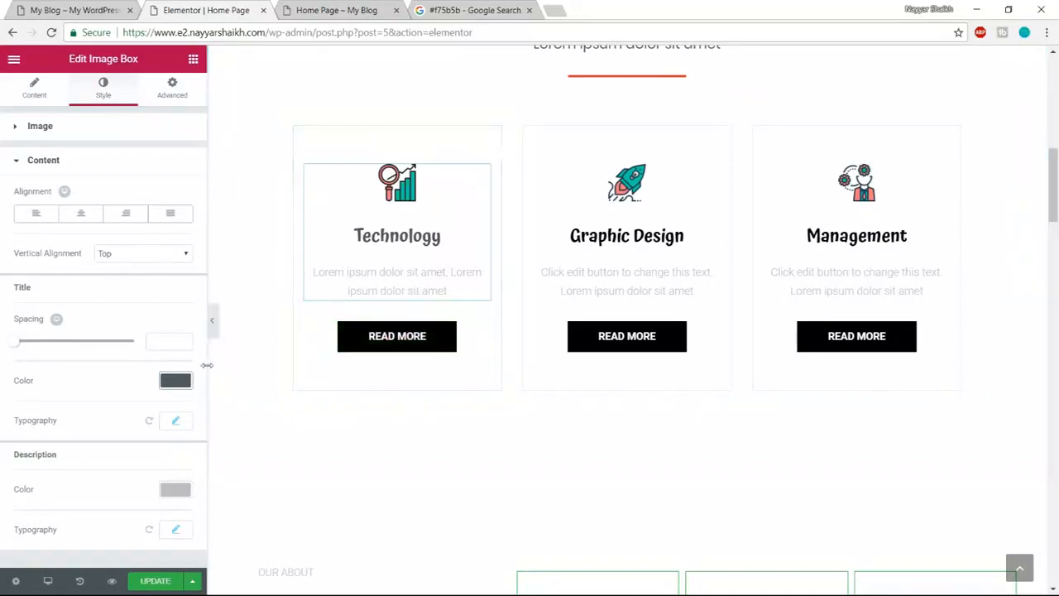
left_click(170, 491)
scroll(174, 493, "down", 1)
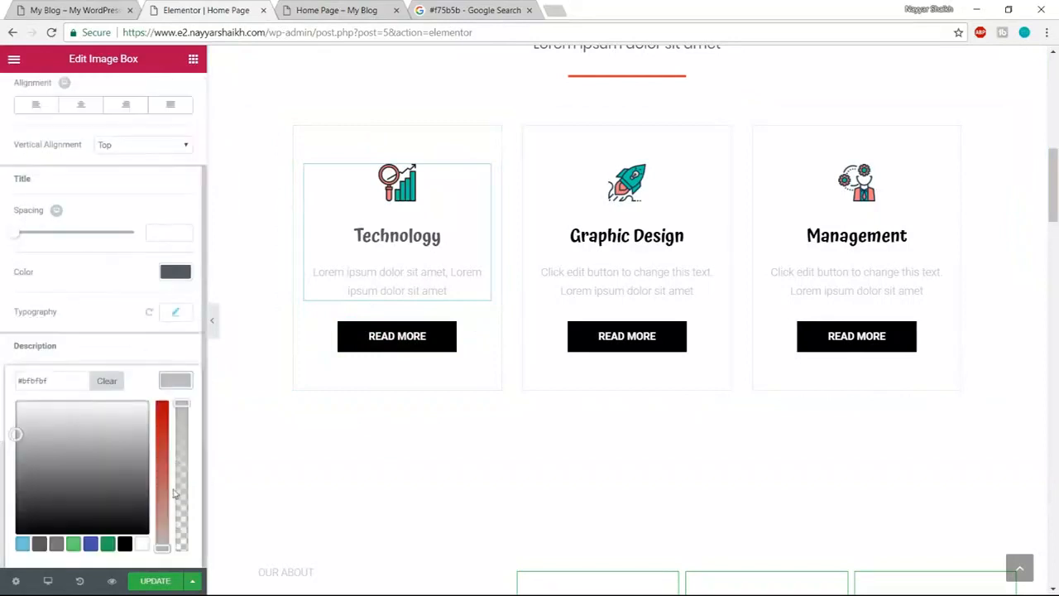
left_click(39, 546)
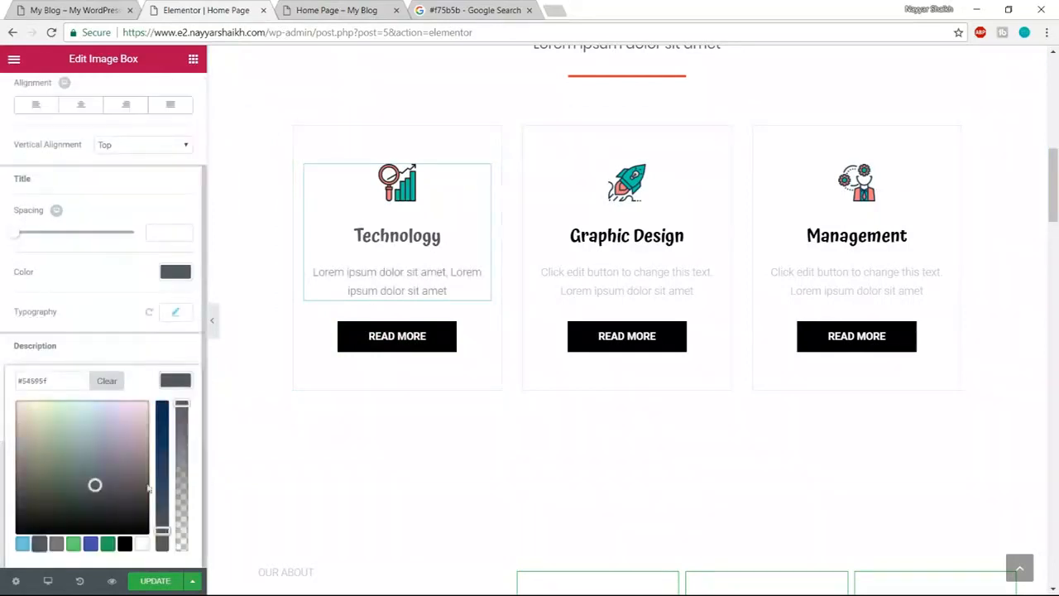
left_click(184, 378)
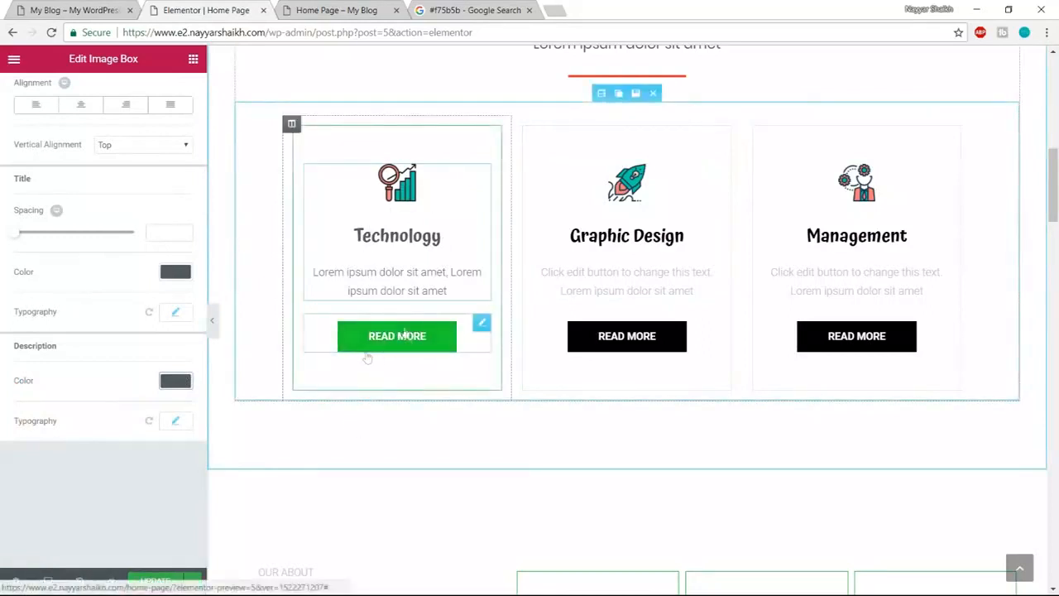
- Compare with the reference page, then select the Technology READ MORE button
left_click(75, 10)
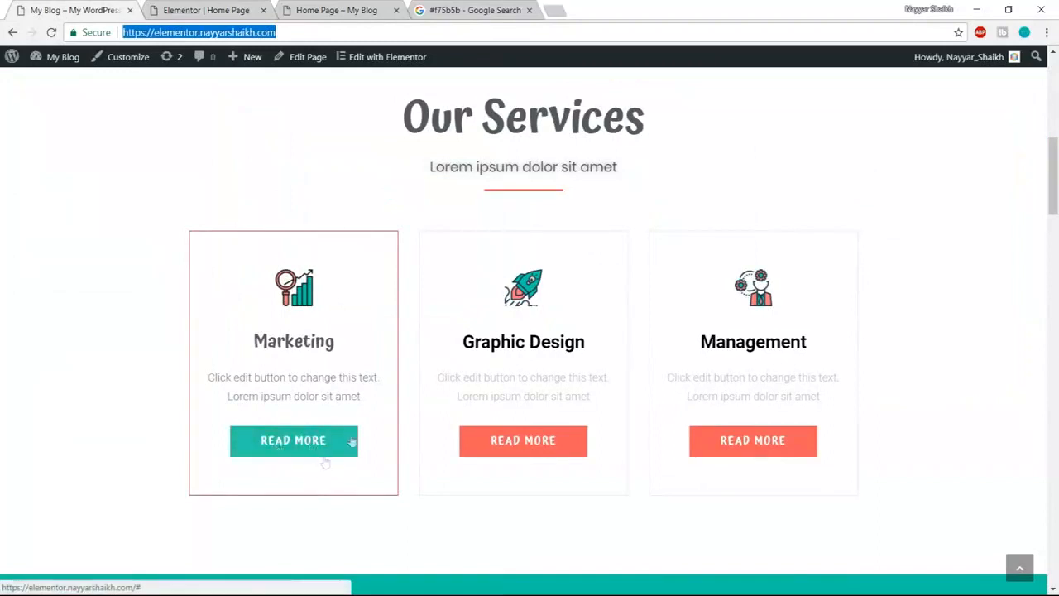
left_click(219, 11)
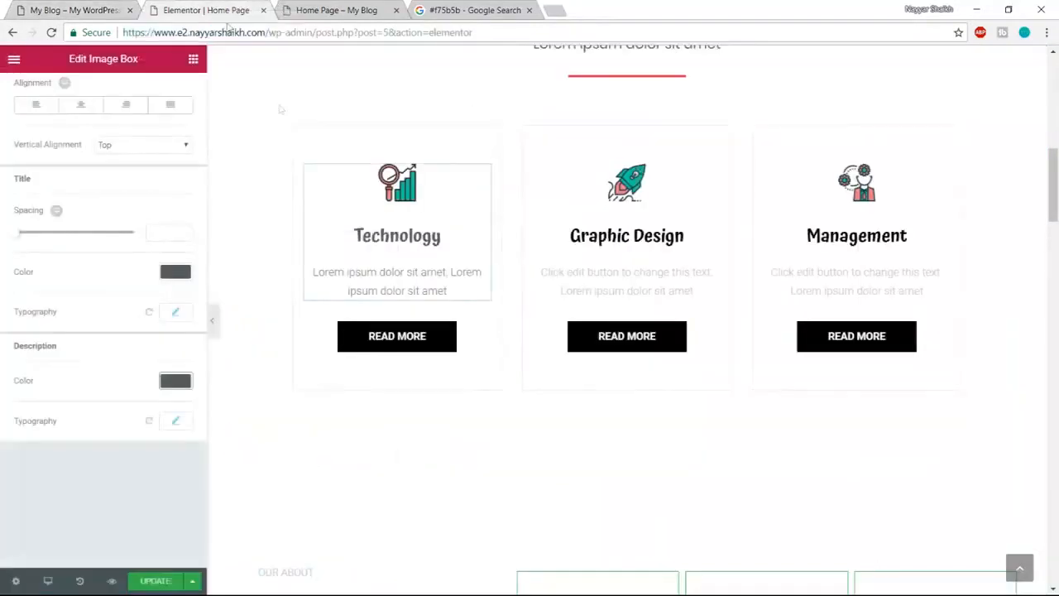
left_click(418, 350)
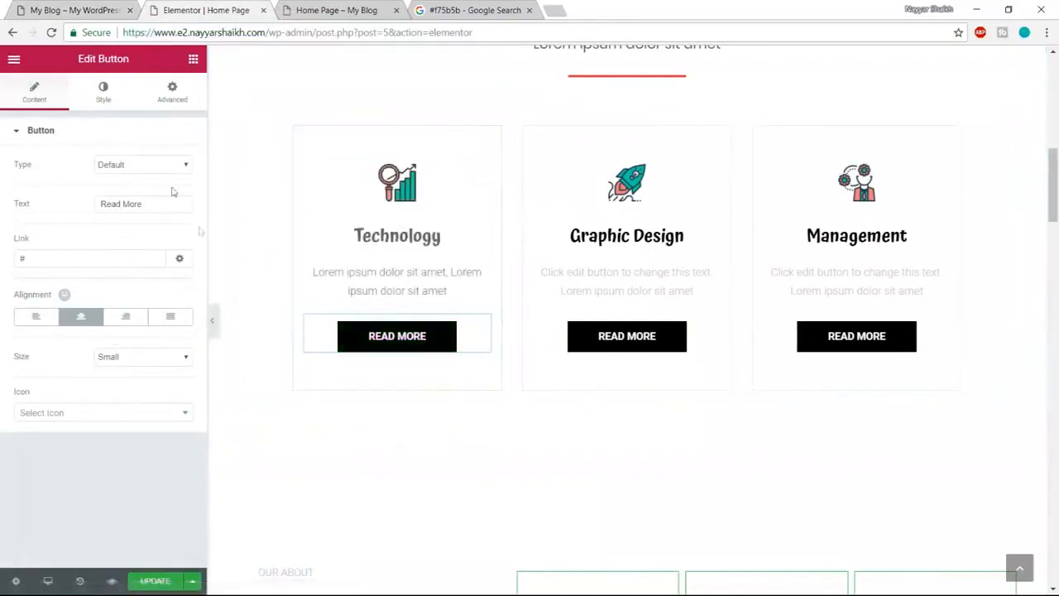
- Paste #f75b5b, copied from the search results, as the READ MORE button's normal background colour
left_click(55, 9)
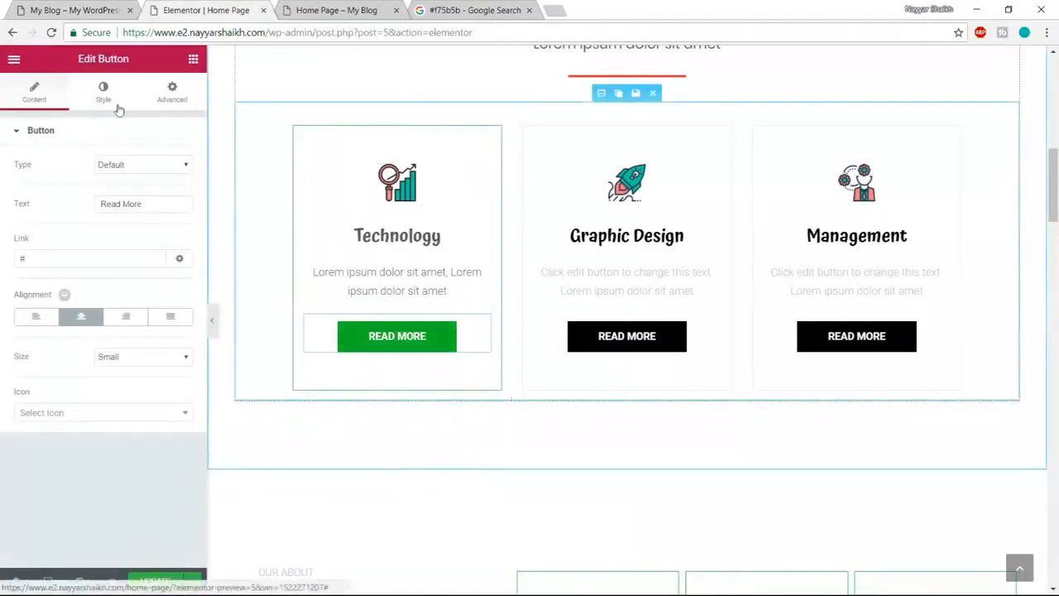
left_click(103, 92)
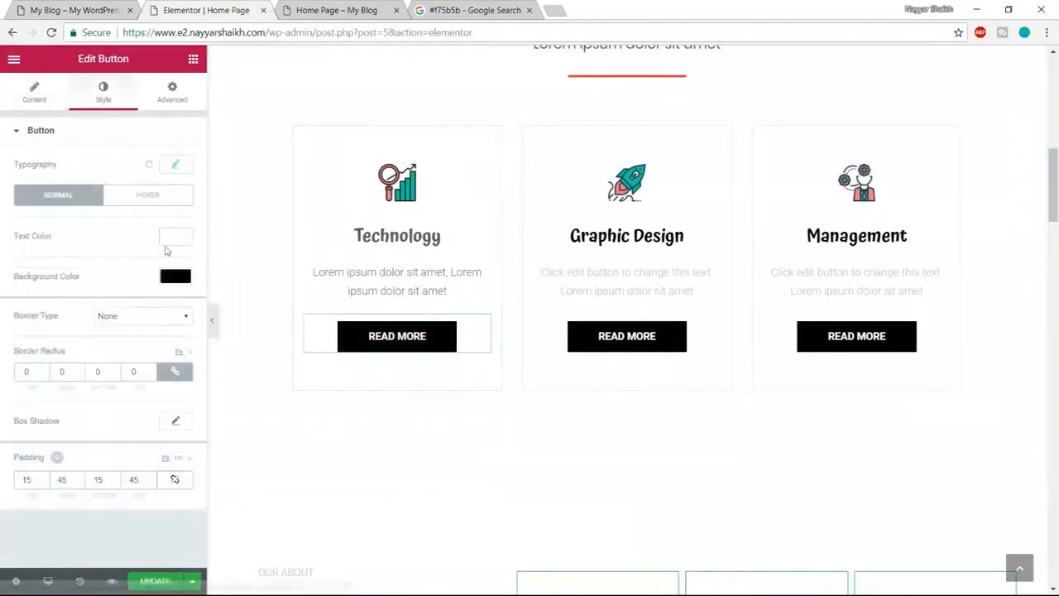
left_click(179, 280)
left_click(454, 8)
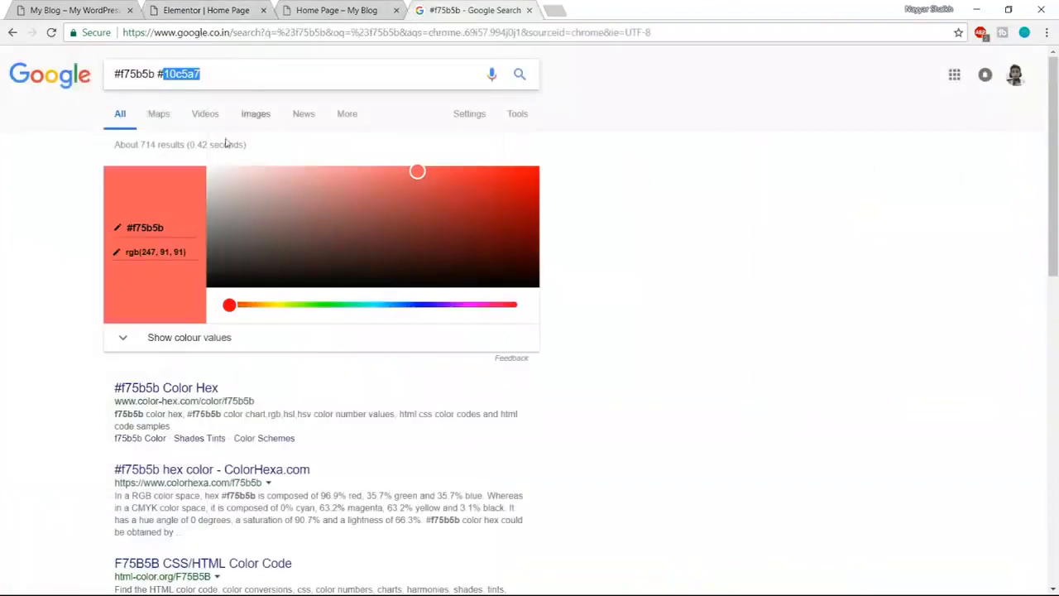
left_click_drag(151, 74, 60, 82)
left_click(169, 74)
left_click_drag(154, 74, 55, 76)
key("ctrl+c")
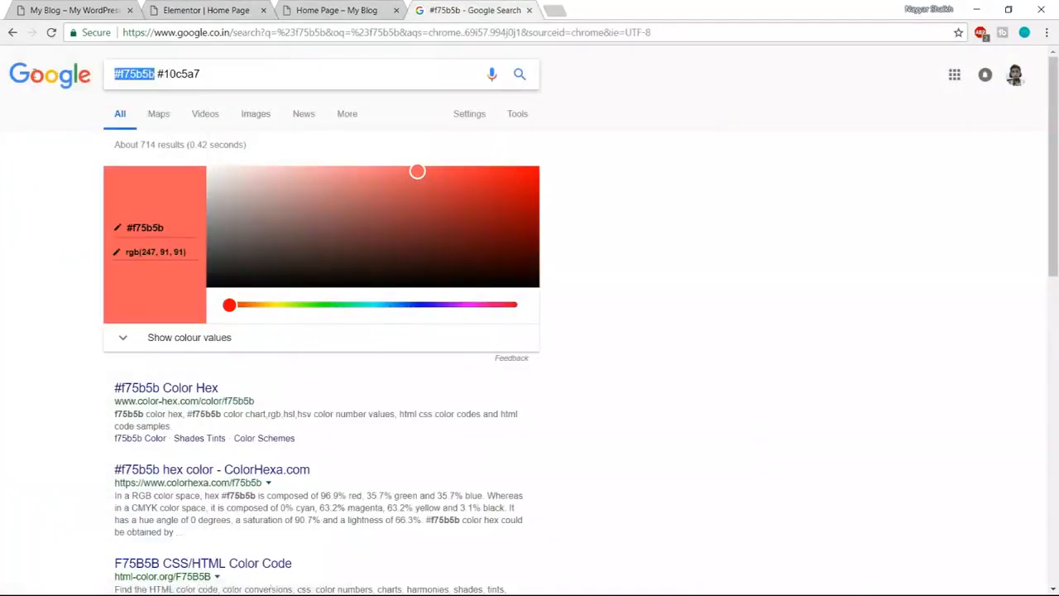
left_click(182, 10)
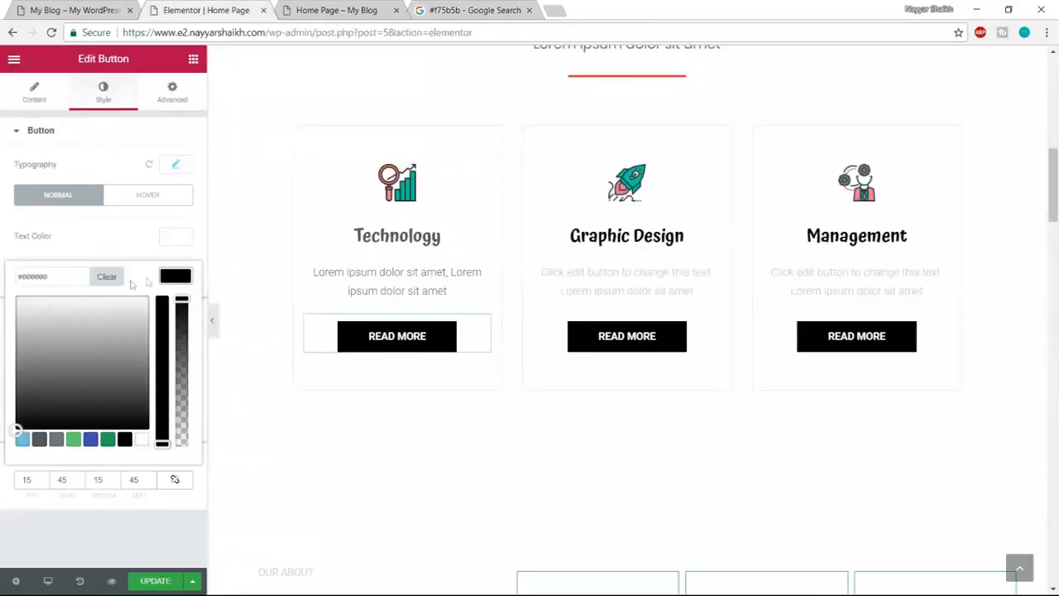
double_click(73, 277)
key("ctrl+v")
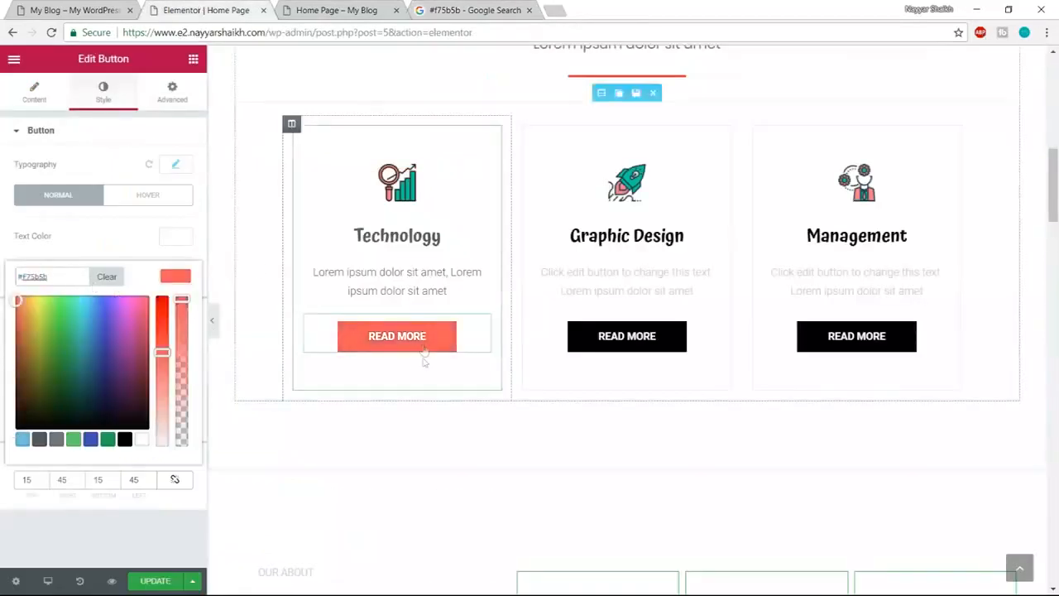
left_click(130, 182)
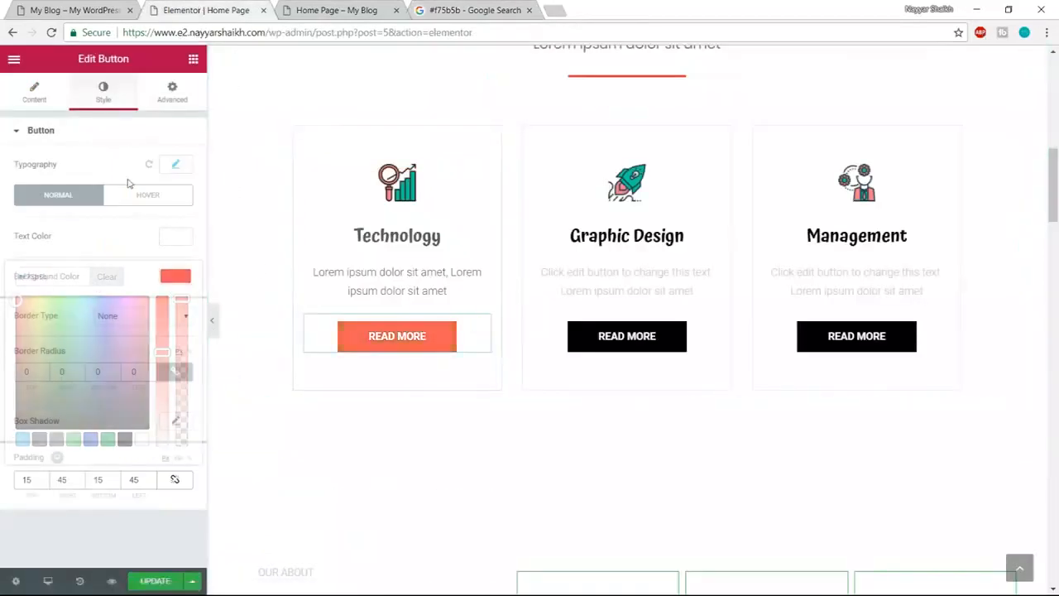
- Copy teal #10c5a7 and select the READ MORE button's hover background colour value
left_click(150, 196)
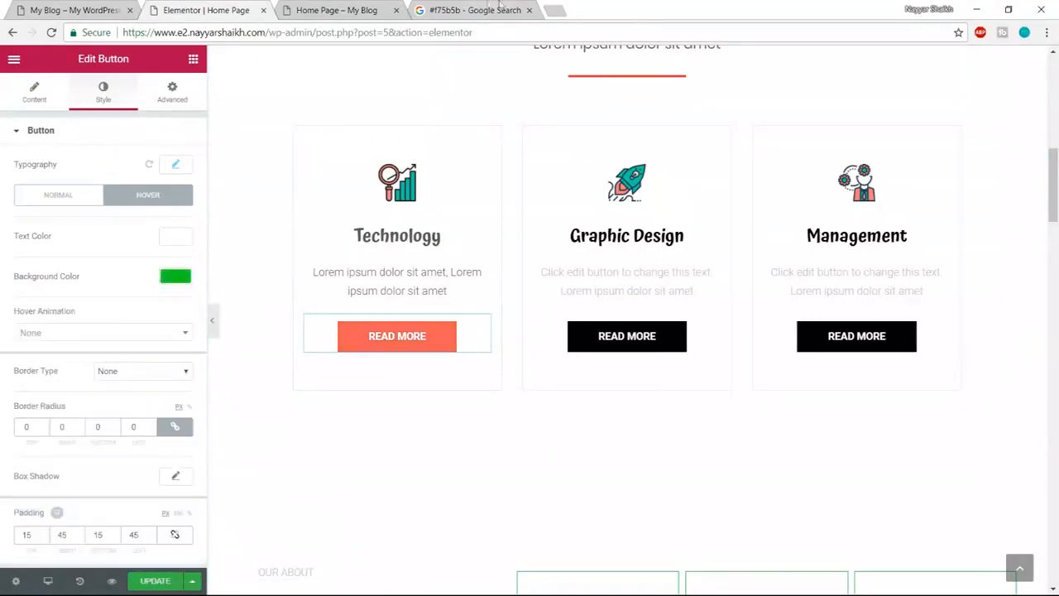
left_click(499, 7)
left_click_drag(237, 72, 157, 74)
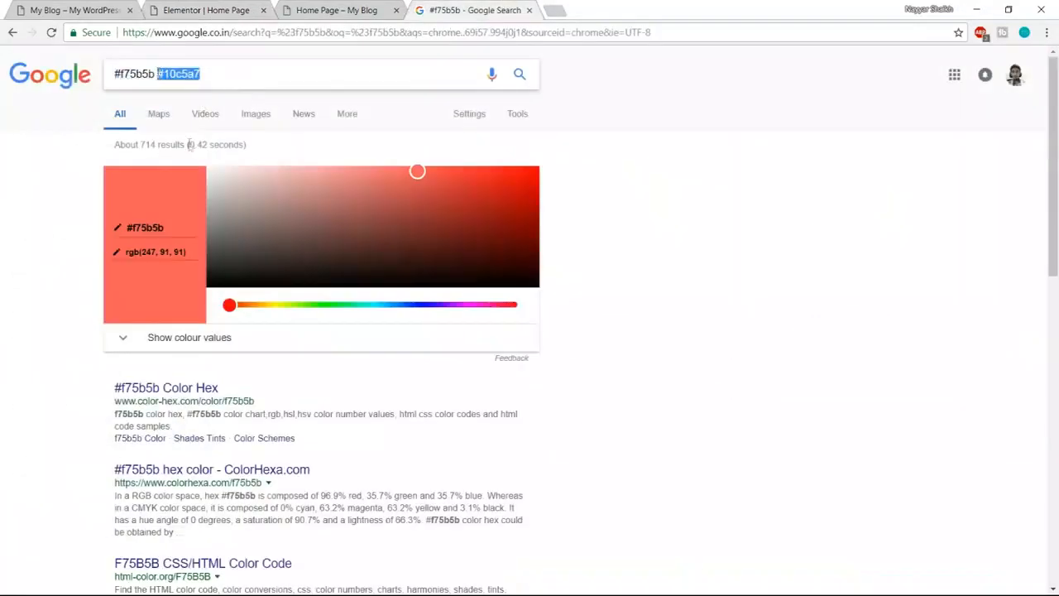
left_click(182, 6)
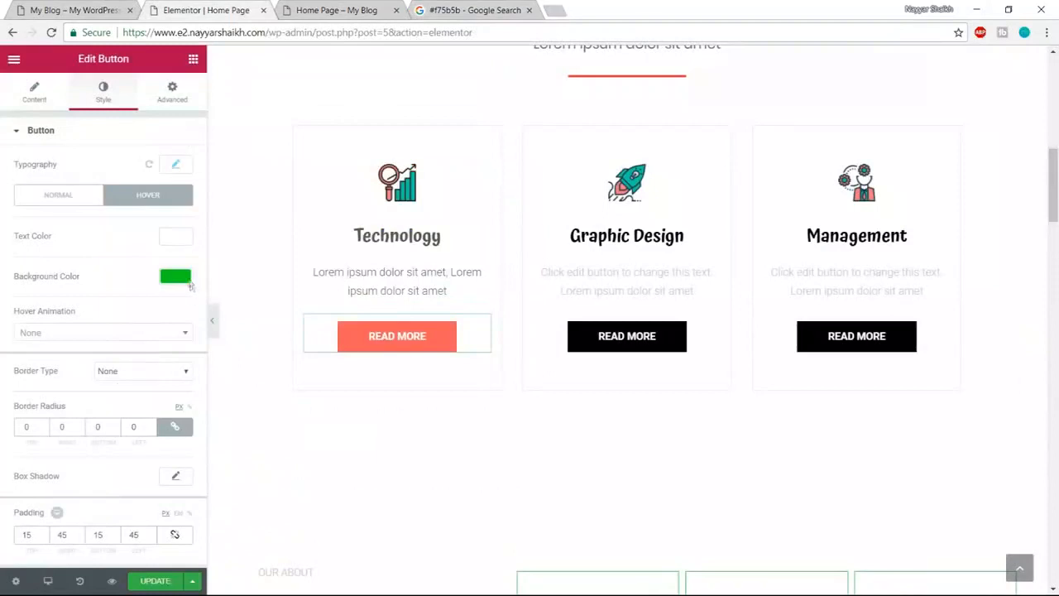
left_click(175, 278)
left_click_drag(62, 279, 1, 284)
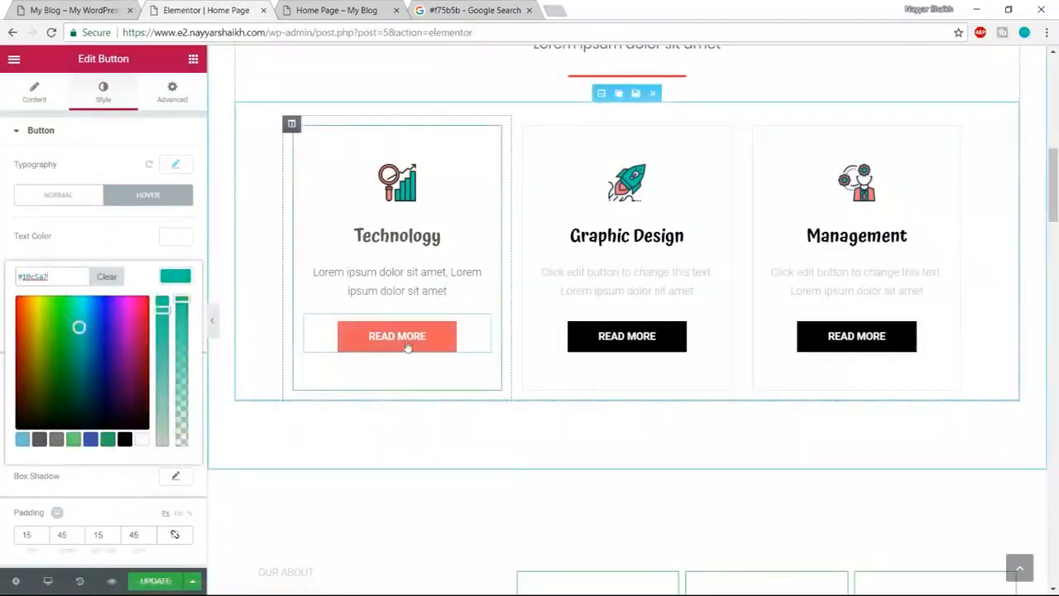
- Check the button's typography settings and scroll back up to Our Services
left_click(182, 167)
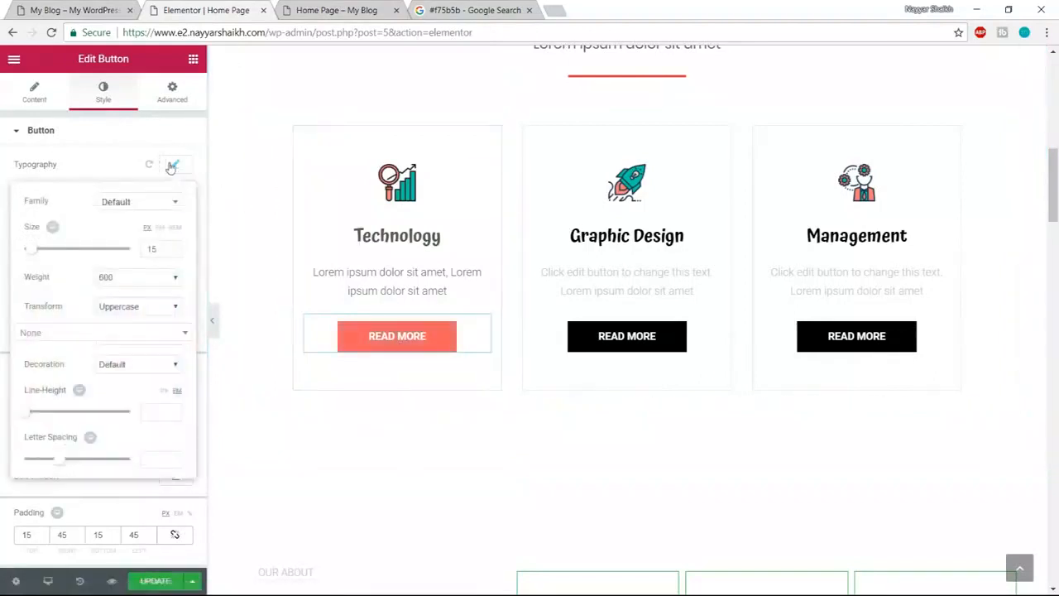
left_click(171, 167)
scroll(397, 348, "up", 2)
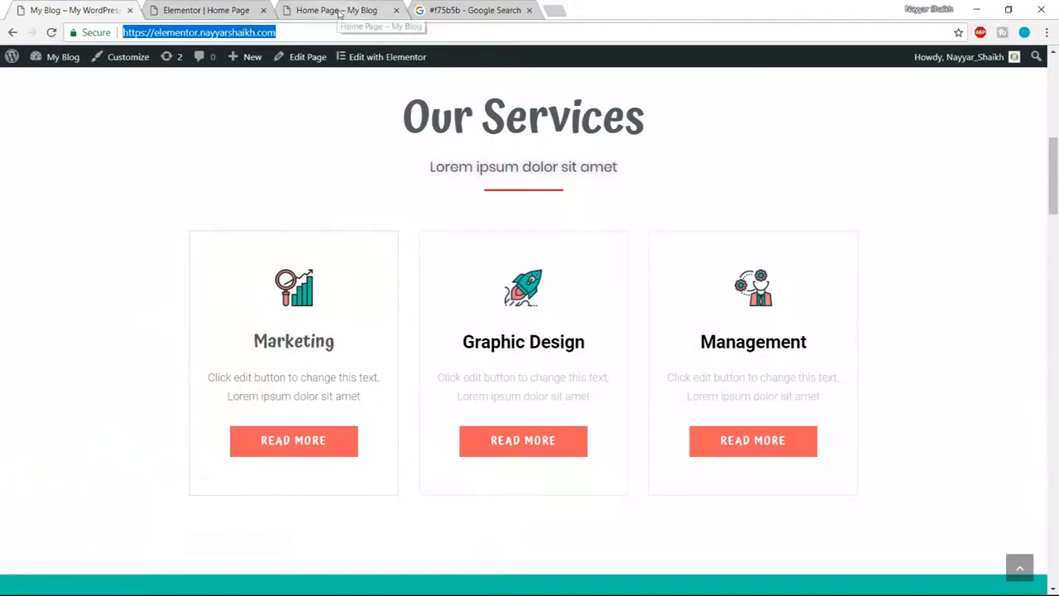
- Update the page and compare the preview against the editor
left_click(206, 10)
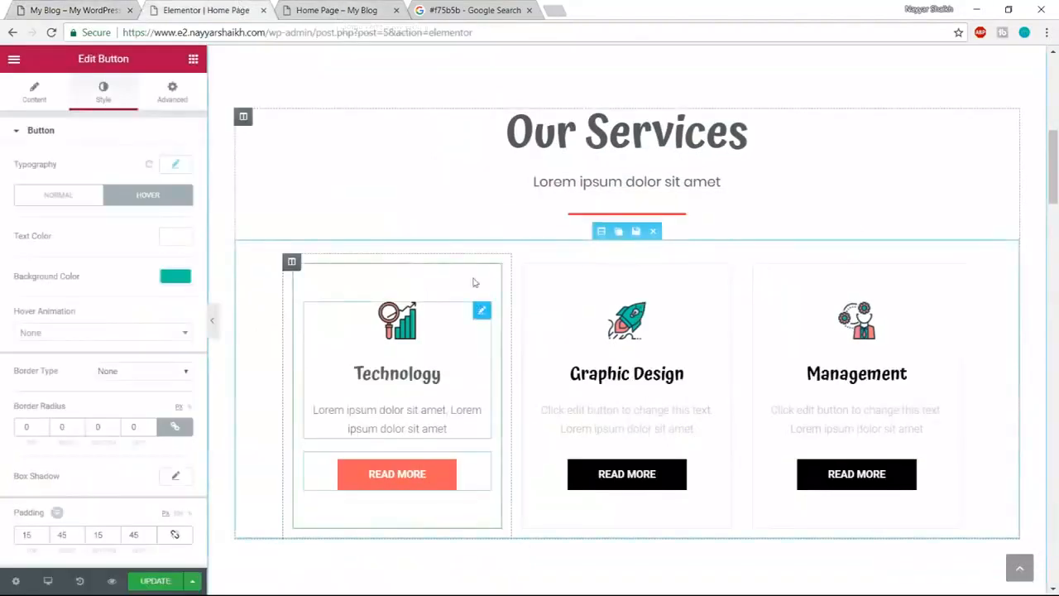
left_click(155, 581)
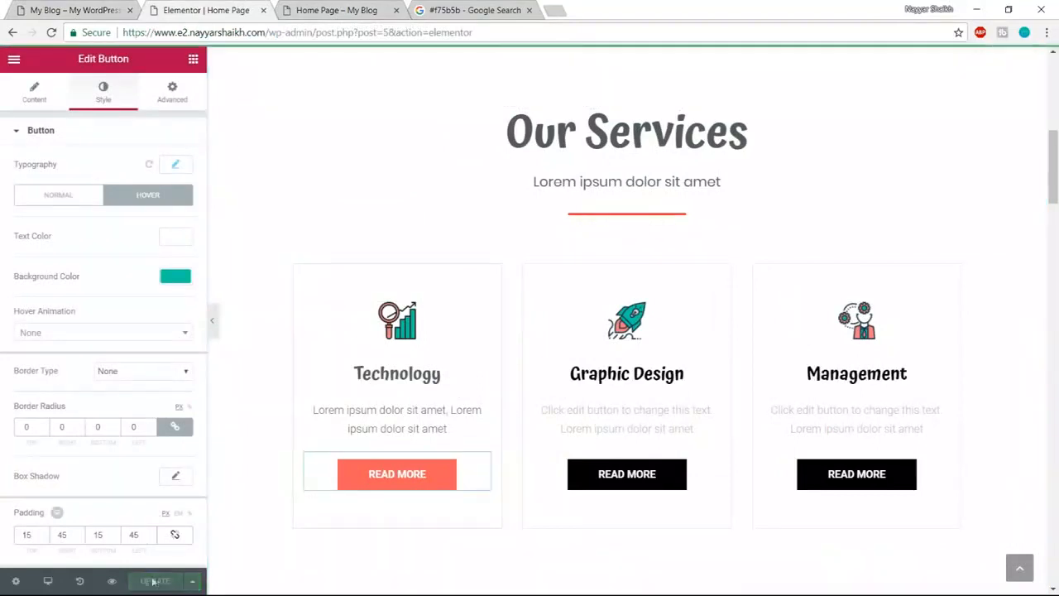
left_click(112, 581)
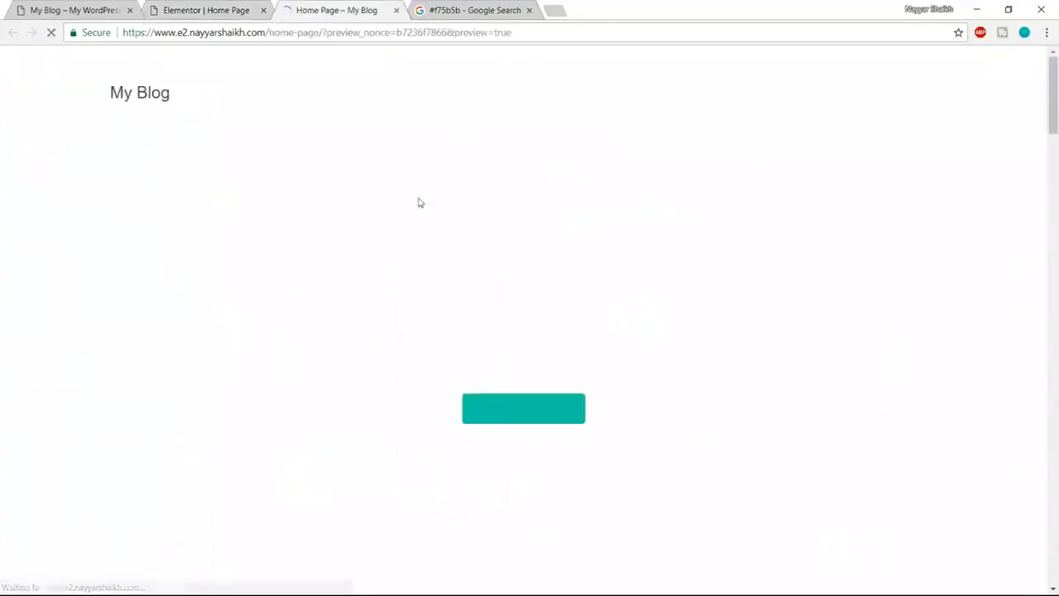
scroll(711, 393, "down", 8)
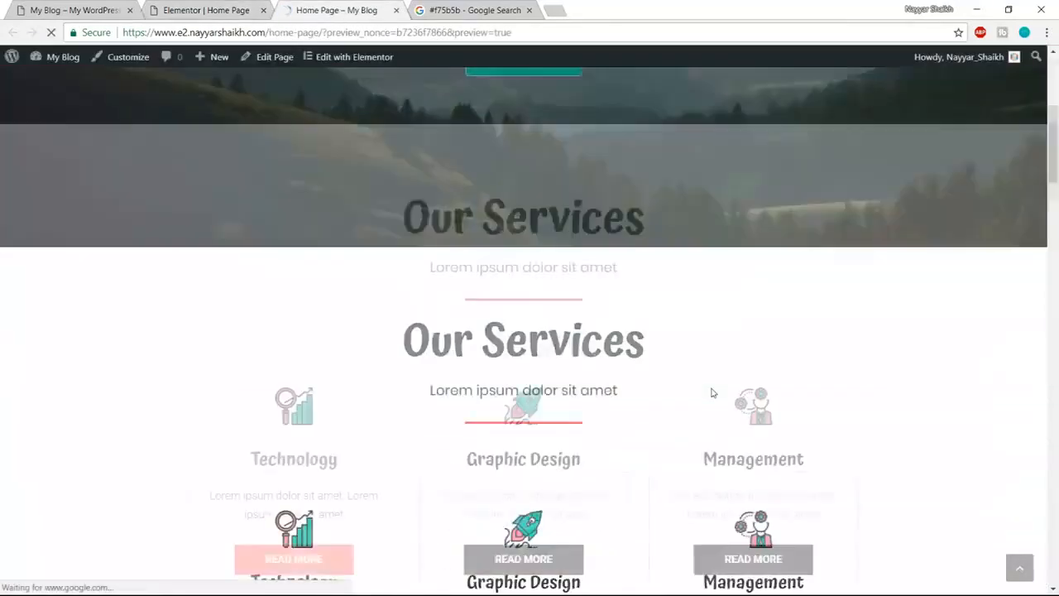
scroll(679, 419, "up", 2)
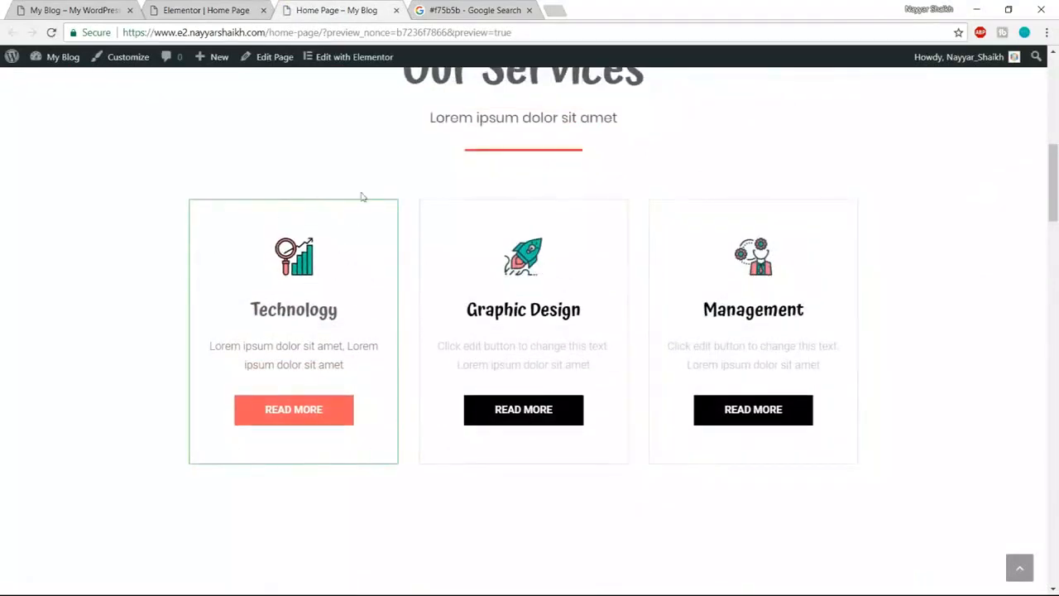
left_click(206, 10)
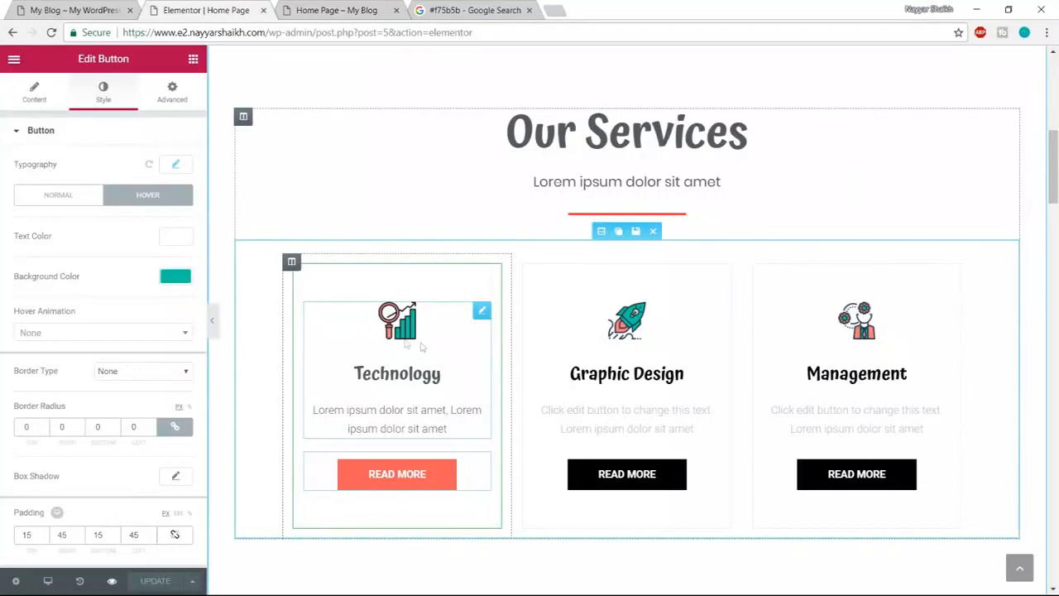
left_click(337, 10)
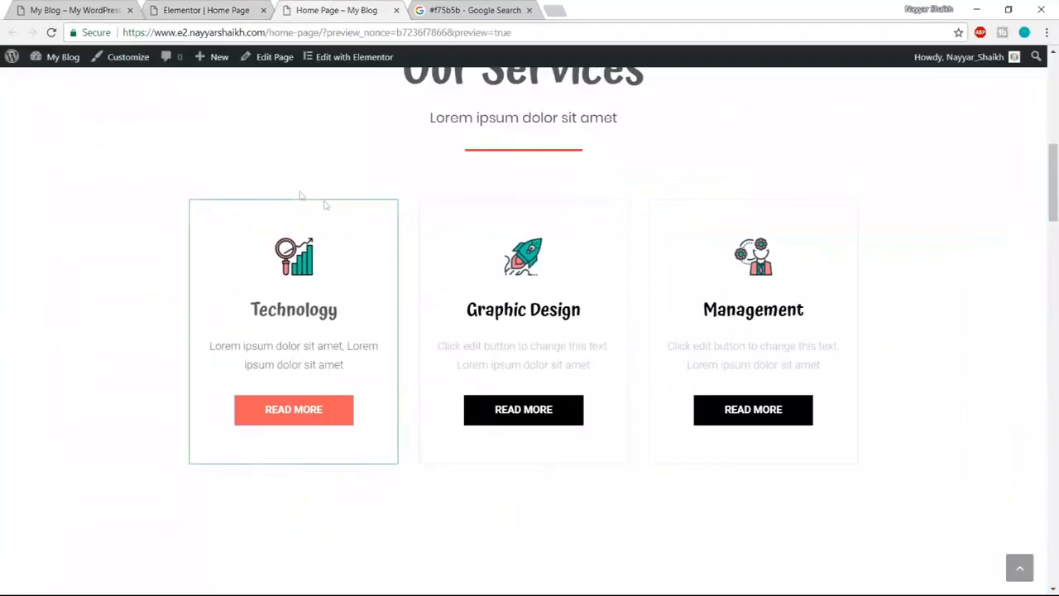
left_click(231, 11)
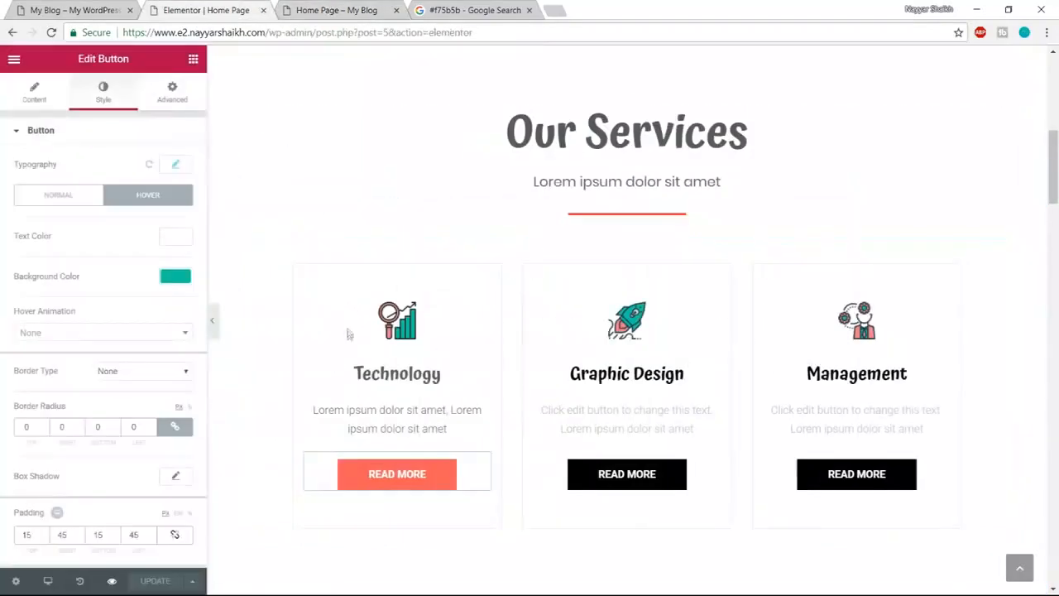
mouse_move(291, 263)
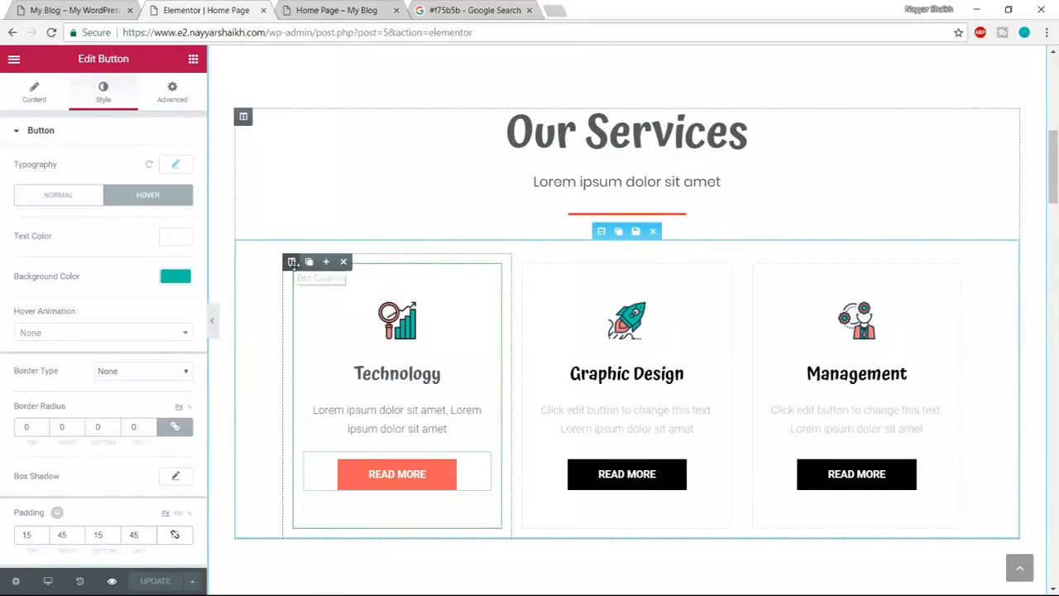
- Open the Technology column's hover border settings and check the current green border in preview
left_click(293, 263)
left_click(109, 100)
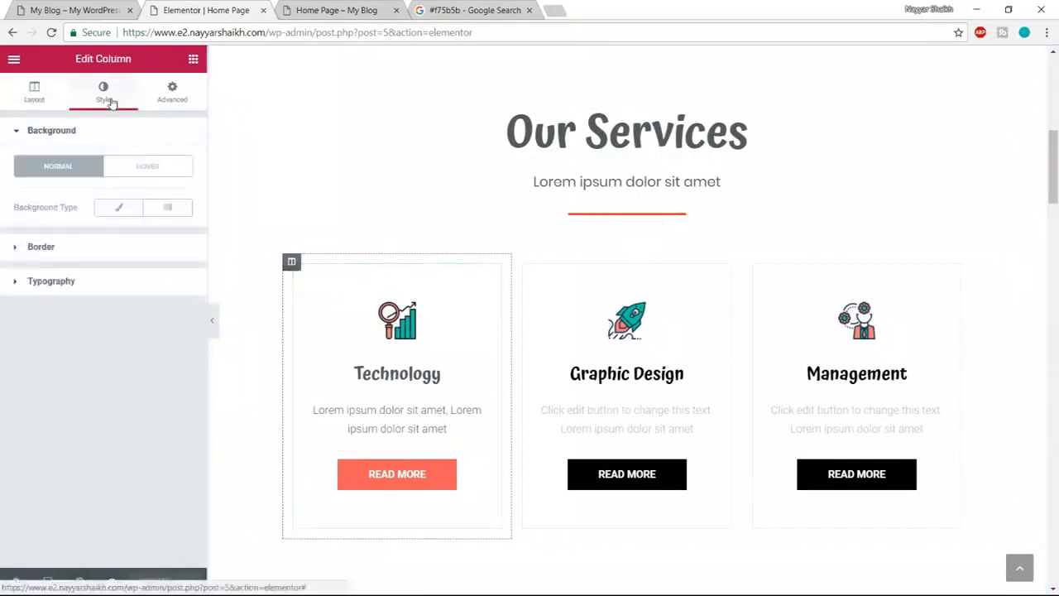
left_click(98, 251)
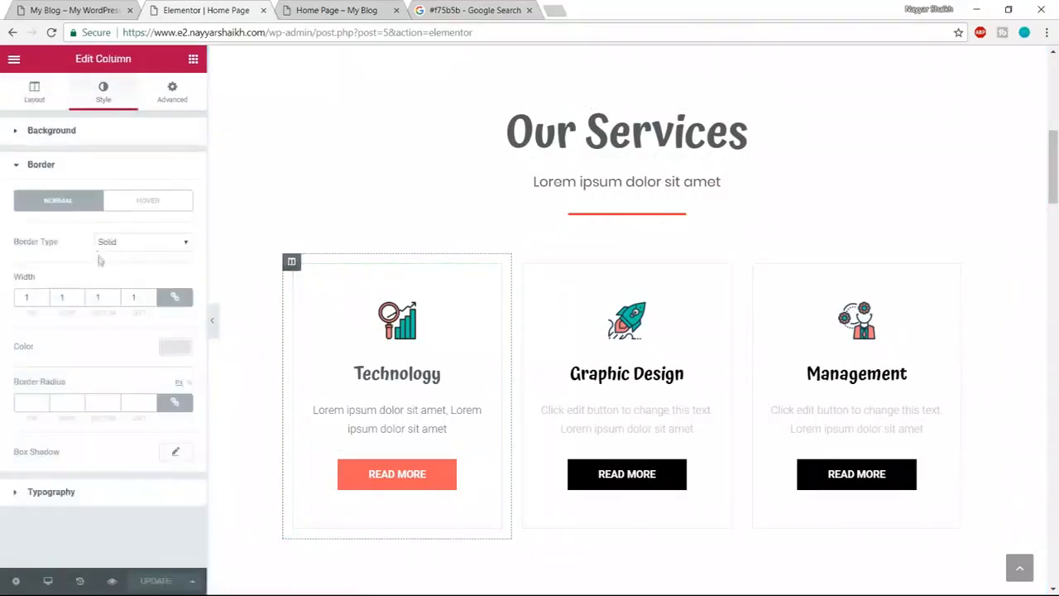
left_click(150, 206)
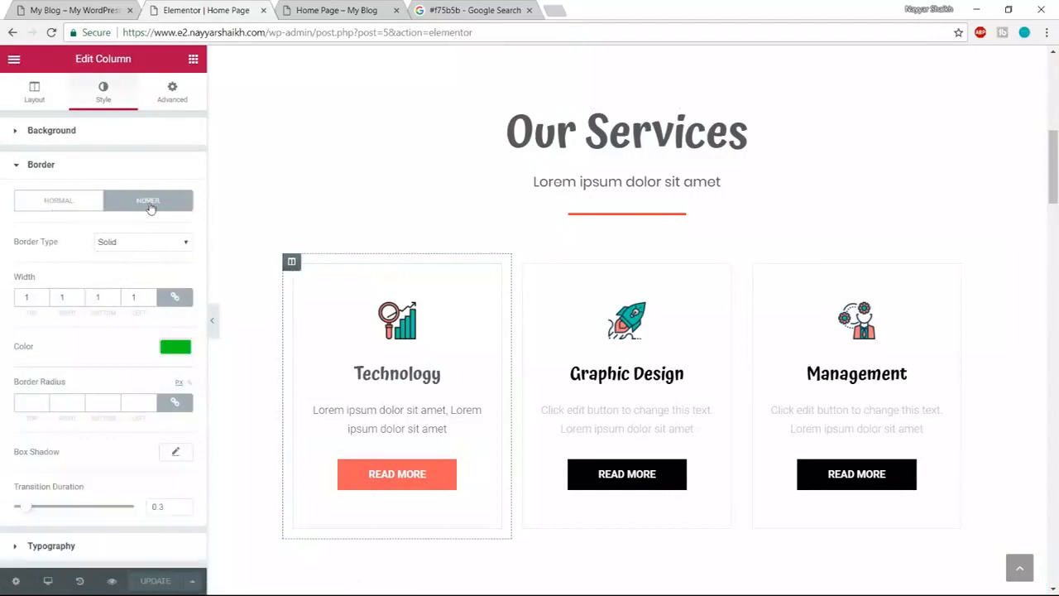
left_click(284, 9)
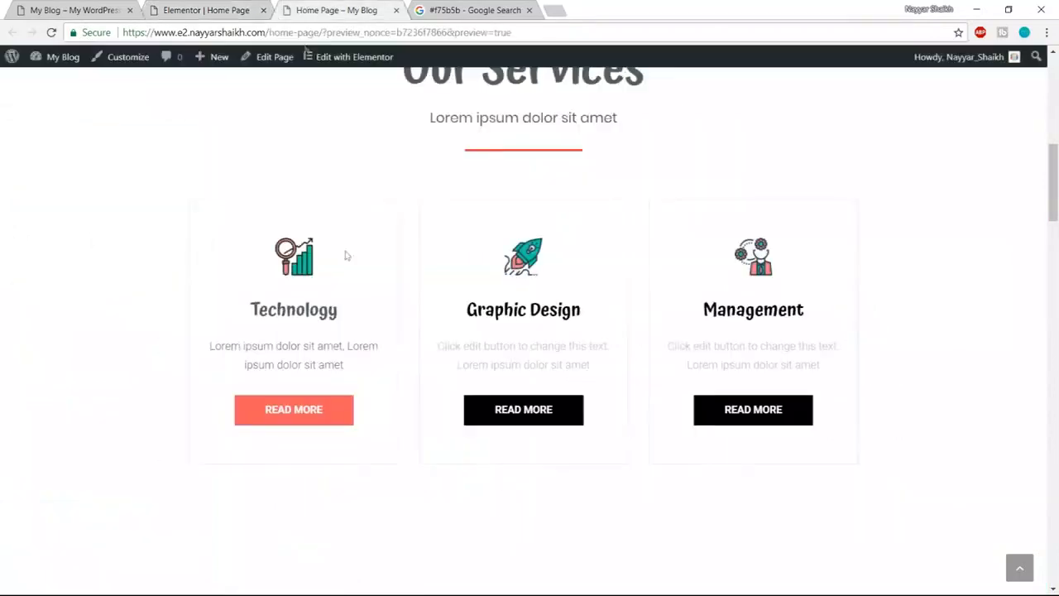
left_click(137, 8)
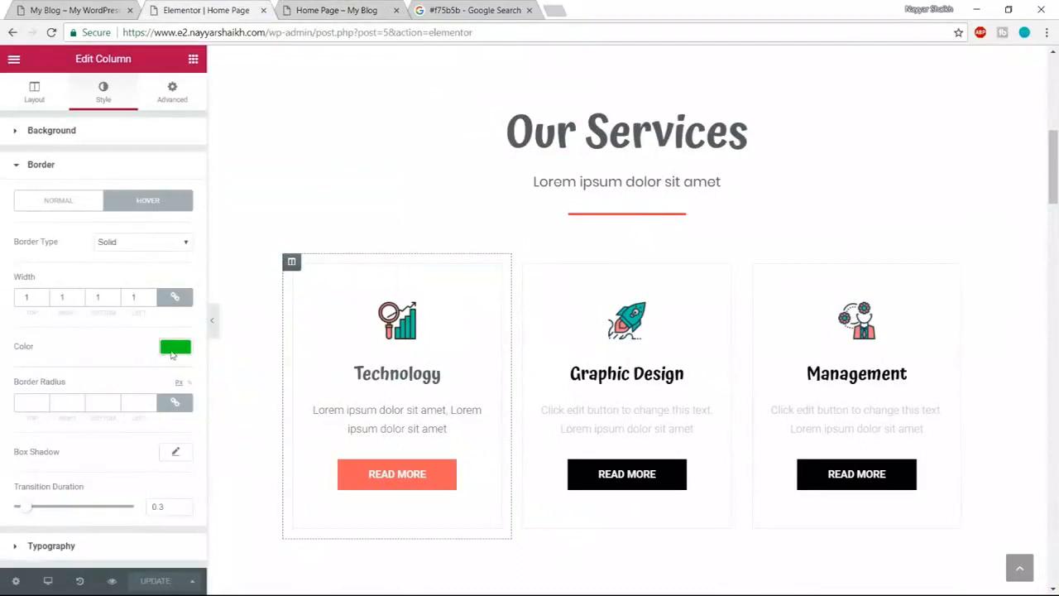
- Replace the #00ce1b hover border colour with #f75b5b
left_click(172, 352)
left_click(519, 8)
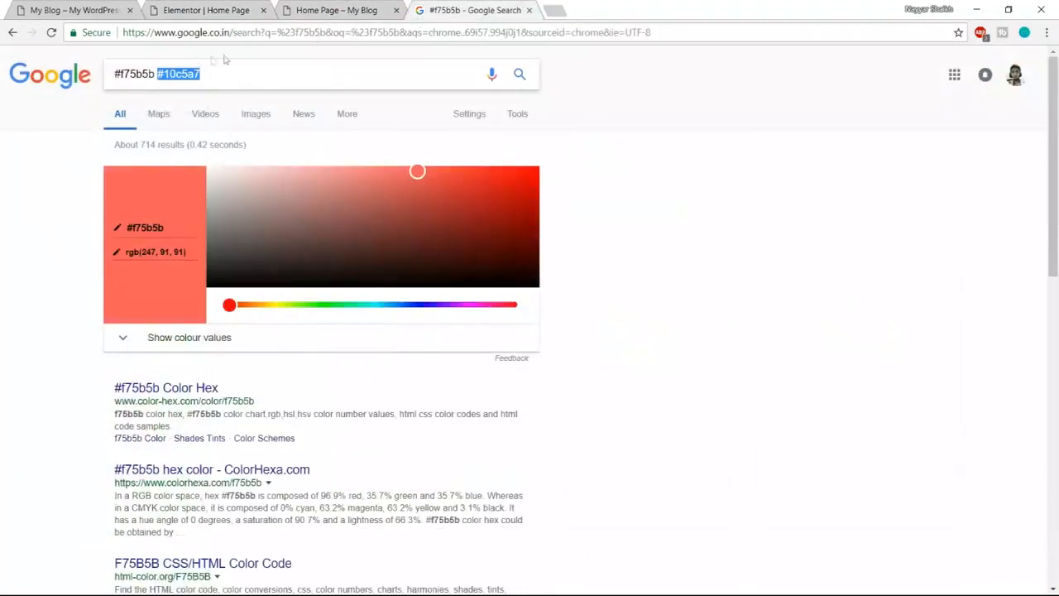
left_click(155, 73)
left_click_drag(155, 74, 76, 82)
key("ctrl+c")
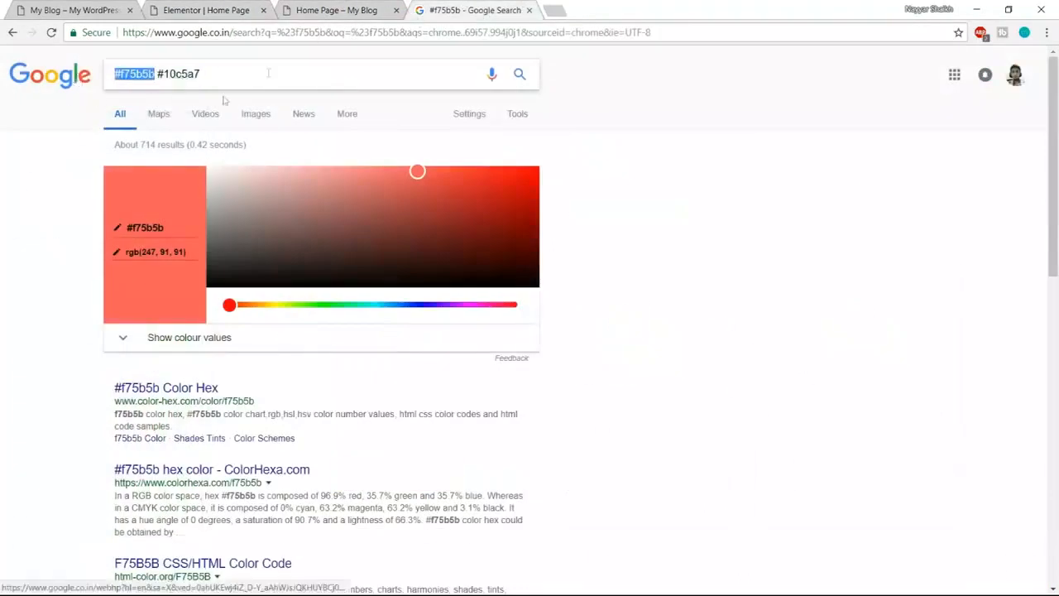
left_click(207, 10)
left_click_drag(66, 342, 4, 351)
key("ctrl+v")
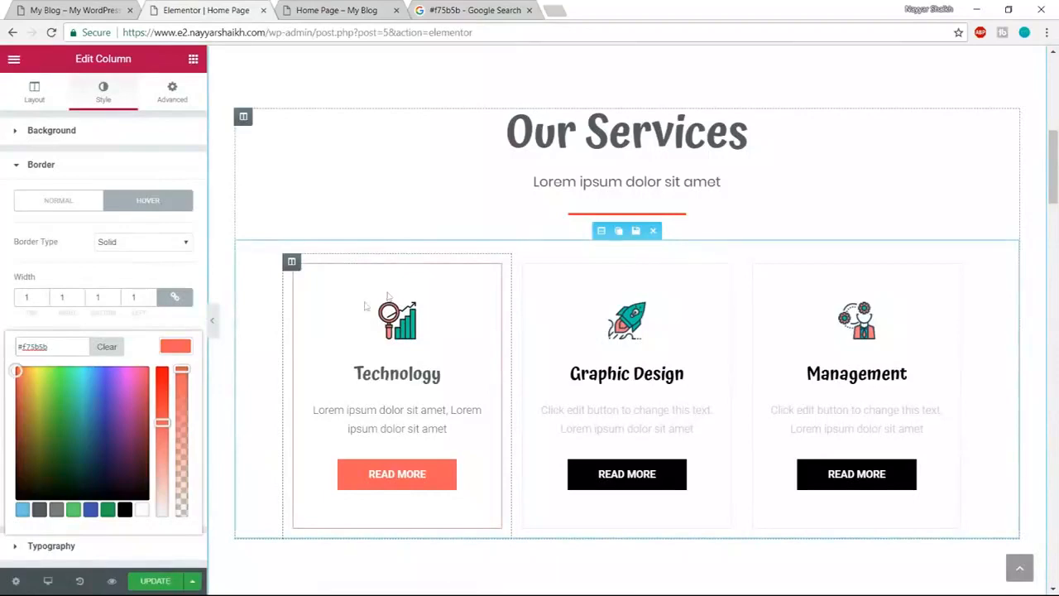
- Update the page and reload the preview to confirm the salmon hover border
left_click(156, 584)
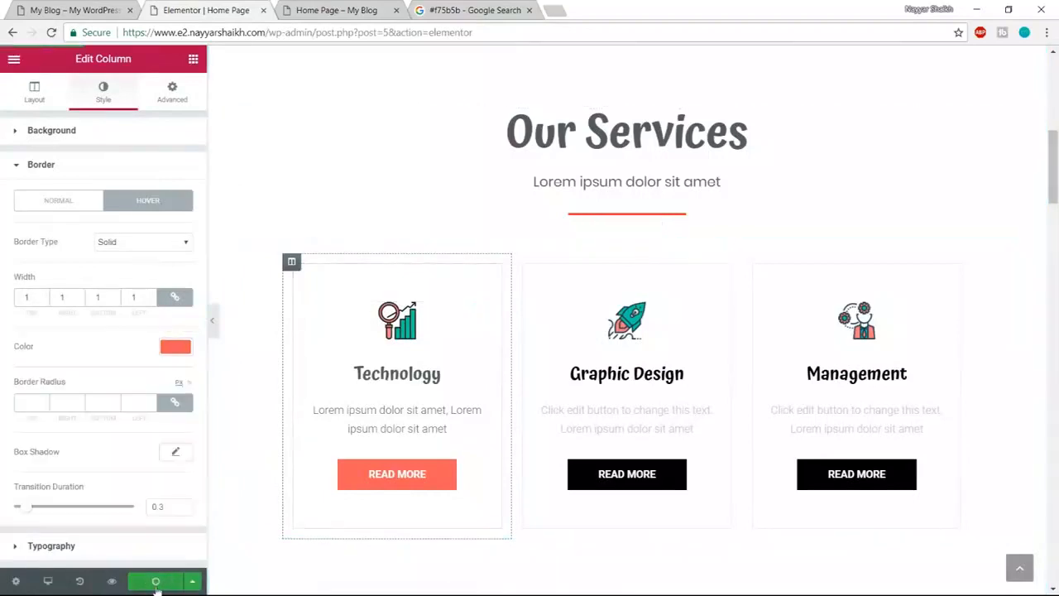
left_click(380, 5)
key("F5")
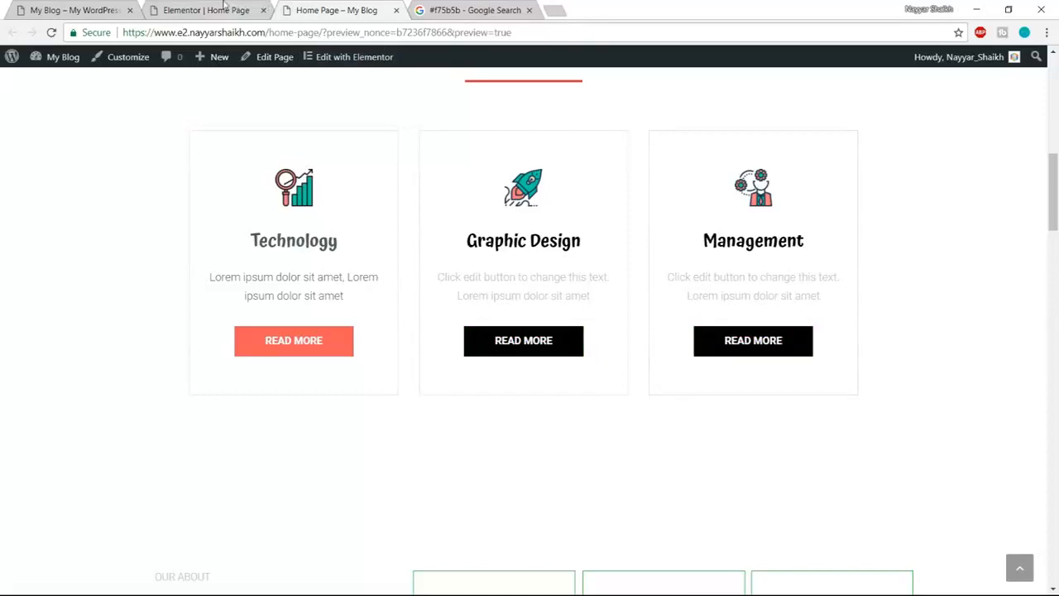
key("ctrl+shift+Tab")
scroll(463, 236, "down", 1)
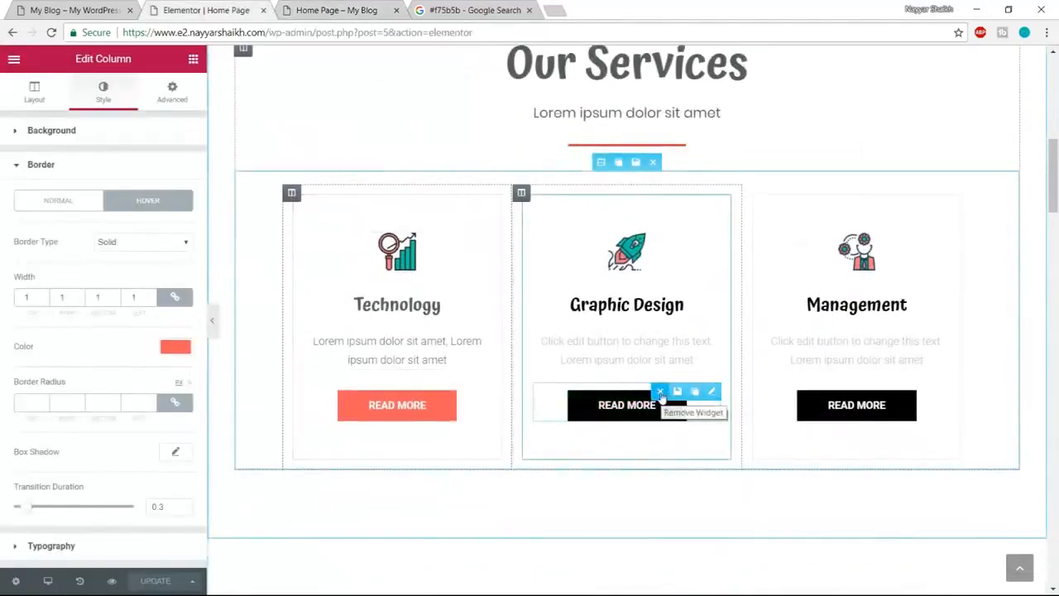
- Replace the Graphic Design and Management READ MORE buttons with two copies of Technology's salmon button
left_click(709, 391)
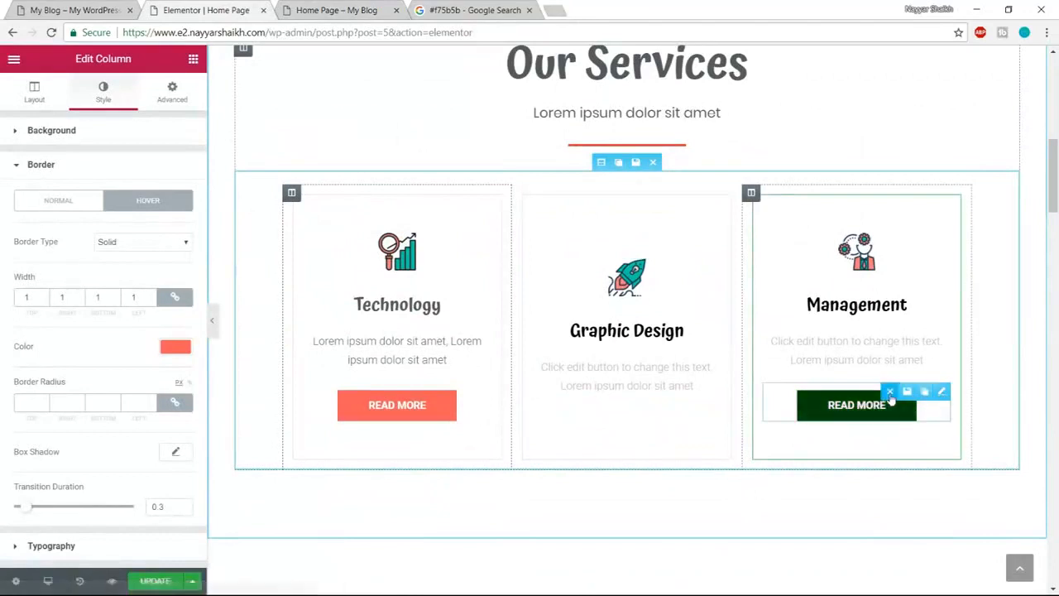
left_click(940, 390)
mouse_move(475, 401)
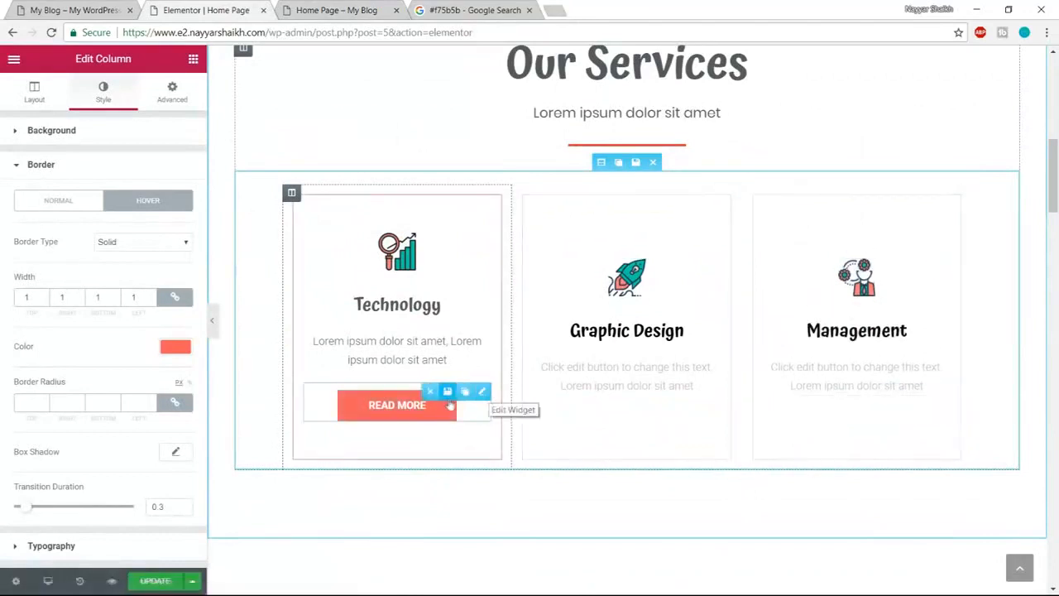
left_click(464, 392)
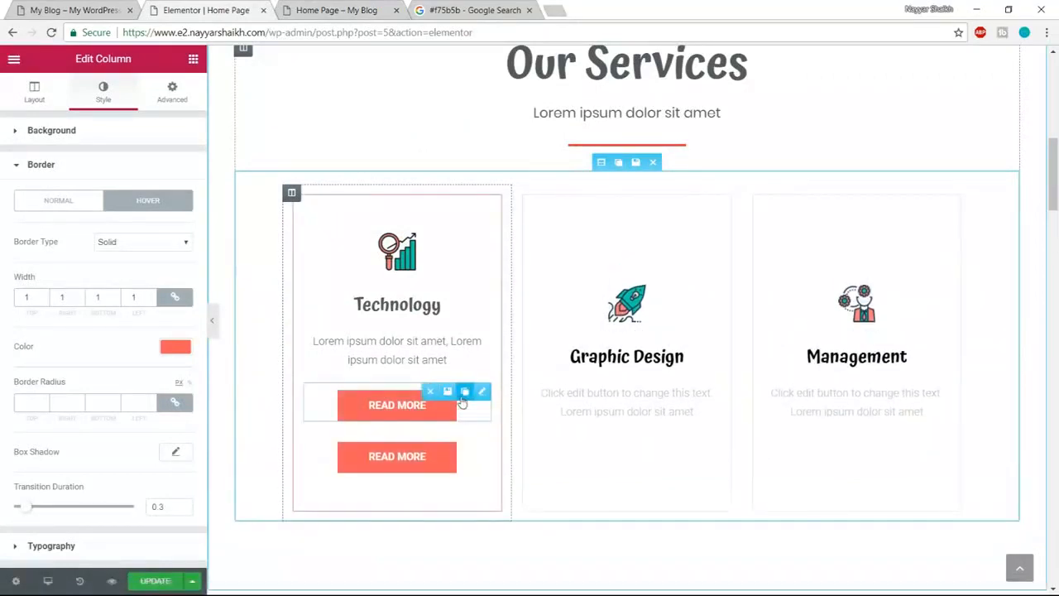
left_click(463, 392)
left_click_drag(463, 393, 629, 422)
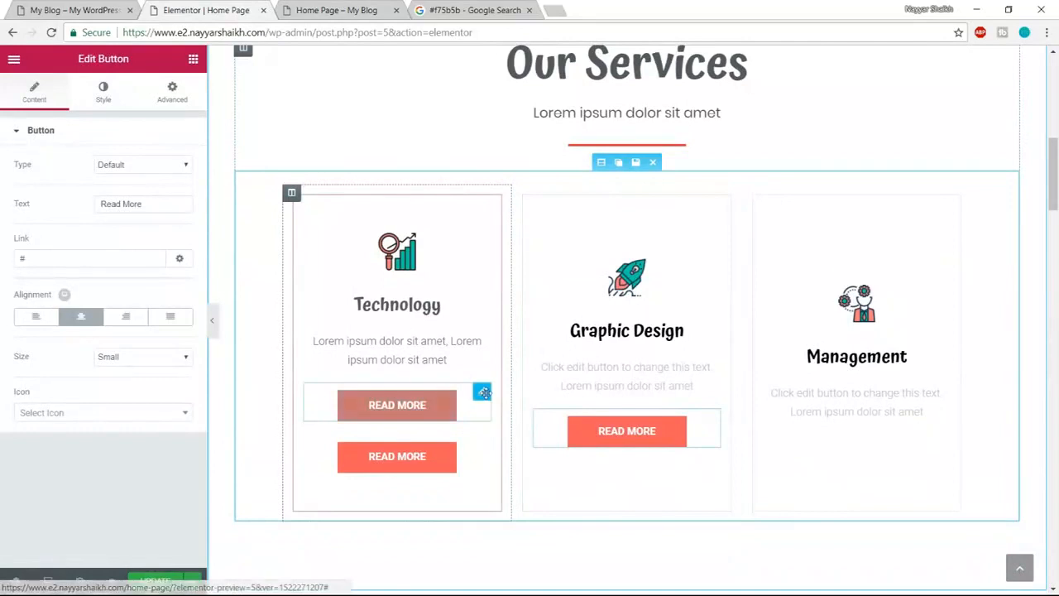
left_click_drag(426, 394, 819, 391)
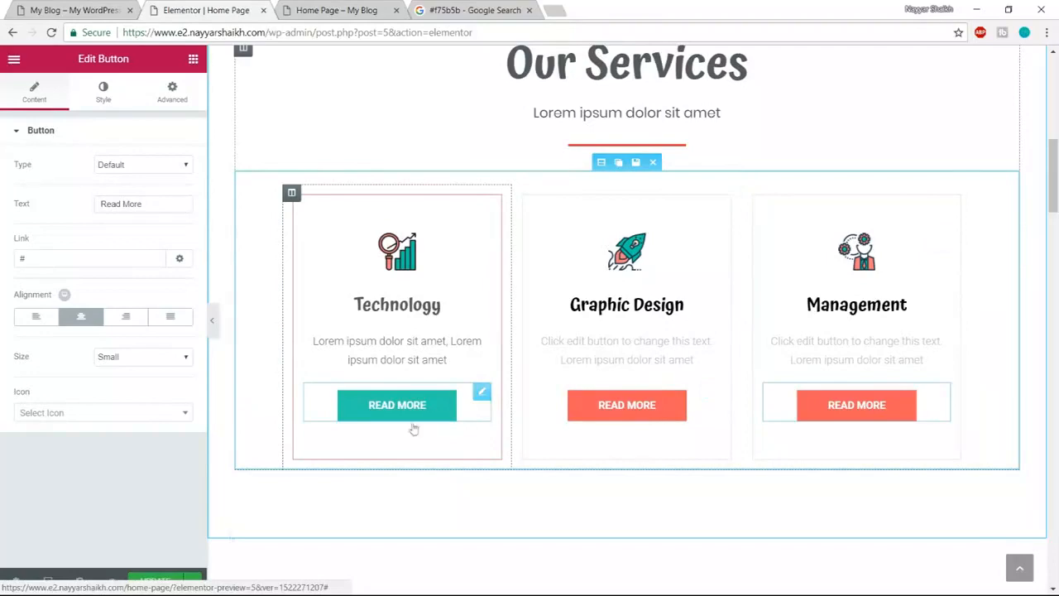
left_click(75, 10)
scroll(928, 320, "down", 2)
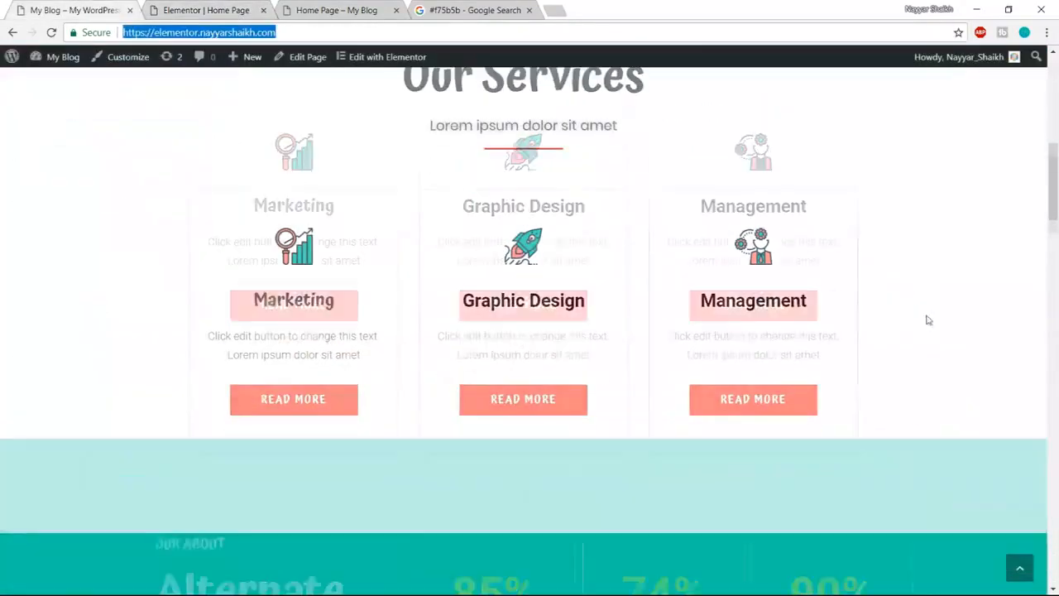
scroll(927, 319, "down", 5)
scroll(931, 321, "up", 2)
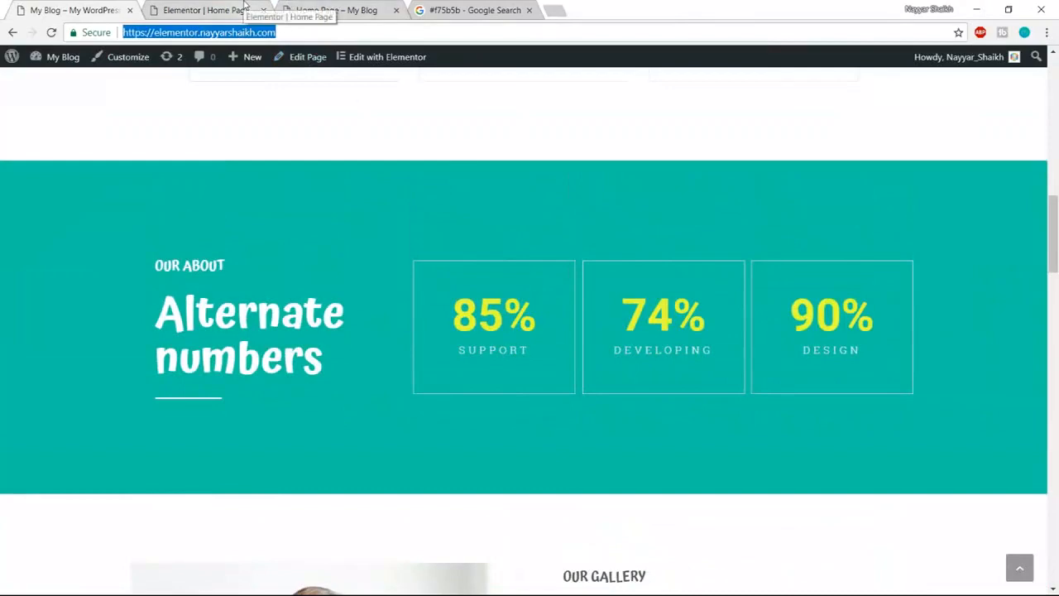
left_click(219, 7)
scroll(875, 315, "down", 5)
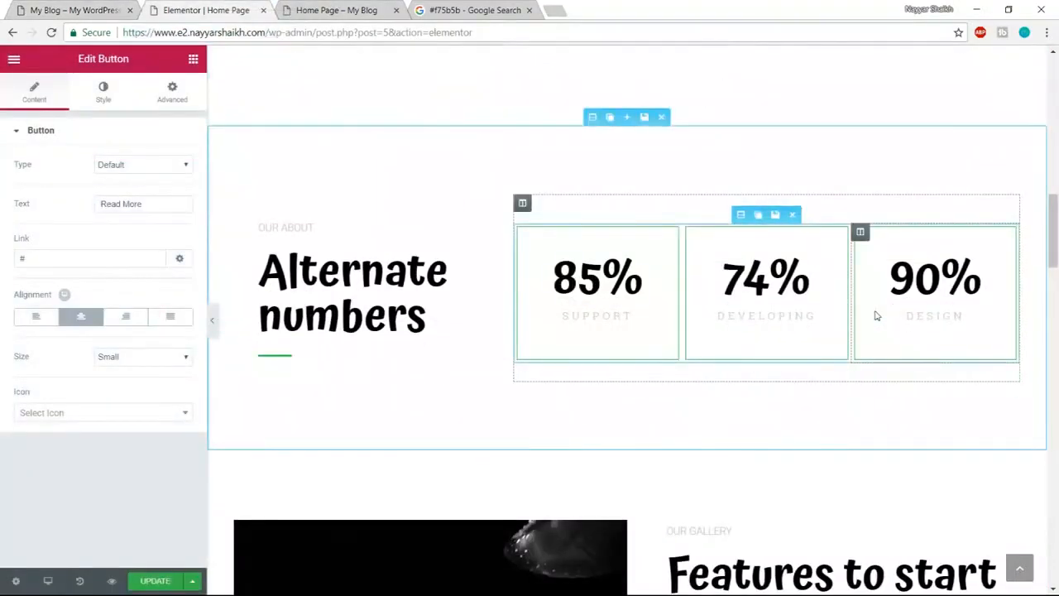
left_click(97, 8)
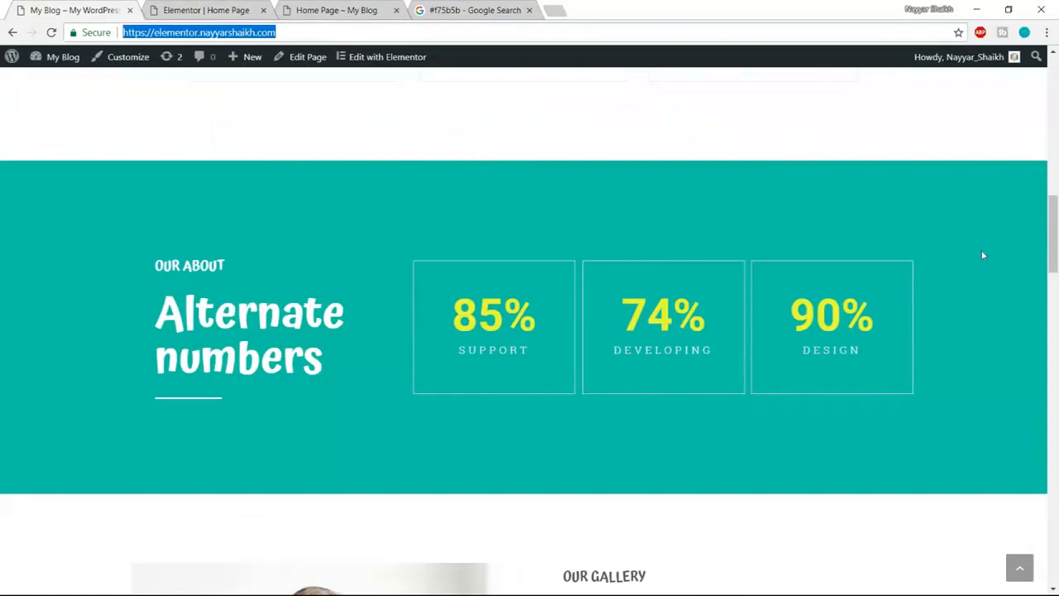
left_click(236, 8)
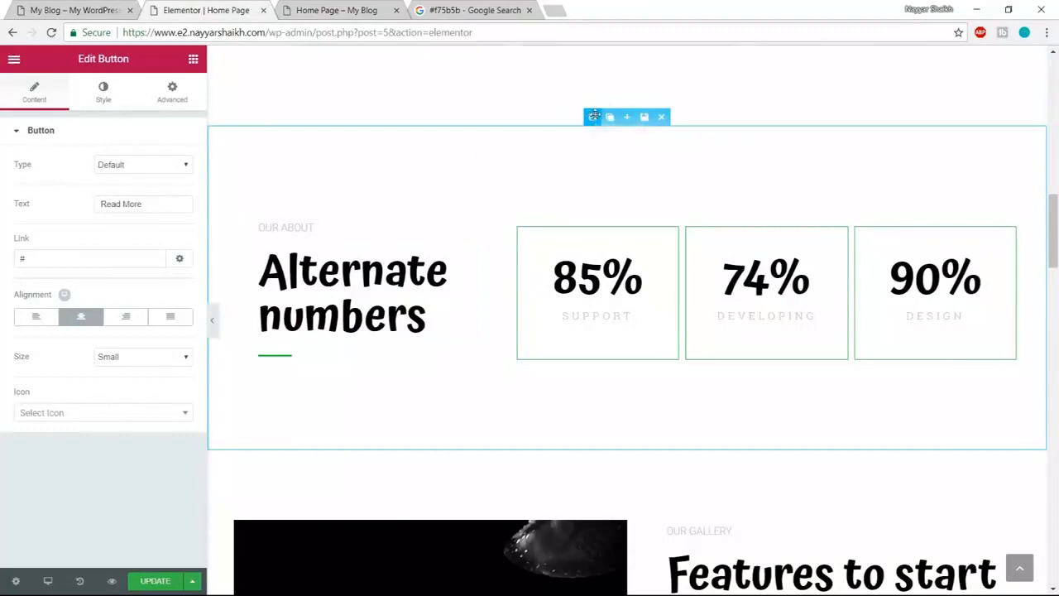
- Give the Alternate numbers section a classic #10c5a7 teal background and compare with the live page
left_click(593, 116)
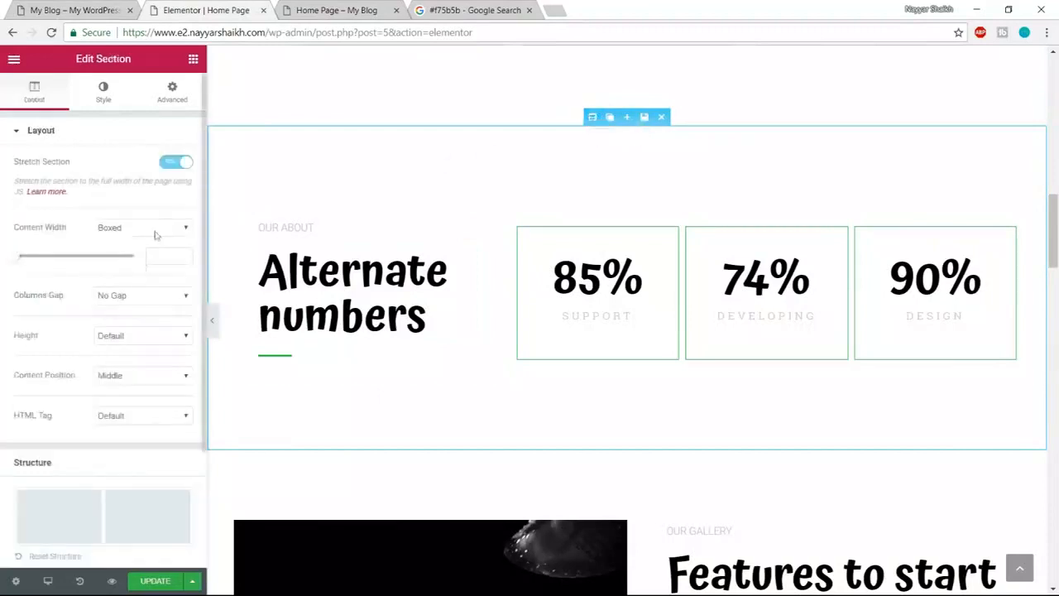
left_click(104, 98)
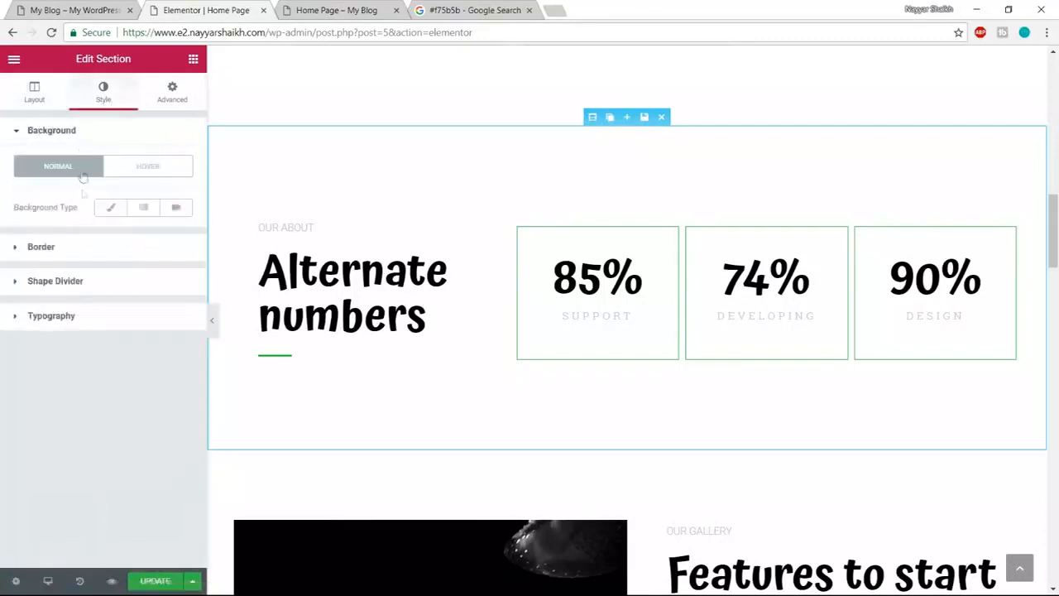
left_click(111, 208)
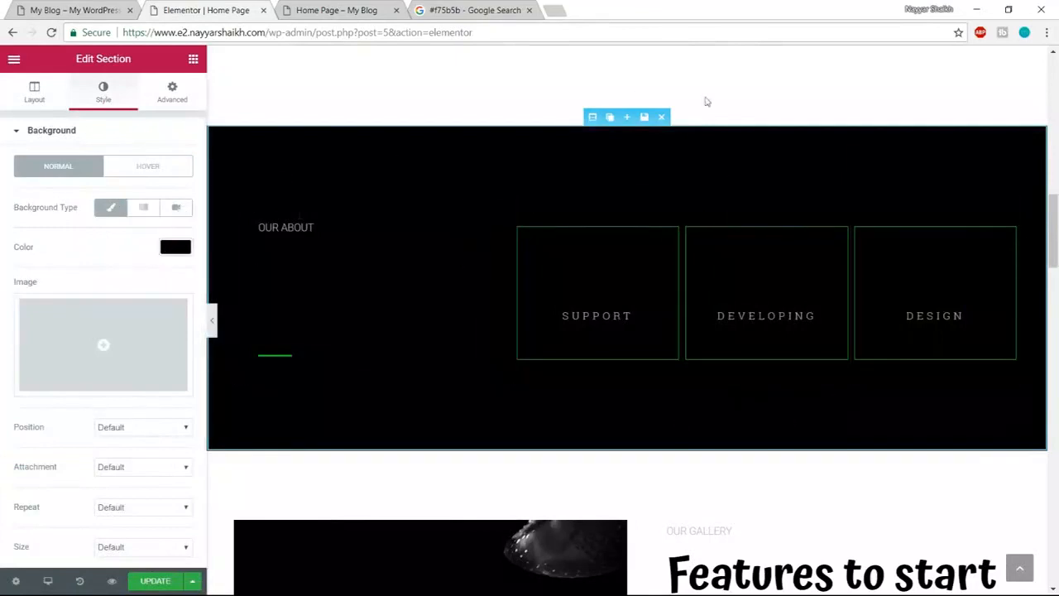
left_click(480, 8)
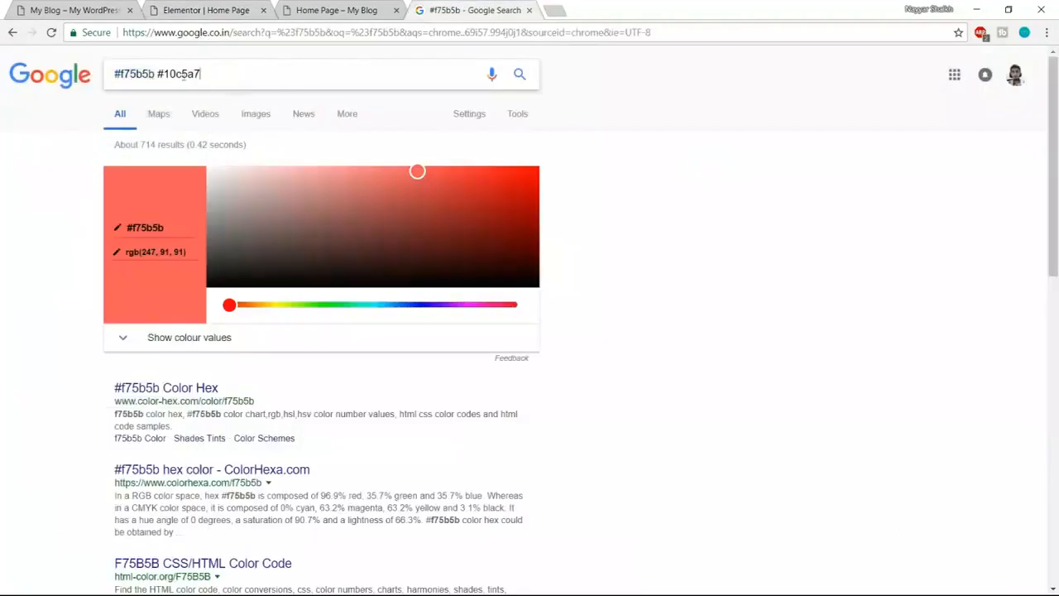
left_click_drag(201, 74, 150, 74)
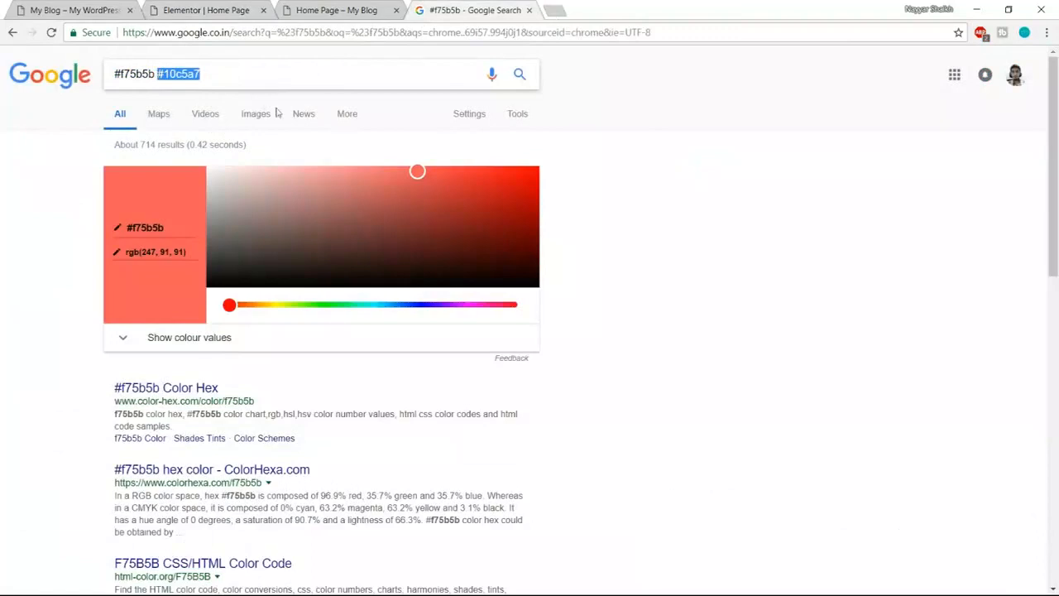
left_click(214, 8)
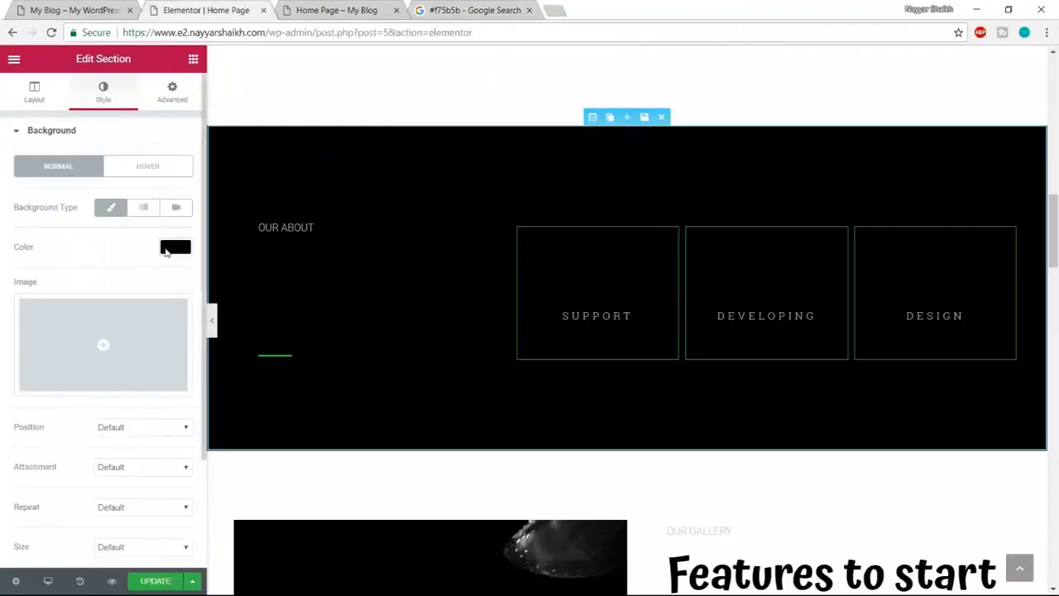
left_click(171, 252)
type("#10c5a7")
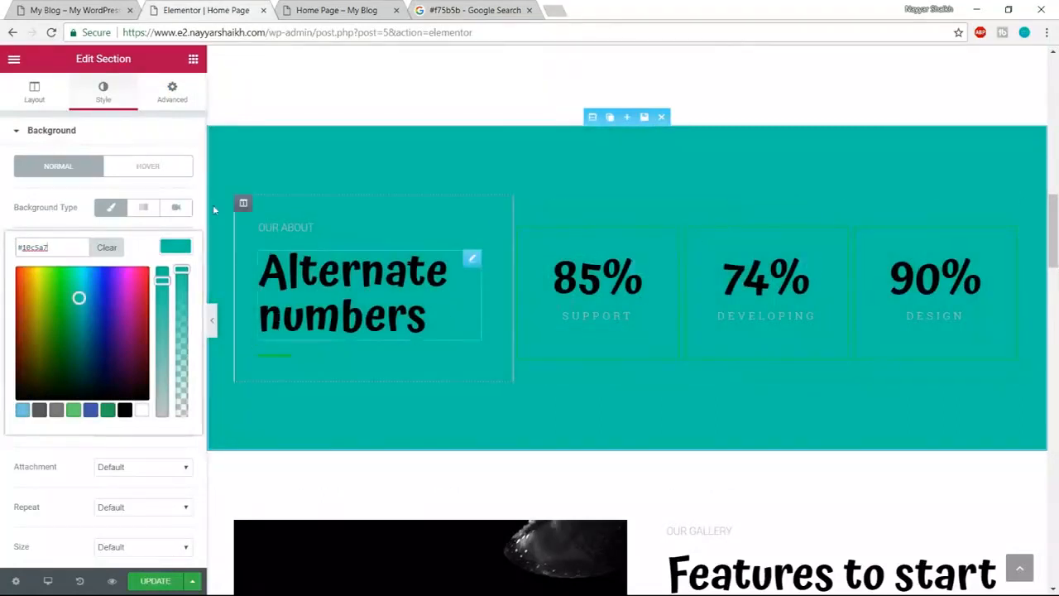
left_click(79, 10)
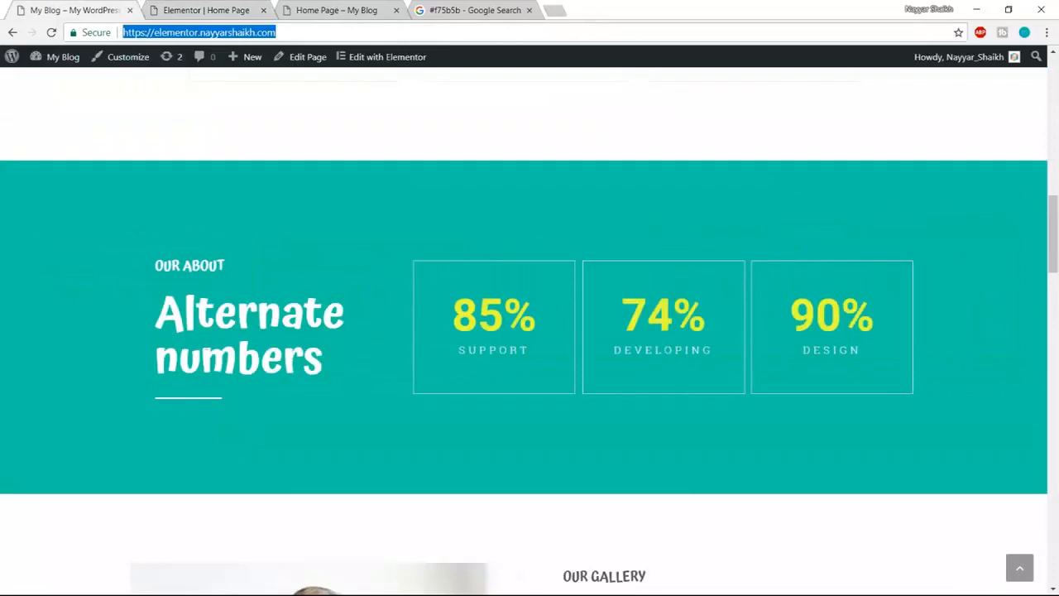
- Replace the Alternate numbers heading's title text with the author's name
left_click(364, 7)
left_click(218, 8)
left_click(426, 326)
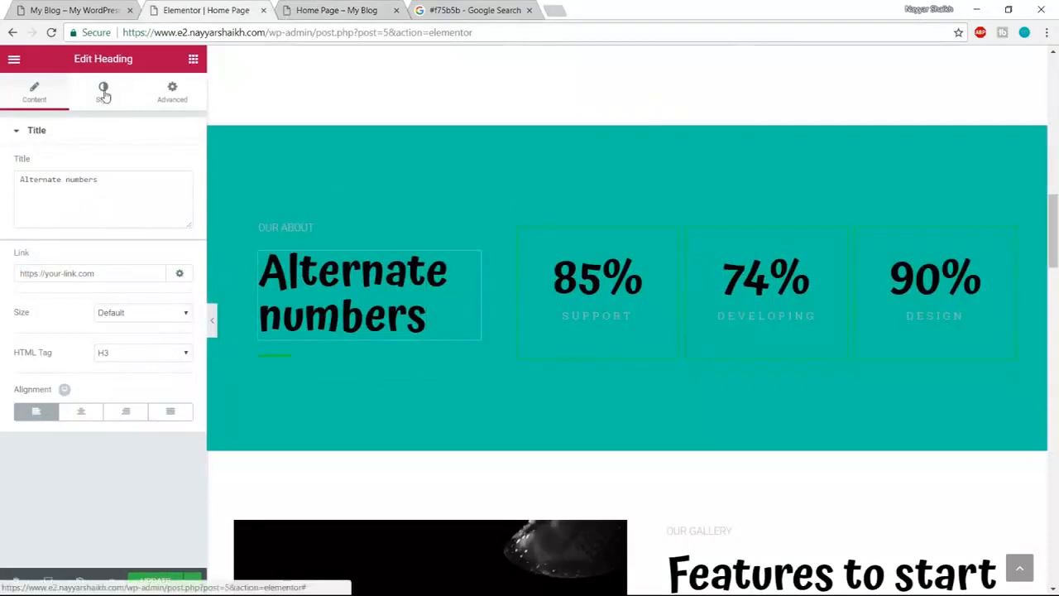
left_click_drag(102, 180, 3, 182)
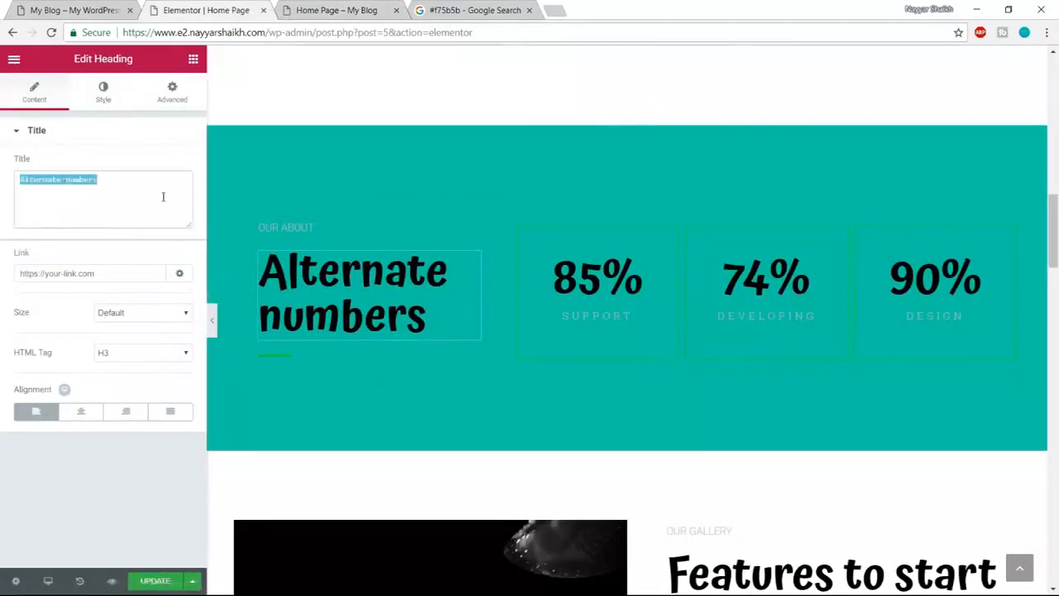
type("Nayyar ")
type("Shaikh")
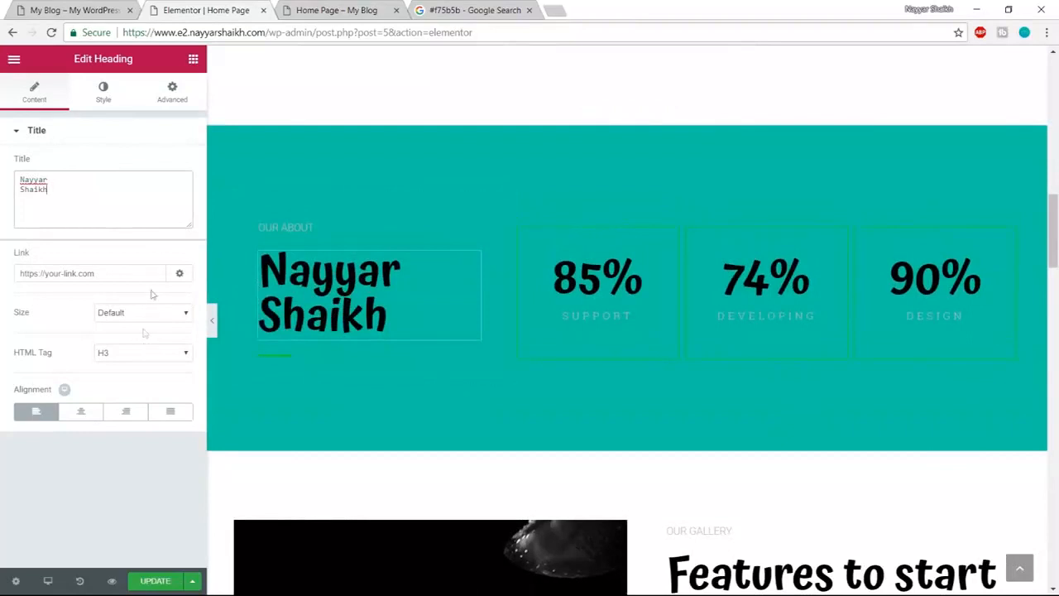
- Make the heading text white, then inspect the OUR ABOUT label on the live page
left_click(103, 91)
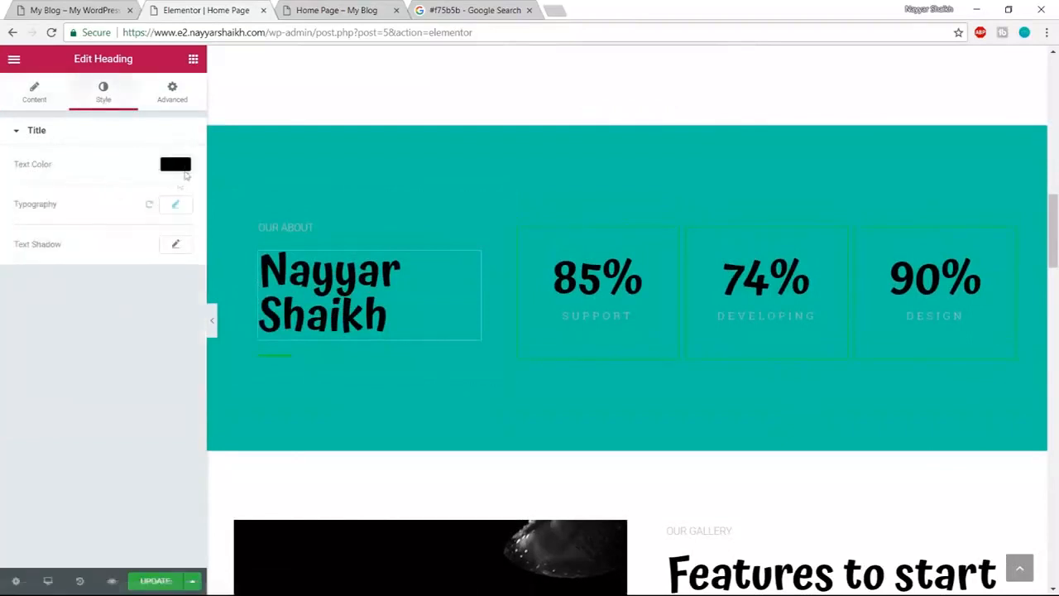
left_click(182, 165)
left_click(142, 327)
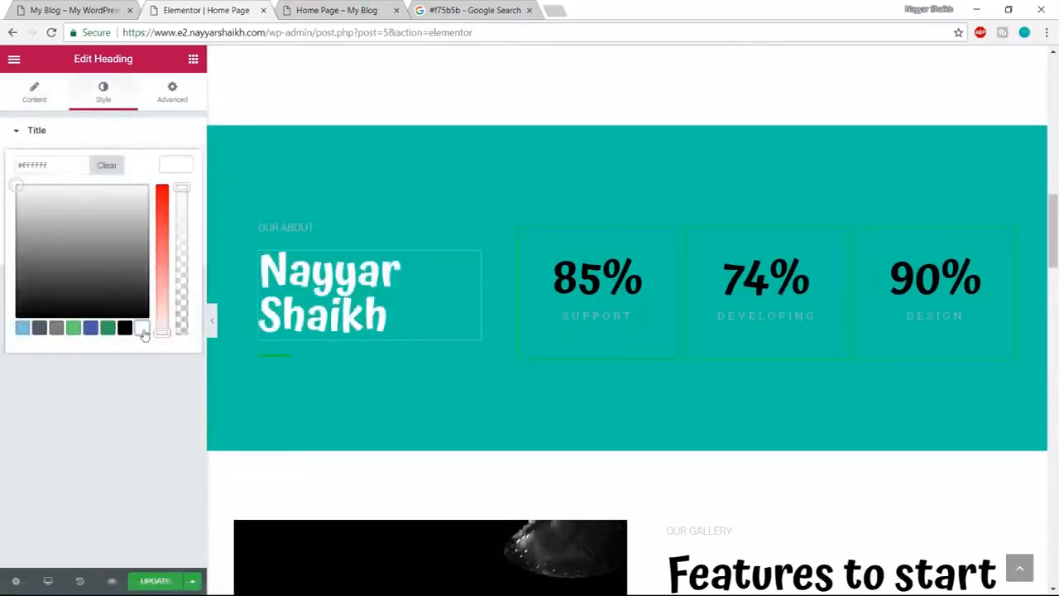
left_click(174, 172)
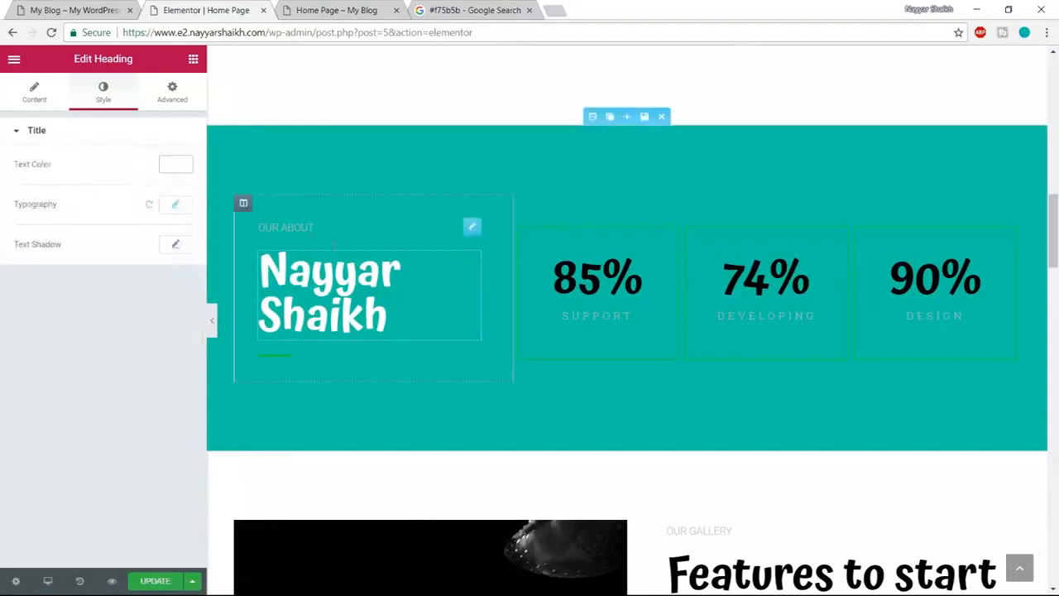
left_click(74, 10)
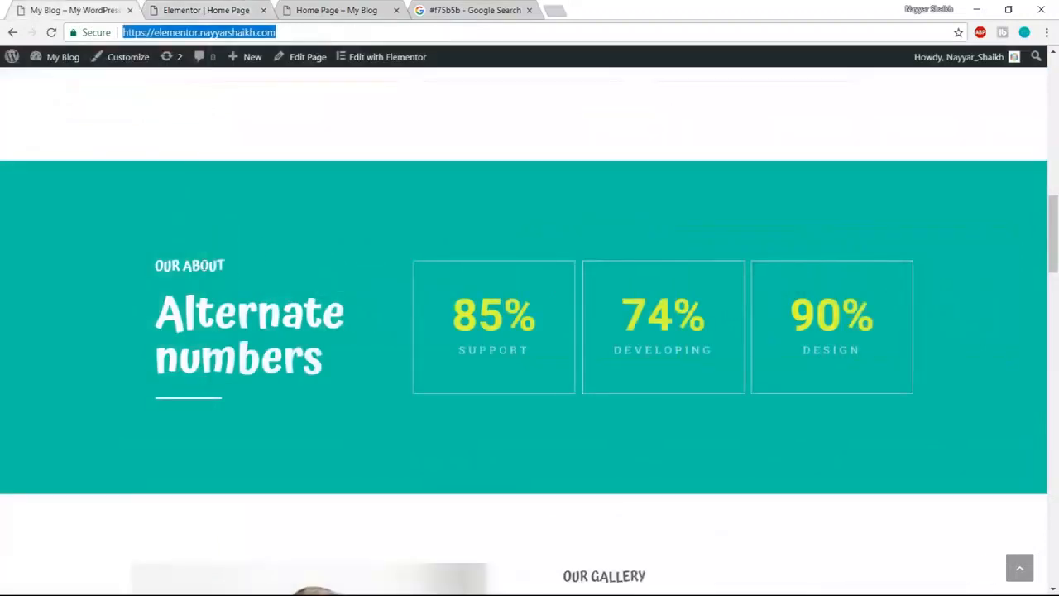
left_click_drag(155, 265, 239, 266)
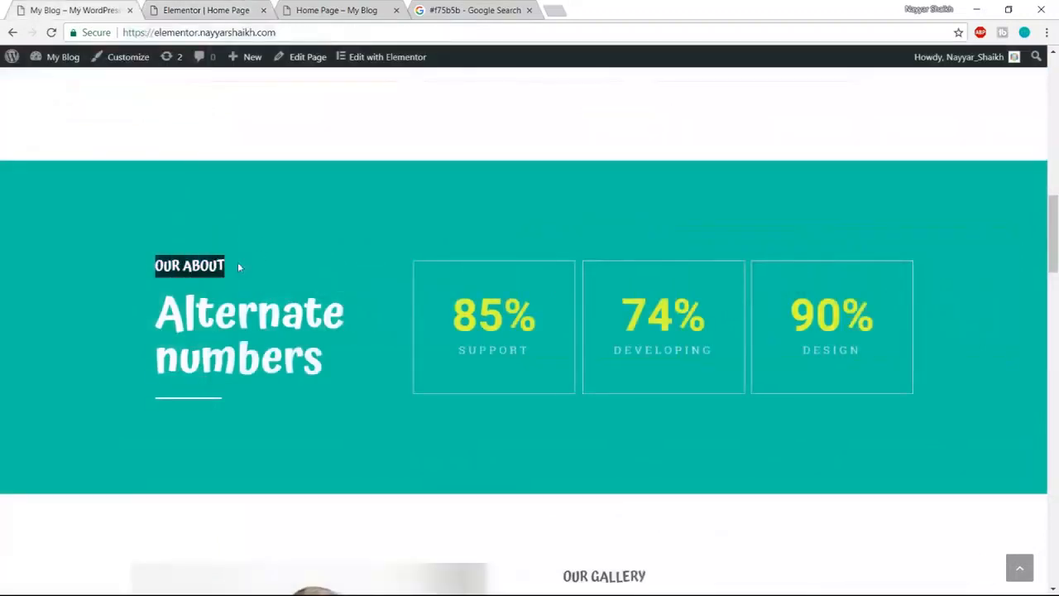
- Make the OUR ABOUT text block's colour white
left_click(213, 8)
left_click(324, 231)
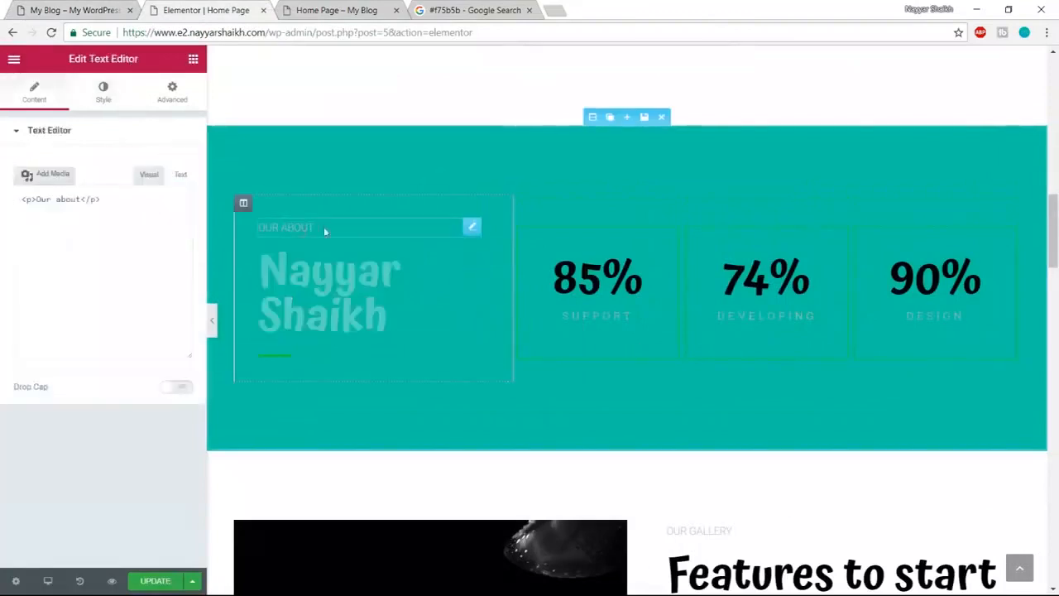
left_click(114, 92)
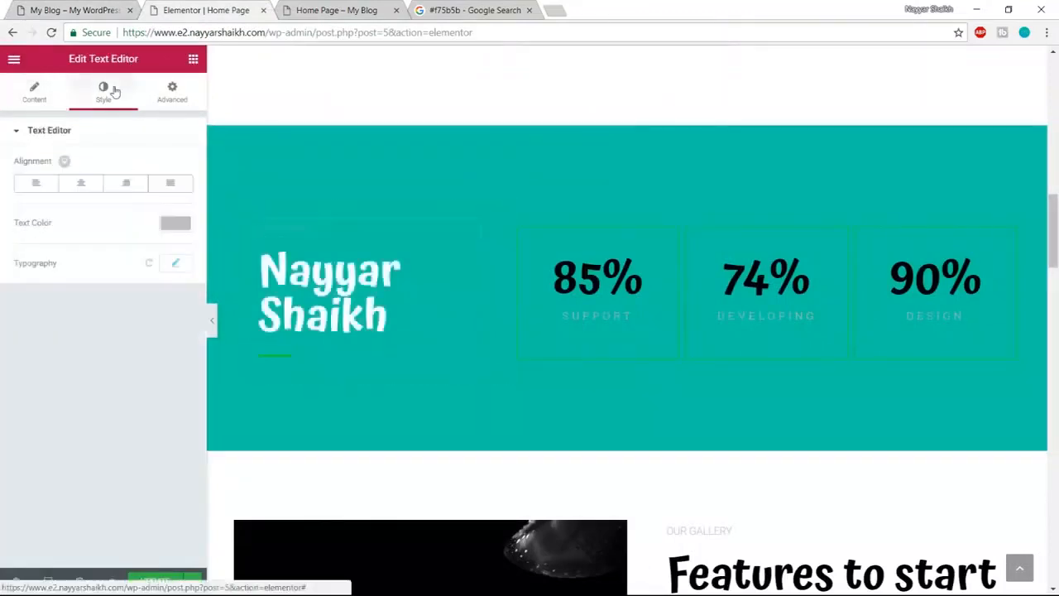
left_click(176, 225)
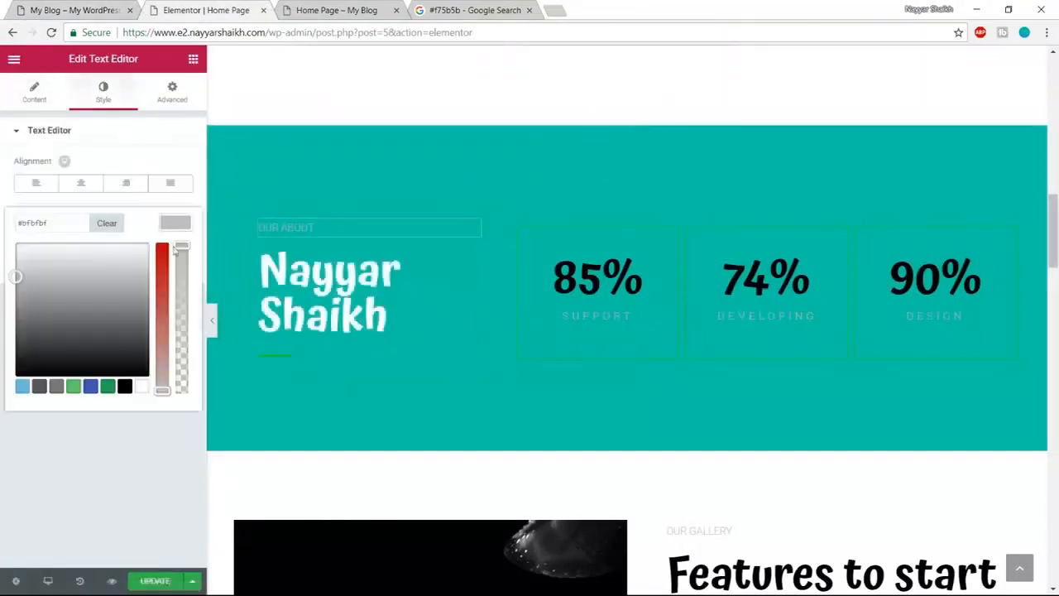
left_click(143, 388)
left_click(171, 234)
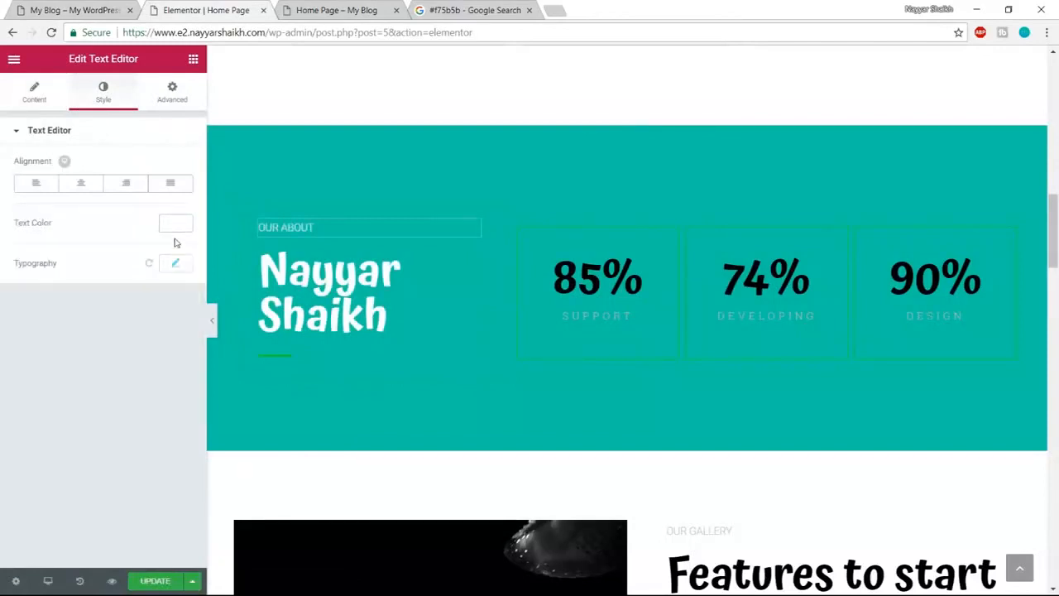
- Set the OUR ABOUT typography to Atma, size 20, weight 600
left_click(176, 265)
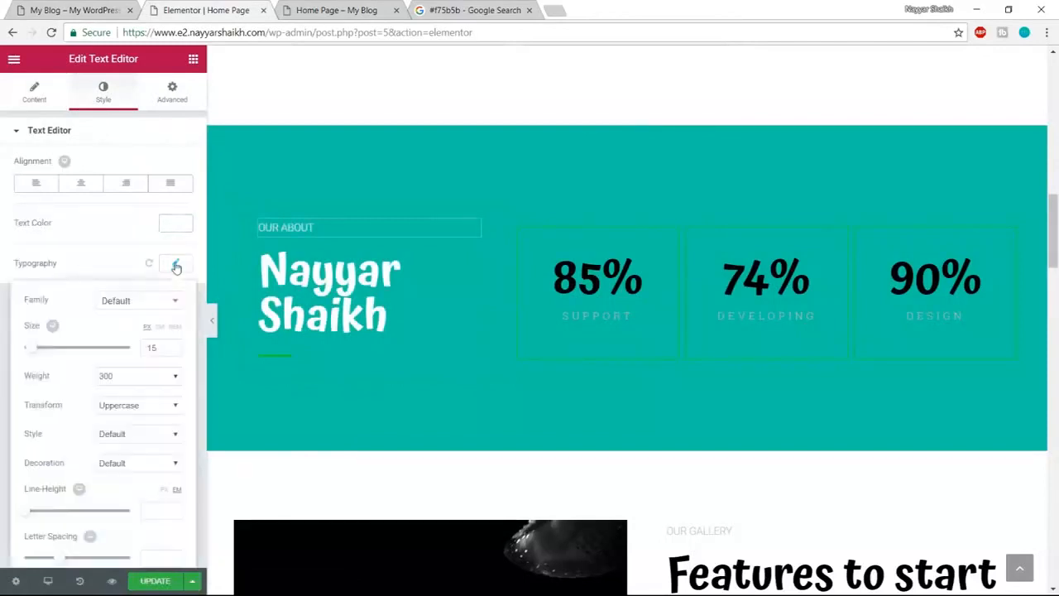
left_click(153, 306)
type("atma")
key("Return")
left_click_drag(33, 354, 38, 354)
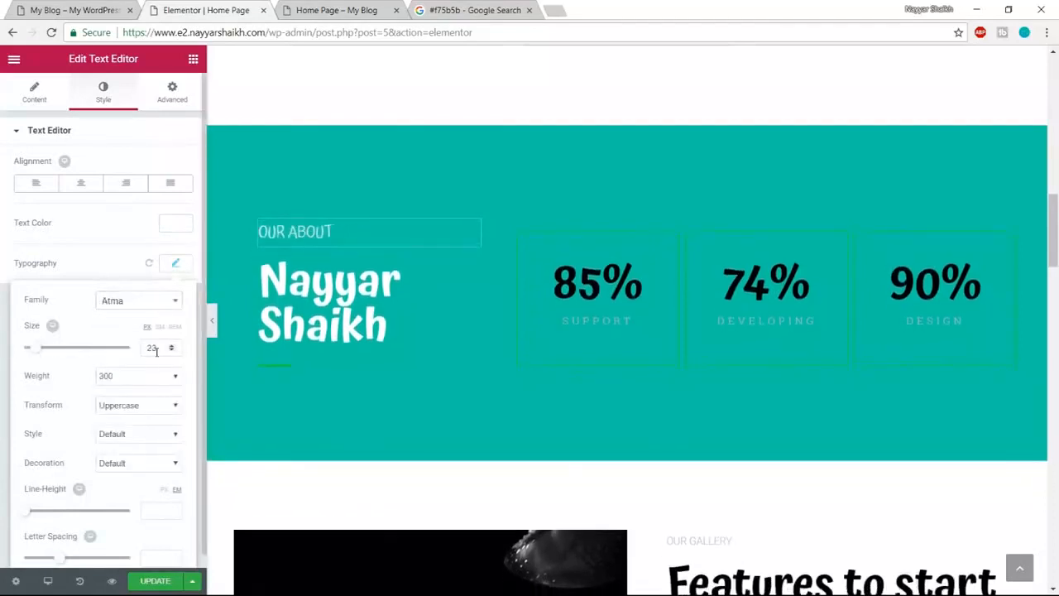
type("20")
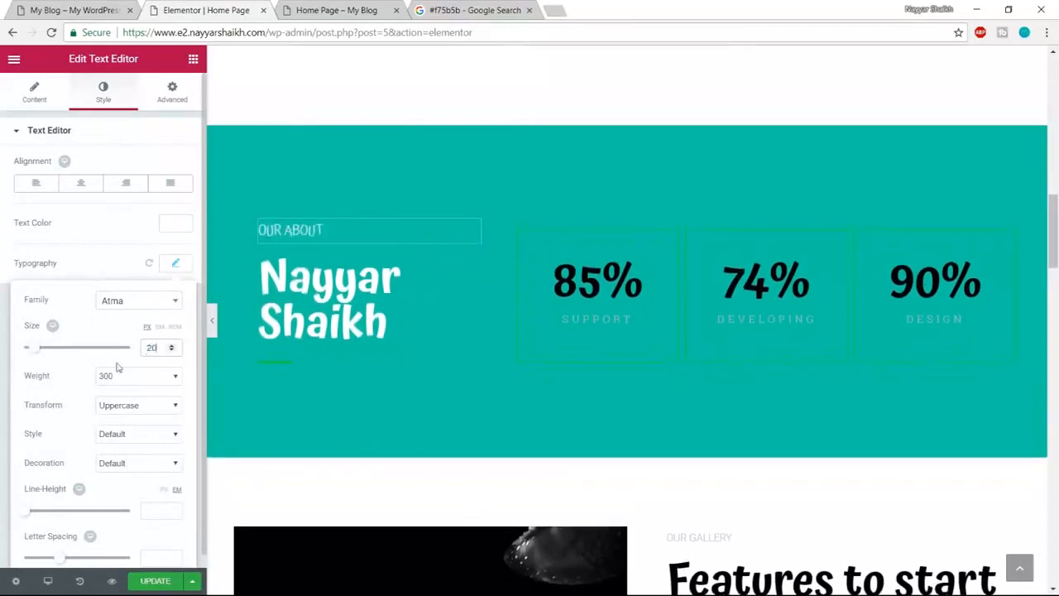
left_click(141, 375)
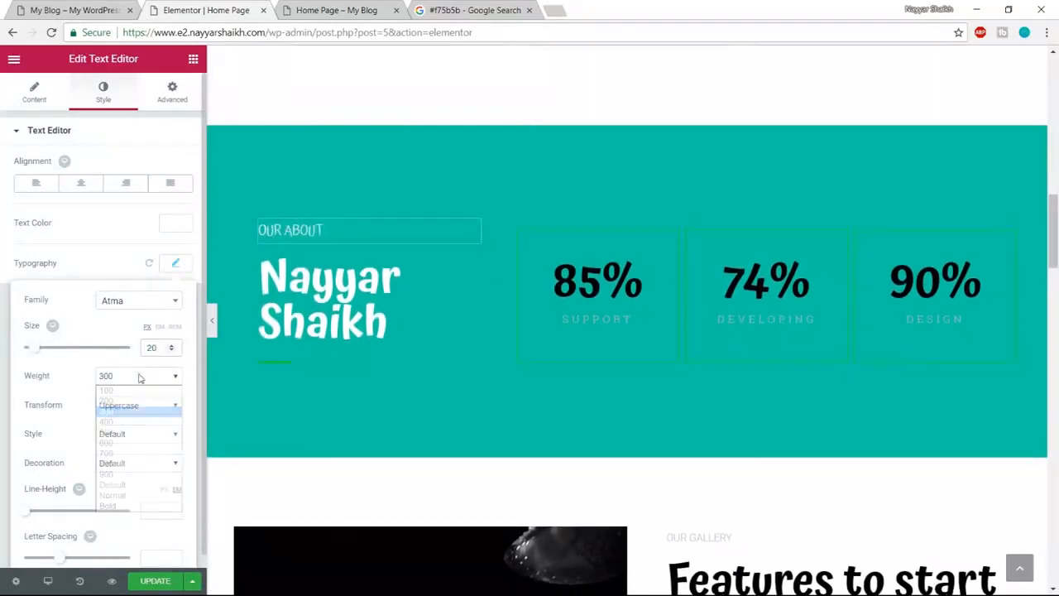
left_click(133, 439)
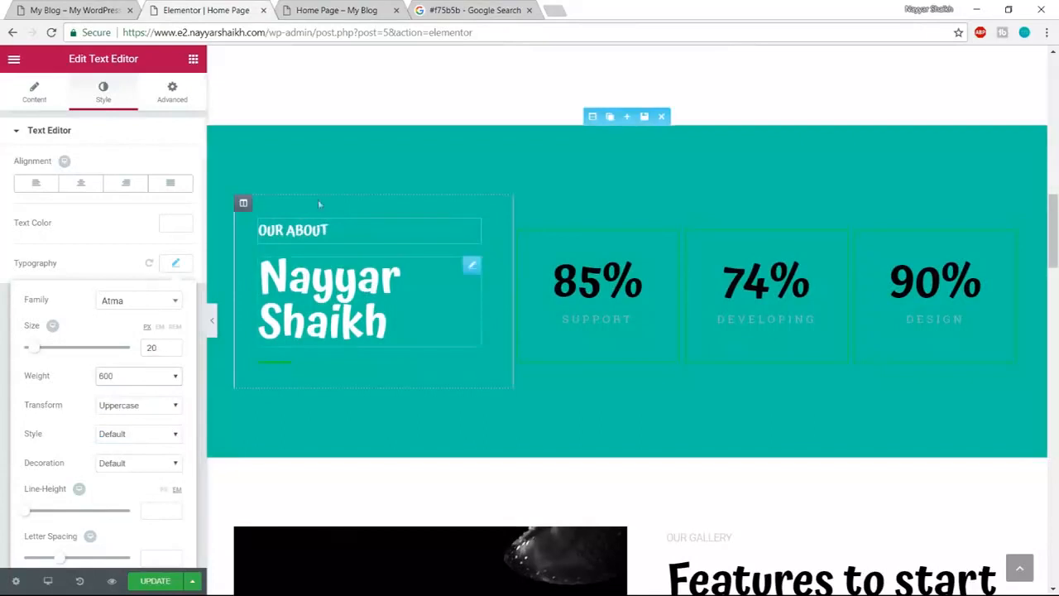
left_click(68, 11)
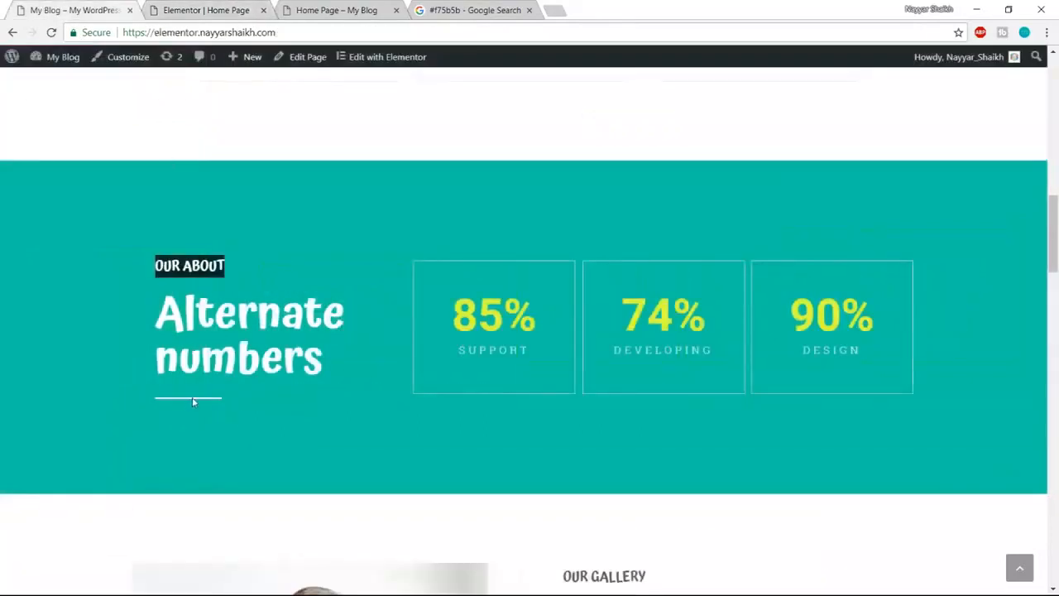
- Make the short divider under the name heading white, width 30 and weight 3
left_click(216, 10)
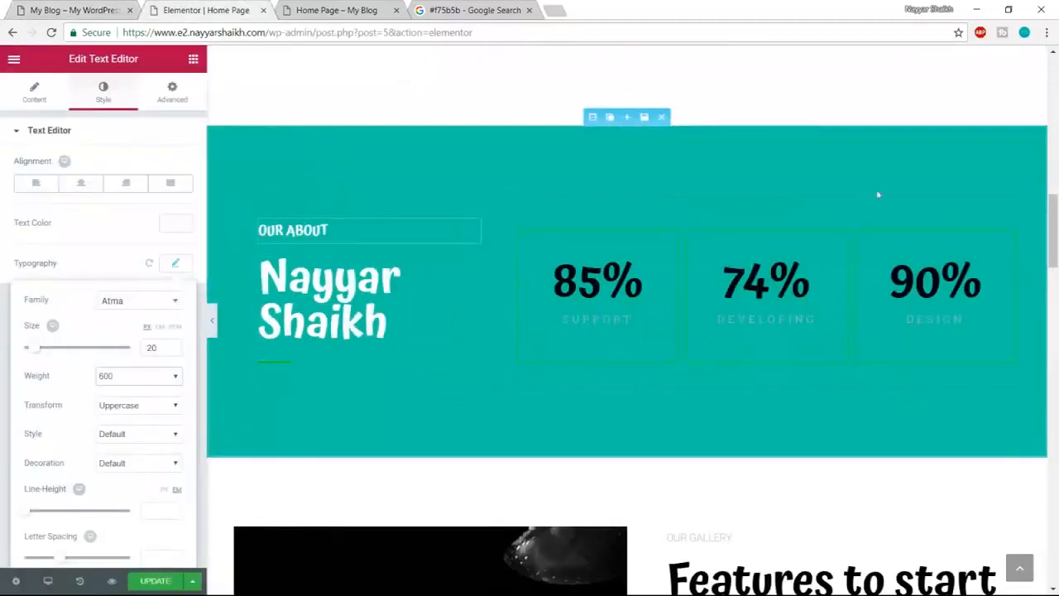
left_click(285, 367)
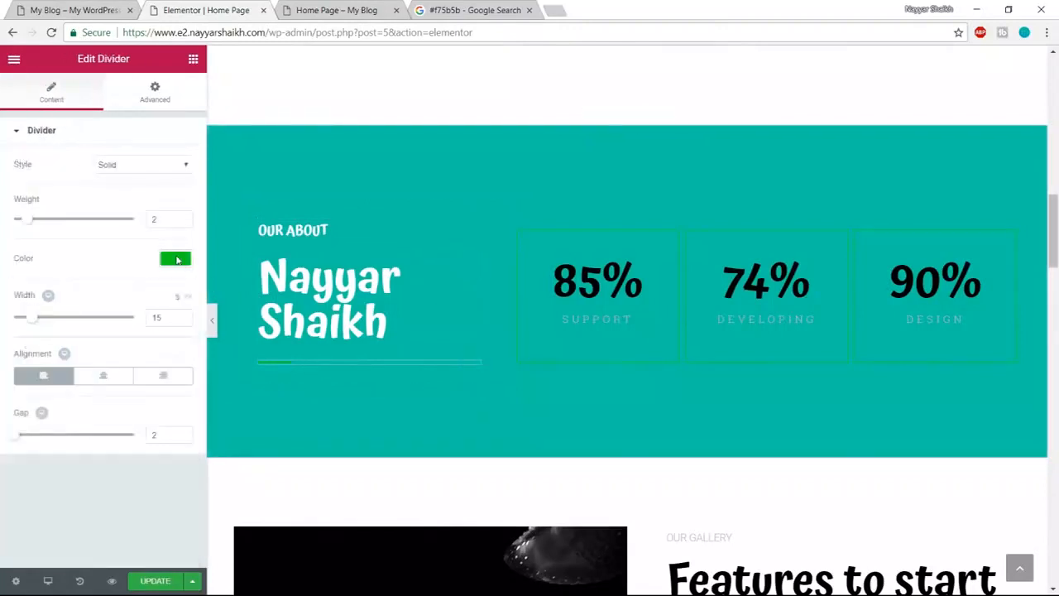
left_click(175, 258)
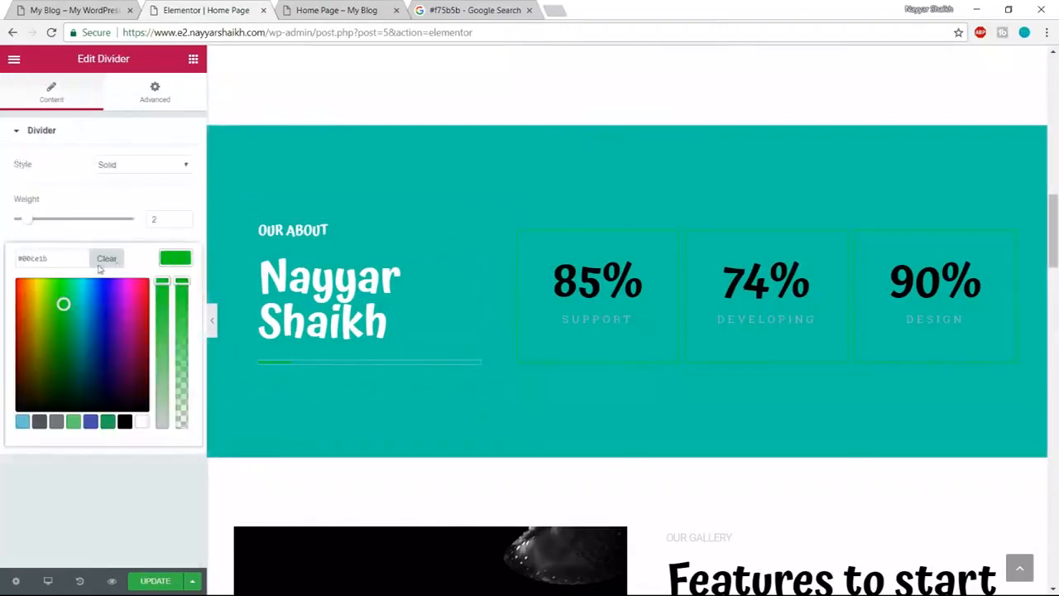
left_click(142, 422)
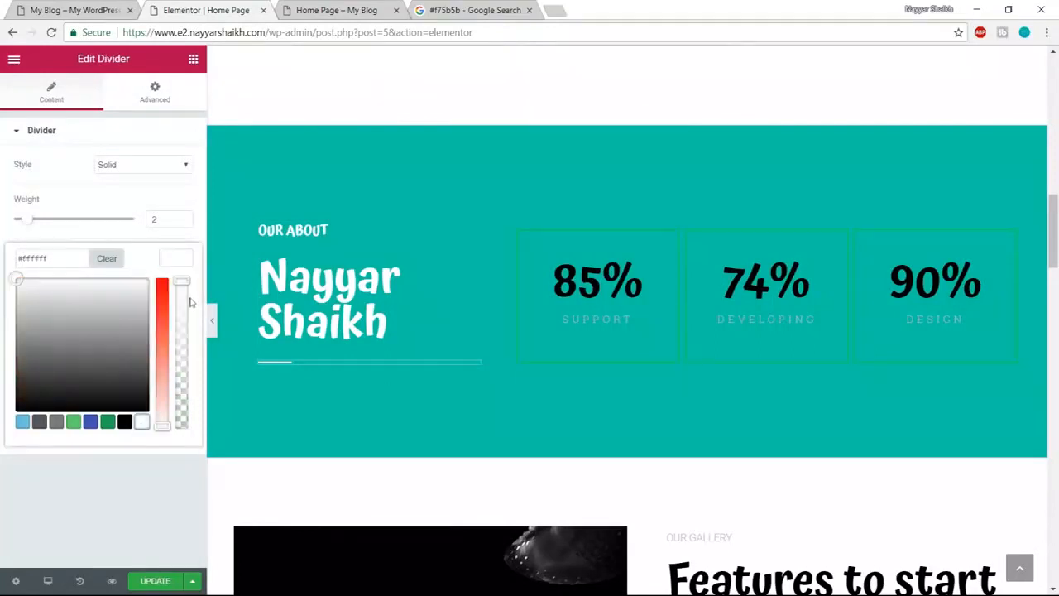
left_click(179, 258)
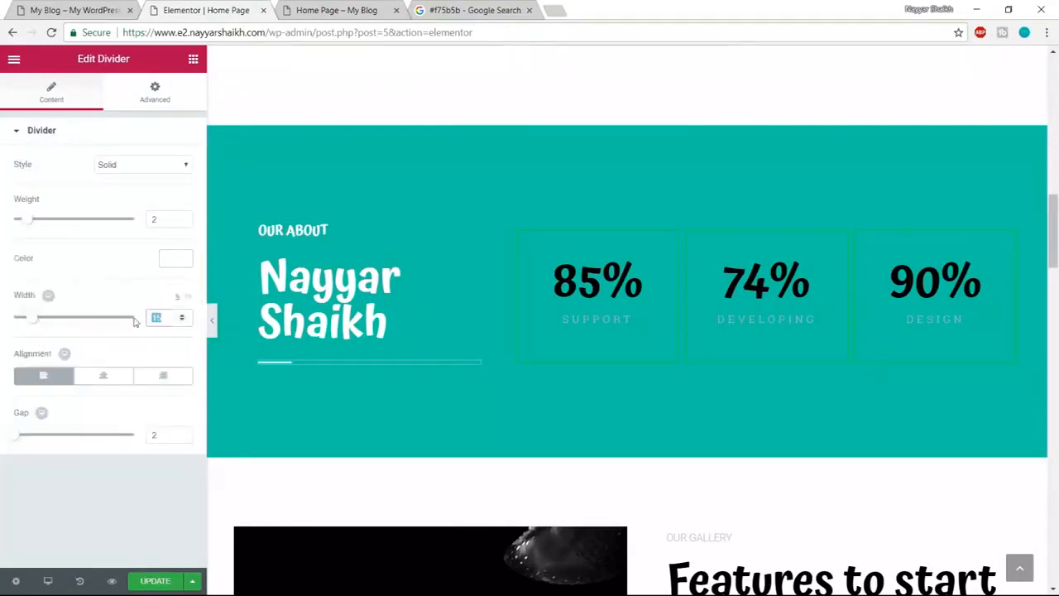
type("30")
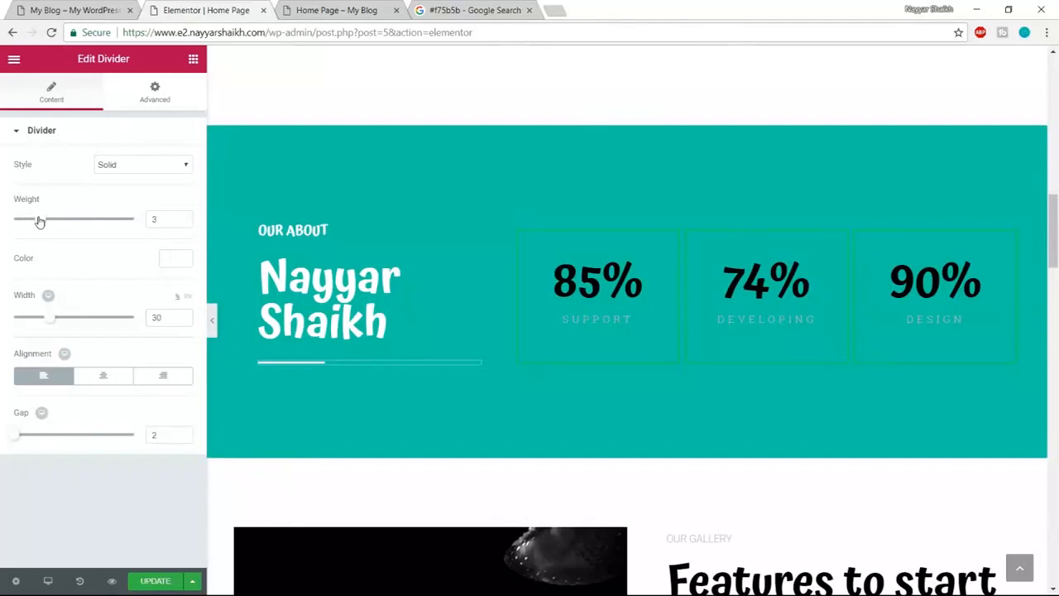
left_click_drag(38, 221, 43, 219)
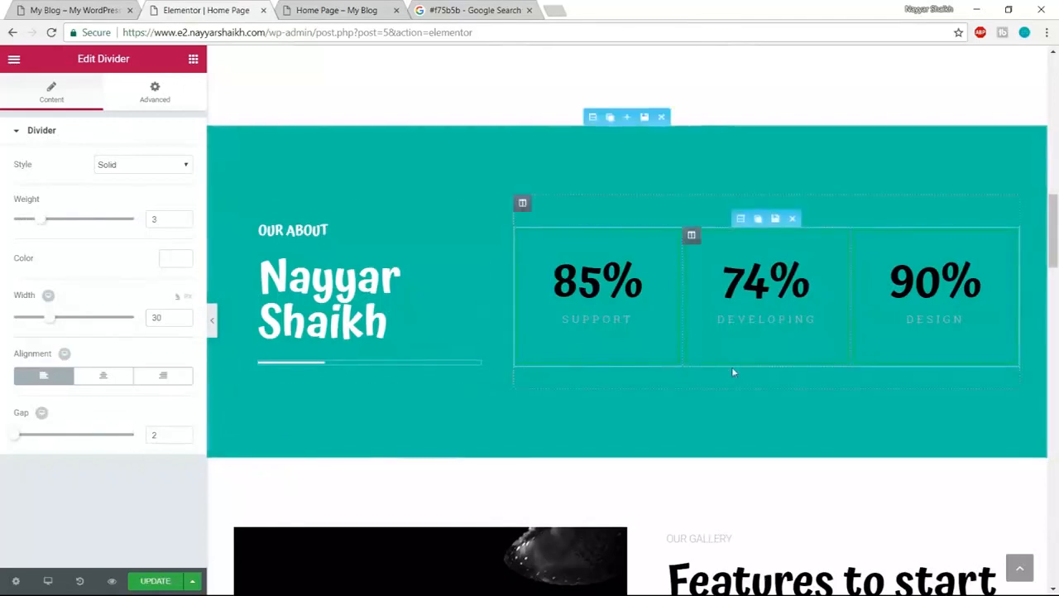
scroll(732, 372, "up", 1)
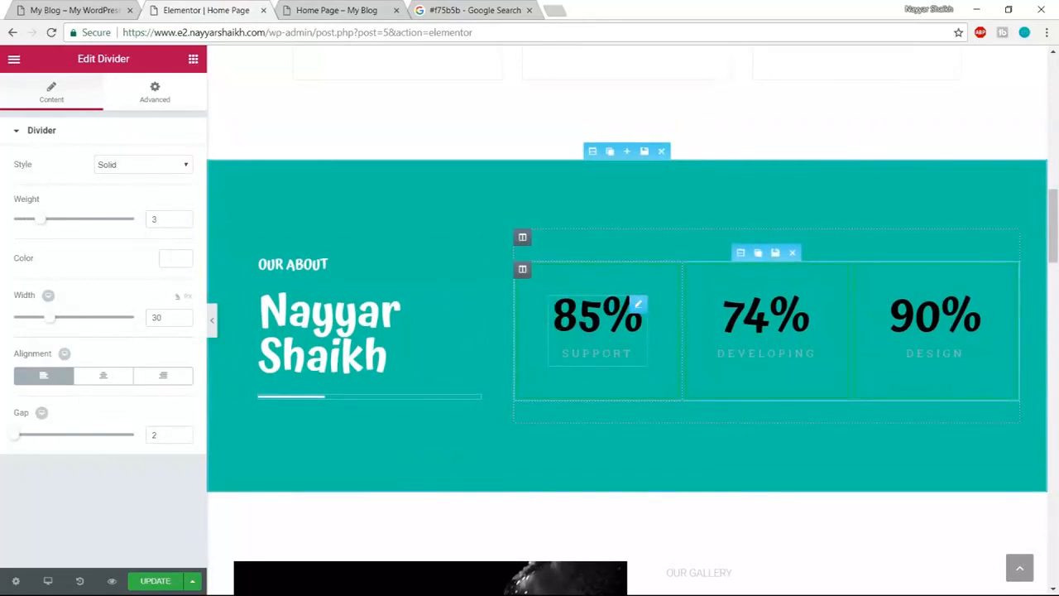
- Check the SUPPORT stat on the live page, then select the 85% counter for editing
left_click(69, 9)
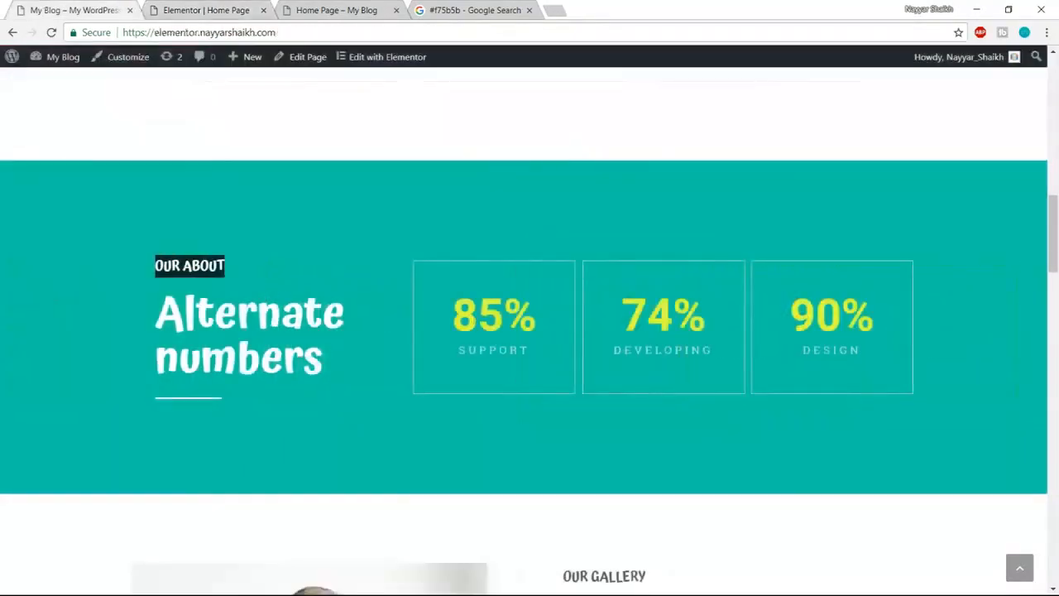
left_click_drag(458, 354, 532, 352)
left_click(533, 355)
left_click_drag(458, 354, 502, 353)
left_click(503, 354)
left_click(206, 10)
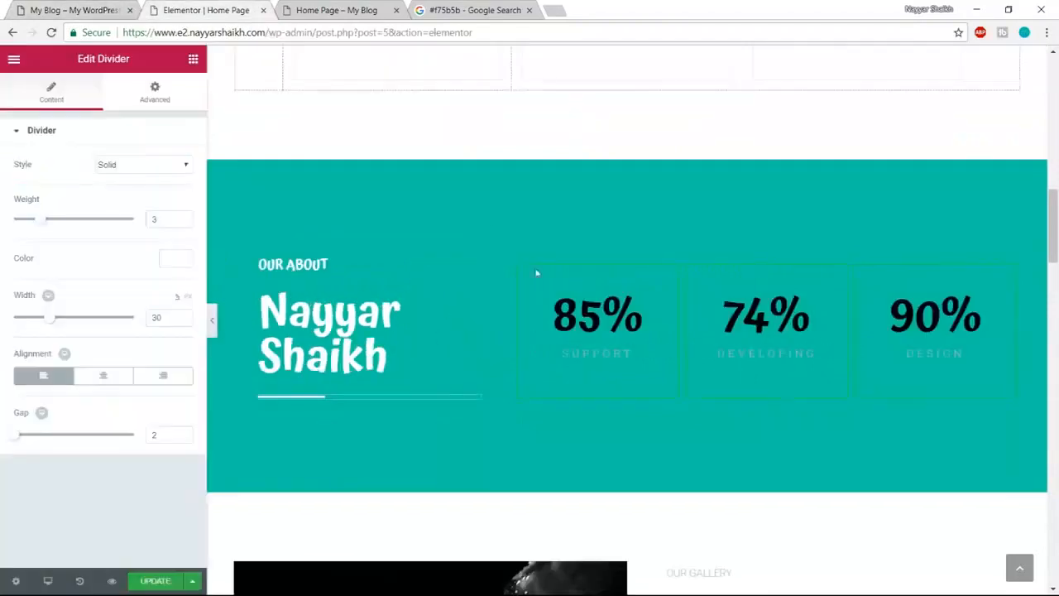
left_click(584, 306)
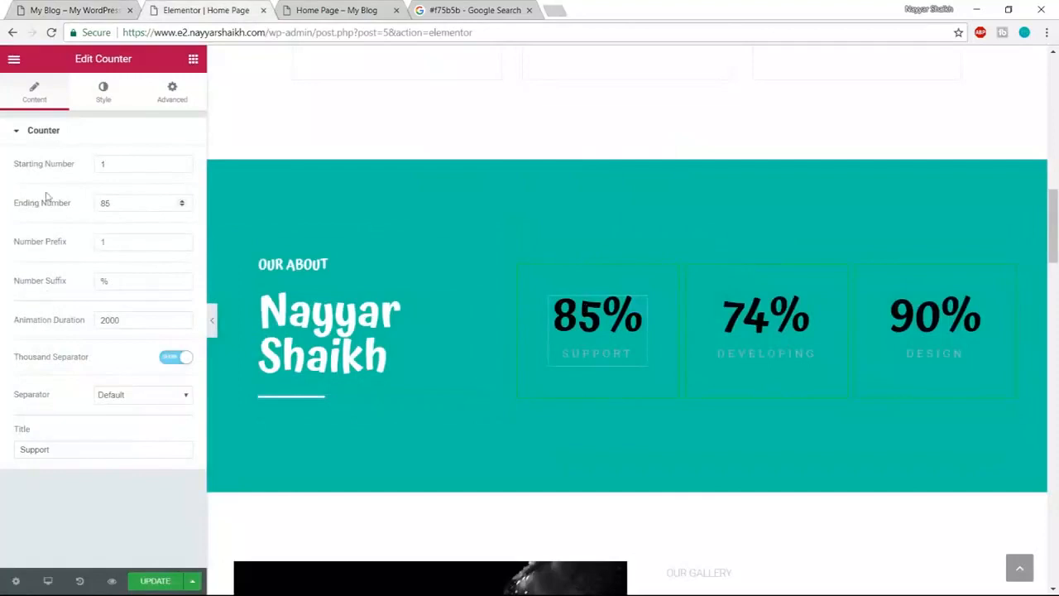
- Change the first counter's ending number to 73 and its title to Design
left_click_drag(119, 168, 91, 169)
left_click(126, 202)
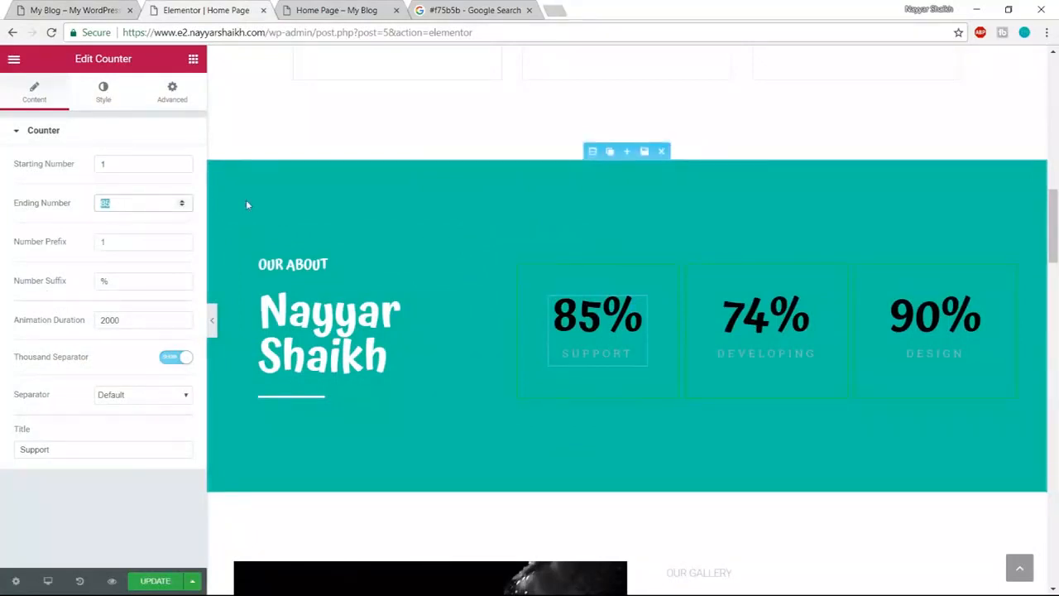
type("73")
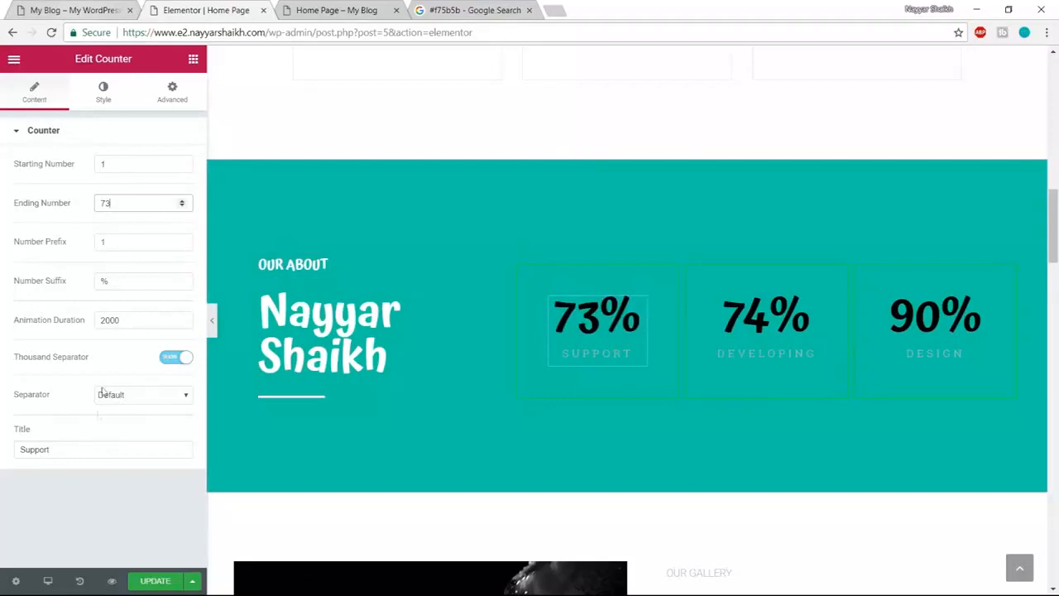
left_click_drag(94, 454, 2, 460)
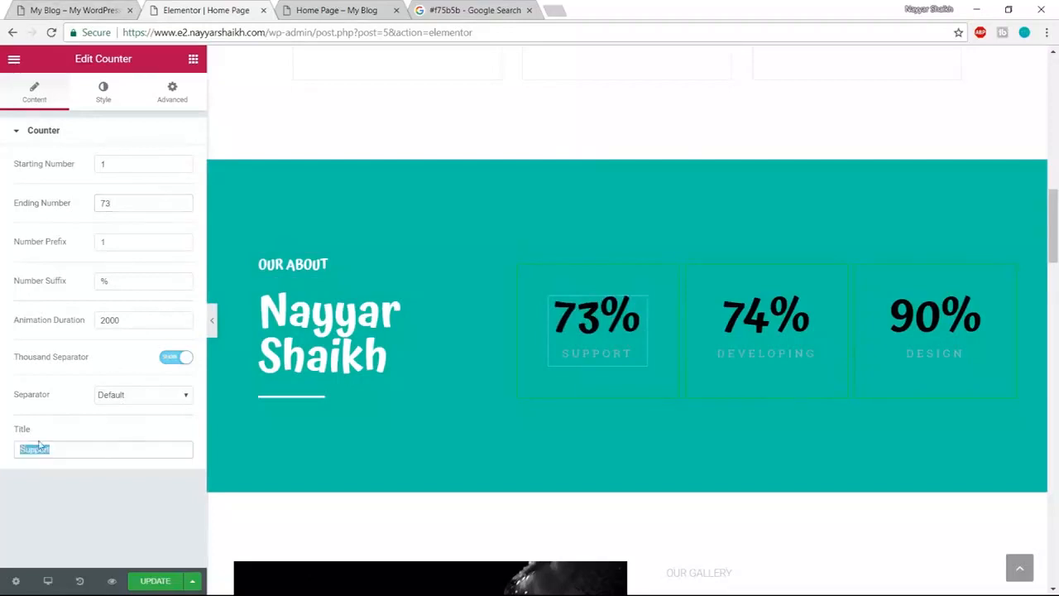
type("Design")
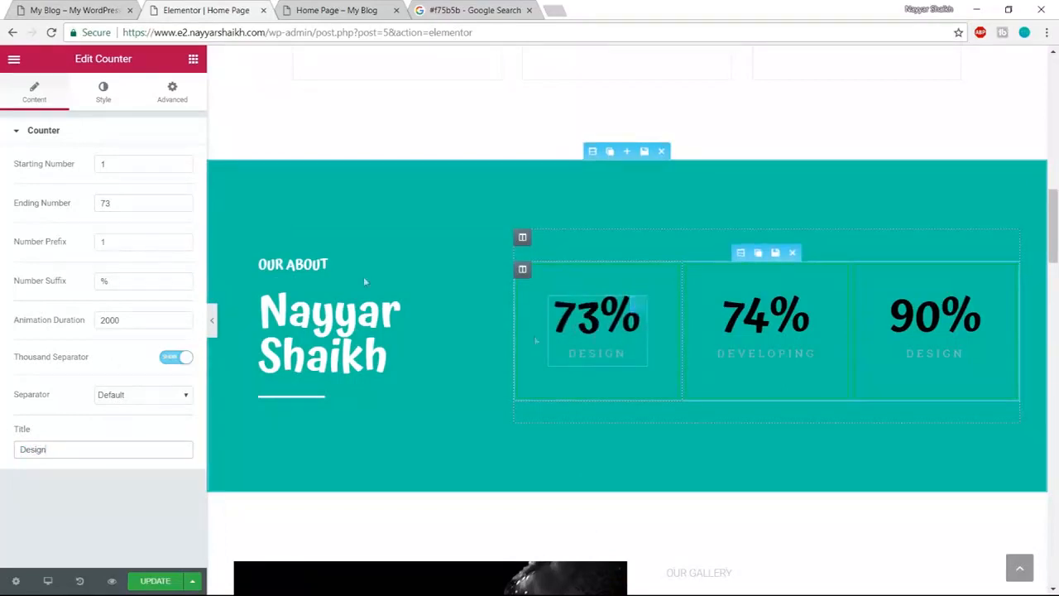
- Make the 73% counter's number and DESIGN title text white
left_click(106, 99)
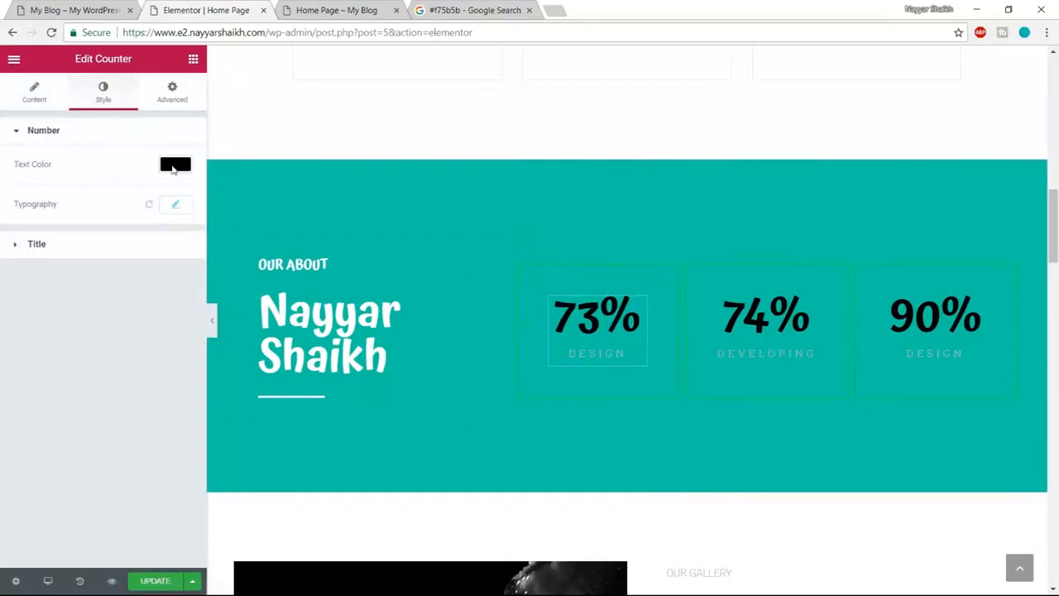
left_click(174, 166)
left_click(141, 329)
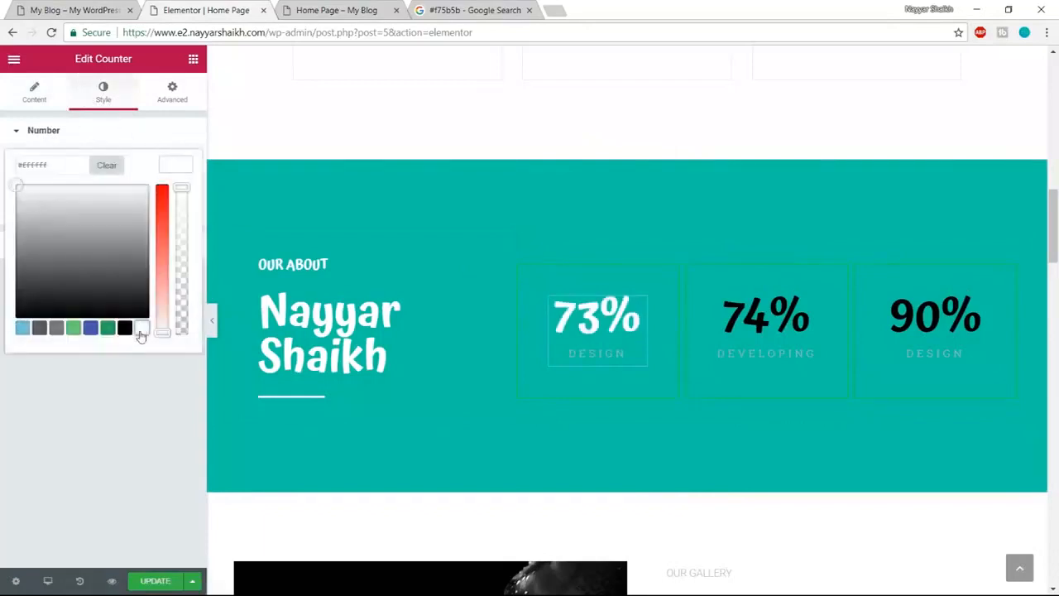
left_click(180, 167)
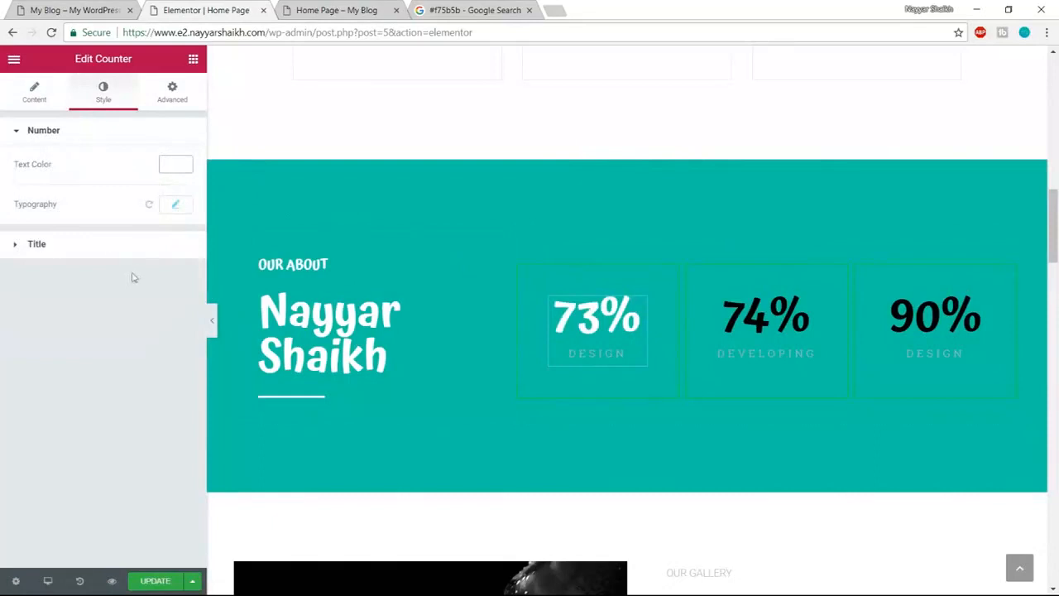
left_click(108, 245)
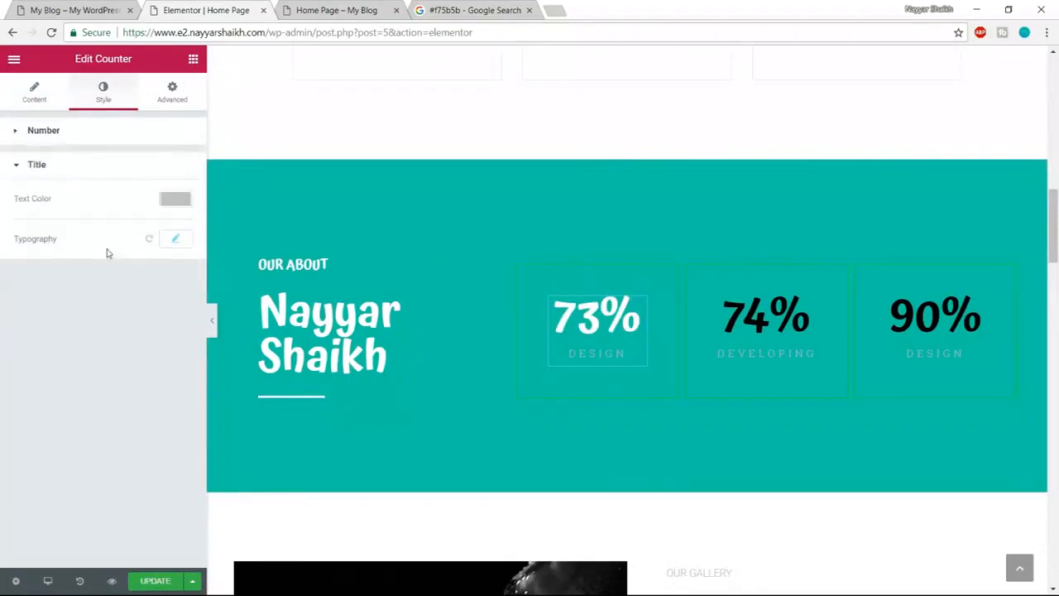
left_click(175, 200)
left_click(142, 362)
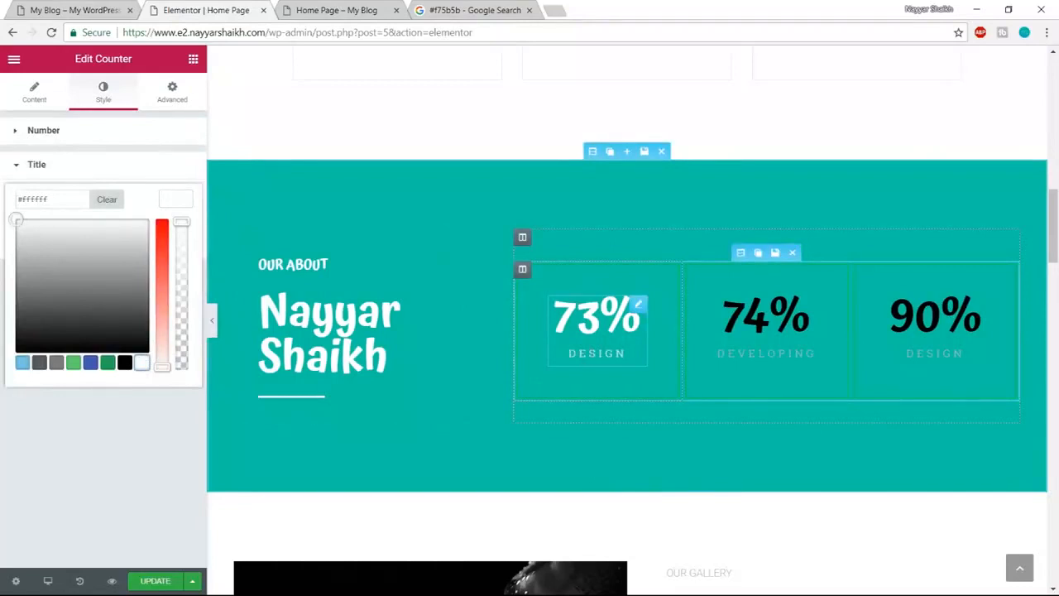
left_click(181, 199)
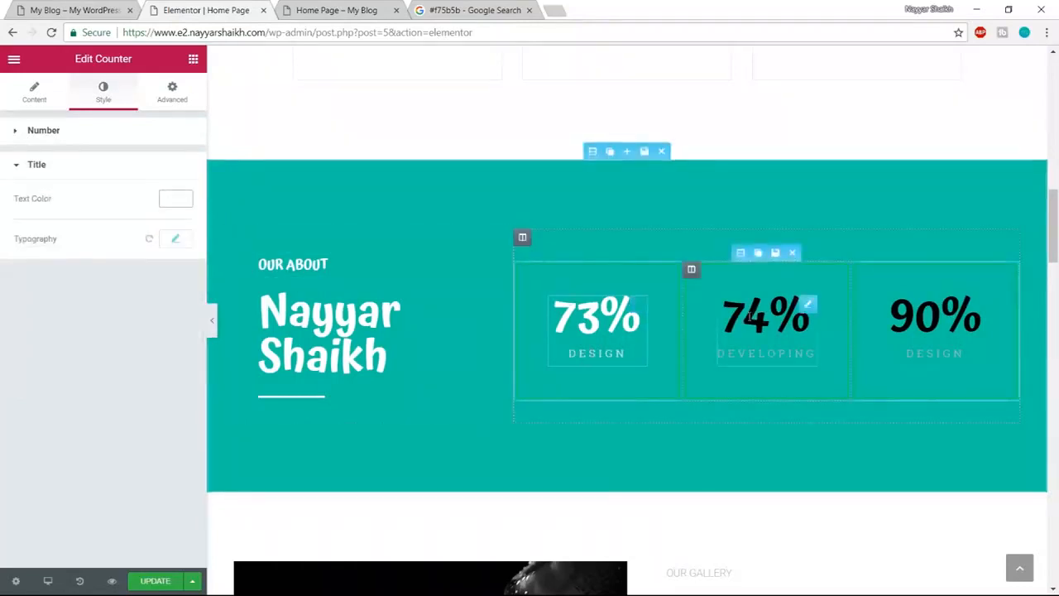
left_click(808, 304)
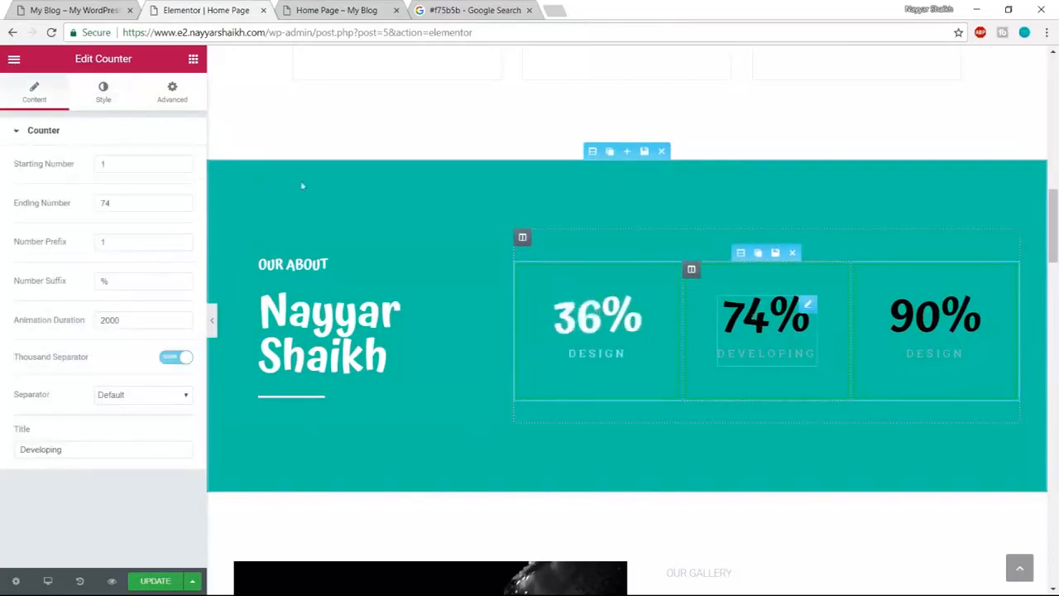
- Set the second counter's ending number to 85 with a white number and DEVELOPING title
left_click_drag(134, 198, 89, 203)
type("85")
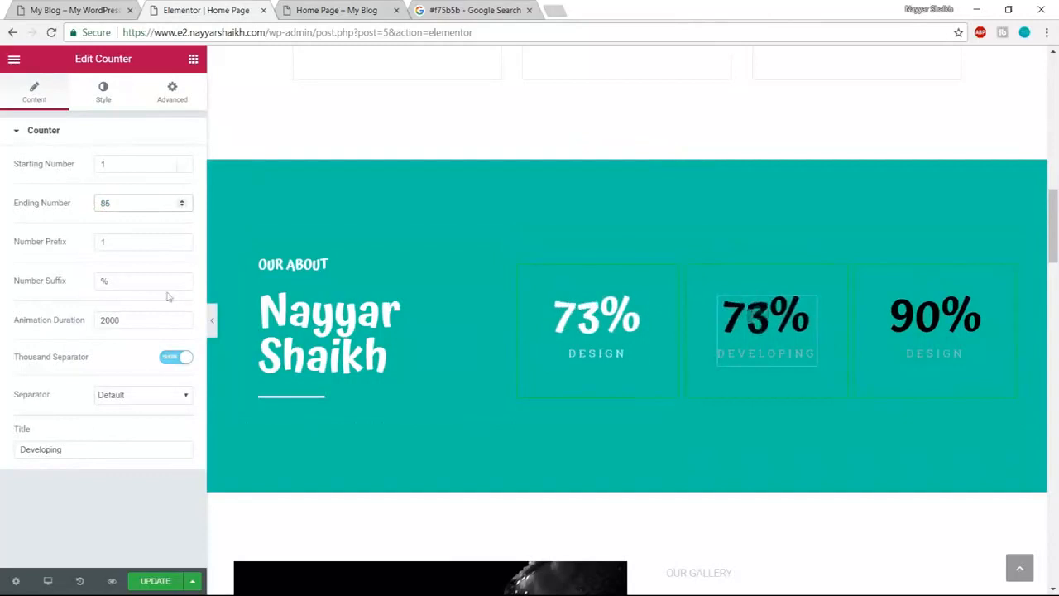
left_click(100, 93)
left_click(174, 165)
left_click(142, 329)
left_click(178, 171)
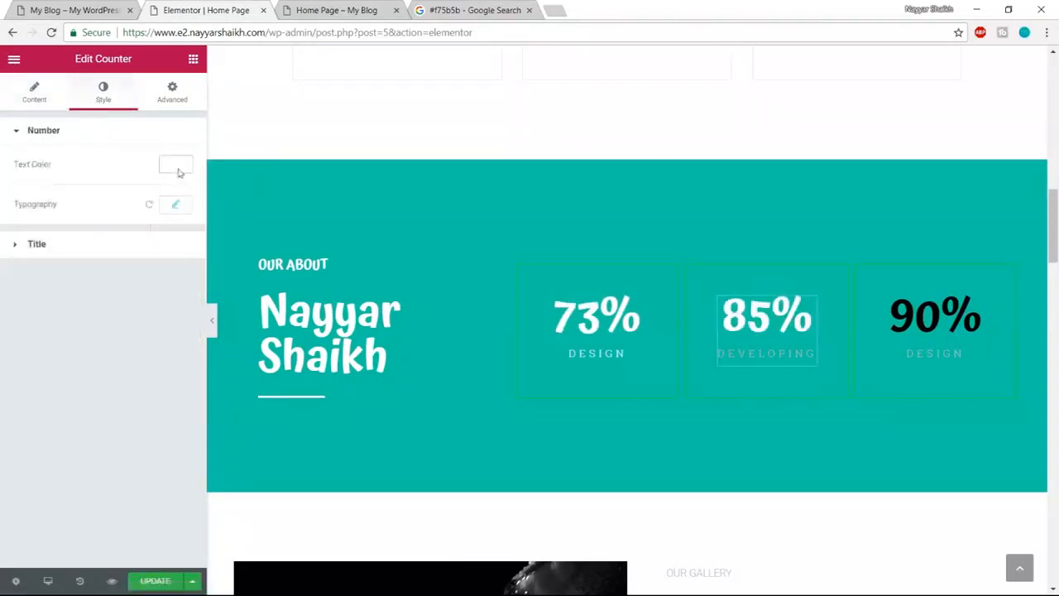
left_click(117, 250)
left_click(173, 209)
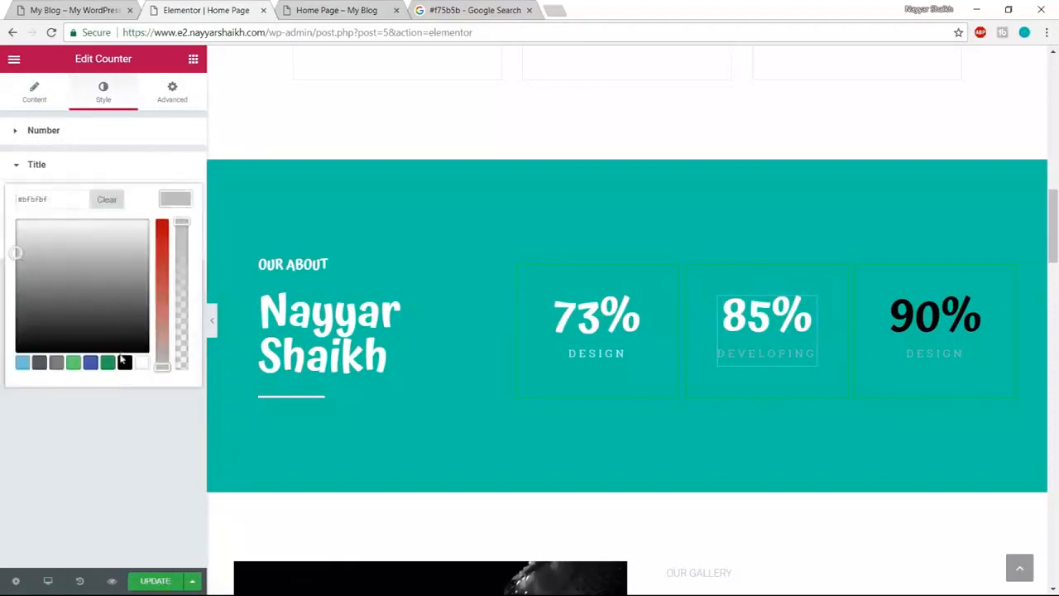
left_click(141, 363)
- Make the 90% counter's number and DESIGN title white, then compare with the live page
left_click(977, 303)
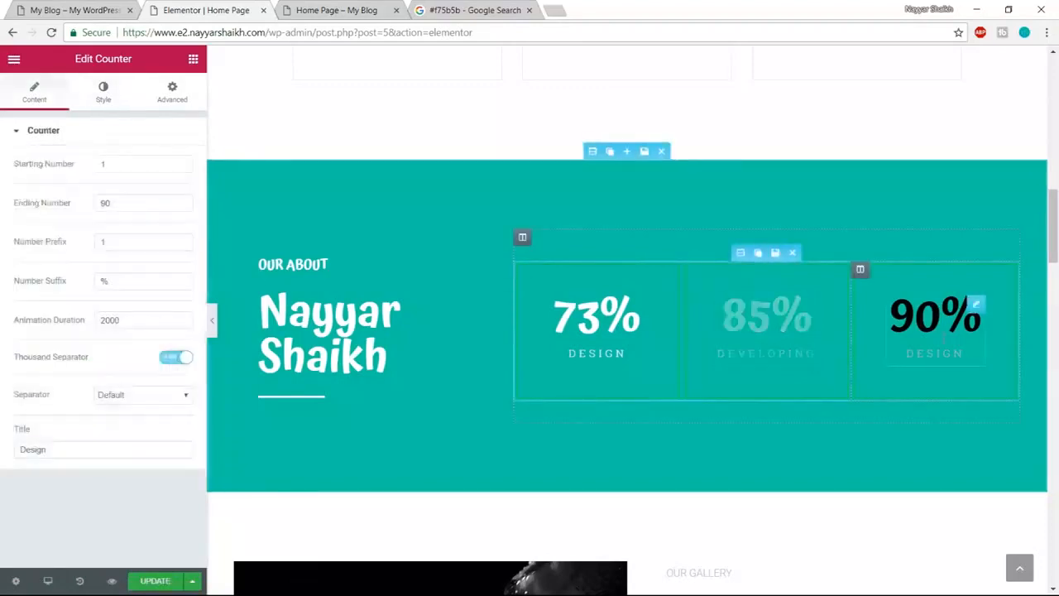
left_click(104, 96)
left_click(174, 165)
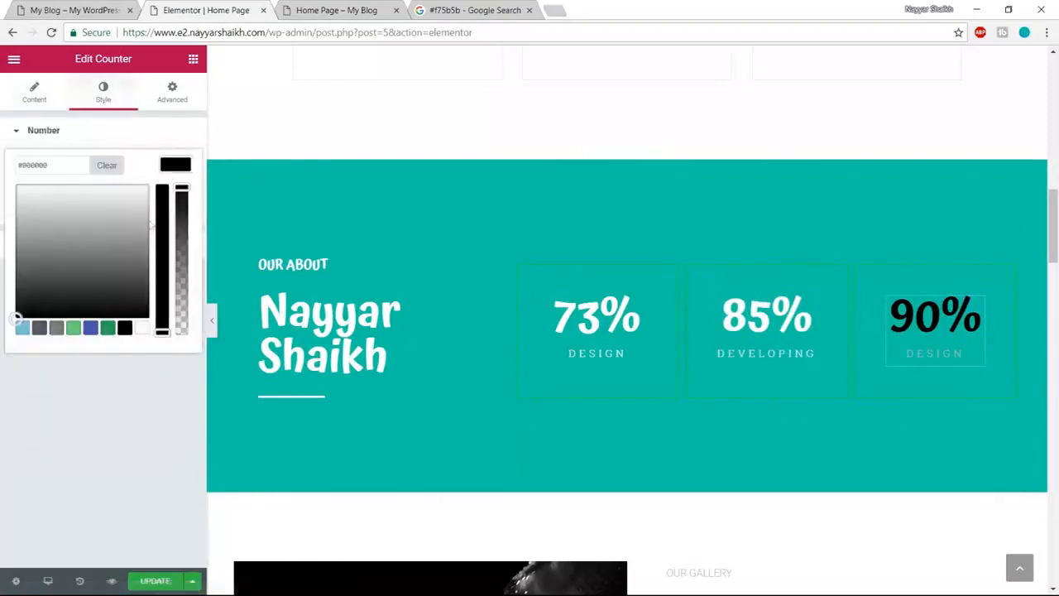
left_click(141, 328)
left_click(165, 276)
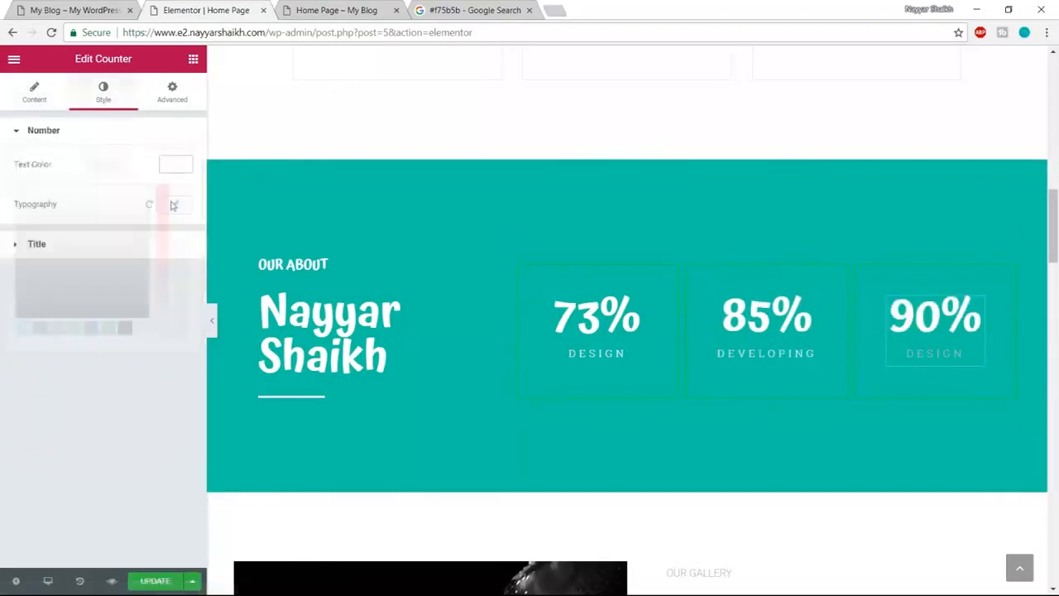
left_click(154, 246)
left_click(184, 241)
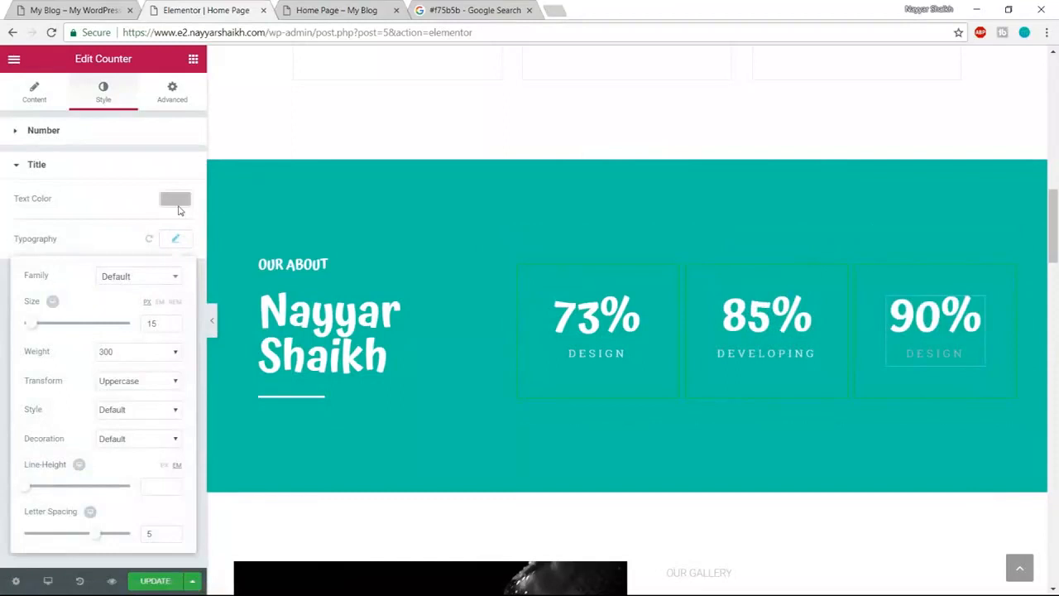
left_click(175, 198)
left_click(146, 363)
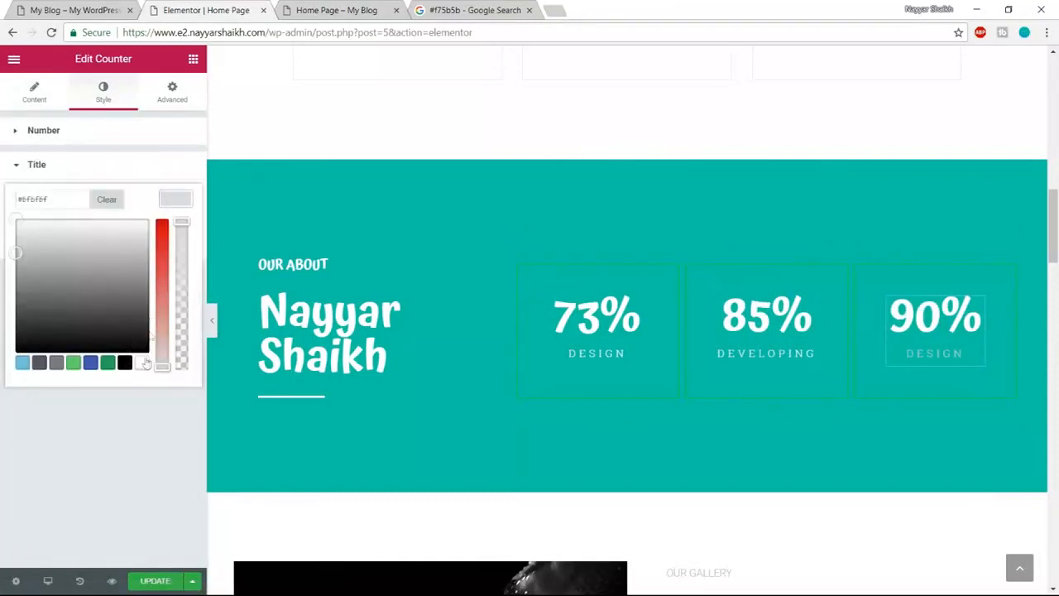
left_click(176, 199)
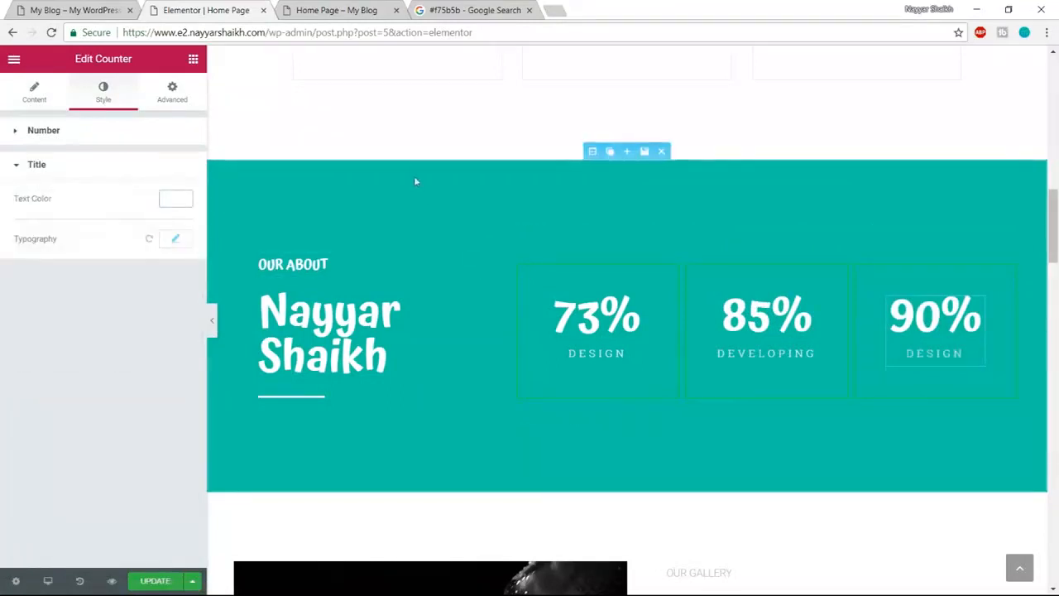
left_click(22, 8)
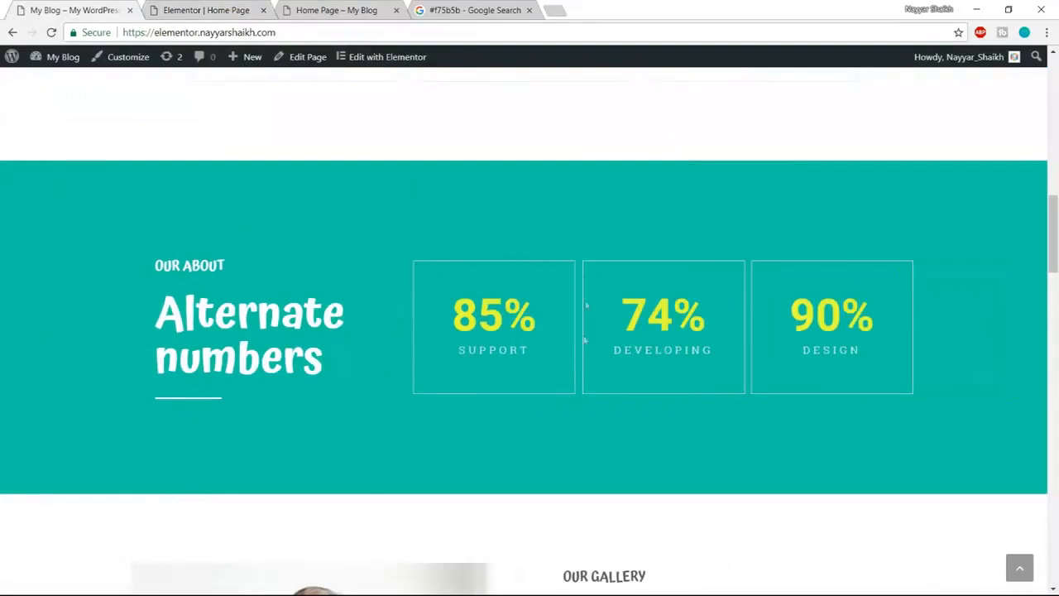
left_click(217, 9)
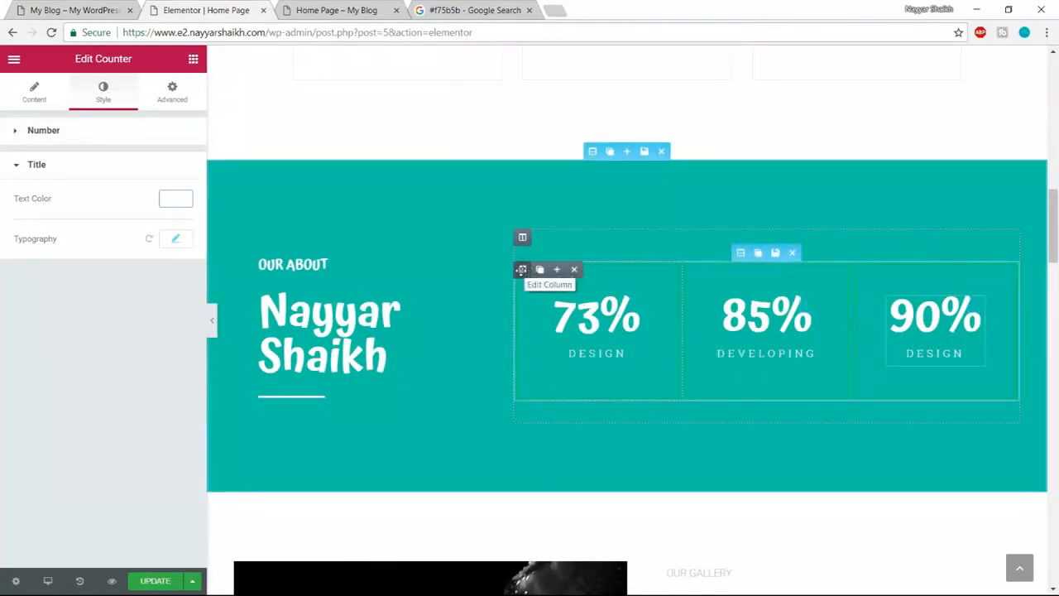
- Give the first counter column a white border
left_click(521, 268)
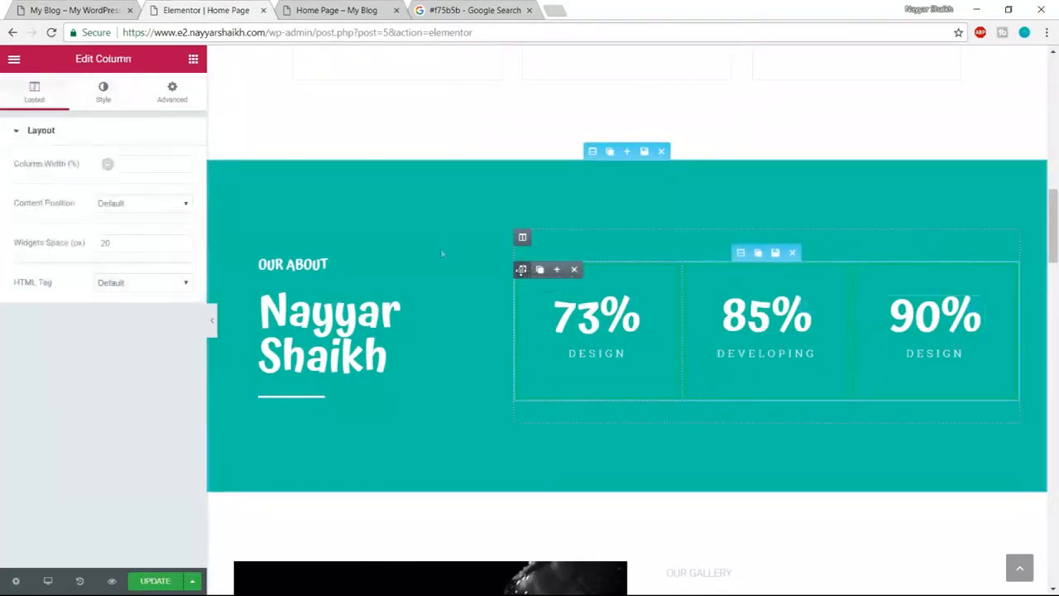
left_click(103, 90)
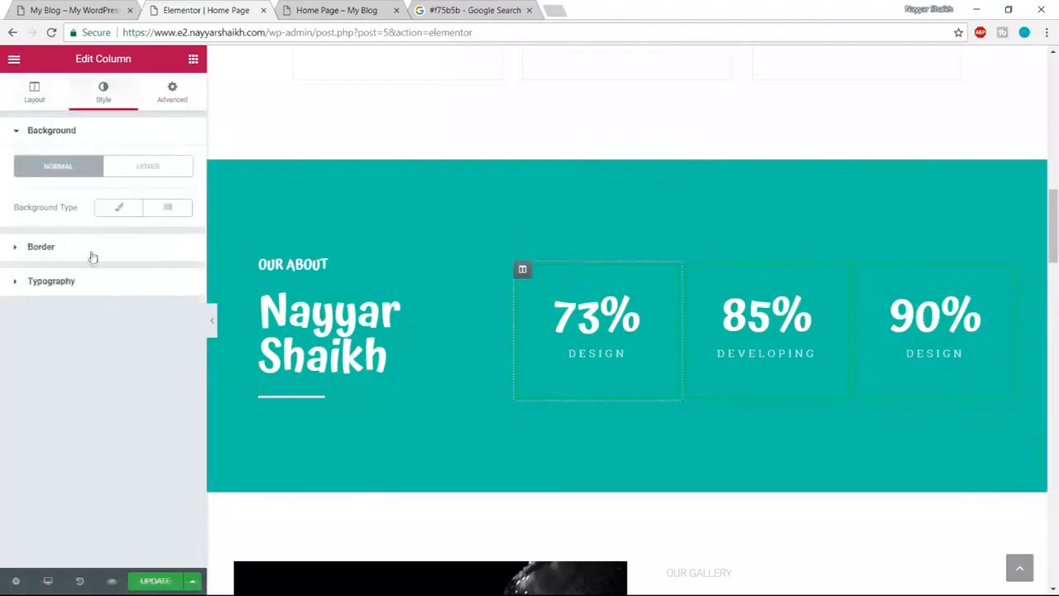
left_click(49, 247)
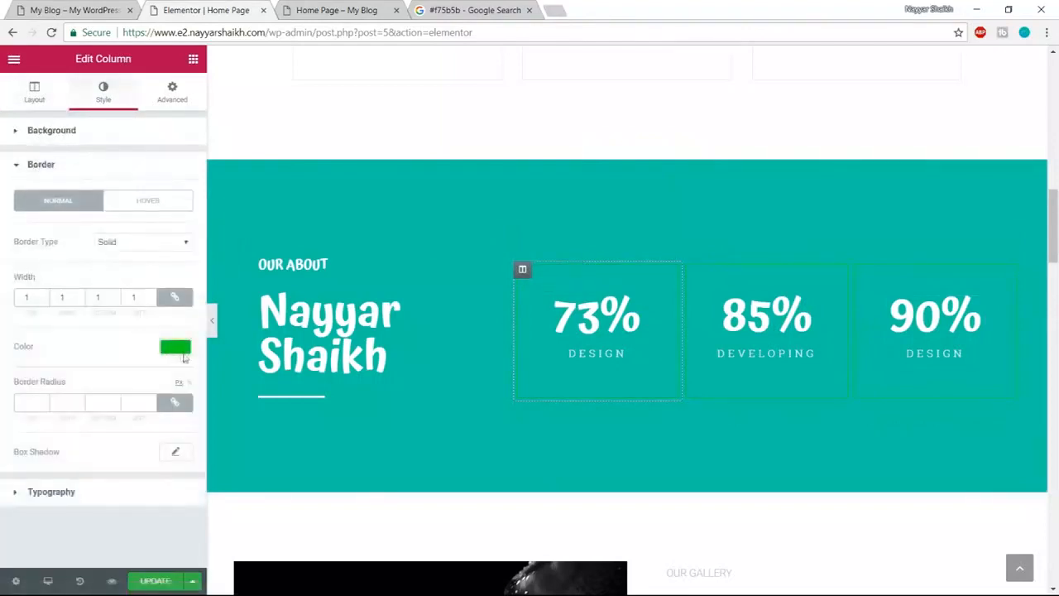
left_click(176, 348)
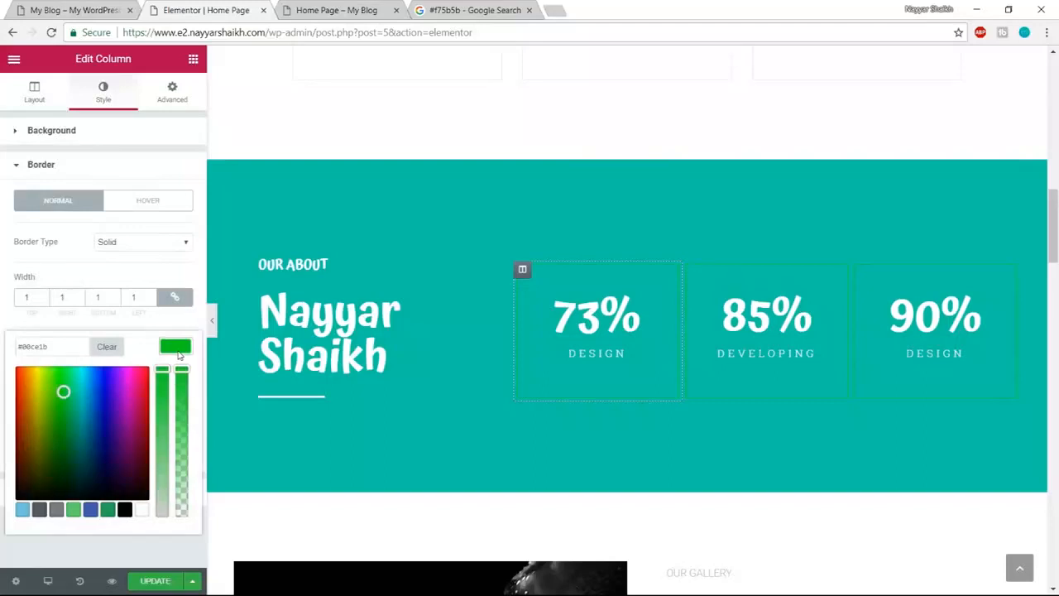
left_click(140, 509)
- Give the middle 85% counter column a white border
mouse_move(689, 268)
left_click(689, 268)
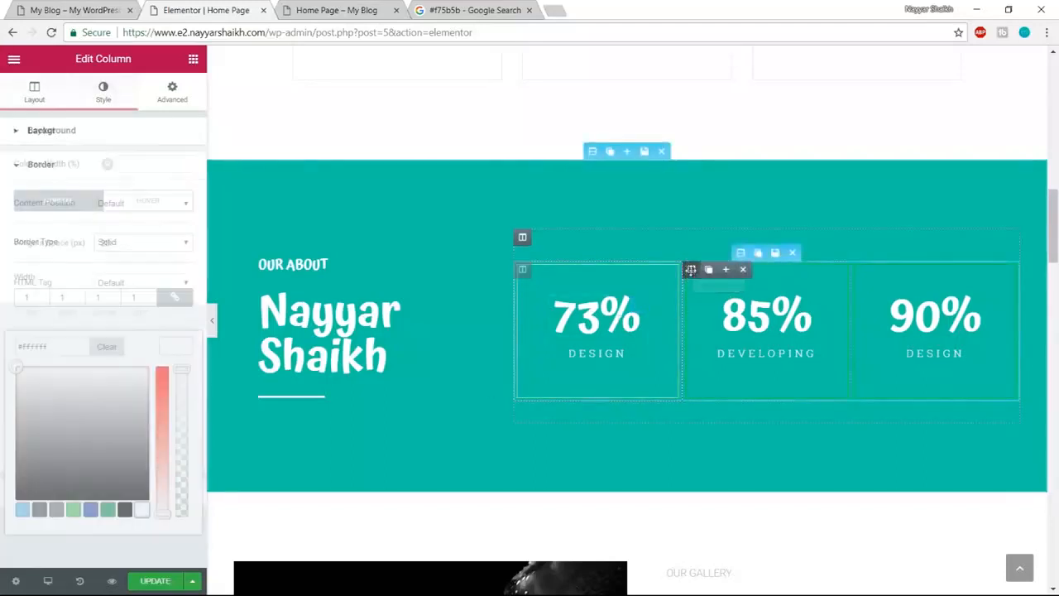
left_click(116, 96)
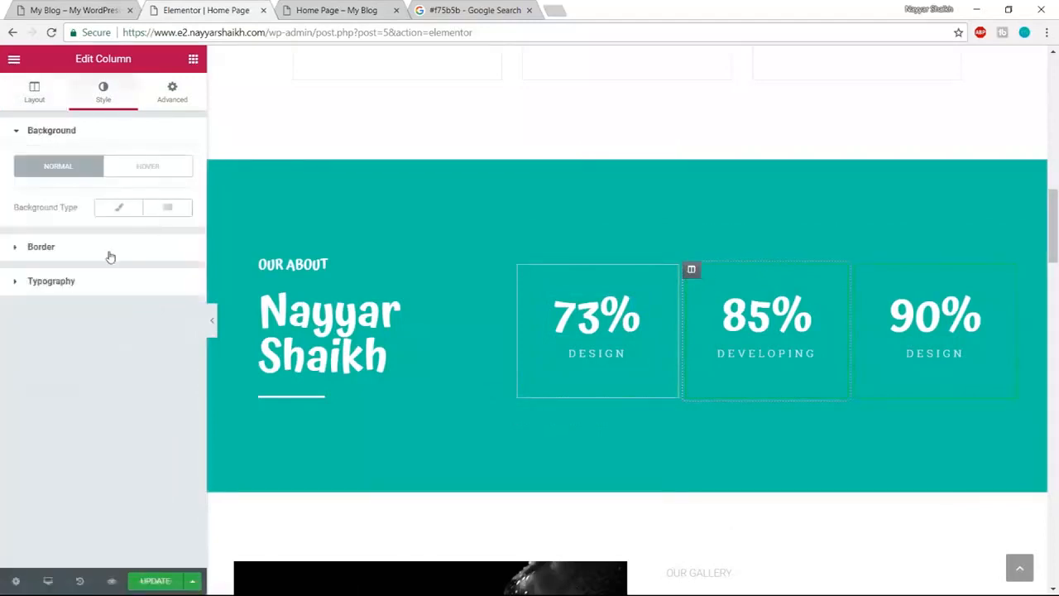
left_click(106, 252)
left_click(168, 349)
left_click(142, 508)
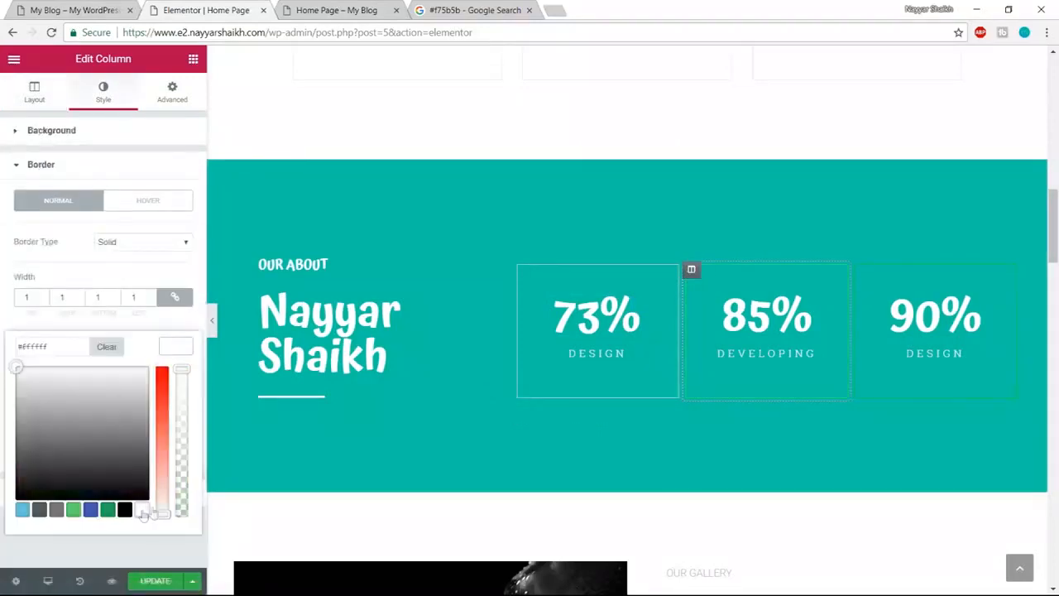
- Give the 90% counter column a white border and save the page with Update
left_click(860, 269)
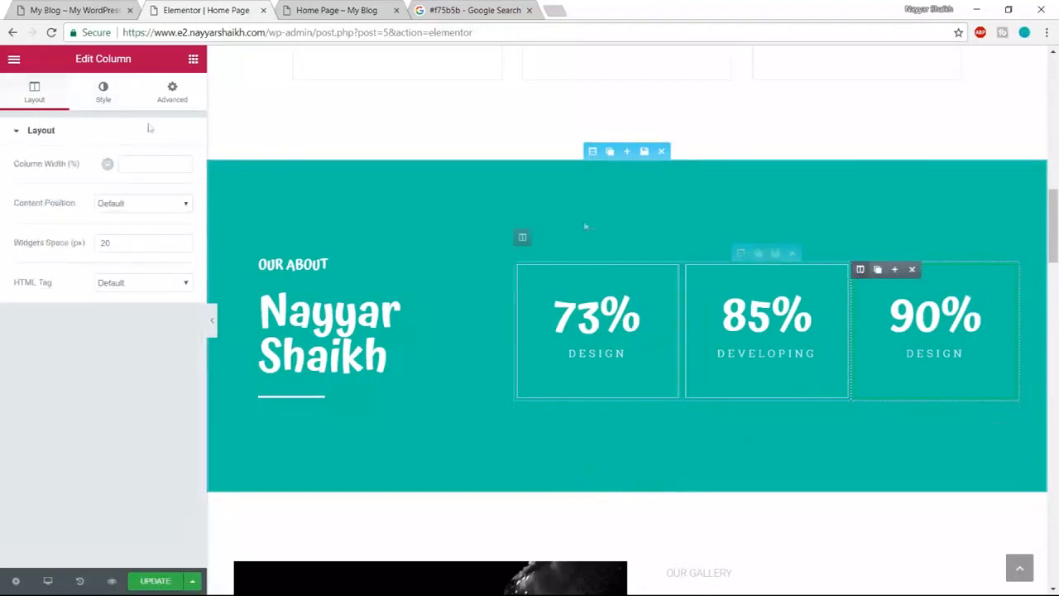
left_click(98, 105)
left_click(125, 245)
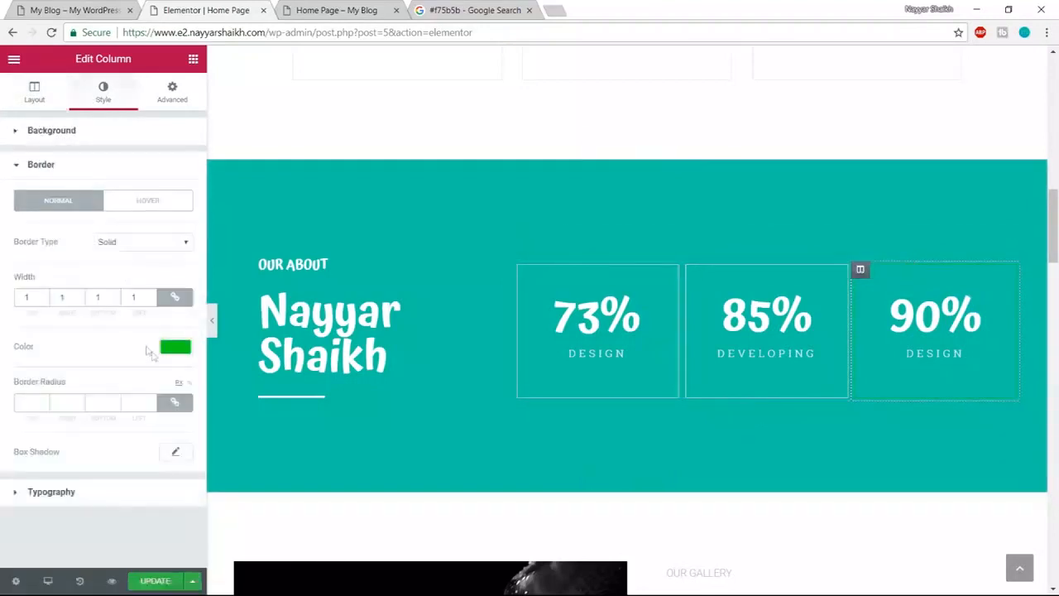
left_click(170, 348)
left_click(140, 509)
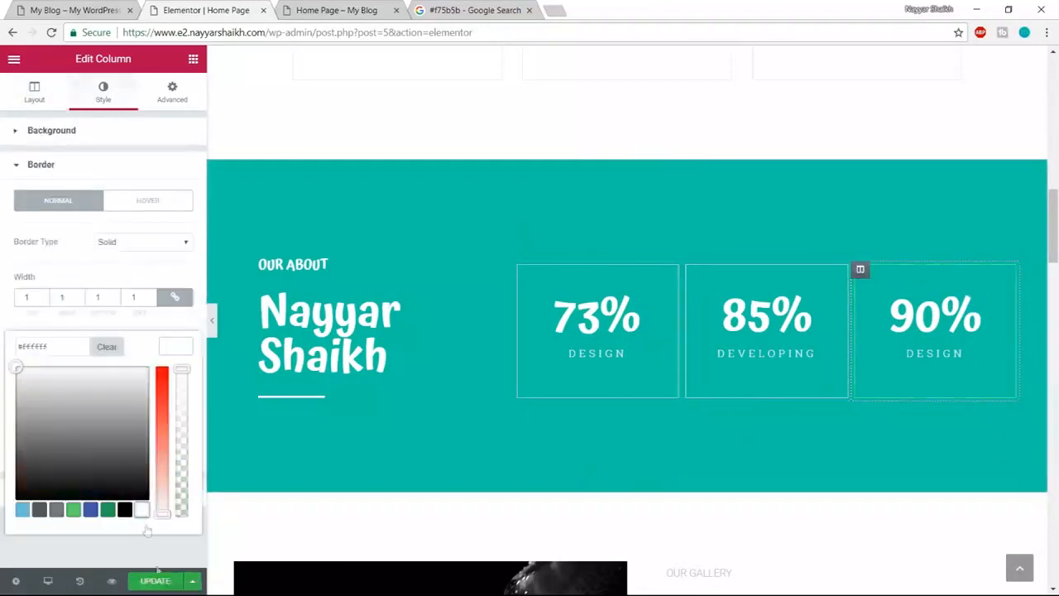
left_click(154, 584)
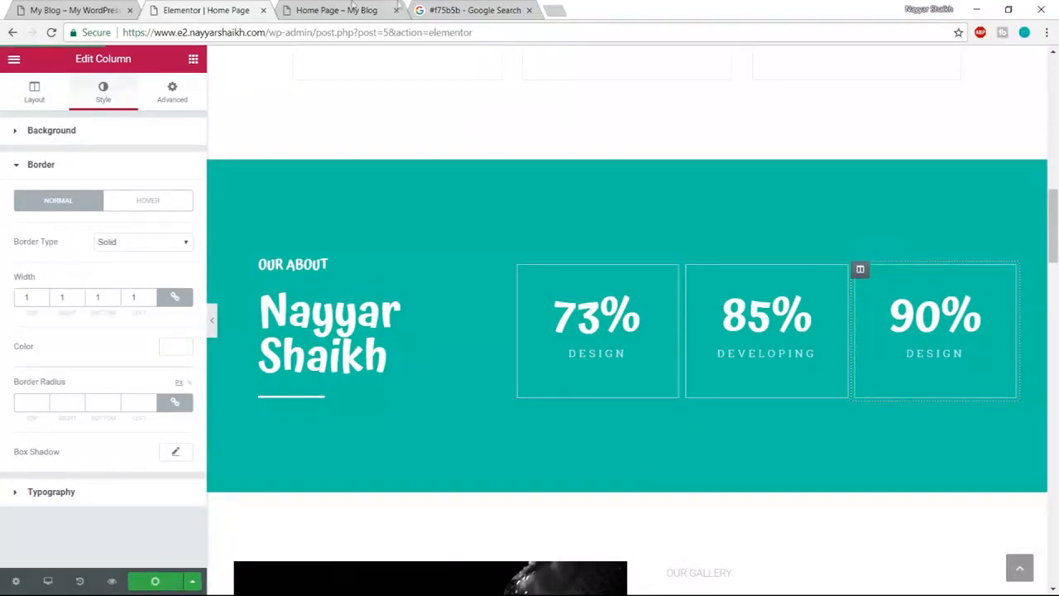
left_click(387, 8)
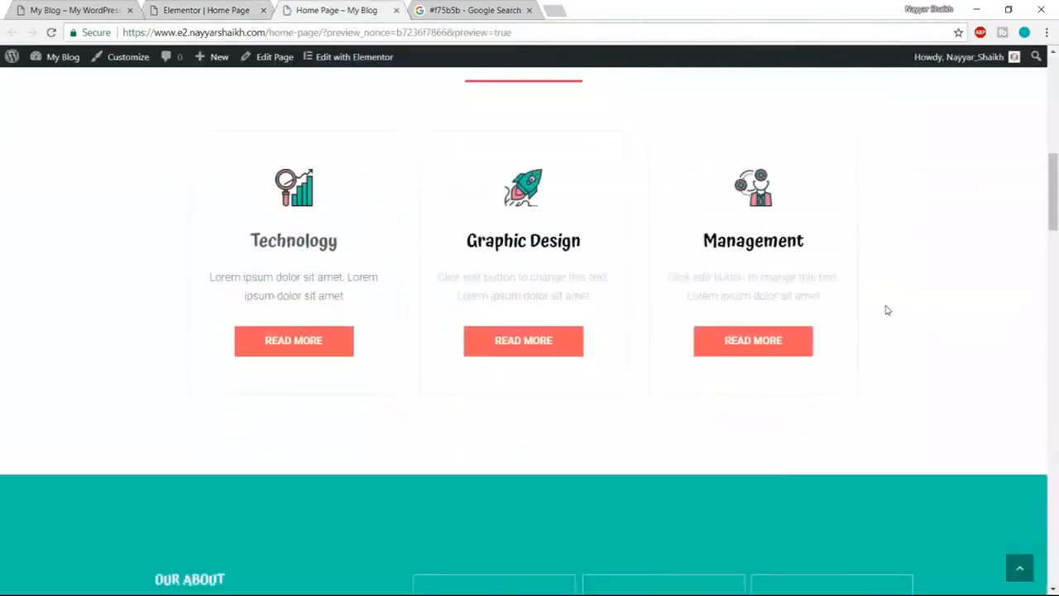
- Scroll the preview and compare its Features section against the reference site
scroll(885, 310, "down", 5)
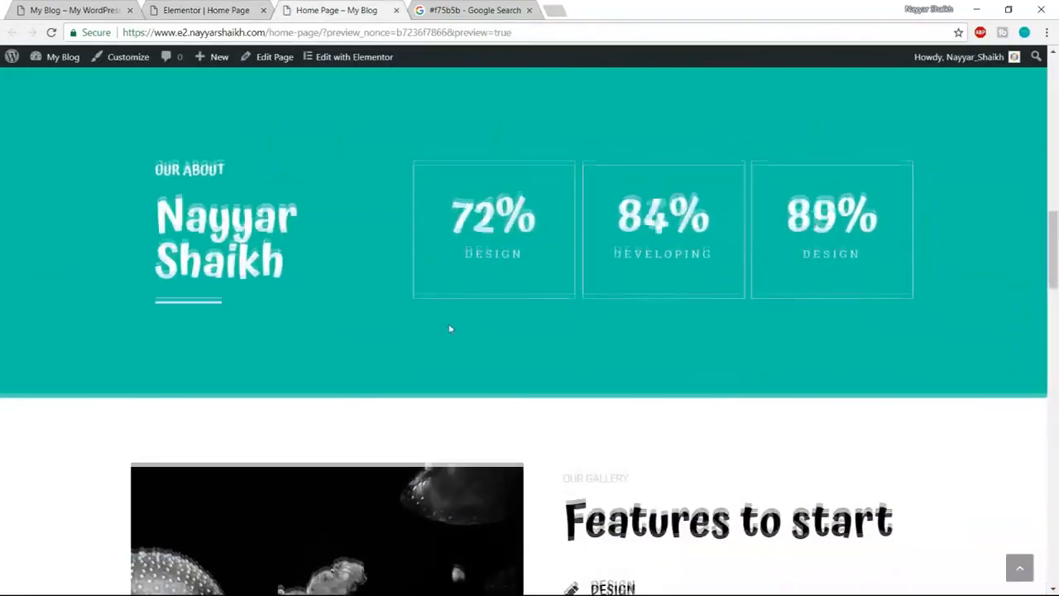
scroll(678, 312, "down", 3)
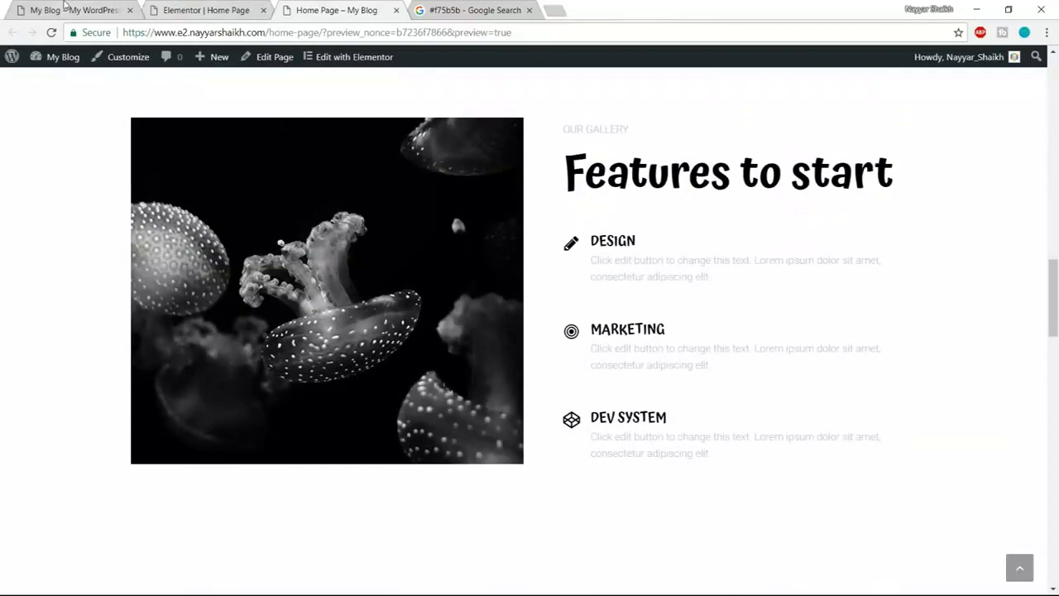
left_click(73, 10)
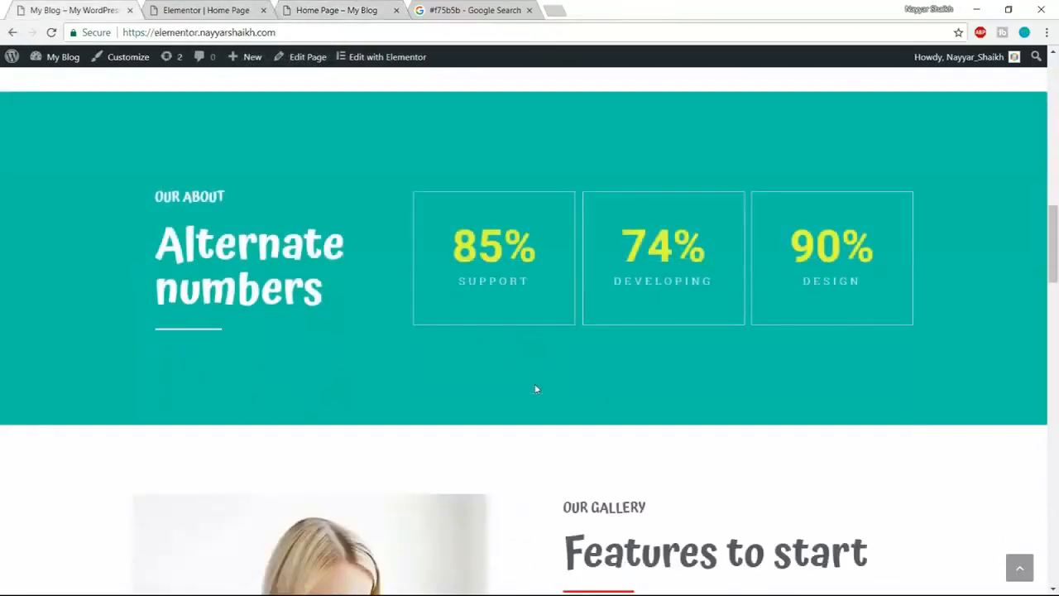
scroll(535, 389, "down", 4)
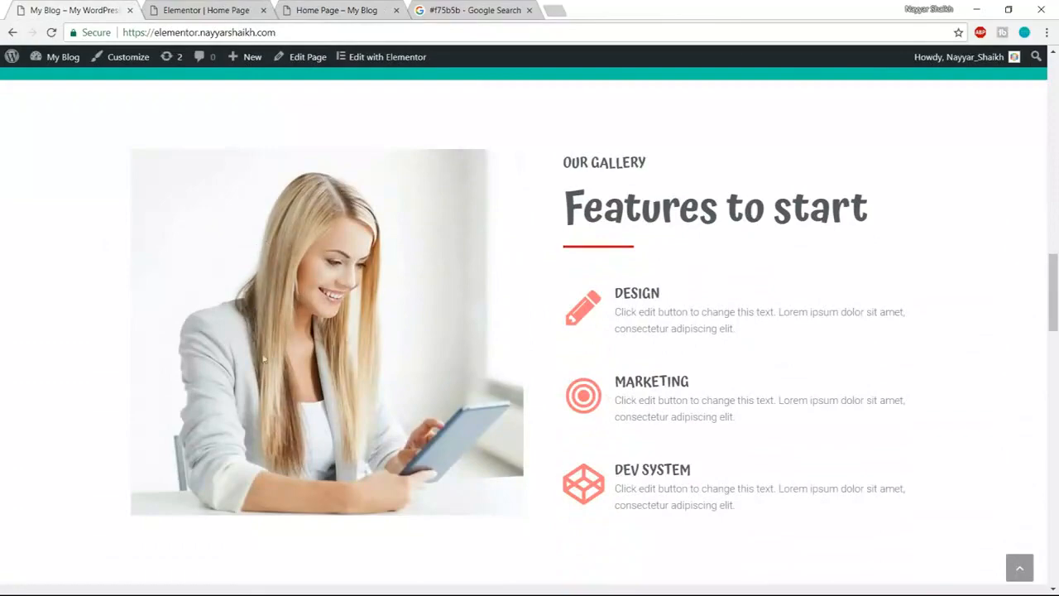
left_click(199, 10)
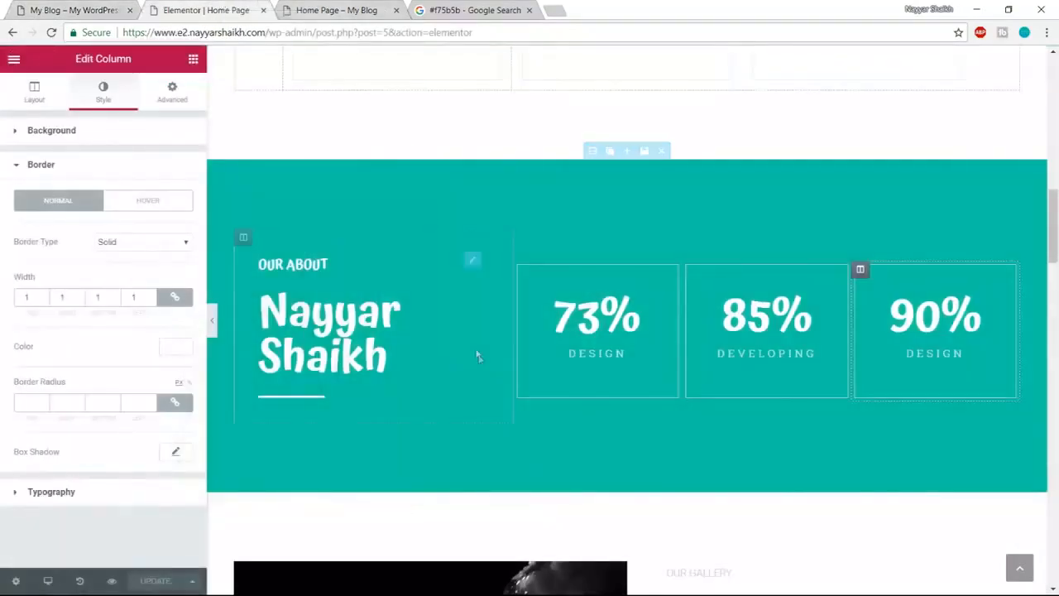
- Swap the jellyfish image for a newly uploaded Gallery.jpg photo of a woman with a tablet
scroll(476, 355, "down", 6)
scroll(488, 364, "up", 1)
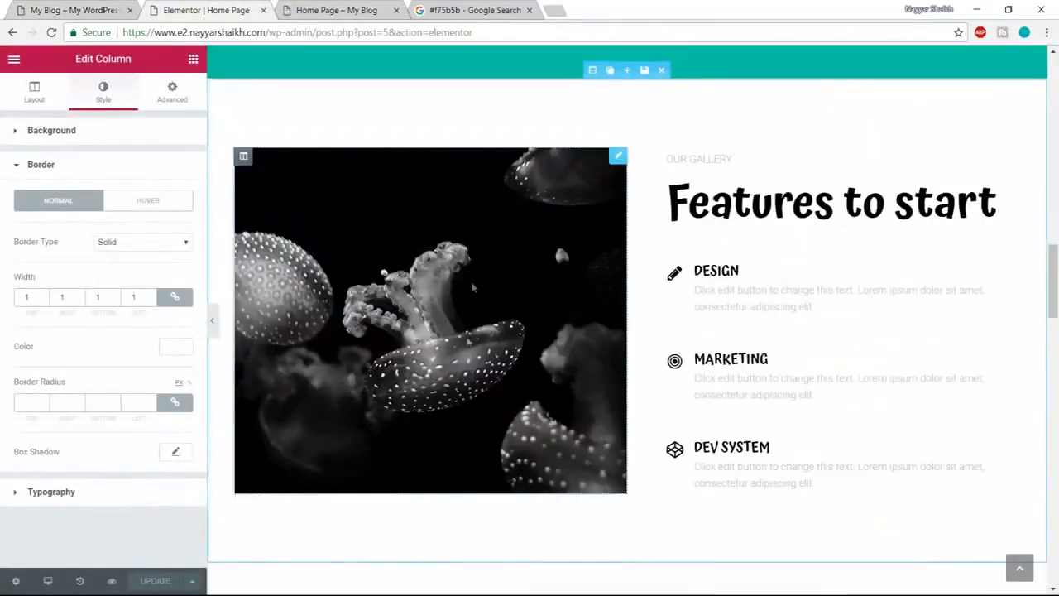
left_click(533, 323)
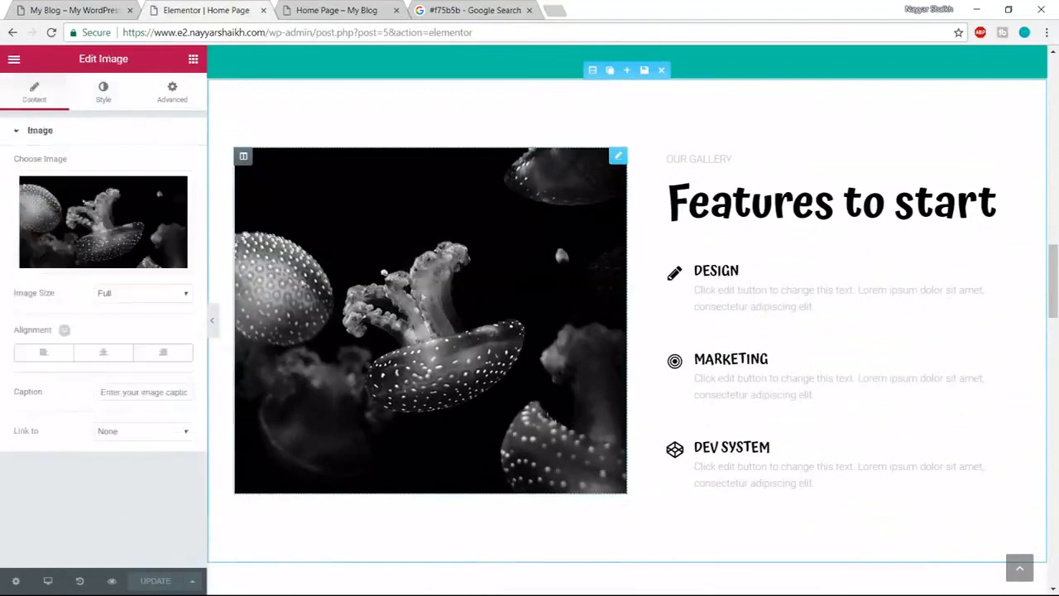
left_click(104, 263)
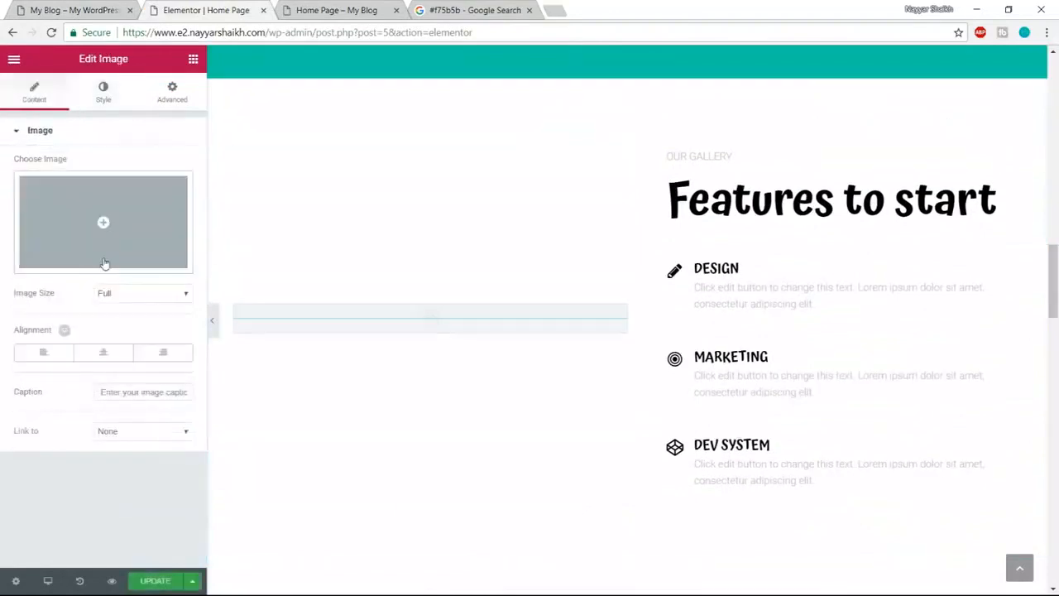
left_click(104, 240)
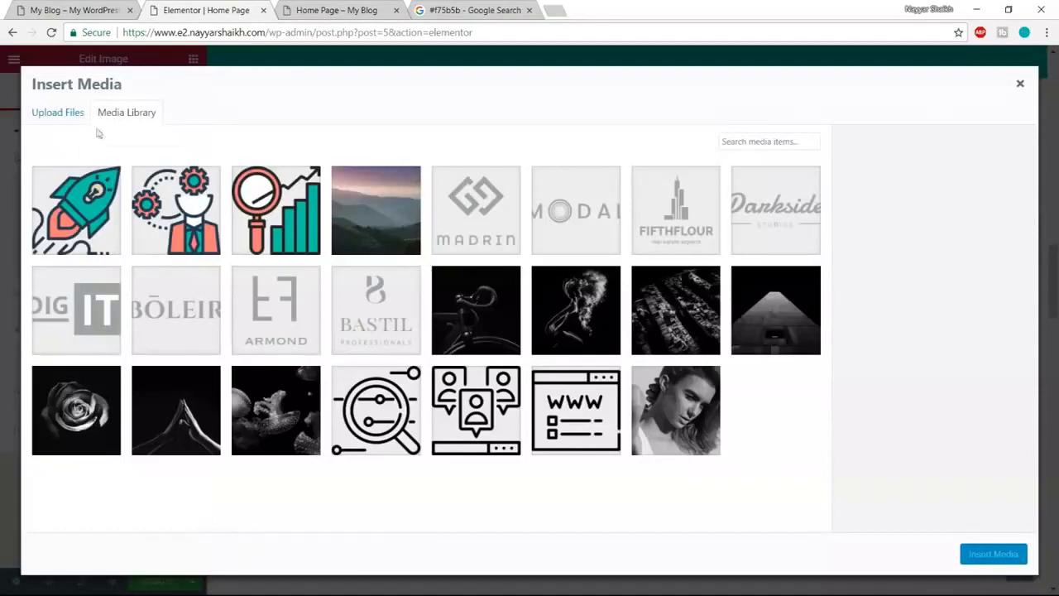
left_click(71, 121)
left_click(555, 318)
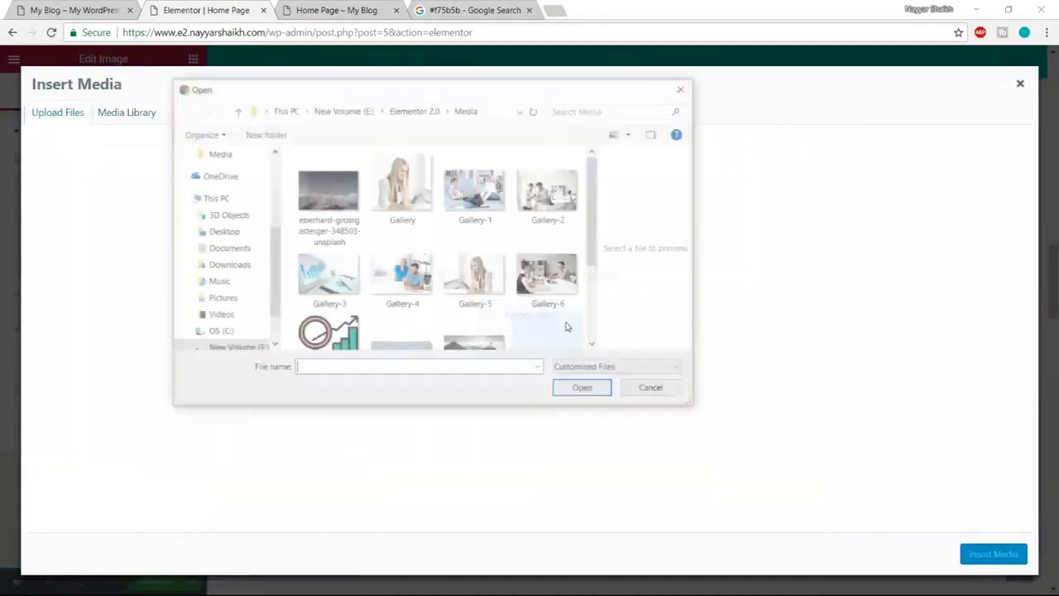
left_click(405, 188)
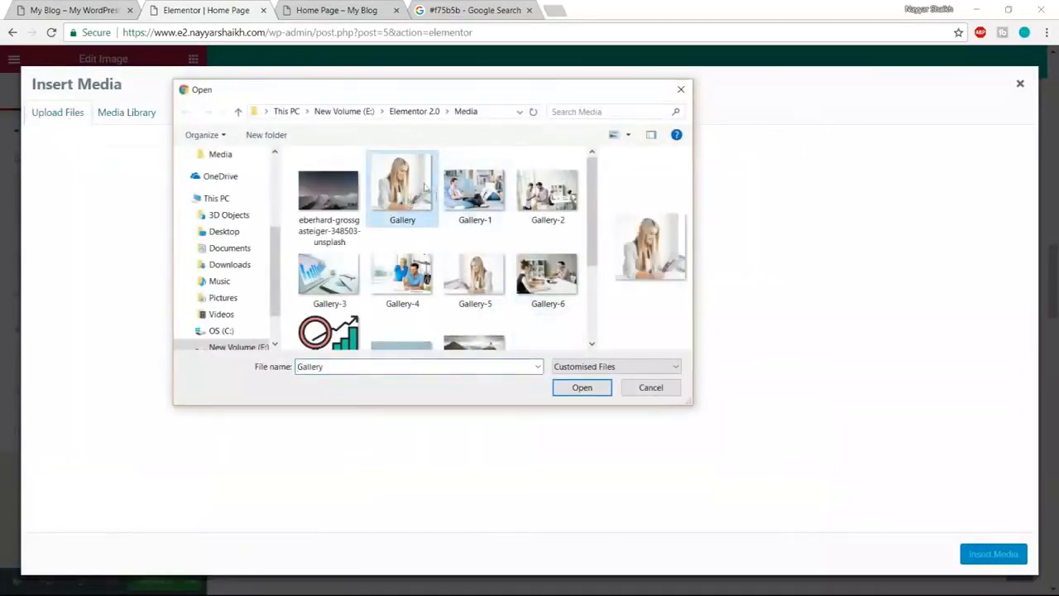
left_click(582, 387)
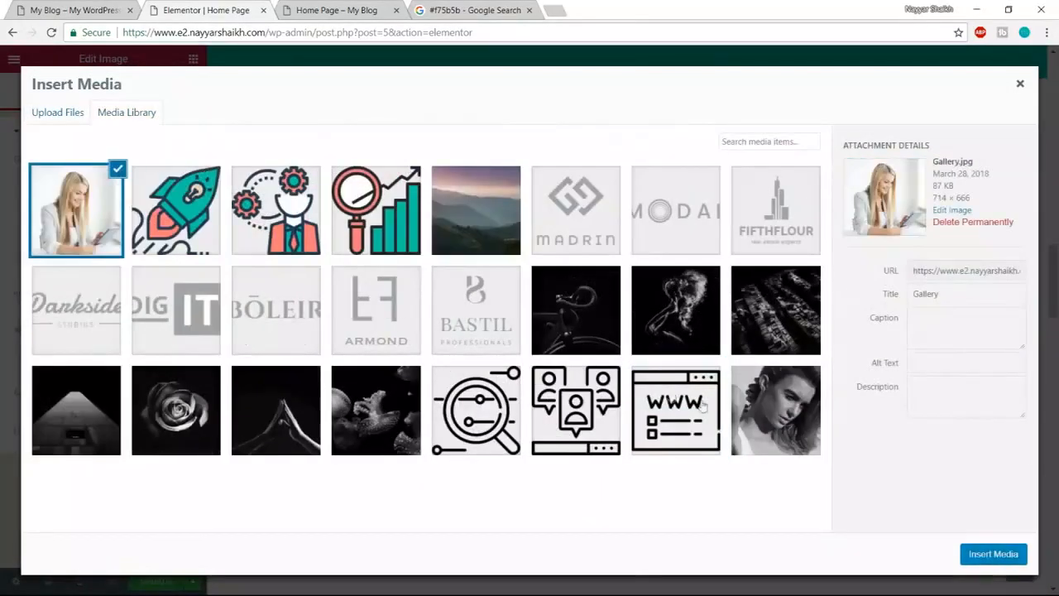
left_click(984, 552)
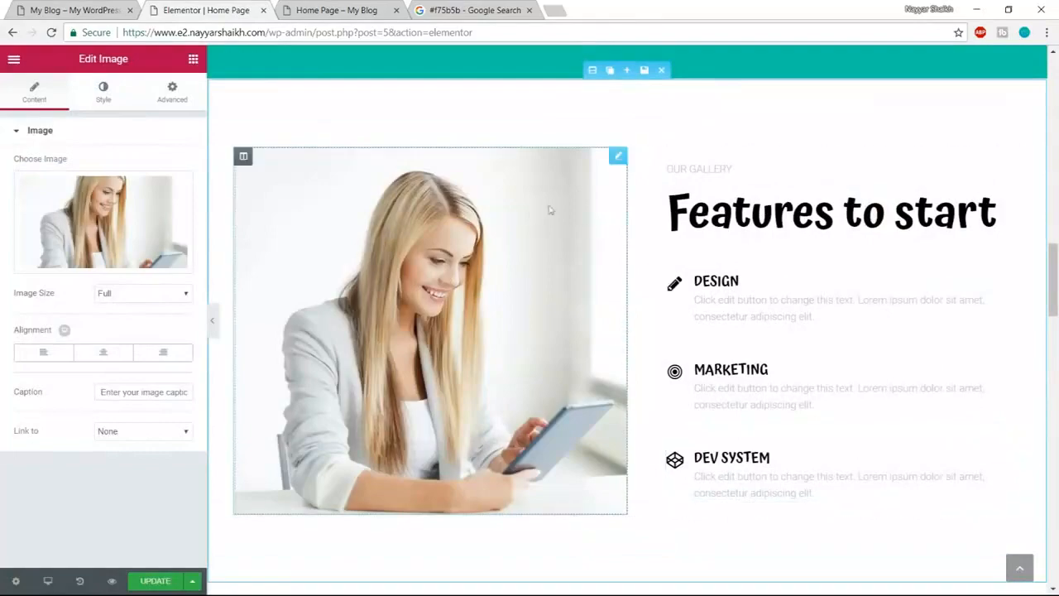
- Compare the Features to start heading and OUR GALLERY label on the reference site
scroll(785, 345, "up", 5)
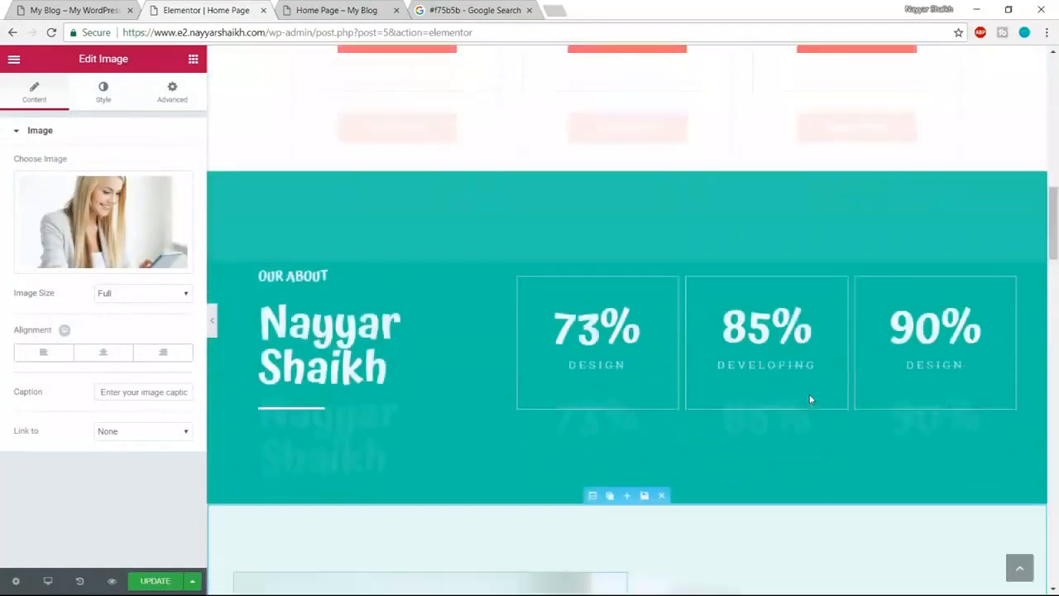
scroll(808, 397, "down", 5)
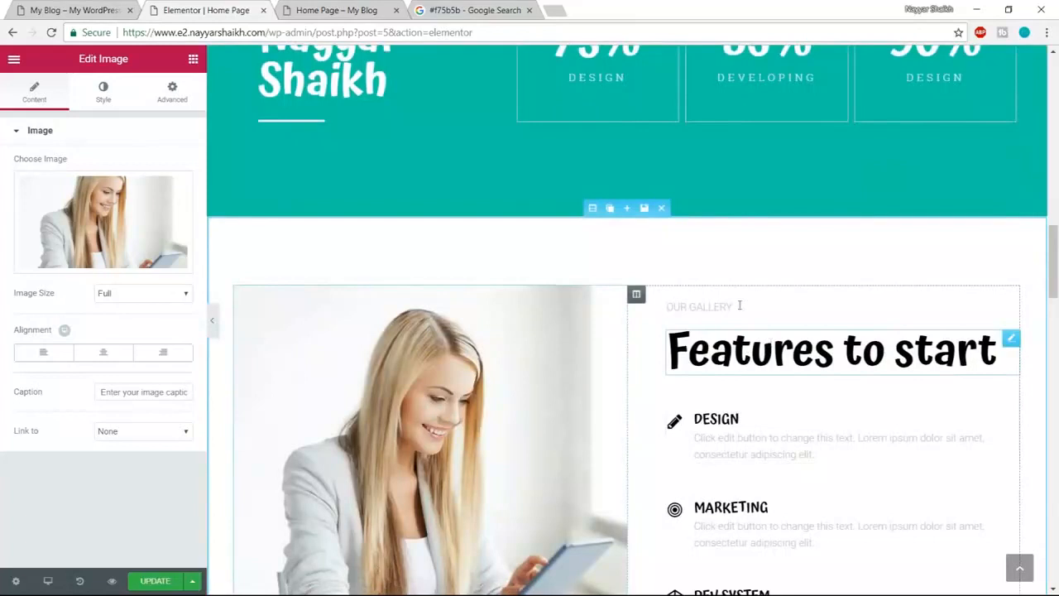
left_click(53, 7)
left_click_drag(561, 206, 865, 209)
left_click(888, 209)
left_click_drag(558, 162, 651, 163)
left_click(207, 8)
scroll(786, 298, "down", 1)
- Colour the Features to start heading dark grey #54595f, keeping its original wording
left_click(786, 297)
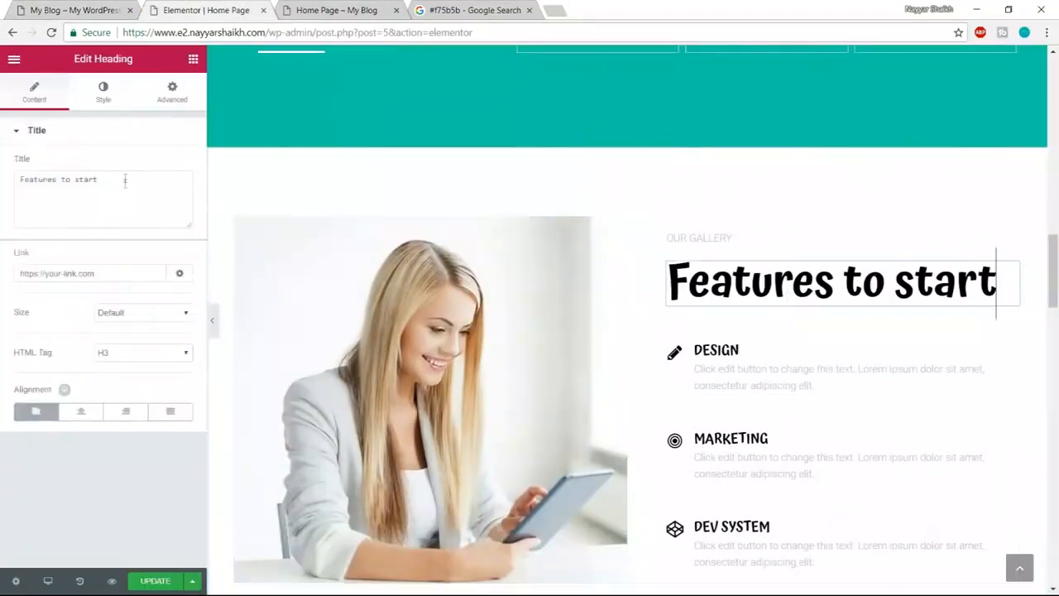
left_click_drag(124, 180, 3, 182)
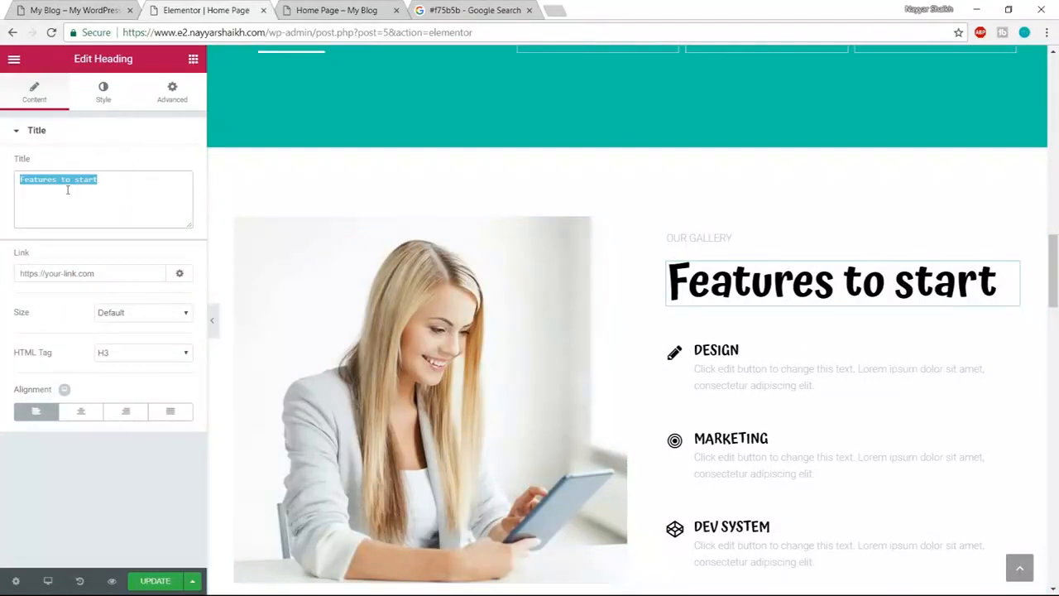
type("Nayyar Sh")
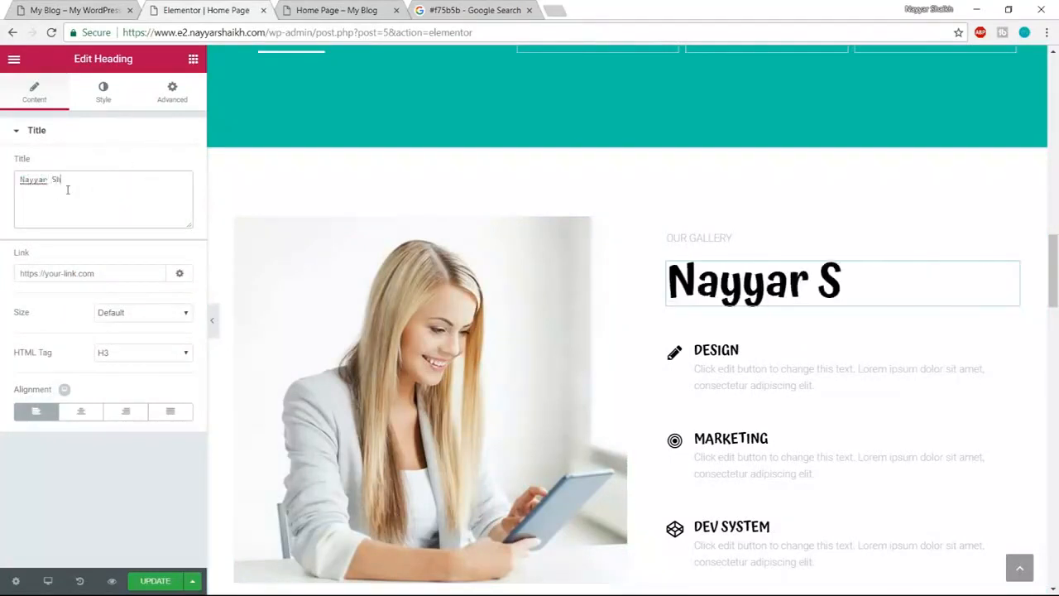
type("aikh")
key("ctrl+z")
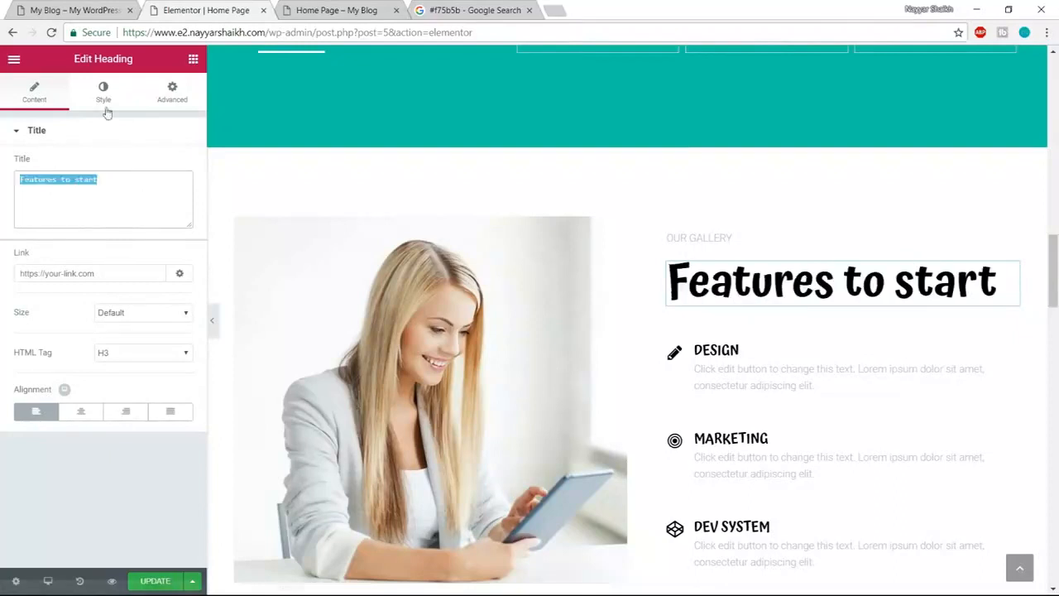
left_click(103, 104)
left_click(175, 165)
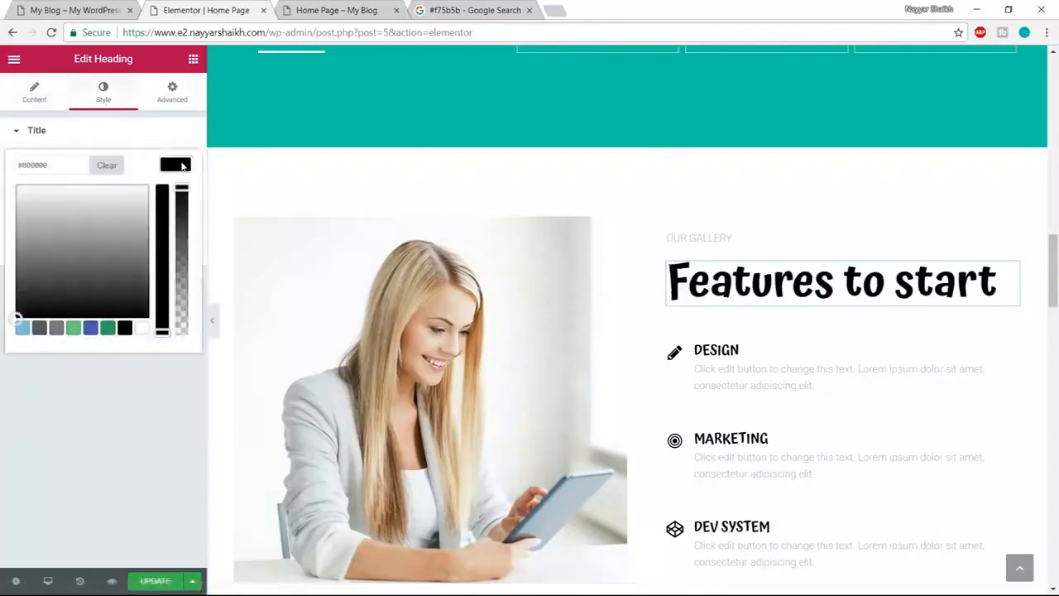
left_click(39, 328)
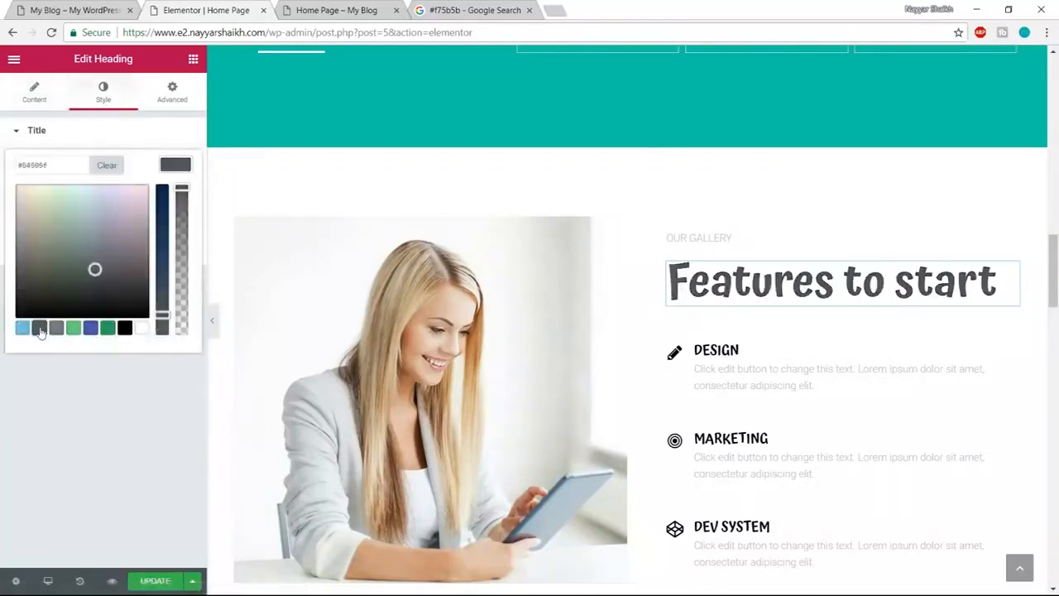
left_click(168, 170)
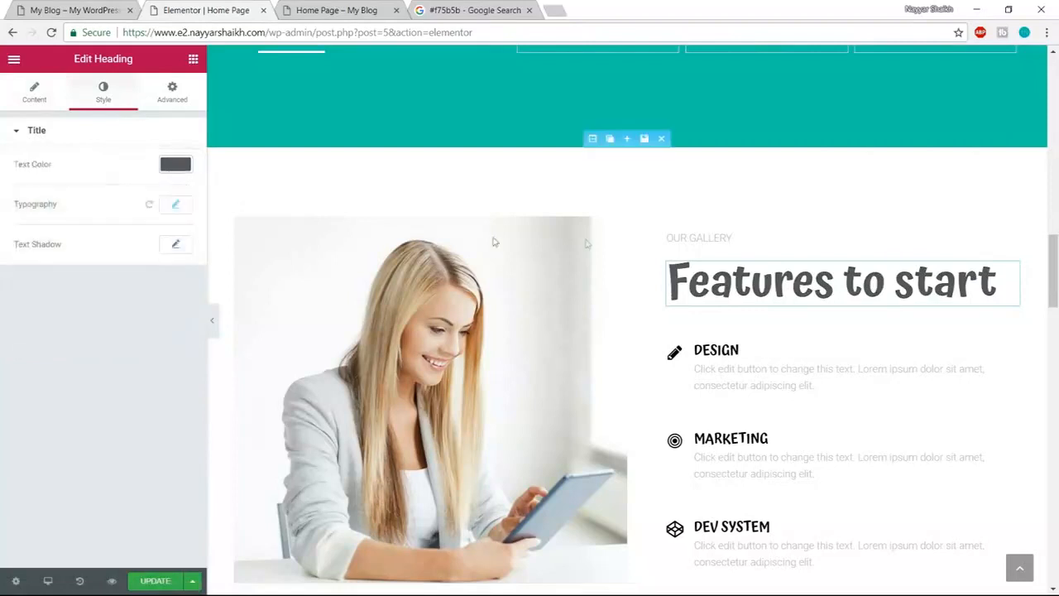
left_click(671, 236)
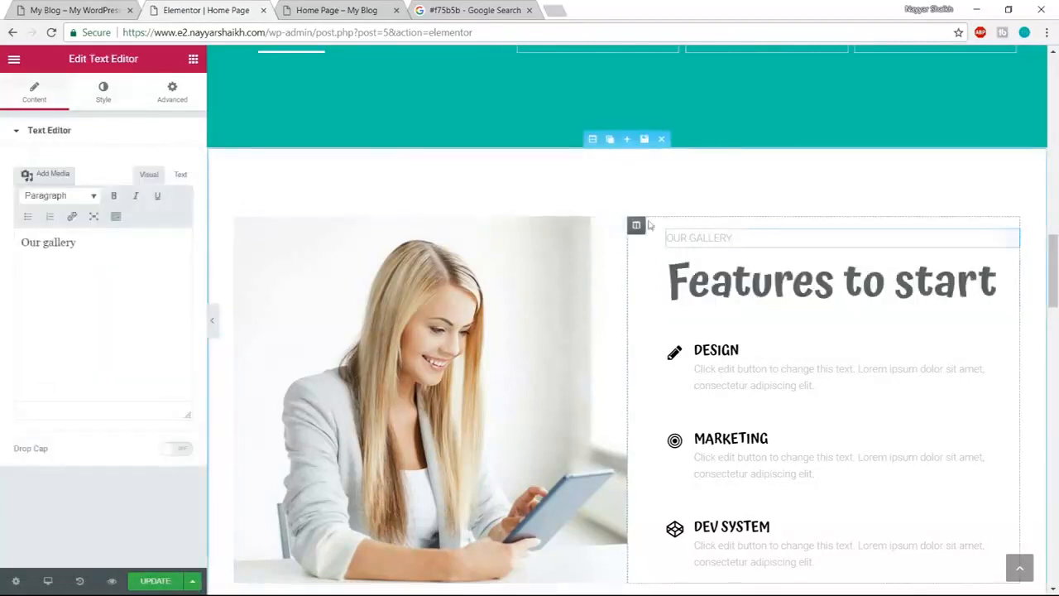
- Style the OUR GALLERY label dark grey in Atma font, size 20, weight 600
left_click(103, 91)
left_click(174, 223)
left_click(39, 385)
left_click(259, 273)
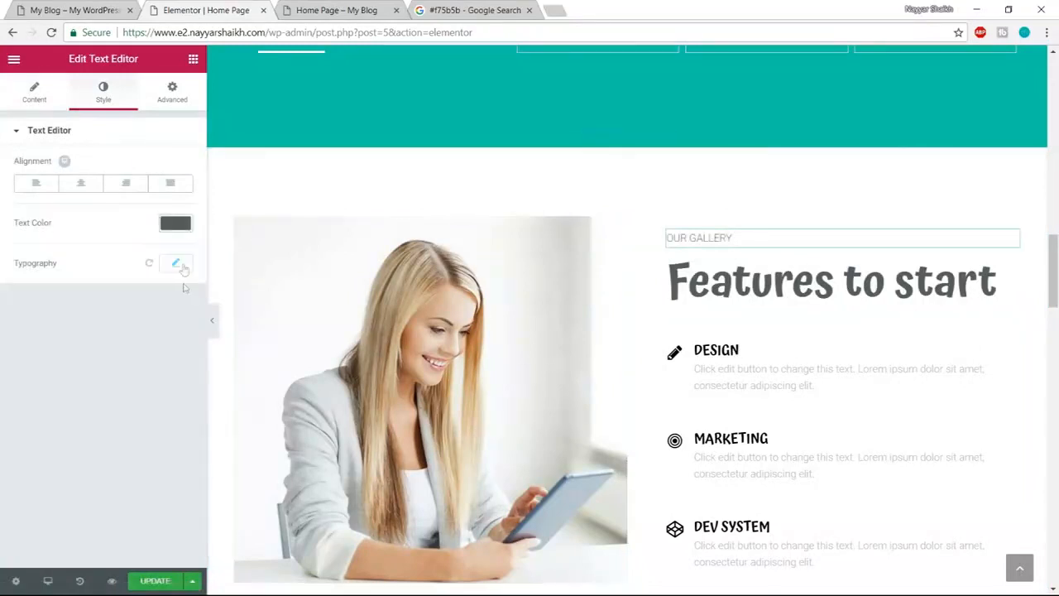
left_click(175, 262)
left_click(135, 302)
type("atma")
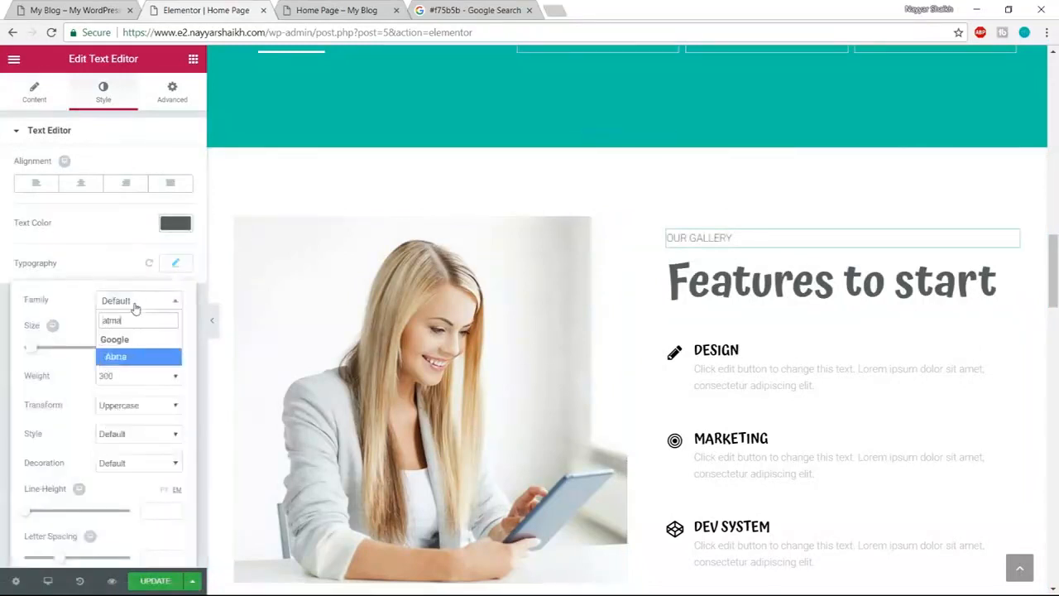
key("Return")
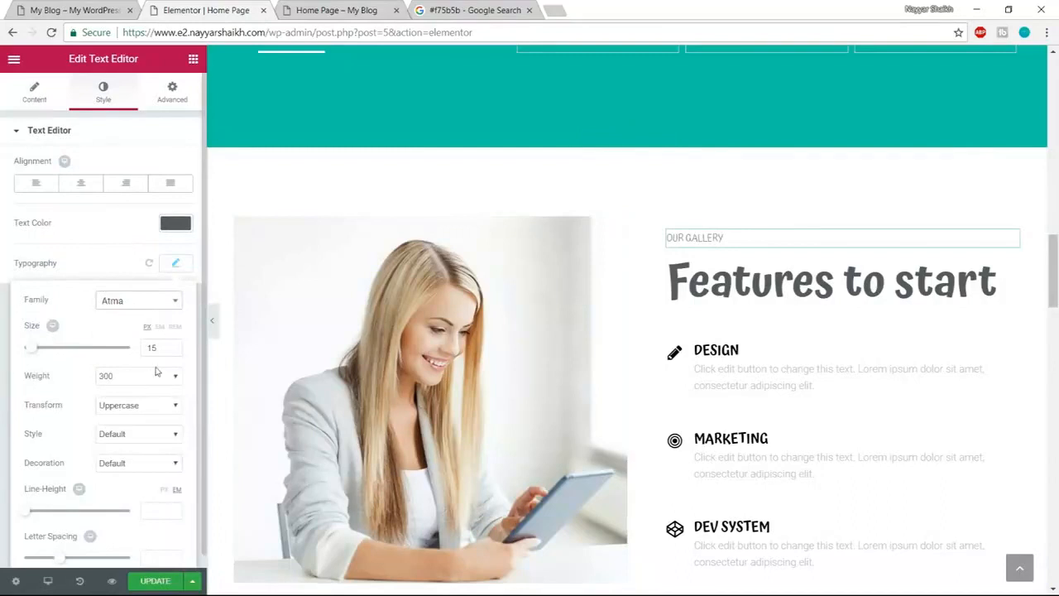
left_click_drag(154, 348, 133, 350)
type("20")
left_click(139, 379)
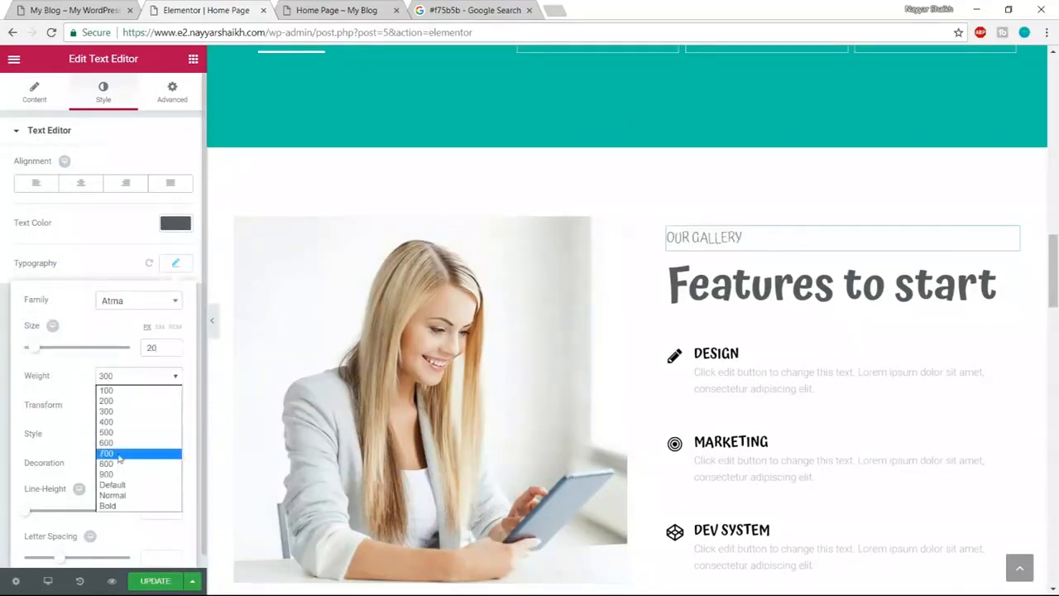
left_click(124, 441)
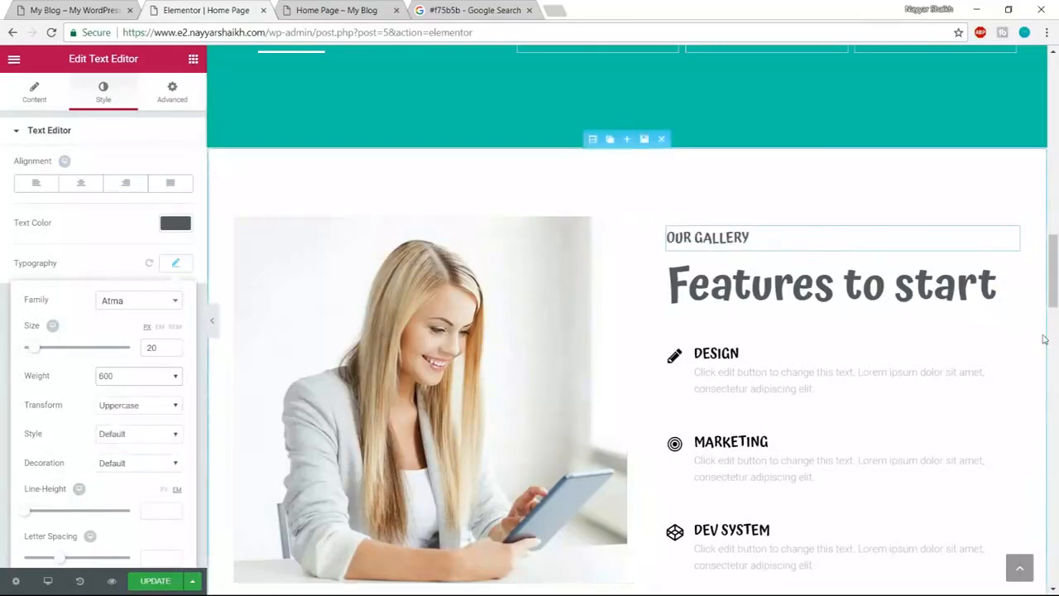
- Select the DESIGN icon box and view the live demo page for reference
scroll(878, 309, "down", 1)
left_click(746, 294)
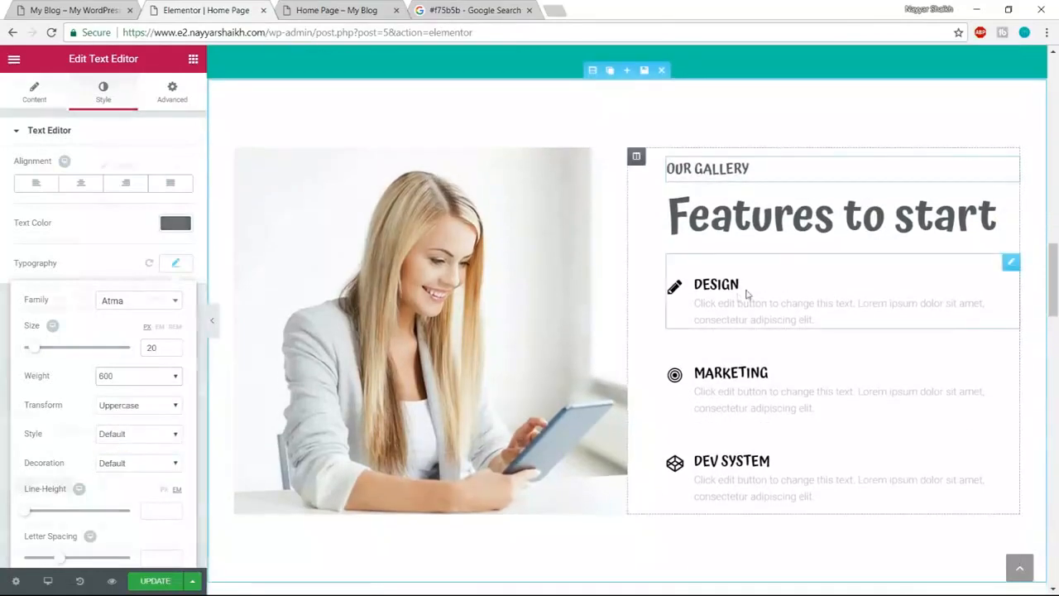
left_click(83, 5)
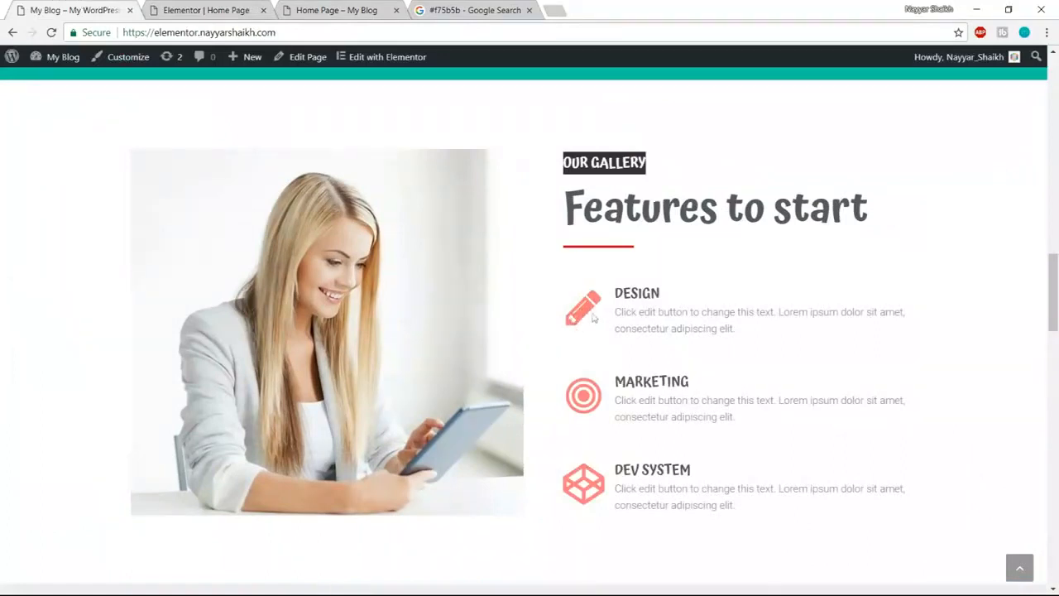
- Copy the colour code #f75b5b from the Google search results
left_click(465, 8)
left_click_drag(154, 75, 102, 65)
key("ctrl+c")
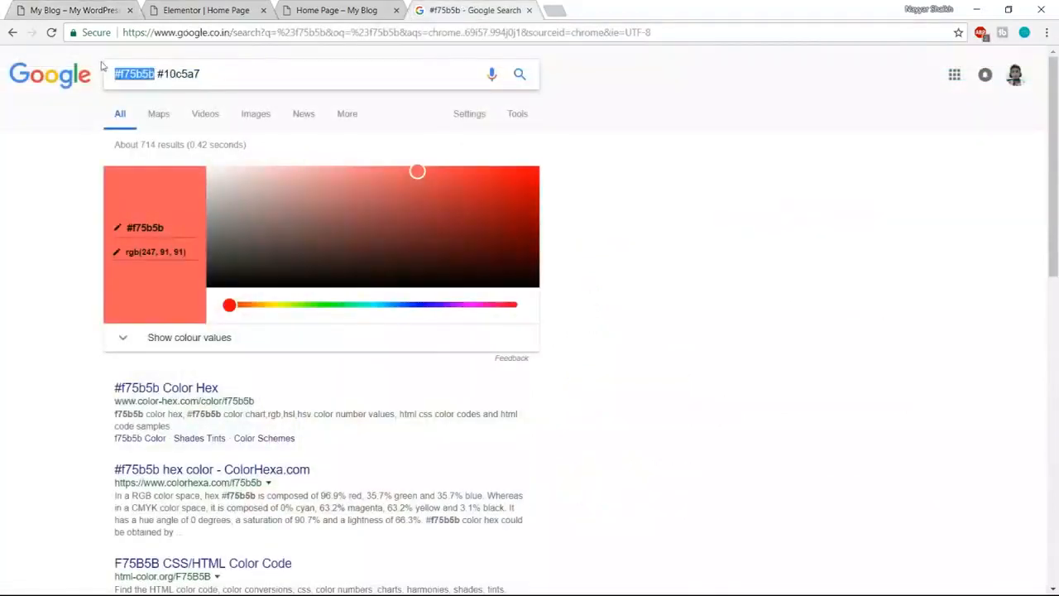
left_click(202, 10)
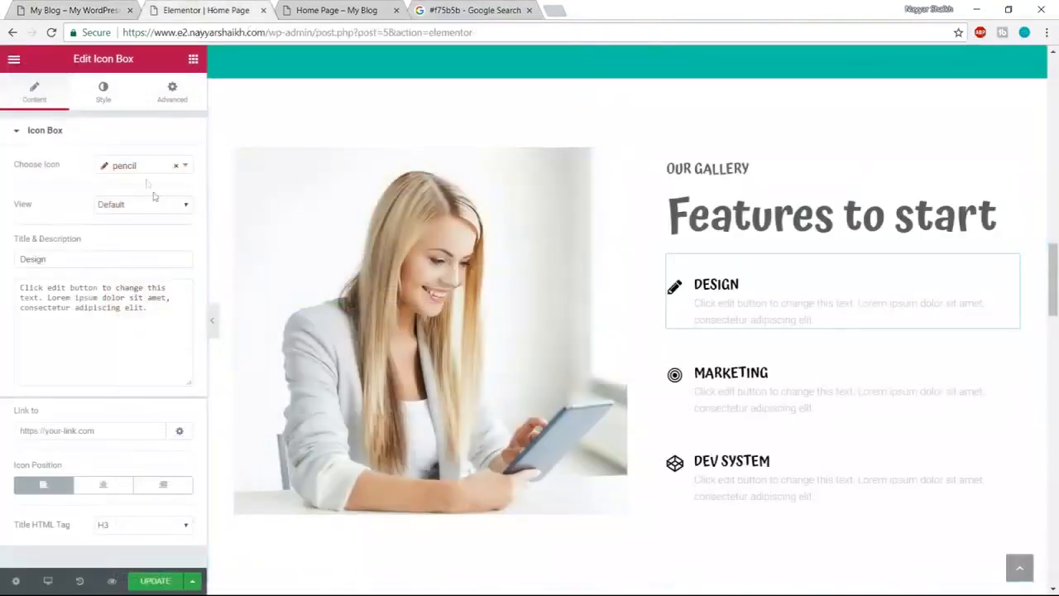
- Change the DESIGN icon box's icon to a trophy
left_click(139, 168)
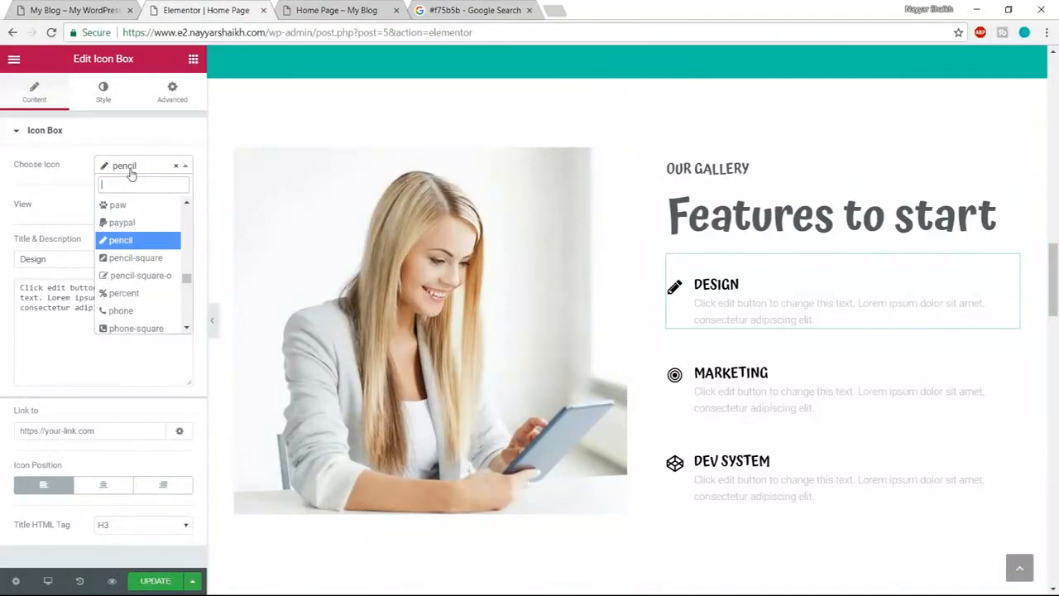
type("des")
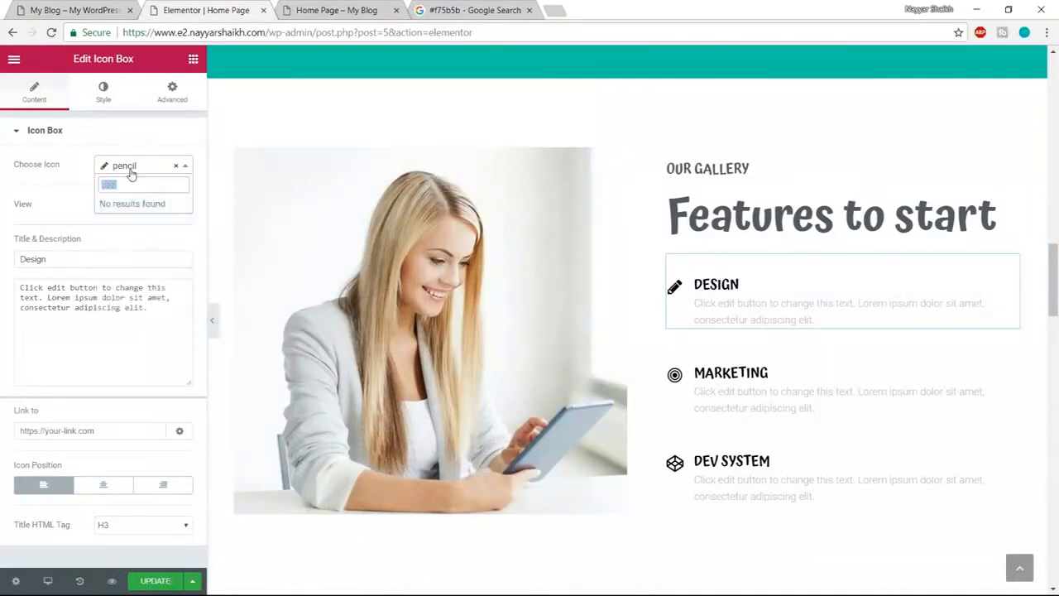
key("BackSpace")
key("BackSpace")
key("BackSpace")
type("cat")
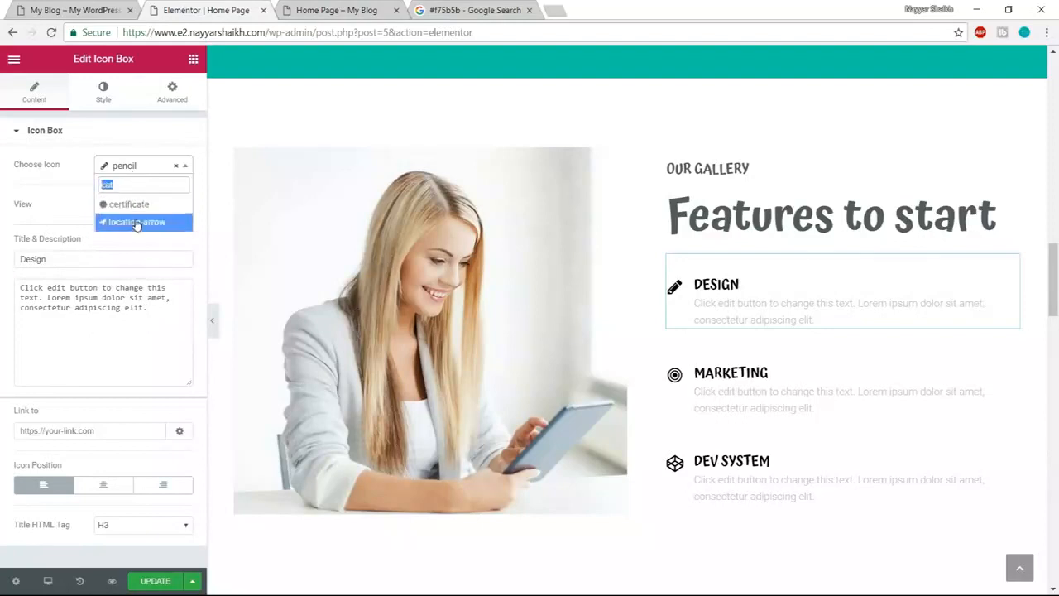
type("rop")
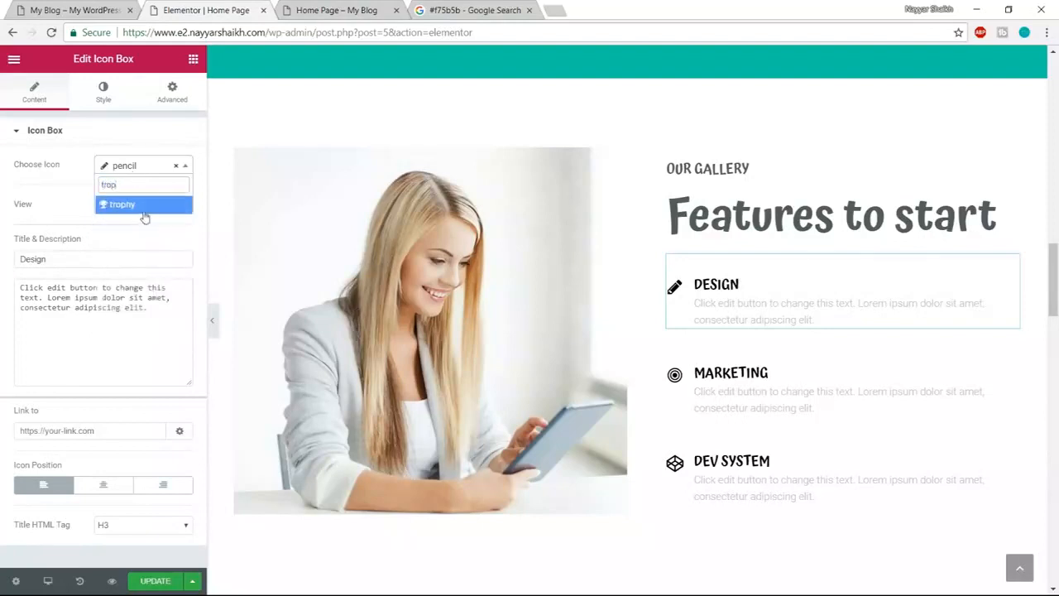
left_click(143, 207)
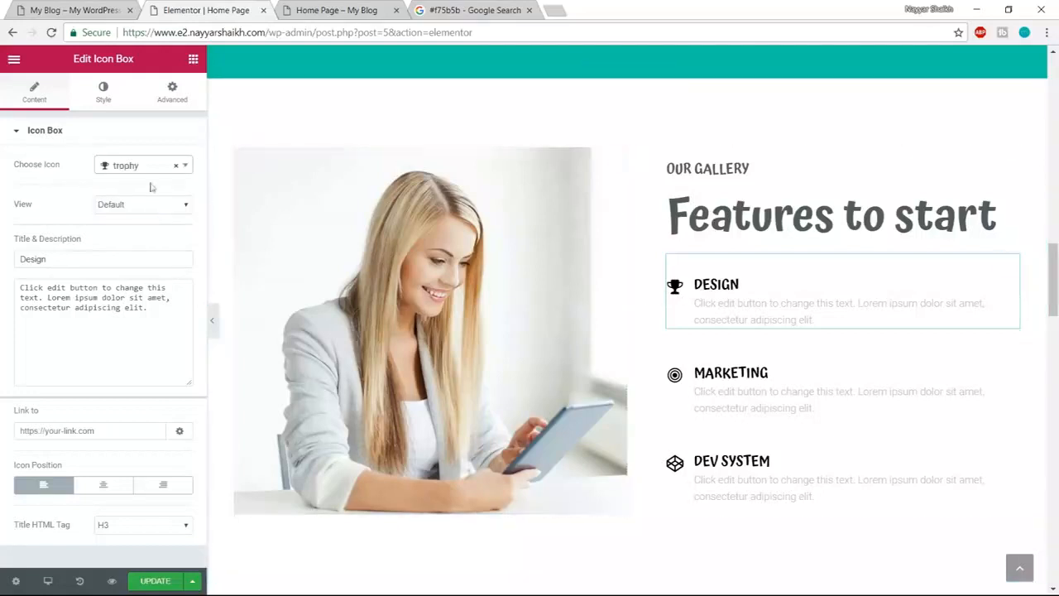
- Switch the DESIGN icon box's icon back to the pencil
left_click(122, 177)
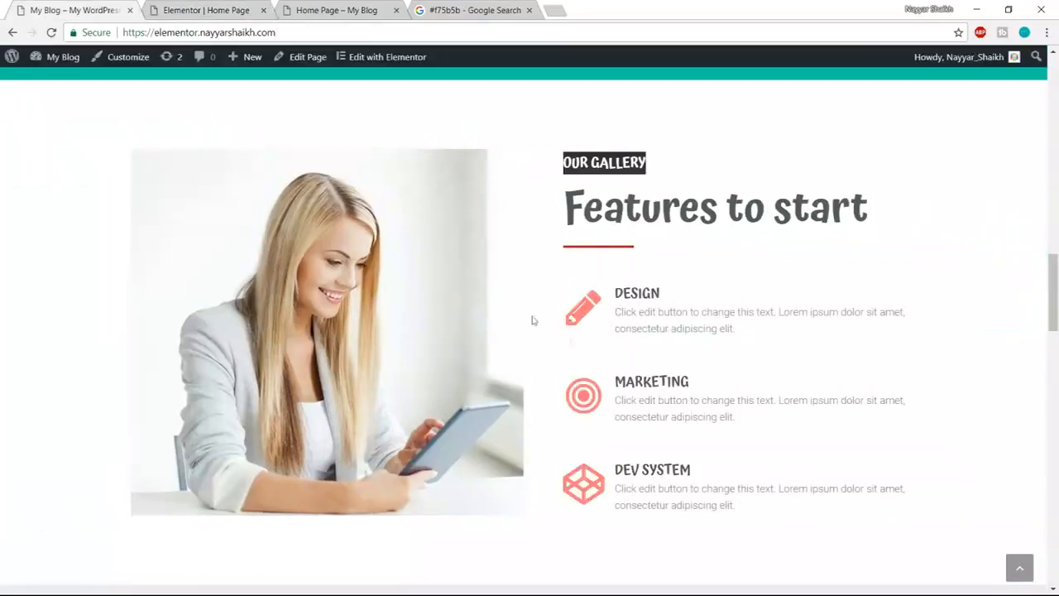
left_click(196, 6)
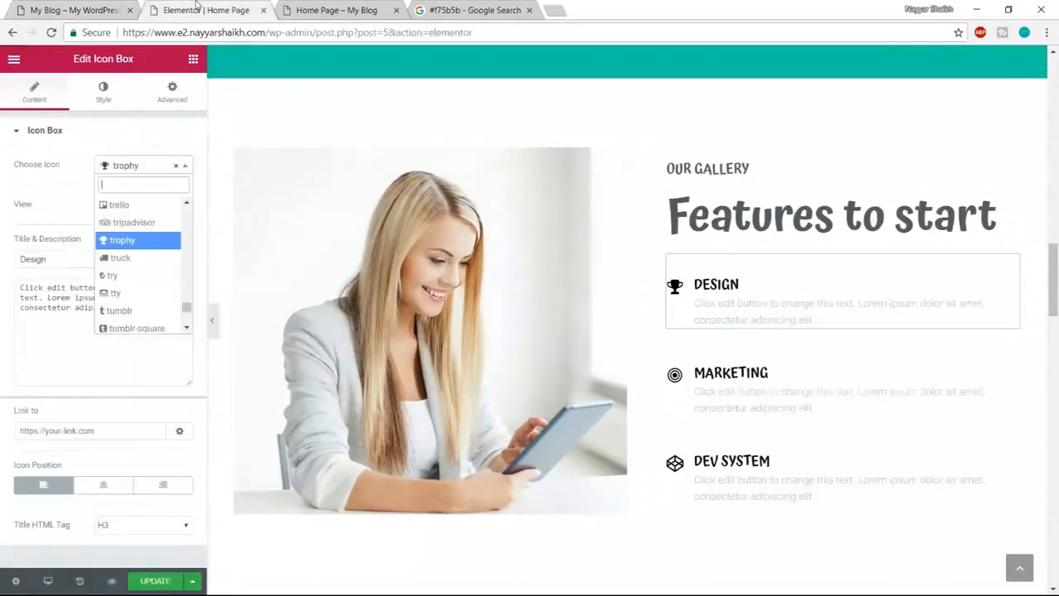
type("ped")
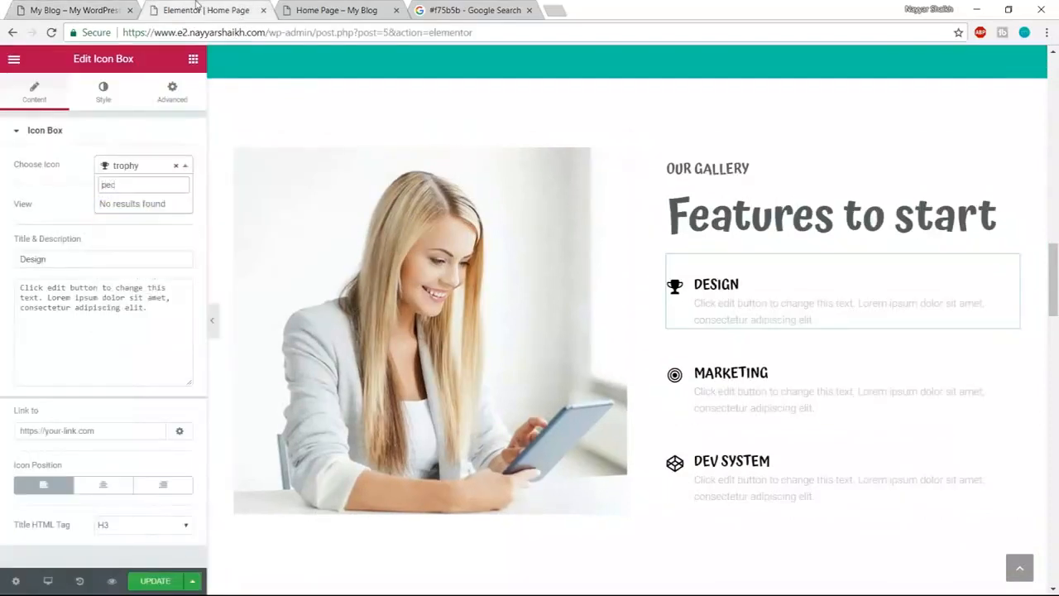
key("BackSpace")
type("nc")
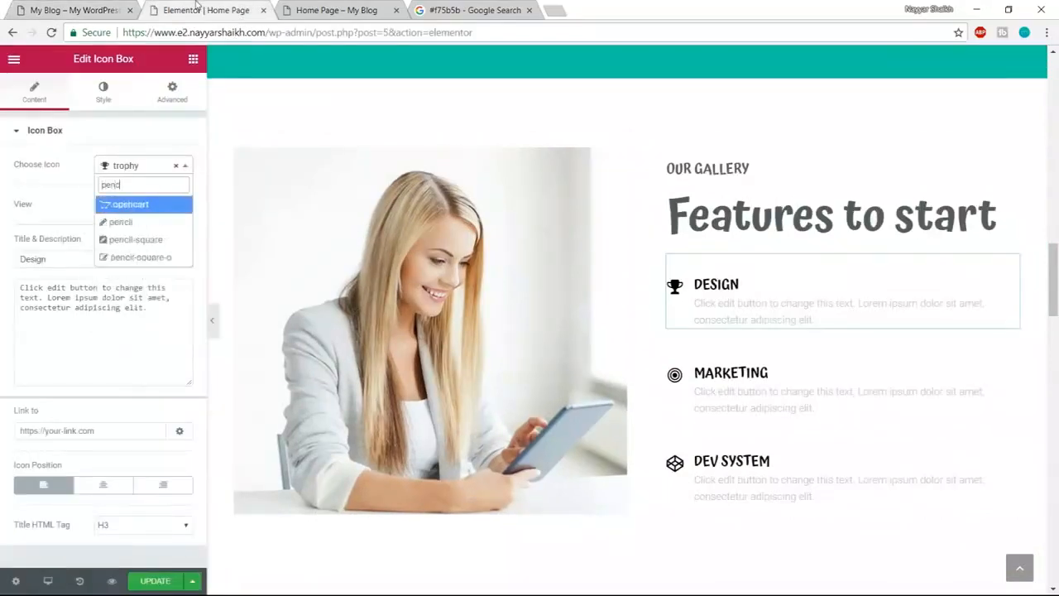
left_click(120, 222)
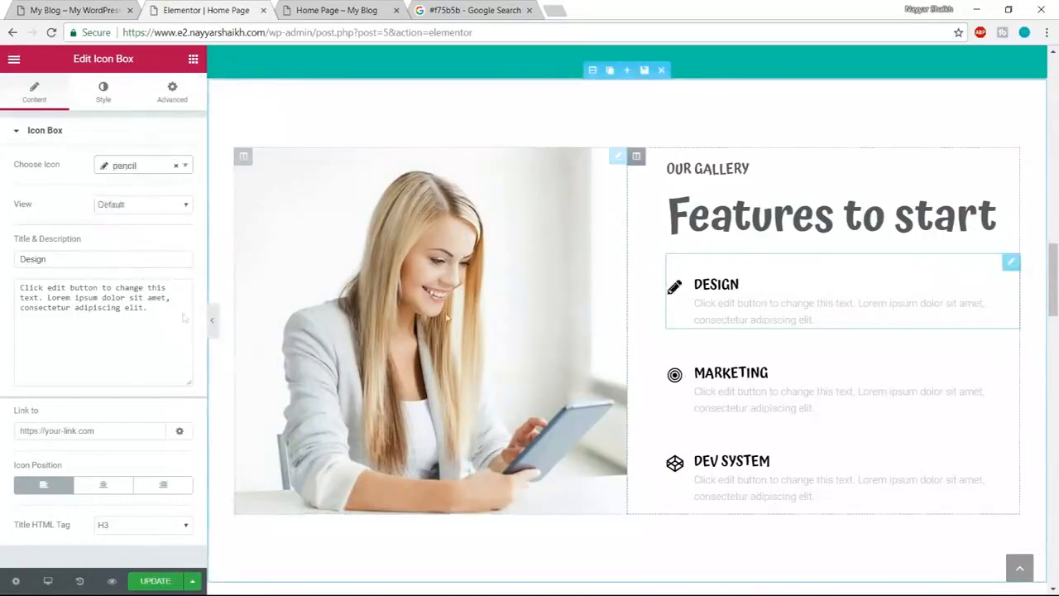
- Retitle the first icon box SEO and paste #f75b5b as its icon primary colour
double_click(79, 262)
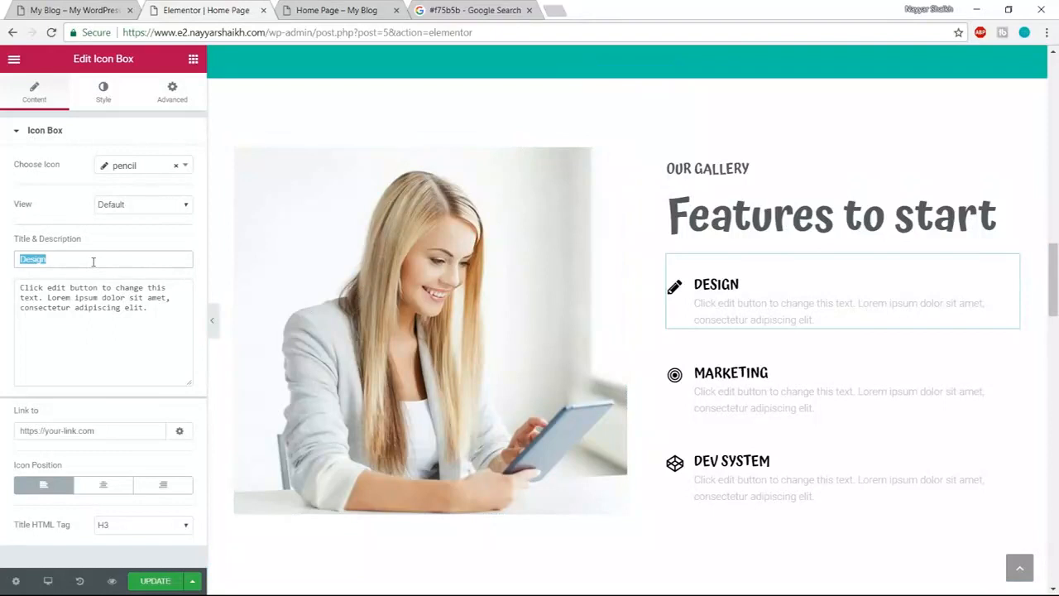
type("SEO")
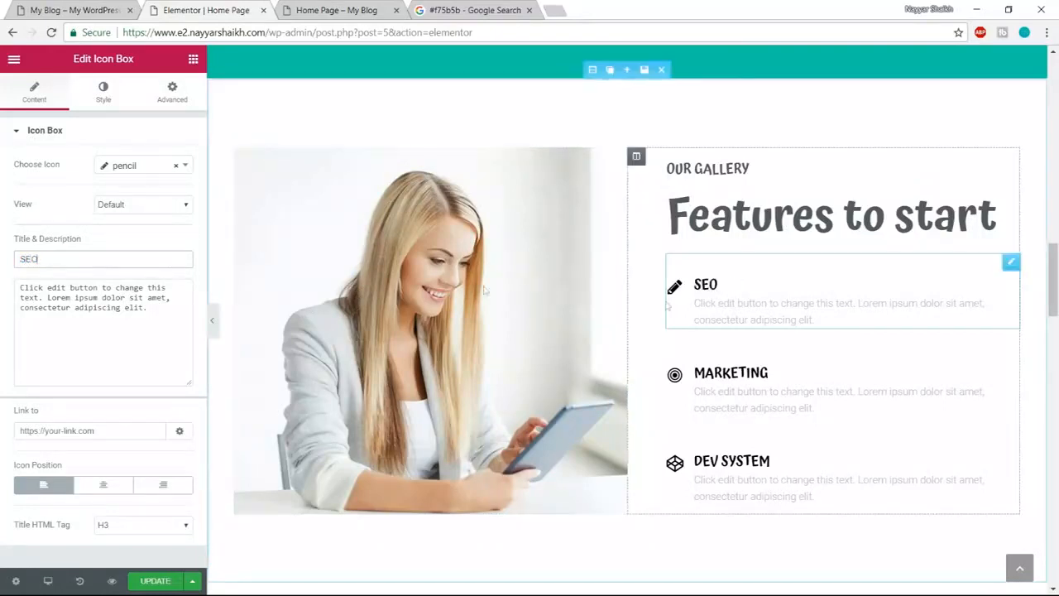
left_click(114, 93)
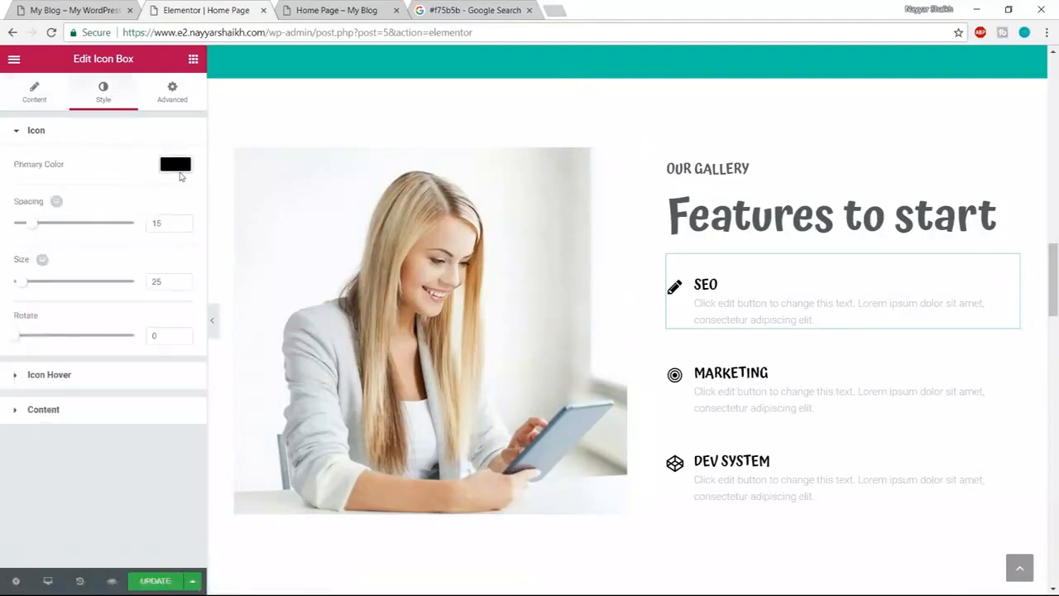
left_click(175, 164)
triple_click(61, 162)
key("ctrl+v")
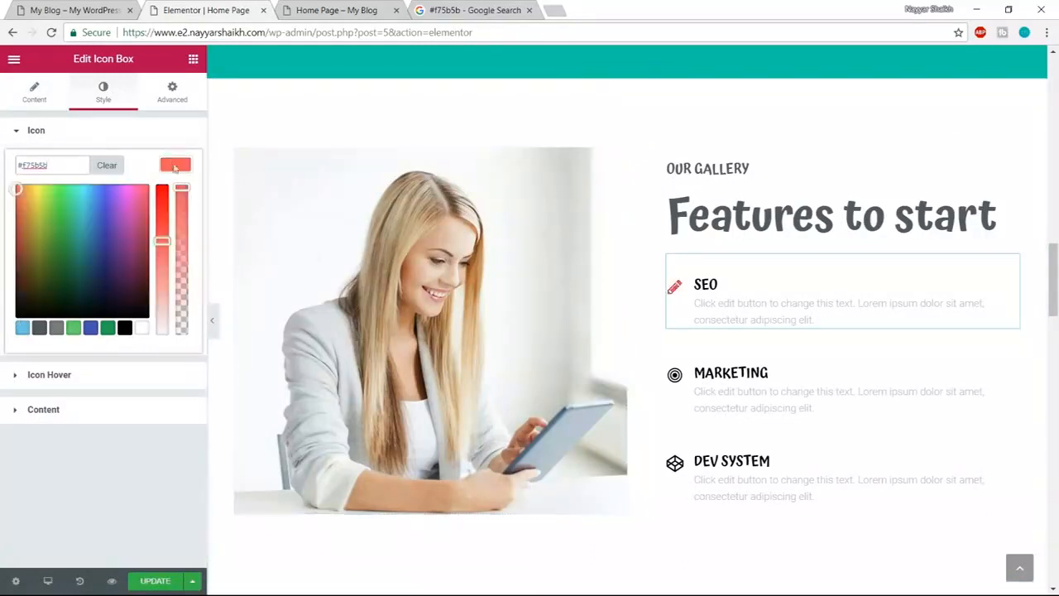
left_click(176, 166)
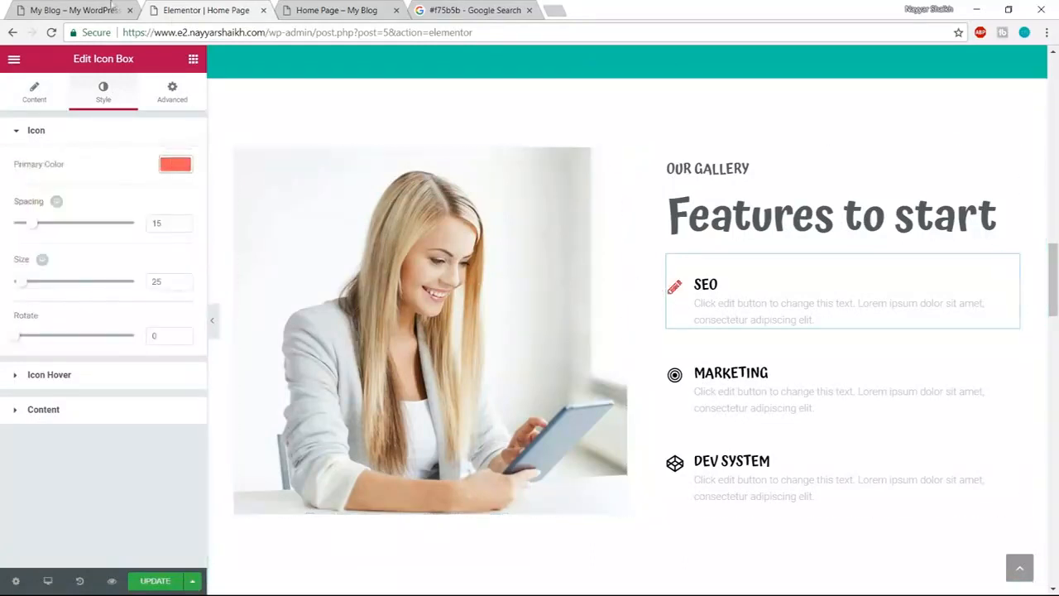
left_click(112, 8)
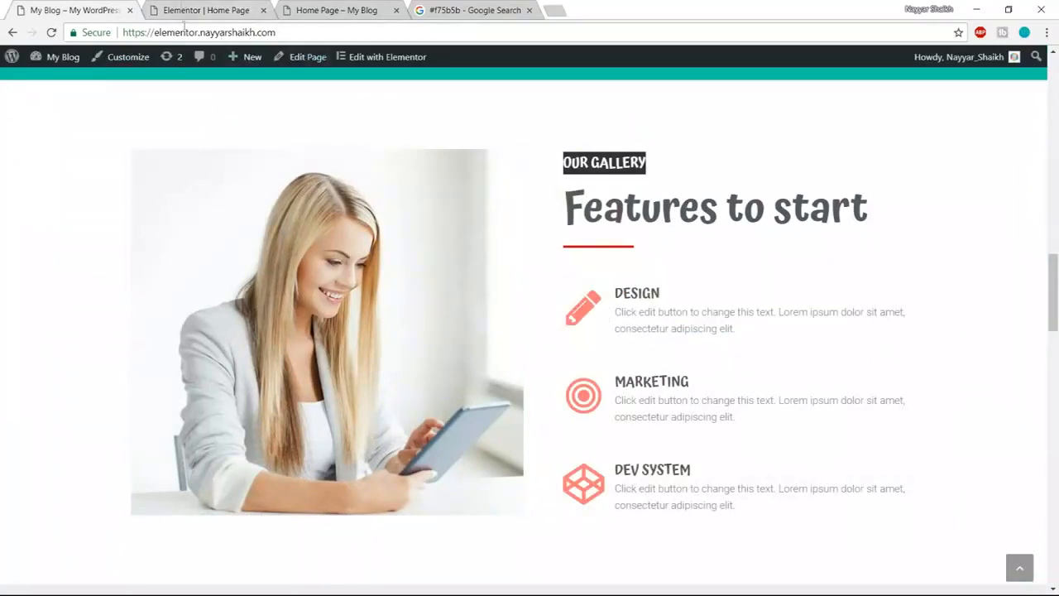
- Enlarge the SEO pencil icon to size 60 and set its hover animation to Grow
left_click(182, 8)
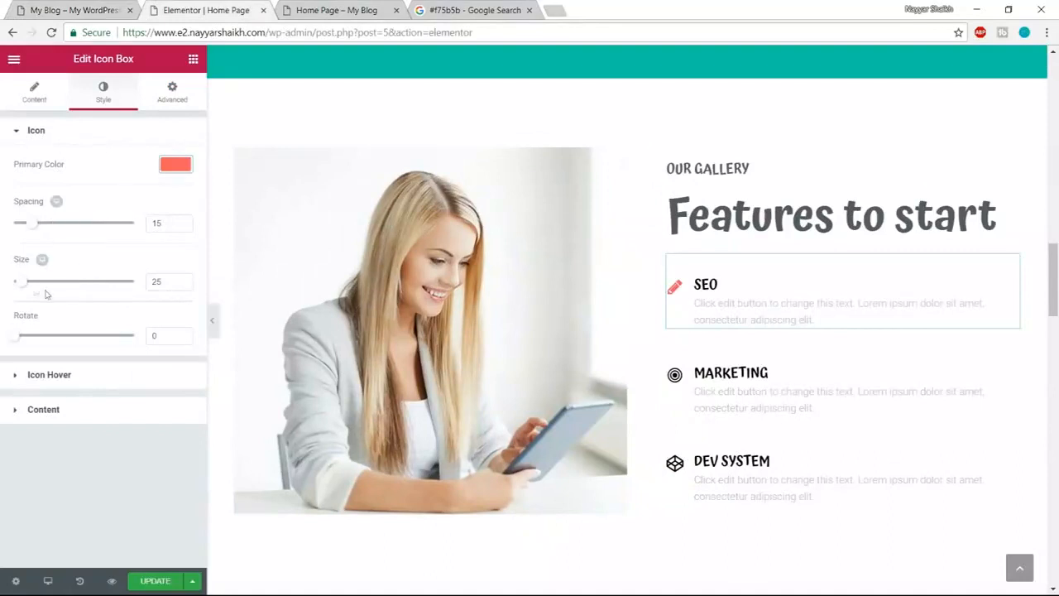
mouse_move(23, 285)
left_mouse_down()
mouse_move(56, 289)
mouse_move(36, 291)
left_mouse_up()
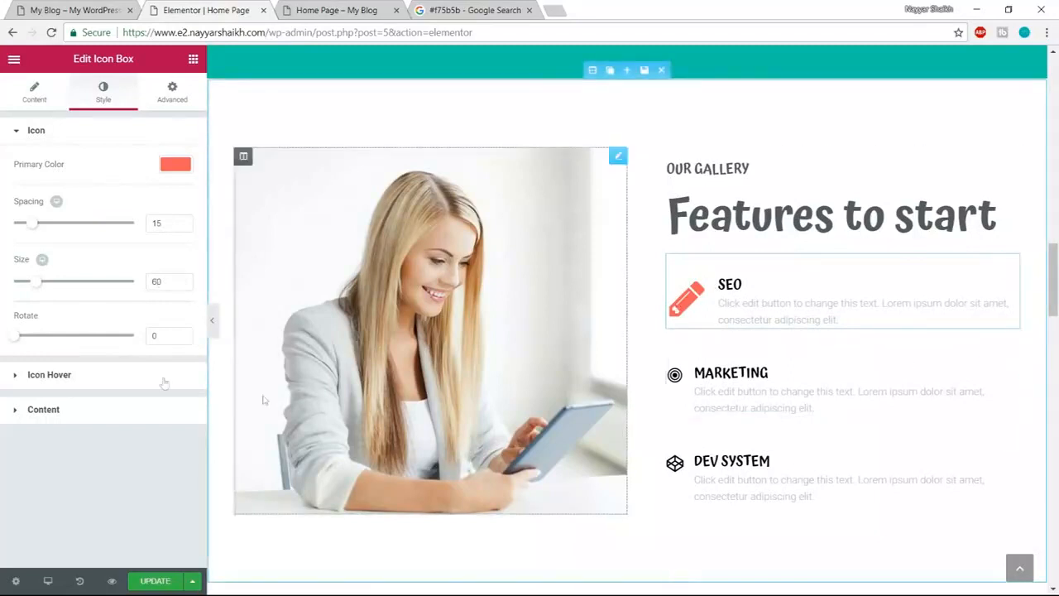
left_click(90, 381)
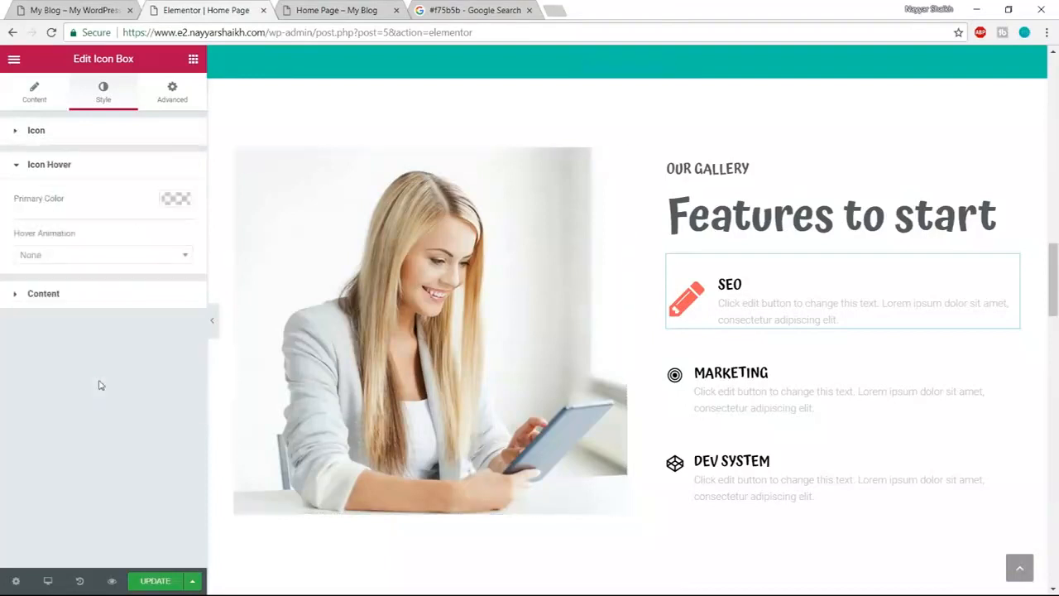
left_click(105, 260)
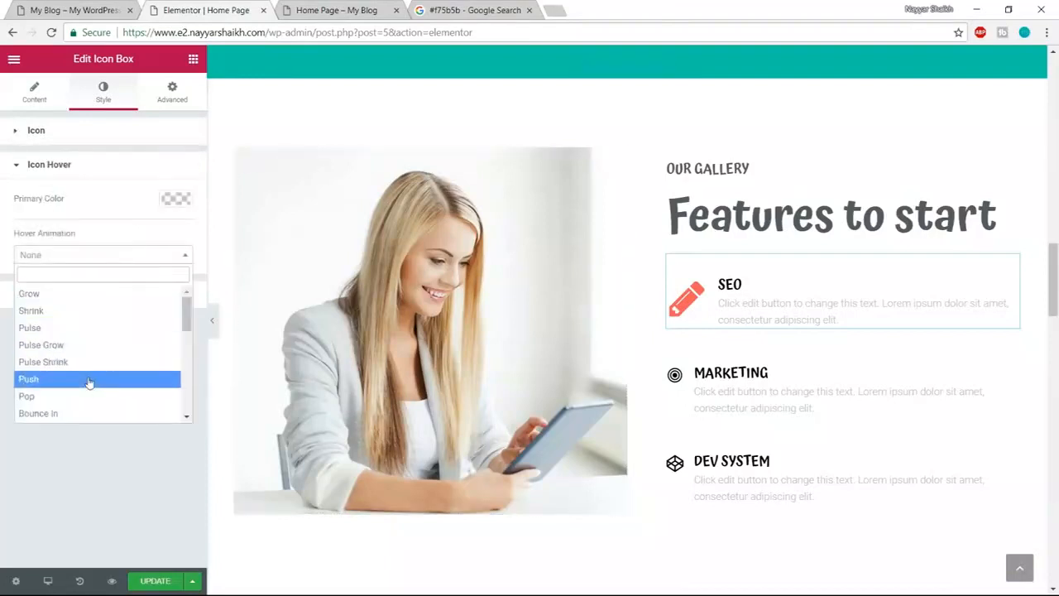
left_click(88, 297)
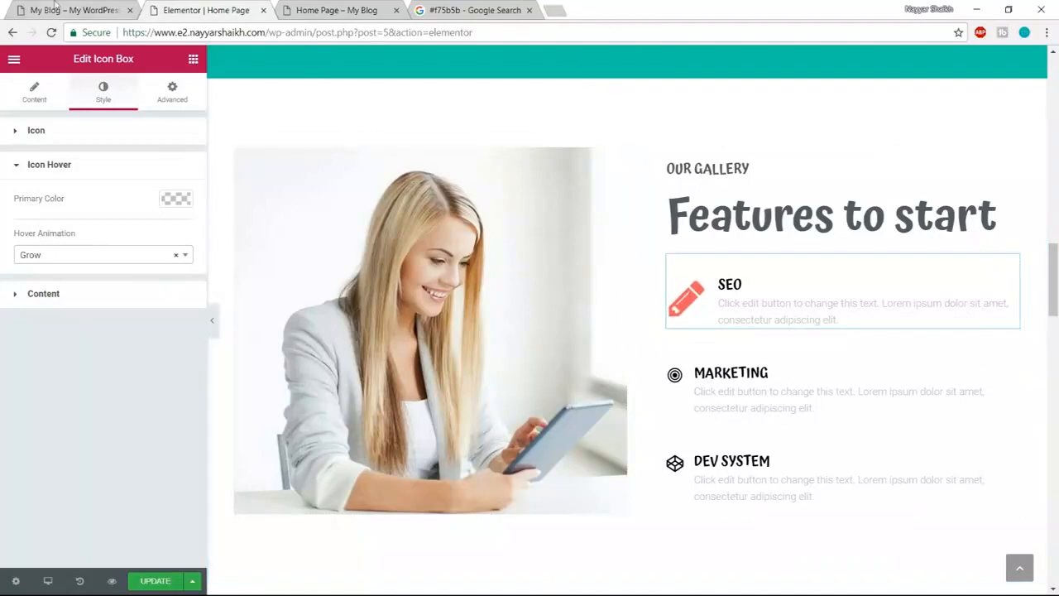
- Compare the SEO icon box with the live demo page
left_click(56, 7)
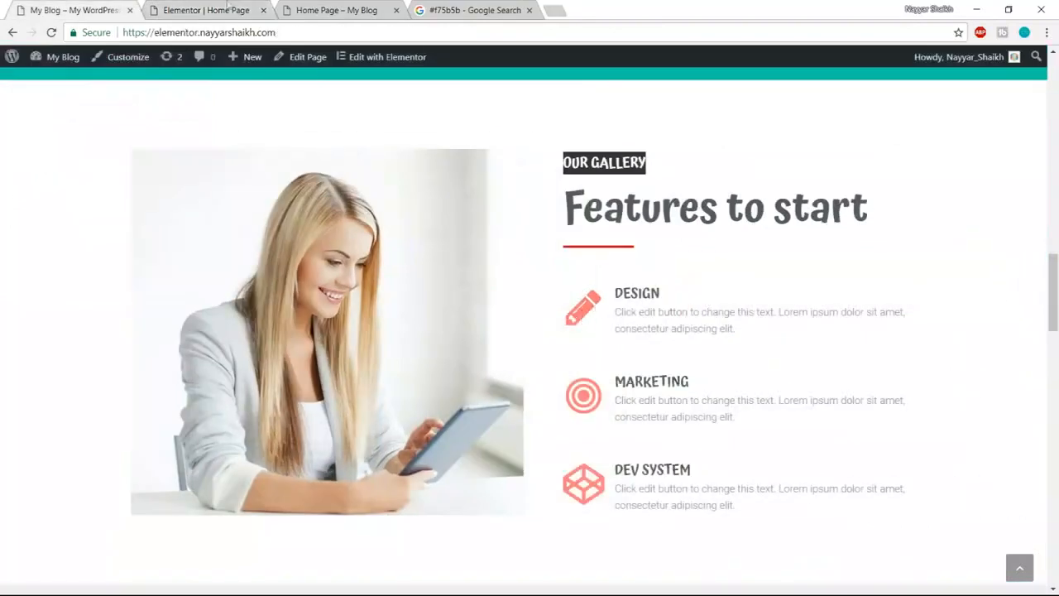
left_click(194, 8)
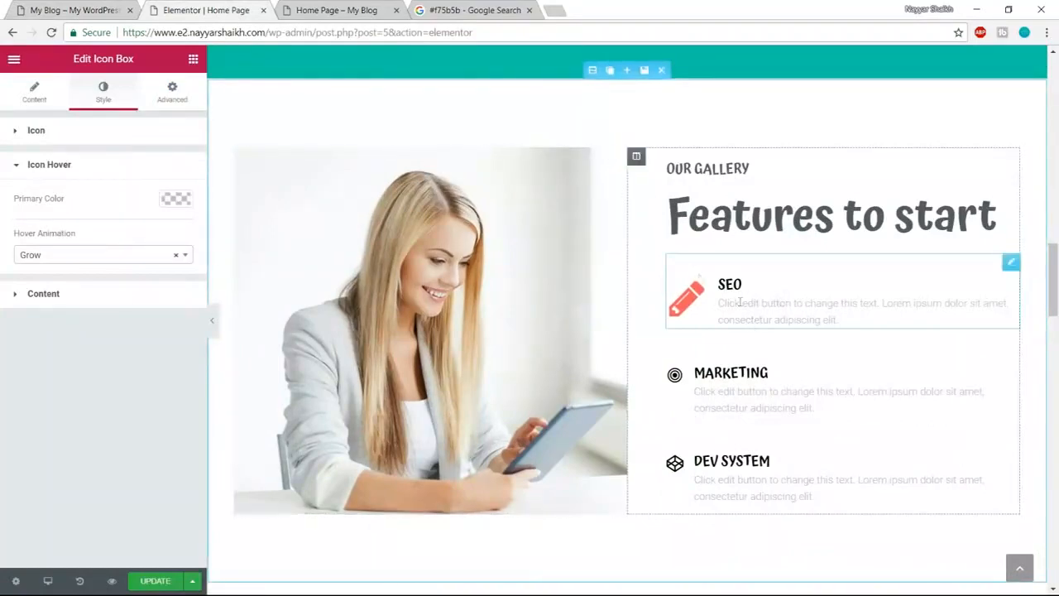
key("ctrl+shift+Tab")
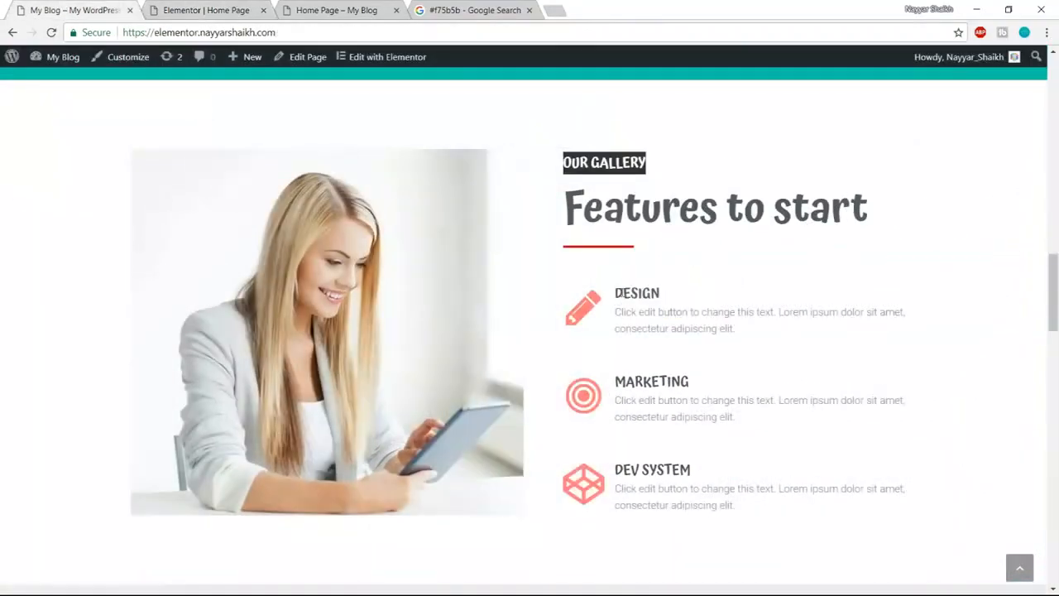
left_click(224, 5)
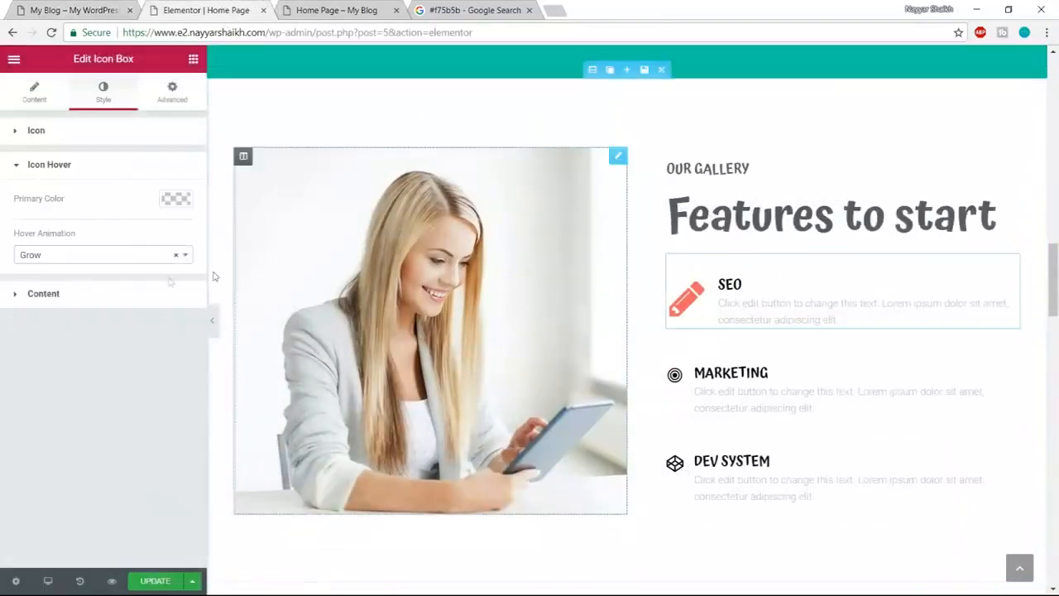
left_click(123, 299)
- Set the SEO icon box title colour to dark grey #54595f
scroll(175, 439, "down", 1)
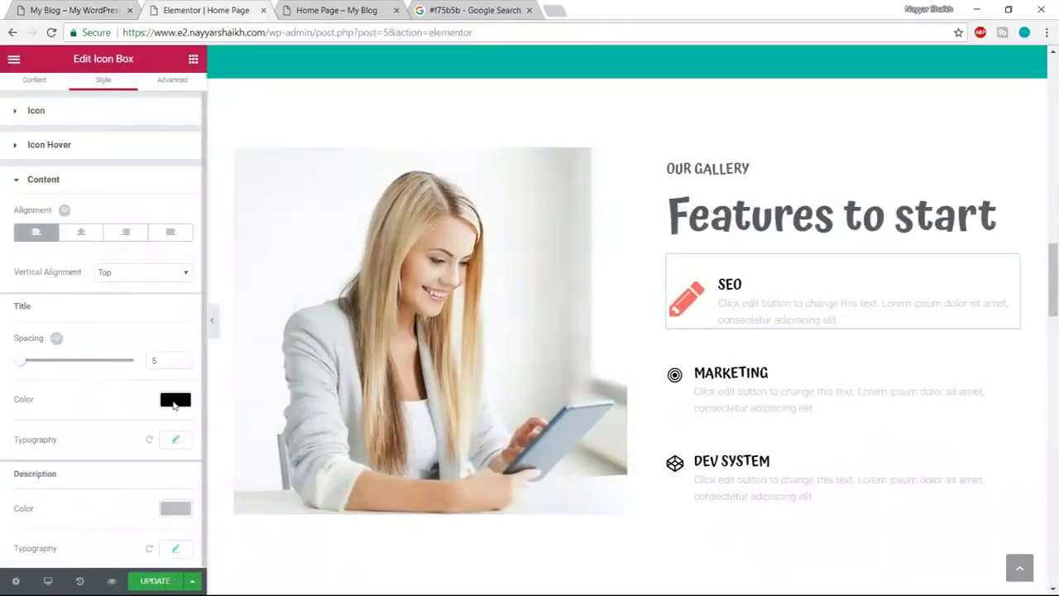
left_click(175, 400)
scroll(114, 495, "down", 1)
left_click(40, 544)
double_click(177, 380)
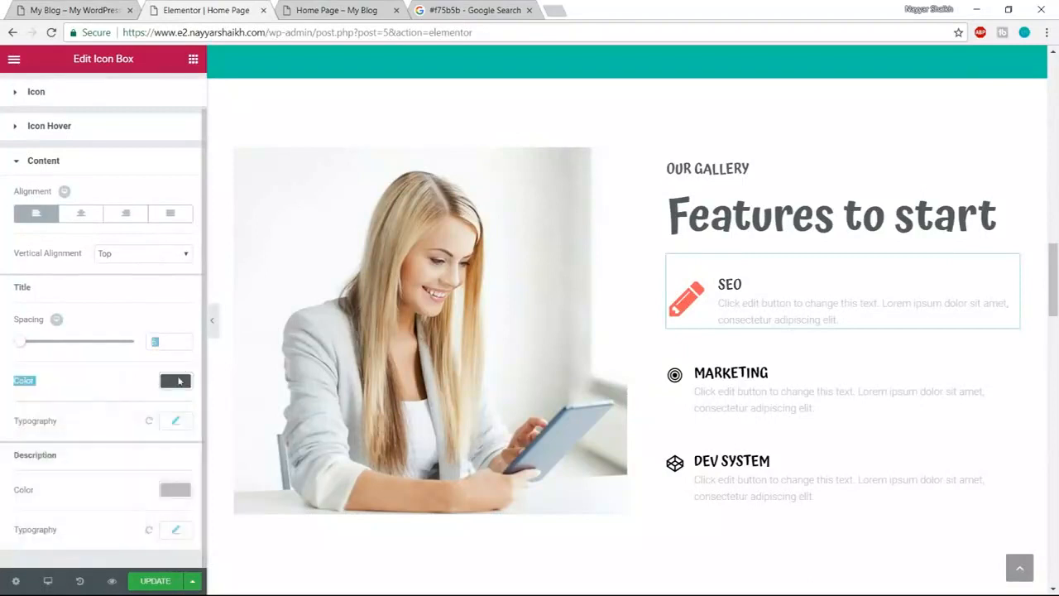
left_click(191, 380)
- Set the description colour to dark grey #54595f too and check the live page
left_click(181, 495)
scroll(170, 508, "down", 1)
left_click(40, 544)
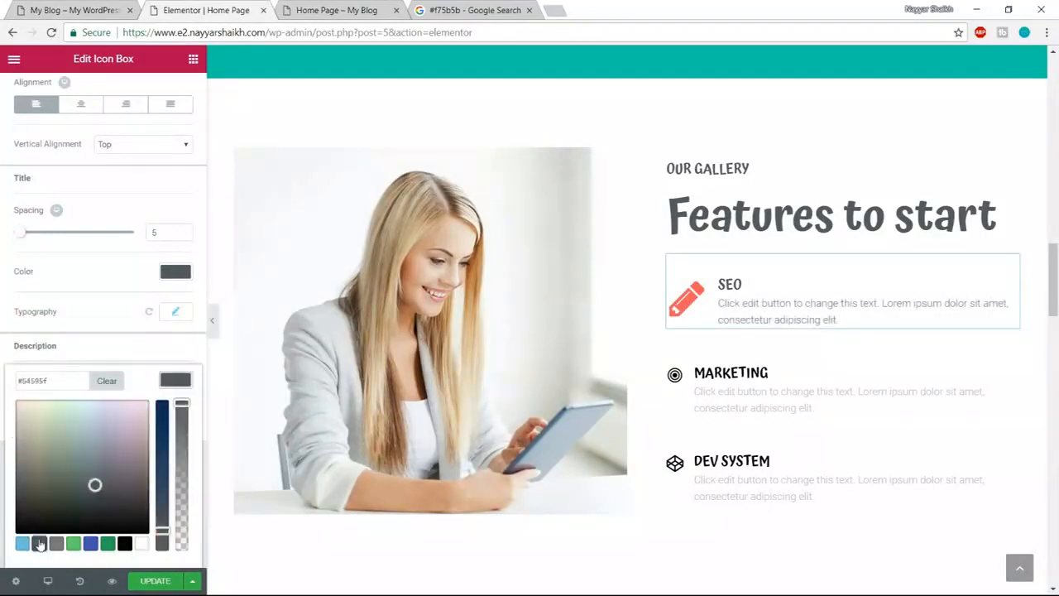
left_click(750, 285)
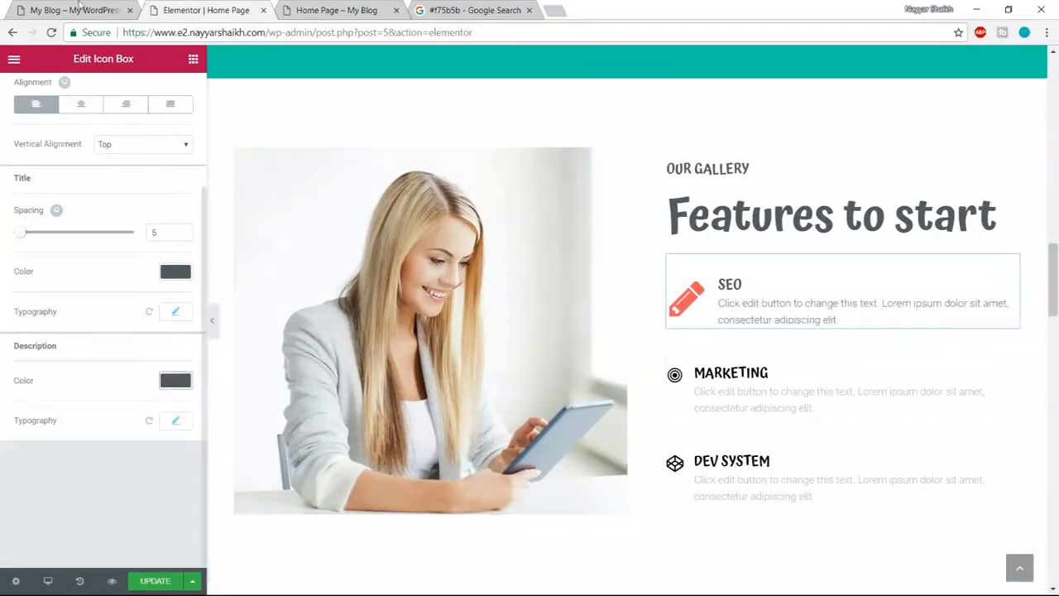
left_click(74, 11)
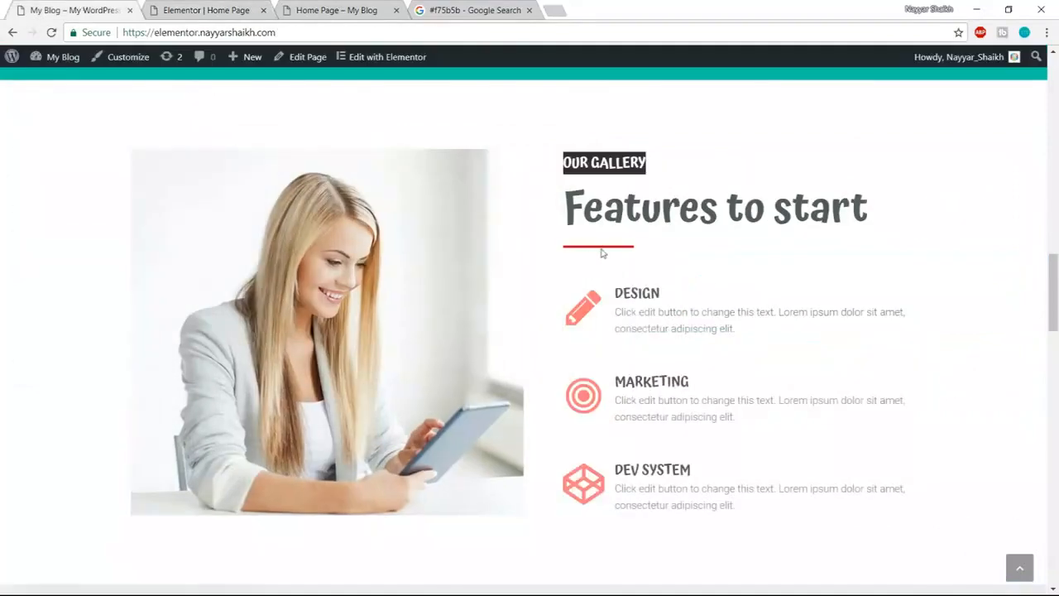
left_click(195, 6)
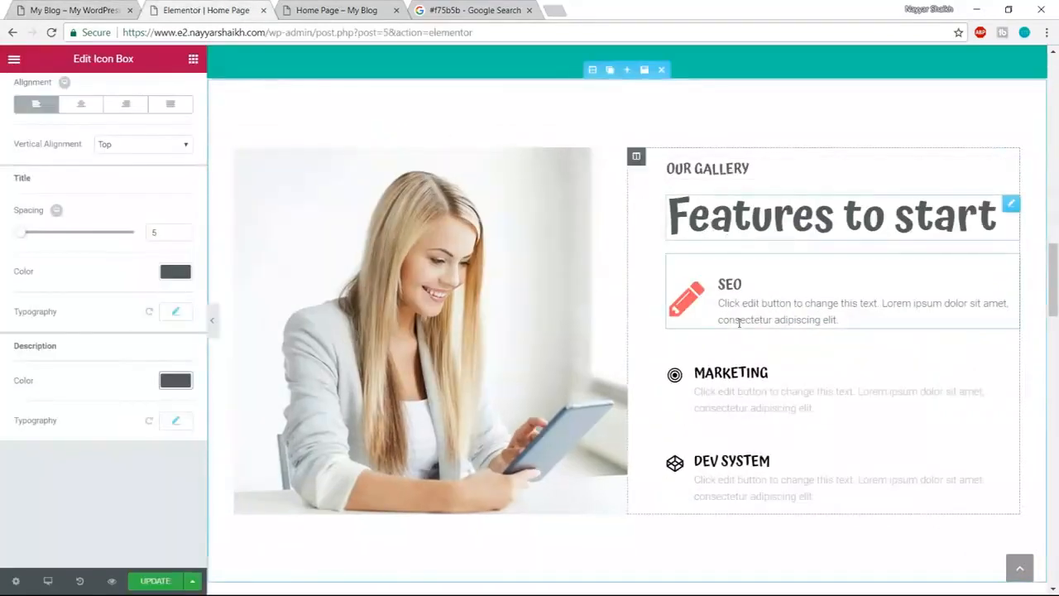
scroll(738, 322, "up", 5)
scroll(788, 452, "up", 10)
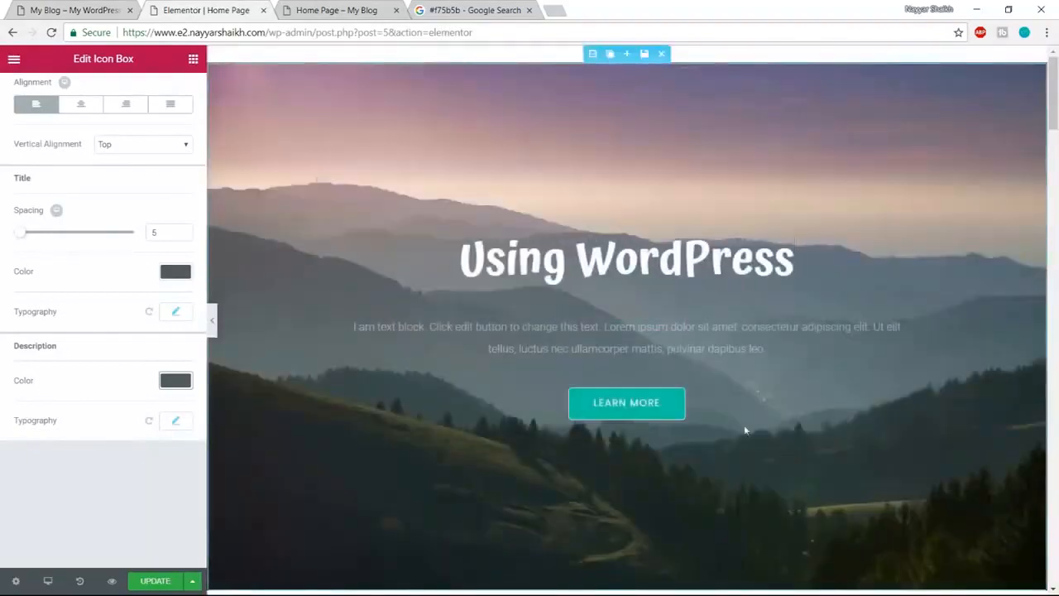
- Save the Our Services divider as a global widget named 'Divider'
scroll(745, 430, "down", 5)
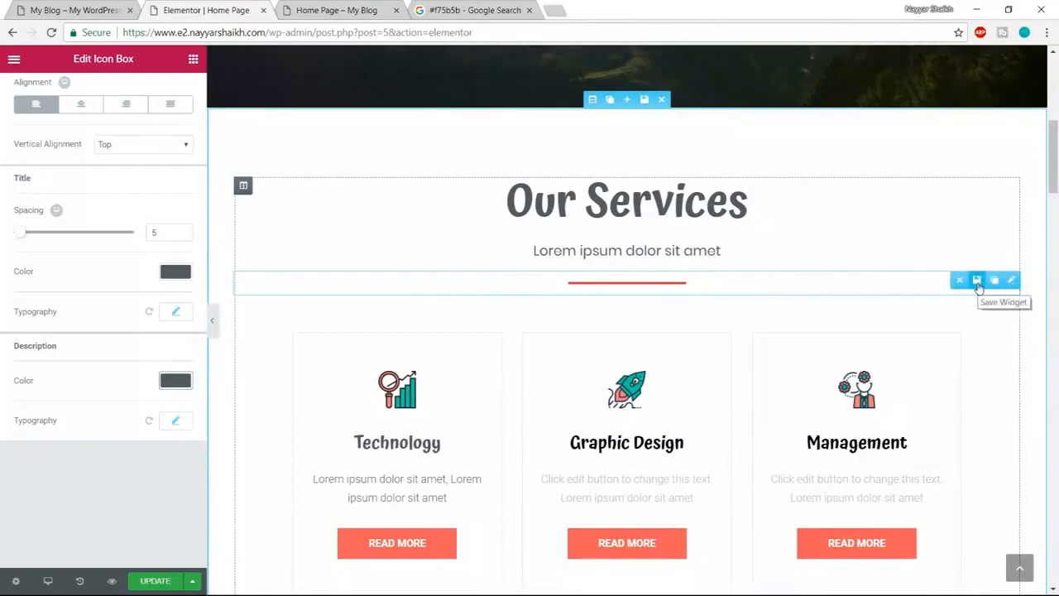
left_click(976, 281)
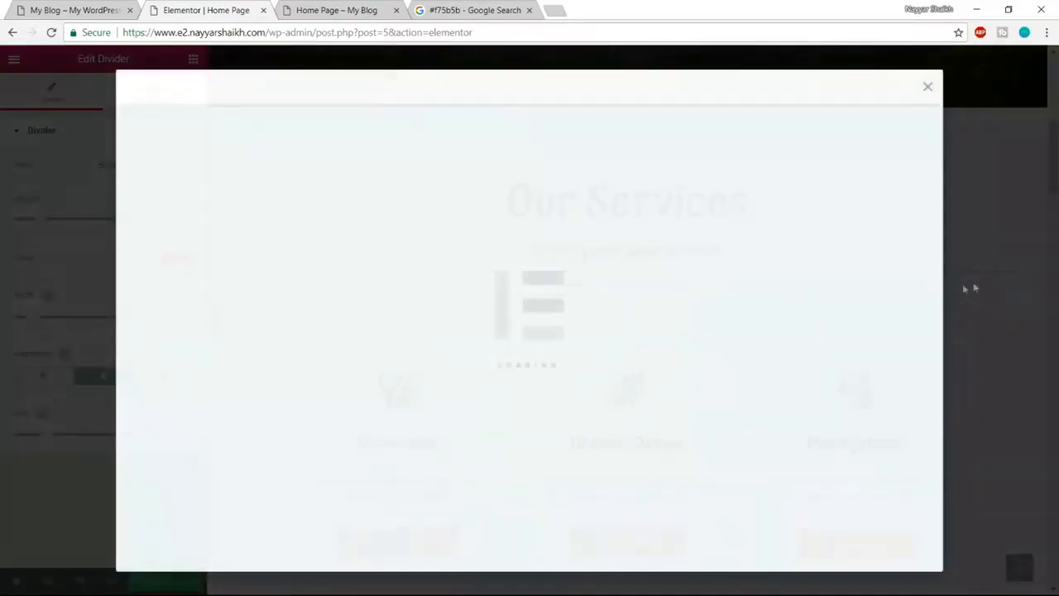
left_click(531, 343)
type("Divider")
left_click(704, 348)
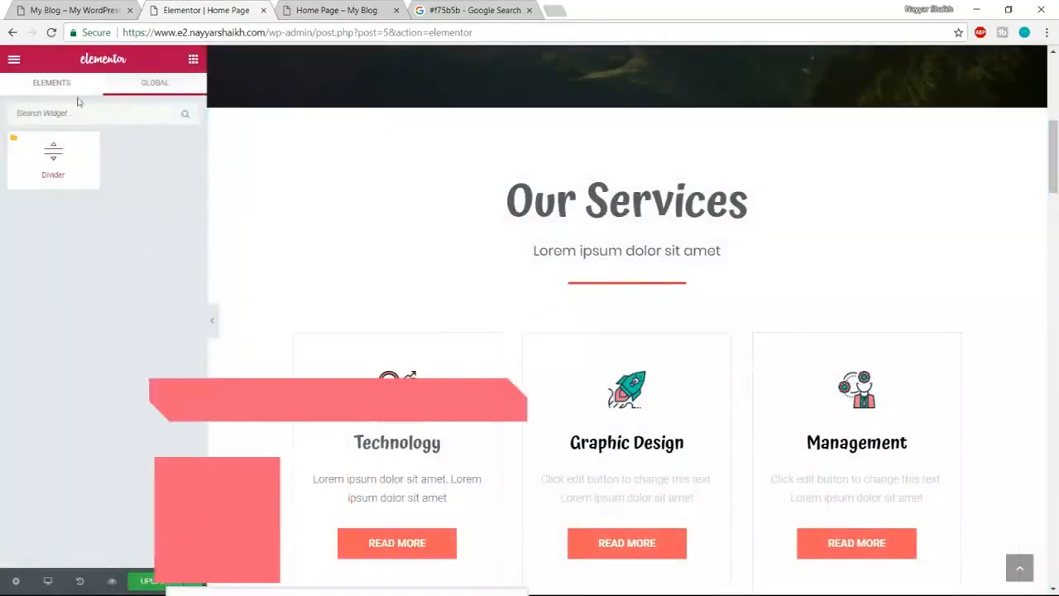
- Place the global Divider under the Features to start heading and unlink it into a regular widget
left_click(66, 83)
scroll(568, 307, "down", 10)
scroll(663, 429, "down", 4)
scroll(664, 428, "up", 3)
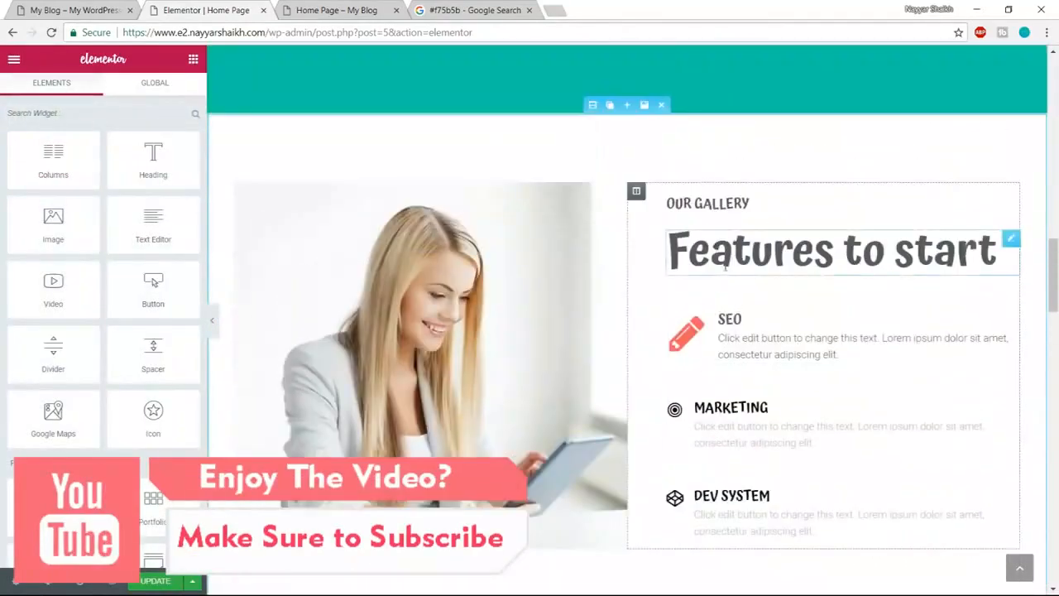
left_click(172, 83)
left_click_drag(53, 156, 763, 294)
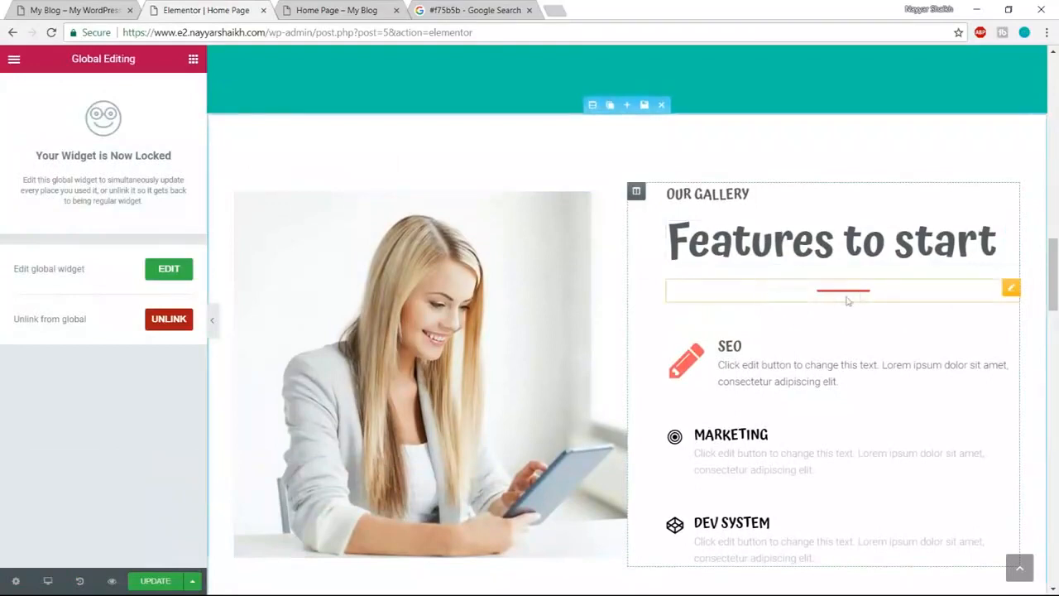
left_click(169, 319)
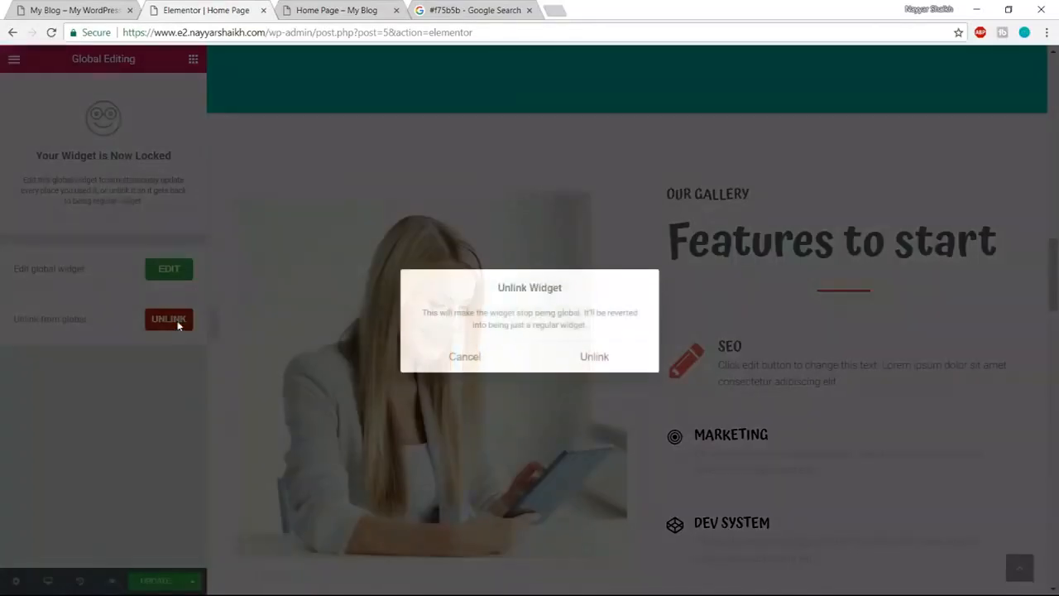
left_click(599, 355)
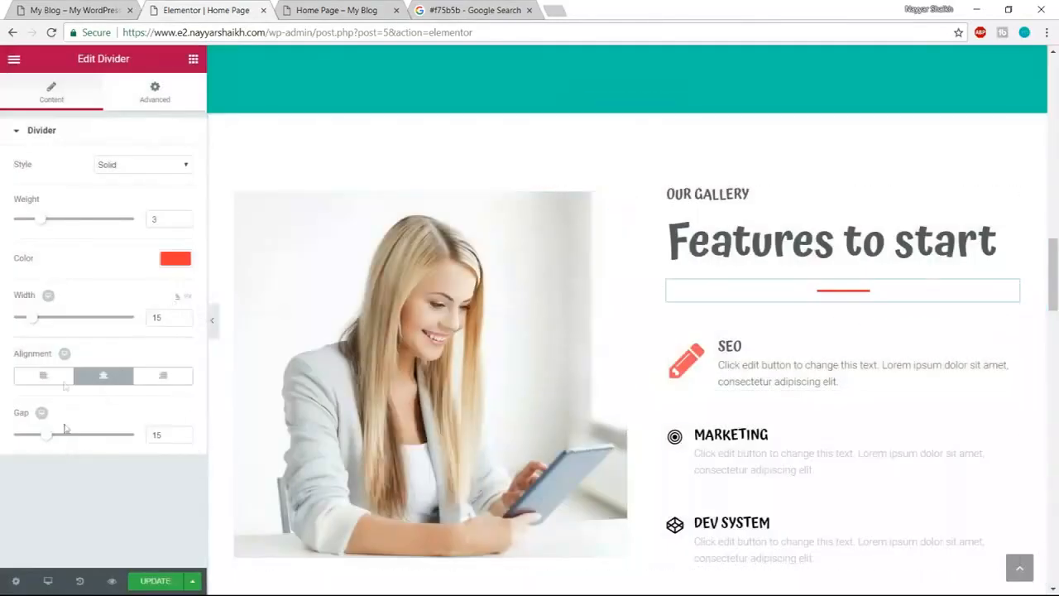
- Make the Features to start divider 30 wide and left-aligned
left_click(135, 321)
type("30")
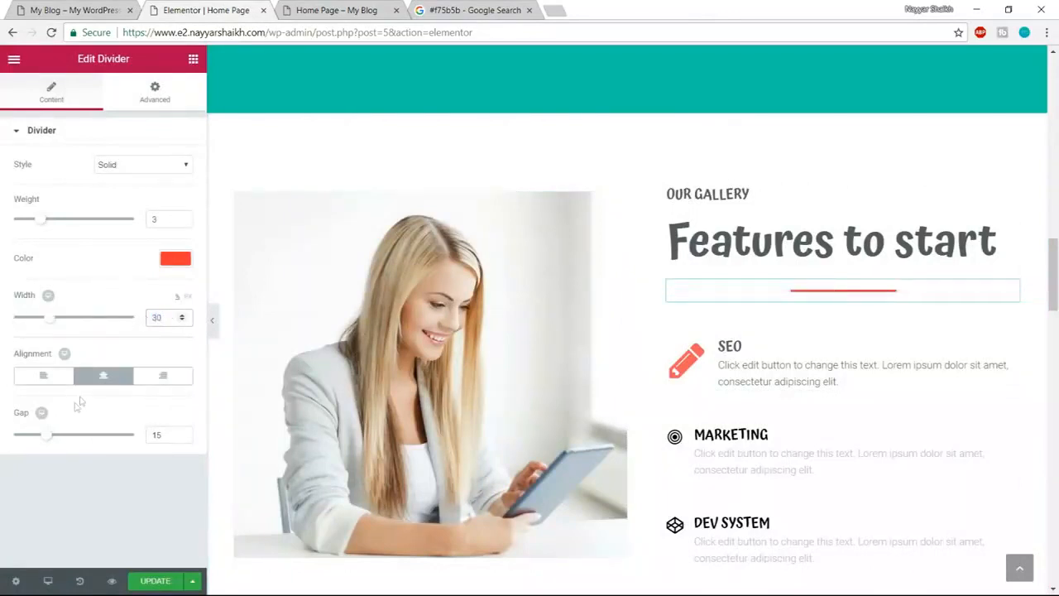
left_click(44, 375)
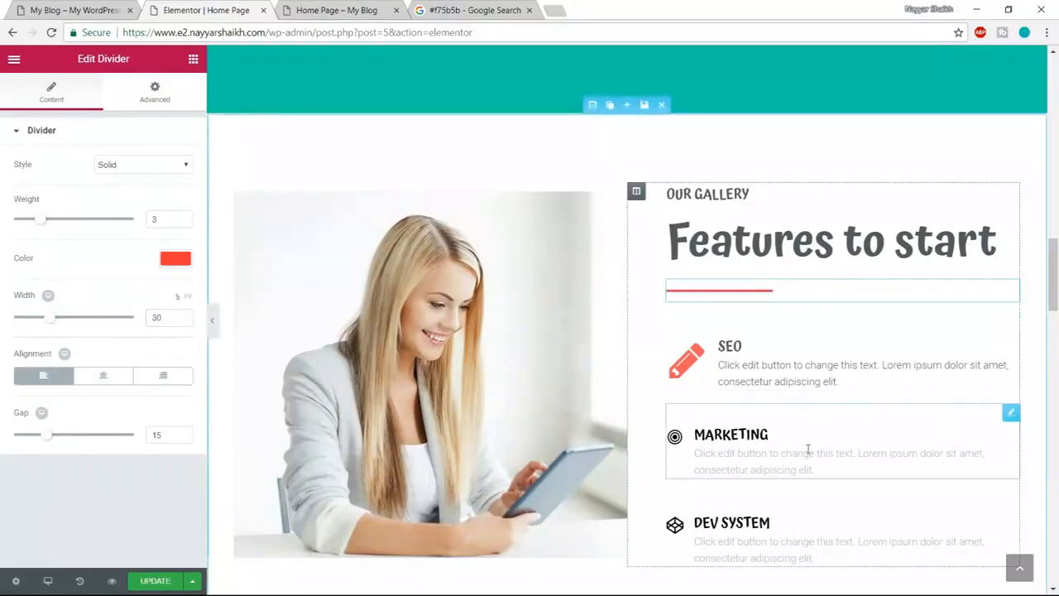
scroll(808, 449, "down", 1)
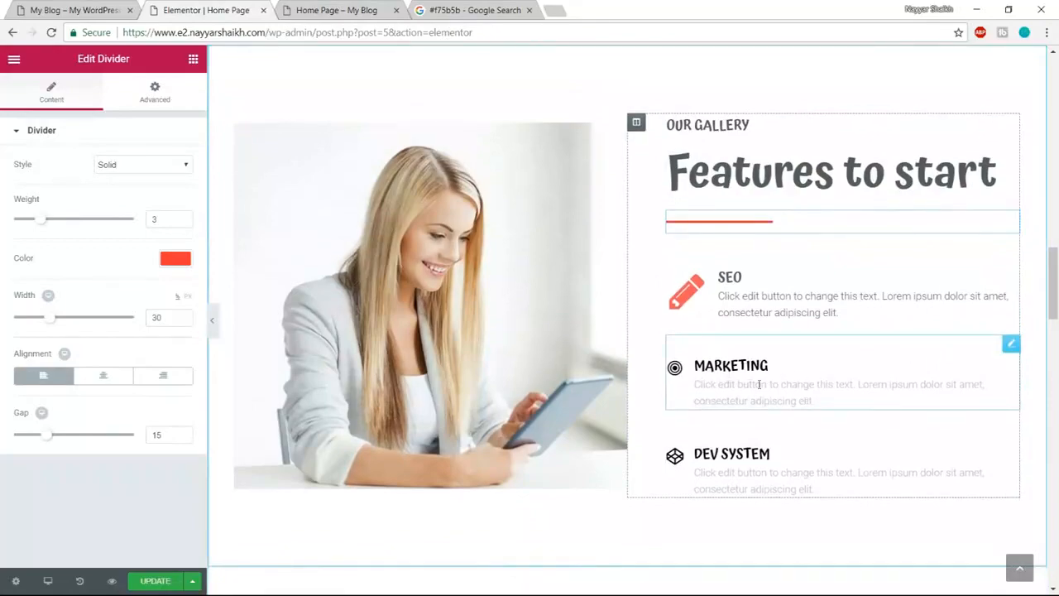
scroll(759, 384, "down", 5)
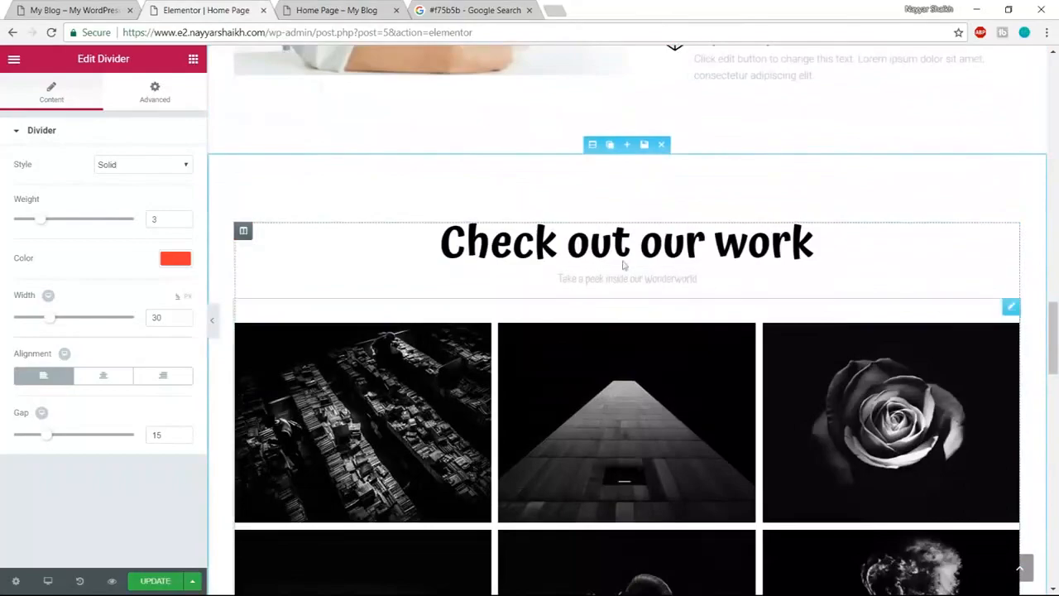
left_click(88, 9)
scroll(770, 260, "down", 7)
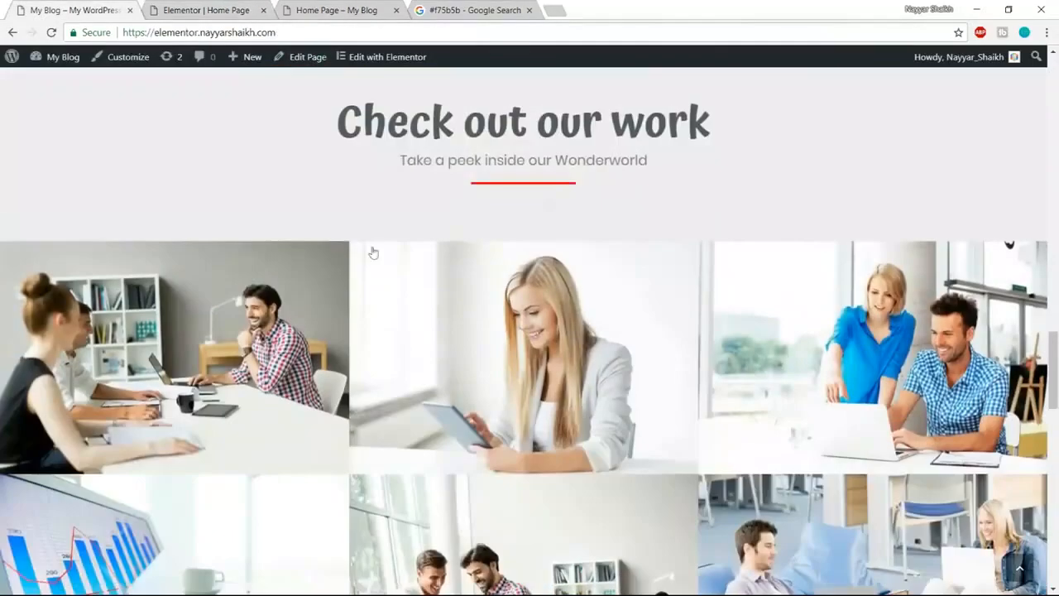
scroll(898, 489, "down", 4)
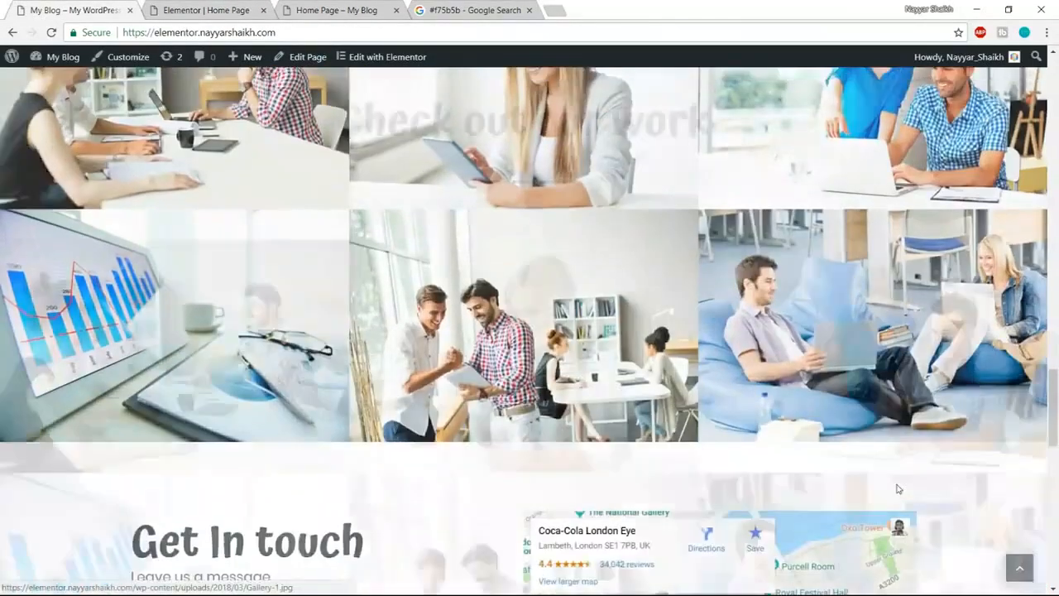
scroll(899, 489, "up", 4)
scroll(654, 246, "up", 2)
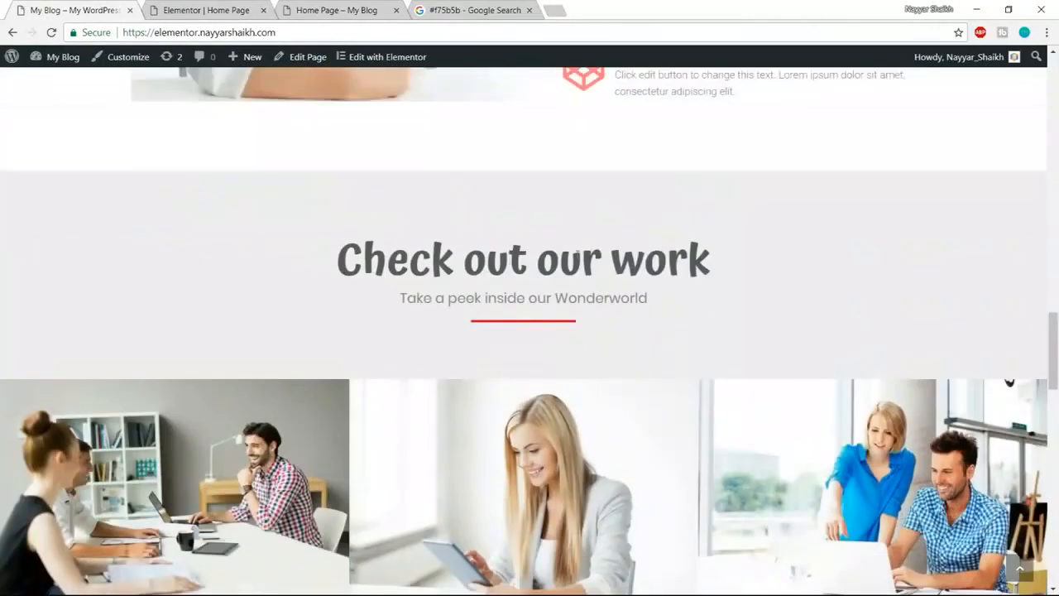
scroll(350, 189, "up", 2)
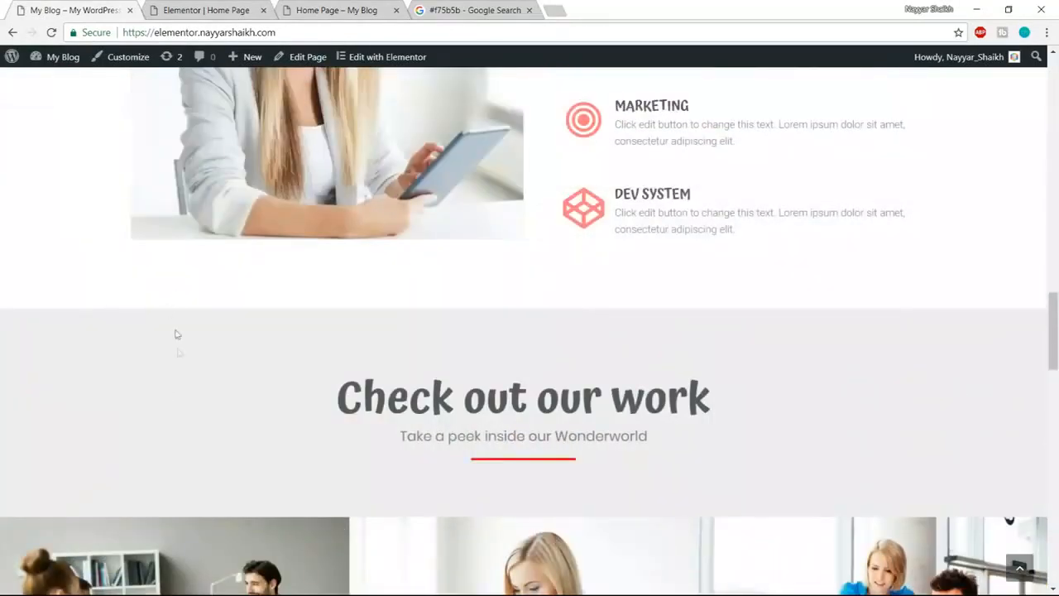
scroll(198, 393, "up", 2)
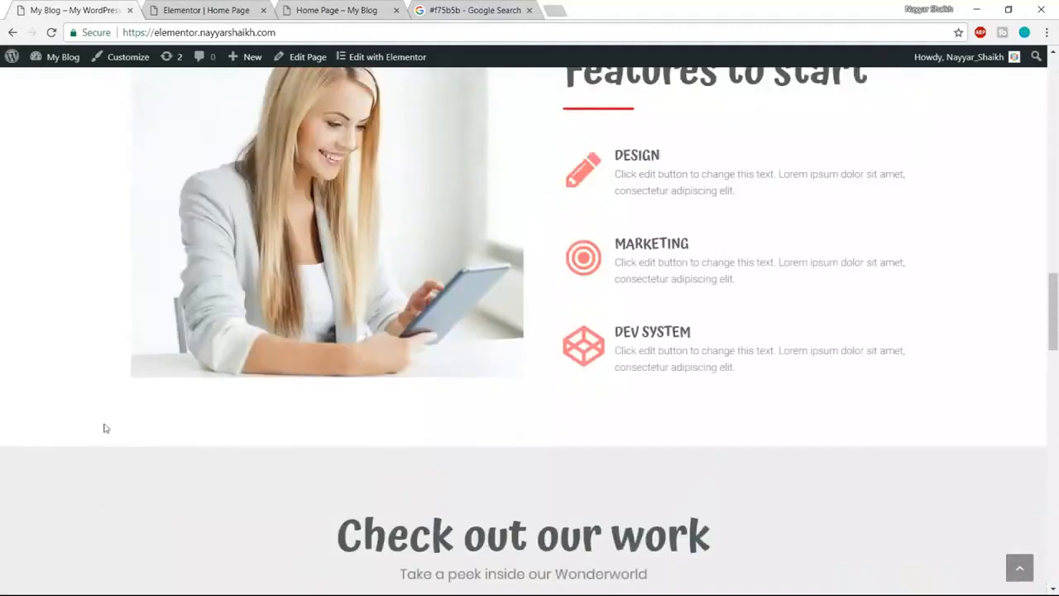
left_click(248, 7)
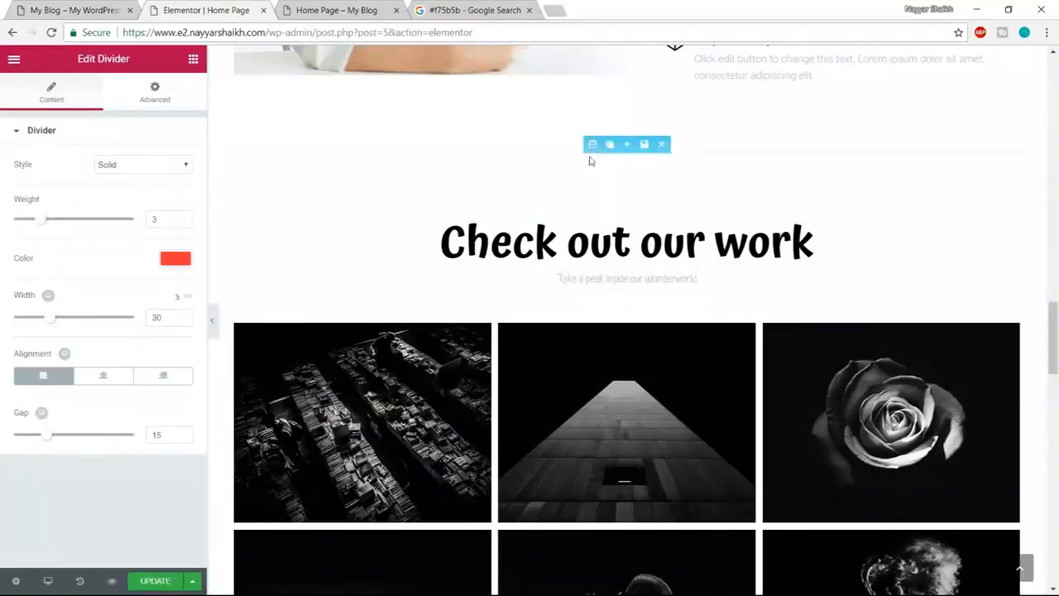
- Give the Check out our work section a plain light grey background colour
left_click(591, 145)
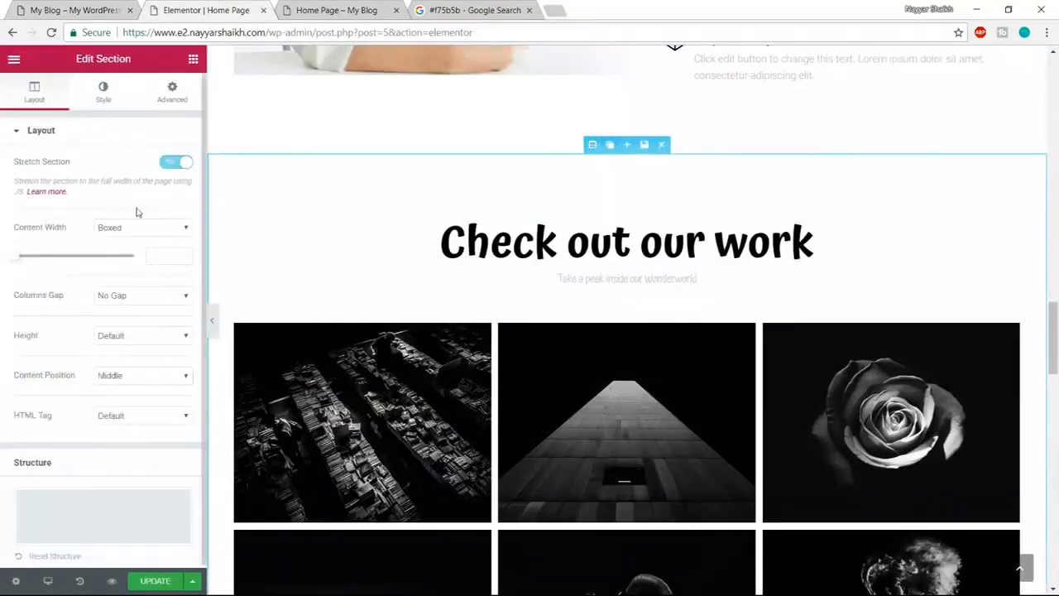
left_click(101, 93)
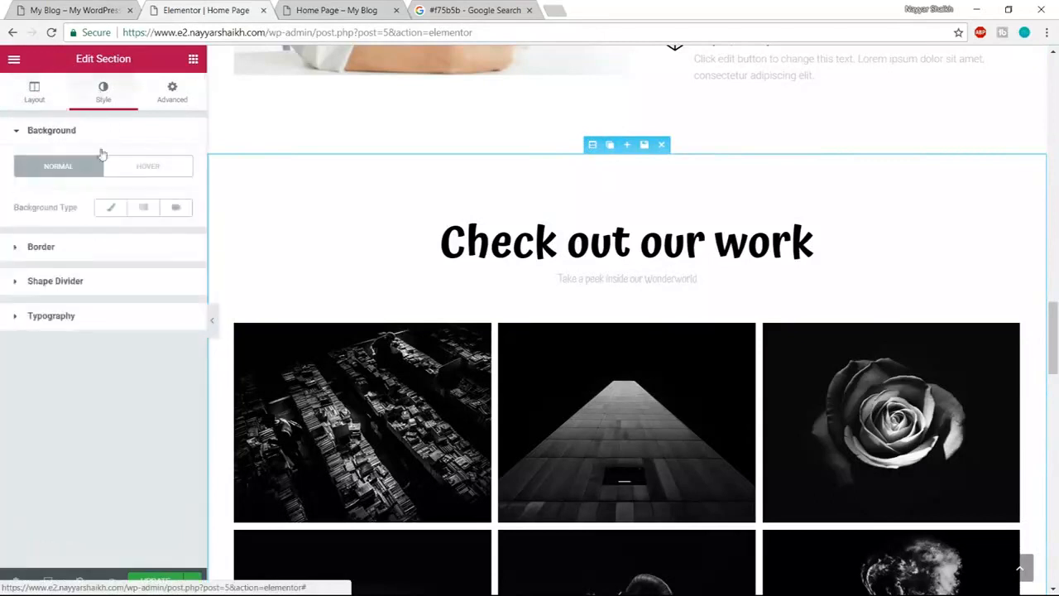
left_click(110, 207)
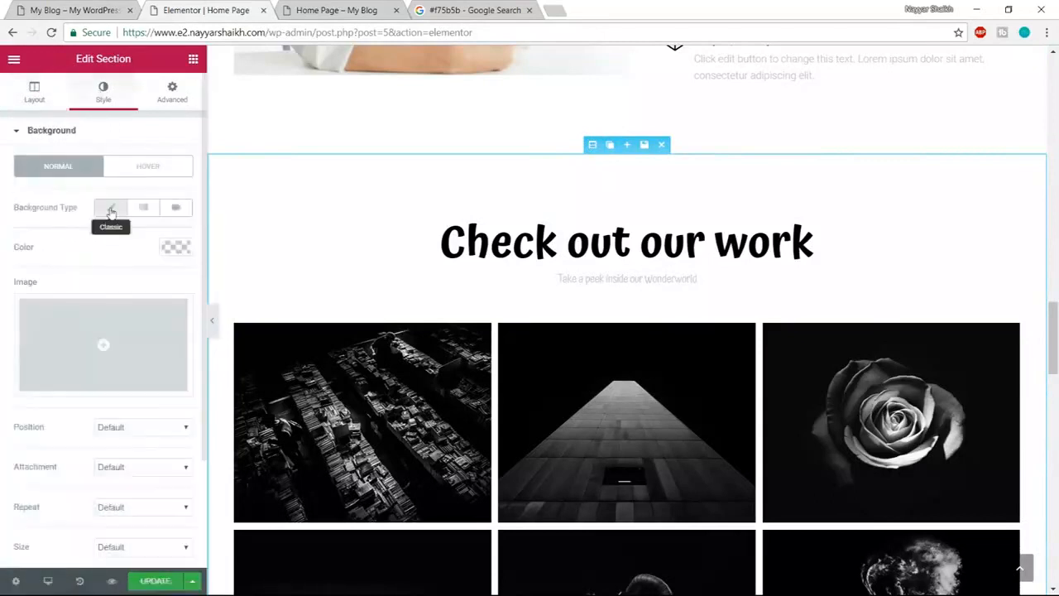
left_click(173, 248)
left_click_drag(36, 328, 3, 282)
- Refine the section background to light grey #ededed and review the section
left_click(184, 246)
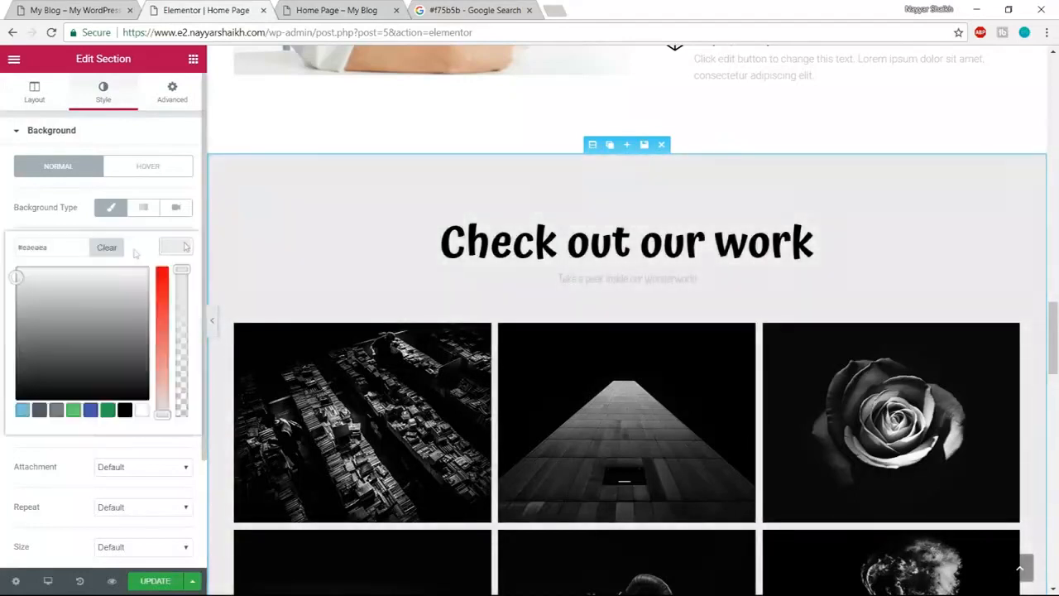
left_click_drag(67, 247, 15, 247)
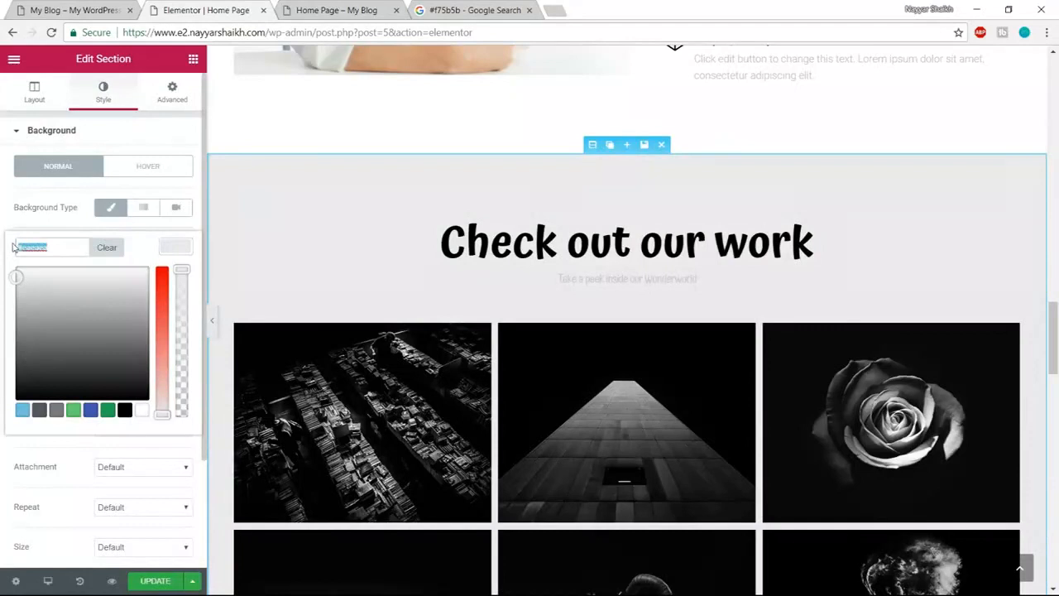
type("#f7f7f7")
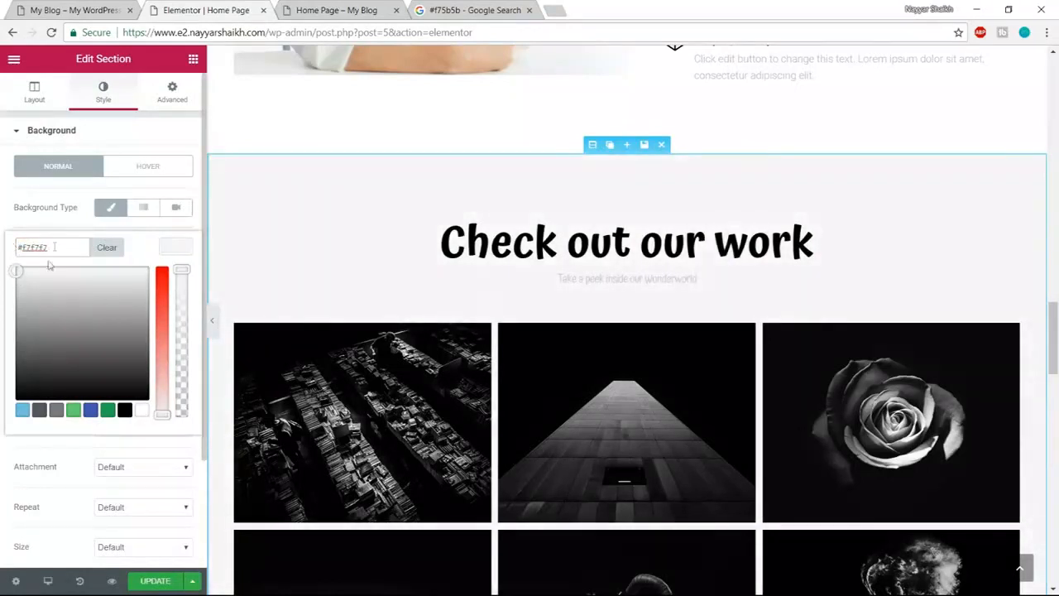
mouse_move(22, 272)
left_mouse_down()
mouse_move(13, 288)
mouse_move(10, 277)
left_mouse_up()
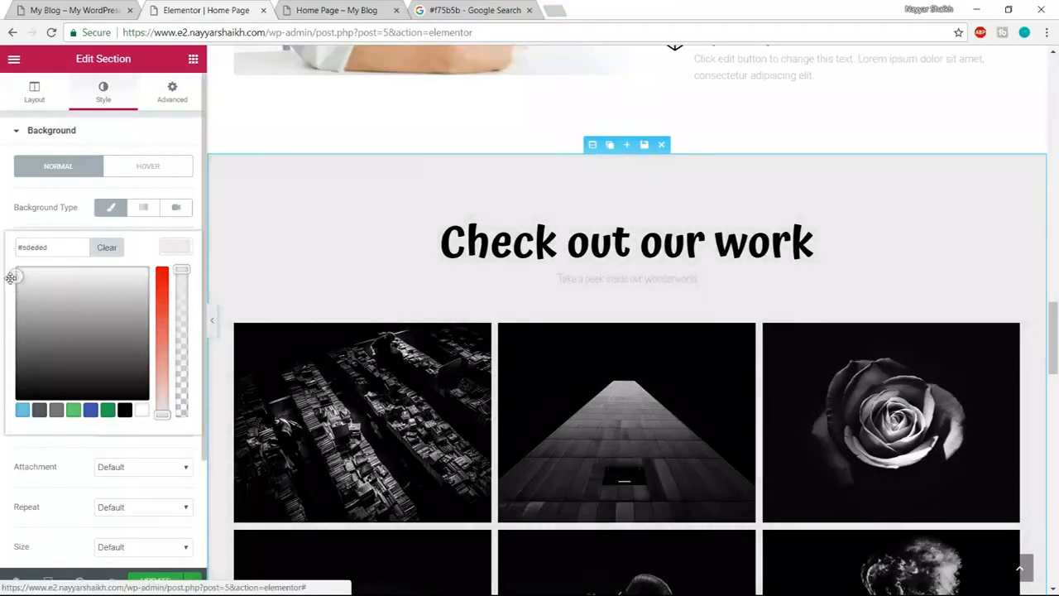
double_click(58, 245)
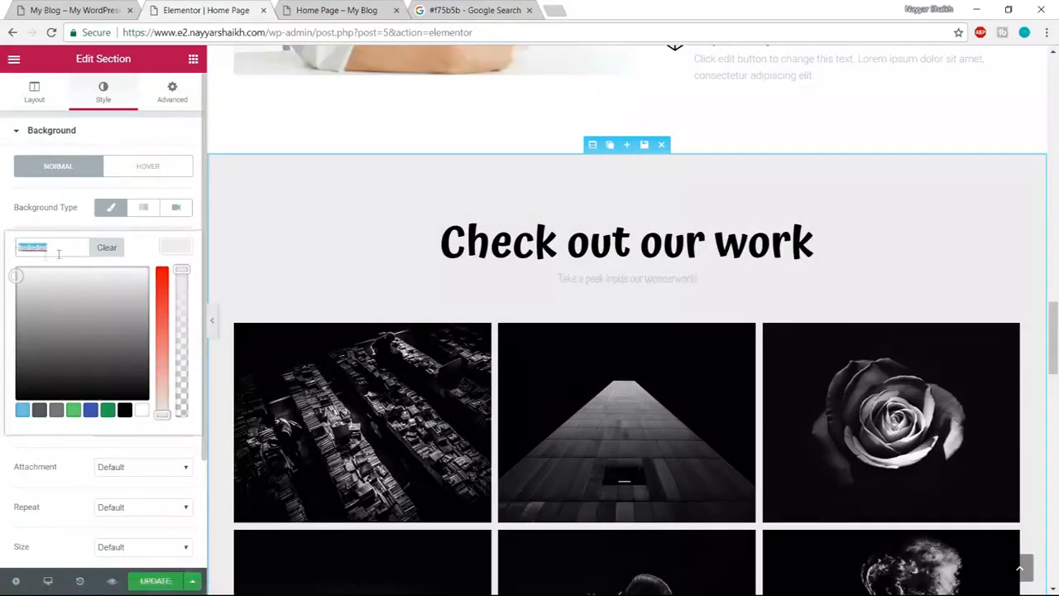
left_click(175, 249)
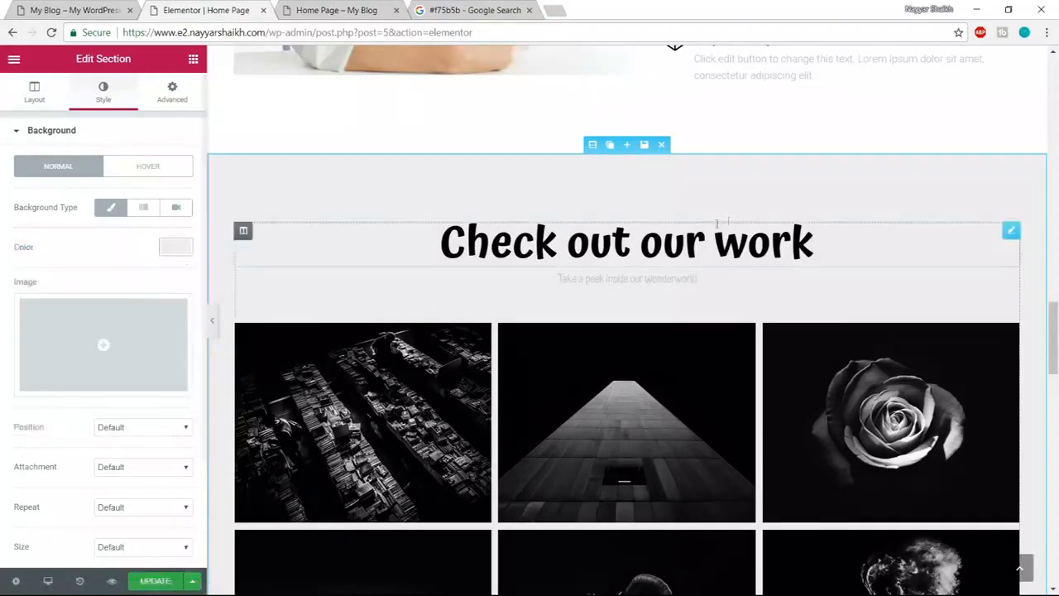
scroll(993, 385, "up", 3)
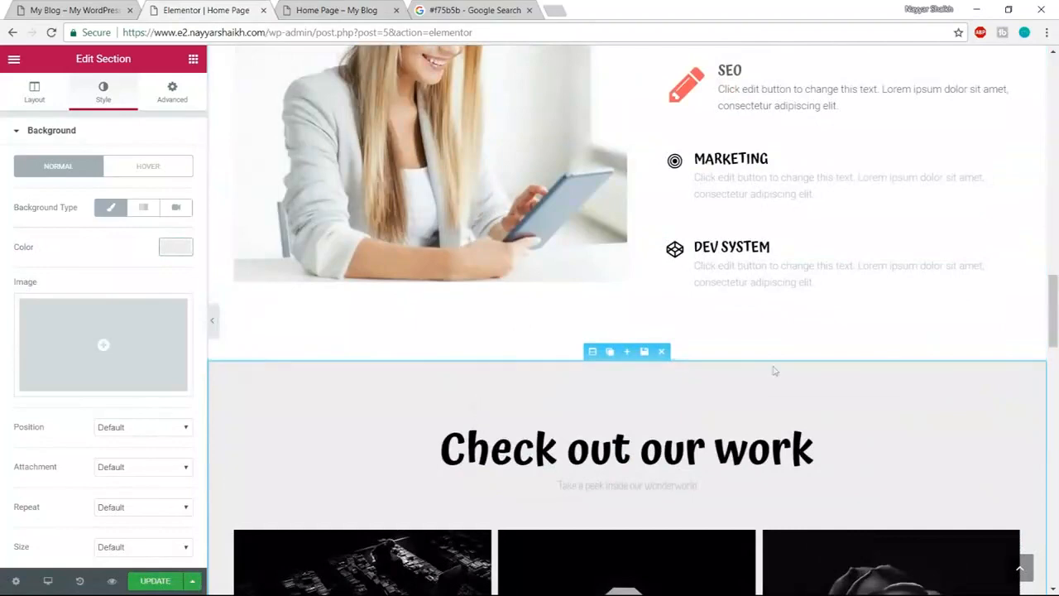
scroll(744, 261, "down", 3)
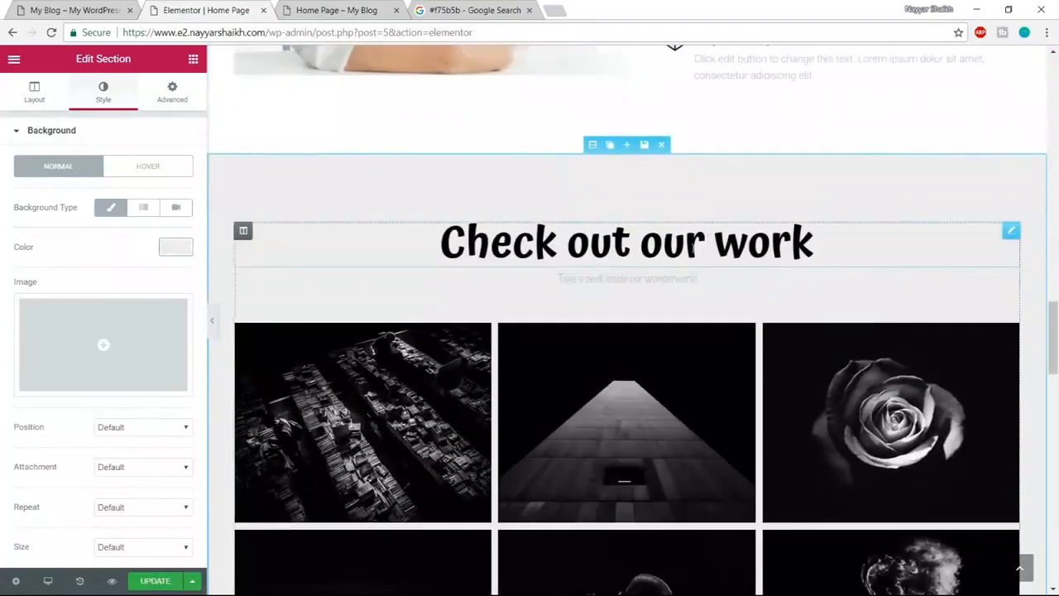
- Change the heading text to 'Check out our Portfolio'
left_click(637, 253)
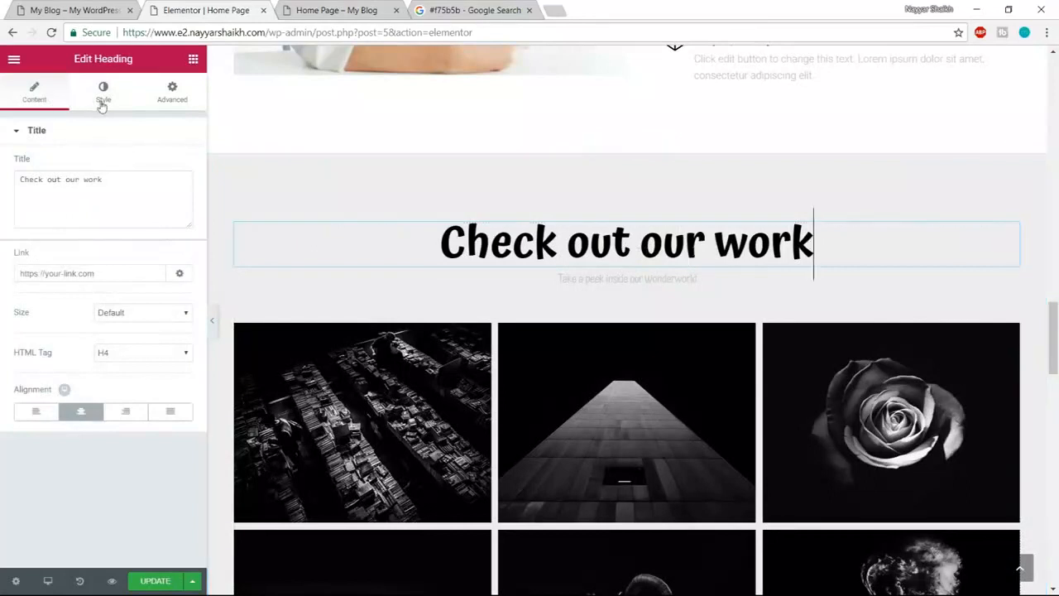
left_click(120, 182)
left_click_drag(121, 181, 8, 186)
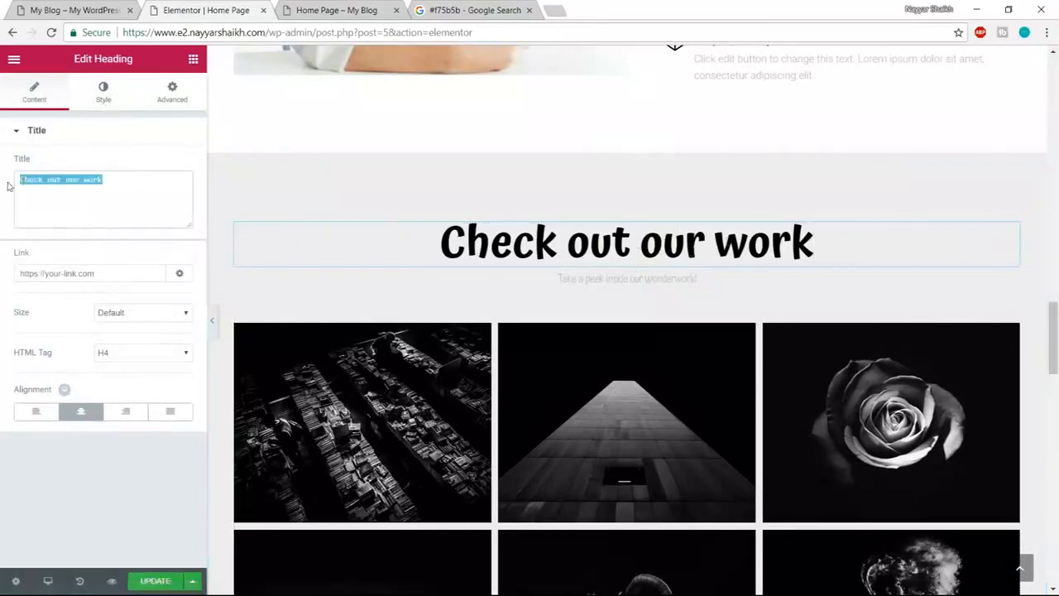
left_click(100, 219)
key("BackSpace")
key("BackSpace")
key("BackSpace")
key("BackSpace")
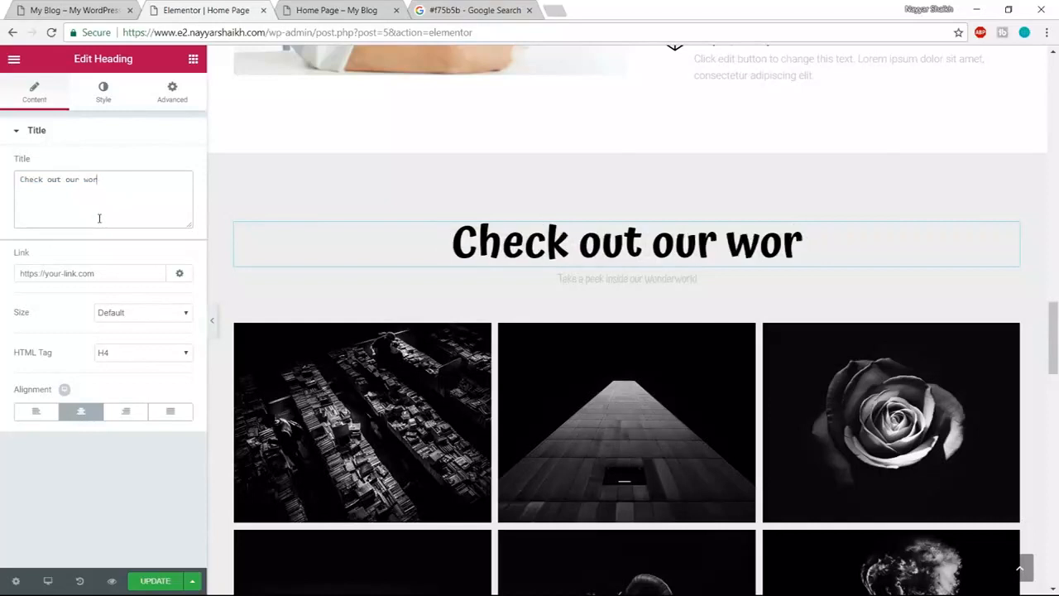
type("Portfolio")
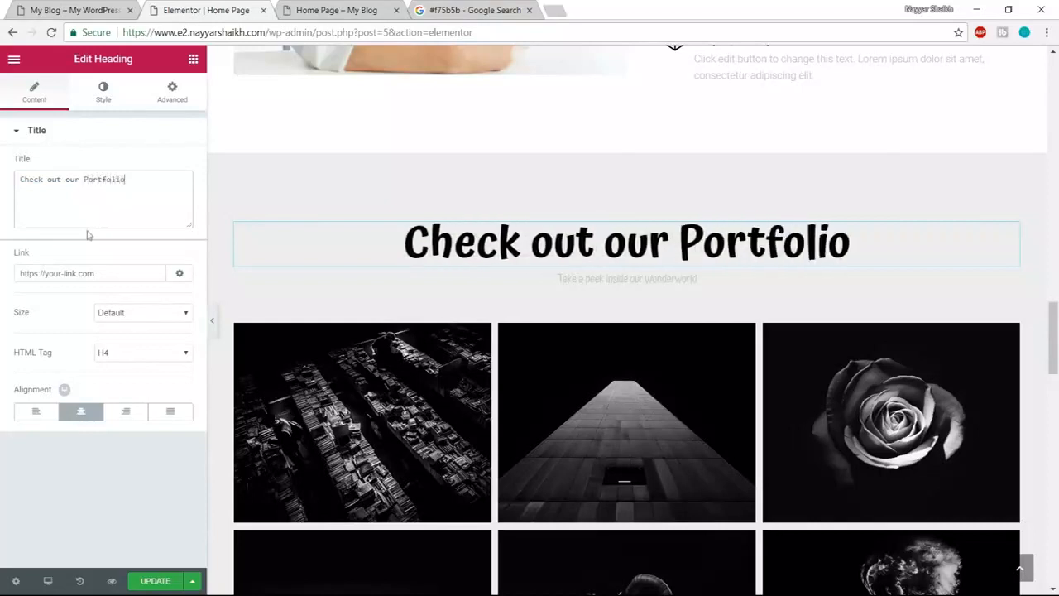
- Make the heading text dark grey and compare it with the live site
left_click(112, 97)
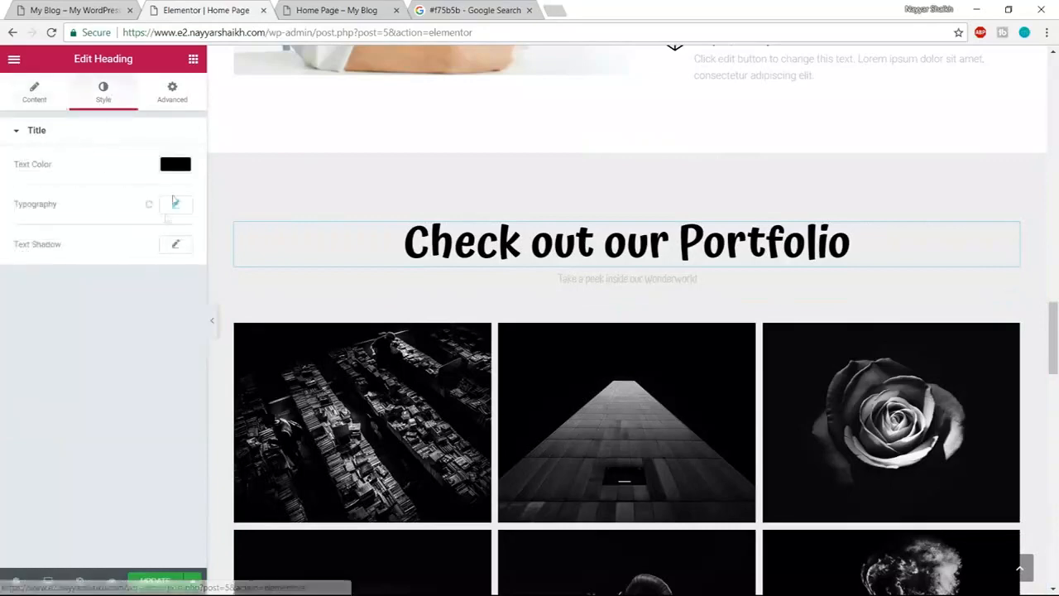
left_click(176, 163)
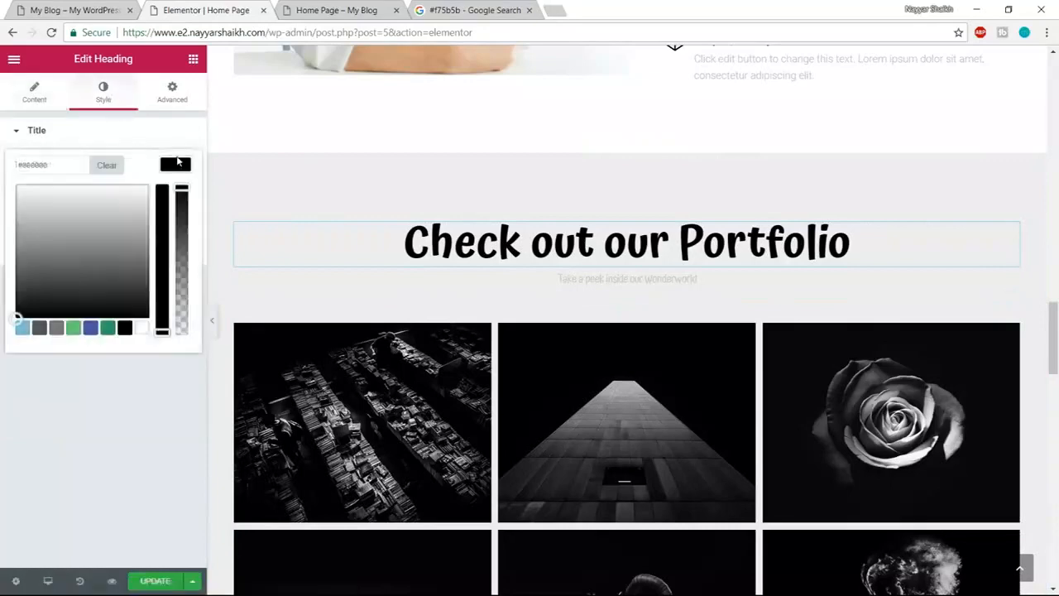
left_click(38, 329)
left_click(174, 166)
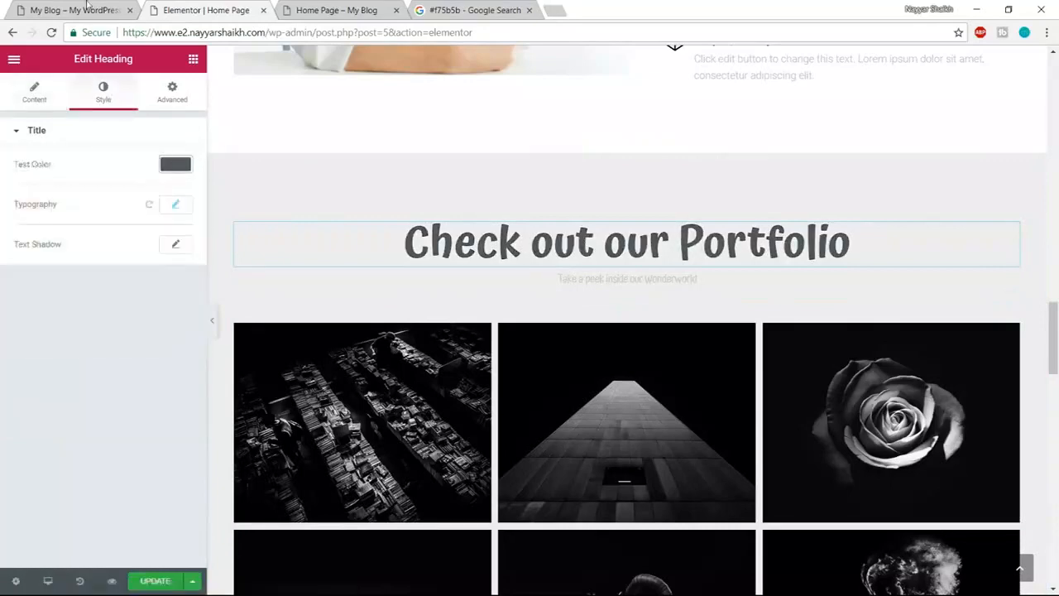
left_click(87, 5)
scroll(614, 479, "down", 3)
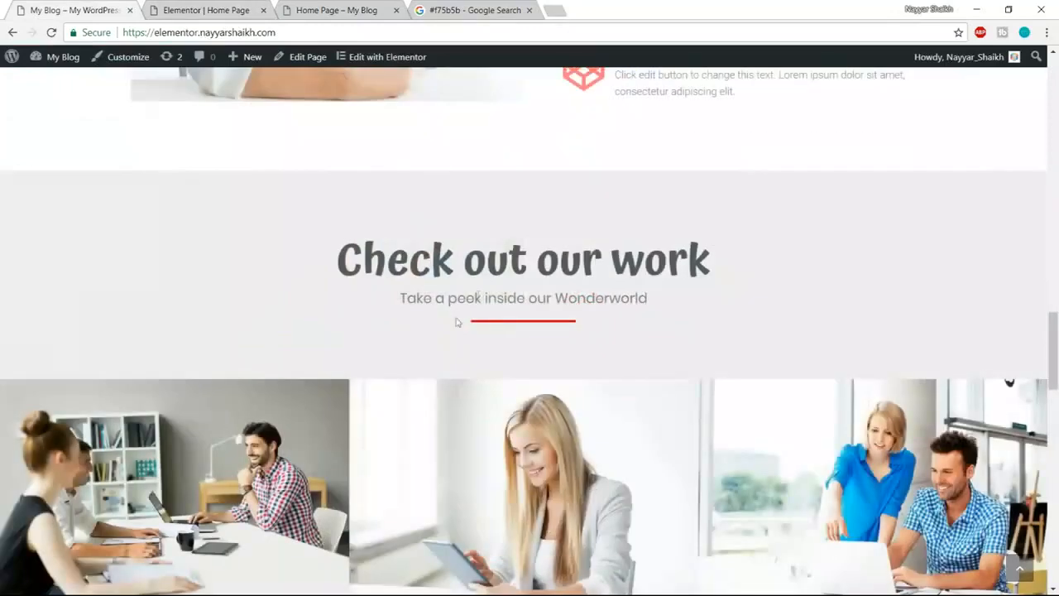
left_click(202, 8)
- Set the subtitle text colour to dark grey #54595f
left_click(616, 280)
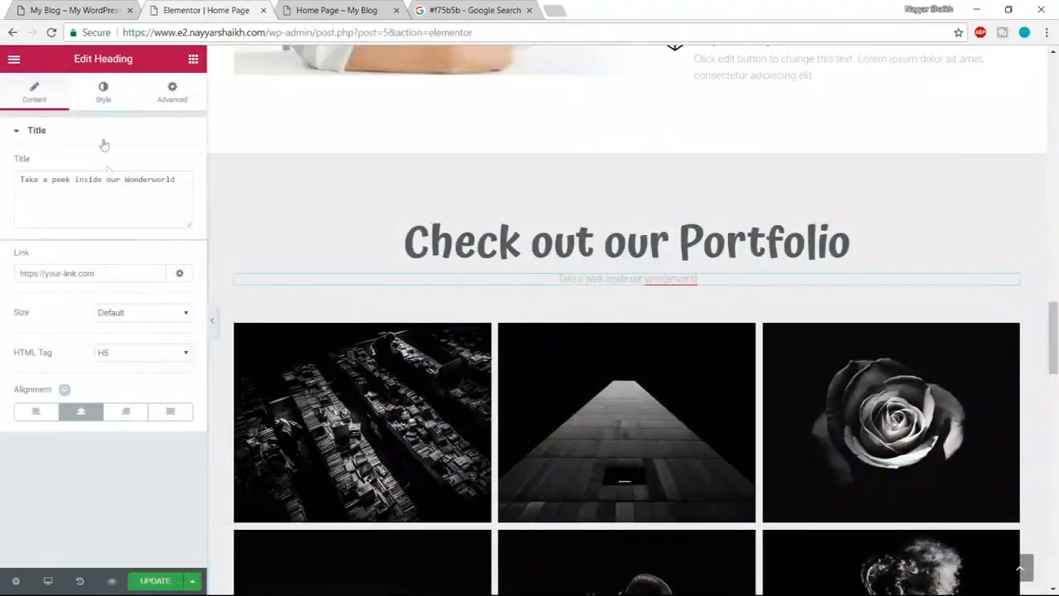
left_click(103, 94)
left_click(176, 170)
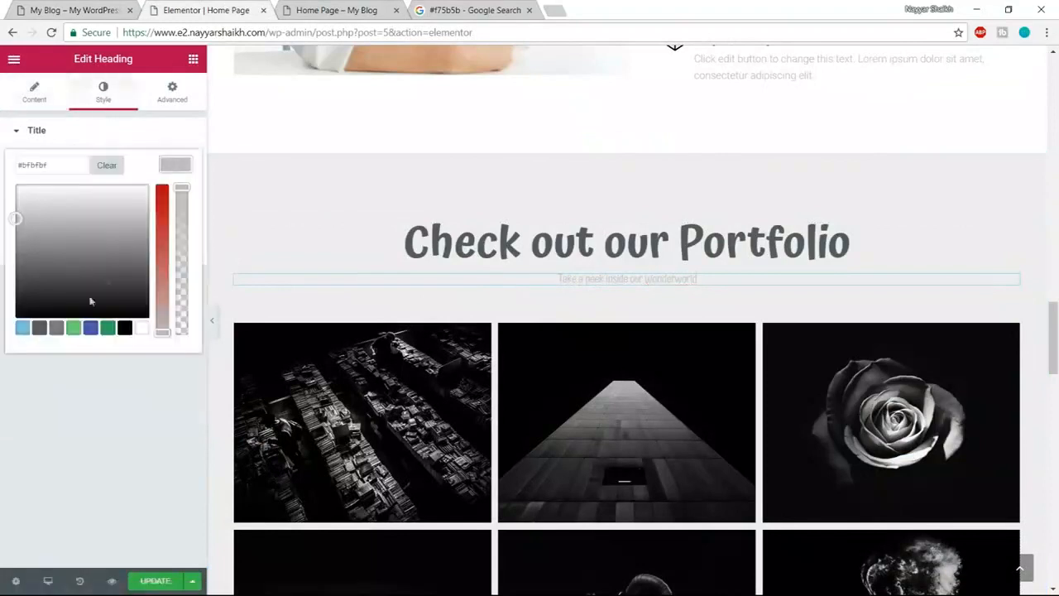
left_click(37, 329)
left_click(188, 164)
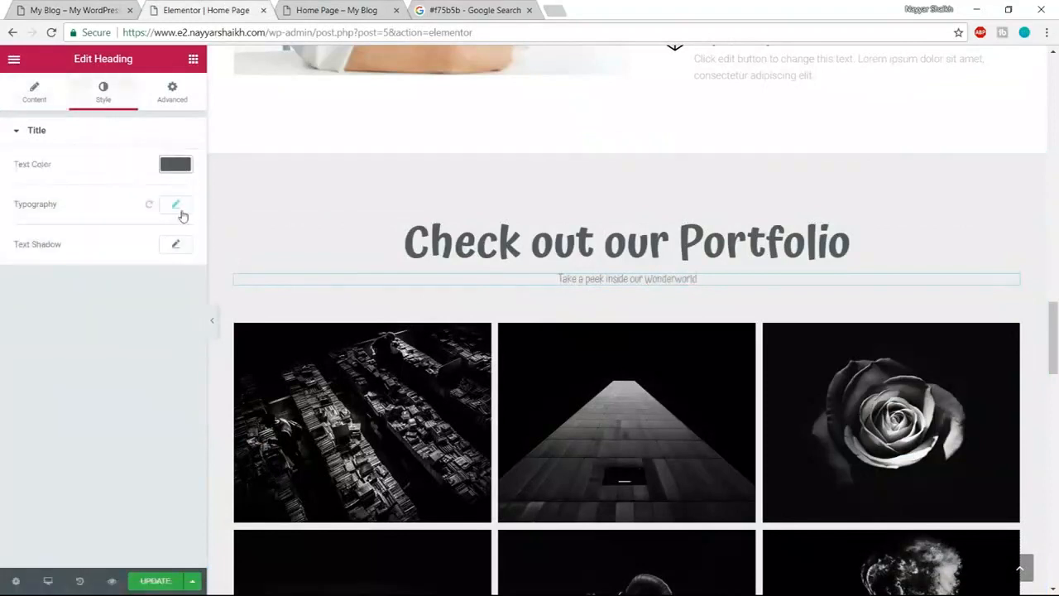
- Set the subtitle typography to Poppins, size 20, weight 400, and compare with the live site
left_click(181, 211)
left_click(137, 242)
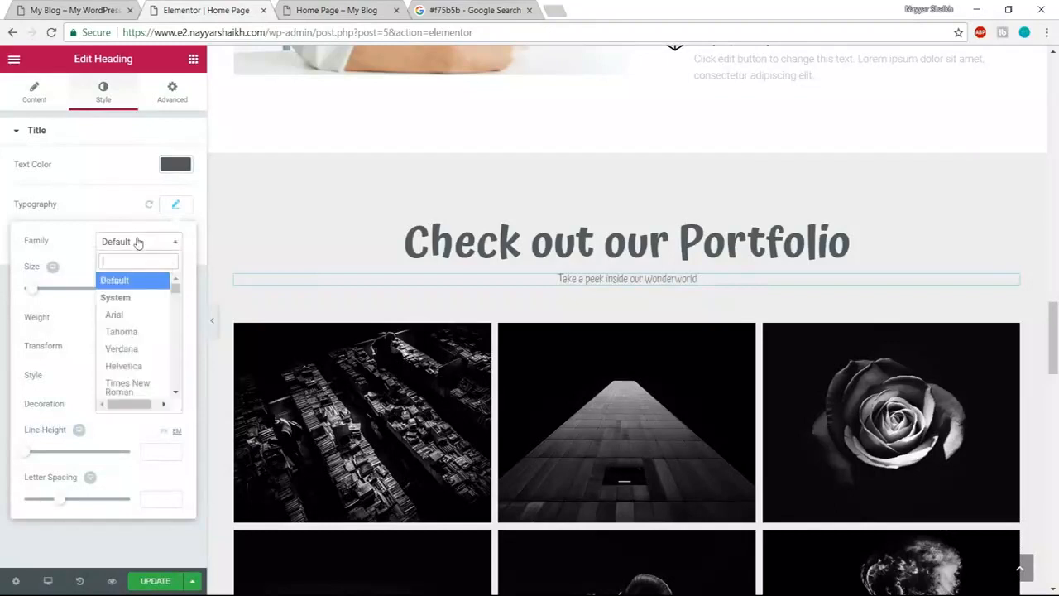
type("poppi")
key("Return")
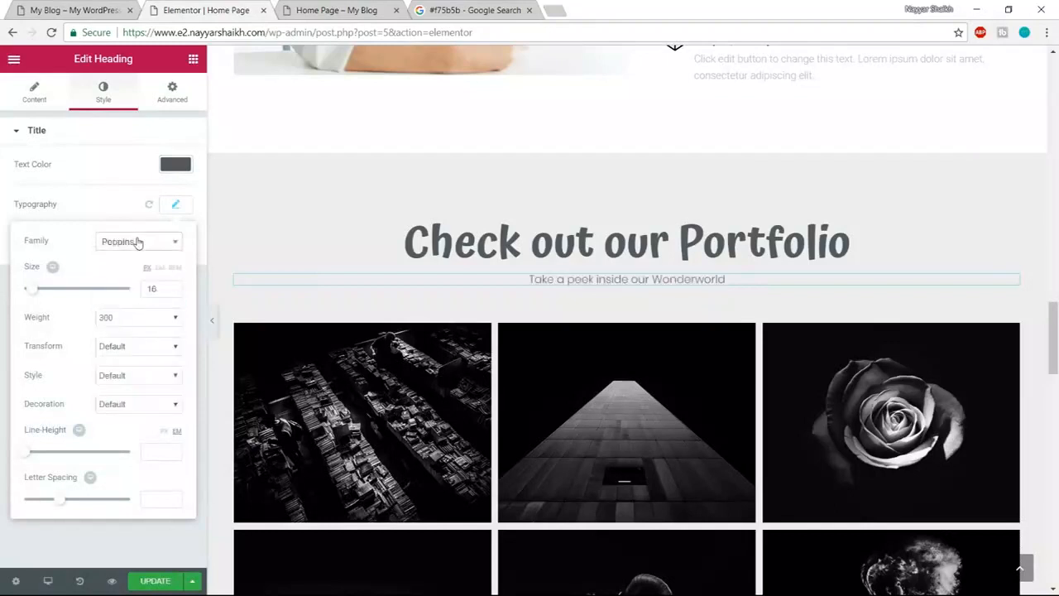
left_click_drag(161, 287, 127, 289)
type("20")
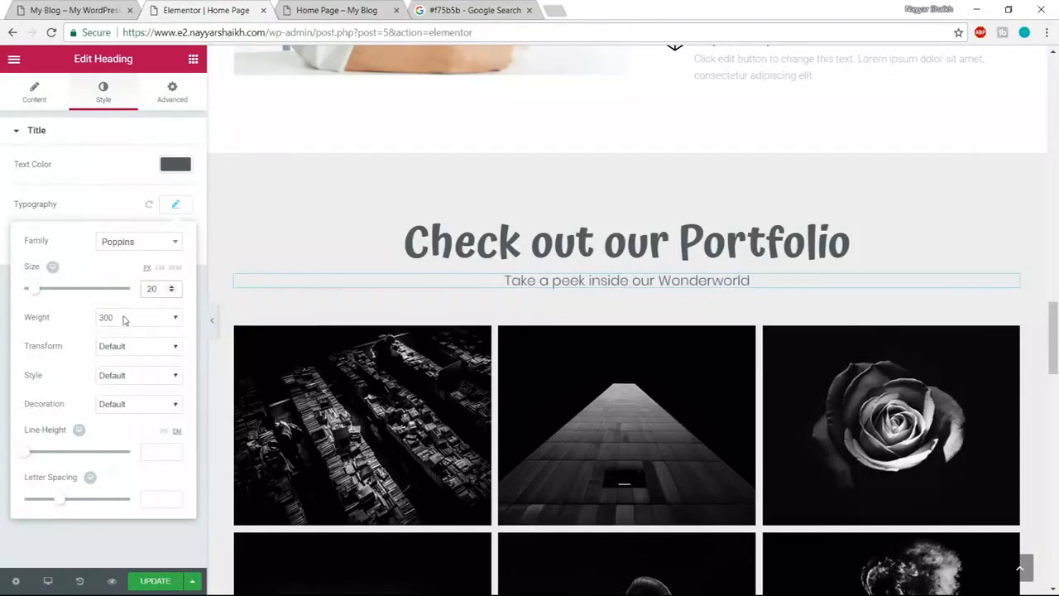
left_click(124, 320)
left_click(116, 366)
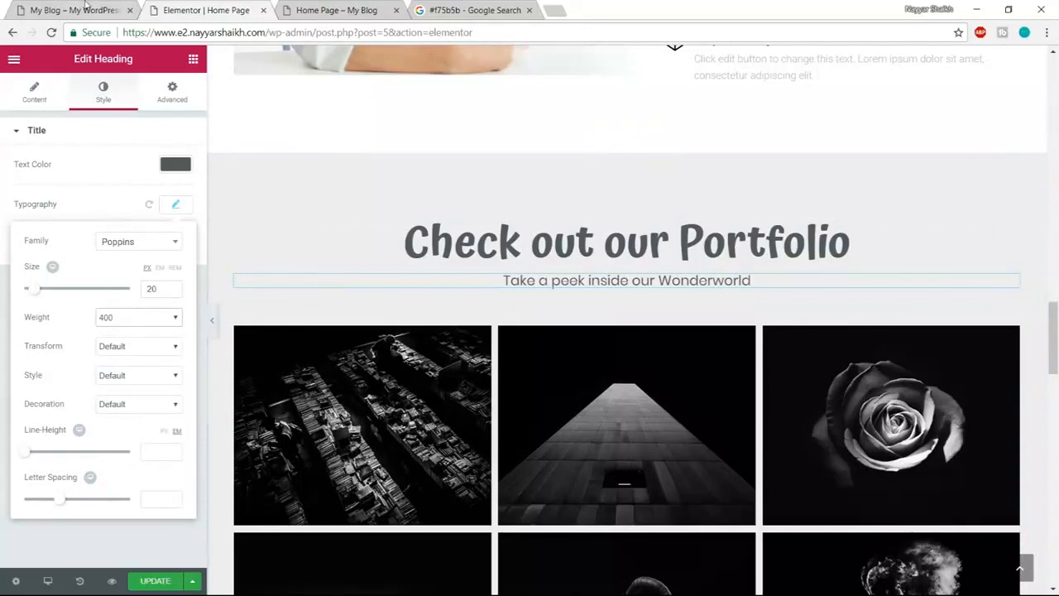
left_click(86, 9)
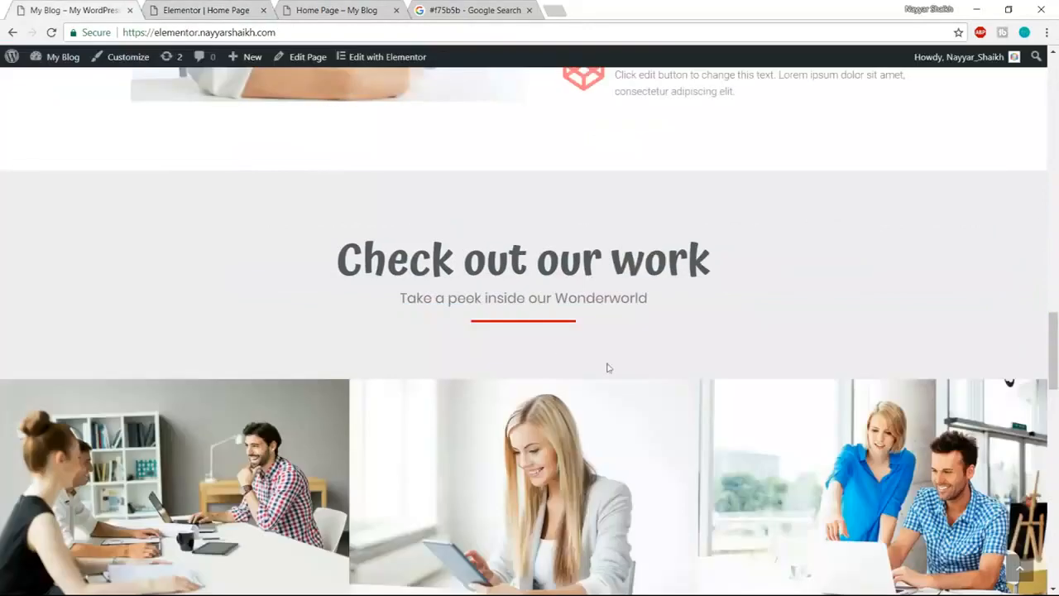
- Drag the global Divider widget below the 'Take a peek inside our Wonderworld' subtitle
left_click(192, 9)
left_click(192, 61)
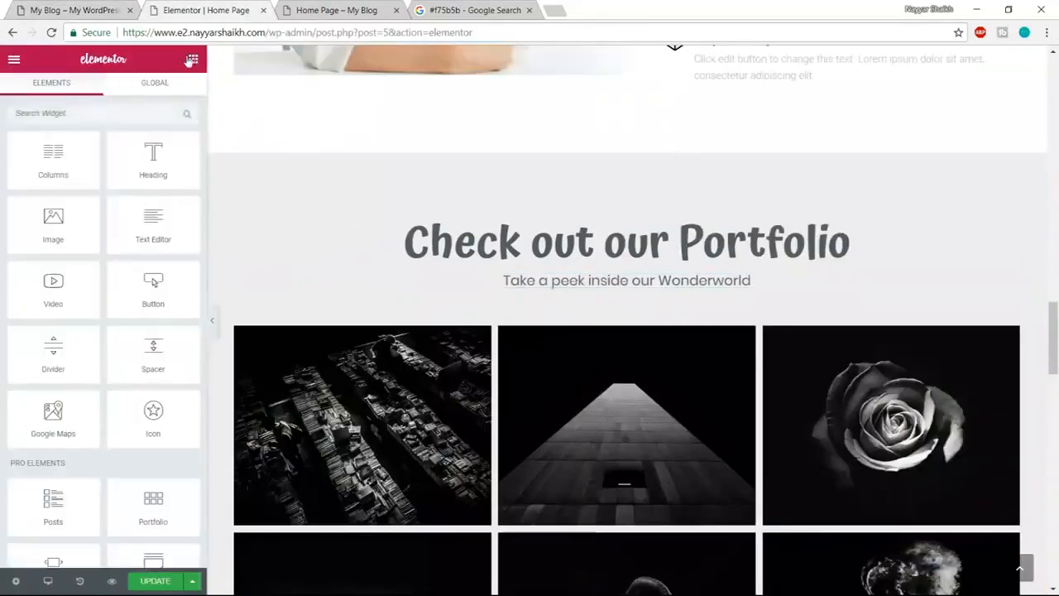
left_click(147, 85)
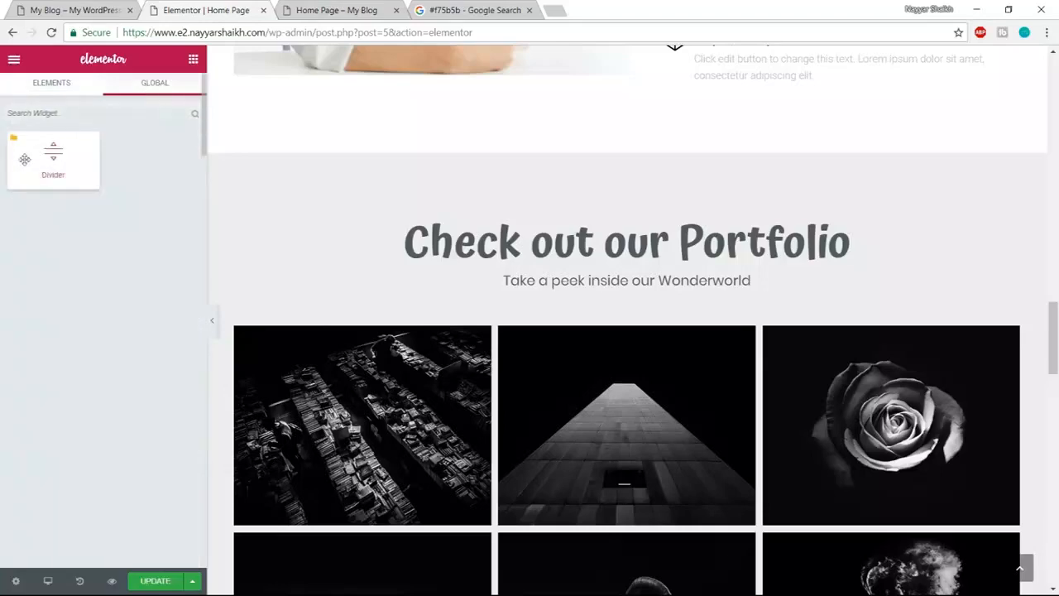
left_click_drag(24, 159, 599, 308)
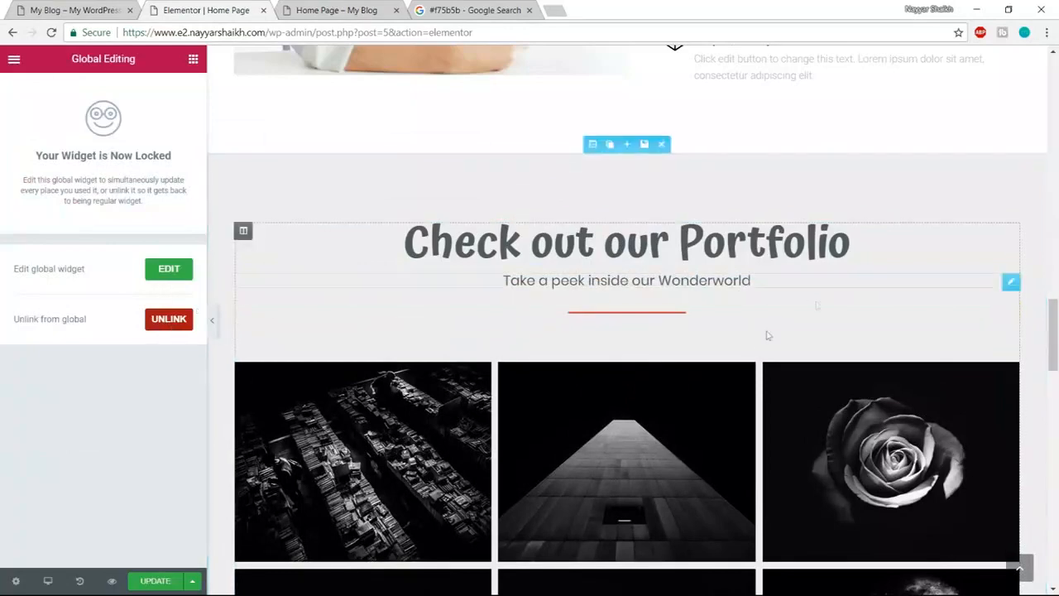
scroll(742, 366, "down", 2)
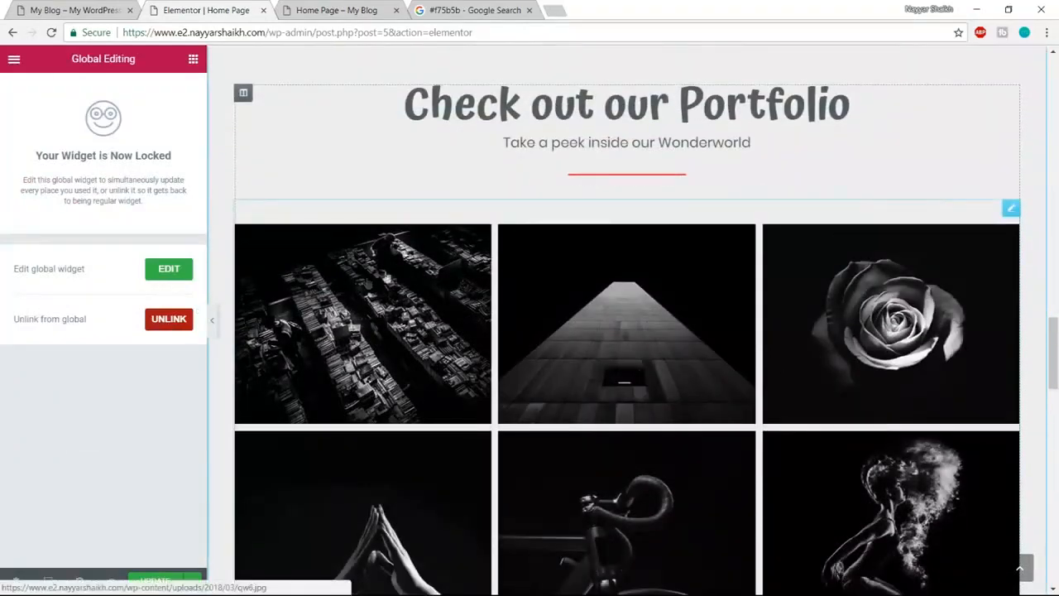
- Clear all existing images from the portfolio Image Gallery
left_click(357, 298)
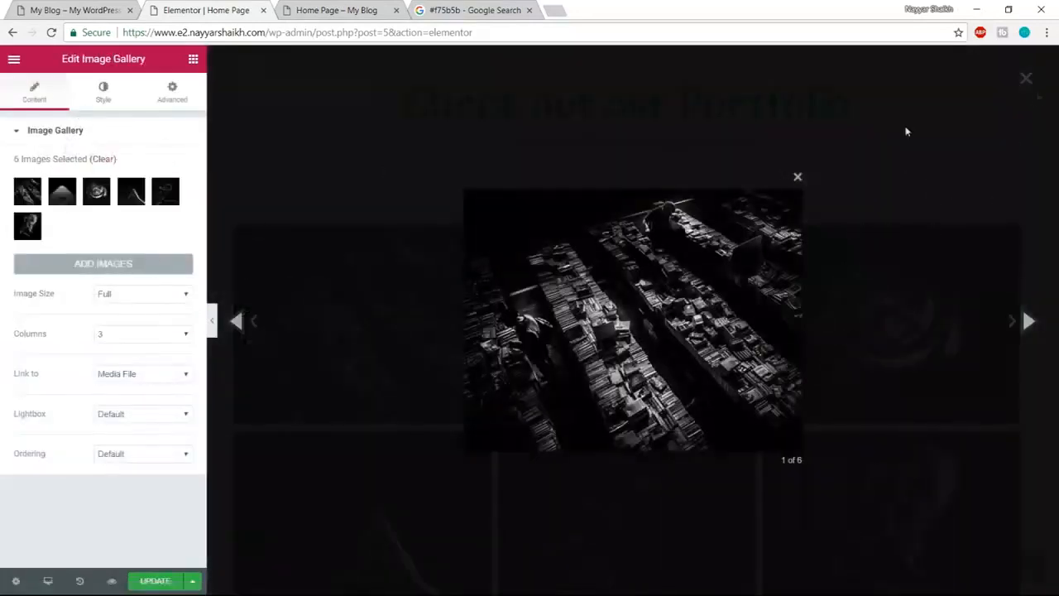
left_click(798, 177)
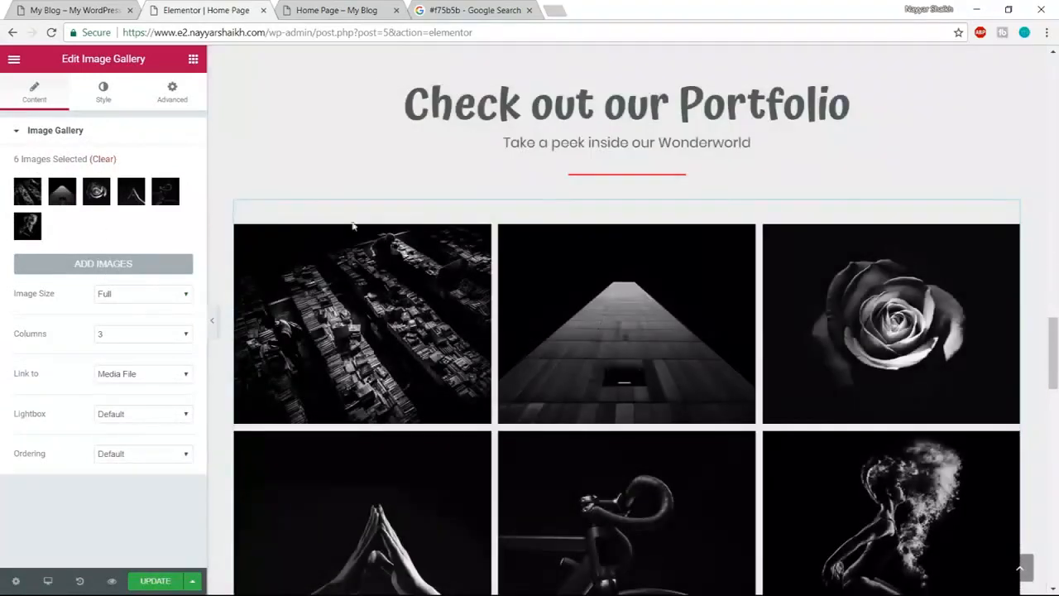
left_click(102, 160)
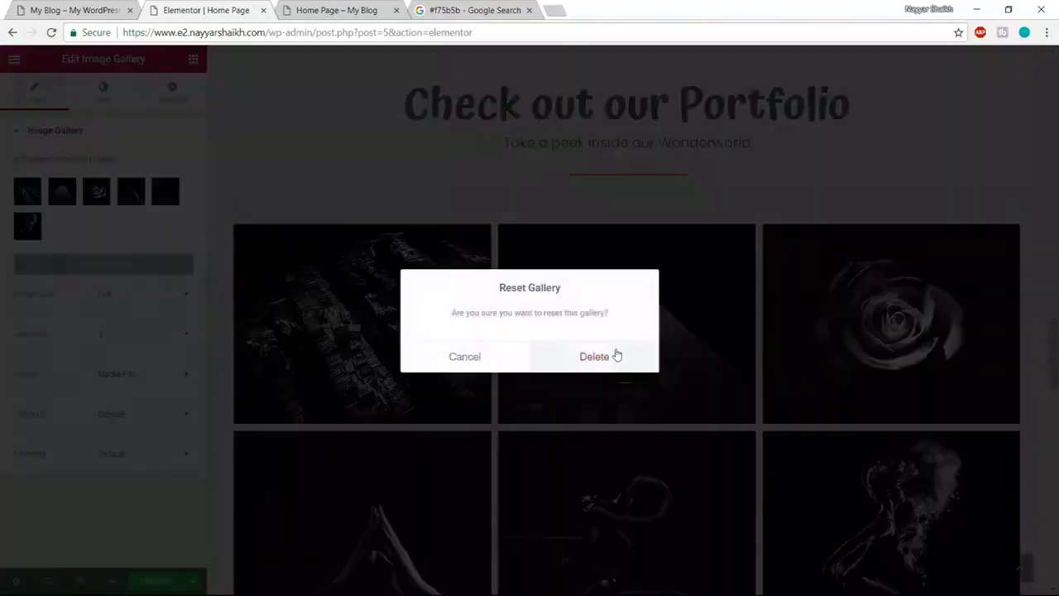
left_click(614, 355)
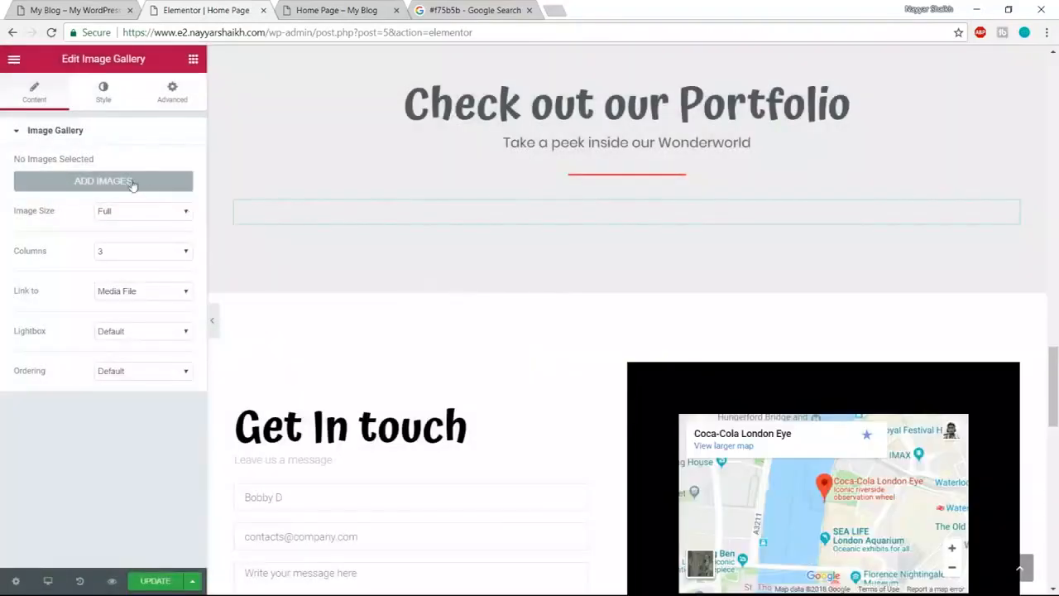
- Upload photos Gallery-1 to Gallery-6 and insert them as a new gallery
left_click(133, 182)
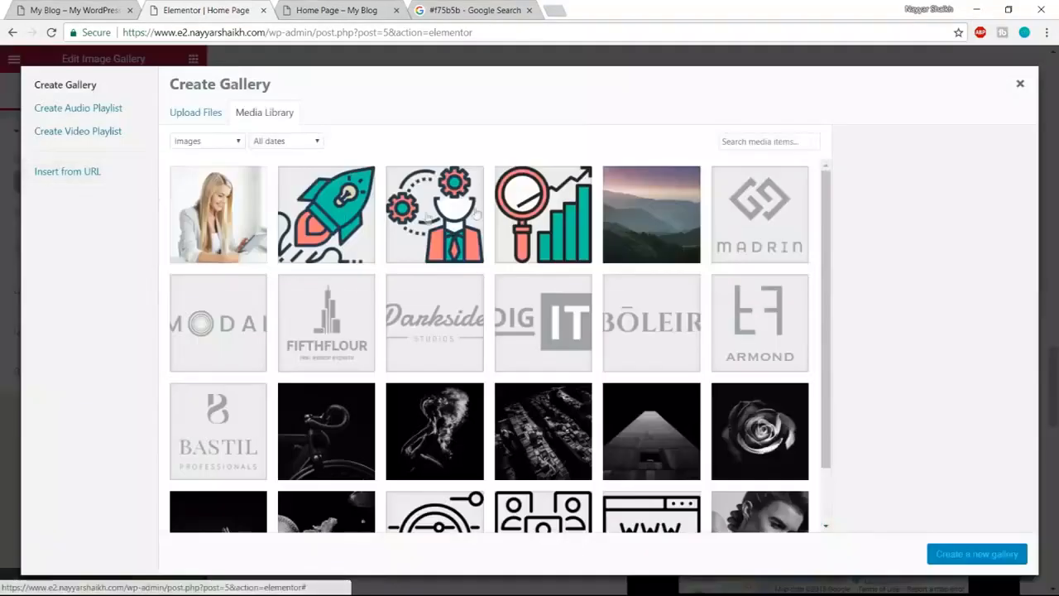
left_click(191, 114)
left_click(601, 313)
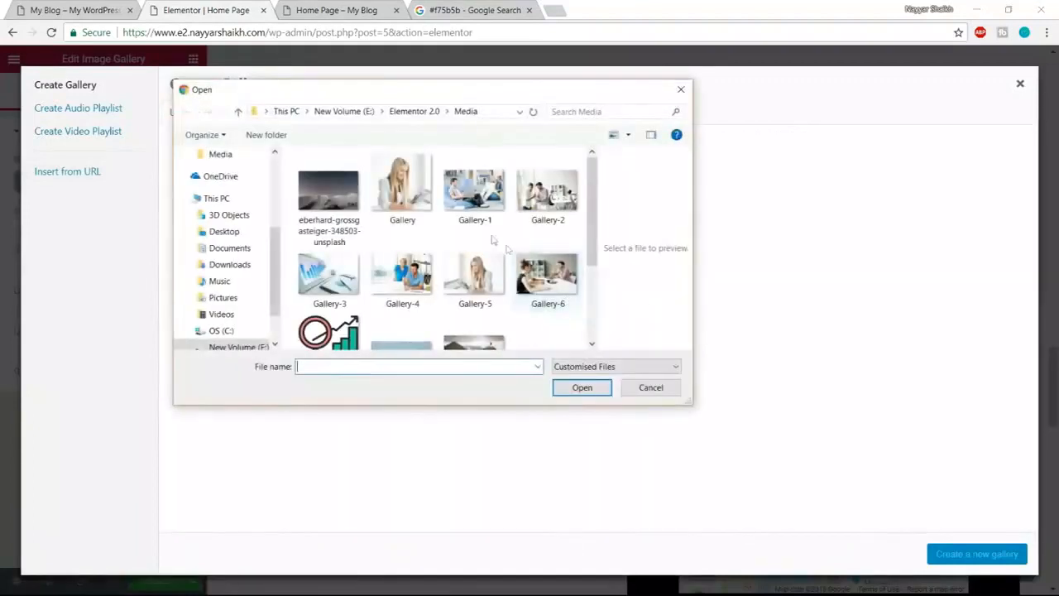
left_click(473, 190, "ctrl")
left_click(546, 191, "ctrl")
left_click(546, 277, "ctrl")
left_click(475, 277, "ctrl")
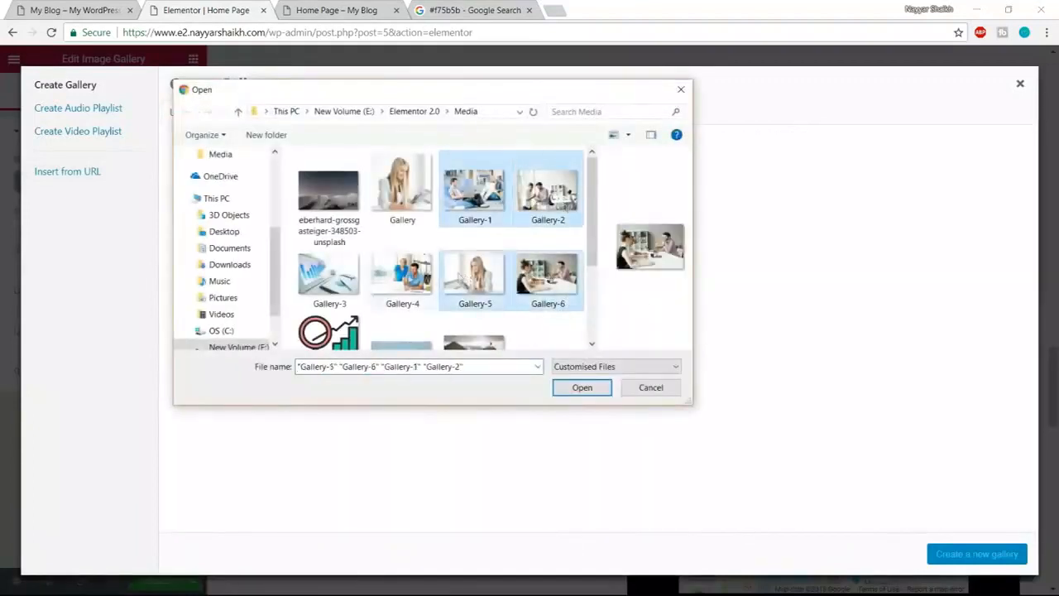
left_click(402, 275, "ctrl")
left_click(329, 275, "ctrl")
scroll(571, 290, "down", 1)
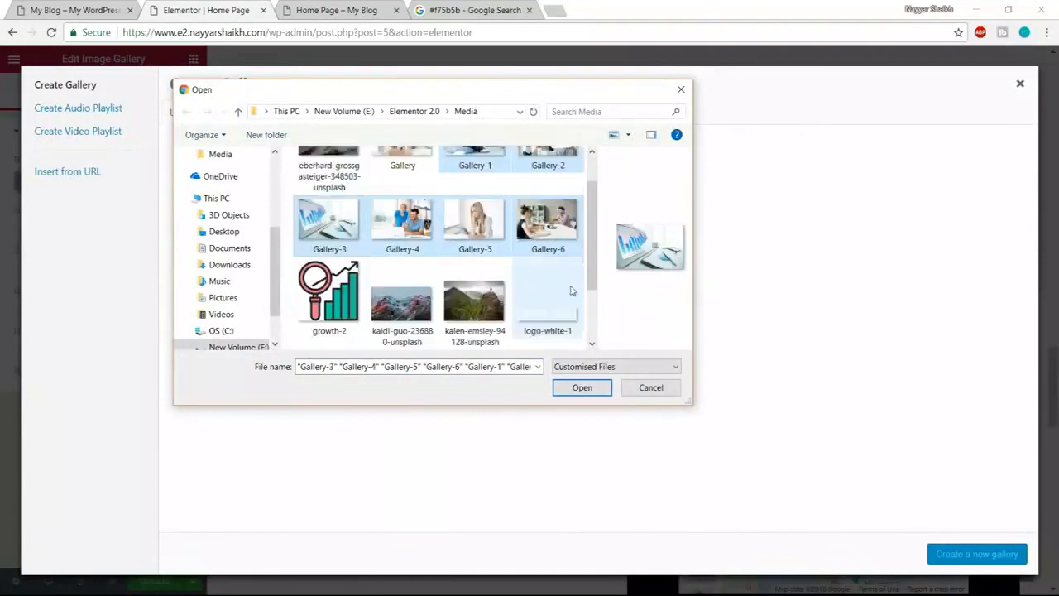
scroll(566, 306, "up", 1)
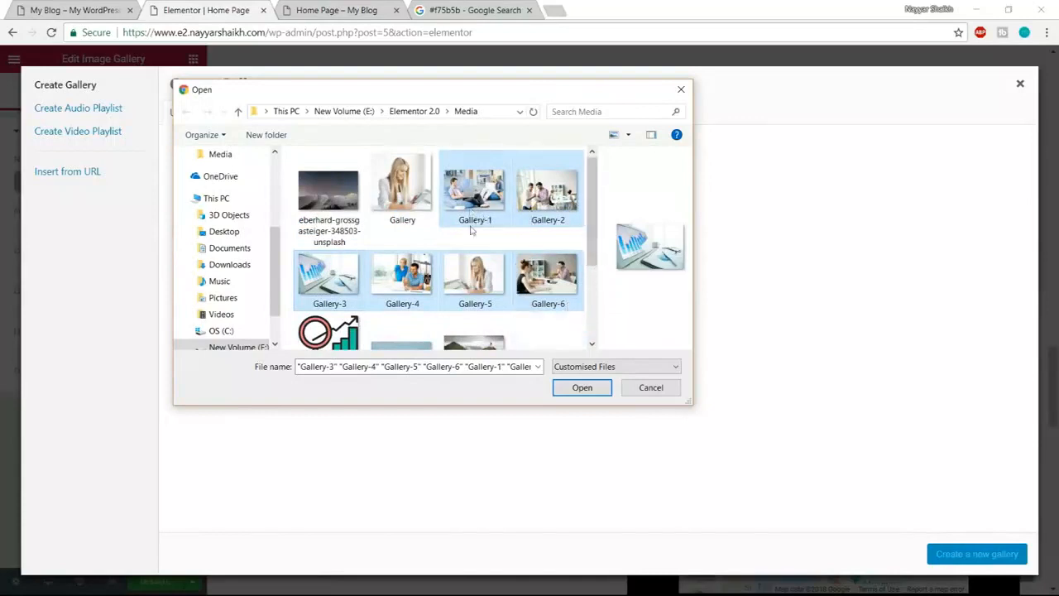
left_click(581, 387)
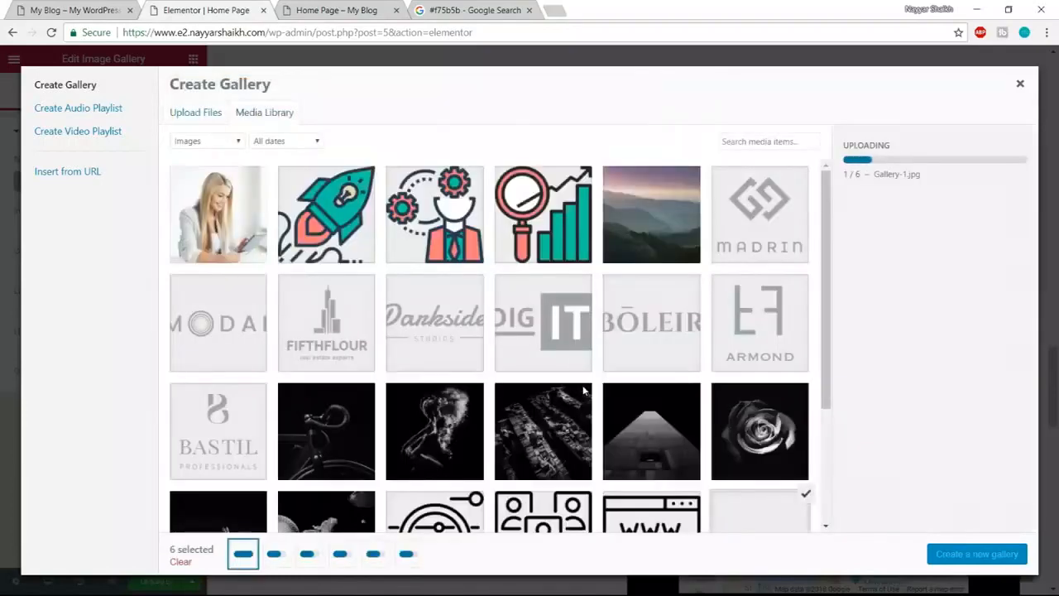
left_click(978, 554)
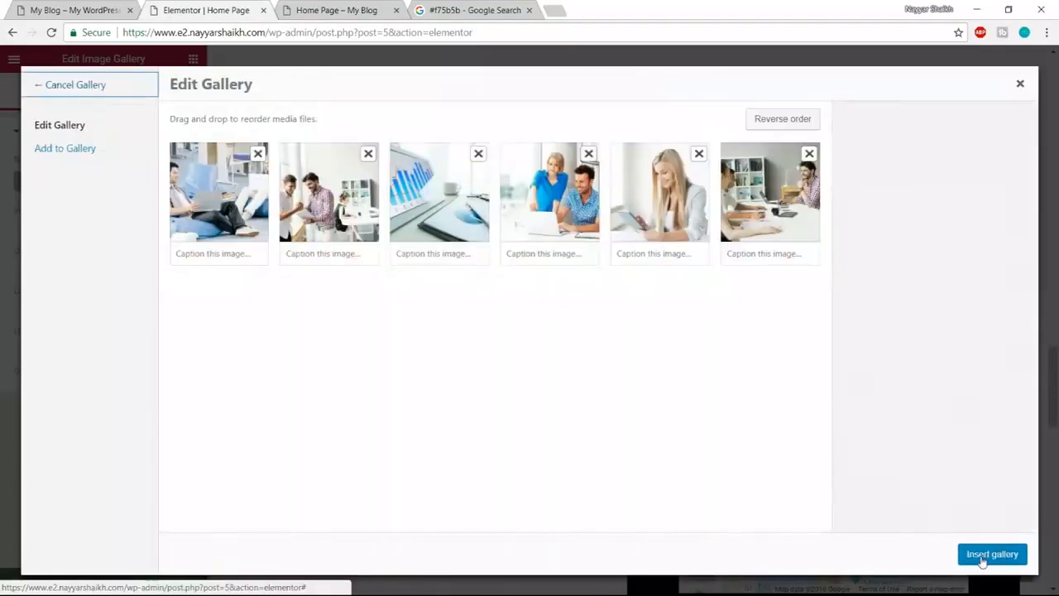
left_click(985, 555)
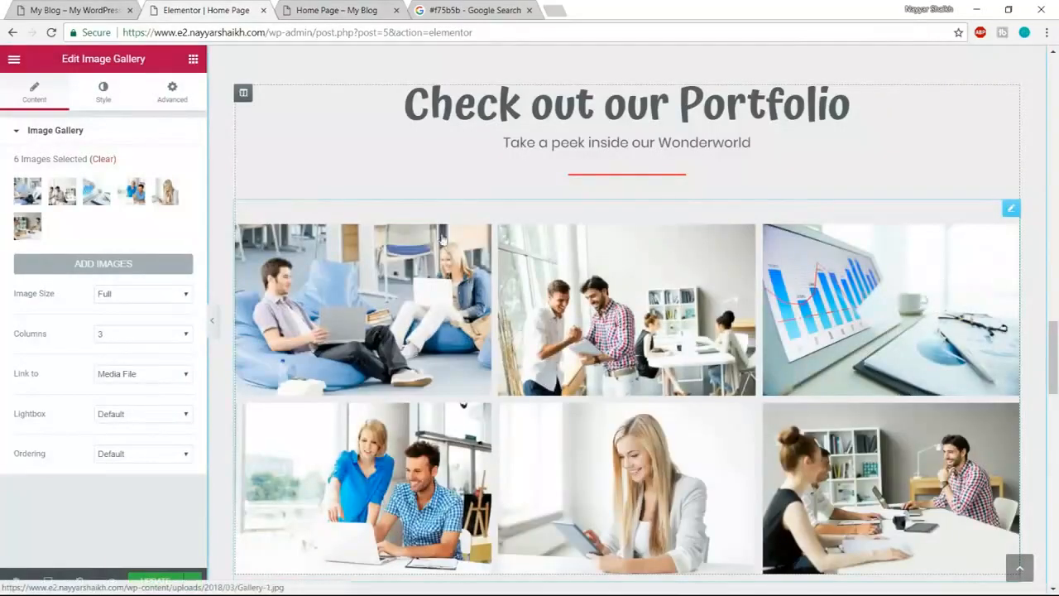
- Compare with the finished example site and select the portfolio column
left_click(59, 9)
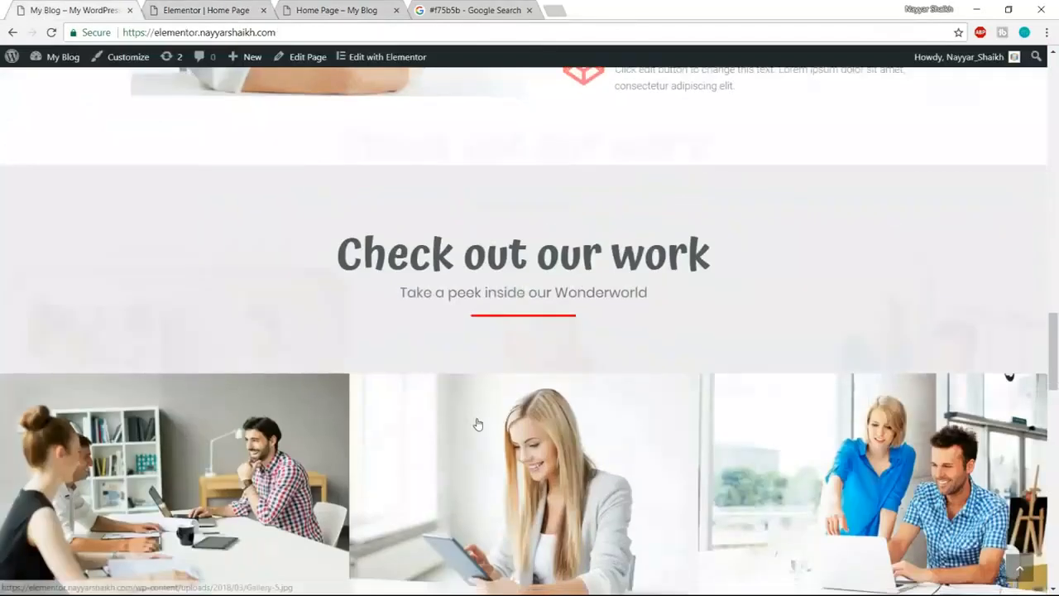
scroll(397, 383, "down", 3)
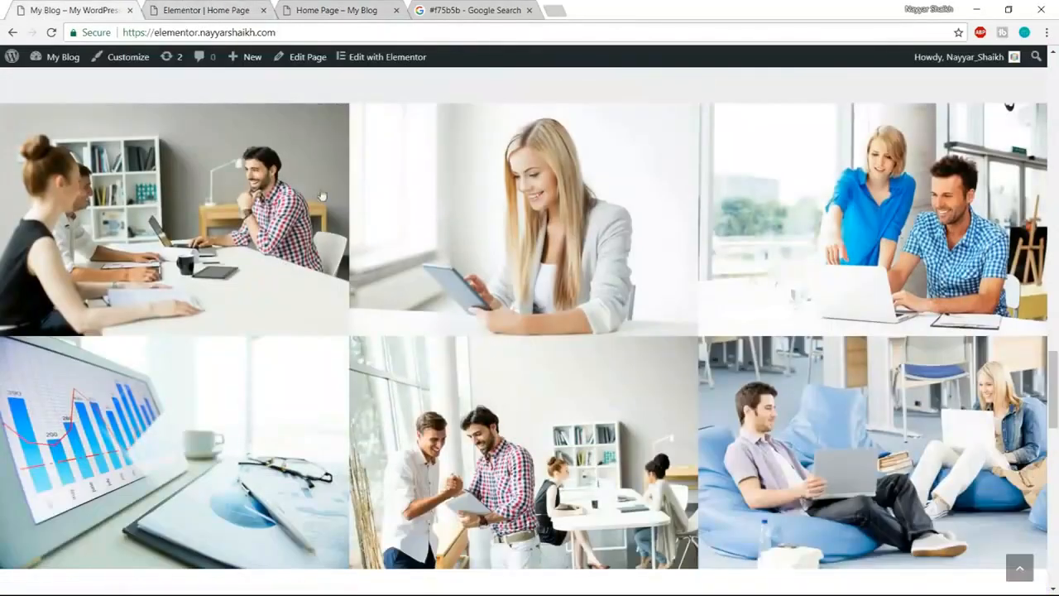
scroll(910, 414, "up", 2)
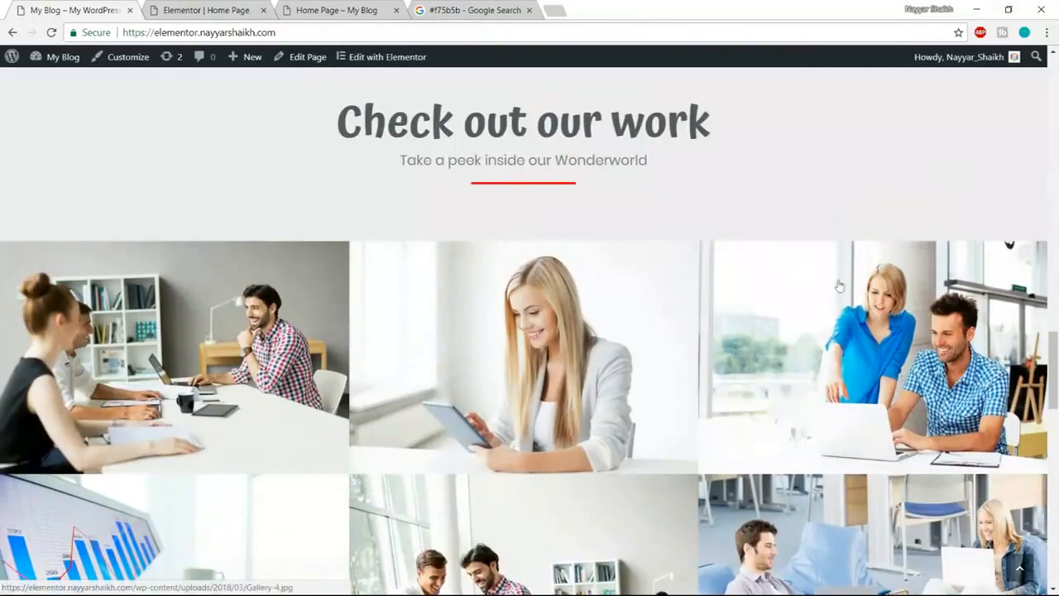
left_click(222, 8)
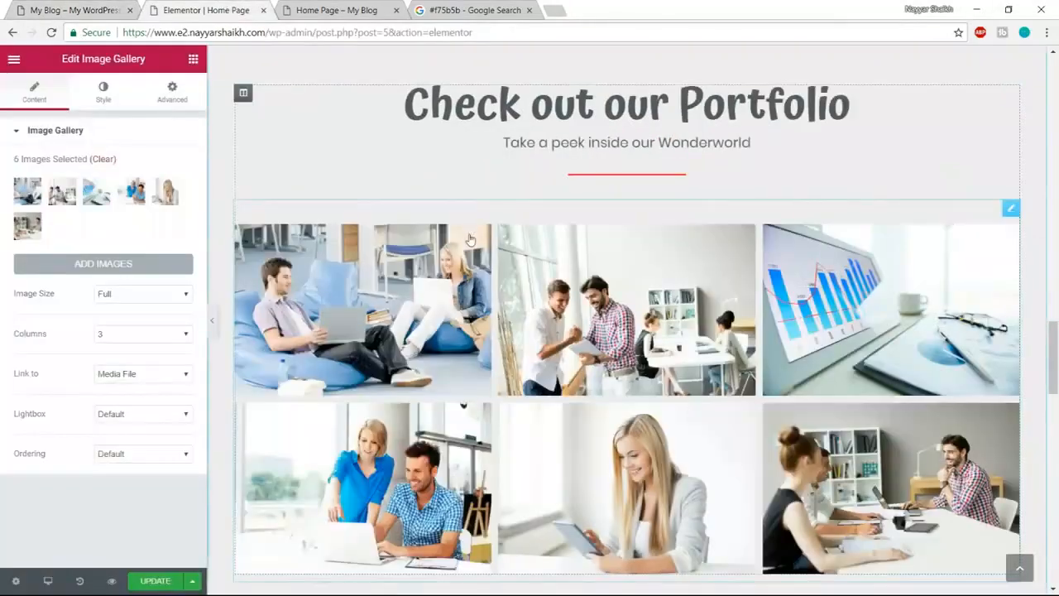
left_click(244, 94)
scroll(917, 319, "up", 2)
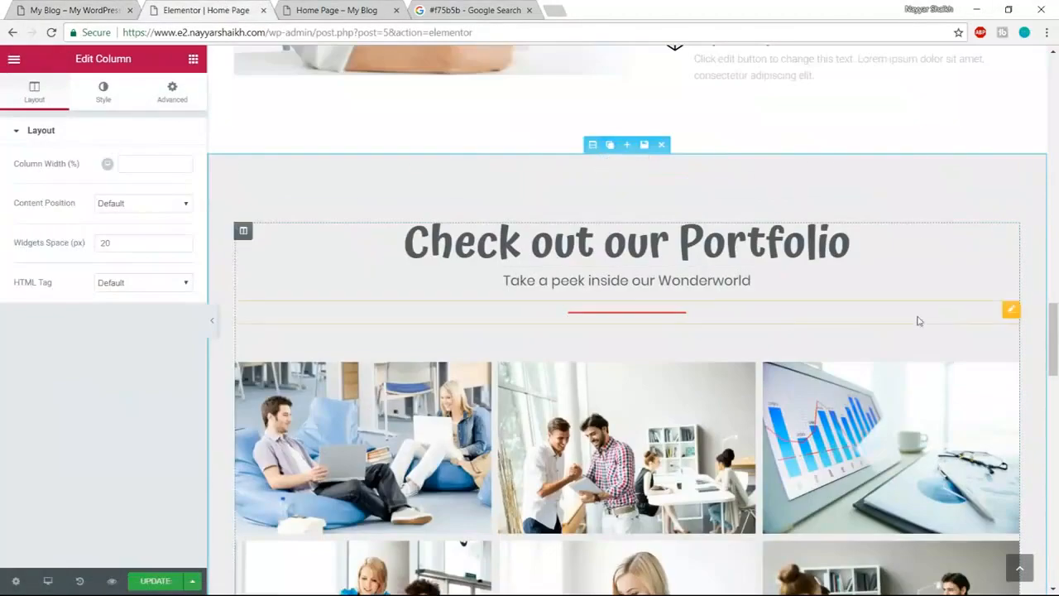
scroll(902, 335, "down", 1)
scroll(827, 373, "up", 1)
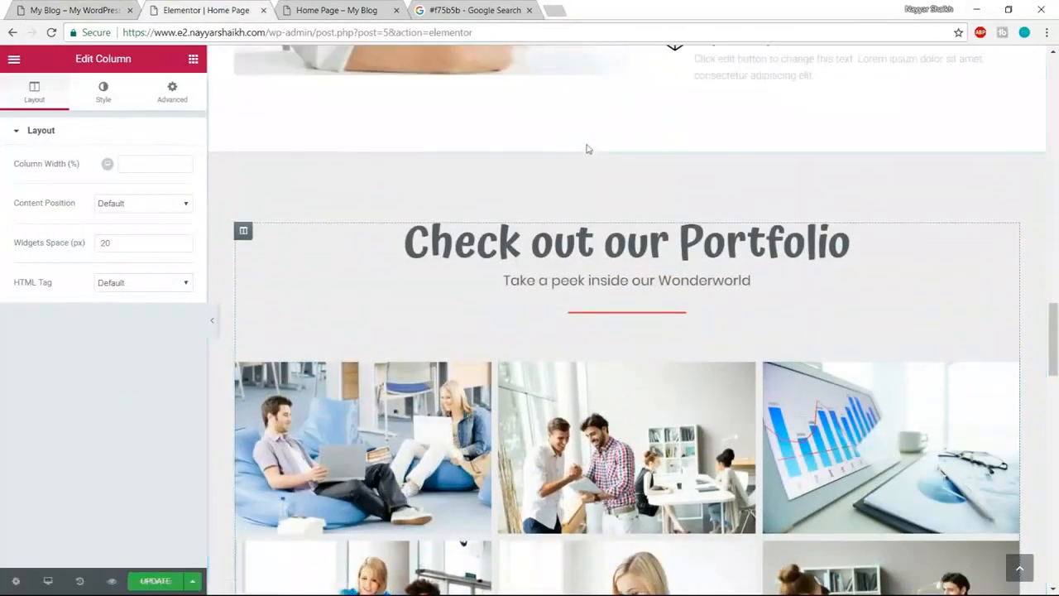
- Set the Portfolio section's content width to Full Width, keeping the column gap at No Gap
left_click(592, 146)
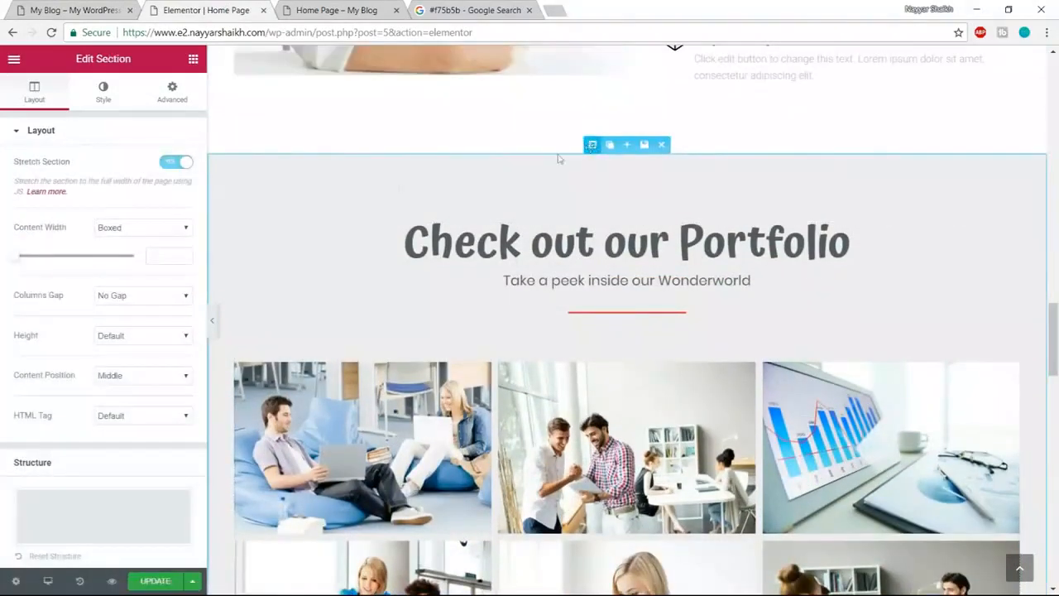
left_click(140, 229)
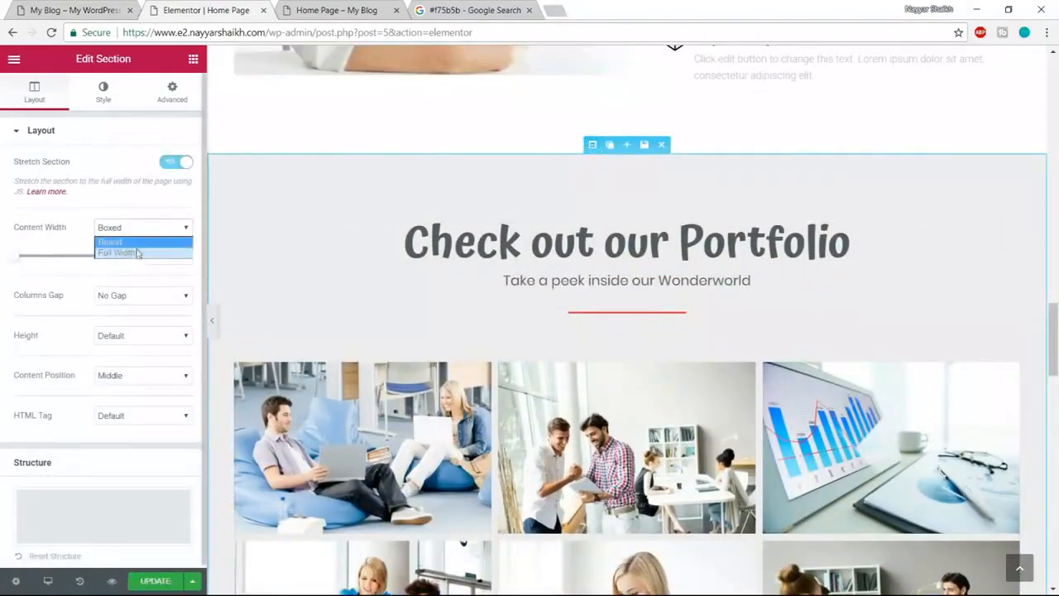
left_click(137, 252)
scroll(601, 411, "down", 3)
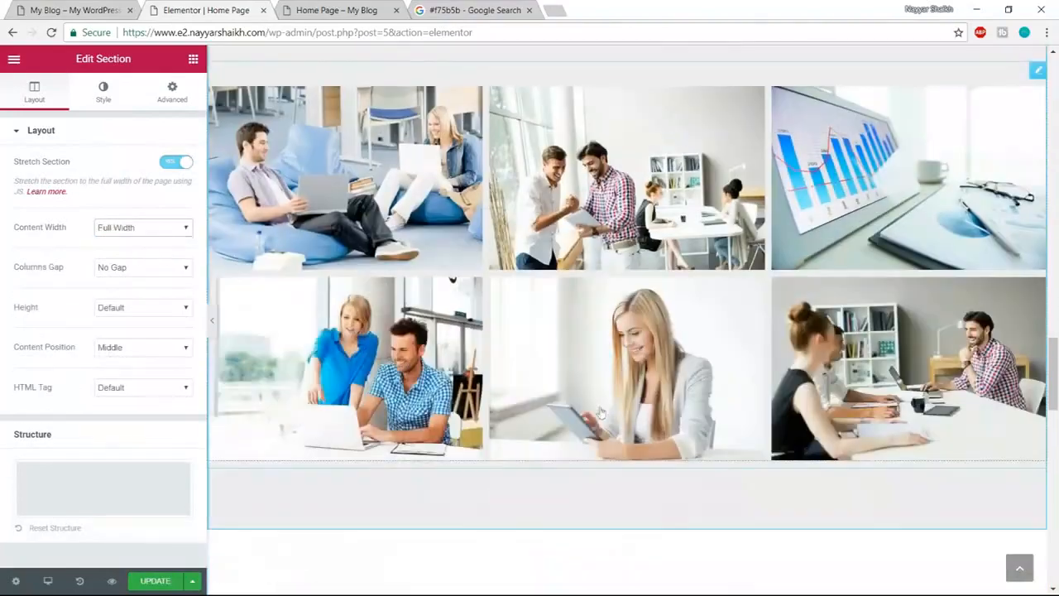
scroll(567, 401, "up", 1)
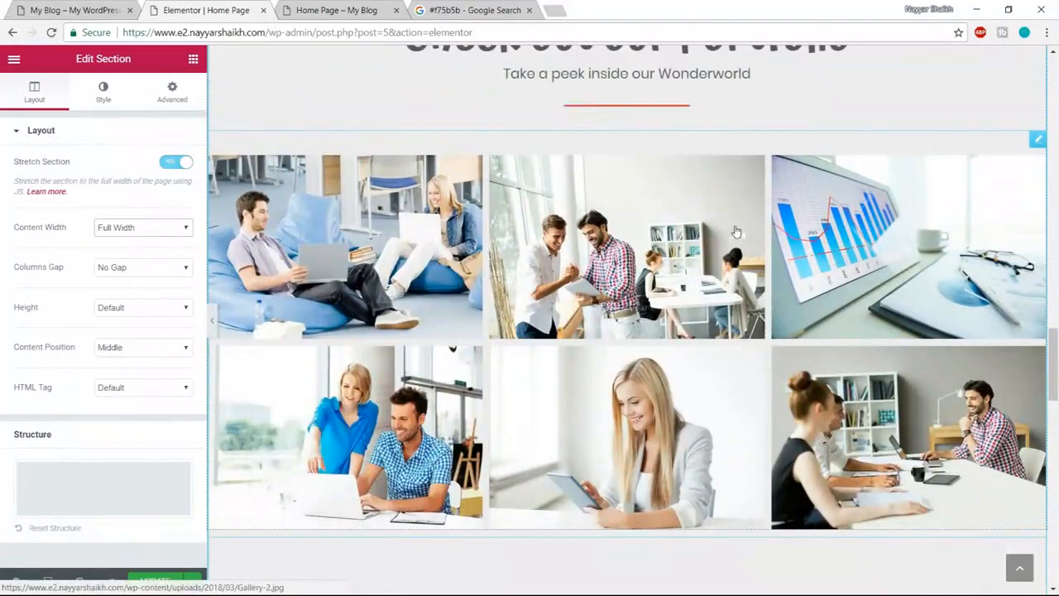
left_click(134, 266)
left_click(134, 266)
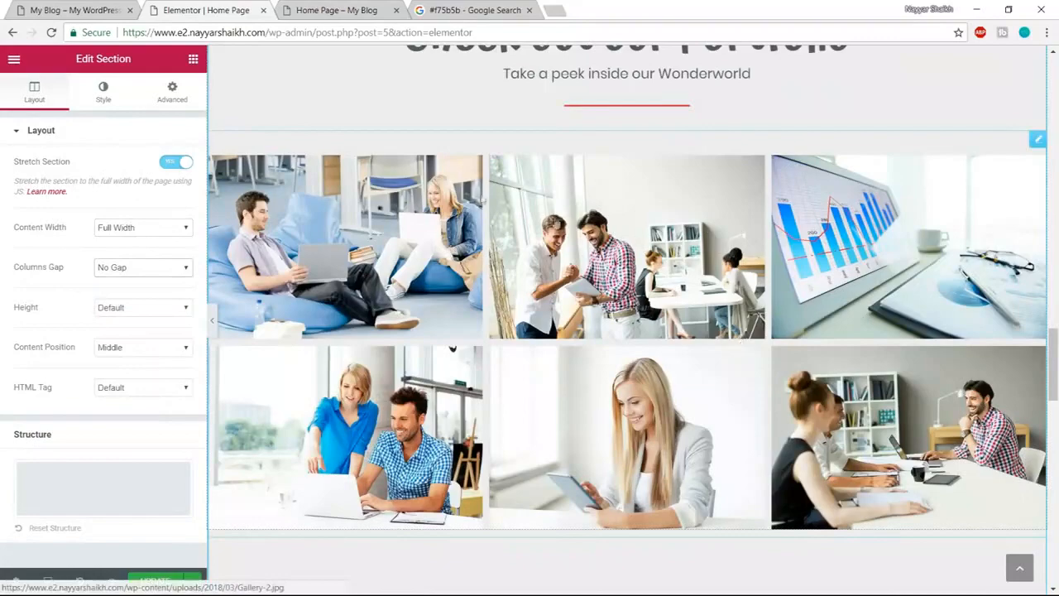
scroll(563, 249, "up", 2)
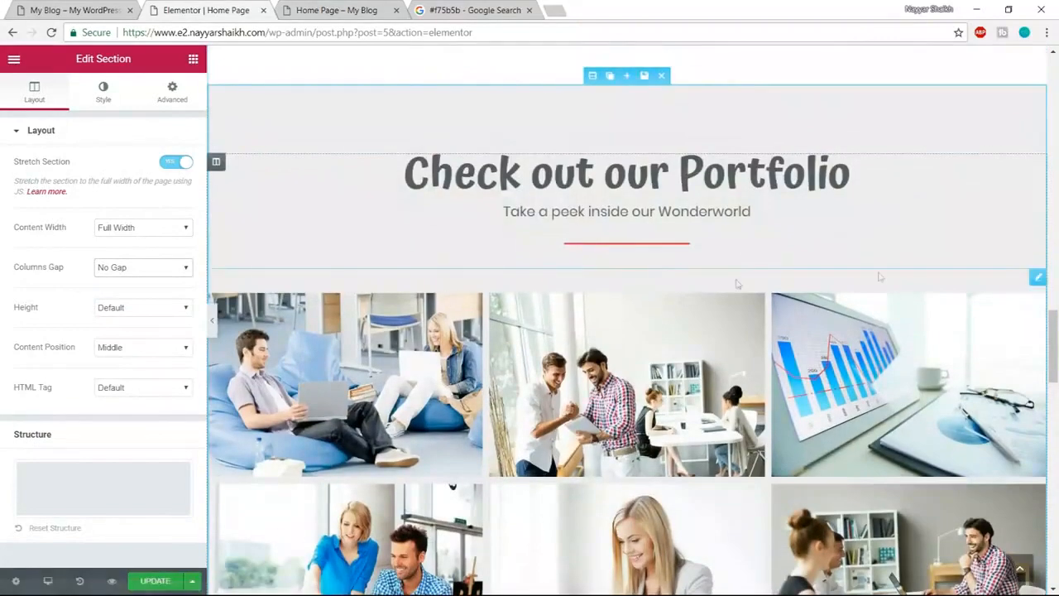
left_click(921, 269)
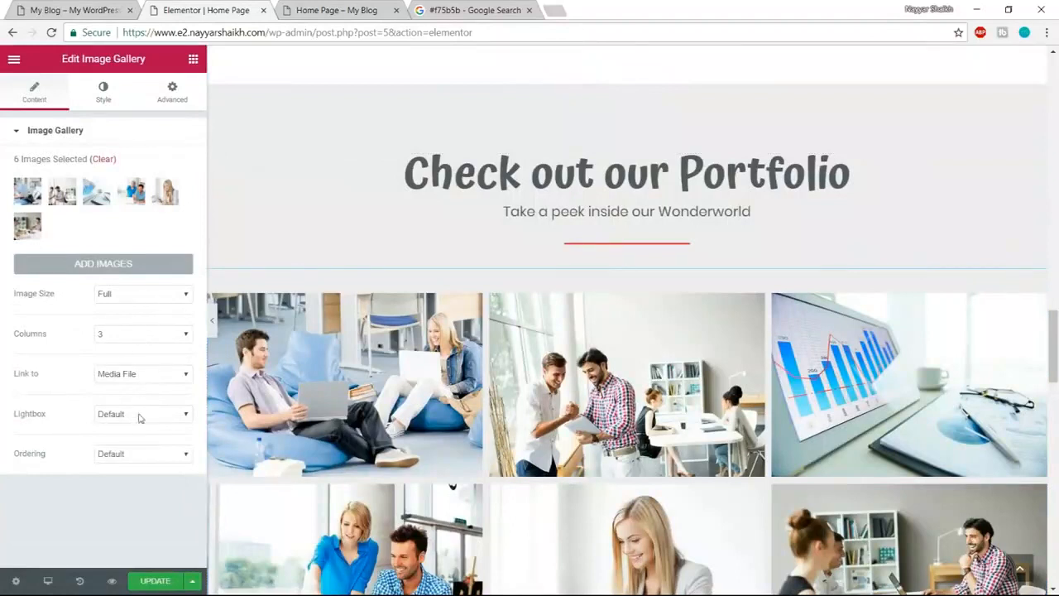
- Set the gallery's custom image spacing to 0, then update the page and preview it
left_click(104, 101)
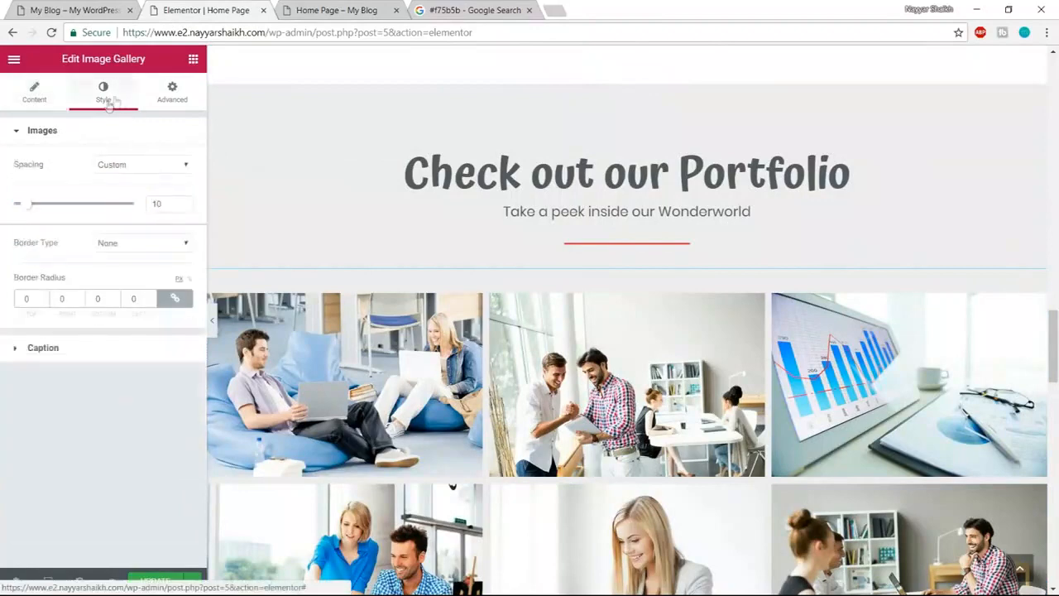
left_click(130, 165)
left_click(130, 170)
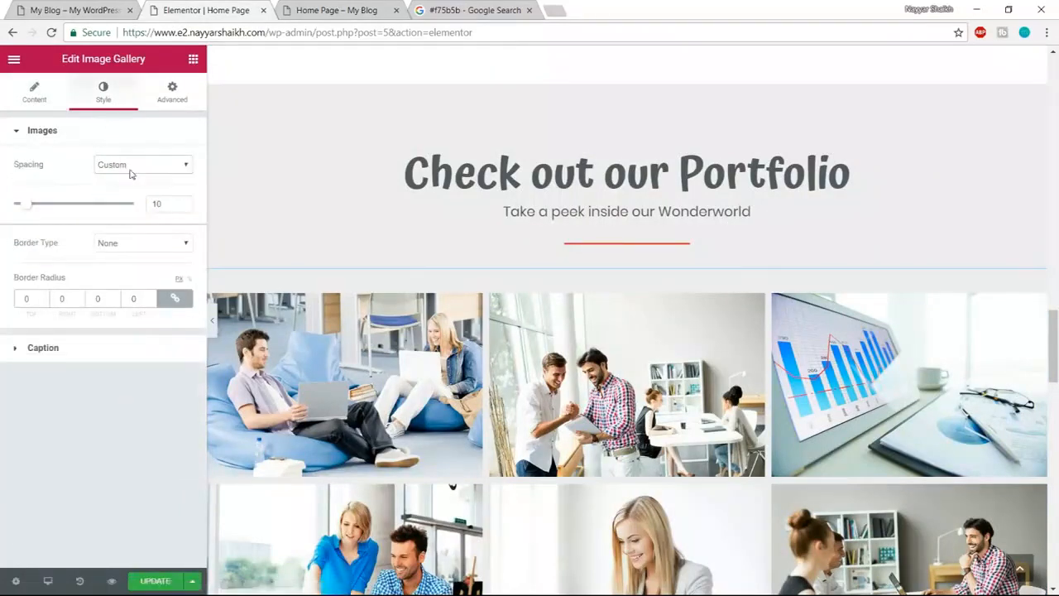
left_click_drag(27, 208, 2, 205)
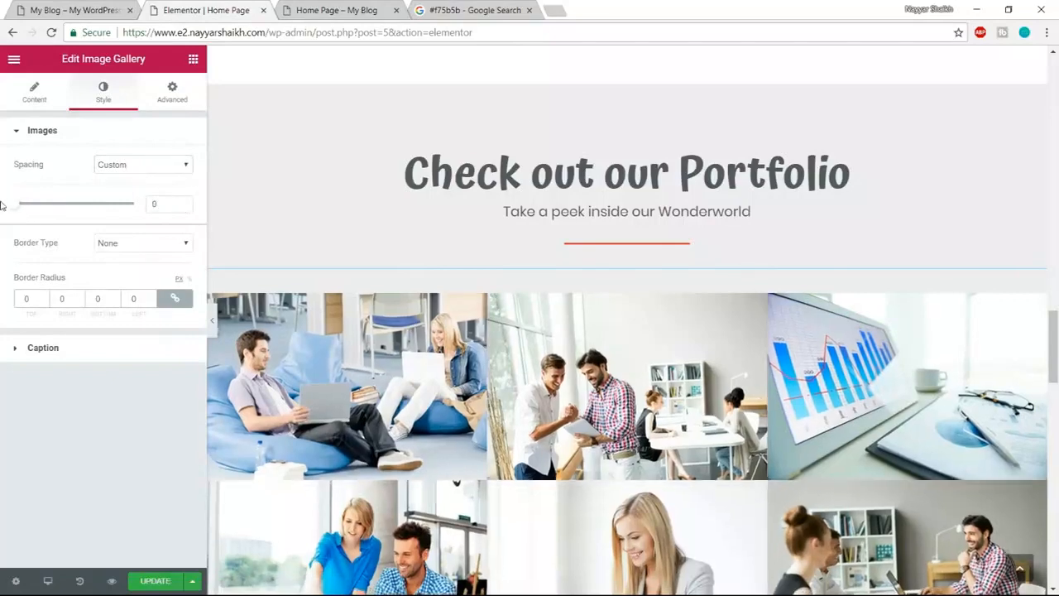
scroll(506, 377, "down", 2)
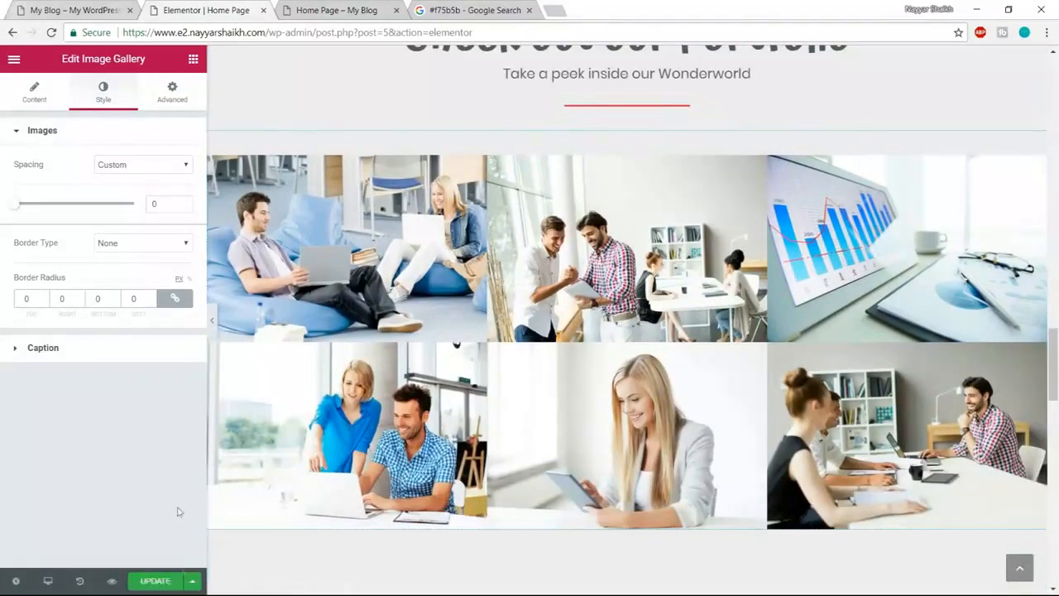
left_click(154, 580)
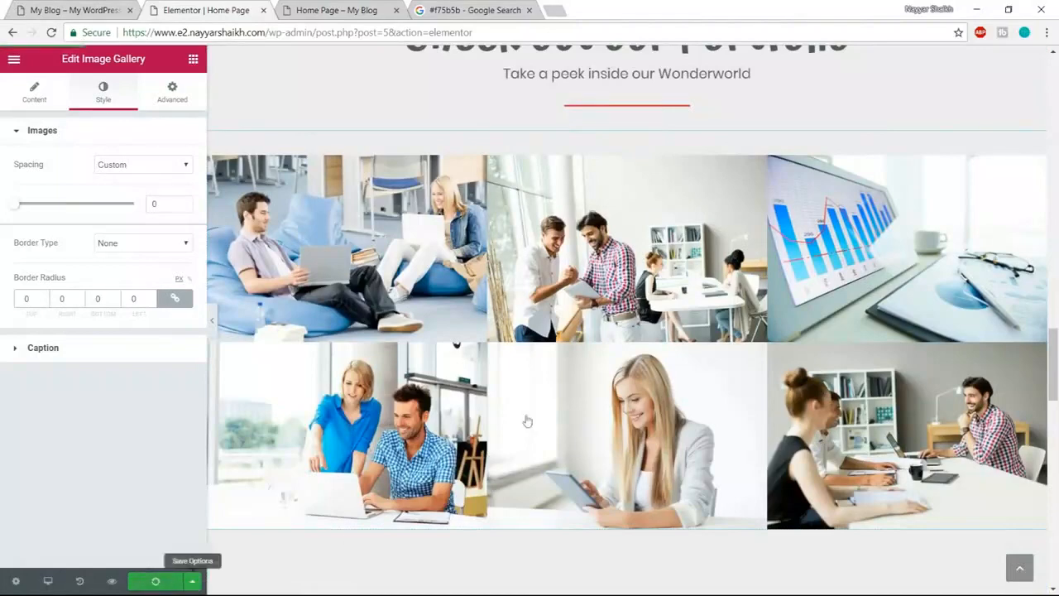
left_click(107, 580)
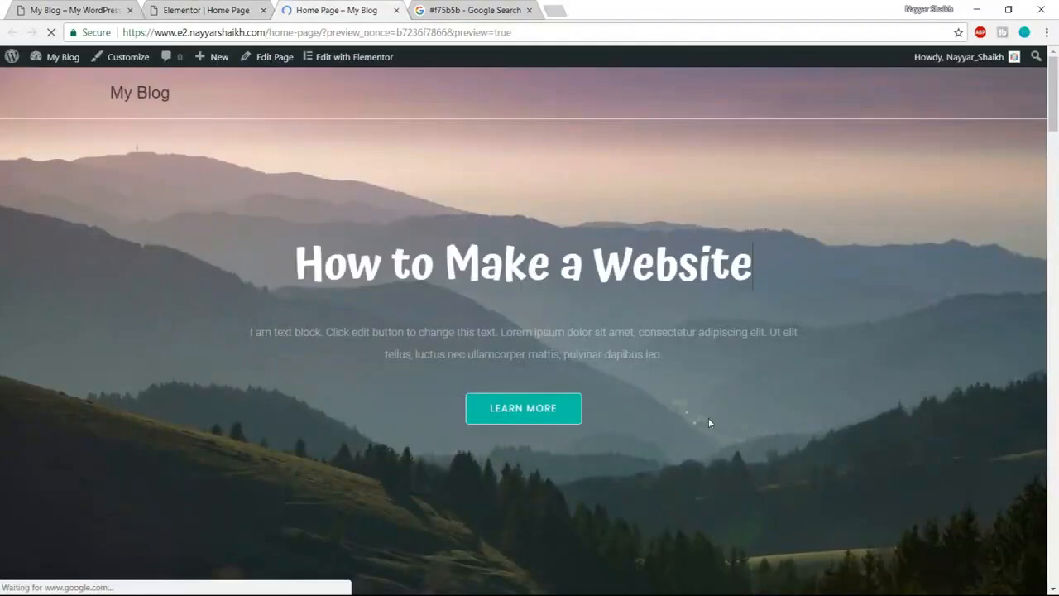
- Scroll through the saved preview to check the six-photo portfolio gallery
scroll(708, 417, "down", 4)
scroll(708, 422, "down", 10)
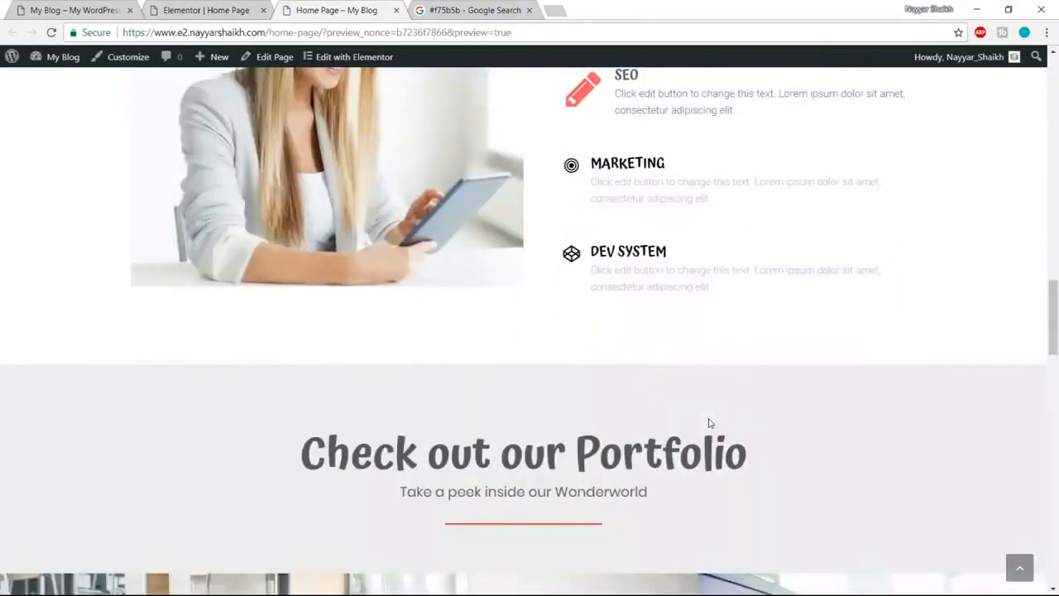
scroll(708, 423, "down", 4)
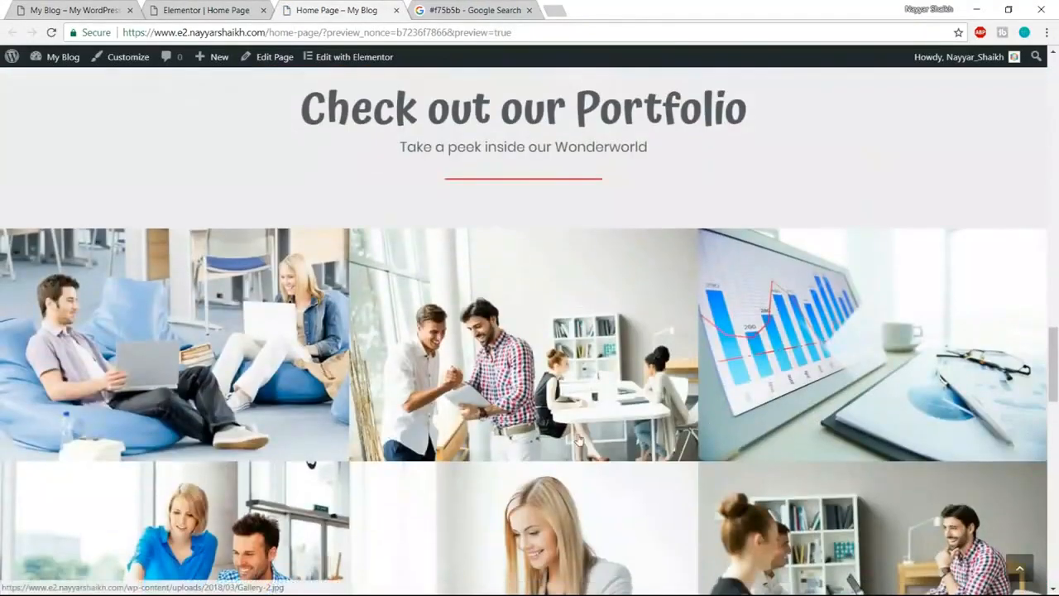
scroll(575, 444, "down", 3)
scroll(575, 445, "up", 3)
scroll(571, 442, "down", 3)
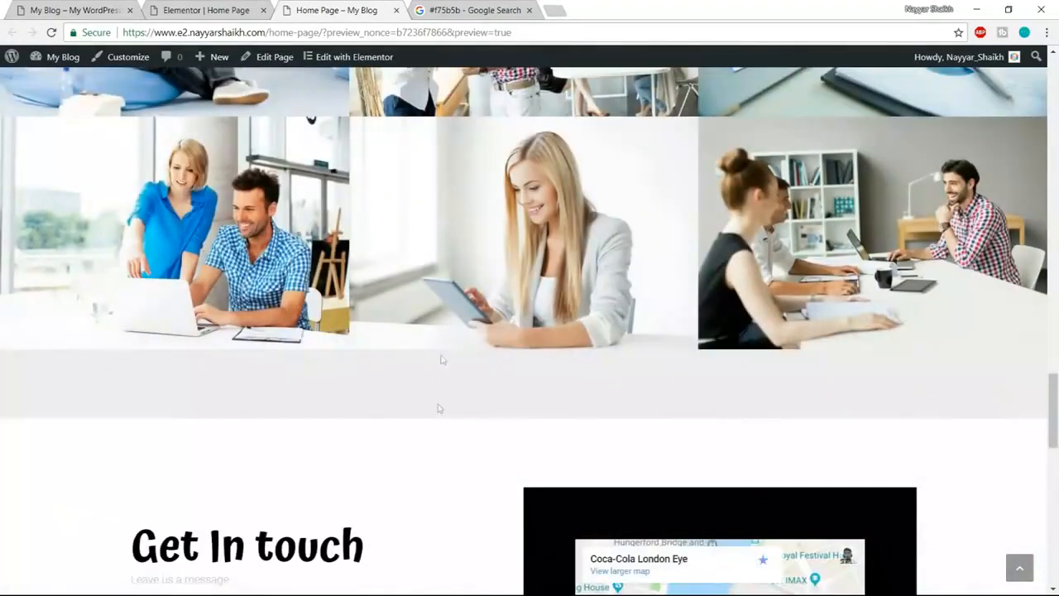
- Return to the Elementor editor showing the gapless gallery
left_click(198, 10)
scroll(527, 416, "down", 3)
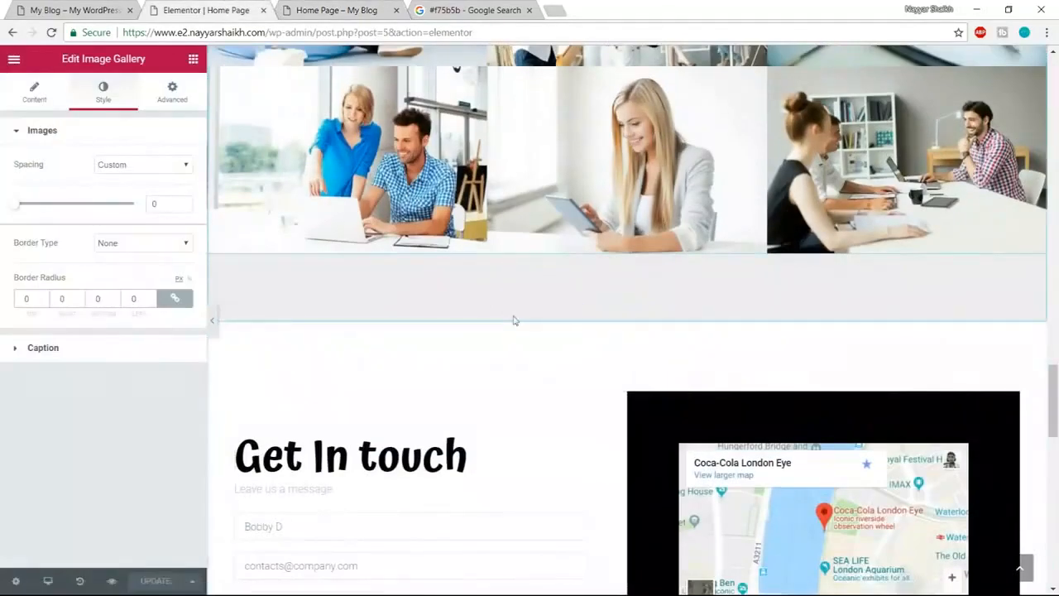
scroll(513, 372, "up", 5)
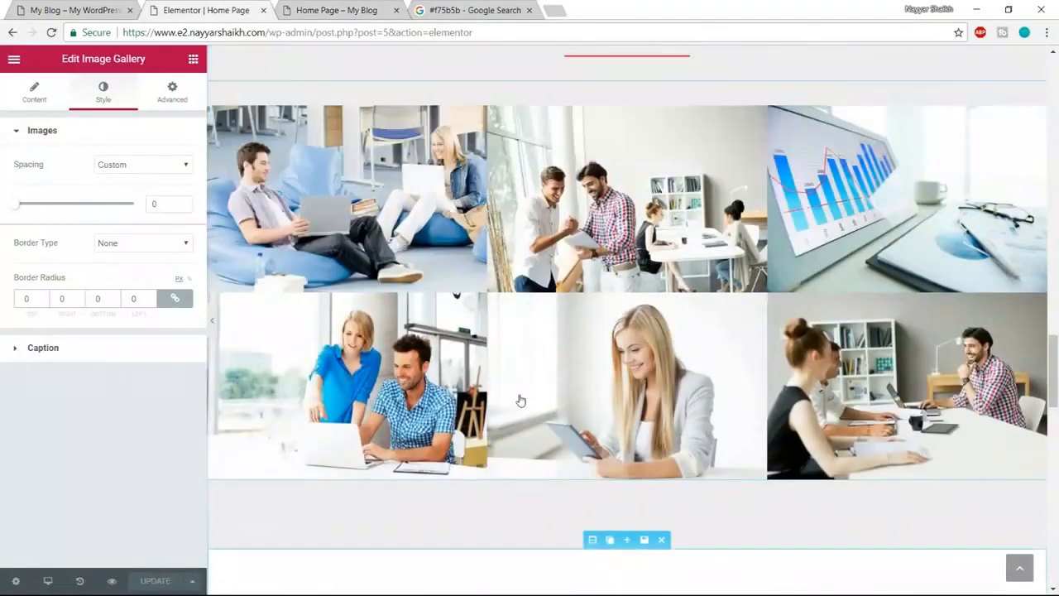
- Change the Portfolio section's bottom padding from 100 to 0
left_click(593, 145)
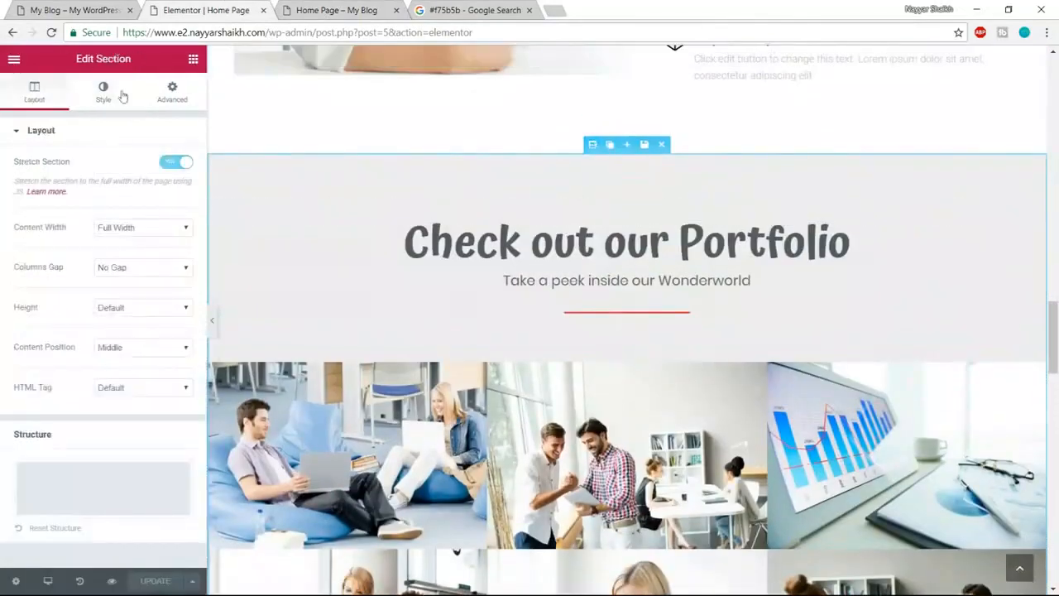
left_click(171, 92)
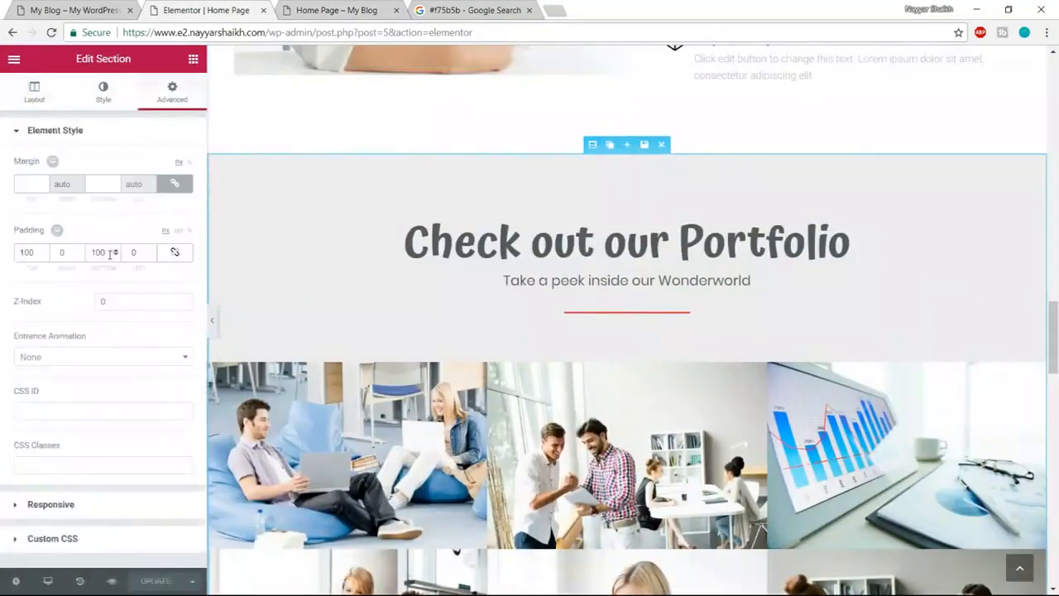
left_click_drag(104, 251, 89, 247)
type("0")
scroll(816, 334, "down", 4)
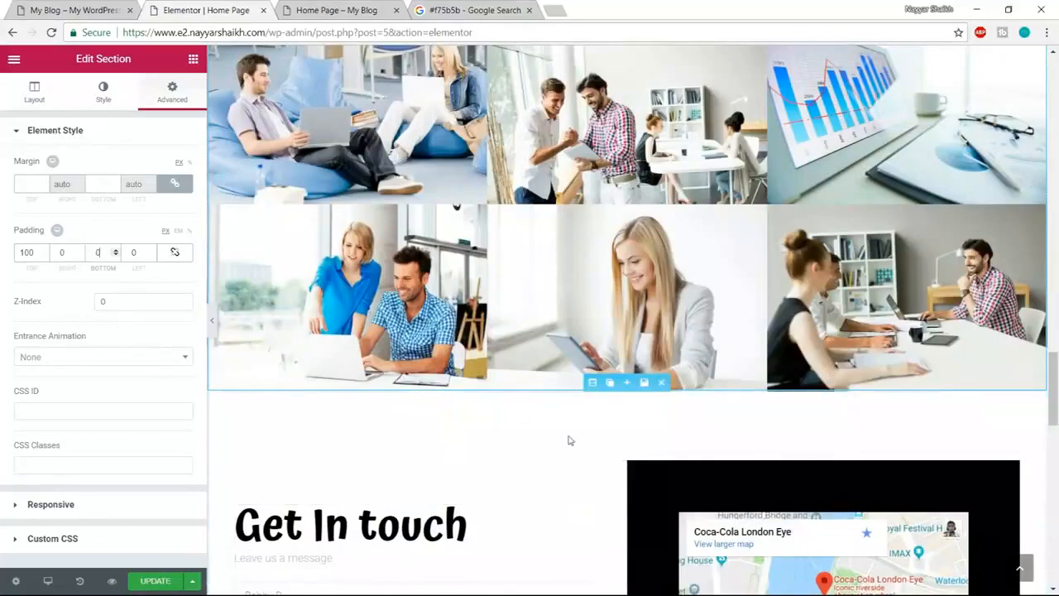
scroll(568, 439, "down", 3)
- Scroll the My Blog example site down to its gallery for comparison
left_click(70, 10)
scroll(511, 309, "down", 3)
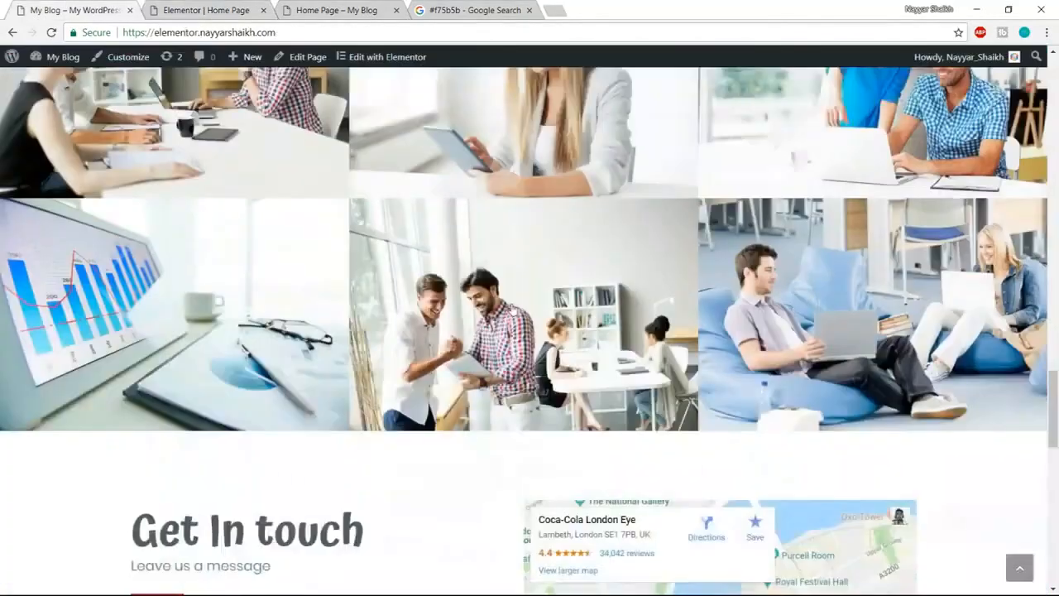
scroll(511, 309, "down", 3)
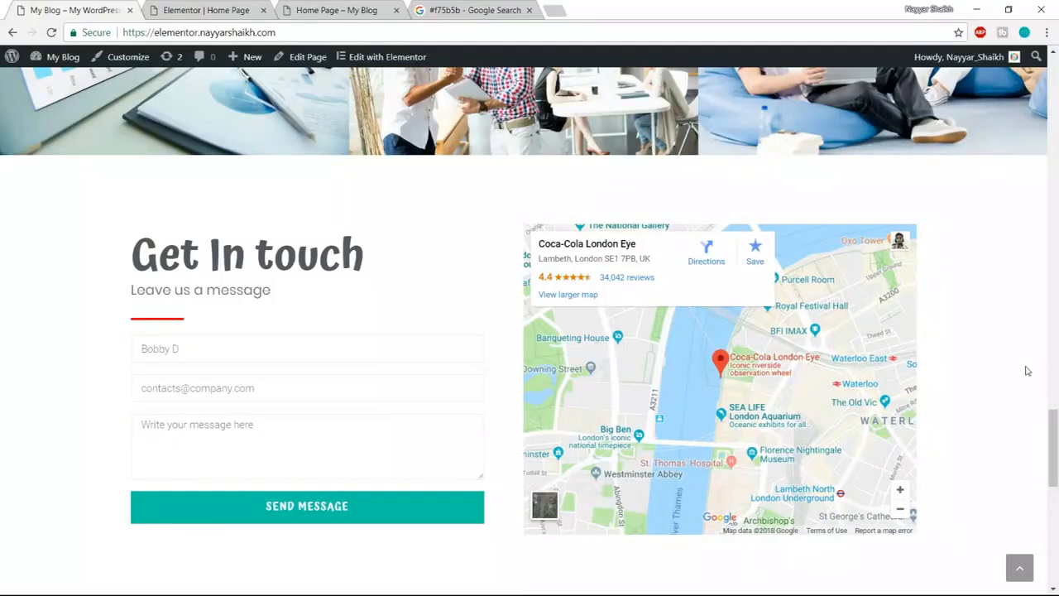
- Go back to the Home Page editor and select the Get In touch heading
left_click(238, 6)
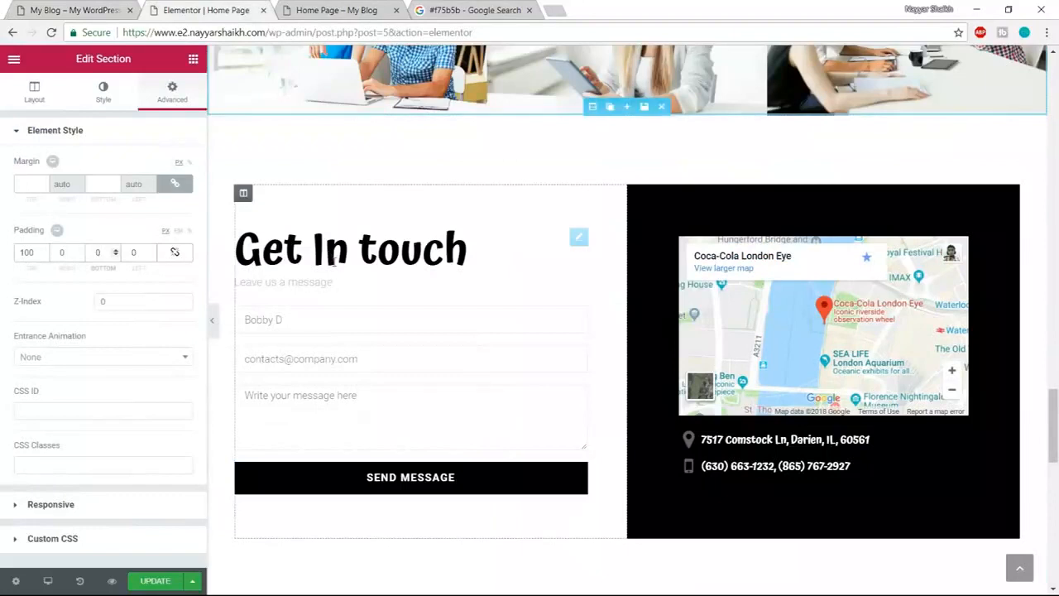
left_click(476, 248)
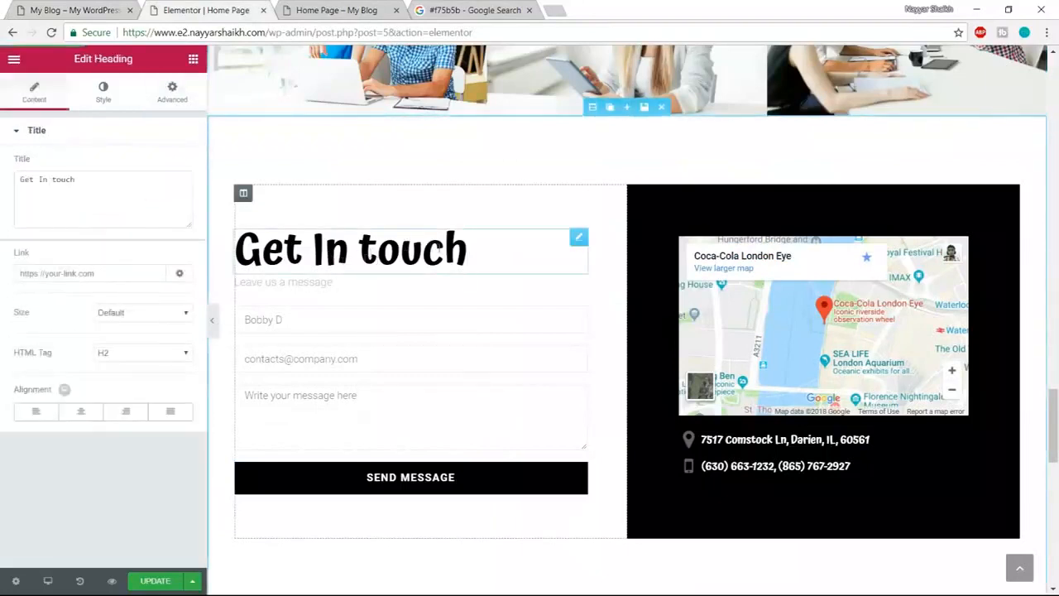
- Make the Get In touch heading dark grey
left_click(102, 91)
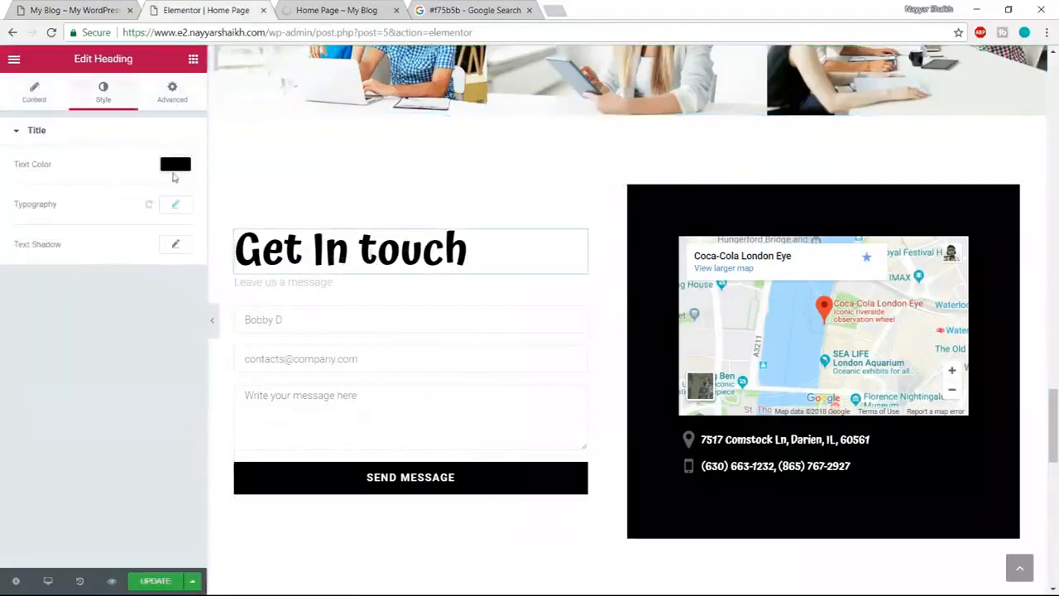
left_click(174, 164)
left_click(39, 328)
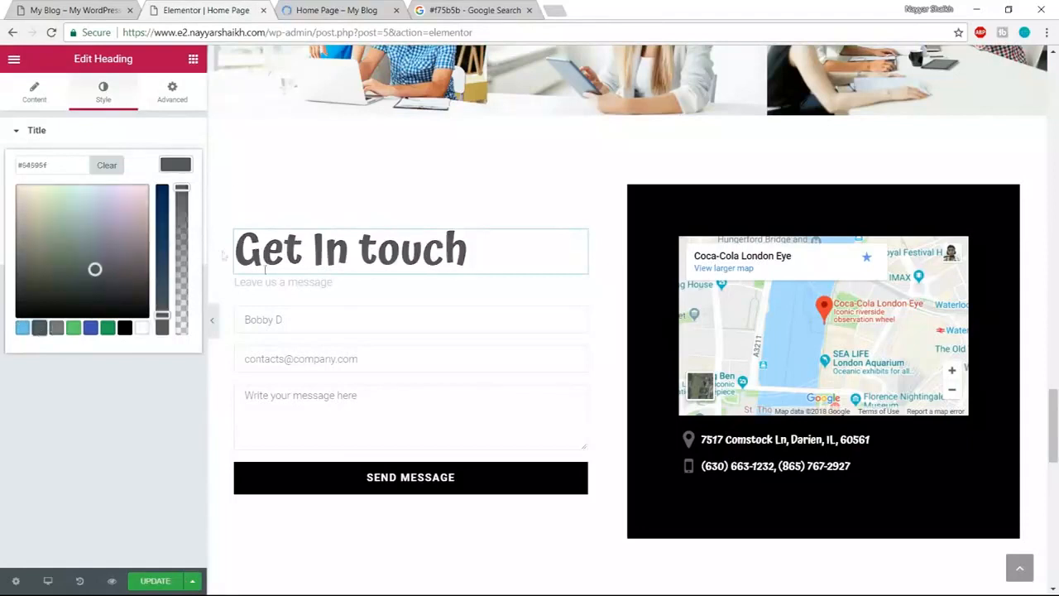
- Make the Leave us a message text dark grey
left_click(274, 282)
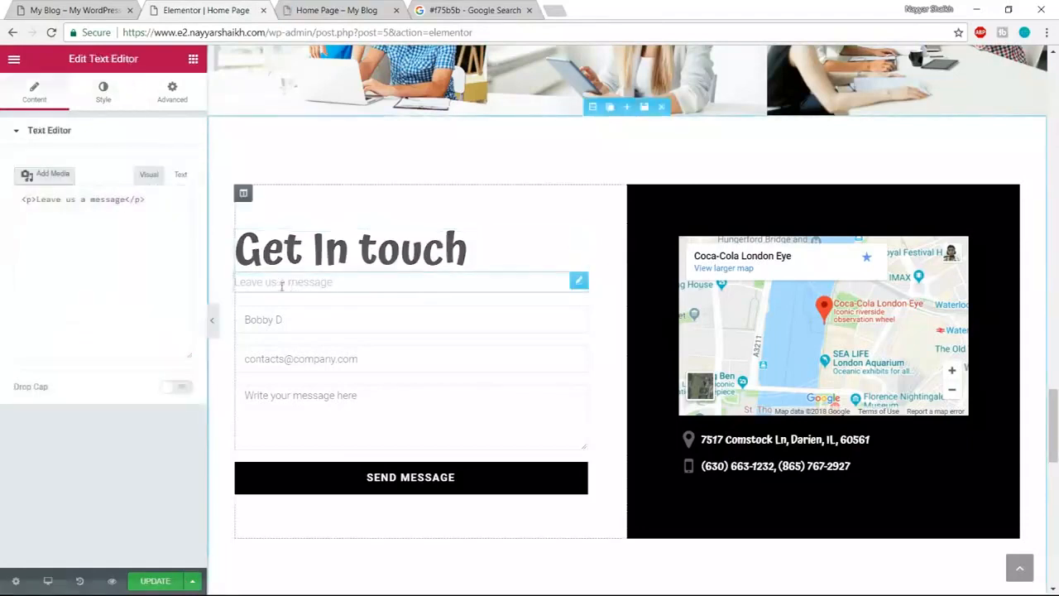
left_click(103, 91)
left_click(175, 223)
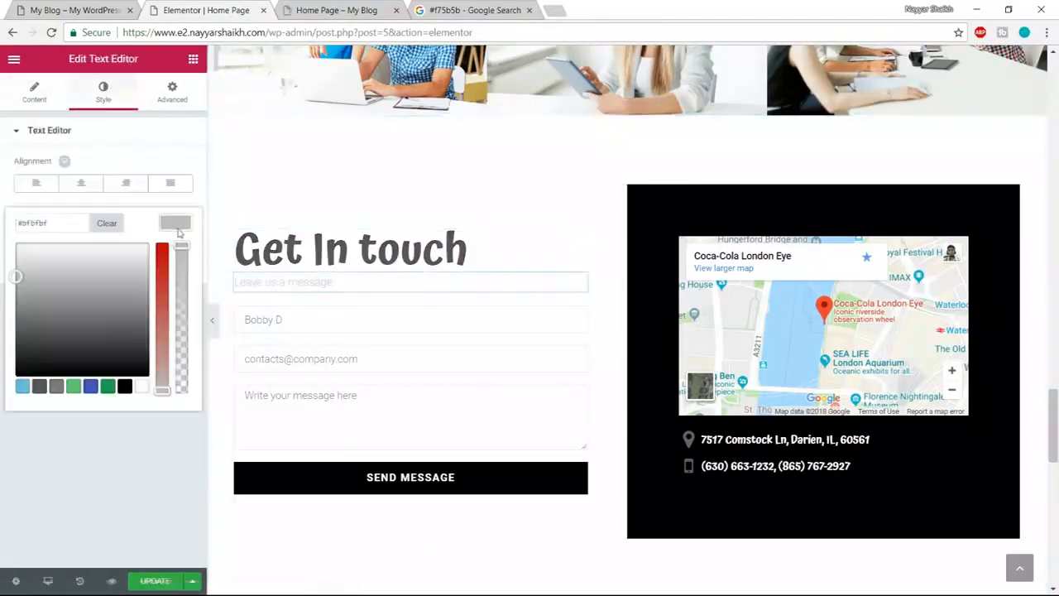
left_click(40, 386)
left_click(176, 223)
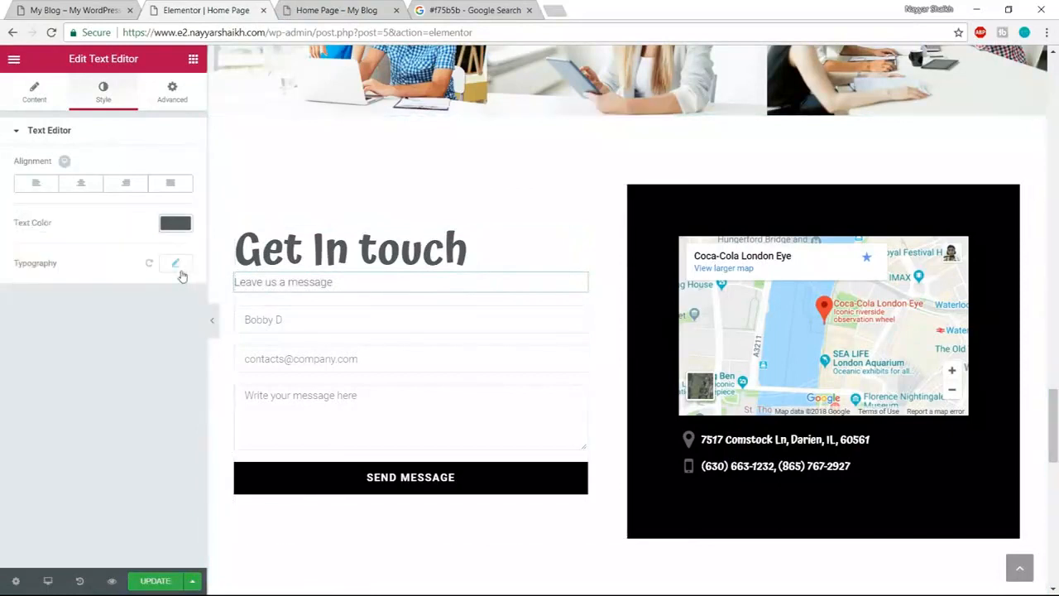
- Set the message text's typography to Poppins, size 20, weight 400
left_click(176, 264)
left_click(133, 303)
type("poppins")
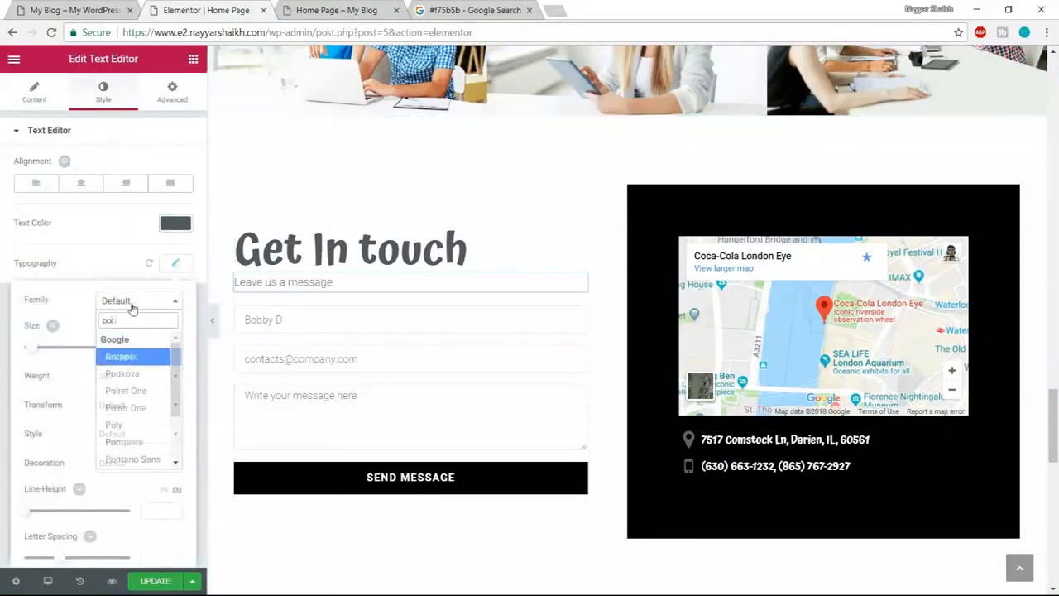
key("Return")
left_click_drag(164, 351, 137, 355)
type("20")
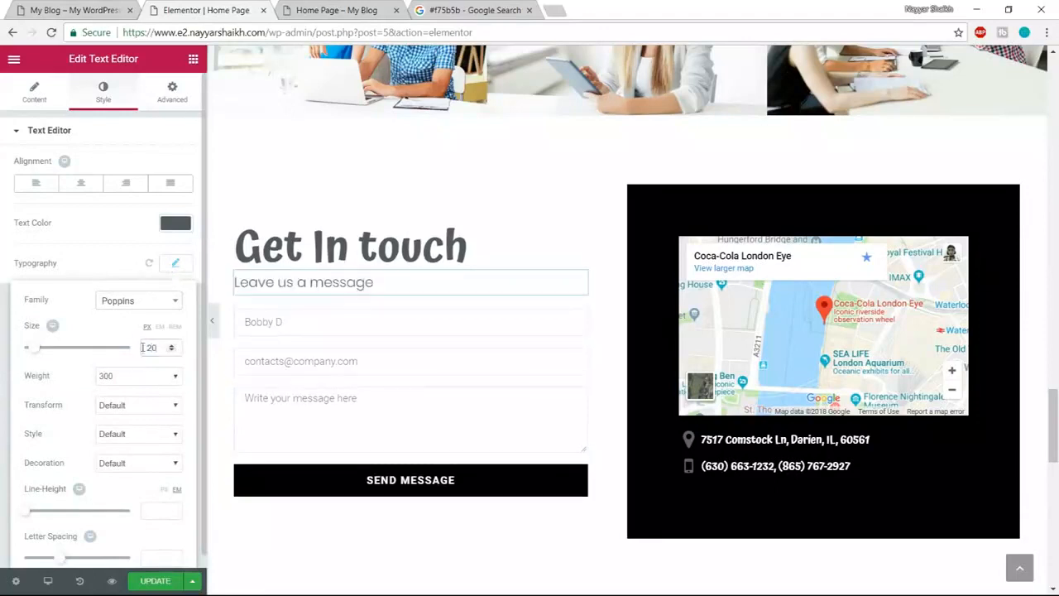
left_click(141, 377)
left_click(120, 420)
left_click(173, 265)
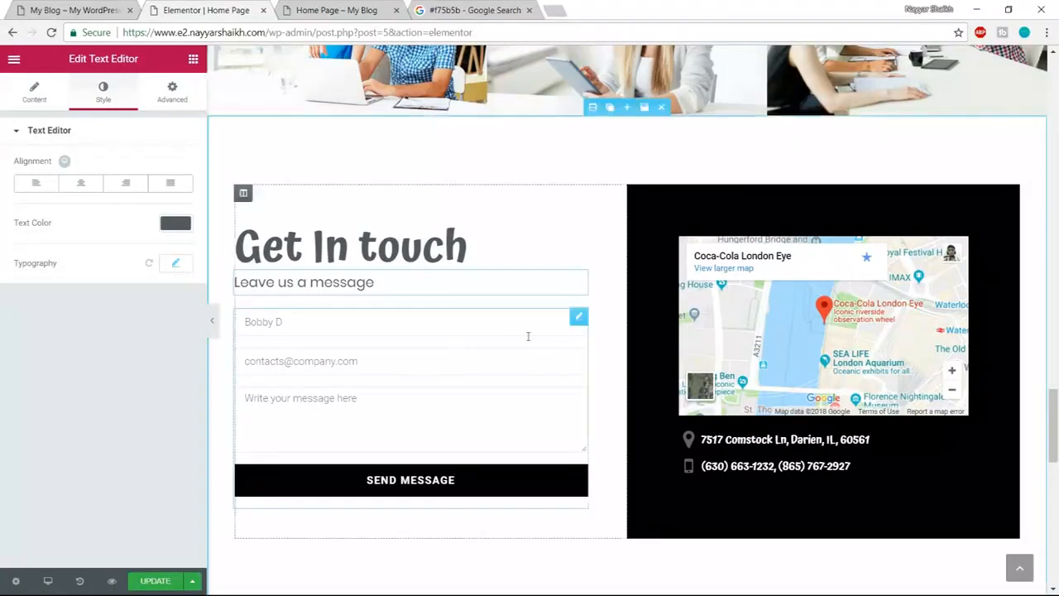
left_click(378, 360)
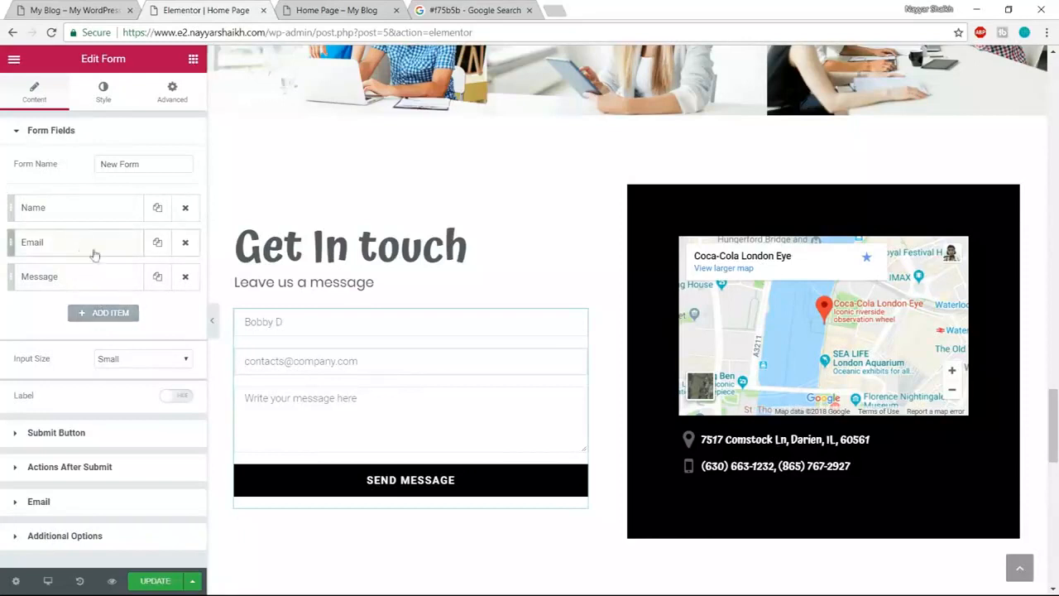
- Delete the form's Name field, undo the deletion, and expand the Name field's settings
left_click(186, 208)
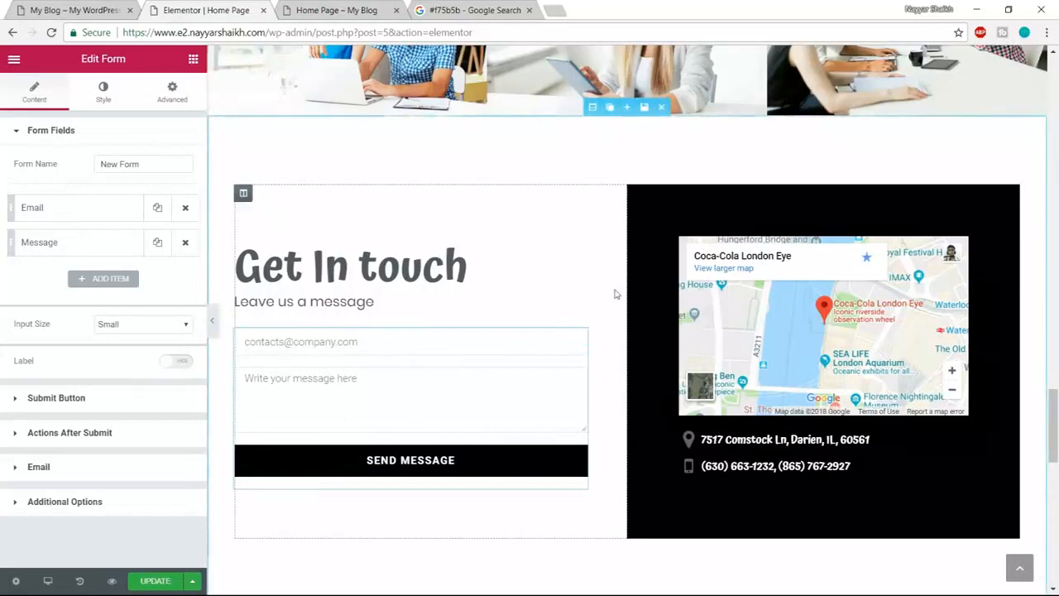
key("ctrl+z")
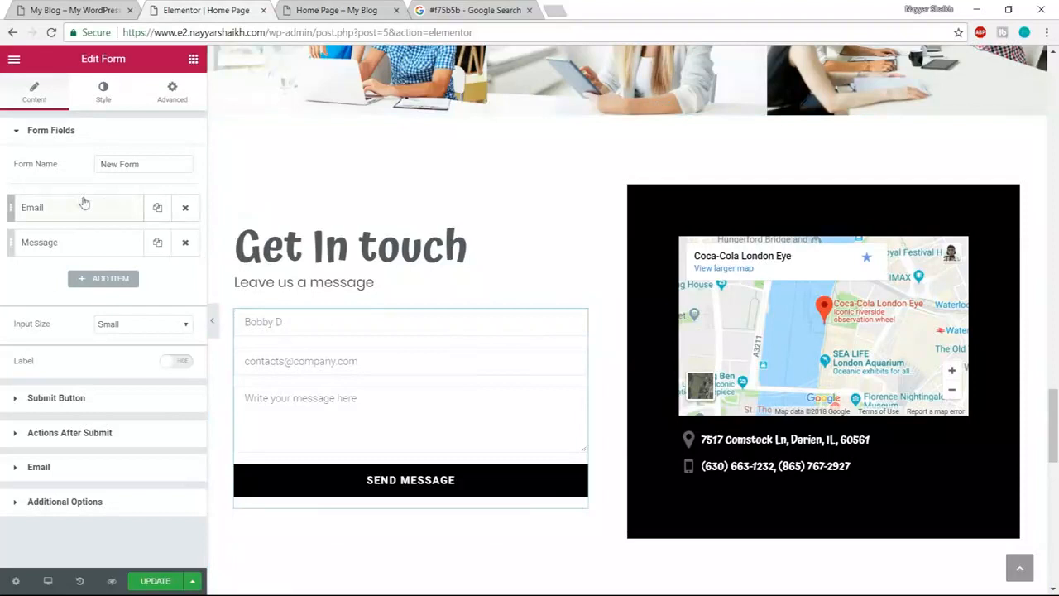
left_click(101, 101)
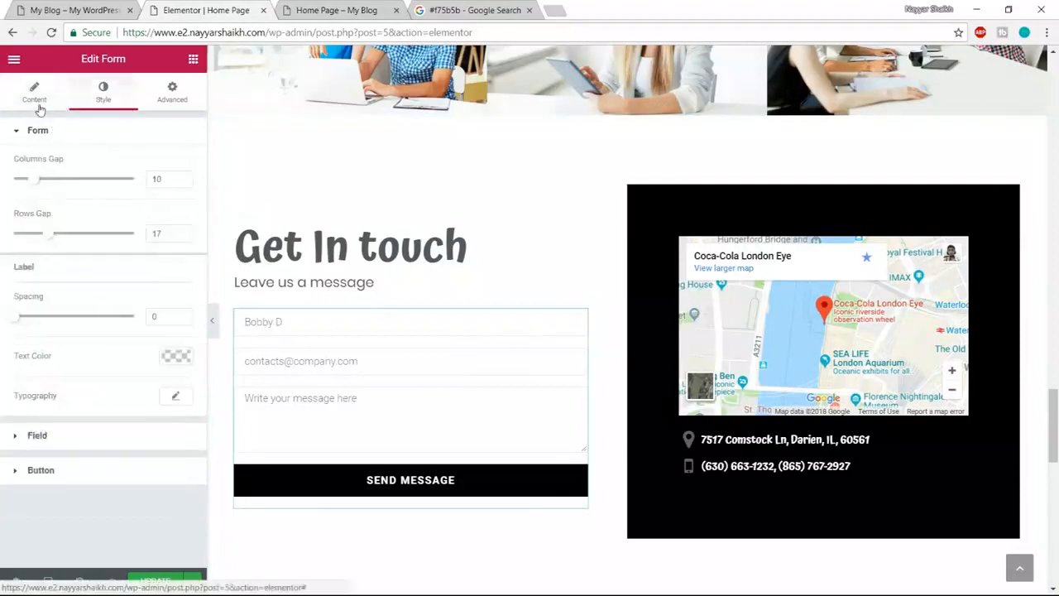
left_click(35, 92)
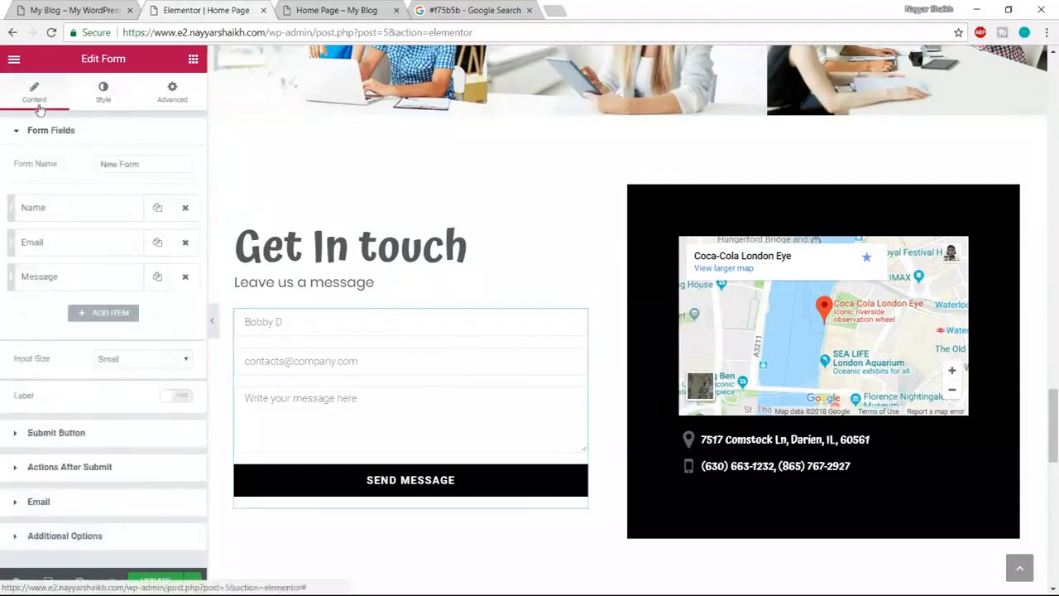
left_click(78, 213)
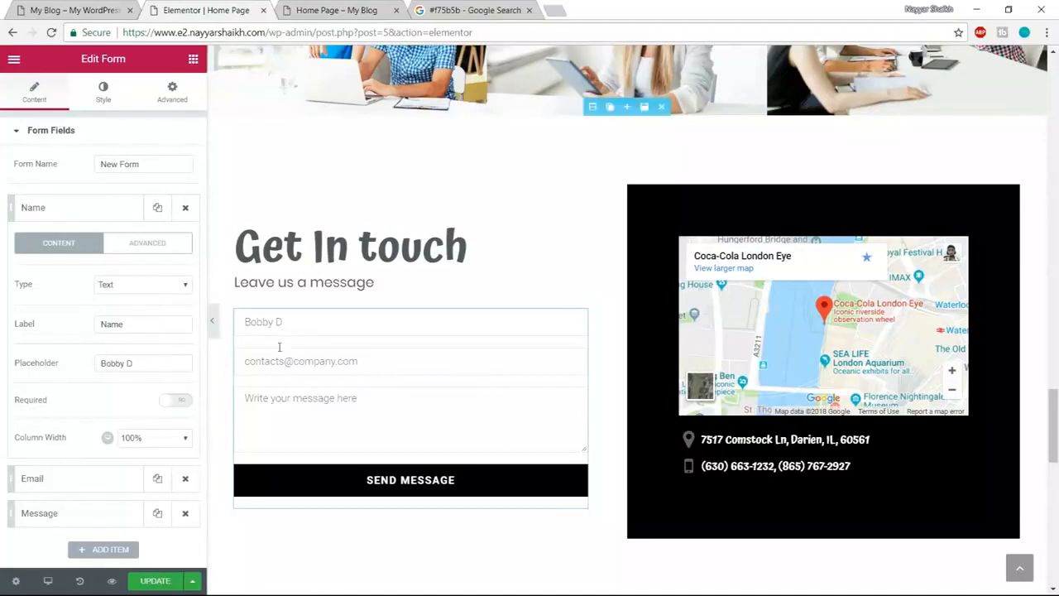
- Replace the Name field placeholder 'Bobby D' with 'Enter Your Name Here'
left_click(87, 8)
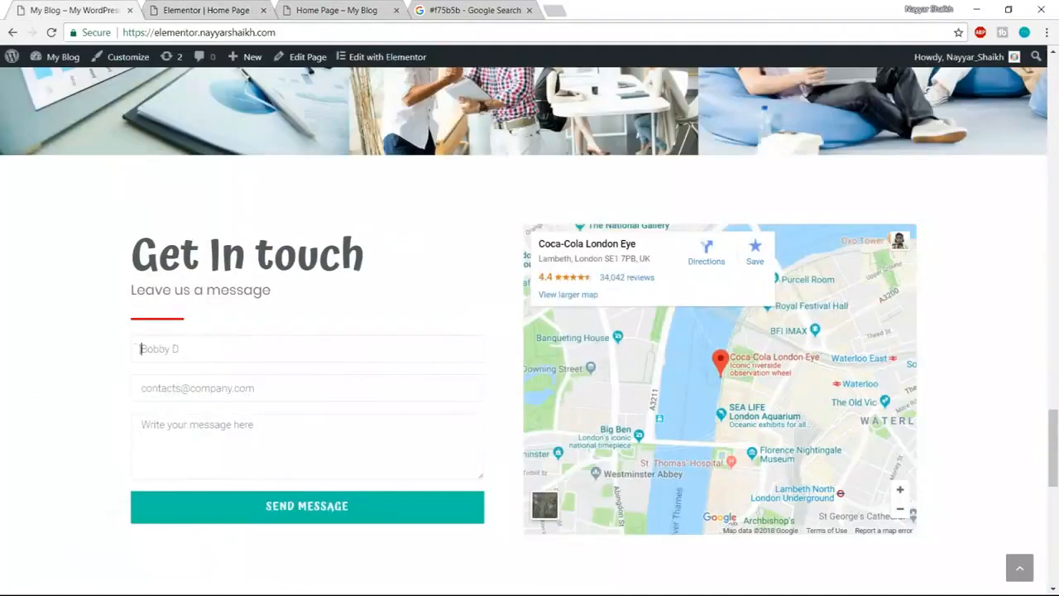
left_click(207, 9)
left_click_drag(146, 363, 68, 368)
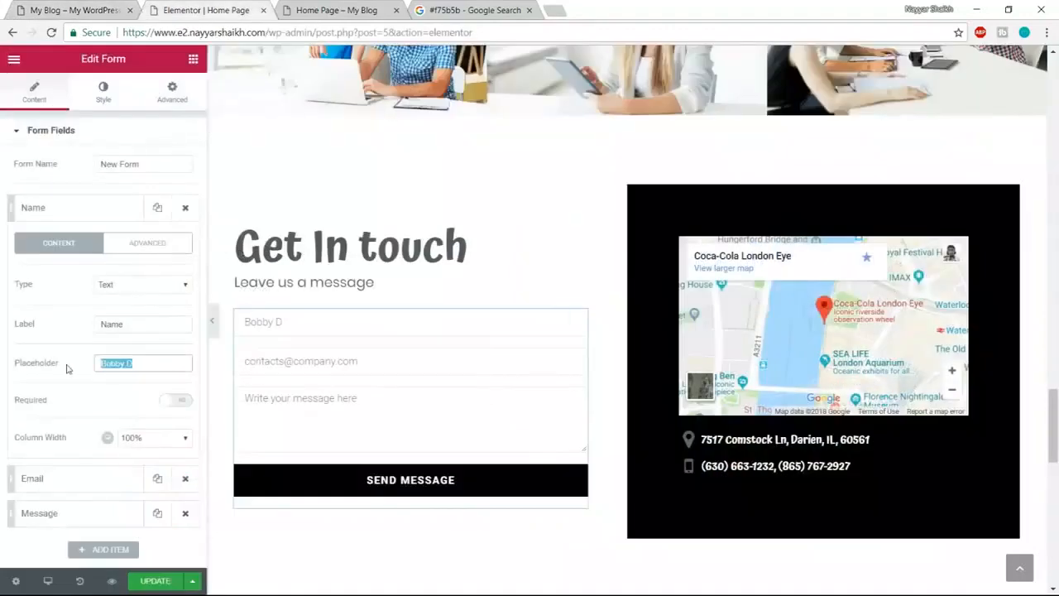
type("En")
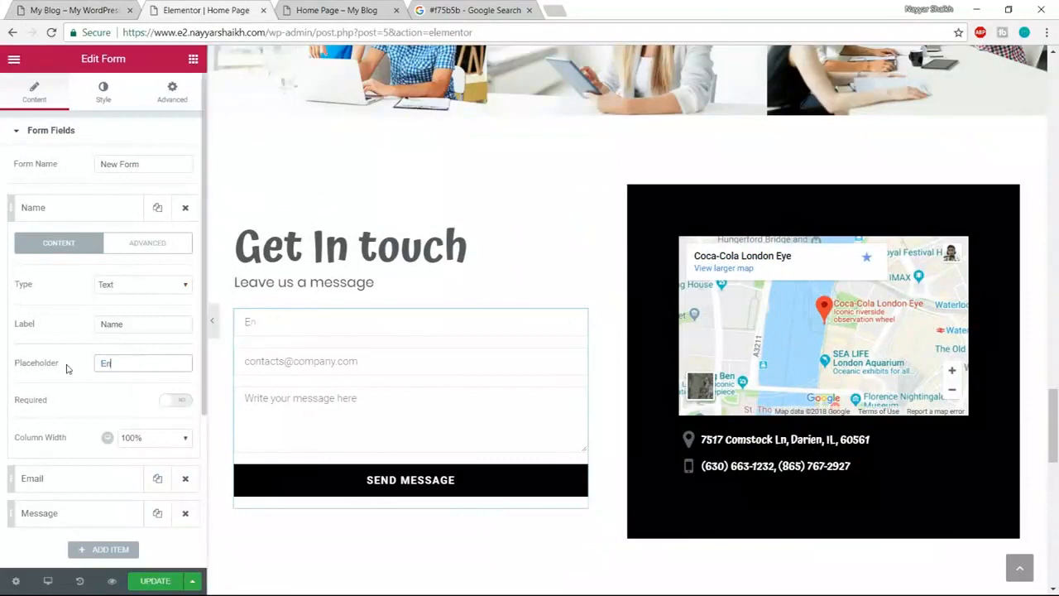
type("ter Your Name Here")
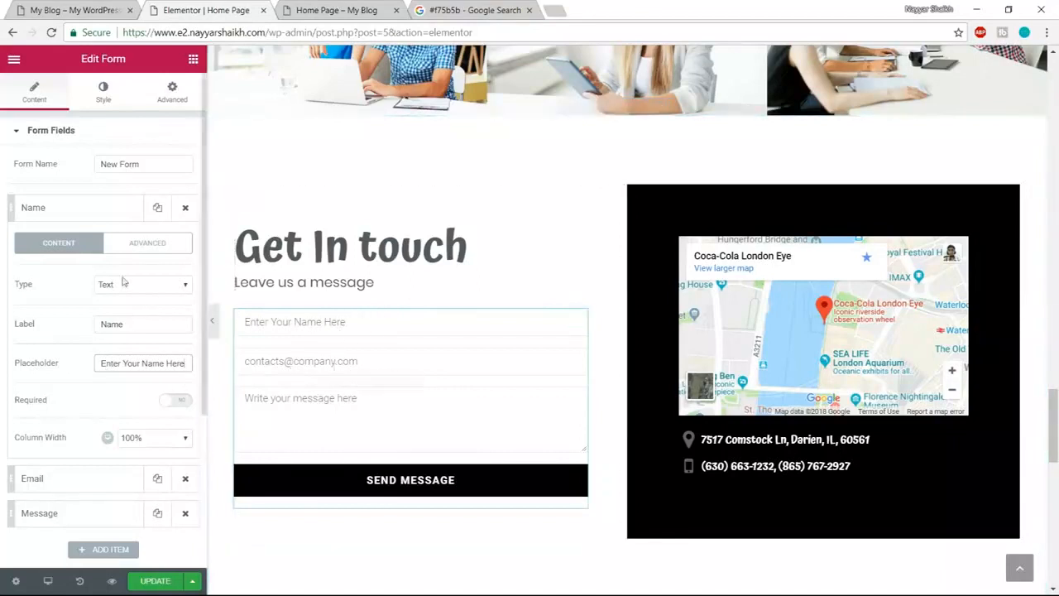
- Try the Name field as required and at 40% width, then restore optional and 100%
scroll(141, 438, "down", 1)
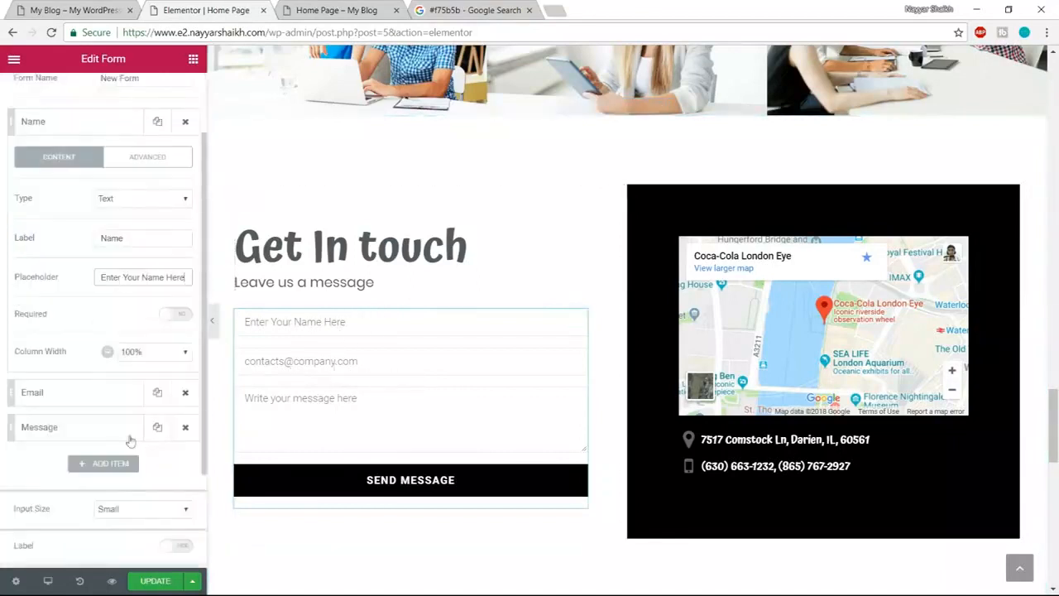
left_click(182, 318)
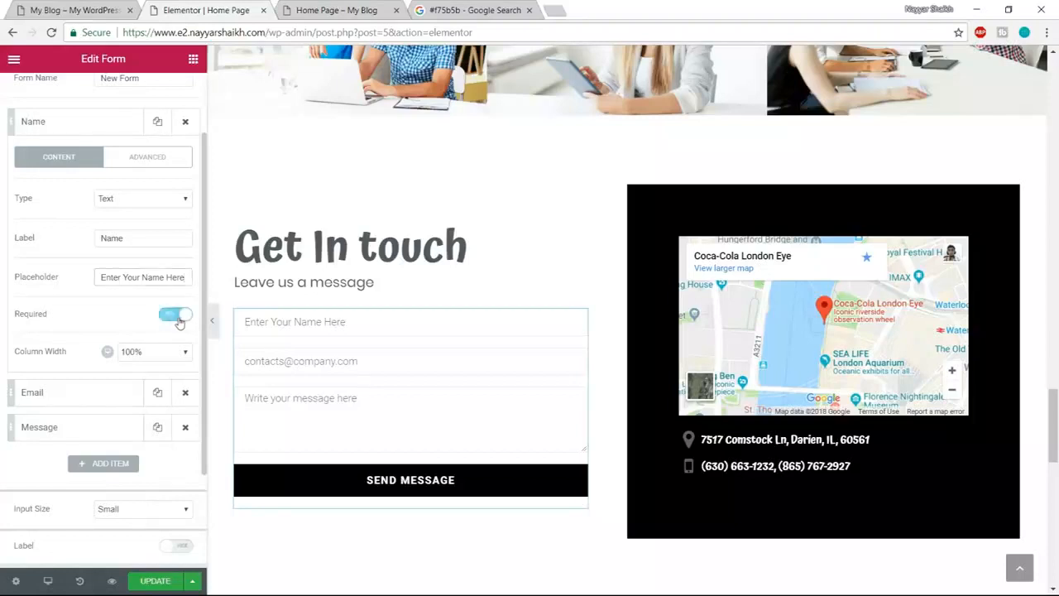
left_click(178, 321)
left_click(153, 354)
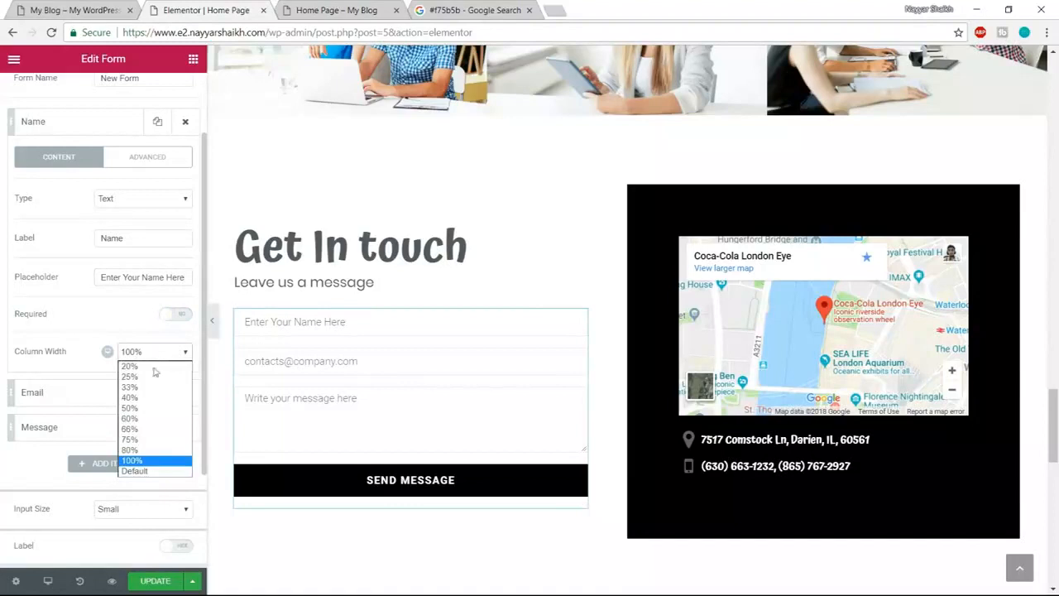
left_click(146, 398)
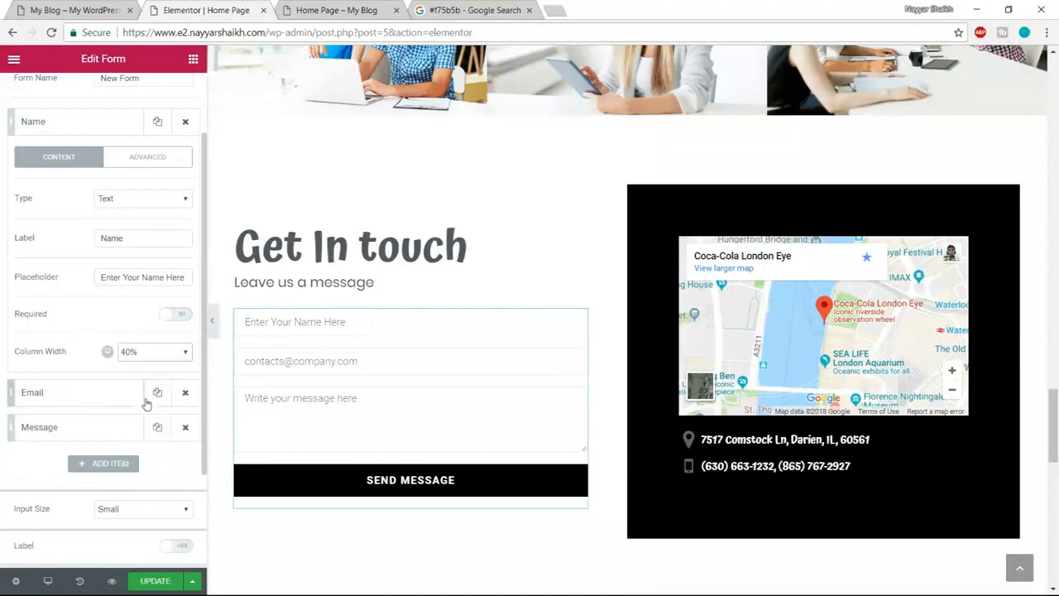
left_click(145, 354)
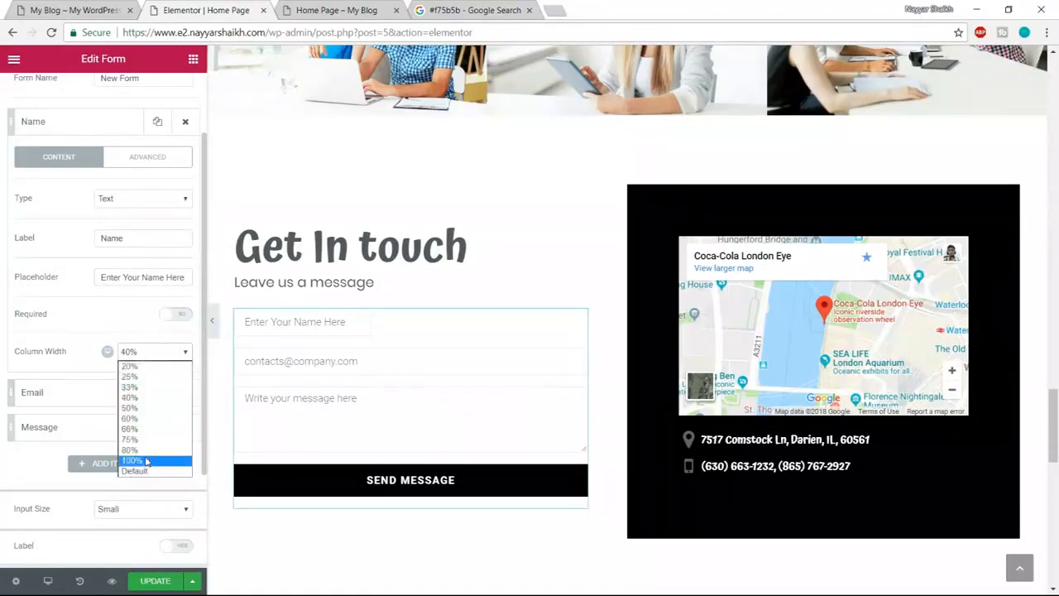
left_click(145, 461)
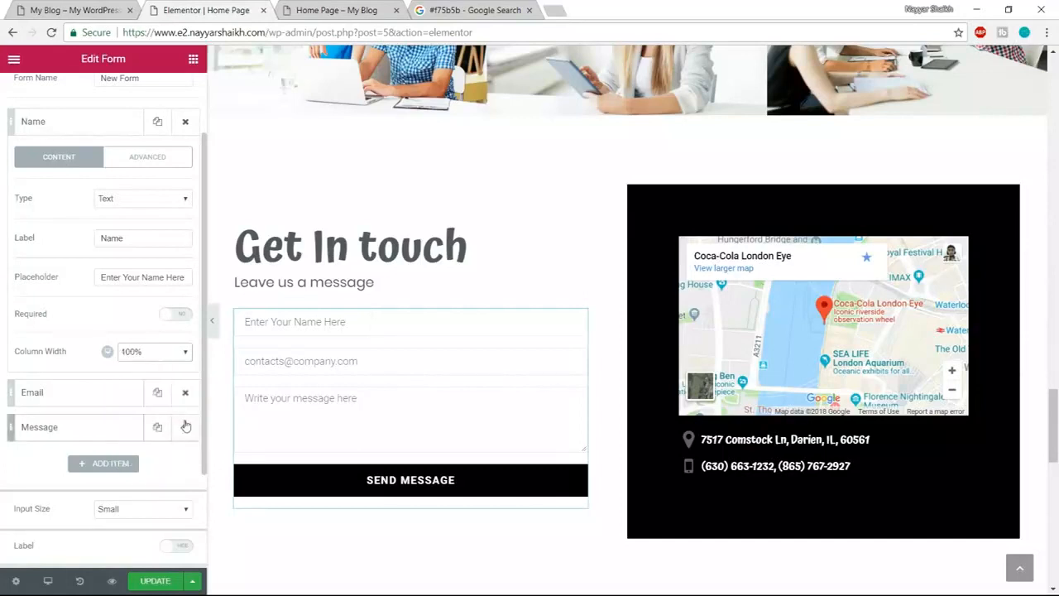
- Give the Email field the placeholder 'Enter Your Email Here', keeping its type as Email
scroll(185, 426, "up", 2)
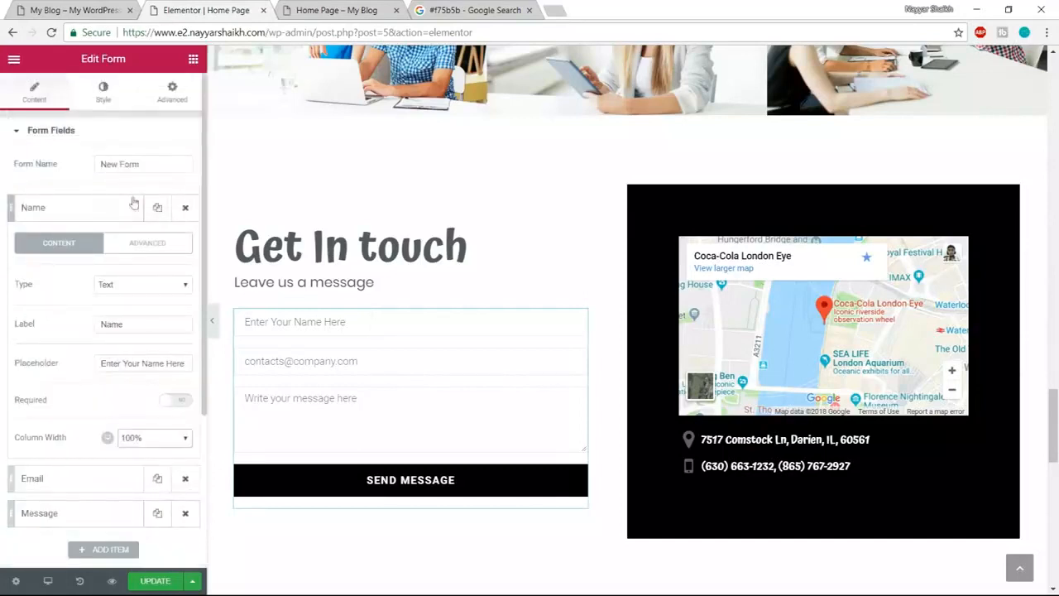
left_click(91, 141)
left_click(91, 139)
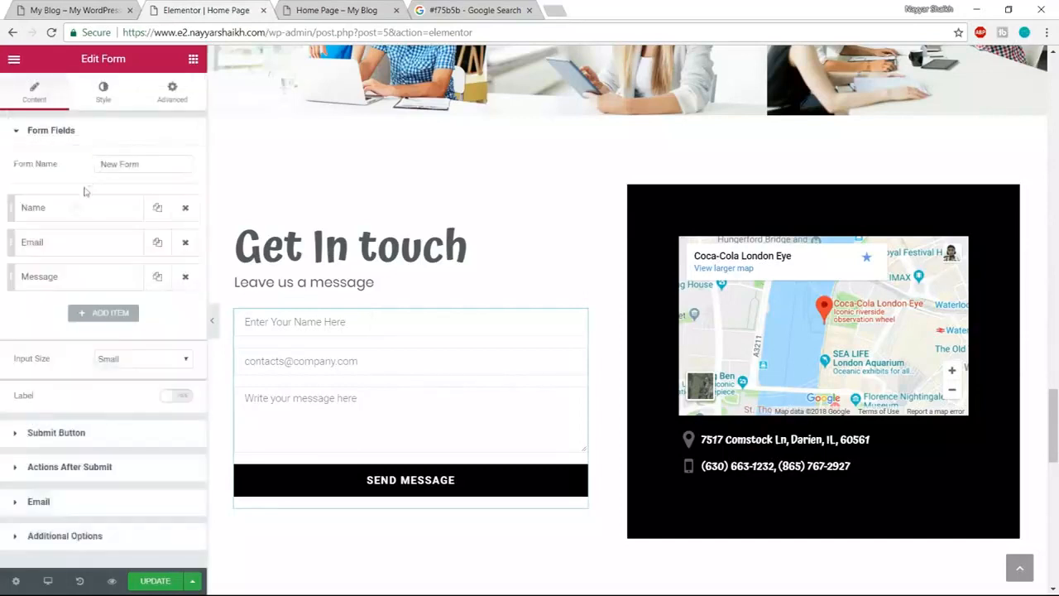
left_click(79, 245)
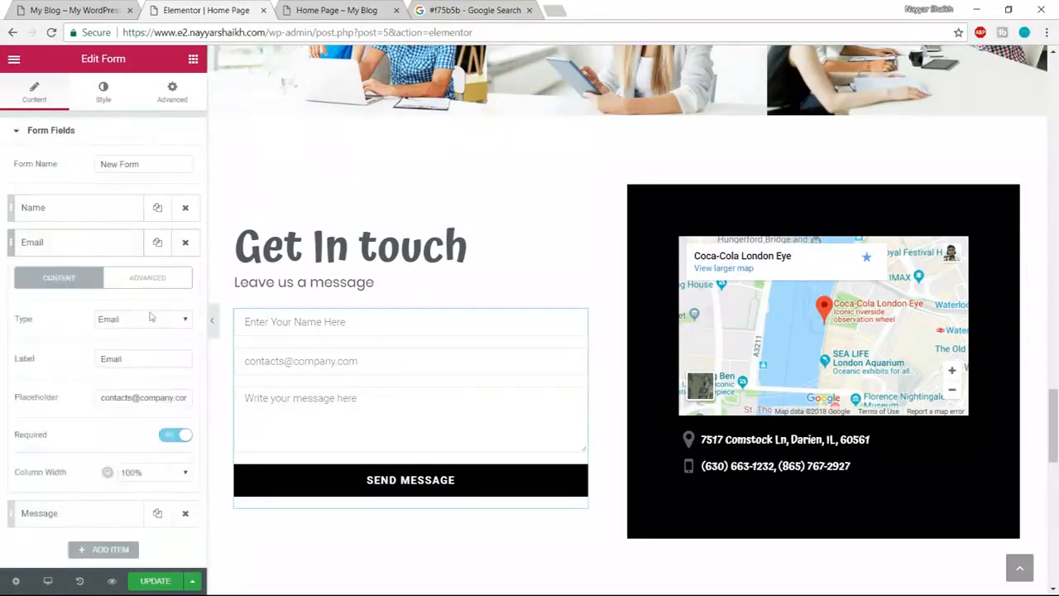
triple_click(132, 397)
type("E")
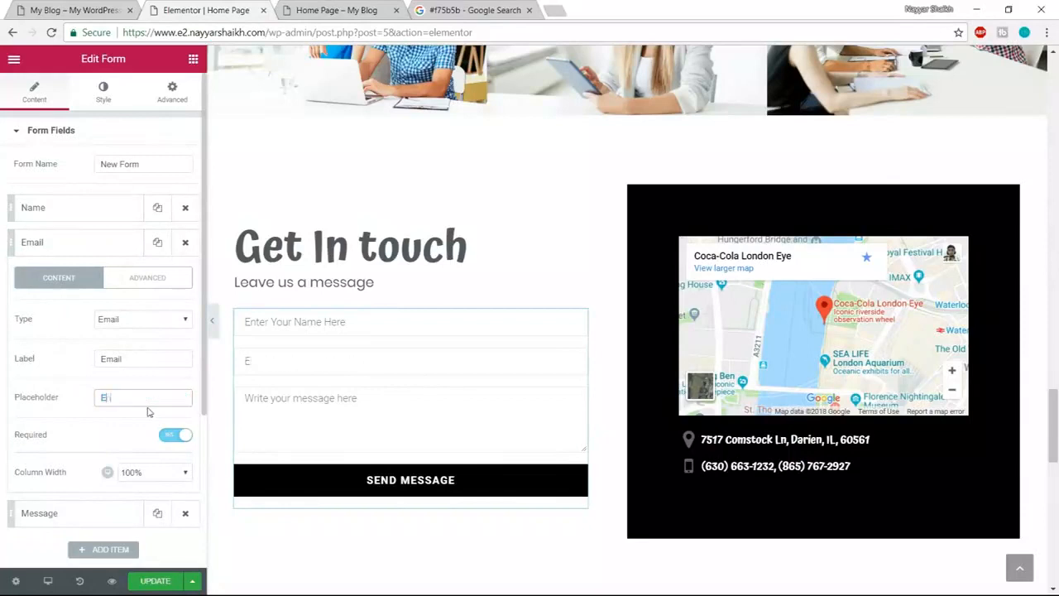
type("nter Your Email Here")
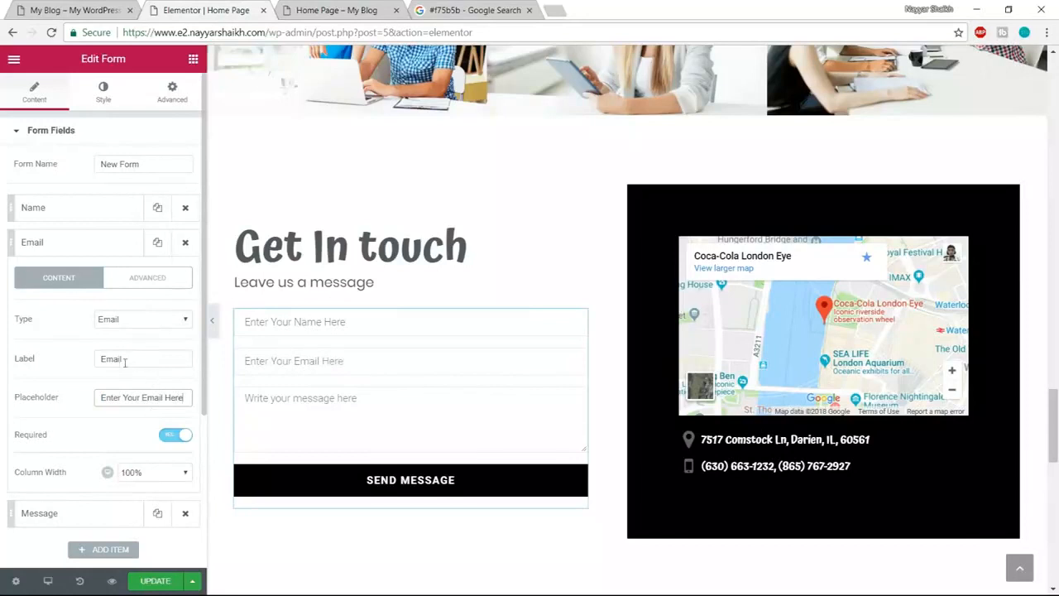
left_click(126, 324)
left_click(123, 323)
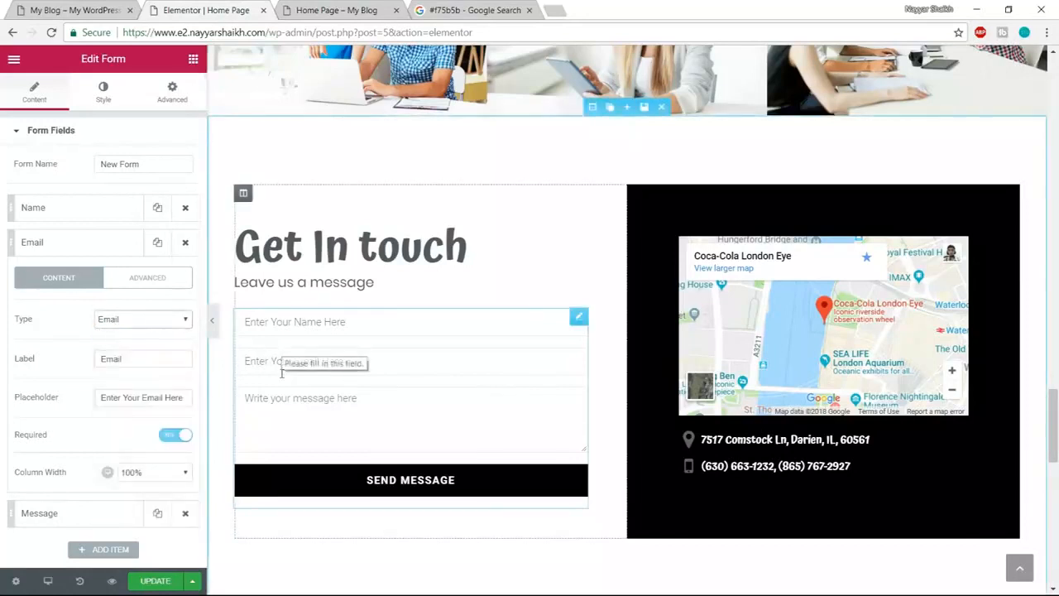
left_click(51, 8)
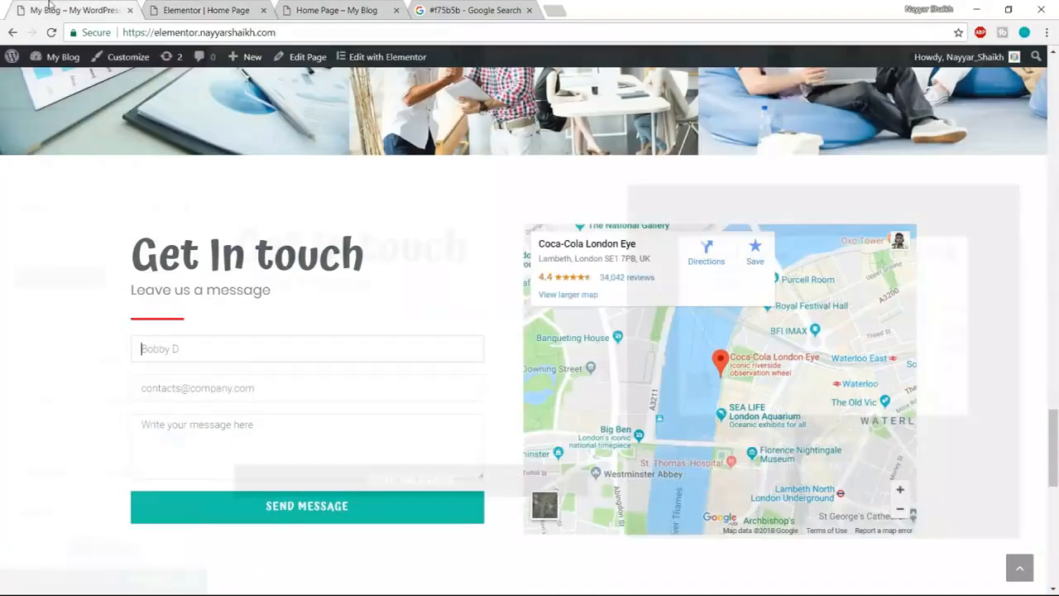
left_click(292, 393)
type("415")
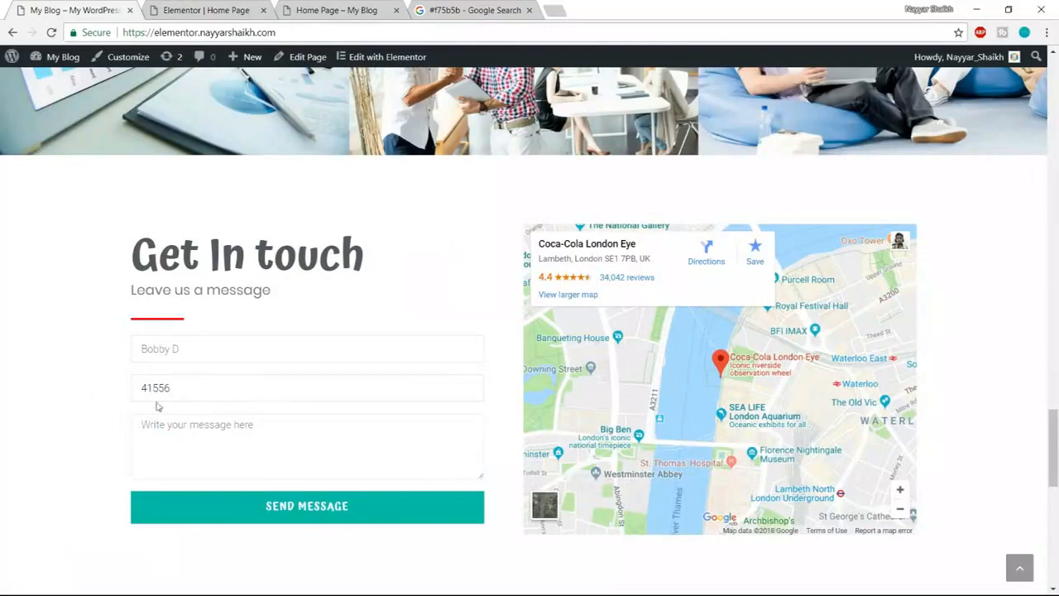
type("56")
double_click(192, 388)
left_click(237, 503)
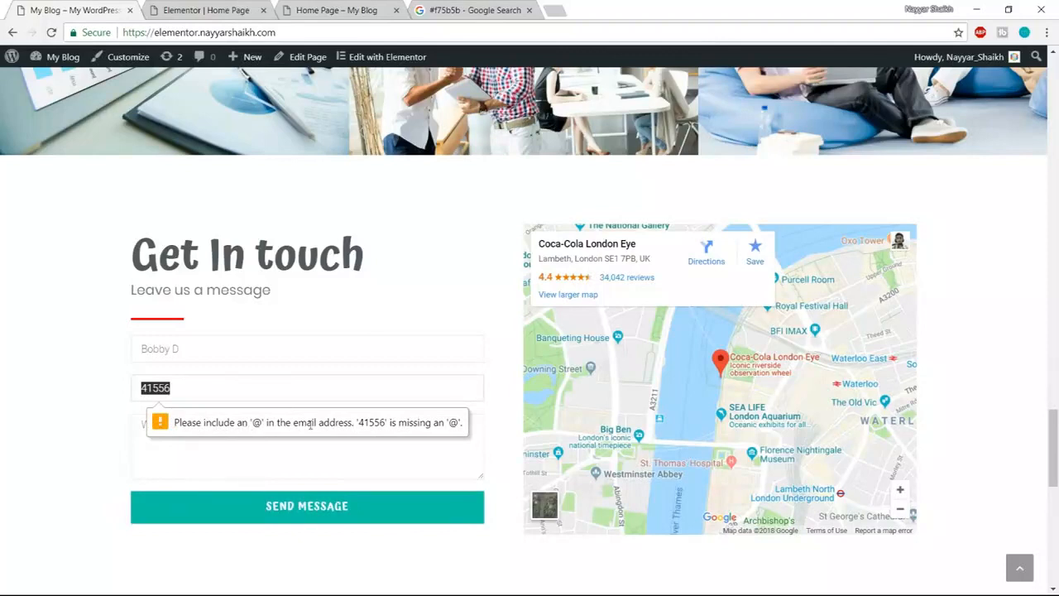
key("BackSpace")
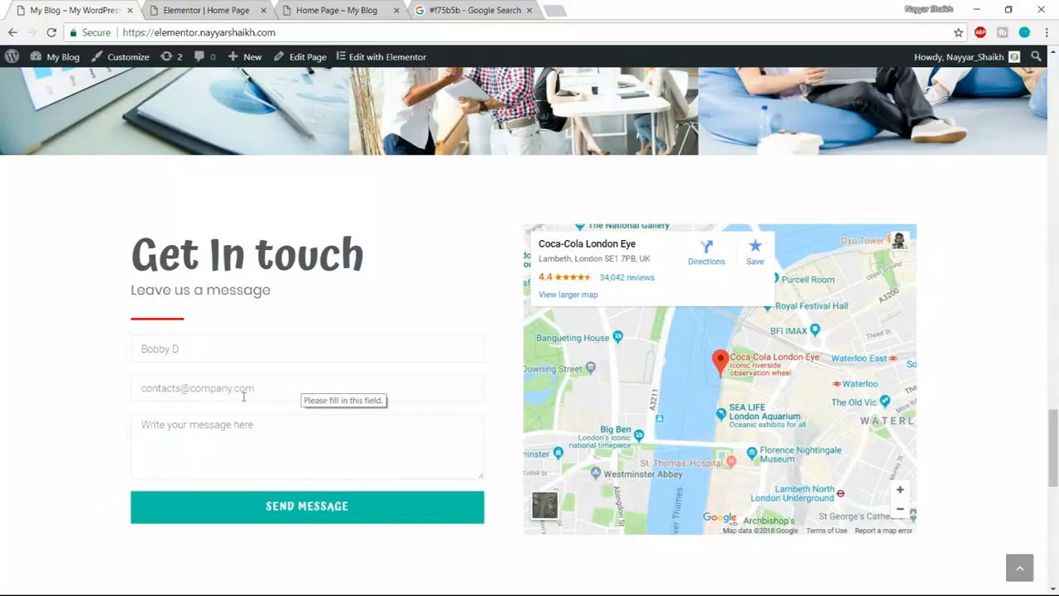
left_click(234, 14)
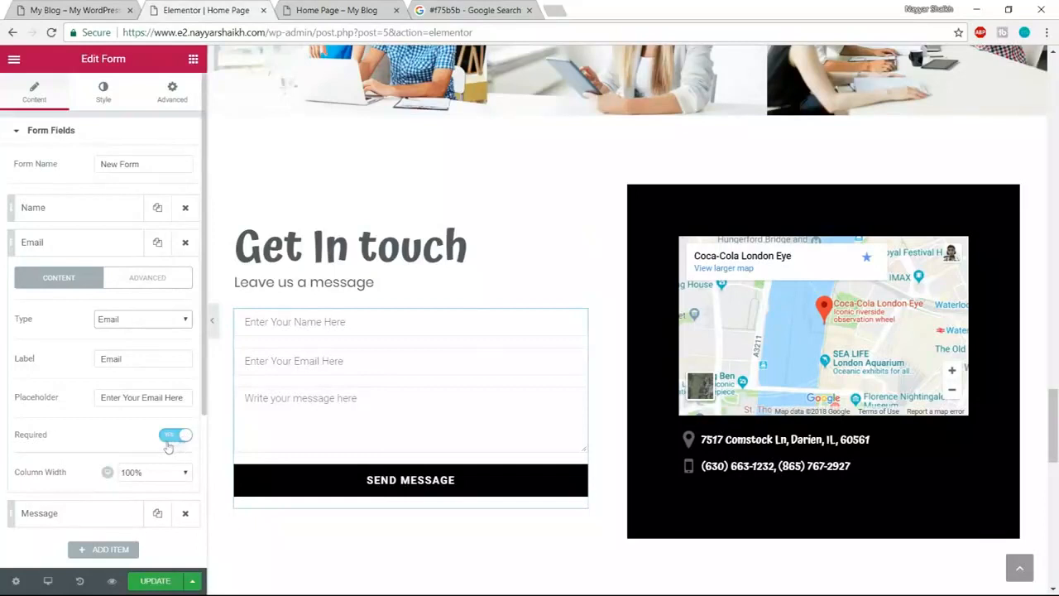
- Compare the Send Message submit button with the live site, then show the after-submit actions
left_click(89, 243)
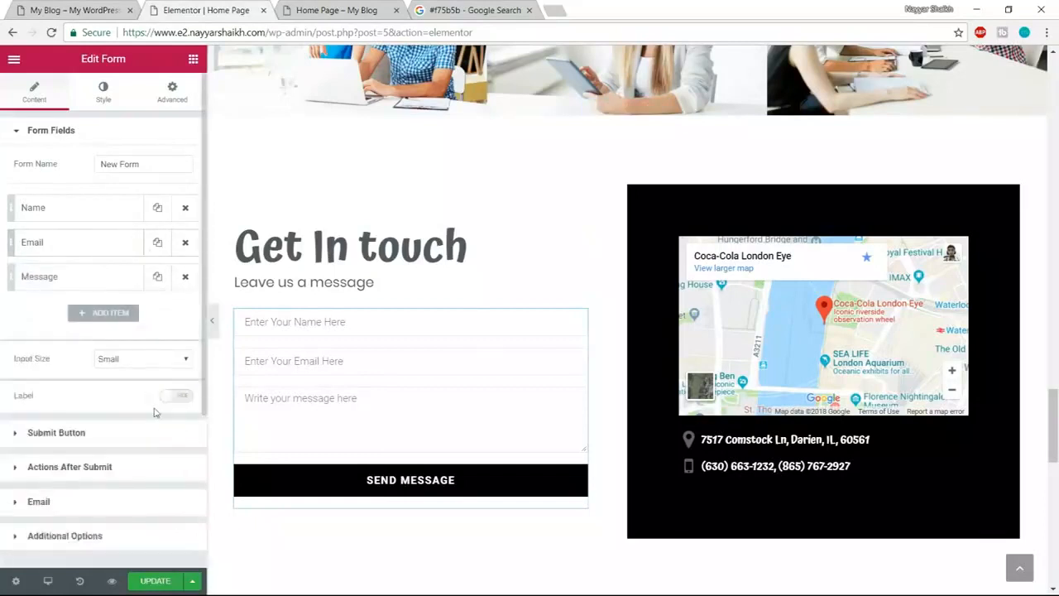
left_click(105, 436)
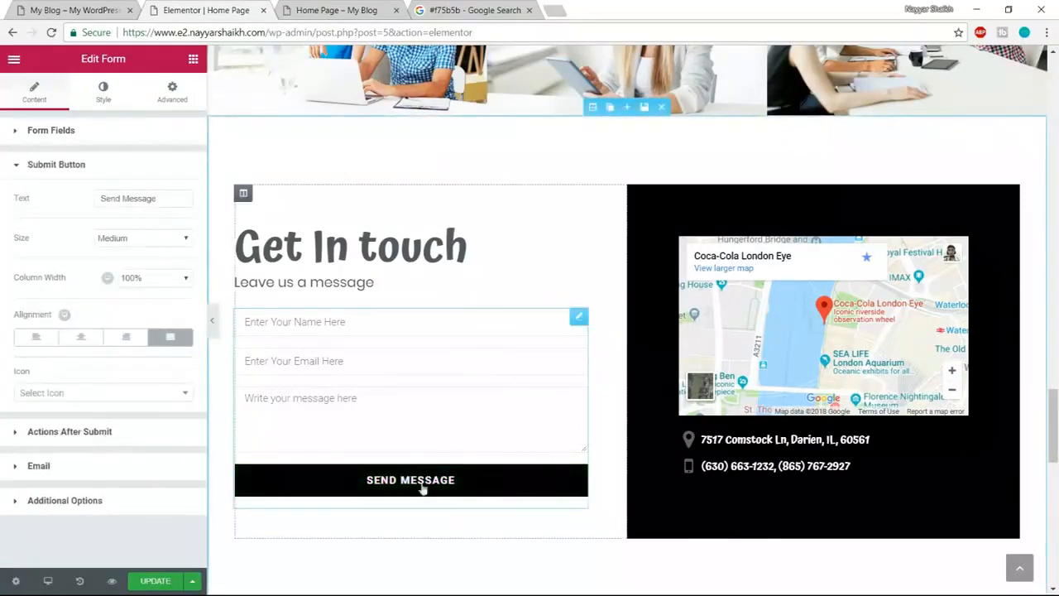
left_click(74, 10)
scroll(639, 370, "down", 2)
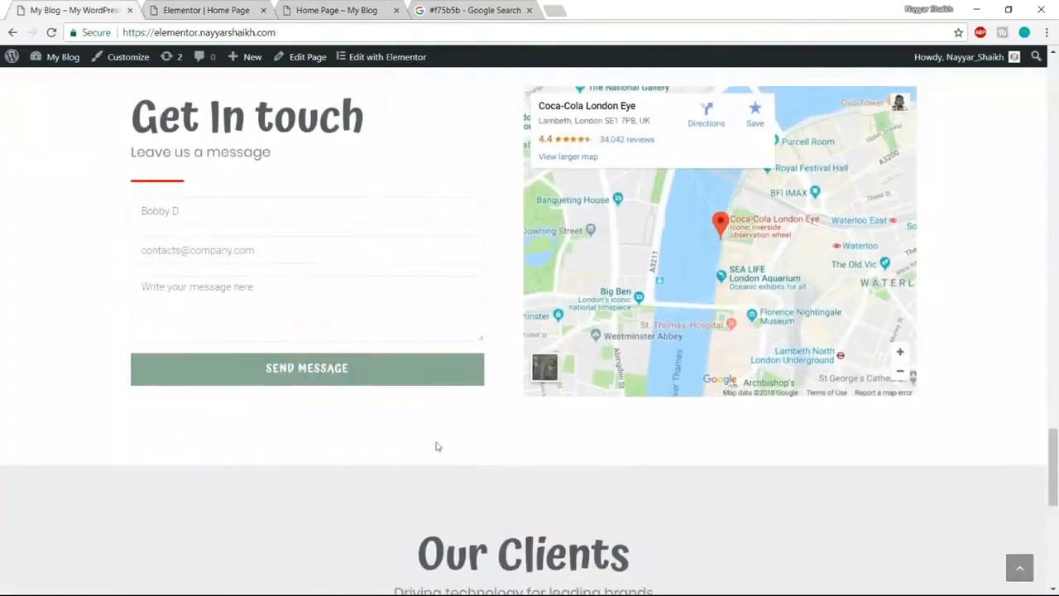
left_click(187, 7)
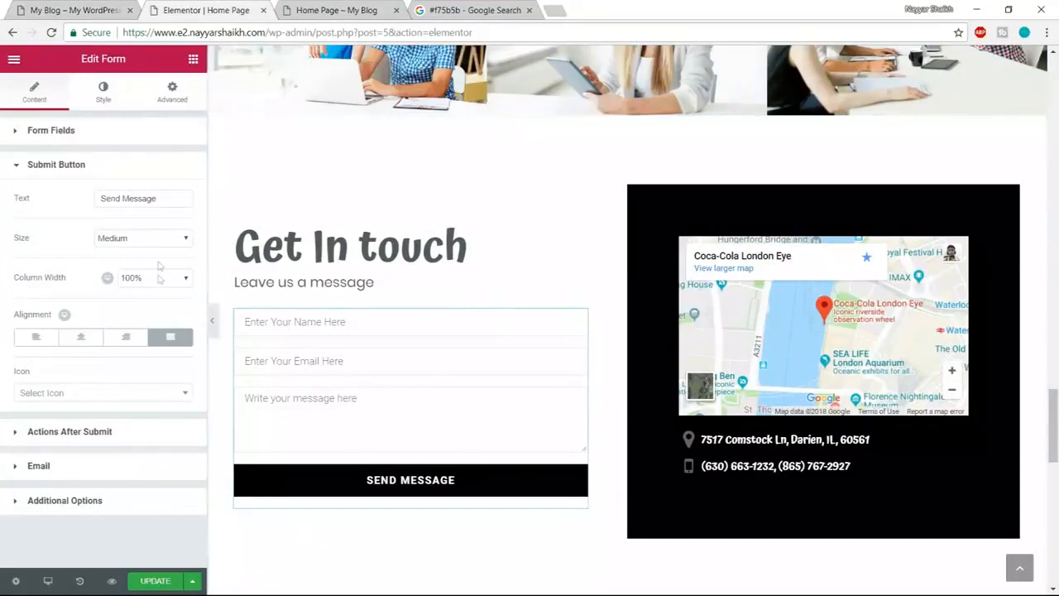
left_click_drag(166, 201, 80, 208)
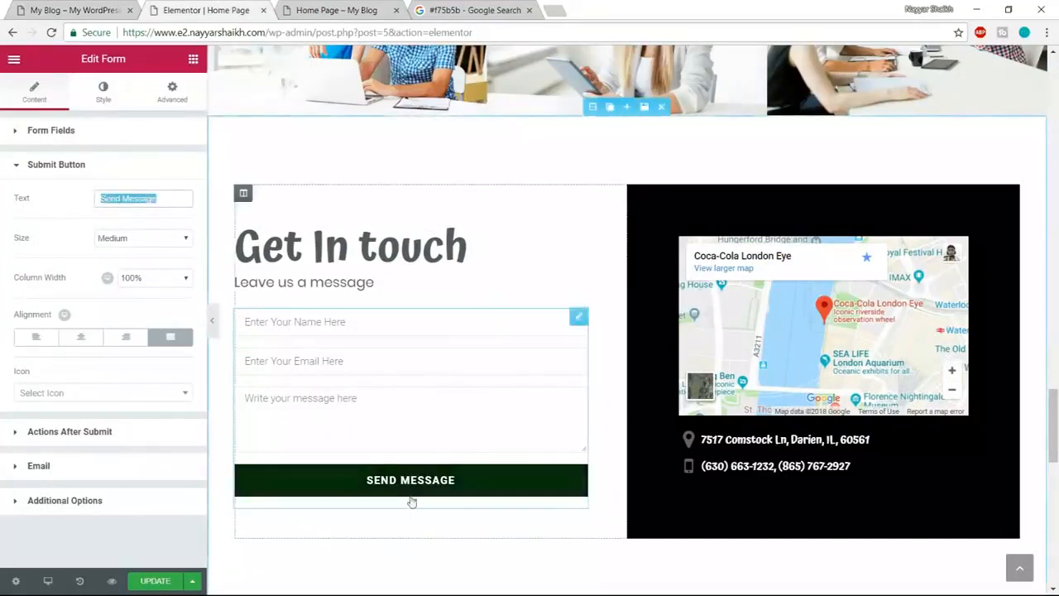
left_click(91, 432)
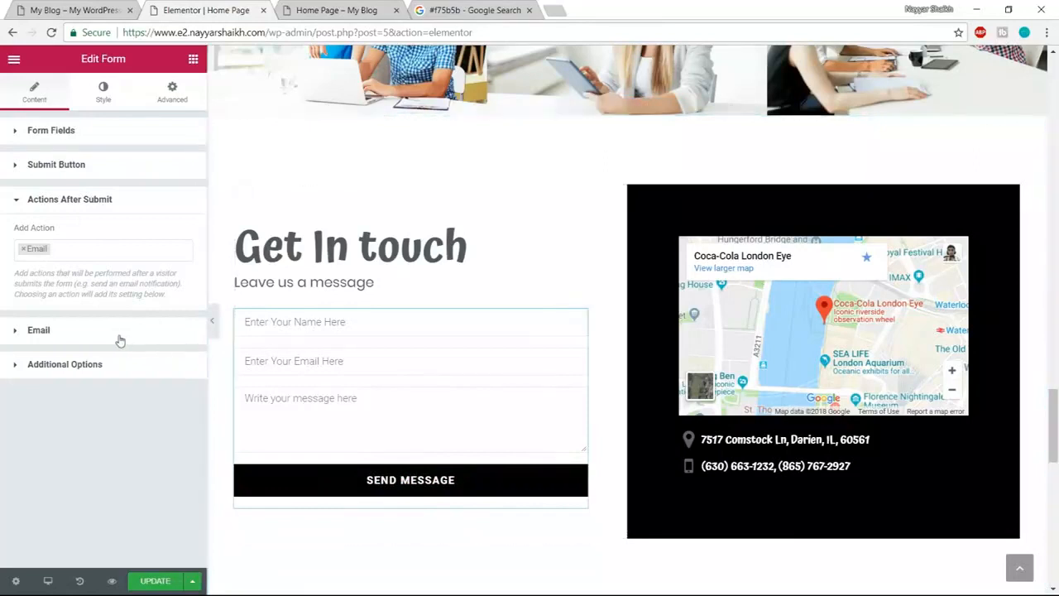
- Change the Email action's To address to your own e-mail and update the page
left_click(39, 330)
triple_click(118, 282)
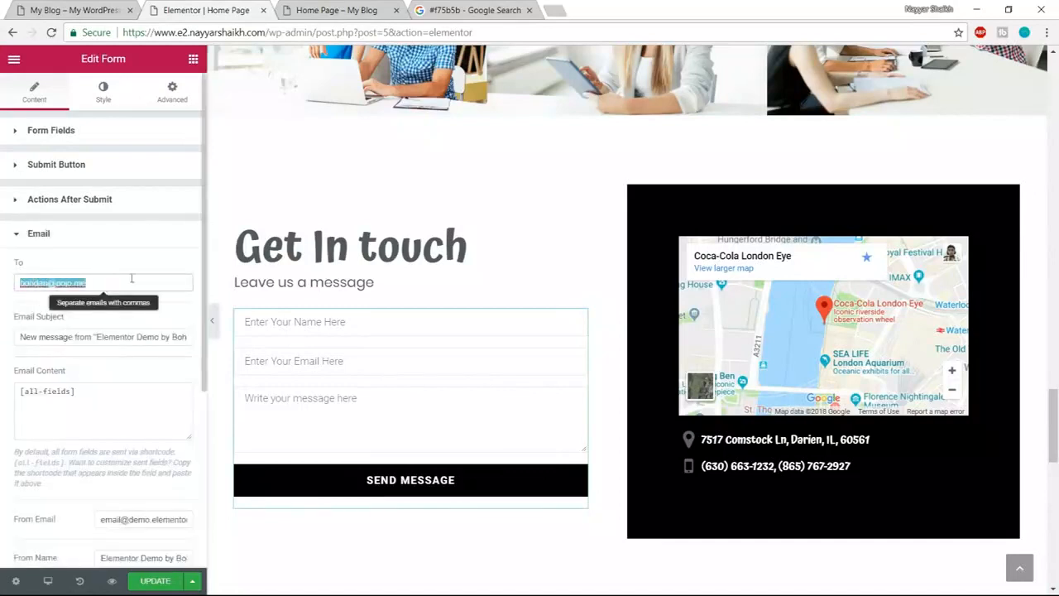
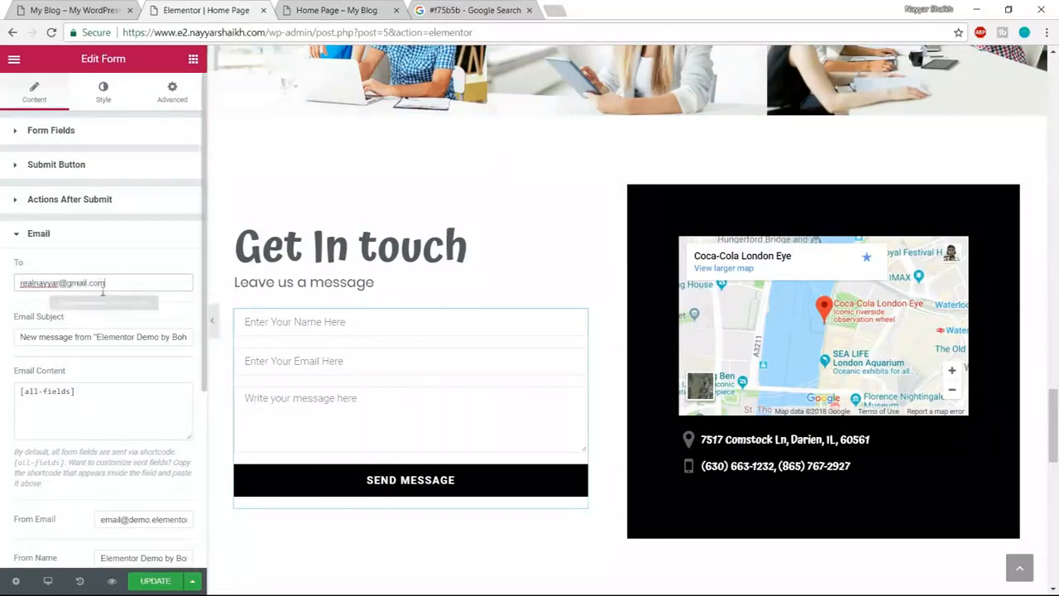
left_click_drag(108, 283, 5, 281)
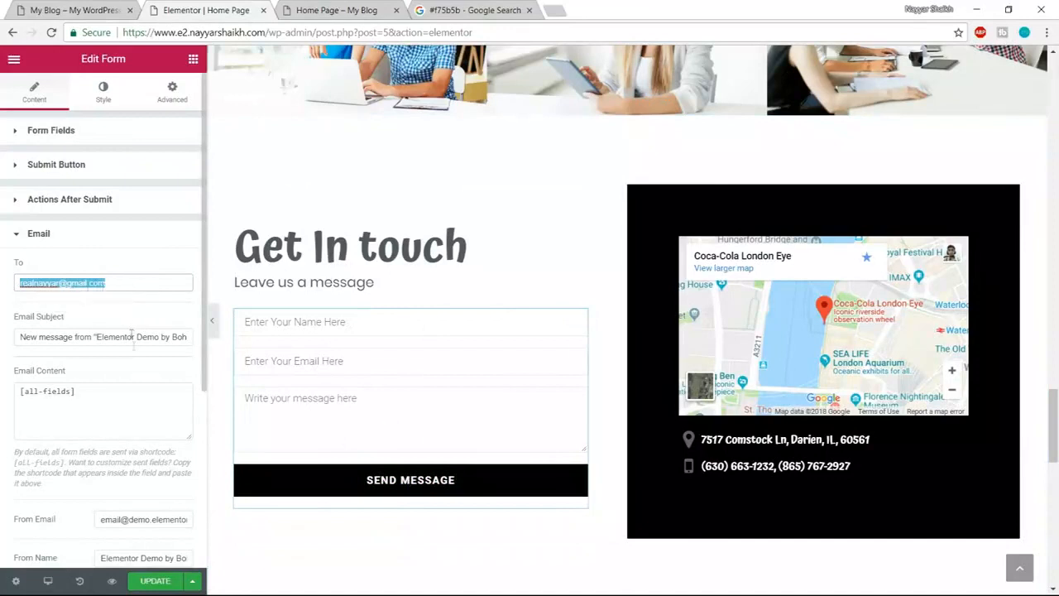
scroll(139, 389, "down", 1)
scroll(139, 389, "down", 2)
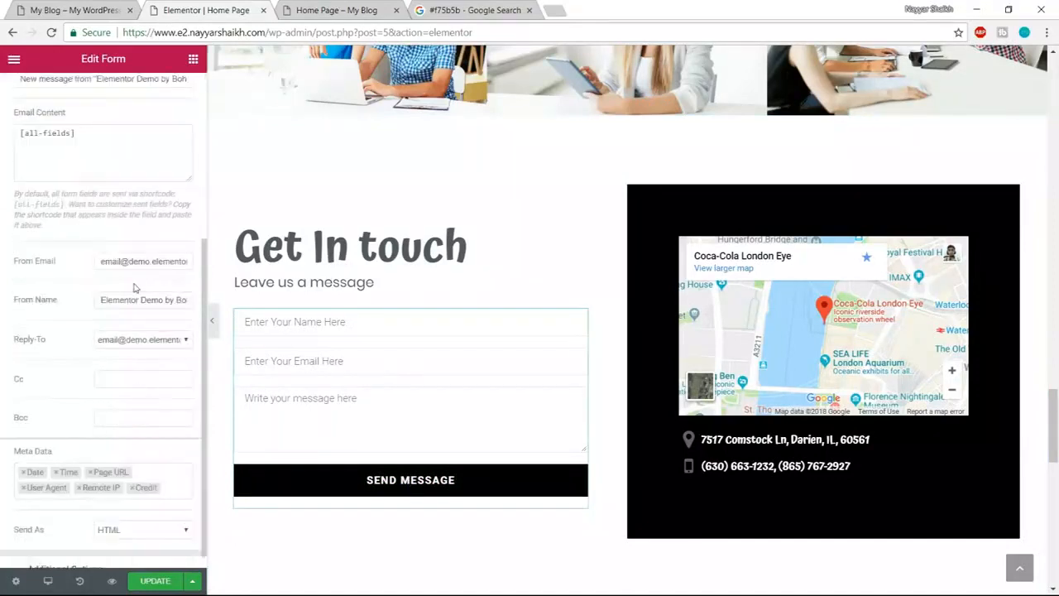
scroll(135, 287, "up", 1)
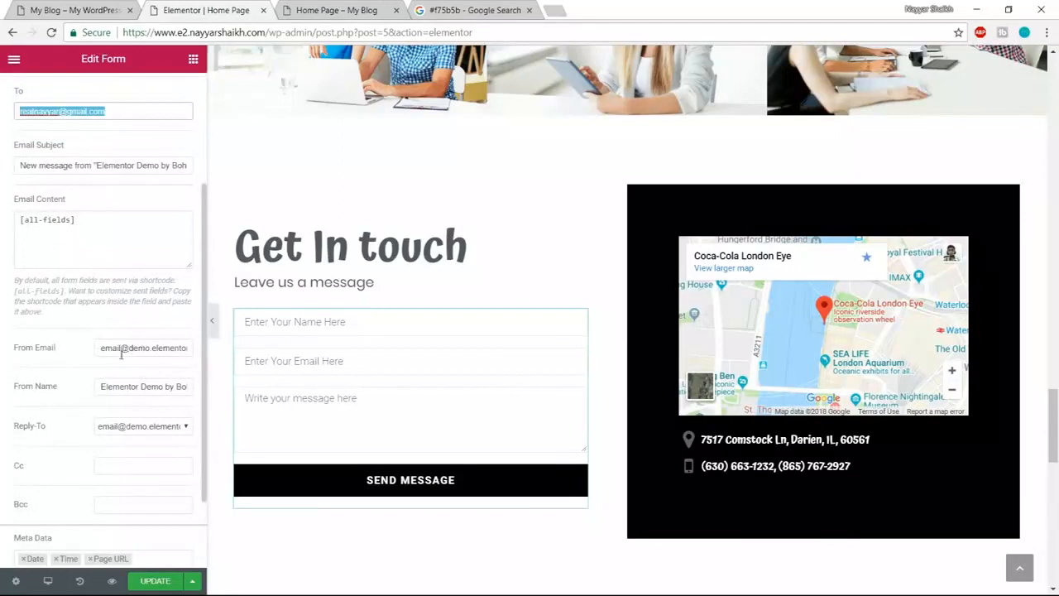
scroll(145, 452, "down", 1)
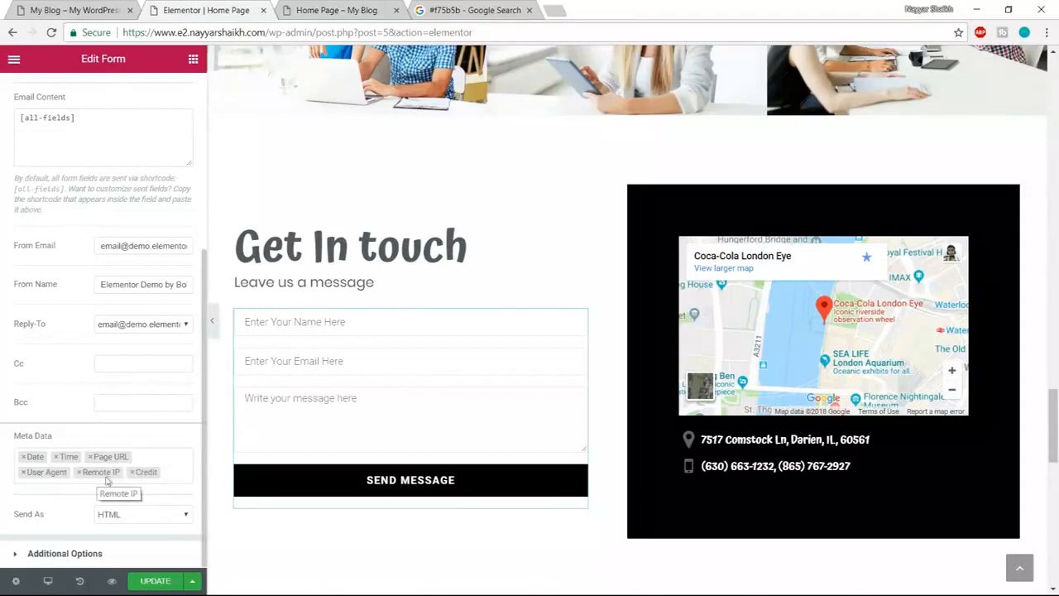
left_click(157, 582)
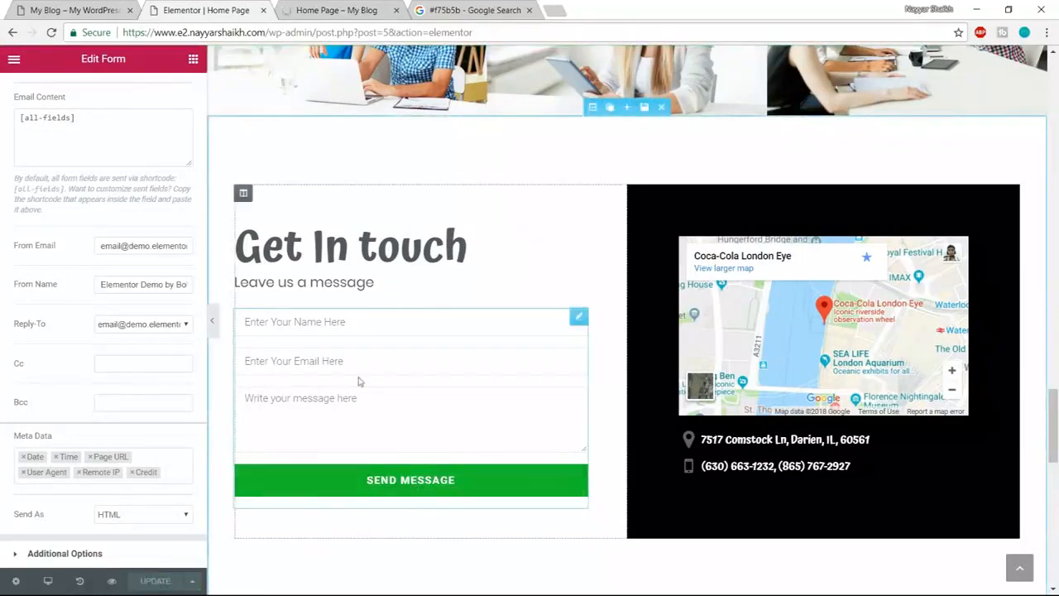
scroll(157, 289, "up", 4)
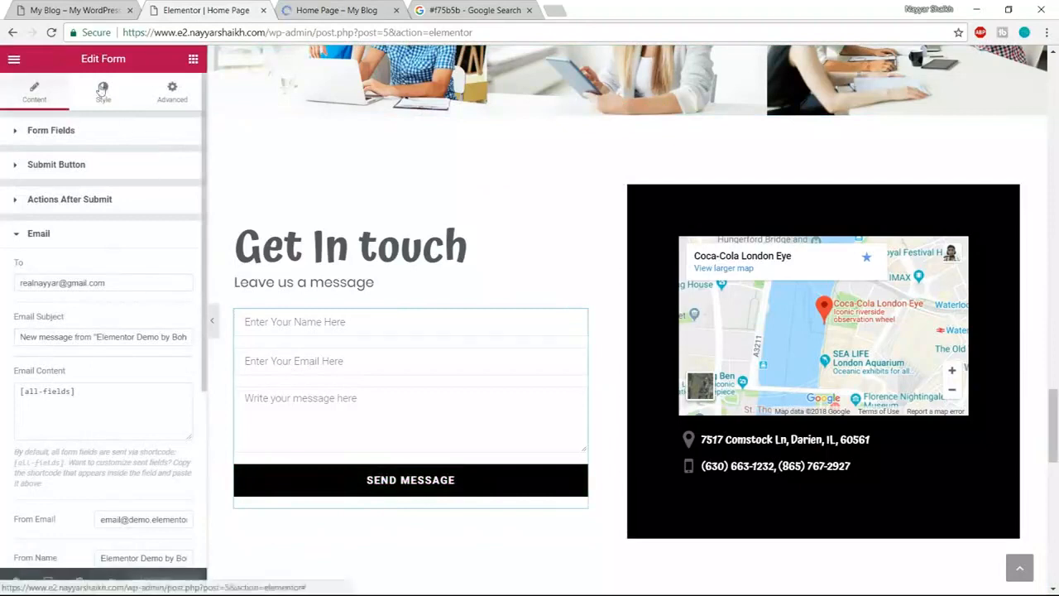
- Set the Send Message button's normal background colour to #10c5a7
left_click(102, 89)
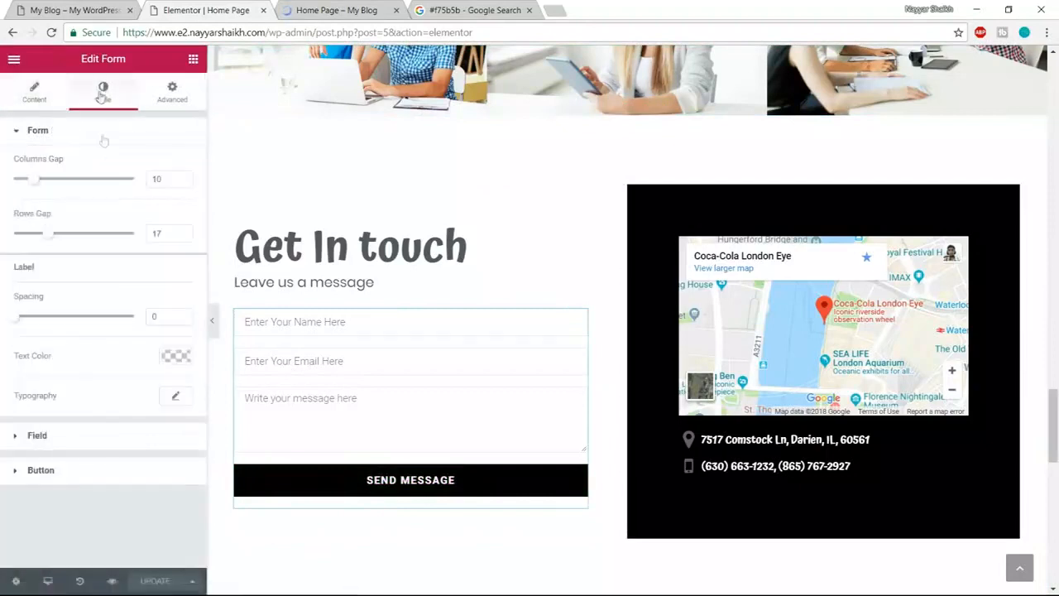
left_click(94, 472)
left_click(175, 276)
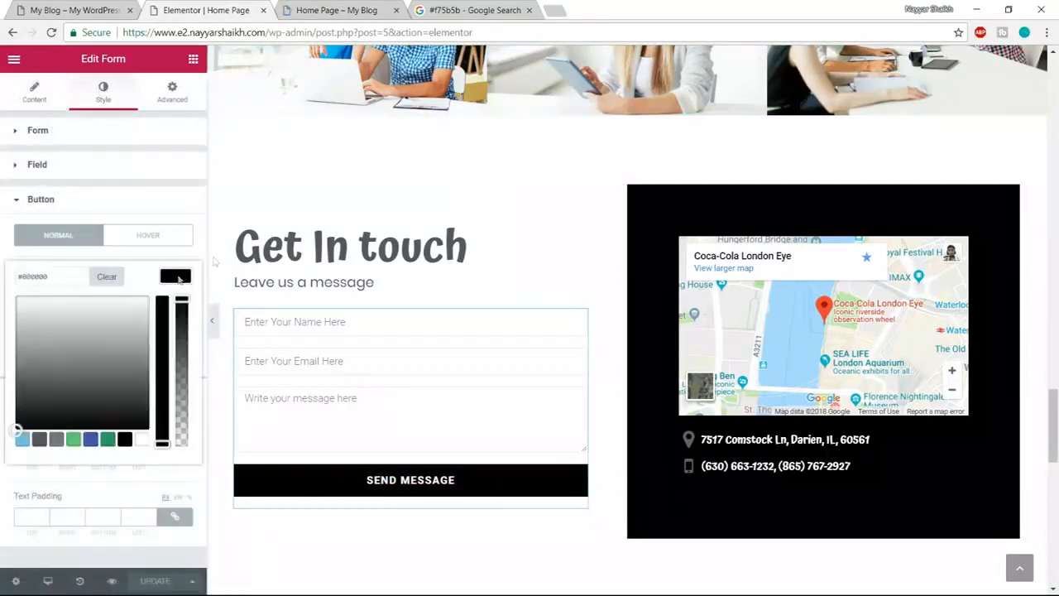
left_click(474, 10)
left_click(247, 76)
left_click_drag(248, 76, 160, 81)
key("ctrl+c")
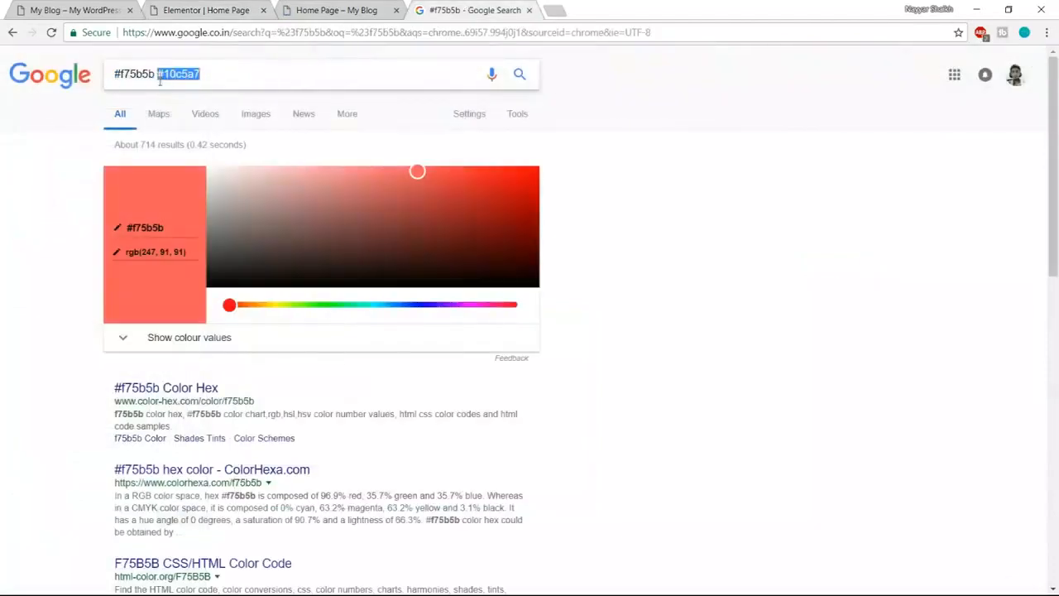
left_click(204, 7)
left_click_drag(65, 275, 1, 282)
key("ctrl+v")
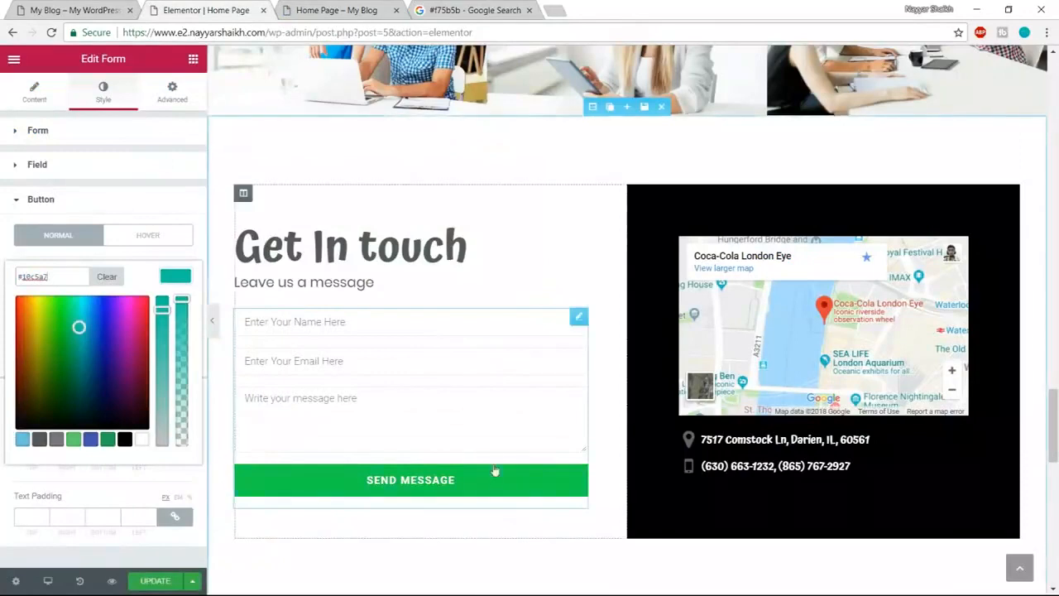
- Set the button's hover background colour to #f75b5b
left_click(147, 235)
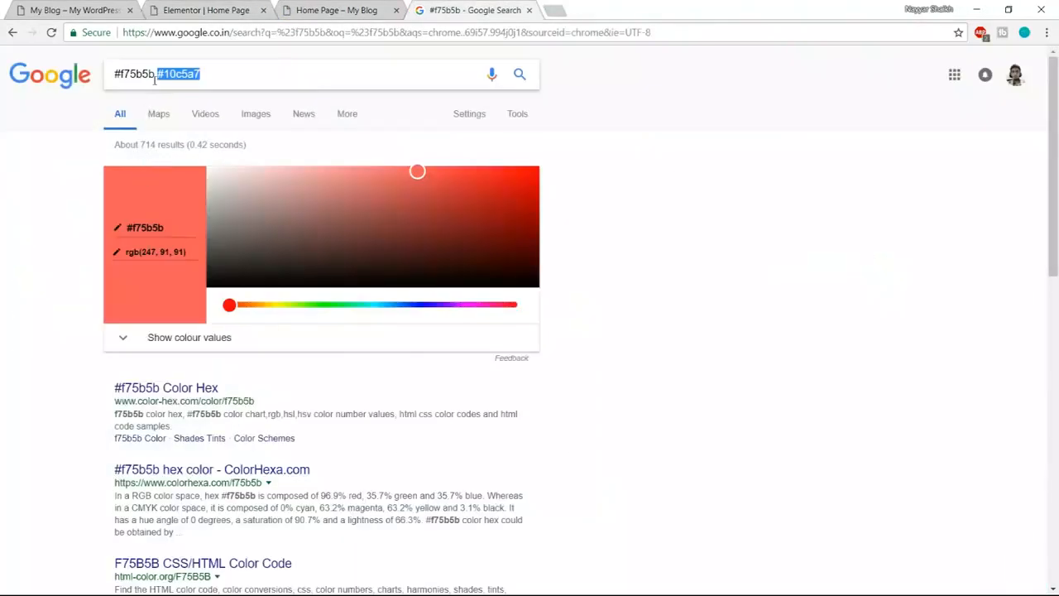
left_click_drag(154, 74, 114, 75)
key("ctrl+c")
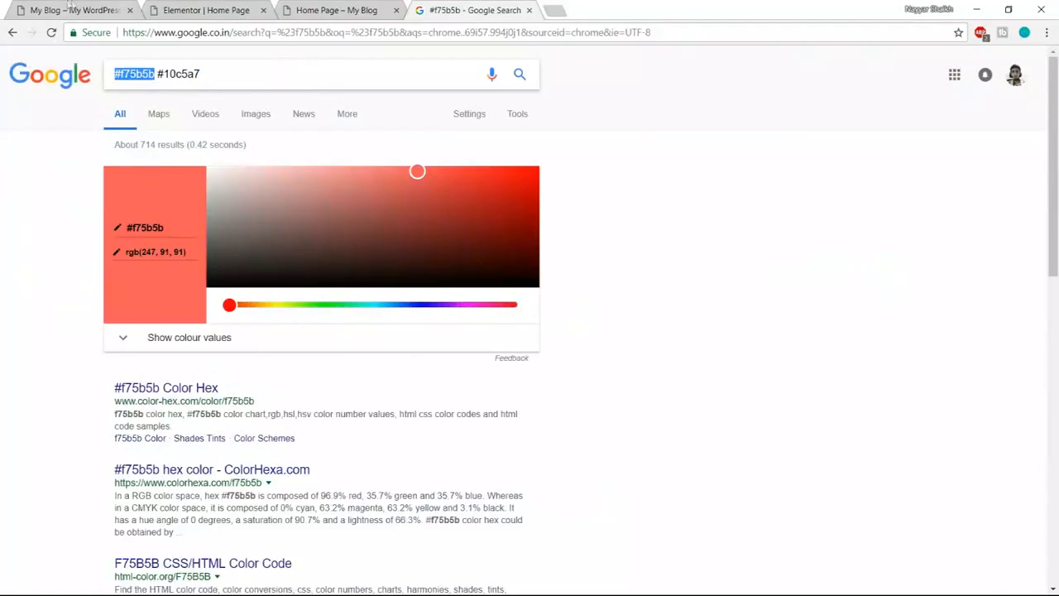
left_click(194, 10)
left_click(175, 277)
double_click(42, 276)
key("ctrl+v")
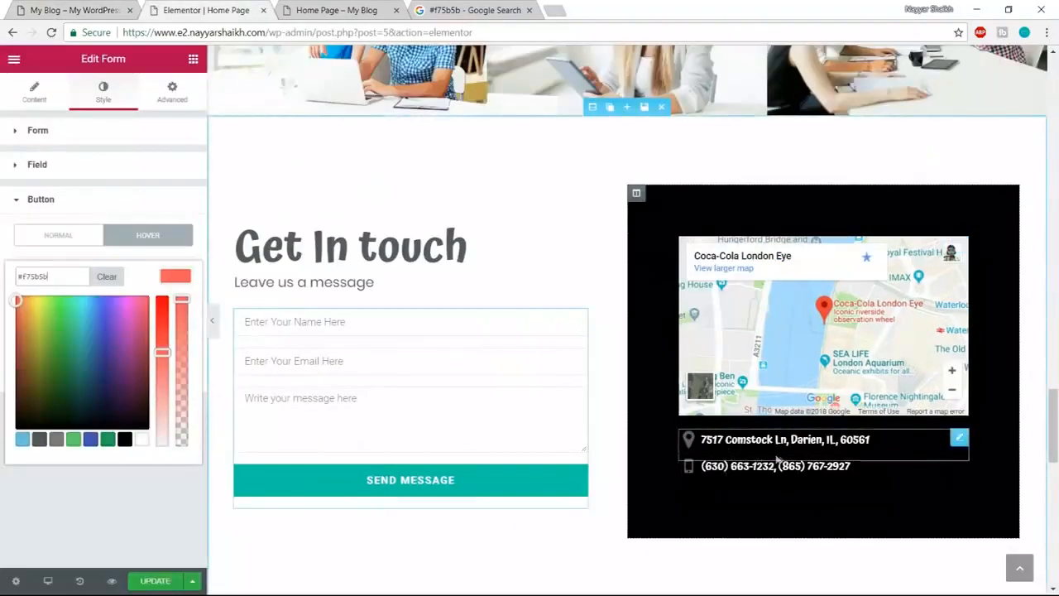
- Delete the address and phone lines from the list under the map
mouse_move(957, 438)
left_click(908, 440)
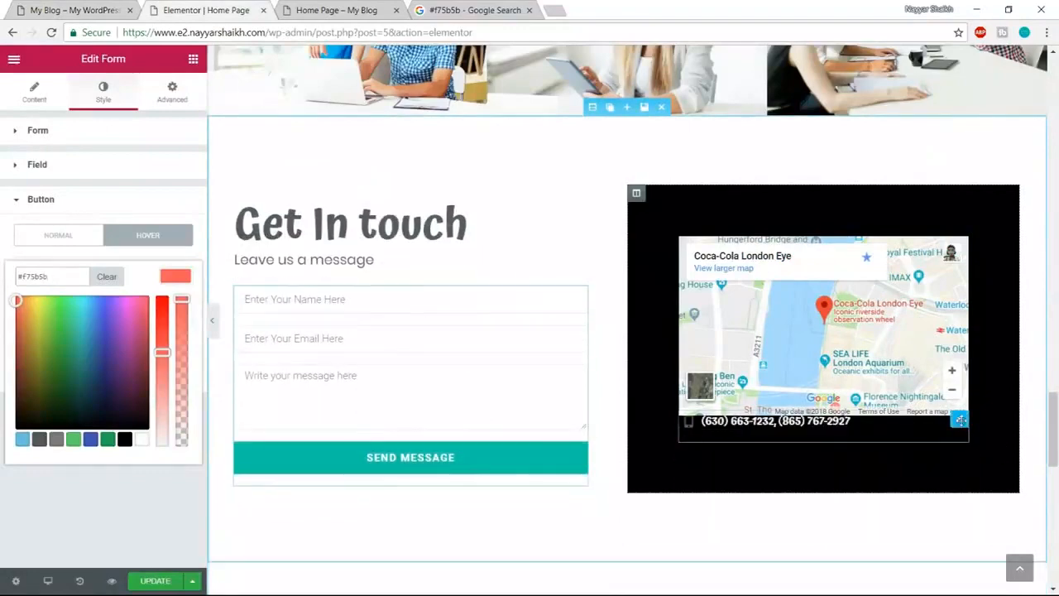
left_click(908, 421)
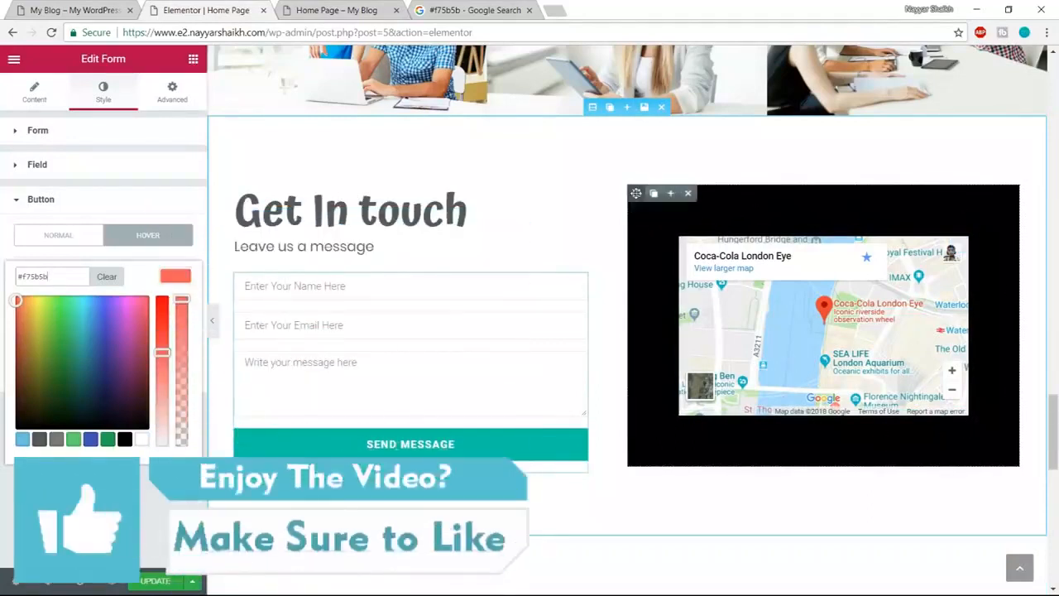
- Clear the black background colour from the map column
left_click(637, 193)
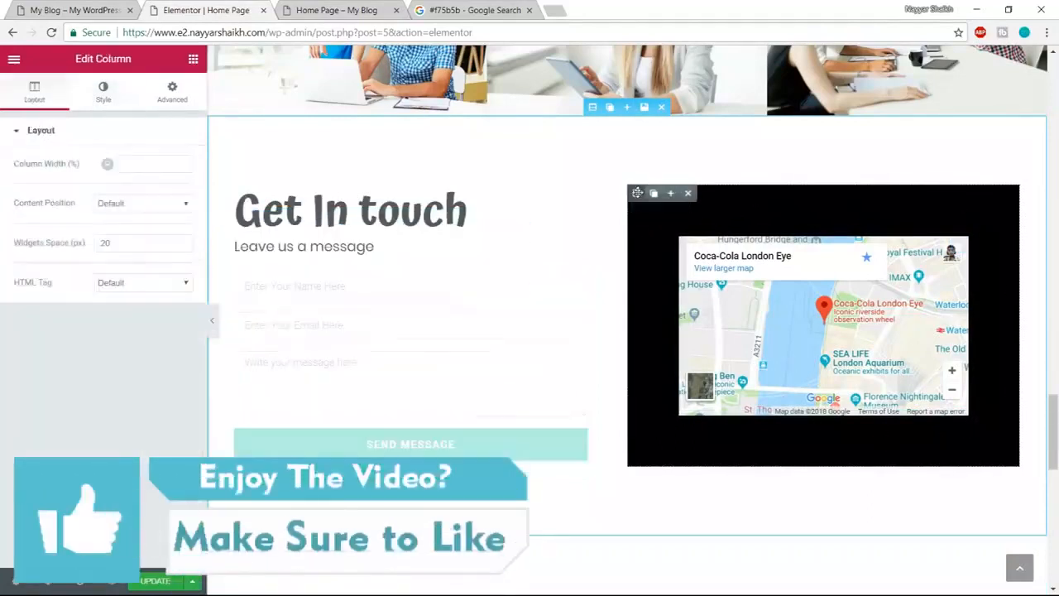
left_click(103, 91)
left_click(176, 247)
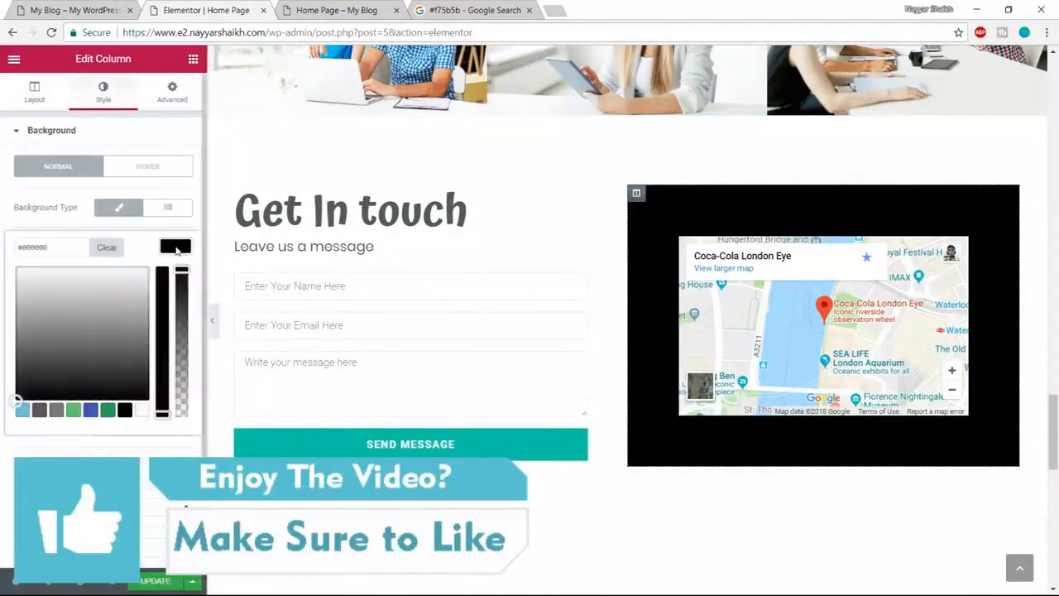
left_click(112, 250)
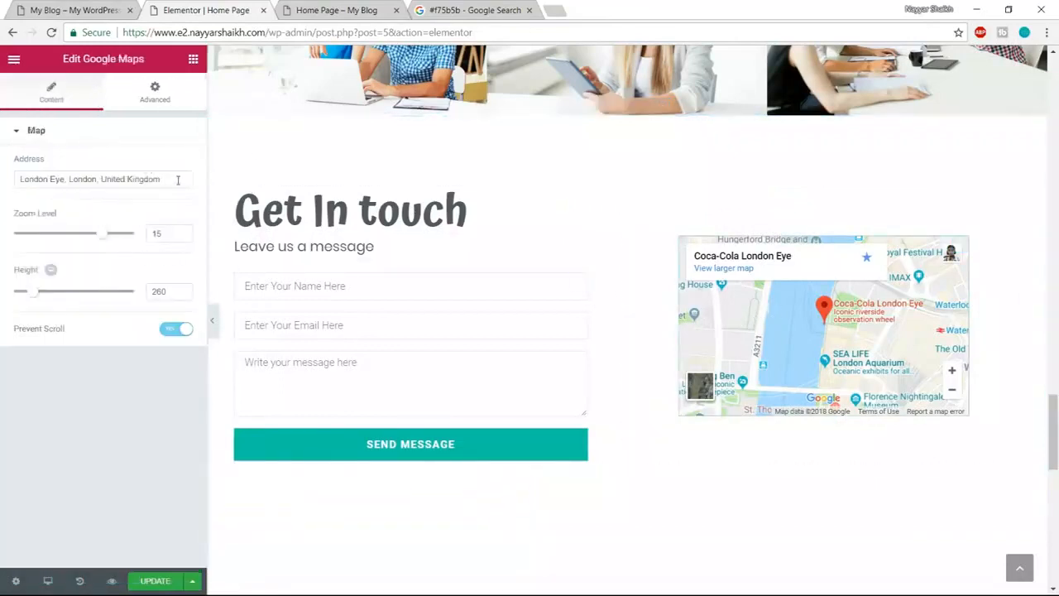
- Point the Google Map to Mumbai and set its height to 450
left_click_drag(165, 179, 30, 179)
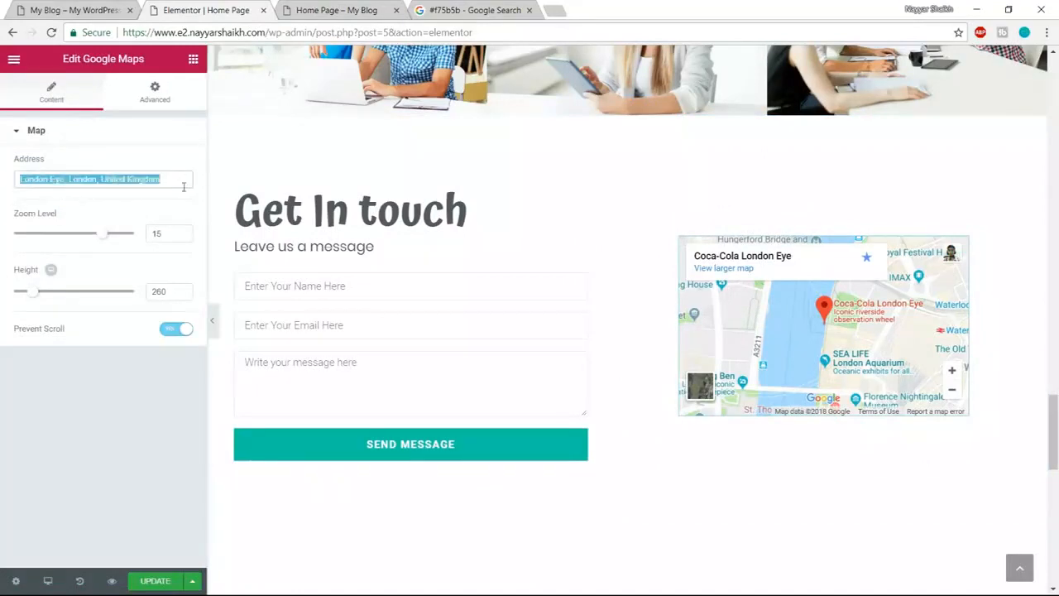
type("Mumbai")
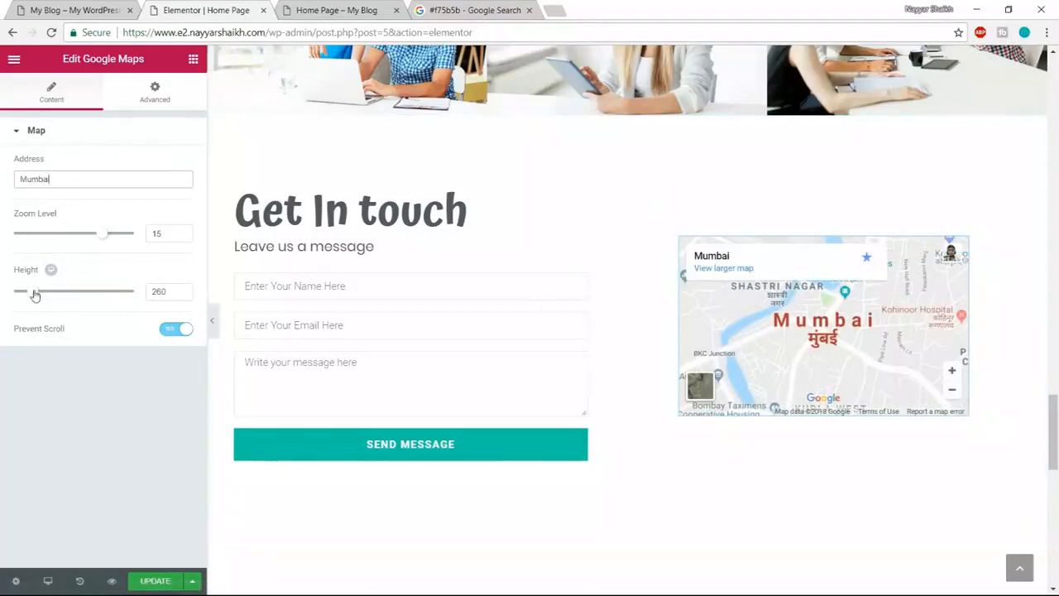
left_click_drag(35, 295, 52, 295)
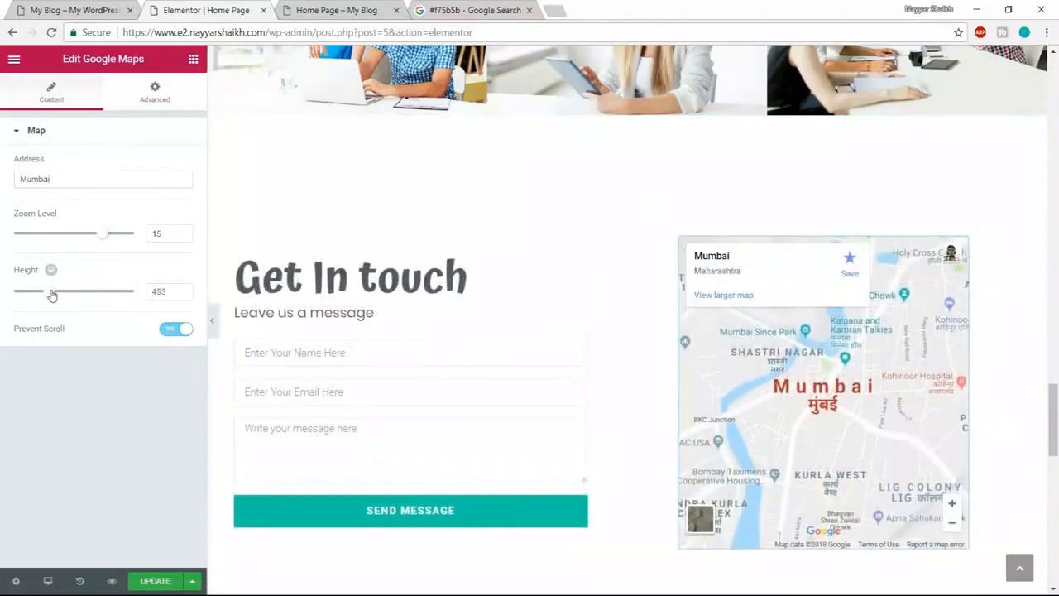
type("450")
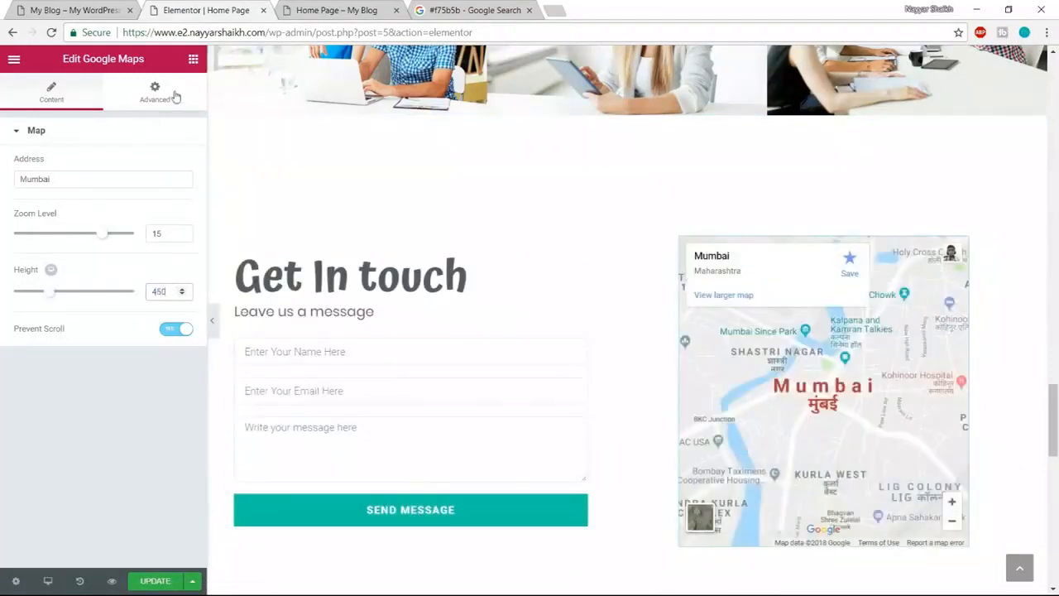
left_click(158, 93)
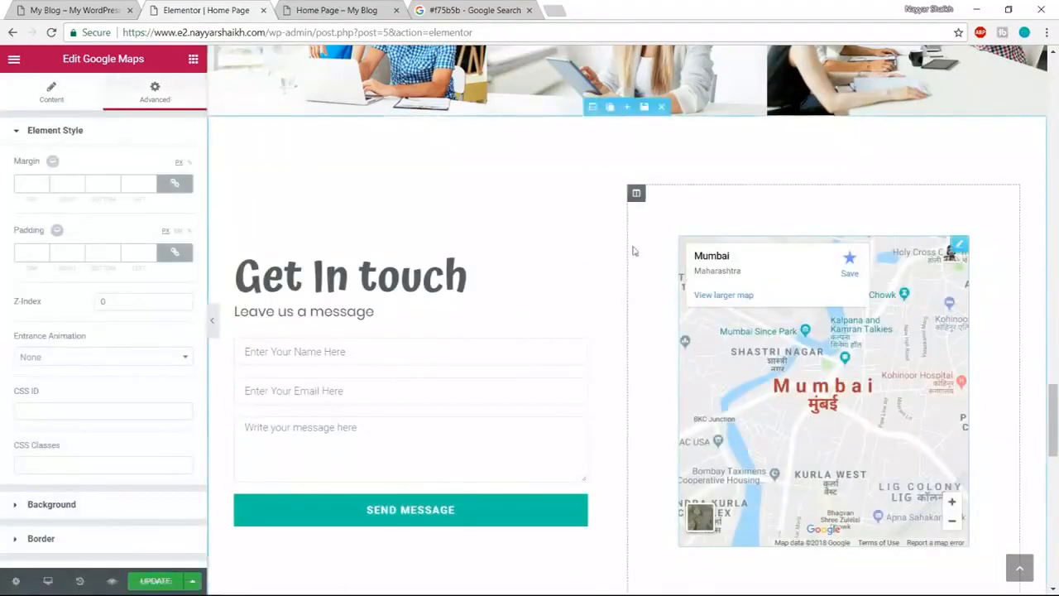
- Link the map column's padding fields and set them all to 0
left_click(636, 193)
left_click(172, 93)
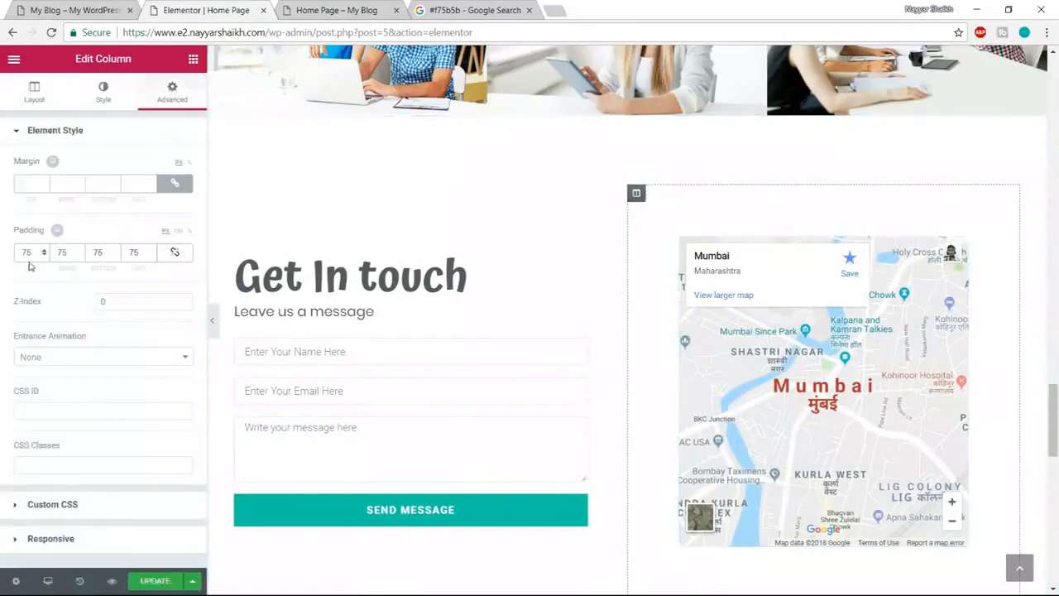
scroll(712, 447, "down", 2)
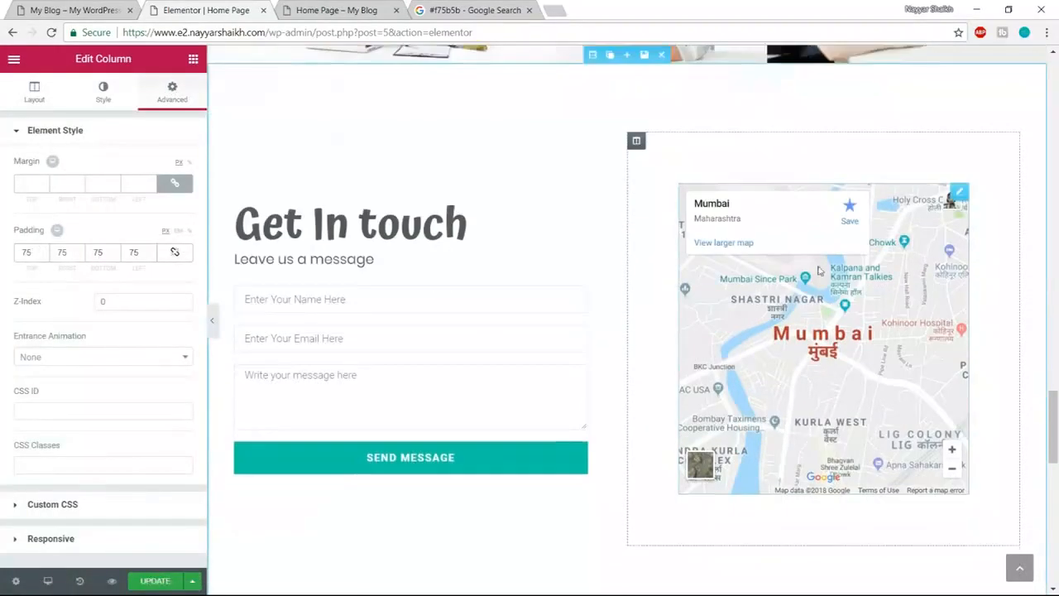
scroll(711, 447, "up", 1)
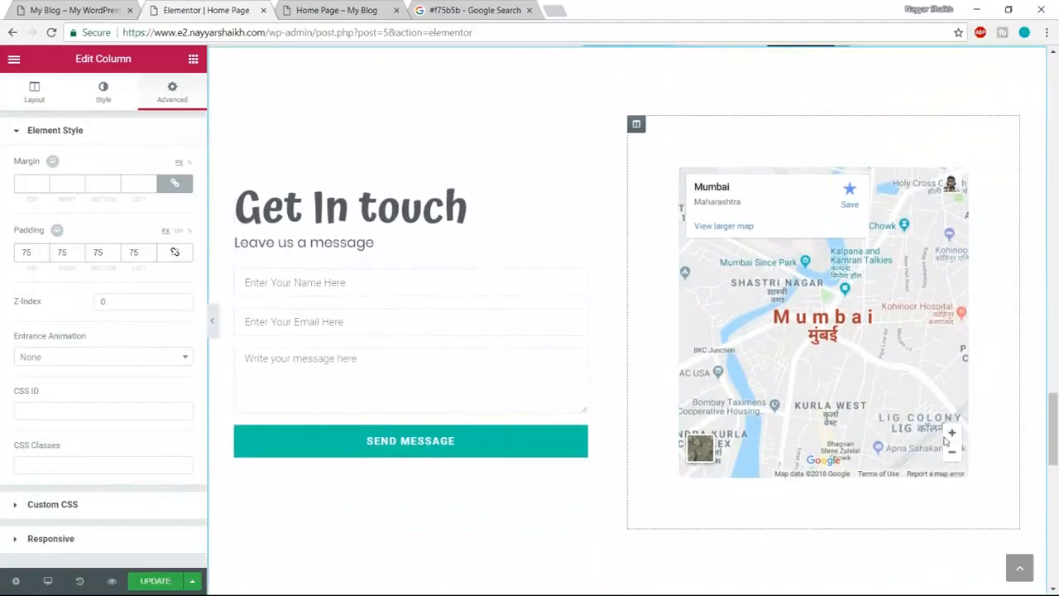
left_click(108, 10)
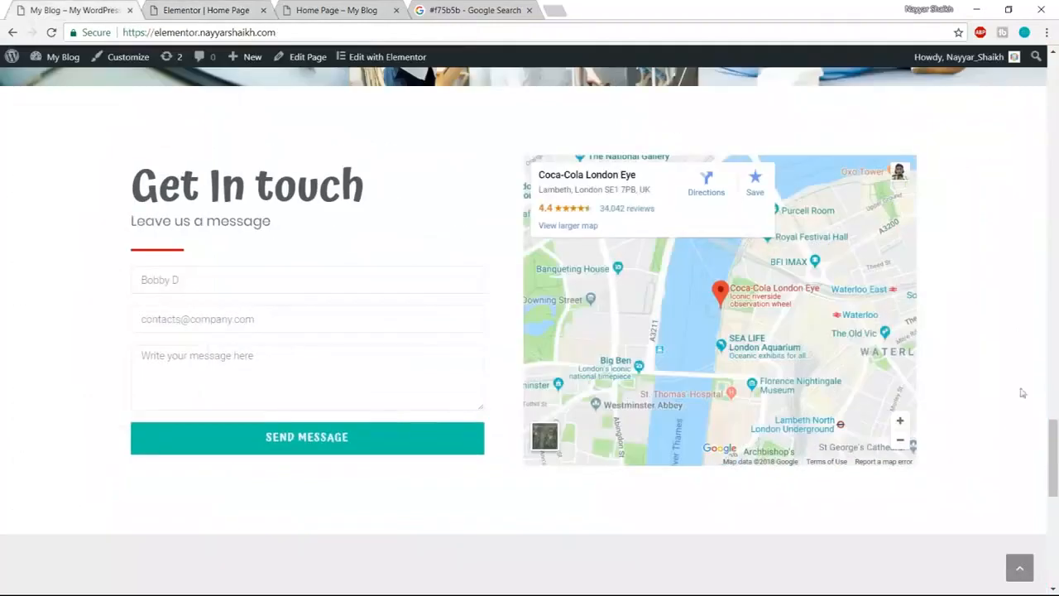
left_click(236, 10)
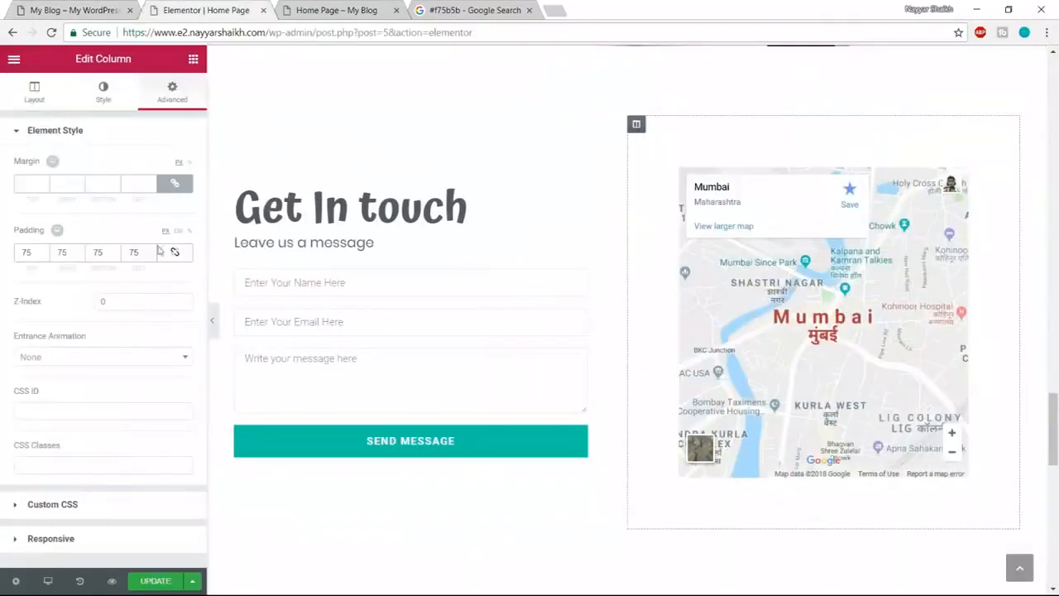
left_click(176, 252)
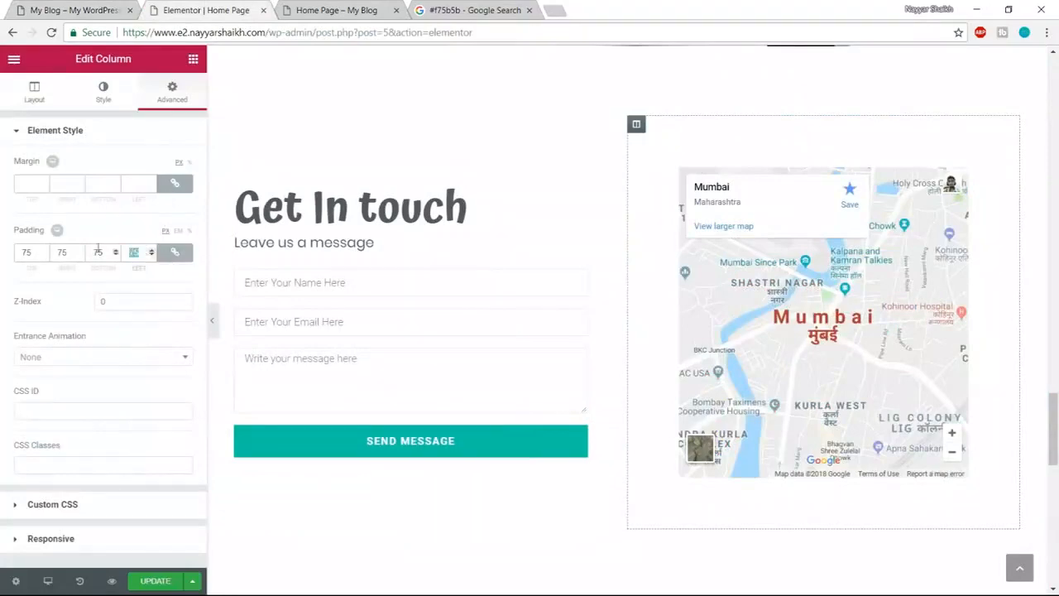
type("0")
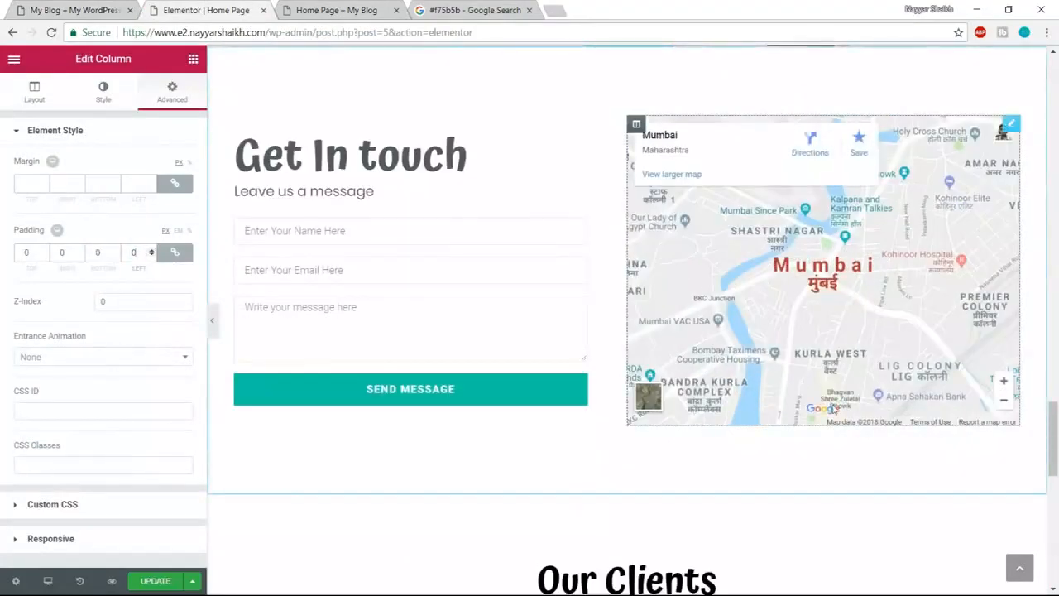
scroll(717, 304, "up", 1)
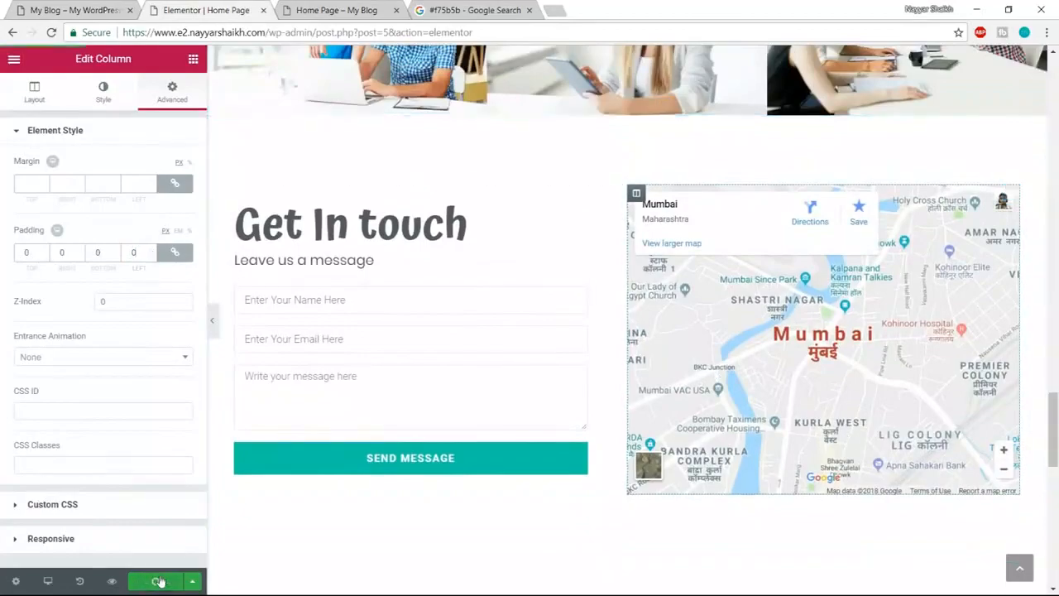
left_click(74, 10)
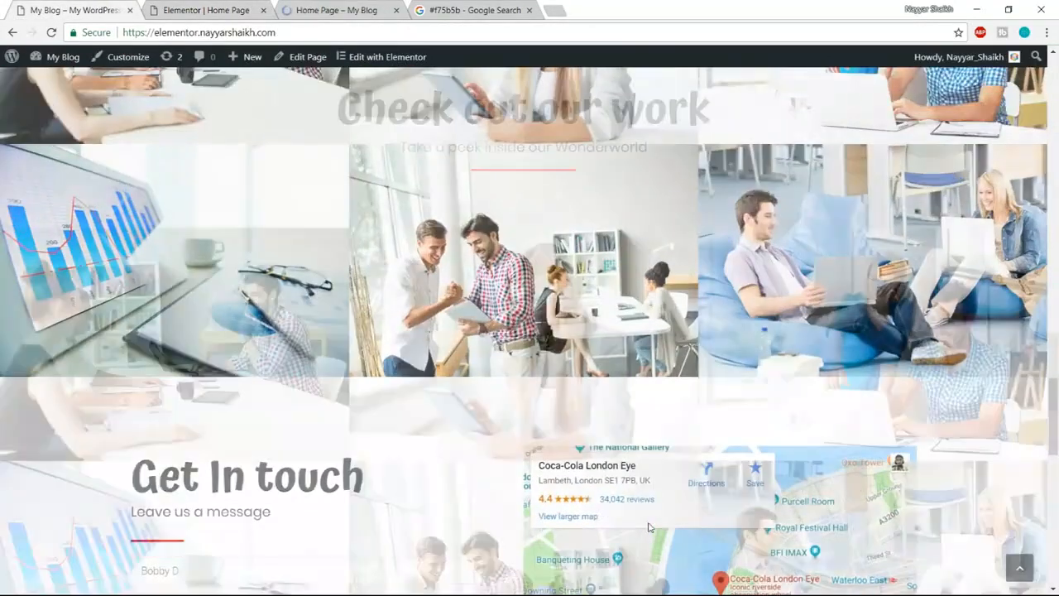
scroll(650, 528, "up", 9)
scroll(650, 526, "down", 14)
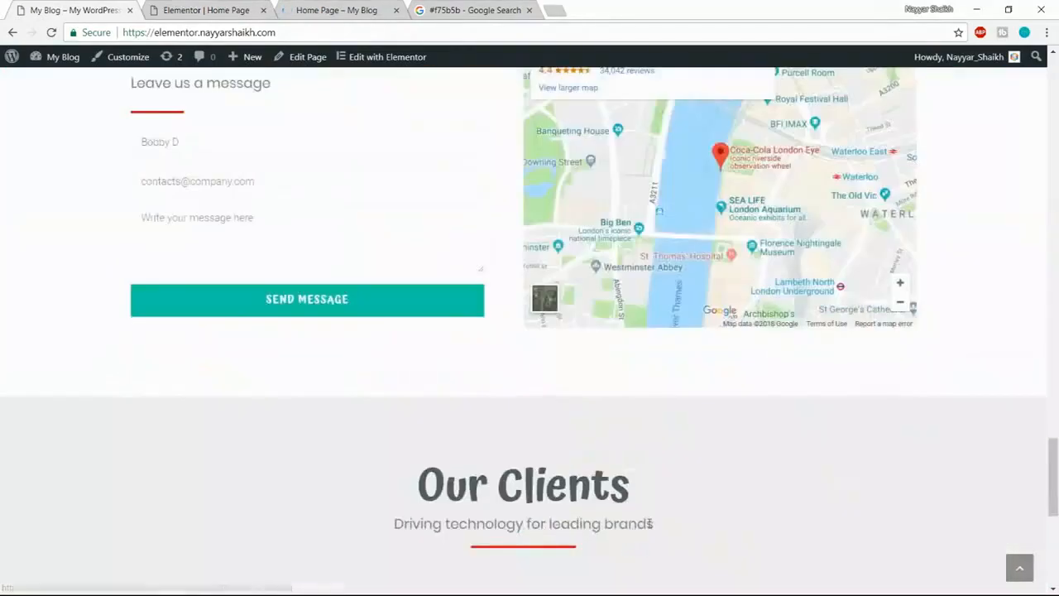
scroll(650, 525, "down", 3)
scroll(651, 524, "up", 8)
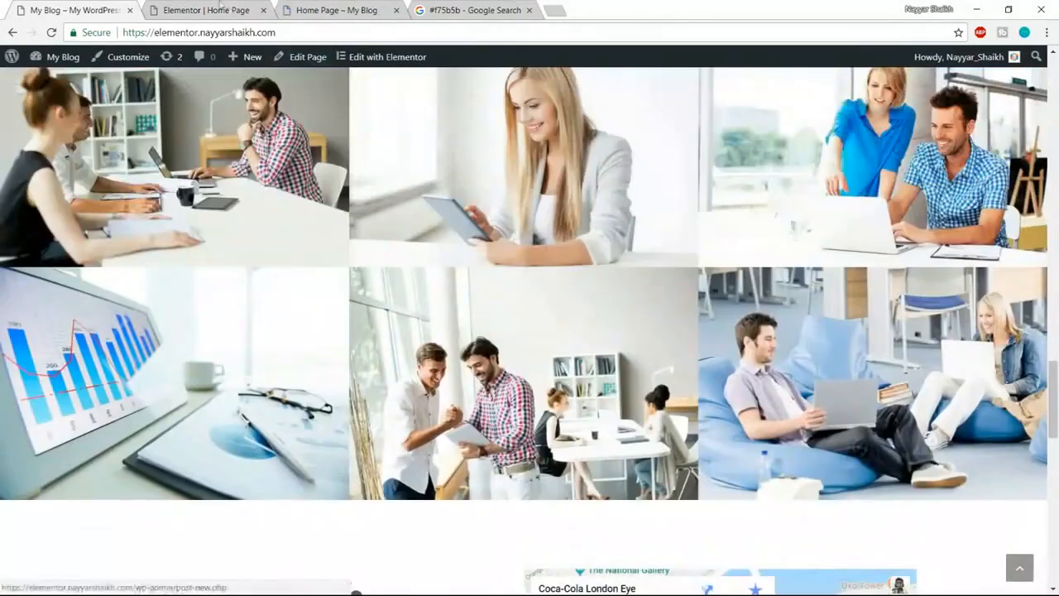
left_click(346, 9)
scroll(748, 469, "down", 4)
scroll(750, 479, "down", 12)
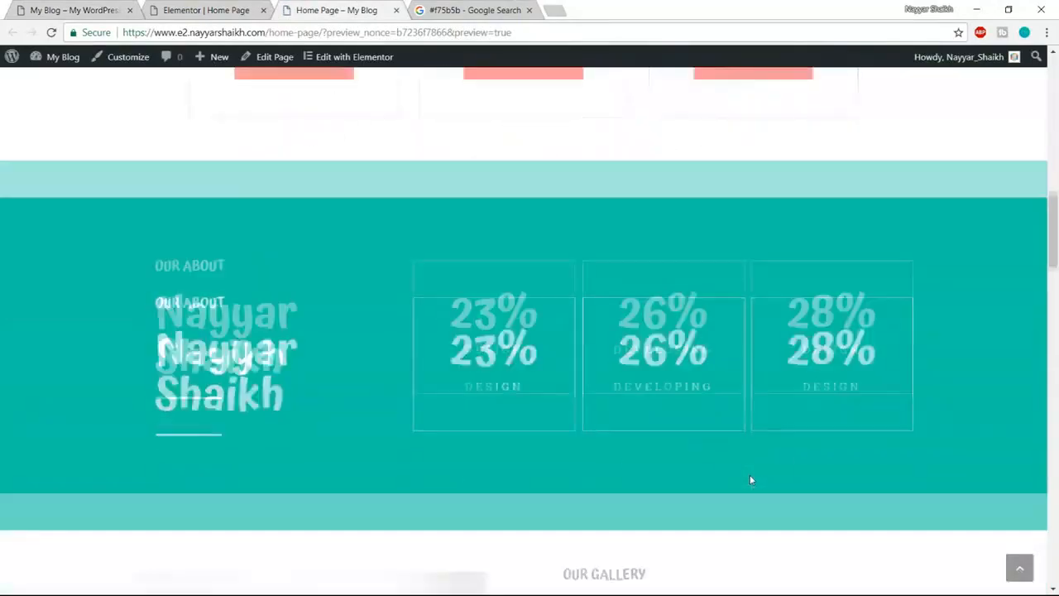
scroll(751, 479, "down", 12)
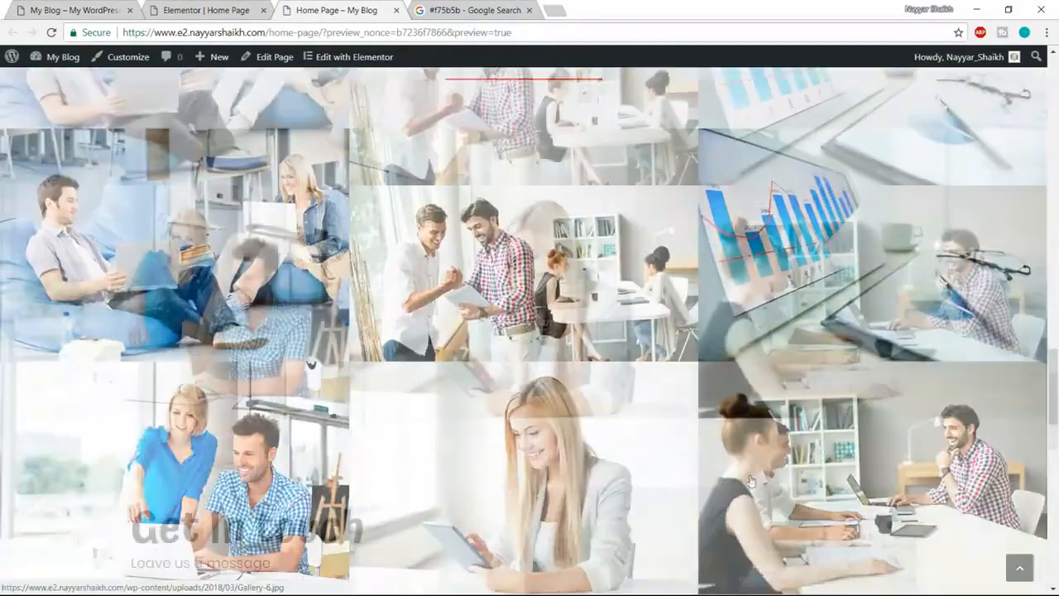
scroll(695, 435, "down", 6)
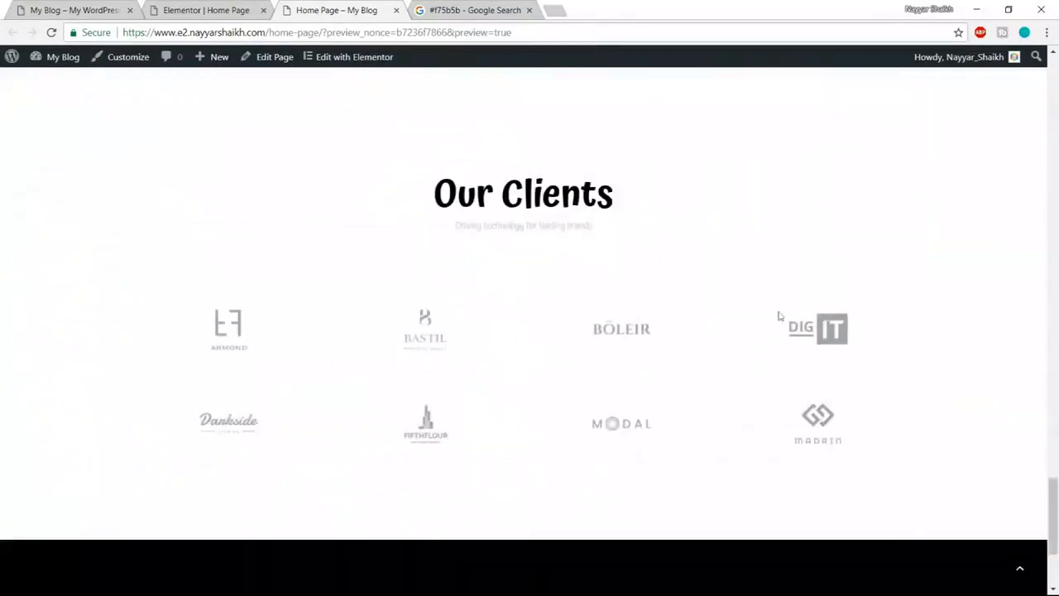
left_click(217, 7)
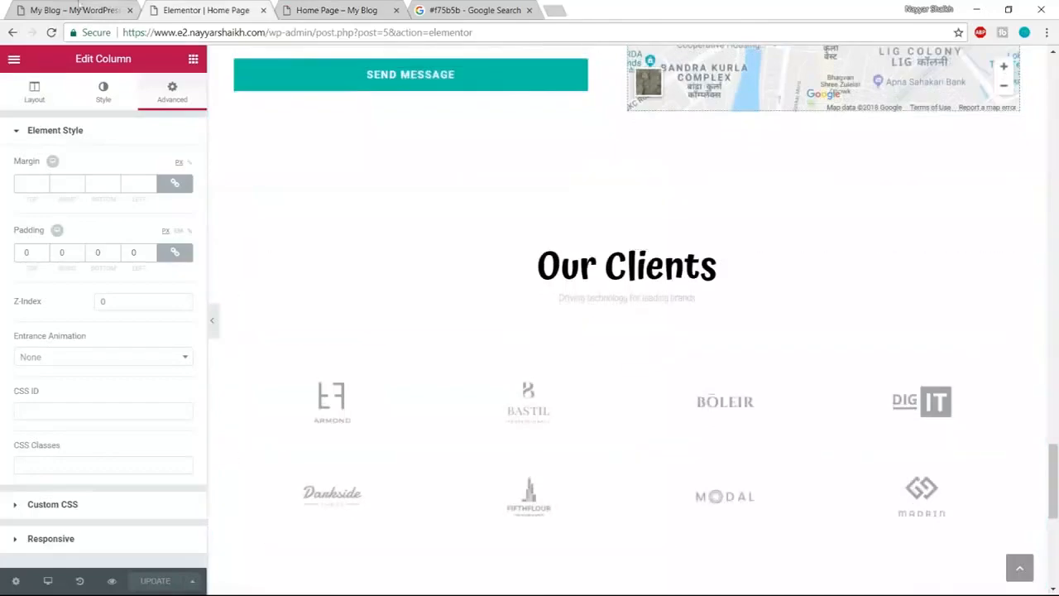
left_click(74, 10)
scroll(562, 395, "down", 5)
scroll(562, 394, "down", 3)
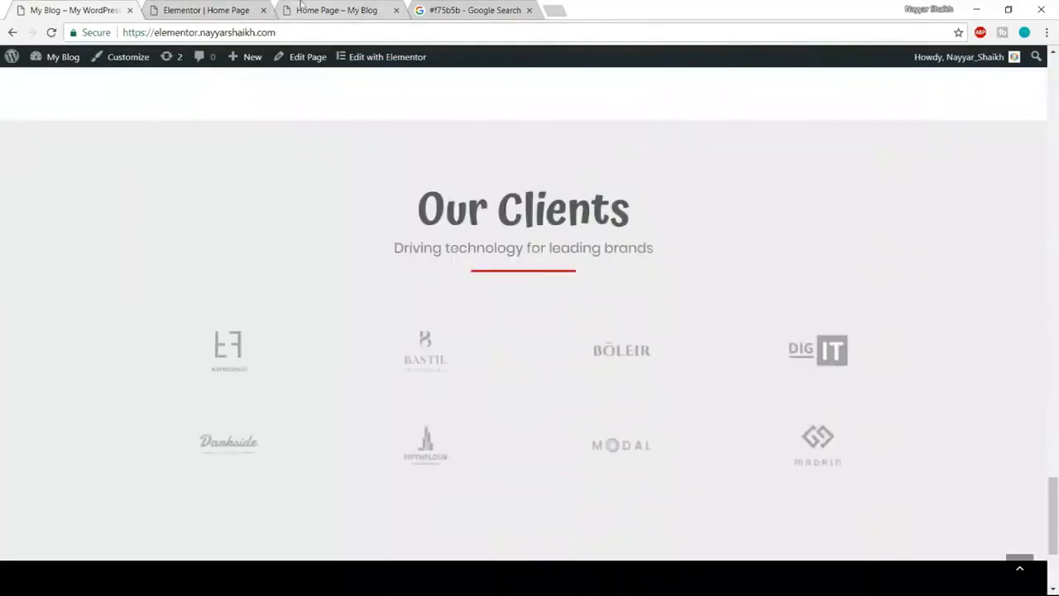
left_click(222, 6)
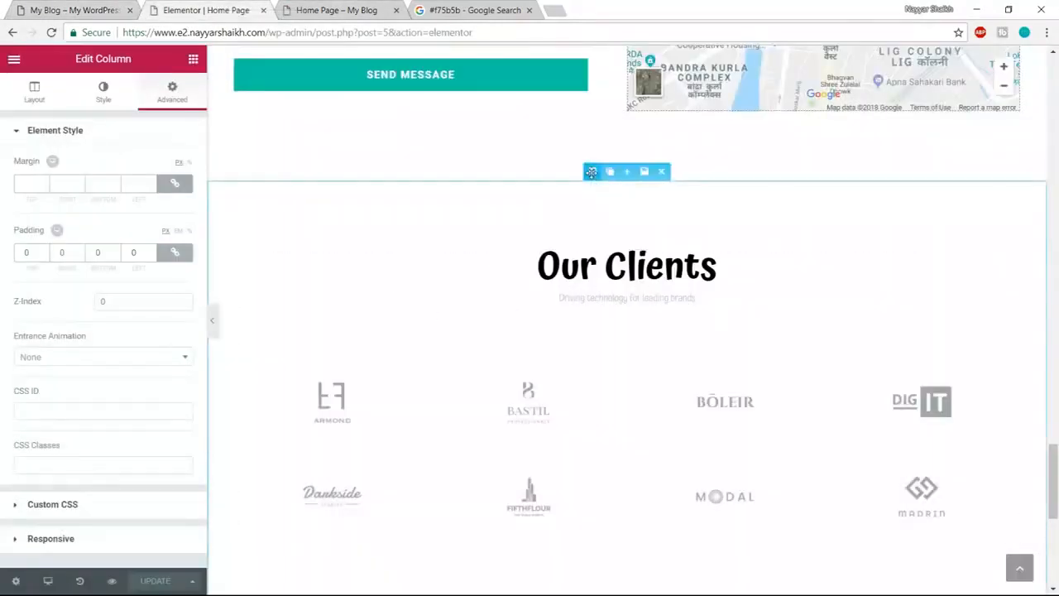
- Give the Our Clients section a classic light grey #ededed background
left_click(593, 171)
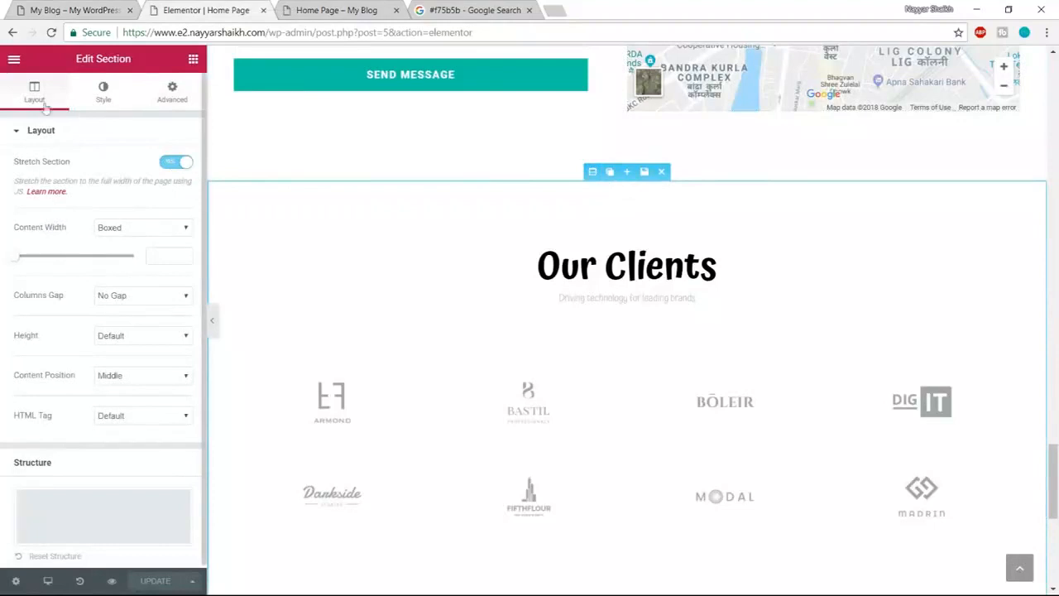
left_click(101, 91)
left_click(110, 208)
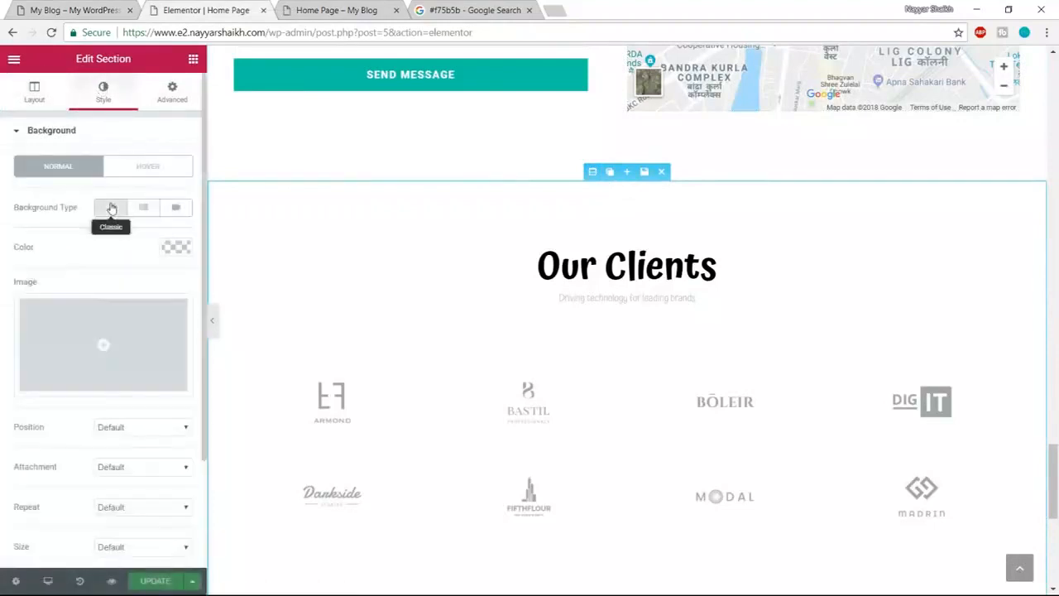
left_click(175, 247)
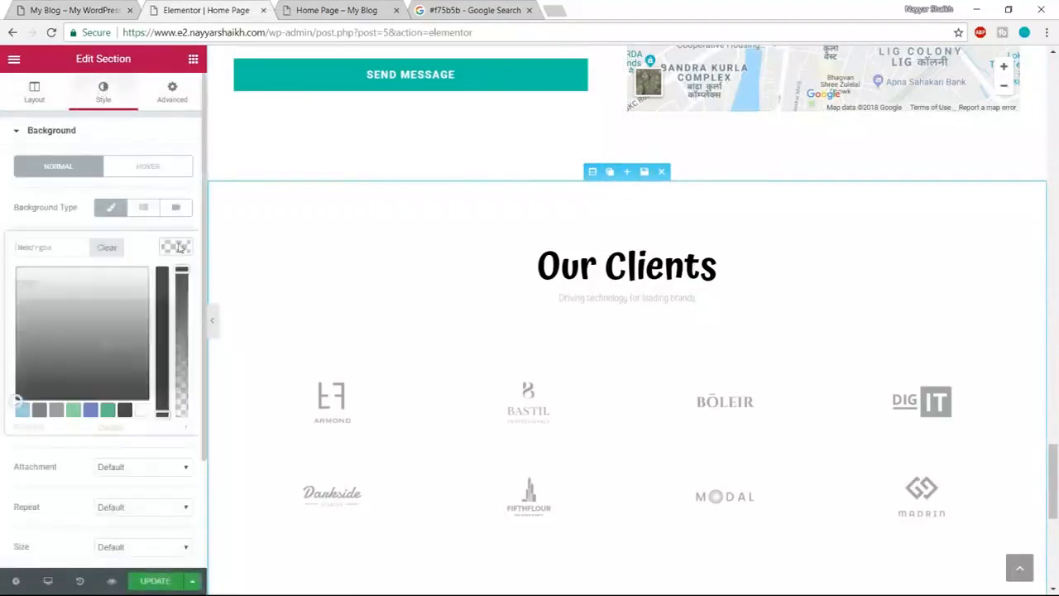
left_click(48, 246)
type("#ededed")
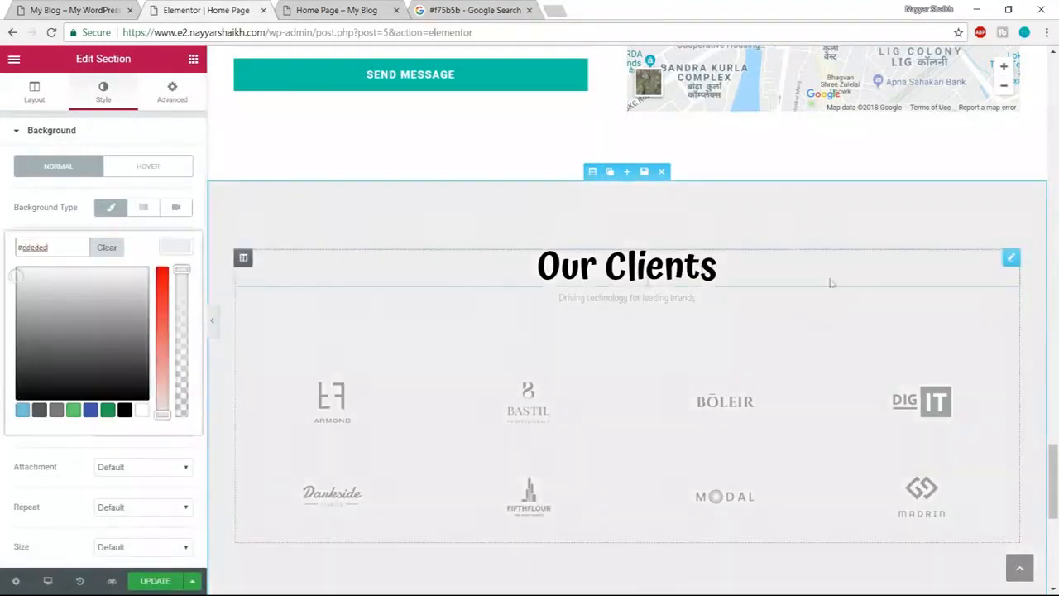
- Make the Our Clients heading dark grey
left_click(668, 268)
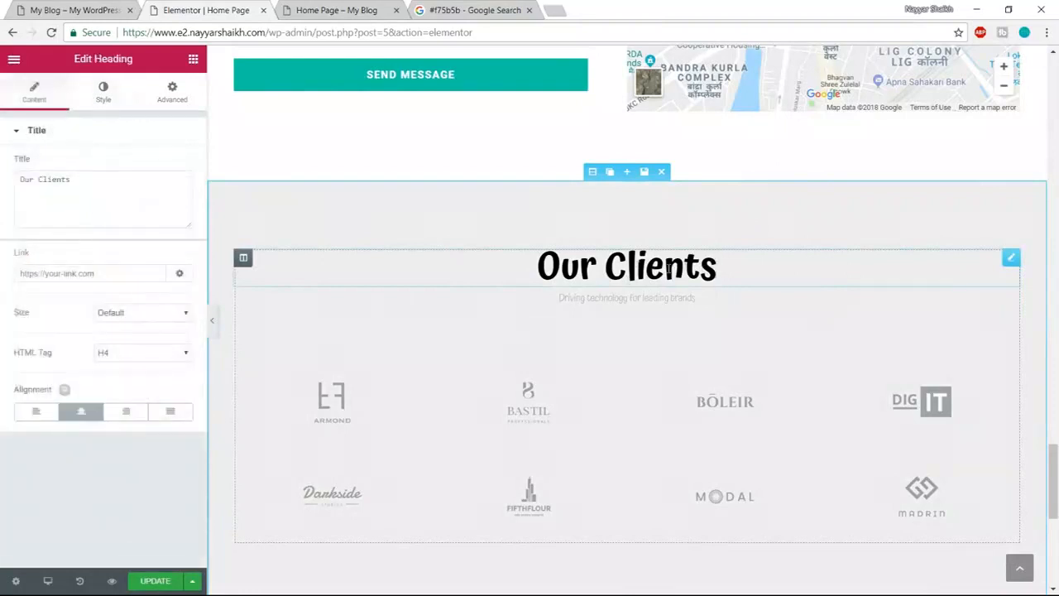
left_click(103, 98)
left_click(175, 165)
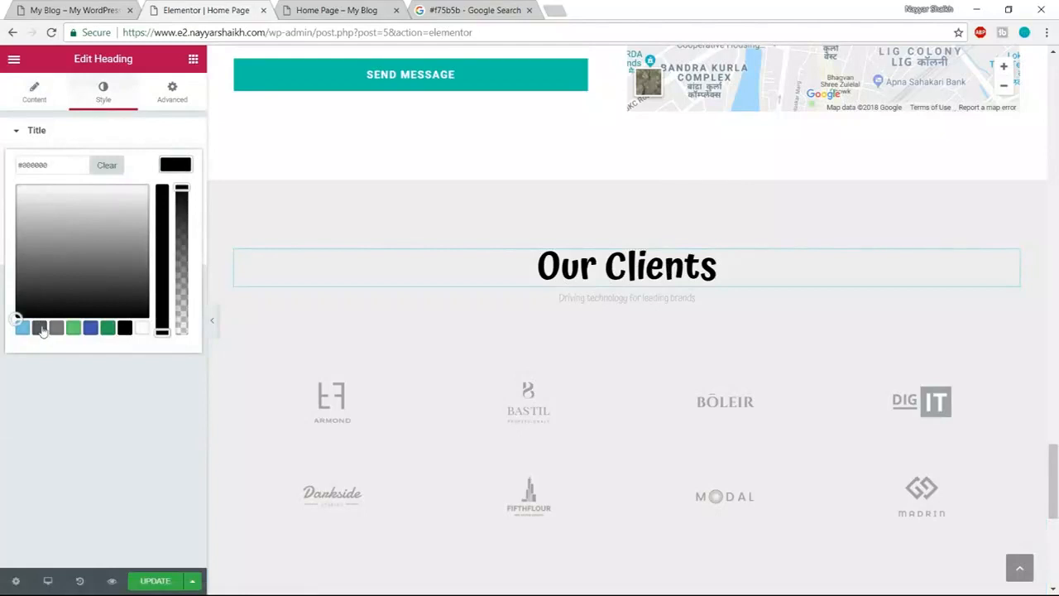
left_click(40, 328)
left_click(174, 168)
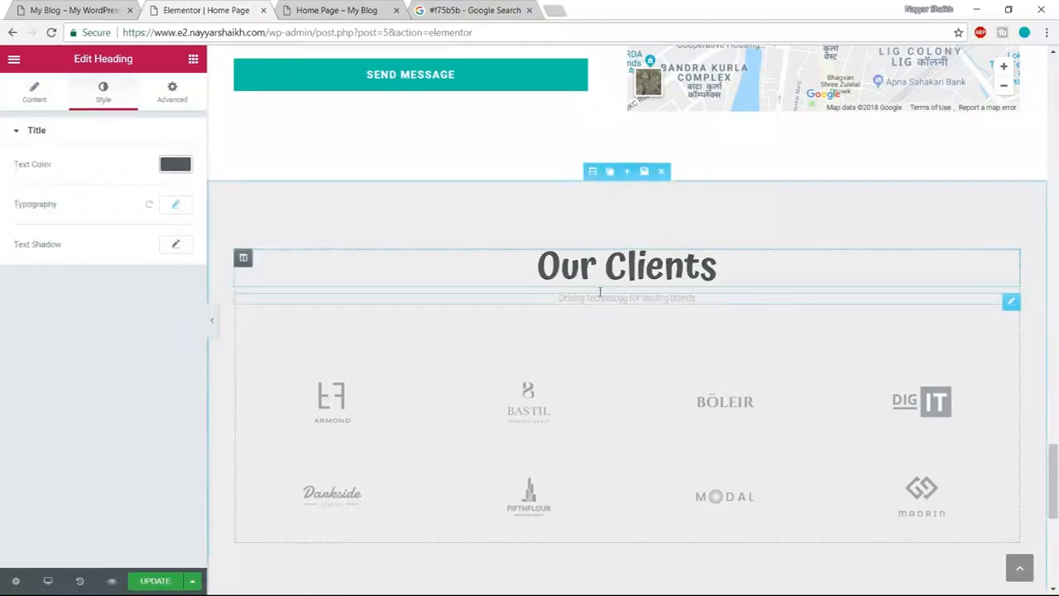
- Make the Our Clients subtitle dark grey
left_click(599, 293)
left_click(104, 95)
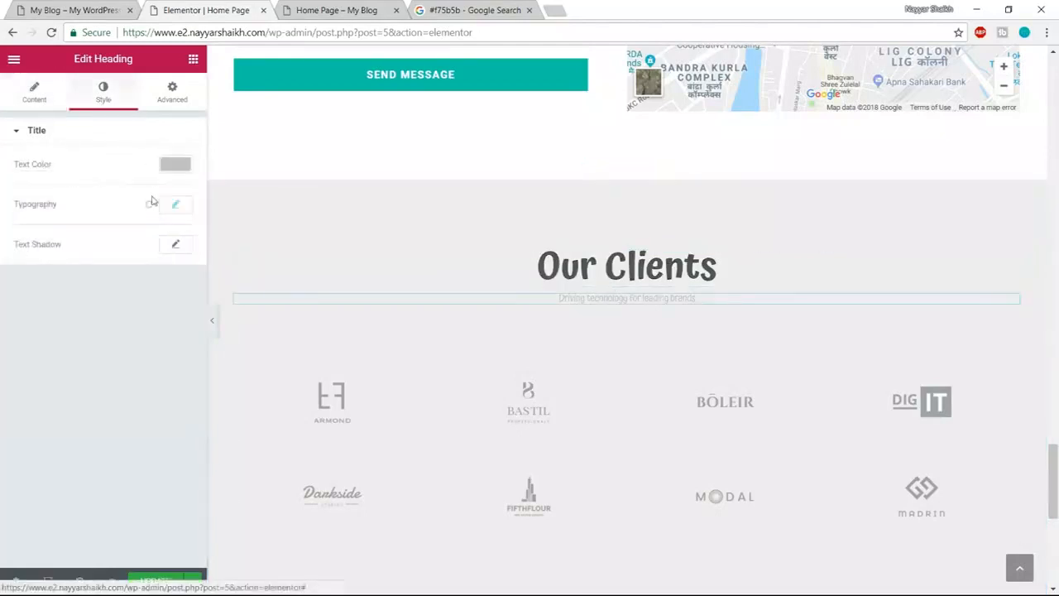
left_click(175, 165)
left_click(40, 329)
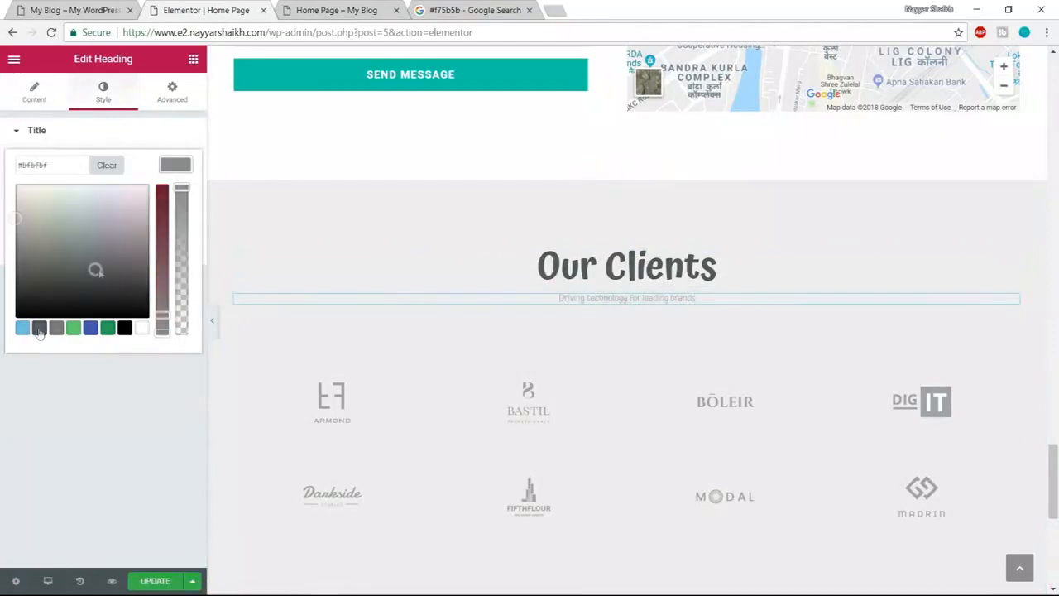
left_click(176, 164)
- Set the subtitle to Poppins, size 20, weight 400, and check it on the live site
left_click(178, 207)
left_click(152, 244)
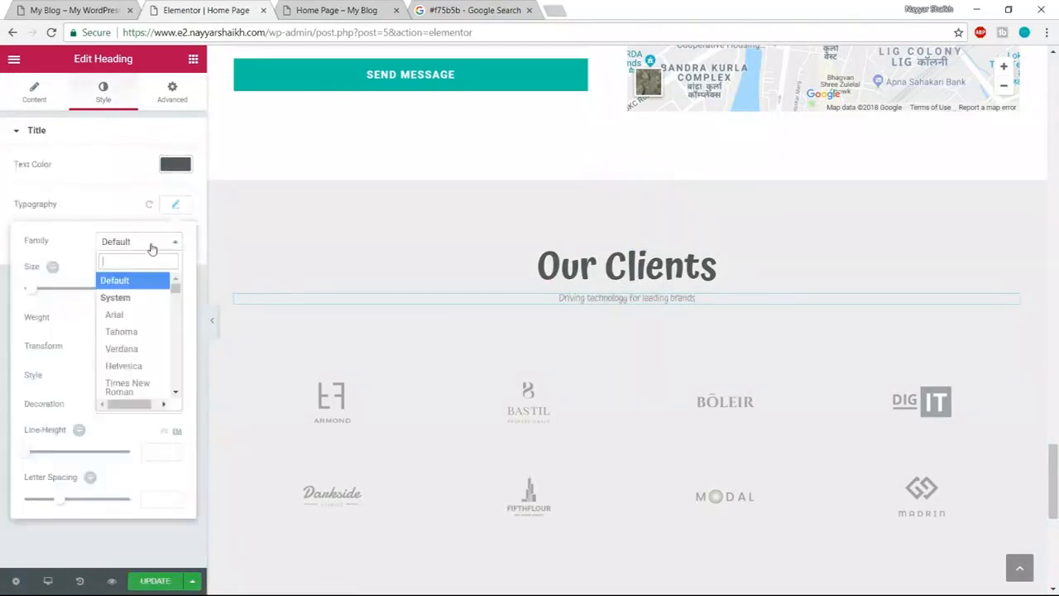
type("poppi")
key("Return")
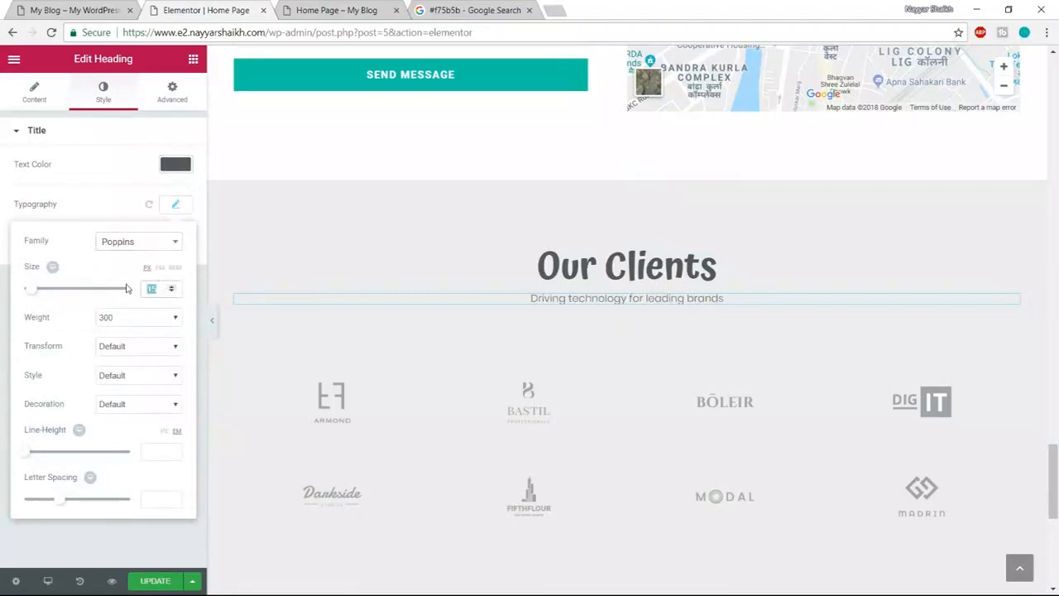
type("20")
left_click(106, 317)
left_click(112, 364)
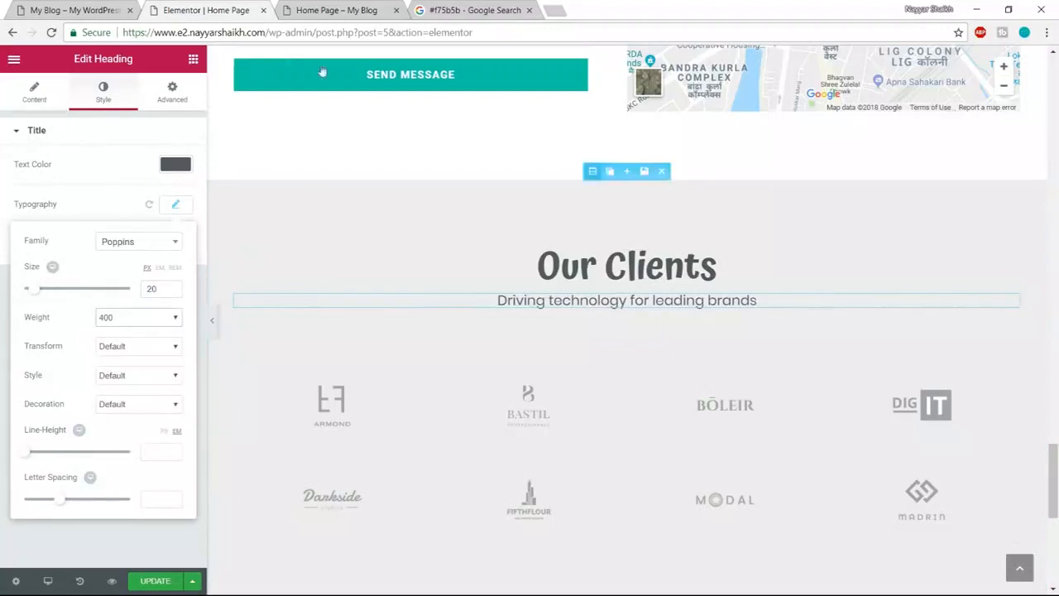
left_click(76, 7)
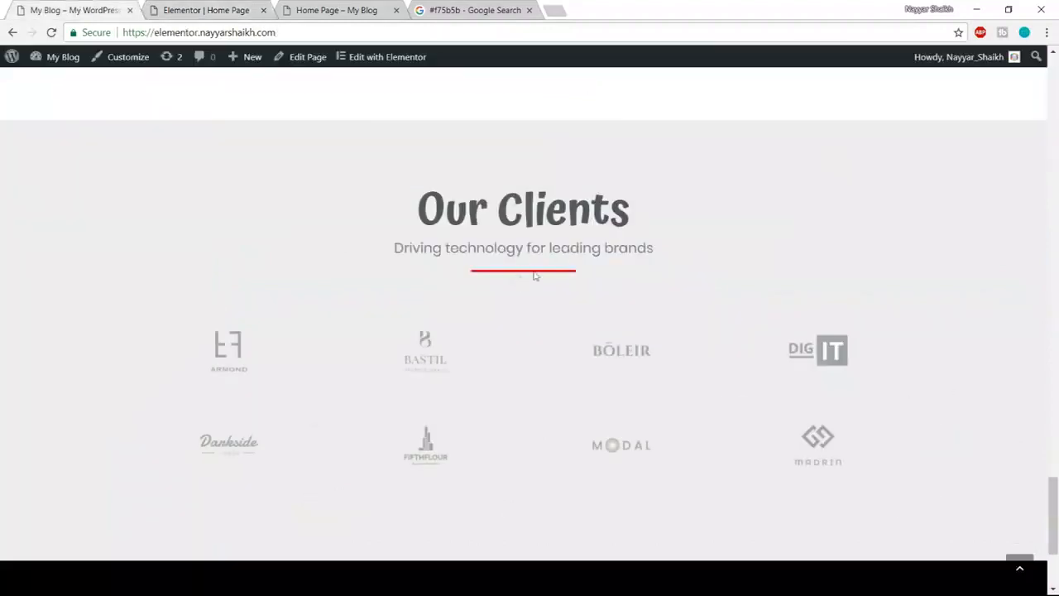
left_click(207, 9)
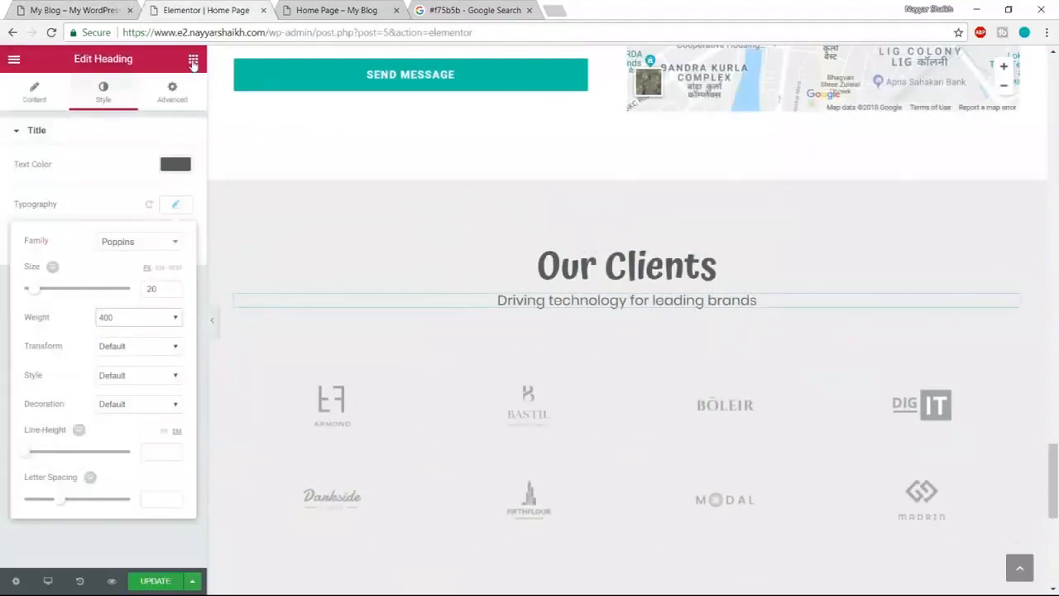
left_click(193, 62)
- Drag the global red Divider widget beneath the Our Clients subtitle and check it on the live site
left_click(157, 85)
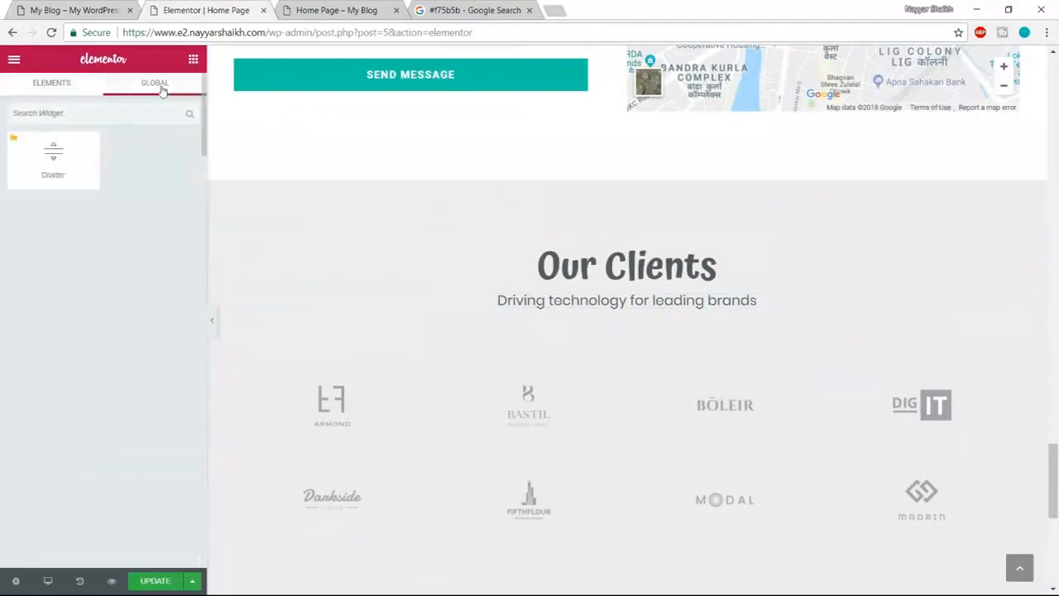
left_click_drag(60, 159, 613, 343)
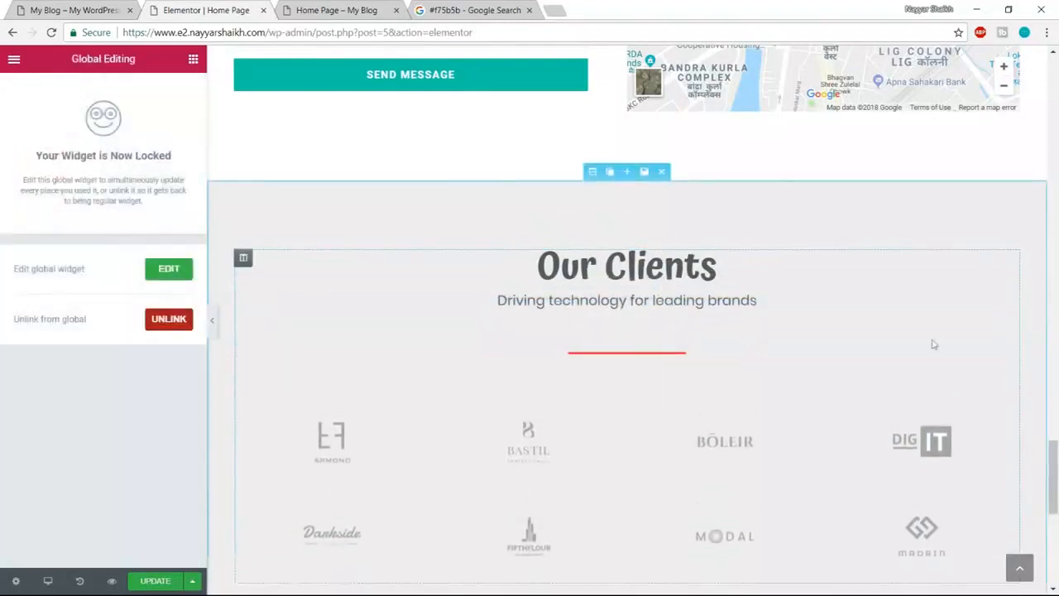
left_click(124, 8)
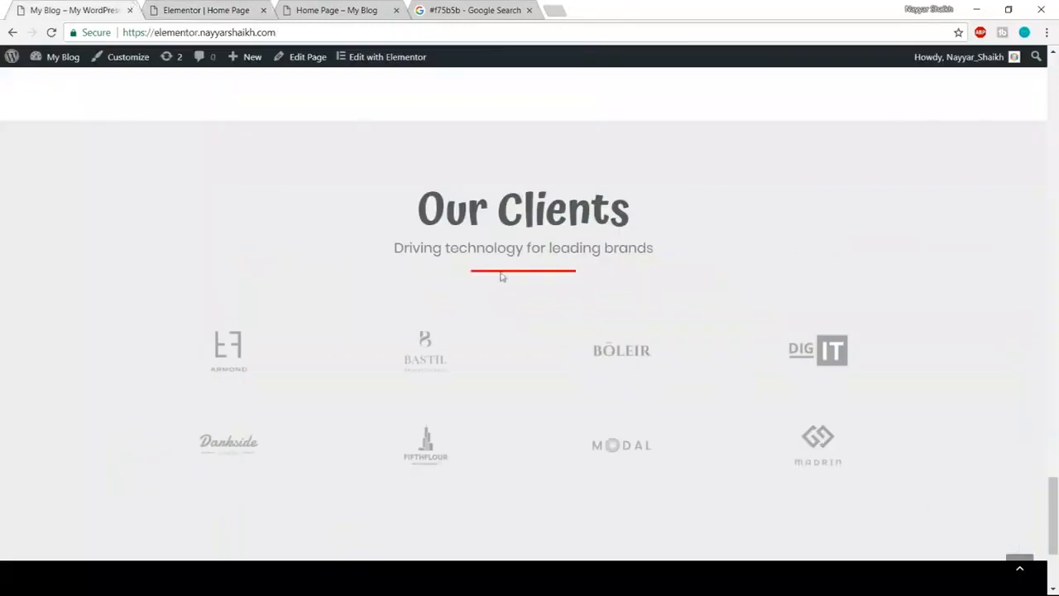
left_click(217, 9)
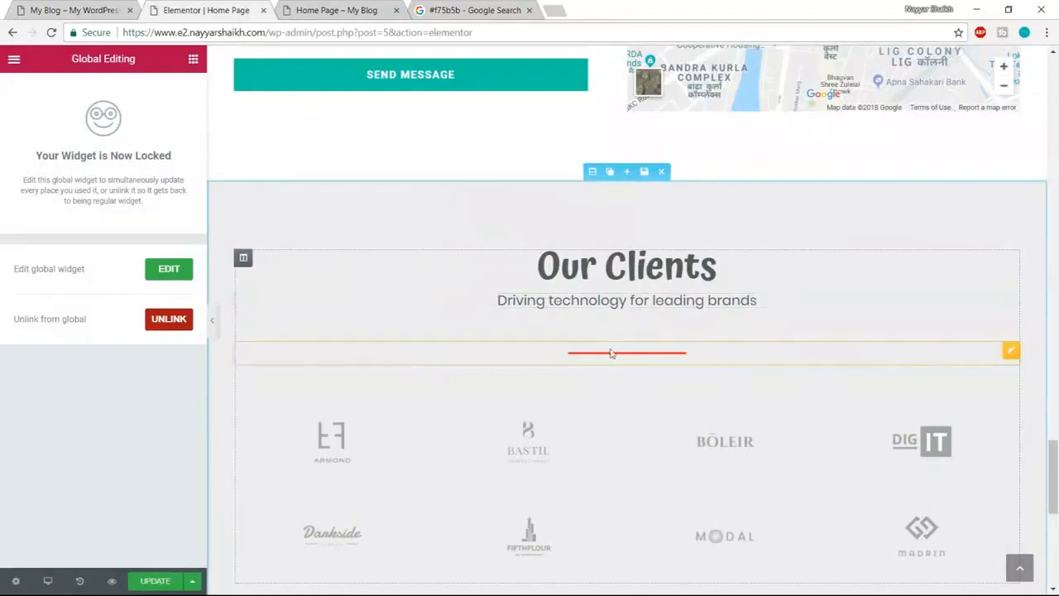
- Set the Our Clients subtitle's bottom margin to 10, then view the live home page
left_click(606, 300)
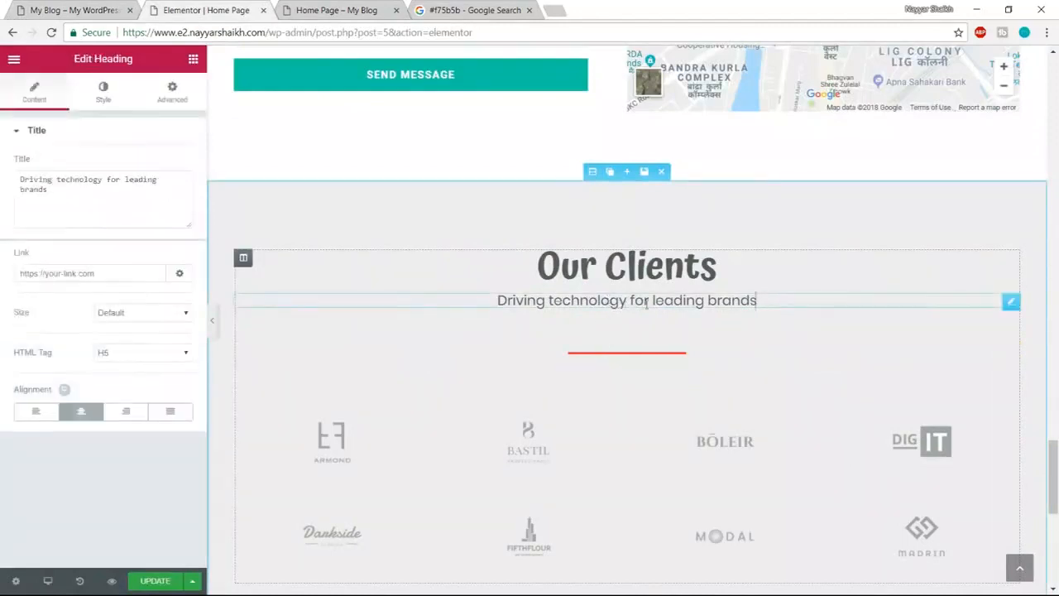
left_click(172, 93)
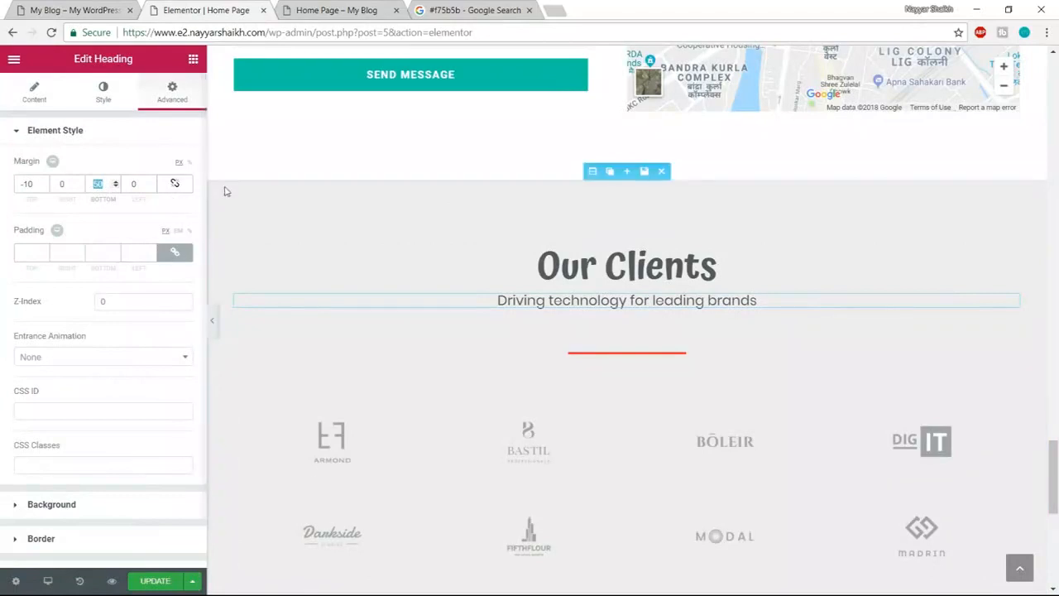
type("10")
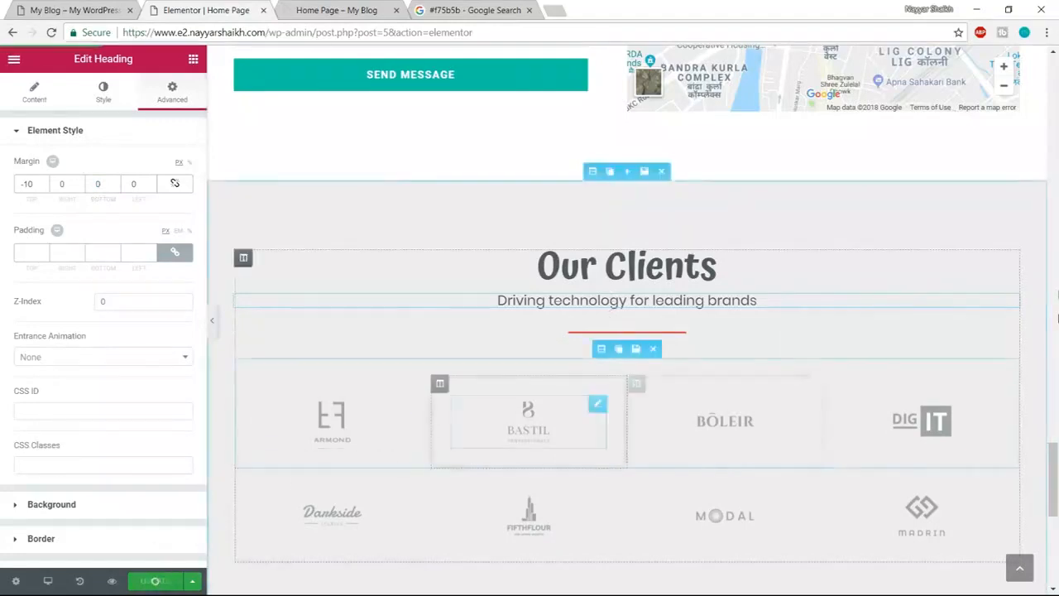
scroll(517, 414, "down", 1)
left_click(297, 11)
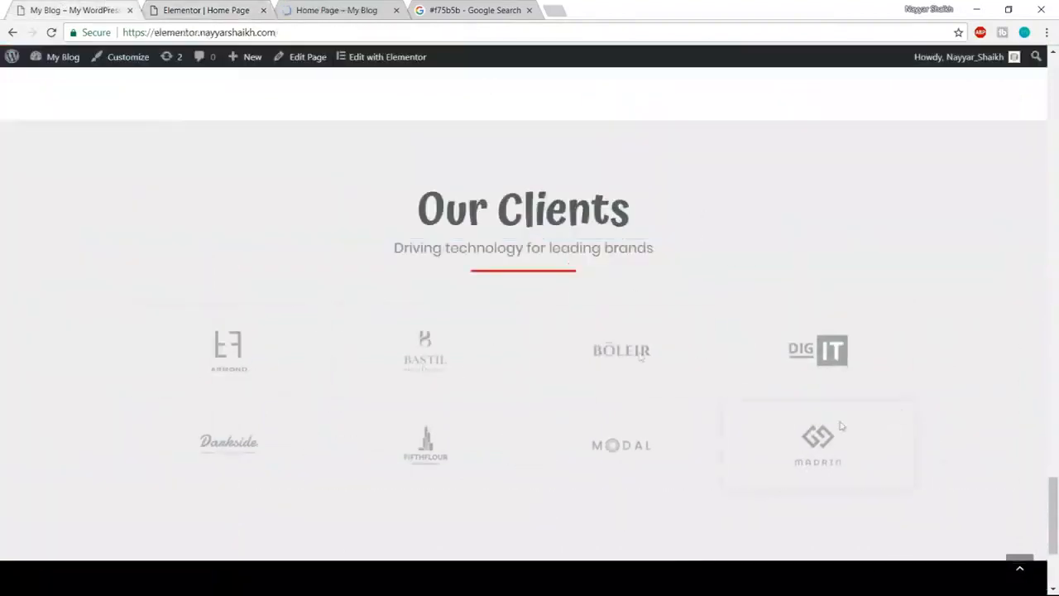
- Replace the Armond client logo with darkside.png from the Media Library
left_click(180, 5)
left_click(332, 351)
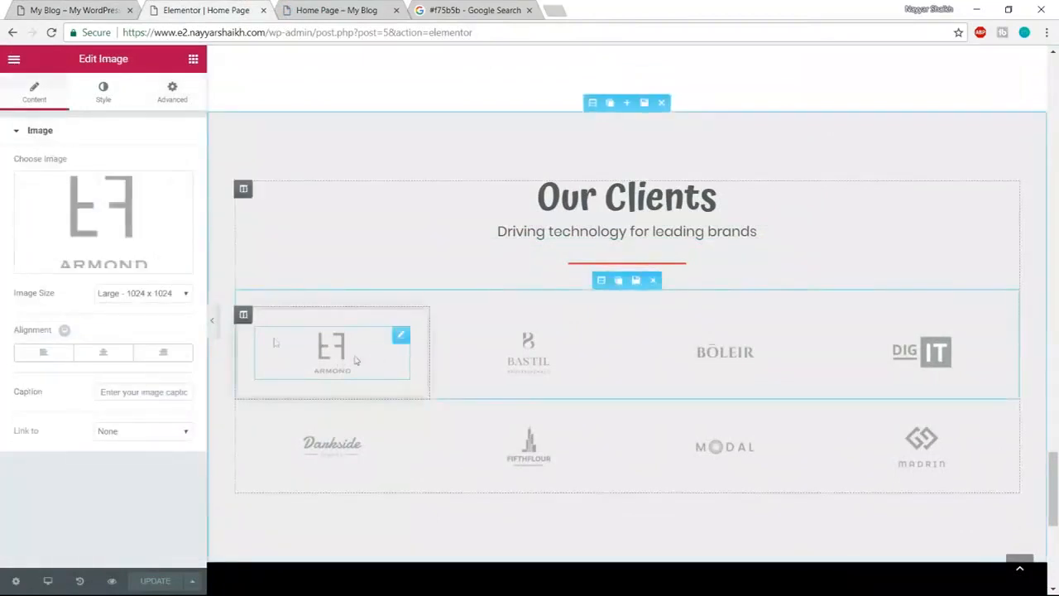
left_click(96, 257)
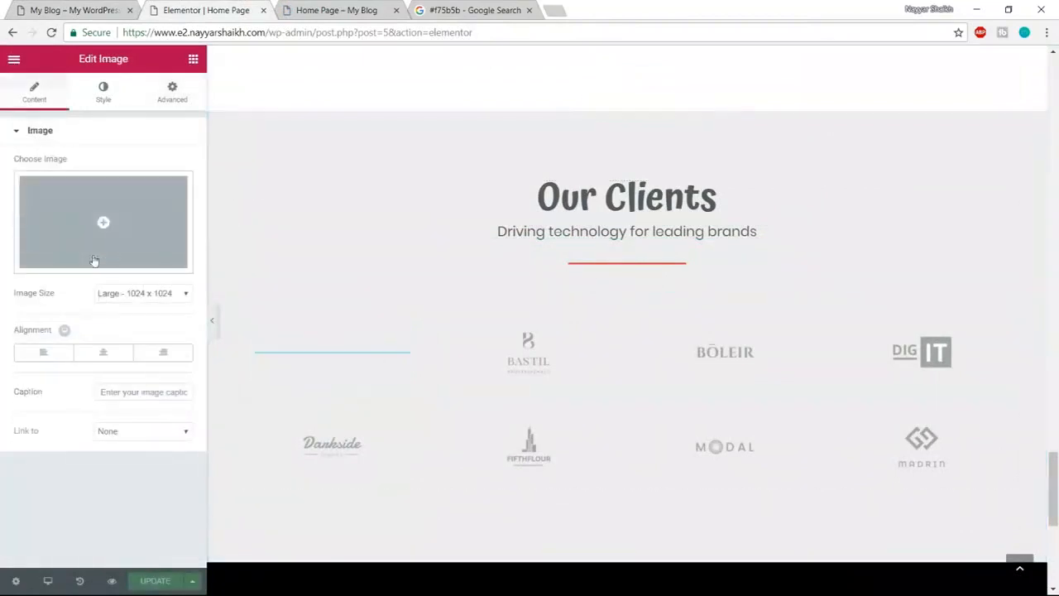
left_click(106, 219)
scroll(546, 376, "down", 1)
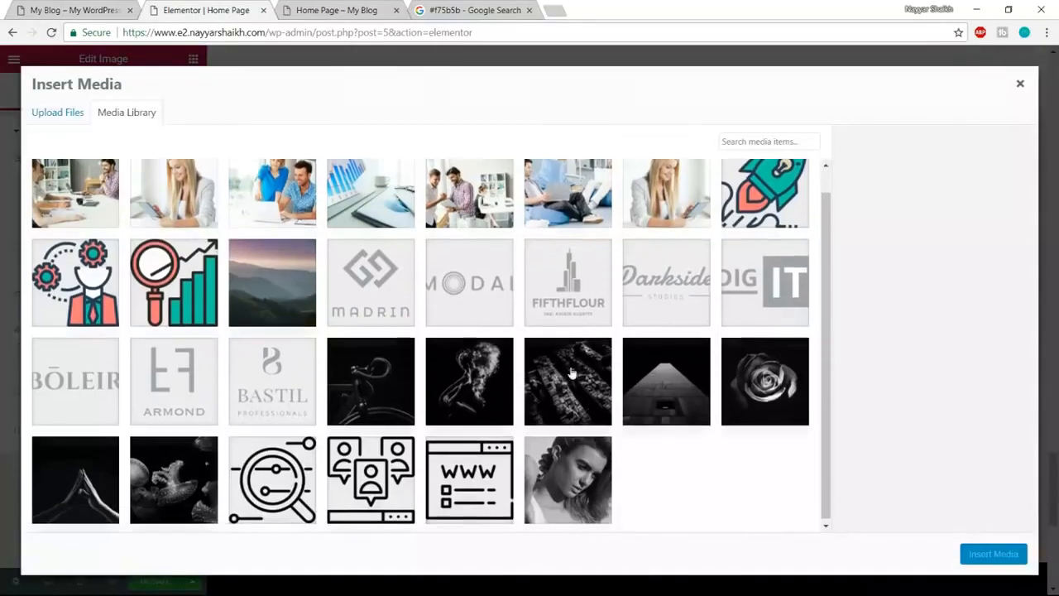
left_click(678, 292)
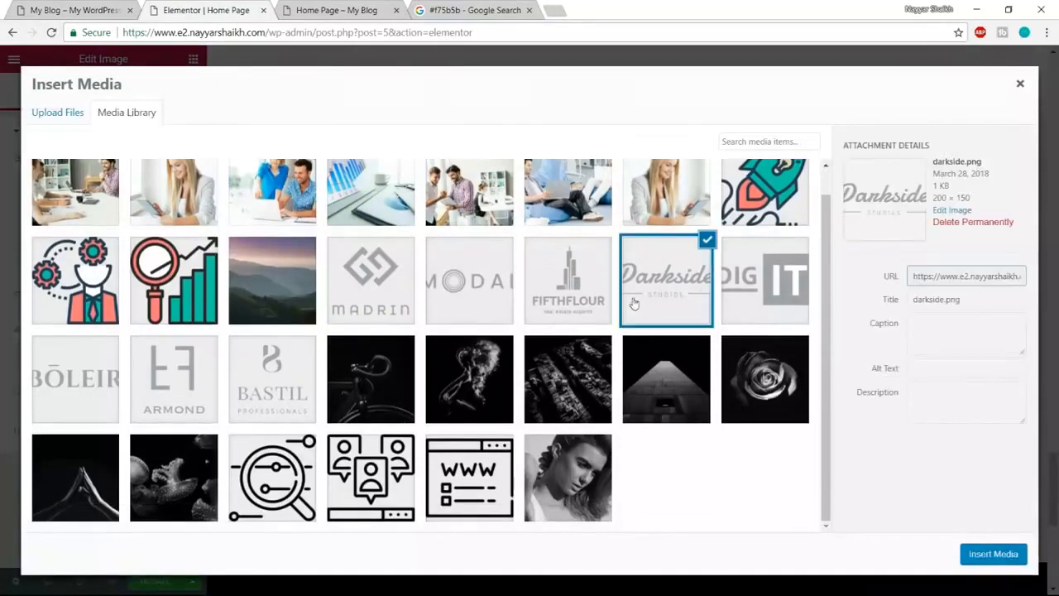
left_click(1008, 560)
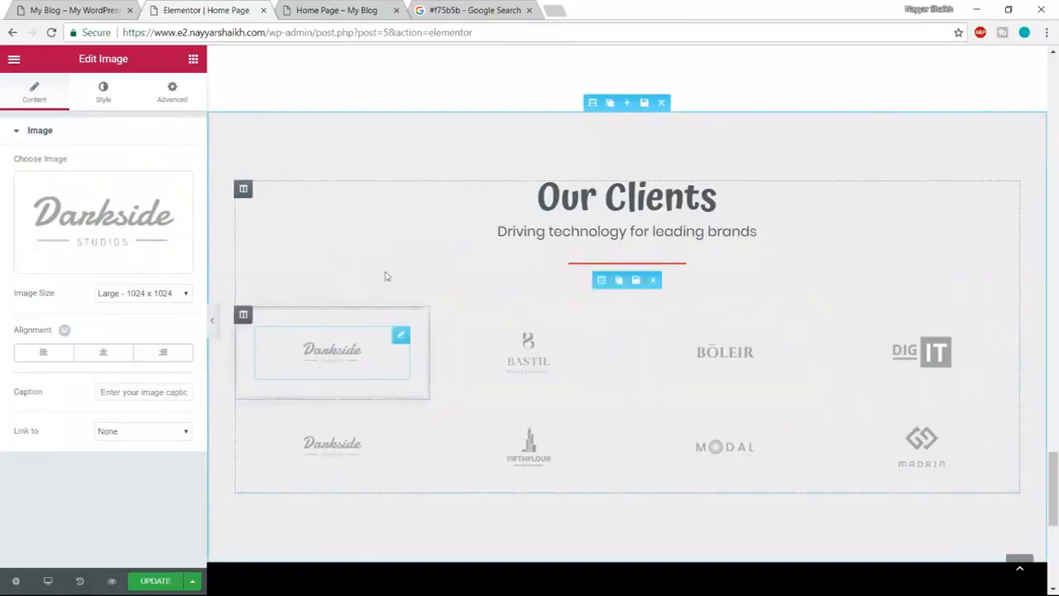
scroll(844, 407, "down", 5)
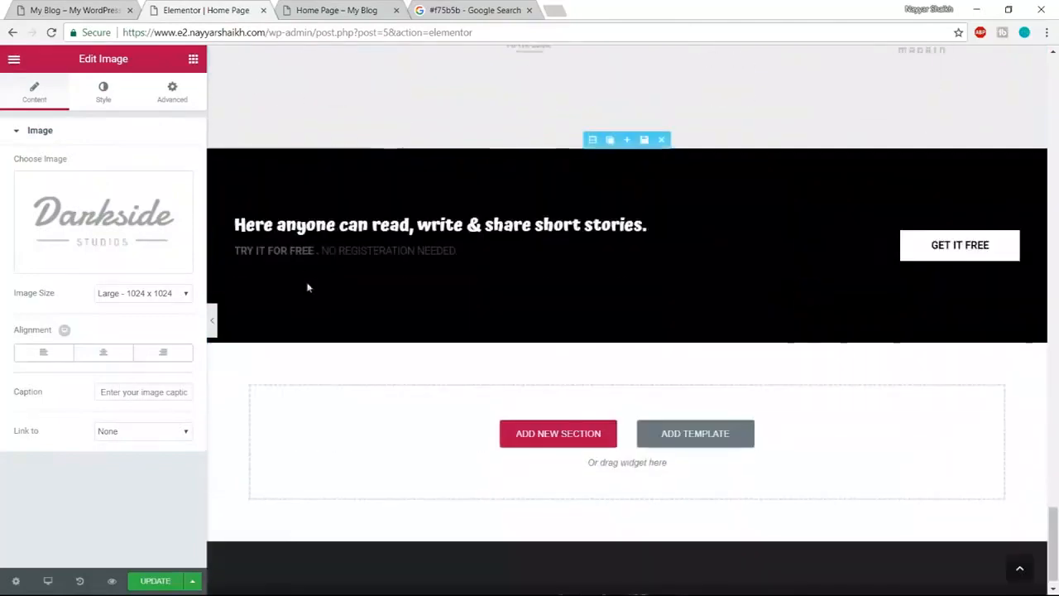
scroll(340, 279, "up", 1)
- Compare the client logos against the live site and return to the editor
left_click(74, 10)
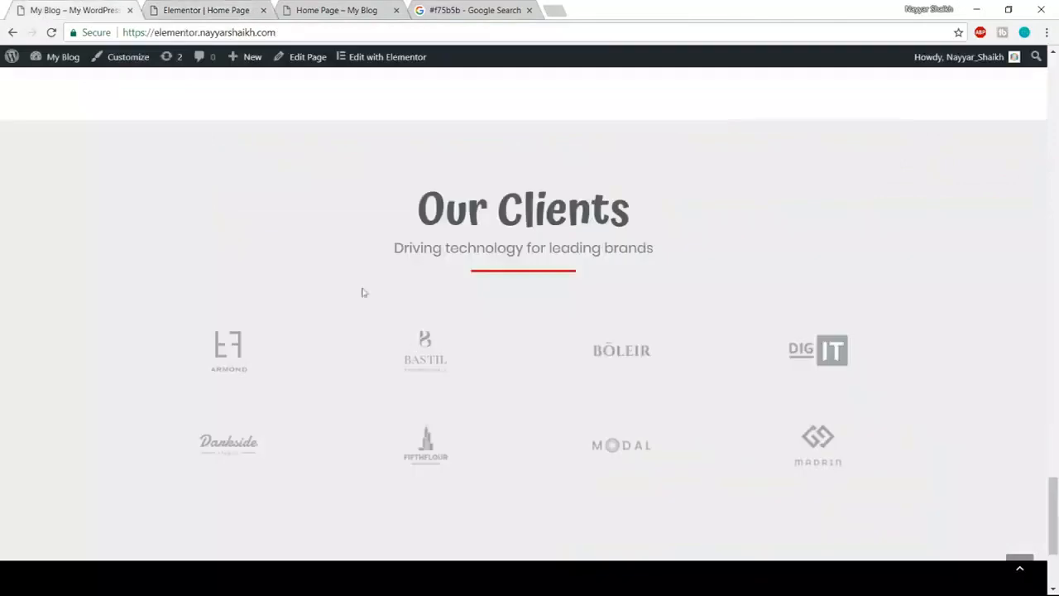
scroll(413, 351, "down", 3)
left_click(254, 8)
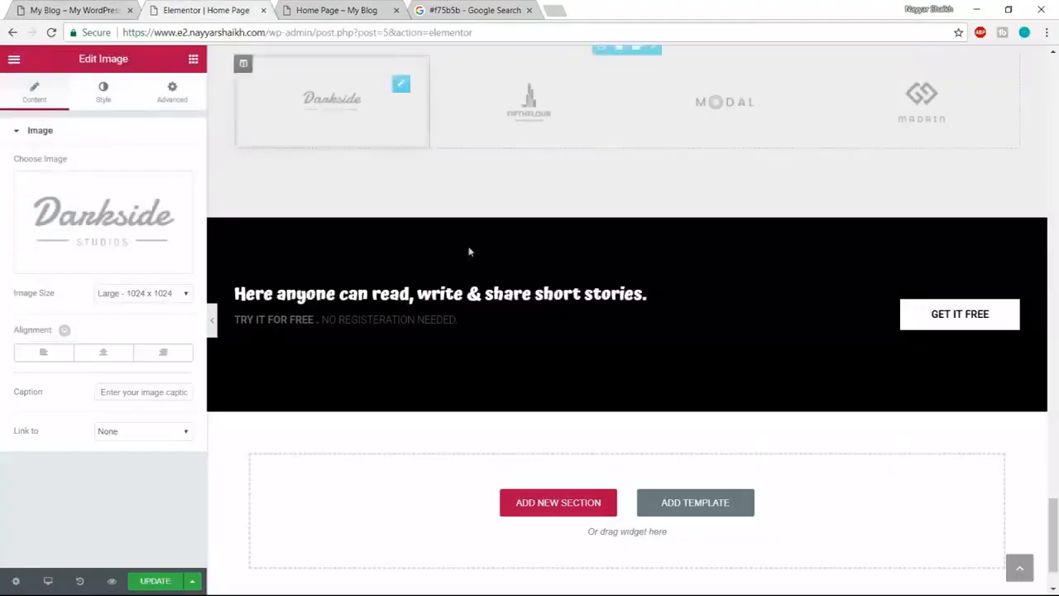
- Delete the TRY IT FOR FREE sub-heading from the dark banner
left_click(407, 295)
scroll(466, 317, "up", 1)
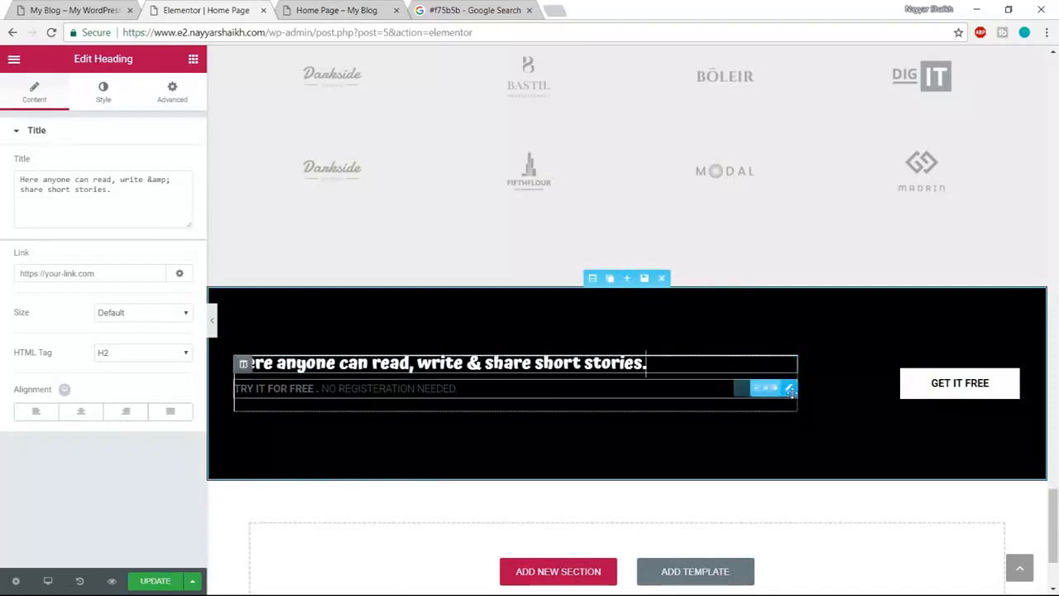
left_click(737, 387)
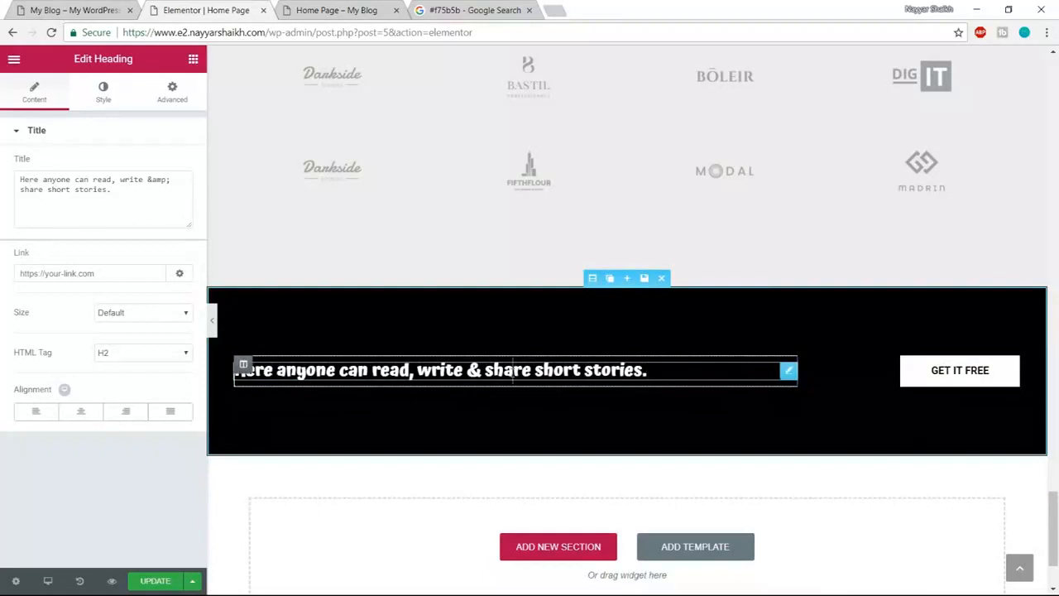
- Set the banner heading's typography to the Poppins font at weight 600
left_click(88, 98)
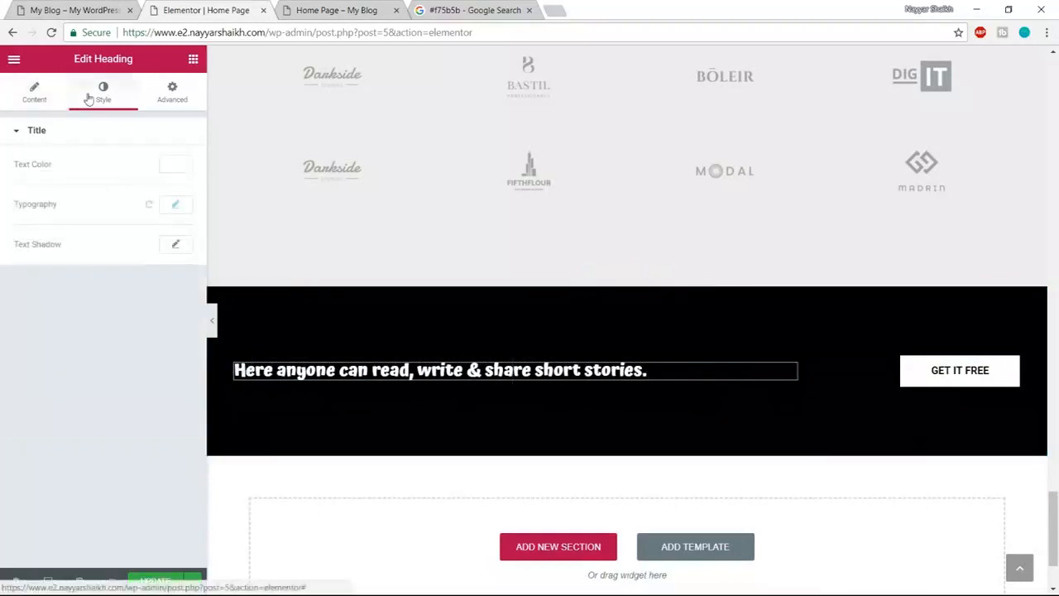
left_click(176, 206)
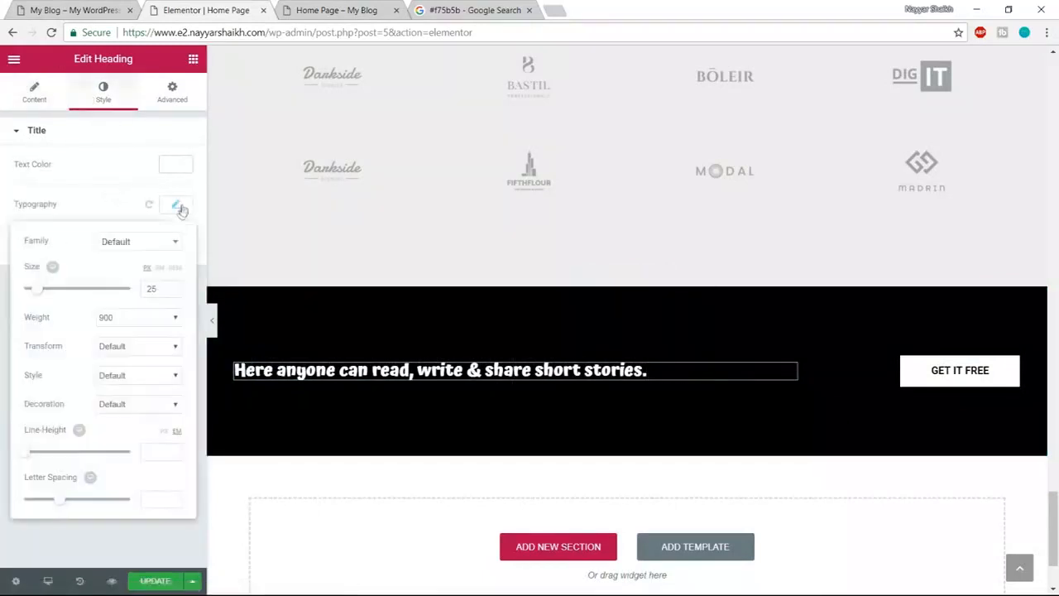
left_click(149, 244)
type("pop")
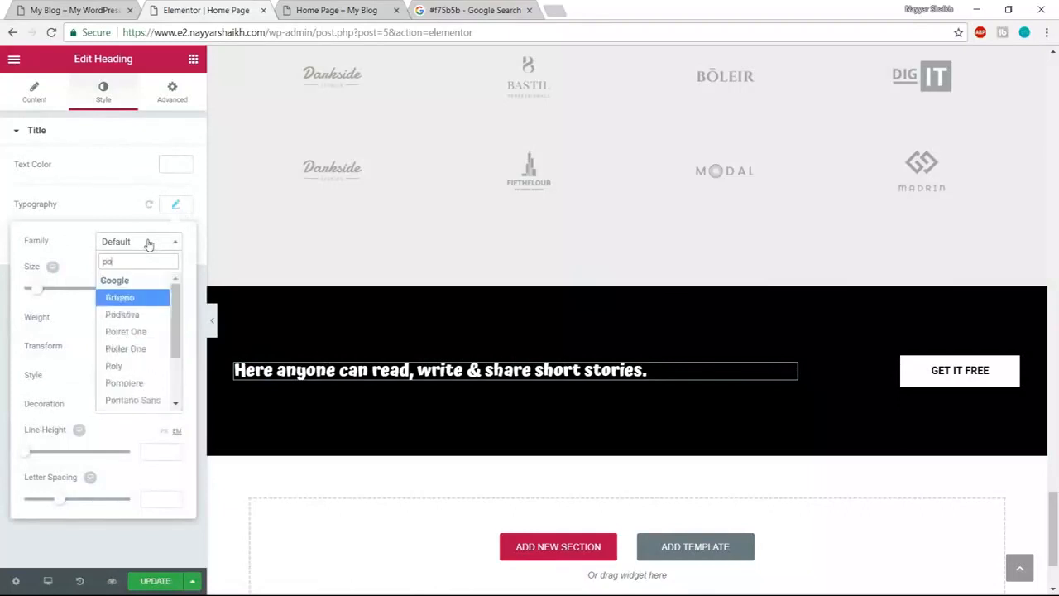
key("Return")
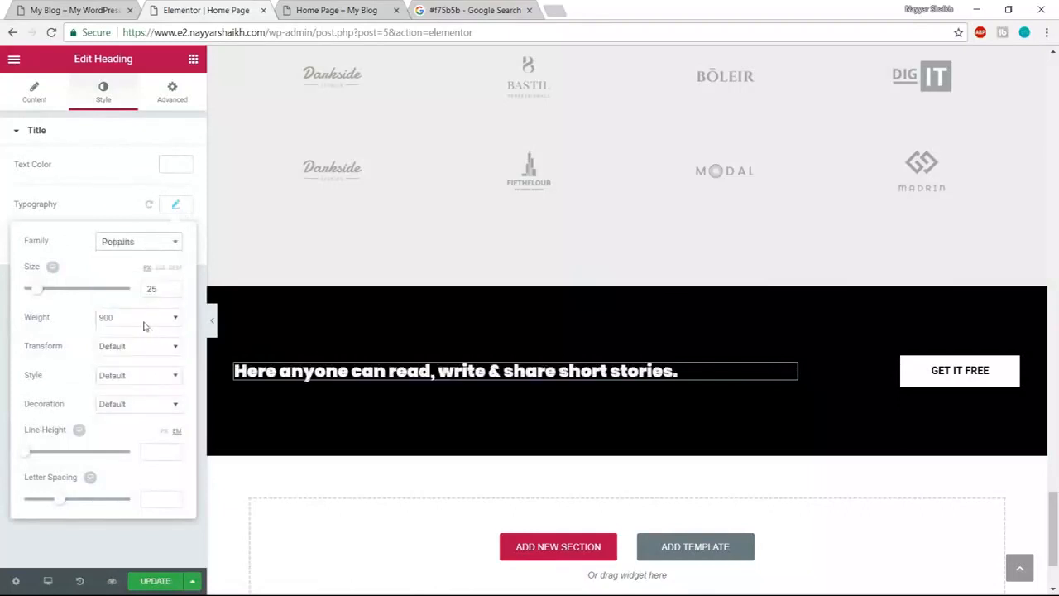
left_click(144, 322)
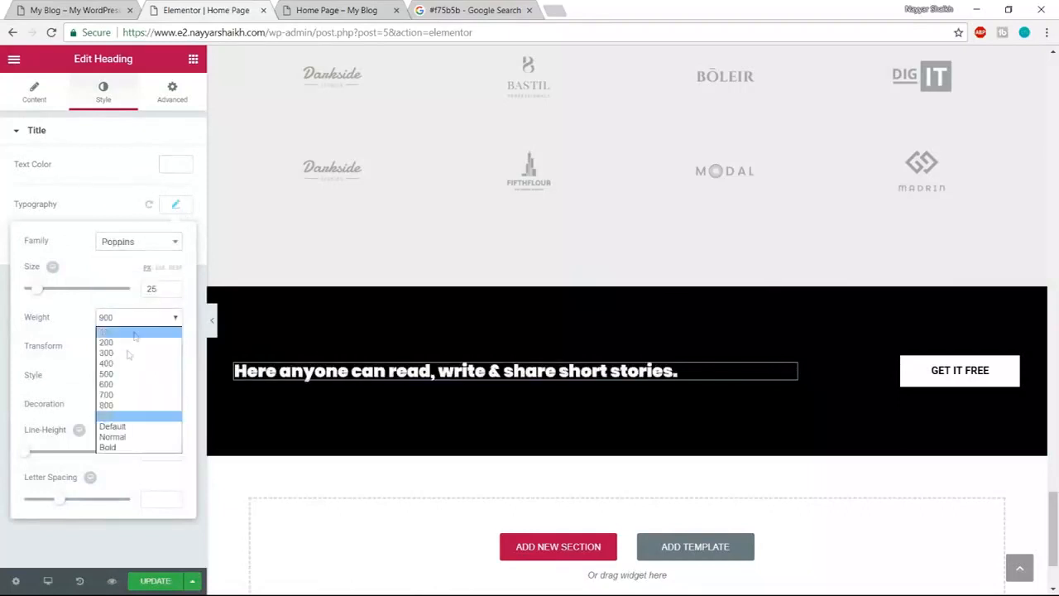
left_click(116, 384)
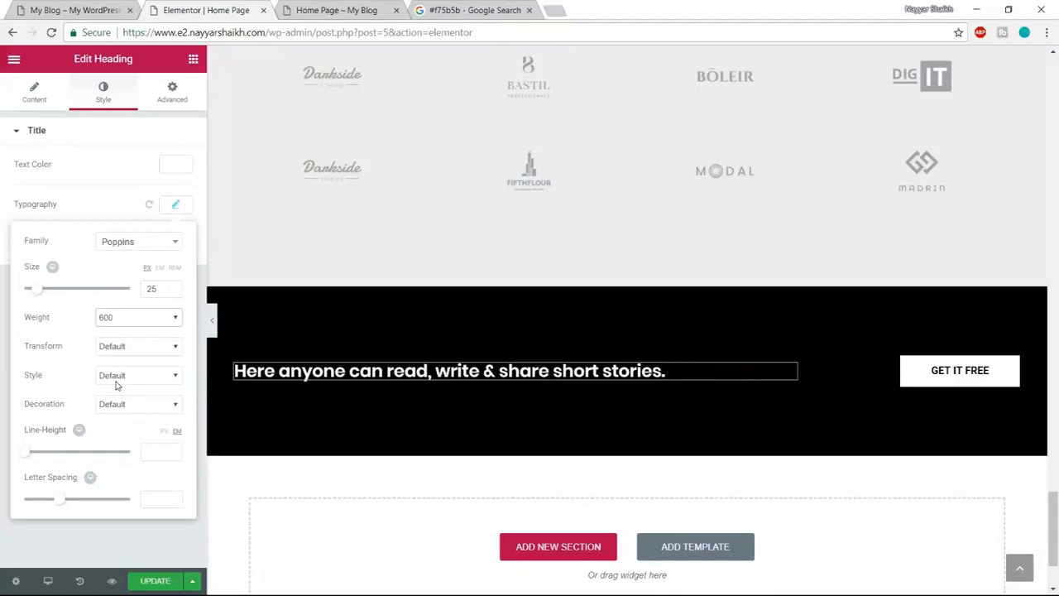
left_click(125, 322)
left_click(126, 322)
left_click(687, 440)
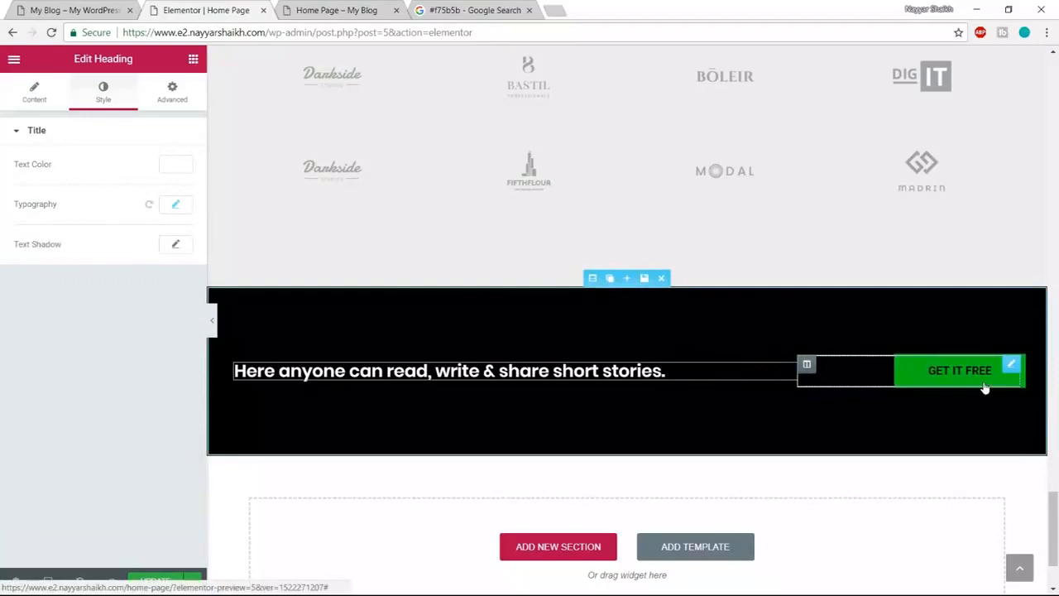
- Save the READ MORE button as a global widget named 'Button'
left_click(985, 386)
scroll(949, 501, "up", 10)
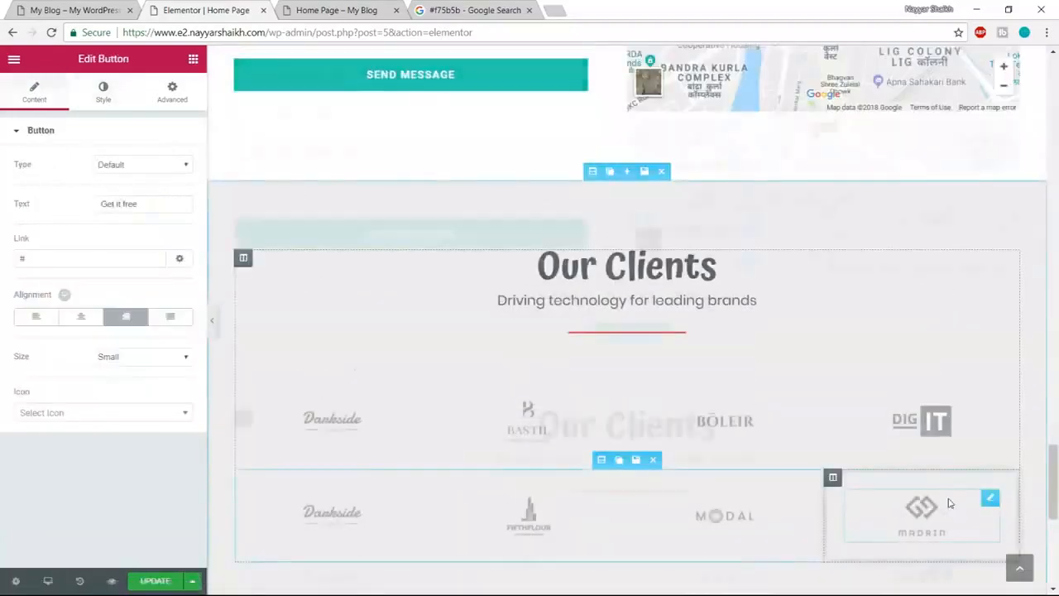
scroll(949, 502, "up", 15)
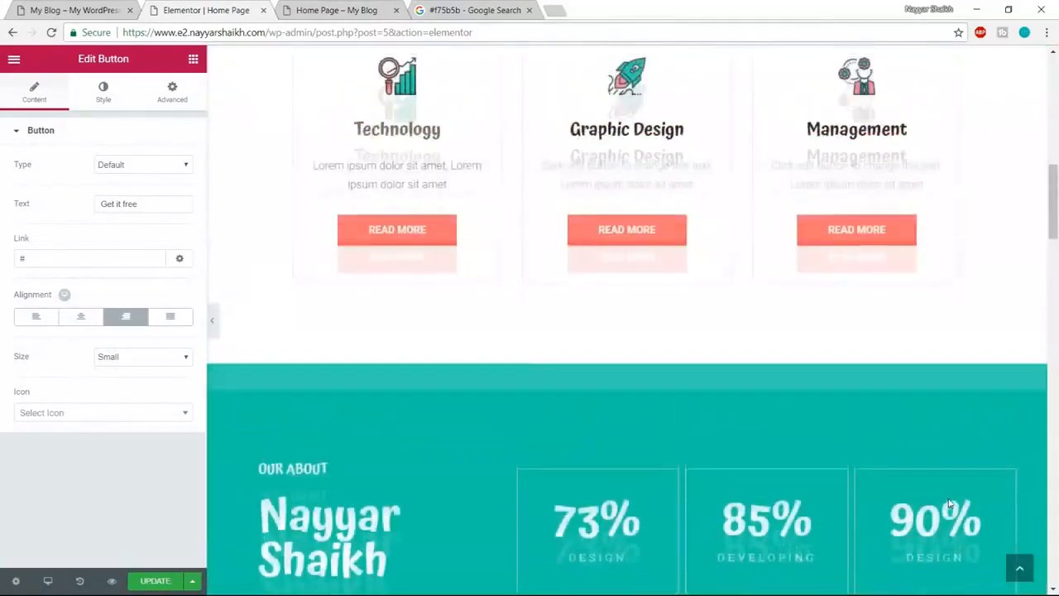
scroll(935, 508, "down", 3)
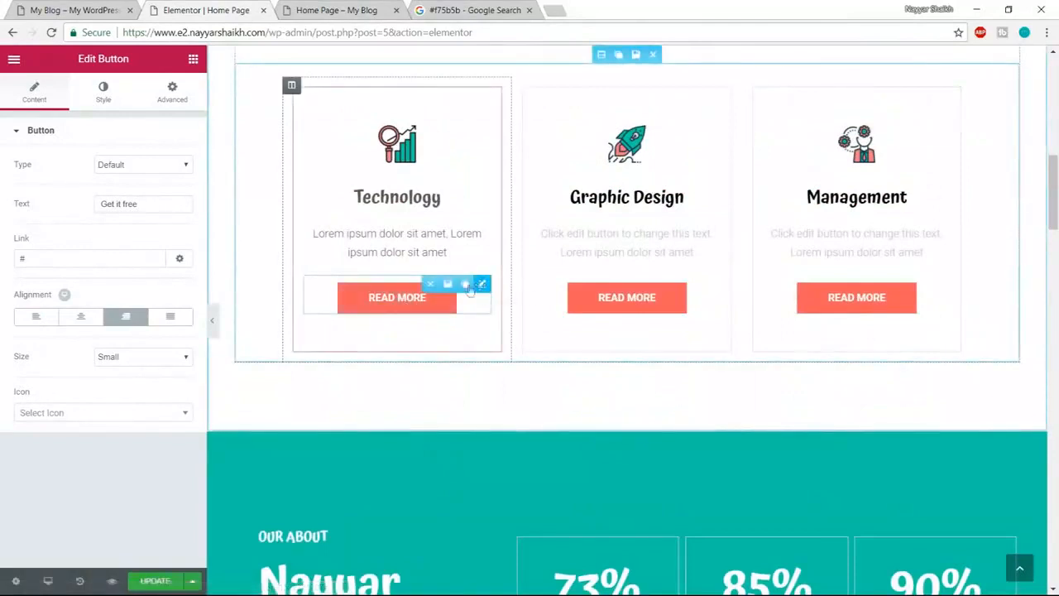
left_click(447, 284)
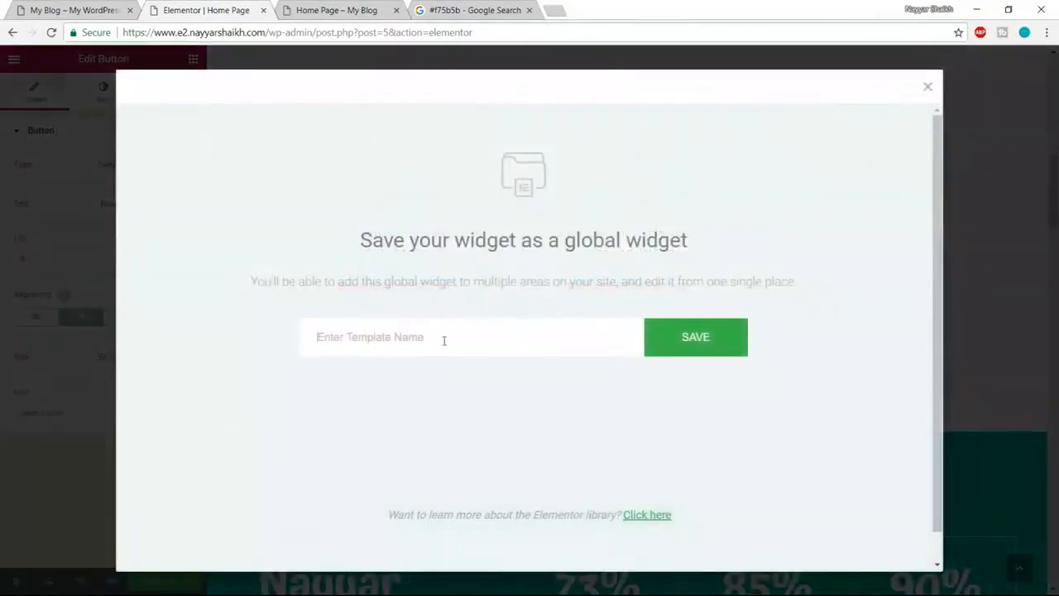
type("Butt")
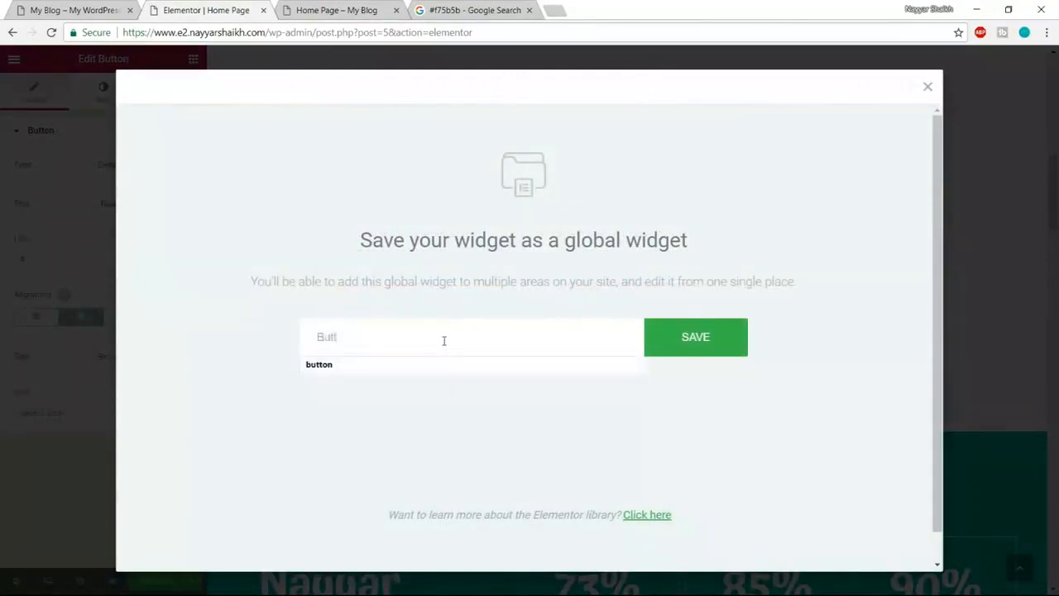
type("on")
left_click(672, 339)
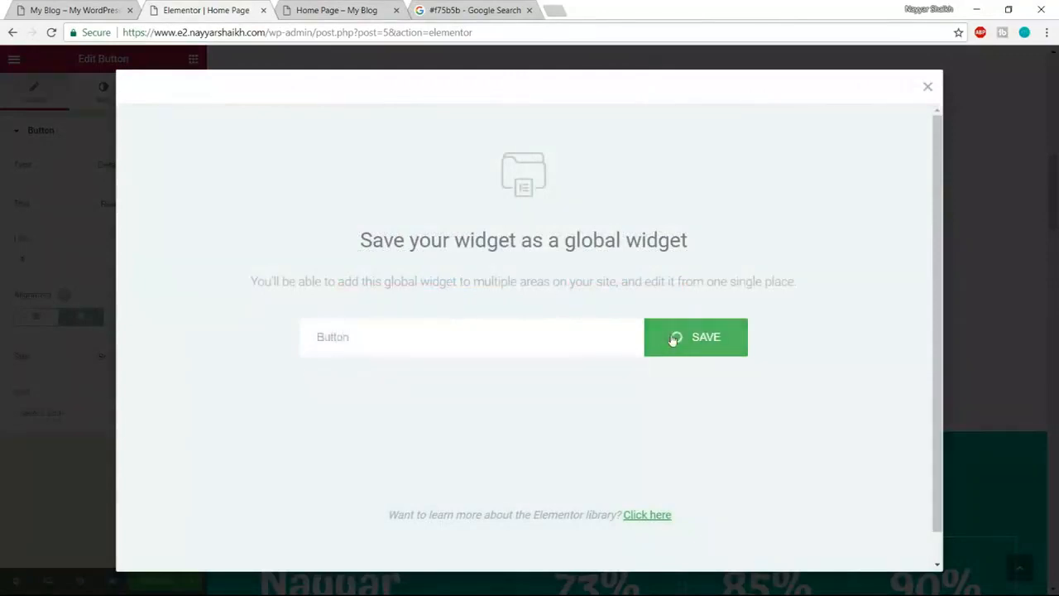
- Replace GET IT FREE with the global Button widget and unlink it from the global
scroll(860, 437, "down", 10)
scroll(860, 443, "down", 15)
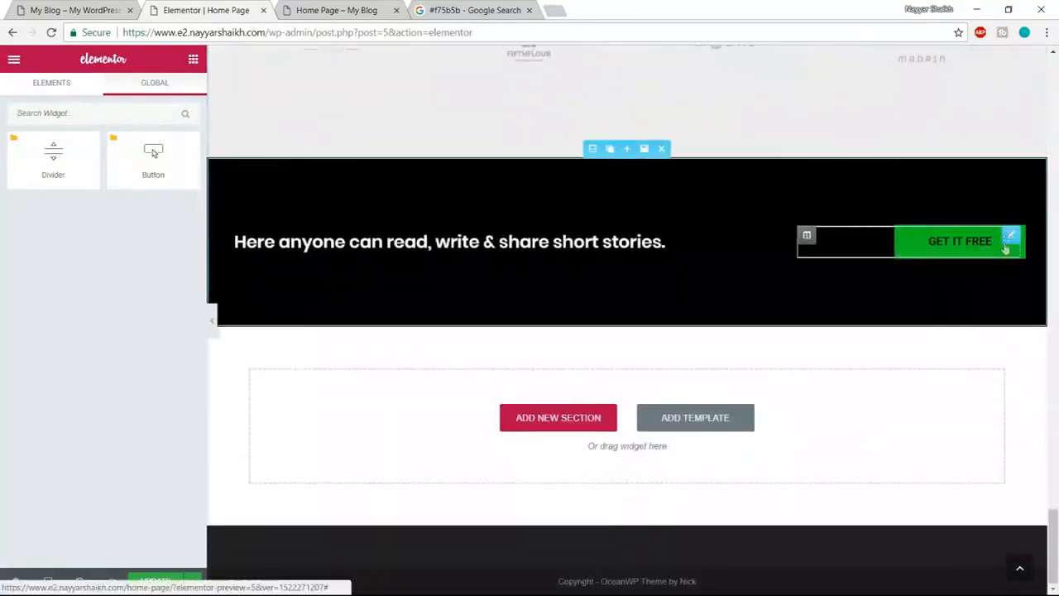
left_click(958, 237)
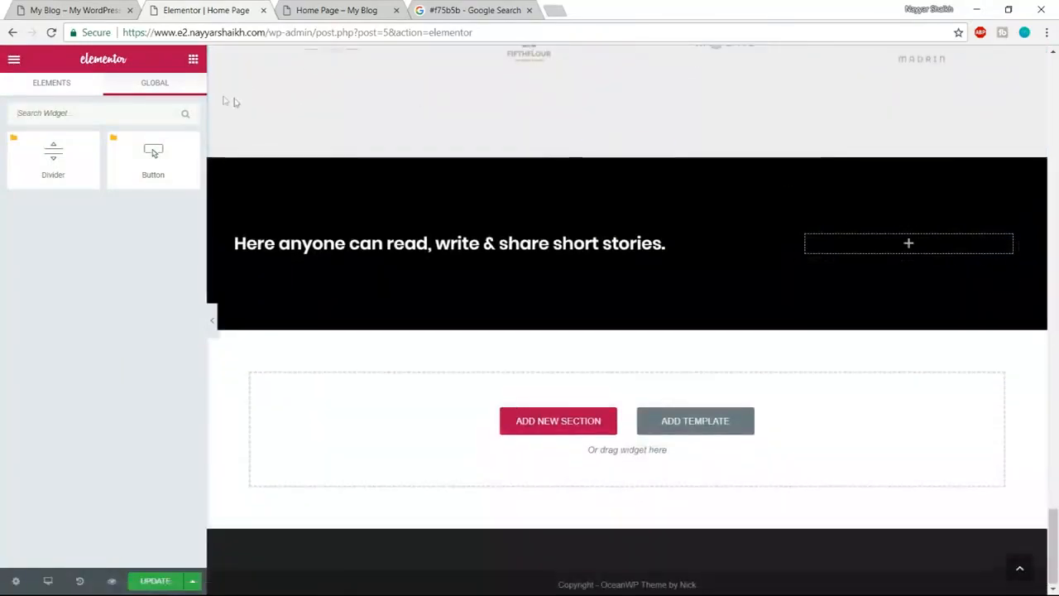
left_click_drag(152, 153, 907, 244)
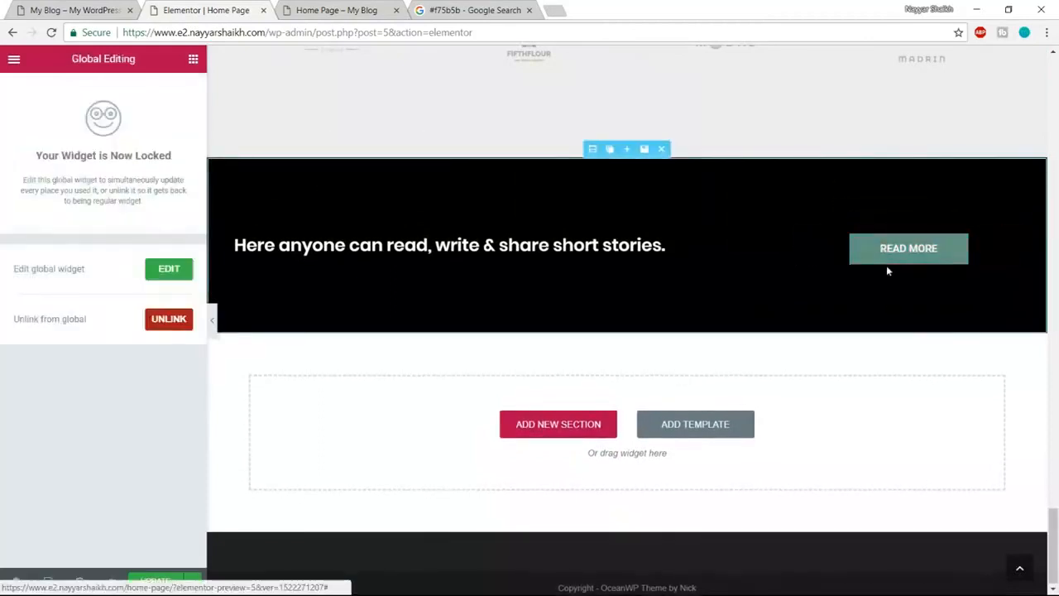
left_click(157, 323)
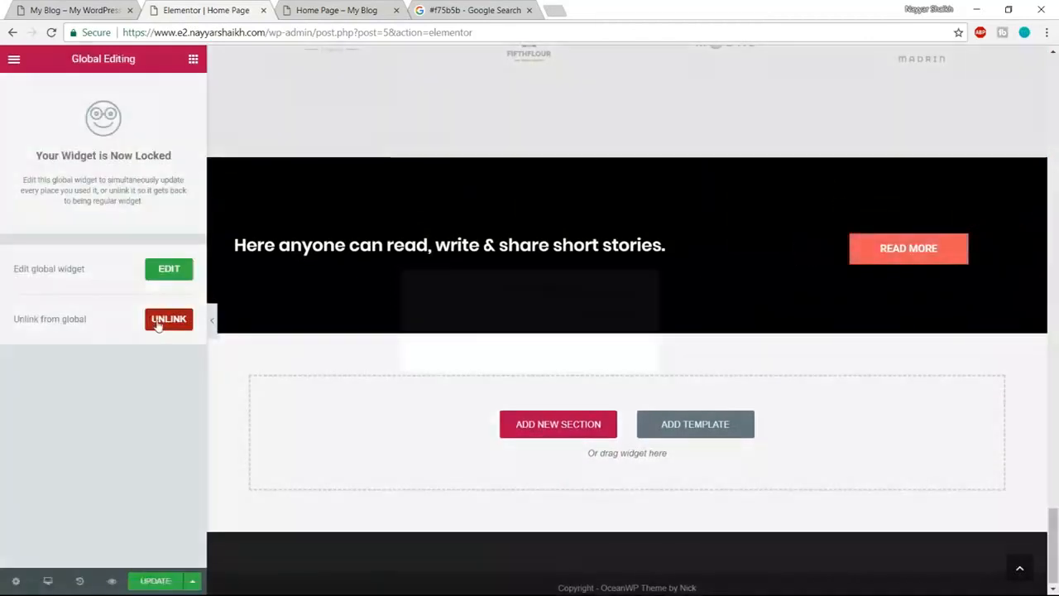
left_click(569, 362)
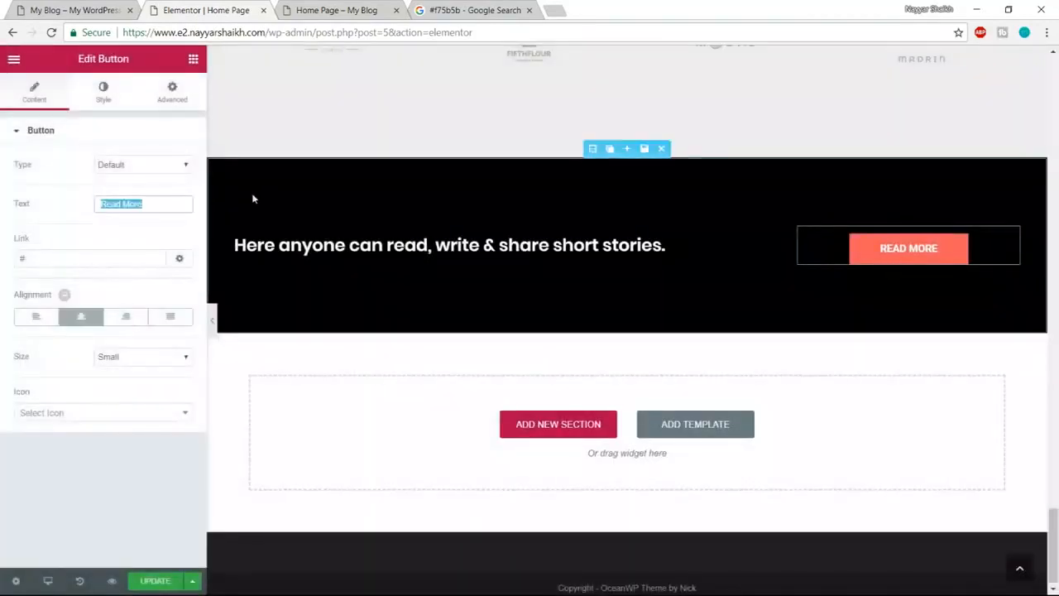
- With the button reading 'Start free trial', open the 'Home Page – My Blog' preview
left_click(43, 8)
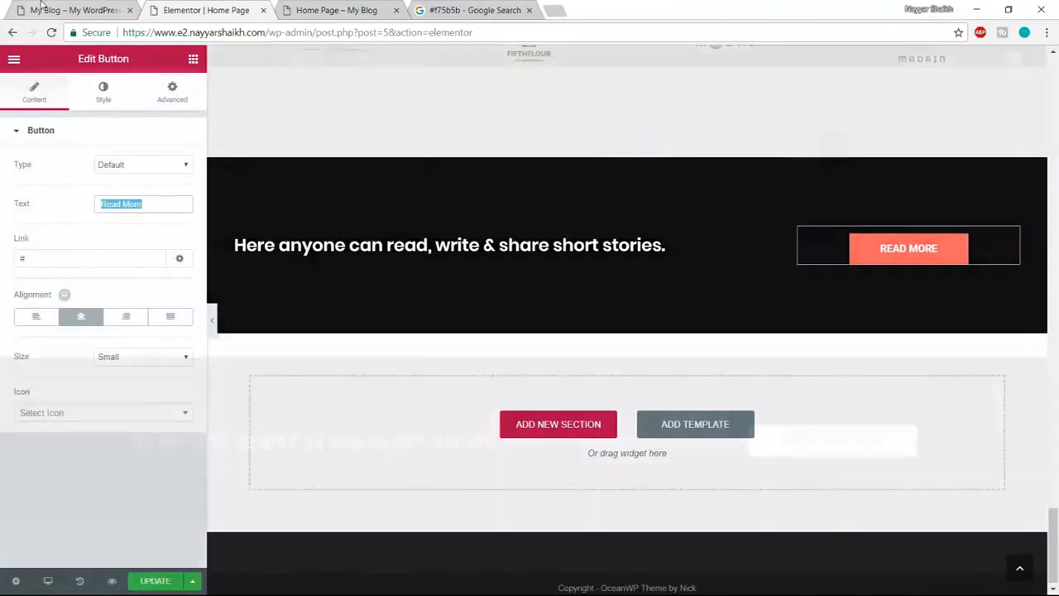
left_click(166, 5)
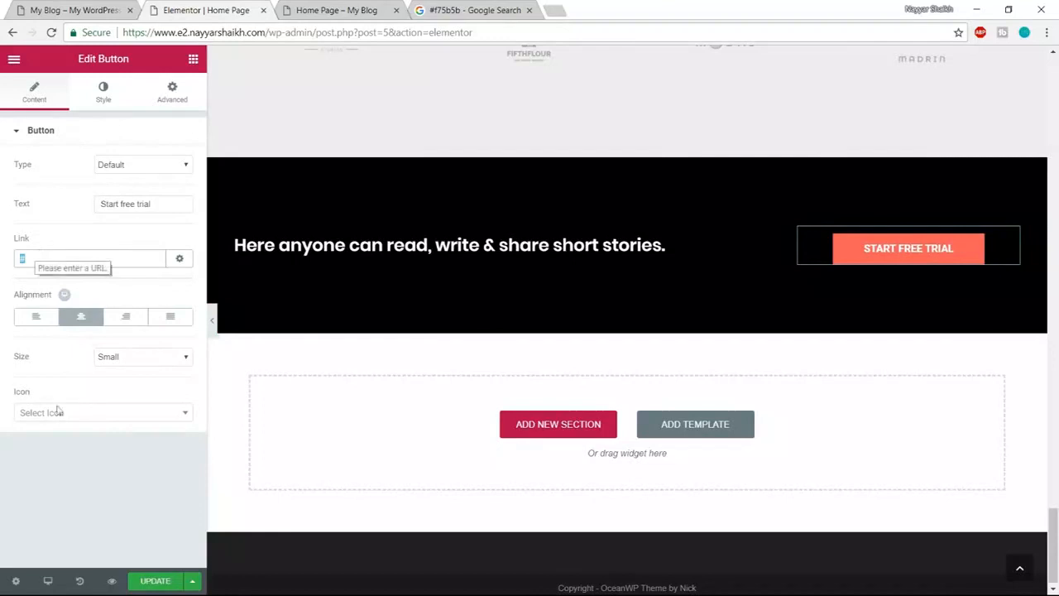
left_click(309, 8)
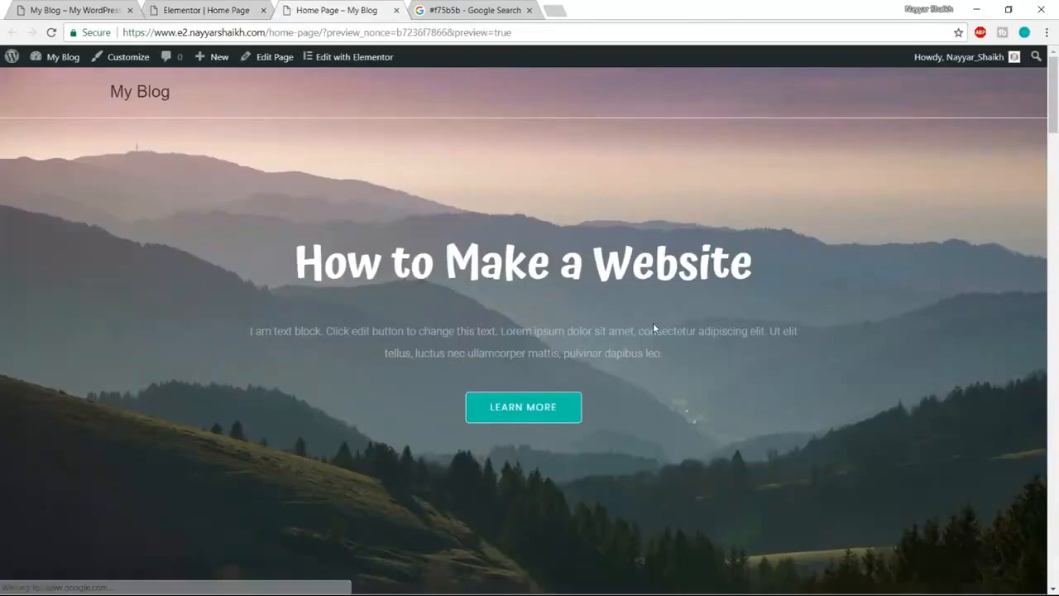
- Scroll through the home page preview and jump back to the top
scroll(652, 323, "down", 5)
scroll(653, 328, "down", 10)
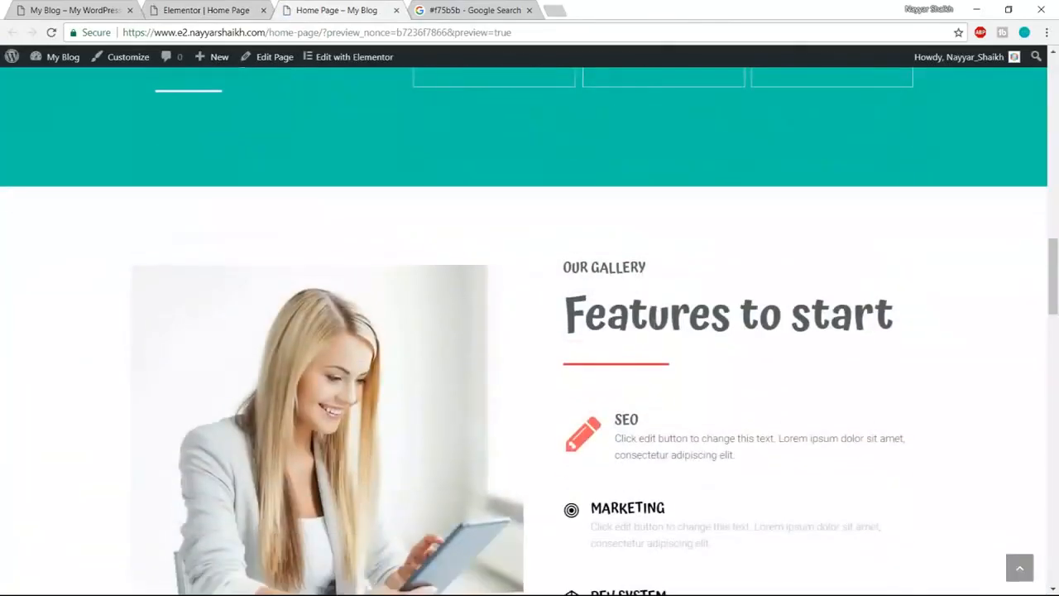
scroll(683, 405, "down", 15)
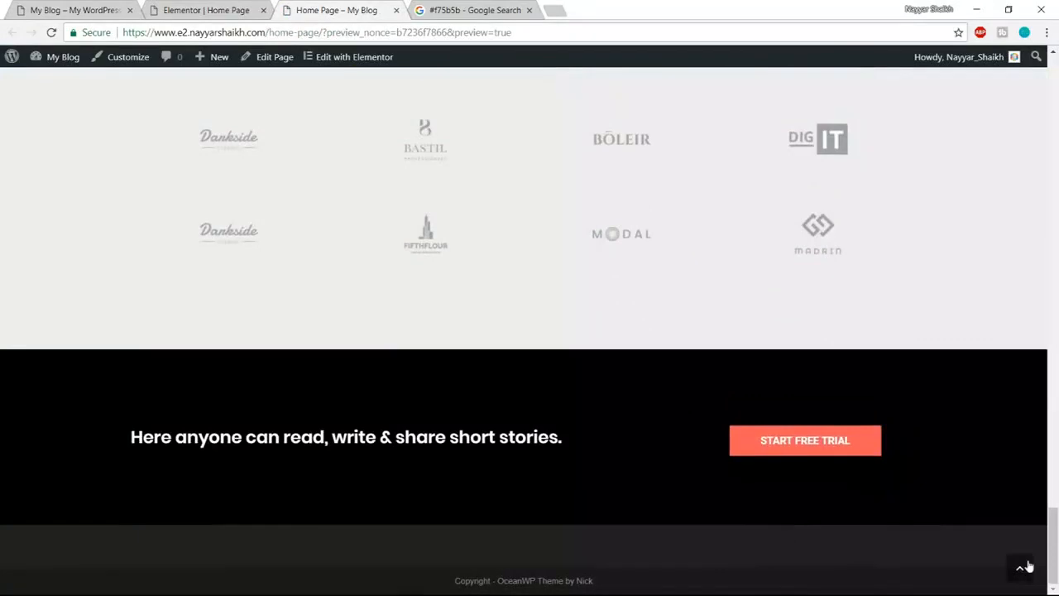
left_click(1026, 568)
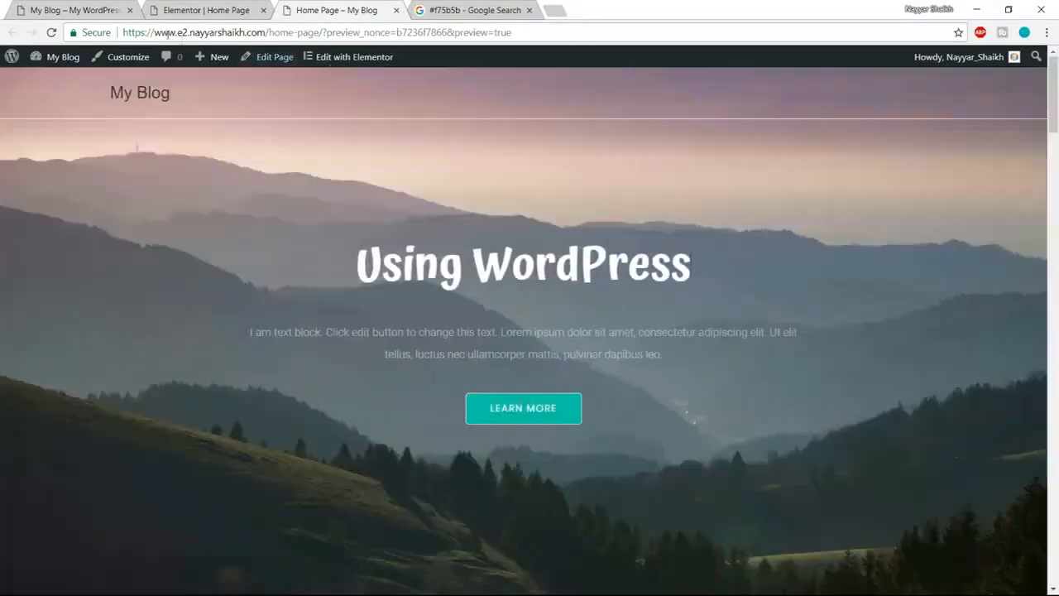
- Reload the live site, scroll through the changes, and return to the Elementor editor
left_click(75, 9)
scroll(170, 279, "up", 3)
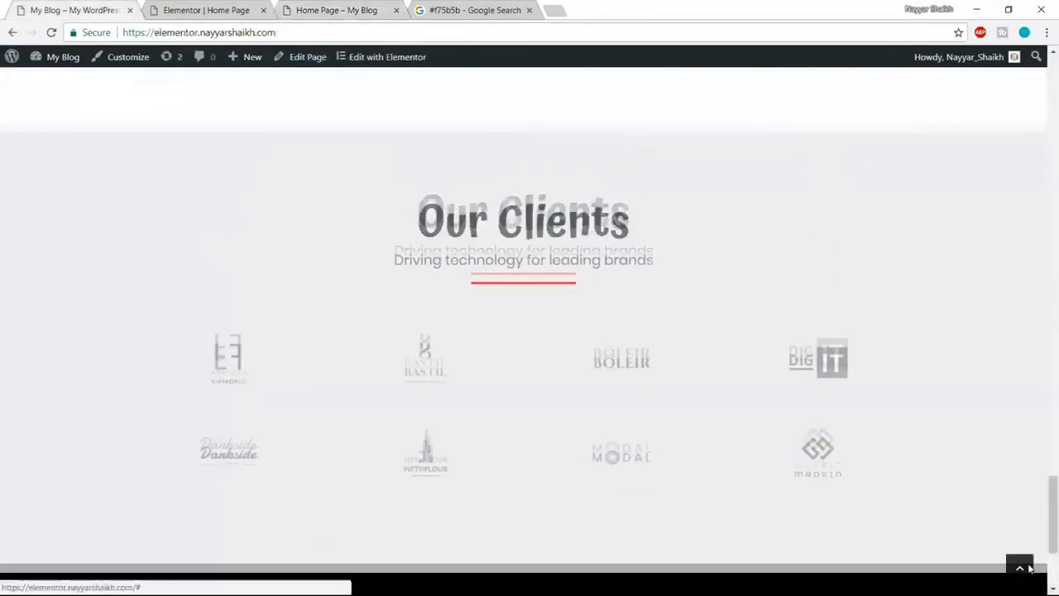
left_click(1021, 568)
left_click(52, 33)
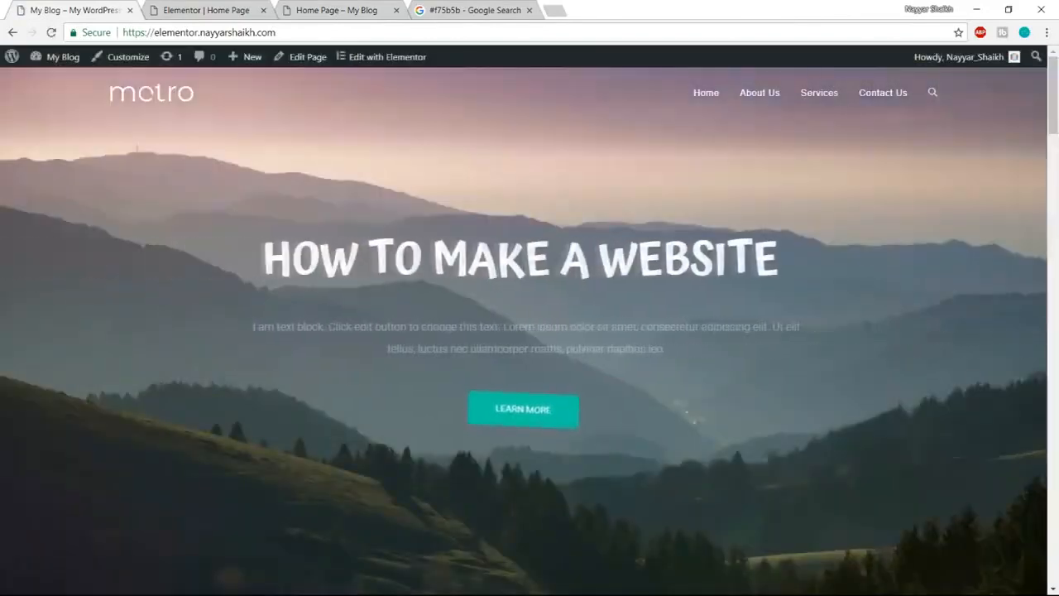
scroll(576, 357, "down", 5)
scroll(683, 344, "down", 10)
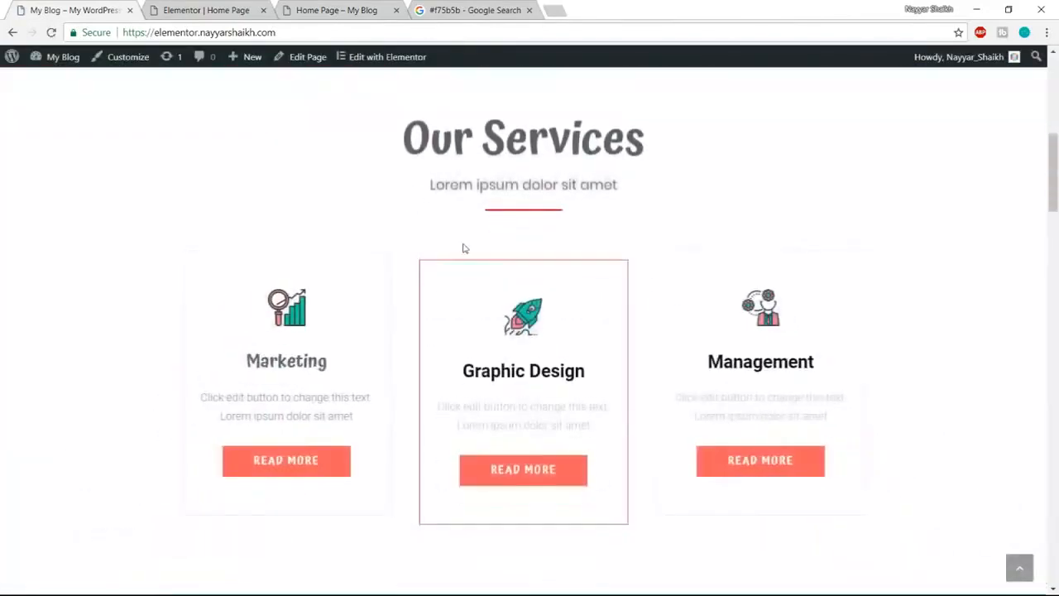
scroll(682, 344, "down", 12)
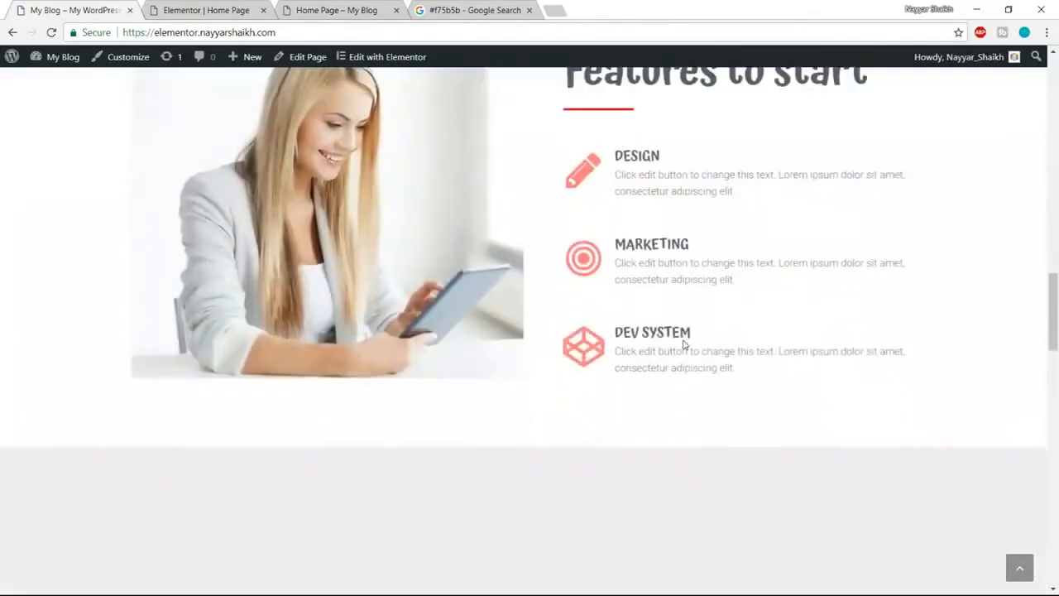
scroll(683, 344, "down", 10)
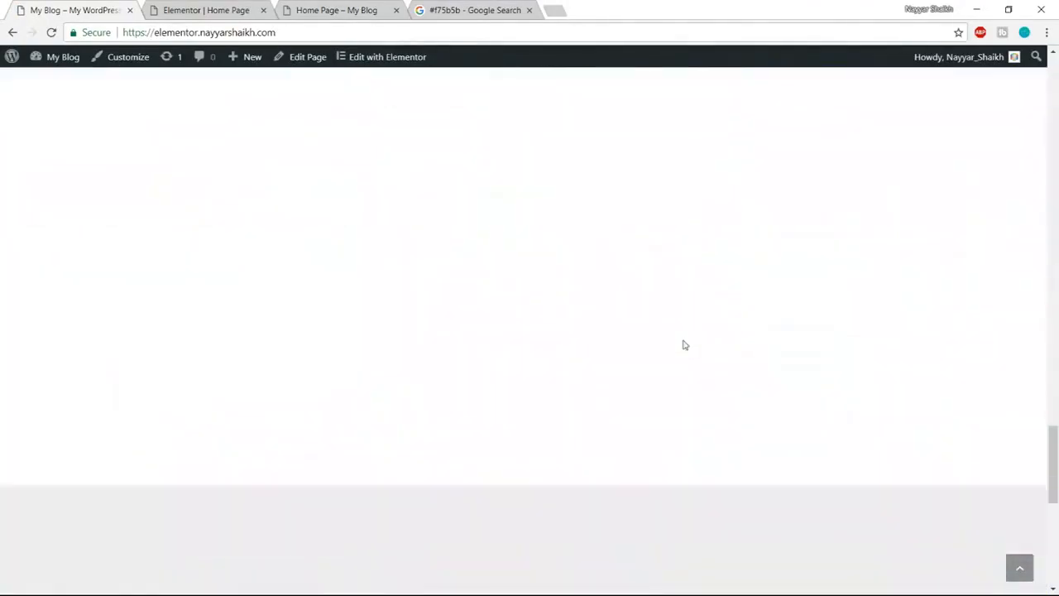
scroll(683, 345, "down", 3)
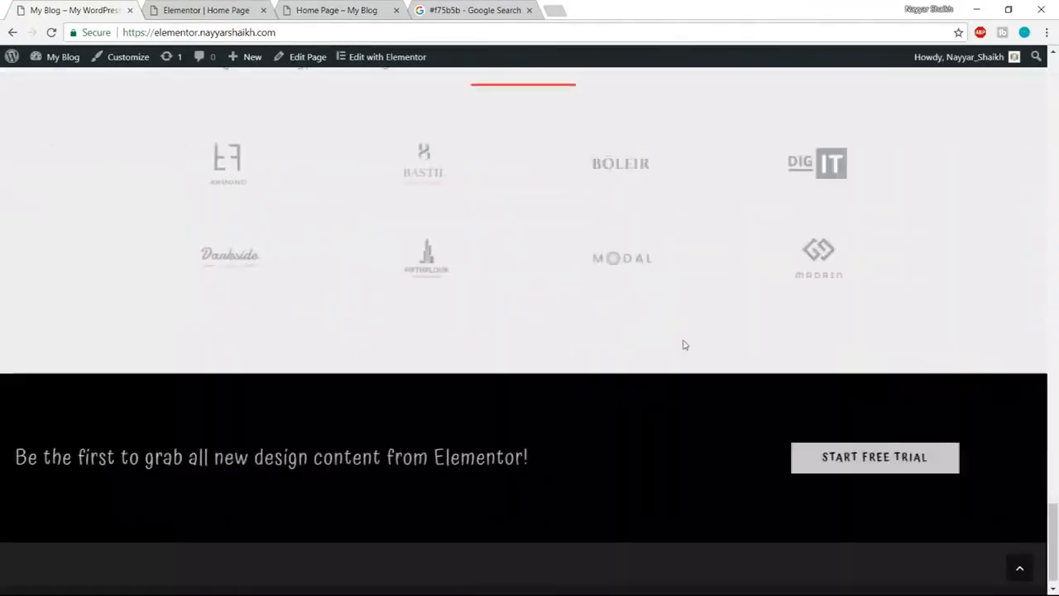
key("ctrl+Tab")
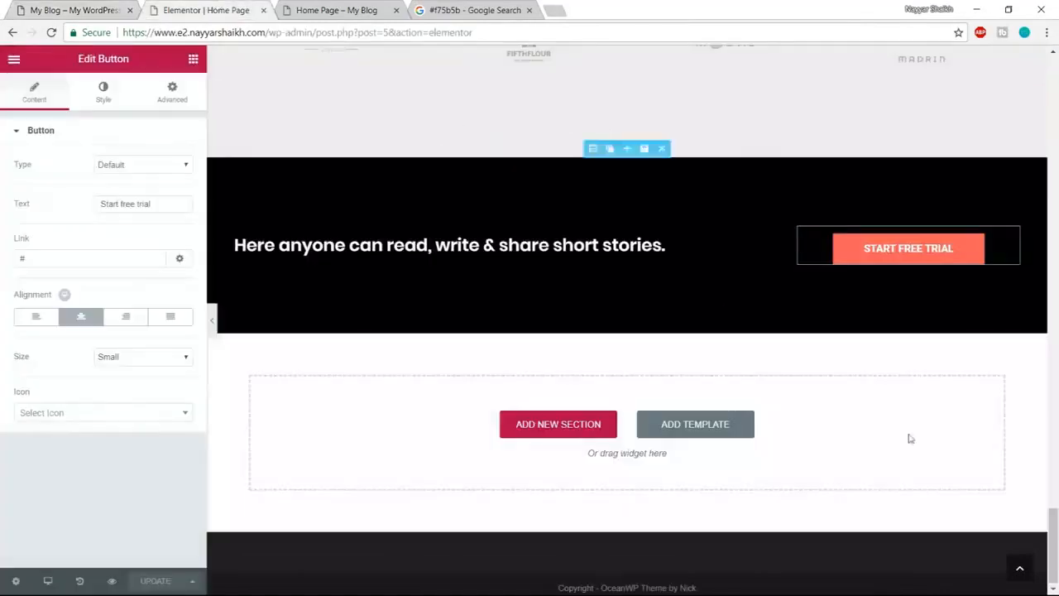
- Give the hero headline a Slide In Left entrance animation
left_click(1023, 568)
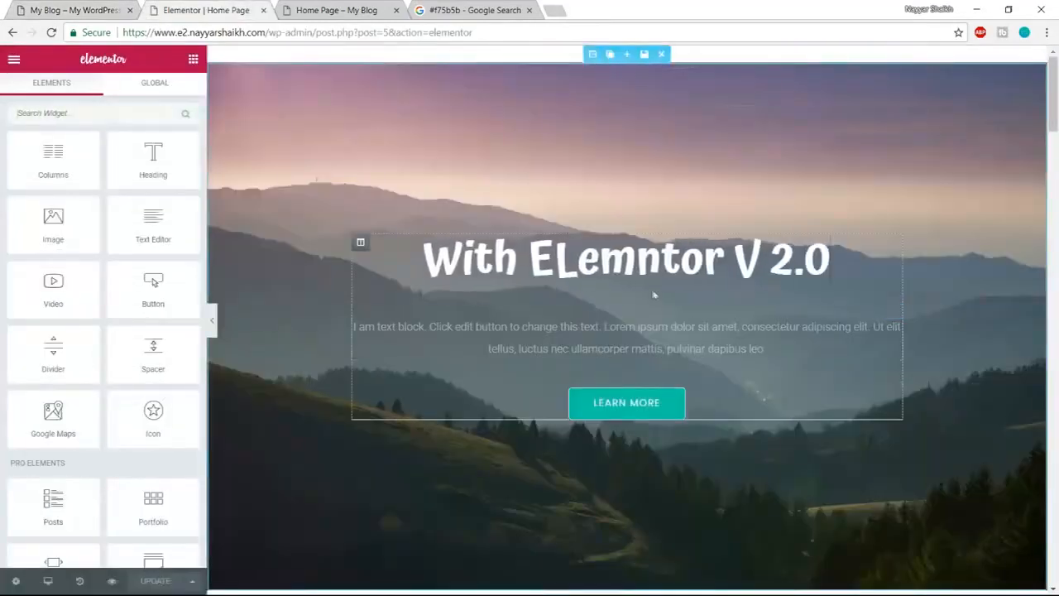
left_click(653, 256)
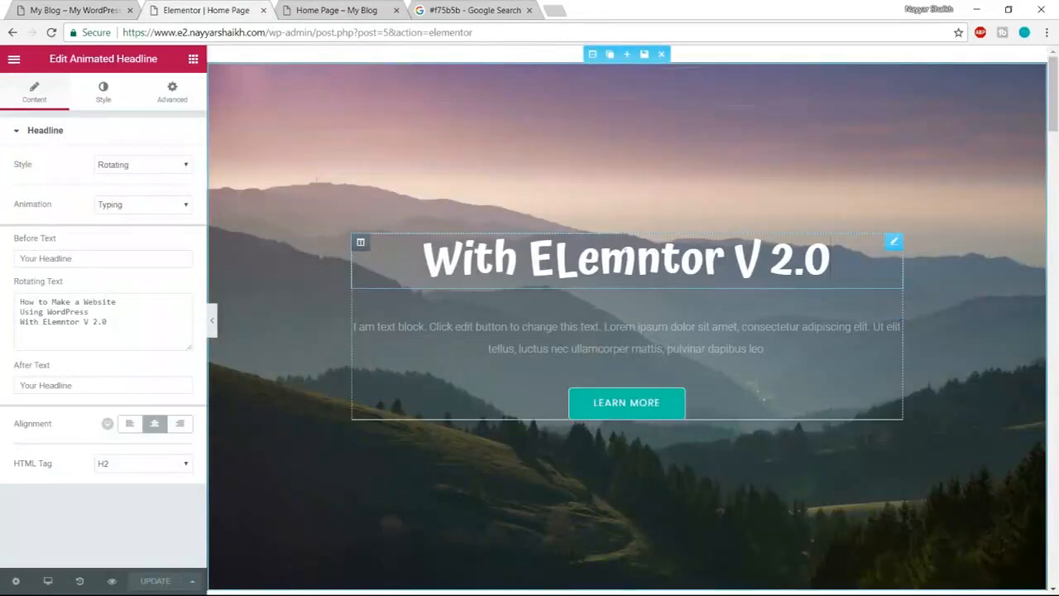
left_click(174, 93)
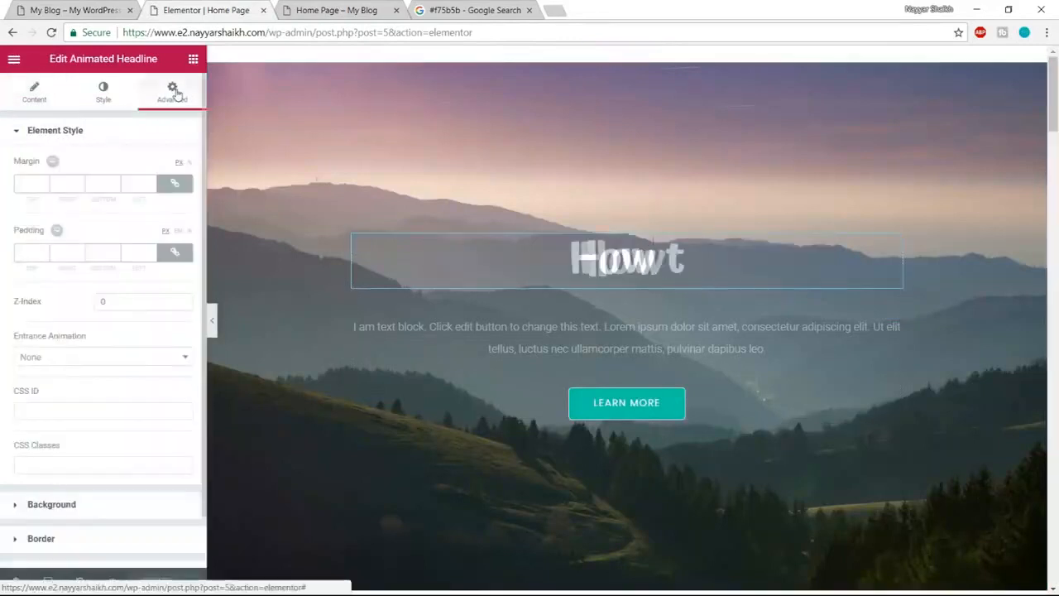
left_click(94, 357)
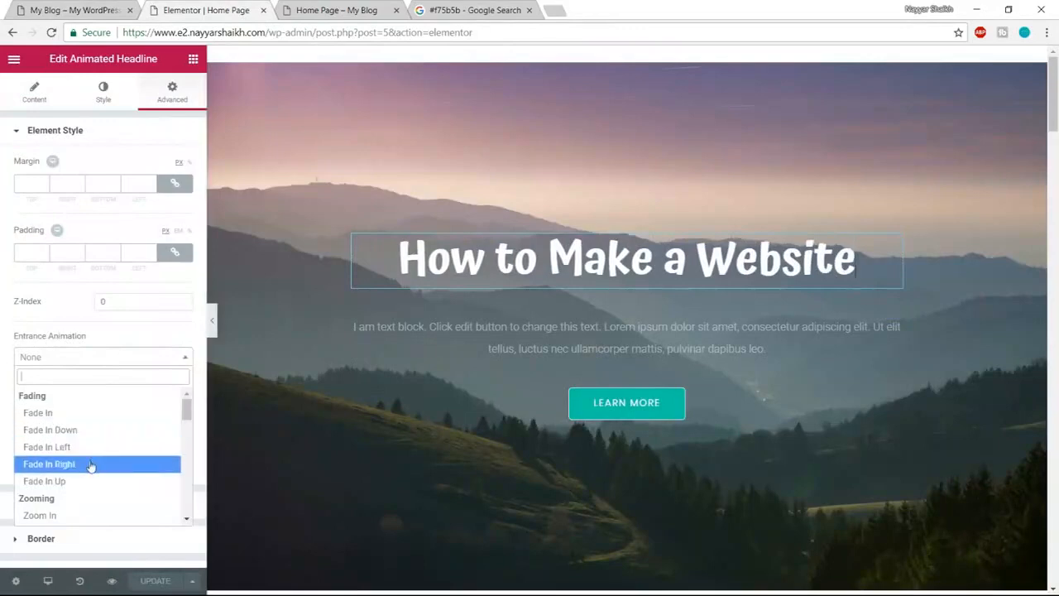
scroll(91, 465, "down", 3)
scroll(96, 470, "down", 3)
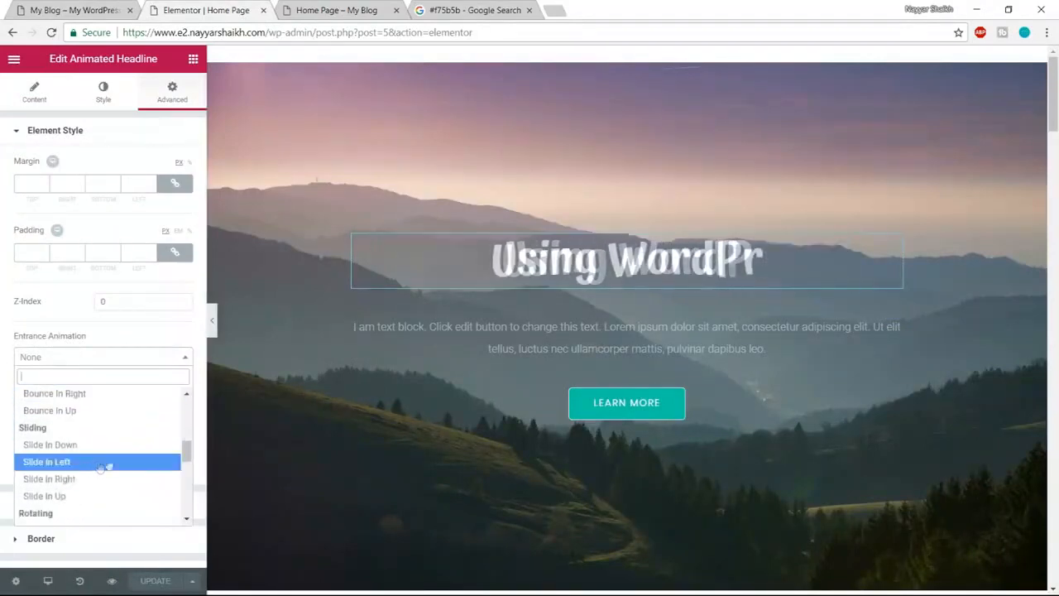
left_click(75, 465)
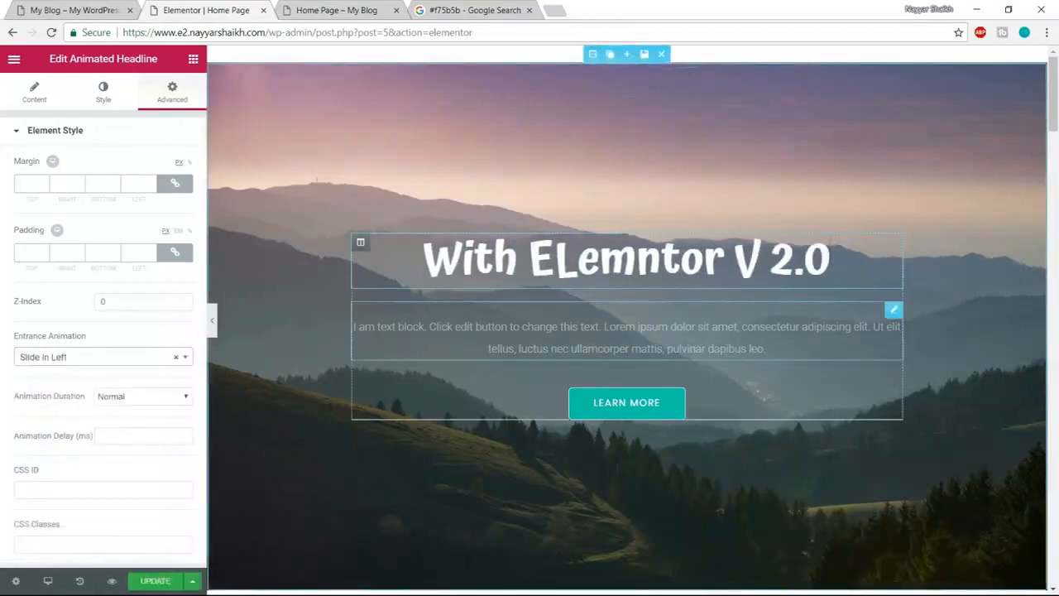
- Give the paragraph text block a Slide In Right entrance animation
left_click(626, 337)
left_click(177, 90)
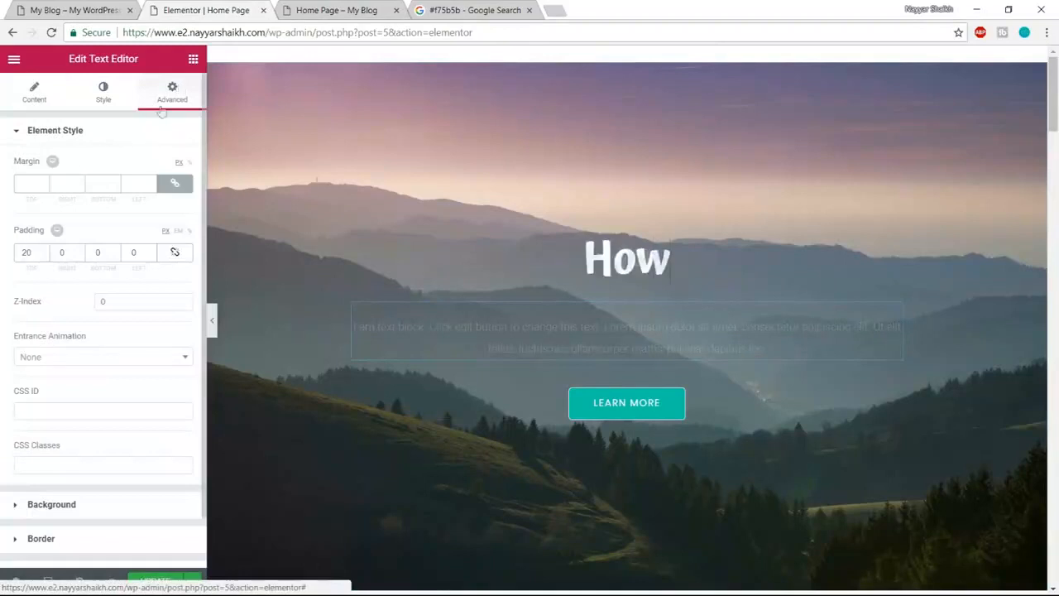
left_click(95, 356)
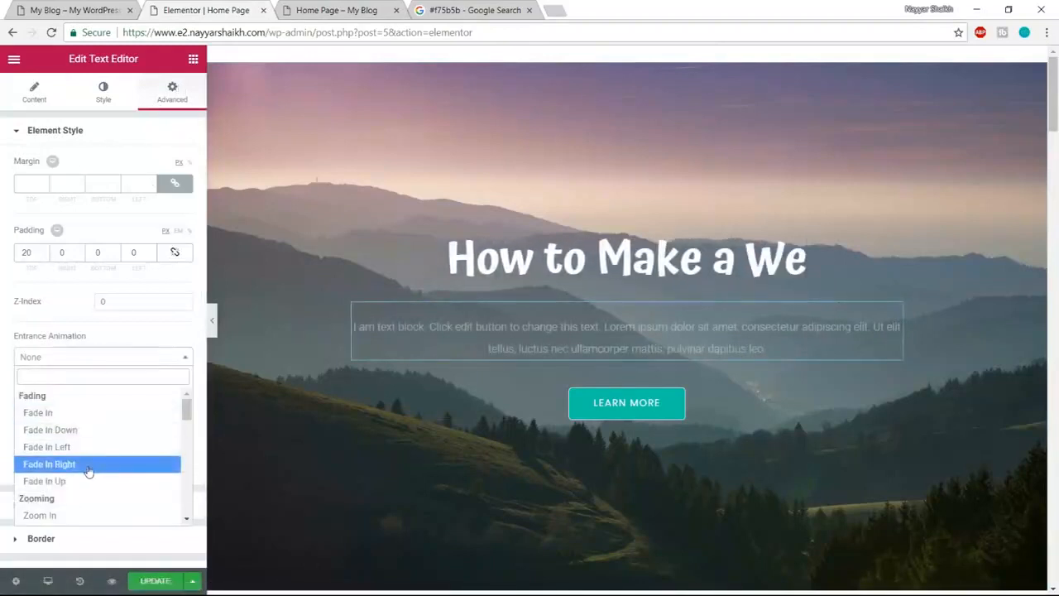
scroll(89, 469, "down", 5)
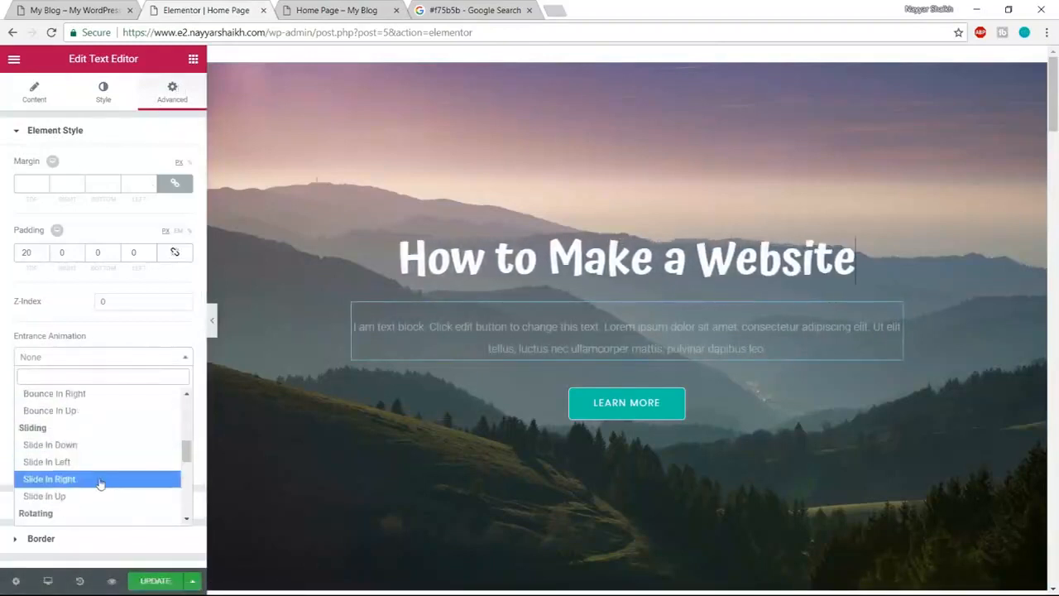
left_click(99, 480)
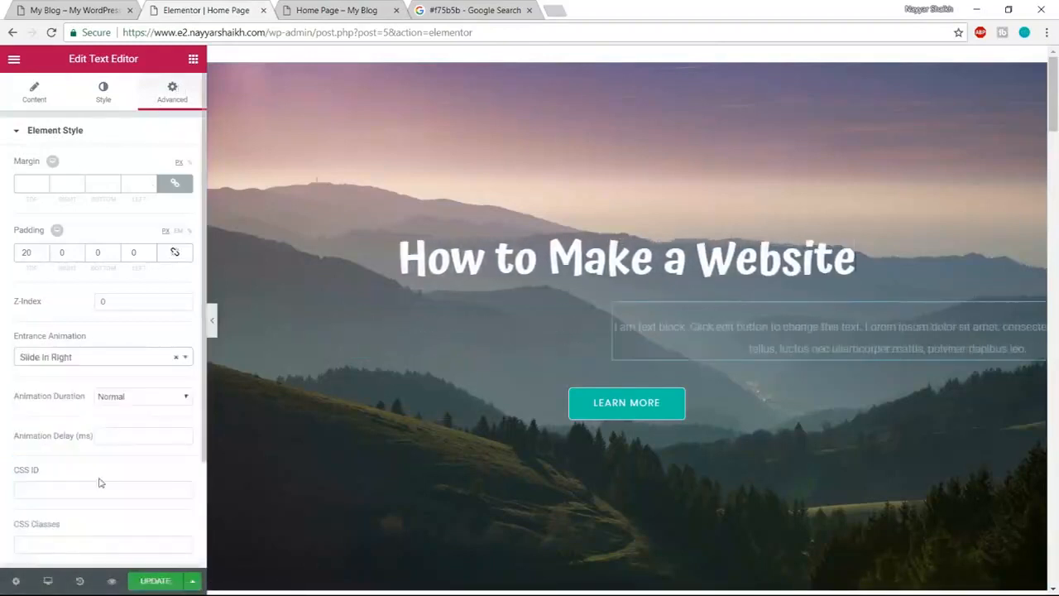
- Give the Learn More button a Zoom In Up entrance animation
left_click(652, 408)
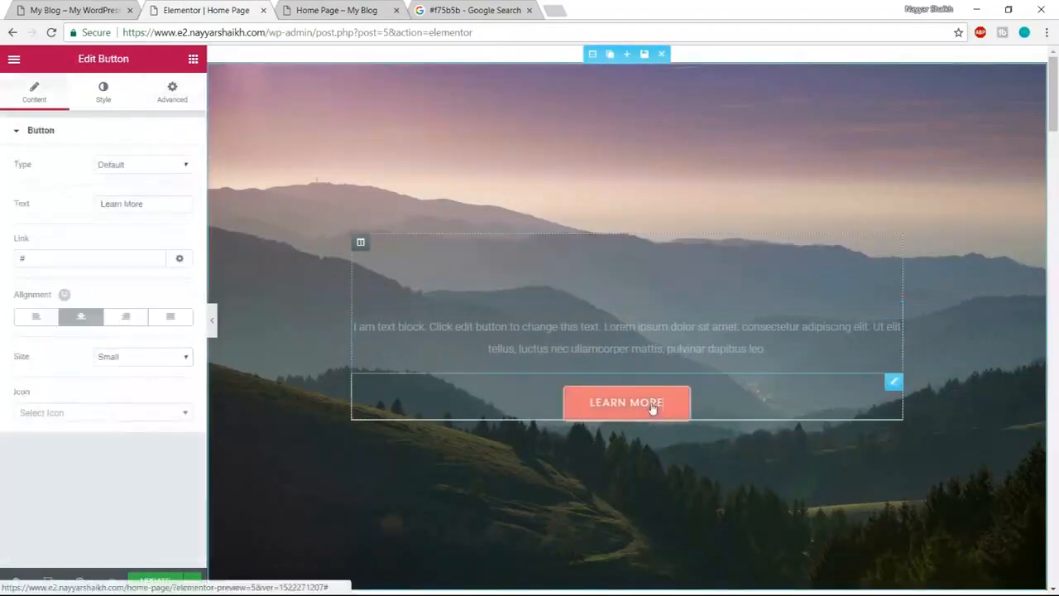
left_click(159, 94)
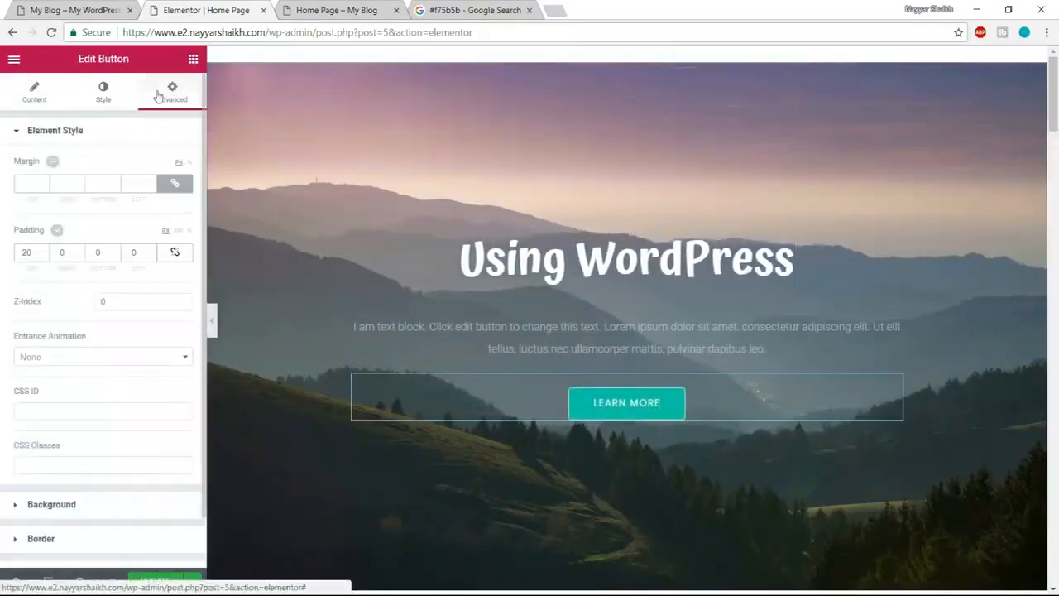
left_click(113, 359)
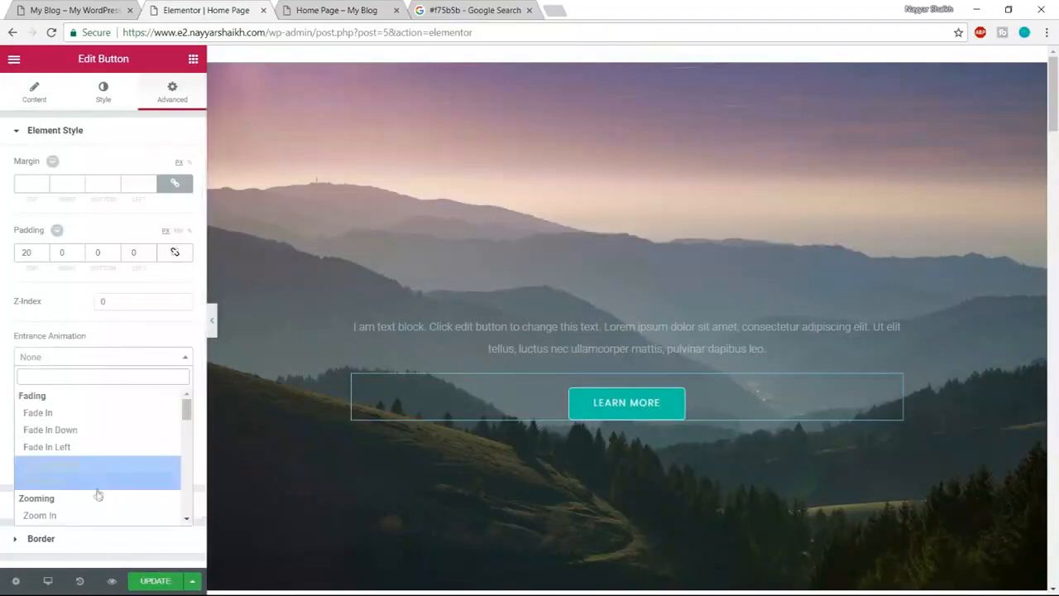
scroll(98, 496, "down", 1)
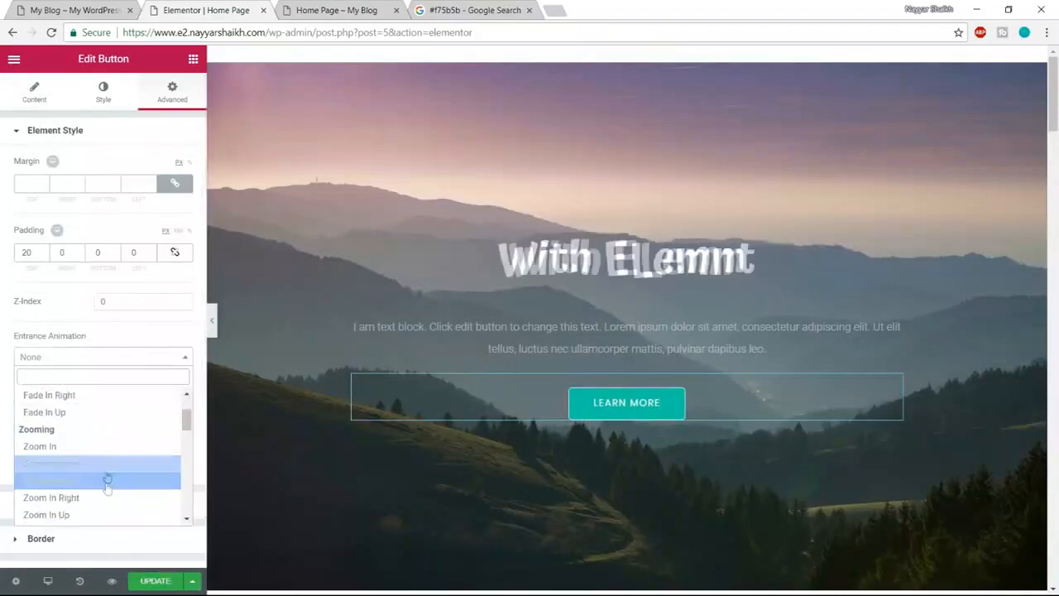
left_click(101, 514)
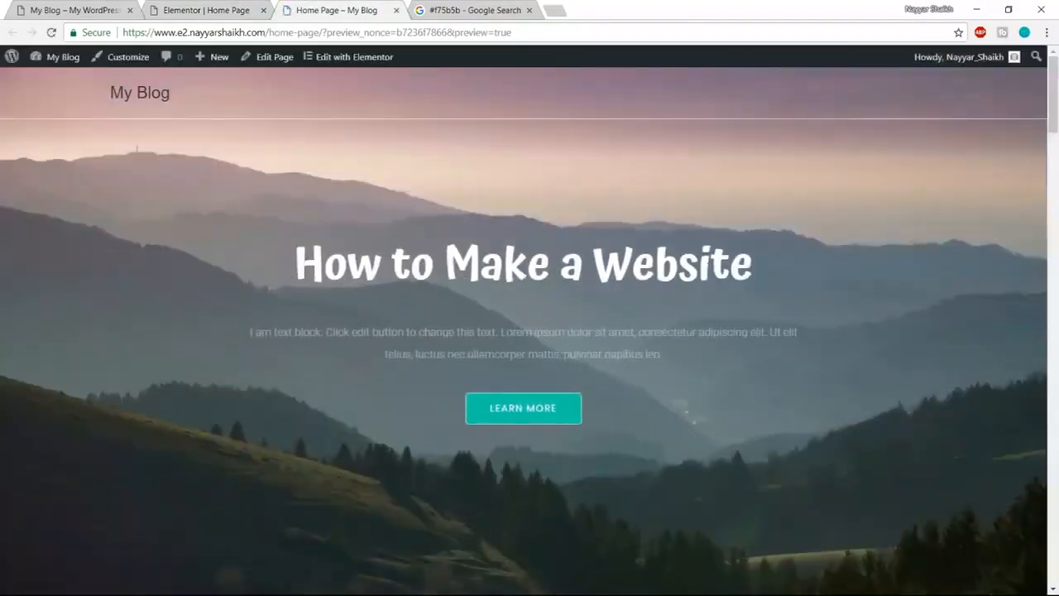
scroll(690, 331, "down", 5)
left_click(229, 8)
scroll(777, 323, "down", 8)
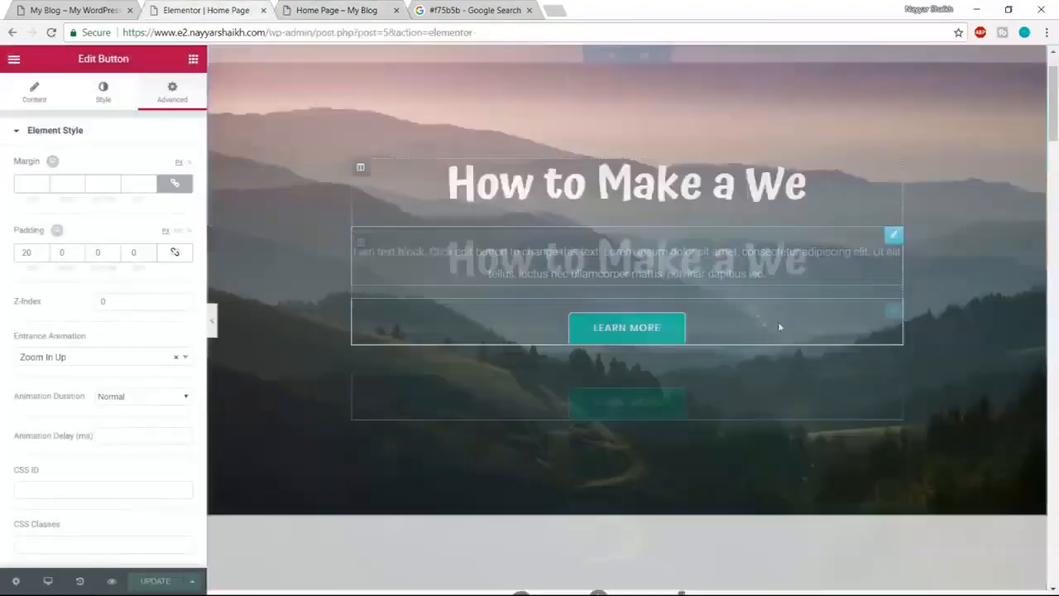
scroll(768, 381, "down", 2)
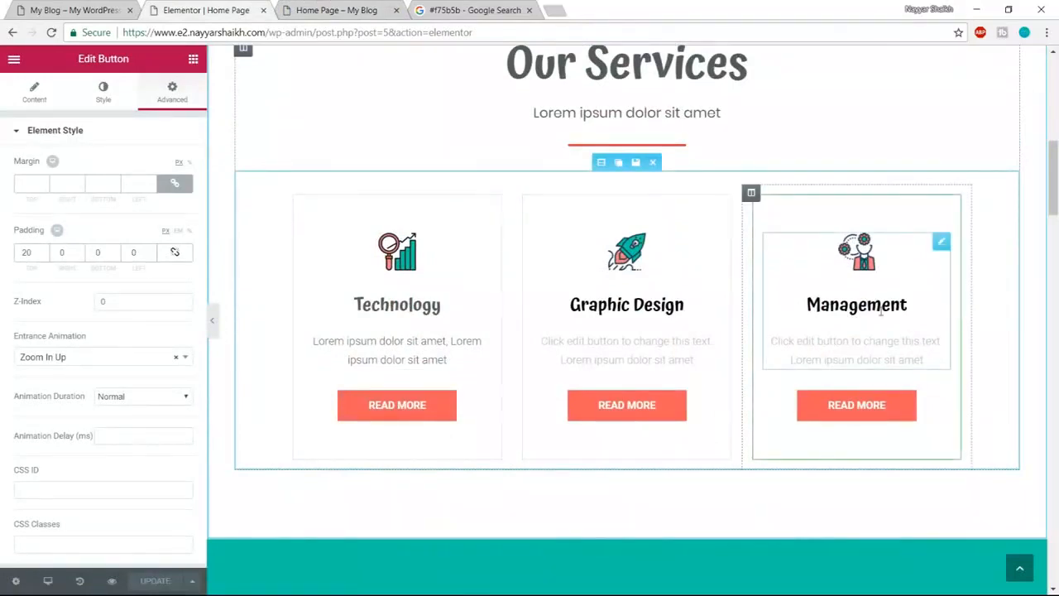
- Set the Technology column's entrance animation to Fade In Left
scroll(881, 310, "up", 1)
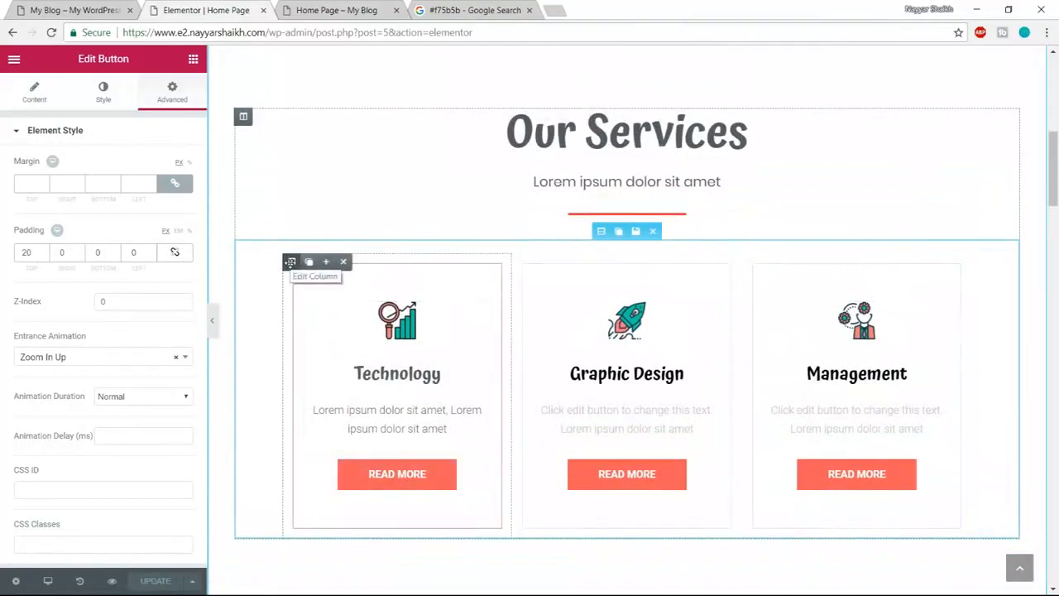
left_click(290, 261)
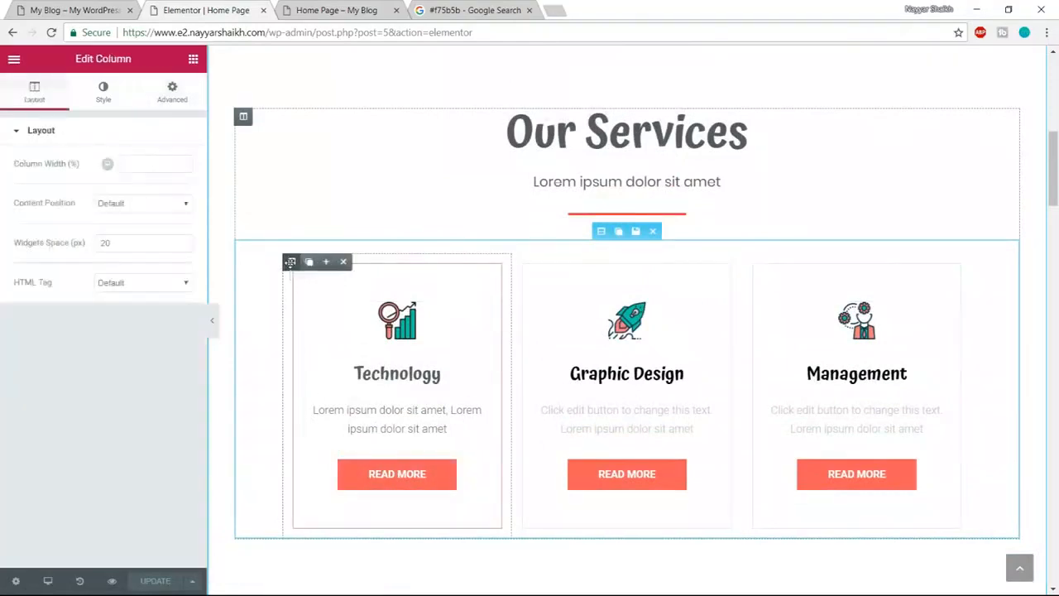
left_click(176, 93)
left_click(114, 362)
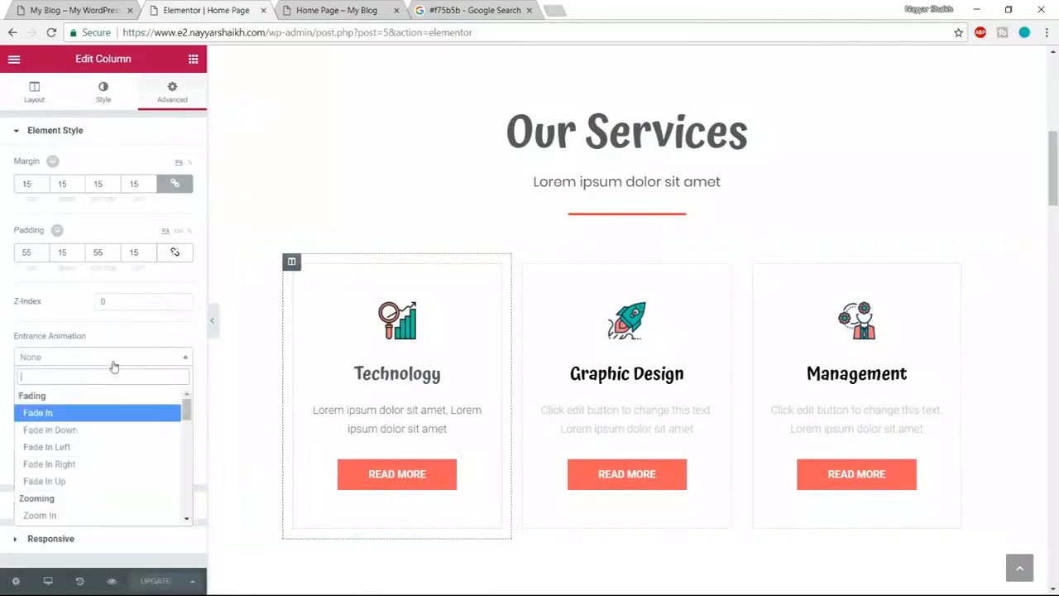
left_click(97, 449)
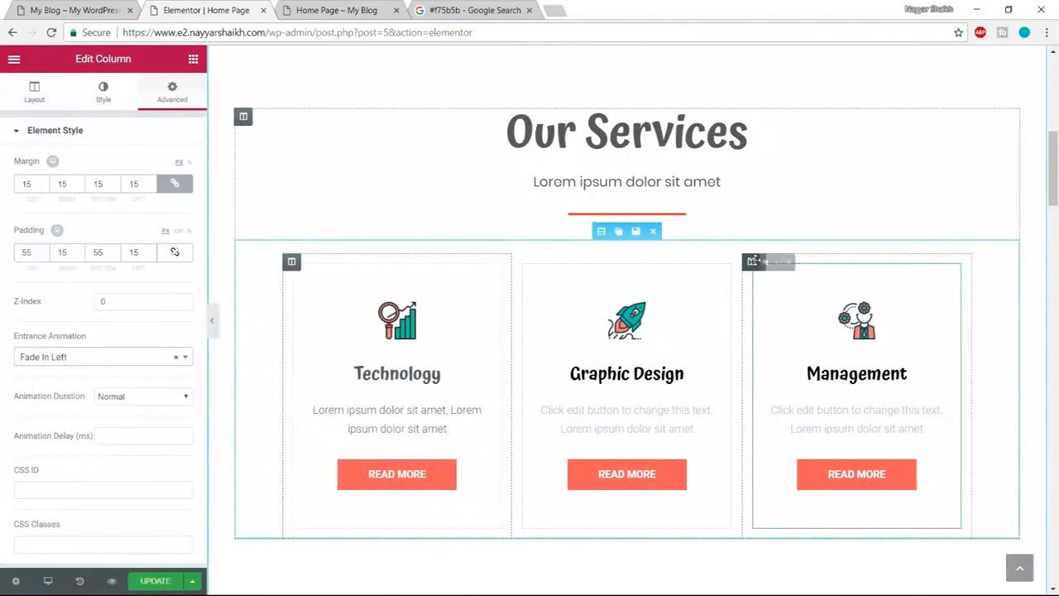
- Set the Management column's entrance animation to Fade In Right
left_click(752, 261)
left_click(172, 91)
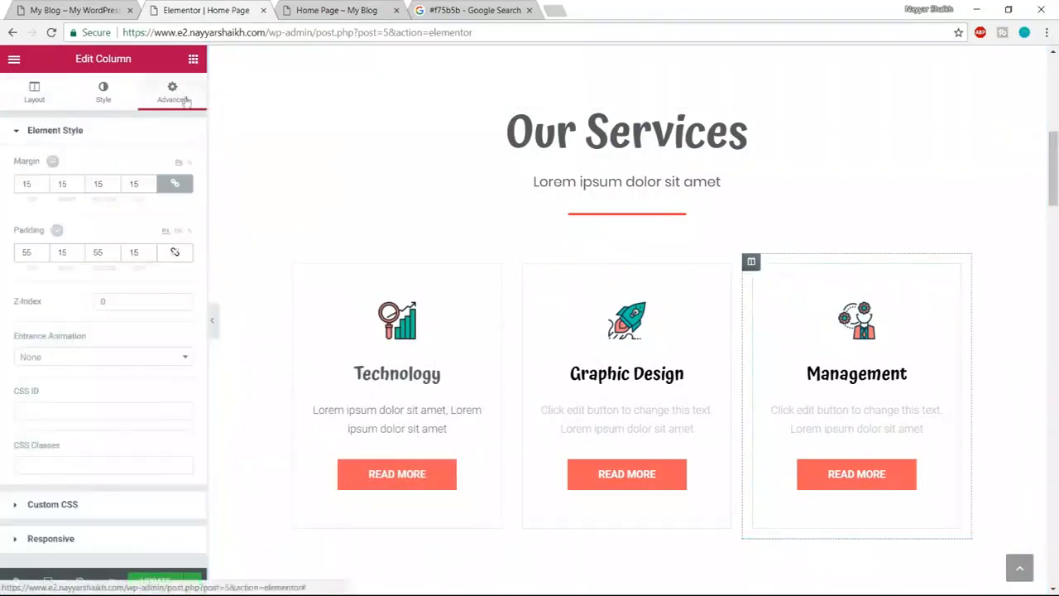
left_click(99, 356)
left_click(96, 471)
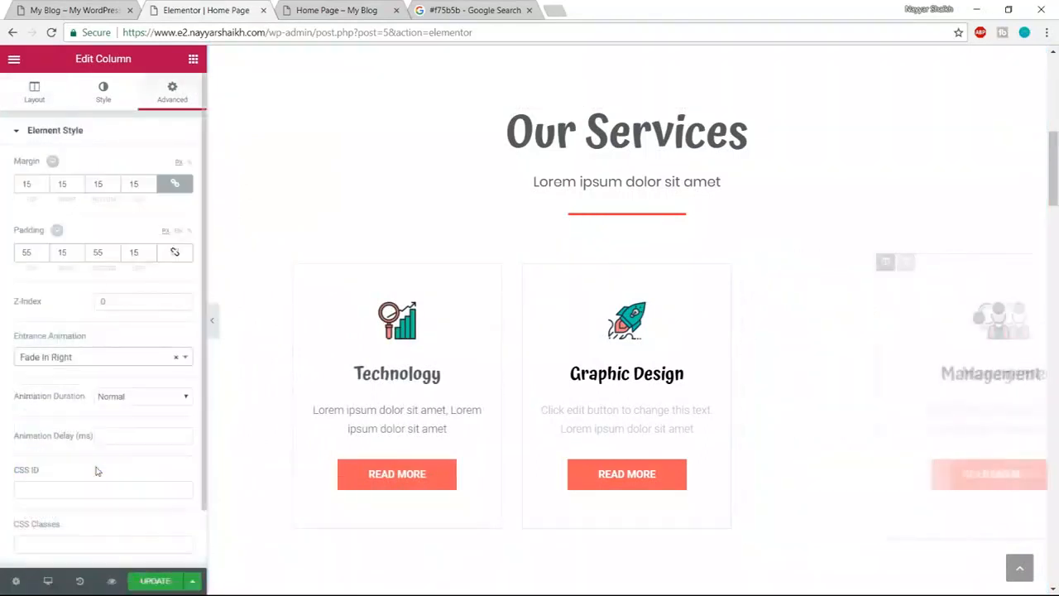
- Set the Graphic Design column's entrance animation to Fade In Up
left_click(522, 261)
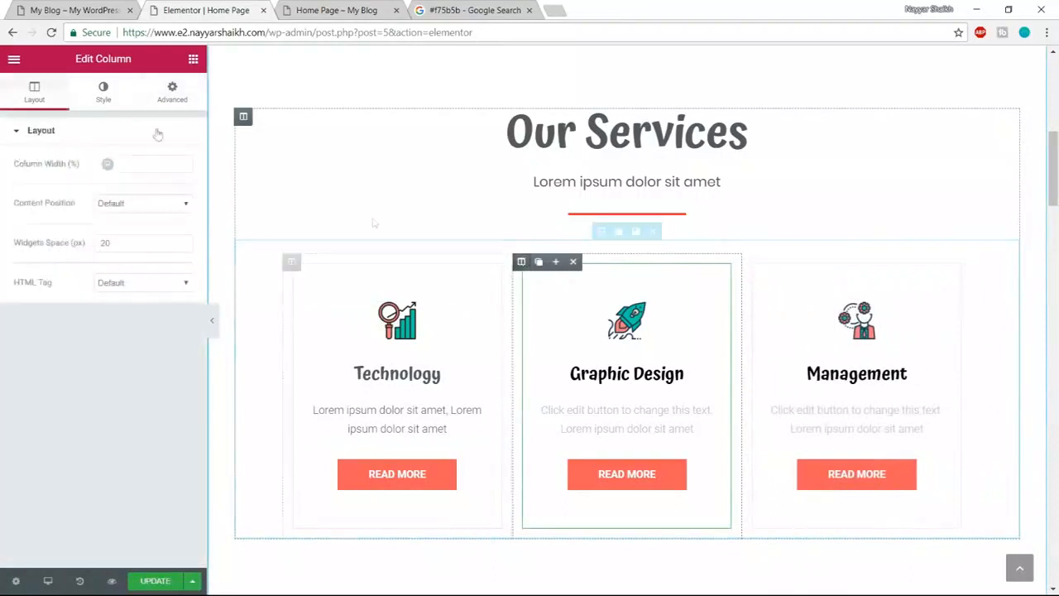
left_click(172, 91)
left_click(85, 358)
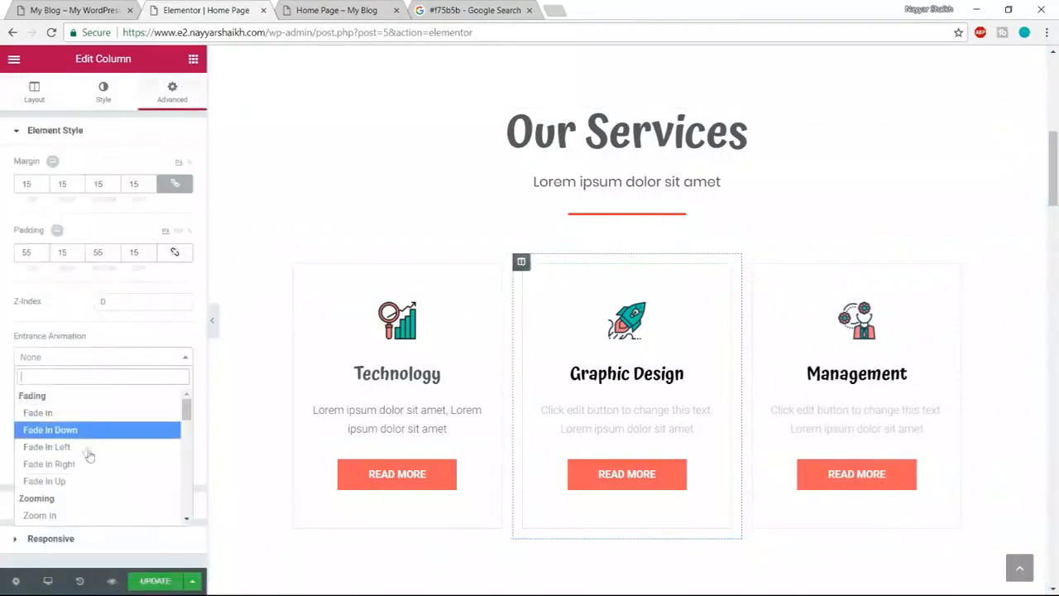
left_click(88, 480)
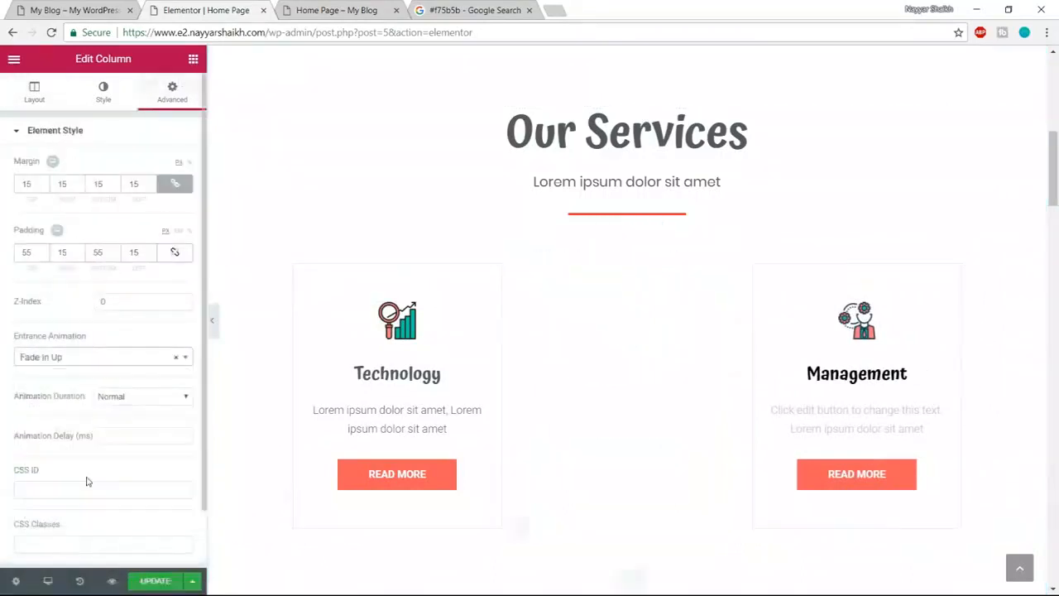
scroll(827, 253, "up", 1)
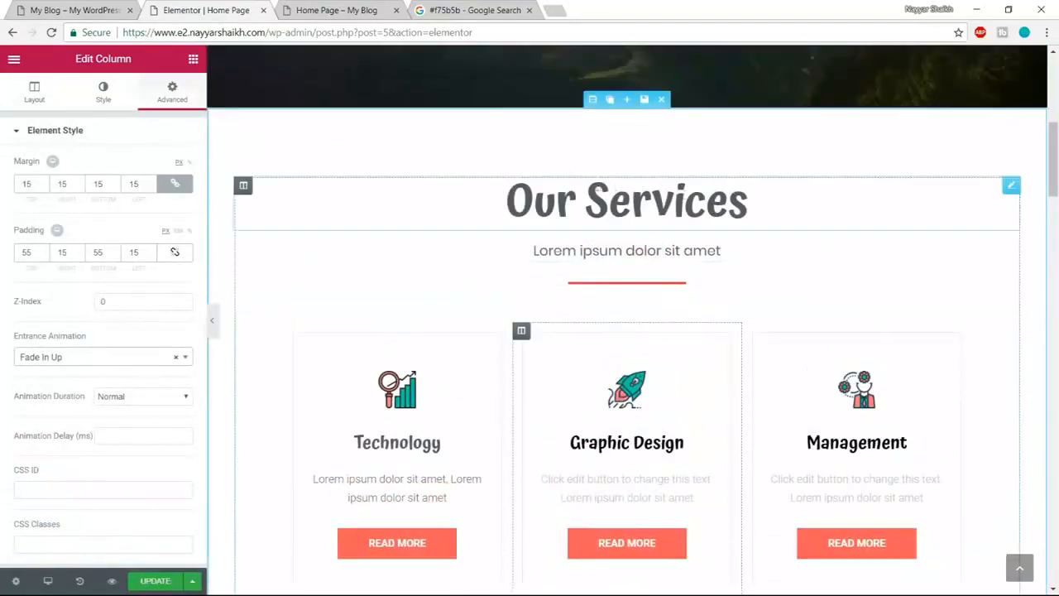
- Give the Our Services heading a Slide In Up entrance animation
left_click(747, 201)
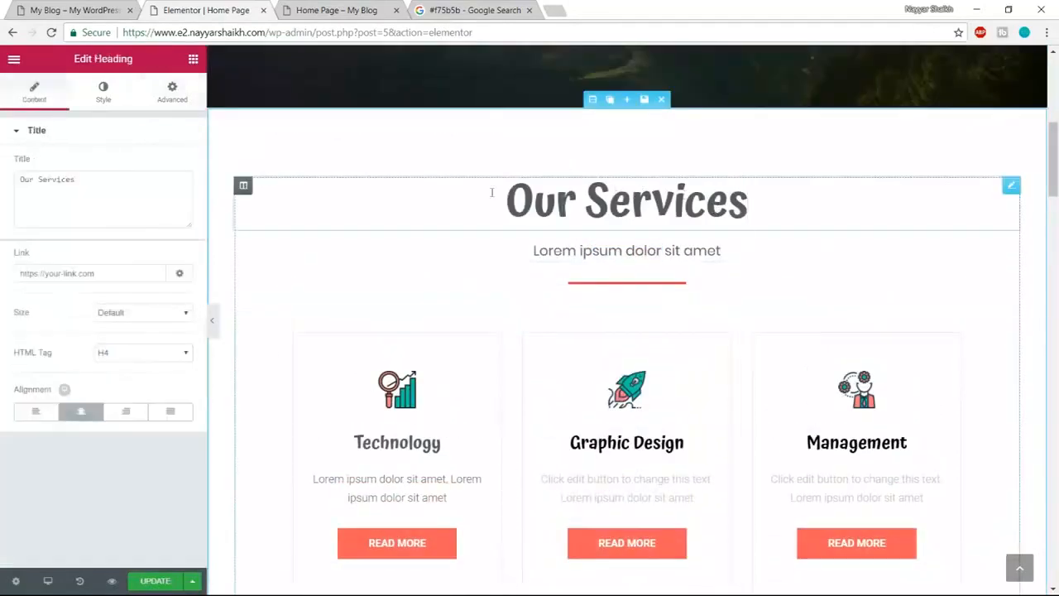
left_click(172, 91)
left_click(88, 357)
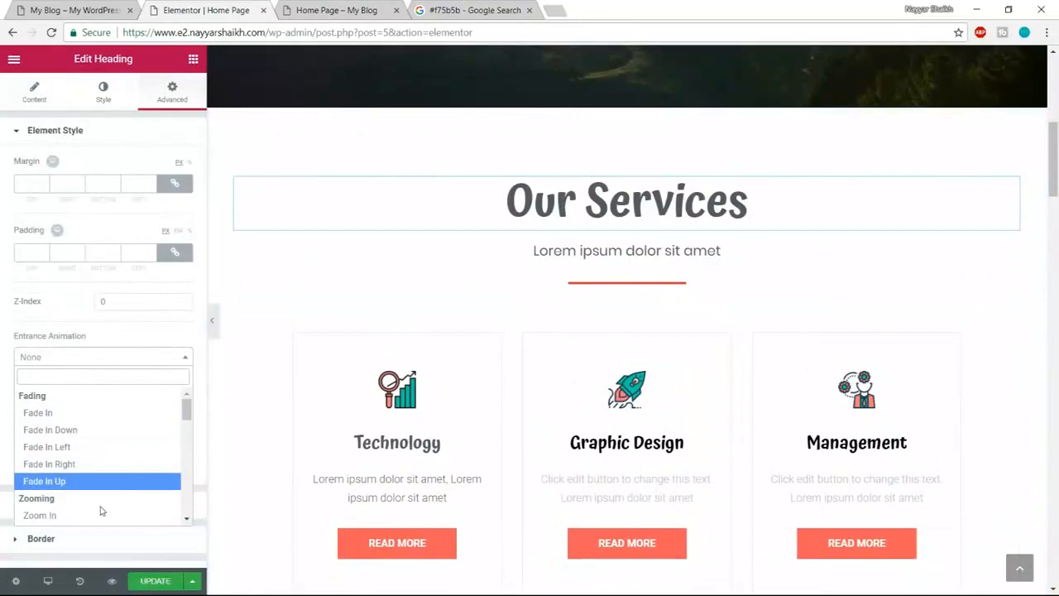
scroll(99, 501, "down", 5)
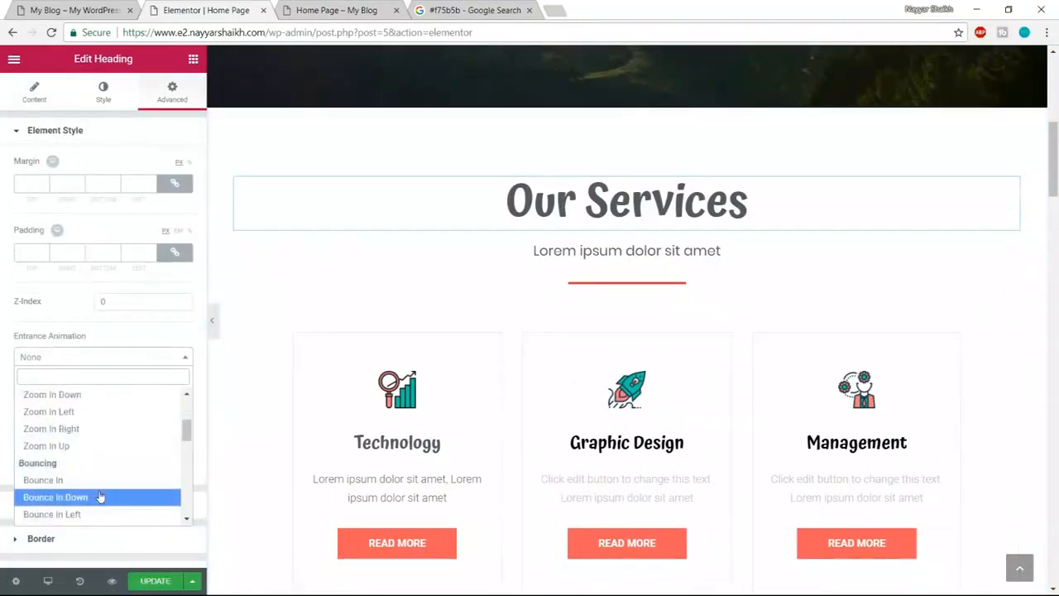
scroll(99, 495, "down", 2)
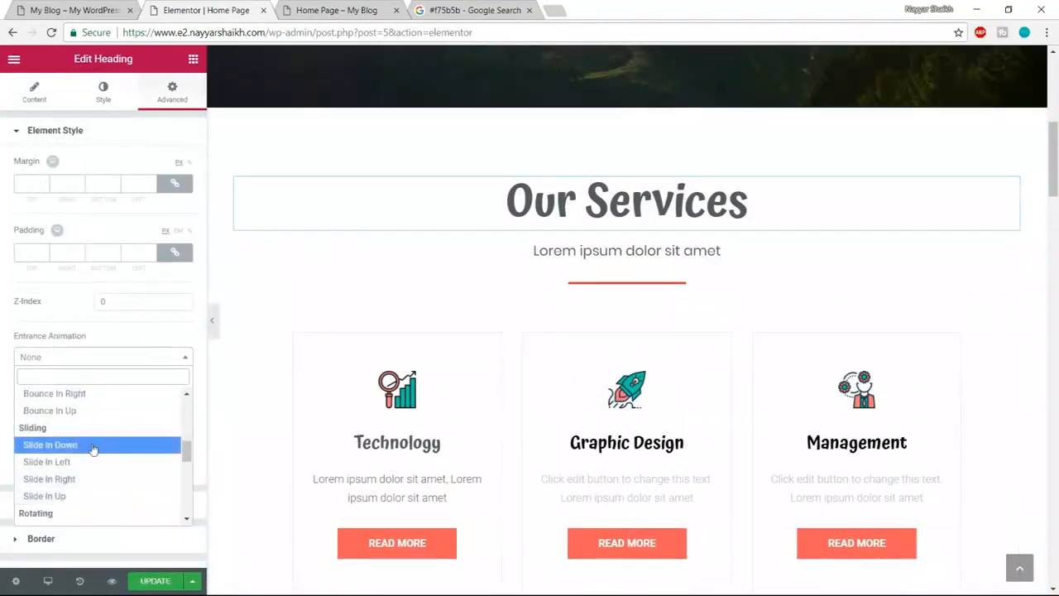
left_click(80, 496)
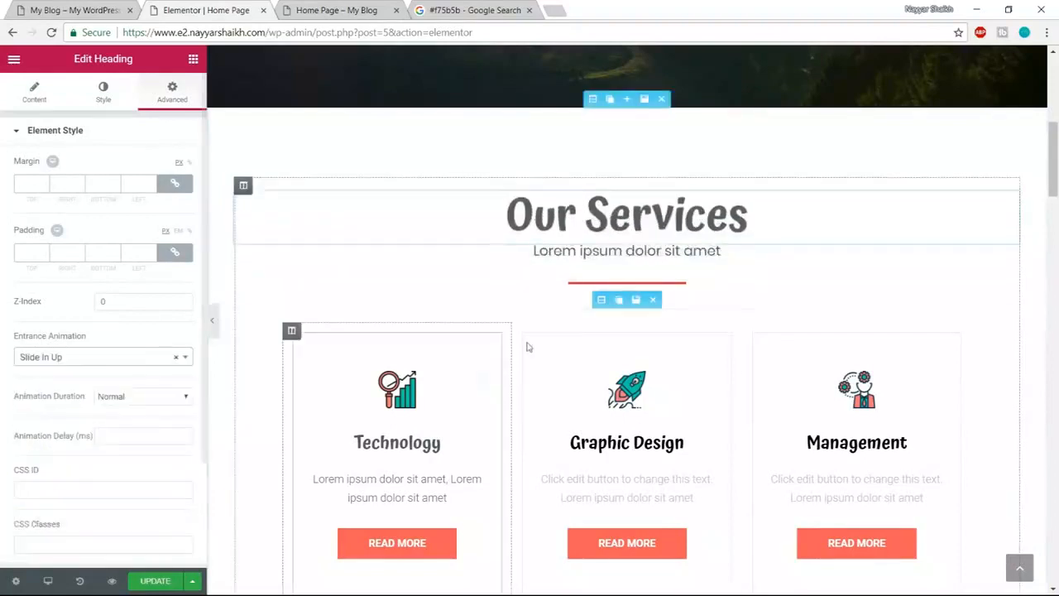
- Give the Our Services subtitle a Slide In Down entrance animation
left_click(584, 250)
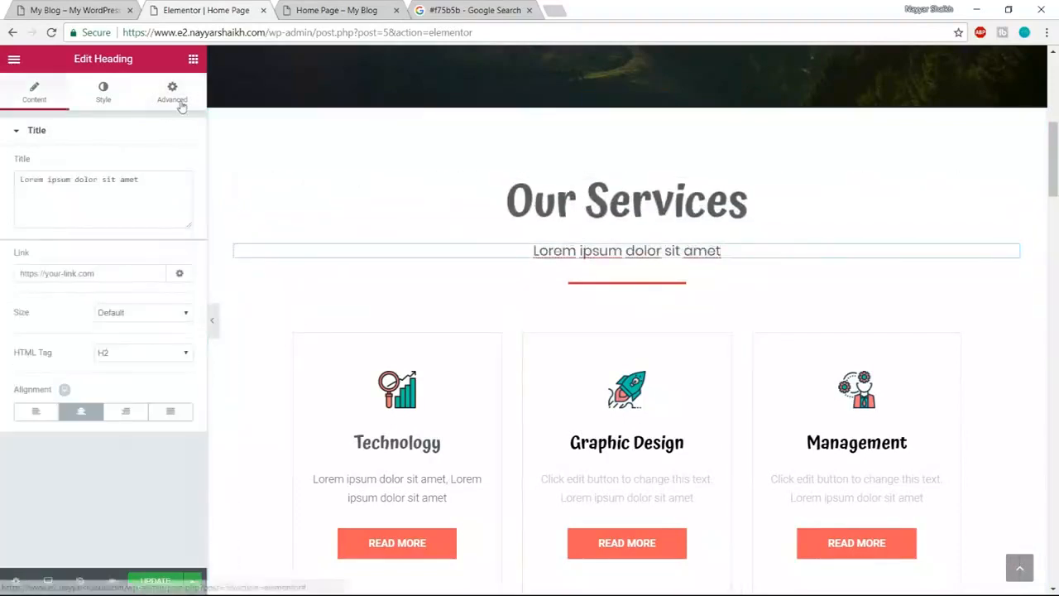
left_click(172, 91)
left_click(120, 357)
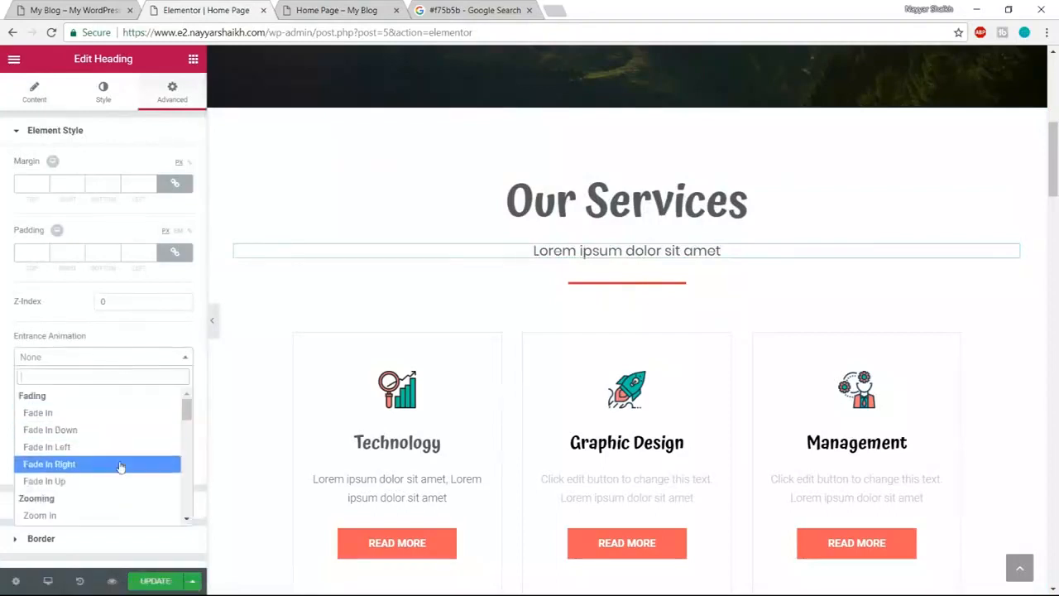
scroll(116, 461, "down", 3)
scroll(101, 443, "down", 4)
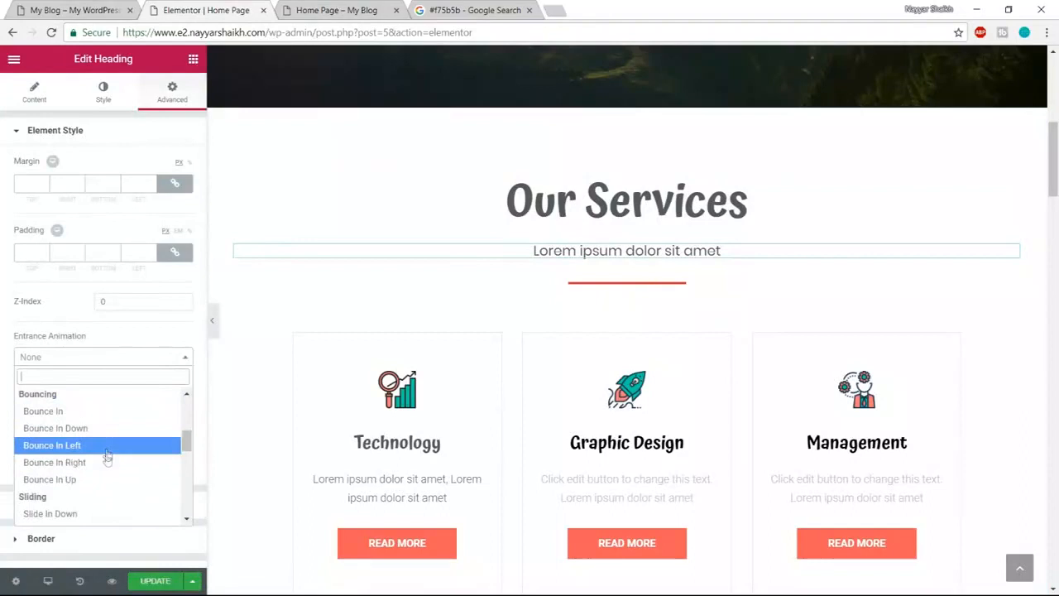
left_click(97, 445)
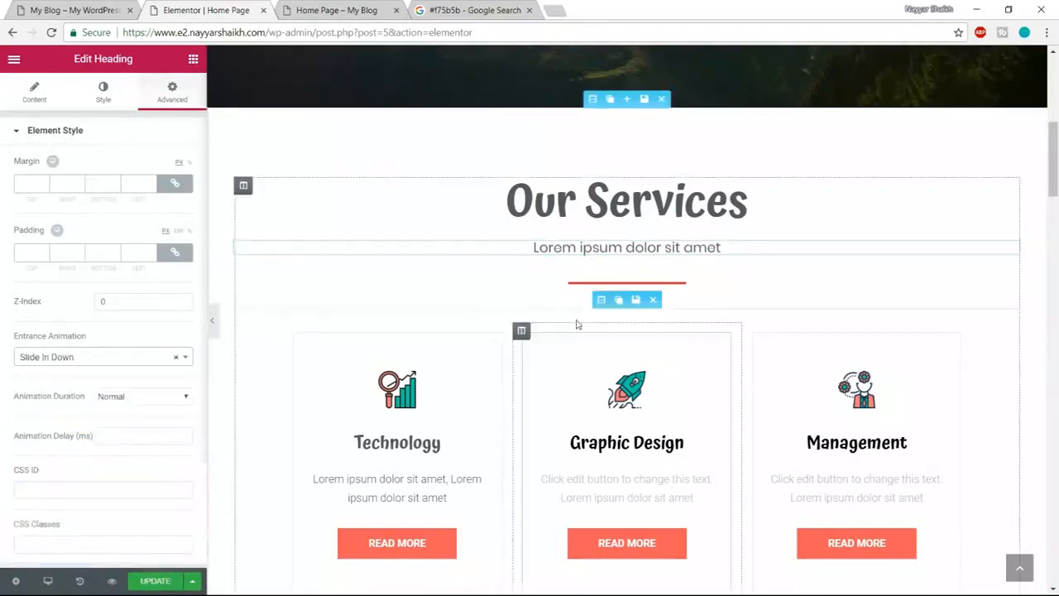
- Unlink the divider from its global widget and give it a Bounce In Up entrance at Fast duration
left_click(600, 286)
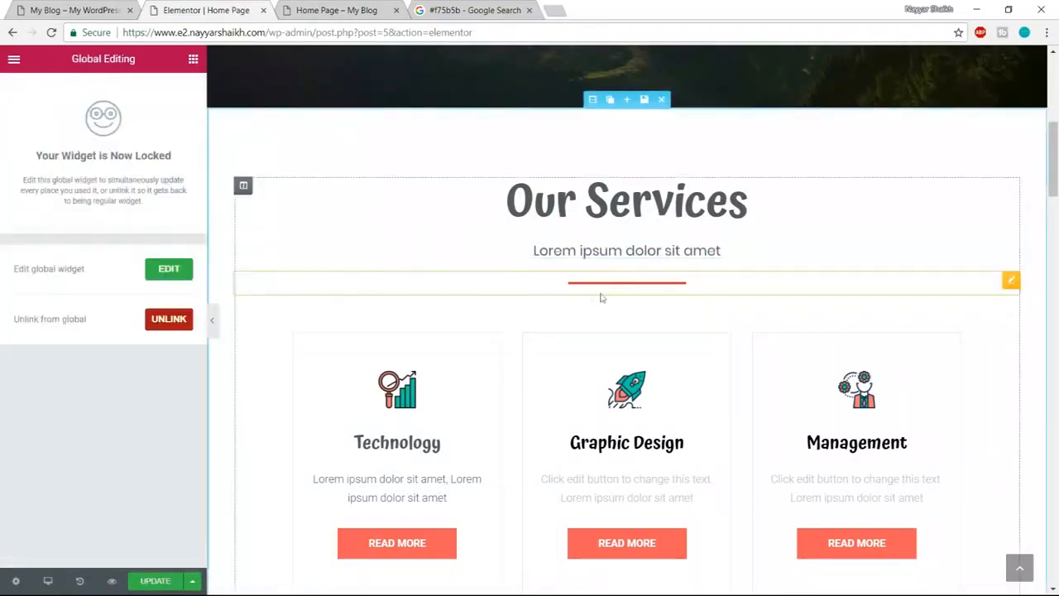
left_click(166, 320)
left_click(617, 358)
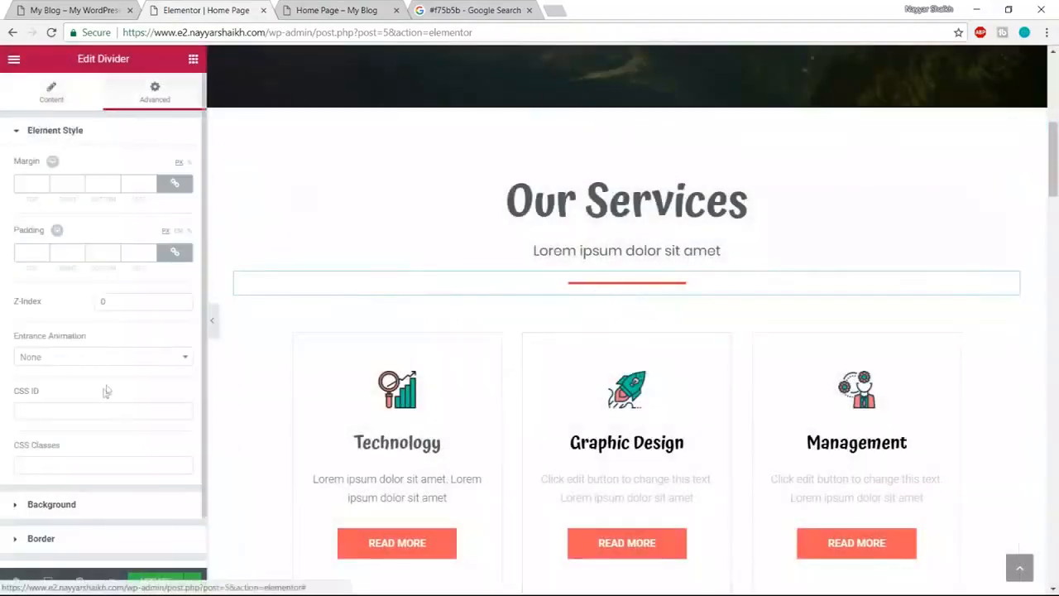
left_click(98, 358)
scroll(99, 453, "down", 5)
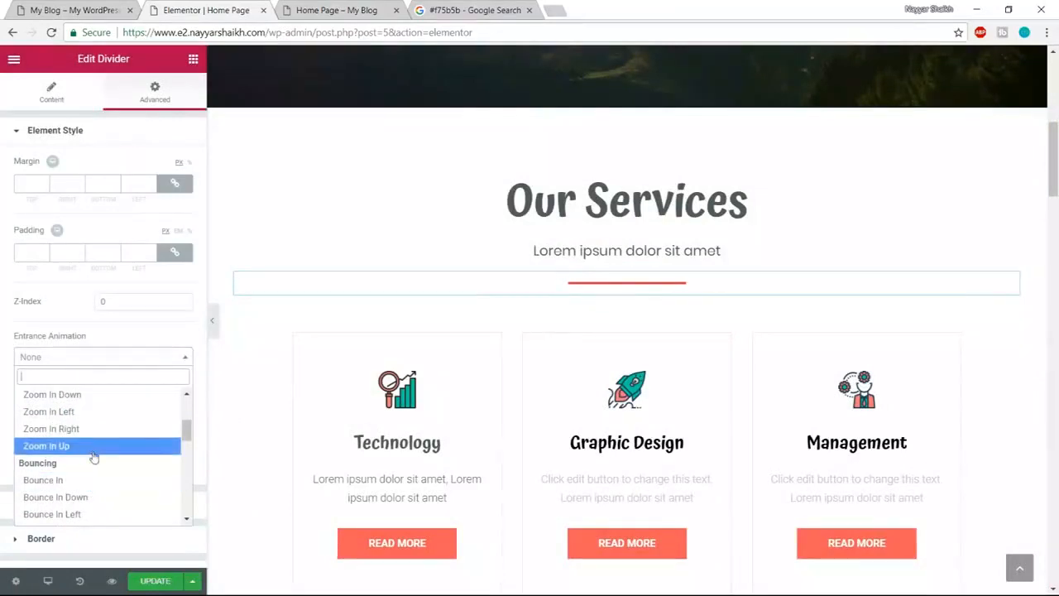
scroll(95, 459, "down", 1)
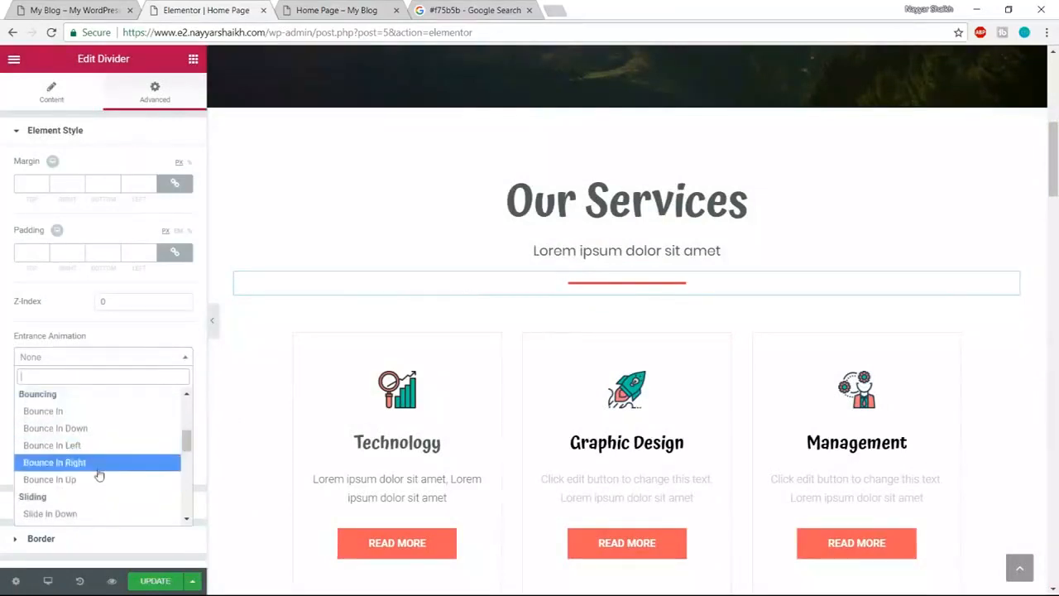
left_click(94, 478)
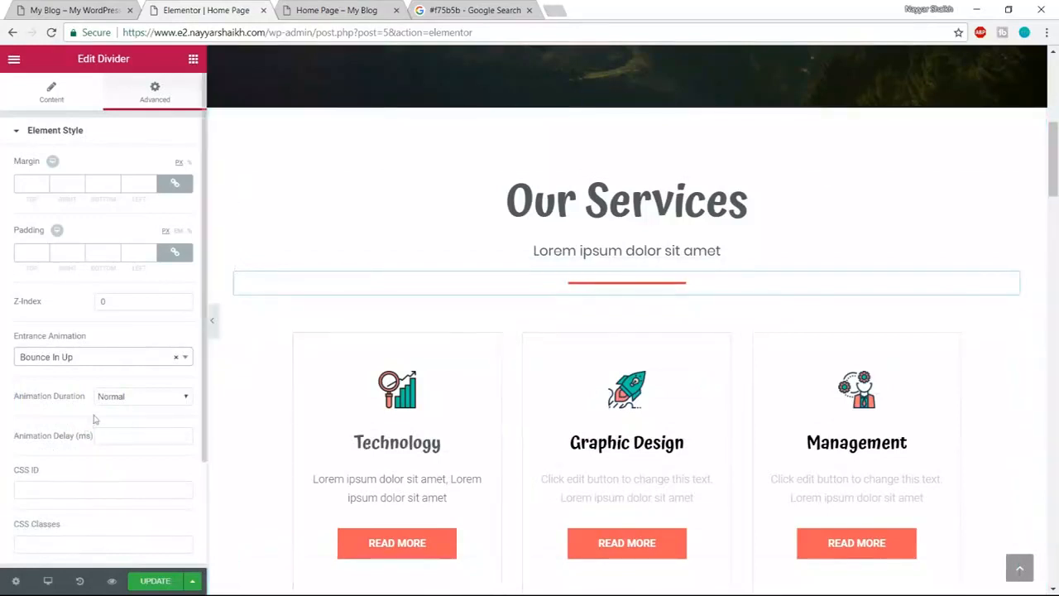
left_click(135, 399)
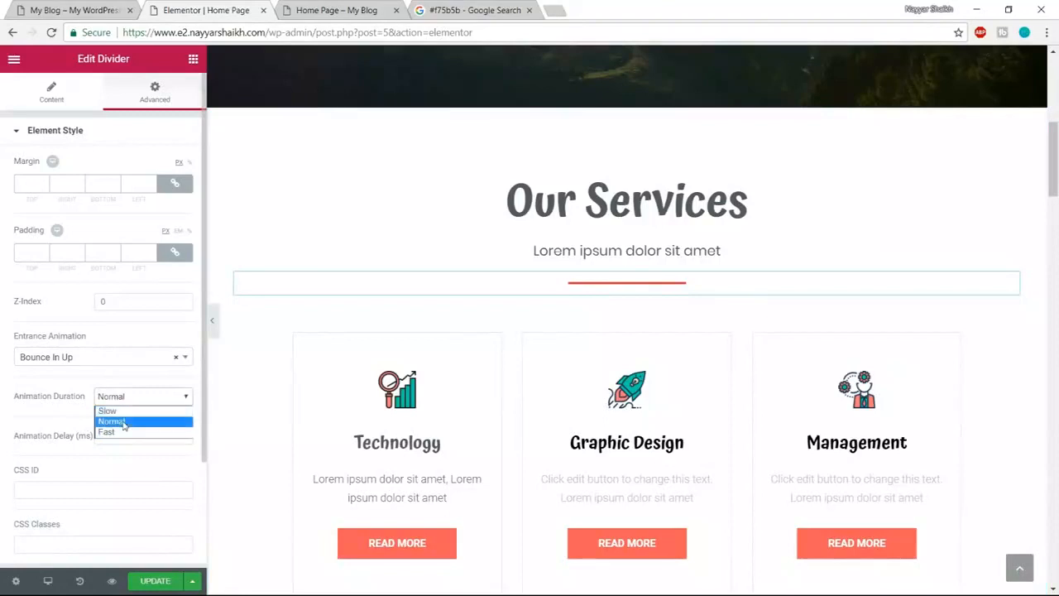
left_click(125, 432)
left_click(129, 401)
left_click(127, 408)
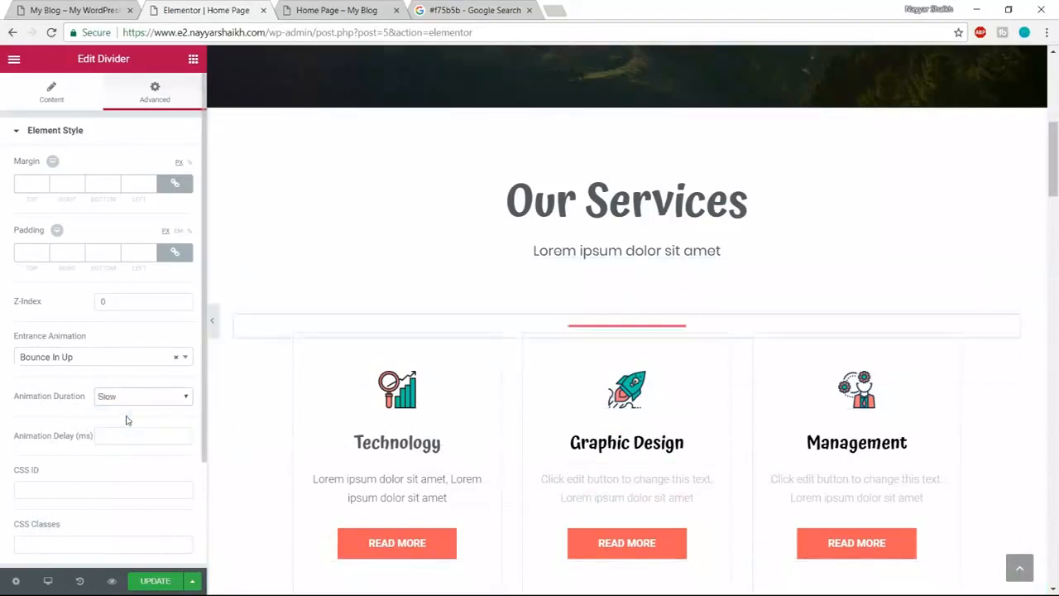
left_click(133, 398)
- Set the divider animation back to fast, save the page, and watch the animations in the live preview
left_click(134, 432)
left_click(155, 580)
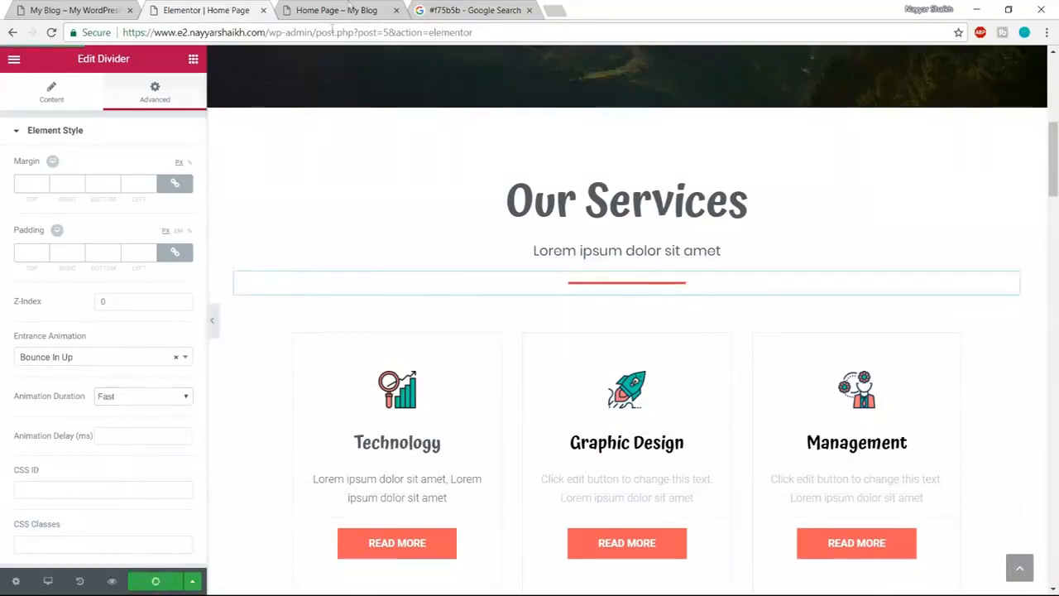
left_click(349, 7)
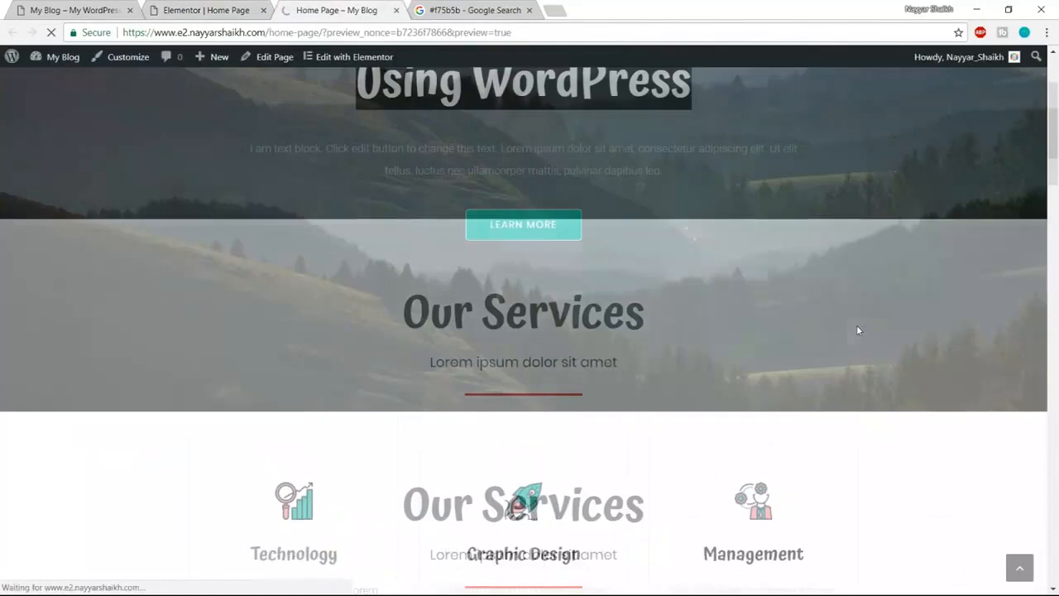
scroll(857, 330, "down", 8)
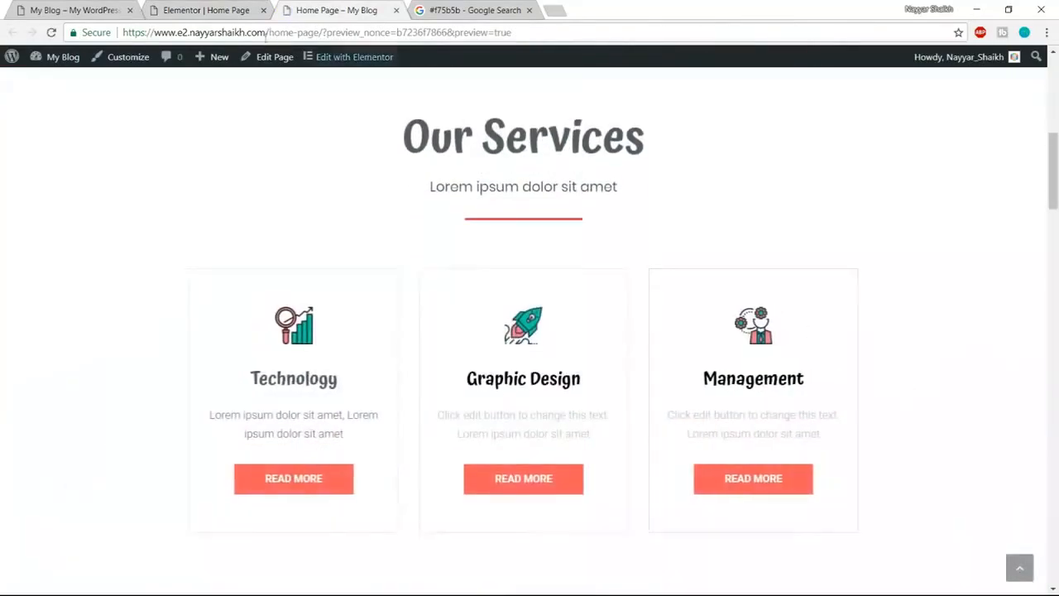
- Return to the Elementor editor and jump back to the top of the home page
left_click(206, 10)
scroll(742, 378, "down", 10)
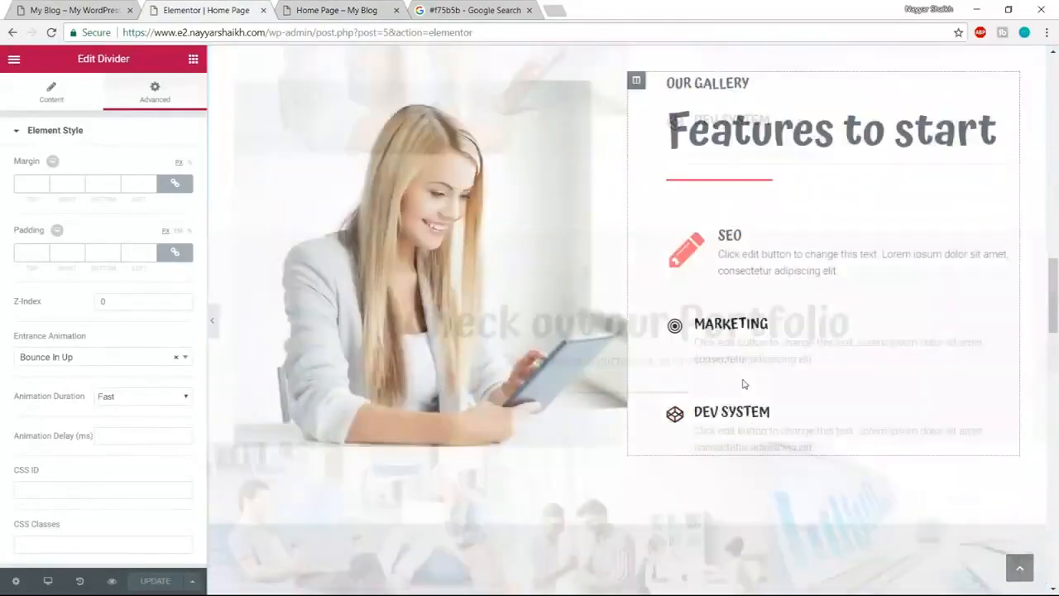
scroll(742, 383, "down", 15)
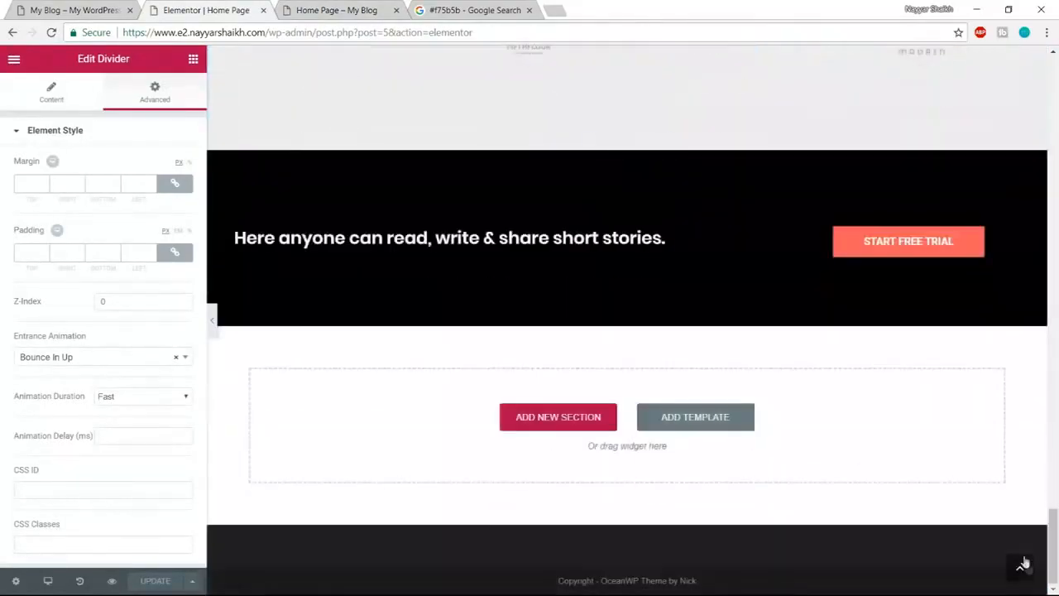
left_click(1021, 565)
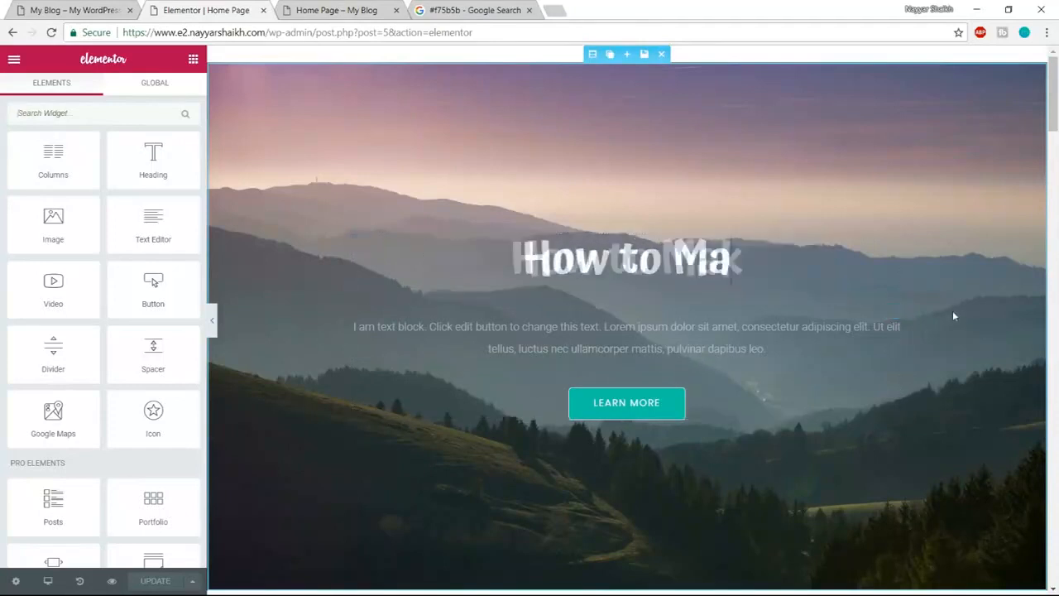
- Switch the editor preview to mobile size and scroll down to the footer banner
left_click(48, 582)
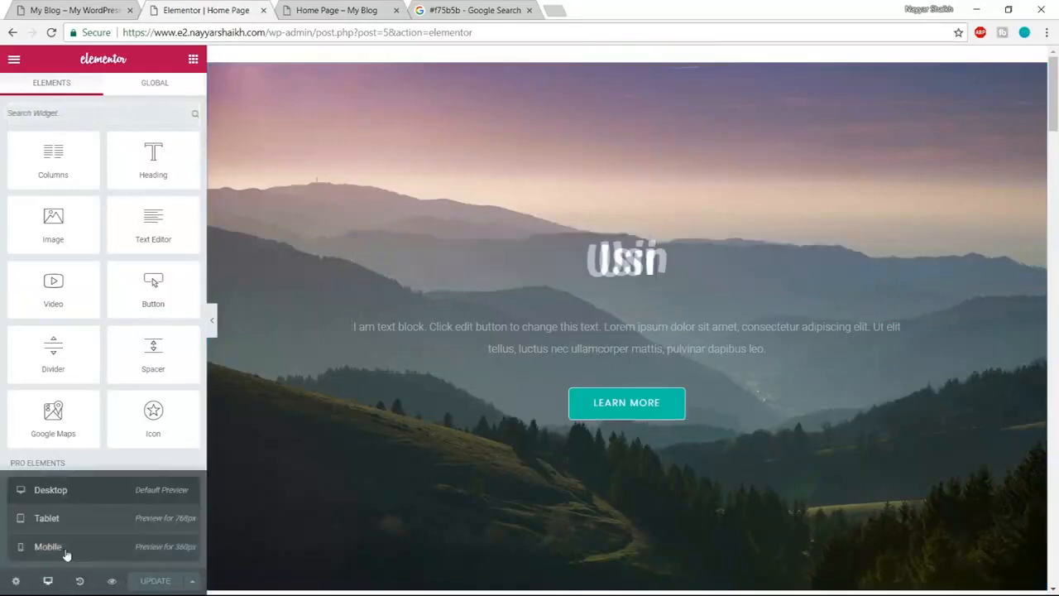
left_click(50, 547)
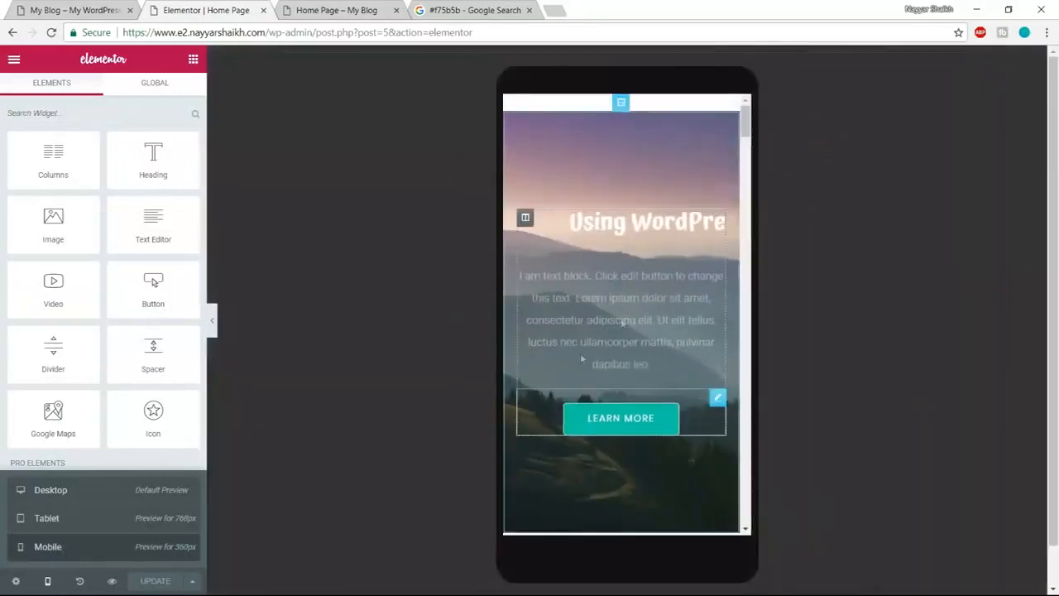
scroll(664, 323, "down", 10)
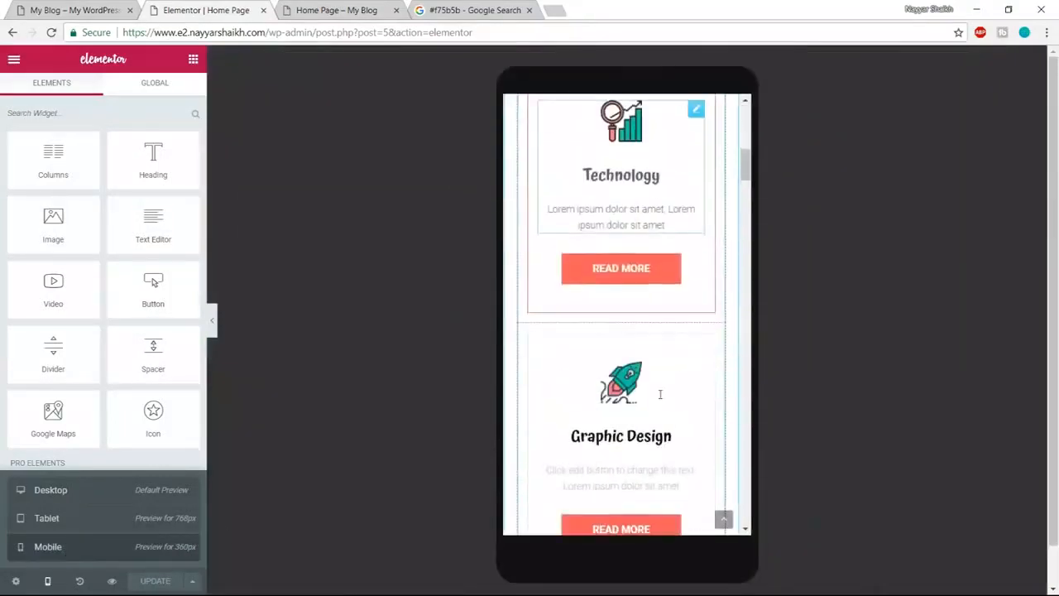
scroll(659, 399, "down", 10)
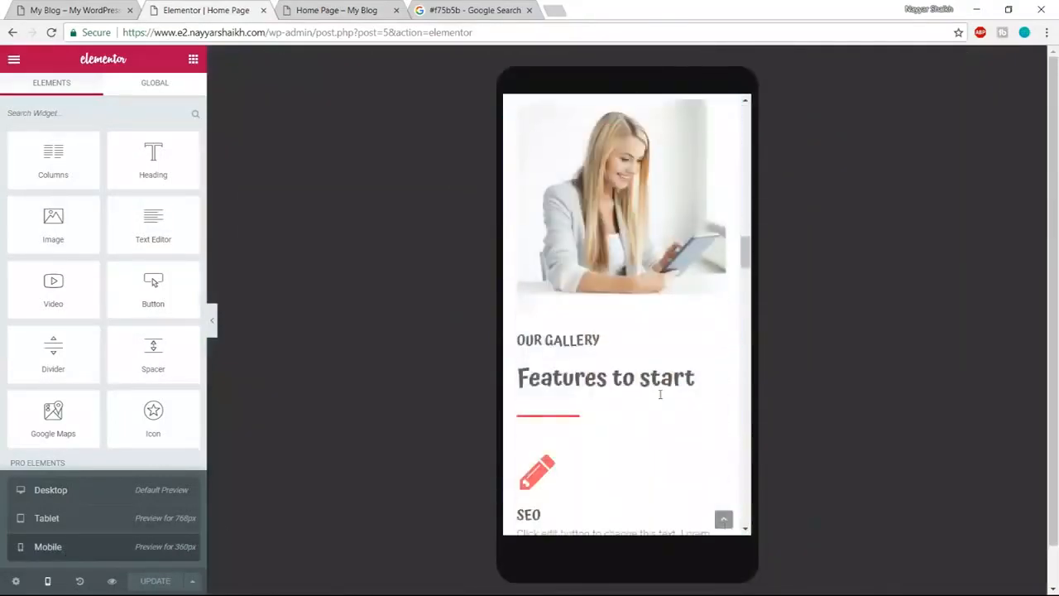
scroll(682, 373, "down", 10)
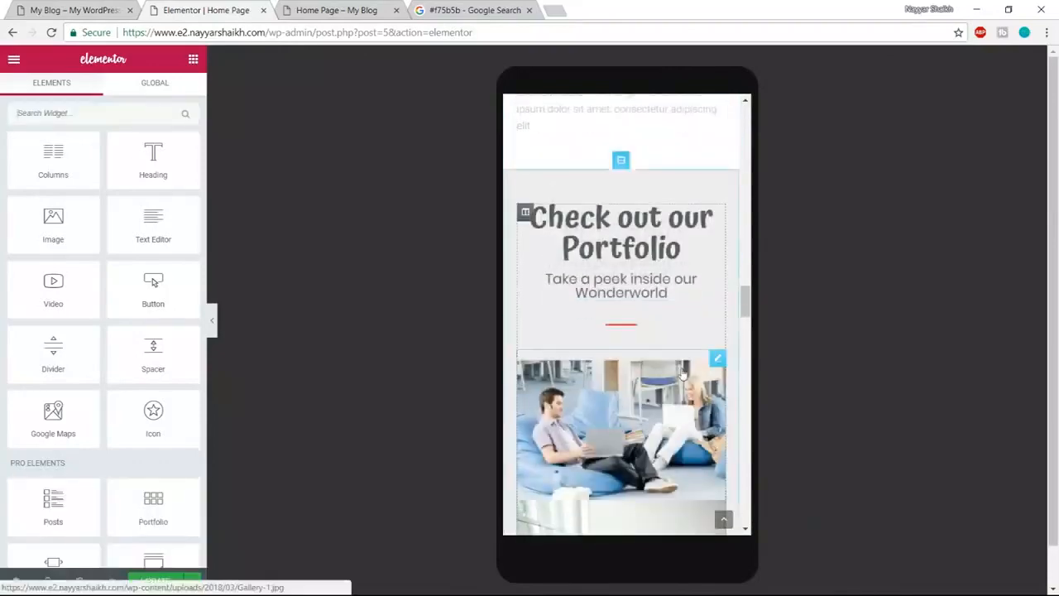
scroll(681, 374, "down", 10)
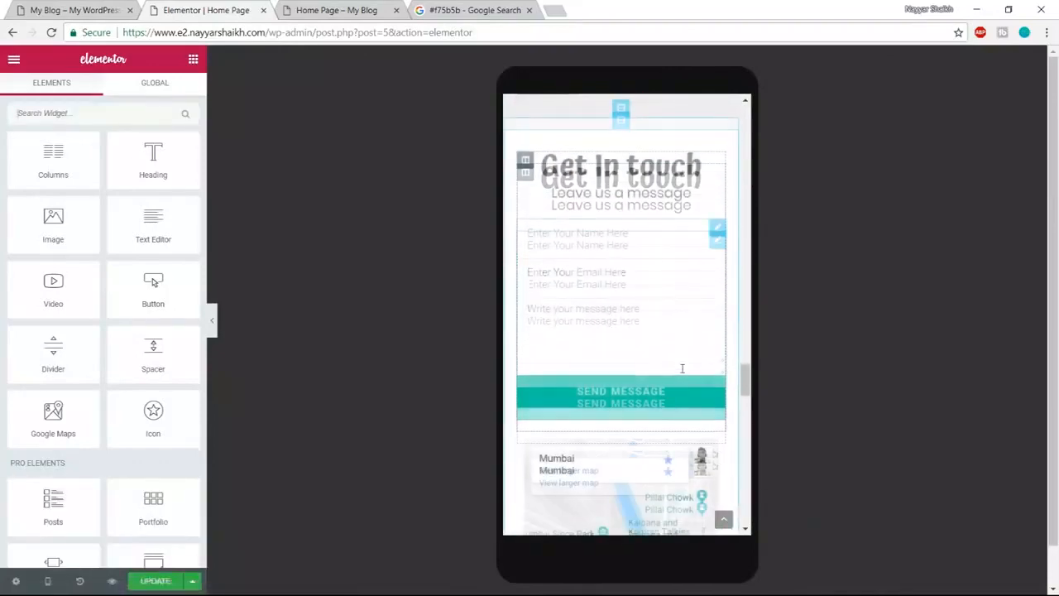
scroll(682, 373, "down", 10)
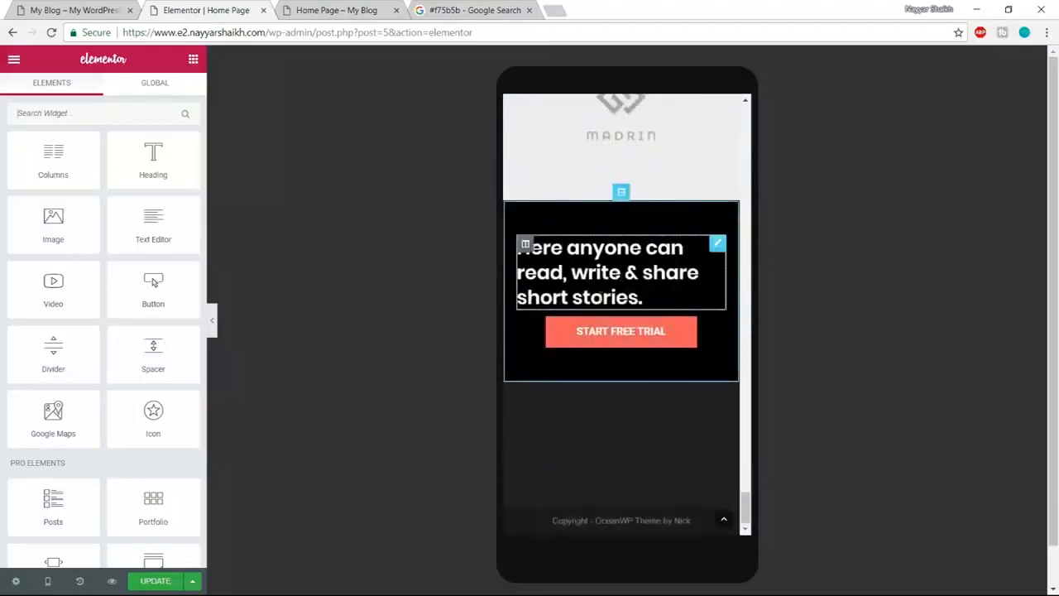
- Center the footer call-to-action heading on mobile and set its typography size to 20 px
left_click(604, 272)
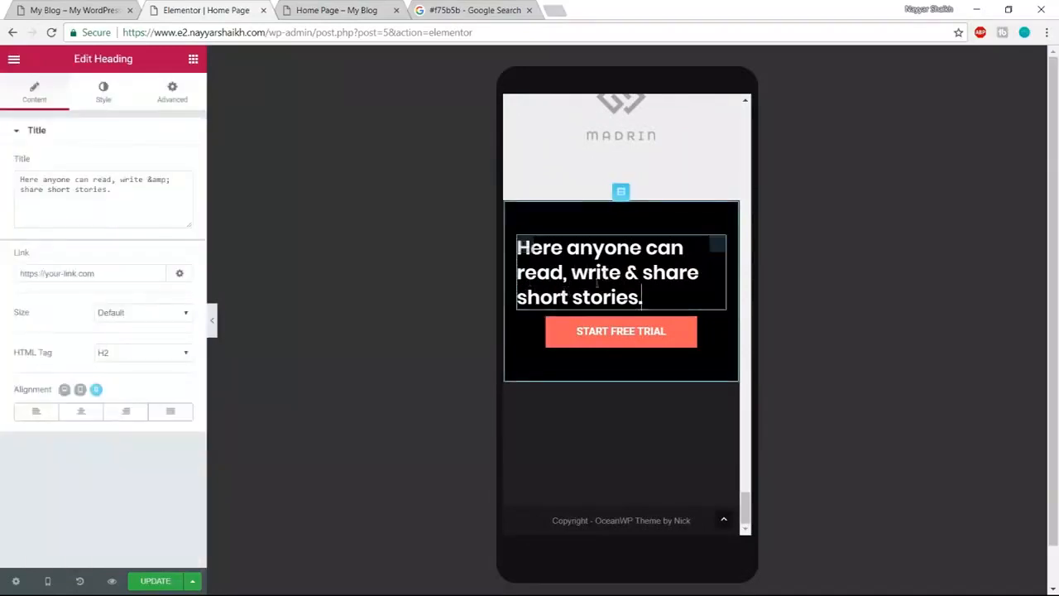
left_click(81, 413)
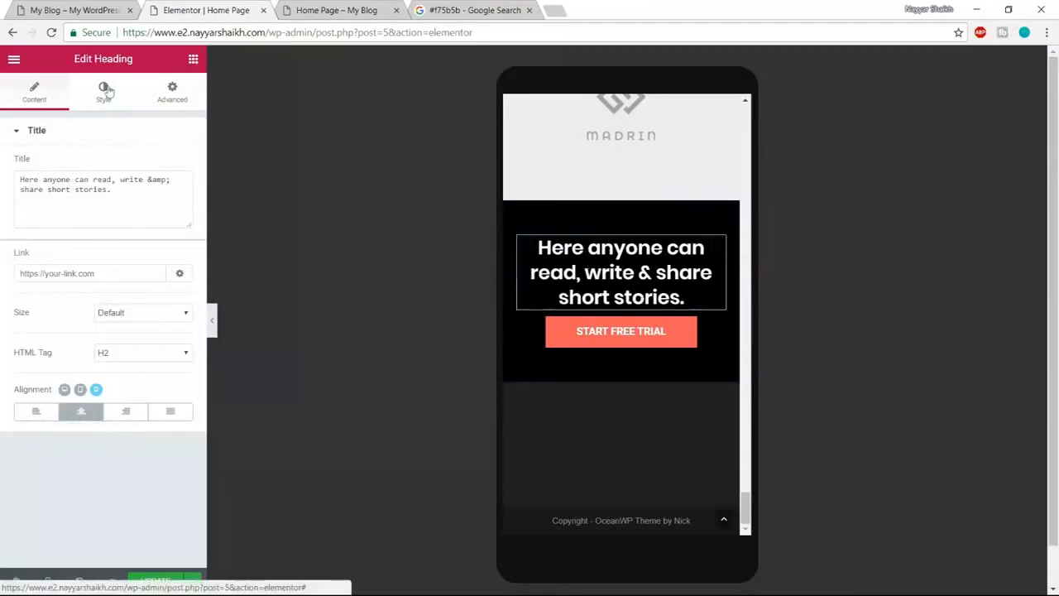
left_click(105, 90)
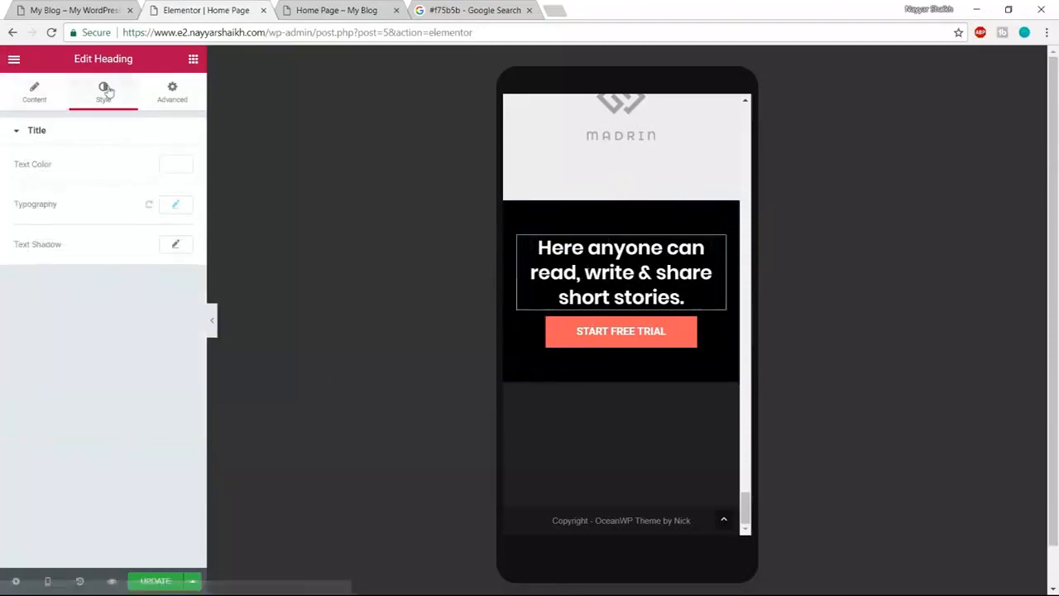
left_click(174, 206)
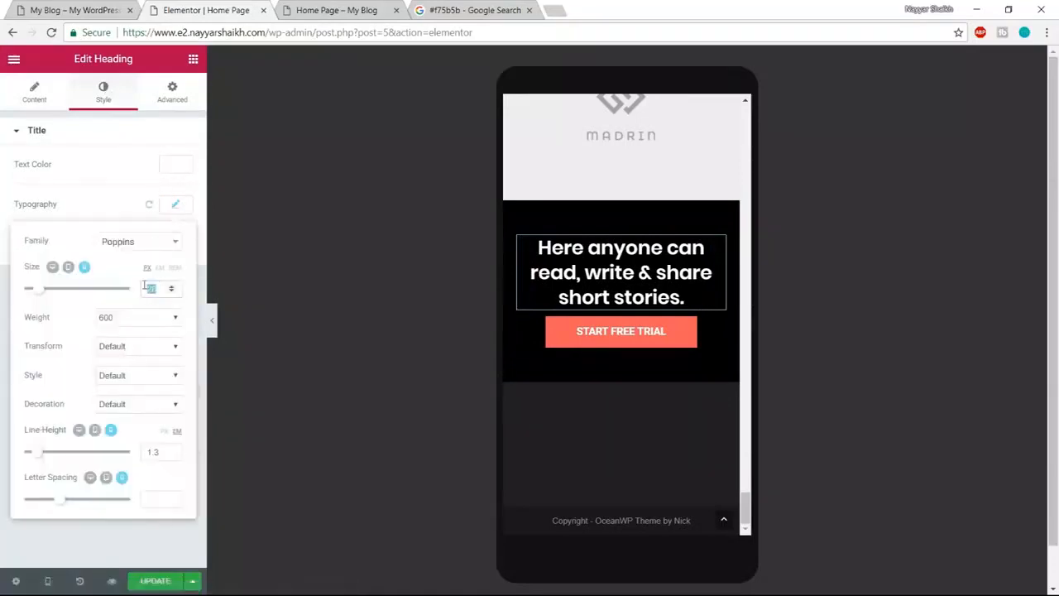
type("20")
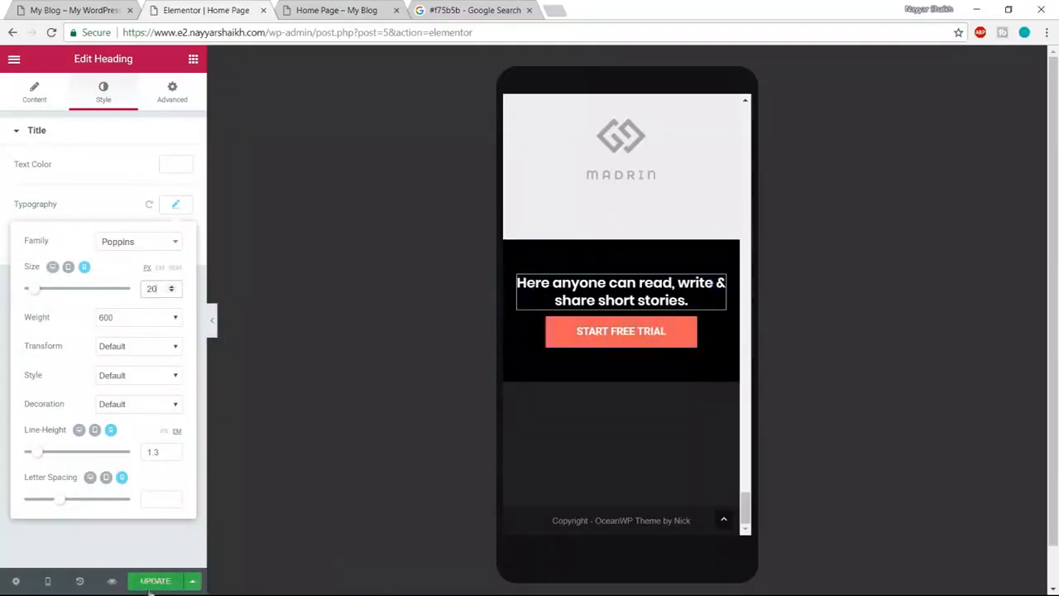
scroll(720, 534, "up", 5)
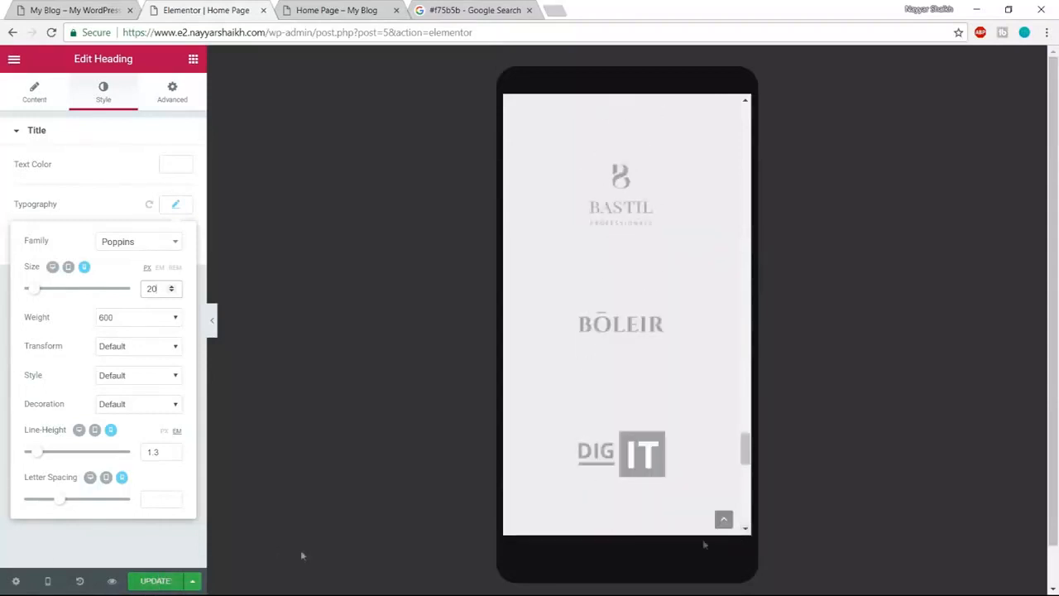
left_click(149, 589)
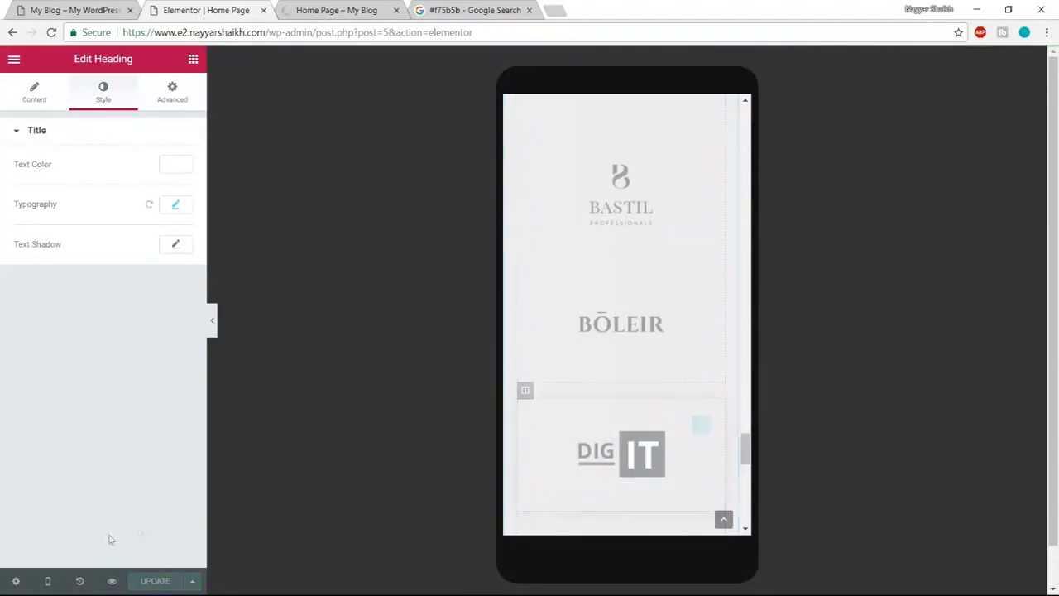
- Switch the editor preview back to desktop width
left_click(47, 581)
left_click(50, 490)
scroll(626, 513, "up", 5)
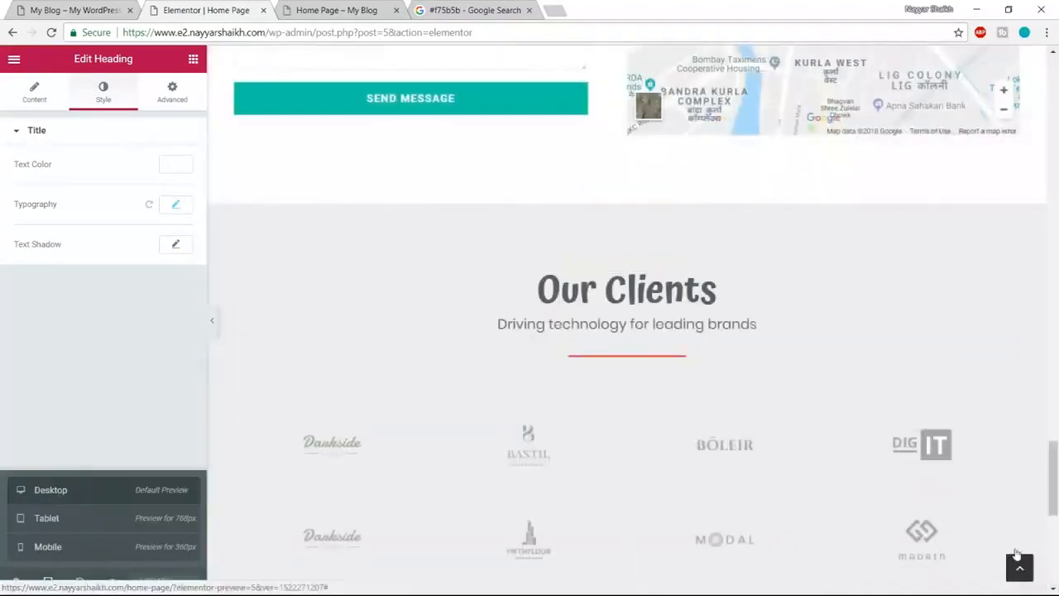
- On the live site tab, go back to the top and open the About Us page
left_click(1020, 567)
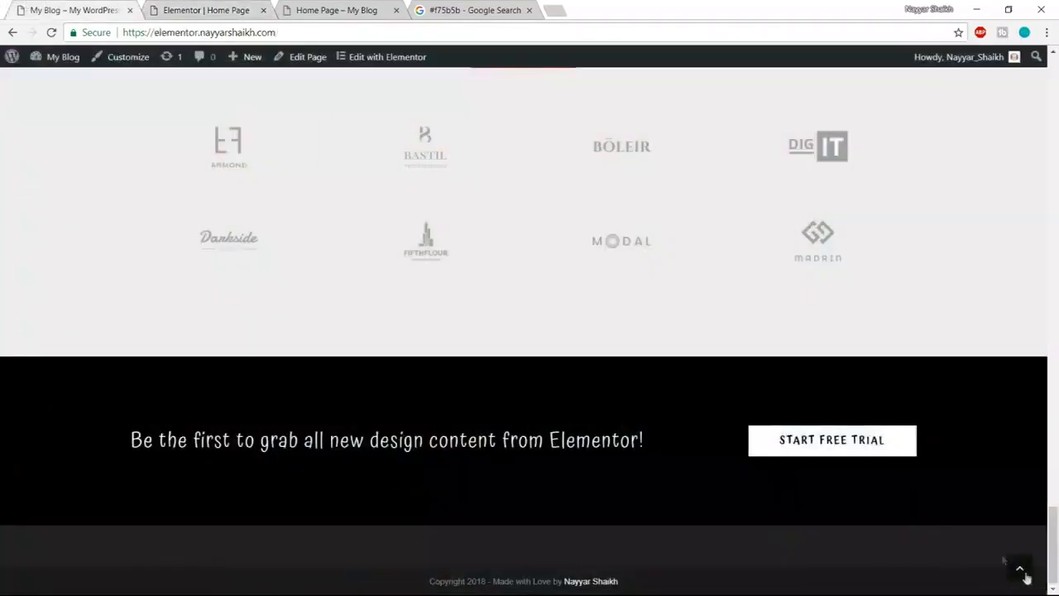
left_click(1020, 569)
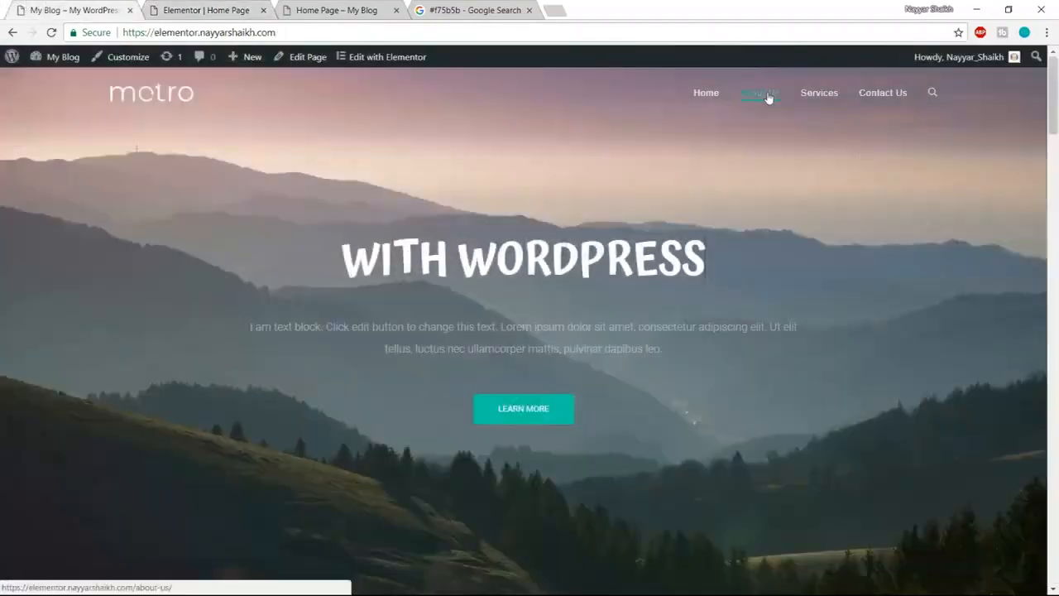
left_click(757, 99)
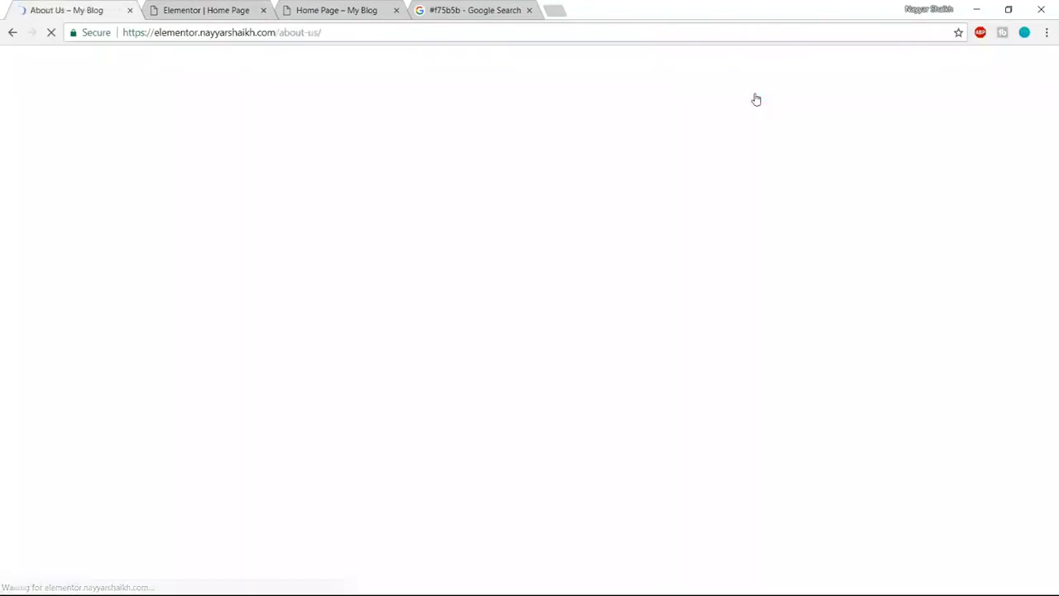
- Review the About Us page's Our Clients heading and footer, then return to the editor tab
scroll(875, 357, "down", 20)
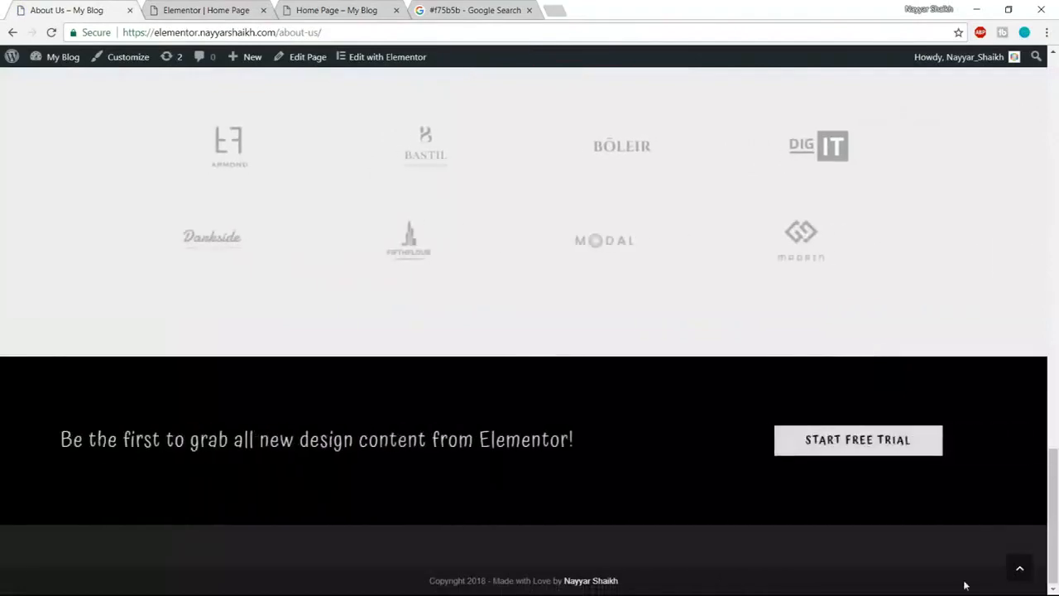
scroll(893, 420, "up", 3)
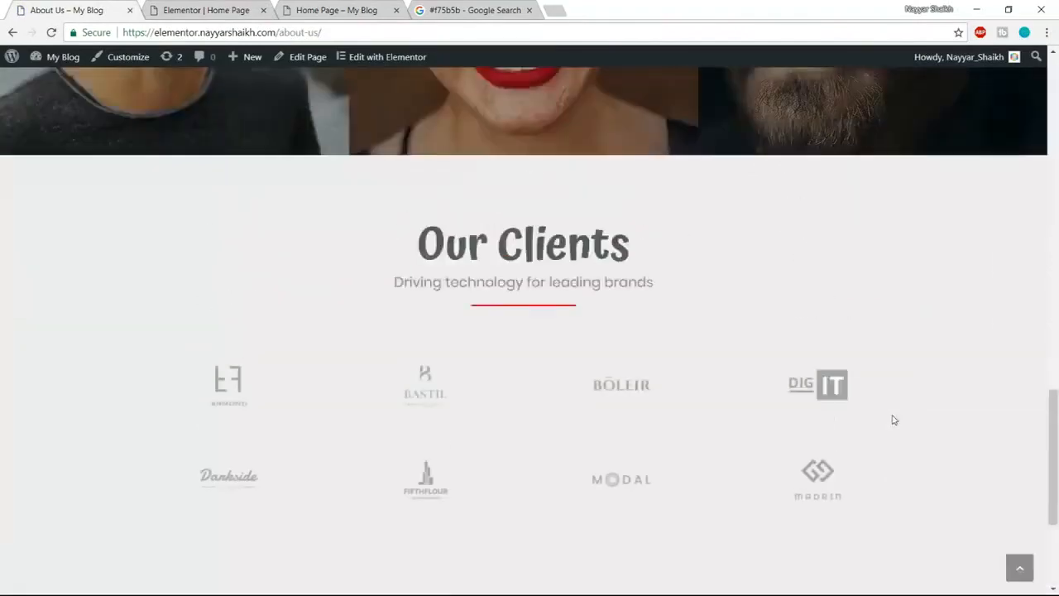
triple_click(422, 279)
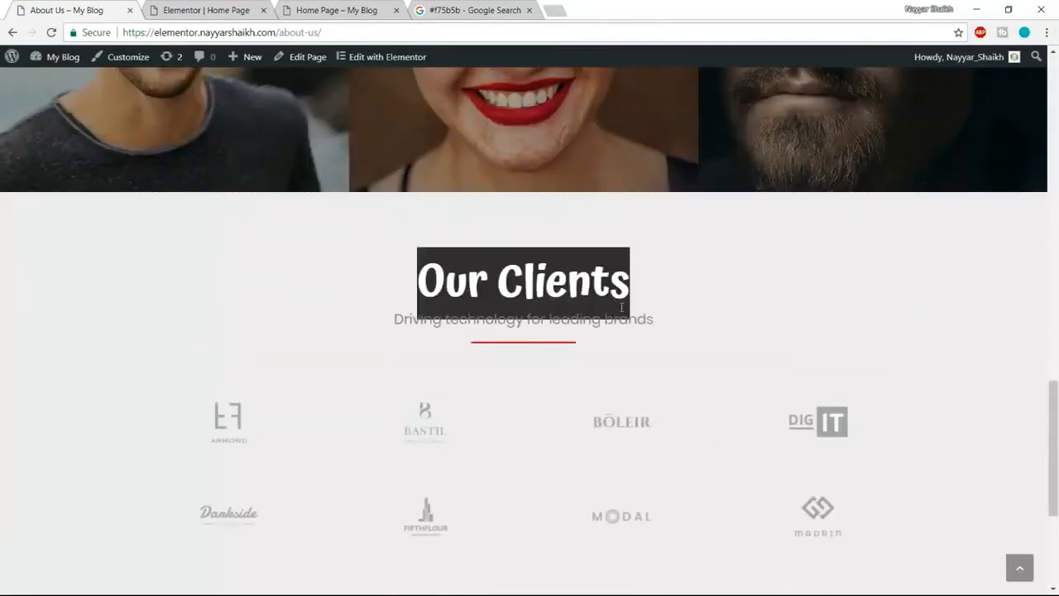
scroll(235, 453, "down", 3)
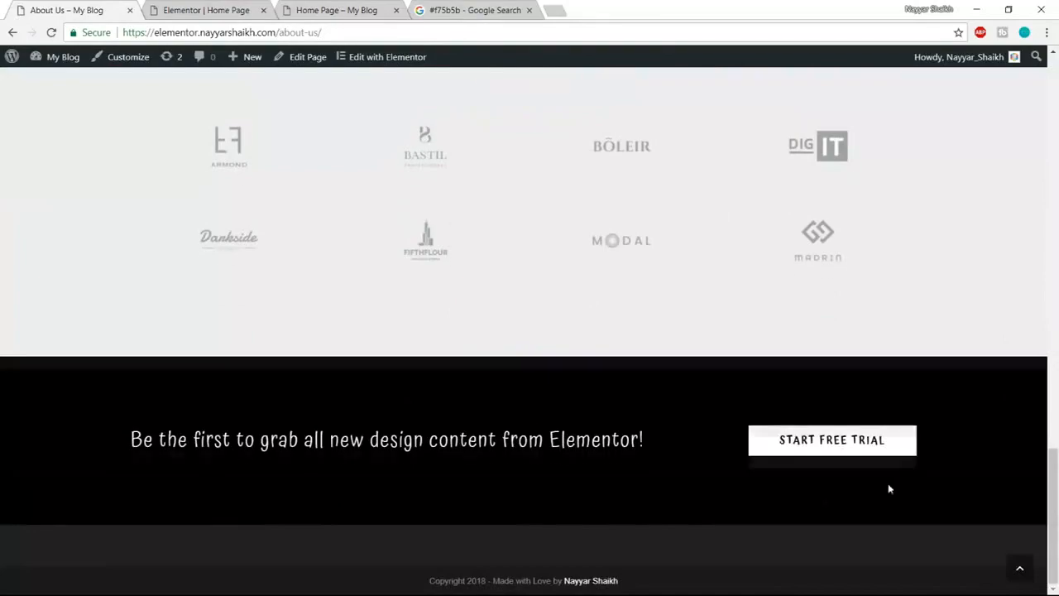
scroll(888, 487, "up", 3)
scroll(888, 487, "down", 3)
left_click(226, 10)
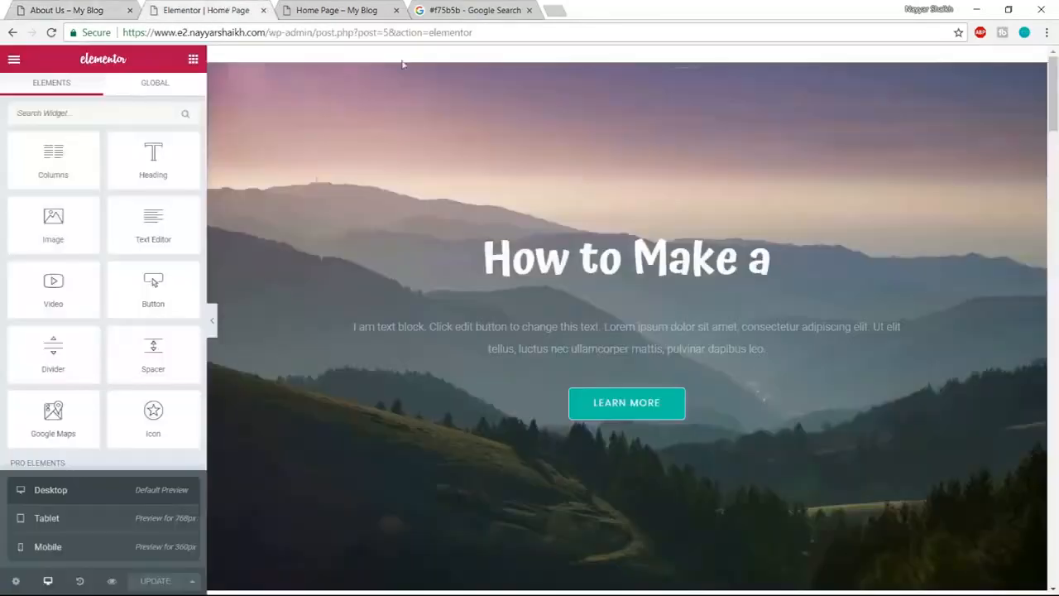
- Save the Our Clients section to the library as the template 'Clients'
scroll(714, 402, "down", 4)
left_click_drag(1054, 122, 1056, 530)
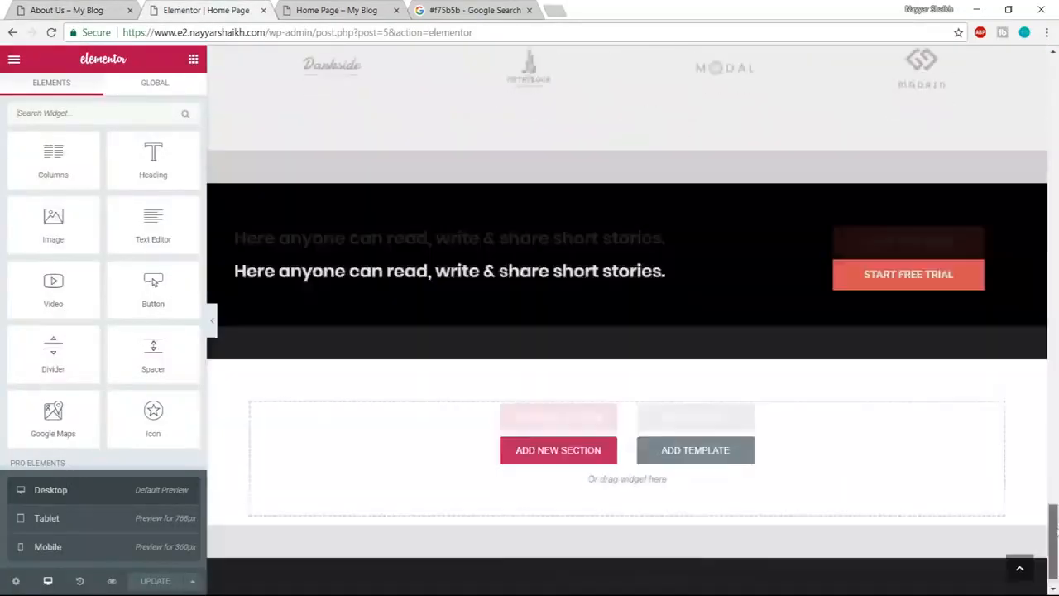
scroll(972, 467, "up", 8)
scroll(846, 400, "down", 3)
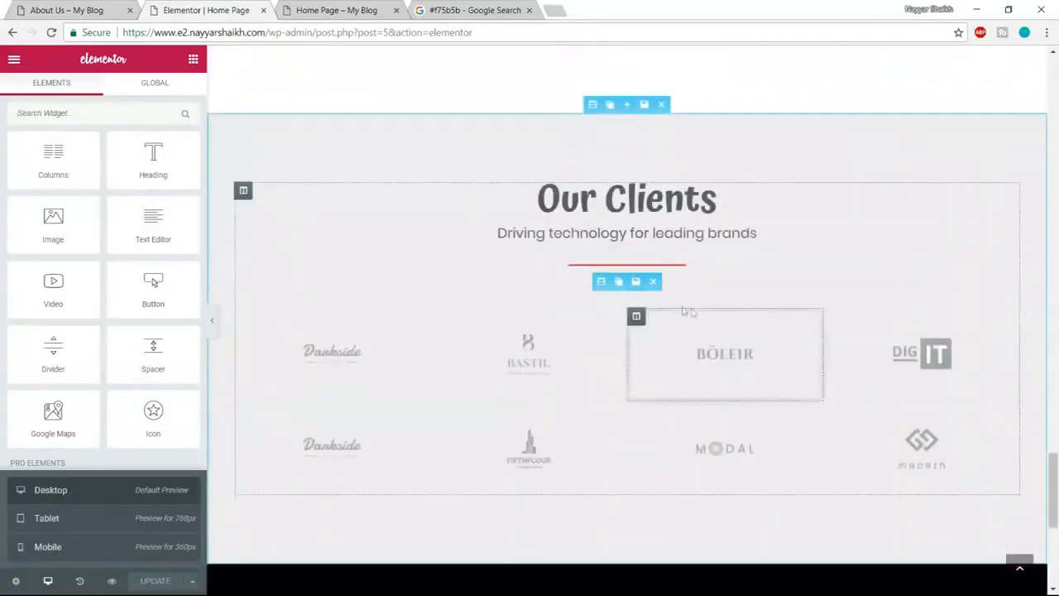
mouse_move(596, 104)
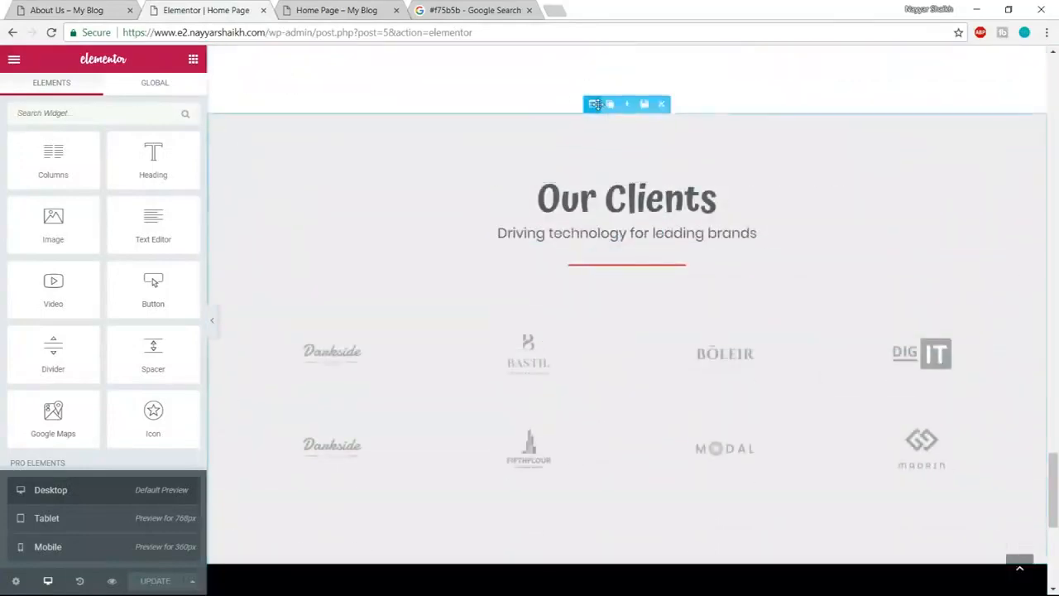
left_click(644, 106)
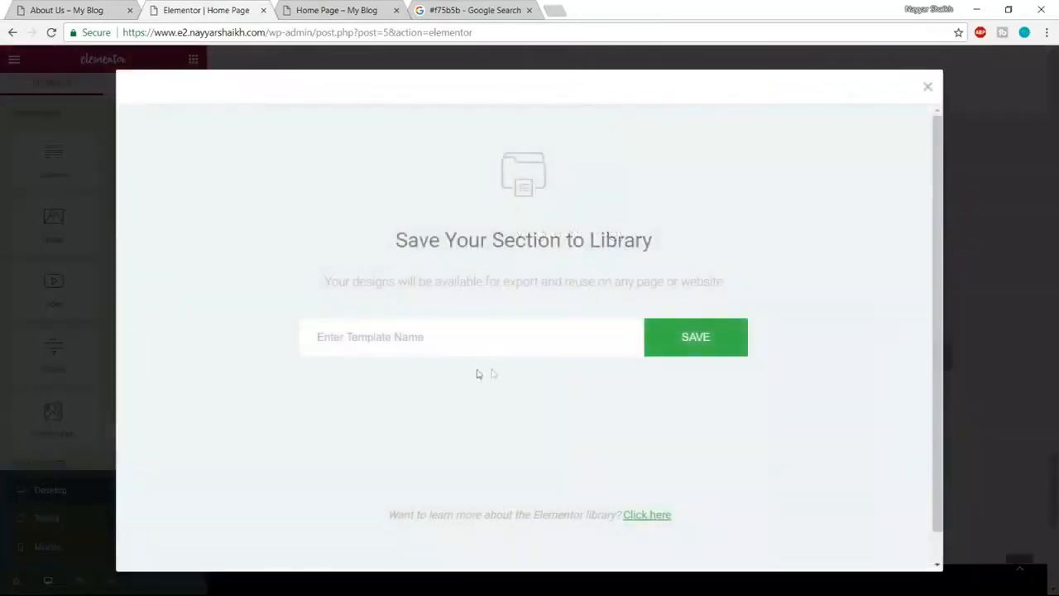
type("Clinets")
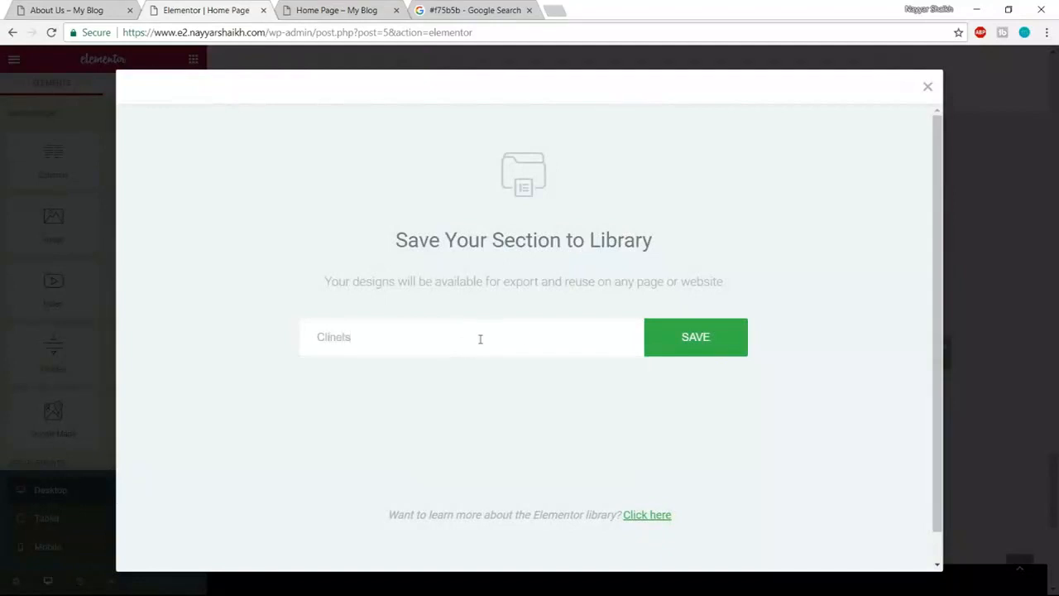
type("n")
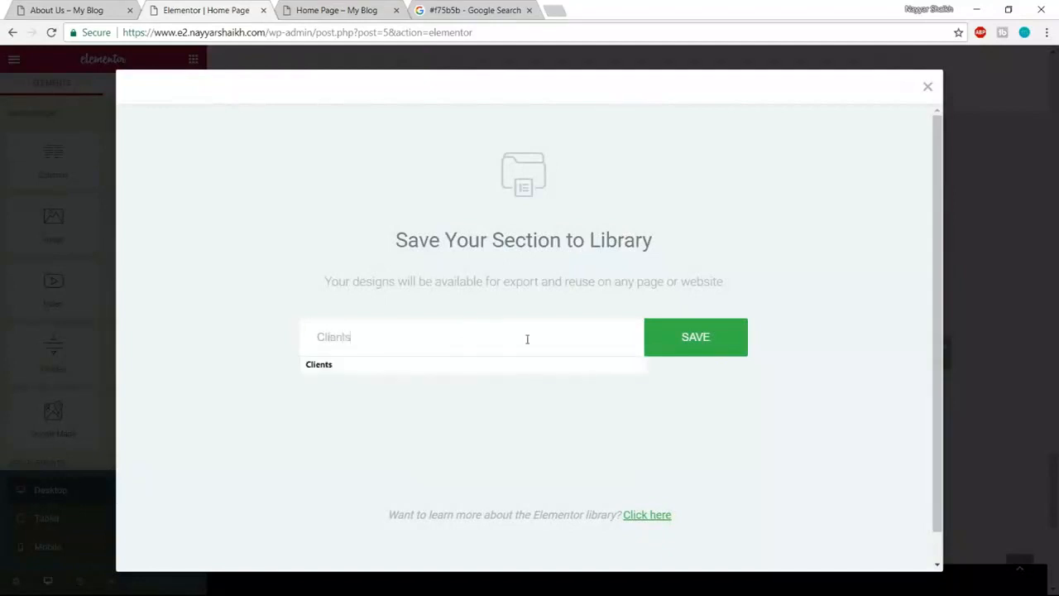
left_click(586, 364)
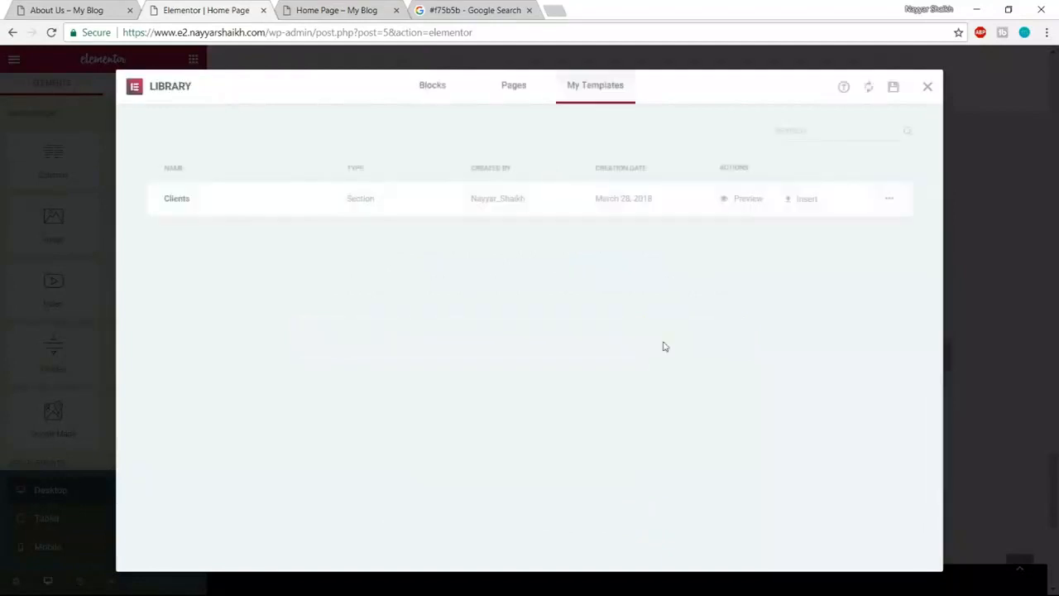
left_click(928, 88)
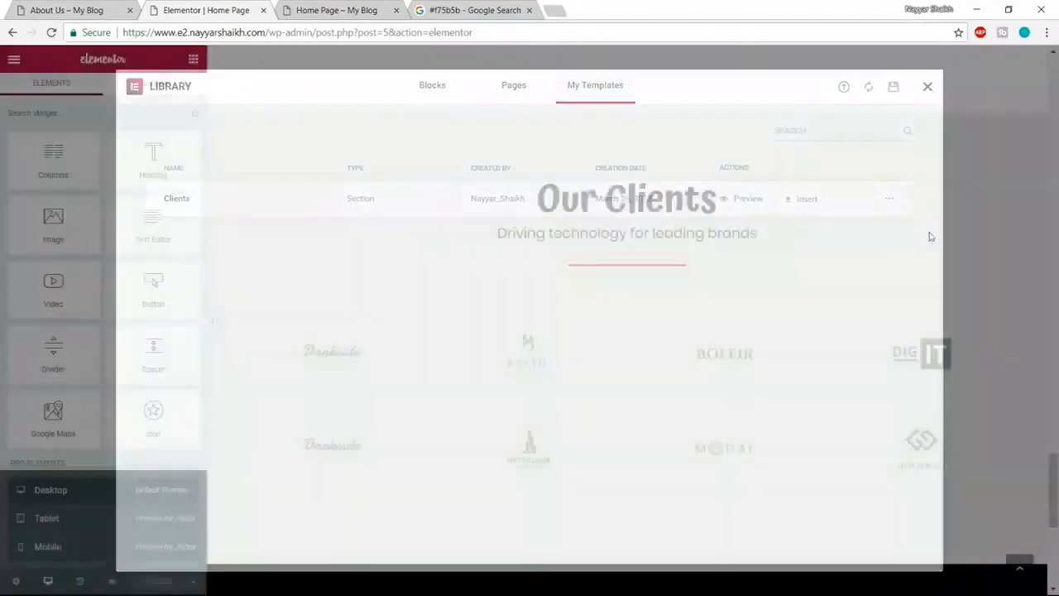
- Save the dark footer banner section to the library as the template 'Footer'
scroll(935, 462, "down", 4)
scroll(935, 462, "down", 1)
scroll(671, 207, "up", 1)
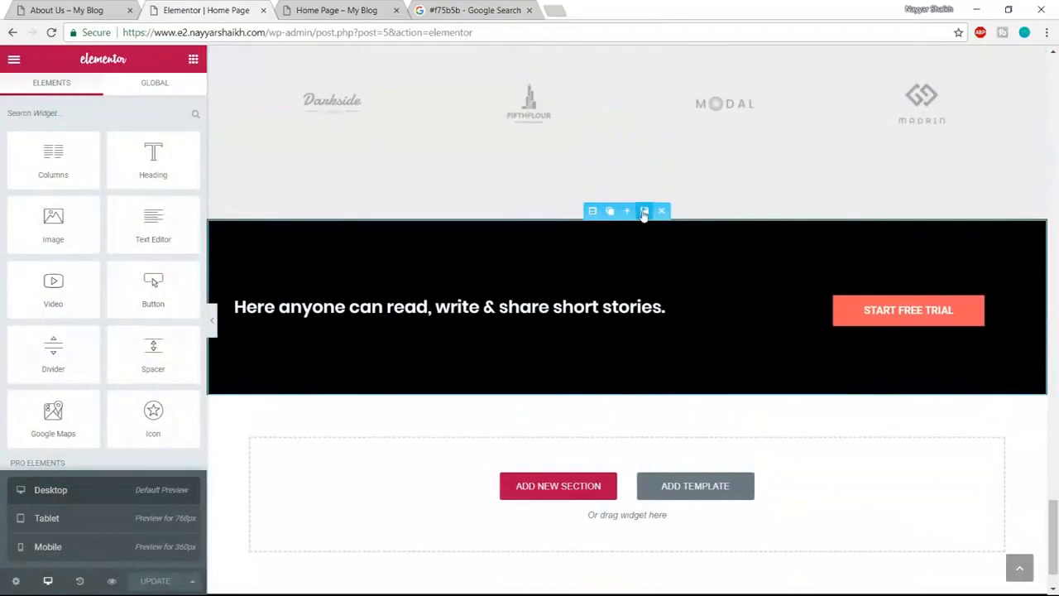
left_click(644, 211)
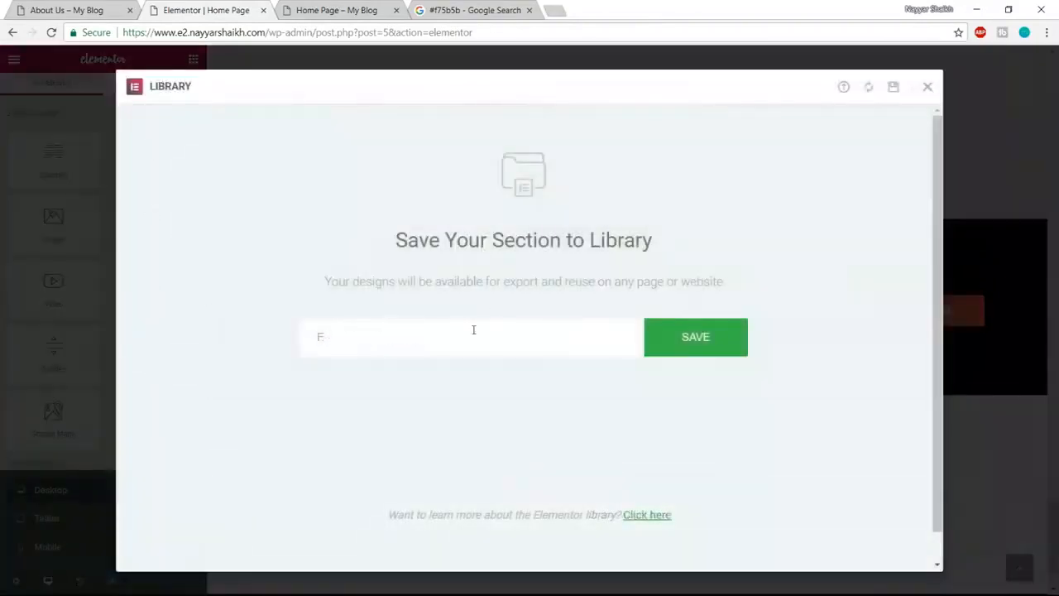
left_click(719, 347)
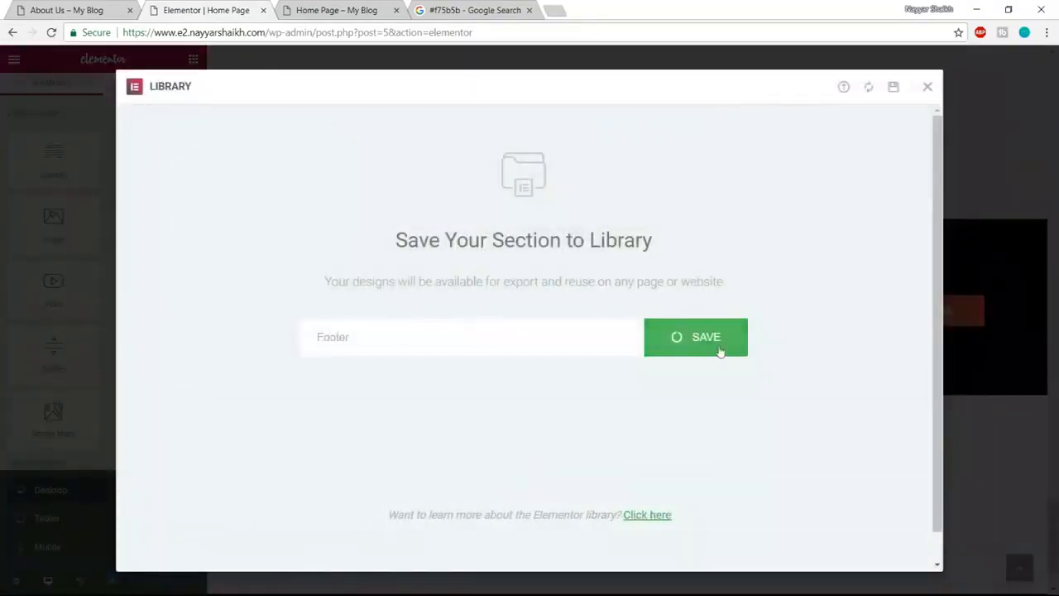
left_click(928, 87)
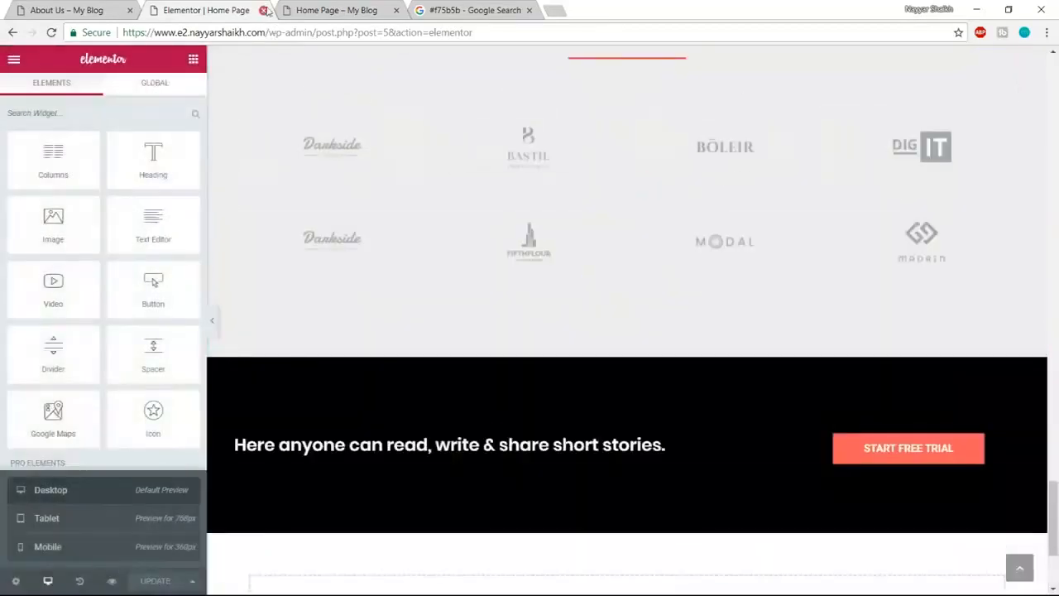
- Close the Elementor editor tab, reset the About Us page to the top, and return to the Home Page preview
left_click(263, 10)
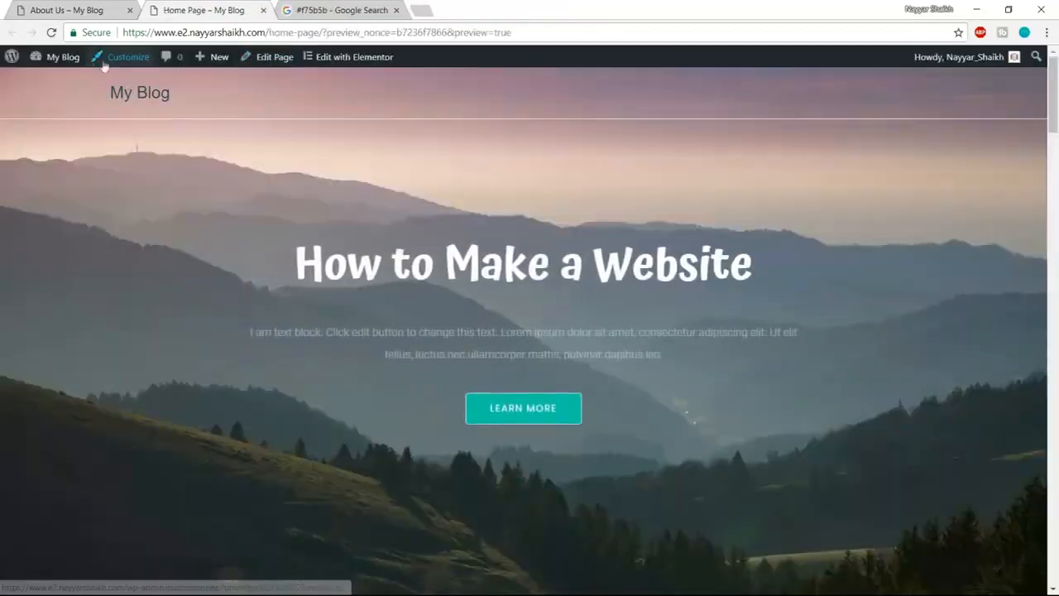
left_click(99, 10)
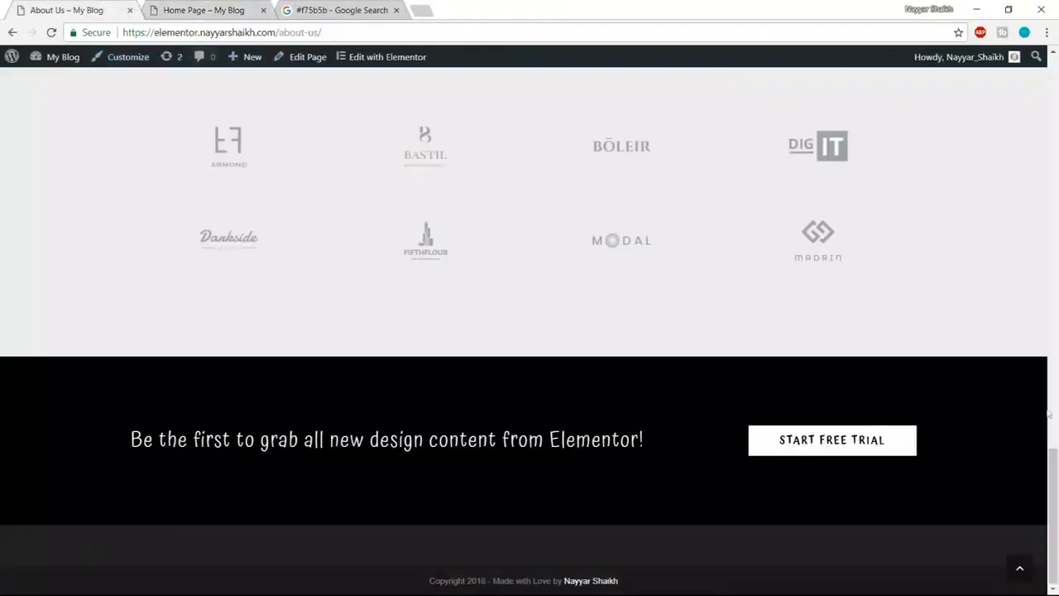
left_click(1030, 575)
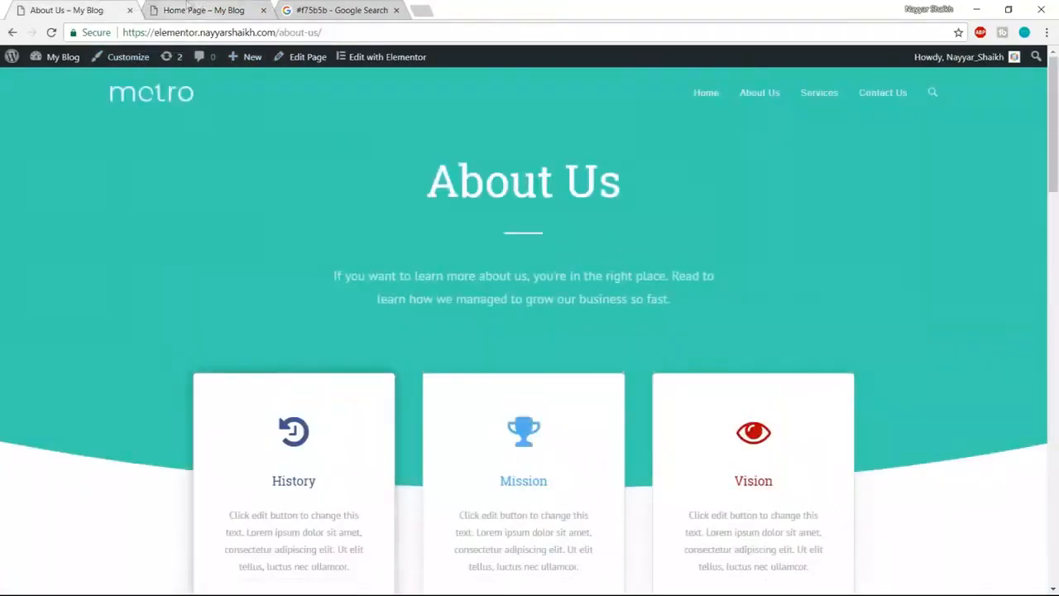
left_click(188, 9)
mouse_move(221, 64)
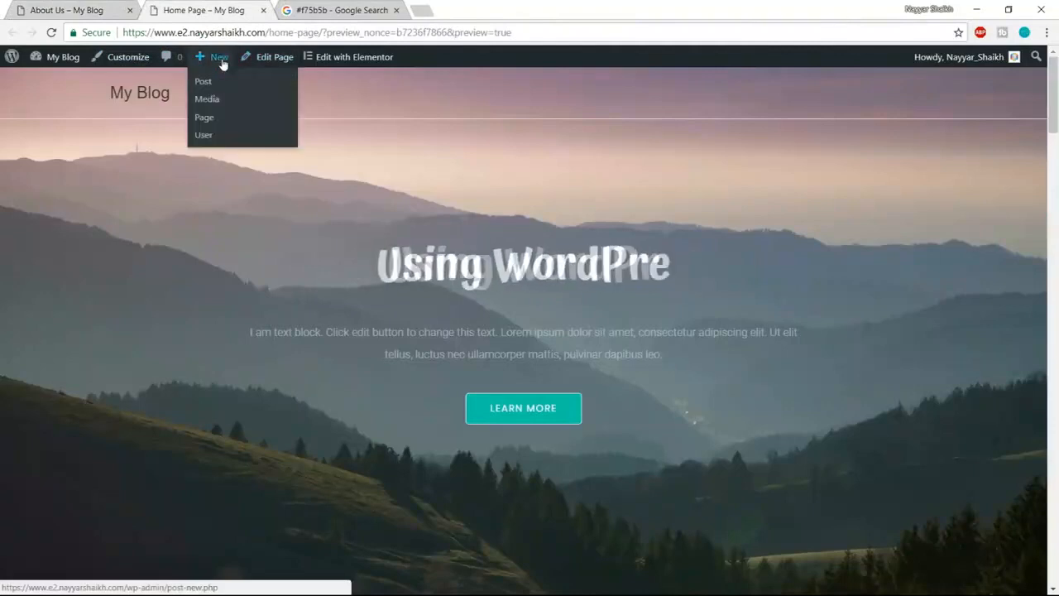
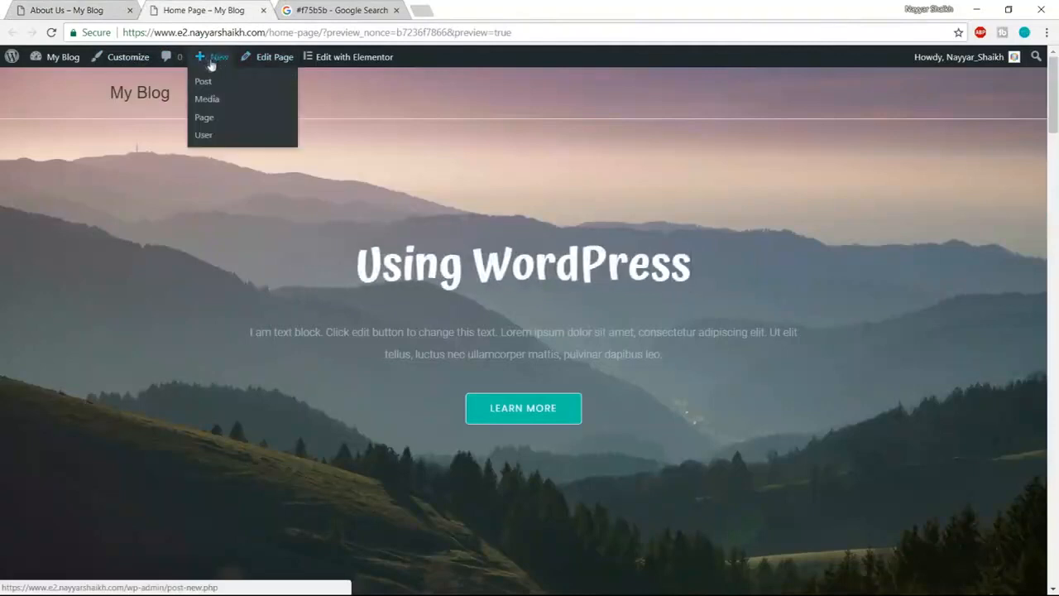
- Create a new page titled 'About Us'
left_click(206, 126)
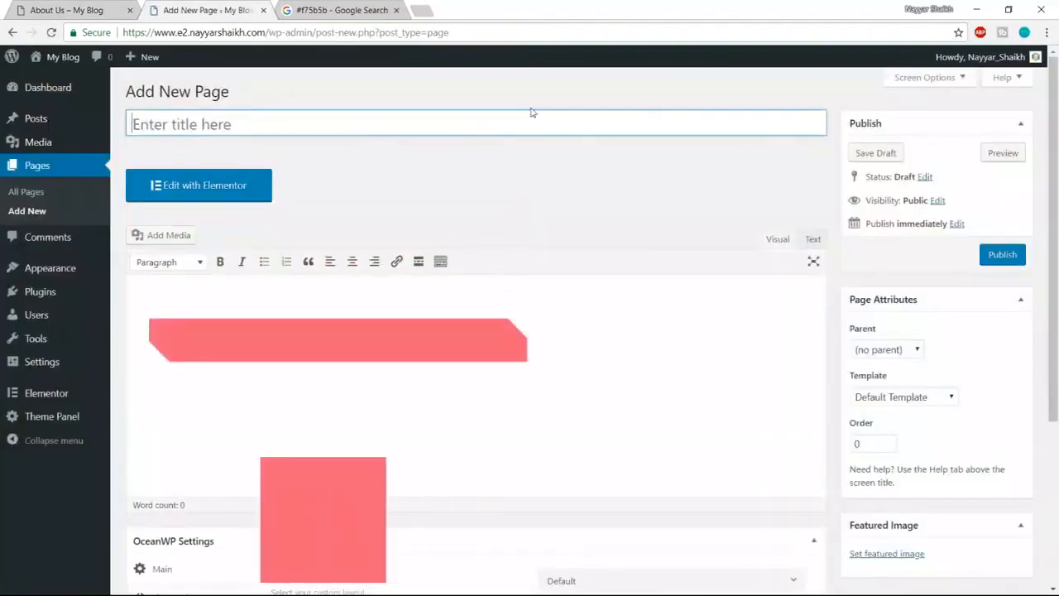
type("About Us")
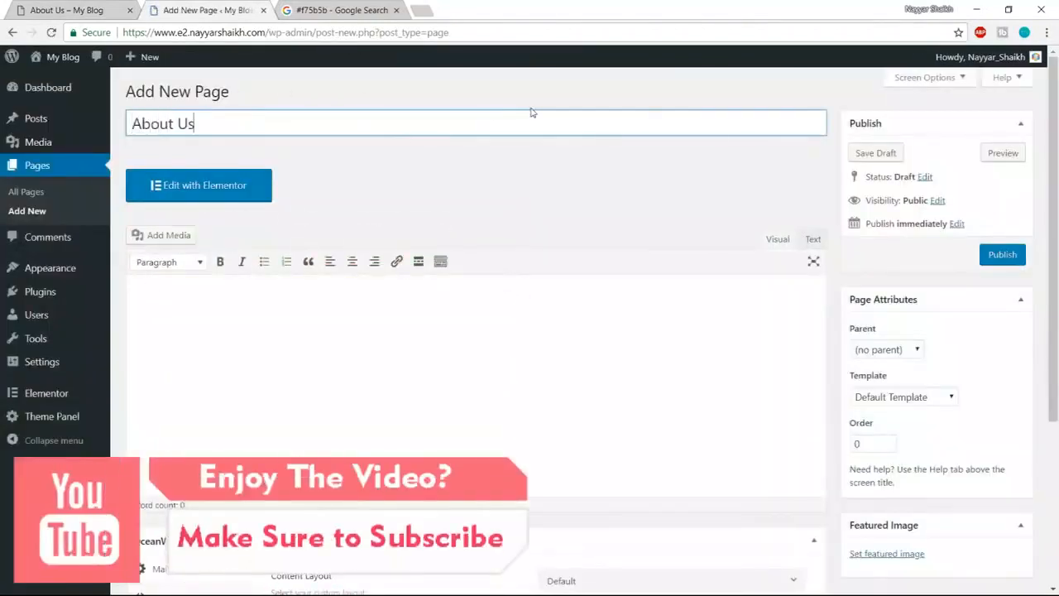
scroll(1031, 285, "down", 3)
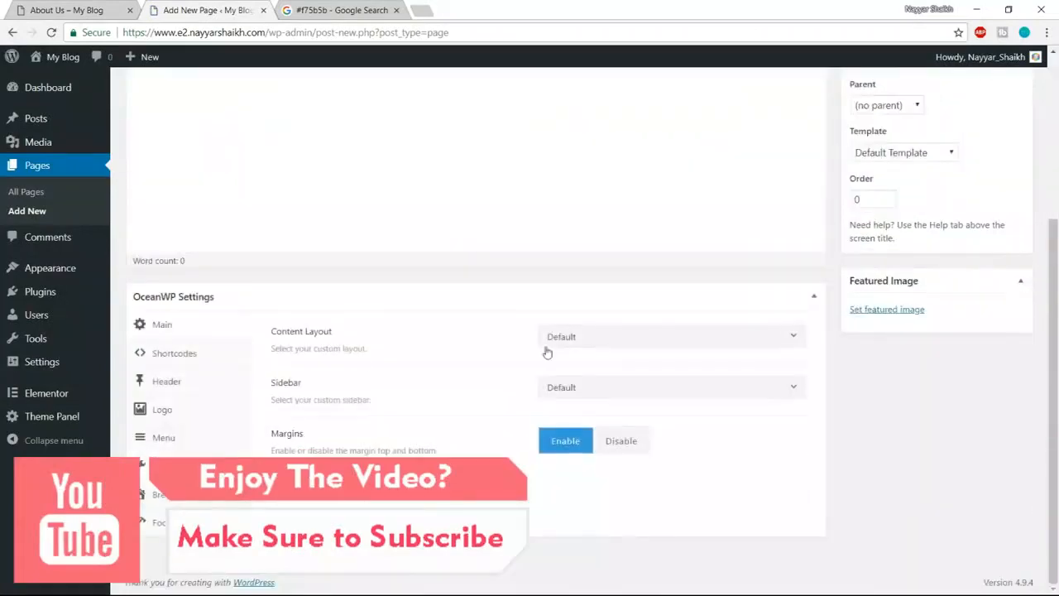
- Set the OceanWP content layout to Full Width with page margins disabled
left_click(599, 345)
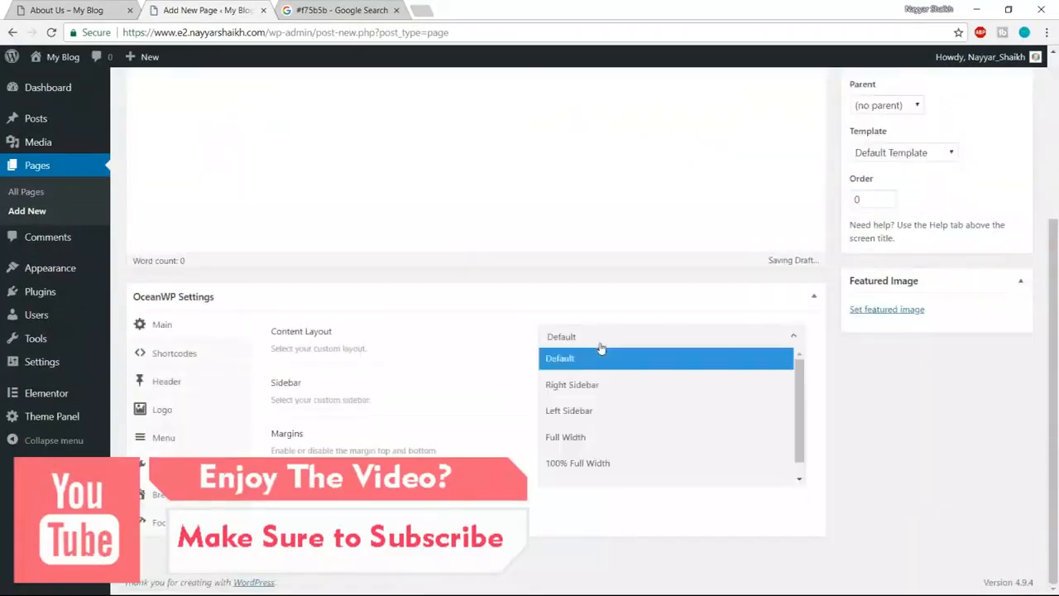
left_click(597, 439)
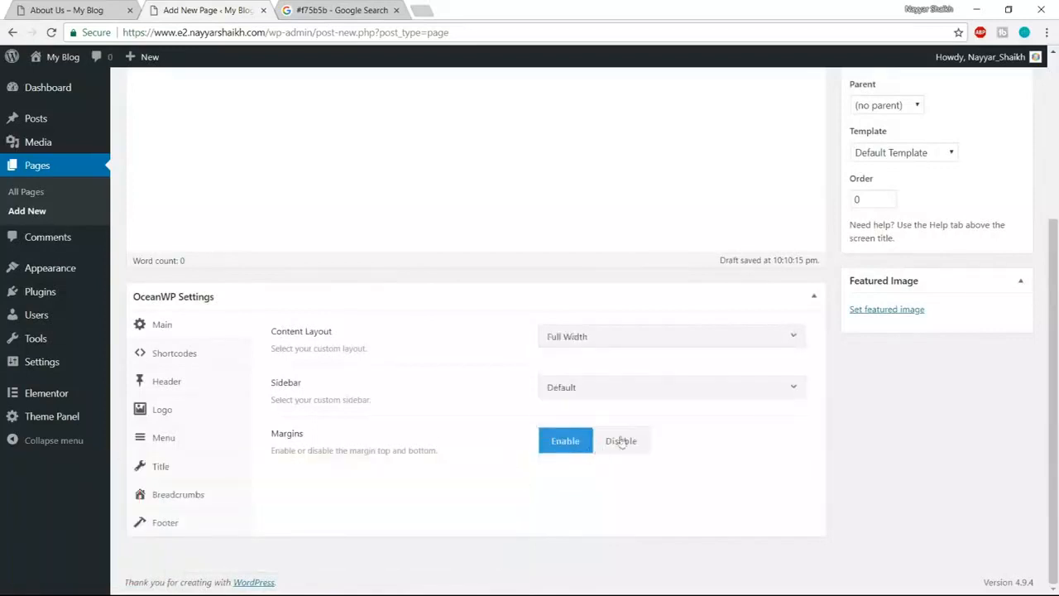
left_click(633, 446)
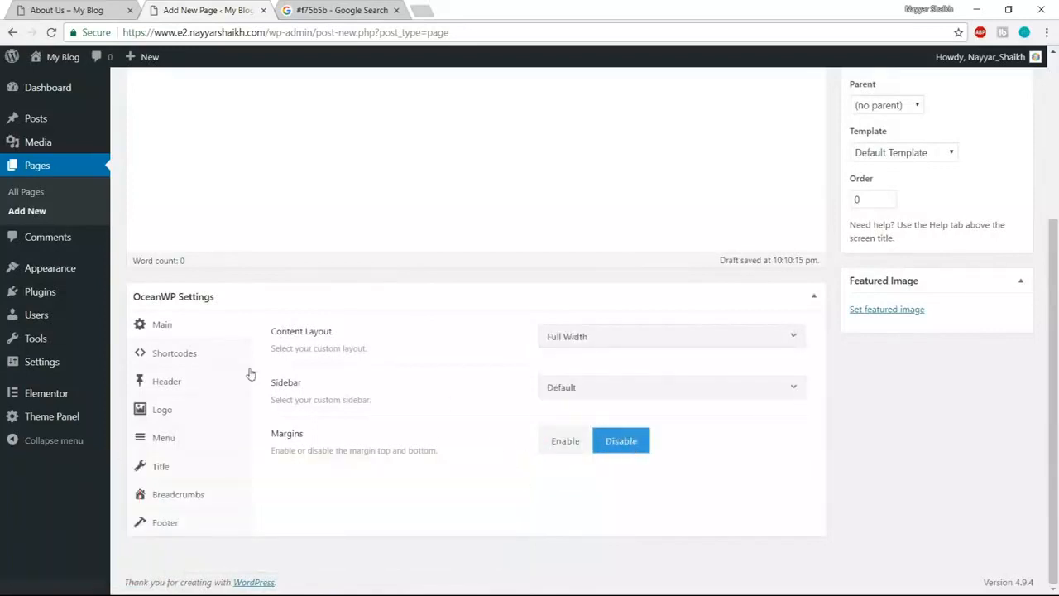
- Hide the top bar and choose the Transparent header style
left_click(198, 388)
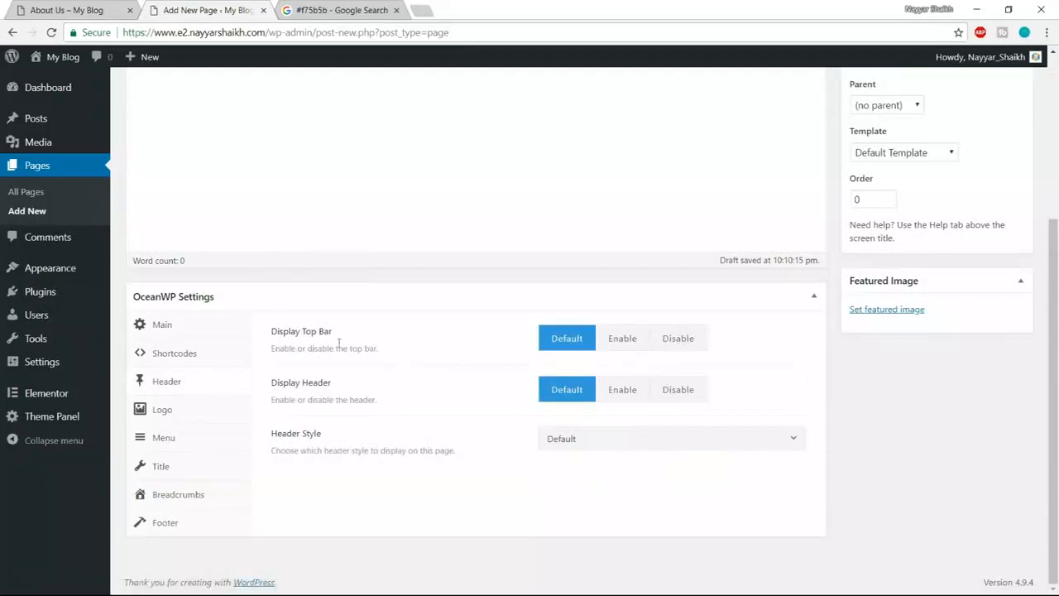
left_click(671, 352)
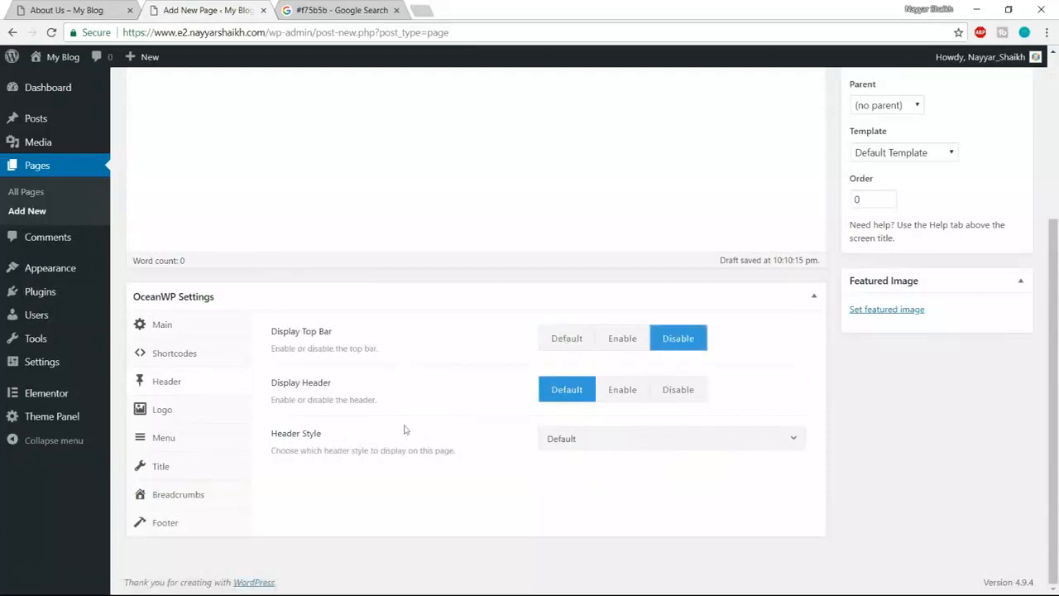
left_click(547, 442)
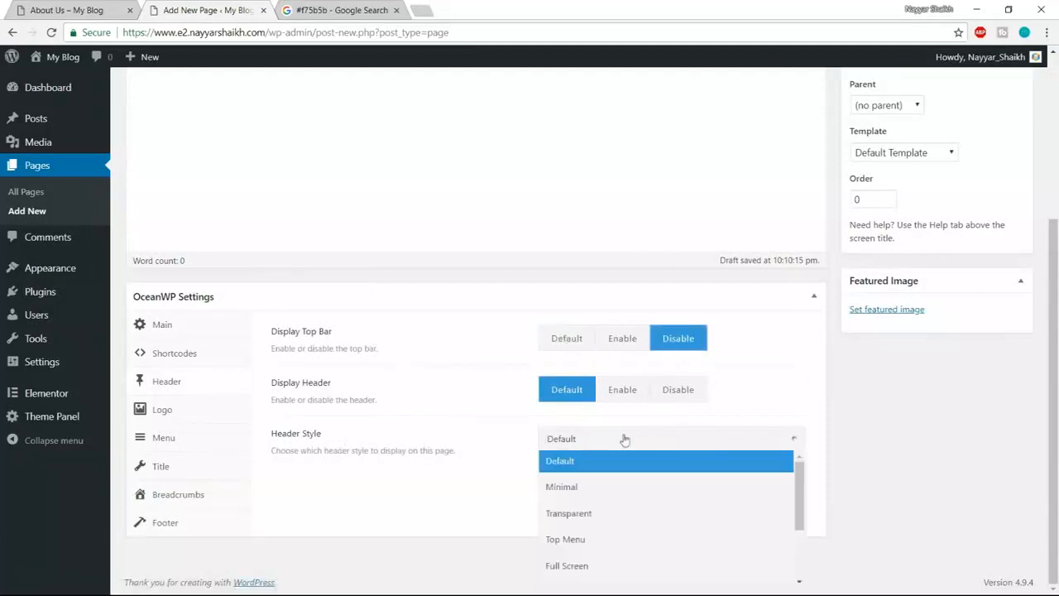
left_click(592, 513)
- Hide the page title and breadcrumbs, then publish the About Us page
left_click(154, 468)
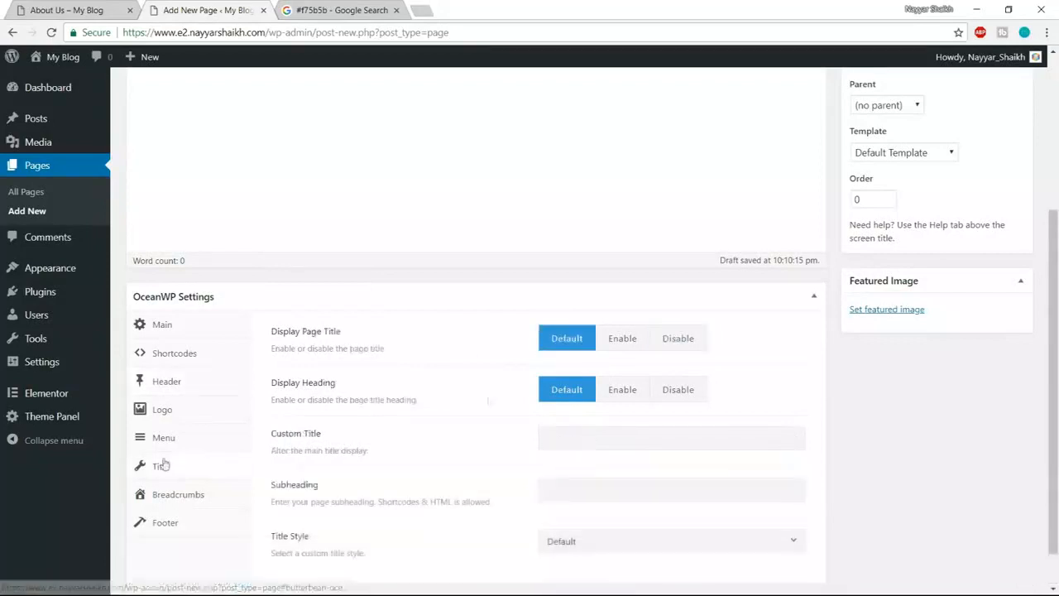
left_click(680, 340)
left_click(172, 493)
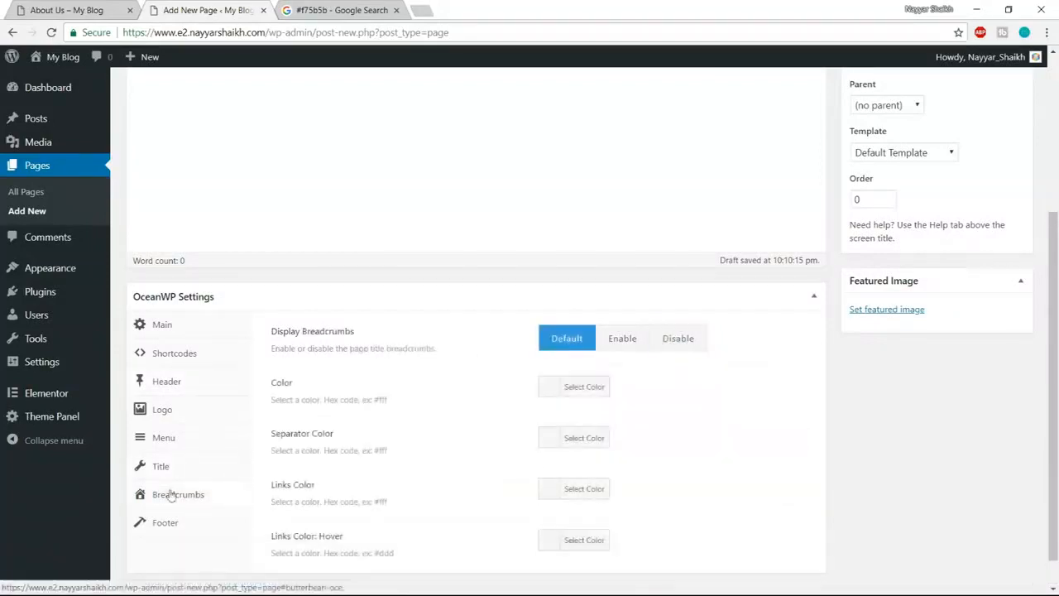
left_click(683, 341)
scroll(836, 463, "up", 3)
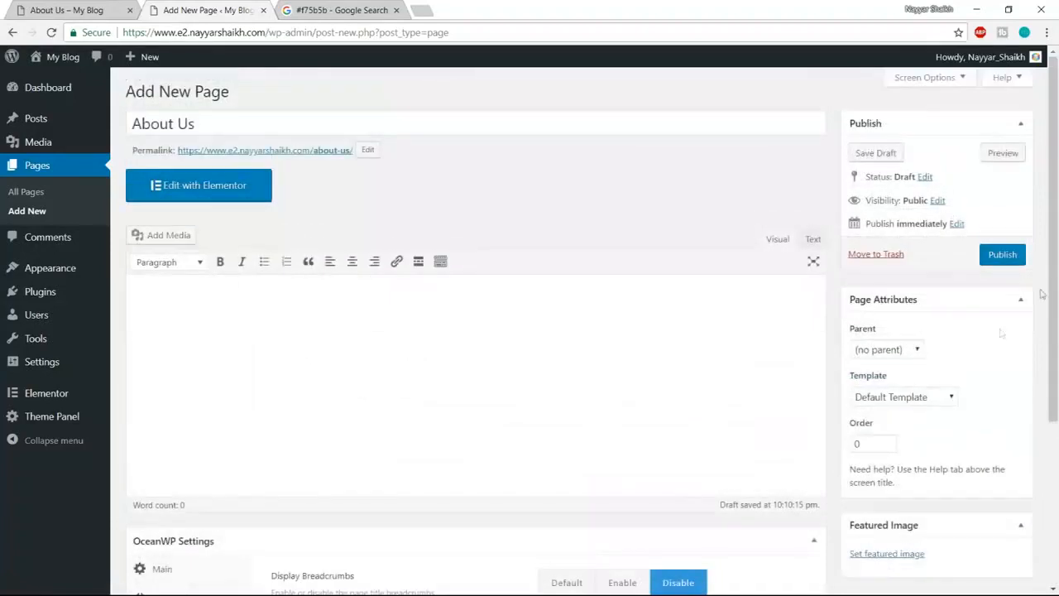
left_click(1002, 255)
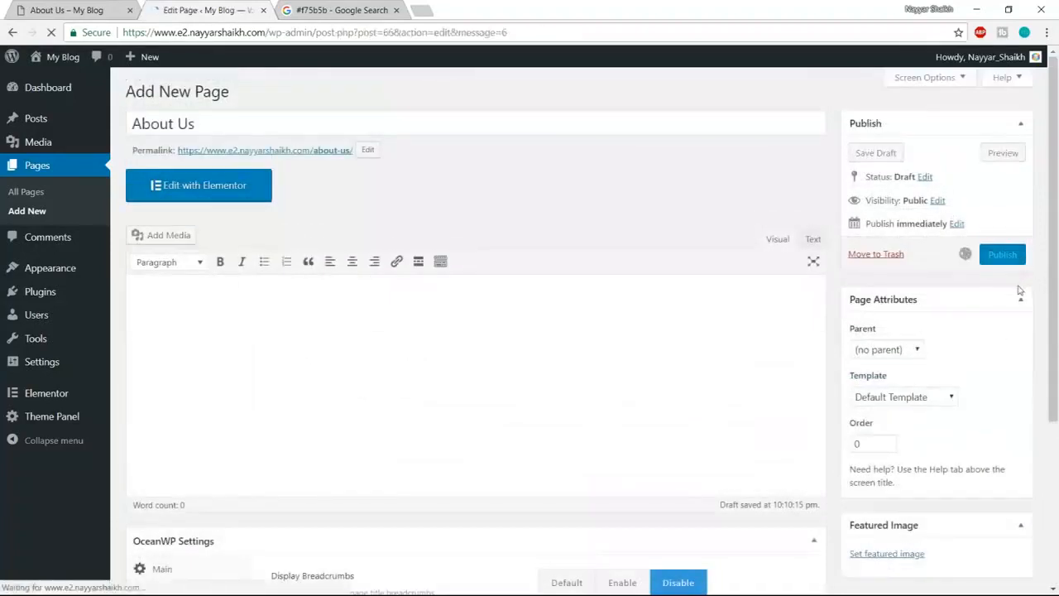
- Open the About Us page in Elementor and look over the live reference page
left_click(230, 237)
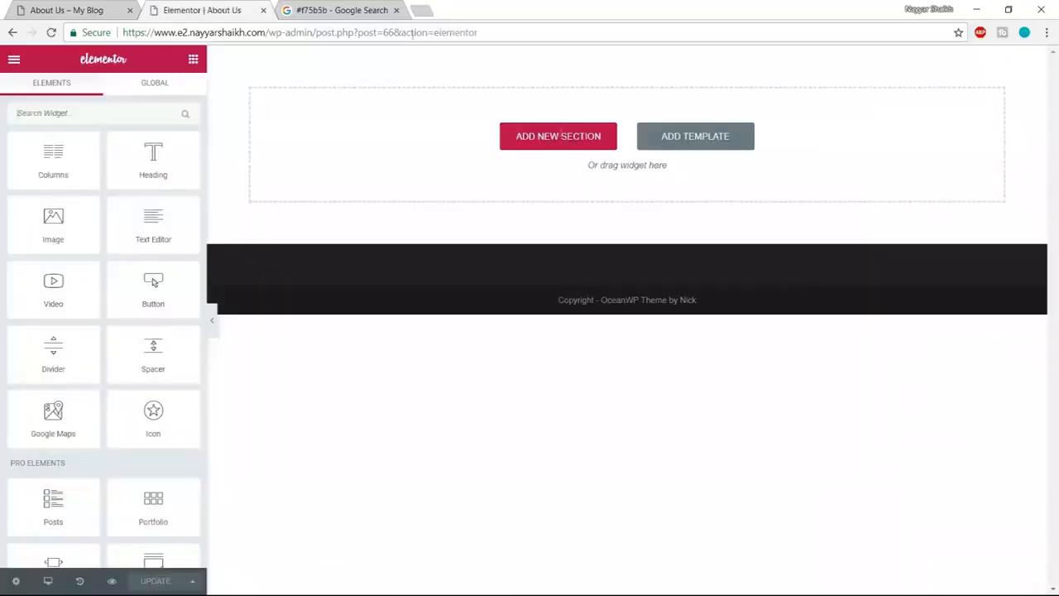
left_click(97, 7)
scroll(899, 371, "down", 5)
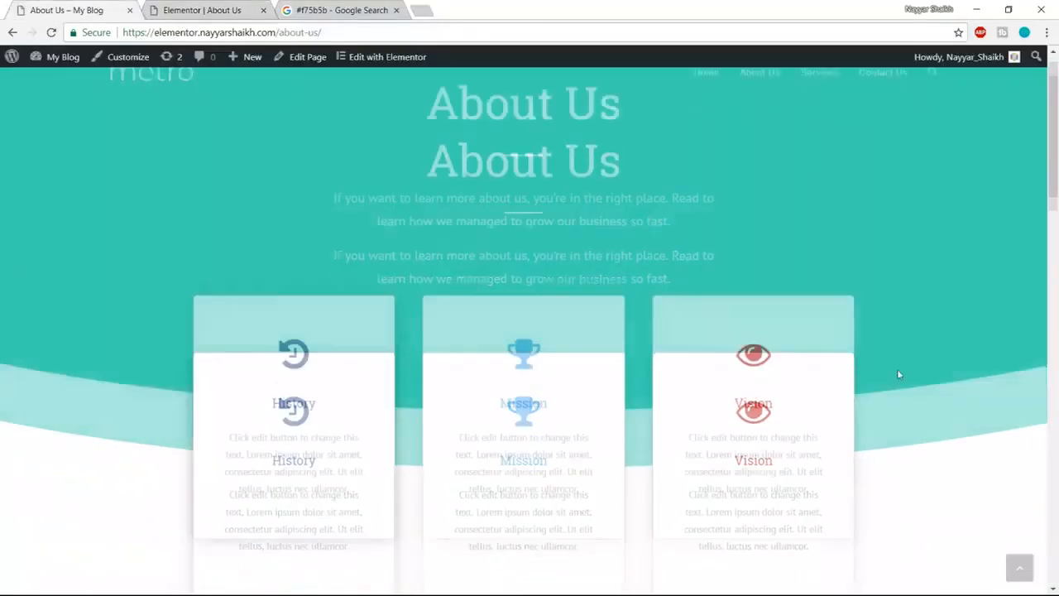
scroll(915, 434, "up", 3)
scroll(753, 345, "down", 1)
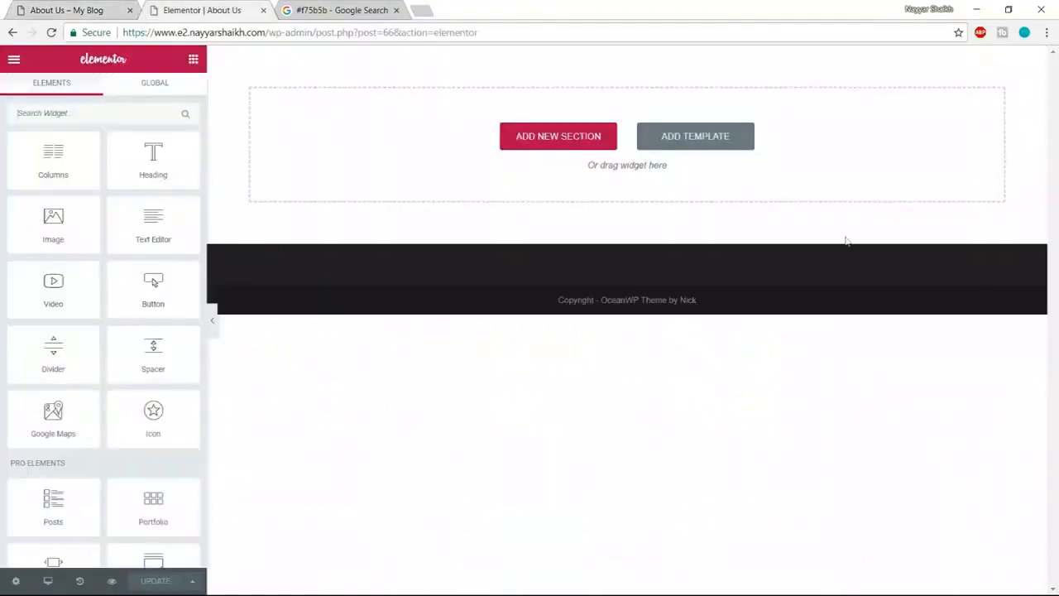
- Show the template library's Blocks filtered to the Services category
left_click(722, 149)
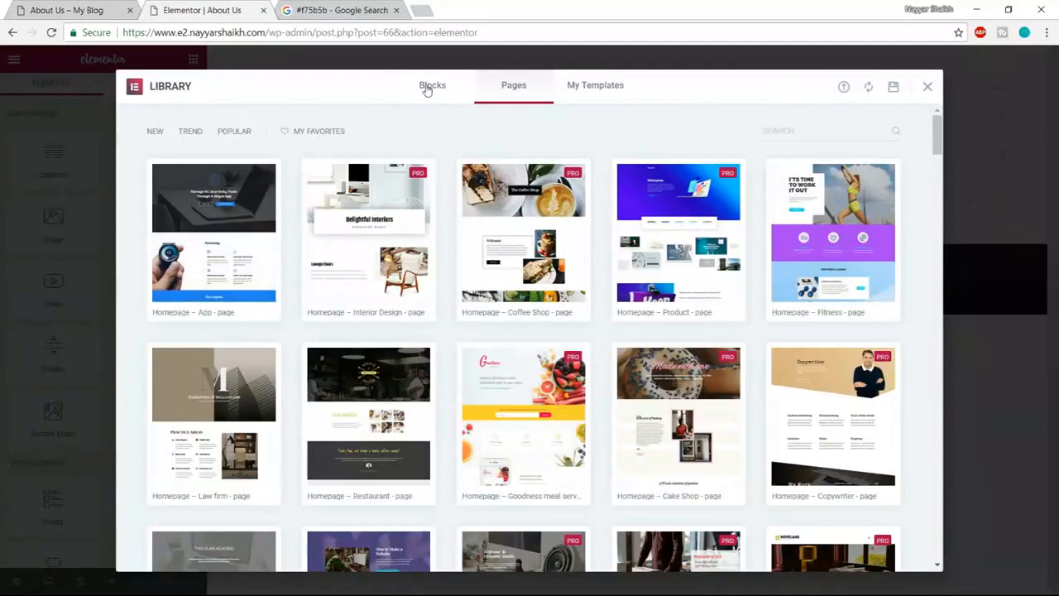
left_click(426, 86)
left_click(204, 131)
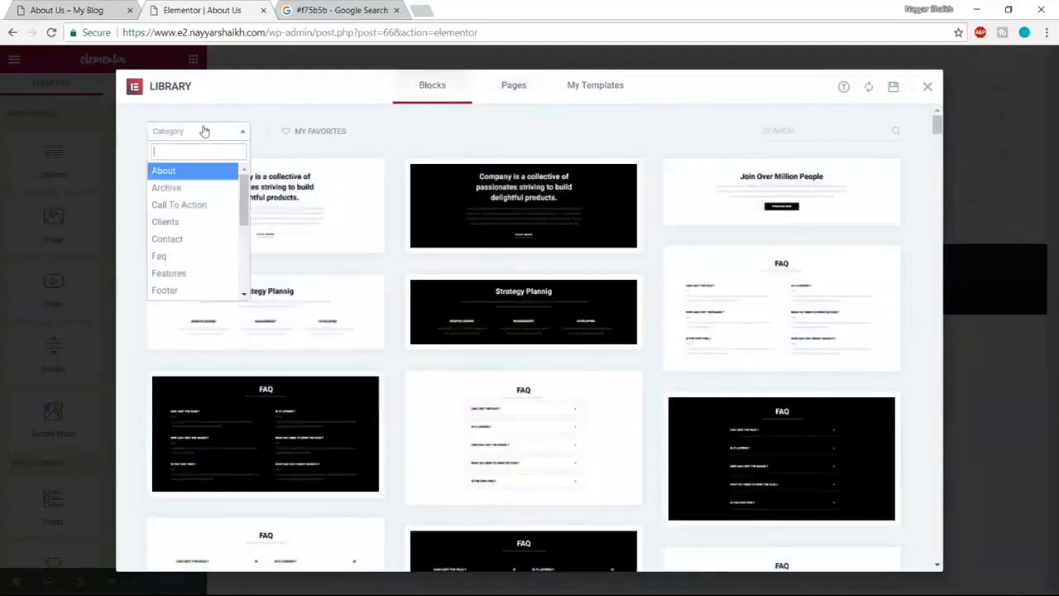
scroll(198, 273, "down", 3)
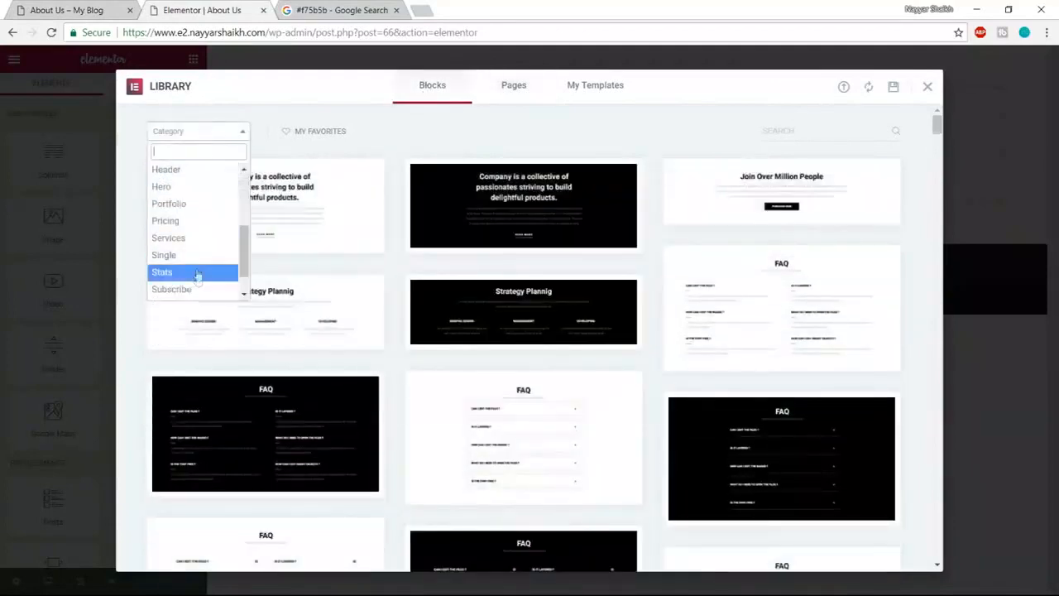
left_click(197, 242)
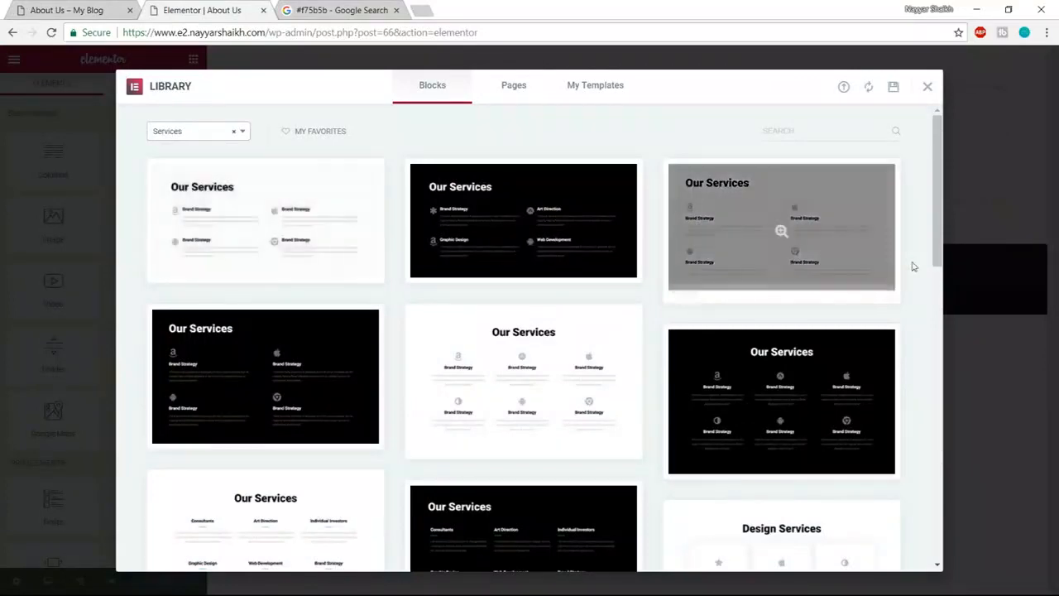
- Compare the Services blocks against the live About Us reference page
left_click(83, 10)
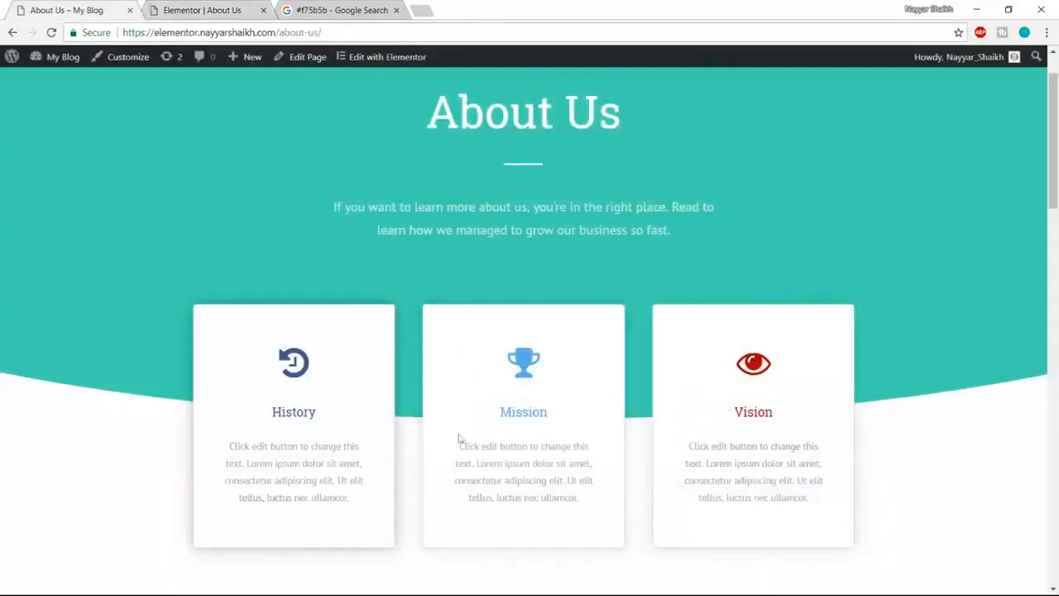
left_click(186, 7)
scroll(728, 276, "down", 3)
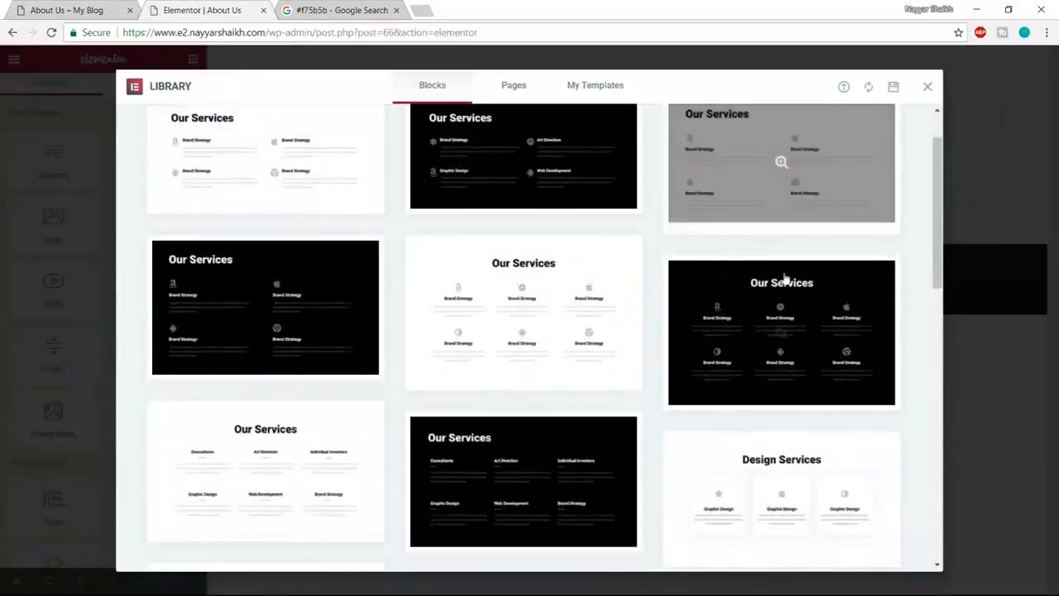
left_click(113, 9)
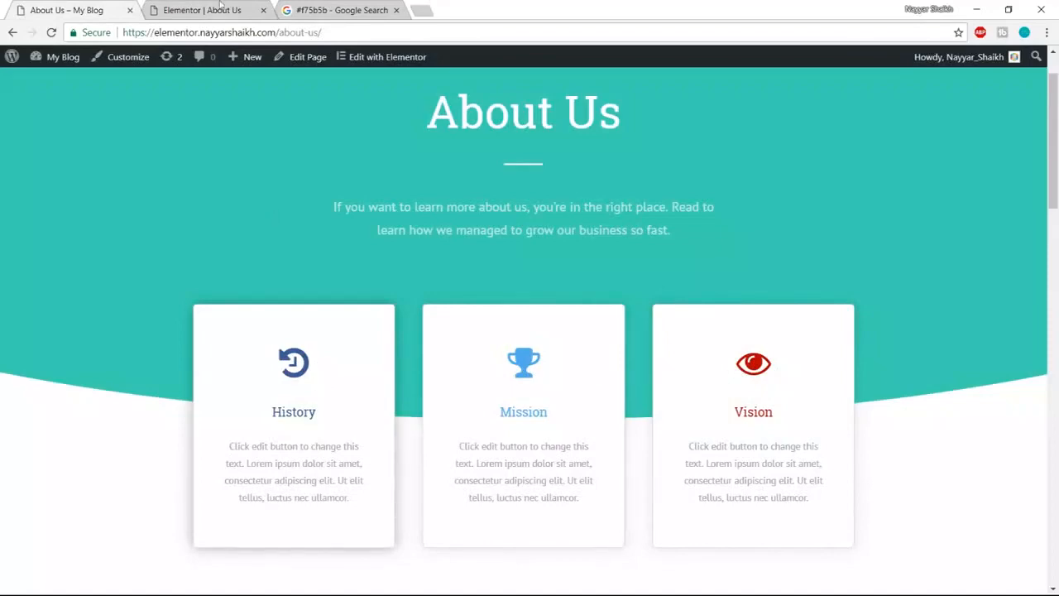
left_click(221, 9)
scroll(846, 383, "down", 3)
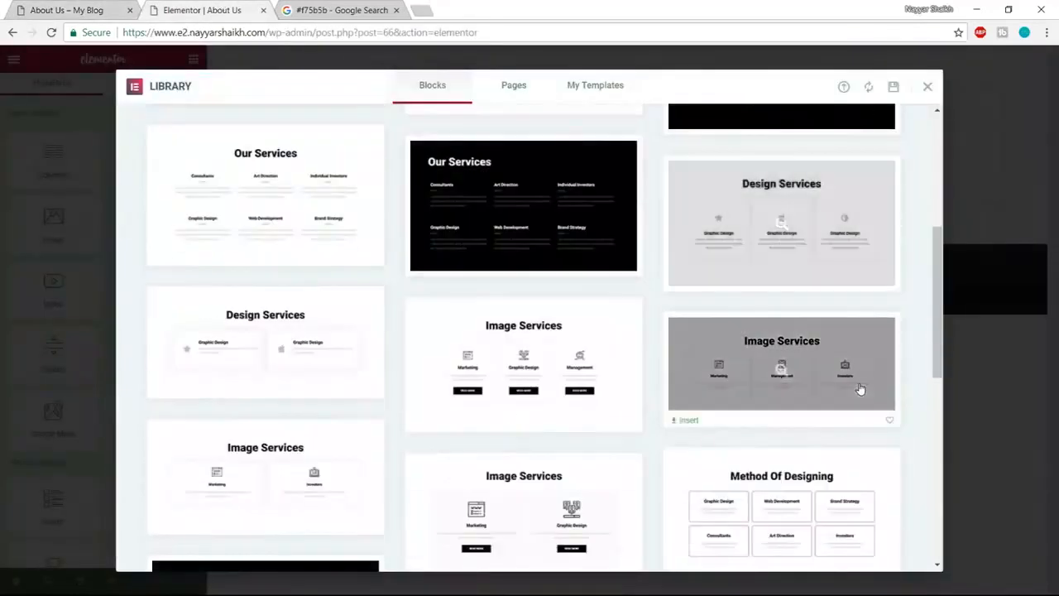
scroll(856, 376, "up", 3)
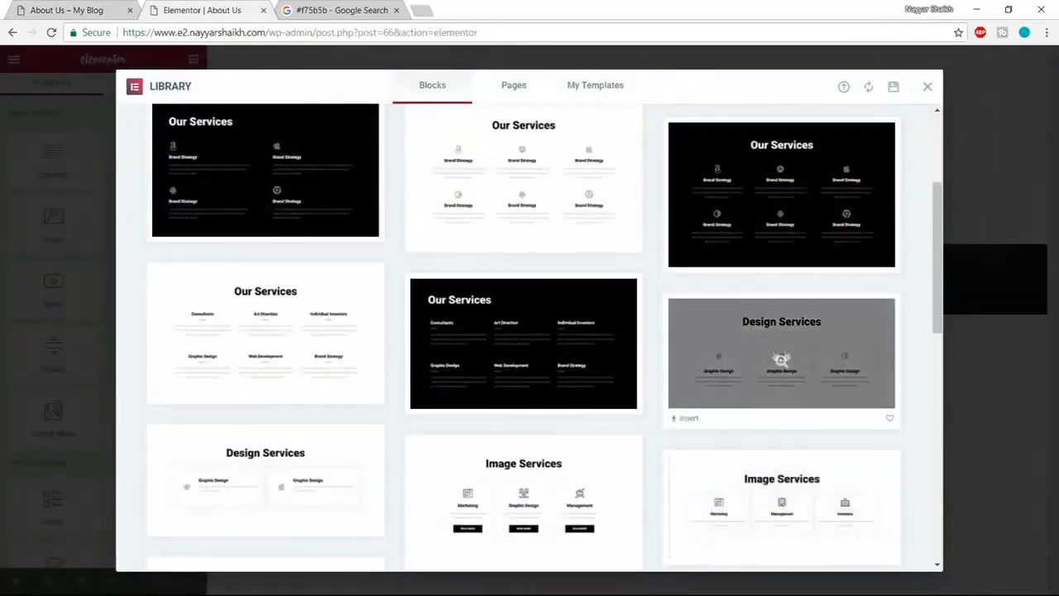
- Insert the Design Services block and compare it with the reference page
left_click(691, 423)
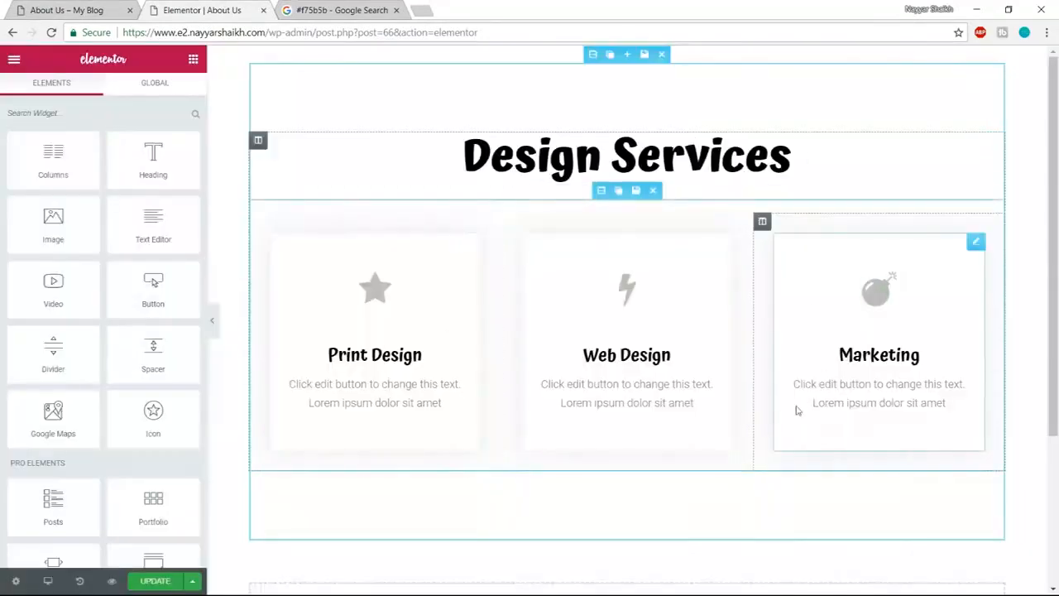
left_click(80, 9)
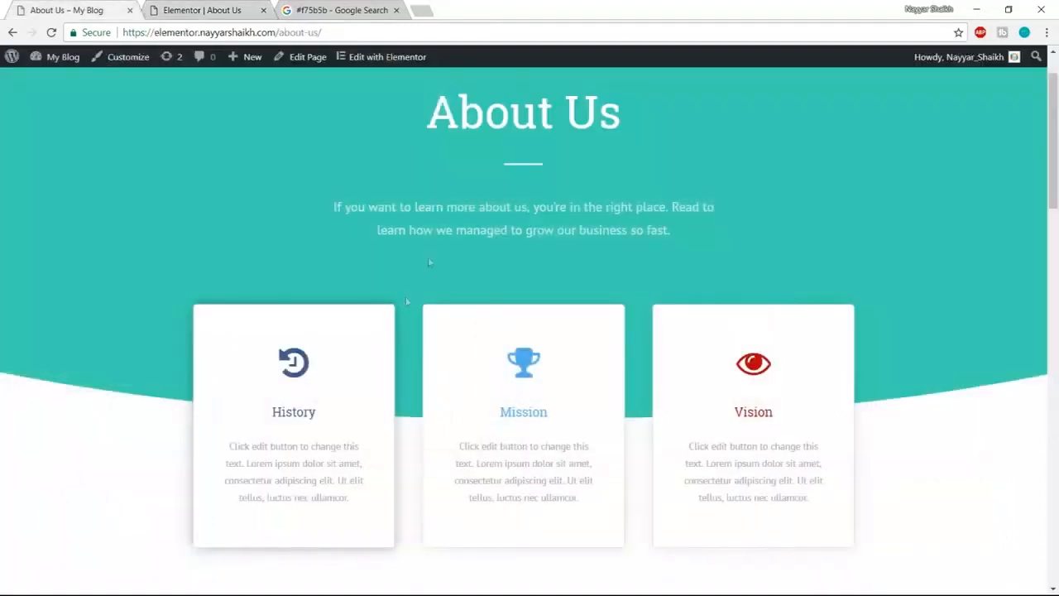
scroll(451, 370, "up", 1)
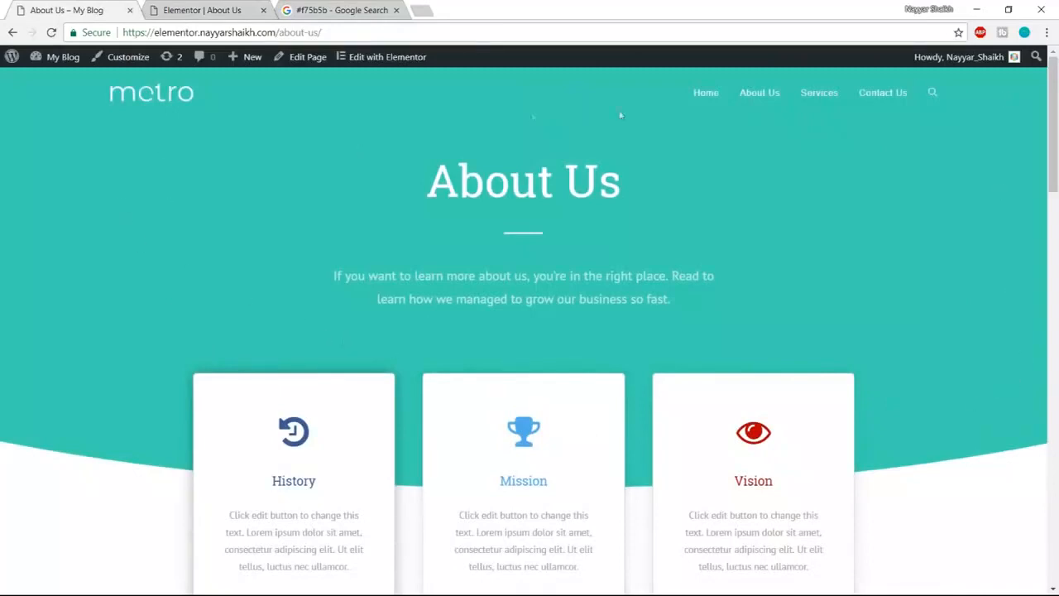
scroll(882, 479, "down", 2)
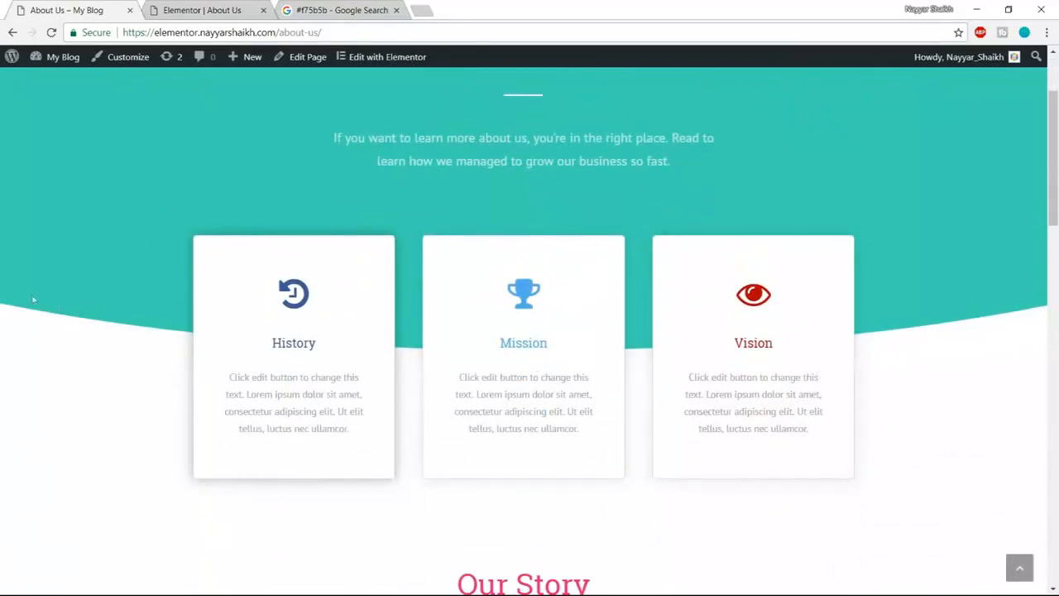
scroll(747, 383, "up", 2)
left_click(202, 10)
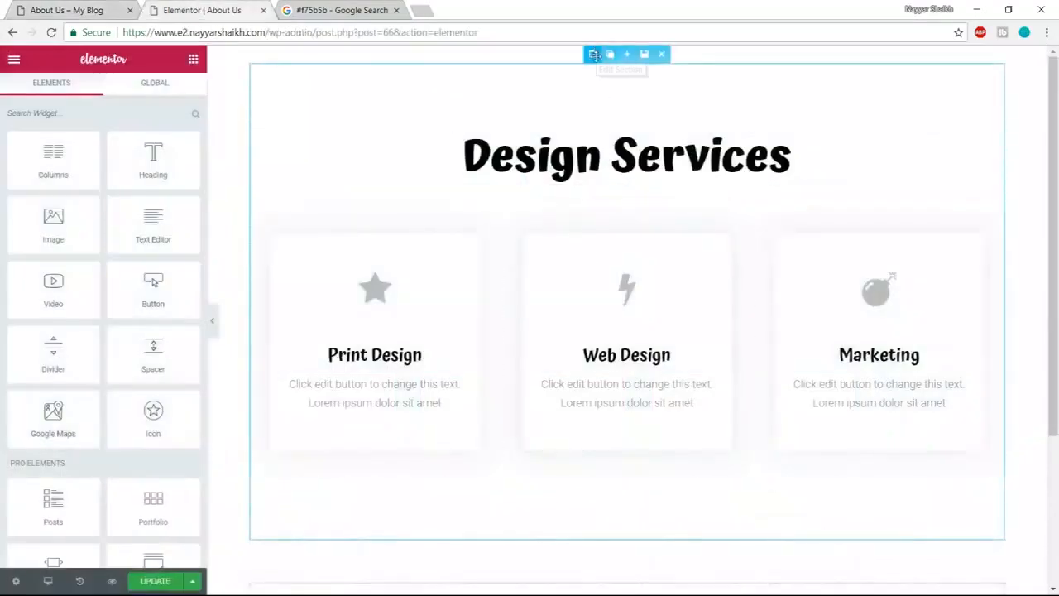
- Stretch the Design Services section to full page width and enable a Classic background
left_click(594, 55)
left_click(171, 164)
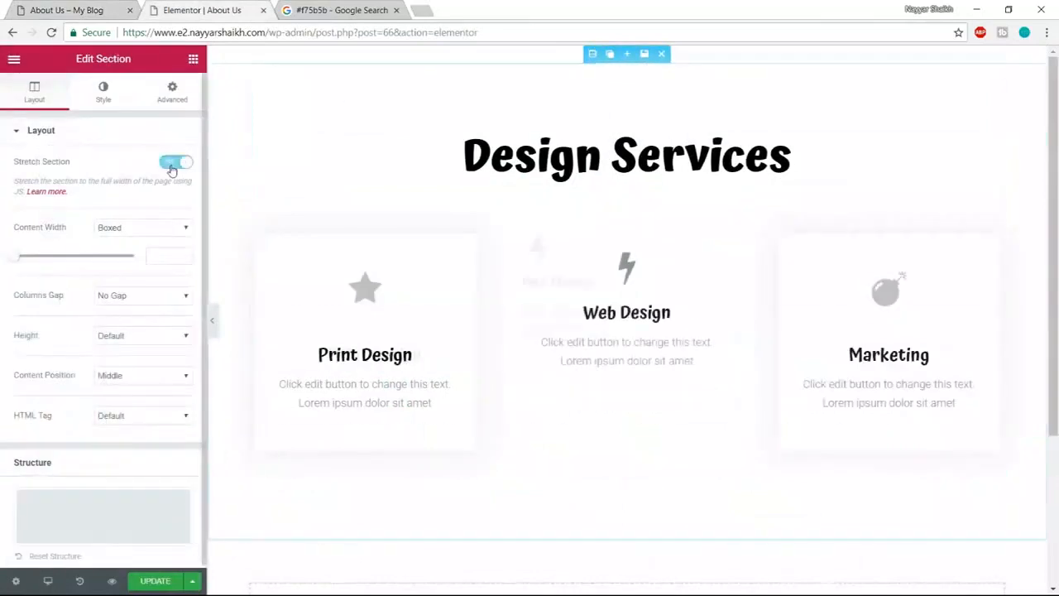
left_click(104, 98)
left_click(107, 213)
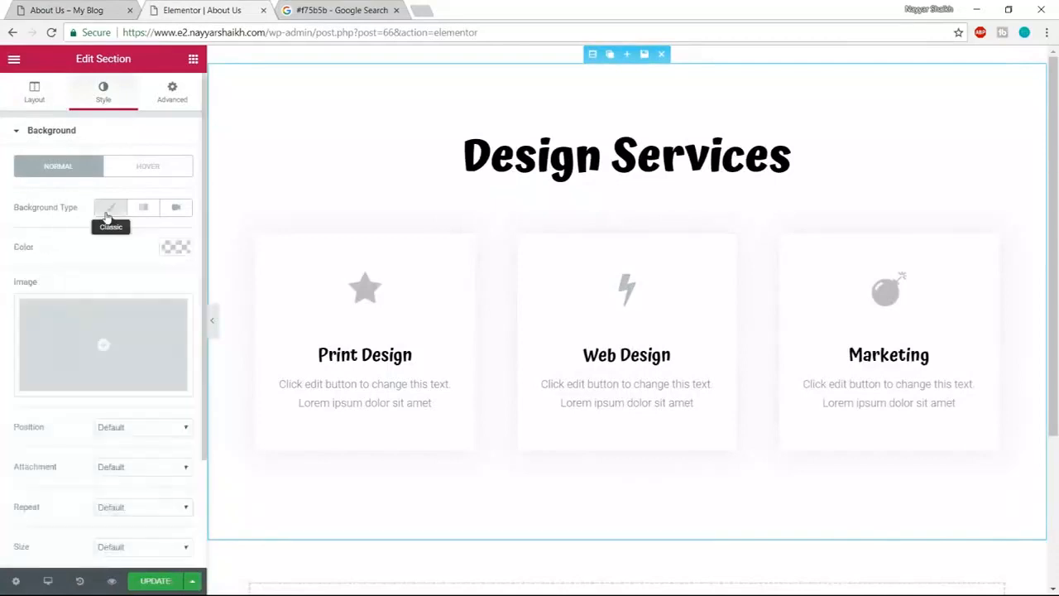
left_click(109, 212)
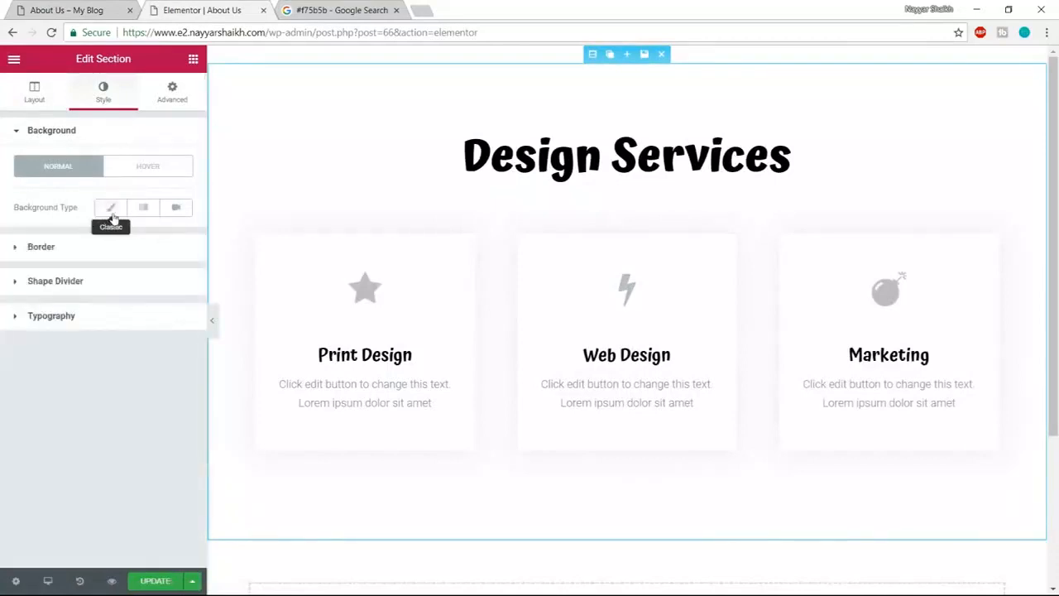
left_click(111, 213)
- Set the section's background overlay to the Classic type
scroll(171, 293, "down", 3)
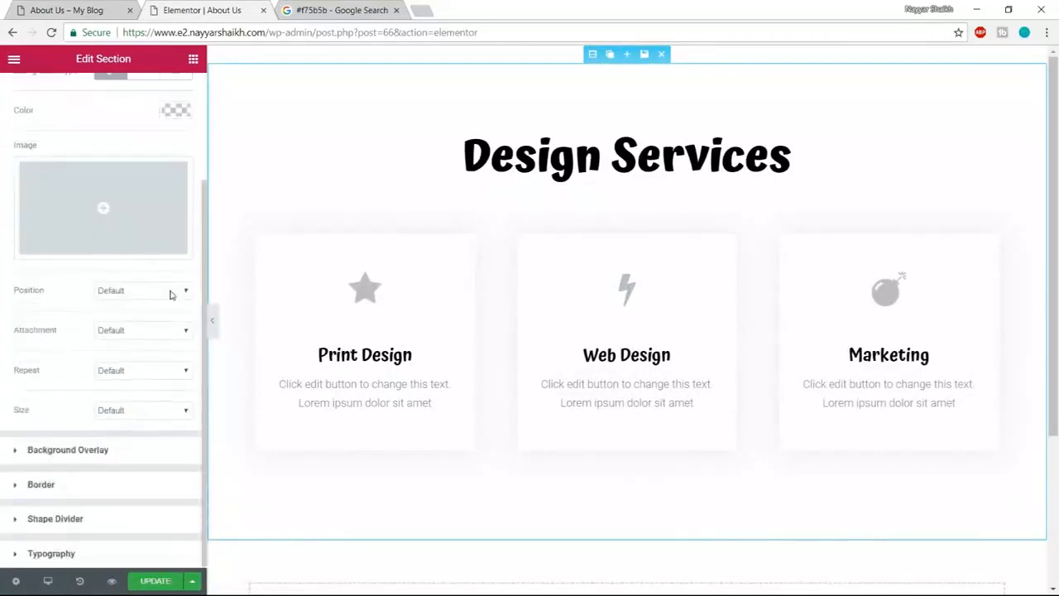
left_click(126, 449)
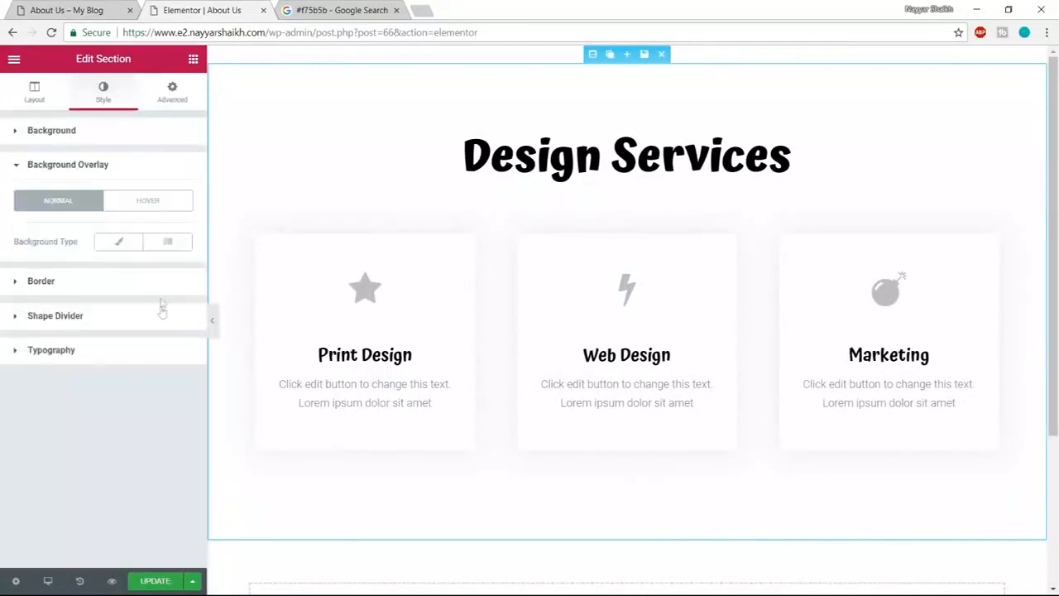
left_click(120, 249)
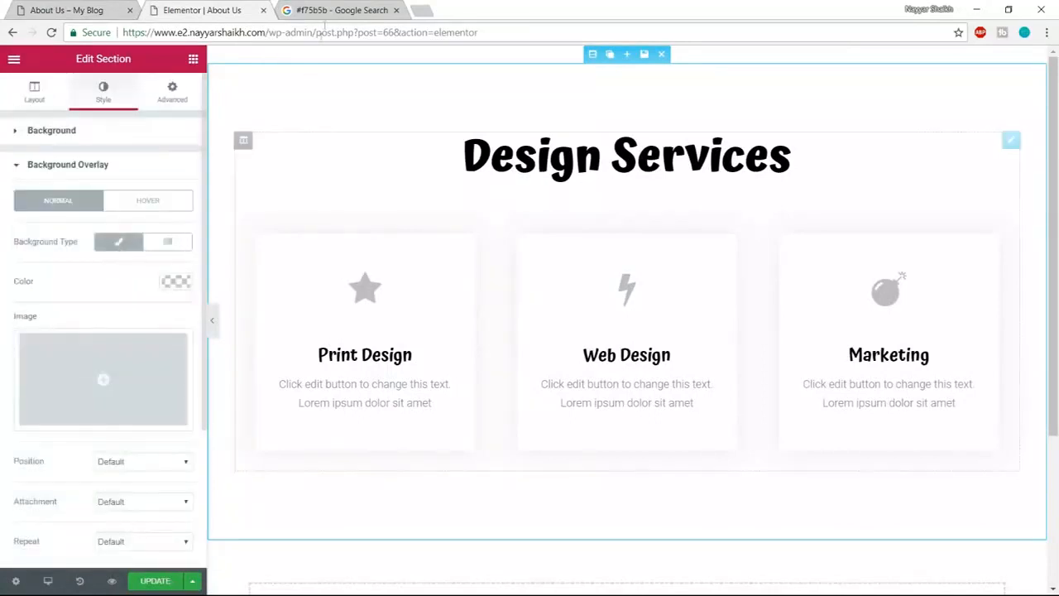
left_click(329, 8)
- Copy the #10c5a7 teal hex code and paste it into the overlay colour
left_click_drag(260, 80, 186, 77)
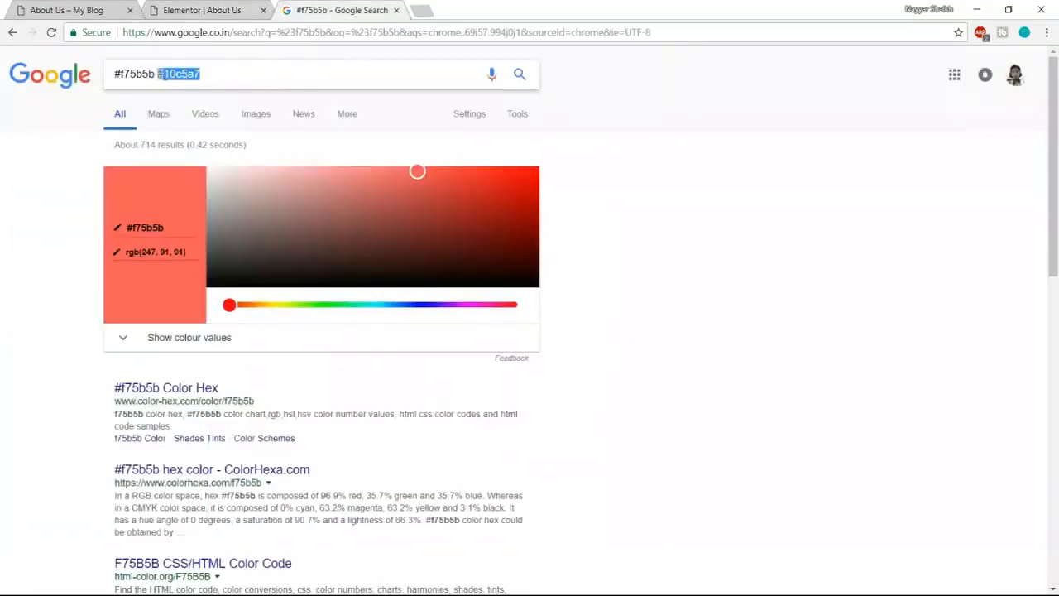
left_click(216, 10)
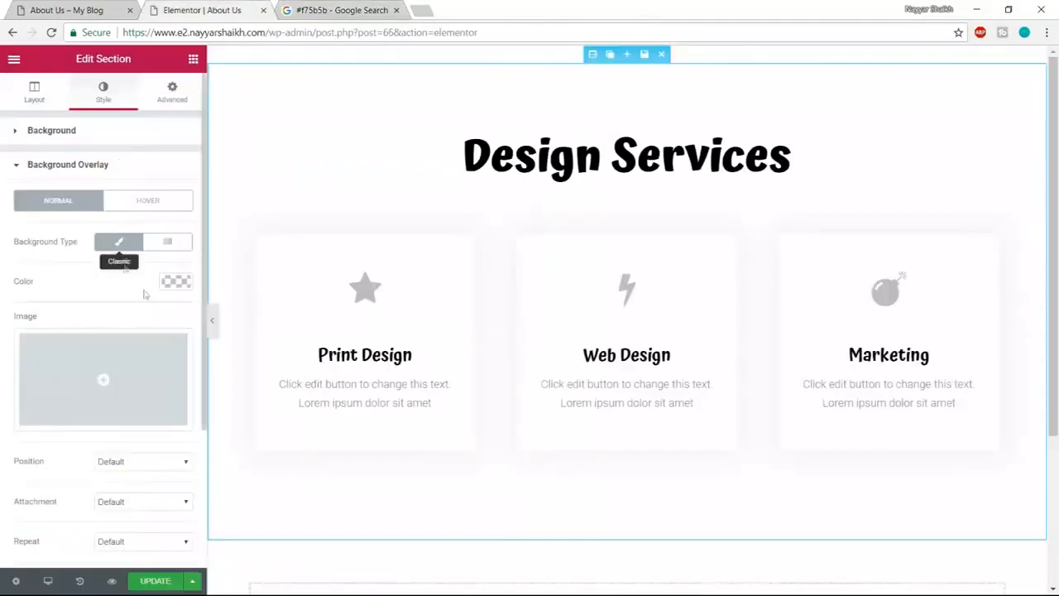
left_click(177, 282)
left_click(62, 281)
type("#10c5a7")
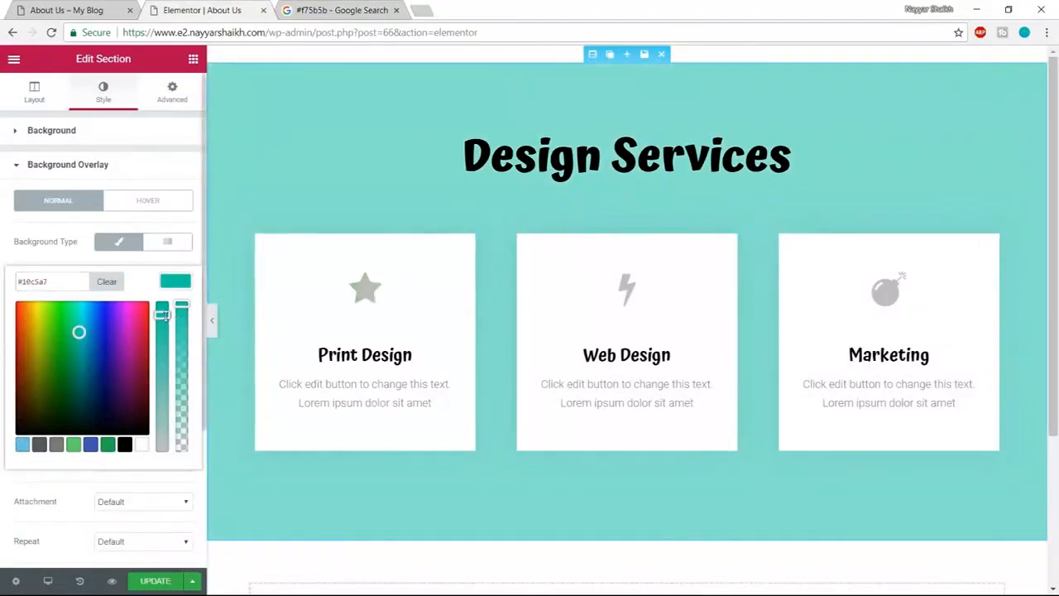
- Settle the overlay on solid teal #00c4a3 and check it against the reference
left_click_drag(182, 304, 181, 444)
left_click(174, 282)
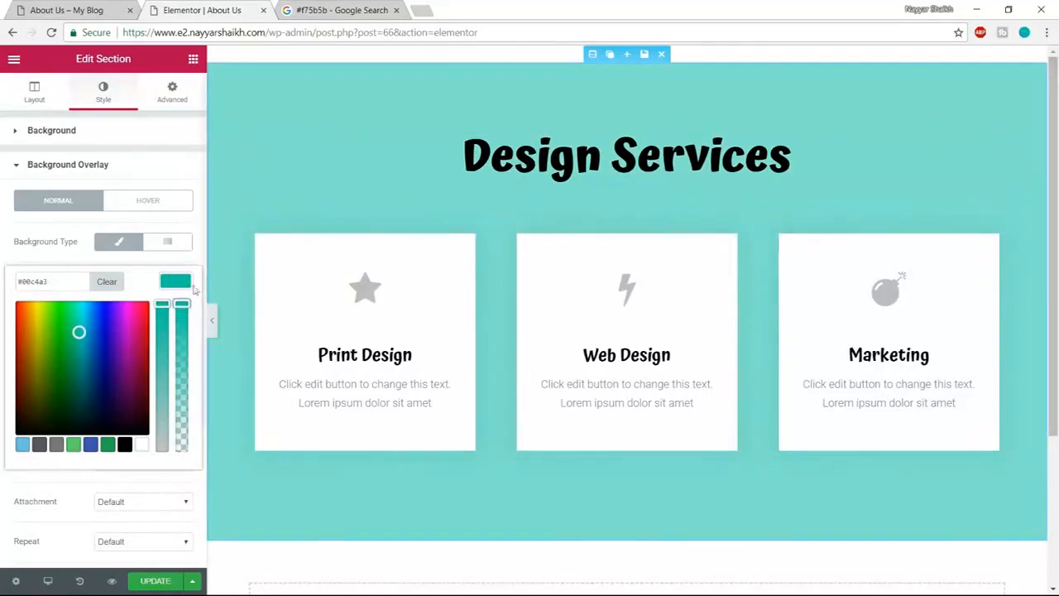
left_click(185, 286)
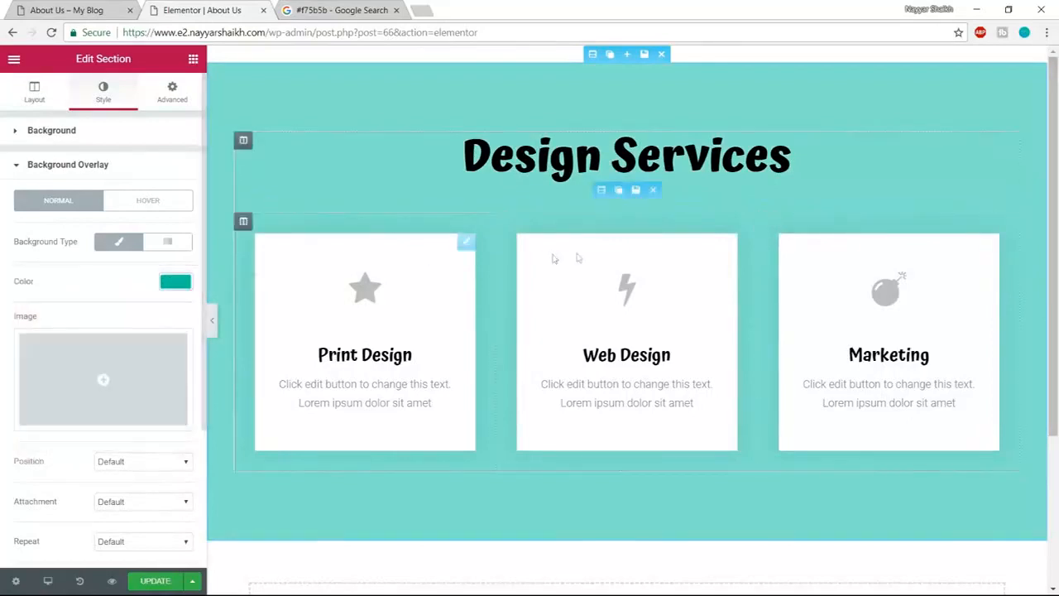
left_click(80, 8)
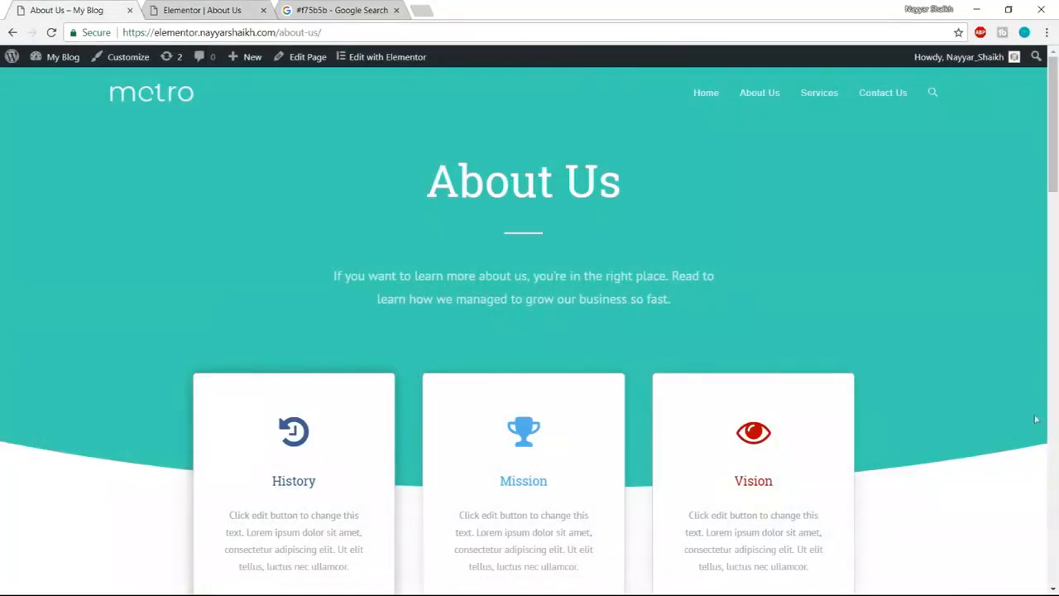
left_click(193, 7)
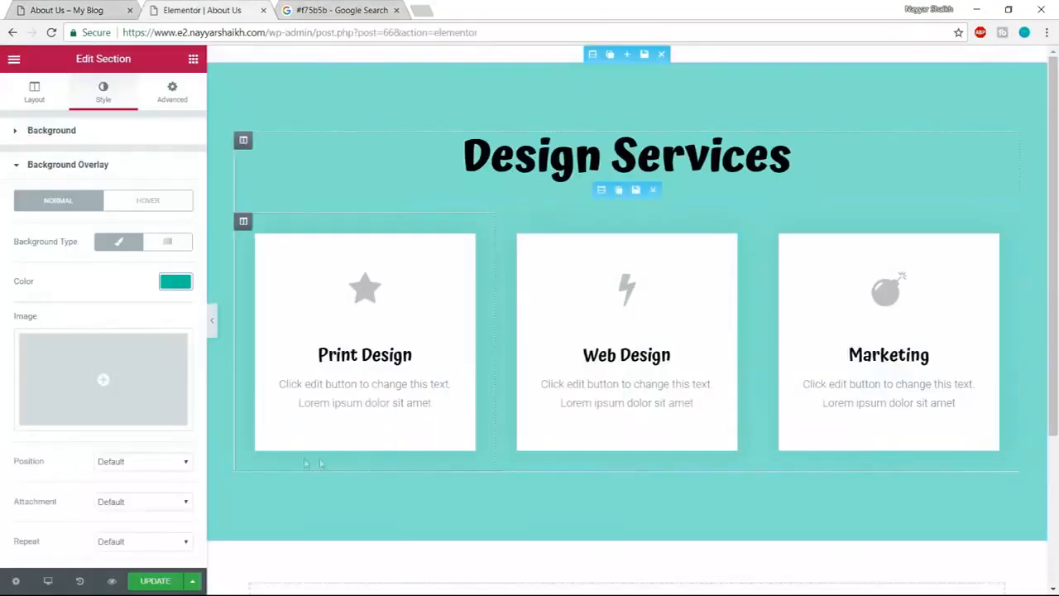
left_click(131, 169)
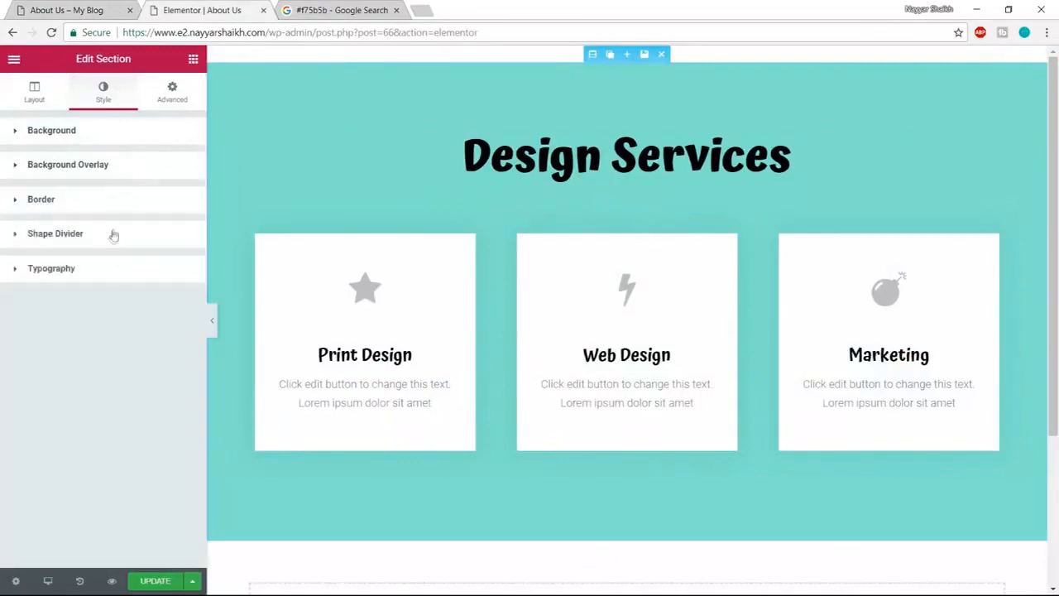
- Add an inverted Curve bottom shape divider and preview the section
left_click(84, 238)
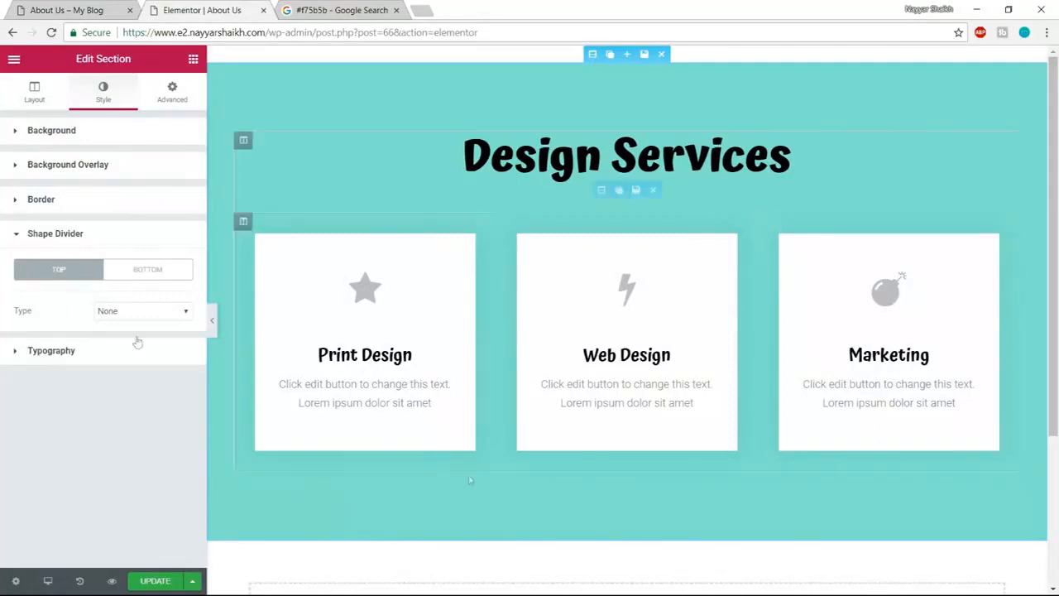
left_click(152, 271)
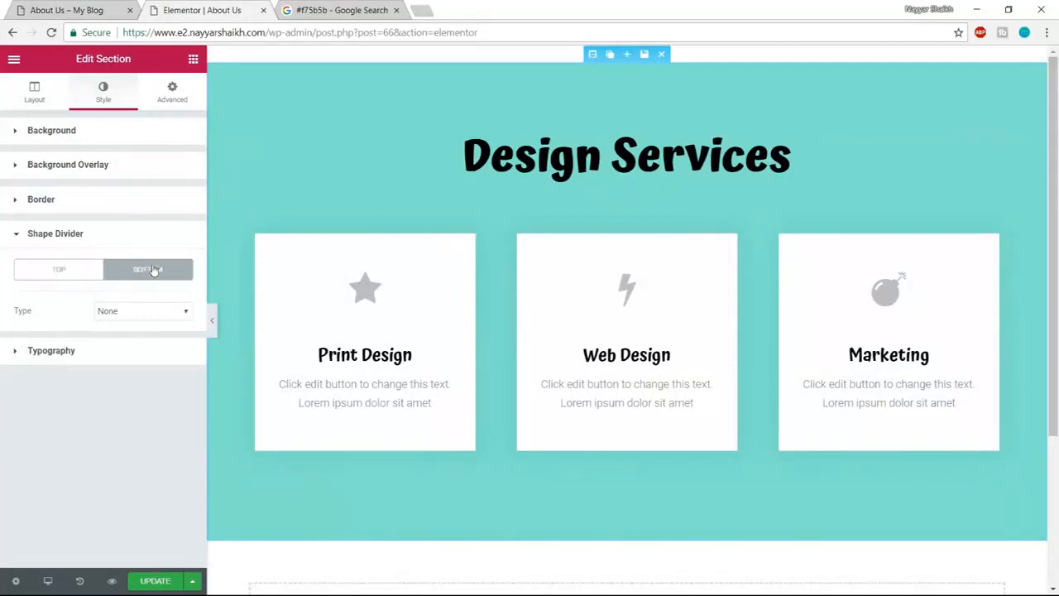
left_click(150, 316)
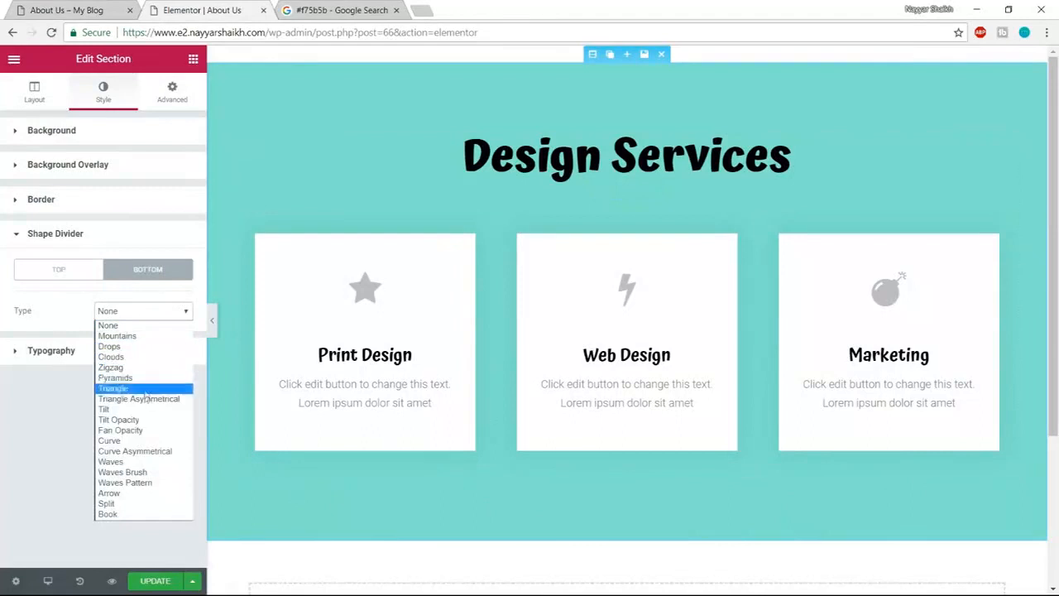
left_click(146, 441)
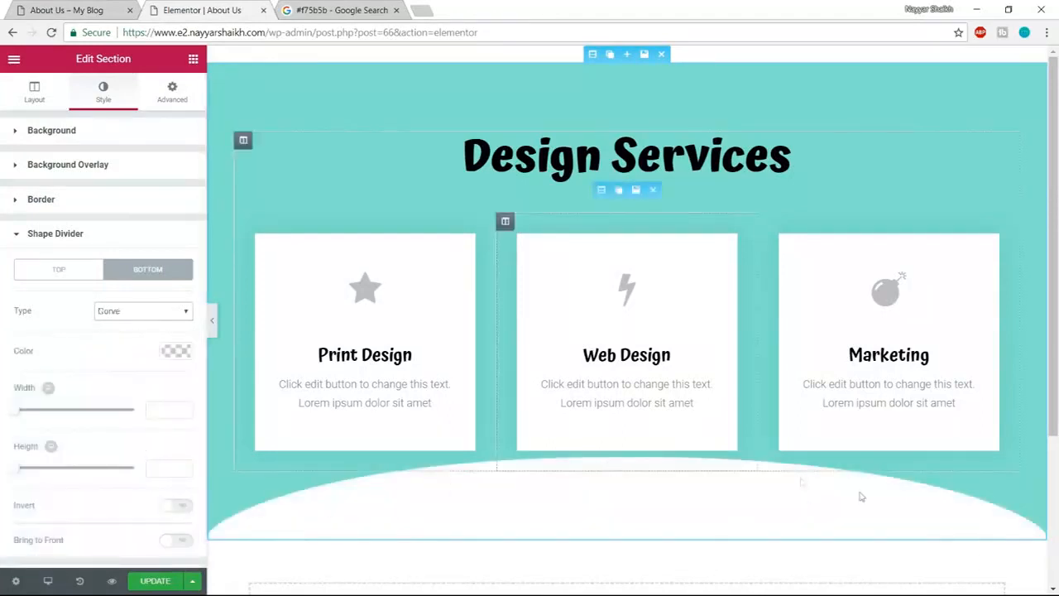
scroll(174, 423, "down", 1)
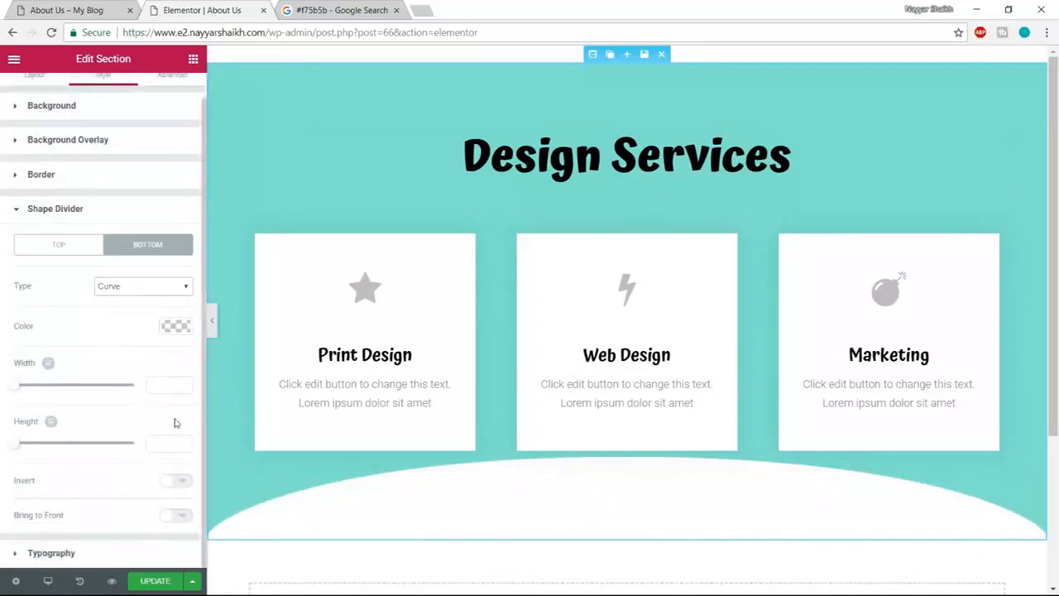
left_click_drag(20, 485, 53, 487)
left_click(184, 484)
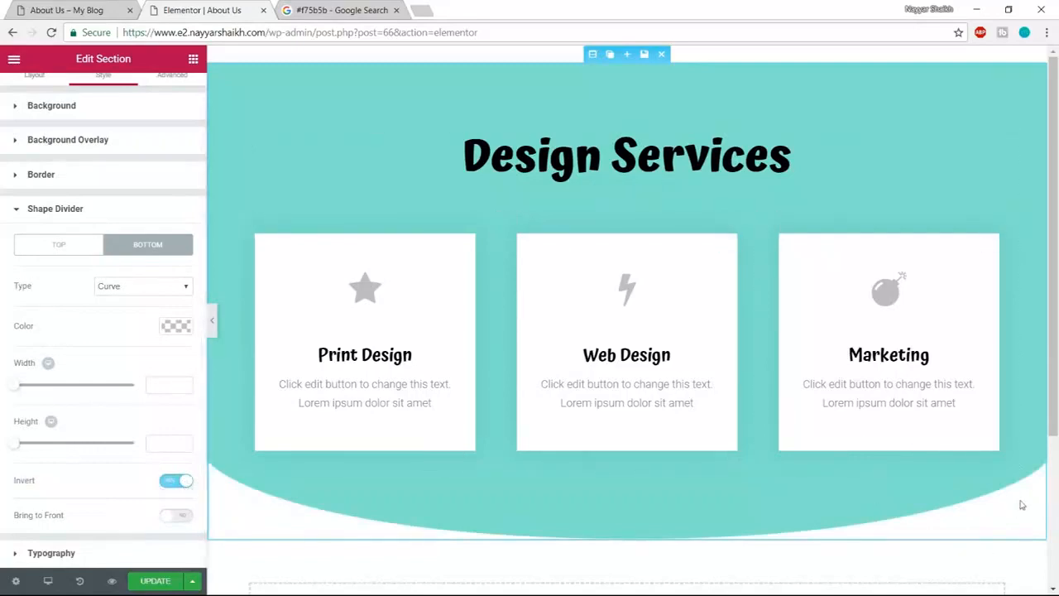
left_click(212, 320)
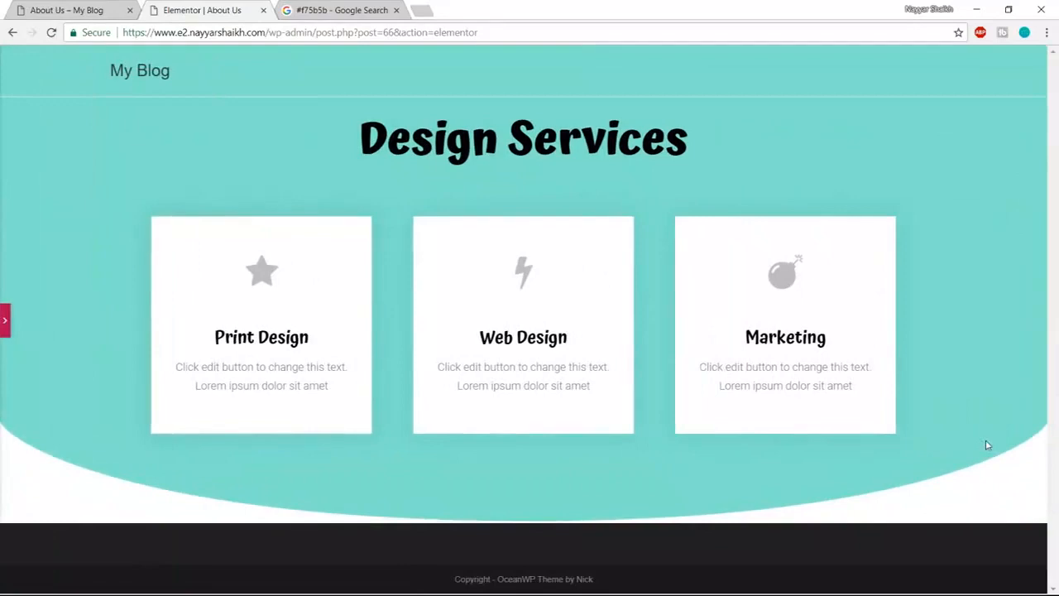
left_click(6, 320)
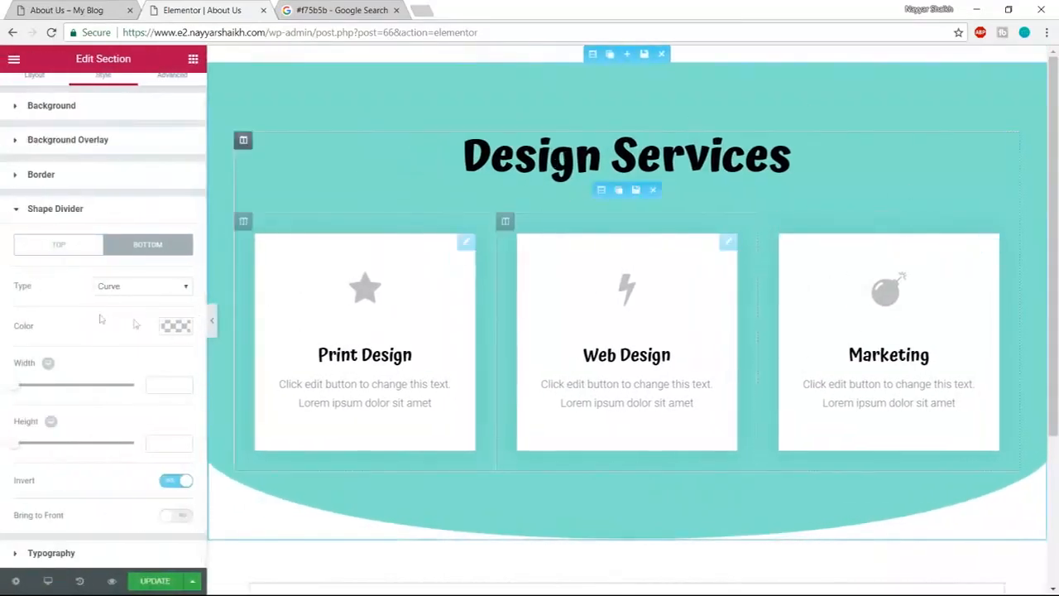
- Clear the section's background overlay colour
left_click(119, 149)
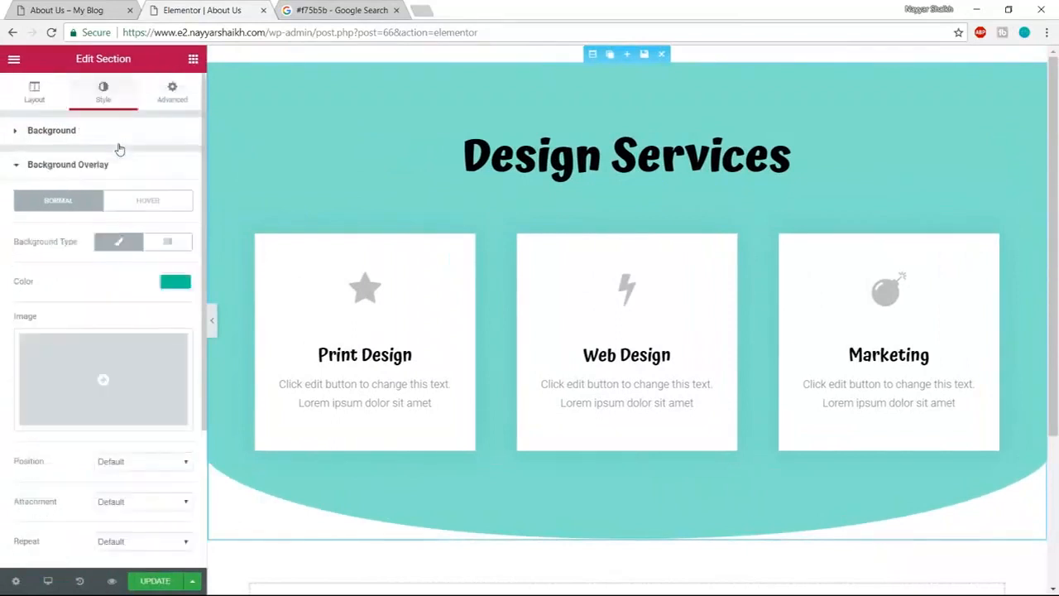
left_click(175, 283)
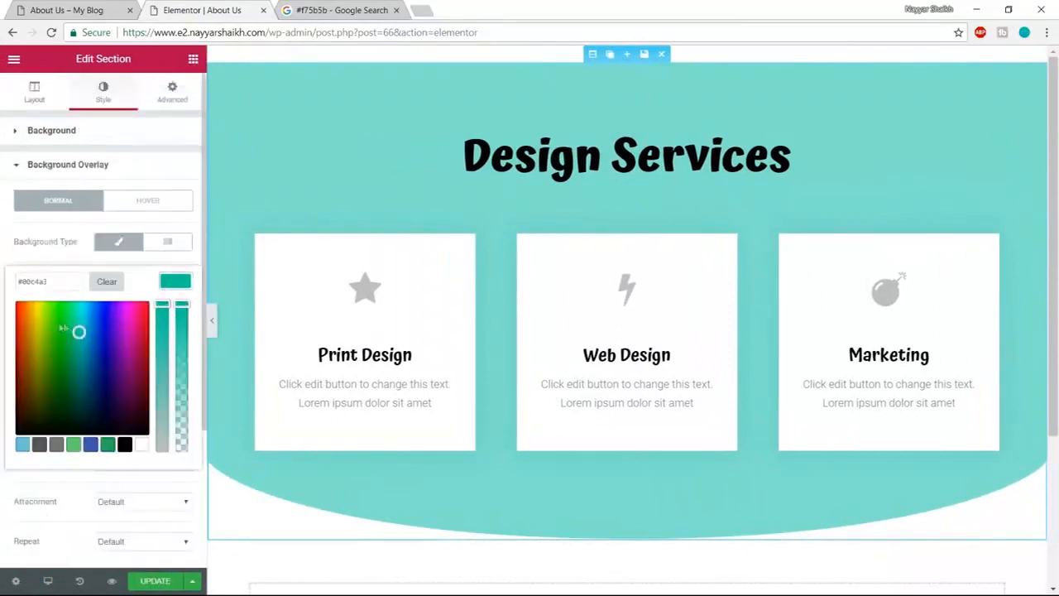
left_click_drag(79, 331, 74, 319)
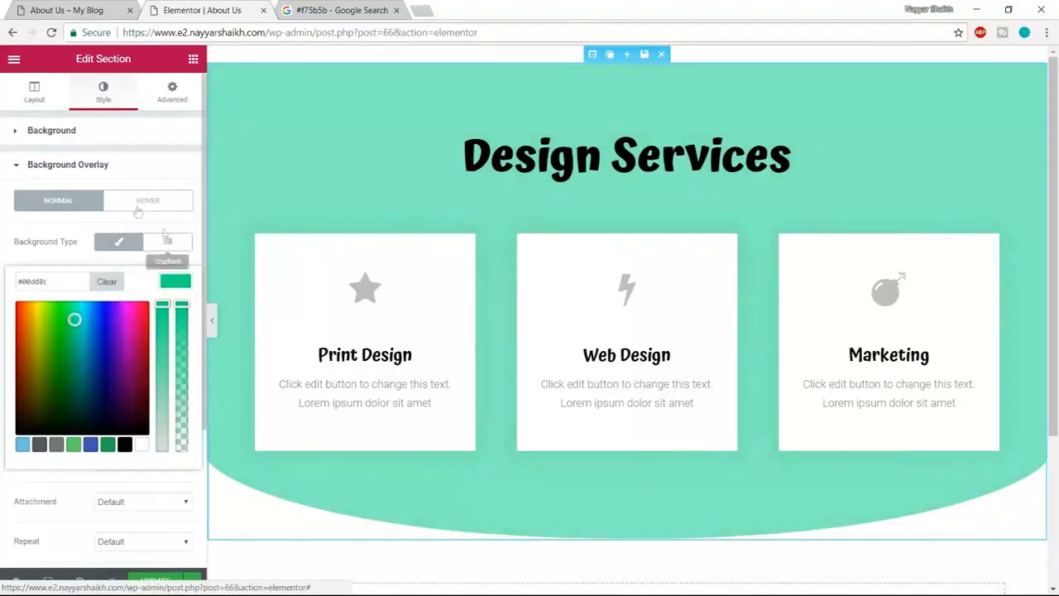
left_click(172, 283)
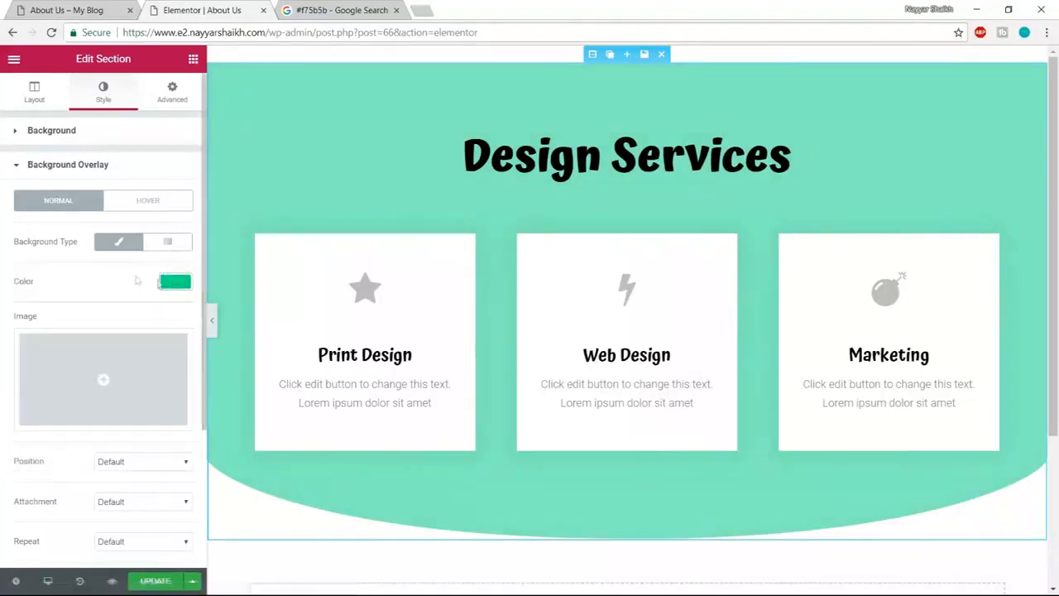
left_click(175, 282)
left_click(107, 281)
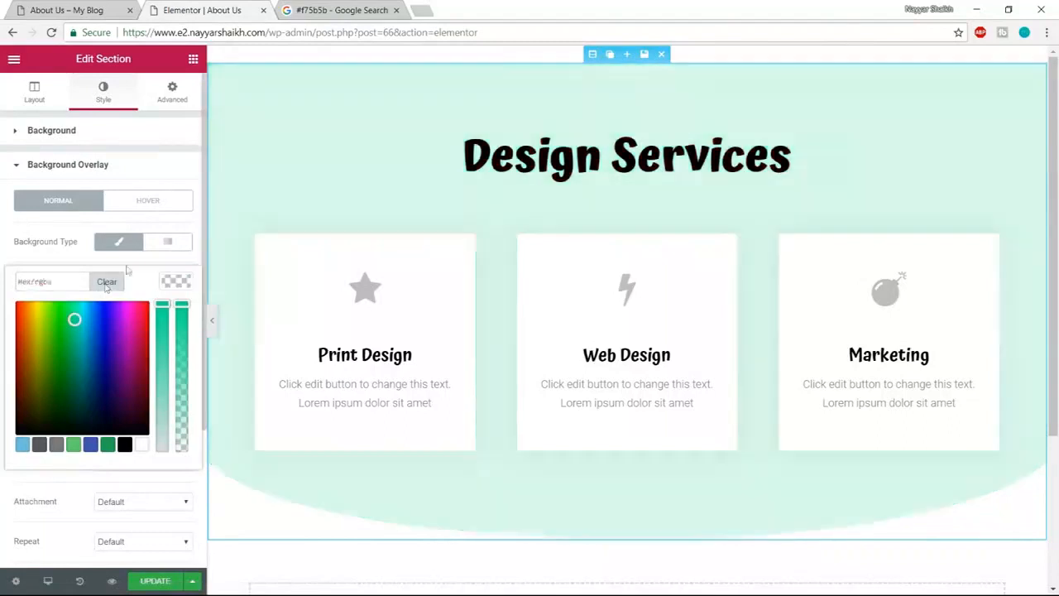
- Set the section's background colour to teal #10c5a7 and preview the result
left_click(108, 135)
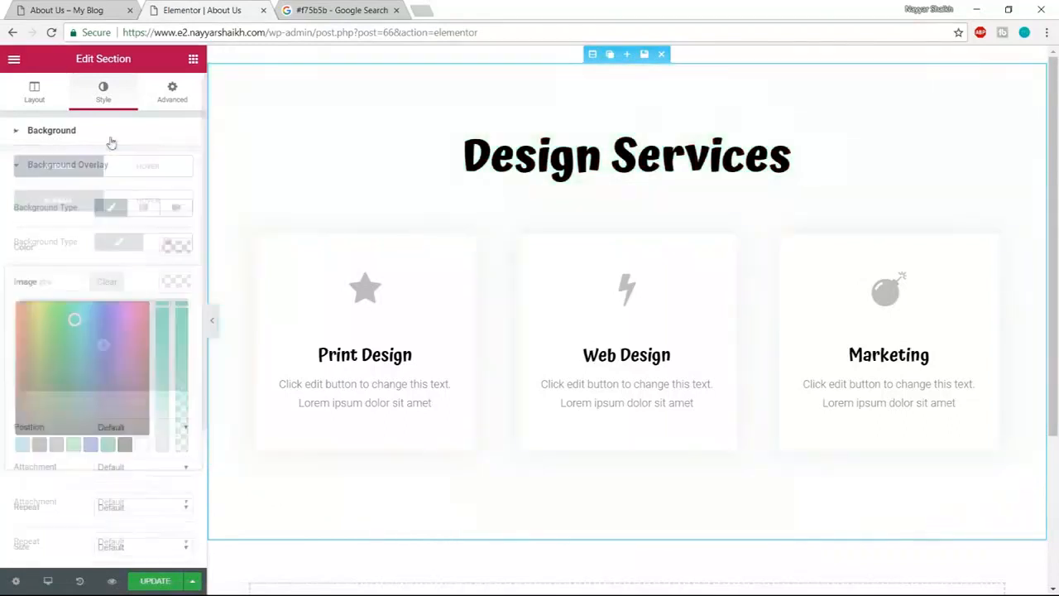
left_click(173, 247)
left_click(58, 245)
type("#10c5a7")
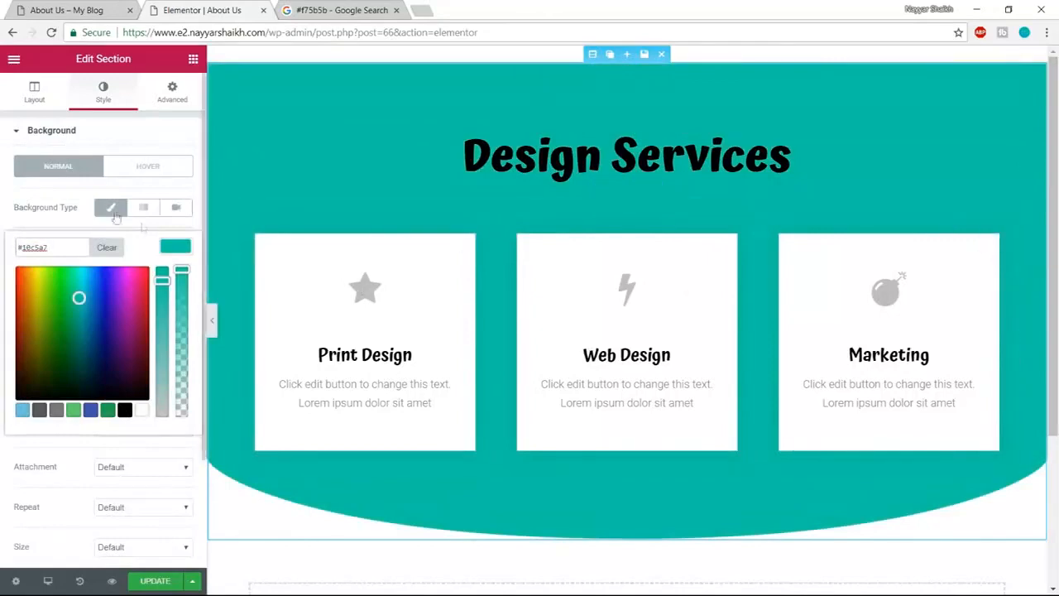
left_click(98, 178)
left_click(211, 320)
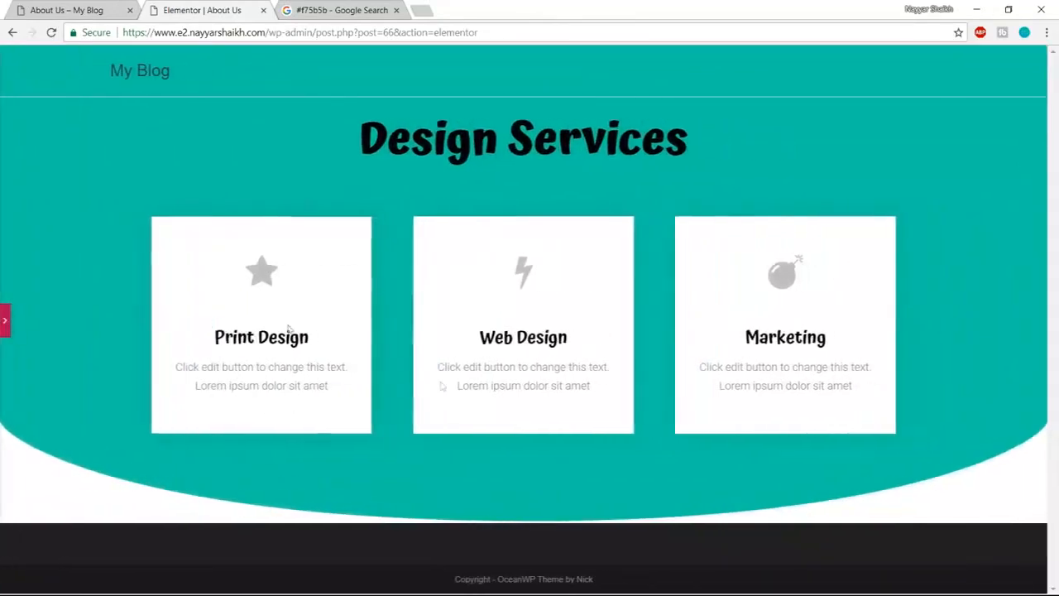
left_click(4, 323)
scroll(92, 414, "down", 2)
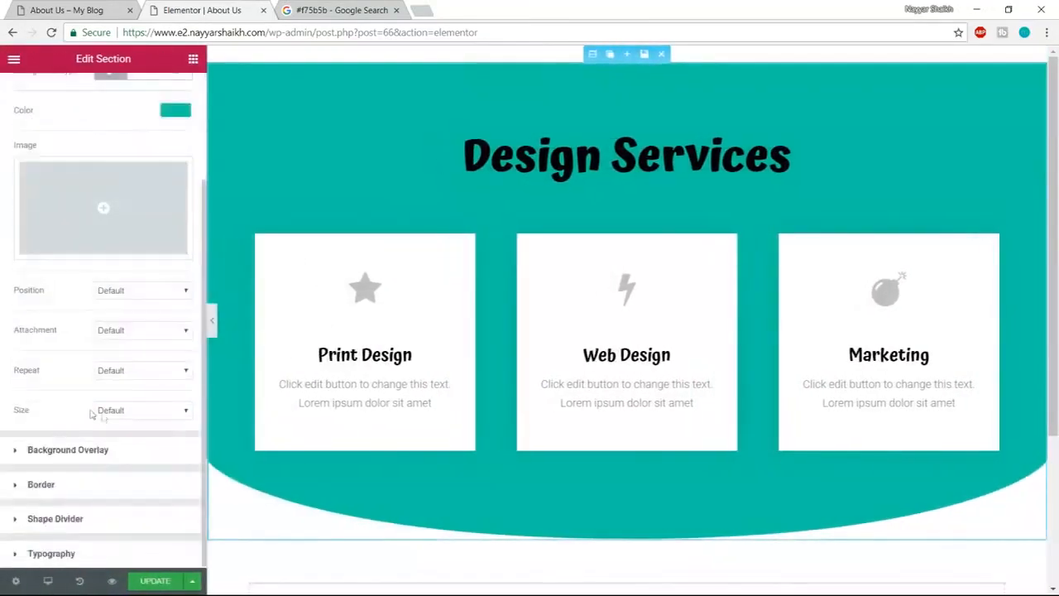
- Set the bottom Curve divider width to 200 and height to 450, then update the page
left_click(113, 527)
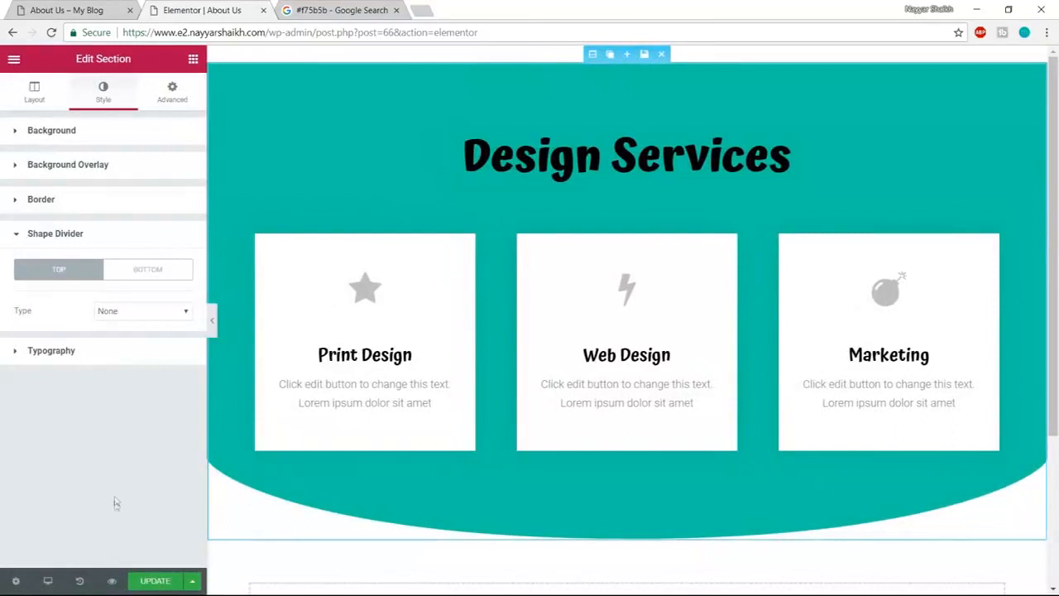
left_click(149, 280)
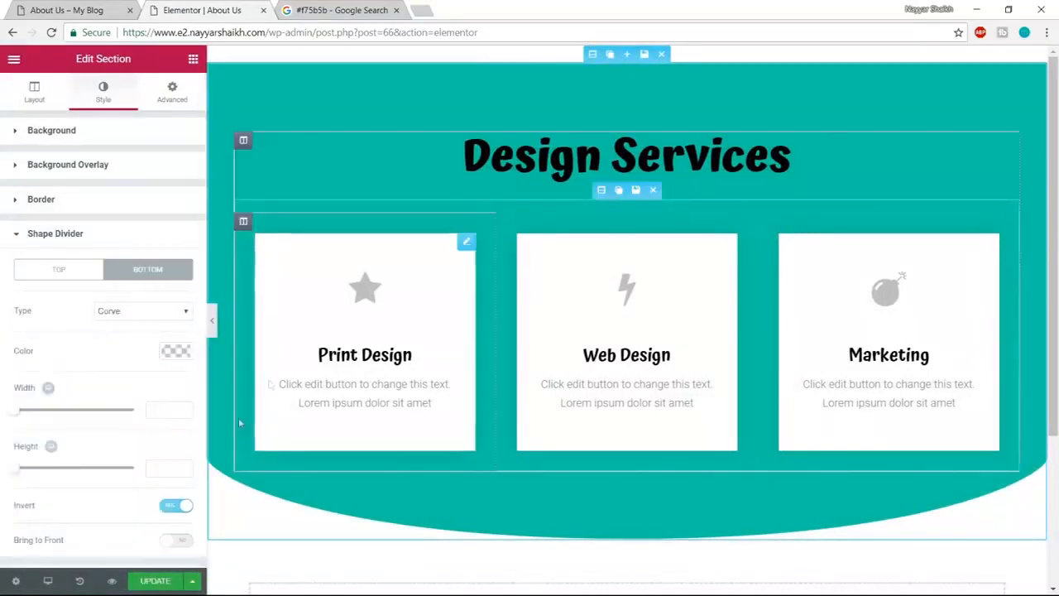
left_click_drag(17, 414, 50, 414)
double_click(154, 411)
type("200")
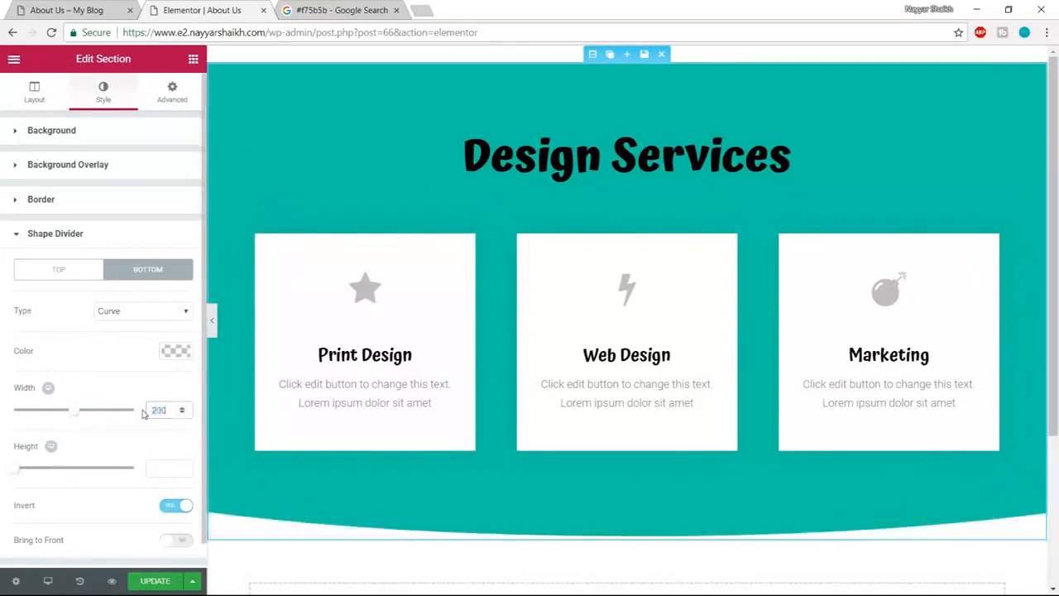
left_click_drag(20, 473, 118, 478)
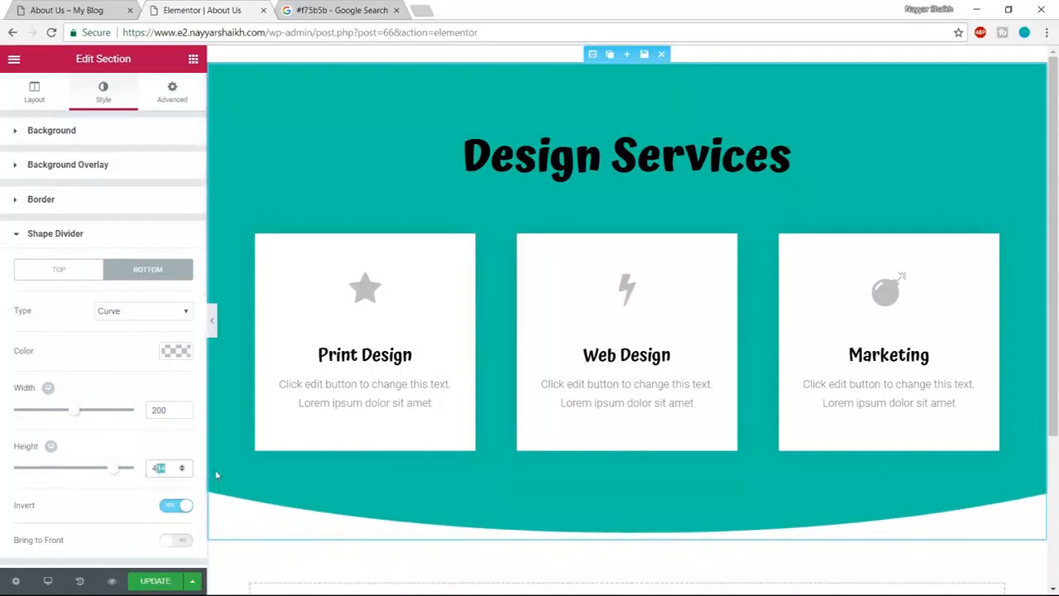
type("450")
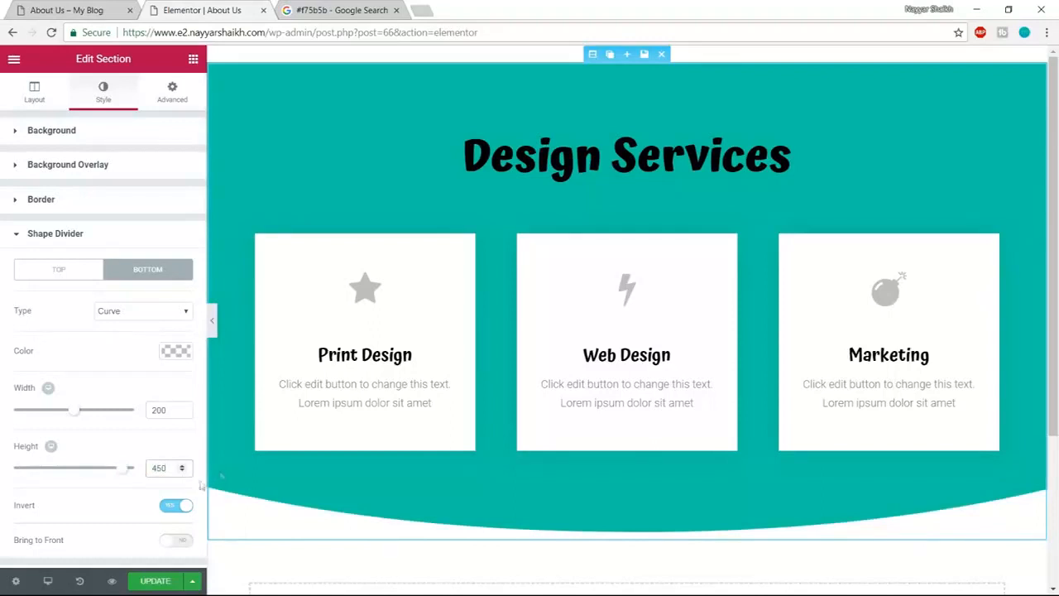
scroll(172, 546, "down", 1)
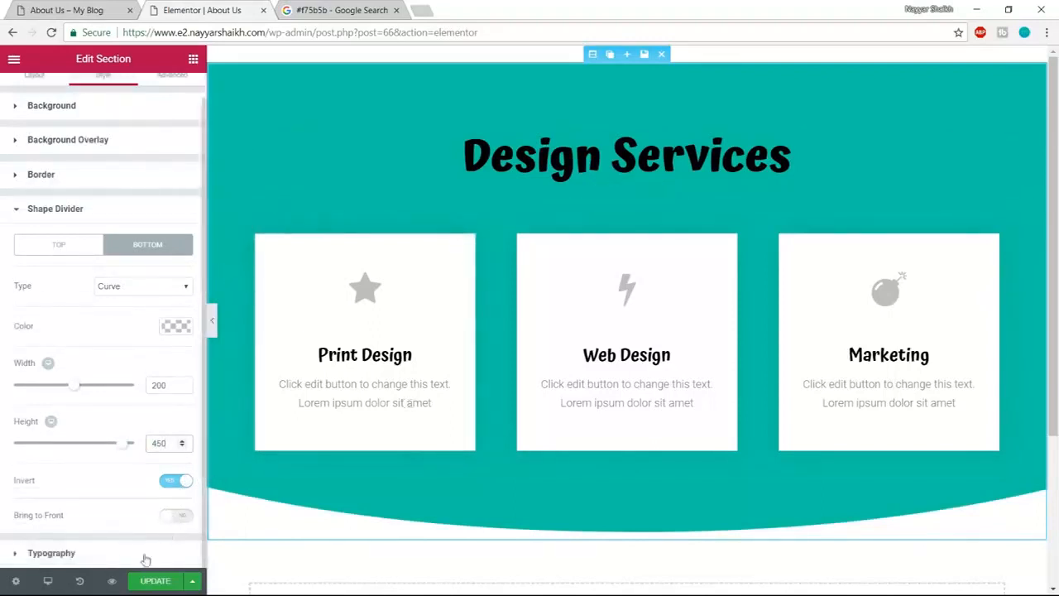
left_click(145, 584)
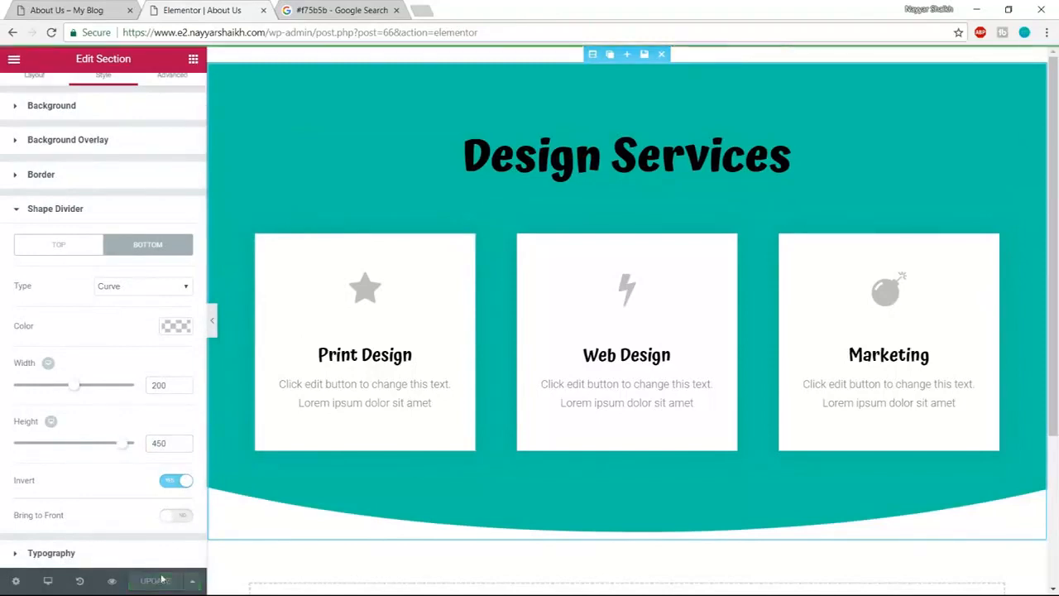
- Preview the saved About Us page in a new tab and compare it with the reference design
left_click(112, 583)
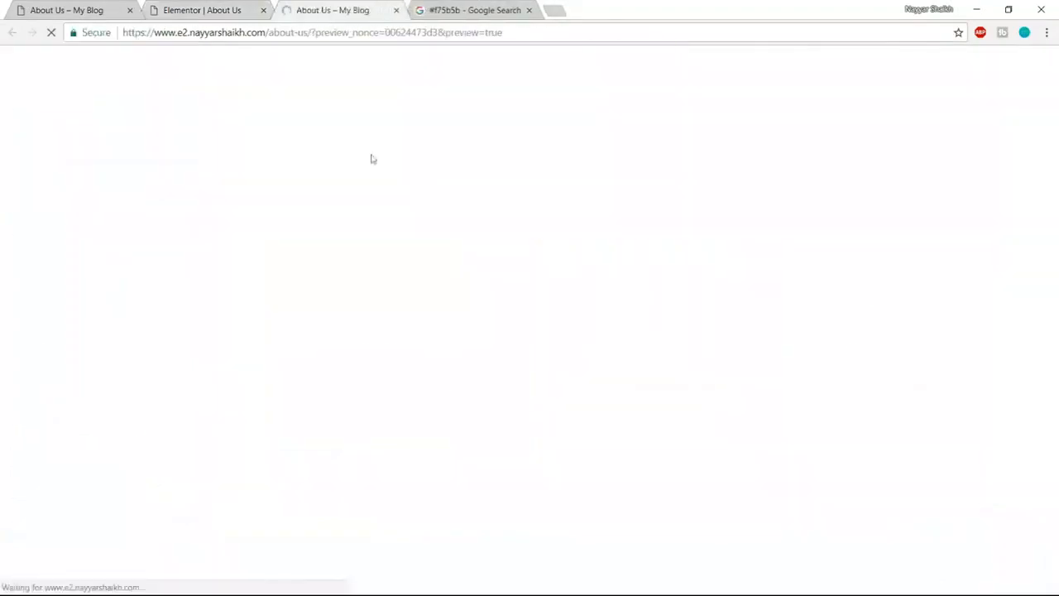
scroll(549, 347, "down", 1)
scroll(569, 403, "up", 1)
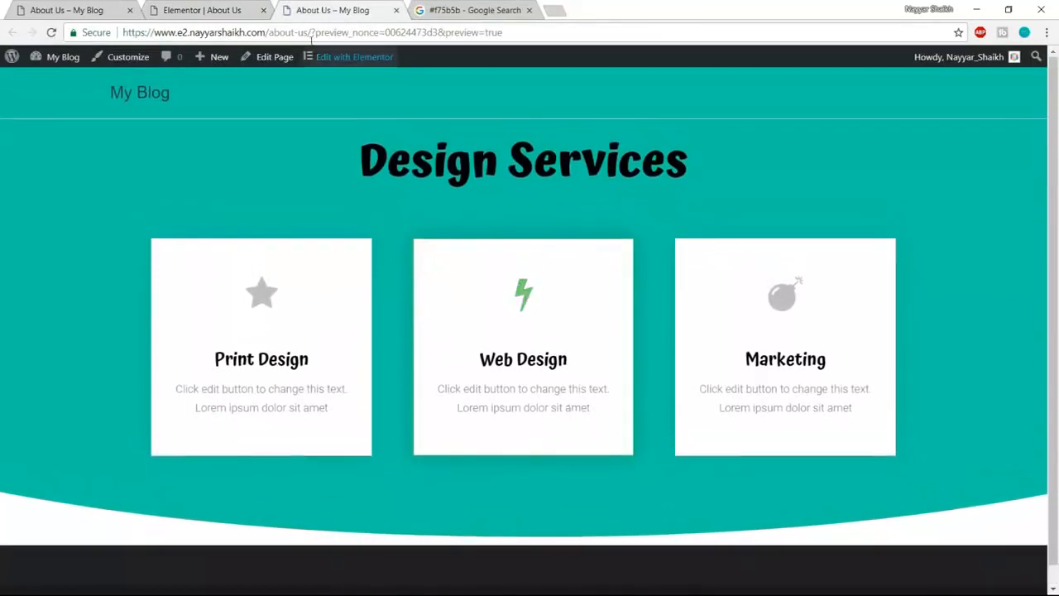
left_click(202, 10)
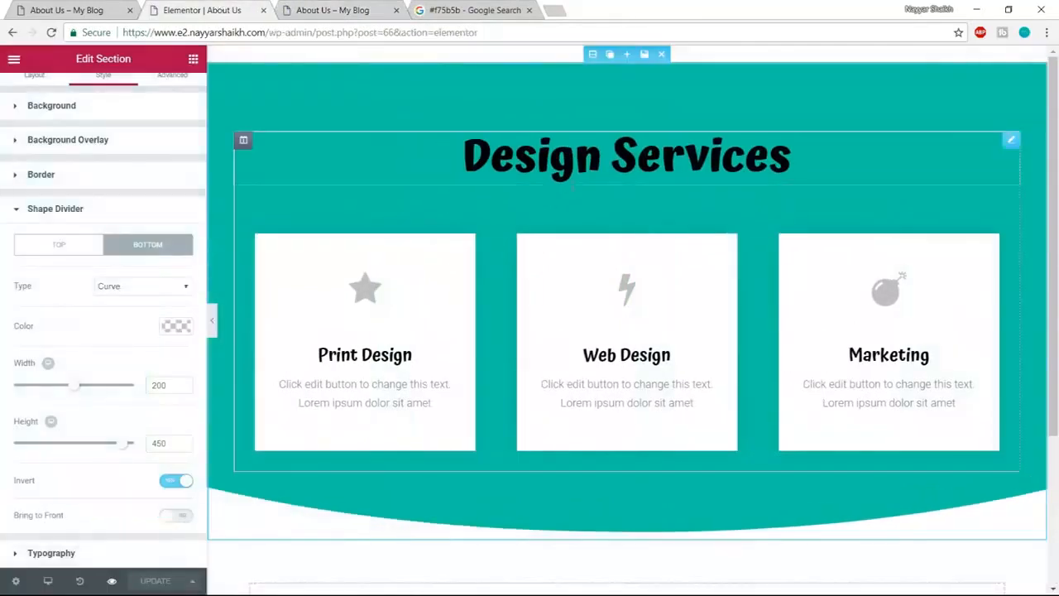
left_click(89, 11)
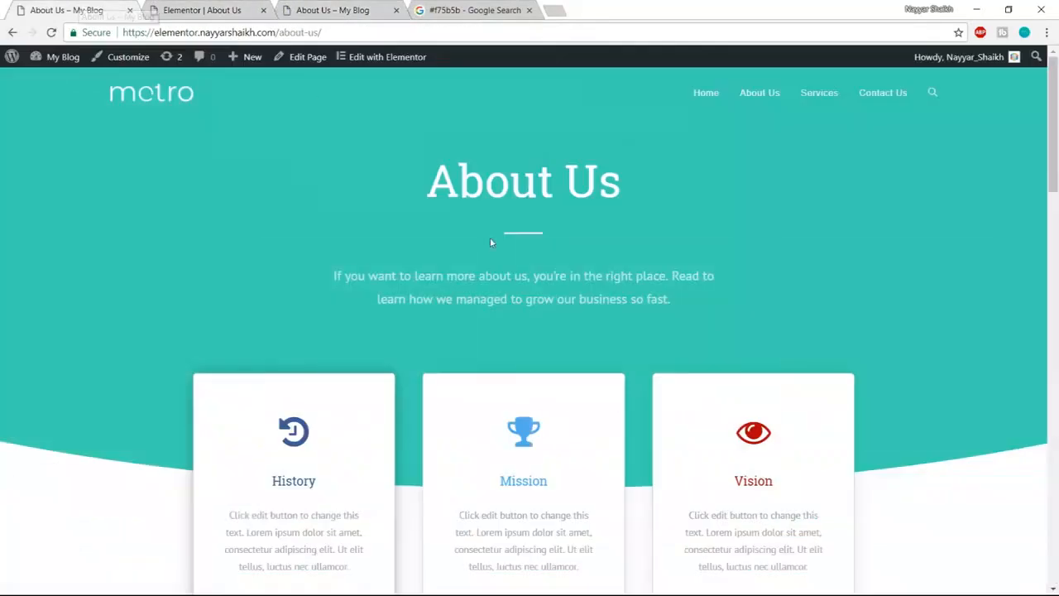
left_click(248, 9)
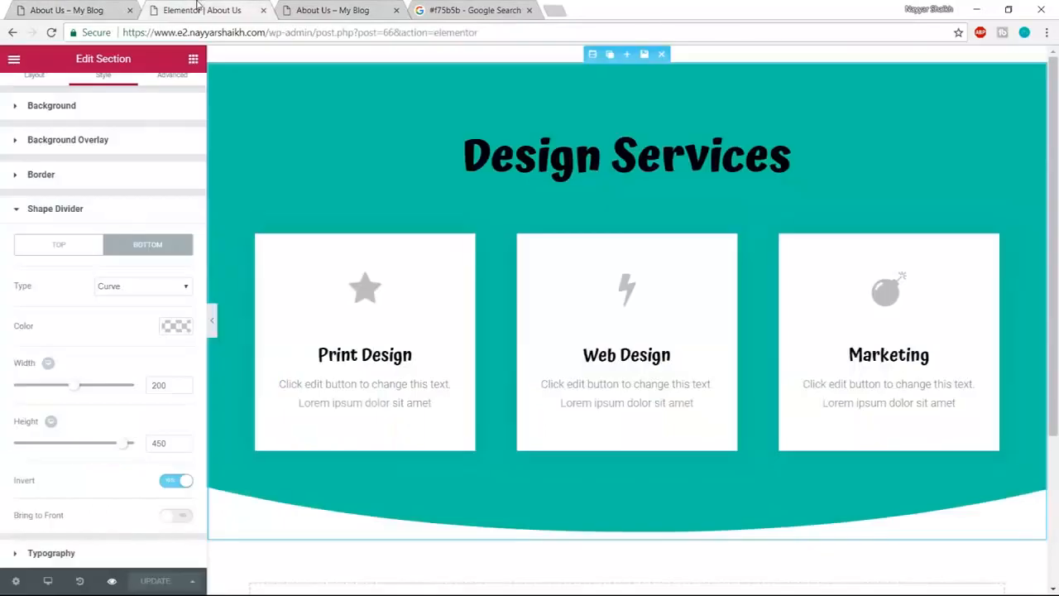
left_click(554, 157)
- Change the heading text from 'Design Services' to 'About Us'
left_click(104, 91)
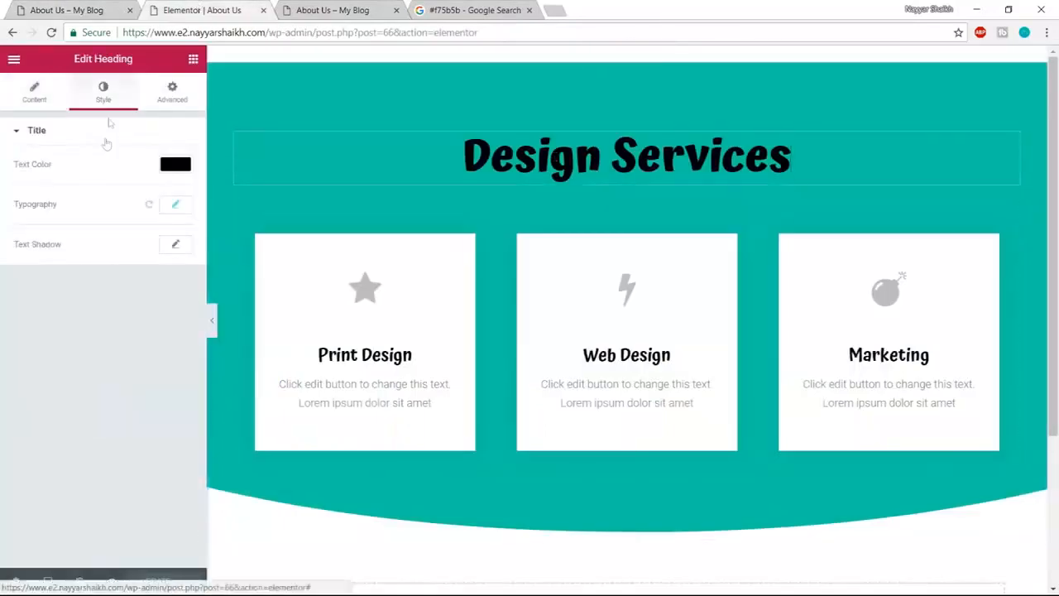
left_click(59, 12)
left_click(244, 9)
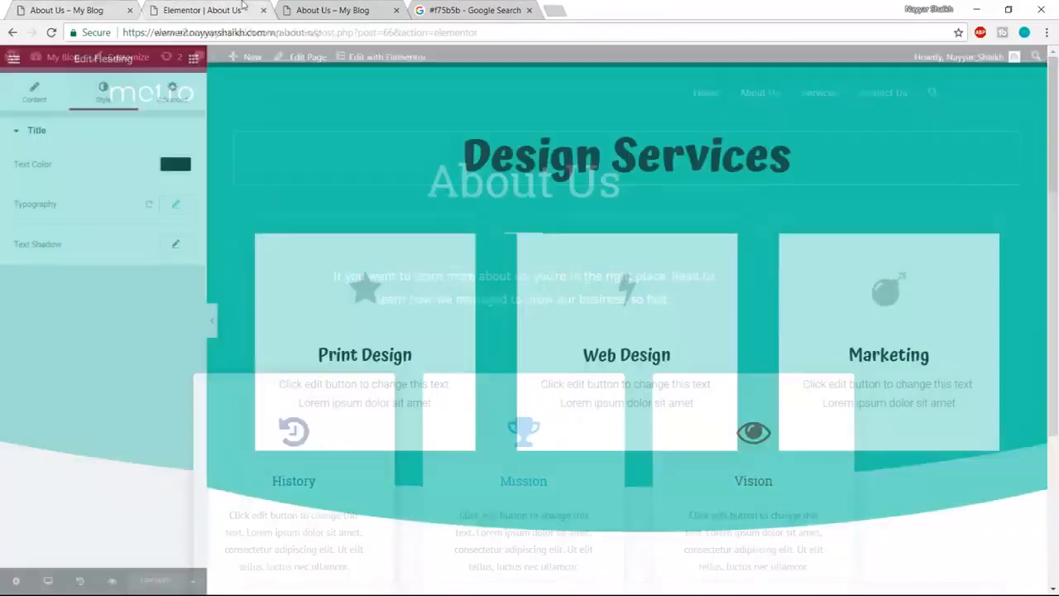
left_click(45, 97)
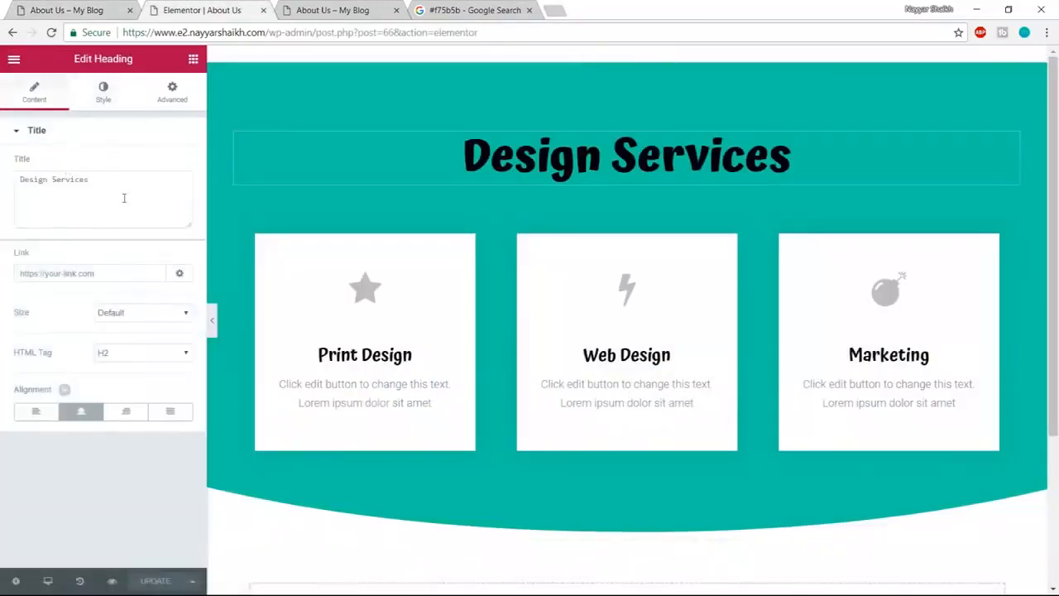
left_click_drag(115, 185, 4, 189)
type("About Us")
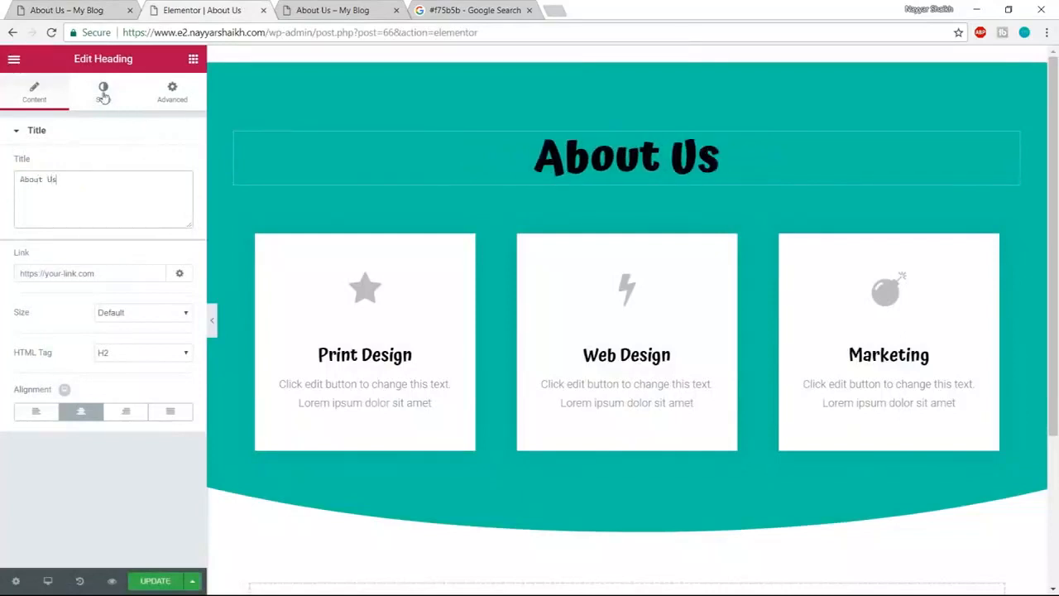
- Make the heading white with font weight 600
left_click(103, 92)
left_click(171, 165)
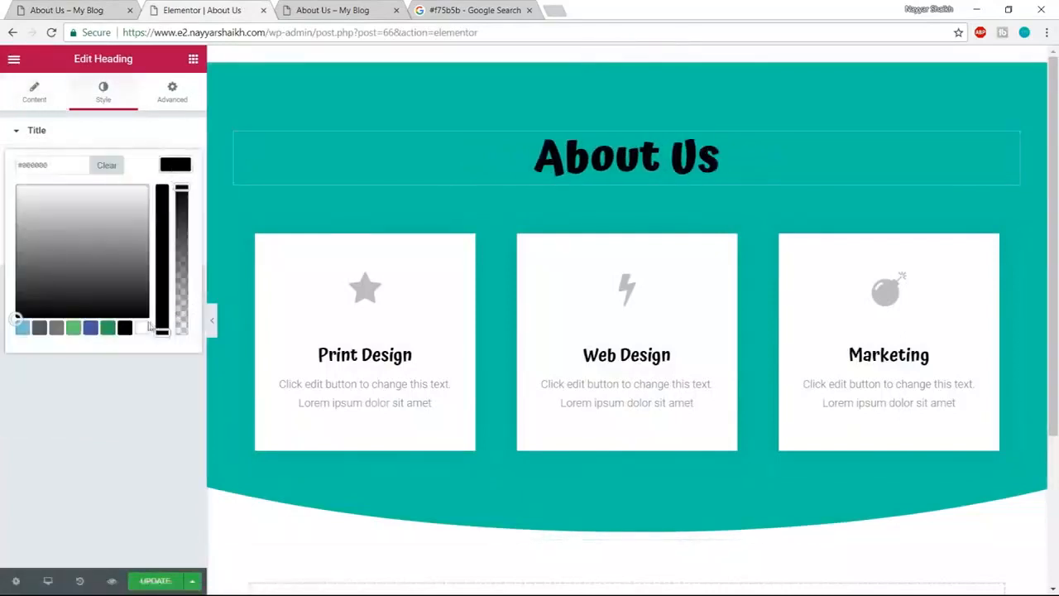
left_click(142, 327)
left_click(173, 167)
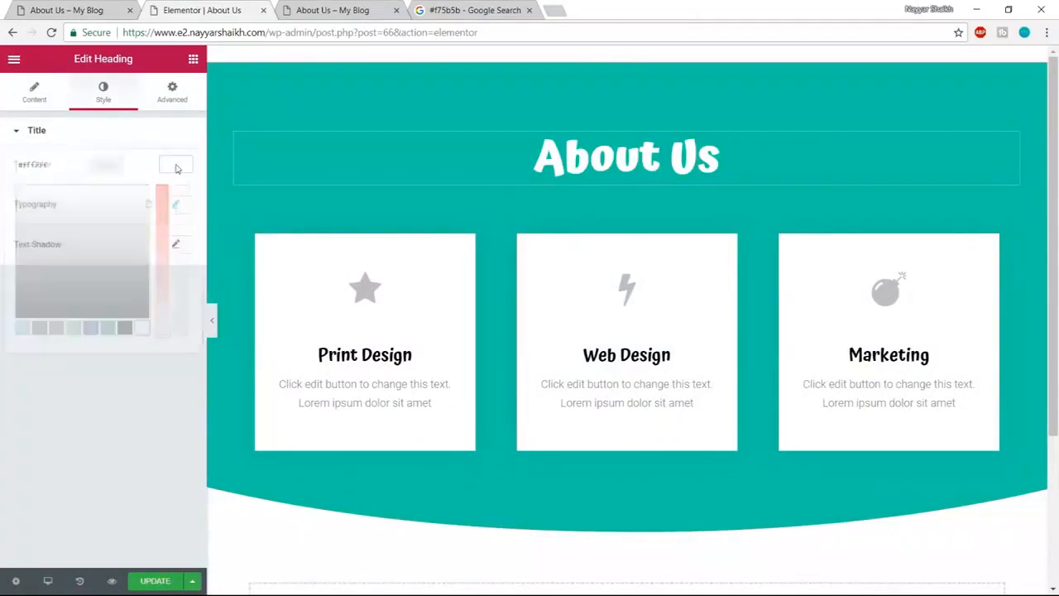
left_click(176, 207)
left_click(115, 321)
left_click(118, 395)
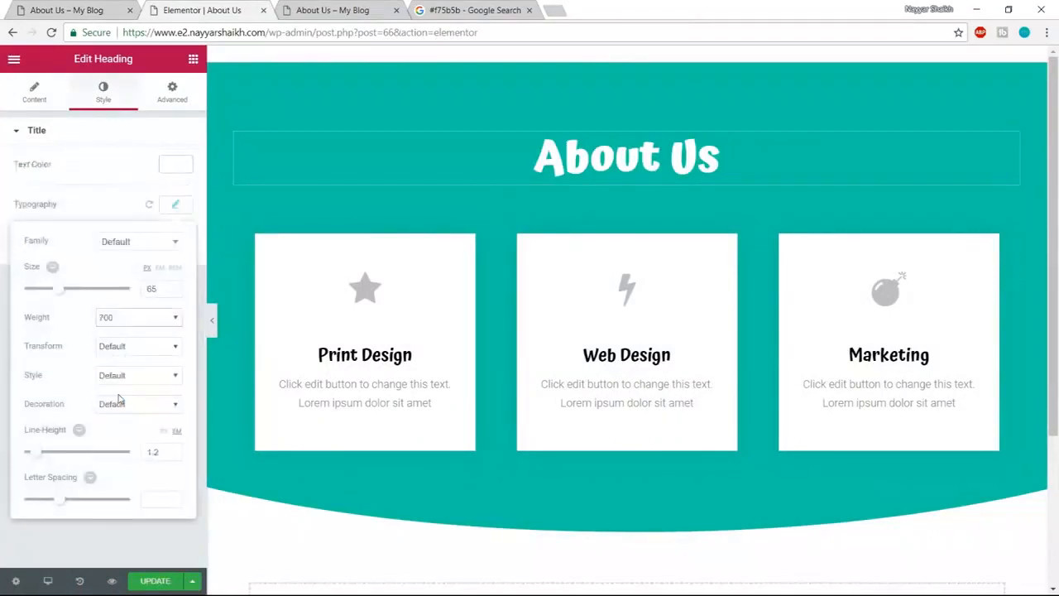
left_click(128, 316)
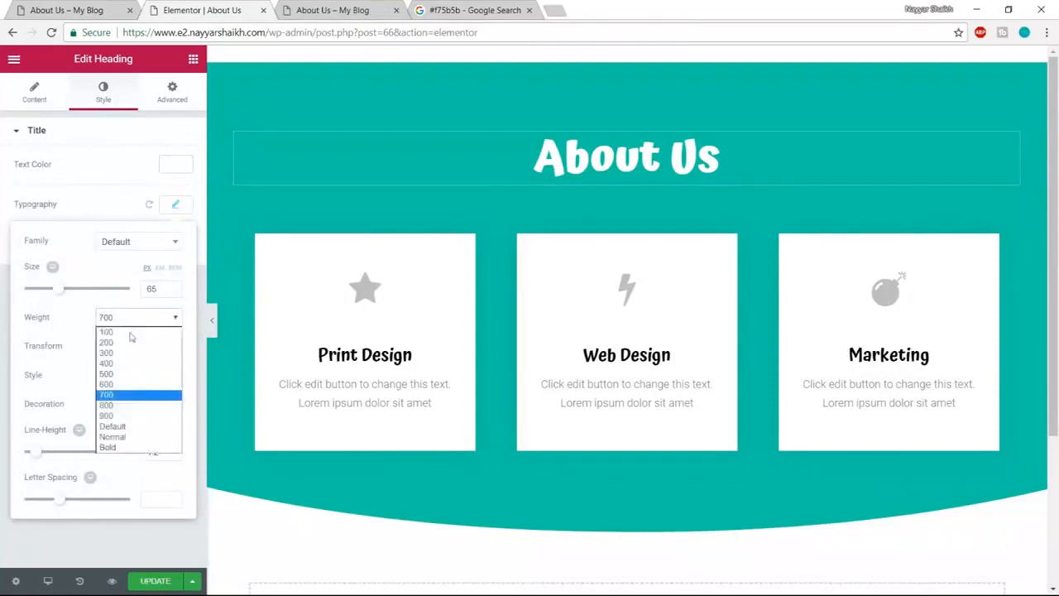
left_click(128, 383)
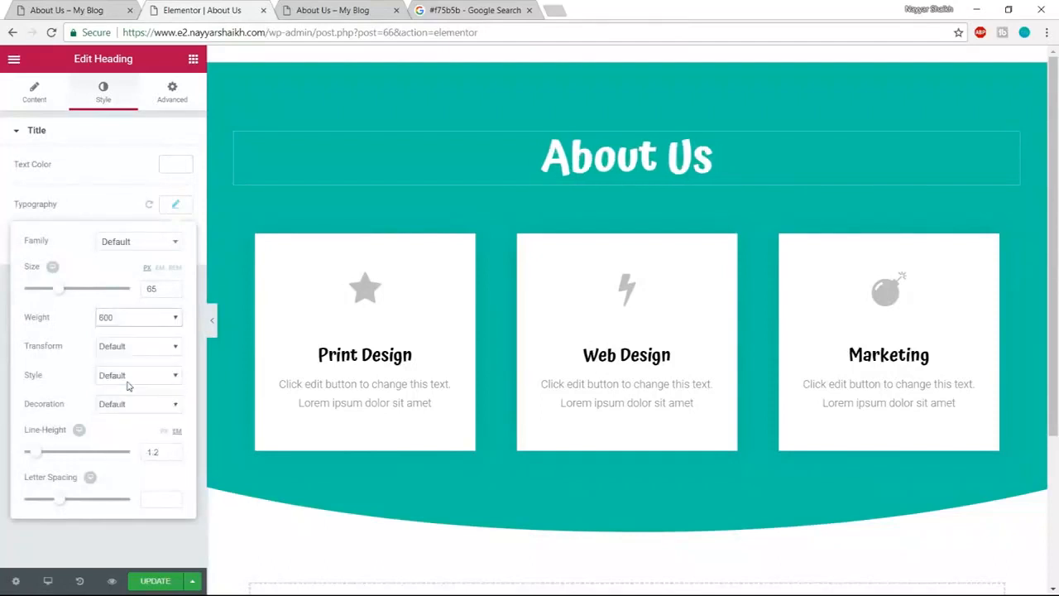
- Copy the intro paragraph from the reference About Us page
left_click(135, 6)
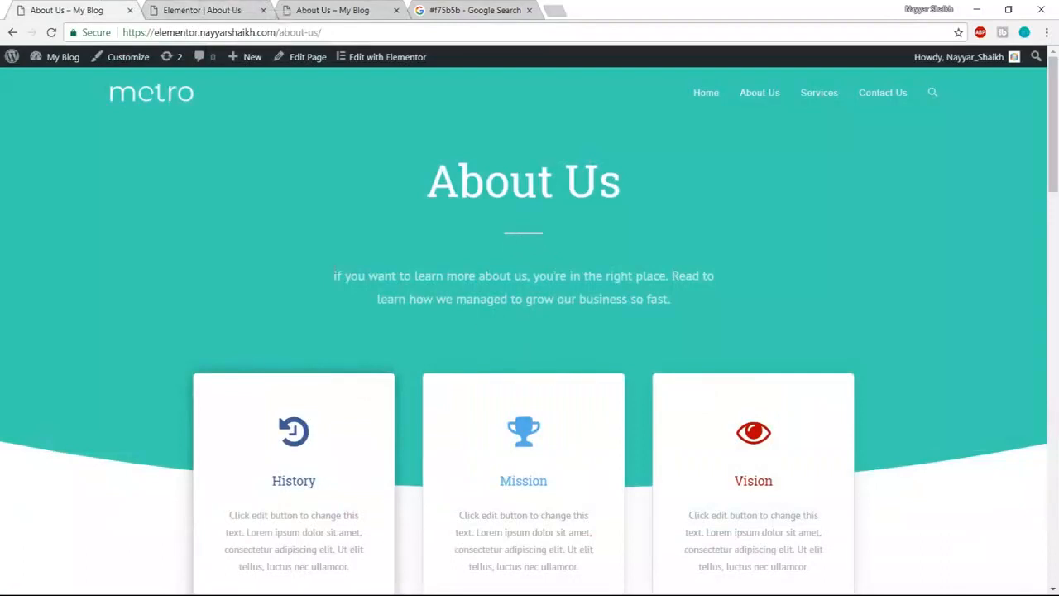
left_click_drag(333, 276, 738, 315)
key("ctrl+c")
left_click(215, 10)
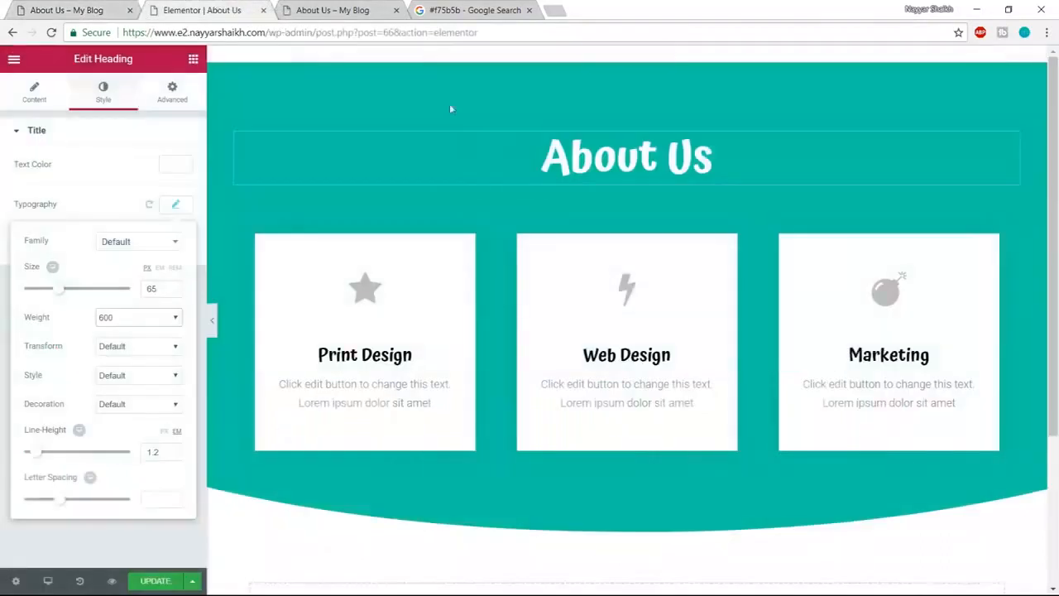
- Place the global divider below the About Us heading and unlink it from its global version
left_click(192, 60)
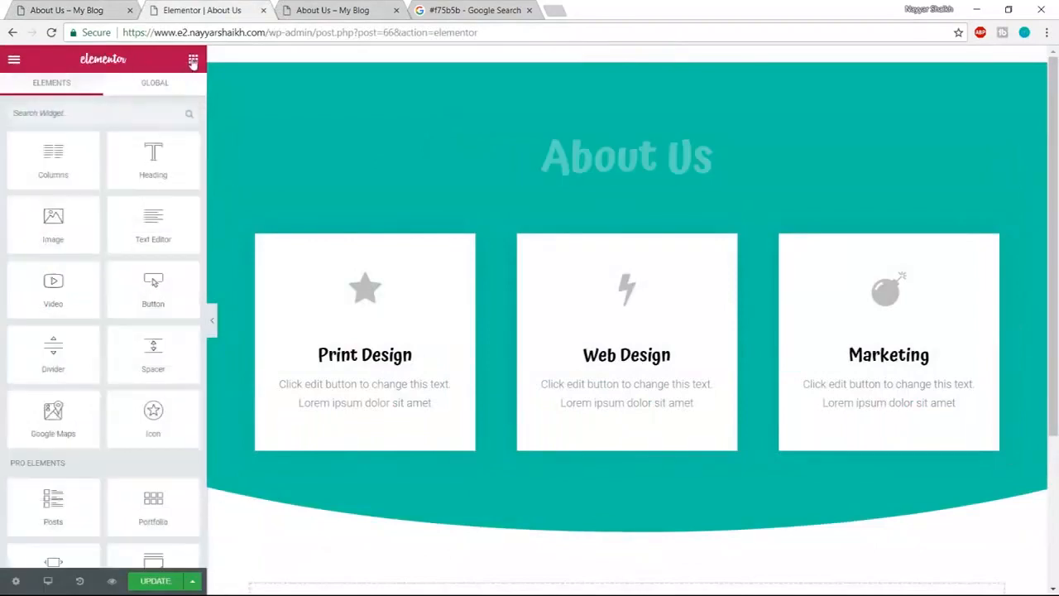
left_click(169, 89)
left_click_drag(53, 157, 656, 189)
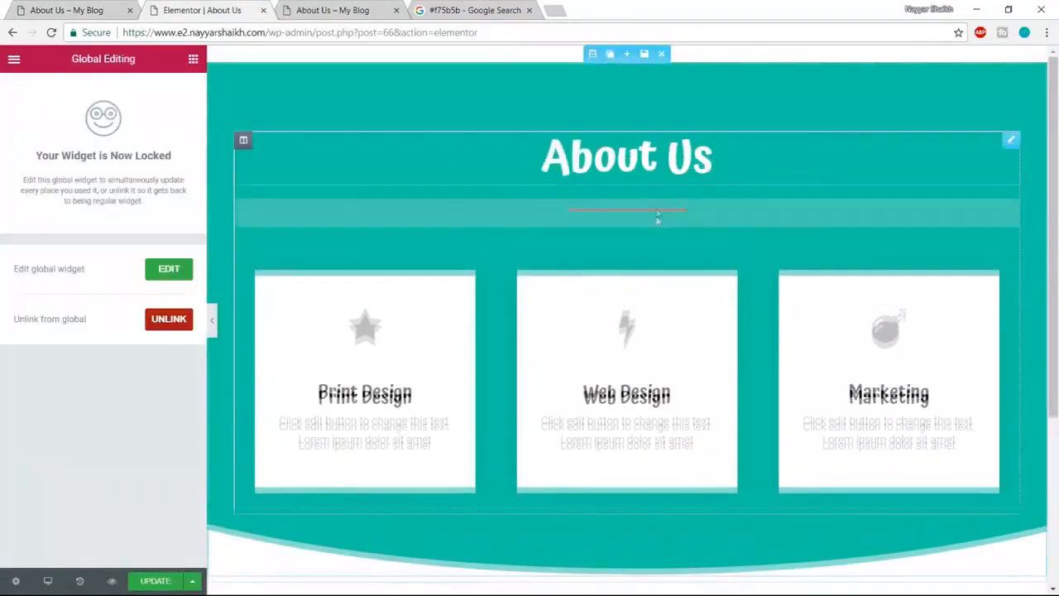
left_click(167, 325)
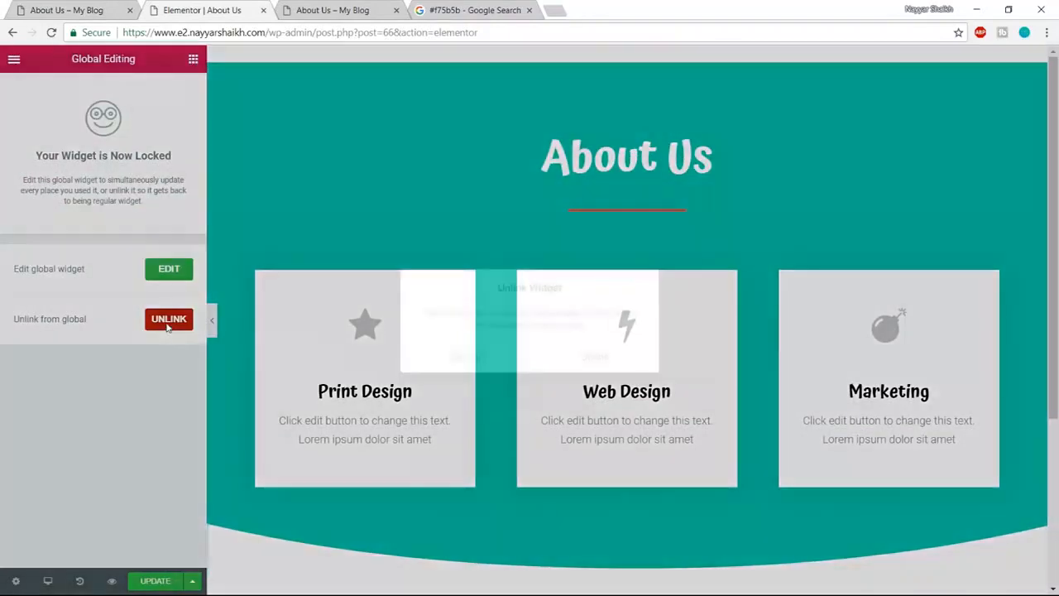
left_click(619, 362)
- Make the divider white with width 10 and compare it against the reference page
left_click(173, 253)
left_click(142, 422)
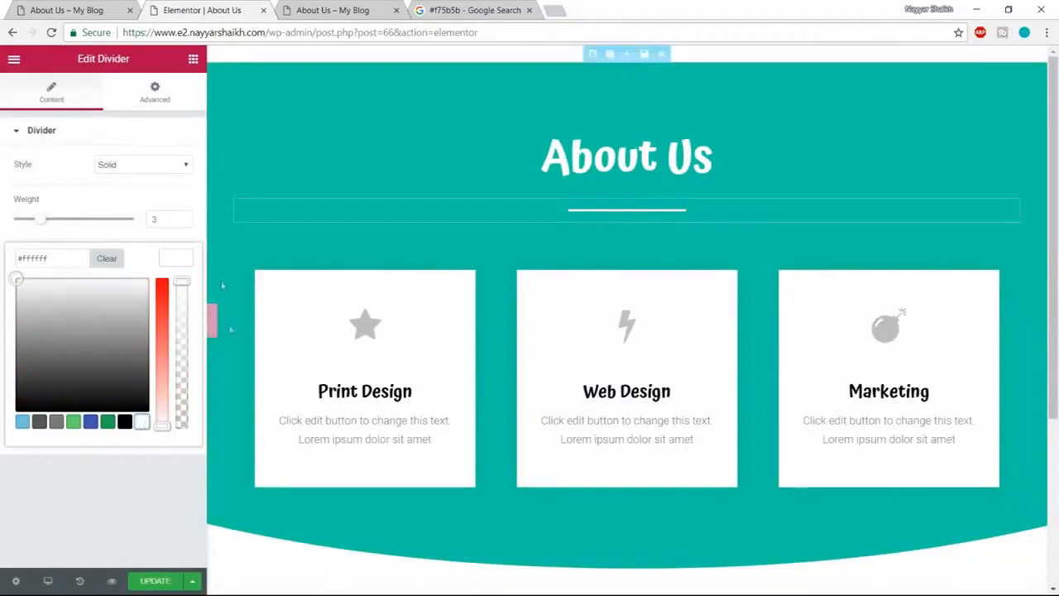
left_click(168, 191)
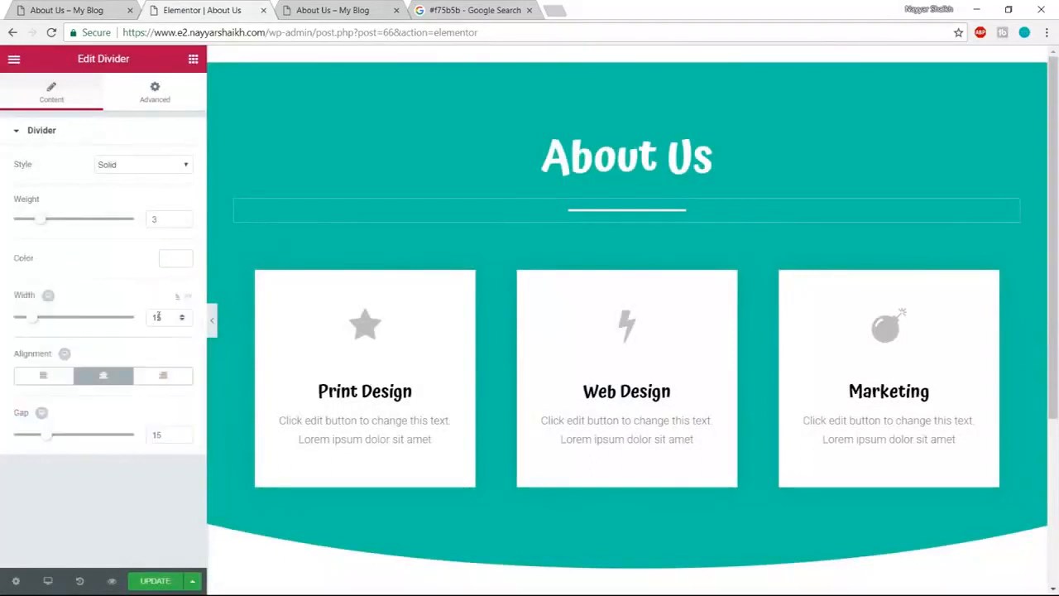
left_click_drag(167, 317, 141, 319)
type("10")
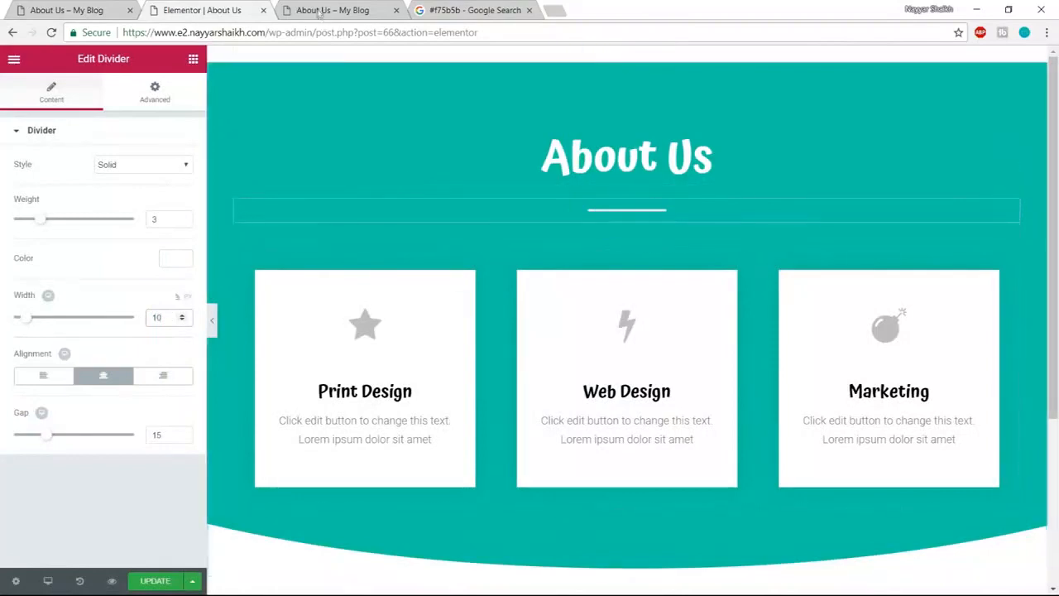
left_click(60, 7)
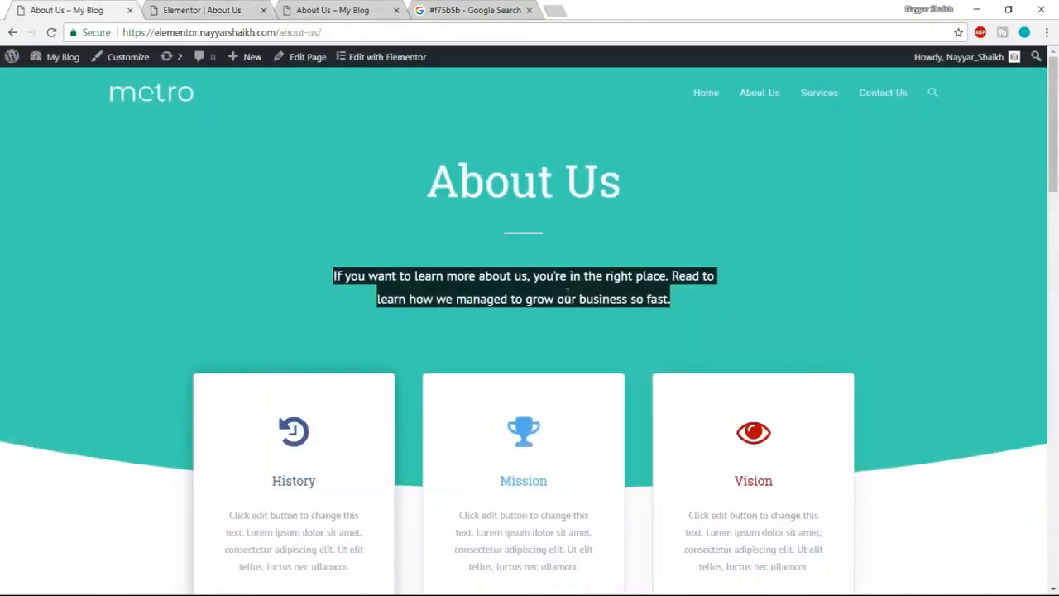
left_click(199, 7)
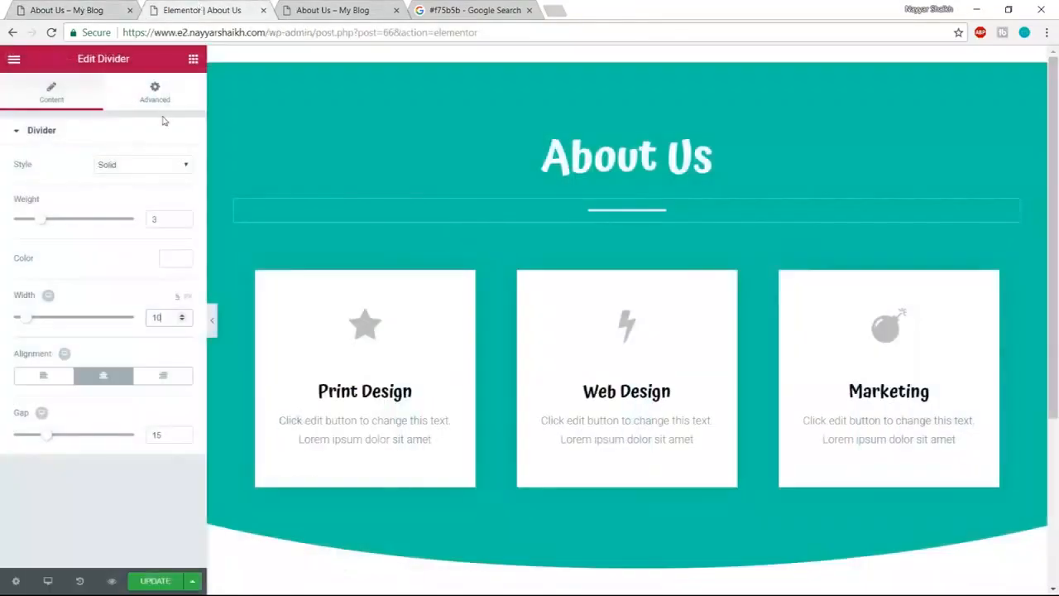
left_click(195, 61)
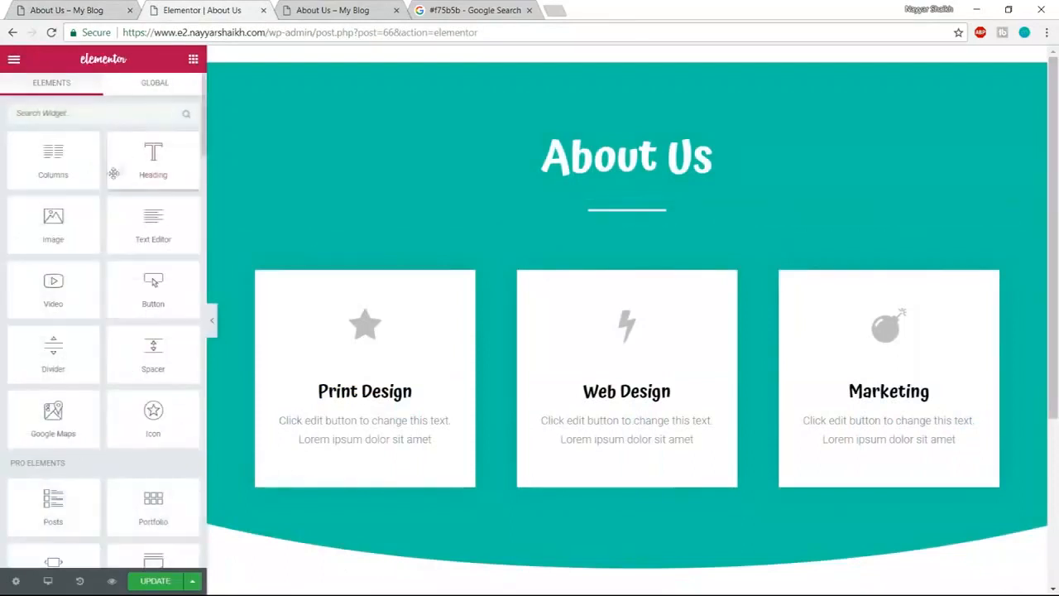
- Add a centred heading under the divider containing the pasted 'learn more about us' intro text
left_click_drag(158, 159, 640, 219)
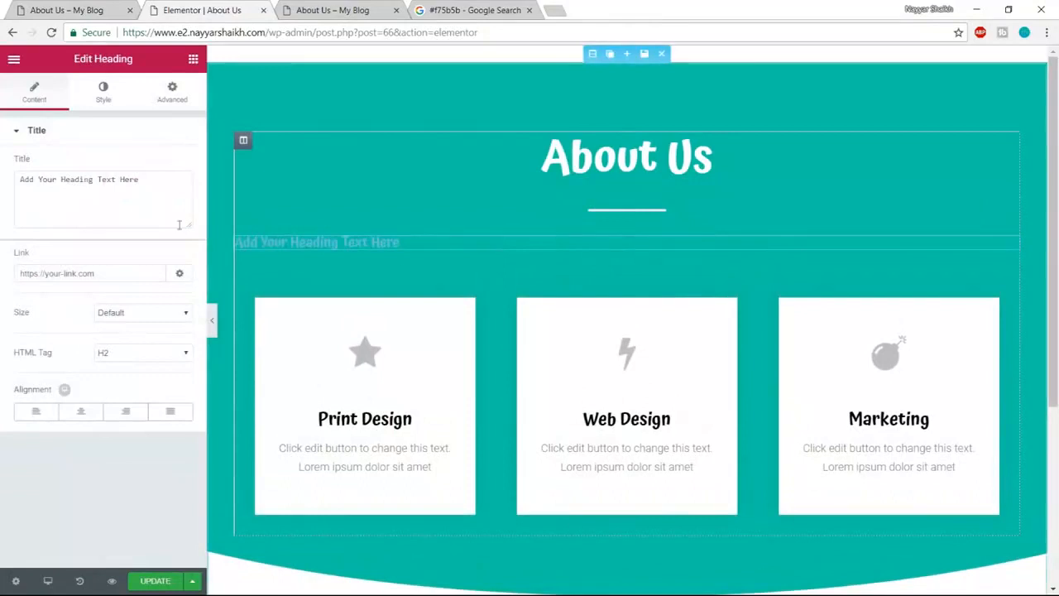
triple_click(112, 178)
key("ctrl+v")
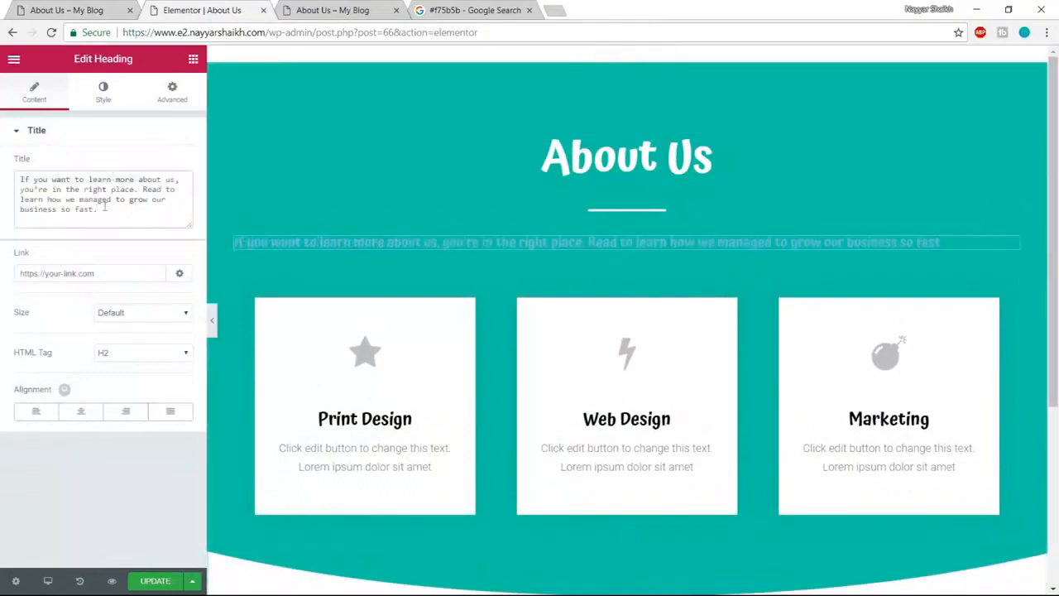
left_click(81, 410)
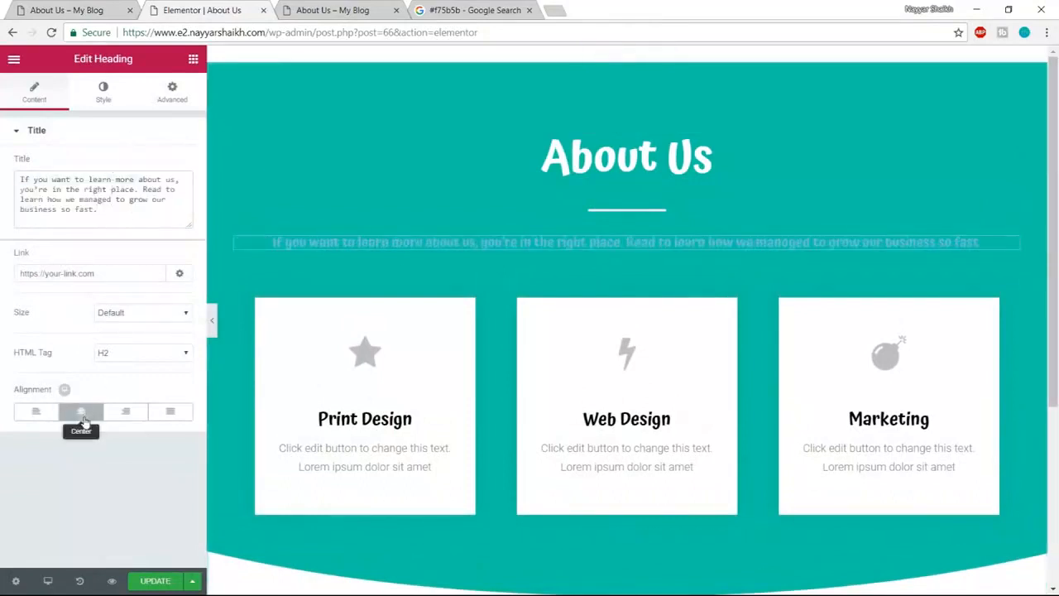
- Set the intro sentence's text colour to white
left_click(104, 92)
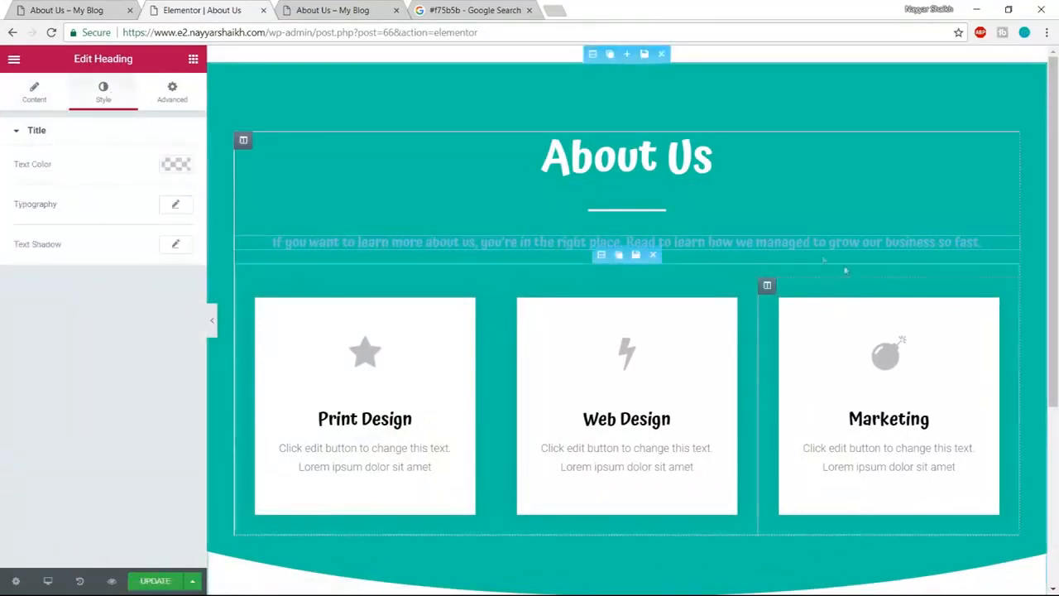
left_click(175, 164)
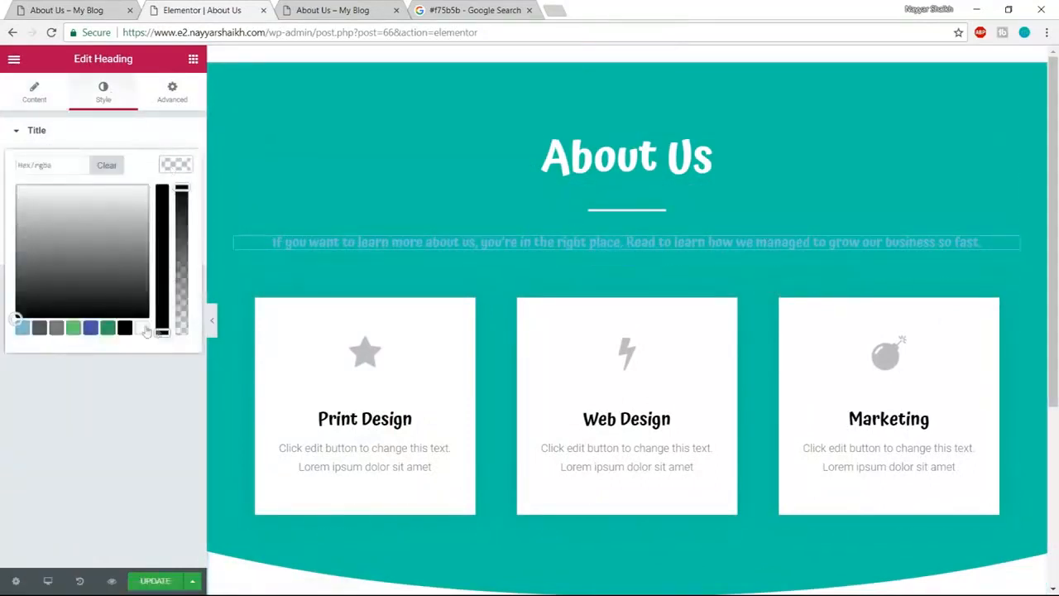
left_click(142, 328)
left_click(170, 166)
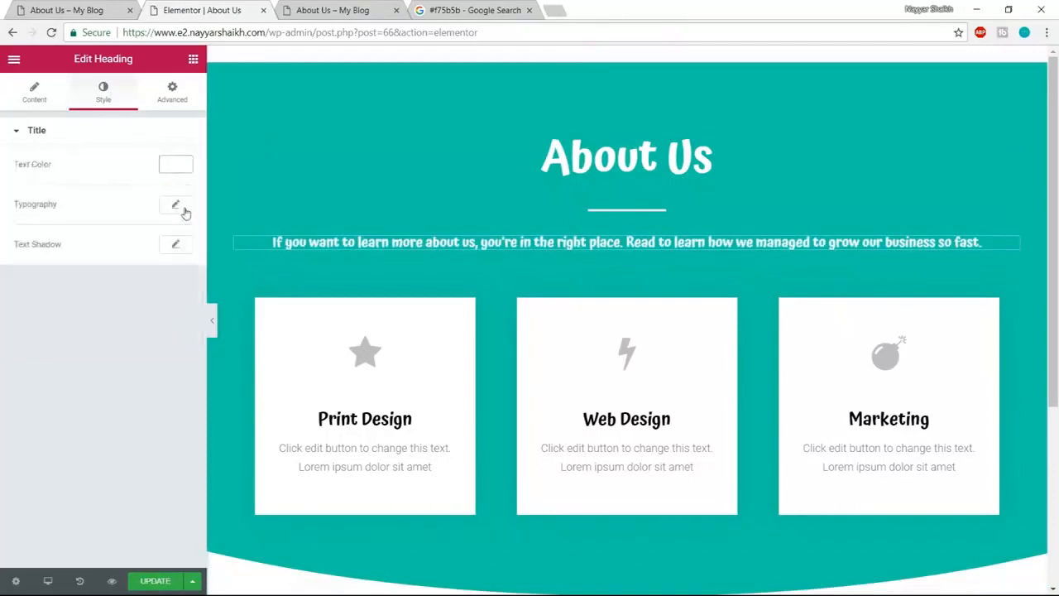
- Set the intro typography to Poppins, size 18, weight 400
left_click(182, 209)
left_click(123, 244)
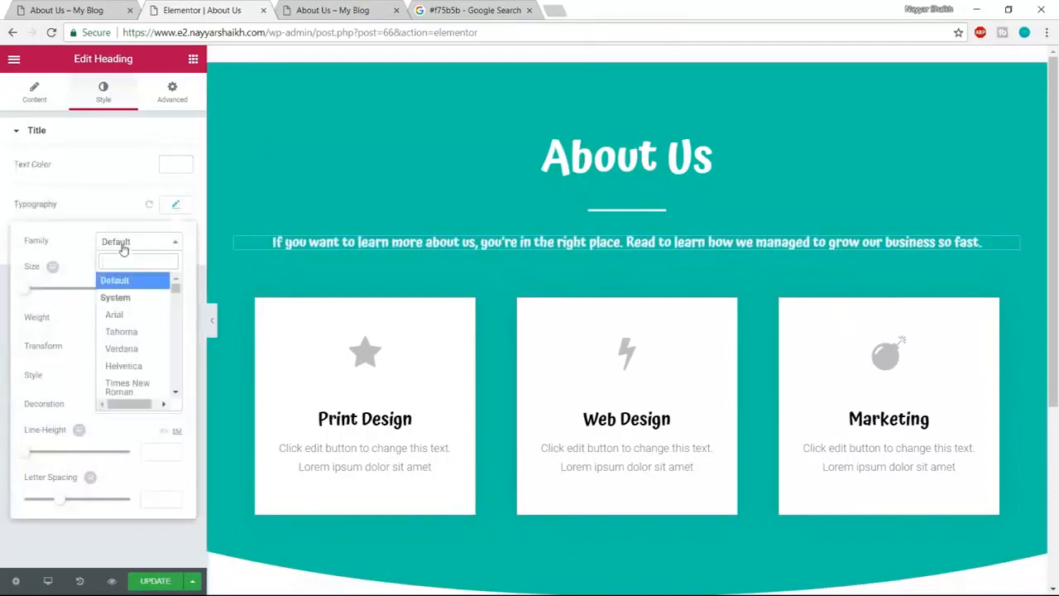
type("poppi")
key("Return")
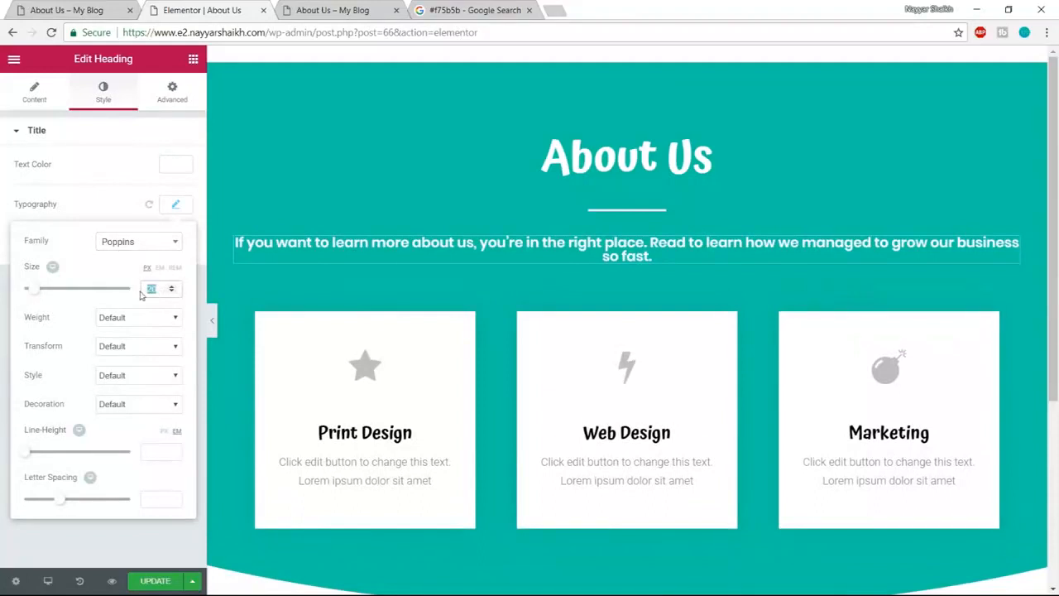
type("18")
left_click(145, 319)
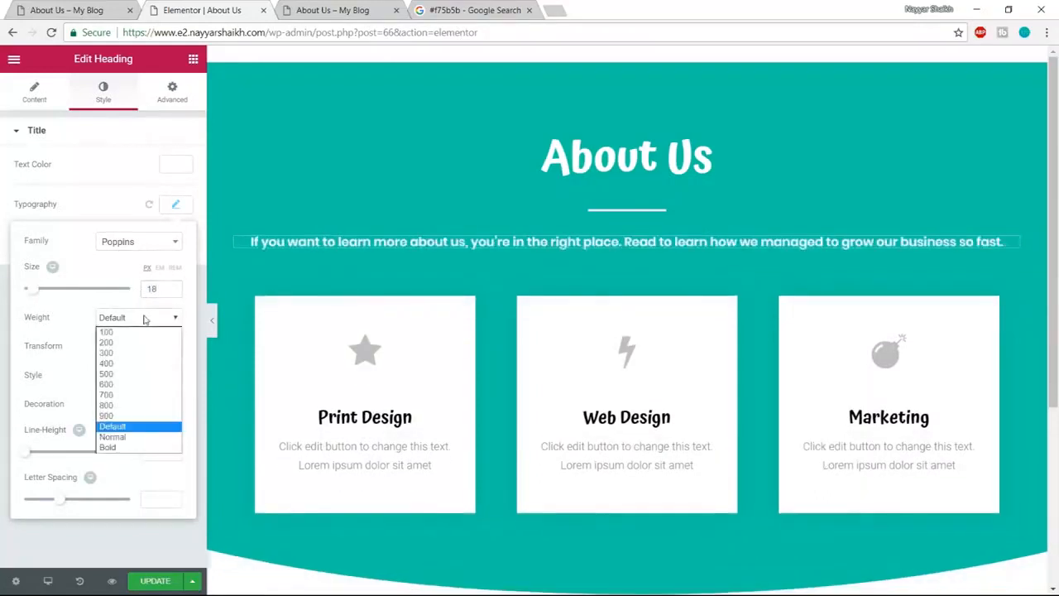
left_click(130, 363)
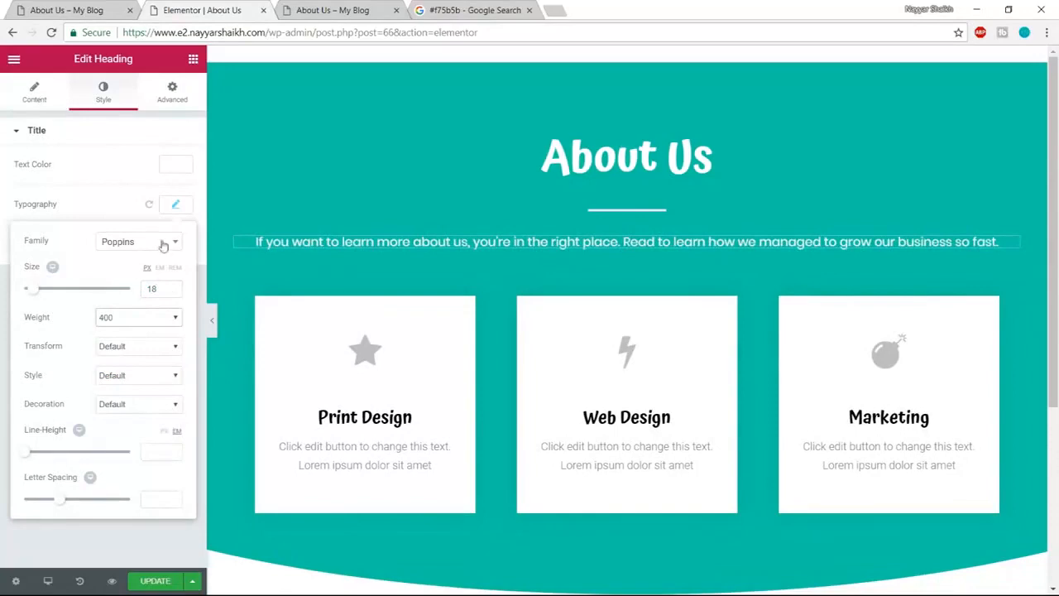
left_click(175, 206)
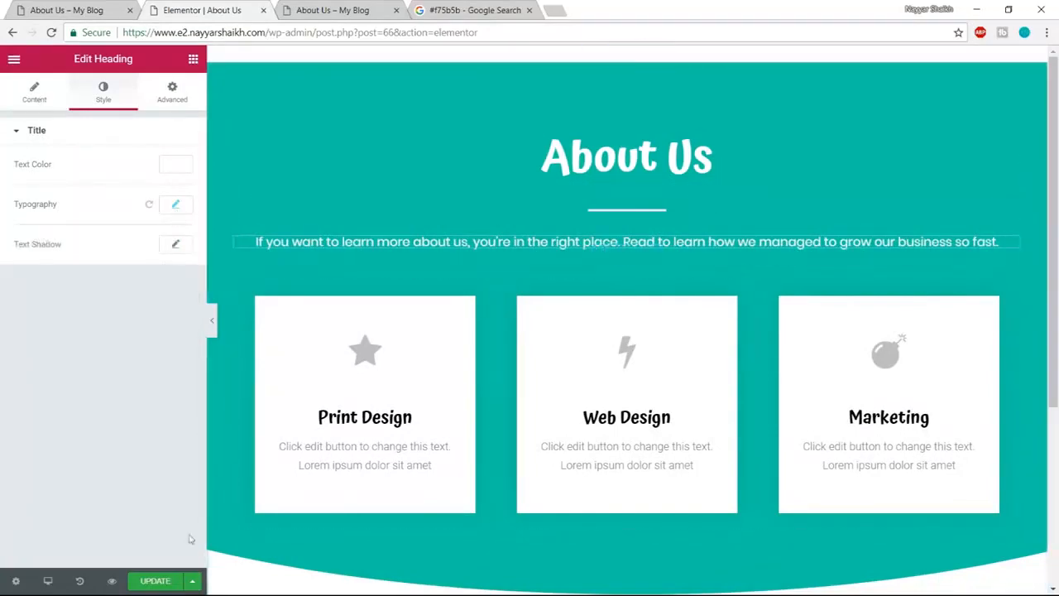
- Scroll through the live About Us page to compare its History, Mission and Vision cards
left_click(92, 8)
scroll(492, 347, "down", 2)
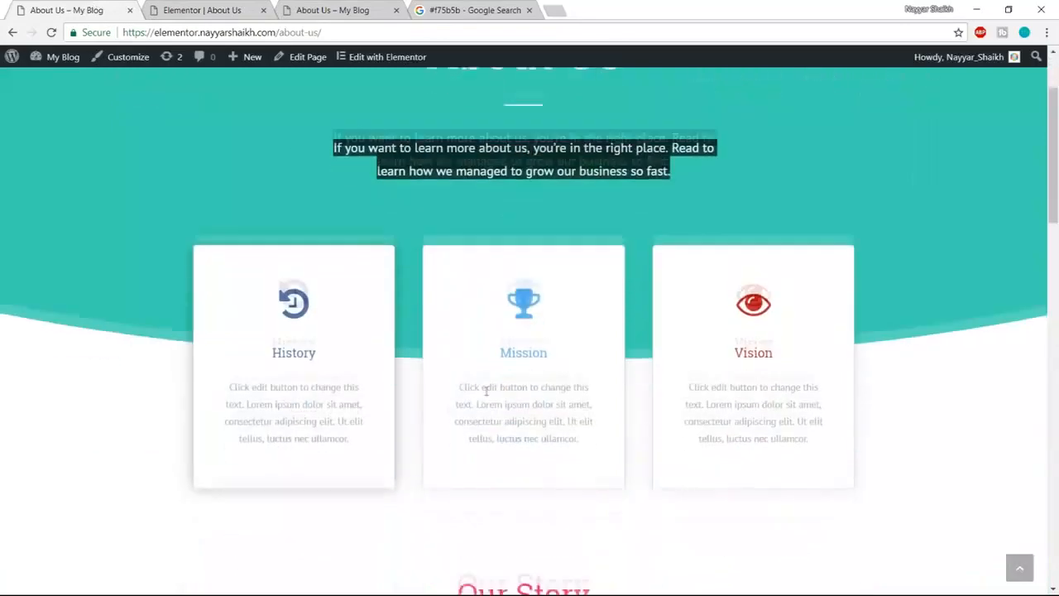
scroll(350, 343, "up", 2)
scroll(399, 349, "up", 1)
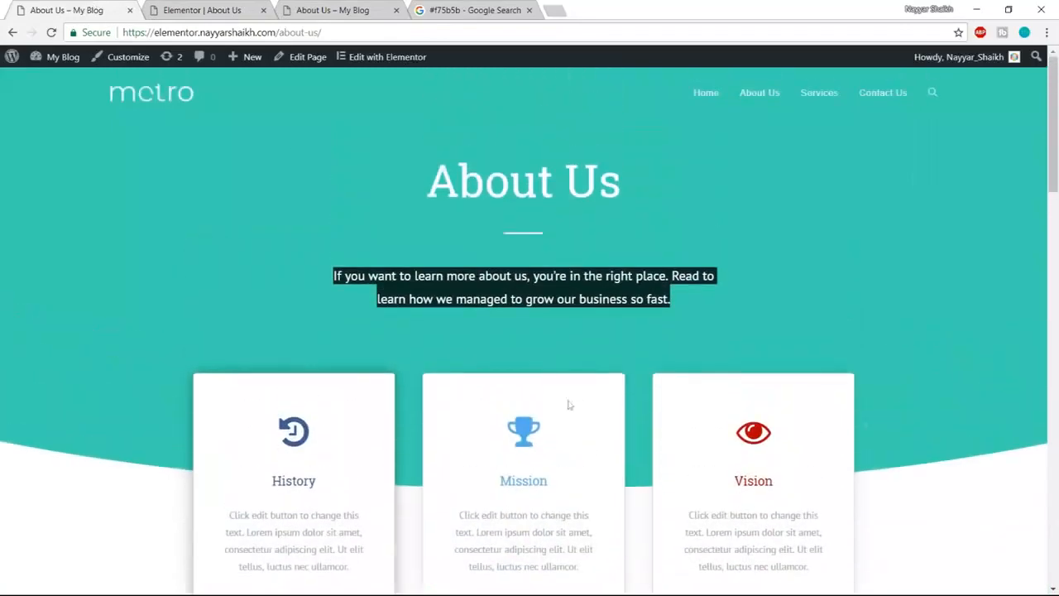
left_click(781, 289)
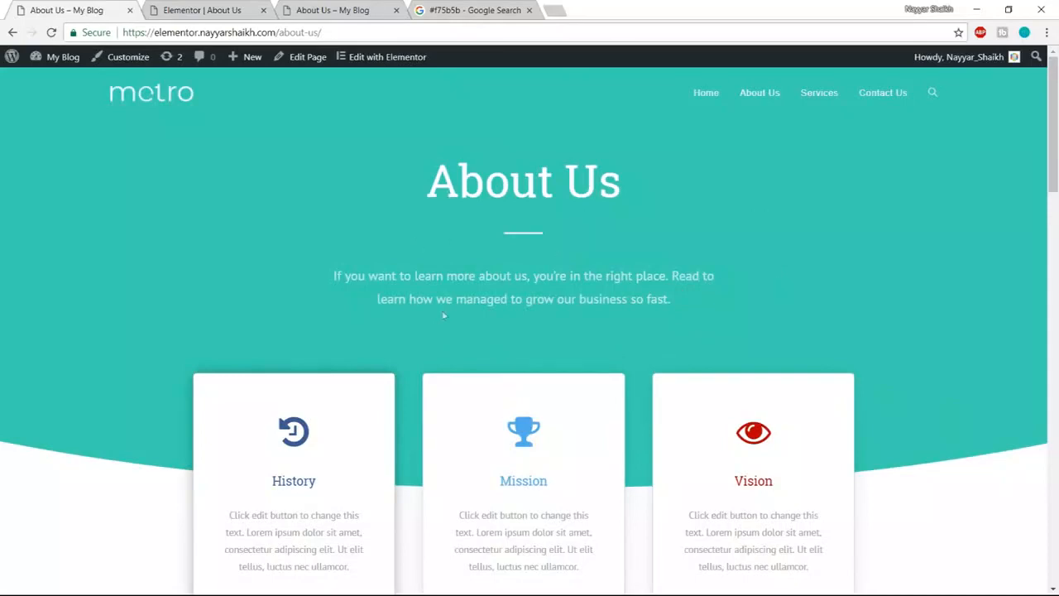
scroll(216, 464, "down", 2)
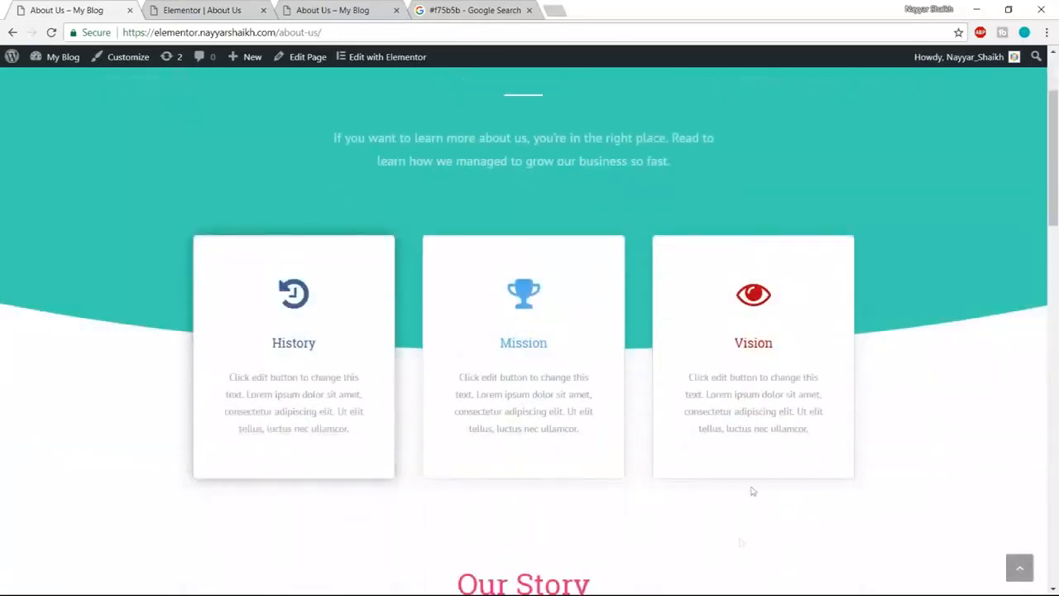
- Move the Print Design, Web Design and Marketing cards into a new one-column section under the teal header
left_click(240, 10)
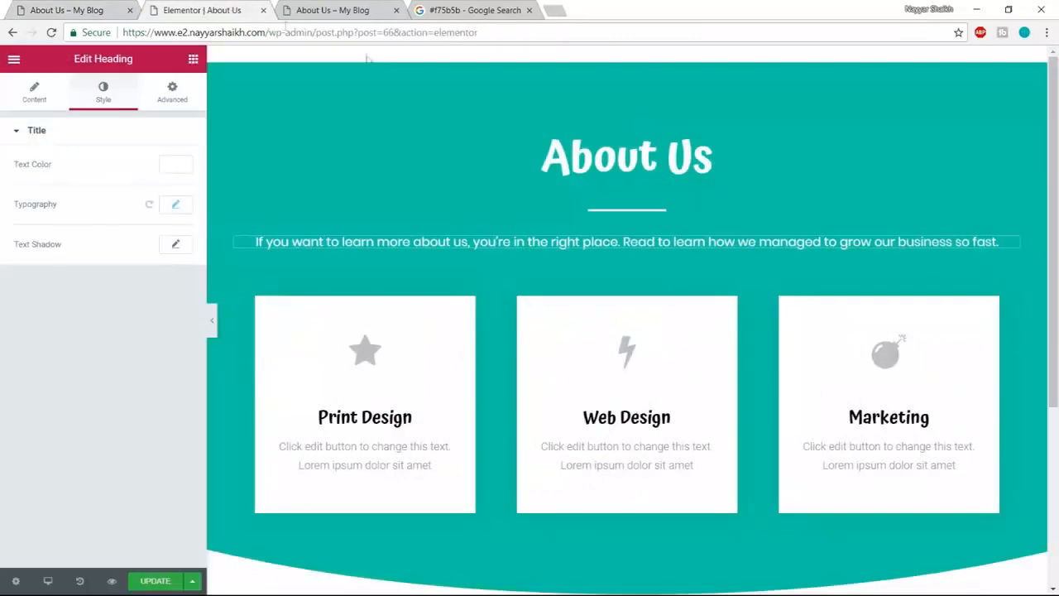
scroll(456, 339, "down", 1)
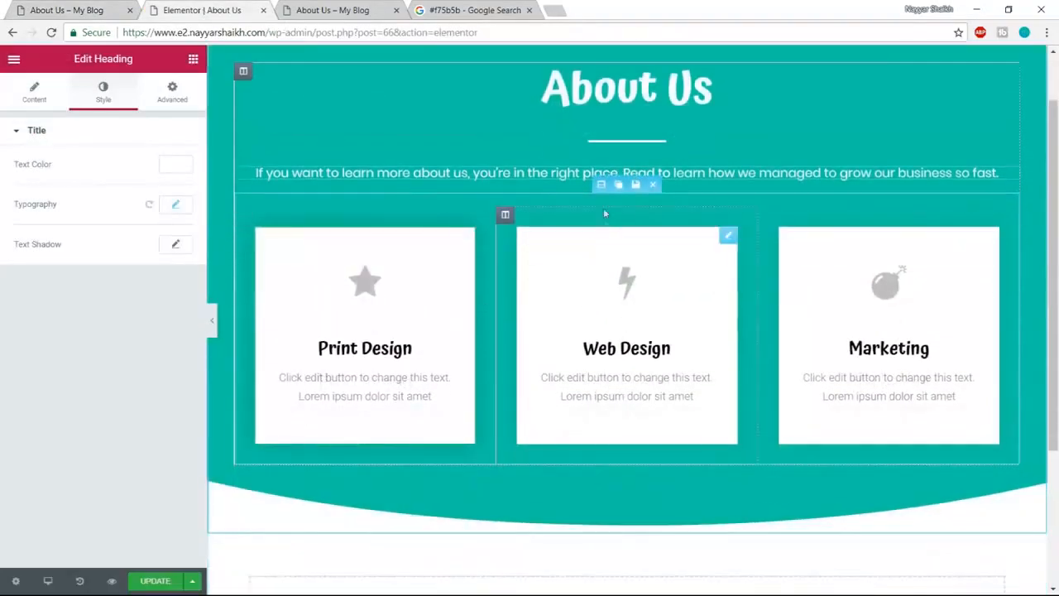
left_click_drag(607, 181, 613, 265)
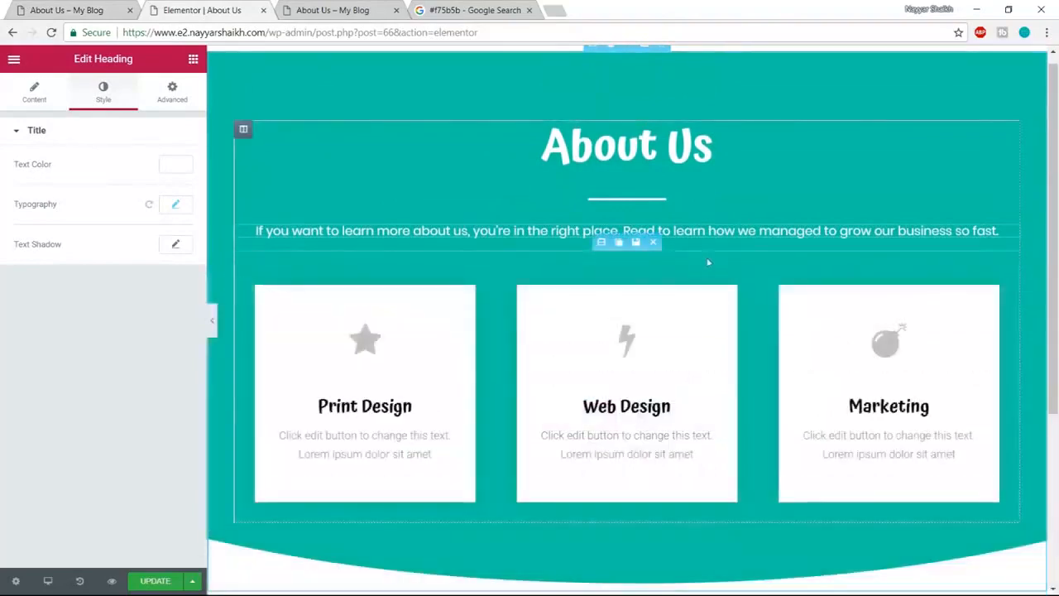
scroll(763, 416, "down", 4)
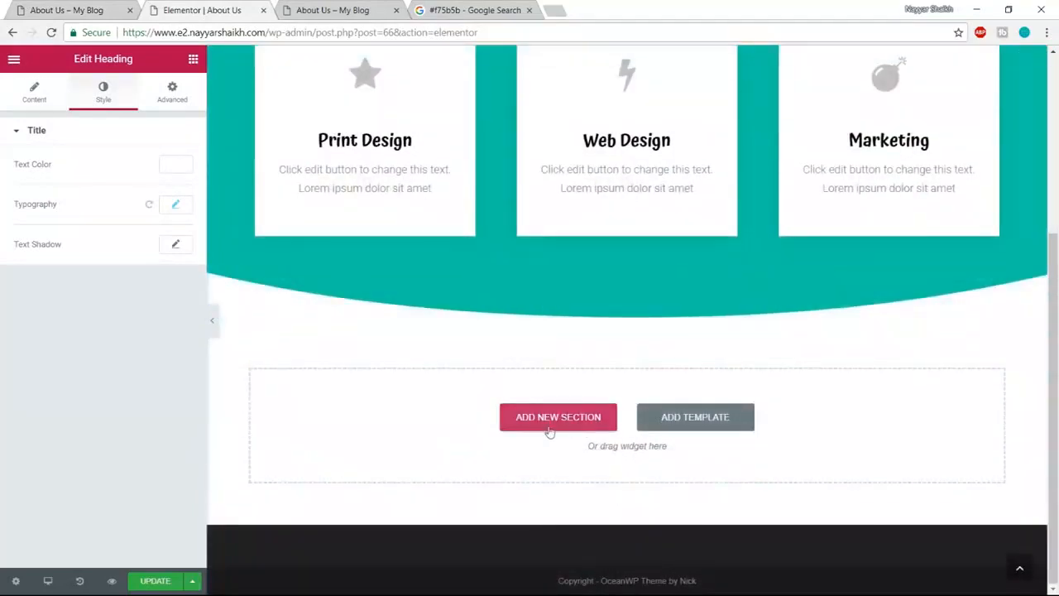
left_click(551, 430)
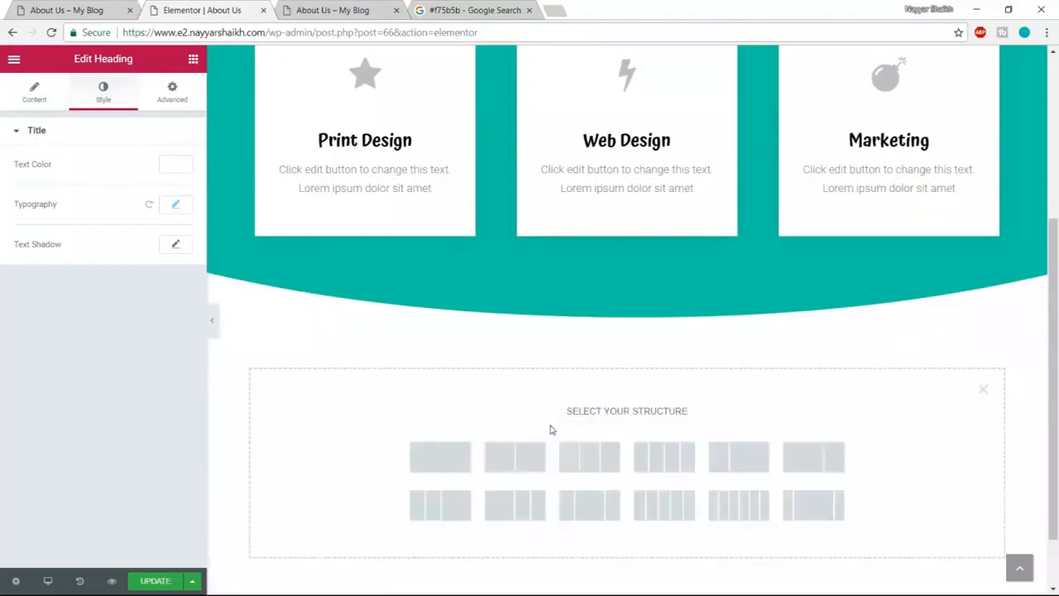
left_click(445, 467)
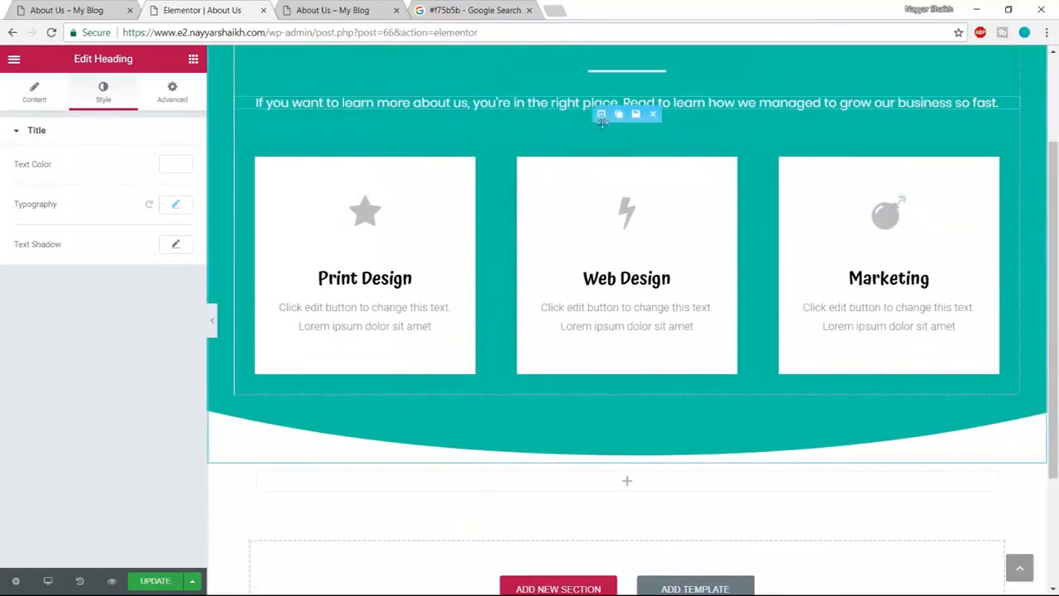
left_click_drag(600, 113, 586, 307)
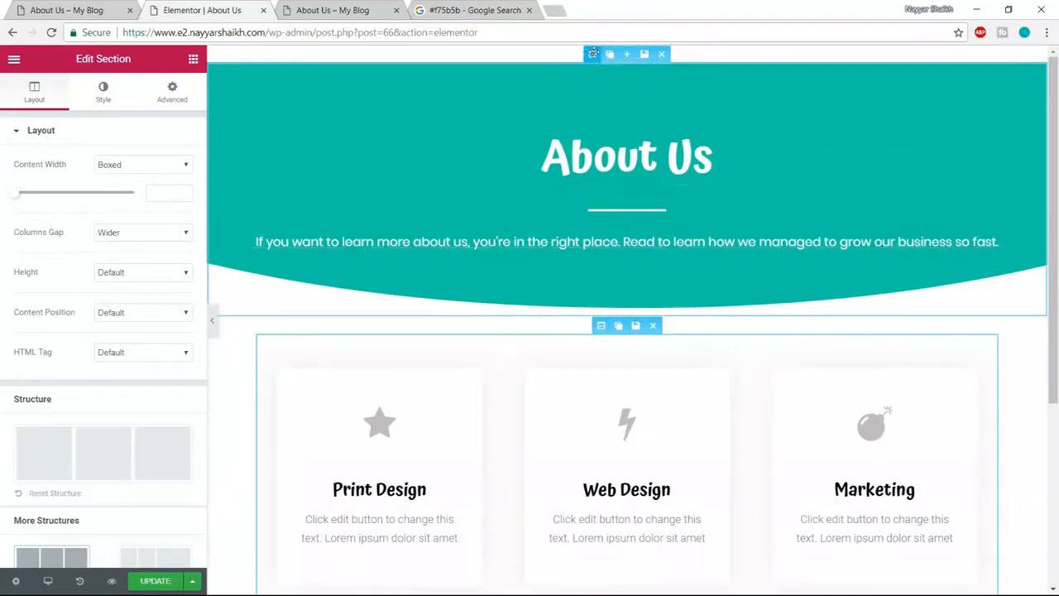
- Give the teal header section a bottom padding of 300
left_click(592, 54)
left_click(172, 91)
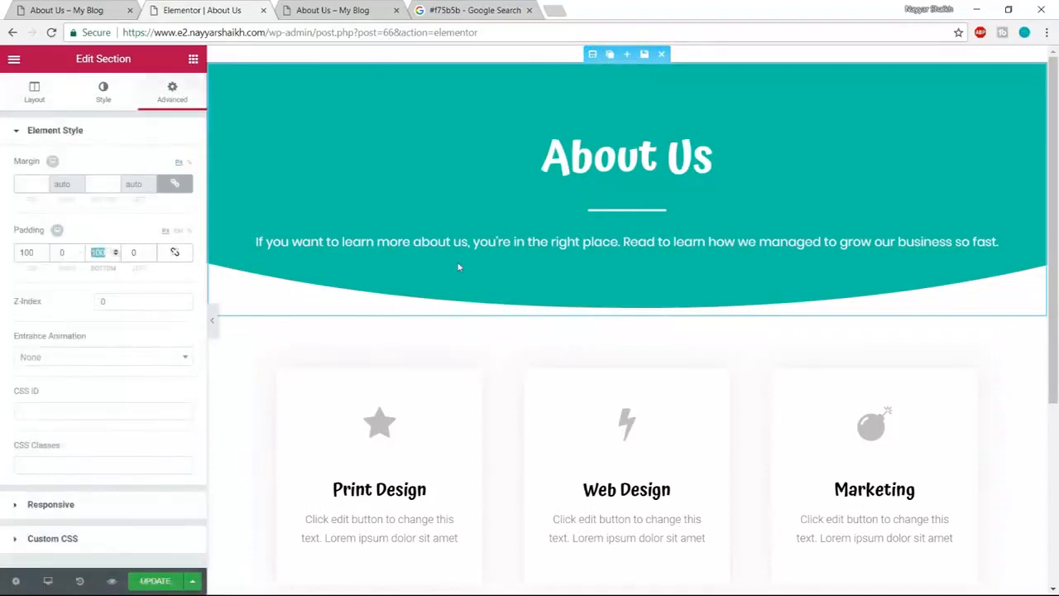
type("300")
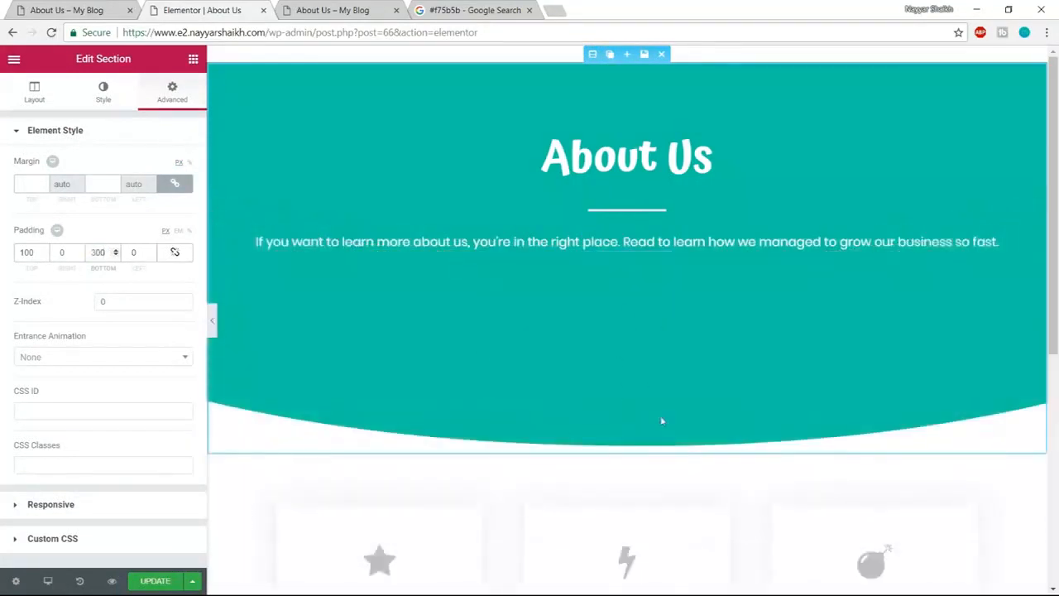
scroll(690, 394, "down", 3)
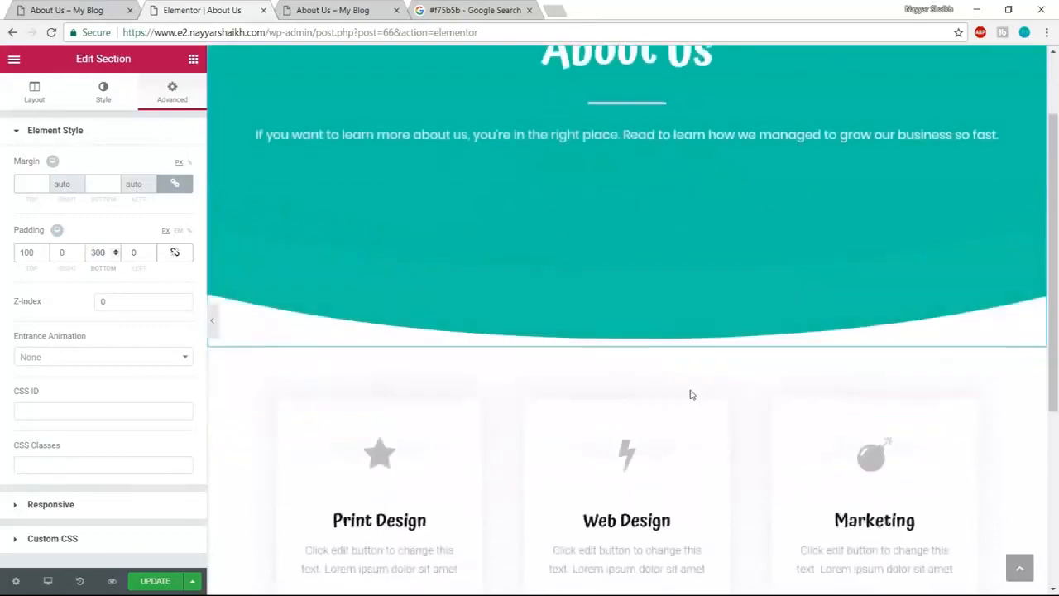
scroll(577, 328, "up", 2)
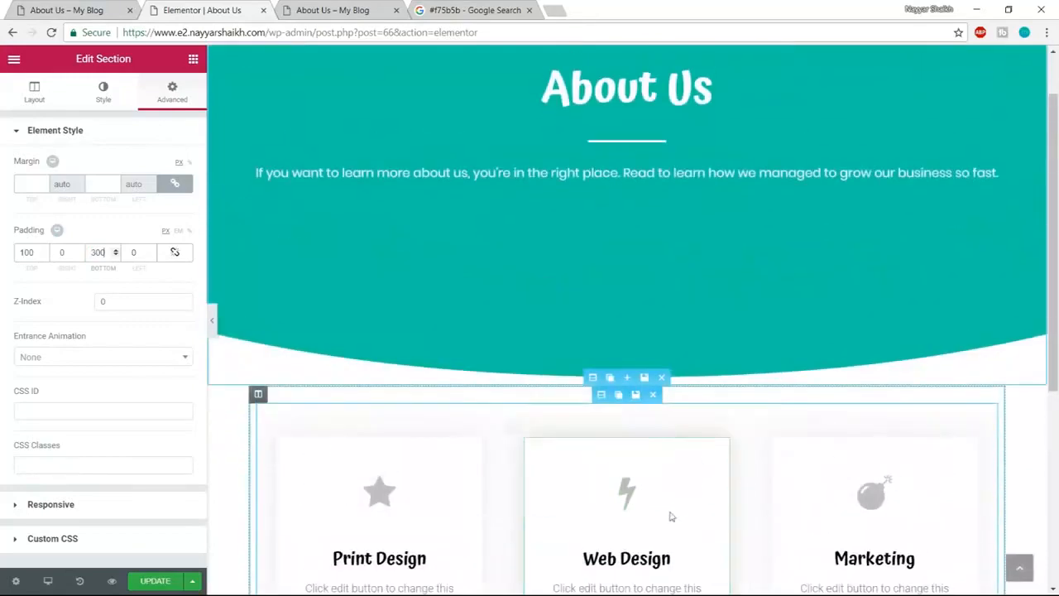
- Unlink the cards section's margin and set its top margin to -150 to overlap the header
left_click(594, 378)
left_click(172, 91)
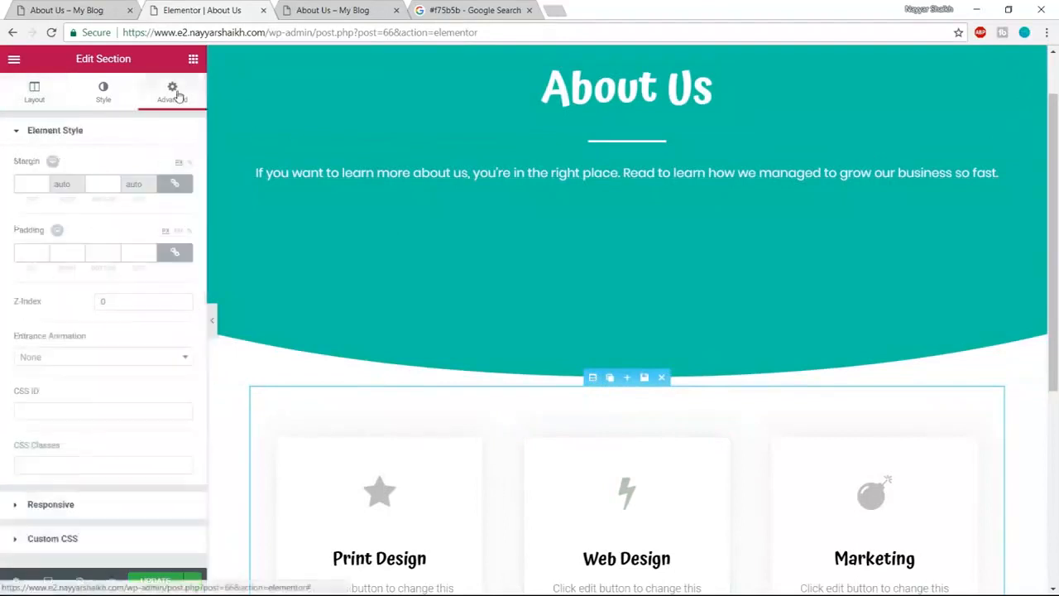
left_click(183, 185)
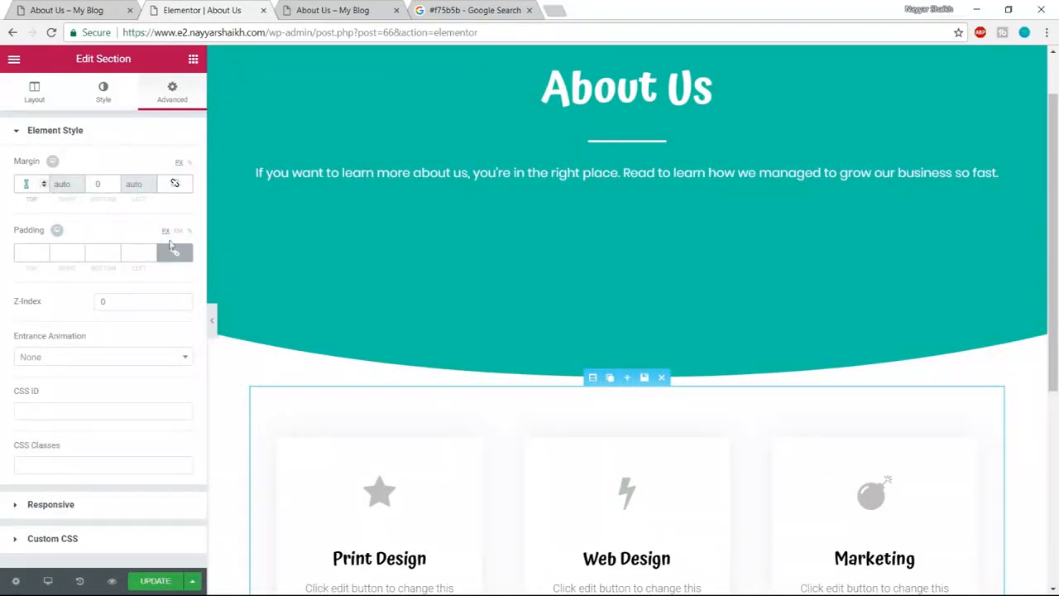
type("150")
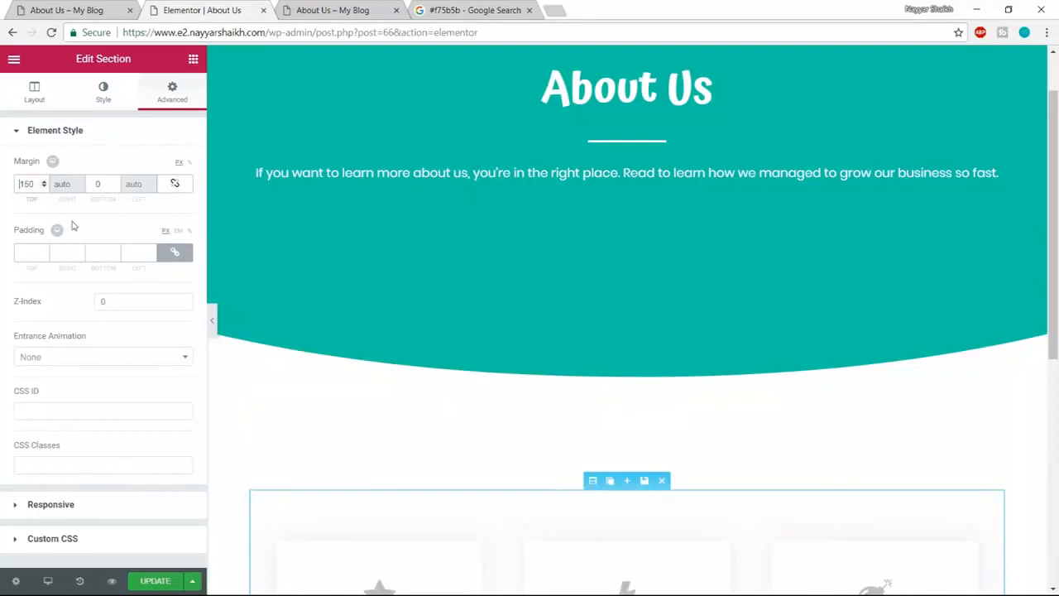
type("-")
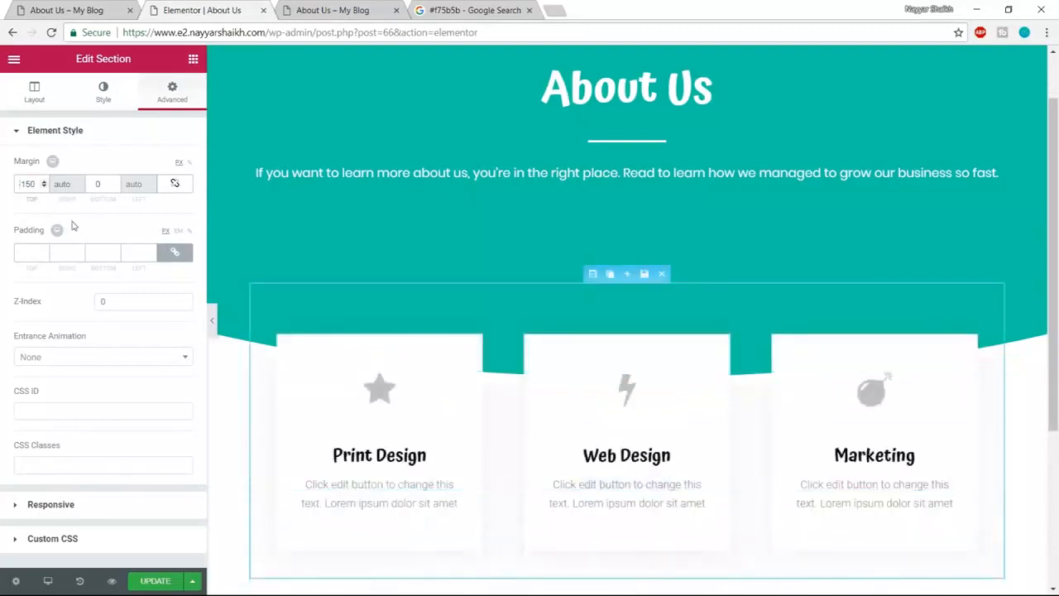
scroll(632, 435, "up", 1)
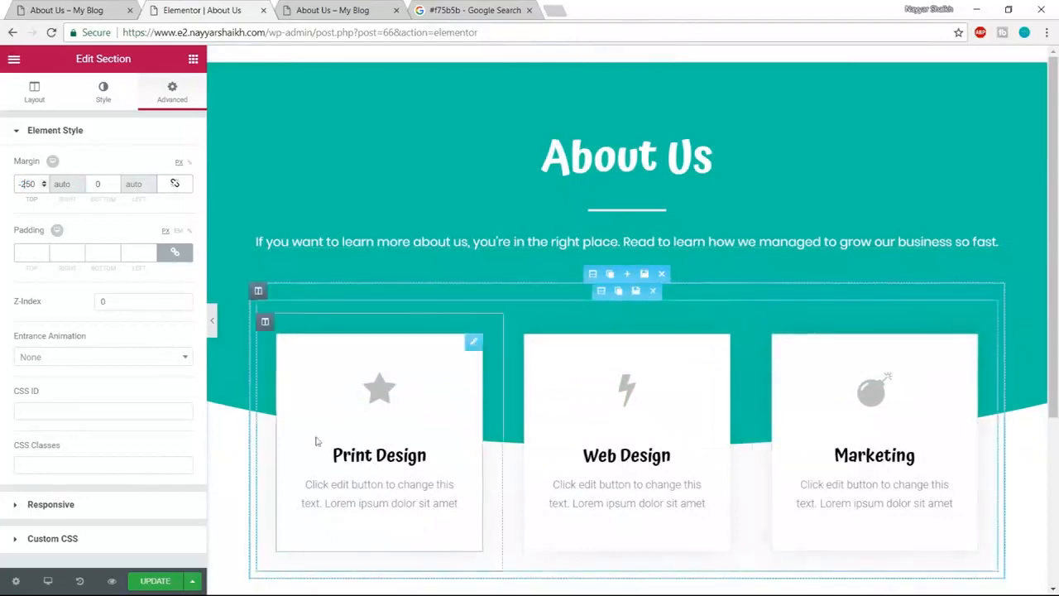
left_click(136, 7)
scroll(787, 347, "up", 2)
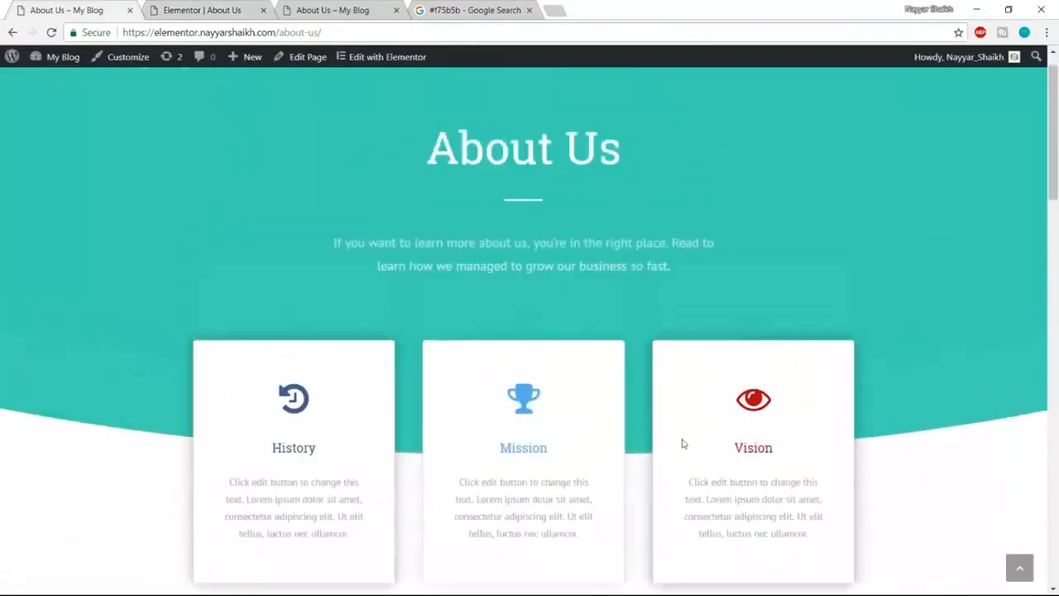
left_click(211, 10)
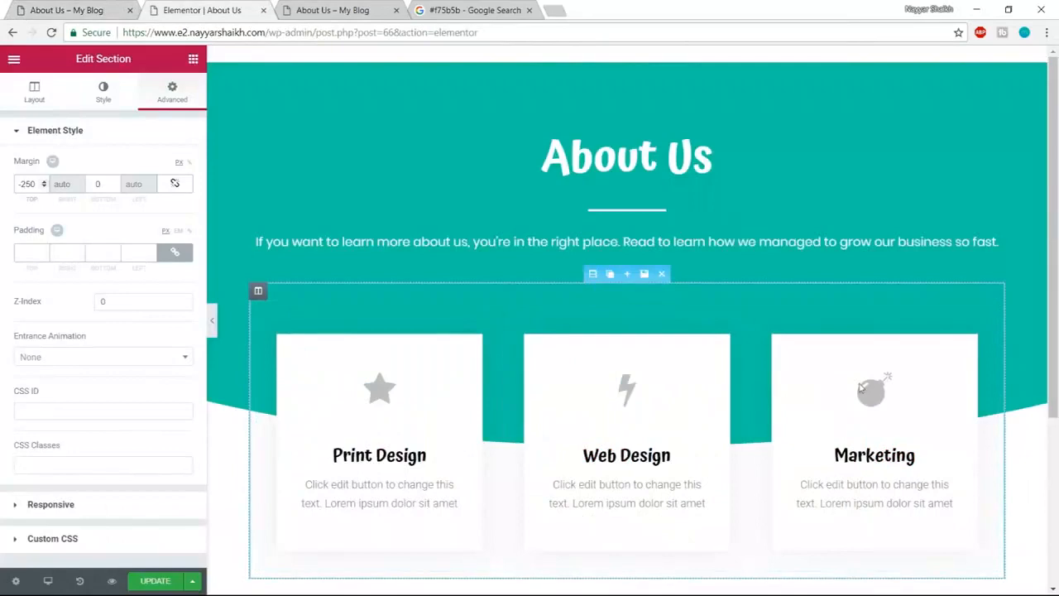
left_click(156, 582)
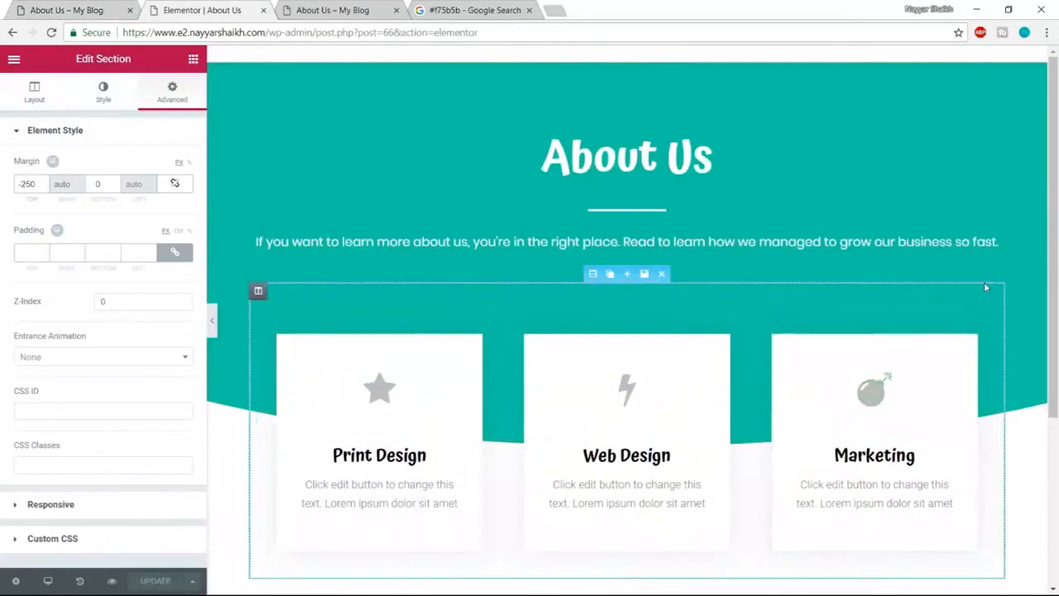
left_click(96, 7)
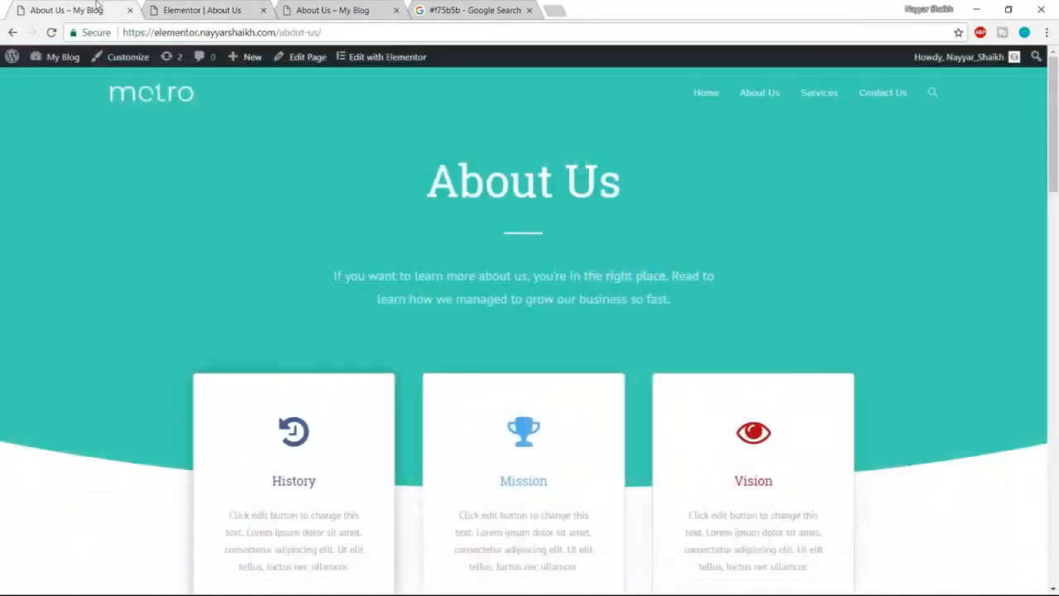
scroll(1021, 432, "down", 2)
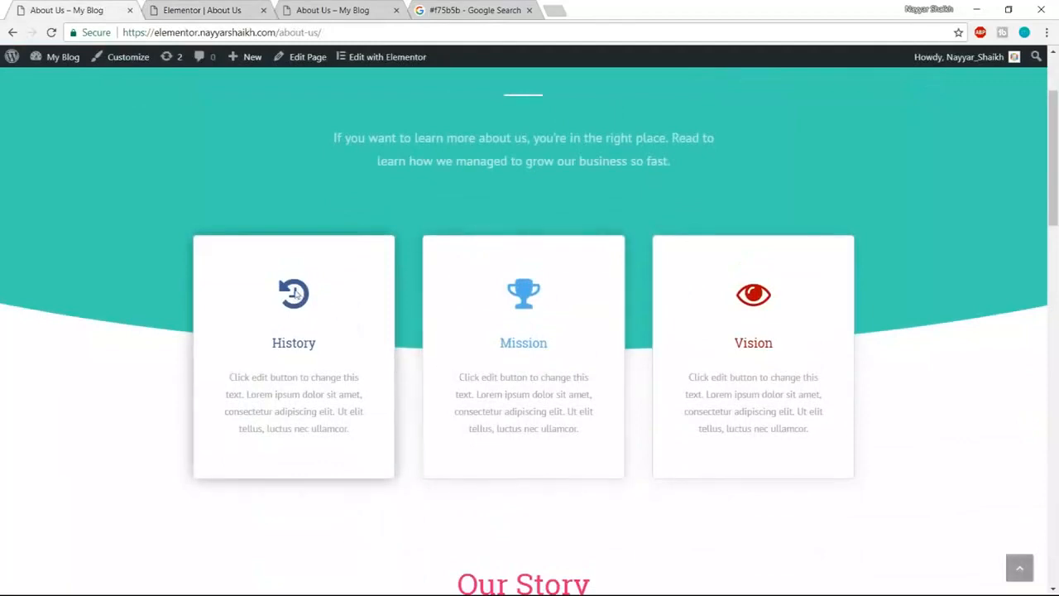
left_click_drag(272, 343, 310, 343)
left_click(314, 342)
left_click(213, 10)
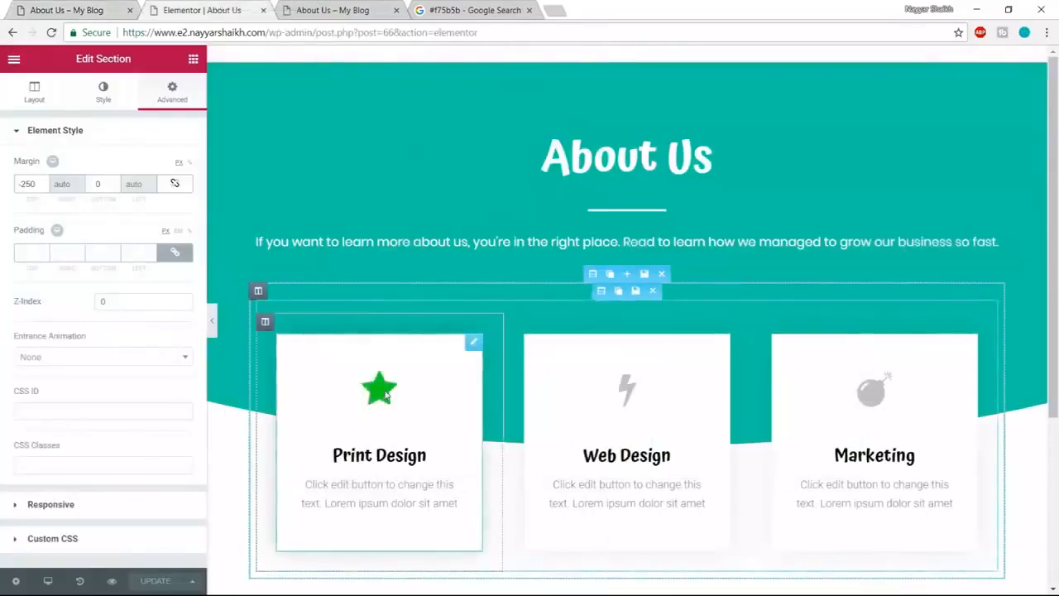
- Give the first card the history icon and retitle it 'History'
left_click(386, 396)
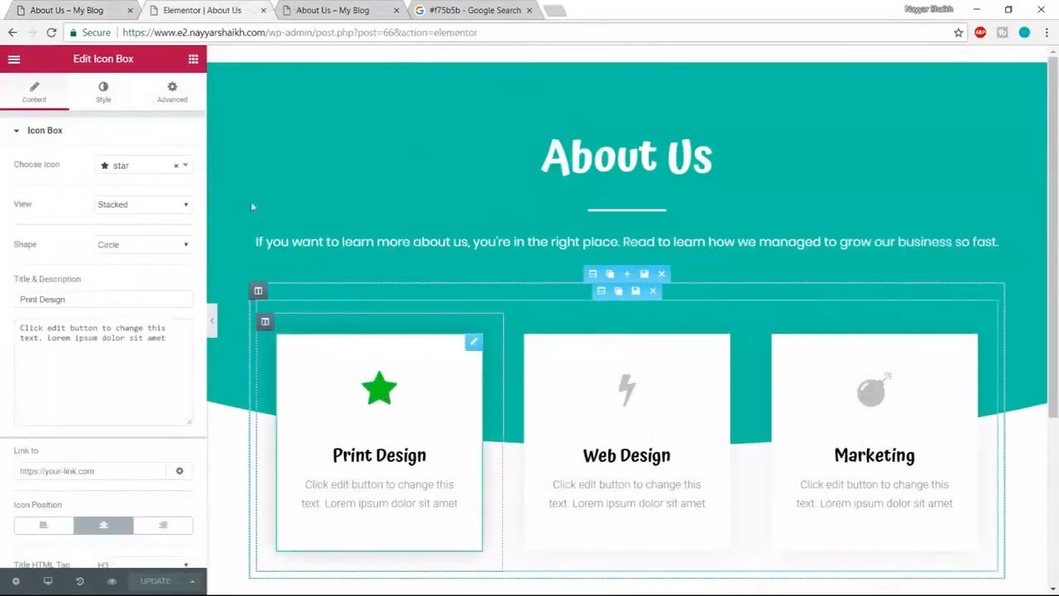
left_click(128, 170)
left_click(80, 9)
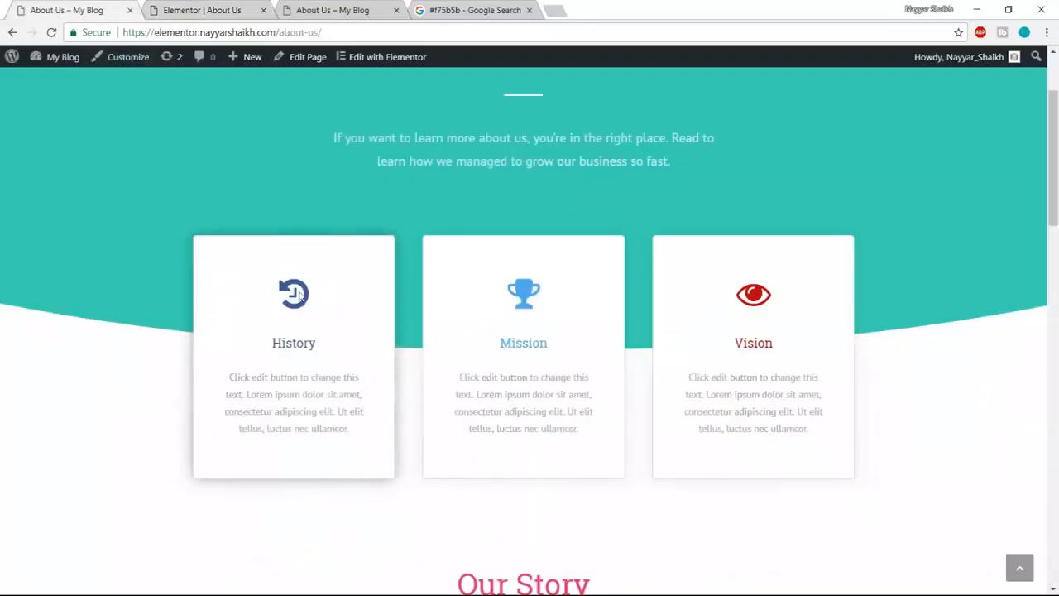
left_click(203, 8)
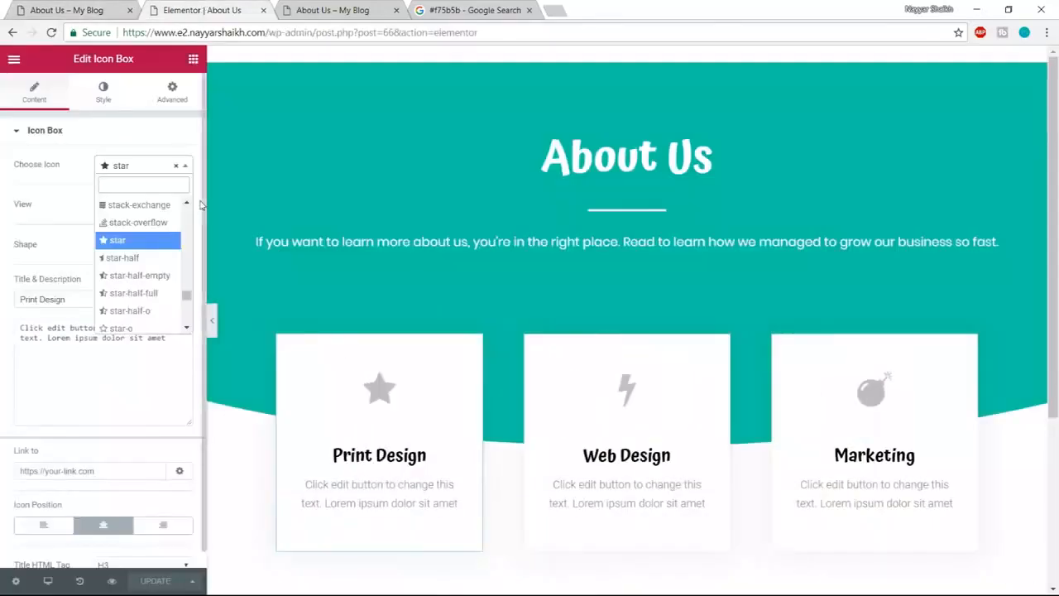
type("hist")
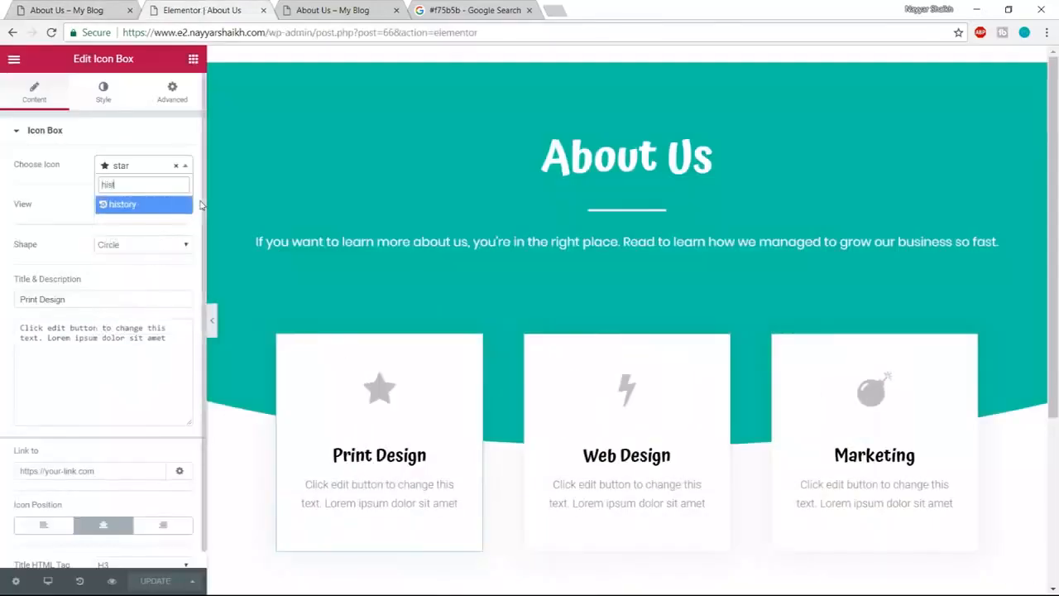
left_click(142, 206)
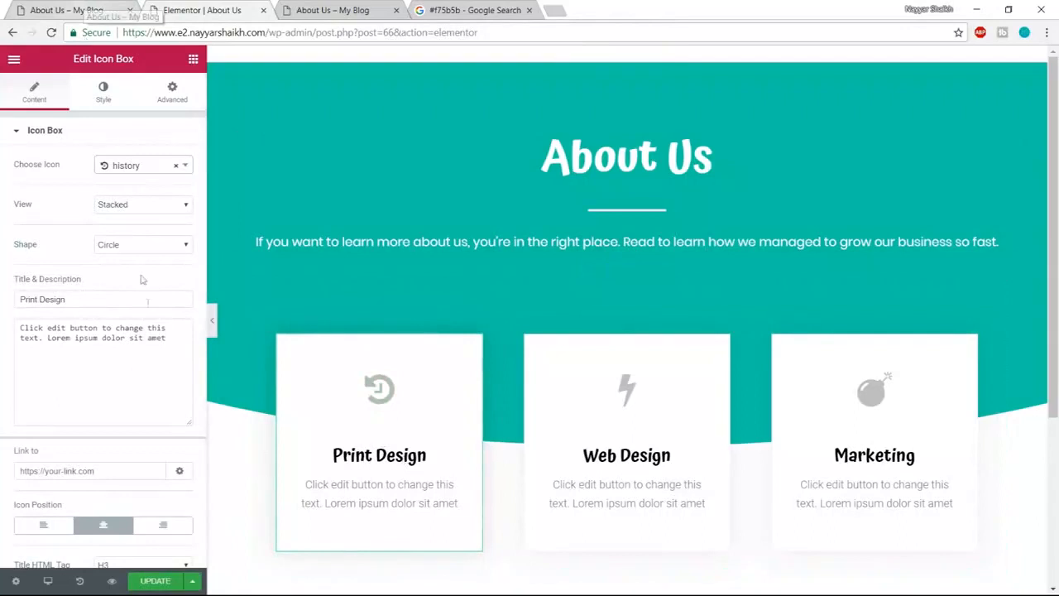
scroll(137, 388, "down", 1)
scroll(135, 416, "up", 1)
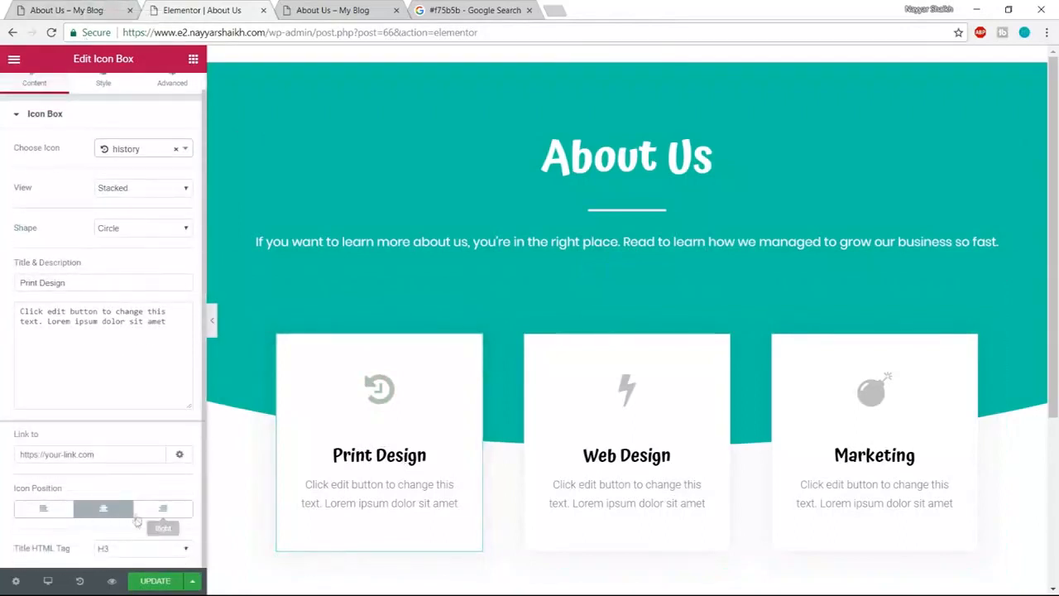
left_click_drag(74, 300, 4, 296)
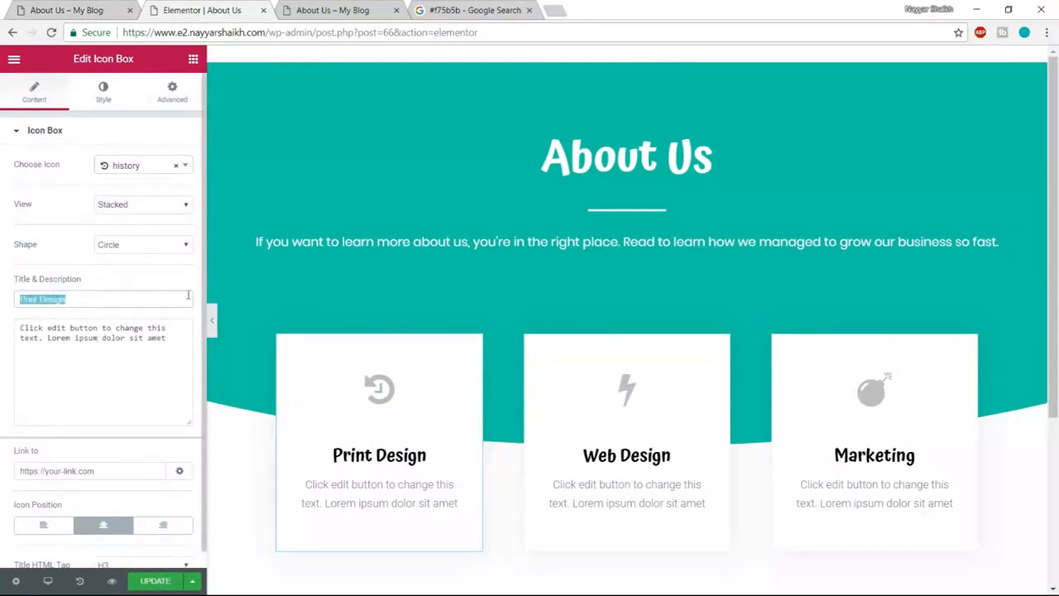
type("History")
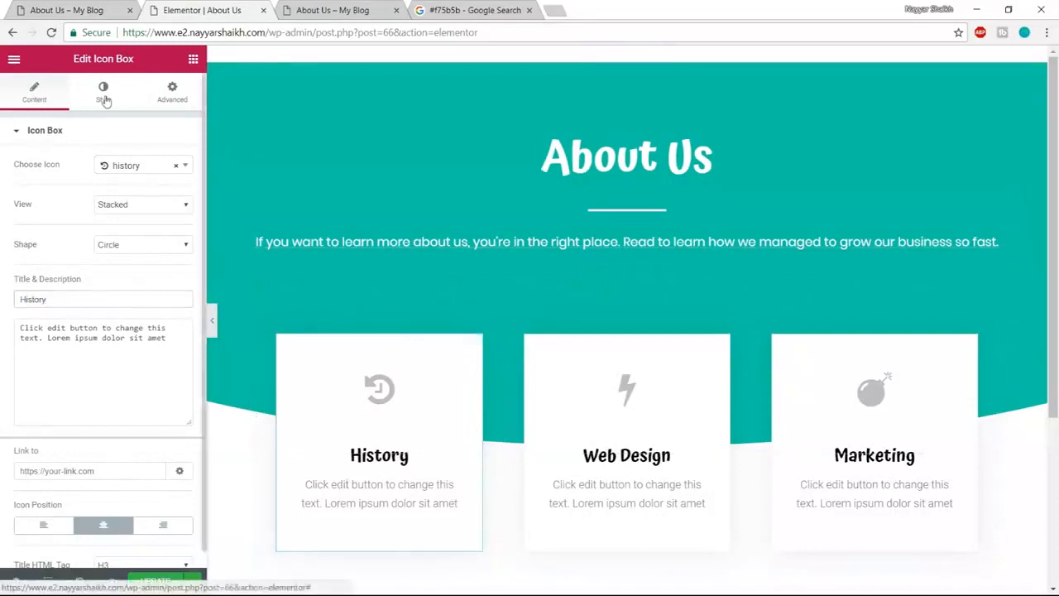
- Colour the card's icon and title #4054b2 blue, then compare with the live page
left_click(103, 95)
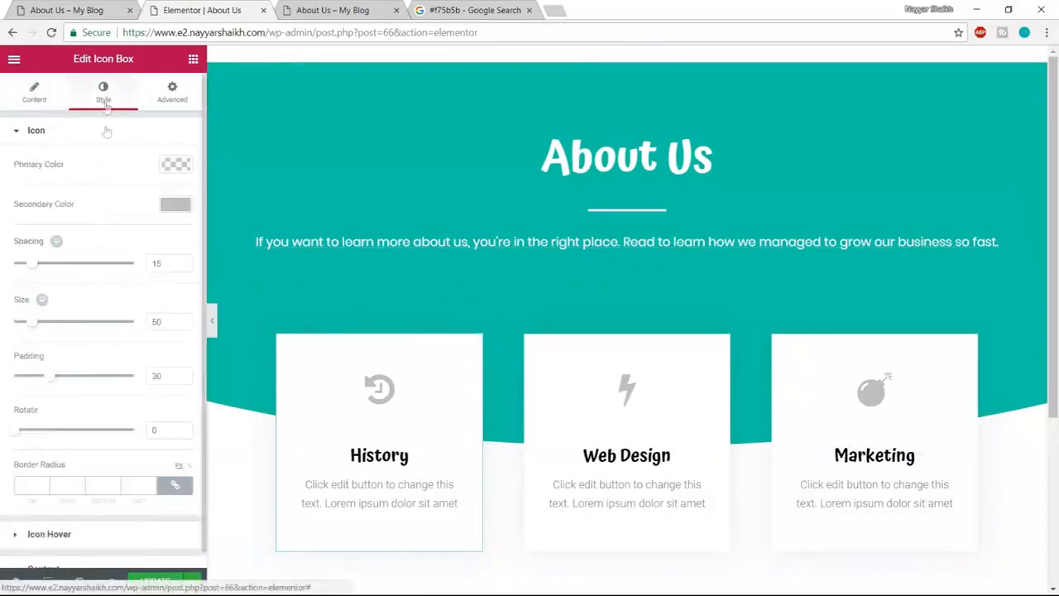
left_click(184, 206)
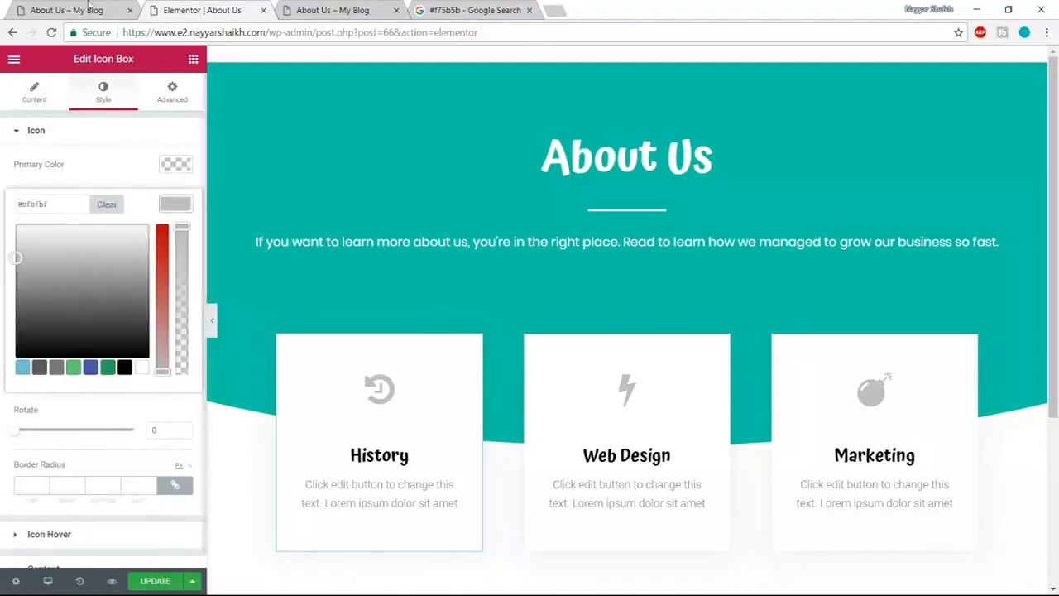
left_click(93, 369)
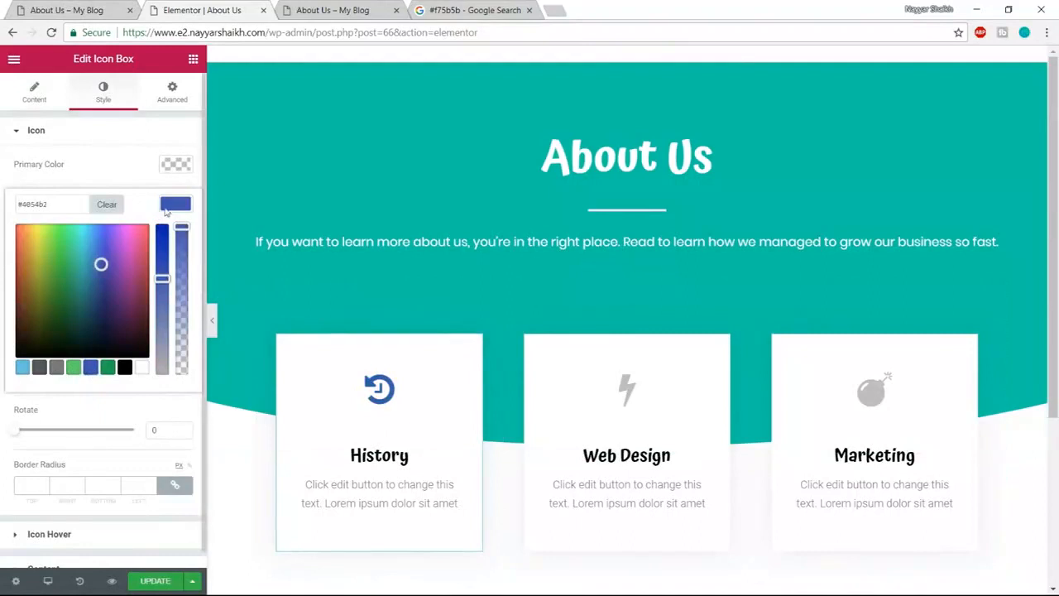
left_click(165, 210)
scroll(91, 559, "down", 1)
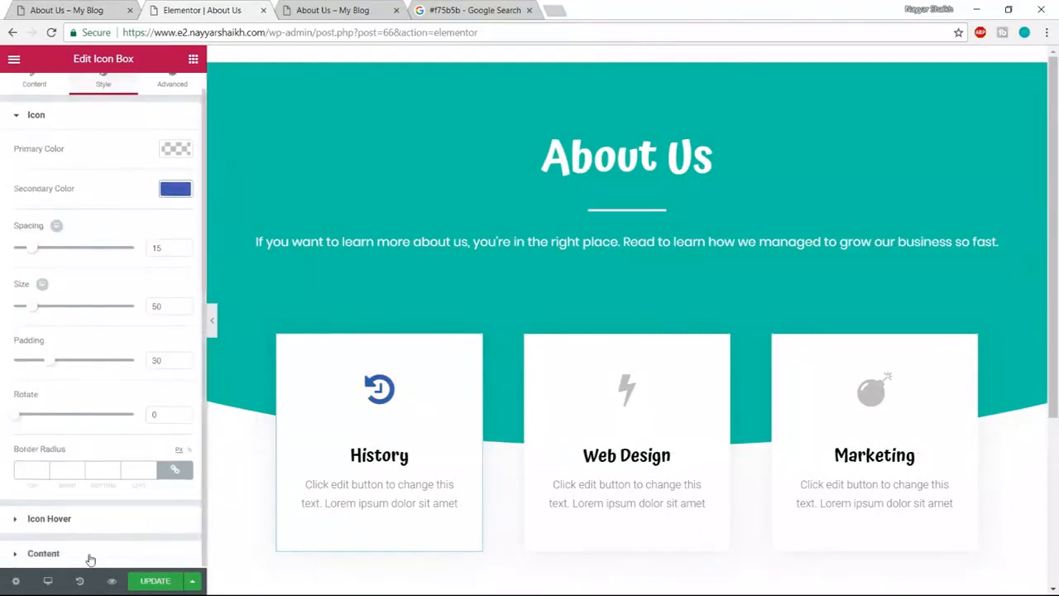
left_click(90, 556)
left_click(175, 420)
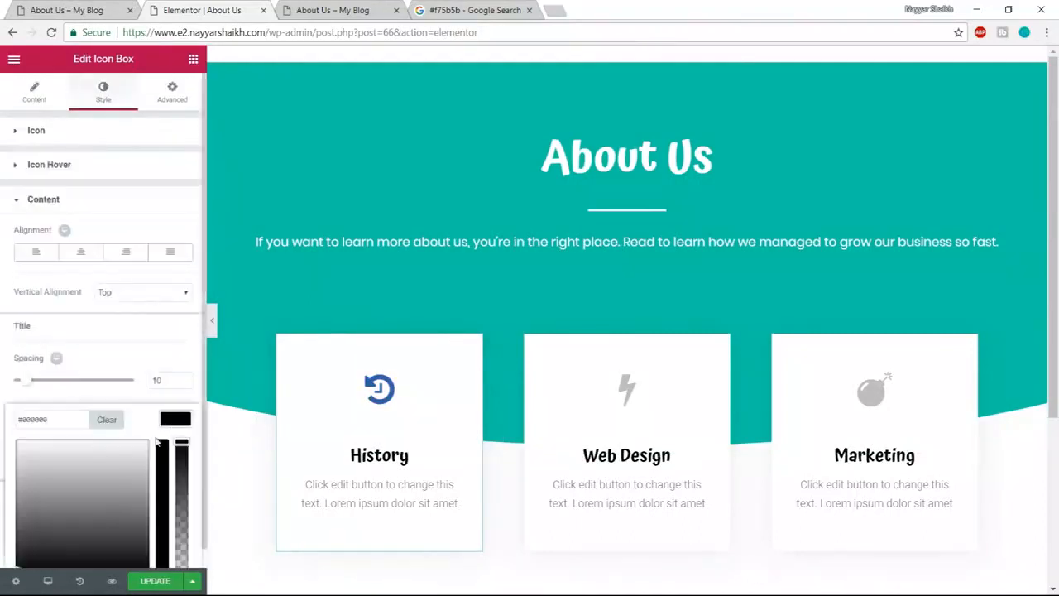
scroll(99, 556, "down", 2)
left_click(90, 543)
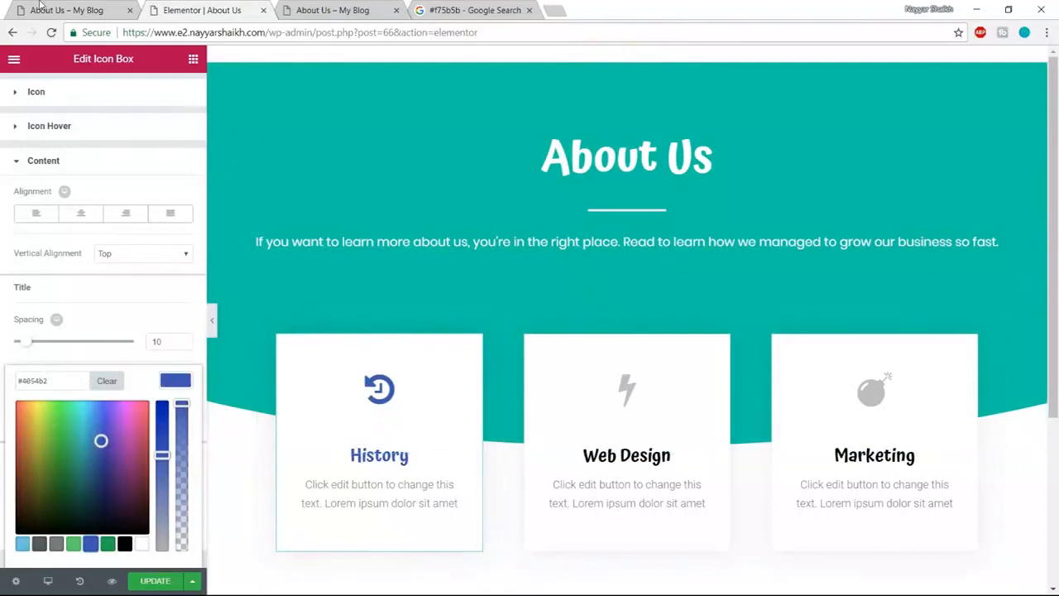
left_click(39, 5)
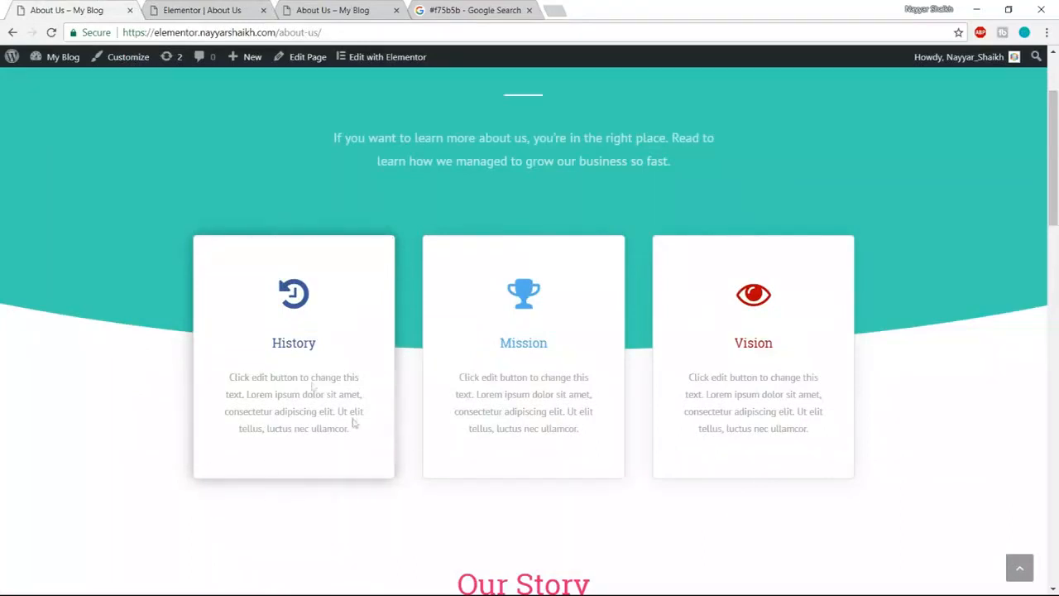
- Check the History card column's 20 border radius, then open the History card's Advanced settings
left_click(207, 10)
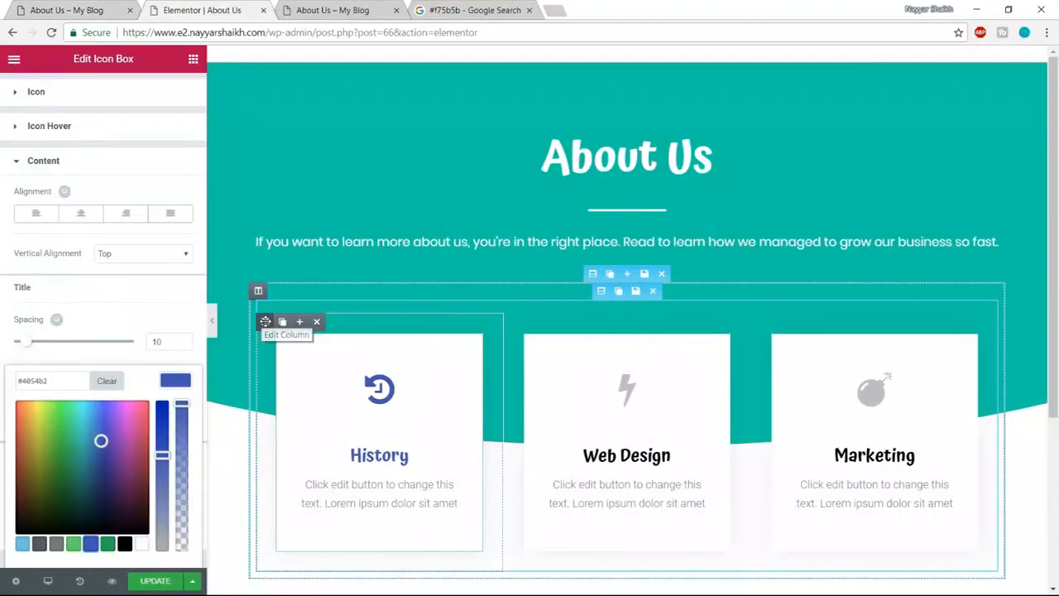
left_click(265, 320)
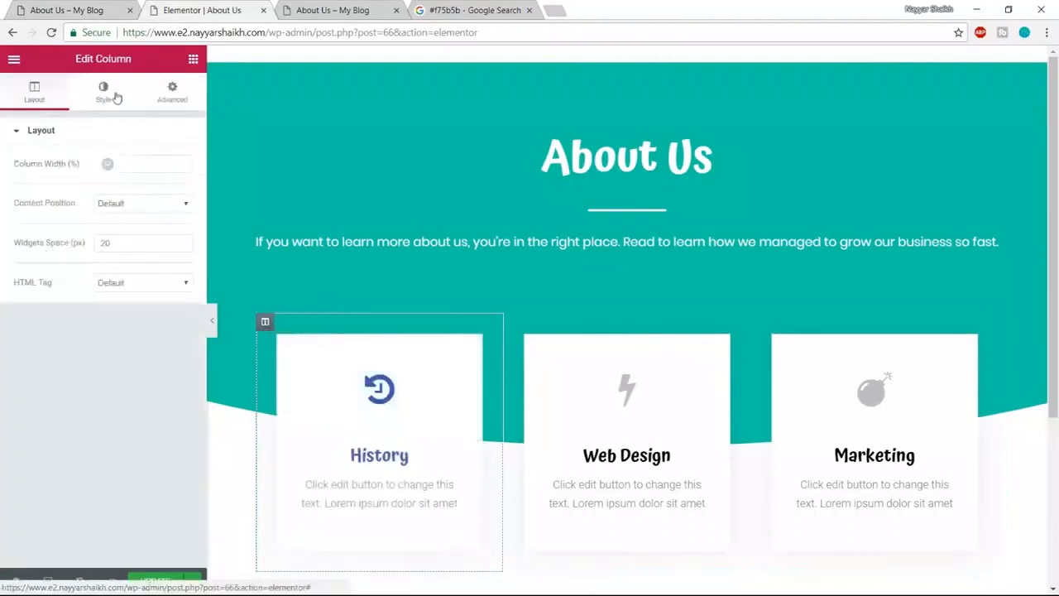
left_click(112, 101)
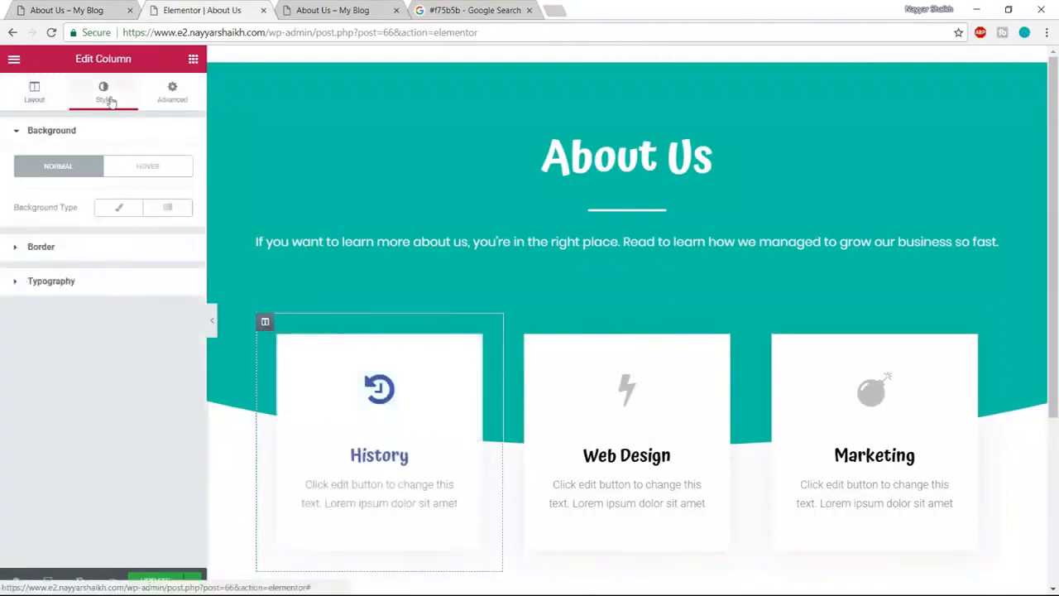
left_click(83, 258)
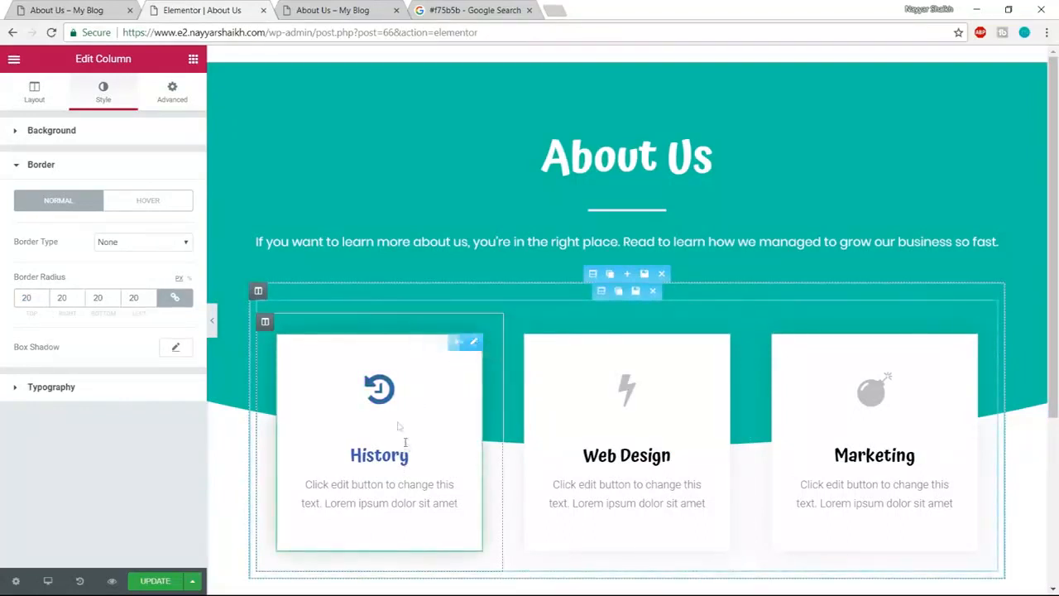
left_click(385, 399)
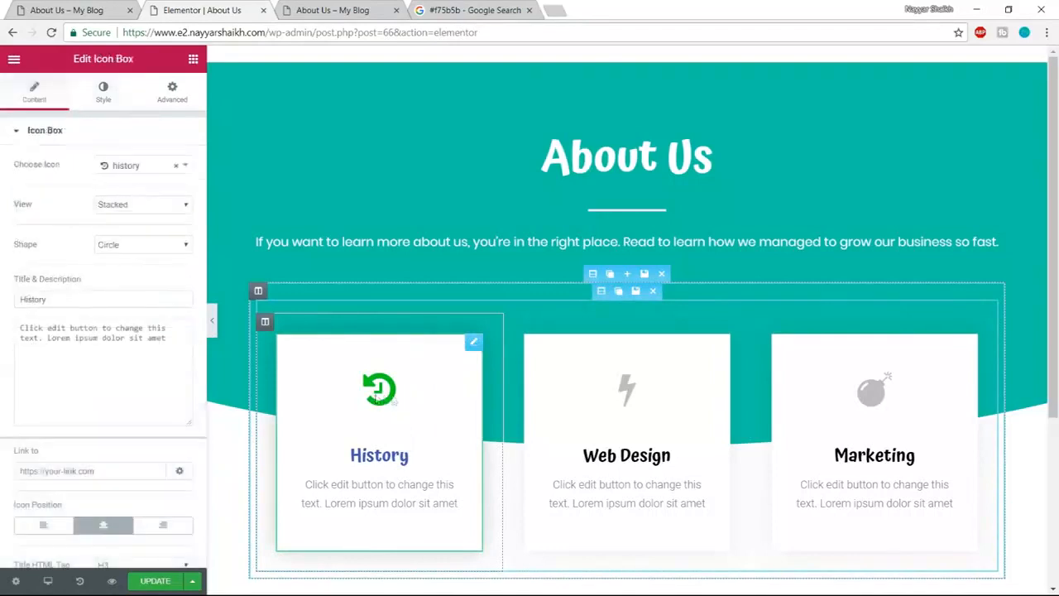
left_click(99, 94)
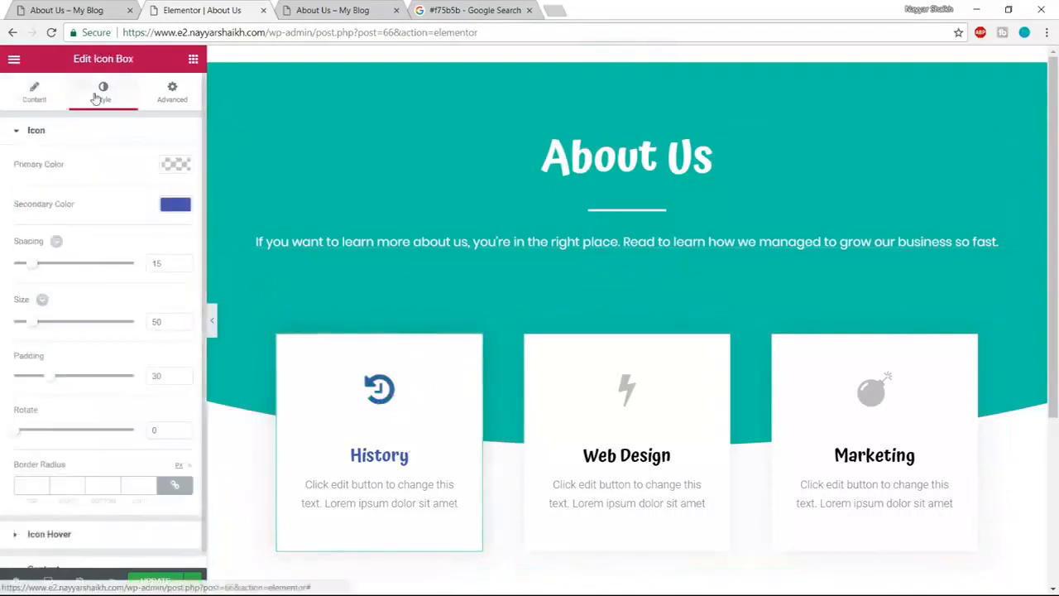
left_click(172, 91)
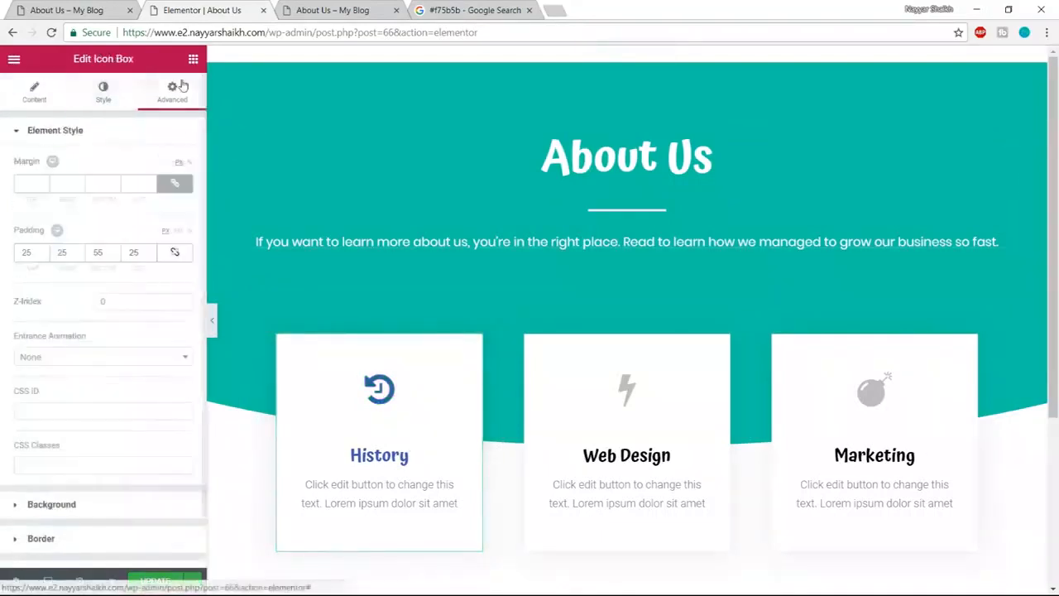
- Open the History card's border and box shadow settings, setting the shadow colour to opaque black
scroll(123, 330, "down", 1)
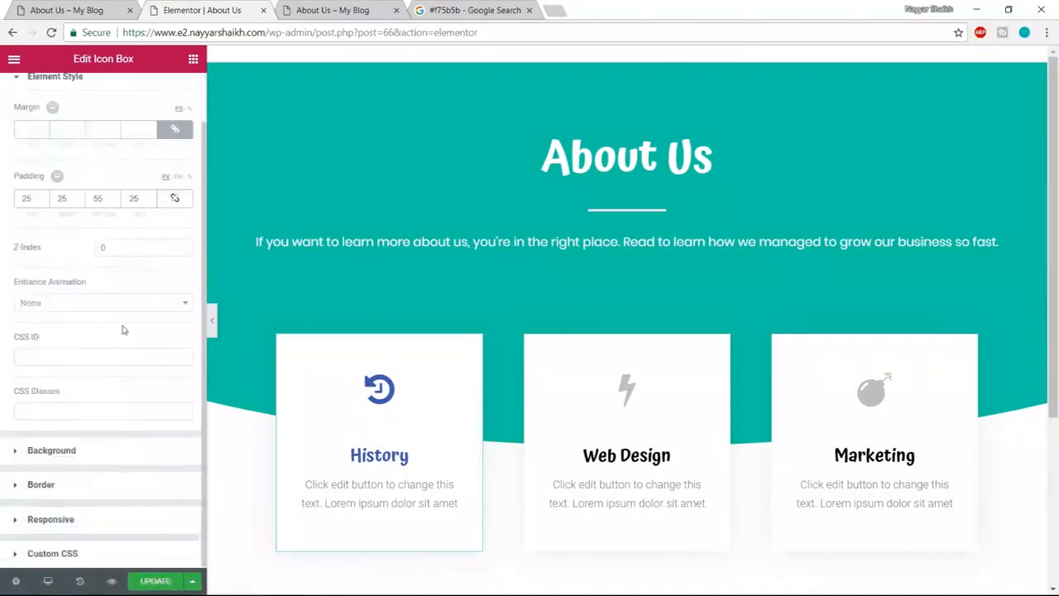
left_click(94, 488)
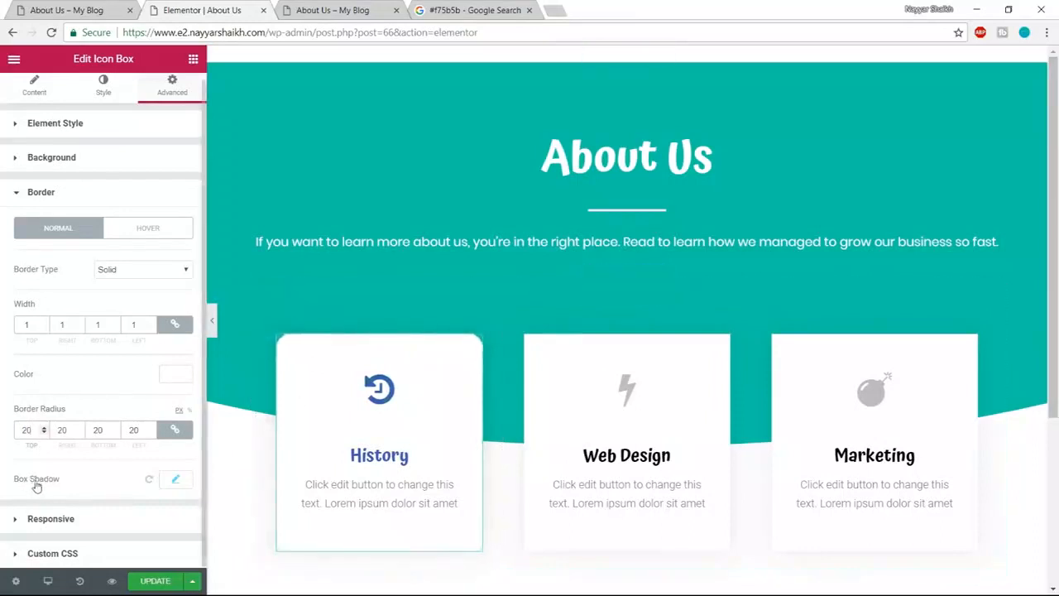
left_click(174, 486)
scroll(194, 484, "down", 3)
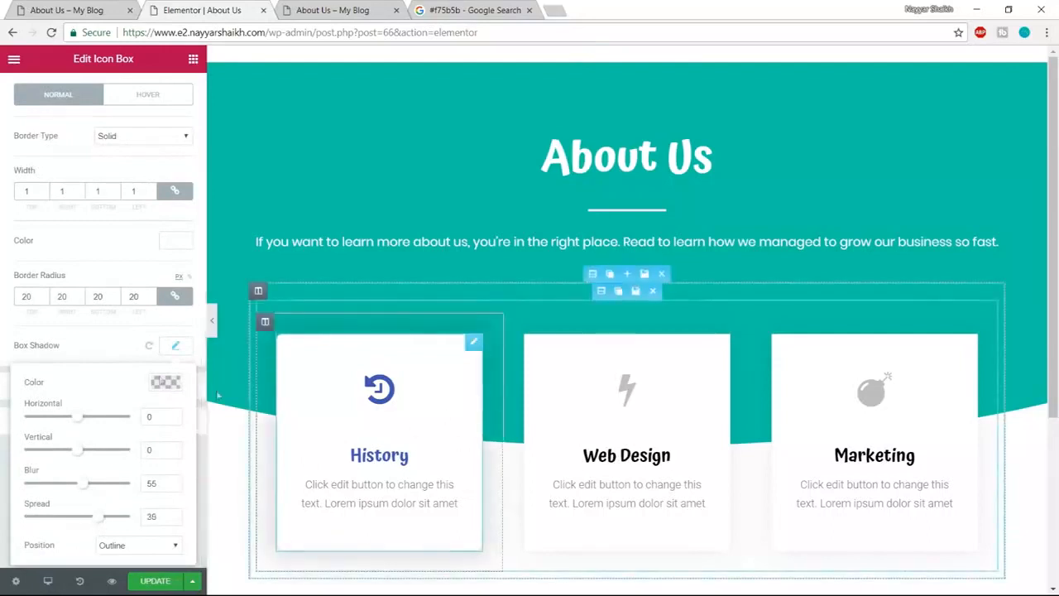
left_click(165, 382)
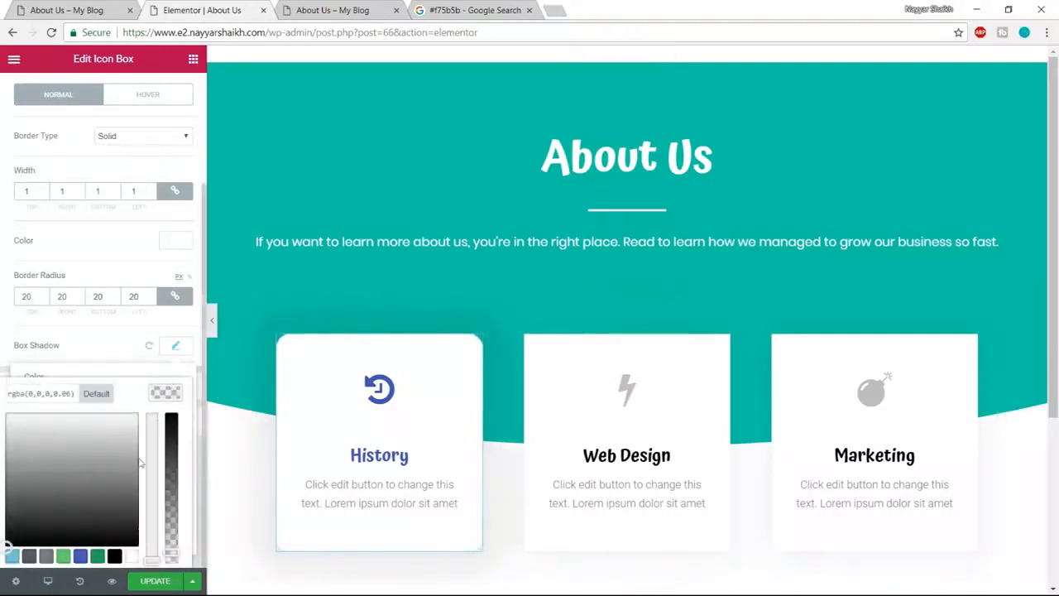
scroll(189, 440, "down", 1)
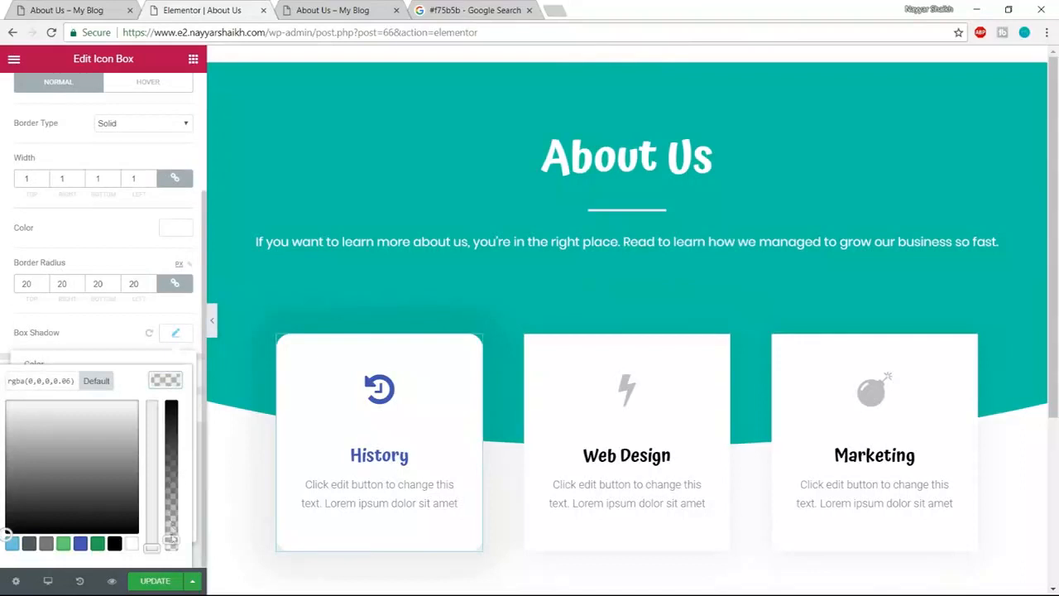
left_click_drag(171, 539, 152, 351)
left_click(151, 322)
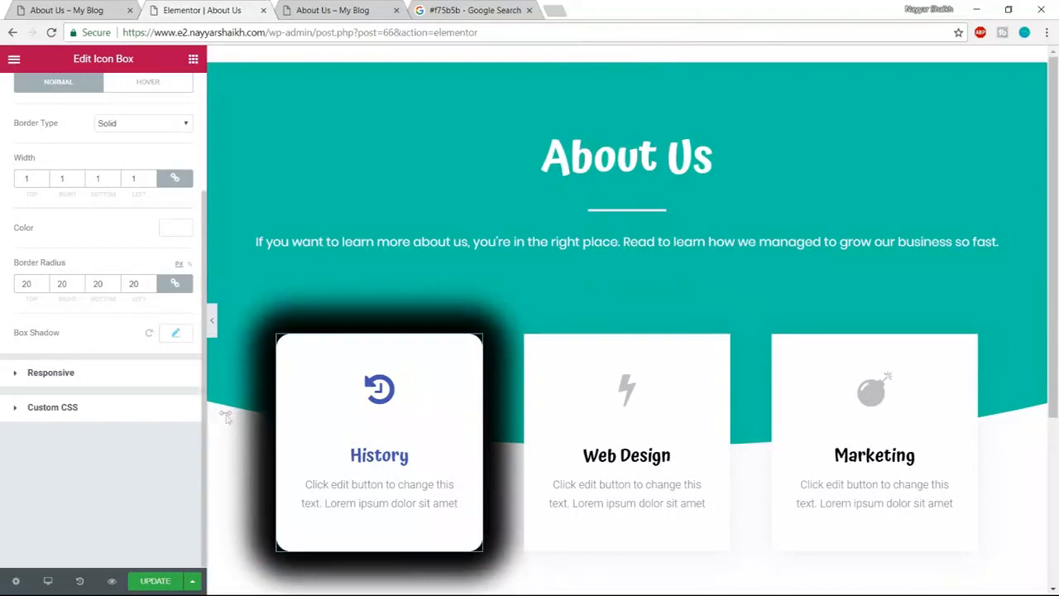
- Lighten the card's shadow to about 0.23 opacity and reduce its spread to around 1
left_click(175, 334)
left_click(166, 378)
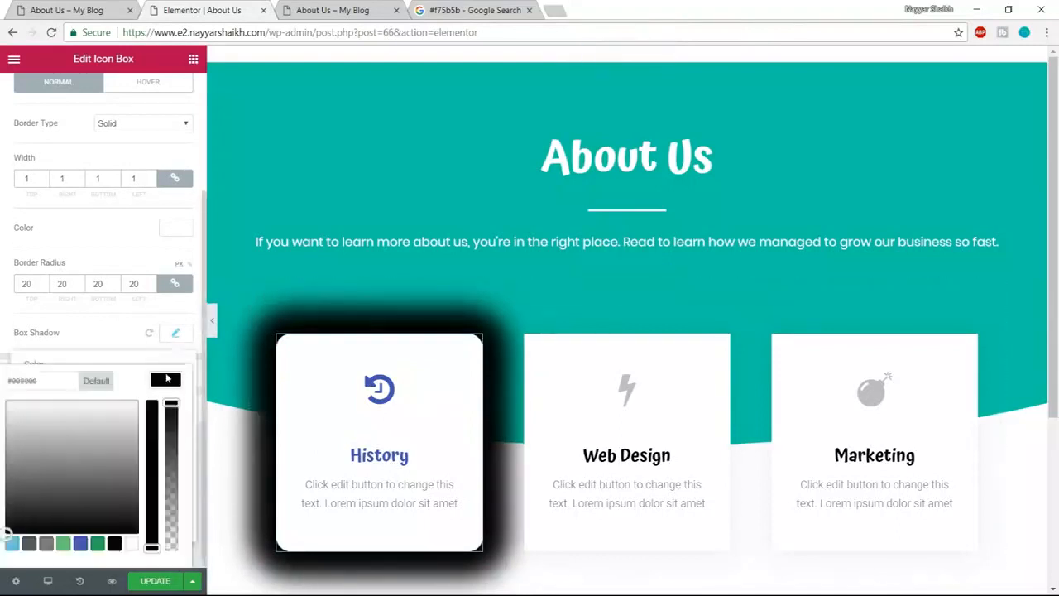
left_click_drag(170, 405, 171, 496)
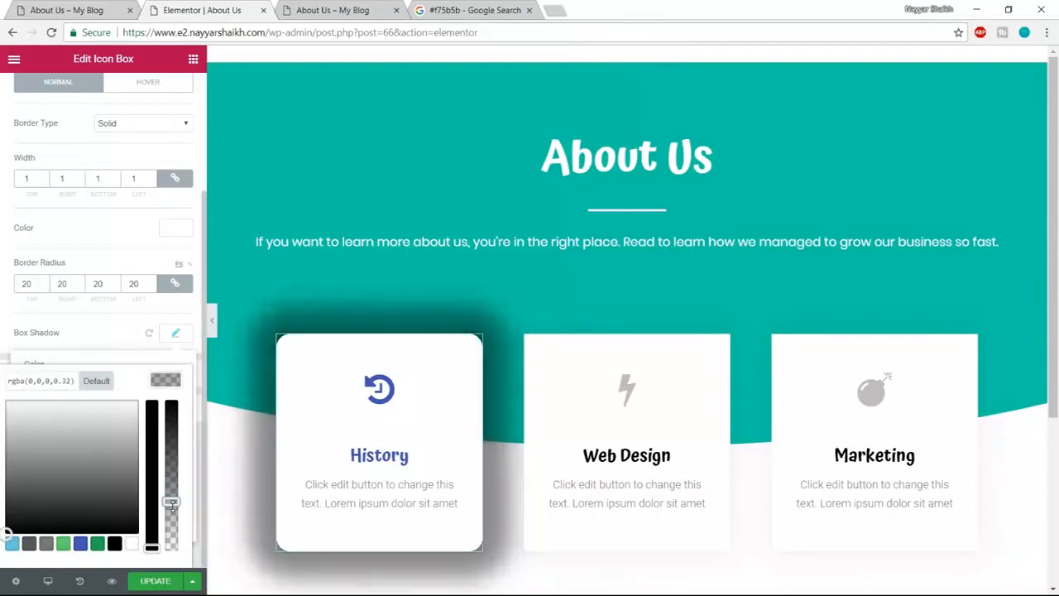
left_click(171, 506)
left_click_drag(171, 507, 171, 512)
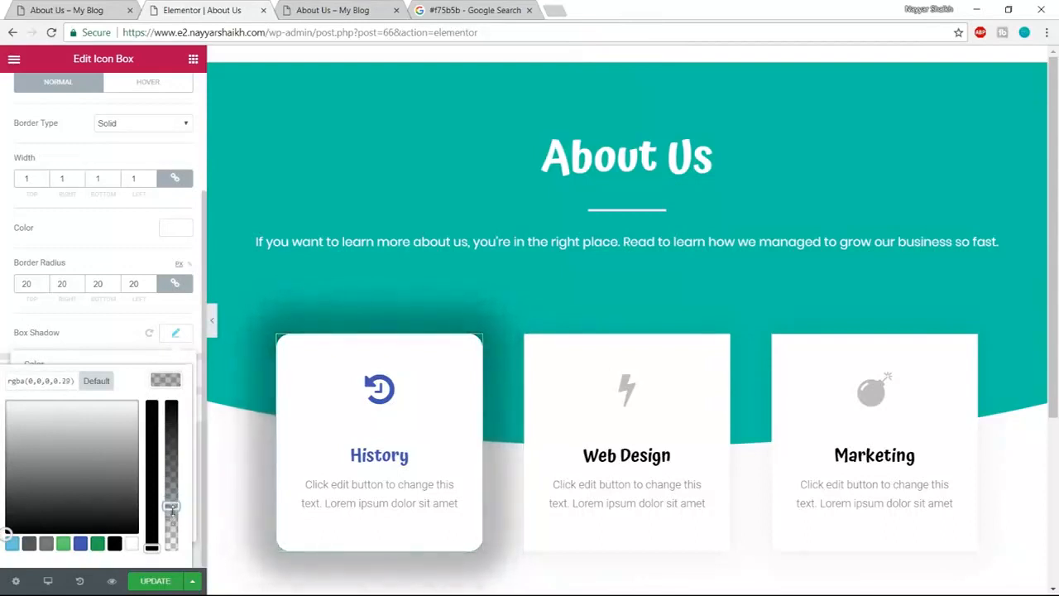
left_click(174, 340)
left_click(175, 341)
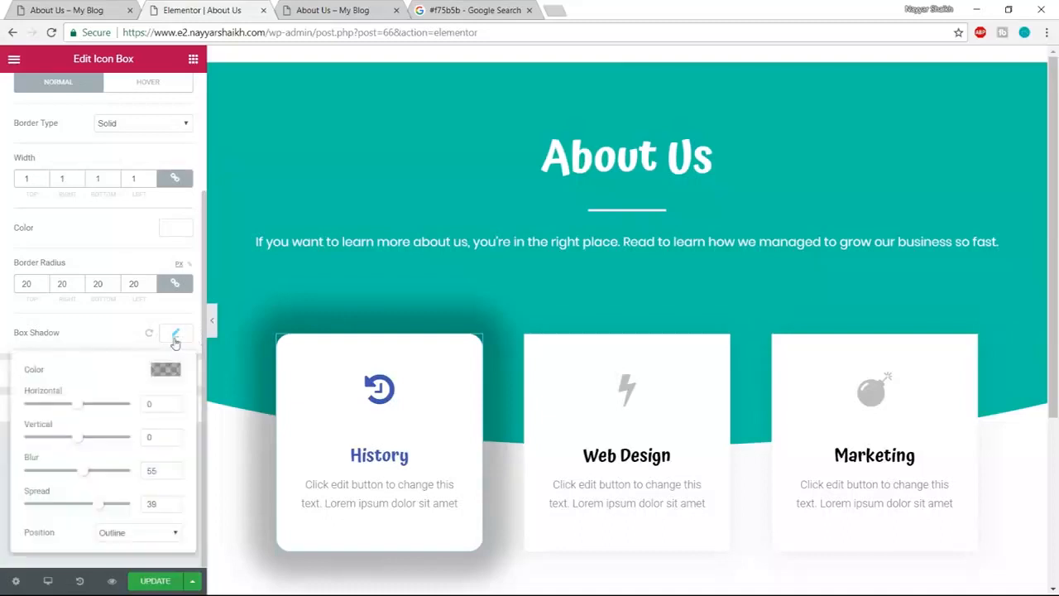
left_click_drag(103, 513, 81, 510)
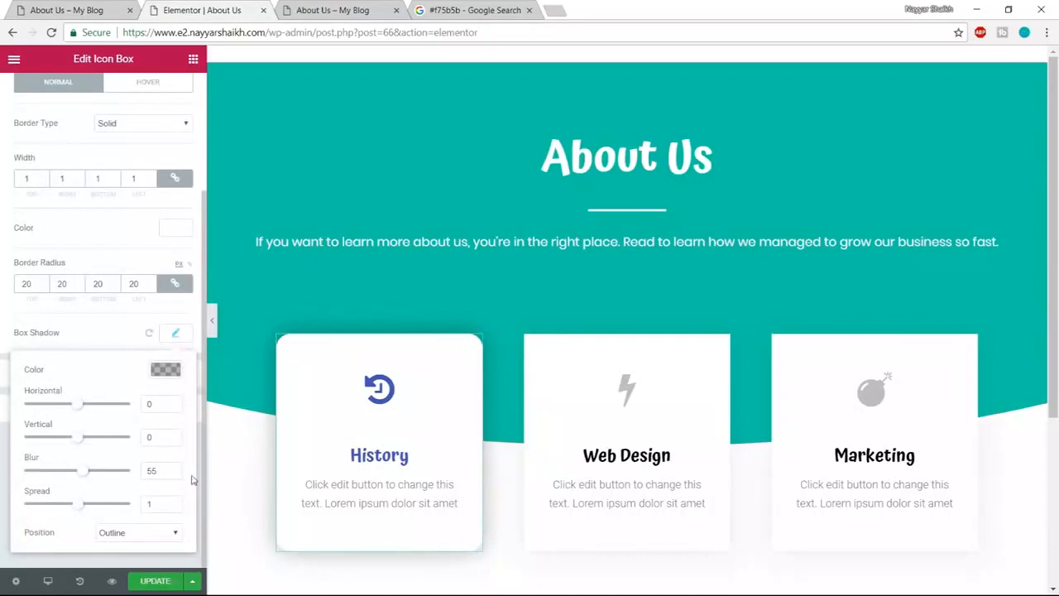
left_click(175, 333)
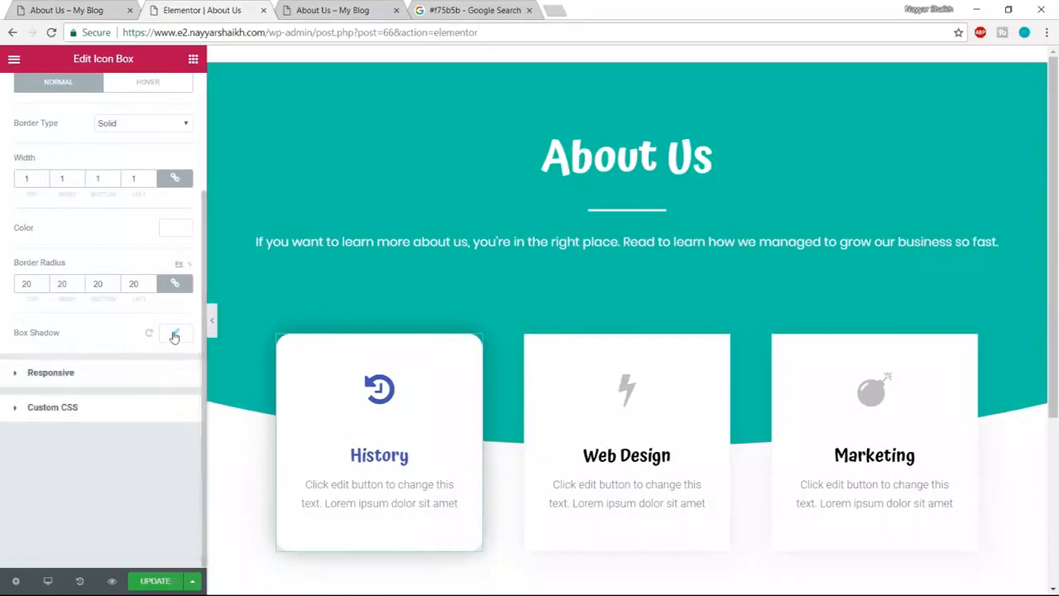
left_click(174, 334)
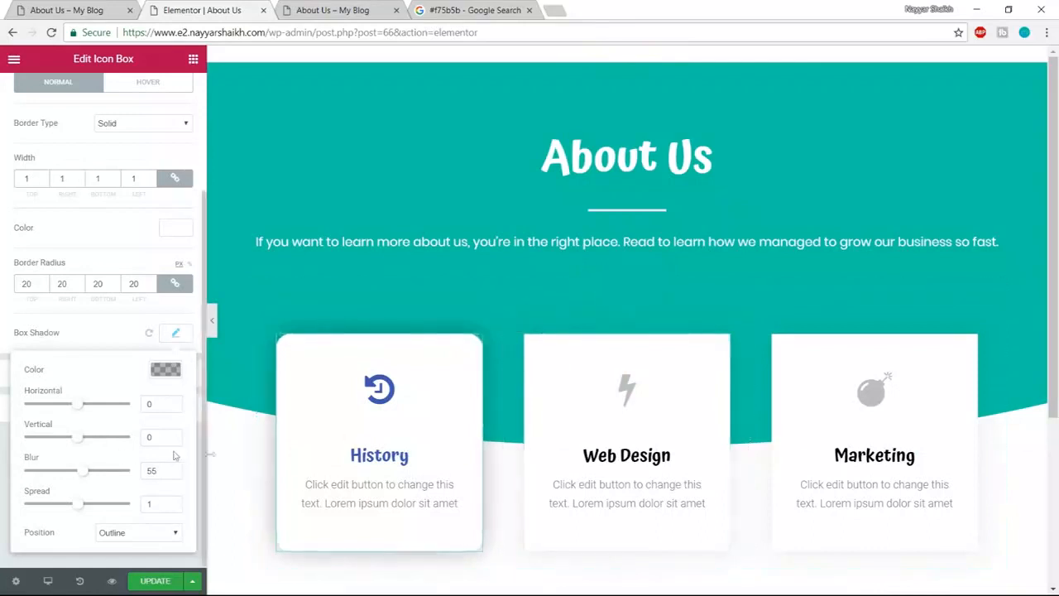
left_click(165, 369)
left_click(166, 377)
left_click(179, 333)
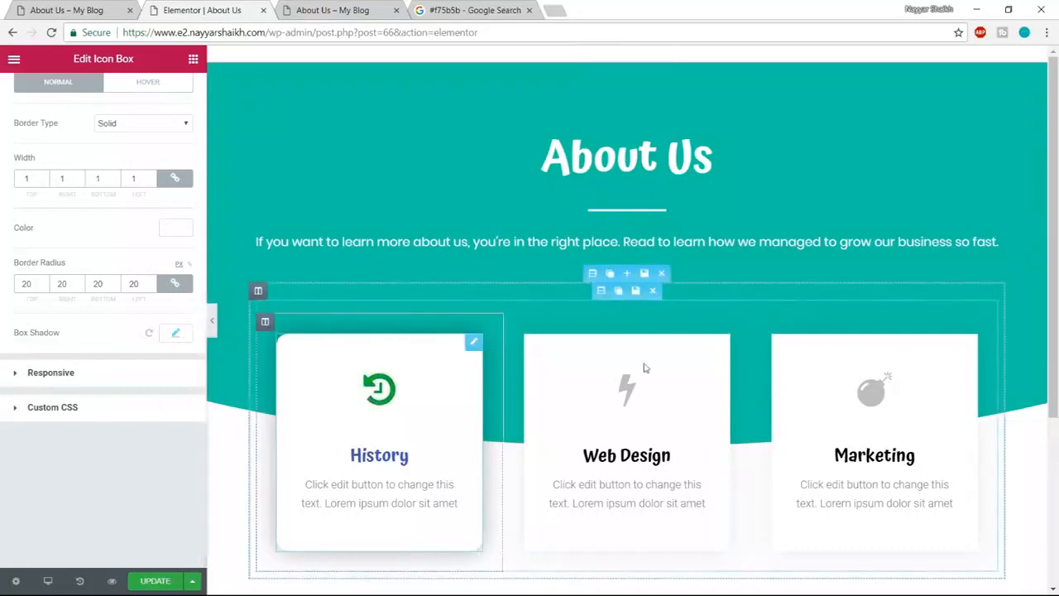
scroll(174, 334, "up", 1)
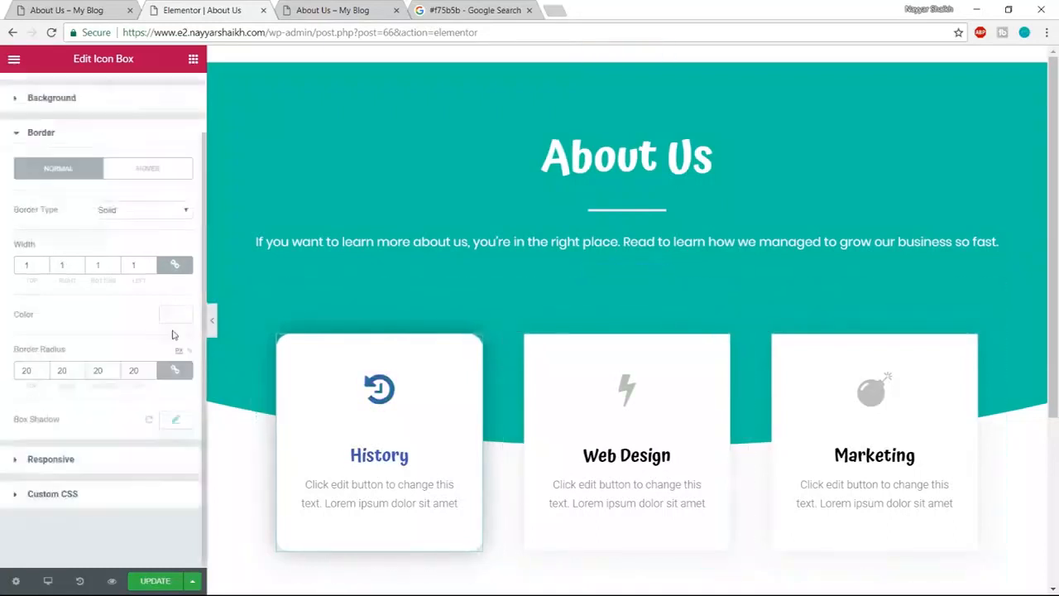
- Give the History card's hover state a grey #7a7a7a border and a 1-second transition
scroll(173, 334, "up", 1)
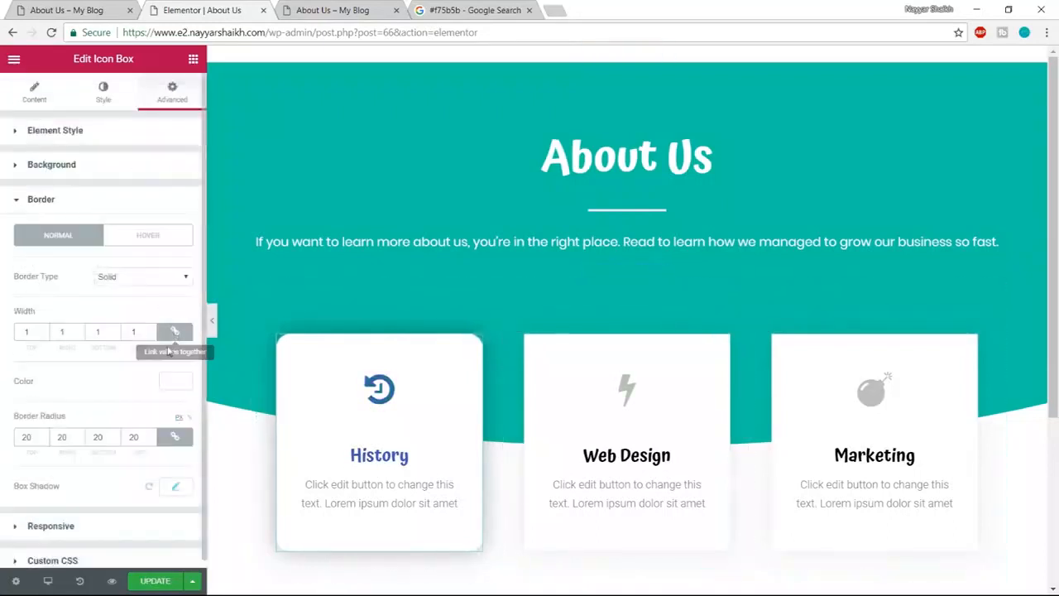
left_click(149, 235)
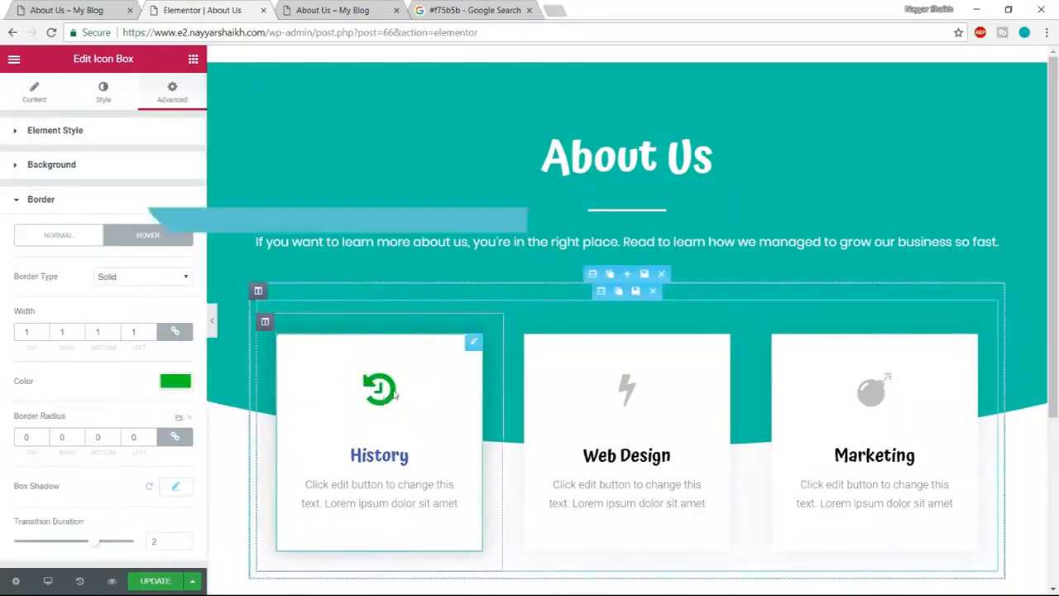
left_click(175, 382)
scroll(124, 380, "down", 1)
left_click(114, 487)
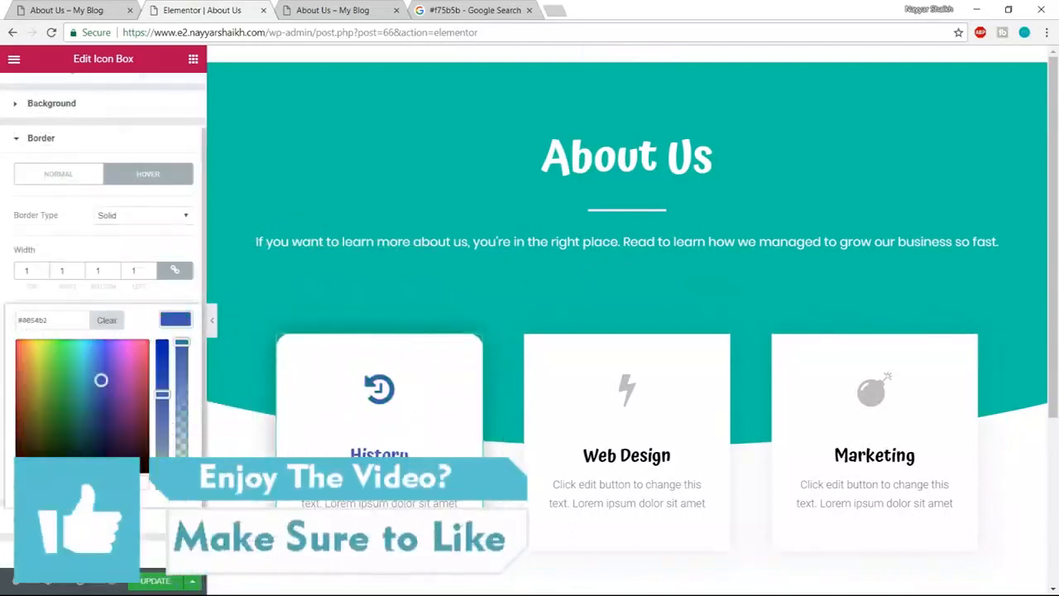
left_click(174, 322)
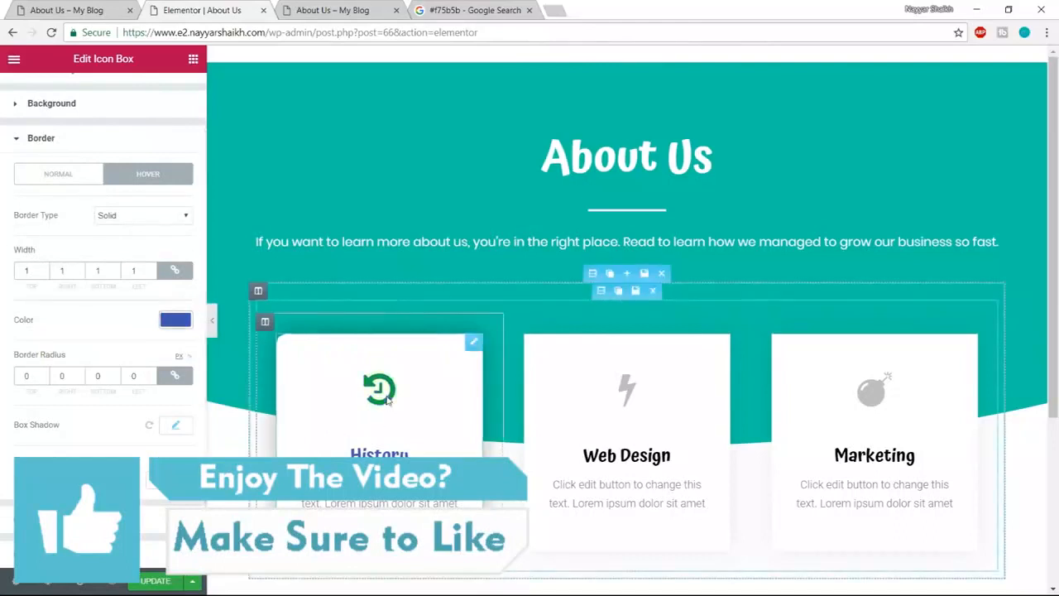
left_click(176, 321)
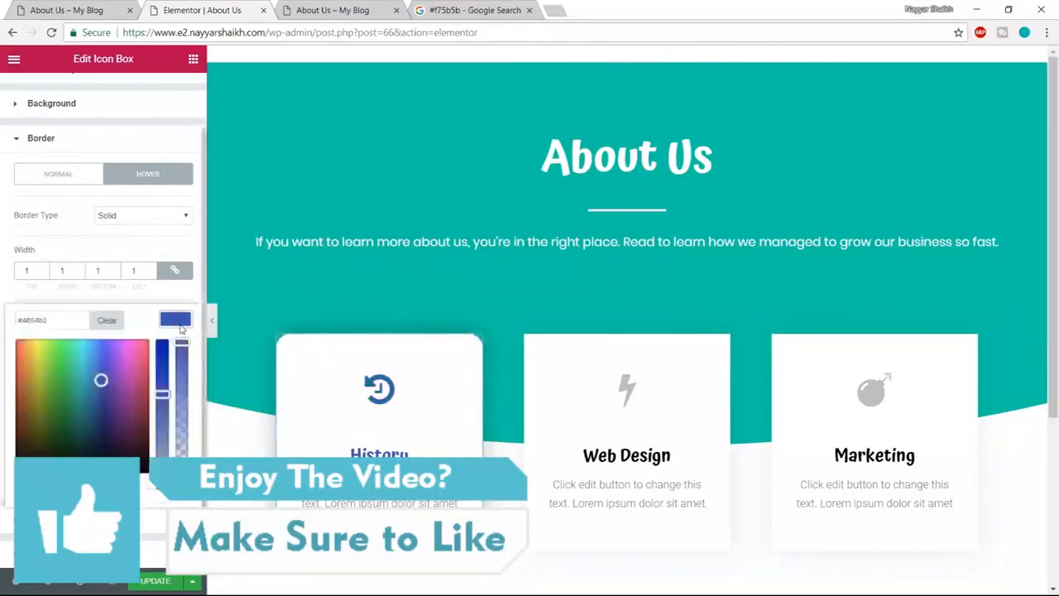
left_click(177, 322)
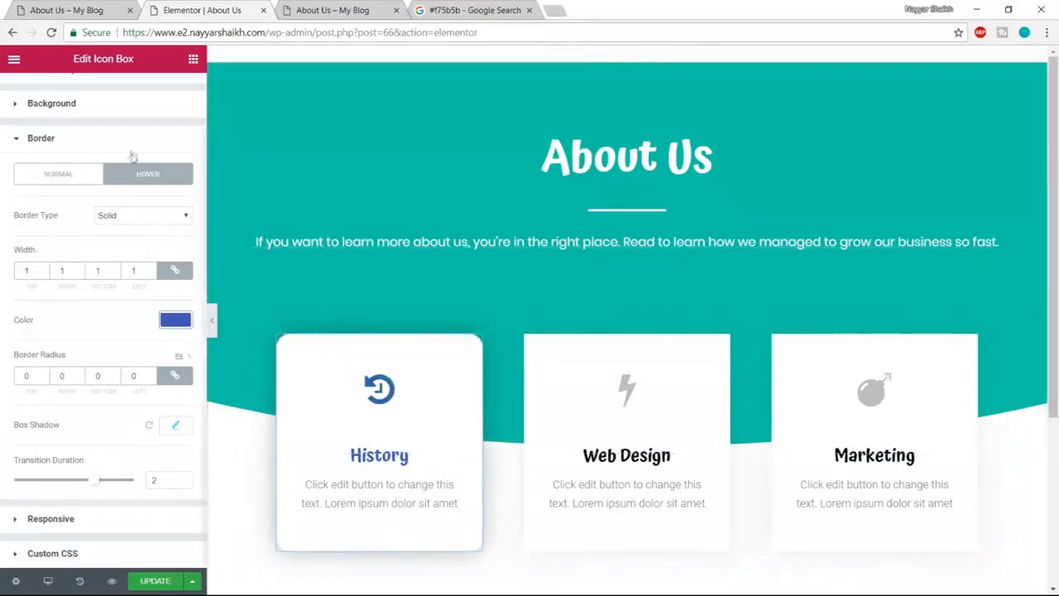
left_click(174, 319)
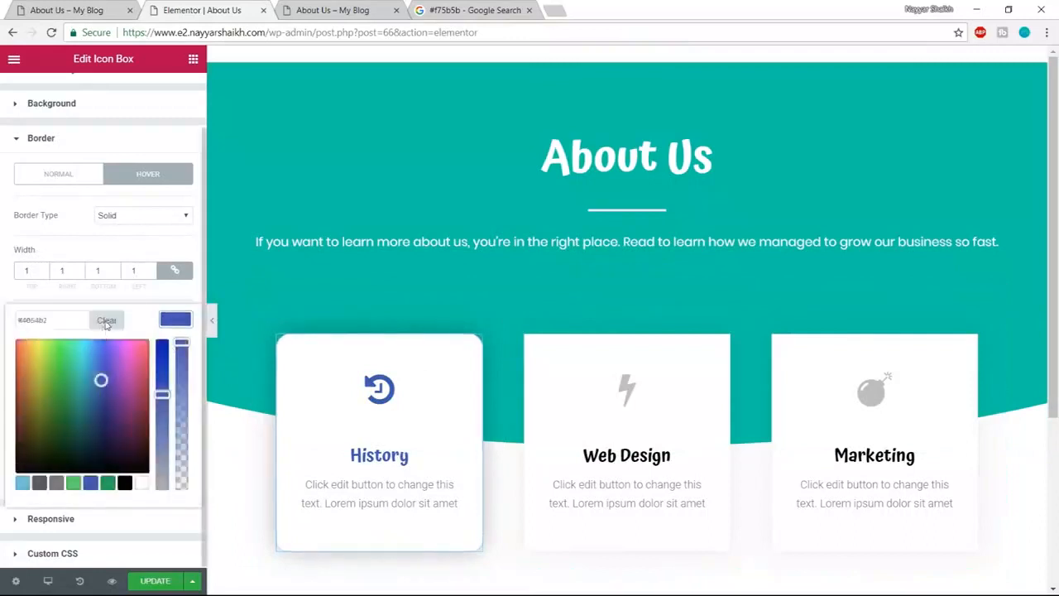
left_click(55, 482)
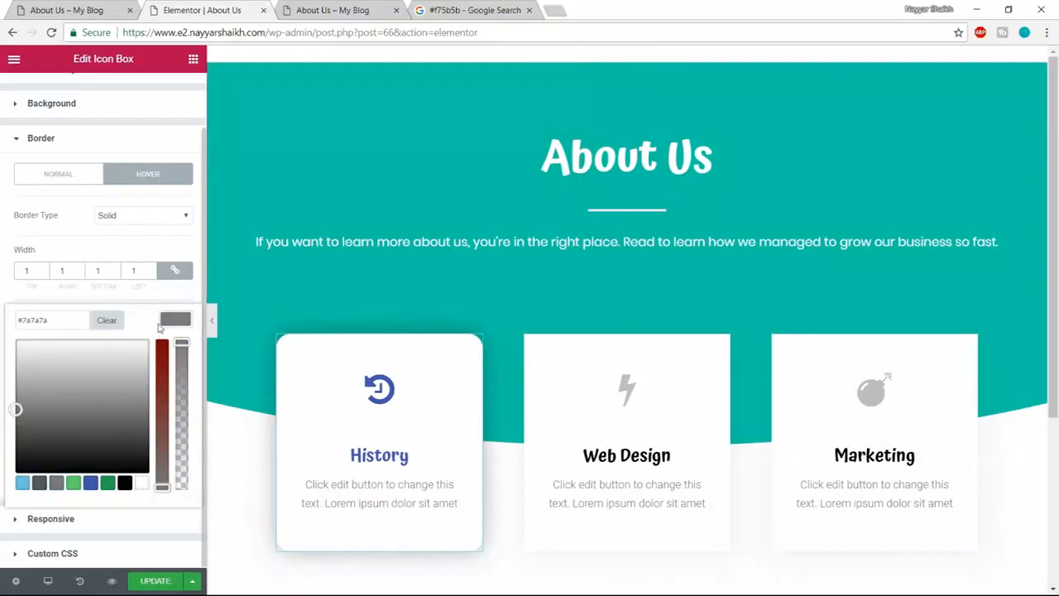
left_click(165, 323)
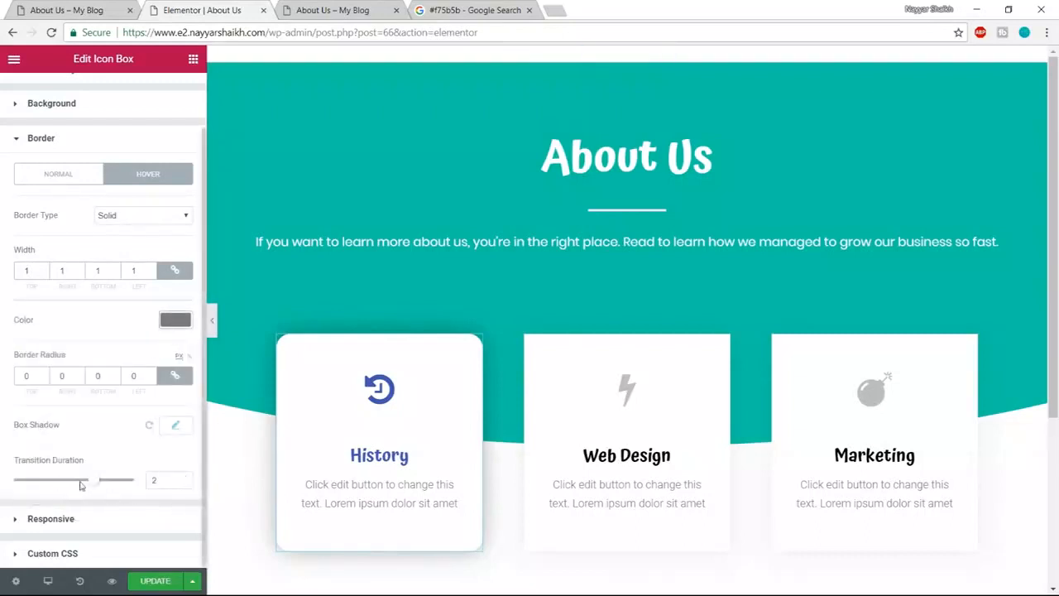
left_click_drag(95, 486, 36, 486)
left_click_drag(160, 485, 123, 486)
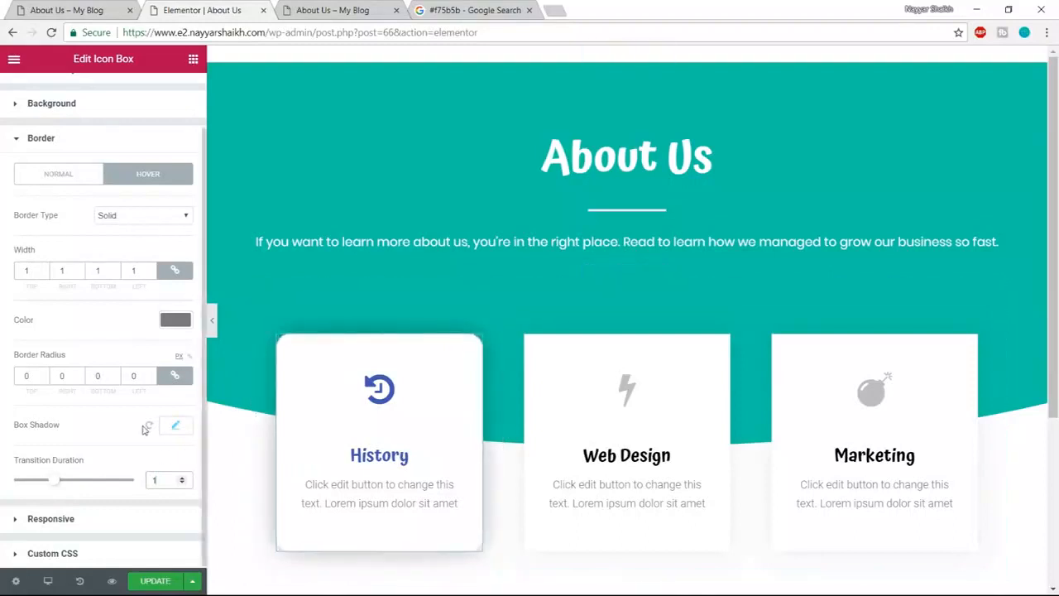
- Darken the hover shadow to 0.38 opacity, set a 25 corner radius, and update the page
left_click(176, 427)
scroll(172, 443, "down", 1)
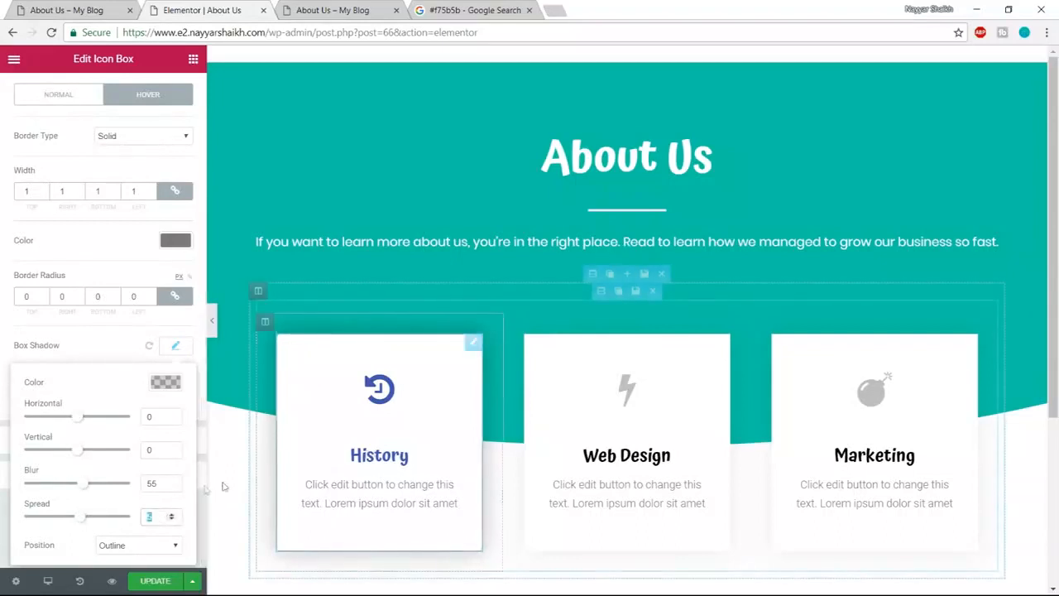
left_click(179, 383)
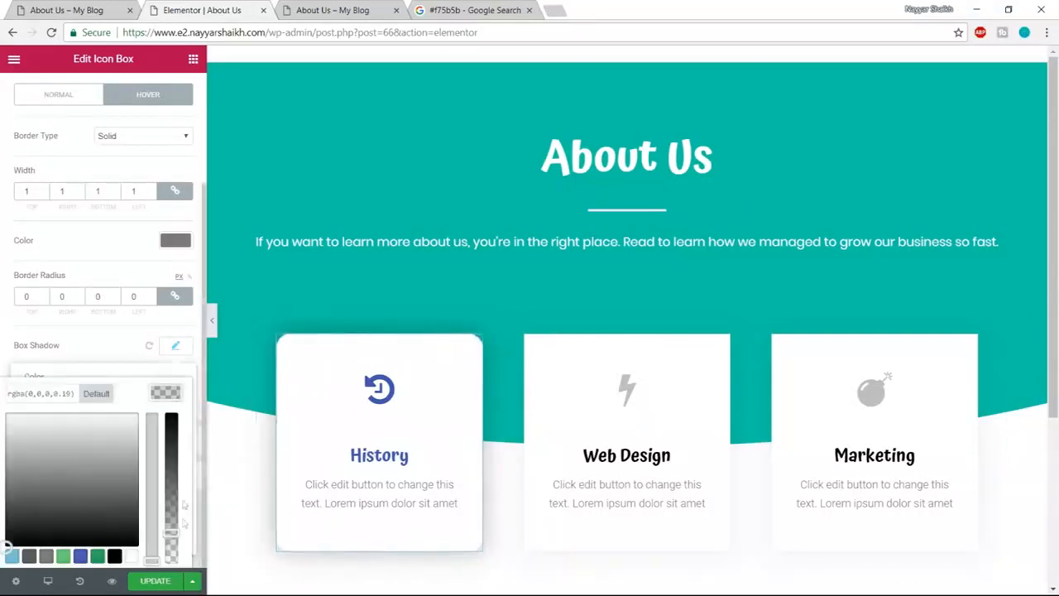
left_click_drag(171, 533, 171, 505)
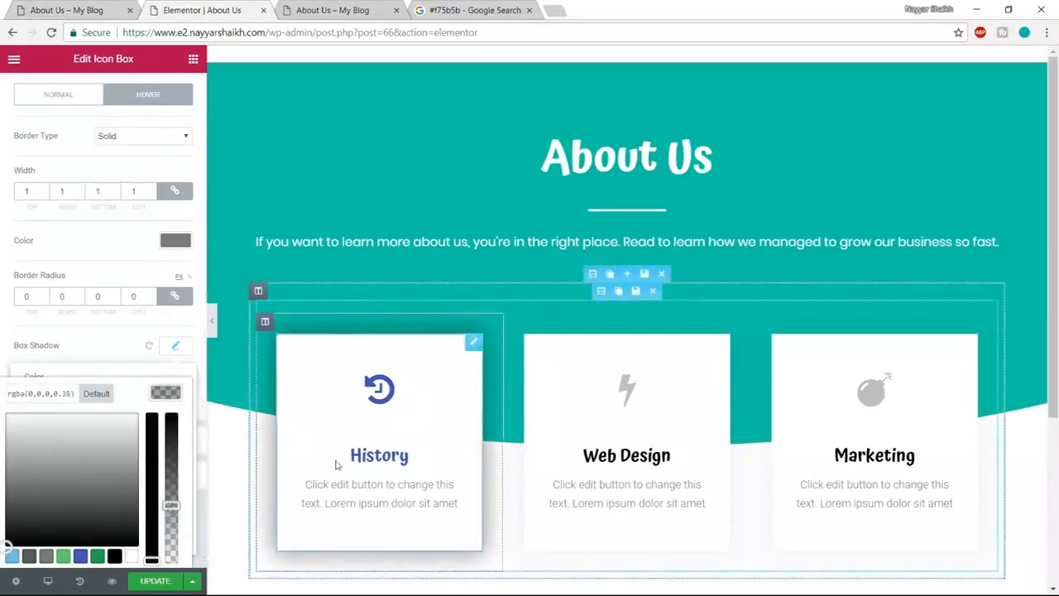
left_click(178, 431)
left_click(177, 346)
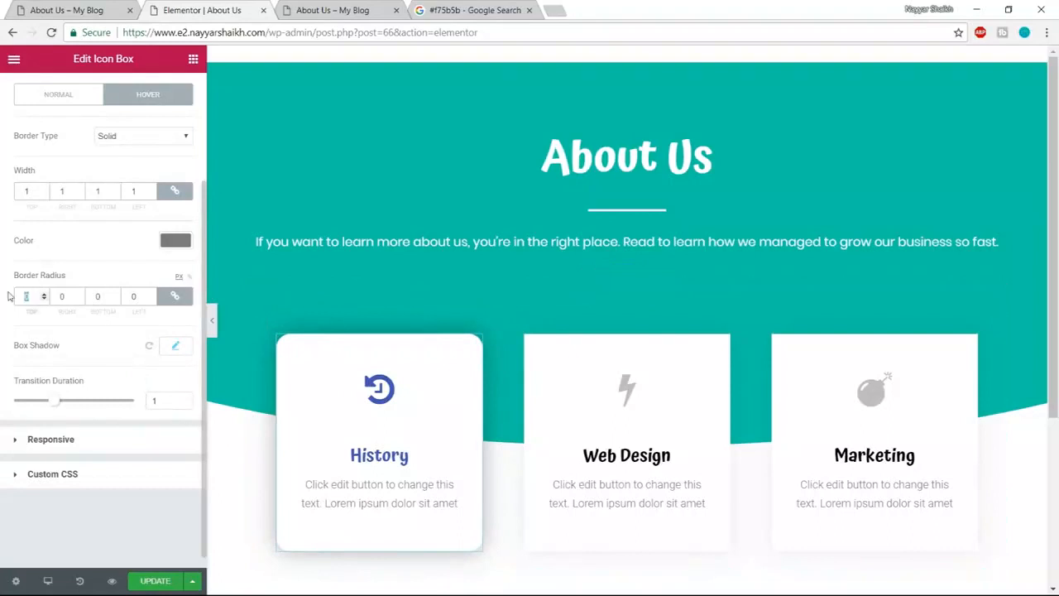
type("25")
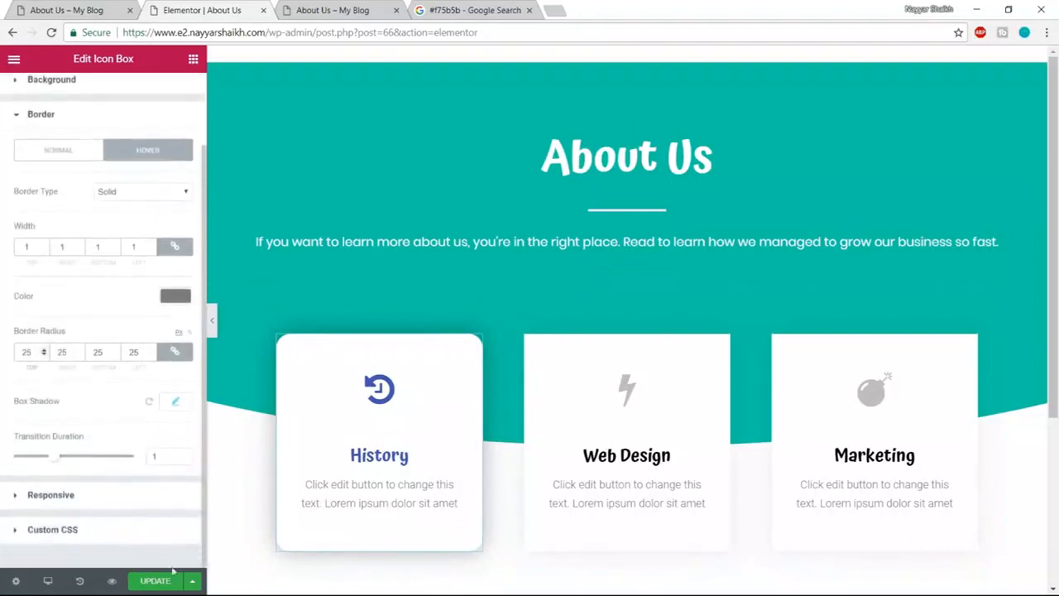
left_click(163, 584)
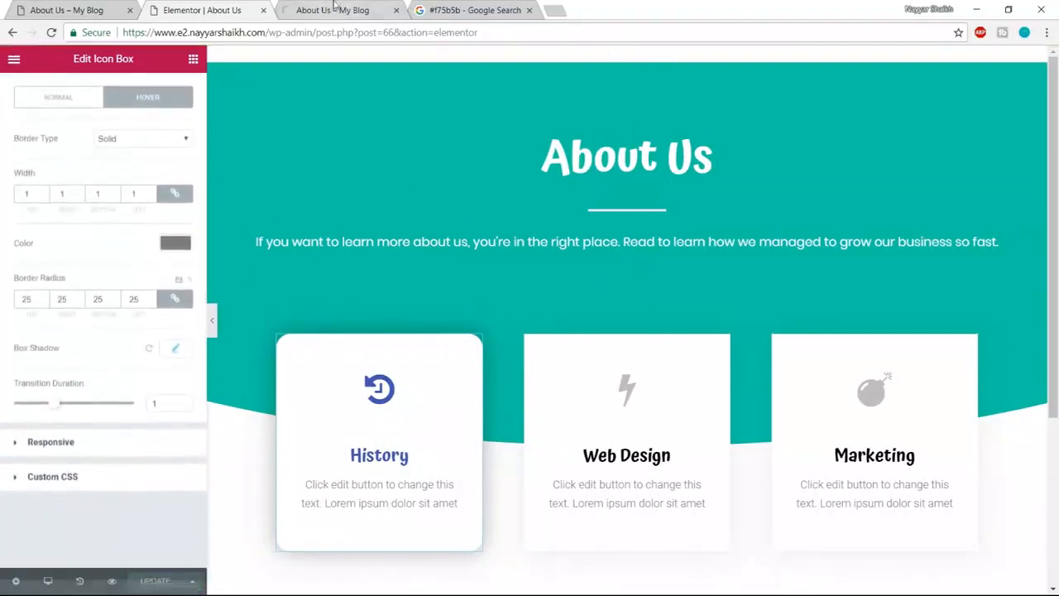
left_click(343, 11)
key("F5")
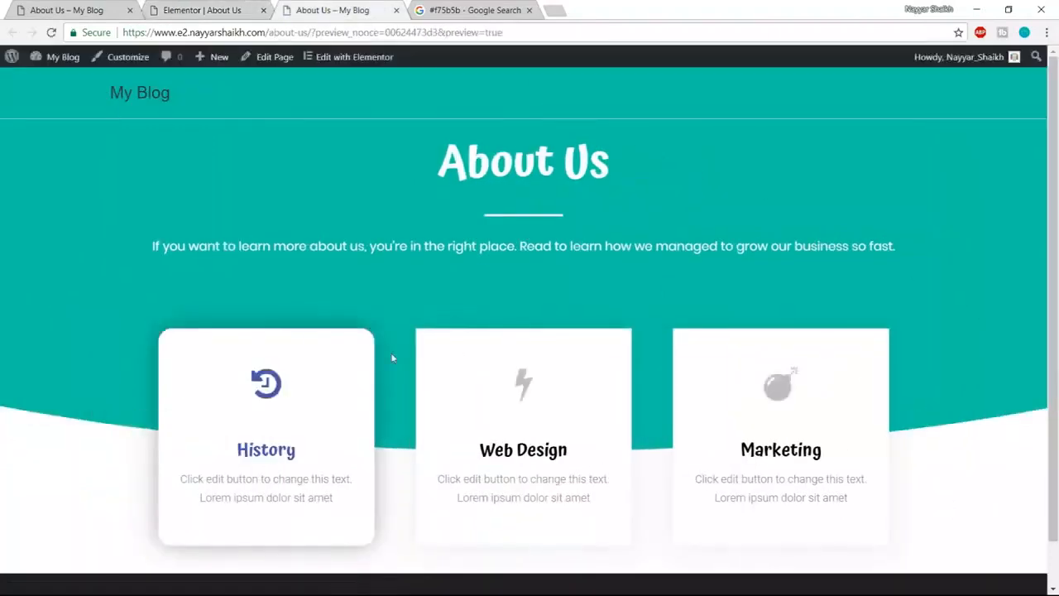
scroll(393, 359, "down", 1)
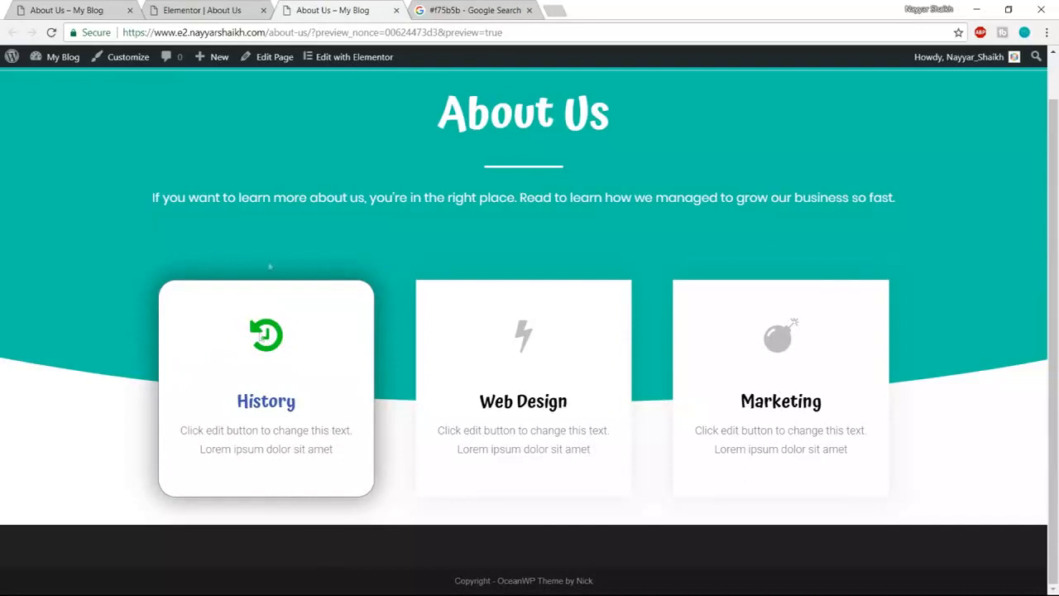
key("ctrl+shift+Tab")
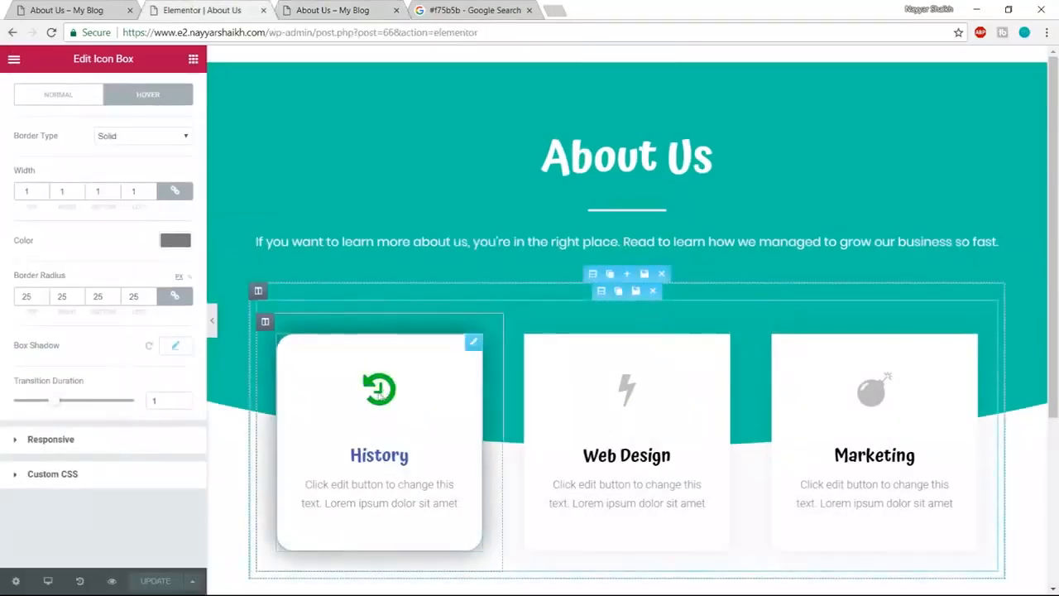
- Set the History icon's hover secondary colour to blue #4054b2 and save the page
scroll(91, 165, "up", 3)
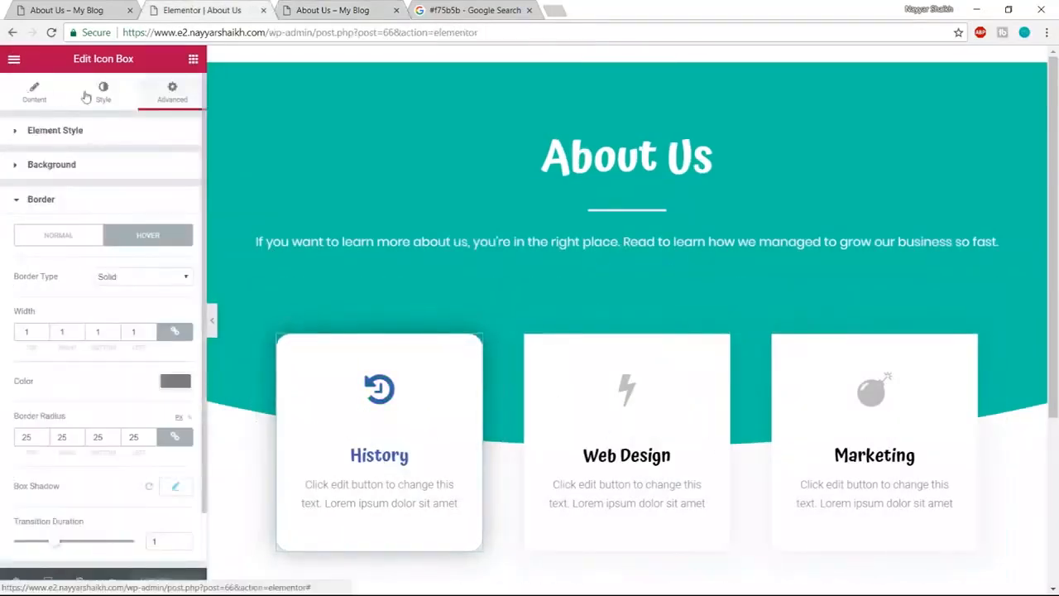
left_click(91, 92)
scroll(149, 229, "down", 1)
left_click(91, 521)
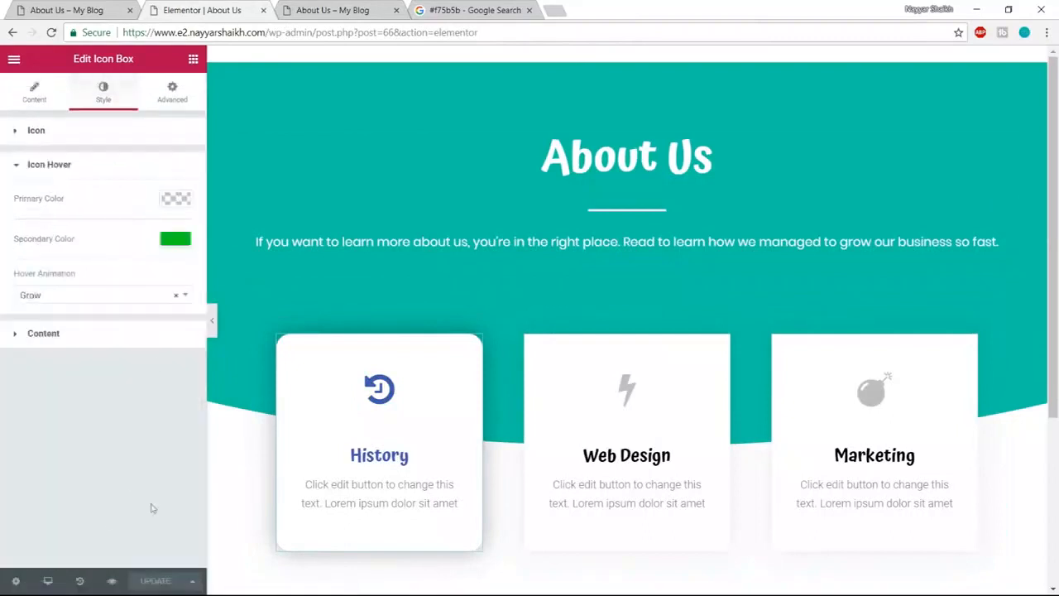
left_click(170, 244)
left_click(469, 9)
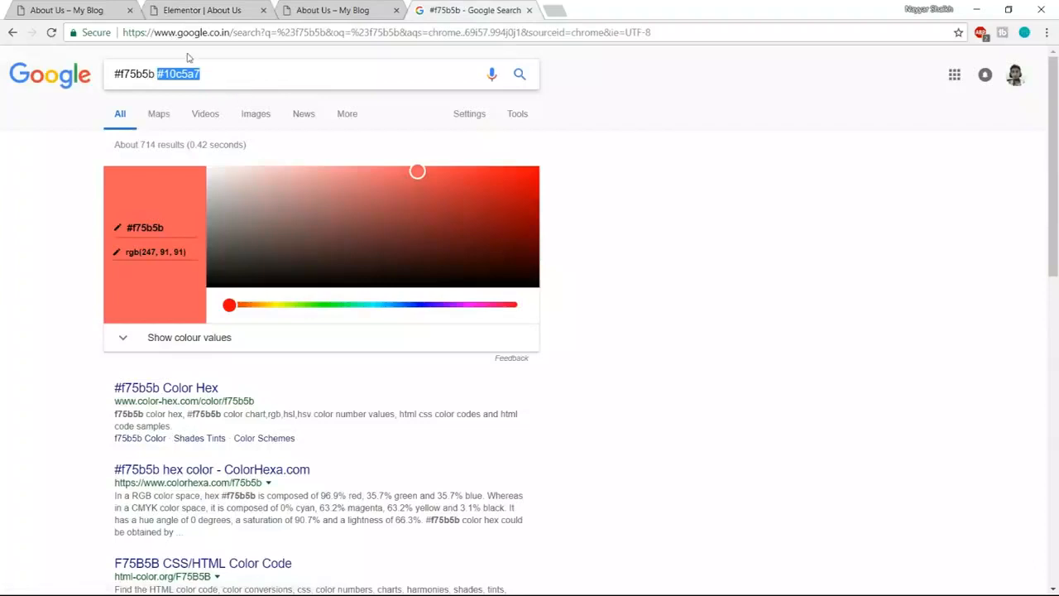
left_click(226, 7)
left_click(90, 403)
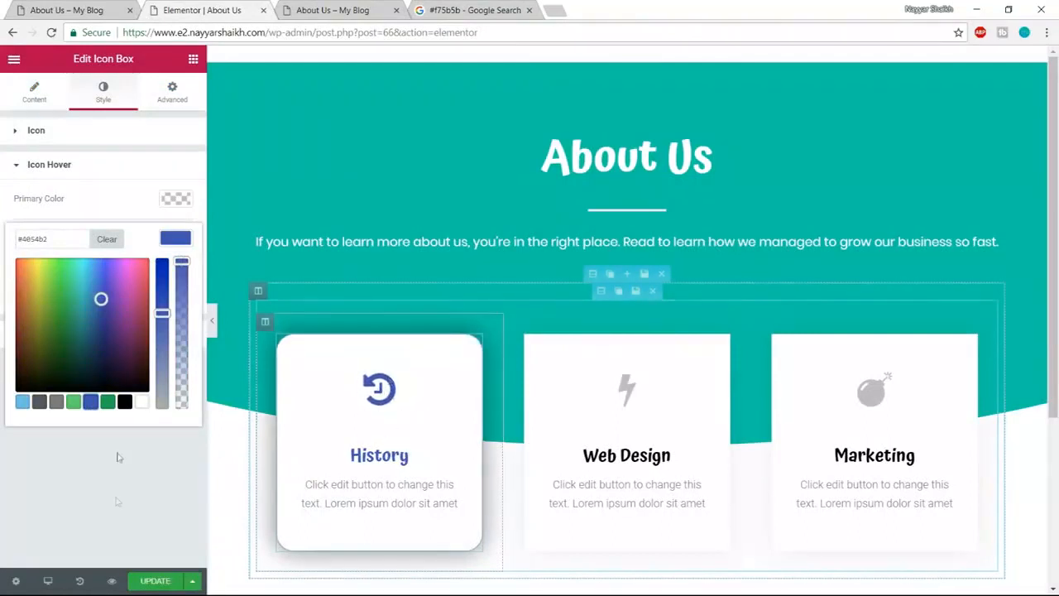
left_click(148, 587)
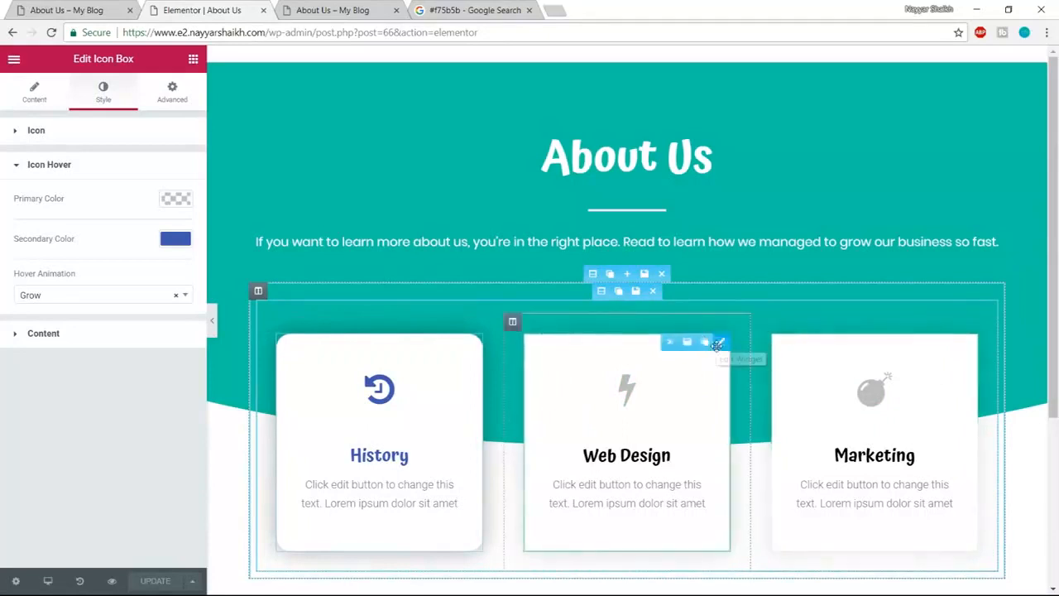
- Delete the Web Design and Marketing cards and fill both columns with History card copies
left_click(670, 342)
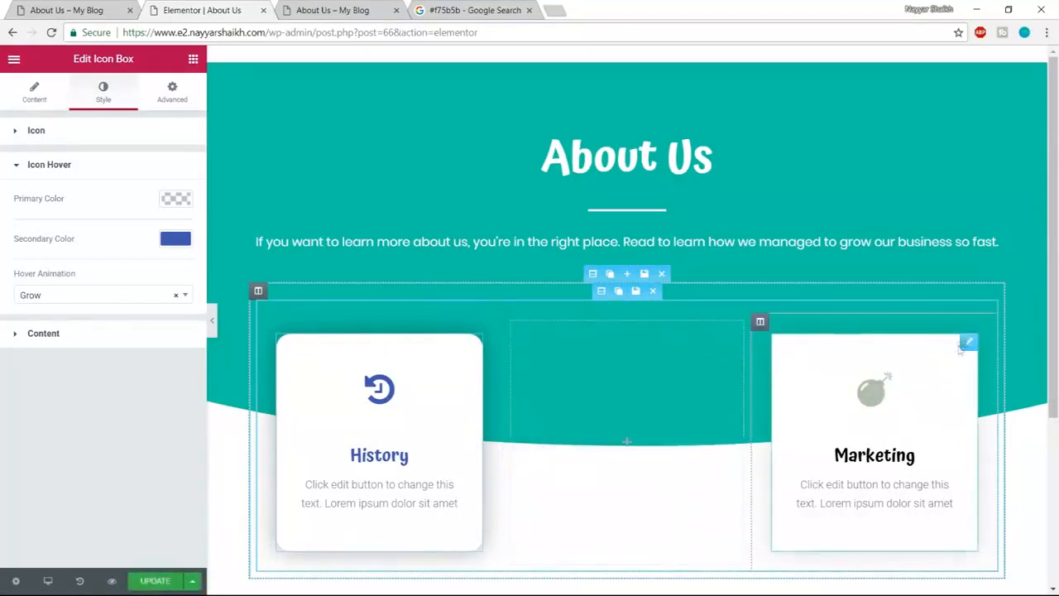
left_click(916, 342)
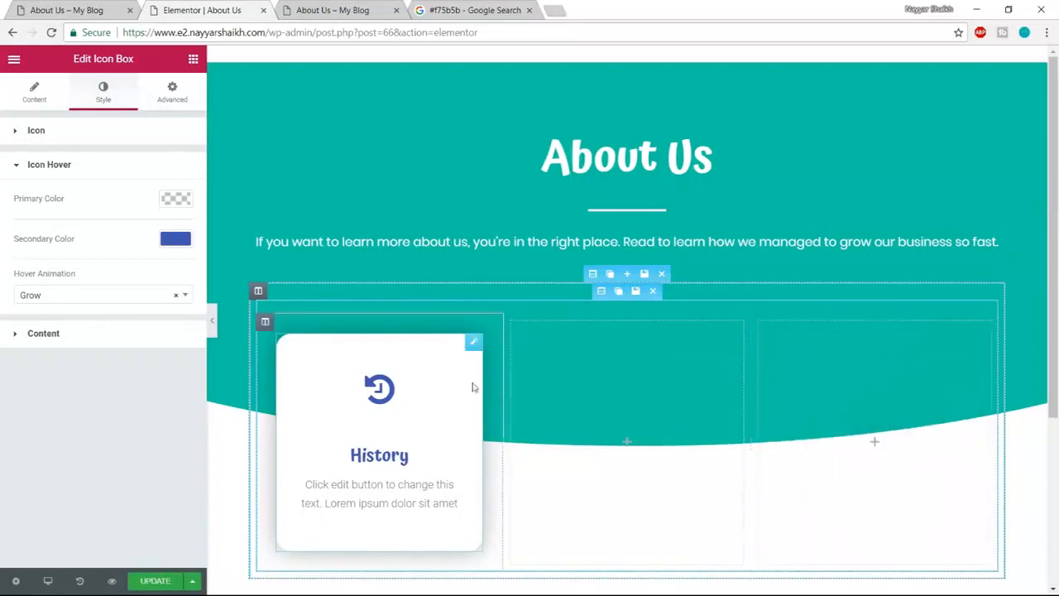
left_click(457, 342)
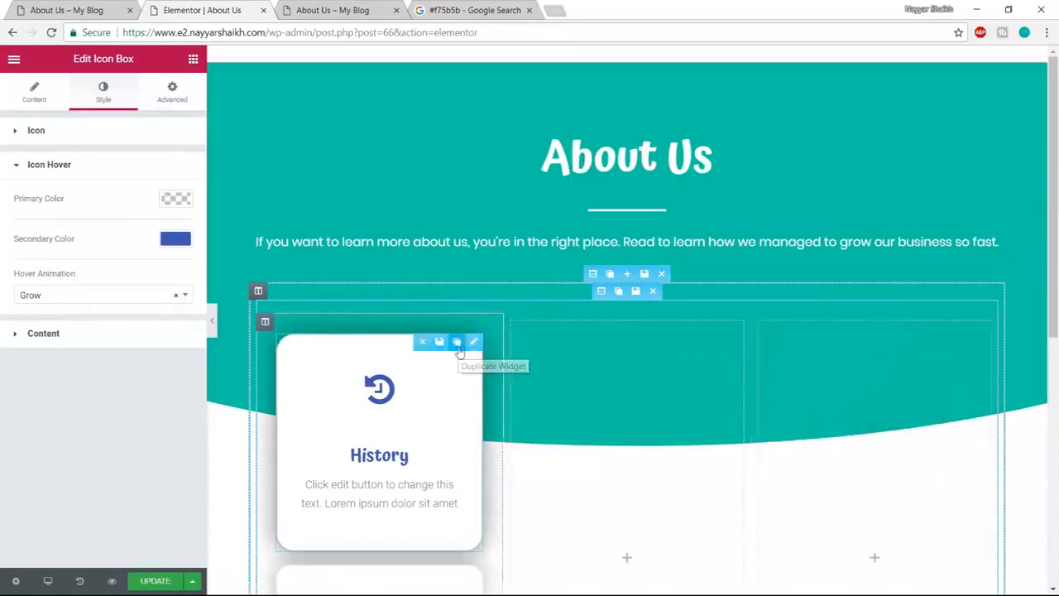
left_click_drag(352, 354, 612, 372)
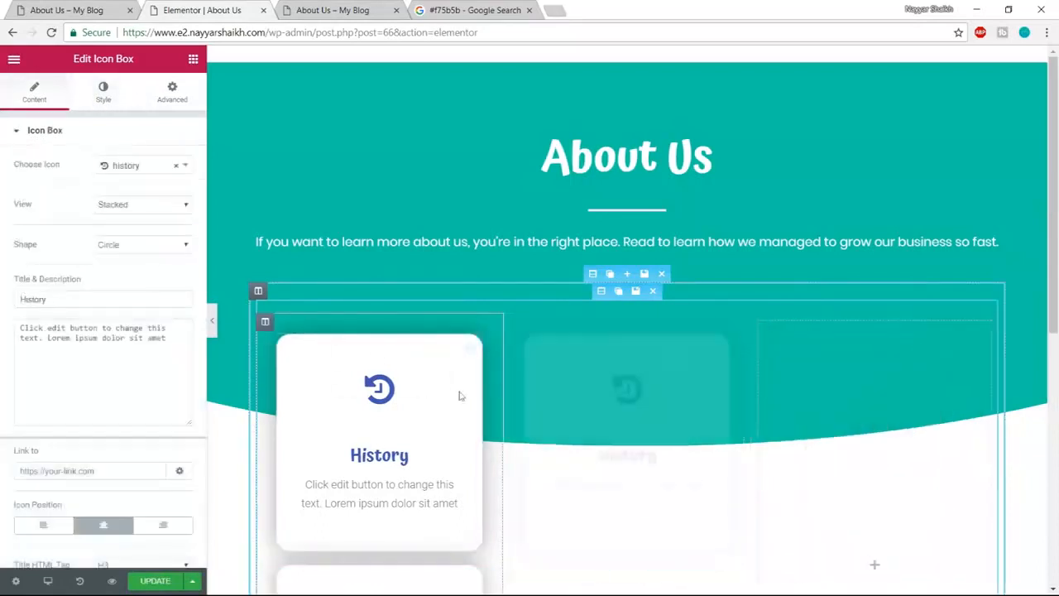
left_click_drag(387, 386, 839, 387)
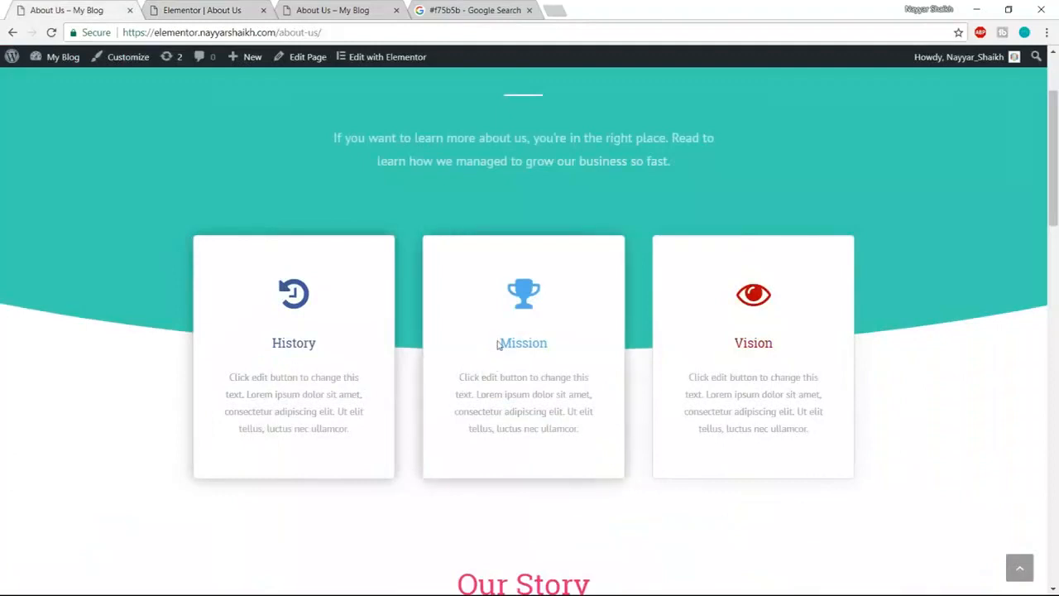
left_click_drag(499, 343, 557, 346)
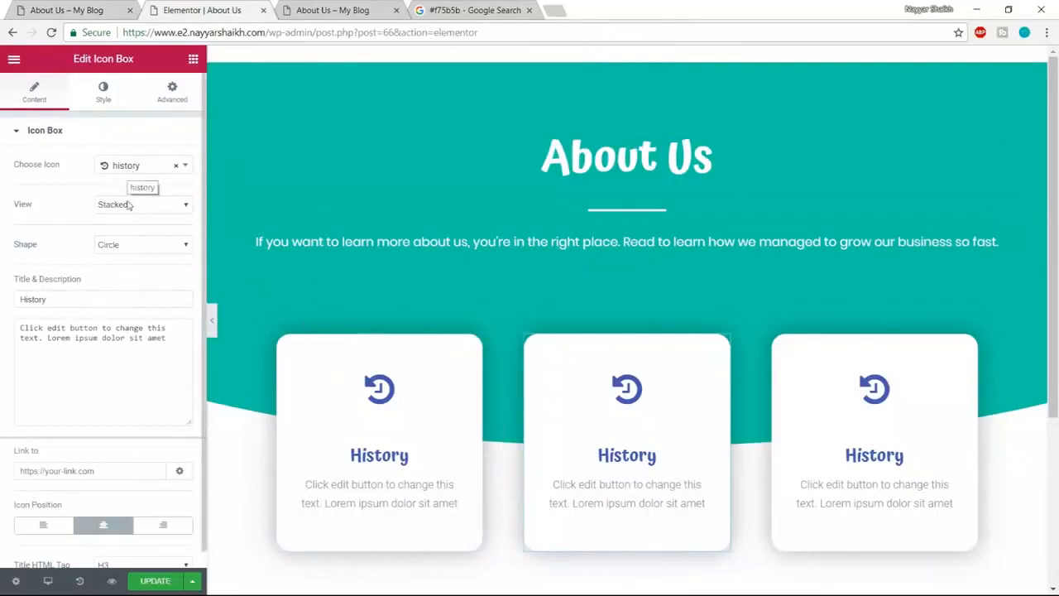
- Give the middle card a trophy icon and the title 'Mission'
left_click(129, 169)
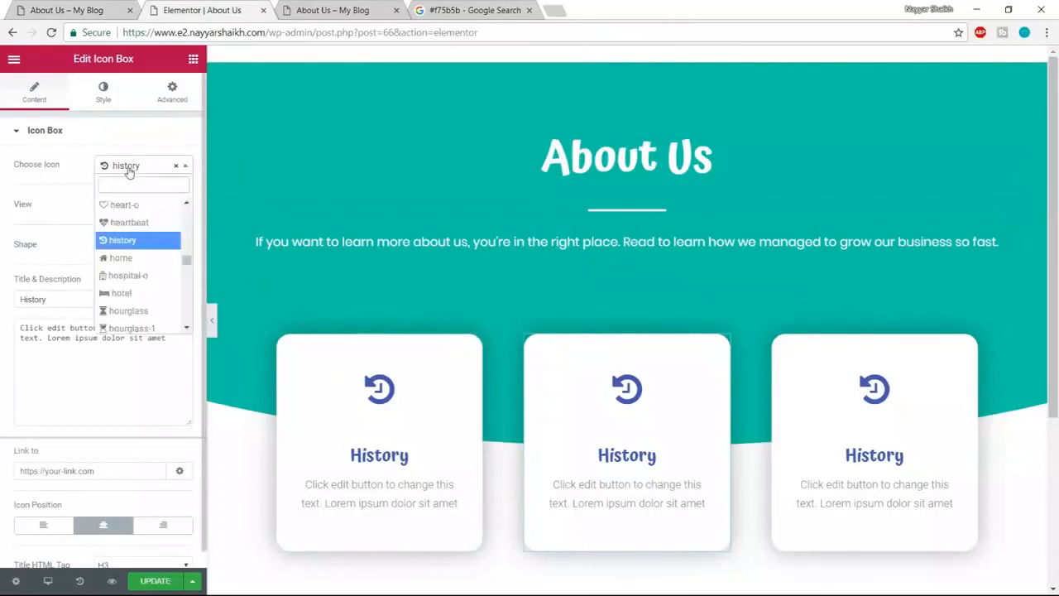
type("trophy")
key("Return")
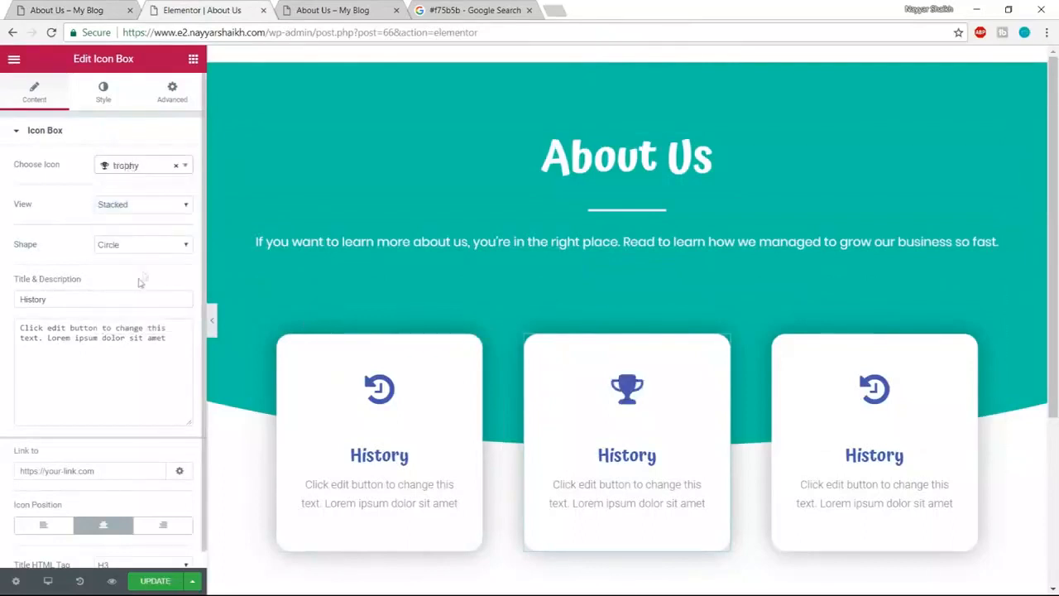
left_click_drag(83, 305, 3, 308)
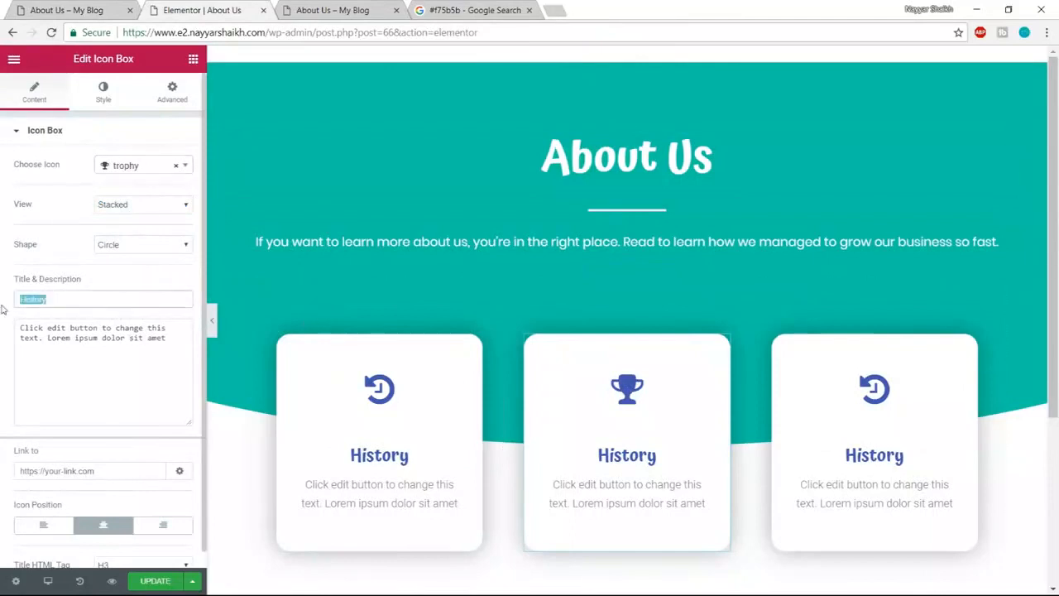
type("Mission")
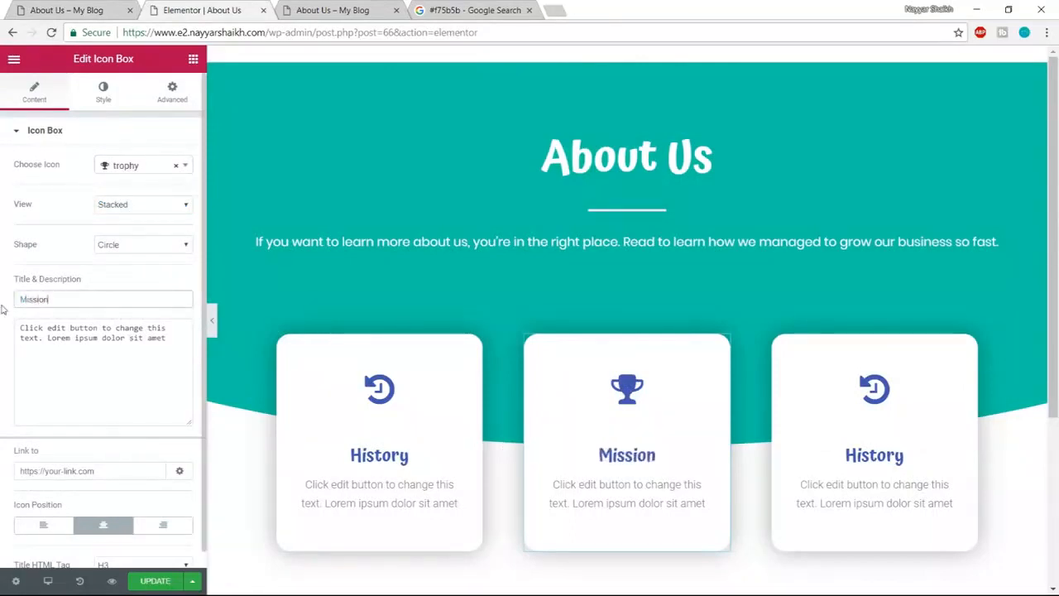
- Colour the Mission icon and title light blue #6ec1e4 and save the page
left_click(103, 92)
left_click(175, 203)
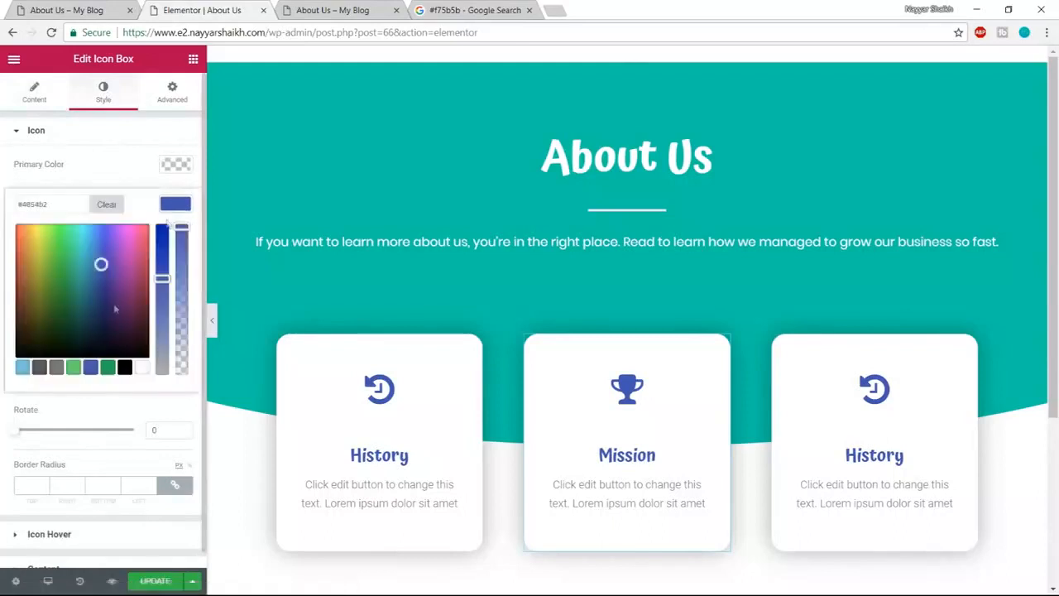
left_click(24, 368)
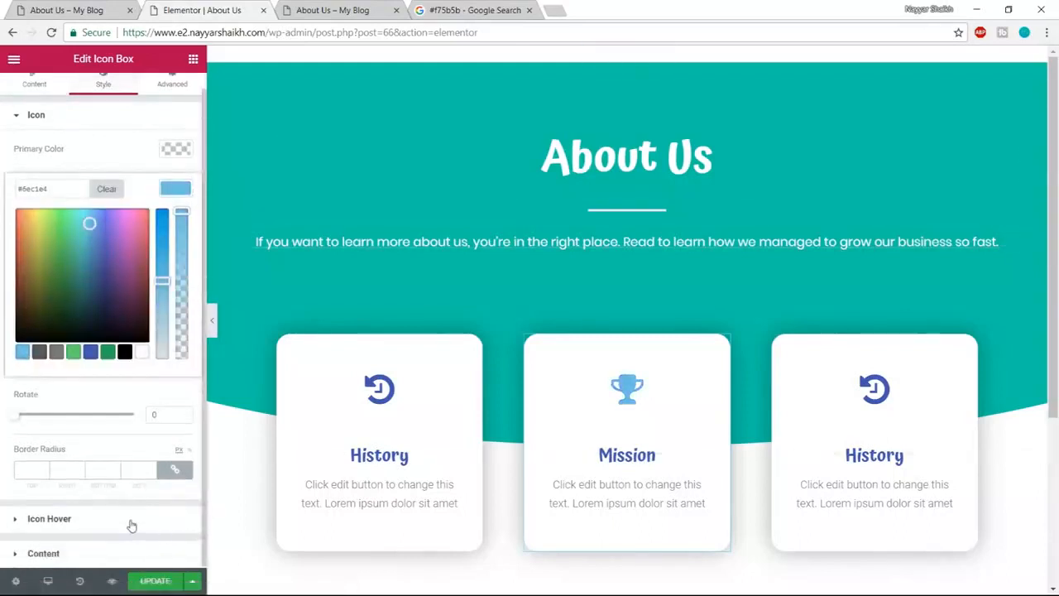
left_click(115, 554)
left_click(175, 416)
scroll(103, 372, "down", 1)
left_click(23, 546)
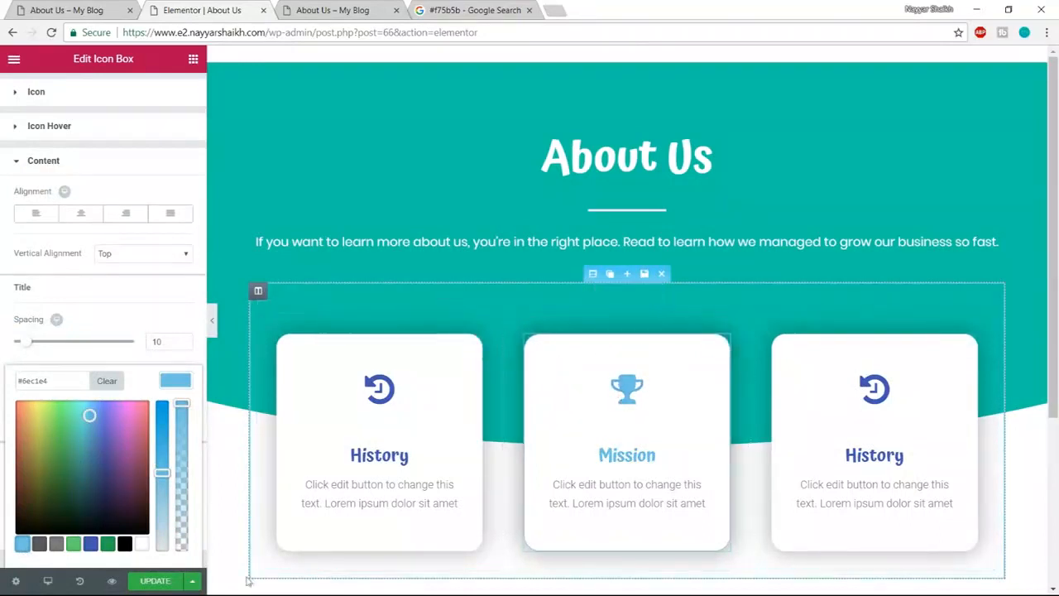
left_click(154, 581)
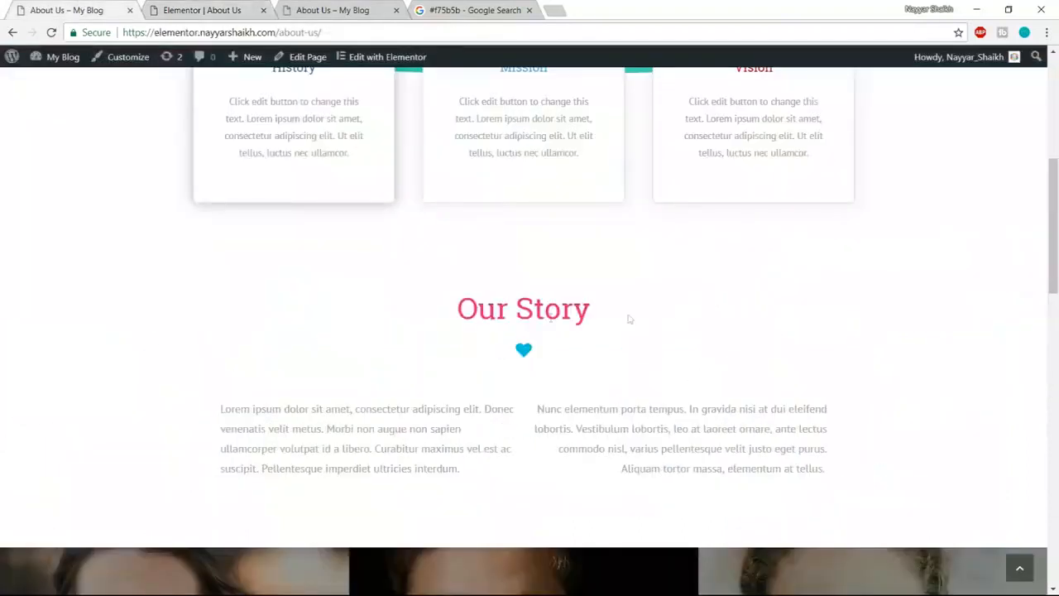
- Add a new single-column section below the three cards
left_click_drag(455, 316, 652, 304)
left_click(651, 308)
left_click(225, 7)
scroll(647, 312, "down", 3)
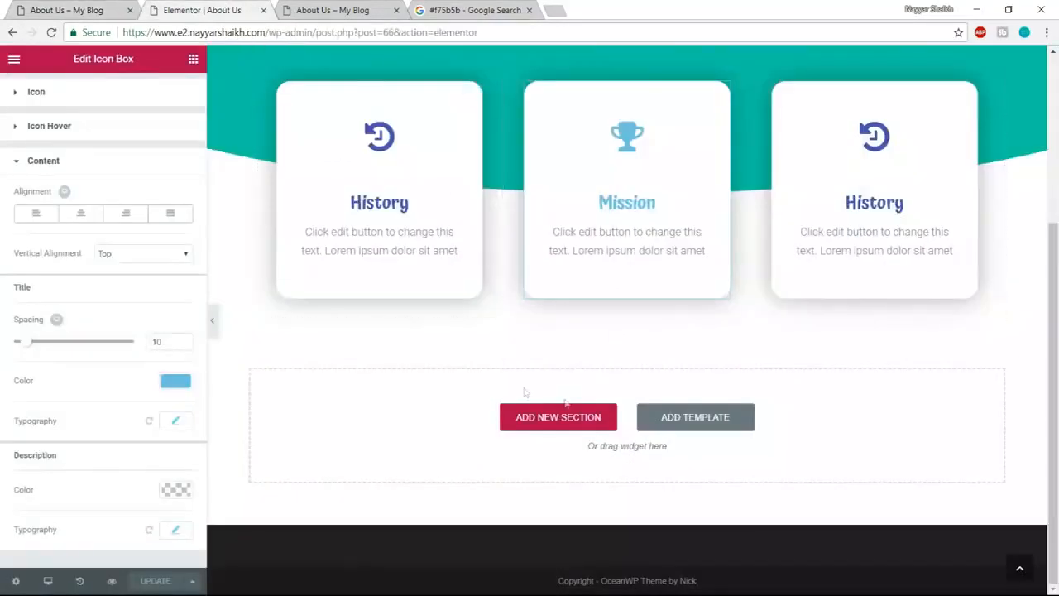
left_click(560, 422)
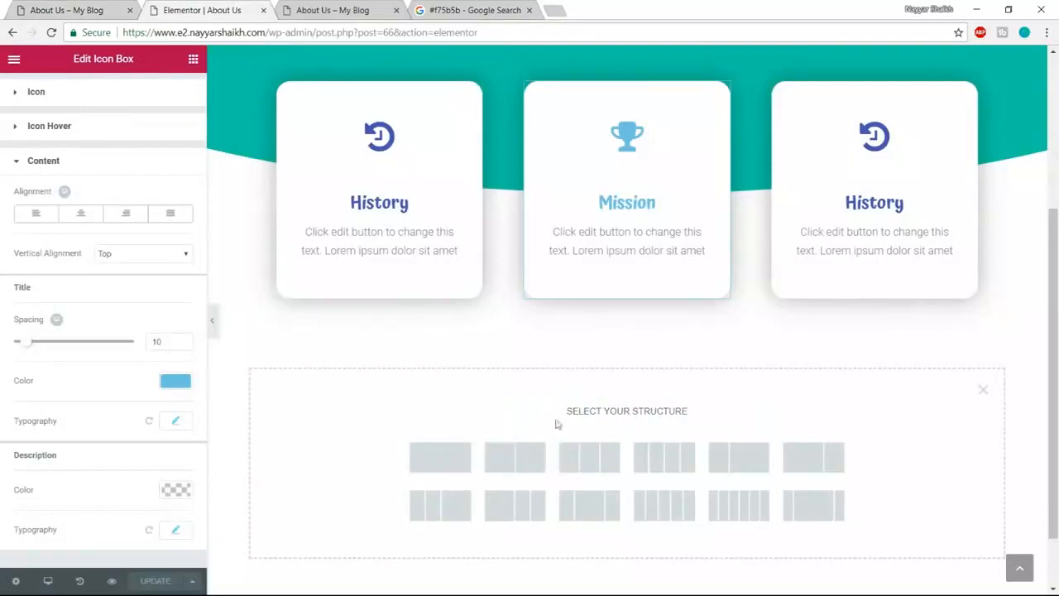
left_click(445, 468)
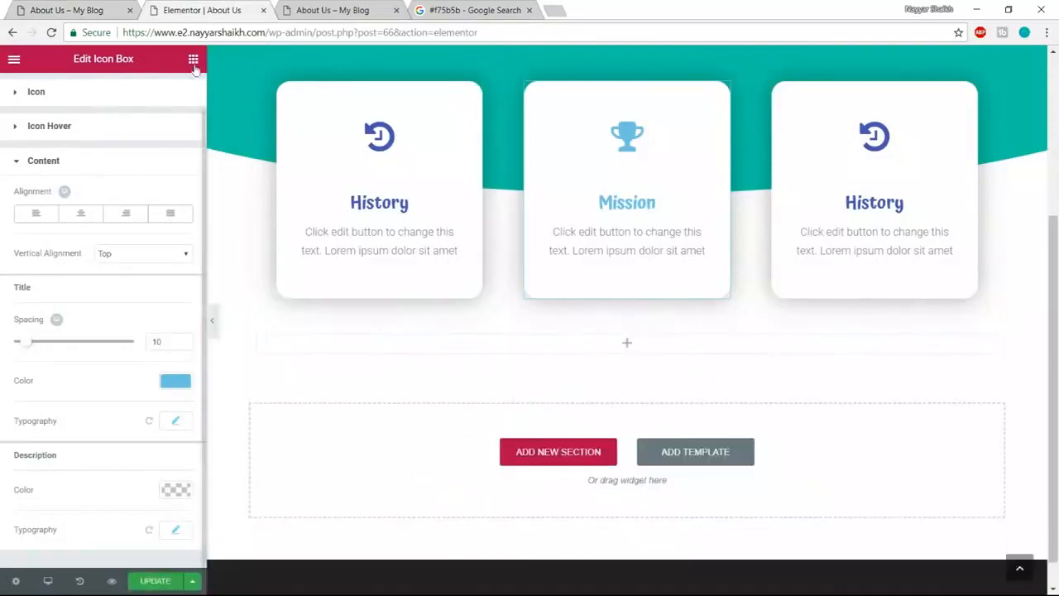
- Place a centred Heading widget reading 'Our Story' in the new section
left_click(75, 10)
left_click_drag(465, 309, 656, 302)
key("ctrl+c")
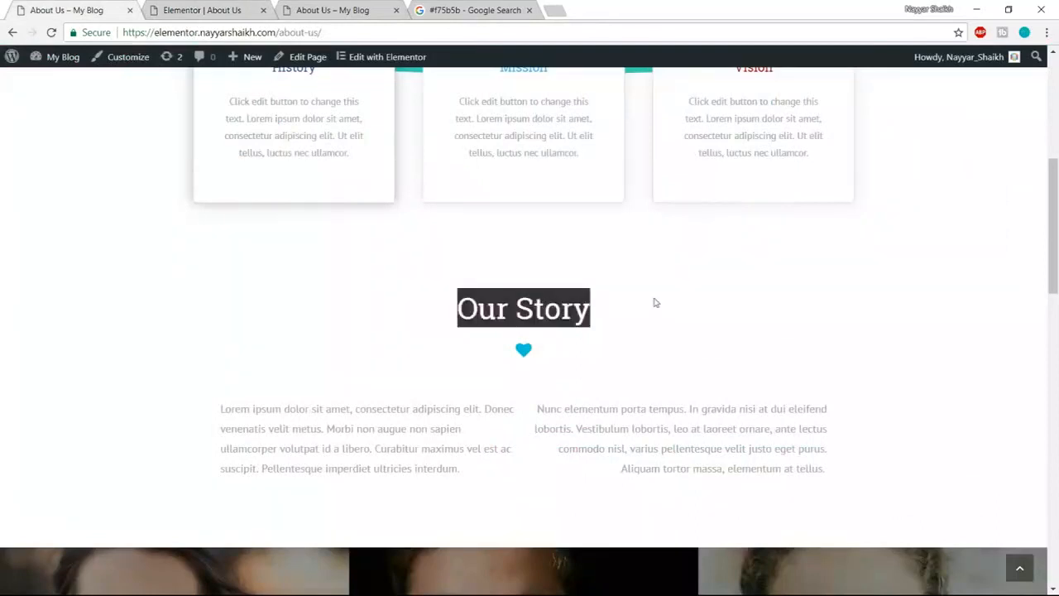
left_click(210, 8)
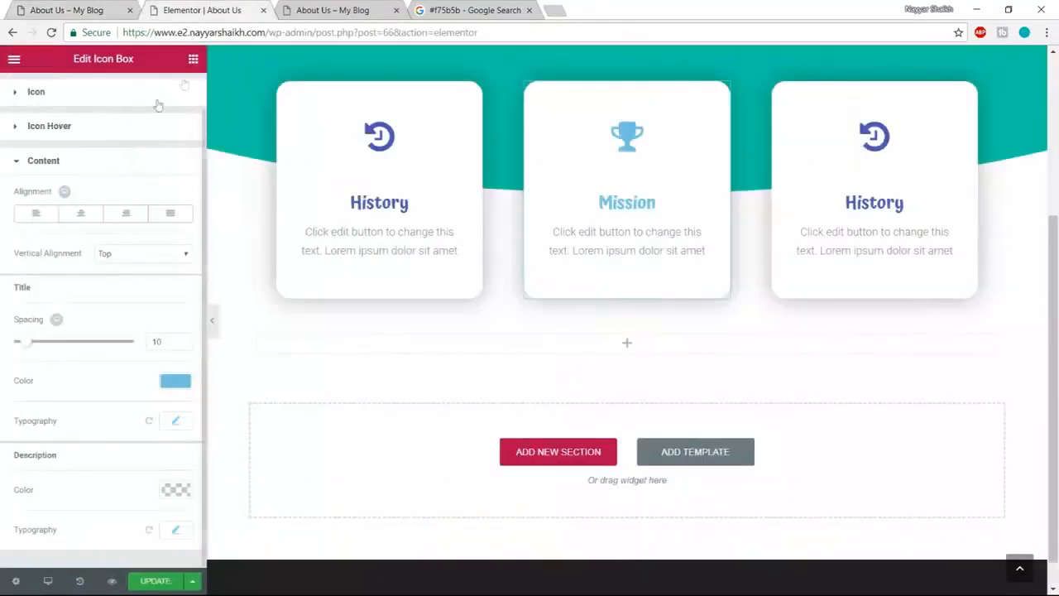
left_click(192, 59)
left_click_drag(153, 171, 609, 354)
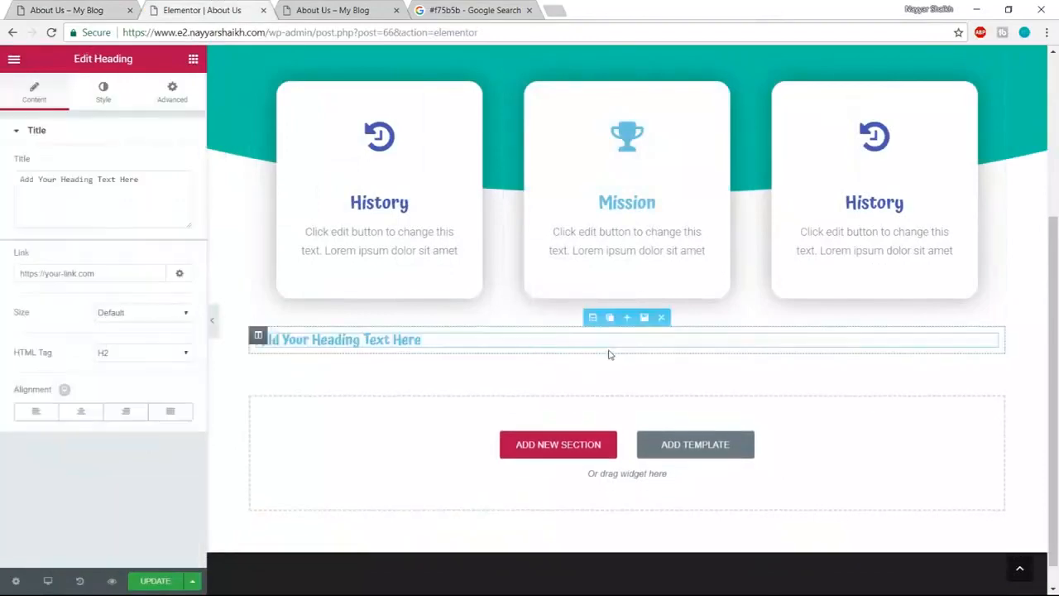
key("ctrl+v")
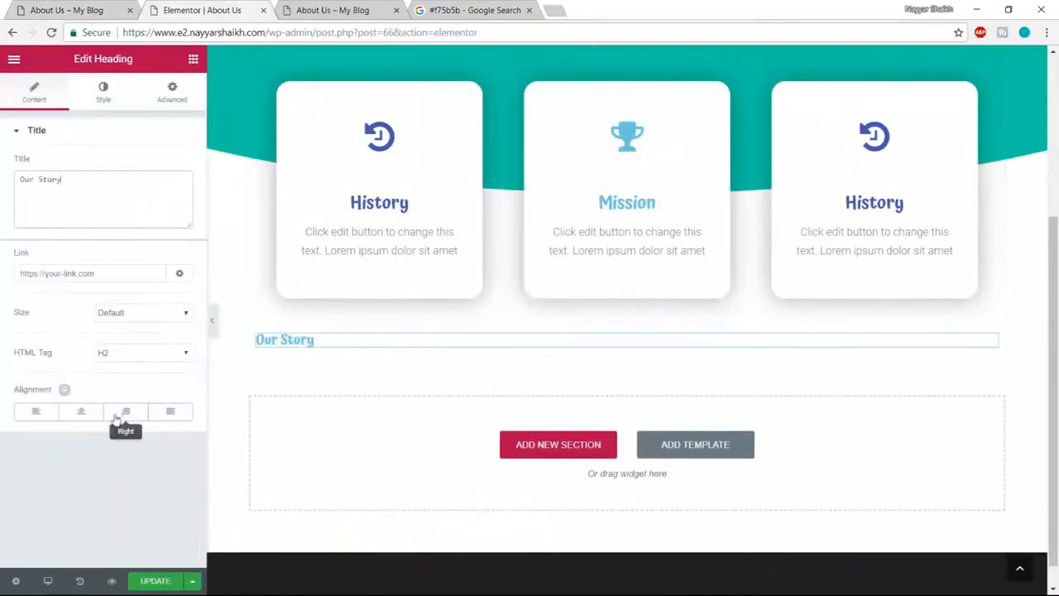
left_click(81, 411)
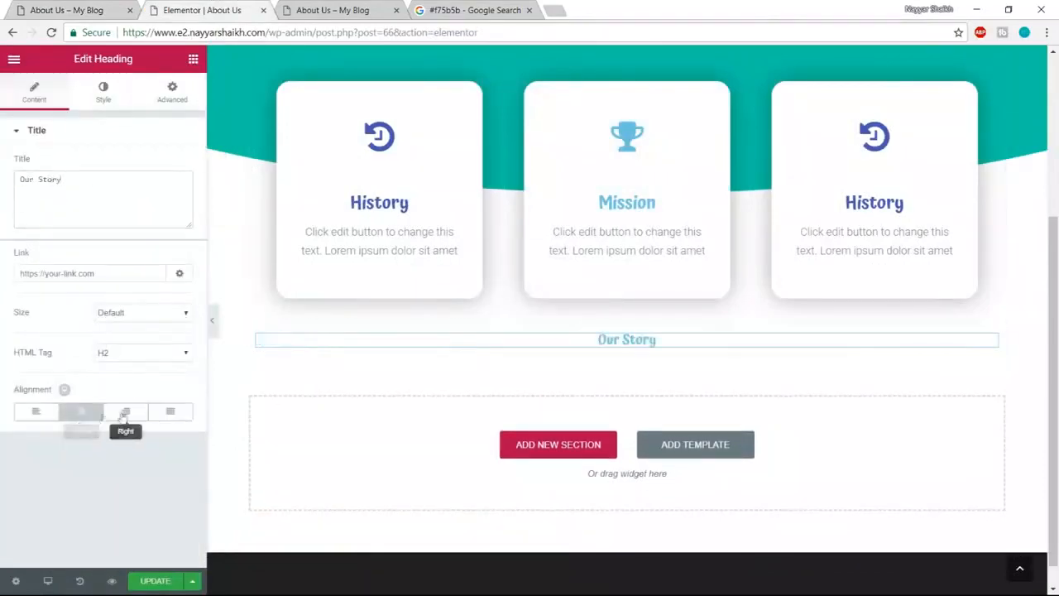
- Colour the Our Story heading salmon pink
left_click(106, 93)
left_click(176, 165)
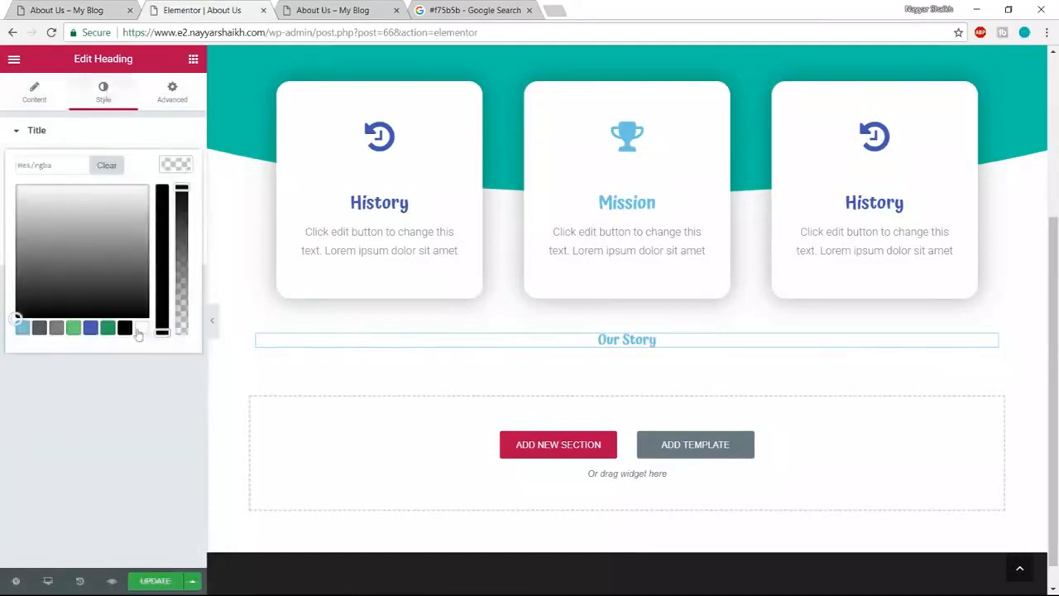
left_click(22, 328)
mouse_move(54, 262)
left_mouse_down()
mouse_move(2, 179)
mouse_move(161, 187)
left_mouse_up()
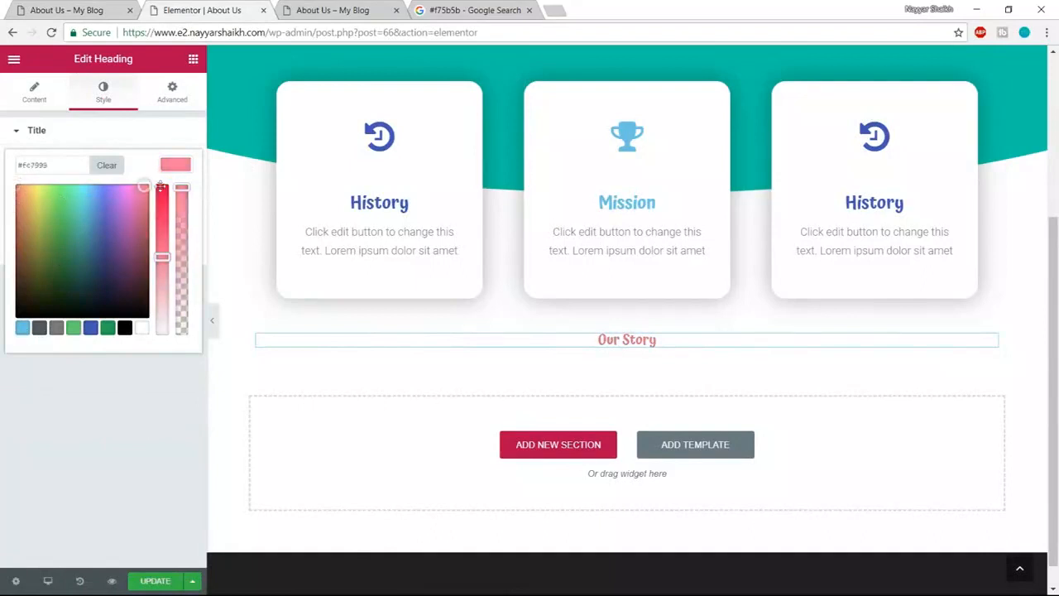
left_click(186, 169)
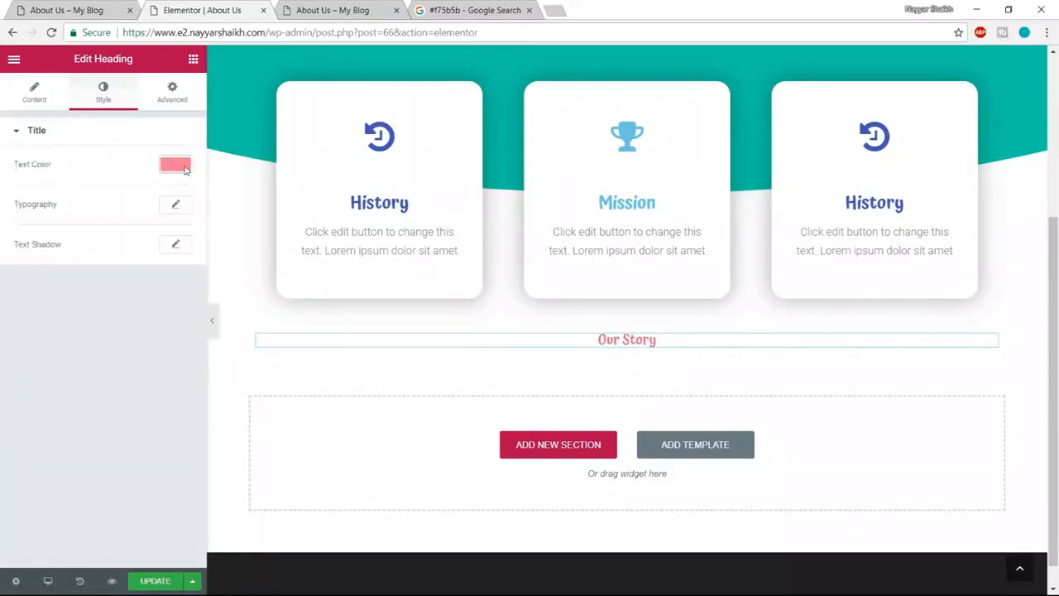
- Set the heading typography to Poppins, size 40, weight 400
left_click(173, 207)
left_click(142, 240)
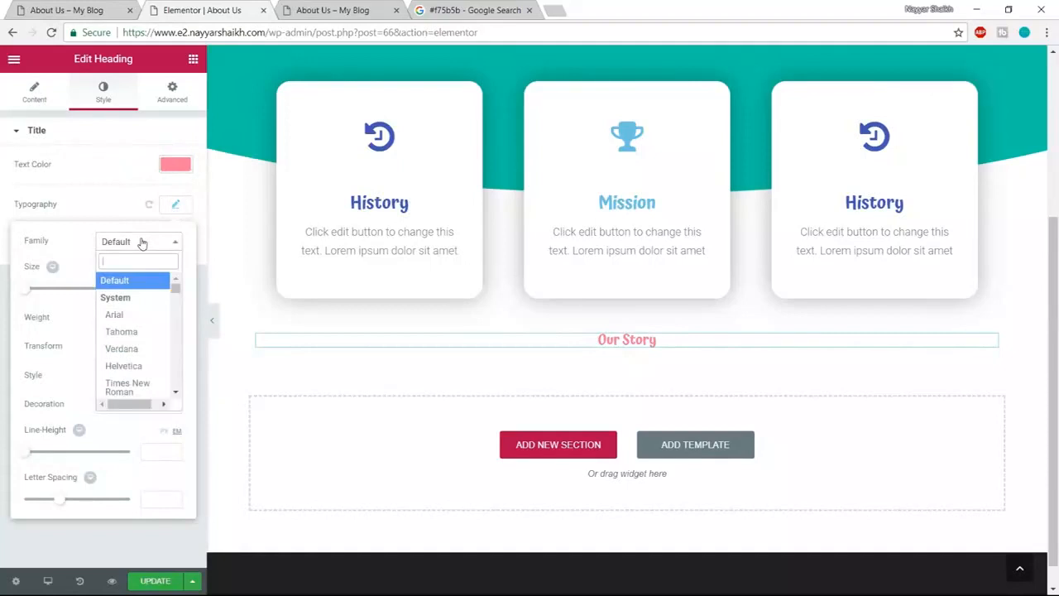
type("poppi")
key("Return")
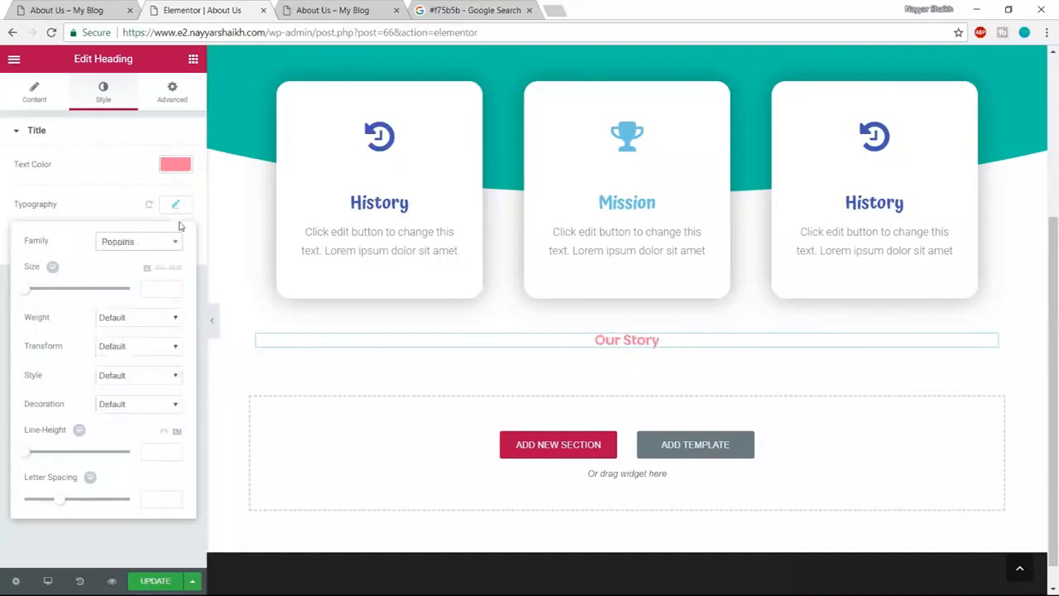
left_click_drag(27, 296, 45, 296)
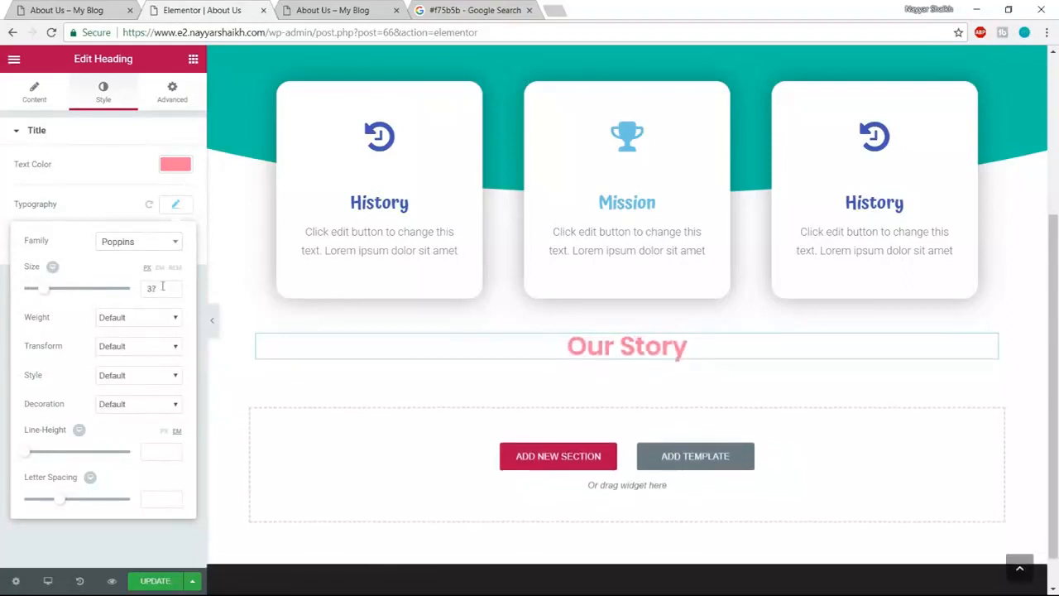
type("40")
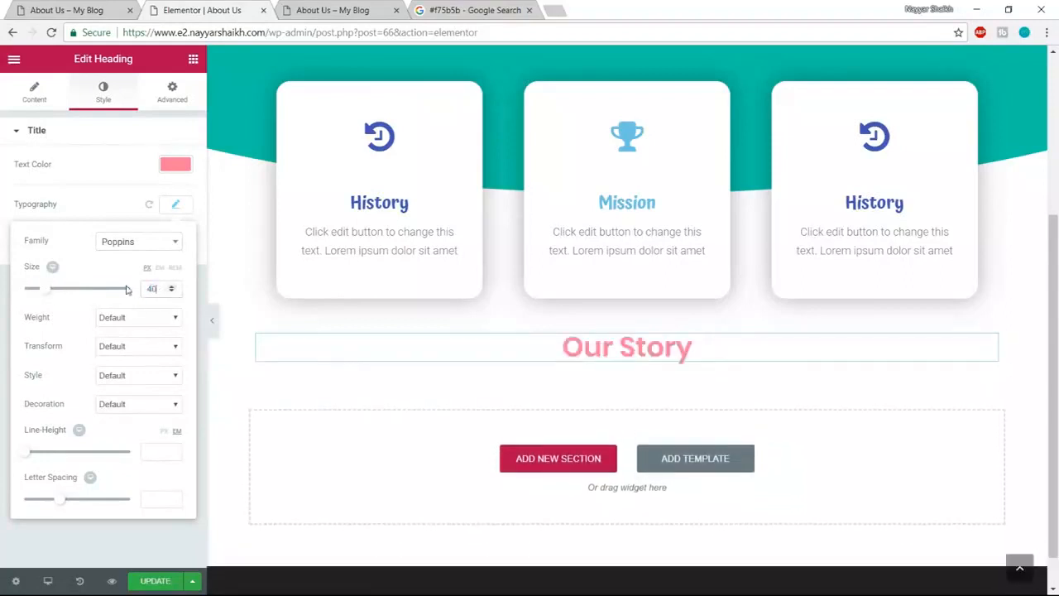
left_click(159, 322)
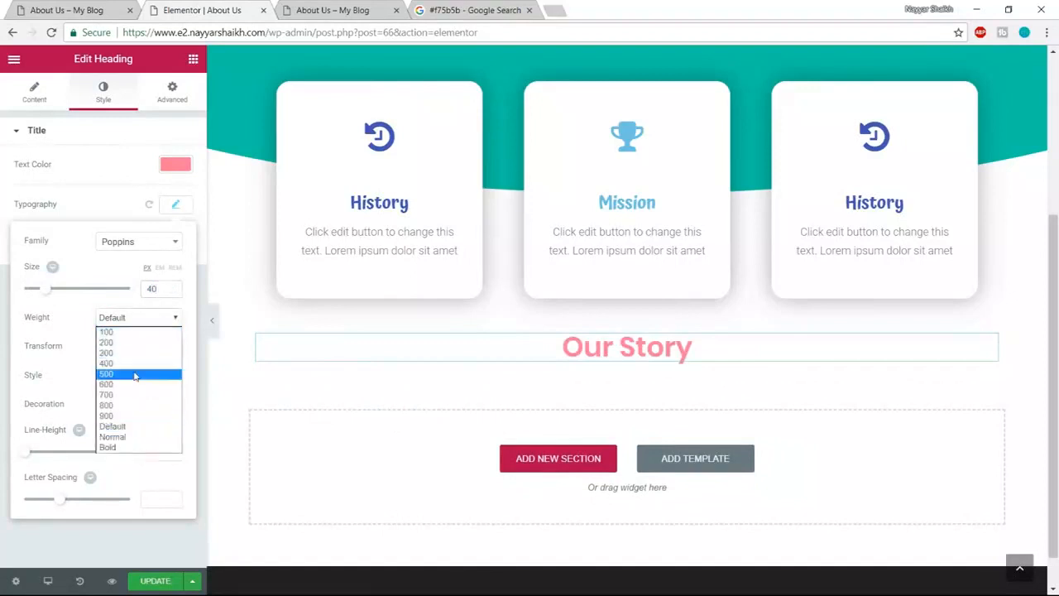
left_click(134, 366)
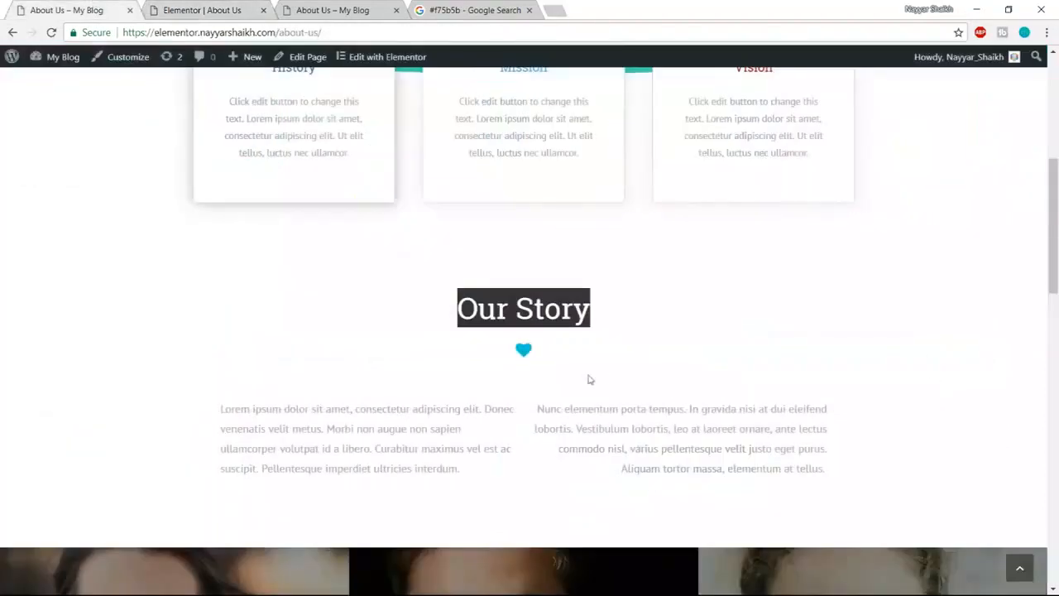
- Add an Icon widget below Our Story showing the heart icon
left_click(179, 8)
left_click(193, 60)
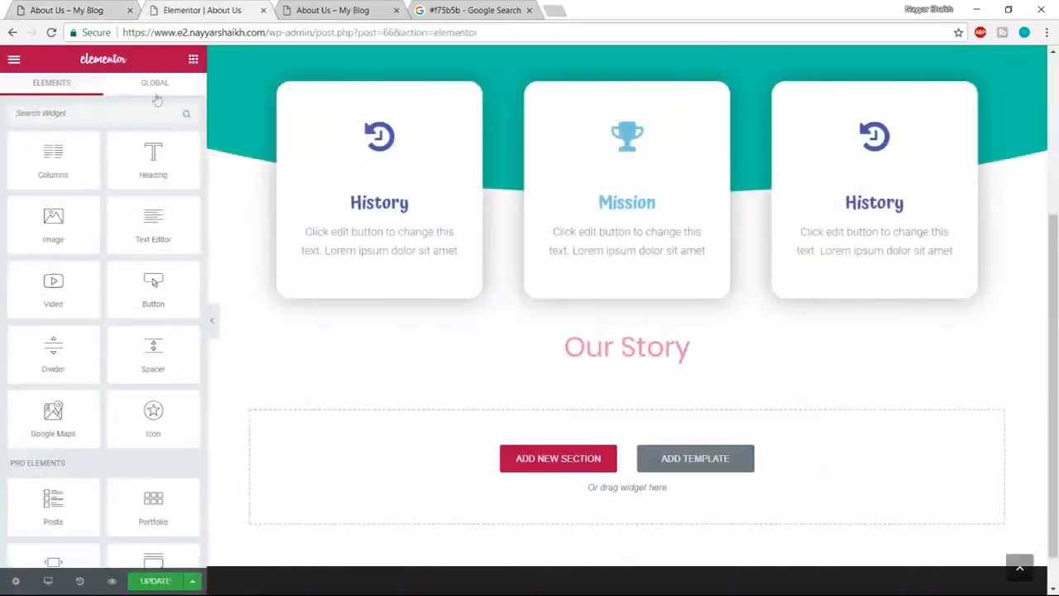
left_click_drag(154, 414, 657, 363)
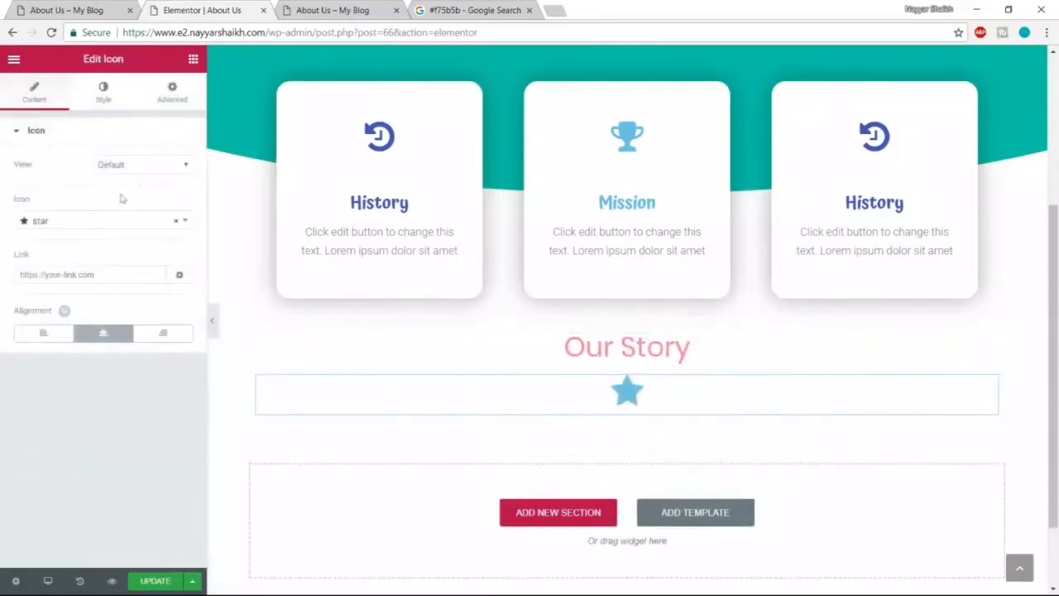
left_click(89, 222)
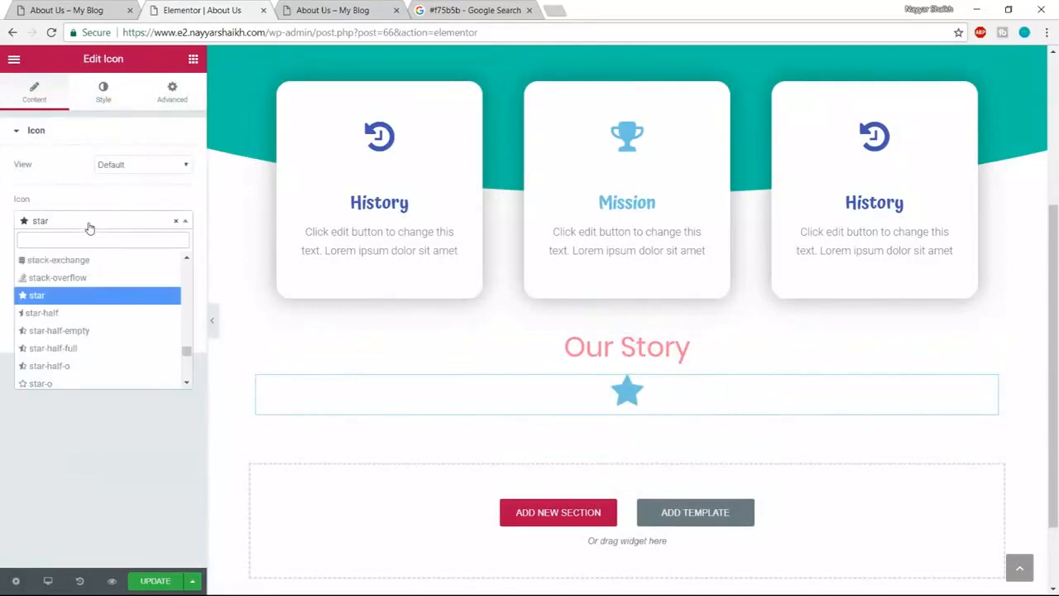
type("heart")
key("Return")
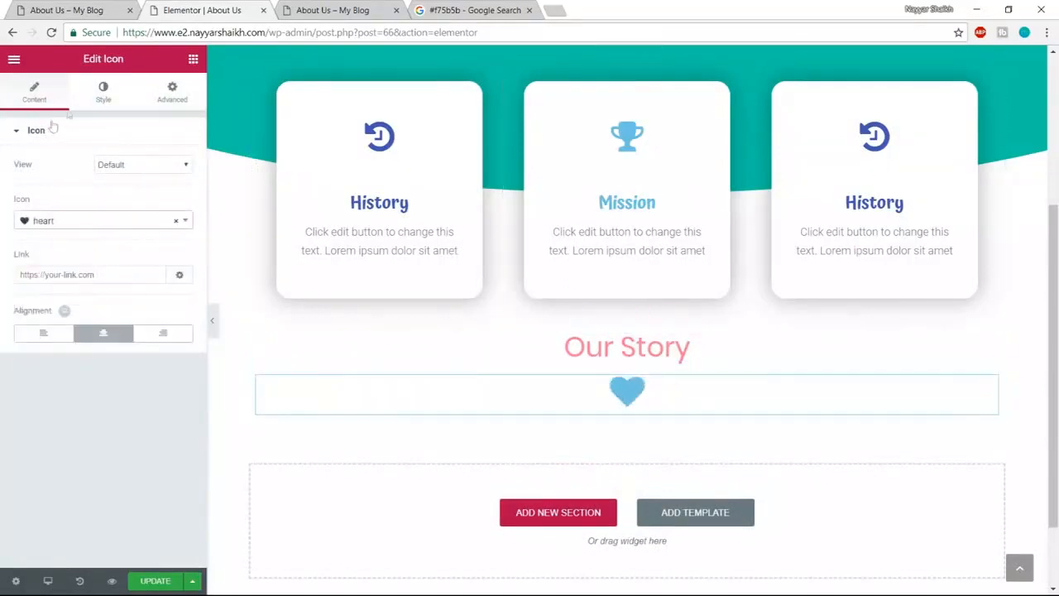
- Set the heart icon size to 25
left_click(105, 95)
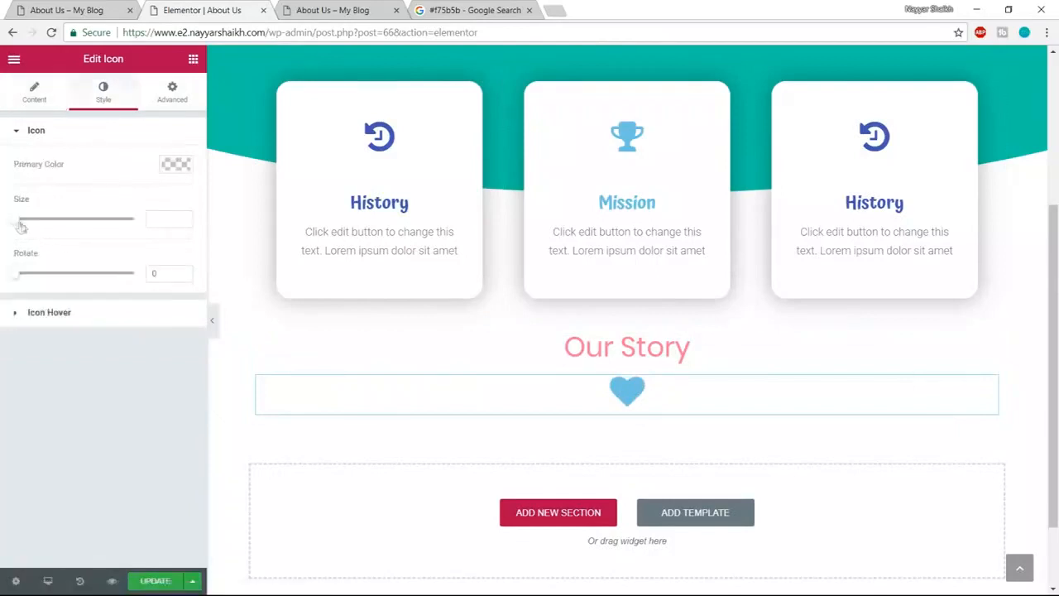
left_click_drag(20, 221, 17, 221)
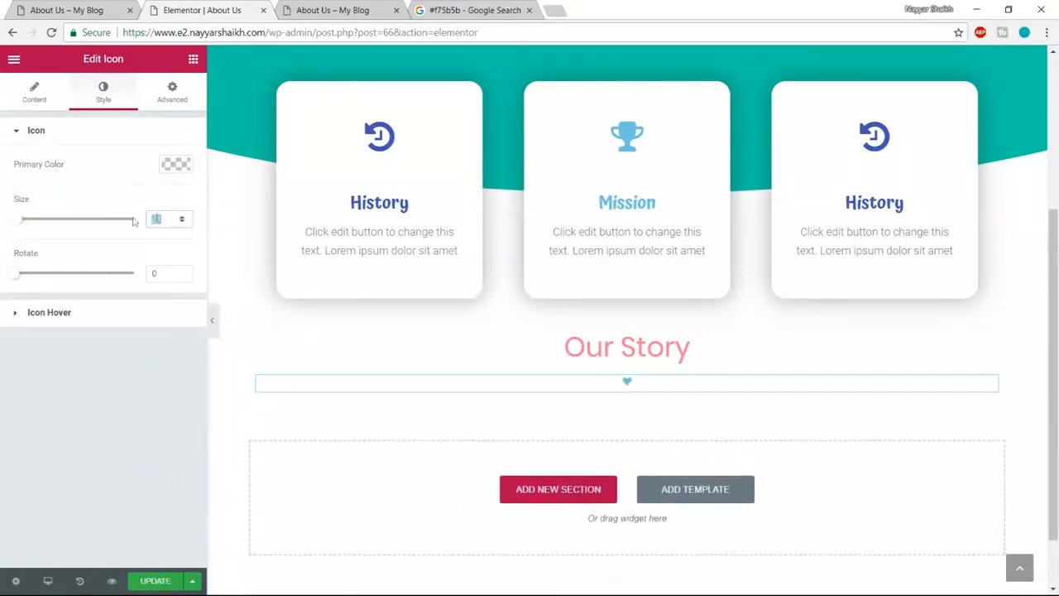
left_click_drag(128, 222, 130, 222)
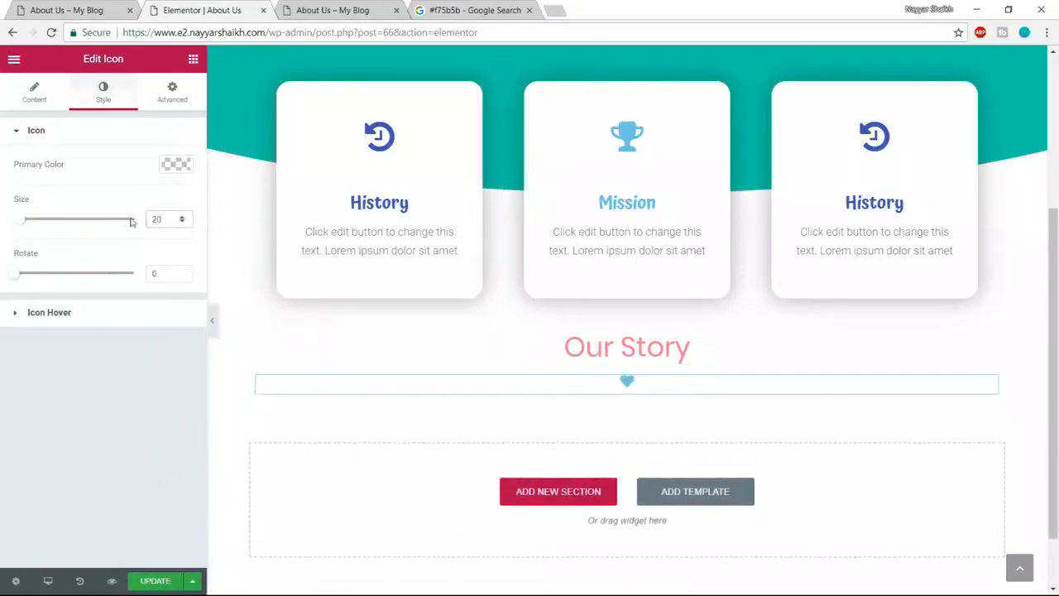
type("25")
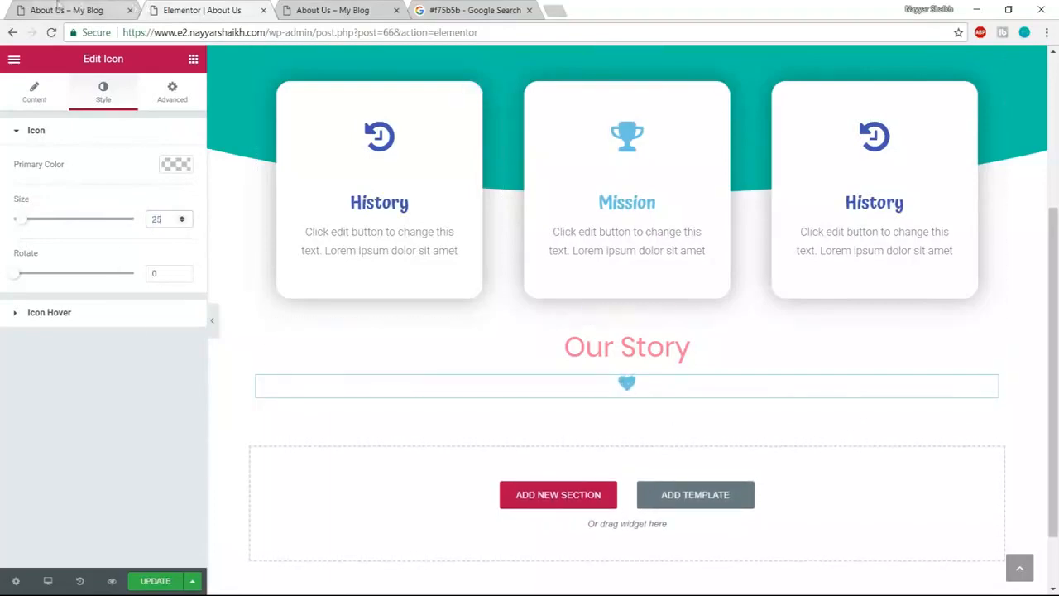
- Copy the left paragraph text from the live About Us page
left_click(61, 6)
scroll(601, 331, "down", 1)
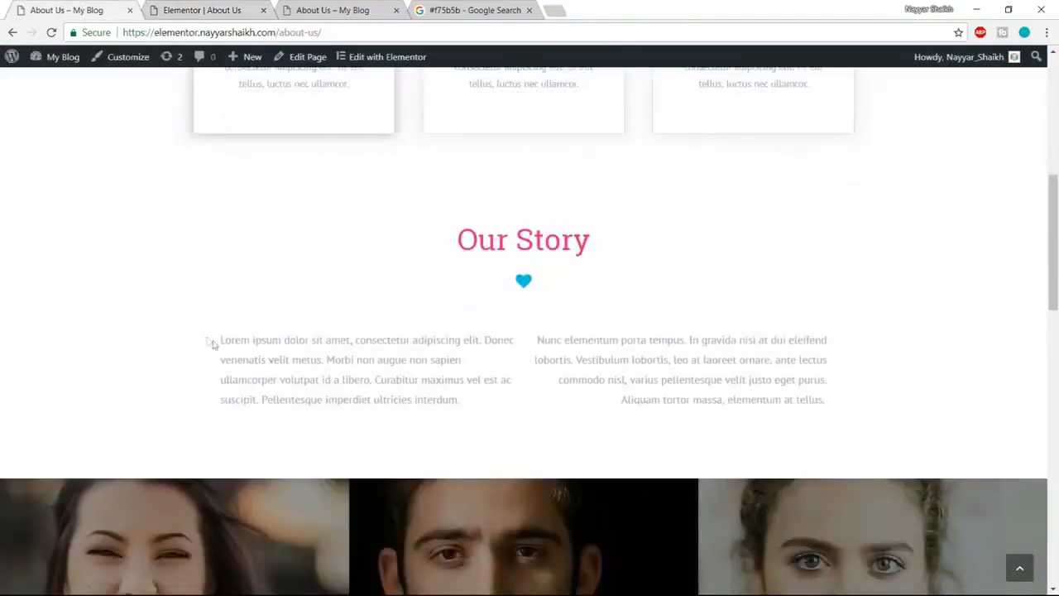
left_click_drag(221, 342, 428, 405)
key("ctrl+c")
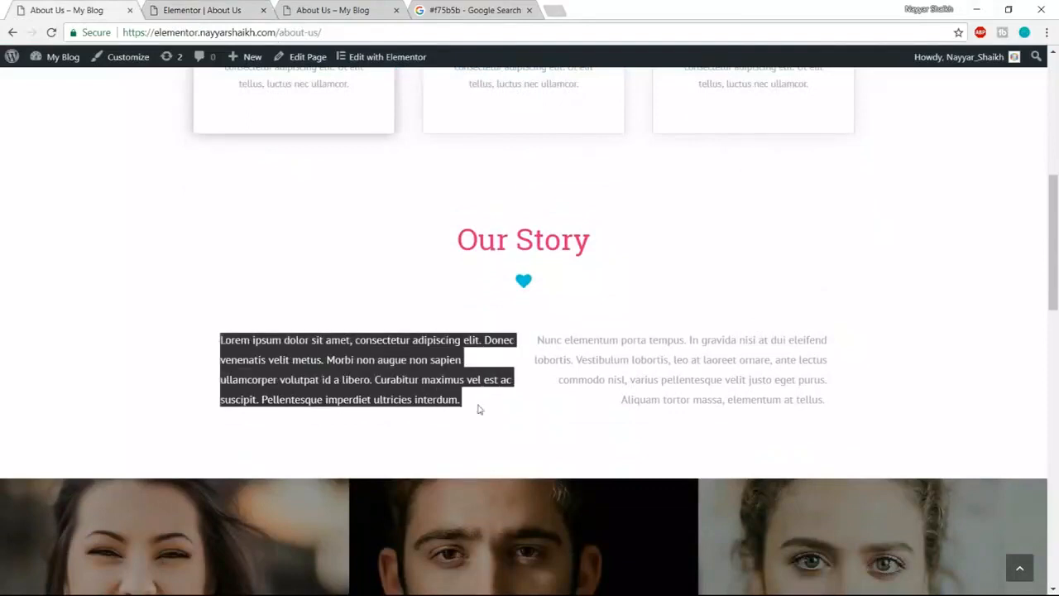
left_click(248, 10)
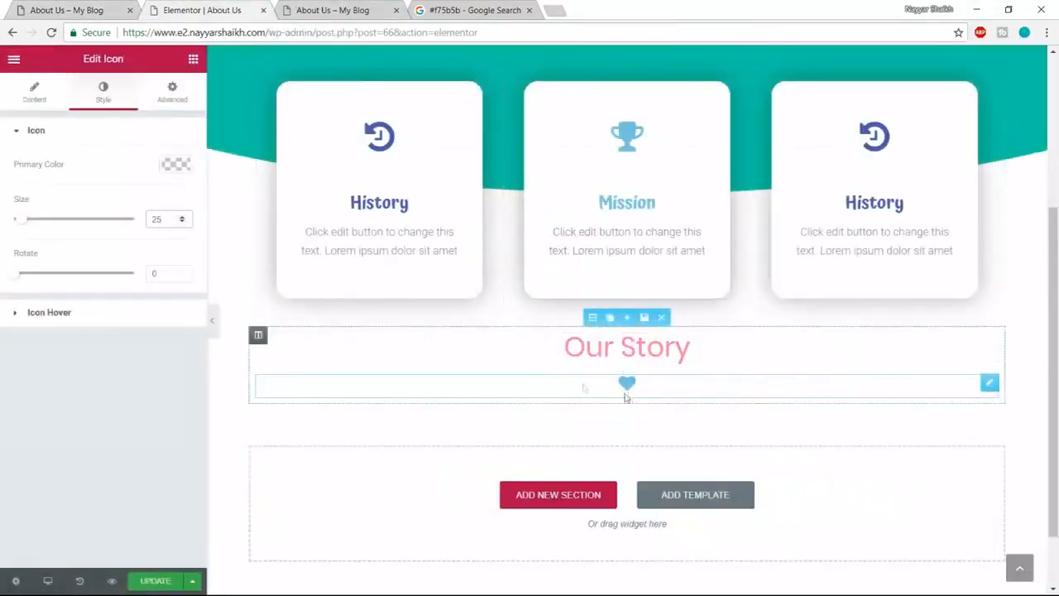
- Add a Heading below the heart with the pasted Lorem ipsum text in dark grey #54595f
left_click(193, 60)
left_click_drag(222, 154, 655, 403)
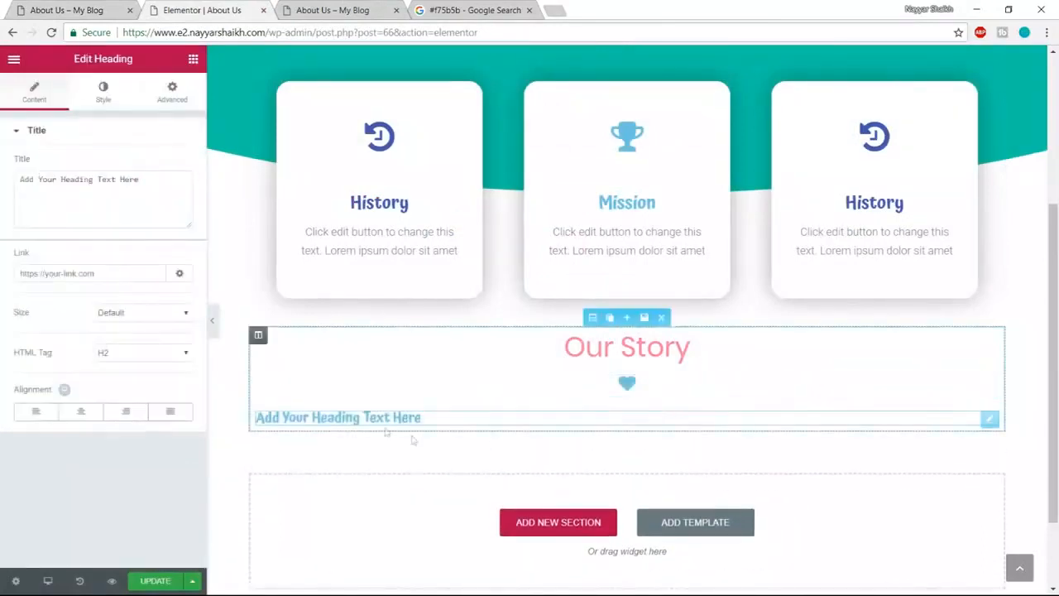
key("ctrl+v")
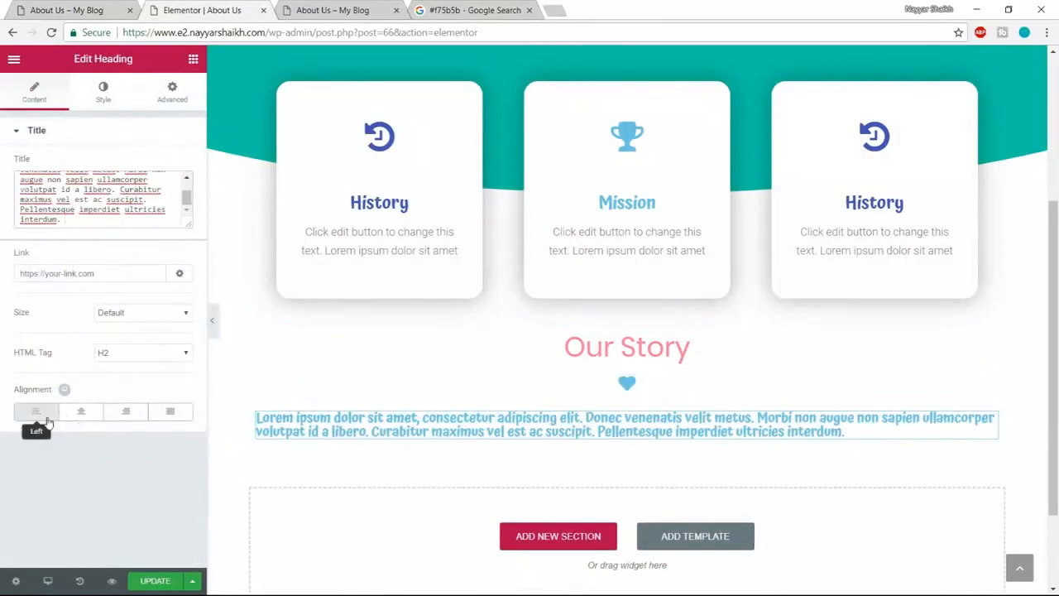
left_click(120, 93)
left_click(173, 165)
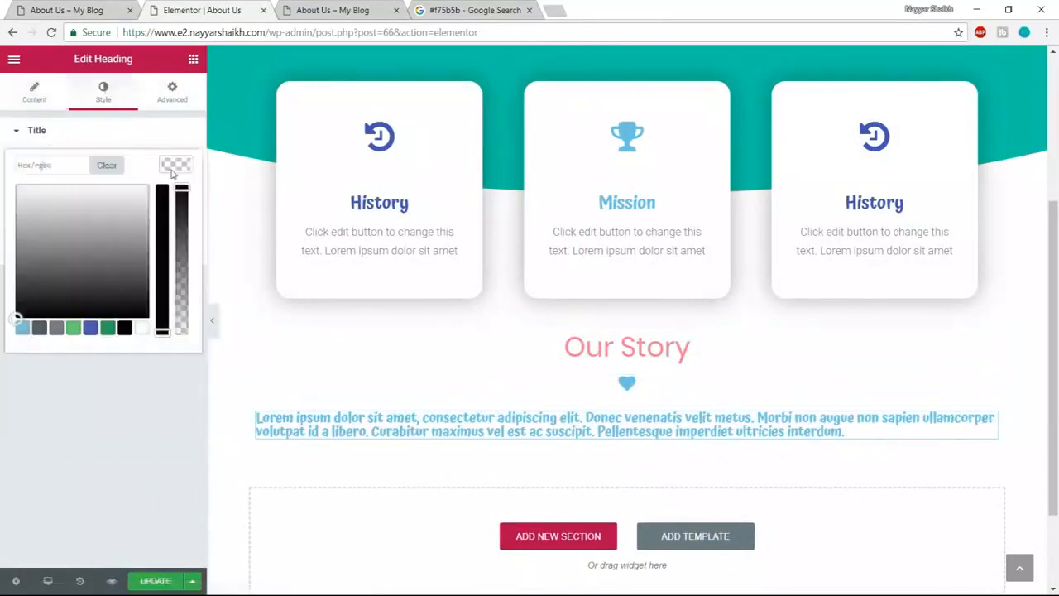
left_click(39, 328)
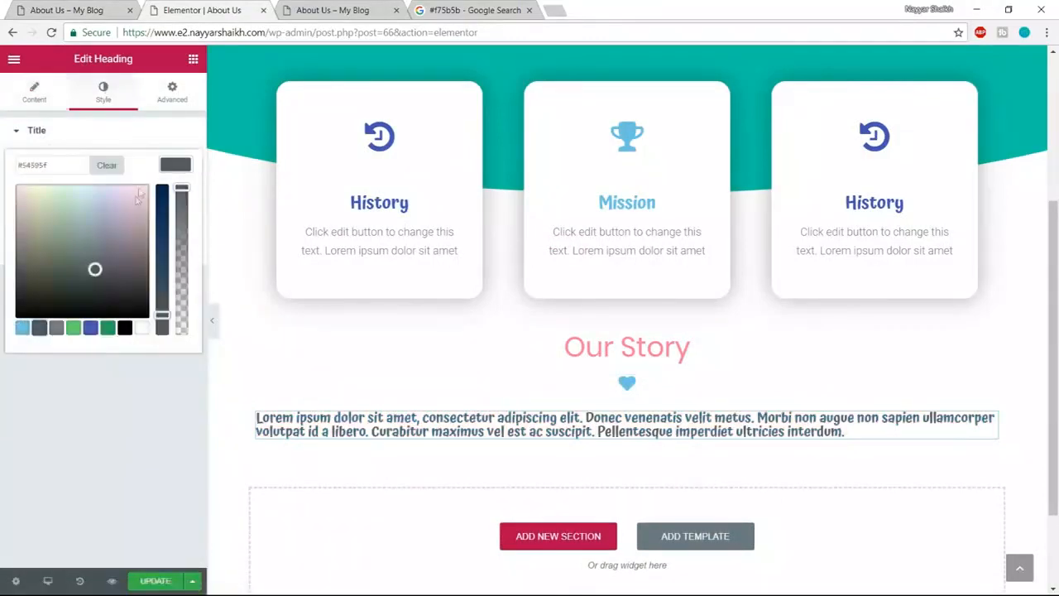
left_click(182, 162)
- Set the paragraph typography to Poppins, size 18, weight 300
left_click(176, 206)
left_click(150, 242)
type("poppi")
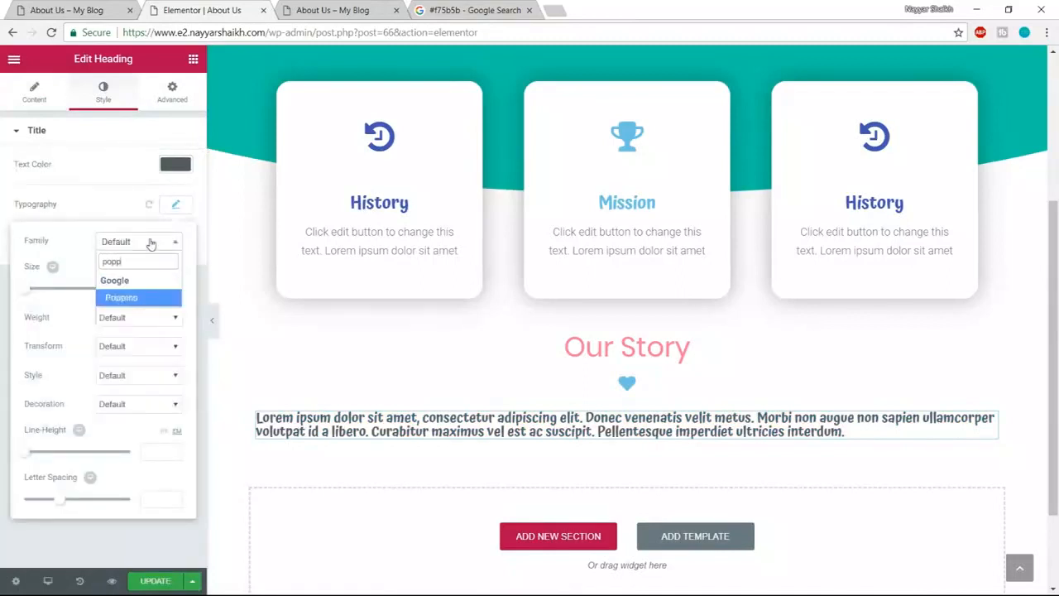
key("Return")
left_click_drag(28, 295, 42, 295)
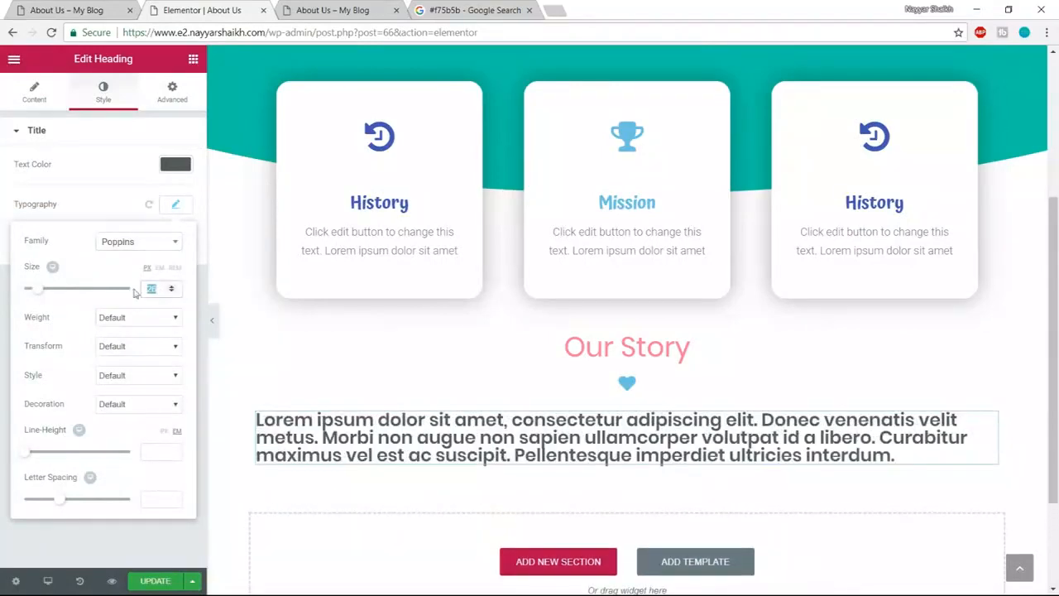
type("20")
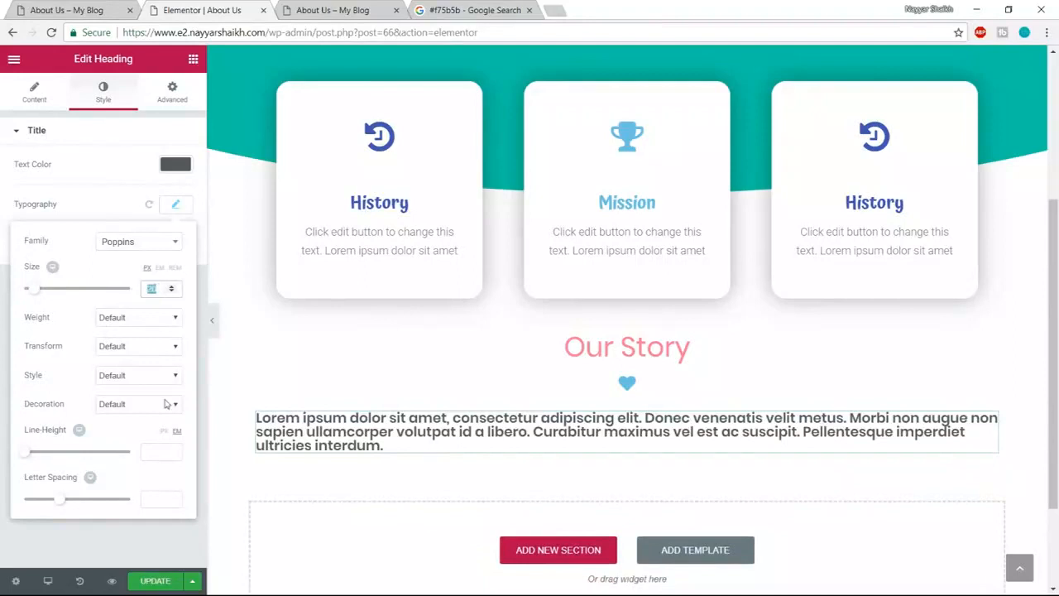
type("16")
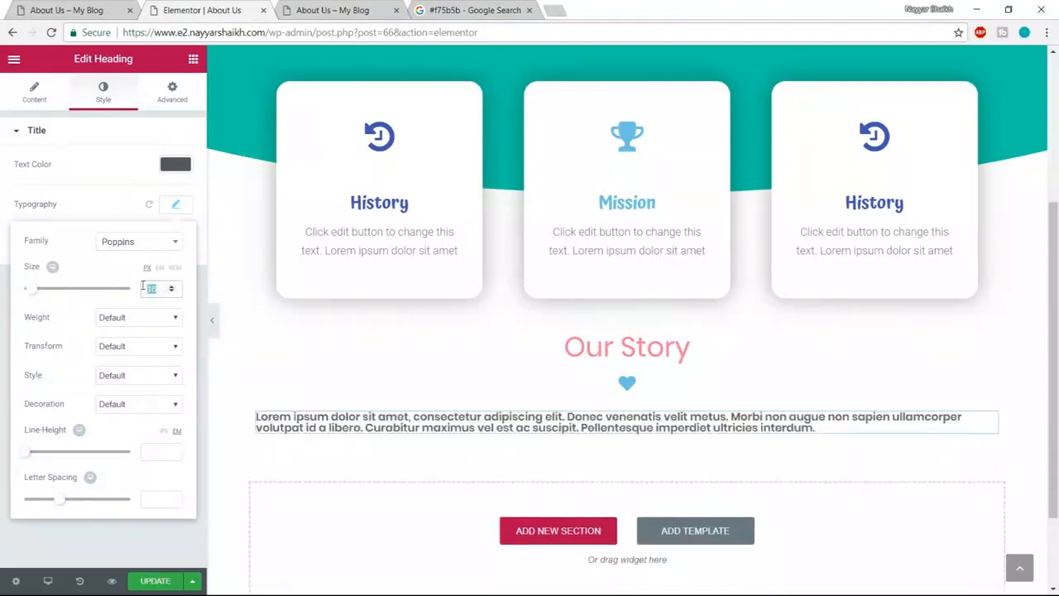
type("18")
left_click(142, 318)
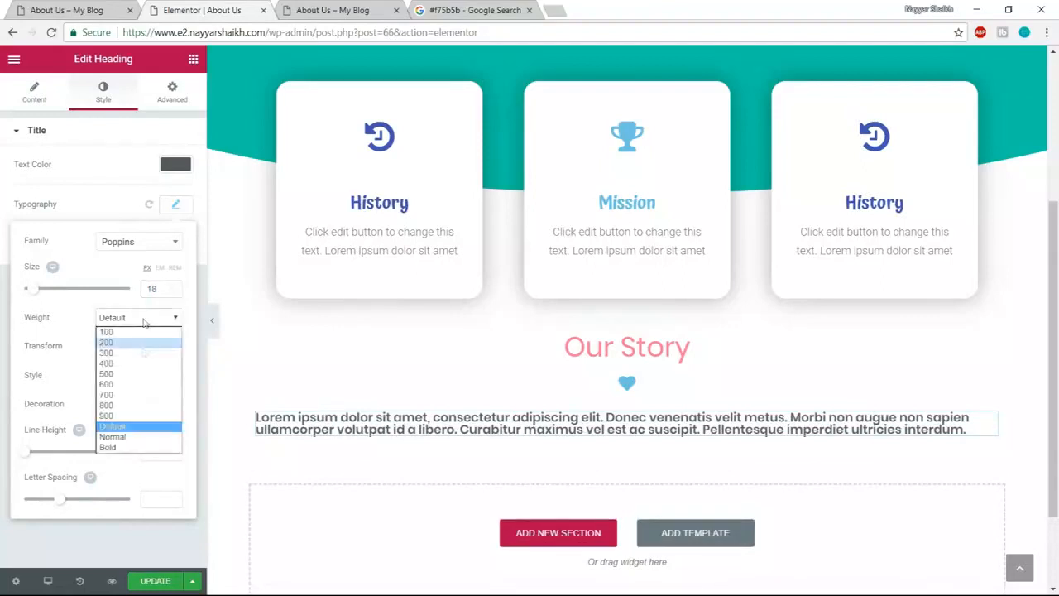
left_click(135, 362)
left_click(141, 318)
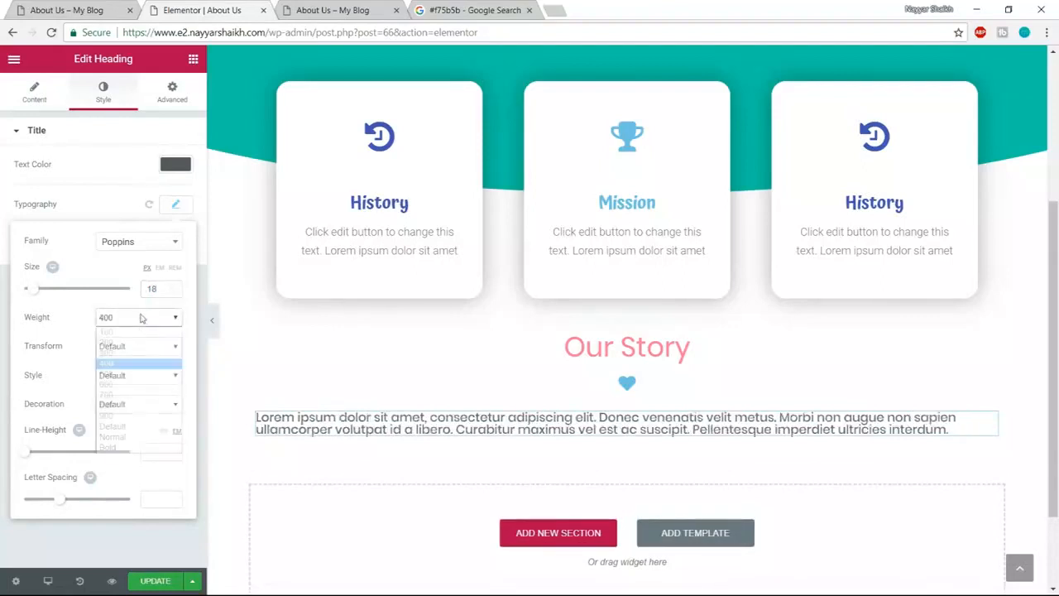
left_click(125, 354)
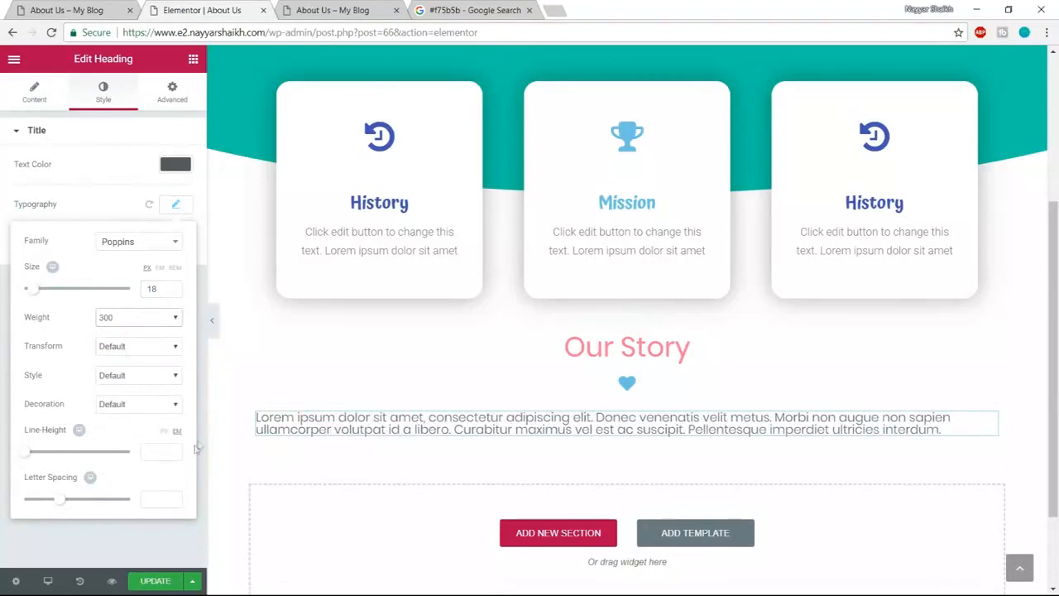
- Increase the paragraph's line height to 2
left_click_drag(29, 457, 38, 452)
left_click(106, 10)
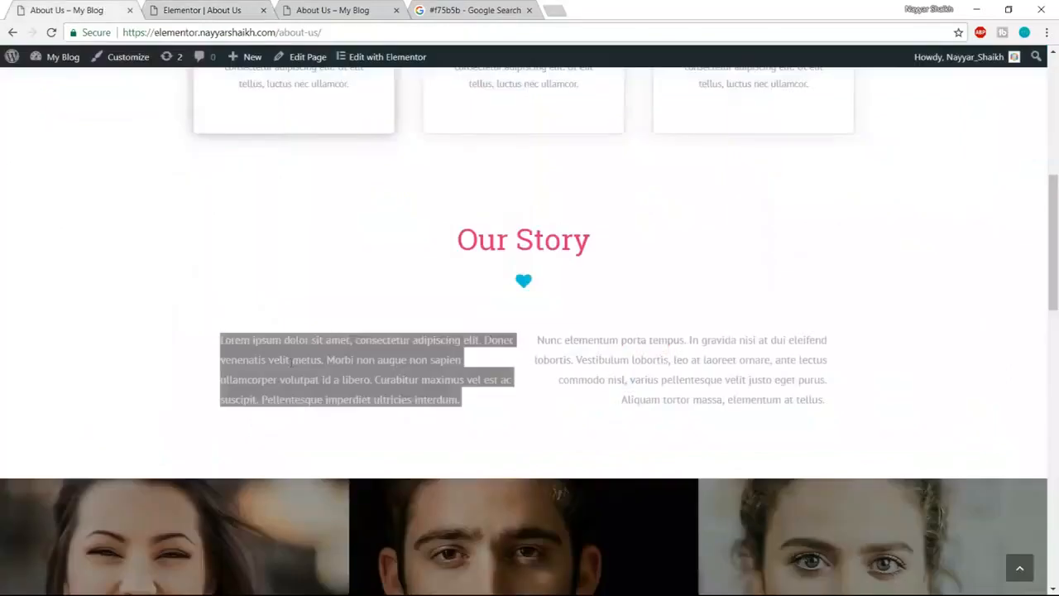
left_click(234, 10)
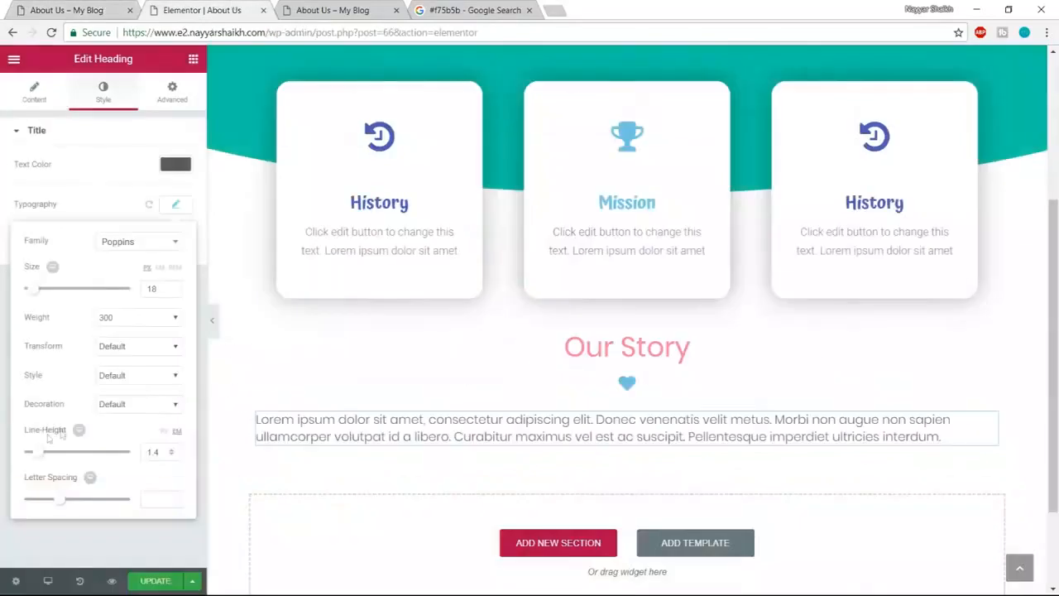
left_click_drag(39, 460, 47, 454)
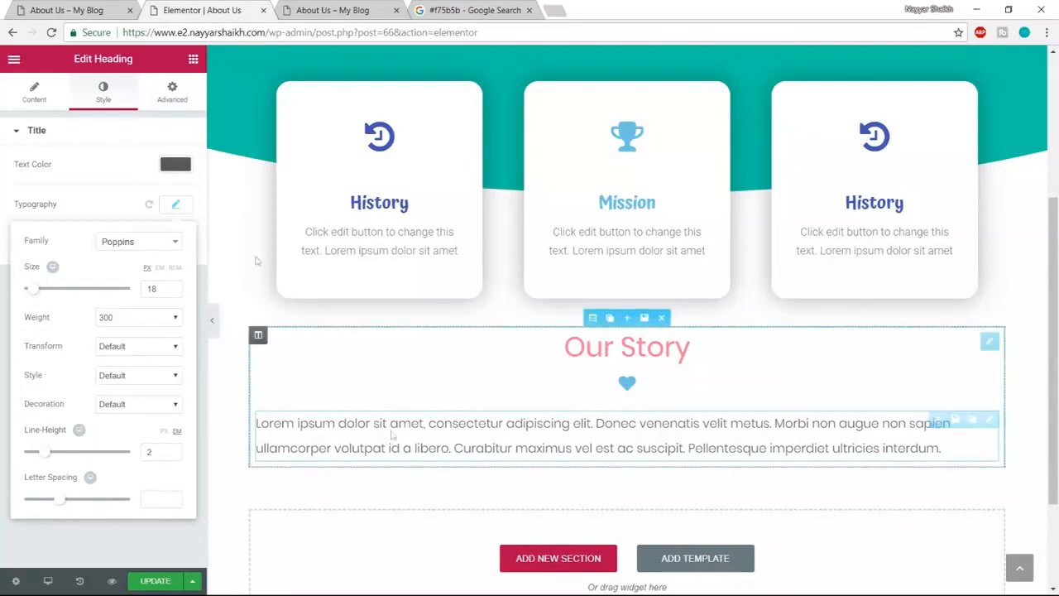
- Add a two-column section under the heart and move the paragraph into the left column
left_click(192, 60)
left_click_drag(53, 157, 582, 453)
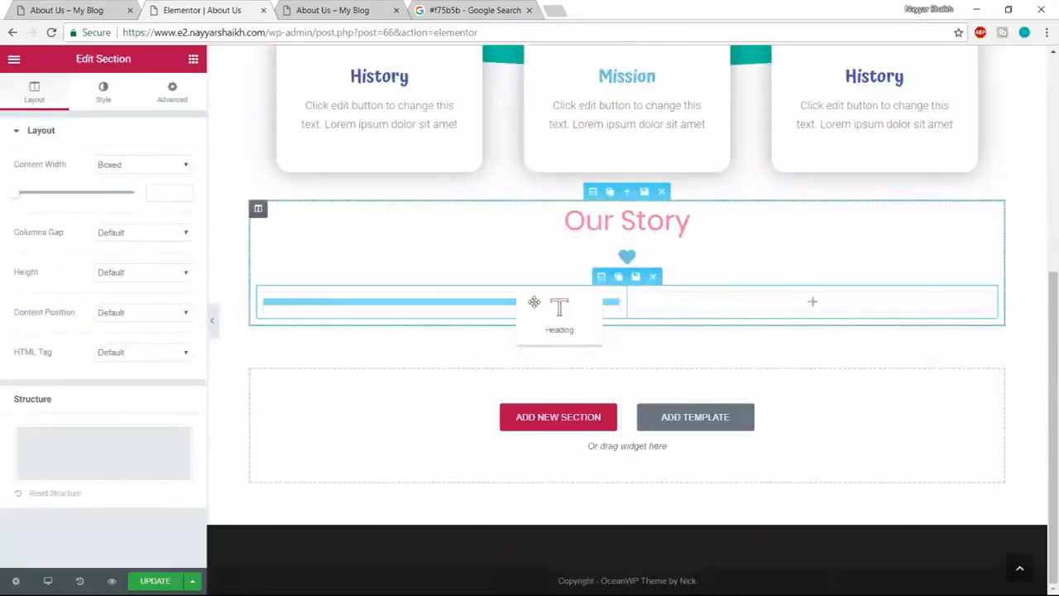
left_click_drag(534, 302, 537, 306)
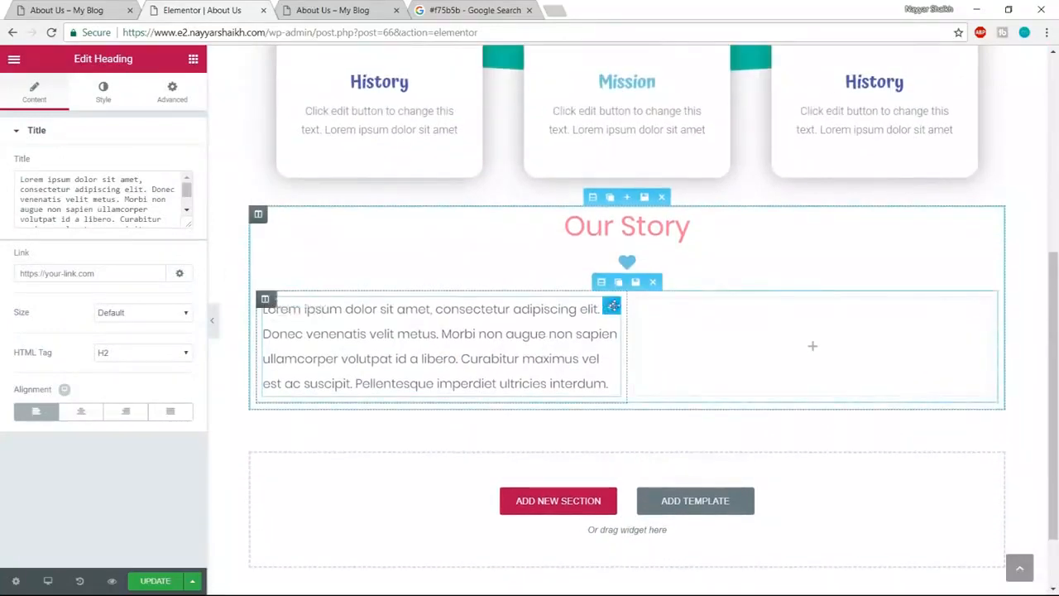
left_click_drag(603, 308, 527, 347)
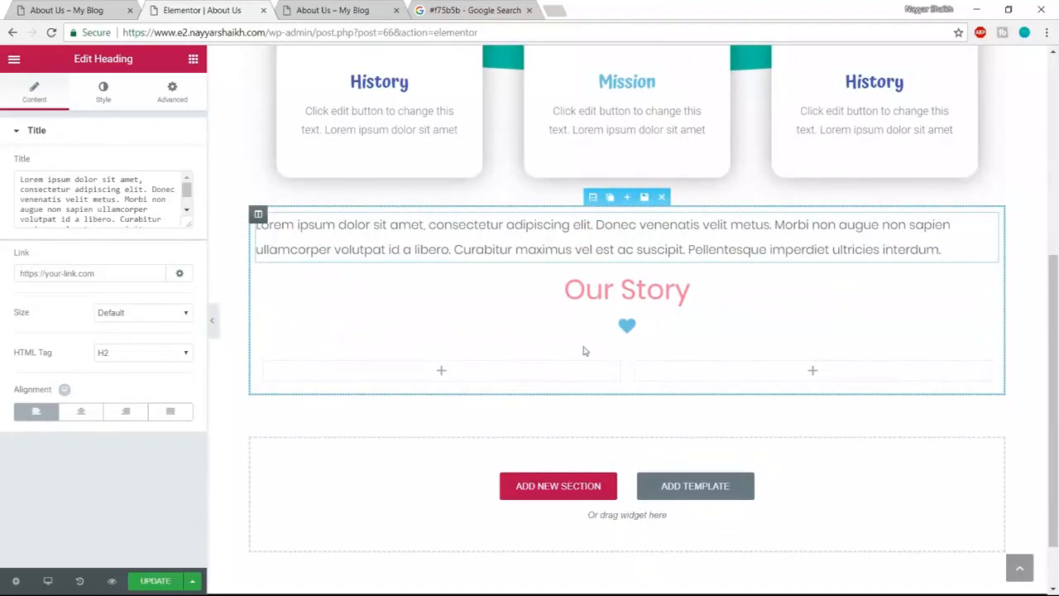
key("ctrl+z")
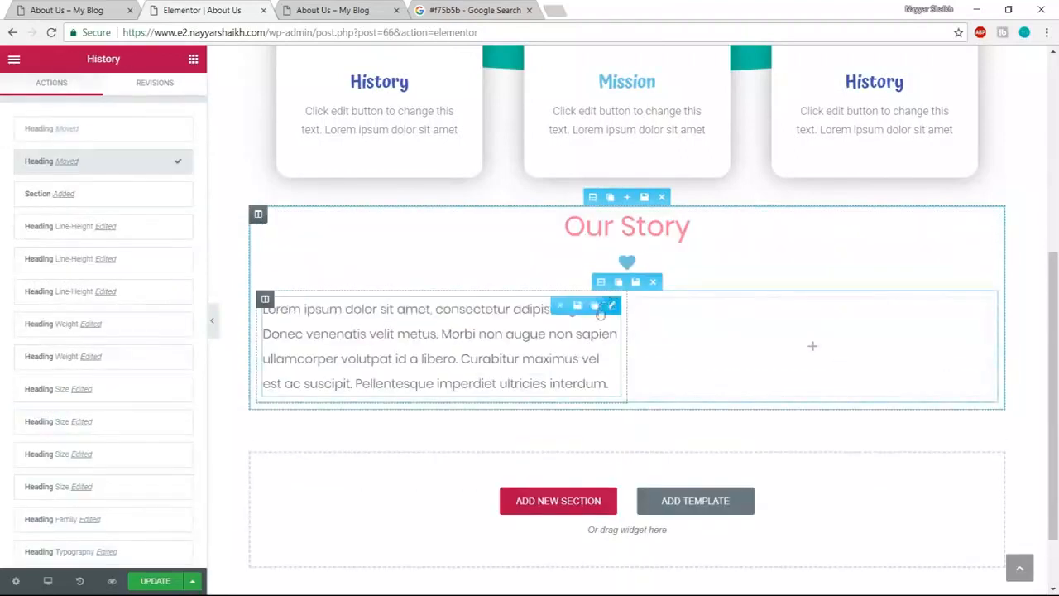
- Duplicate the paragraph into the right column and save the page
left_click(593, 306)
left_click_drag(430, 447, 790, 340)
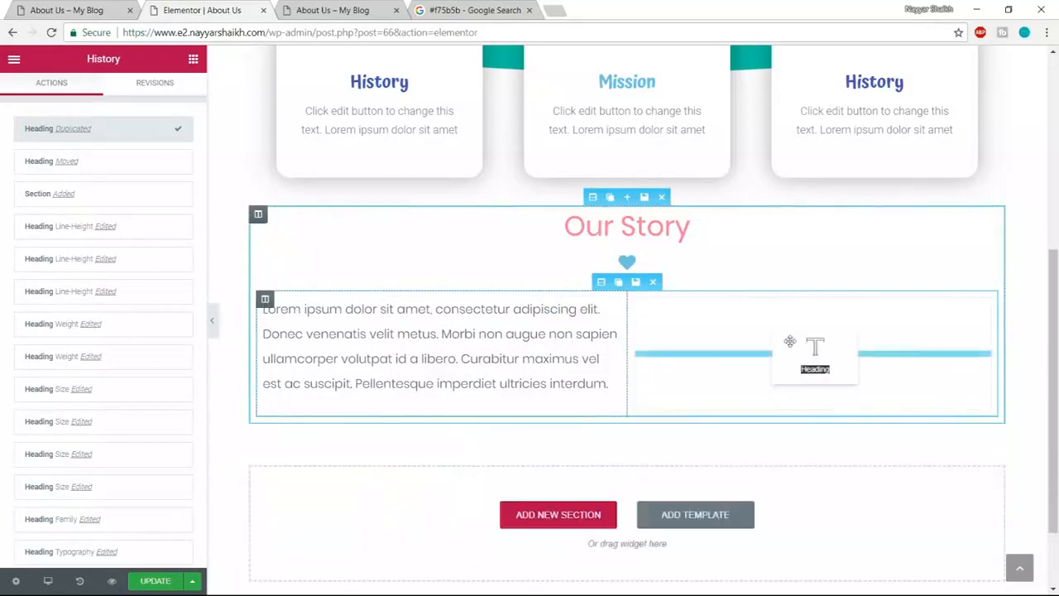
left_click_drag(809, 387, 809, 389)
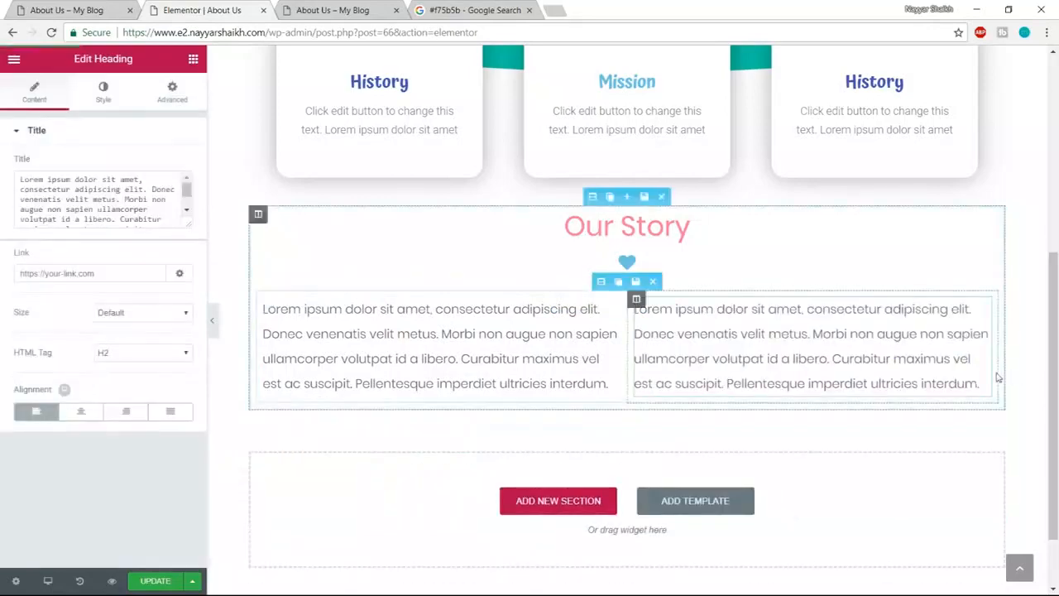
left_click(154, 580)
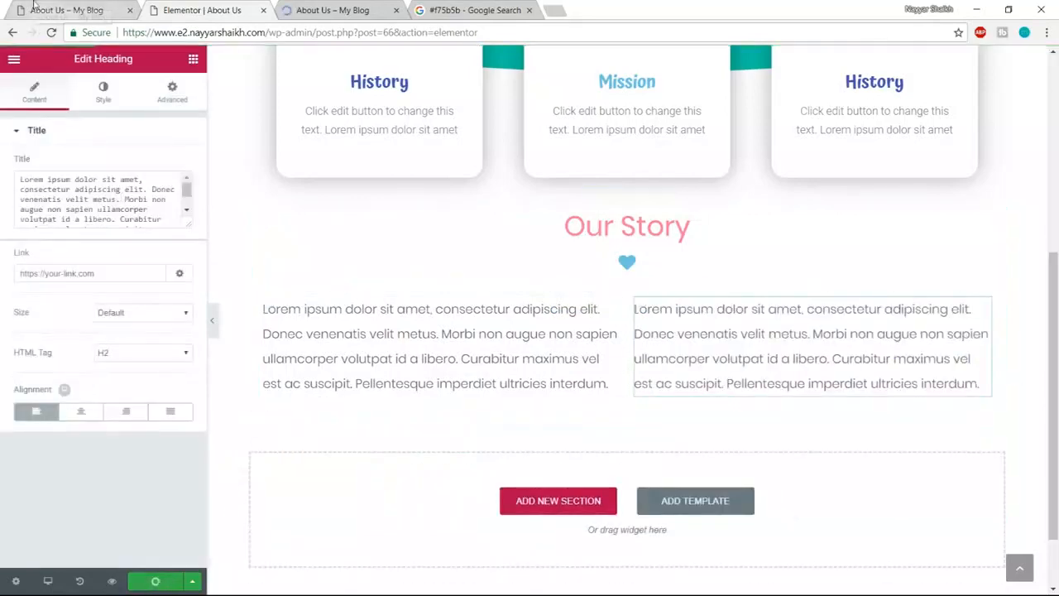
left_click(33, 5)
- Open the Elementor template library below the Our Story columns
scroll(863, 225, "down", 5)
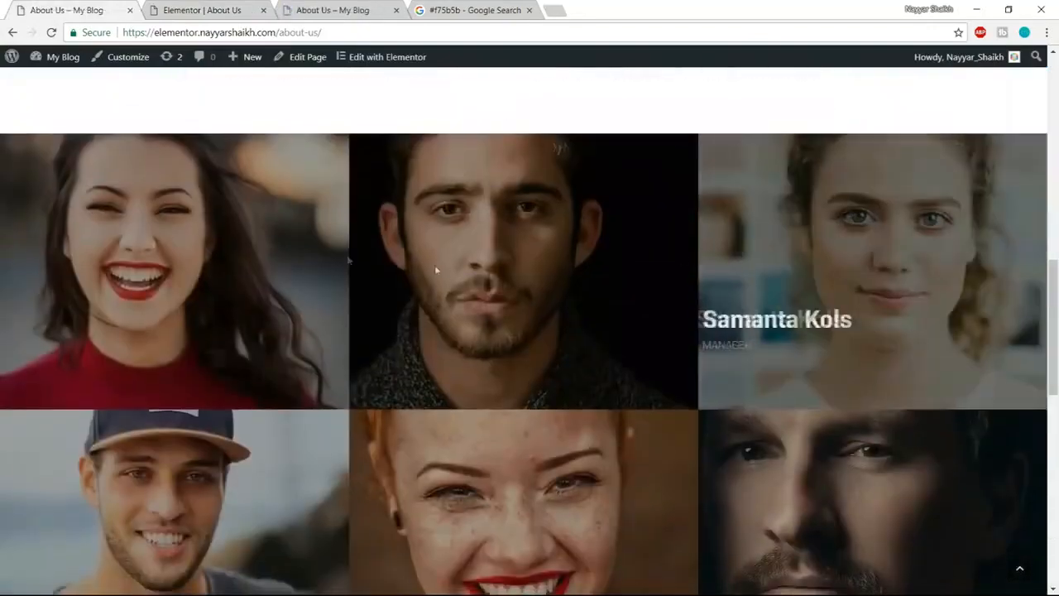
scroll(946, 249, "down", 3)
scroll(956, 322, "up", 3)
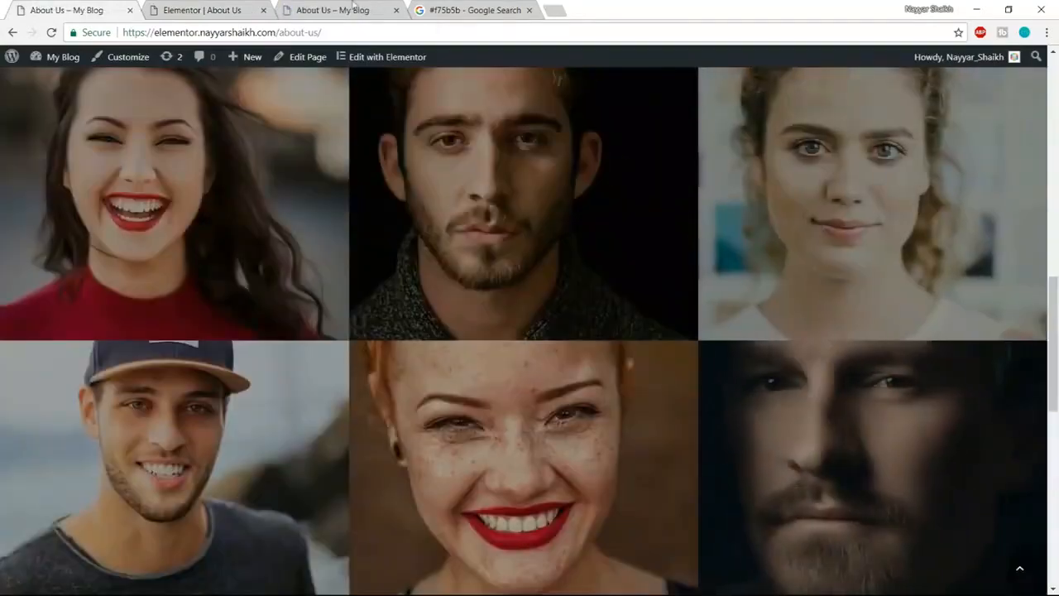
left_click(248, 7)
scroll(736, 282, "down", 1)
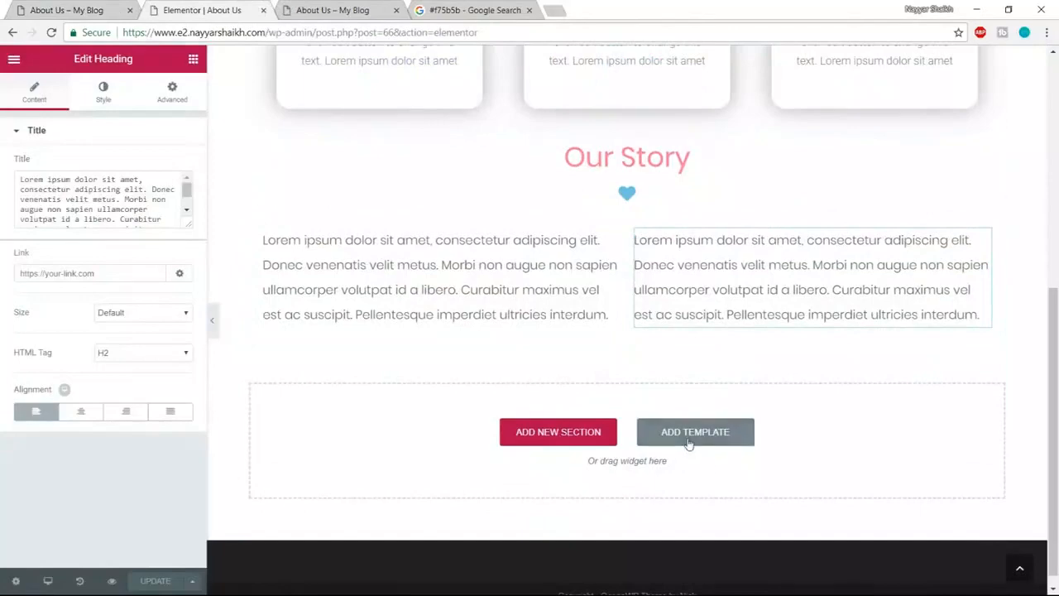
left_click(688, 443)
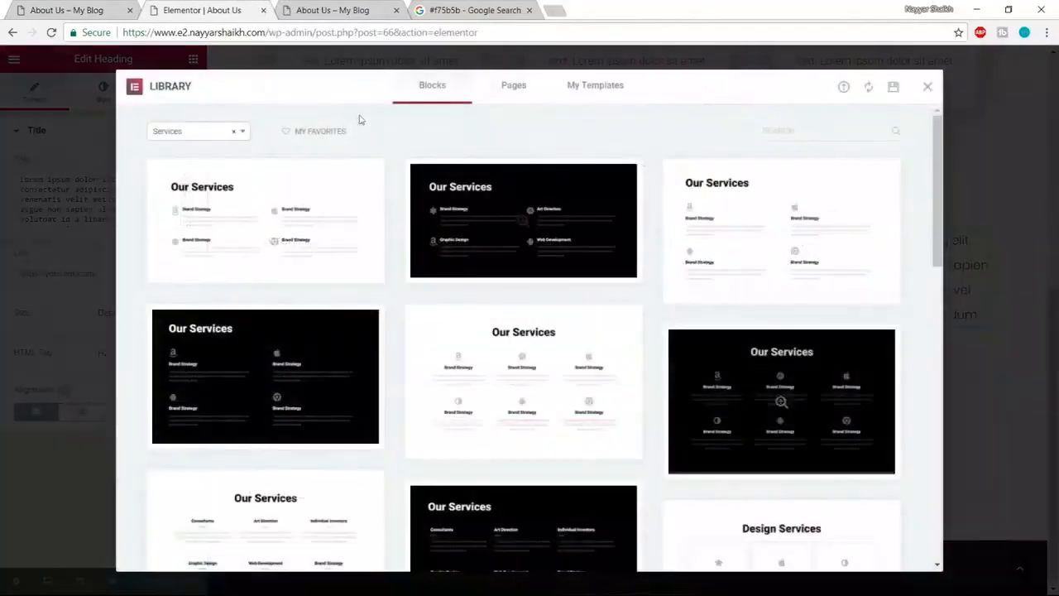
- Filter blocks to the Team category and insert the six-portrait photo grid
left_click(183, 137)
scroll(217, 235, "up", 2)
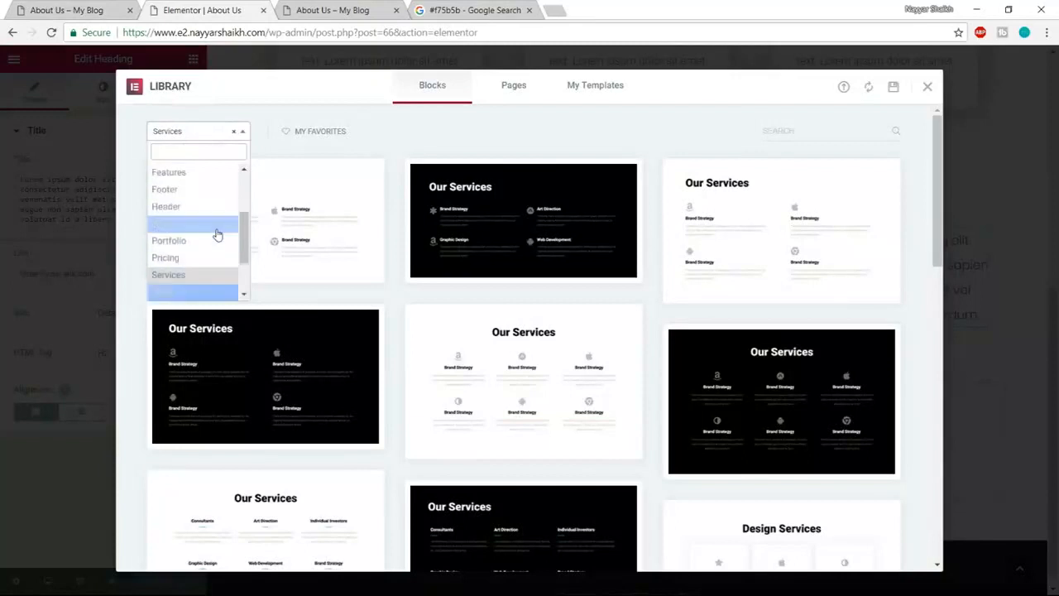
scroll(216, 236, "up", 1)
scroll(214, 238, "down", 2)
scroll(214, 238, "down", 1)
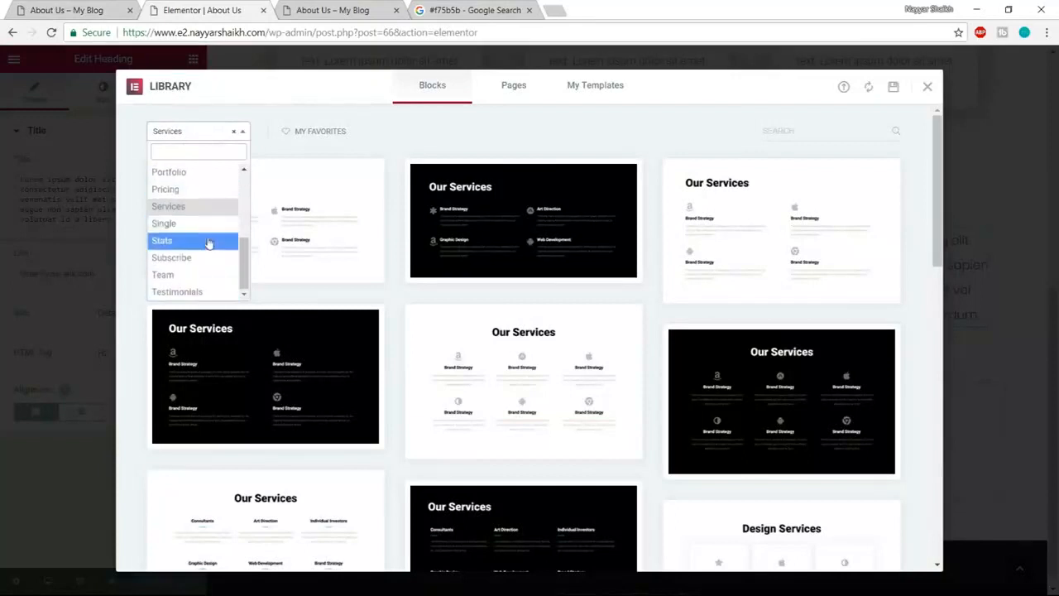
scroll(209, 240, "up", 2)
scroll(207, 230, "down", 2)
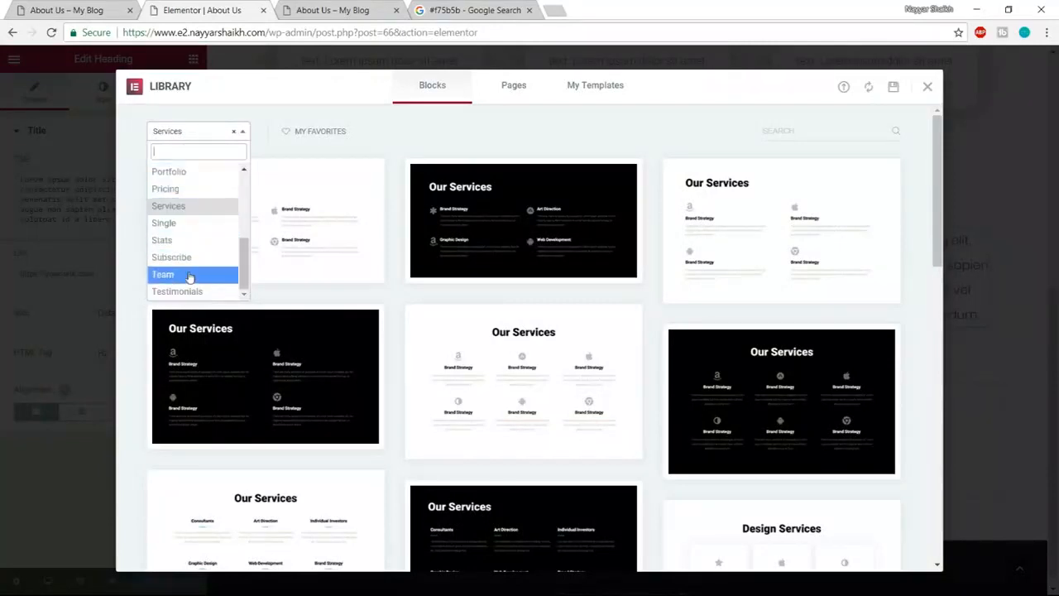
left_click(172, 277)
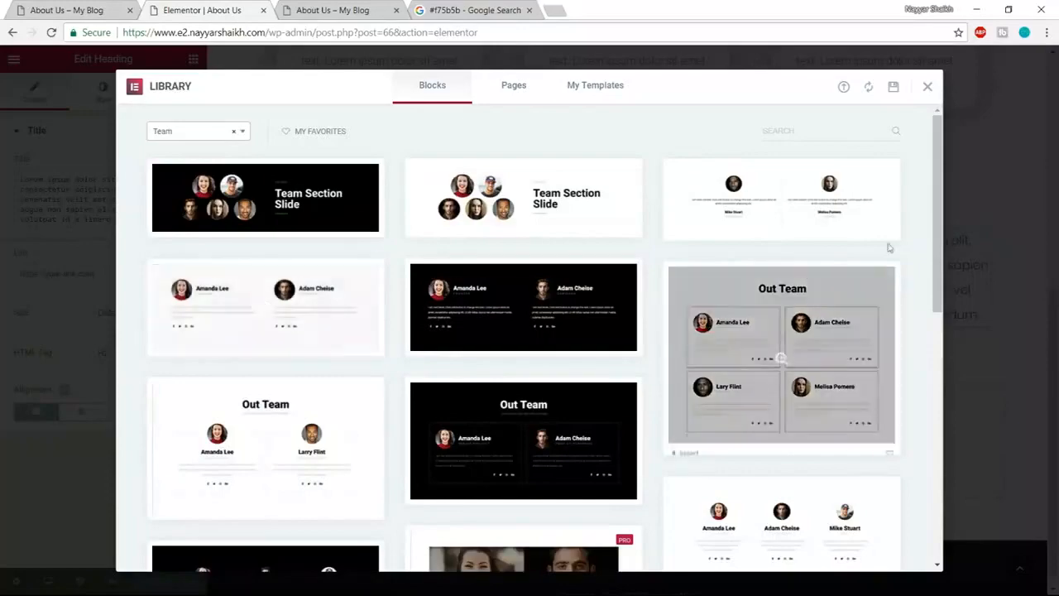
scroll(827, 253, "down", 3)
scroll(824, 257, "up", 3)
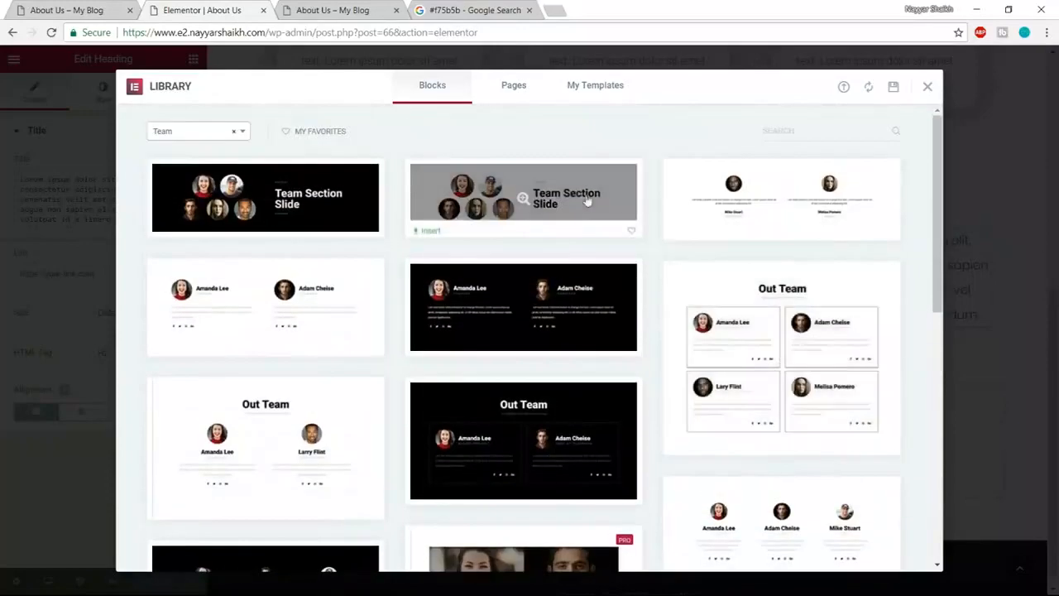
scroll(416, 359, "down", 2)
scroll(378, 351, "down", 2)
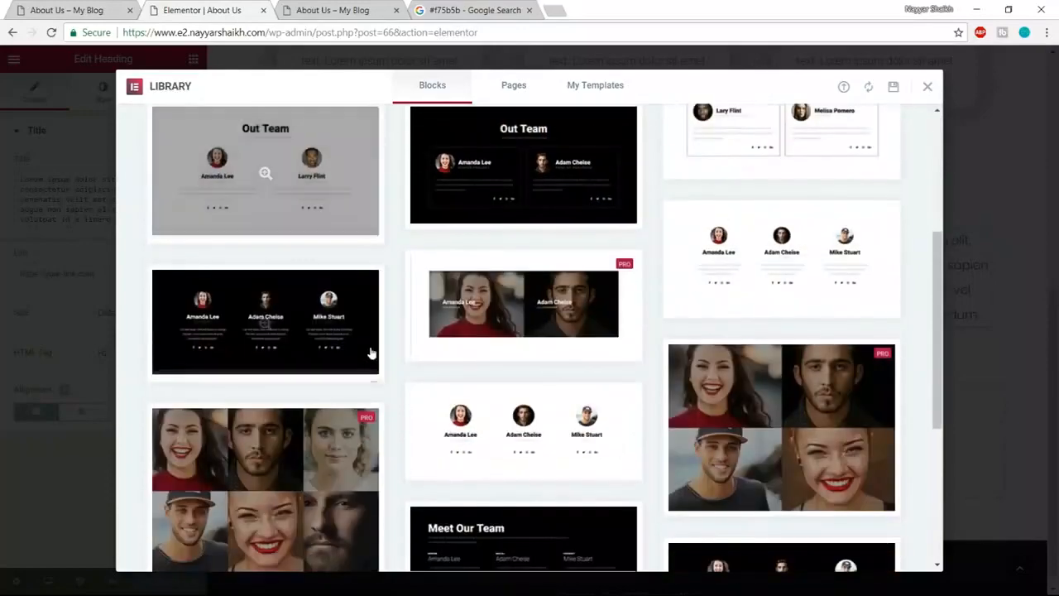
scroll(384, 348, "down", 2)
scroll(386, 350, "down", 3)
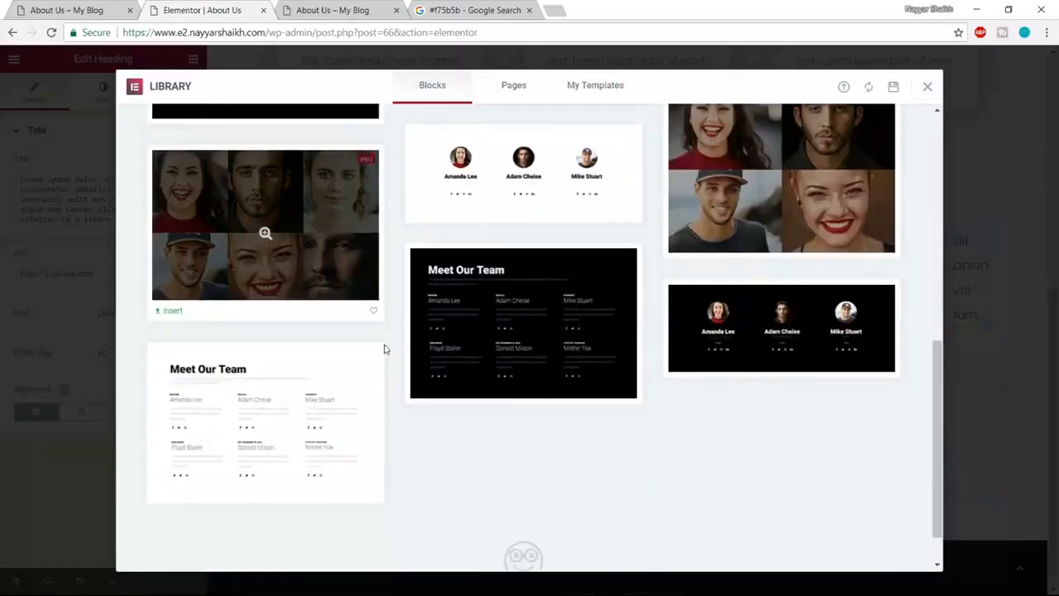
scroll(516, 350, "up", 3)
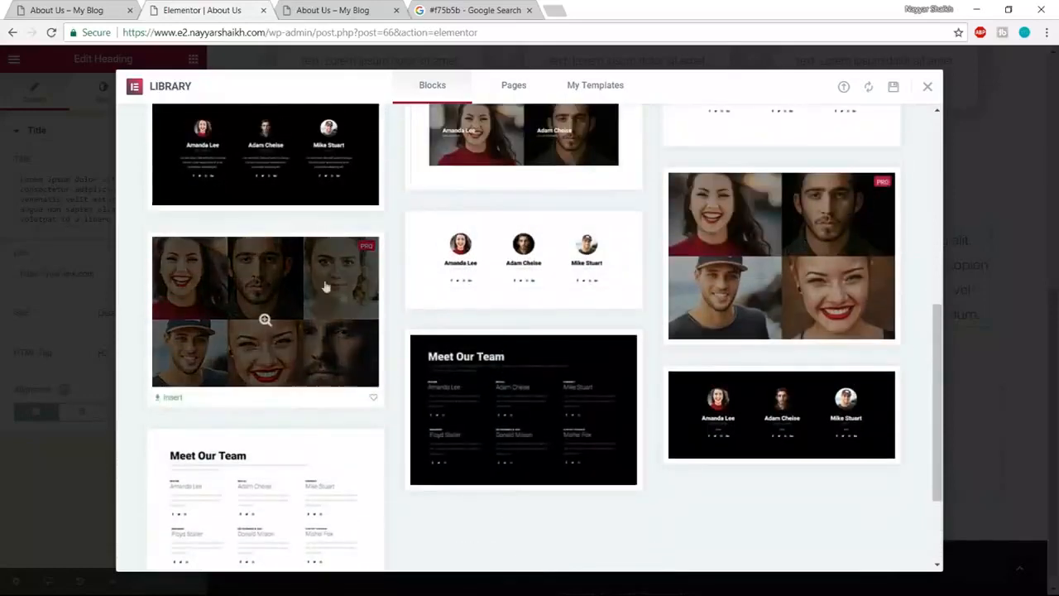
left_click(166, 400)
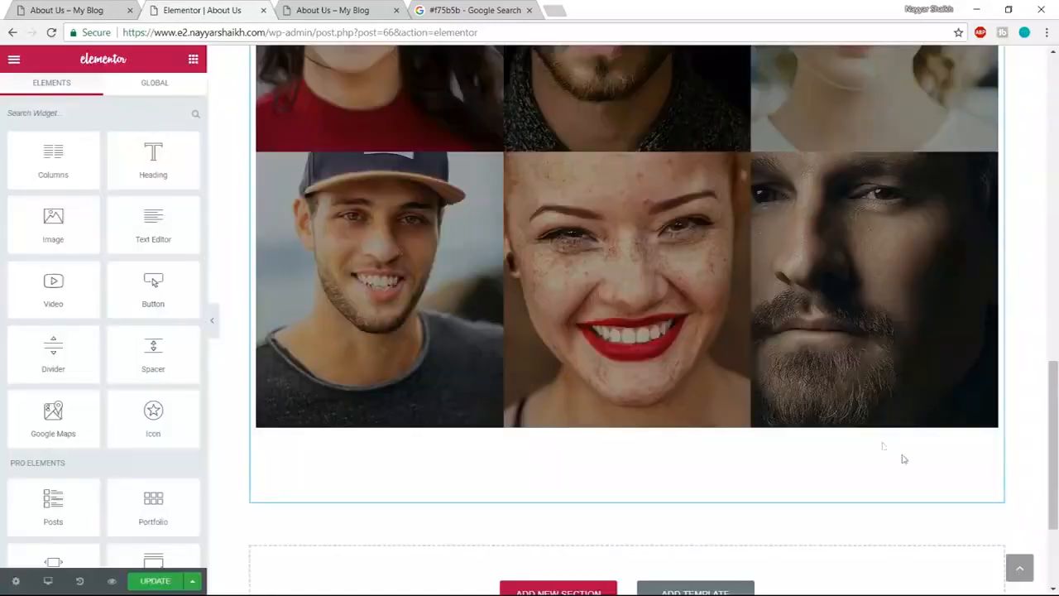
- Stretch the outer section and make its content and the top photo row full width
scroll(907, 460, "up", 2)
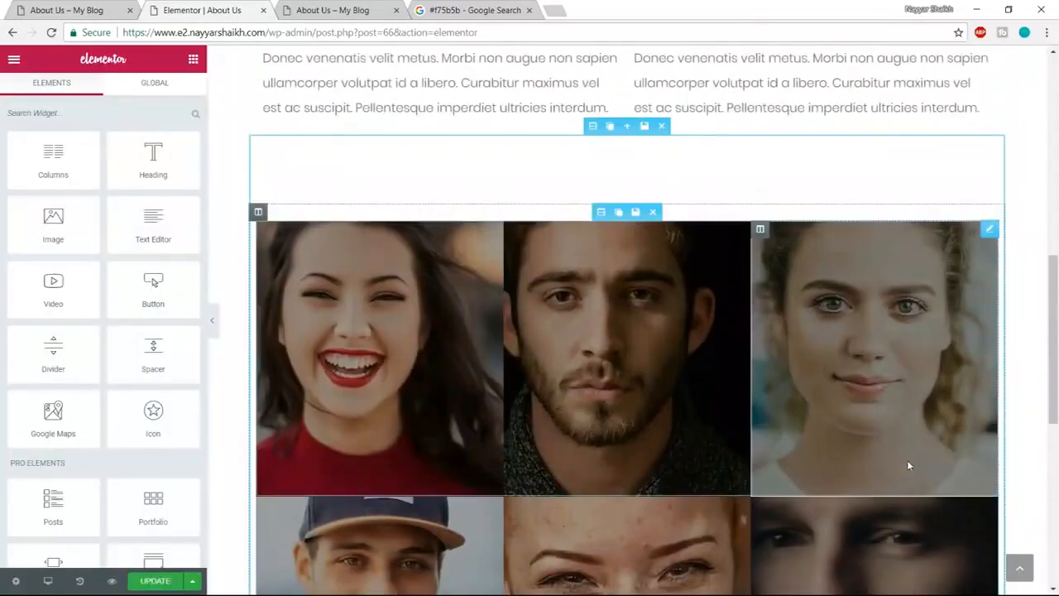
left_click(593, 126)
left_click(178, 165)
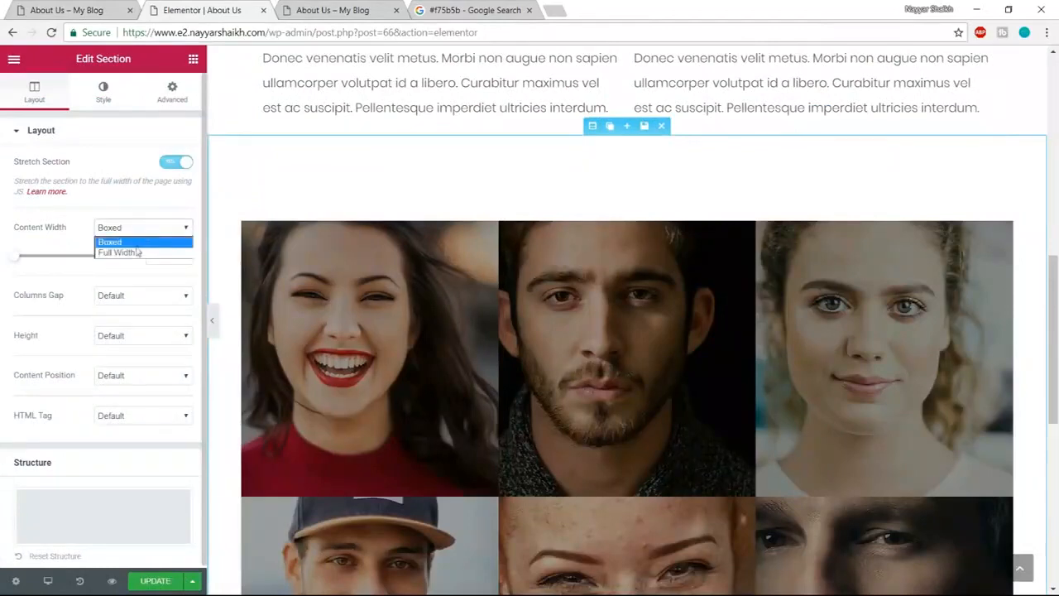
left_click(137, 253)
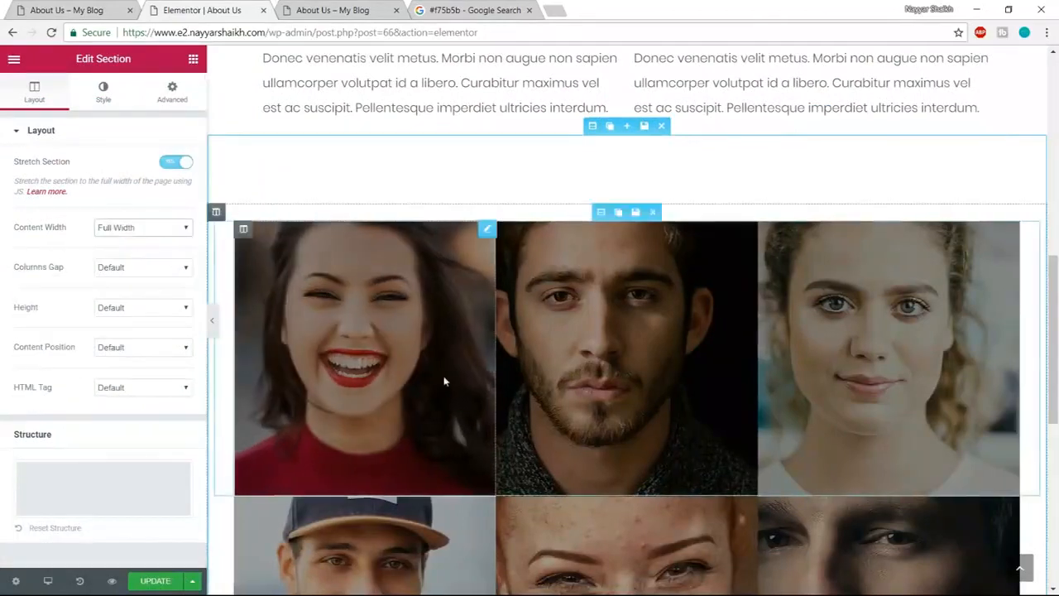
left_click(599, 211)
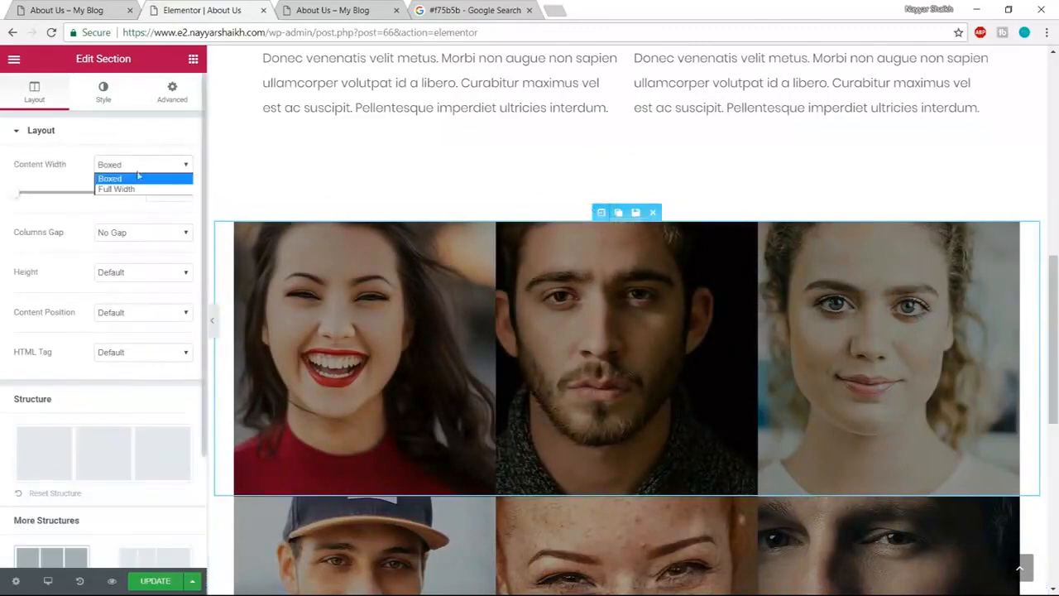
left_click(131, 190)
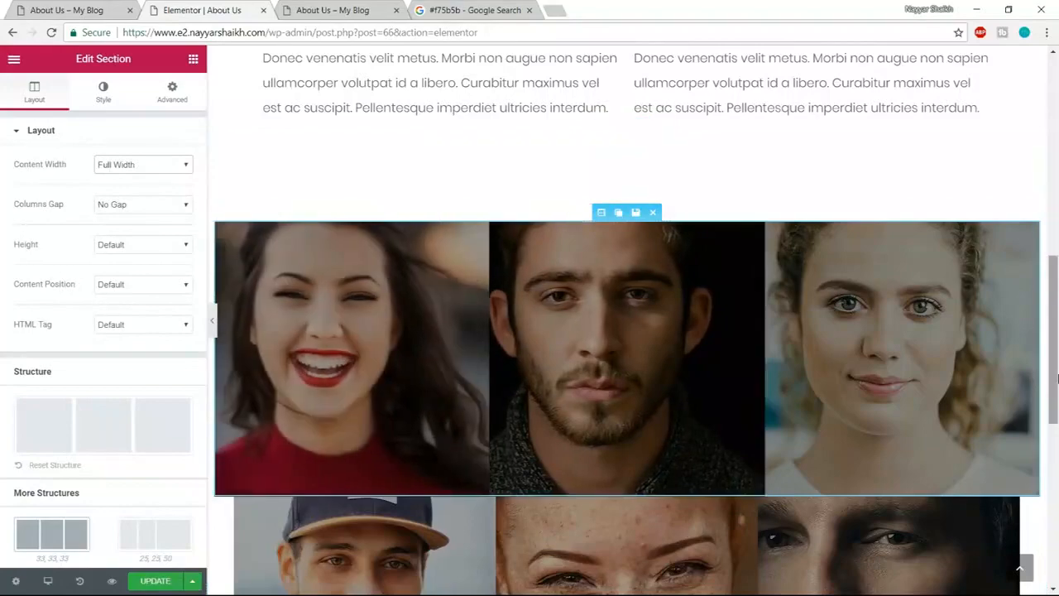
left_click(212, 320)
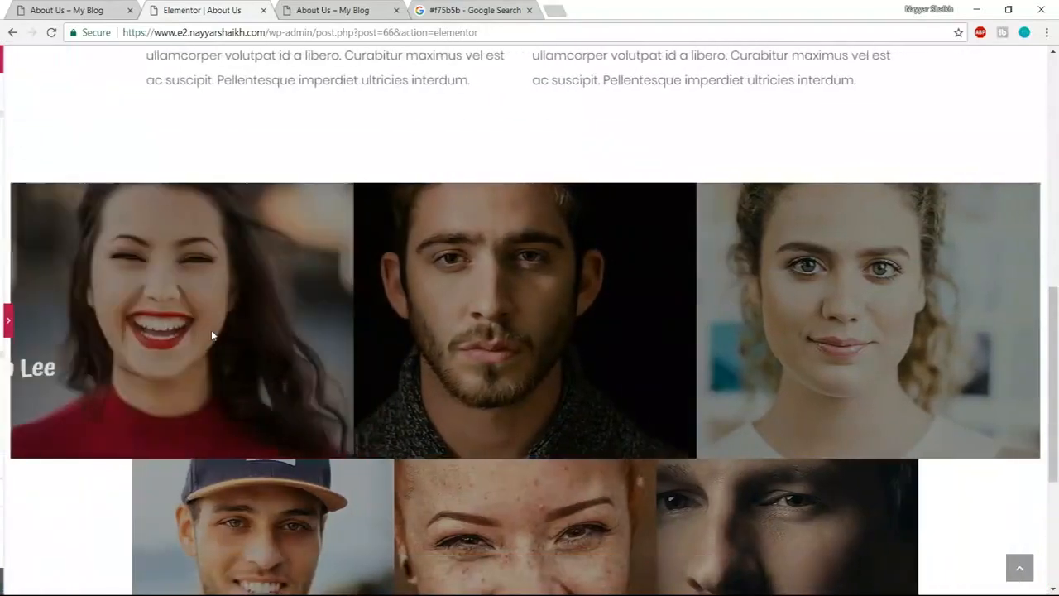
left_click(4, 320)
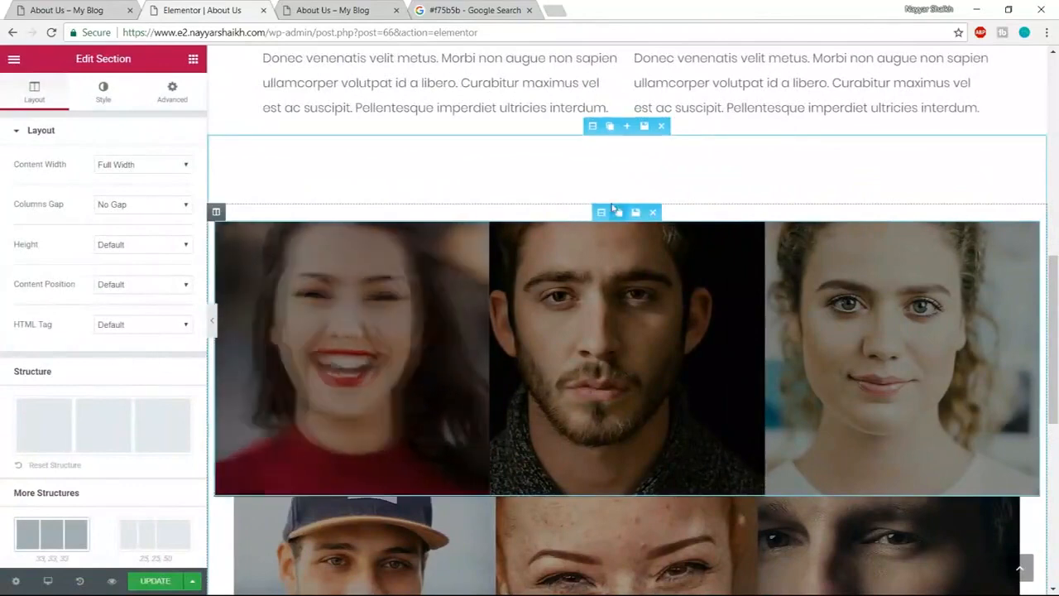
scroll(138, 390, "down", 2)
scroll(141, 435, "up", 2)
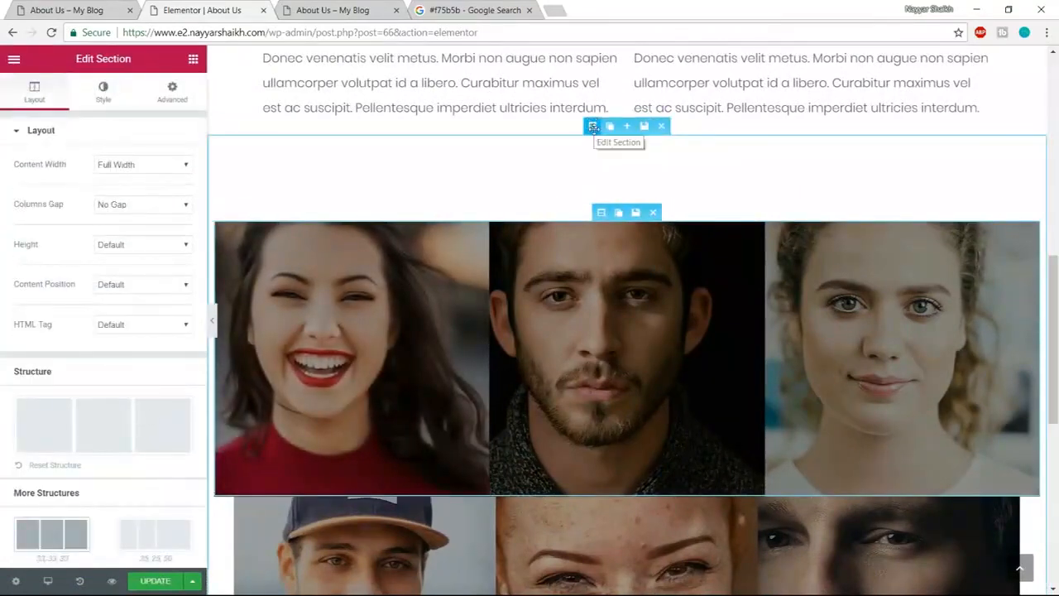
- Set Columns Gap to No Gap and make the lower photo row full width
left_click(593, 126)
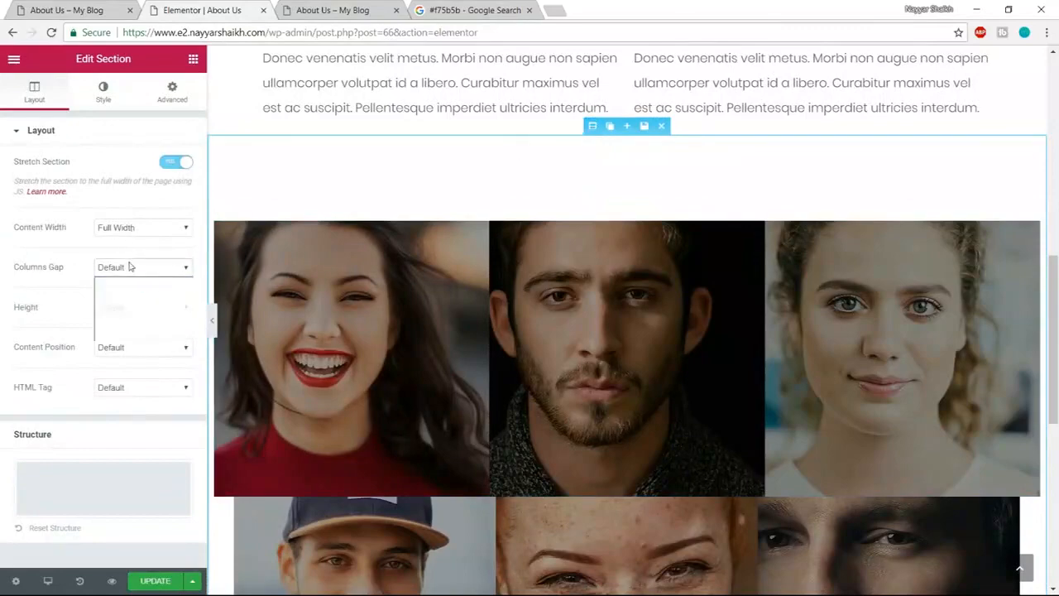
left_click(116, 293)
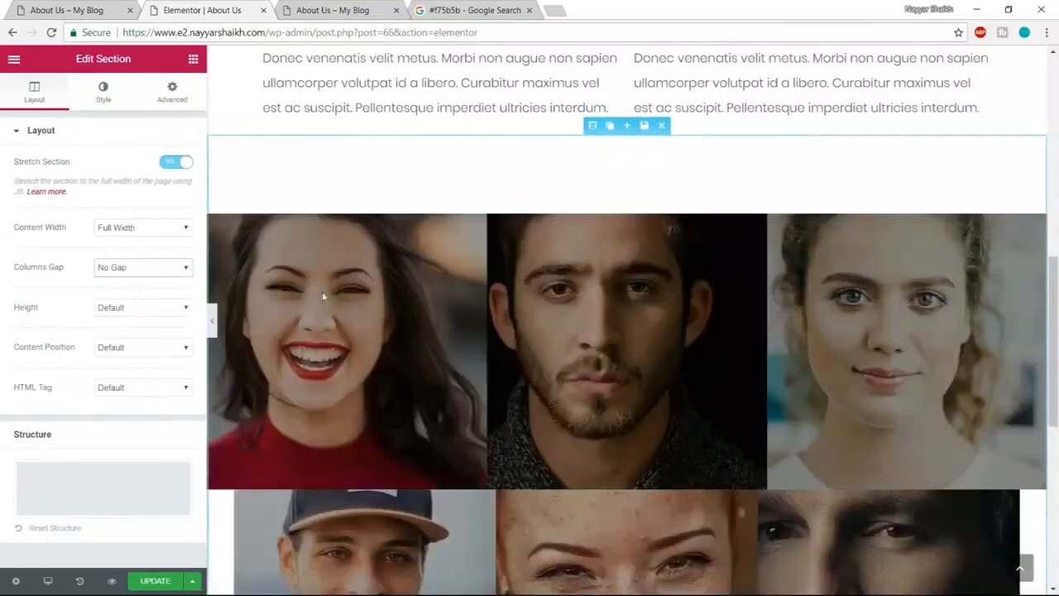
scroll(721, 318, "down", 3)
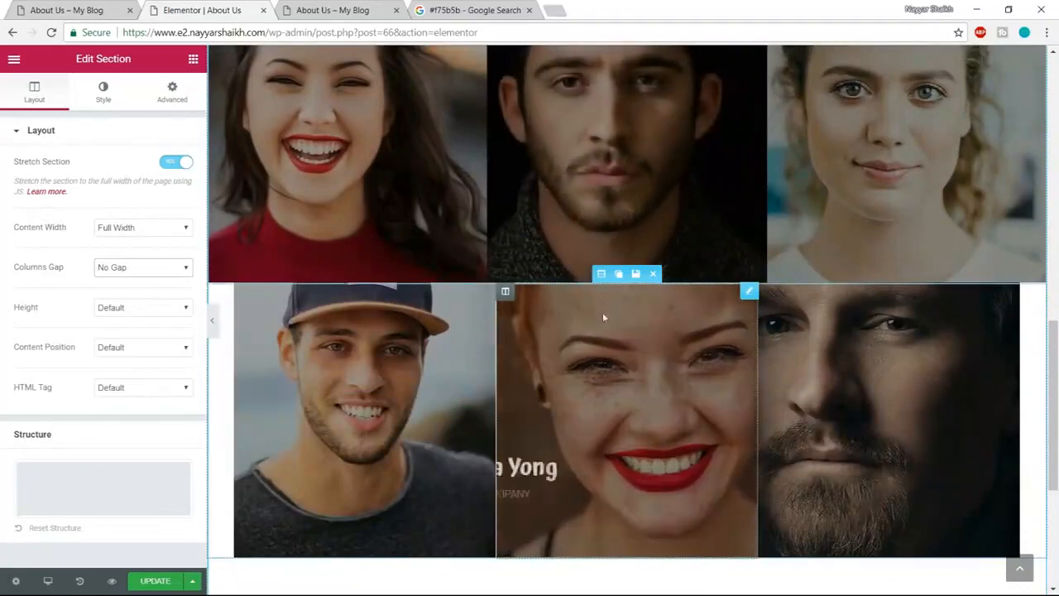
left_click(601, 273)
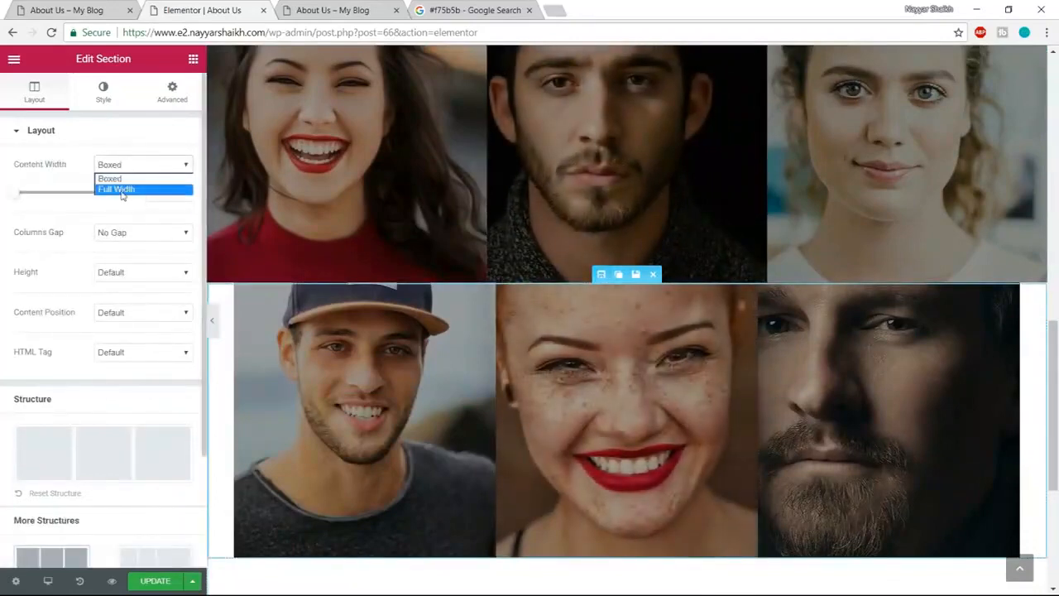
left_click(122, 190)
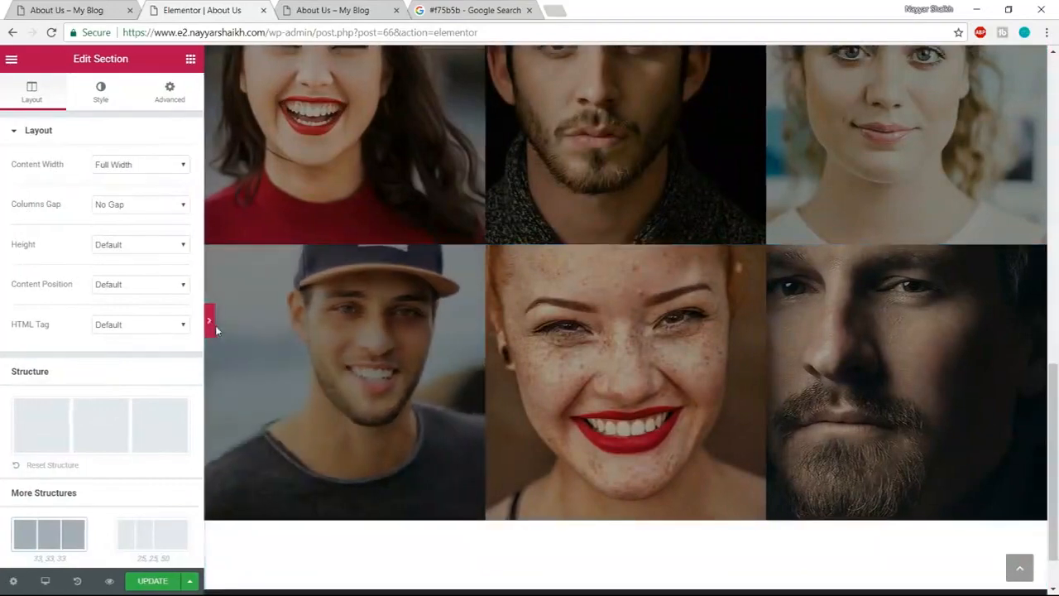
left_click(213, 321)
scroll(326, 450, "up", 3)
scroll(245, 247, "down", 1)
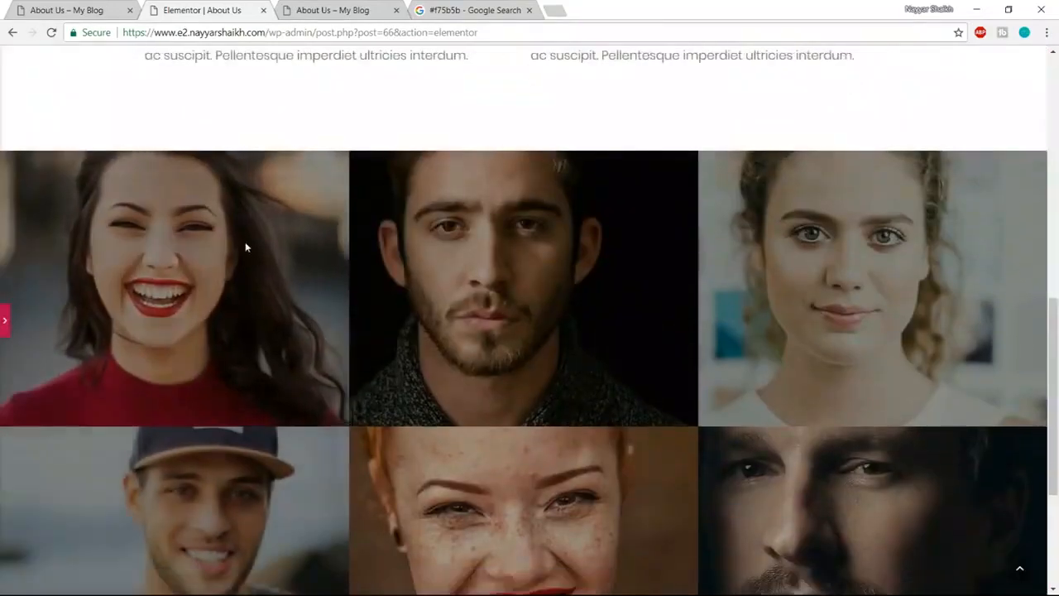
left_click(68, 11)
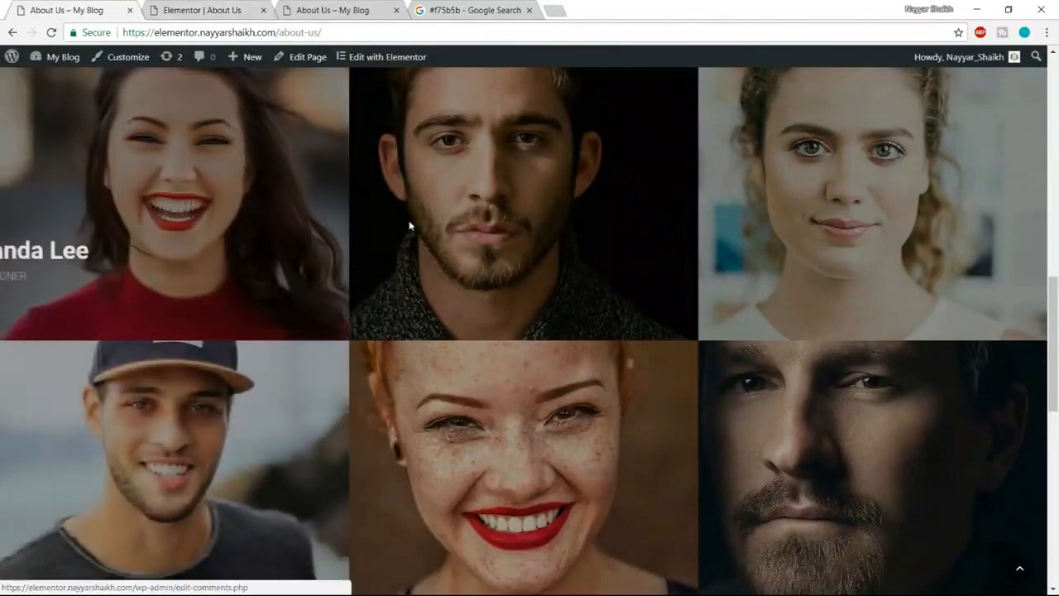
scroll(483, 322, "up", 1)
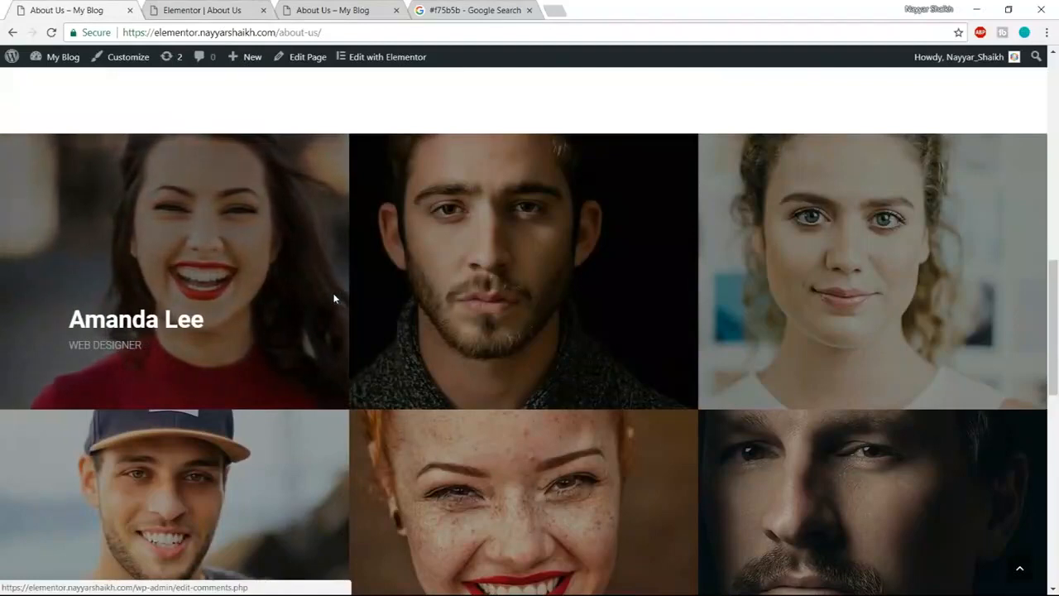
left_click(213, 7)
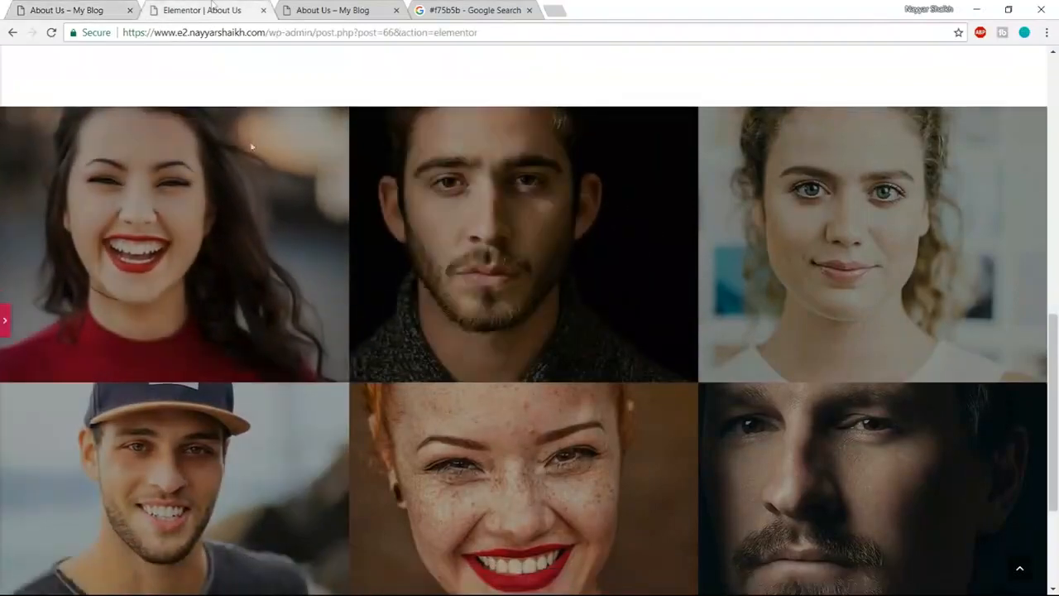
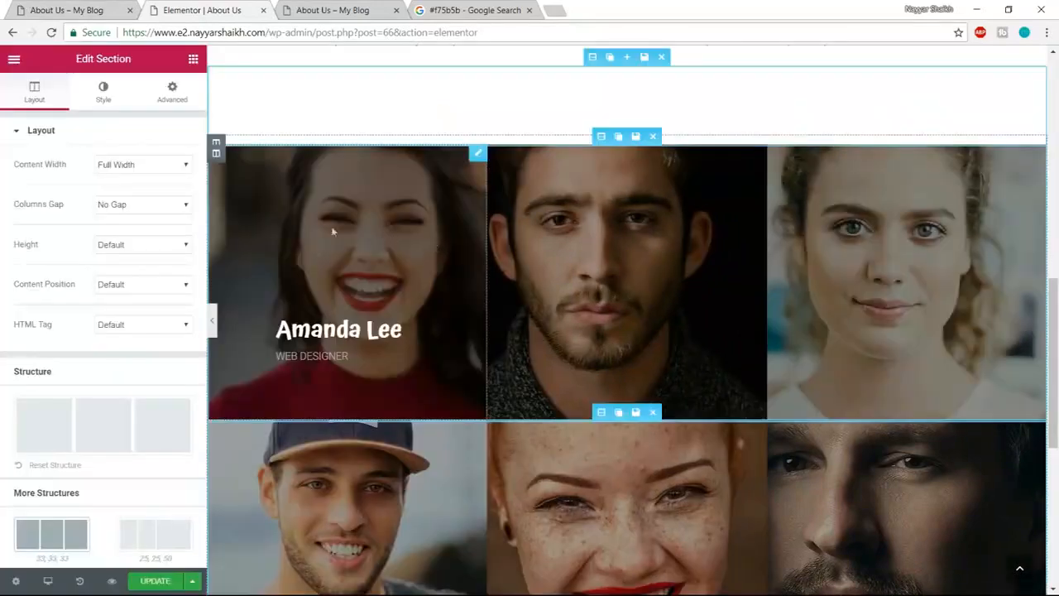
- Replace the first team card's image with Gallery-5.jpg from the Media Library
left_click(366, 232)
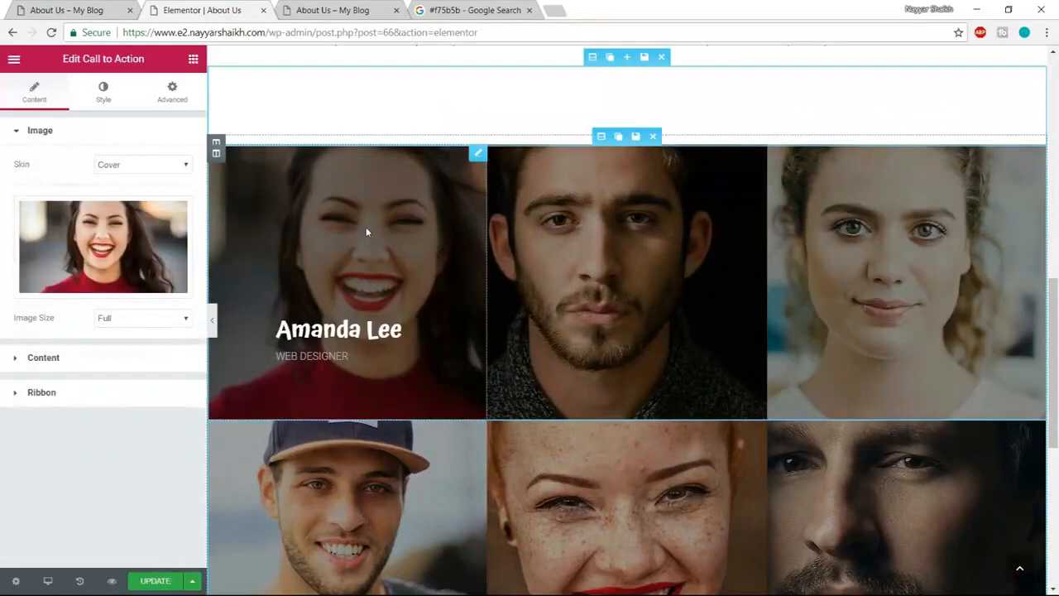
left_click(120, 244)
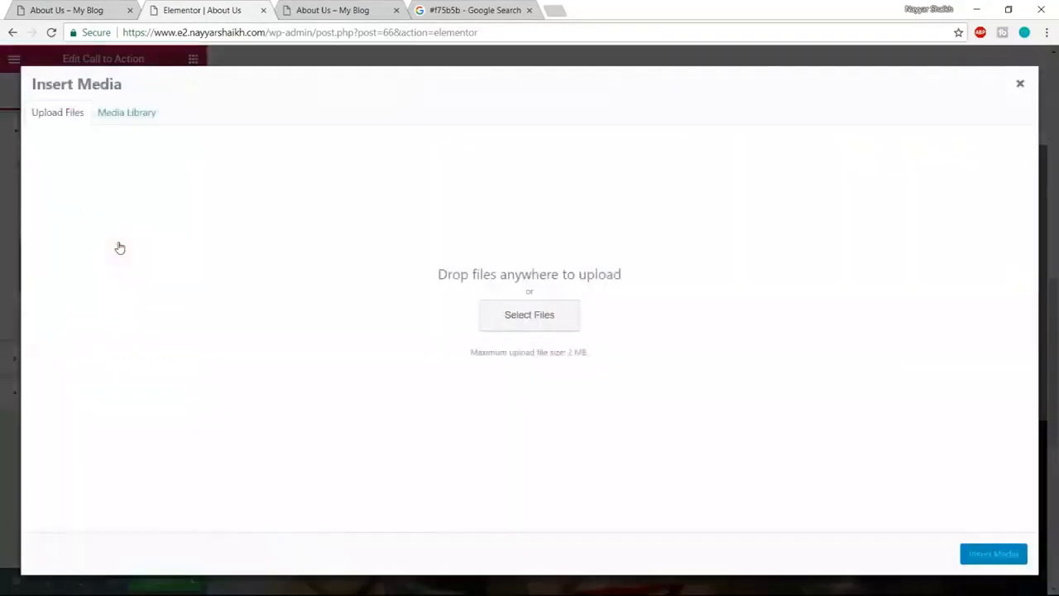
left_click(154, 111)
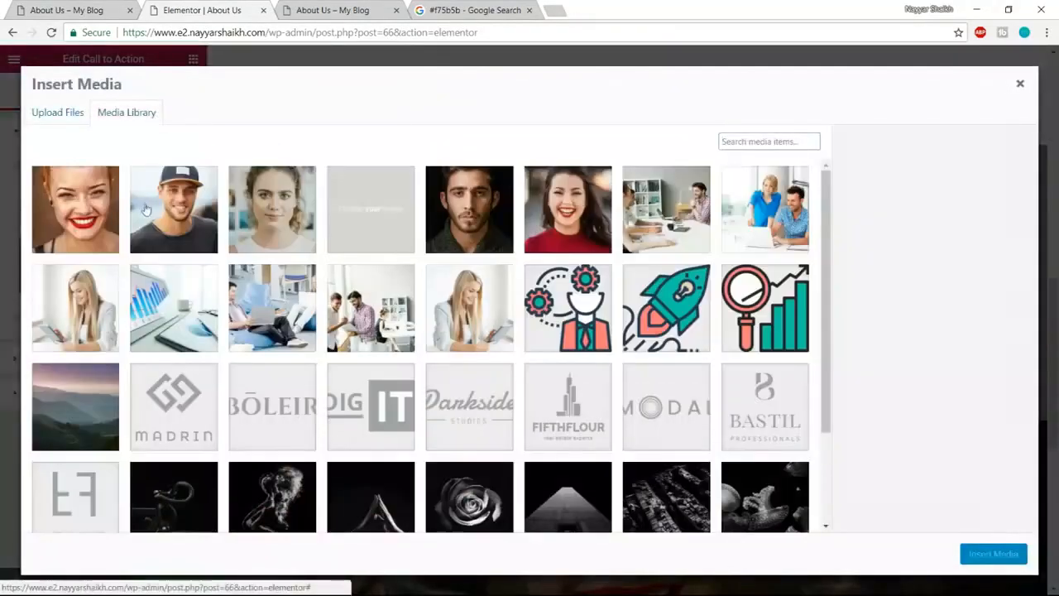
scroll(701, 236, "down", 1)
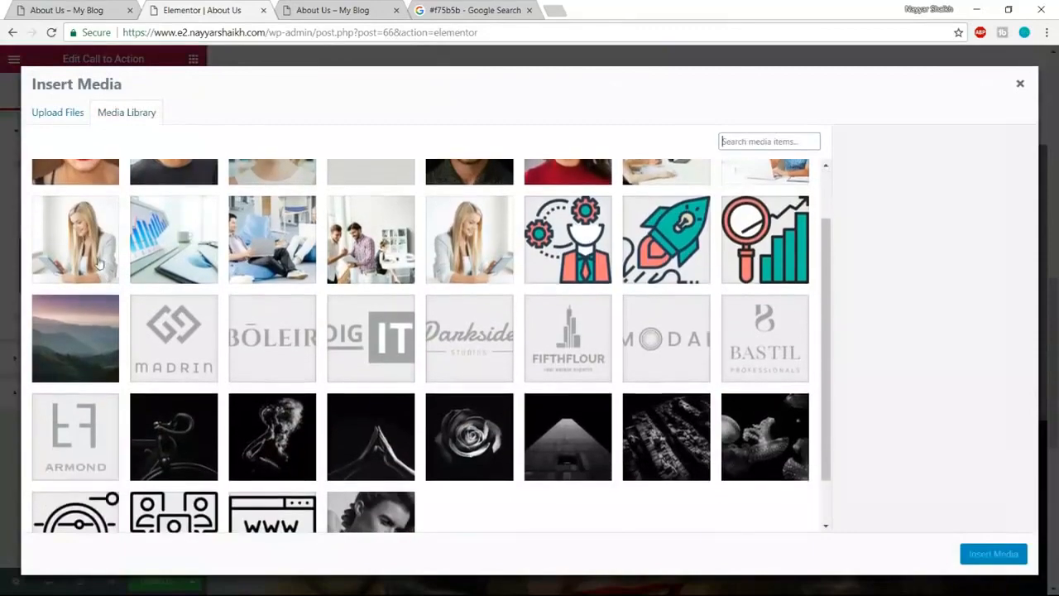
left_click(121, 222)
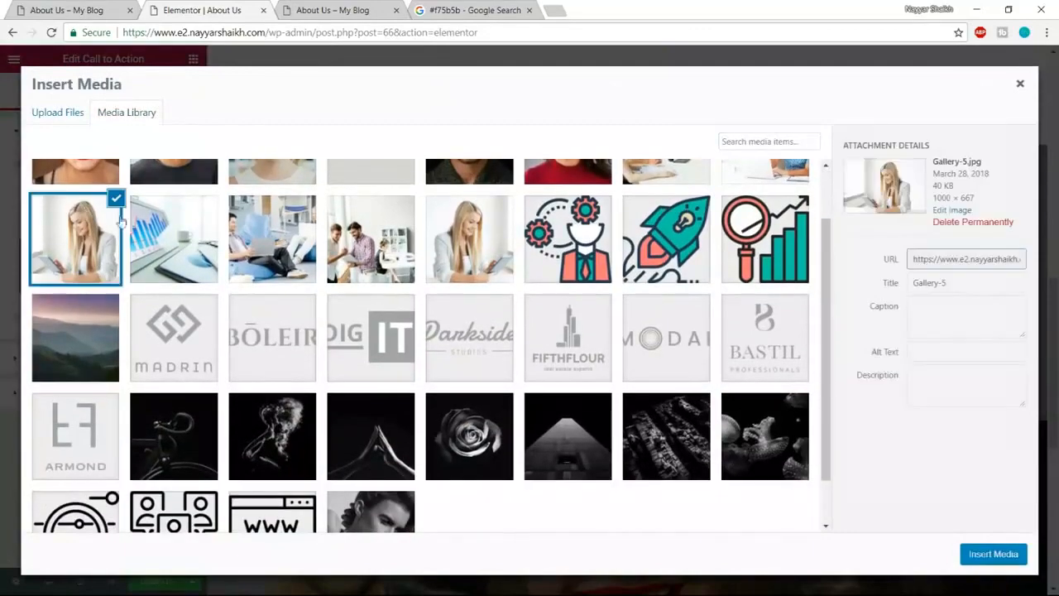
left_click(993, 553)
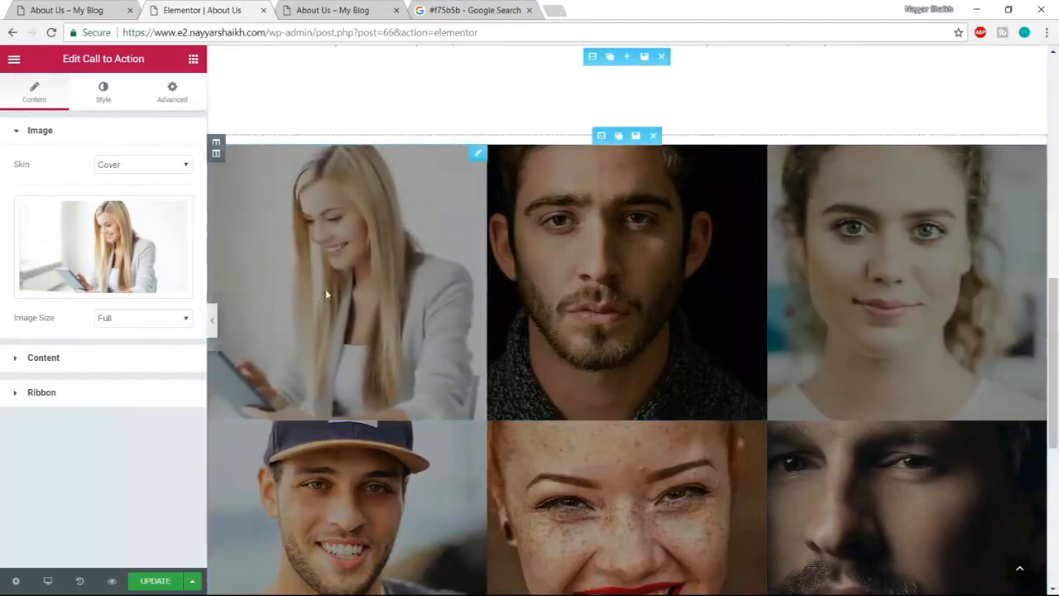
- Change the card's title to the new member's name and its description to Artist
mouse_move(326, 288)
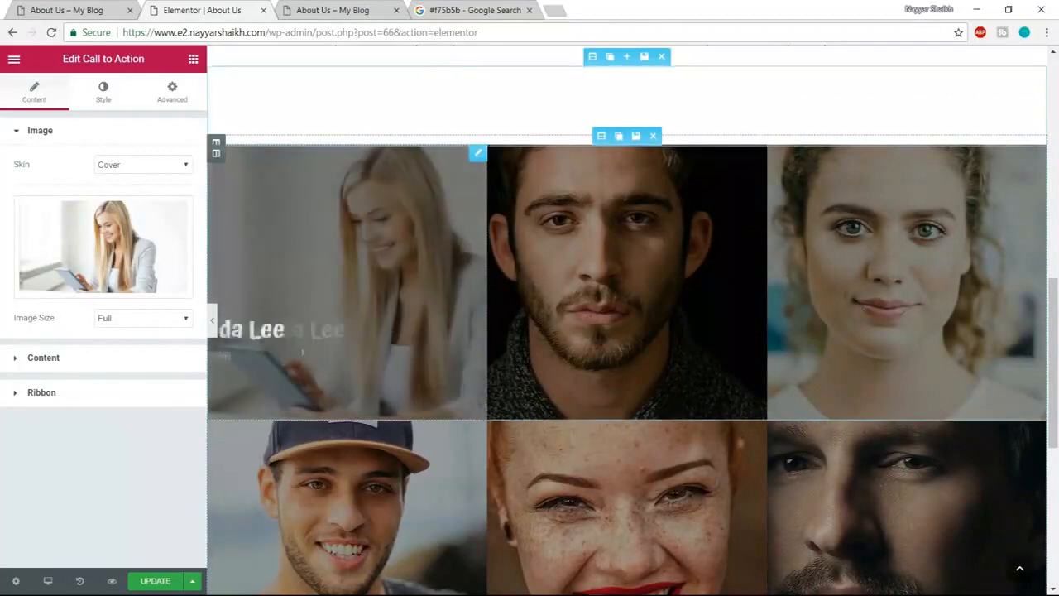
left_click(78, 370)
left_click_drag(92, 248, 2, 248)
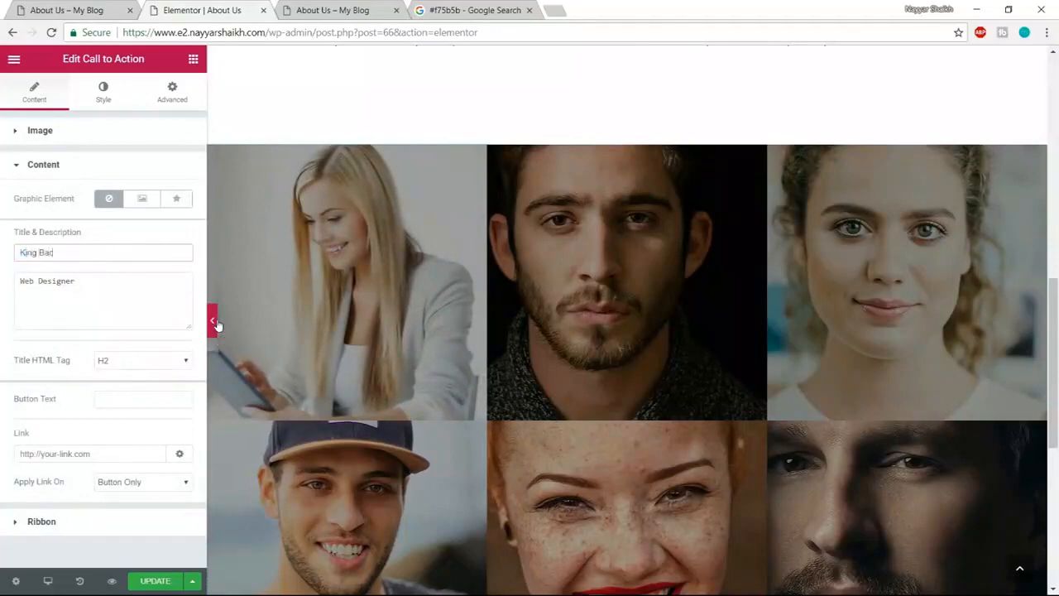
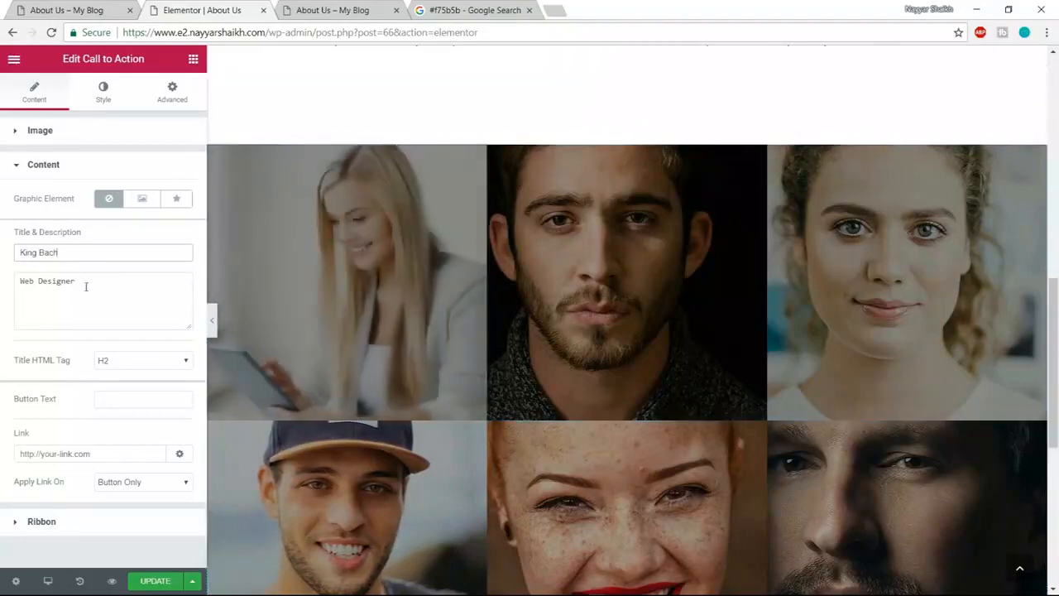
left_click_drag(88, 284, 2, 285)
type("Artist")
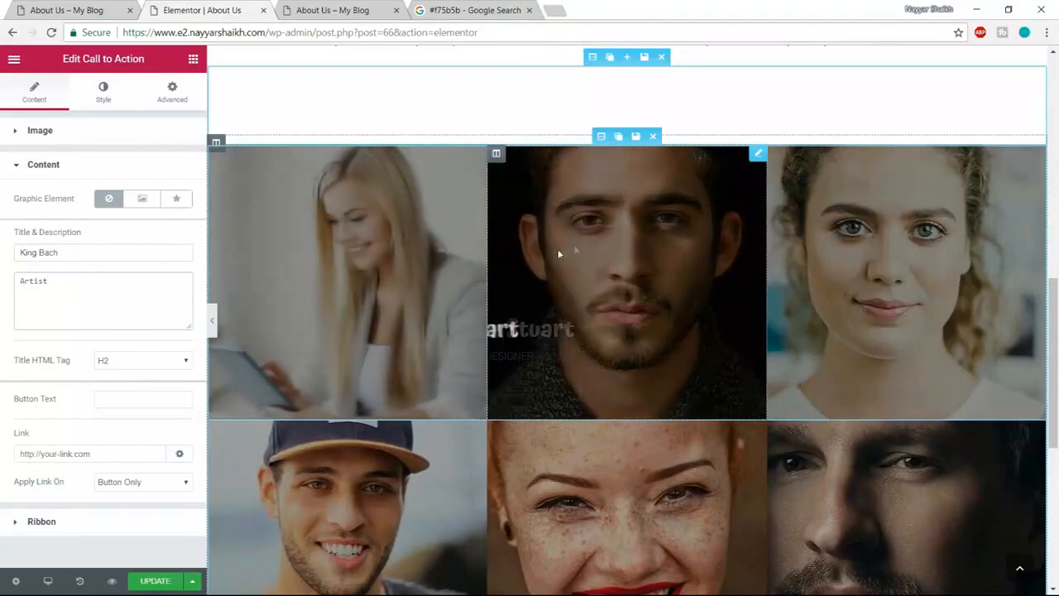
scroll(917, 386, "down", 2)
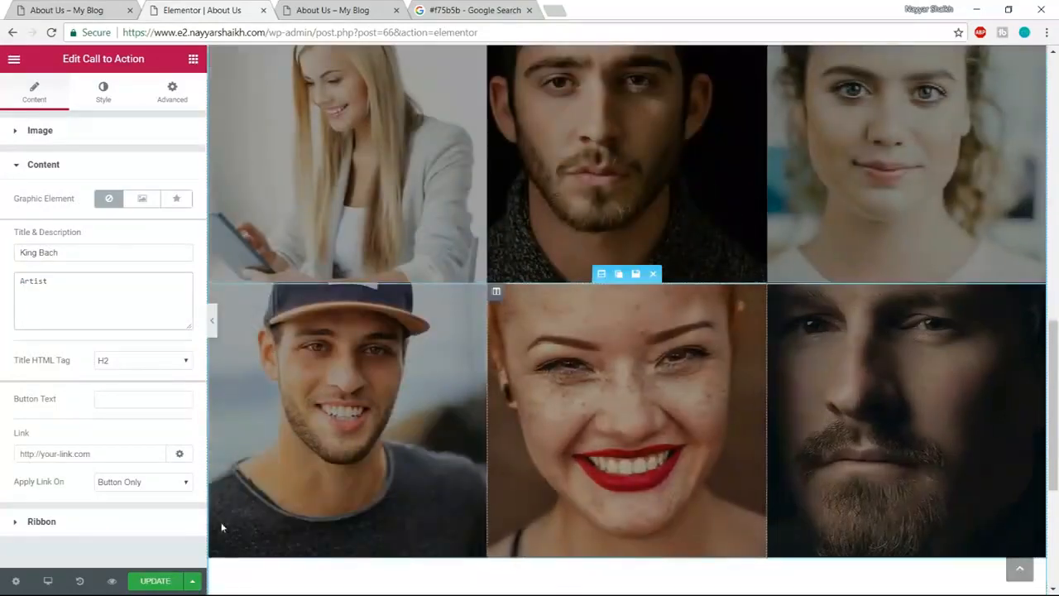
scroll(689, 356, "down", 3)
- Update the page, then insert the Clients template from My Templates
left_click(157, 581)
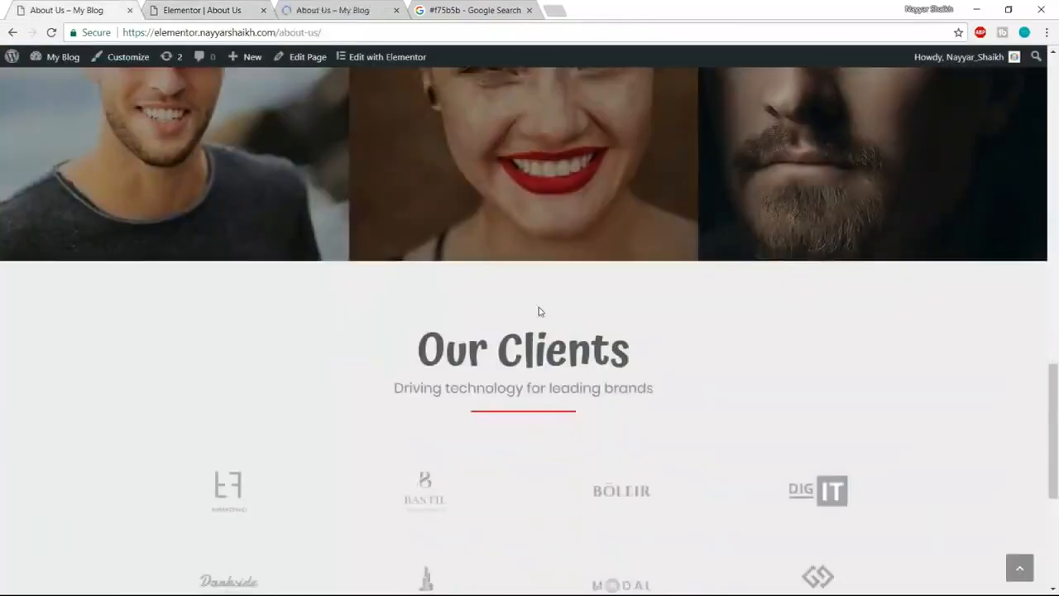
scroll(539, 311, "down", 3)
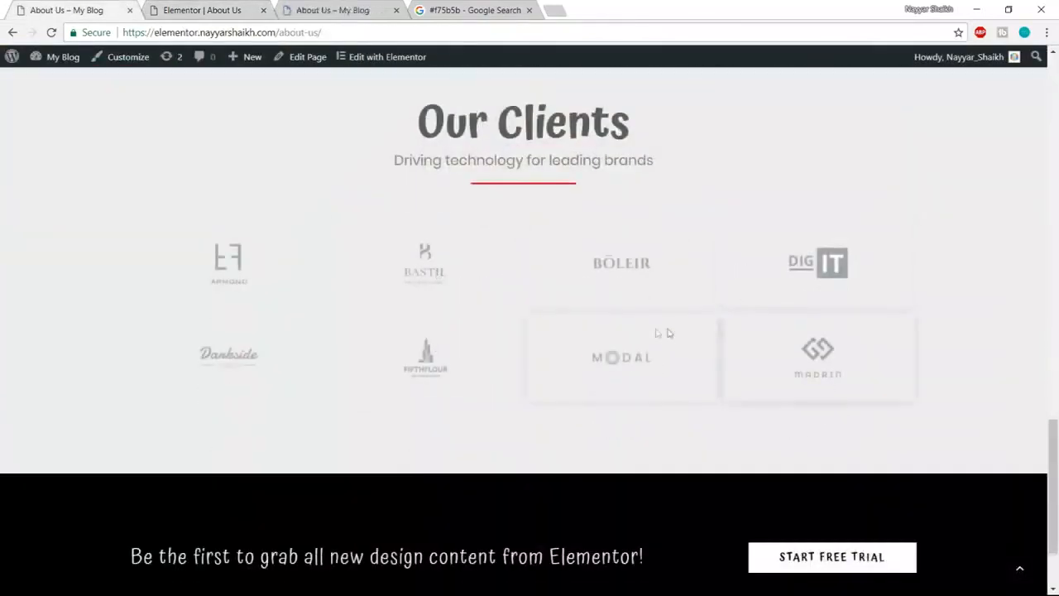
scroll(629, 257, "down", 2)
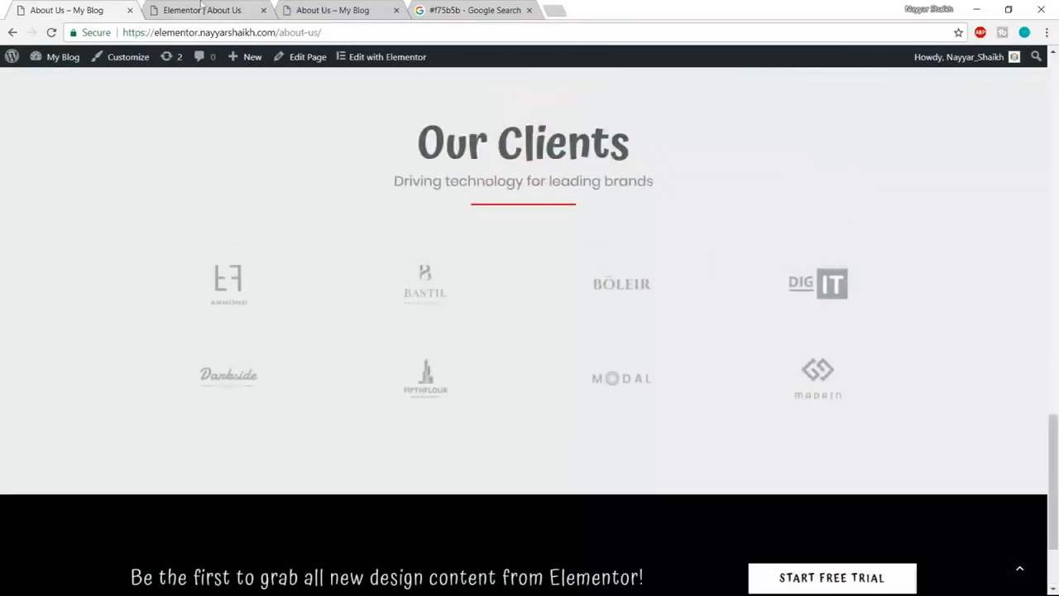
left_click(200, 10)
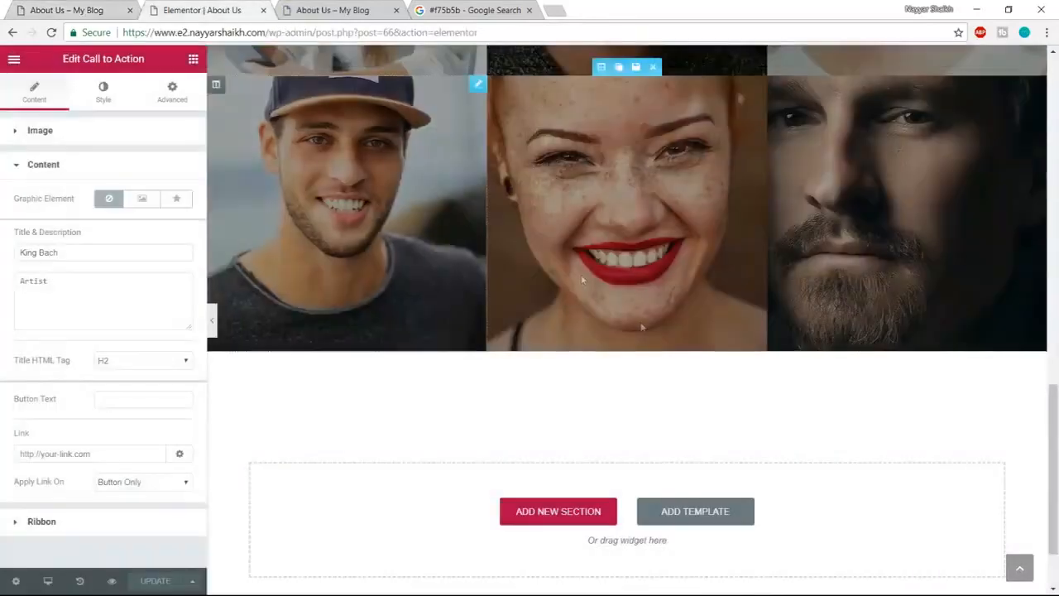
left_click(694, 513)
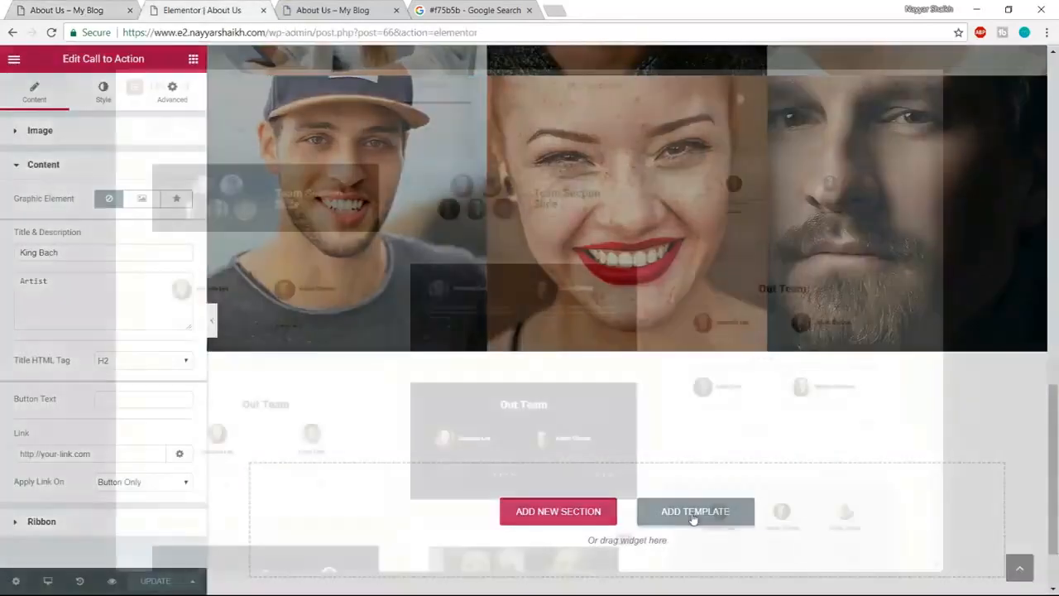
left_click(593, 91)
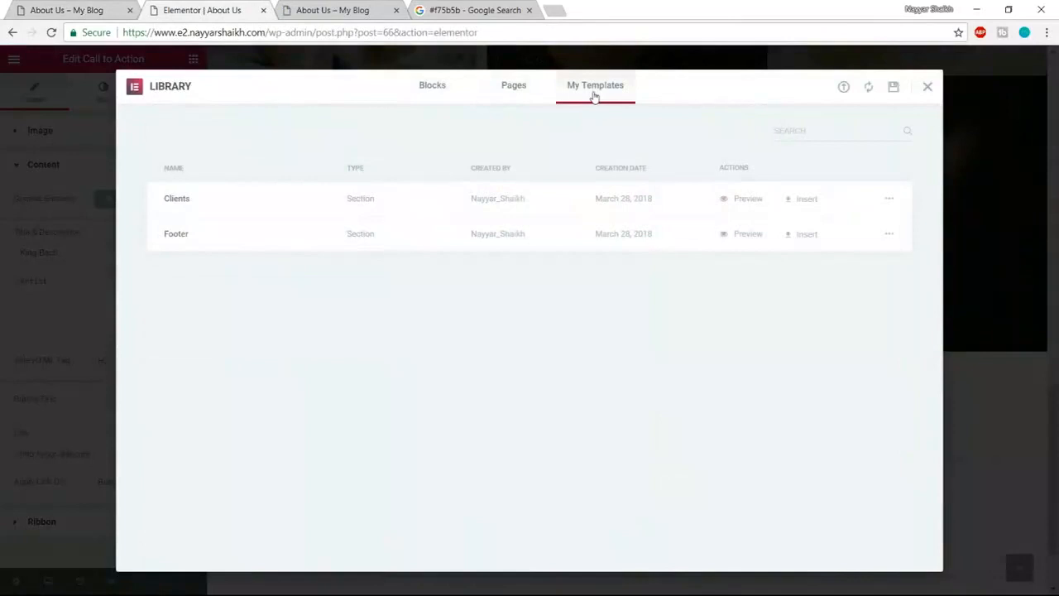
left_click(804, 199)
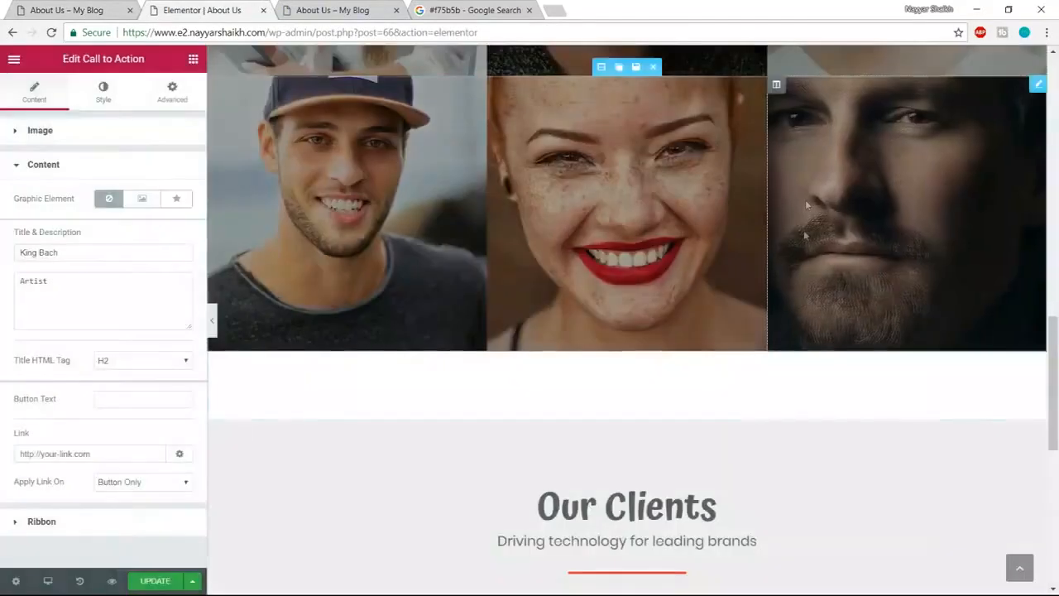
- Set the portrait grid section's bottom padding to 0
scroll(1050, 361, "down", 3)
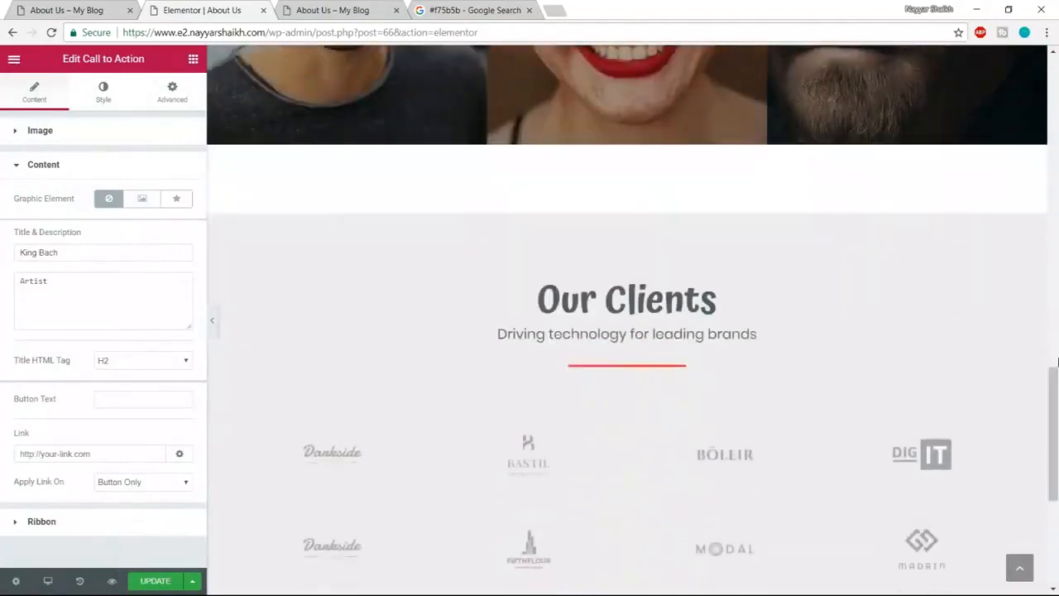
scroll(553, 433, "up", 3)
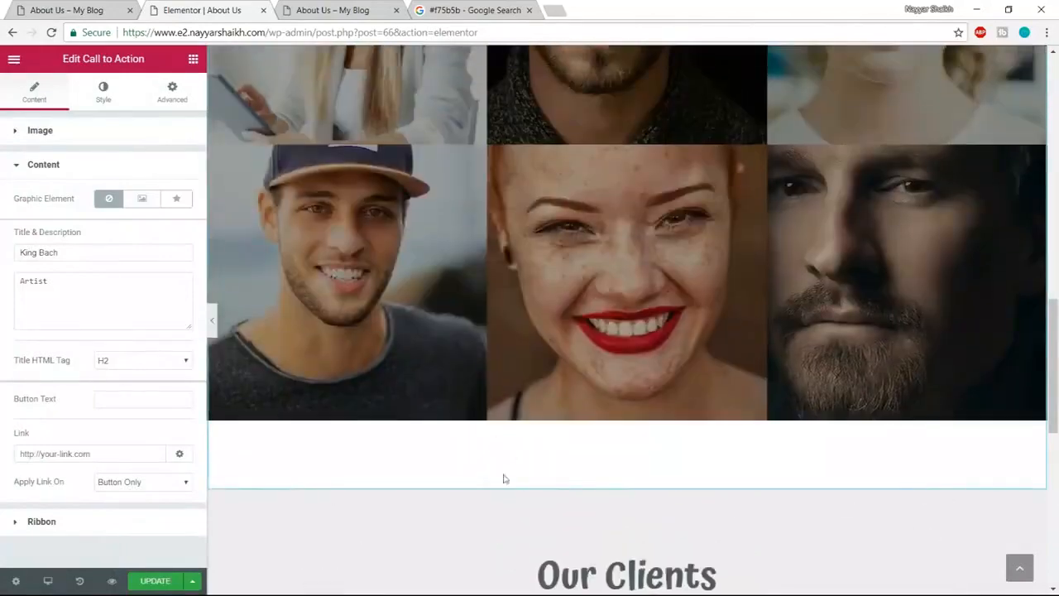
scroll(500, 474, "up", 5)
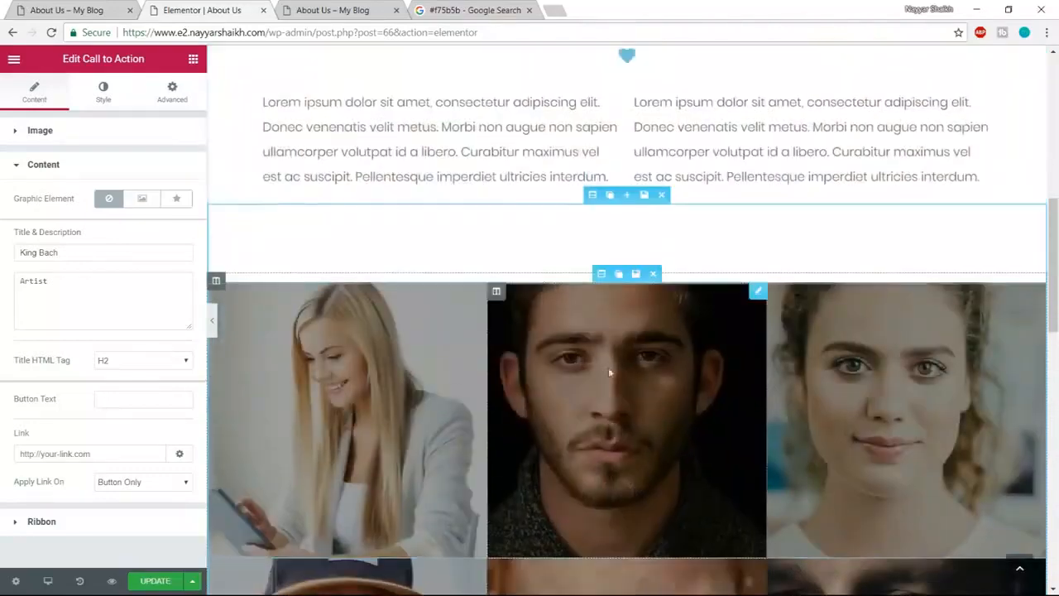
left_click(592, 195)
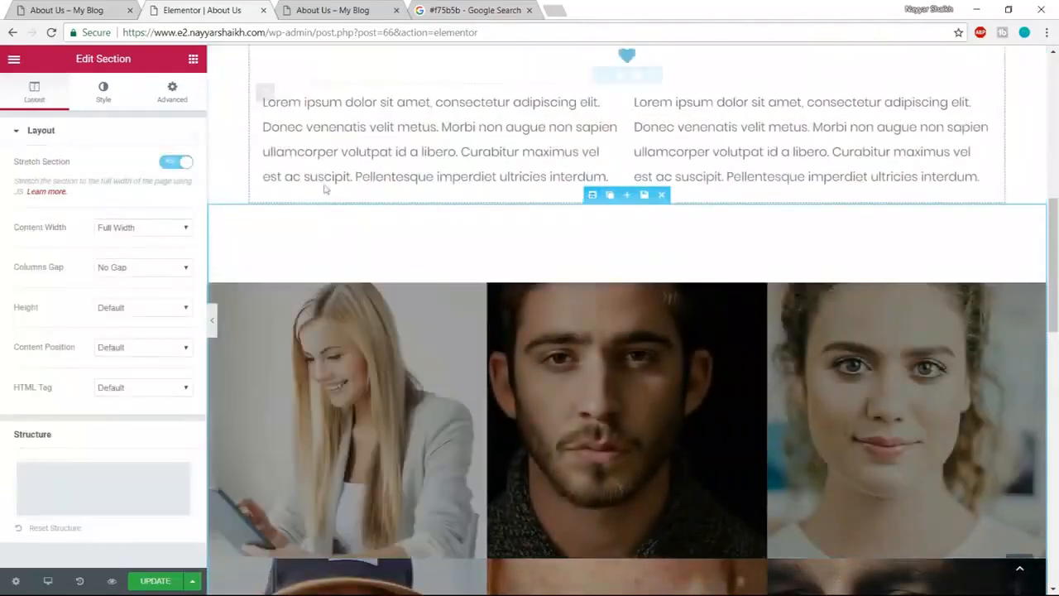
left_click(172, 91)
double_click(98, 251)
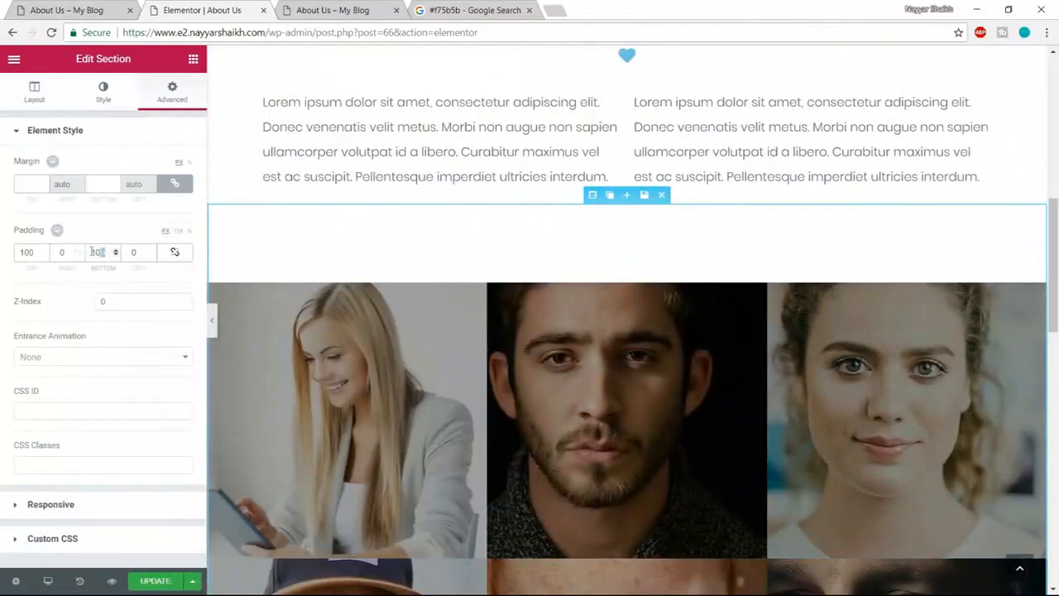
type("0")
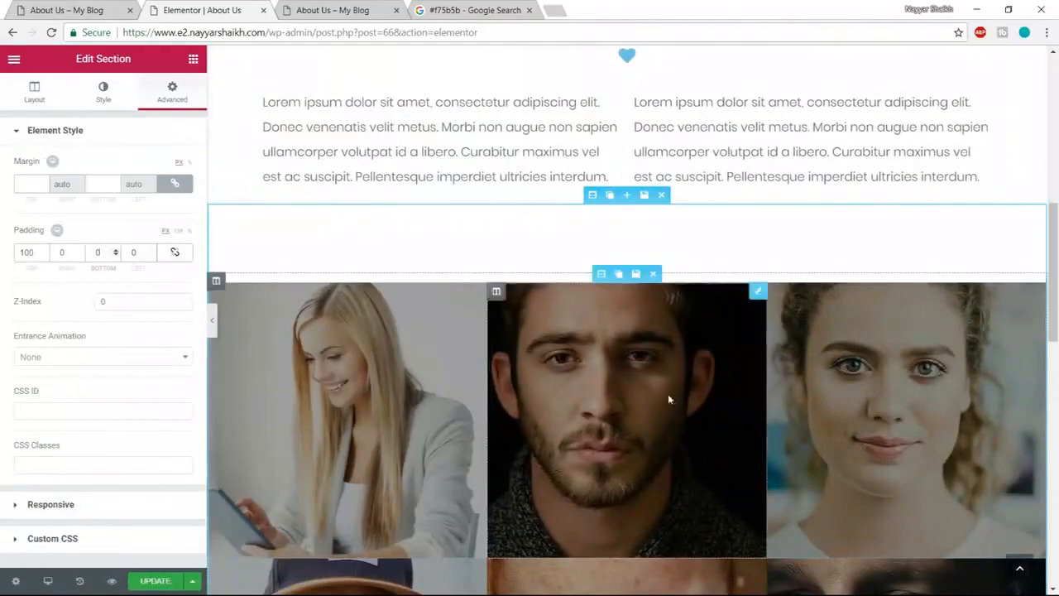
- Insert the saved Footer template below the Our Clients section
scroll(668, 394, "down", 5)
scroll(662, 411, "down", 1)
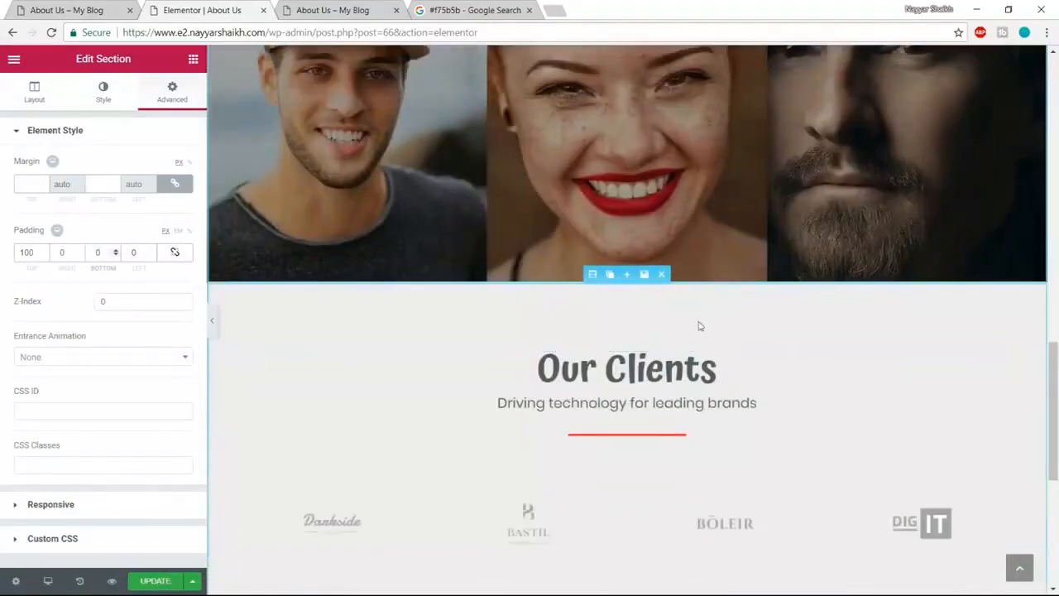
scroll(700, 326, "down", 3)
scroll(707, 392, "down", 2)
left_click(709, 480)
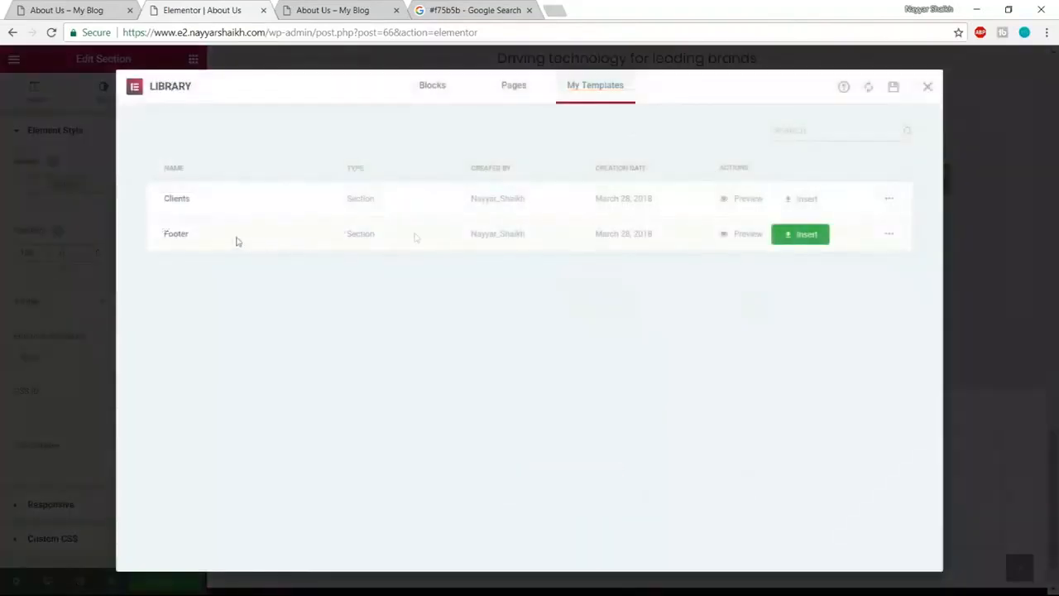
left_click(806, 240)
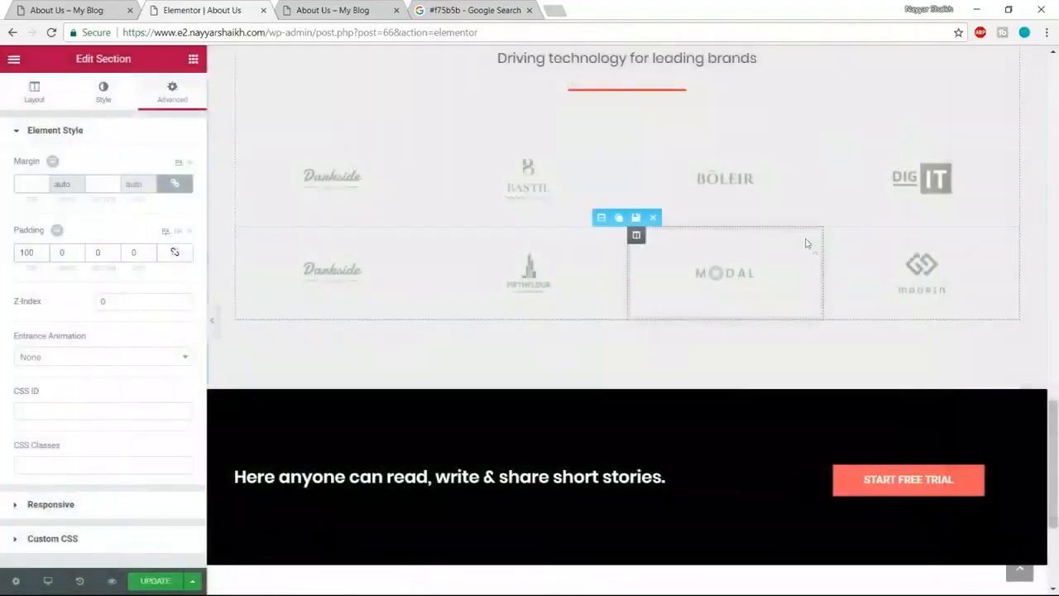
- Update the page, reload the live About Us preview and review it before returning to the editor
left_click(165, 586)
left_click(343, 10)
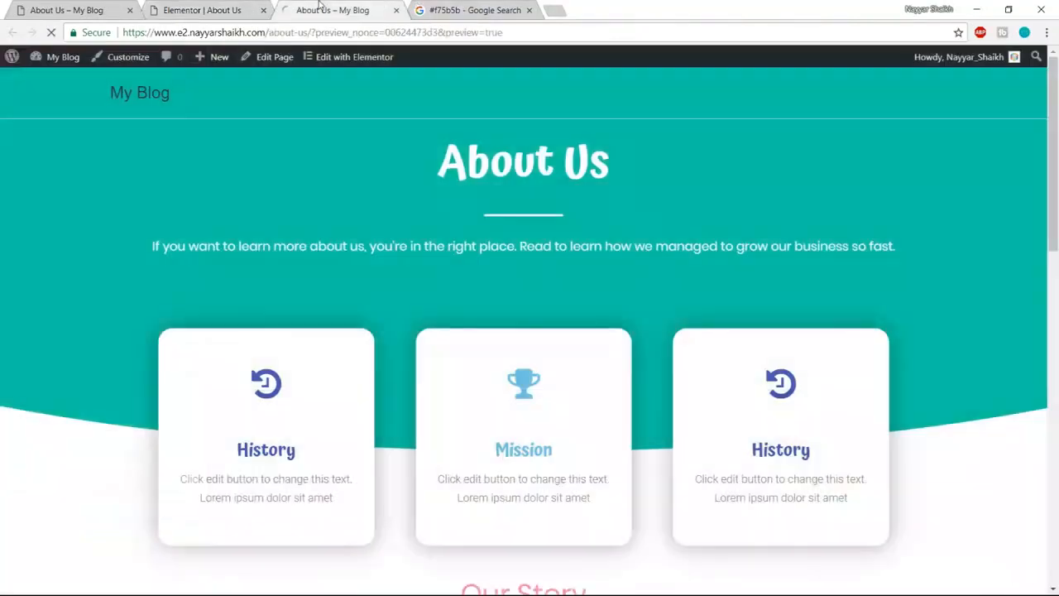
key("F5")
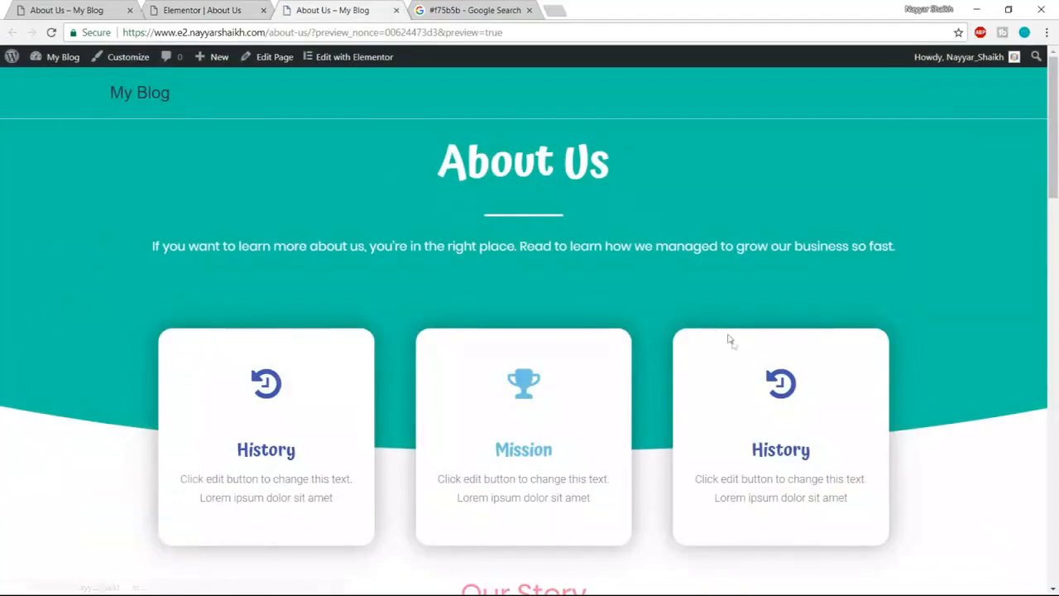
scroll(324, 386, "down", 5)
scroll(528, 287, "up", 1)
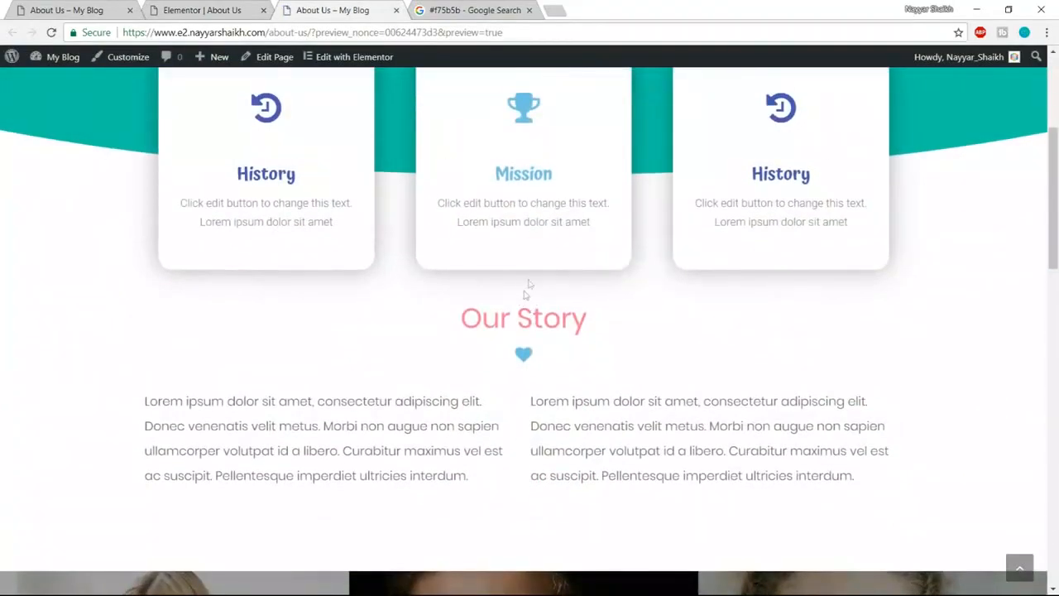
scroll(612, 313, "down", 10)
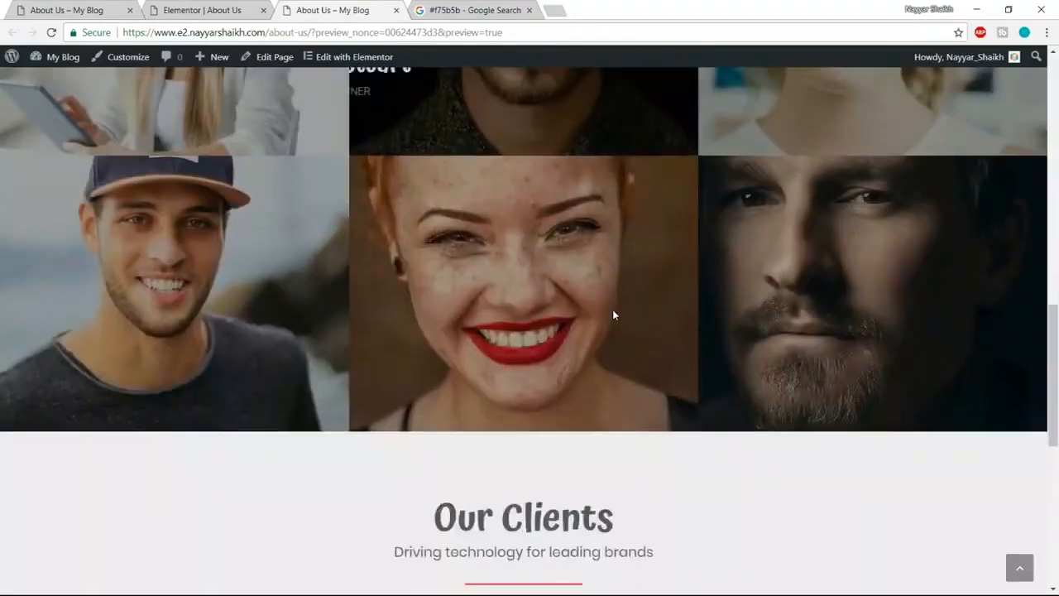
scroll(613, 314, "down", 2)
scroll(989, 550, "up", 15)
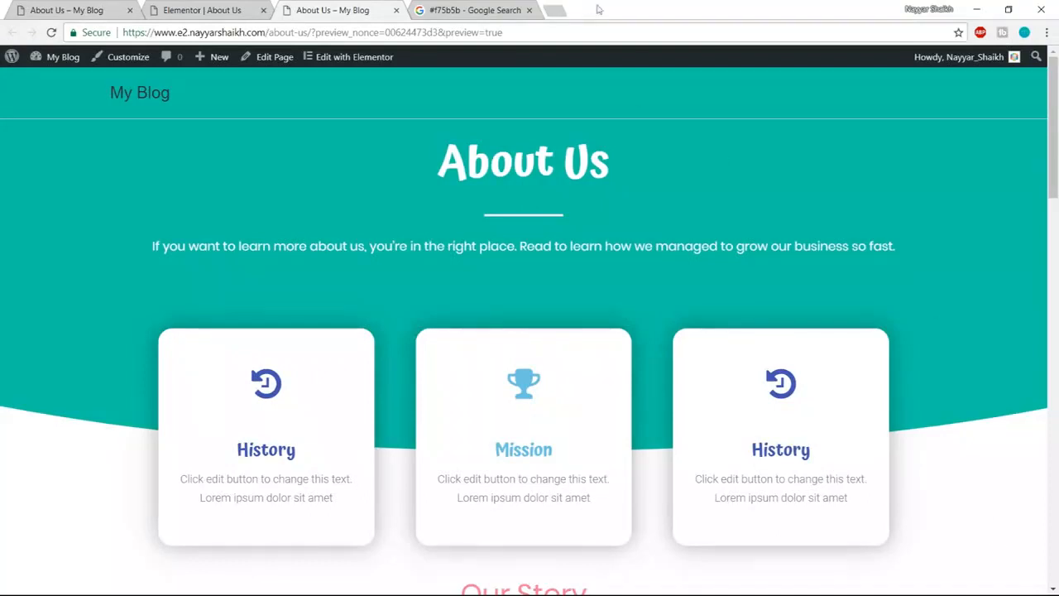
left_click(206, 10)
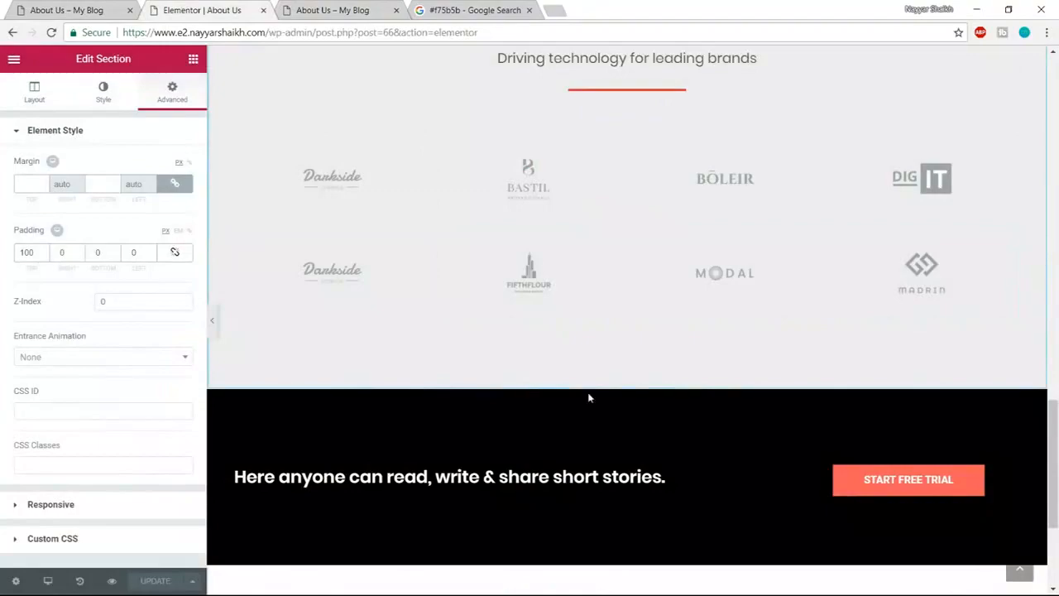
- Unlink the Our Story section's padding, set its top to 100 px, and update the page
scroll(589, 398, "up", 2)
scroll(589, 398, "up", 5)
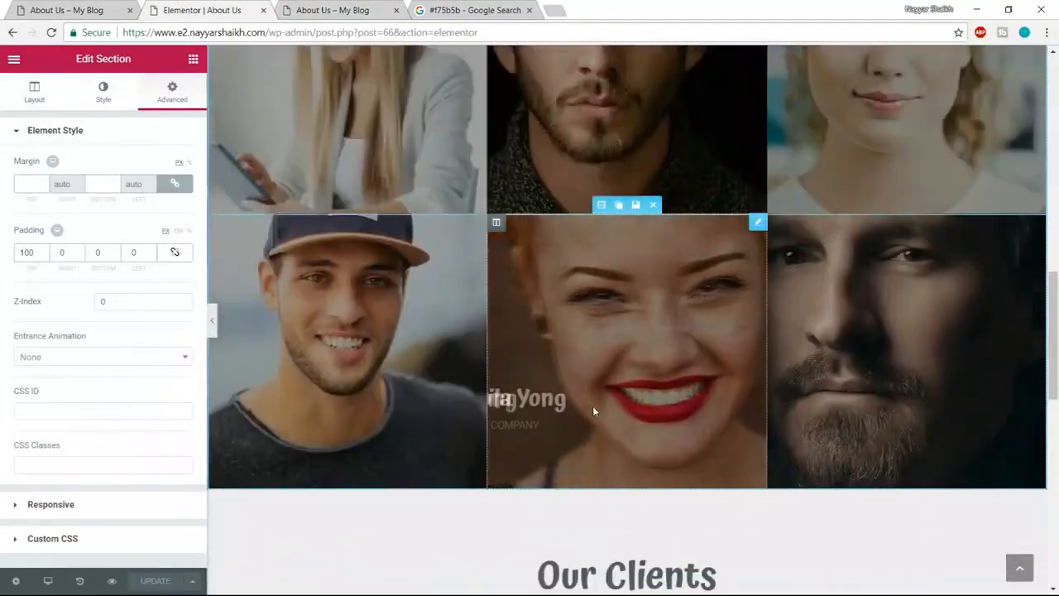
scroll(592, 405, "up", 3)
scroll(592, 405, "up", 4)
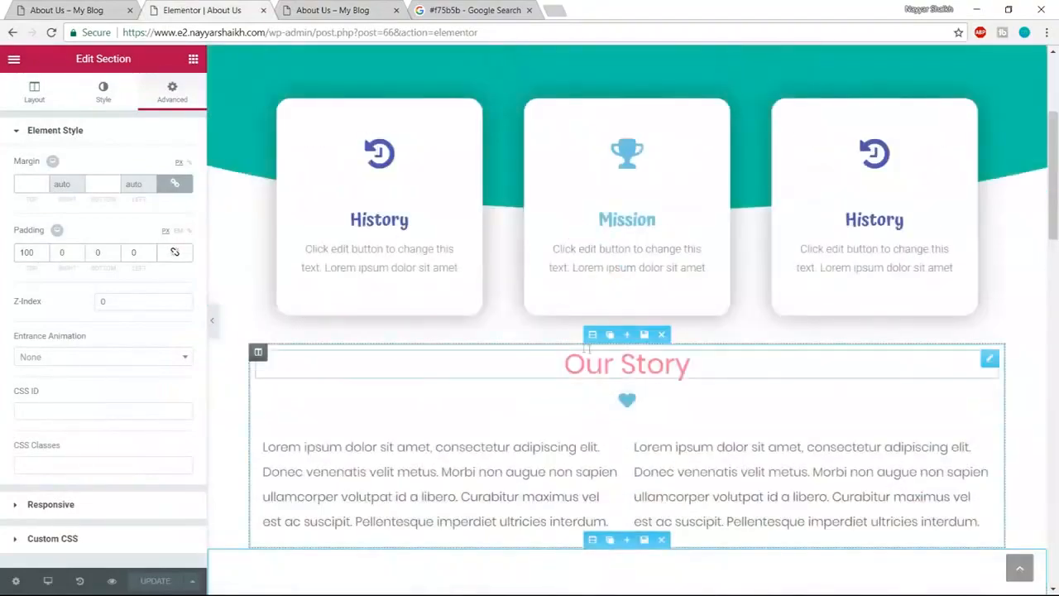
left_click(592, 334)
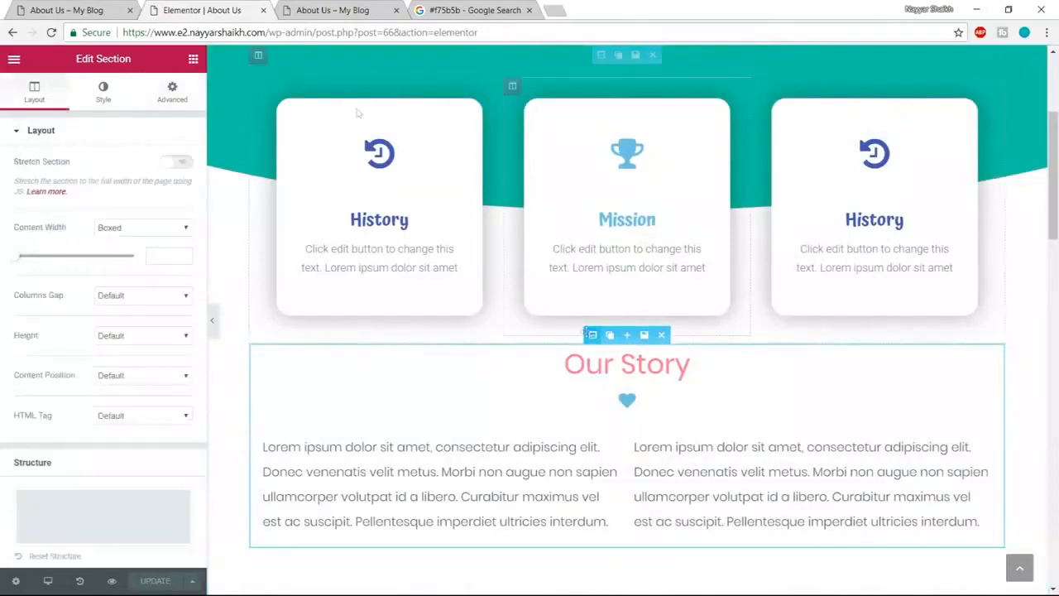
left_click(170, 91)
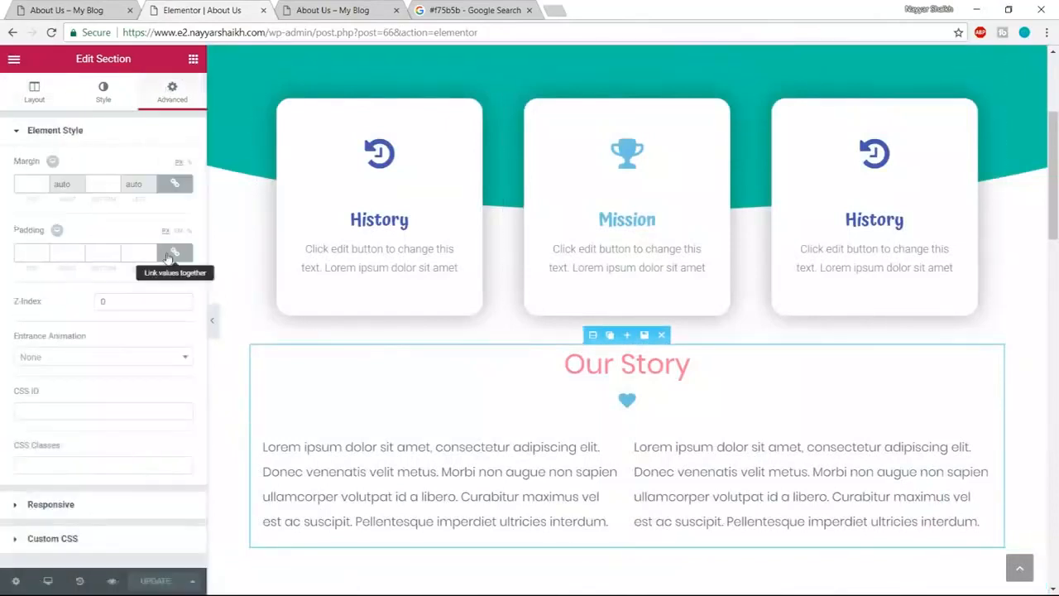
left_click(174, 254)
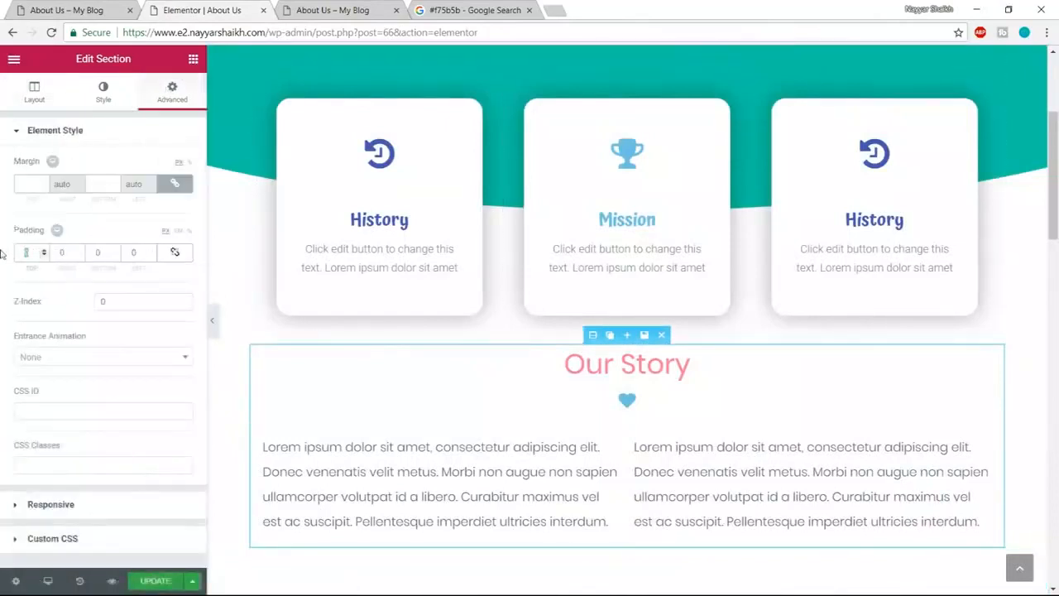
type("00")
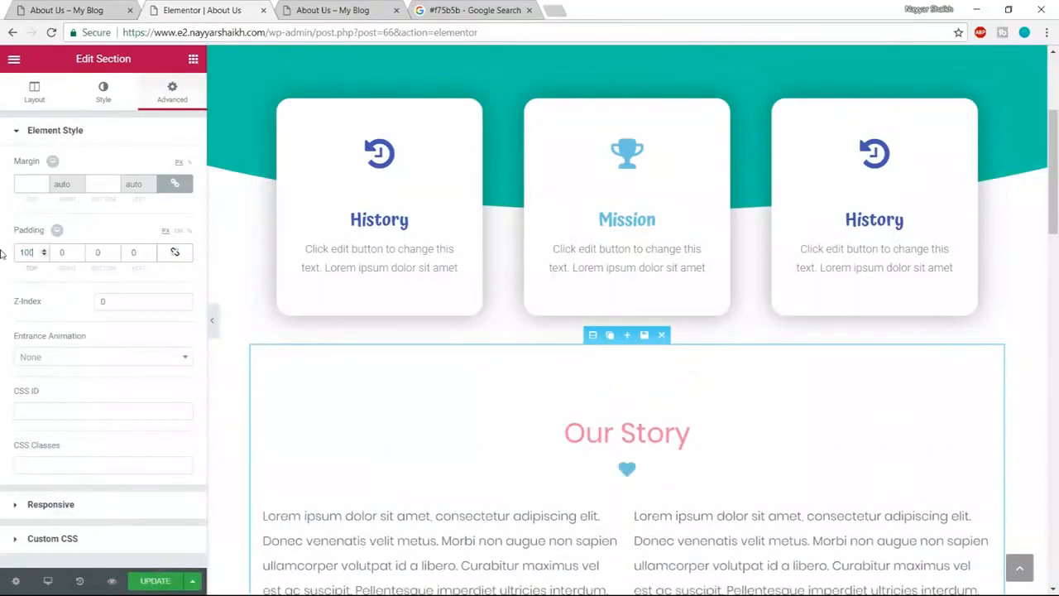
left_click(150, 584)
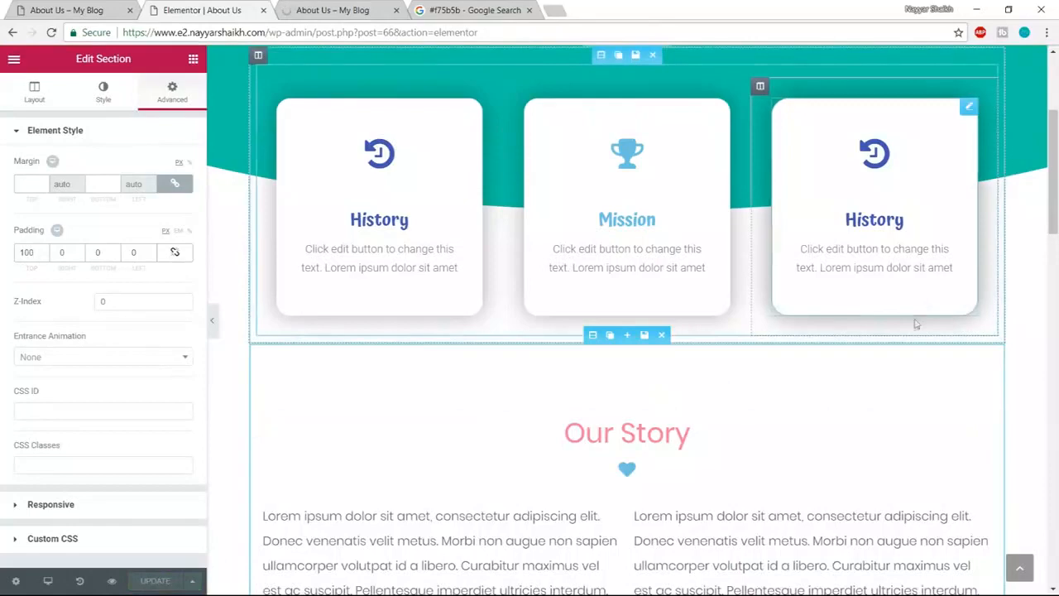
scroll(914, 327, "up", 1)
scroll(914, 327, "up", 3)
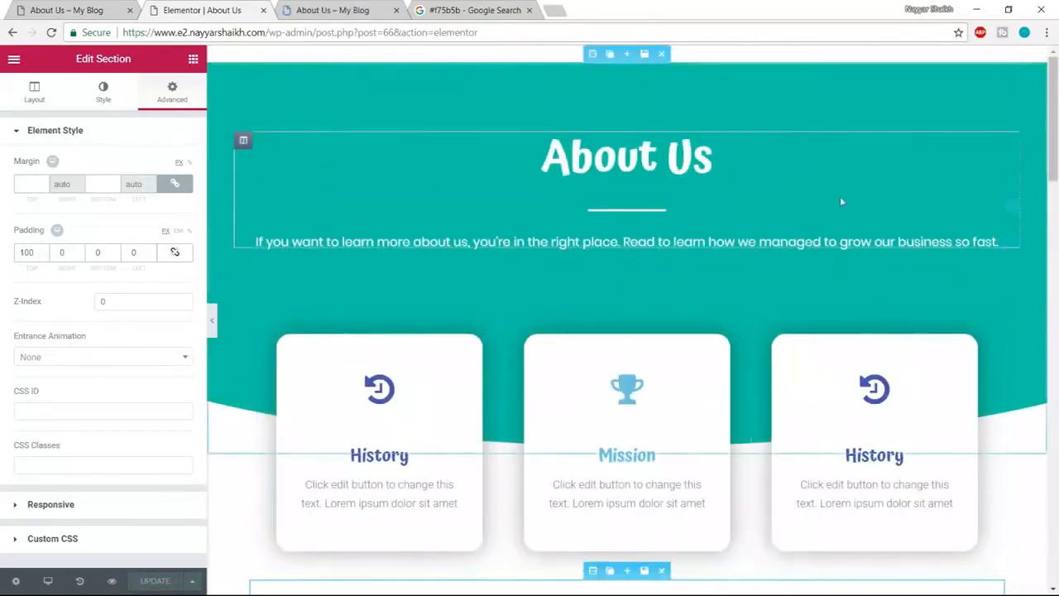
- Reopen the About Us page in Elementor and view the reference About Us page
left_click(263, 10)
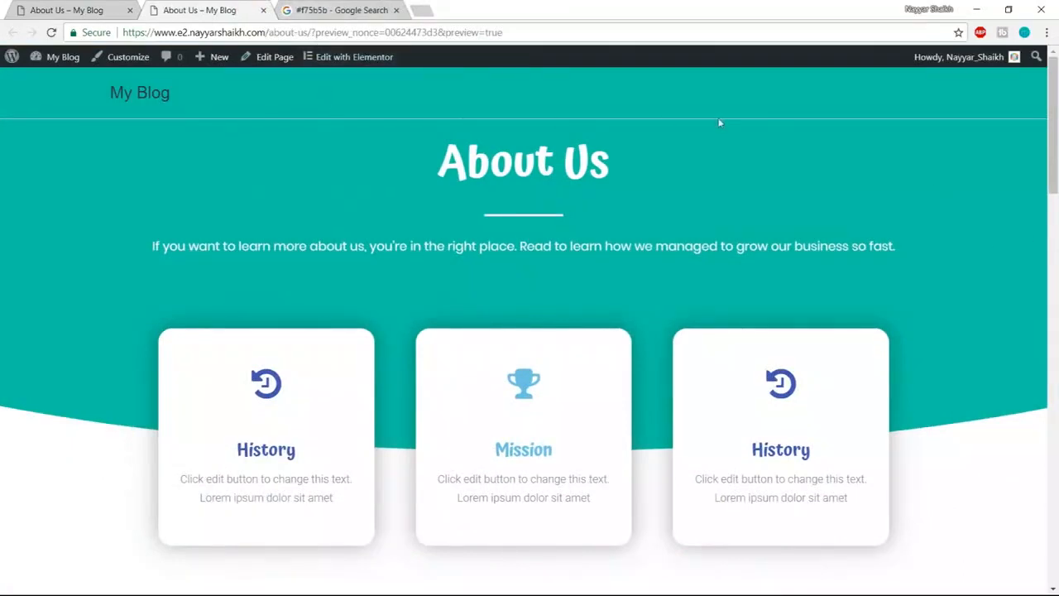
left_click(354, 59)
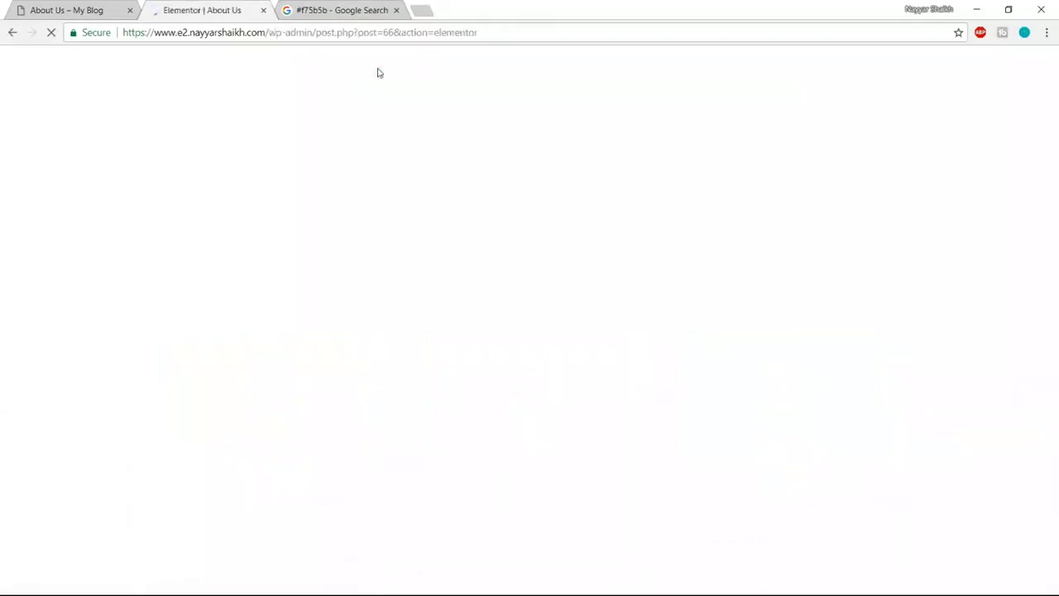
left_click(67, 10)
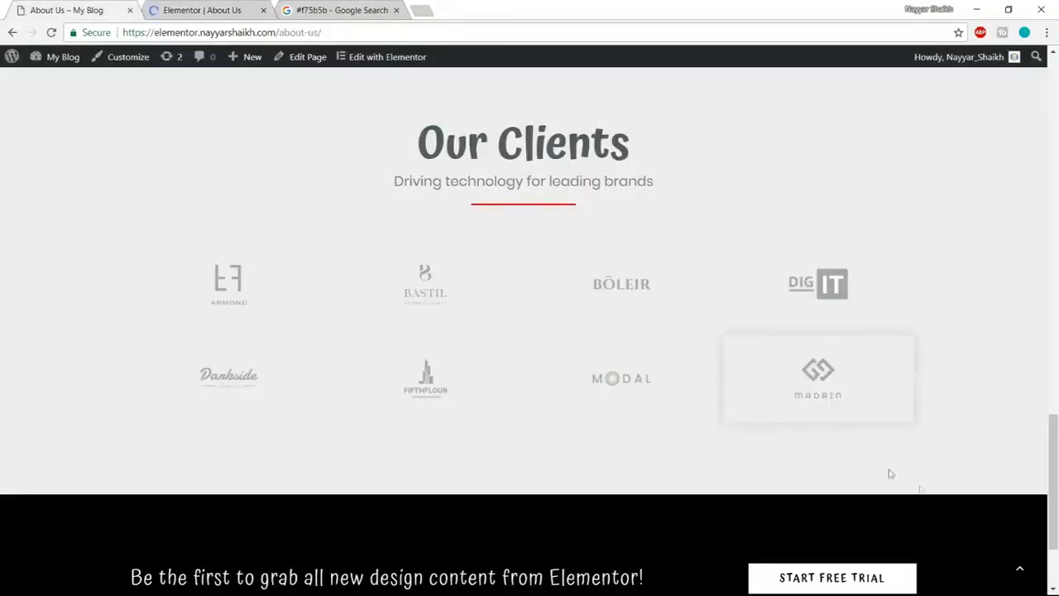
left_click(1020, 568)
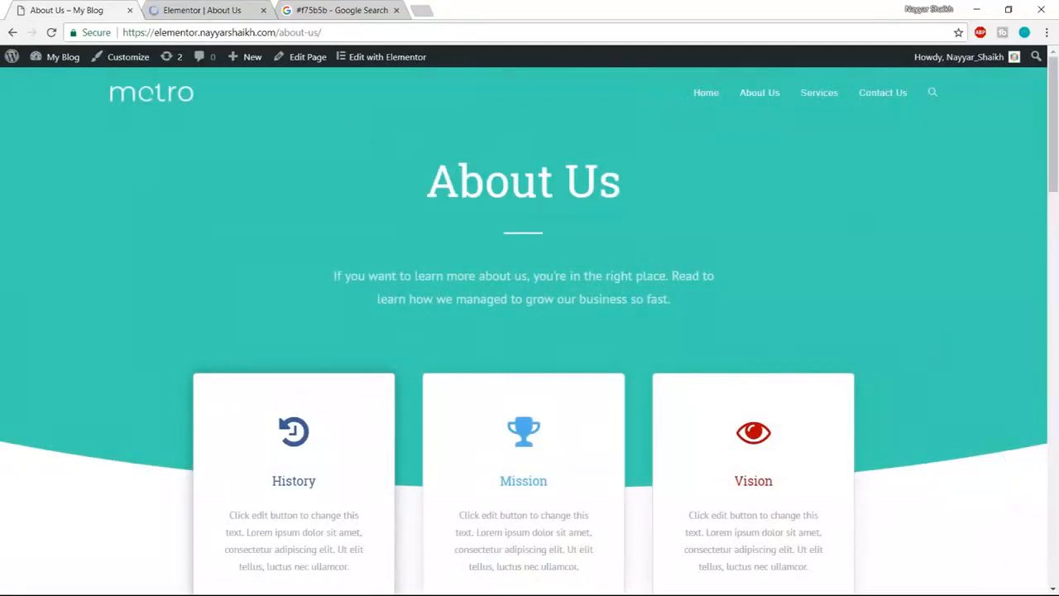
- Compare the reference Services page with the About Us page, then close Services
middle_click(818, 103)
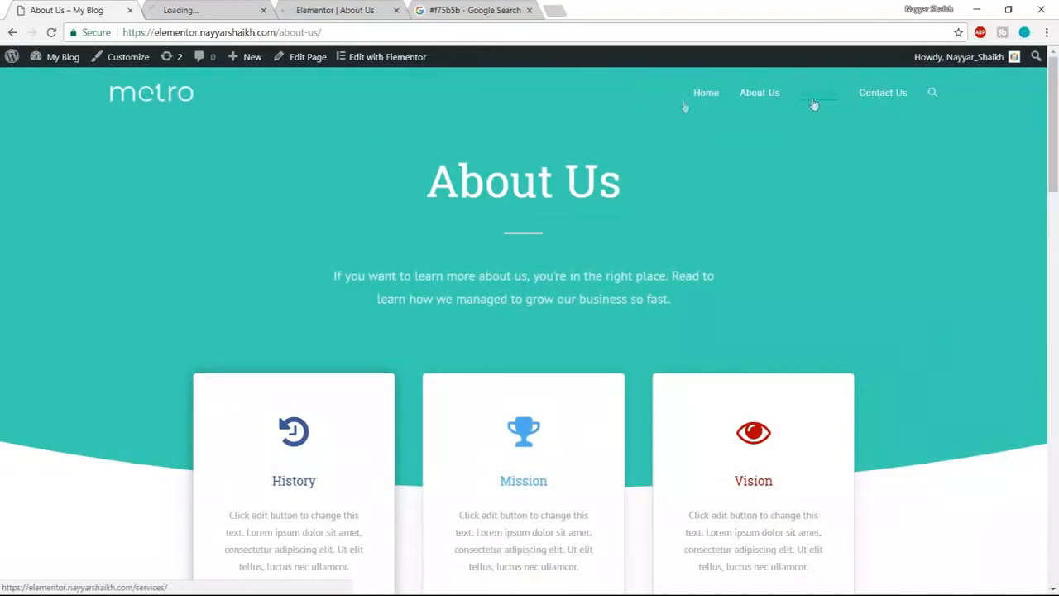
left_click(203, 10)
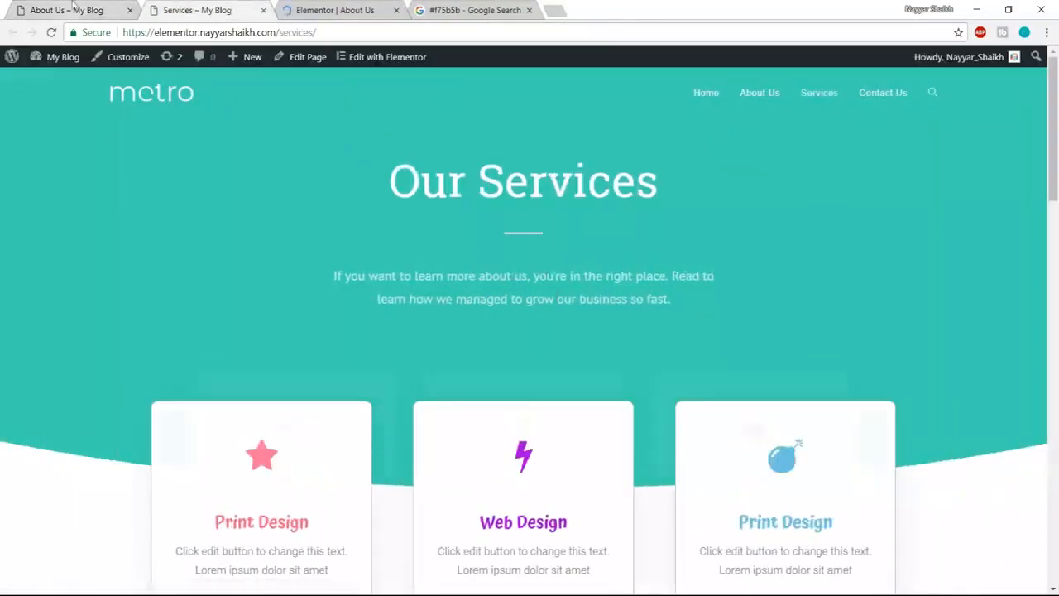
left_click(75, 8)
left_click(190, 9)
left_click(83, 10)
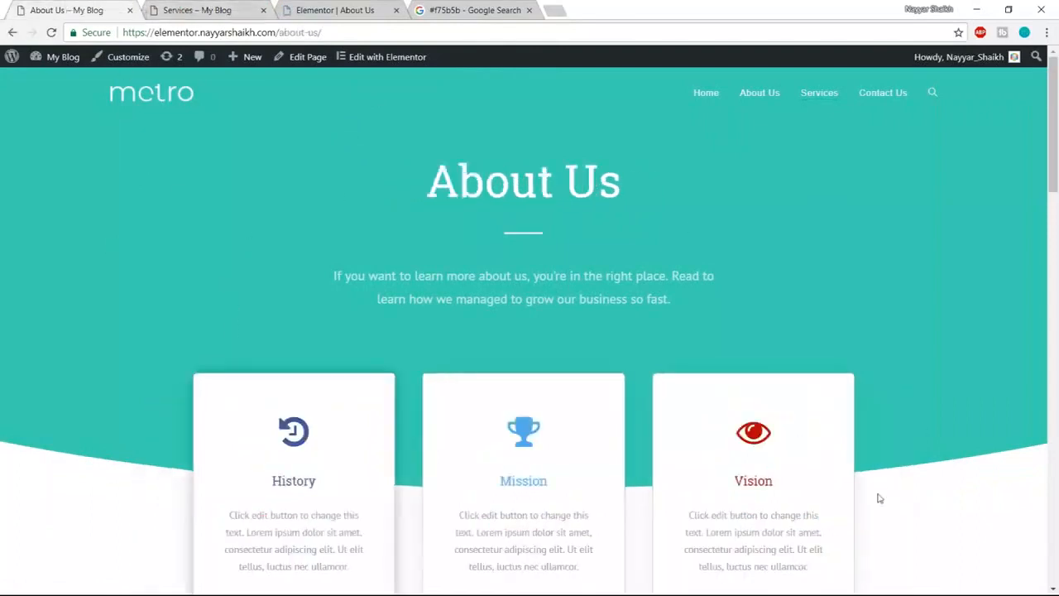
left_click(199, 6)
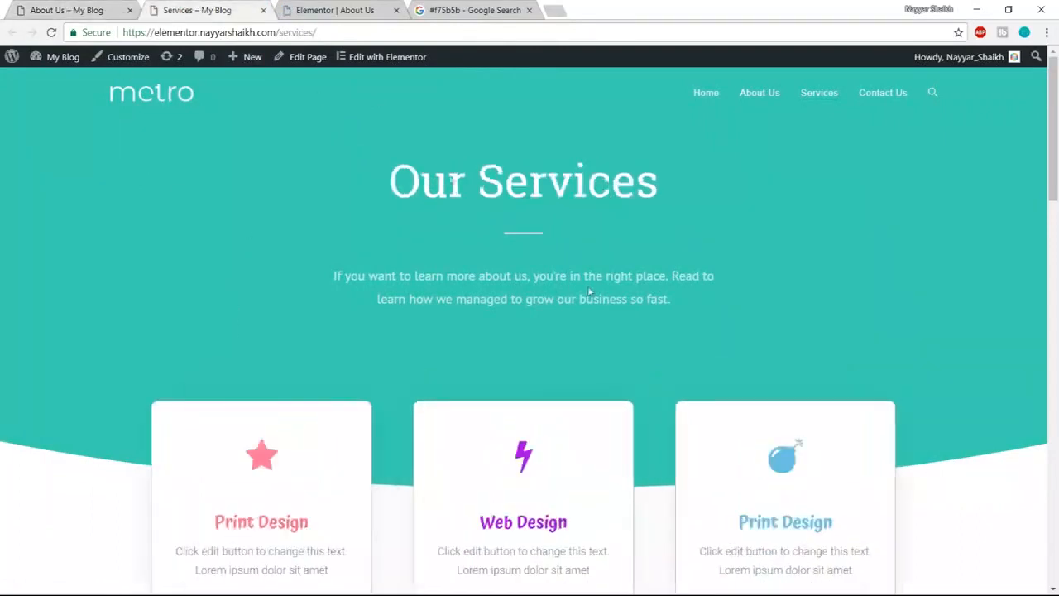
left_click(75, 6)
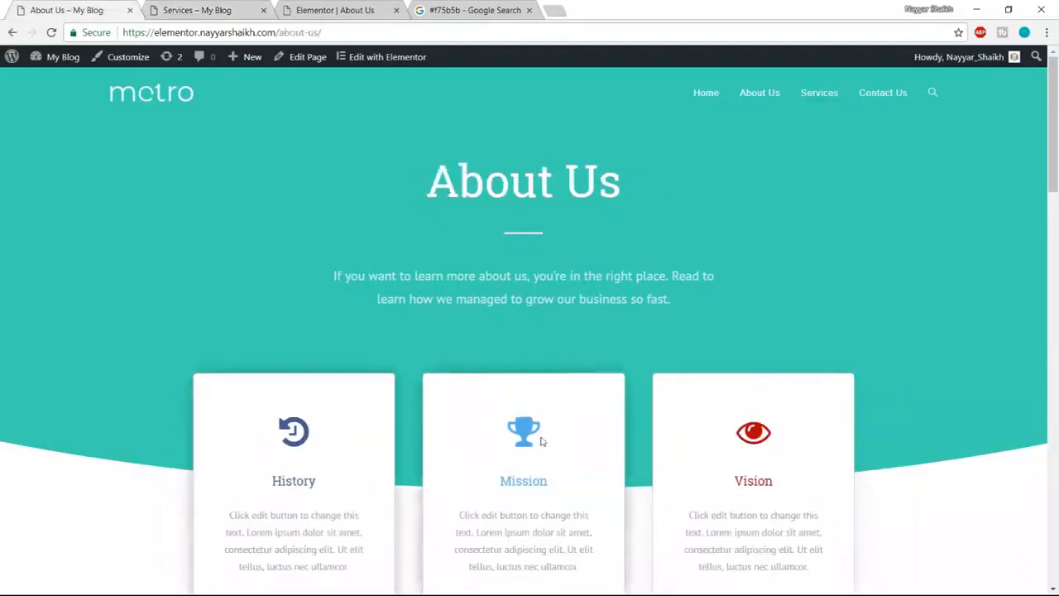
key("ctrl+Tab")
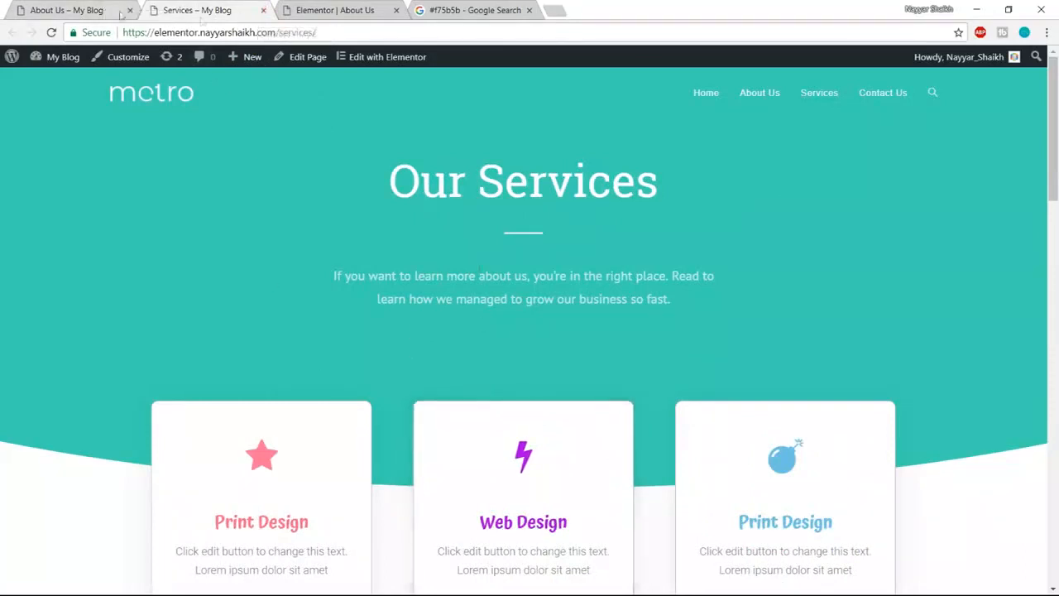
left_click(263, 10)
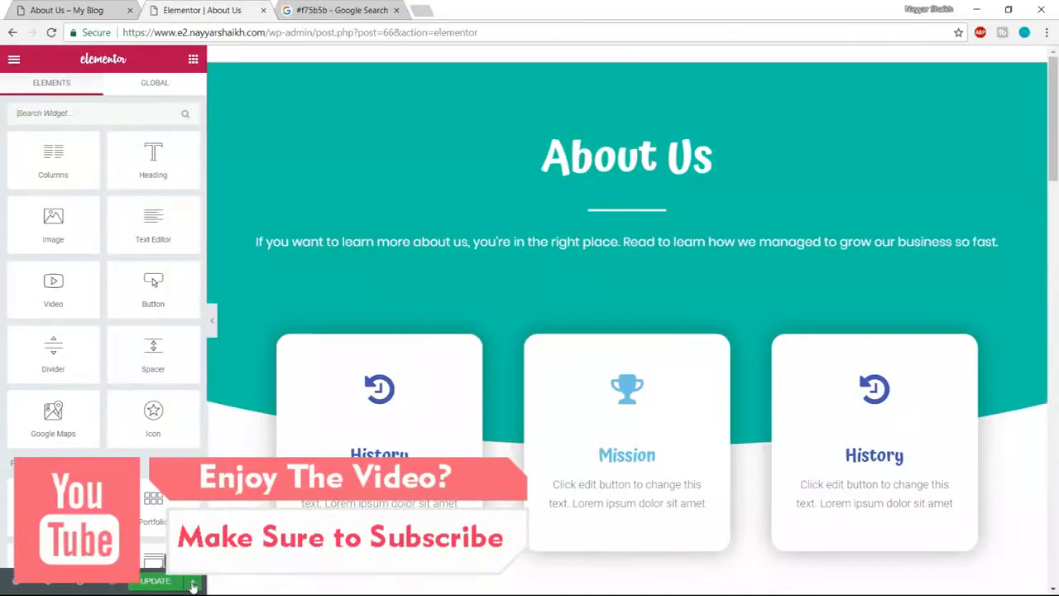
- Save the entire About Us page to My Templates under the name Page Template
left_click(193, 583)
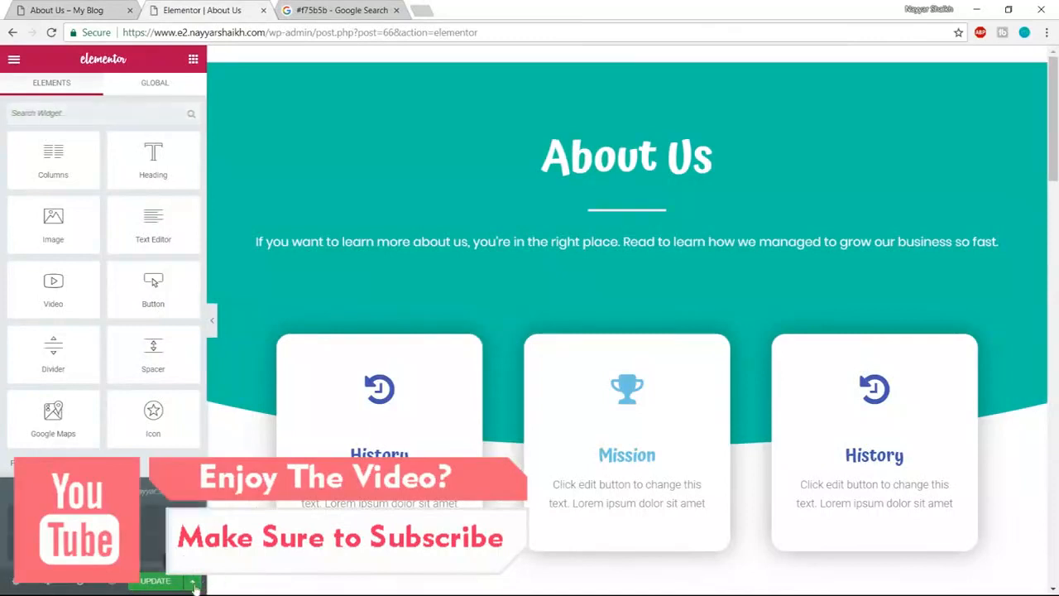
left_click(99, 546)
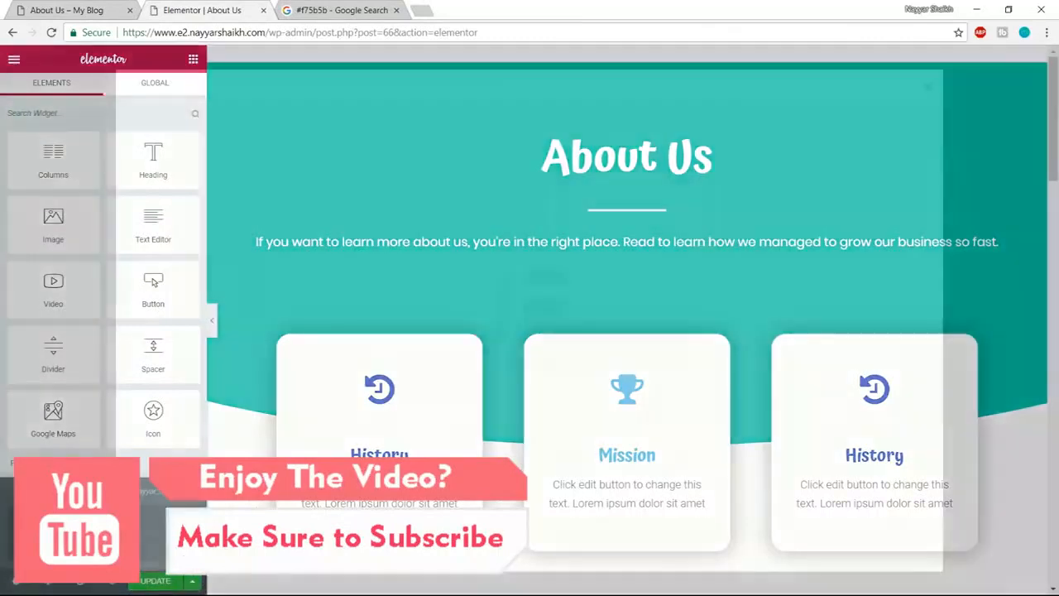
left_click(927, 87)
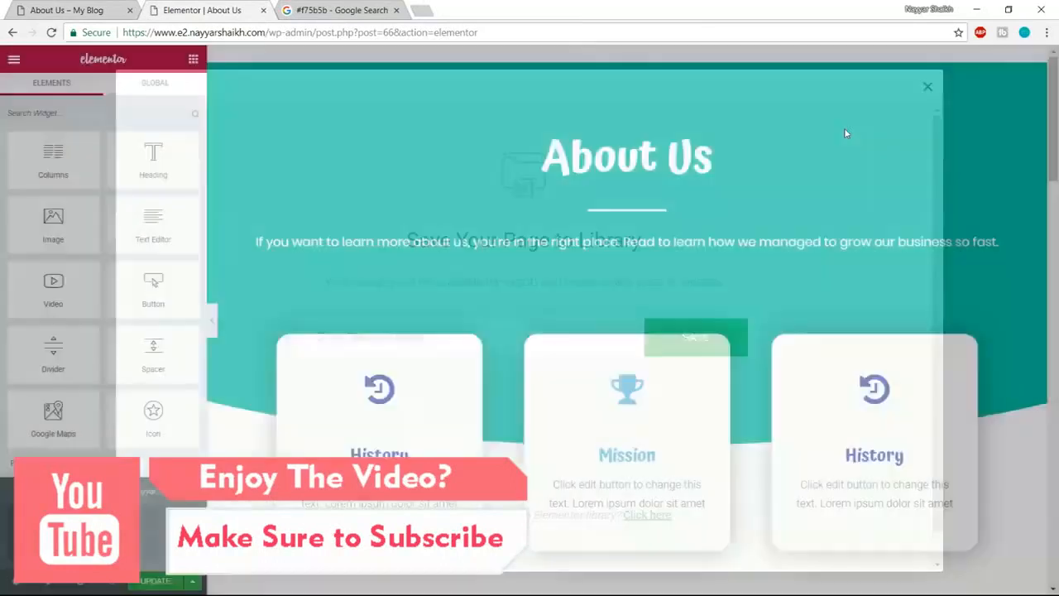
left_click(195, 584)
left_click(195, 584)
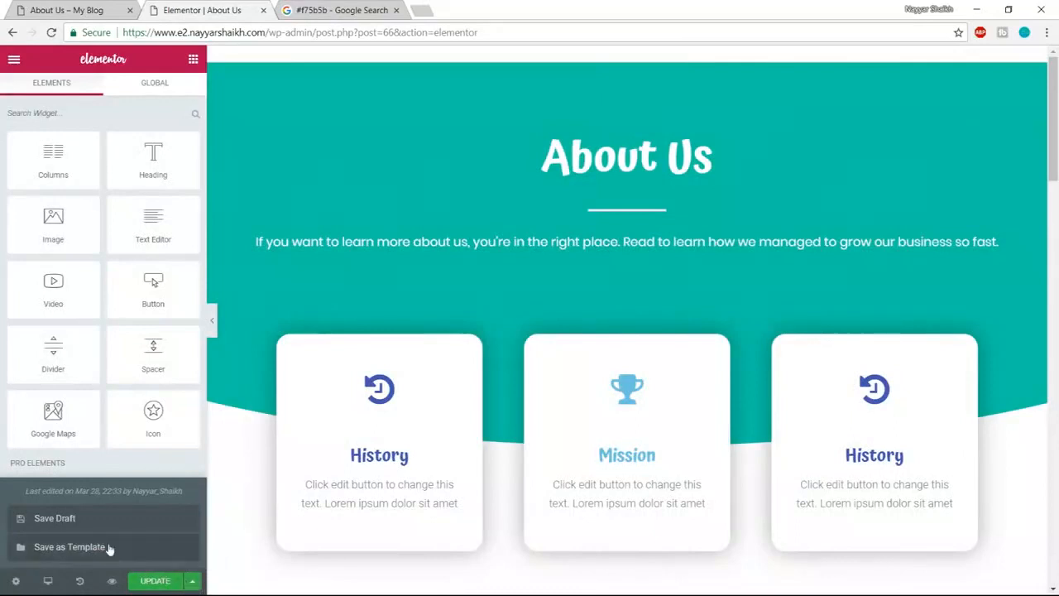
left_click(69, 547)
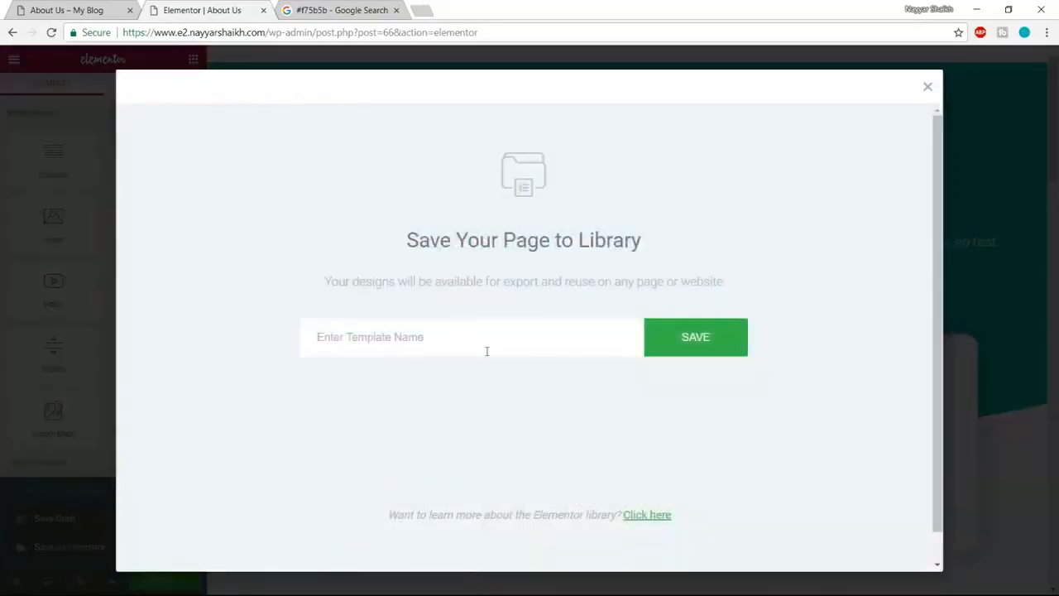
type("Page Template")
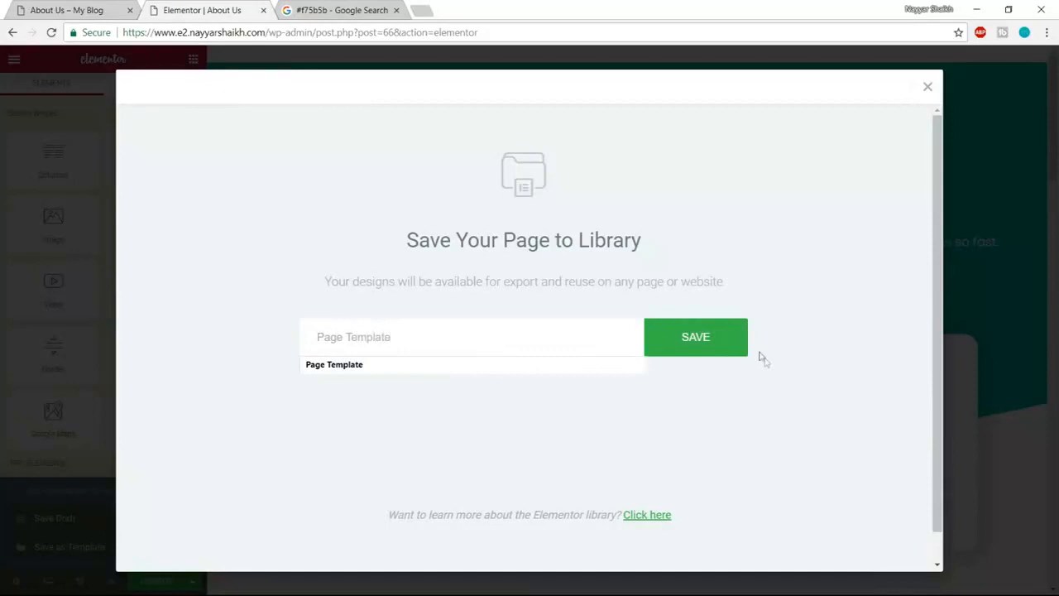
left_click(725, 346)
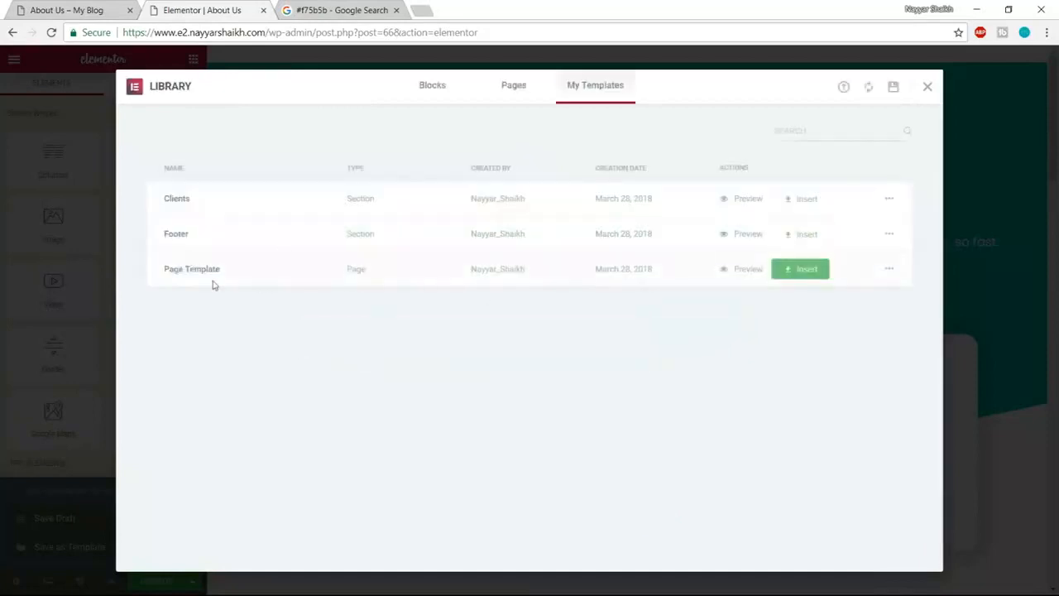
left_click(928, 87)
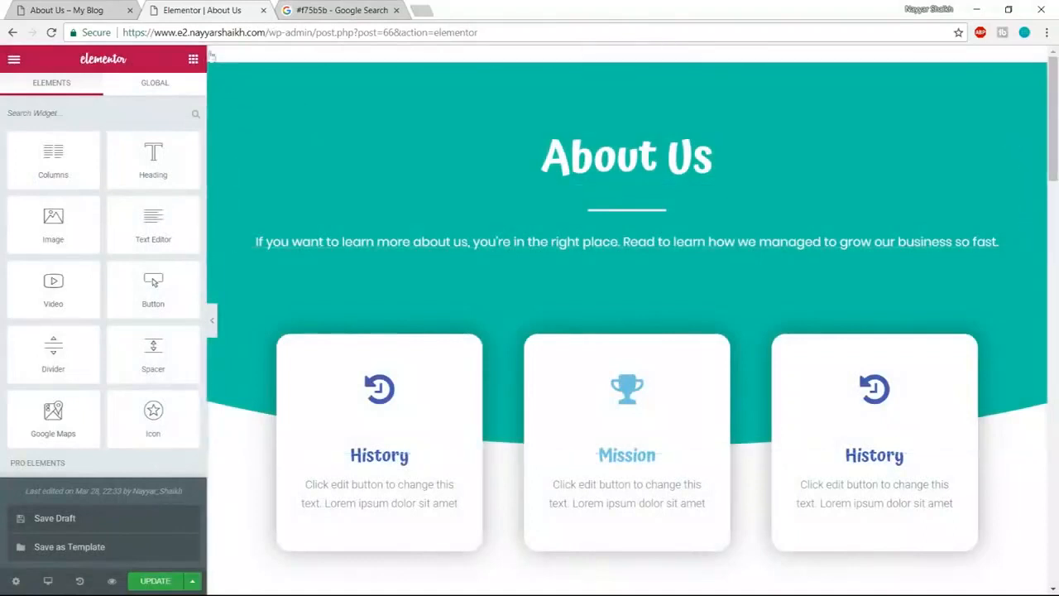
- Try loading the site's bare domain, but stay in the editor at the unsaved-changes warning
left_click(274, 32)
left_click(270, 32)
left_click_drag(269, 32, 922, 27)
key("BackSpace")
key("Return")
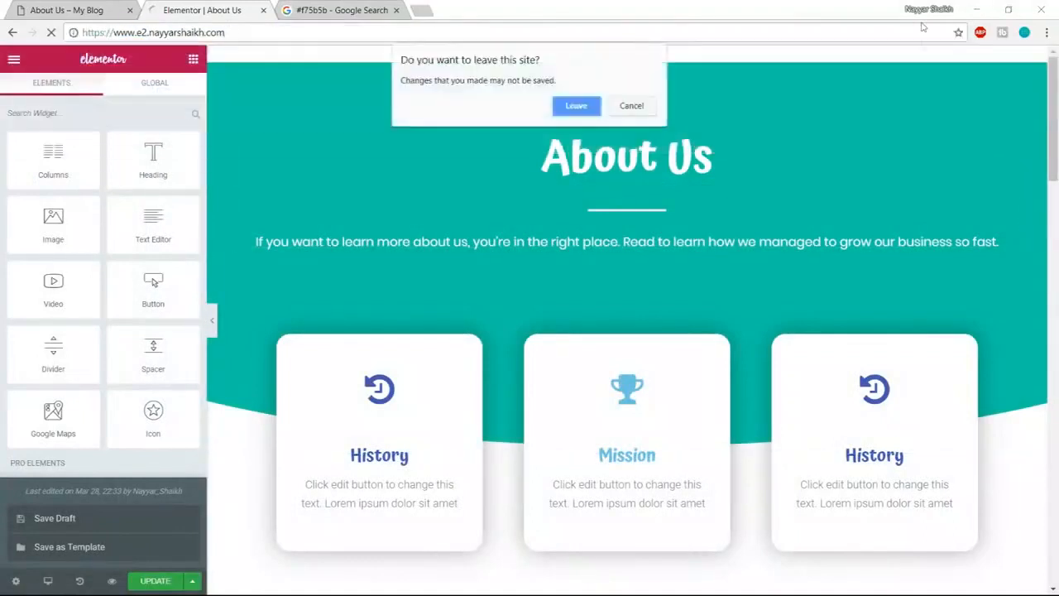
left_click(633, 110)
- Update the About Us page, then load the site's bare domain to see the front page
scroll(716, 416, "down", 10)
left_click_drag(1052, 267, 1041, 388)
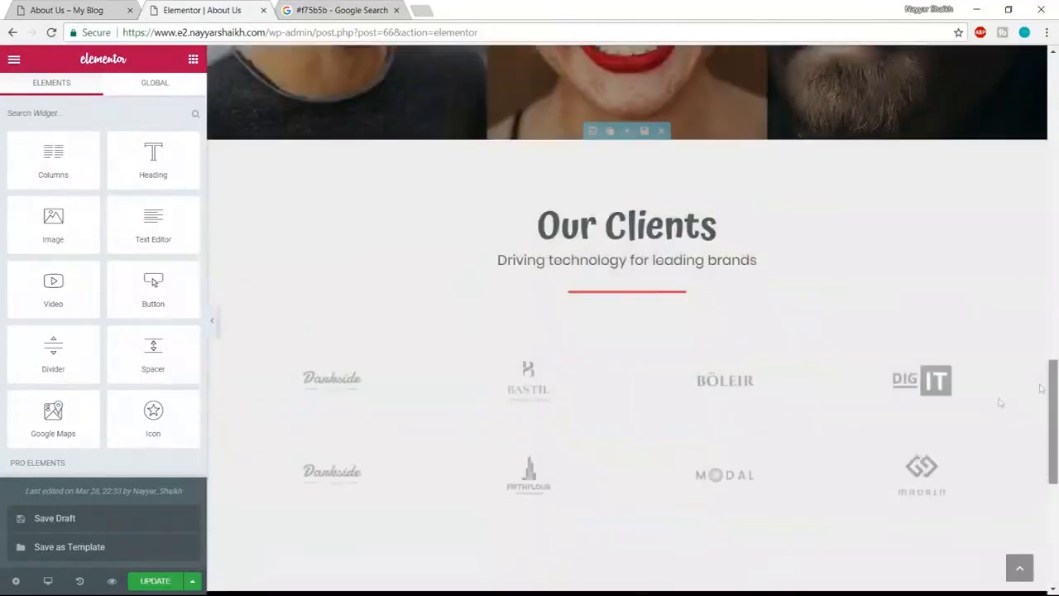
left_click(157, 584)
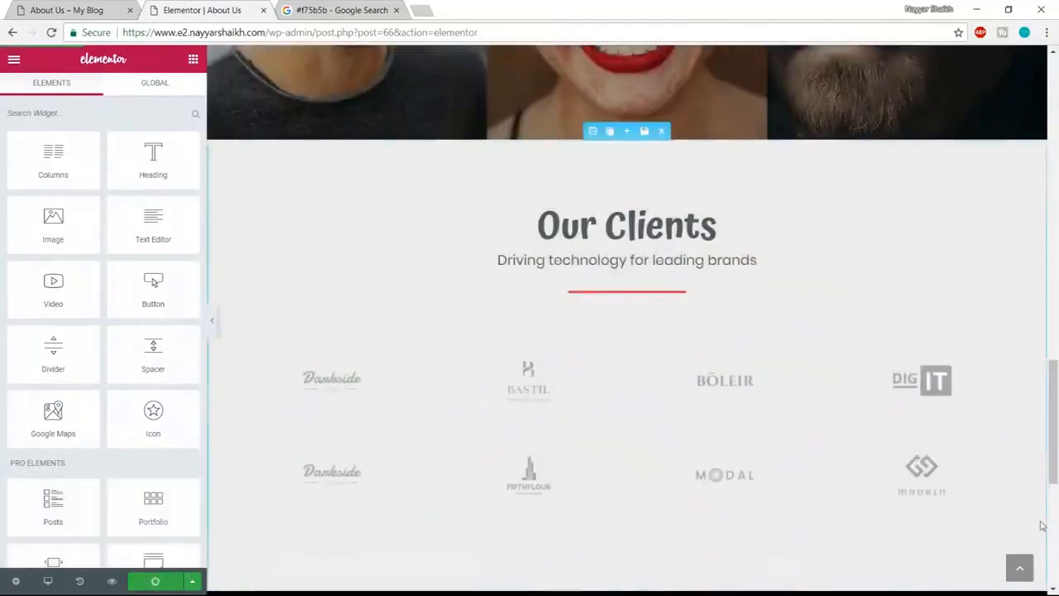
scroll(1043, 526, "up", 16)
left_click_drag(348, 32, 746, 14)
key("BackSpace")
key("Return")
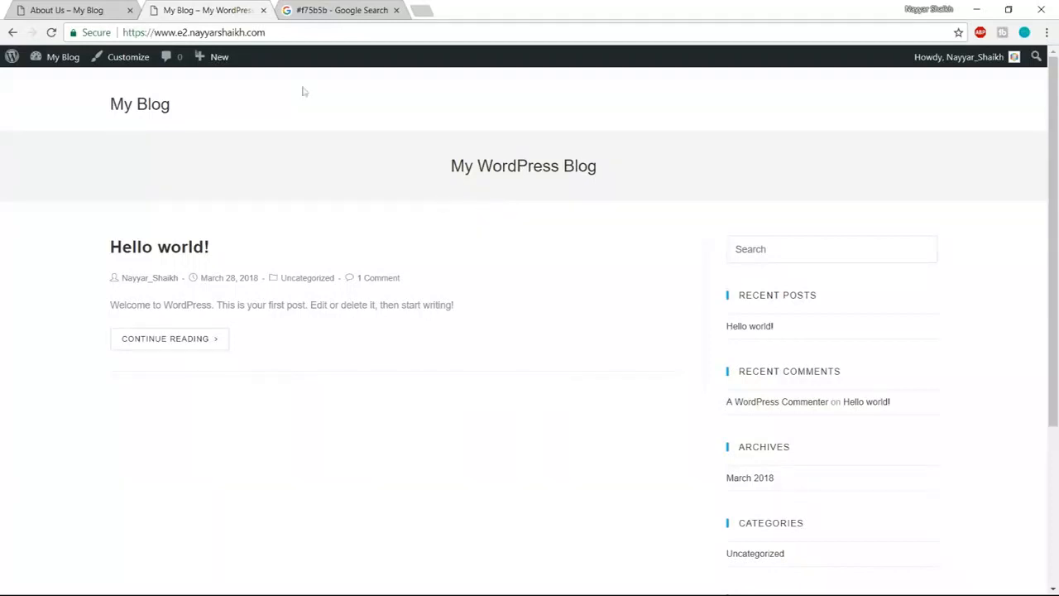
- Set the static homepage to Home Page in Reading Settings and save
mouse_move(56, 66)
left_click(60, 84)
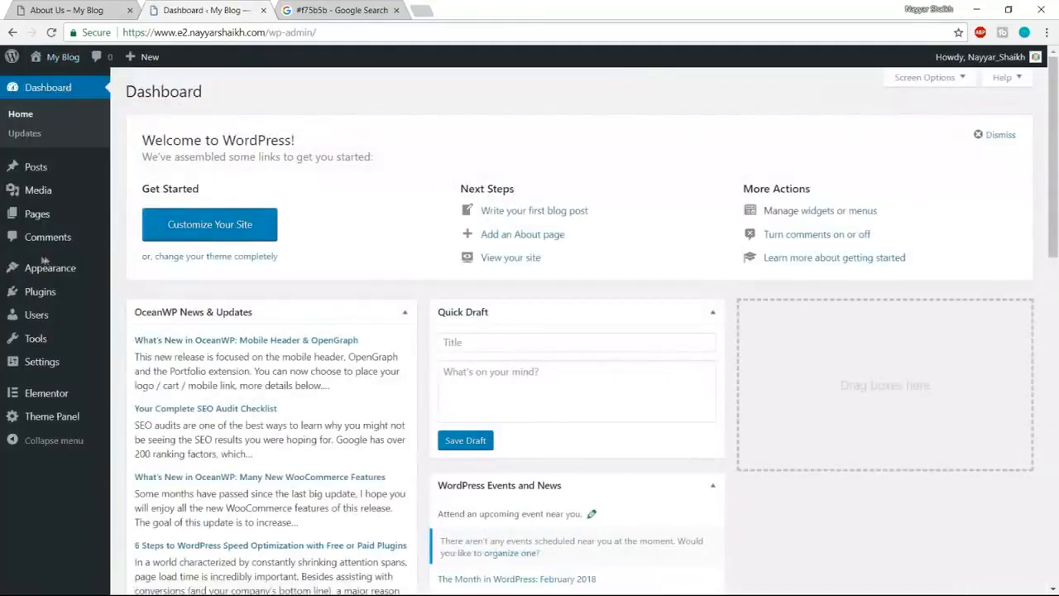
mouse_move(49, 369)
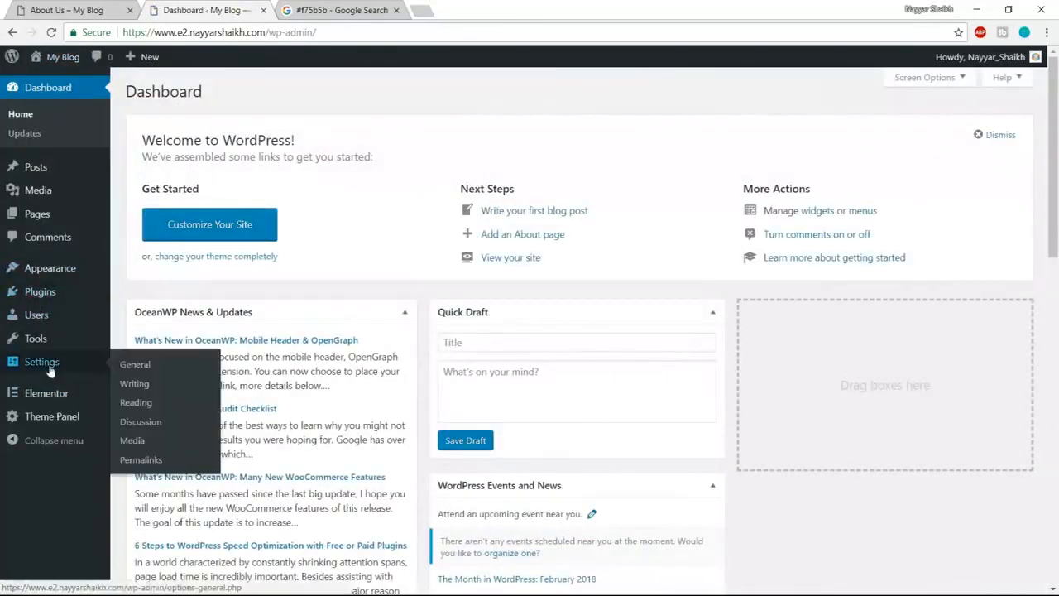
left_click(137, 405)
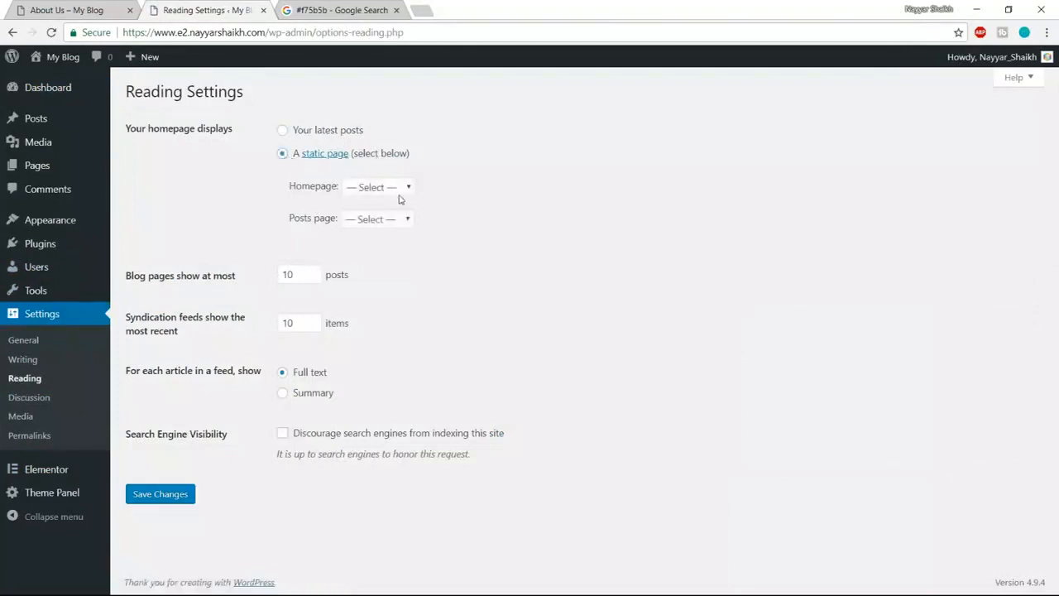
left_click(362, 190)
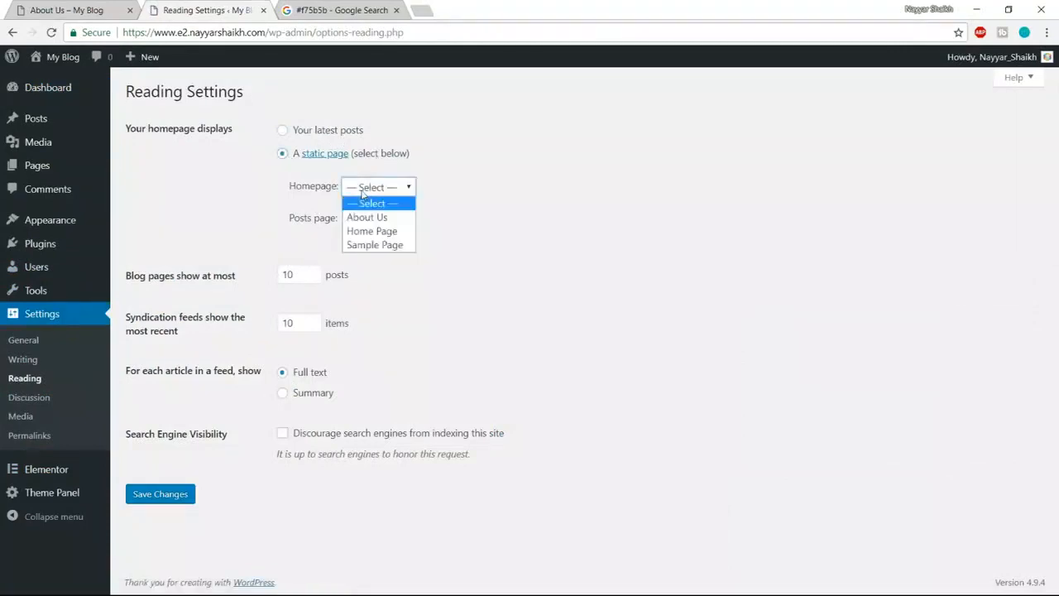
left_click(385, 234)
left_click(164, 495)
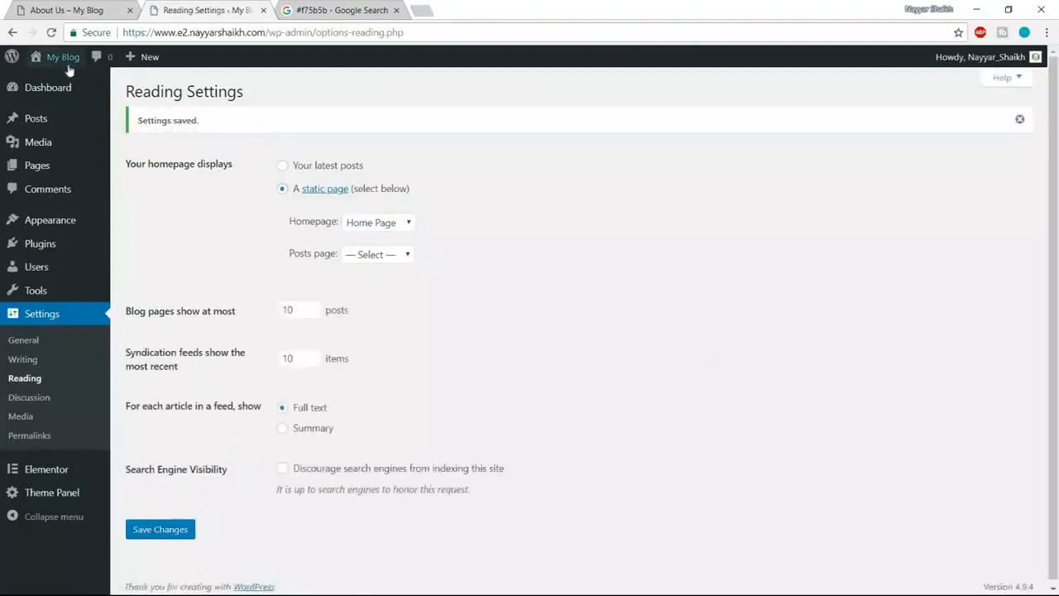
- View the live site's front page with its mountain hero banner
left_click(68, 71)
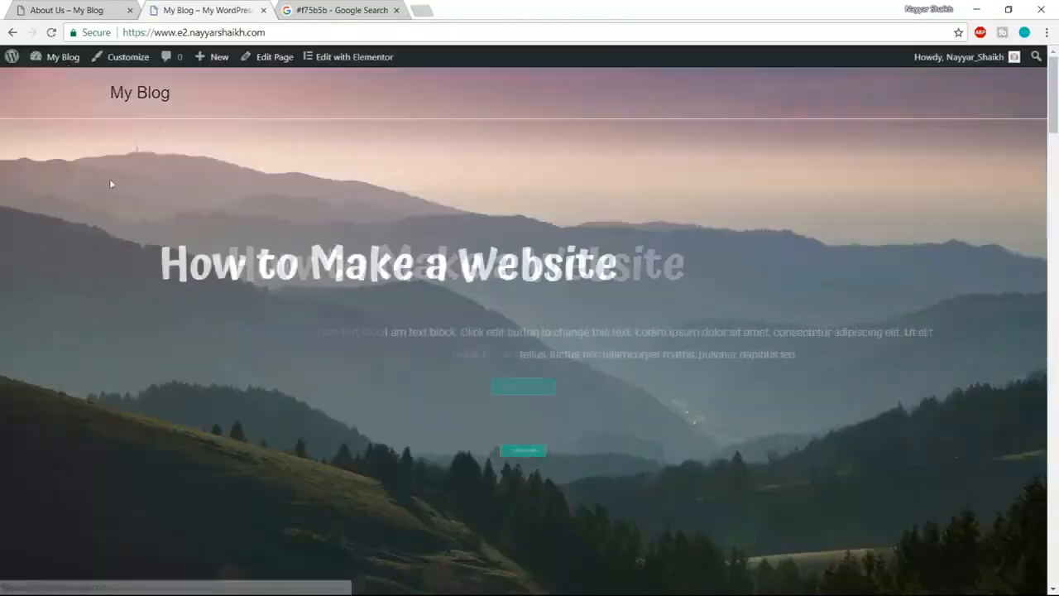
scroll(822, 447, "down", 6)
scroll(813, 503, "up", 8)
mouse_move(213, 66)
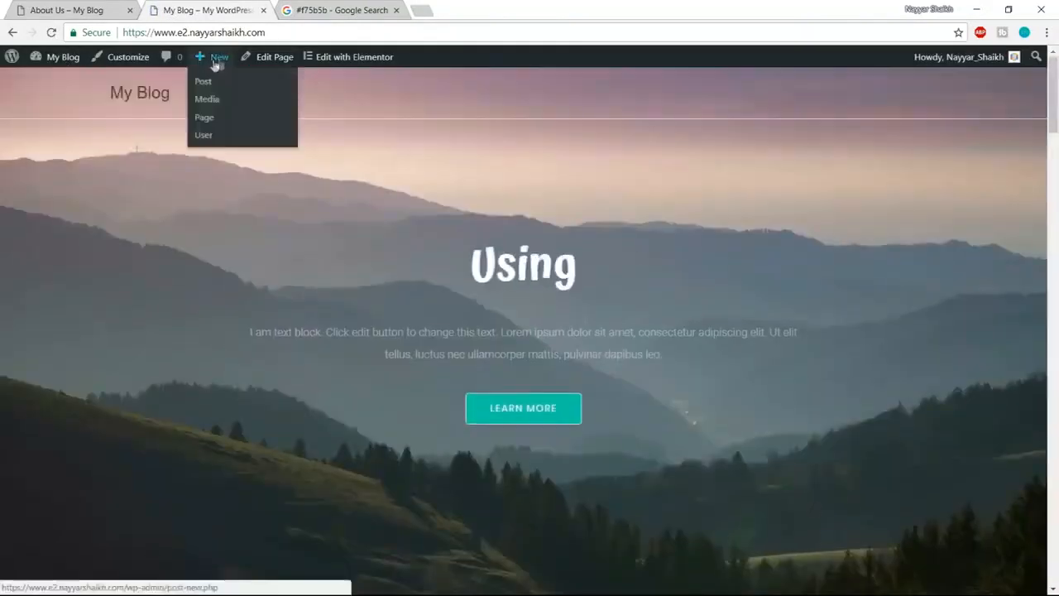
- Create a new page titled Services with Full Width layout and margins disabled
left_click(213, 126)
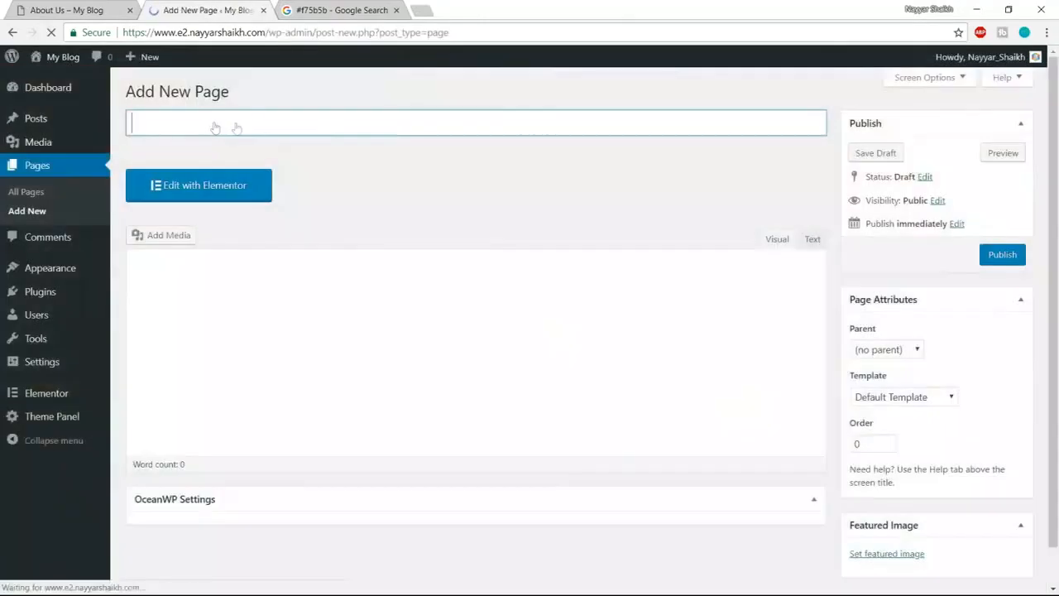
left_click(252, 124)
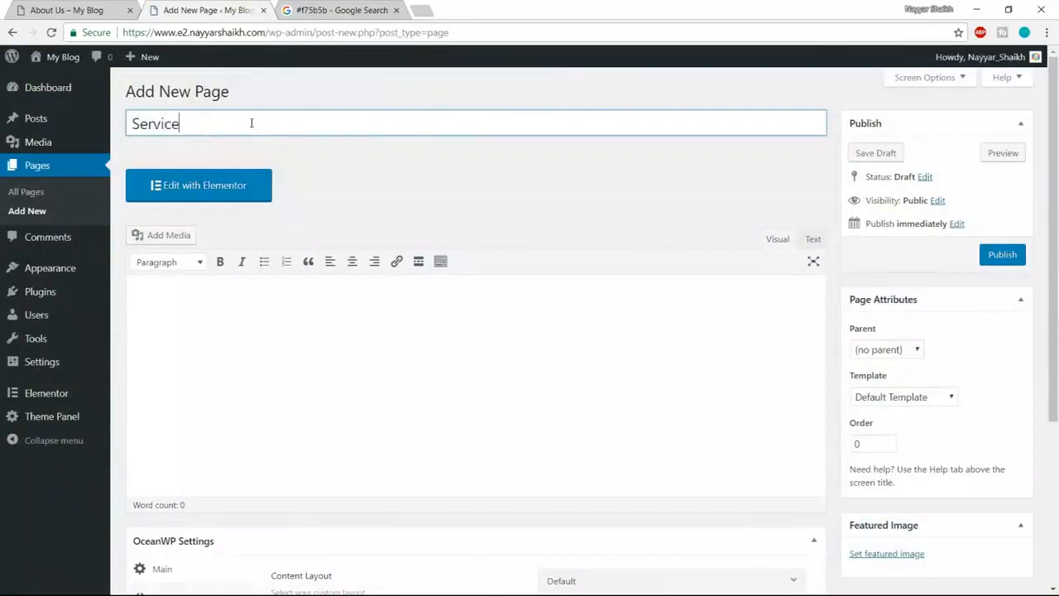
scroll(544, 202, "down", 3)
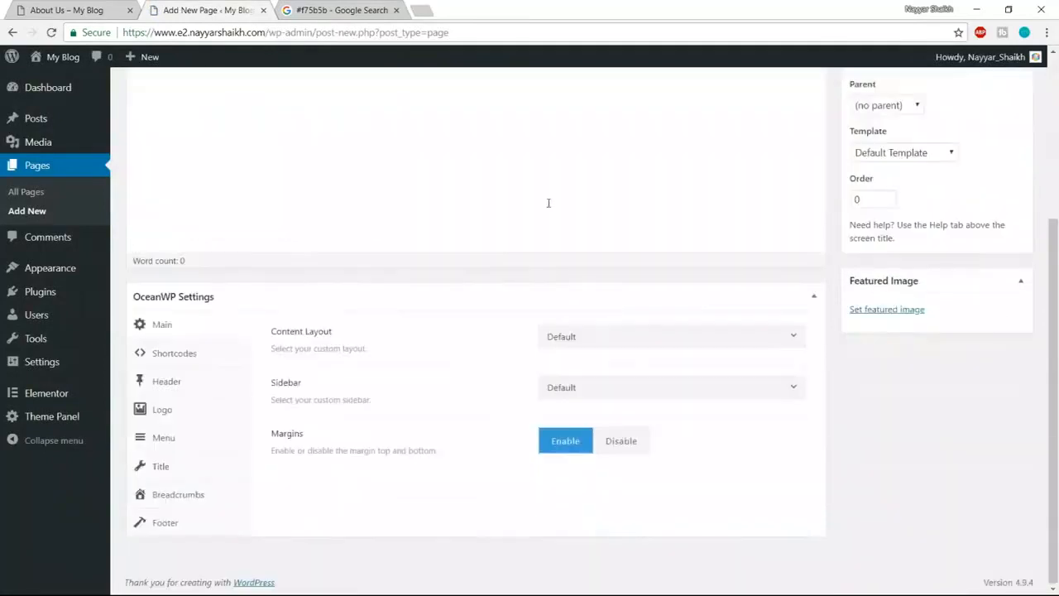
left_click(612, 336)
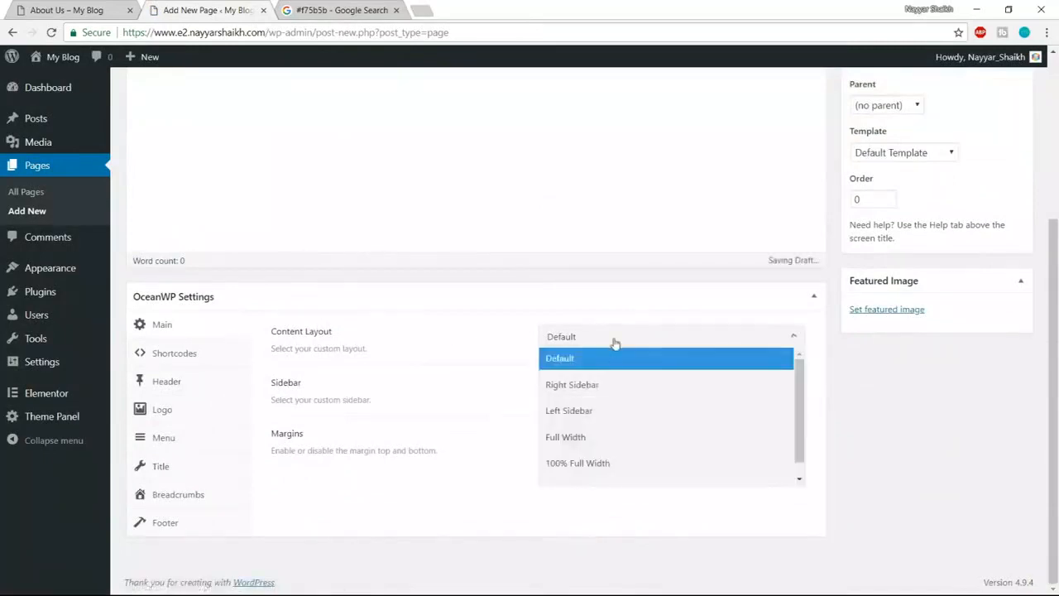
left_click(581, 437)
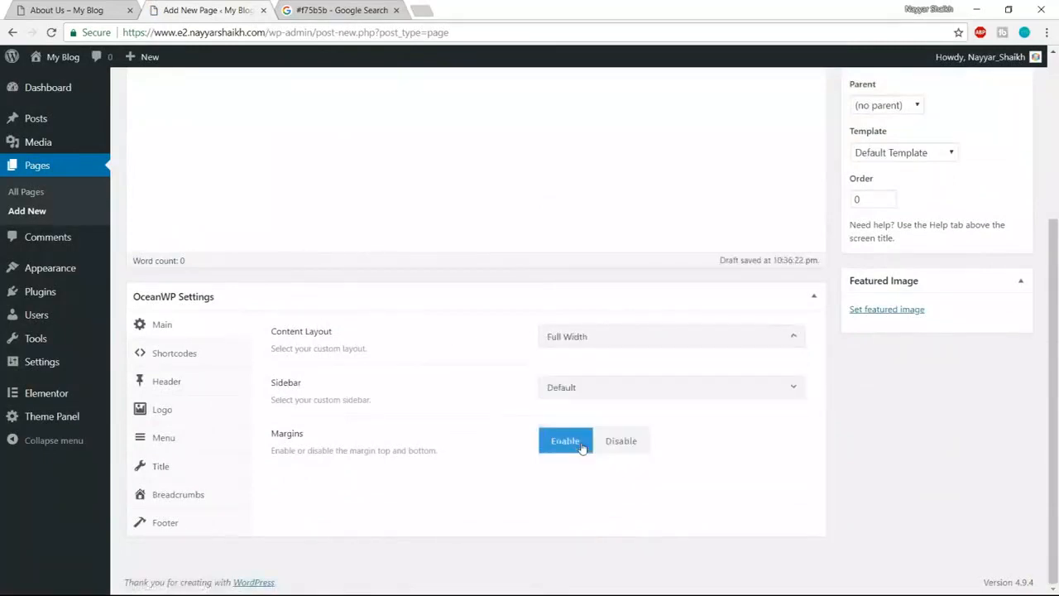
left_click(625, 449)
- Hide the top bar and make the page header Transparent
left_click(195, 389)
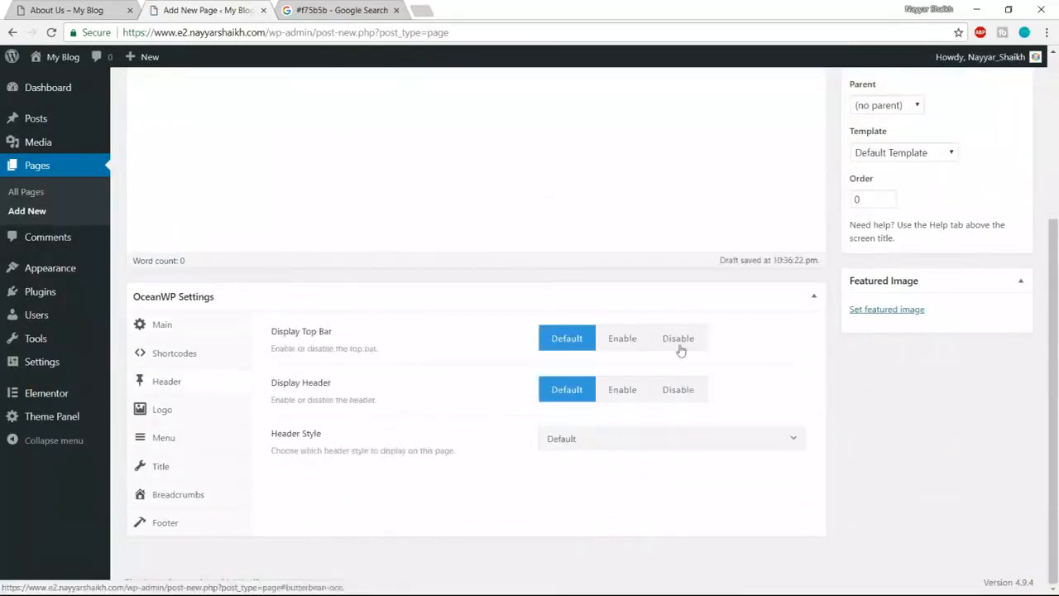
left_click(705, 342)
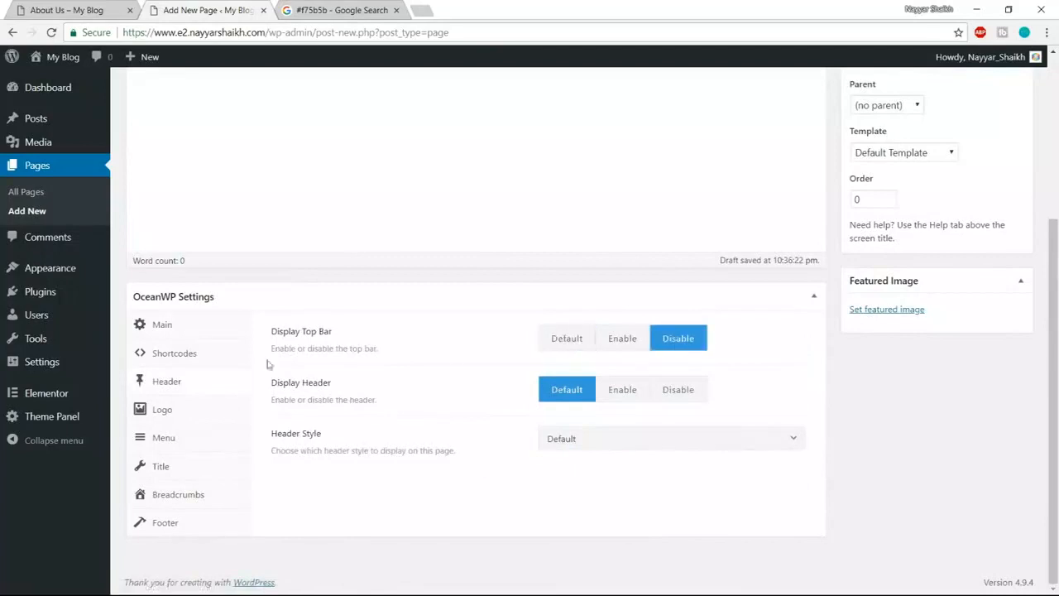
left_click(567, 440)
left_click(603, 513)
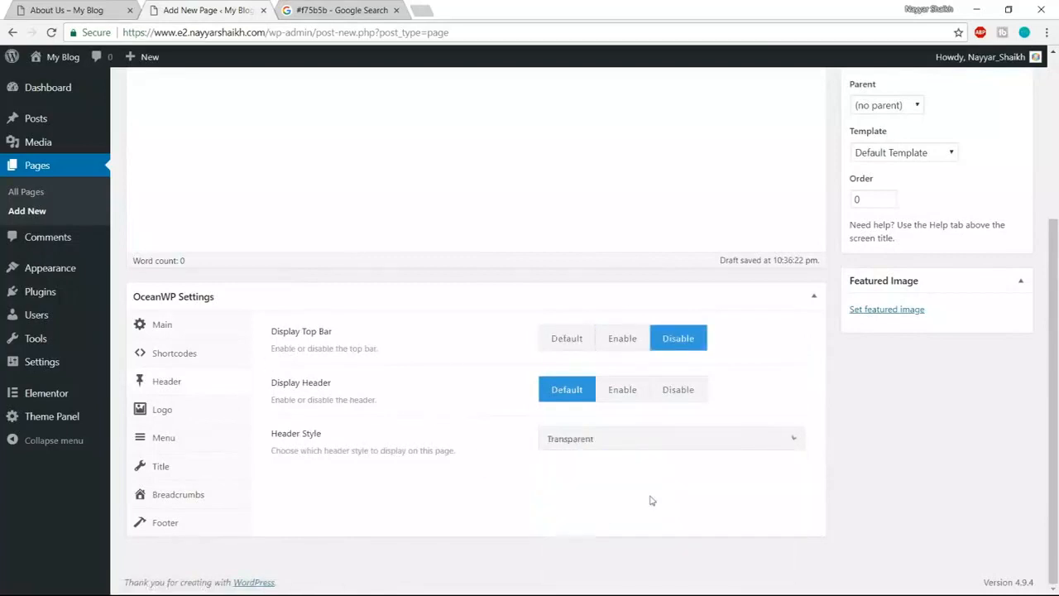
- Disable the page title and breadcrumbs, publish, and open Services in Elementor
left_click(186, 470)
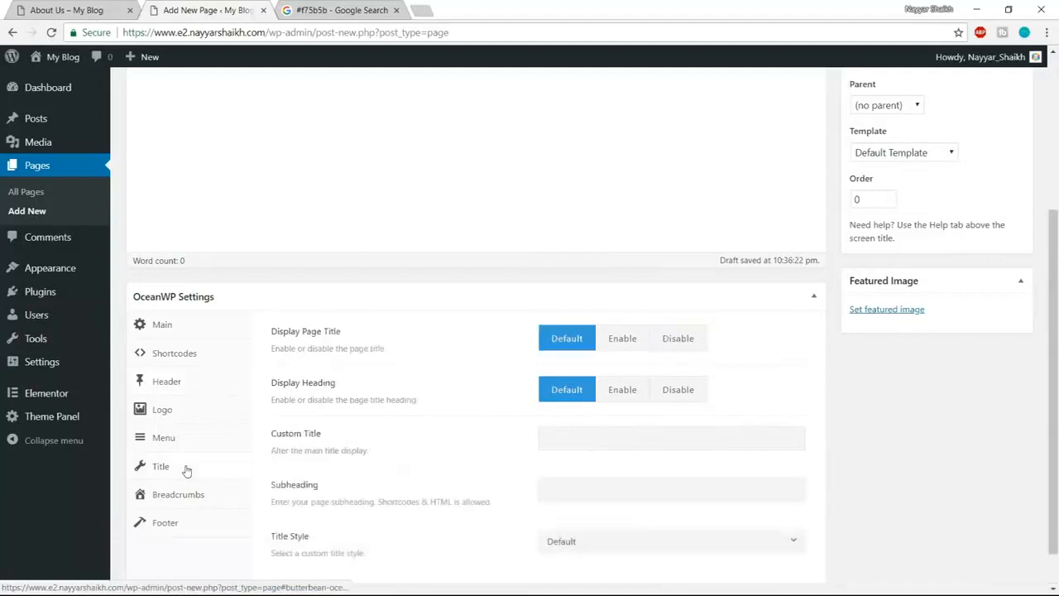
left_click(693, 347)
left_click(190, 501)
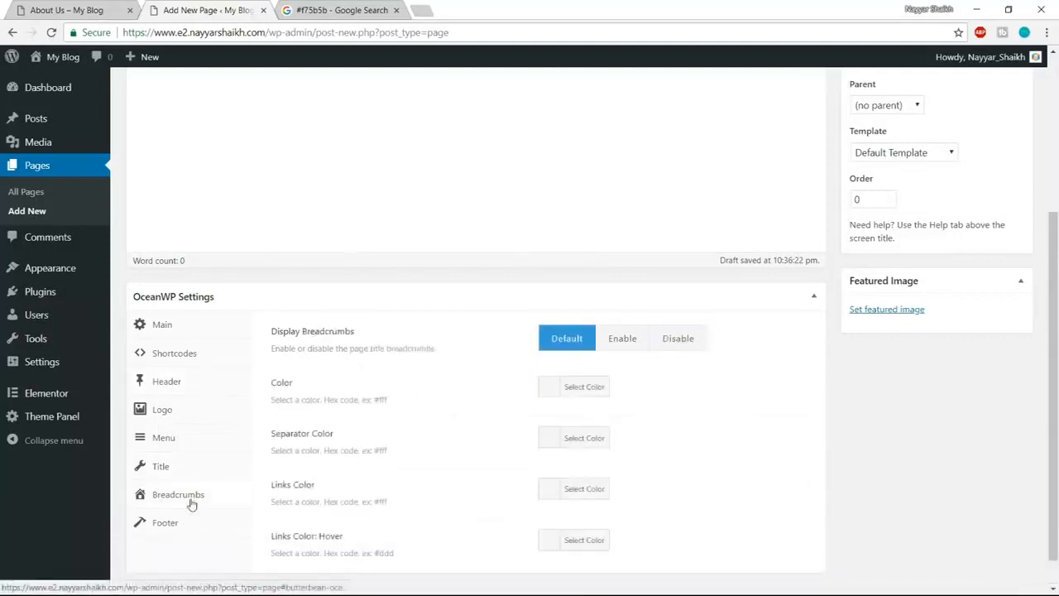
left_click(674, 340)
scroll(943, 488, "up", 3)
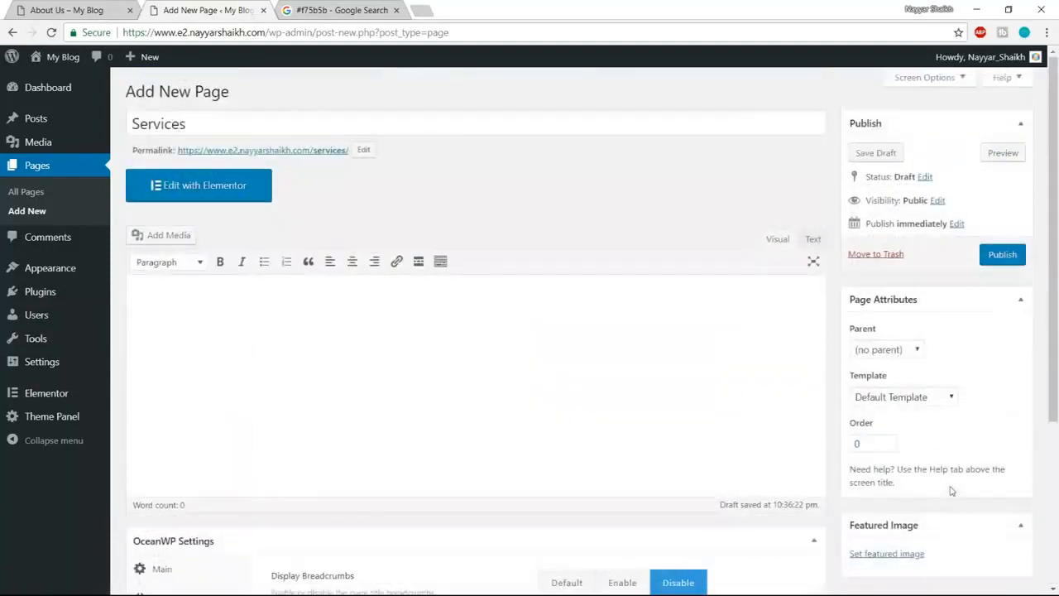
left_click(1002, 256)
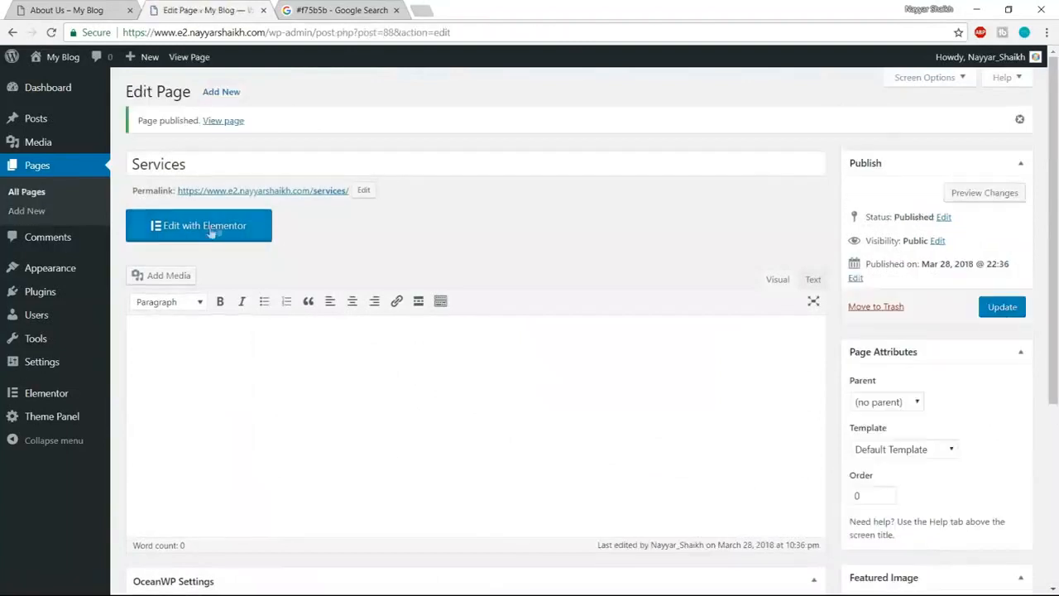
left_click(203, 236)
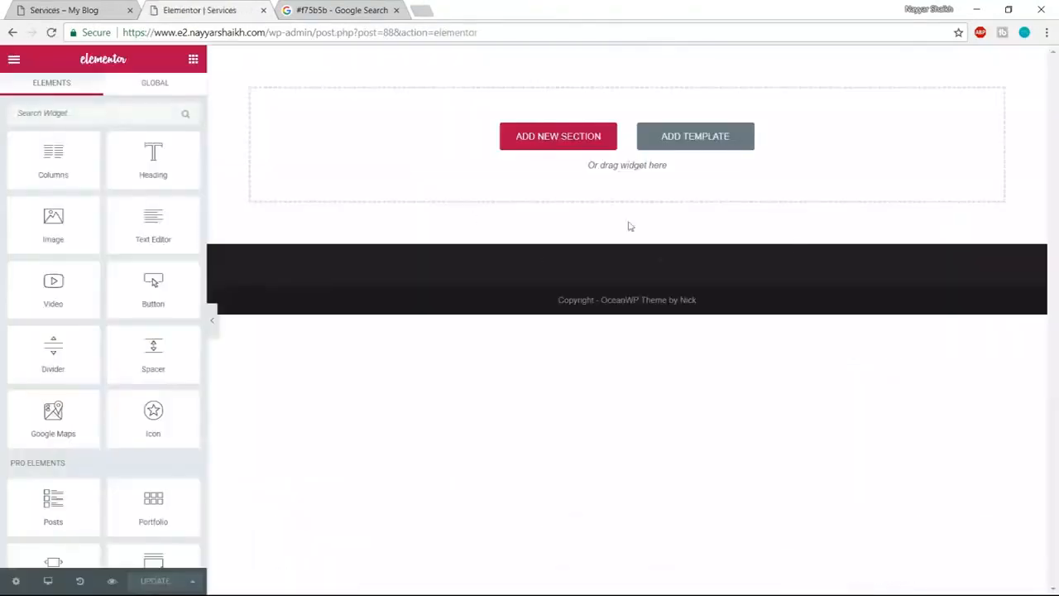
- Insert the saved Page Template layout into the empty Services page
left_click(724, 146)
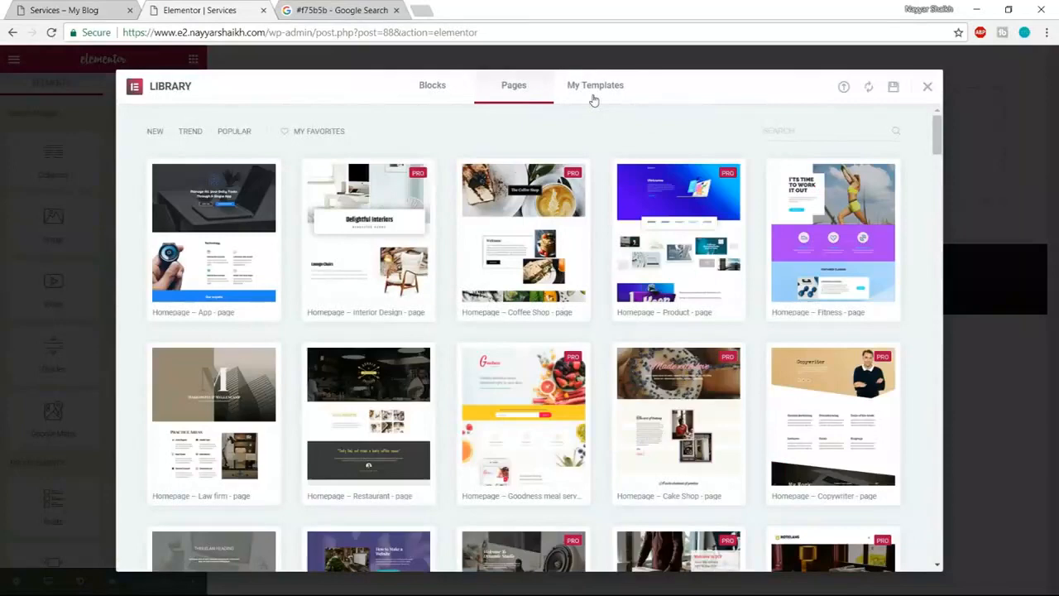
left_click(590, 97)
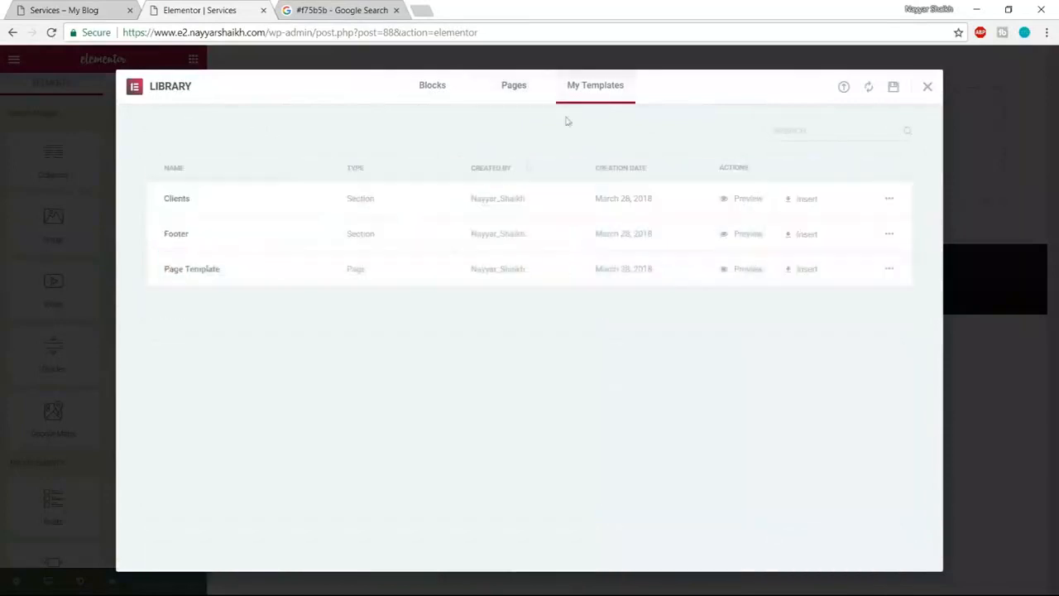
left_click(814, 270)
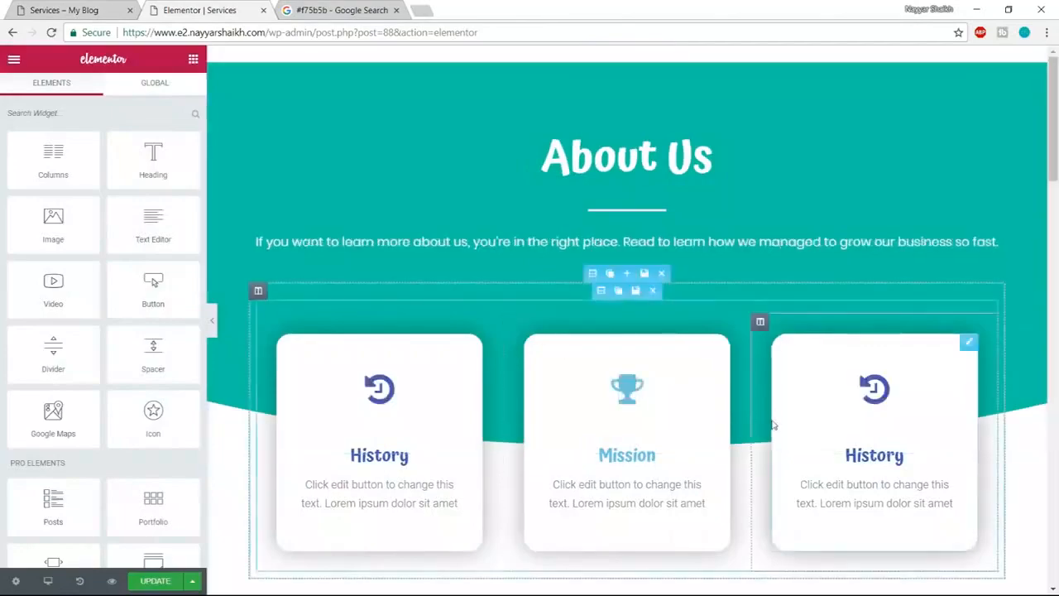
scroll(771, 424, "down", 20)
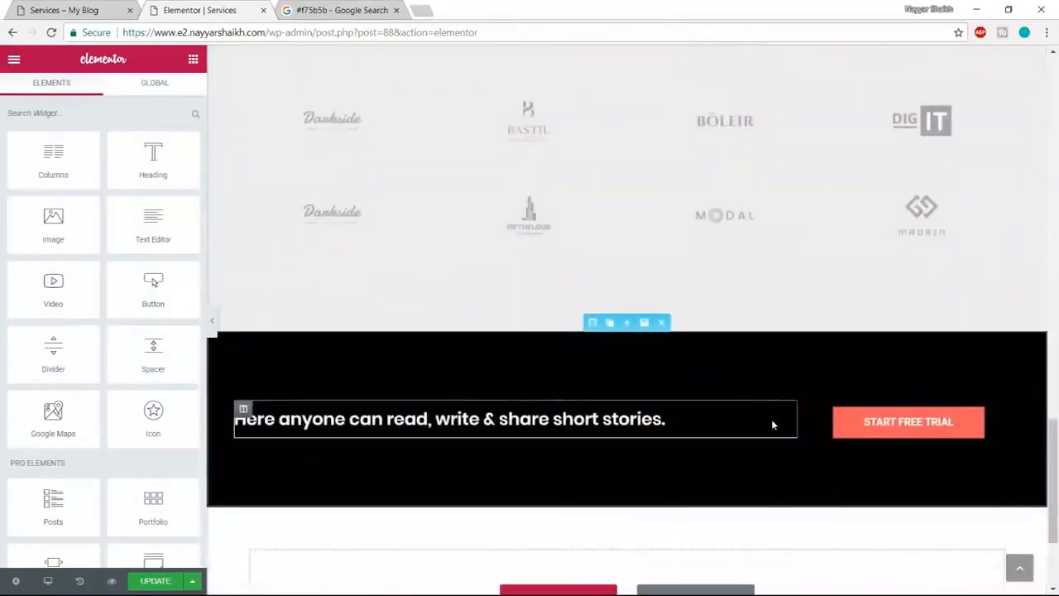
scroll(771, 425, "down", 2)
scroll(773, 439, "up", 20)
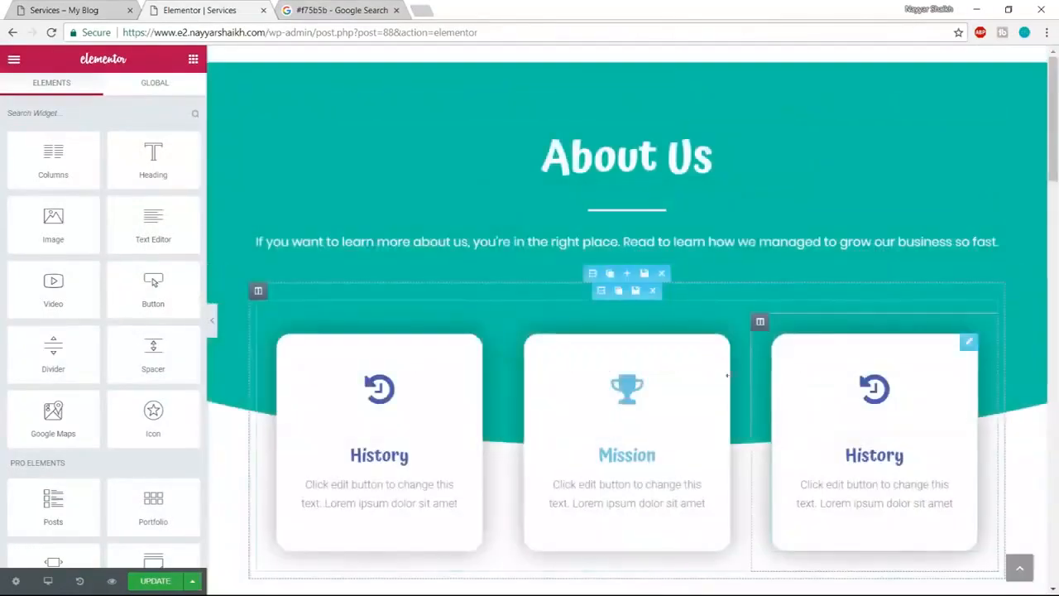
- Change the teal header heading from About Us to Our Services
left_click(587, 163)
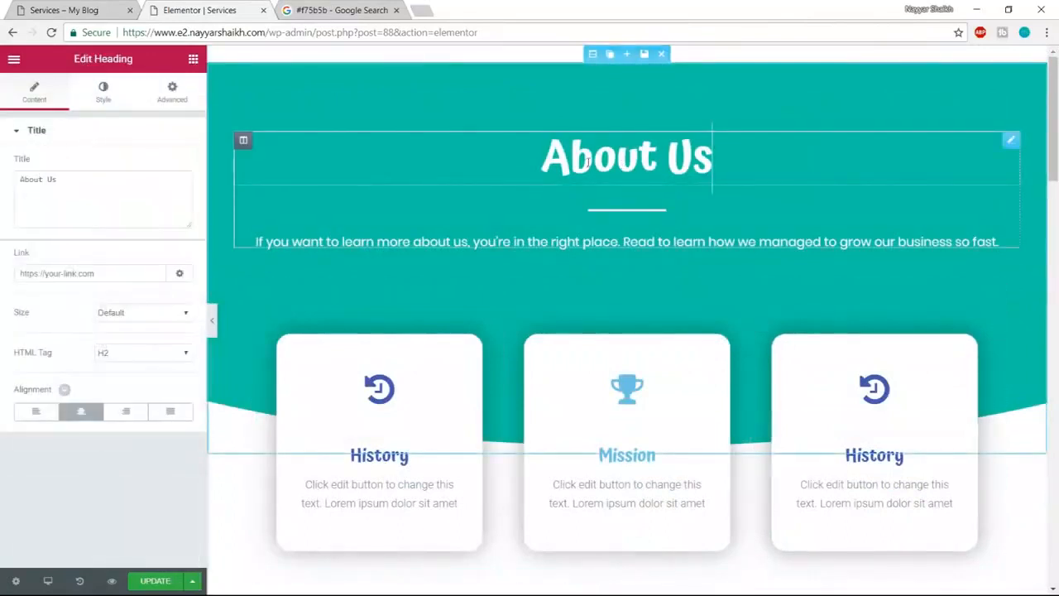
left_click_drag(97, 174, 2, 196)
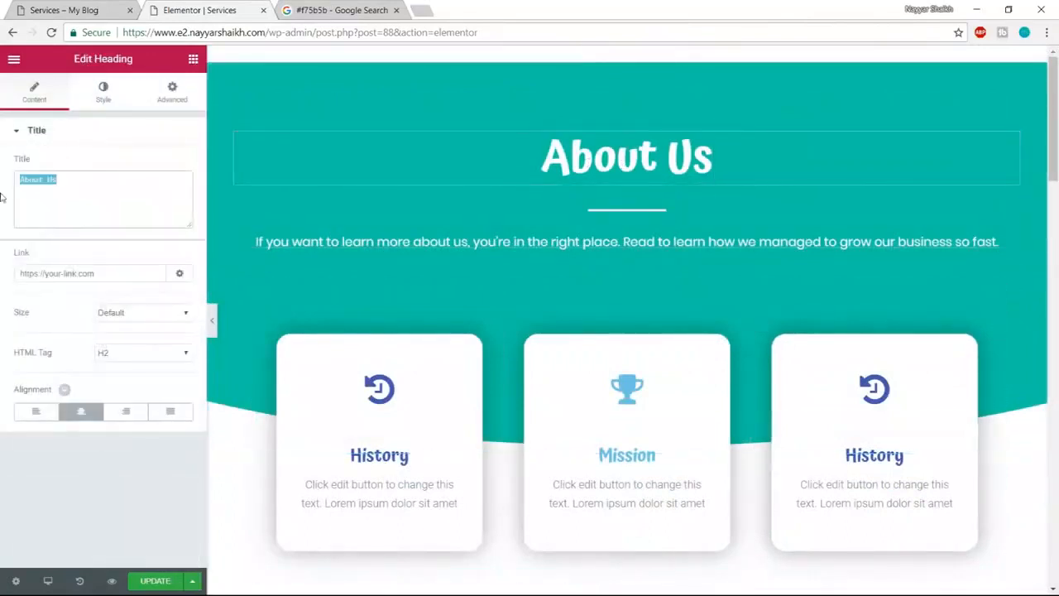
type("Our Se")
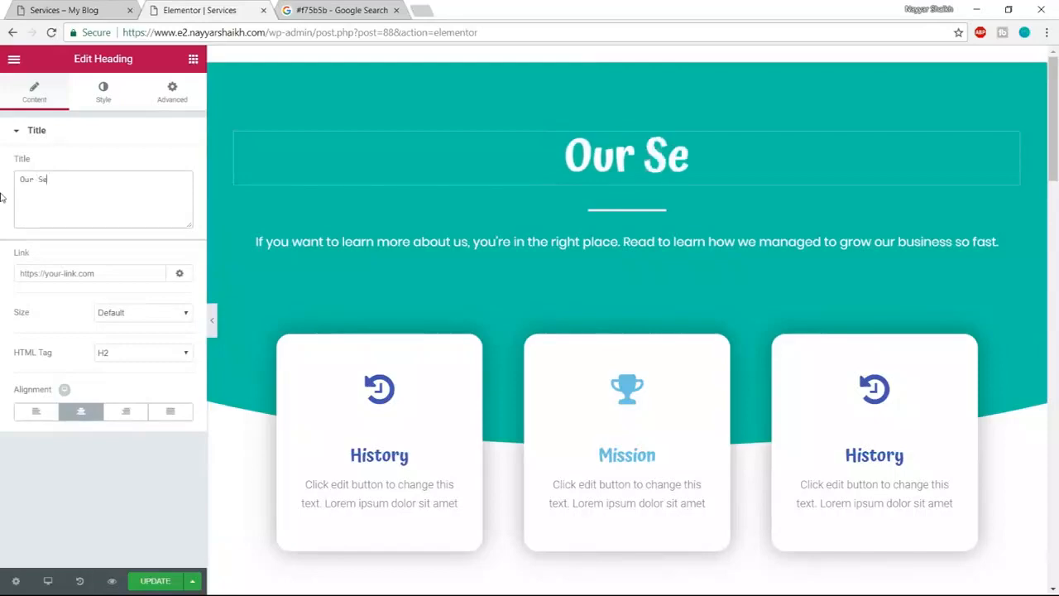
type("rvices")
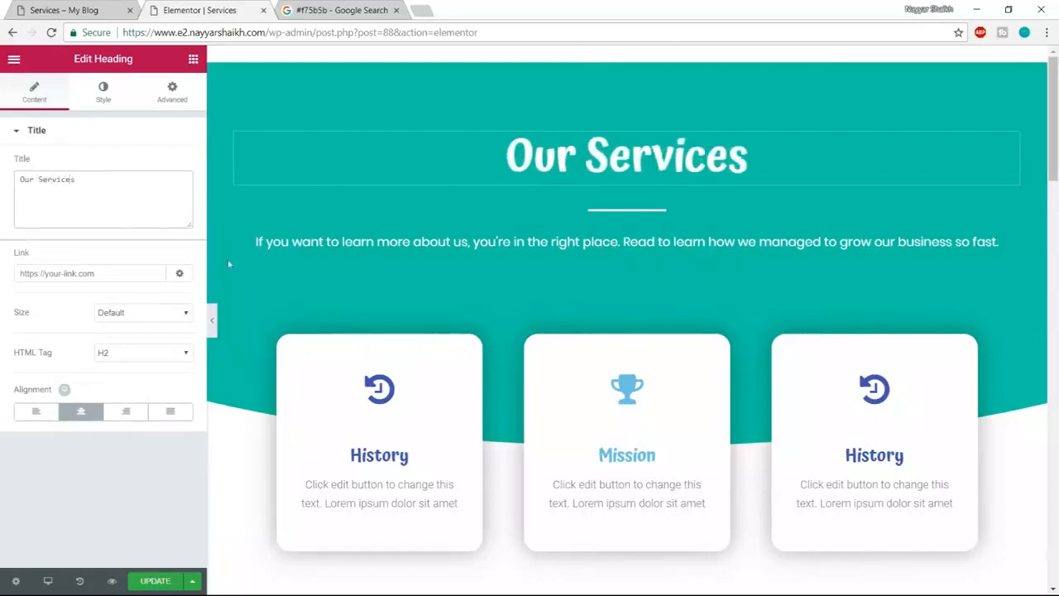
scroll(577, 346, "down", 1)
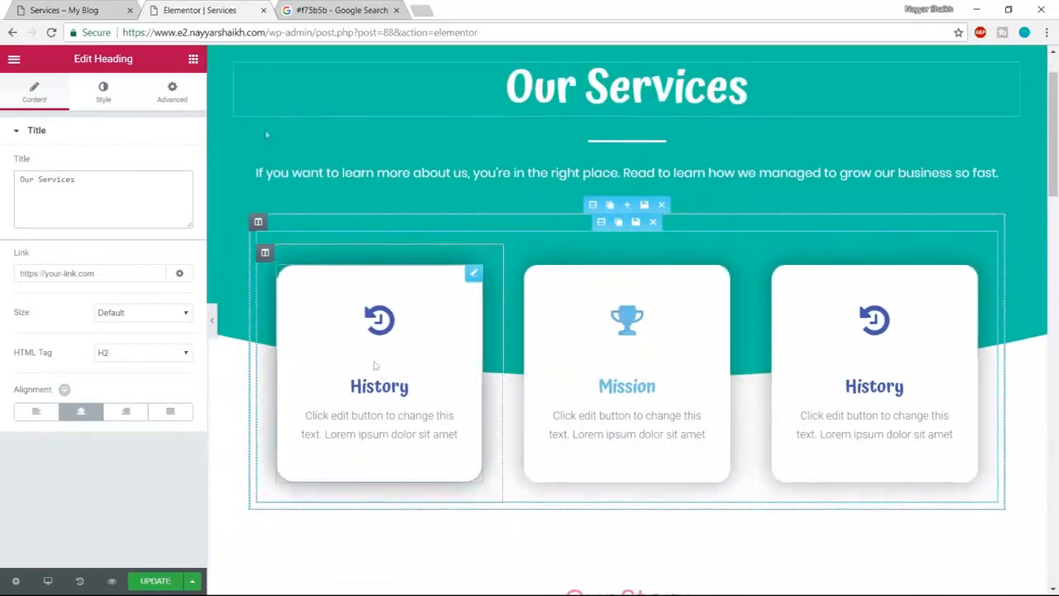
- Give the left service card a star icon and rename its title from History to 'Print Design'
left_click(59, 10)
scroll(302, 235, "down", 4)
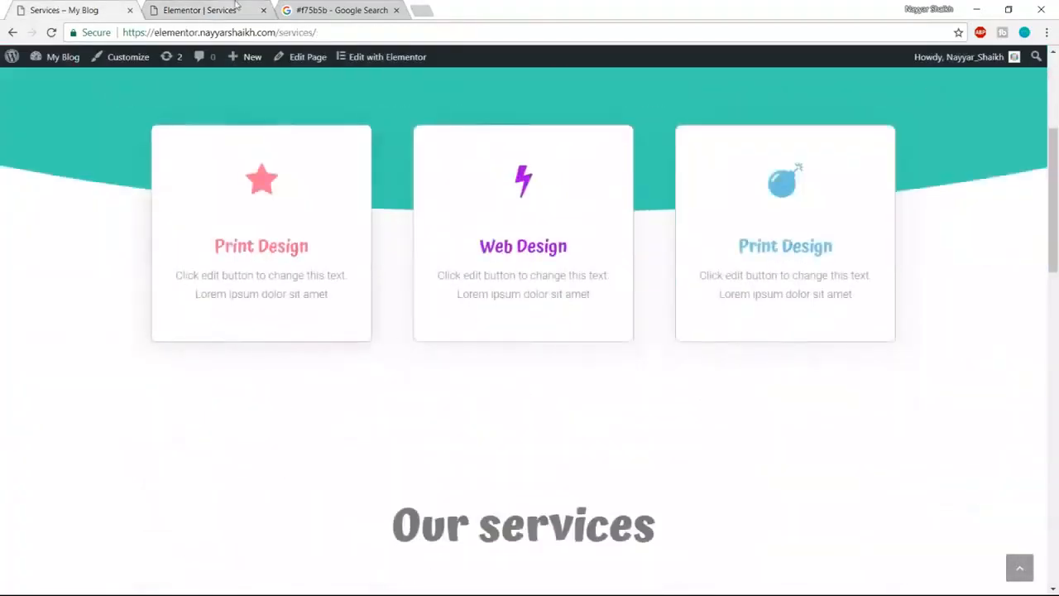
left_click(199, 10)
left_click(389, 324)
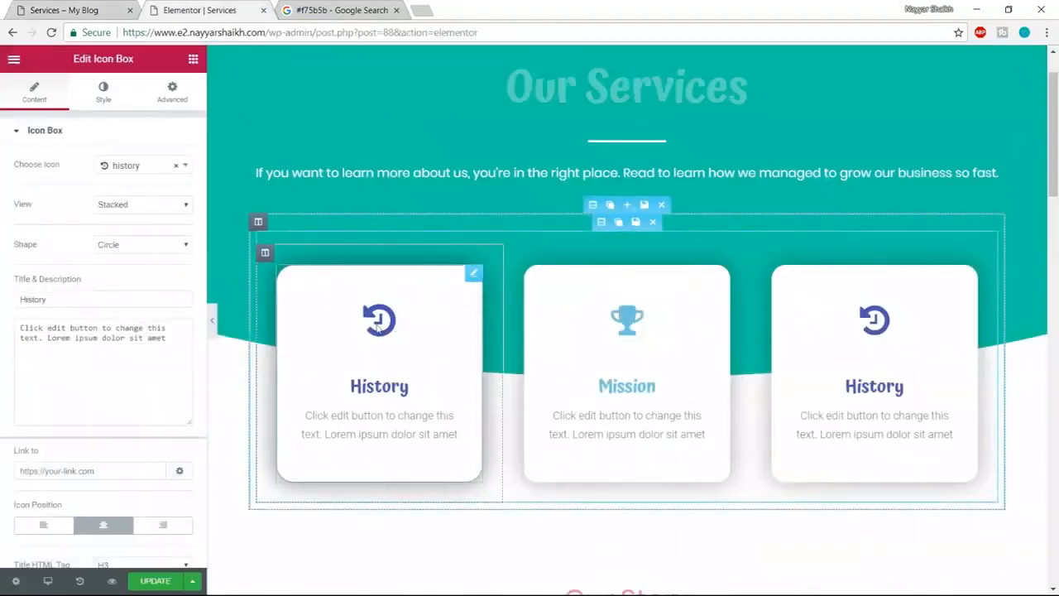
left_click(139, 166)
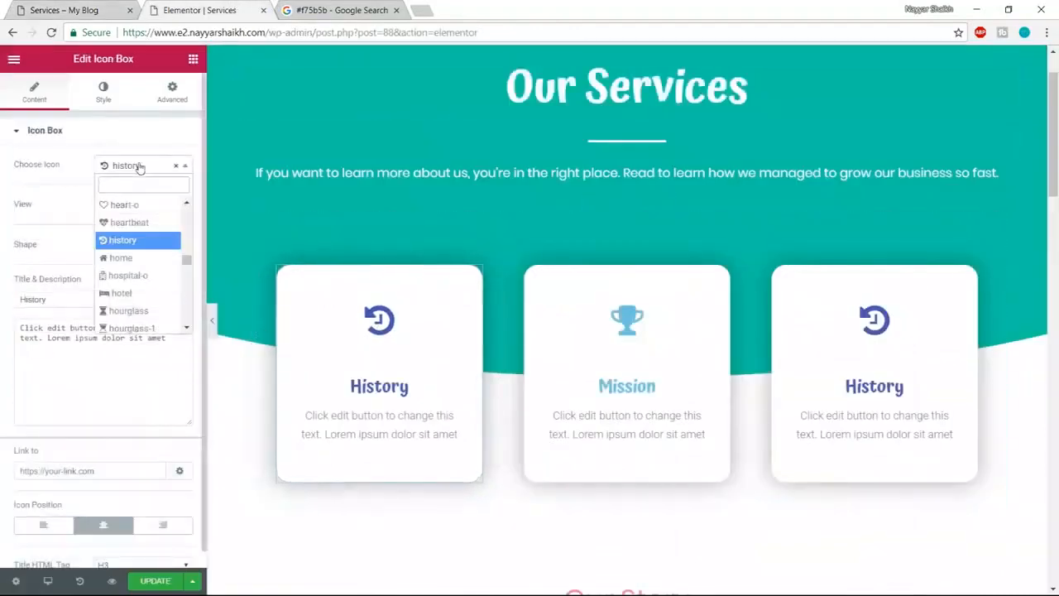
type("star")
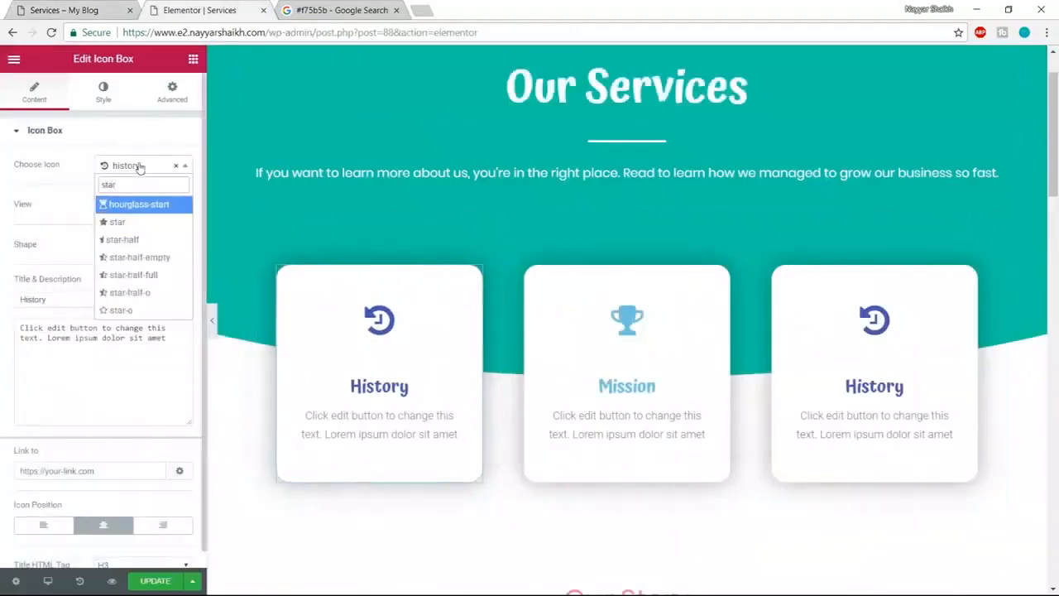
left_click(117, 222)
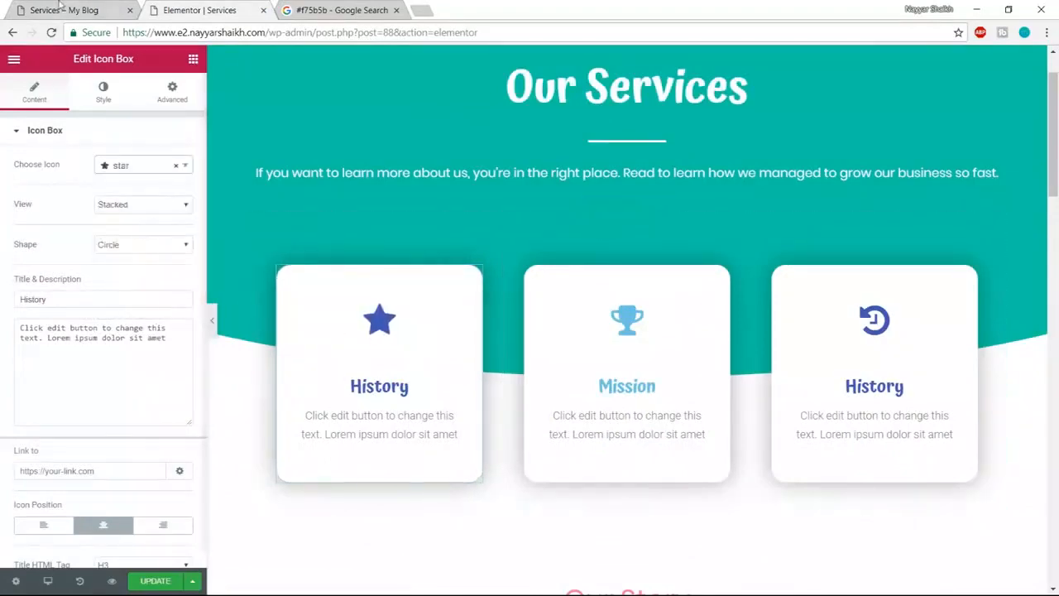
key("ctrl+1")
left_click(192, 9)
left_click_drag(104, 300, 2, 306)
type("Print Design")
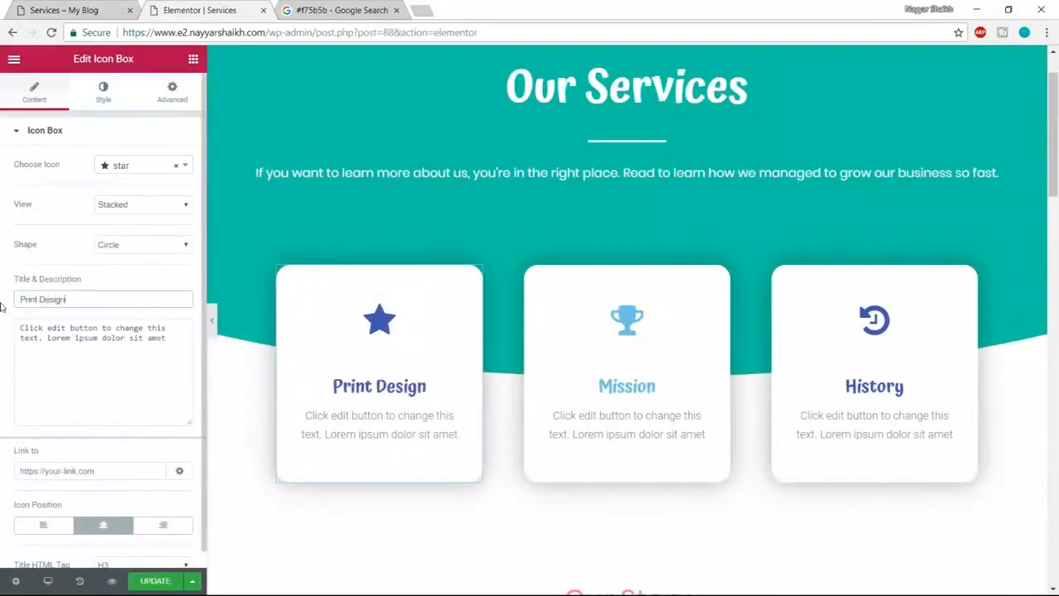
- Set the card's icon colour and icon hover colour to pink #f75b5b
left_click(97, 103)
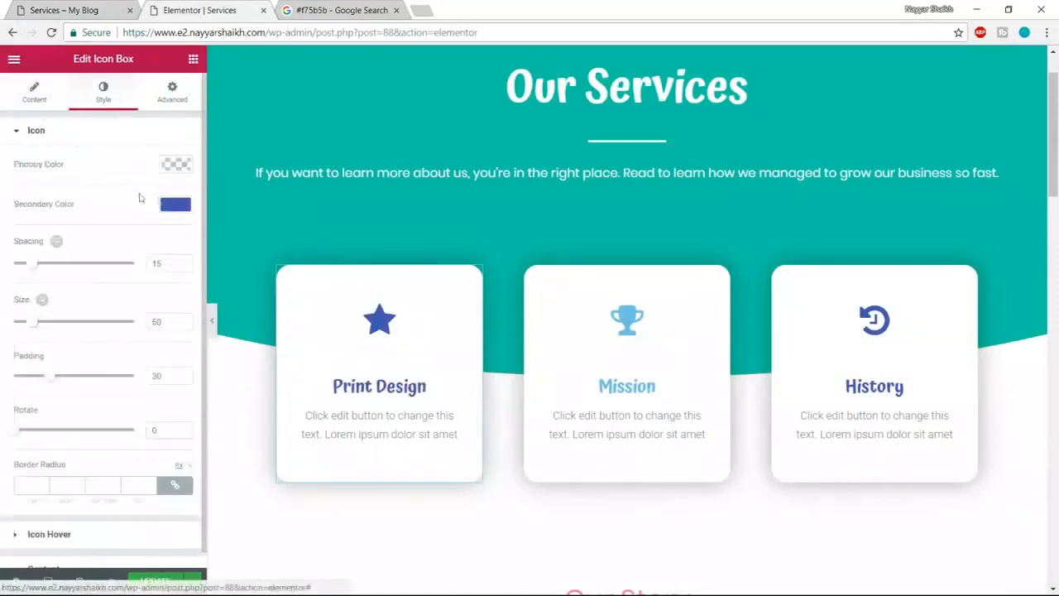
left_click(176, 204)
left_click_drag(103, 263, 163, 217)
left_click_drag(45, 209, 2, 209)
left_click(168, 205)
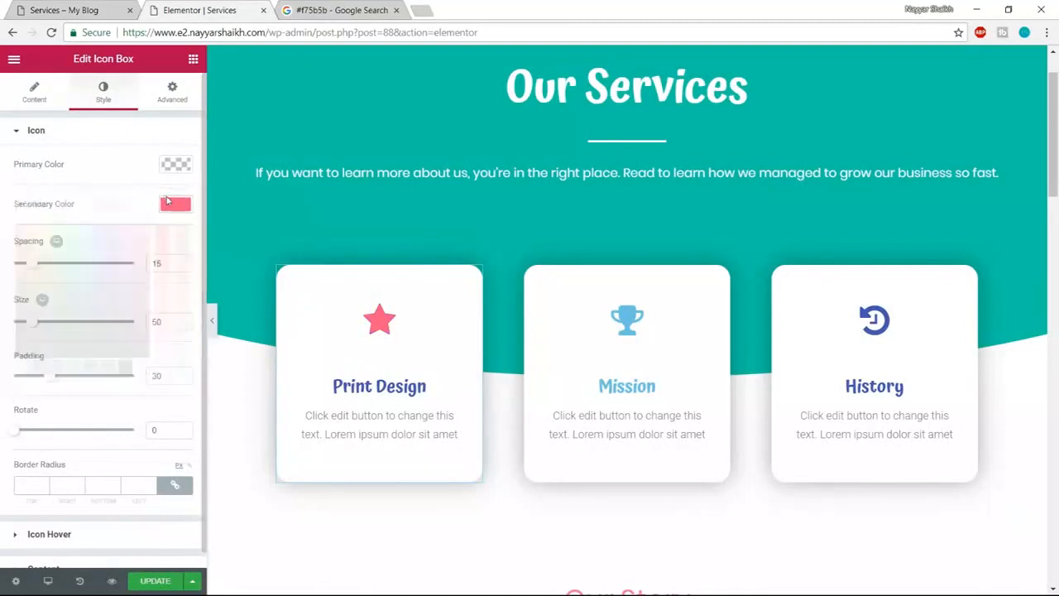
scroll(158, 444, "down", 1)
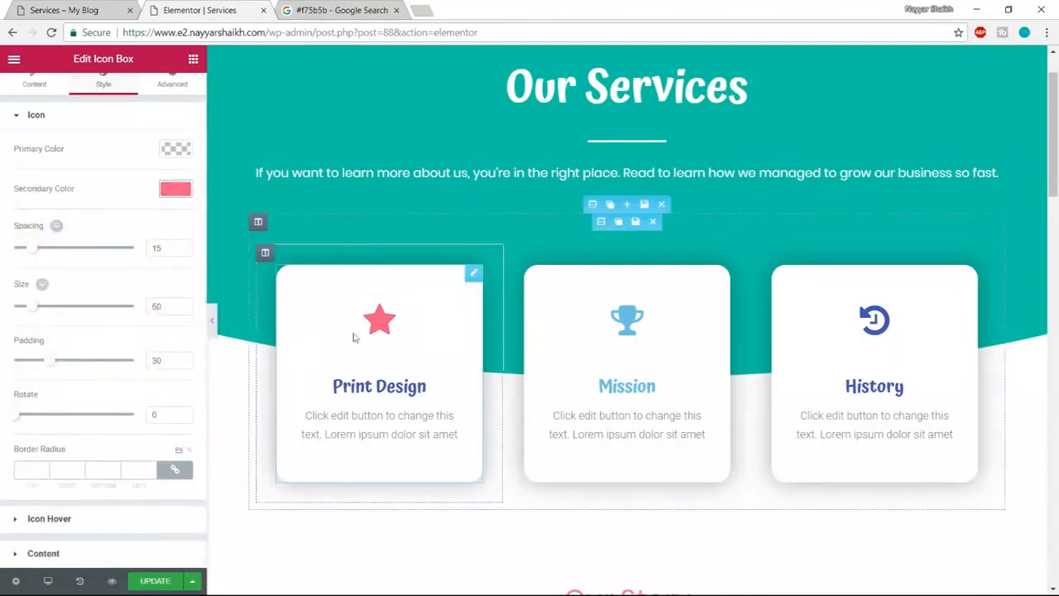
left_click(72, 520)
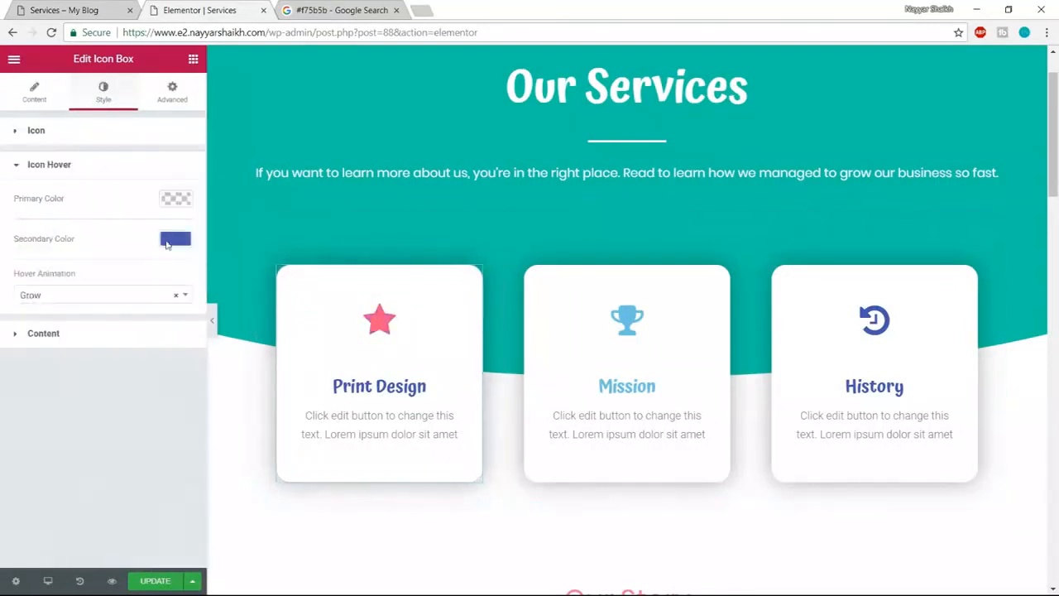
left_click(166, 241)
type("#f75b5b")
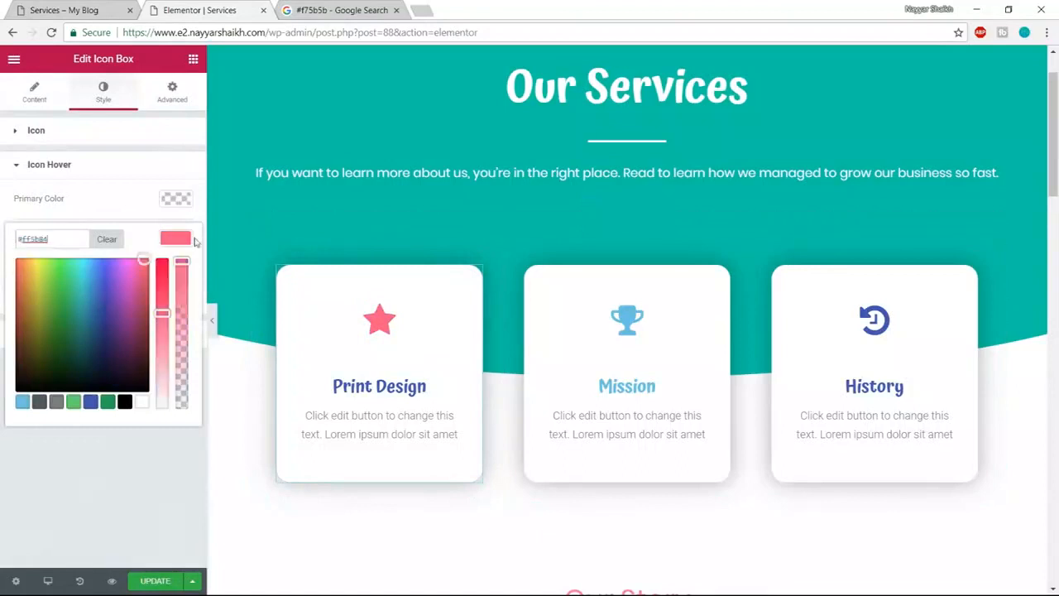
left_click(188, 240)
- Make the Print Design title #f75b5b and save the page with UPDATE
left_click(140, 340)
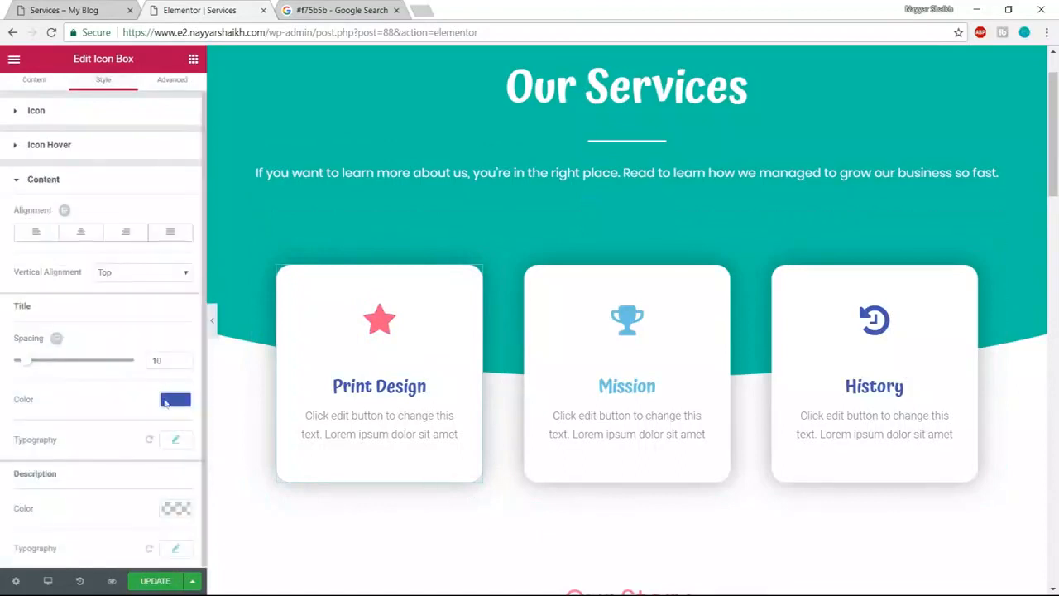
left_click(175, 401)
type("#f75b5b")
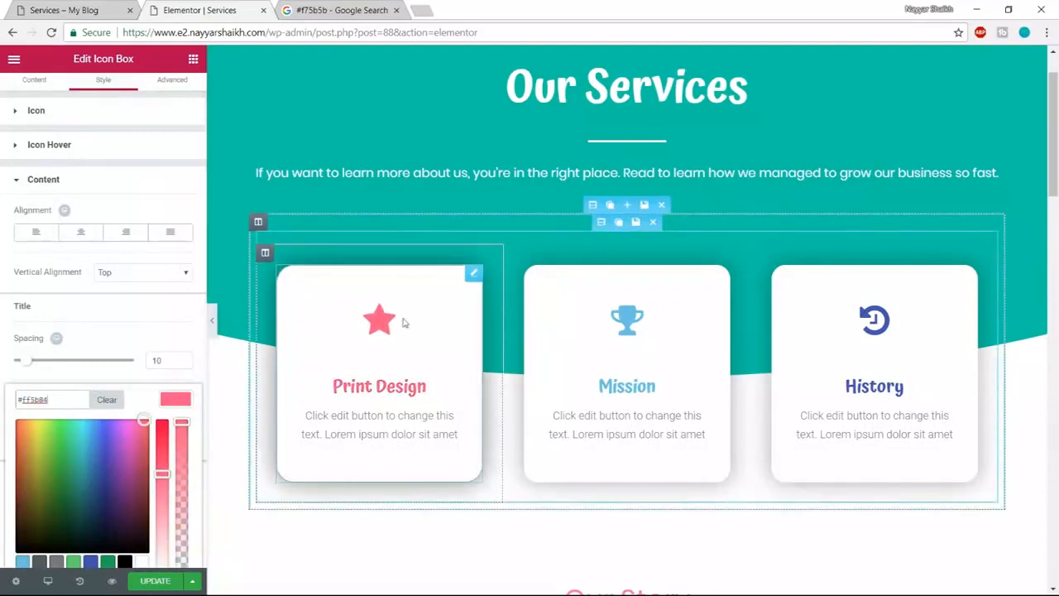
left_click(155, 581)
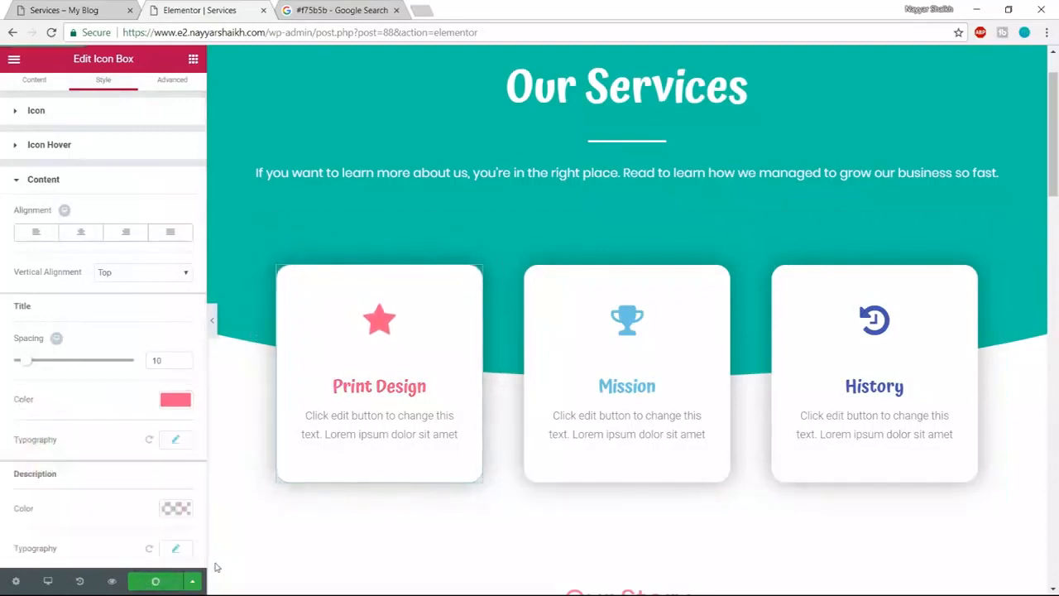
left_click(101, 4)
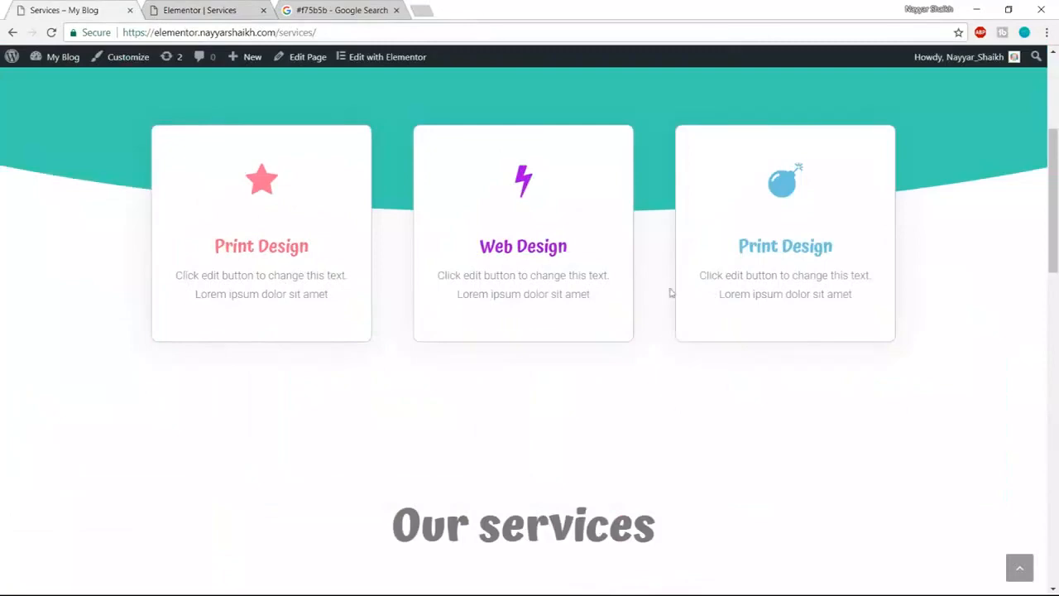
- Delete the Our Story section and the portrait-photo section below the service cards
scroll(671, 287, "down", 5)
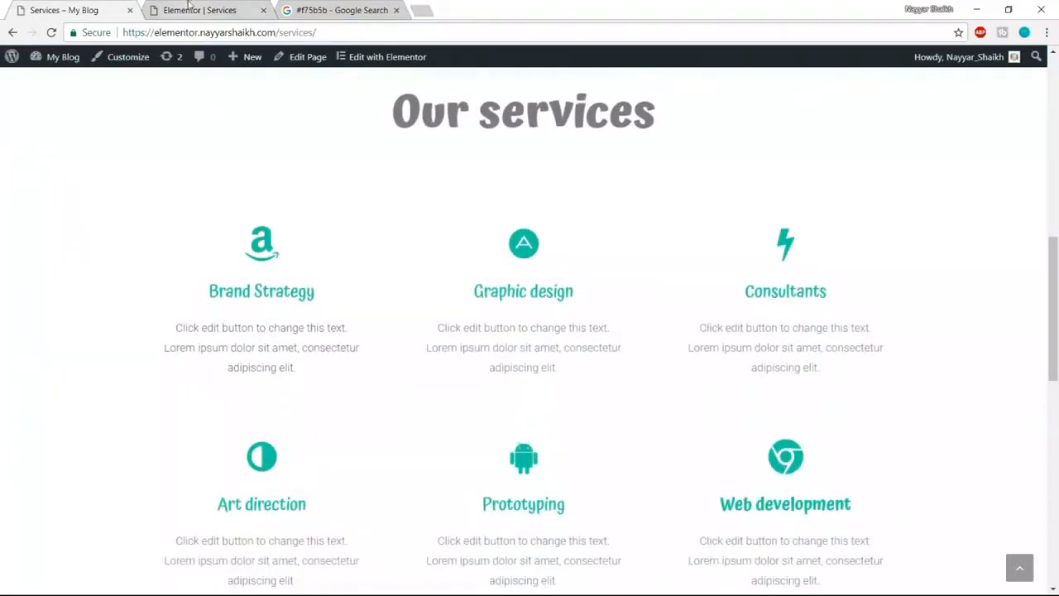
left_click(189, 7)
scroll(607, 315, "down", 4)
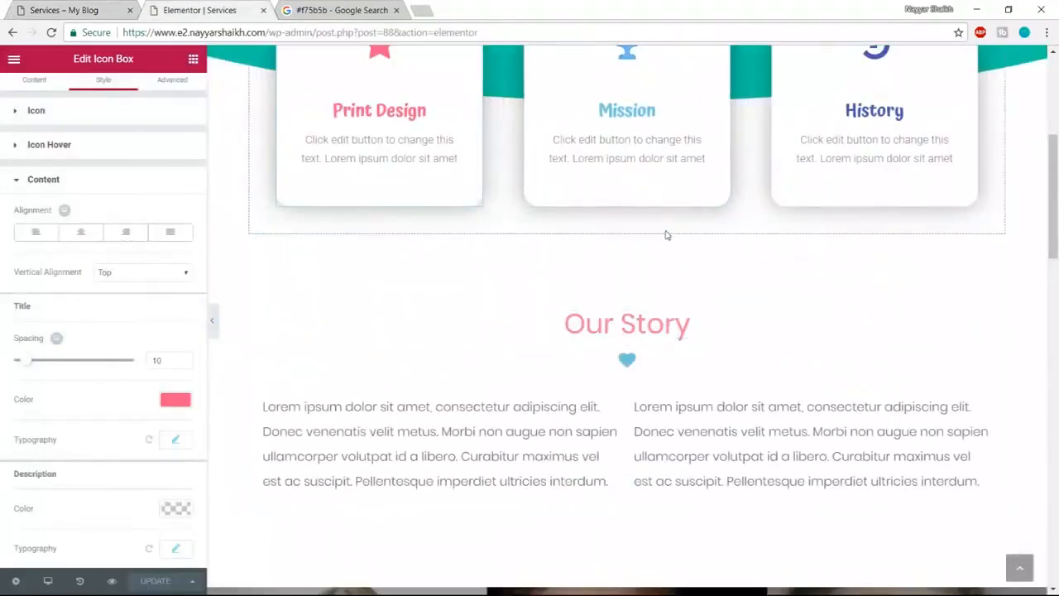
left_click(661, 225)
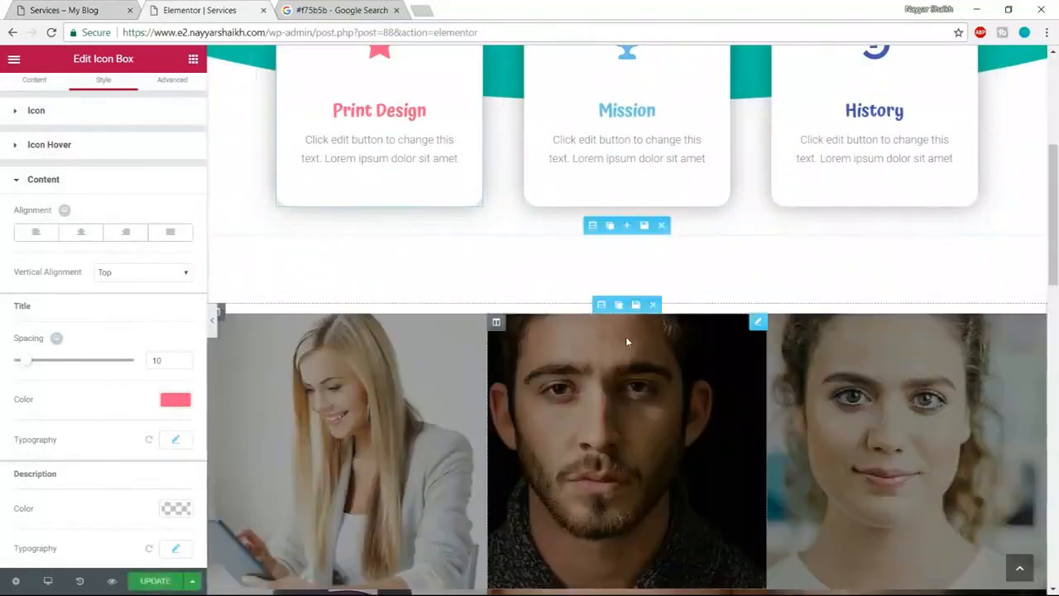
left_click(661, 225)
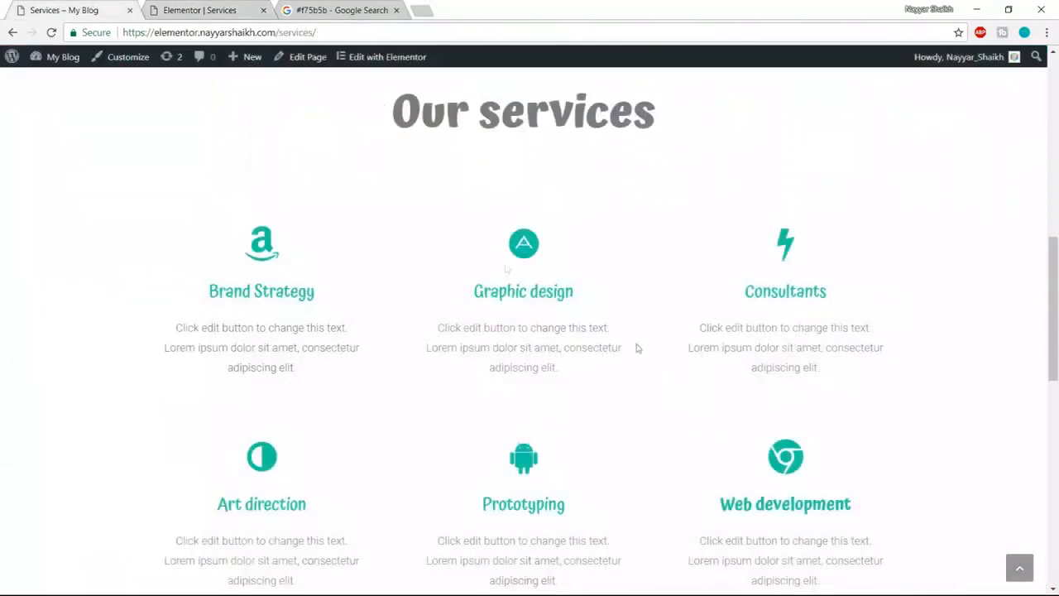
scroll(639, 356, "down", 8)
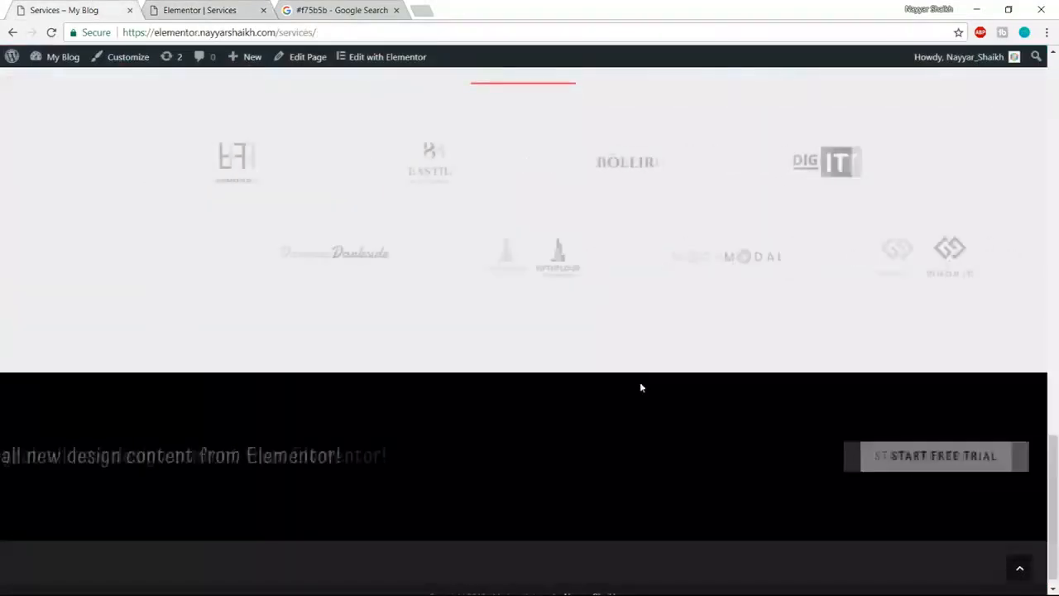
scroll(827, 482, "up", 8)
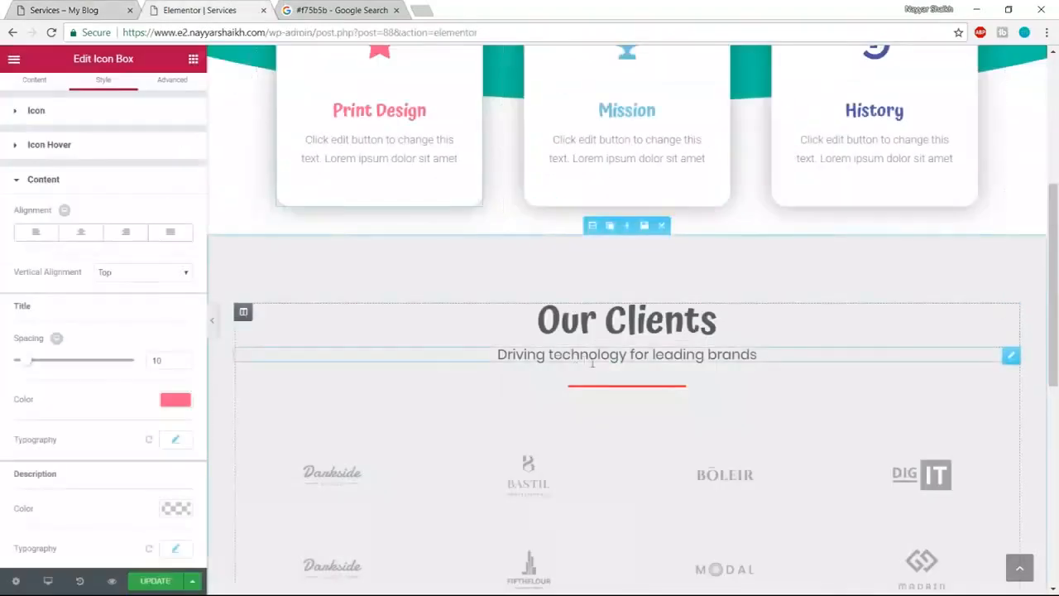
scroll(587, 347, "up", 1)
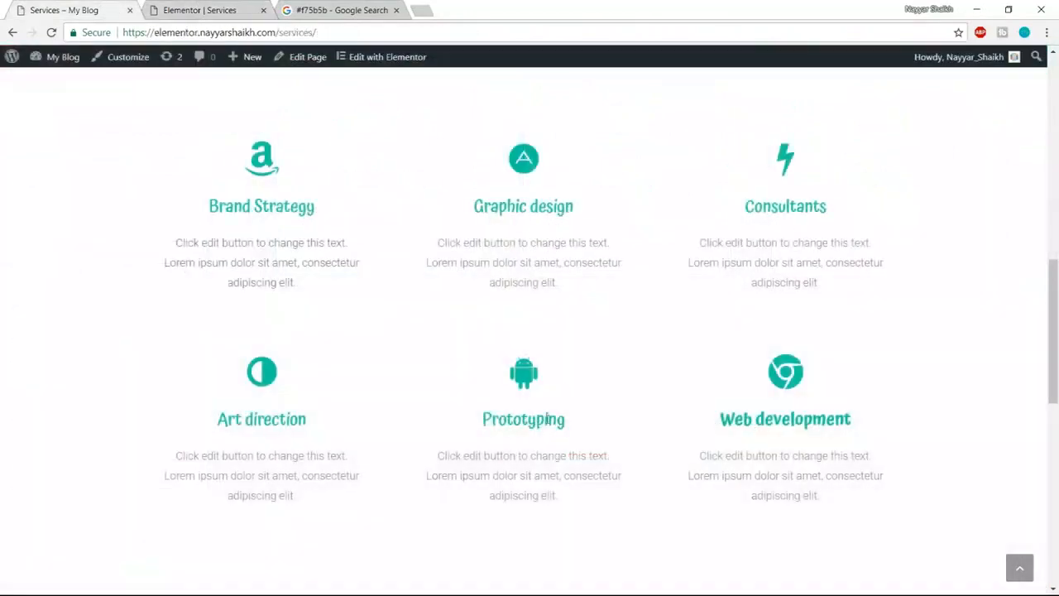
scroll(546, 419, "up", 3)
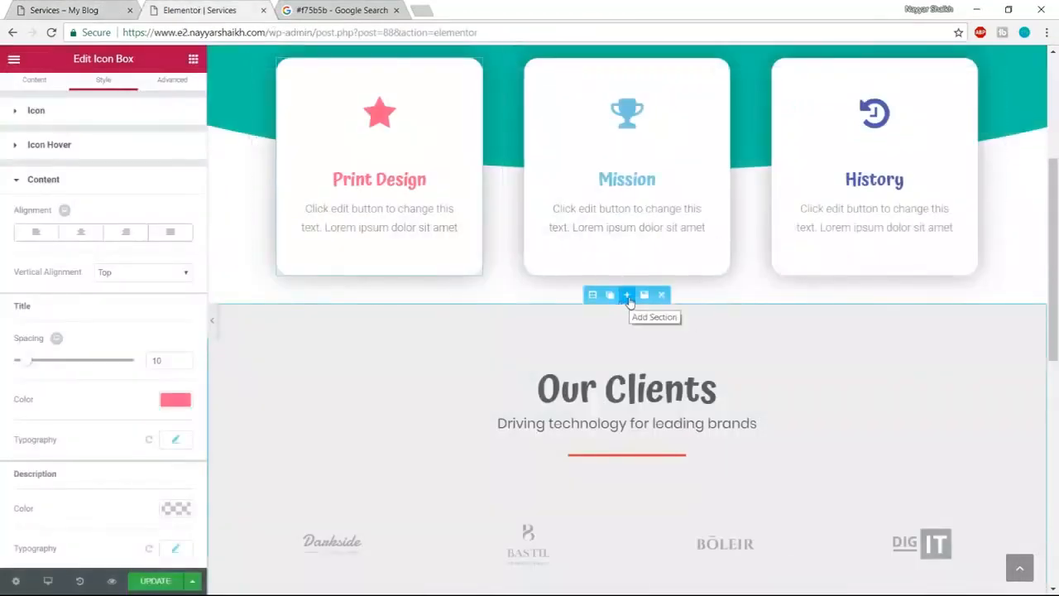
- Add a new section below the cards and browse Library blocks filtered to the Services category
left_click(627, 296)
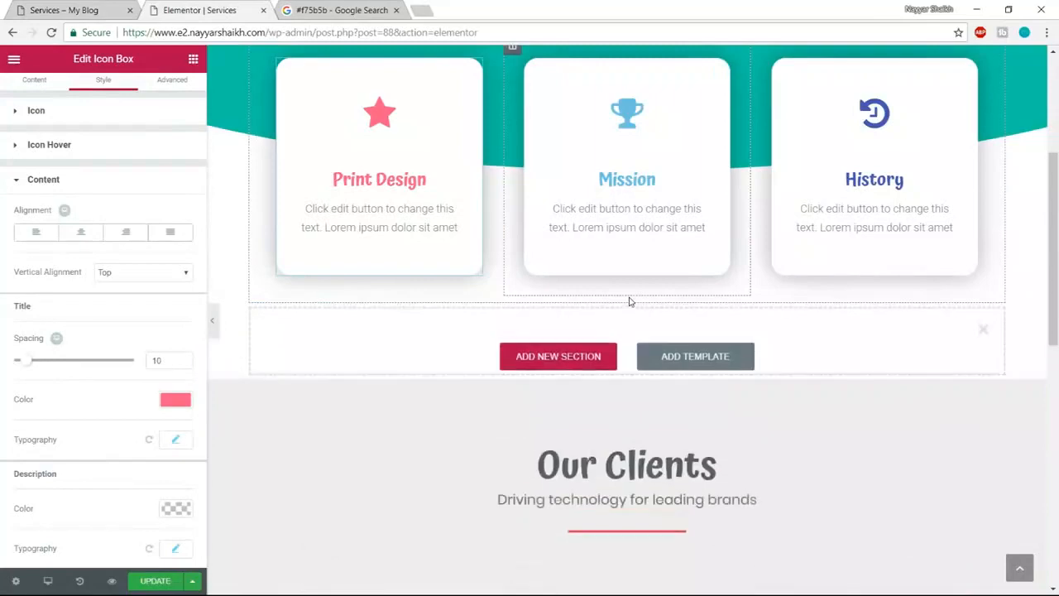
left_click(696, 369)
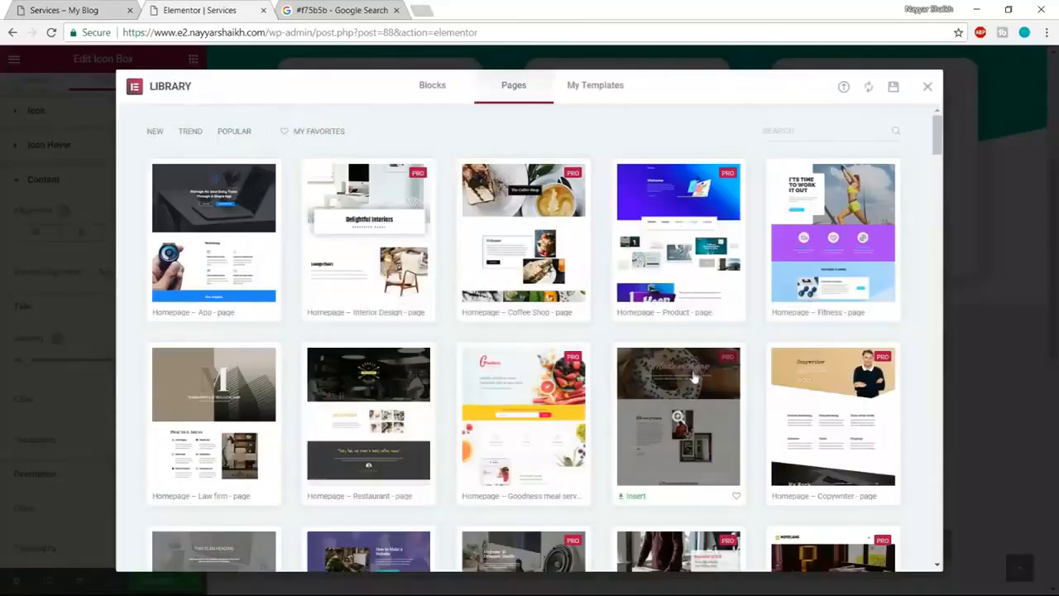
left_click(453, 98)
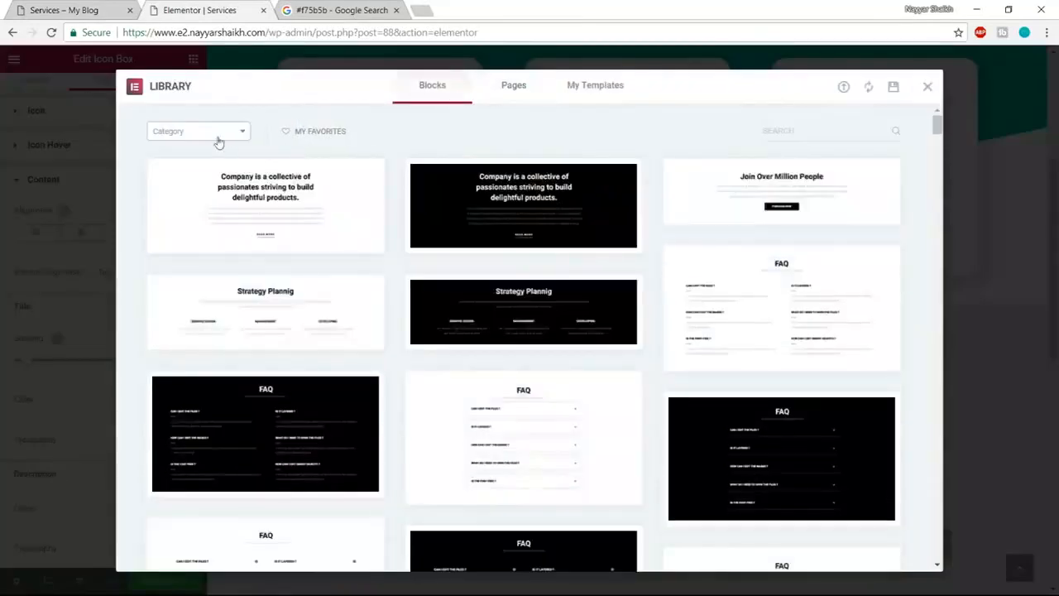
left_click(231, 131)
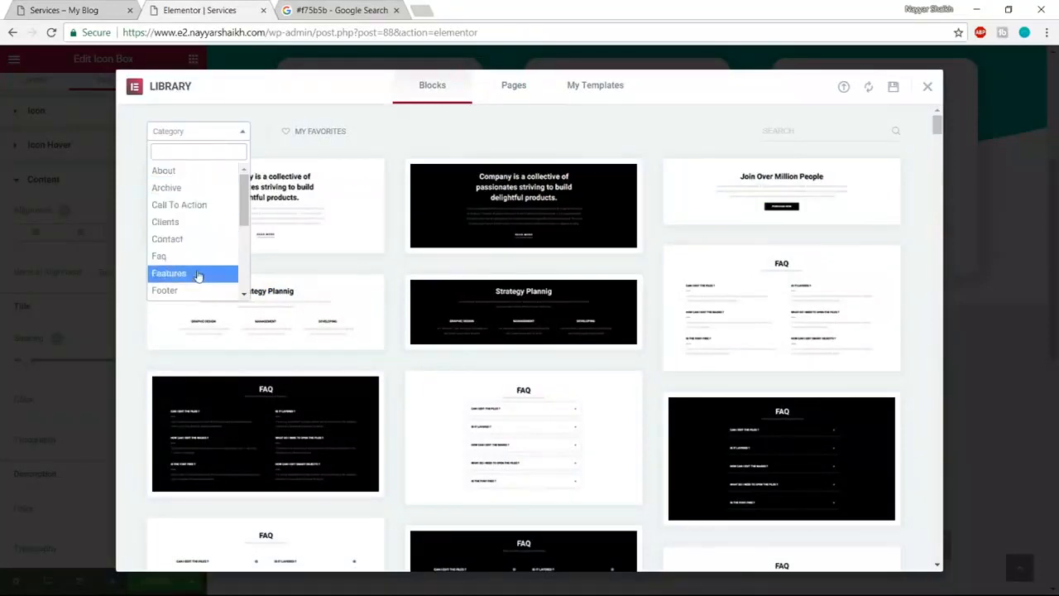
scroll(203, 276, "down", 3)
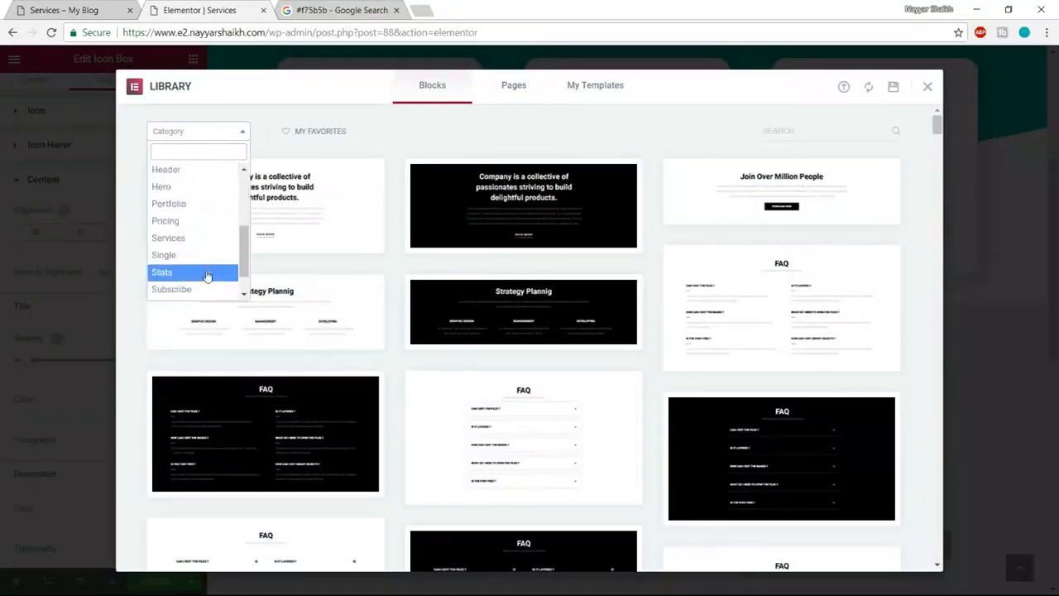
left_click(190, 237)
scroll(734, 314, "down", 3)
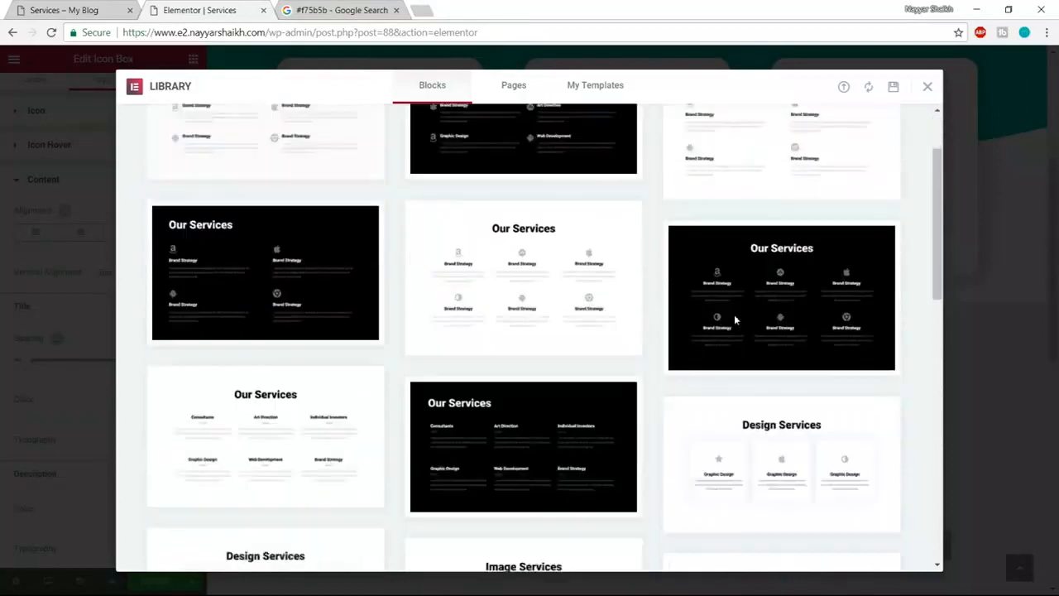
scroll(734, 315, "down", 5)
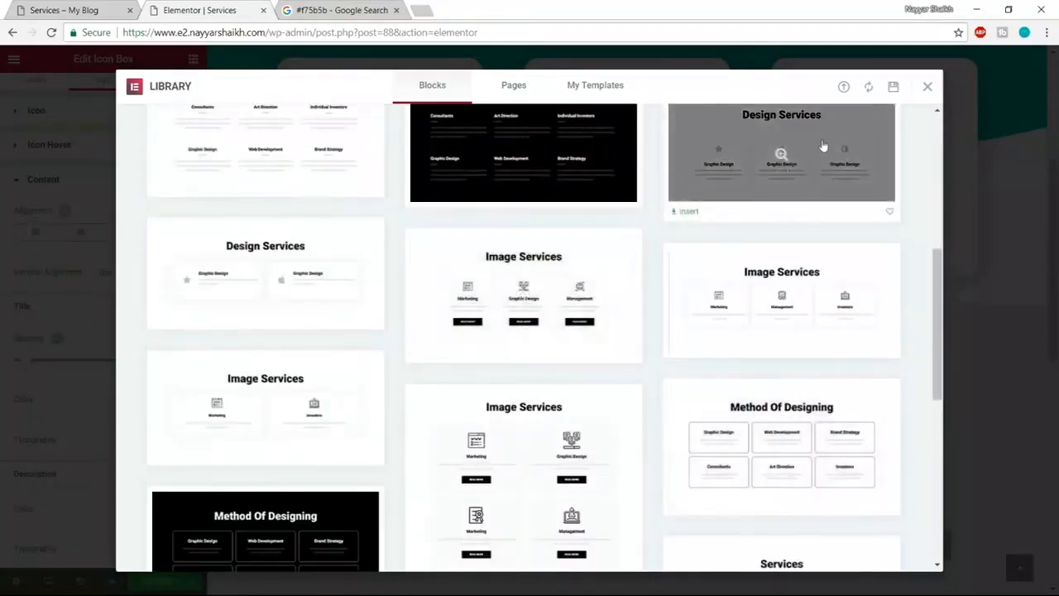
- Compare with the live Services page, then insert the Our Services block
left_click(83, 10)
scroll(337, 225, "down", 2)
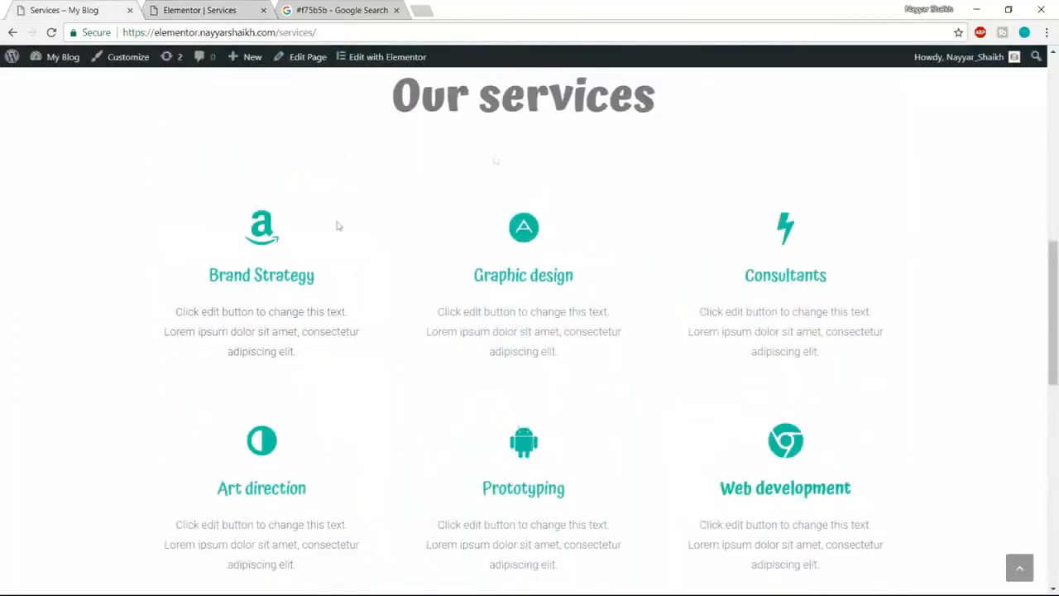
left_click(199, 10)
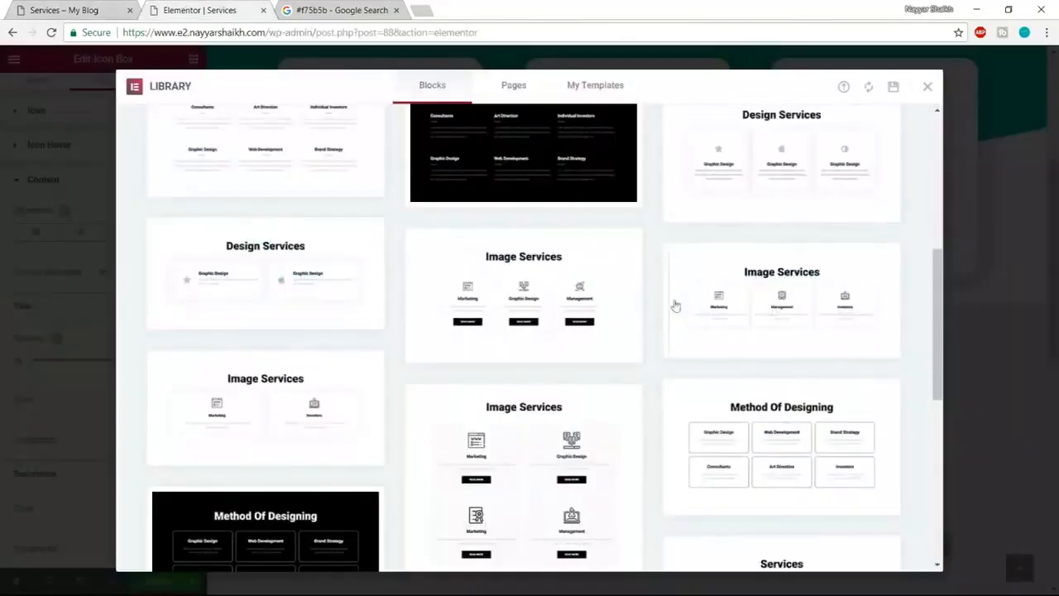
scroll(675, 308, "down", 3)
scroll(688, 345, "up", 3)
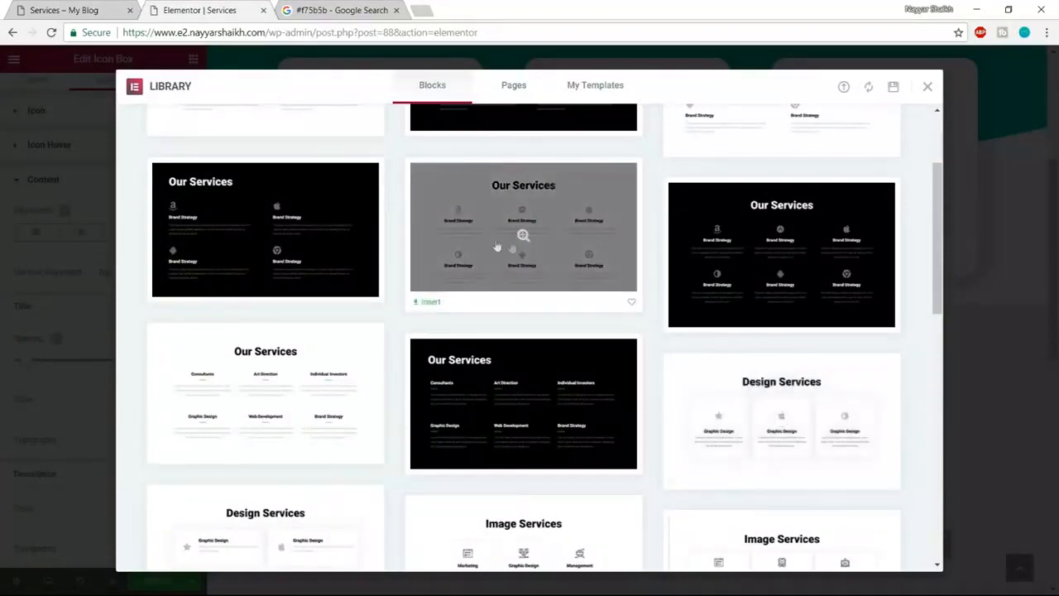
left_click(105, 10)
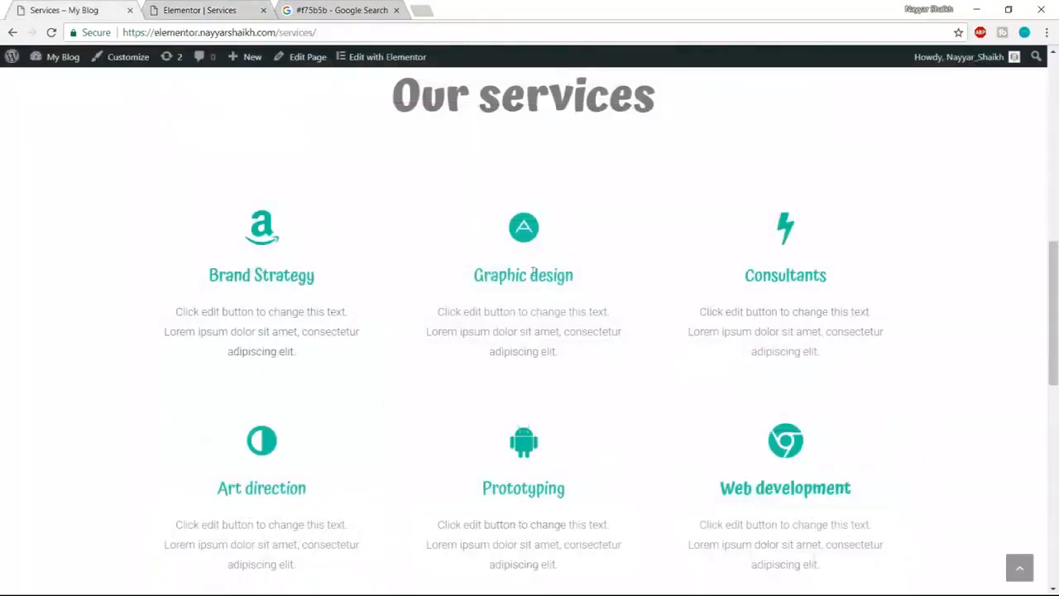
left_click(210, 7)
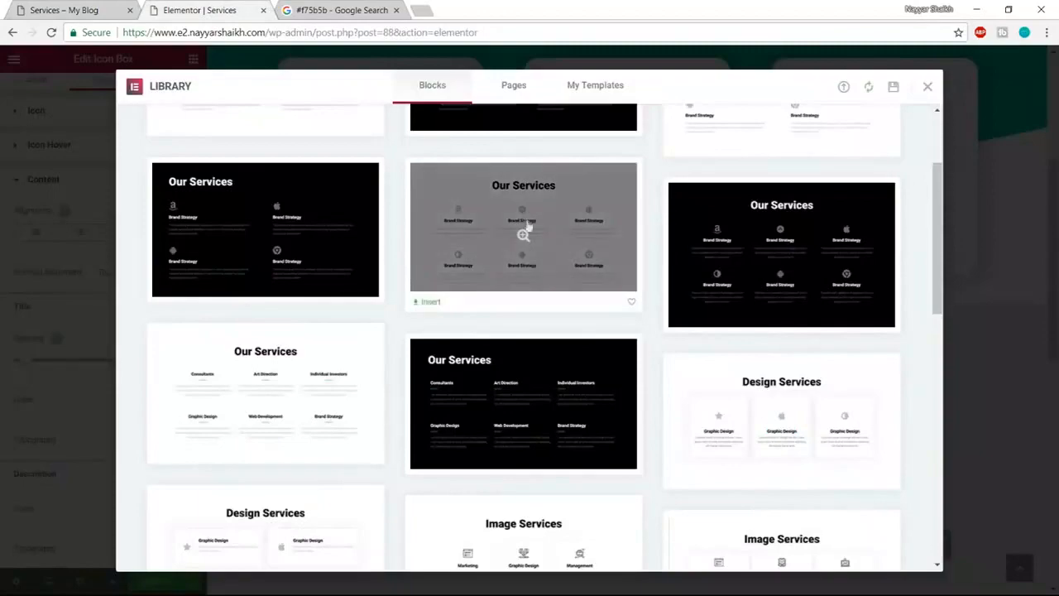
left_click(425, 303)
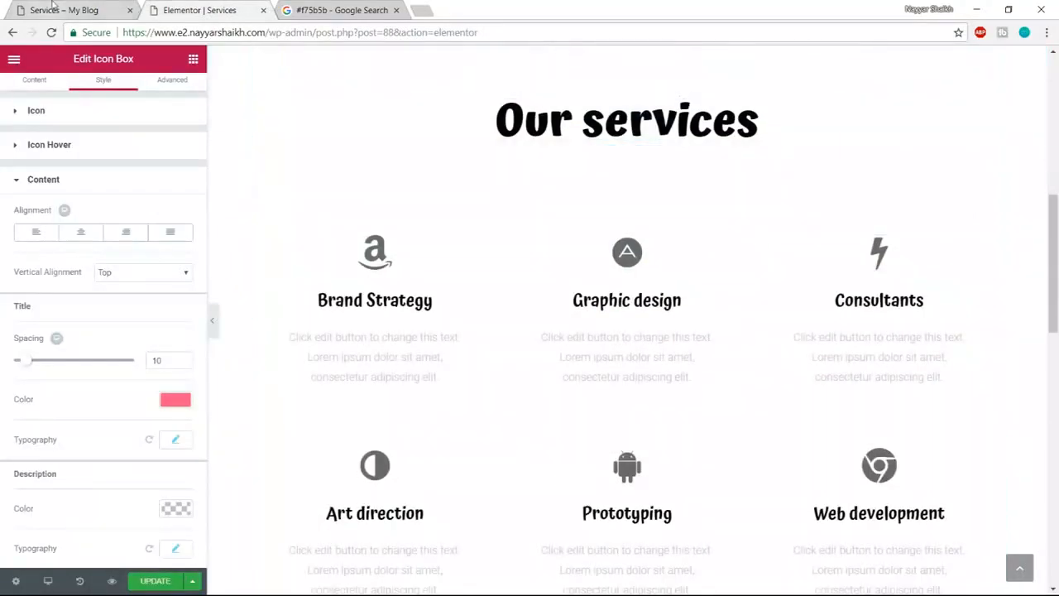
- Set the Our services heading text colour to dark grey #54595f and note teal #10c5a7
left_click(52, 8)
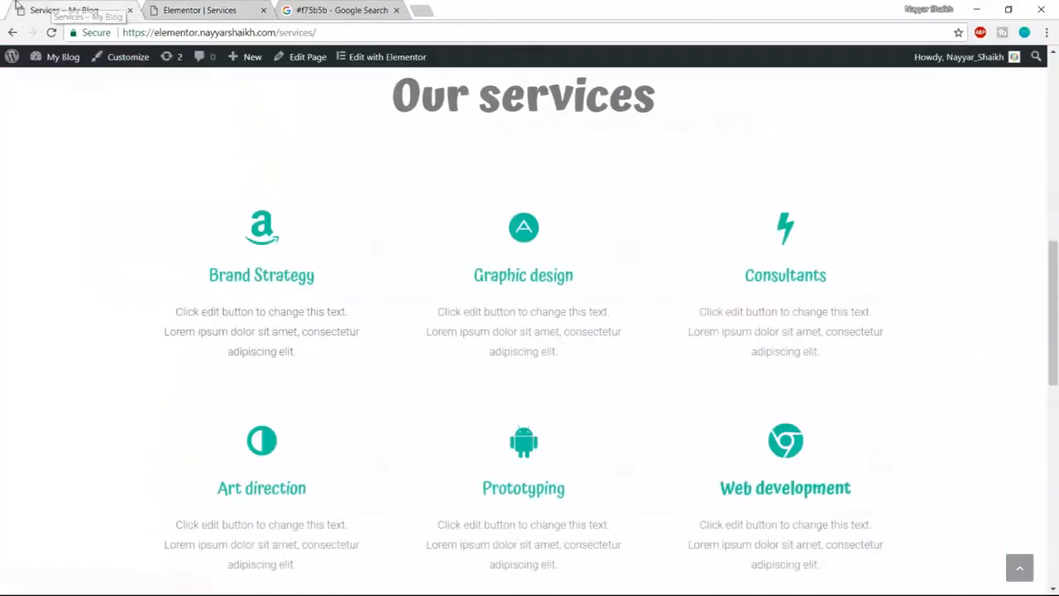
left_click(227, 8)
left_click(91, 8)
left_click(206, 8)
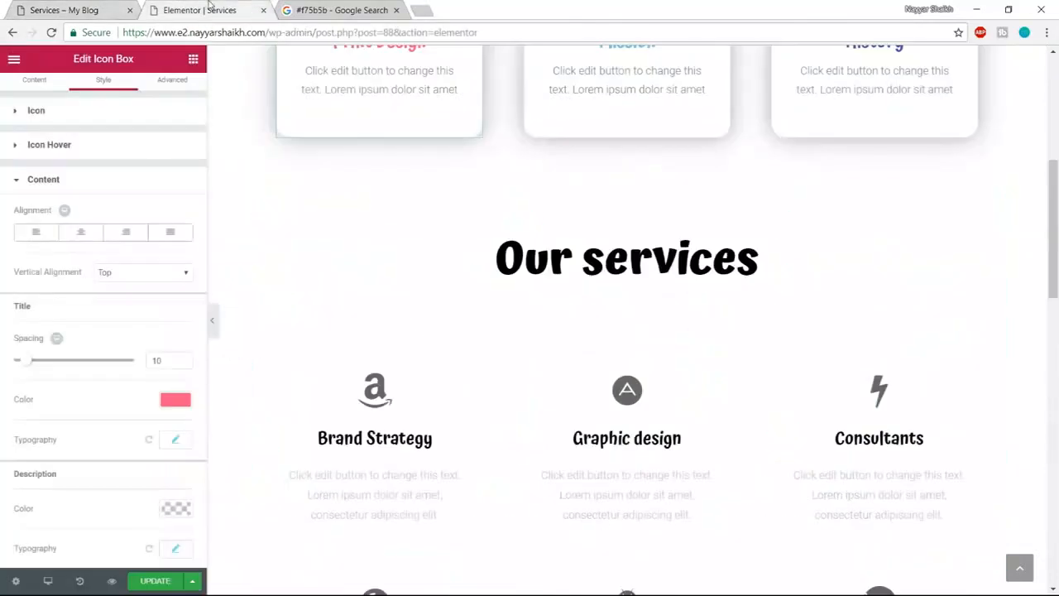
left_click(634, 253)
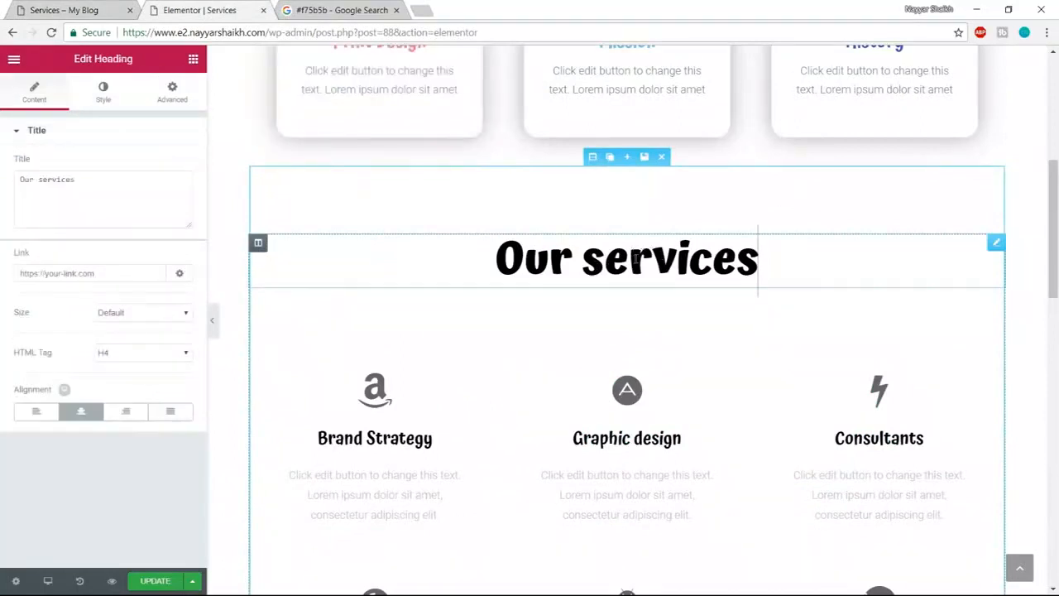
left_click(98, 102)
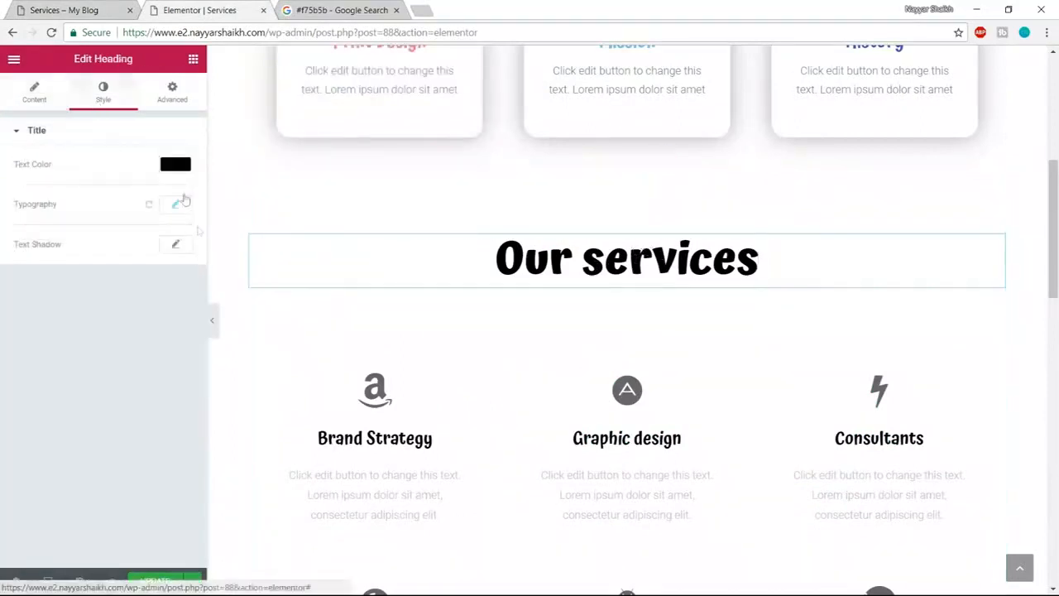
left_click(185, 168)
left_click(39, 327)
scroll(570, 336, "down", 2)
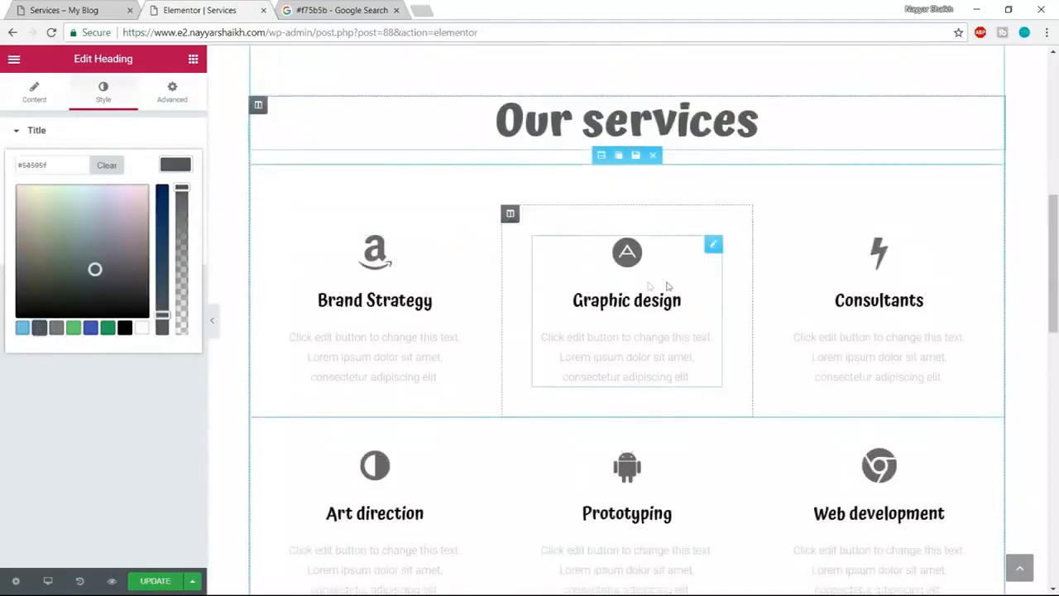
left_click(331, 12)
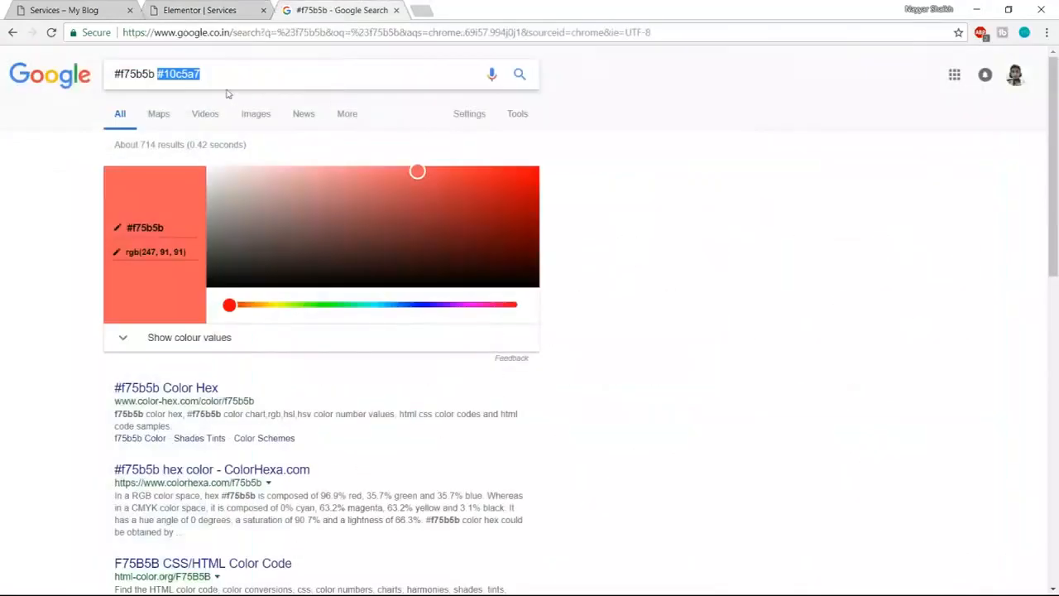
- Make the Brand Strategy icon and title teal #10c5a7
left_click(59, 8)
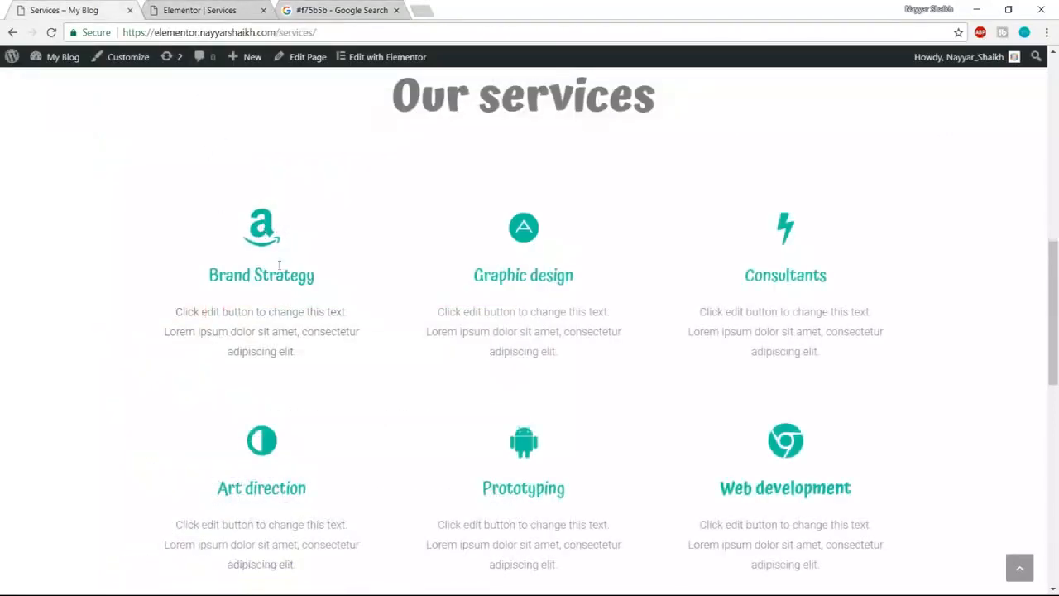
left_click_drag(205, 283, 320, 278)
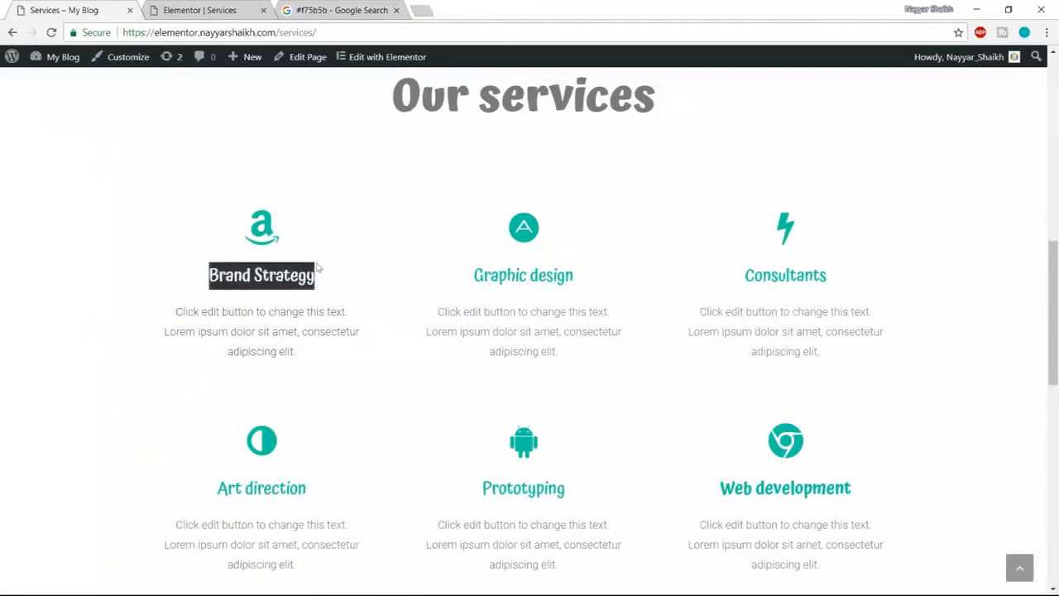
left_click(196, 5)
left_click(460, 245)
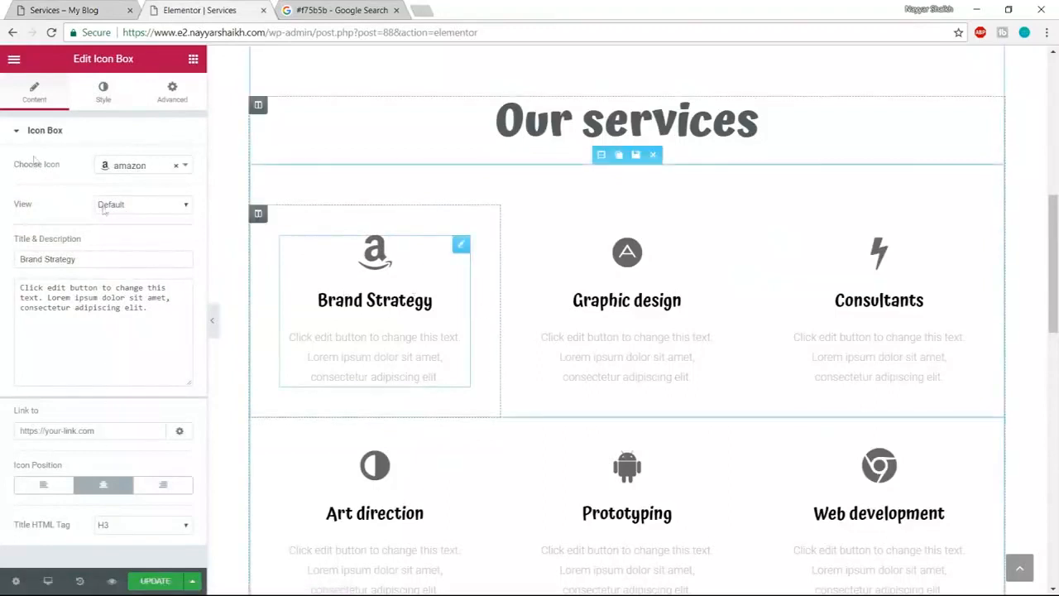
left_click(98, 93)
left_click(175, 165)
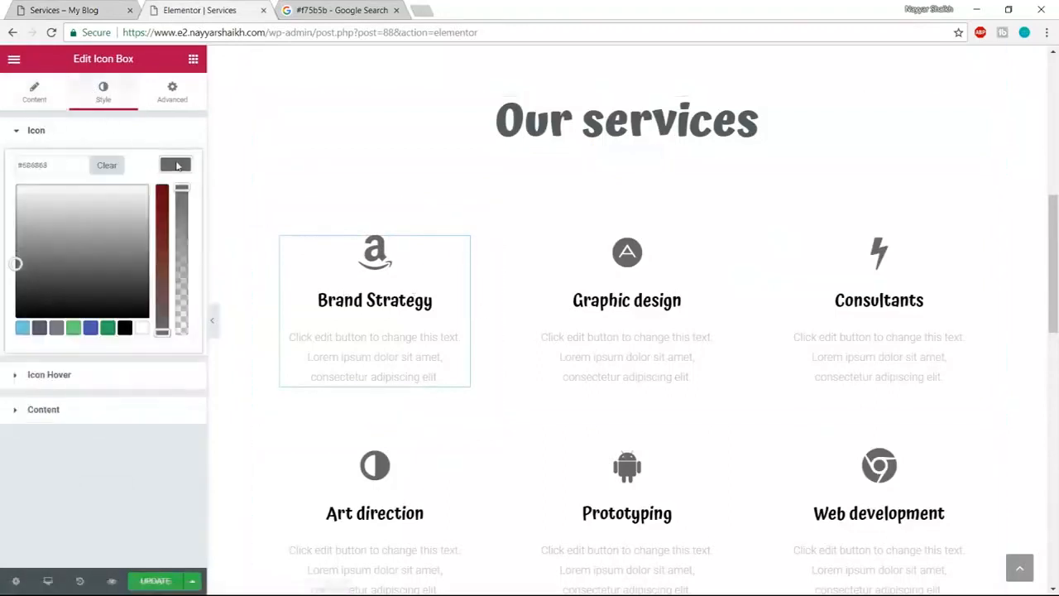
double_click(62, 166)
type("#10c5a7")
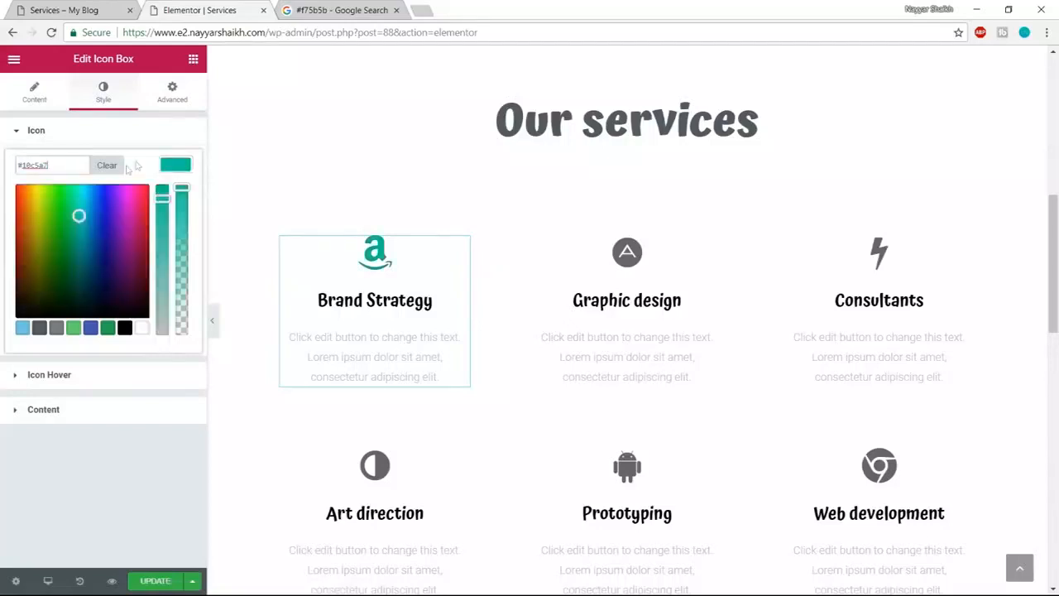
left_click(166, 170)
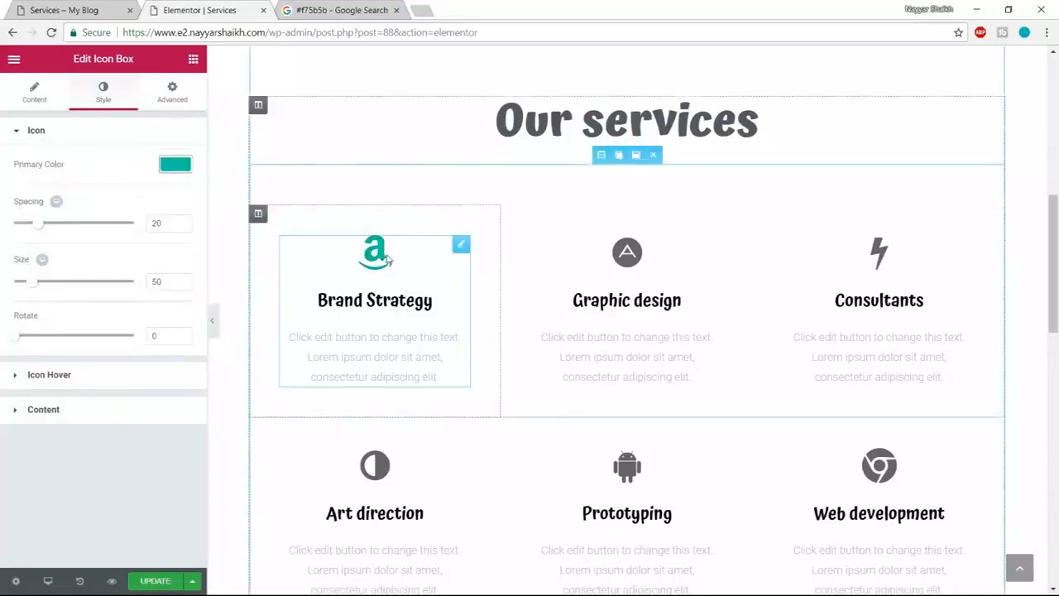
left_click(125, 415)
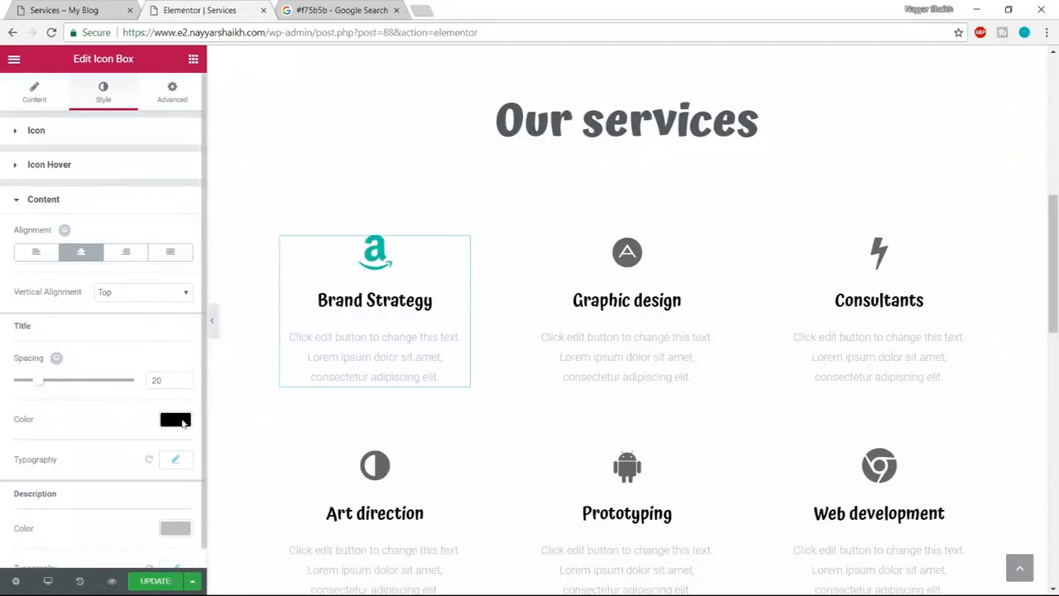
left_click(182, 421)
type("#10c5a7")
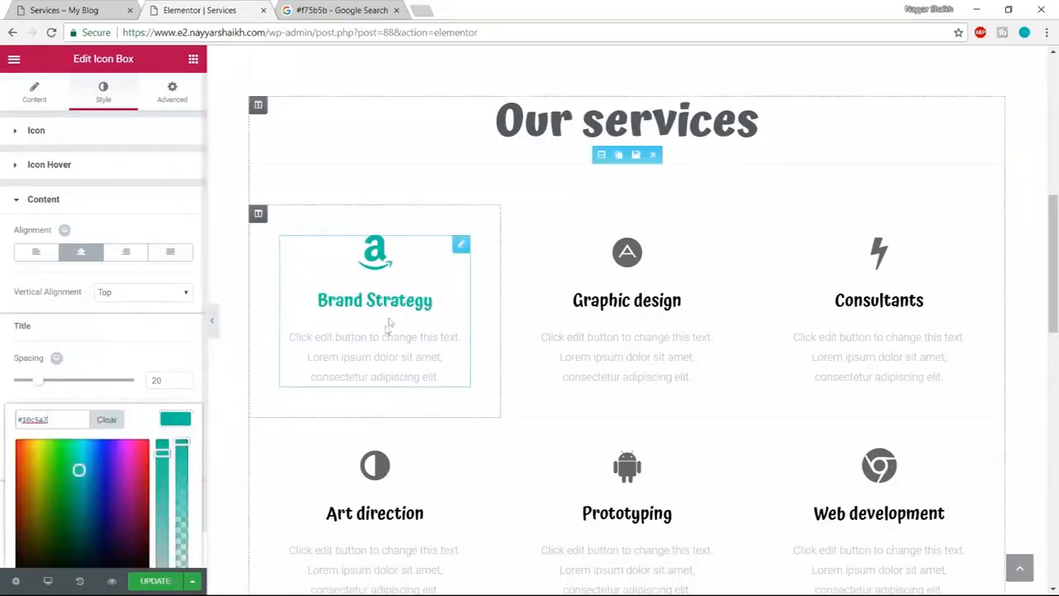
- Make the Graphic design icon and title teal #10c5a7
left_click(646, 265)
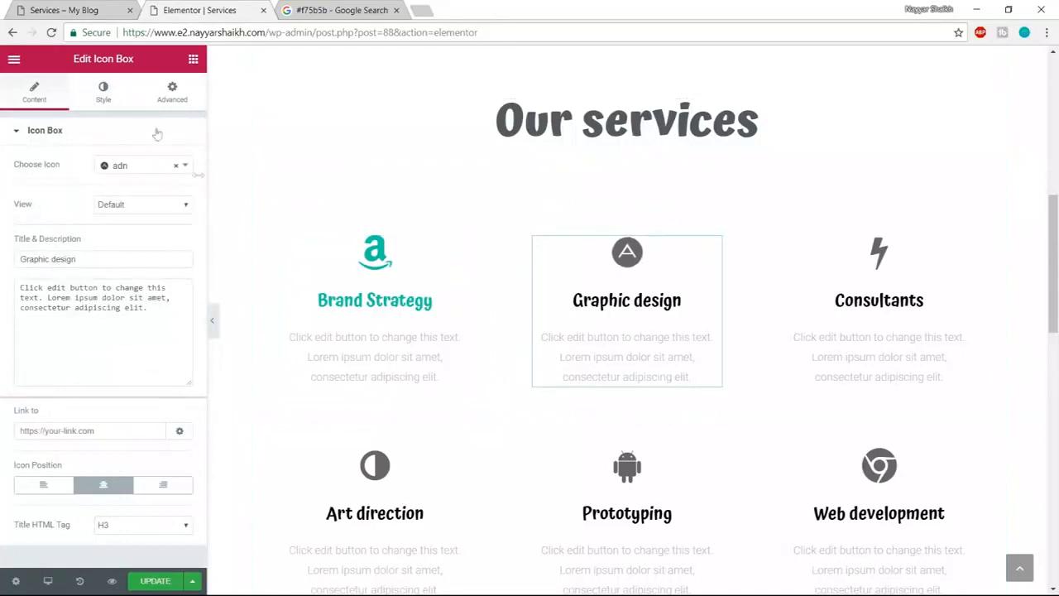
left_click(115, 101)
left_click(175, 165)
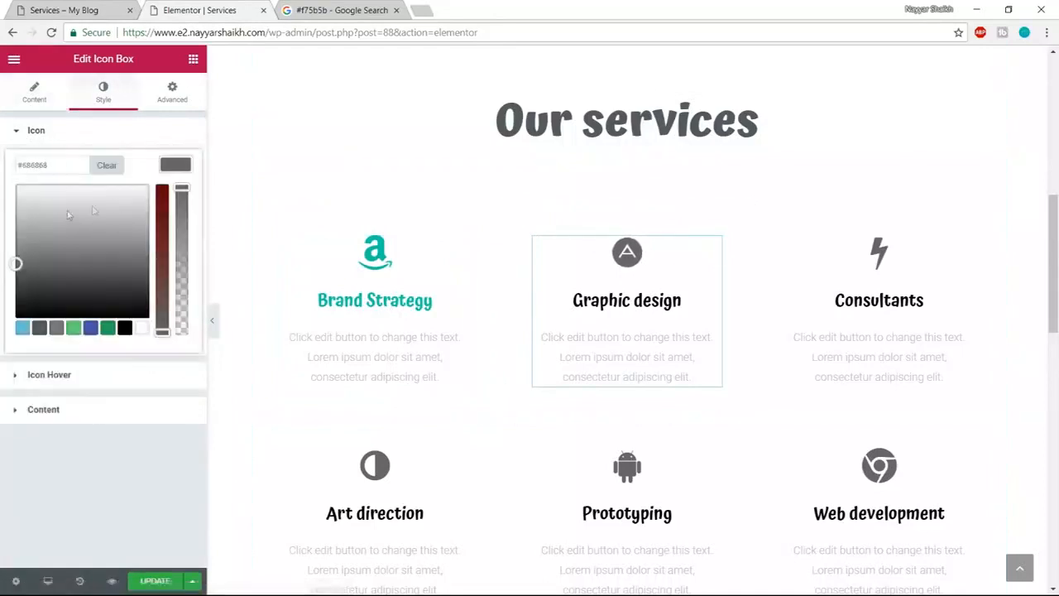
type("#10c5a7")
left_click(100, 410)
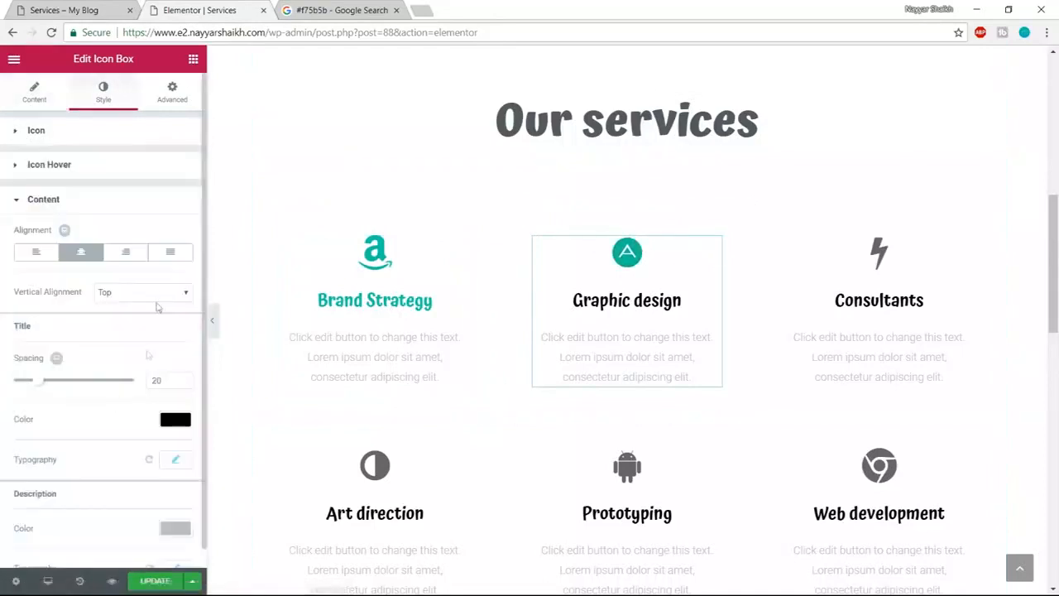
left_click(174, 420)
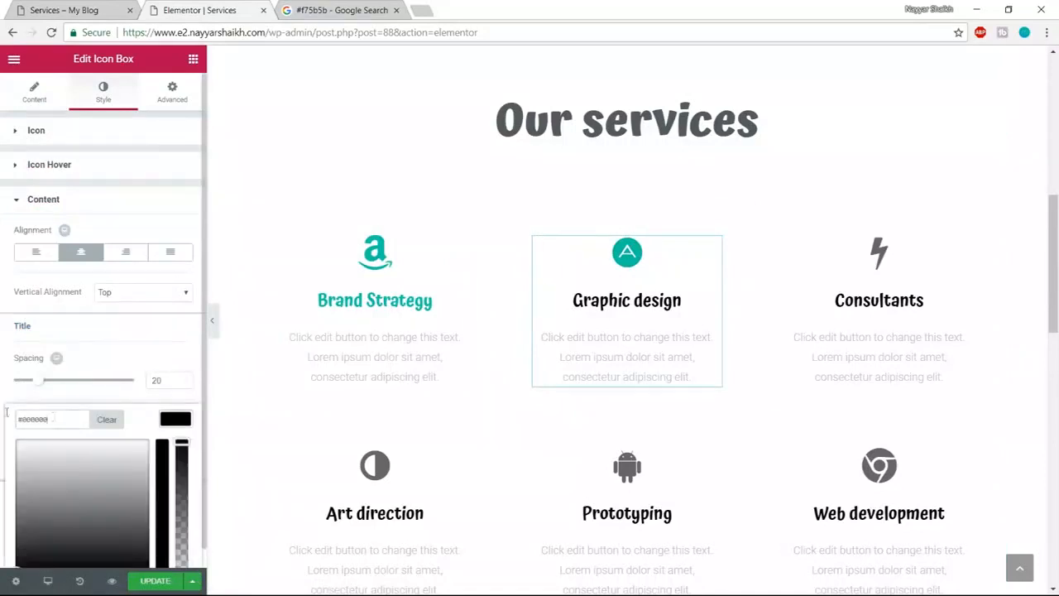
type("#10c5a7")
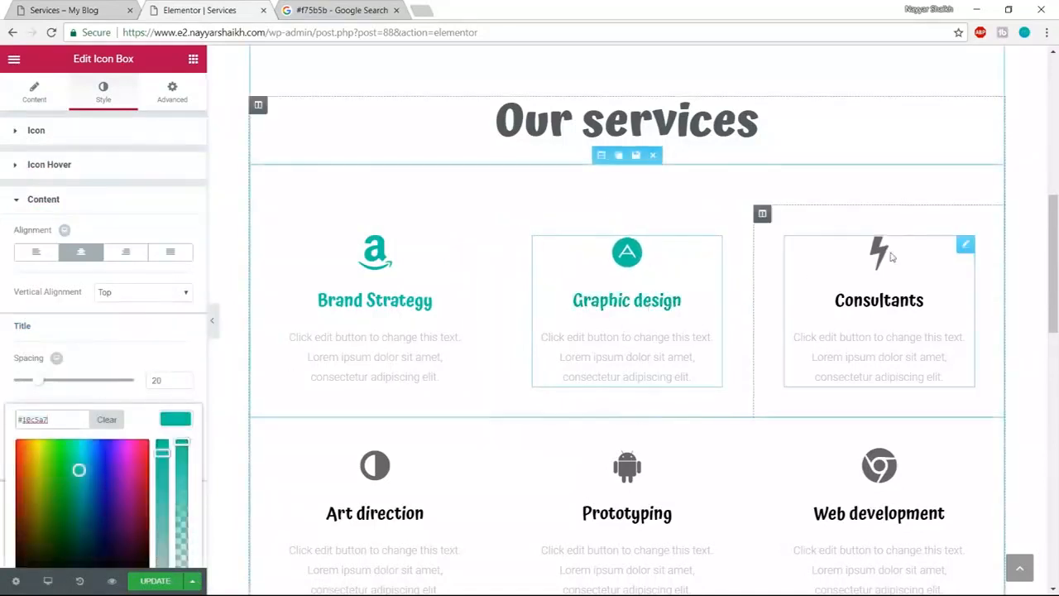
- Make the Consultants icon and title teal #10c5a7
left_click(778, 250)
left_click(103, 91)
left_click(173, 164)
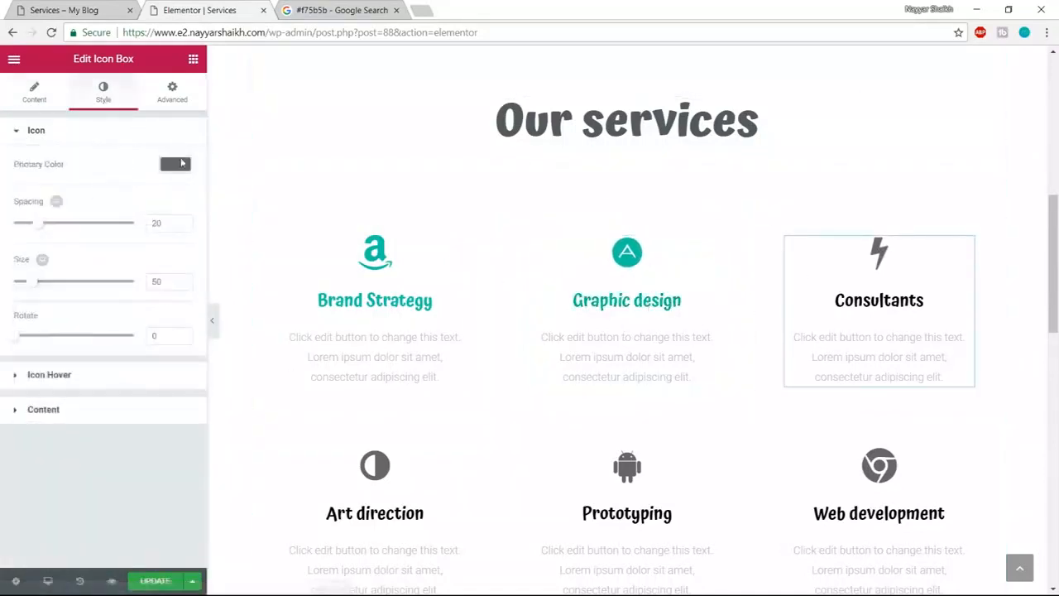
type("#10c5a7")
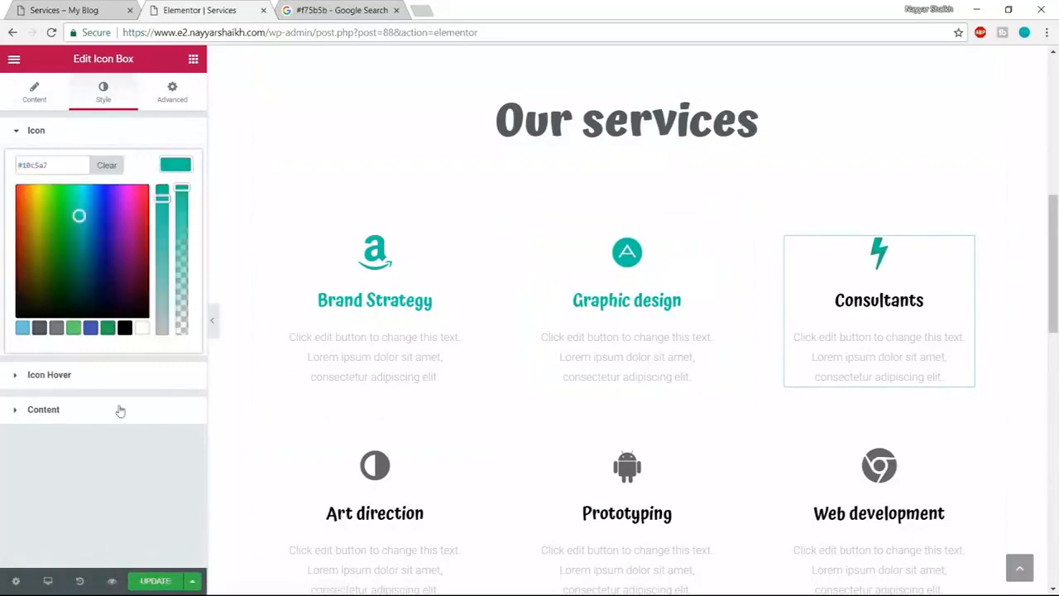
left_click(118, 408)
left_click(176, 419)
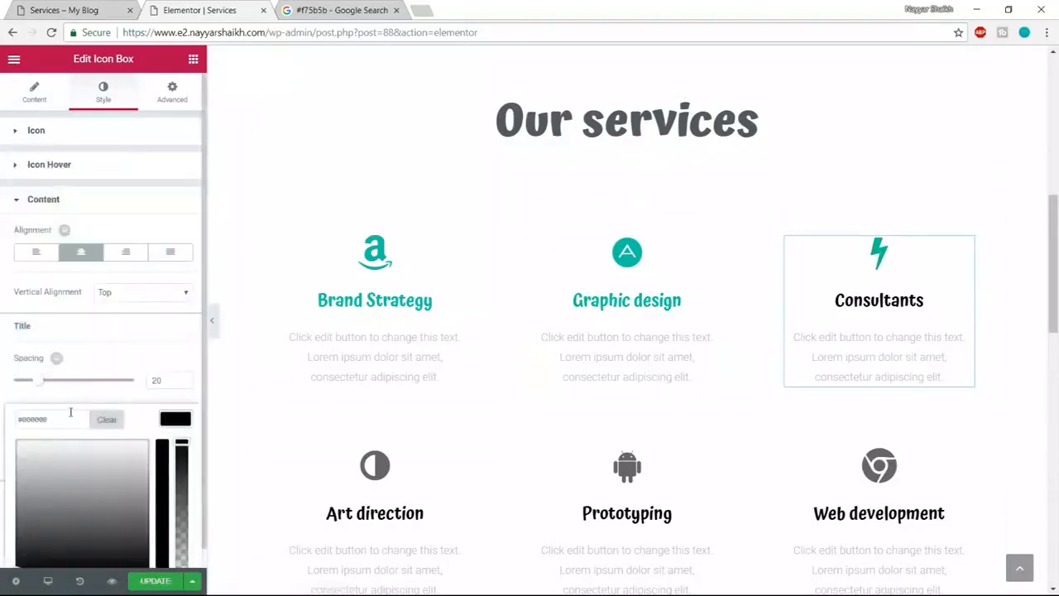
key("ctrl+v")
- Make the Art direction icon and title teal #10c5a7
scroll(936, 286, "down", 1)
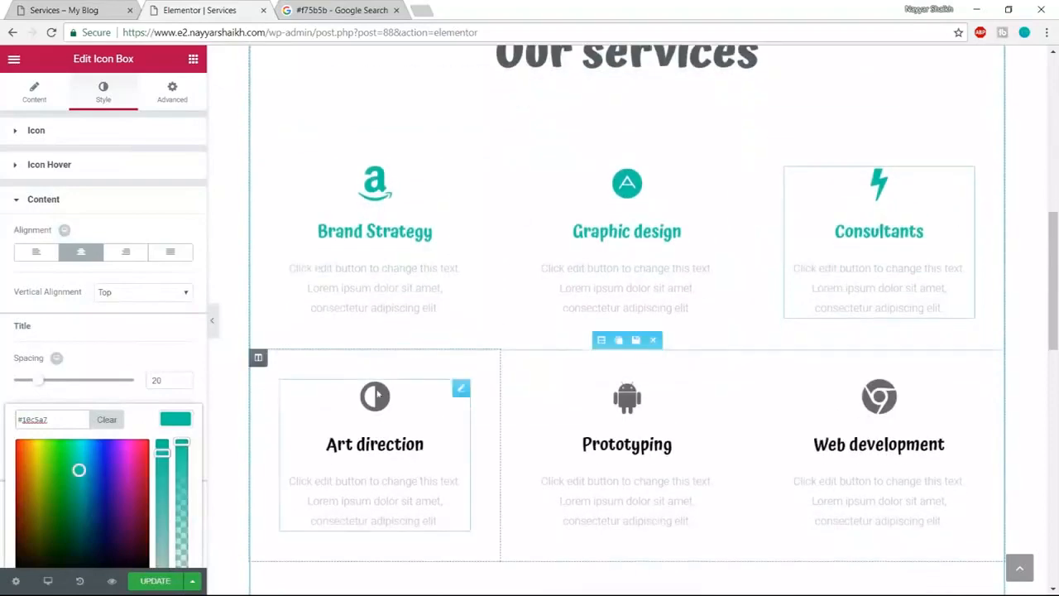
left_click(438, 416)
left_click(107, 98)
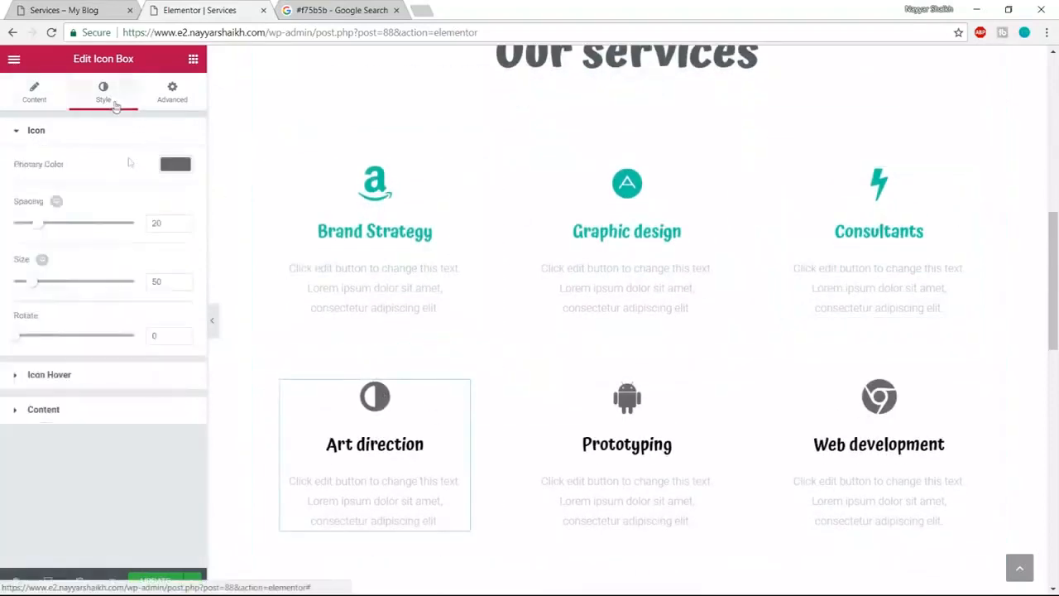
left_click(175, 164)
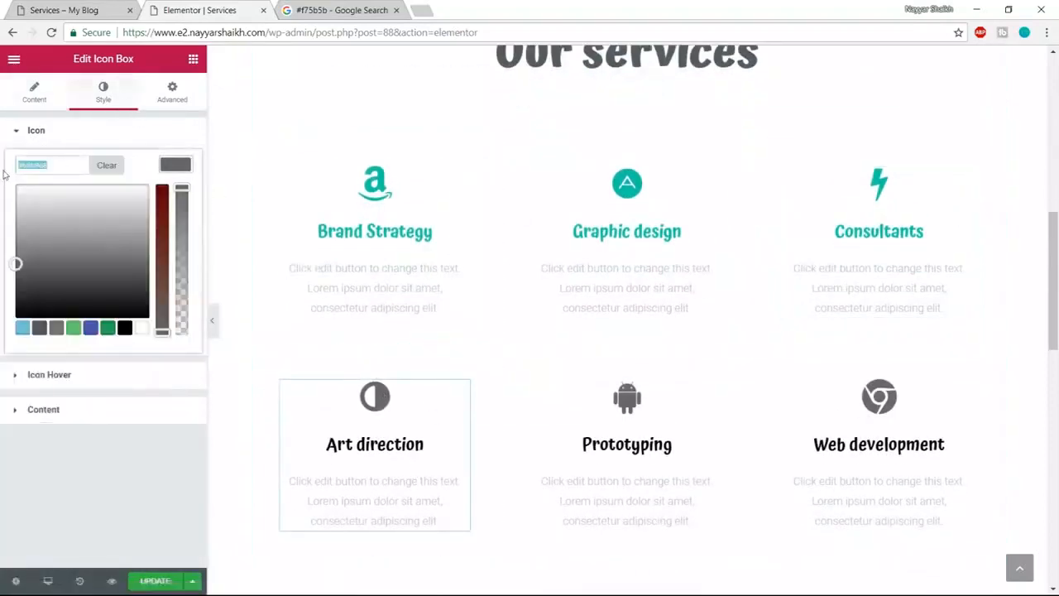
left_click(71, 410)
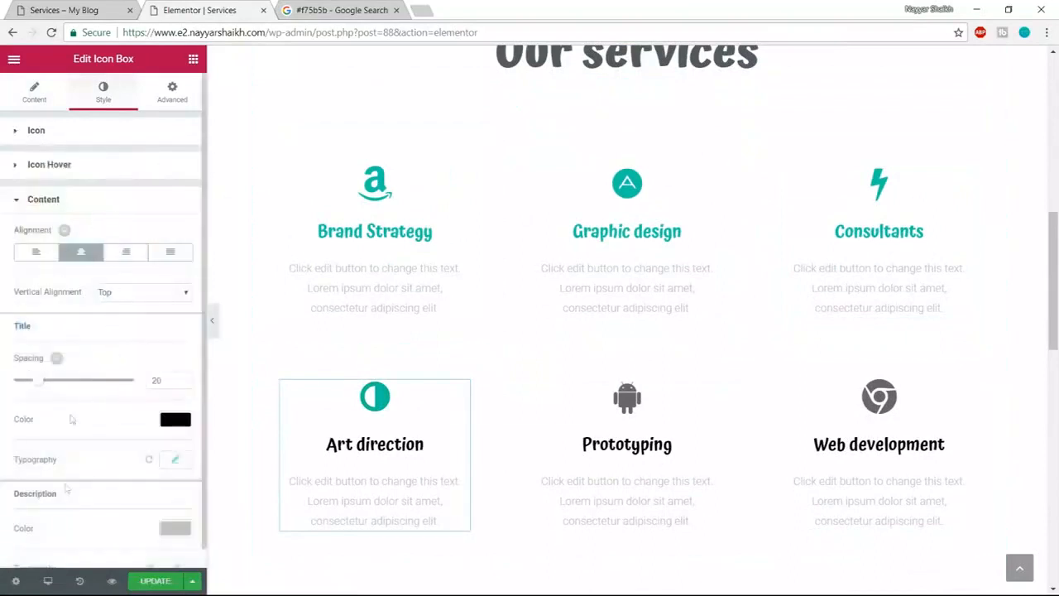
left_click(179, 423)
left_click_drag(76, 421, 4, 421)
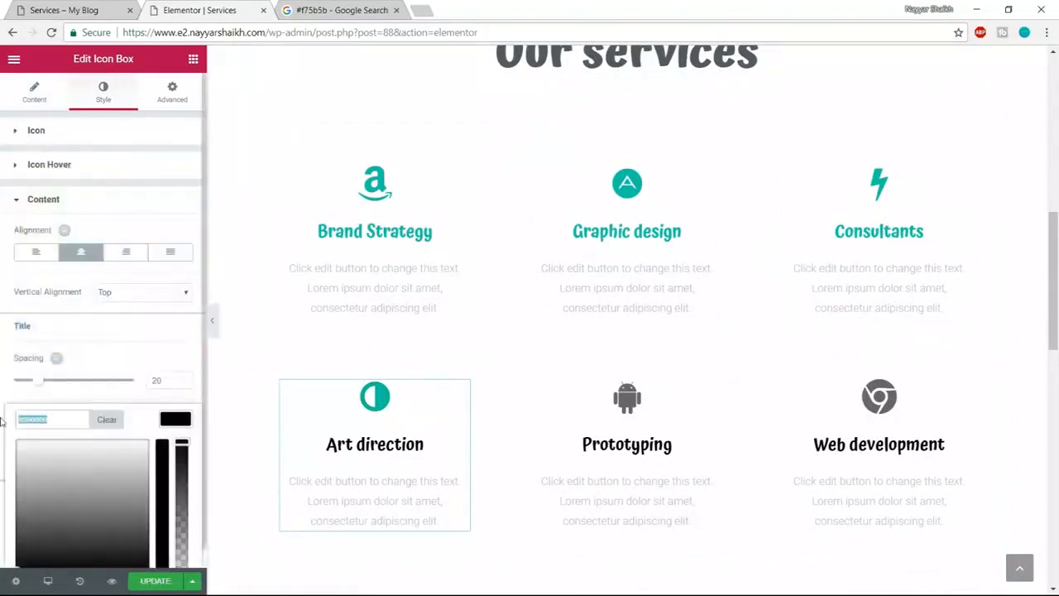
type("#10c5a7")
- Make the Prototyping icon and title teal #10c5a7
left_click(712, 387)
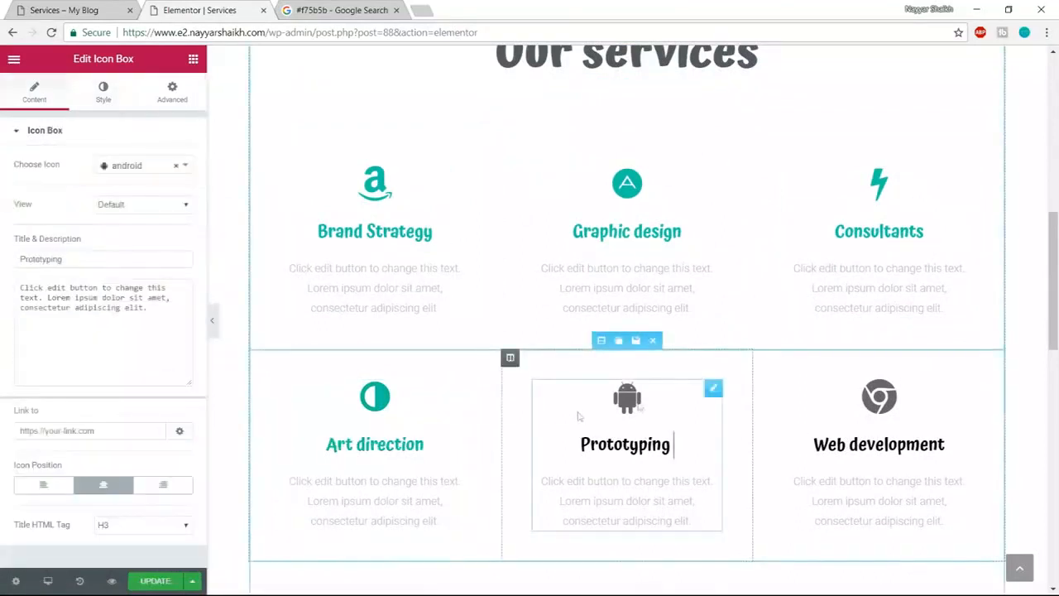
left_click(103, 91)
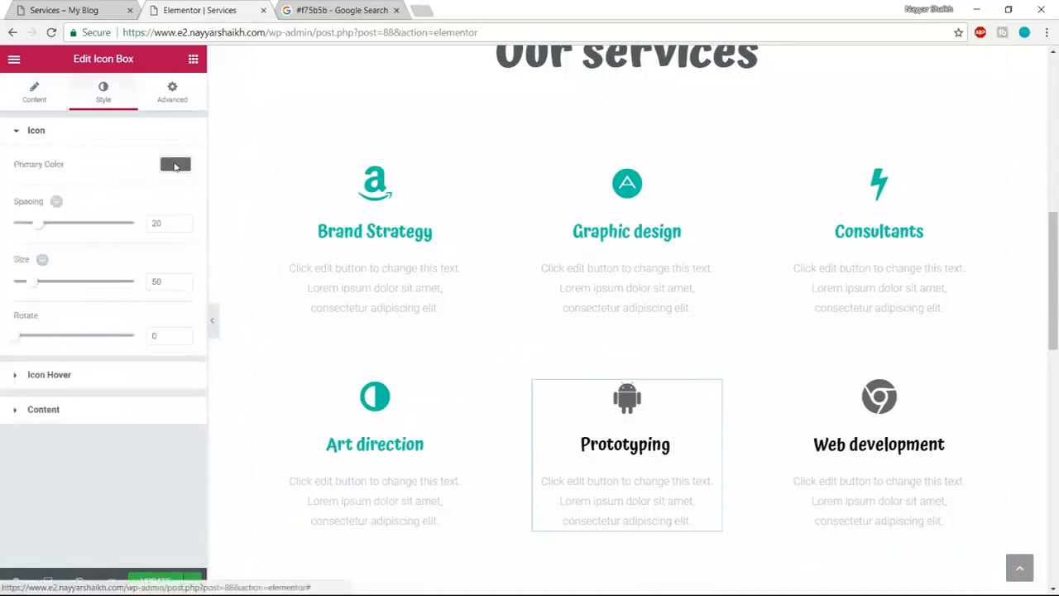
left_click(175, 163)
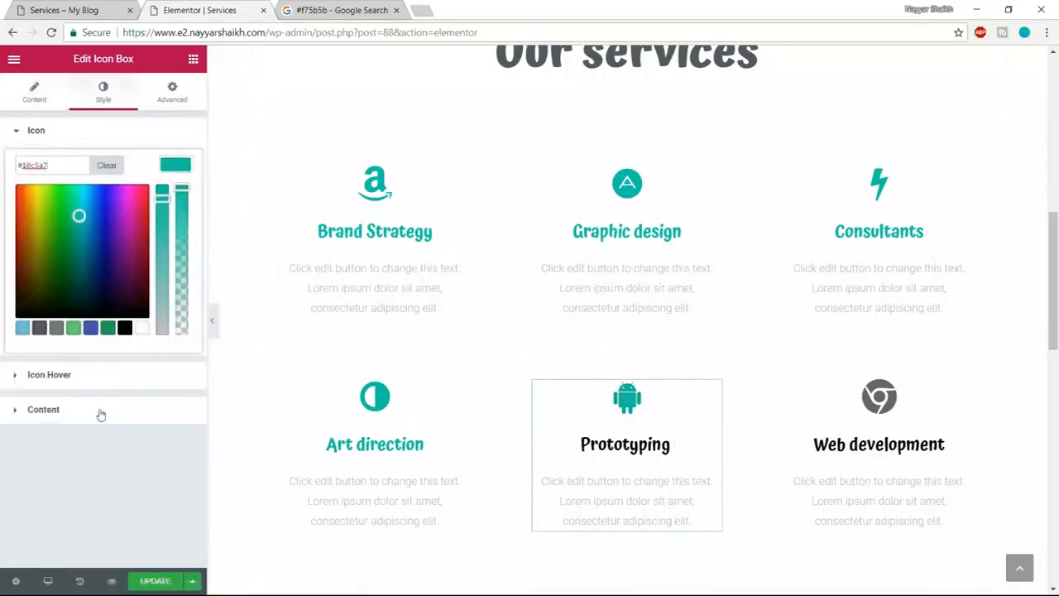
left_click(99, 410)
left_click(168, 421)
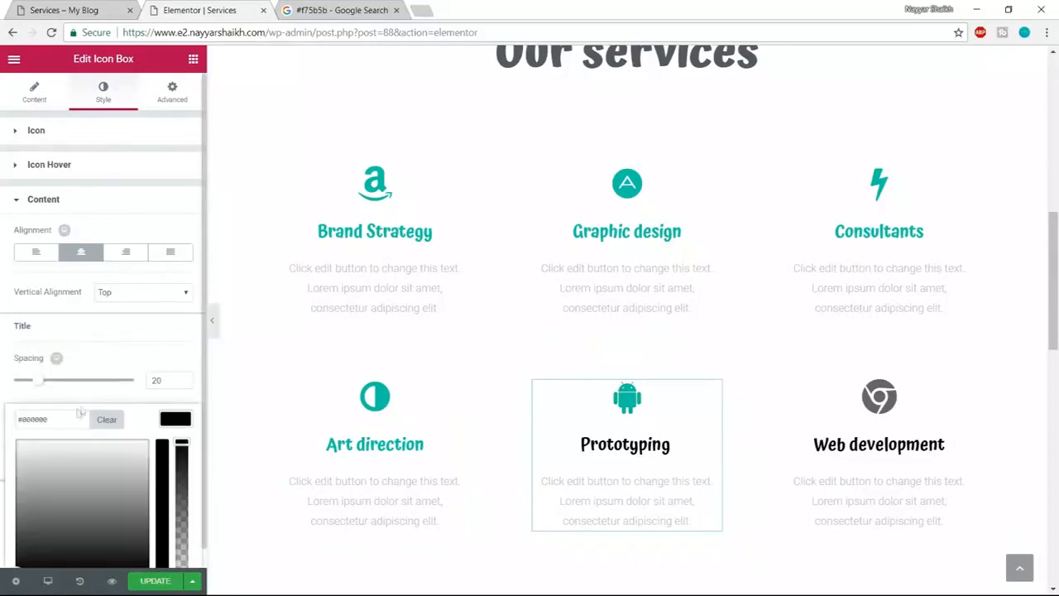
left_click(49, 419)
type("#10c5a7")
- Make the Web development icon and title teal #10c5a7
left_click(896, 401)
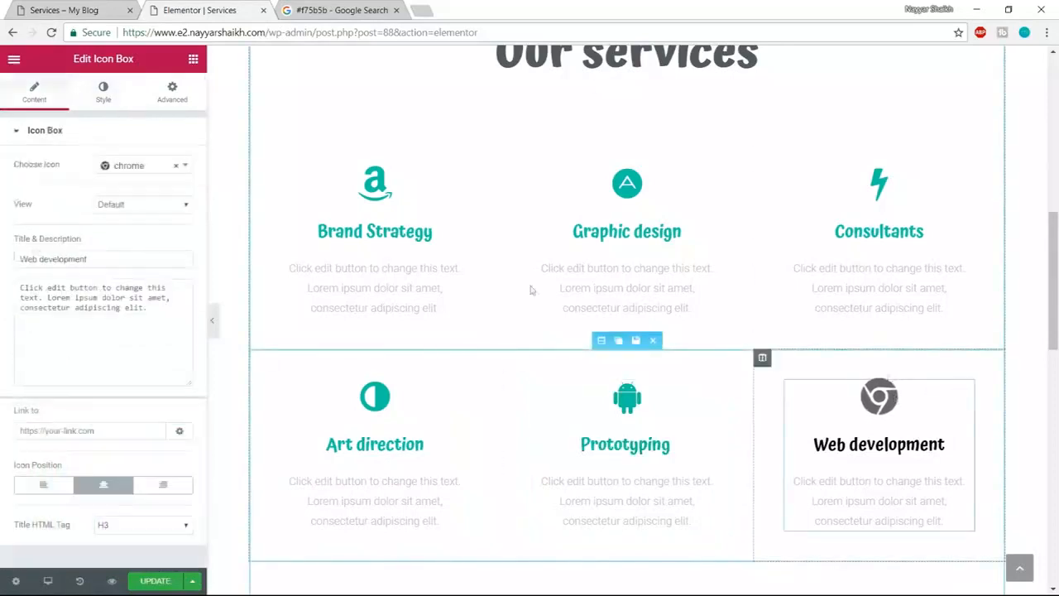
left_click(103, 91)
left_click(175, 164)
left_click(64, 167)
type("#10c5a7")
left_click(109, 412)
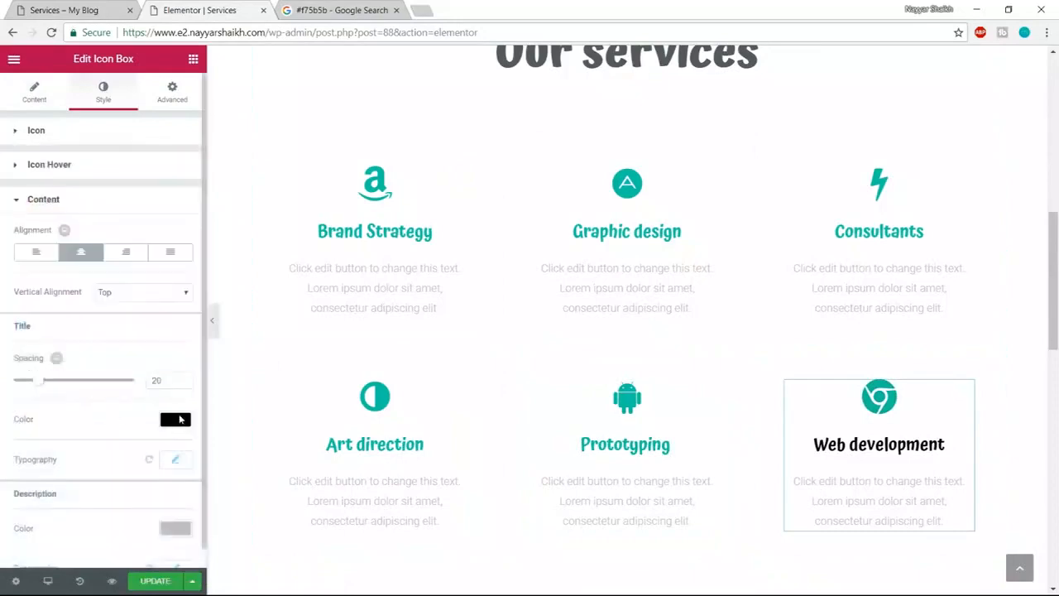
left_click(175, 419)
type("#10c5a7")
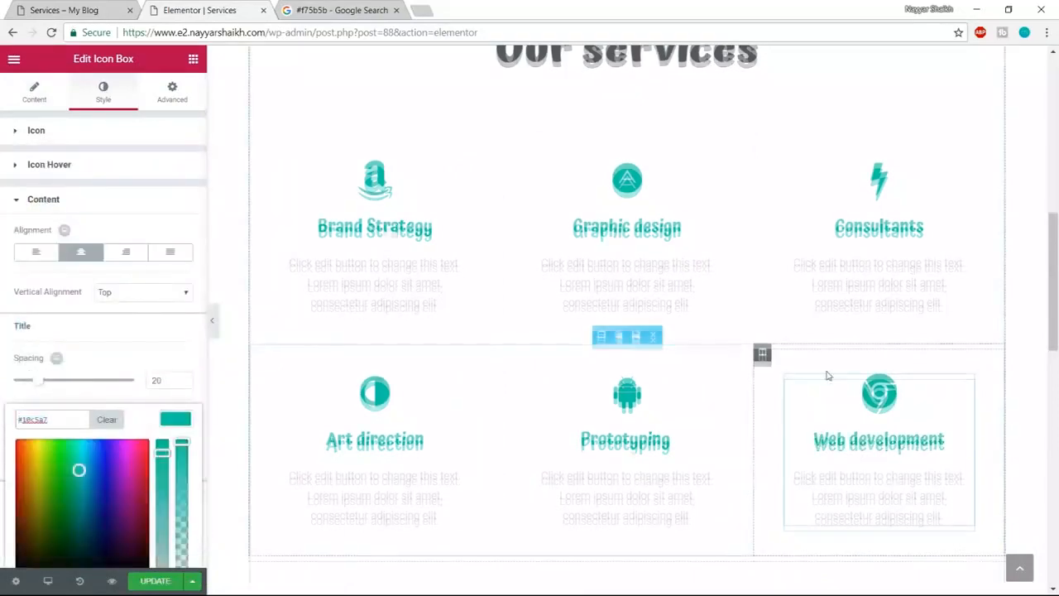
- Save the Services page with UPDATE and scroll through to check the teal service boxes
scroll(825, 371, "down", 3)
left_click(145, 583)
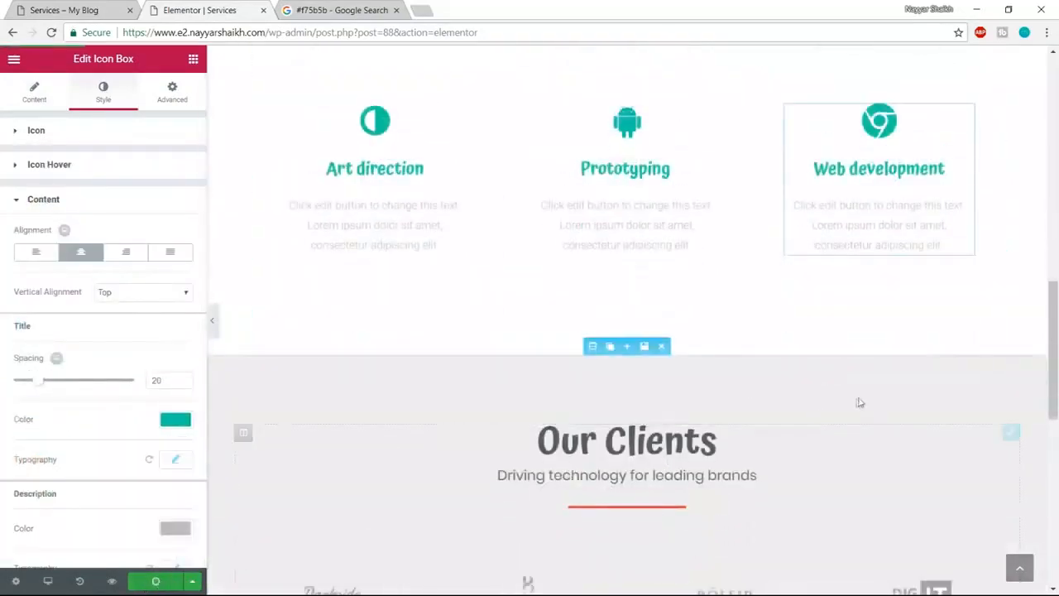
scroll(861, 399, "up", 5)
scroll(866, 394, "up", 3)
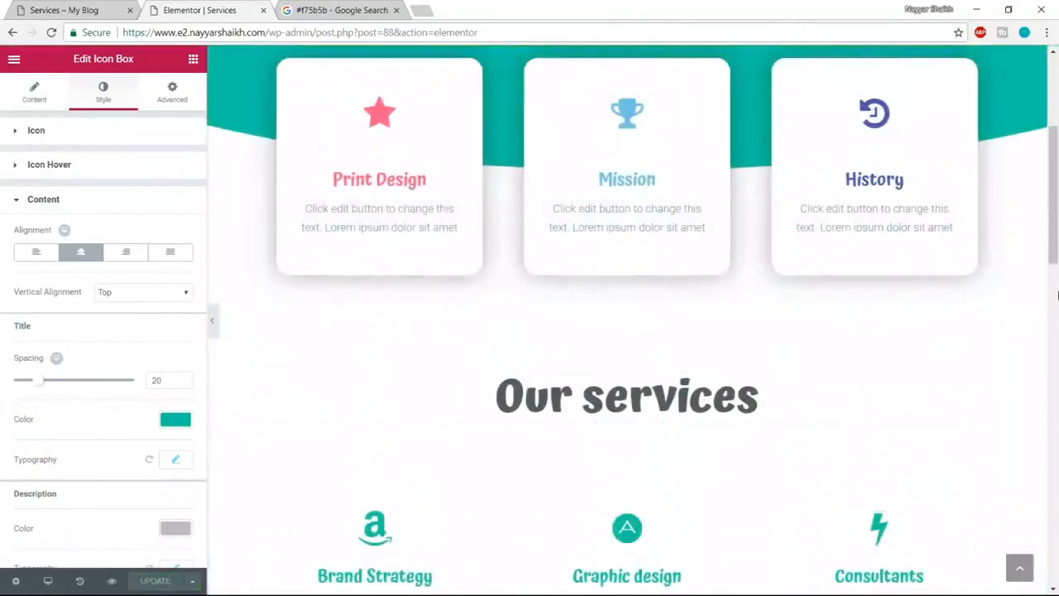
scroll(1058, 295, "up", 3)
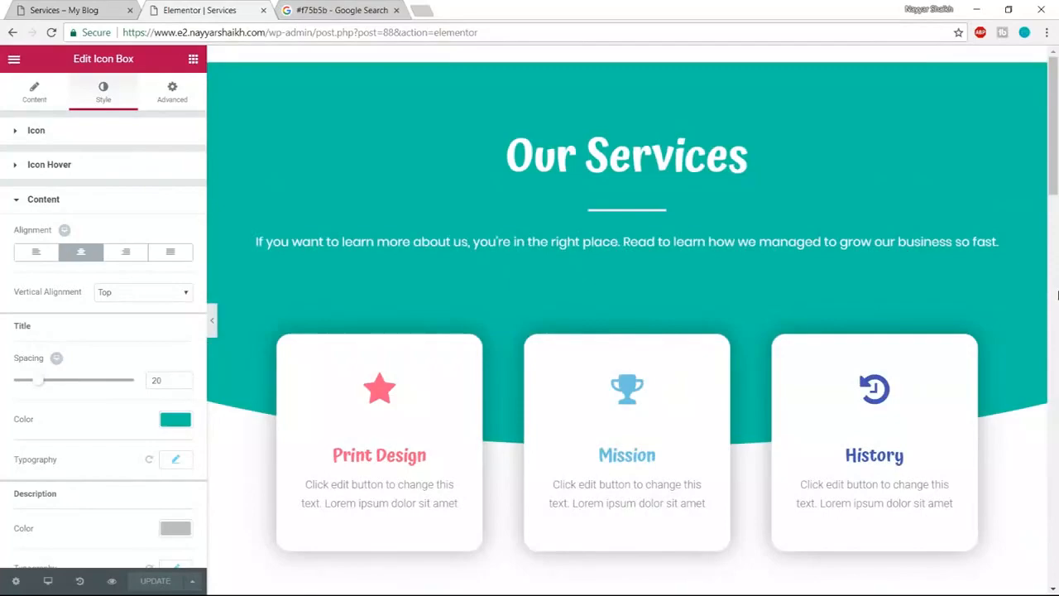
scroll(1056, 296, "down", 20)
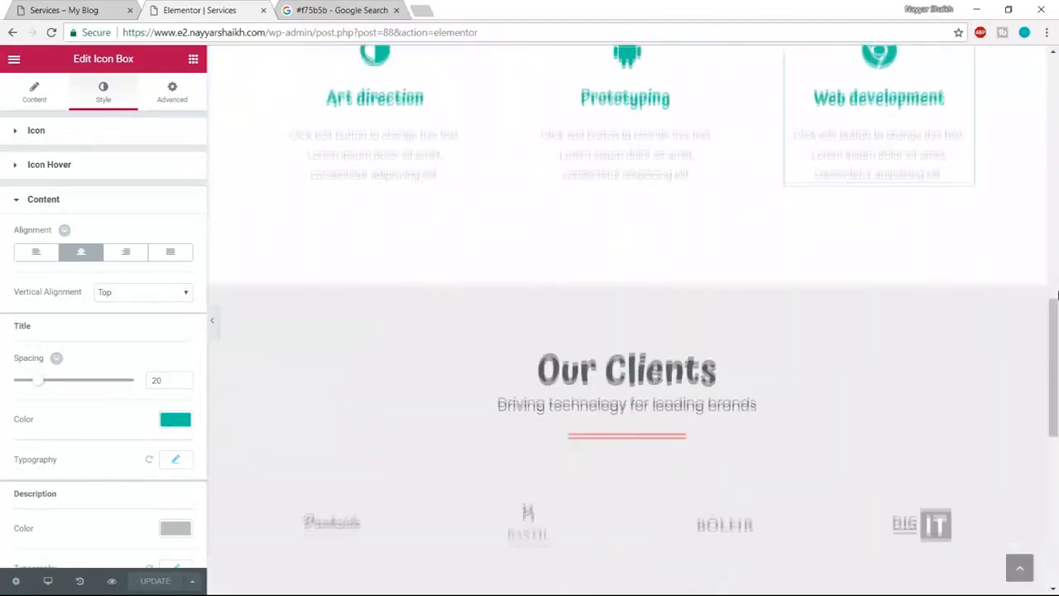
scroll(1057, 295, "down", 3)
scroll(1056, 295, "up", 20)
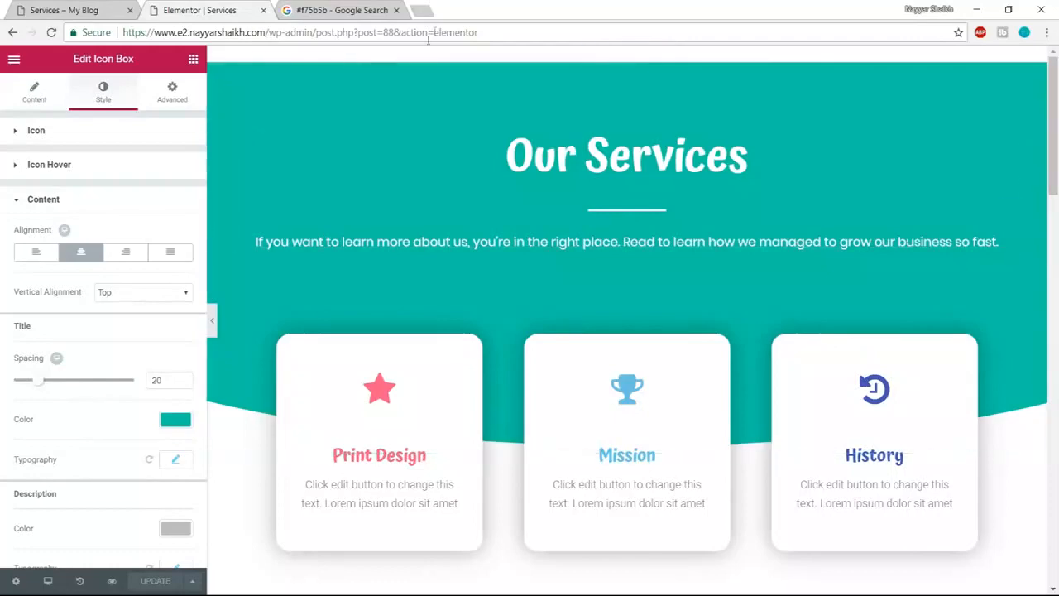
left_click(64, 10)
scroll(832, 359, "up", 10)
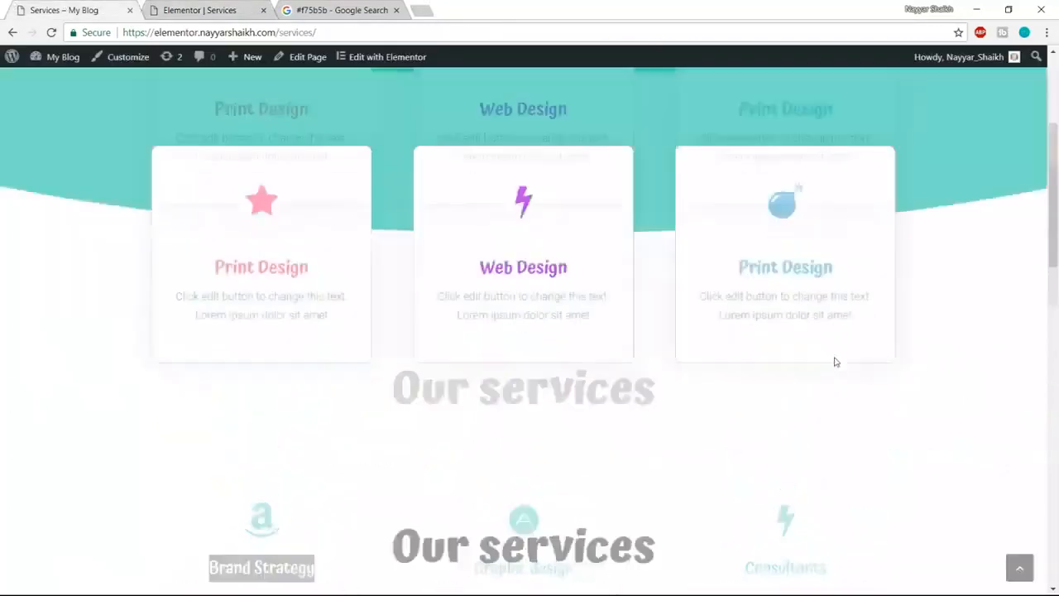
left_click(881, 96)
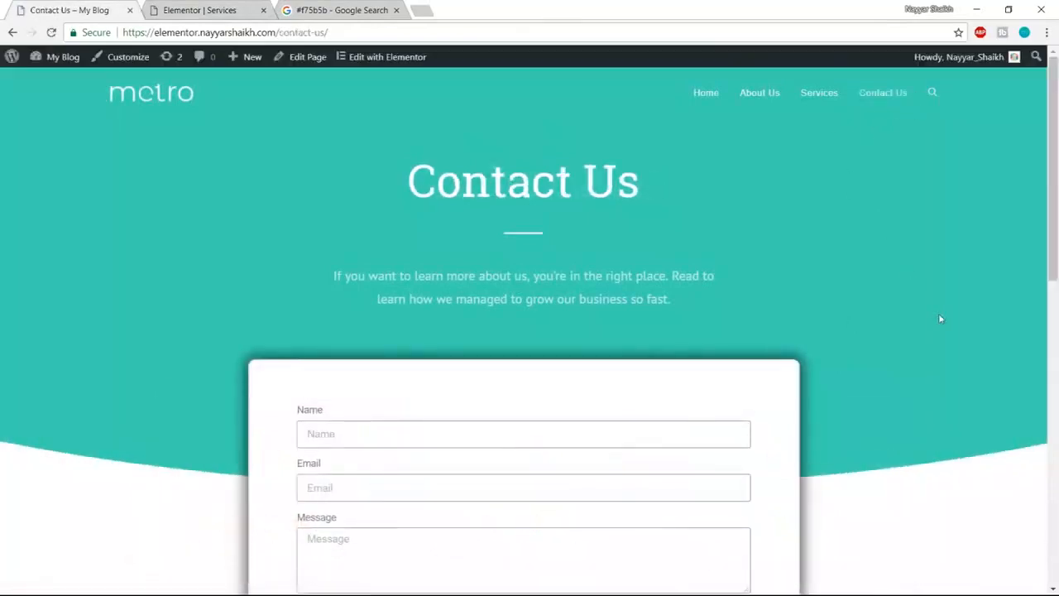
scroll(960, 389, "down", 10)
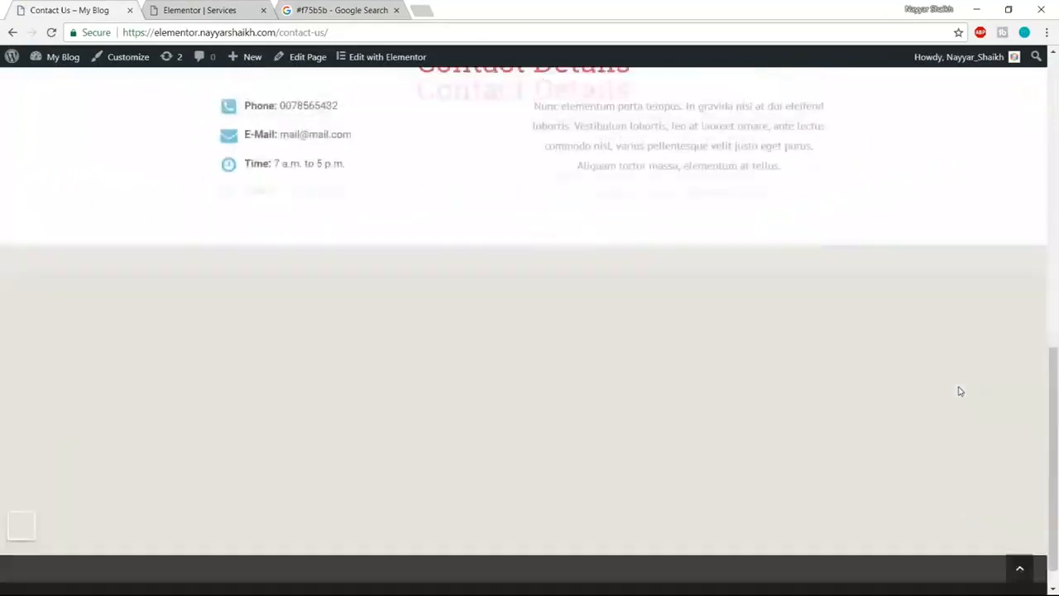
scroll(957, 465, "up", 8)
scroll(957, 466, "down", 8)
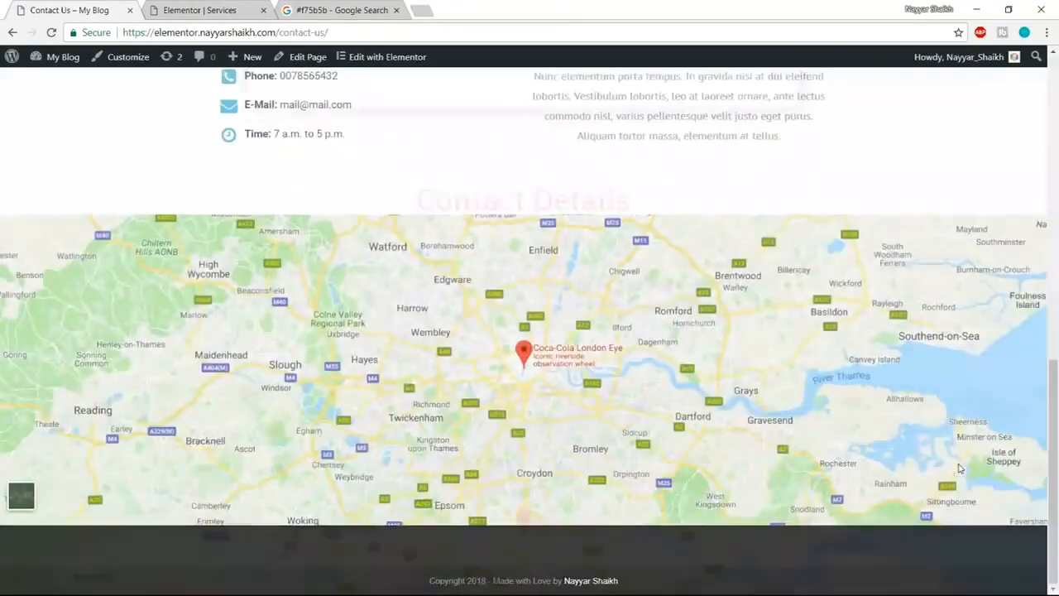
scroll(959, 468, "up", 8)
left_click(199, 8)
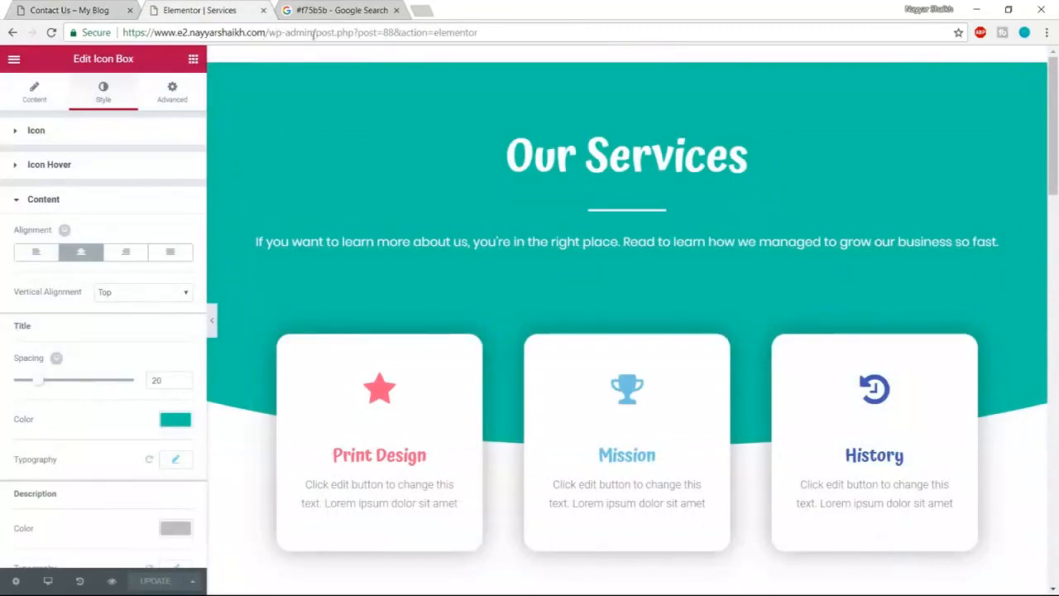
- Go to the WordPress dashboard and start a new page titled Contact Us
left_click_drag(313, 33, 497, 18)
type("/")
key("Return")
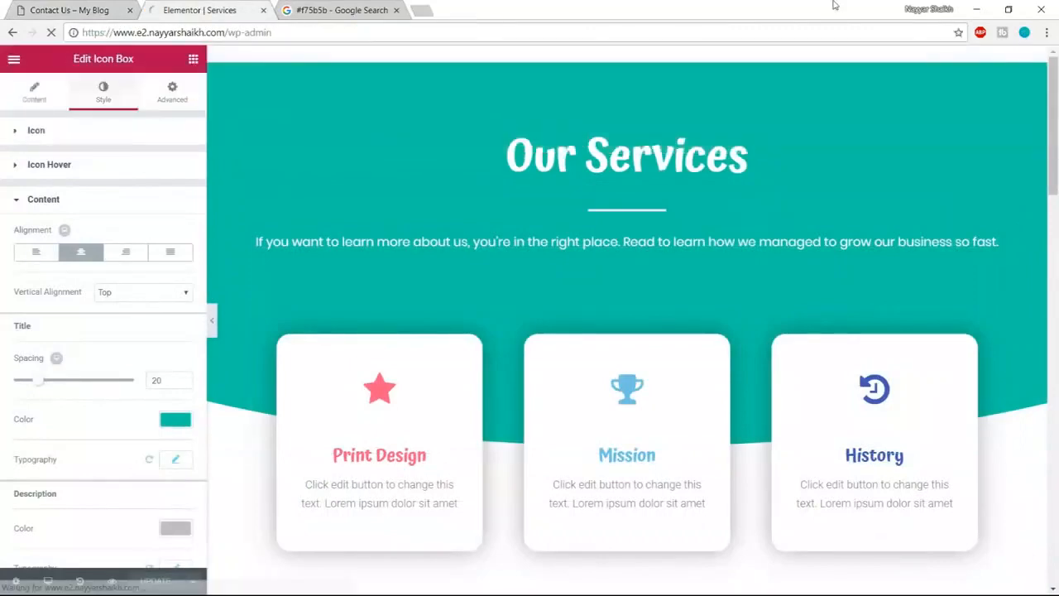
mouse_move(14, 221)
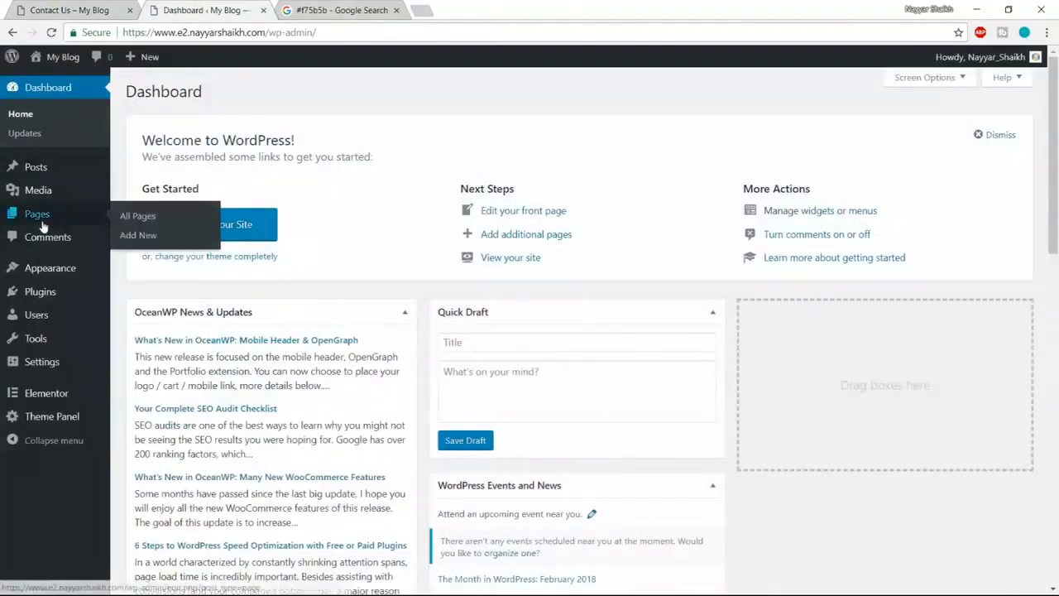
left_click(142, 235)
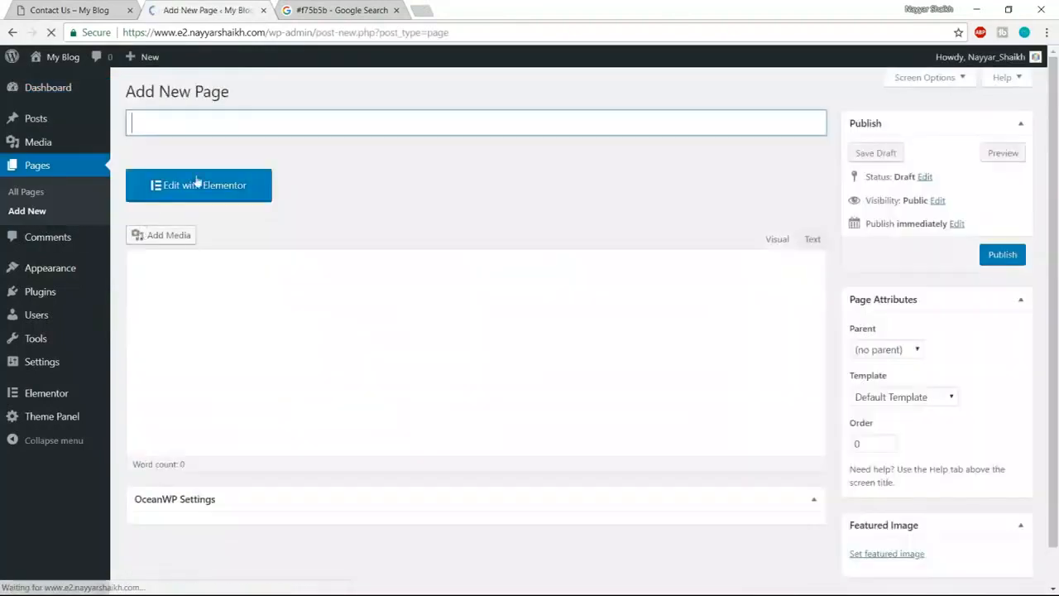
type("Contact Us")
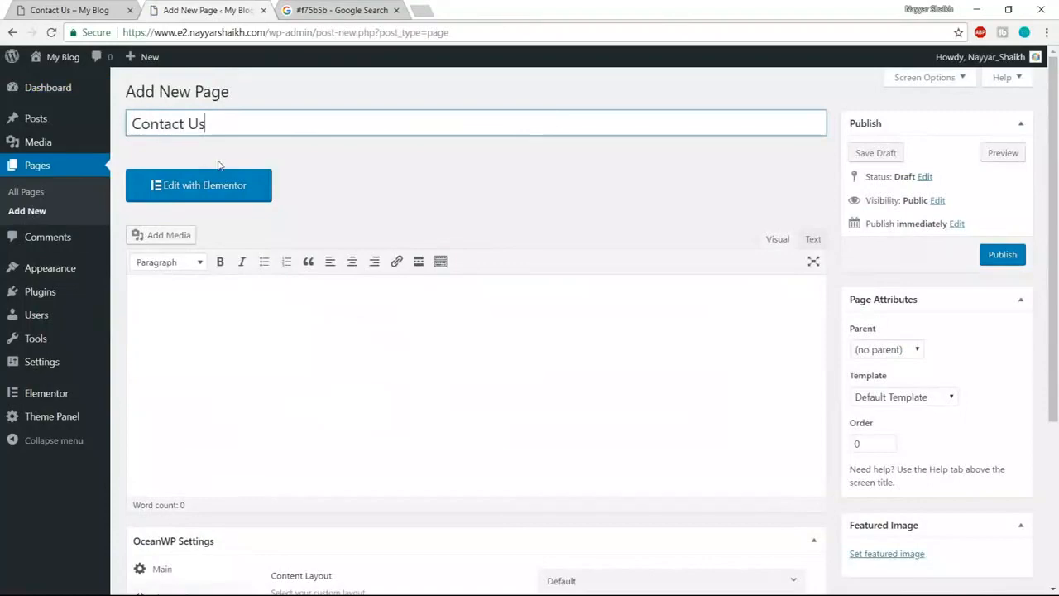
- Set Content Layout to Full Width, disable margins, hide the top bar and use a Transparent header
scroll(768, 338, "down", 3)
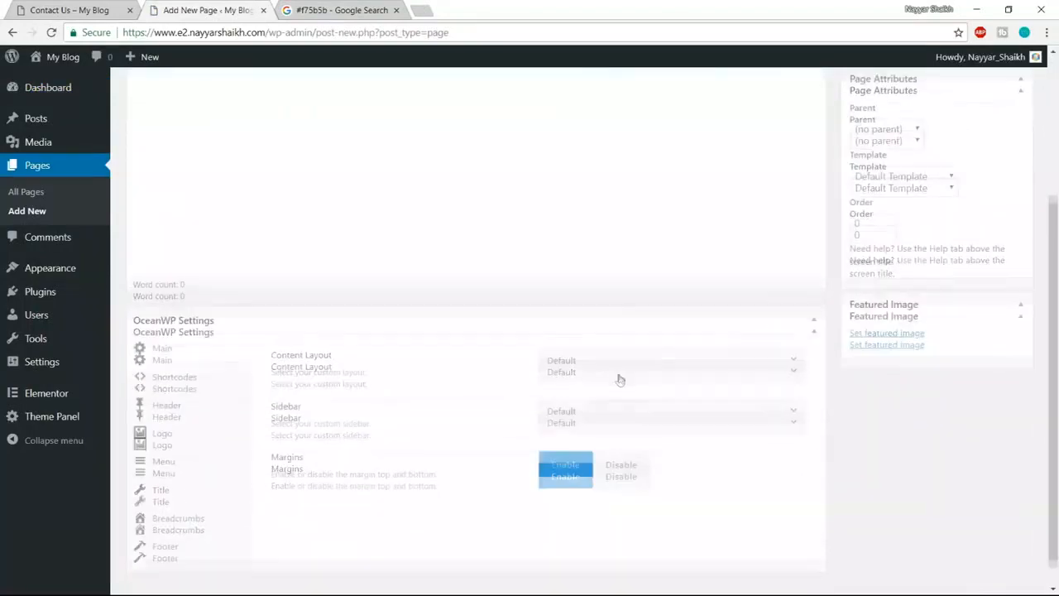
left_click(631, 336)
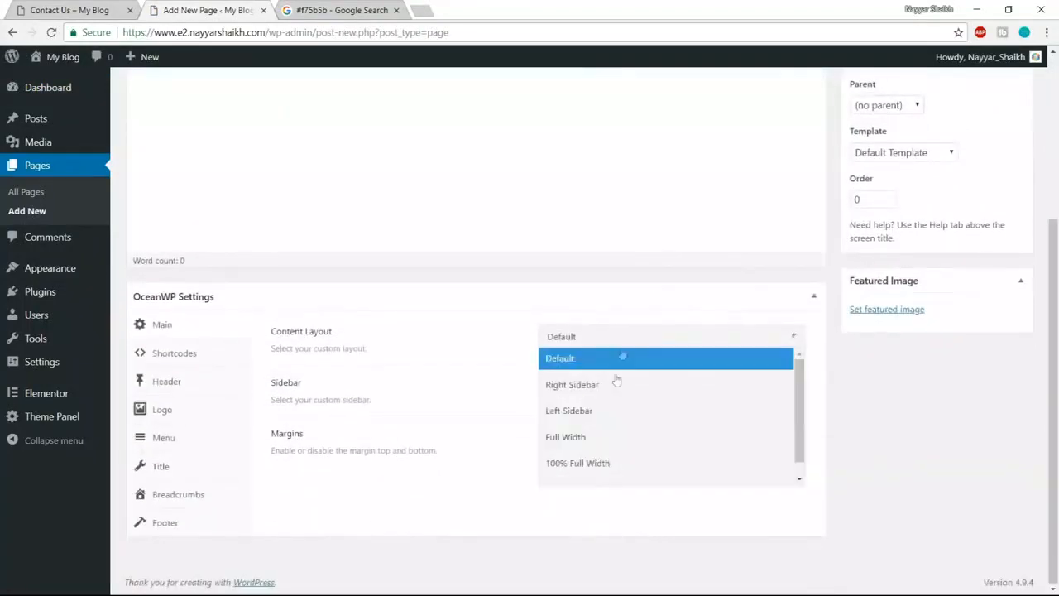
left_click(607, 439)
left_click(625, 443)
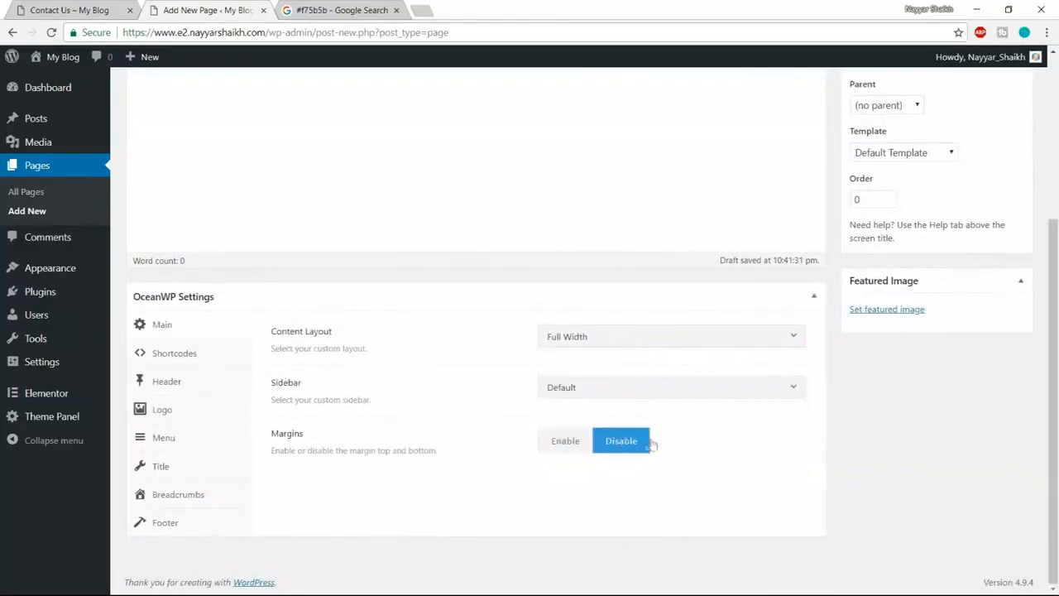
left_click(207, 389)
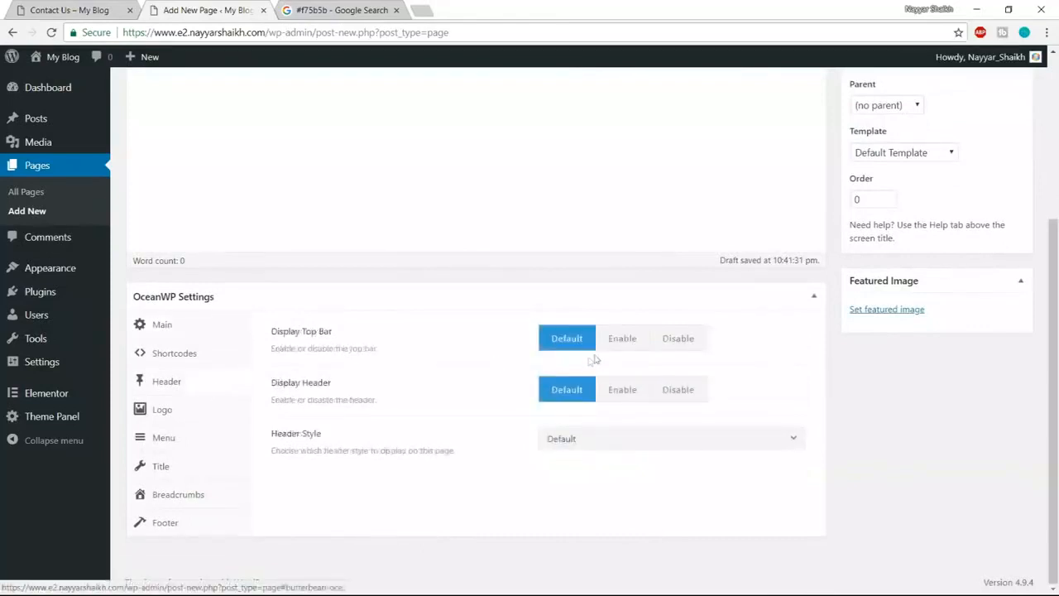
left_click(699, 338)
left_click(667, 446)
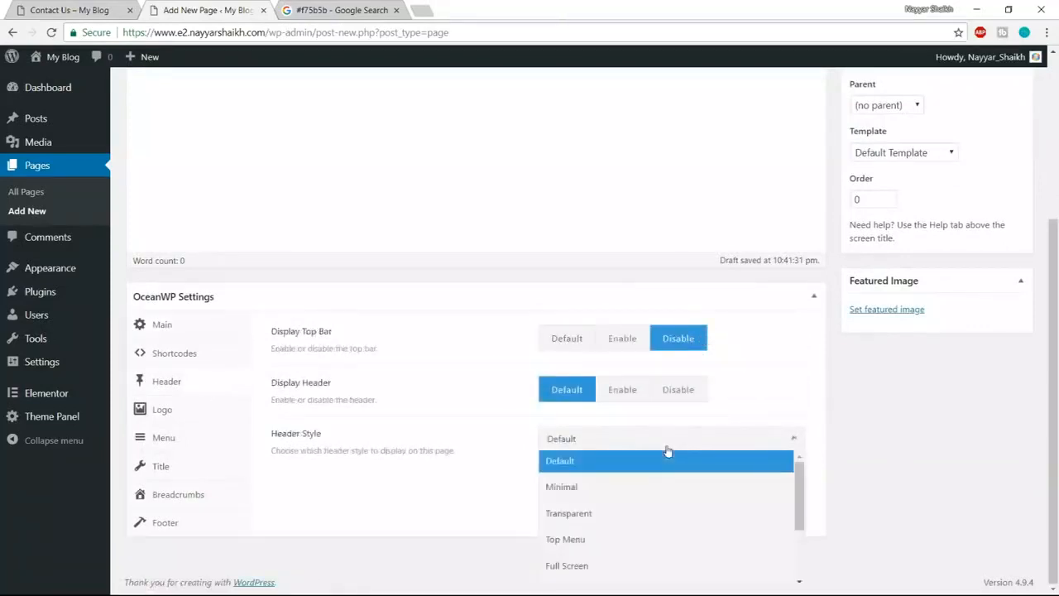
left_click(633, 513)
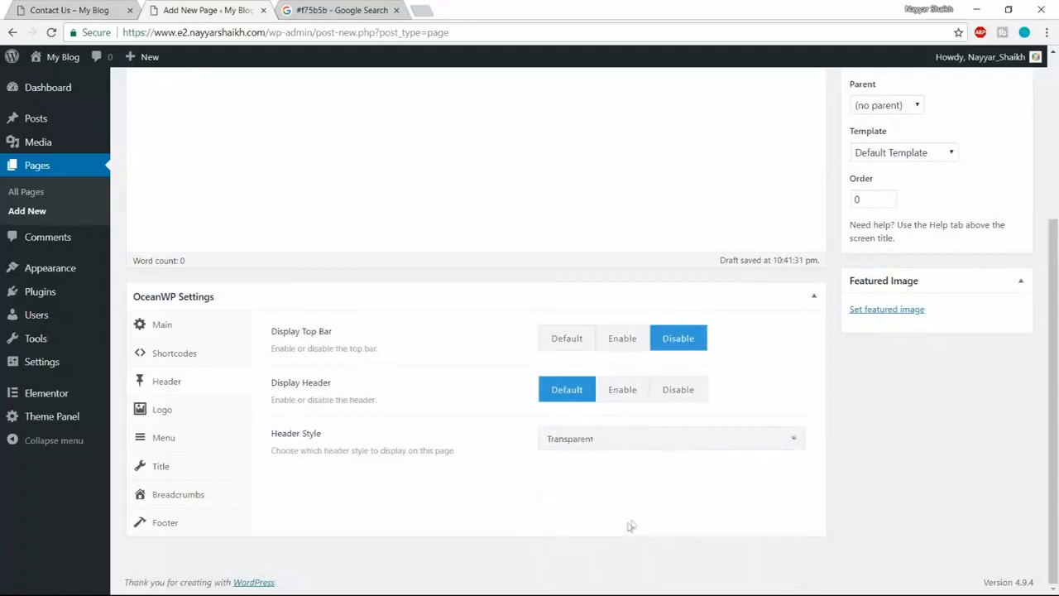
- Hide the page title and breadcrumbs, then publish the Contact Us page
left_click(189, 471)
left_click(706, 339)
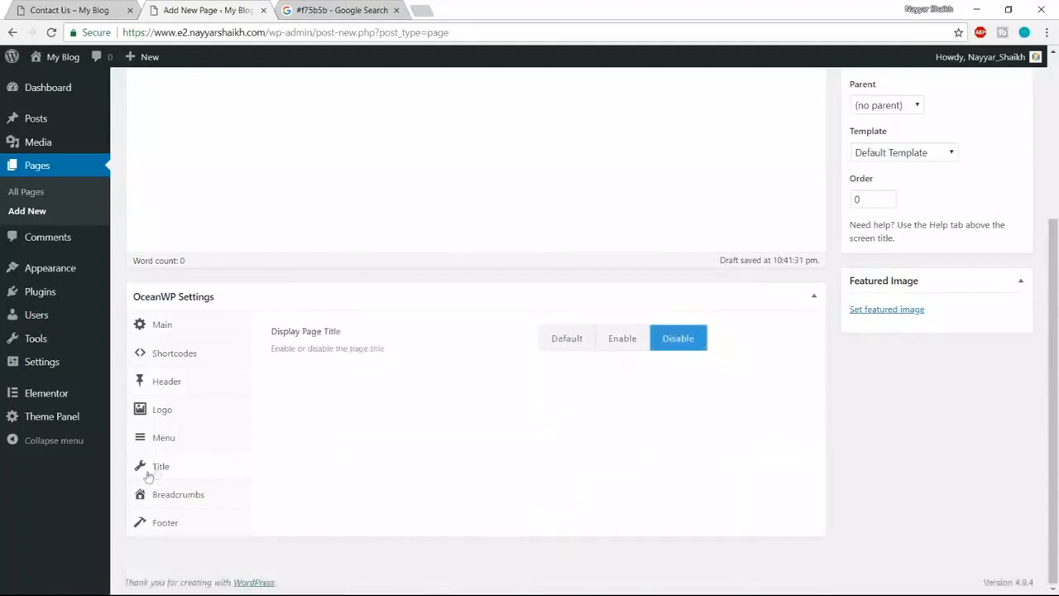
left_click(161, 494)
left_click(698, 340)
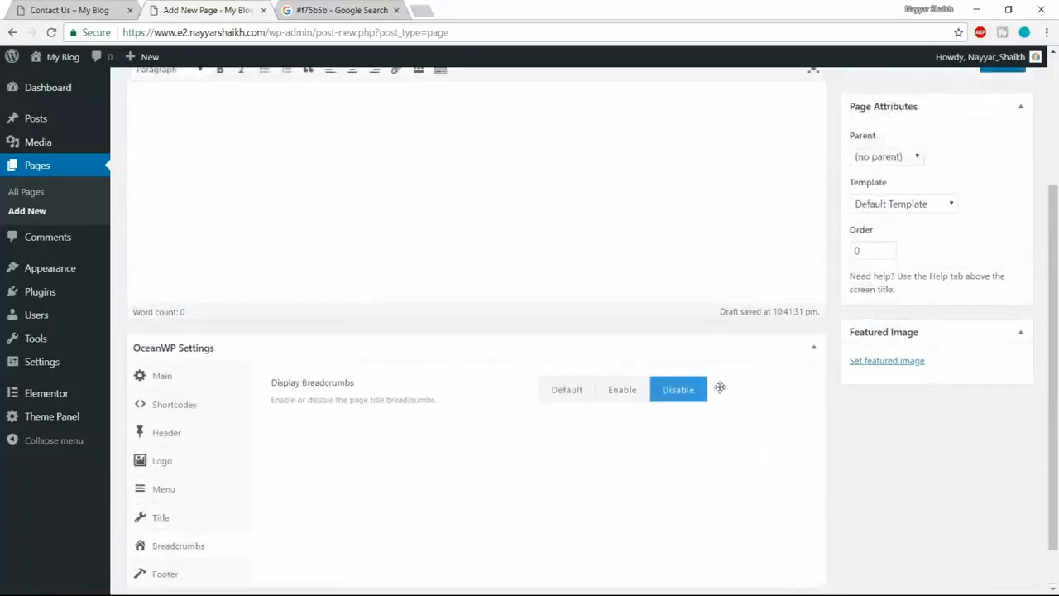
scroll(720, 387, "up", 3)
left_click(1002, 254)
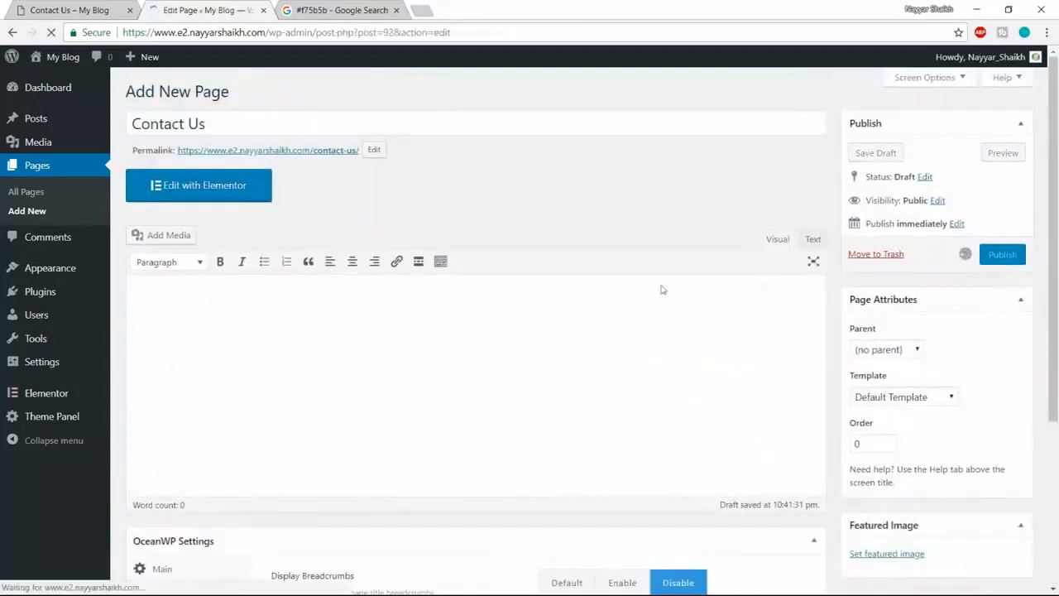
left_click(200, 236)
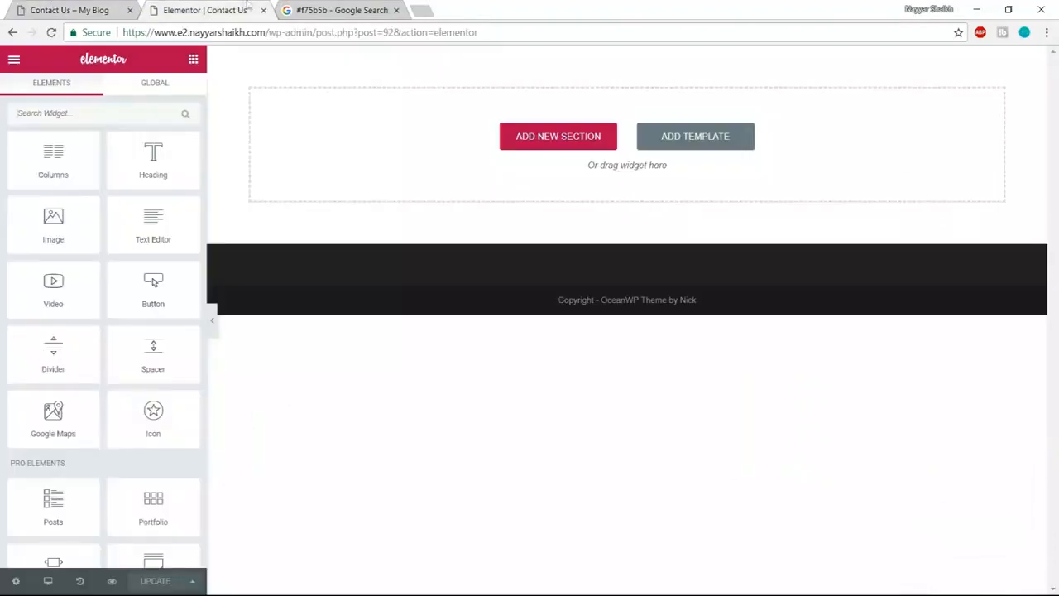
- Insert the saved Page Template from My Templates into the Contact Us page
left_click(85, 9)
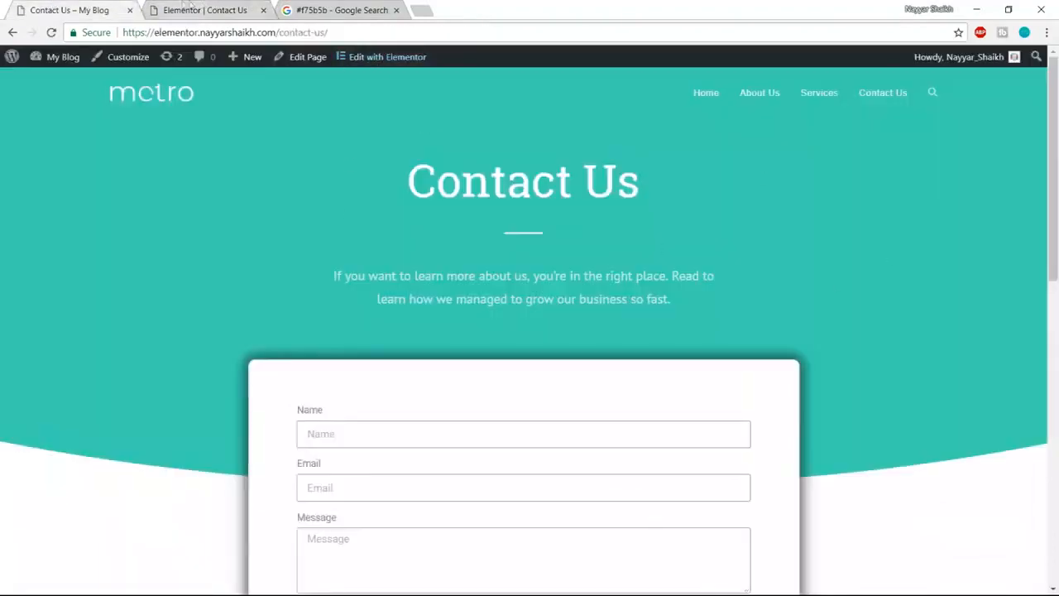
left_click(183, 10)
left_click(706, 138)
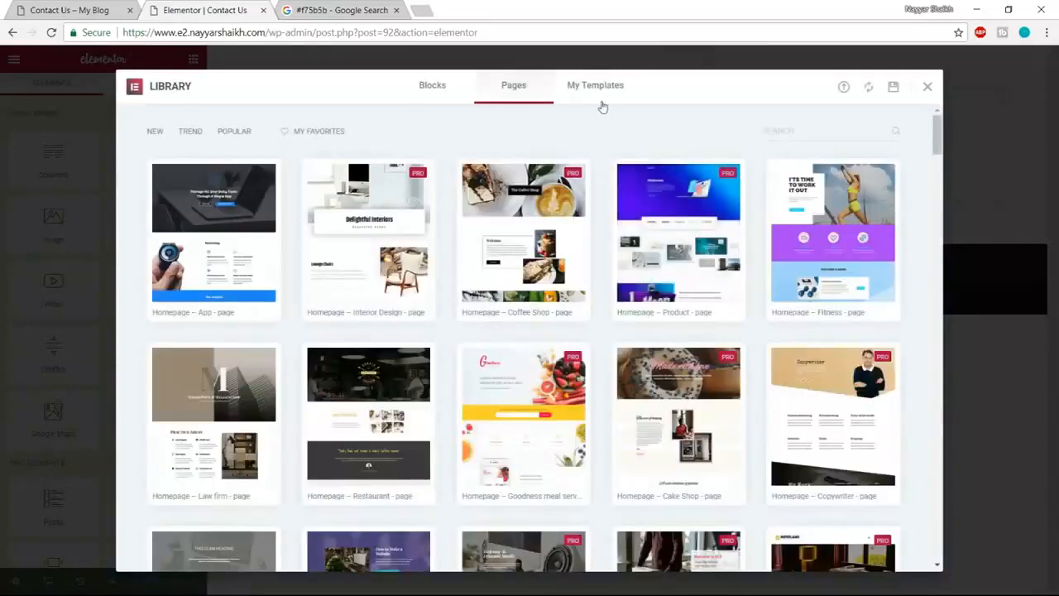
left_click(601, 101)
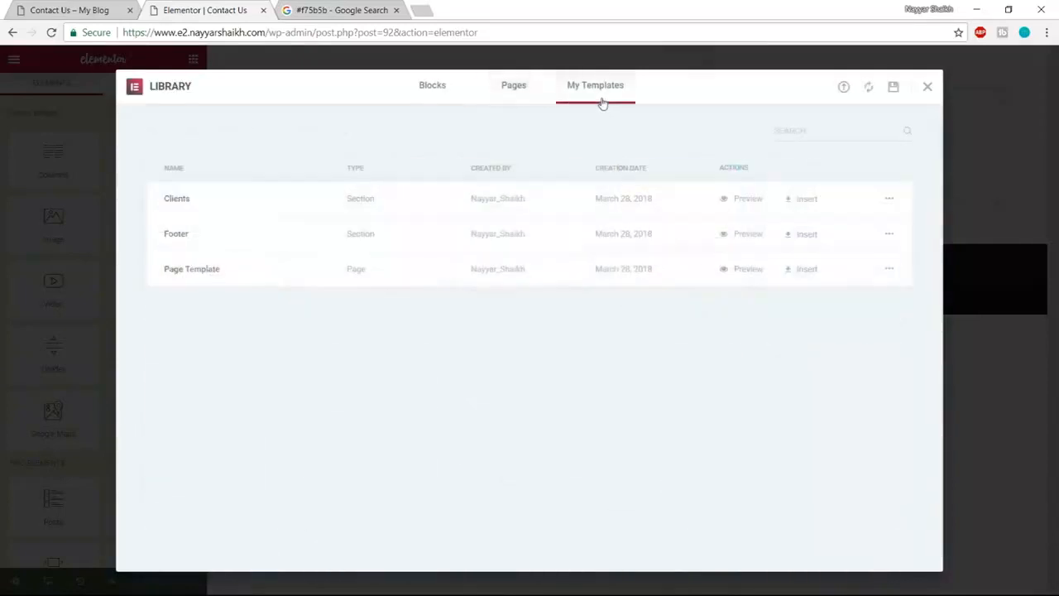
left_click(801, 272)
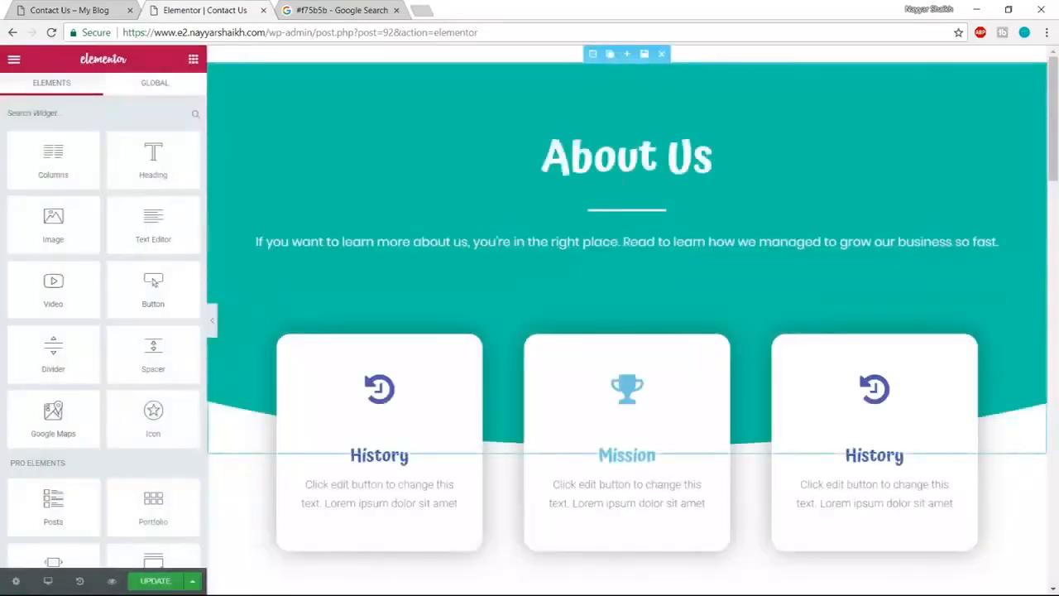
- Retitle the teal header's About Us heading to 'Contact Us'
left_click(620, 158)
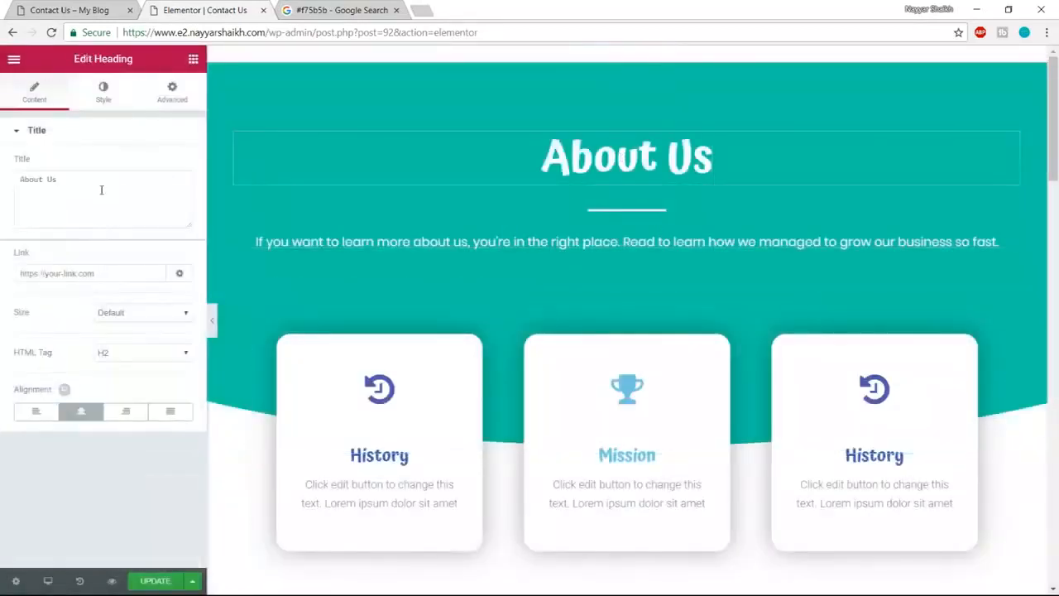
left_click_drag(58, 179, 3, 193)
type("Con")
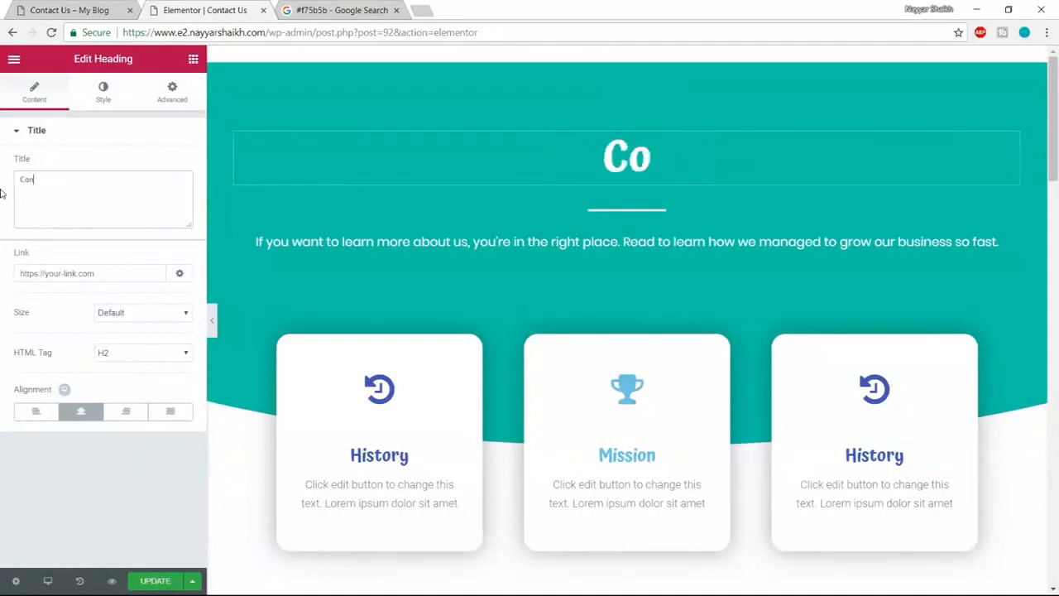
type("tact Us")
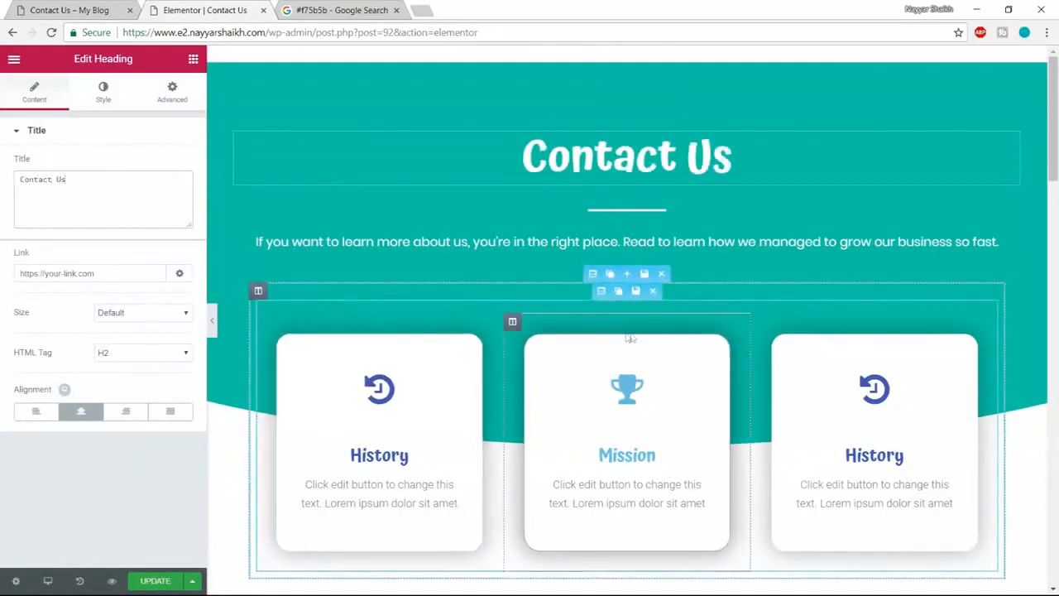
- Delete the three-card, Our Story, photo grid and Our Clients sections below the header
left_click(662, 274)
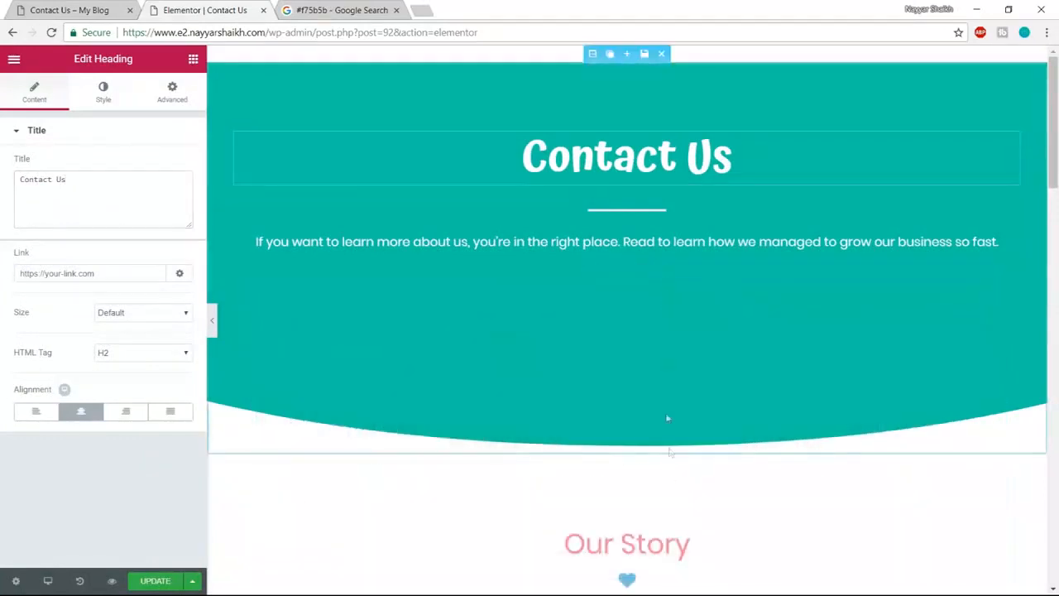
scroll(658, 381, "down", 1)
left_click(659, 379)
scroll(659, 383, "down", 3)
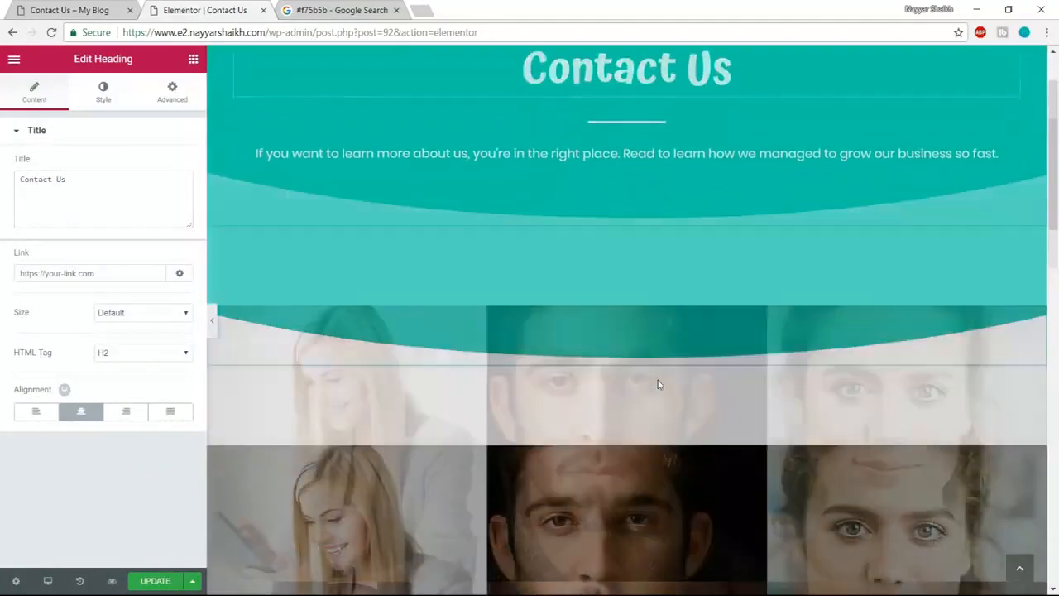
left_click(663, 171)
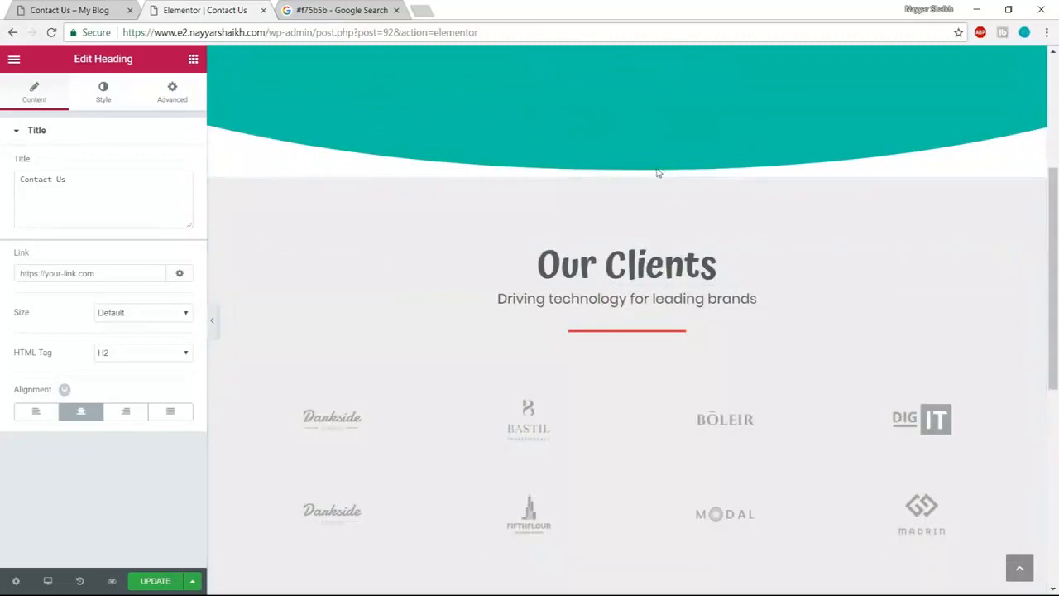
left_click(661, 170)
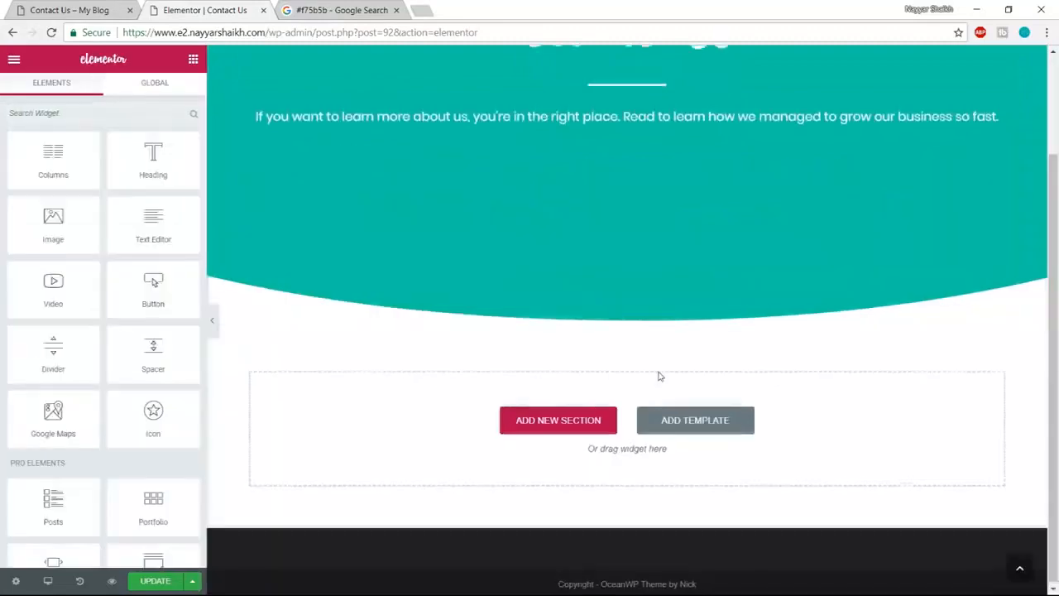
scroll(645, 348, "up", 2)
- Compare the trimmed page with the reference Contact Us page
left_click(71, 11)
scroll(399, 406, "down", 2)
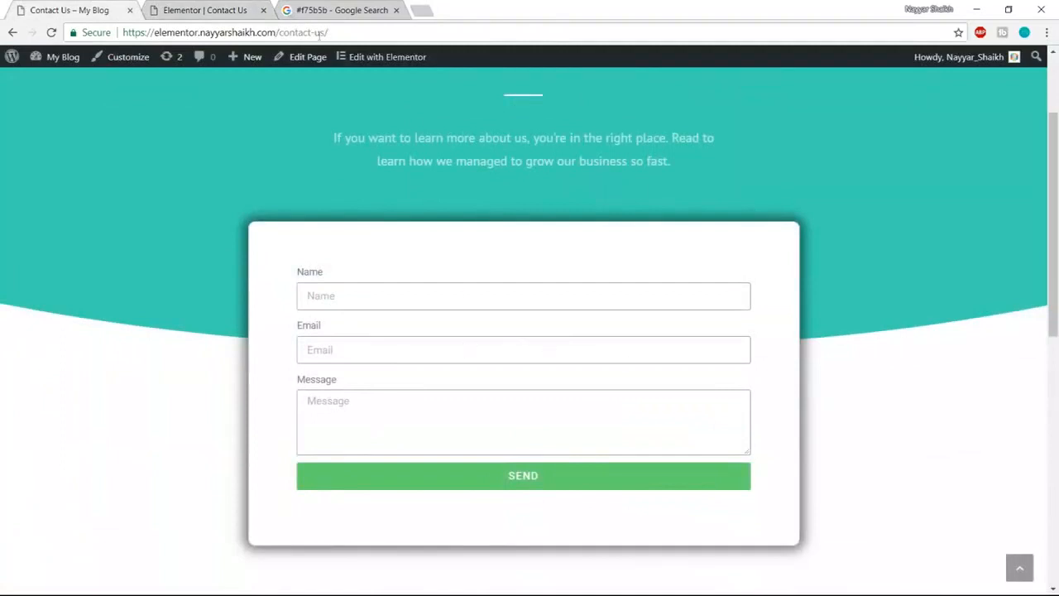
left_click(202, 10)
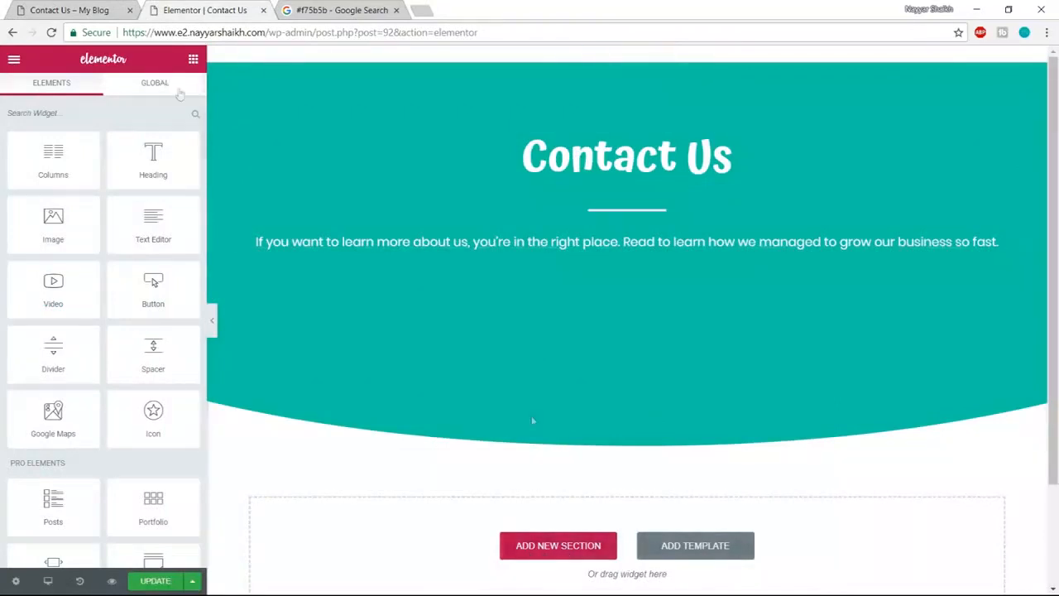
left_click(561, 549)
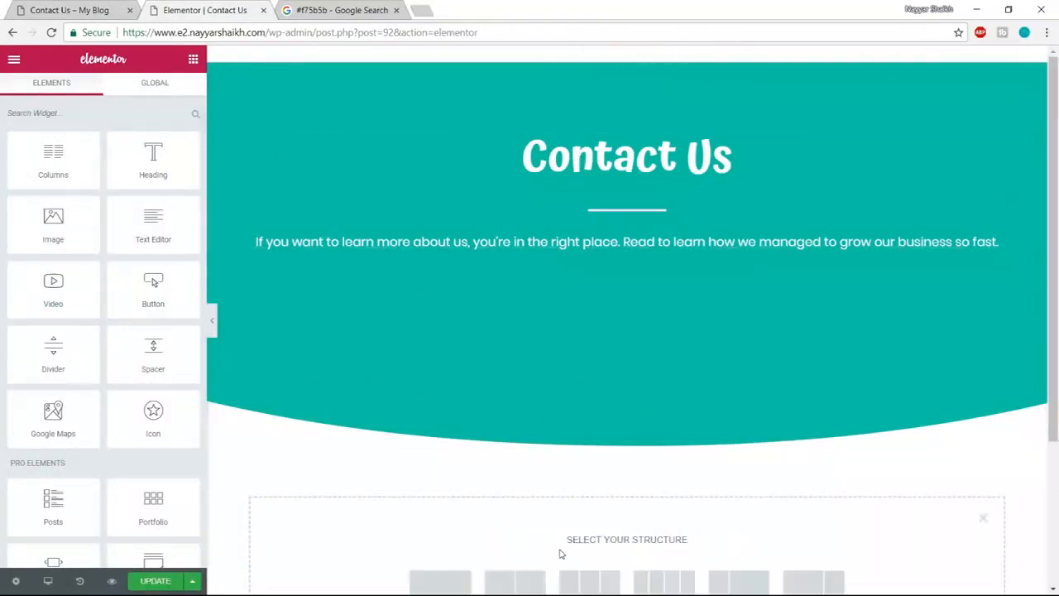
- Add a single-column section below the header and drop a Form widget into it
scroll(537, 535, "down", 2)
left_click(449, 449)
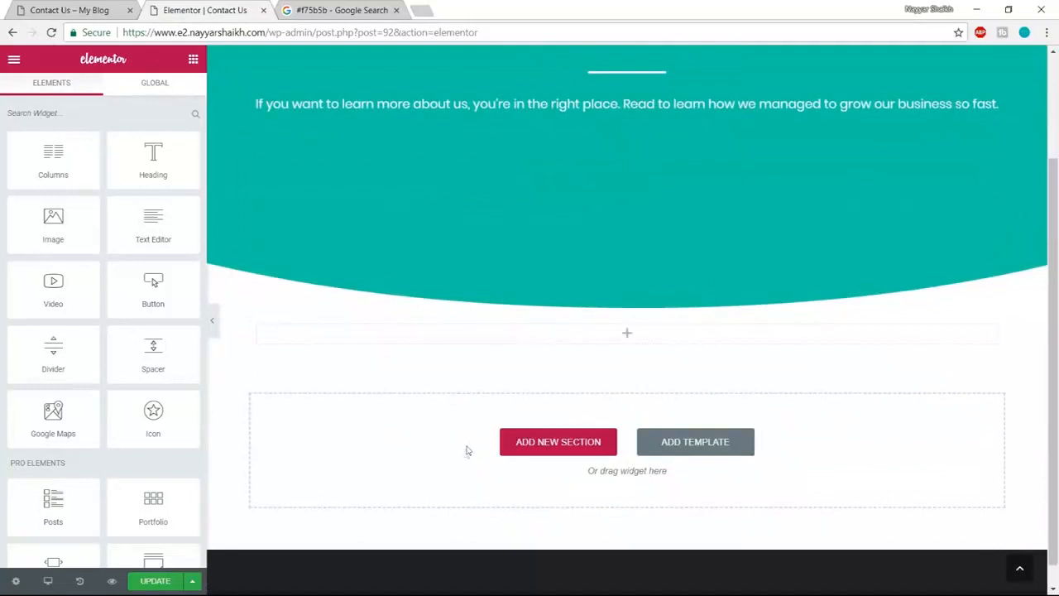
scroll(178, 328, "down", 1)
scroll(178, 328, "down", 2)
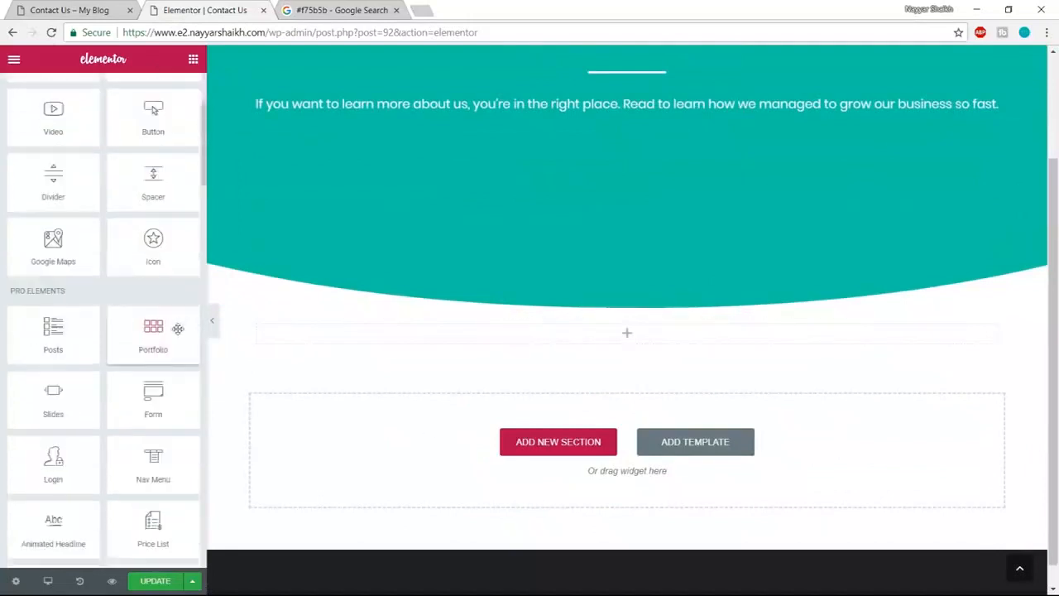
left_click_drag(147, 329, 667, 350)
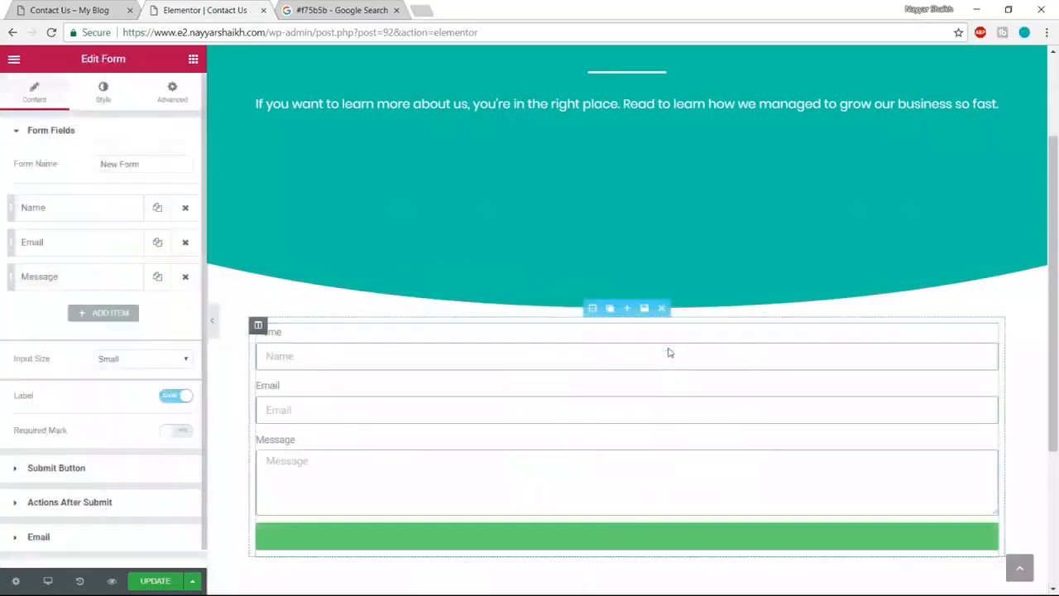
- Compare the new Name, Email, Message form with the reference page's form
left_click(99, 8)
left_click(196, 10)
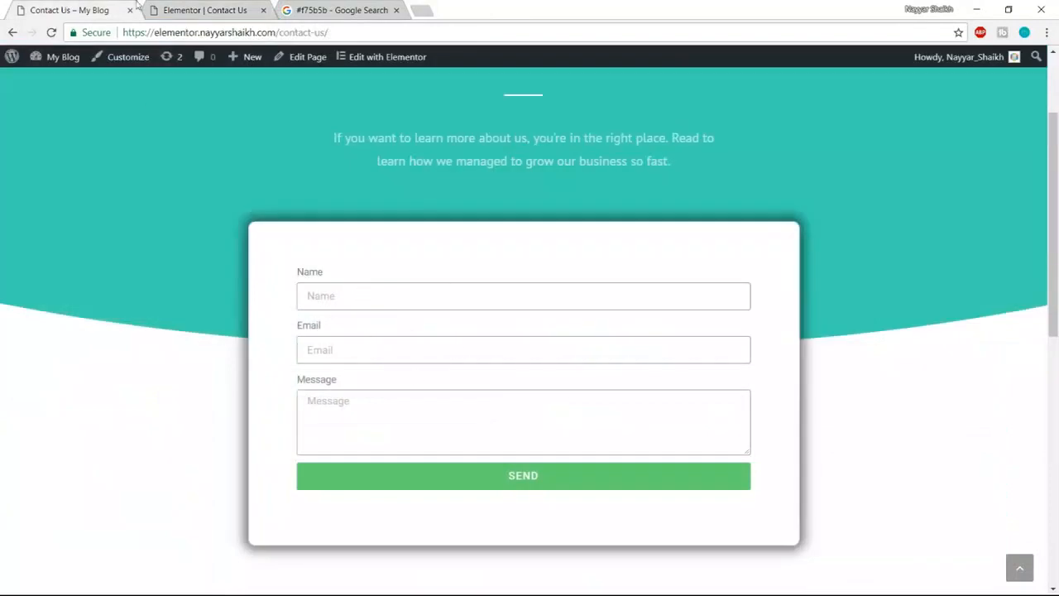
left_click(212, 7)
scroll(813, 307, "up", 2)
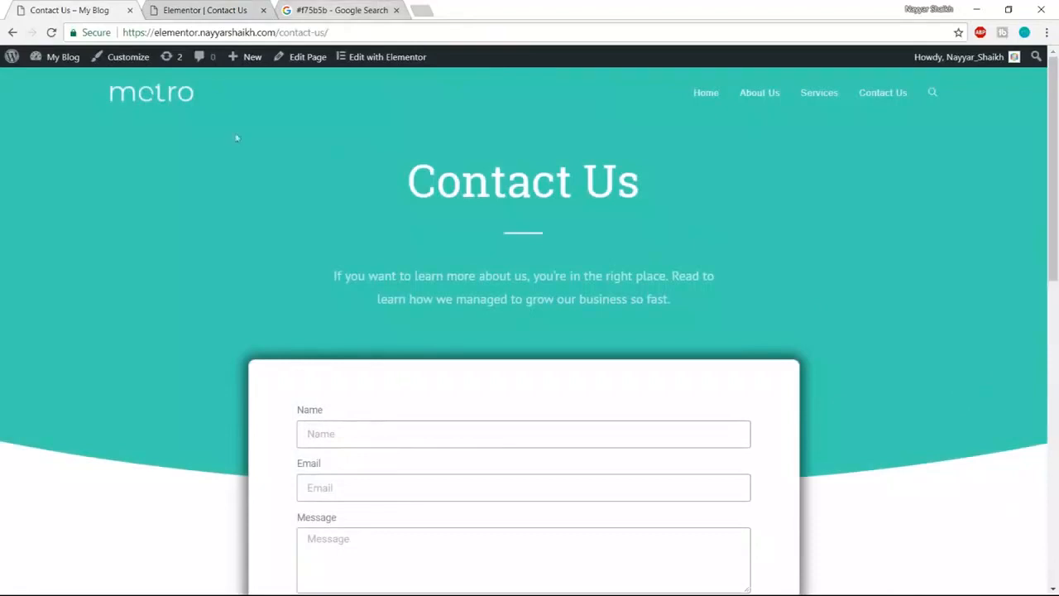
left_click(247, 6)
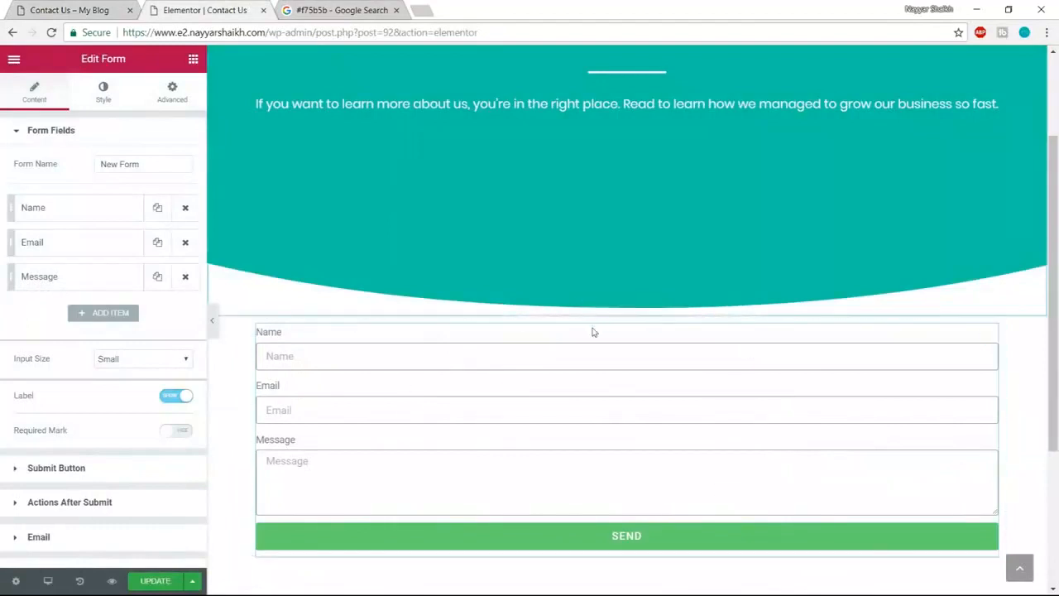
left_click(594, 309)
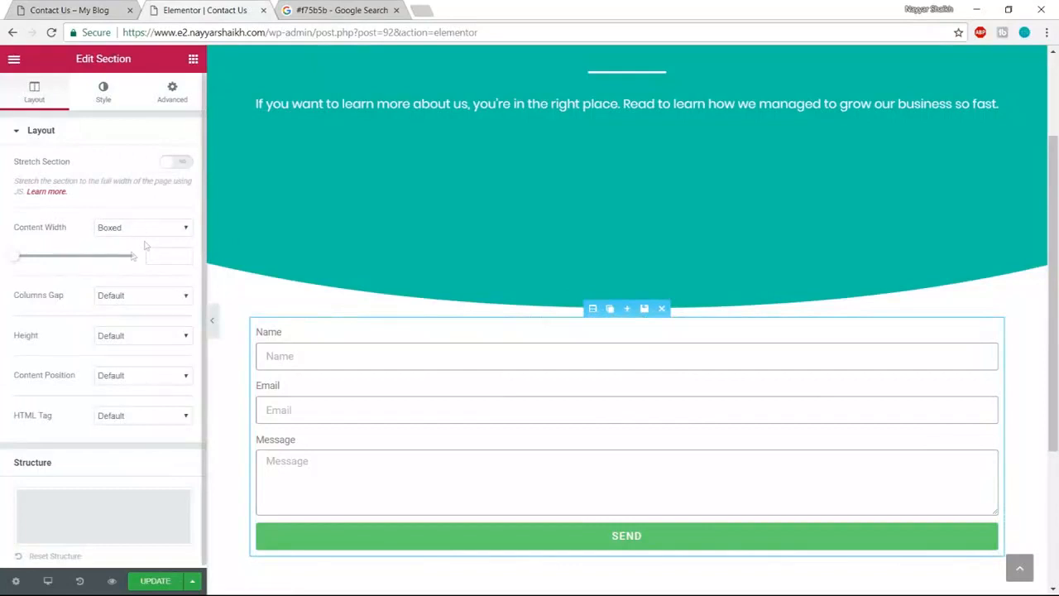
- Set the form section's boxed content width to 800 and check it on the live page
mouse_move(31, 259)
left_mouse_down()
mouse_move(52, 263)
mouse_move(25, 269)
mouse_move(59, 274)
mouse_move(32, 274)
left_mouse_up()
left_click_drag(173, 255, 112, 260)
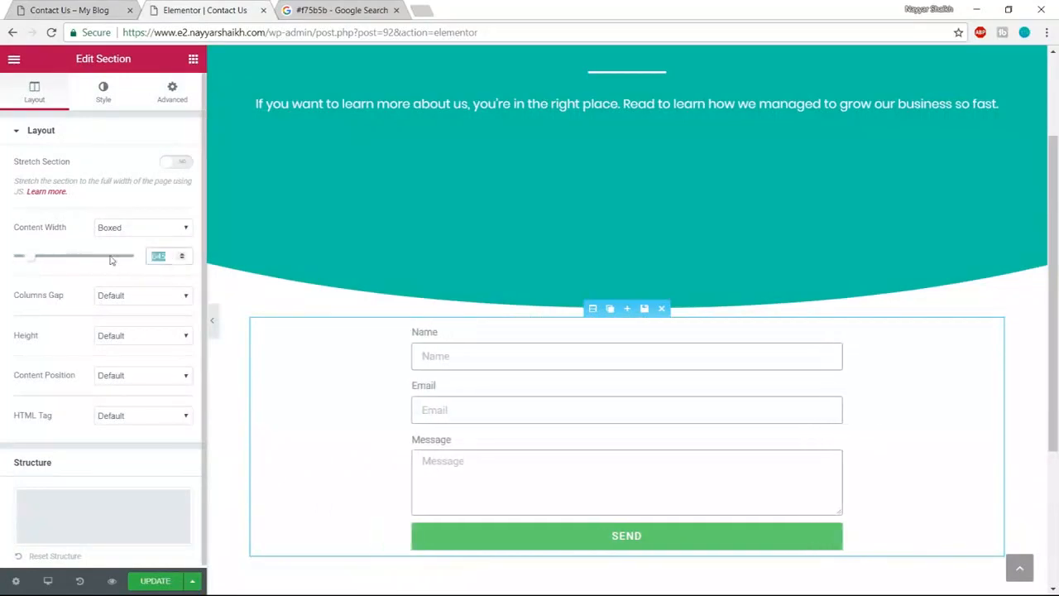
type("800")
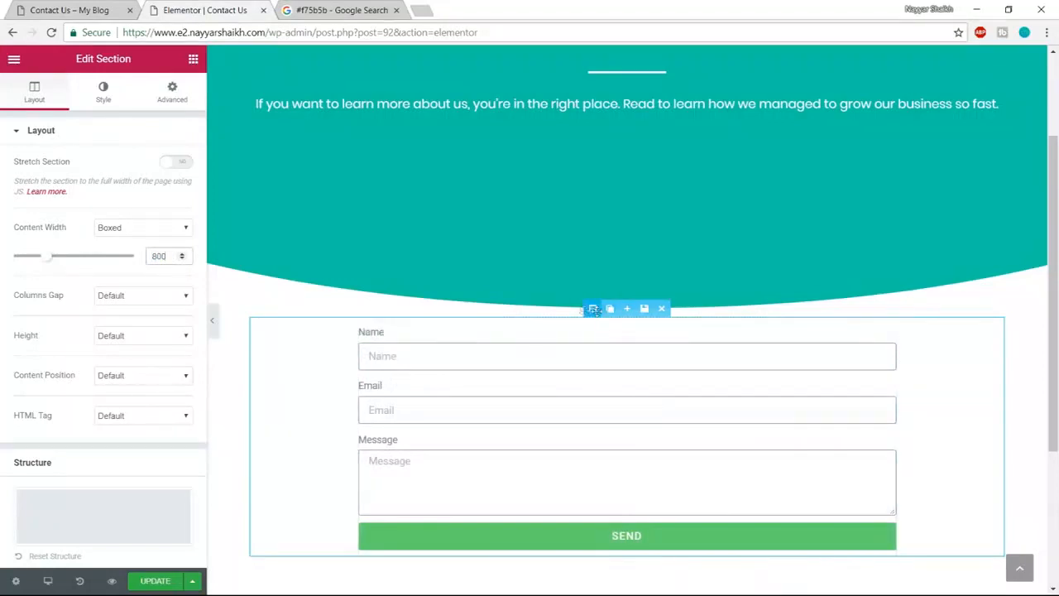
left_click(79, 10)
scroll(455, 490, "down", 3)
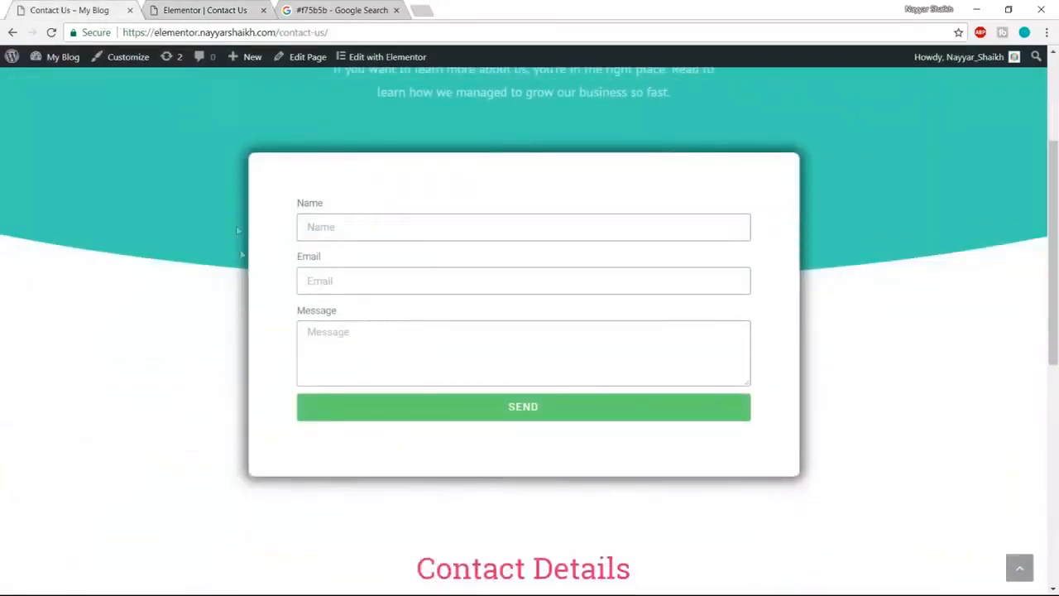
left_click(207, 10)
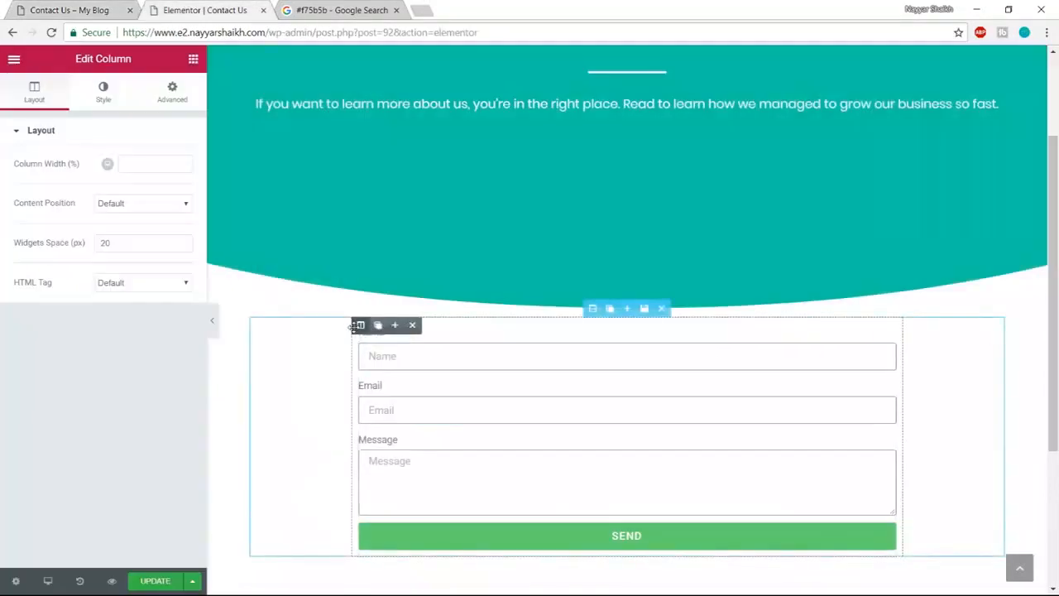
- Give the form column a classic white #ffffff background
left_click(97, 100)
left_click(119, 207)
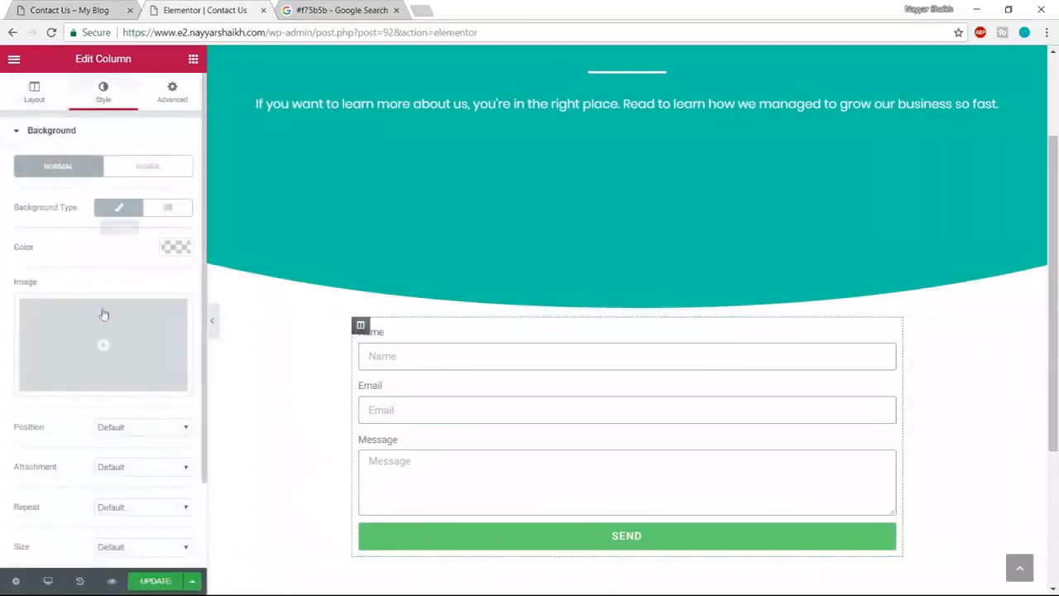
left_click(175, 247)
left_click_drag(123, 346, 65, 309)
left_click(142, 411)
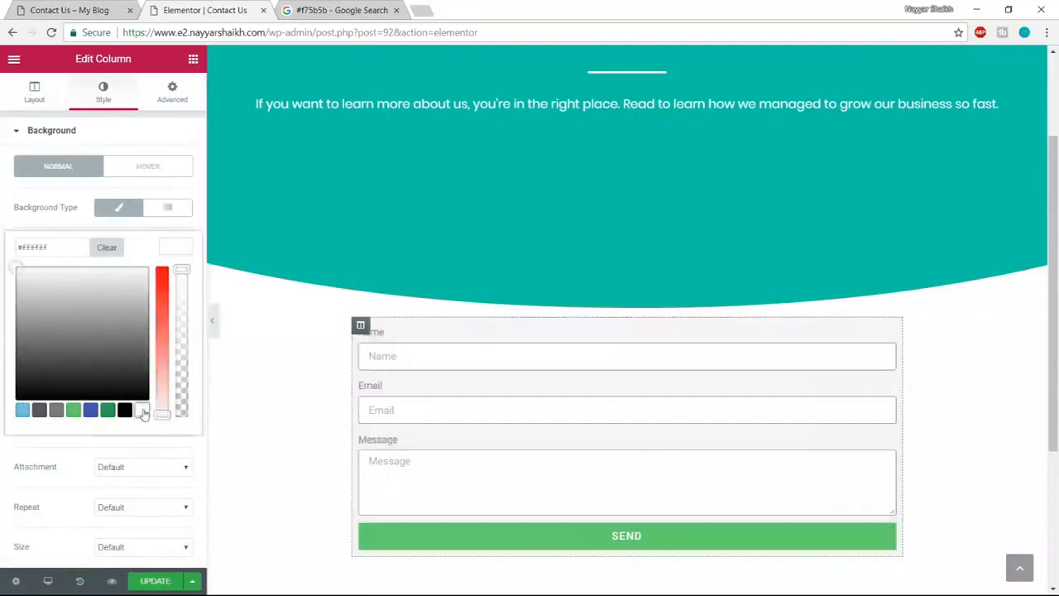
left_click(177, 246)
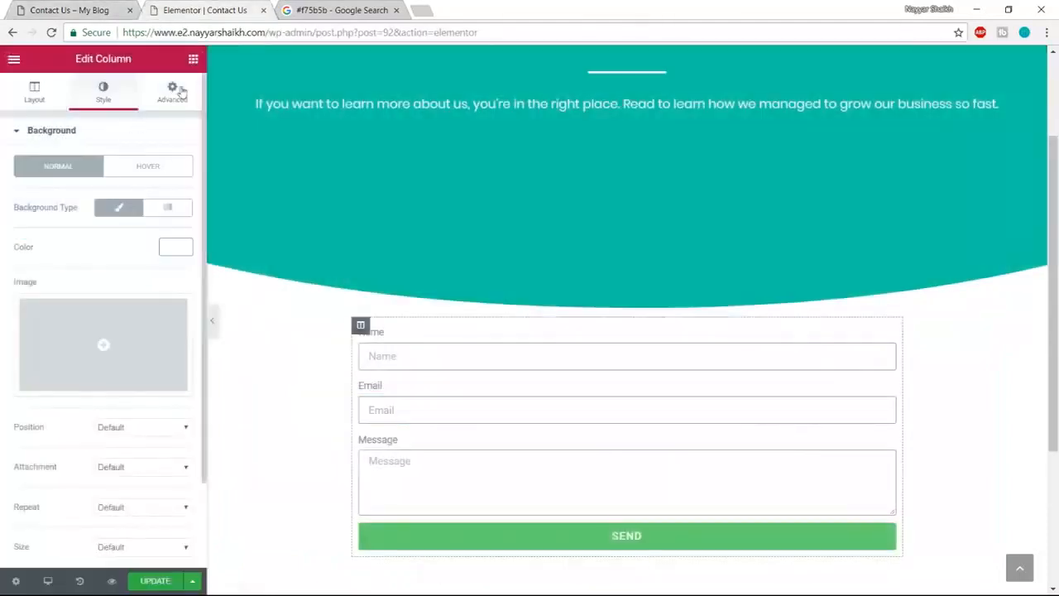
- Set the column's unlinked padding to 40, 50, 60, 50 and check the live page
left_click(181, 92)
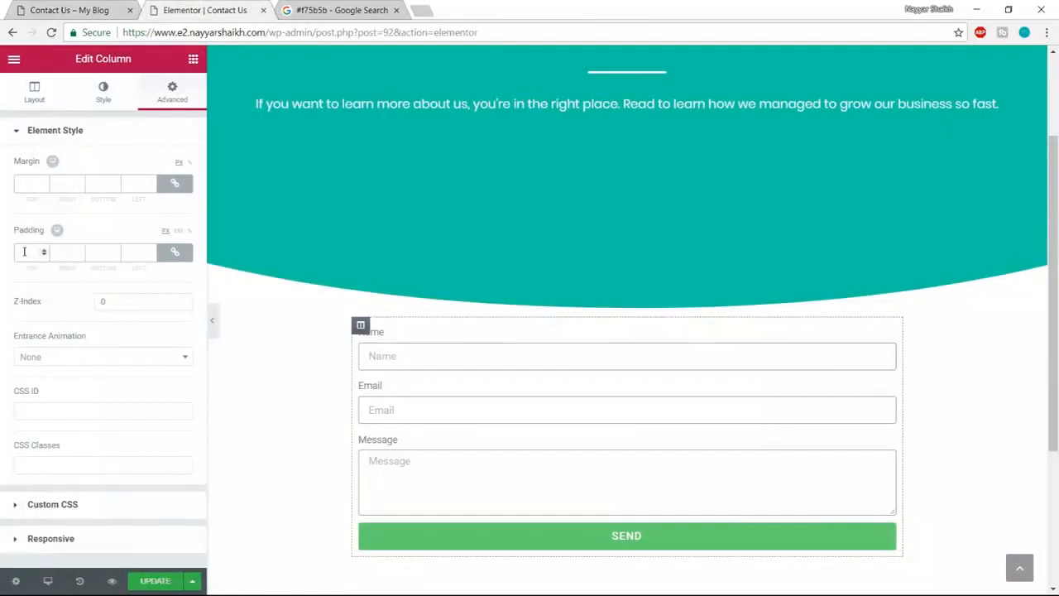
left_click(175, 253)
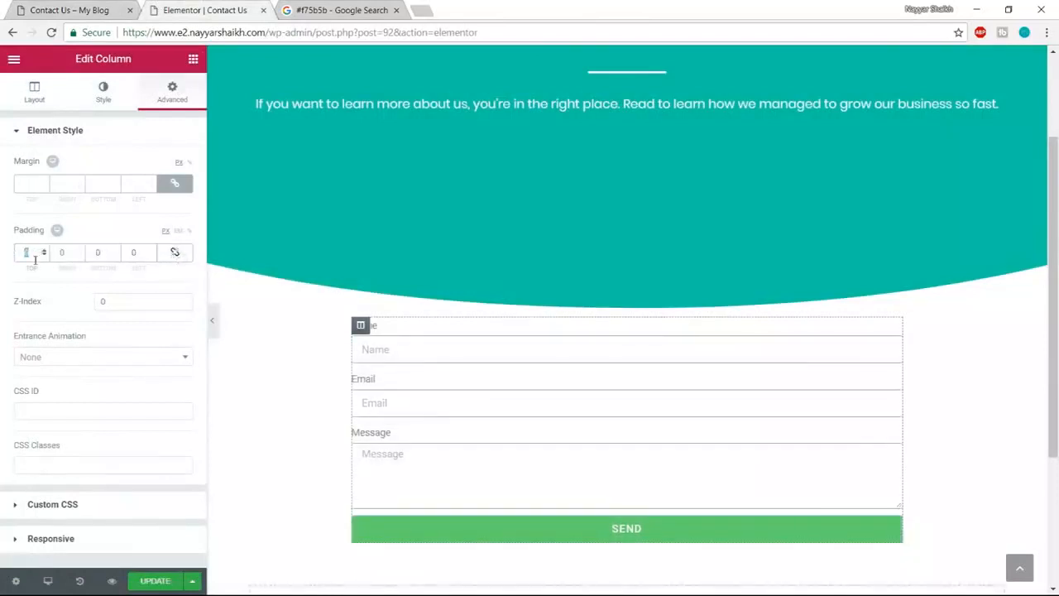
type("40")
type("50")
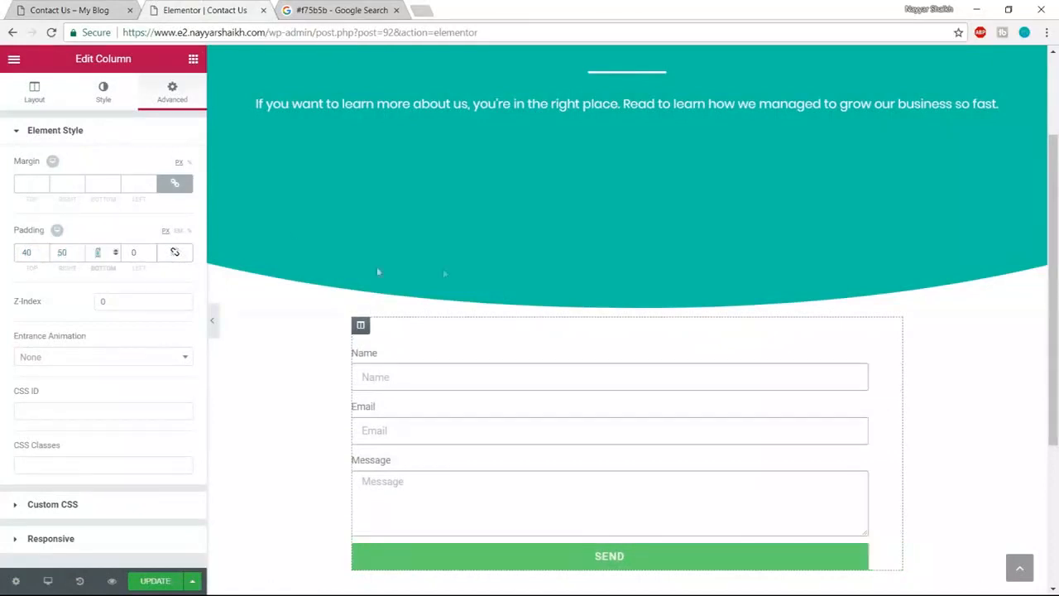
scroll(501, 321, "down", 1)
type("60")
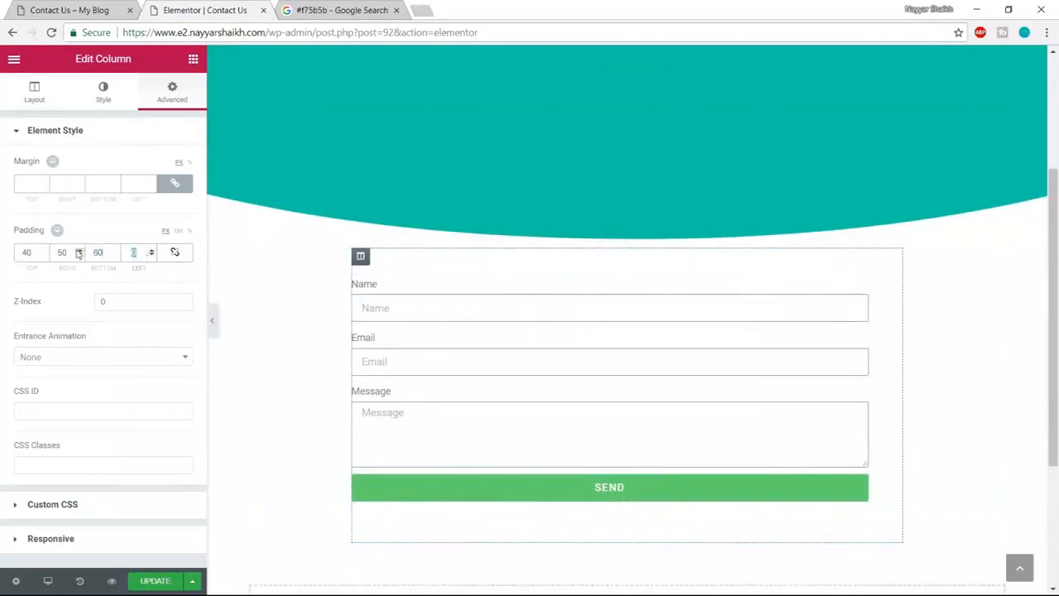
type("50")
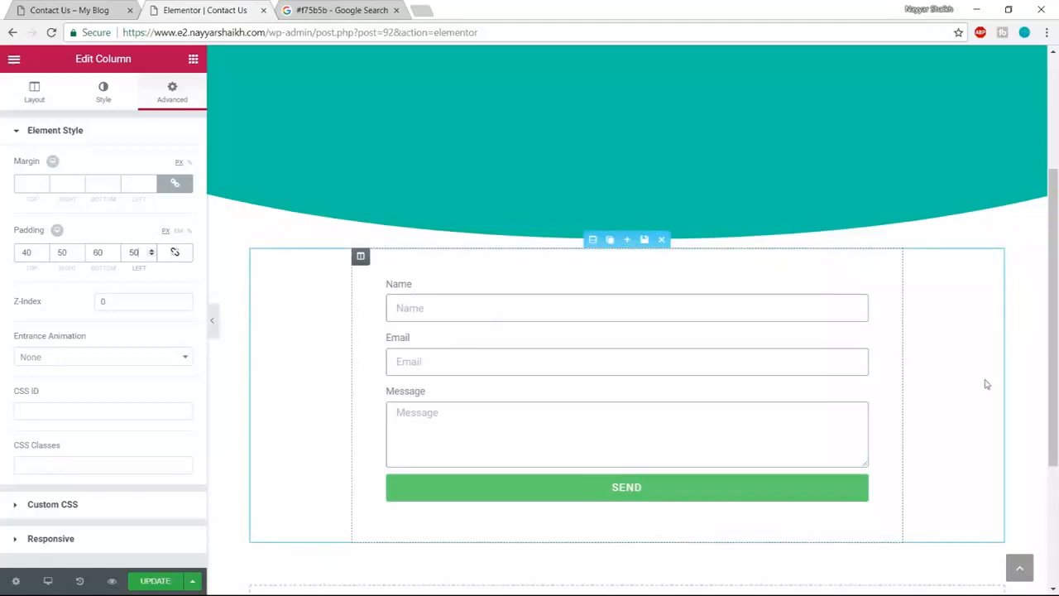
left_click(75, 10)
left_click(202, 10)
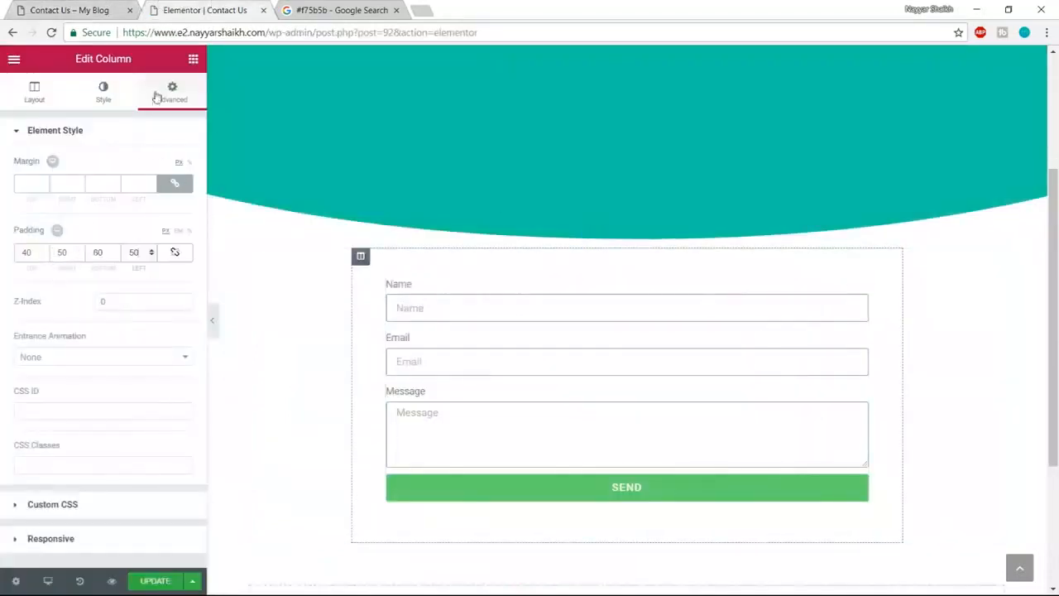
- Give the form column a solid 1 px light grey border
left_click(103, 91)
scroll(125, 283, "down", 1)
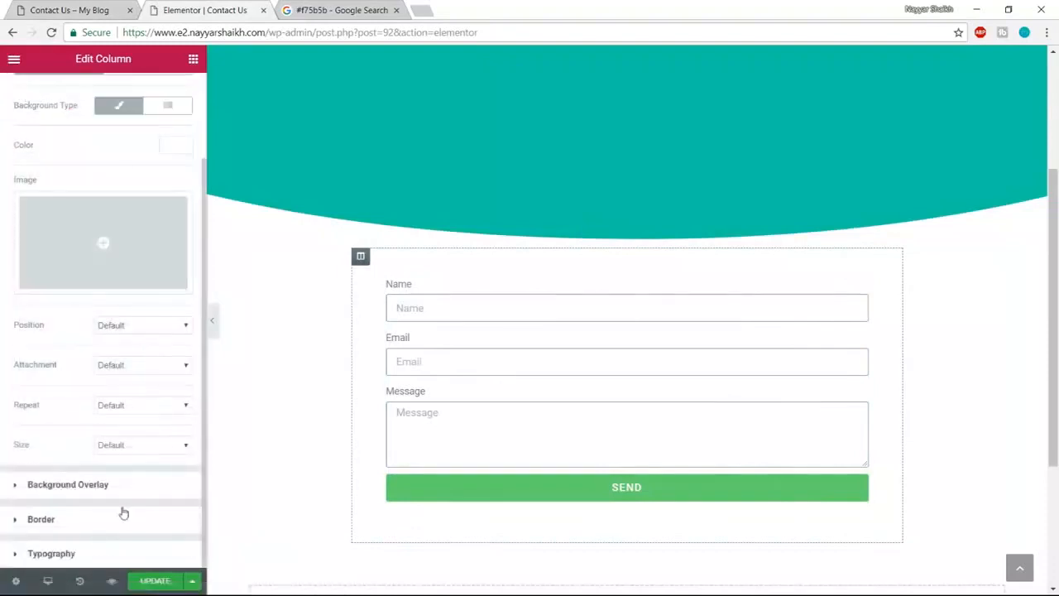
left_click(101, 521)
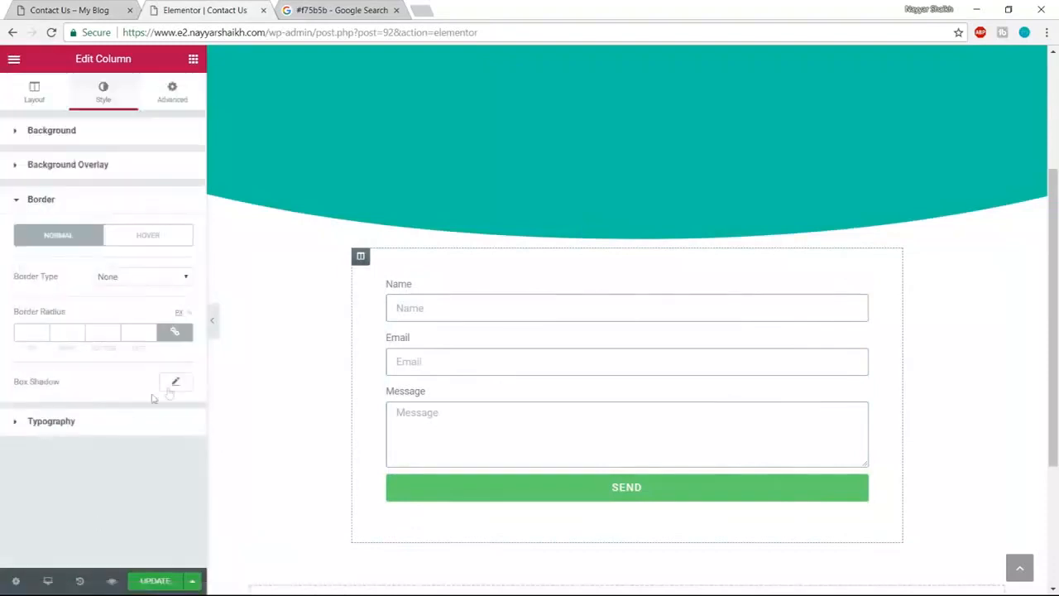
left_click(130, 279)
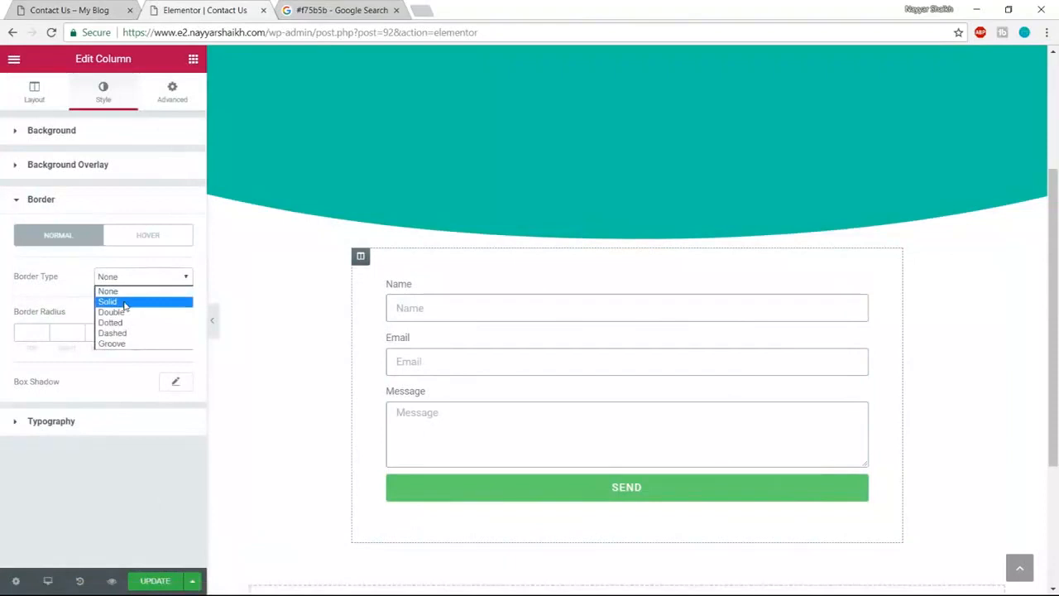
left_click(125, 303)
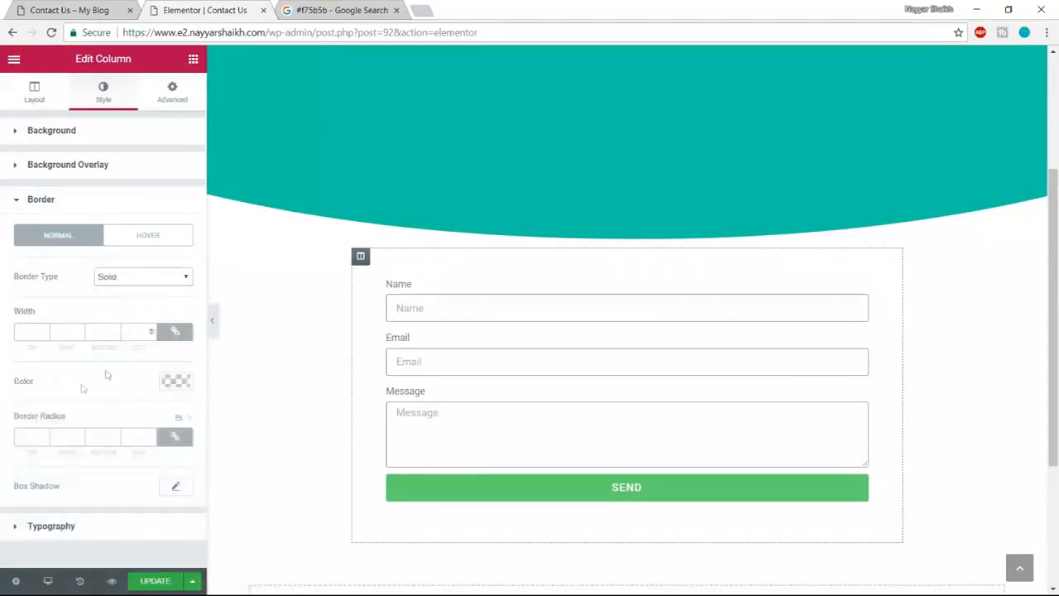
left_click(33, 333)
type("1")
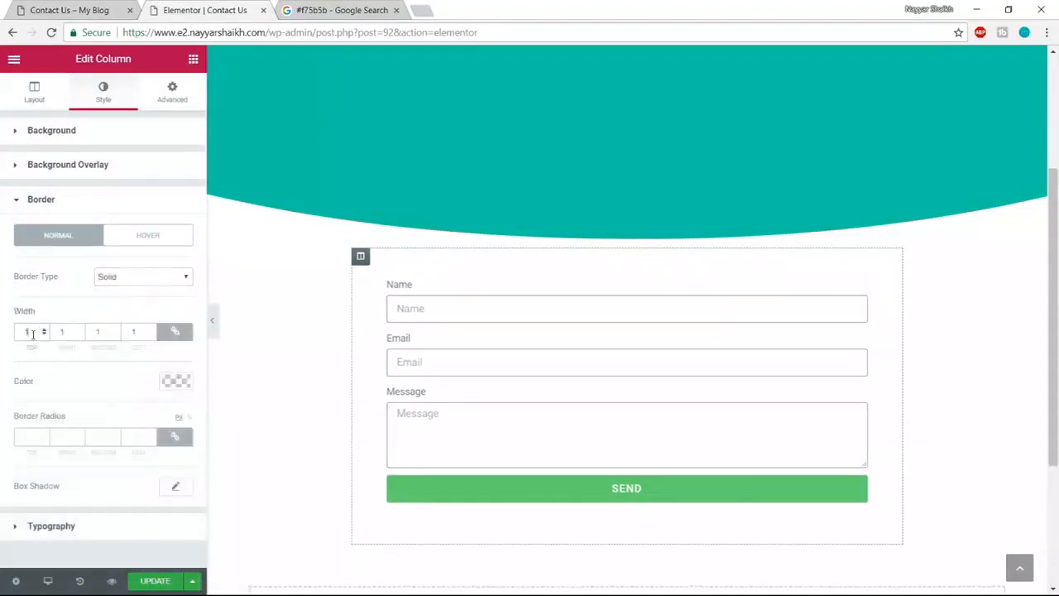
left_click(177, 383)
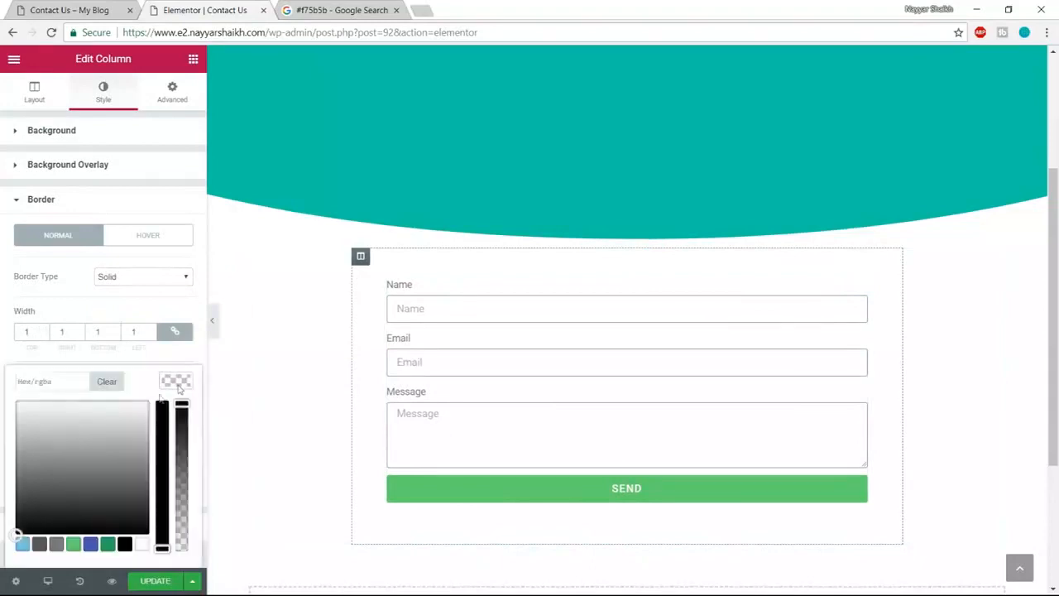
left_click_drag(23, 450, 5, 432)
left_click(5, 434)
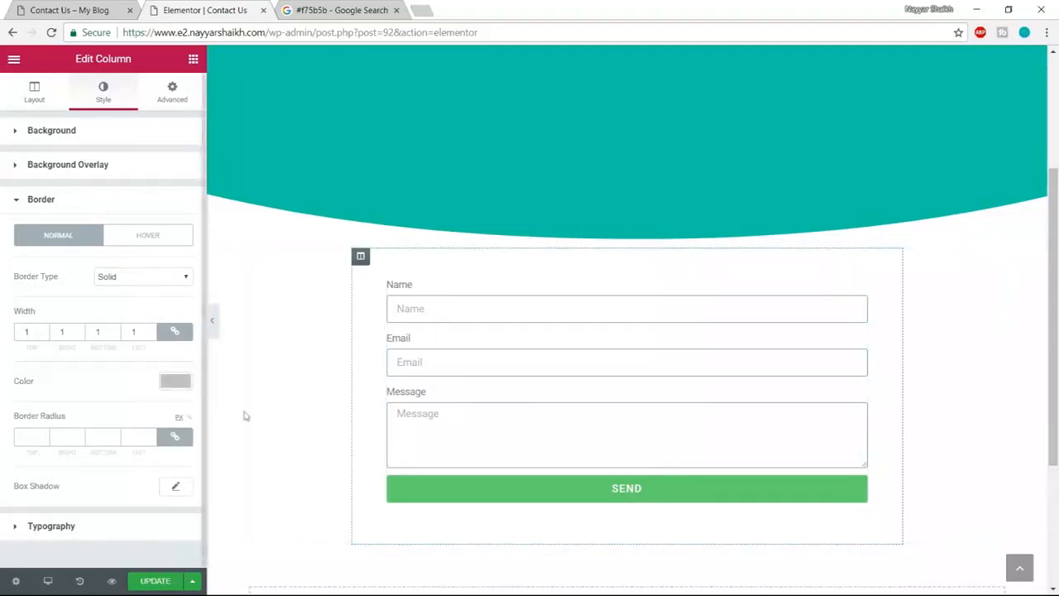
- Add a box shadow to the form card with spread 5 and blur 40
left_click(182, 487)
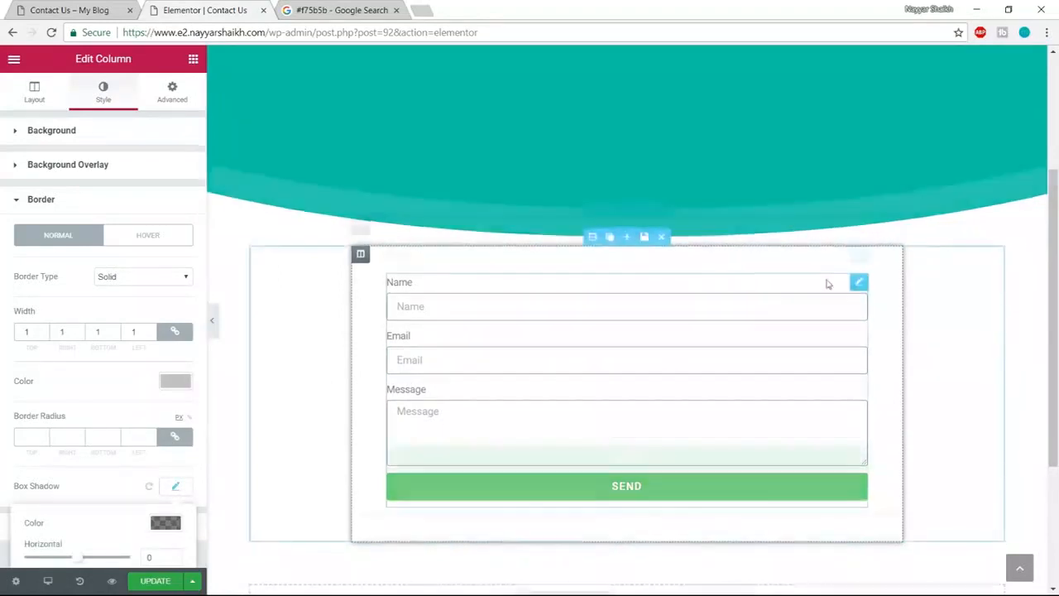
scroll(815, 306, "down", 1)
scroll(186, 390, "down", 2)
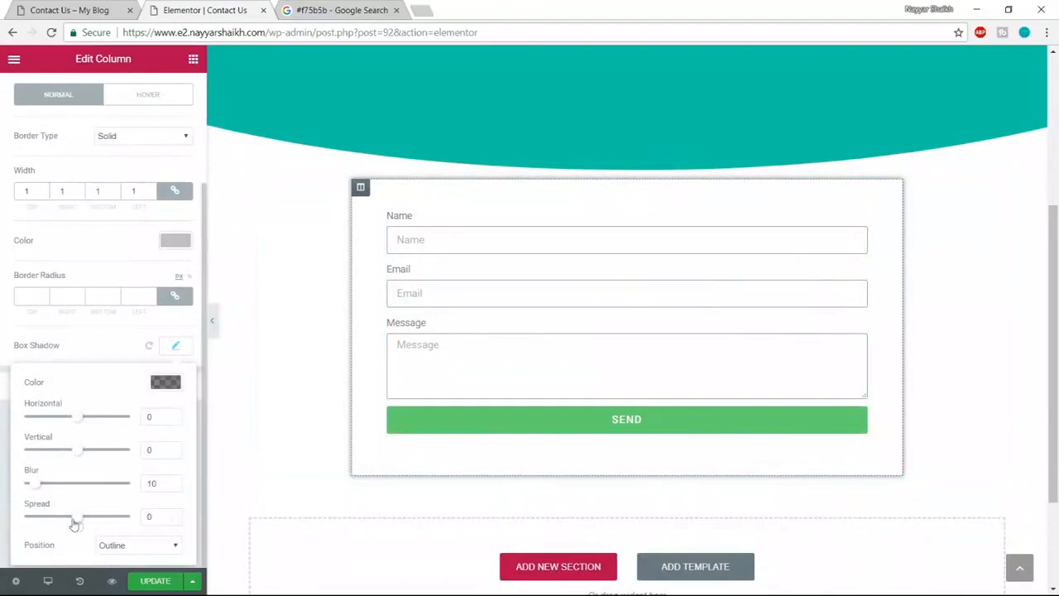
left_click_drag(71, 522, 80, 520)
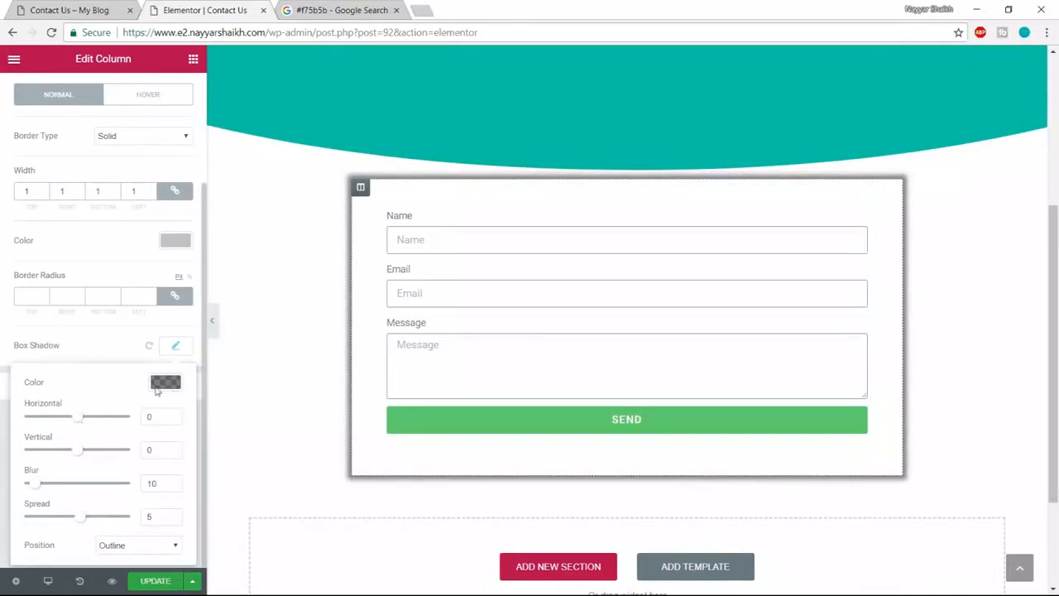
left_click_drag(35, 487, 66, 489)
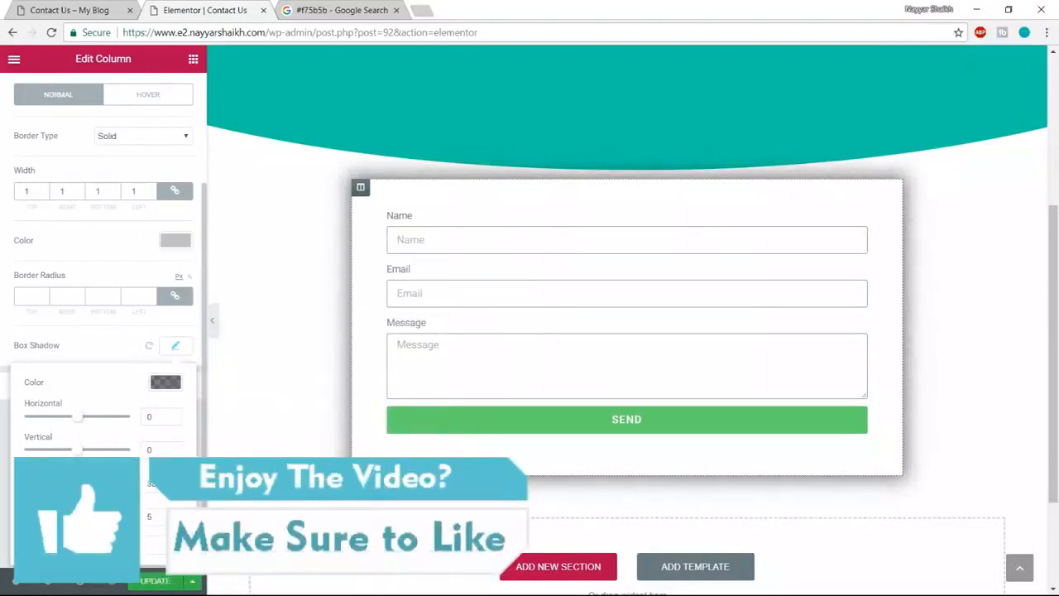
type("40")
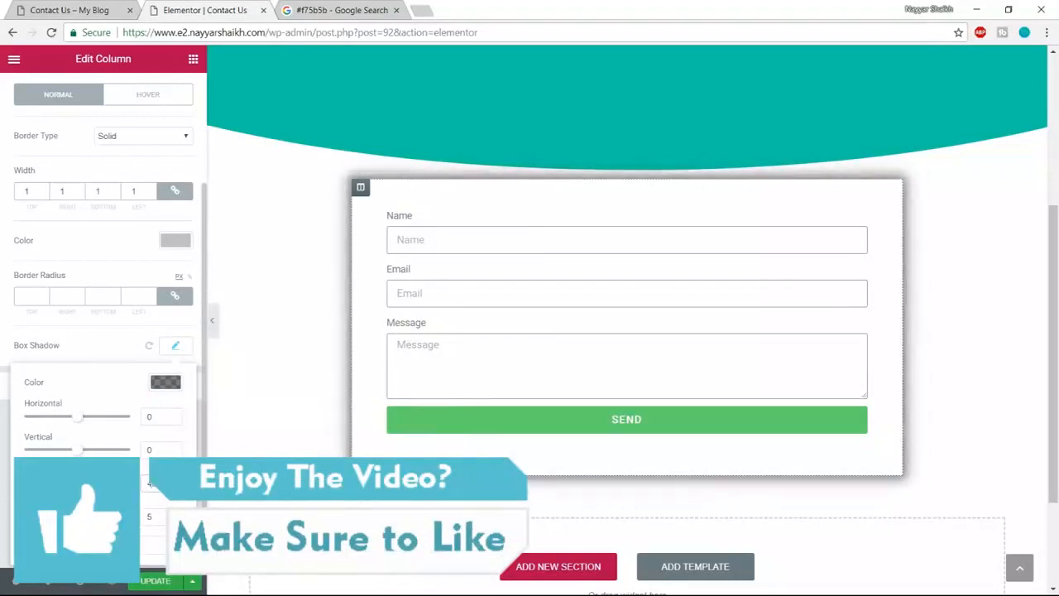
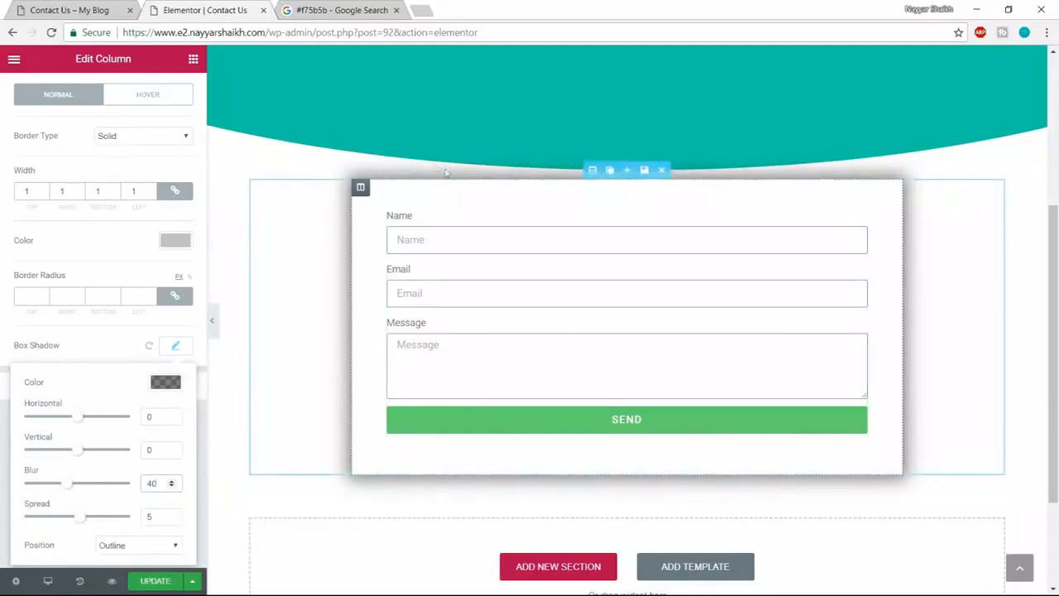
- Round the form column's corners with a linked 20 px border radius
left_click(114, 8)
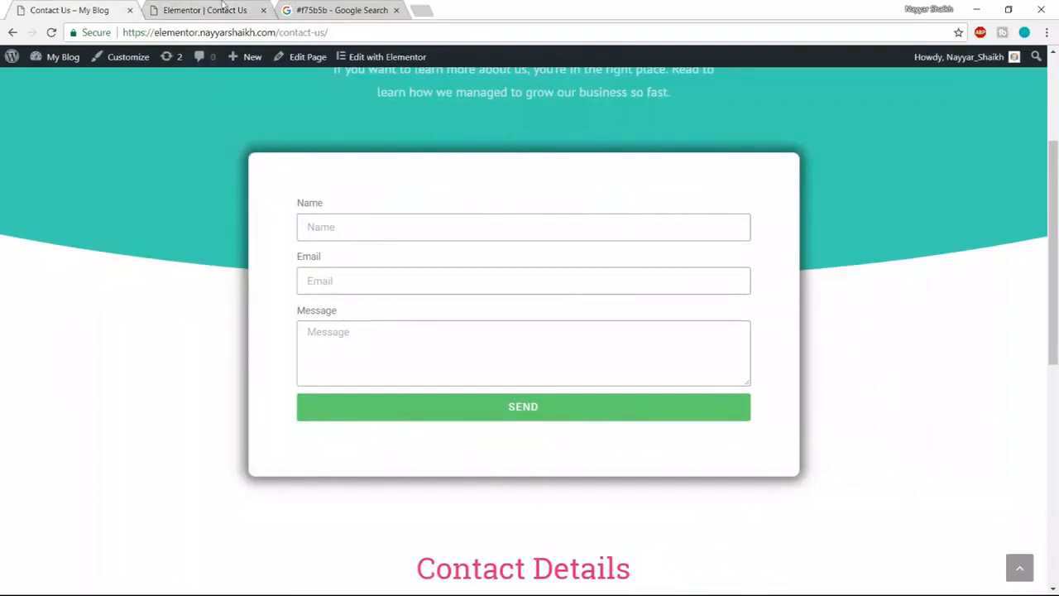
left_click(222, 7)
left_click(22, 294)
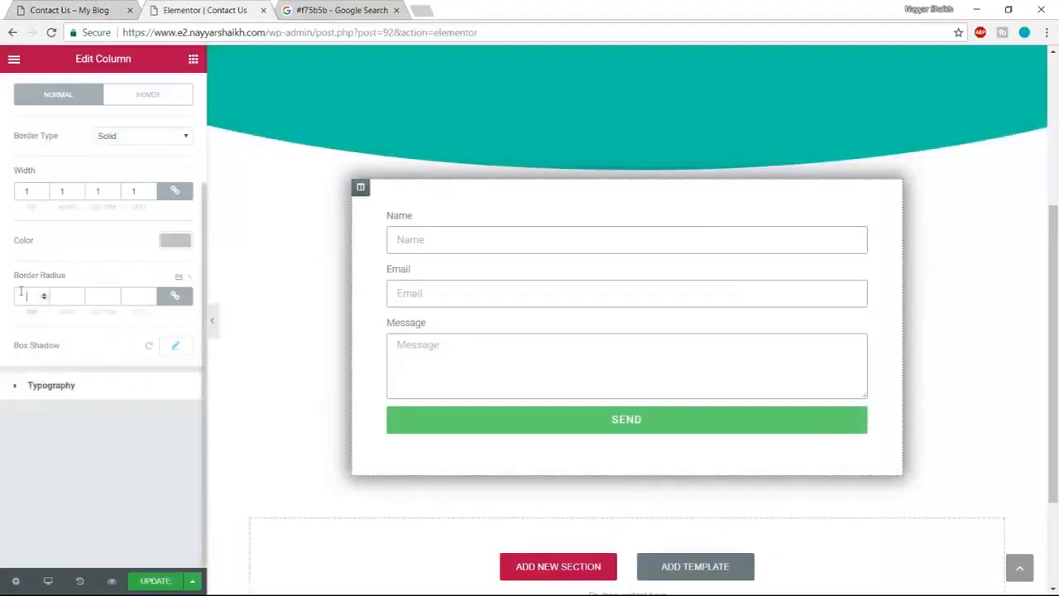
type("2")
scroll(83, 294, "up", 2)
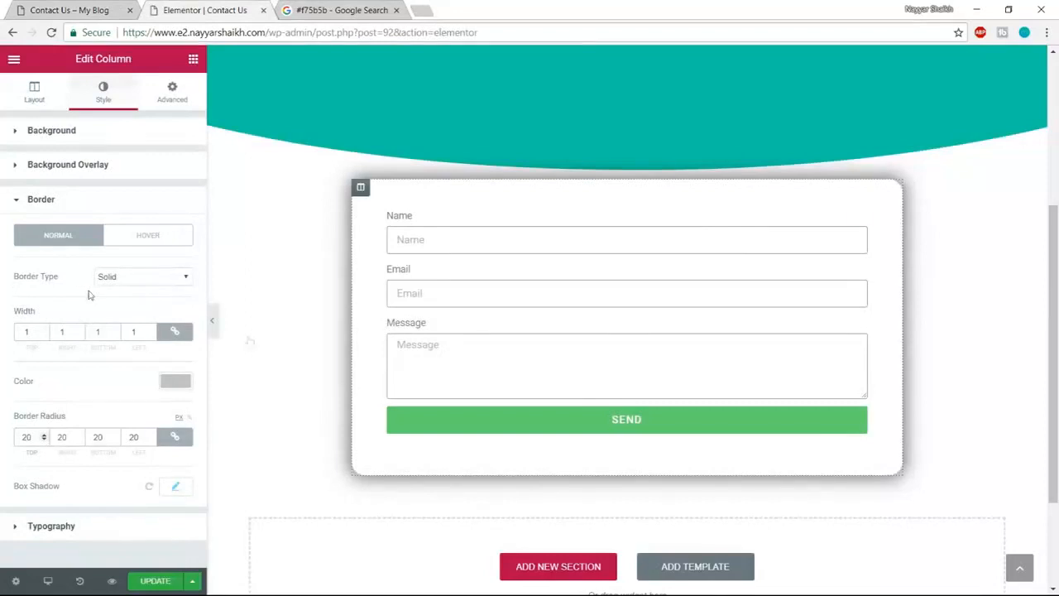
scroll(713, 375, "up", 1)
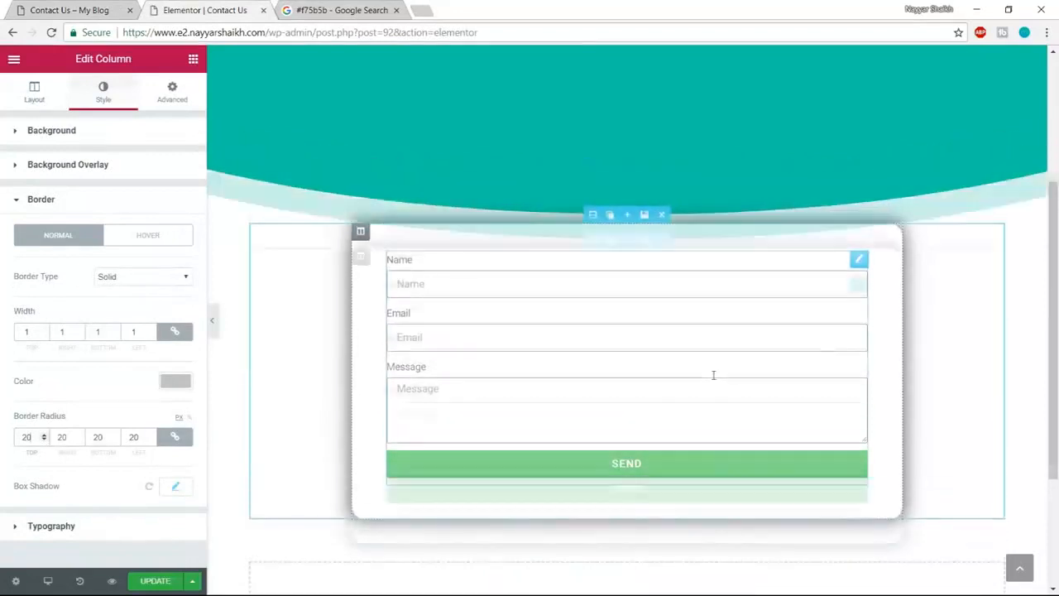
scroll(713, 374, "up", 2)
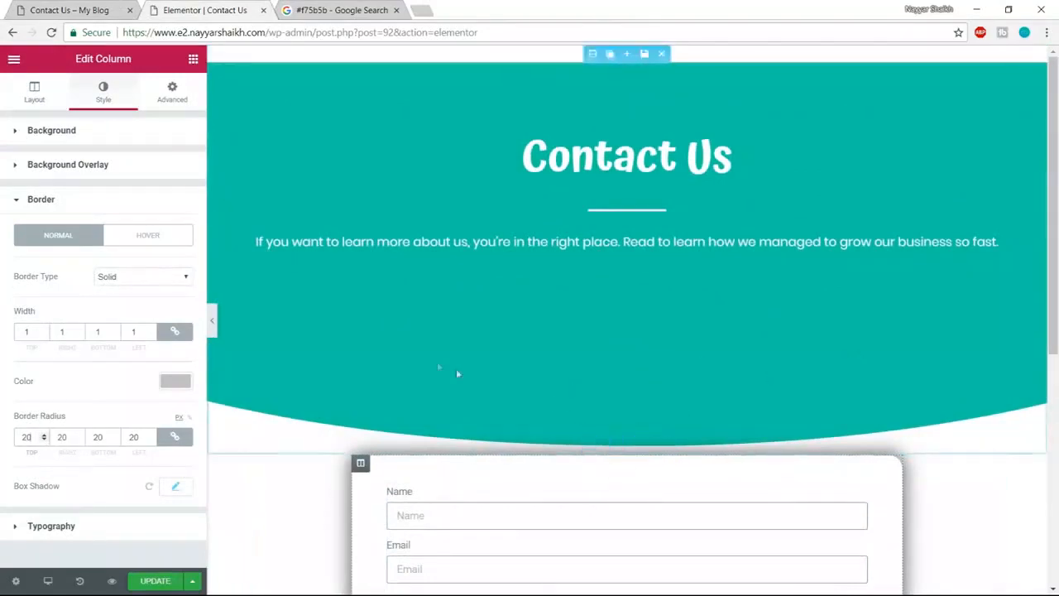
scroll(613, 487, "down", 3)
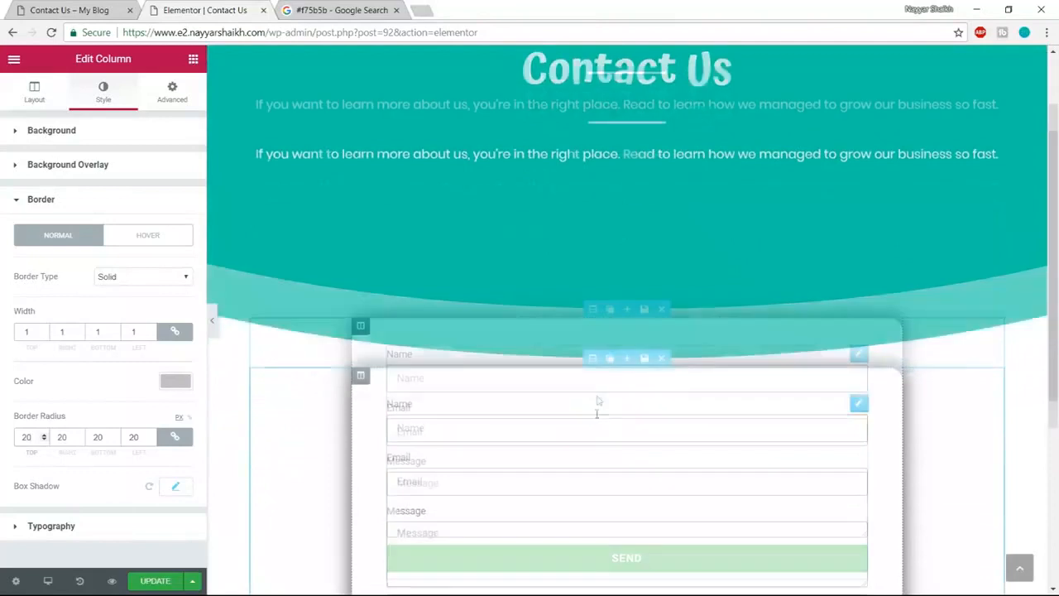
- Unlink the form section's margins and set the top margin to -200
left_click(592, 308)
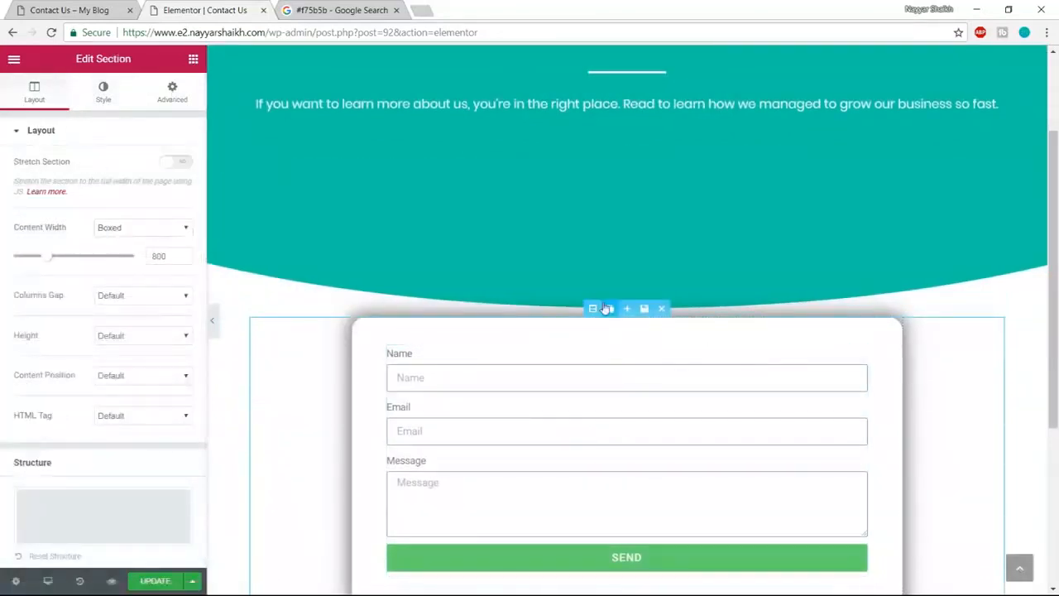
left_click(172, 91)
left_click(173, 183)
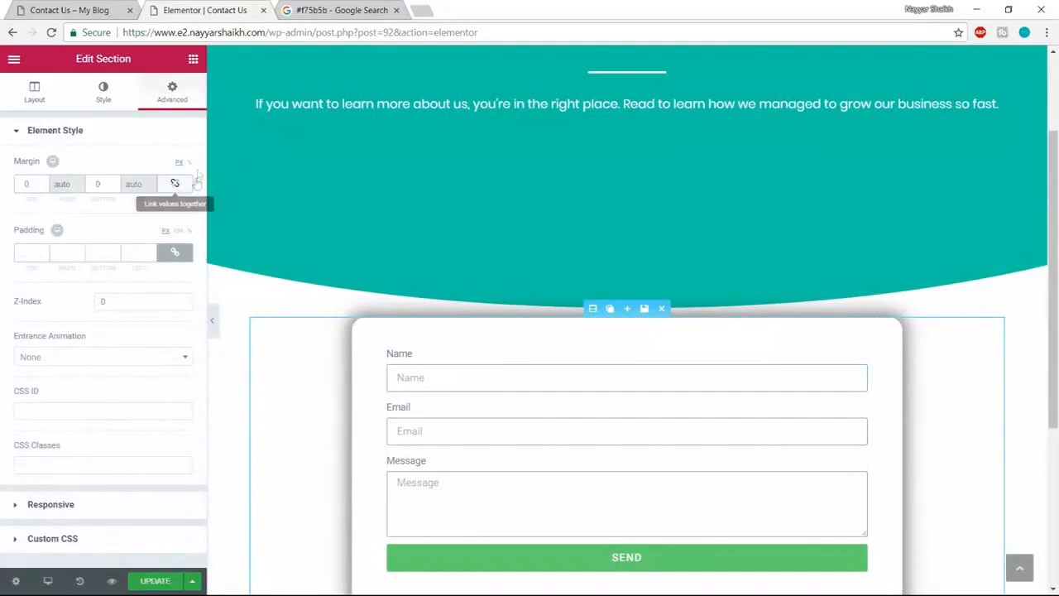
type("150")
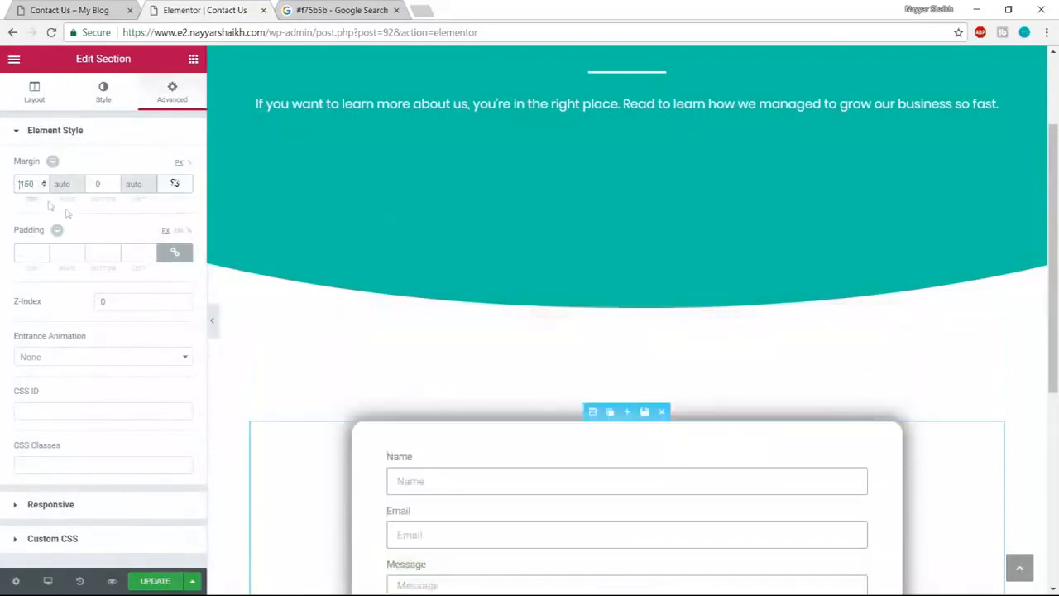
type("-")
scroll(503, 333, "up", 2)
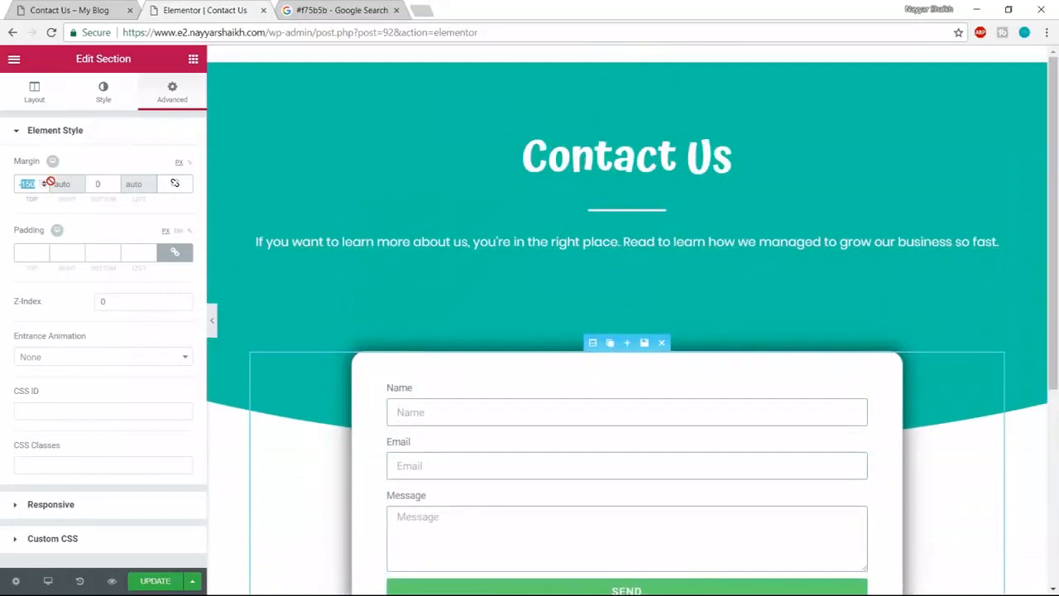
type("-200")
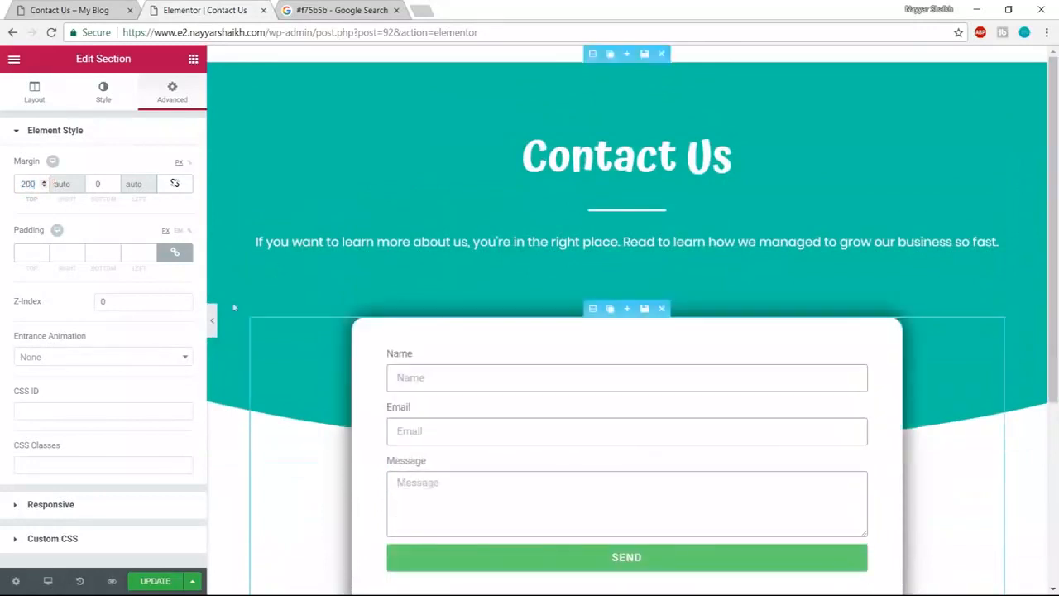
- Update the page and preview the overlapping form card
left_click(145, 581)
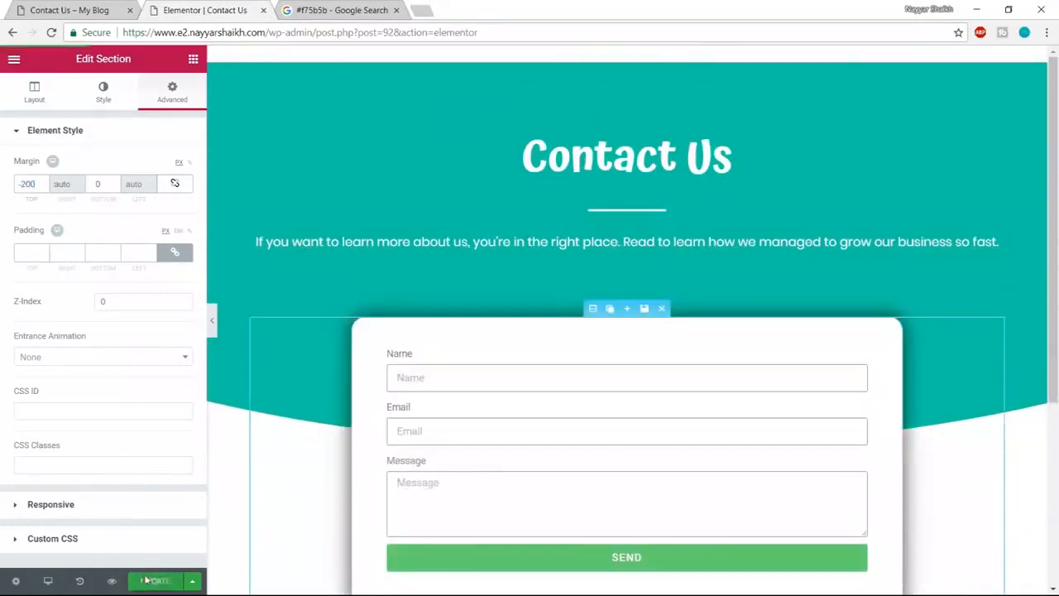
left_click(111, 581)
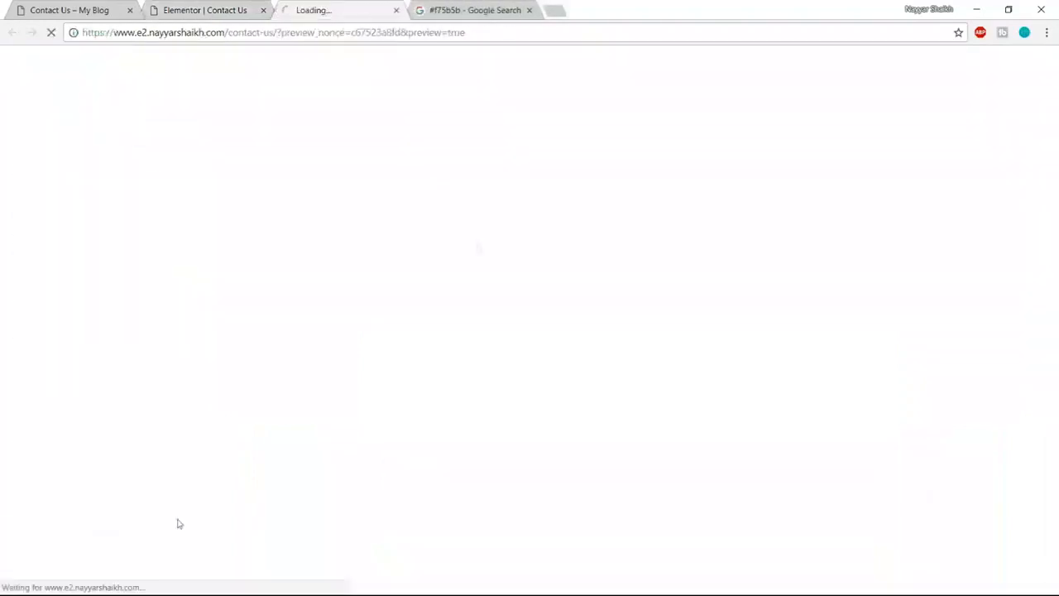
scroll(1032, 252, "down", 2)
scroll(1031, 306, "up", 1)
scroll(1032, 310, "down", 1)
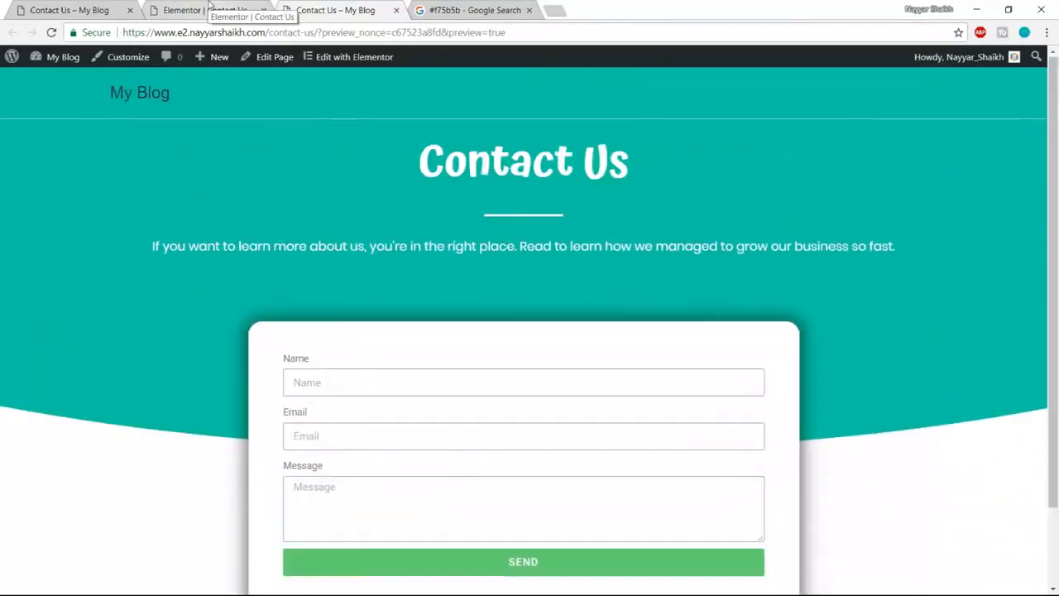
left_click(205, 10)
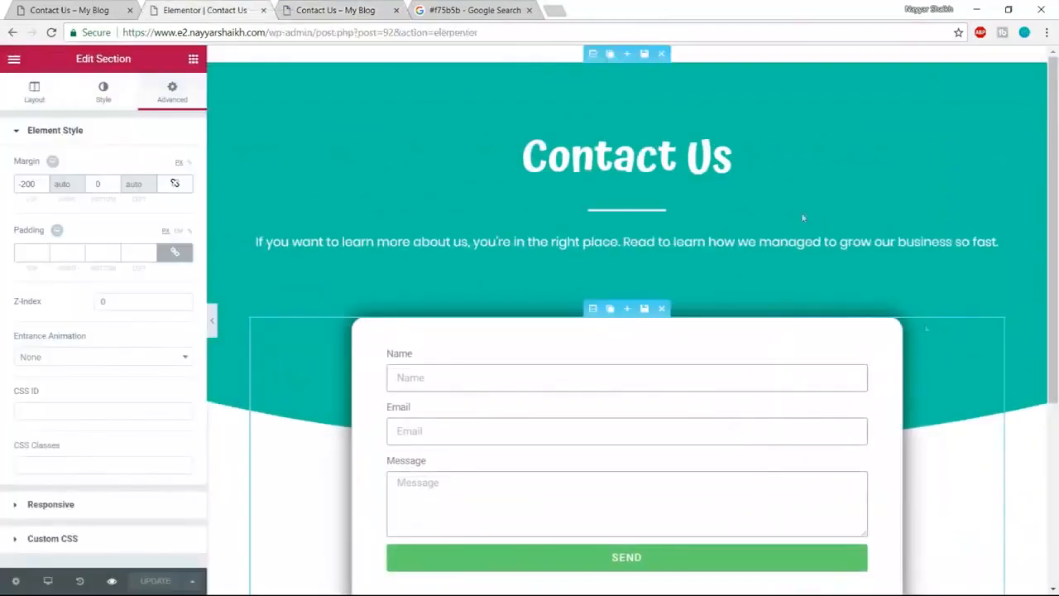
scroll(801, 212, "down", 5)
scroll(923, 386, "up", 4)
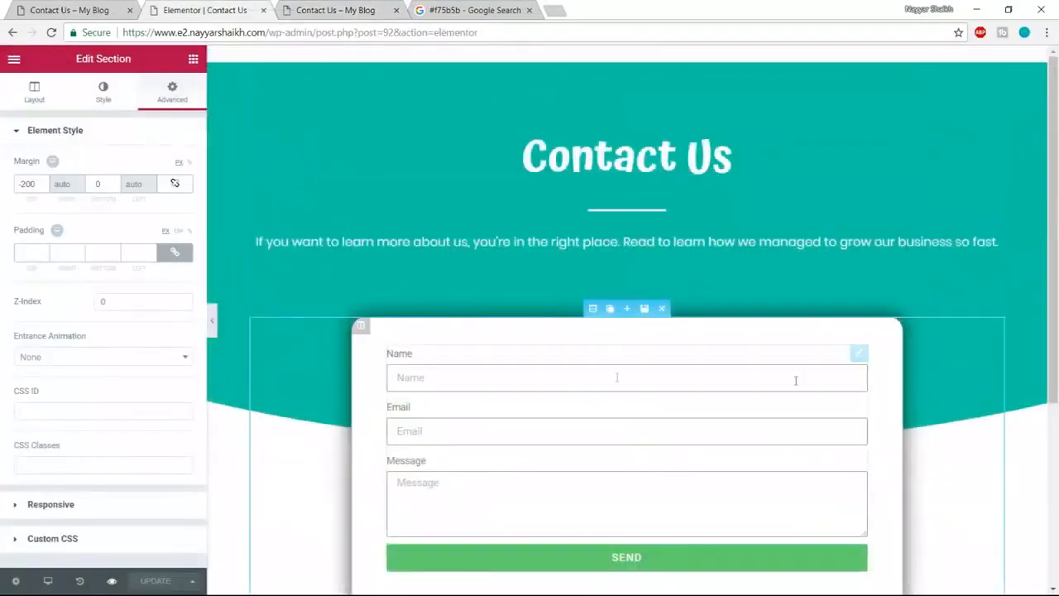
scroll(561, 386, "down", 1)
scroll(561, 390, "up", 1)
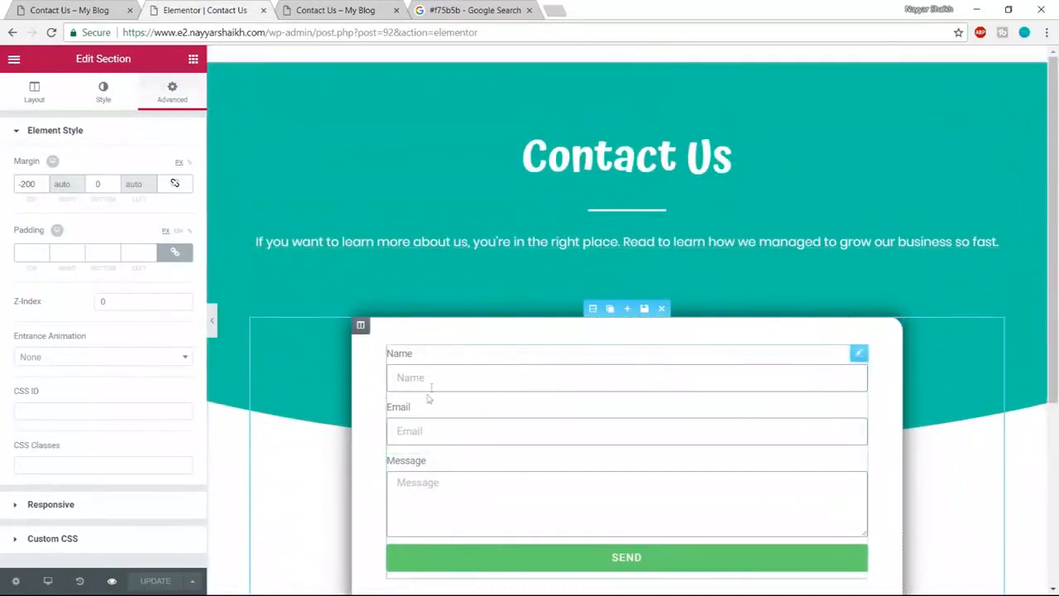
- Expand the contact form's Email settings and select the To address
left_click(475, 377)
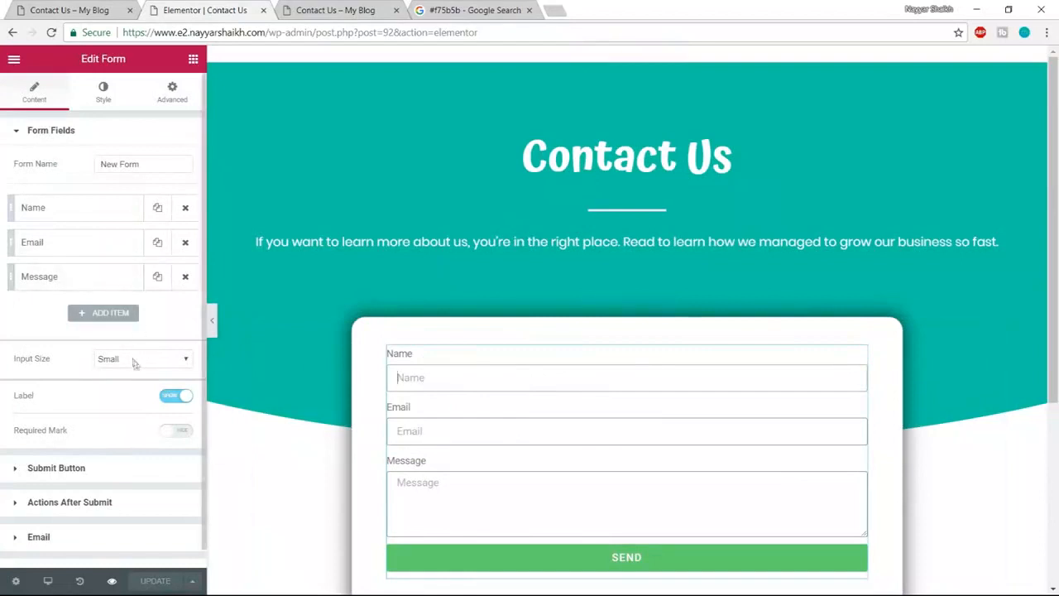
scroll(132, 361, "down", 1)
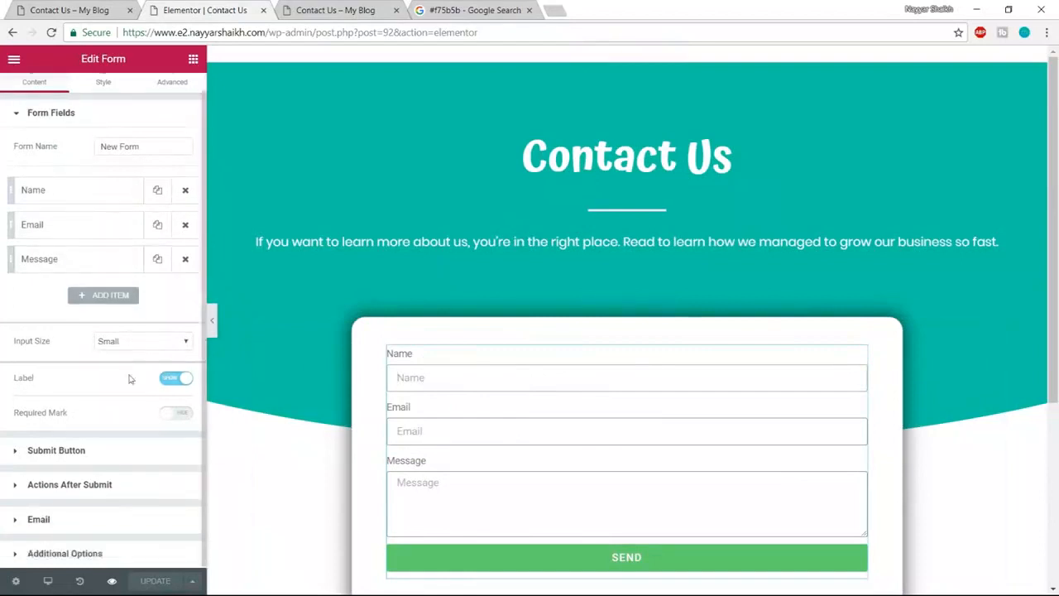
left_click(69, 524)
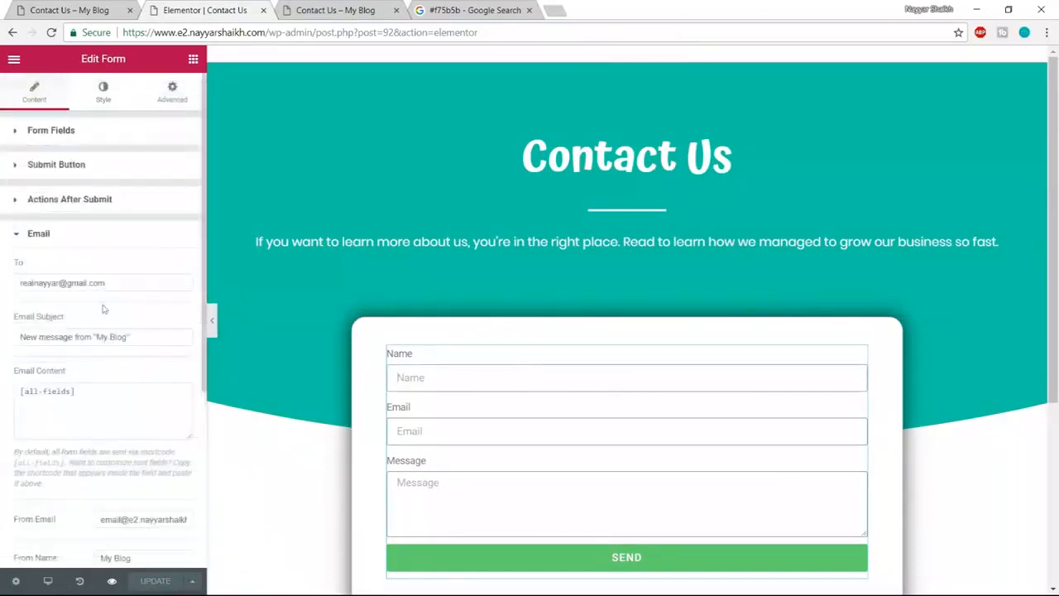
left_click_drag(113, 282, 11, 282)
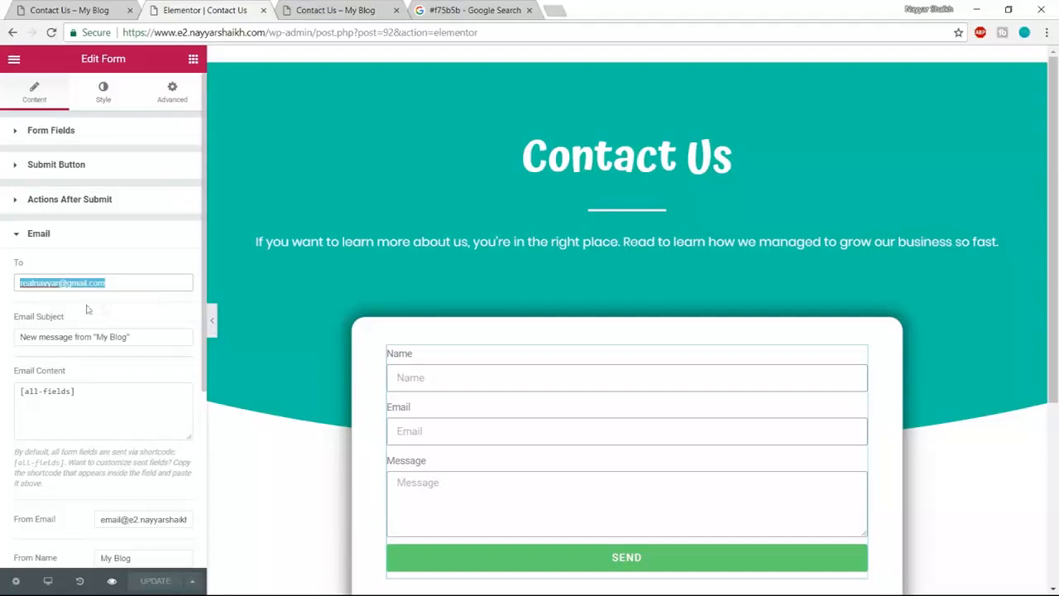
scroll(637, 472, "down", 1)
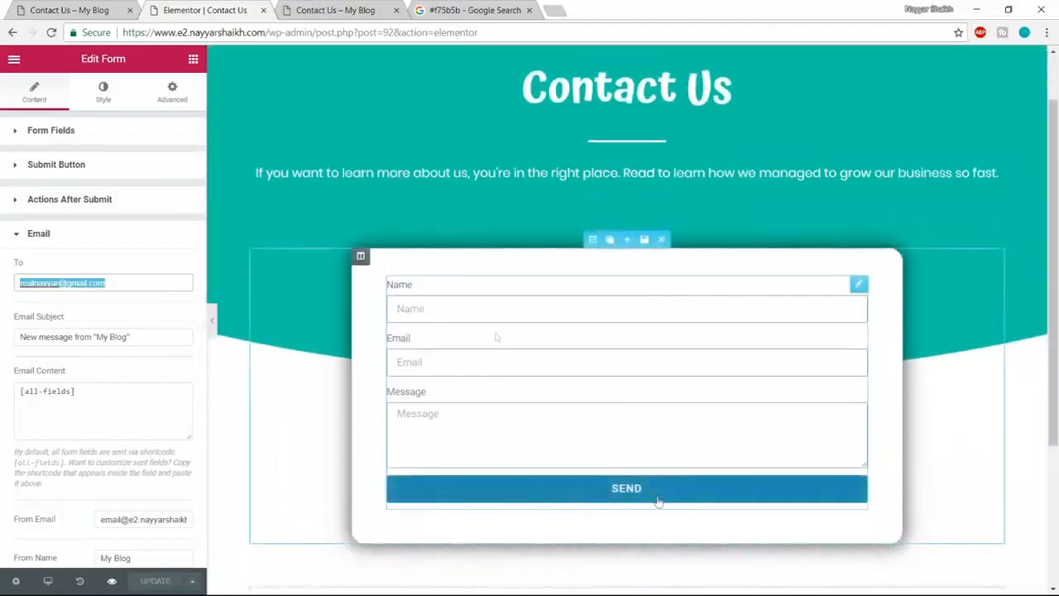
- Select the Contact Details heading and paragraph text on the live contact page
left_click(81, 8)
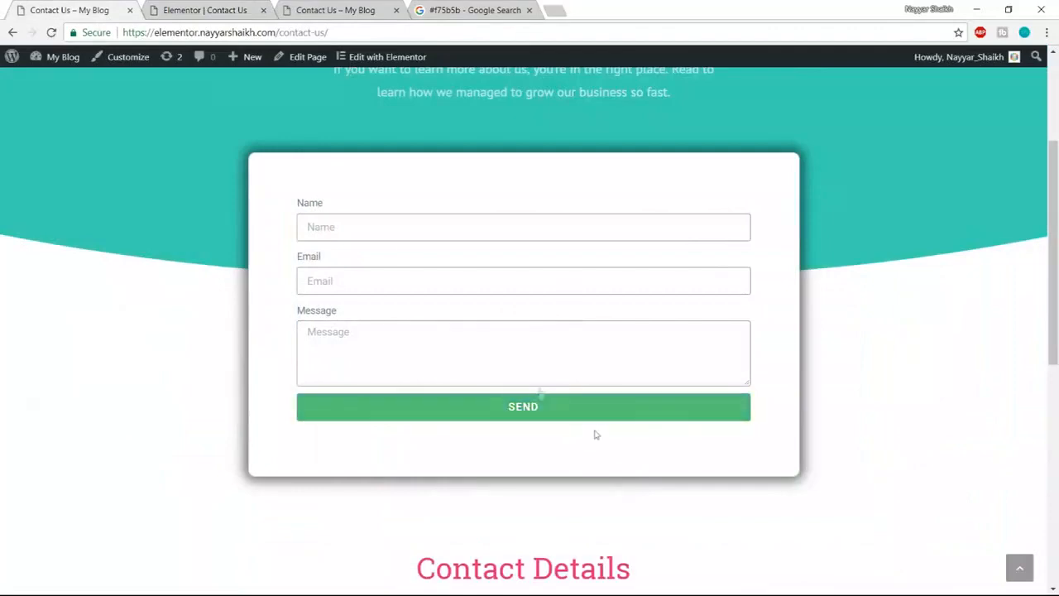
left_click(225, 9)
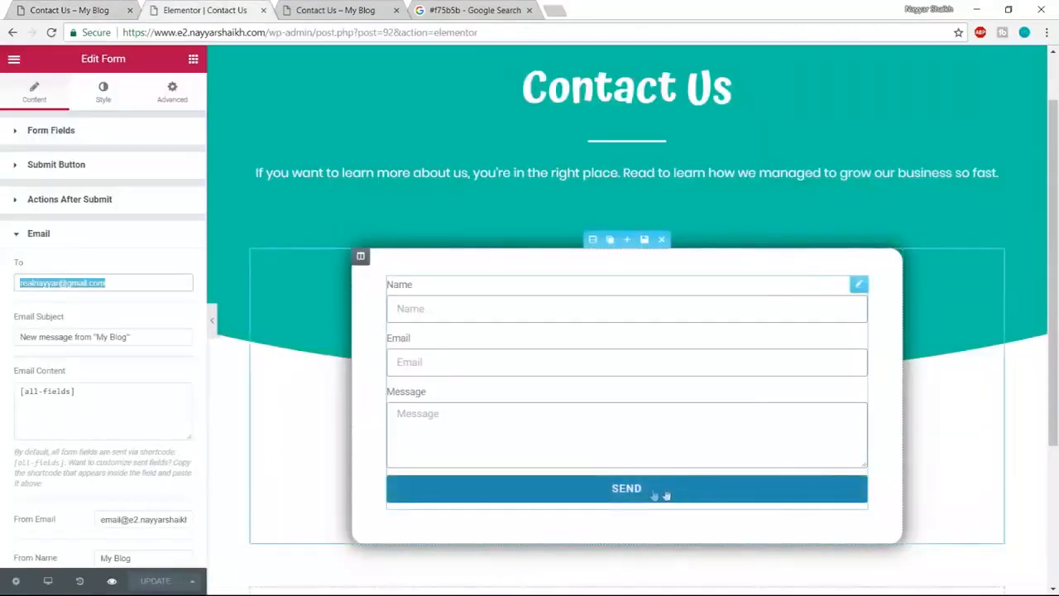
left_click(95, 7)
scroll(593, 281, "down", 5)
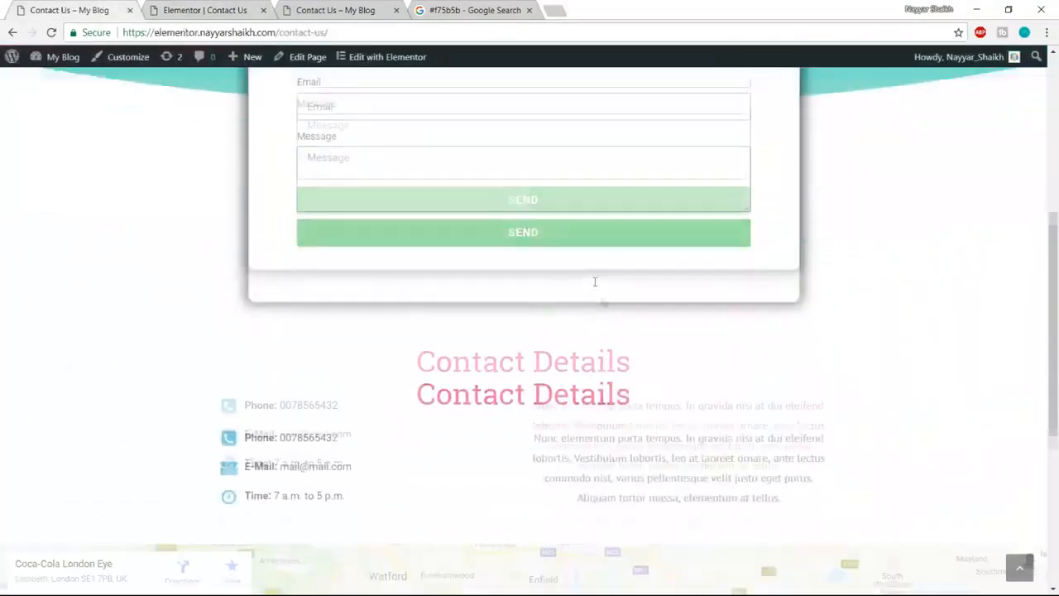
left_click_drag(428, 160, 634, 149)
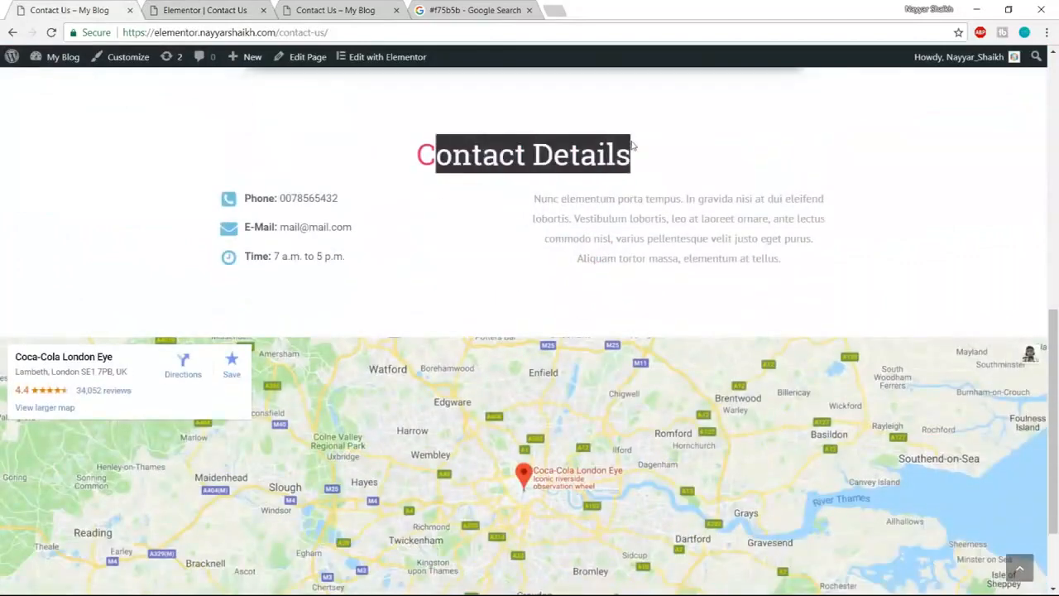
left_click(646, 159)
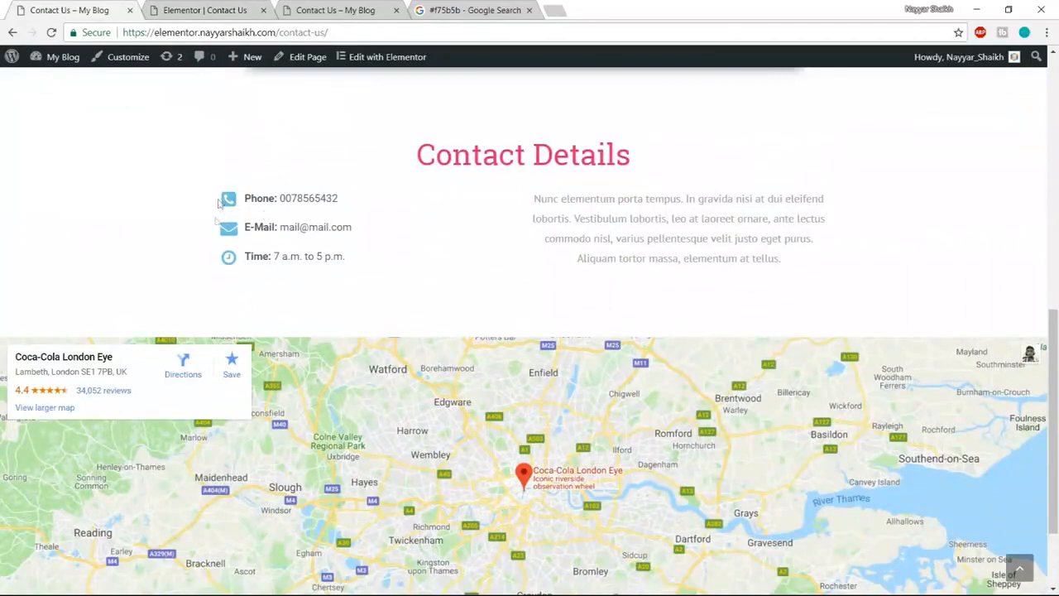
left_click_drag(529, 196, 786, 261)
left_click(782, 263)
left_click(212, 10)
scroll(579, 347, "down", 3)
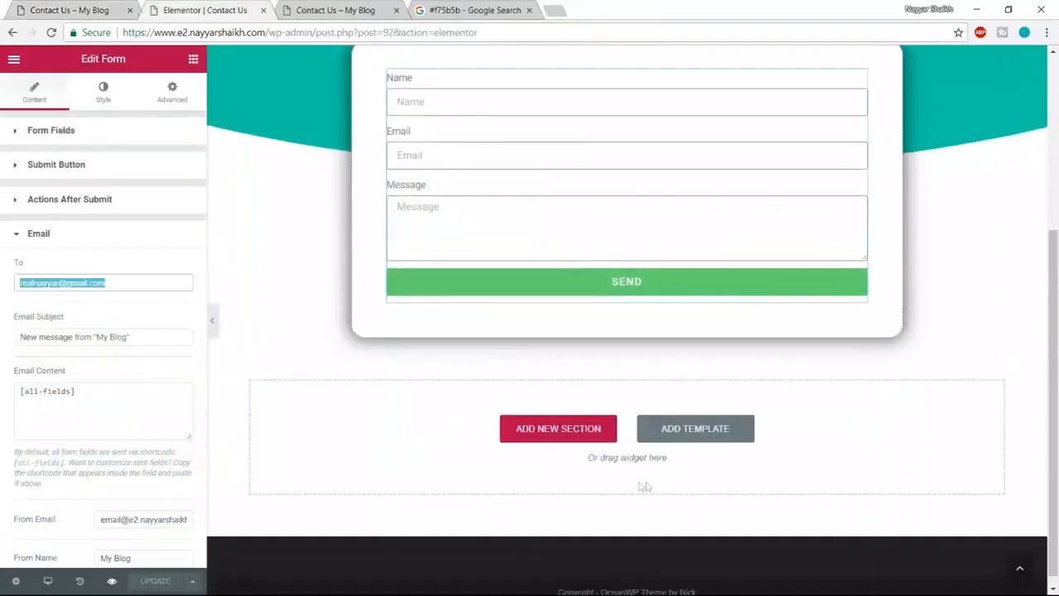
- Add an empty single-column section below the contact form
left_click(584, 436)
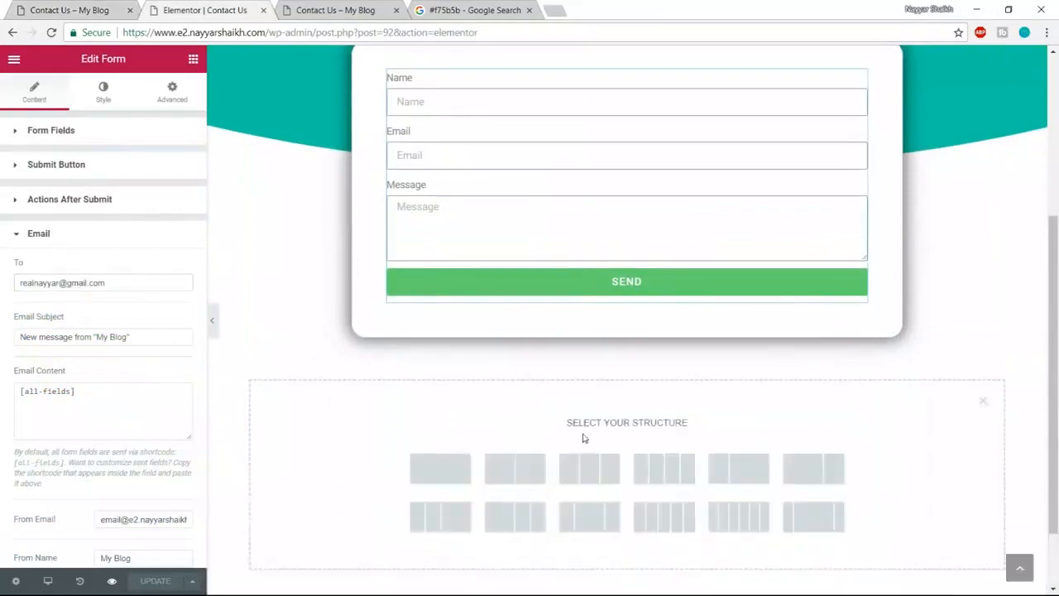
left_click(449, 471)
scroll(624, 351, "up", 3)
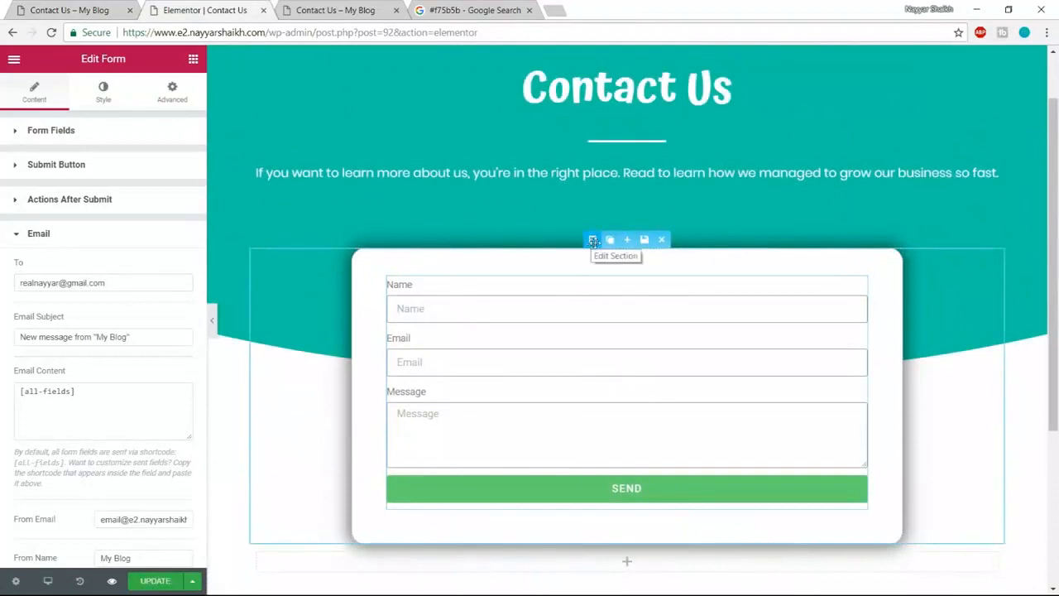
- Set the form section's bottom margin to 100 px
left_click(593, 240)
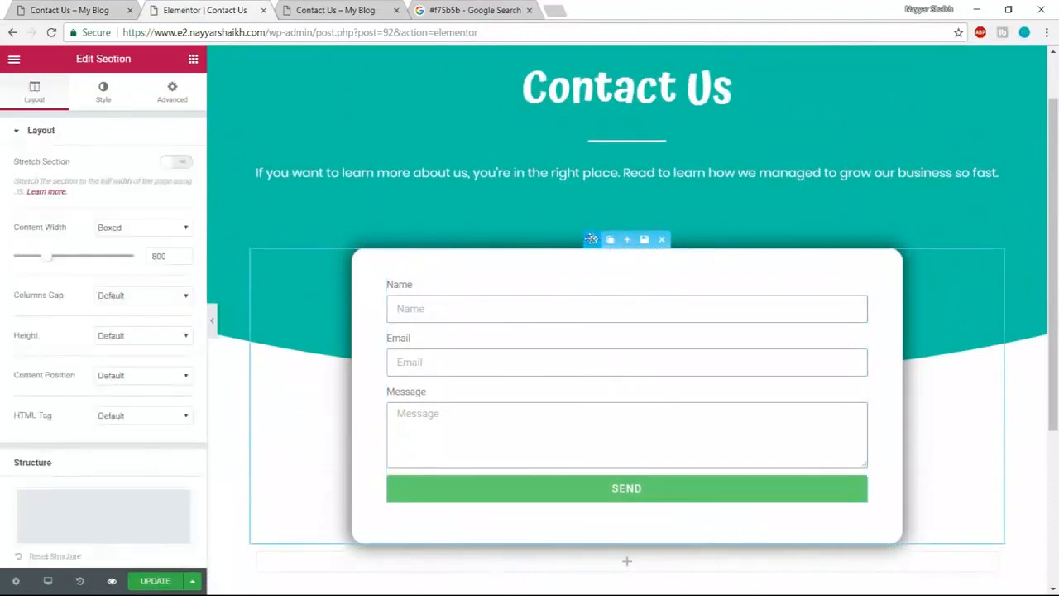
left_click(166, 110)
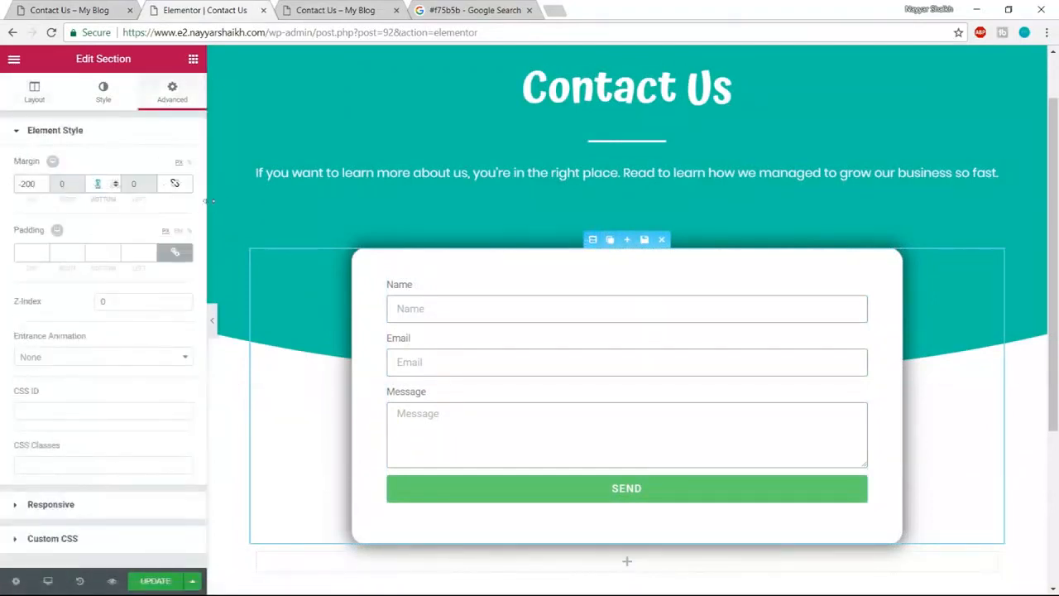
type("00")
scroll(389, 270, "down", 2)
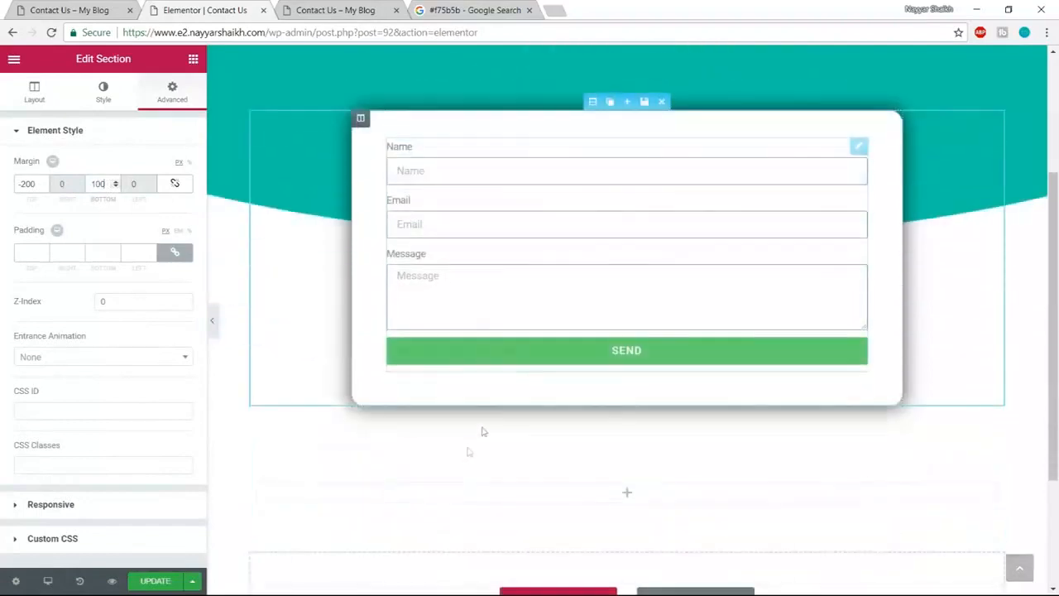
scroll(681, 419, "down", 2)
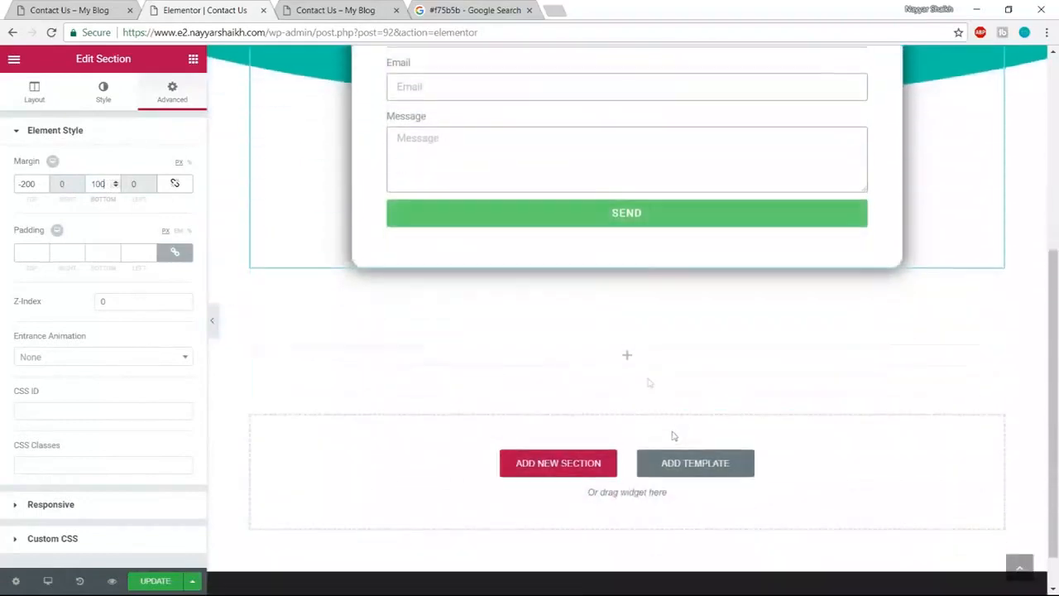
- Add a centered heading reading 'Contact Details' below the form
left_click(192, 60)
left_click_drag(153, 161, 602, 356)
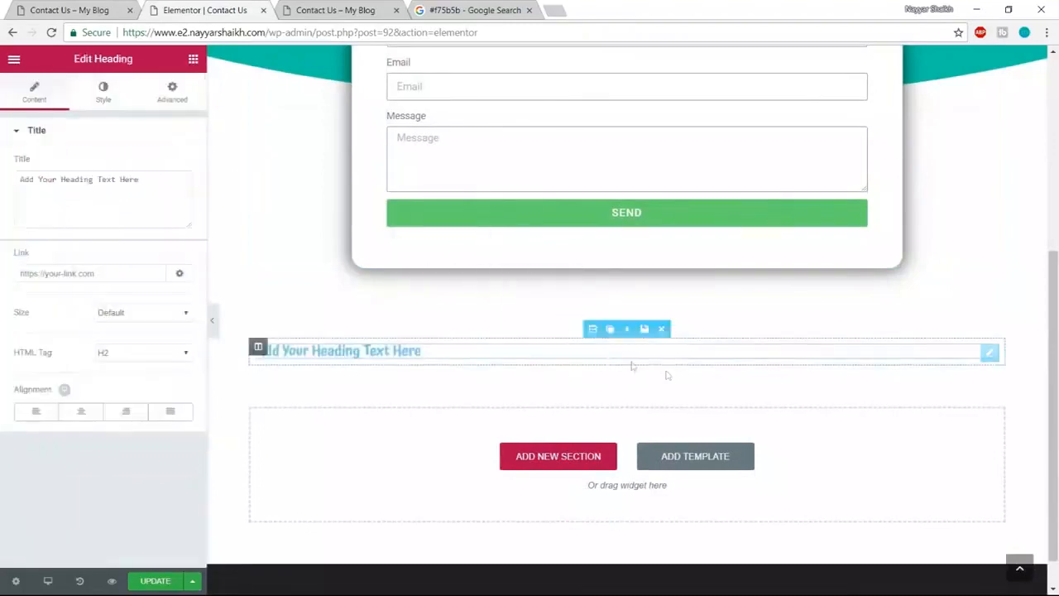
left_click(87, 8)
left_click_drag(652, 156, 405, 154)
key("ctrl+c")
left_click(245, 7)
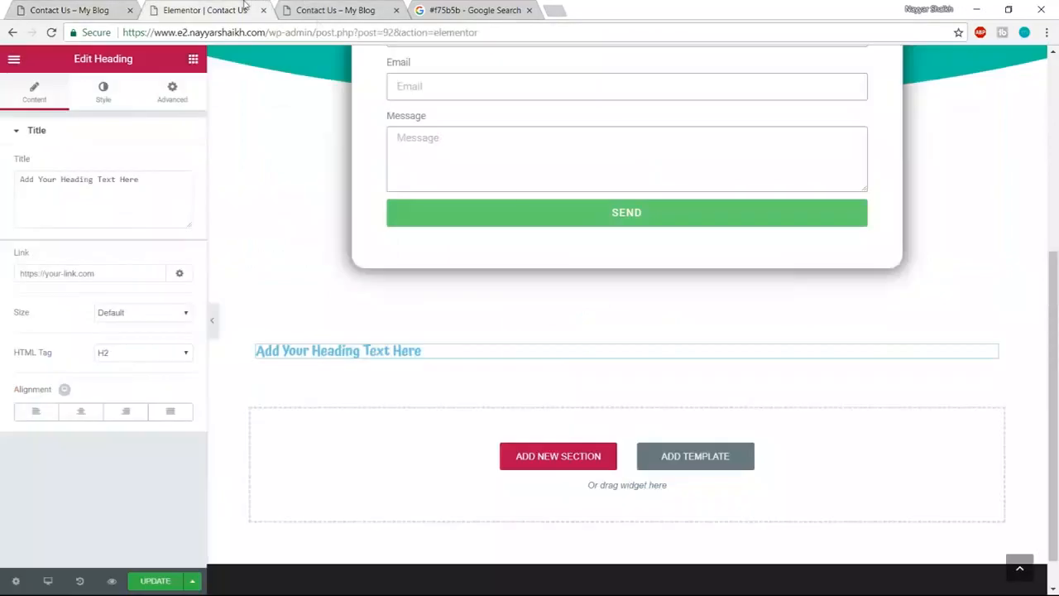
left_click(83, 180)
key("ctrl+a")
key("ctrl+v")
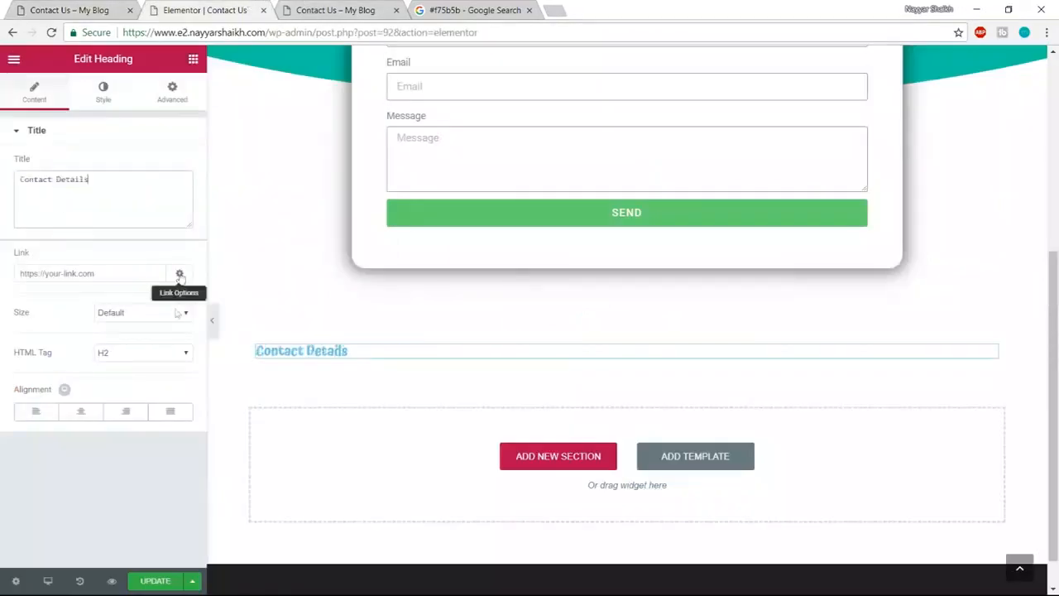
left_click(81, 411)
- Colour the Contact Details heading pink
left_click(102, 92)
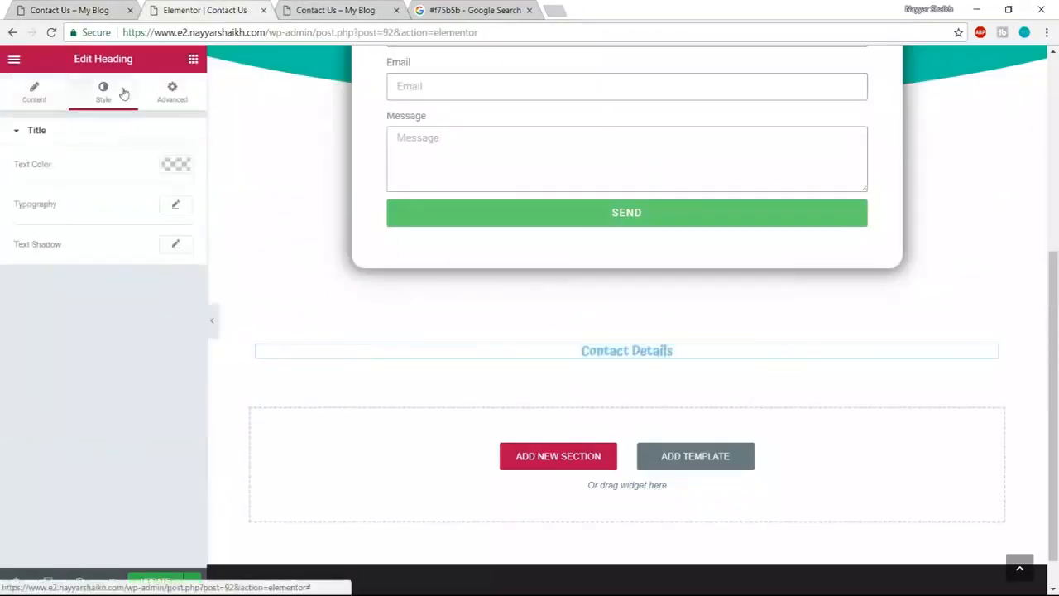
left_click(176, 164)
left_click(21, 333)
left_click_drag(69, 287, 191, 161)
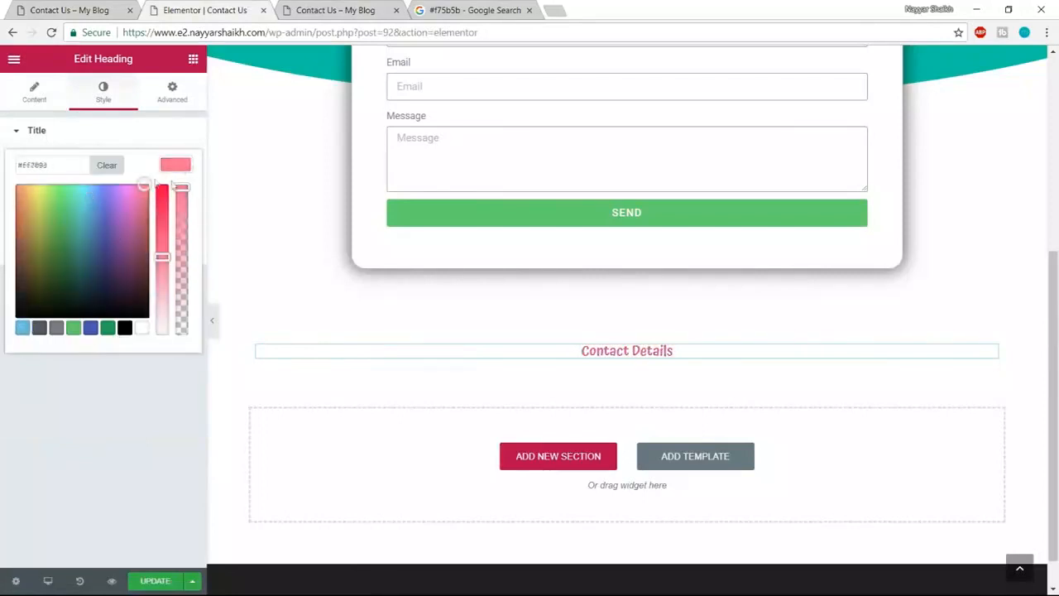
left_click(177, 170)
- Set the heading typography to Poppins, size 40, weight 400
left_click(175, 204)
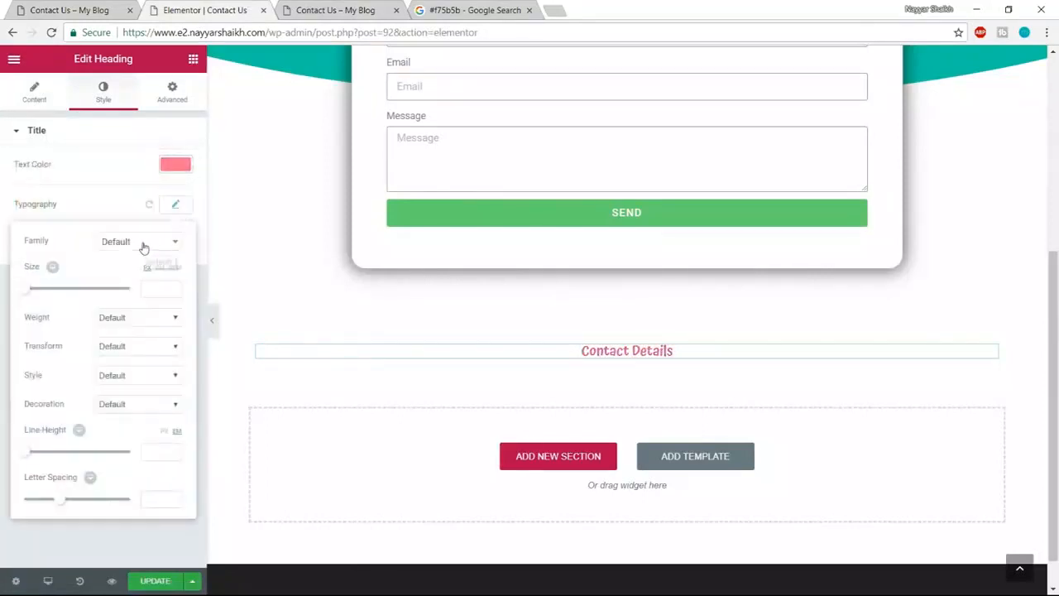
left_click(142, 242)
type("pop")
key("Return")
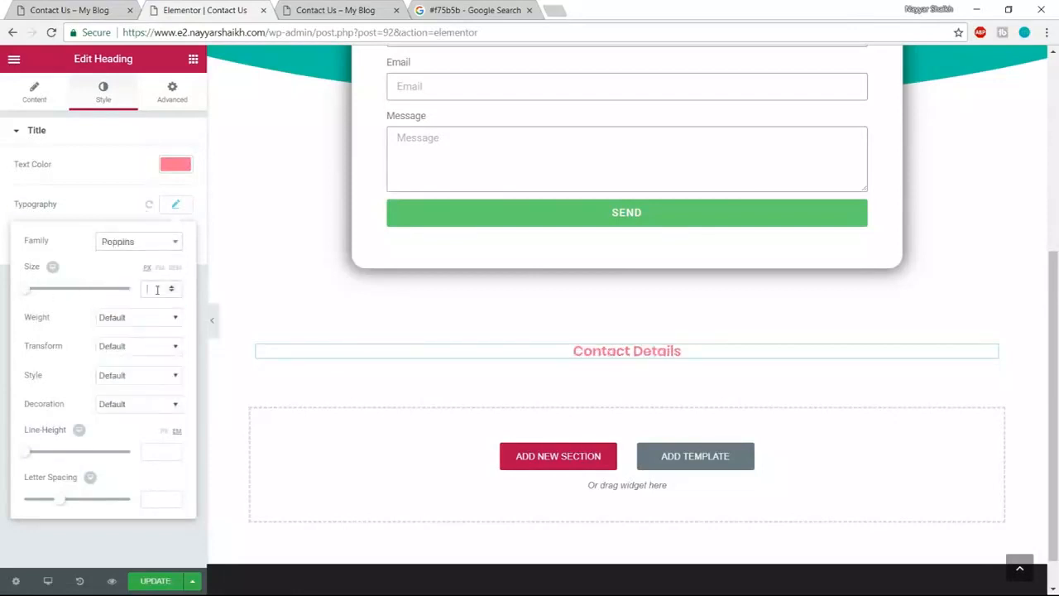
left_click(160, 288)
type("40")
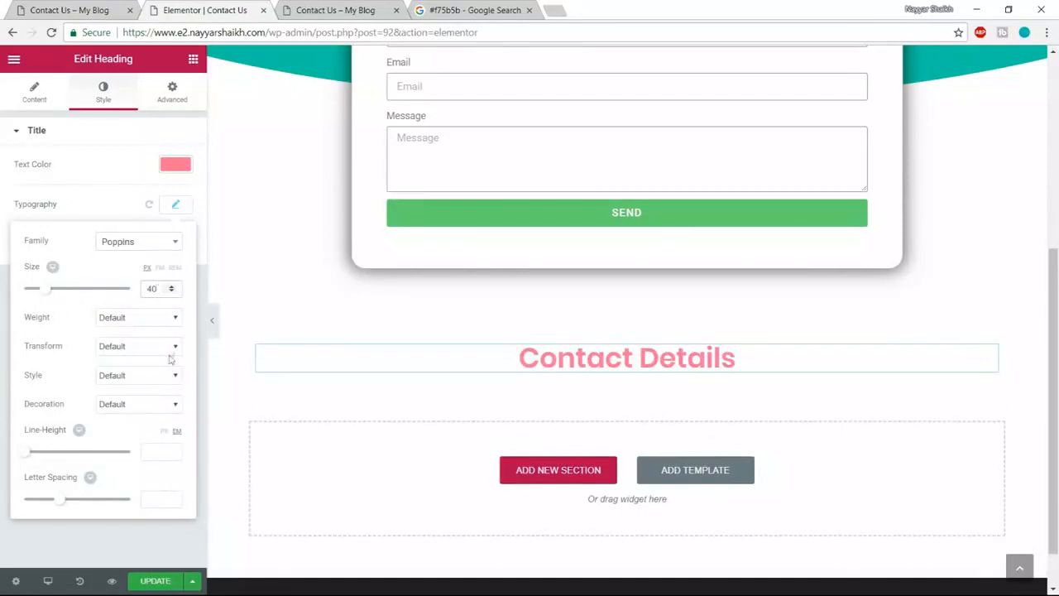
left_click(146, 325)
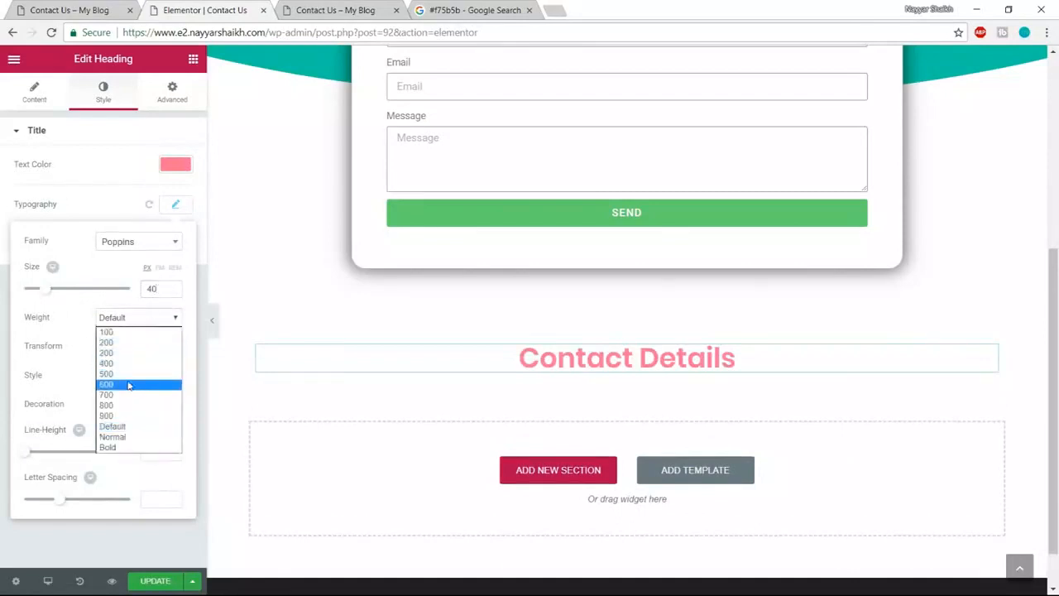
left_click(128, 385)
left_click(133, 323)
left_click(116, 368)
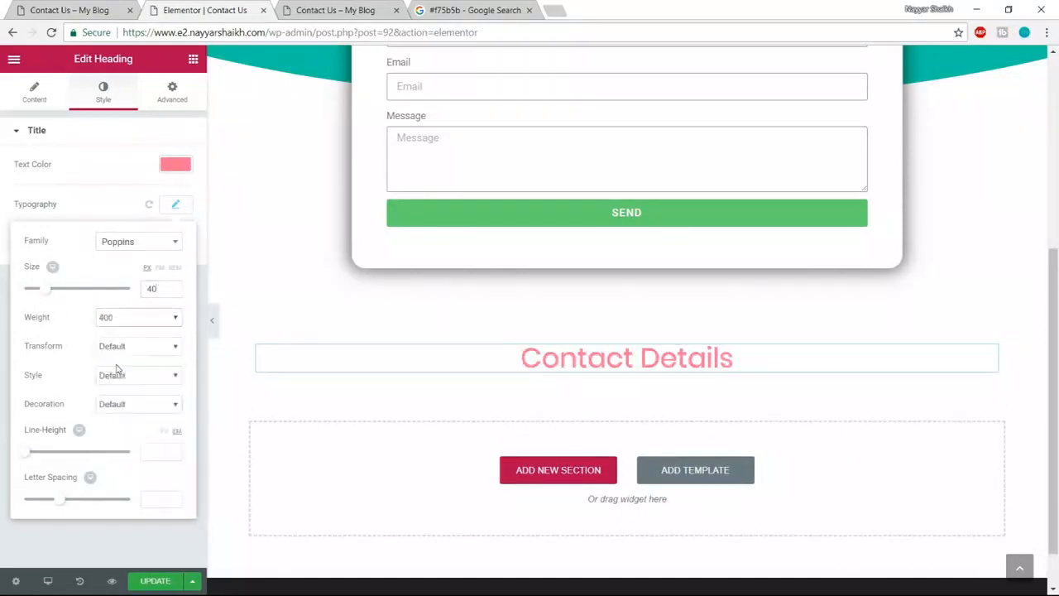
left_click(81, 11)
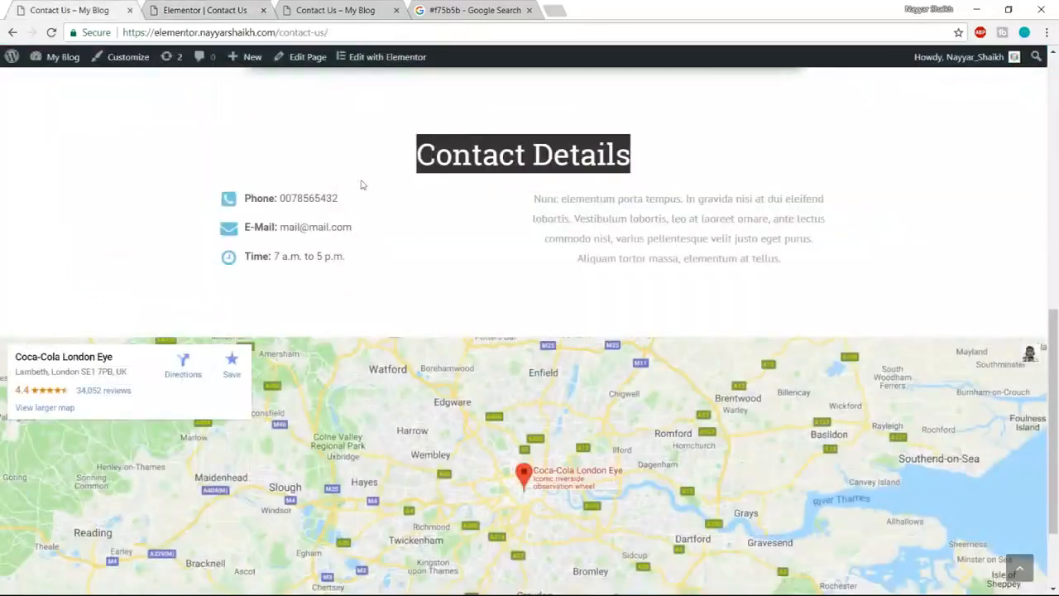
scroll(431, 246, "up", 1)
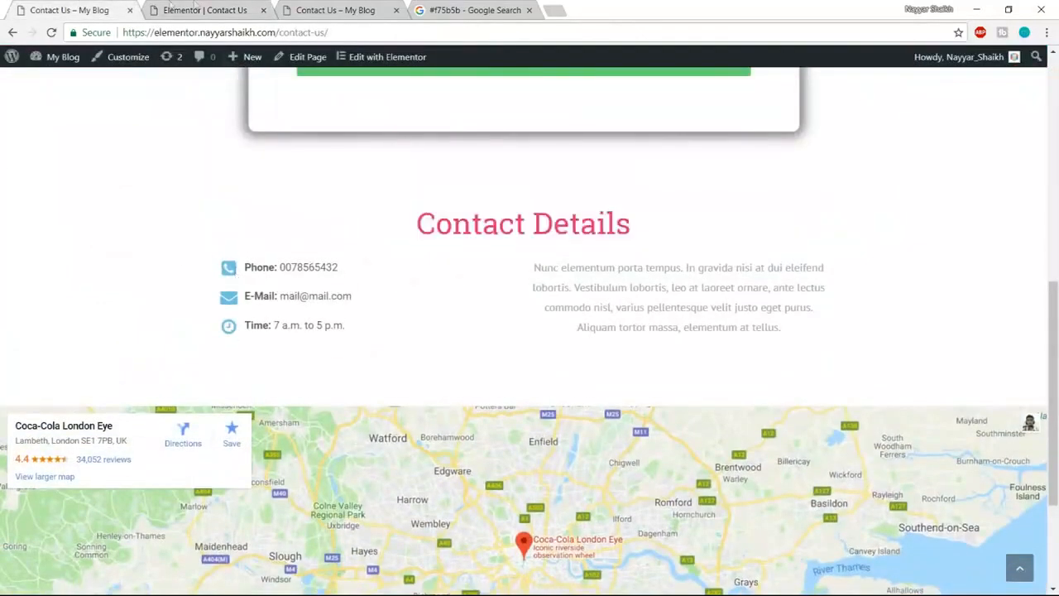
left_click(192, 8)
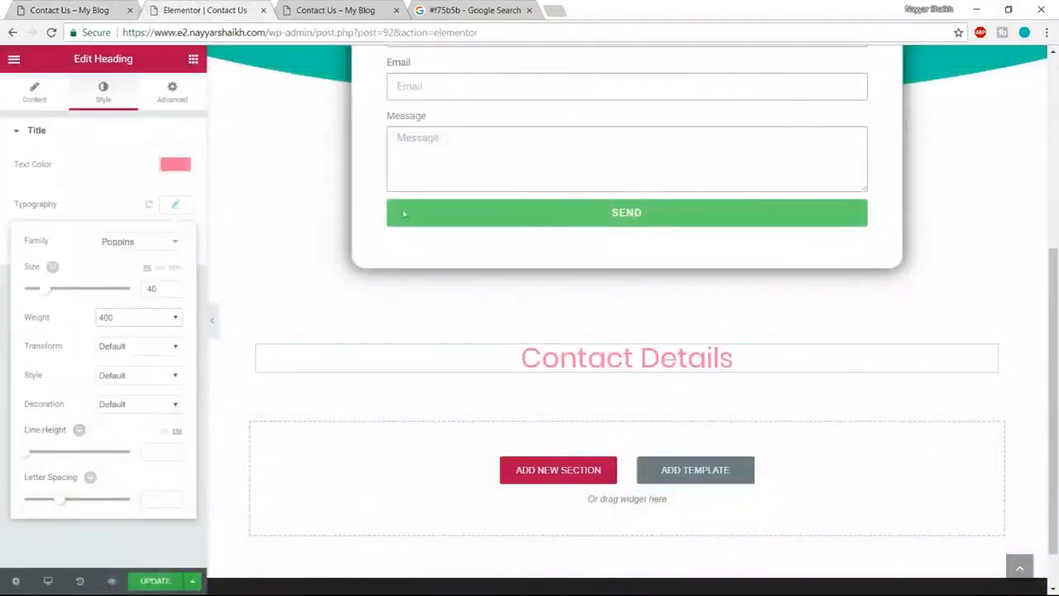
- Add a two-column row under the Contact Details heading
left_click(193, 60)
left_click_drag(81, 164, 522, 414)
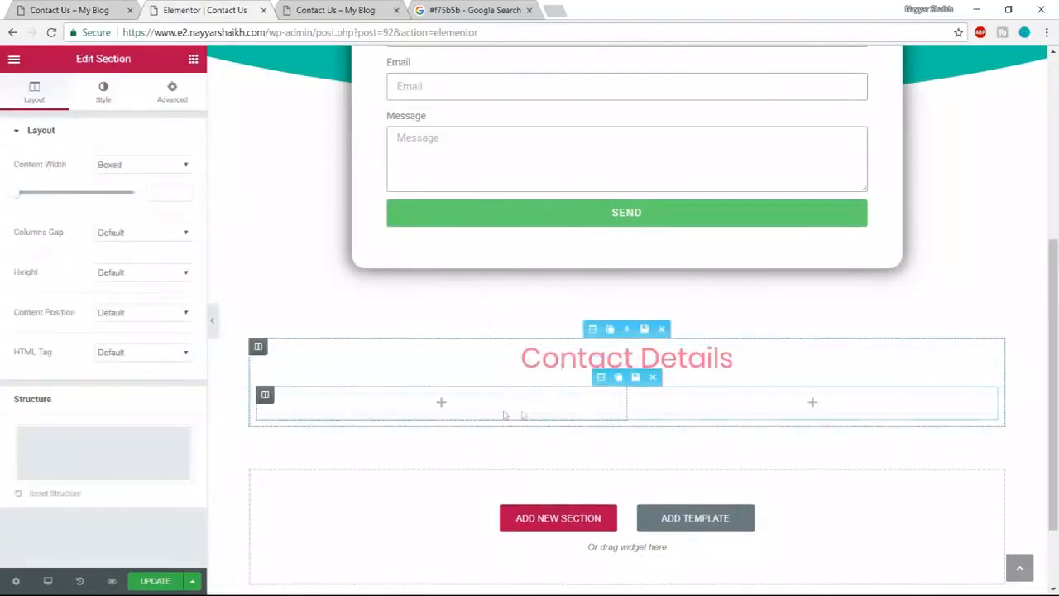
left_click(67, 9)
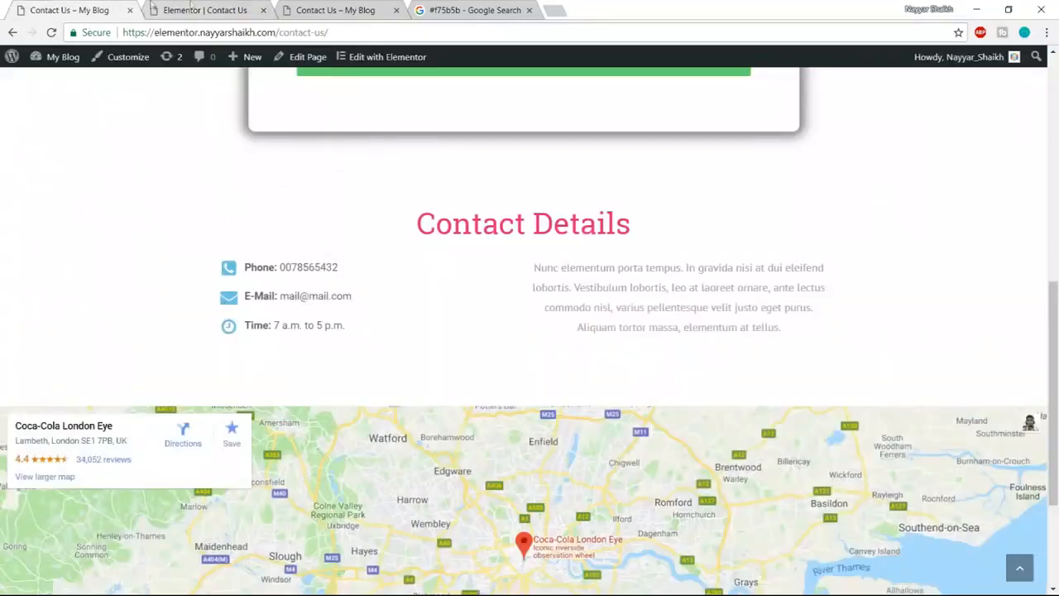
left_click(173, 10)
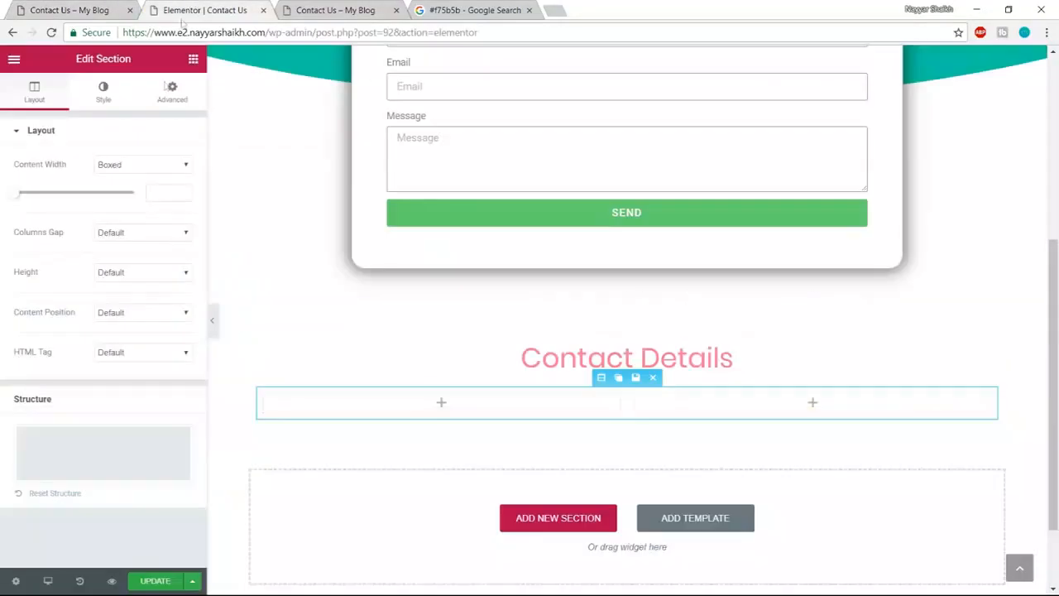
- Place an Icon List widget in the row's left column
left_click(195, 59)
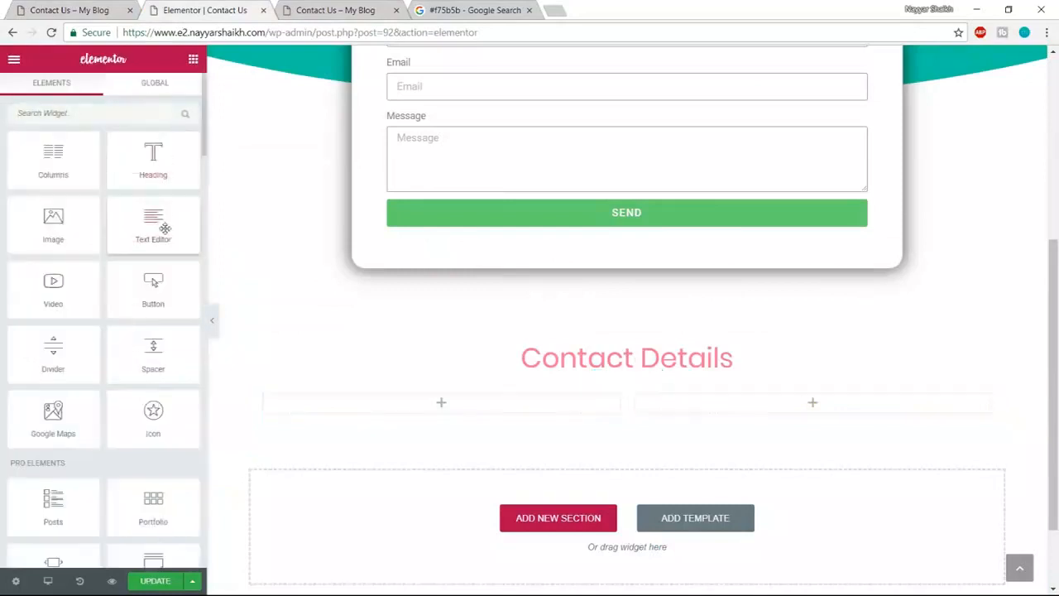
scroll(165, 228, "down", 4)
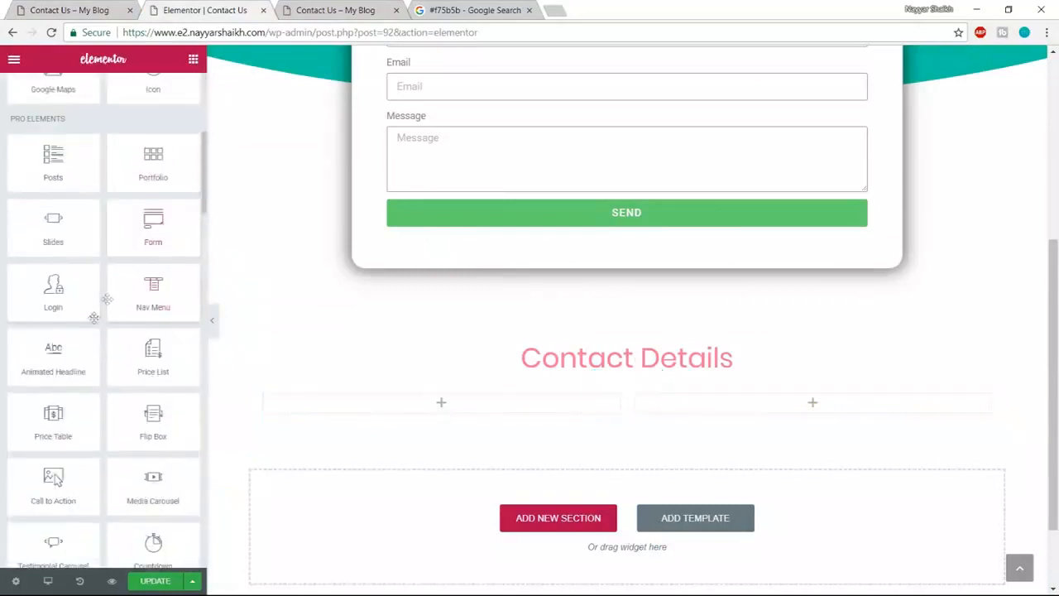
scroll(89, 331, "down", 5)
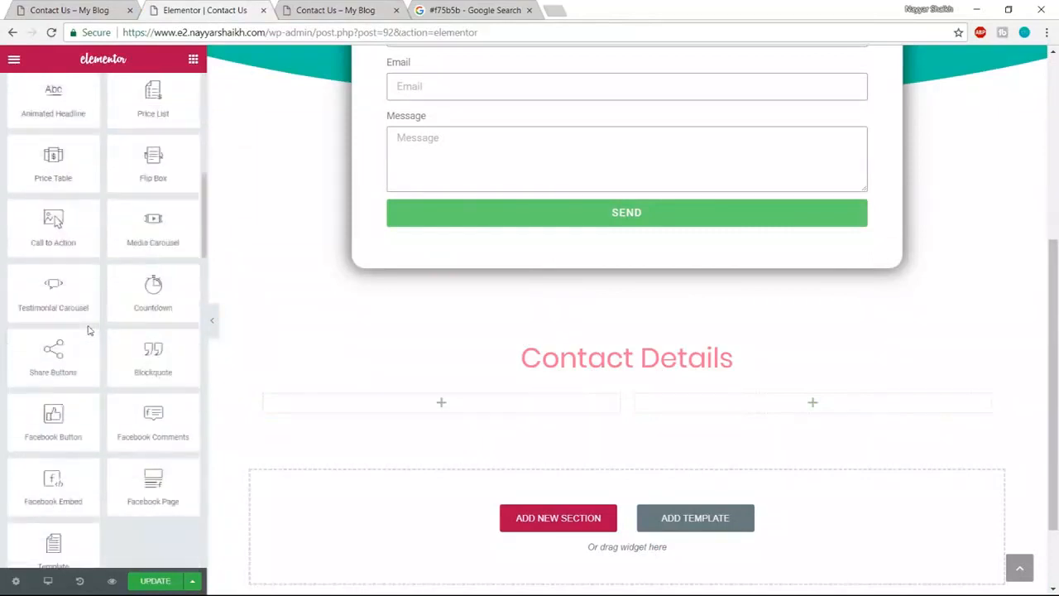
scroll(88, 325, "down", 5)
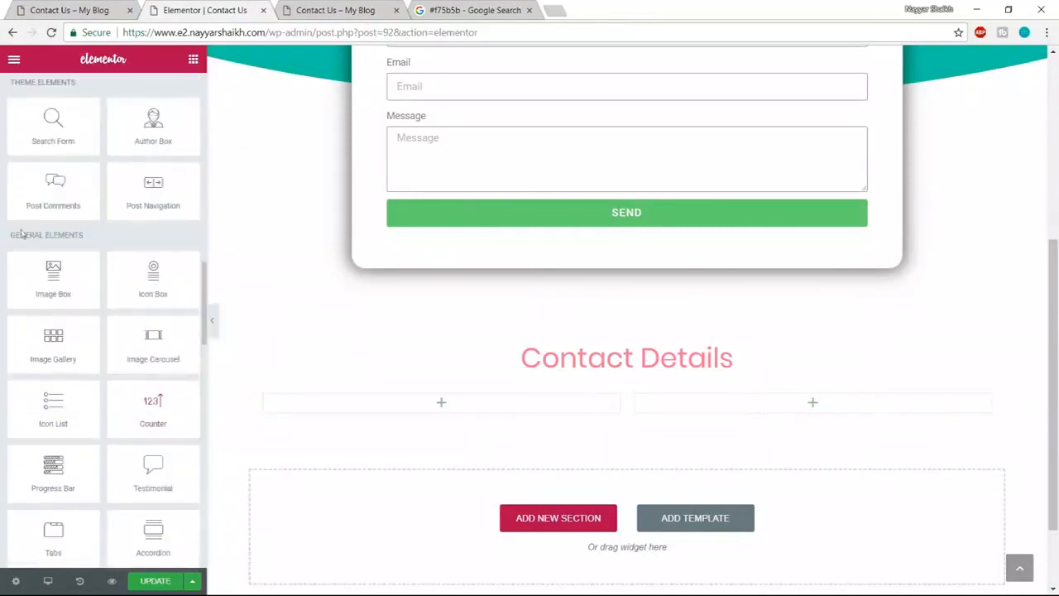
left_click_drag(10, 235, 85, 233)
left_click(78, 252)
left_click_drag(50, 408, 460, 418)
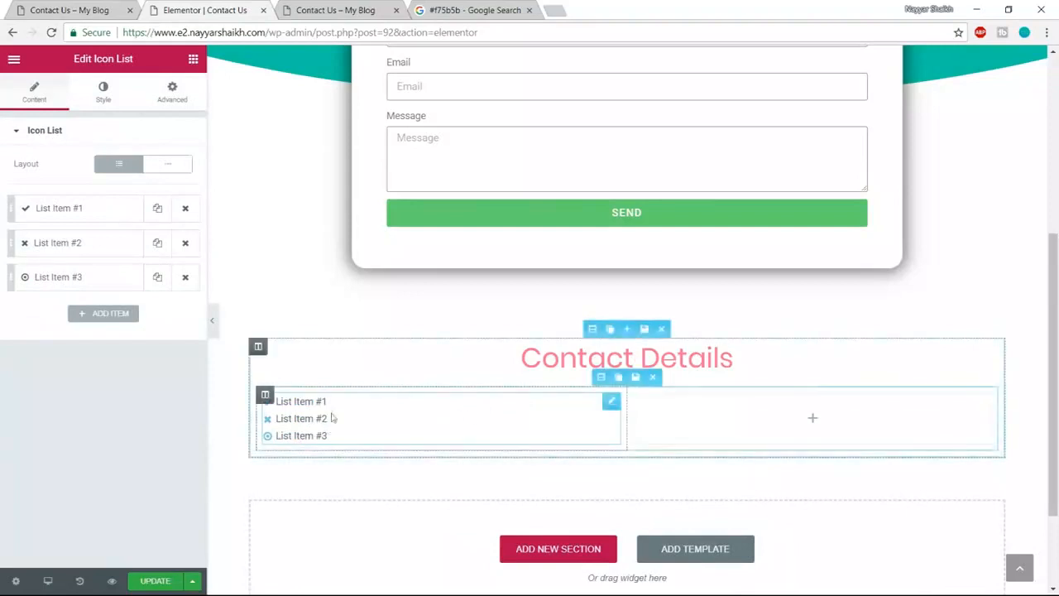
- Give the first list item a phone-square icon
left_click(68, 6)
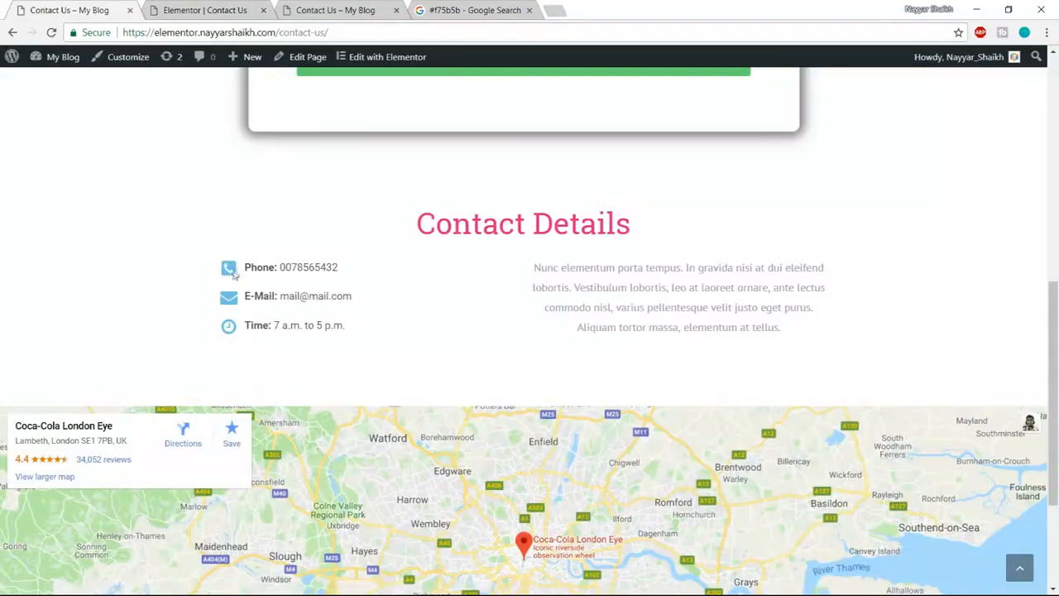
left_click_drag(245, 273, 354, 267)
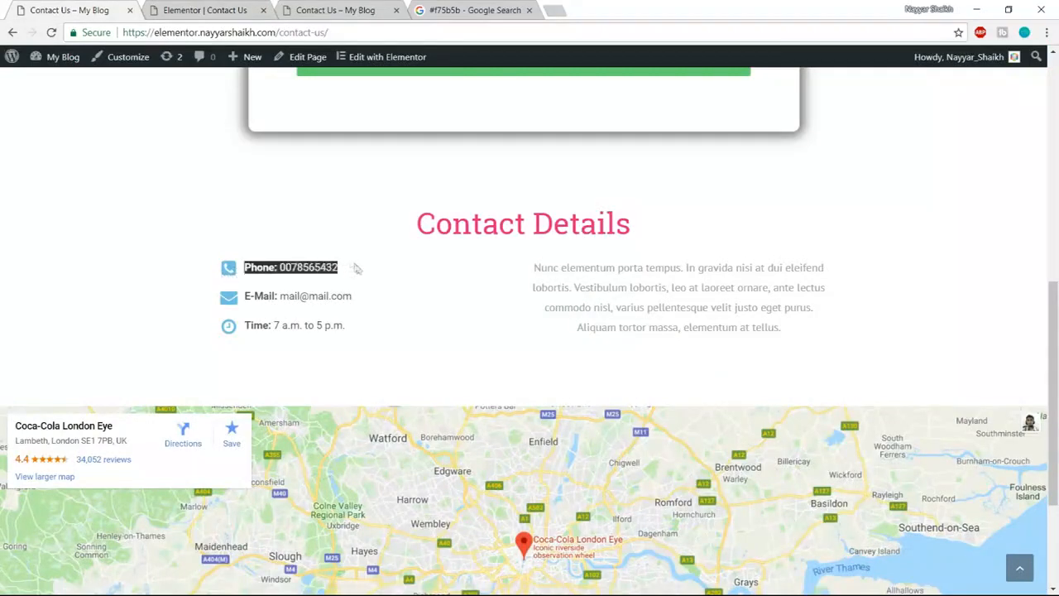
left_click(300, 269)
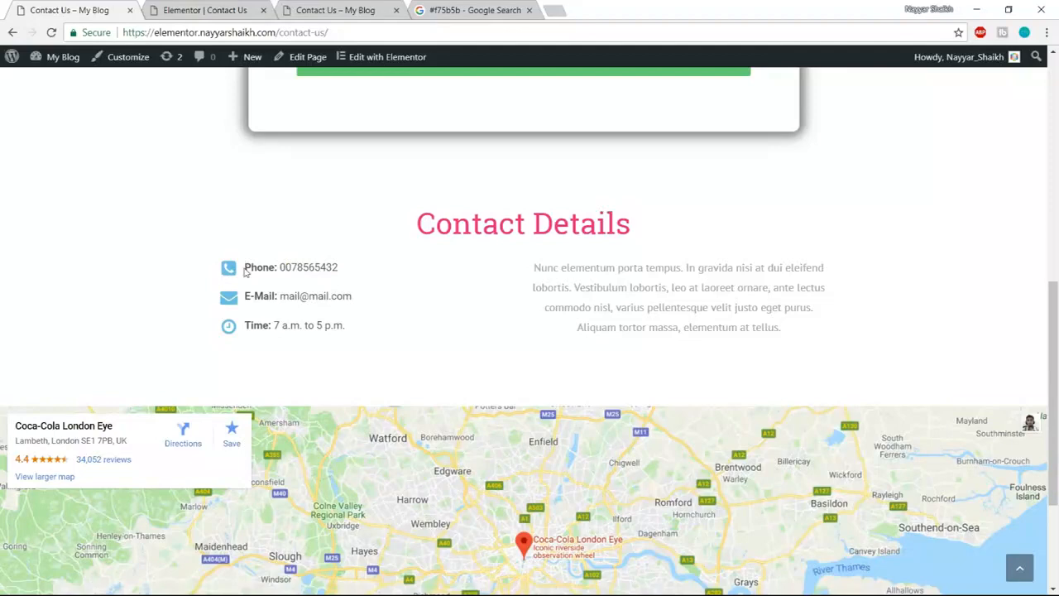
left_click(211, 12)
left_click(85, 214)
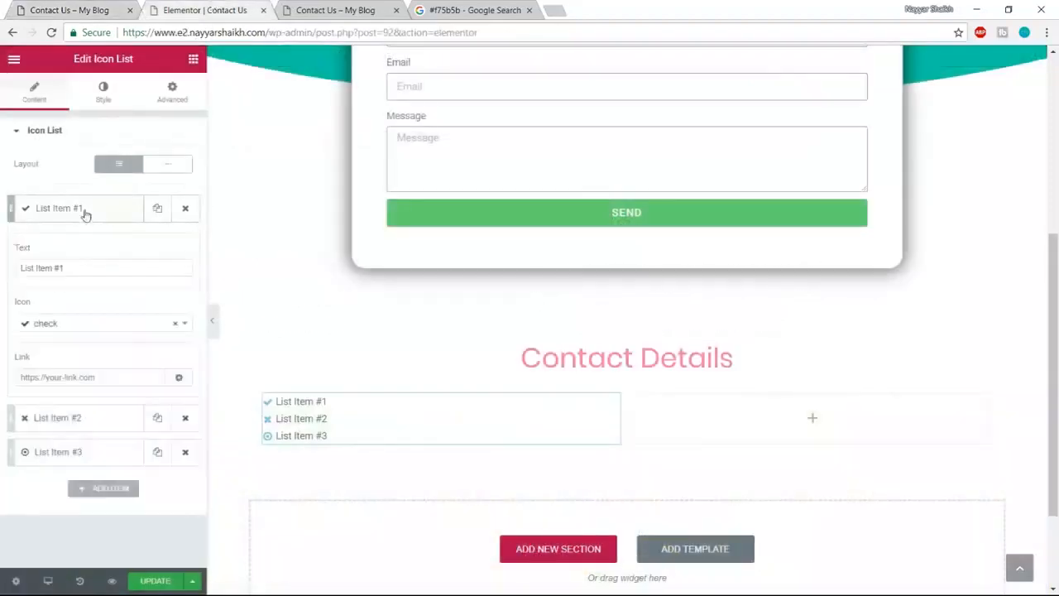
left_click_drag(81, 268, 10, 266)
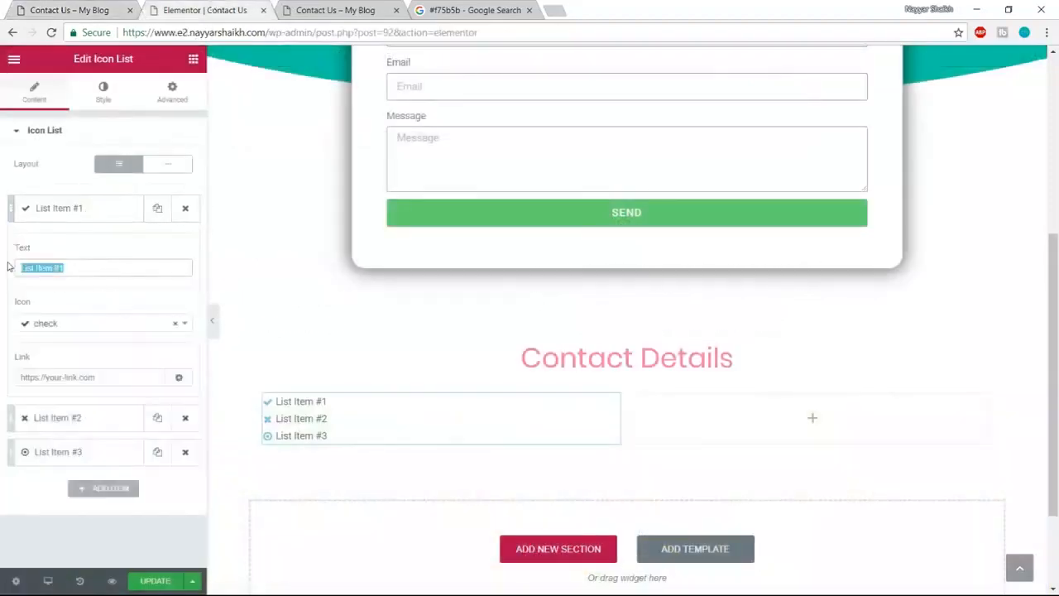
left_click(73, 326)
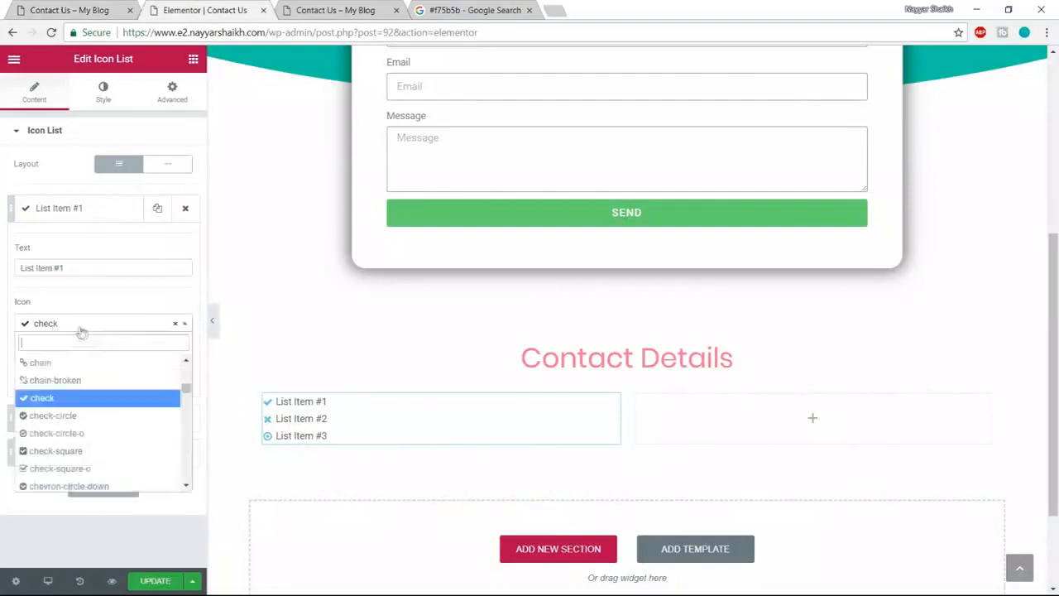
type("phon")
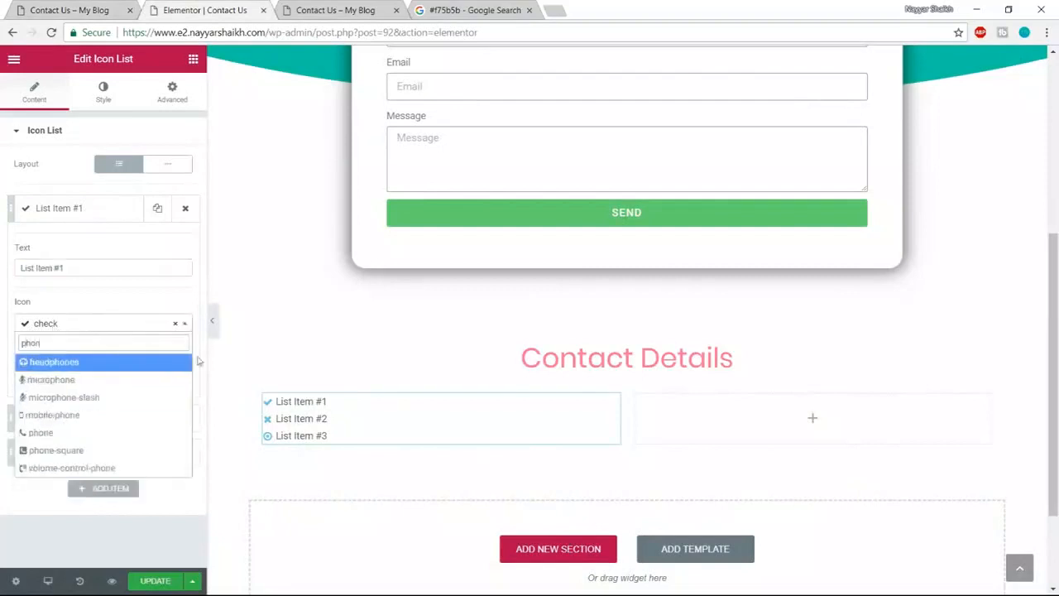
left_click(72, 452)
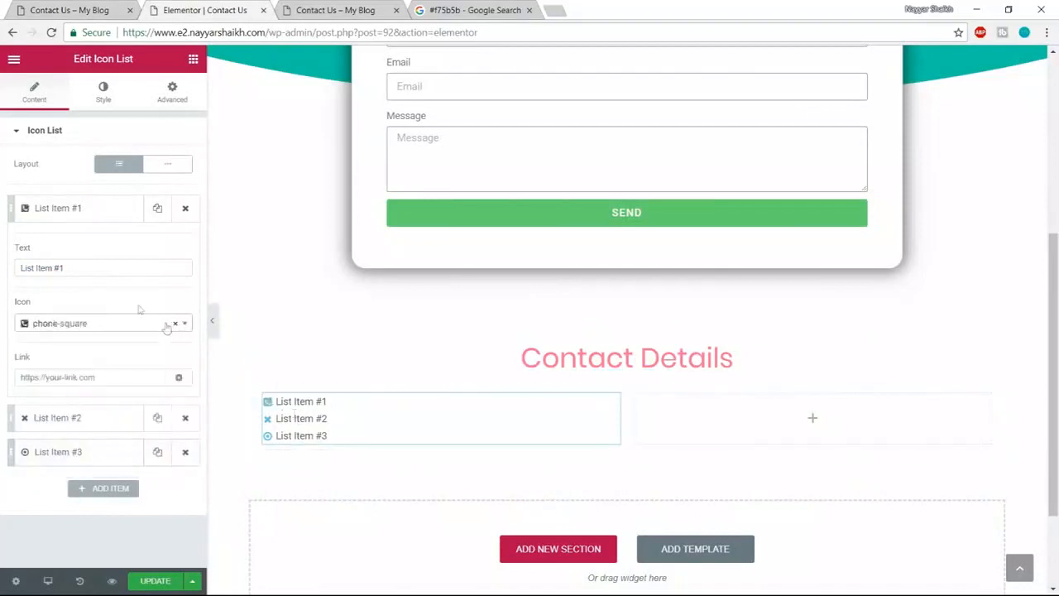
- Paste the phone line from the live page into item one, wrapping 'Phone:' in <strong> tags
left_click_drag(84, 275, 3, 270)
left_click(70, 10)
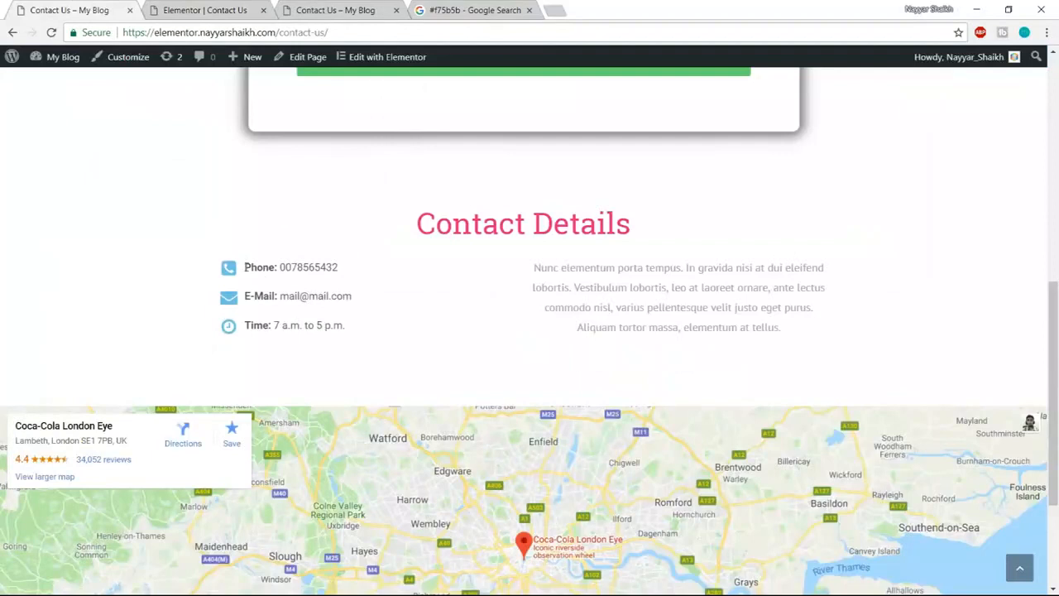
left_click_drag(245, 267, 273, 263)
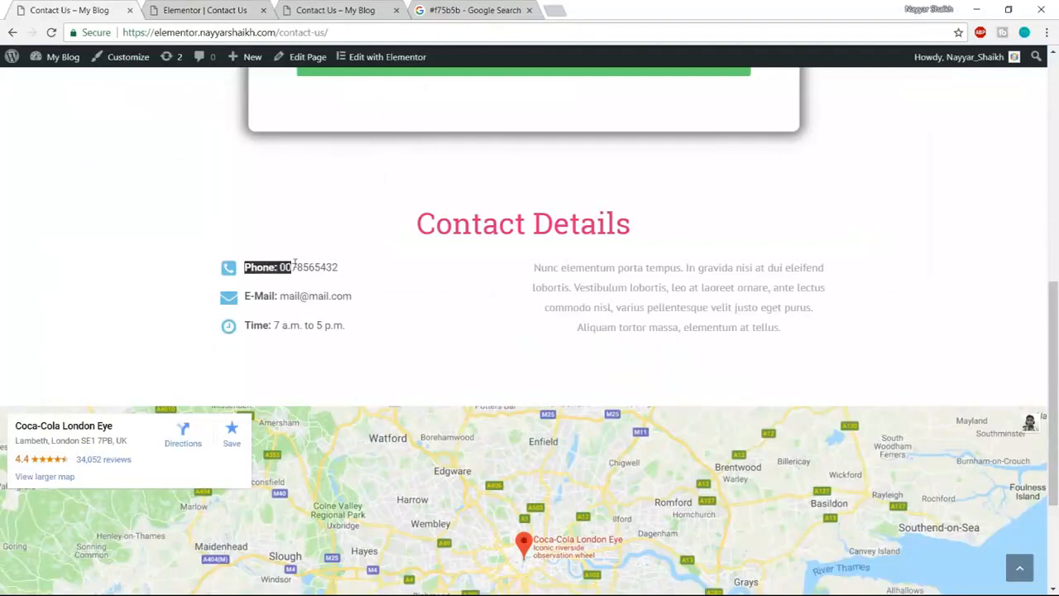
left_click_drag(287, 263, 360, 266)
key("ctrl+c")
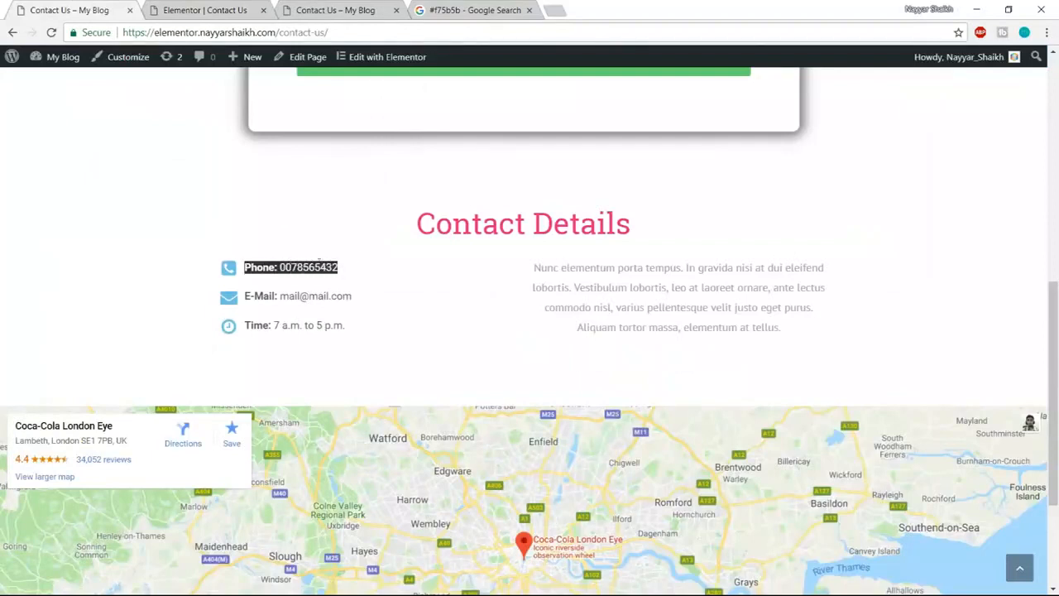
left_click(201, 4)
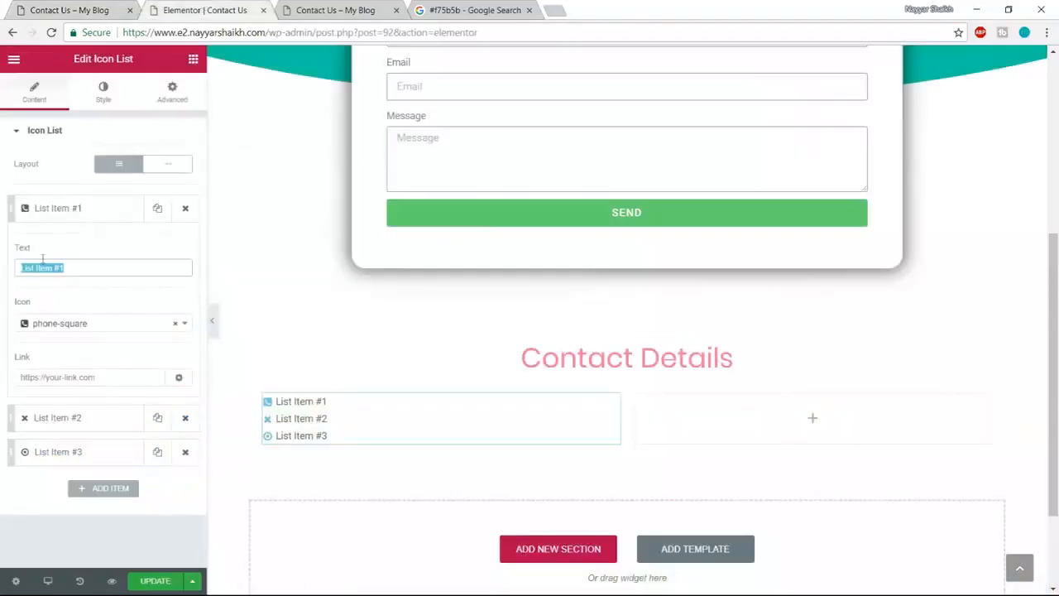
key("ctrl+v")
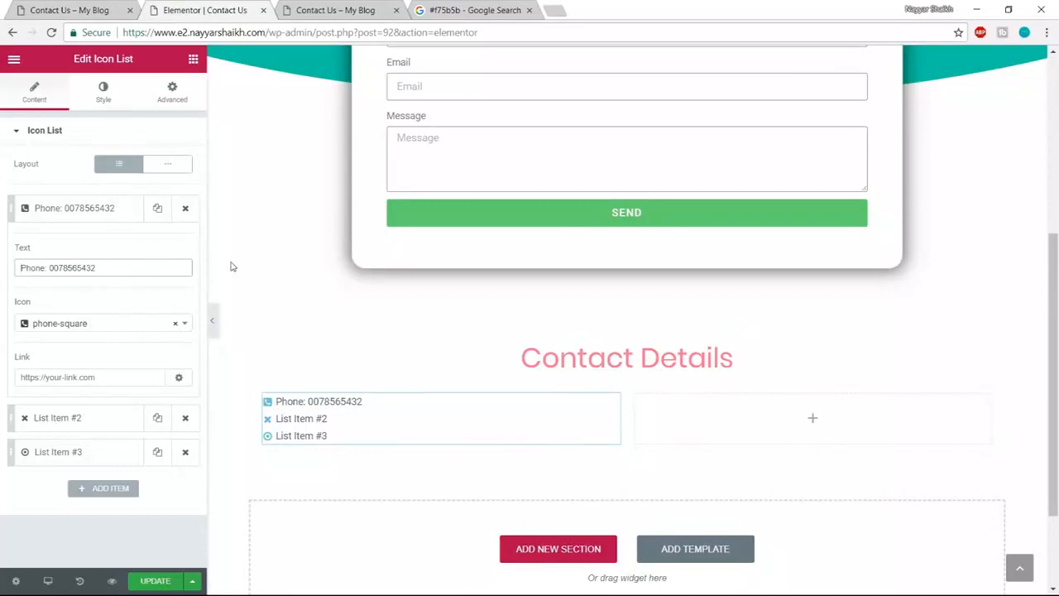
type("<")
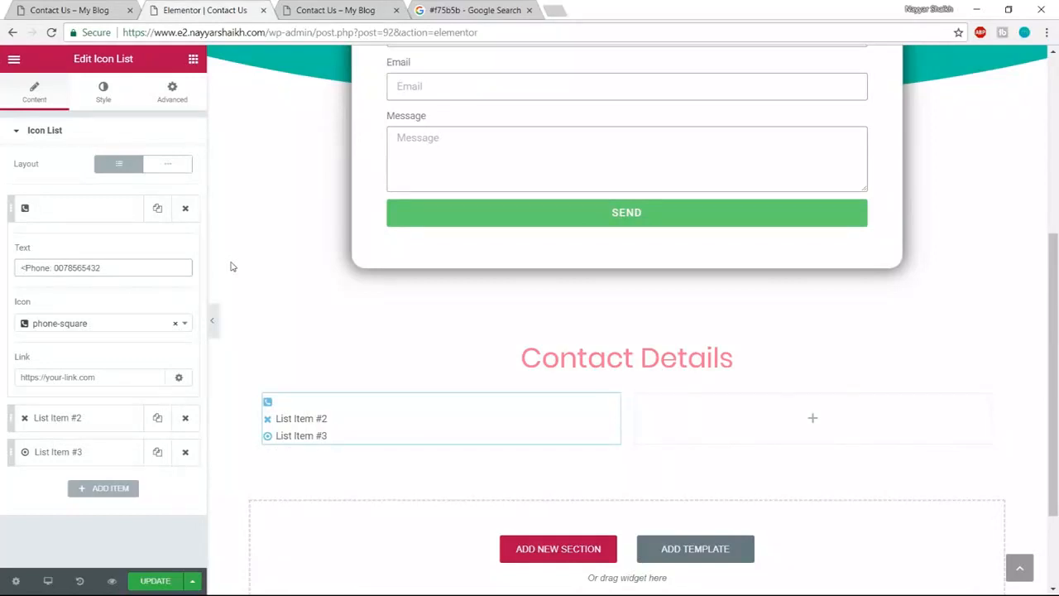
type("strong>")
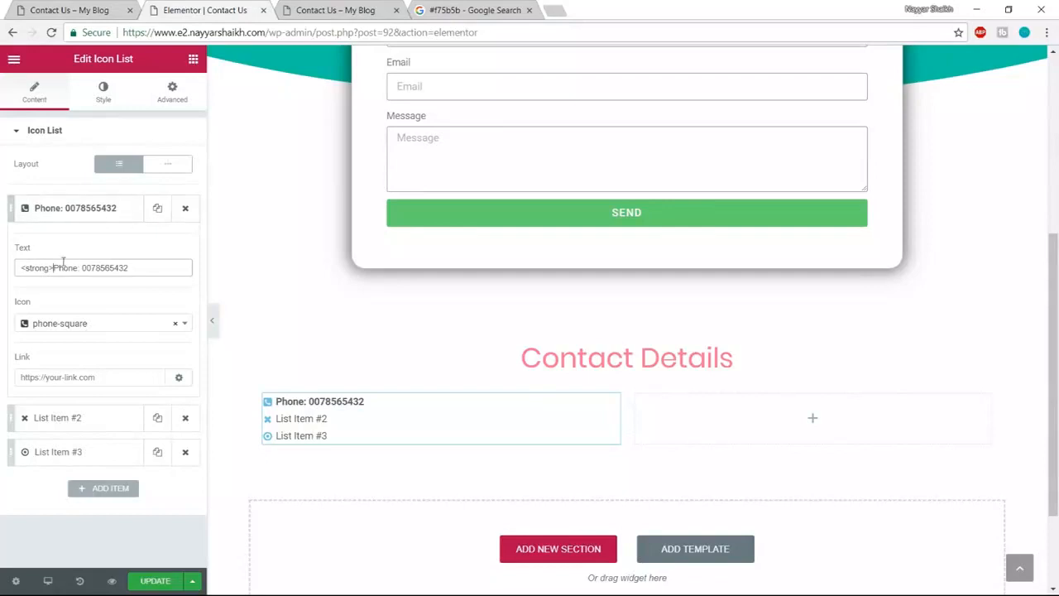
left_click_drag(53, 268, 1, 273)
key("ctrl+c")
left_click(78, 268)
key("ctrl+v")
type("/")
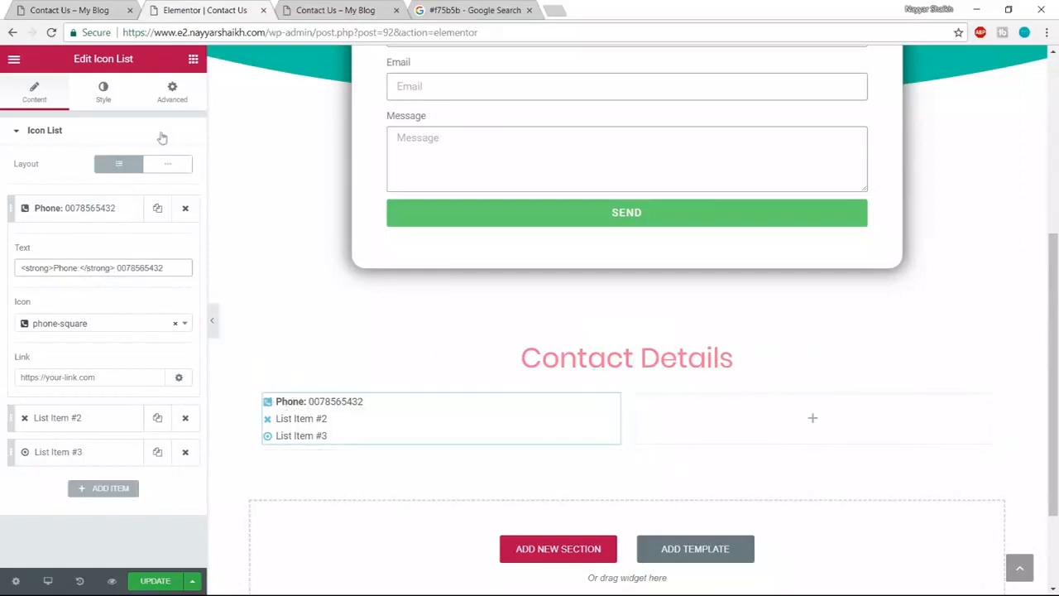
- Set the list's space between items to 10 and icon size to 30
left_click(104, 98)
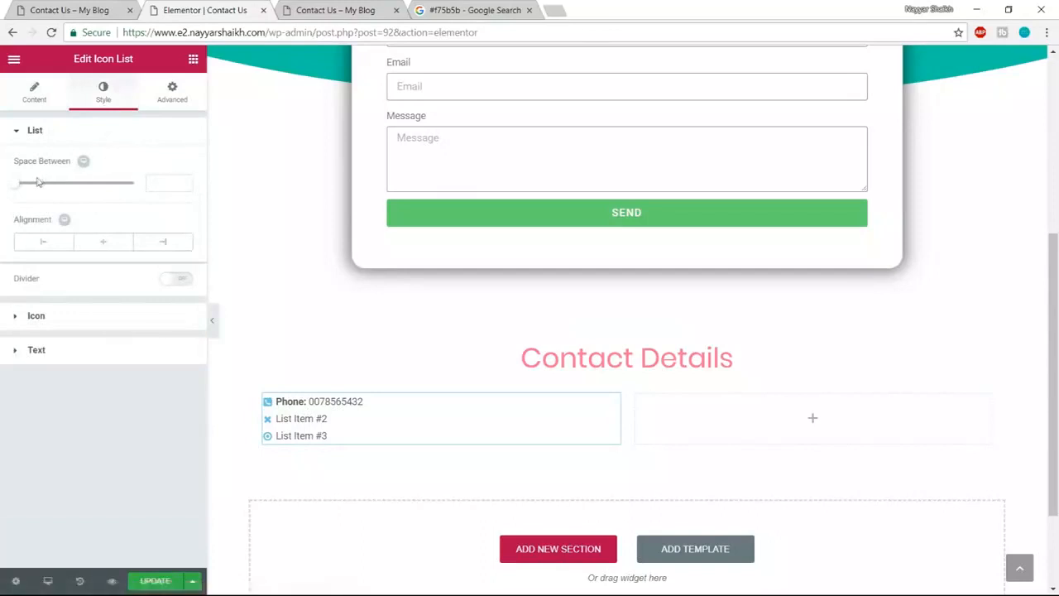
left_click_drag(19, 185, 42, 188)
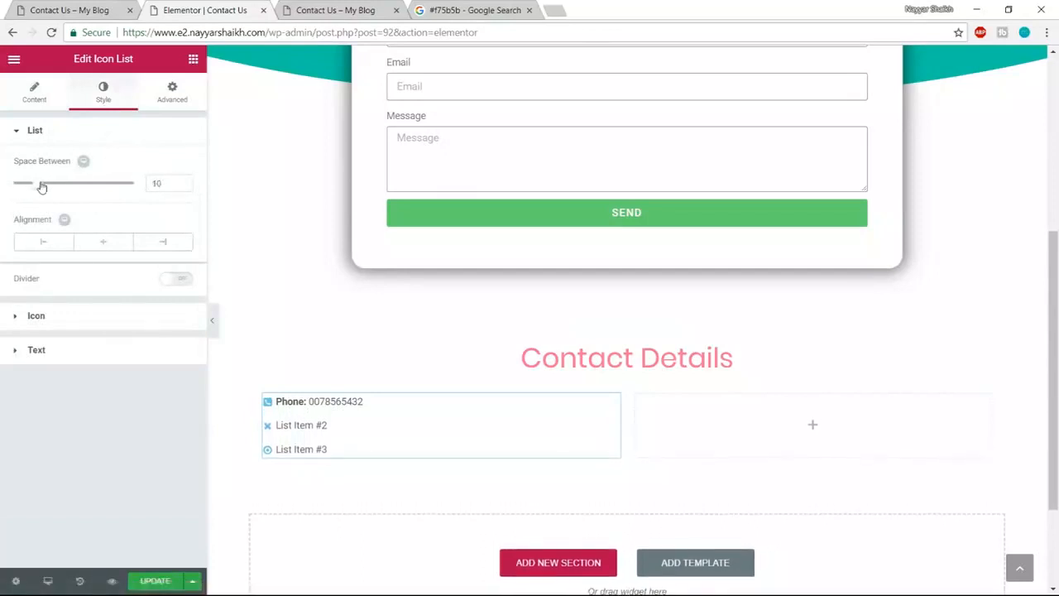
left_click(89, 320)
left_click_drag(28, 299, 49, 301)
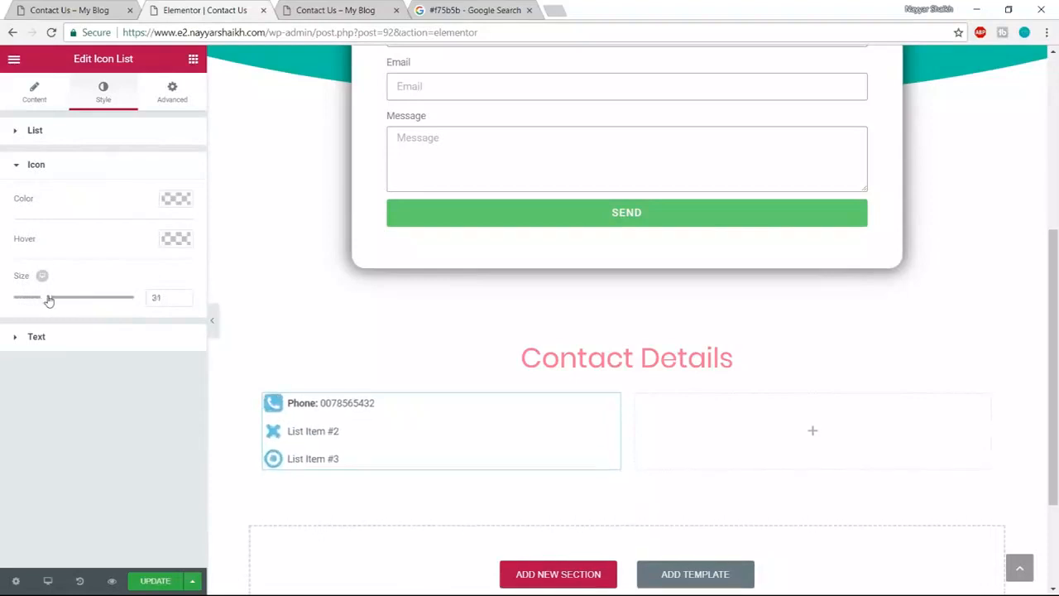
left_click_drag(167, 298, 89, 303)
type("30")
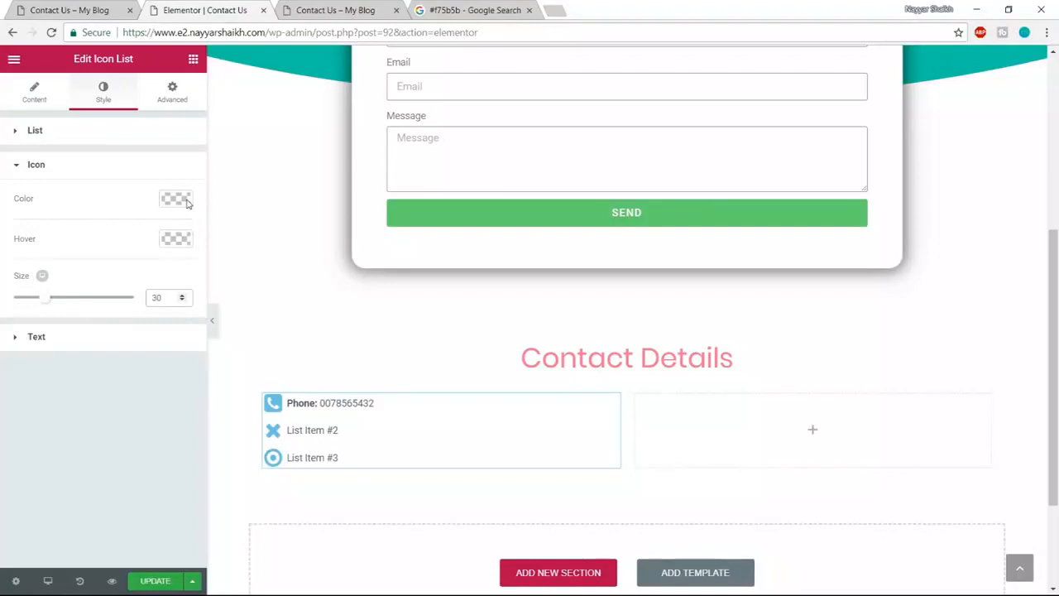
- Indent the list text by 15, set its font size to 20, and update the page
left_click(76, 342)
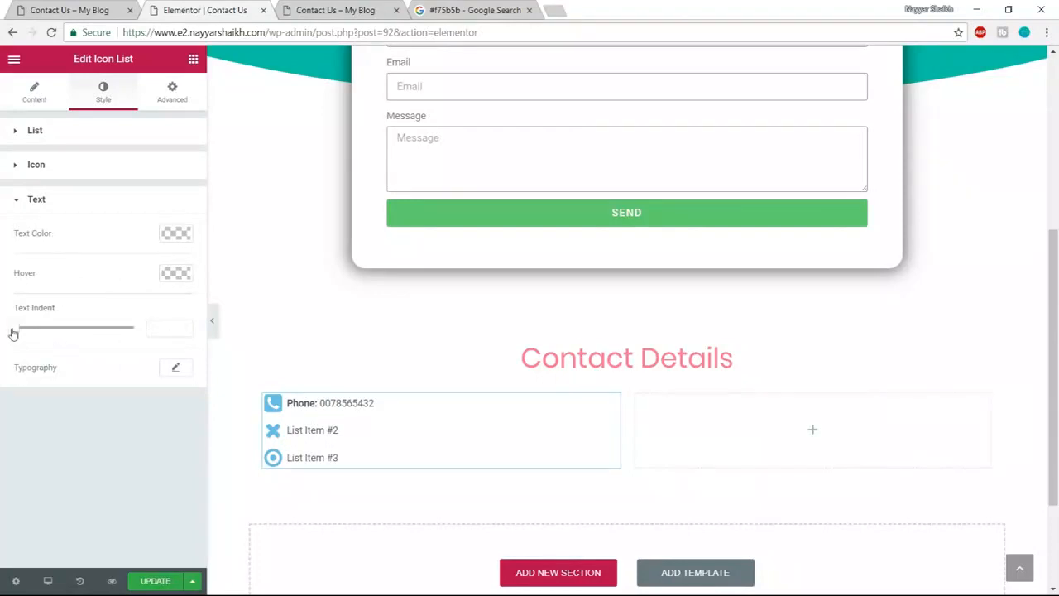
left_click_drag(18, 328, 51, 330)
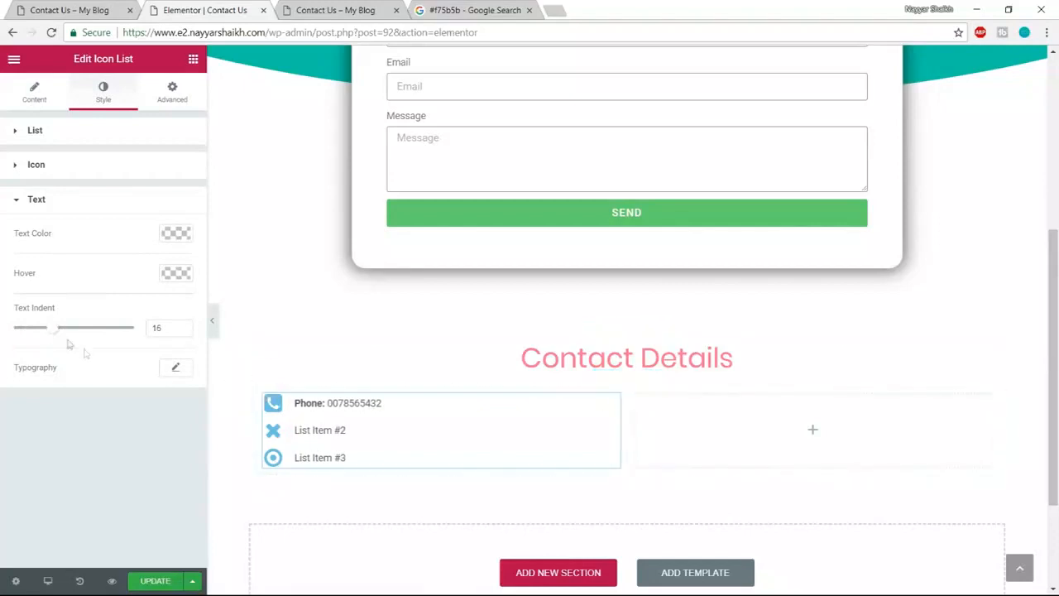
mouse_move(53, 331)
left_mouse_down()
mouse_move(63, 331)
mouse_move(49, 329)
left_mouse_up()
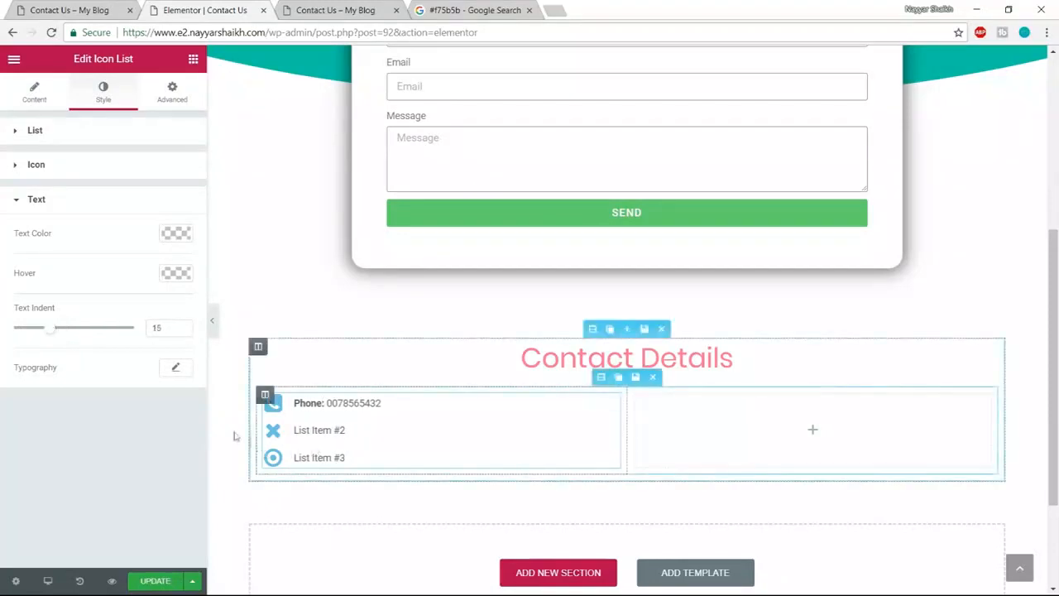
left_click(175, 369)
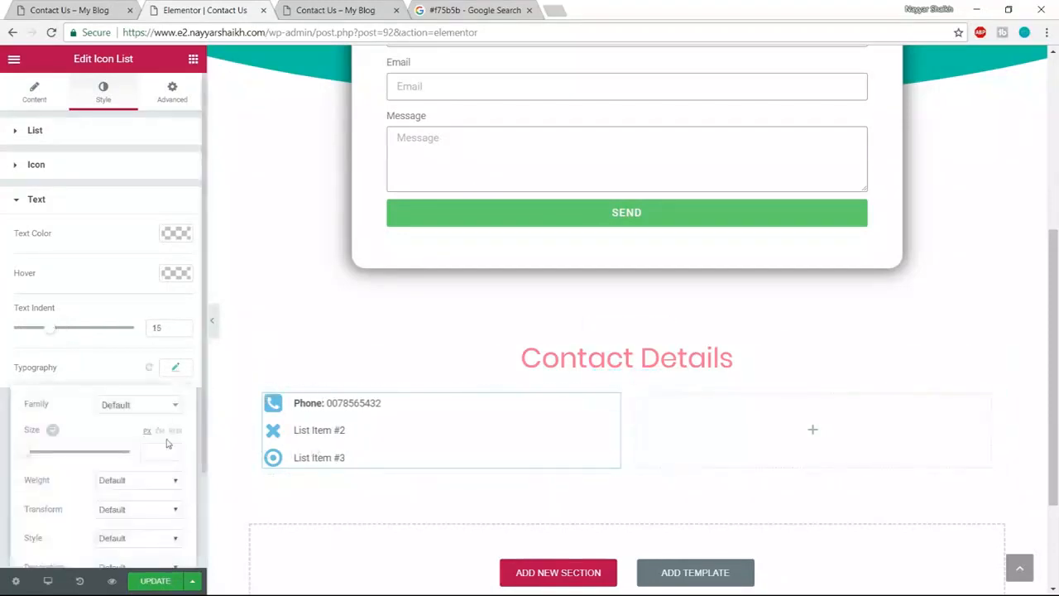
scroll(161, 426, "down", 2)
left_click_drag(29, 335, 36, 337)
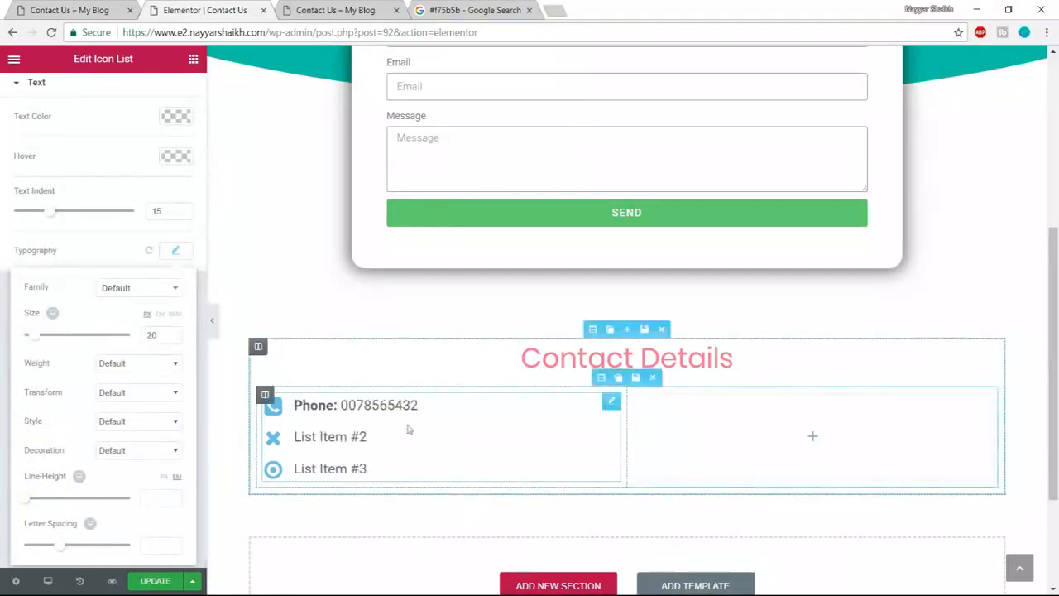
left_click(155, 581)
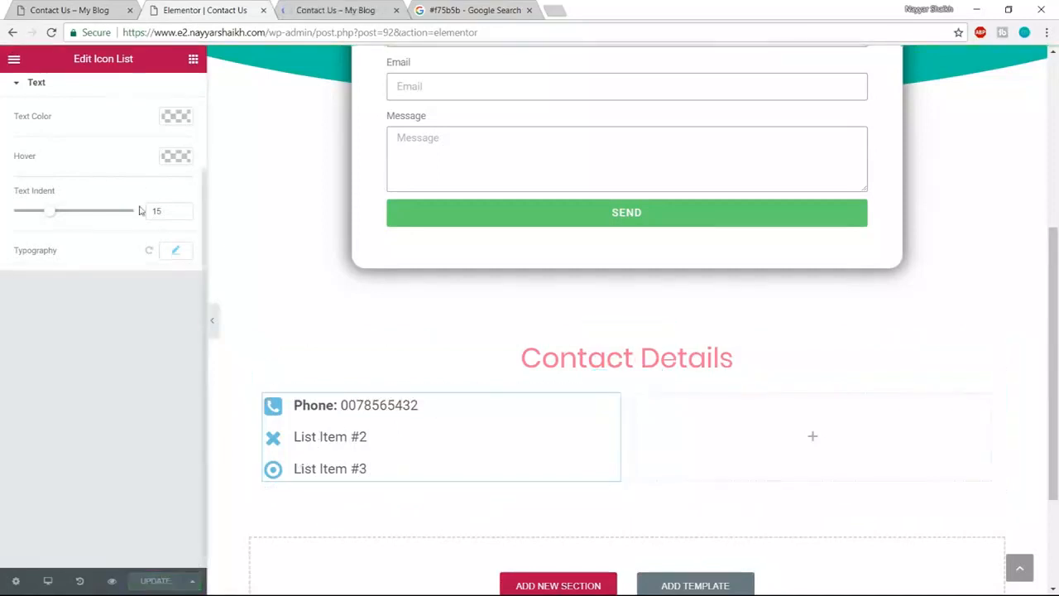
scroll(45, 128, "up", 2)
- Copy the Phone item's full text from the list's content settings
left_click(33, 93)
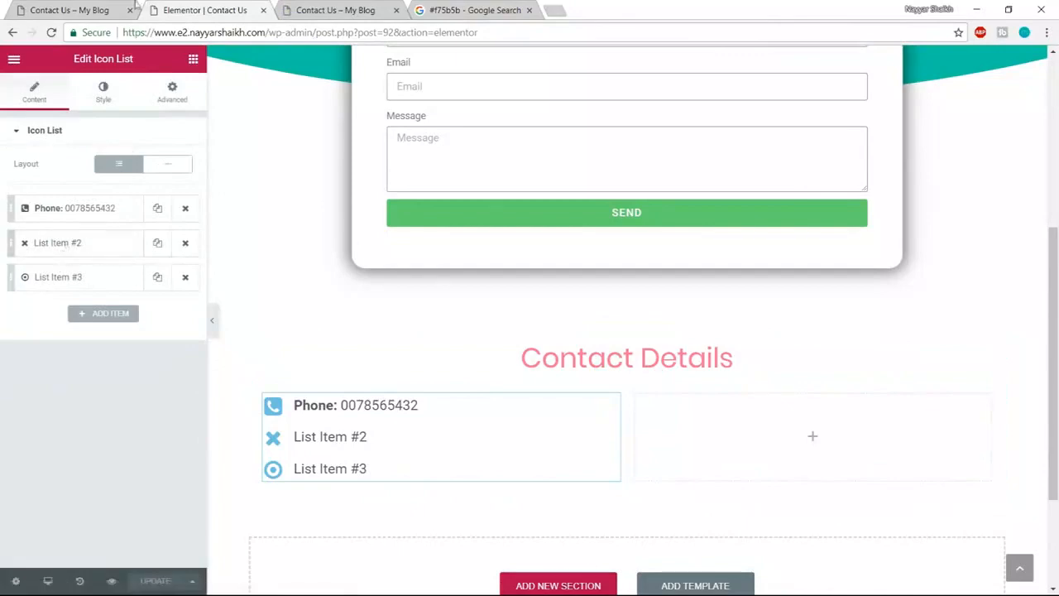
left_click(73, 10)
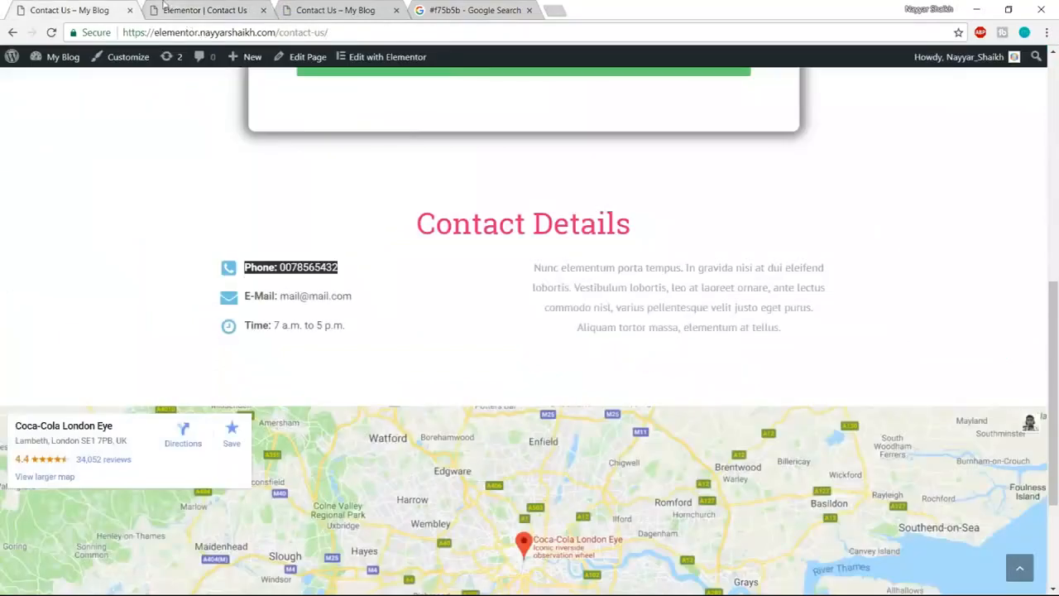
left_click(189, 12)
left_click(77, 208)
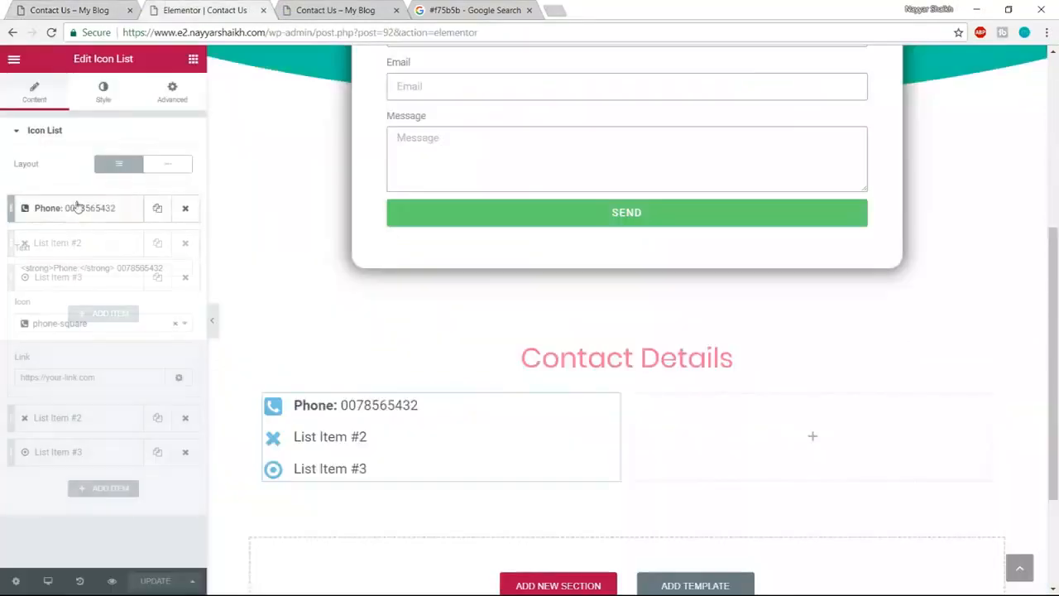
left_click_drag(170, 268, 15, 263)
key("ctrl+c")
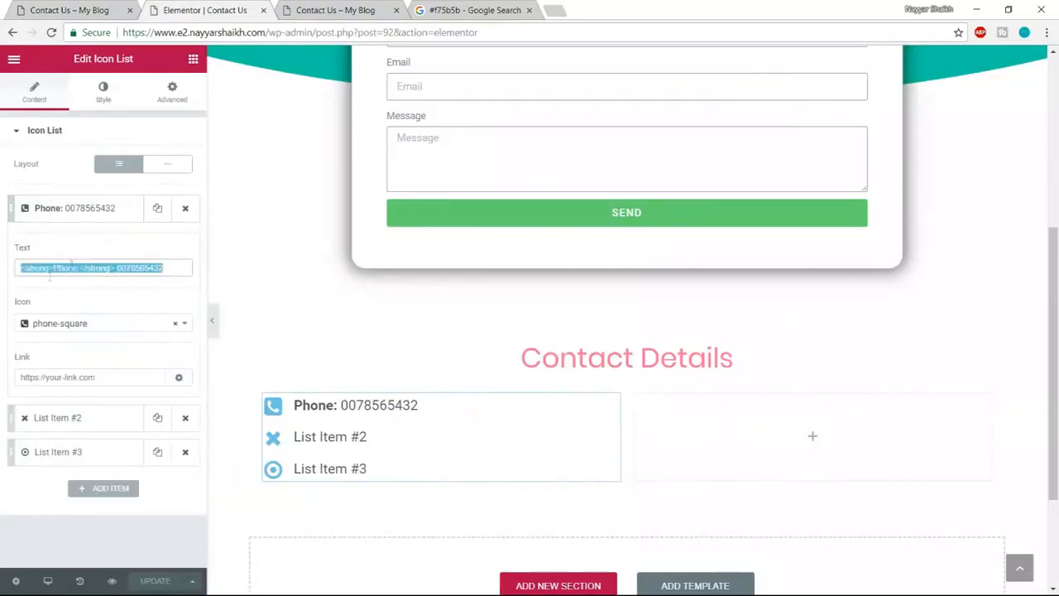
left_click(60, 213)
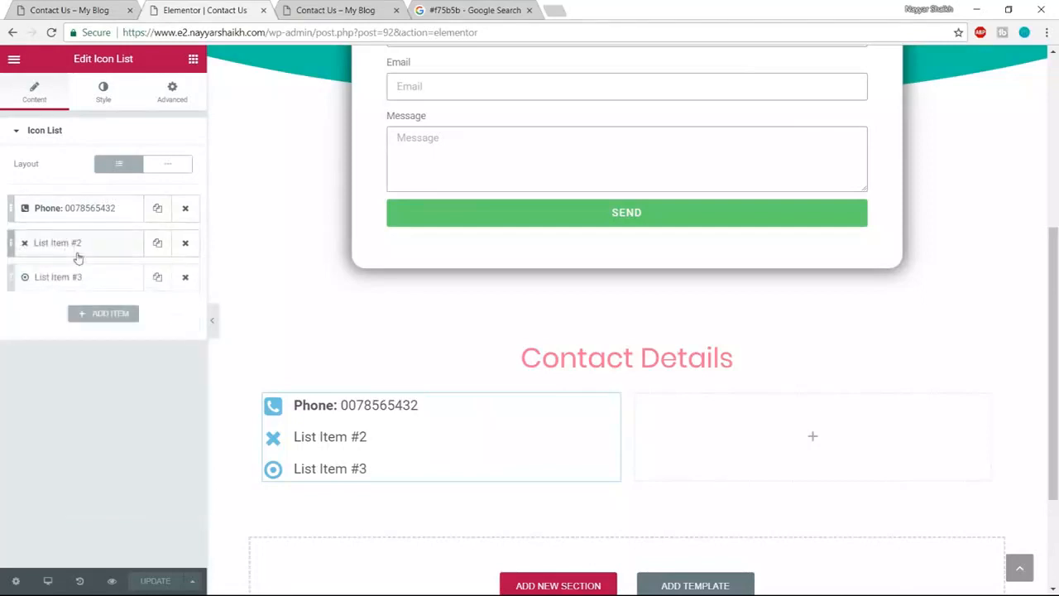
- Give the second list item an envelope icon and a bold 'Email:' label with a sample address
left_click(75, 248)
left_click(57, 361)
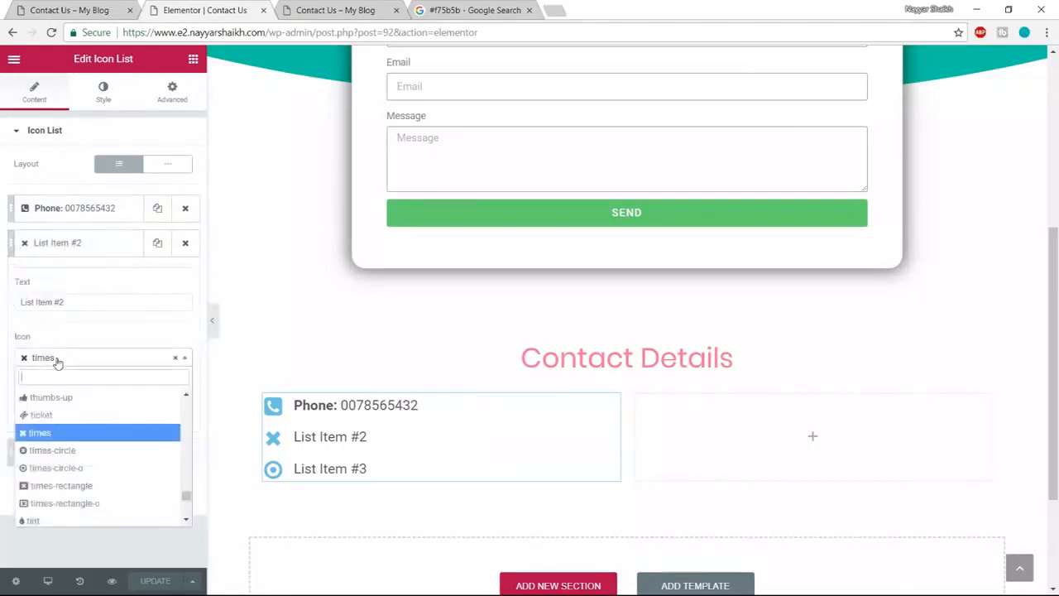
type("enve")
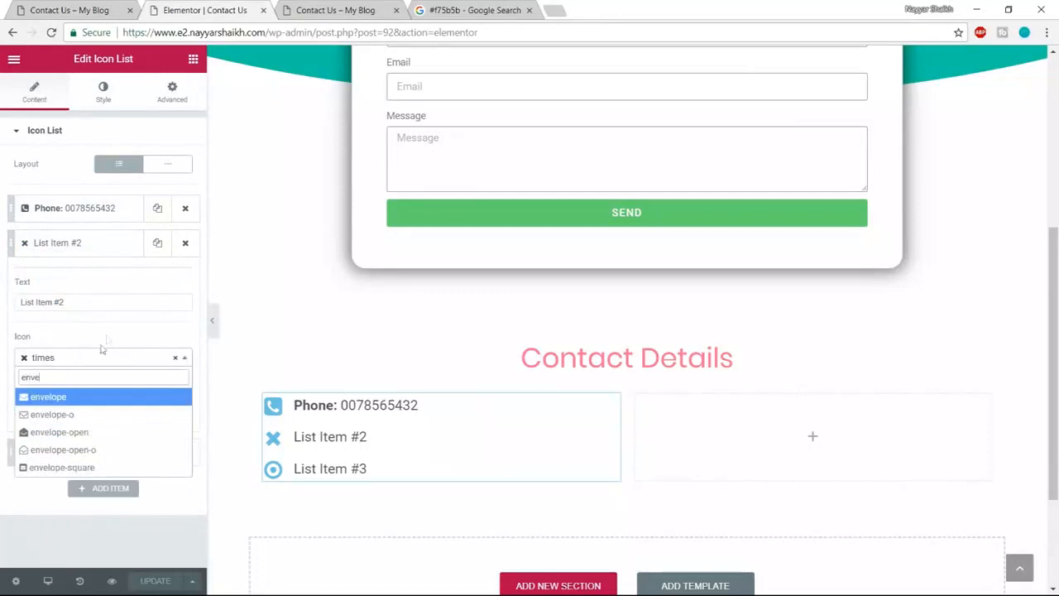
left_click(85, 397)
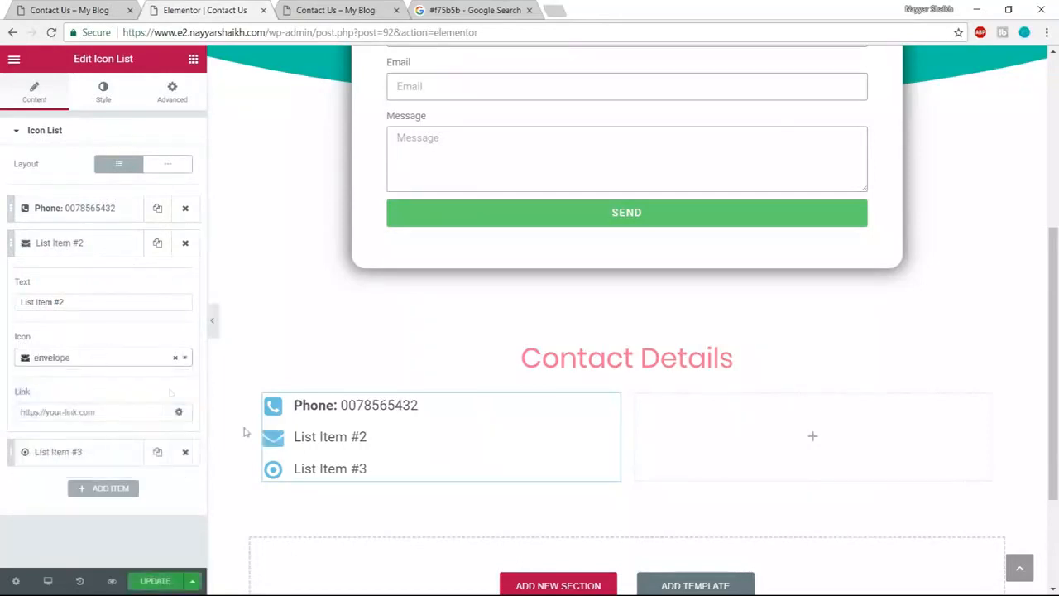
triple_click(111, 305)
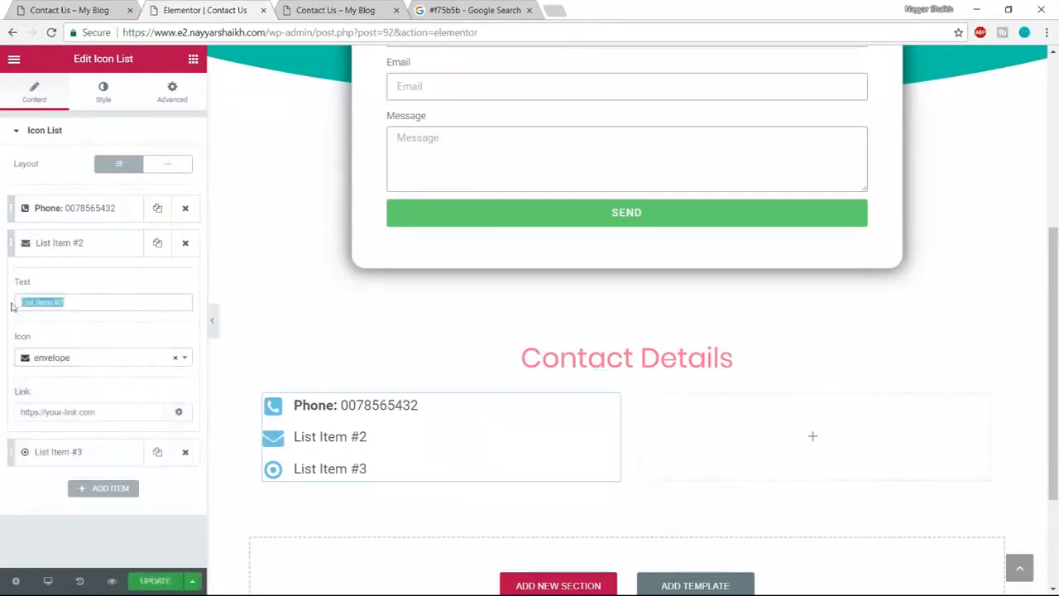
key("ctrl+v")
left_click_drag(54, 302, 71, 302)
type("Emia")
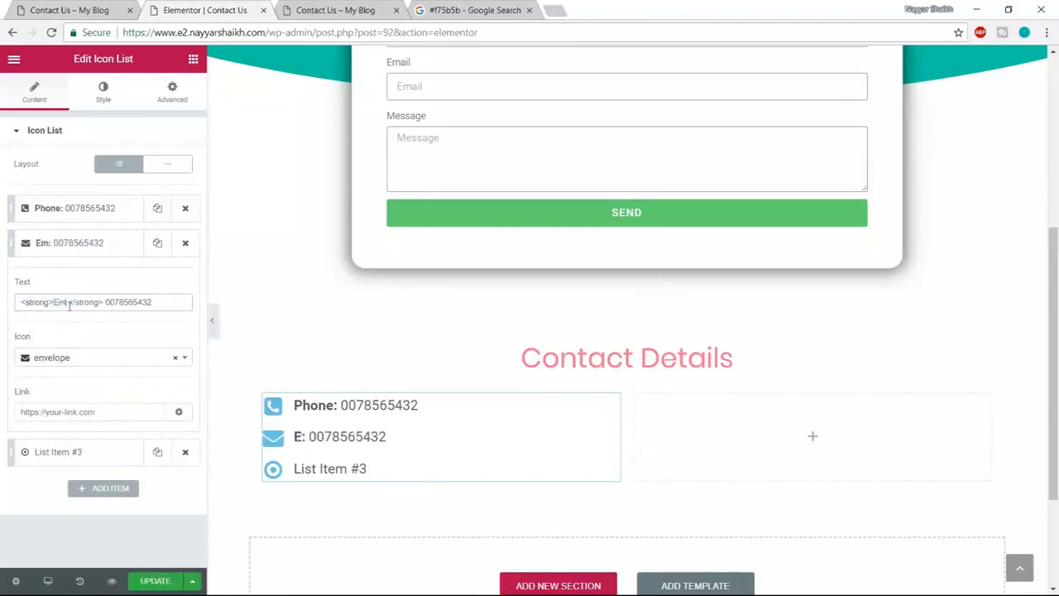
key("BackSpace")
key("BackSpace")
type("ail")
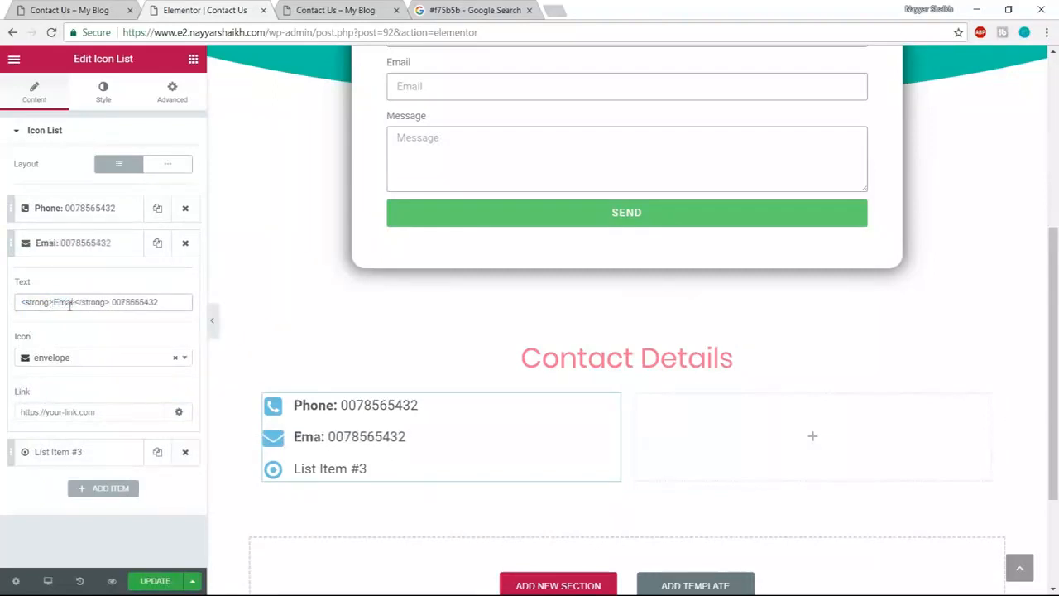
left_click_drag(164, 302, 120, 298)
type("mail@mail.com")
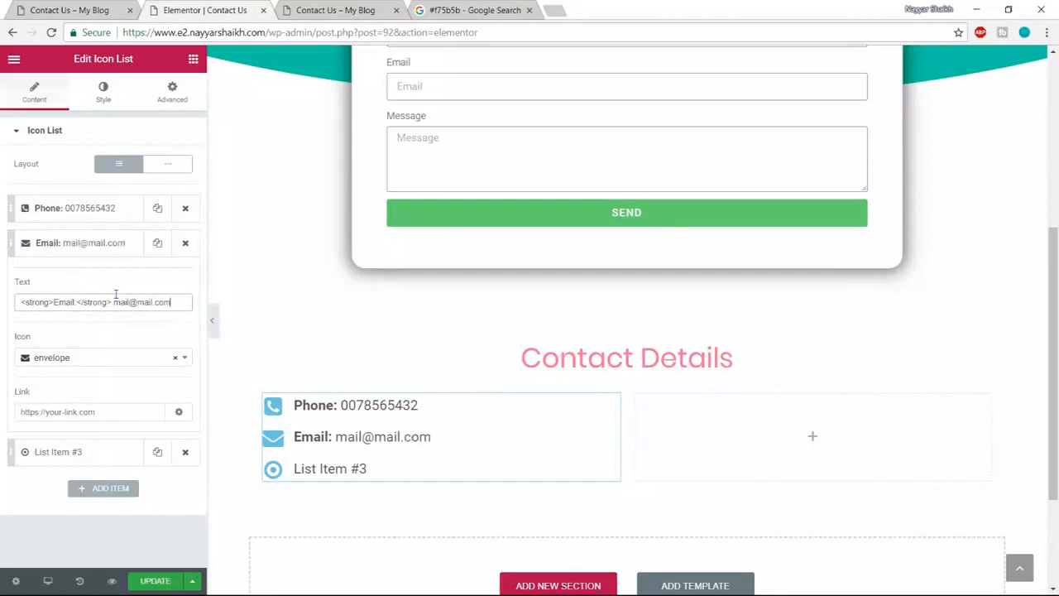
left_click(83, 245)
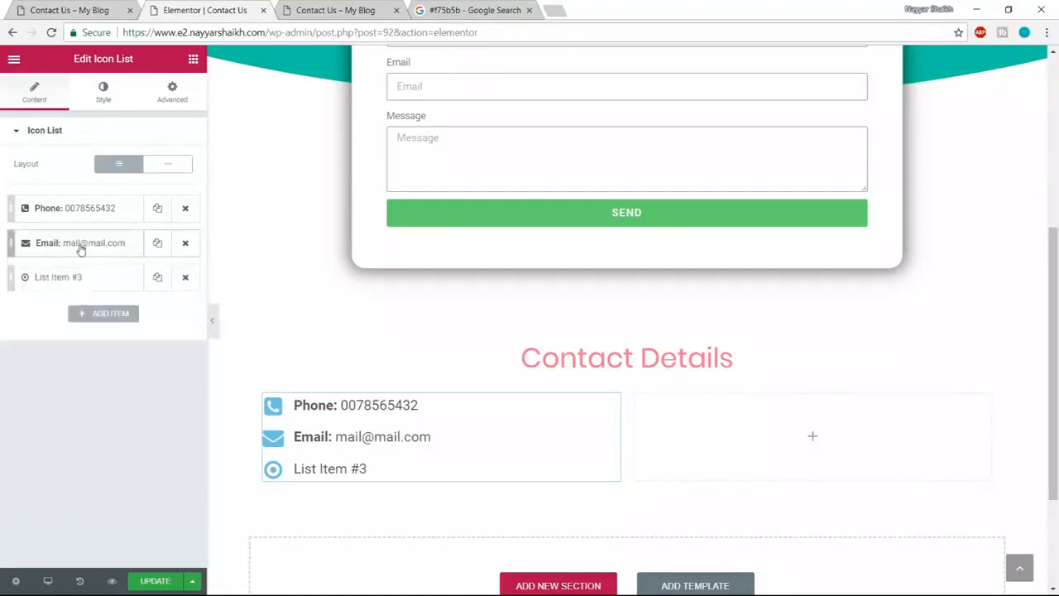
left_click(77, 282)
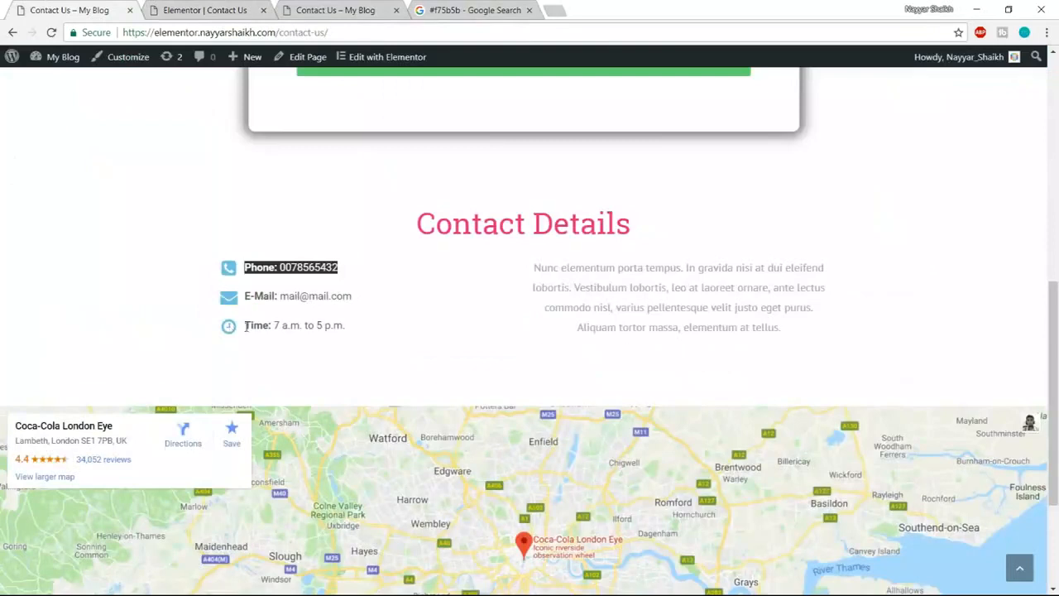
- Give the third contact list item the clock-o icon
left_click(211, 8)
left_click(85, 278)
left_click(85, 278)
left_click(51, 394)
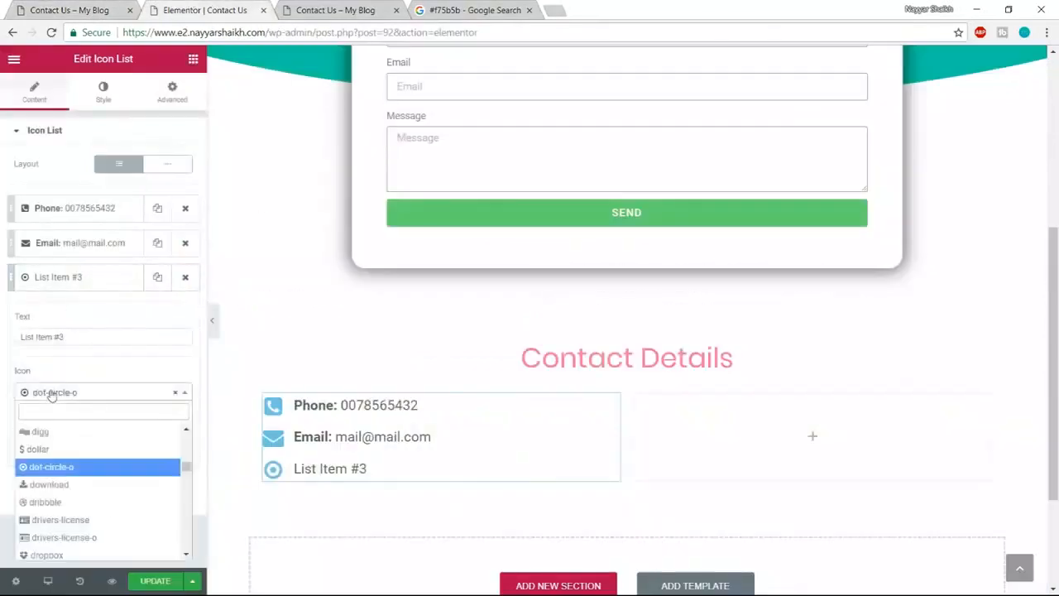
type("clock")
key("Return")
- Change the third item's text to 'Time: 7 am to 5 pm' and save the page
triple_click(77, 336)
key("ctrl+v")
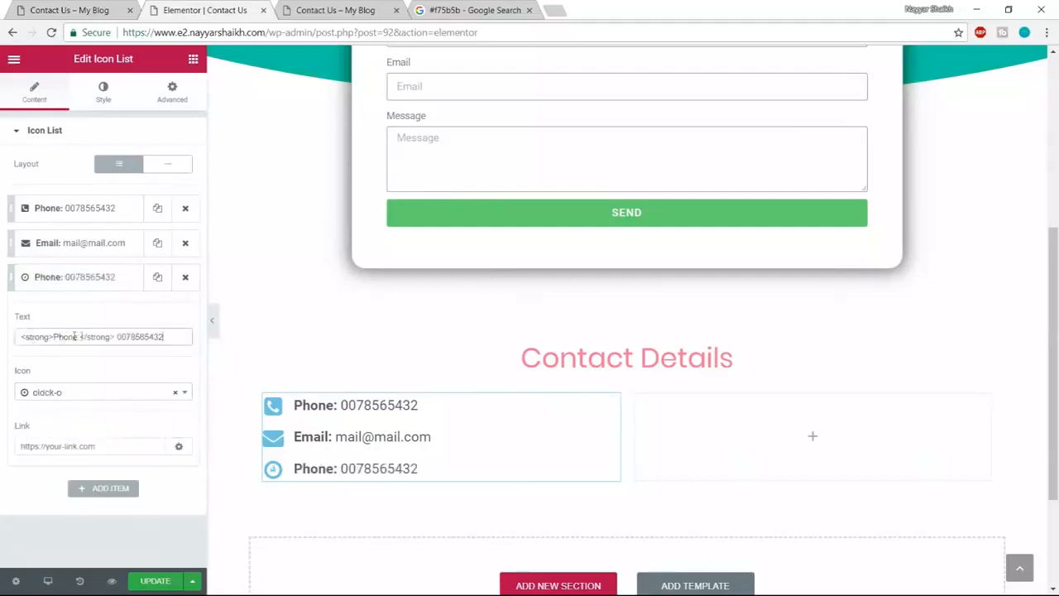
left_click_drag(54, 337, 79, 337)
type("Time")
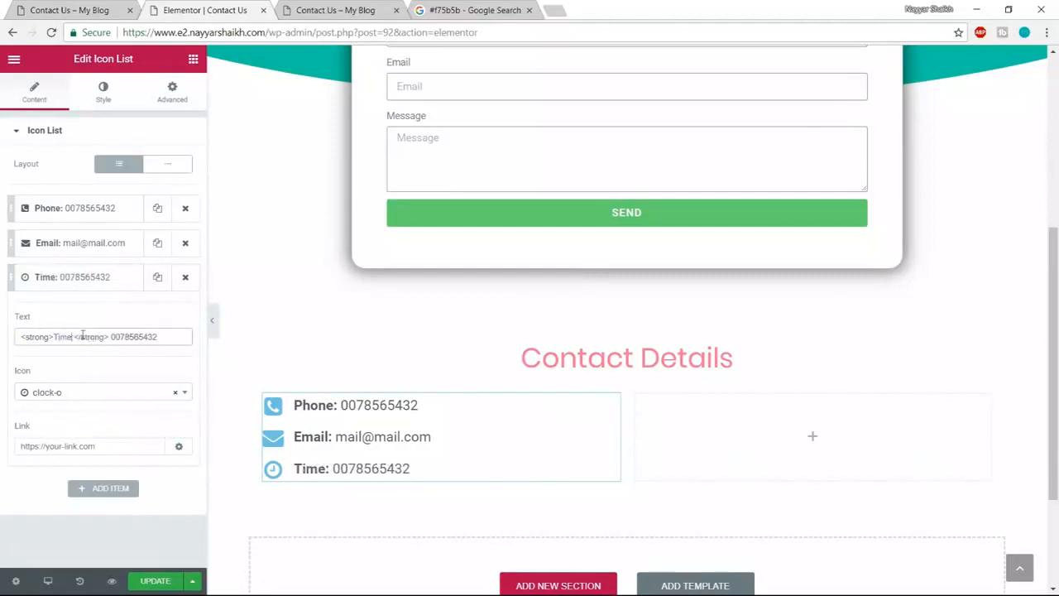
left_click_drag(113, 337, 243, 339)
key("BackSpace")
type("7 am")
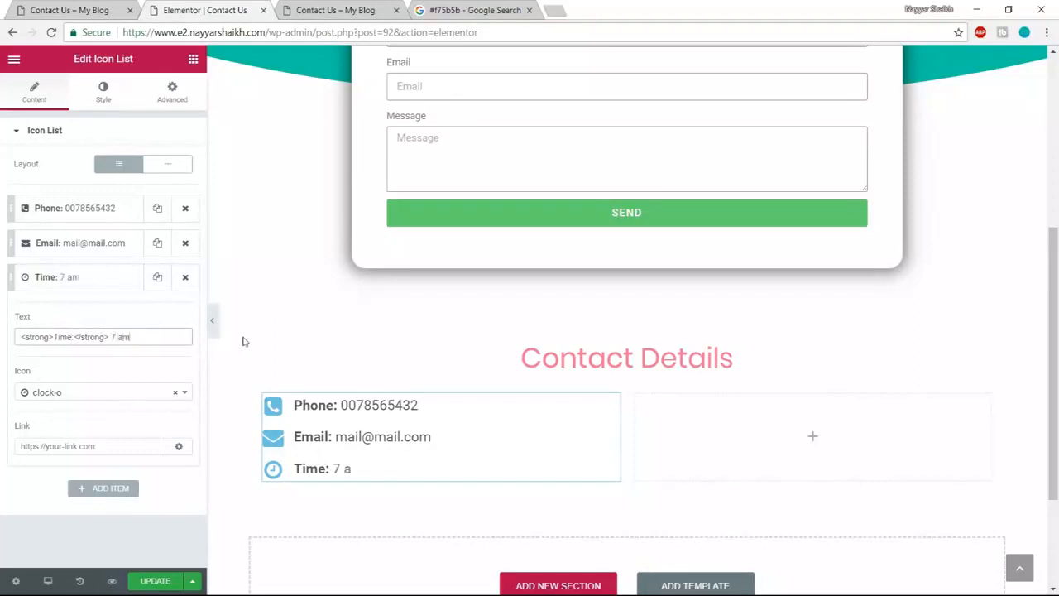
type(" to 5 pm")
left_click(154, 581)
- Check the paragraph beside the contact details on the live Contact Us page
left_click(73, 10)
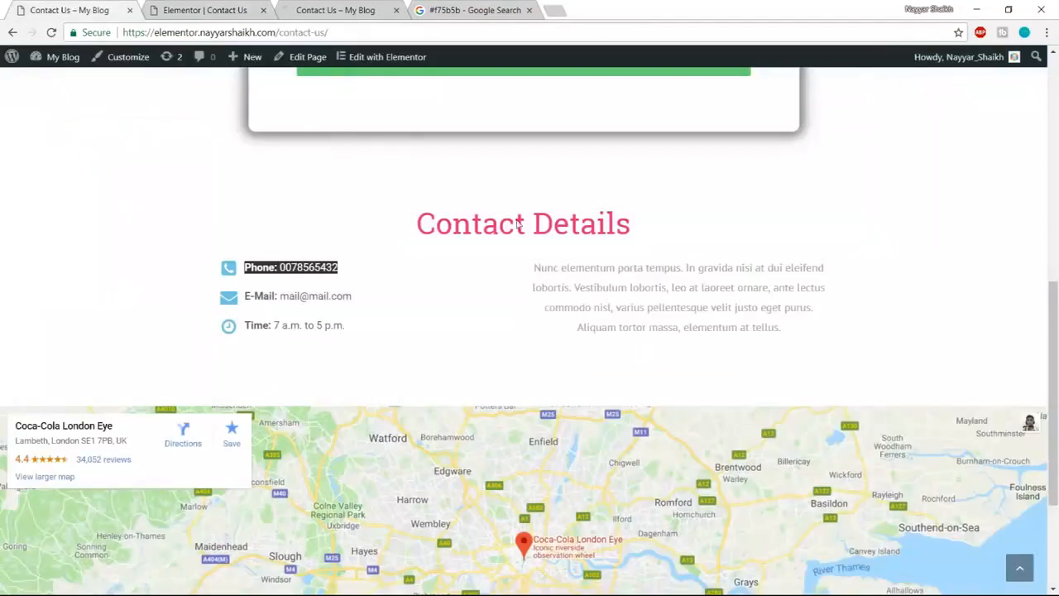
left_click_drag(520, 265, 817, 339)
key("ctrl+c")
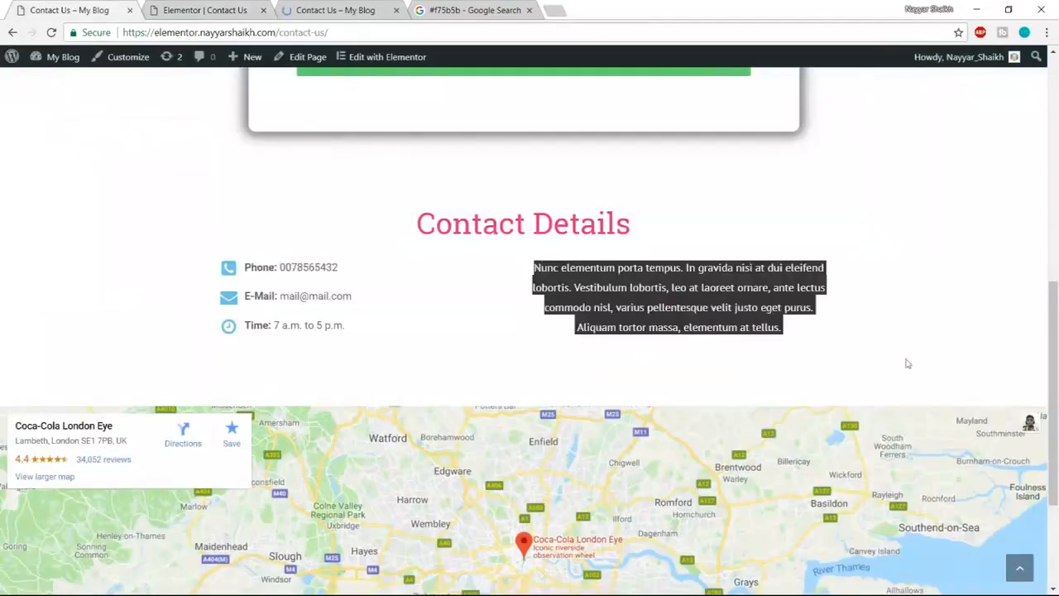
left_click(230, 10)
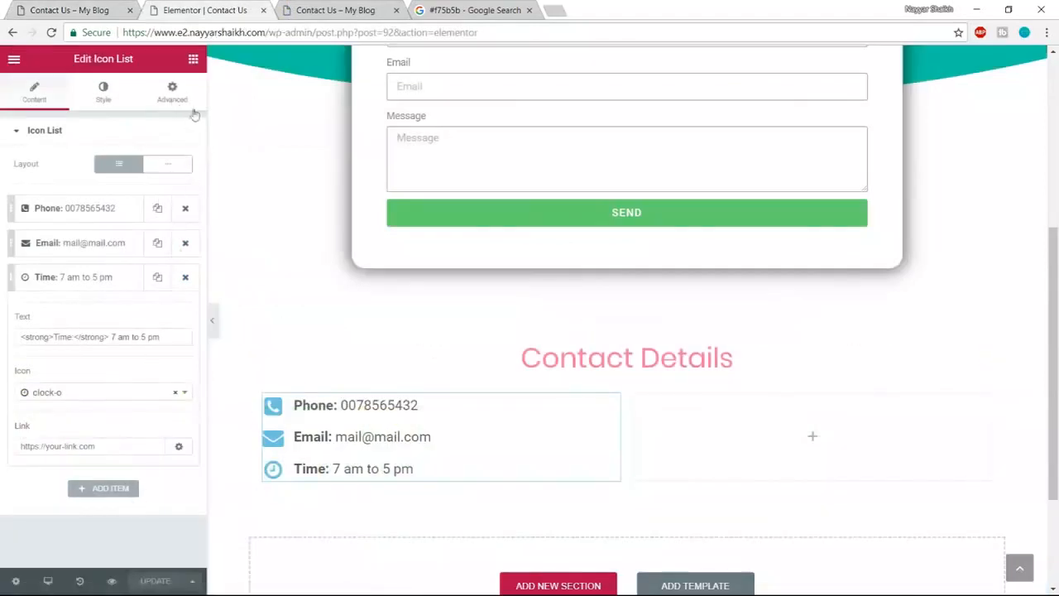
left_click(192, 60)
- Add a Heading to the right column holding the pasted lorem paragraph, centred
left_click_drag(149, 166, 791, 427)
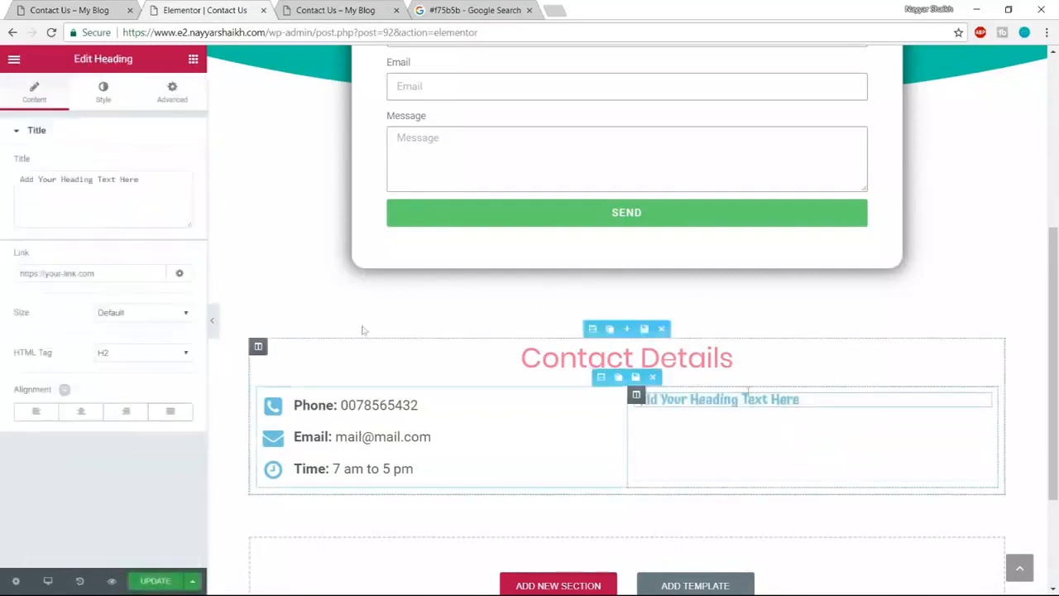
triple_click(180, 189)
key("ctrl+v")
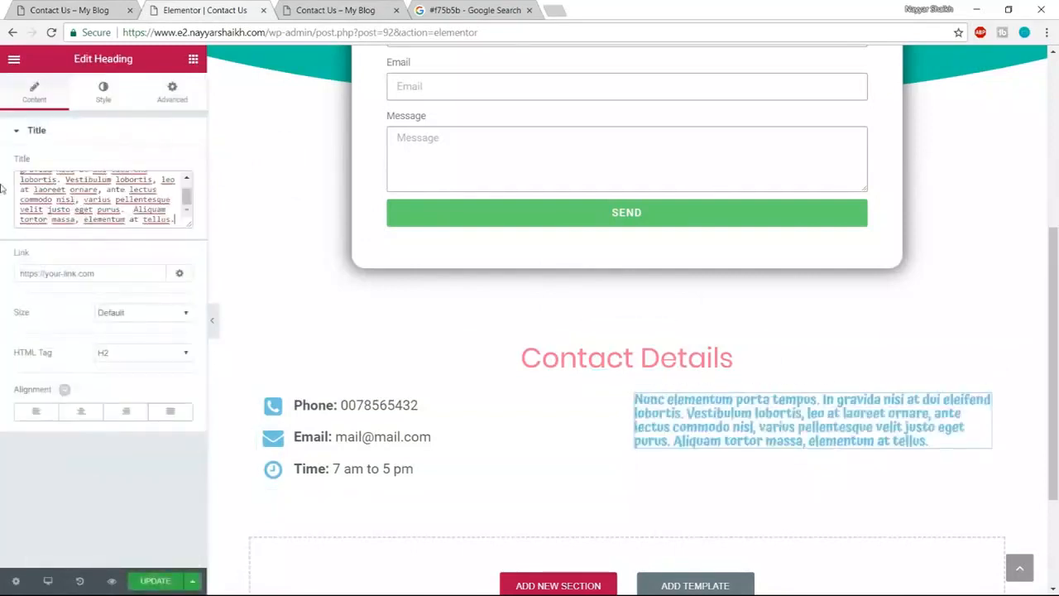
left_click(86, 420)
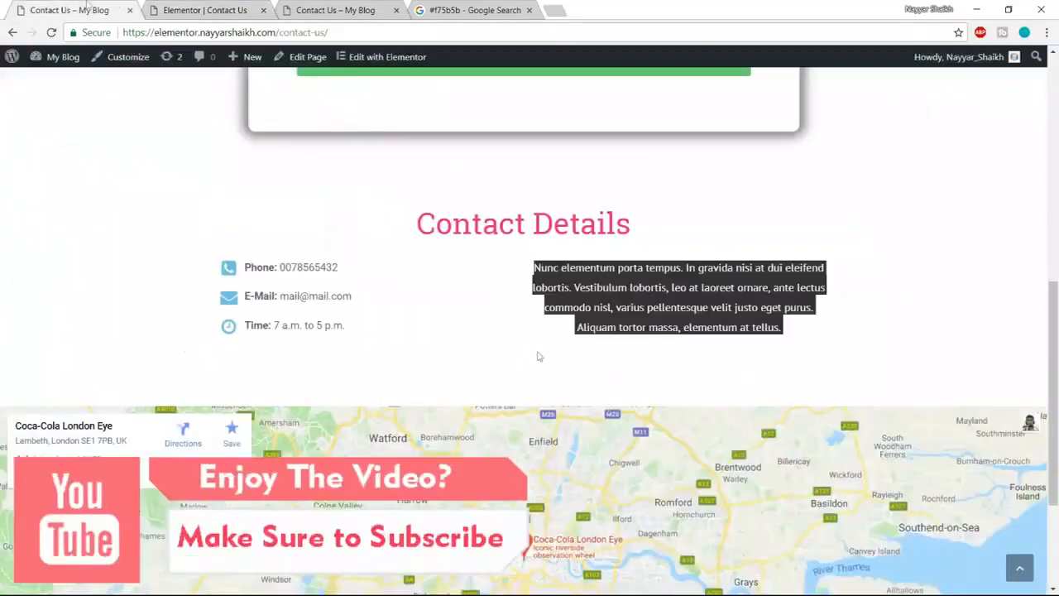
left_click(612, 307)
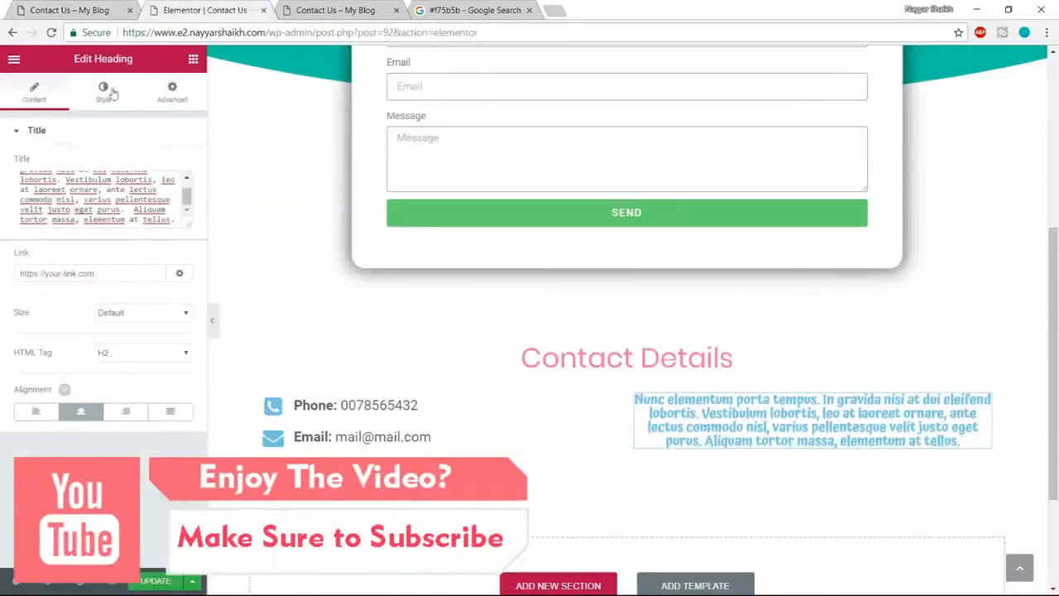
- Make the paragraph dark grey (#54595f) in the Poppins font
left_click(175, 164)
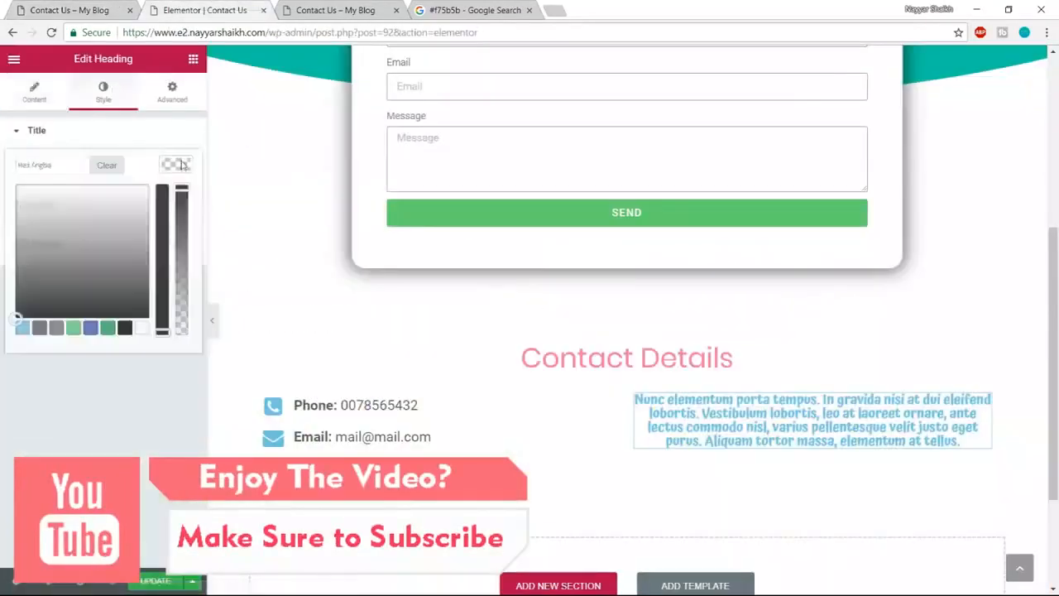
left_click(38, 328)
left_click(170, 167)
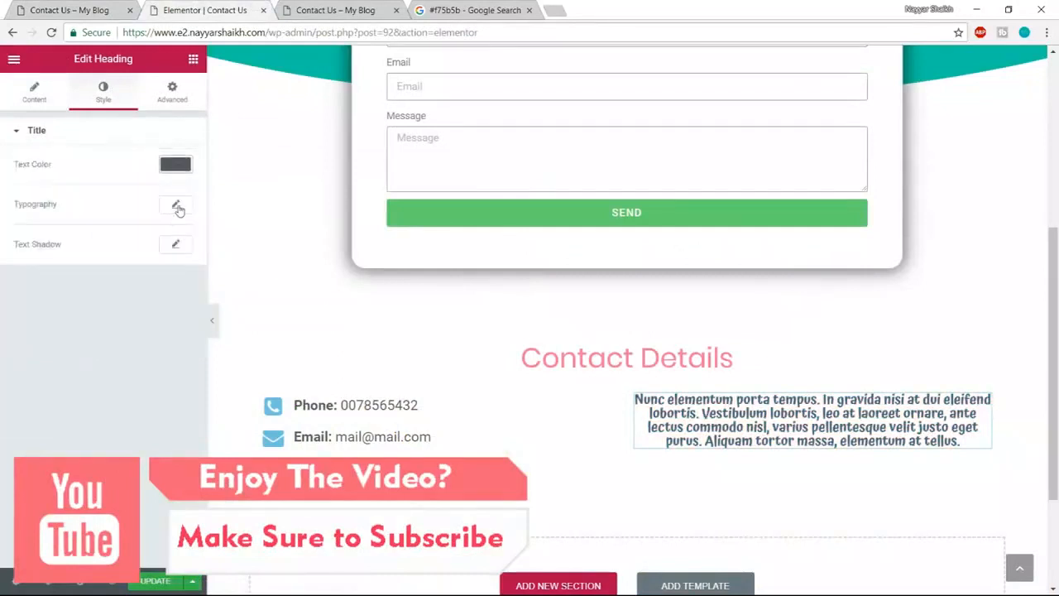
left_click(175, 204)
left_click(157, 241)
type("popp")
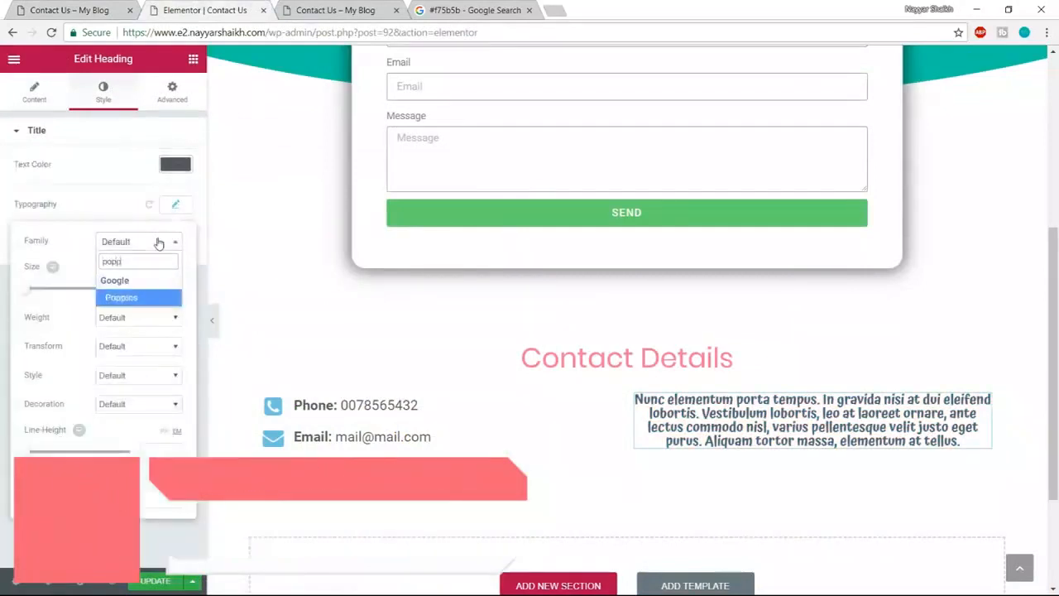
key("Return")
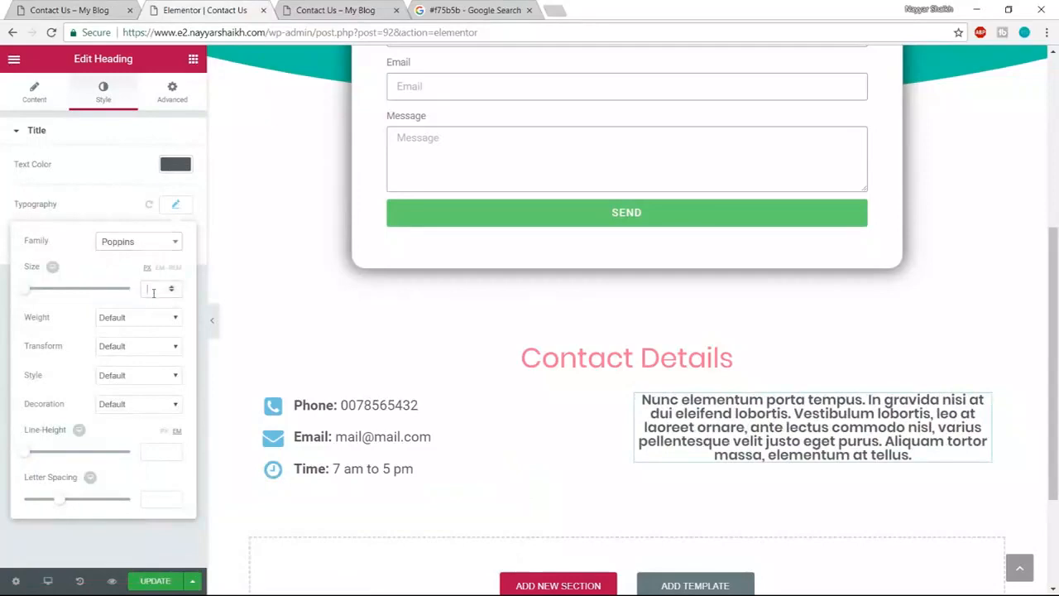
- Set the paragraph to 18 px, weight 400, with 1.5 line height
left_click(153, 289)
type("16")
double_click(153, 291)
key("ctrl+shift+Tab")
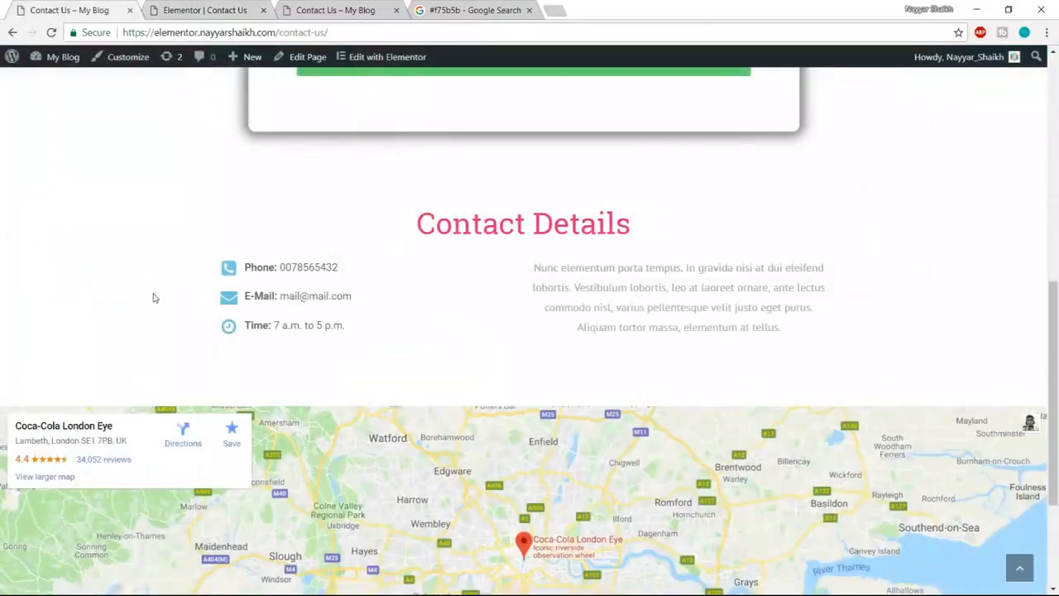
key("ctrl+a")
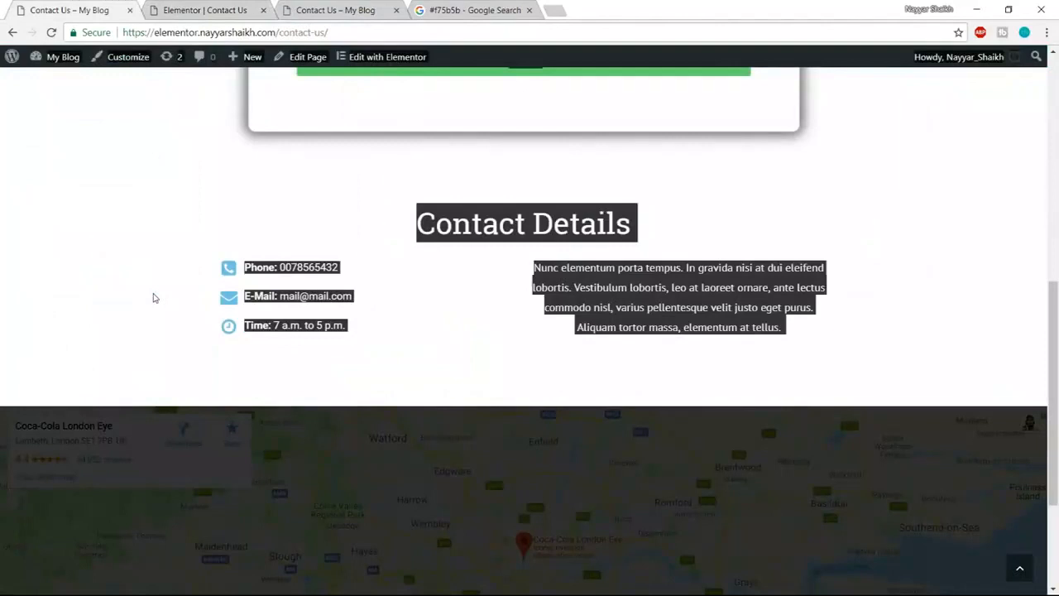
left_click(247, 6)
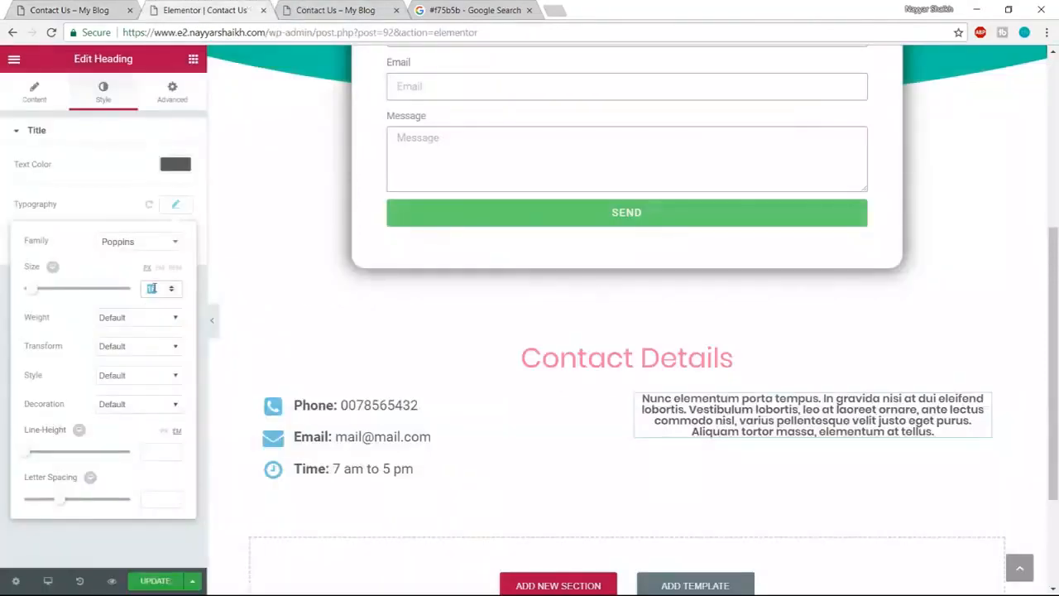
type("17")
double_click(155, 288)
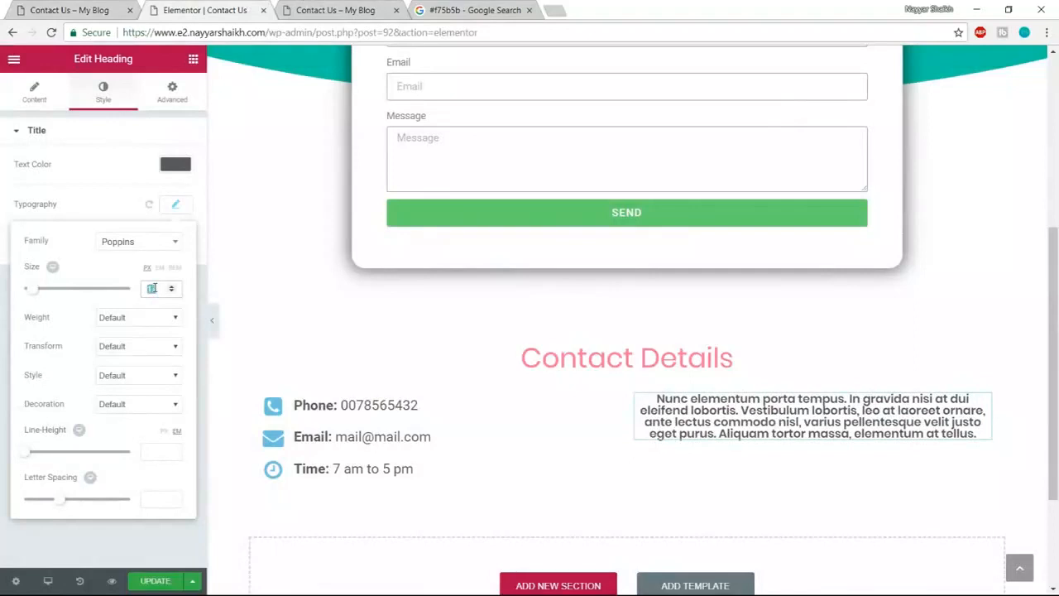
type("18")
left_click(146, 319)
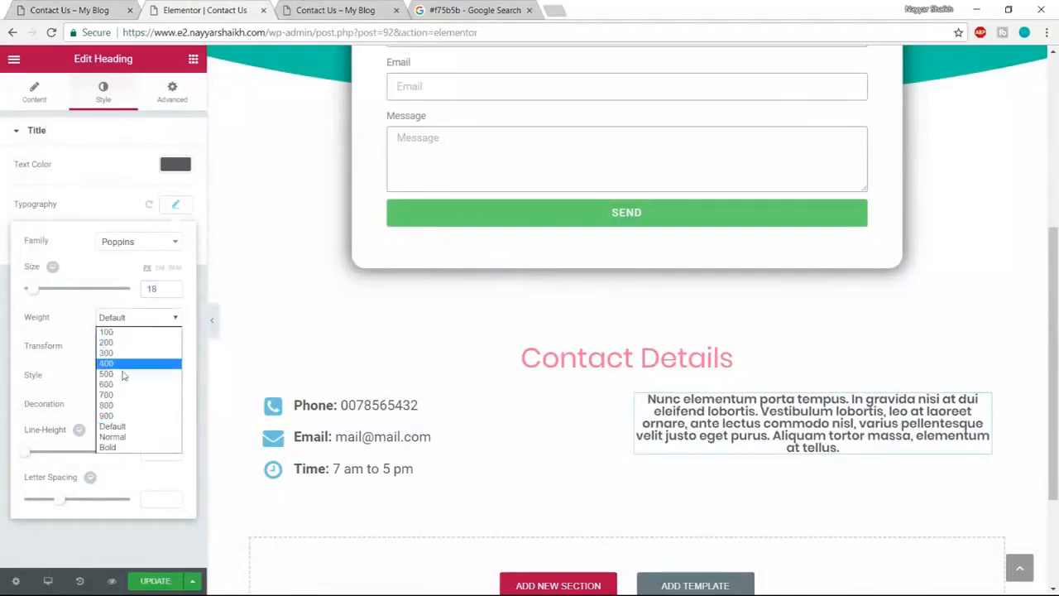
left_click(125, 364)
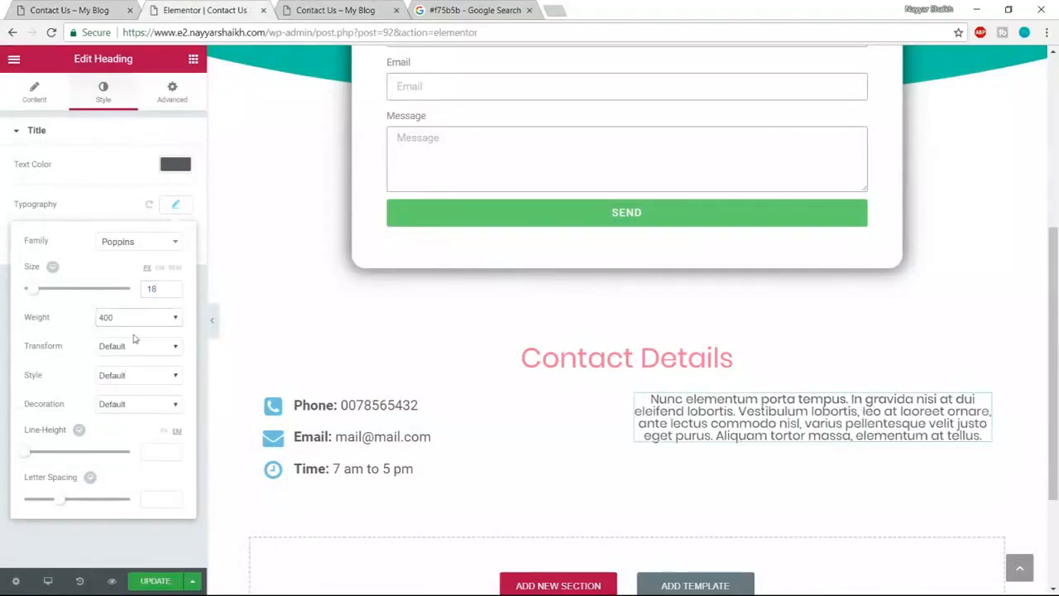
left_click_drag(29, 452, 47, 461)
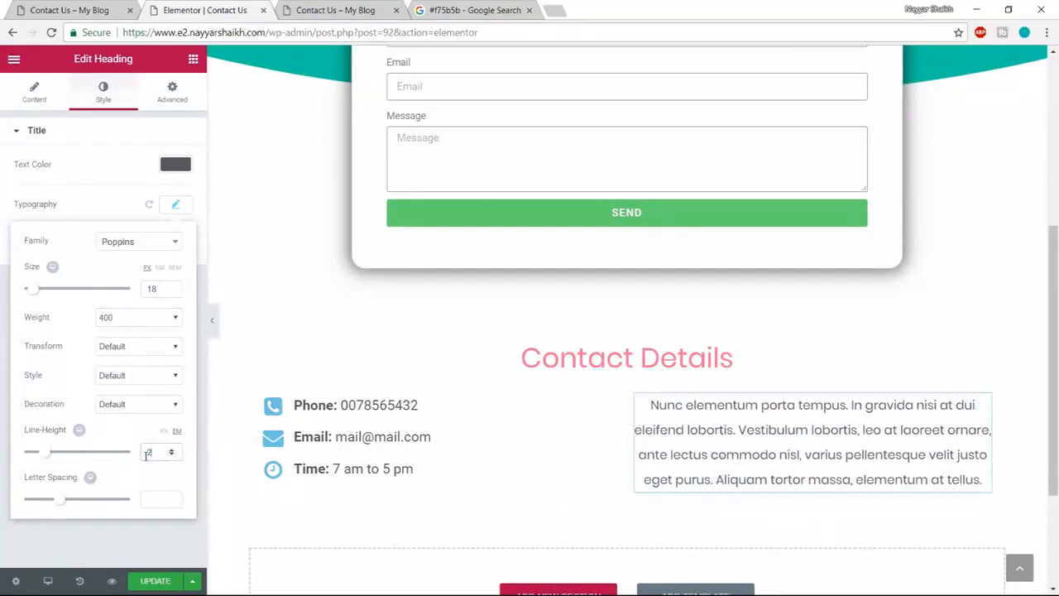
type("1.5")
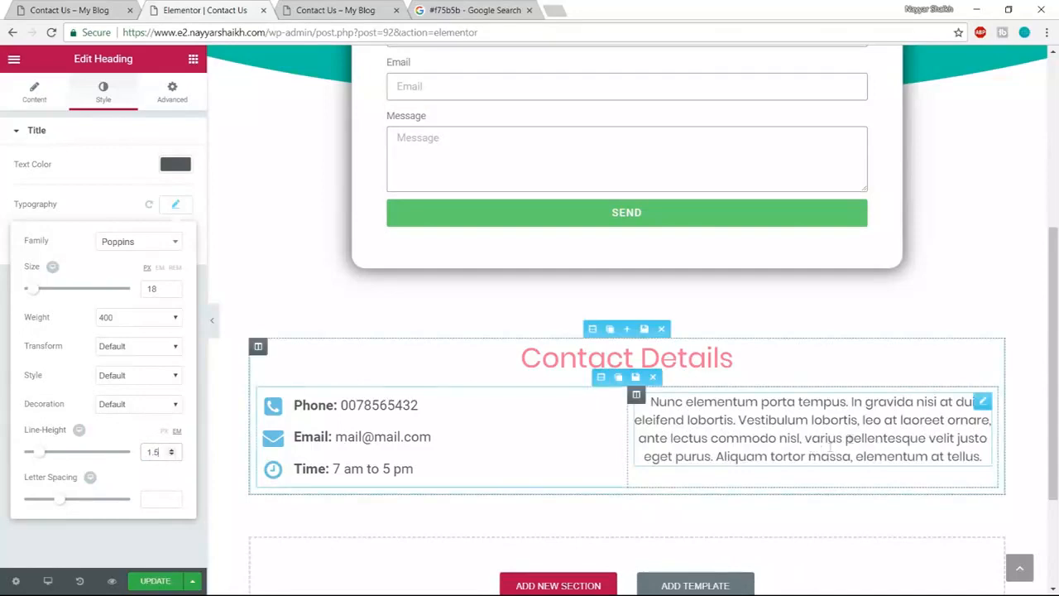
- Save the page, check it live, then add a one-column section below the contact details
scroll(402, 460, "down", 2)
left_click(153, 582)
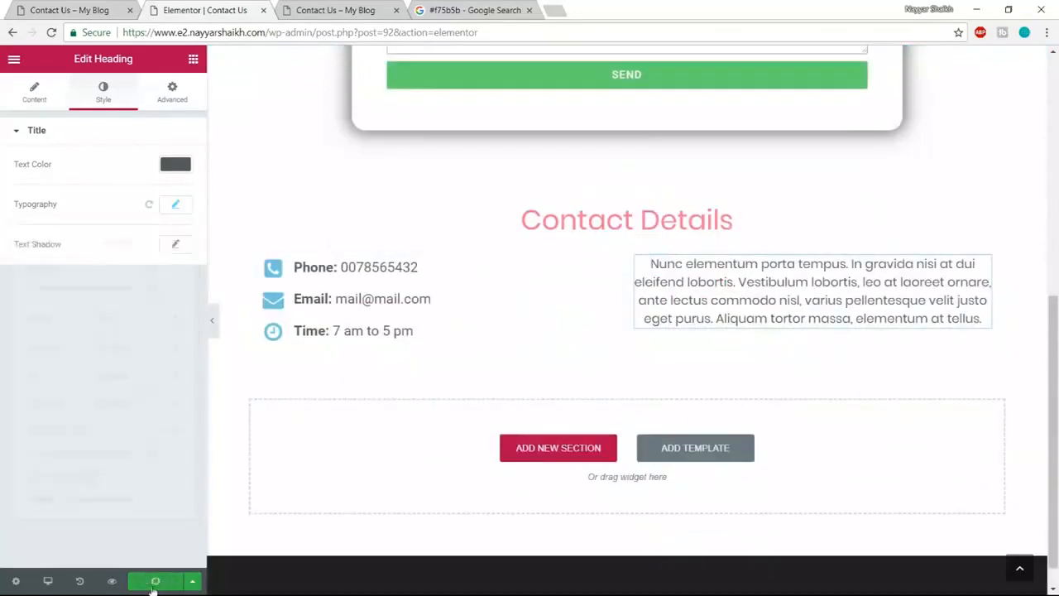
left_click(122, 9)
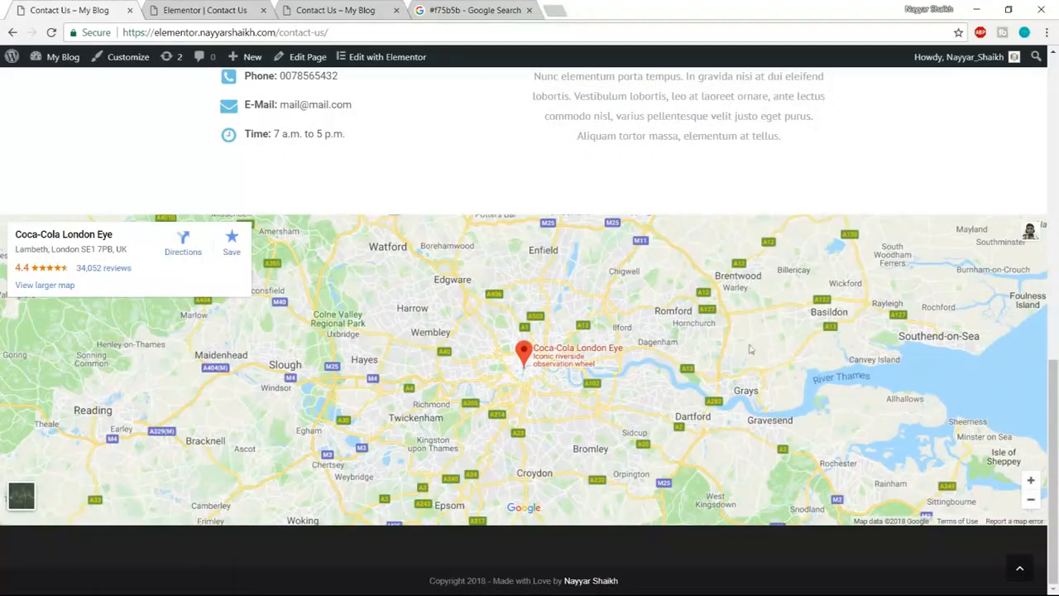
left_click(198, 9)
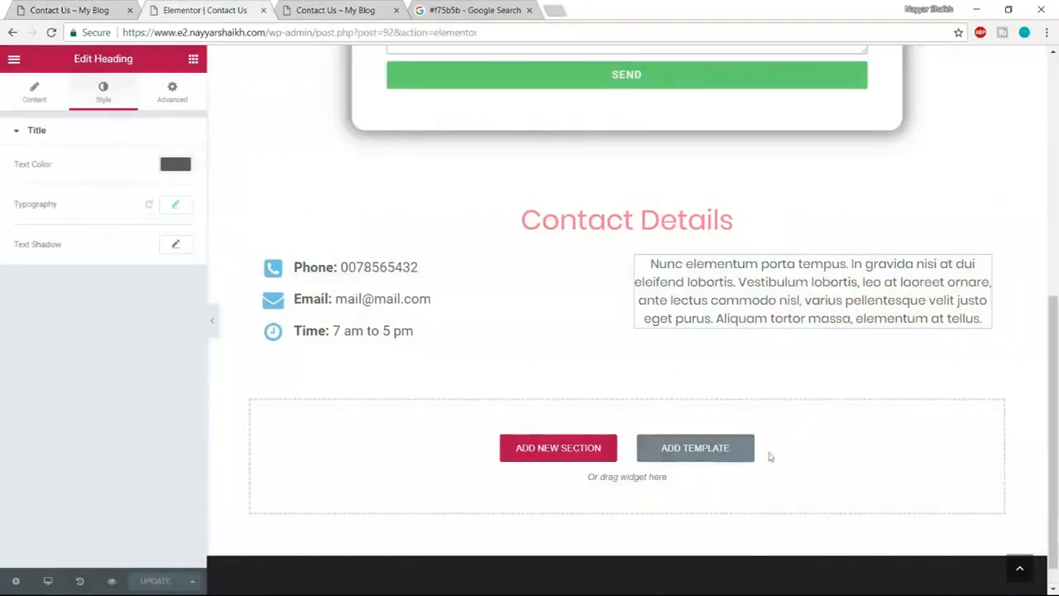
left_click(597, 458)
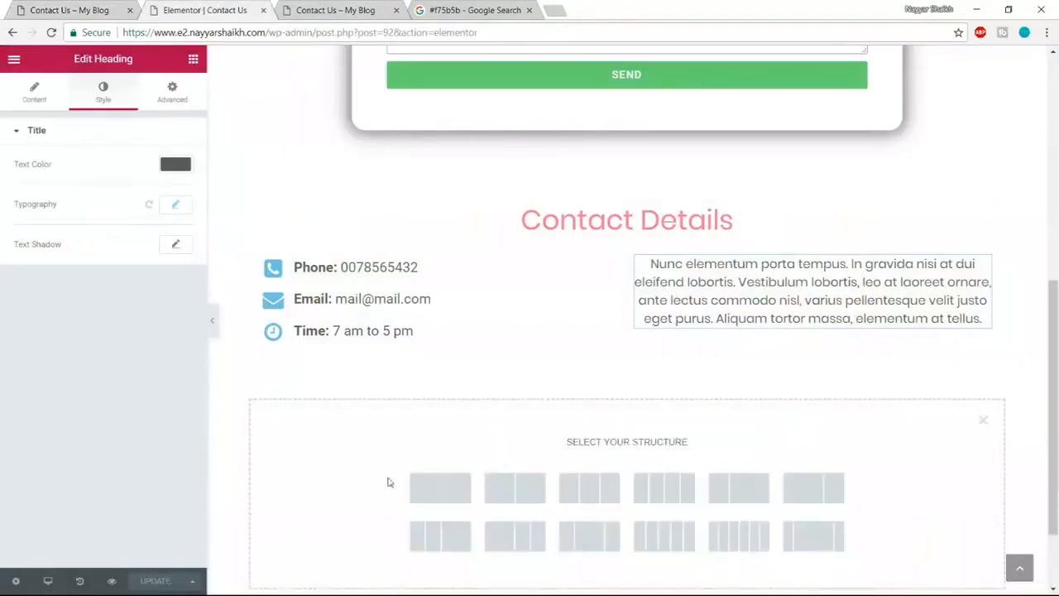
left_click(443, 489)
- Drop a Google Maps widget into the new section and show its section's Advanced settings
left_click(194, 59)
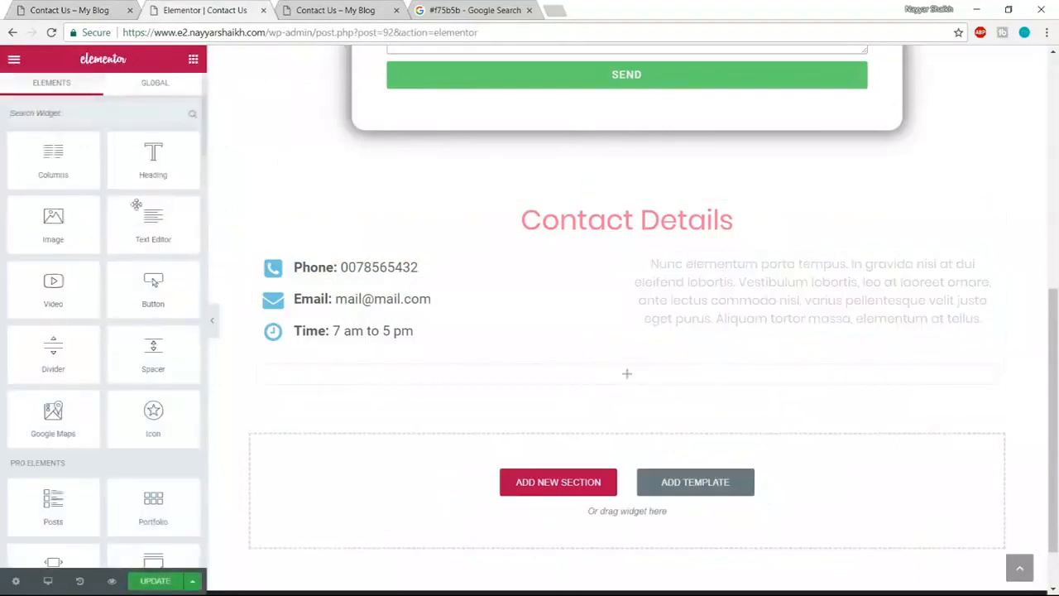
scroll(99, 248, "down", 2)
left_click_drag(59, 330, 619, 366)
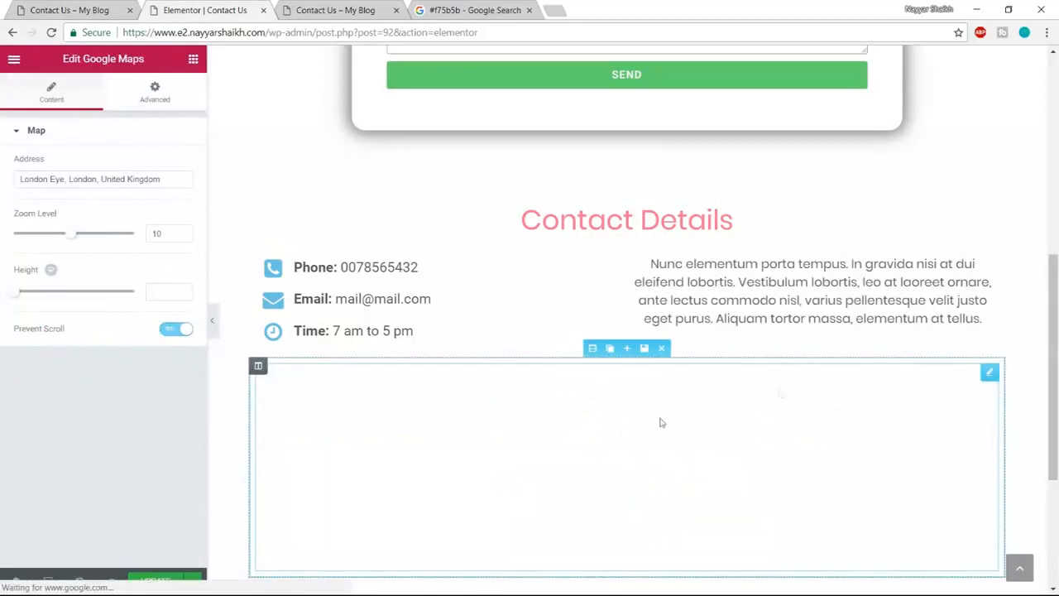
scroll(668, 402, "down", 1)
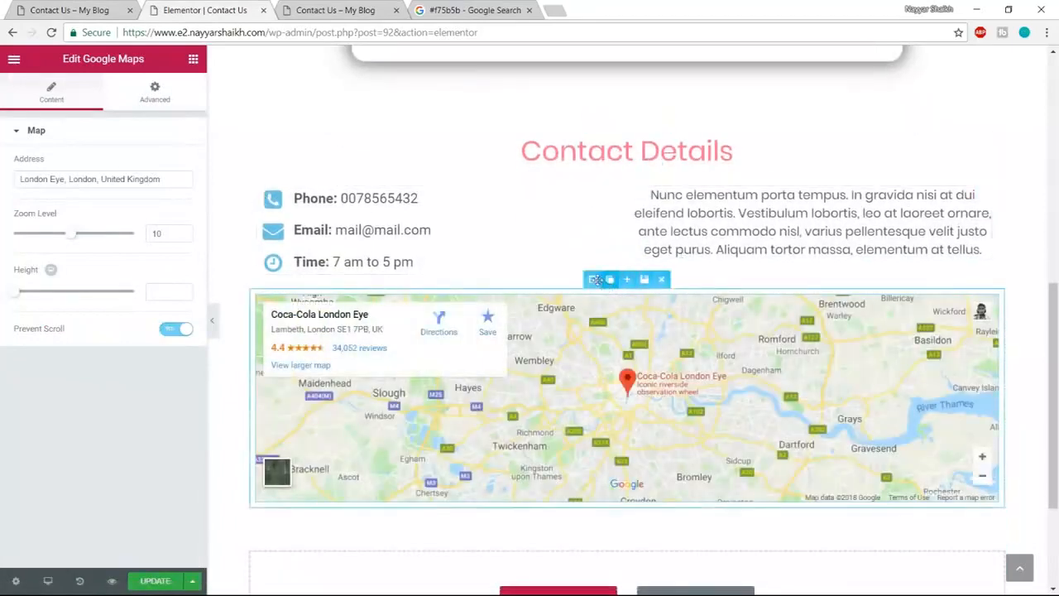
left_click(595, 280)
left_click(172, 91)
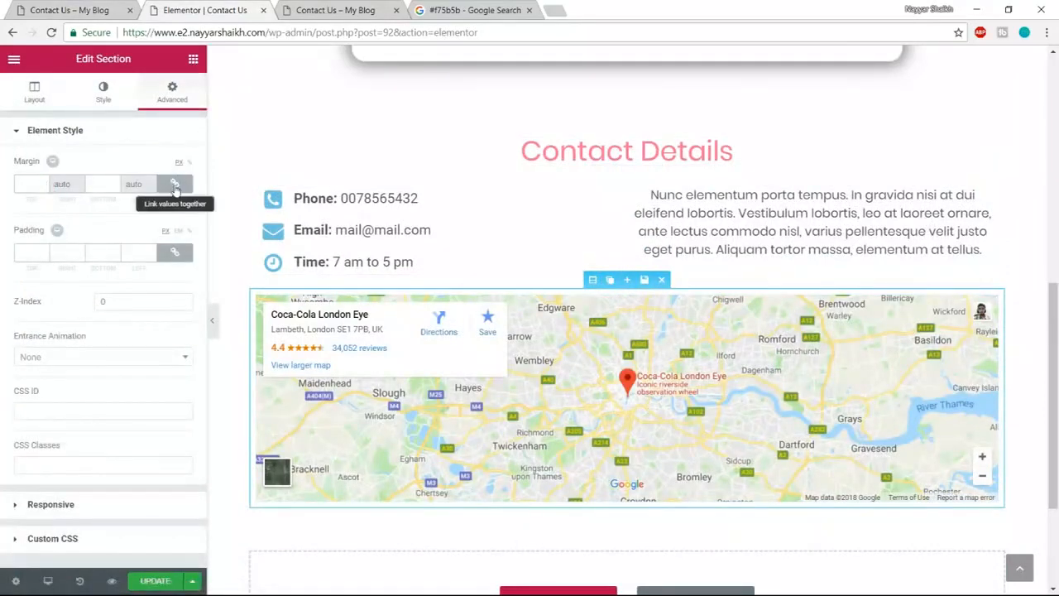
- Give the map section a 100 px top margin, Stretch Section, Full Width content and No Gap
left_click(175, 185)
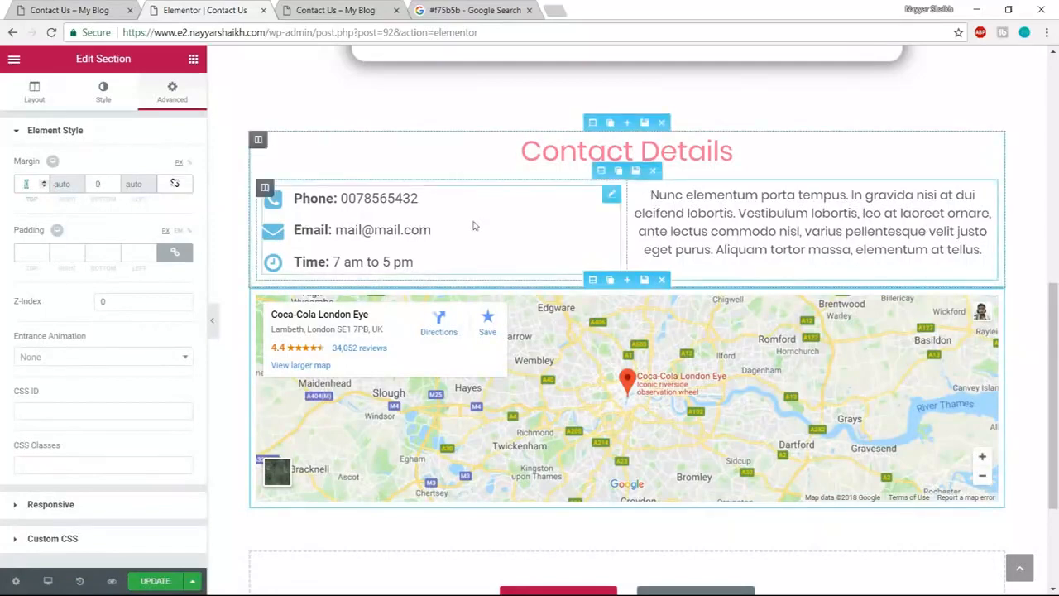
type("100")
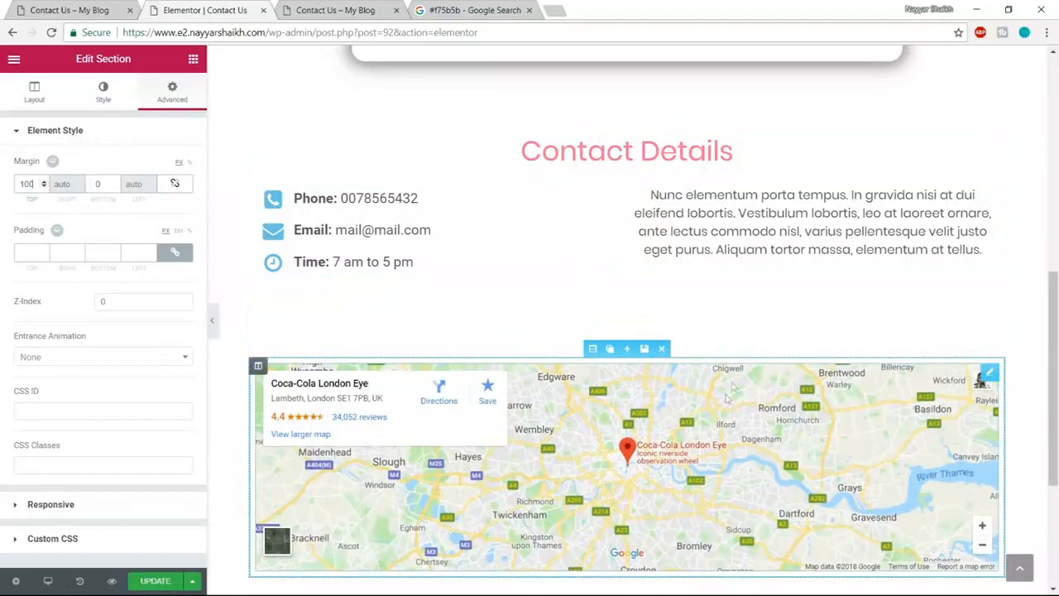
left_click(36, 95)
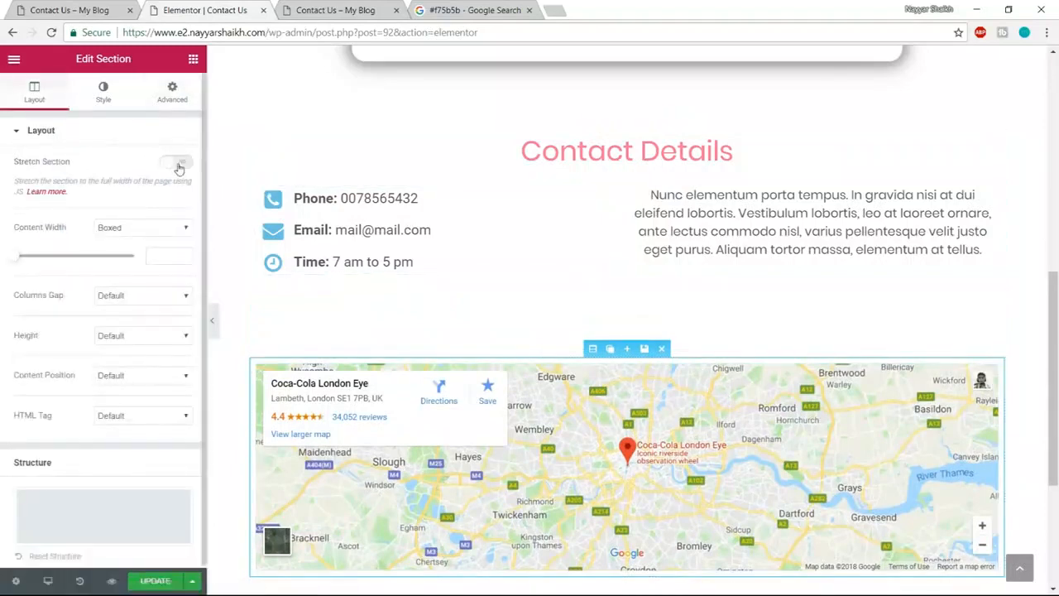
left_click(177, 163)
scroll(780, 301, "down", 2)
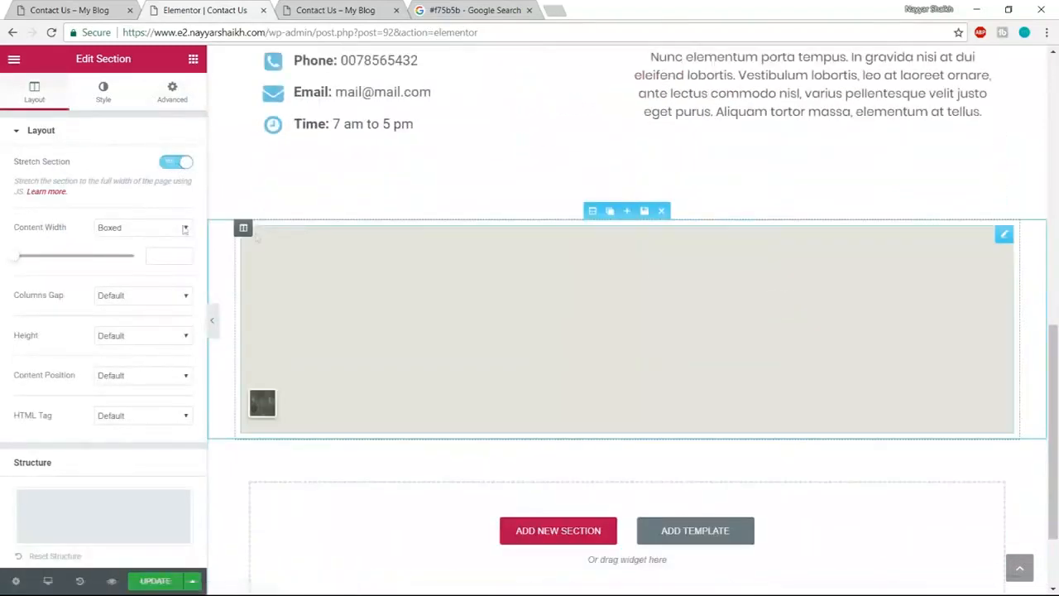
left_click(184, 229)
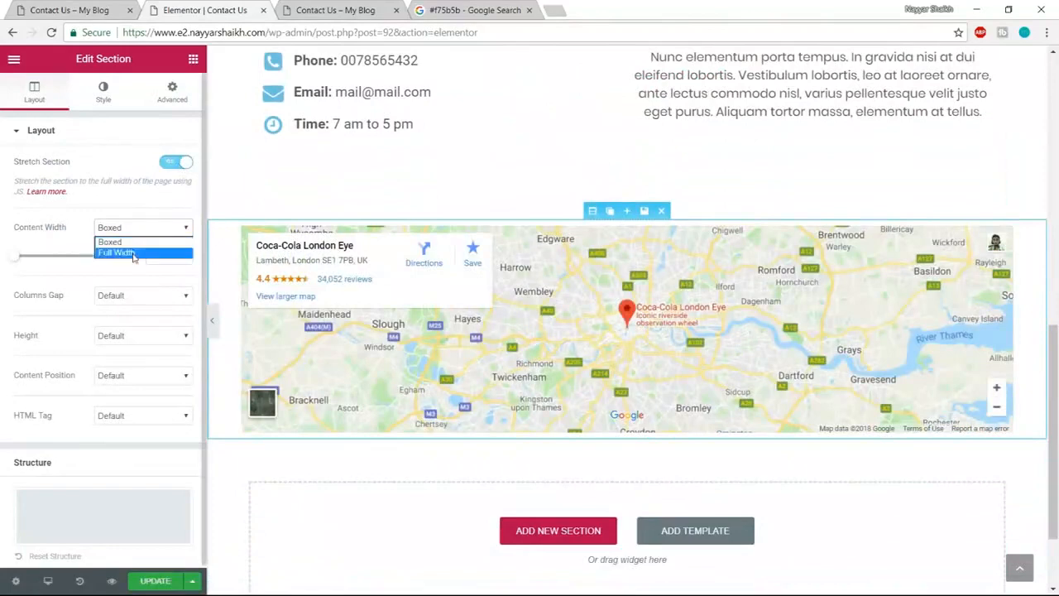
left_click(133, 253)
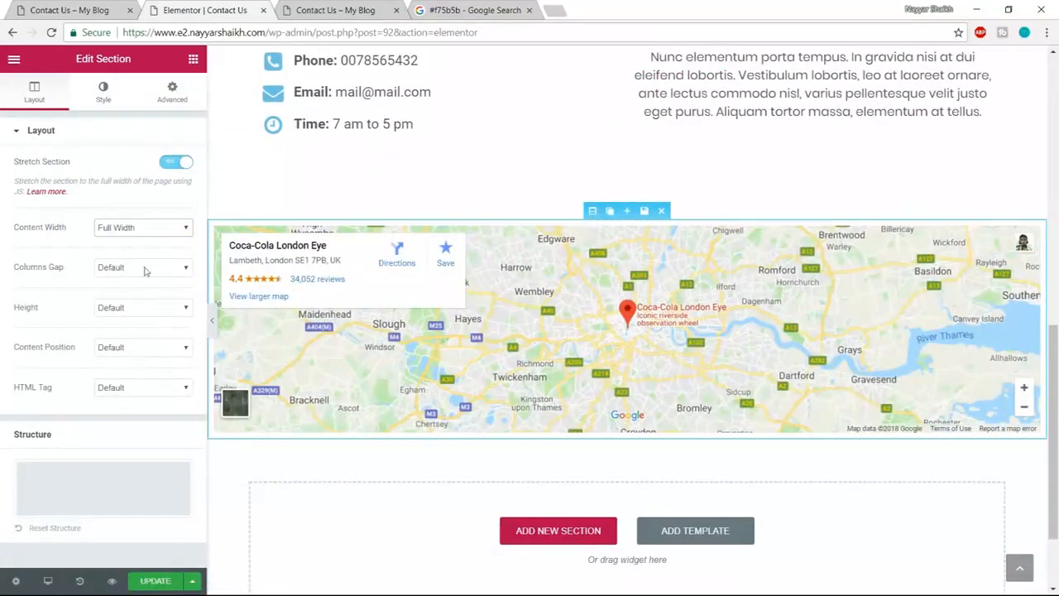
left_click(140, 267)
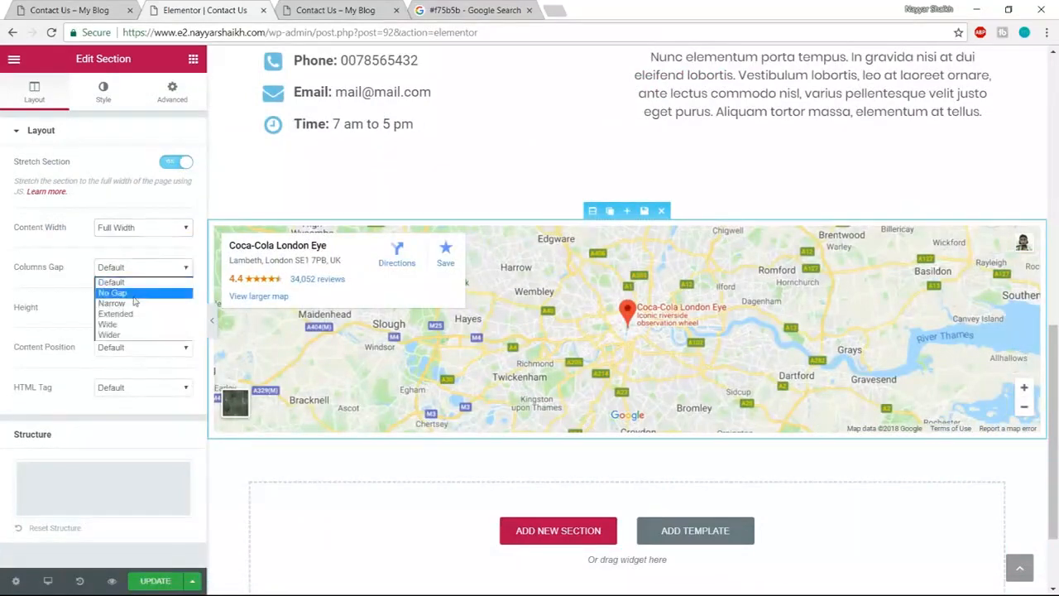
left_click(132, 295)
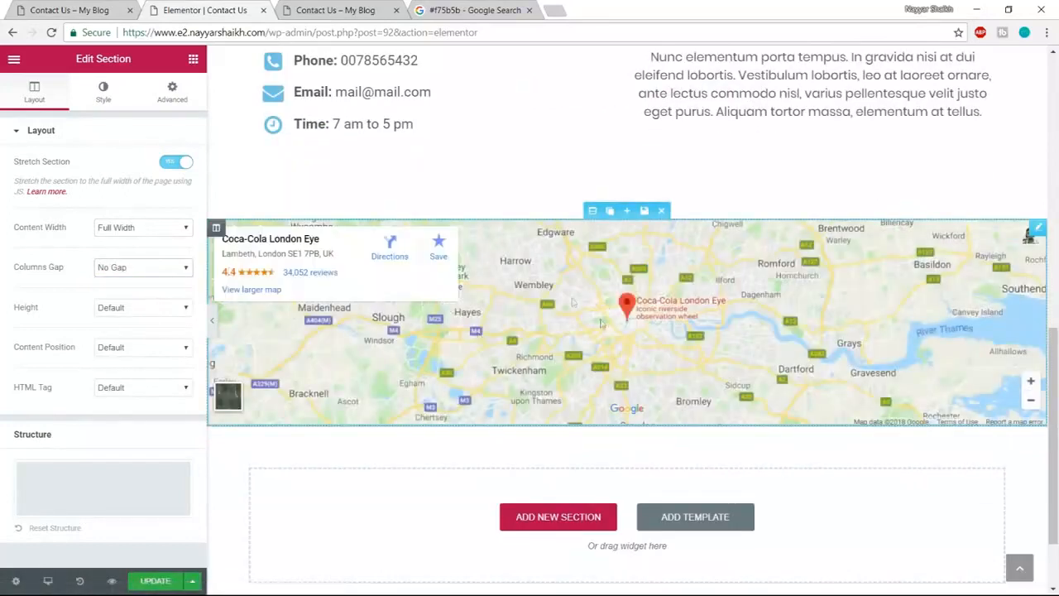
left_click(663, 295)
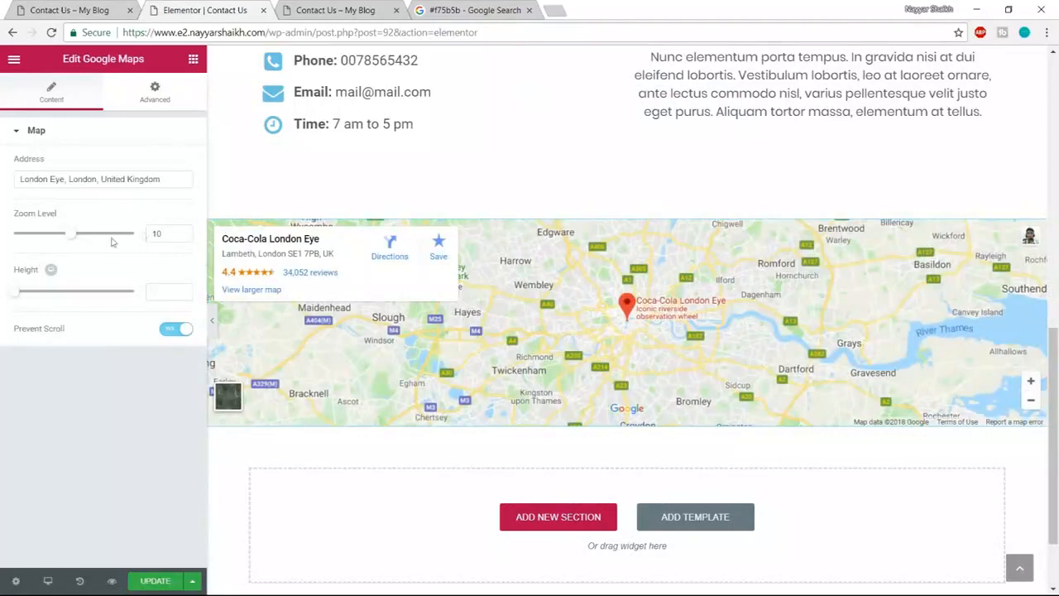
- Change the map address from London Eye to 'sion, mumbai'
left_click_drag(169, 182, 2, 183)
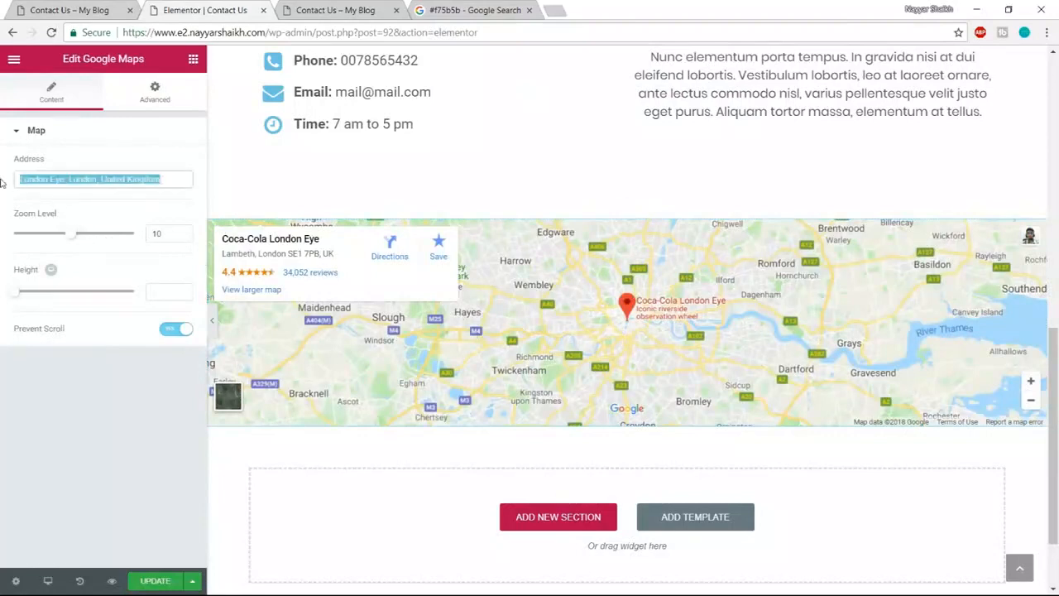
type("mu")
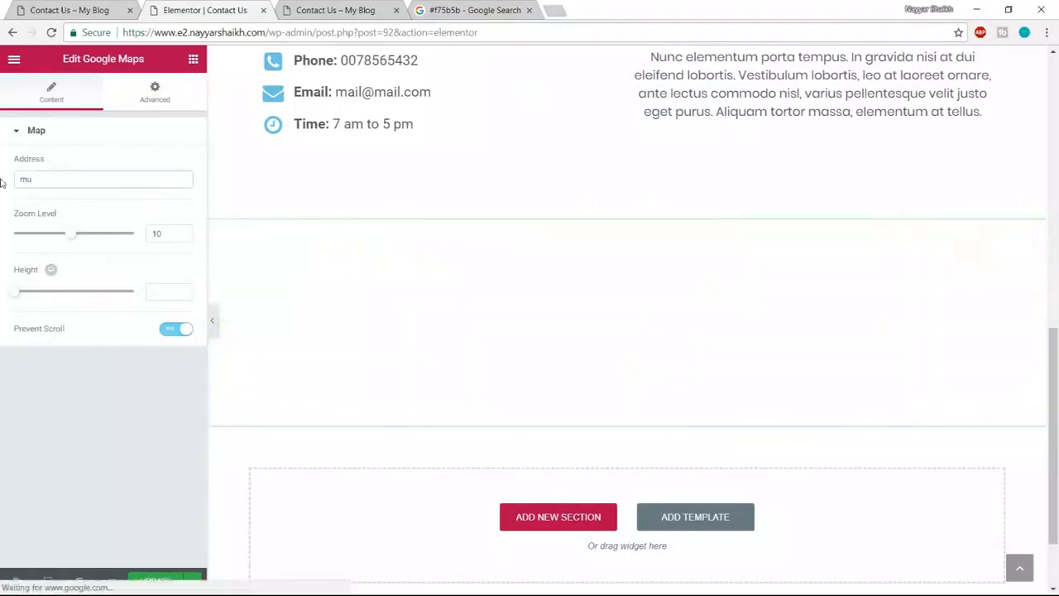
type("mbai")
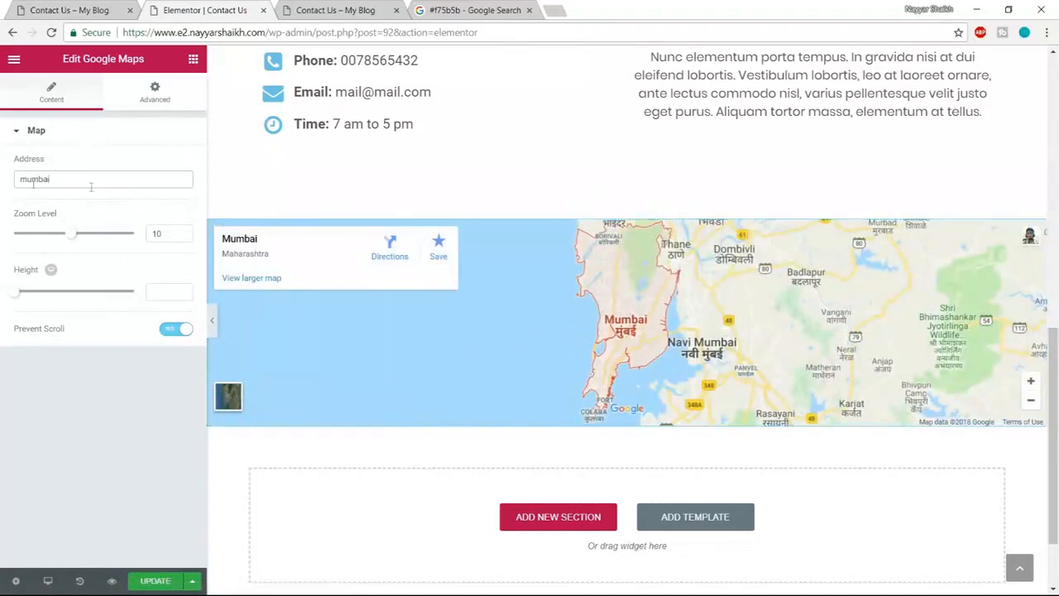
type("sion,")
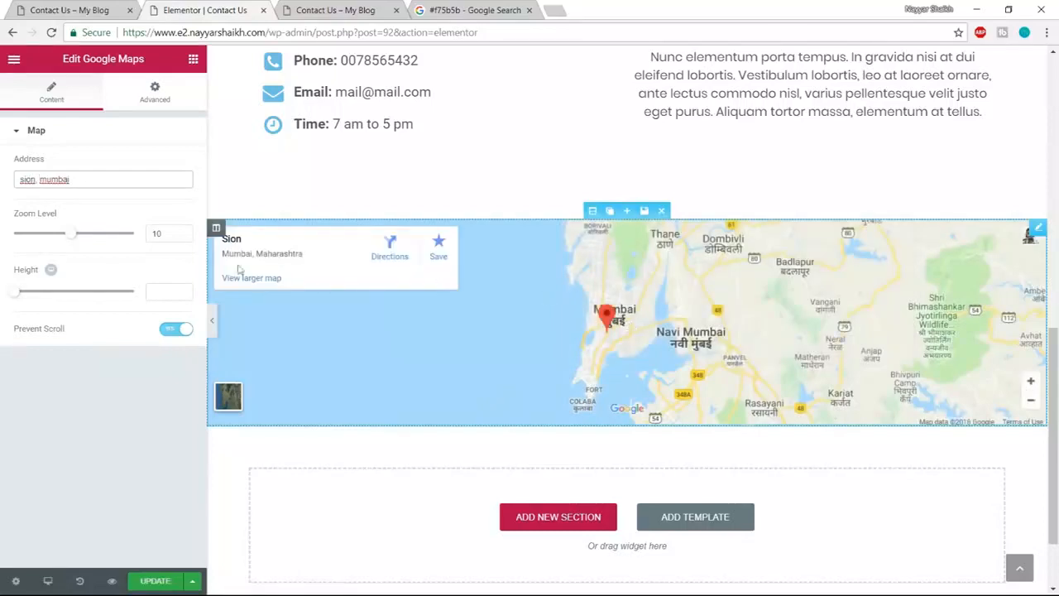
- Set the map zoom level to 15 and its height to 500
left_click_drag(73, 235, 80, 237)
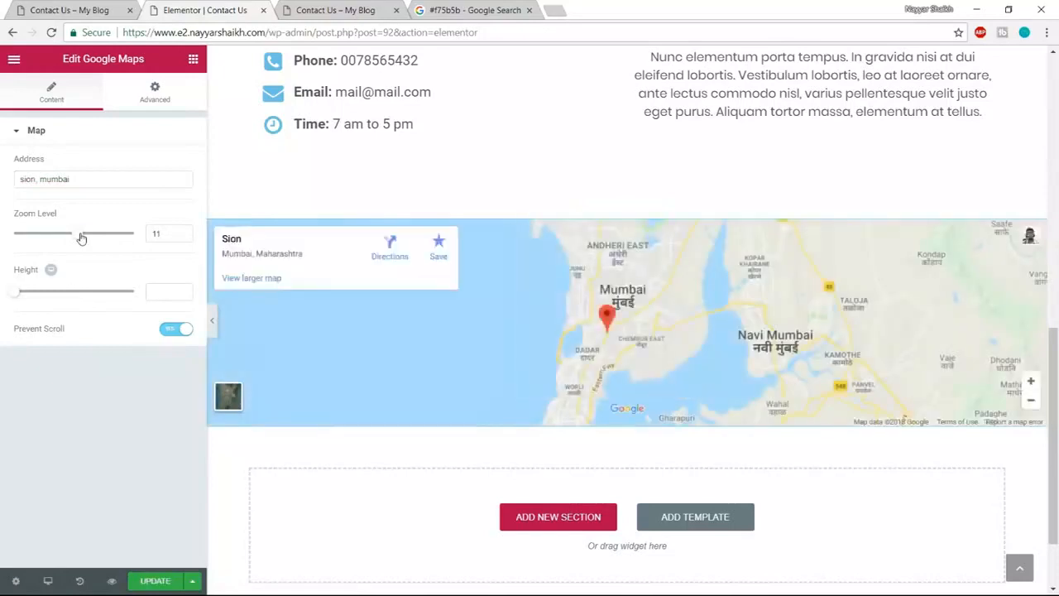
left_click_drag(80, 237, 85, 238)
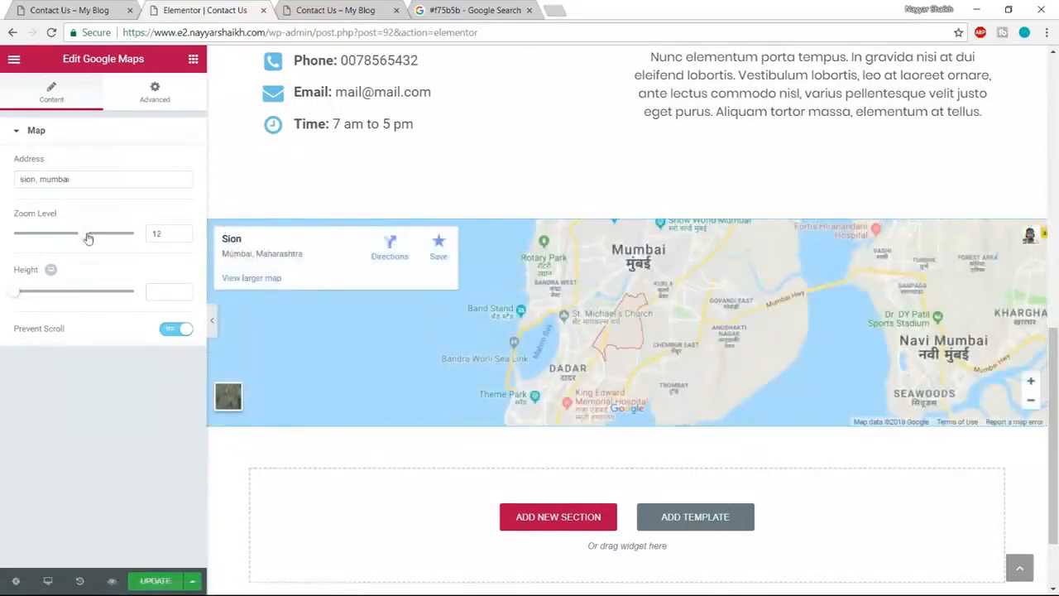
left_click_drag(88, 239, 102, 238)
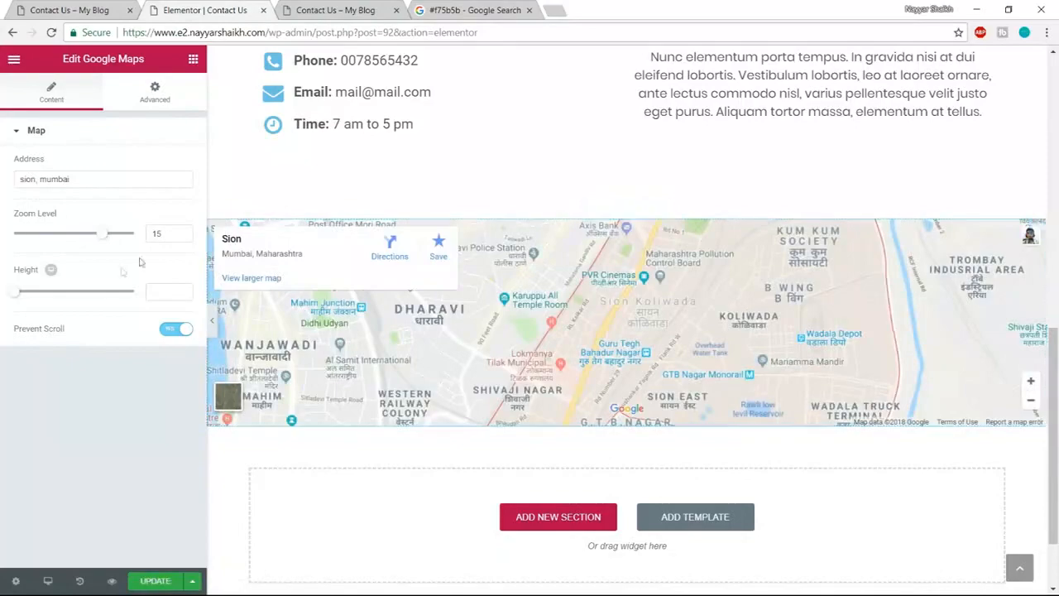
left_click_drag(14, 296, 51, 299)
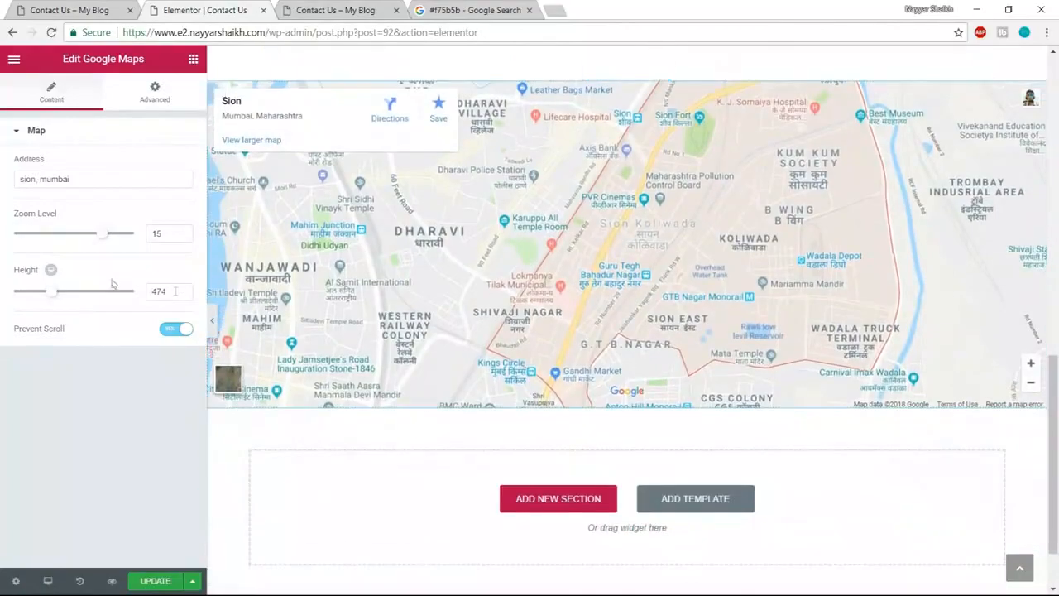
type("500")
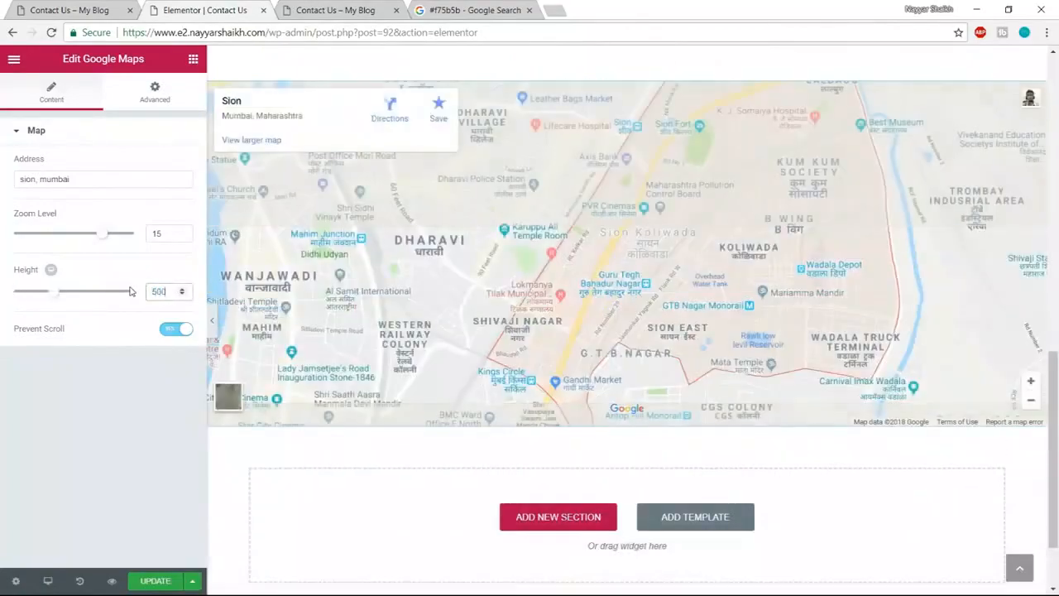
scroll(834, 309, "up", 2)
scroll(834, 309, "up", 1)
scroll(834, 310, "down", 4)
scroll(867, 362, "up", 10)
scroll(869, 364, "up", 2)
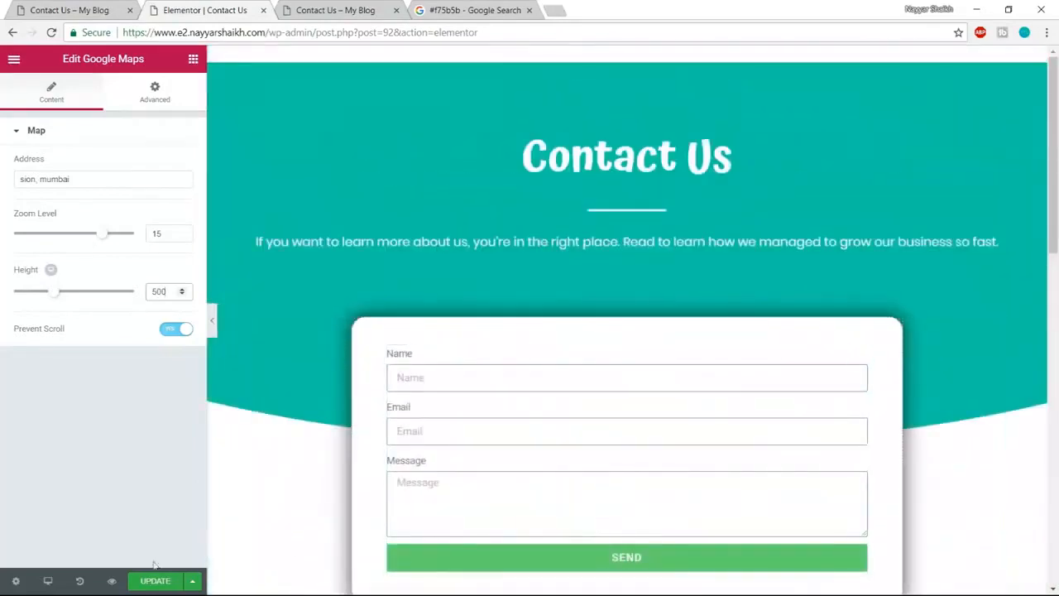
- Save the Contact Us page and check the map in the preview
left_click(163, 589)
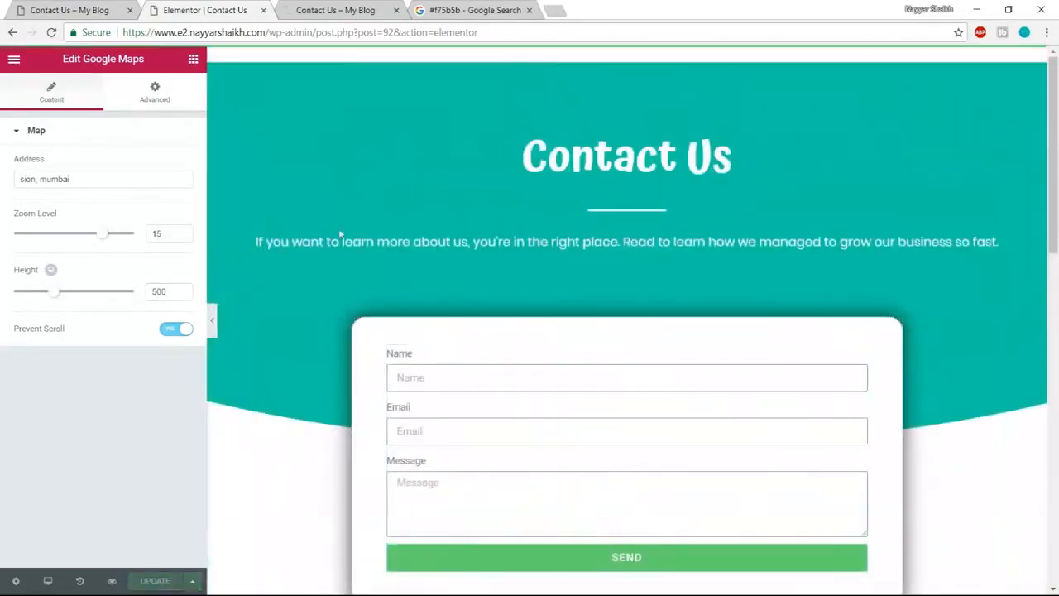
left_click(367, 7)
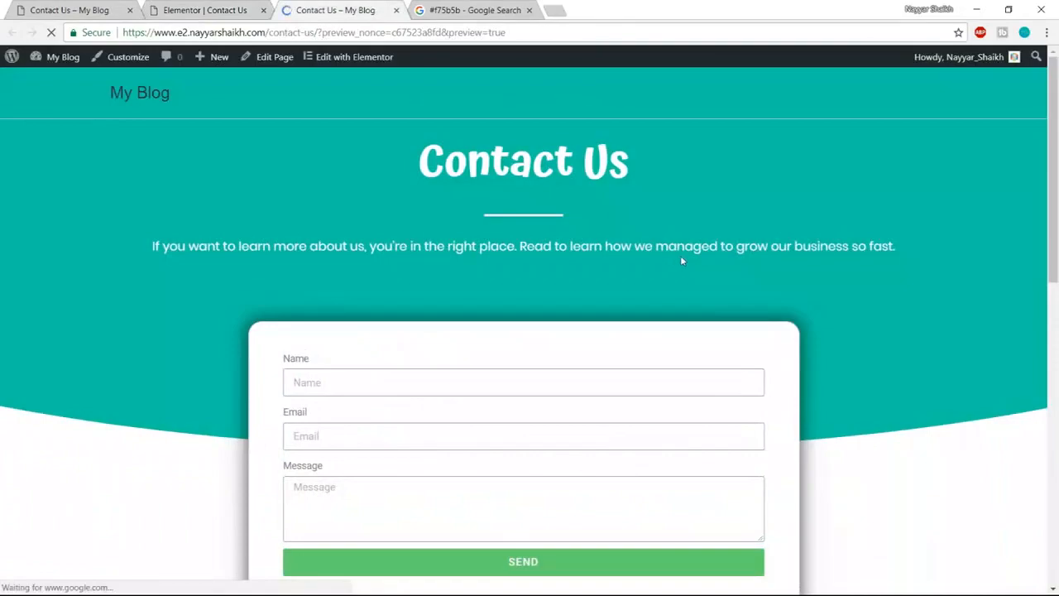
scroll(679, 257, "down", 8)
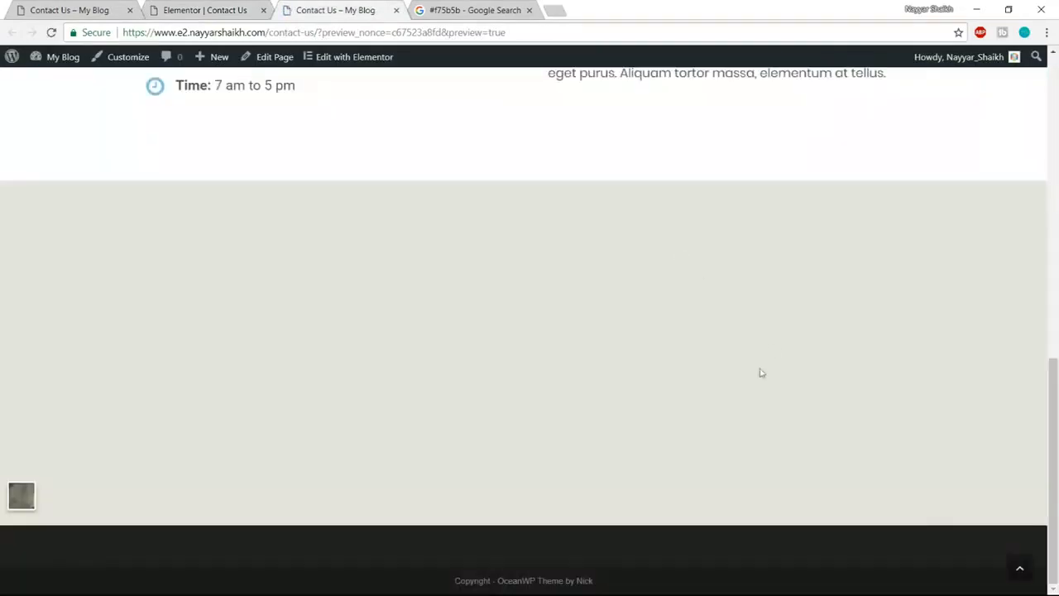
scroll(742, 375, "up", 10)
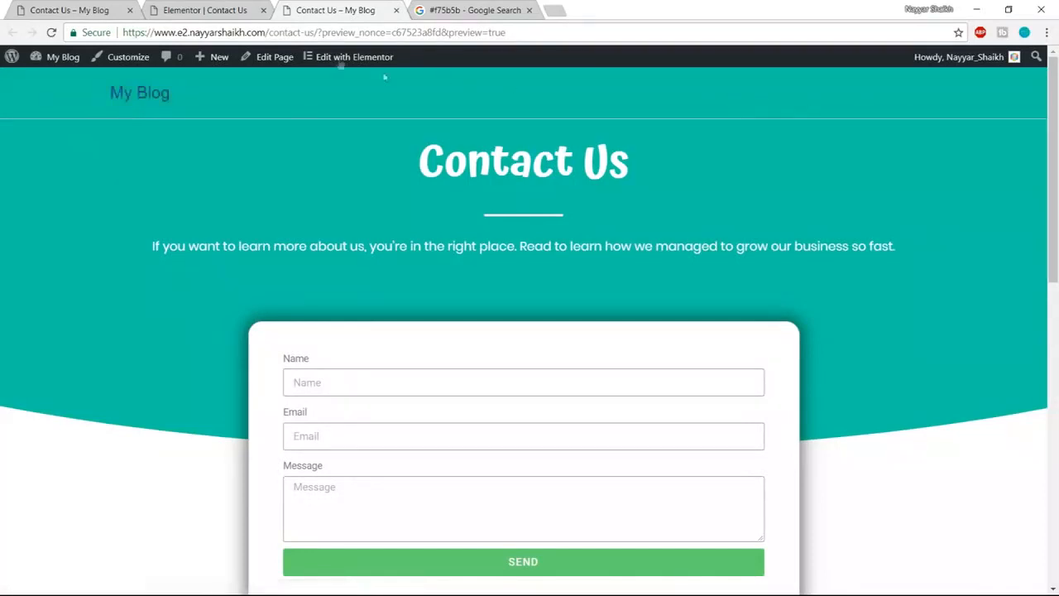
- Load the WordPress admin dashboard at /wp-admin/ in the editor tab
left_click(224, 6)
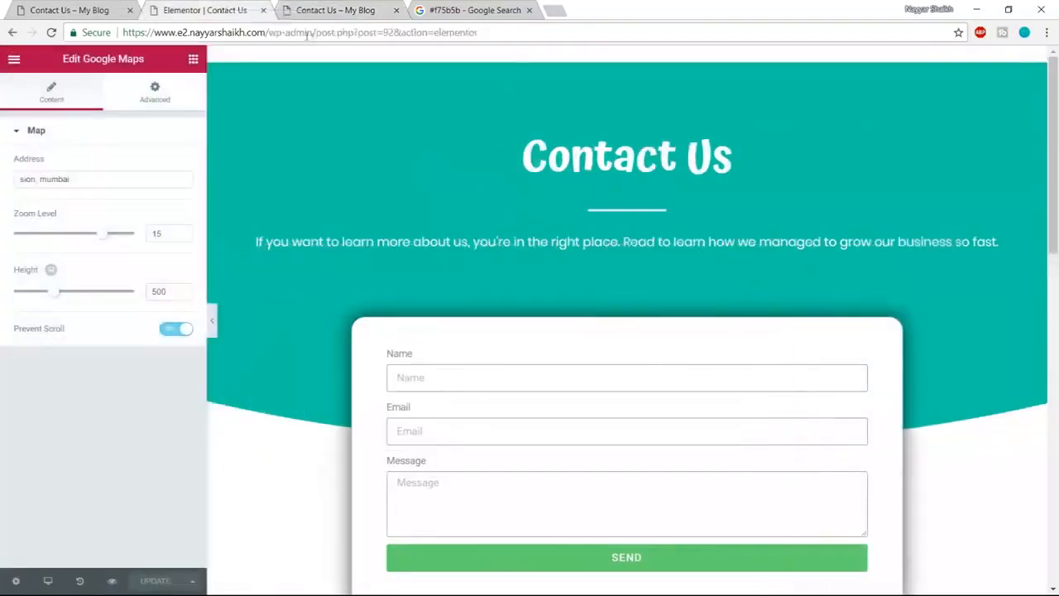
left_click_drag(318, 31, 832, 10)
key("BackSpace")
key("Return")
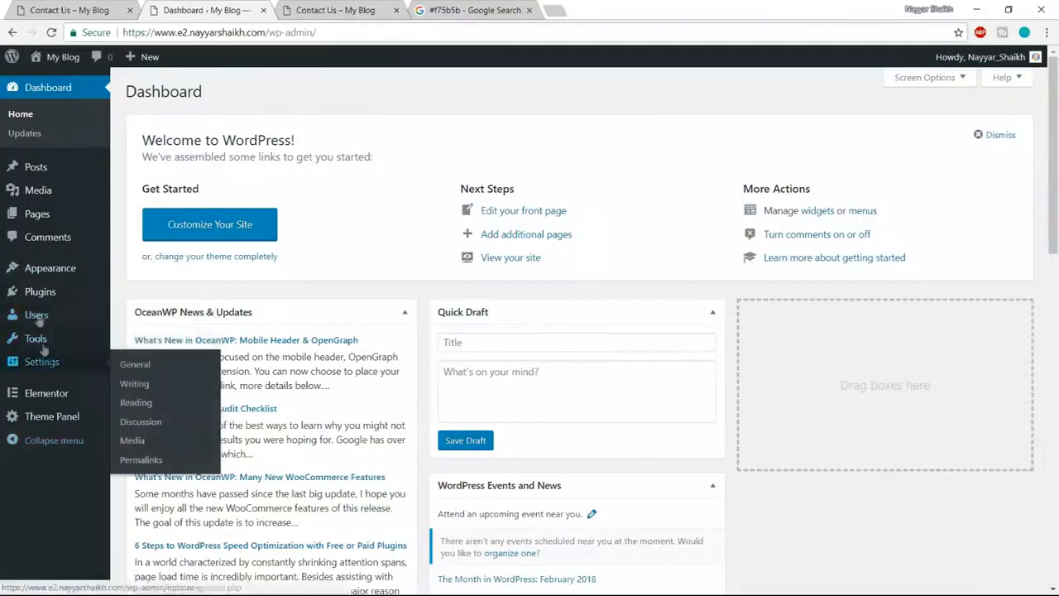
- Create a menu named 'Main Menu' and add the selected pages to it
mouse_move(36, 278)
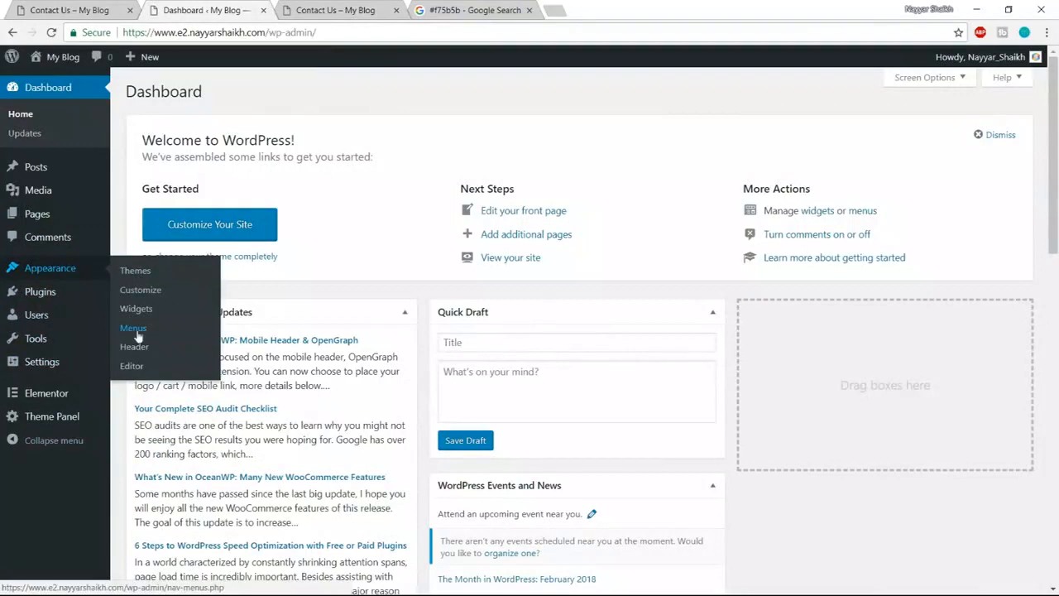
left_click(133, 328)
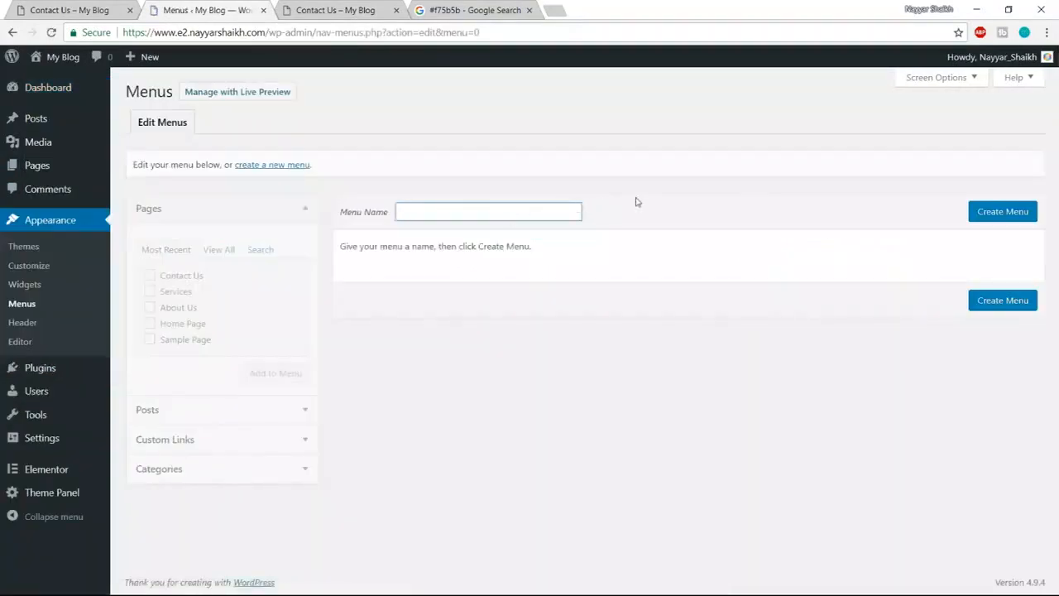
type("Main Menu")
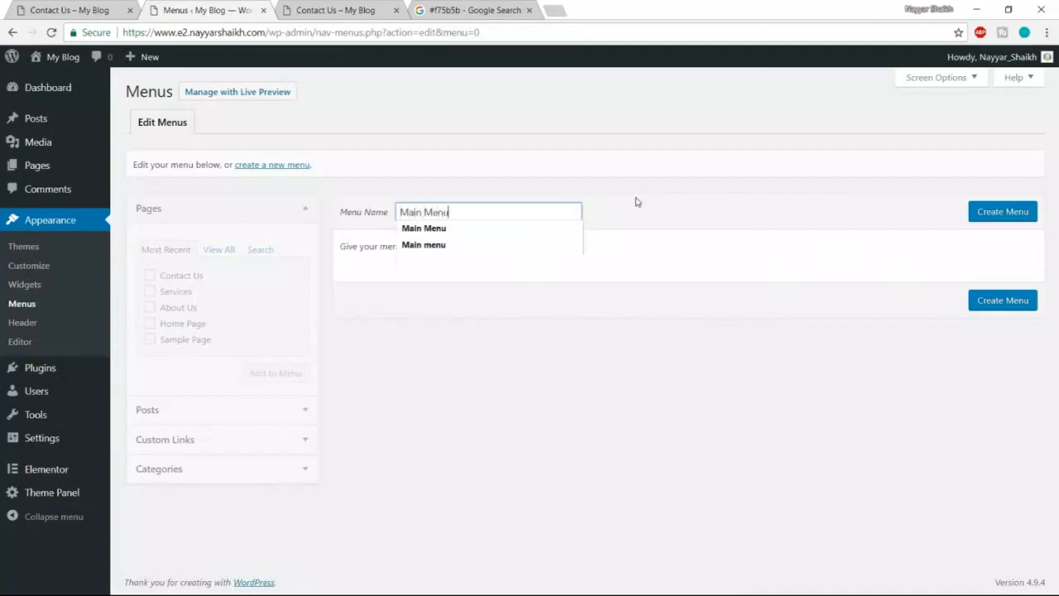
left_click(1003, 212)
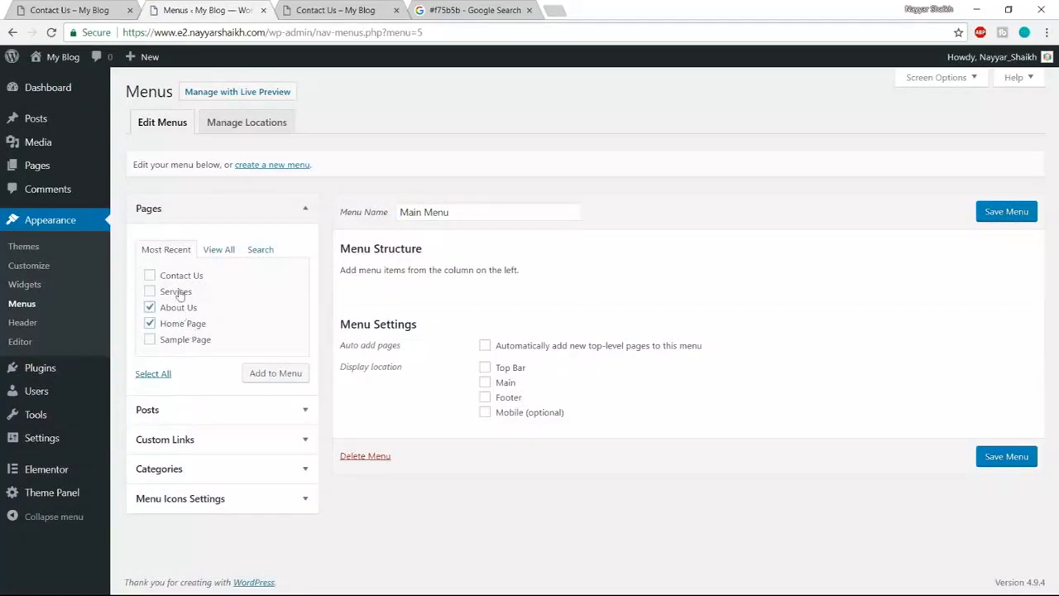
left_click(280, 374)
- Order the items Home, About Us, Services, Contact Us, relabel Home Page as Home, and save
scroll(834, 446, "down", 2)
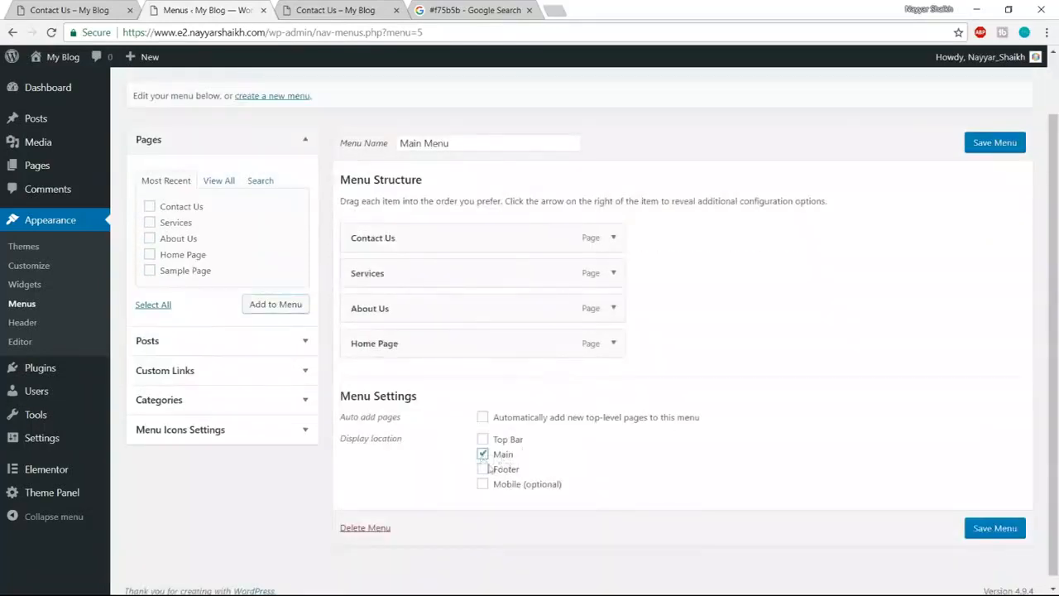
left_click_drag(414, 342, 410, 263)
left_click_drag(408, 364, 409, 295)
left_click_drag(392, 372, 404, 348)
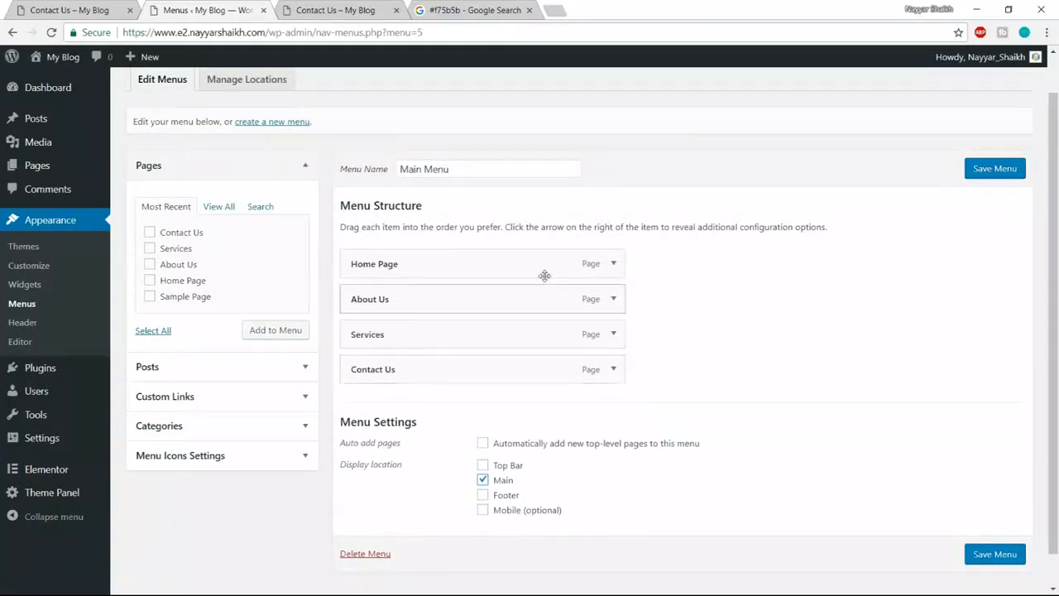
left_click(619, 268)
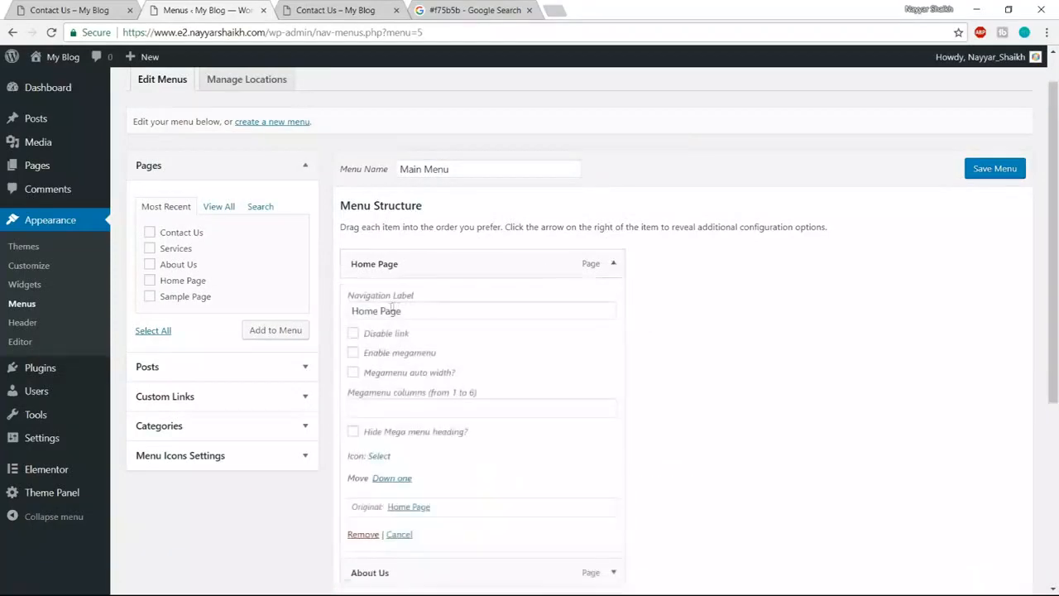
left_click_drag(379, 312, 513, 304)
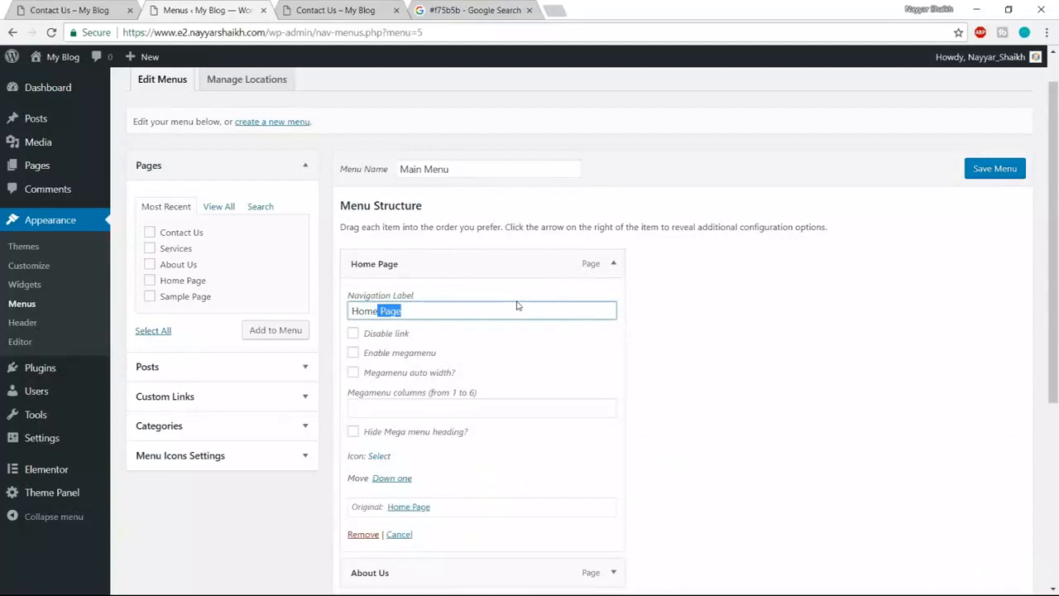
left_click(612, 263)
left_click(995, 169)
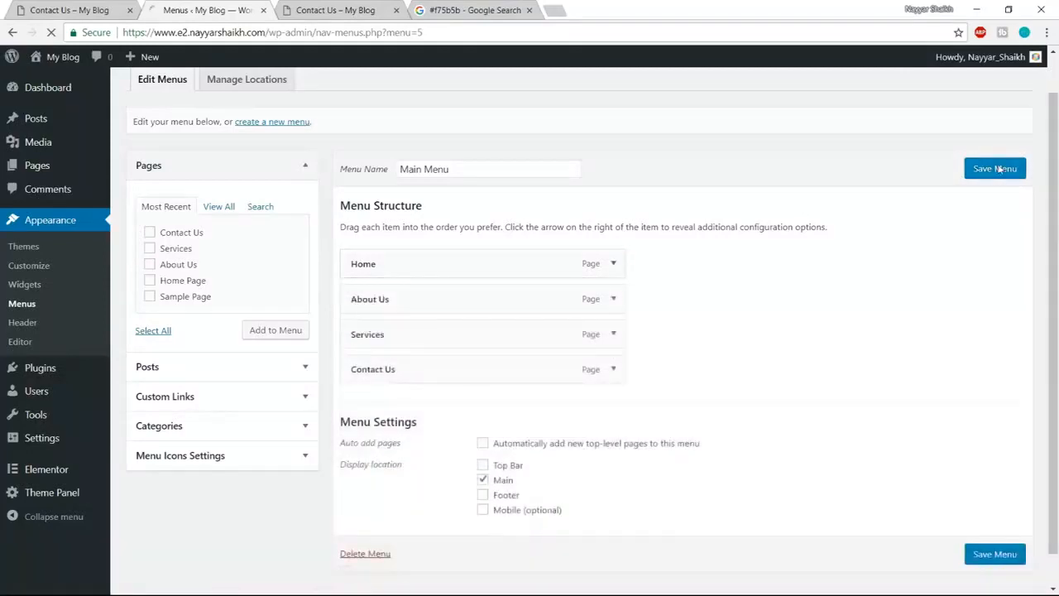
left_click(364, 12)
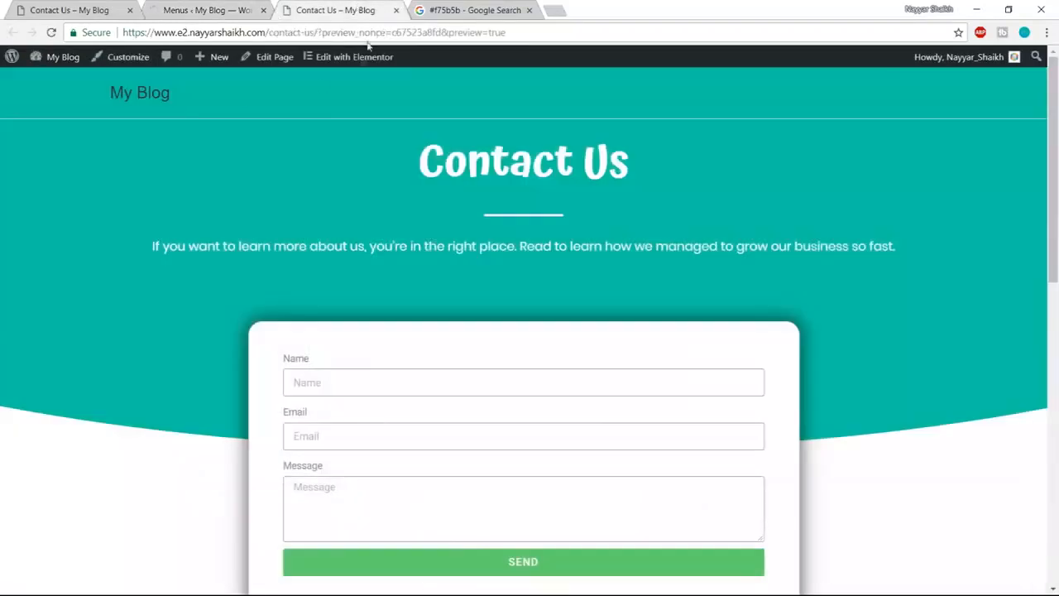
- Go to the home page from the My Blog site title to see the new header menu
left_click(135, 95)
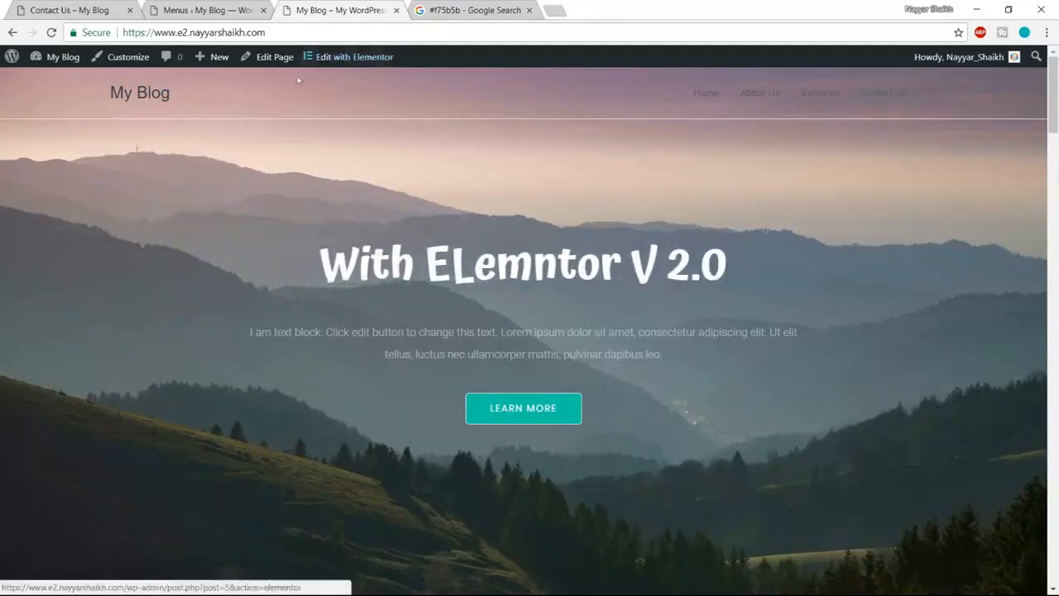
- Launch the Customizer from the admin bar to reach the OceanWP theme settings
left_click(124, 66)
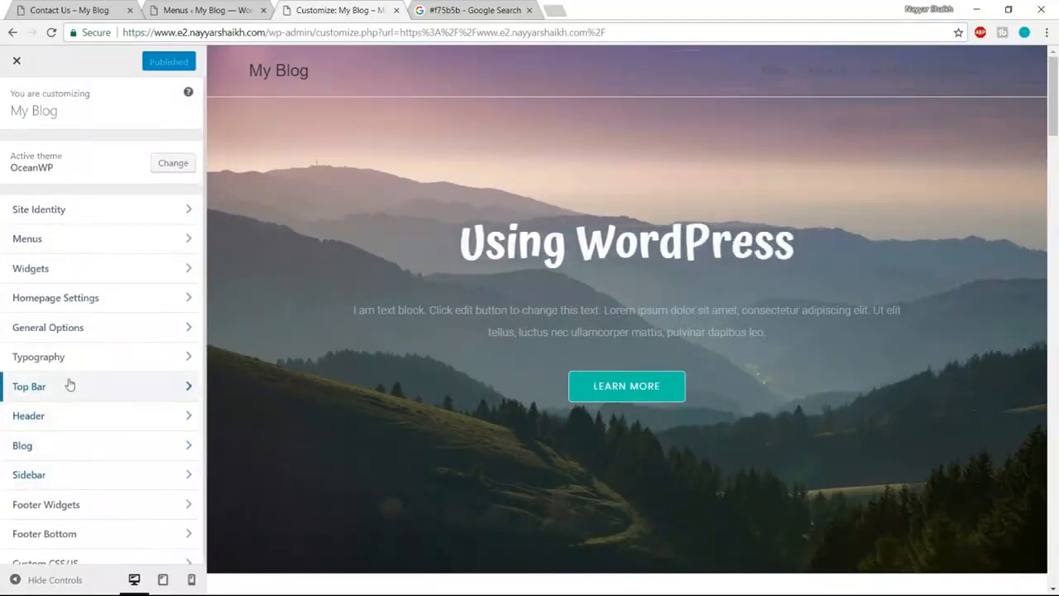
- Upload the logo-white-1 image as the header's site logo
left_click(69, 416)
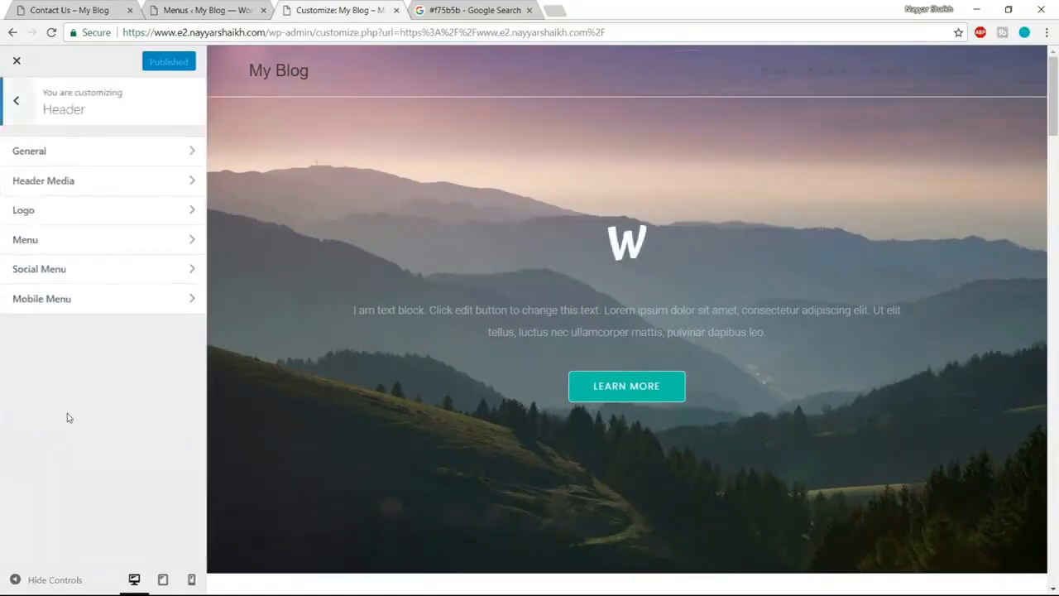
left_click(66, 213)
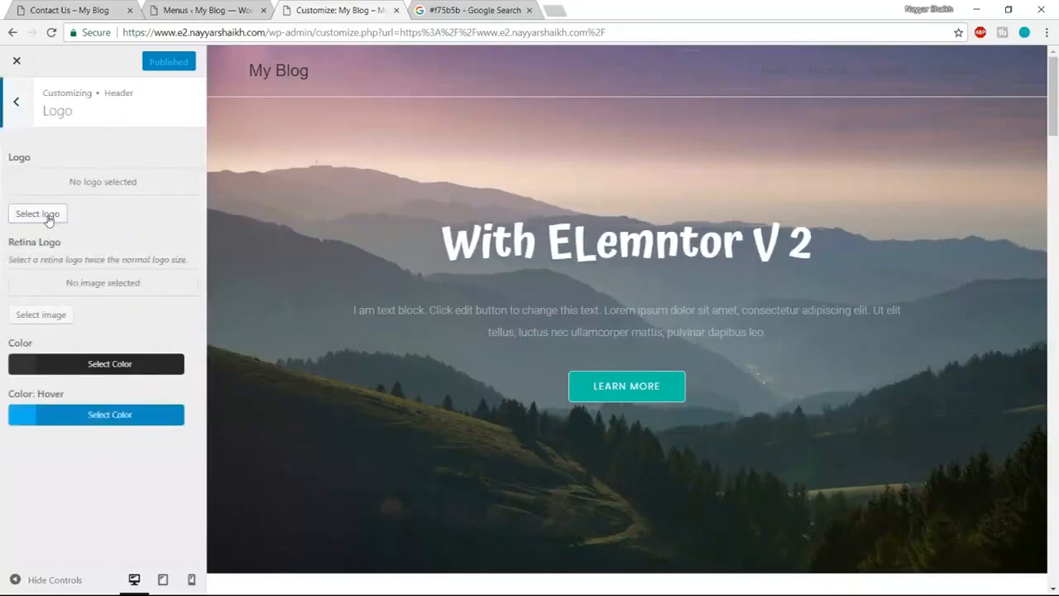
left_click(52, 215)
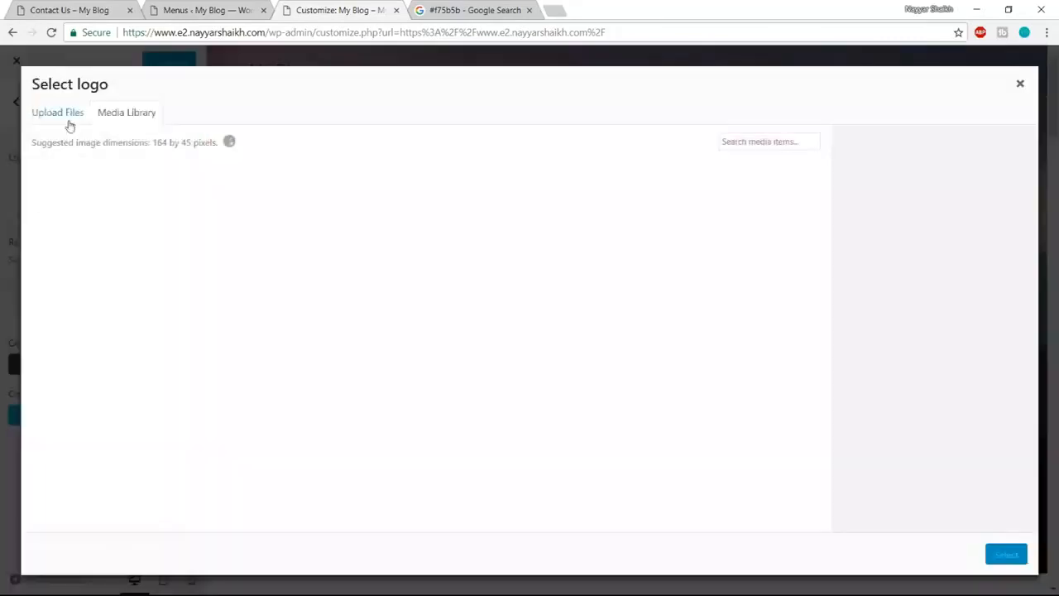
left_click(66, 116)
left_click(511, 330)
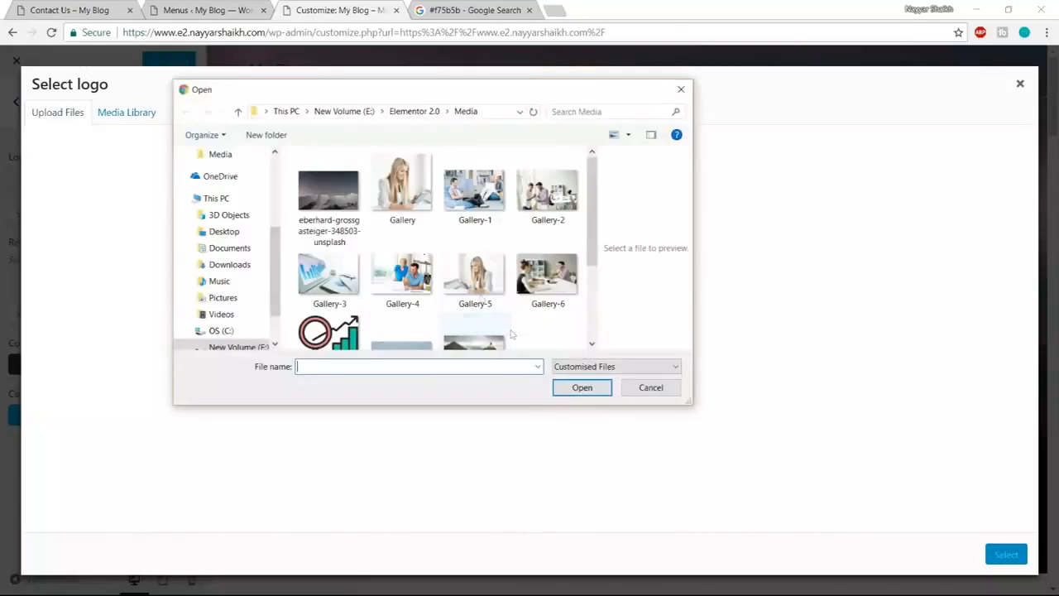
scroll(434, 260, "down", 2)
left_click(521, 241)
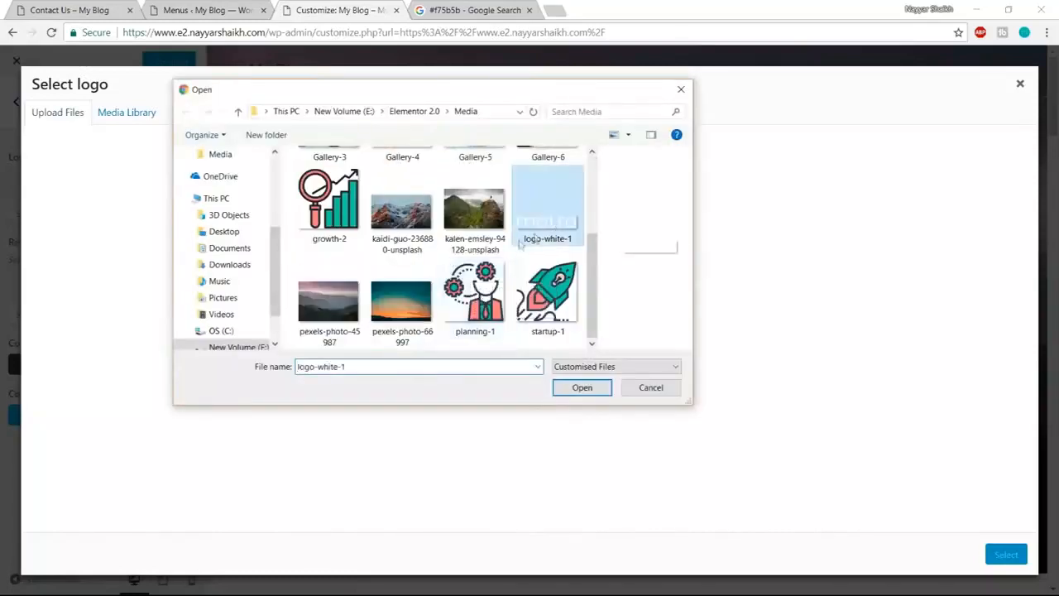
left_click(577, 389)
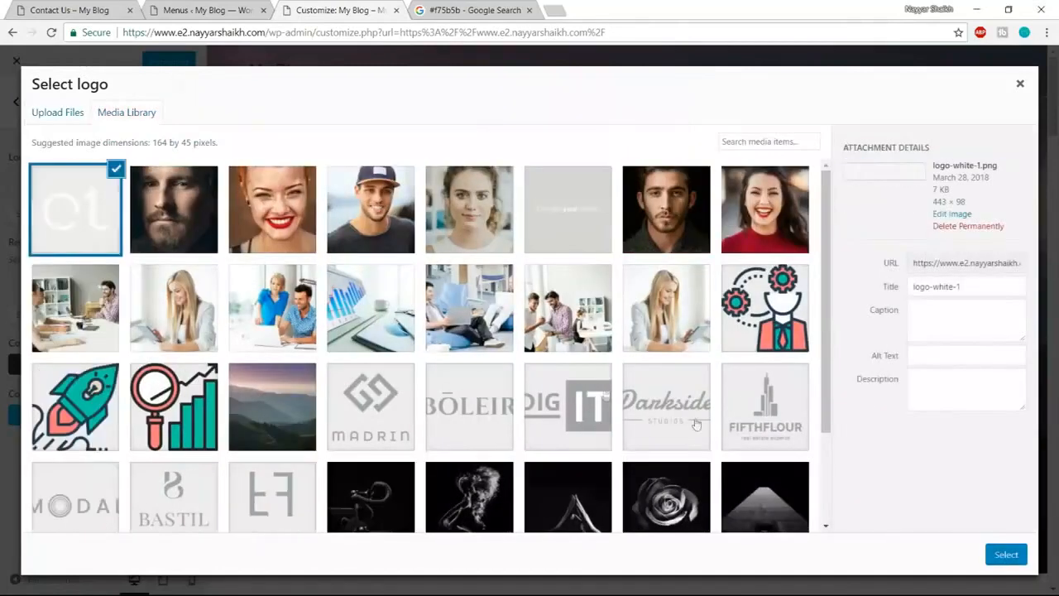
- Use and crop the uploaded logo, then set its maximum width to 90 px
left_click(1007, 556)
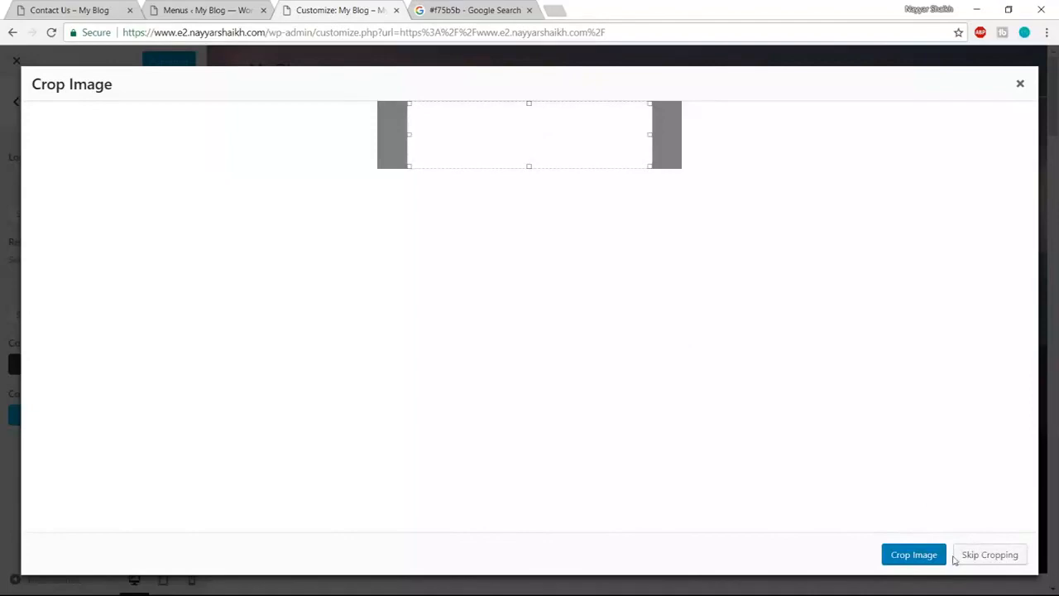
left_click(915, 556)
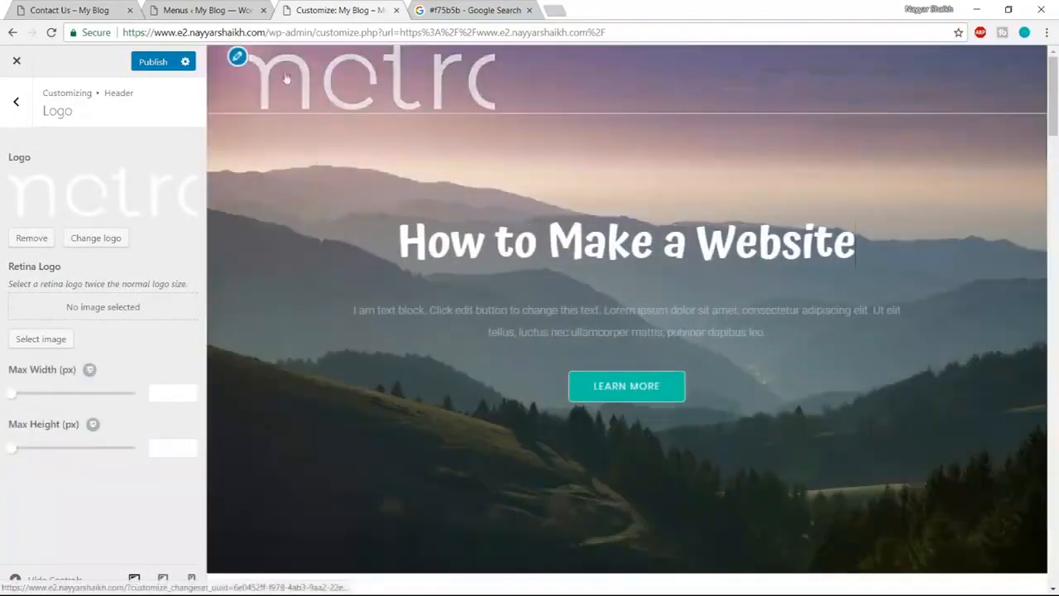
left_click_drag(14, 399, 31, 399)
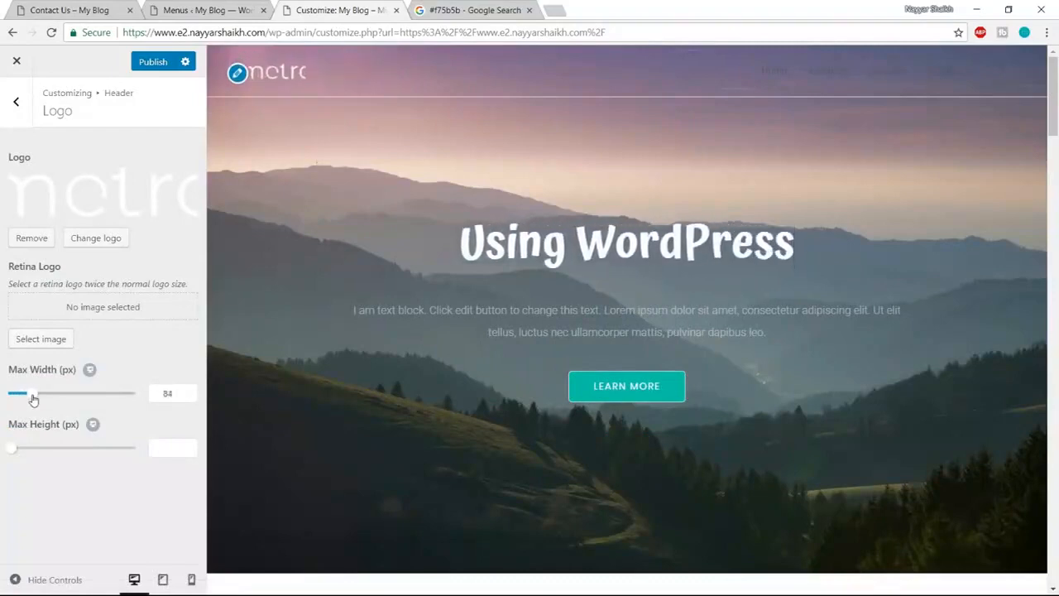
left_click_drag(33, 400, 35, 399)
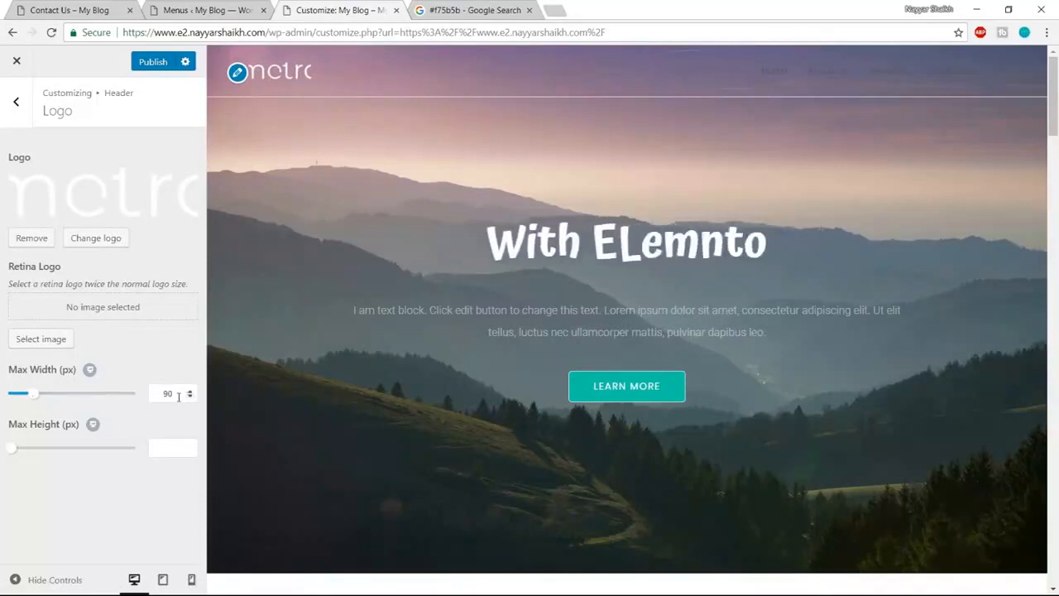
- Turn off Header Border Bottom in the header's General settings
left_click(16, 106)
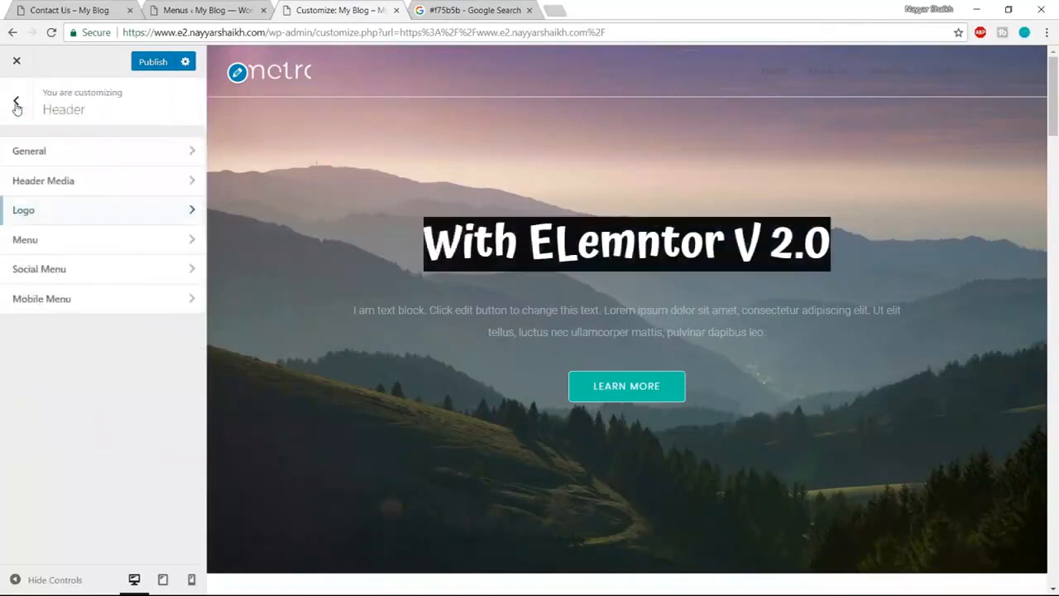
left_click(83, 149)
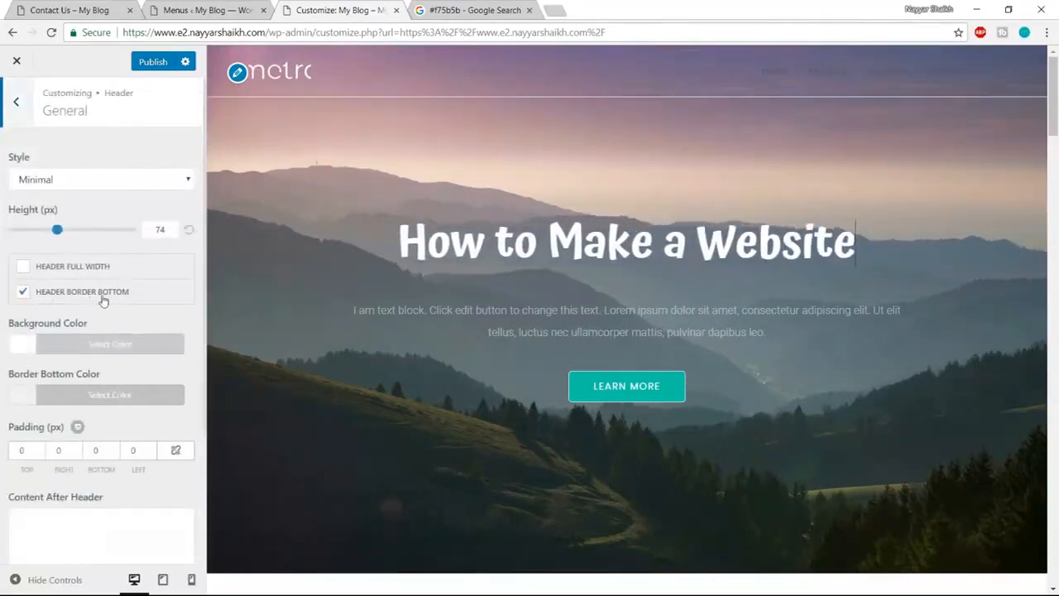
left_click(23, 293)
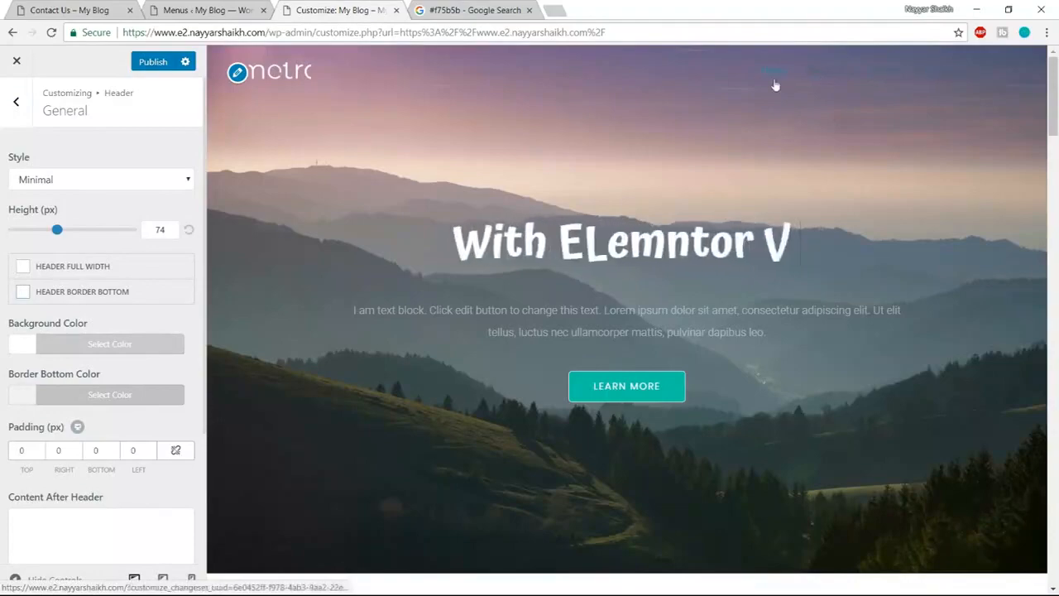
- Check the live Contact Us page, then return to the Header settings list
left_click(71, 10)
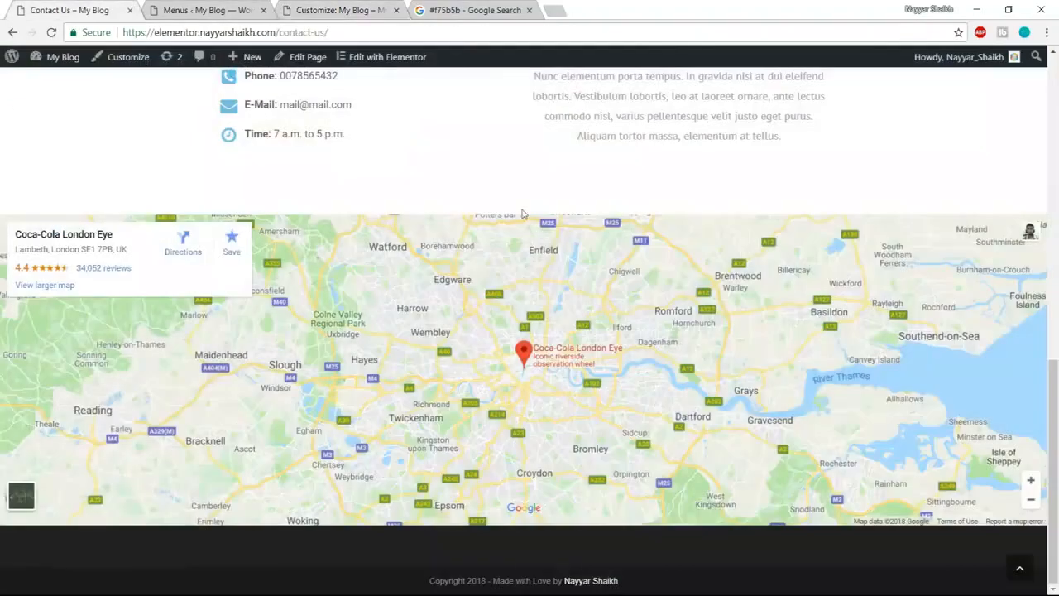
scroll(522, 213, "up", 9)
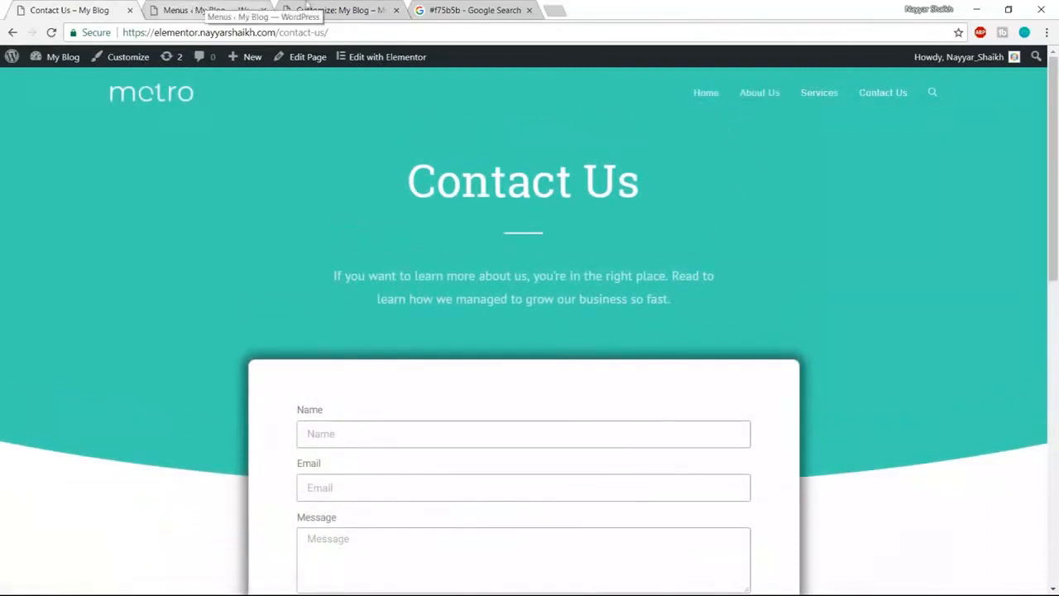
left_click(334, 10)
scroll(179, 387, "down", 2)
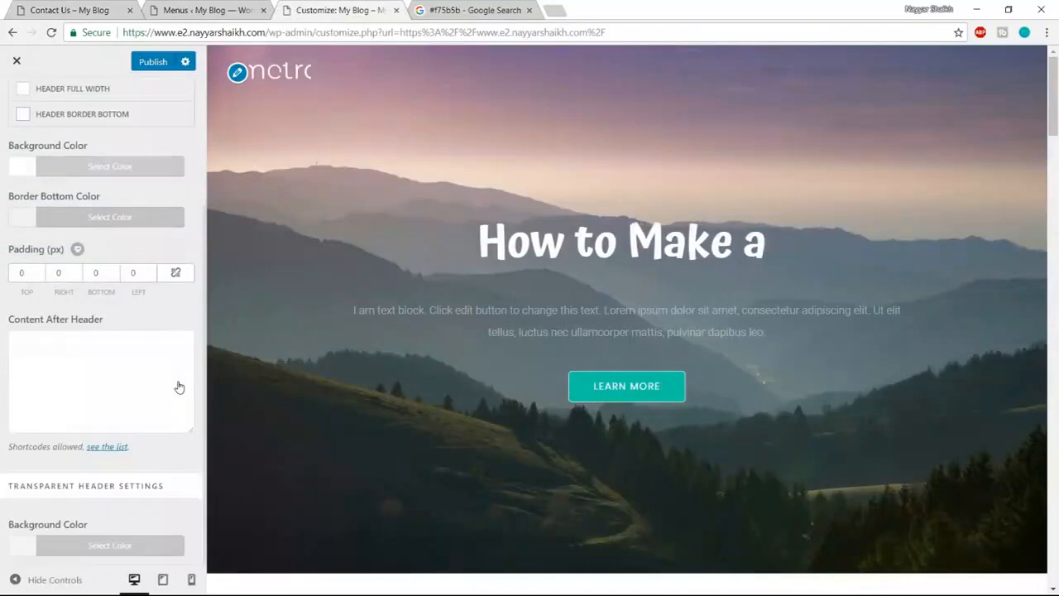
scroll(179, 387, "up", 2)
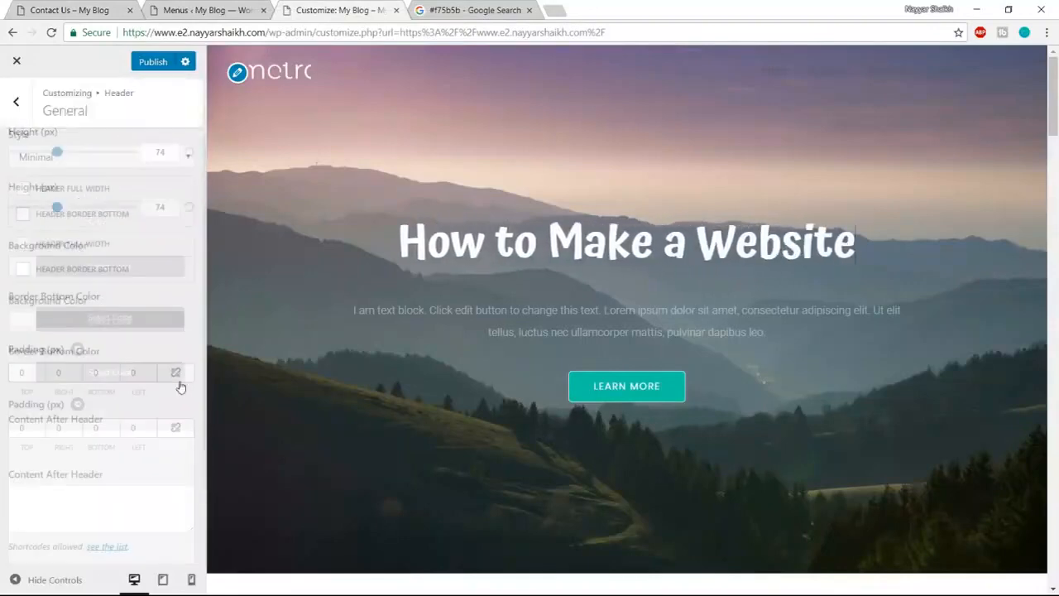
left_click(19, 118)
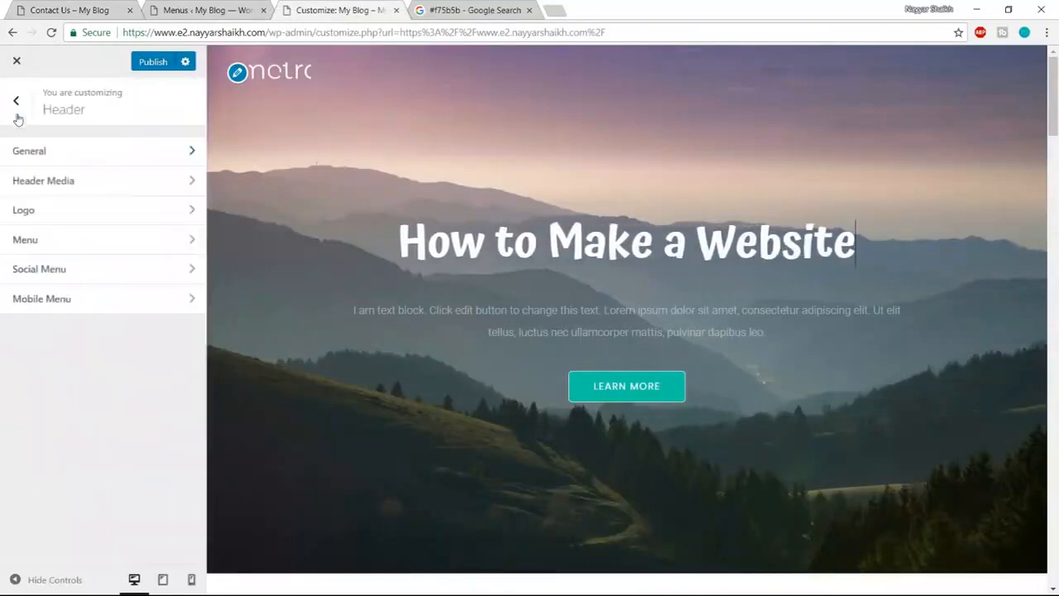
- Set the header menu Link Color to white (#ffffff)
left_click(81, 248)
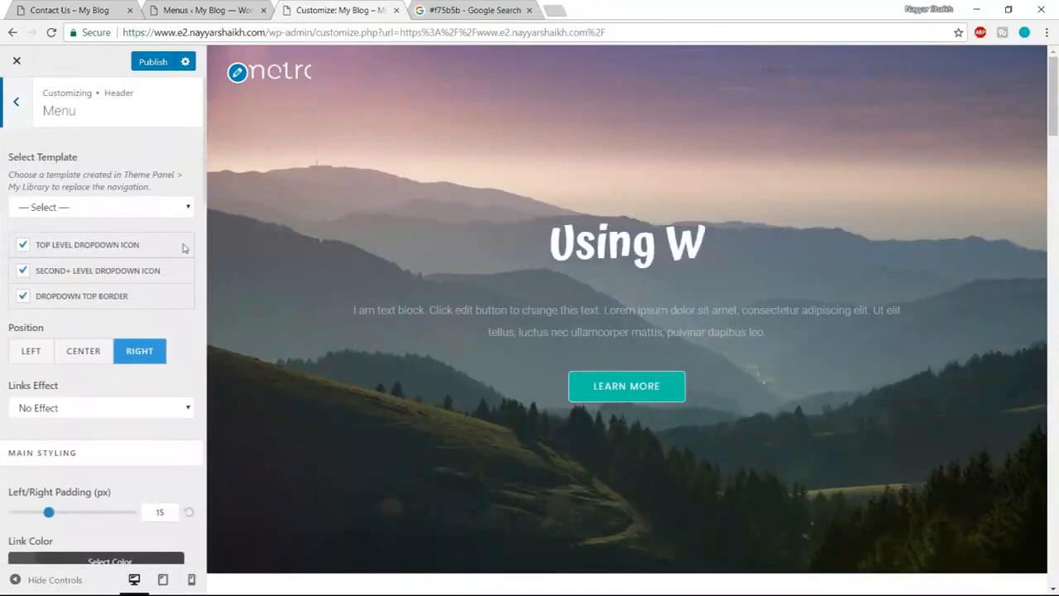
scroll(181, 252, "down", 1)
scroll(165, 290, "down", 1)
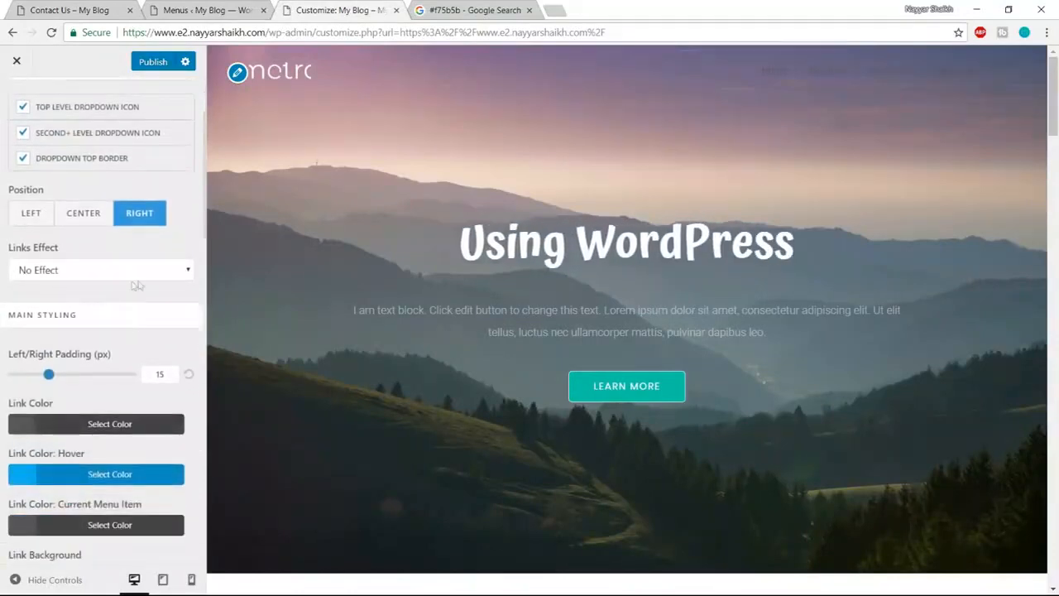
scroll(137, 285, "down", 1)
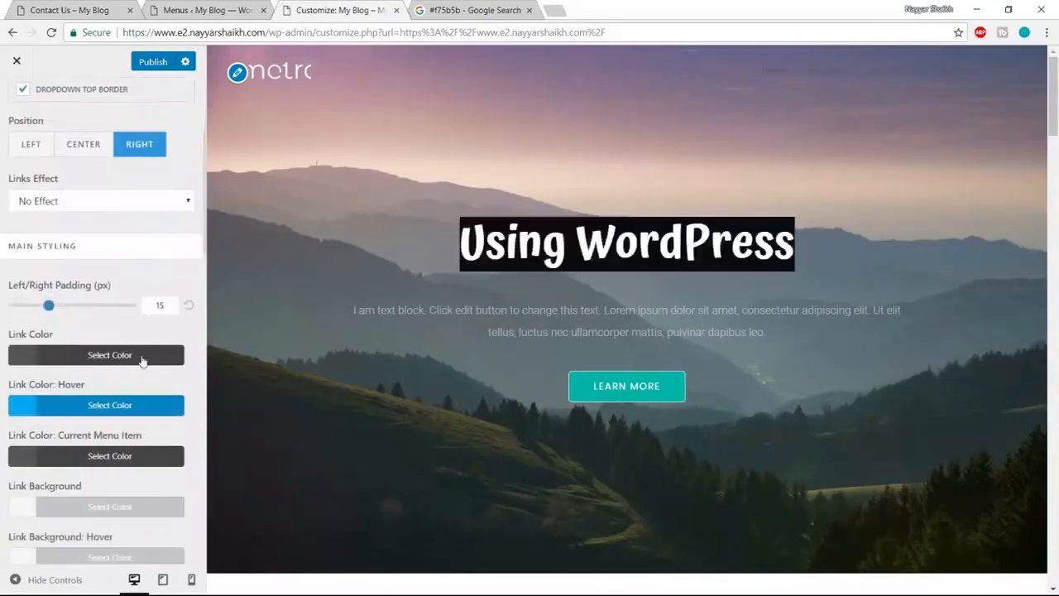
scroll(149, 361, "down", 1)
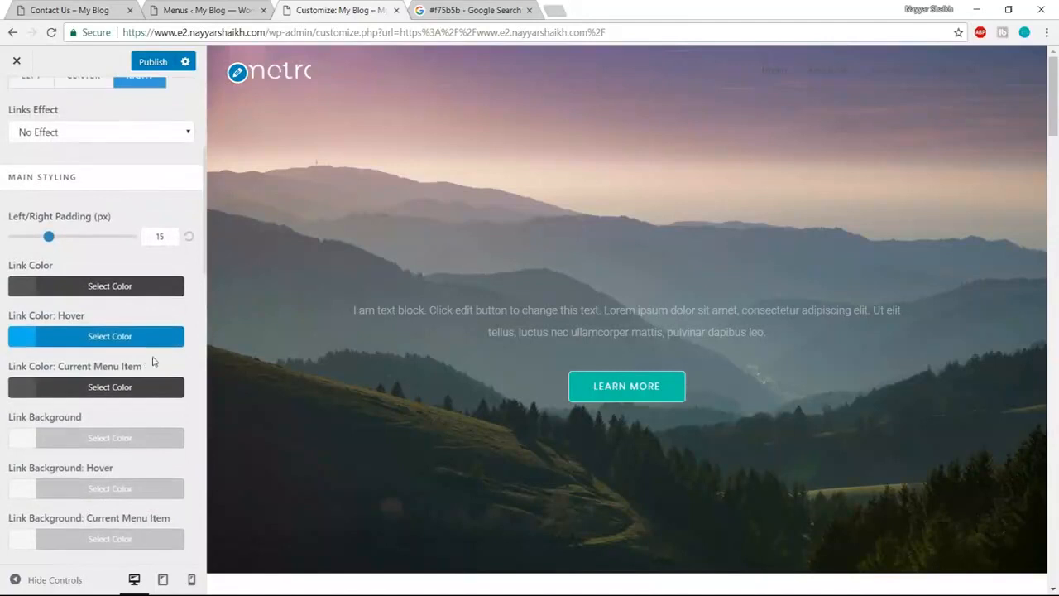
left_click(120, 287)
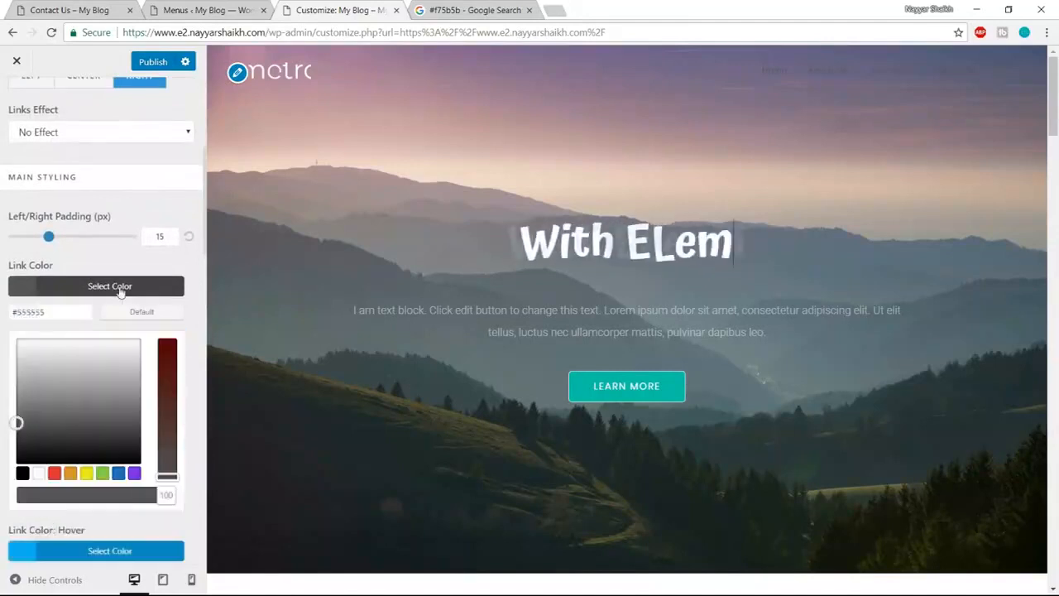
left_click(39, 473)
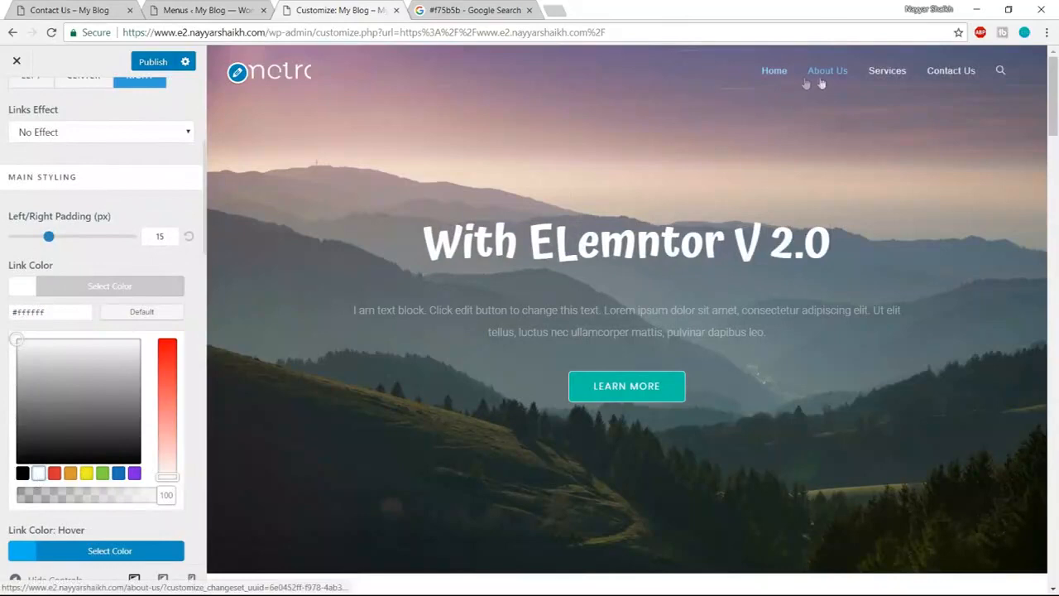
left_click(148, 289)
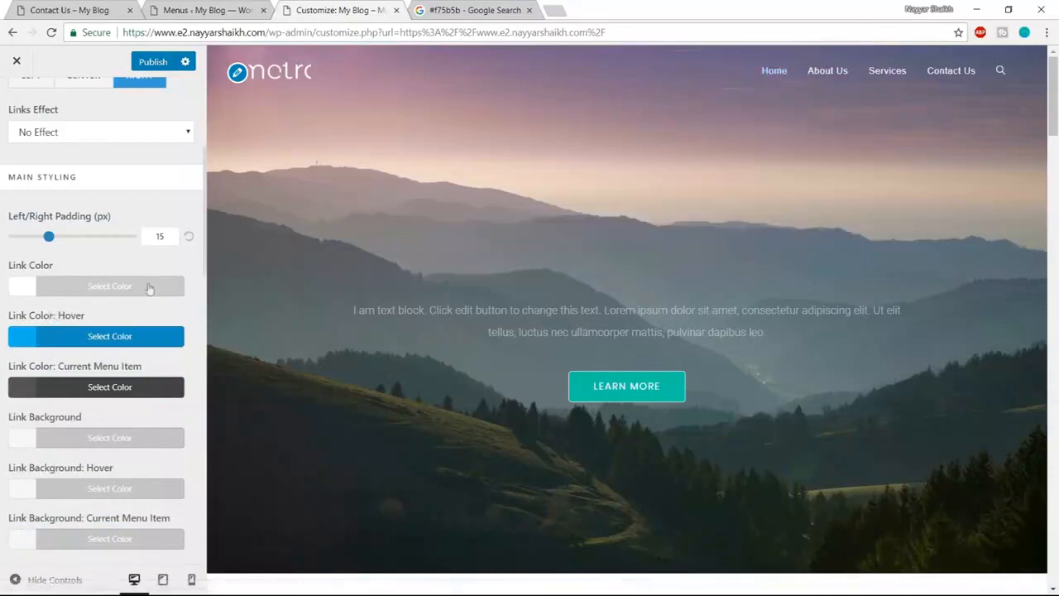
- Open the Links Effect dropdown to see the available hover effects
scroll(137, 249, "up", 3)
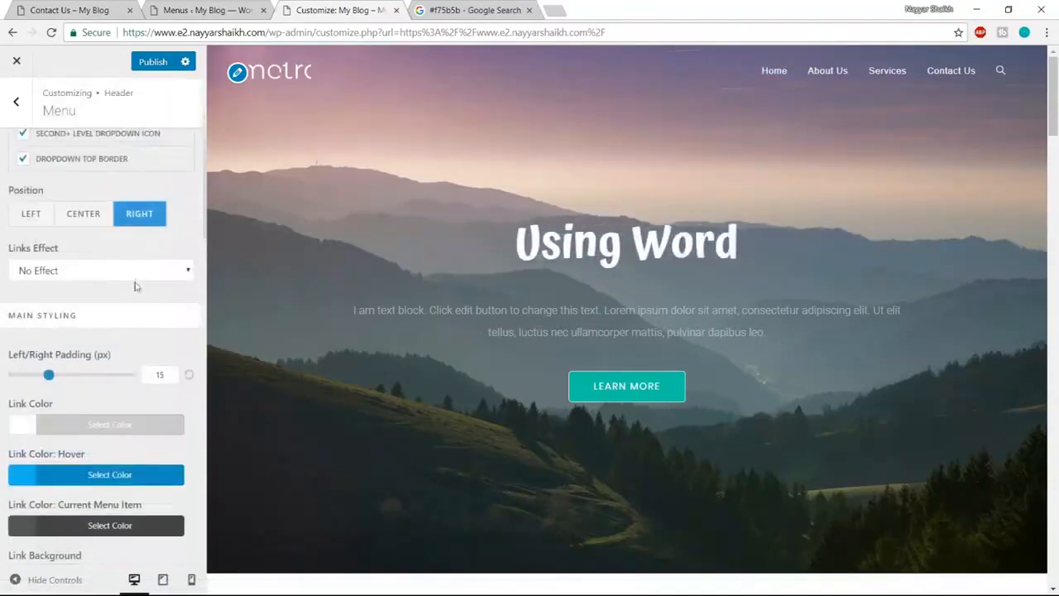
scroll(60, 358, "down", 1)
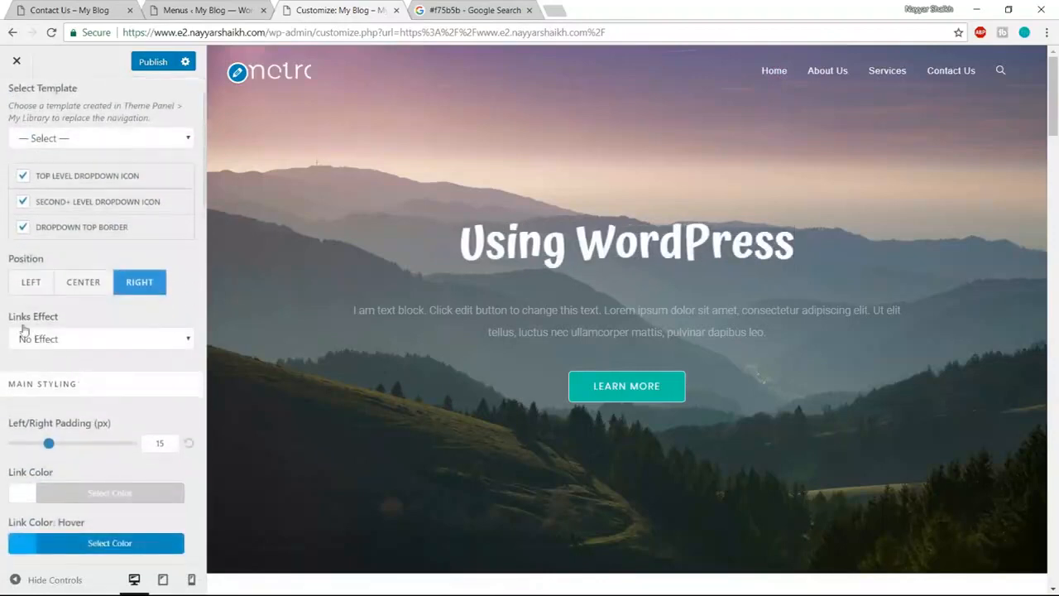
left_click(65, 336)
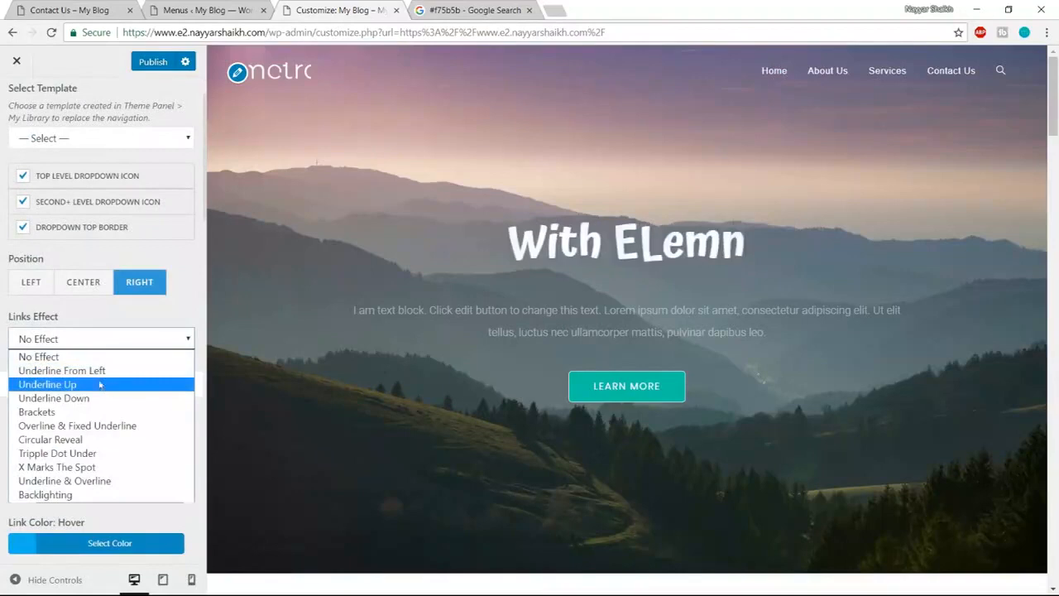
- Set the menu Links Effect to Underline From Left
left_click(76, 441)
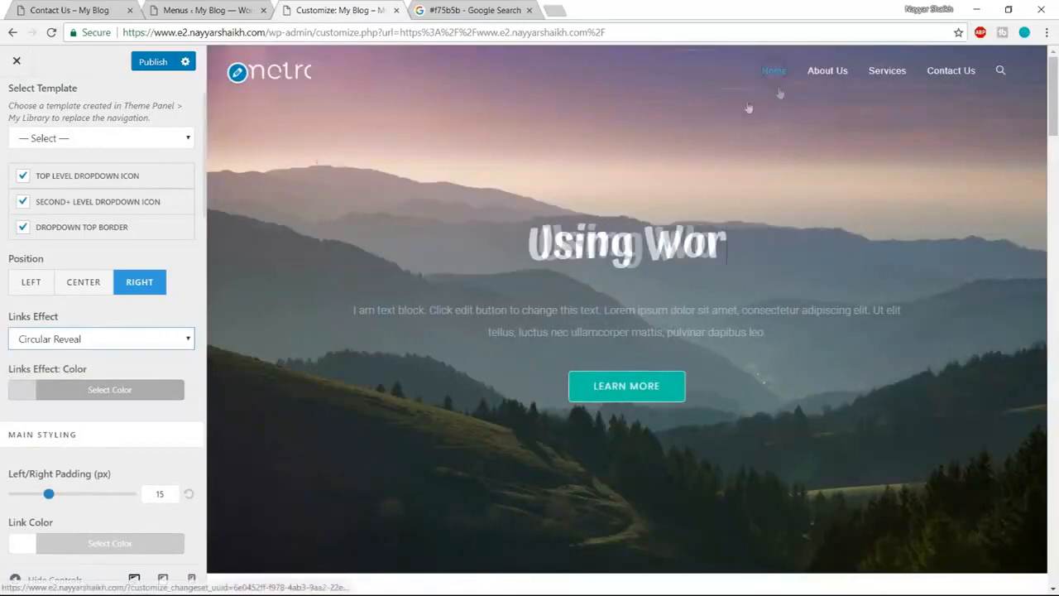
left_click(95, 339)
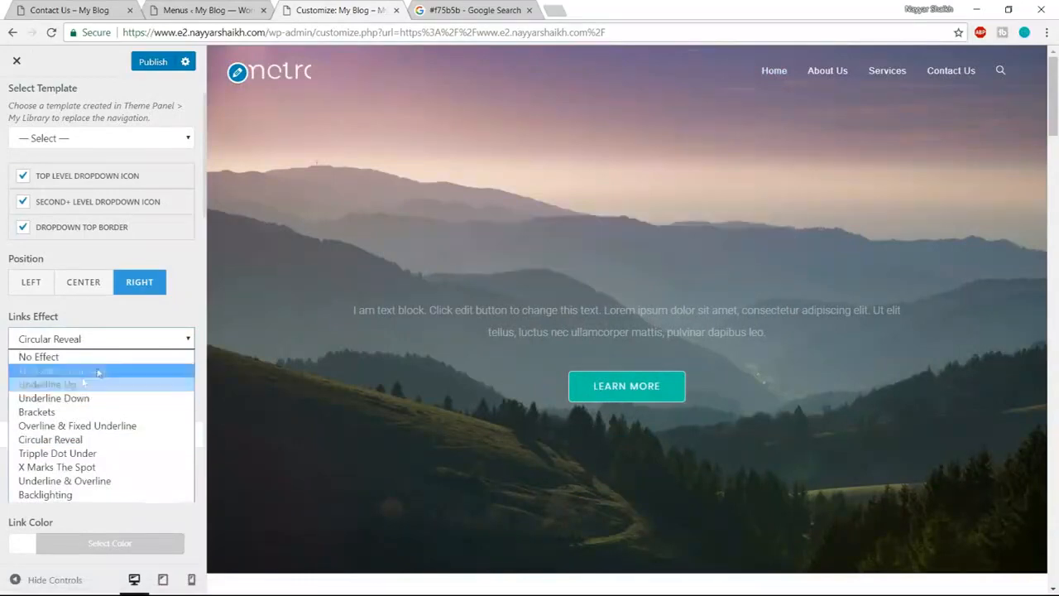
left_click(98, 371)
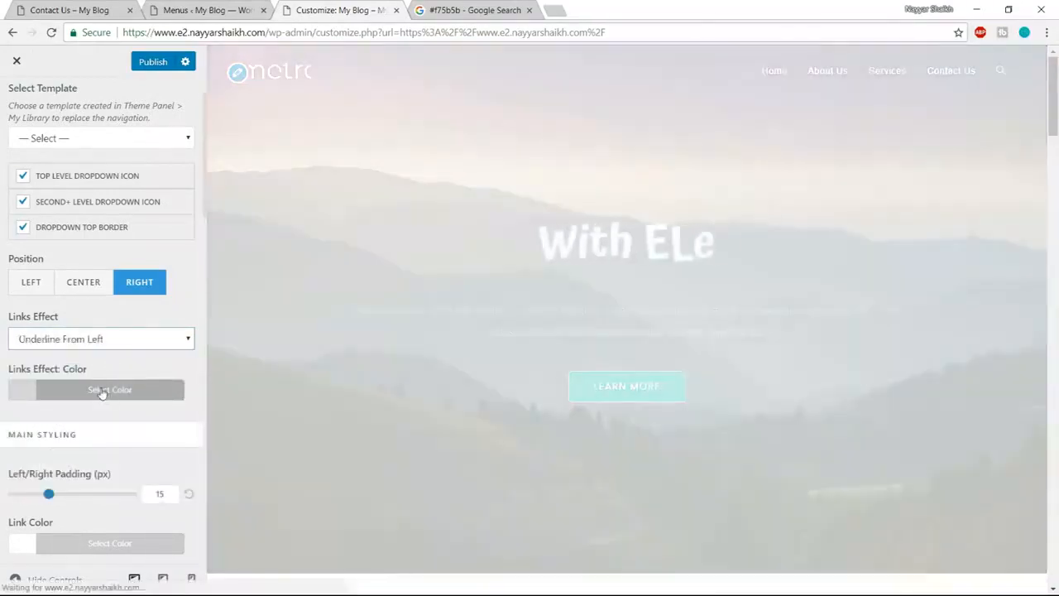
- Set the Links Effect: Color to white
left_click(102, 393)
scroll(108, 397, "down", 1)
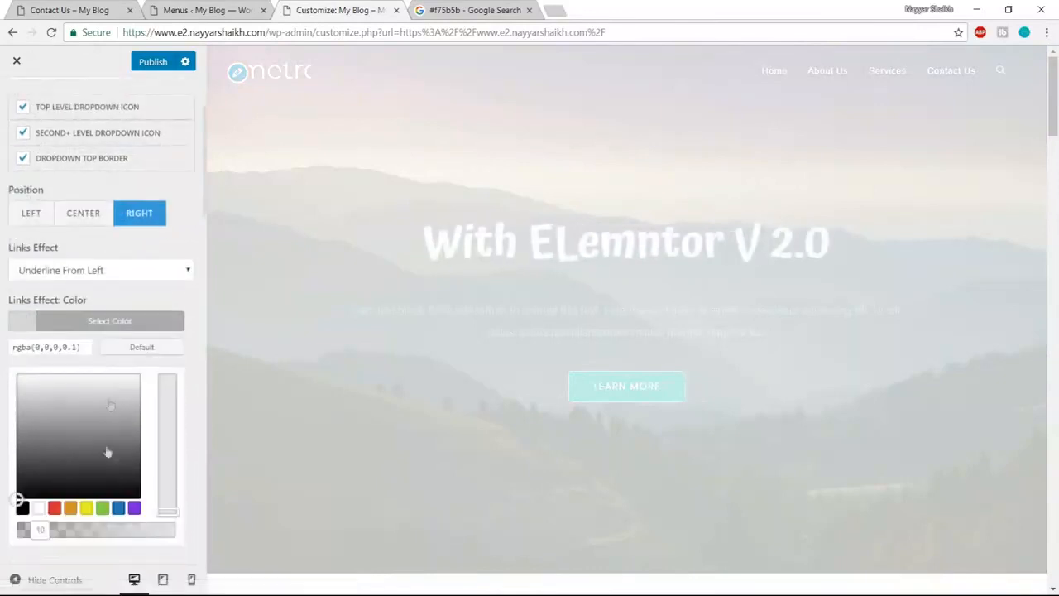
left_click(38, 510)
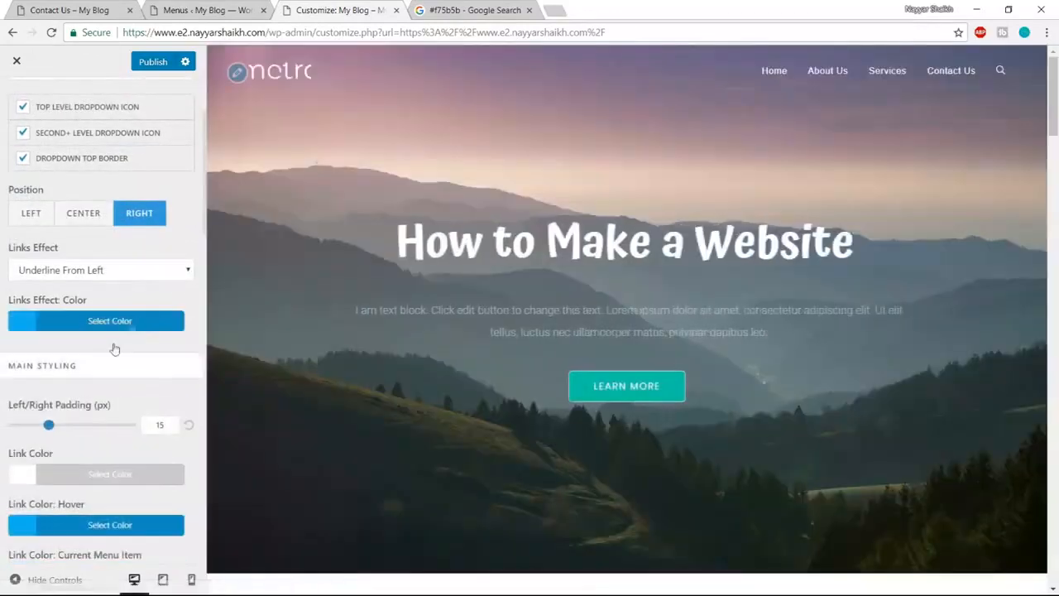
left_click(113, 322)
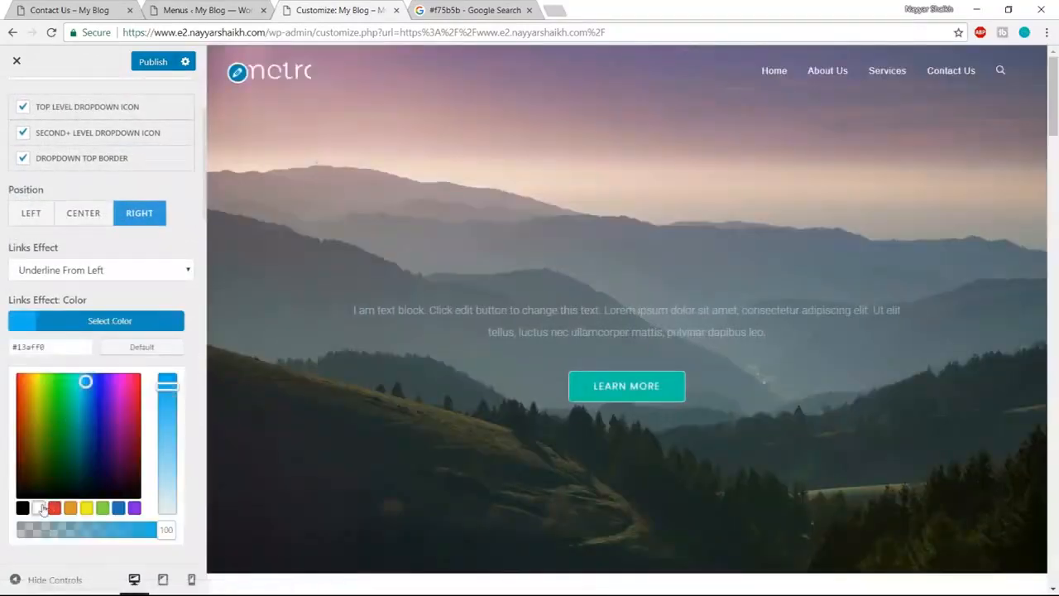
left_click(41, 510)
left_click(129, 330)
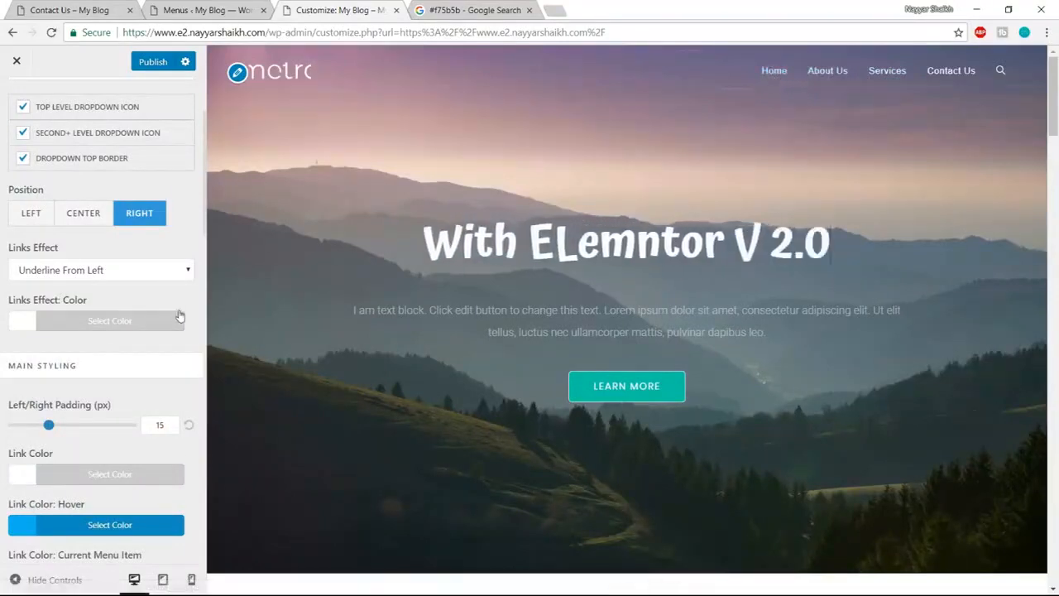
- Set the menu Link Color: Hover to light grey #d8d8d8
scroll(183, 346, "down", 6)
scroll(174, 363, "up", 5)
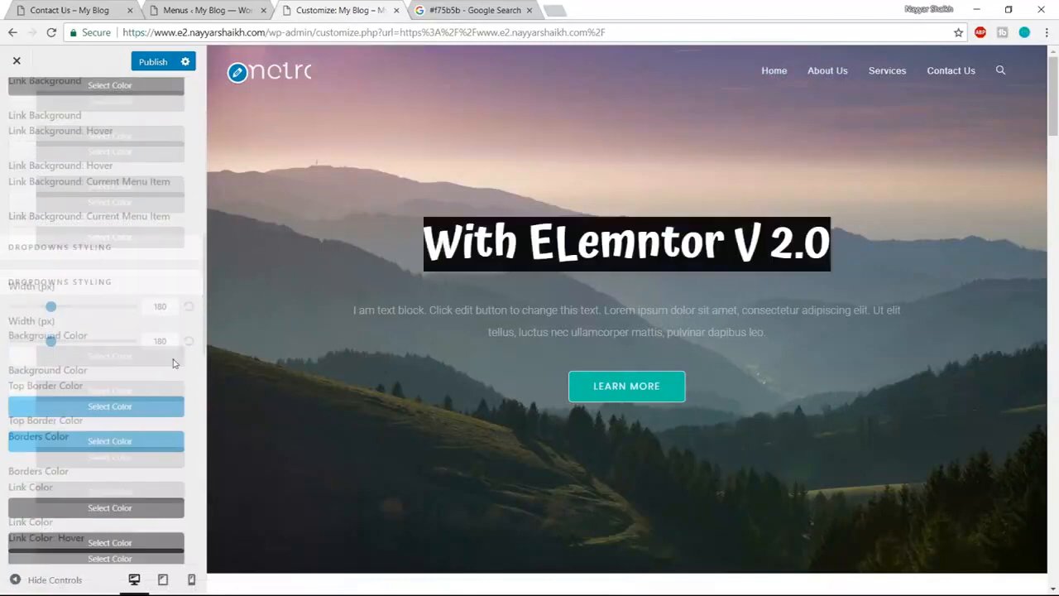
scroll(173, 362, "up", 2)
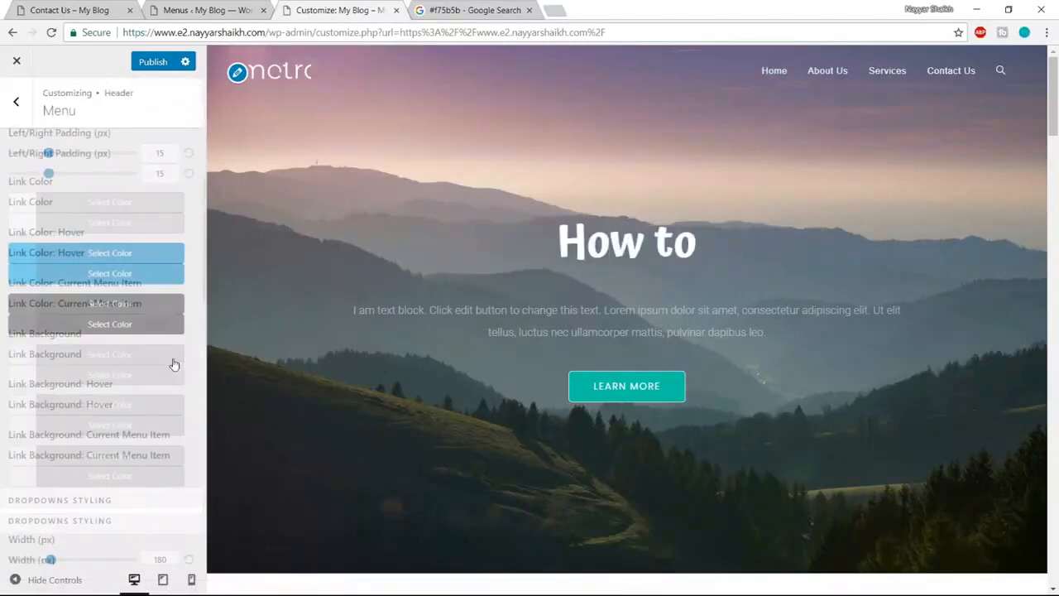
scroll(133, 339, "down", 1)
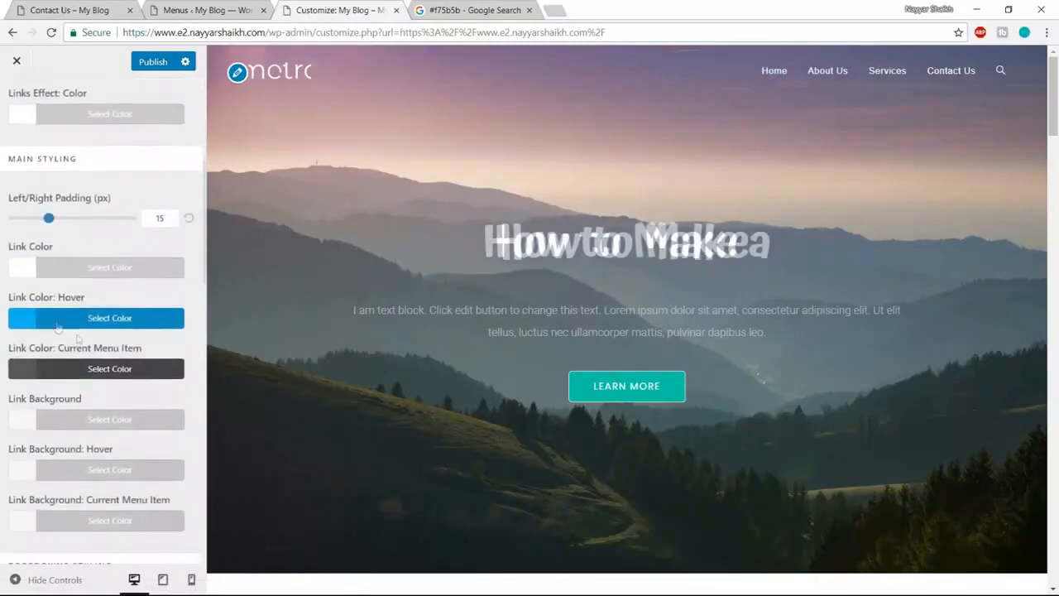
left_click(120, 323)
scroll(136, 331, "down", 1)
scroll(143, 337, "down", 1)
left_click(38, 436)
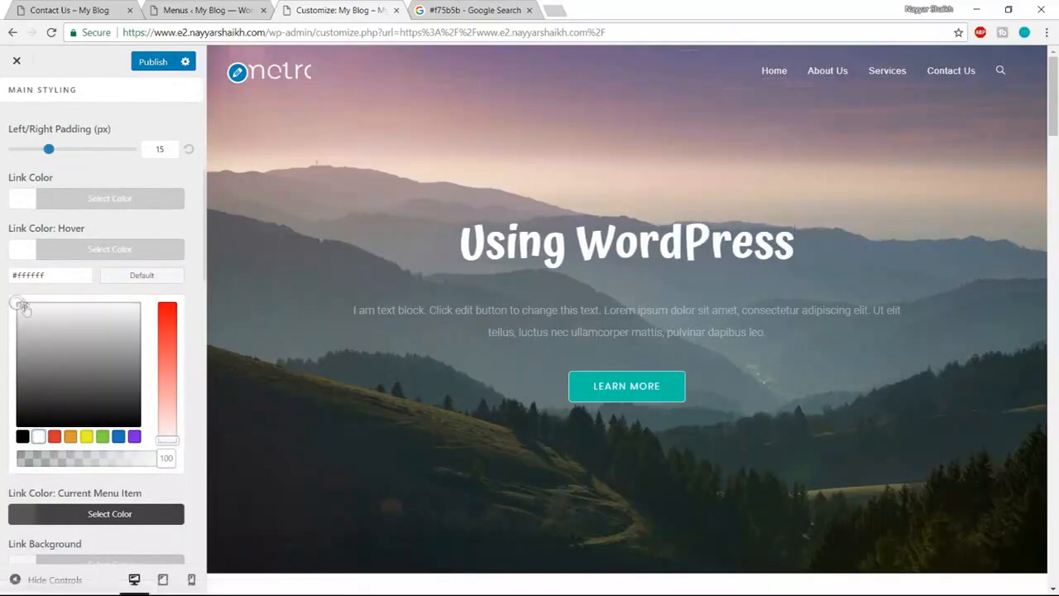
left_click_drag(23, 306, 17, 320)
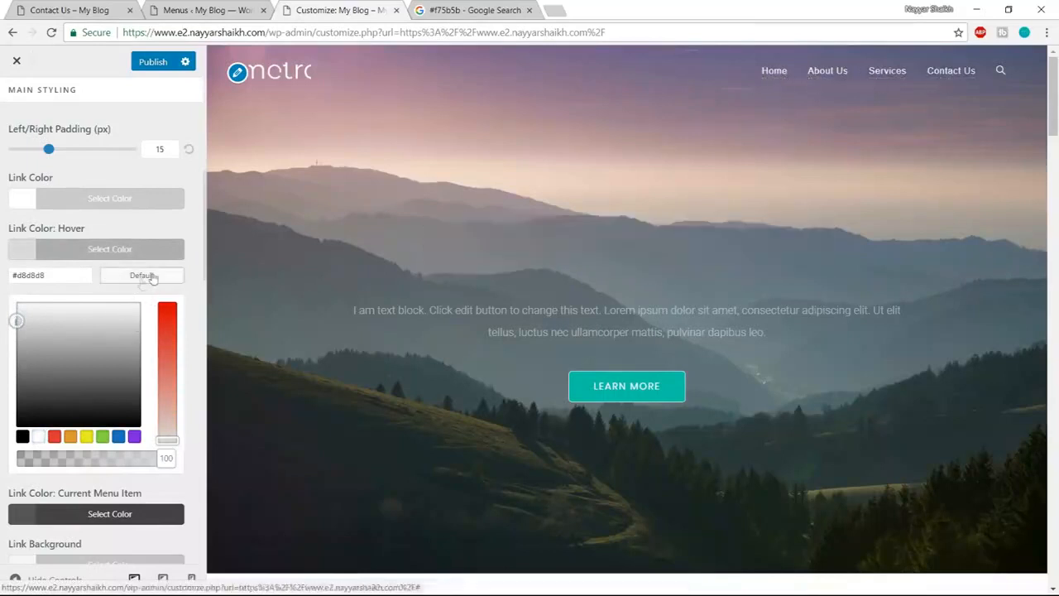
- Publish the header menu changes and return to the main Customizer list
scroll(166, 247, "up", 5)
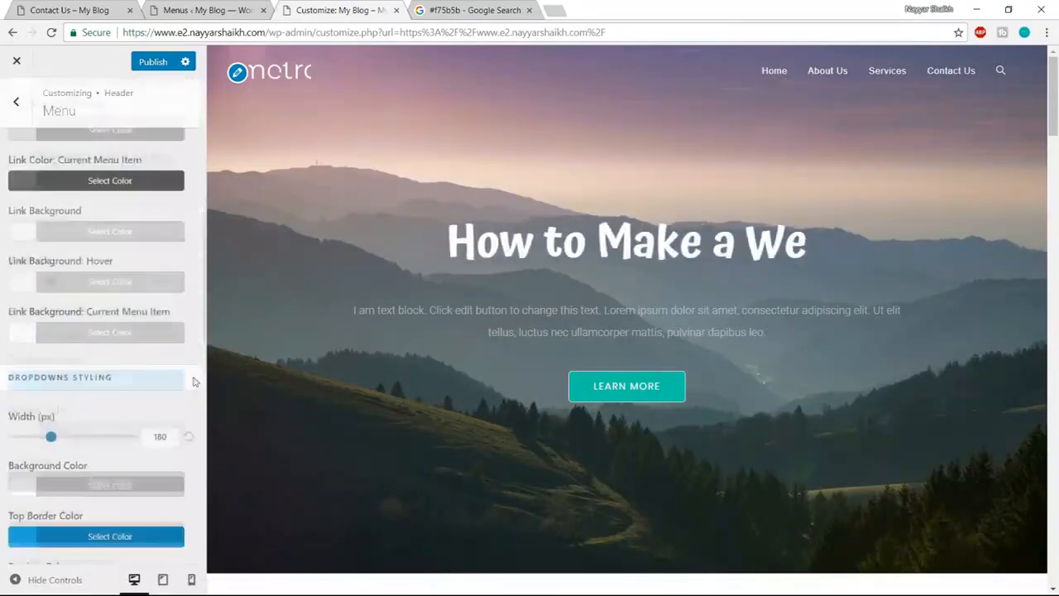
left_click(147, 63)
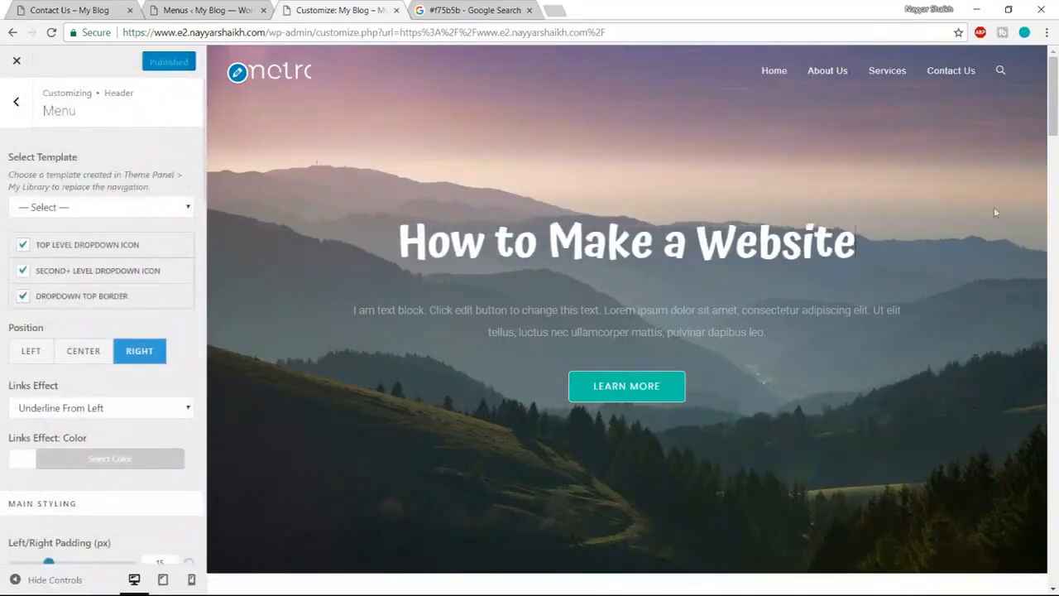
left_click_drag(1053, 115, 1055, 561)
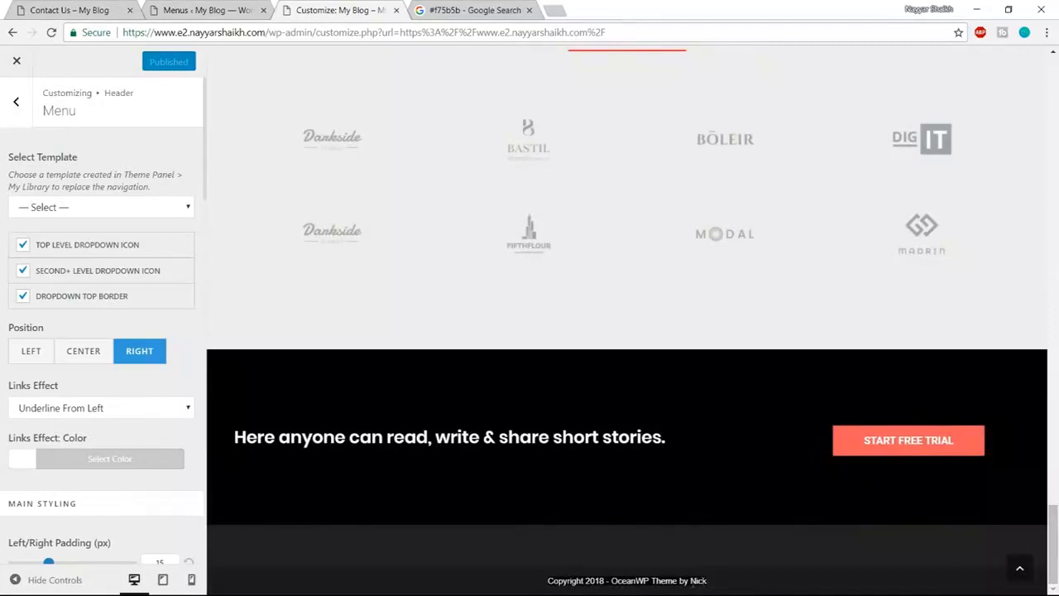
left_click(15, 102)
left_click(16, 105)
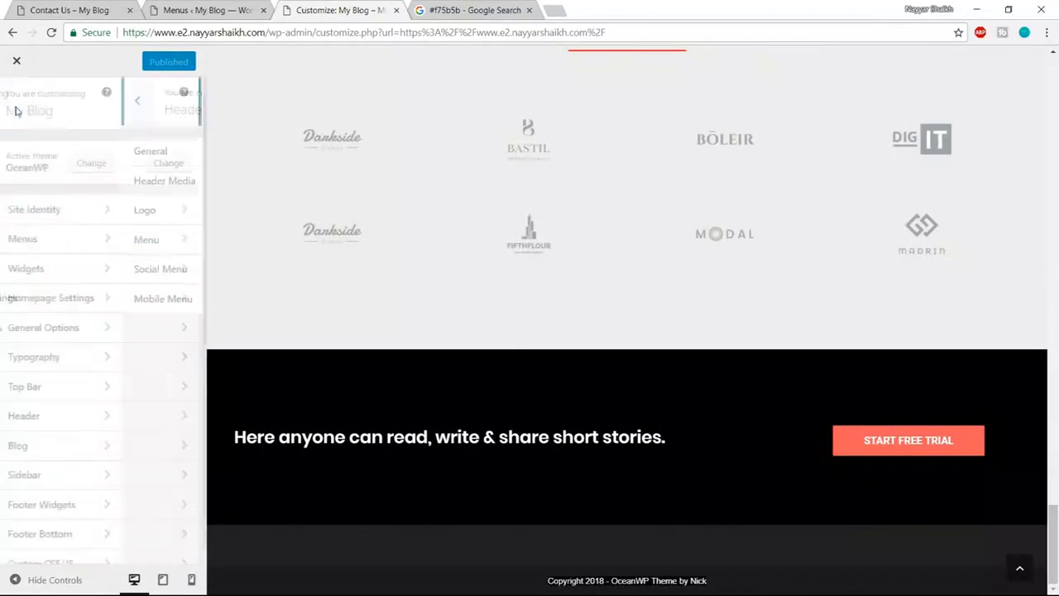
- Replace the Footer Bottom theme credit with 'Made with' and search 'love symbol' in a new tab
left_click(80, 535)
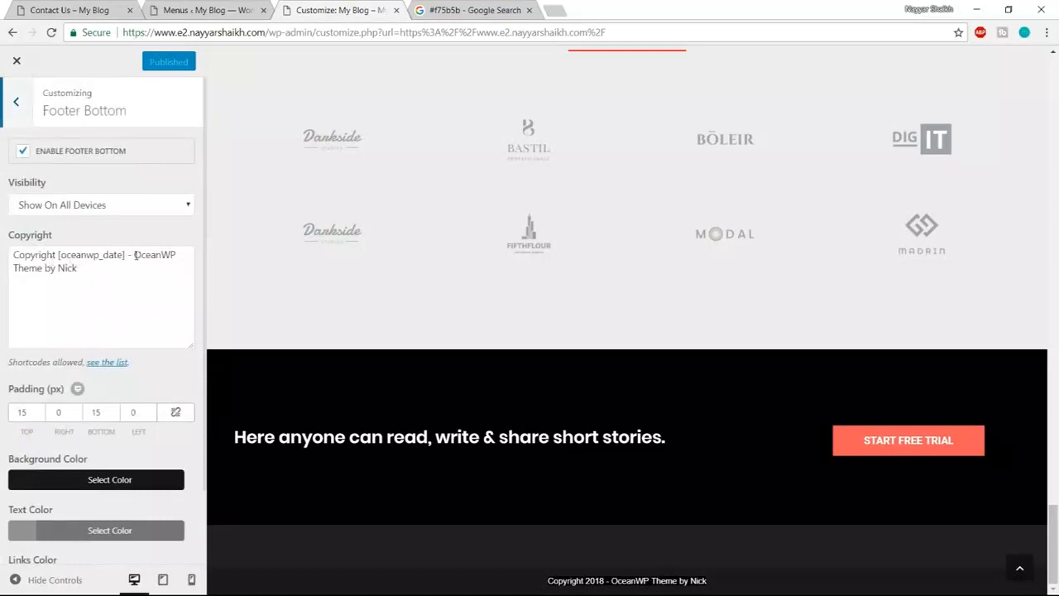
left_click_drag(134, 255, 153, 279)
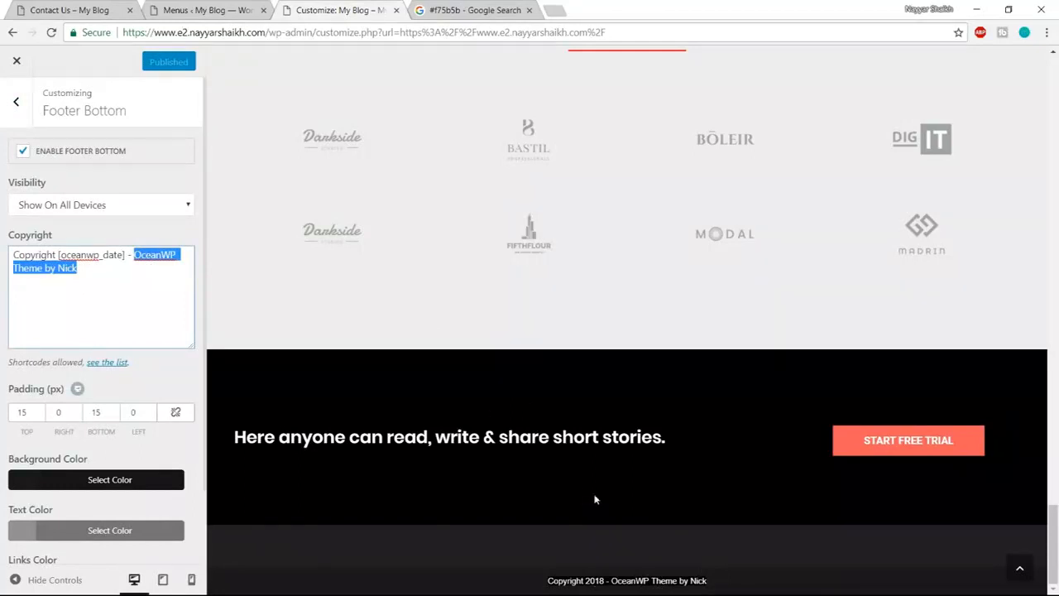
type("Made ")
type("b")
type(" with")
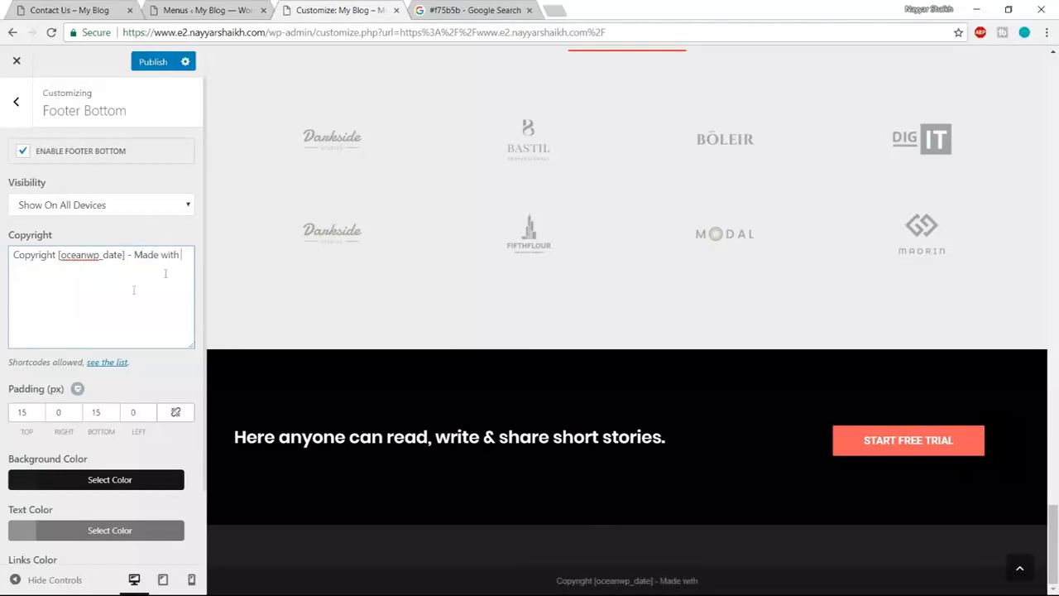
left_click(560, 10)
type("love symb")
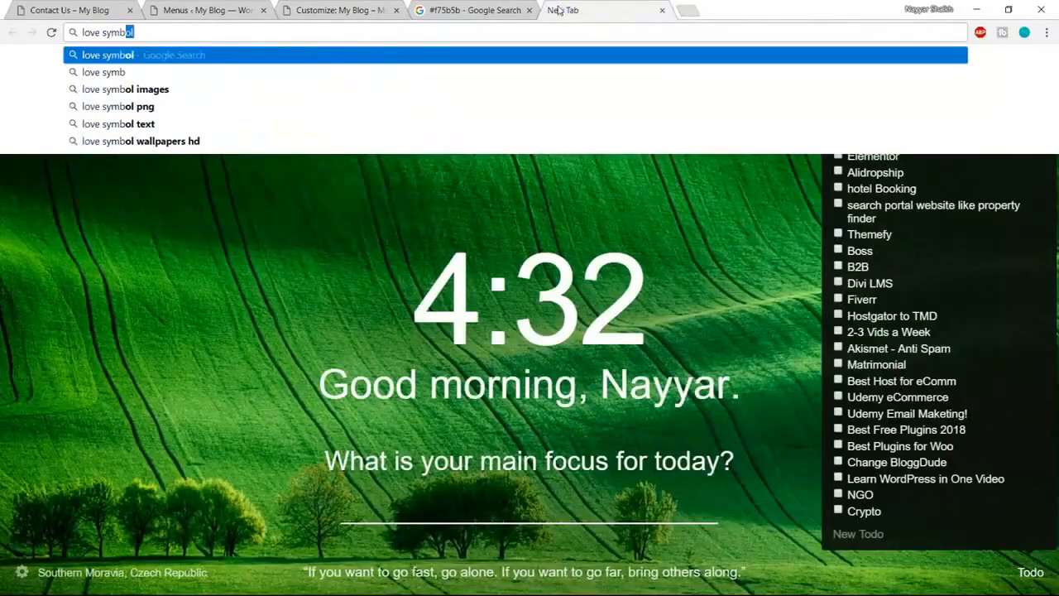
type("ol")
- Copy a heart symbol from the i2symbol love symbols page and return to the WordPress tab
key("Return")
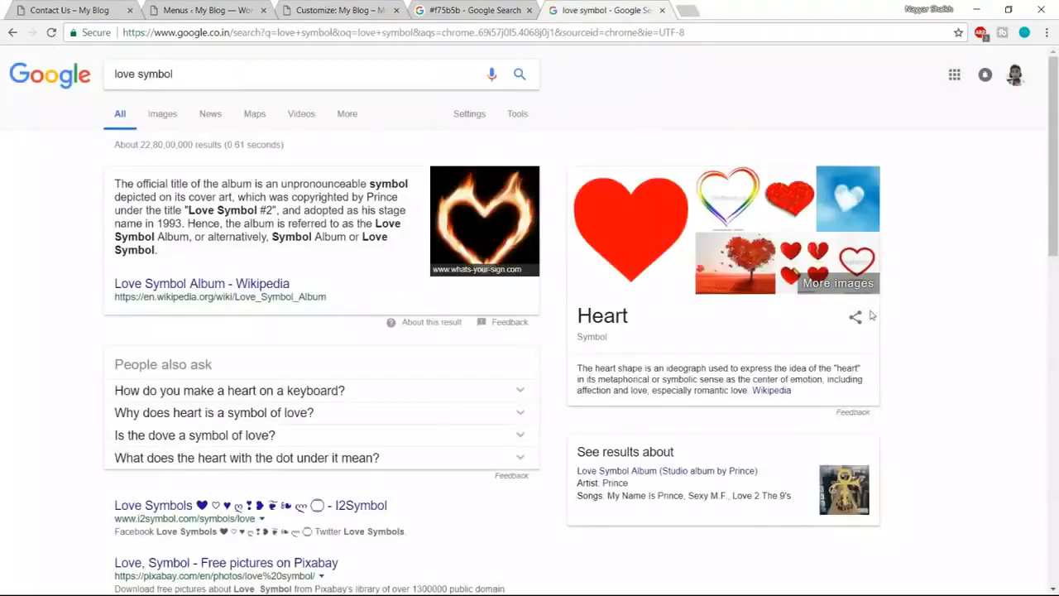
scroll(871, 314, "down", 2)
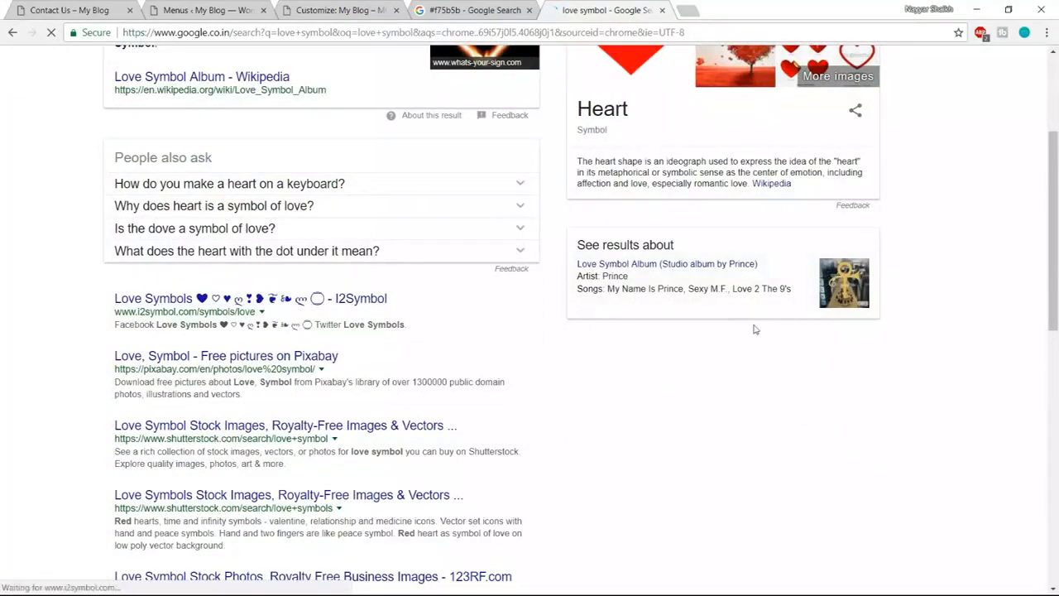
scroll(751, 328, "down", 3)
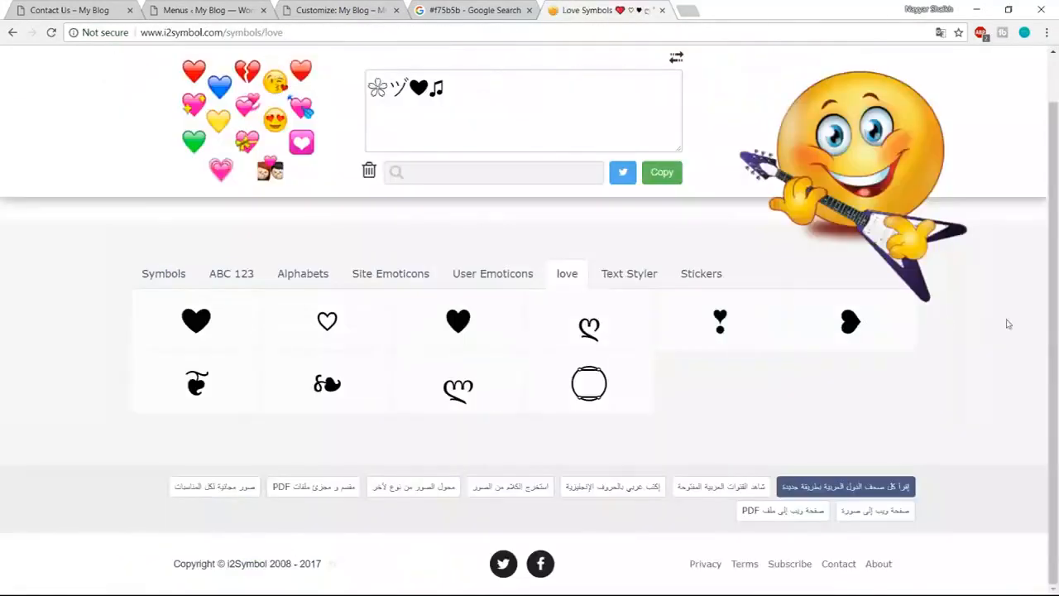
left_click(210, 342)
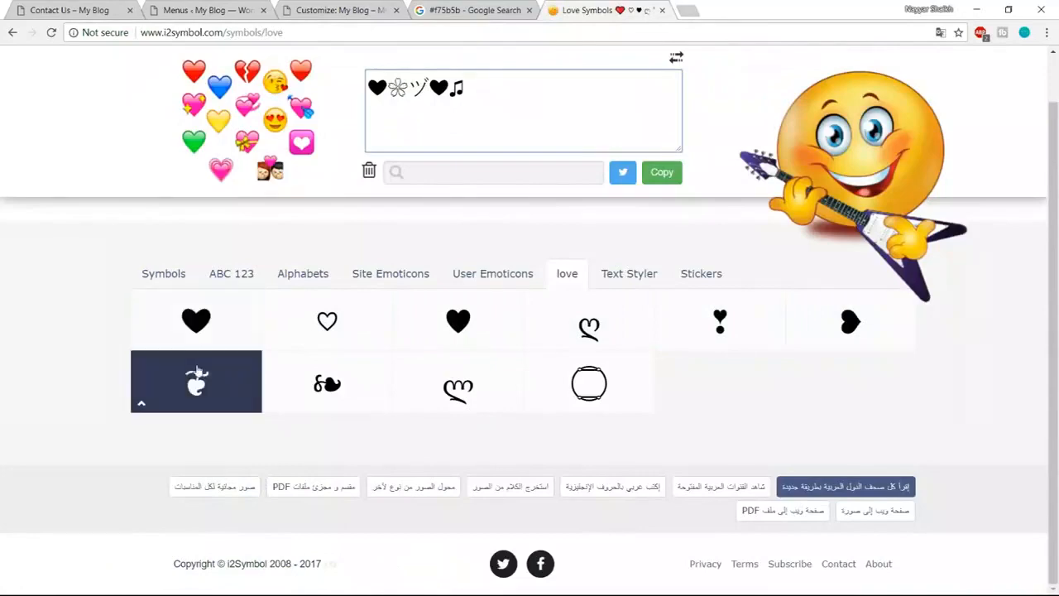
right_click(198, 334)
left_click(227, 361)
left_click(209, 6)
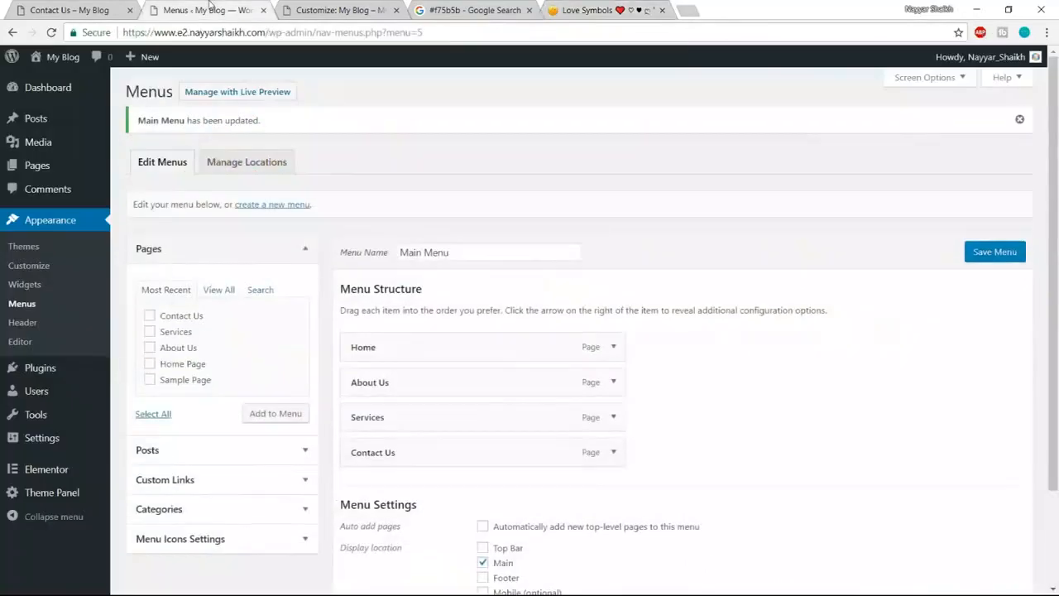
- Paste the heart after 'Made with' in the copyright, followed by ' by' and the author's name
left_click(303, 7)
key("ctrl+v")
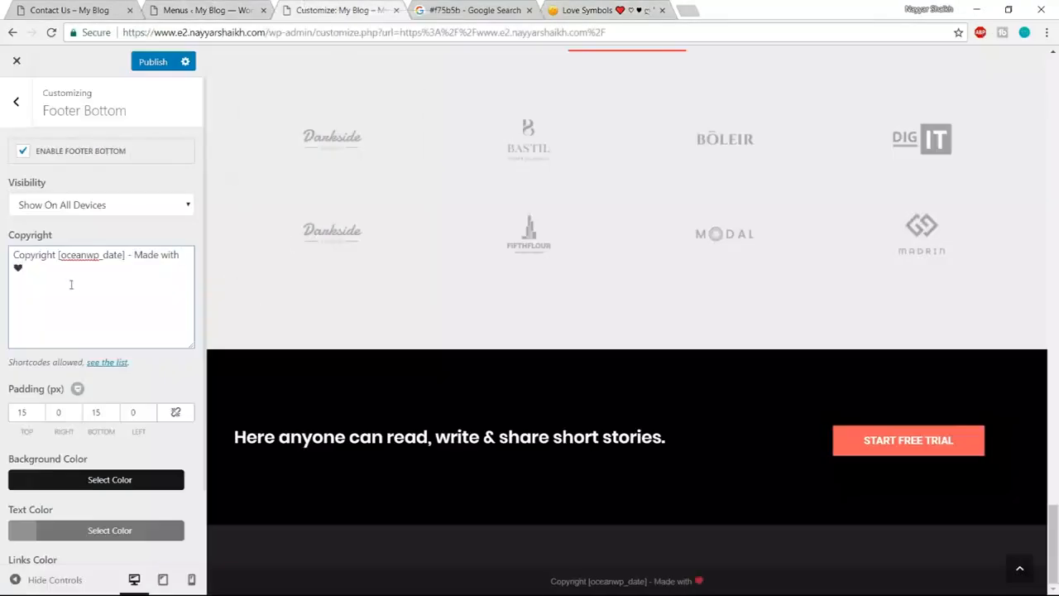
key("BackSpace")
type("by Nayya")
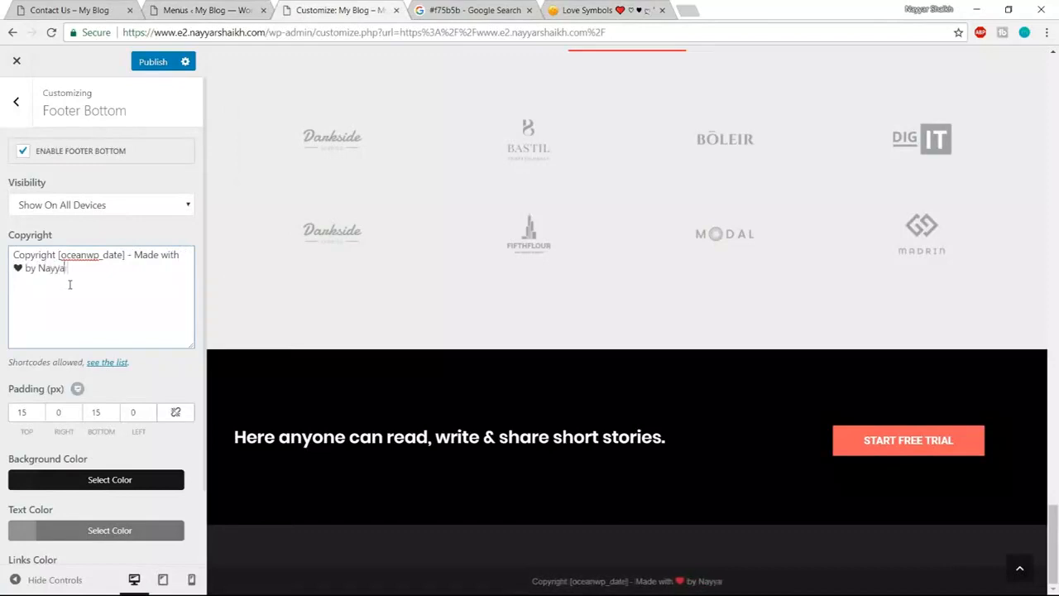
type("r Shaikh")
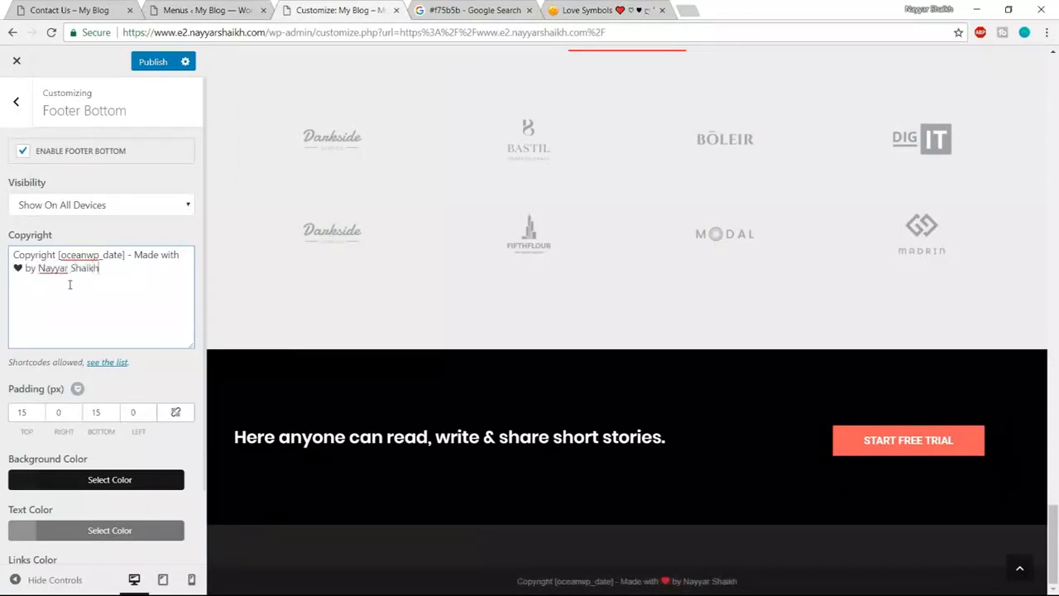
left_click_drag(111, 268, 38, 268)
left_click(95, 284)
left_click_drag(687, 582, 738, 581)
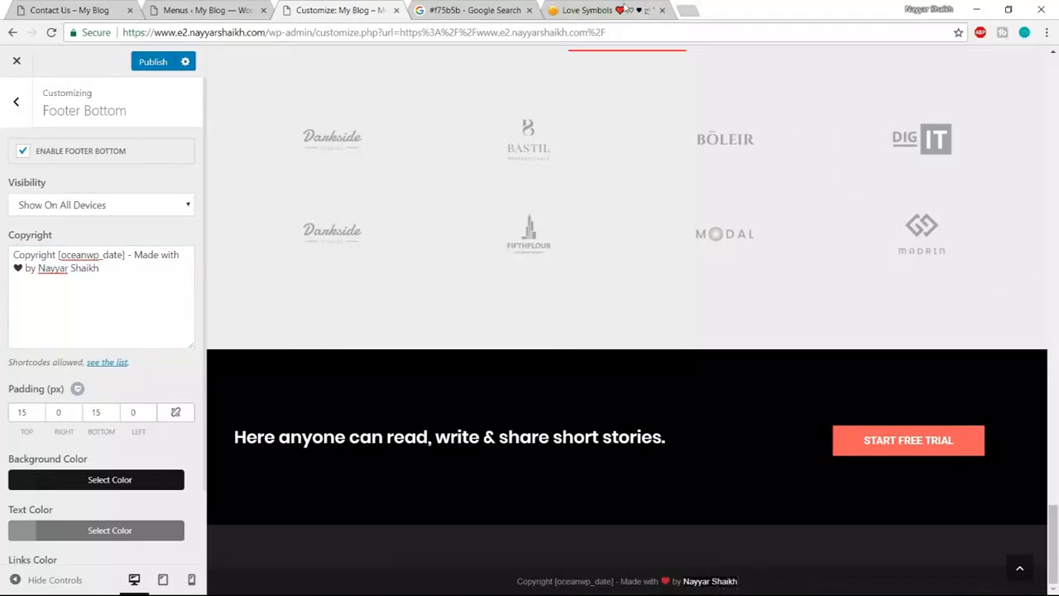
left_click(653, 12)
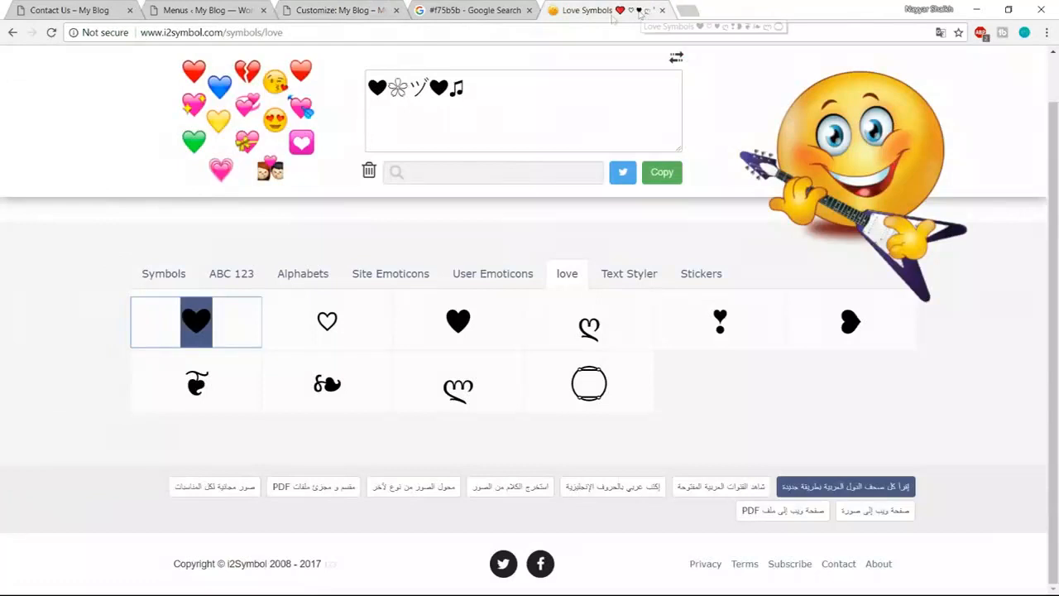
- Search 'a href html' and select the example <a href> code on W3Schools' href attribute page
left_click(411, 37)
type("a href")
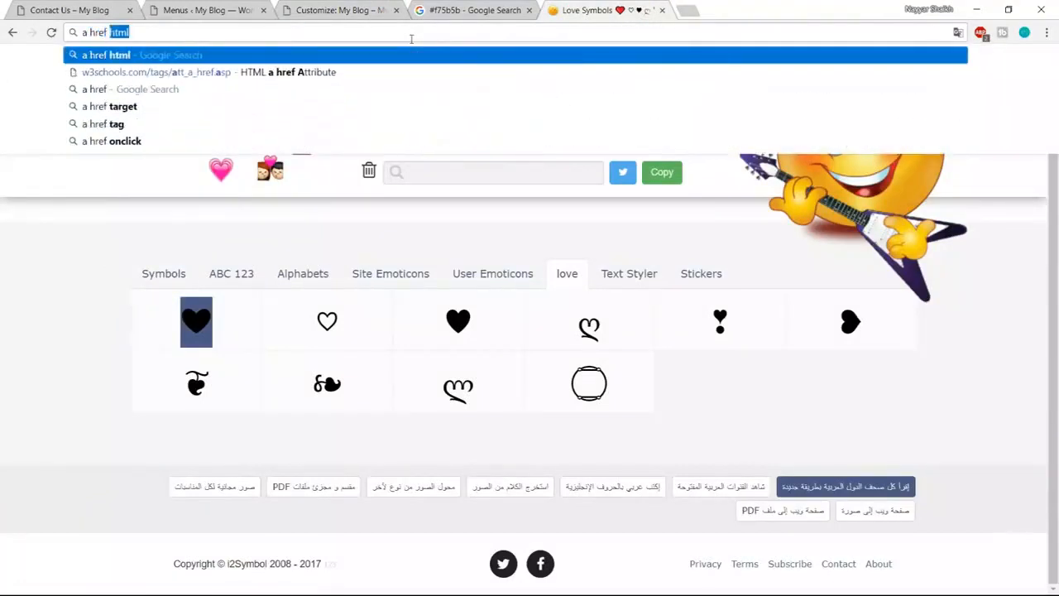
key("Return")
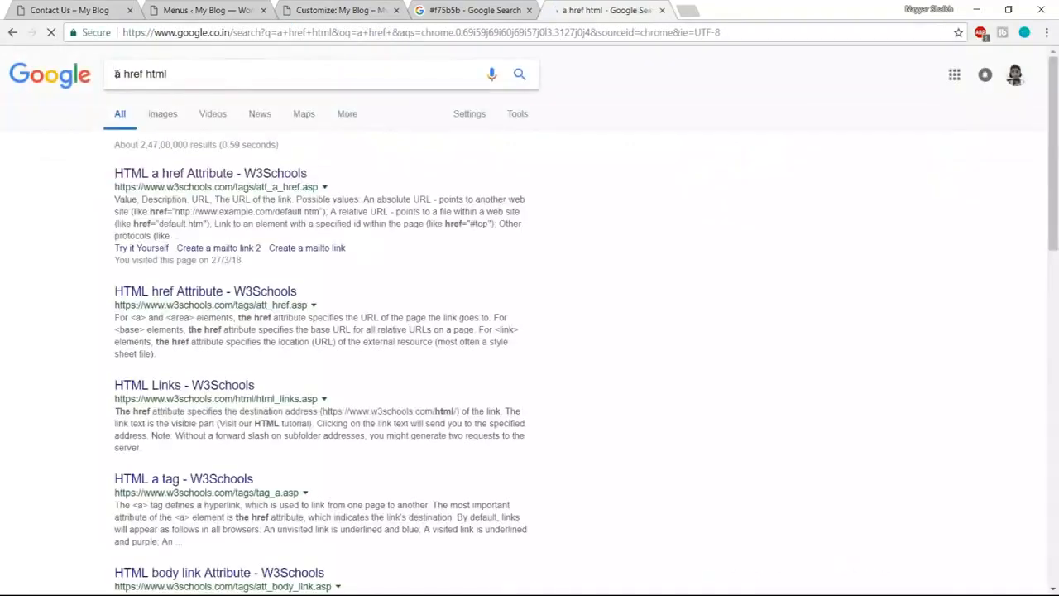
left_click(116, 75)
left_click_drag(117, 74, 176, 74)
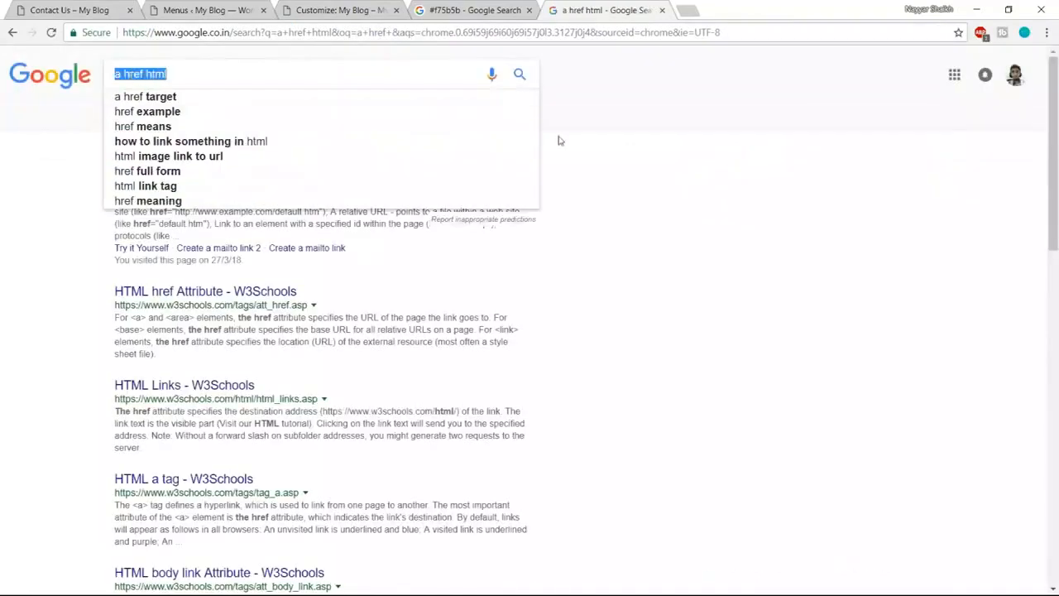
left_click(558, 141)
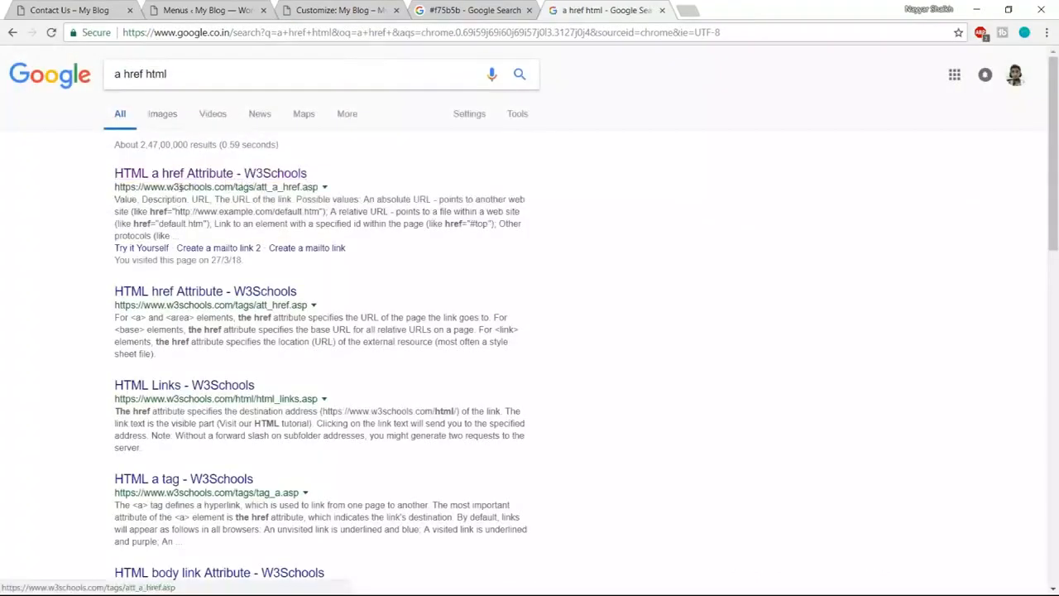
left_click_drag(165, 189, 225, 187)
left_click(239, 174)
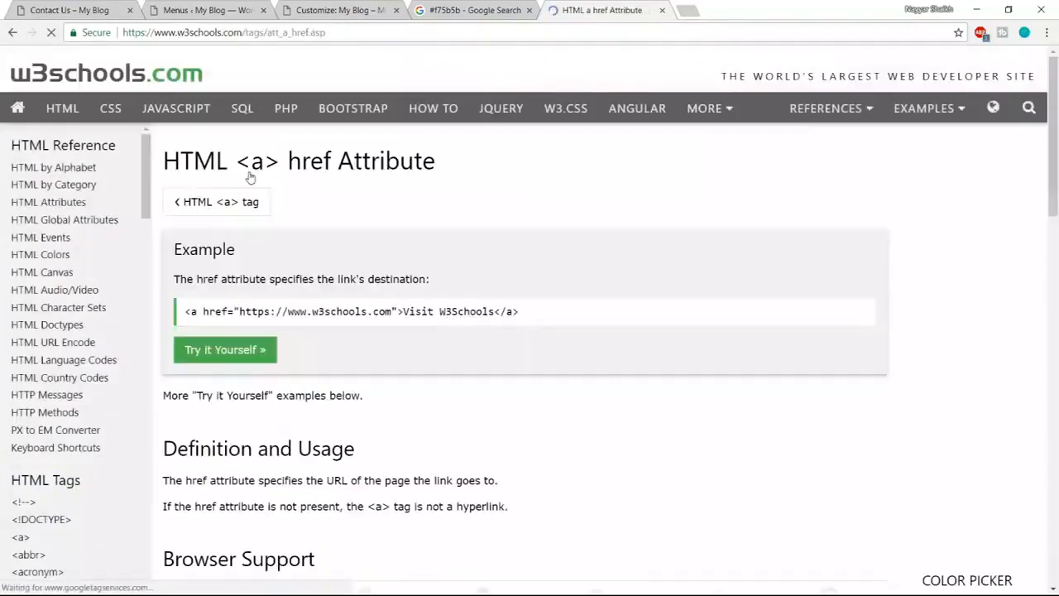
left_click_drag(184, 311, 568, 314)
- Paste the W3Schools <a href> example on a new line after the copyright text
left_click(322, 8)
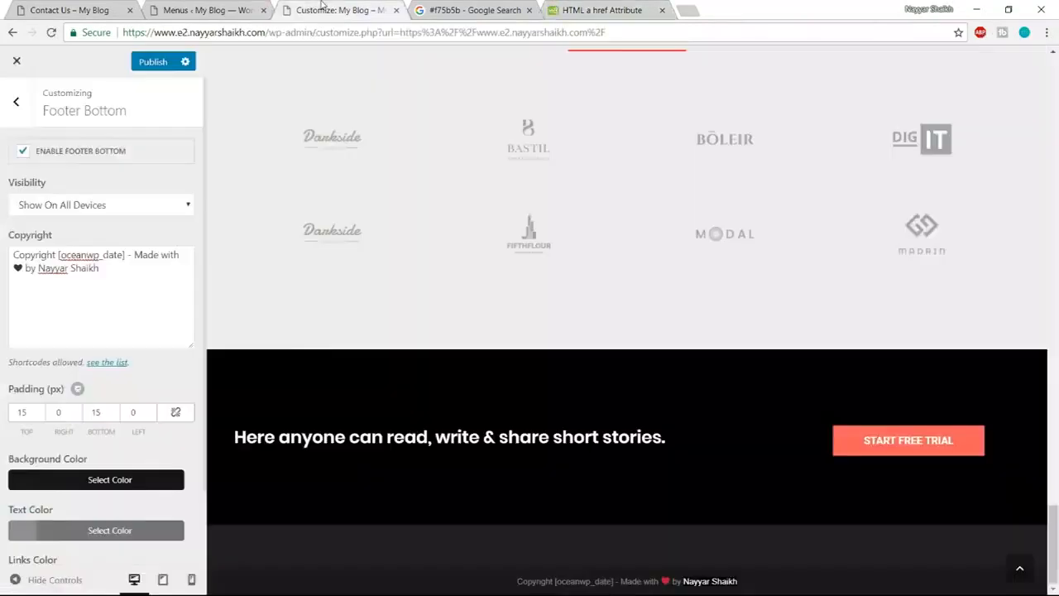
left_click(115, 266)
key("Return")
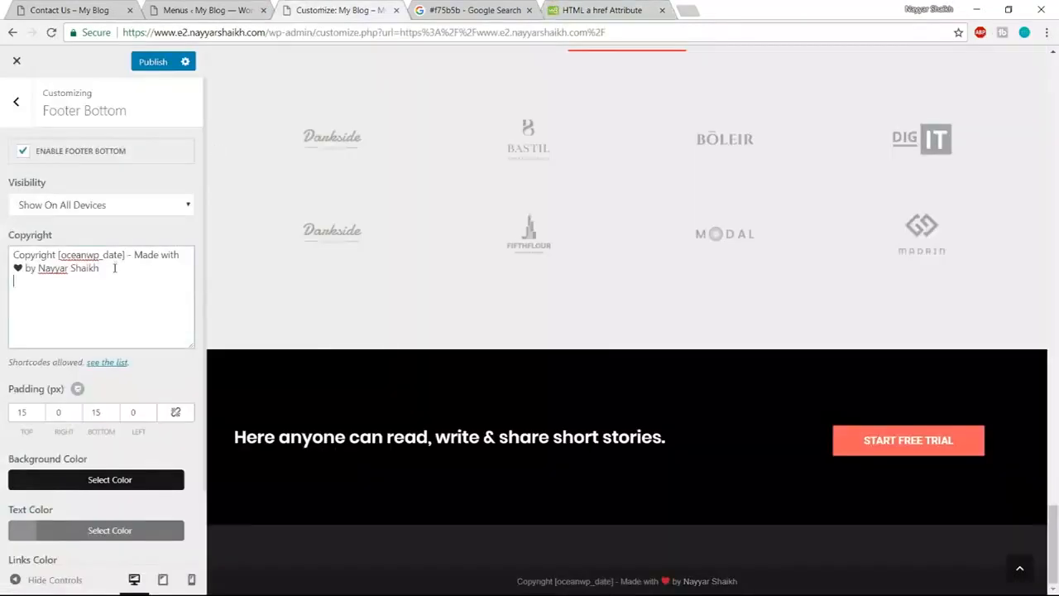
key("ctrl+v")
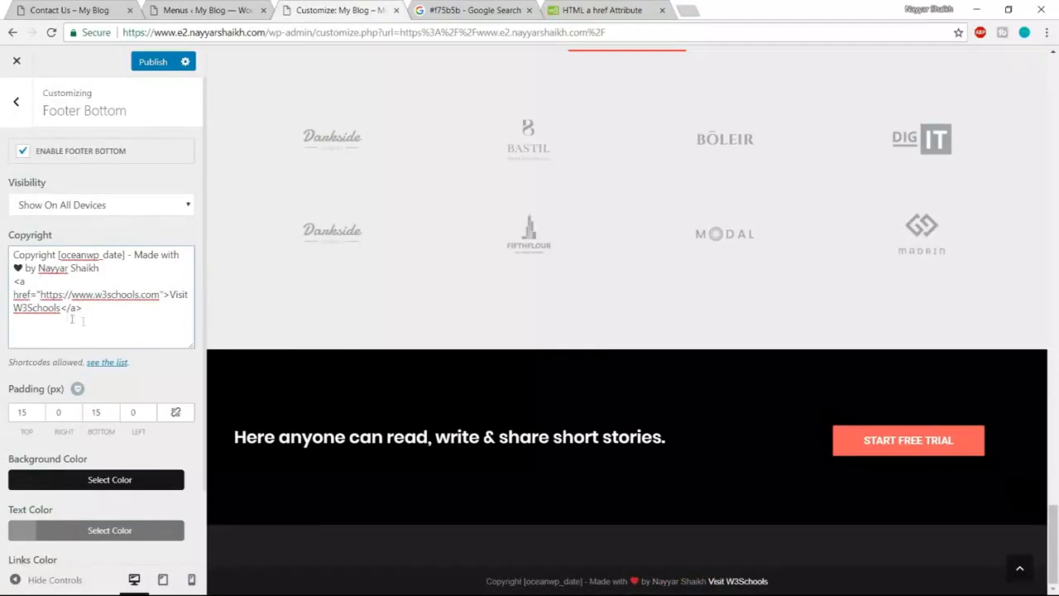
- Replace the link text 'Visit W3Schools' with the author's name moved from the first line
left_click_drag(173, 295, 60, 307)
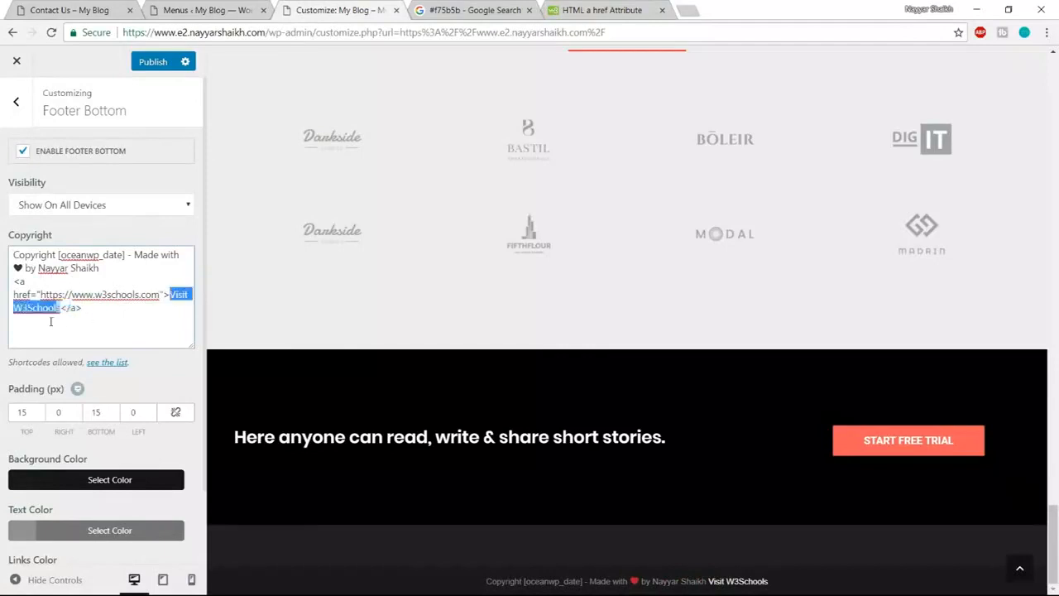
left_click(110, 266)
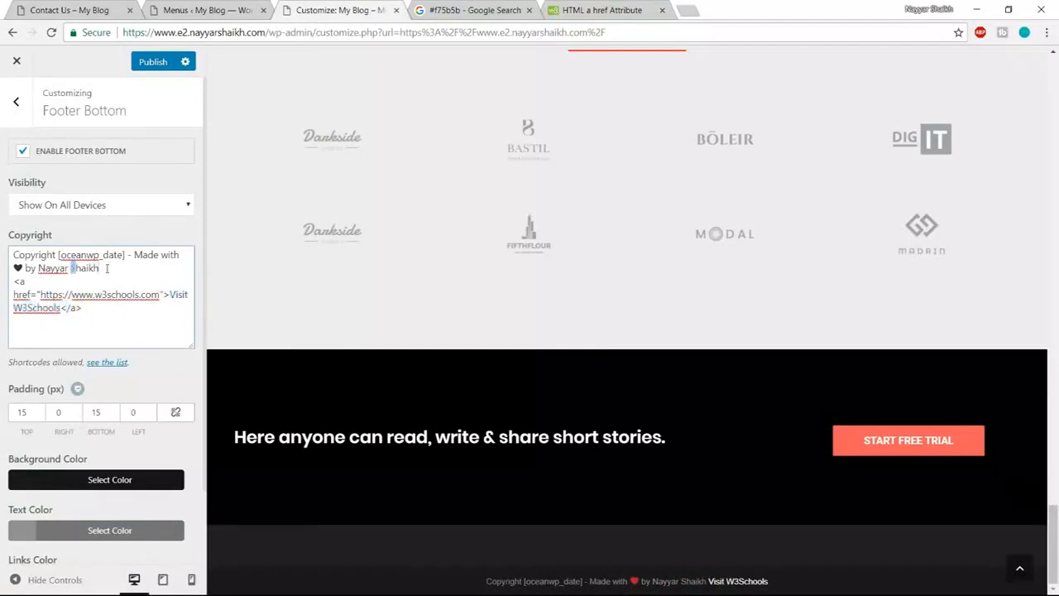
left_click_drag(106, 267, 39, 268)
key("ctrl+c")
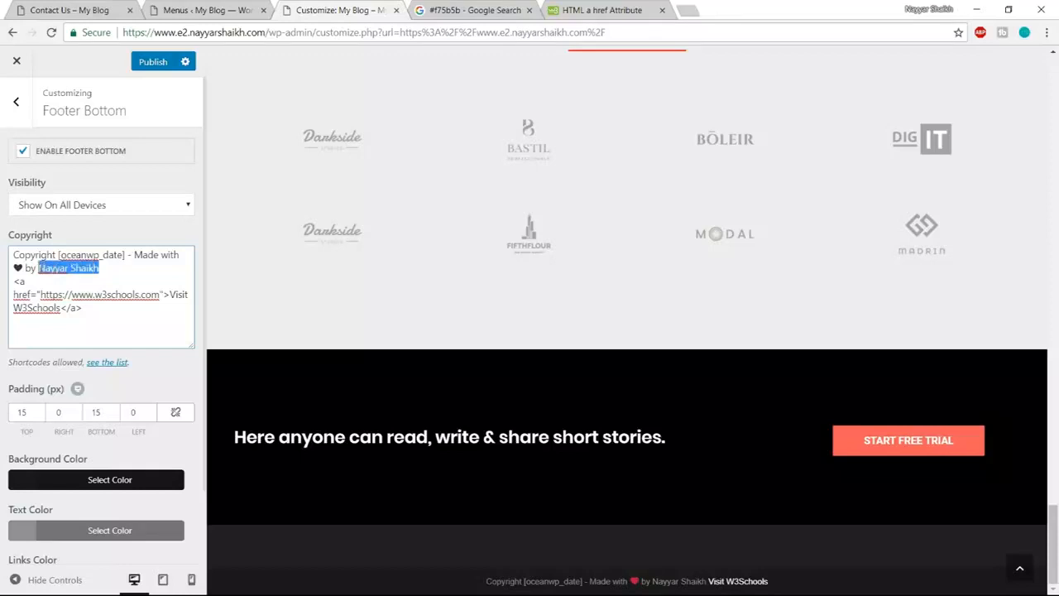
key("BackSpace")
left_click_drag(171, 294, 66, 309)
key("ctrl+v")
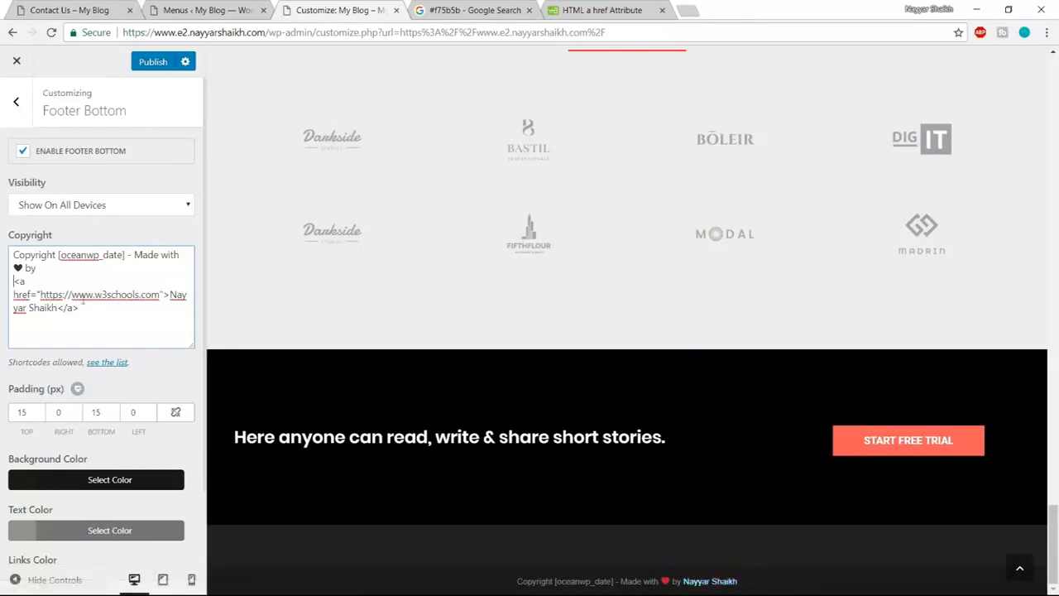
left_click_drag(40, 294, 160, 300)
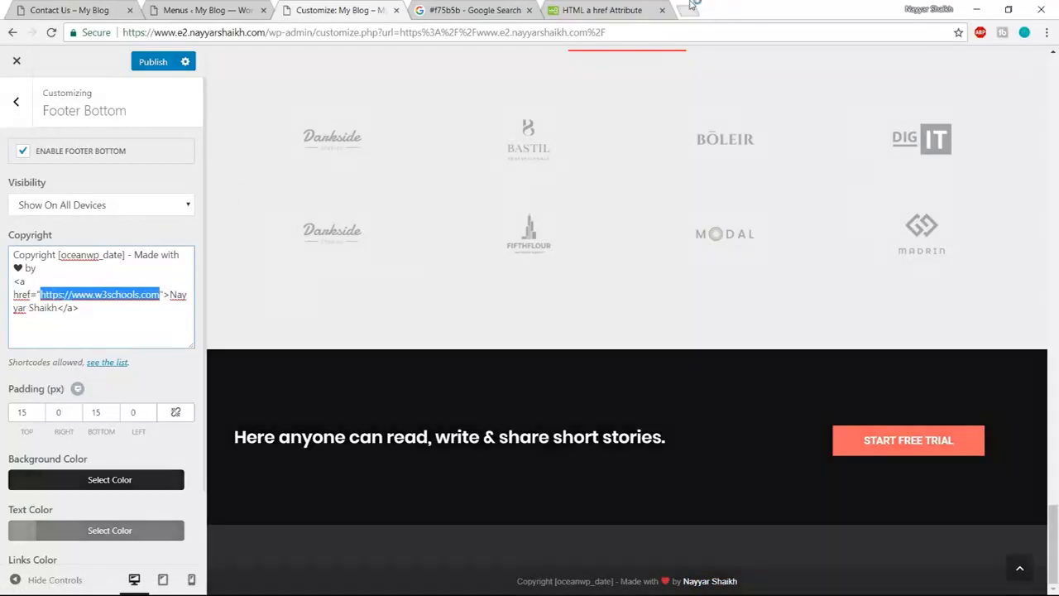
left_click(691, 8)
- Replace the w3schools link in the copyright href with the author's YouTube channel URL and publish
type("youtube.com/nayyarshaikh")
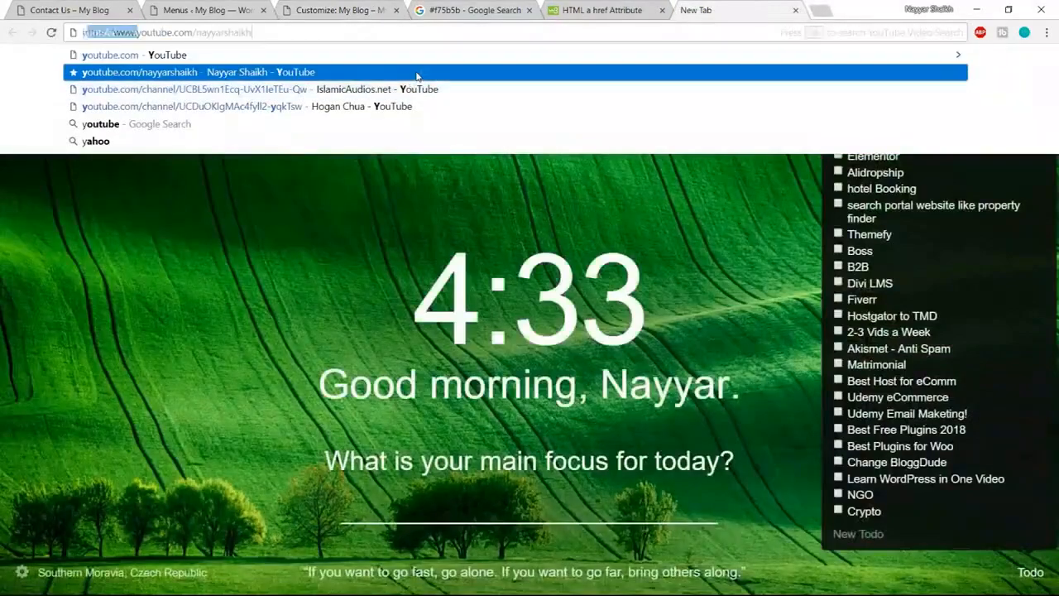
left_click(396, 72)
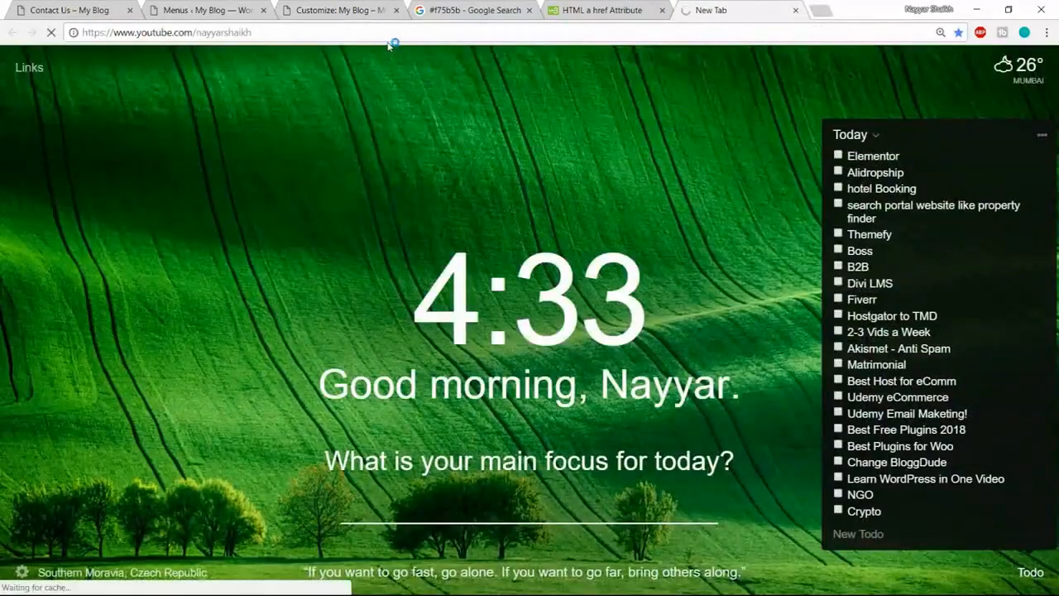
left_click(393, 31)
key("ctrl+c")
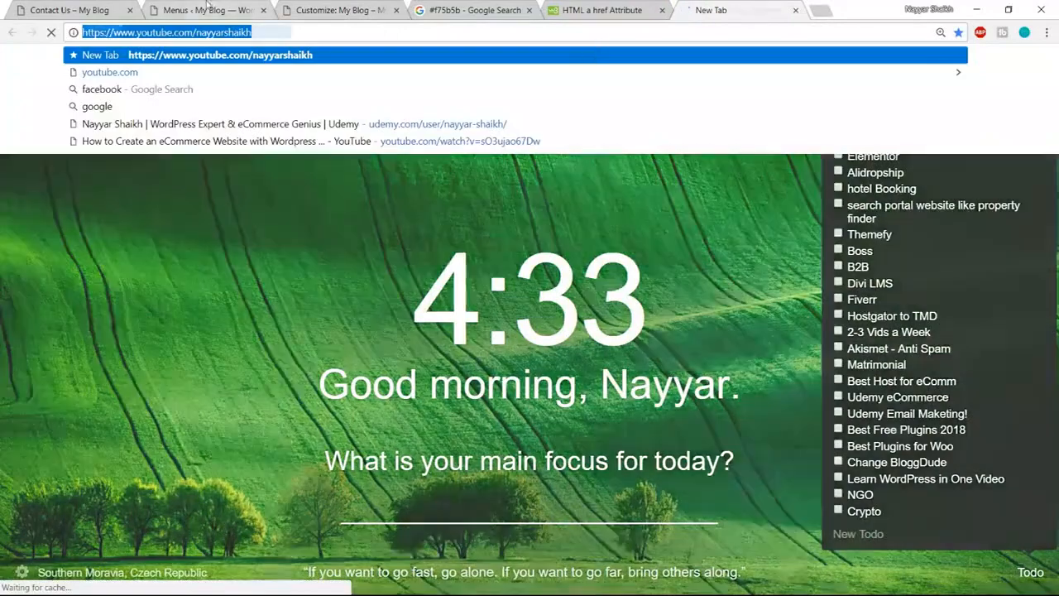
left_click(207, 10)
left_click(335, 10)
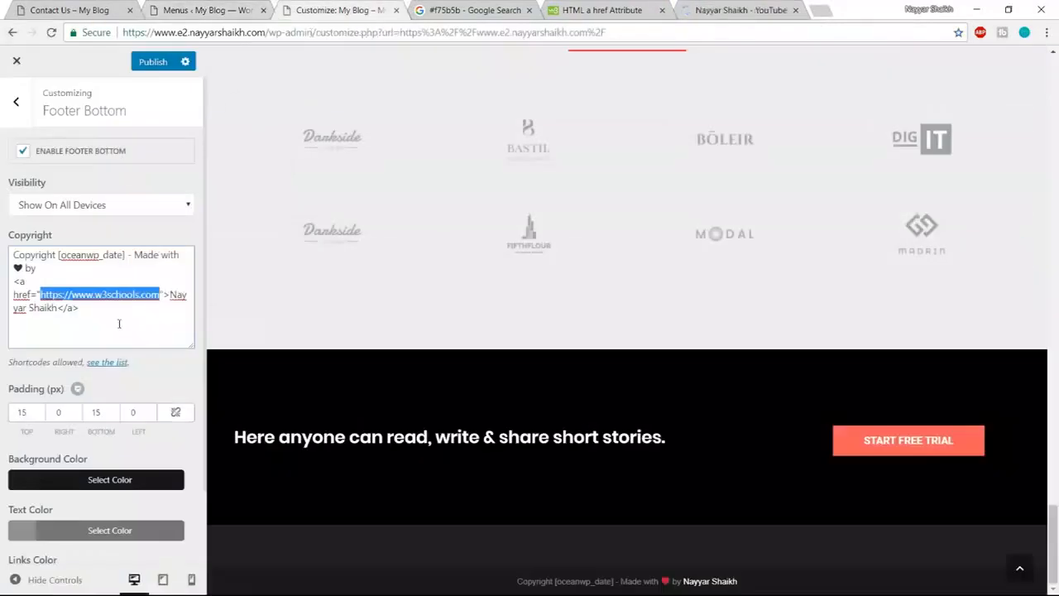
key("ctrl+v")
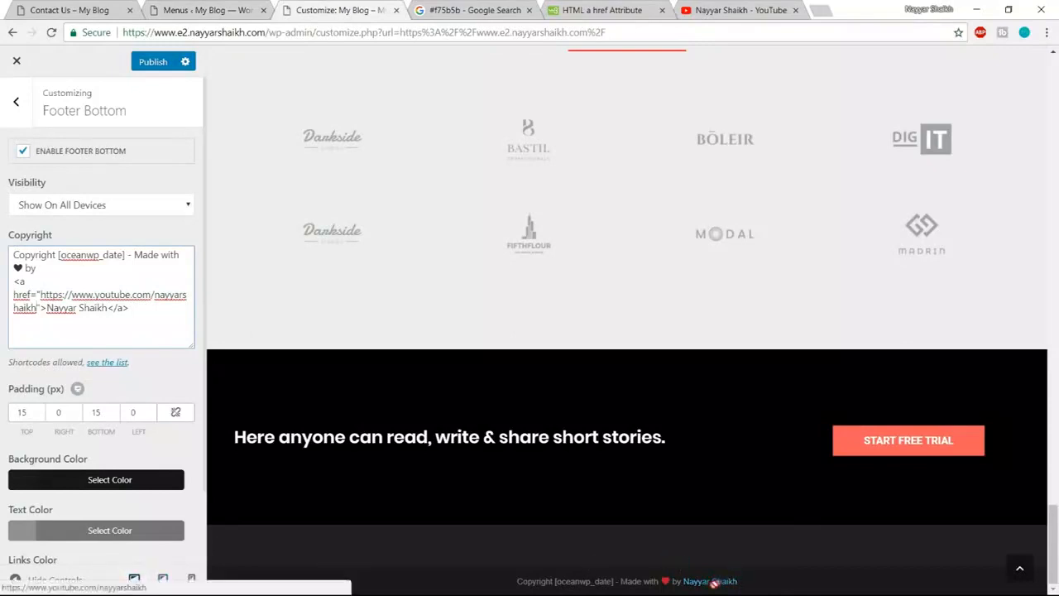
left_click(139, 66)
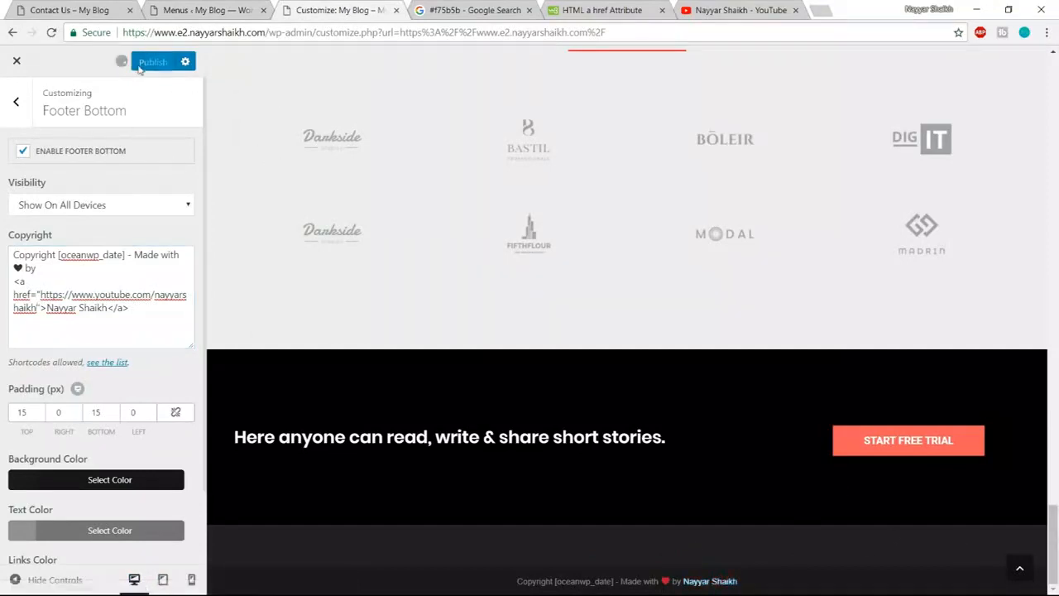
- Exit the Customizer and check the live homepage footer reads 'Copyright 2018 - Made with ♥ by' the author
left_click(1017, 576)
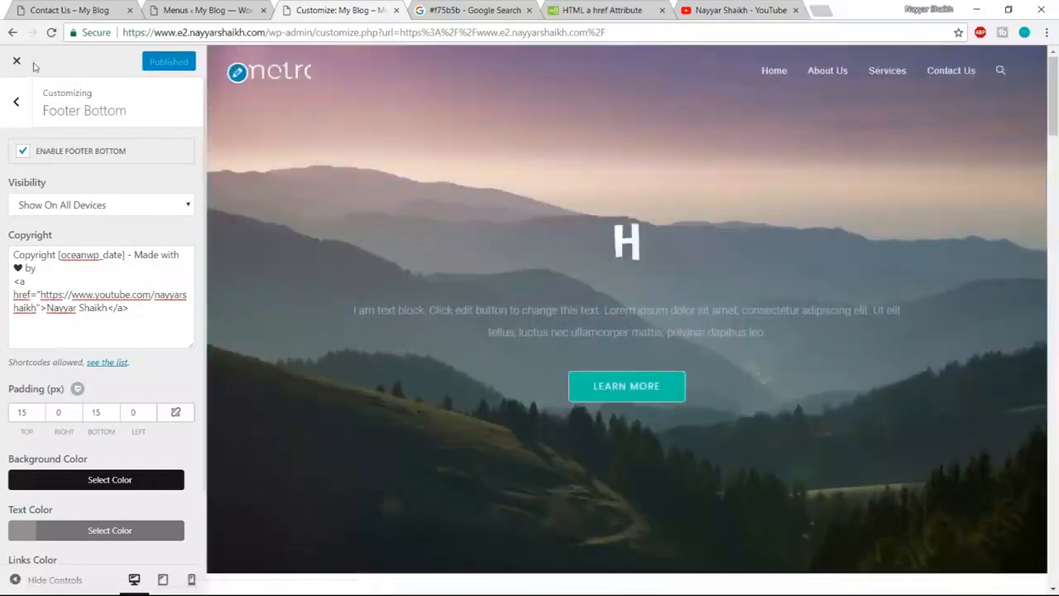
left_click(17, 64)
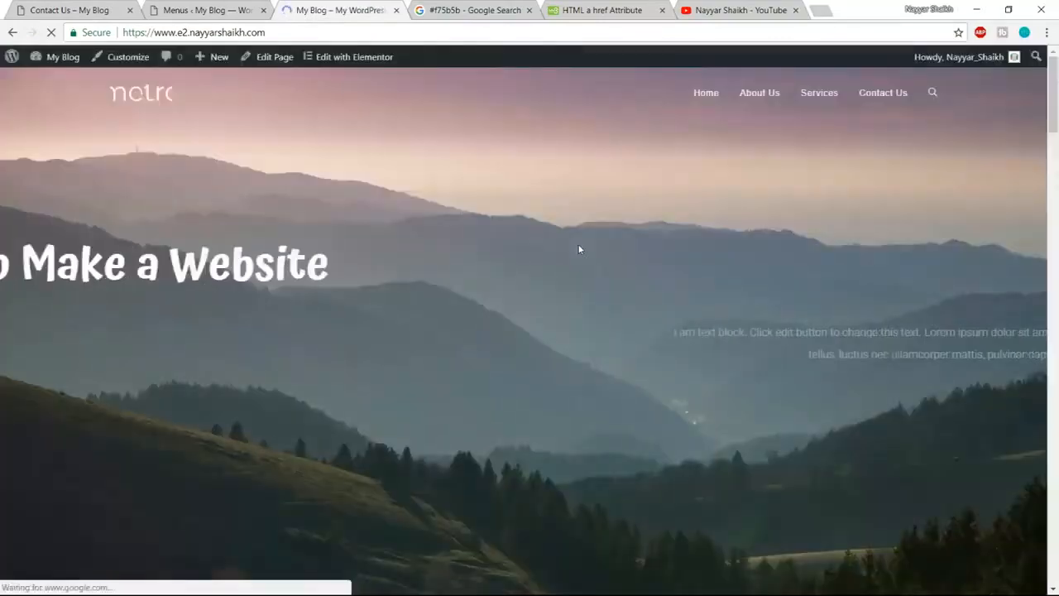
scroll(686, 272, "down", 10)
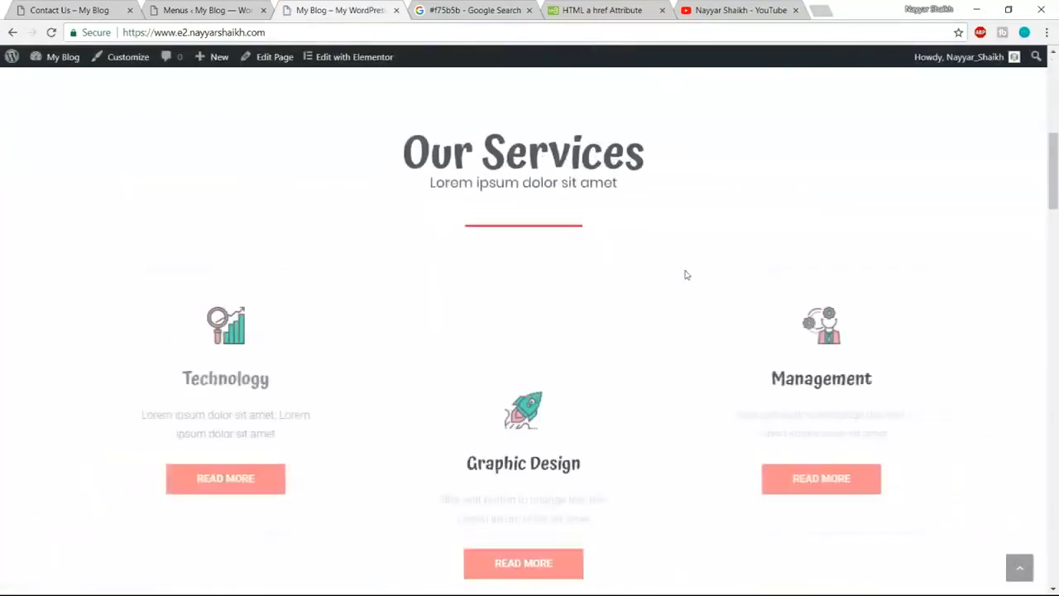
scroll(837, 271, "down", 15)
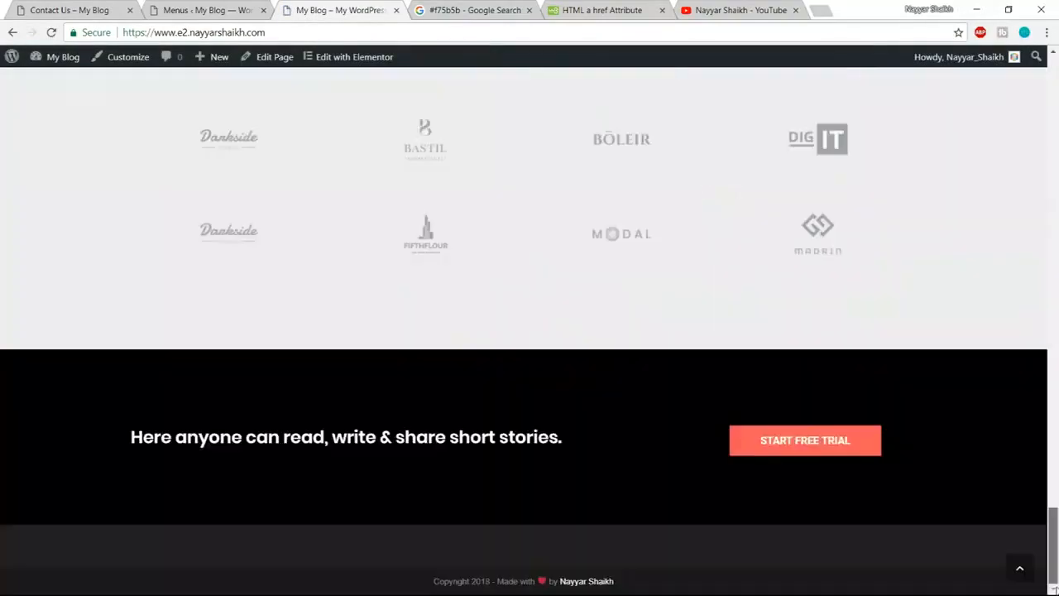
left_click(1019, 567)
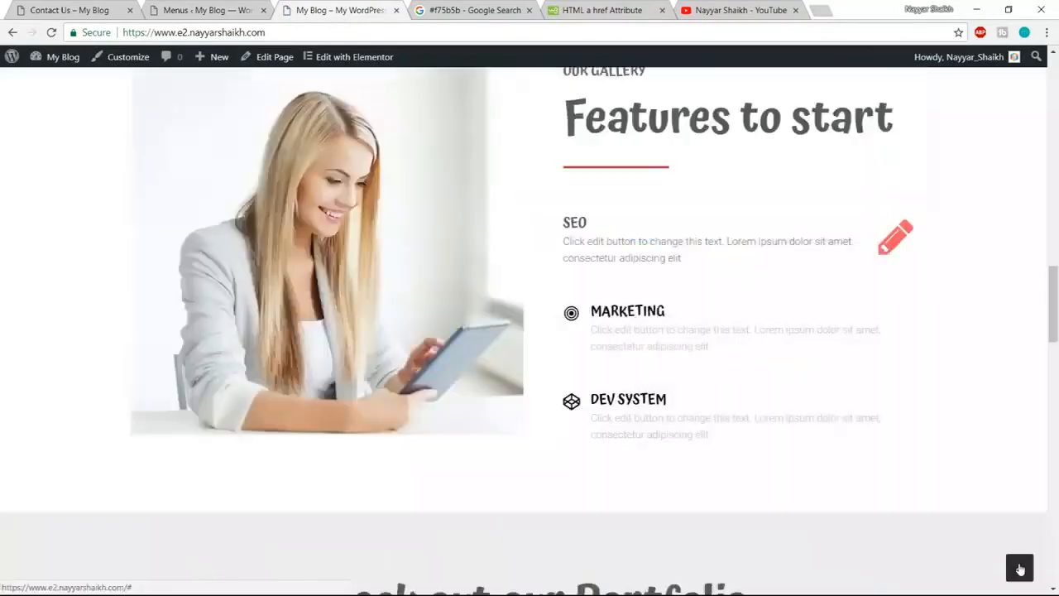